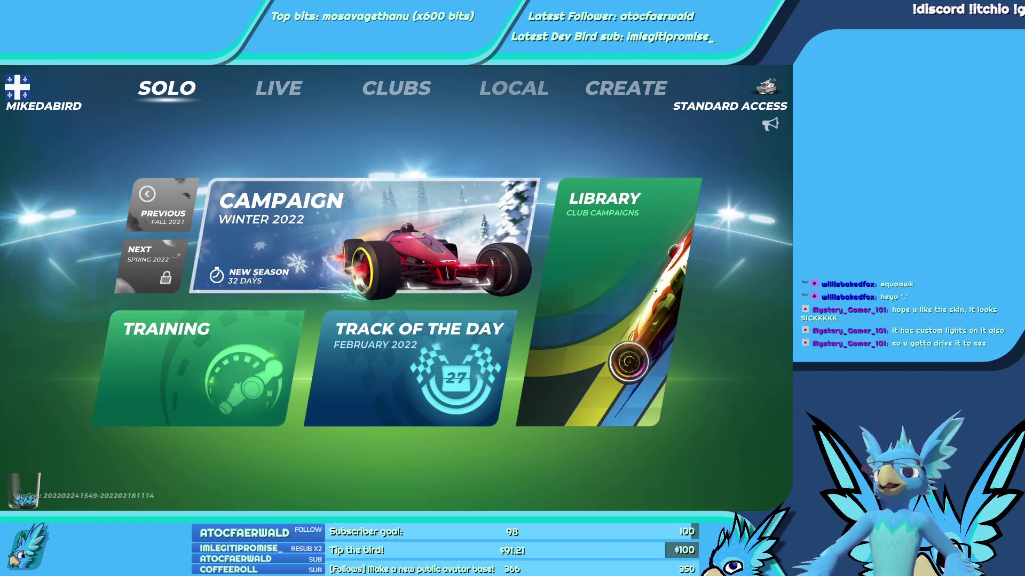
# Open the garage's Edit Skin browser and load MikeDaBirdFinal.zip from Models/CarSport into the skin editor.
pyautogui.click(625, 88)
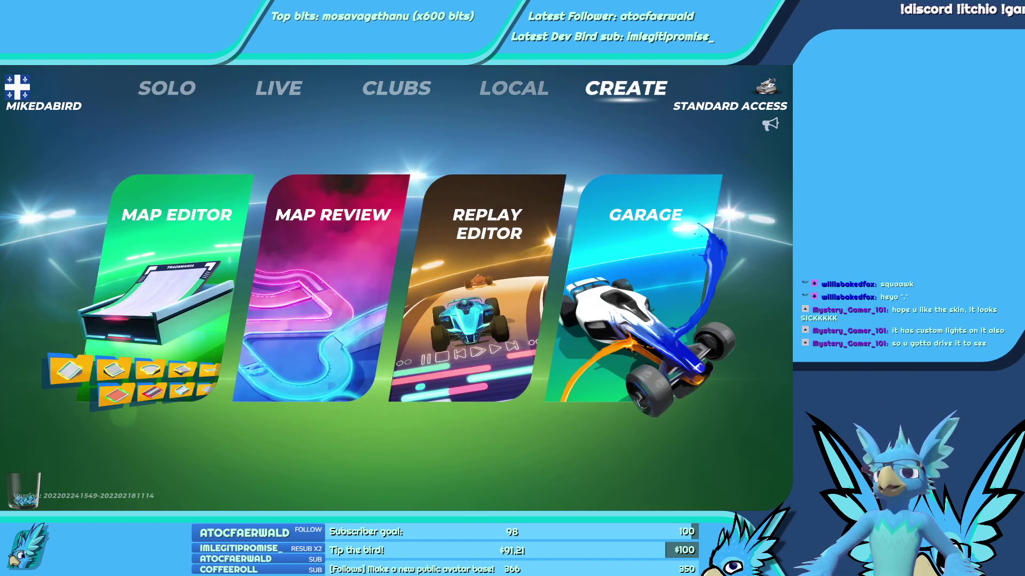
pyautogui.press('Return')
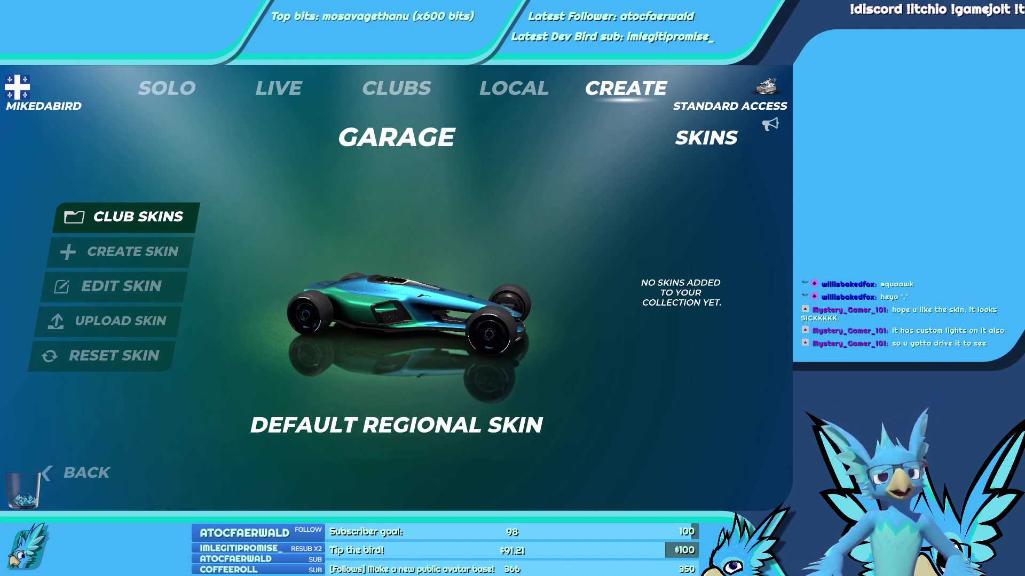
pyautogui.press('Down')
pyautogui.press('Down')
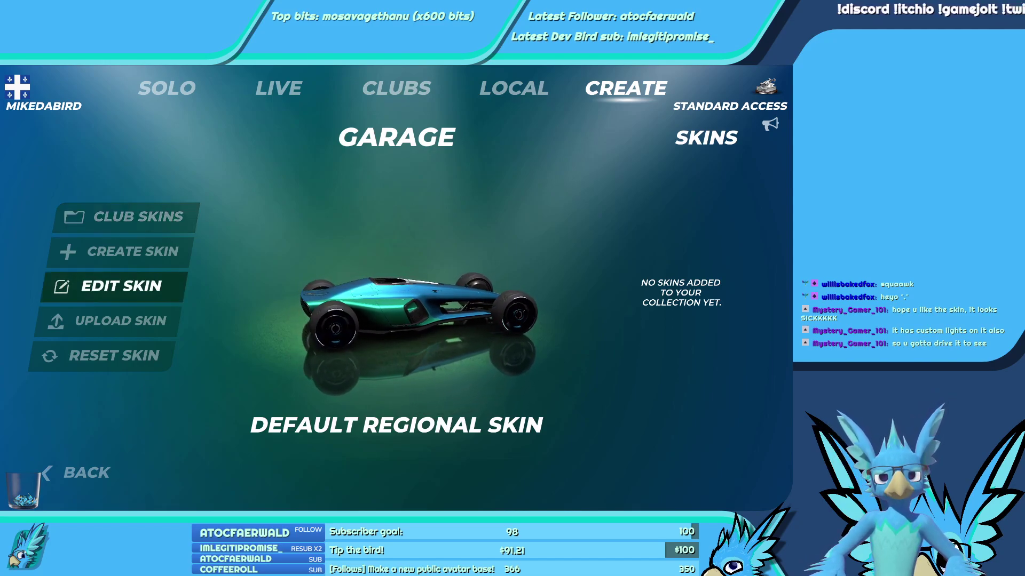
pyautogui.press('Return')
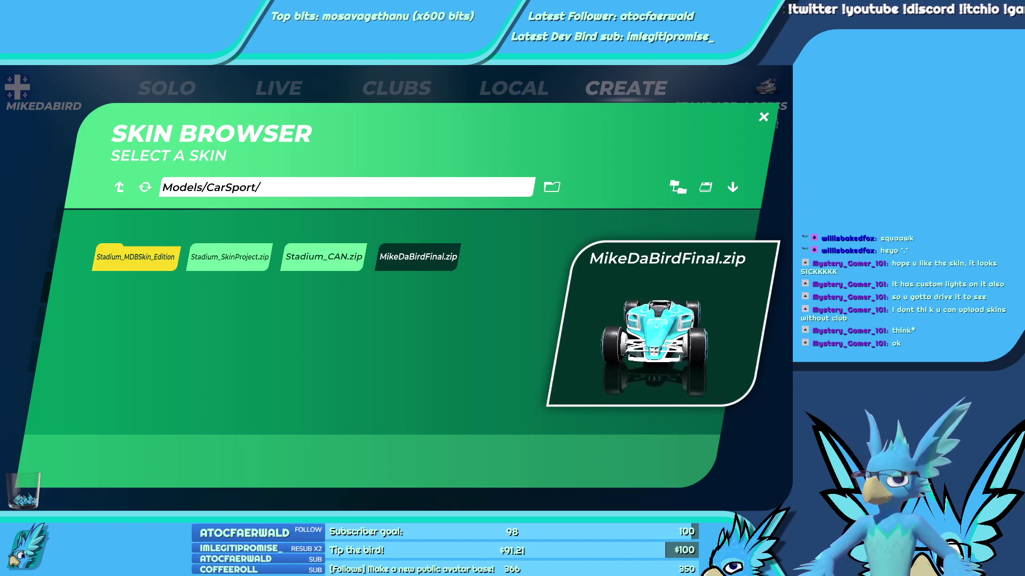
pyautogui.press('Return')
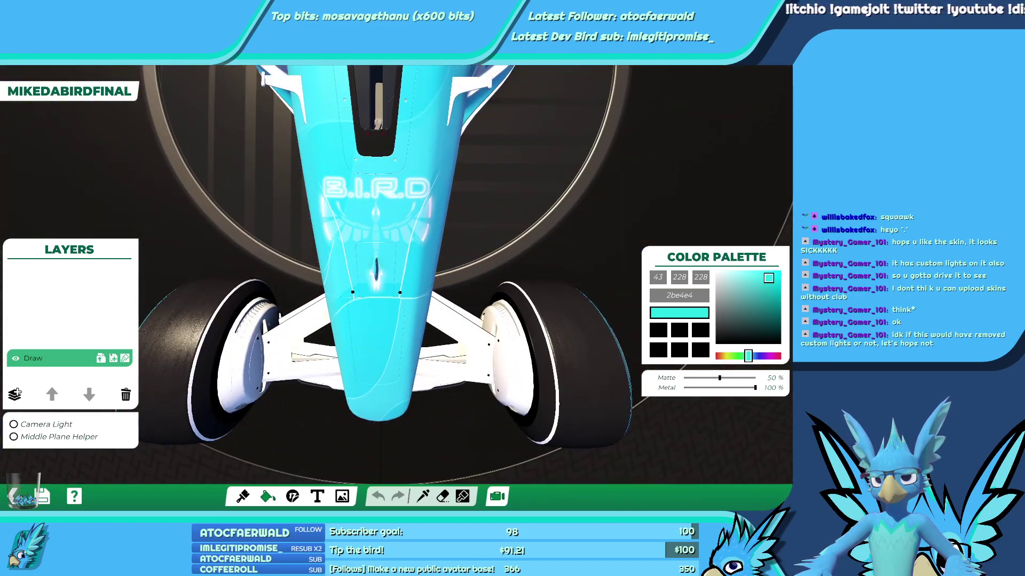
# Export the skin with Stadium_CAN as the chosen skin, then leave the skin editor discarding unsaved changes.
pyautogui.moveTo(396, 275); pyautogui.dragTo(558, 462, button='right')
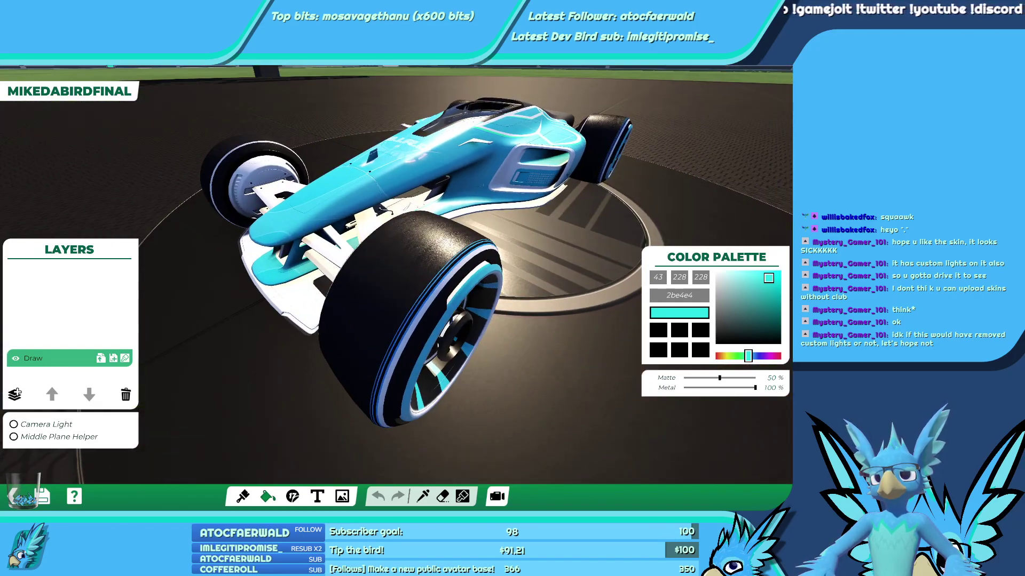
pyautogui.click(43, 497)
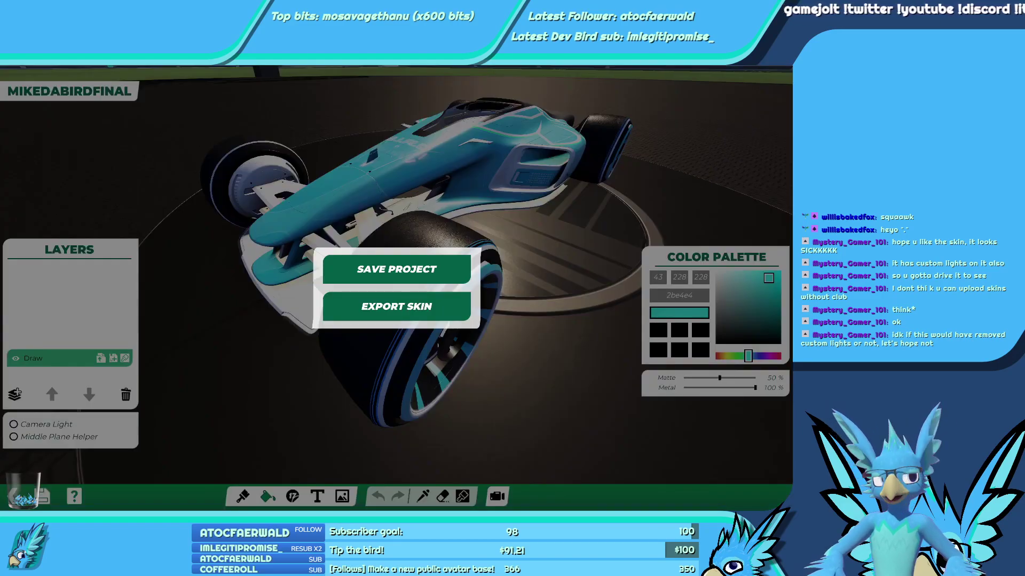
pyautogui.click(396, 306)
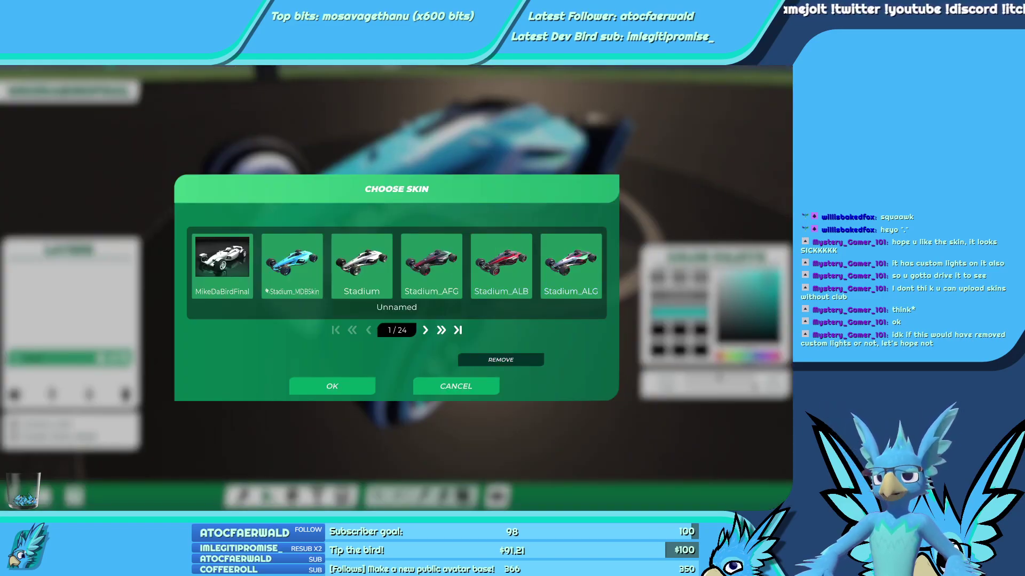
pyautogui.click(425, 330)
pyautogui.click(425, 330)
pyautogui.click(424, 330)
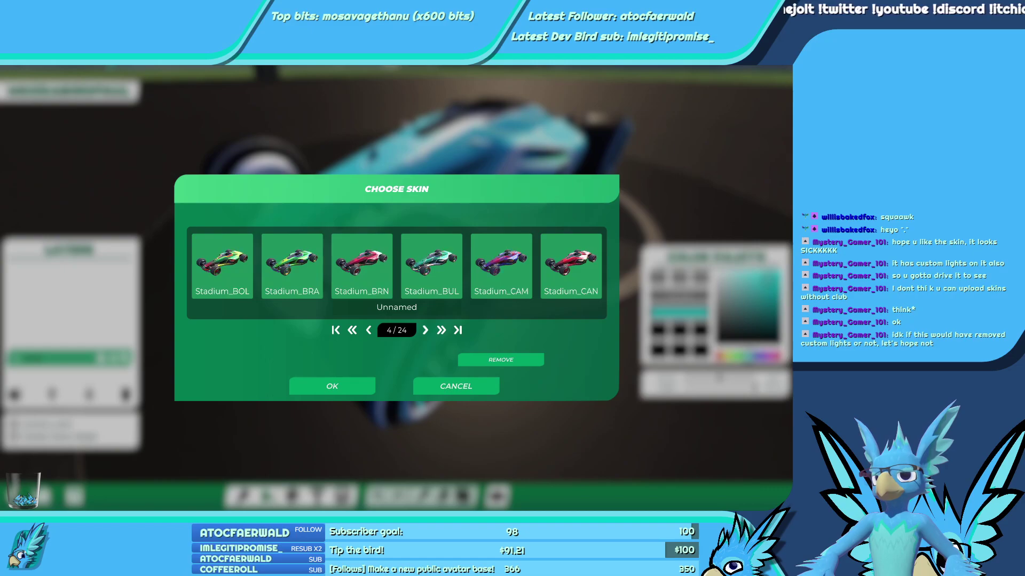
pyautogui.click(425, 330)
pyautogui.click(368, 330)
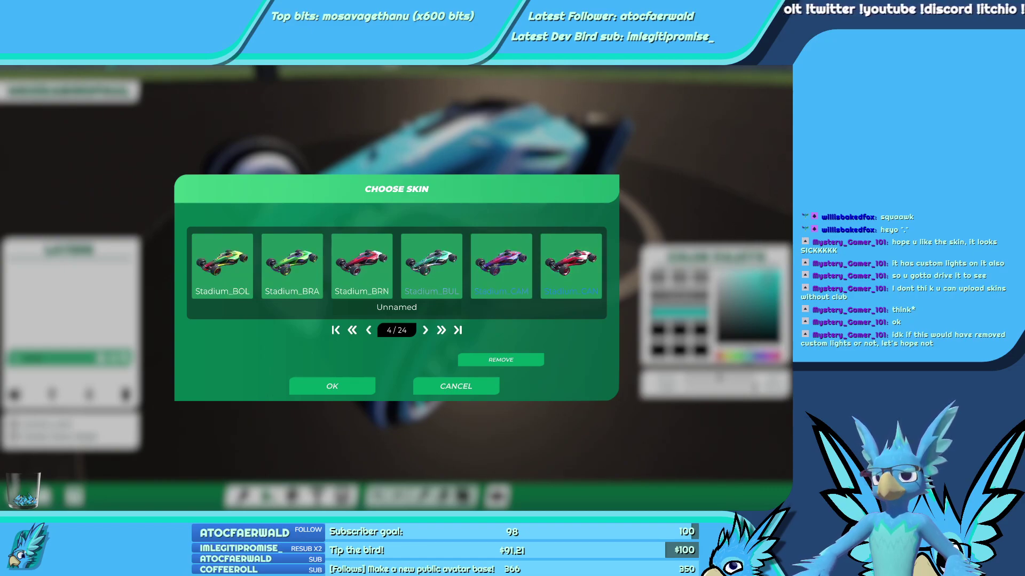
pyautogui.click(570, 265)
pyautogui.press('Return')
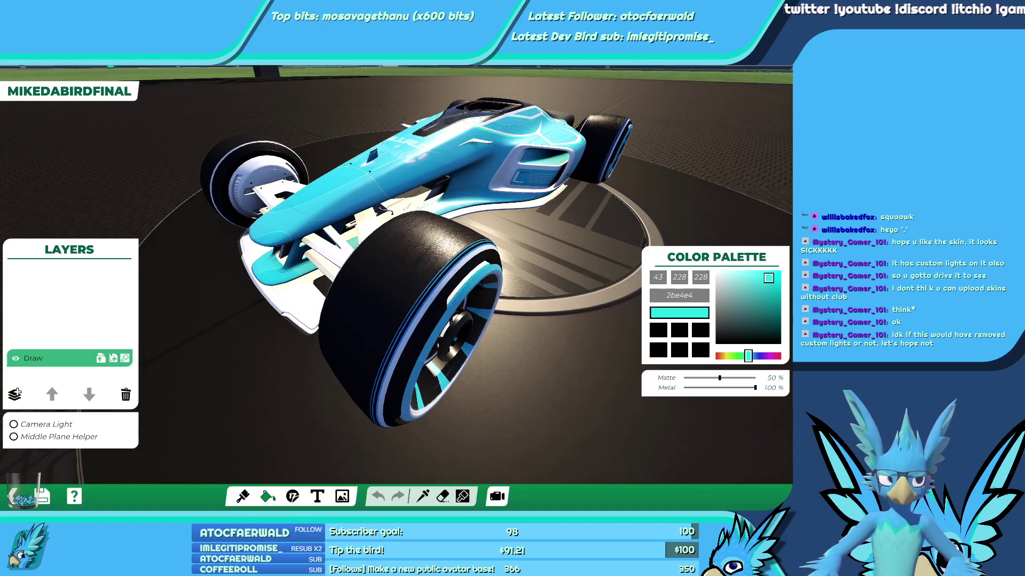
pyautogui.click(13, 497)
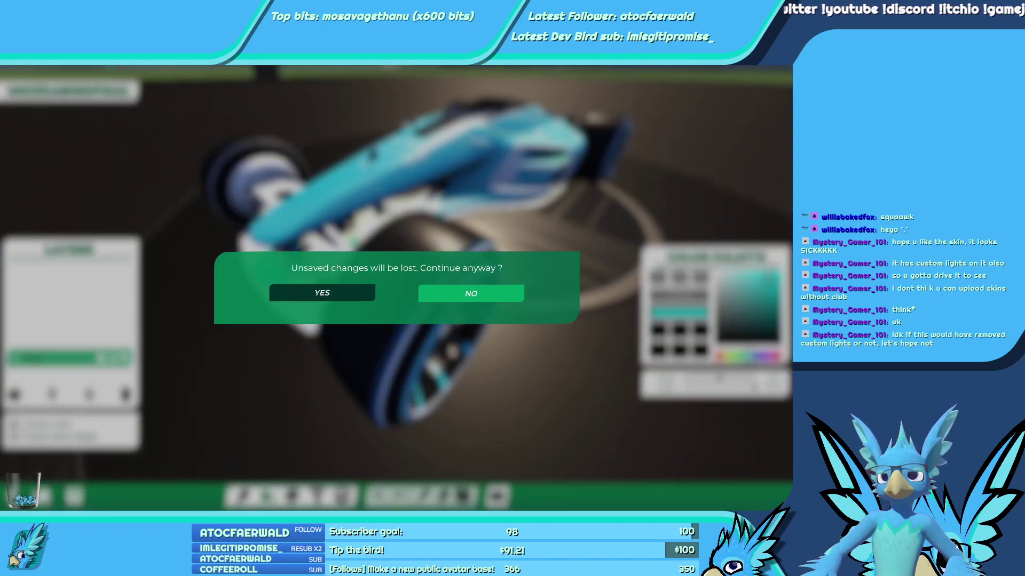
pyautogui.press('Return')
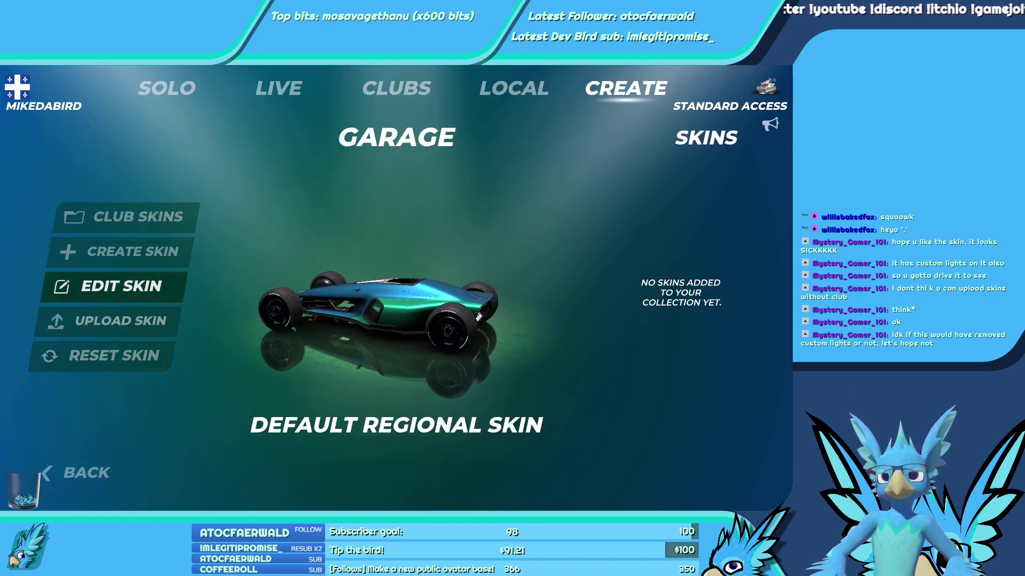
# Check the skin files in Models/CarSport through the skin browser and return to the garage.
pyautogui.press('Return')
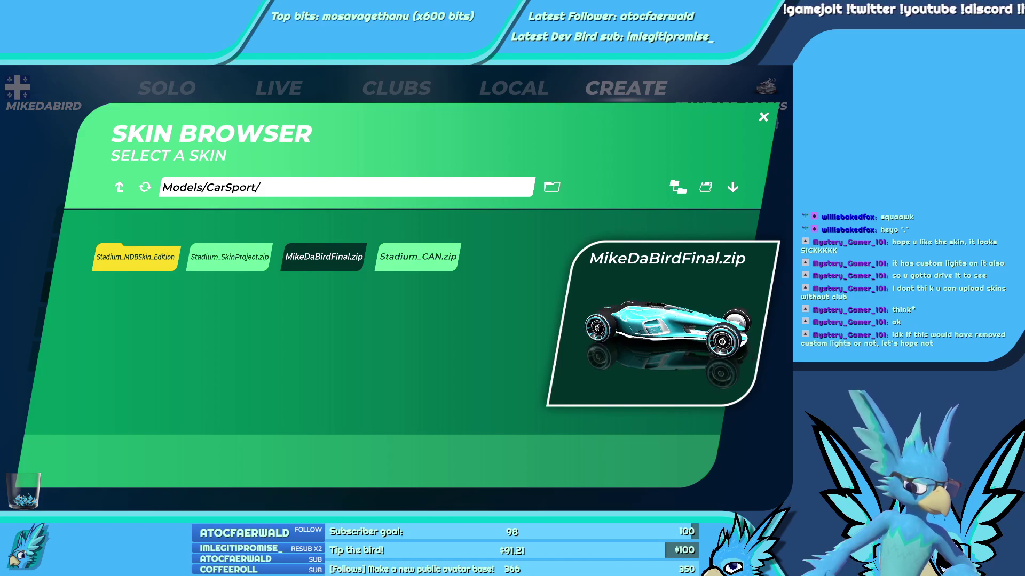
pyautogui.press('Left')
pyautogui.press('Left')
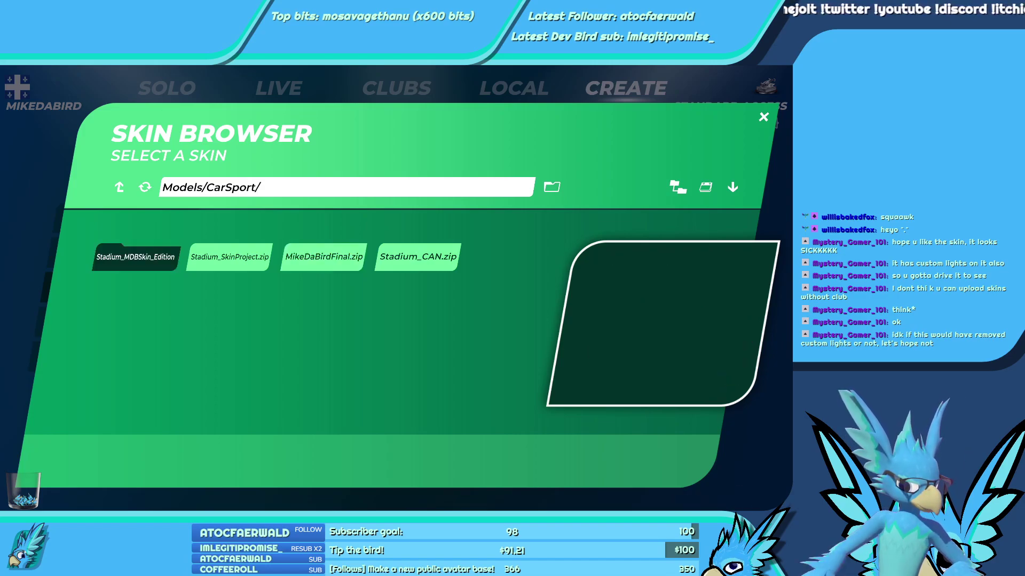
pyautogui.press('Left')
pyautogui.press('Escape')
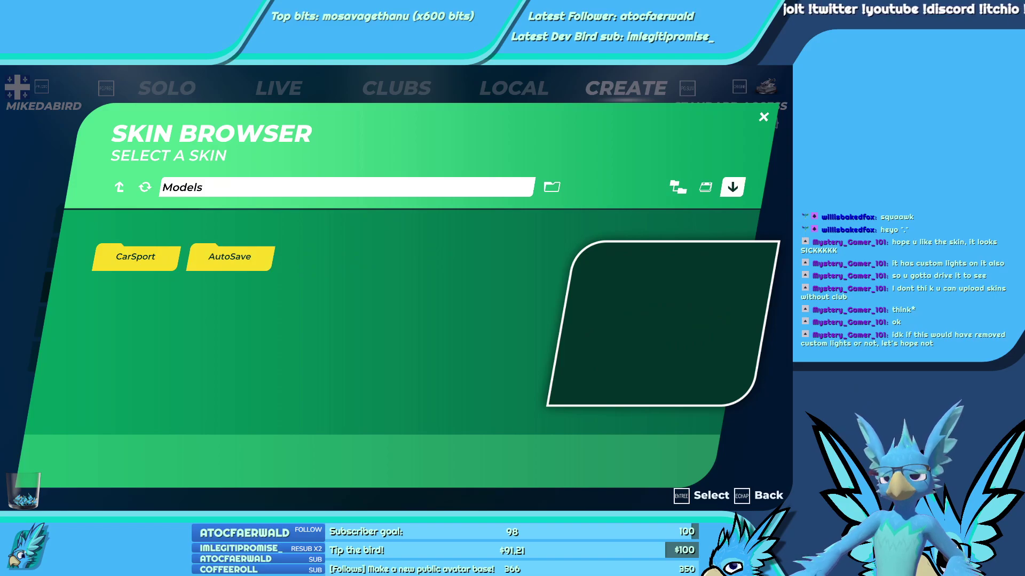
pyautogui.press('Escape')
pyautogui.press('Escape')
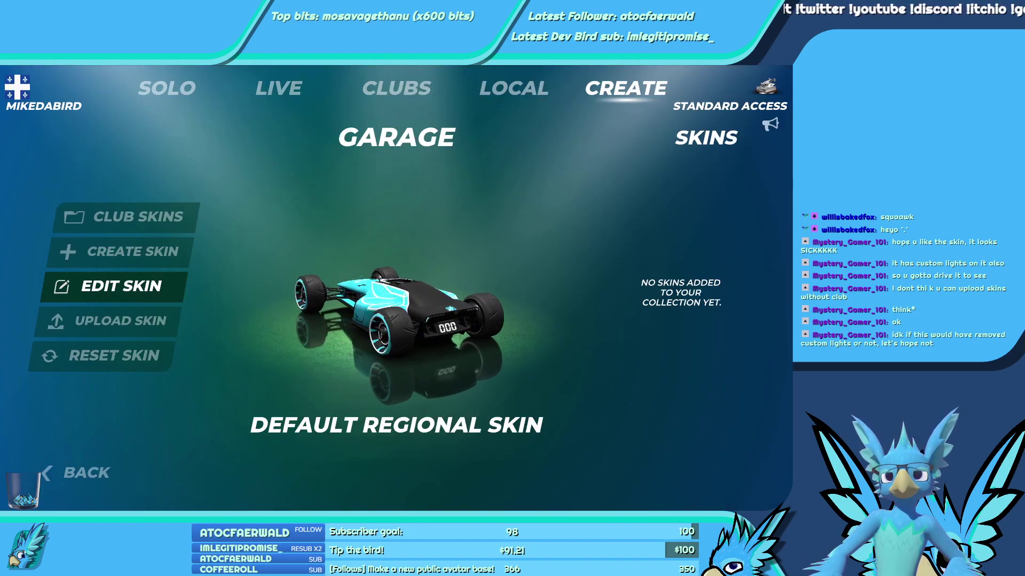
# Look through the Winter 2022 solo campaign's map list and close it.
pyautogui.click(167, 88)
pyautogui.click(320, 235)
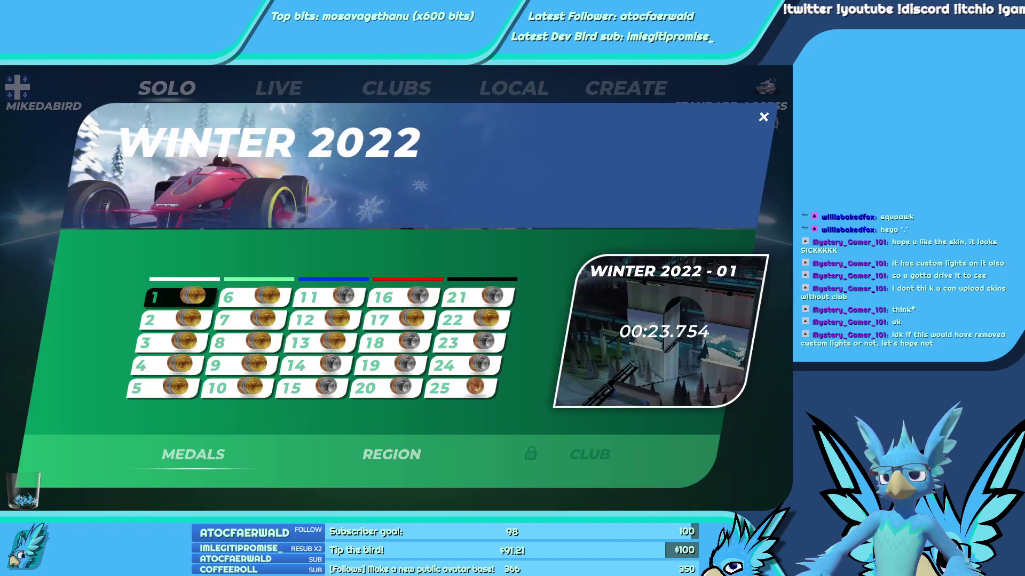
pyautogui.press('Down')
pyautogui.press('Up')
pyautogui.press('Right')
pyautogui.press('Left')
pyautogui.press('Down')
pyautogui.press('Down')
pyautogui.press('Down')
pyautogui.press('Down')
pyautogui.press('Escape')
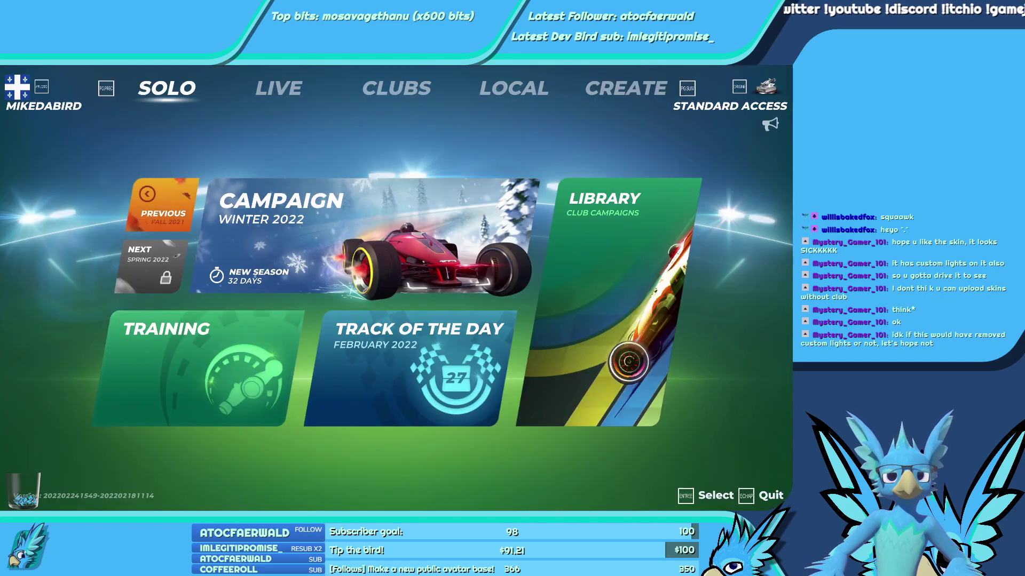
# Step back through the previous campaigns to Summer 2020 and open its map list.
pyautogui.press('Return')
pyautogui.press('Return')
pyautogui.press('Return')
pyautogui.press('Return')
pyautogui.press('Return')
pyautogui.press('Return')
pyautogui.press('Return')
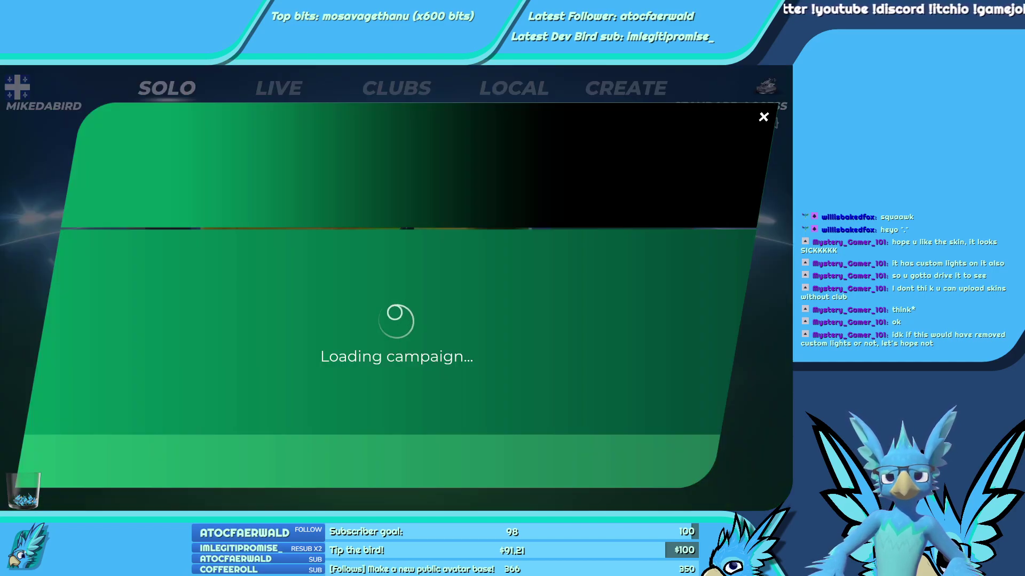
# Start a race on Summer 2020 - 11 against the gold medal opponent.
pyautogui.press('Left')
pyautogui.press('Up')
pyautogui.press('Up')
pyautogui.press('Down')
pyautogui.press('Up')
pyautogui.press('Right')
pyautogui.press('Down')
pyautogui.press('Down')
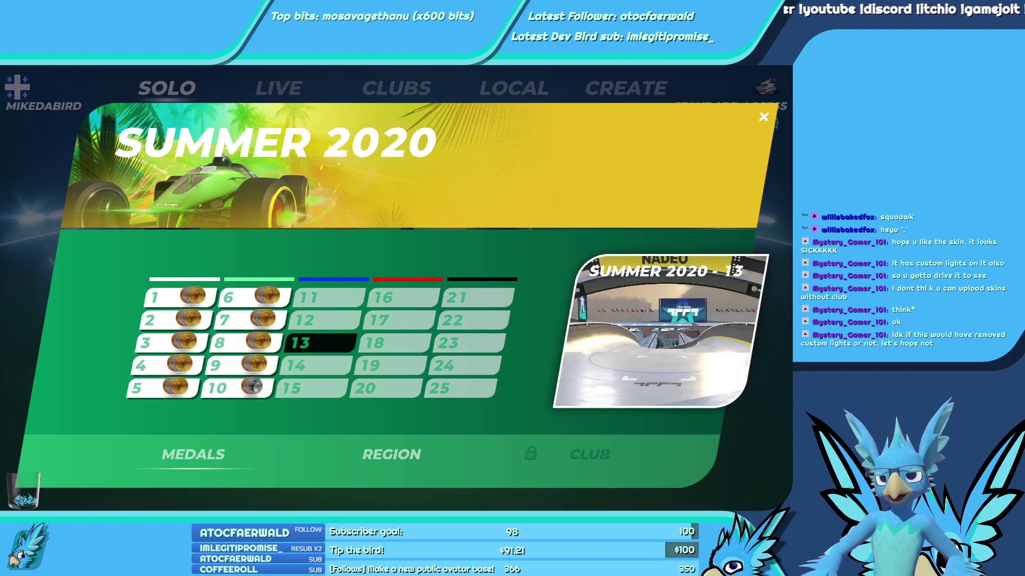
pyautogui.press('Return')
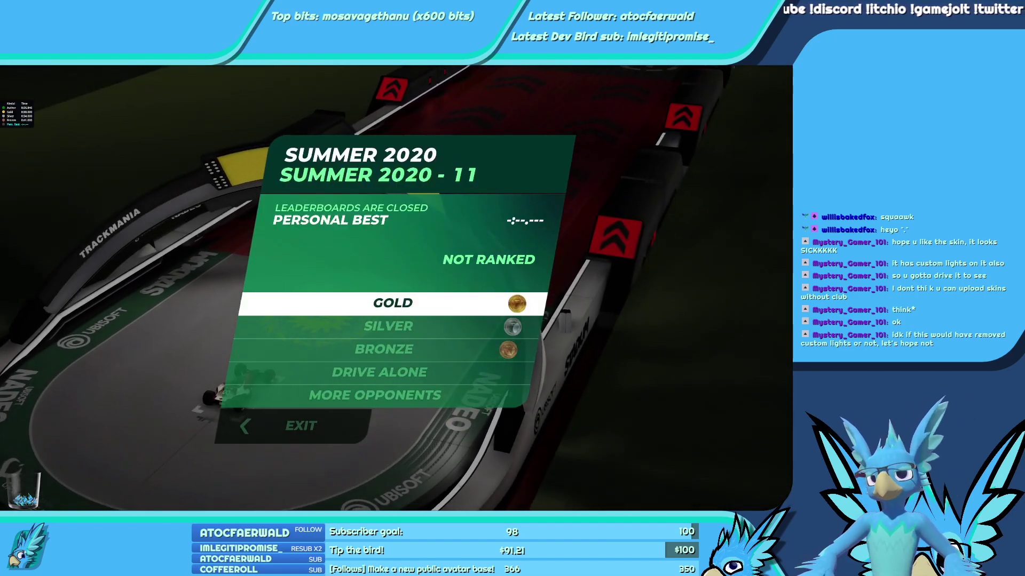
pyautogui.press('Return')
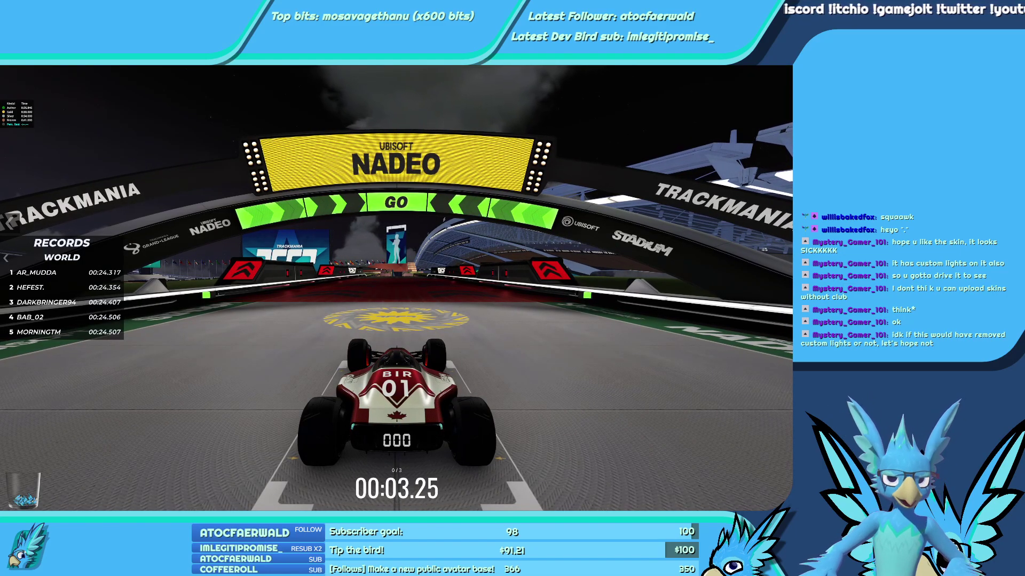
# Exit the Summer 2020 - 11 race to the campaign's map list and select map 12.
pyautogui.press('Escape')
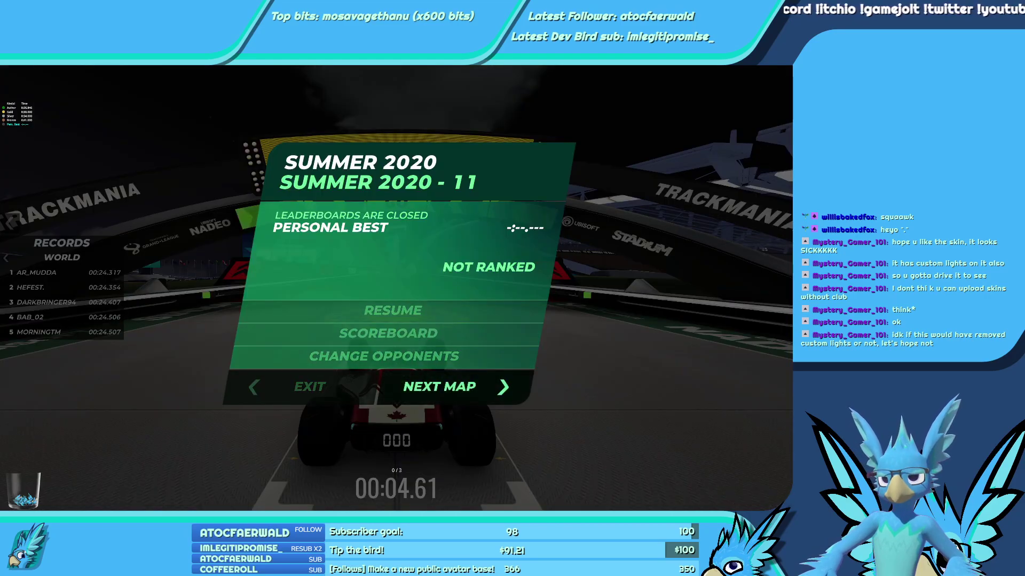
pyautogui.click(309, 387)
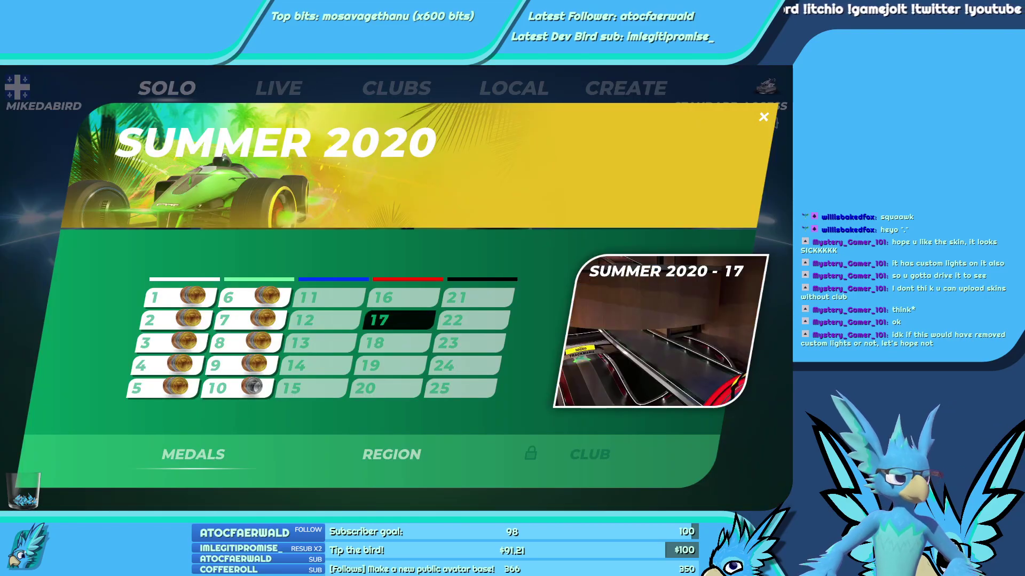
pyautogui.click(324, 320)
pyautogui.press('Return')
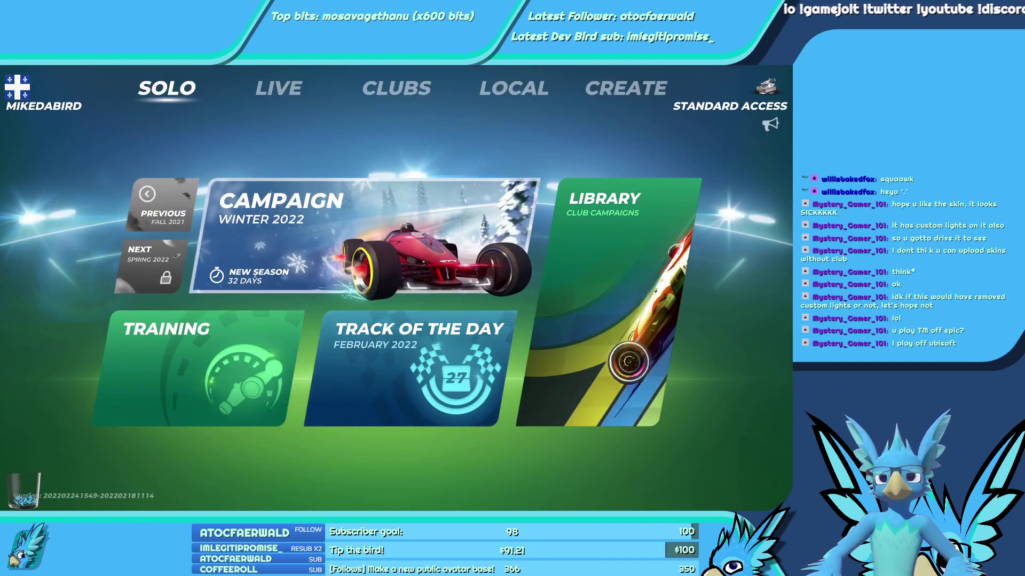
# Step back through the previous seasons until the solo campaign is set to Summer 2020.
pyautogui.press('Left')
pyautogui.press('Return')
pyautogui.press('Return')
pyautogui.press('Return')
pyautogui.press('Return')
pyautogui.press('Return')
pyautogui.press('Return')
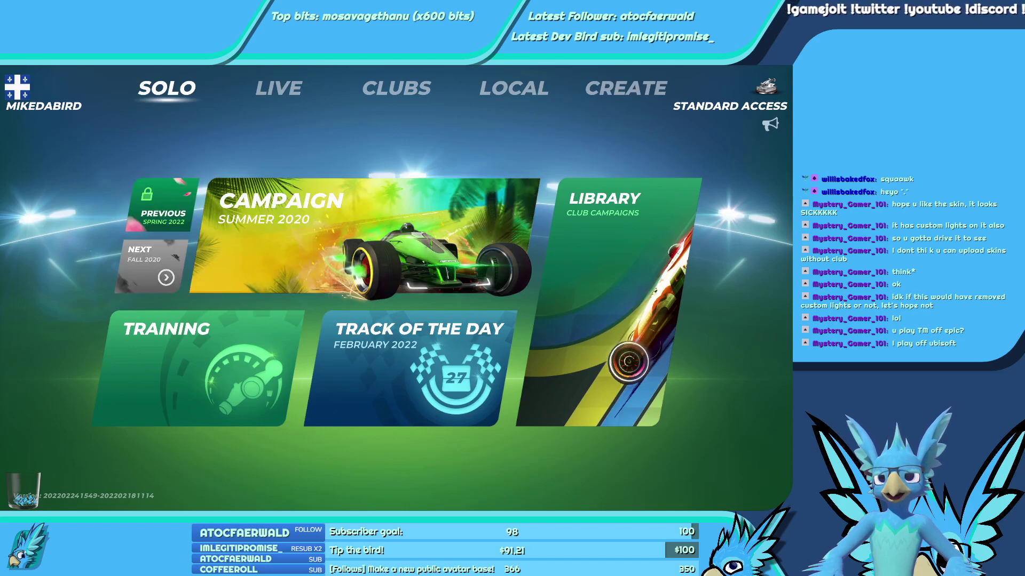
# Open the Summer 2020 campaign and start map 11 against the gold medal opponent.
pyautogui.press('Right')
pyautogui.press('Return')
pyautogui.press('Down')
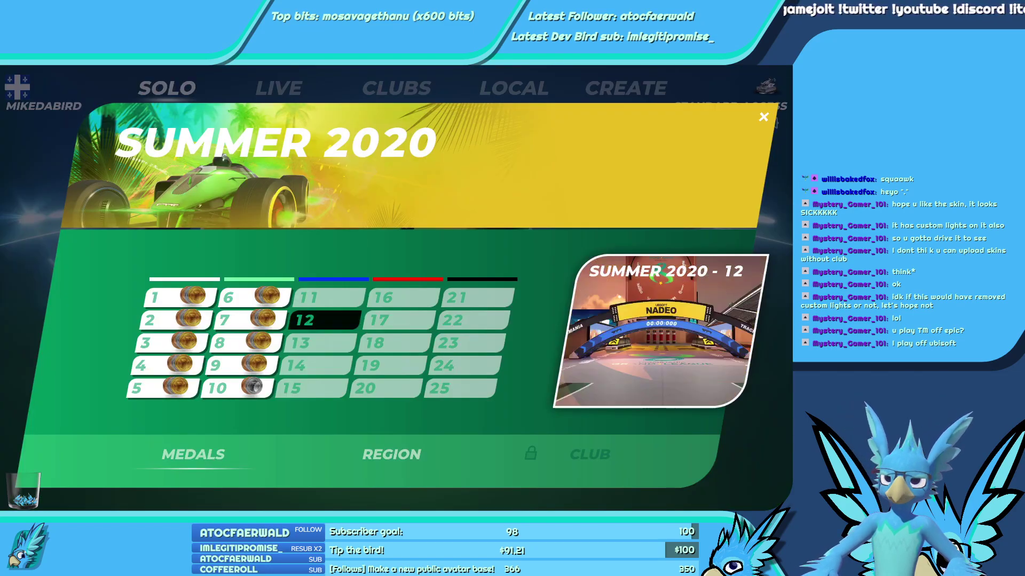
pyautogui.press('Return')
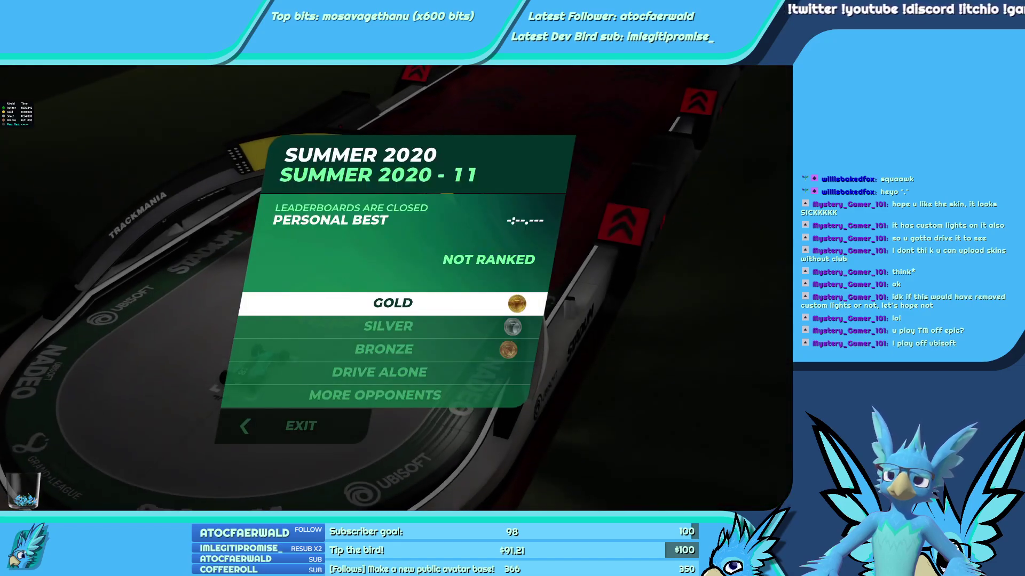
pyautogui.press('Return')
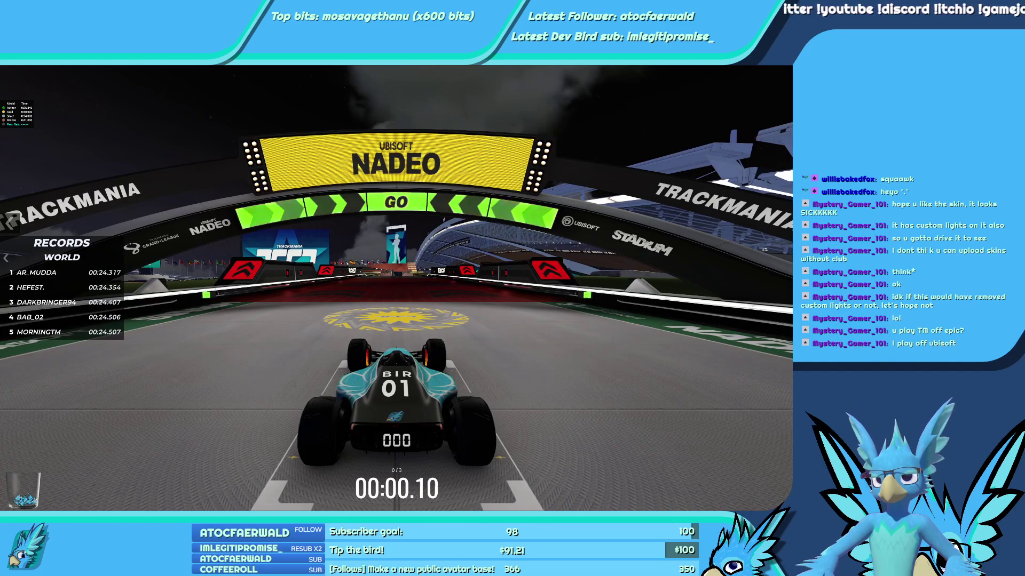
# Switch between the race cameras and drive the car around the start area to examine its skin from different angles.
pyautogui.press('3')
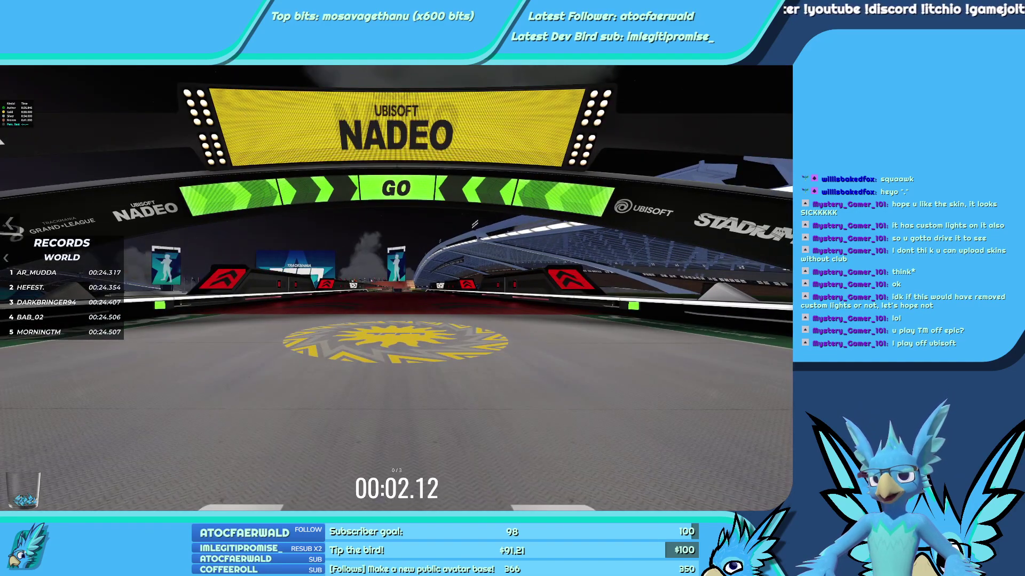
pyautogui.press('1')
pyautogui.press('2')
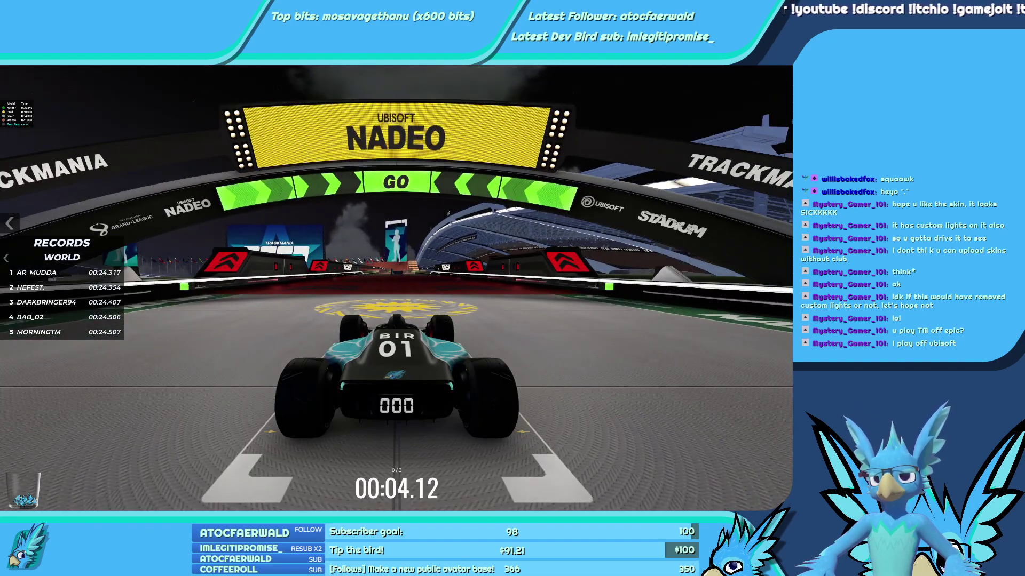
pyautogui.press('7')
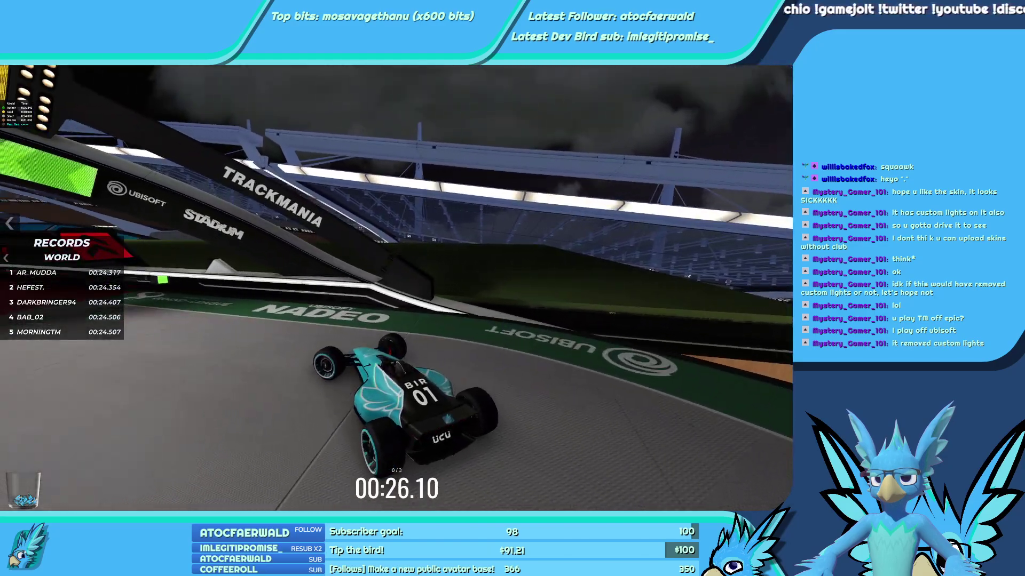
pyautogui.press('Right')
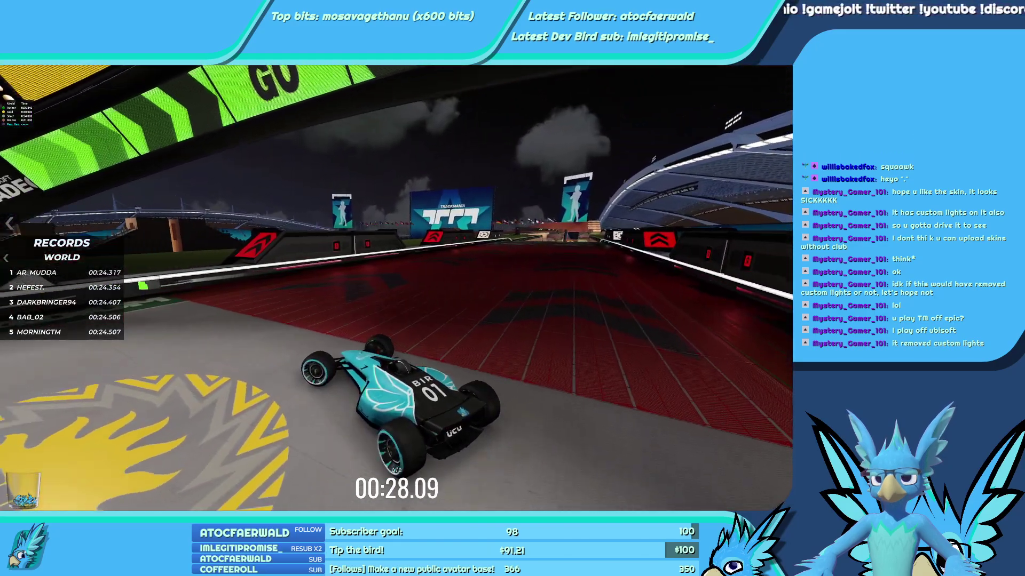
pyautogui.press('Left')
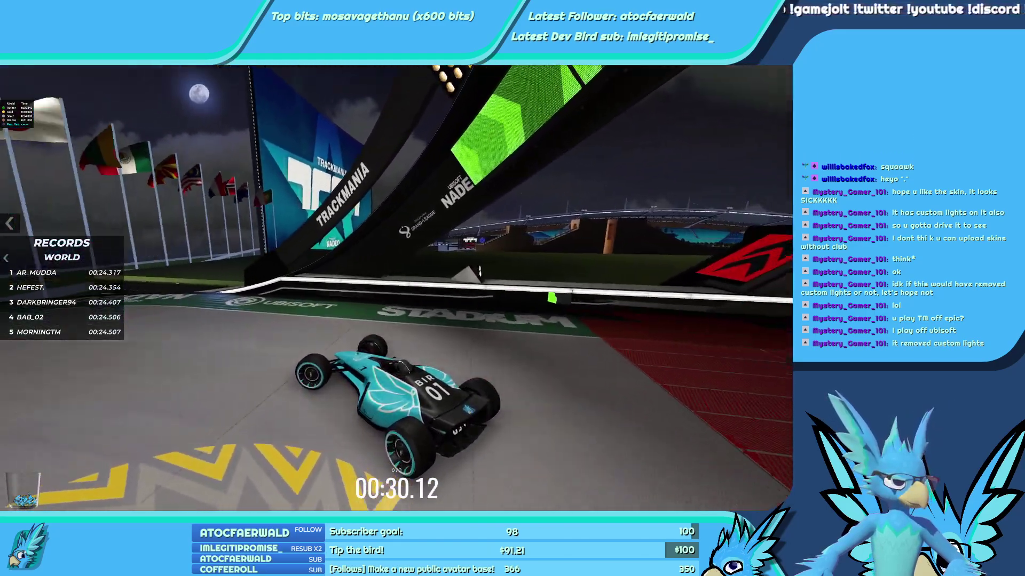
# Circle the race camera around the parked car to examine its custom skin from the side, front and rear.
pyautogui.press('Left')
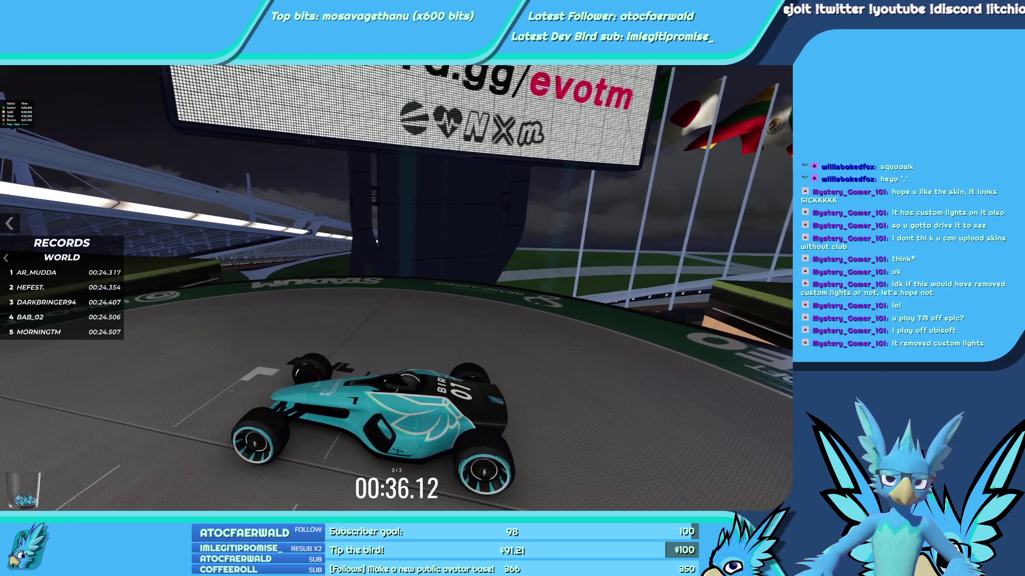
pyautogui.press('Right')
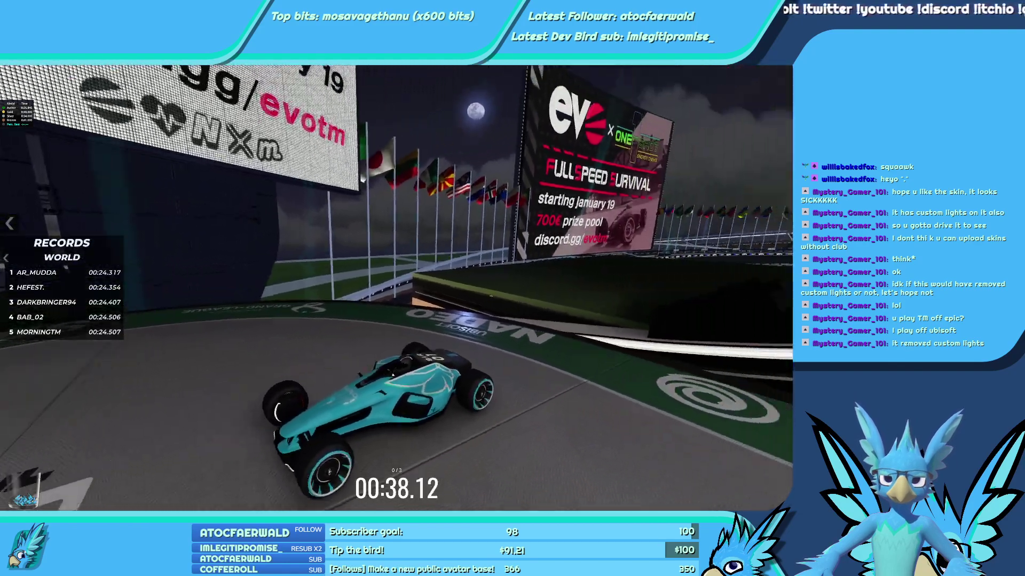
pyautogui.press('Left')
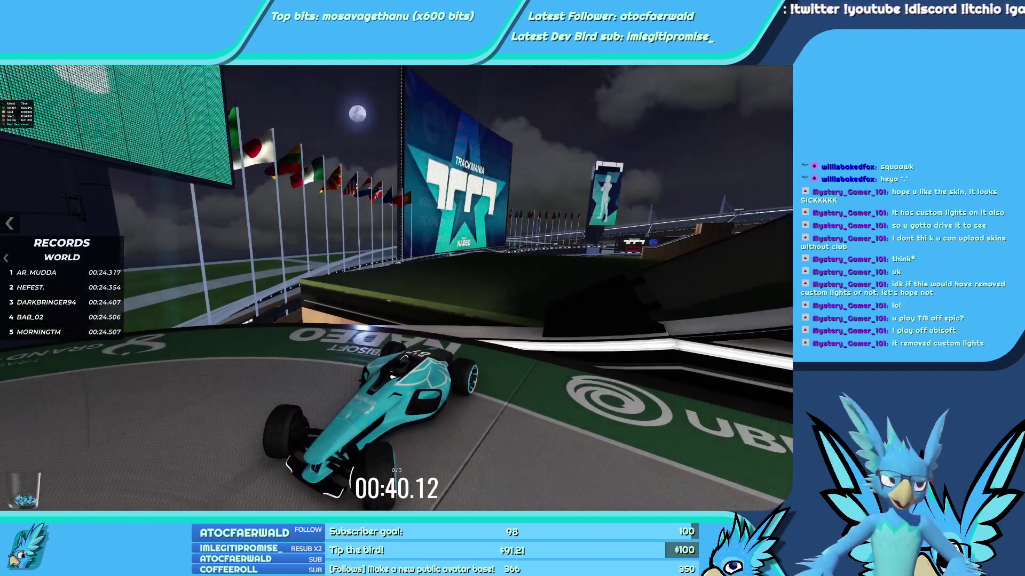
pyautogui.press('Left')
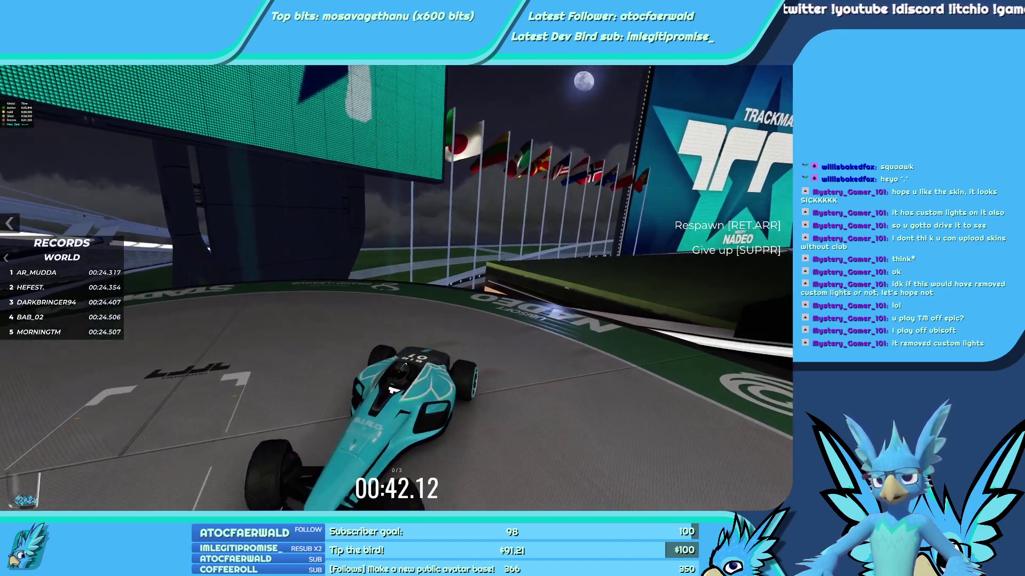
pyautogui.press('Left')
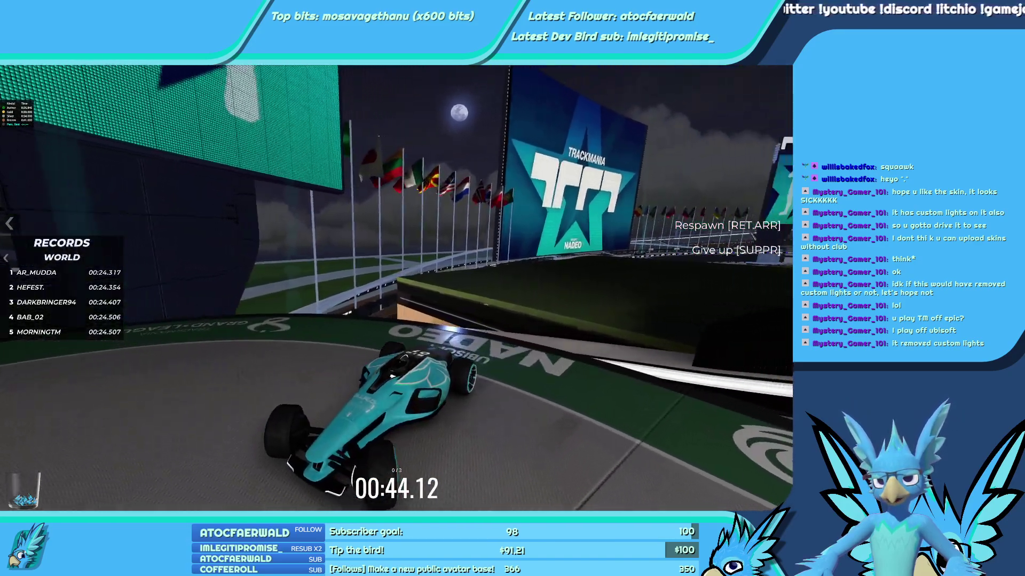
pyautogui.press('Left')
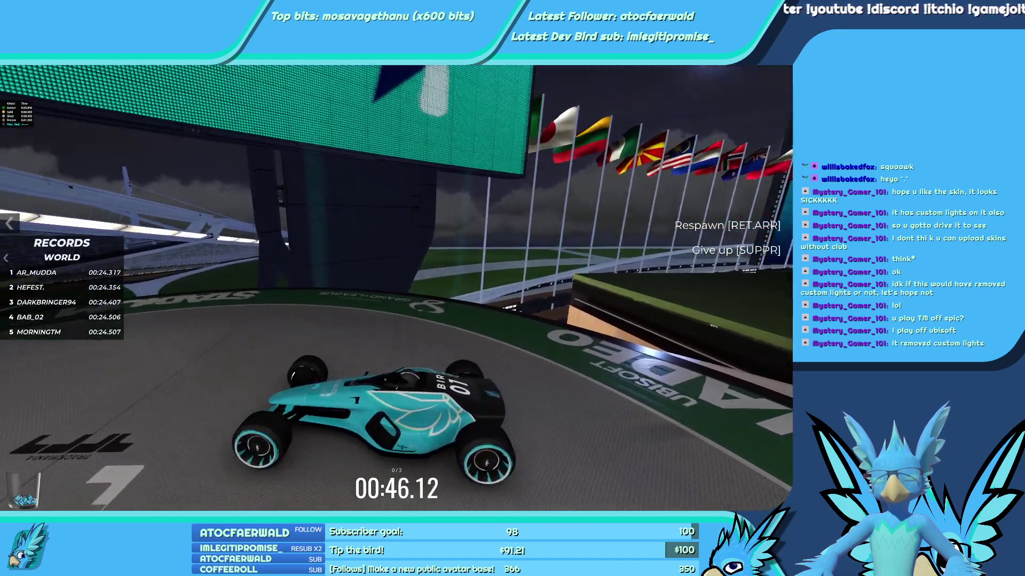
pyautogui.press('Left')
pyautogui.press('Left')
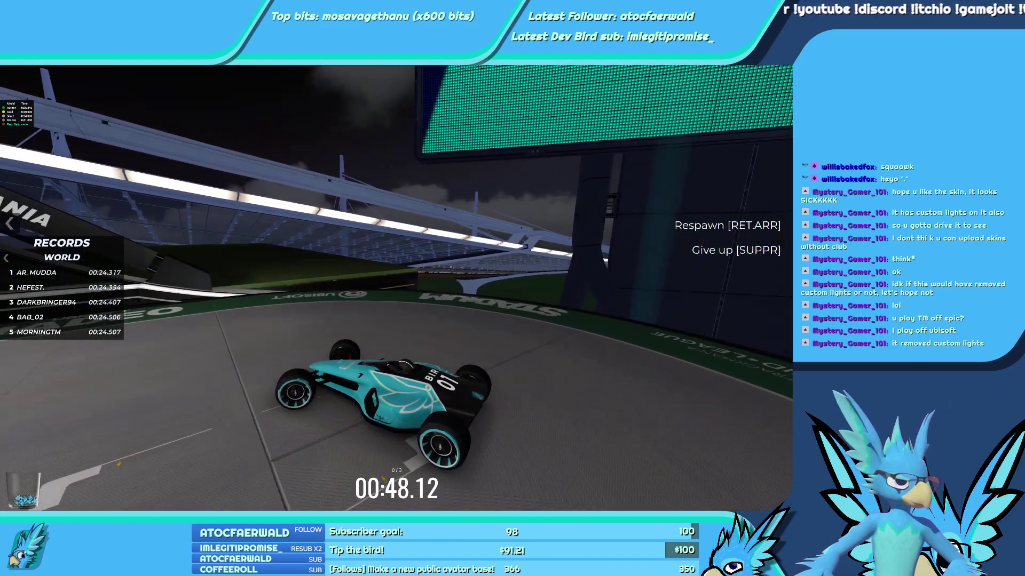
pyautogui.press('Left')
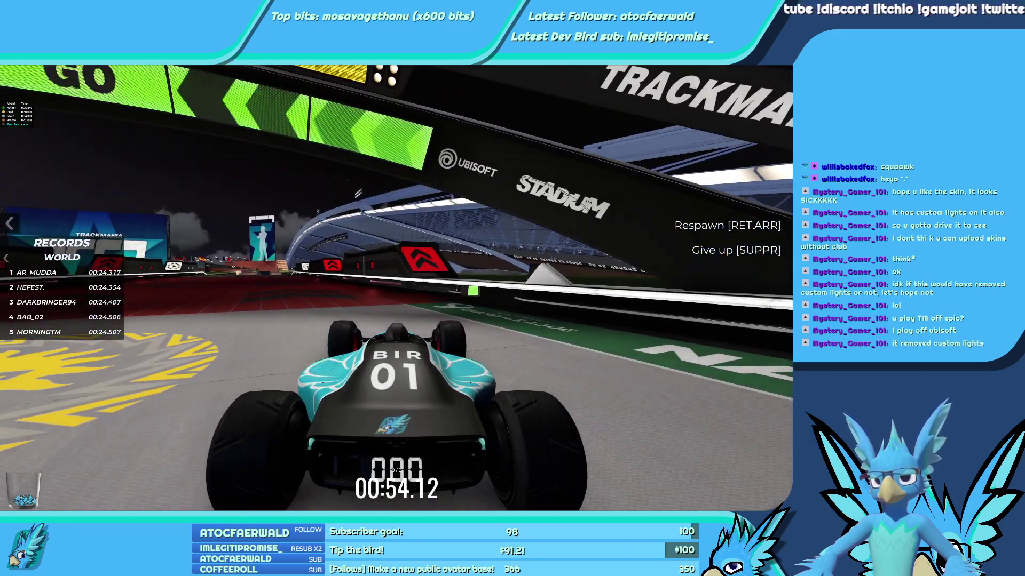
# Restart Summer 2020 - 11 and drive the track to the finish, giving up and retrying after spoiled runs.
pyautogui.press('Delete')
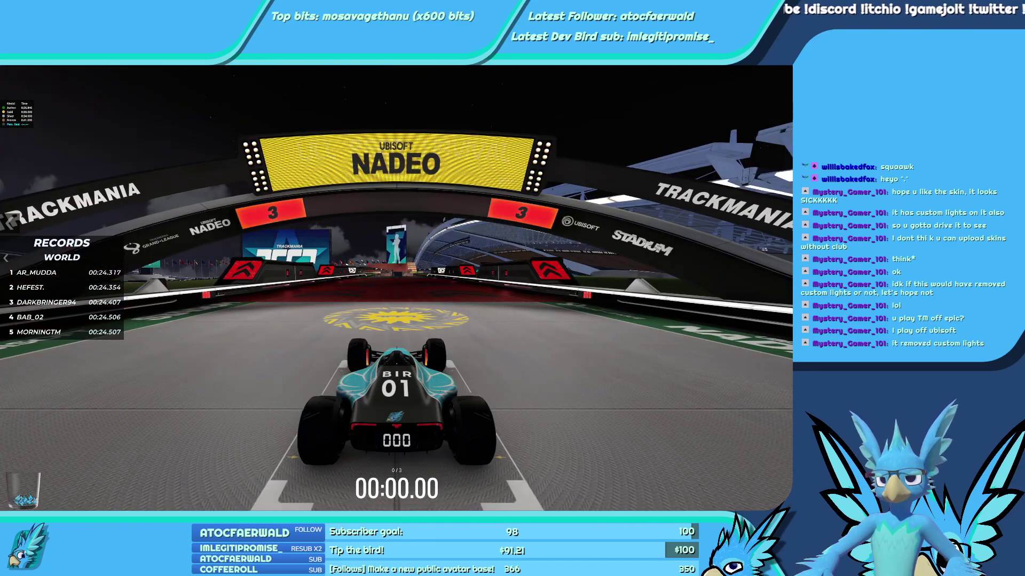
pyautogui.press('Up')
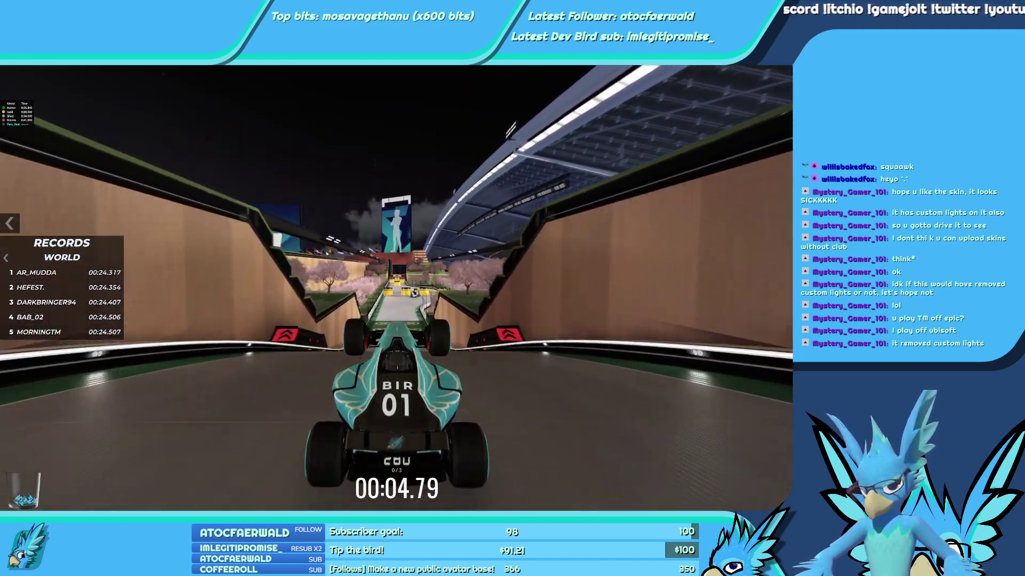
pyautogui.press('Delete')
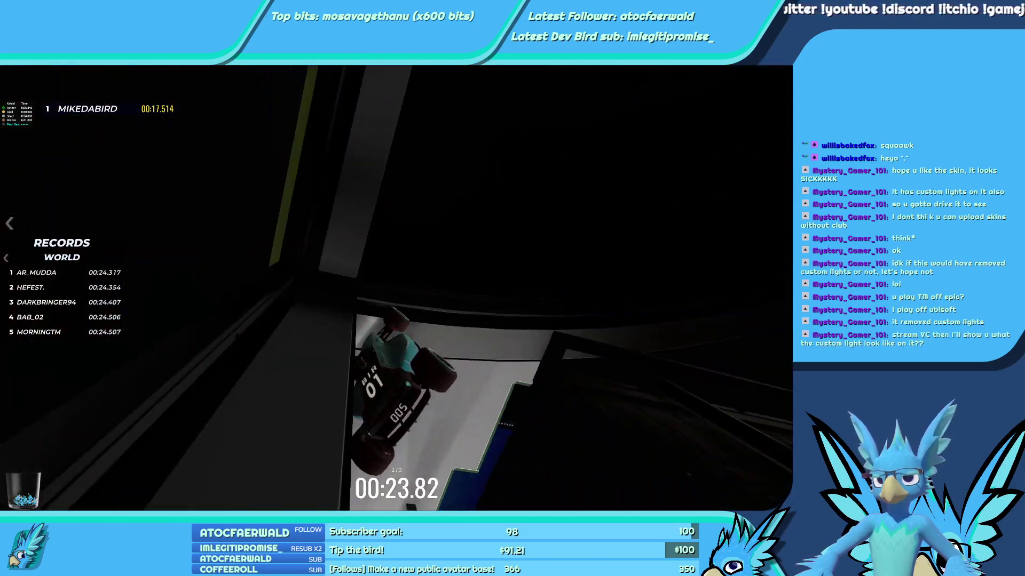
pyautogui.press('Delete')
pyautogui.press('Up')
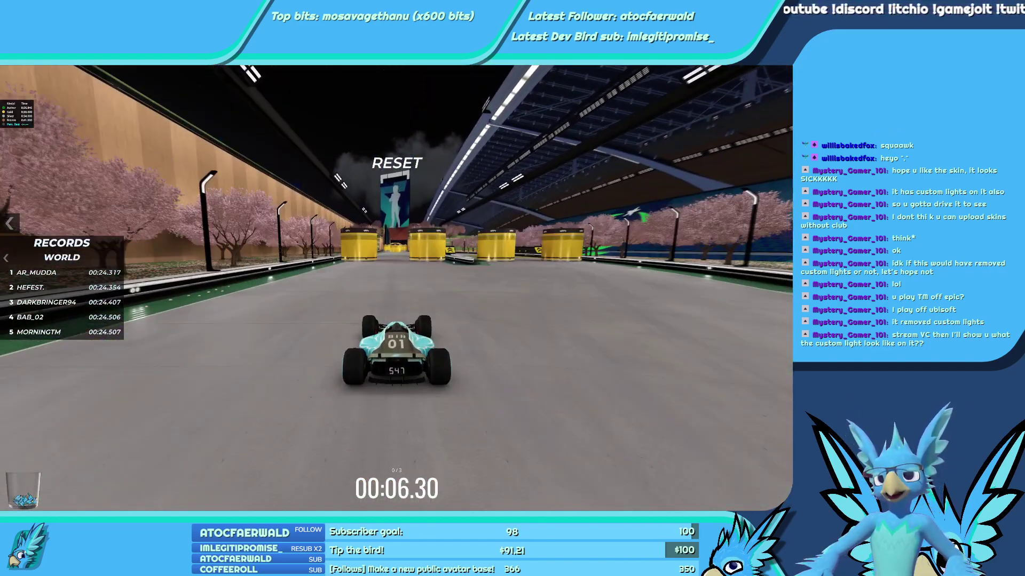
pyautogui.press('Left')
pyautogui.press('BackSpace')
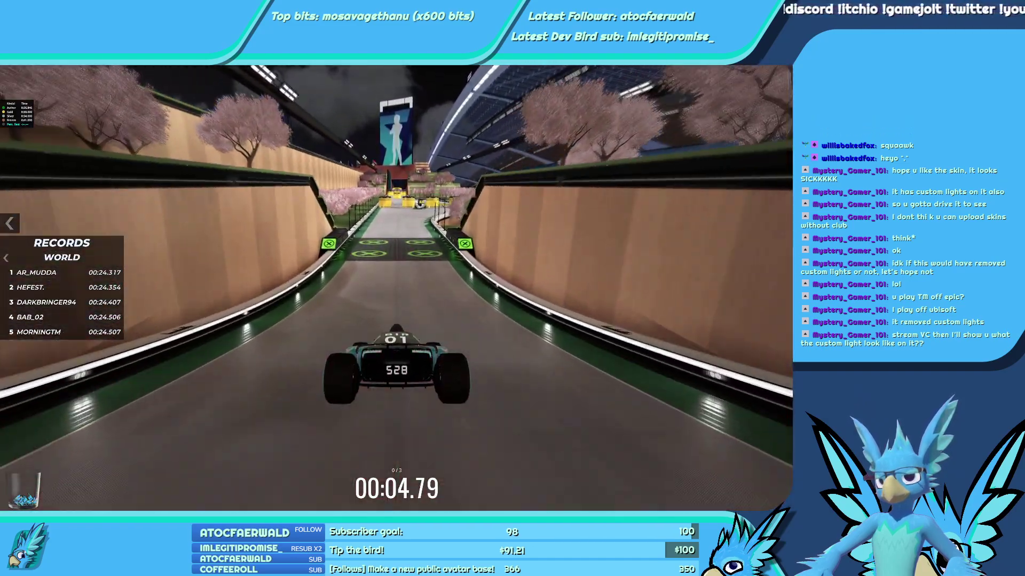
pyautogui.press('BackSpace')
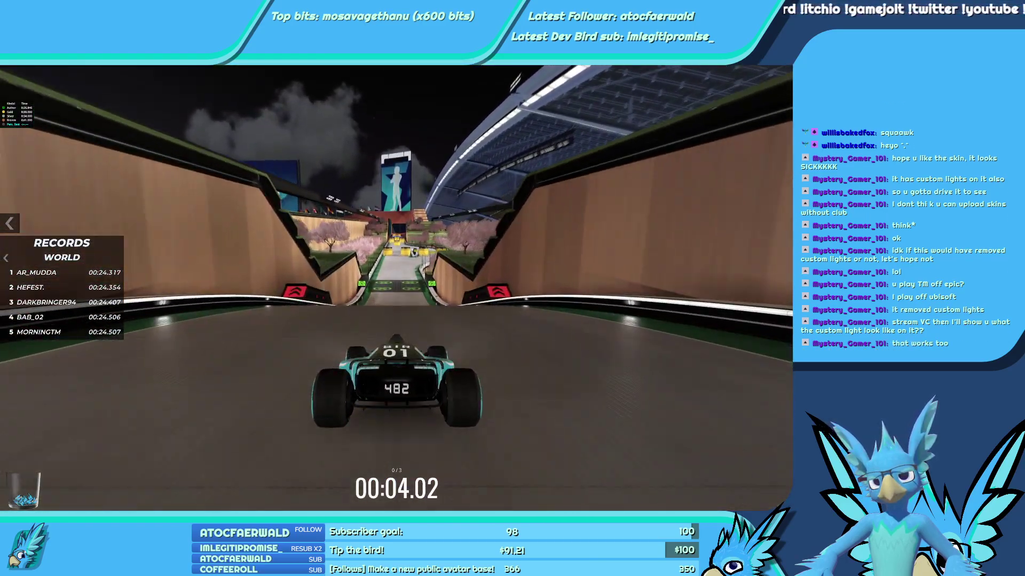
pyautogui.press('BackSpace')
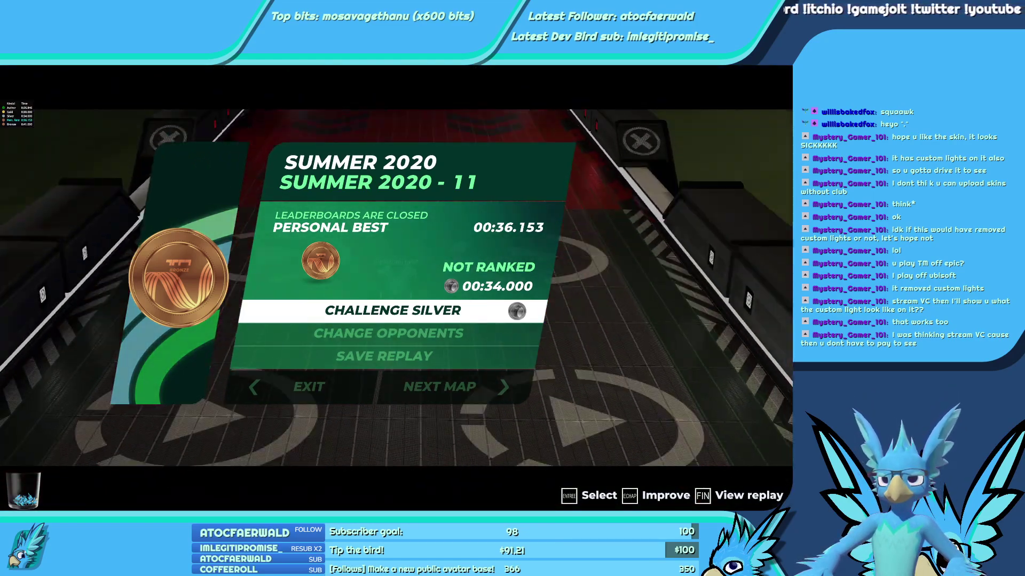
# Start the silver medal challenge on Summer 2020 - 11 and pause the race at the start line.
pyautogui.press('Return')
pyautogui.press('Escape')
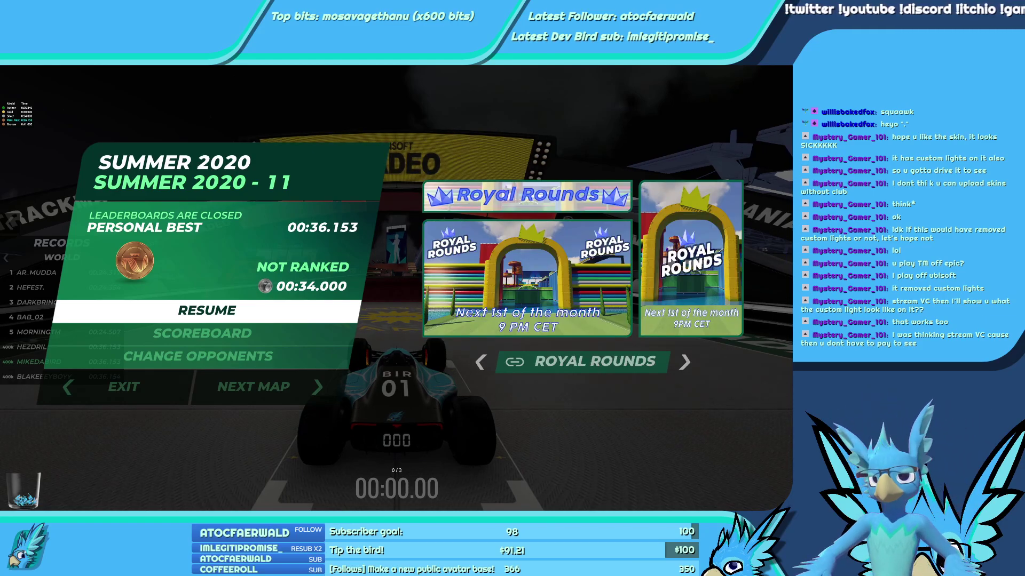
pyautogui.press('Escape')
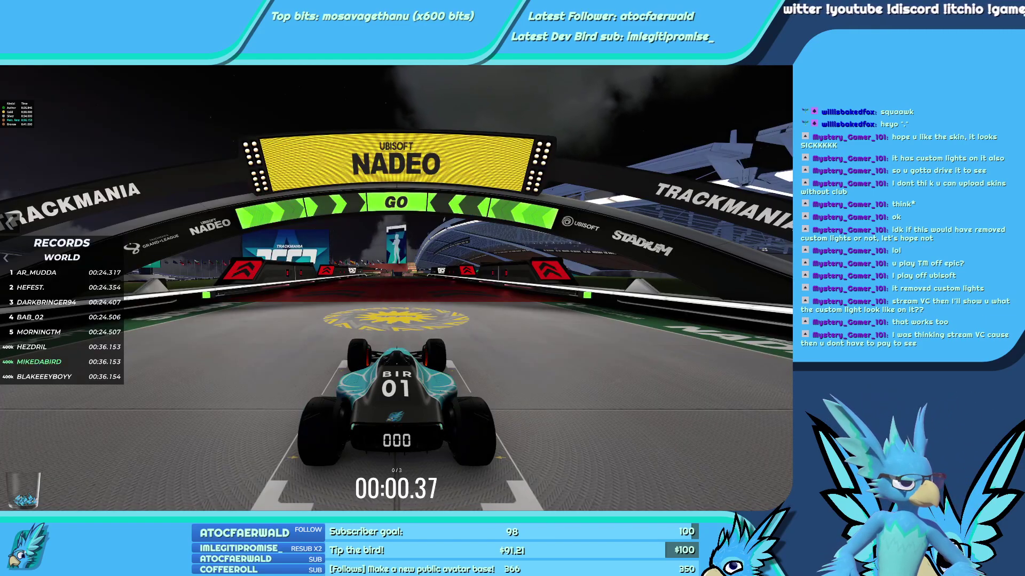
pyautogui.press('Escape')
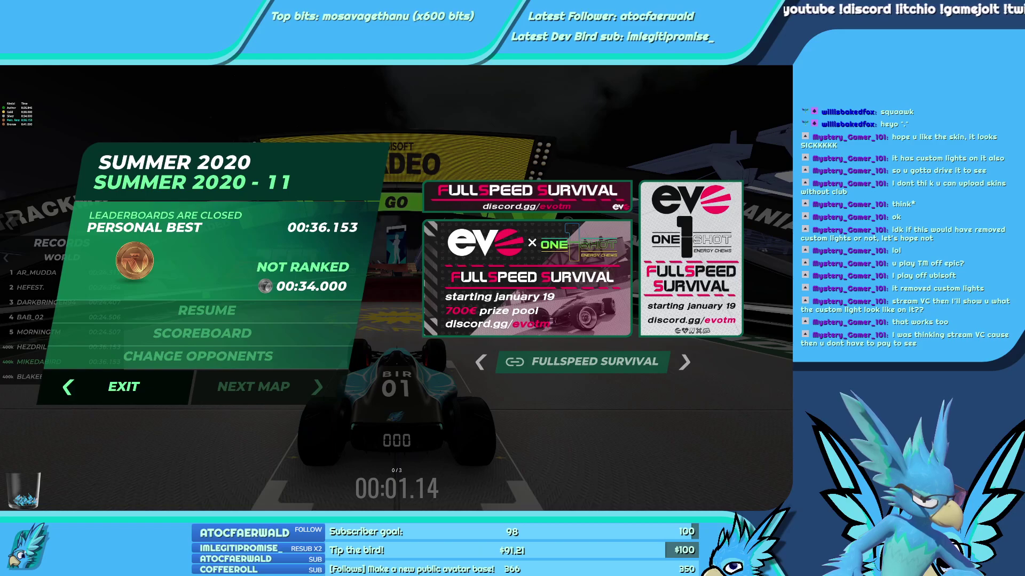
# Switch to the Discord call's Trackmania stream and view the world ranking of the MCFL Season 1 campaign.
pyautogui.hotkey('alt', 'Tab')
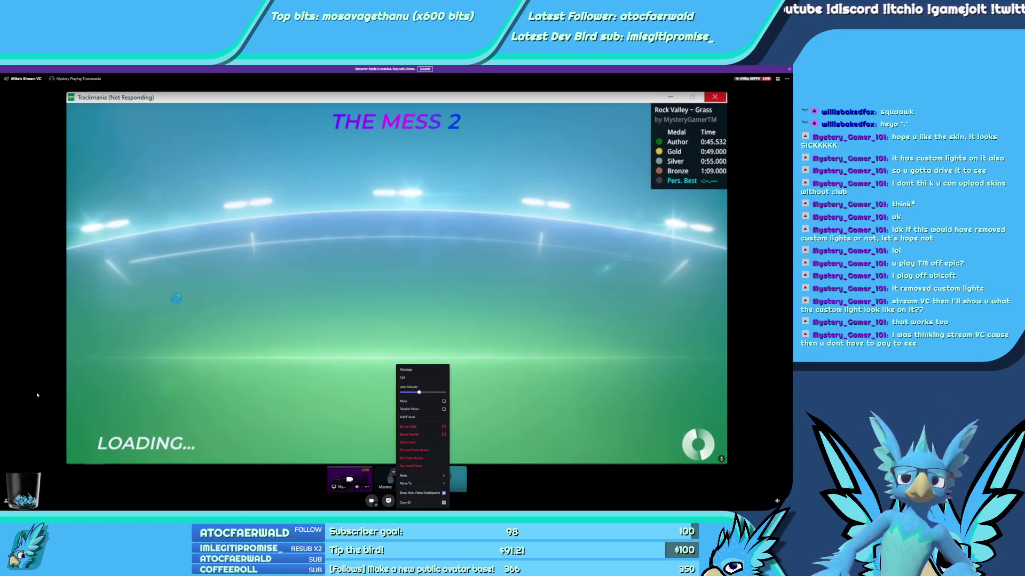
pyautogui.click(37, 395)
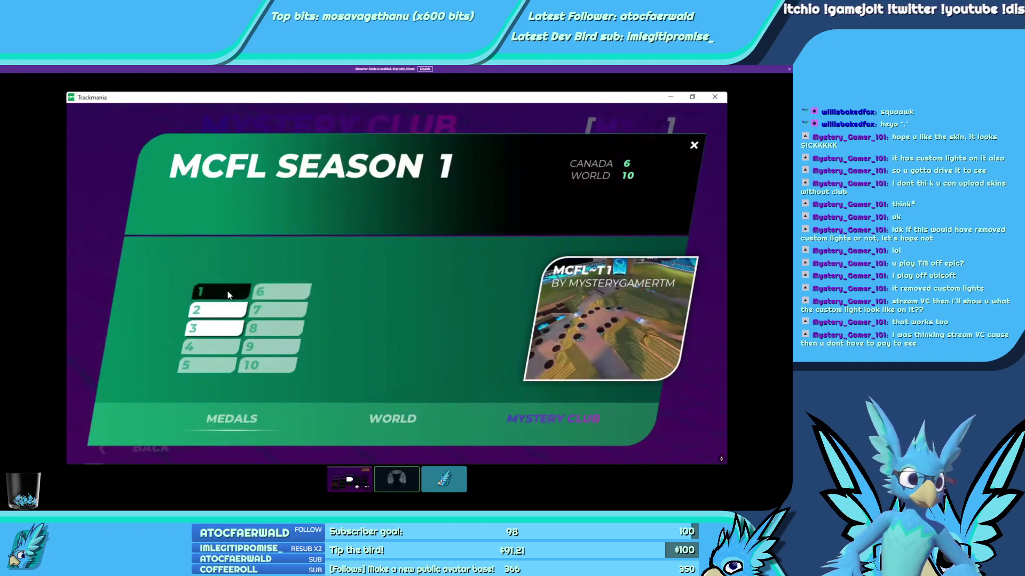
pyautogui.click(394, 420)
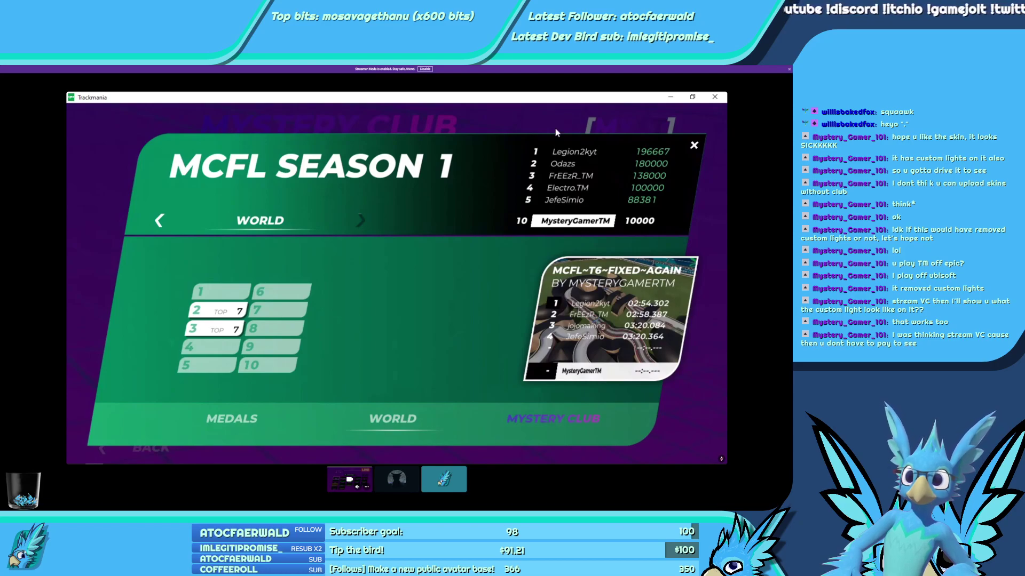
pyautogui.click(695, 146)
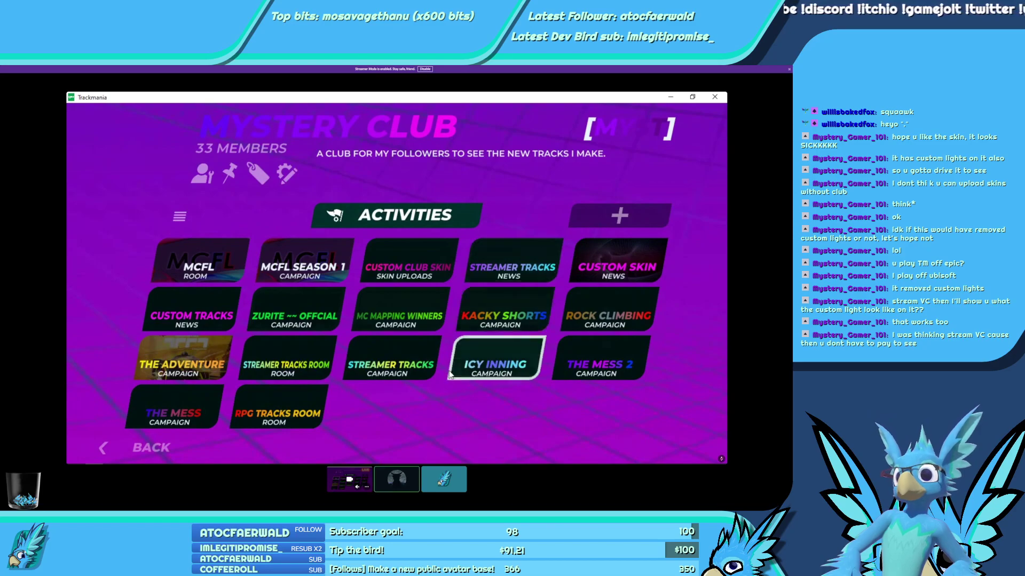
# Look at Mystery Club's Zurite ~~ Offcial and The Adventure campaigns, and leave the club for the Create section.
pyautogui.click(288, 315)
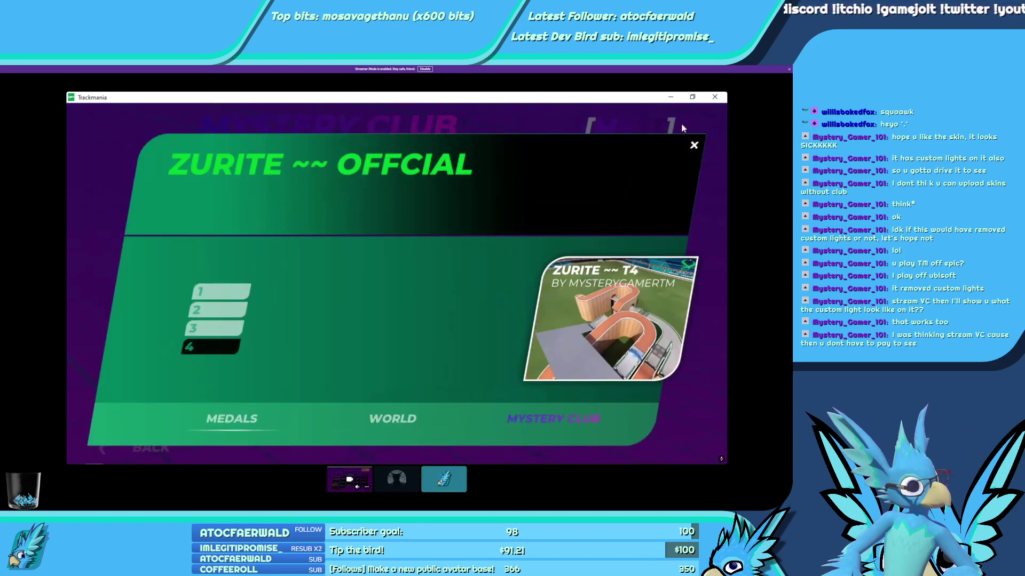
pyautogui.click(694, 146)
pyautogui.click(200, 363)
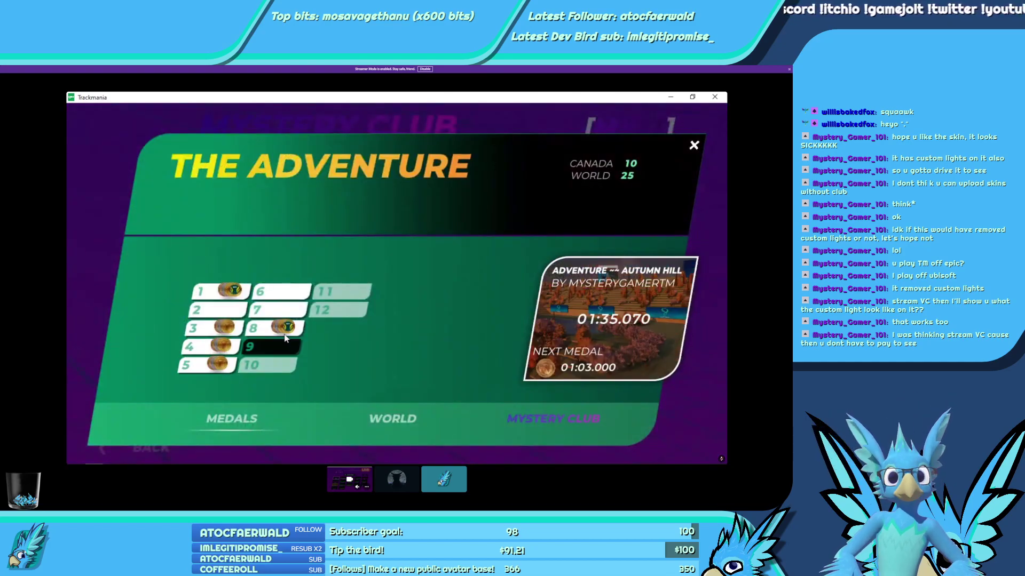
pyautogui.press('Escape')
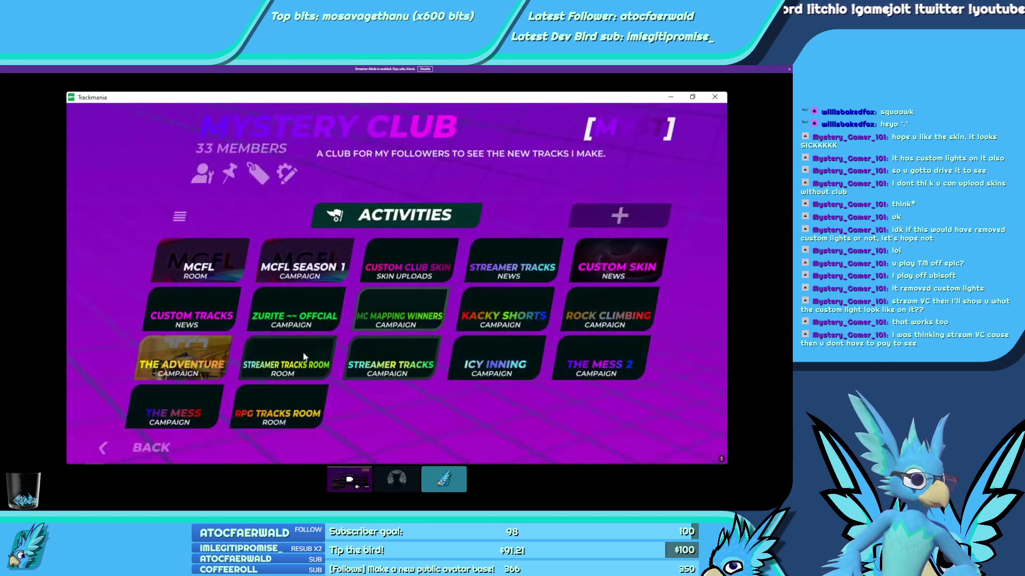
pyautogui.press('Escape')
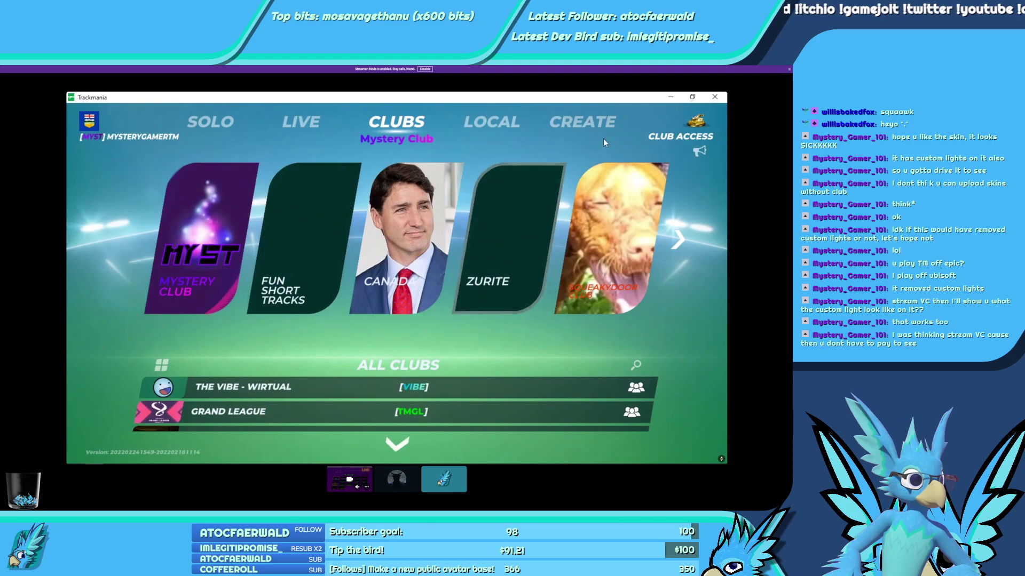
pyautogui.click(597, 130)
pyautogui.click(631, 251)
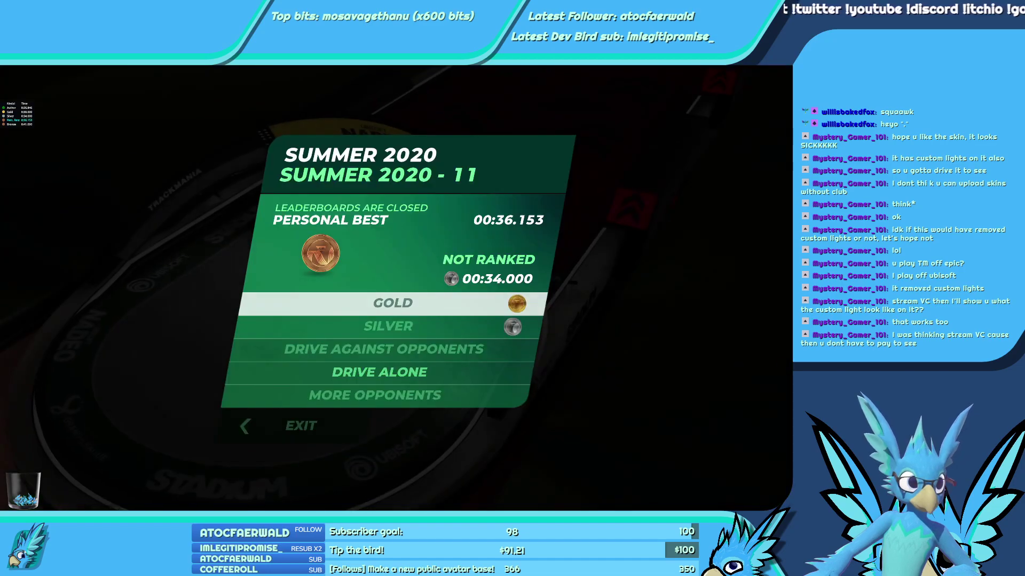
# Start the Summer 2020 - 11 race alone, without any opponents.
pyautogui.press('Down')
pyautogui.press('Down')
pyautogui.press('Down')
pyautogui.press('Down')
pyautogui.press('Up')
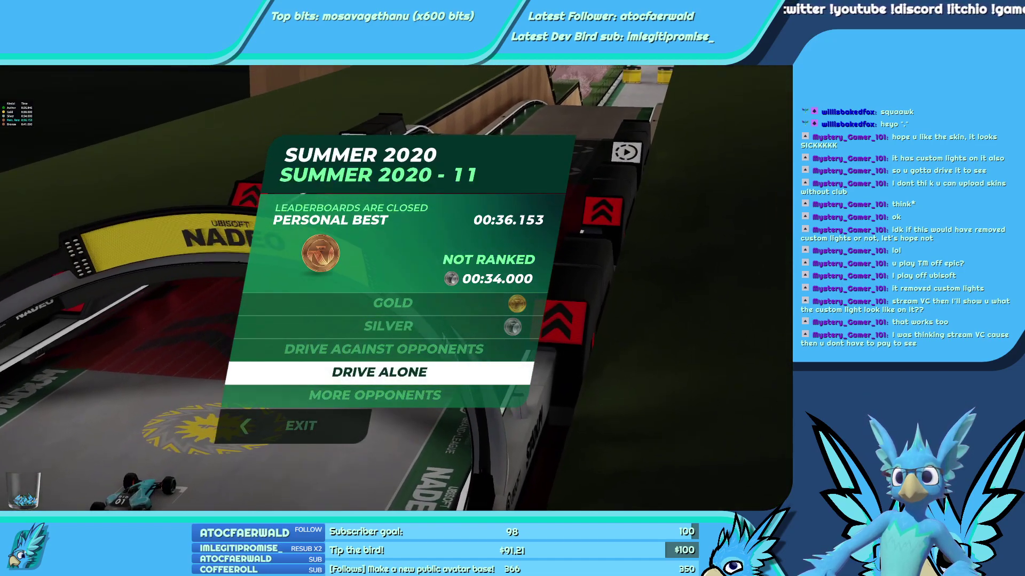
pyautogui.press('Return')
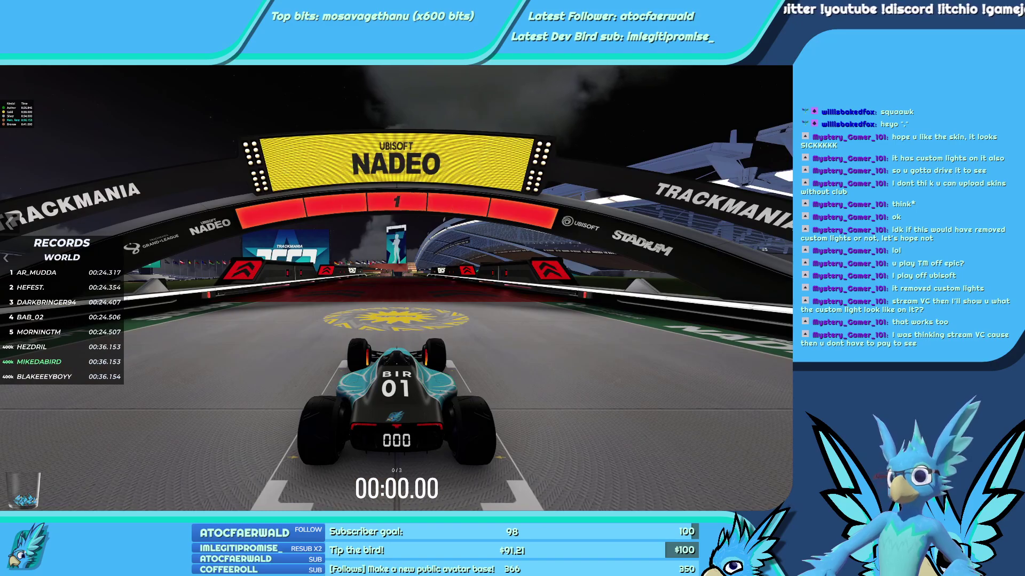
# Switch to the free camera and fly around the car to examine its skin and the bird logo up close.
pyautogui.press('7')
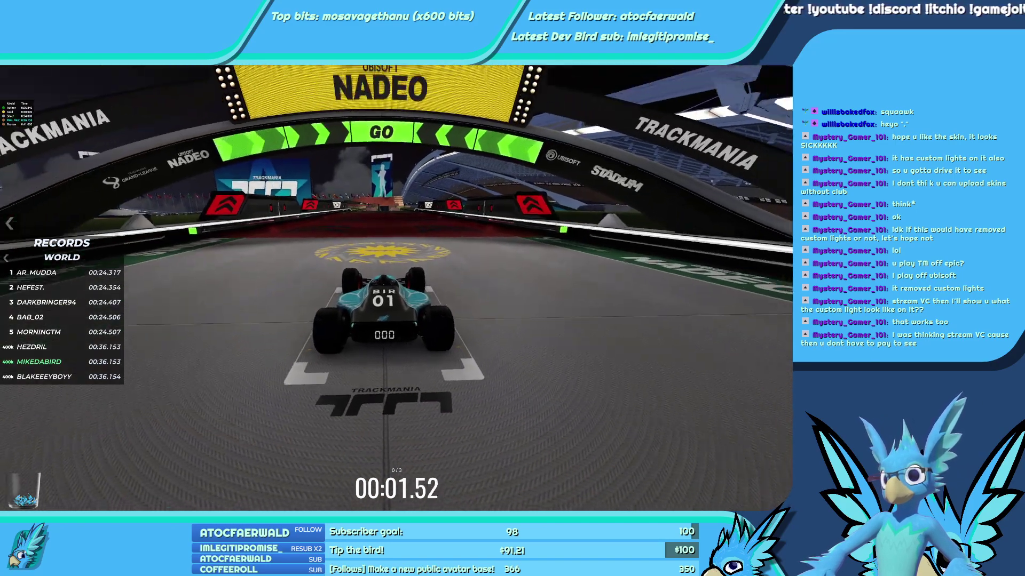
pyautogui.press('Left')
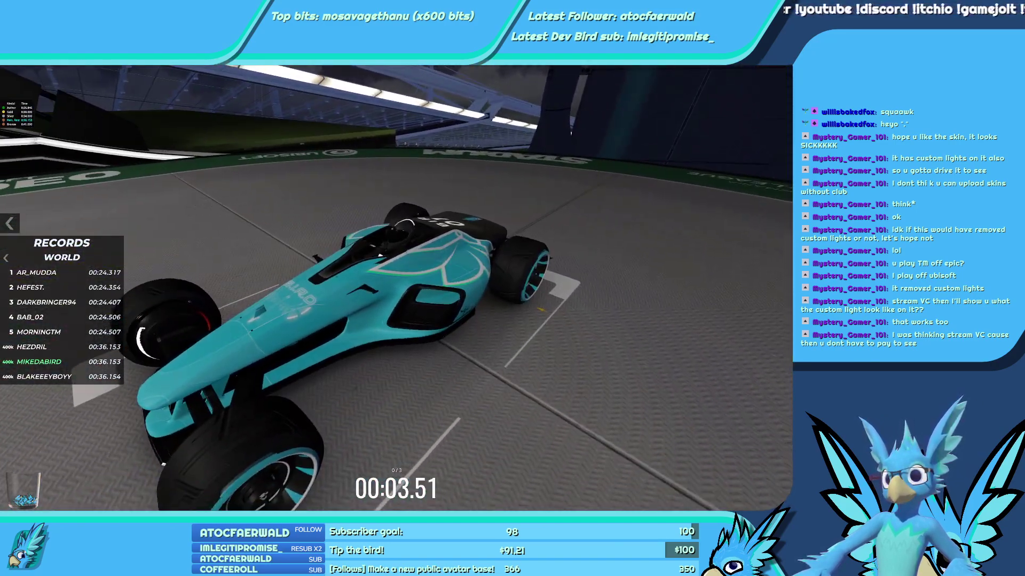
pyautogui.press('Left')
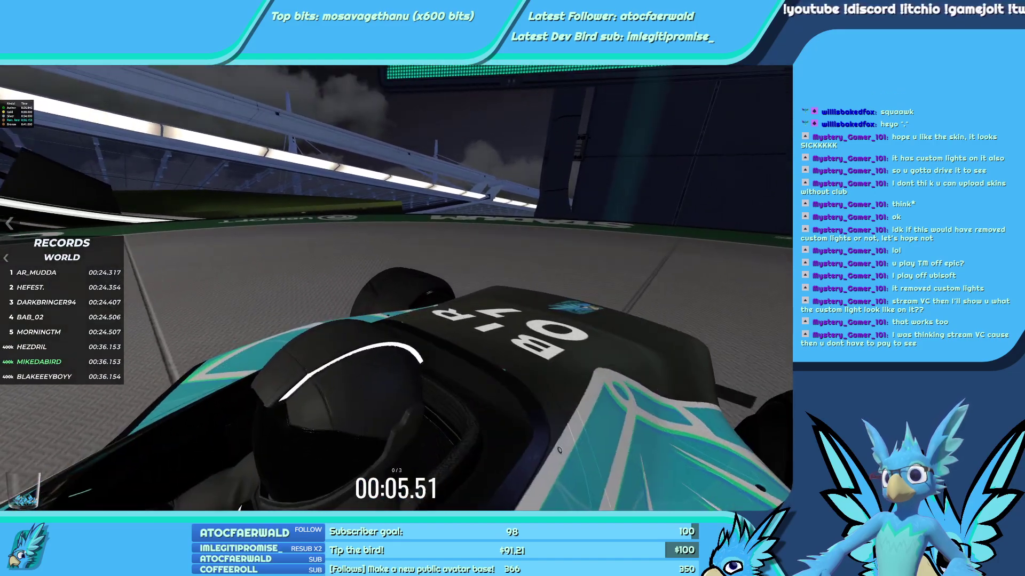
pyautogui.press('Left')
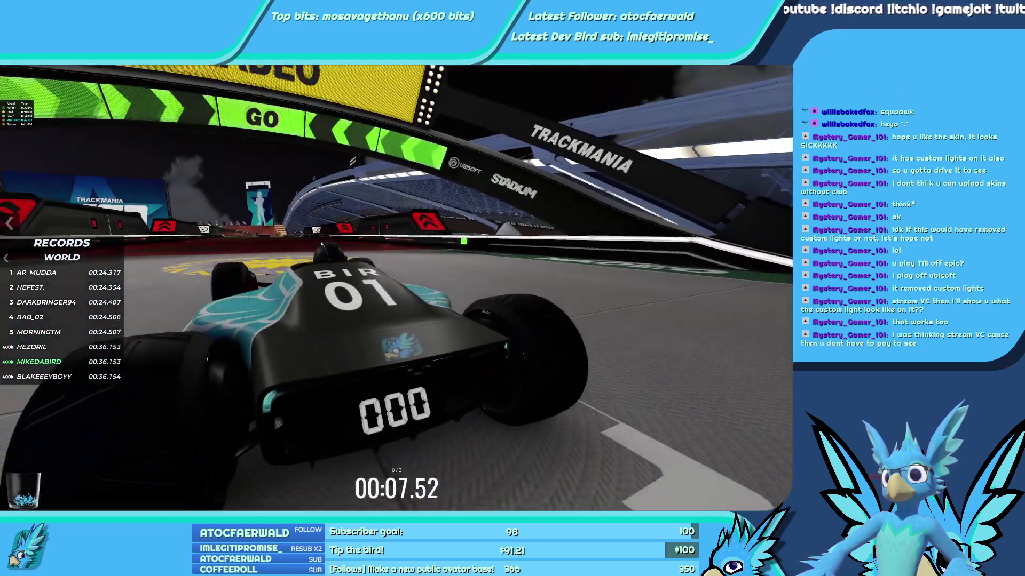
pyautogui.press('Left')
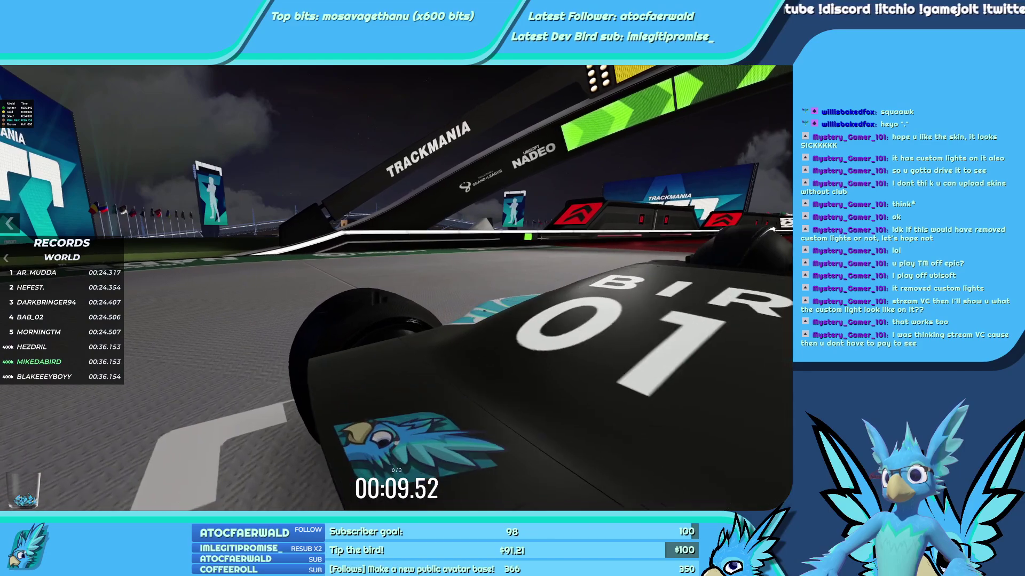
pyautogui.press('Up')
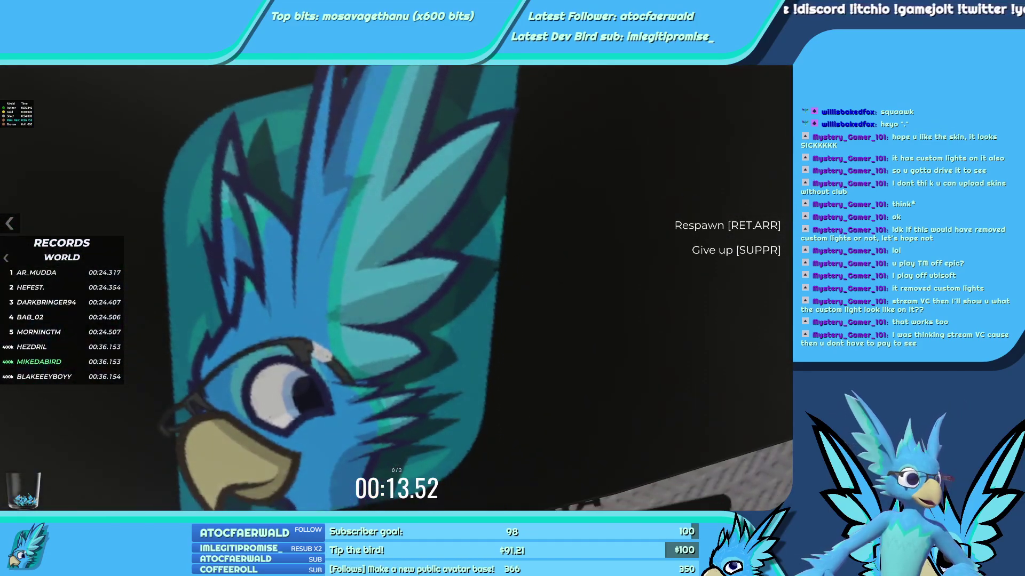
# Circle the parked car with the free camera to examine its nose, wheels, sides and BIR 01 rear bodywork.
pyautogui.press('Down')
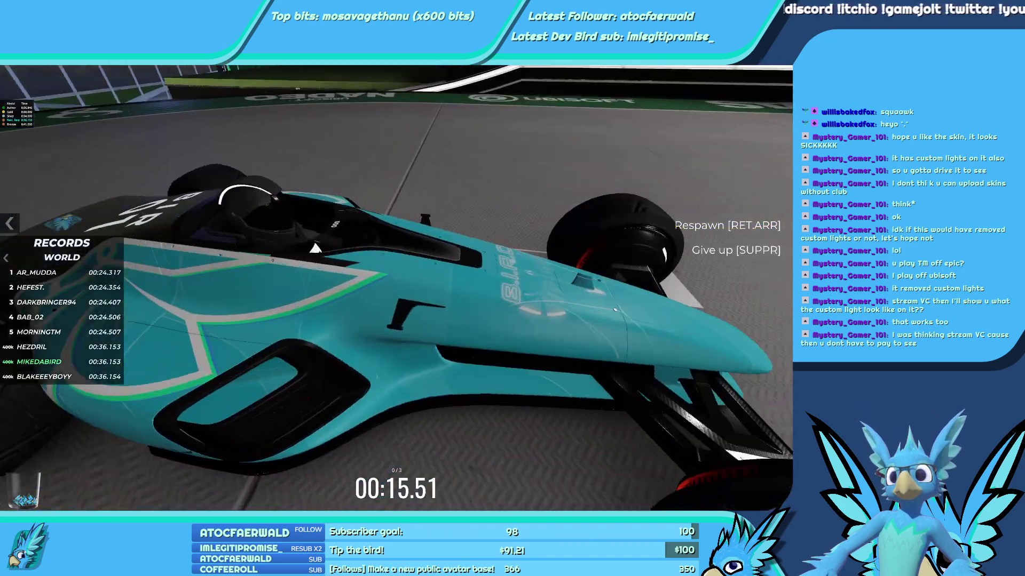
pyautogui.press('Left')
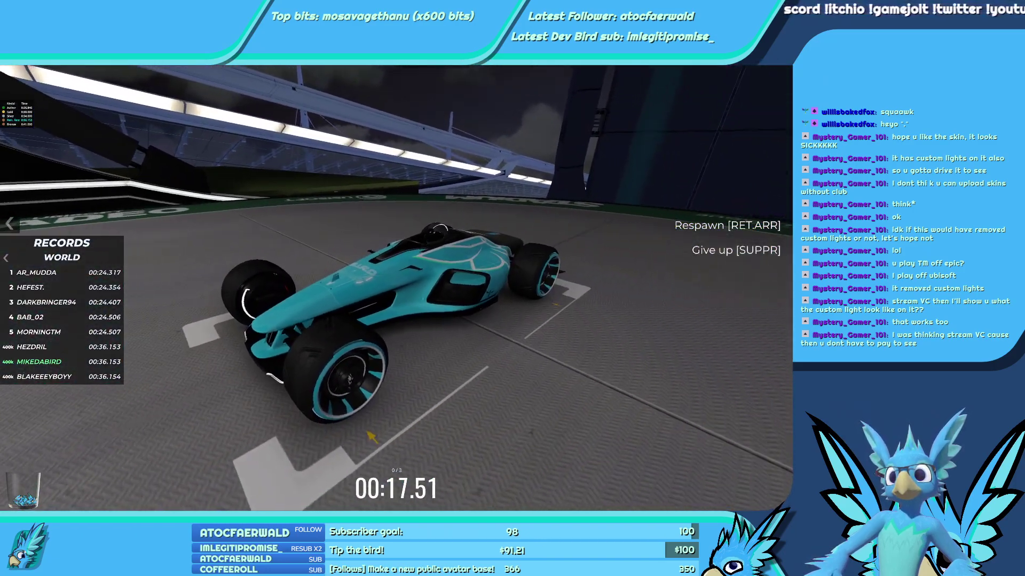
pyautogui.press('Up')
pyautogui.press('Down')
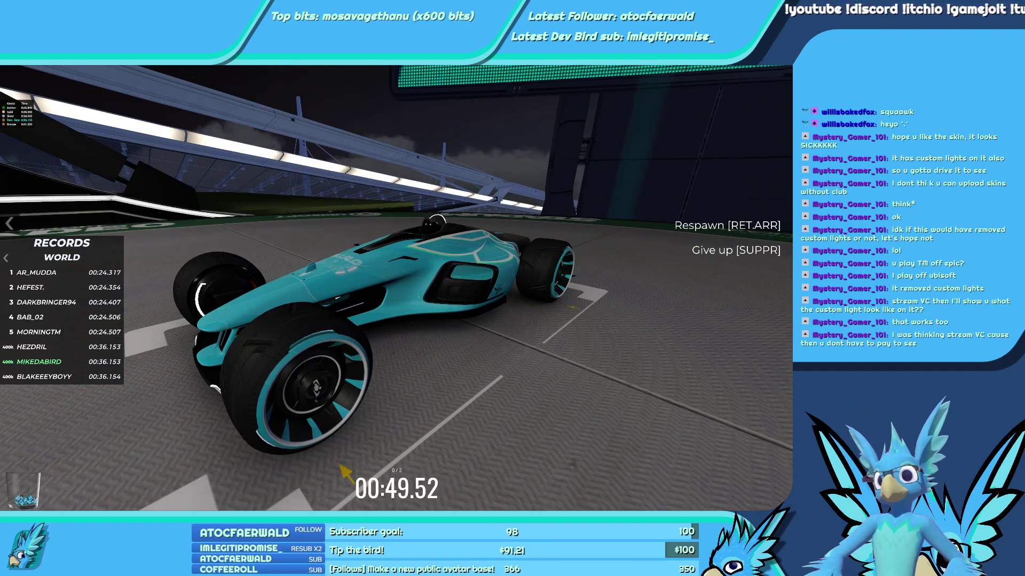
pyautogui.press('Left')
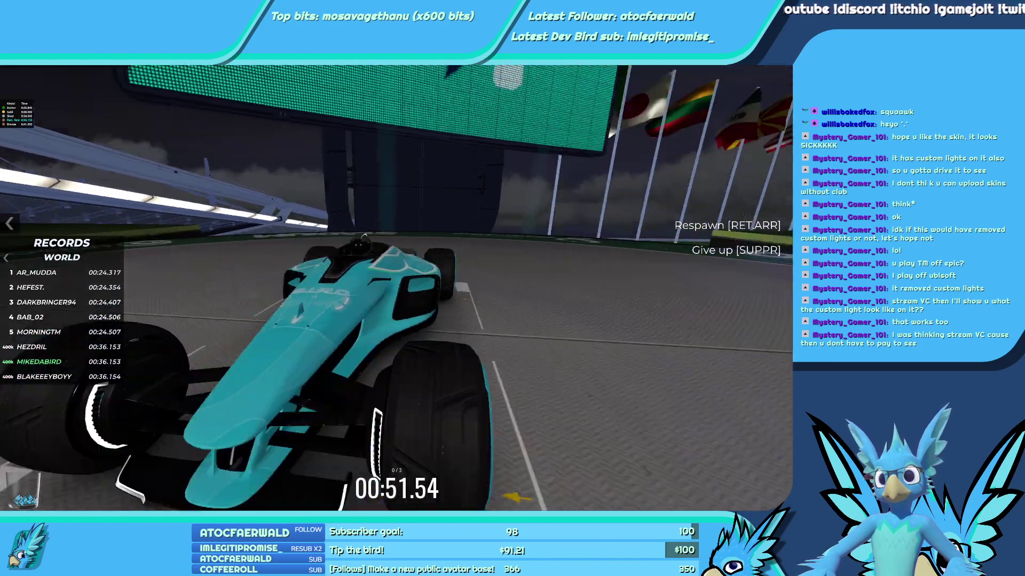
pyautogui.press('Left')
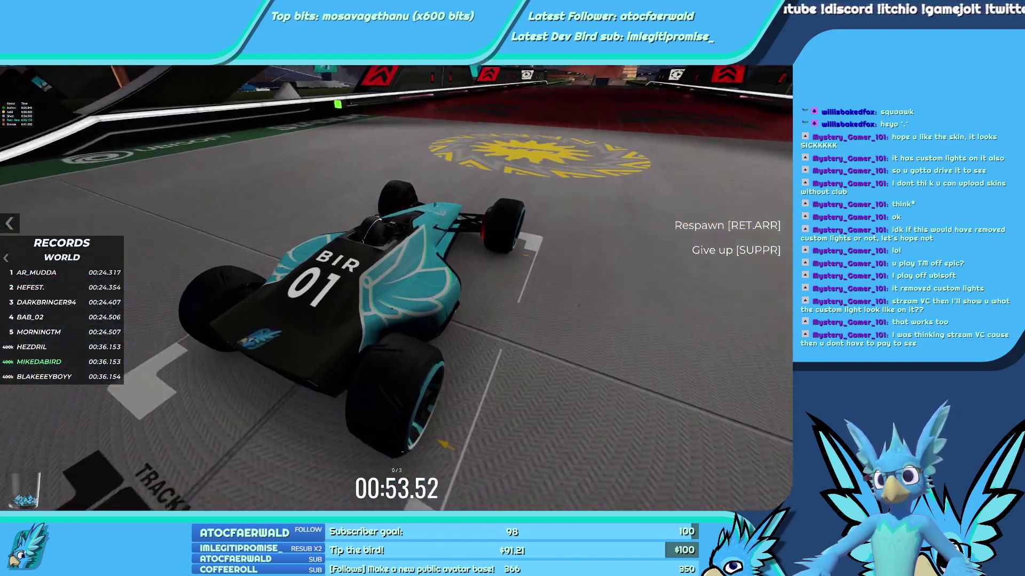
pyautogui.press('Left')
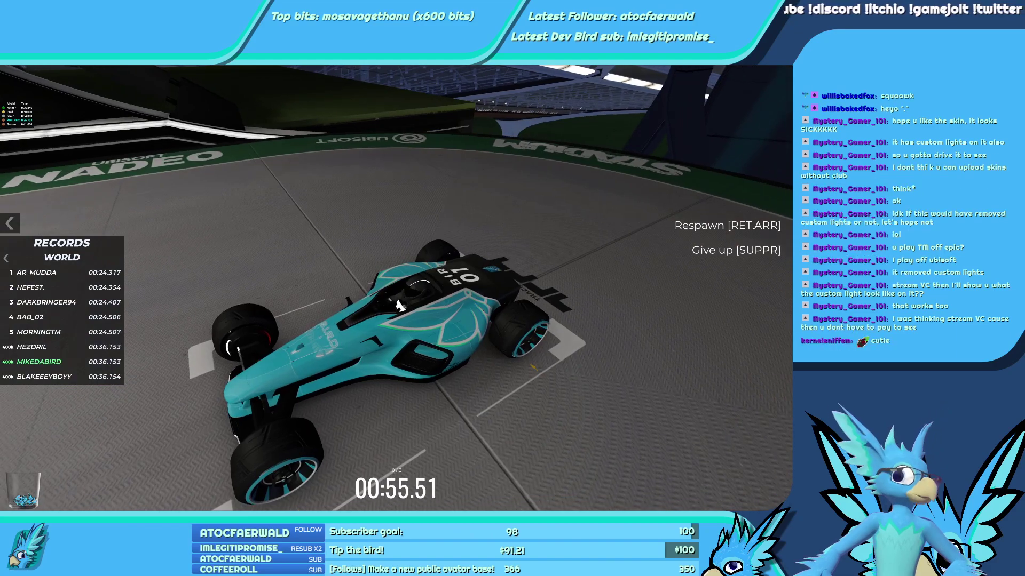
pyautogui.press('Left')
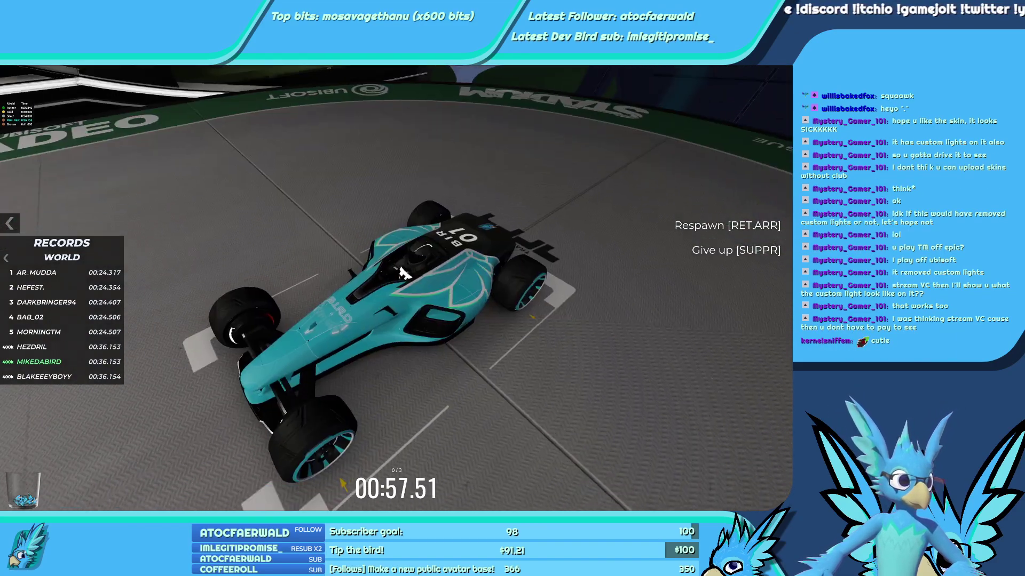
pyautogui.press('Left')
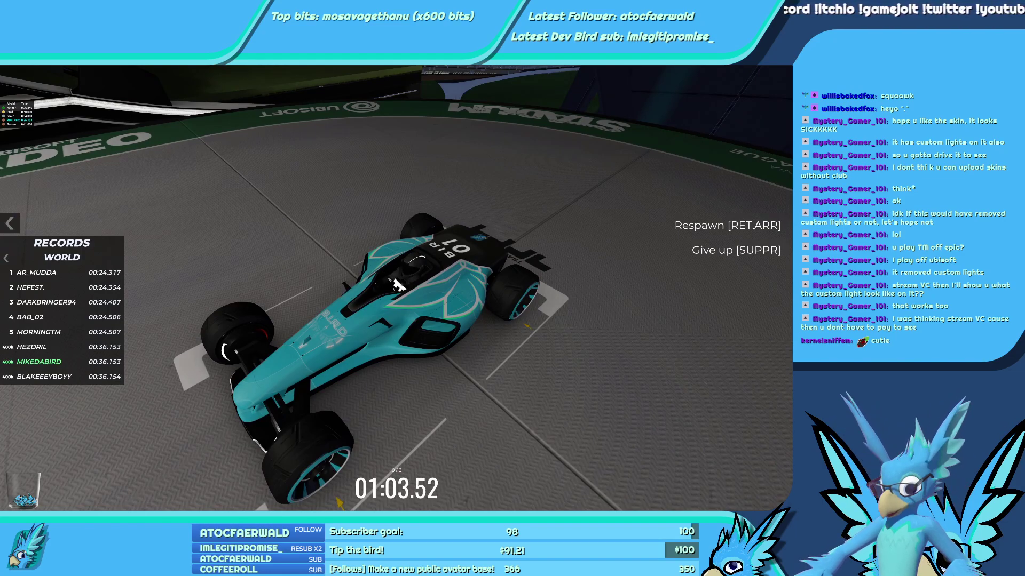
pyautogui.press('Left')
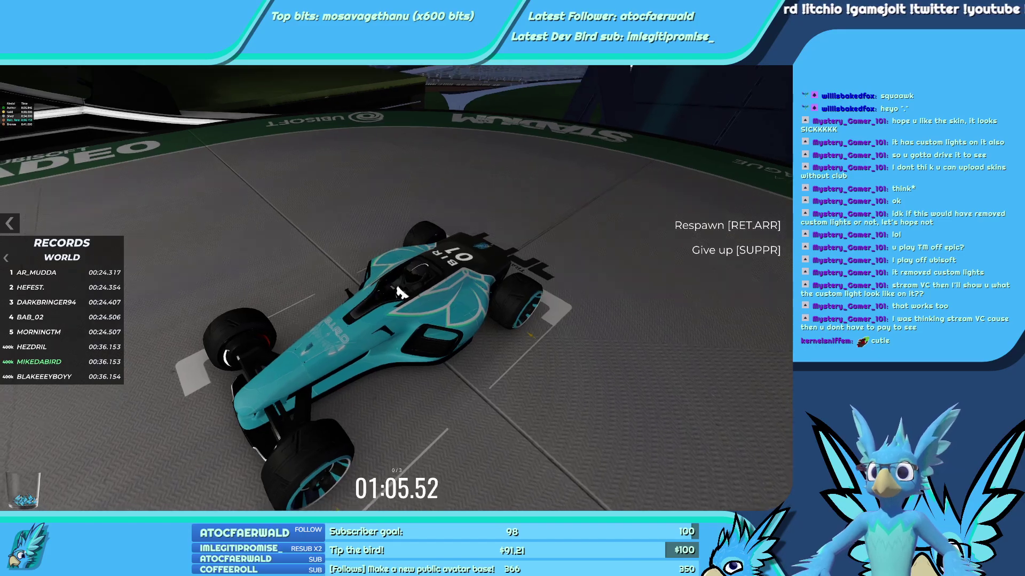
pyautogui.press('Left')
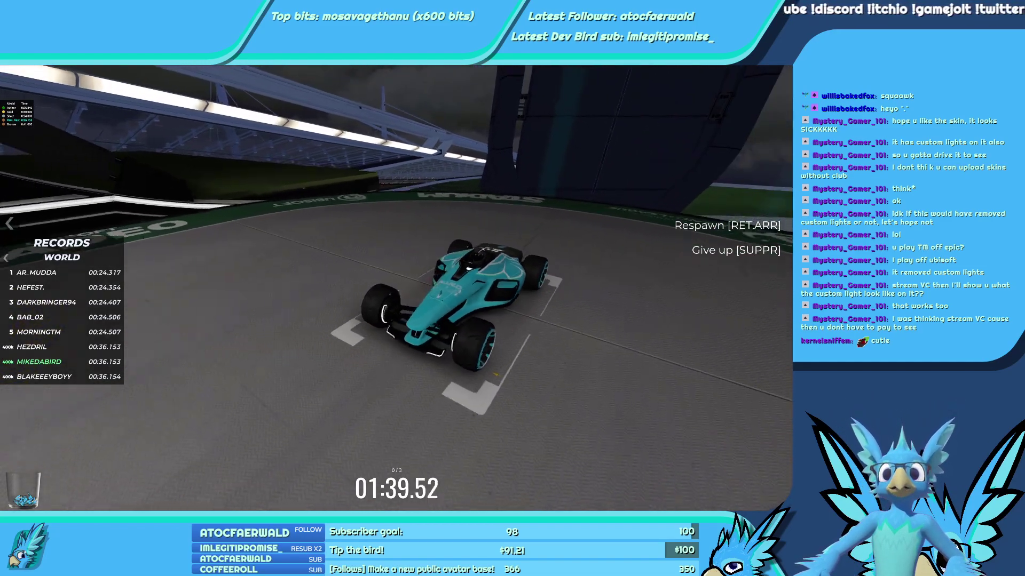
# Return to the chase camera, drive off briefly, and restart the Summer 2020 - 11 run from the start line.
pyautogui.press('1')
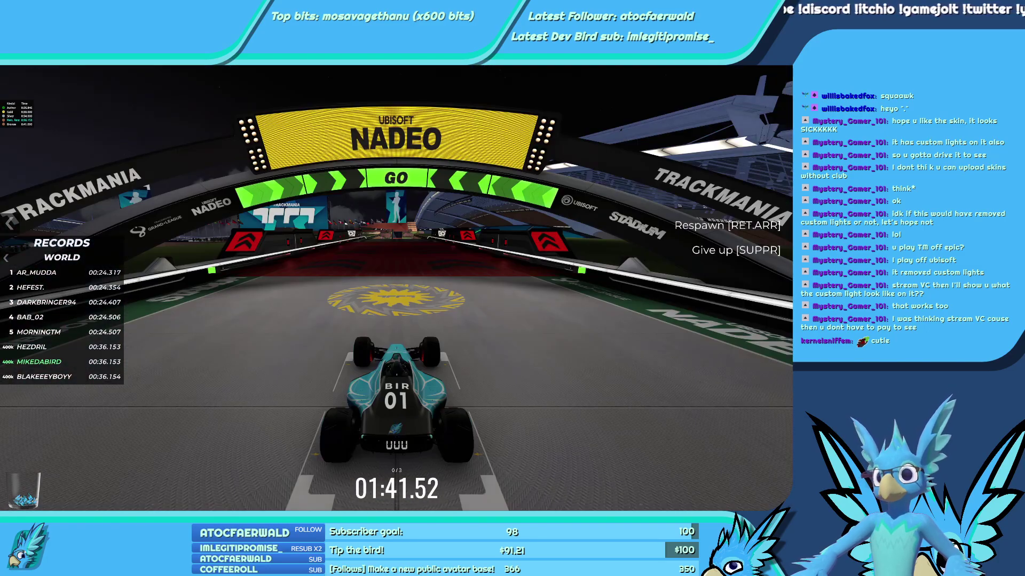
pyautogui.press('Up')
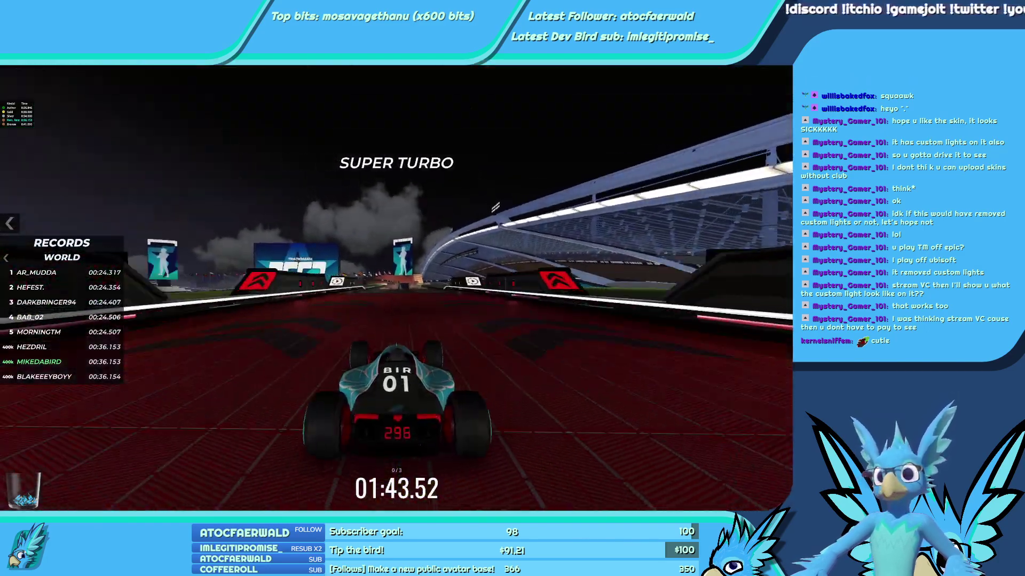
pyautogui.press('BackSpace')
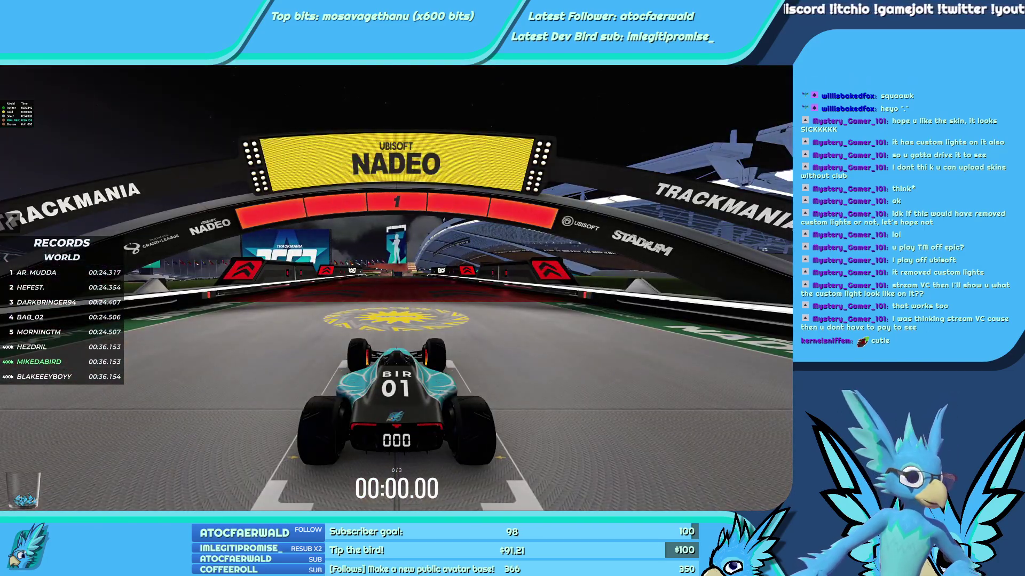
# Drive the Summer 2020 - 11 run to the finish and exit to the Summer 2020 map selection.
pyautogui.press('Up')
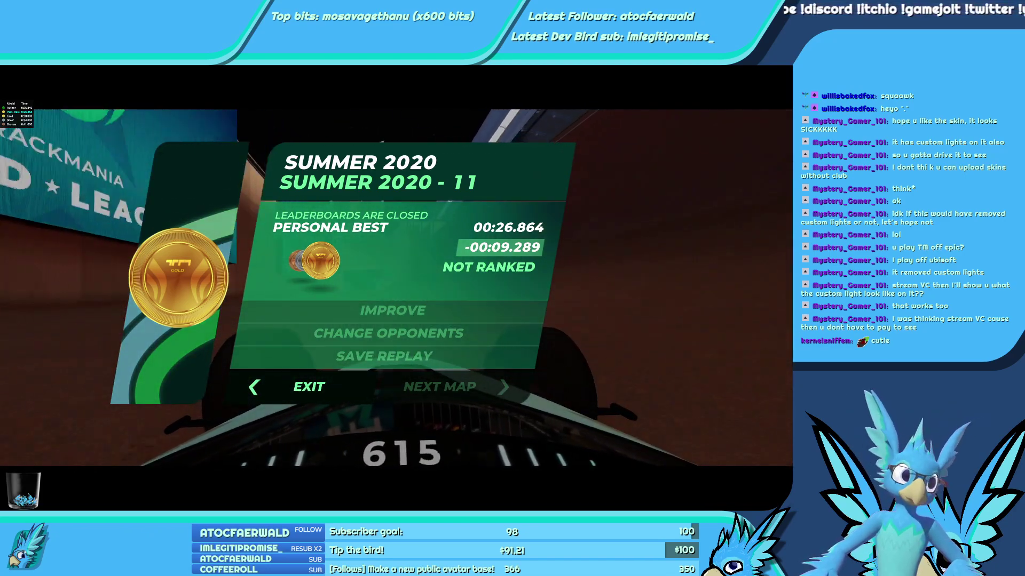
pyautogui.press('Return')
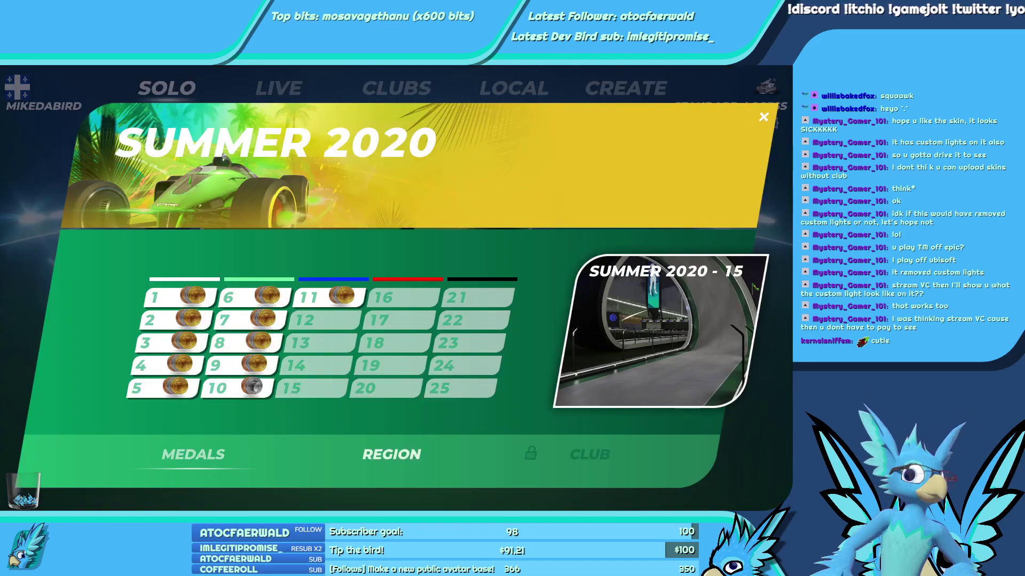
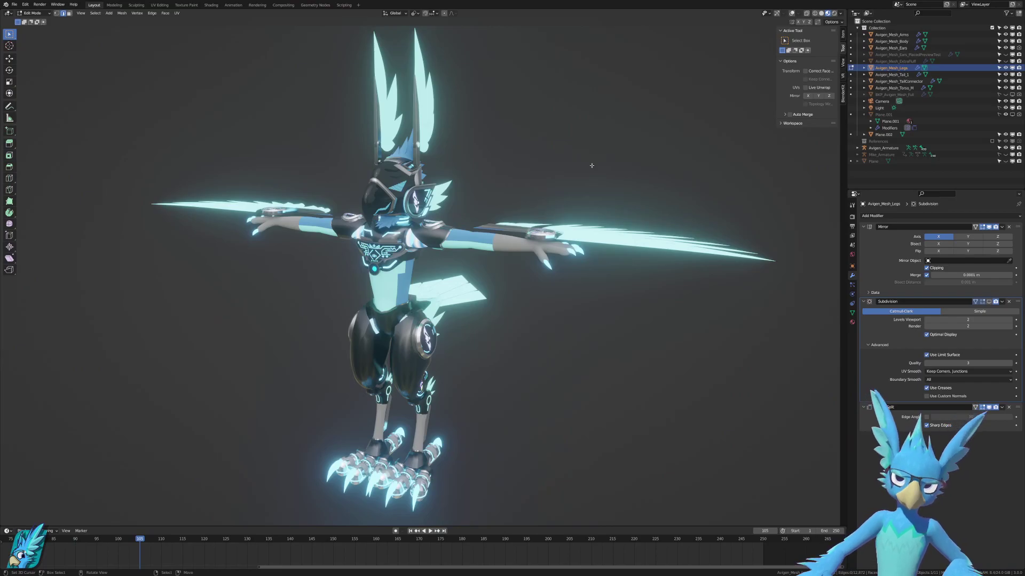
# Show Blender's 3D viewport full screen and fly around the Avigen avatar to examine its head, chest and glowing wings.
pyautogui.moveTo(591, 166); pyautogui.dragTo(434, 237, button='middle')
pyautogui.hotkey('ctrl', 'alt', 'space')
pyautogui.moveTo(213, 315); pyautogui.dragTo(489, 317, button='middle')
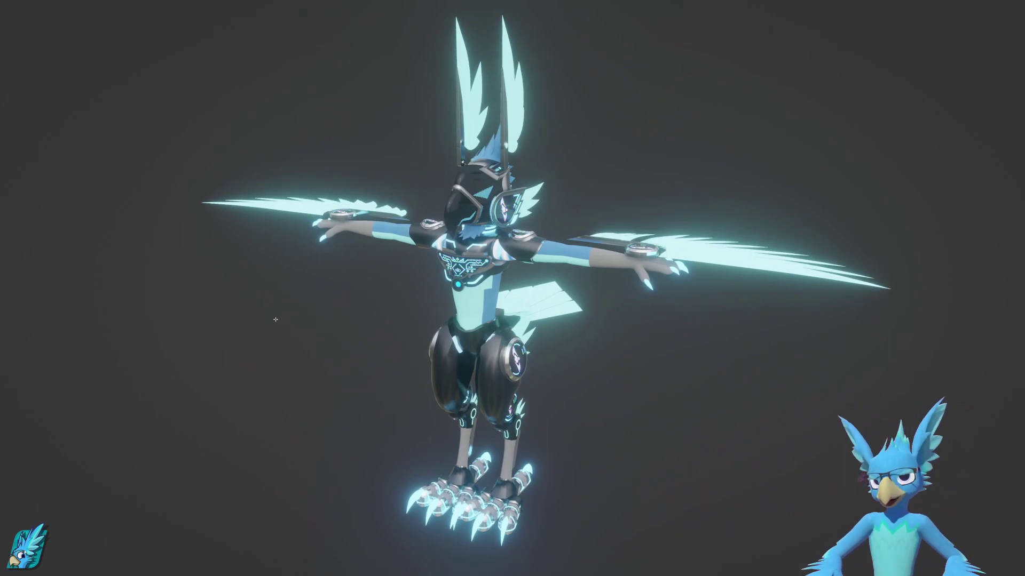
pyautogui.press('w')
pyautogui.press('a')
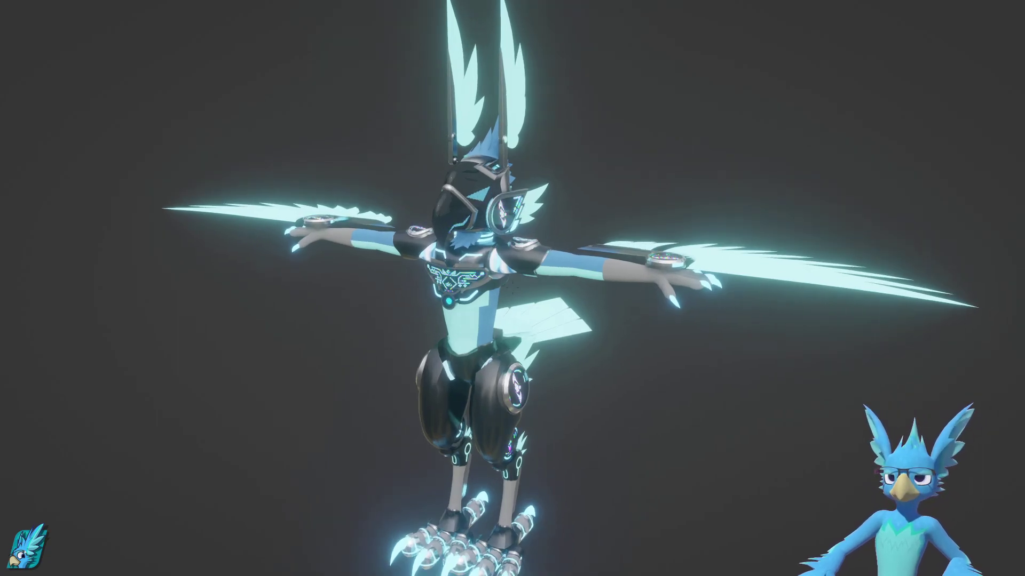
pyautogui.press('a')
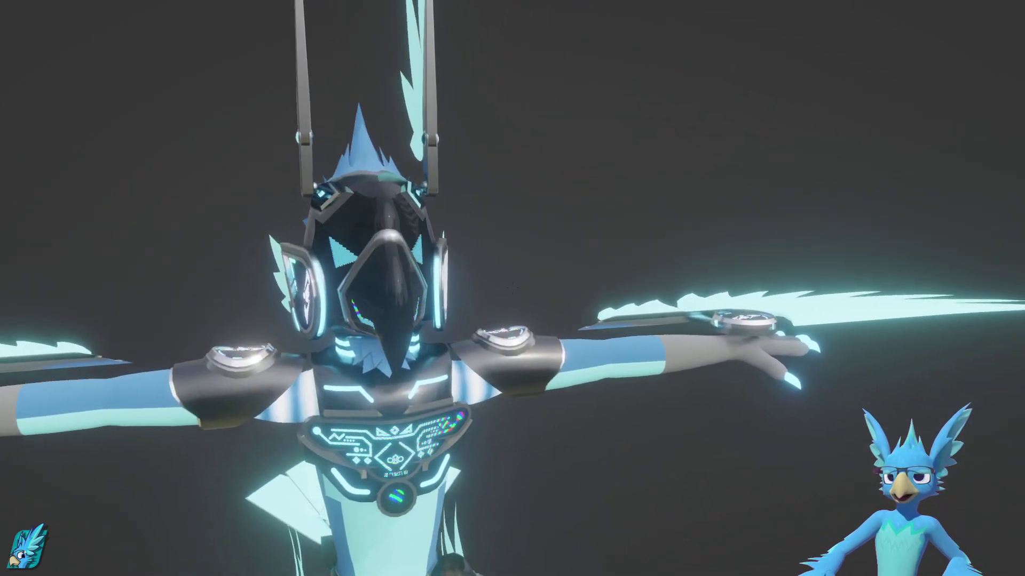
pyautogui.press('w')
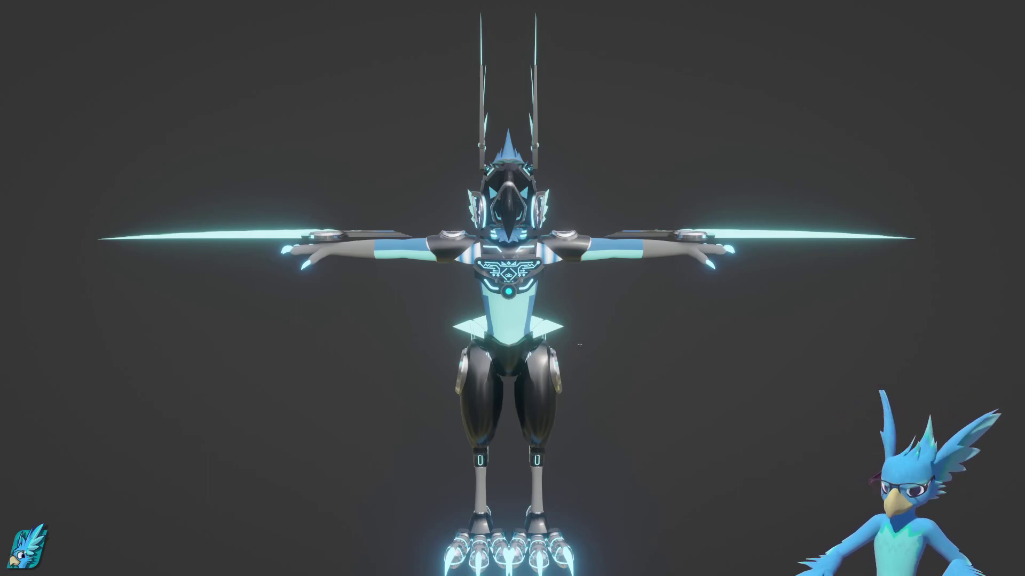
# Restore the normal window layout and switch the Avigen_Mesh_Legs mesh from Edit Mode to Object Mode.
pyautogui.hotkey('ctrl', 'alt', 'space')
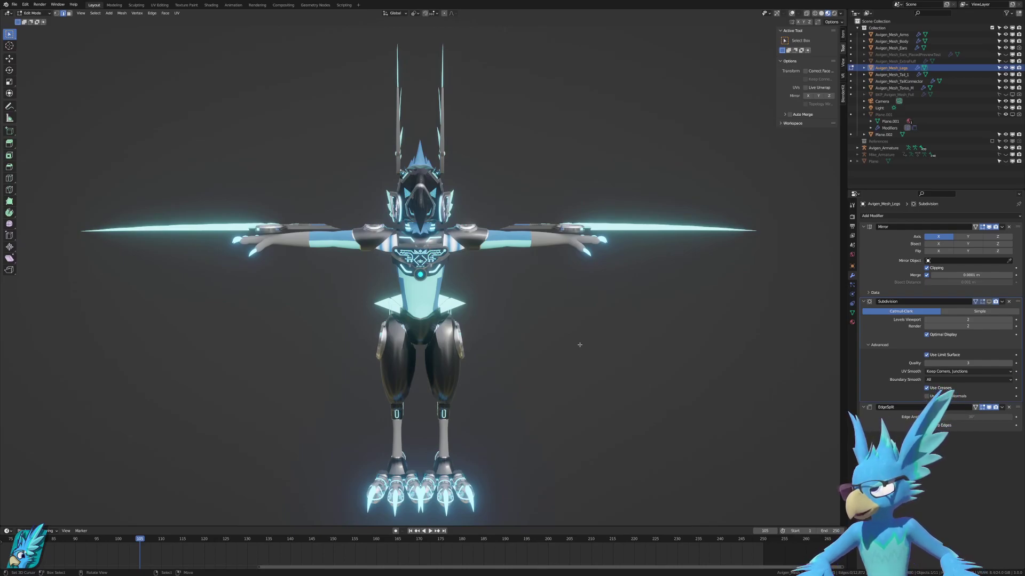
pyautogui.hotkey('ctrl', 'Tab')
pyautogui.click(646, 433)
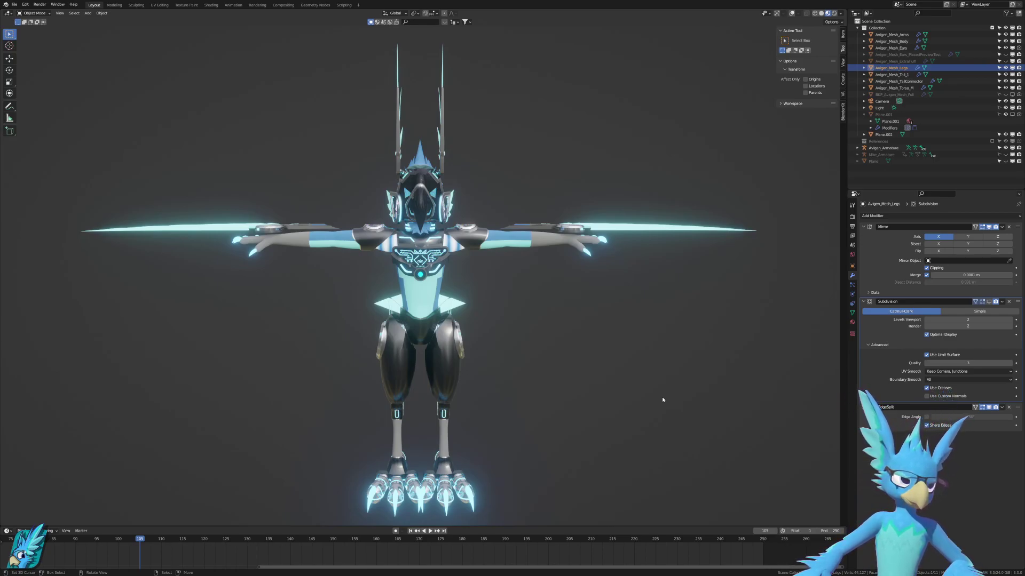
# Fly through the viewport to examine the avatar's chest panel, hips and legs up close.
pyautogui.moveTo(683, 373); pyautogui.dragTo(683, 339, button='middle')
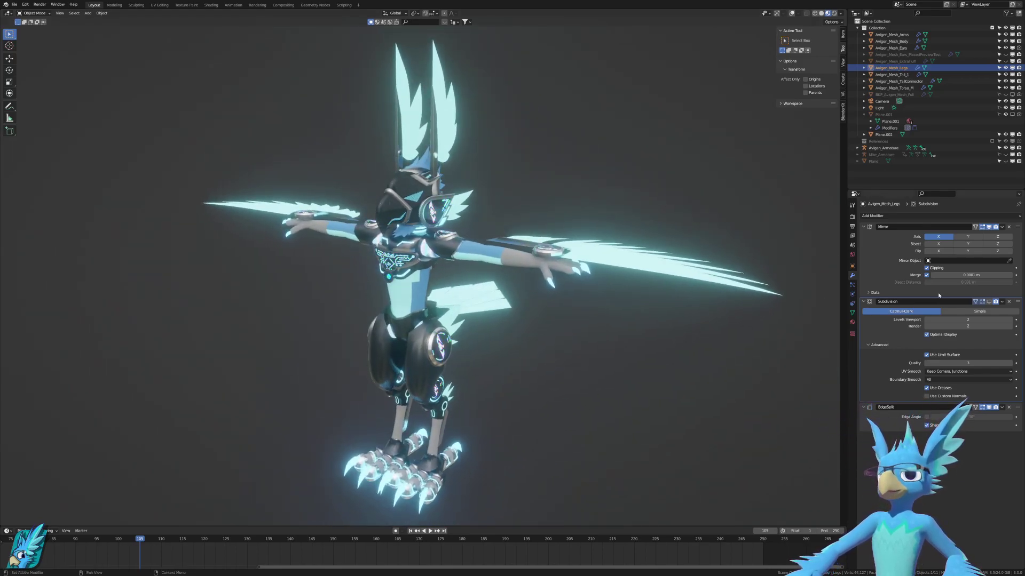
pyautogui.hotkey('shift', '`')
pyautogui.press('w')
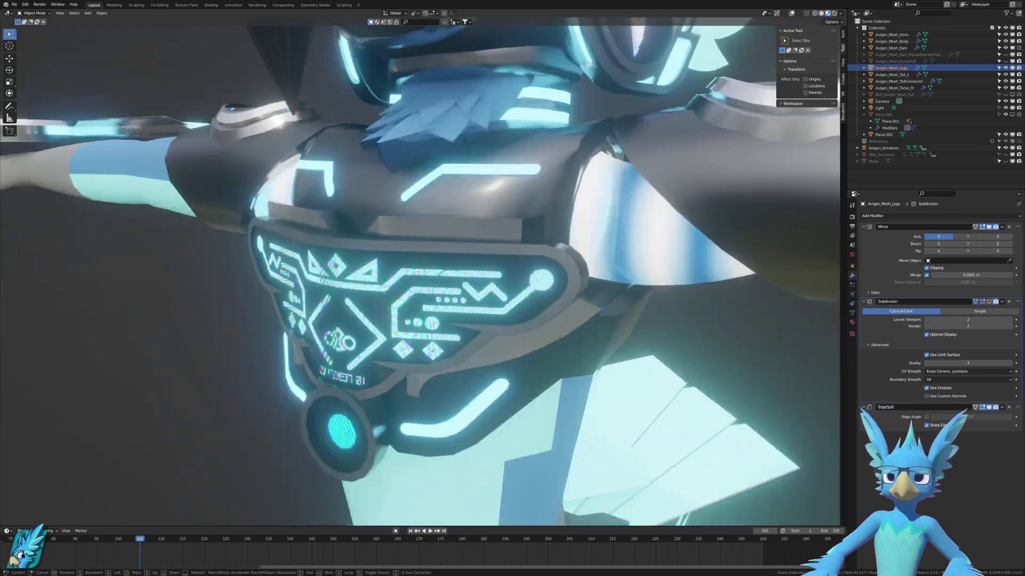
pyautogui.press('s')
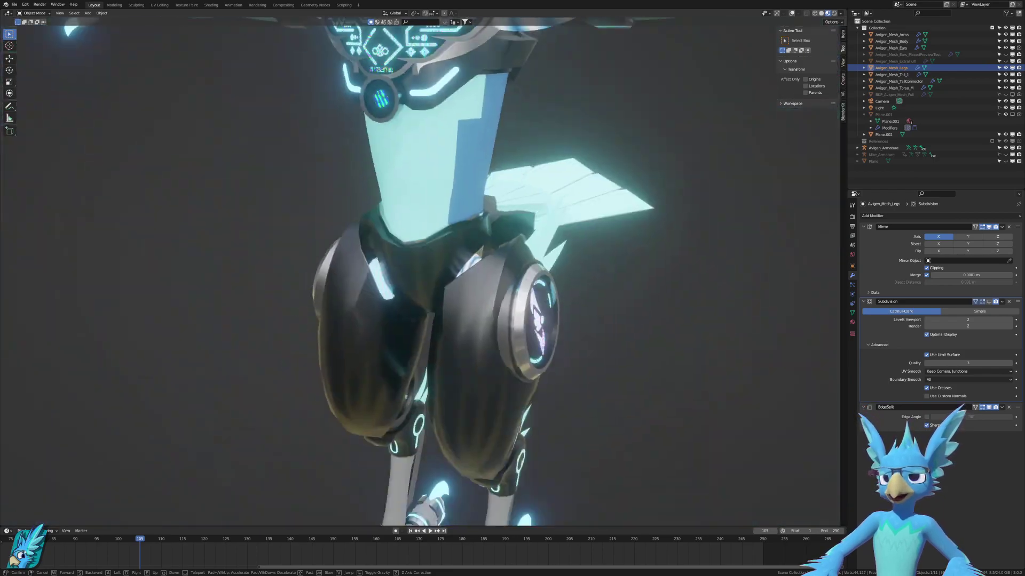
pyautogui.press('w')
pyautogui.press('s')
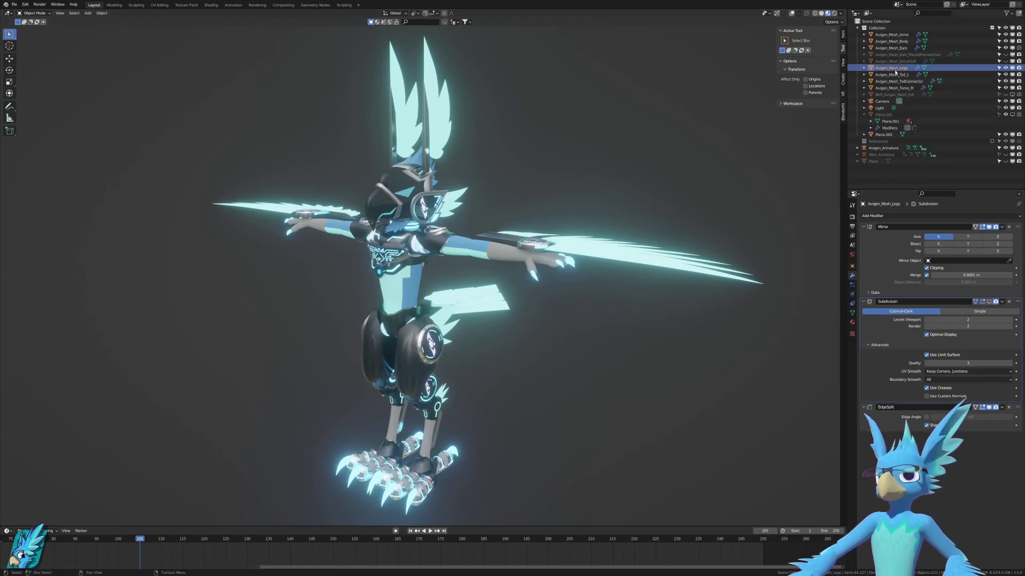
# Compare the modifier stacks of the avatar's tail, torso, arms, ears, legs and tail connector meshes.
pyautogui.click(897, 75)
pyautogui.click(897, 69)
pyautogui.click(900, 81)
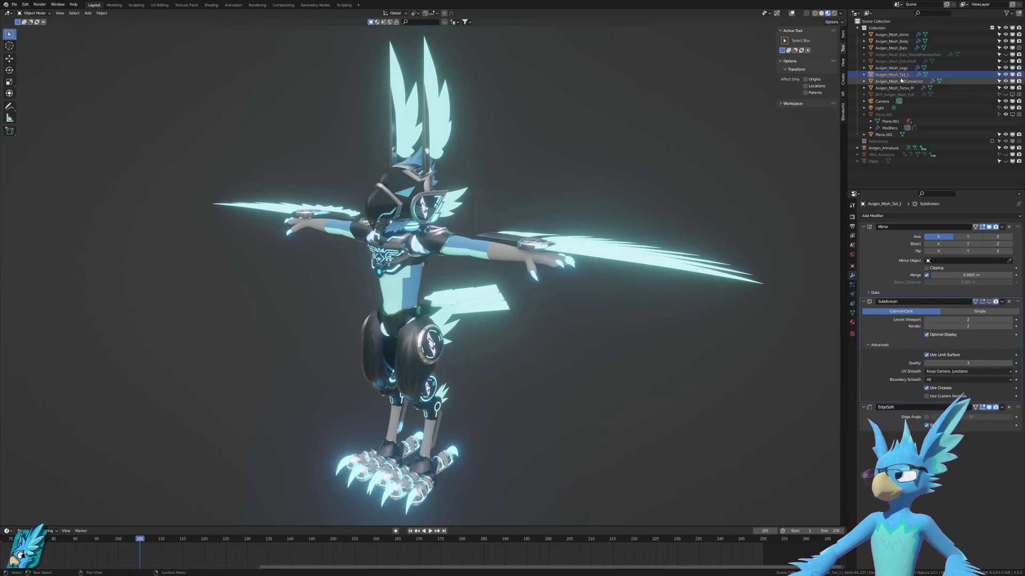
pyautogui.click(901, 87)
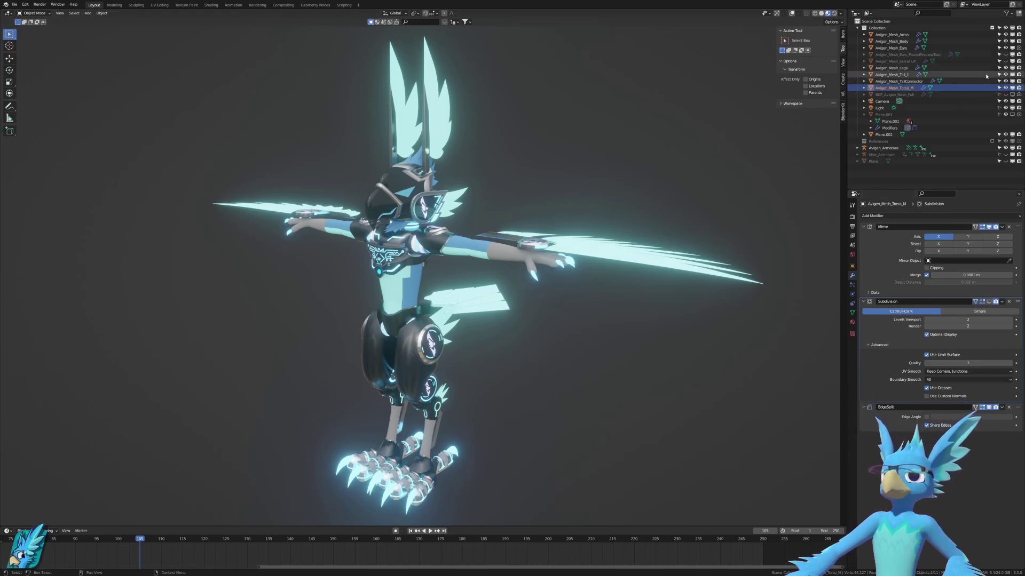
pyautogui.click(892, 69)
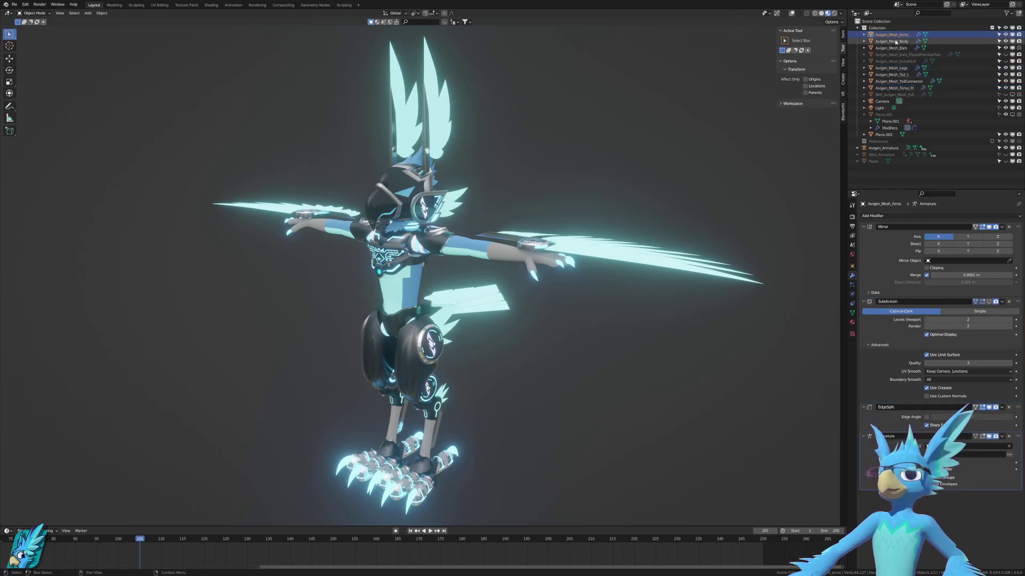
pyautogui.click(881, 48)
pyautogui.click(897, 69)
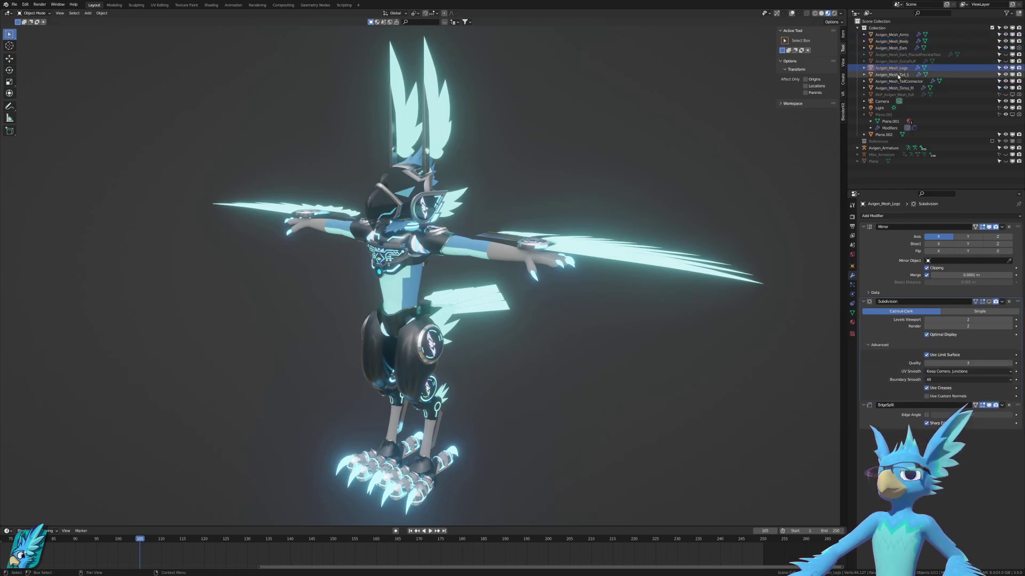
pyautogui.click(896, 75)
pyautogui.click(897, 81)
# Turn on viewport display of the Subdivision modifier for the torso, tail connector, tail, legs, body, ears and arms meshes.
pyautogui.click(896, 87)
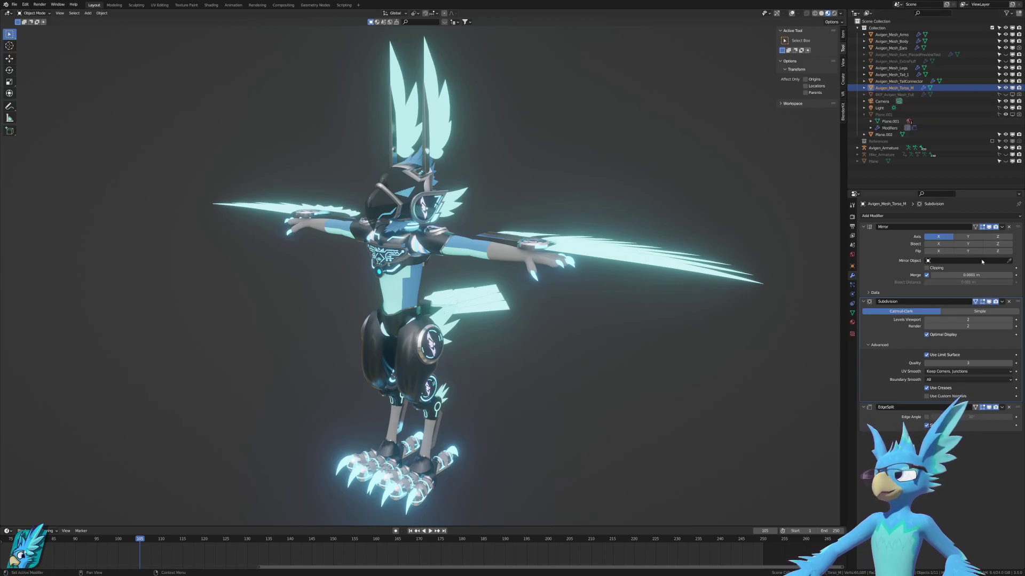
pyautogui.click(898, 81)
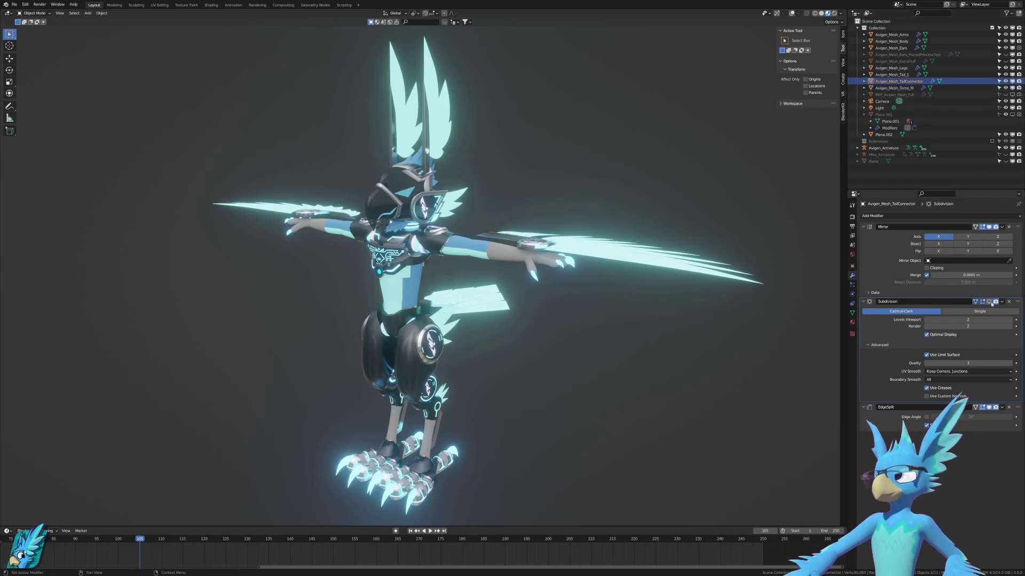
pyautogui.click(907, 75)
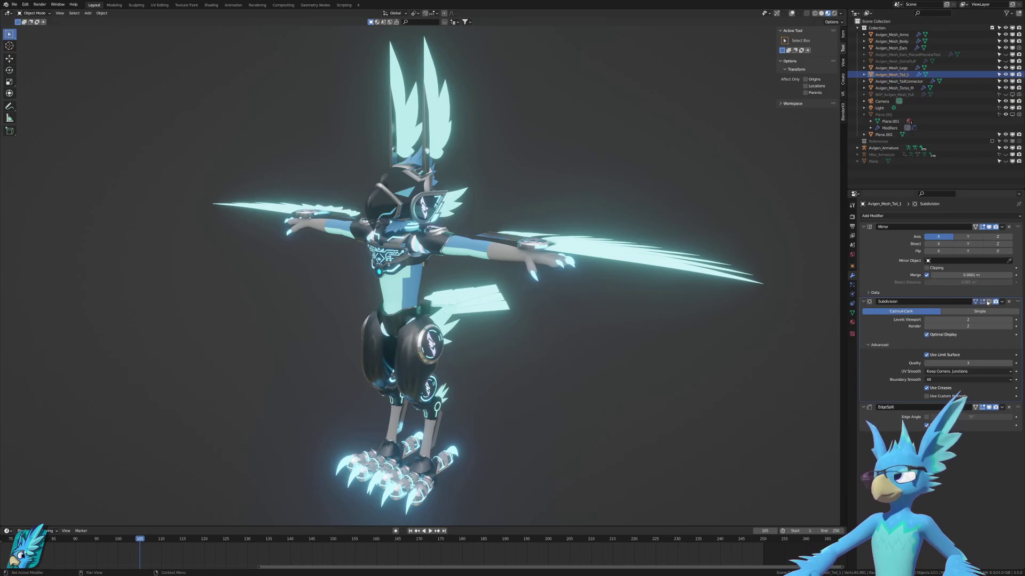
pyautogui.click(891, 68)
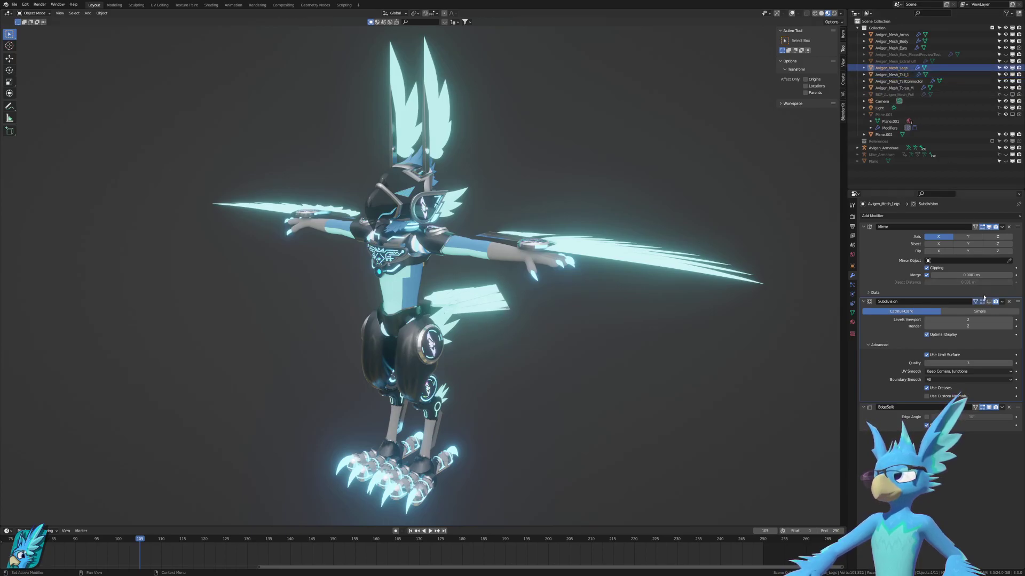
pyautogui.click(891, 41)
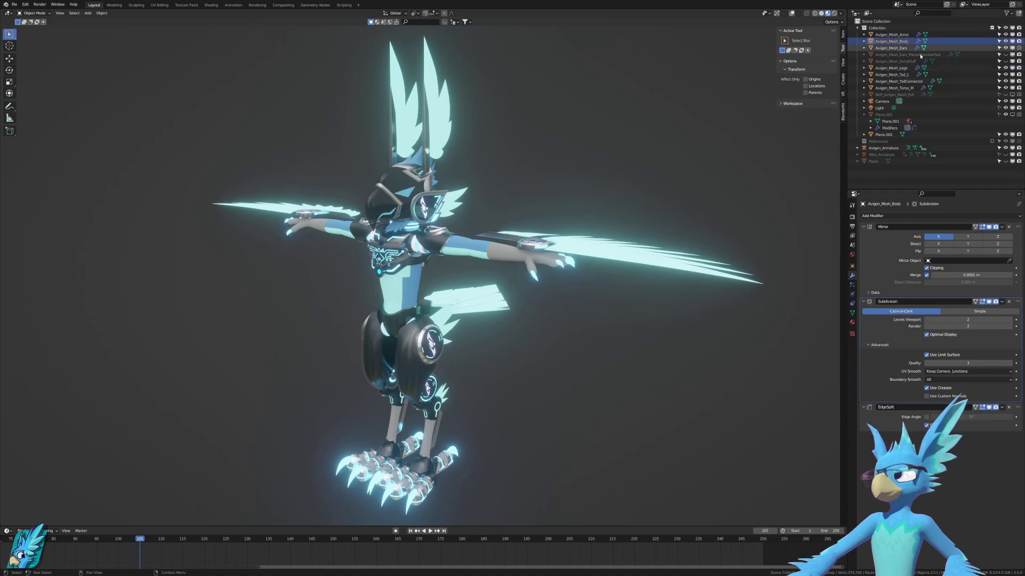
pyautogui.click(892, 48)
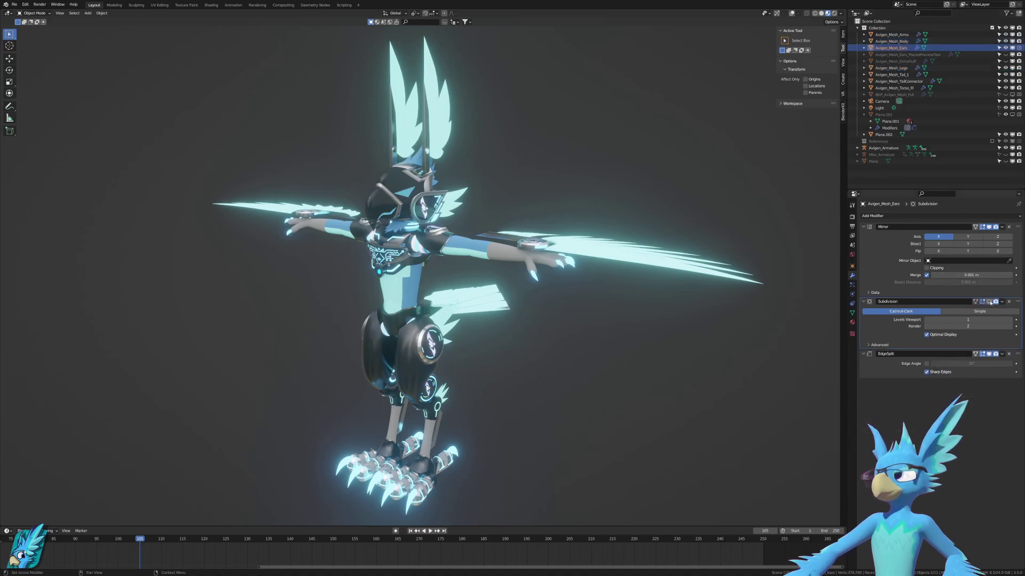
pyautogui.click(891, 34)
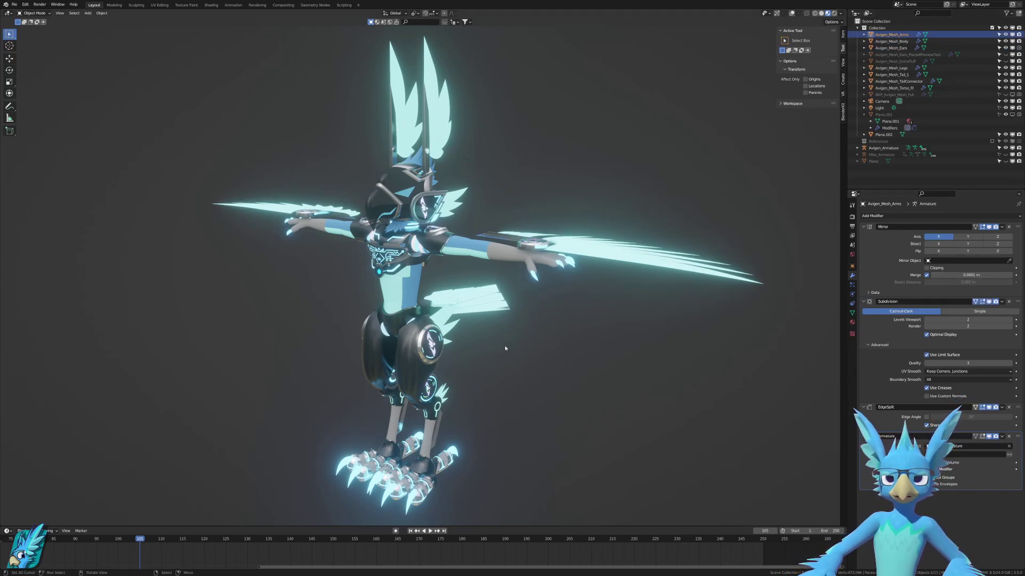
# Fly up close to examine the subdivided hip emblem, thigh, waist and tail parts of the avatar.
pyautogui.hotkey('shift', '`')
pyautogui.press('w')
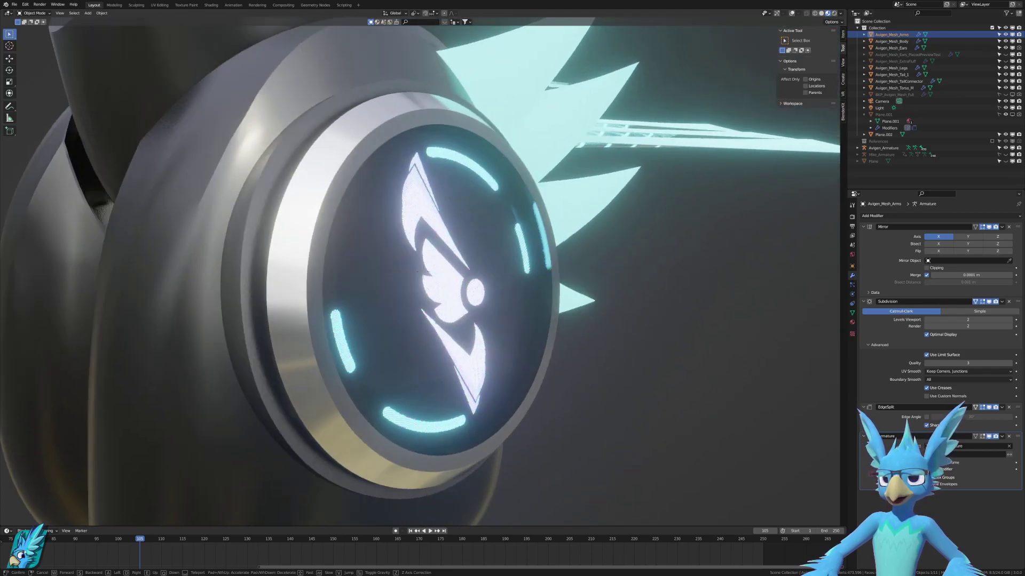
pyautogui.press('w')
pyautogui.press('s')
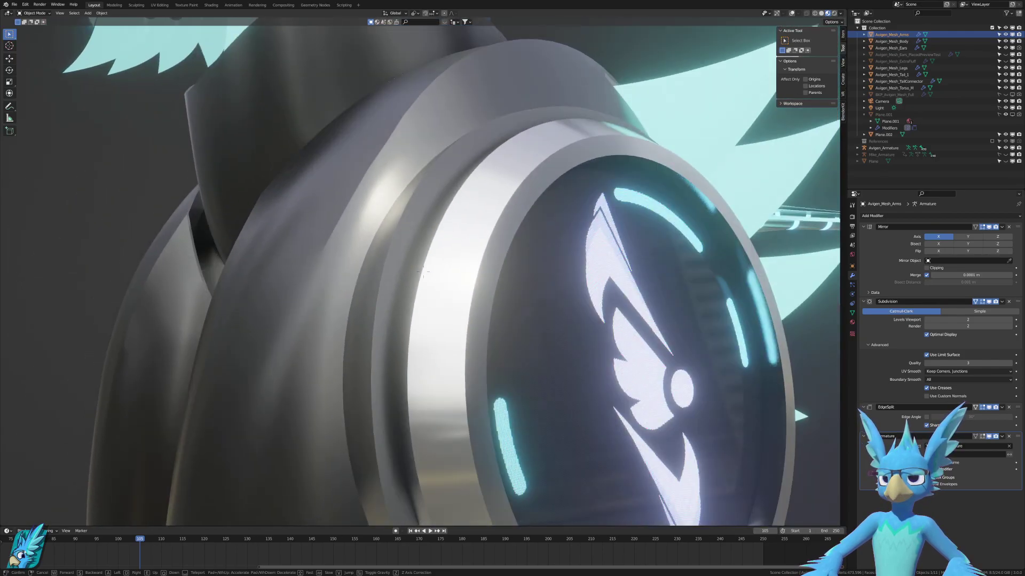
pyautogui.press('a')
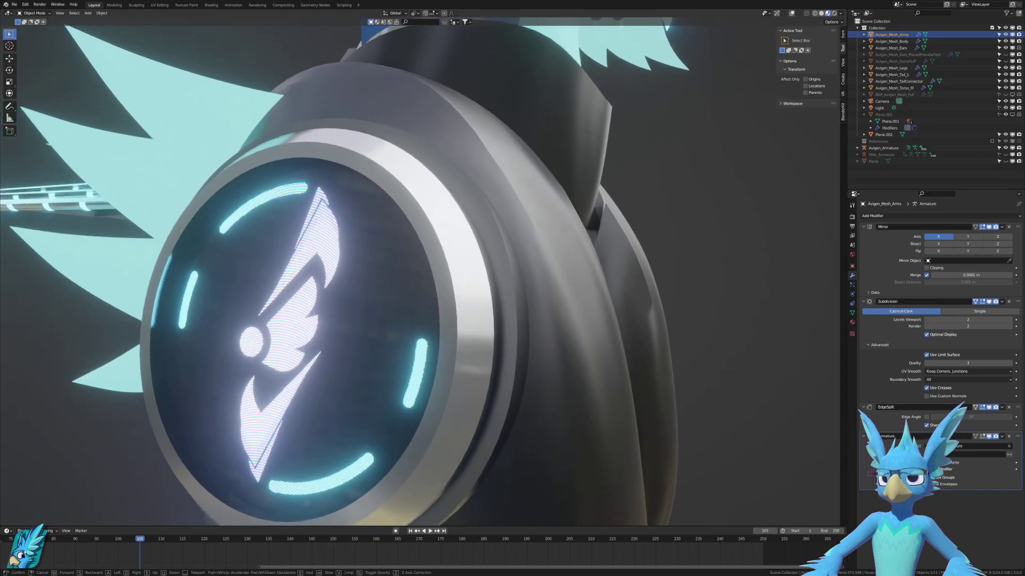
pyautogui.press('e')
pyautogui.press('a')
pyautogui.press('w')
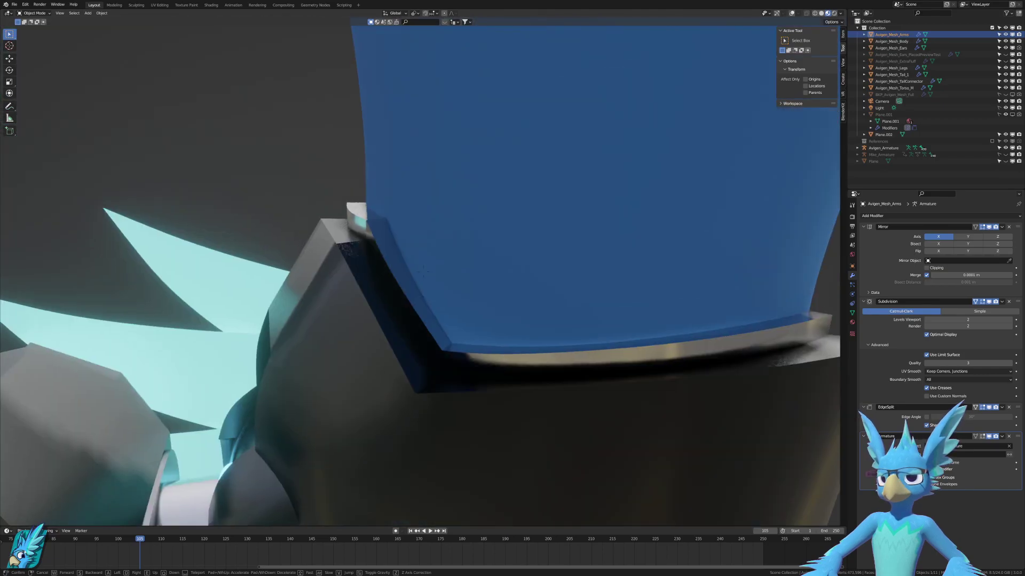
pyautogui.press('s')
pyautogui.press('a')
pyautogui.press('w')
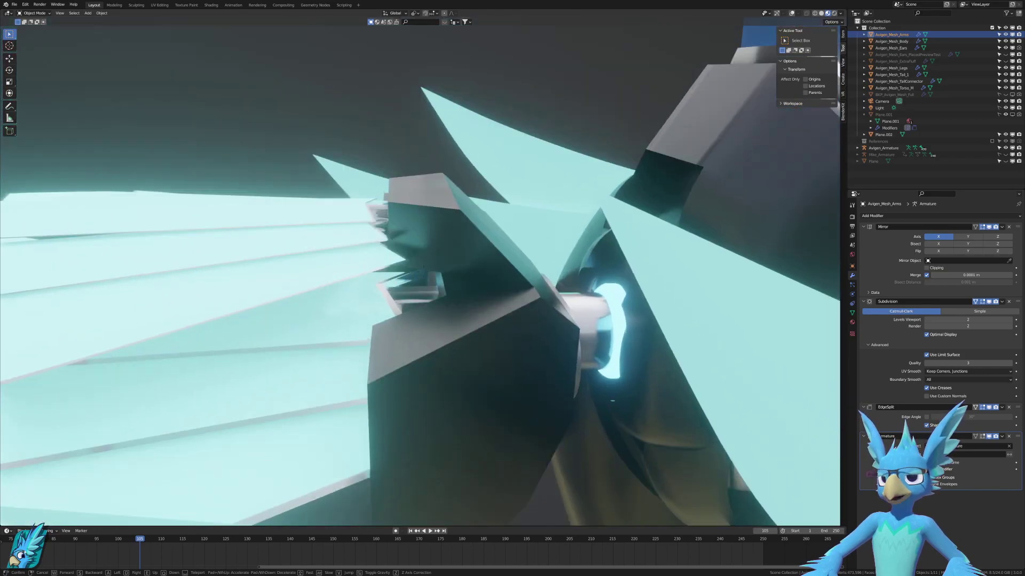
pyautogui.press('w')
pyautogui.press('a')
pyautogui.press('w')
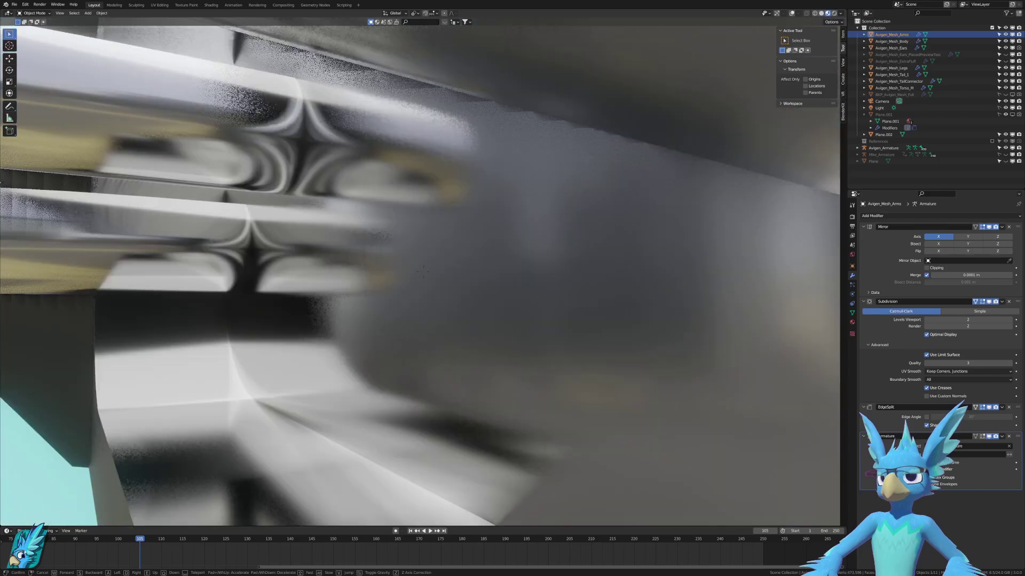
pyautogui.press('s')
pyautogui.press('d')
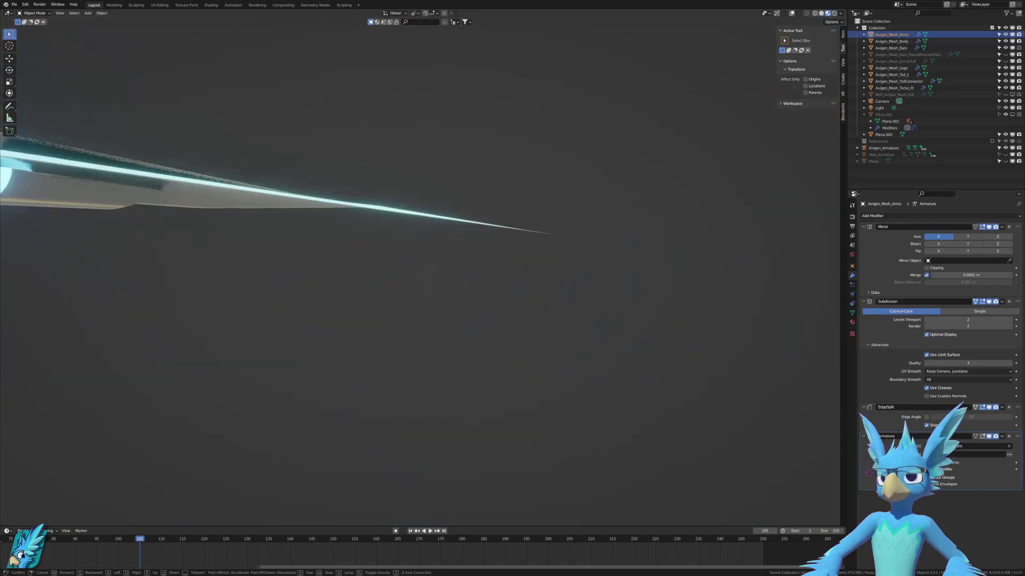
# Fly around the avatar's clawed feet and lower legs to examine their subdivided surfaces.
pyautogui.press('q')
pyautogui.press('w')
pyautogui.press('a')
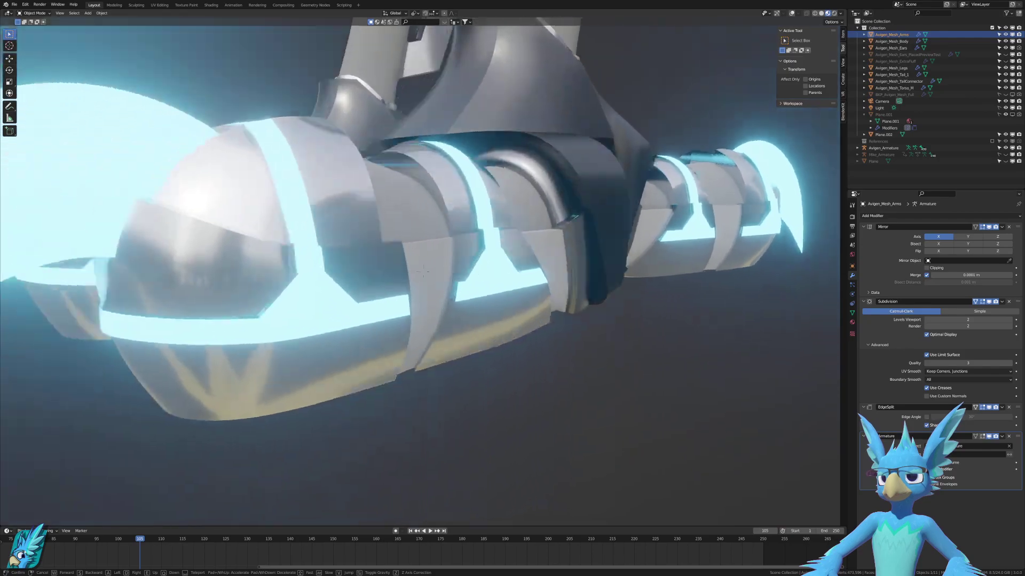
pyautogui.press('s')
pyautogui.press('a')
pyautogui.press('w')
pyautogui.press('w')
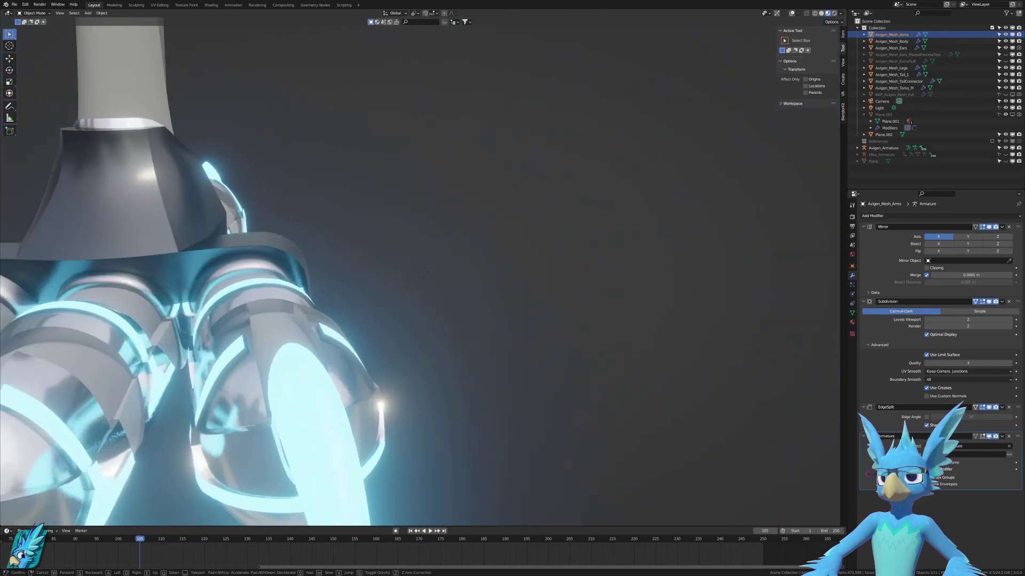
pyautogui.press('e')
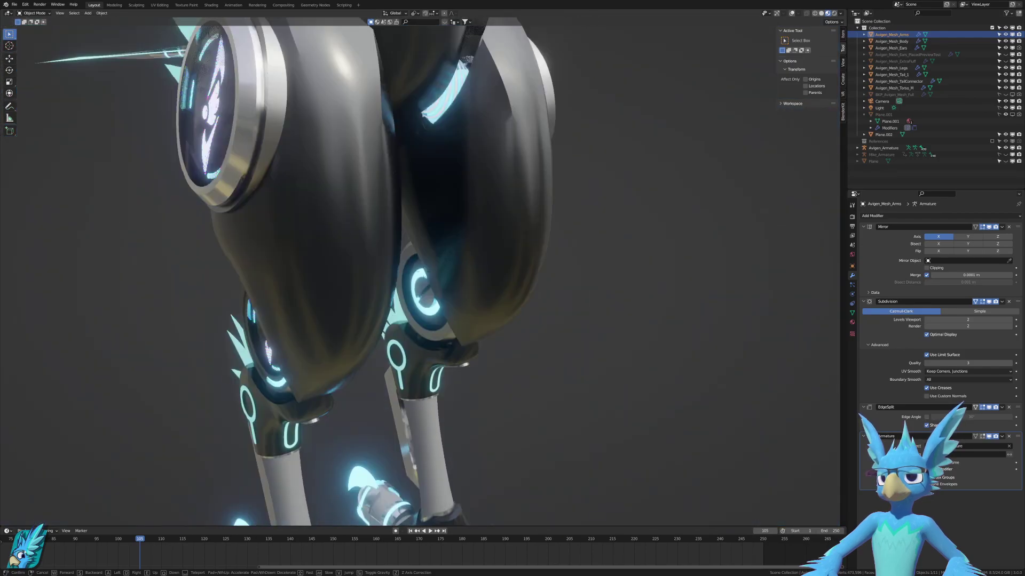
# Fly up past the thighs to examine the avatar's shoulder, arm, hand emblem and glowing wing feathers.
pyautogui.press('w')
pyautogui.press('d')
pyautogui.press('d')
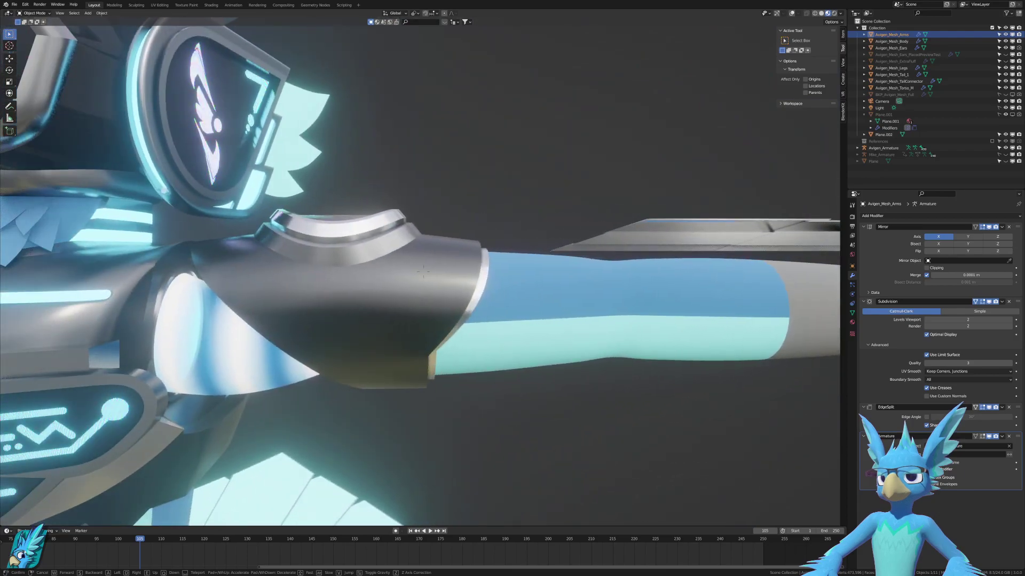
pyautogui.press('e')
pyautogui.press('w')
pyautogui.press('d')
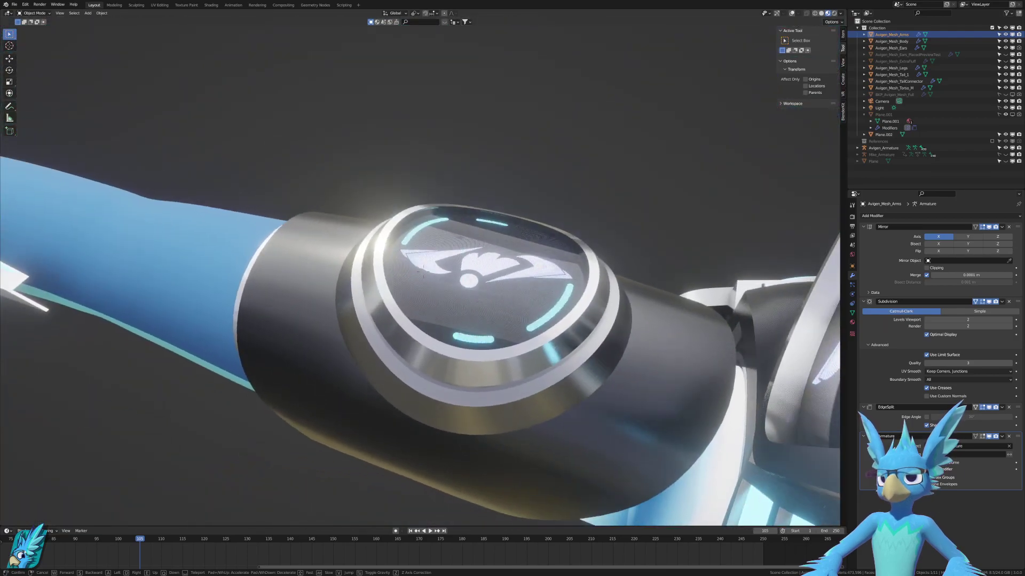
pyautogui.press('w')
pyautogui.press('s')
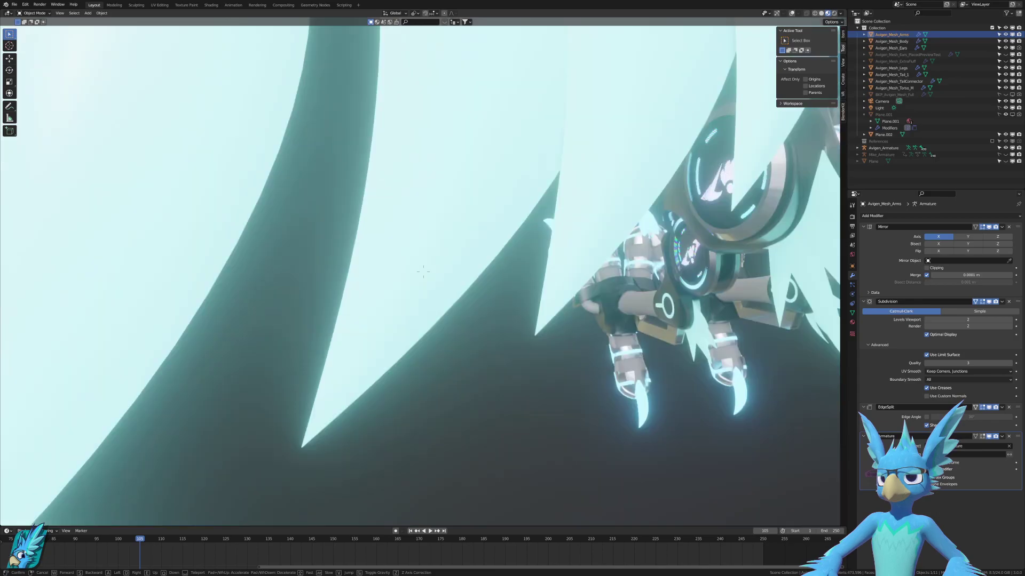
pyautogui.press('s')
pyautogui.press('a')
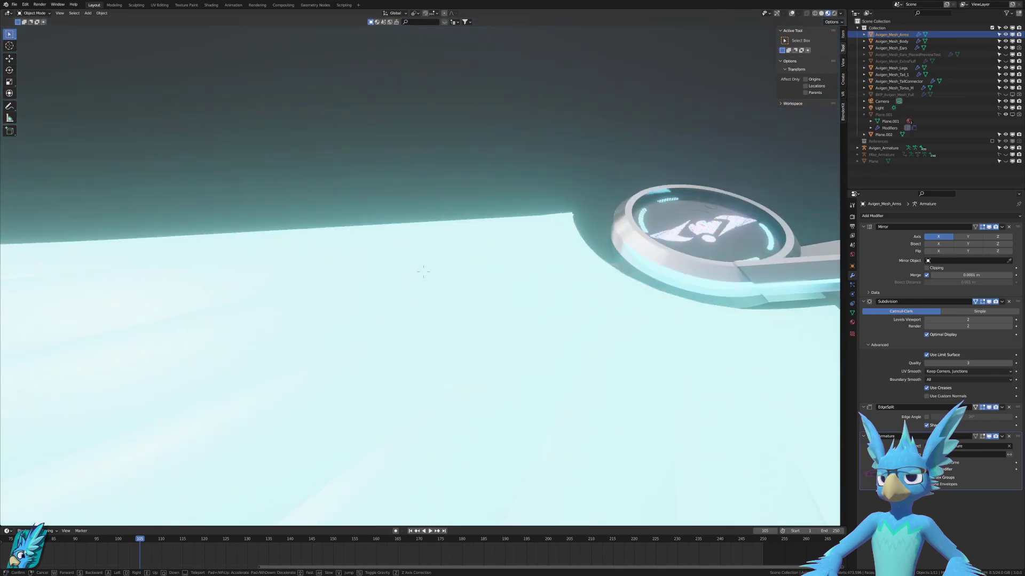
pyautogui.press('s')
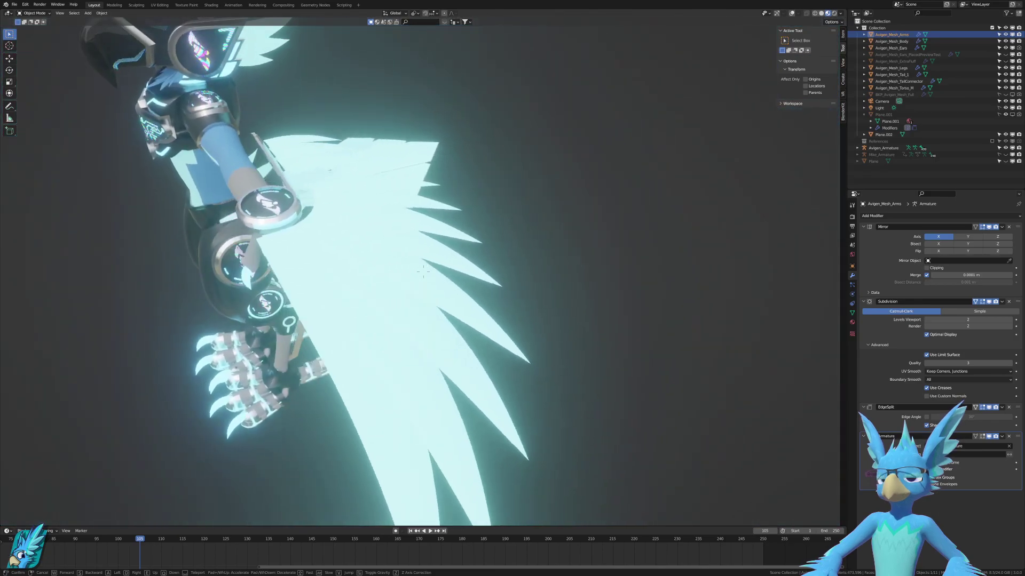
pyautogui.press('s')
pyautogui.click(704, 238)
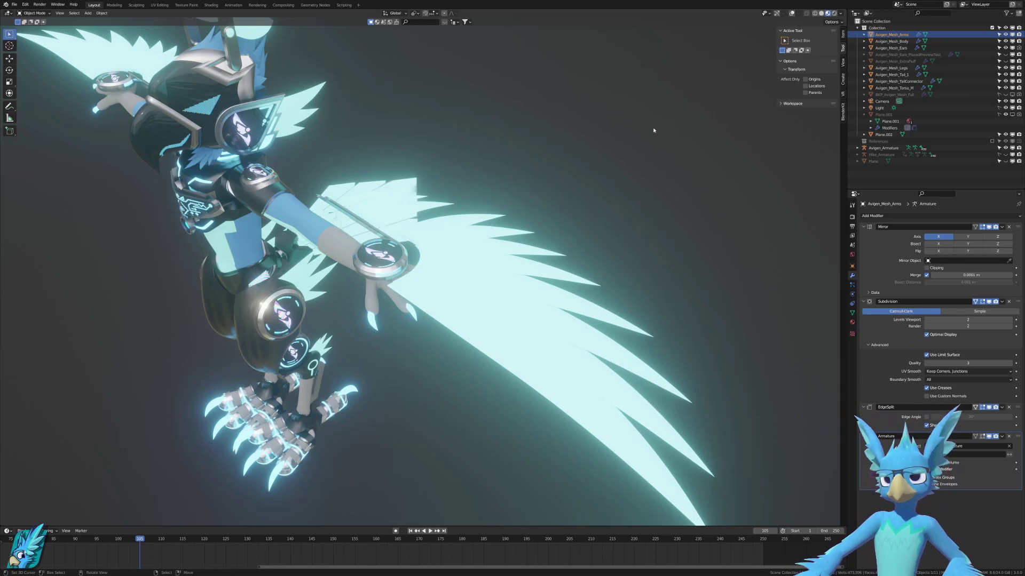
# Use the undo history to revert all the Subdivision viewport display changes on the avatar's meshes.
pyautogui.scroll(-2, 653, 130)
pyautogui.moveTo(448, 229); pyautogui.dragTo(498, 275, button='middle')
pyautogui.scroll(2, 491, 295)
pyautogui.scroll(-2, 499, 275)
pyautogui.hotkey('ctrl', 'alt', 'z')
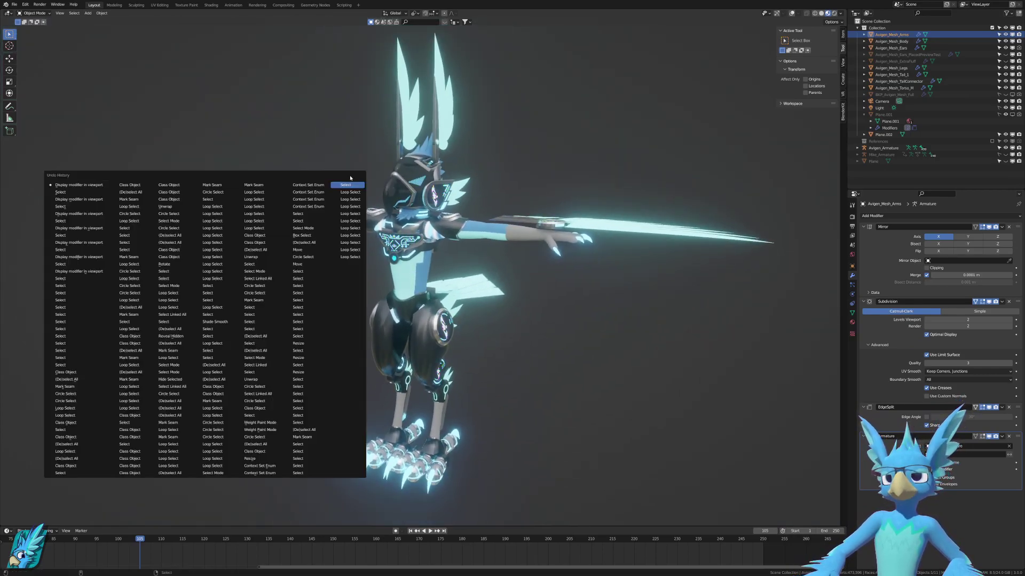
pyautogui.click(69, 279)
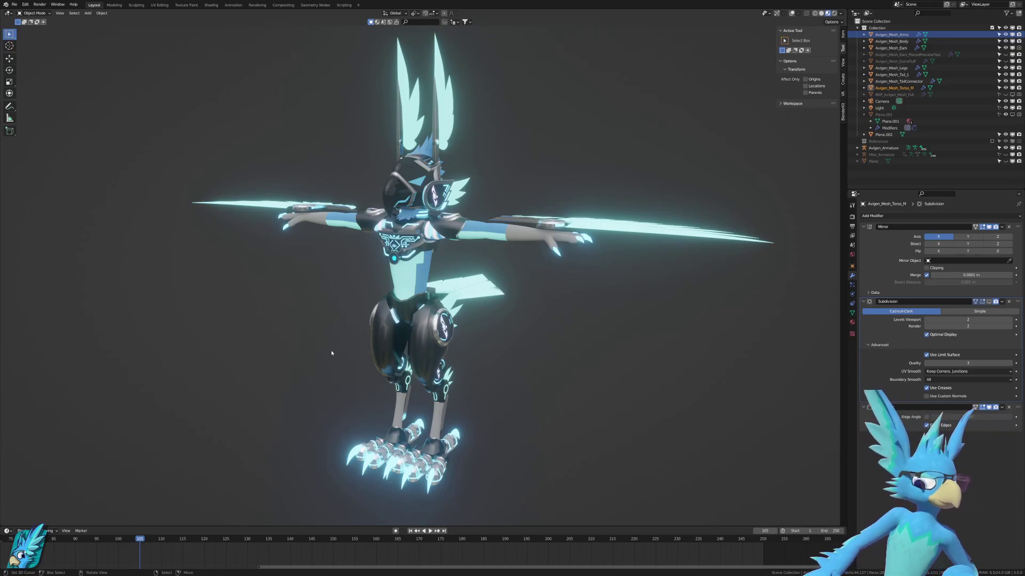
# Fly around the avatar without subdivision to examine its thighs, knee joints and feet.
pyautogui.hotkey('shift', '`')
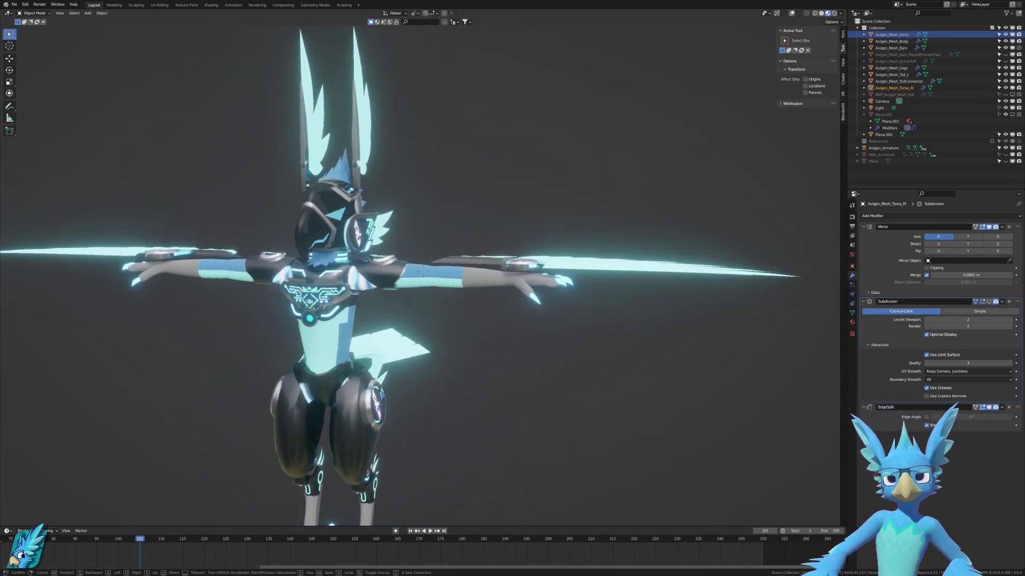
pyautogui.press('w')
pyautogui.press('d')
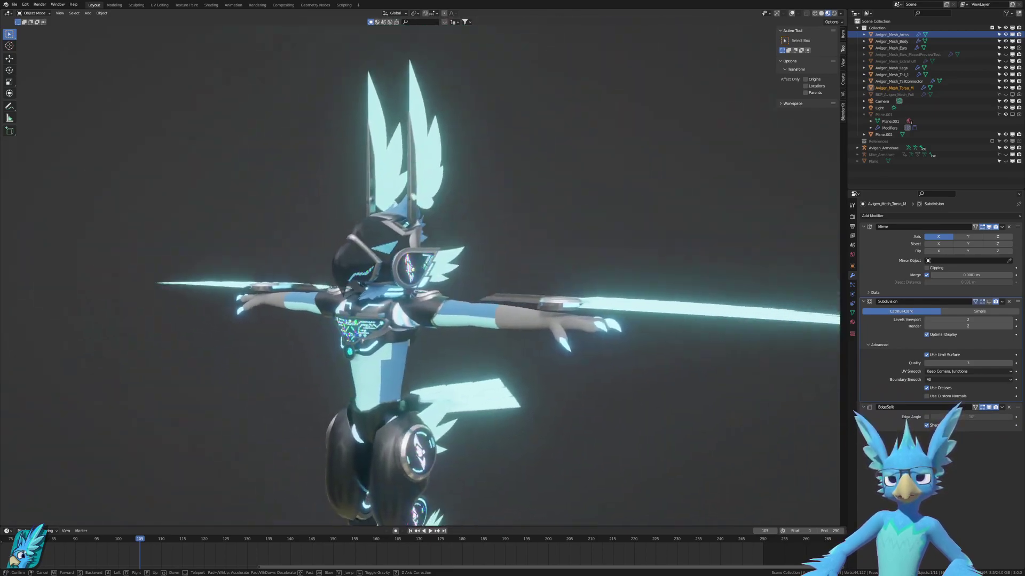
pyautogui.press('a')
pyautogui.press('w')
pyautogui.press('q')
pyautogui.press('w')
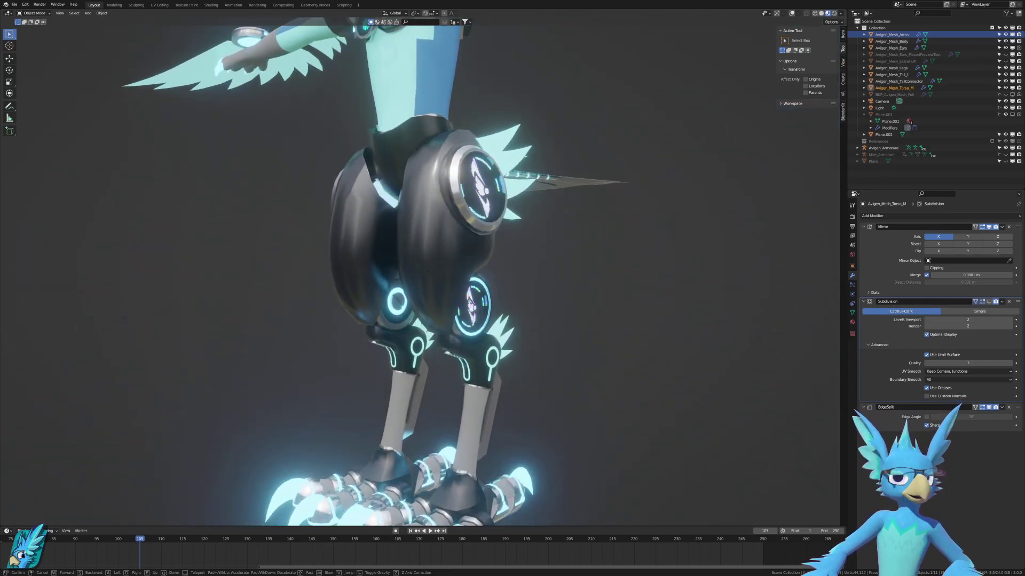
pyautogui.press('d')
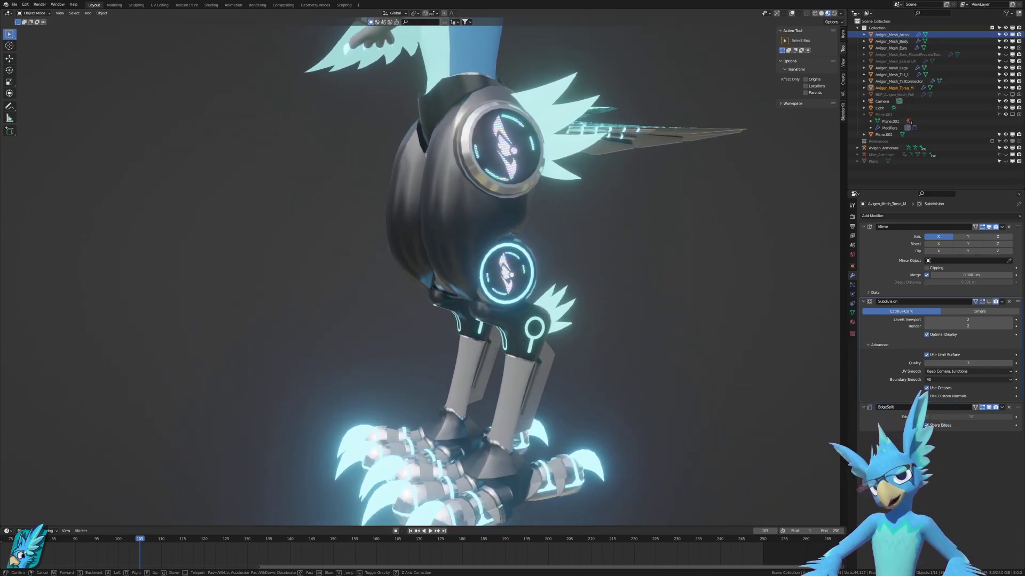
pyautogui.press('w')
pyautogui.press('s')
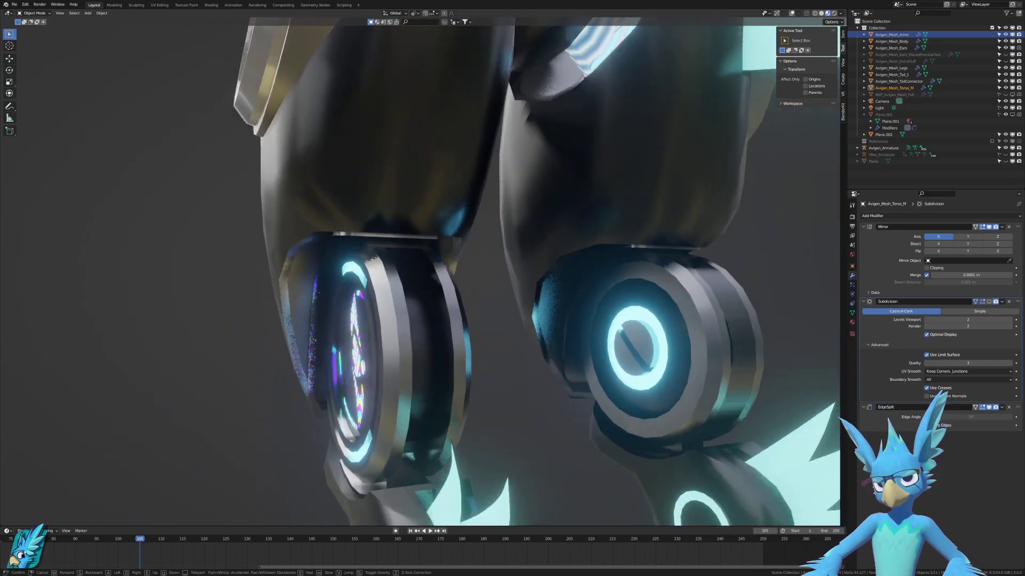
pyautogui.press('e')
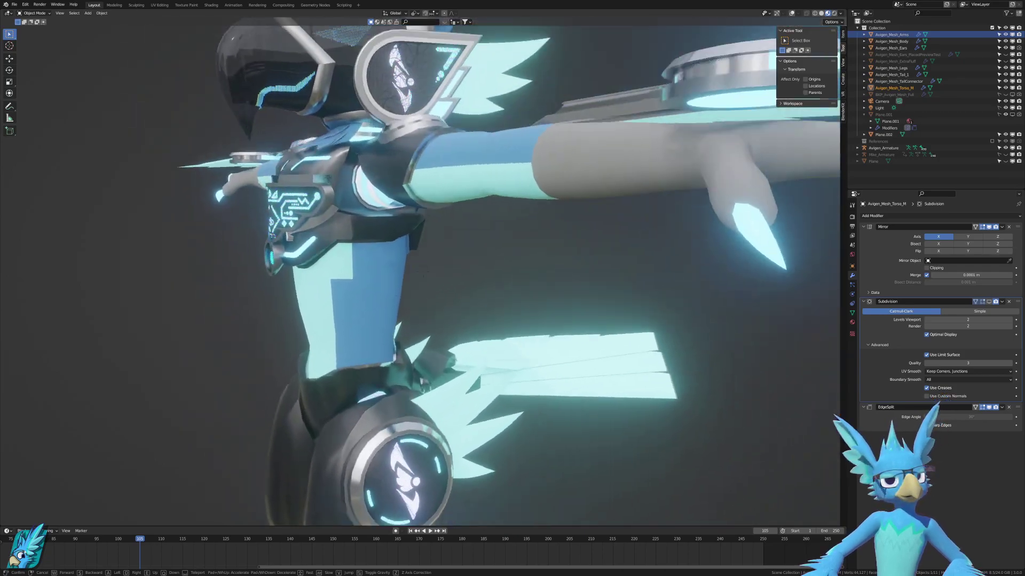
# Fly up to the avatar's front to examine the unsubdivided torso, chest emblem, arms and hands.
pyautogui.press('a')
pyautogui.press('a')
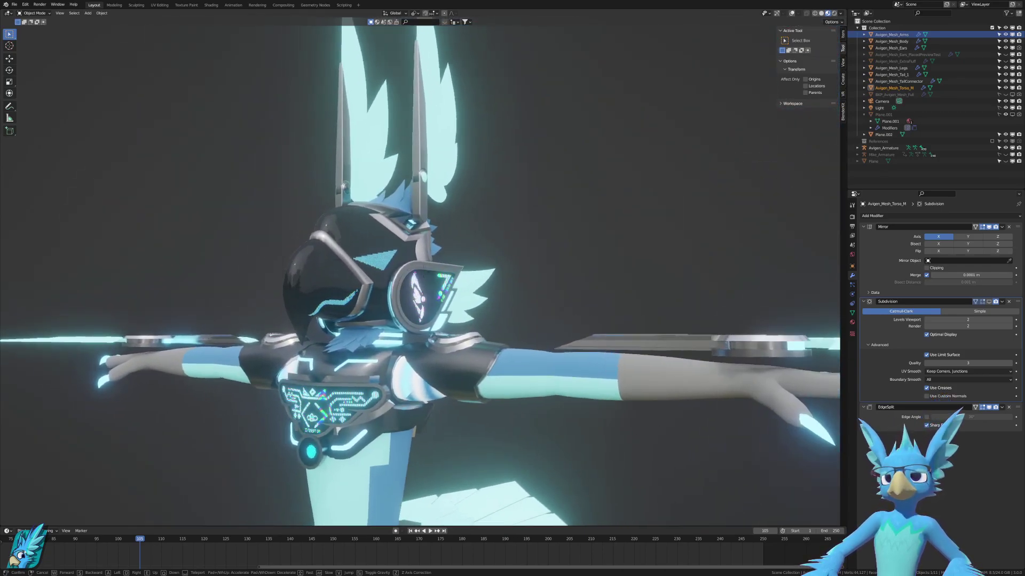
pyautogui.press('e')
pyautogui.press('s')
pyautogui.click(424, 274)
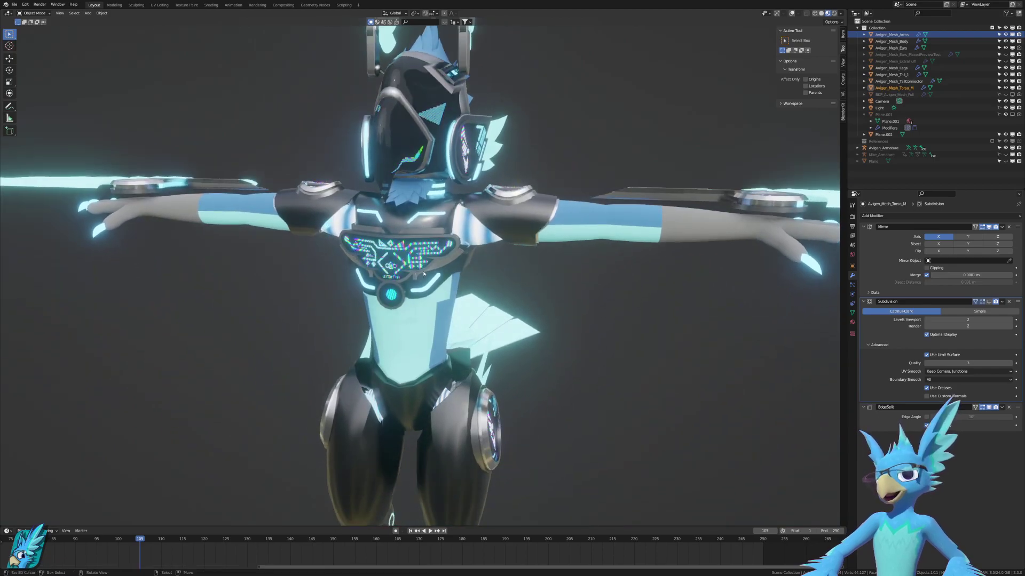
pyautogui.press('d')
pyautogui.press('e')
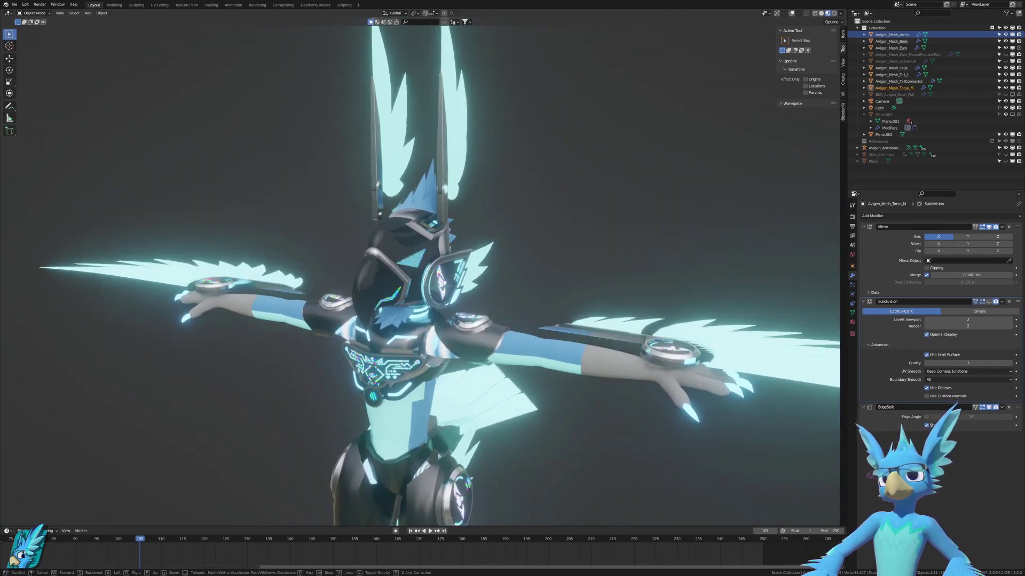
# Fly around the avatar's head to examine the helmet, ear pieces, visor details and shoulders without subdivision.
pyautogui.press('w')
pyautogui.press('w')
pyautogui.press('d')
pyautogui.press('q')
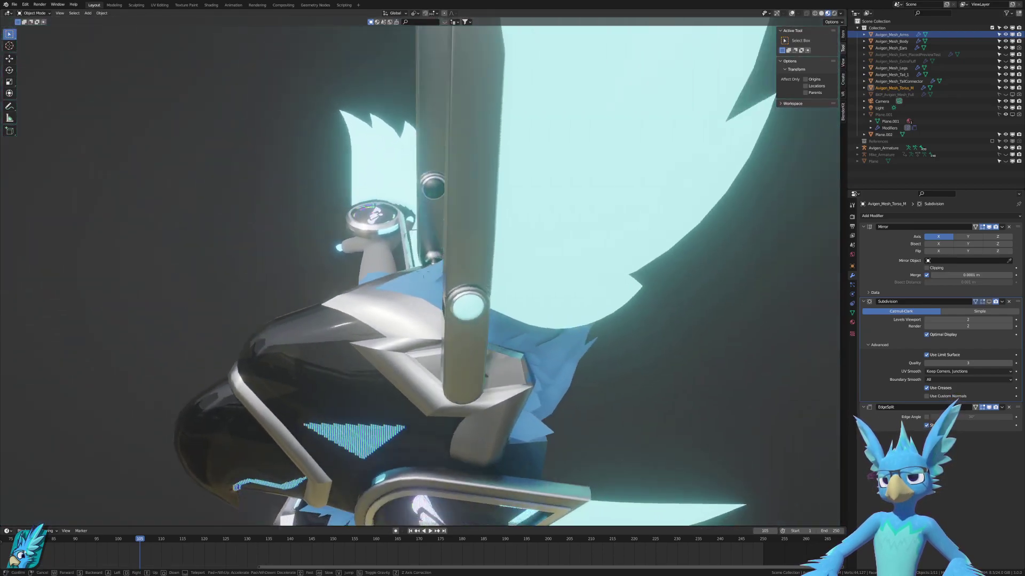
pyautogui.press('s')
pyautogui.press('s')
pyautogui.press('q')
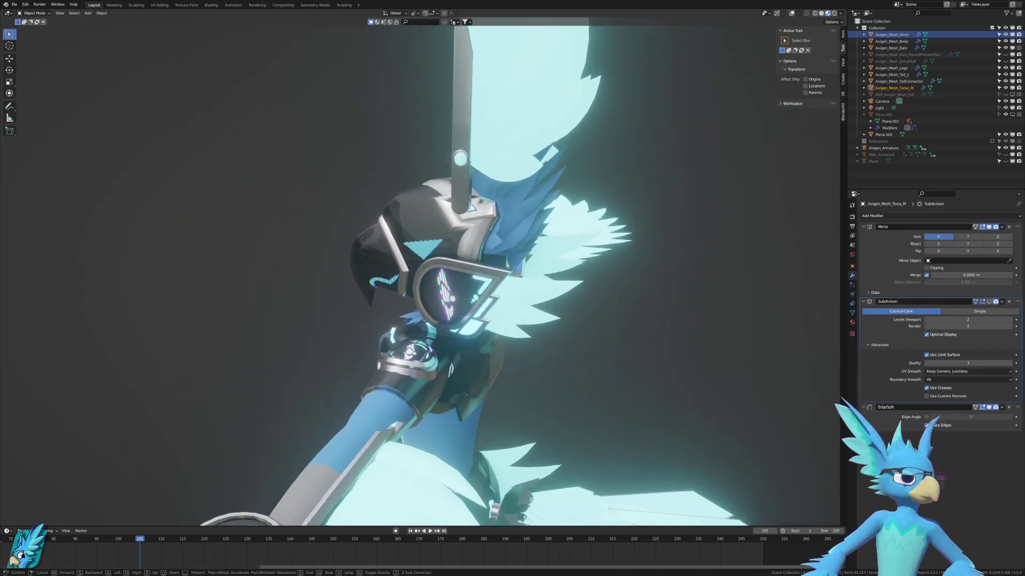
pyautogui.press('w')
pyautogui.press('s')
pyautogui.click(426, 276)
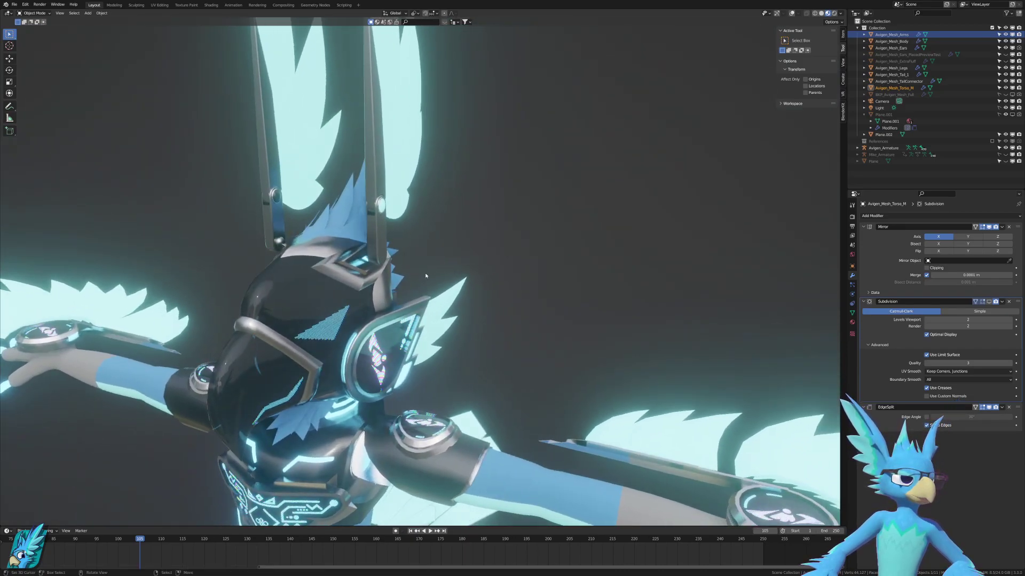
pyautogui.hotkey('shift', '`')
pyautogui.press('w')
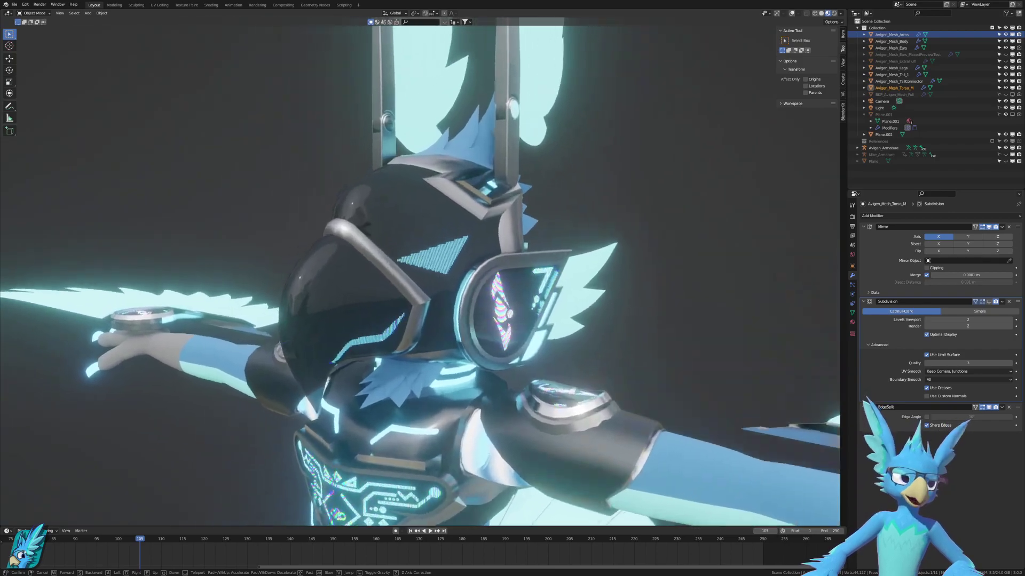
pyautogui.press('s')
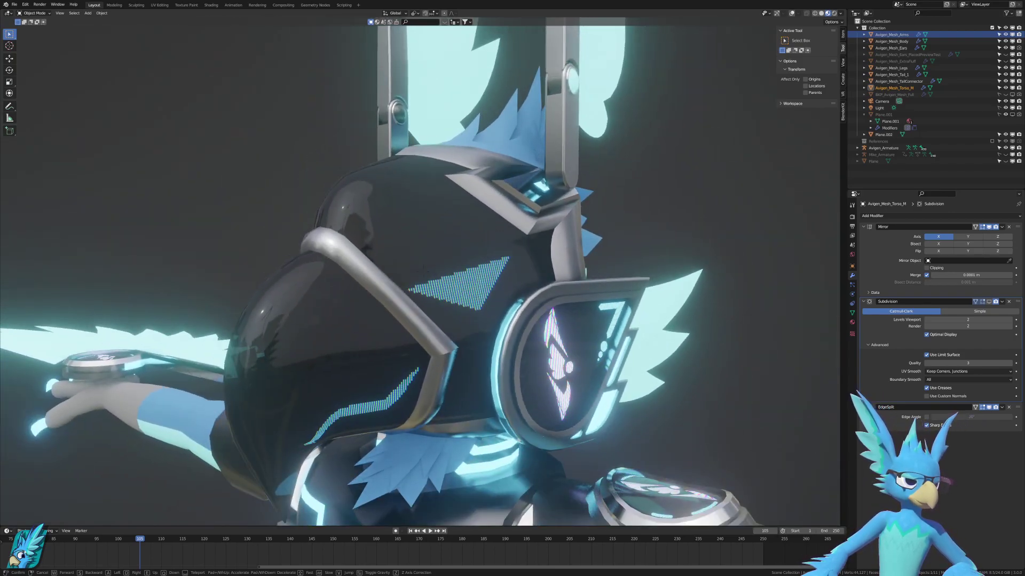
# Fly down to the side of the leg to examine the thigh and knee joint discs.
pyautogui.press('s')
pyautogui.press('q')
pyautogui.press('w')
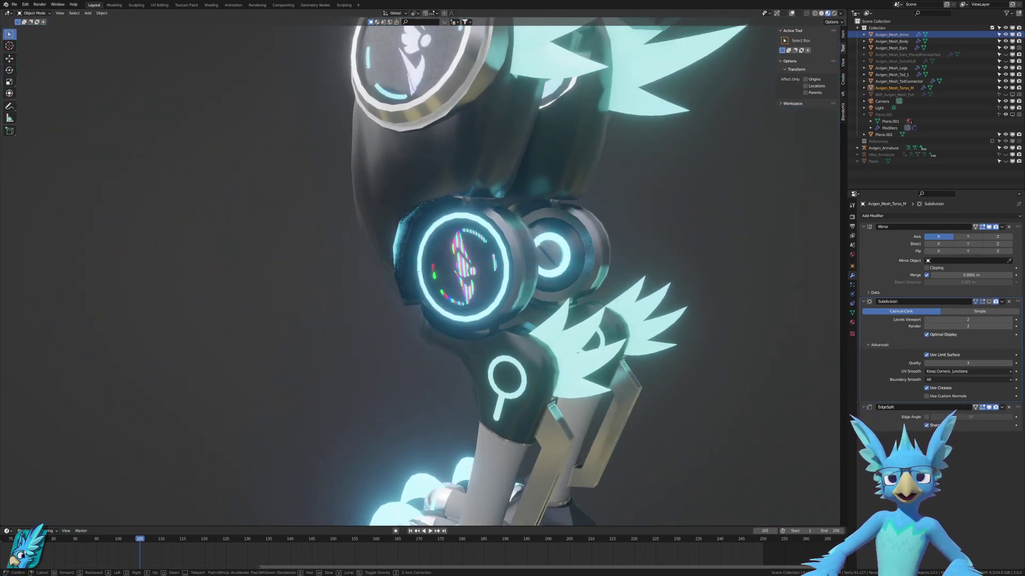
pyautogui.click(424, 274)
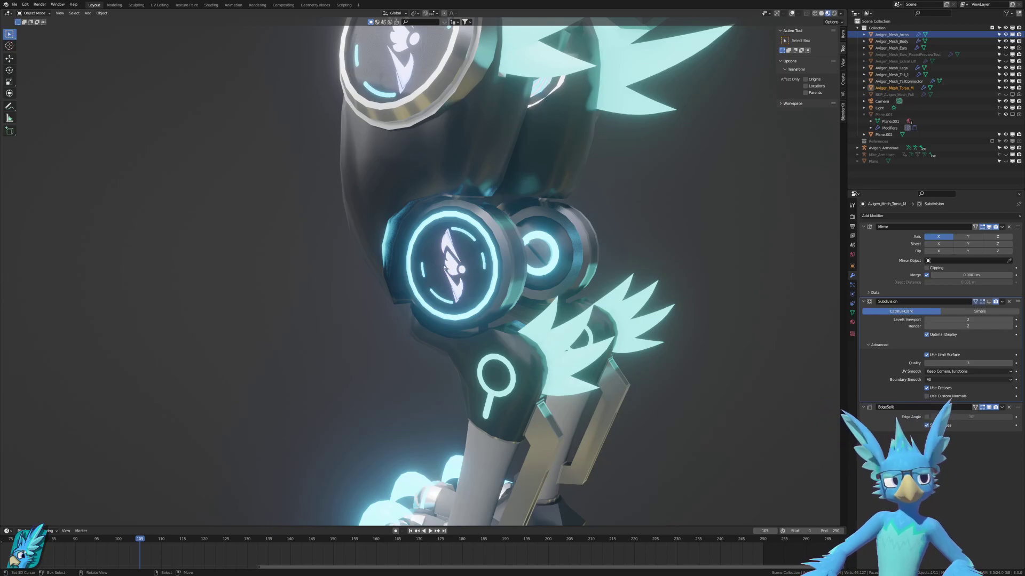
pyautogui.hotkey('shift', '`')
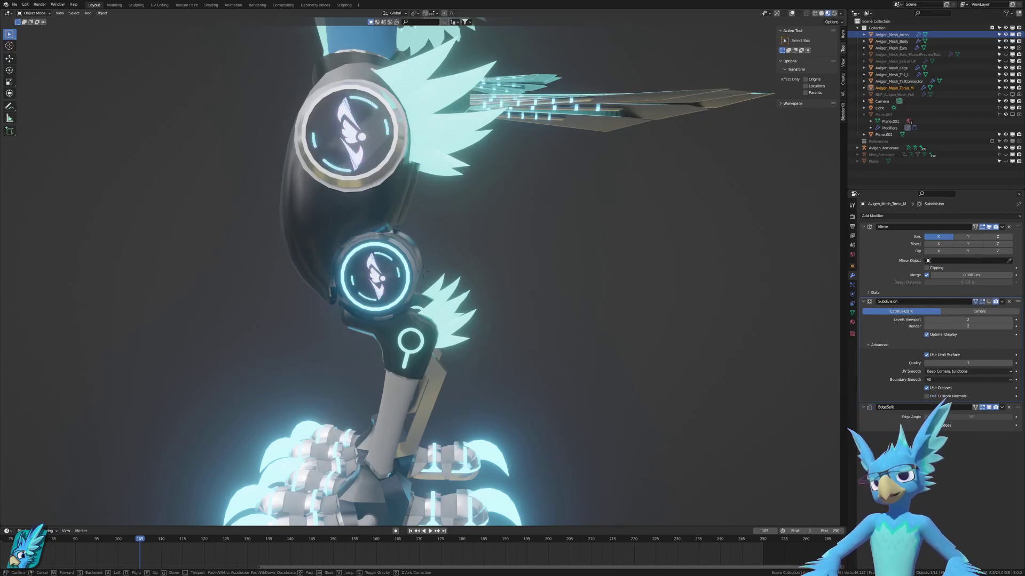
pyautogui.click(424, 274)
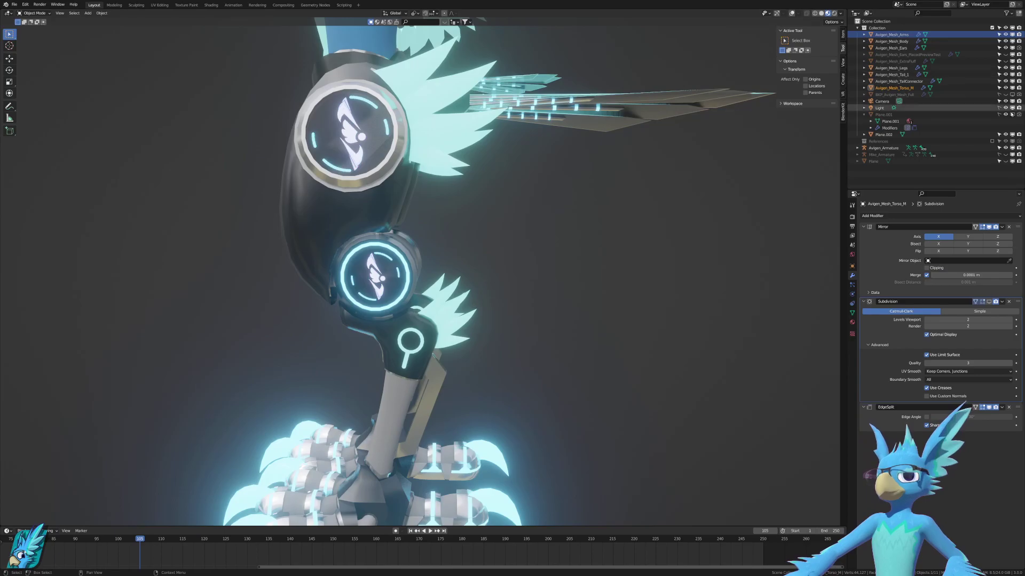
# Hide Avigen_Armature and open Avigen_Mesh_Legs in Edit Mode with overlays shown, in the right orthographic view.
pyautogui.click(1006, 147)
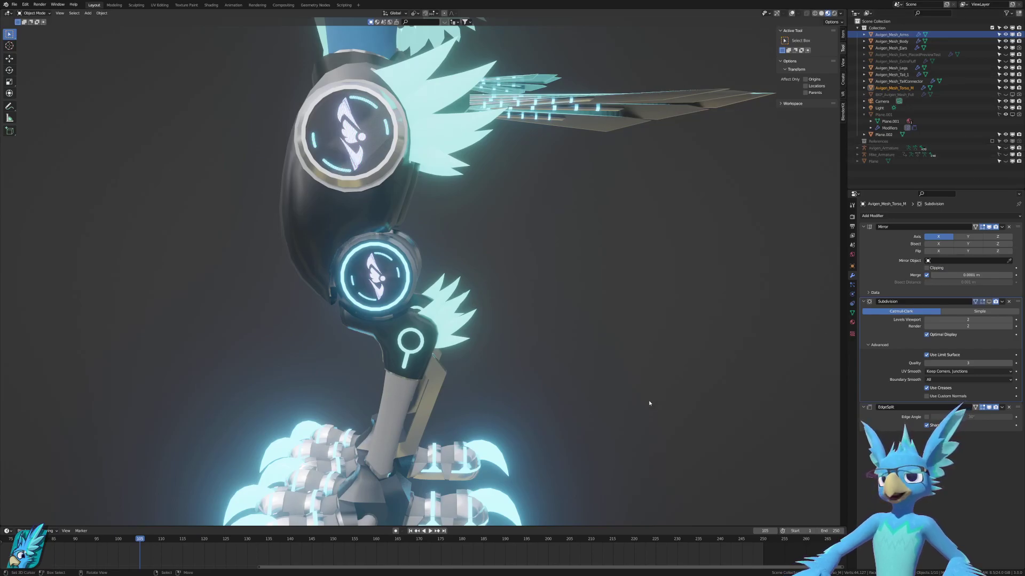
pyautogui.click(423, 330)
pyautogui.press('Tab')
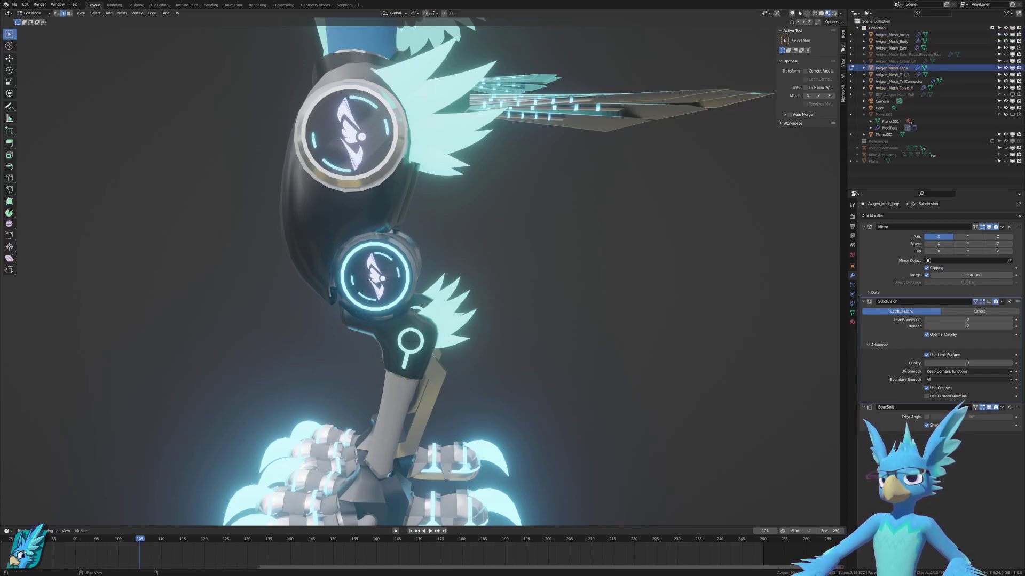
pyautogui.click(793, 13)
pyautogui.press('KP_5')
pyautogui.scroll(-18, 533, 273)
pyautogui.press('KP_3')
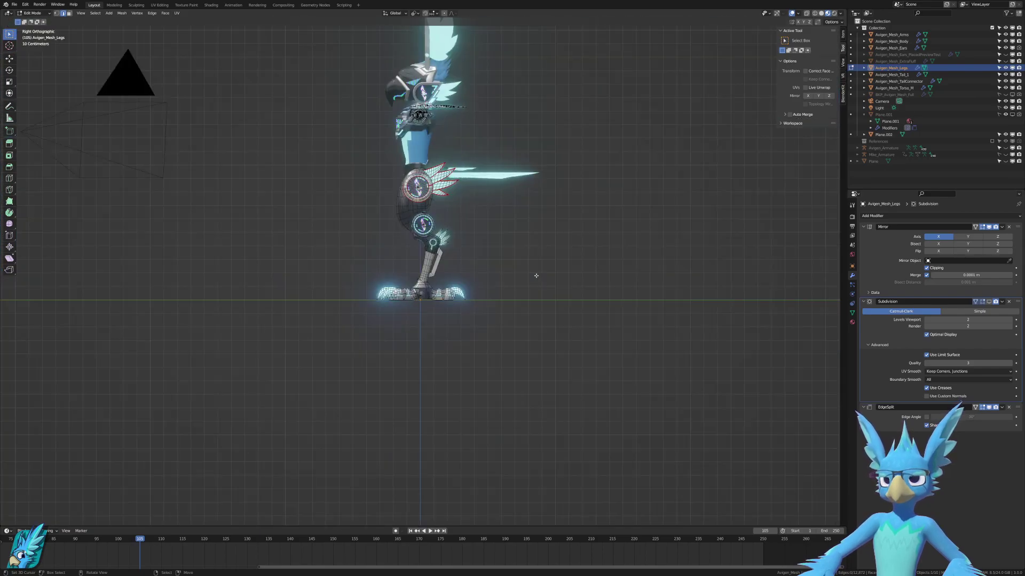
# Select the foot and lower-leg pieces in see-through display, extending the selection to all linked geometry below the knee.
pyautogui.scroll(4, 537, 276)
pyautogui.press('a')
pyautogui.hotkey('alt', 'z')
pyautogui.press('Escape')
pyautogui.hotkey('alt', 'a')
pyautogui.press('b')
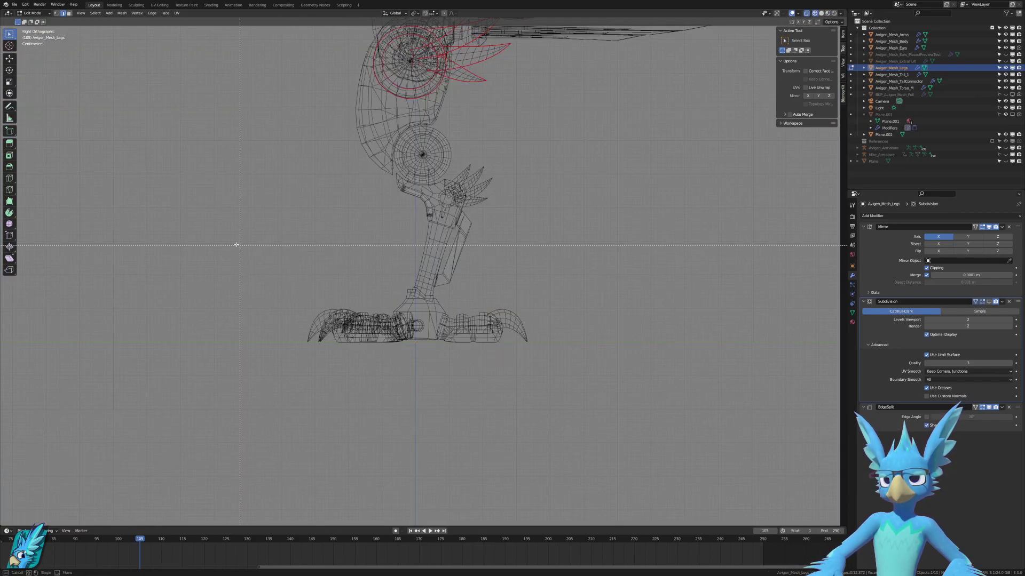
pyautogui.moveTo(237, 260); pyautogui.dragTo(543, 373)
pyautogui.scroll(5, 520, 228)
pyautogui.keyDown('shift'); pyautogui.moveTo(588, 88); pyautogui.dragTo(511, 278, button='middle'); pyautogui.keyUp('shift')
pyautogui.press('c')
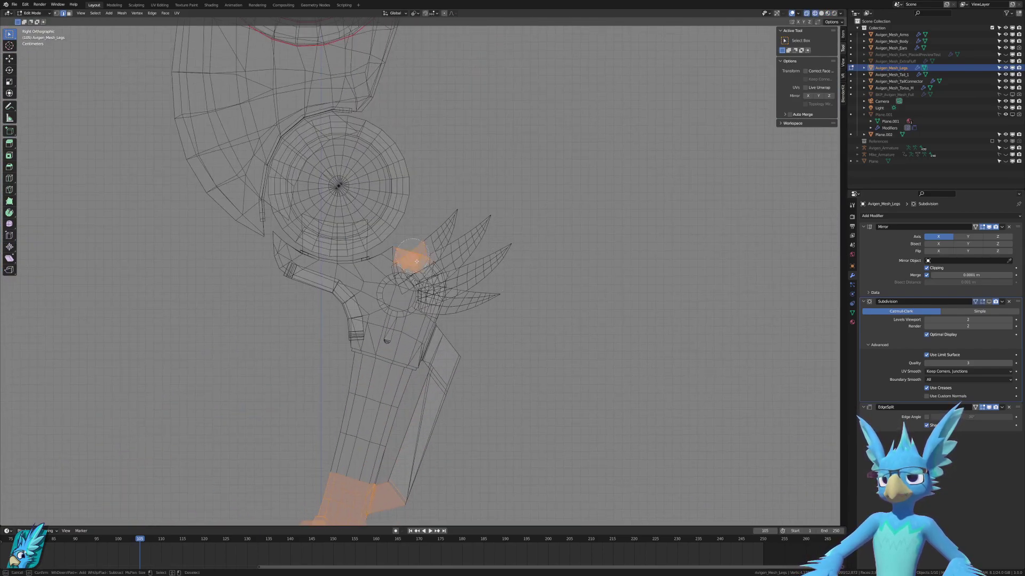
pyautogui.moveTo(417, 261); pyautogui.dragTo(399, 330)
pyautogui.hotkey('ctrl', 'l')
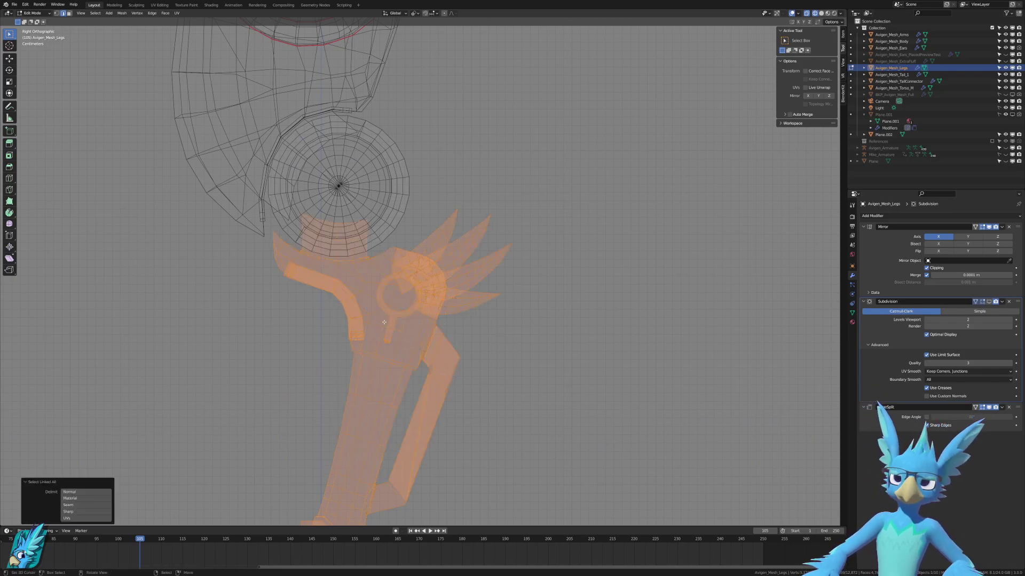
# Frame the selected lower leg in solid shading, switch to vertex select mode and reselect its linked geometry.
pyautogui.keyDown('shift'); pyautogui.moveTo(364, 151); pyautogui.dragTo(489, 311, button='middle'); pyautogui.keyUp('shift')
pyautogui.moveTo(488, 311); pyautogui.dragTo(490, 311, button='middle')
pyautogui.press('KP_Decimal')
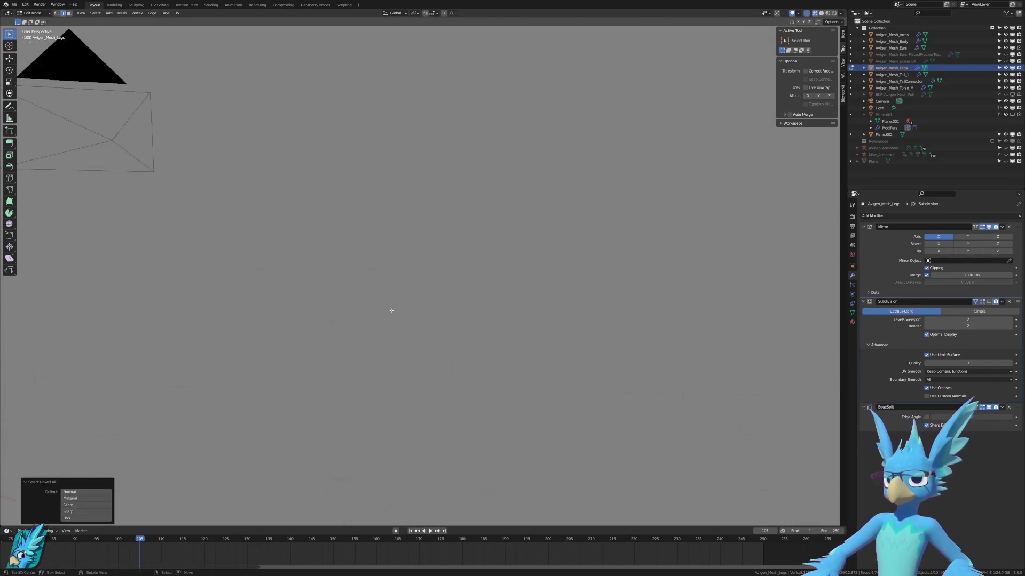
pyautogui.press('z')
pyautogui.keyDown('shift'); pyautogui.moveTo(514, 238); pyautogui.dragTo(515, 325, button='middle'); pyautogui.keyUp('shift')
pyautogui.scroll(3, 514, 325)
pyautogui.hotkey('ctrl', 'Tab')
pyautogui.click(488, 305)
pyautogui.hotkey('ctrl', 'Tab')
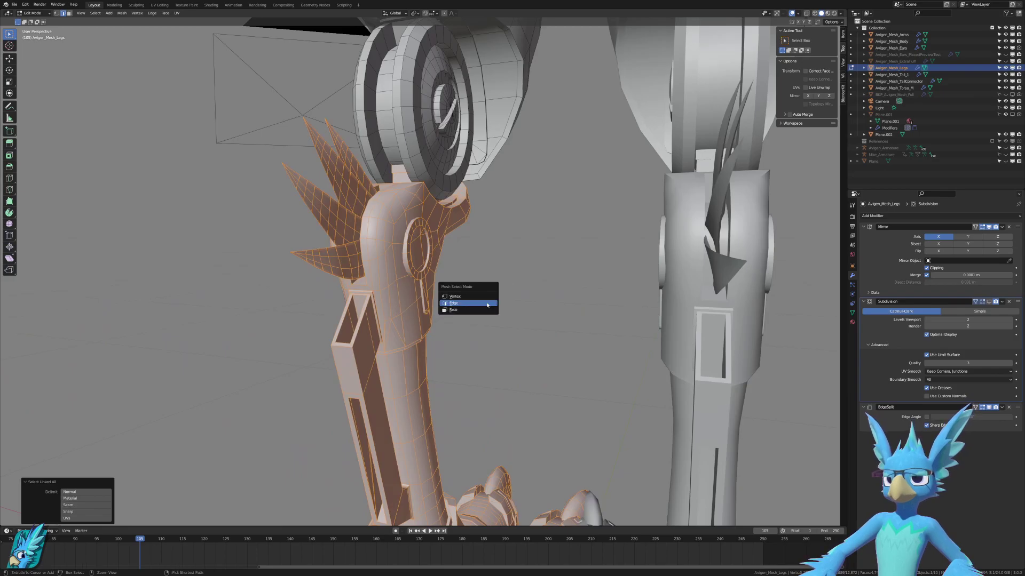
pyautogui.keyDown('shift'); pyautogui.click(474, 301); pyautogui.keyUp('shift')
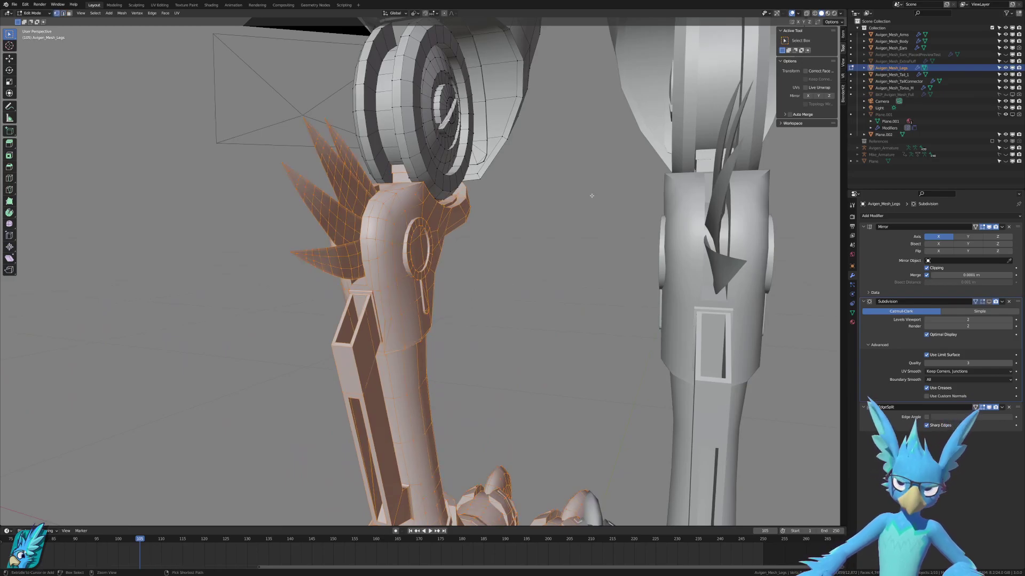
pyautogui.hotkey('ctrl', 'l')
pyautogui.moveTo(590, 194); pyautogui.dragTo(475, 162, button='middle')
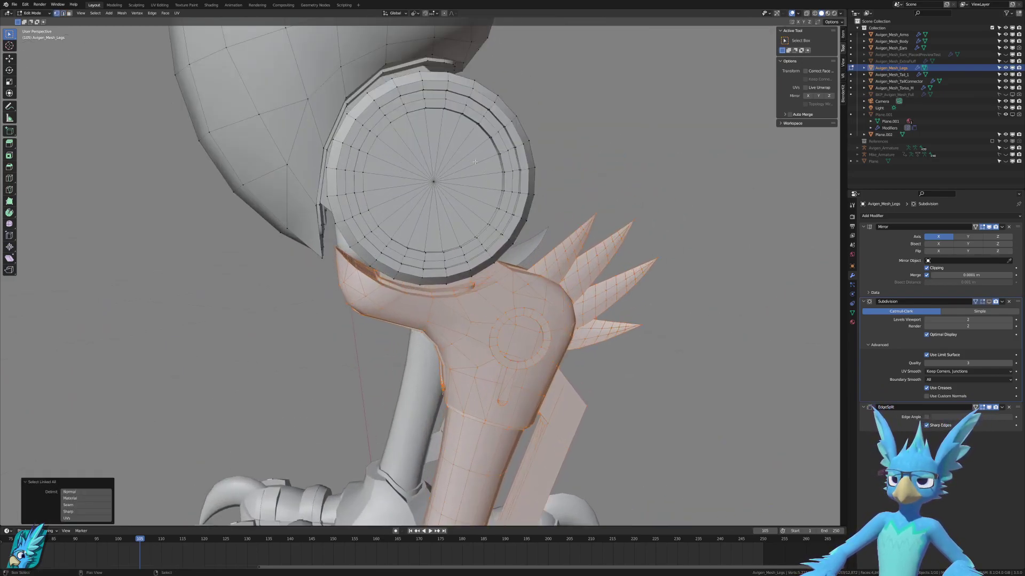
# Add the knee disc's centre vertex to the selection as the pivot and try rotating the lower leg about the X axis.
pyautogui.keyDown('shift'); pyautogui.click(431, 185); pyautogui.keyUp('shift')
pyautogui.scroll(-3, 431, 185)
pyautogui.press('r')
pyautogui.press('x')
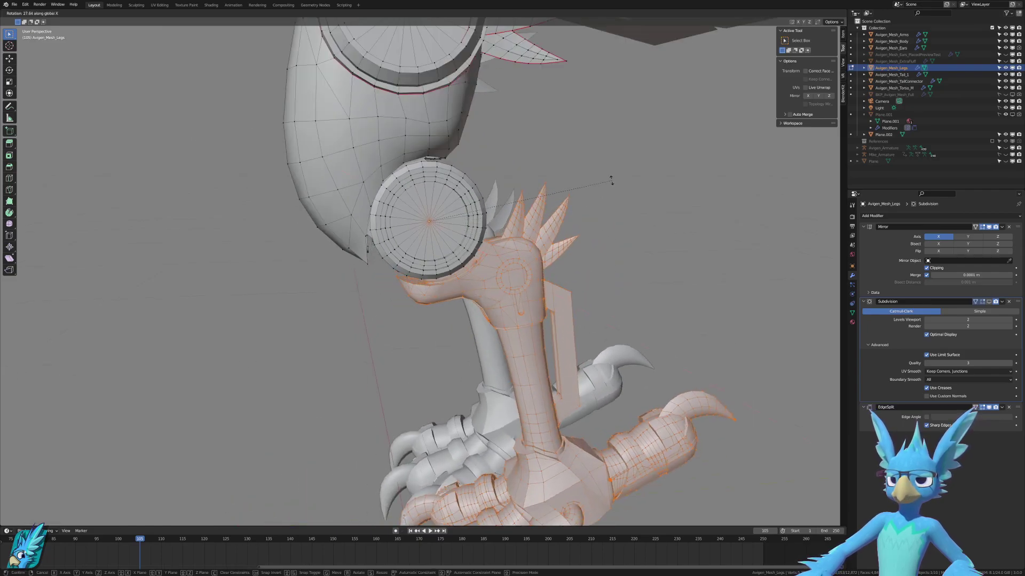
pyautogui.rightClick(592, 240)
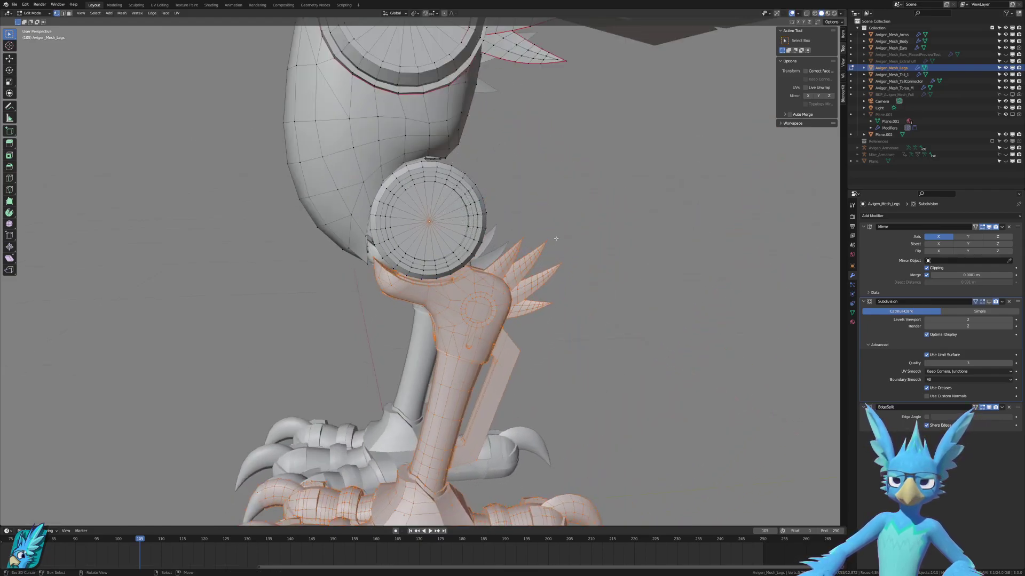
# Switch to Material Preview shading and test bending the lower legs about the X axis from the side and behind.
pyautogui.click(827, 12)
pyautogui.press('r')
pyautogui.press('x')
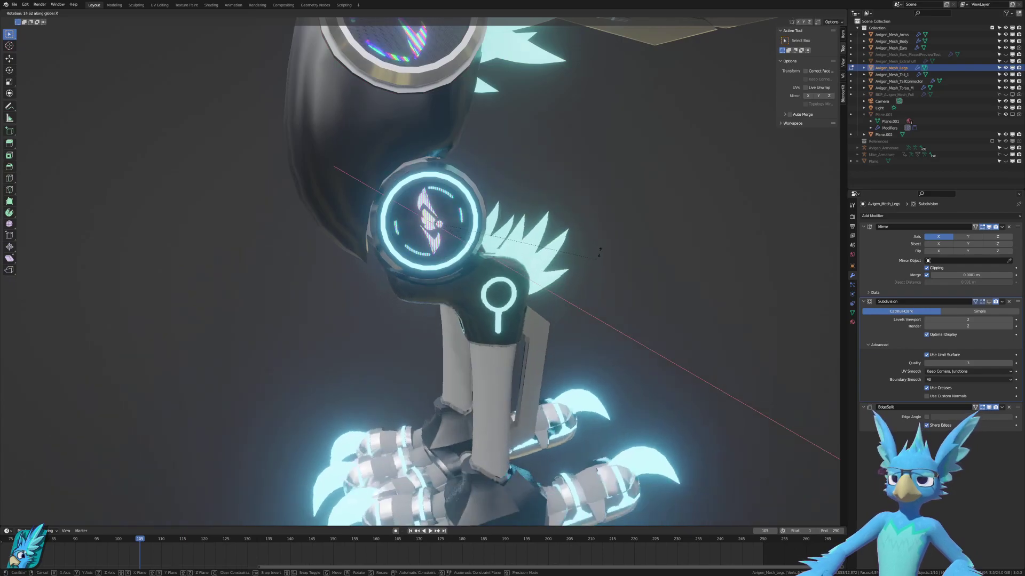
pyautogui.rightClick(576, 254)
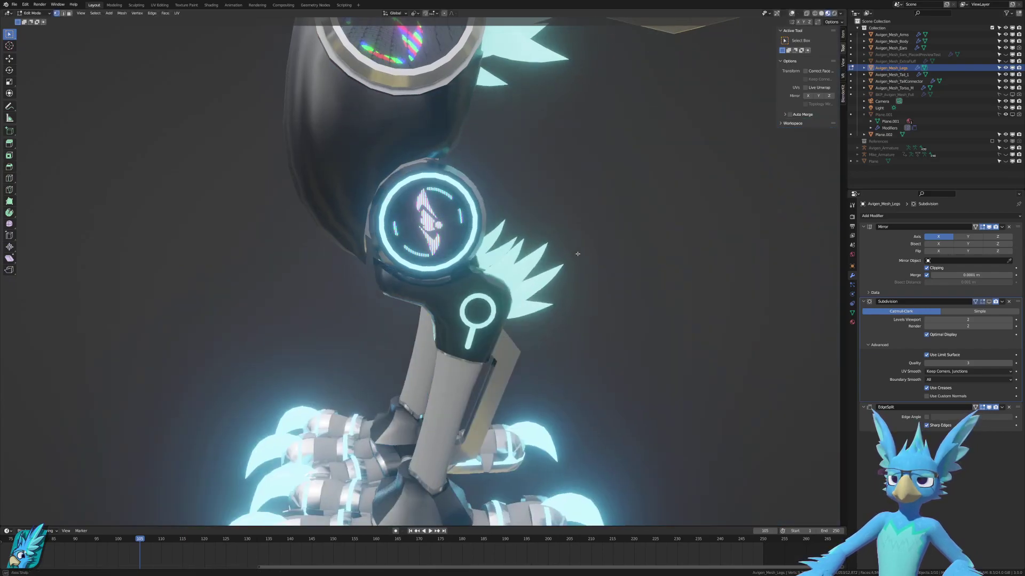
pyautogui.moveTo(577, 254); pyautogui.dragTo(453, 251, button='middle')
pyautogui.press('r')
pyautogui.press('x')
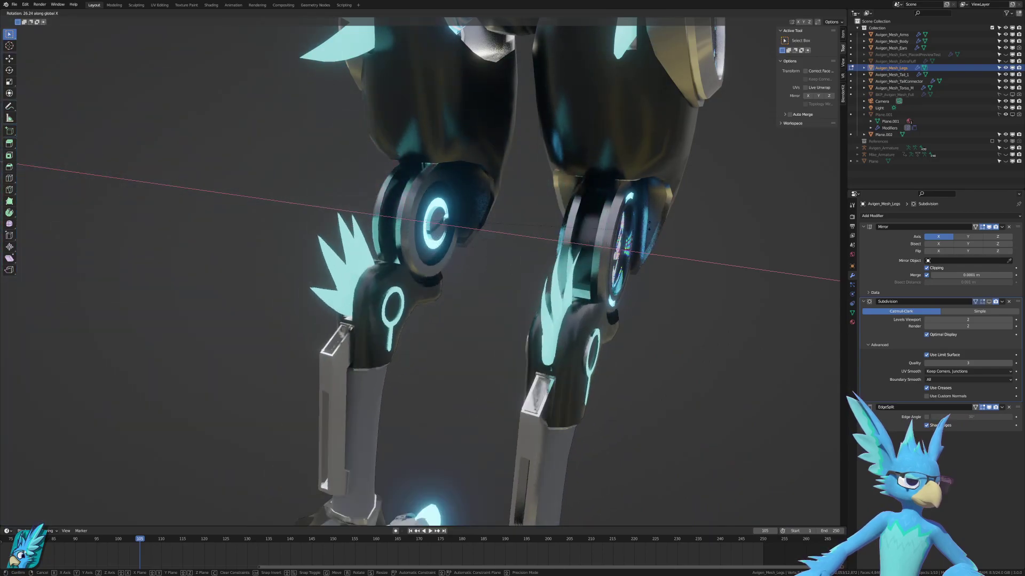
pyautogui.rightClick(649, 226)
# Examine the leg's profile and knee joint in the right side view and from behind.
pyautogui.moveTo(648, 225); pyautogui.dragTo(507, 190, button='middle')
pyautogui.press('KP_3')
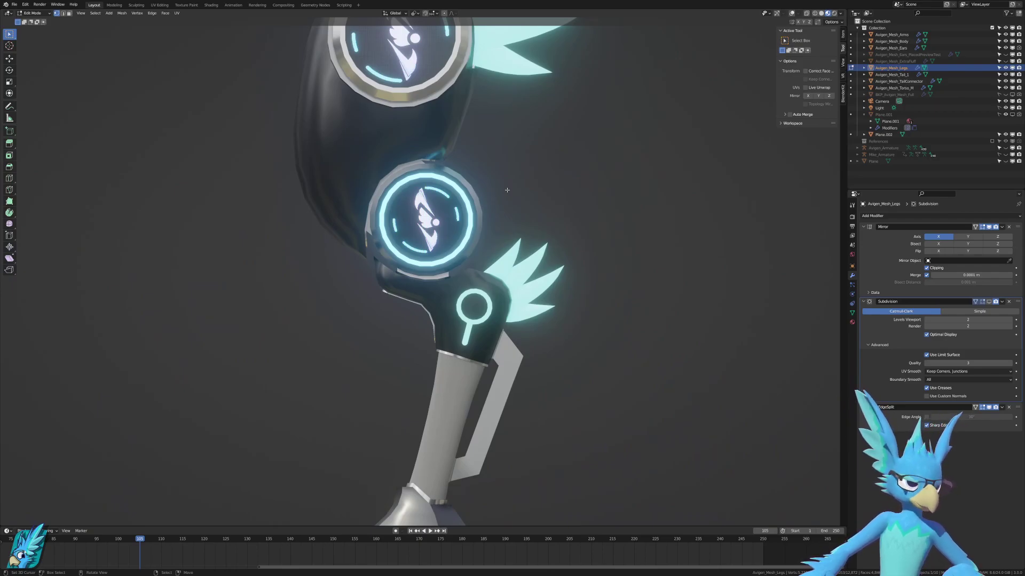
pyautogui.scroll(-4, 489, 152)
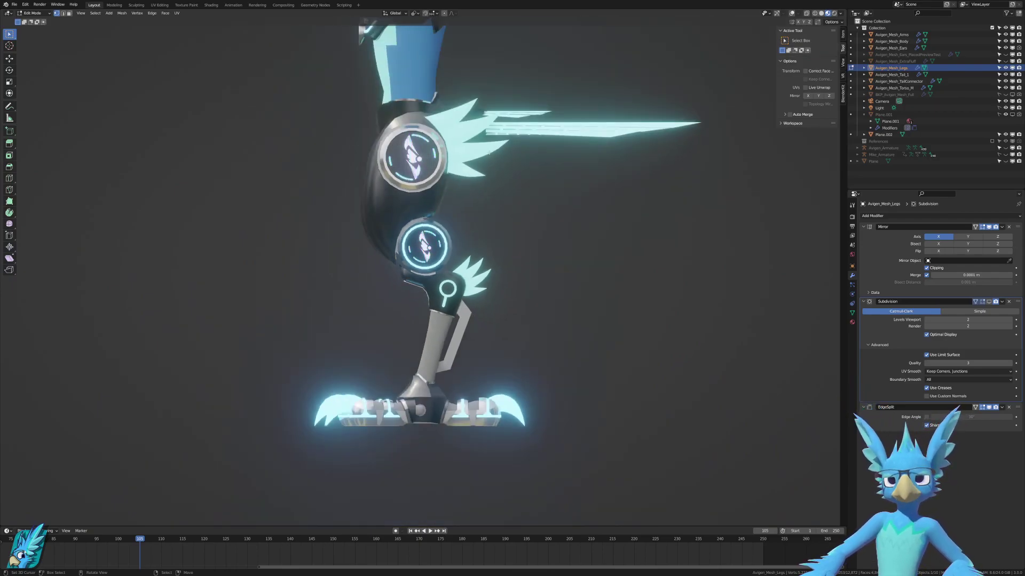
pyautogui.keyDown('shift'); pyautogui.moveTo(458, 202); pyautogui.dragTo(480, 261, button='middle'); pyautogui.keyUp('shift')
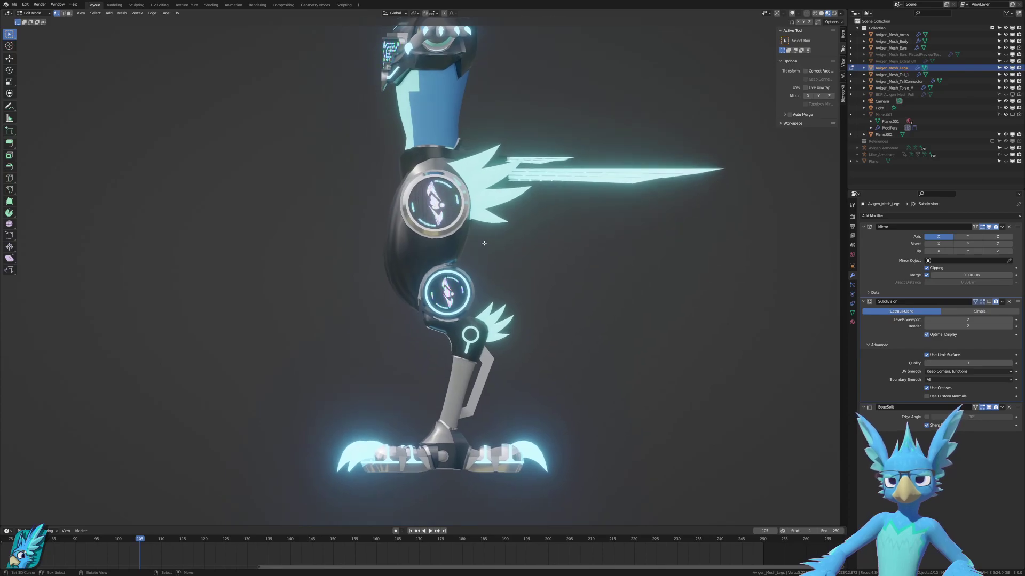
pyautogui.scroll(3, 491, 260)
pyautogui.keyDown('shift'); pyautogui.moveTo(499, 305); pyautogui.dragTo(505, 249, button='middle'); pyautogui.keyUp('shift')
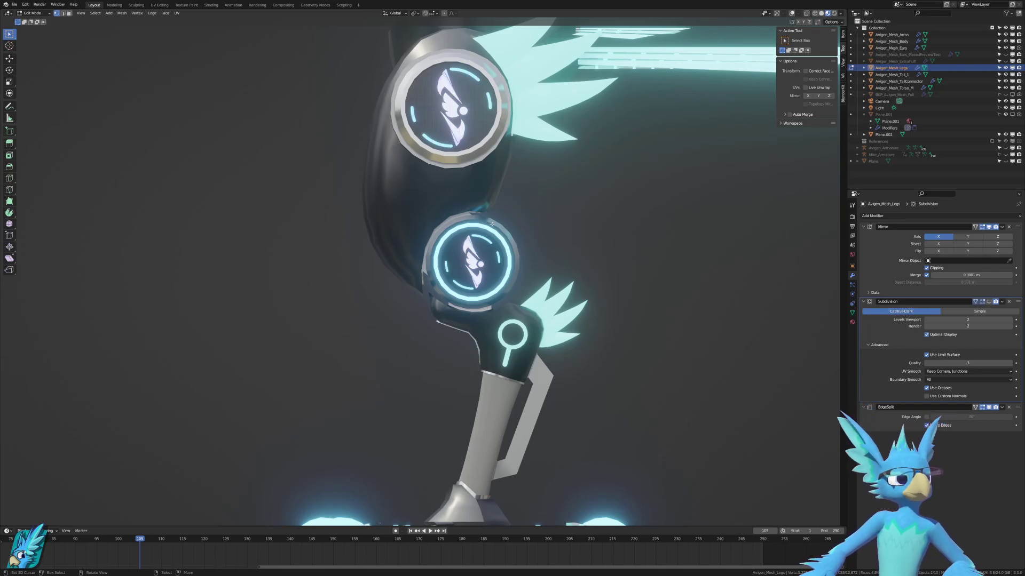
pyautogui.moveTo(536, 310); pyautogui.dragTo(376, 271, button='middle')
pyautogui.scroll(1, 562, 281)
pyautogui.scroll(1, 557, 252)
pyautogui.scroll(-2, 557, 251)
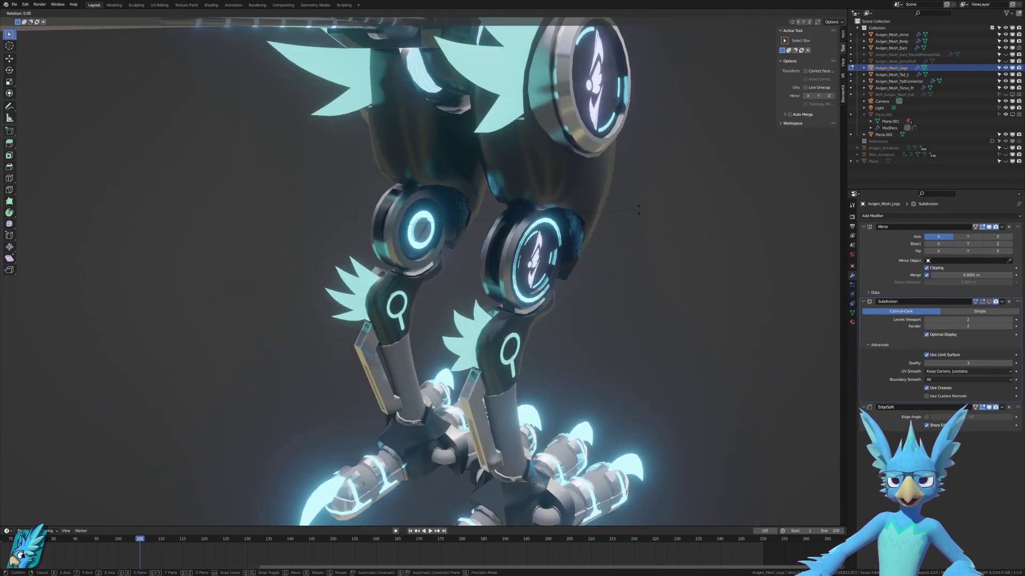
# Try a larger lower-leg rotation about the X axis at the knee and inspect the legs from several angles.
pyautogui.press('r')
pyautogui.press('x')
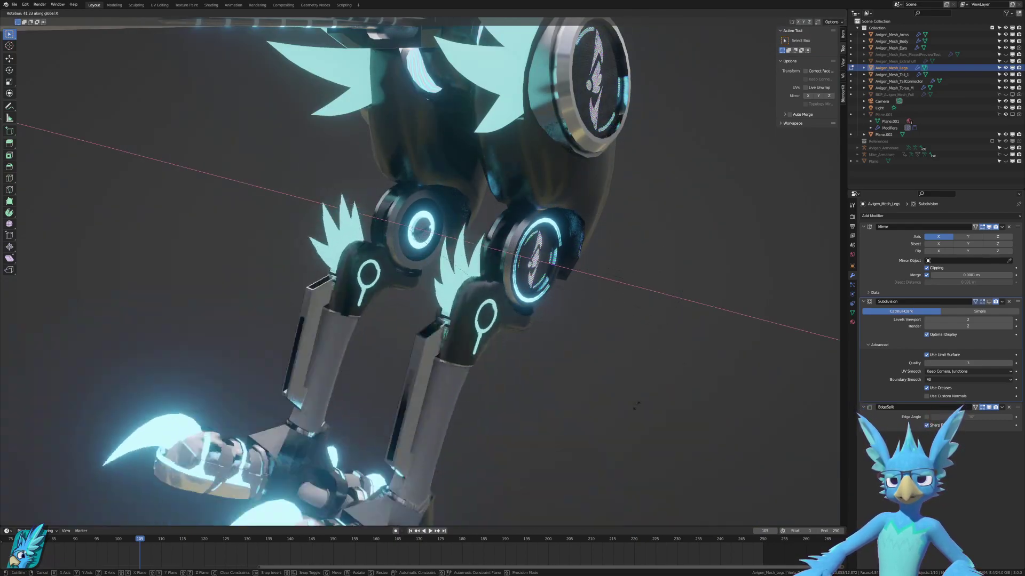
pyautogui.rightClick(627, 356)
pyautogui.moveTo(627, 357)
pyautogui.mouseDown(button='middle')
pyautogui.moveTo(614, 355)
pyautogui.moveTo(647, 363)
pyautogui.mouseUp(button='middle')
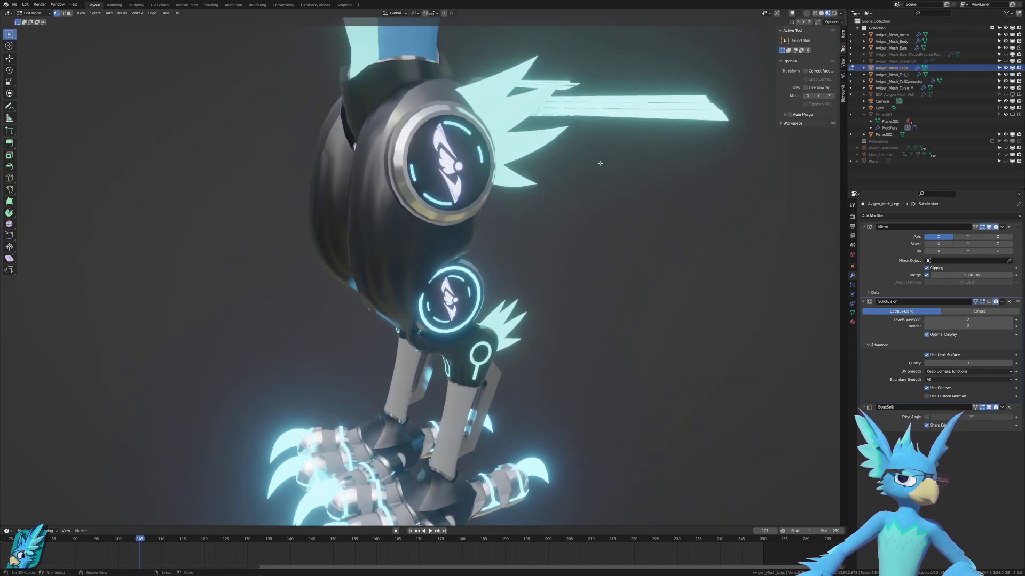
pyautogui.moveTo(600, 163); pyautogui.dragTo(263, 155, button='middle')
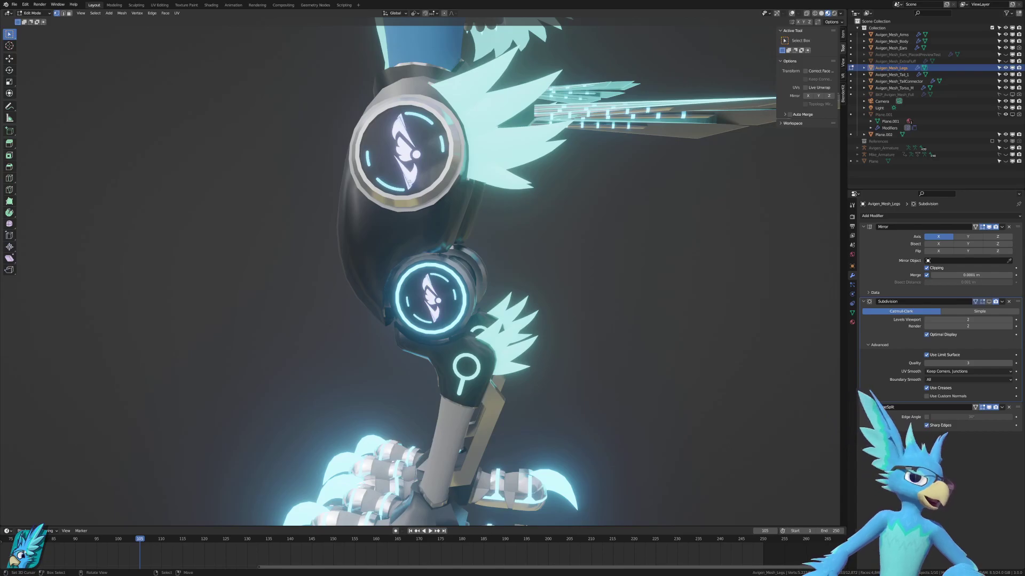
# Examine the hip and knee discs from the side, up close and at leg scale.
pyautogui.moveTo(411, 182); pyautogui.dragTo(457, 200, button='middle')
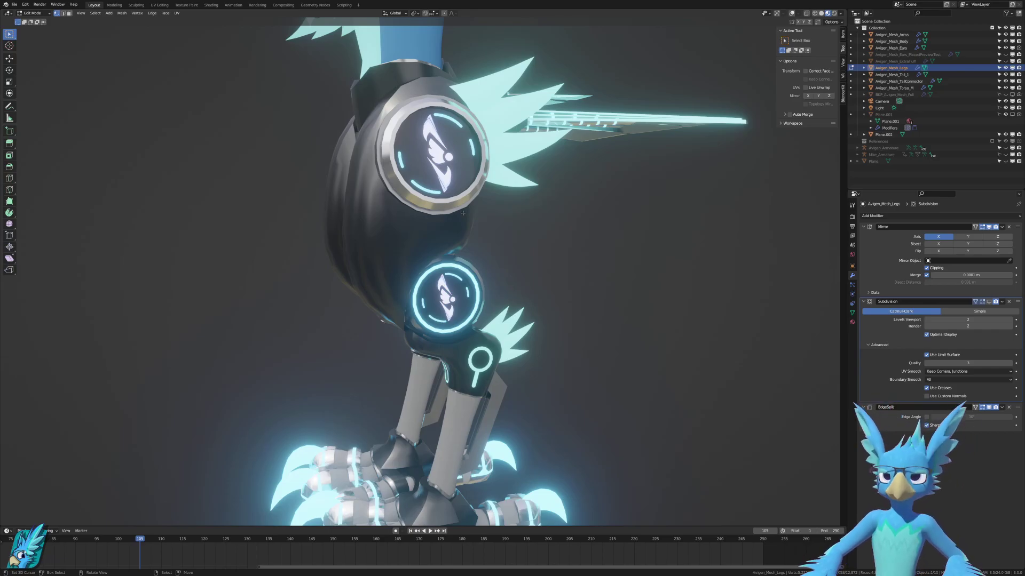
pyautogui.moveTo(618, 264); pyautogui.dragTo(554, 265, button='middle')
pyautogui.scroll(3, 554, 265)
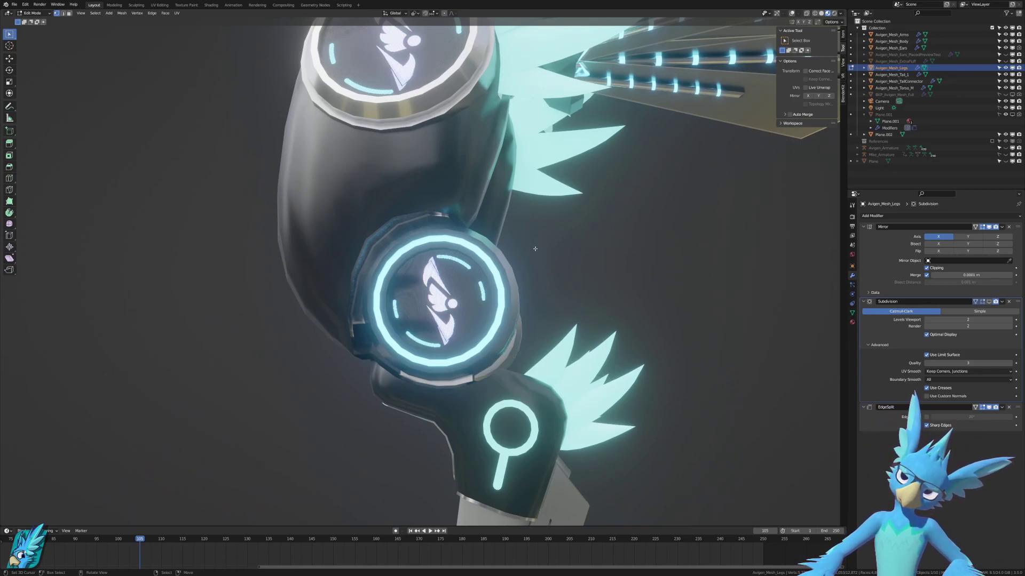
pyautogui.scroll(3, 424, 271)
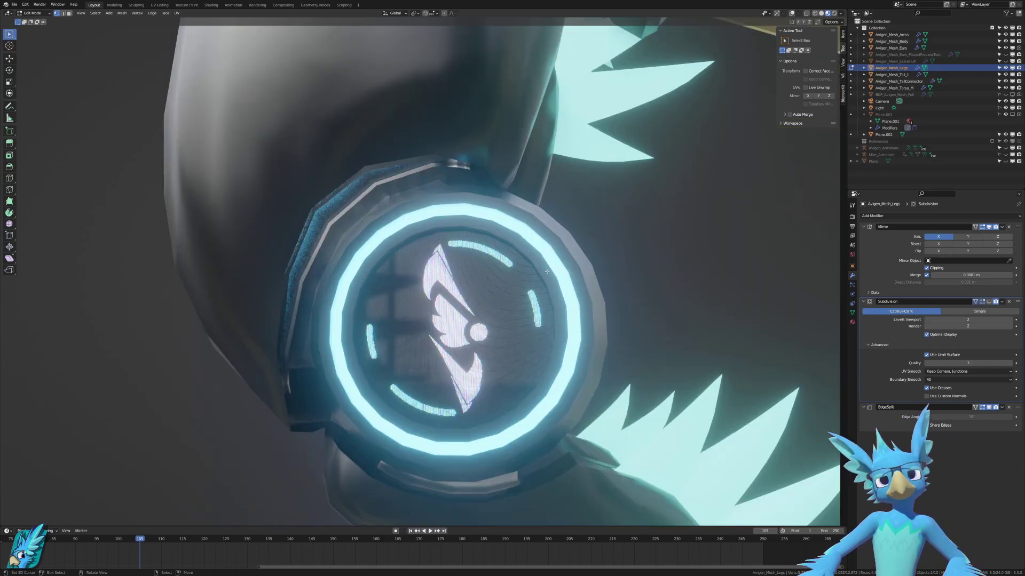
pyautogui.scroll(-2, 417, 272)
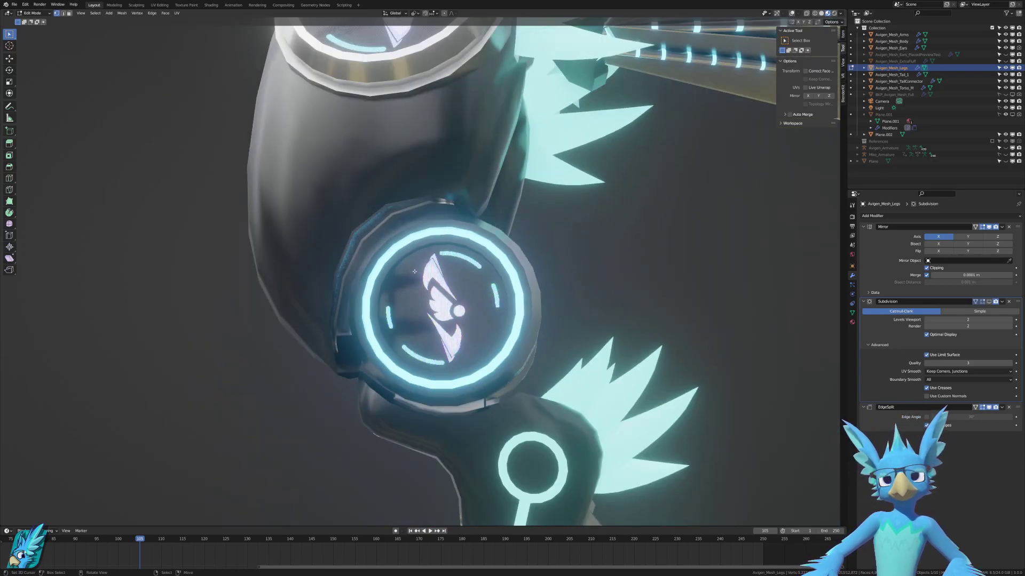
pyautogui.scroll(-6, 415, 272)
pyautogui.scroll(4, 416, 272)
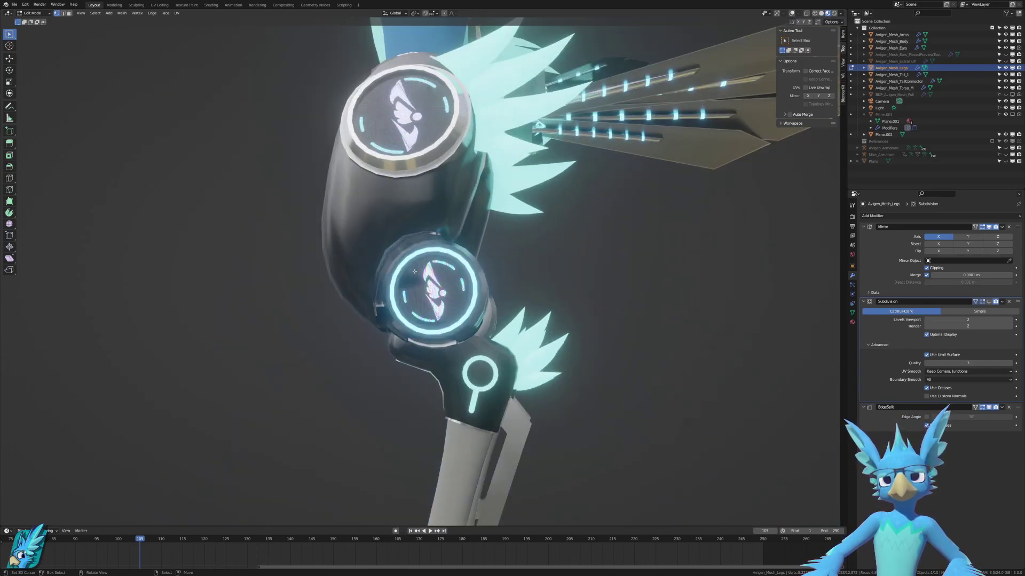
# Examine the knee joints from behind and the lower-leg shaft, rear strut and feet from the side.
pyautogui.moveTo(587, 269); pyautogui.dragTo(411, 280, button='middle')
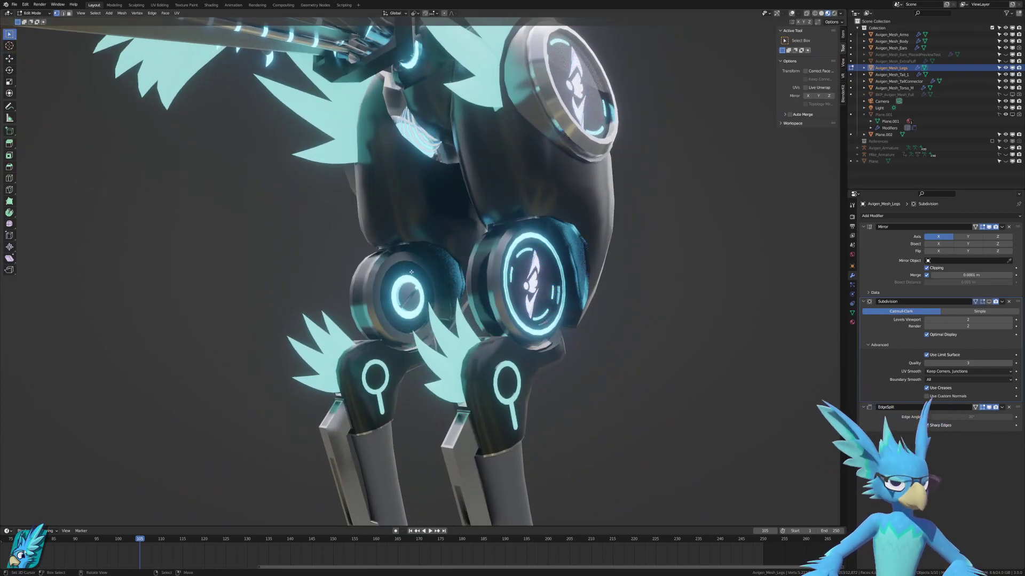
pyautogui.scroll(4, 411, 273)
pyautogui.moveTo(366, 269); pyautogui.dragTo(454, 305, button='middle')
pyautogui.scroll(1, 470, 261)
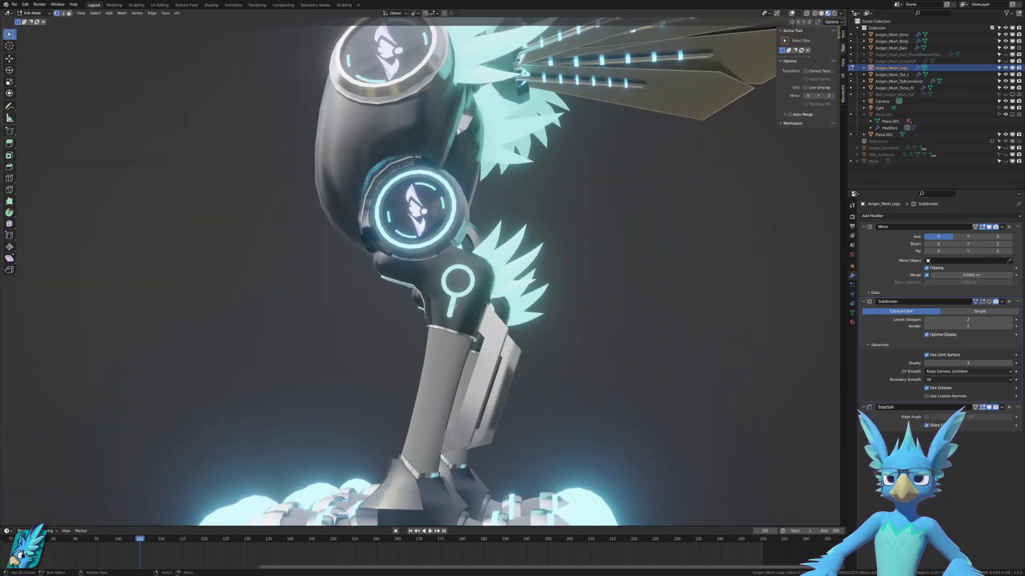
pyautogui.scroll(4, 454, 305)
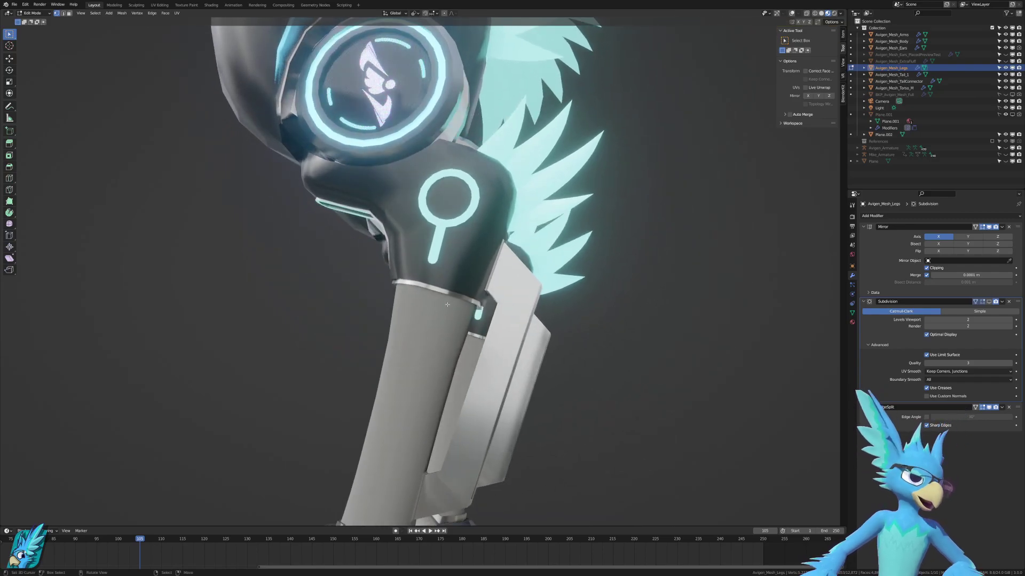
pyautogui.scroll(1, 447, 304)
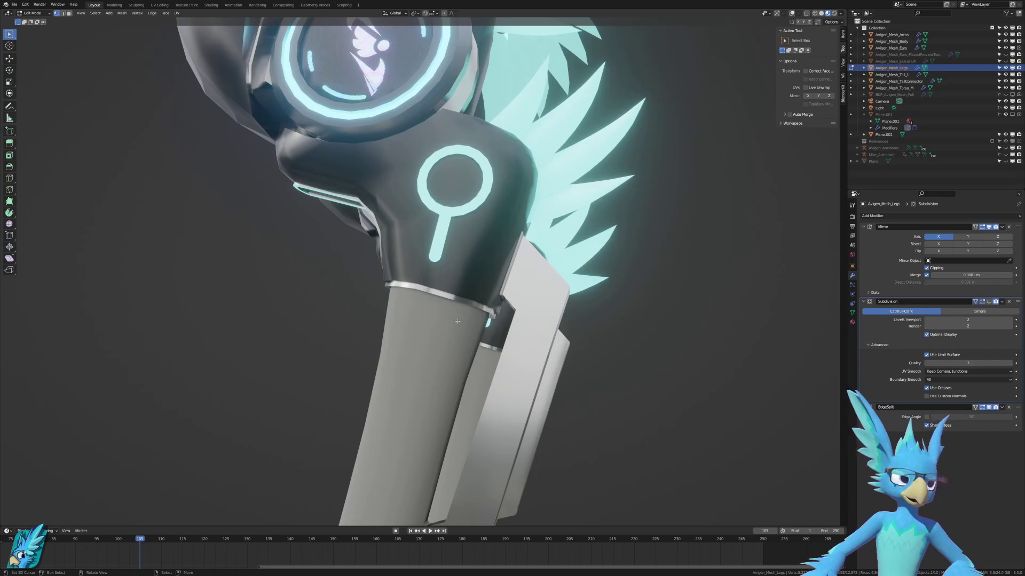
pyautogui.scroll(-3, 434, 289)
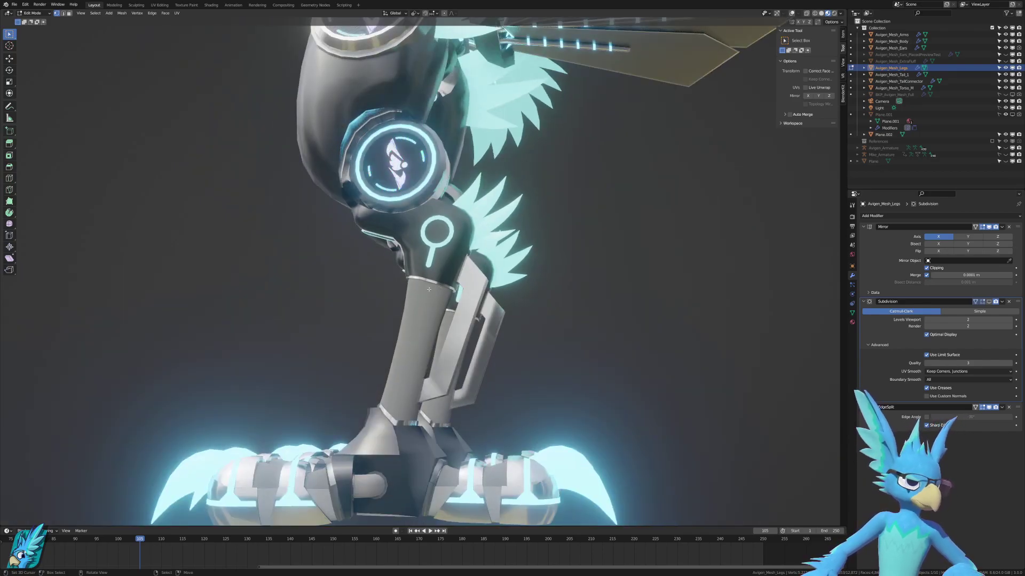
pyautogui.scroll(-2, 428, 289)
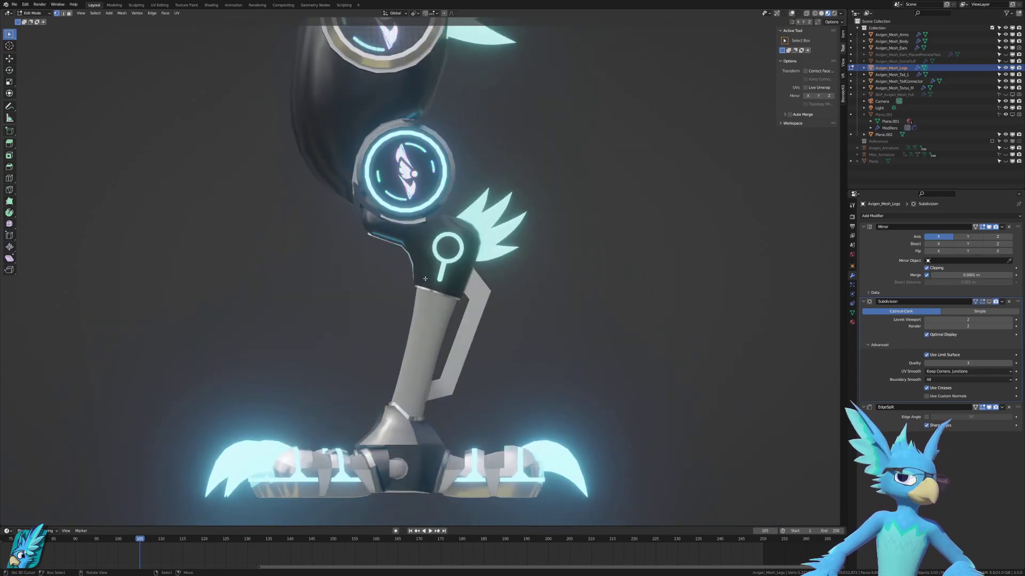
# Bring the outstretched arm's wing into view, leave Edit Mode and show the wireframe over the meshes.
pyautogui.keyDown('shift'); pyautogui.moveTo(431, 163); pyautogui.dragTo(412, 379, button='middle'); pyautogui.keyUp('shift')
pyautogui.scroll(-2, 425, 282)
pyautogui.scroll(3, 662, 214)
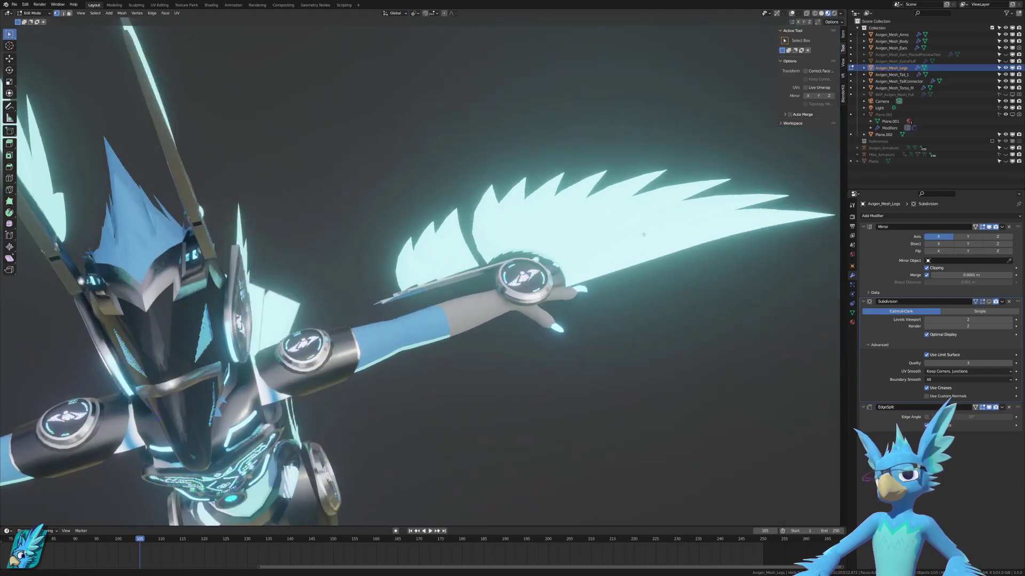
pyautogui.keyDown('shift'); pyautogui.moveTo(708, 257); pyautogui.dragTo(678, 277, button='middle'); pyautogui.keyUp('shift')
pyautogui.press('z')
pyautogui.click(677, 157)
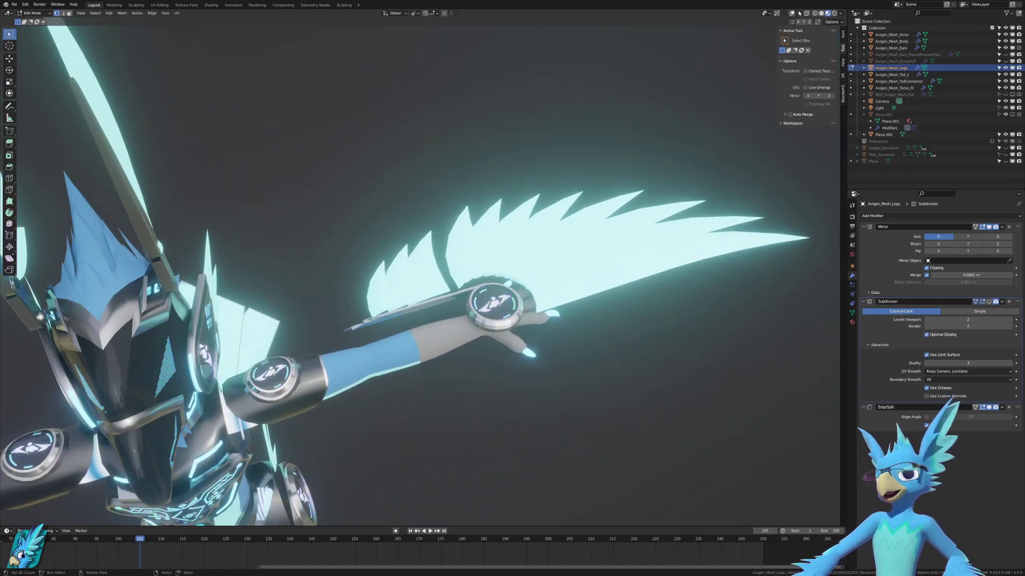
pyautogui.scroll(3, 515, 377)
pyautogui.hotkey('ctrl', 'Tab')
pyautogui.press('Tab')
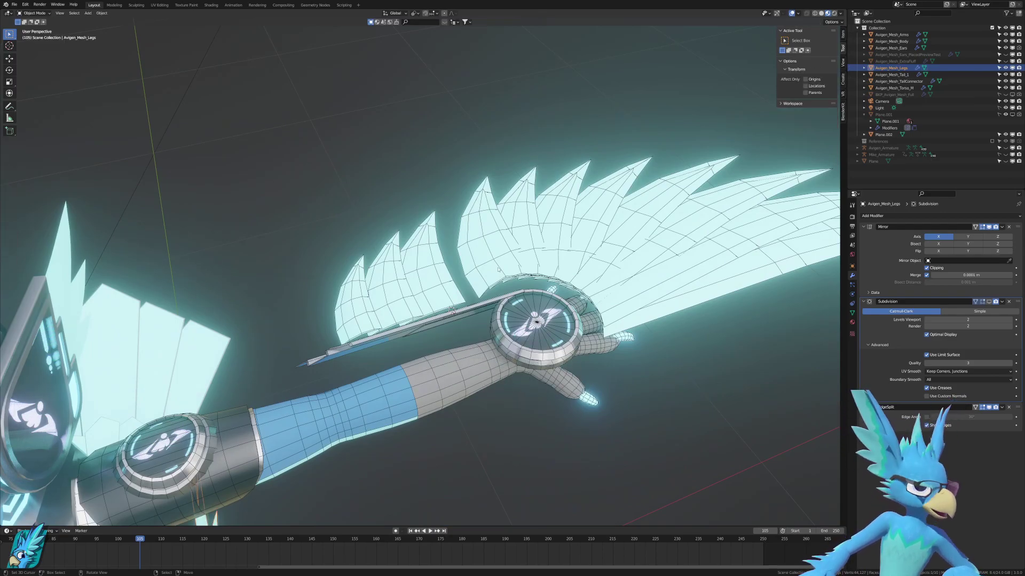
pyautogui.scroll(2, 430, 270)
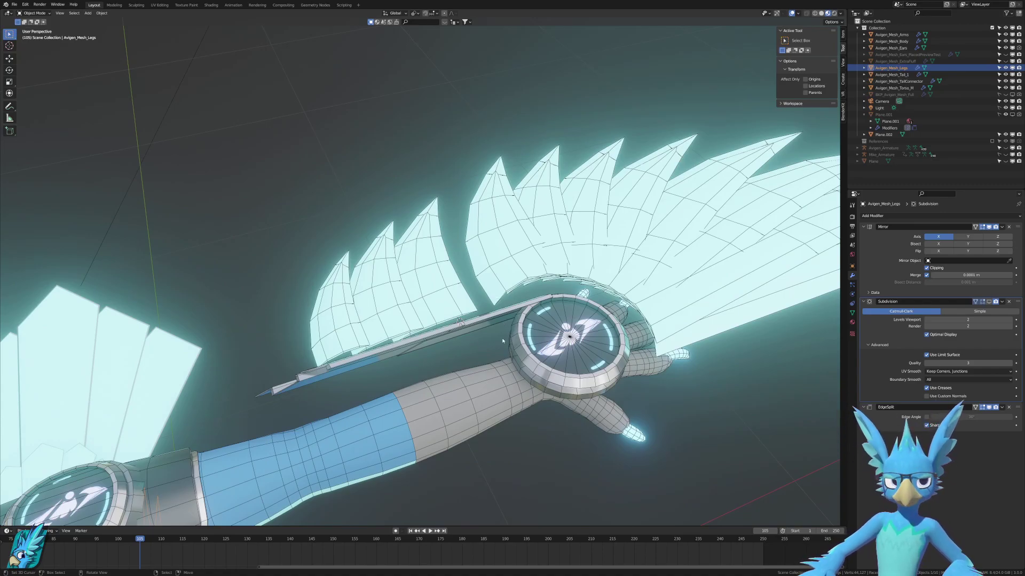
# View the arm's wing from the top in Solid shading, with the whole feather fan in frame.
pyautogui.press('KP_7')
pyautogui.keyDown('shift'); pyautogui.moveTo(474, 380); pyautogui.dragTo(392, 304, button='middle'); pyautogui.keyUp('shift')
pyautogui.keyDown('shift'); pyautogui.moveTo(392, 304); pyautogui.dragTo(337, 301, button='middle'); pyautogui.keyUp('shift')
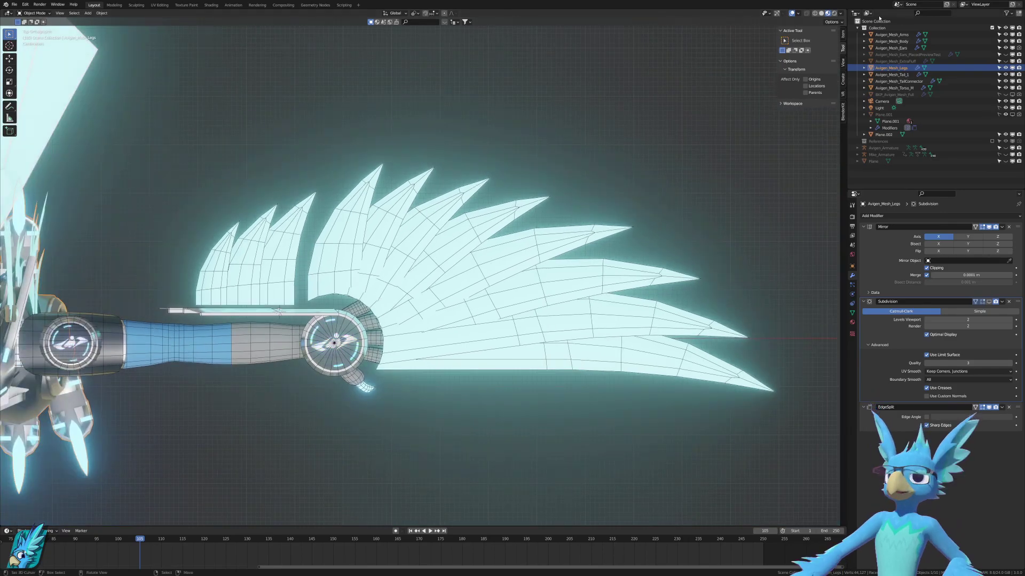
pyautogui.click(820, 12)
pyautogui.scroll(1, 552, 323)
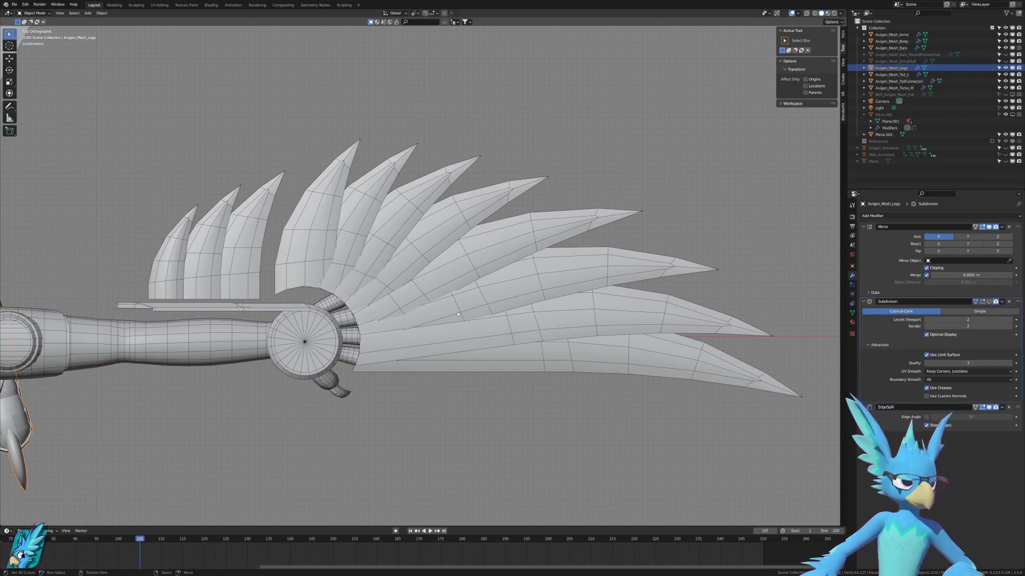
pyautogui.keyDown('shift'); pyautogui.moveTo(432, 404); pyautogui.dragTo(395, 400, button='middle'); pyautogui.keyUp('shift')
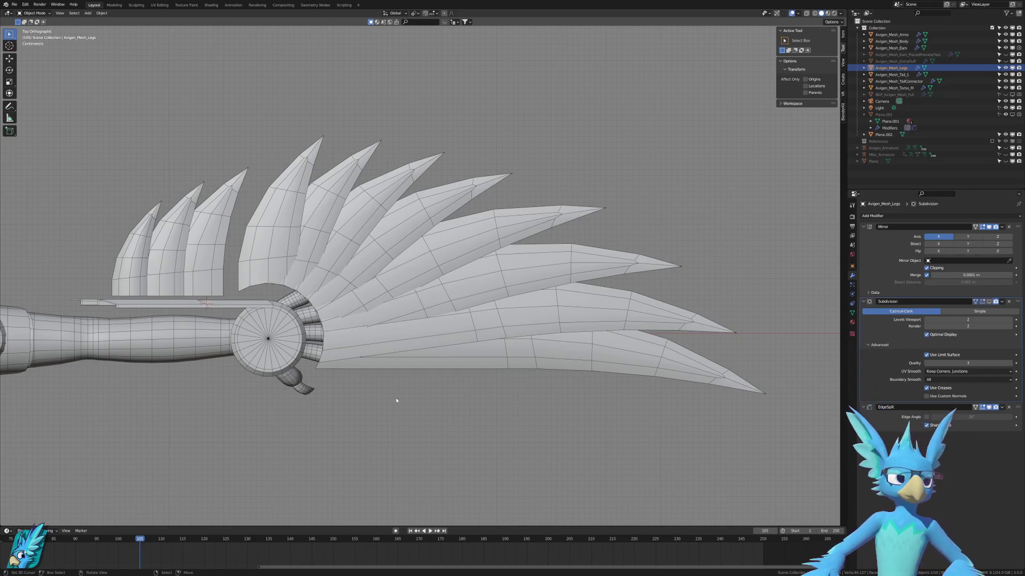
pyautogui.hotkey('ctrl', 'Tab')
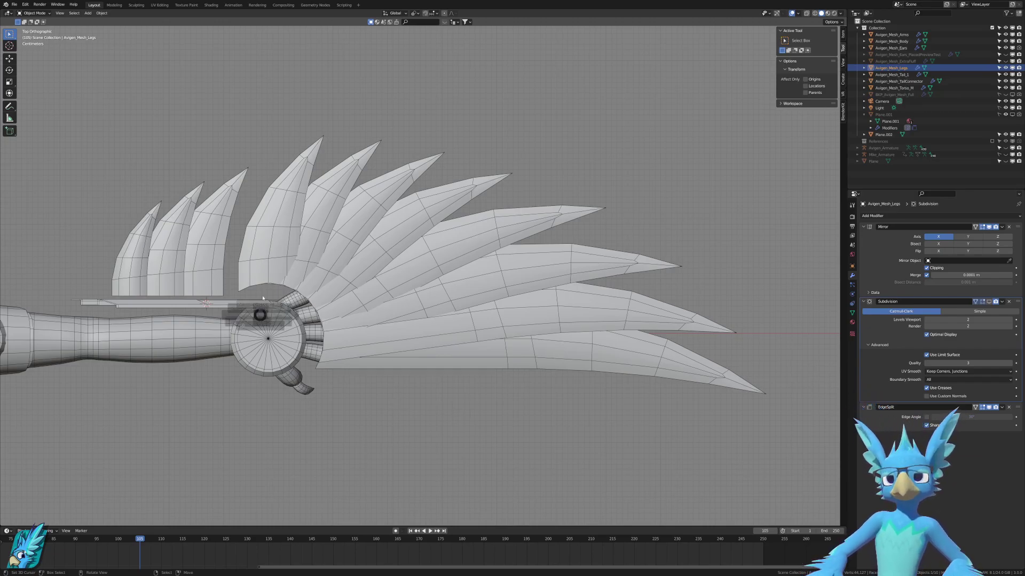
pyautogui.press('a')
pyautogui.press('a')
pyautogui.press('a')
pyautogui.hotkey('ctrl', 'Tab')
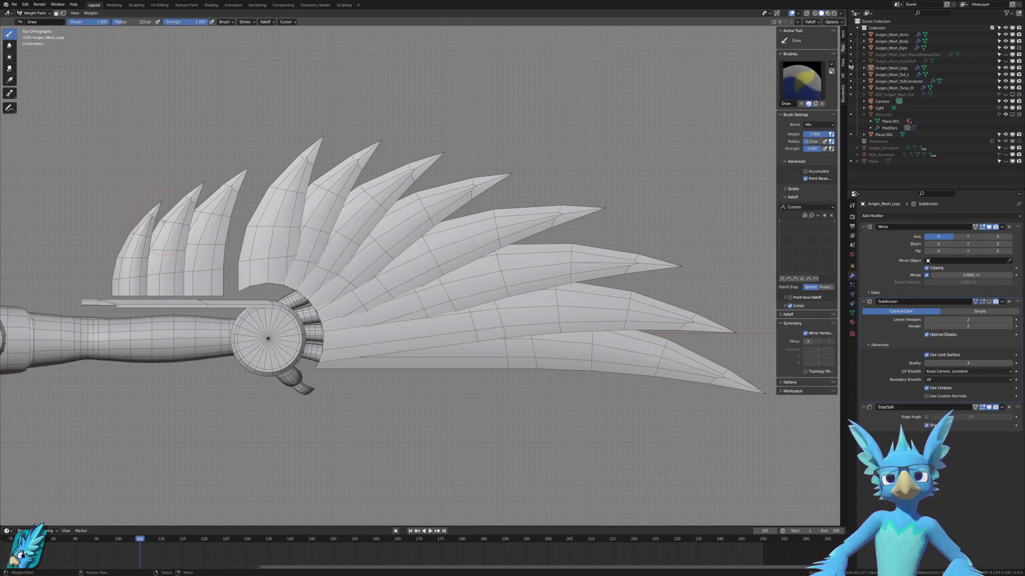
pyautogui.hotkey('ctrl', 'Tab')
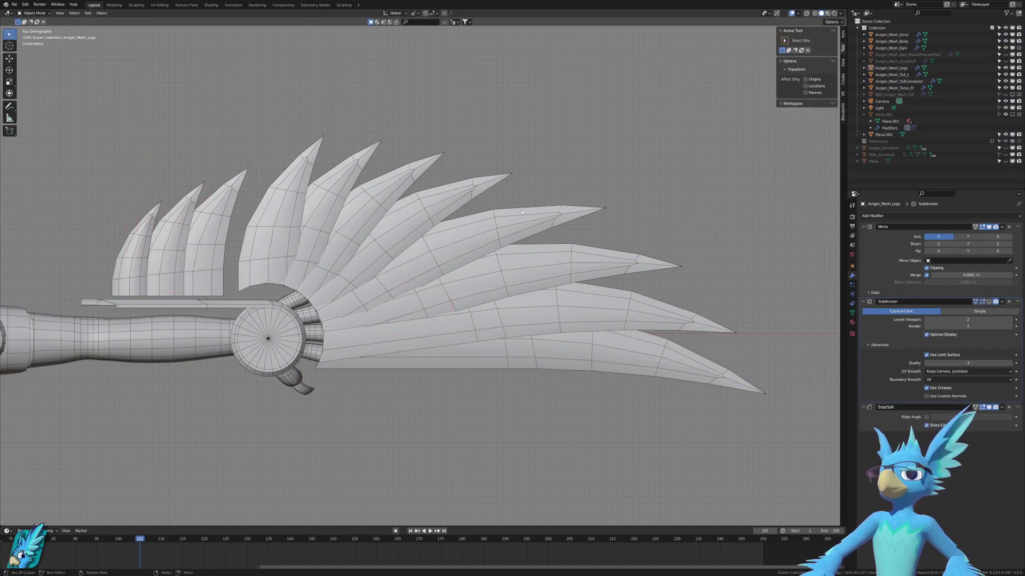
# Enter Edit Mode on the arms mesh and select the whole of the smallest forearm feather.
pyautogui.click(194, 246)
pyautogui.press('Tab')
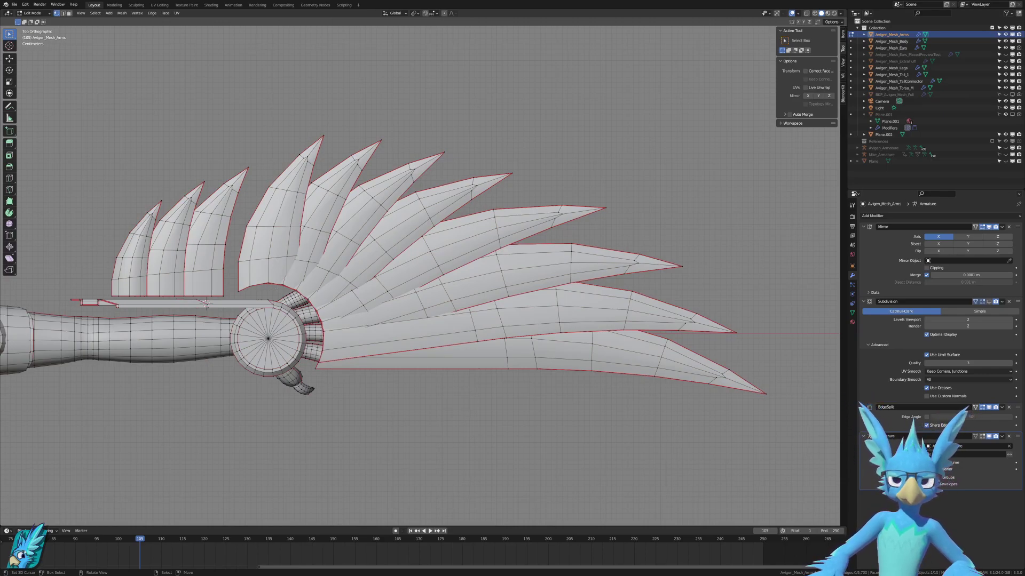
pyautogui.hotkey('ctrl', 'l')
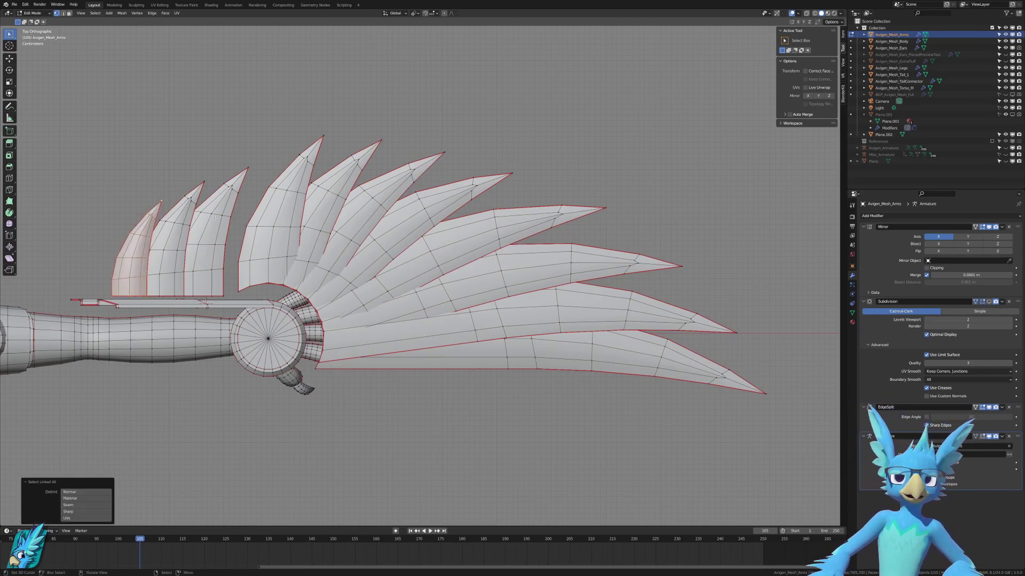
# Try sliding the smallest forearm feather along the X axis to the hand and rotating it 90° about the wrist disc's centre.
pyautogui.press('g')
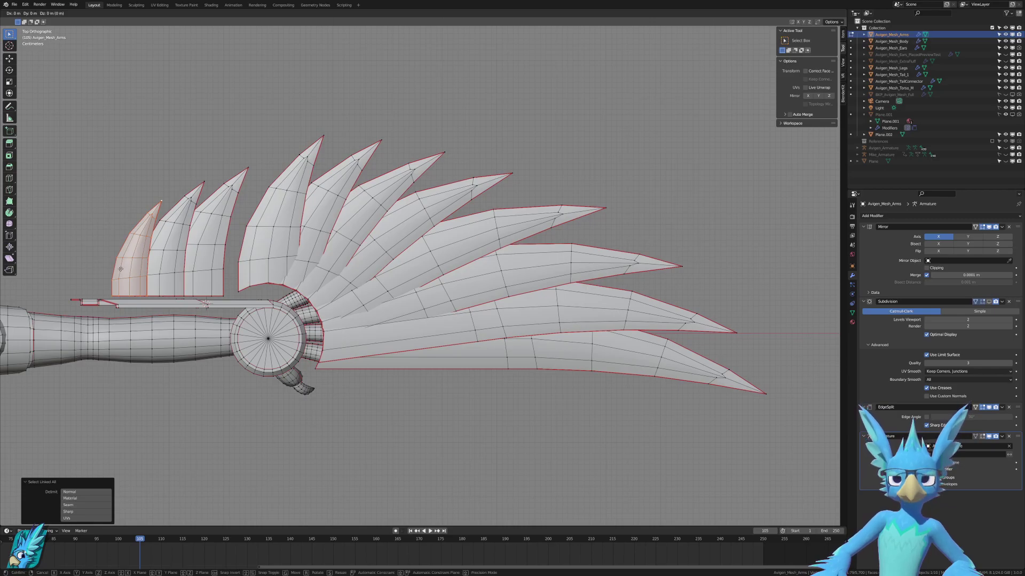
pyautogui.press('x')
pyautogui.click(259, 272)
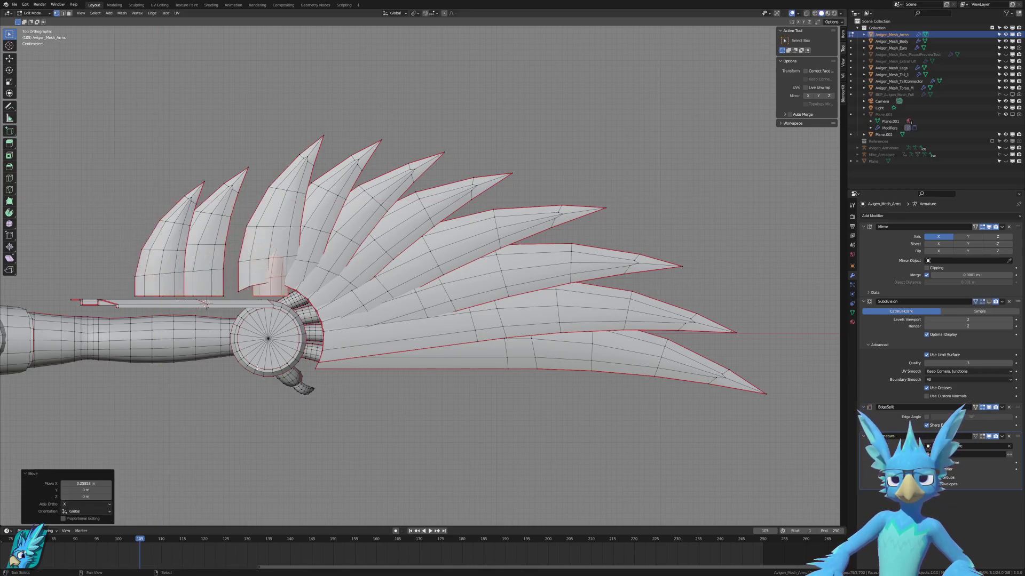
pyautogui.press('r')
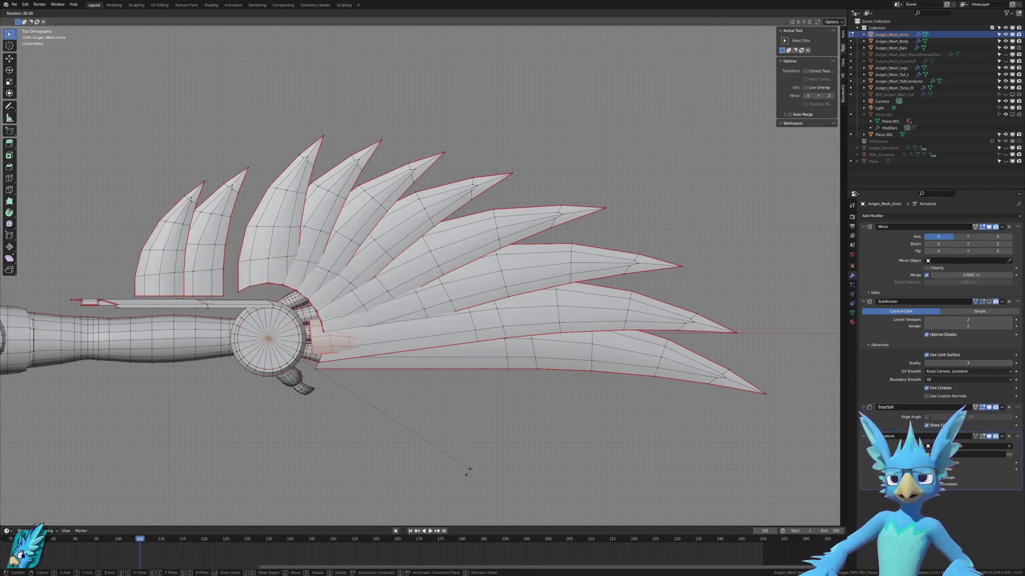
pyautogui.click(459, 490)
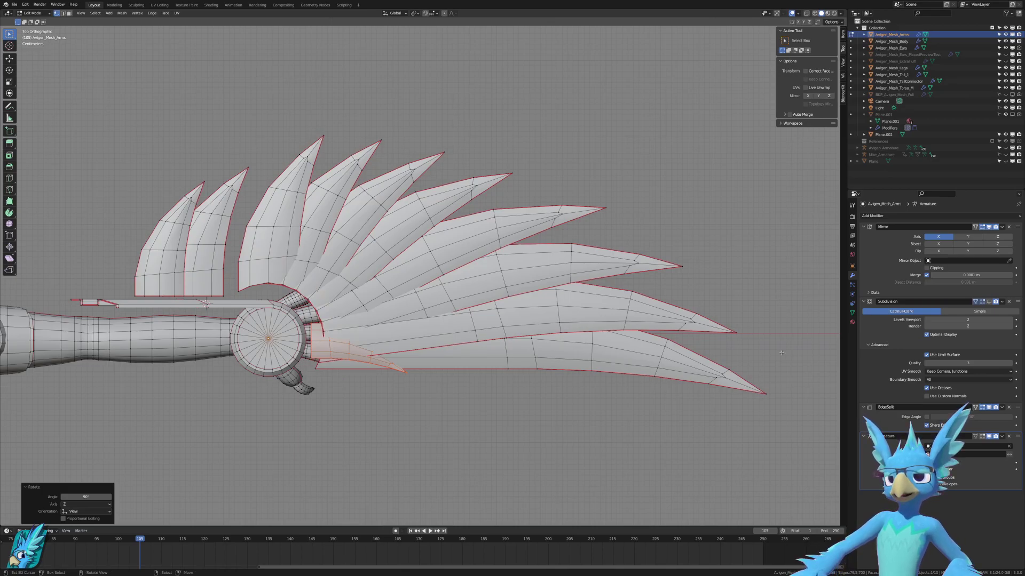
pyautogui.hotkey('ctrl', 'z')
pyautogui.hotkey('ctrl', 'z')
# Circle-select across the wing feathers, extend the selection to the linked geometry and hide those feathers, keeping the lowest one.
pyautogui.press('c')
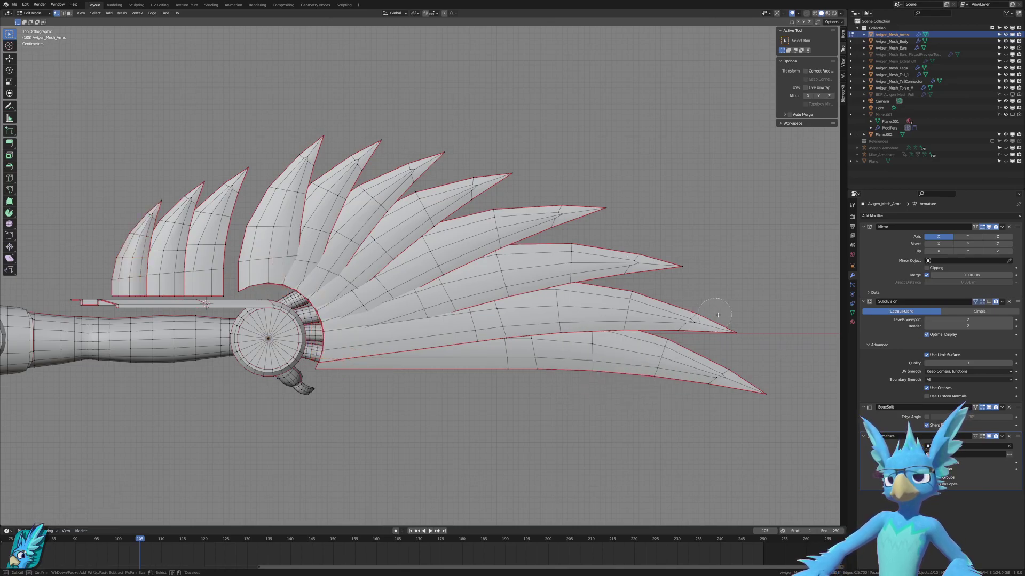
pyautogui.moveTo(718, 315)
pyautogui.mouseDown()
pyautogui.moveTo(614, 251)
pyautogui.moveTo(234, 193)
pyautogui.moveTo(76, 217)
pyautogui.mouseUp()
pyautogui.rightClick(86, 217)
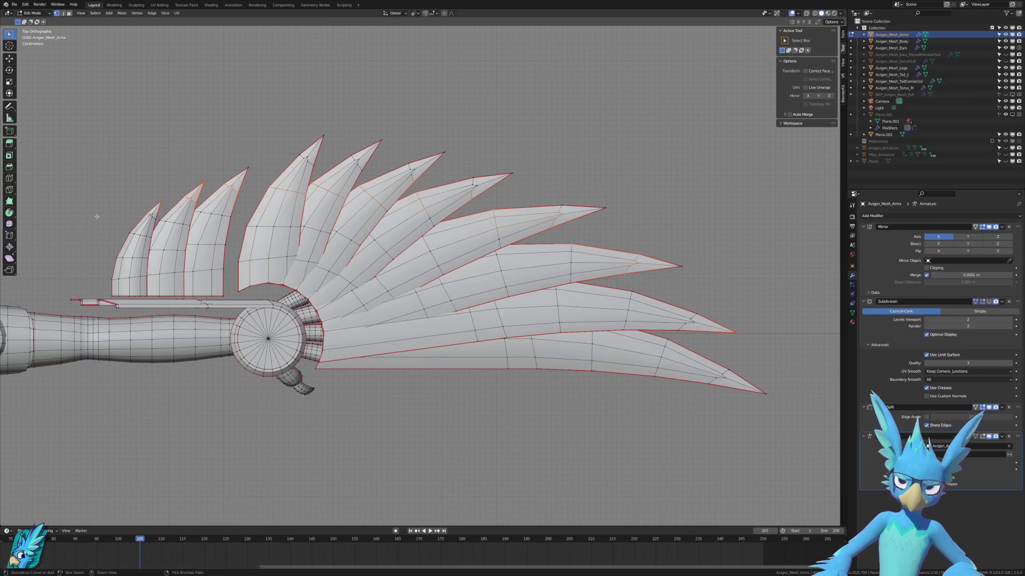
pyautogui.hotkey('ctrl', 'l')
pyautogui.press('h')
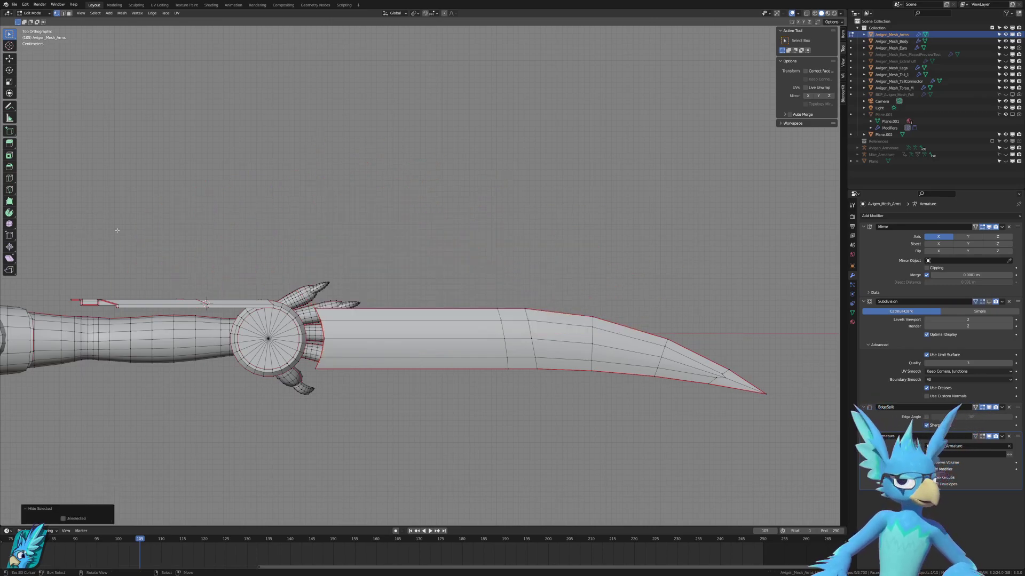
# Select the wrist disc together with the remaining long feather and move them -0.3 m along the X axis.
pyautogui.keyDown('shift'); pyautogui.moveTo(265, 343); pyautogui.dragTo(380, 260, button='middle'); pyautogui.keyUp('shift')
pyautogui.rightClick(385, 256)
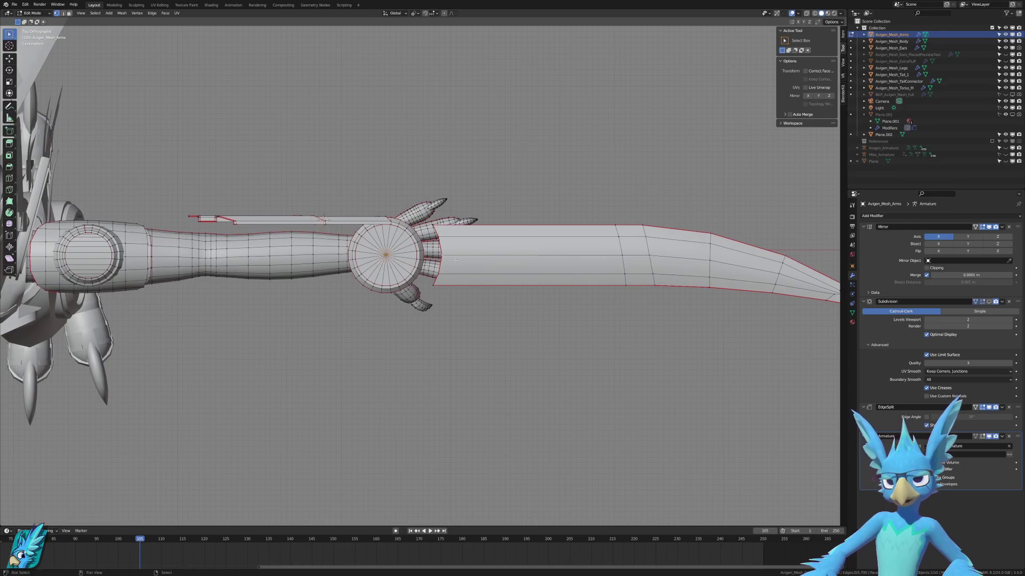
pyautogui.hotkey('ctrl', 'l')
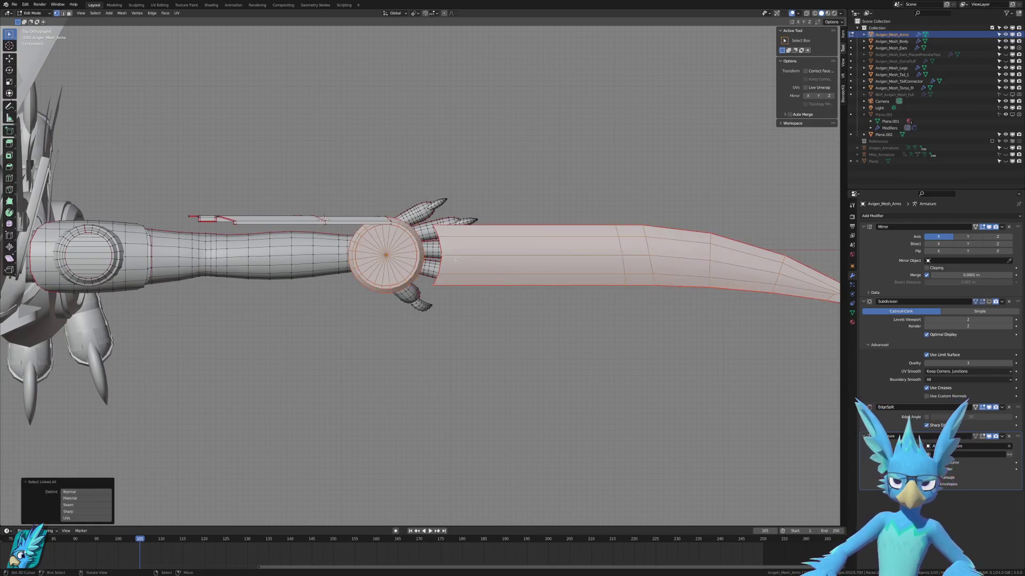
pyautogui.write('gx0.3')
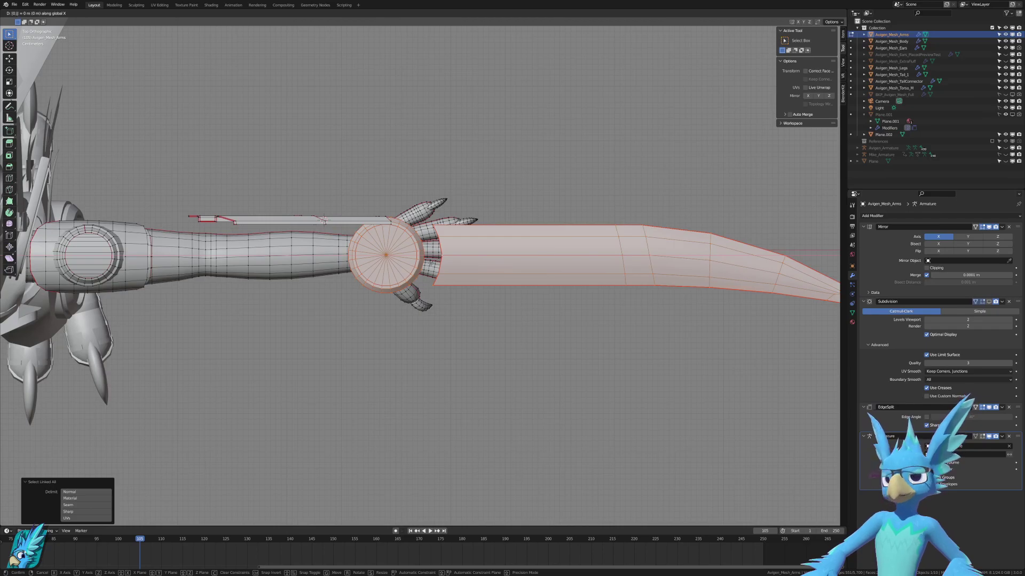
pyautogui.press('-')
pyautogui.press('Return')
# Select the whole narrow rail plate beside the wrist disc and move it -0.15 m along the X axis.
pyautogui.keyDown('shift'); pyautogui.moveTo(351, 222); pyautogui.dragTo(388, 285, button='middle'); pyautogui.keyUp('shift')
pyautogui.scroll(5, 401, 251)
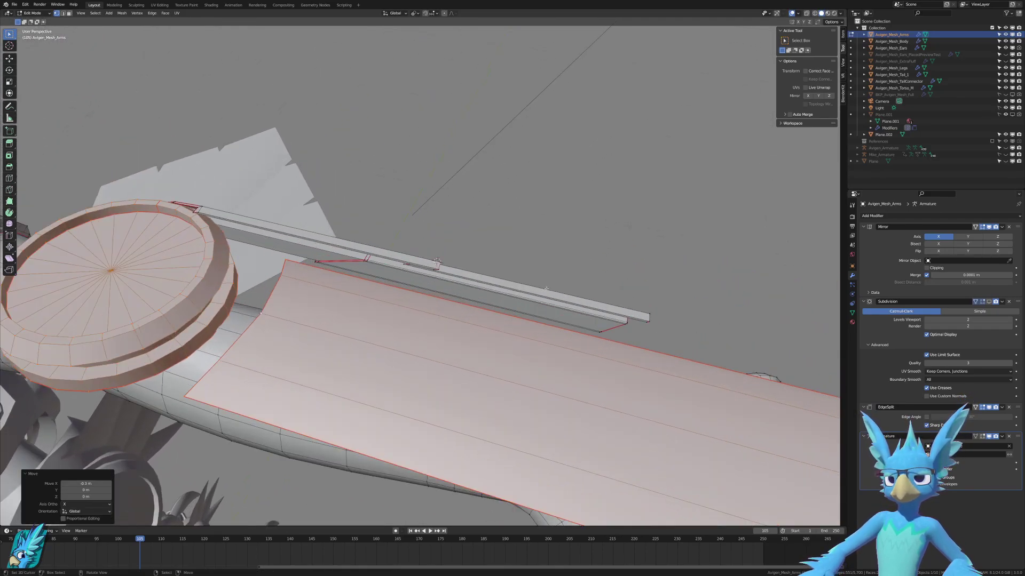
pyautogui.click(678, 314)
pyautogui.hotkey('ctrl', 'l')
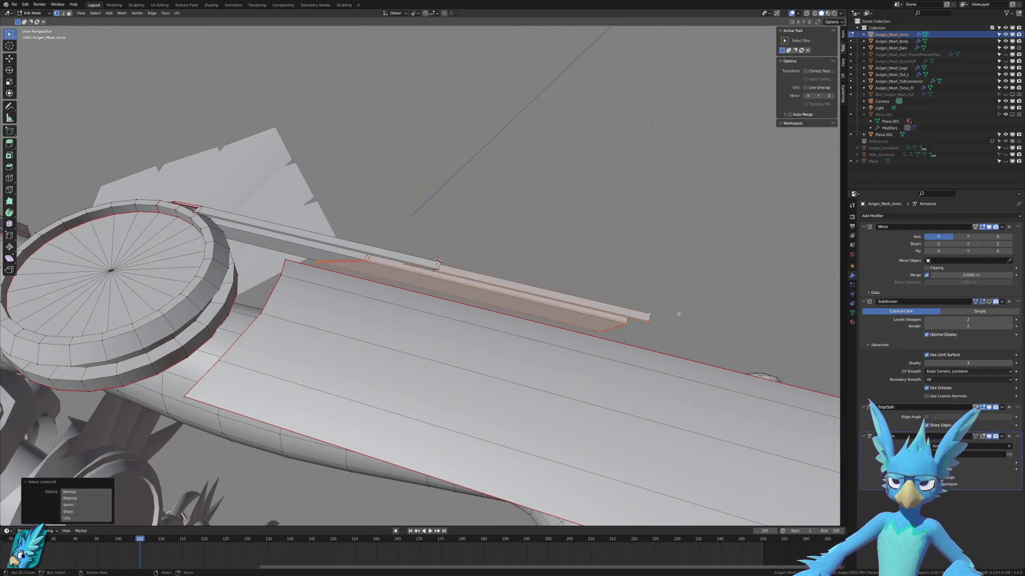
pyautogui.press('g')
pyautogui.press('x')
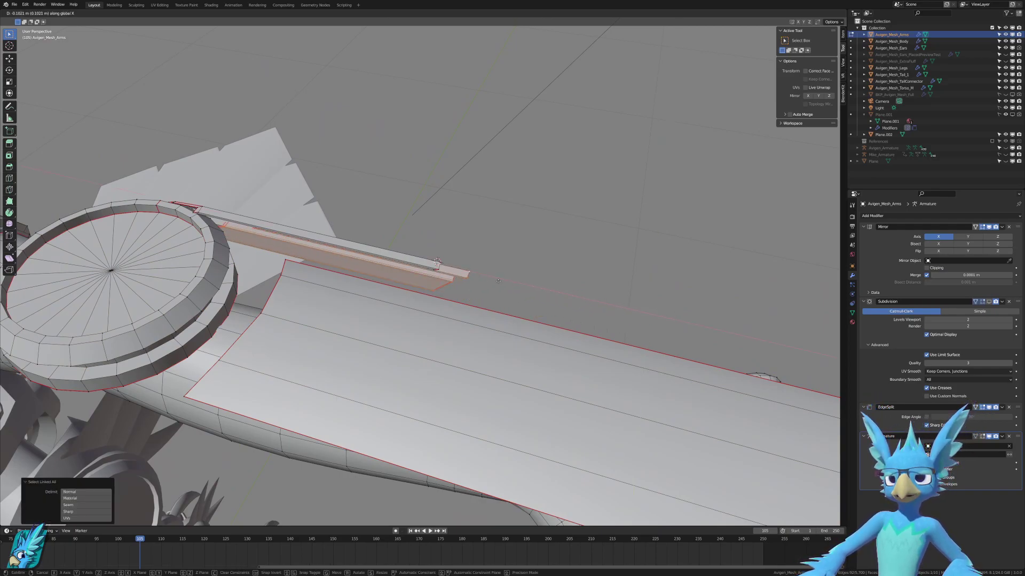
pyautogui.write('0.15')
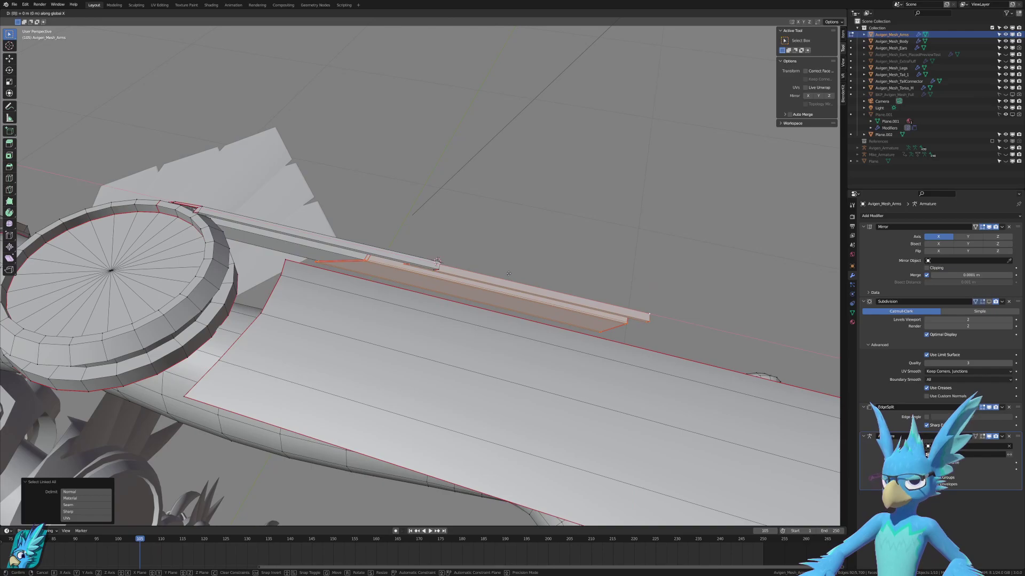
pyautogui.press('Return')
pyautogui.scroll(-4, 452, 292)
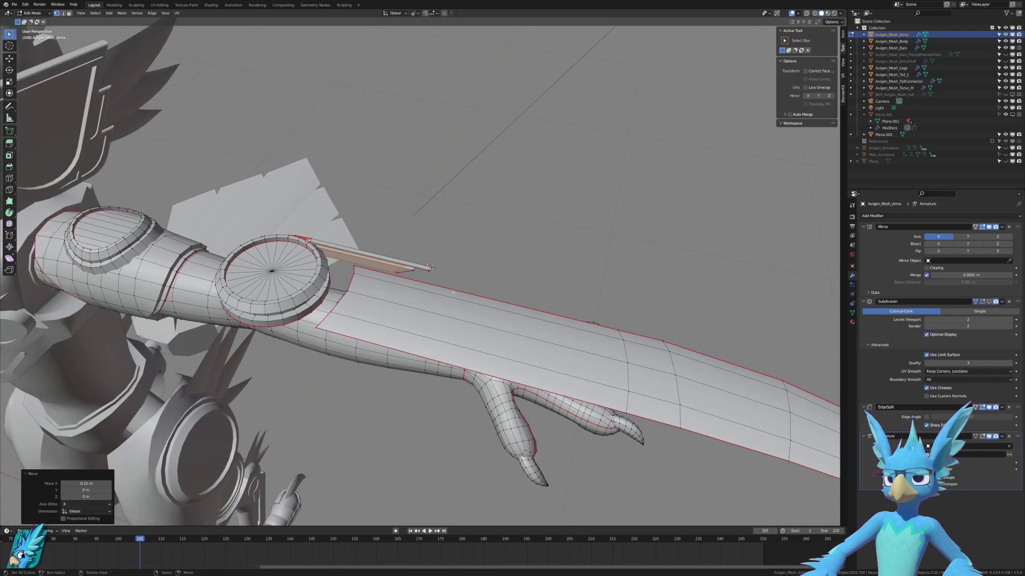
pyautogui.click(345, 293)
pyautogui.hotkey('ctrl', 'z')
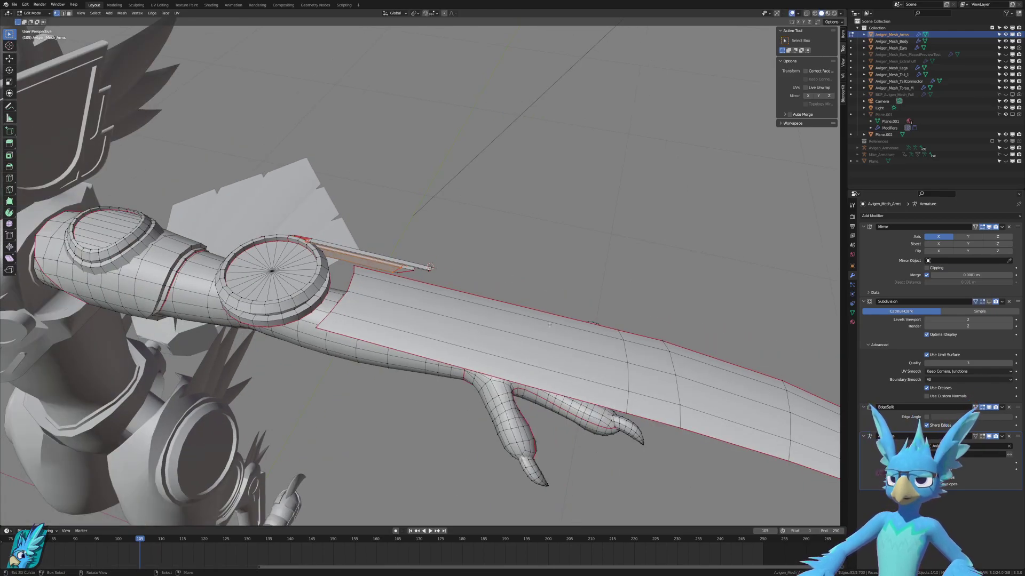
# Select the whole long feather and slide it about -0.076 m along the X axis, up against the wrist disc.
pyautogui.click(621, 324)
pyautogui.hotkey('ctrl', 'l')
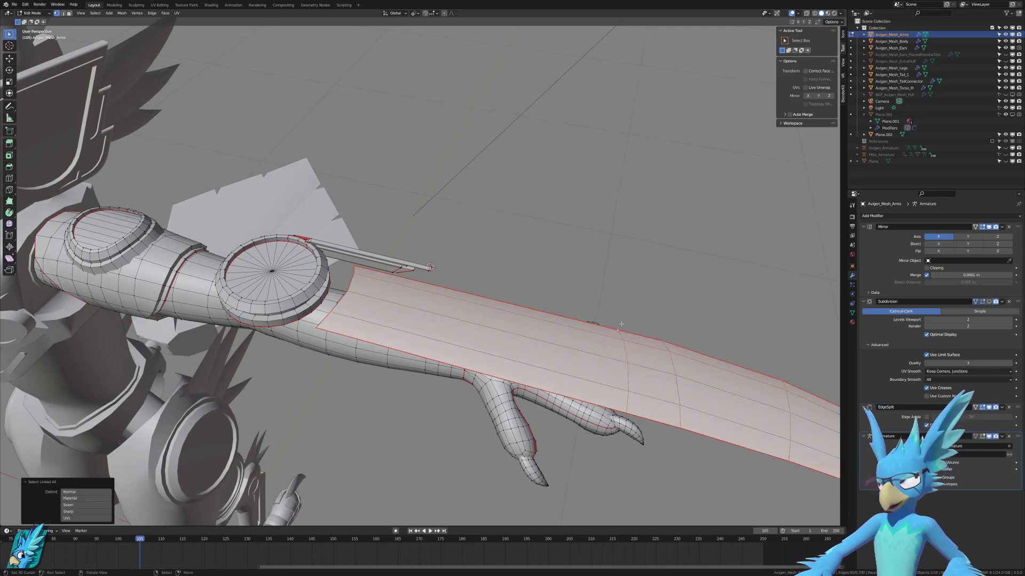
pyautogui.press('KP_7')
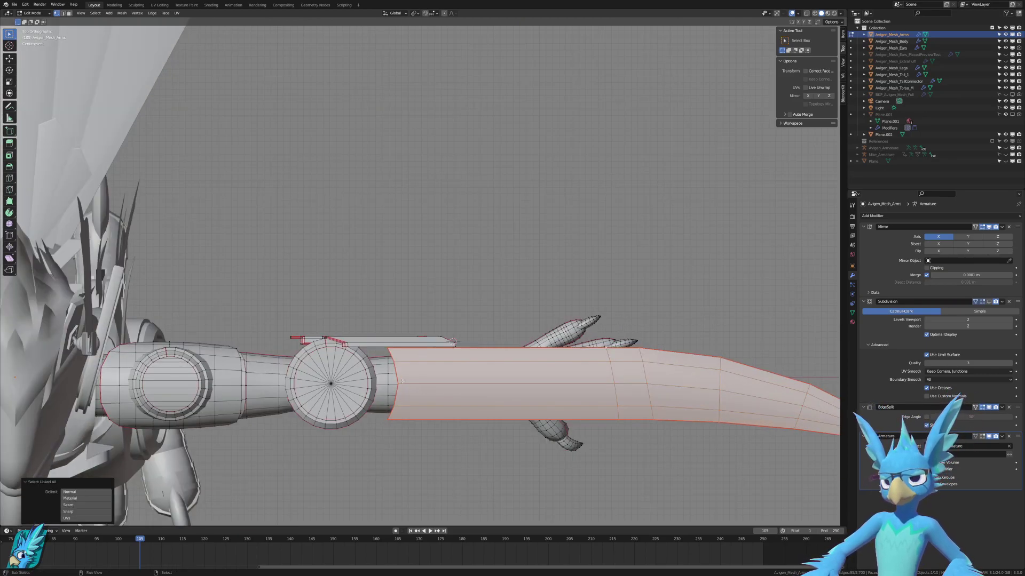
pyautogui.moveTo(401, 382); pyautogui.dragTo(576, 277, button='middle')
pyautogui.press('g')
pyautogui.press('x')
pyautogui.click(516, 256)
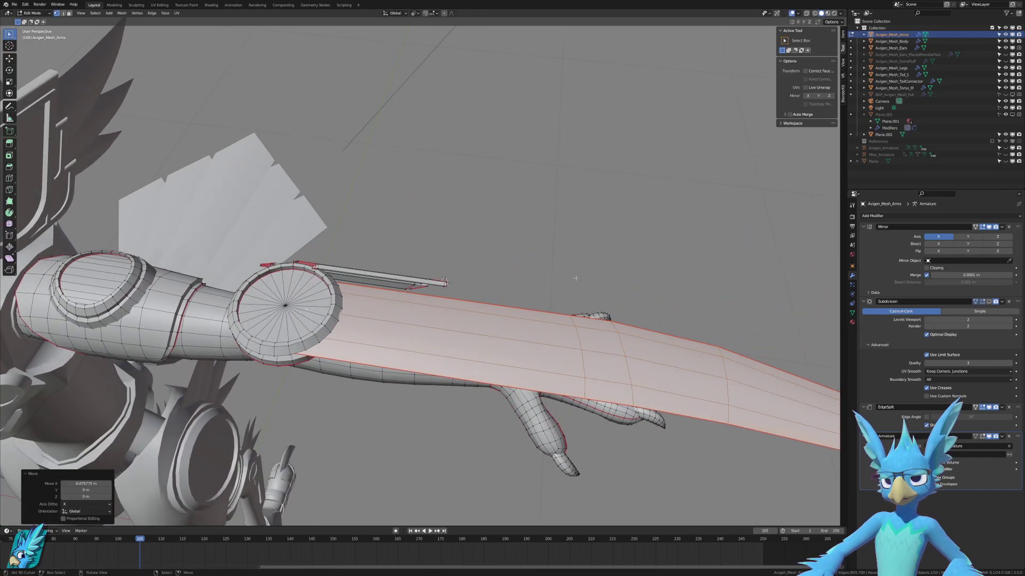
# Scale the long feather along the X axis to about 0.52 so it ends near the fingers.
pyautogui.scroll(-3, 576, 278)
pyautogui.press('s')
pyautogui.press('x')
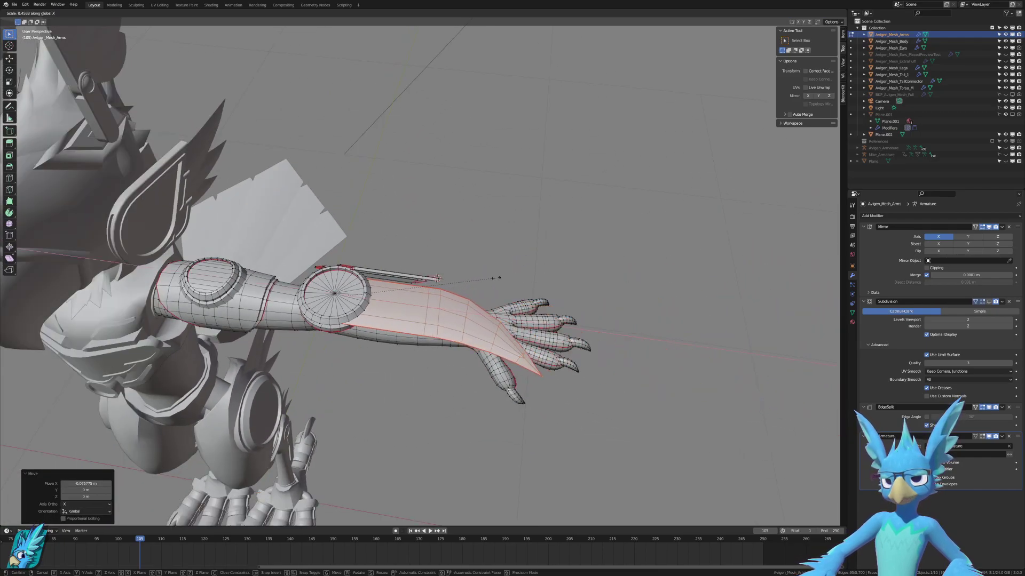
pyautogui.click(520, 276)
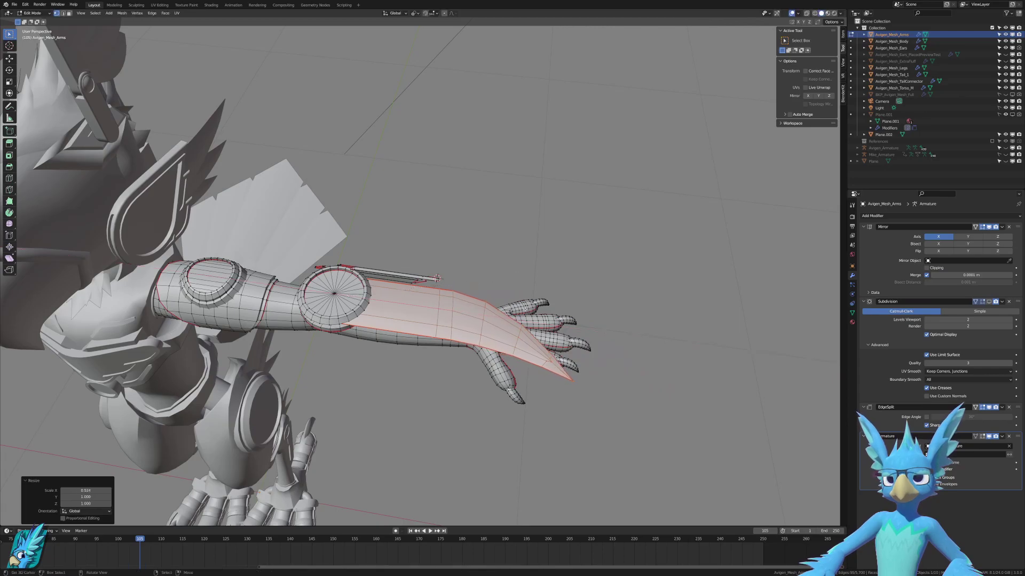
# Switch the viewport to Material Preview shading and hide the viewport overlays.
pyautogui.scroll(-5, 595, 299)
pyautogui.moveTo(595, 308); pyautogui.dragTo(596, 245, button='middle')
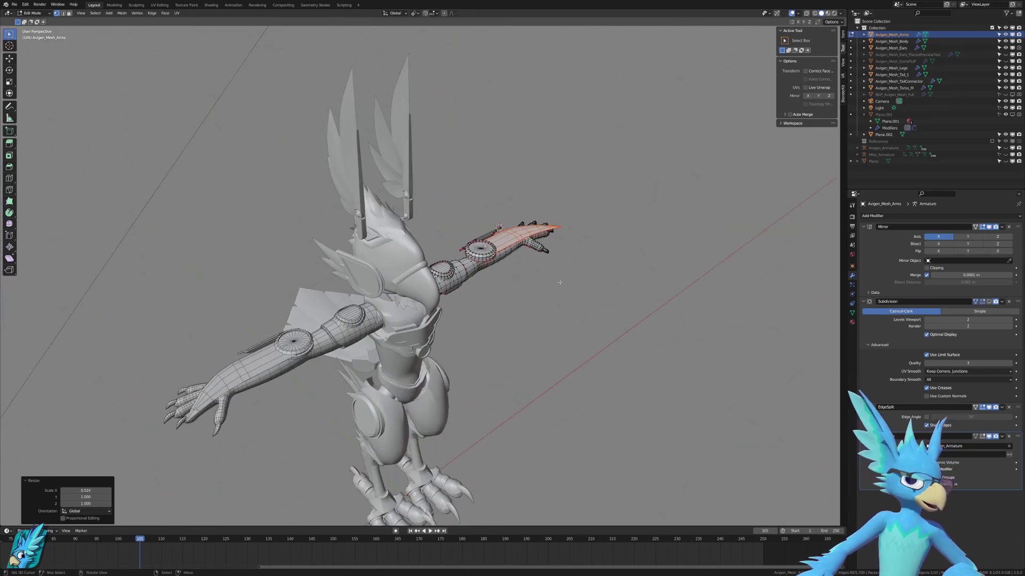
pyautogui.moveTo(560, 283); pyautogui.dragTo(480, 293, button='middle')
pyautogui.click(827, 13)
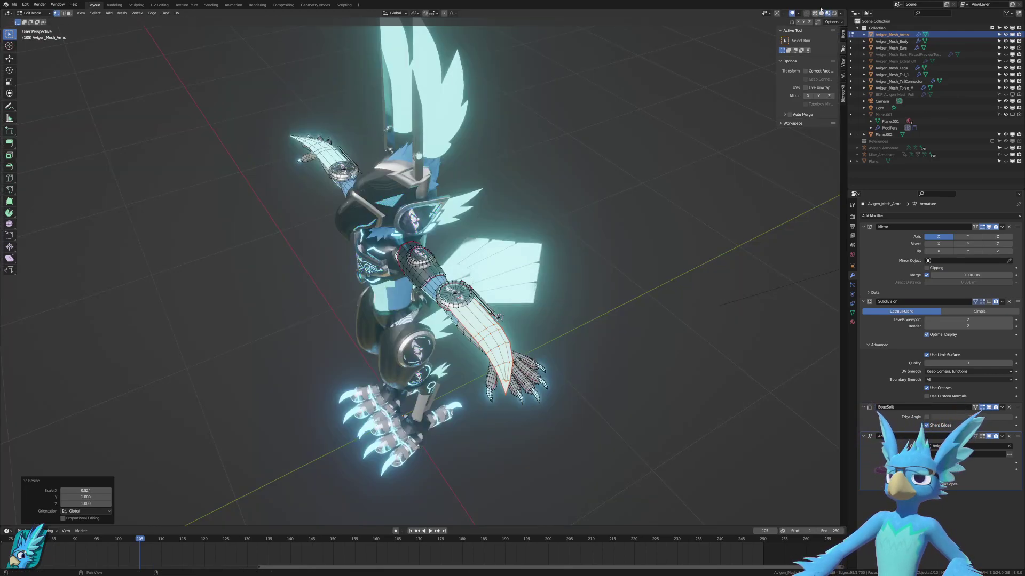
pyautogui.click(791, 13)
# Examine the retracted wing feather on the forearm from the front, side and behind, close up and with the whole avatar.
pyautogui.moveTo(406, 187); pyautogui.dragTo(453, 197, button='middle')
pyautogui.scroll(5, 583, 211)
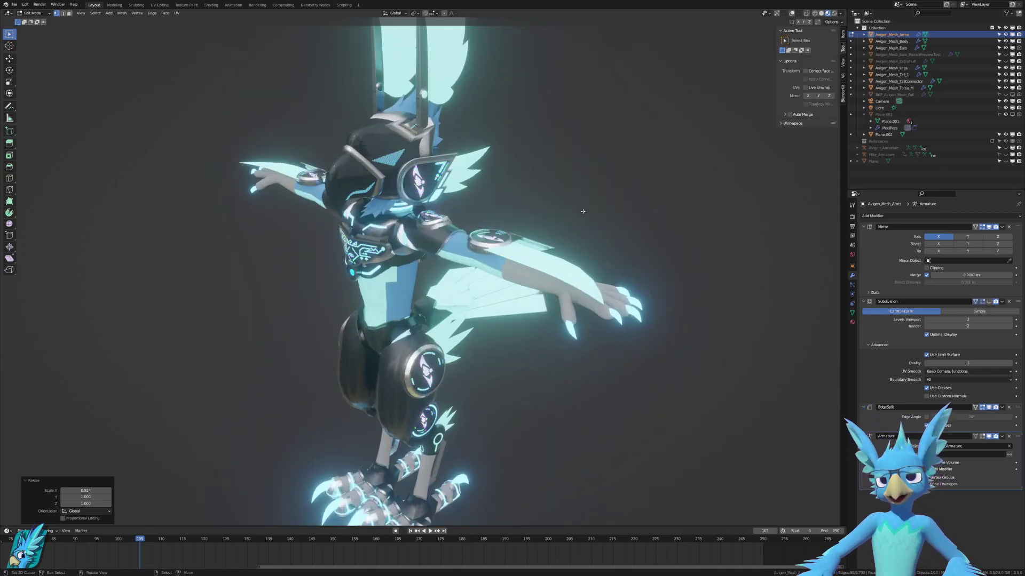
pyautogui.moveTo(583, 212); pyautogui.dragTo(432, 216, button='middle')
pyautogui.moveTo(458, 301); pyautogui.dragTo(536, 177, button='middle')
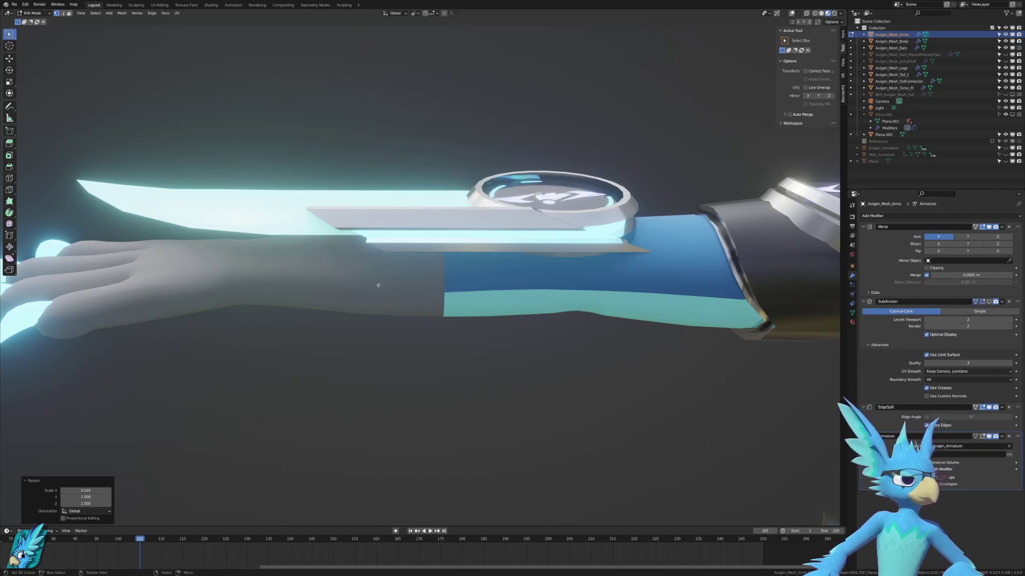
pyautogui.scroll(-4, 379, 255)
pyautogui.moveTo(379, 254); pyautogui.dragTo(533, 312, button='middle')
pyautogui.scroll(-2, 535, 320)
pyautogui.moveTo(464, 294); pyautogui.dragTo(715, 258, button='middle')
pyautogui.scroll(4, 519, 338)
pyautogui.moveTo(519, 339); pyautogui.dragTo(622, 339, button='middle')
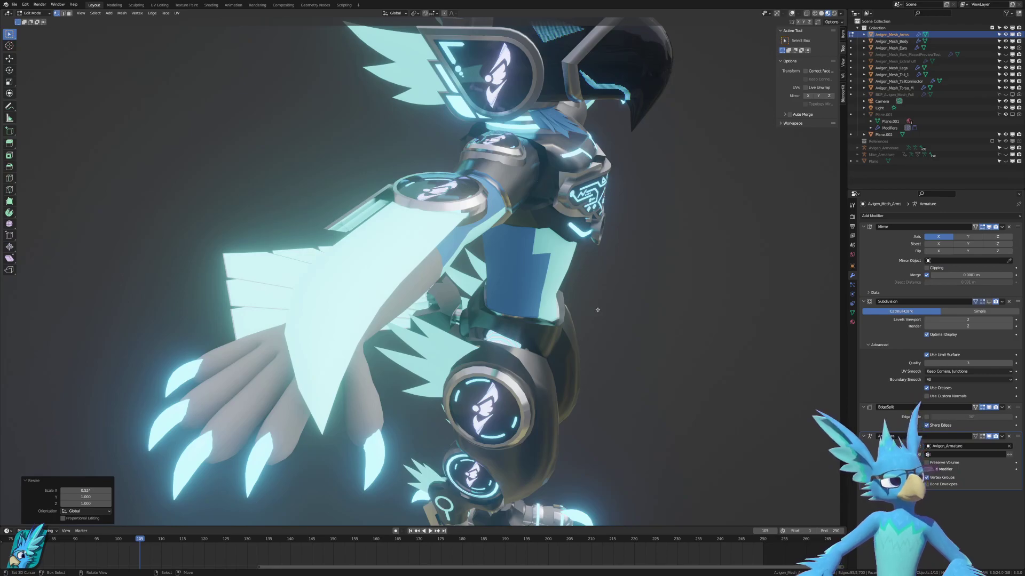
pyautogui.moveTo(720, 227); pyautogui.dragTo(568, 240, button='middle')
pyautogui.scroll(-3, 693, 232)
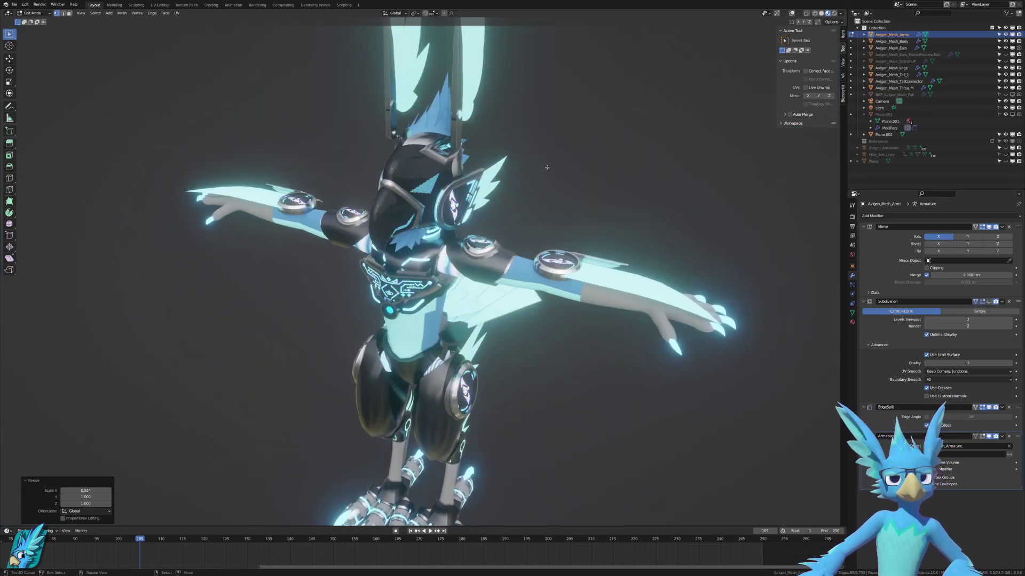
pyautogui.moveTo(547, 167); pyautogui.dragTo(470, 215, button='middle')
pyautogui.scroll(2, 526, 197)
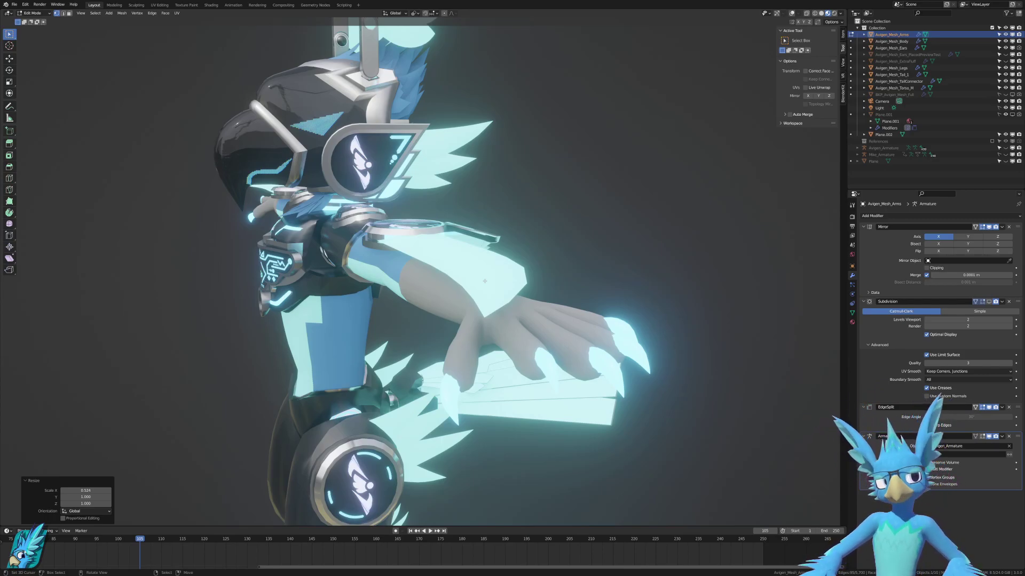
pyautogui.scroll(-4, 485, 281)
pyautogui.moveTo(299, 277); pyautogui.dragTo(495, 338, button='middle')
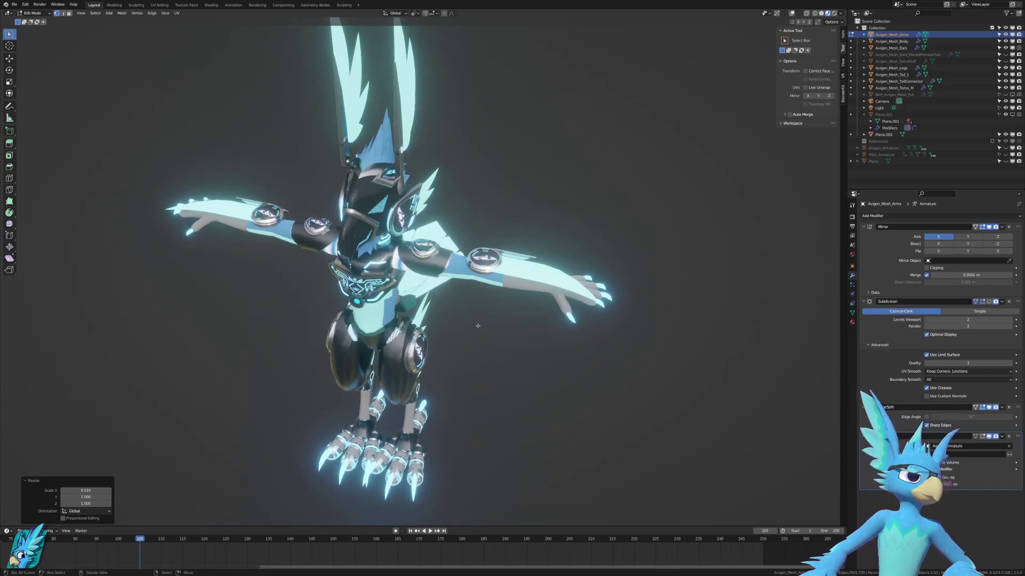
# Undo the feather scaling, sliding and hiding edits until the full wing is restored in Object Mode.
pyautogui.hotkey('ctrl', 'z')
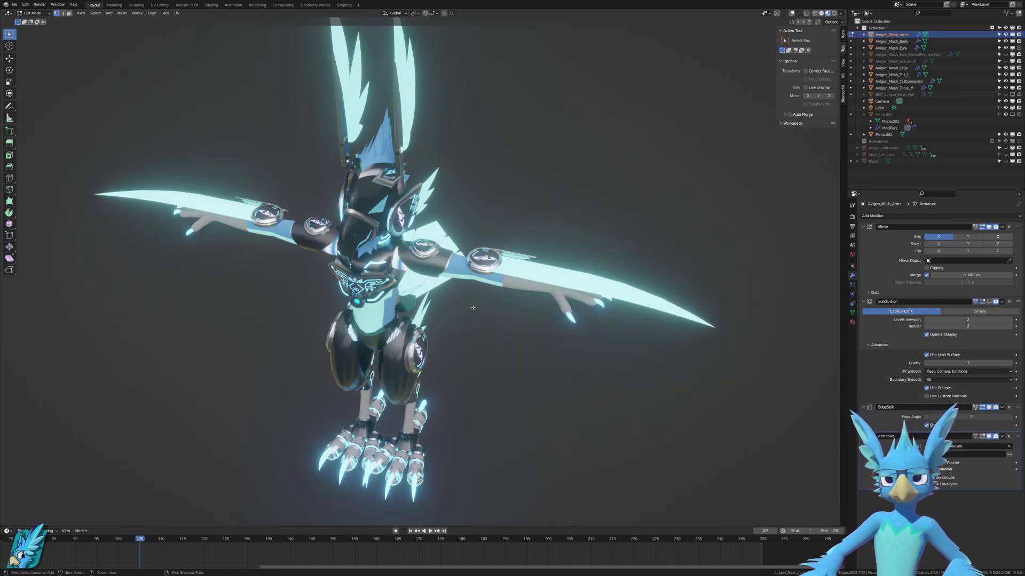
pyautogui.hotkey('ctrl', 'z')
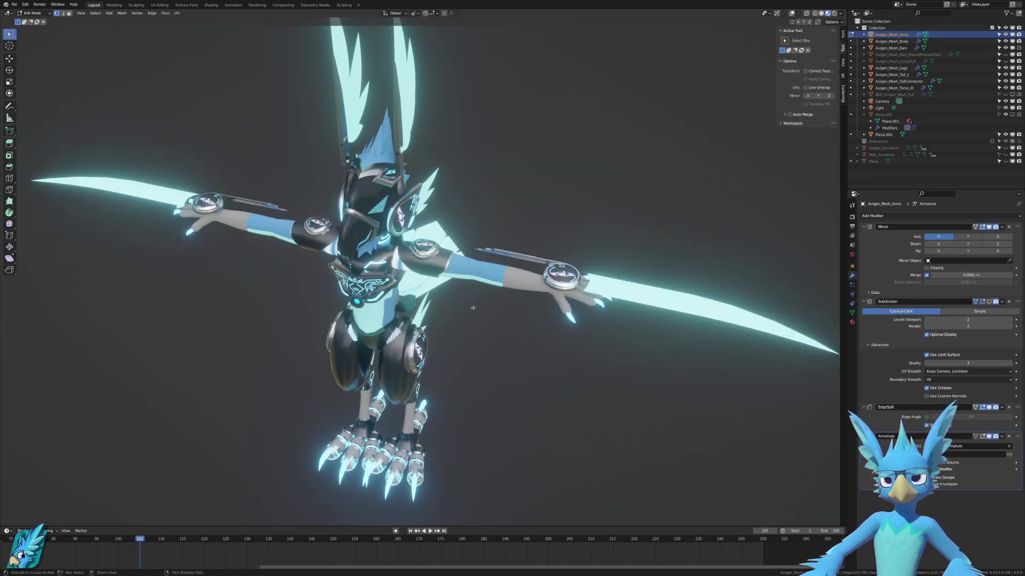
pyautogui.hotkey('ctrl', 'shift', 'z')
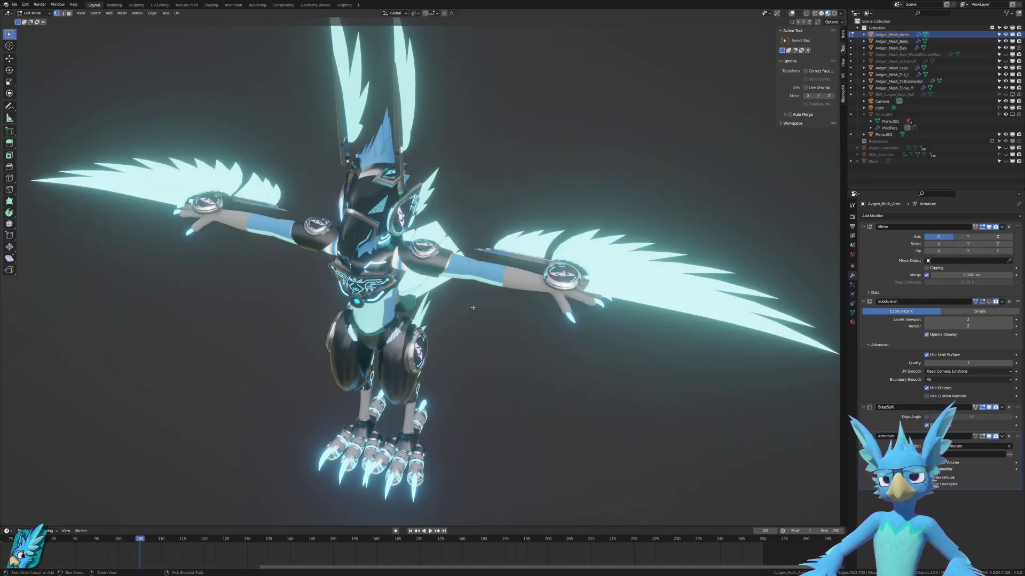
pyautogui.hotkey('ctrl', 'z')
pyautogui.hotkey('ctrl', 'z')
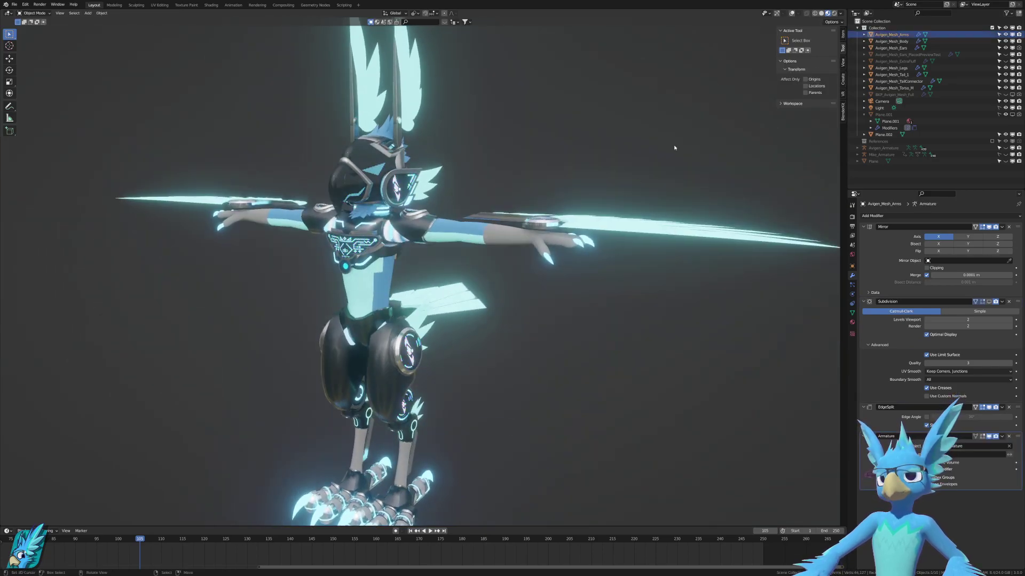
# Make Avigen_Armature visible and turn the viewport overlays back on.
pyautogui.keyDown('shift'); pyautogui.moveTo(377, 329); pyautogui.dragTo(422, 376, button='middle'); pyautogui.keyUp('shift')
pyautogui.moveTo(373, 352); pyautogui.dragTo(411, 350, button='middle')
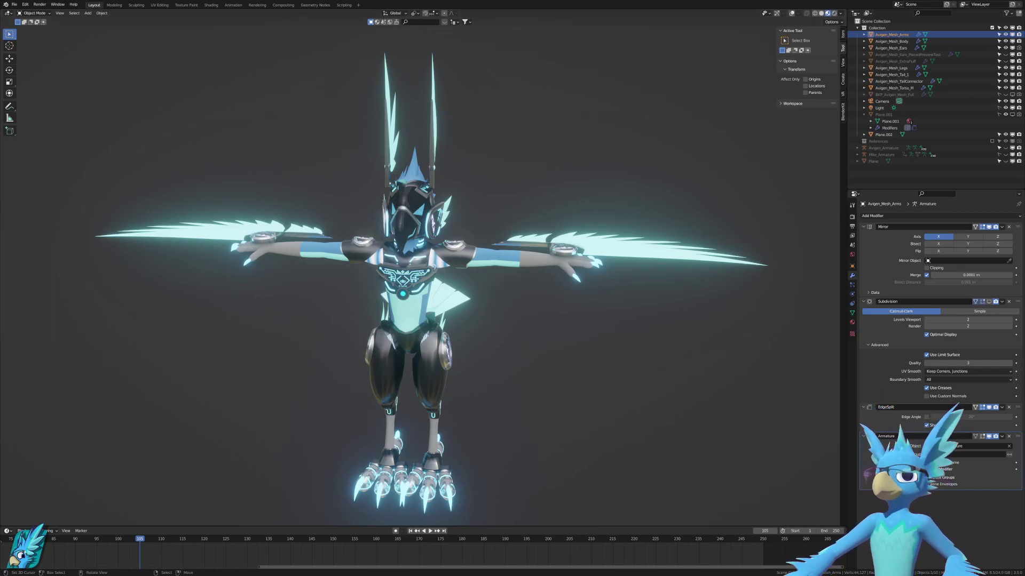
pyautogui.click(1005, 148)
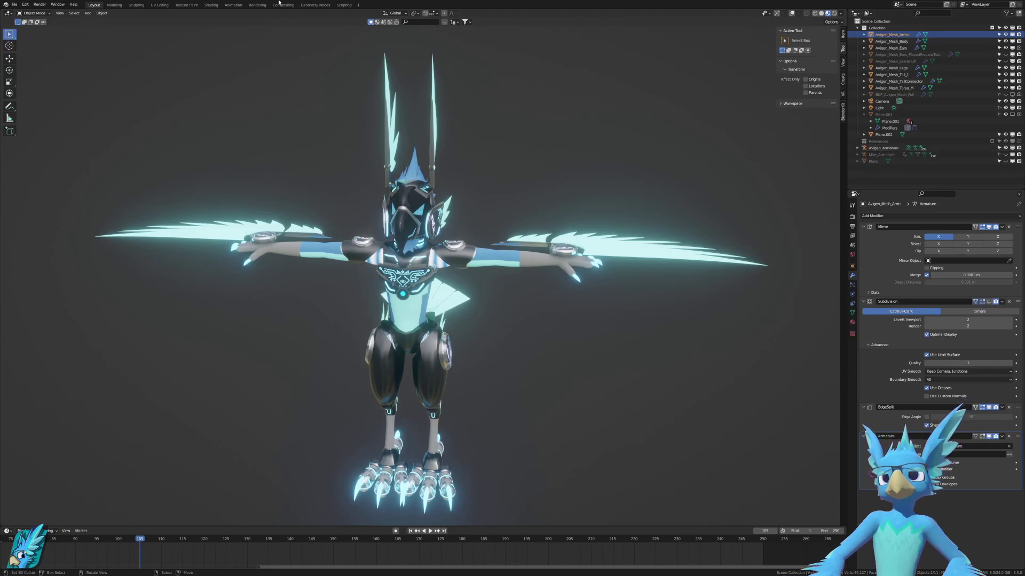
pyautogui.click(792, 13)
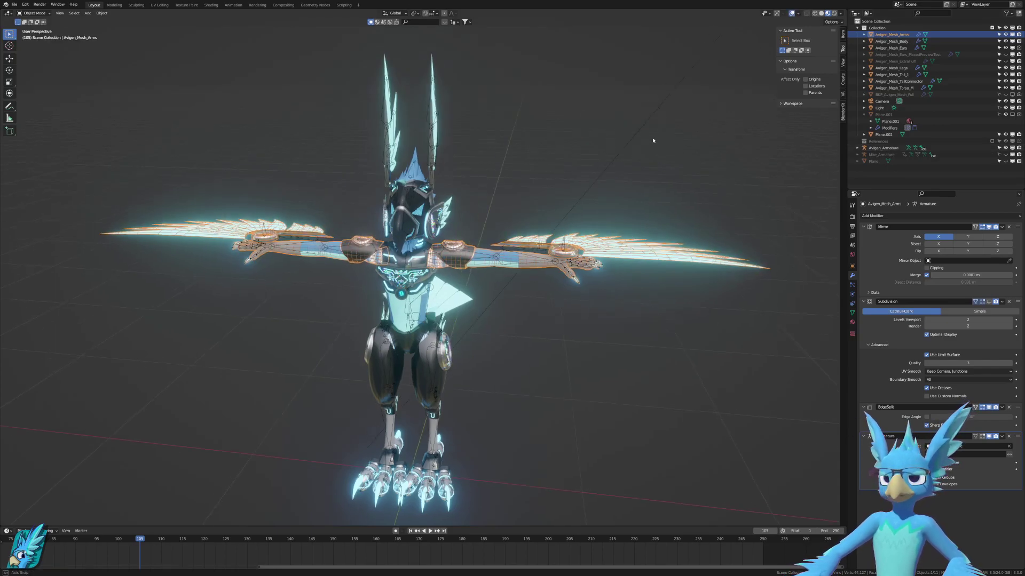
# Select Avigen_Armature and view its arm bones close up in the front orthographic view.
pyautogui.press('a')
pyautogui.moveTo(652, 137); pyautogui.dragTo(640, 75, button='middle')
pyautogui.click(494, 147)
pyautogui.moveTo(458, 181); pyautogui.dragTo(201, 315, button='middle')
pyautogui.press('KP_1')
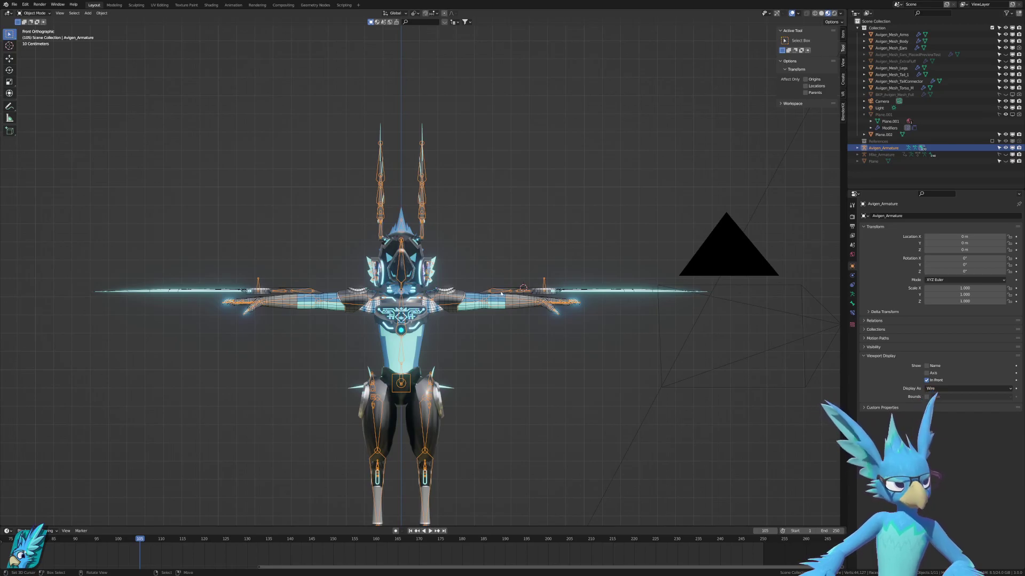
pyautogui.scroll(8, 491, 330)
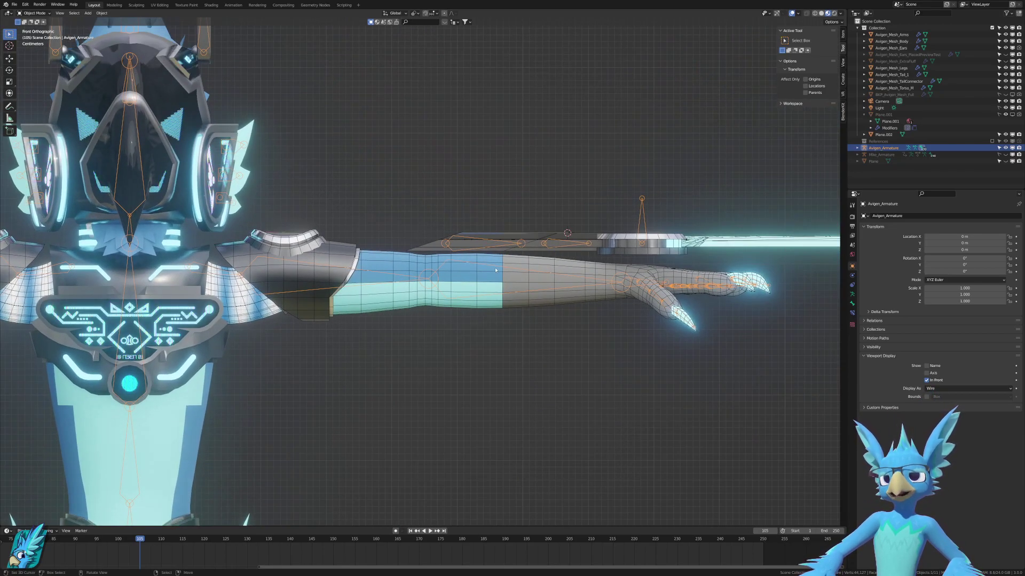
# Compare the arms mesh with the armature, reselect Avigen_Mesh_Arms and expand the Data settings of its Mirror modifier.
pyautogui.click(496, 270)
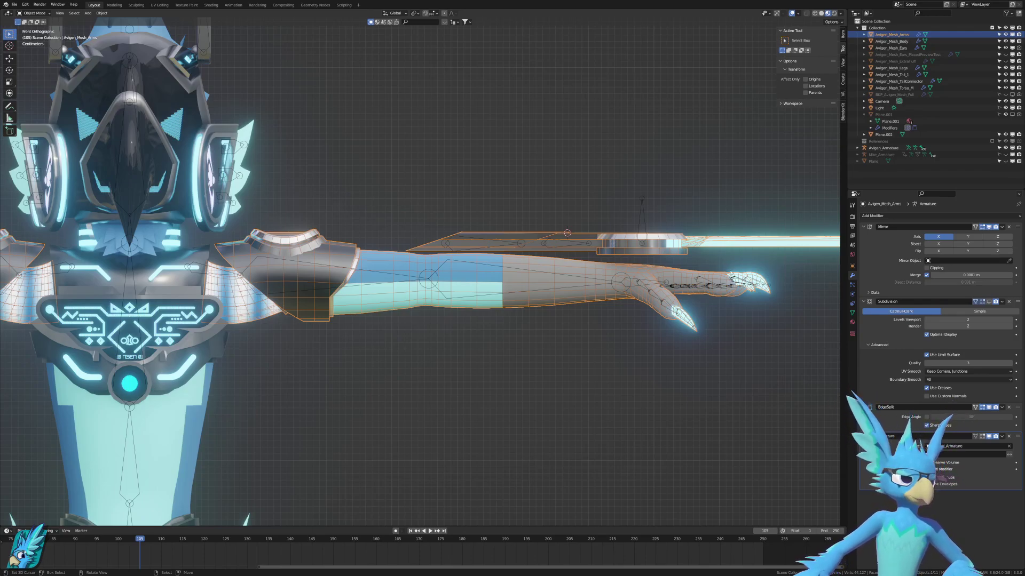
pyautogui.scroll(-4, 487, 315)
pyautogui.keyDown('shift'); pyautogui.moveTo(358, 322); pyautogui.dragTo(484, 237, button='middle'); pyautogui.keyUp('shift')
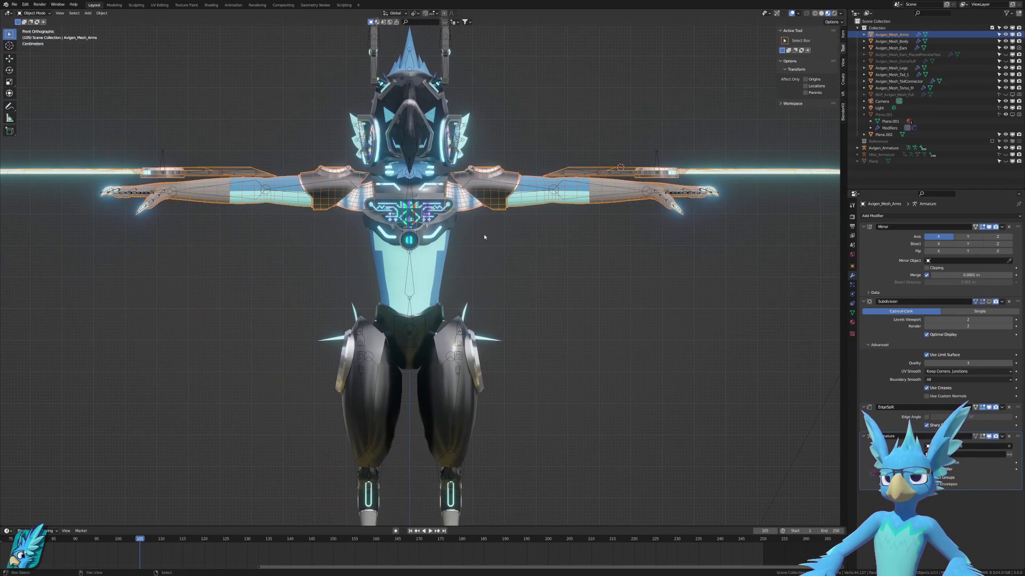
pyautogui.scroll(4, 485, 236)
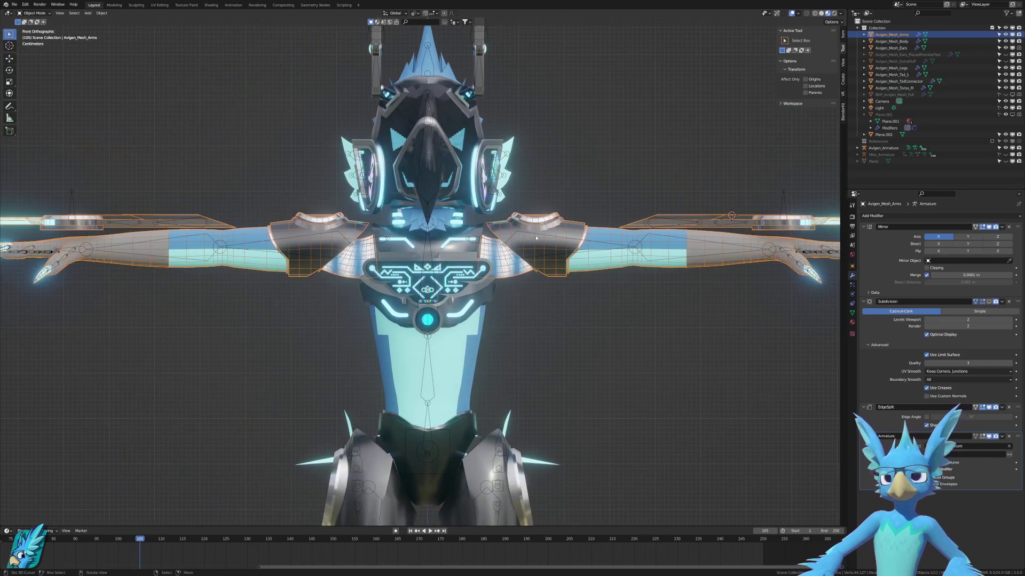
pyautogui.click(556, 261)
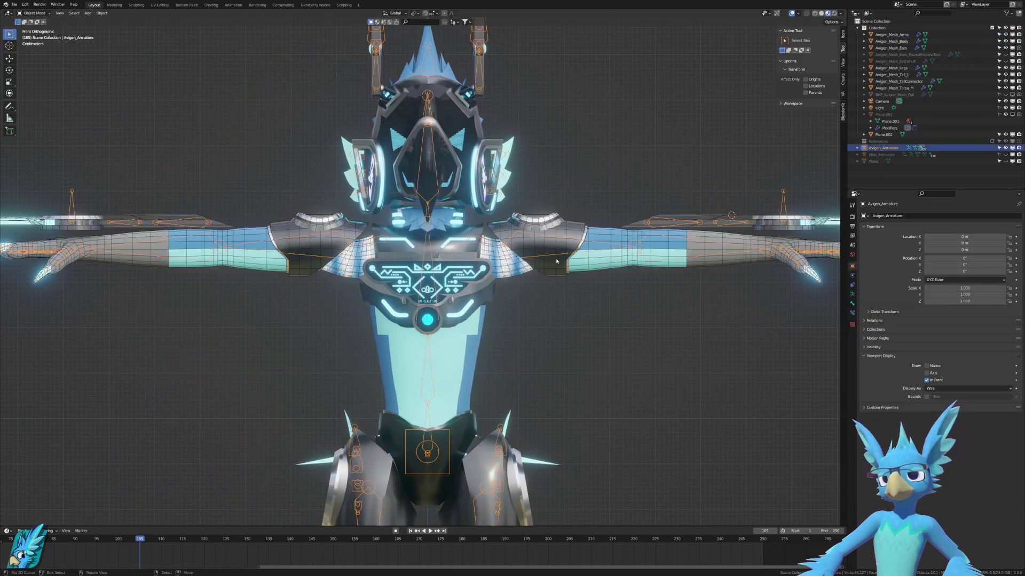
pyautogui.click(665, 263)
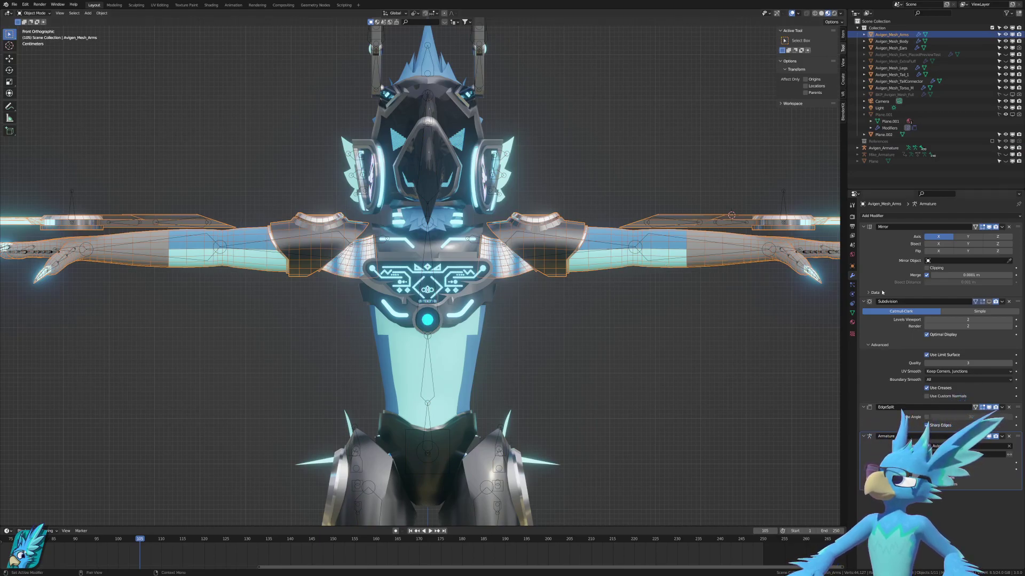
pyautogui.click(873, 293)
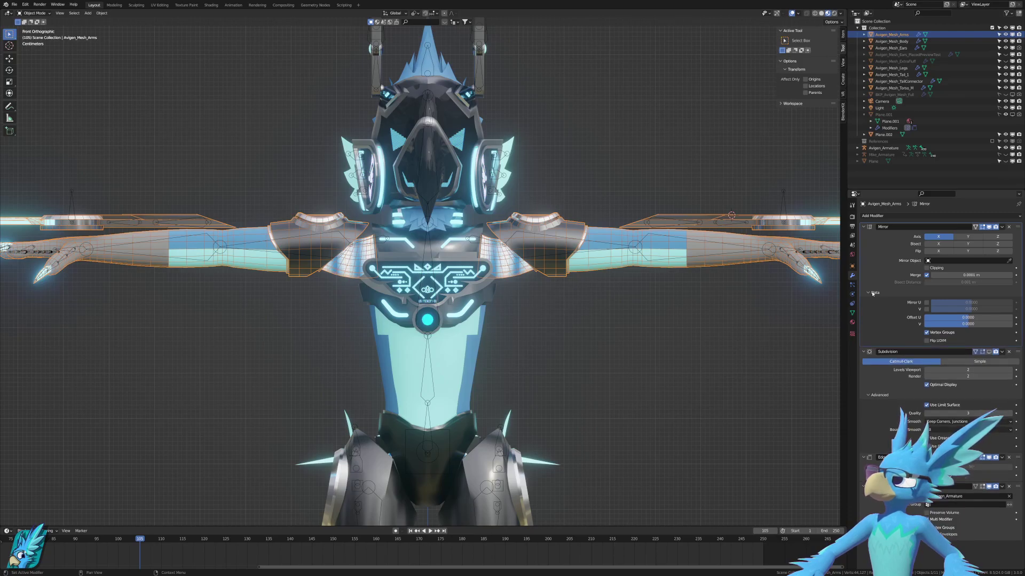
pyautogui.click(908, 527)
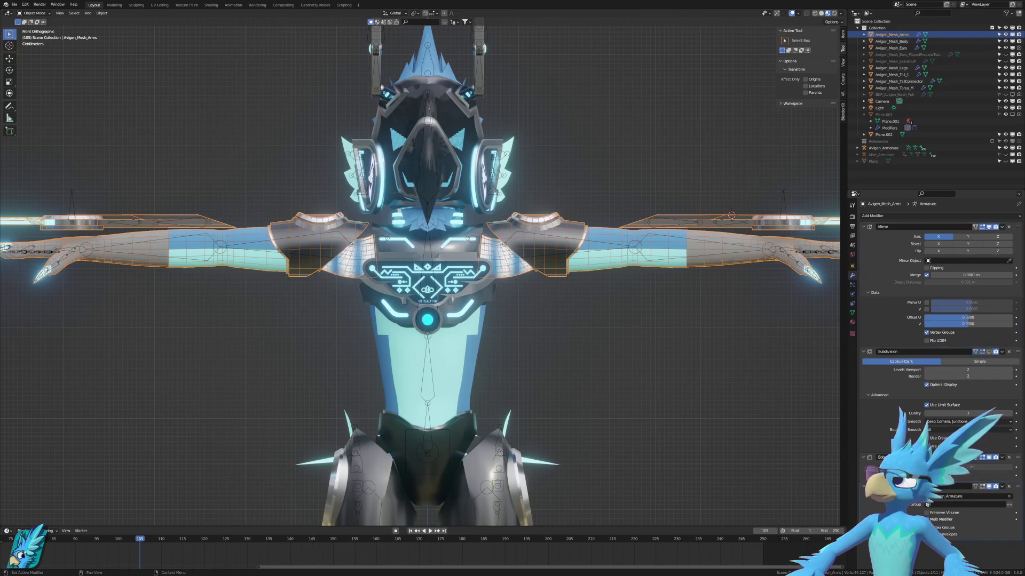
# Move the Armature modifier of Avigen_Mesh_Arms to the top of the modifier stack, above Mirror.
pyautogui.moveTo(1007, 484); pyautogui.dragTo(1006, 229)
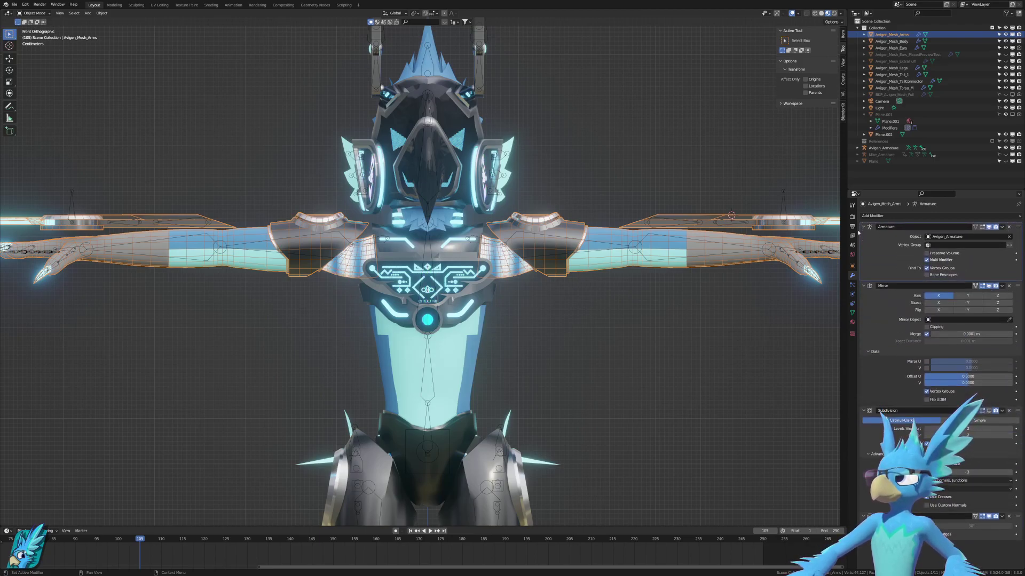
pyautogui.keyDown('shift'); pyautogui.moveTo(747, 225); pyautogui.dragTo(651, 225, button='middle'); pyautogui.keyUp('shift')
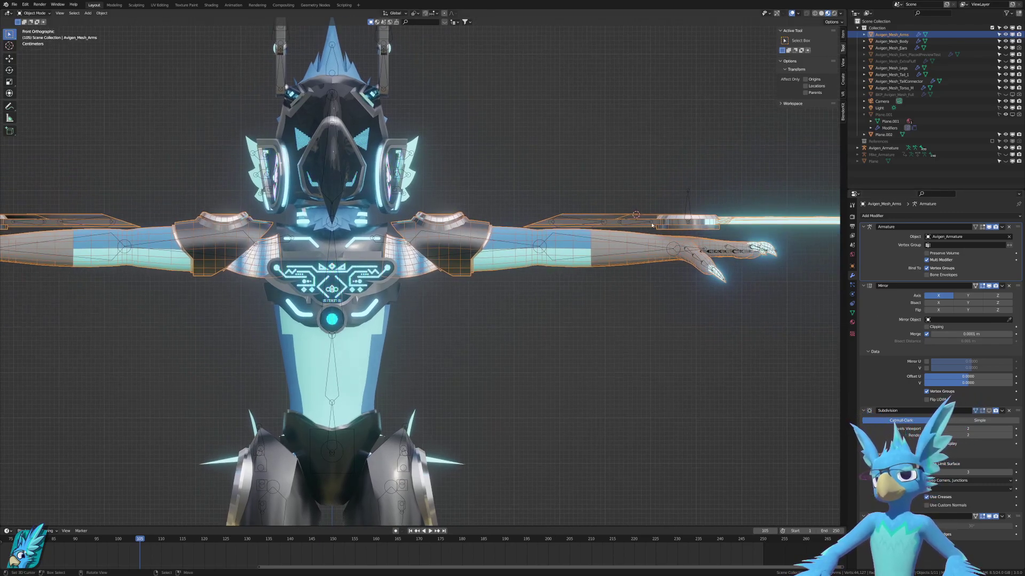
pyautogui.moveTo(592, 272); pyautogui.dragTo(572, 339, button='middle')
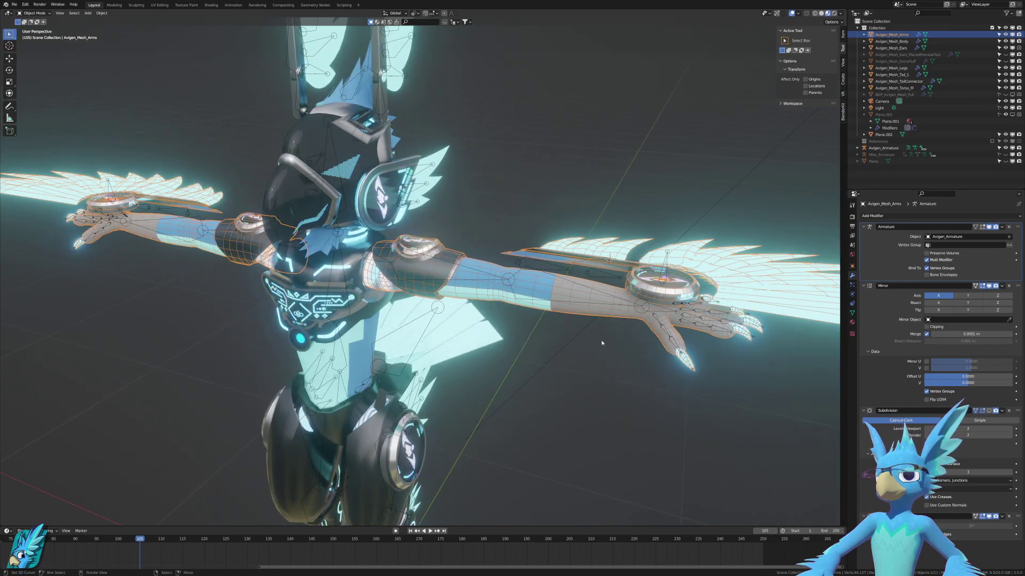
pyautogui.rightClick(555, 278)
pyautogui.hotkey('ctrl', 'Tab')
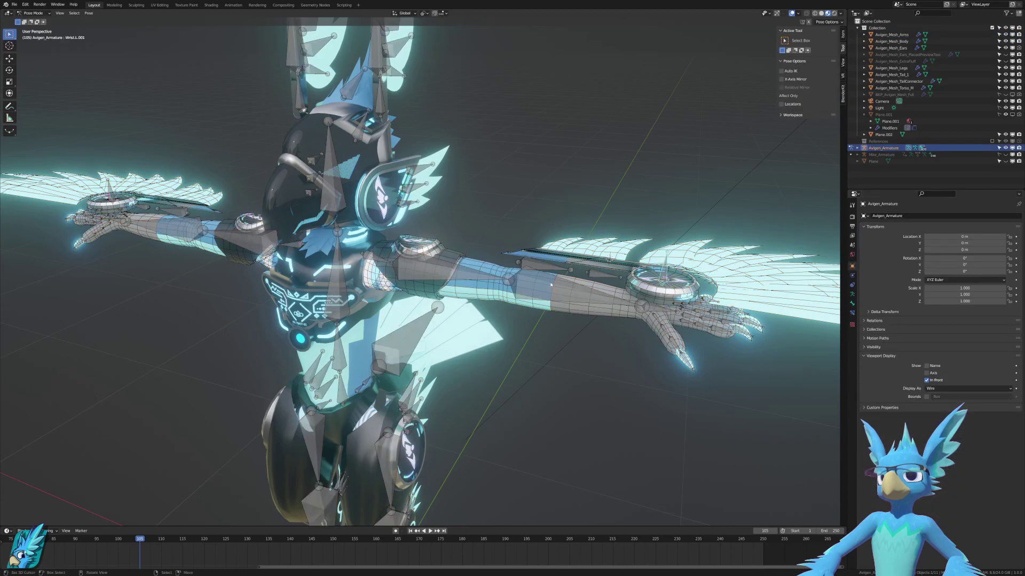
pyautogui.hotkey('ctrl', 'Tab')
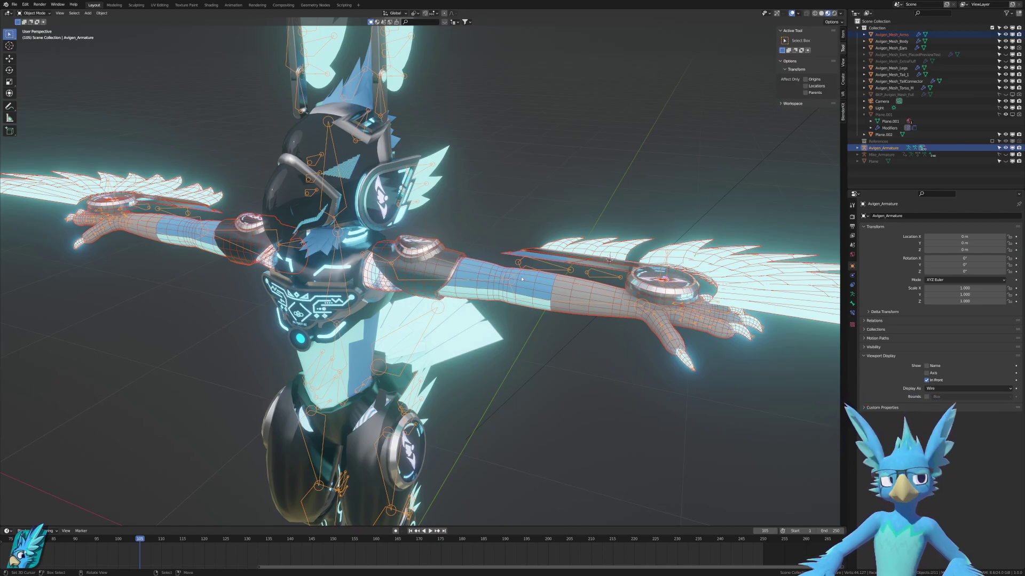
# Open Avigen_Mesh_Arms in Edit Mode with wireframe shading and examine the upper-arm topology up close.
pyautogui.scroll(2, 521, 279)
pyautogui.moveTo(569, 260)
pyautogui.keyDown('shift'); pyautogui.mouseDown(button='middle')
pyautogui.moveTo(453, 277)
pyautogui.moveTo(532, 296)
pyautogui.moveTo(483, 275)
pyautogui.mouseUp(button='middle'); pyautogui.keyUp('shift')
pyautogui.click(505, 271)
pyautogui.press('Tab')
pyautogui.hotkey('shift', 'z')
pyautogui.hotkey('ctrl', 'Tab')
pyautogui.click(474, 280)
pyautogui.scroll(2, 497, 307)
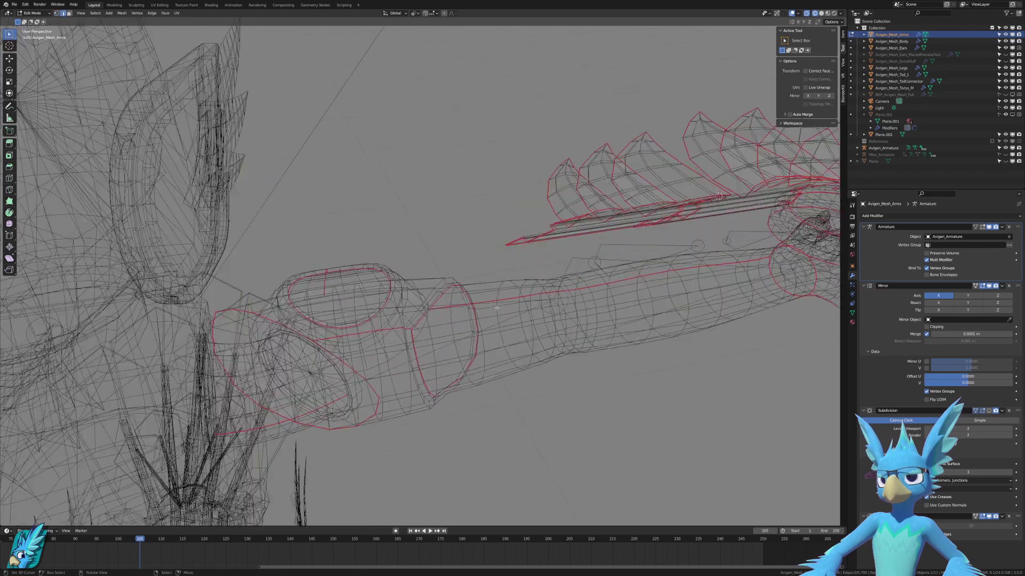
pyautogui.scroll(6, 497, 308)
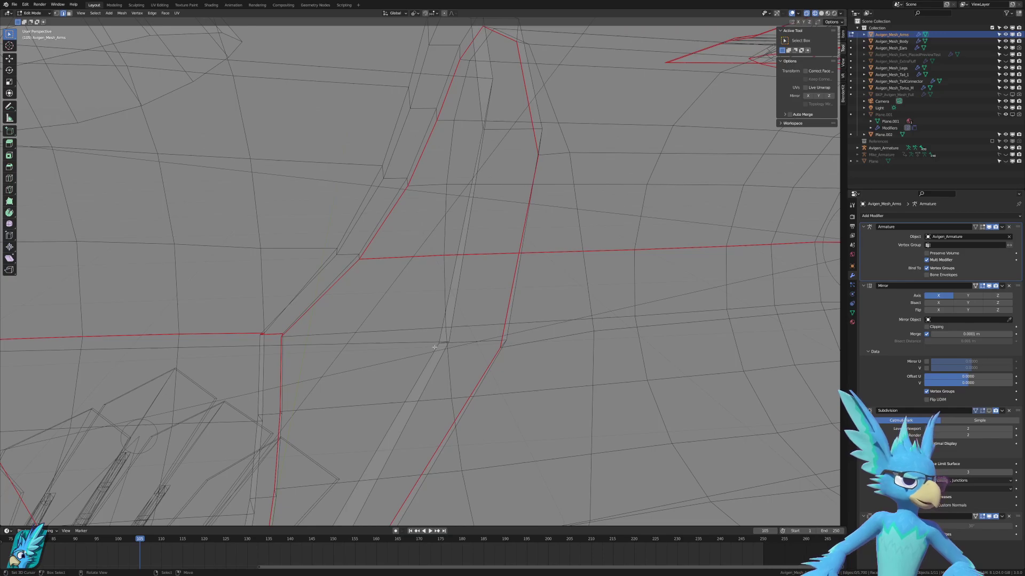
# Return Avigen_Mesh_Arms to Object Mode and restore the shaded viewport display.
pyautogui.scroll(-8, 434, 347)
pyautogui.moveTo(434, 347); pyautogui.dragTo(519, 324, button='middle')
pyautogui.hotkey('ctrl', 'Tab')
pyautogui.click(473, 325)
pyautogui.press('z')
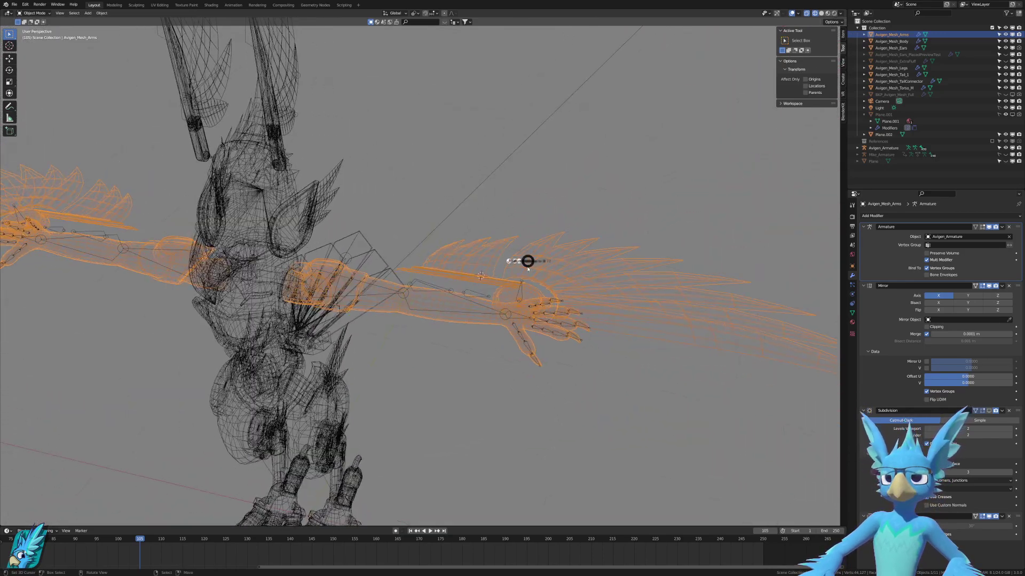
pyautogui.click(527, 288)
pyautogui.moveTo(527, 289); pyautogui.dragTo(545, 316, button='middle')
pyautogui.scroll(3, 545, 315)
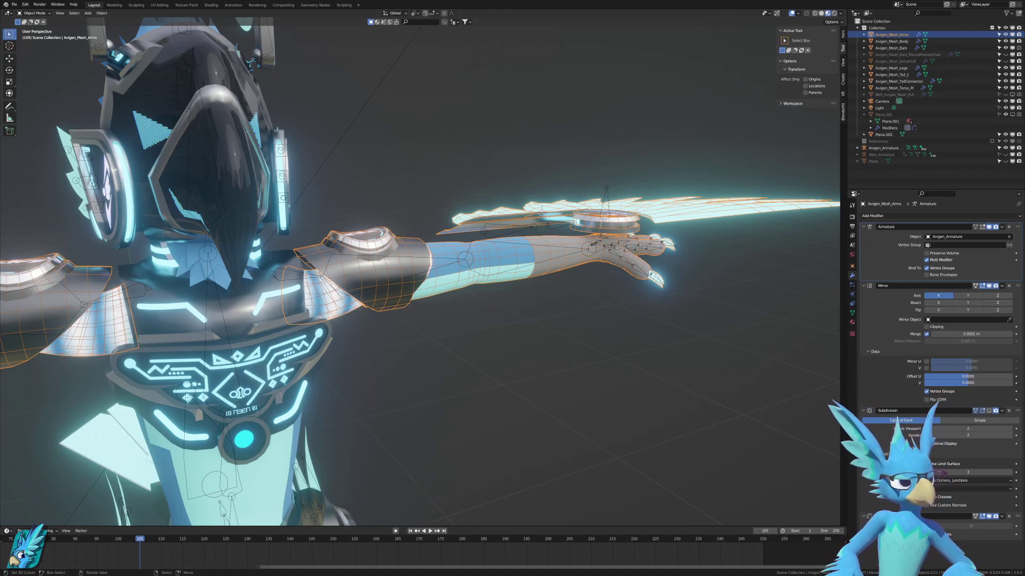
# Put Avigen_Armature in Pose Mode, select the left lower-arm bone and try rotating it in the front orthographic view.
pyautogui.moveTo(572, 307); pyautogui.dragTo(526, 309, button='middle')
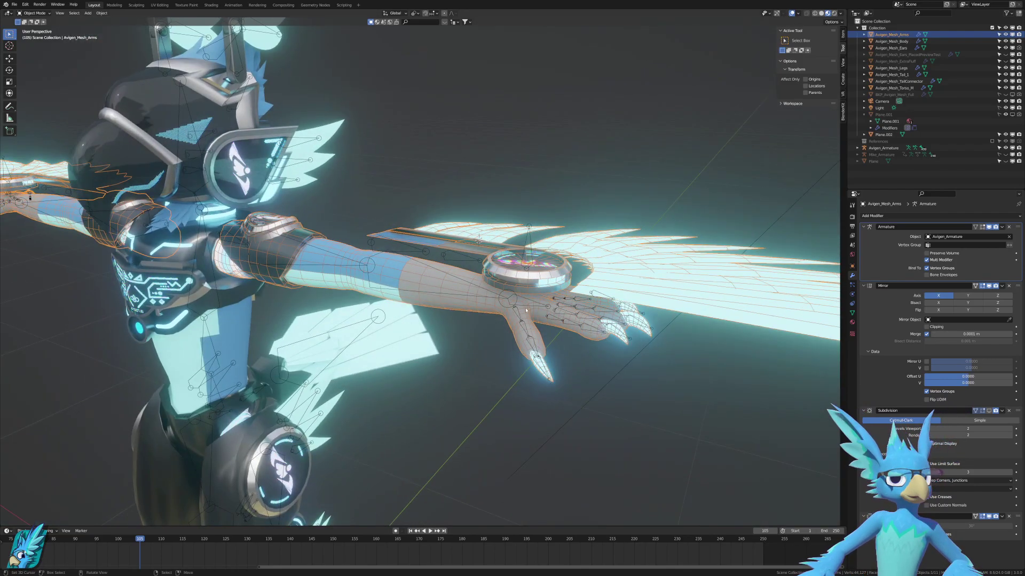
pyautogui.press('KP_3')
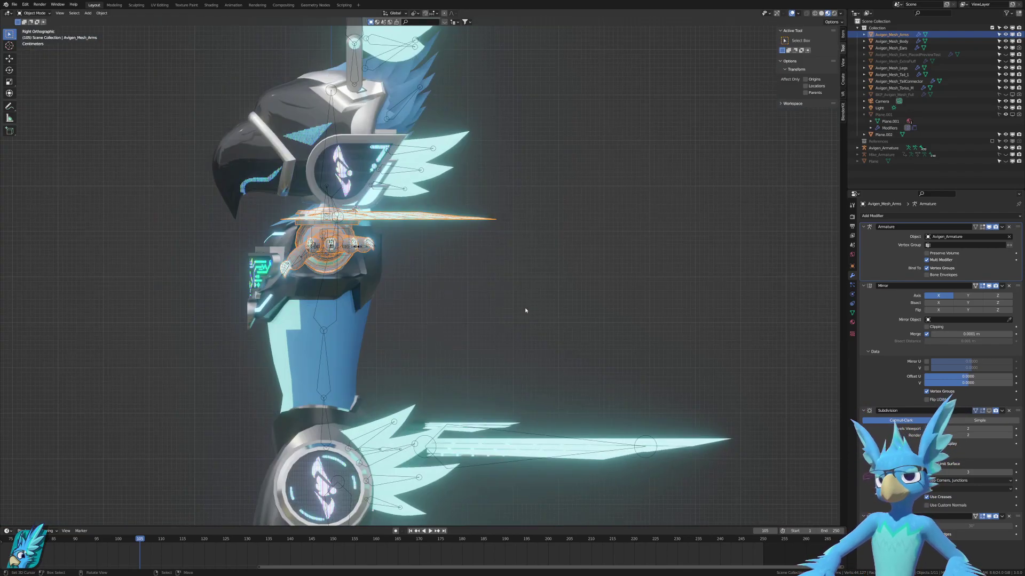
pyautogui.press('KP_1')
pyautogui.keyDown('shift'); pyautogui.moveTo(520, 337); pyautogui.dragTo(499, 361, button='middle'); pyautogui.keyUp('shift')
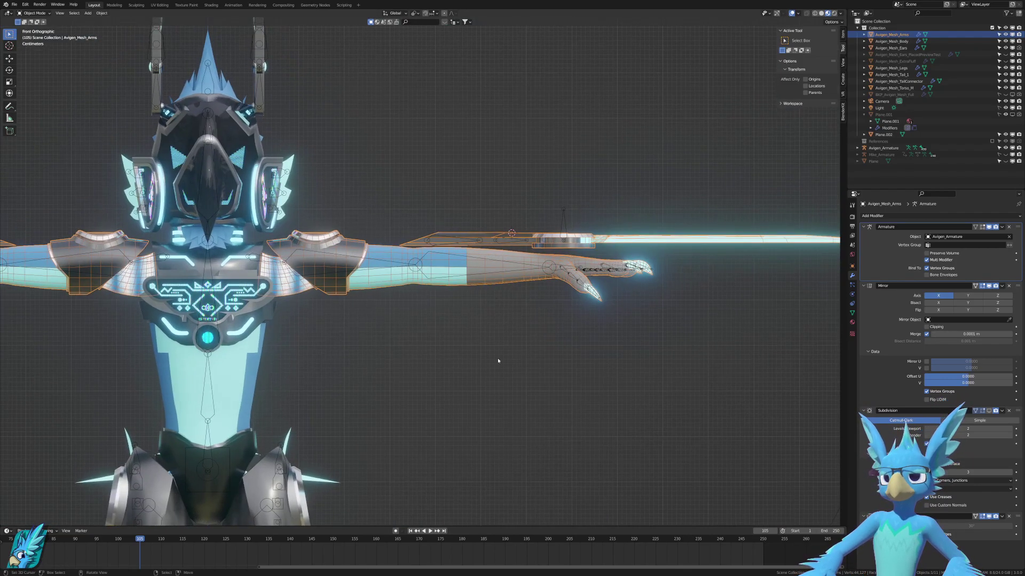
pyautogui.scroll(3, 528, 299)
pyautogui.keyDown('shift'); pyautogui.moveTo(537, 282); pyautogui.dragTo(508, 307, button='middle'); pyautogui.keyUp('shift')
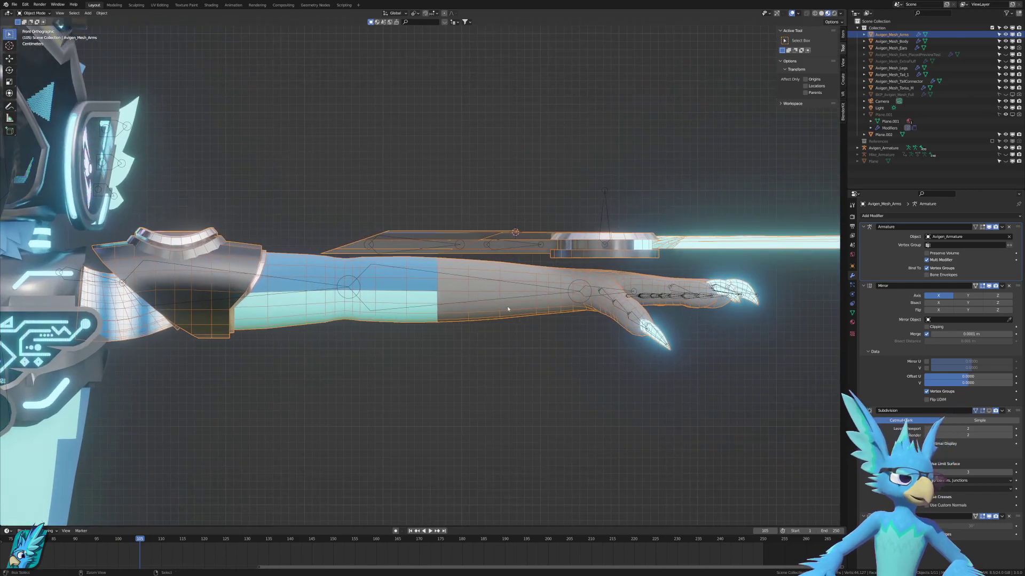
pyautogui.click(501, 283)
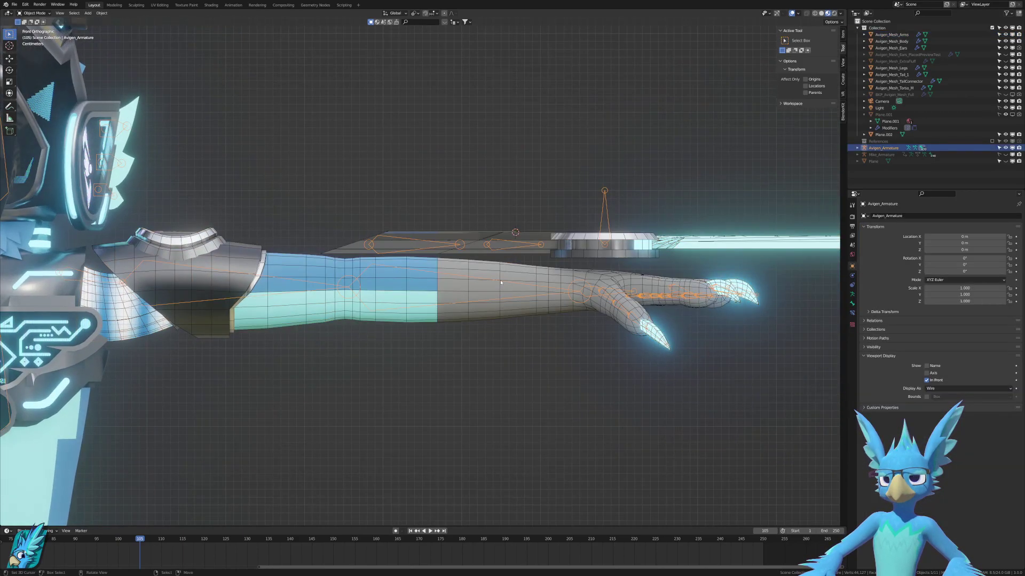
pyautogui.hotkey('ctrl', 'Tab')
pyautogui.click(505, 296)
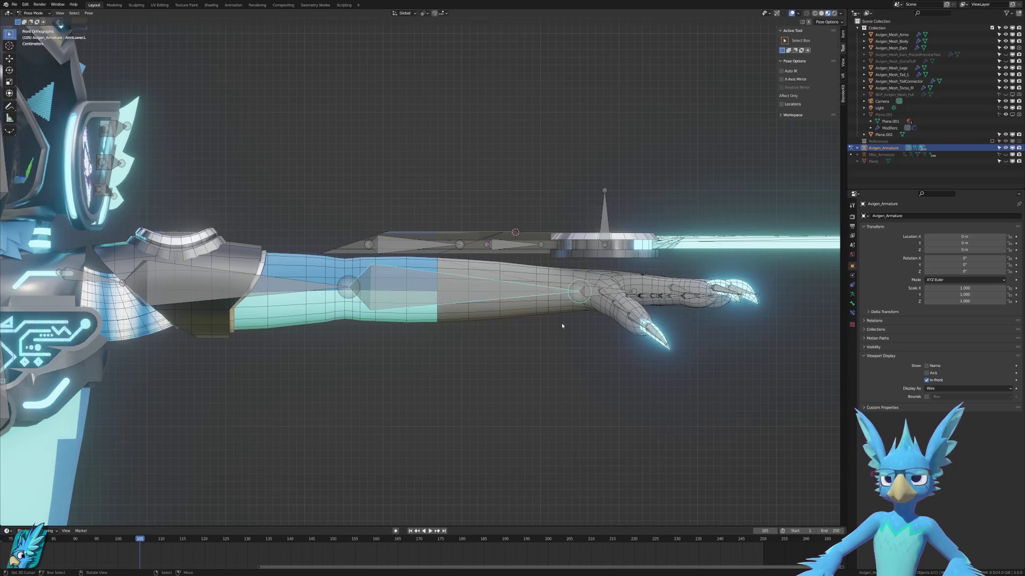
pyautogui.press('r')
pyautogui.rightClick(574, 353)
pyautogui.keyDown('shift'); pyautogui.moveTo(623, 308); pyautogui.dragTo(517, 307, button='middle'); pyautogui.keyUp('shift')
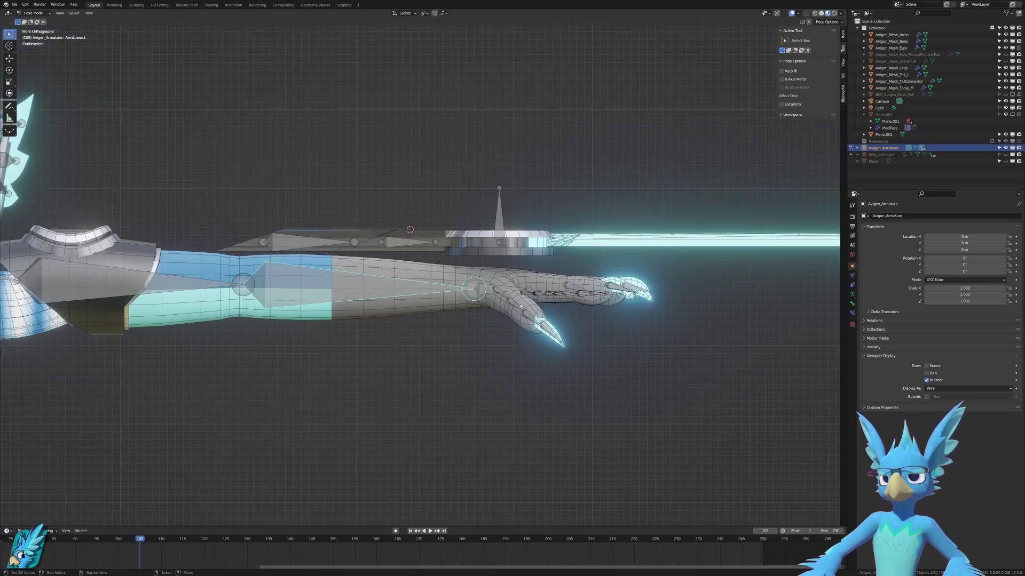
# Leave Pose Mode and select Avigen_Mesh_Arms in Object Mode.
pyautogui.press('Tab')
pyautogui.click(516, 281)
pyautogui.press('Tab')
pyautogui.click(514, 278)
pyautogui.click(484, 305)
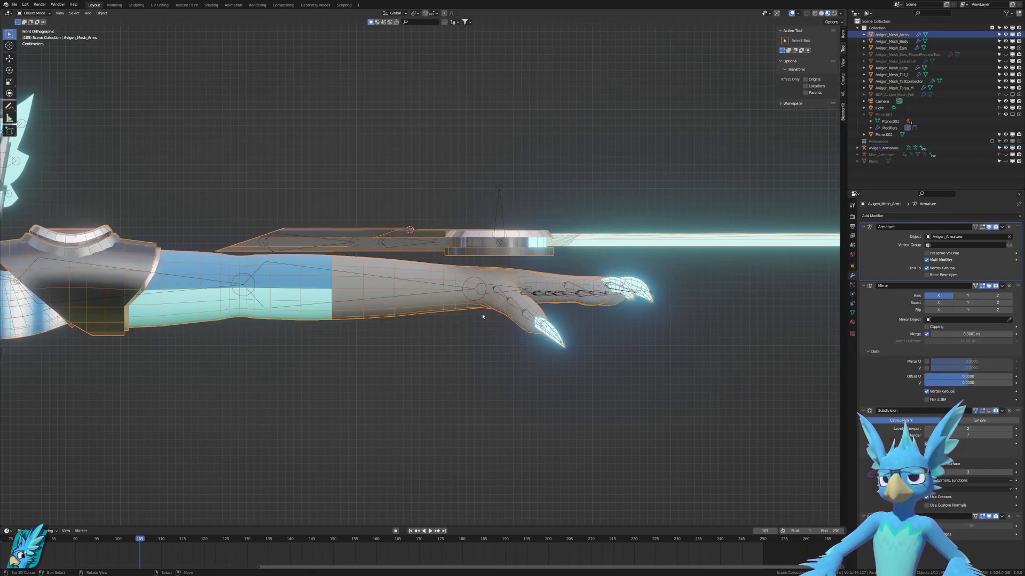
pyautogui.press('Tab')
pyautogui.moveTo(482, 316); pyautogui.dragTo(460, 344, button='middle')
pyautogui.scroll(-3, 460, 345)
pyautogui.hotkey('ctrl', 'Tab')
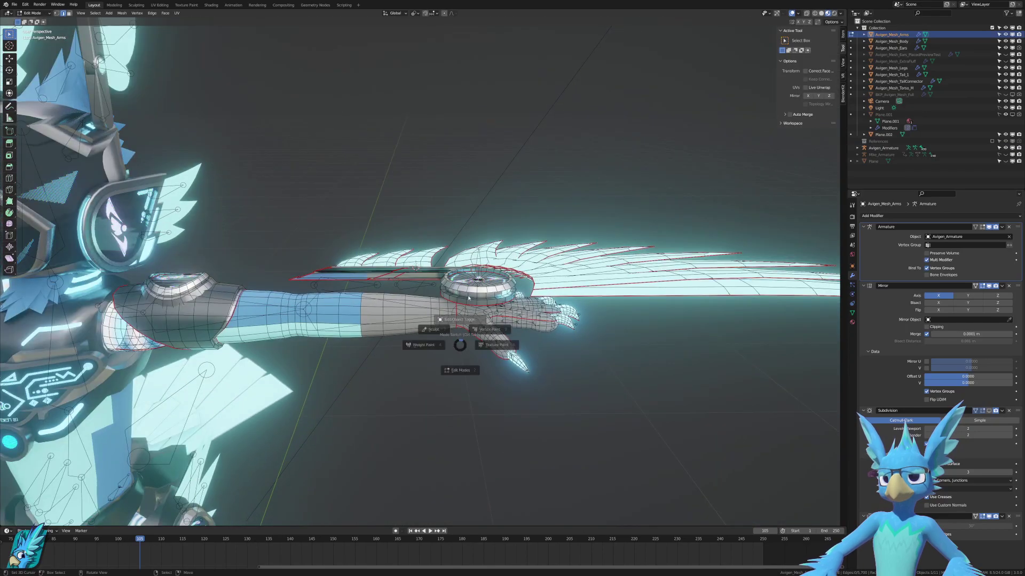
pyautogui.click(468, 298)
# Select Avigen_Armature together with Avigen_Mesh_Arms and put the arms mesh in Weight Paint mode.
pyautogui.click(427, 315)
pyautogui.keyDown('shift'); pyautogui.click(430, 323); pyautogui.keyUp('shift')
pyautogui.hotkey('ctrl', 'Tab')
pyautogui.click(422, 325)
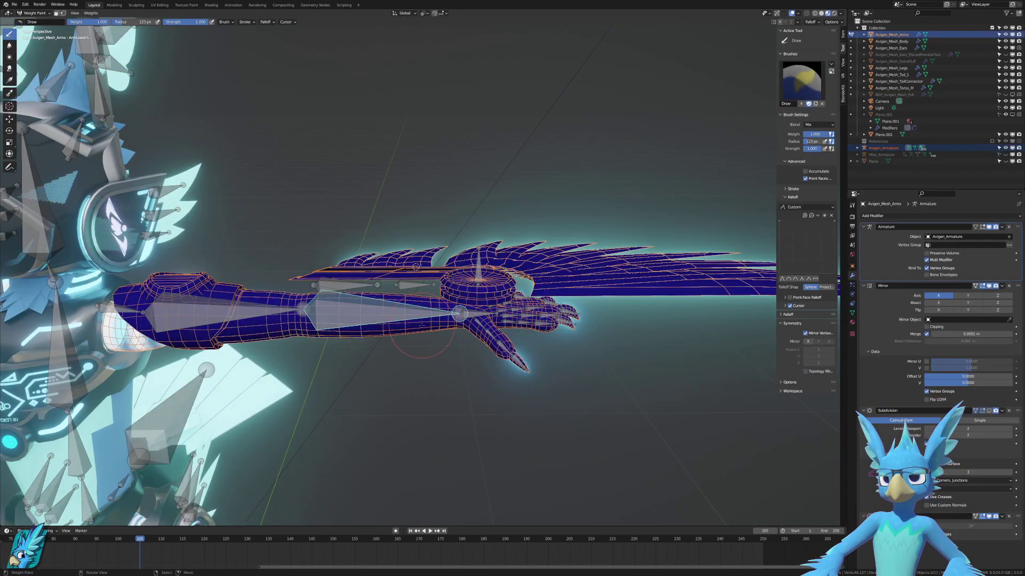
# Switch the viewport to wireframe shading and try a weight stroke on the left forearm, undoing it.
pyautogui.keyDown('shift'); pyautogui.moveTo(421, 325); pyautogui.dragTo(656, 330, button='middle'); pyautogui.keyUp('shift')
pyautogui.scroll(-3, 465, 305)
pyautogui.hotkey('shift', 'z')
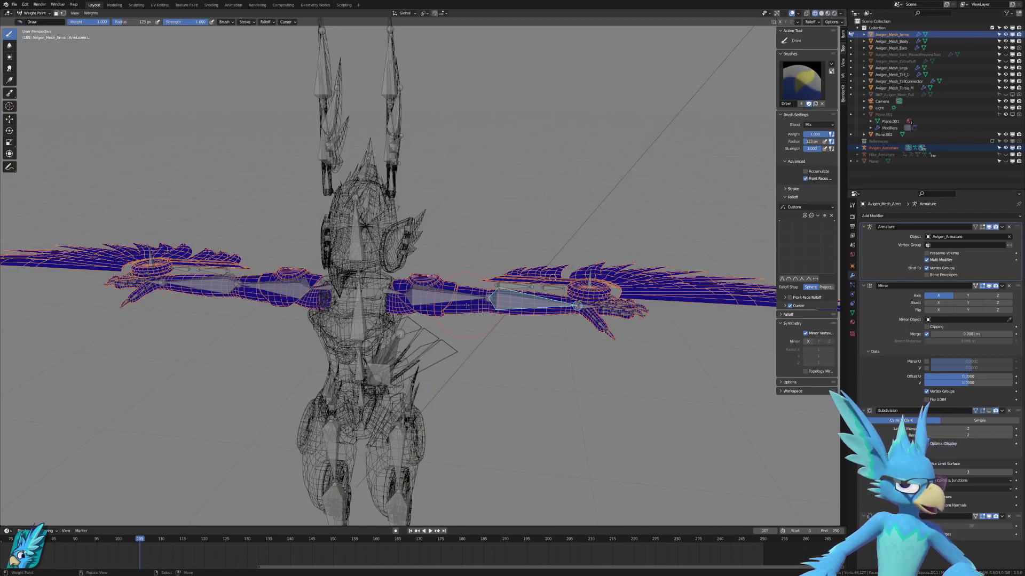
pyautogui.moveTo(466, 306); pyautogui.dragTo(474, 338, button='middle')
pyautogui.scroll(2, 473, 338)
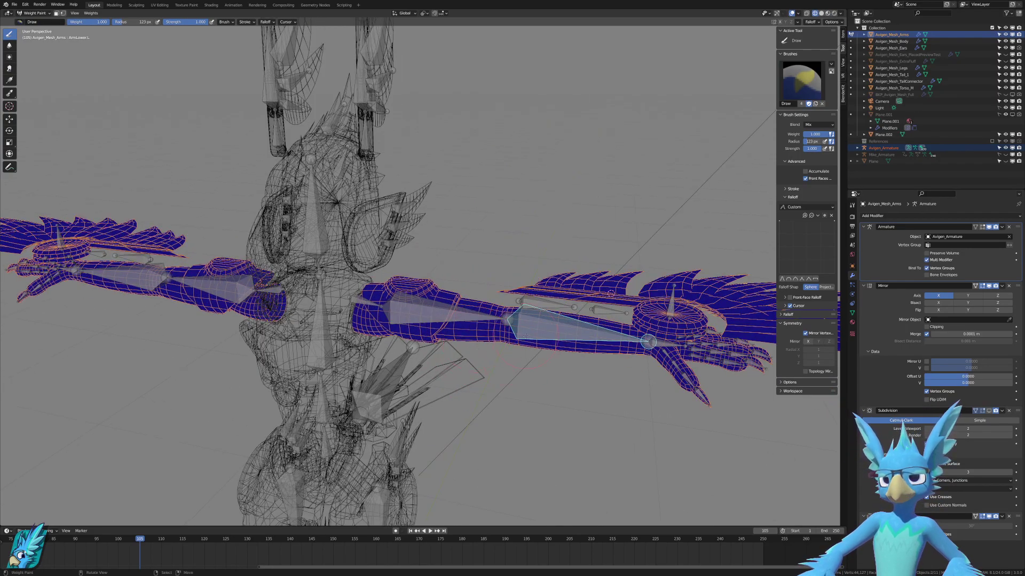
pyautogui.moveTo(525, 337); pyautogui.dragTo(536, 339)
pyautogui.hotkey('ctrl', 'z')
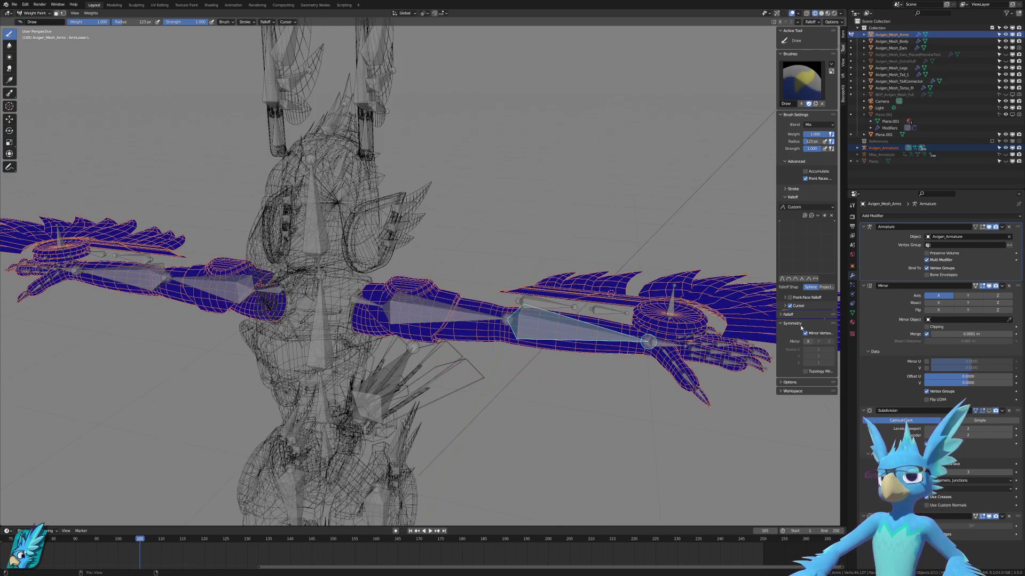
# Disable Mirror Vertex Groups in the symmetry settings, then paint a test weight stroke on the left forearm and undo it.
pyautogui.click(809, 333)
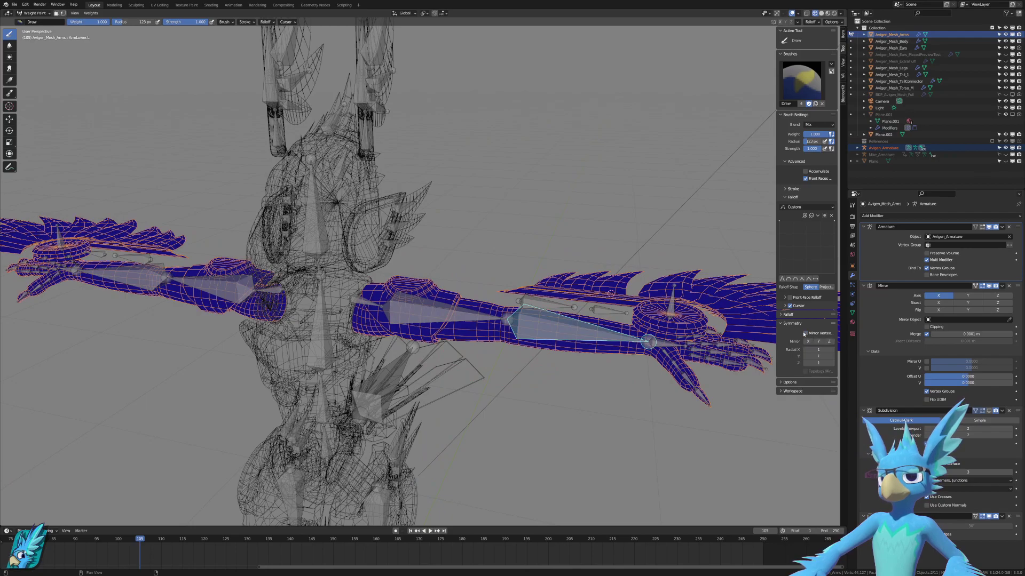
pyautogui.moveTo(550, 332); pyautogui.dragTo(584, 335)
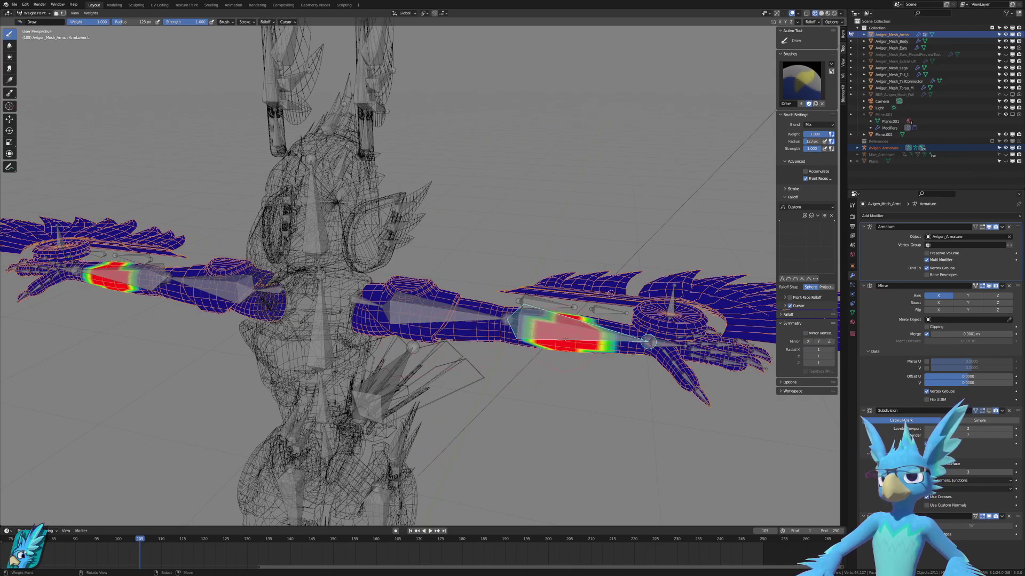
pyautogui.scroll(-3, 692, 195)
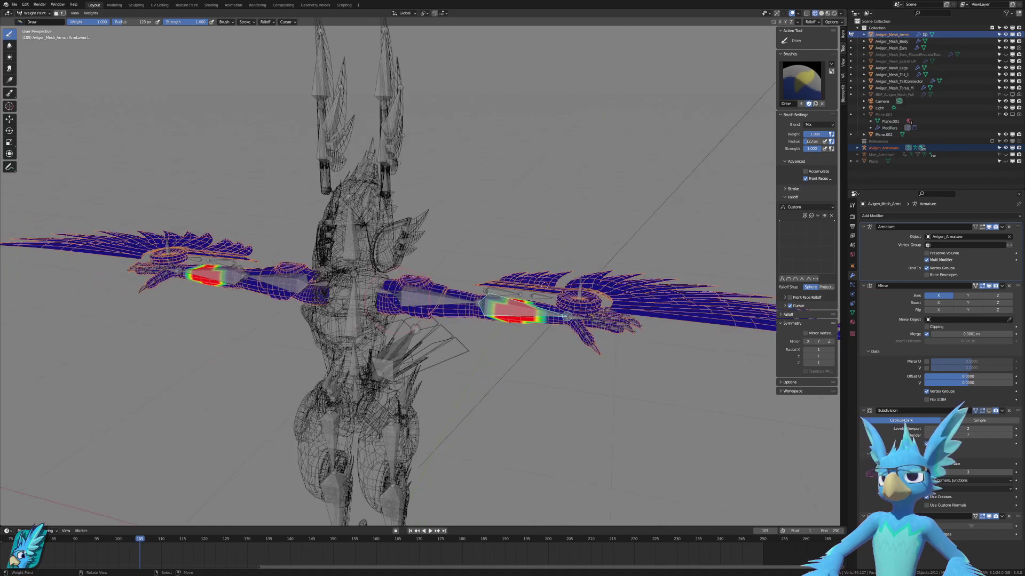
pyautogui.moveTo(693, 196)
pyautogui.mouseDown(button='middle')
pyautogui.moveTo(720, 196)
pyautogui.moveTo(692, 209)
pyautogui.mouseUp(button='middle')
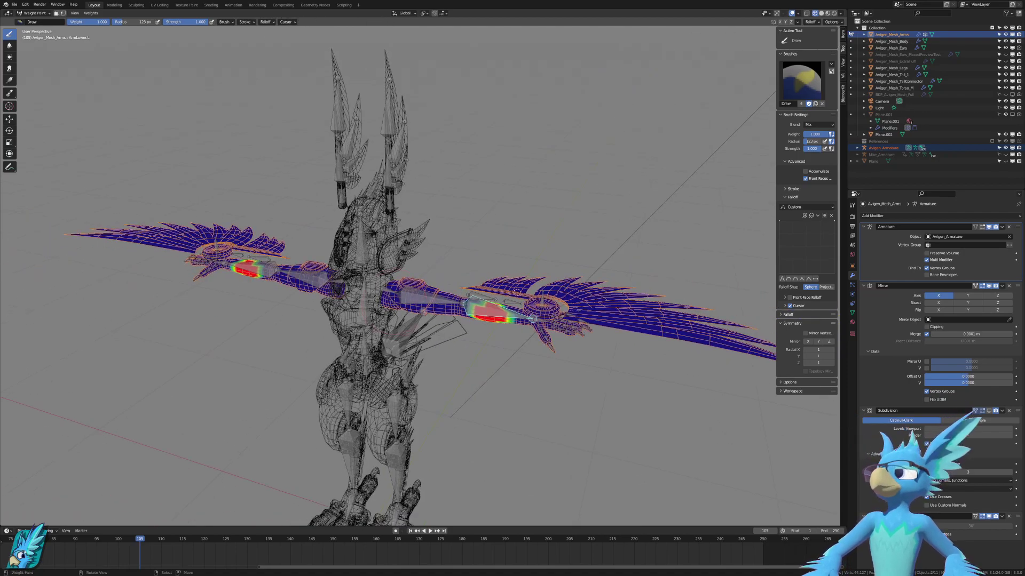
pyautogui.hotkey('ctrl', 'z')
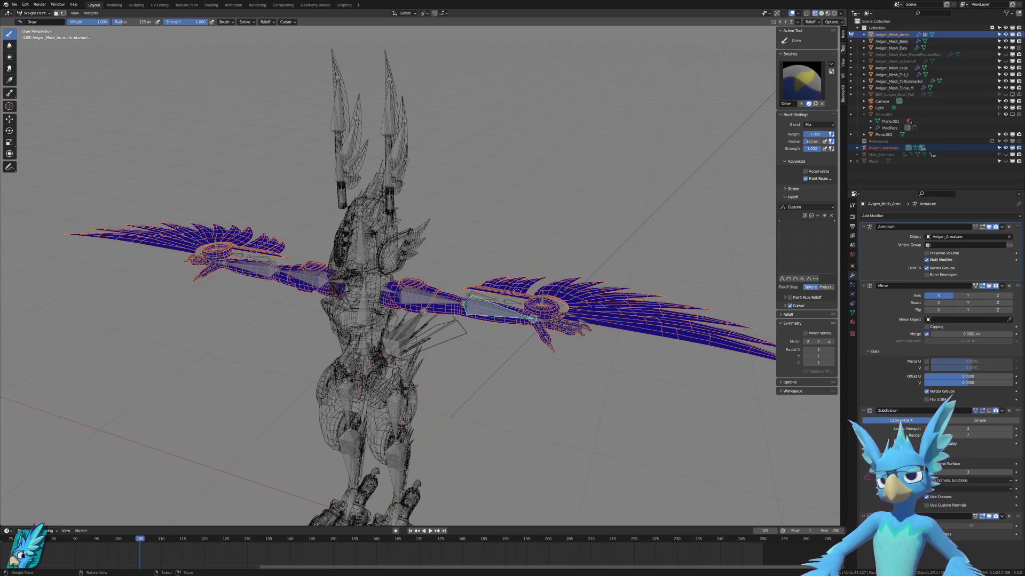
# Paint further test weight strokes around the left elbow and wing, undoing each one.
pyautogui.moveTo(545, 224); pyautogui.dragTo(587, 215, button='middle')
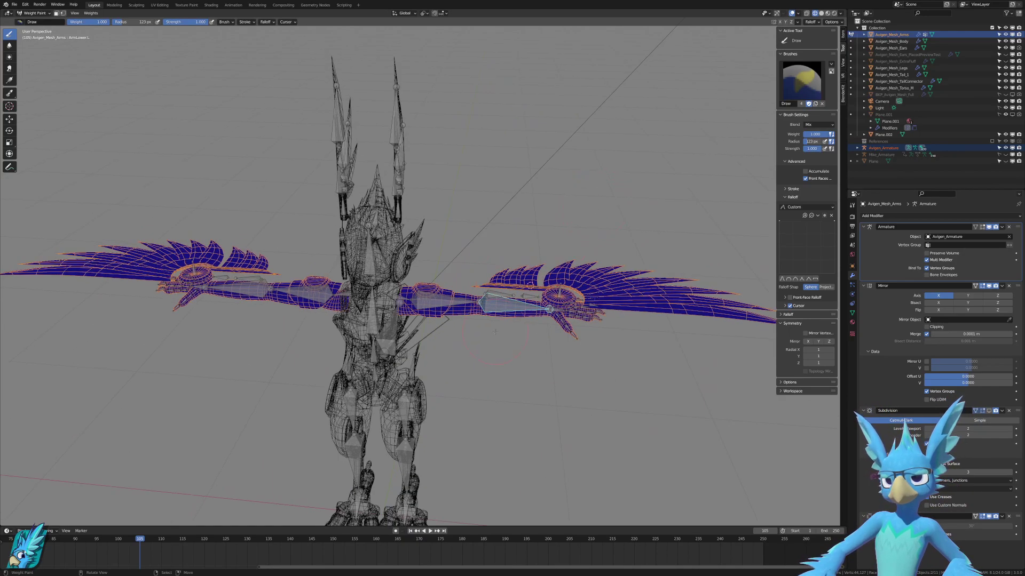
pyautogui.moveTo(494, 332); pyautogui.dragTo(487, 302)
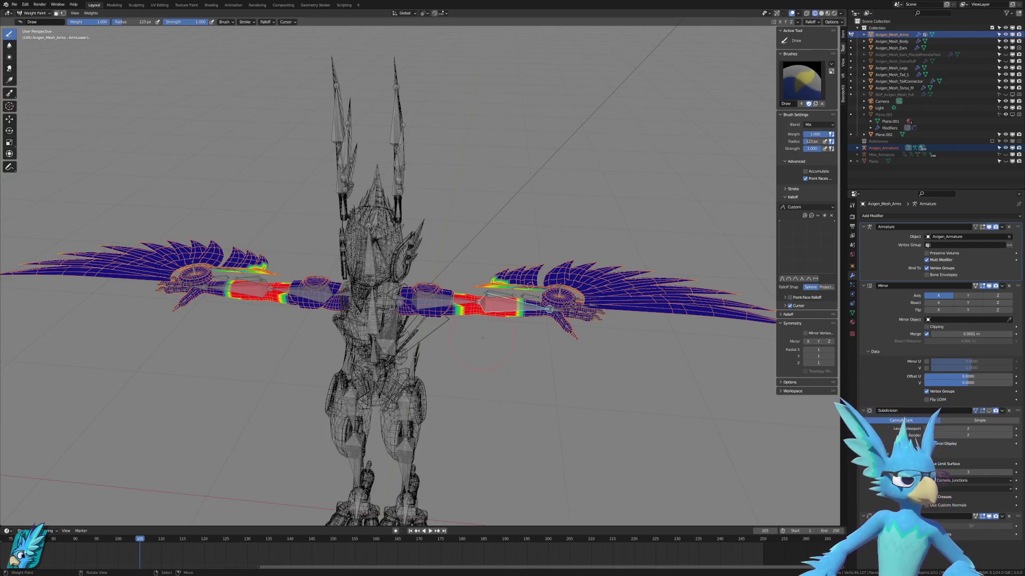
pyautogui.hotkey('ctrl', 'z')
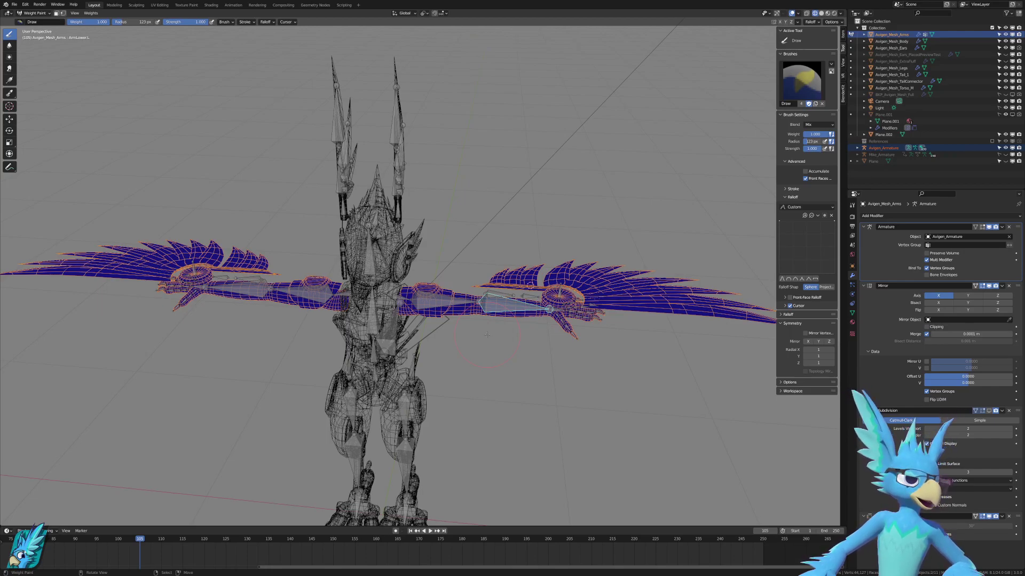
pyautogui.scroll(3, 489, 298)
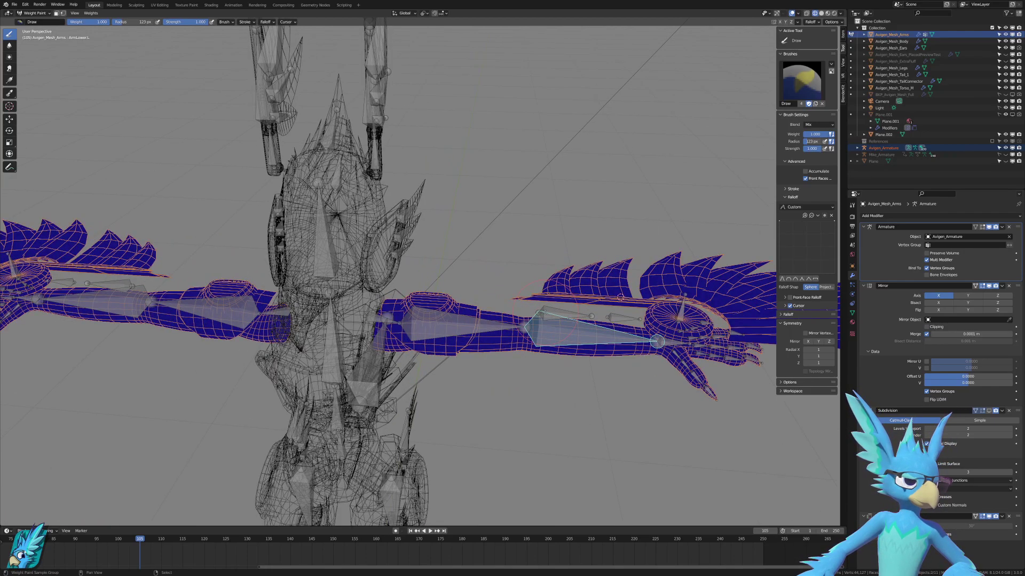
pyautogui.keyDown('shift'); pyautogui.moveTo(608, 334); pyautogui.dragTo(671, 321, button='middle'); pyautogui.keyUp('shift')
pyautogui.scroll(-2, 437, 309)
pyautogui.moveTo(707, 332); pyautogui.dragTo(620, 314)
pyautogui.hotkey('ctrl', 'z')
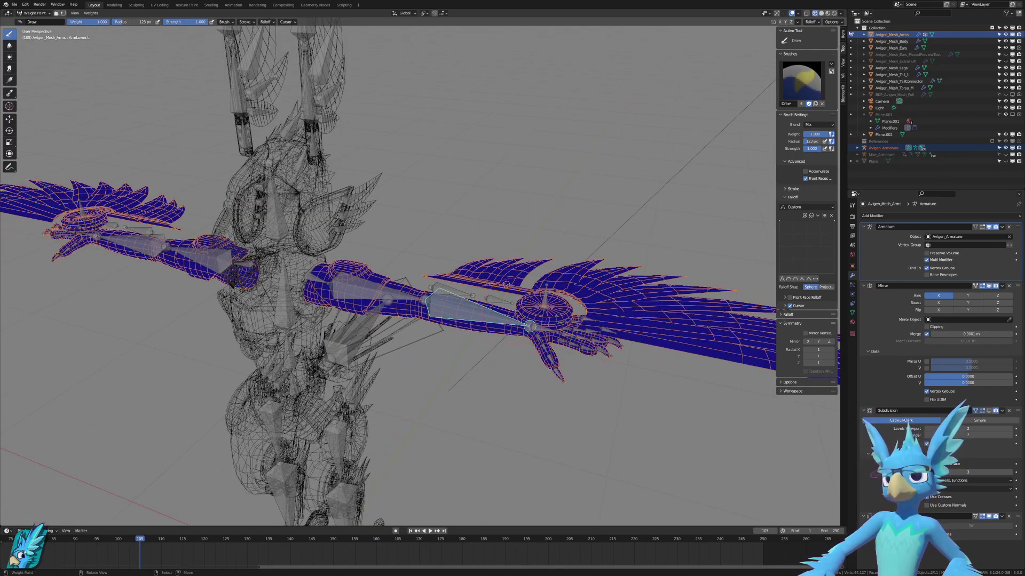
# Paint lower-arm bone weight of 1.000 onto the left wing feathers and test the deformation by rotating the bone.
pyautogui.scroll(-3, 613, 312)
pyautogui.moveTo(547, 296); pyautogui.dragTo(567, 279)
pyautogui.press('r')
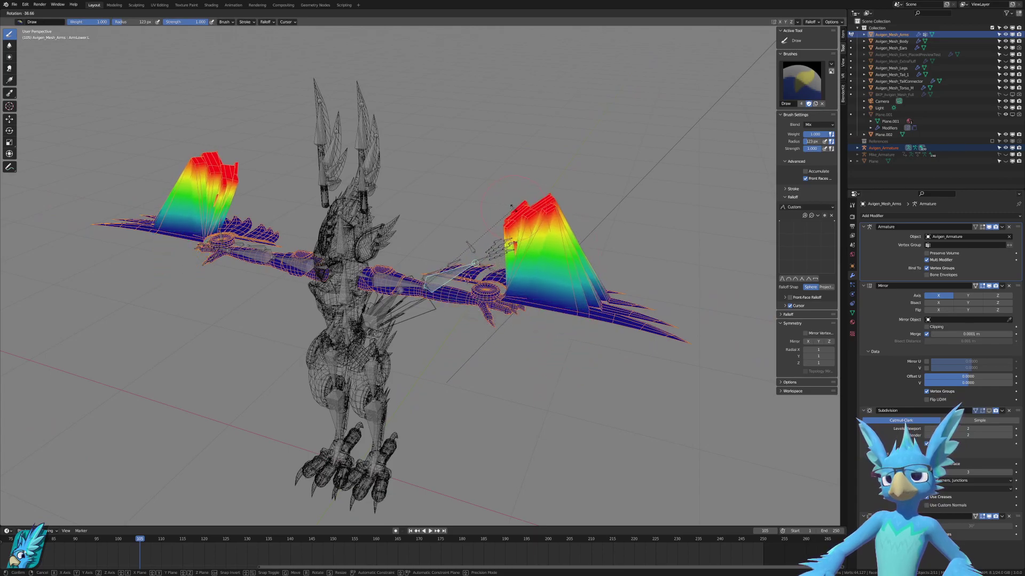
pyautogui.press('Escape')
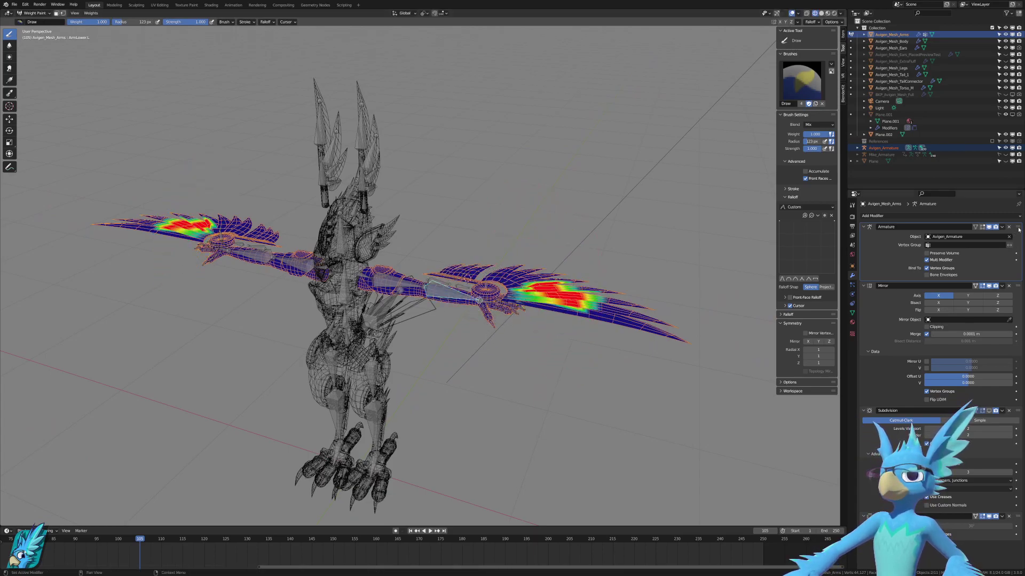
# Move the Armature modifier back below the Mirror modifier in the stack.
pyautogui.moveTo(1018, 229); pyautogui.dragTo(1020, 318)
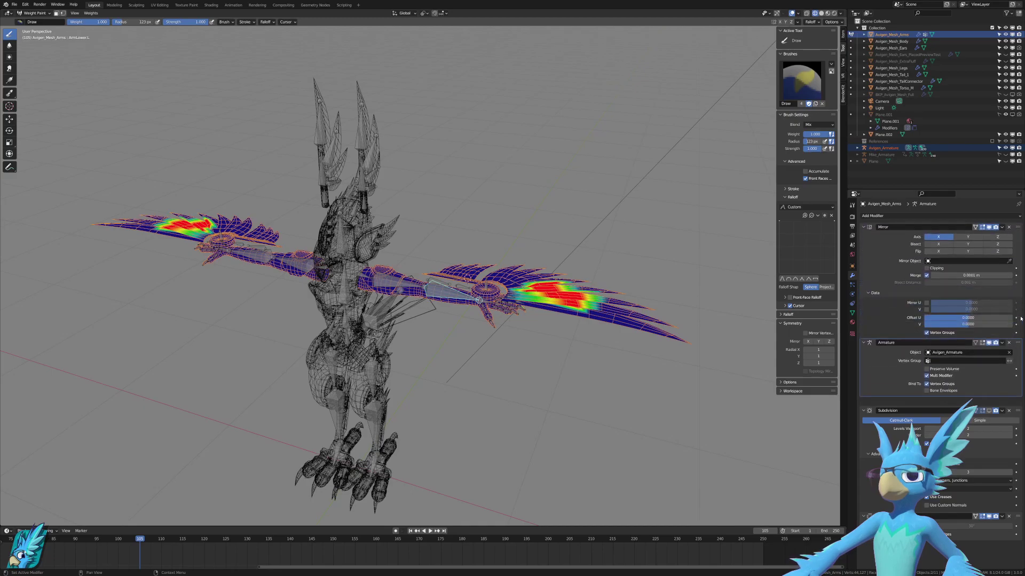
# Undo the wing weight strokes and place the Armature modifier below the Mirror modifier.
pyautogui.hotkey('ctrl', 'z')
pyautogui.hotkey('ctrl', 'z')
pyautogui.moveTo(1018, 229); pyautogui.dragTo(1019, 322)
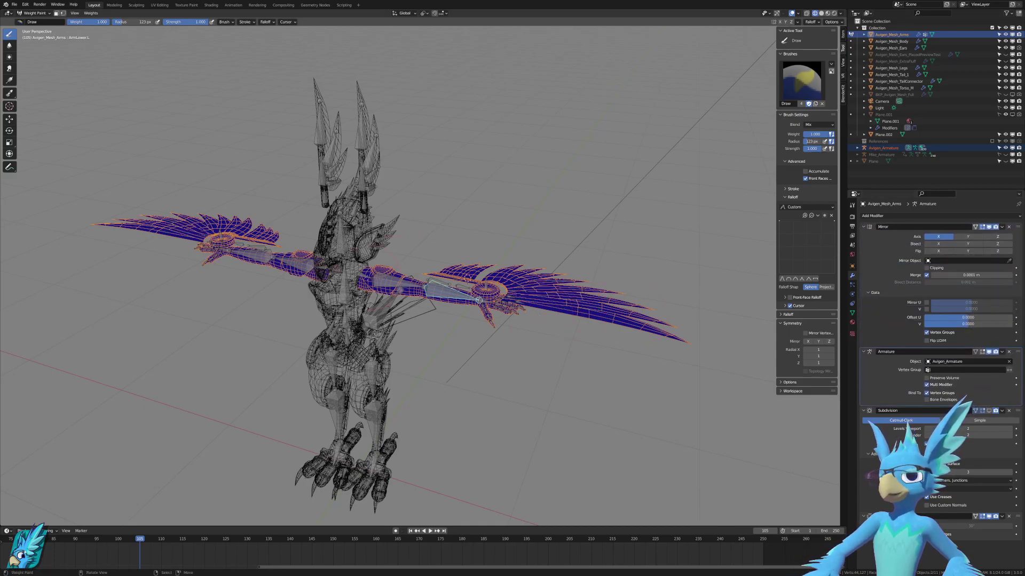
# Test-rotate the left lower-arm bone with painted wing weights, try the deformation with Multi Modifier disabled, and undo the changes.
pyautogui.press('r')
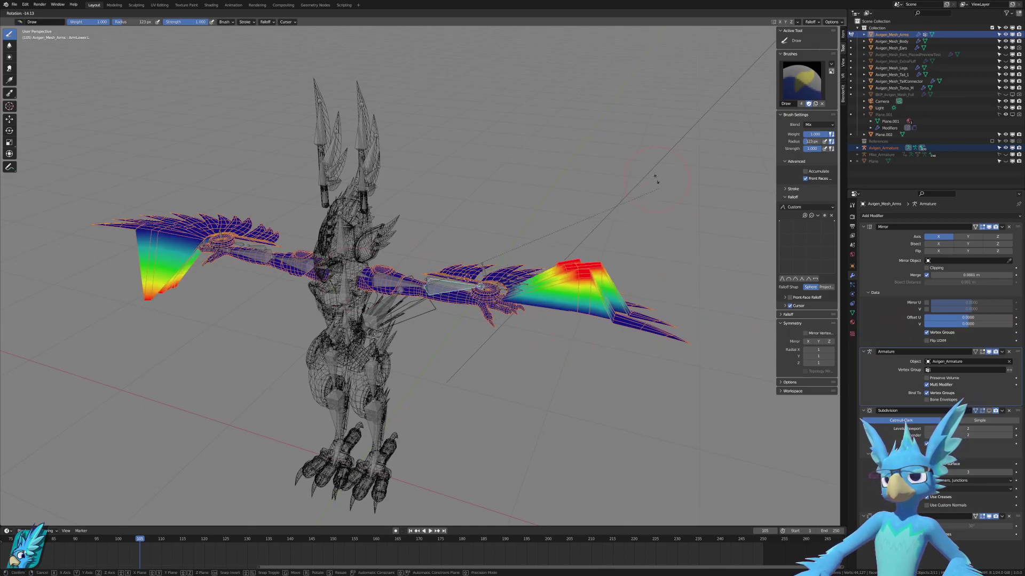
pyautogui.rightClick(662, 244)
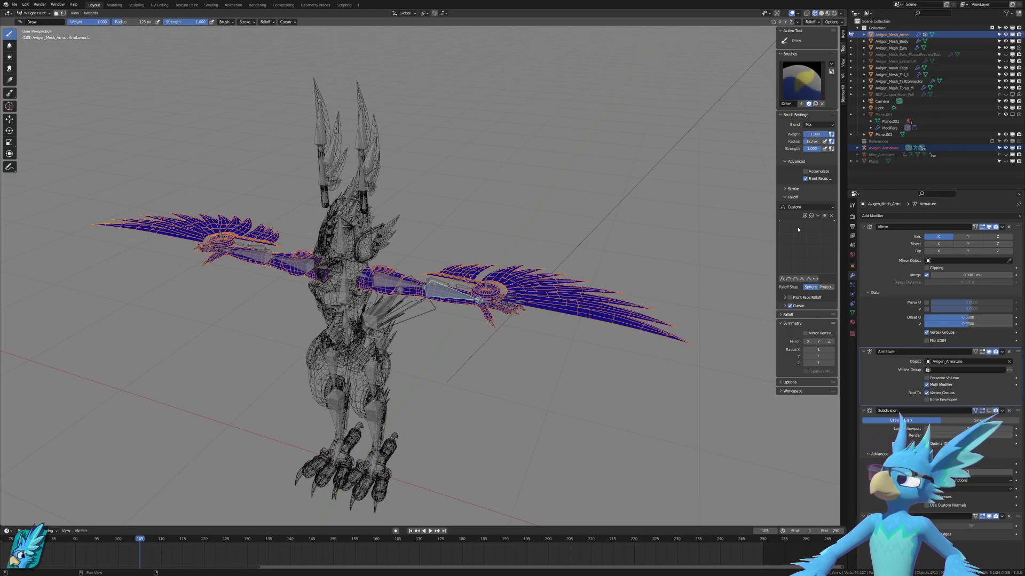
pyautogui.click(936, 385)
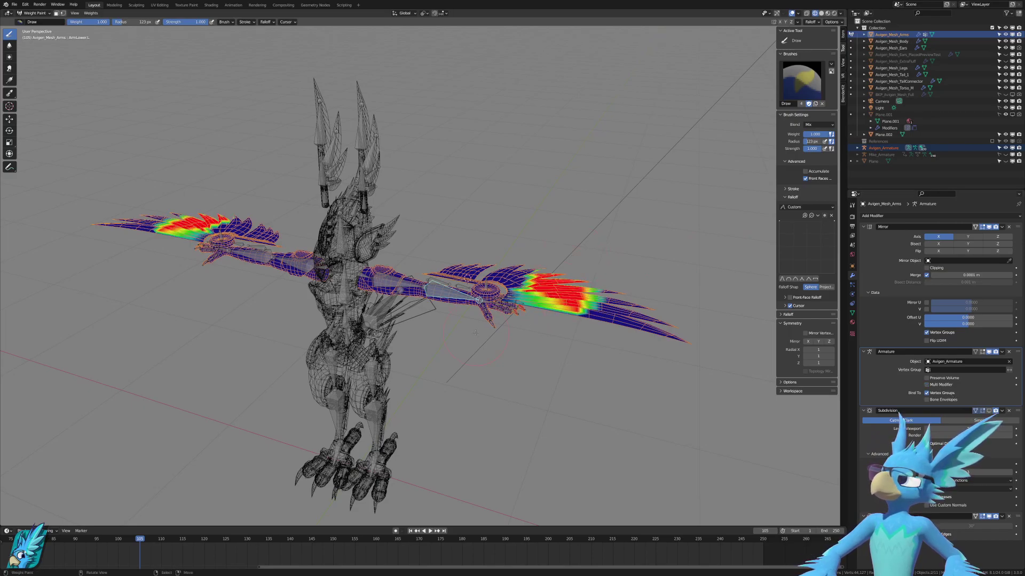
pyautogui.hotkey('ctrl', 'z')
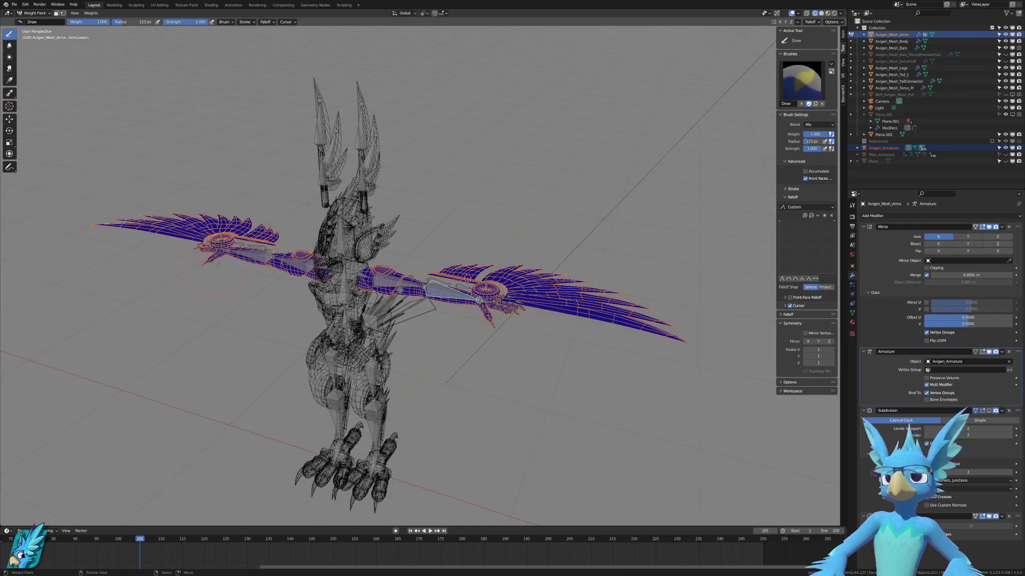
# View the arms from the front and test the left lower-arm bone's rotation, cancelling the rotation.
pyautogui.moveTo(217, 264); pyautogui.dragTo(283, 304, button='middle')
pyautogui.scroll(1, 420, 288)
pyautogui.keyDown('shift'); pyautogui.moveTo(557, 321); pyautogui.dragTo(631, 310, button='middle'); pyautogui.keyUp('shift')
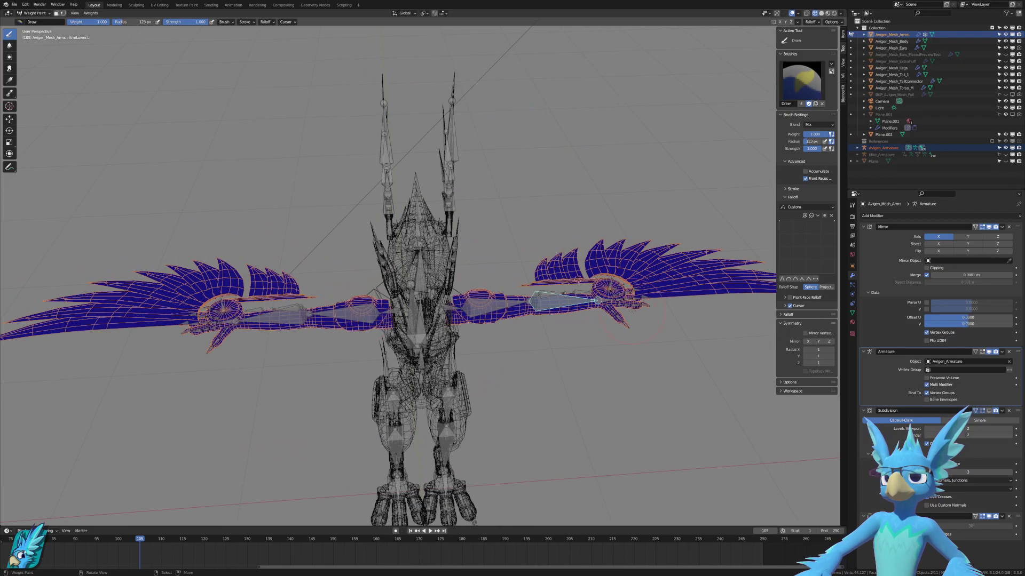
pyautogui.scroll(1, 630, 315)
pyautogui.scroll(1, 630, 314)
pyautogui.press('r')
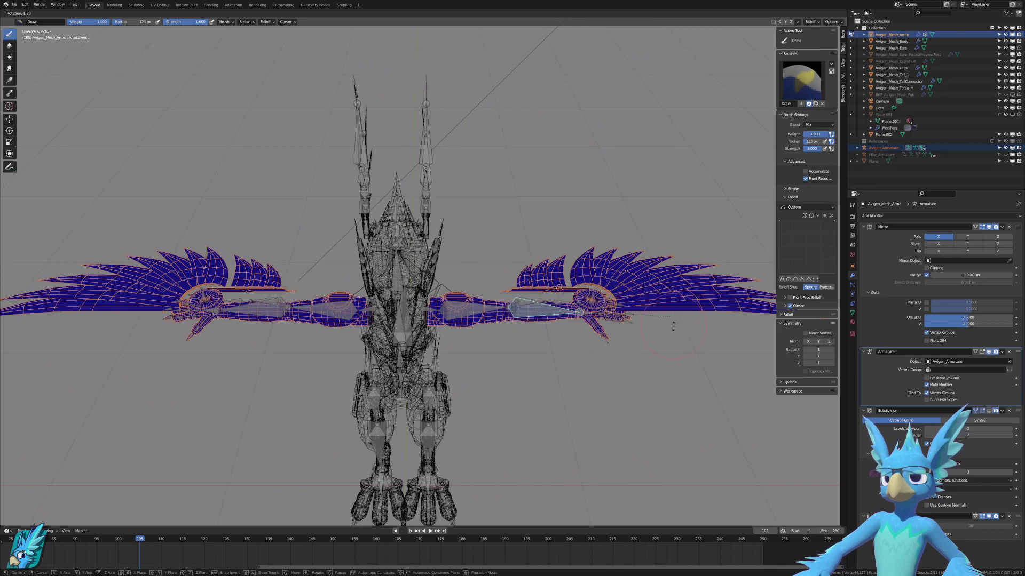
pyautogui.rightClick(673, 326)
# Try Mirror Vertex Groups in the symmetry settings, then undo the test changes.
pyautogui.click(806, 334)
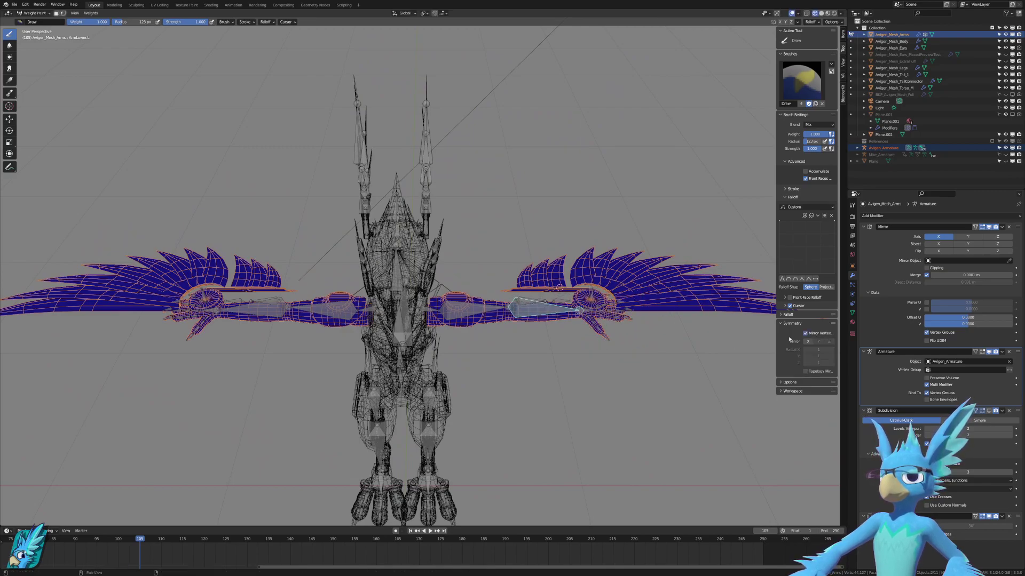
pyautogui.hotkey('ctrl', 'z')
pyautogui.hotkey('ctrl', 'z')
pyautogui.hotkey('ctrl', 'z')
pyautogui.hotkey('ctrl', 'z')
pyautogui.hotkey('ctrl', 'z')
pyautogui.hotkey('ctrl', 'z')
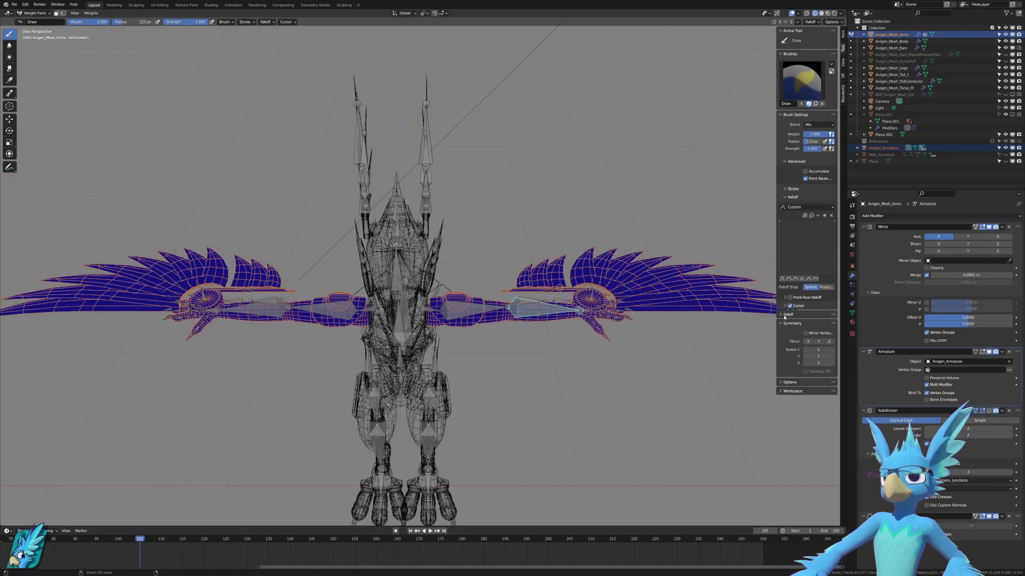
# Enable X-axis mirroring, paint a test weight on the left upper arm, test-rotate the bone, and undo it all.
pyautogui.click(807, 342)
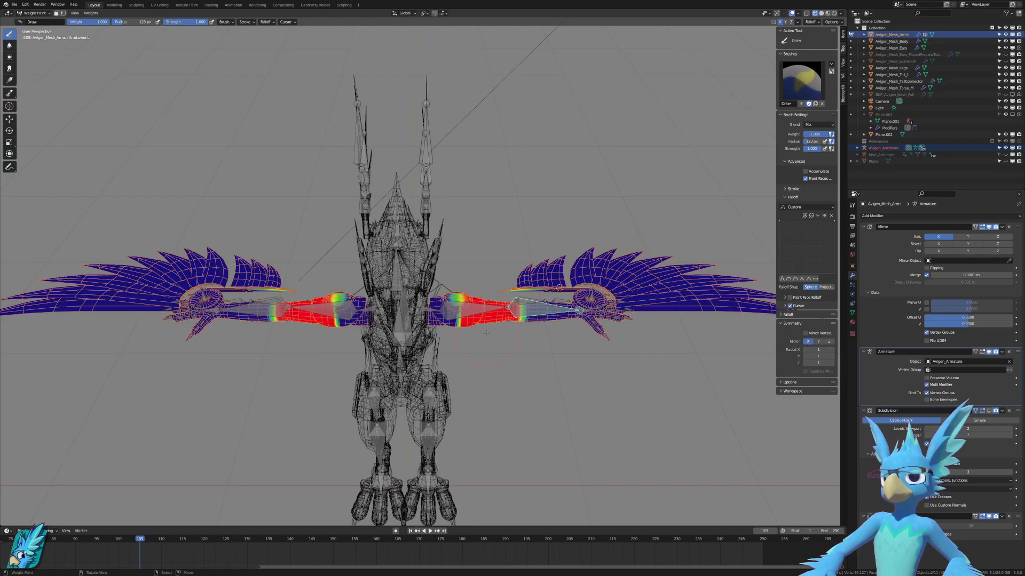
pyautogui.press('r')
pyautogui.press('Escape')
pyautogui.hotkey('ctrl', 'z')
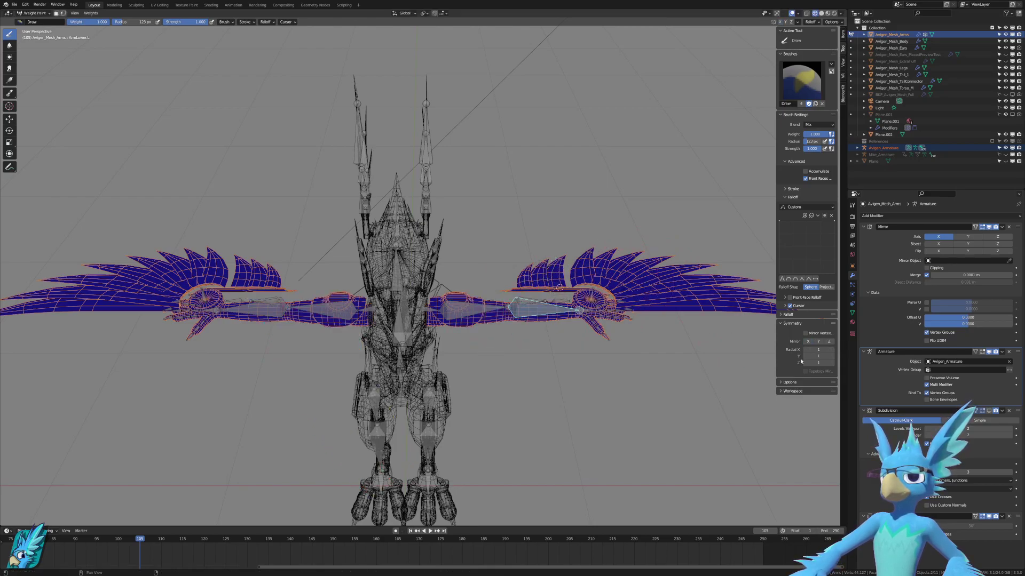
# Enable Mirror Vertex Groups and Topology Mirror, paint a test weight around the left elbow, test-rotate the bone, and undo the stroke.
pyautogui.click(805, 333)
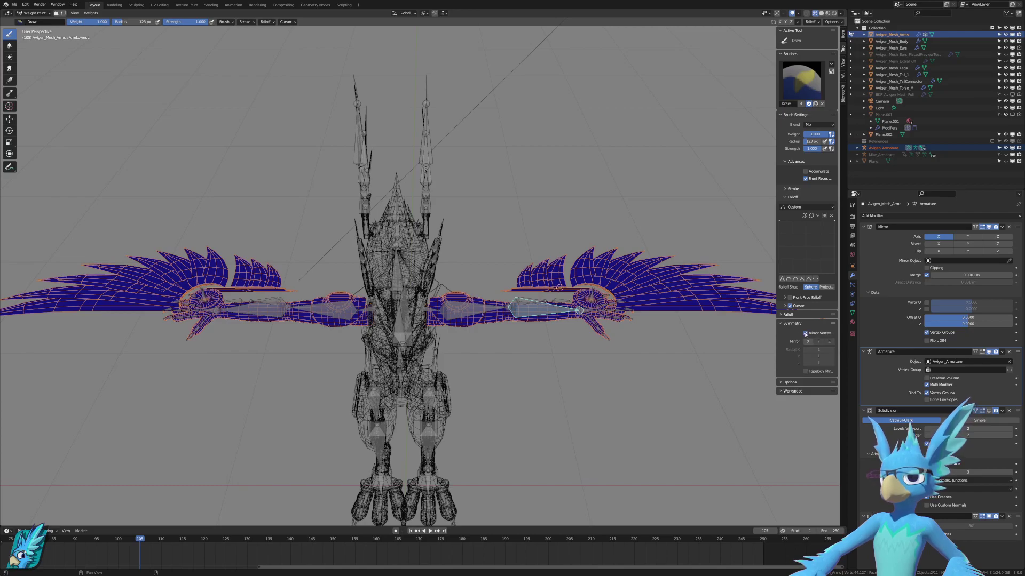
pyautogui.click(805, 371)
pyautogui.click(514, 308)
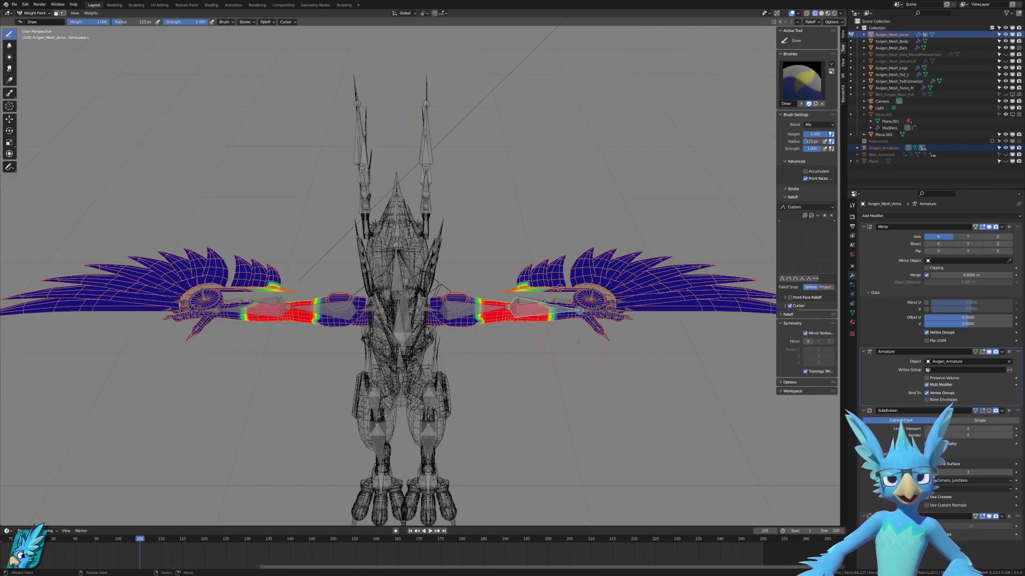
pyautogui.press('r')
pyautogui.press('Escape')
pyautogui.hotkey('ctrl', 'z')
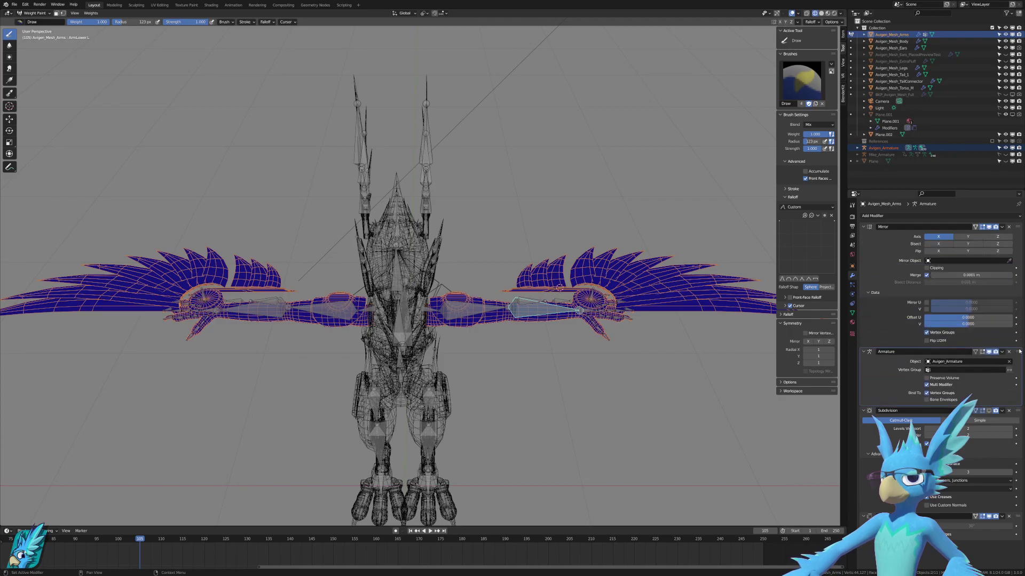
# Move the Armature modifier above Mirror, then test-paint the left forearm, rotate its bone, and revert the test.
pyautogui.moveTo(1019, 352); pyautogui.dragTo(1019, 226)
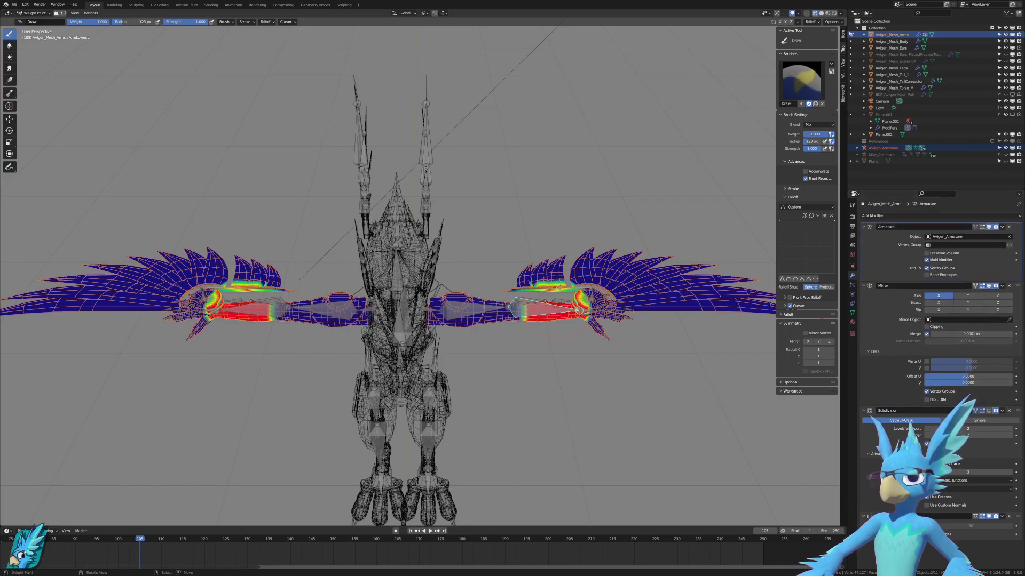
pyautogui.press('r')
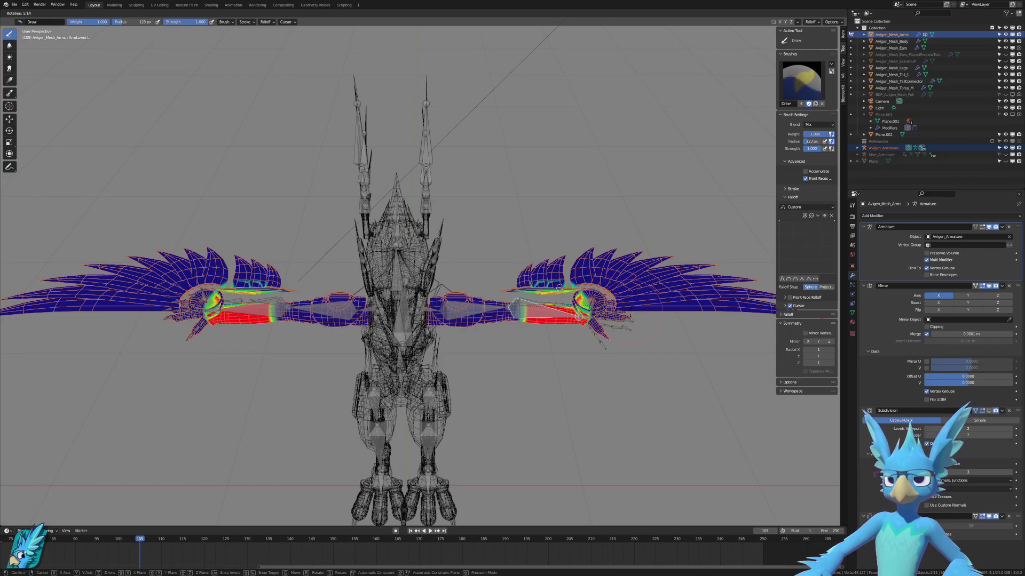
pyautogui.press('Escape')
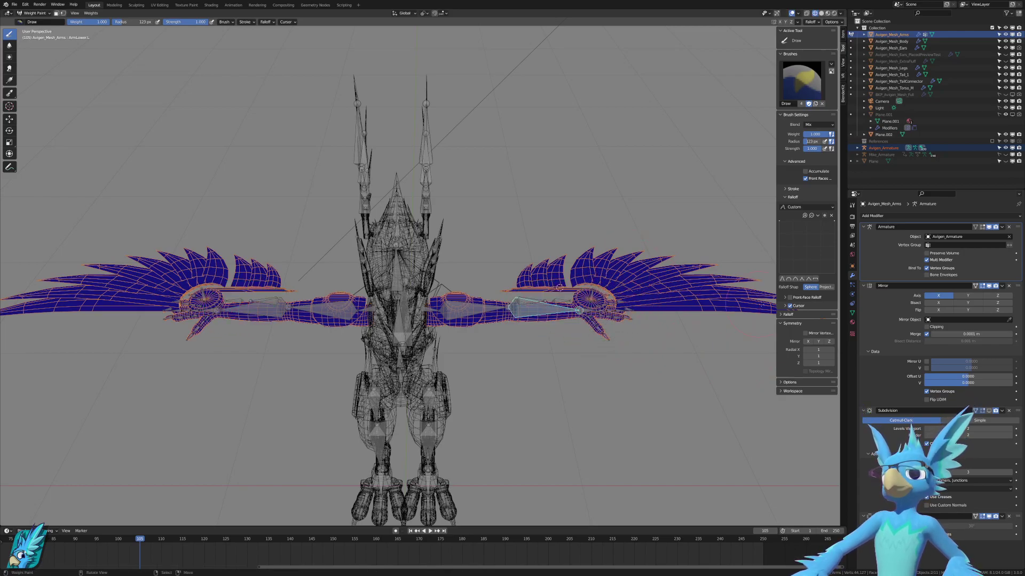
# Enable Mirror Vertex Groups without X mirroring, test-paint the left forearm, undo the stroke, and disable the option.
pyautogui.click(805, 333)
pyautogui.click(545, 312)
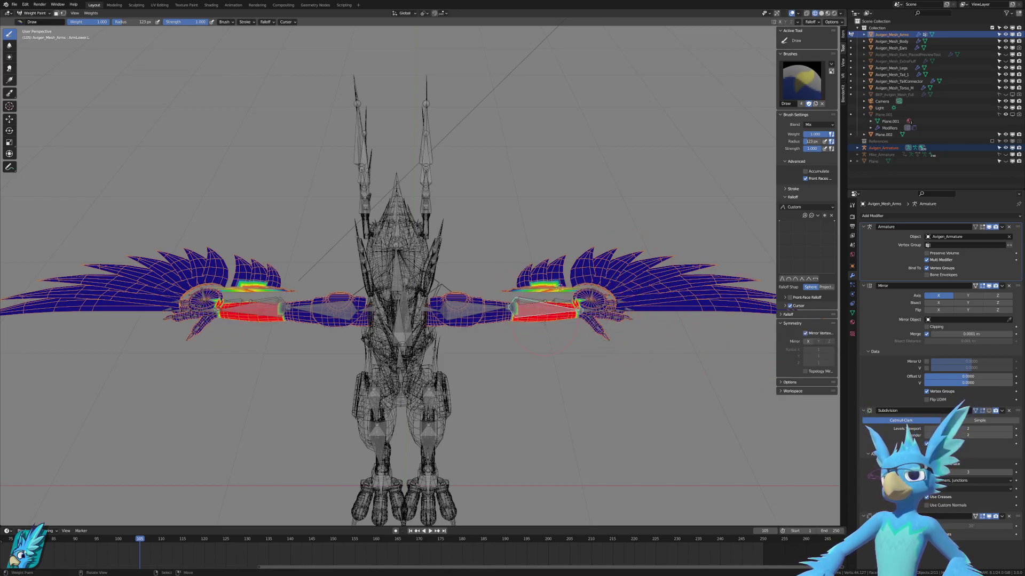
pyautogui.click(805, 333)
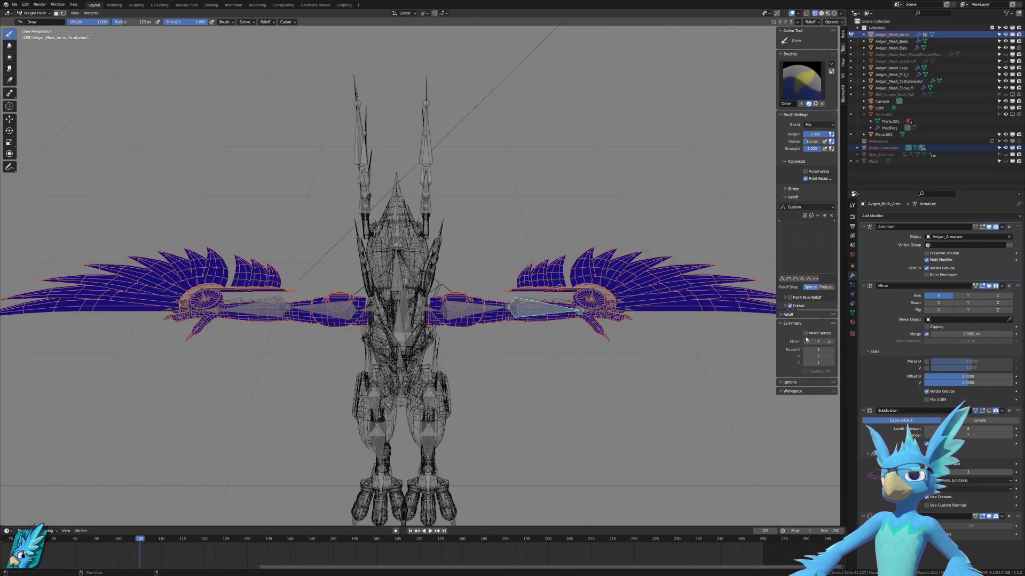
# Test-paint the left forearm with Mirror Vertex Groups and X mirroring enabled, test-rotate the bone, and revert the stroke and symmetry options.
pyautogui.click(805, 333)
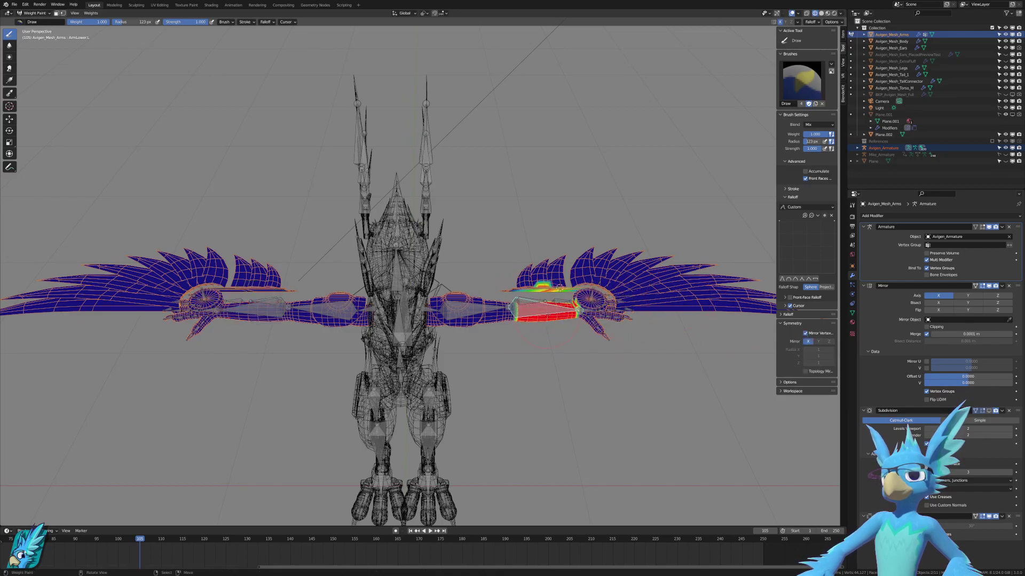
pyautogui.press('r')
pyautogui.rightClick(693, 302)
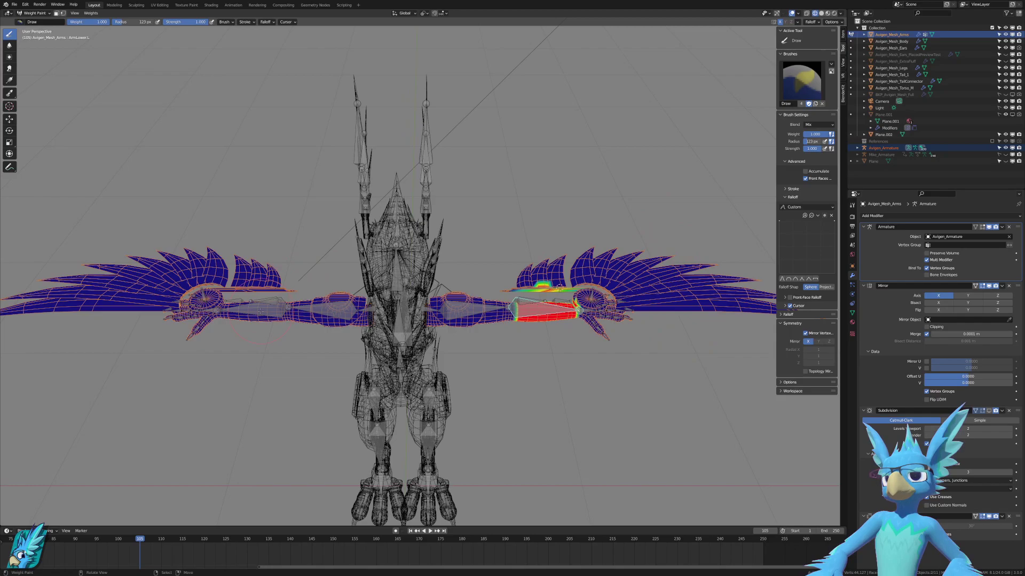
pyautogui.click(805, 333)
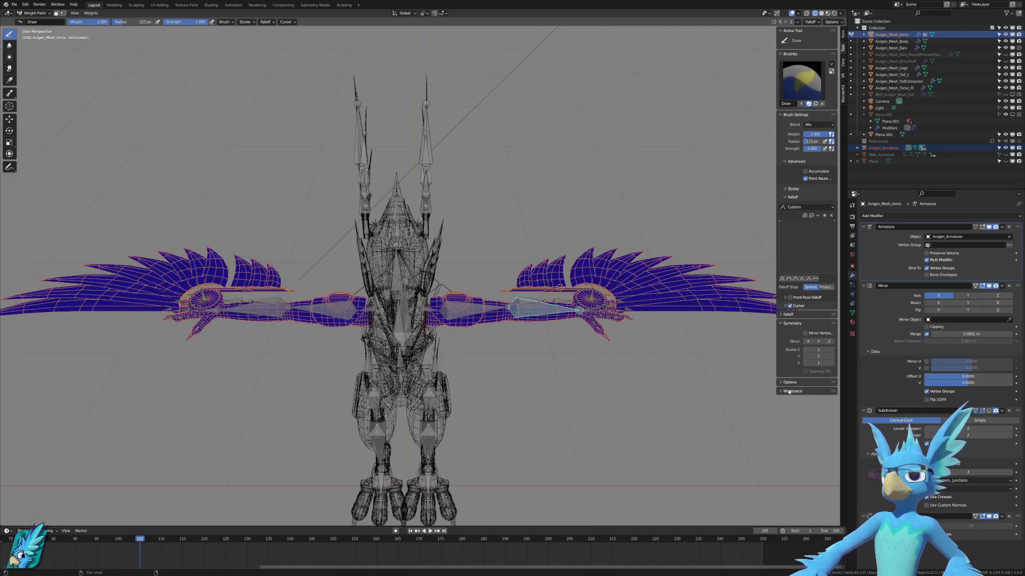
pyautogui.click(805, 333)
pyautogui.hotkey('ctrl', 'z')
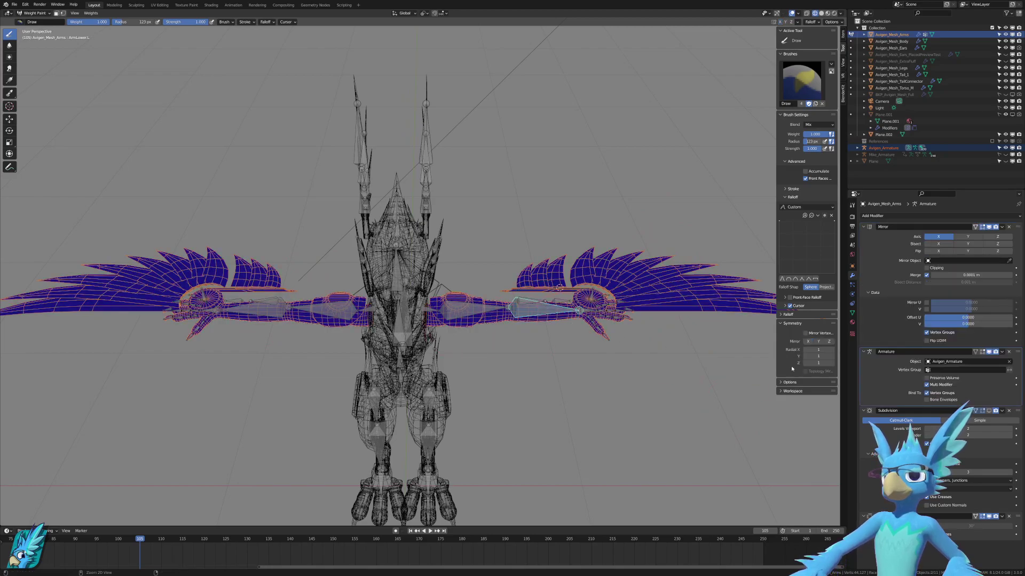
pyautogui.hotkey('ctrl', 'shift', 'z')
# Enable Mirror Vertex Groups, X mirroring and Topology Mirror, test-paint the left forearm, rotate the bone, and undo the test.
pyautogui.click(805, 333)
pyautogui.click(808, 341)
pyautogui.click(807, 372)
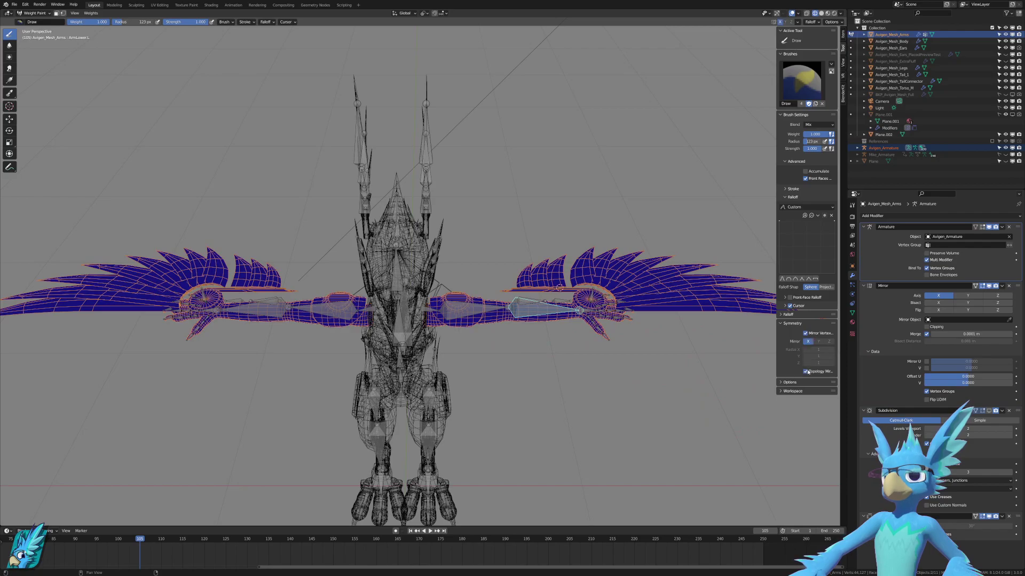
pyautogui.click(547, 316)
pyautogui.press('r')
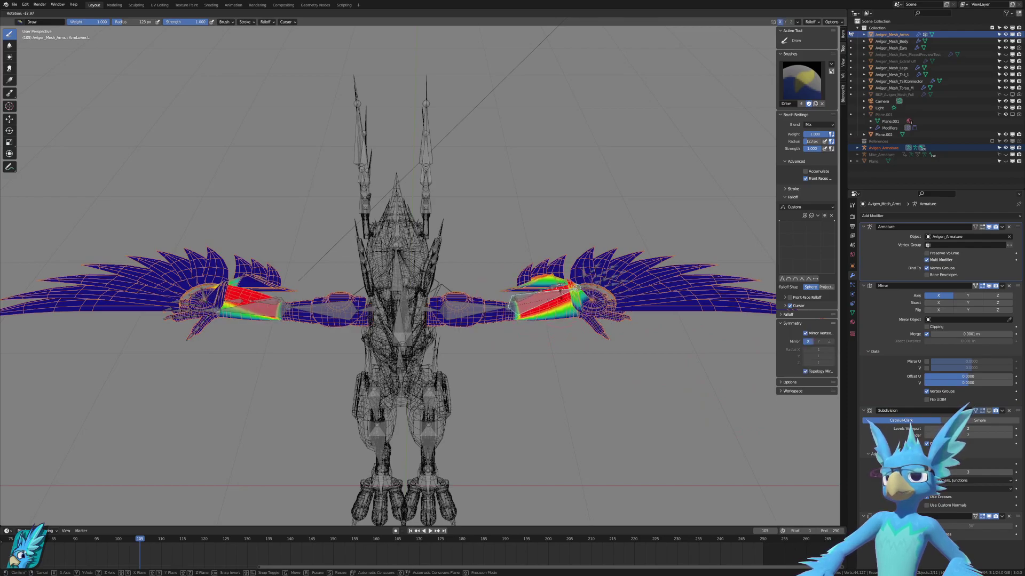
pyautogui.rightClick(560, 327)
pyautogui.hotkey('ctrl', 'z')
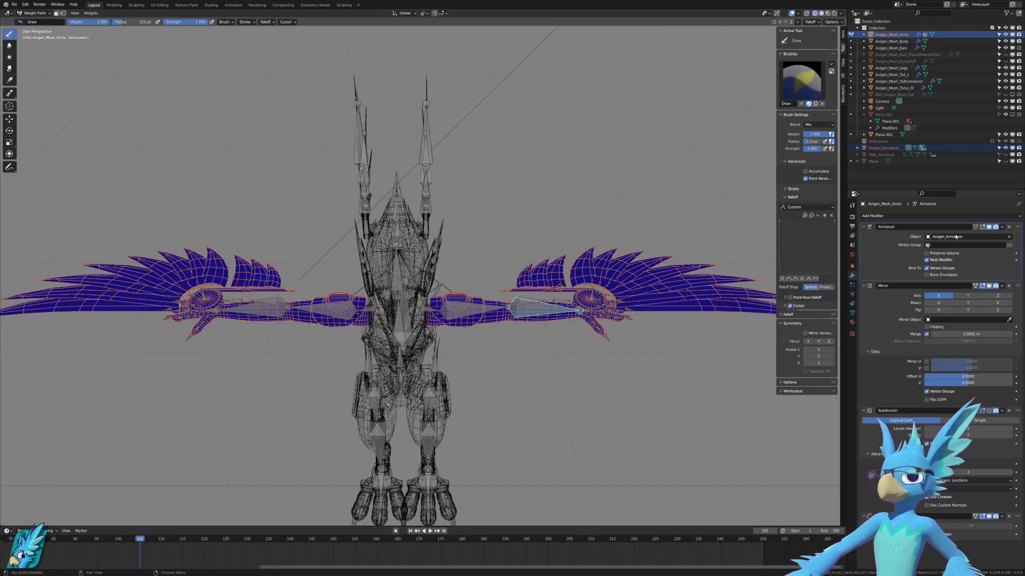
# Try disabling Multi Modifier on the Armature modifier, then undo the change.
pyautogui.click(942, 260)
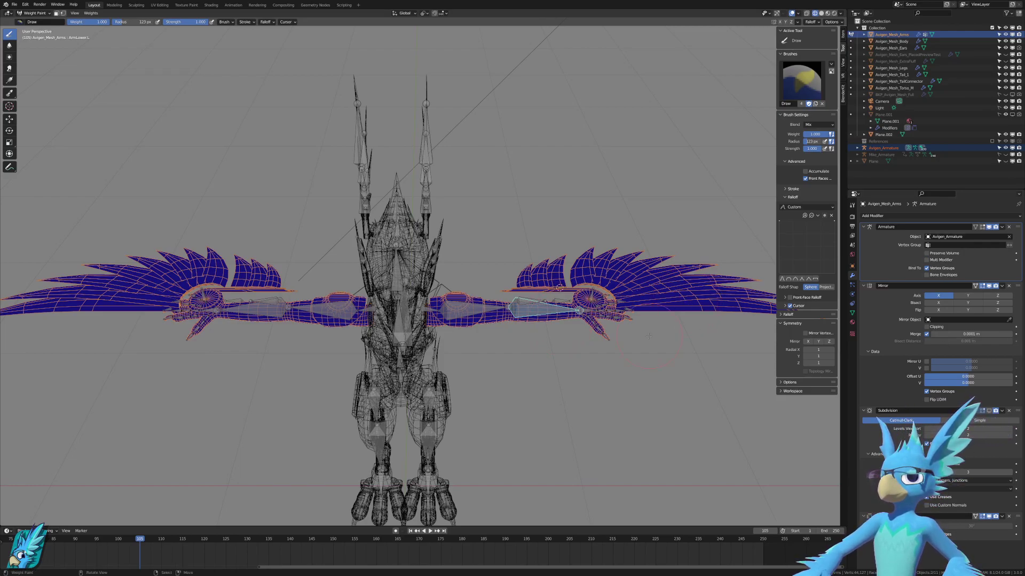
pyautogui.hotkey('ctrl', 'z')
pyautogui.hotkey('ctrl', 'z')
pyautogui.hotkey('ctrl', 'z')
pyautogui.hotkey('ctrl', 'z')
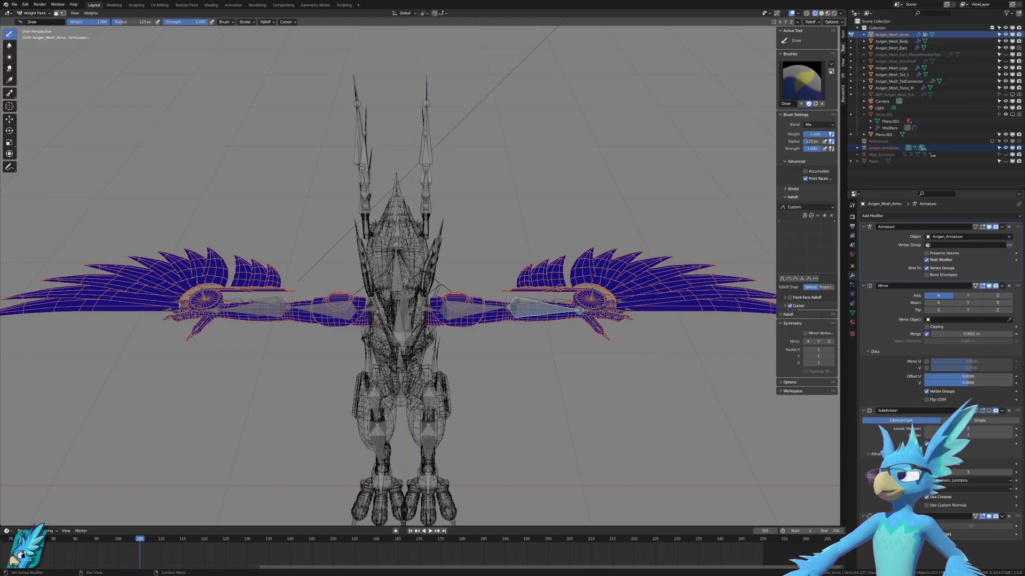
# Move the Armature modifier below Mirror and remove the ArmLower.L vertex group from the arms mesh.
pyautogui.moveTo(1017, 227); pyautogui.dragTo(1018, 322)
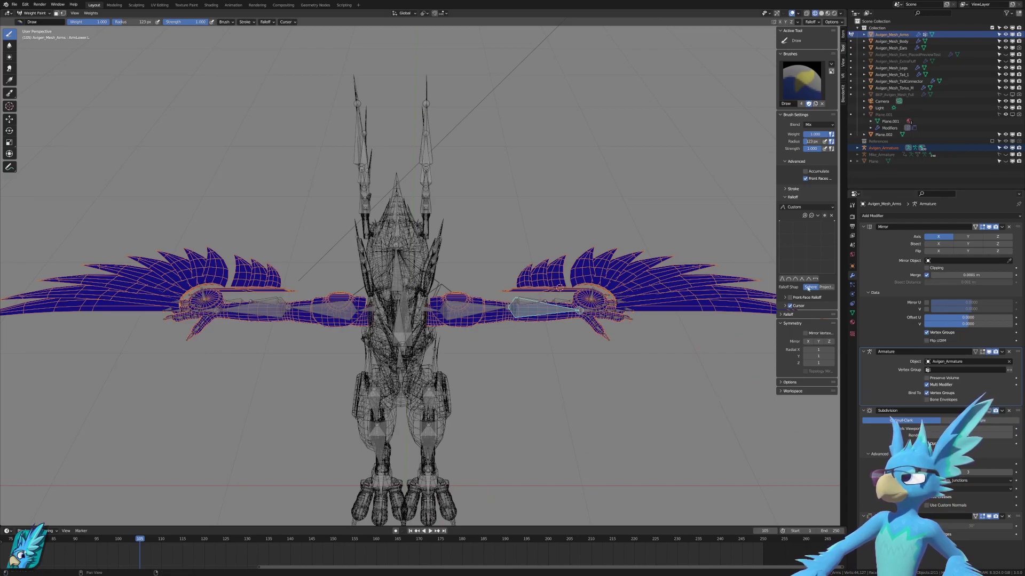
pyautogui.click(853, 315)
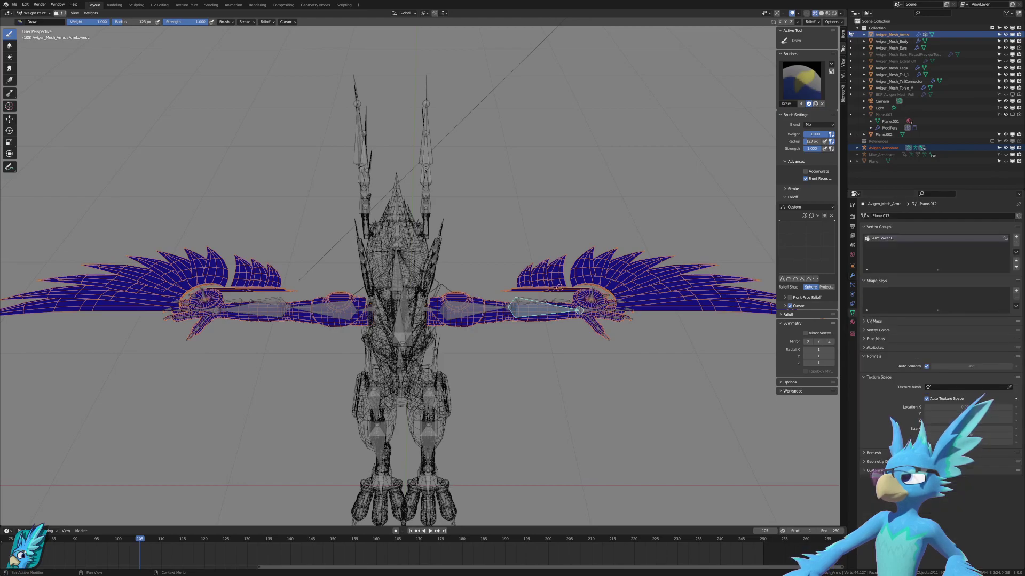
pyautogui.click(1016, 243)
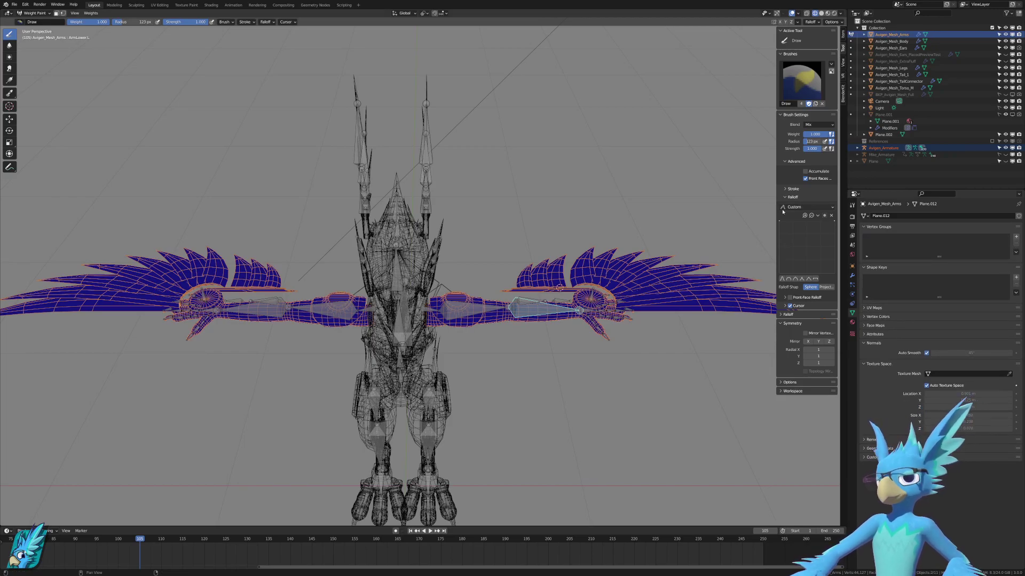
# Leave Weight Paint mode for Object Mode and move Avigen_Armature into Collection.
pyautogui.press('Tab')
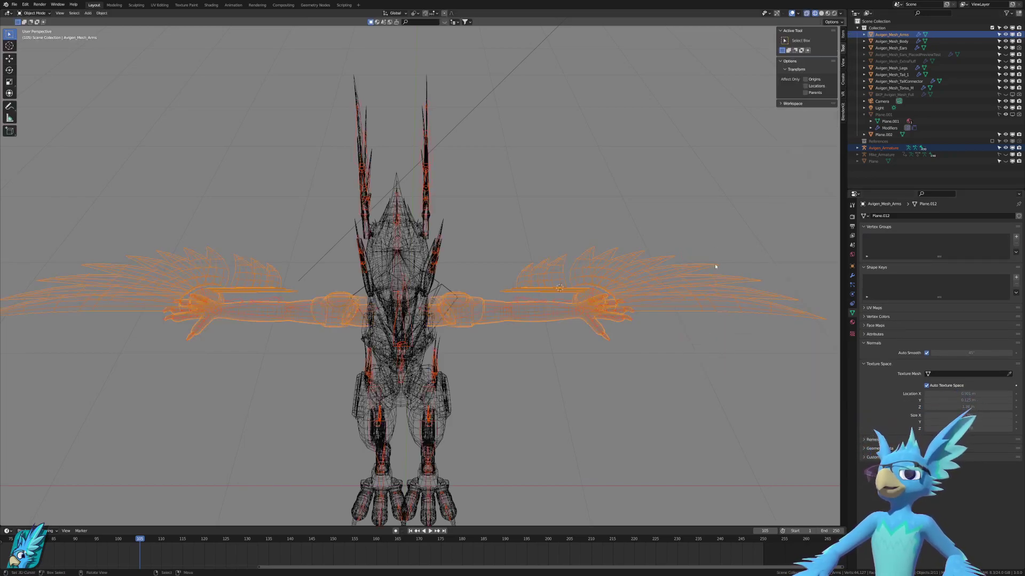
pyautogui.hotkey('alt', 'a')
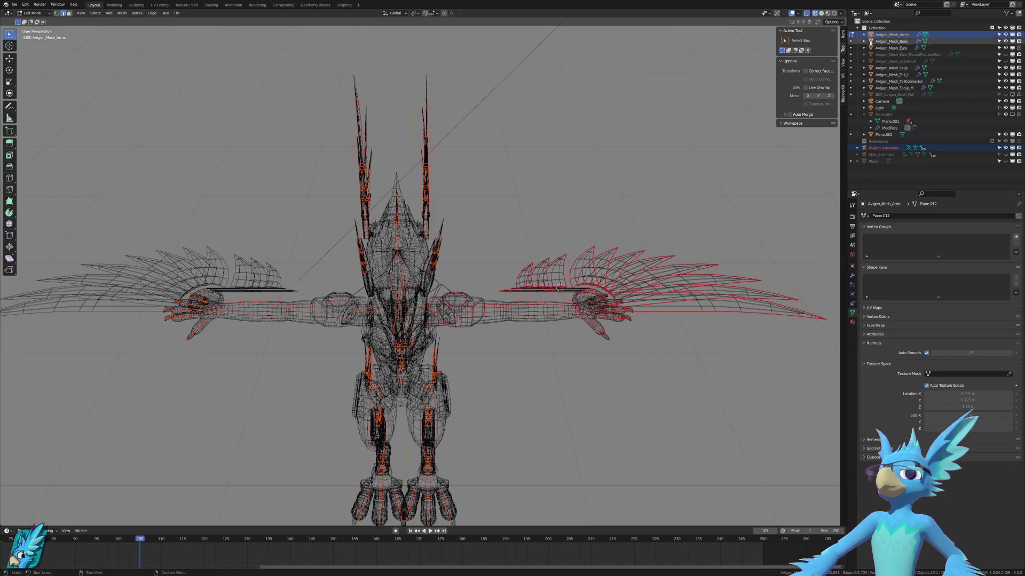
pyautogui.press('Tab')
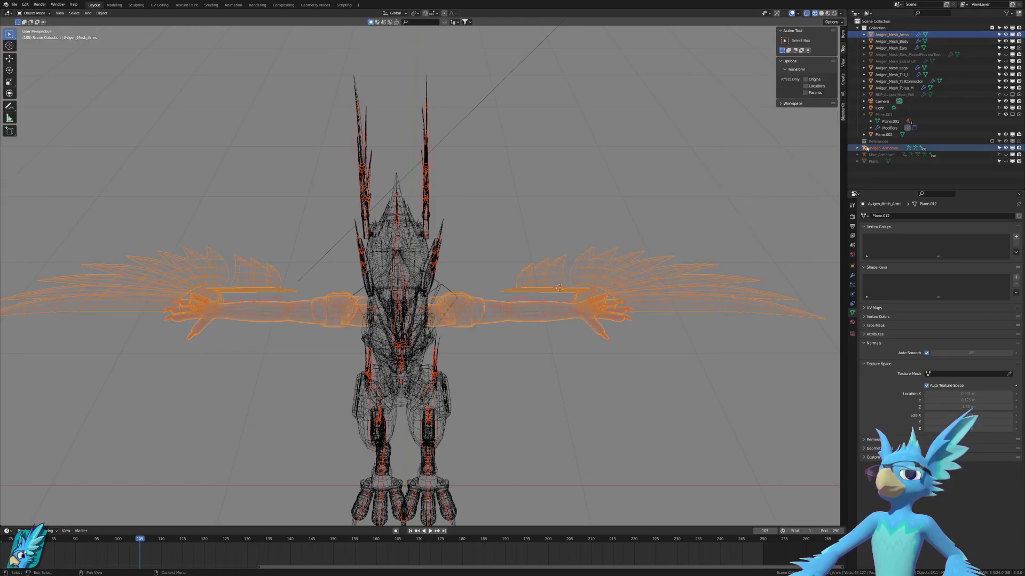
pyautogui.click(883, 147)
pyautogui.moveTo(883, 148); pyautogui.dragTo(876, 31)
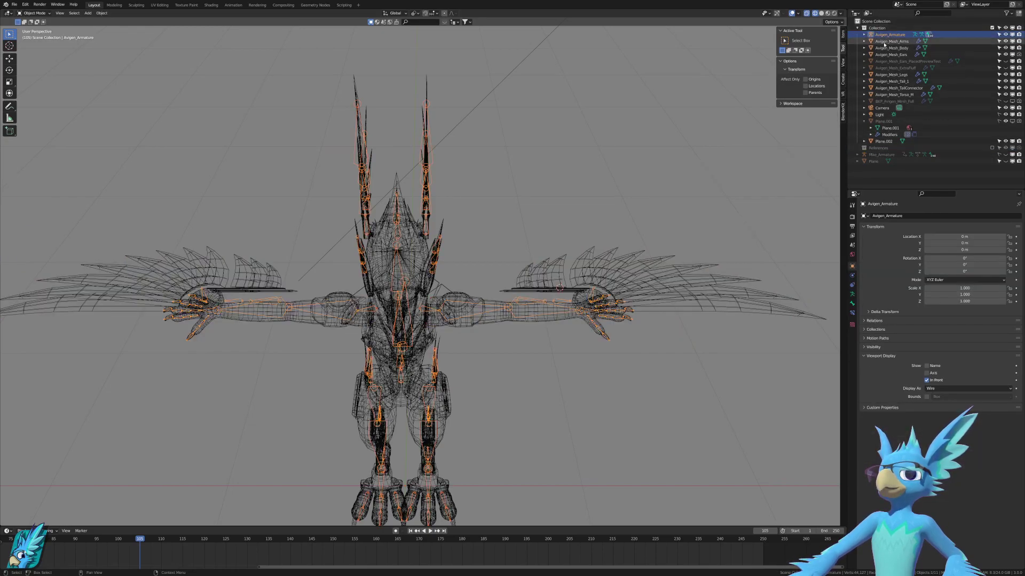
# Select the Avigen arms, body, ears, legs, Tail_1, TailConnector and Torso_M meshes together.
pyautogui.click(890, 41)
pyautogui.keyDown('shift'); pyautogui.click(890, 54); pyautogui.keyUp('shift')
pyautogui.keyDown('ctrl'); pyautogui.click(890, 75); pyautogui.keyUp('ctrl')
pyautogui.keyDown('ctrl'); pyautogui.click(885, 82); pyautogui.keyUp('ctrl')
pyautogui.keyDown('ctrl'); pyautogui.click(885, 88); pyautogui.keyUp('ctrl')
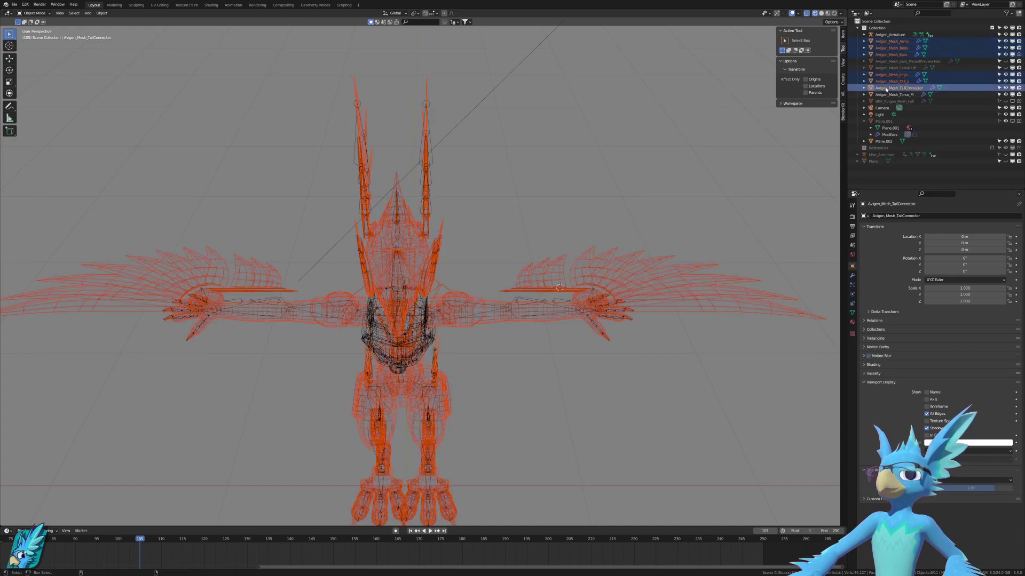
pyautogui.keyDown('ctrl'); pyautogui.click(890, 95); pyautogui.keyUp('ctrl')
pyautogui.keyDown('ctrl'); pyautogui.click(891, 88); pyautogui.keyUp('ctrl')
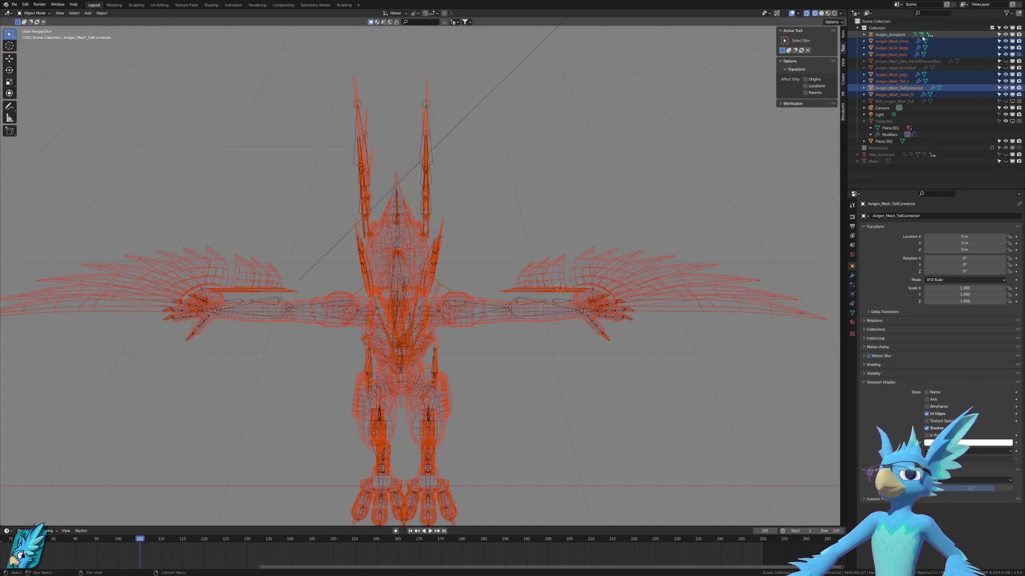
# Unhide Avigen_Mesh_ExtraFluff and add it to the mesh selection, leaving the other hidden ears mesh hidden.
pyautogui.click(1006, 68)
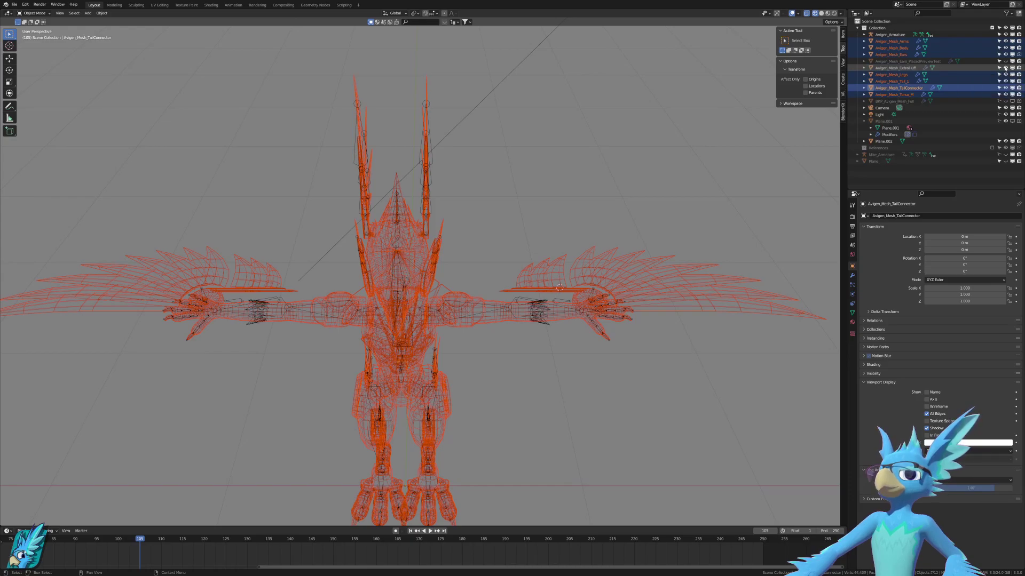
pyautogui.click(1005, 62)
pyautogui.click(1005, 62)
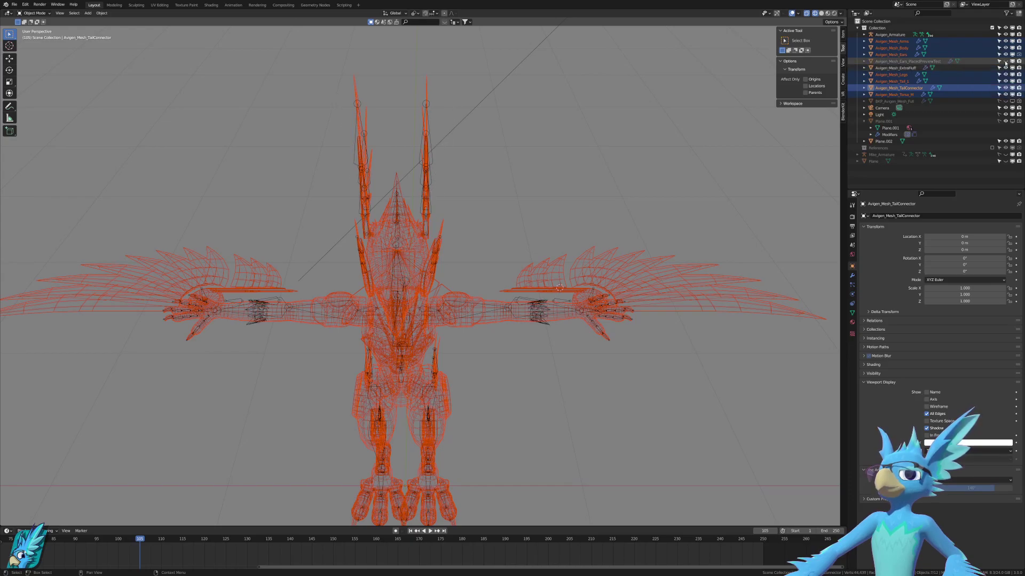
pyautogui.keyDown('ctrl'); pyautogui.click(894, 67); pyautogui.keyUp('ctrl')
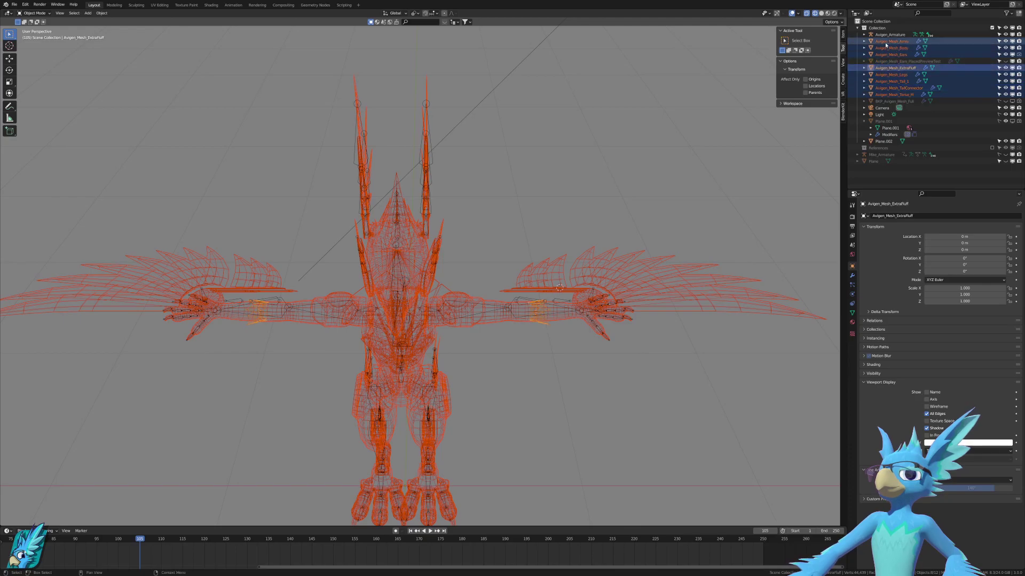
# Parent the selected Avigen meshes to Avigen_Armature using Armature Deform With Empty Groups.
pyautogui.moveTo(885, 45); pyautogui.dragTo(887, 36)
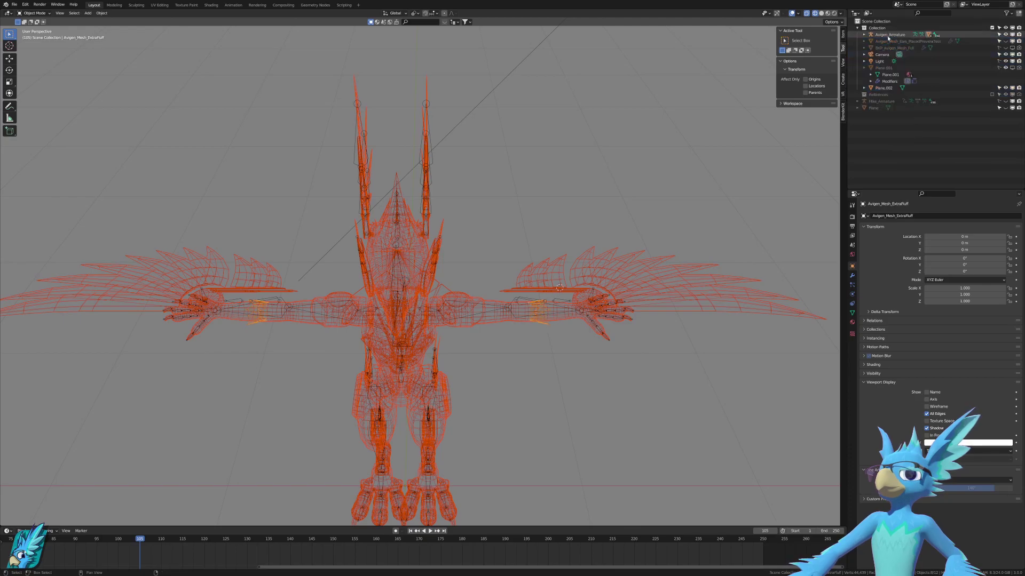
pyautogui.hotkey('ctrl', 'z')
pyautogui.keyDown('ctrl'); pyautogui.click(888, 35); pyautogui.keyUp('ctrl')
pyautogui.hotkey('ctrl', 'p')
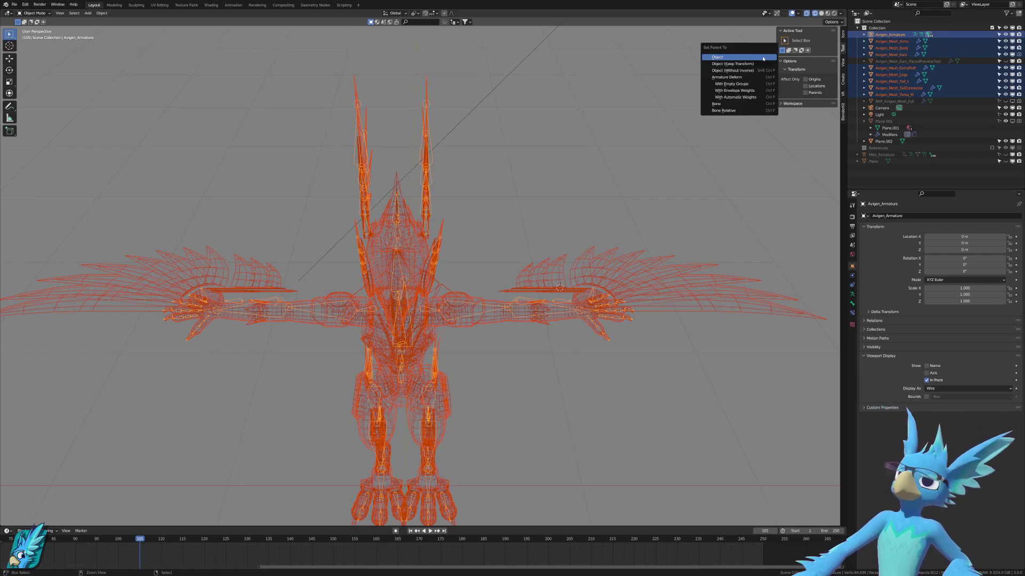
pyautogui.click(756, 84)
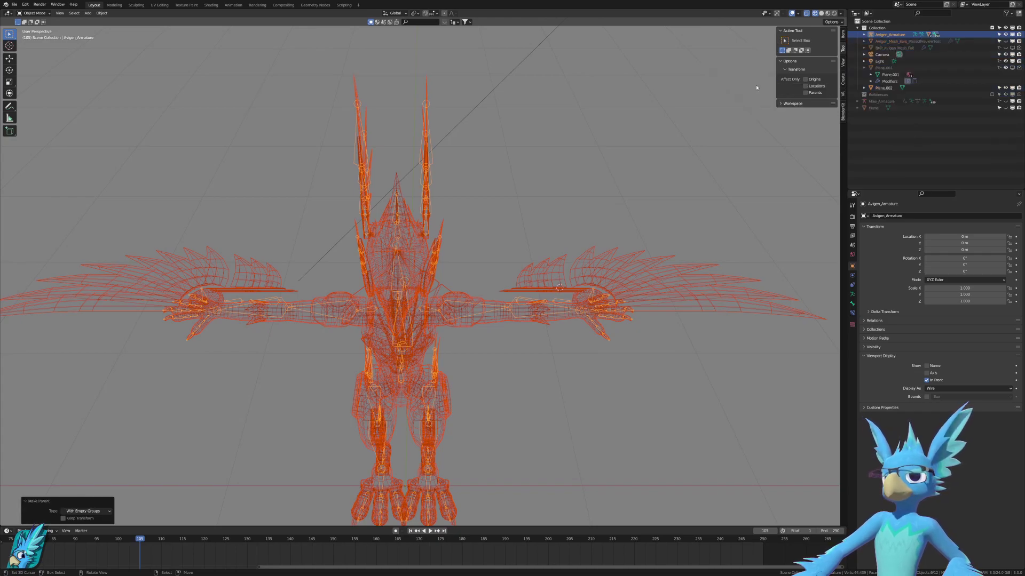
# Select Avigen_Mesh_Arms and examine its modifier stack.
pyautogui.click(567, 319)
pyautogui.moveTo(586, 391); pyautogui.dragTo(763, 318, button='middle')
pyautogui.click(852, 275)
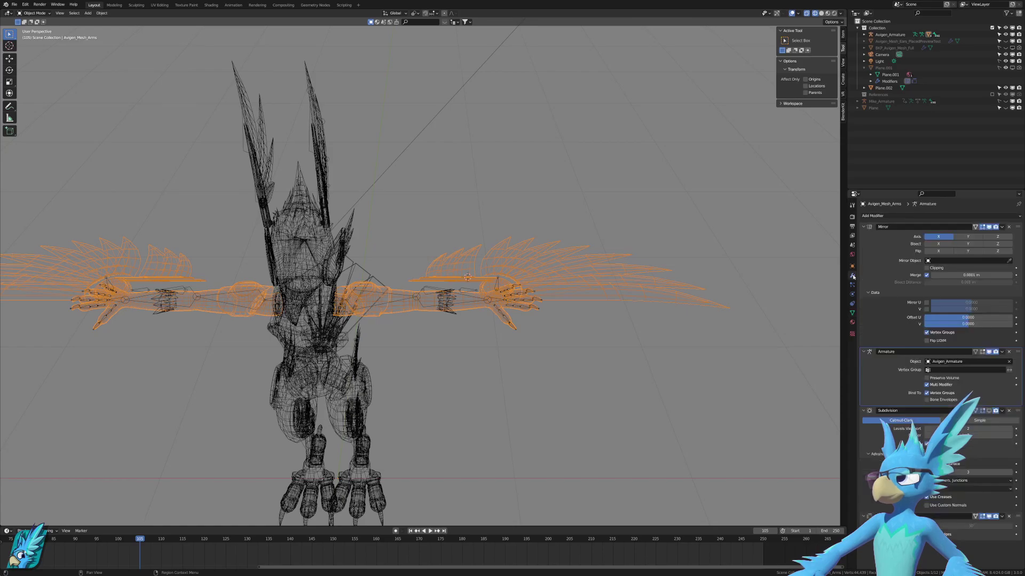
pyautogui.press('KP_Decimal')
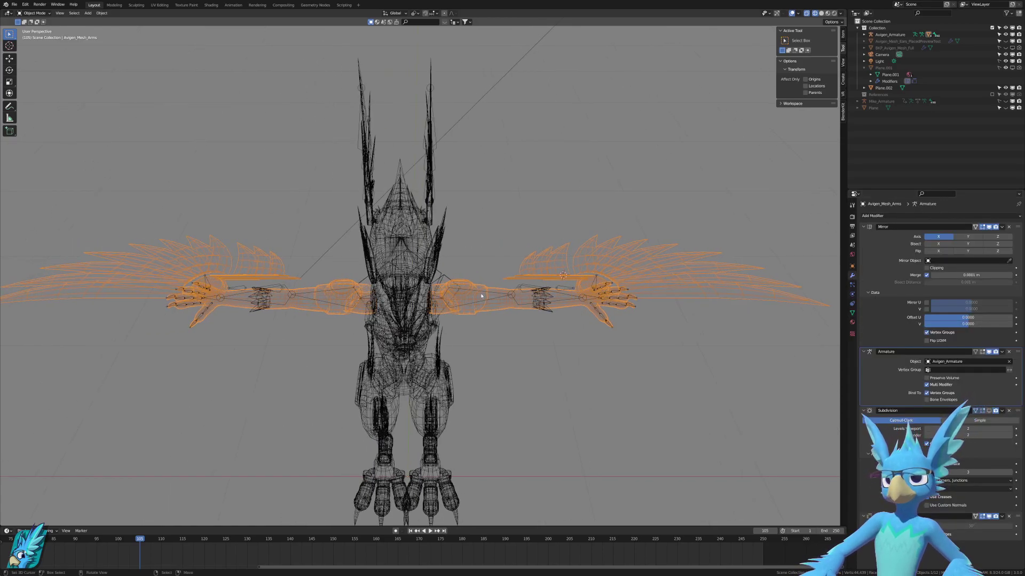
# Enter Weight Paint mode on the arms mesh with the ArmLower.L bone active and review the mesh's vertex groups.
pyautogui.rightClick(484, 296)
pyautogui.keyDown('shift'); pyautogui.rightClick(506, 298); pyautogui.keyUp('shift')
pyautogui.hotkey('ctrl', 'Tab')
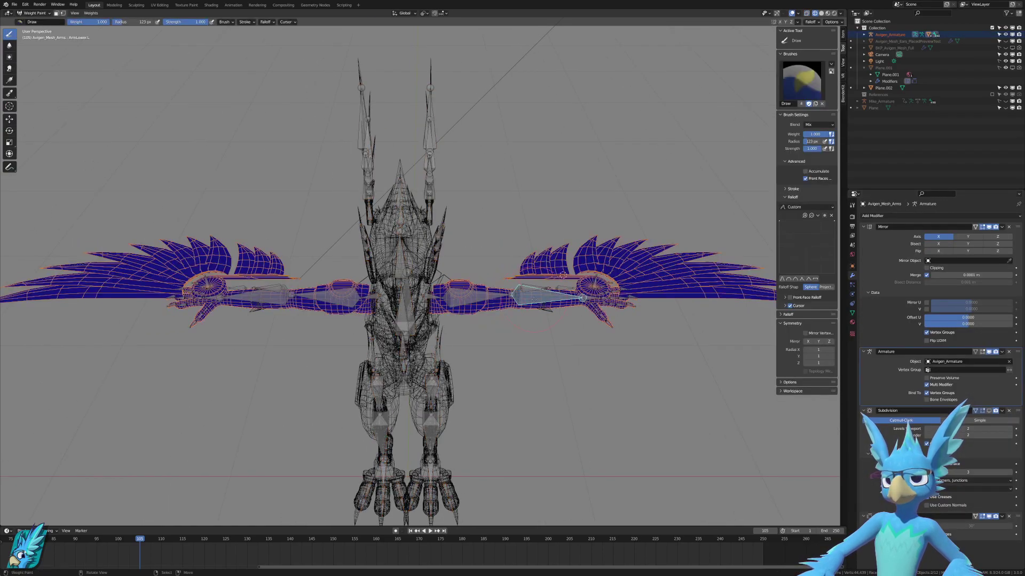
pyautogui.rightClick(539, 302)
pyautogui.hotkey('ctrl', 'z')
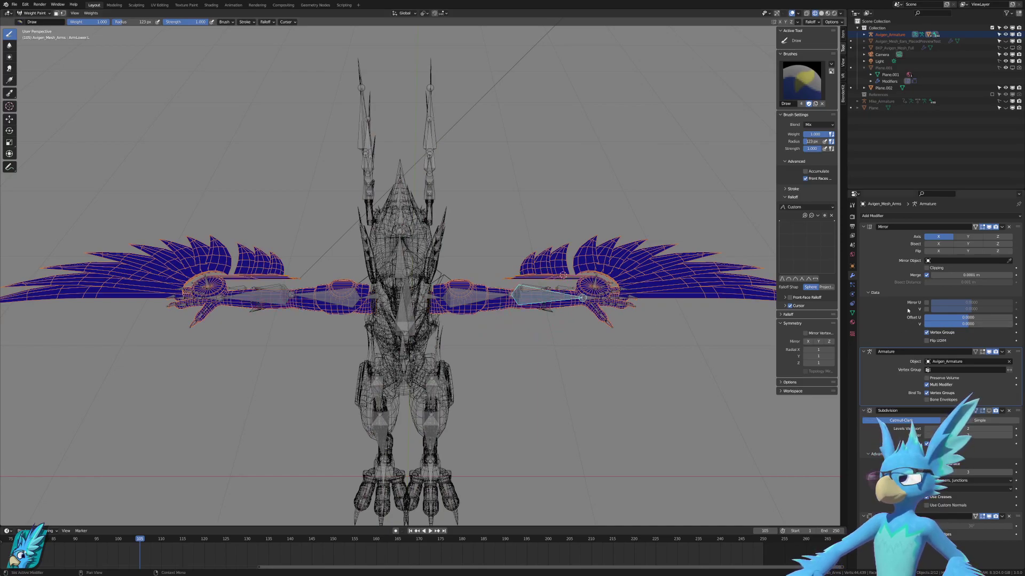
pyautogui.click(852, 313)
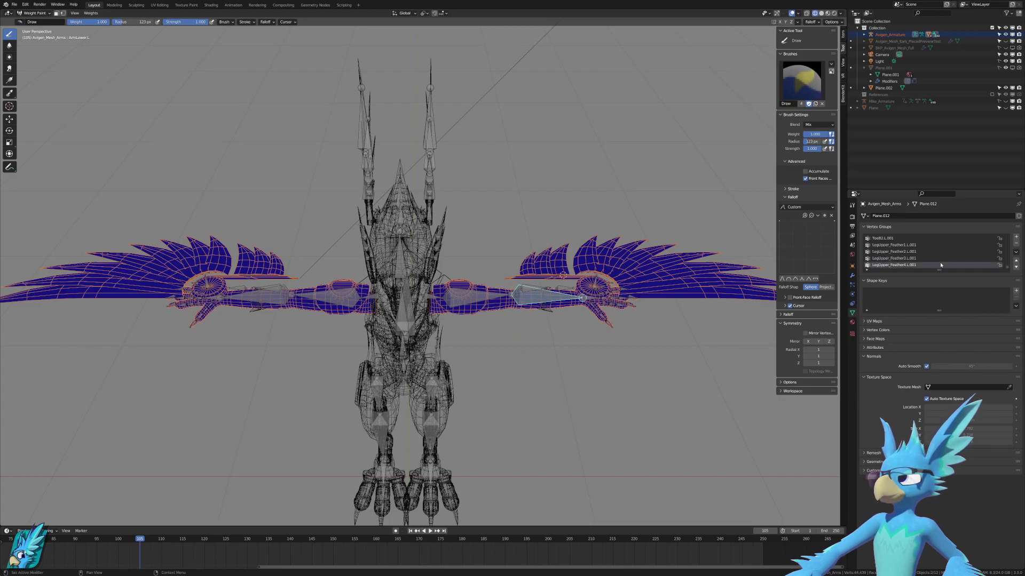
pyautogui.scroll(15, 940, 258)
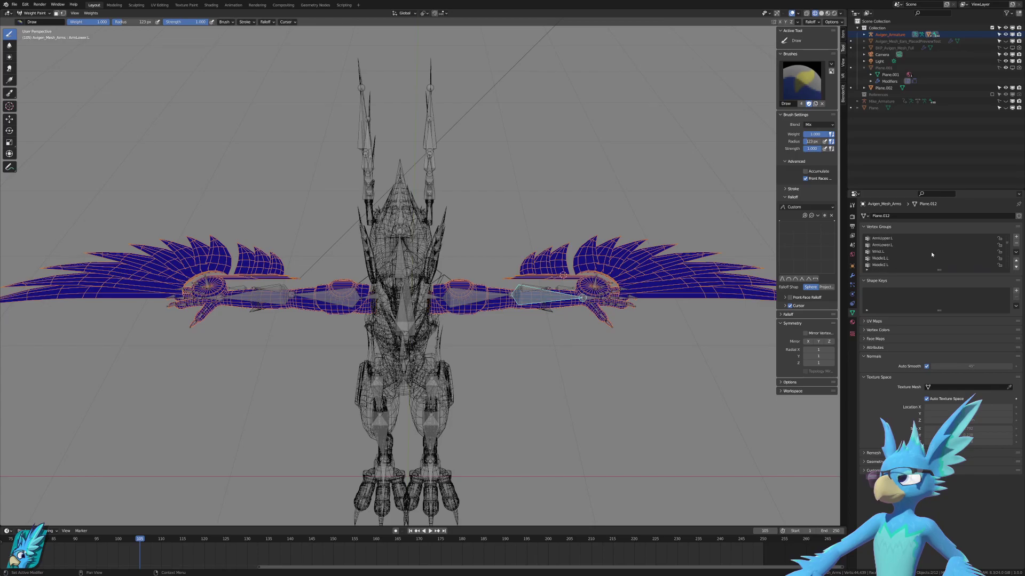
# Undo the recent changes back through the empty-group parenting of the Avigen meshes to the armature.
pyautogui.hotkey('ctrl', 'z')
pyautogui.hotkey('ctrl', 'z')
pyautogui.hotkey('ctrl', 'z')
pyautogui.hotkey('ctrl', 'z')
pyautogui.hotkey('ctrl', 'z')
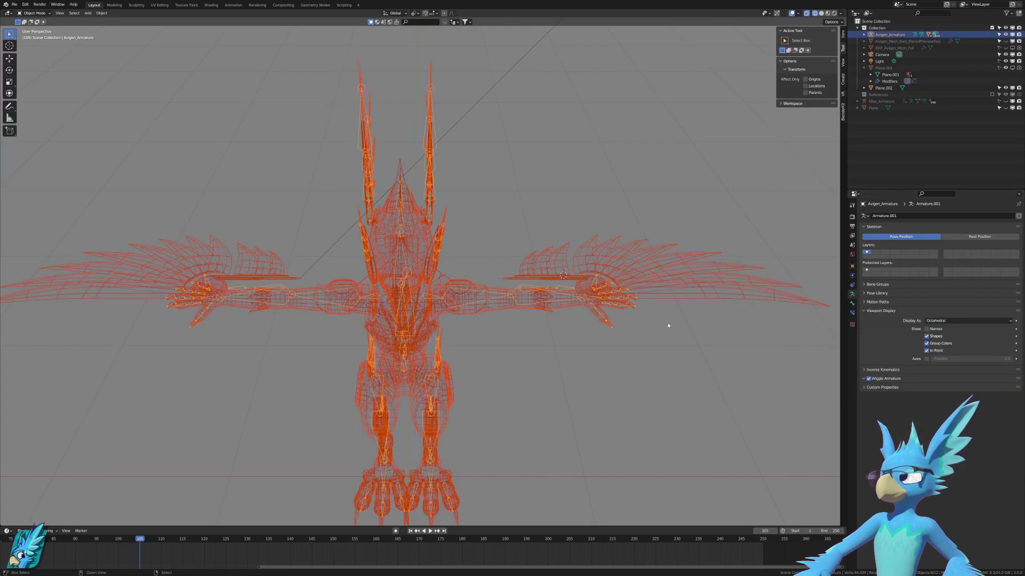
pyautogui.hotkey('ctrl', 'z')
pyautogui.hotkey('ctrl', 'z')
pyautogui.hotkey('ctrl', 'z')
pyautogui.hotkey('ctrl', 'z')
pyautogui.hotkey('ctrl', 'z')
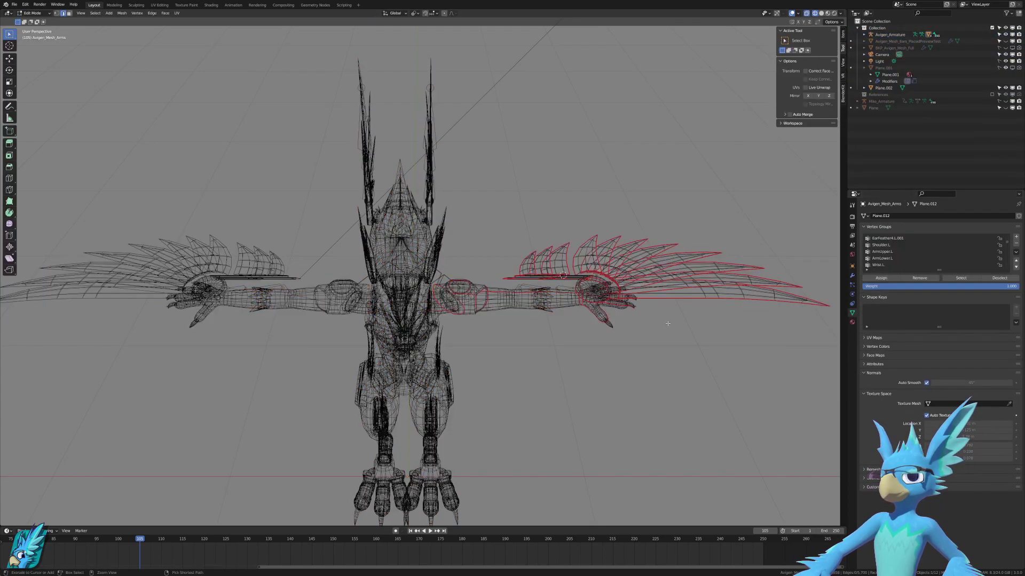
pyautogui.hotkey('ctrl', 'z')
pyautogui.hotkey('ctrl', 'z')
pyautogui.hotkey('ctrl', 'shift', 'z')
pyautogui.hotkey('ctrl', 'z')
pyautogui.hotkey('ctrl', 'z')
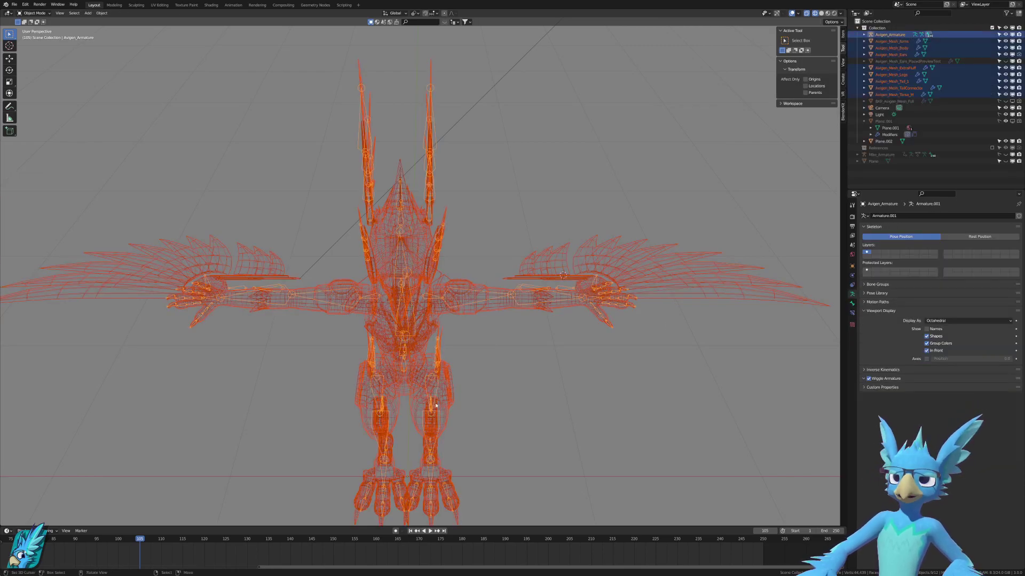
# Check the Tail_1 mesh's vertex groups, and undo further back to the armature's Edit Mode.
pyautogui.moveTo(436, 406); pyautogui.dragTo(412, 382, button='middle')
pyautogui.click(438, 331)
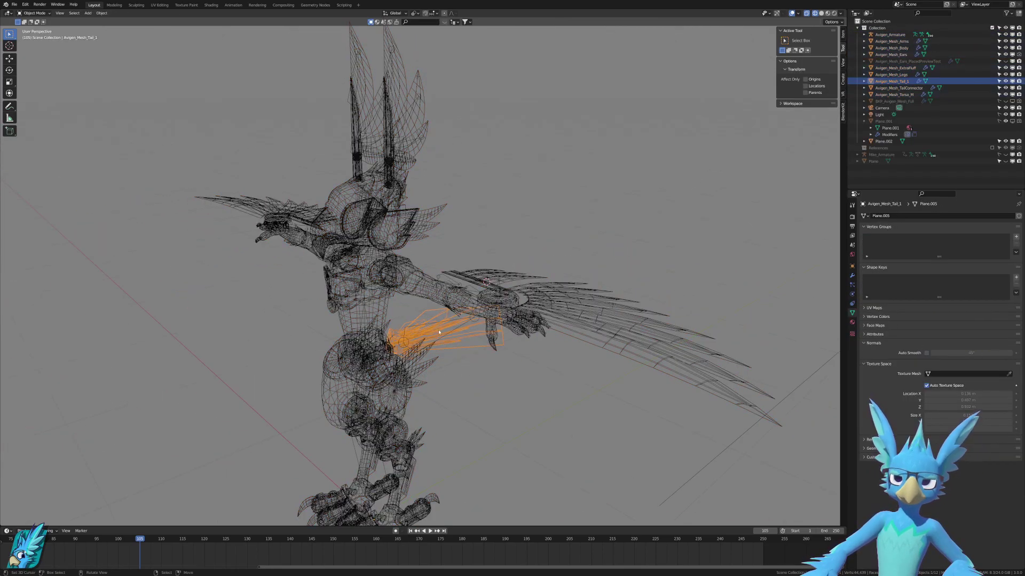
pyautogui.hotkey('ctrl', 'z')
pyautogui.hotkey('ctrl', 'z')
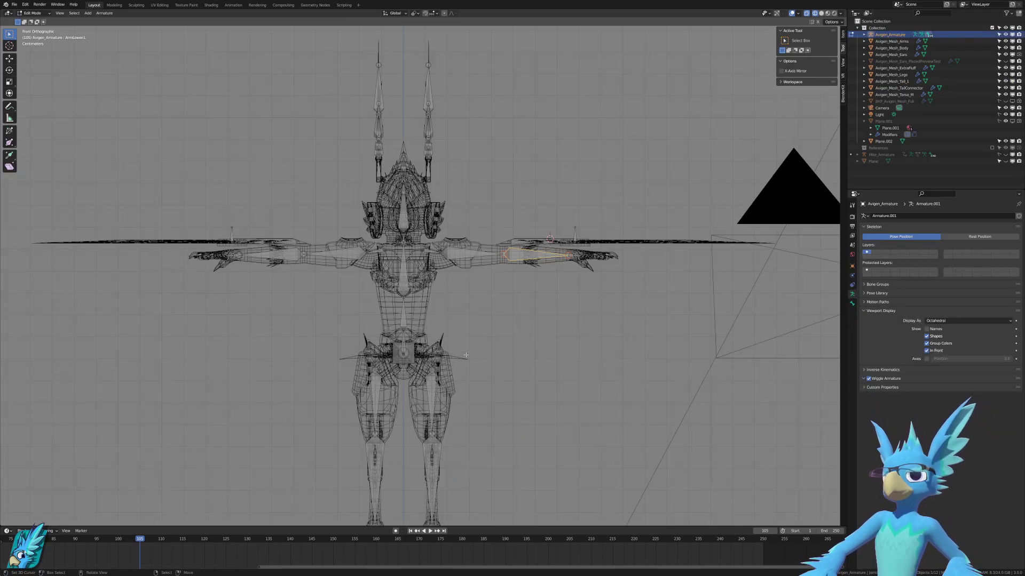
# Switch the viewport to Solid shading and show the ArmLower.L bone's properties.
pyautogui.press('z')
pyautogui.click(517, 369)
pyautogui.keyDown('shift'); pyautogui.moveTo(517, 369); pyautogui.dragTo(400, 357, button='middle'); pyautogui.keyUp('shift')
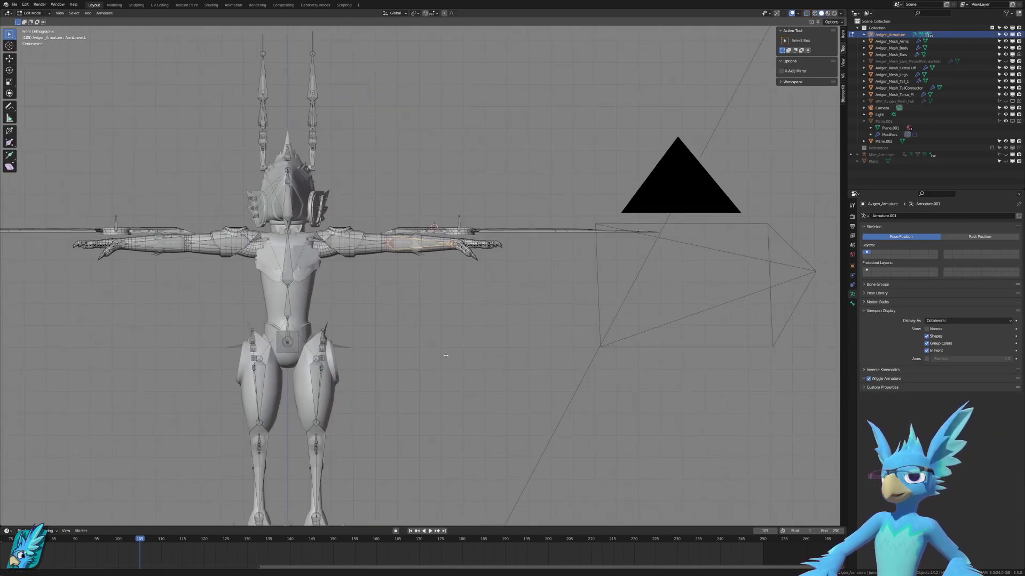
pyautogui.scroll(3, 400, 356)
pyautogui.click(853, 303)
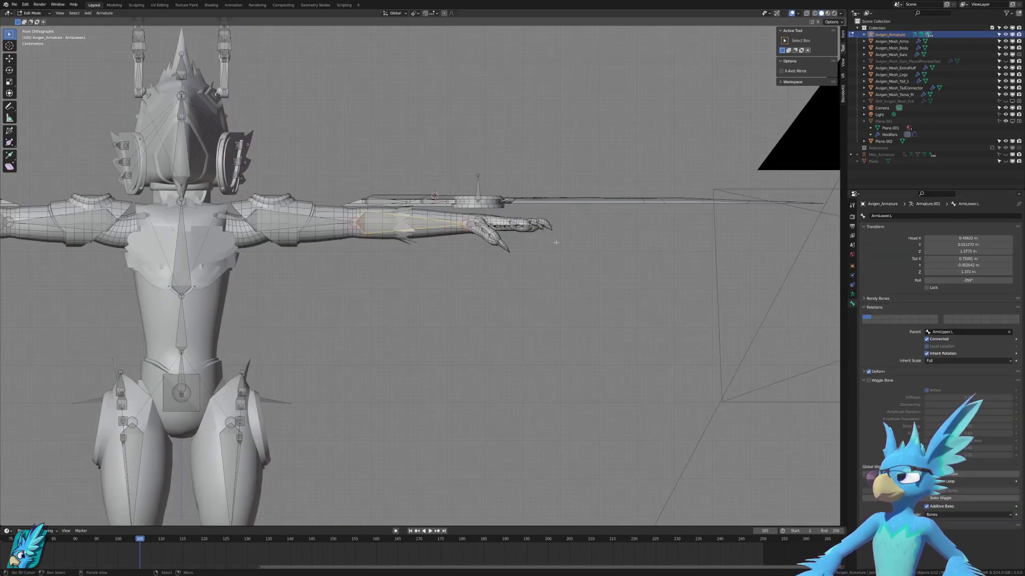
# Inspect the left index finger bone Index3.L, leave Edit Mode and select the arms mesh.
pyautogui.moveTo(556, 239); pyautogui.dragTo(447, 324, button='middle')
pyautogui.scroll(2, 447, 324)
pyautogui.click(572, 356)
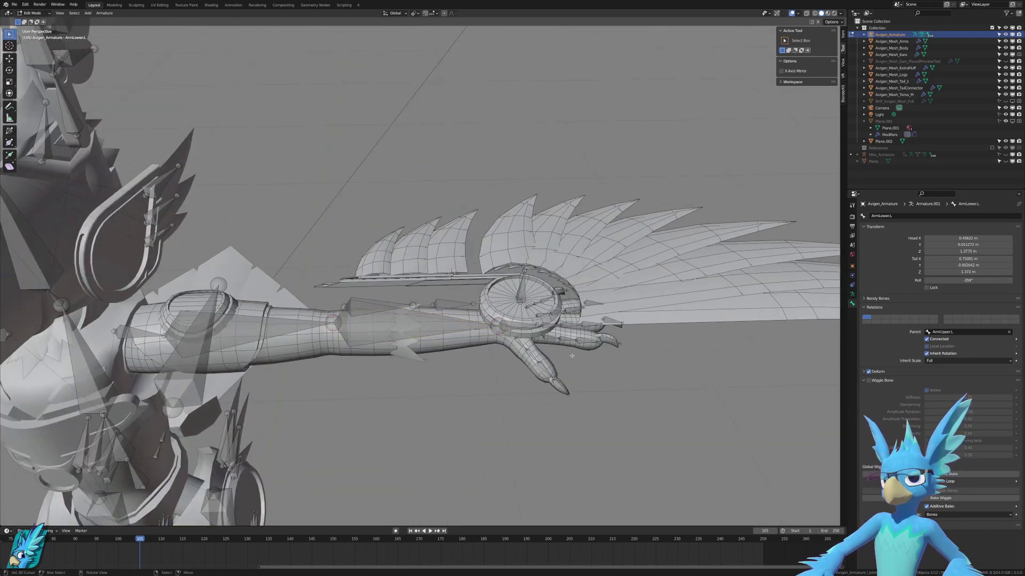
pyautogui.click(575, 344)
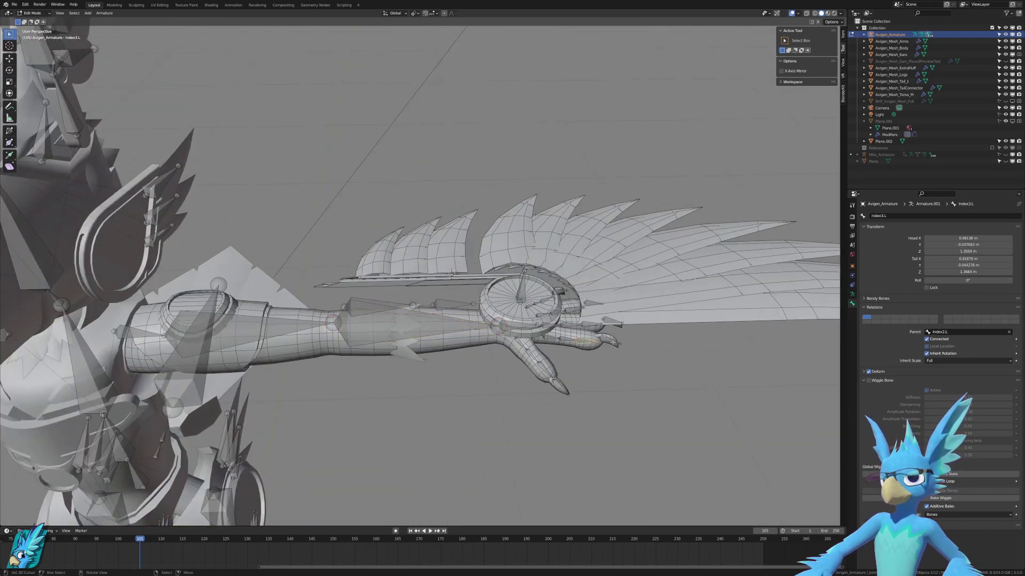
pyautogui.click(613, 342)
pyautogui.press('Tab')
pyautogui.click(443, 336)
# Move the Armature modifier of Avigen_Mesh_Arms to the end of its modifier stack.
pyautogui.scroll(-2, 647, 212)
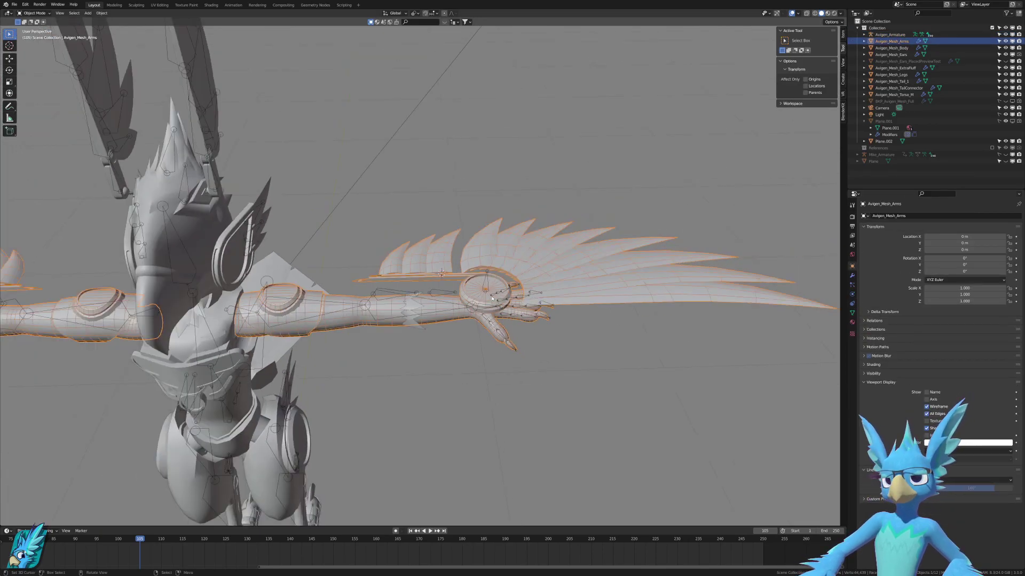
pyautogui.keyDown('shift'); pyautogui.moveTo(648, 213); pyautogui.dragTo(768, 178, button='middle'); pyautogui.keyUp('shift')
pyautogui.click(851, 275)
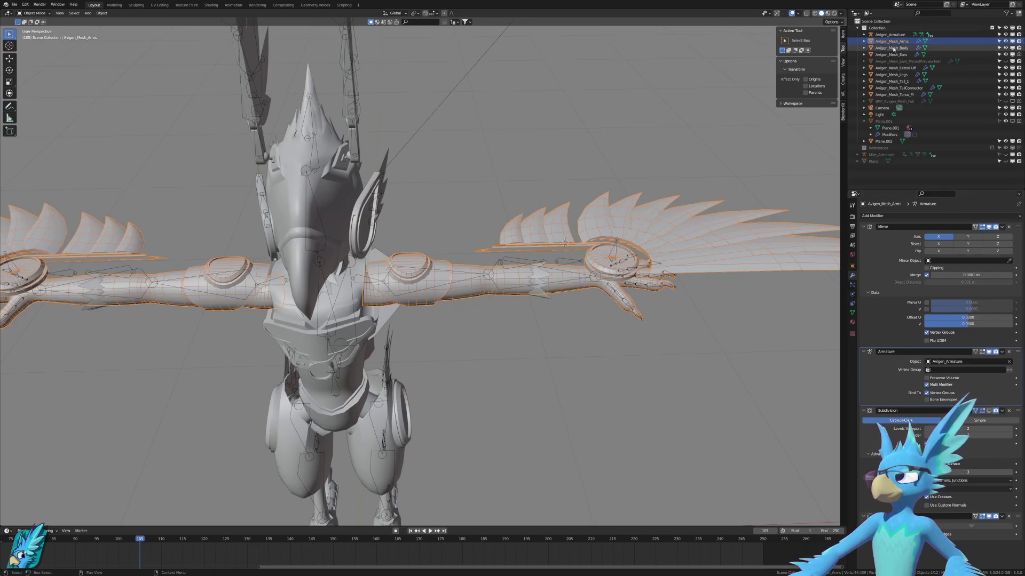
pyautogui.click(893, 49)
pyautogui.click(893, 43)
pyautogui.click(894, 48)
pyautogui.click(880, 43)
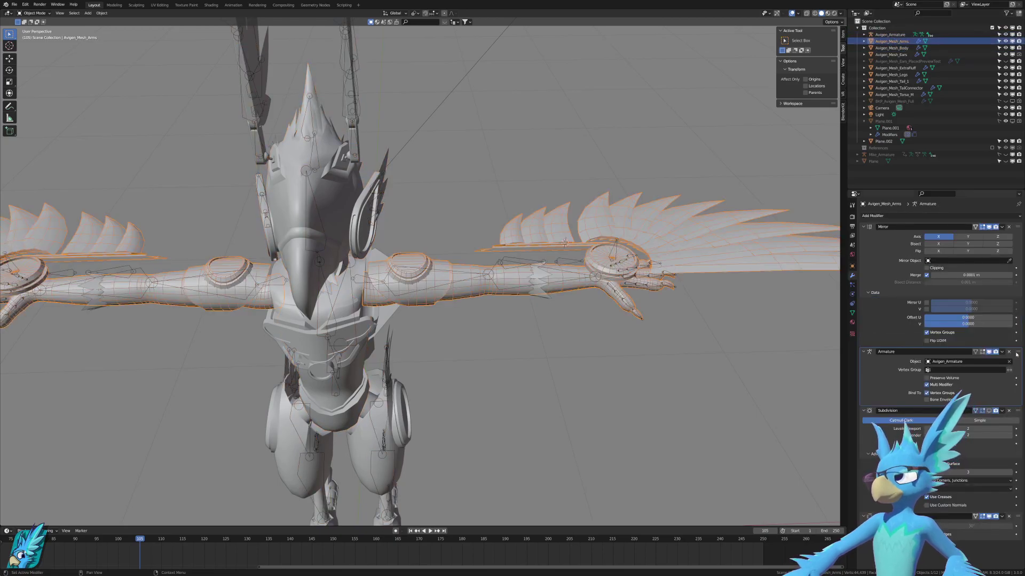
pyautogui.moveTo(1017, 351); pyautogui.dragTo(1022, 526)
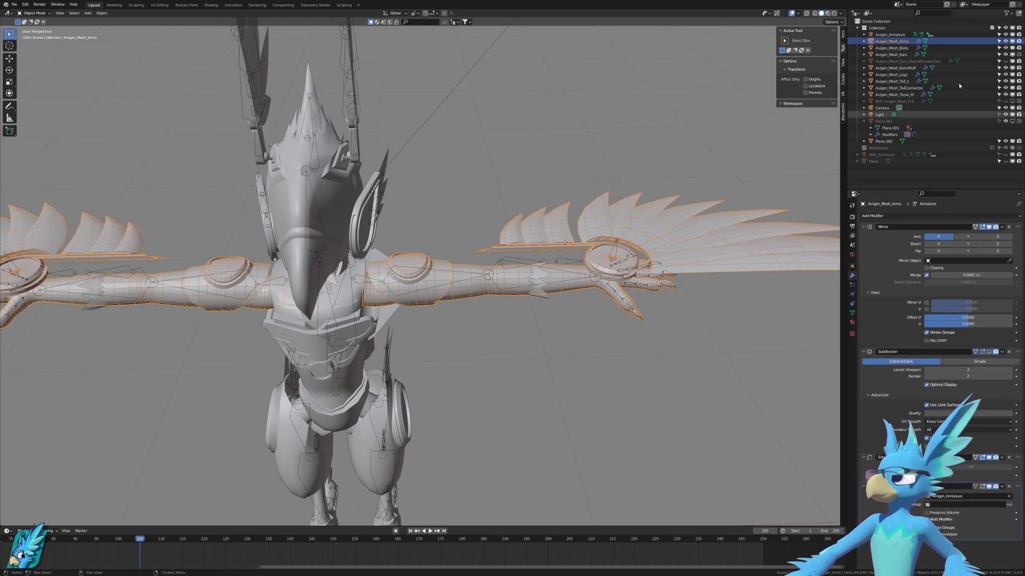
# Examine the modifier stacks of the body, ears, ExtraFluff and legs meshes one after another.
pyautogui.click(890, 47)
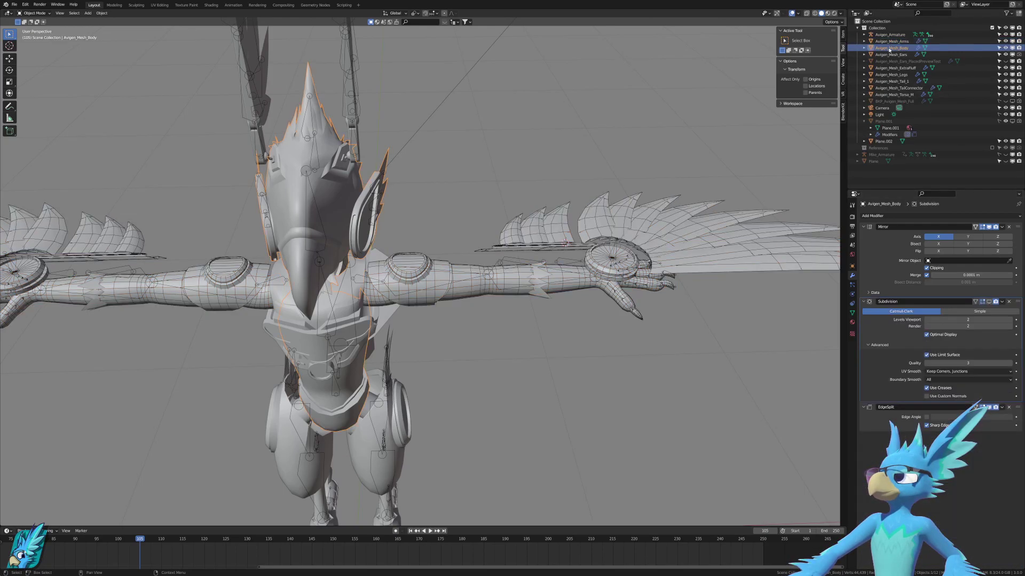
pyautogui.click(890, 54)
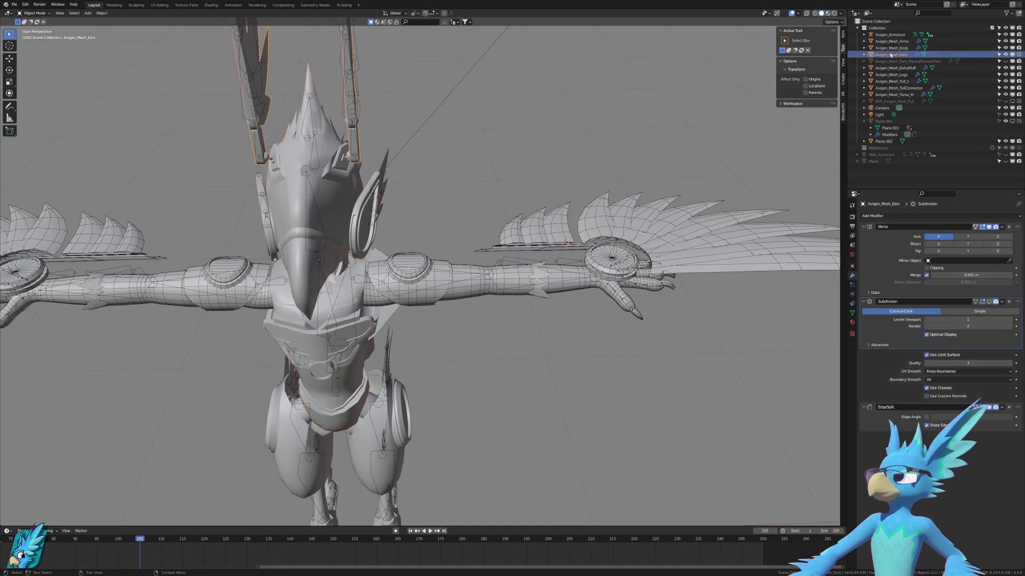
pyautogui.press('Down')
pyautogui.press('Down')
pyautogui.press('Down')
pyautogui.press('Down')
pyautogui.press('Down')
pyautogui.press('Down')
pyautogui.press('Down')
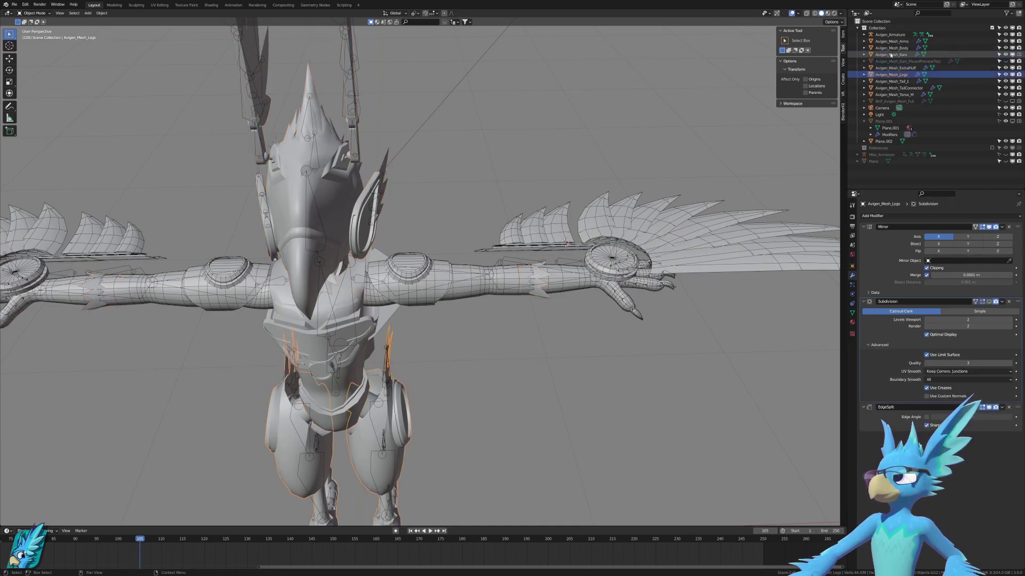
pyautogui.press('Up')
pyautogui.press('Up')
pyautogui.press('Up')
pyautogui.press('Up')
pyautogui.press('Up')
pyautogui.press('Up')
pyautogui.press('Up')
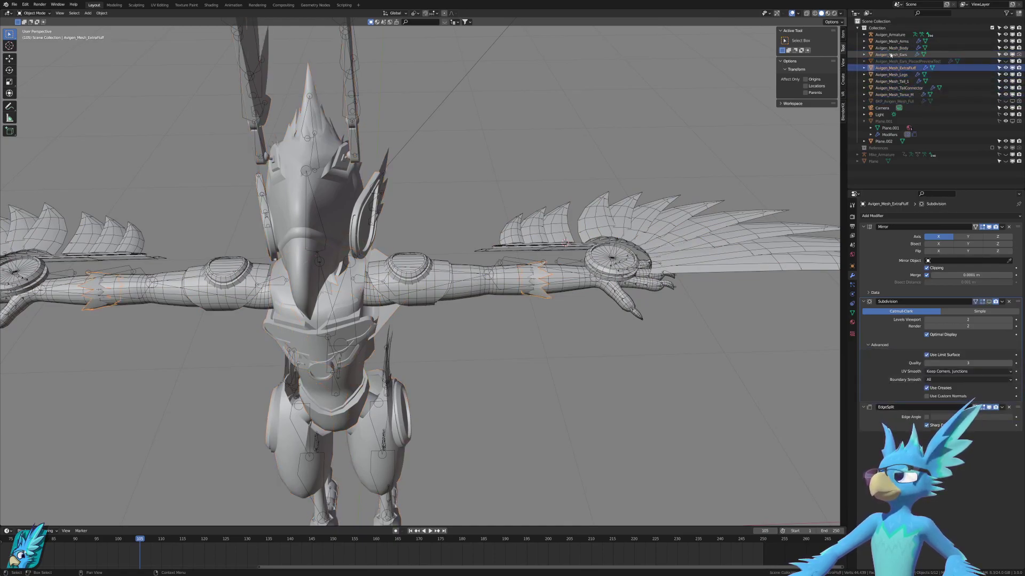
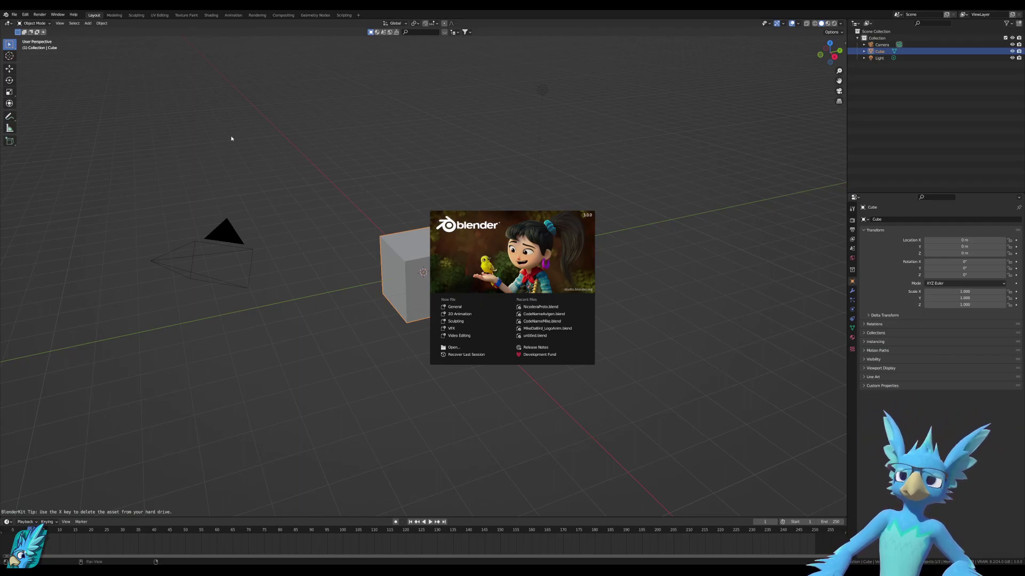
# Dismiss the start screen and recover the Avigen project from its auto save.
pyautogui.click(235, 242)
pyautogui.moveTo(273, 251)
pyautogui.mouseDown(button='middle')
pyautogui.moveTo(329, 270)
pyautogui.moveTo(286, 257)
pyautogui.mouseUp(button='middle')
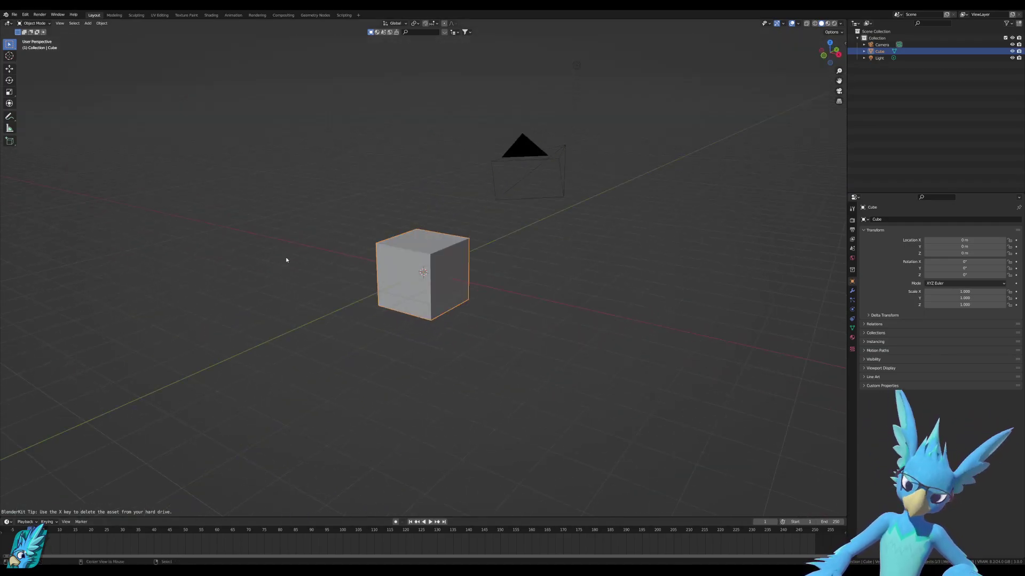
pyautogui.hotkey('alt', 'F11')
pyautogui.click(15, 4)
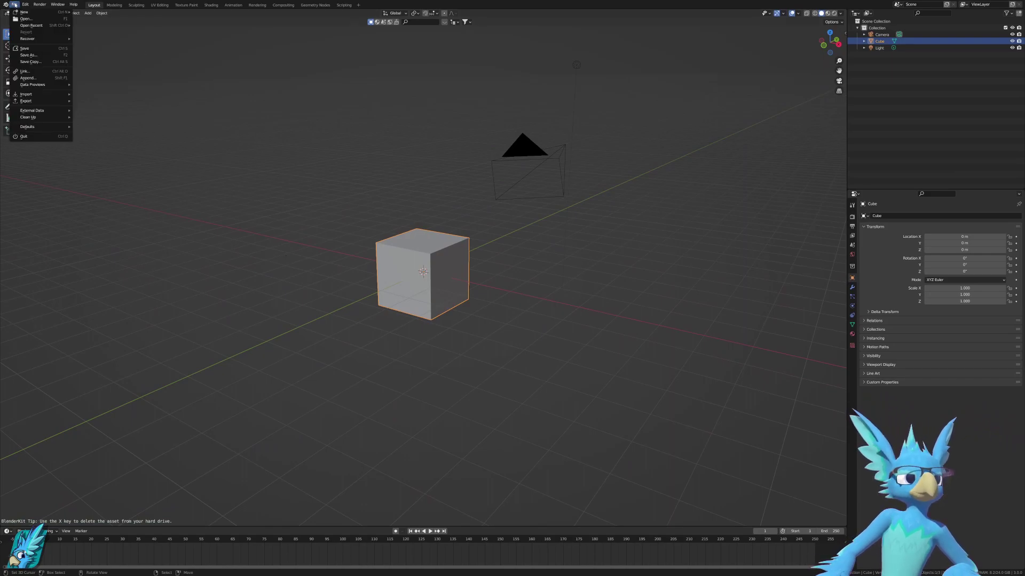
pyautogui.moveTo(59, 38)
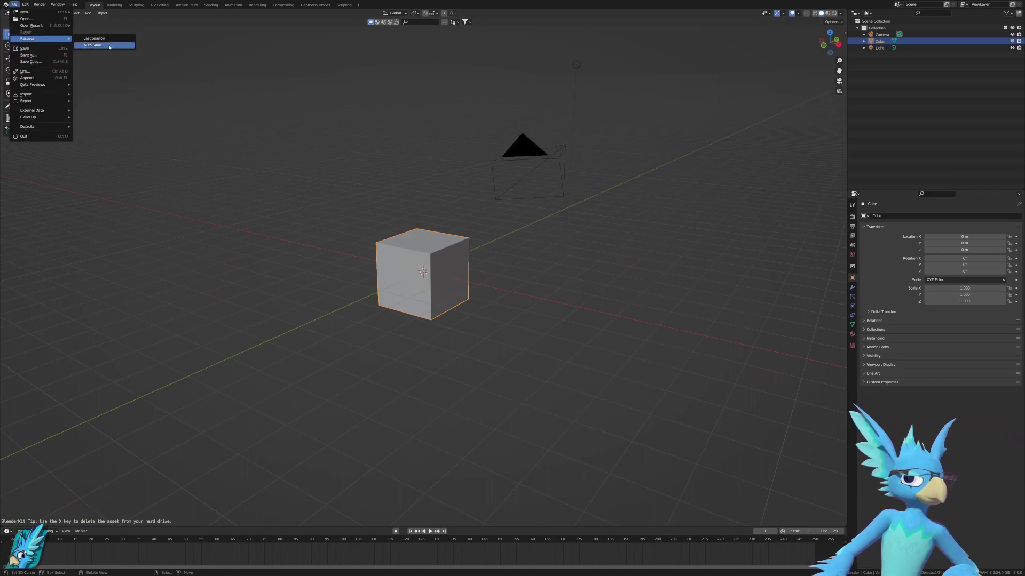
pyautogui.click(109, 47)
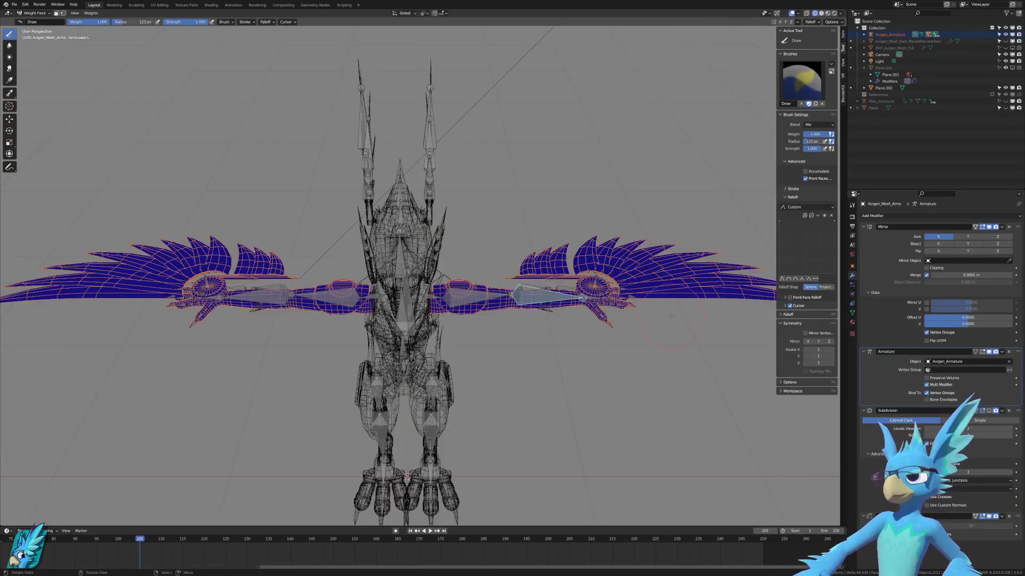
pyautogui.hotkey('ctrl', 'Tab')
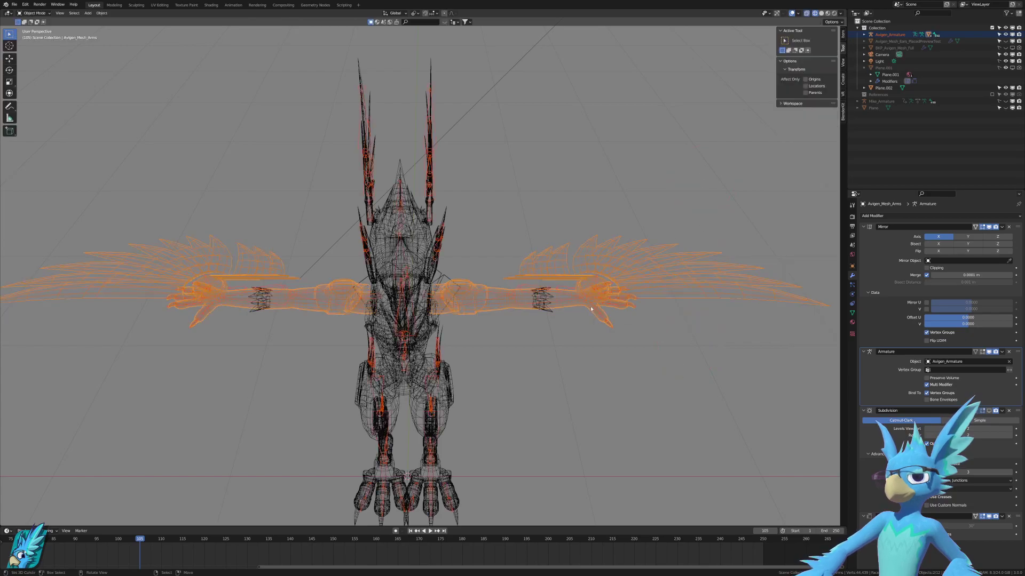
pyautogui.click(590, 290)
pyautogui.hotkey('ctrl', 'z')
pyautogui.hotkey('ctrl', 'z')
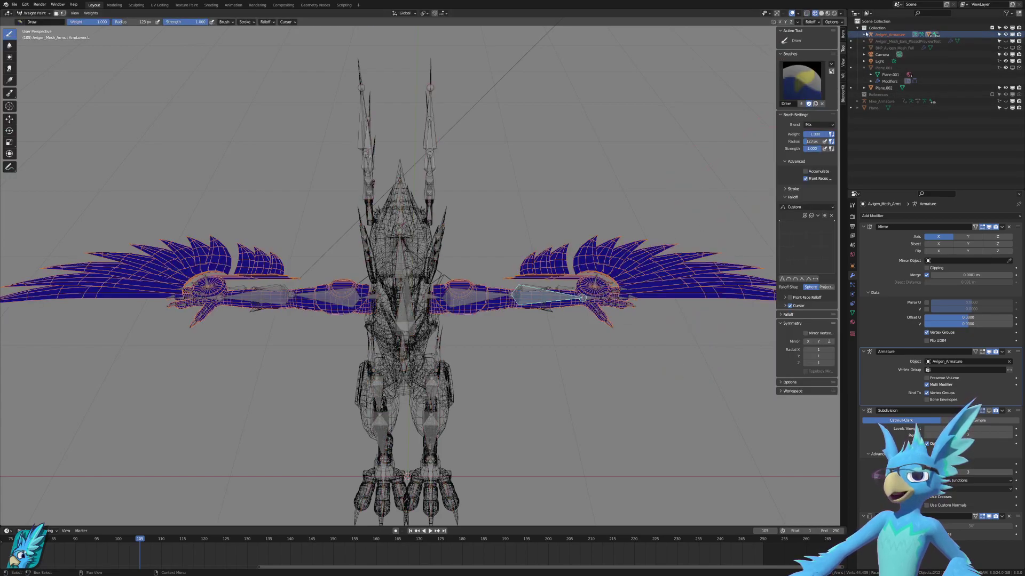
# In Object Mode, unparent all Avigen meshes from Avigen_Armature by moving them directly into Collection in the hierarchy.
pyautogui.click(864, 34)
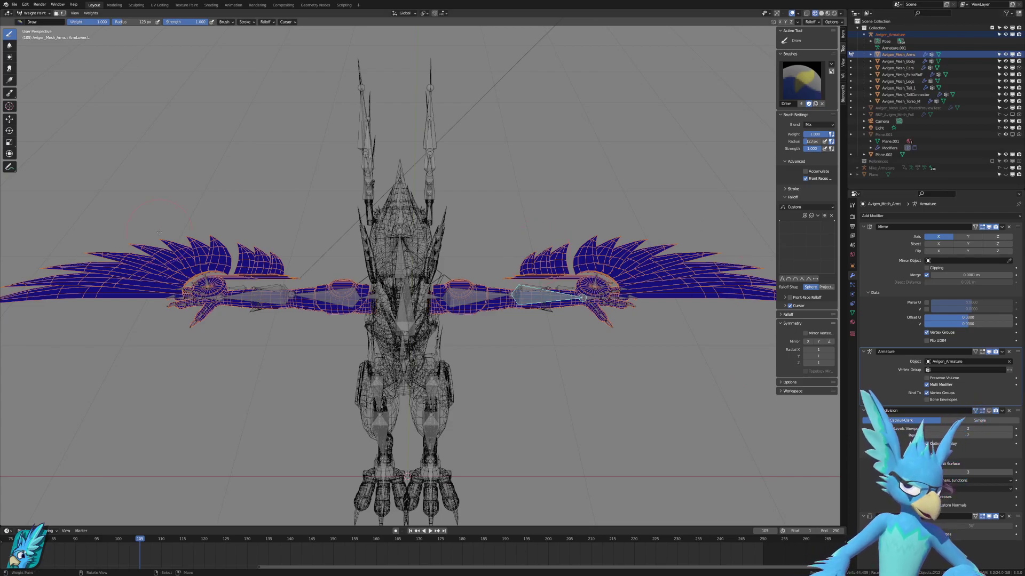
pyautogui.click(15, 4)
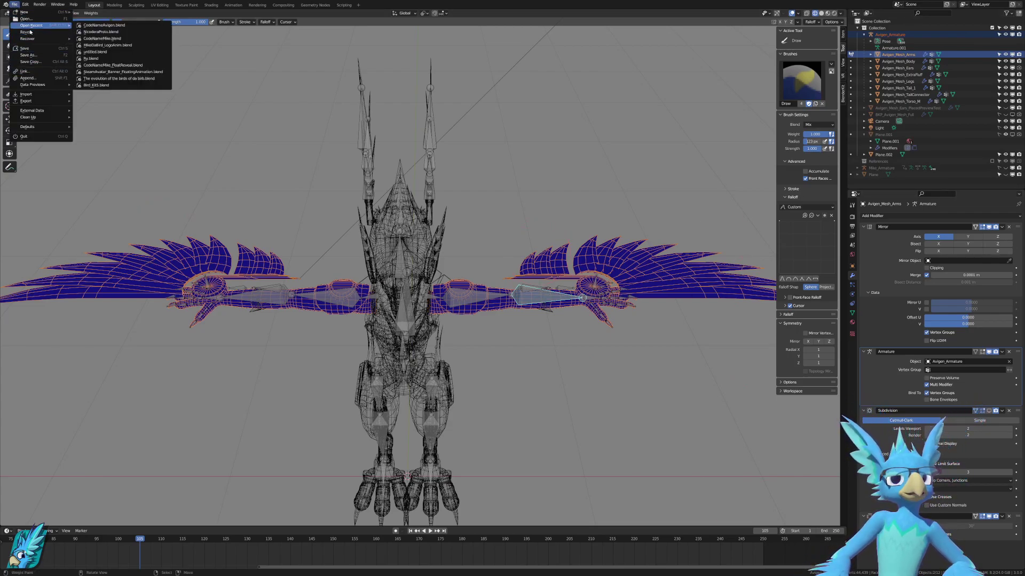
pyautogui.moveTo(53, 38)
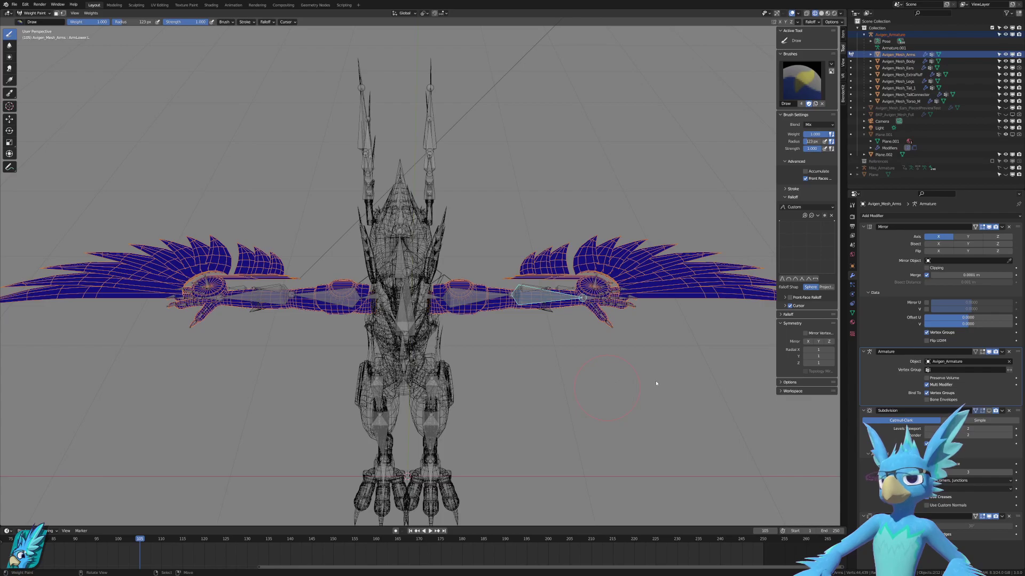
pyautogui.keyDown('shift'); pyautogui.click(892, 102); pyautogui.keyUp('shift')
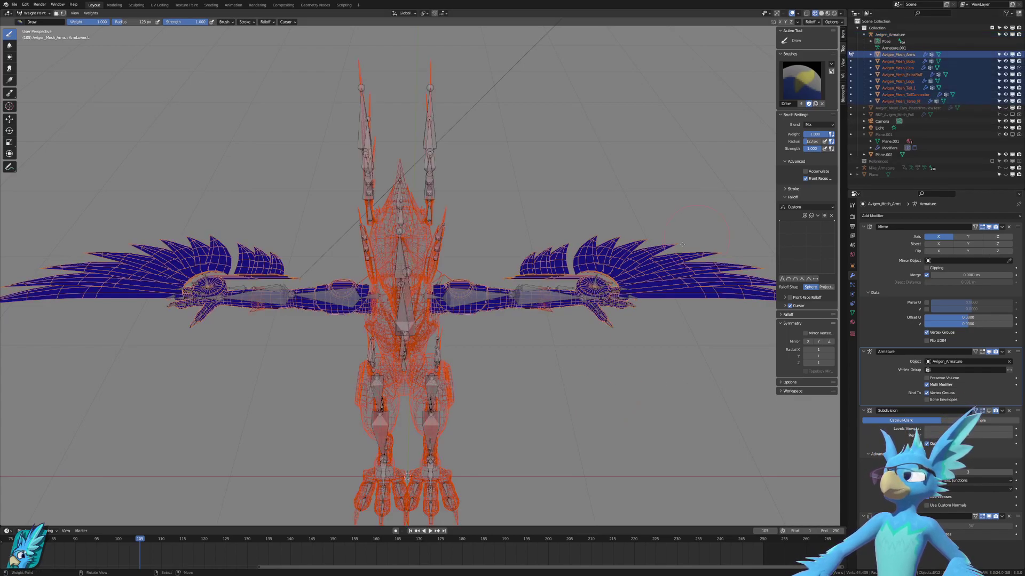
pyautogui.hotkey('ctrl', 'Tab')
pyautogui.moveTo(887, 60); pyautogui.dragTo(876, 29)
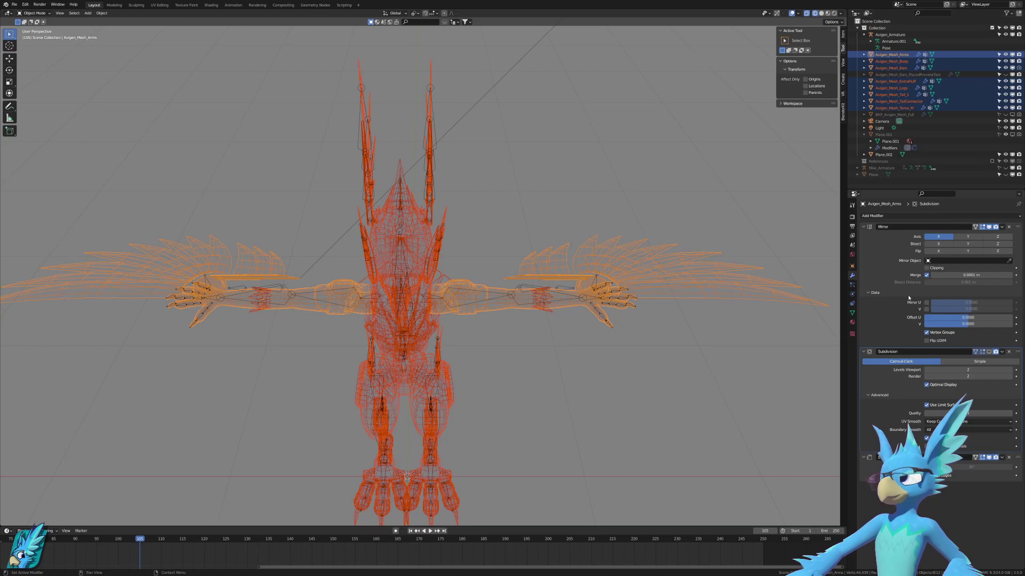
pyautogui.hotkey('ctrl', 'z')
pyautogui.hotkey('ctrl', 'shift', 'z')
pyautogui.hotkey('ctrl', 'z')
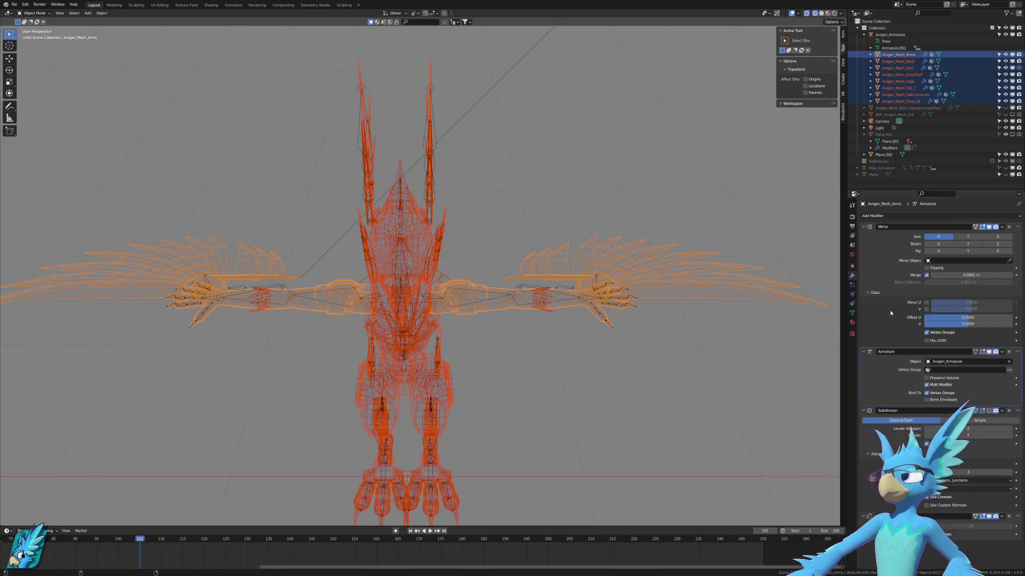
pyautogui.hotkey('ctrl', 'shift', 'z')
# Delete all vertex groups from the Avigen_Mesh_Arms and Avigen_Mesh_Body meshes.
pyautogui.click(852, 313)
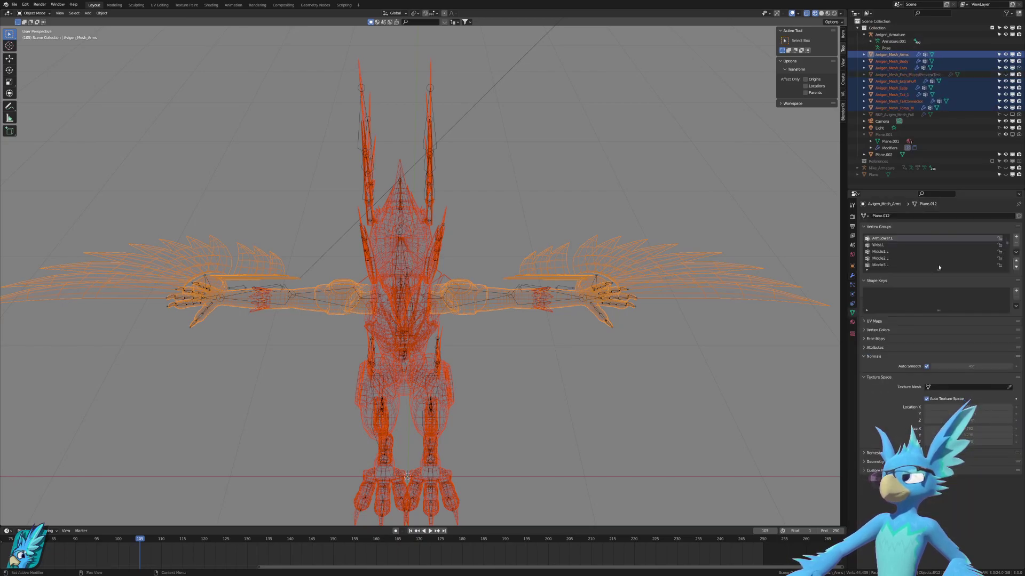
pyautogui.click(1016, 251)
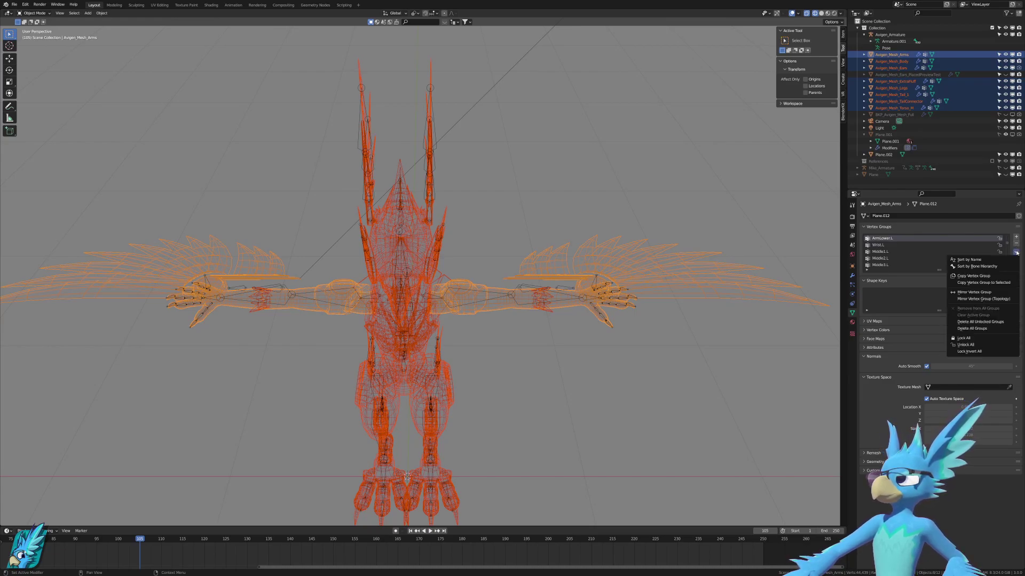
pyautogui.click(971, 328)
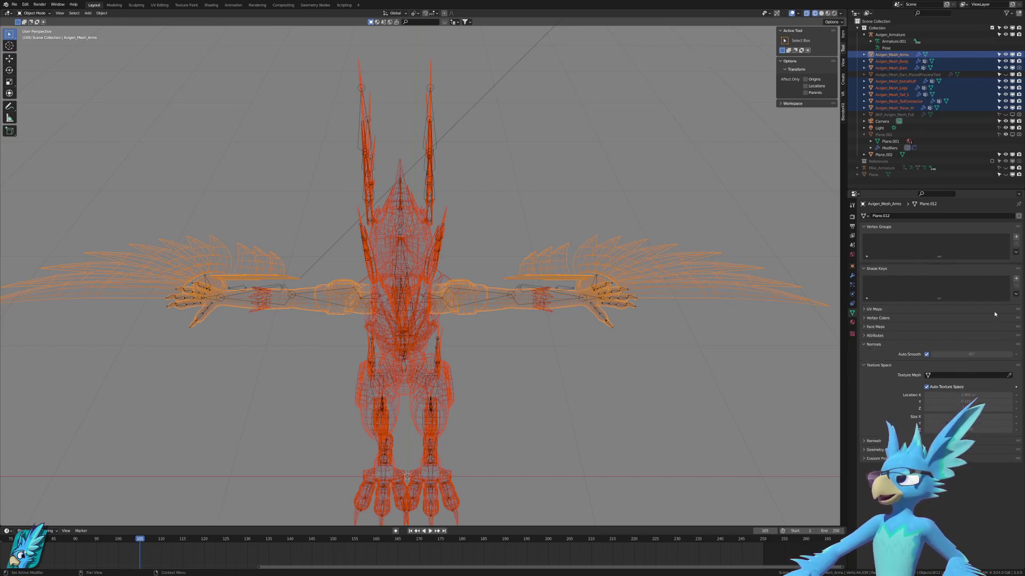
pyautogui.click(890, 56)
pyautogui.click(891, 61)
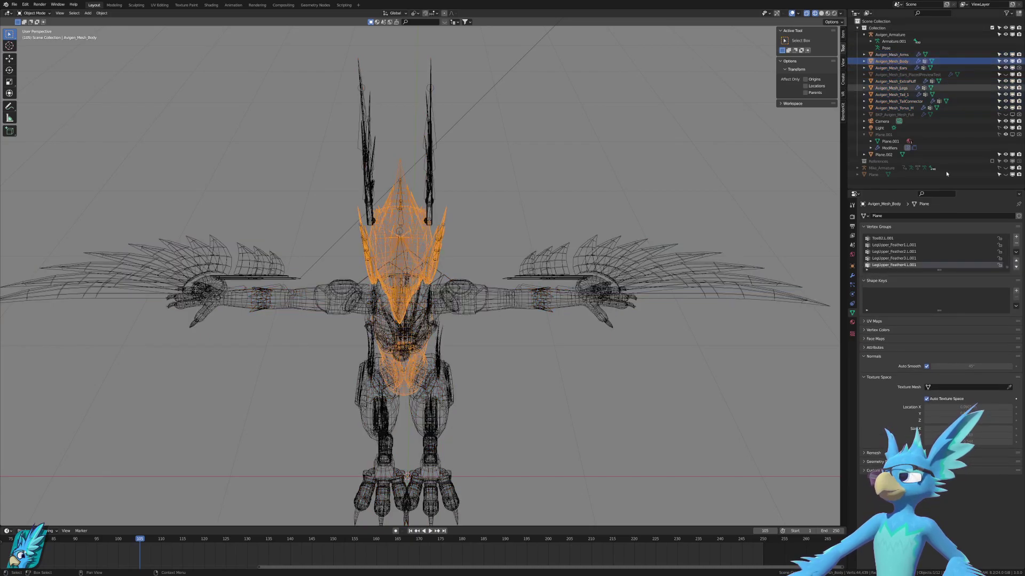
pyautogui.click(1016, 252)
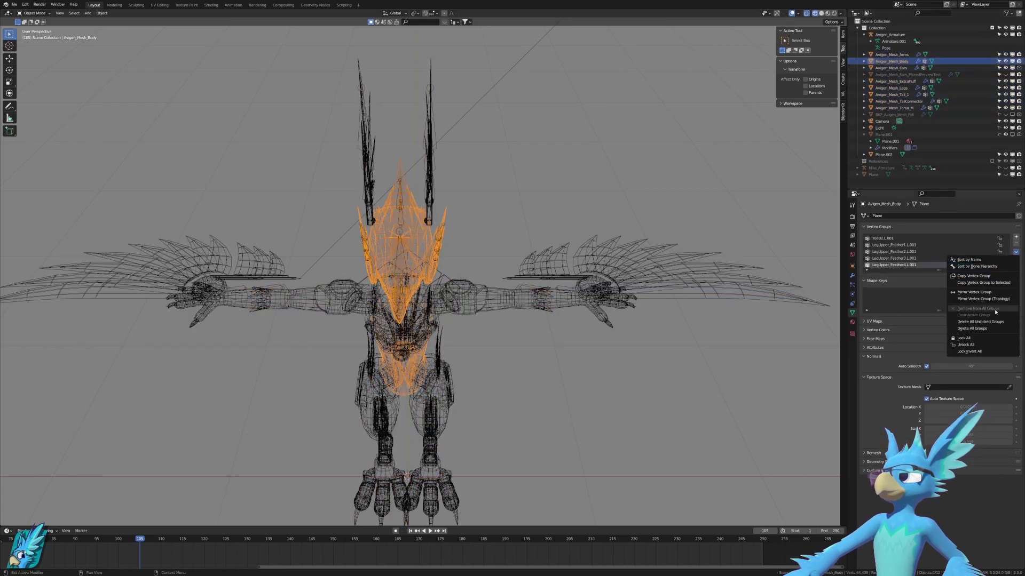
pyautogui.click(971, 328)
# Delete all unlocked vertex groups from the Avigen_Mesh_Ears and Avigen_Mesh_ExtraFluff meshes.
pyautogui.click(890, 67)
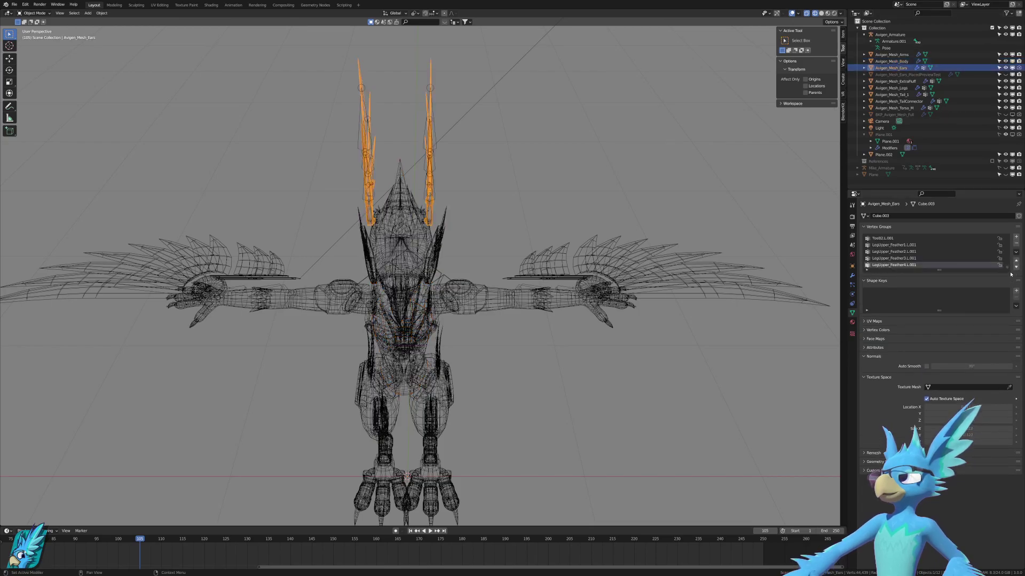
pyautogui.click(1016, 251)
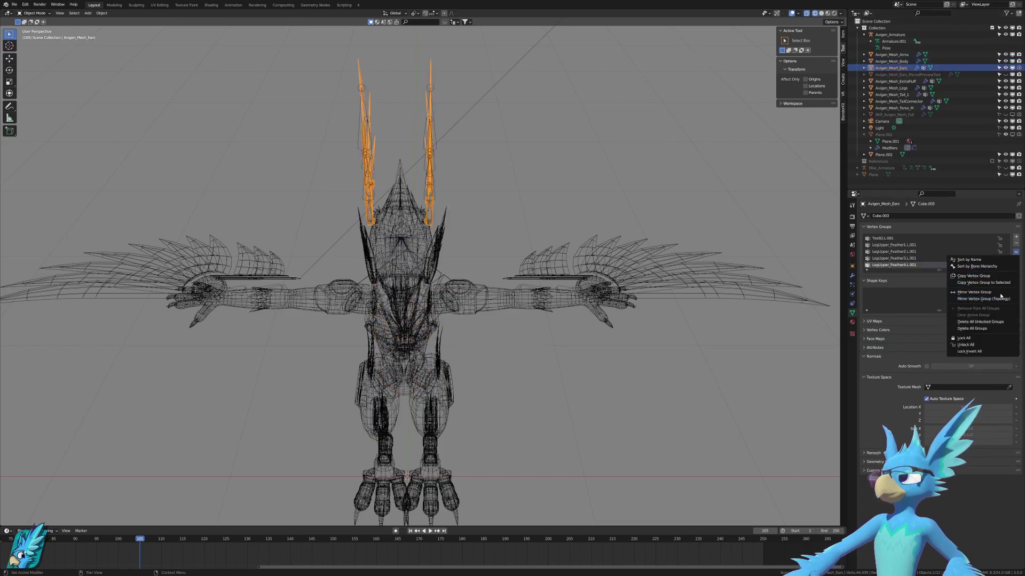
pyautogui.click(996, 323)
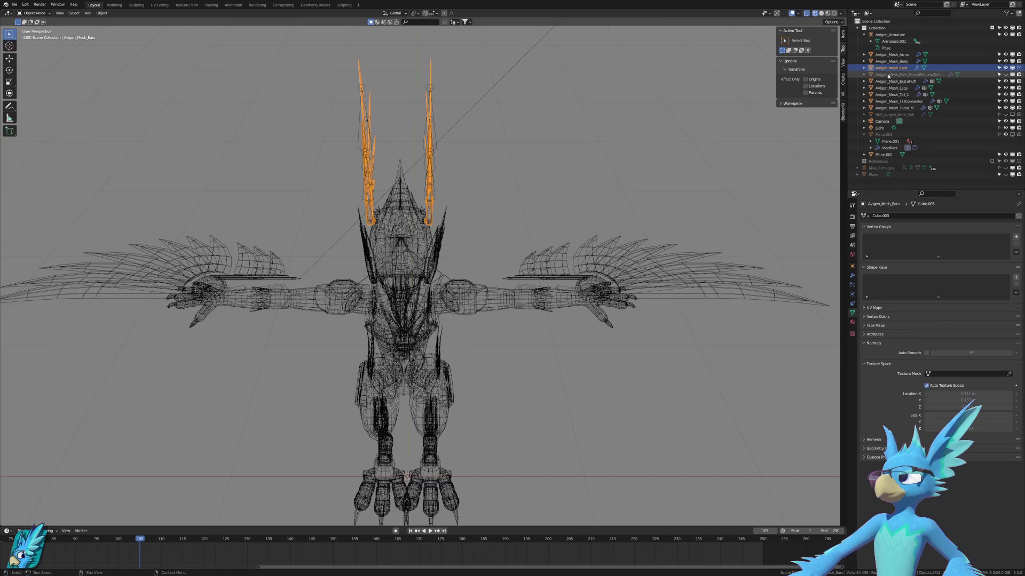
pyautogui.click(895, 81)
pyautogui.click(1016, 252)
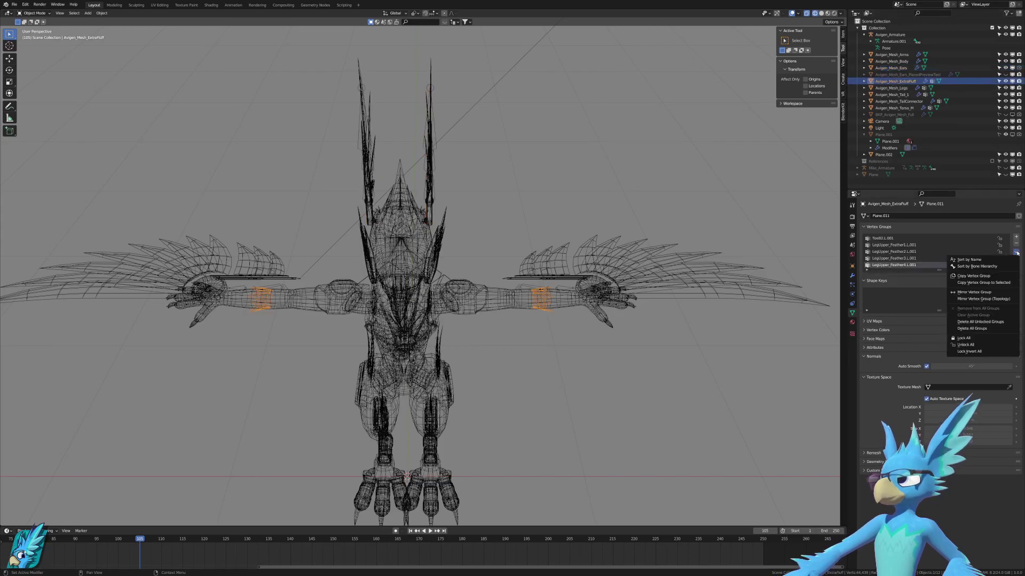
pyautogui.click(980, 322)
# Delete all vertex groups from the Avigen_Mesh_Legs and Avigen_Mesh_Tail_1 meshes.
pyautogui.click(891, 88)
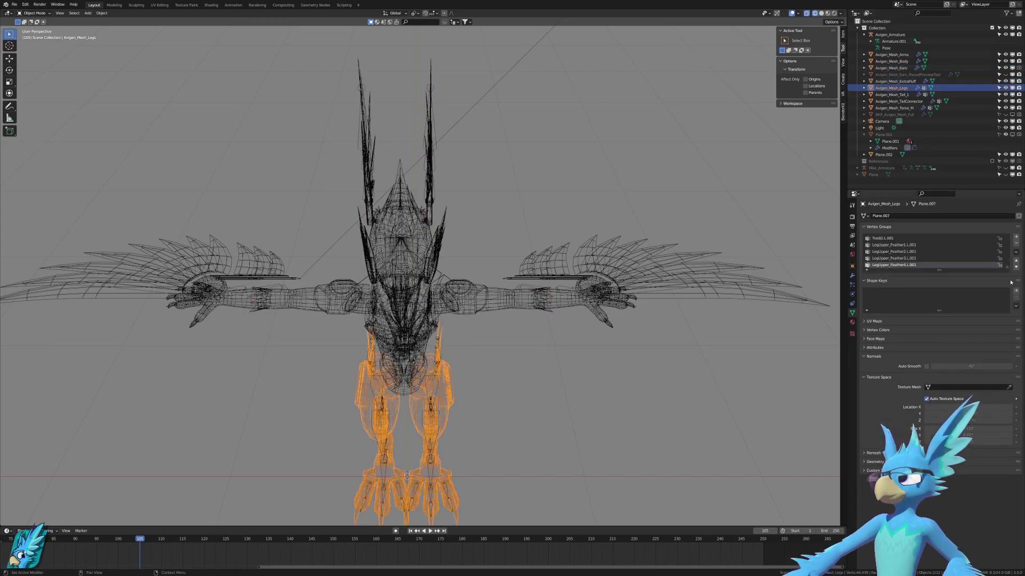
pyautogui.click(1016, 252)
pyautogui.click(982, 294)
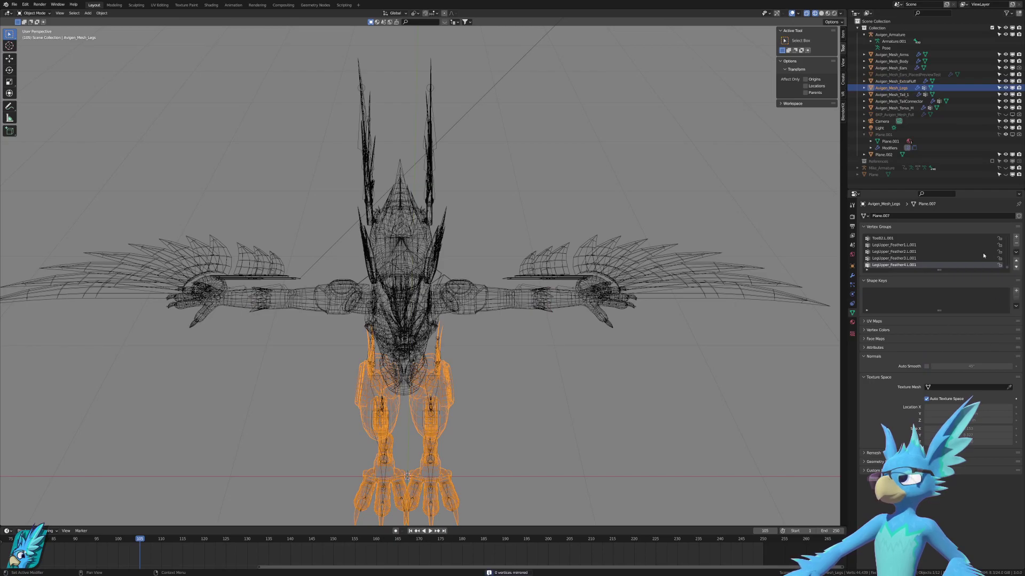
pyautogui.click(1016, 252)
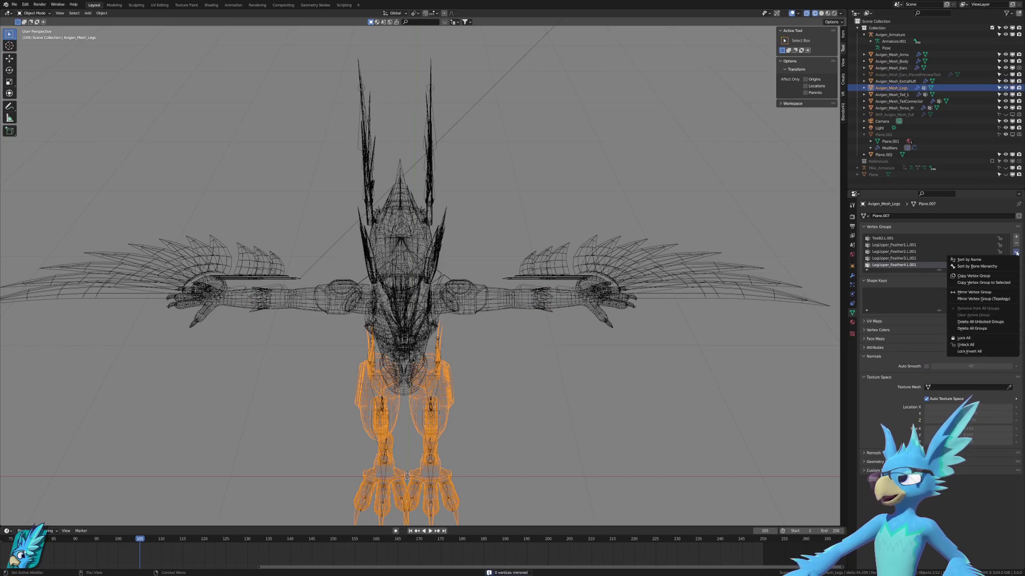
pyautogui.click(990, 329)
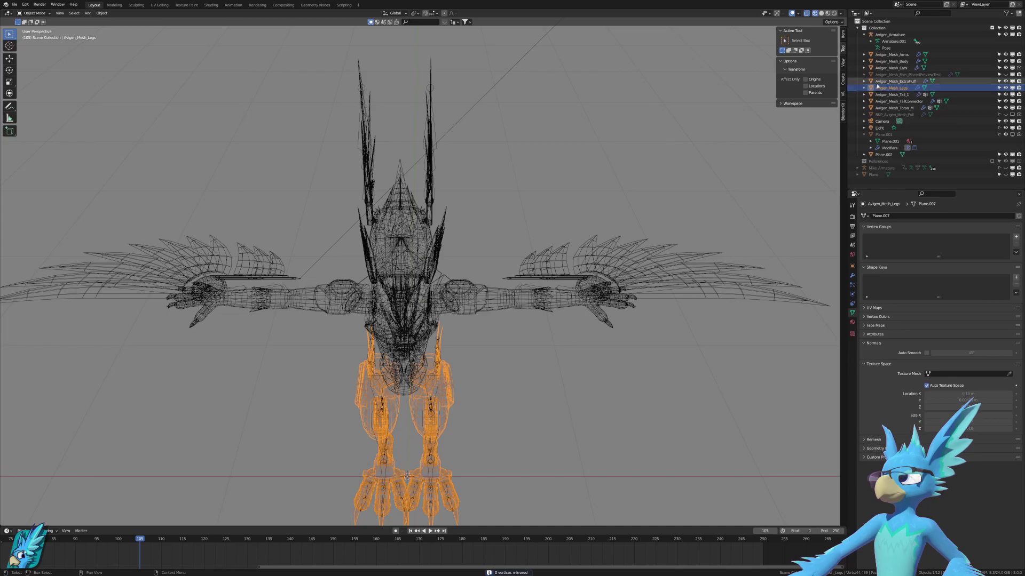
pyautogui.click(891, 94)
pyautogui.click(1016, 252)
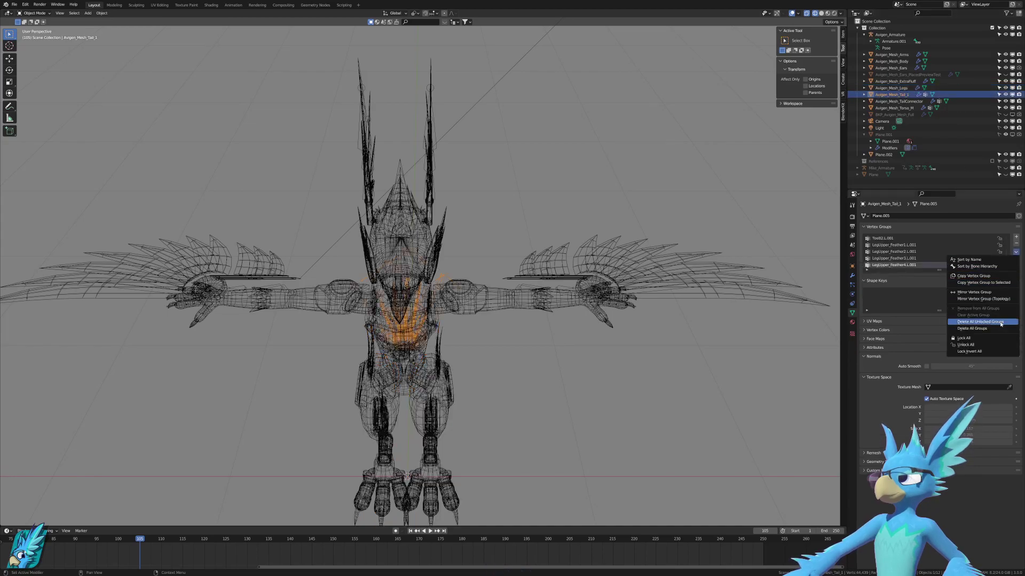
pyautogui.click(990, 326)
# Delete all vertex groups from the Avigen_Mesh_TailConnector and Avigen_Mesh_Torso_M meshes.
pyautogui.click(902, 102)
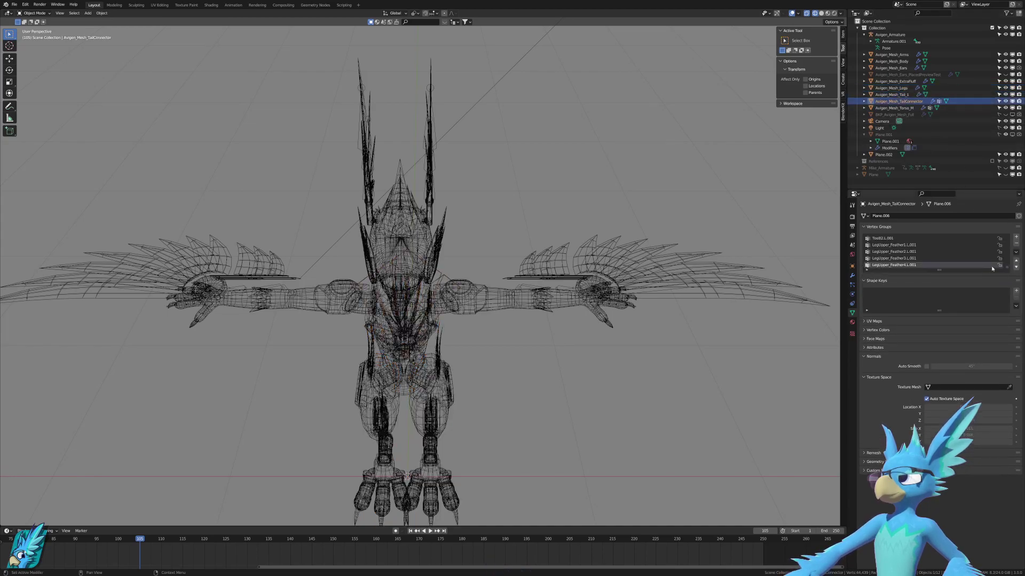
pyautogui.click(1015, 253)
pyautogui.click(992, 329)
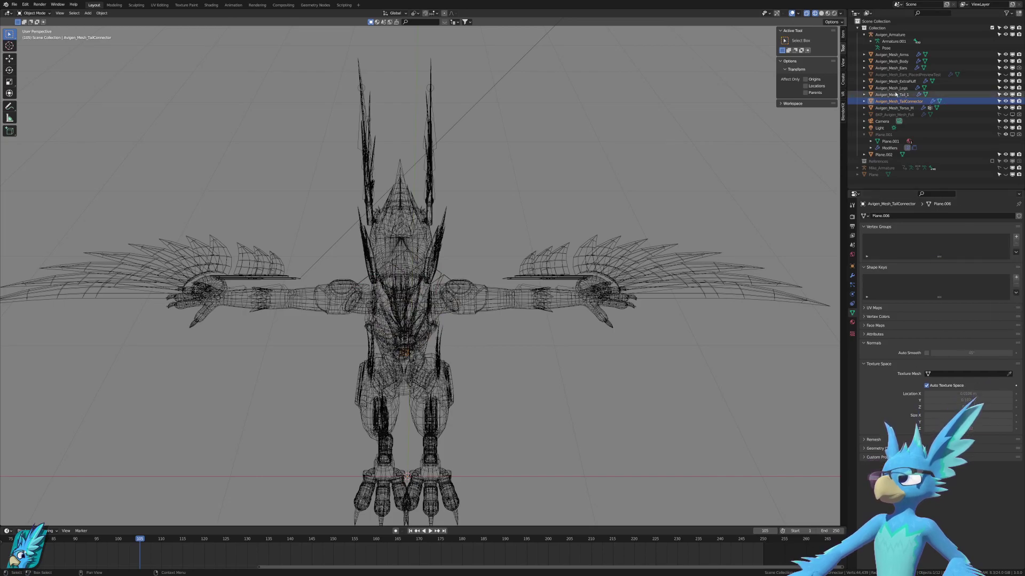
pyautogui.click(893, 107)
pyautogui.click(1016, 252)
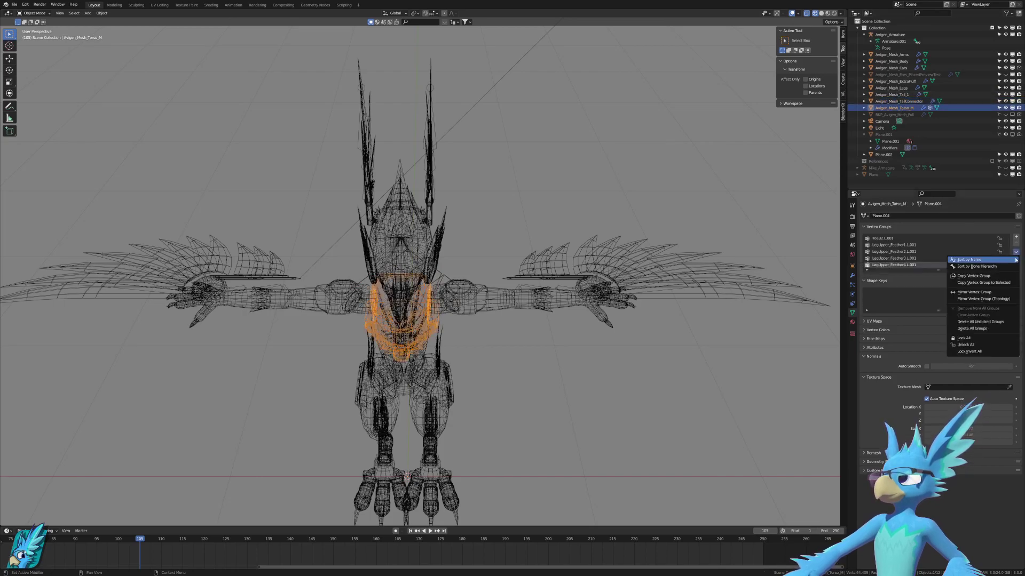
pyautogui.click(998, 328)
# Deselect the torso mesh, select Avigen_Armature and enter Edit Mode on it.
pyautogui.press('KP_1')
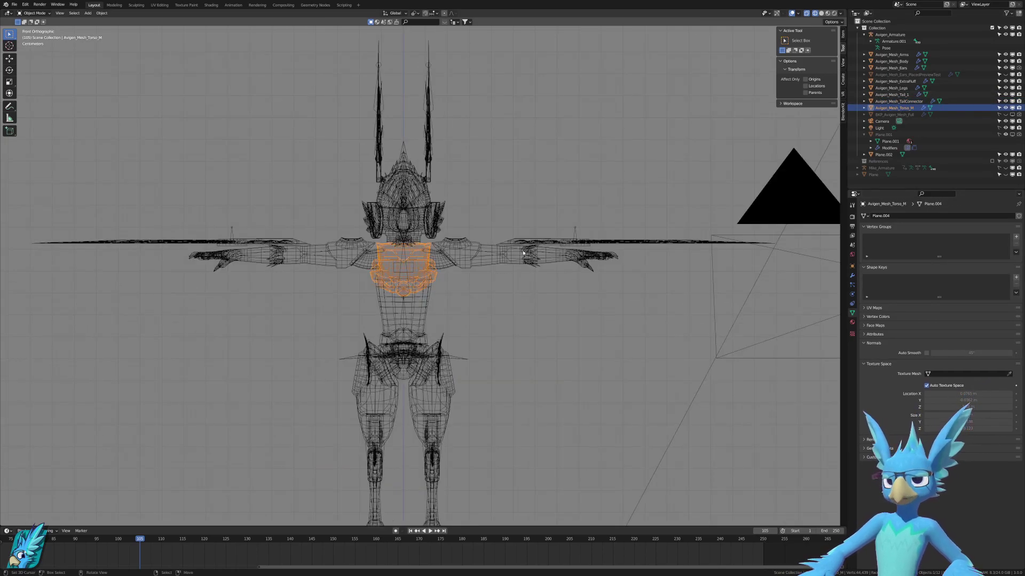
pyautogui.keyDown('shift'); pyautogui.moveTo(498, 277); pyautogui.dragTo(524, 222, button='middle'); pyautogui.keyUp('shift')
pyautogui.hotkey('alt', 'a')
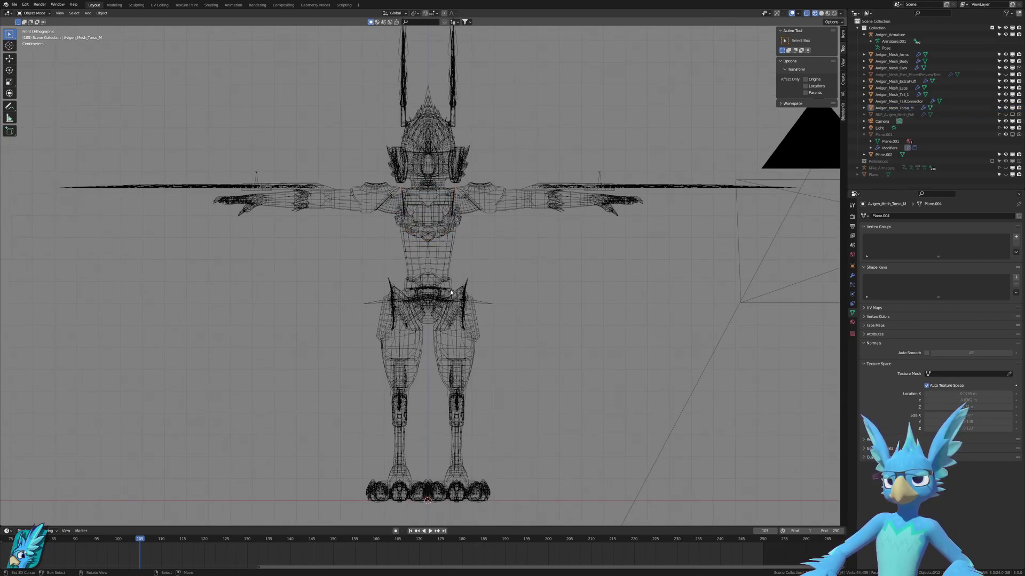
pyautogui.click(599, 177)
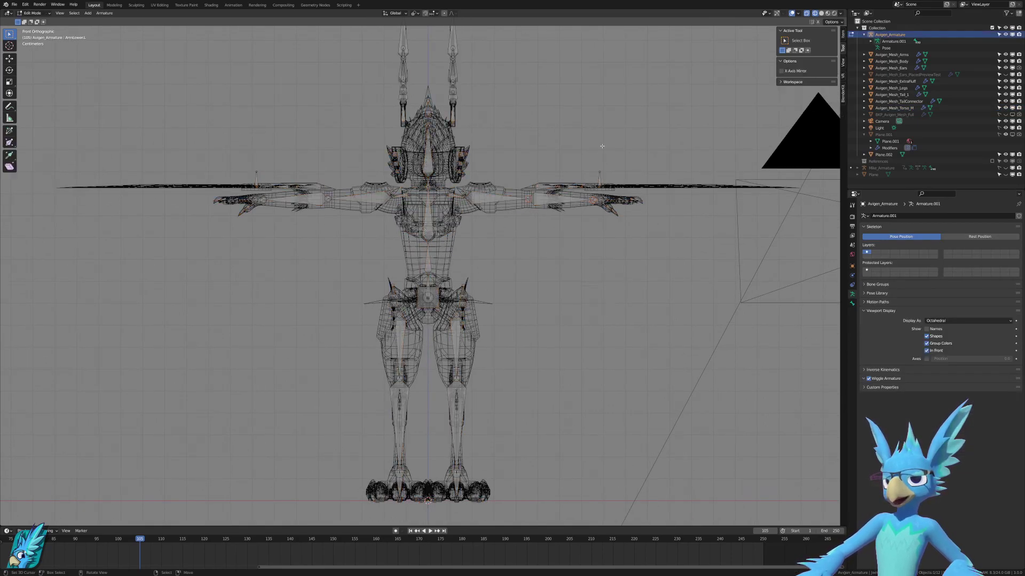
pyautogui.press('Tab')
# Switch the viewport to Solid shading and select the left upper leg bone of the armature.
pyautogui.moveTo(599, 178); pyautogui.dragTo(412, 281, button='middle')
pyautogui.click(412, 281)
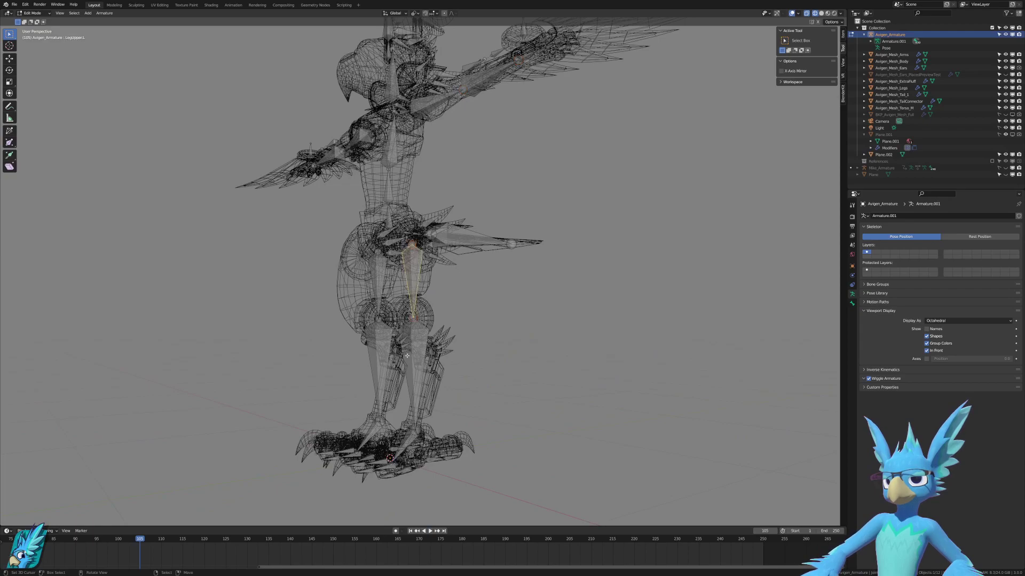
pyautogui.click(417, 350)
pyautogui.press('z')
pyautogui.click(475, 354)
pyautogui.click(418, 289)
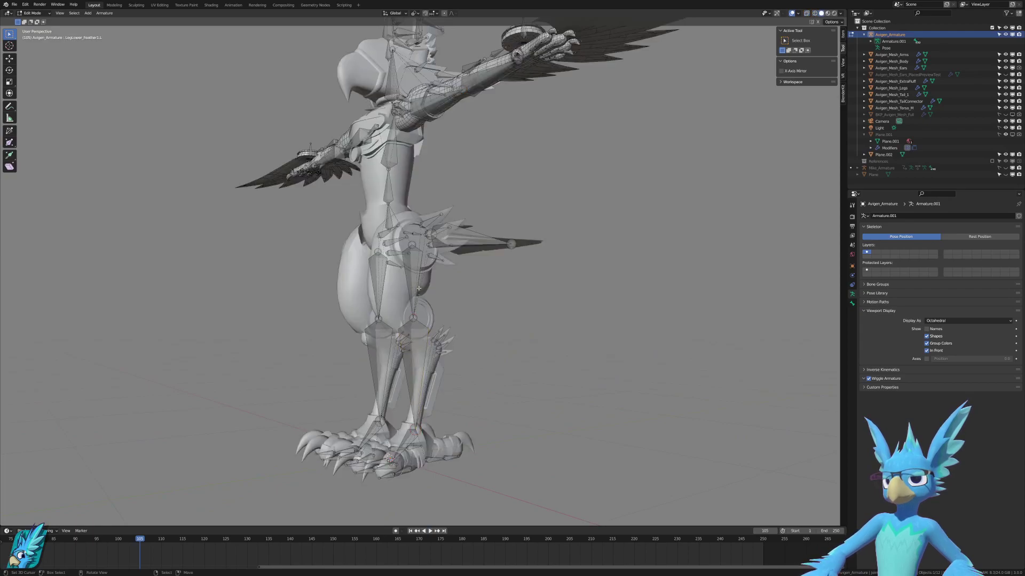
pyautogui.click(415, 287)
pyautogui.click(423, 348)
pyautogui.click(416, 288)
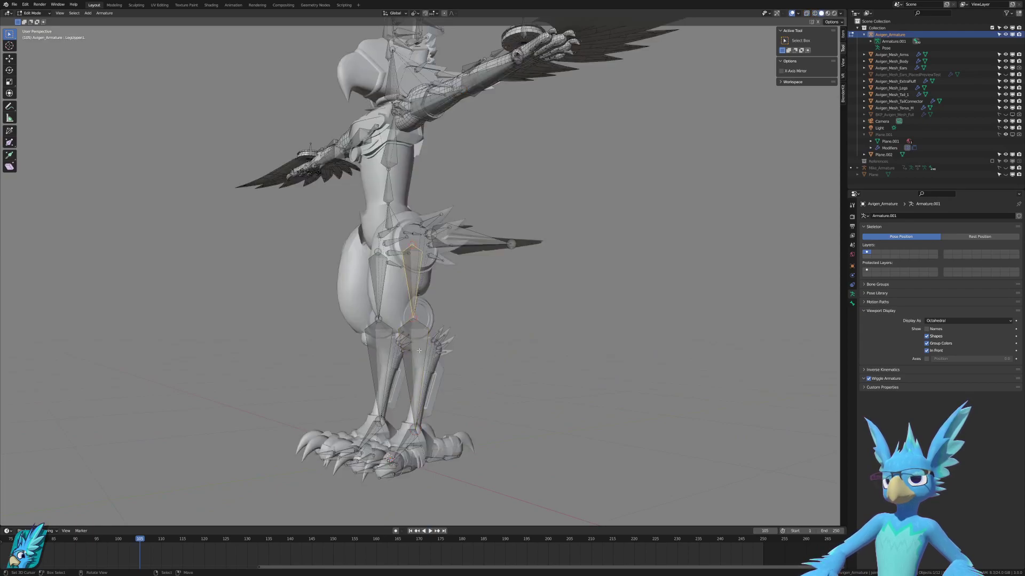
# Check the armature's lower leg, left forearm and head bones by selecting each in turn in Edit Mode.
pyautogui.click(427, 348)
pyautogui.moveTo(429, 347); pyautogui.dragTo(497, 326, button='middle')
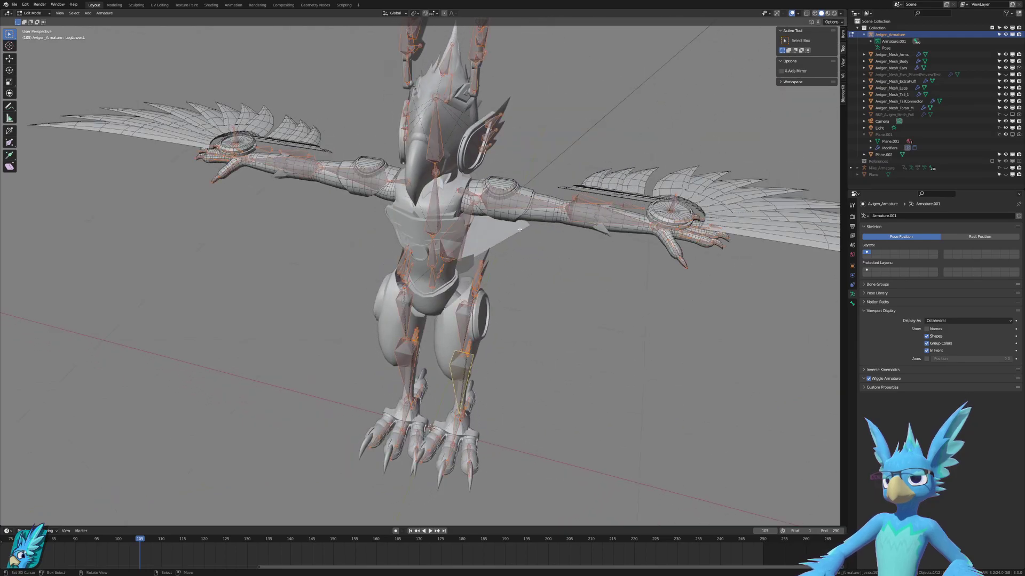
pyautogui.click(576, 208)
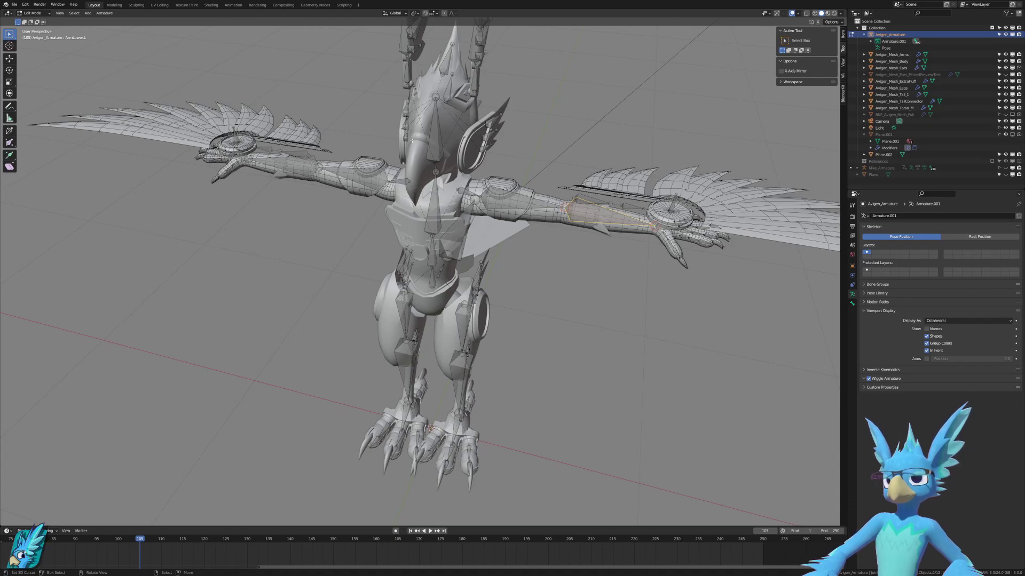
pyautogui.click(429, 138)
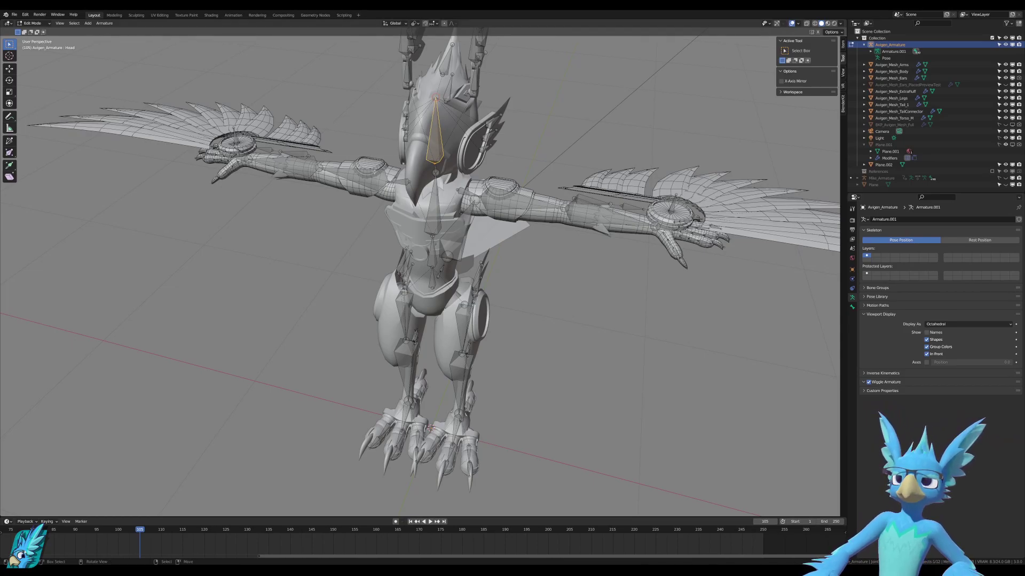
pyautogui.click(404, 187)
# Return the armature to Object Mode, reselect Avigen_Armature and switch it to Pose Mode with the left upper arm bone selected.
pyautogui.hotkey('ctrl', 'Tab')
pyautogui.click(467, 339)
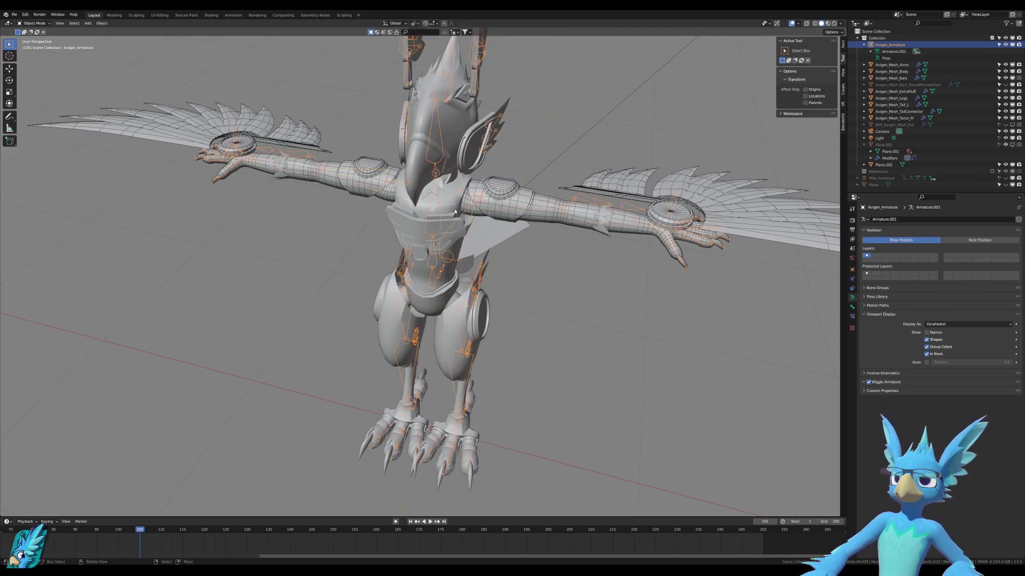
pyautogui.click(469, 188)
pyautogui.click(490, 205)
pyautogui.click(492, 233)
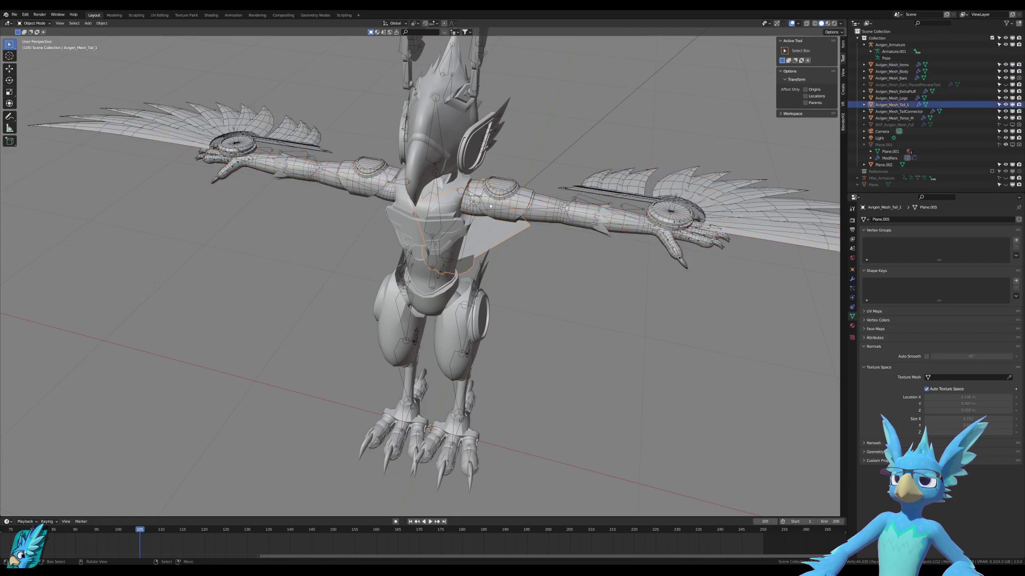
pyautogui.click(480, 200)
pyautogui.press('Tab')
pyautogui.hotkey('ctrl', 'Tab')
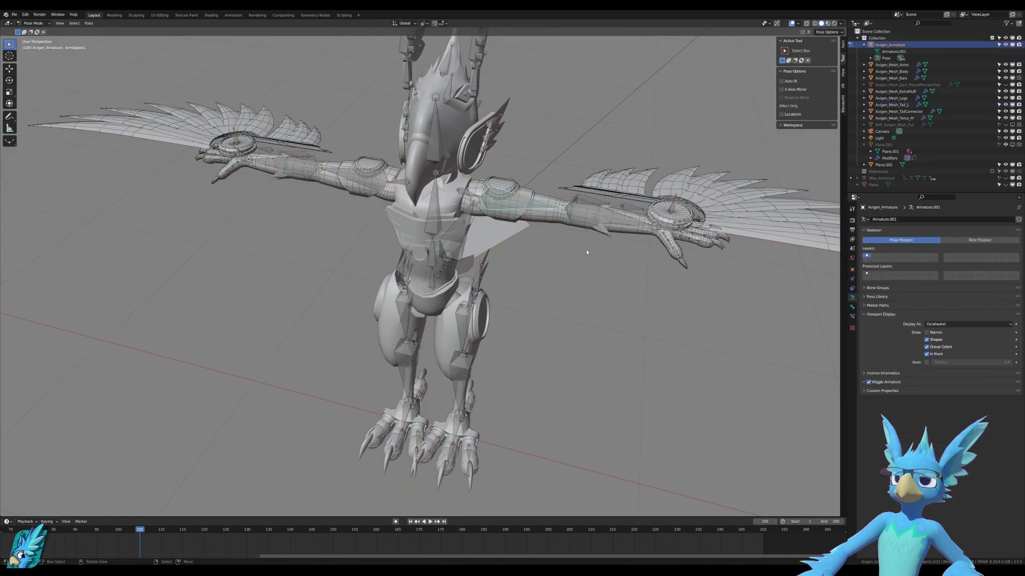
pyautogui.hotkey('ctrl', 'Tab')
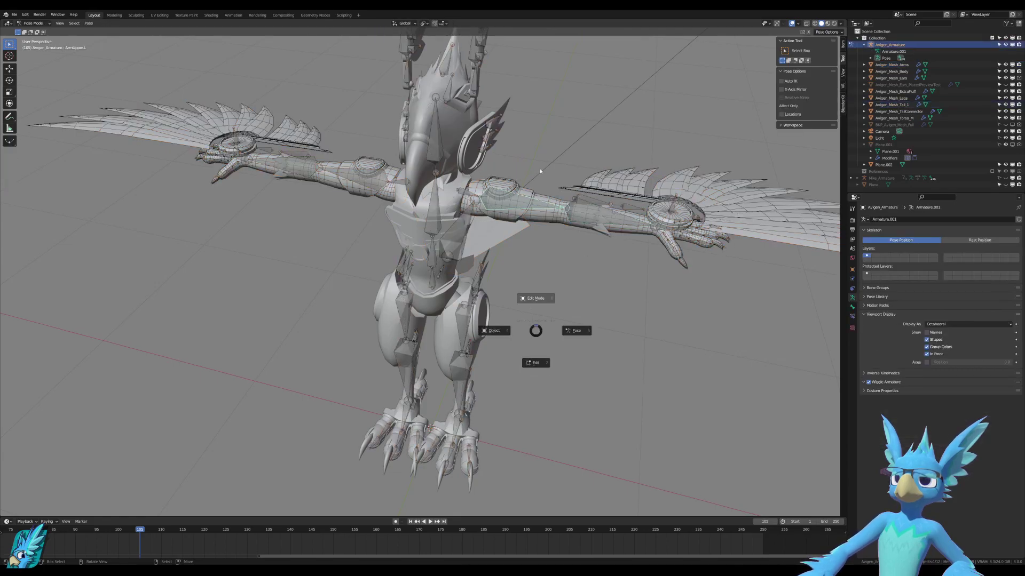
# Switch the armature to Edit Mode.
pyautogui.click(535, 298)
pyautogui.press('KP_1')
pyautogui.keyDown('shift'); pyautogui.moveTo(529, 202); pyautogui.dragTo(511, 251, button='middle'); pyautogui.keyUp('shift')
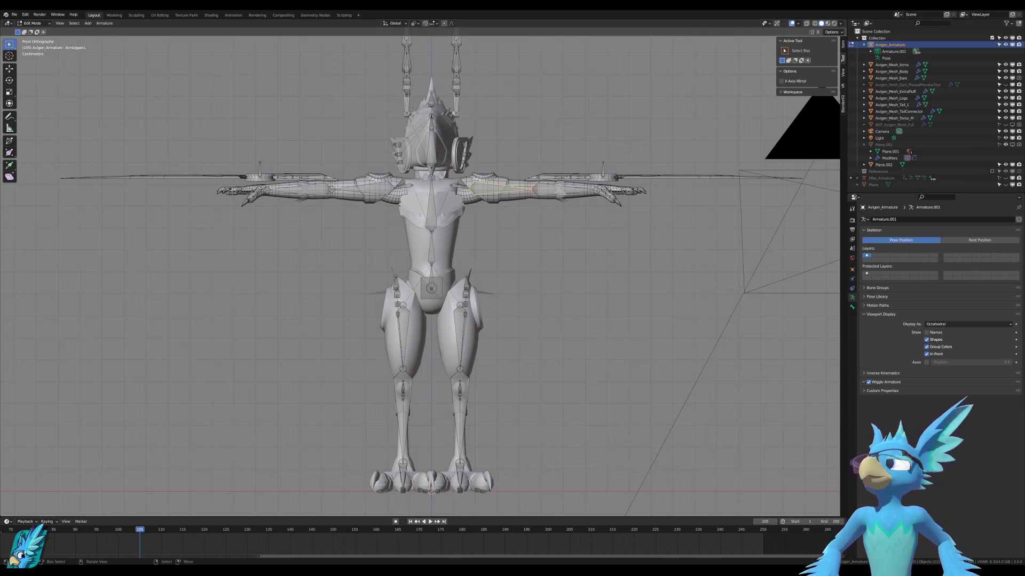
pyautogui.keyDown('shift'); pyautogui.moveTo(492, 327); pyautogui.dragTo(426, 264, button='middle'); pyautogui.keyUp('shift')
pyautogui.scroll(4, 448, 315)
pyautogui.scroll(4, 428, 328)
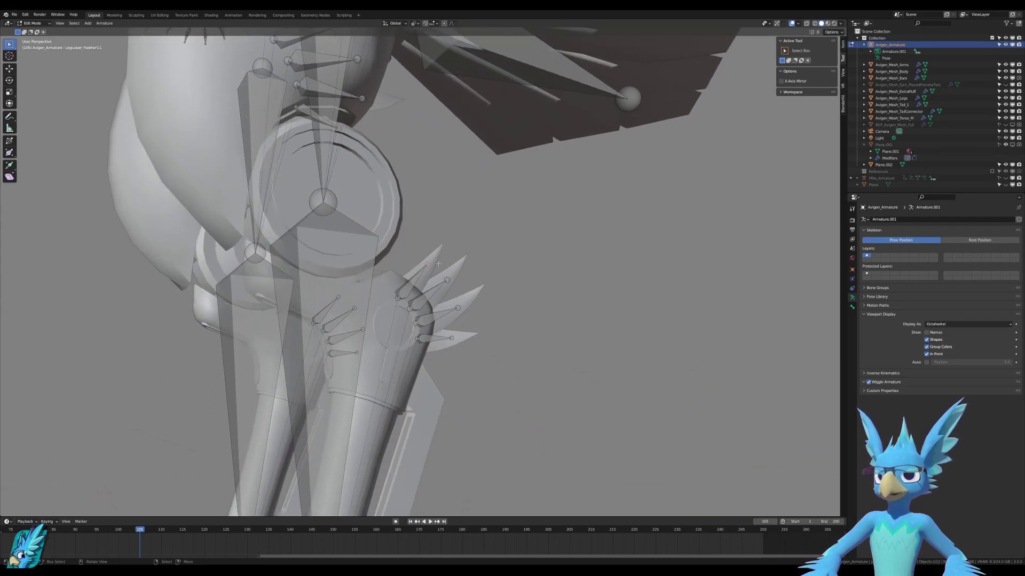
# Inspect the names and parents of the left lower-leg and upper-leg feather bones in the bone properties.
pyautogui.rightClick(438, 264)
pyautogui.click(852, 308)
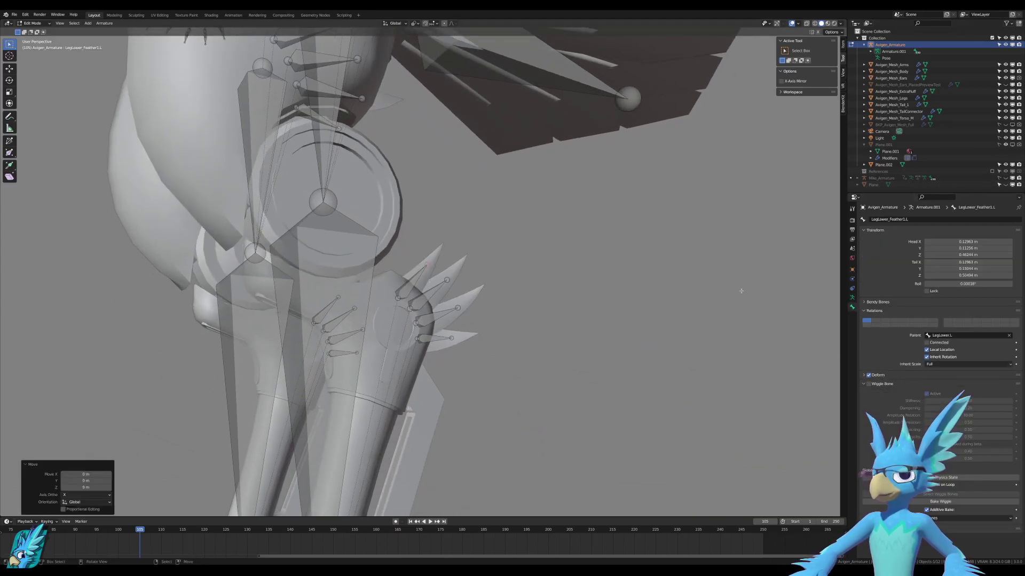
pyautogui.click(430, 293)
pyautogui.click(439, 316)
pyautogui.keyDown('shift'); pyautogui.moveTo(354, 56); pyautogui.dragTo(367, 278, button='middle'); pyautogui.keyUp('shift')
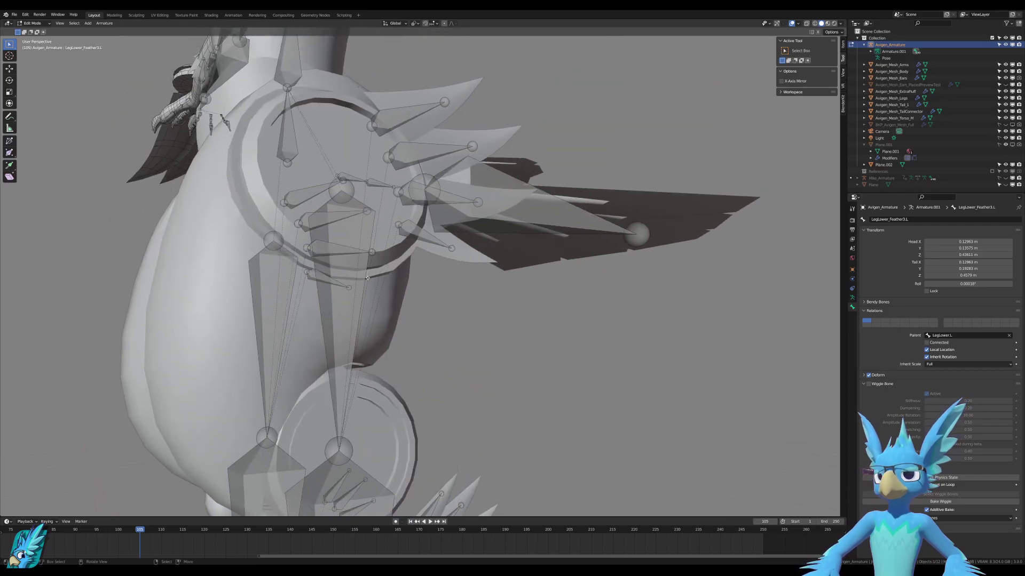
pyautogui.click(432, 232)
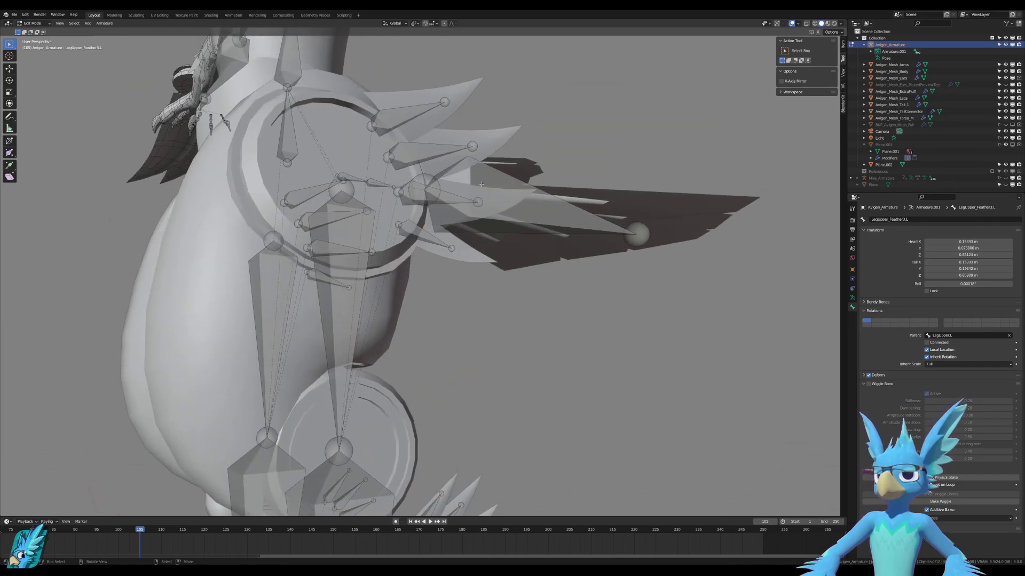
# Expand the armature's bone hierarchy through Hips and Spine and select the Shoulder.L.001 bone.
pyautogui.click(871, 51)
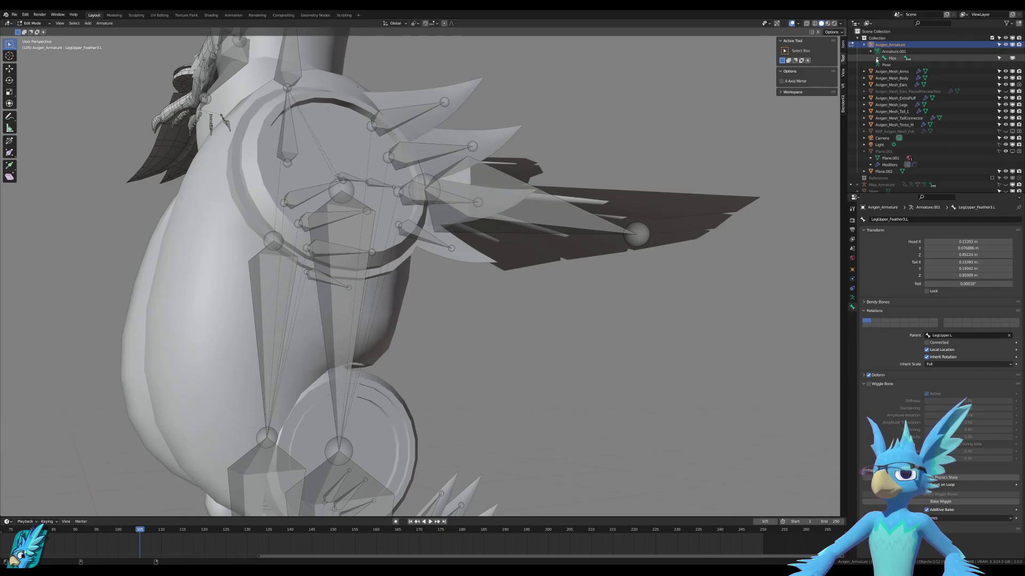
pyautogui.click(877, 58)
pyautogui.click(885, 65)
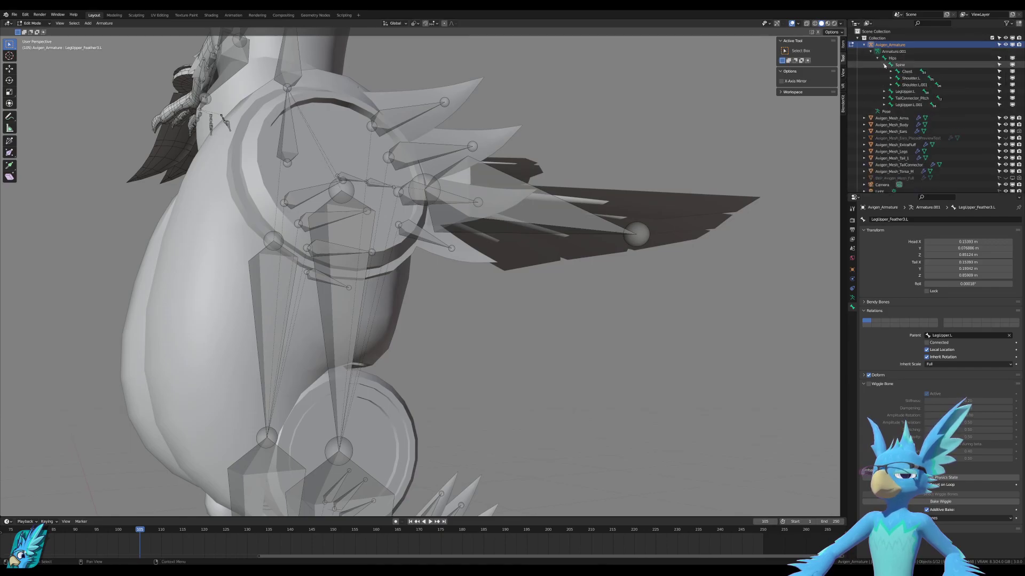
pyautogui.click(918, 85)
# Show the character in wireframe shading from the front orthographic view.
pyautogui.scroll(-8, 482, 306)
pyautogui.moveTo(277, 261); pyautogui.dragTo(390, 235, button='middle')
pyautogui.press('z')
pyautogui.click(299, 224)
pyautogui.keyDown('shift'); pyautogui.moveTo(273, 206); pyautogui.dragTo(341, 262, button='middle'); pyautogui.keyUp('shift')
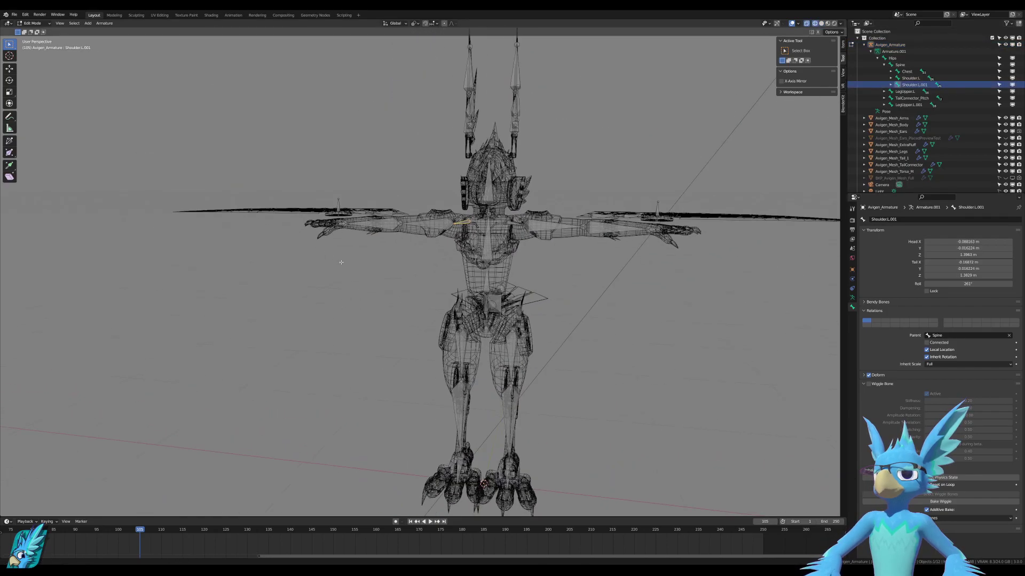
pyautogui.press('KP_1')
pyautogui.press('KP_5')
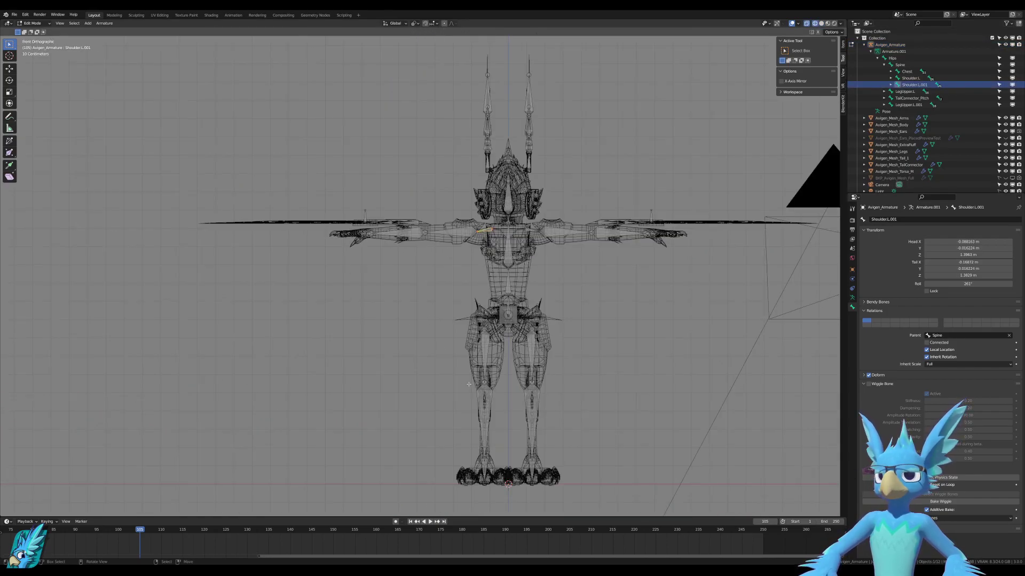
# Box-select the duplicated bones on the character's right side and delete them.
pyautogui.press('b')
pyautogui.moveTo(153, 30); pyautogui.dragTo(483, 512)
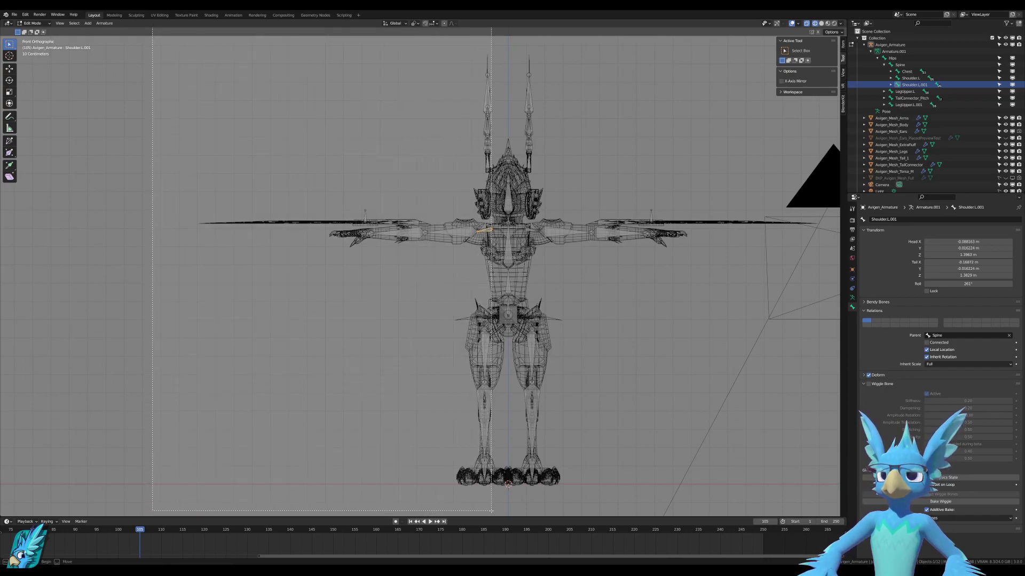
pyautogui.press('x')
pyautogui.click(509, 267)
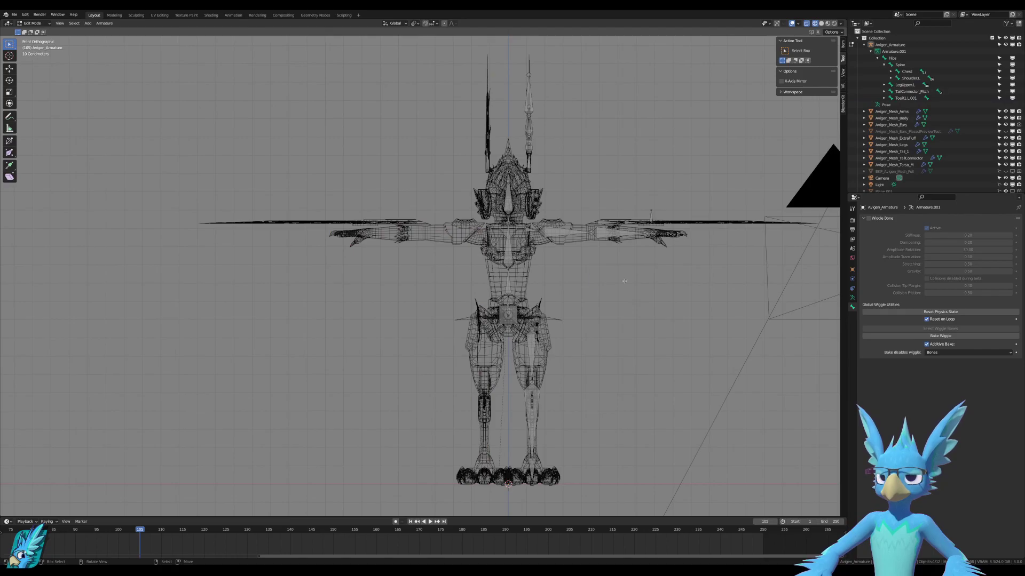
# Find the leftover duplicated toe bones at the inner side of the right foot and delete them.
pyautogui.press('a')
pyautogui.keyDown('shift'); pyautogui.moveTo(619, 265); pyautogui.dragTo(486, 285, button='middle'); pyautogui.keyUp('shift')
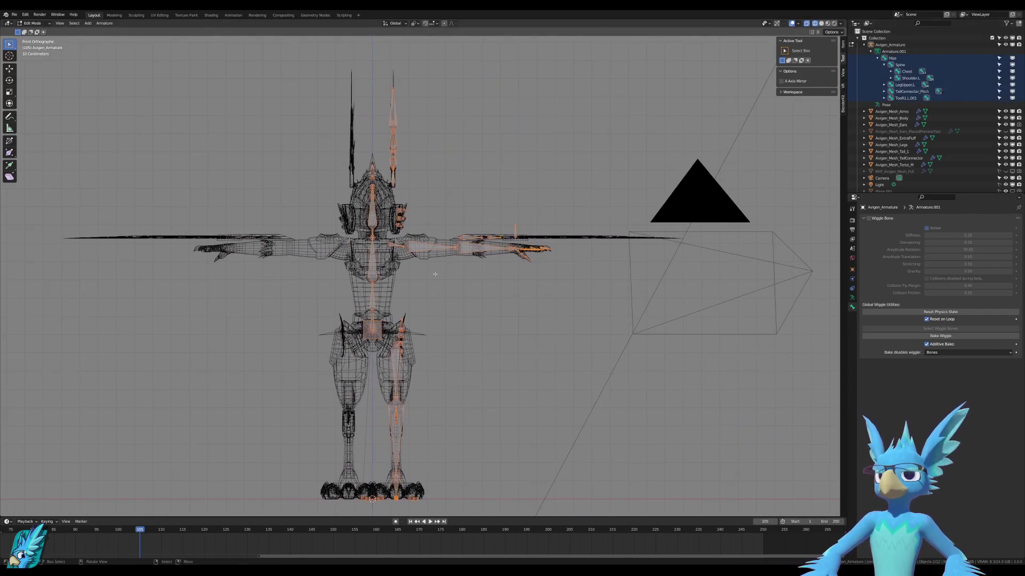
pyautogui.keyDown('shift'); pyautogui.moveTo(333, 419); pyautogui.dragTo(384, 337, button='middle'); pyautogui.keyUp('shift')
pyautogui.scroll(8, 395, 414)
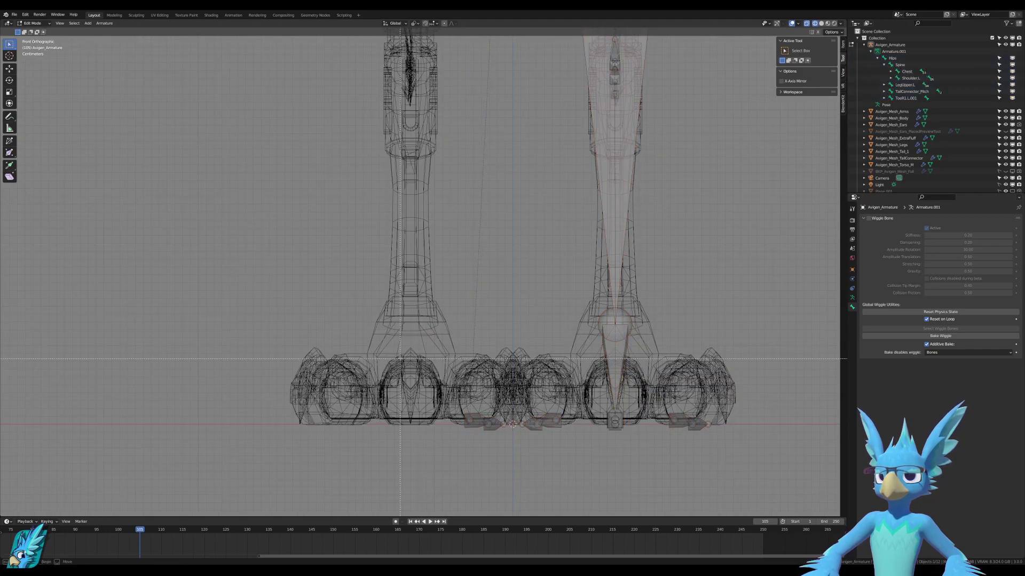
pyautogui.moveTo(390, 295); pyautogui.dragTo(511, 460)
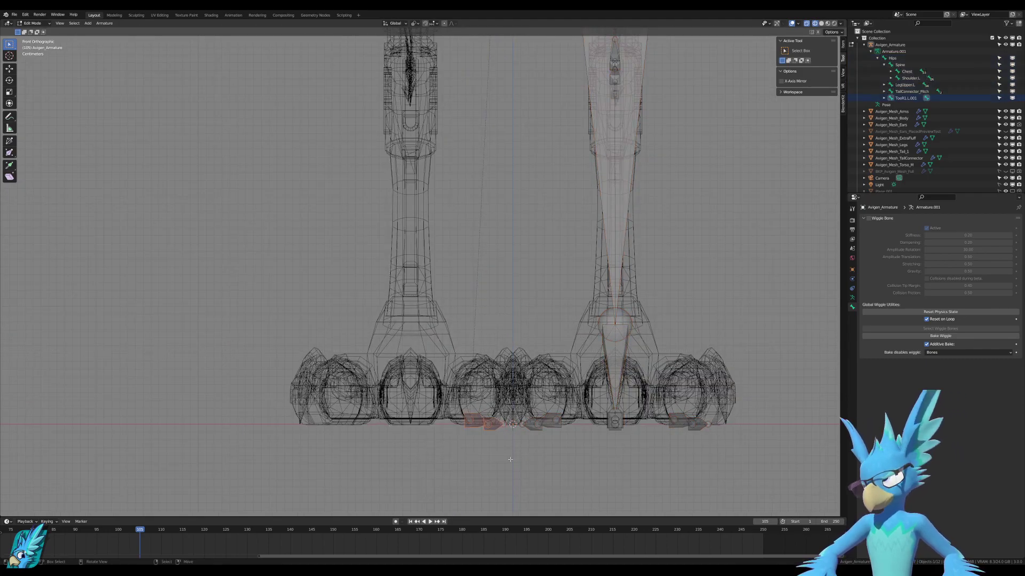
pyautogui.press('x')
pyautogui.click(511, 460)
pyautogui.scroll(-7, 522, 189)
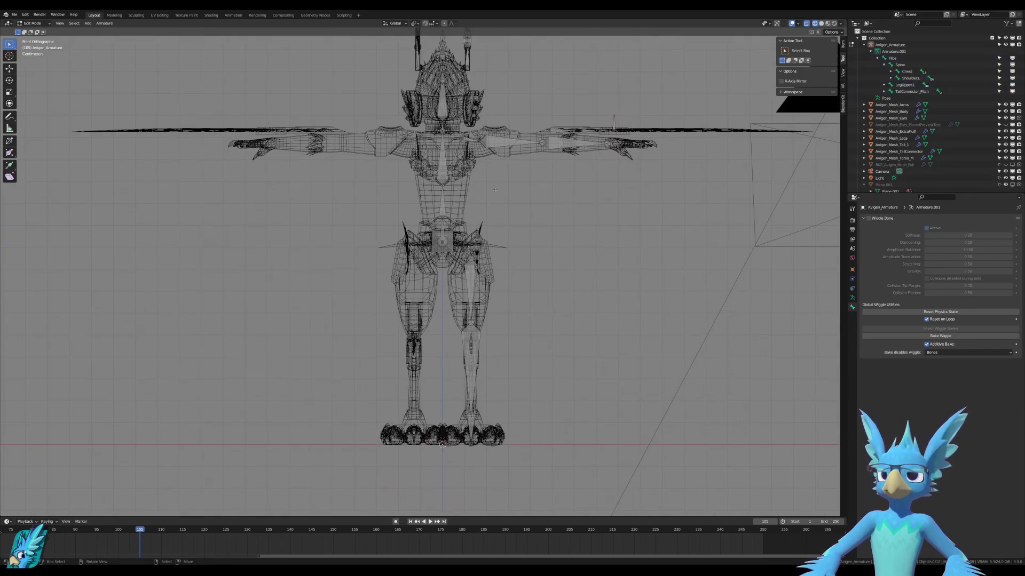
# Box-select all left-side ear, arm, leg and toe bones, leaving the central bones unselected.
pyautogui.scroll(-1, 497, 97)
pyautogui.press('b')
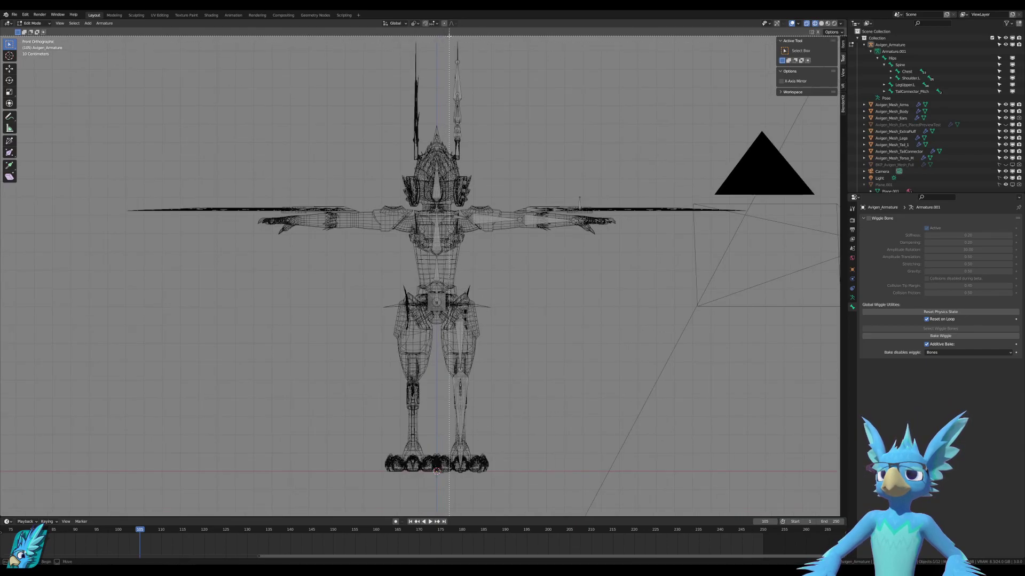
pyautogui.moveTo(449, 40); pyautogui.dragTo(648, 493)
pyautogui.press('b')
pyautogui.moveTo(486, 463); pyautogui.dragTo(433, 483)
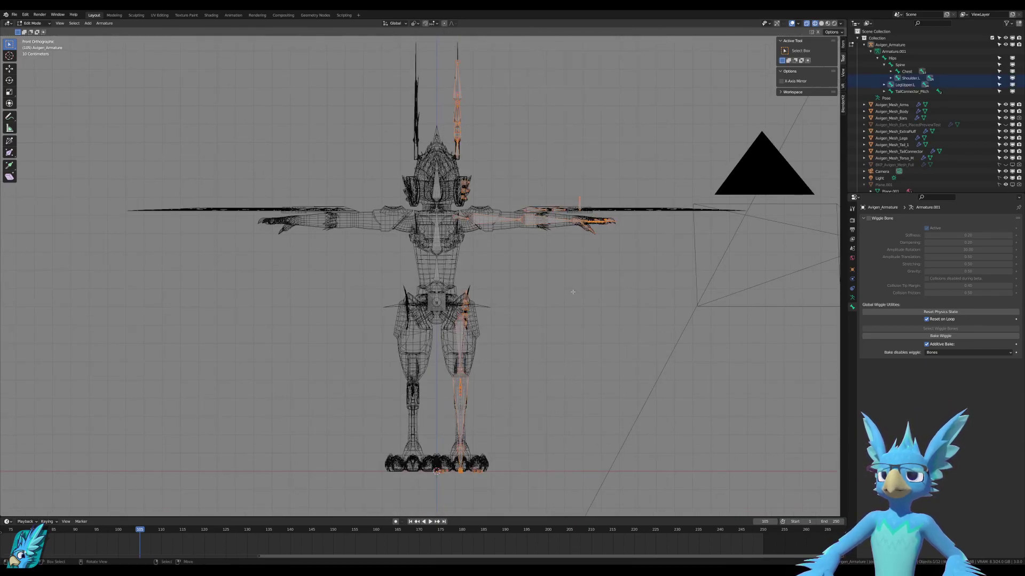
# Try duplicating the selected left-side bones in place, and undo the duplication.
pyautogui.scroll(2, 471, 265)
pyautogui.hotkey('shift', 'd')
pyautogui.rightClick(495, 300)
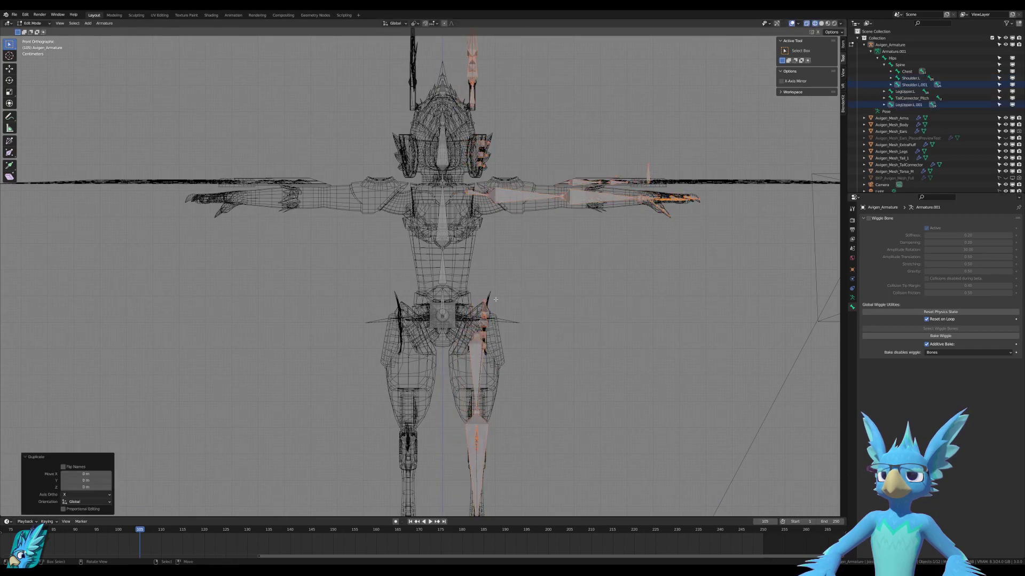
pyautogui.hotkey('ctrl', 'z')
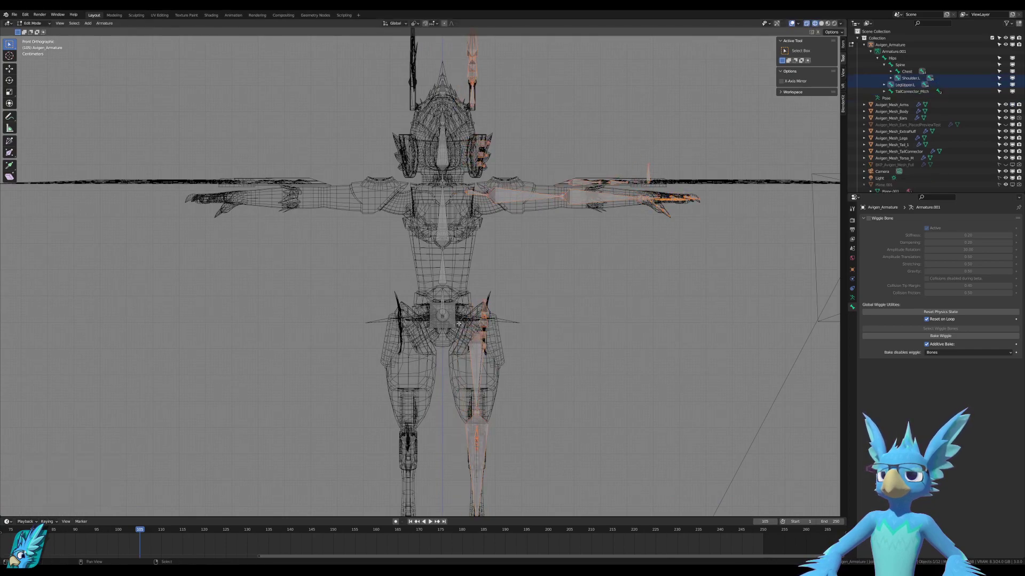
# Search the available operators for "symm".
pyautogui.press('F3')
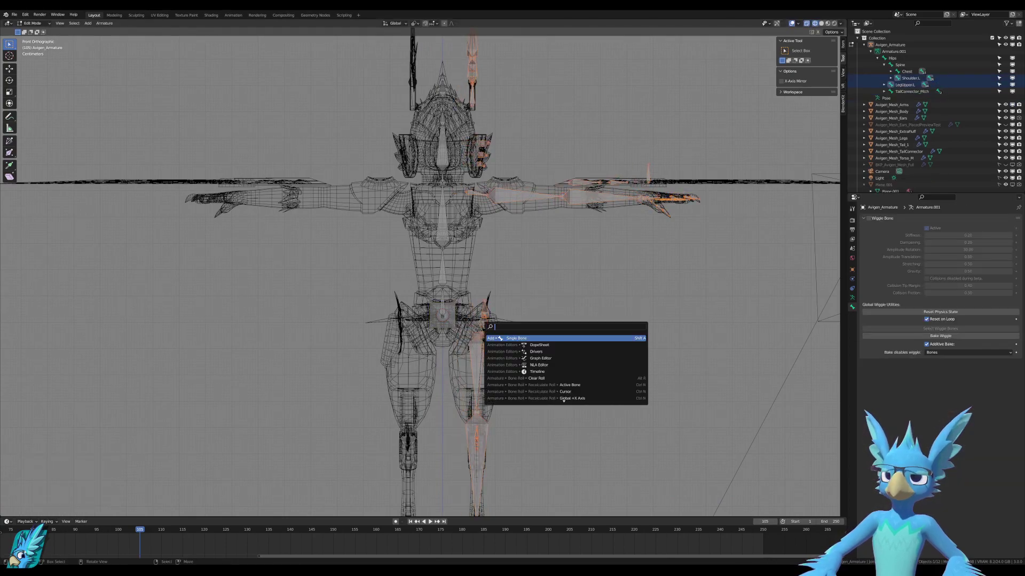
pyautogui.write('symm')
pyautogui.press('Return')
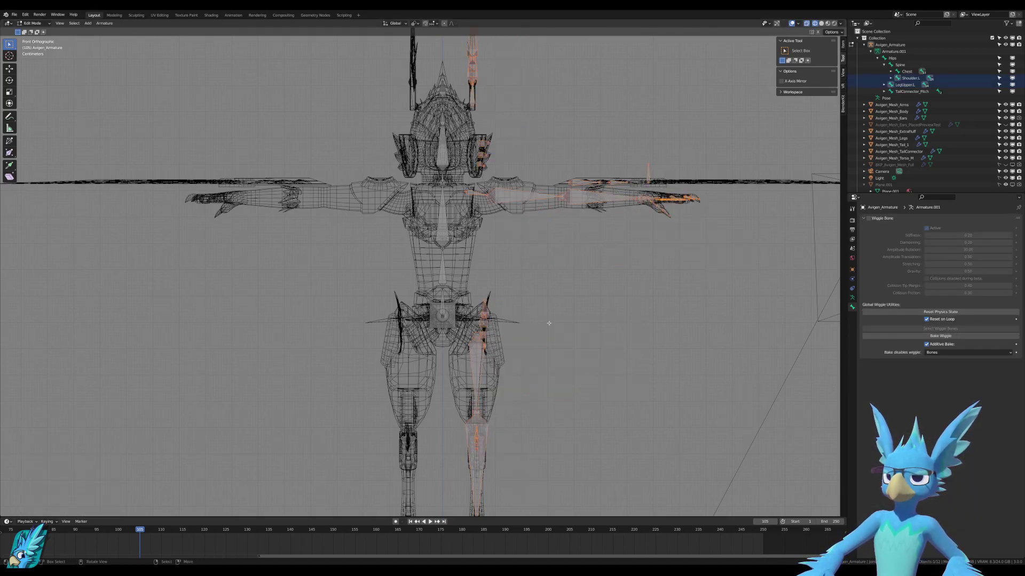
# Try Interactive Mirror on the selected left-side bones, and undo it.
pyautogui.rightClick(549, 322)
pyautogui.moveTo(533, 356)
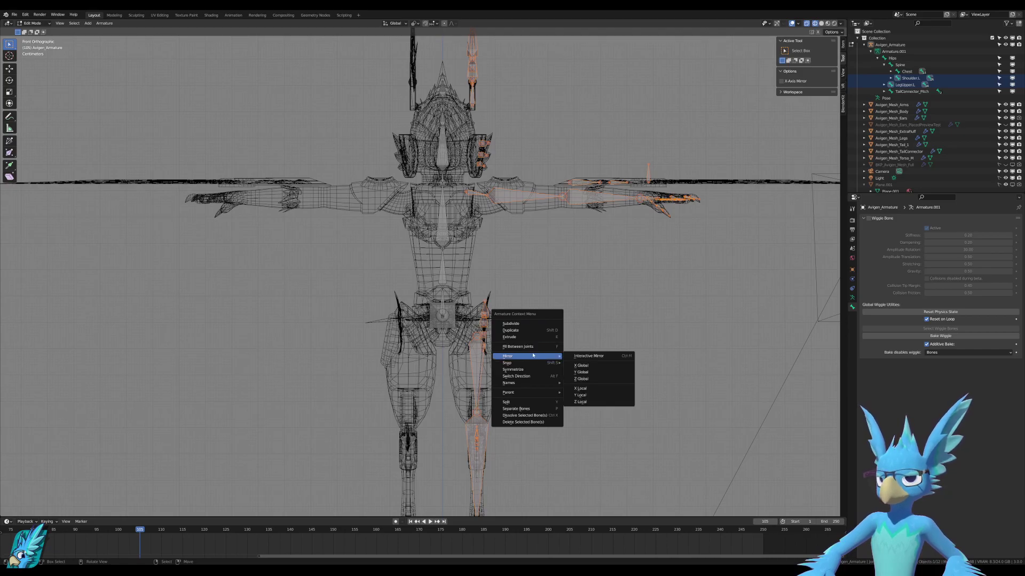
pyautogui.click(585, 356)
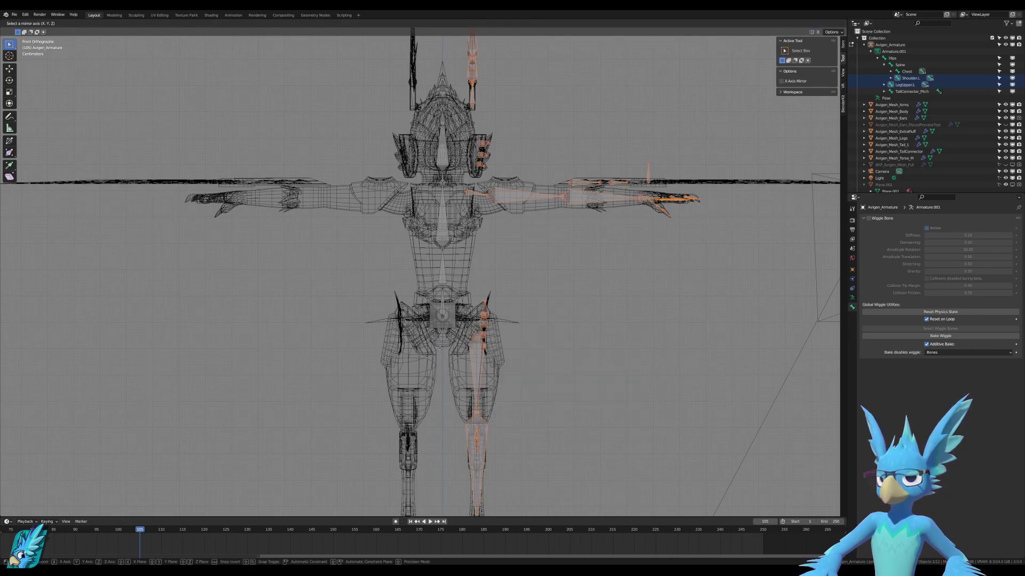
pyautogui.click(378, 339)
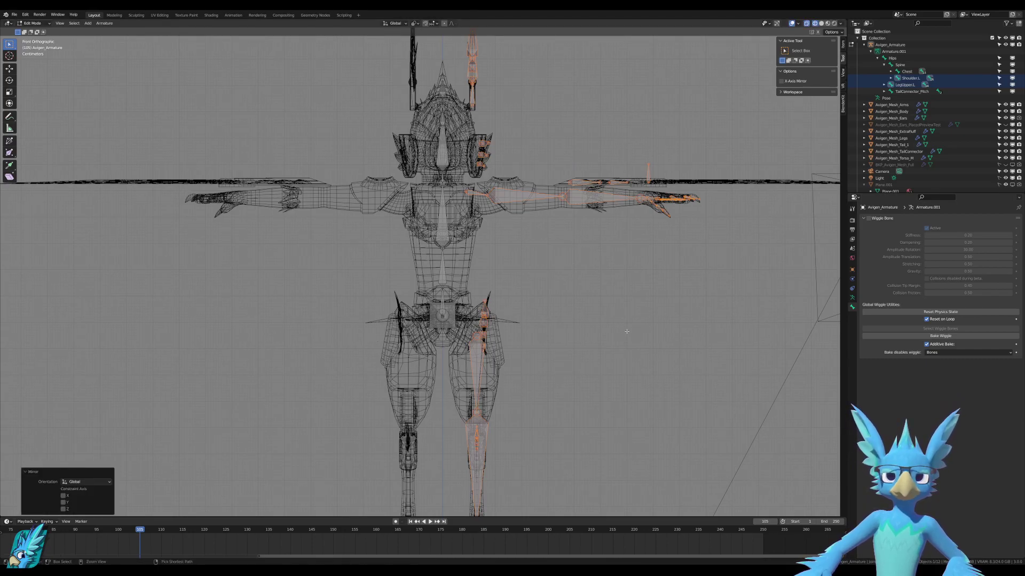
pyautogui.hotkey('ctrl', 'z')
# Symmetrize the selected left-side bones onto the right side and return to Object Mode.
pyautogui.rightClick(513, 290)
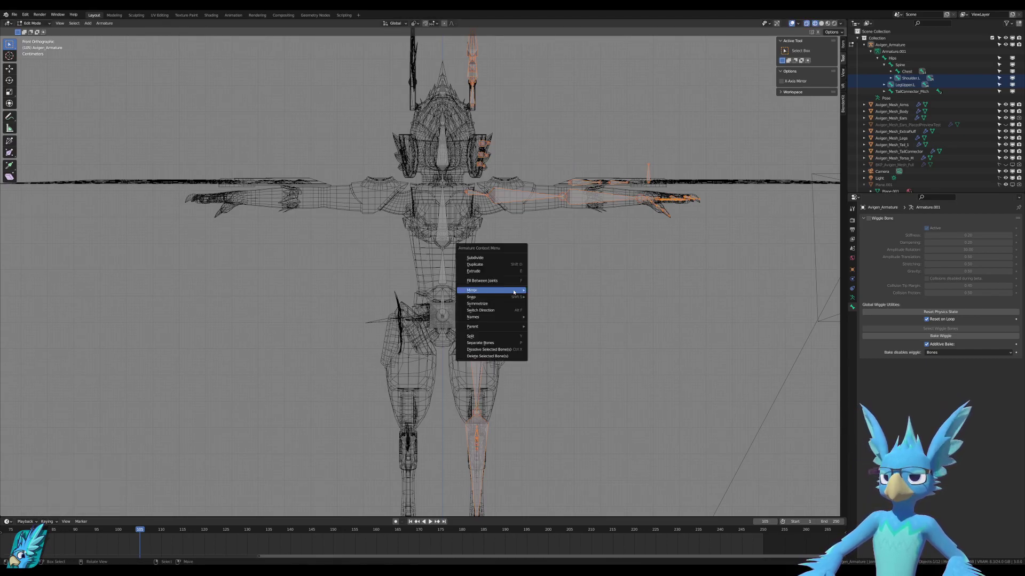
pyautogui.click(495, 303)
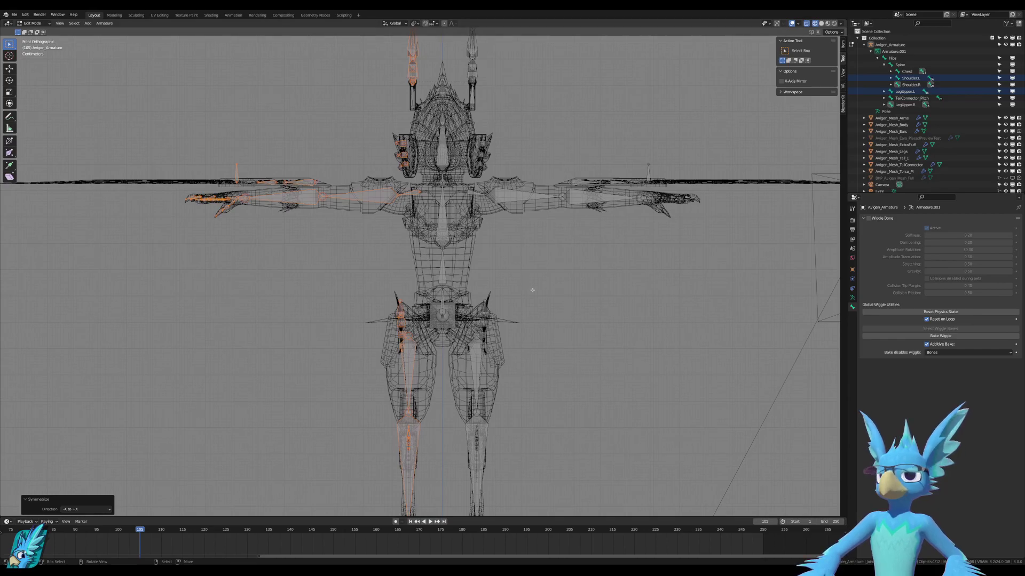
pyautogui.press('Tab')
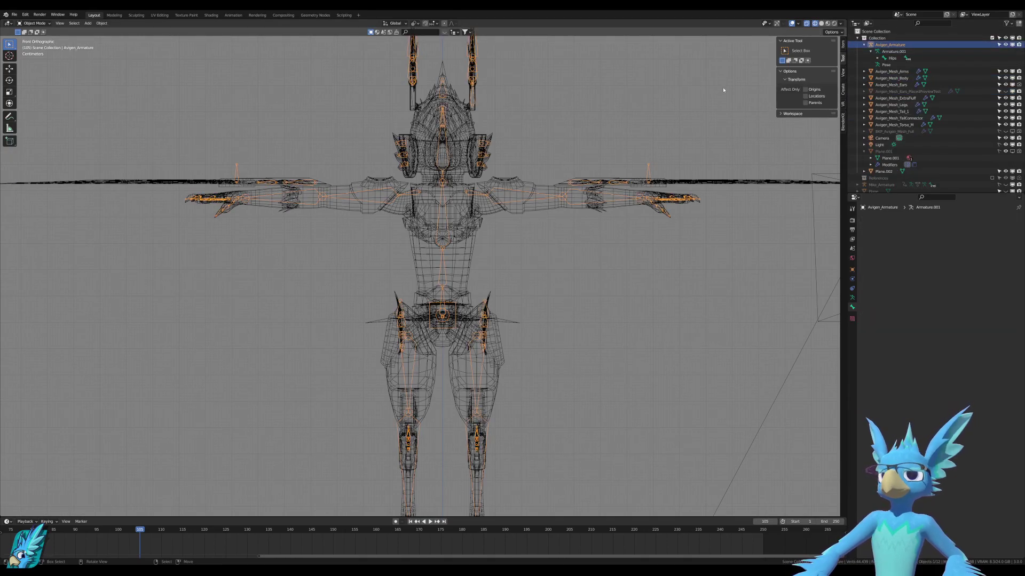
# Switch the armature to Pose Mode and back to Object Mode, and select the arms mesh.
pyautogui.moveTo(592, 134); pyautogui.dragTo(515, 217, button='middle')
pyautogui.scroll(3, 514, 219)
pyautogui.hotkey('ctrl', 'Tab')
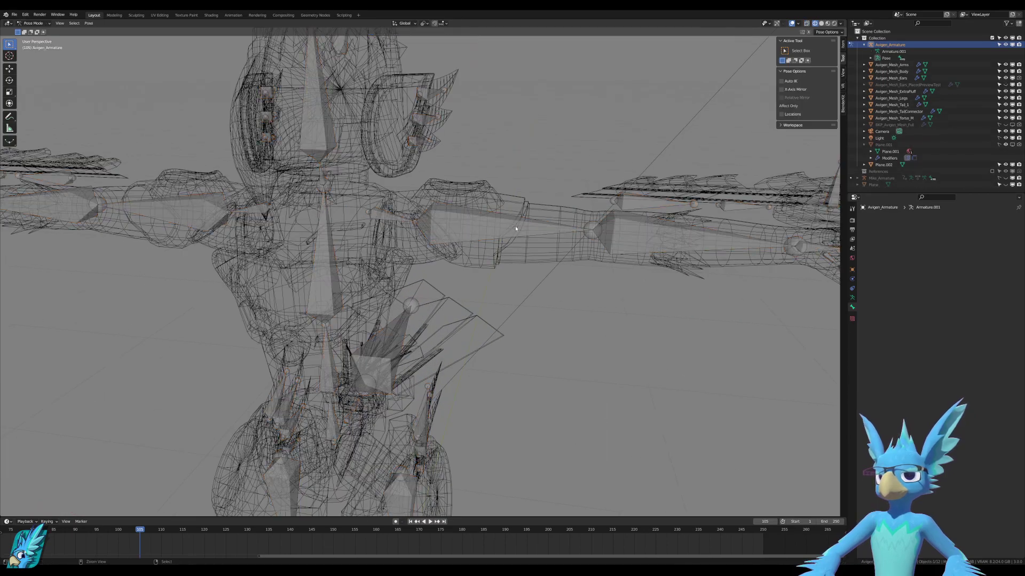
pyautogui.hotkey('ctrl', 'Tab')
pyautogui.click(517, 210)
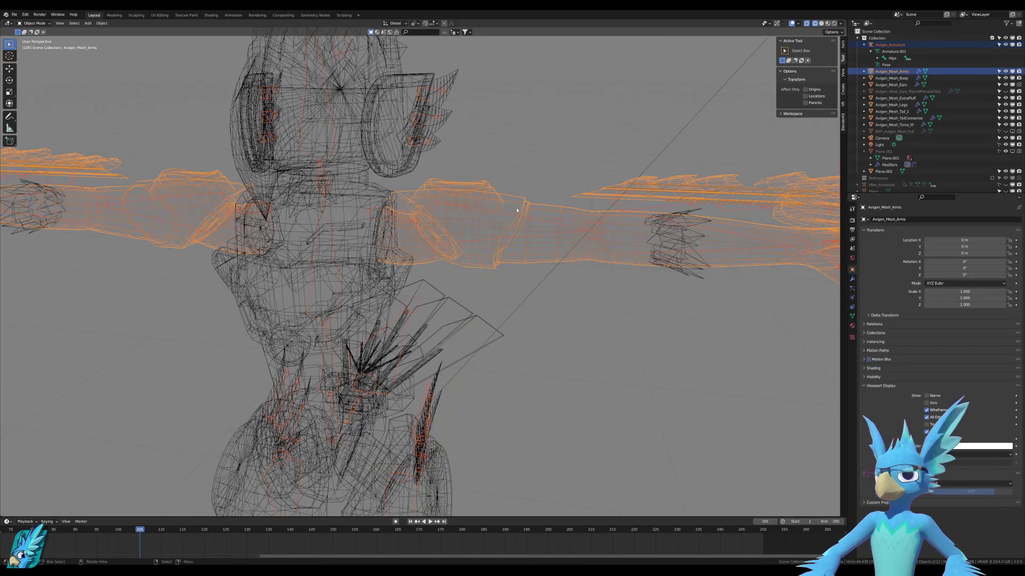
# Reselect the armature and switch it to Edit Mode.
pyautogui.rightClick(516, 229)
pyautogui.rightClick(516, 229)
pyautogui.keyDown('shift'); pyautogui.rightClick(516, 229); pyautogui.keyUp('shift')
pyautogui.keyDown('shift'); pyautogui.moveTo(551, 198); pyautogui.dragTo(427, 299, button='middle'); pyautogui.keyUp('shift')
pyautogui.rightClick(442, 341)
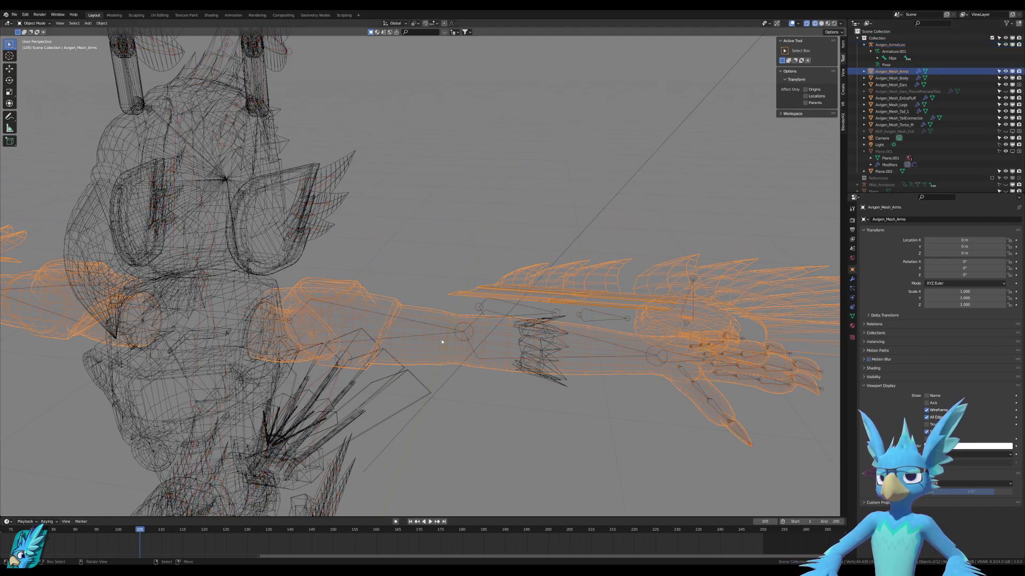
pyautogui.click(444, 335)
pyautogui.press('Tab')
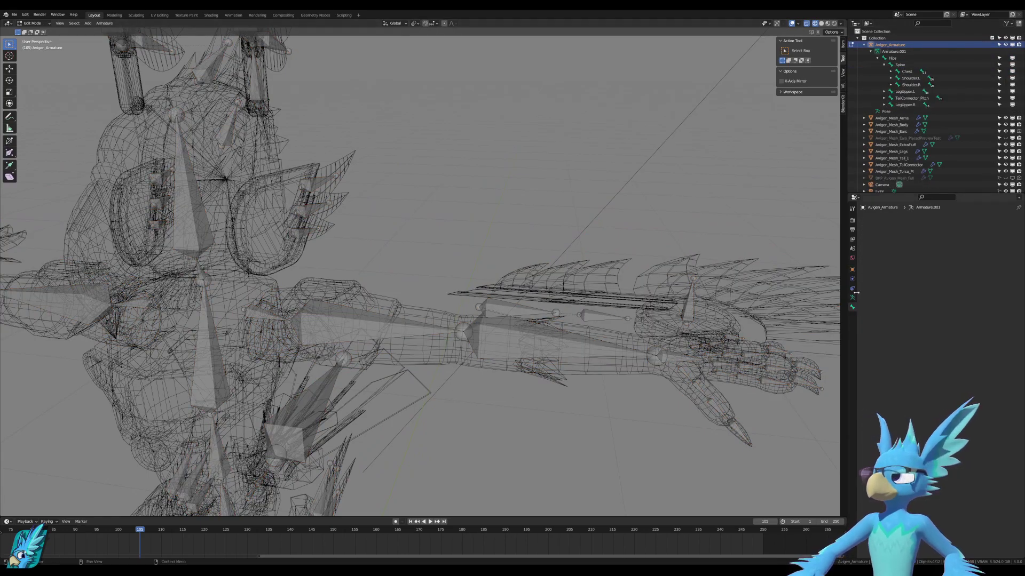
# Look through the armature's data, object, world, constraint and bone properties.
pyautogui.click(852, 299)
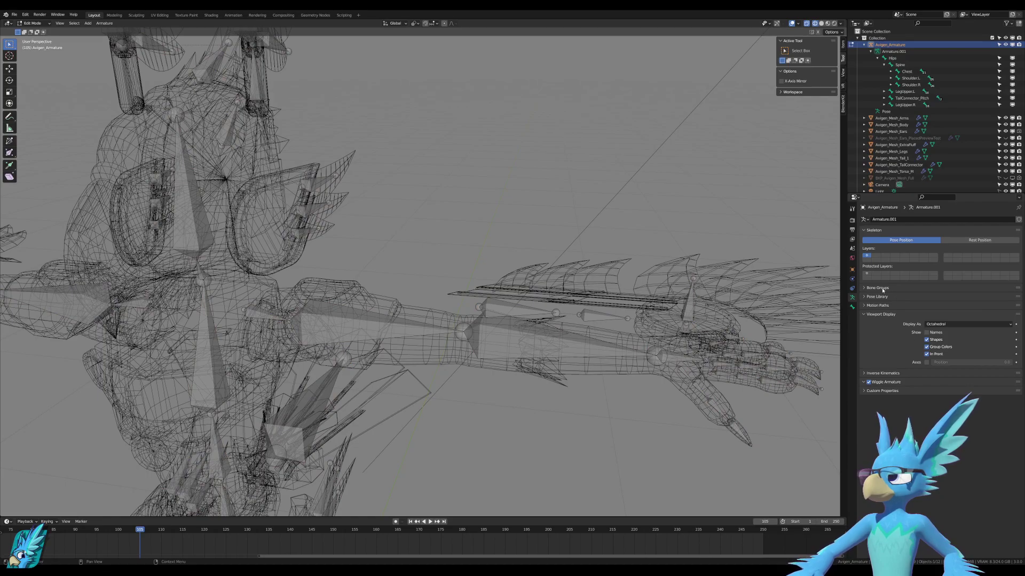
pyautogui.click(851, 308)
pyautogui.click(851, 271)
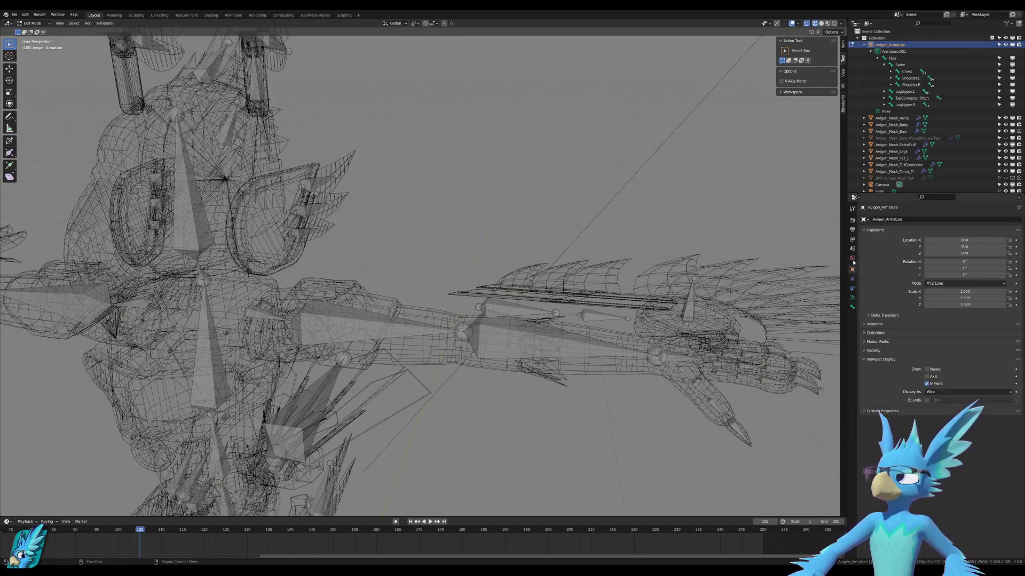
pyautogui.click(852, 258)
pyautogui.click(852, 289)
pyautogui.click(852, 297)
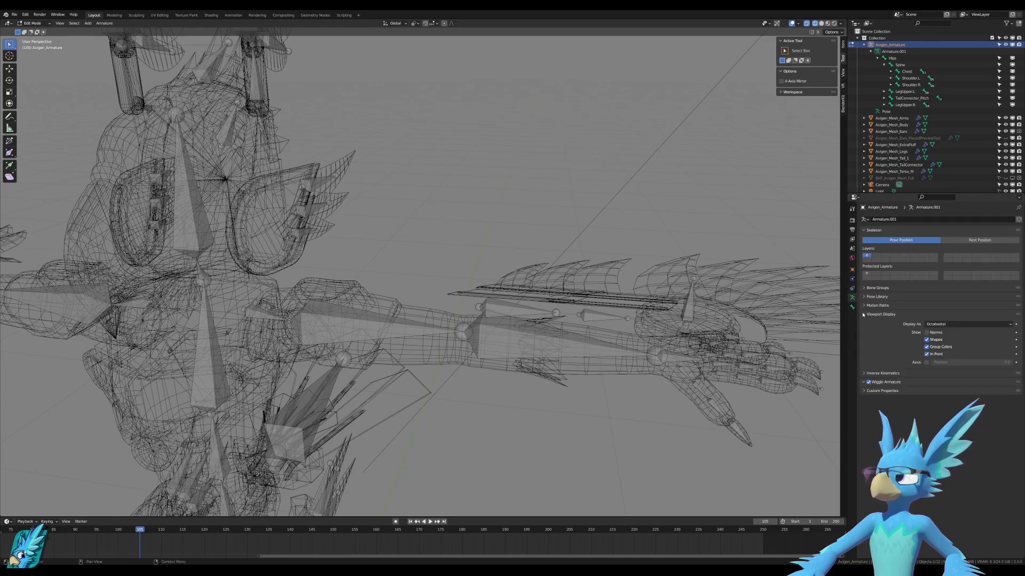
pyautogui.click(852, 308)
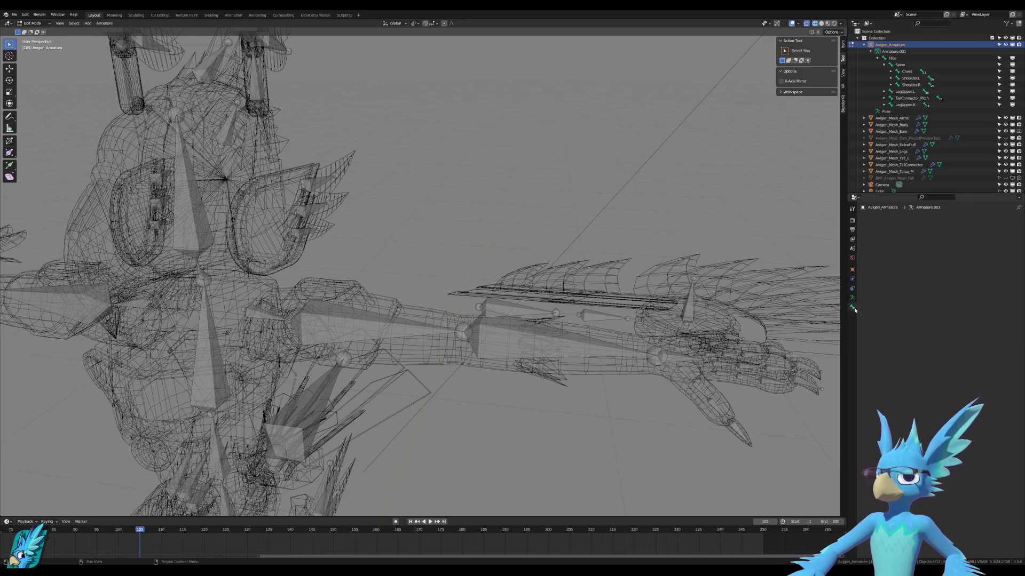
# Look through the scene properties and the armature's data properties, including its bone groups and motion paths.
pyautogui.click(852, 250)
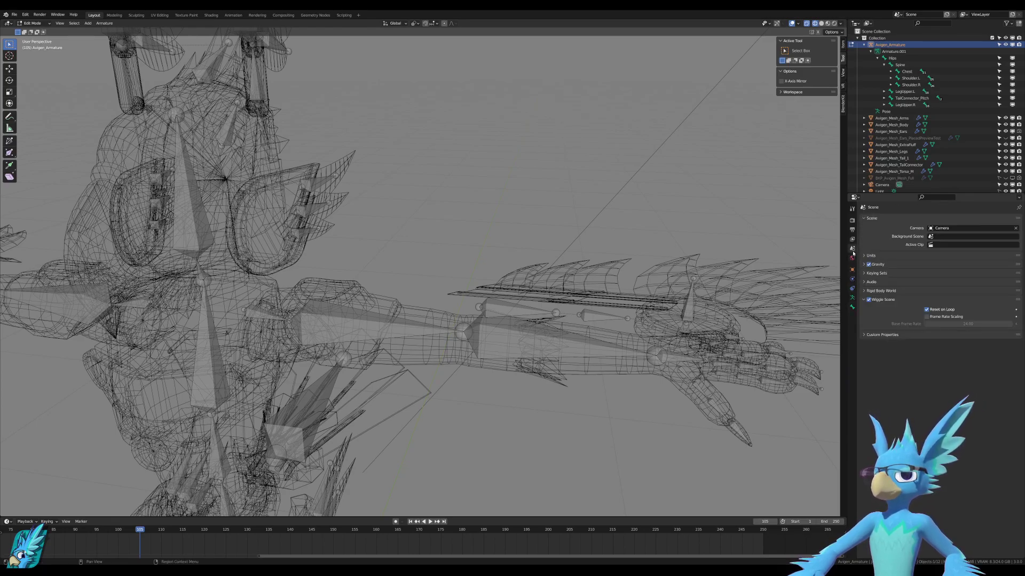
pyautogui.click(853, 298)
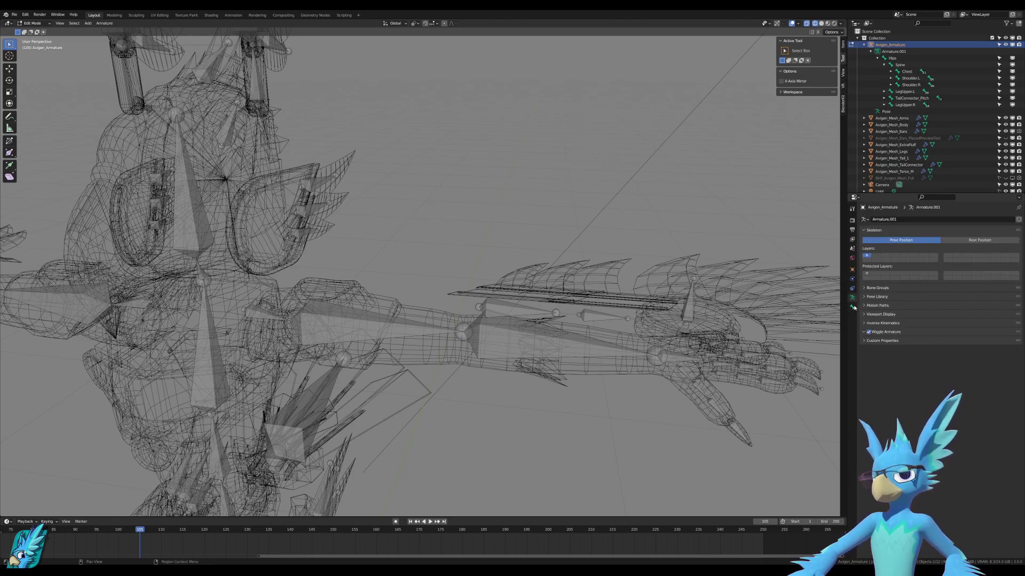
pyautogui.click(851, 308)
pyautogui.click(852, 298)
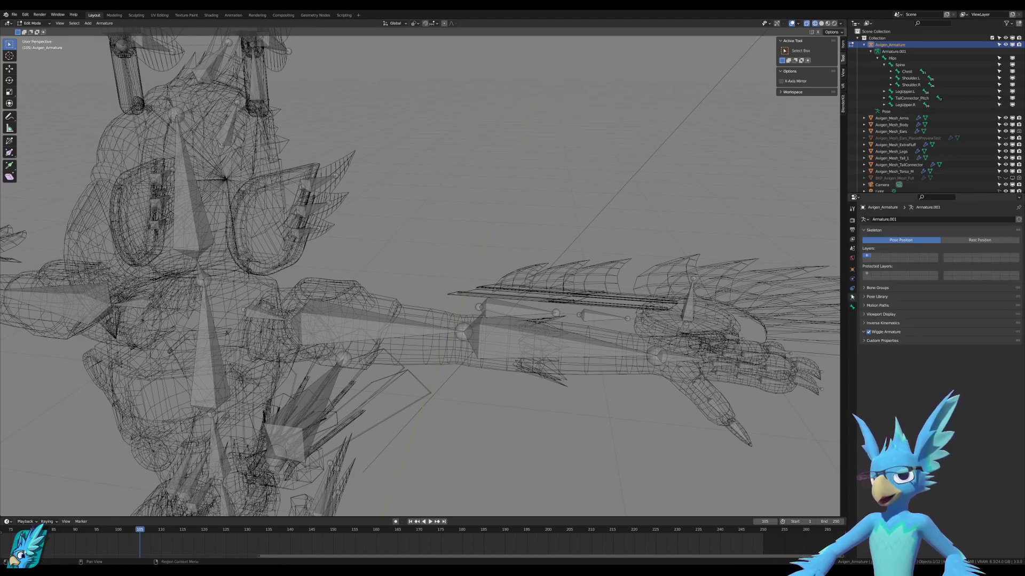
pyautogui.click(867, 287)
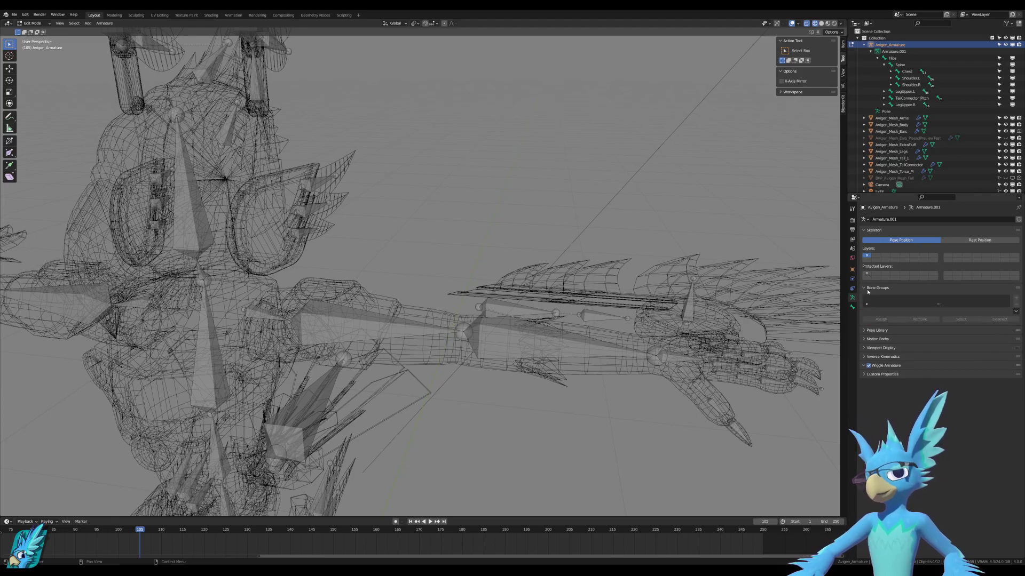
pyautogui.click(852, 297)
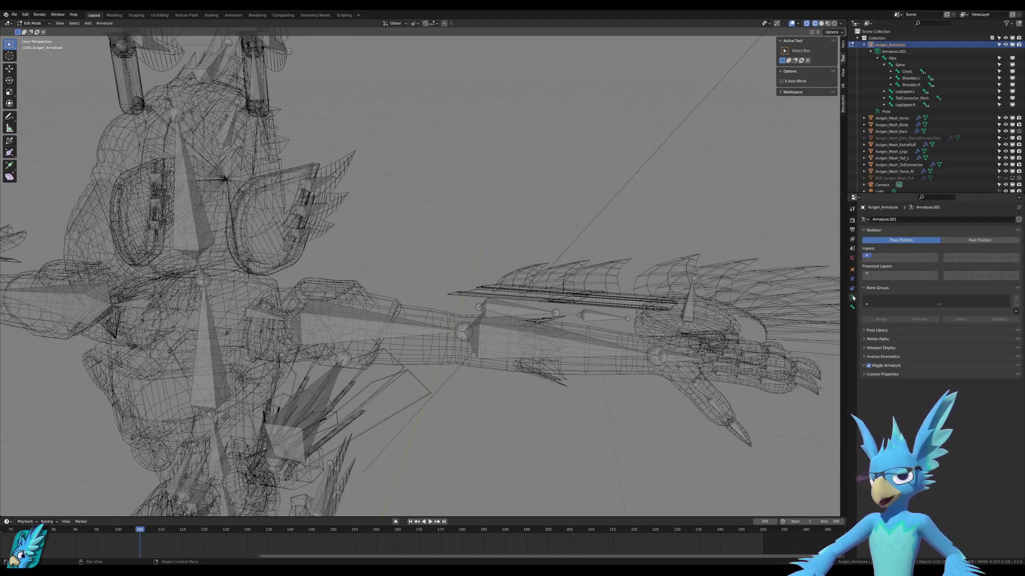
pyautogui.click(865, 339)
pyautogui.click(865, 339)
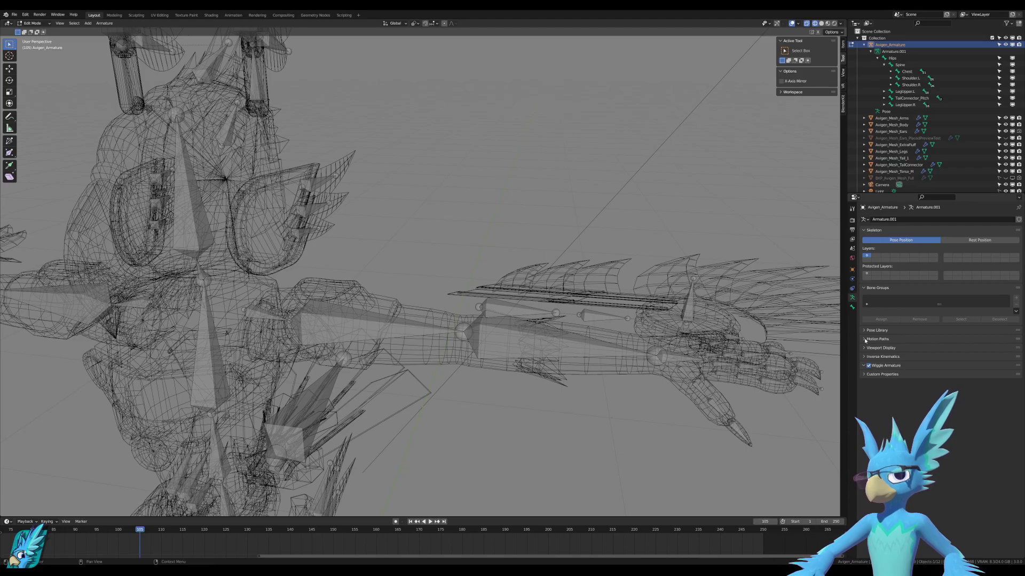
# Cycle the armature through Object Mode and Pose Mode, return to Edit Mode, and show the whole character.
pyautogui.hotkey('ctrl', 'Tab')
pyautogui.click(604, 389)
pyautogui.hotkey('ctrl', 'Tab')
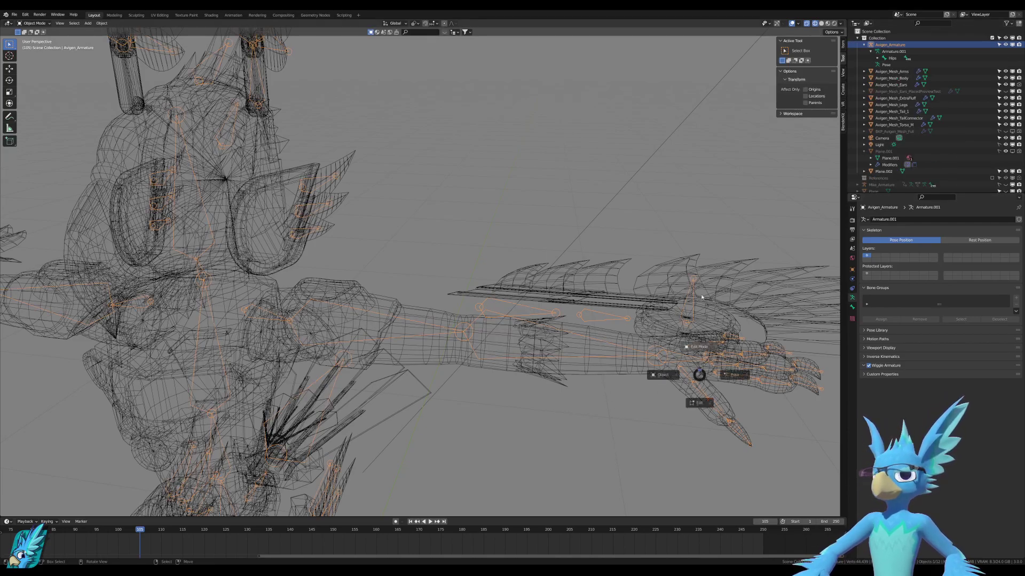
pyautogui.click(735, 375)
pyautogui.press('Tab')
pyautogui.hotkey('ctrl', 'Tab')
pyautogui.click(827, 331)
pyautogui.press('Home')
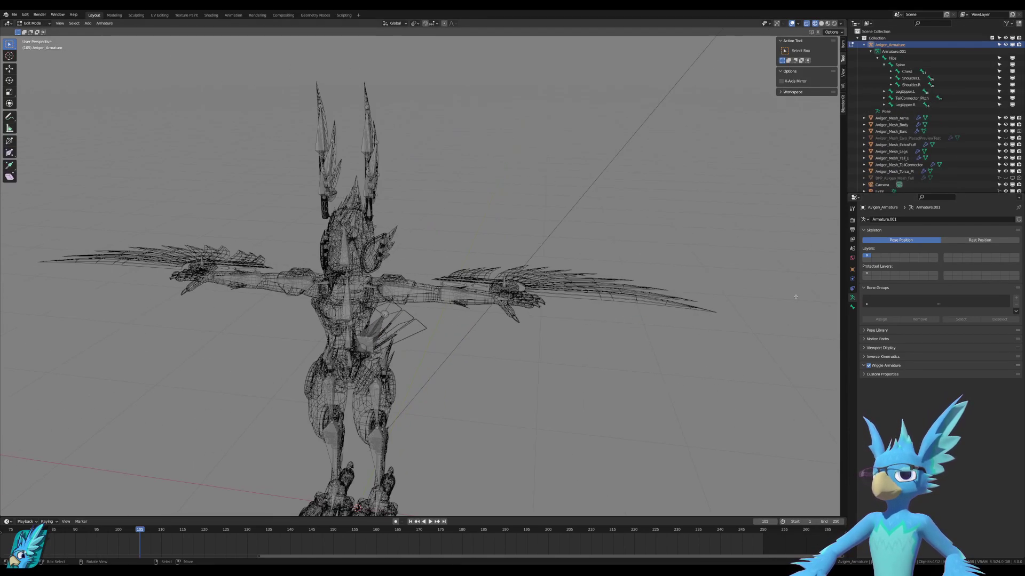
# Show the bone properties and examine the parent options of the left lower arm bone.
pyautogui.press('a')
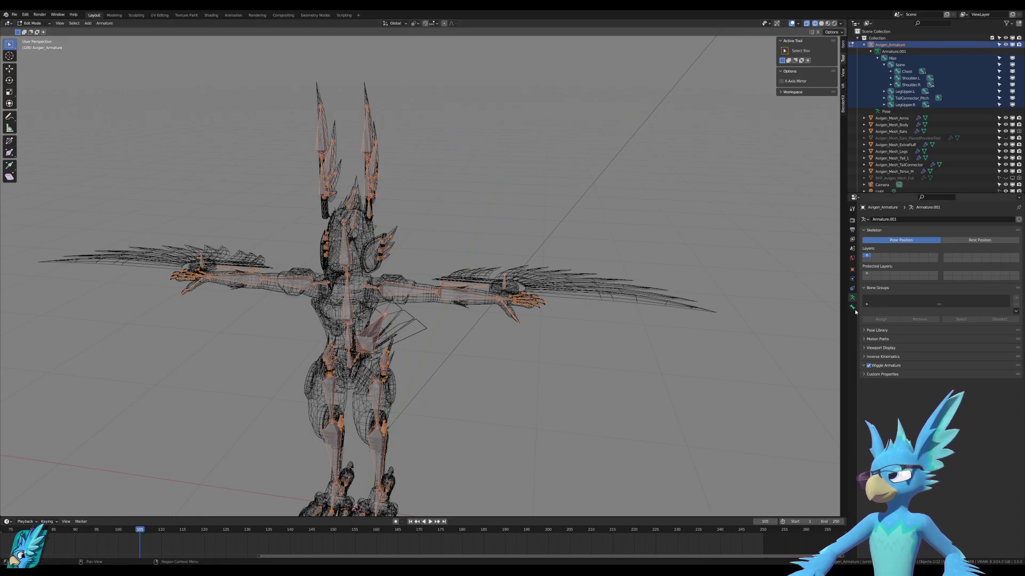
pyautogui.click(852, 308)
pyautogui.press('Tab')
pyautogui.press('Tab')
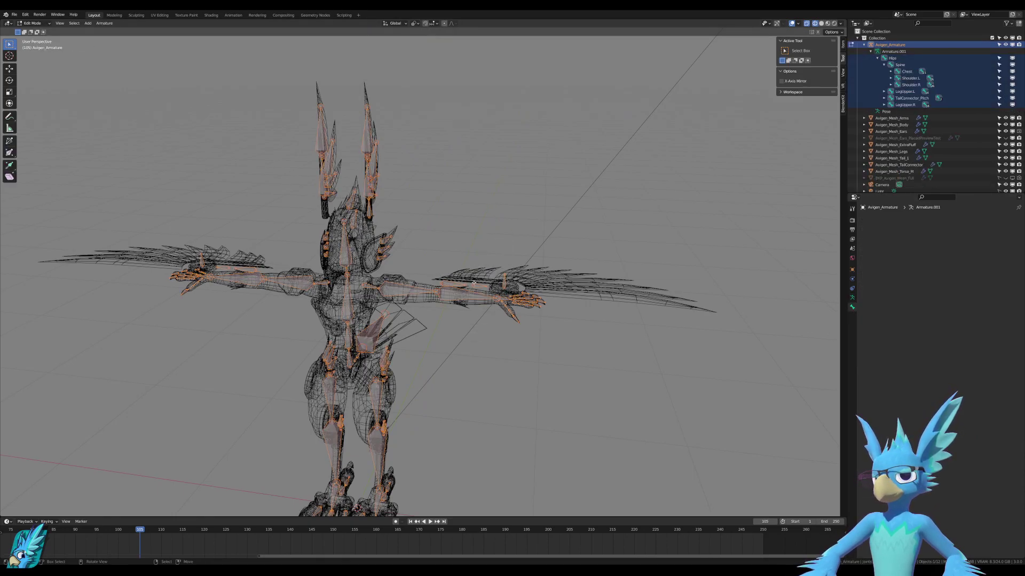
pyautogui.click(471, 295)
pyautogui.click(960, 335)
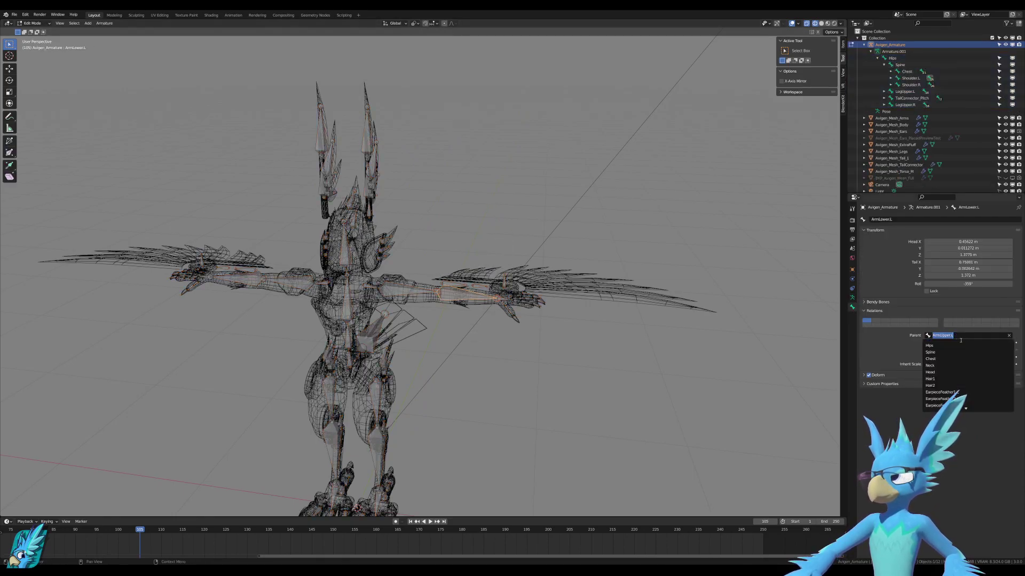
pyautogui.scroll(-15, 977, 418)
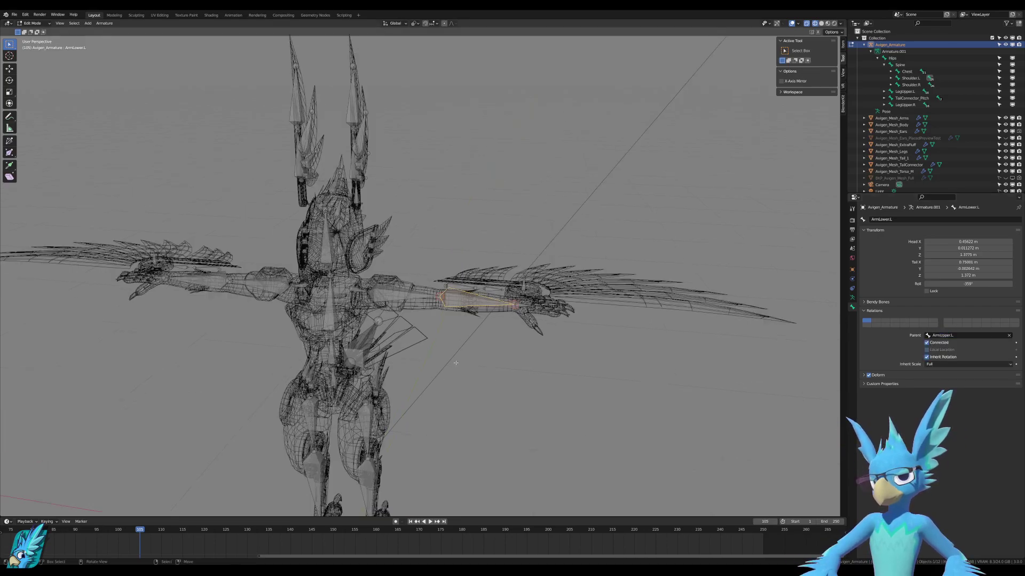
# Check the names of the left arm bones, from the forearm through the wrist to the upright bone above it.
pyautogui.scroll(5, 253, 319)
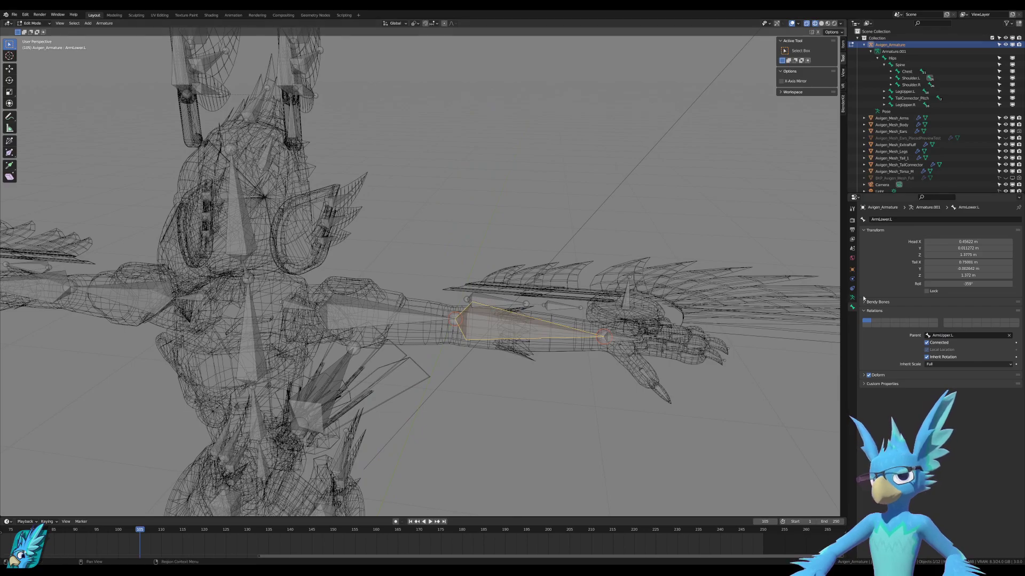
pyautogui.click(385, 316)
pyautogui.click(512, 325)
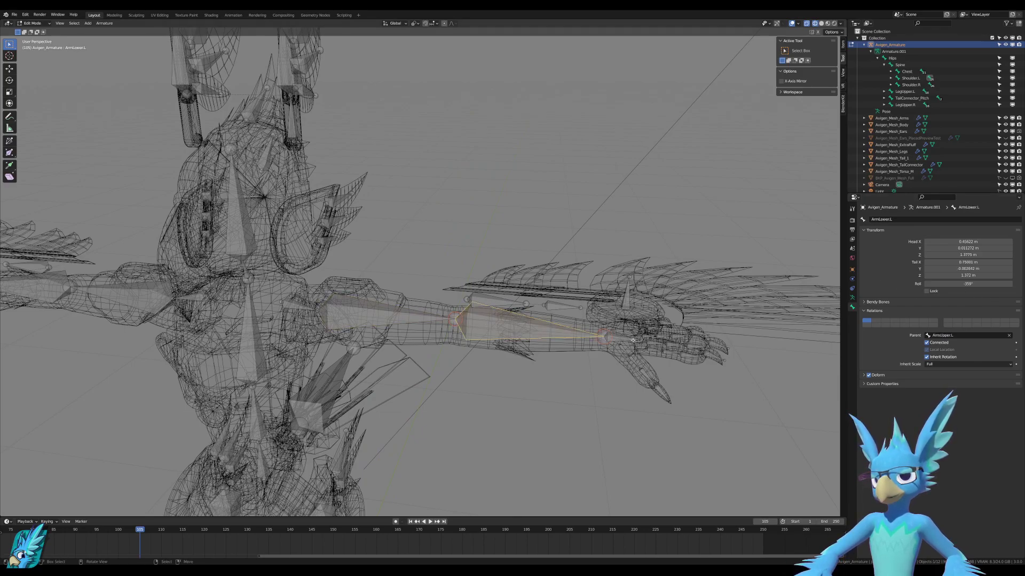
pyautogui.click(620, 337)
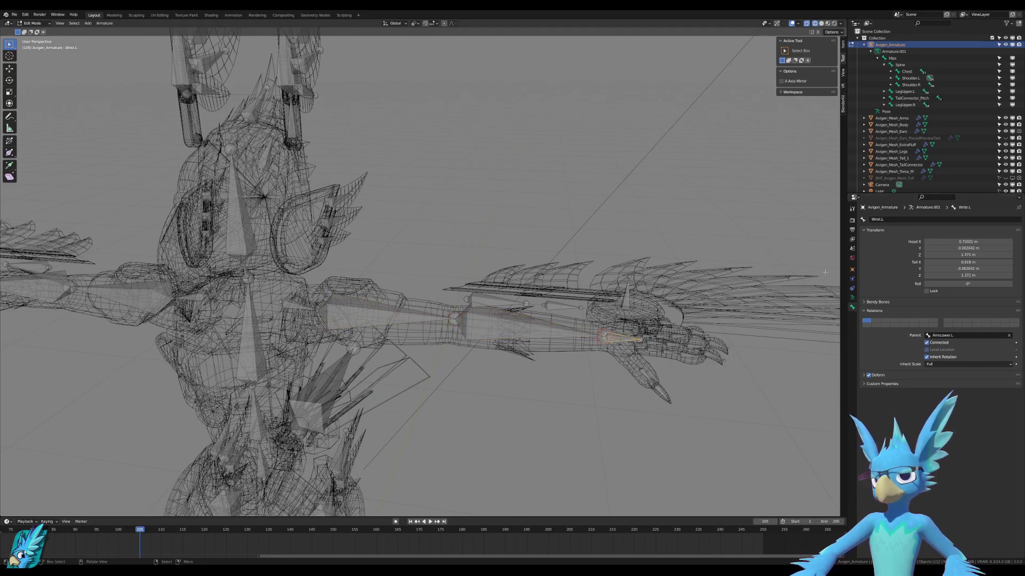
pyautogui.click(623, 301)
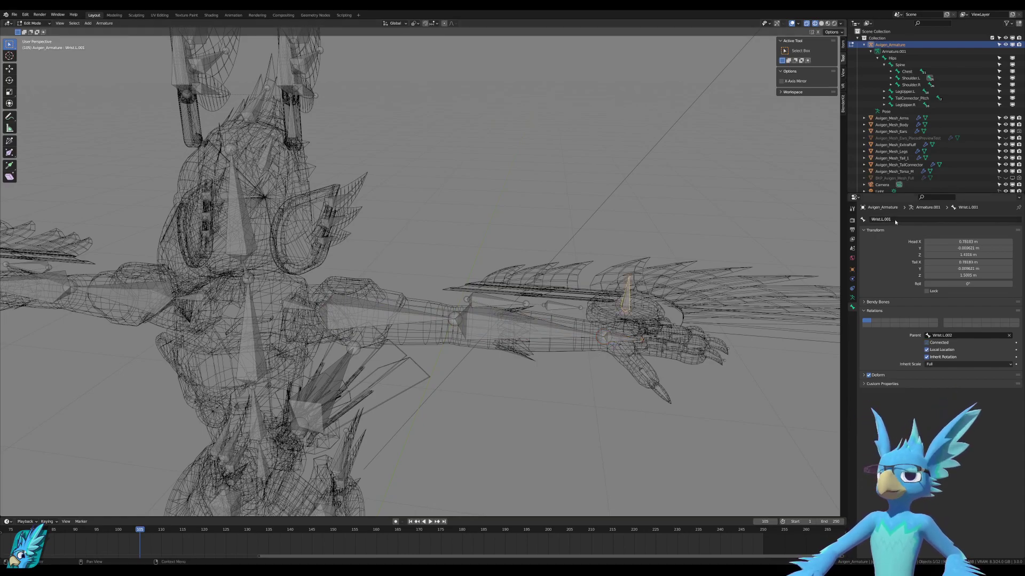
# Undo the latest bone selections in the left arm.
pyautogui.scroll(-5, 604, 258)
pyautogui.hotkey('ctrl', 'z')
pyautogui.hotkey('ctrl', 'z')
pyautogui.hotkey('ctrl', 'z')
pyautogui.hotkey('ctrl', 'z')
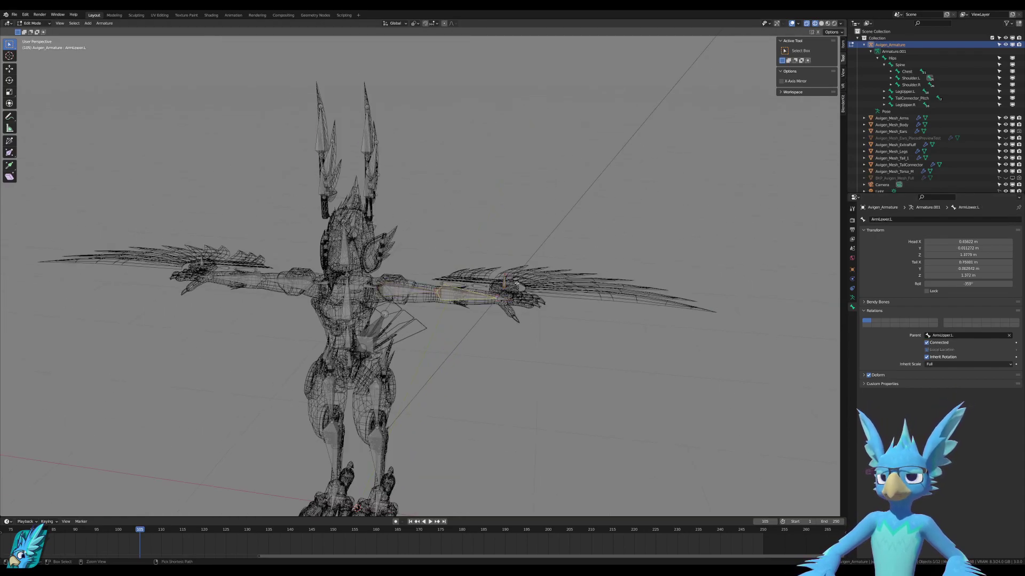
# Switch to Object Mode, select the arms mesh, and reselect the armature in Edit Mode.
pyautogui.press('Tab')
pyautogui.keyDown('shift'); pyautogui.click(517, 283); pyautogui.keyUp('shift')
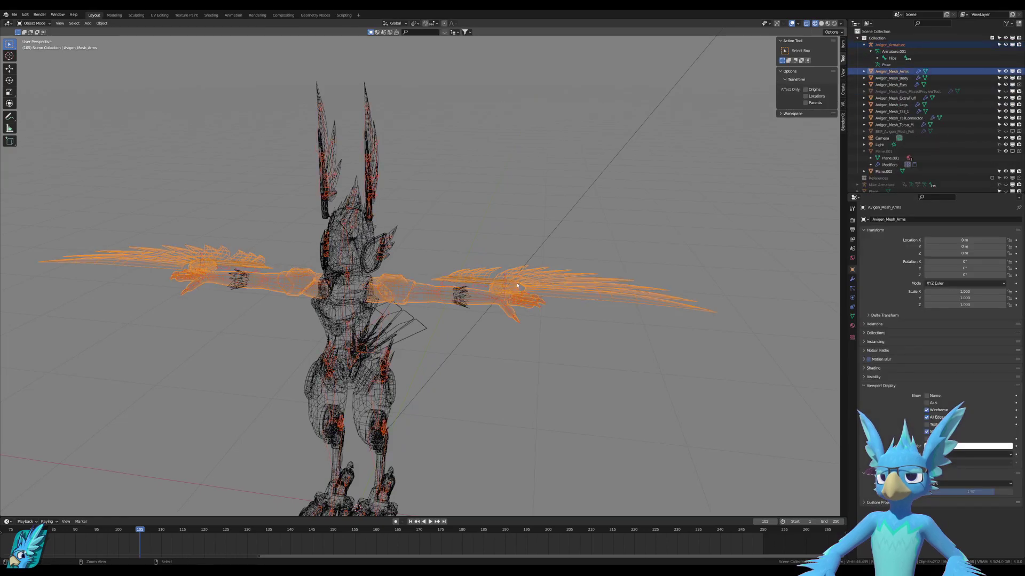
pyautogui.click(516, 285)
pyautogui.click(517, 285)
pyautogui.click(517, 285)
pyautogui.press('Tab')
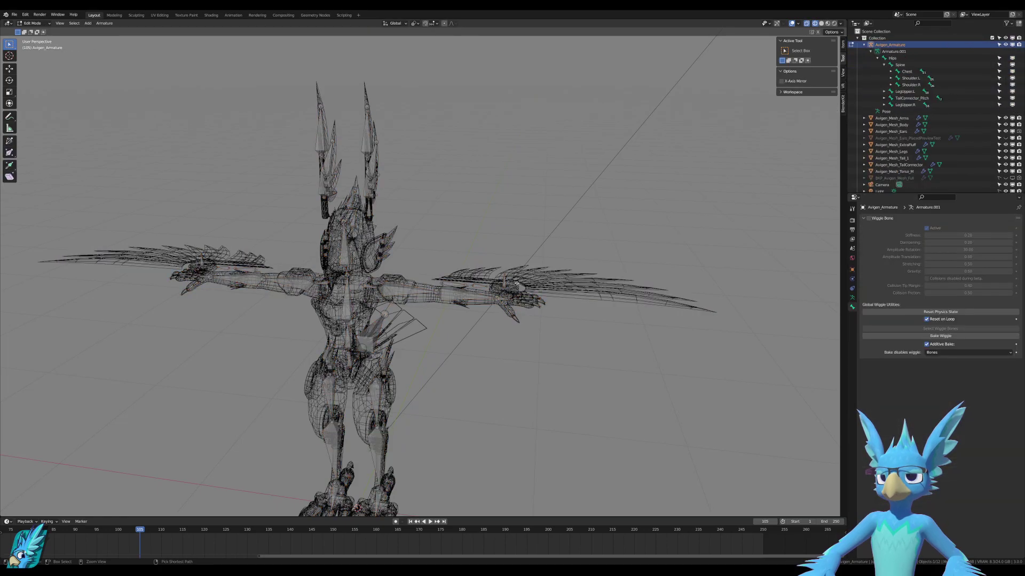
# Undo the Symmetrize operation so the armature has only its left-side and centre bones.
pyautogui.hotkey('ctrl', 'z')
pyautogui.hotkey('ctrl', 'z')
pyautogui.scroll(3, 516, 284)
pyautogui.hotkey('ctrl', 'z')
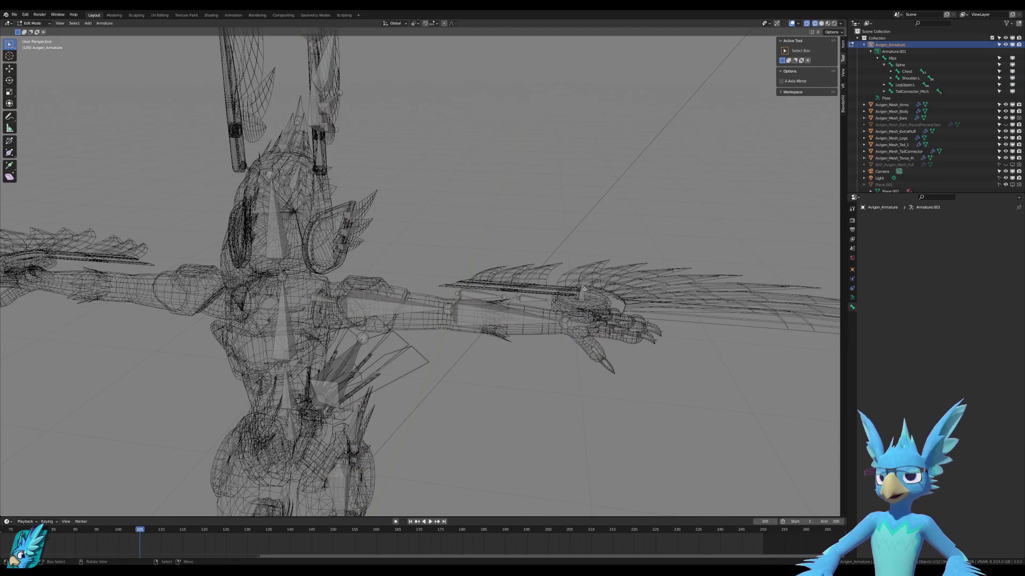
# Rename the upright bone above the left wrist as WingConnector.L.
pyautogui.click(583, 288)
pyautogui.click(917, 220)
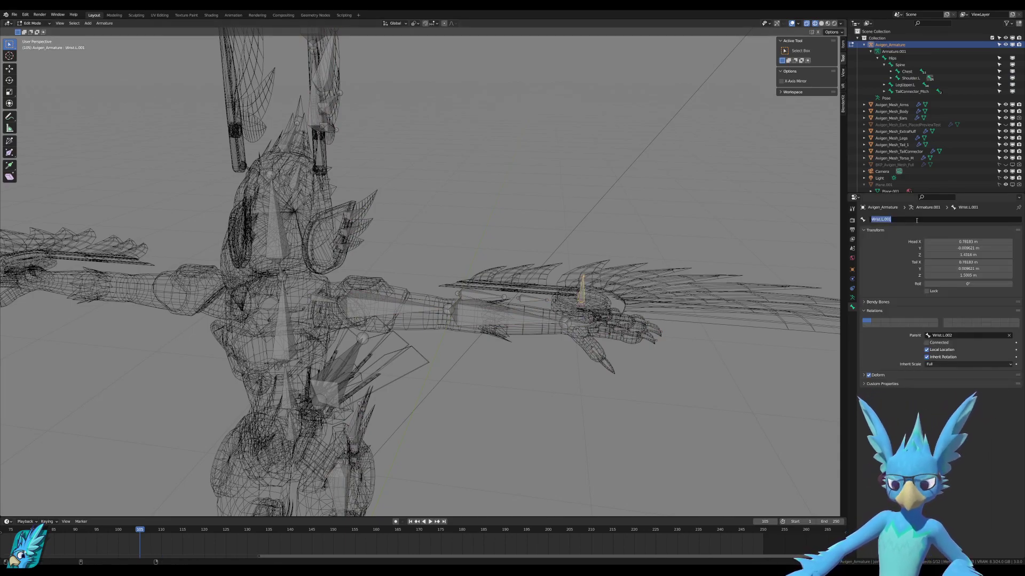
pyautogui.write('WingConn')
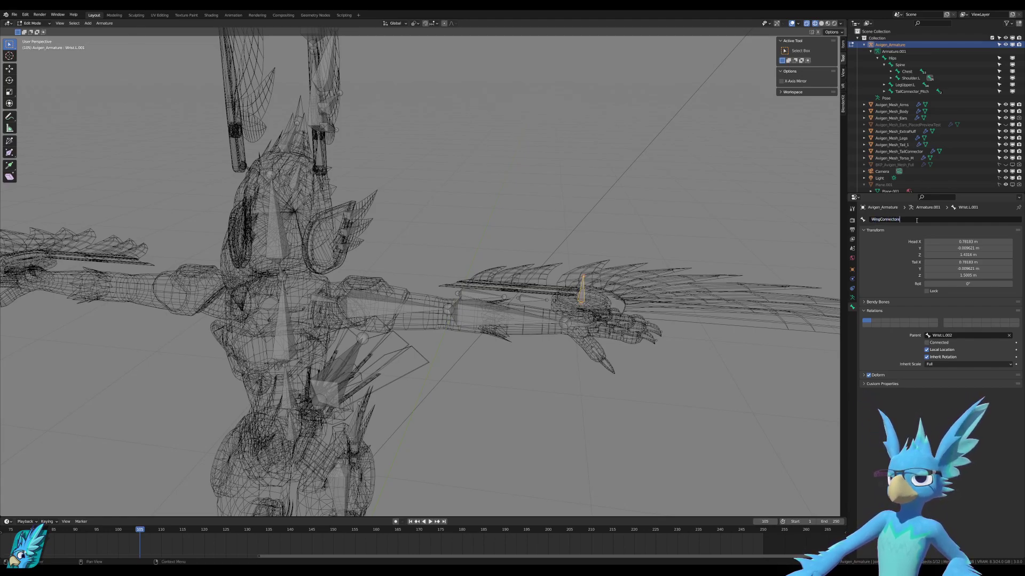
pyautogui.write('ector')
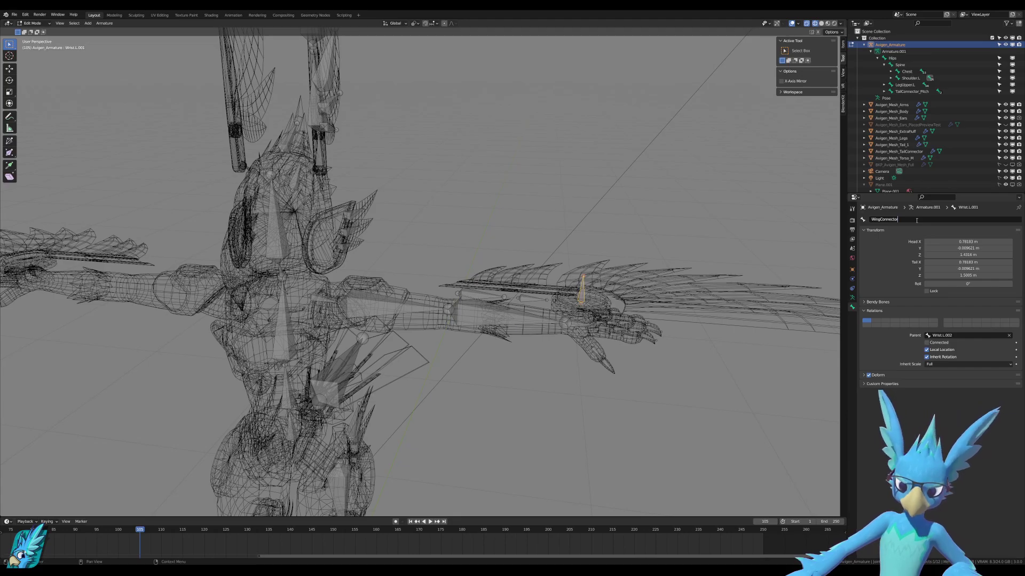
pyautogui.write('.L')
pyautogui.press('Return')
pyautogui.scroll(3, 549, 303)
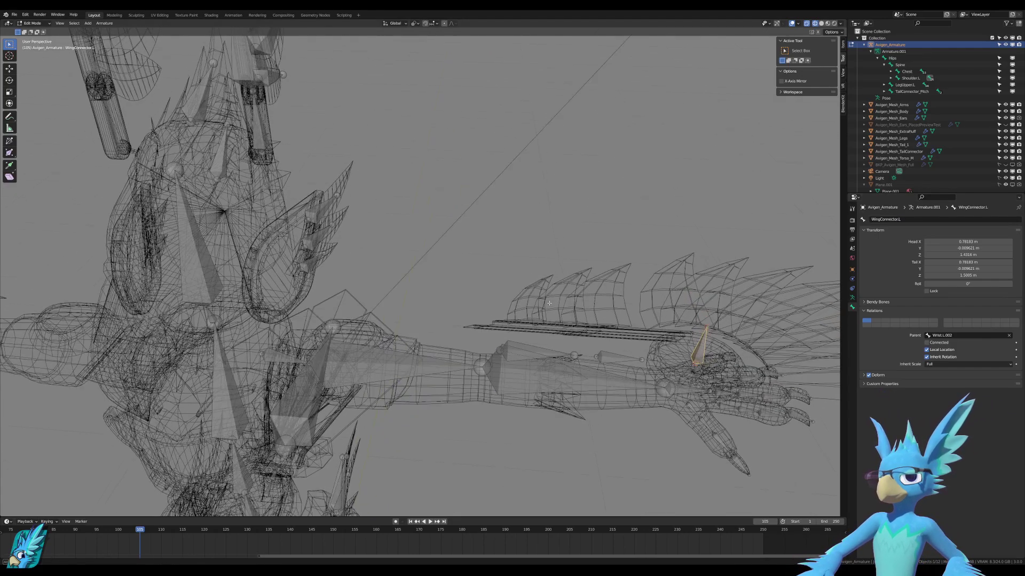
# Rename the short floating bone above the left forearm, nearest the wrist, as WingRailing2.L.
pyautogui.moveTo(549, 303); pyautogui.dragTo(527, 303, button='middle')
pyautogui.keyDown('shift'); pyautogui.moveTo(528, 303); pyautogui.dragTo(427, 244, button='middle'); pyautogui.keyUp('shift')
pyautogui.scroll(1, 515, 300)
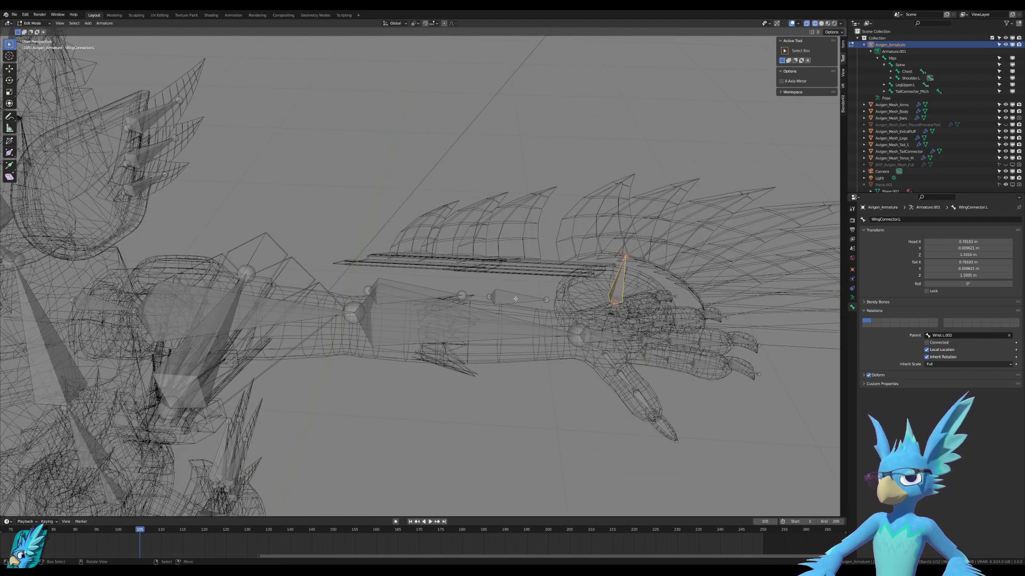
pyautogui.click(515, 299)
pyautogui.click(920, 219)
pyautogui.write('Wing')
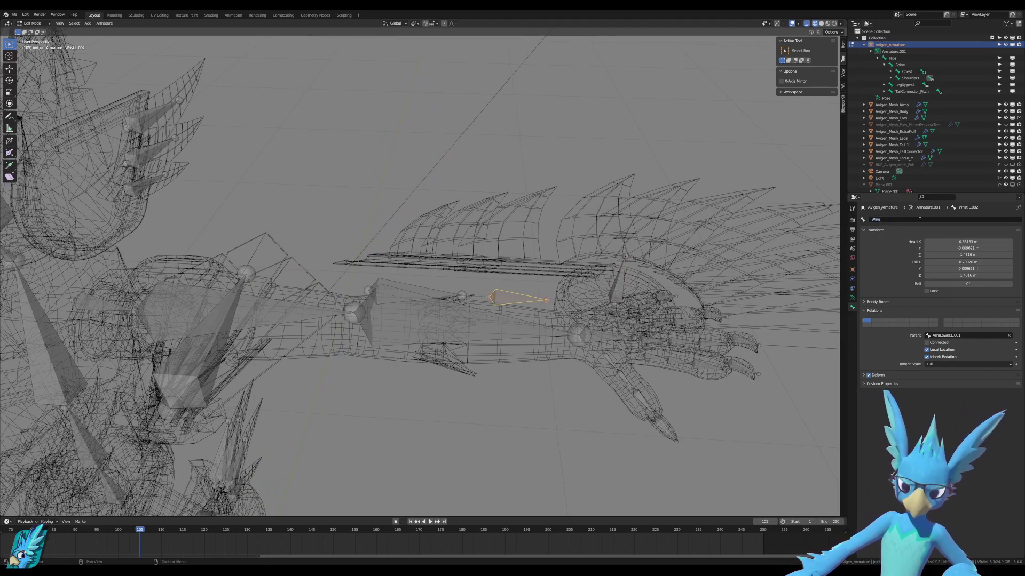
pyautogui.write('Slider')
pyautogui.hotkey('ctrl', 'a')
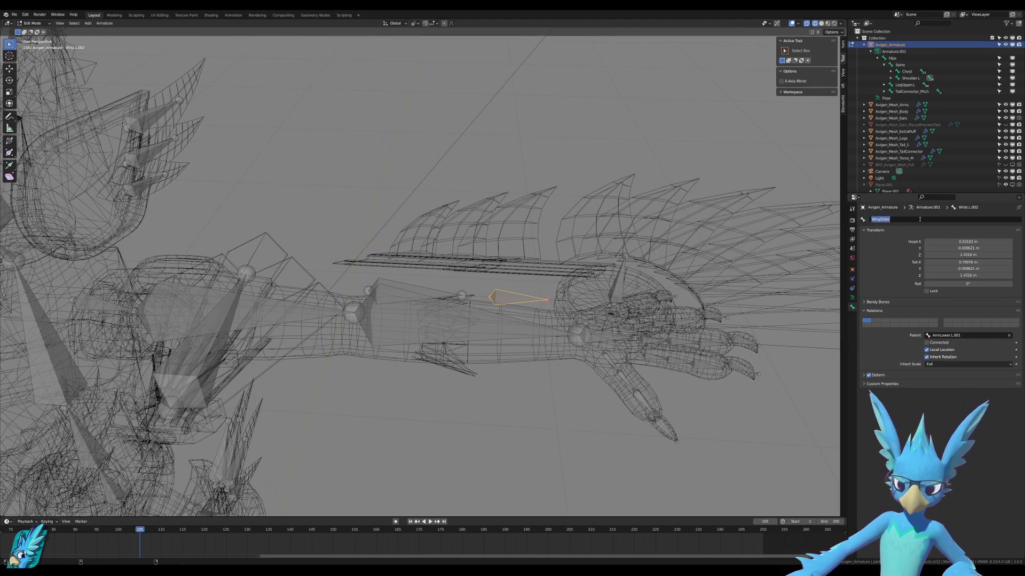
pyautogui.write('W')
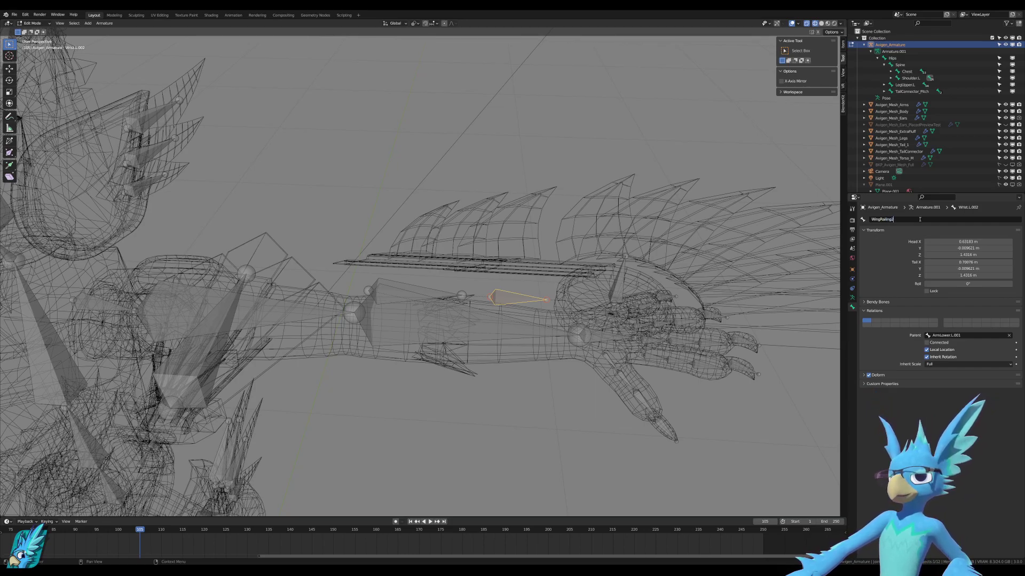
pyautogui.write('ingRailing2.L')
pyautogui.press('Return')
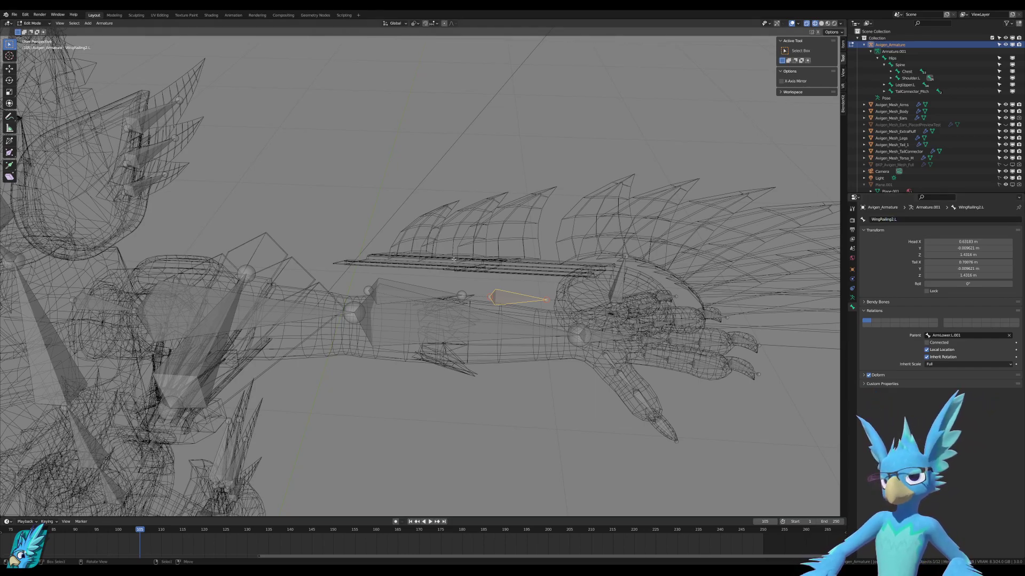
# Rename the floating bone above the left forearm, nearest the elbow, as WingRailing1.L.
pyautogui.click(442, 291)
pyautogui.click(910, 218)
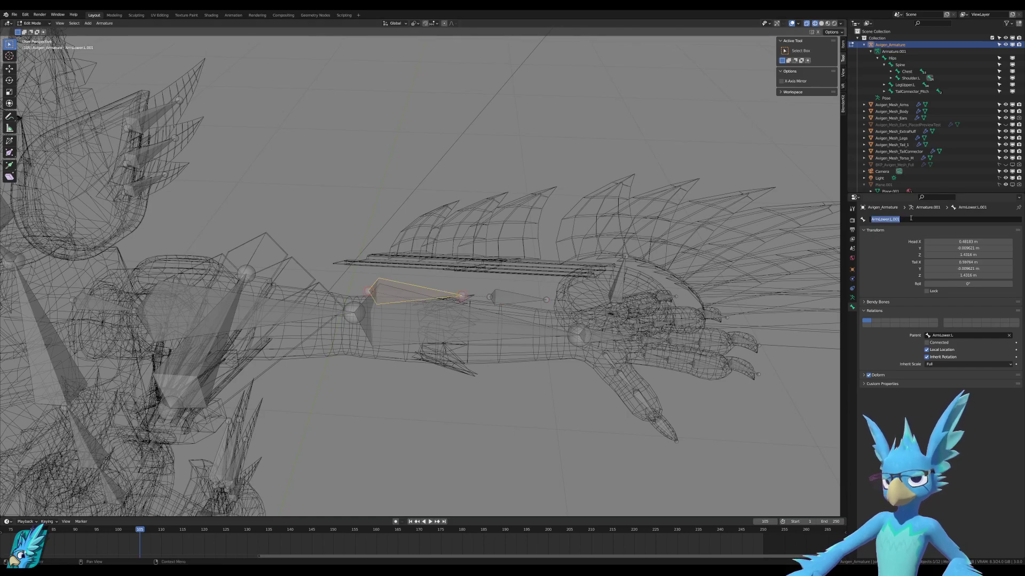
pyautogui.write('WingRail')
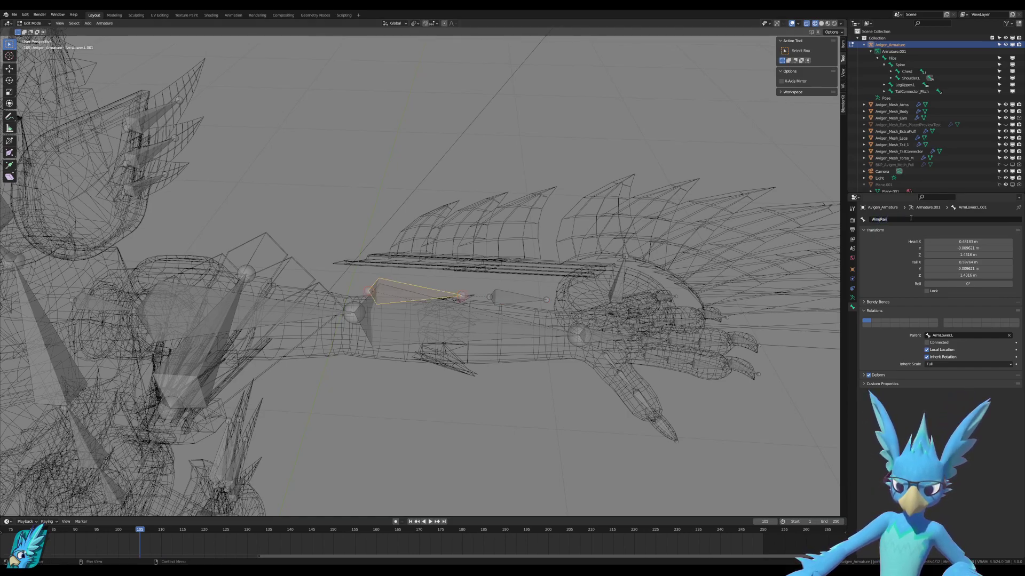
pyautogui.write('ing1.L')
pyautogui.press('Return')
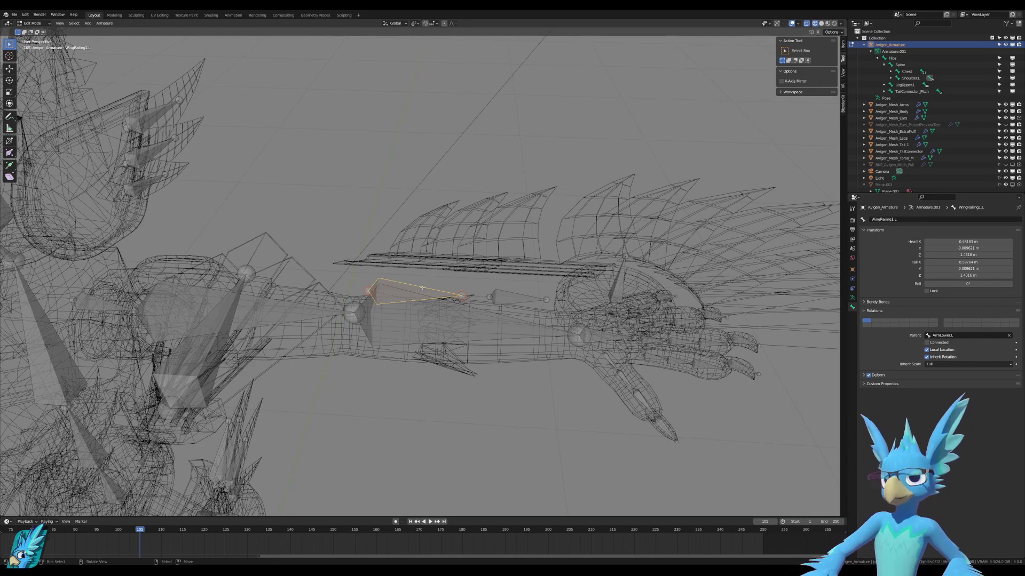
# Review the bone names offered as parents for the floating wing railing bone nearest the left wrist.
pyautogui.click(514, 296)
pyautogui.scroll(-5, 525, 394)
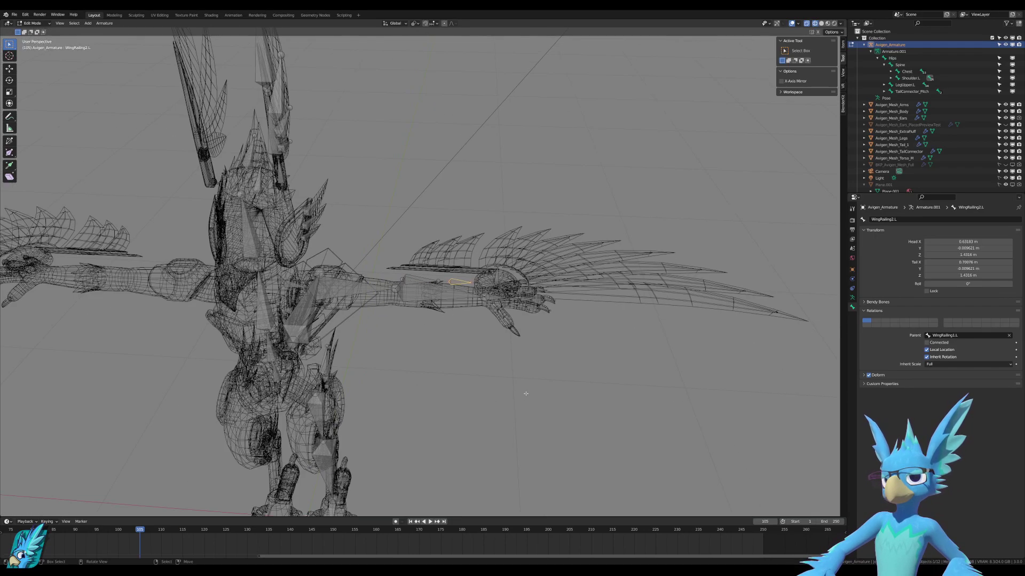
pyautogui.click(966, 335)
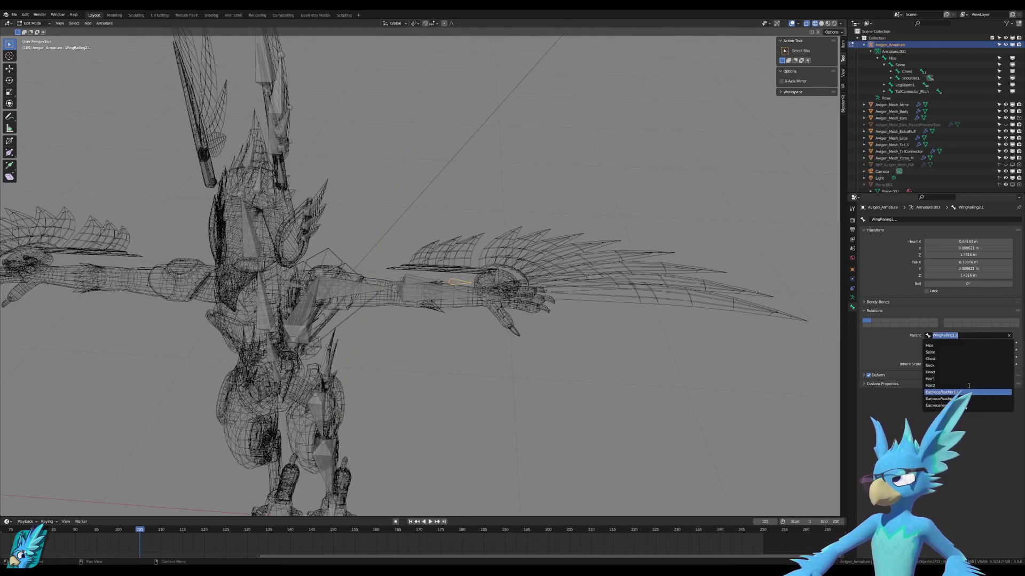
pyautogui.scroll(15, 981, 421)
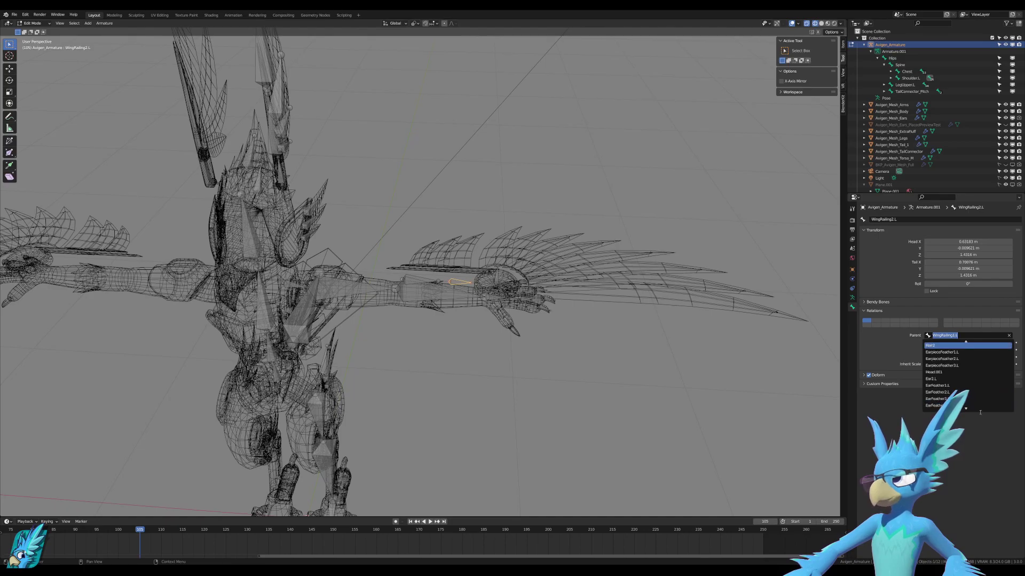
pyautogui.press('Escape')
# Rename the lowest bone of the left ear, at the ear's base above the head, as Ear1.L.
pyautogui.moveTo(533, 291); pyautogui.dragTo(412, 266, button='middle')
pyautogui.scroll(4, 449, 295)
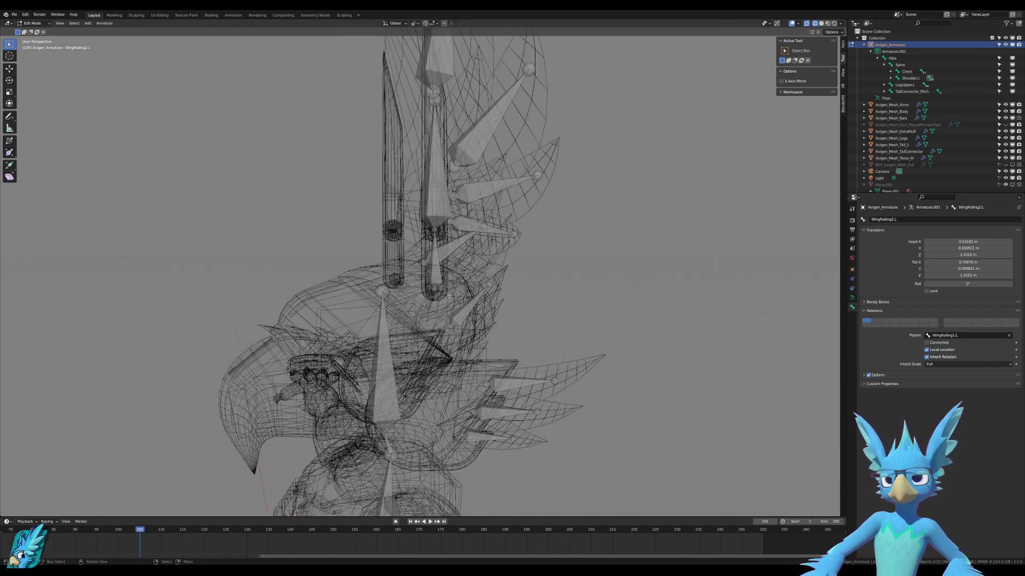
pyautogui.click(437, 269)
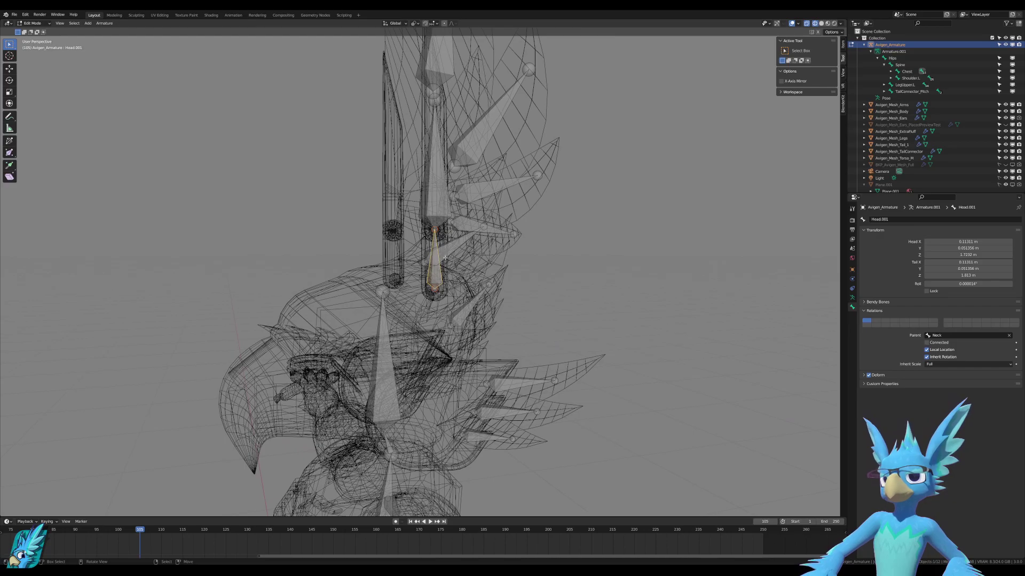
pyautogui.click(434, 210)
pyautogui.moveTo(434, 210); pyautogui.dragTo(446, 368, button='middle')
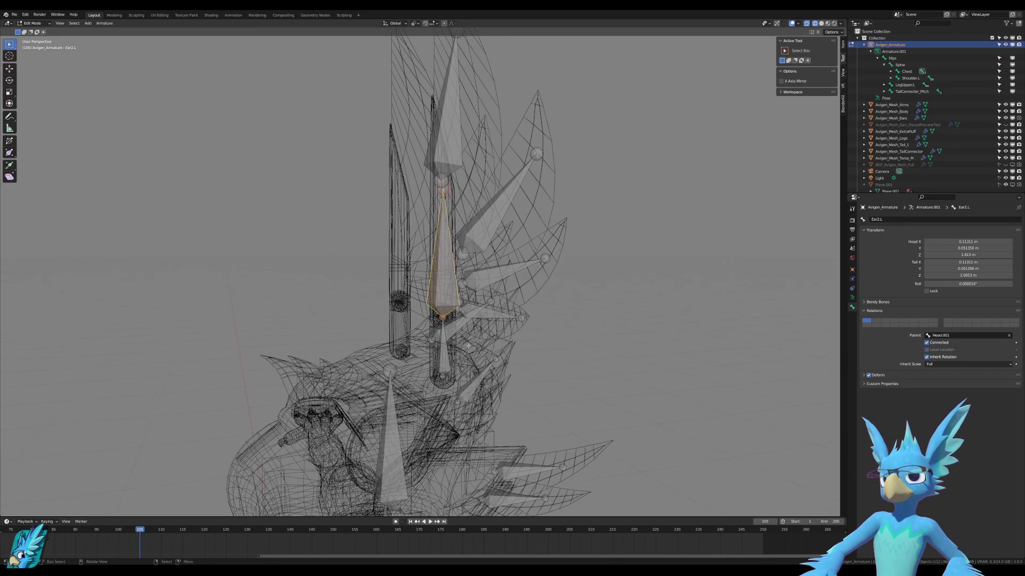
pyautogui.press(']')
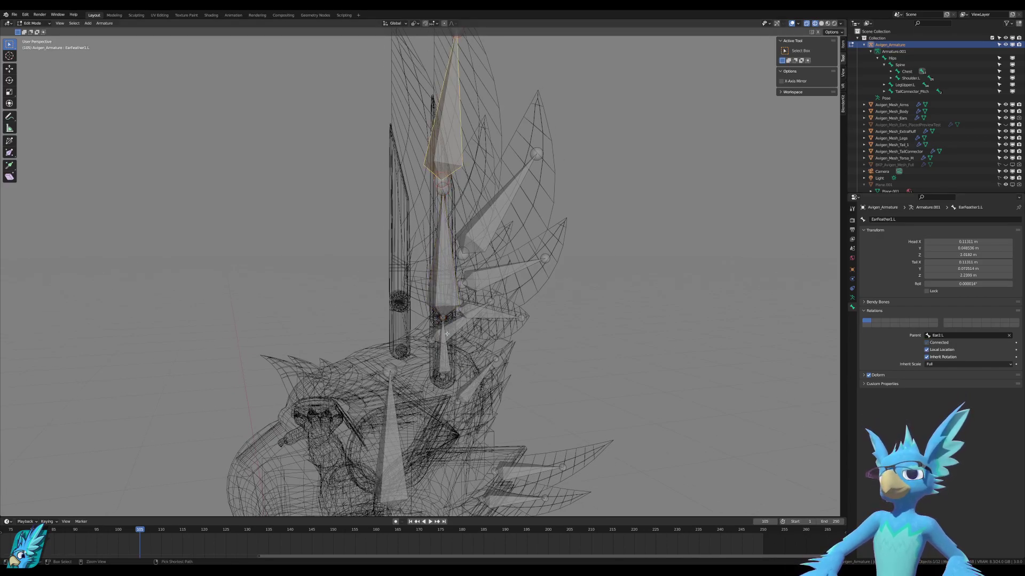
pyautogui.press('[')
pyautogui.click(443, 356)
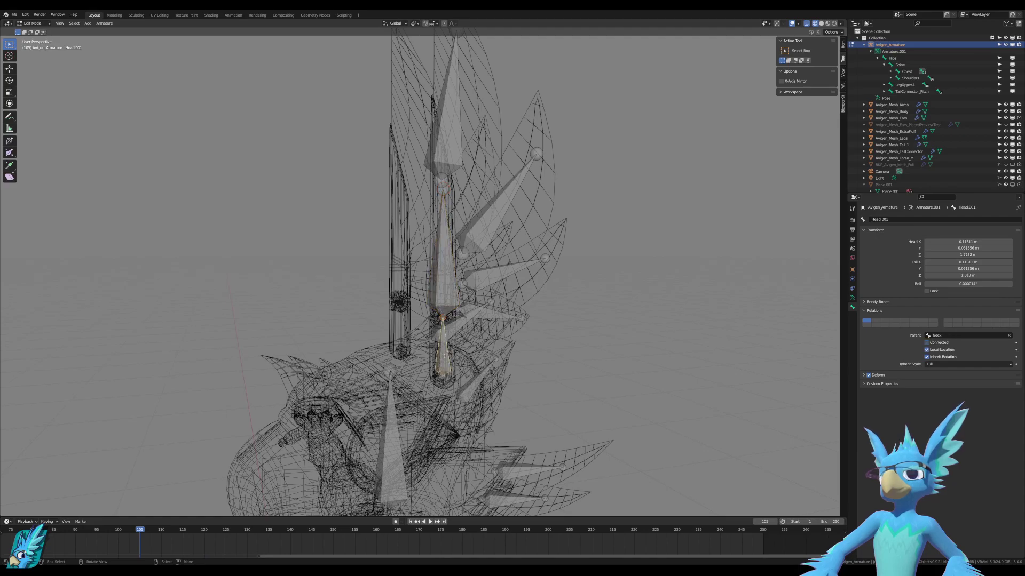
pyautogui.click(897, 219)
pyautogui.write('Ear1')
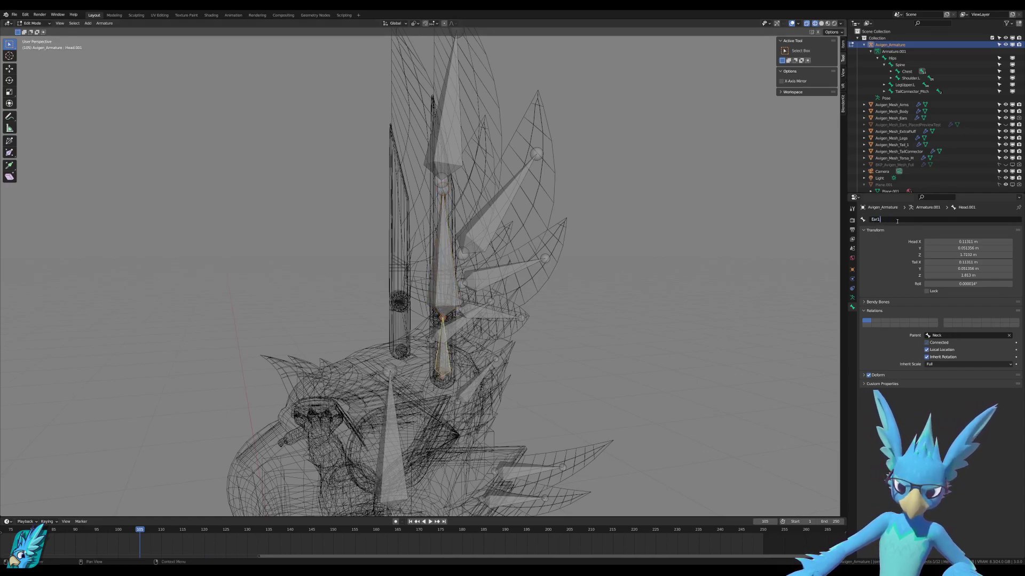
pyautogui.write('.L')
pyautogui.press('Return')
# Look through the full list of possible parents for the left ear's base bone to check the naming of all bones.
pyautogui.click(943, 336)
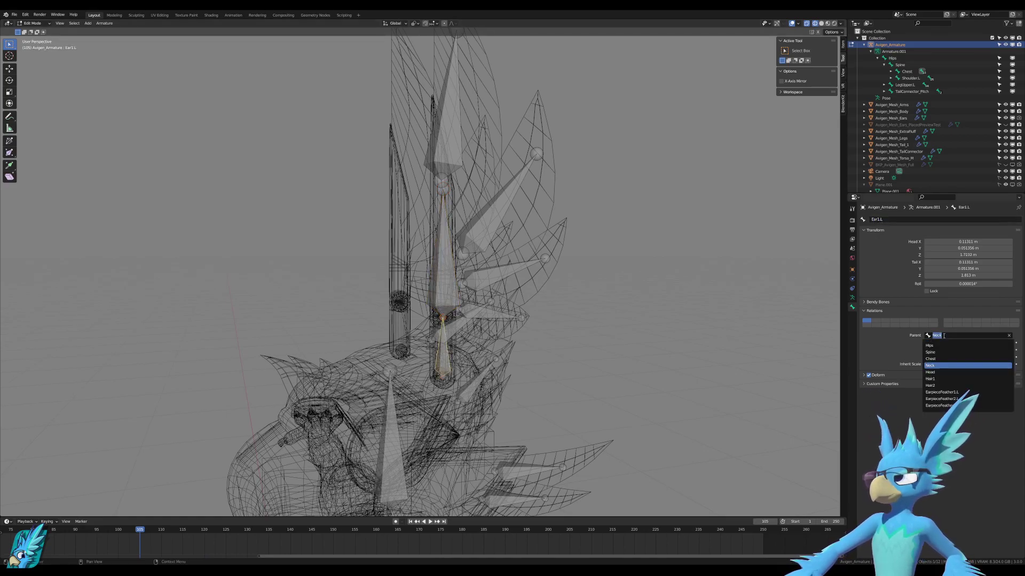
pyautogui.press('Down')
pyautogui.press('Down')
pyautogui.press('Down')
pyautogui.press('Down')
pyautogui.press('Down')
pyautogui.press('Down')
pyautogui.press('Down')
pyautogui.press('Down')
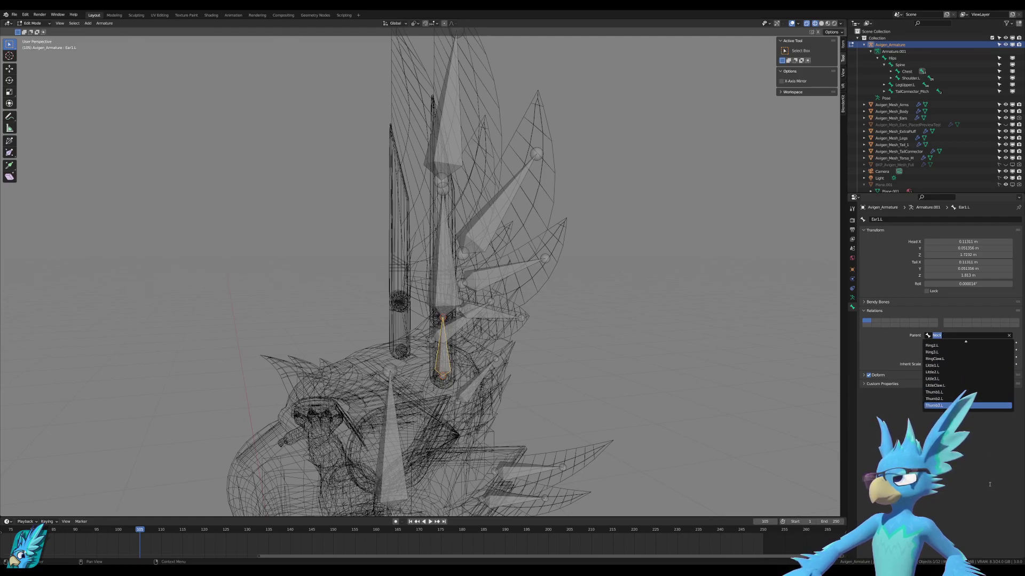
pyautogui.press('Down')
pyautogui.press('Down')
pyautogui.press('Down')
pyautogui.press('Down')
pyautogui.press('Down')
pyautogui.press('Down')
pyautogui.press('Down')
pyautogui.press('Down')
pyautogui.press('Down')
pyautogui.press('Down')
pyautogui.press('Down')
pyautogui.press('Down')
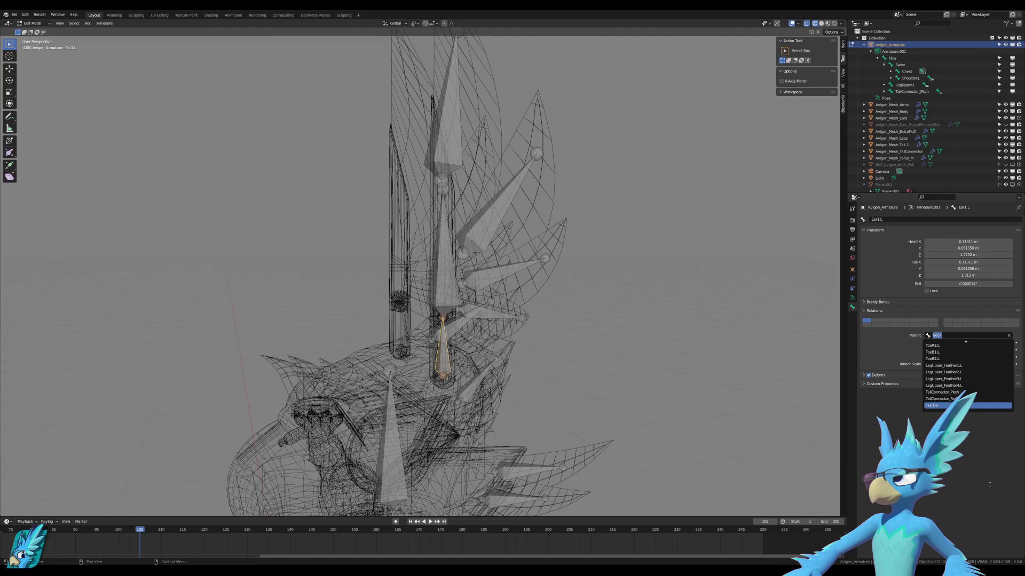
pyautogui.scroll(20, 989, 484)
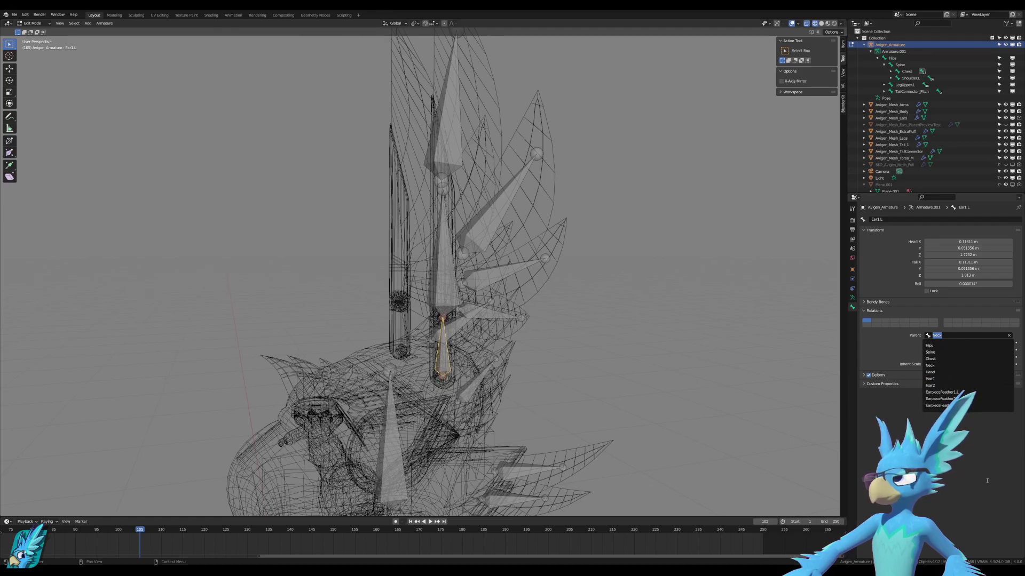
pyautogui.scroll(-18, 987, 438)
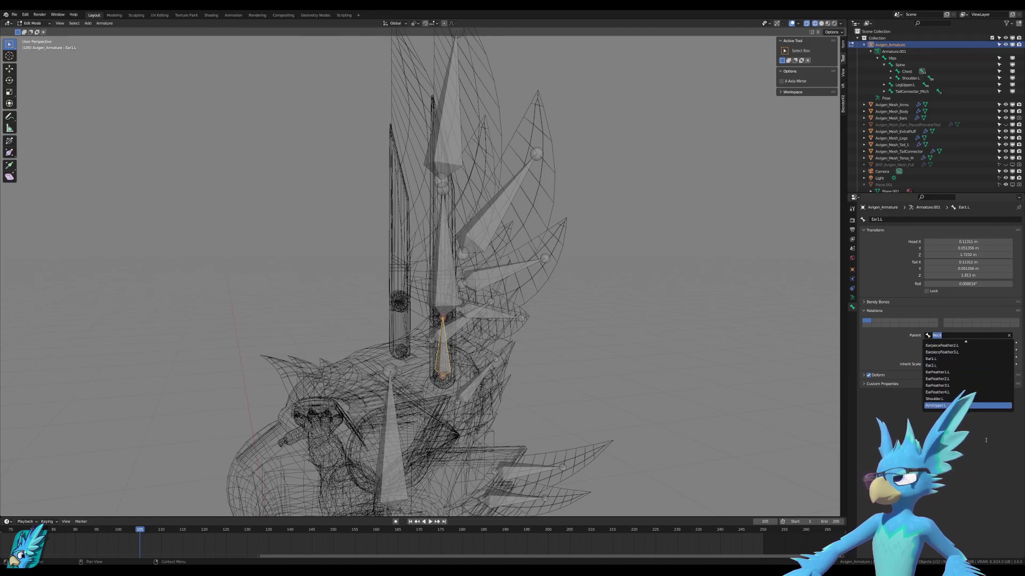
pyautogui.press('Escape')
# Check the names of the two floating wing railing bones above the left forearm.
pyautogui.scroll(1, 430, 377)
pyautogui.moveTo(430, 377); pyautogui.dragTo(500, 331, button='middle')
pyautogui.scroll(-8, 597, 377)
pyautogui.scroll(6, 500, 331)
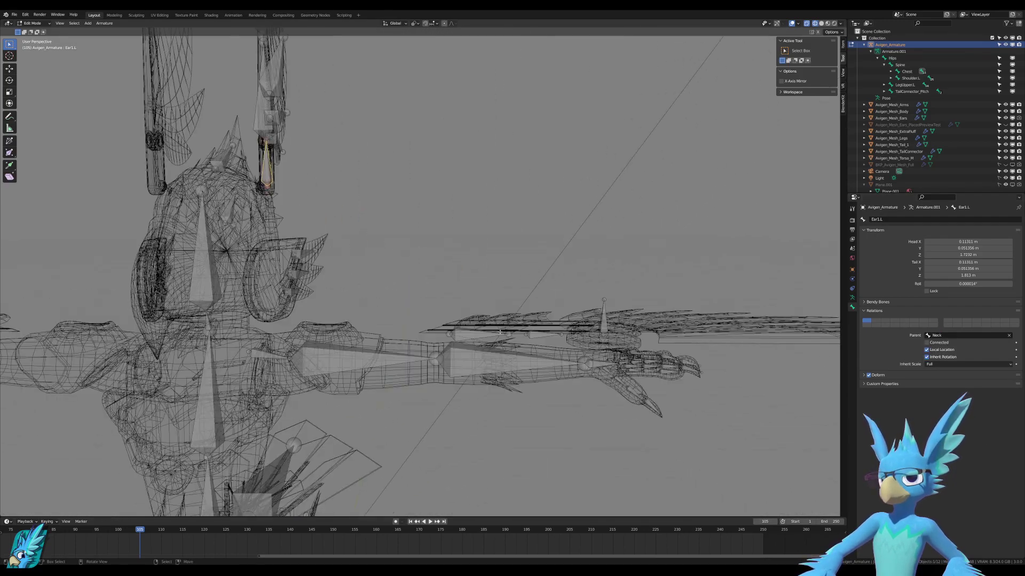
pyautogui.click(491, 336)
pyautogui.click(550, 336)
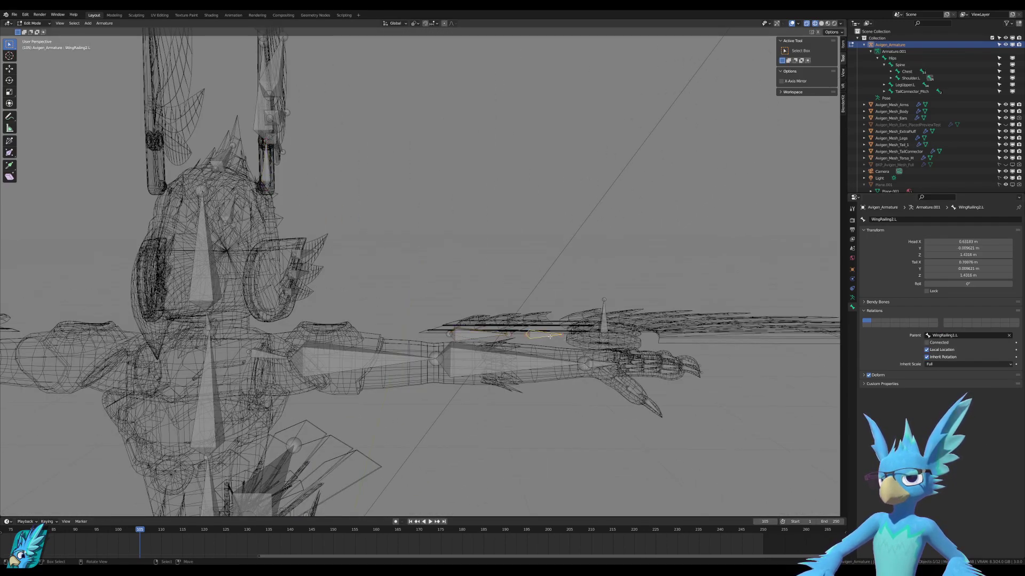
pyautogui.scroll(-4, 551, 336)
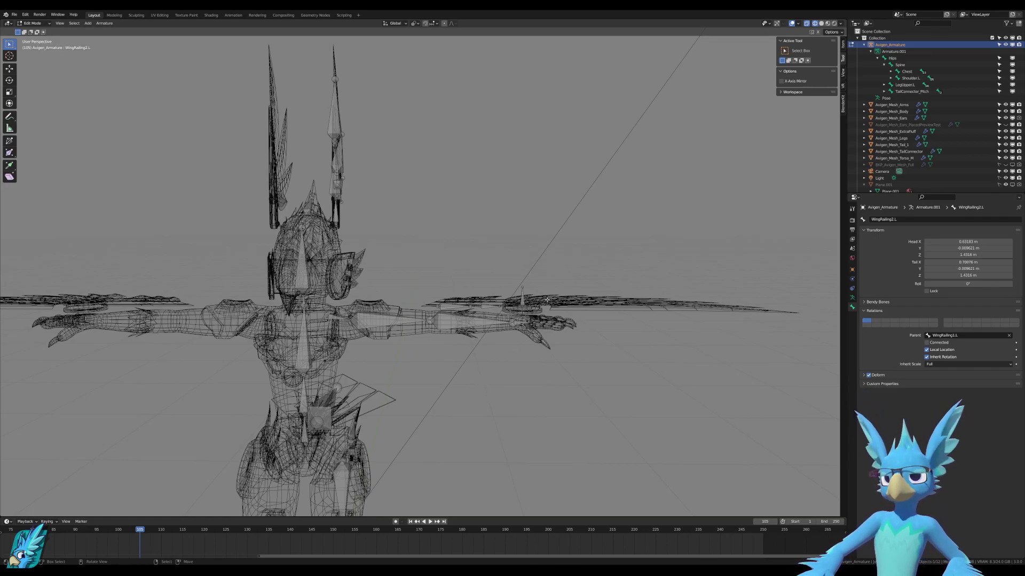
# Select all the left-side ear, arm, wing and leg bones in the front view, leaving out the centre bones.
pyautogui.moveTo(667, 267); pyautogui.dragTo(599, 282, button='middle')
pyautogui.press('KP_1')
pyautogui.press('ctrl+KP_1')
pyautogui.press('KP_1')
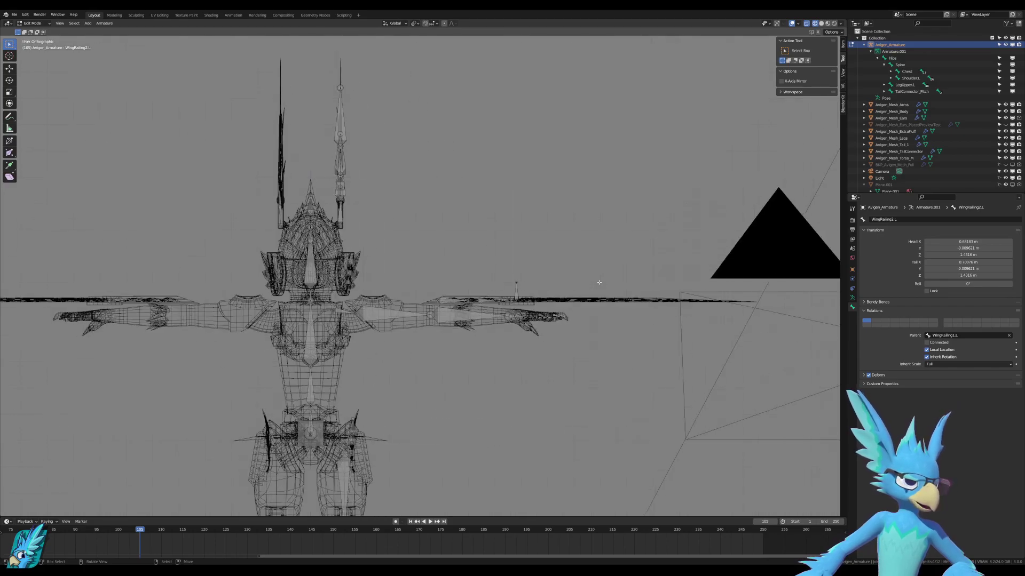
pyautogui.scroll(-1, 600, 282)
pyautogui.scroll(3, 619, 370)
pyautogui.press('a')
pyautogui.hotkey('alt', 'a')
pyautogui.press('c')
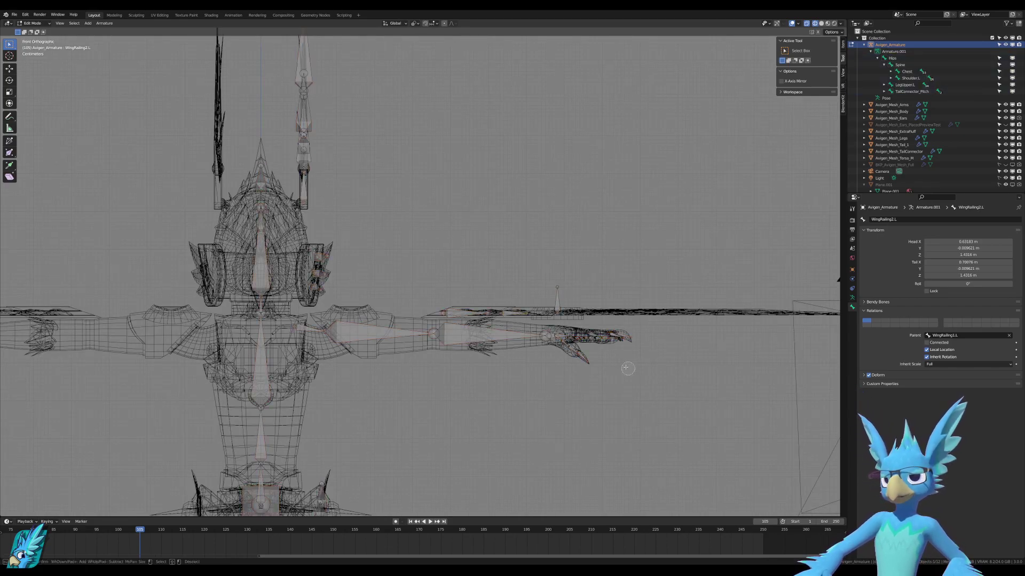
pyautogui.scroll(-8, 590, 347)
pyautogui.moveTo(590, 346)
pyautogui.mouseDown()
pyautogui.moveTo(411, 311)
pyautogui.moveTo(314, 326)
pyautogui.mouseUp()
pyautogui.press('Escape')
pyautogui.scroll(-5, 402, 169)
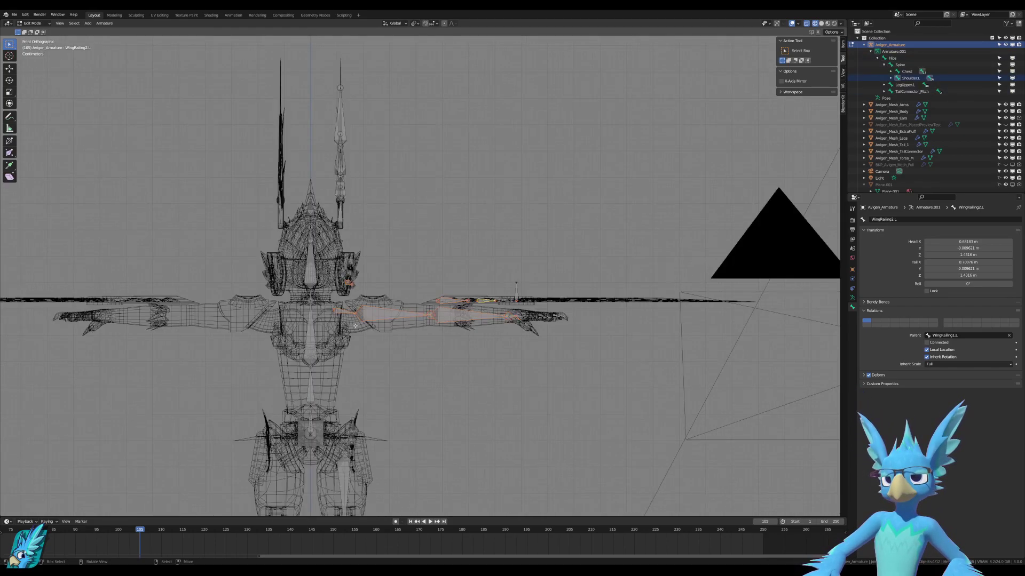
pyautogui.press('b')
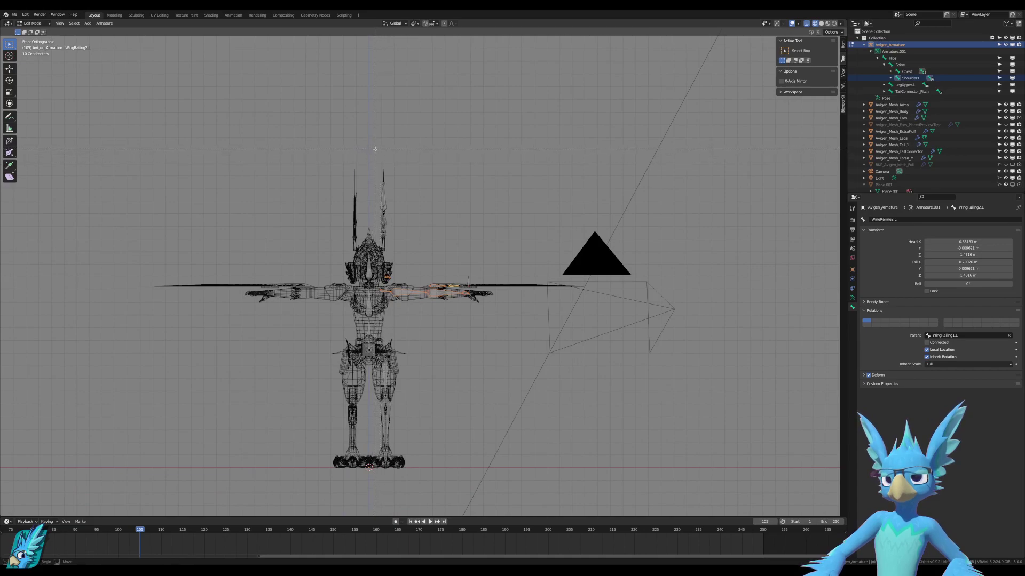
pyautogui.moveTo(376, 150); pyautogui.dragTo(575, 432)
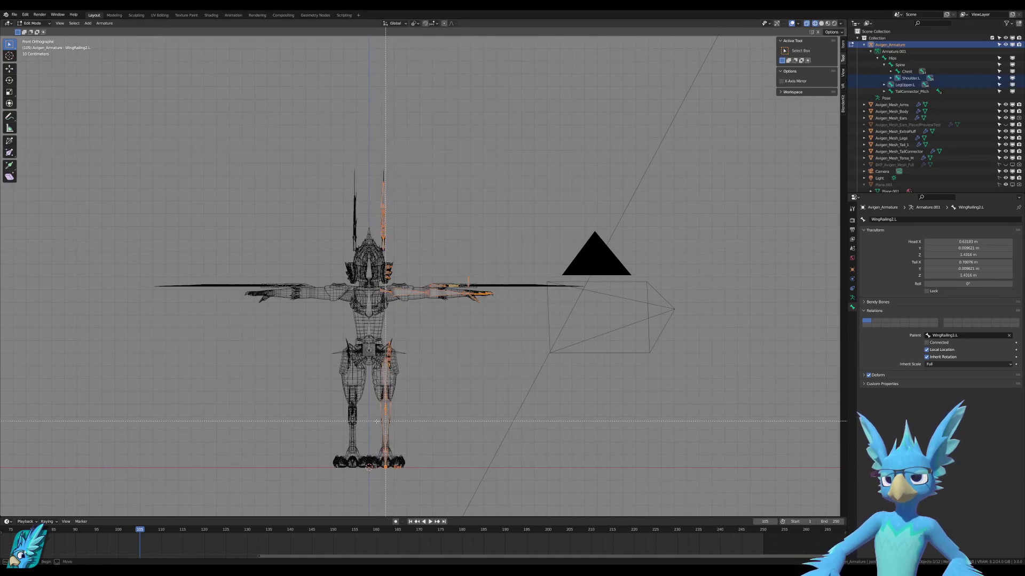
pyautogui.scroll(4, 559, 333)
# Symmetrize the selected left-side bones to create their right-side counterparts.
pyautogui.press('F3')
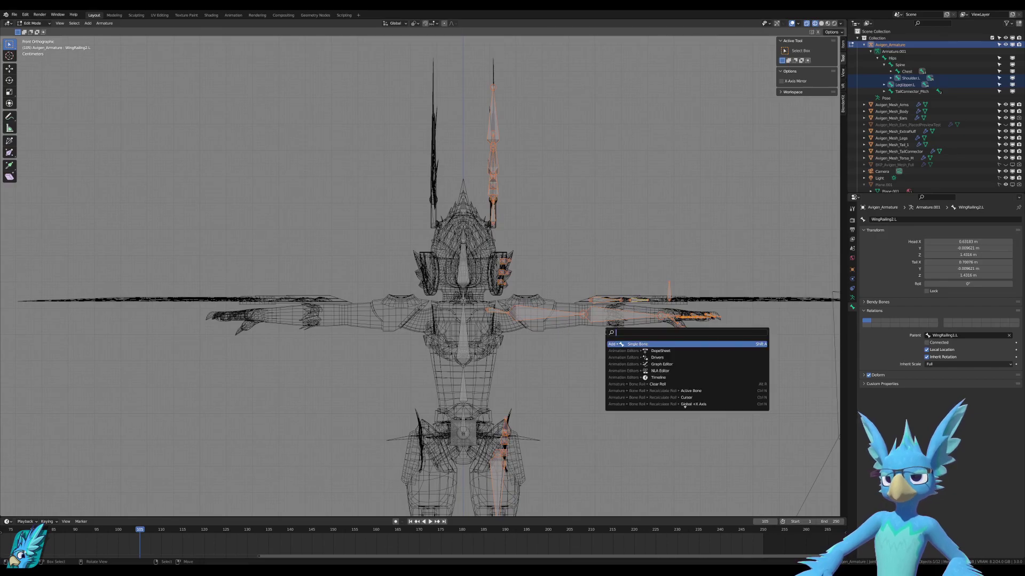
pyautogui.press('Escape')
pyautogui.rightClick(550, 293)
pyautogui.click(551, 293)
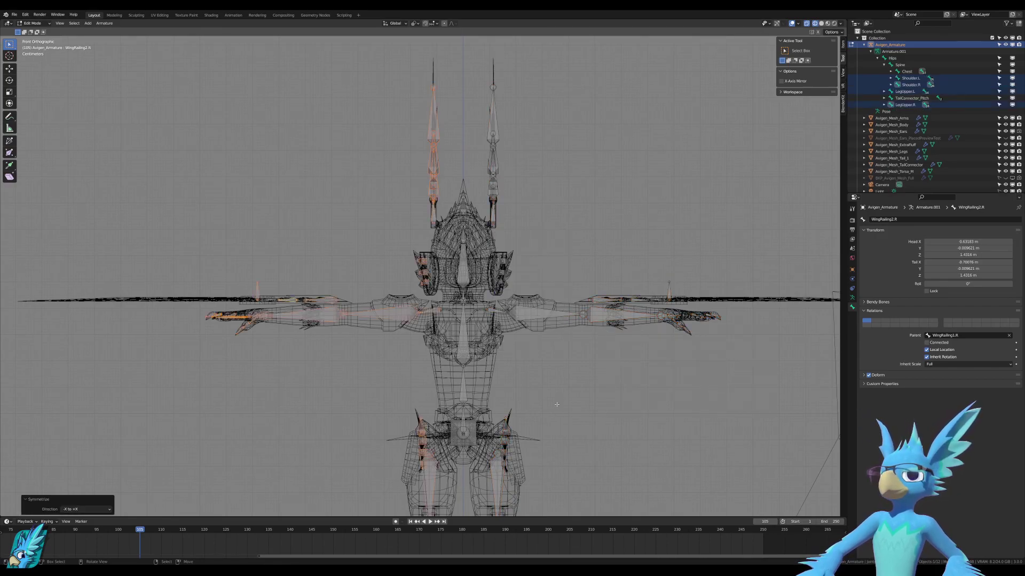
# Inspect the symmetrized armature in Object and Edit Mode, viewing the legs and tail from the front and an angle.
pyautogui.press('Tab')
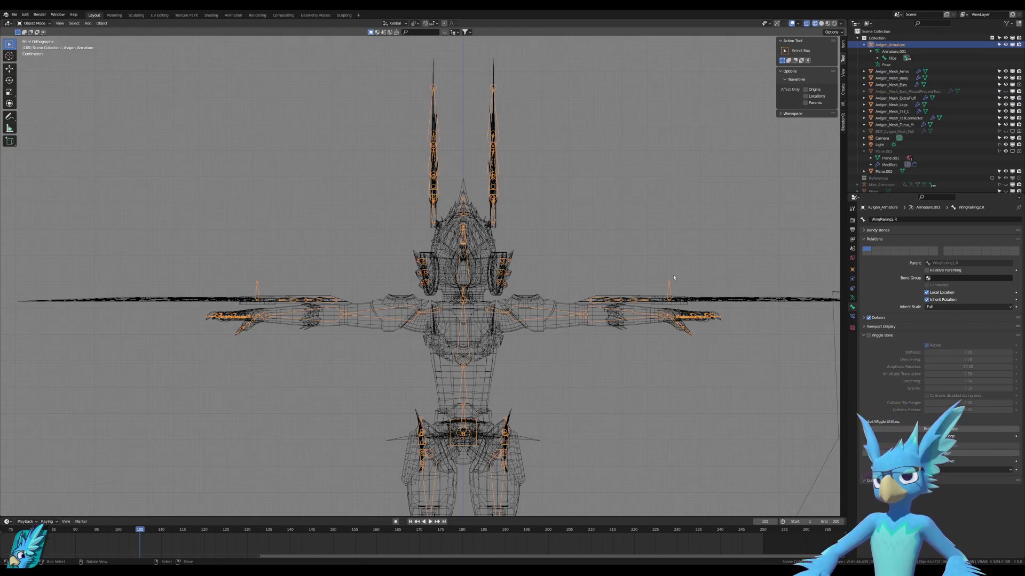
pyautogui.press('Tab')
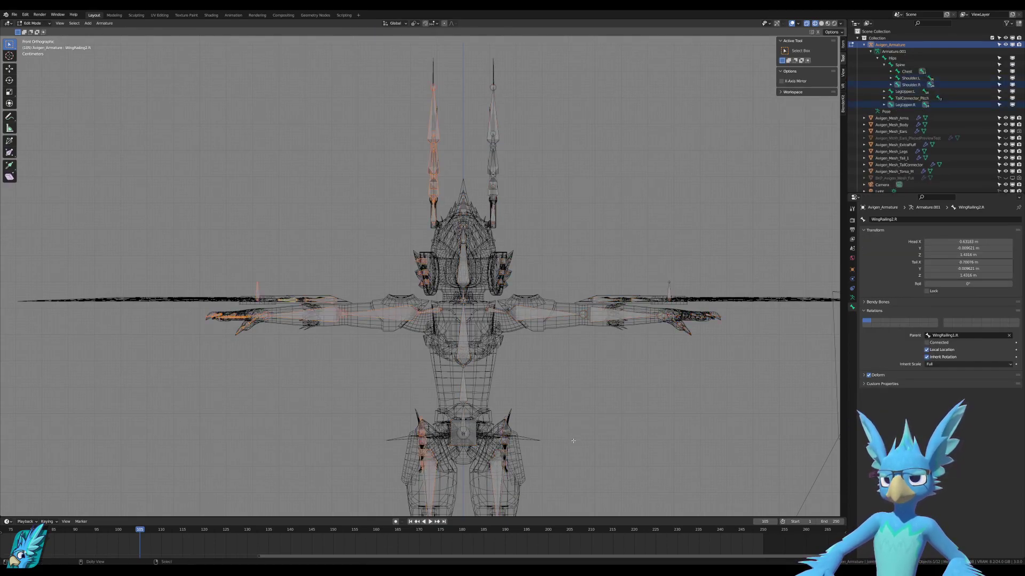
pyautogui.keyDown('shift'); pyautogui.moveTo(533, 423); pyautogui.dragTo(534, 197, button='middle'); pyautogui.keyUp('shift')
pyautogui.moveTo(473, 372); pyautogui.dragTo(488, 345, button='middle')
pyautogui.press('KP_3')
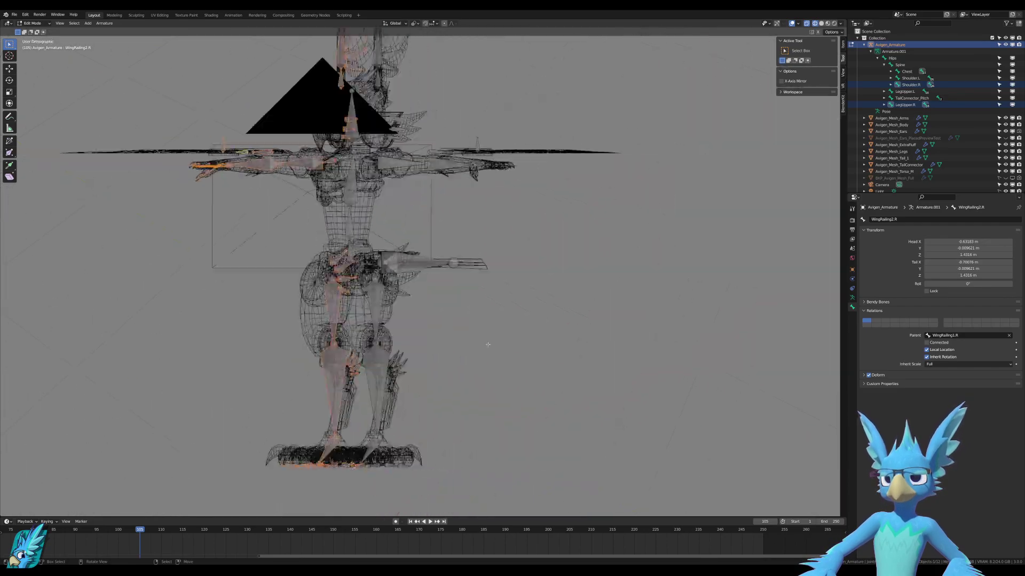
pyautogui.press('KP_1')
# In Object Mode, parent Avigen_Mesh_Arms to Avigen_Armature using Armature Deform With Empty Groups.
pyautogui.press('Tab')
pyautogui.keyDown('shift'); pyautogui.moveTo(473, 202); pyautogui.dragTo(484, 356, button='middle'); pyautogui.keyUp('shift')
pyautogui.scroll(4, 484, 356)
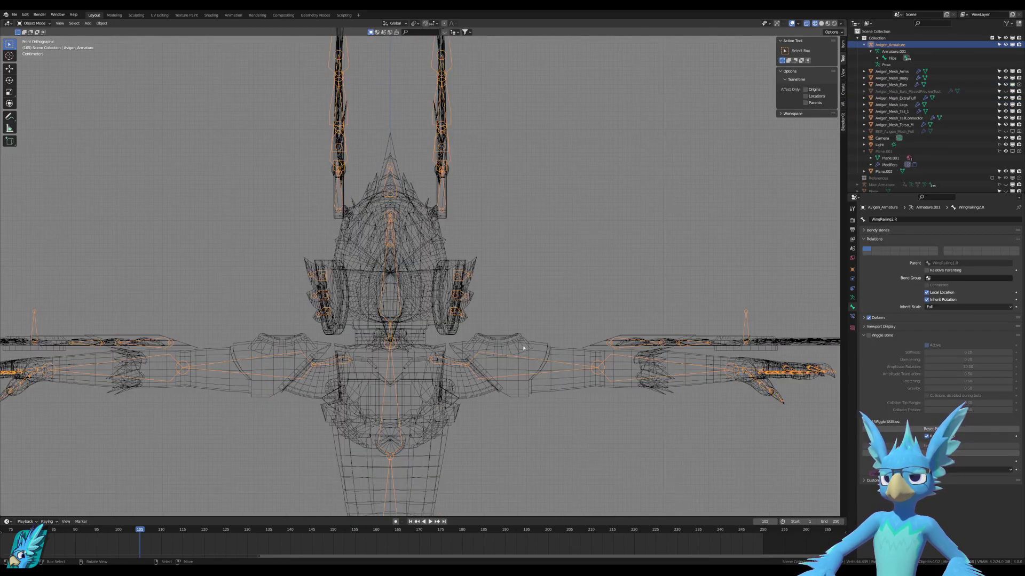
pyautogui.click(522, 361)
pyautogui.keyDown('shift'); pyautogui.click(521, 361); pyautogui.keyUp('shift')
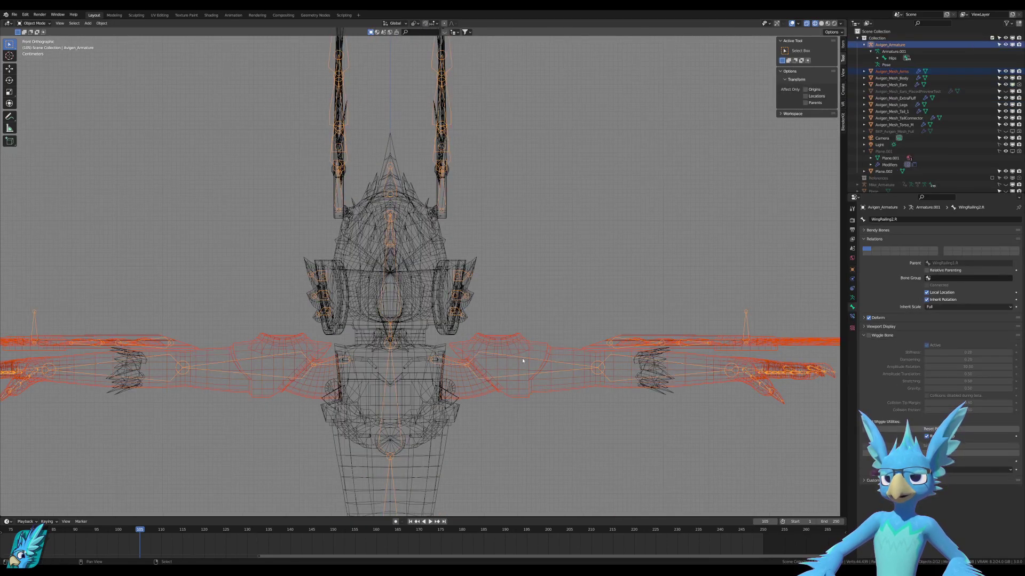
pyautogui.click(891, 71)
pyautogui.moveTo(891, 71)
pyautogui.mouseDown()
pyautogui.moveTo(877, 43)
pyautogui.moveTo(876, 71)
pyautogui.mouseUp()
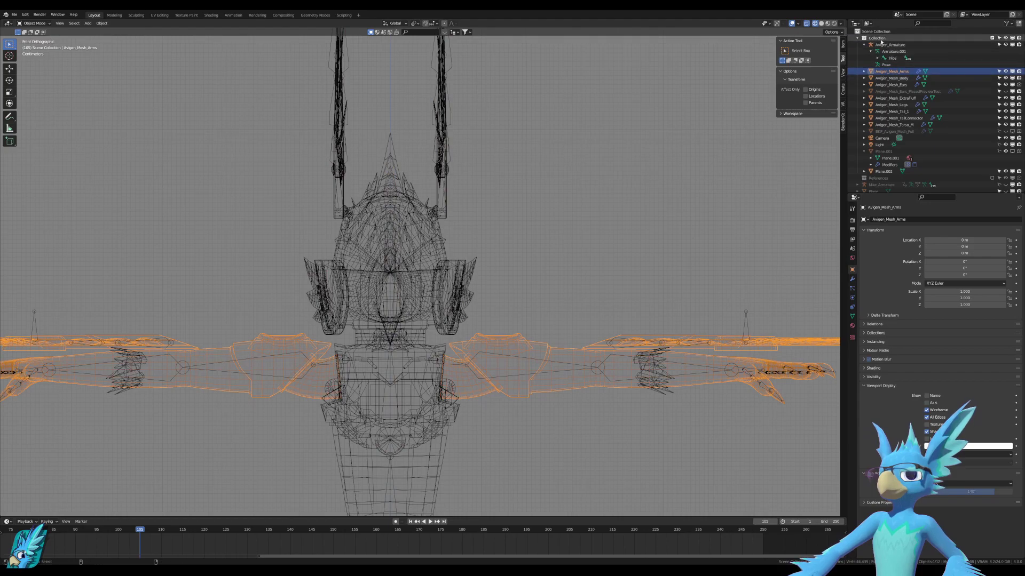
pyautogui.keyDown('ctrl'); pyautogui.click(881, 45); pyautogui.keyUp('ctrl')
pyautogui.hotkey('ctrl', 'p')
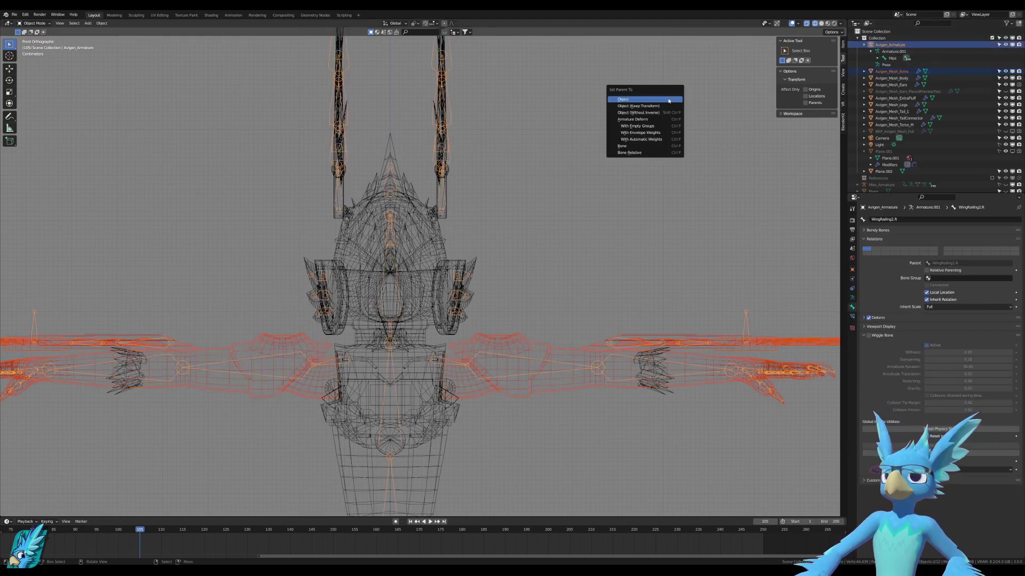
pyautogui.press('Down')
pyautogui.press('Down')
pyautogui.press('Down')
pyautogui.press('Down')
pyautogui.press('Return')
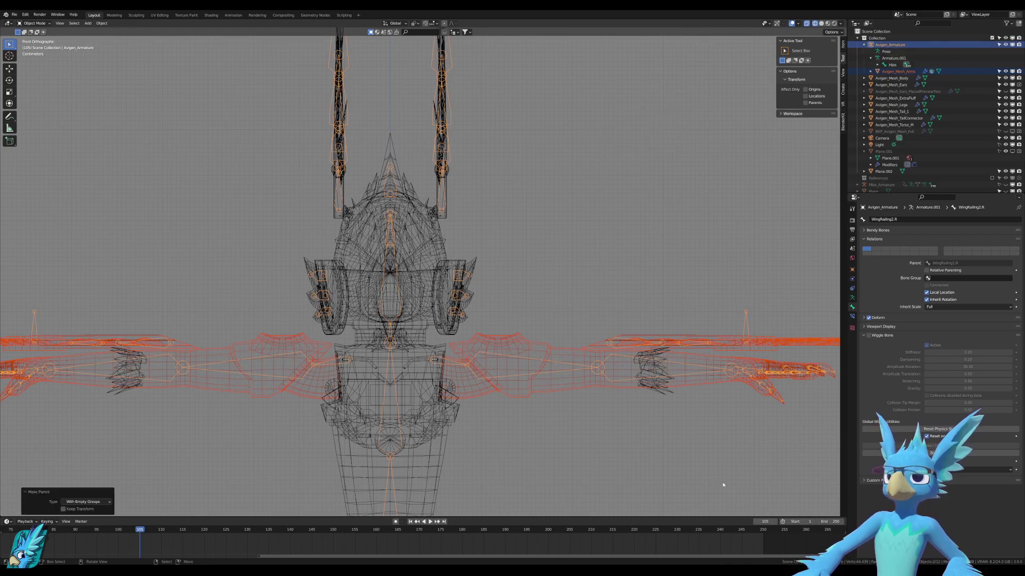
# Try rotating the left lower arm bone in Pose Mode, cancel the rotation and switch the armature to Edit Mode.
pyautogui.keyDown('shift'); pyautogui.moveTo(652, 429); pyautogui.dragTo(560, 347, button='middle'); pyautogui.keyUp('shift')
pyautogui.hotkey('ctrl', 'Tab')
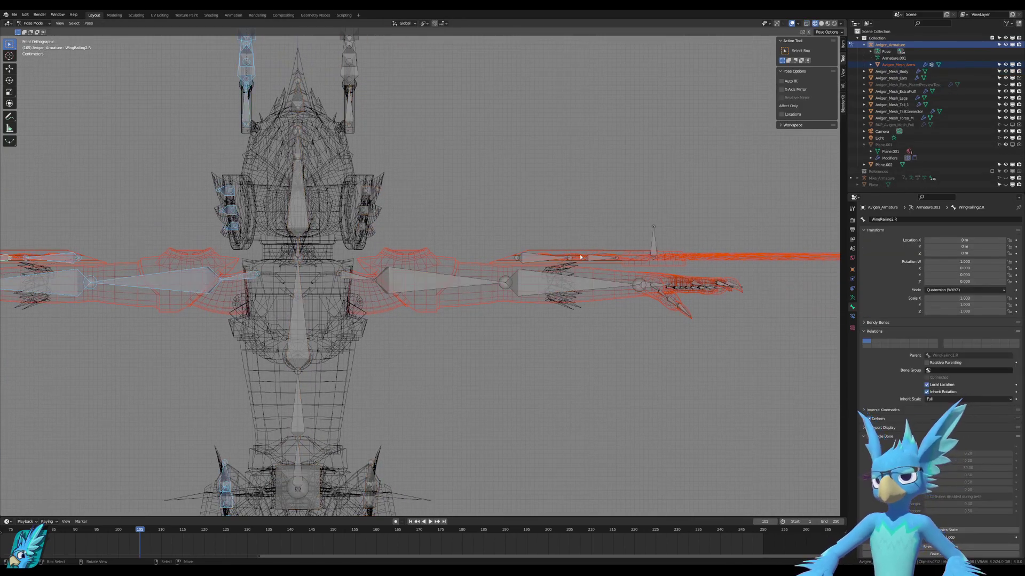
pyautogui.click(603, 281)
pyautogui.press('r')
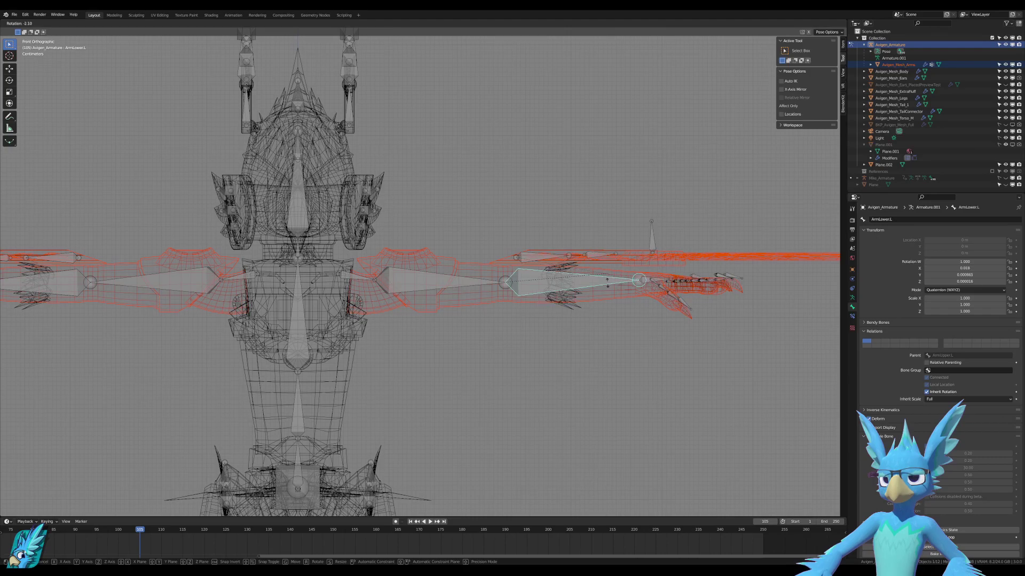
pyautogui.press('Escape')
pyautogui.moveTo(607, 280); pyautogui.dragTo(565, 305, button='middle')
pyautogui.press('Tab')
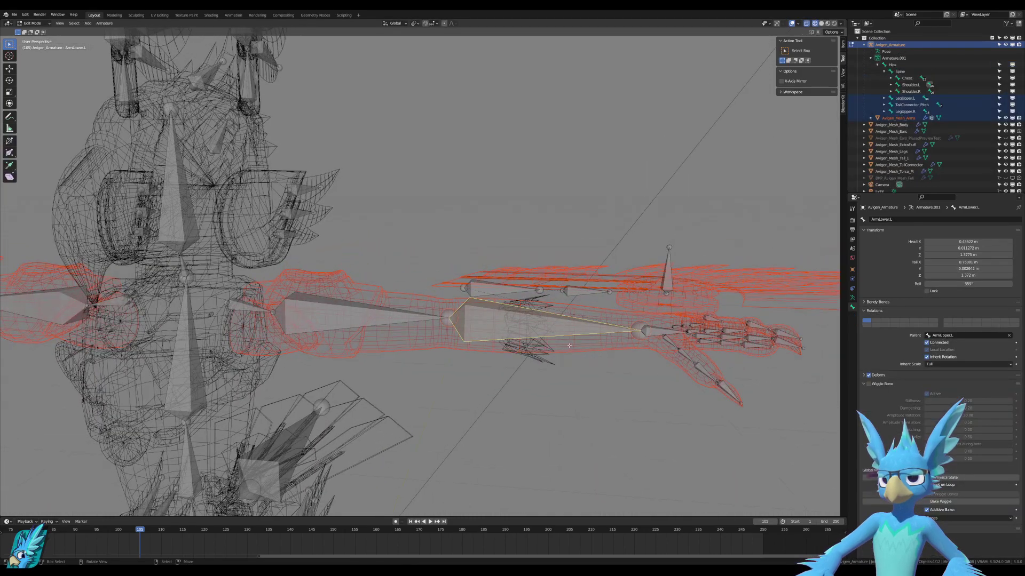
# With the armature selected, enter Weight Paint mode on Avigen_Mesh_Arms and try painting the left forearm at weight 1.000 for the left lower arm bone.
pyautogui.hotkey('ctrl', 'Tab')
pyautogui.keyDown('shift'); pyautogui.click(583, 345); pyautogui.keyUp('shift')
pyautogui.hotkey('ctrl', 'Tab')
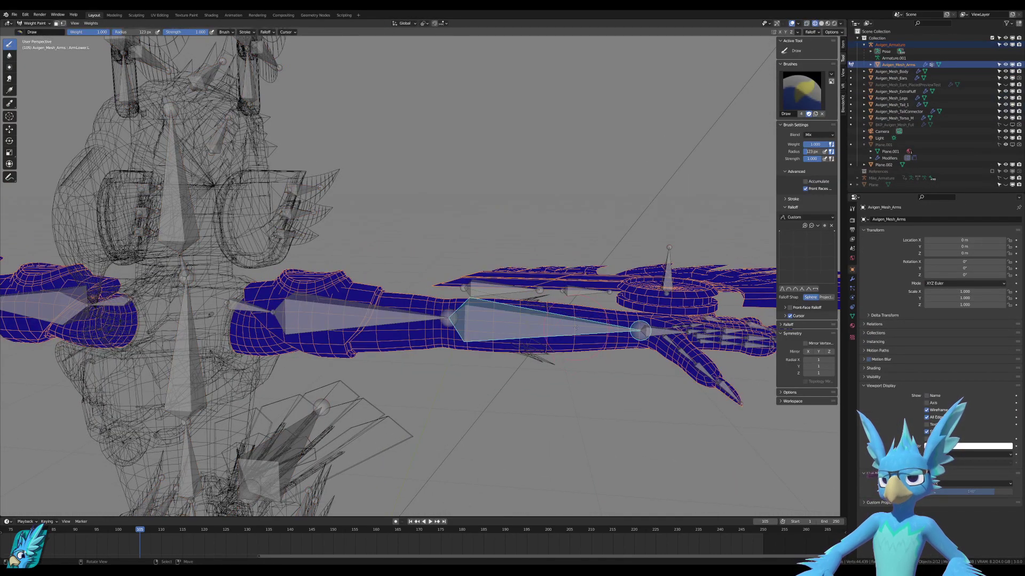
pyautogui.moveTo(576, 327); pyautogui.dragTo(464, 332, button='middle')
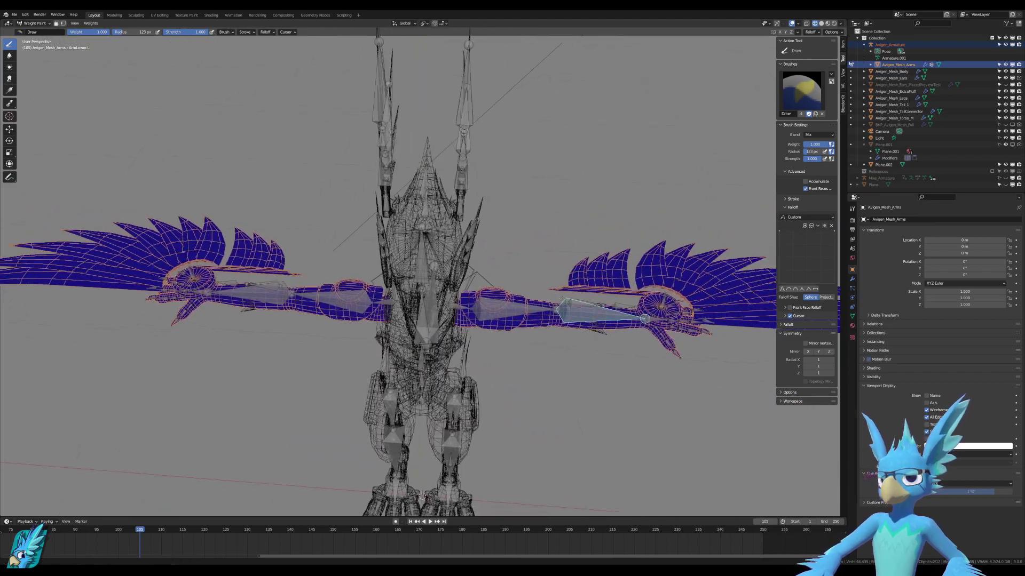
pyautogui.keyDown('shift'); pyautogui.moveTo(562, 298); pyautogui.dragTo(541, 293, button='middle'); pyautogui.keyUp('shift')
pyautogui.moveTo(572, 303); pyautogui.dragTo(571, 321)
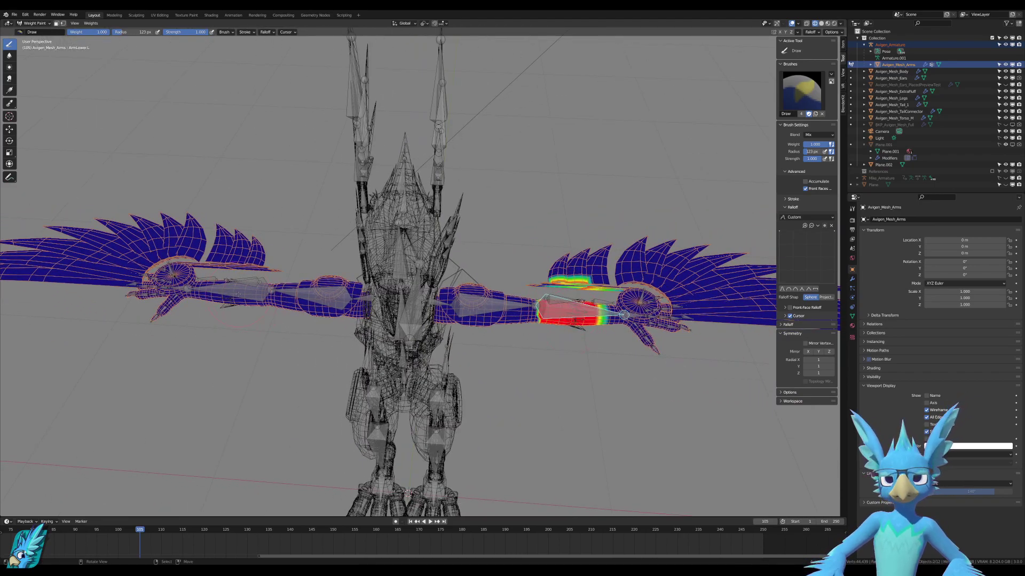
# Test the painted arm weights by rotating the left and right lower arm bones in turn, cancelling each rotation.
pyautogui.rightClick(238, 294)
pyautogui.rightClick(581, 311)
pyautogui.press('r')
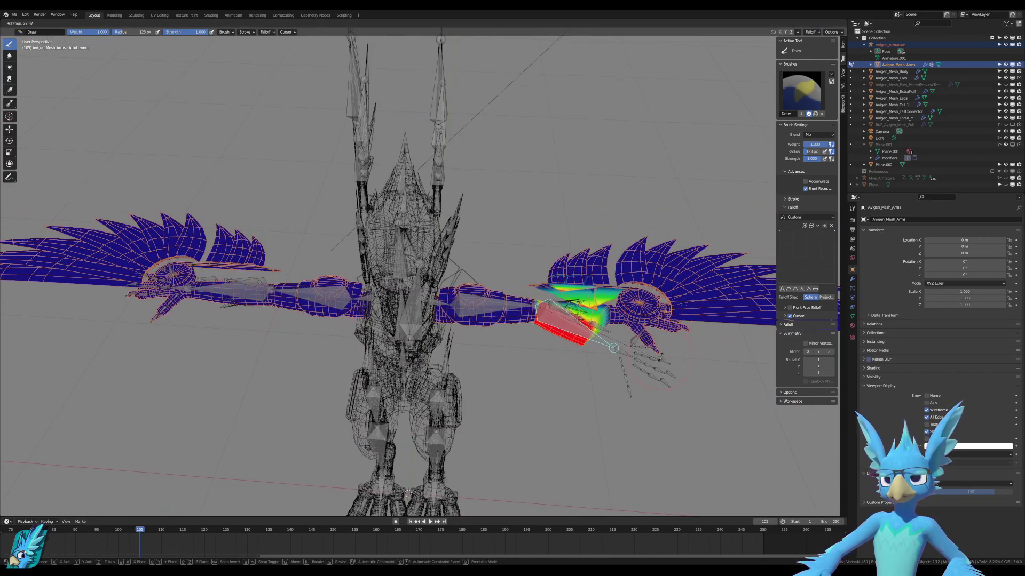
pyautogui.press('Escape')
pyautogui.rightClick(237, 291)
pyautogui.press('r')
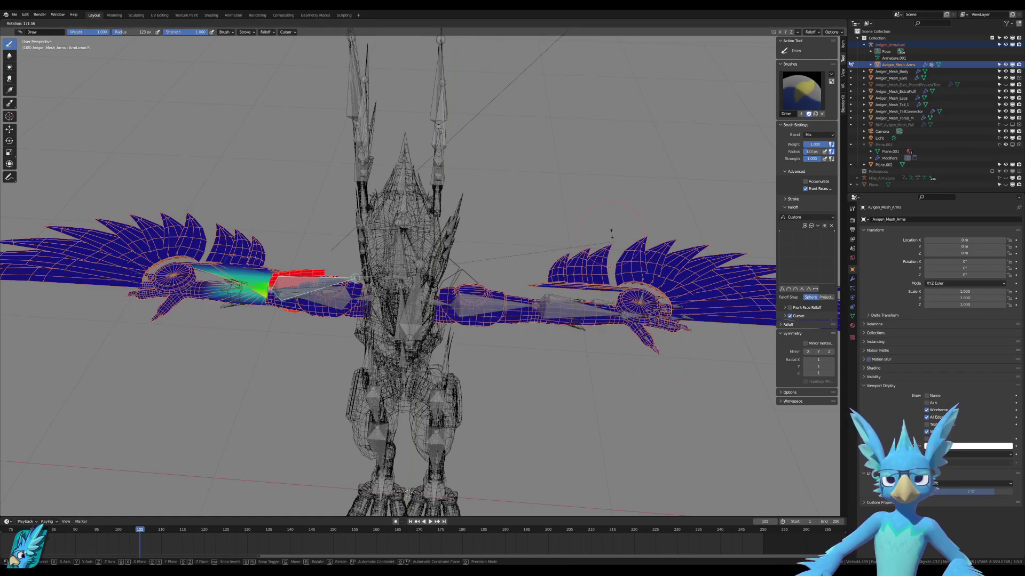
pyautogui.press('Escape')
# Undo the forearm weight painting on Avigen_Mesh_Arms.
pyautogui.keyDown('shift'); pyautogui.moveTo(652, 305); pyautogui.dragTo(492, 320, button='middle'); pyautogui.keyUp('shift')
pyautogui.hotkey('ctrl', 'z')
pyautogui.hotkey('ctrl', 'z')
pyautogui.hotkey('ctrl', 'z')
pyautogui.hotkey('ctrl', 'z')
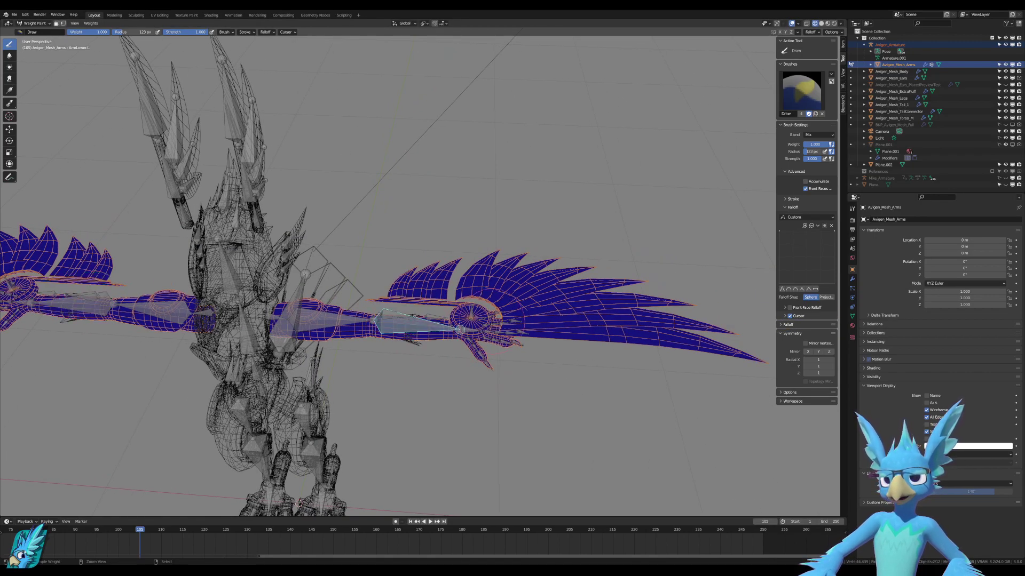
pyautogui.hotkey('ctrl', 'shift', 'z')
pyautogui.hotkey('ctrl', 'z')
# Examine the left arm from the front and review the Mirror and Armature modifier settings of Avigen_Mesh_Arms.
pyautogui.press('KP_1')
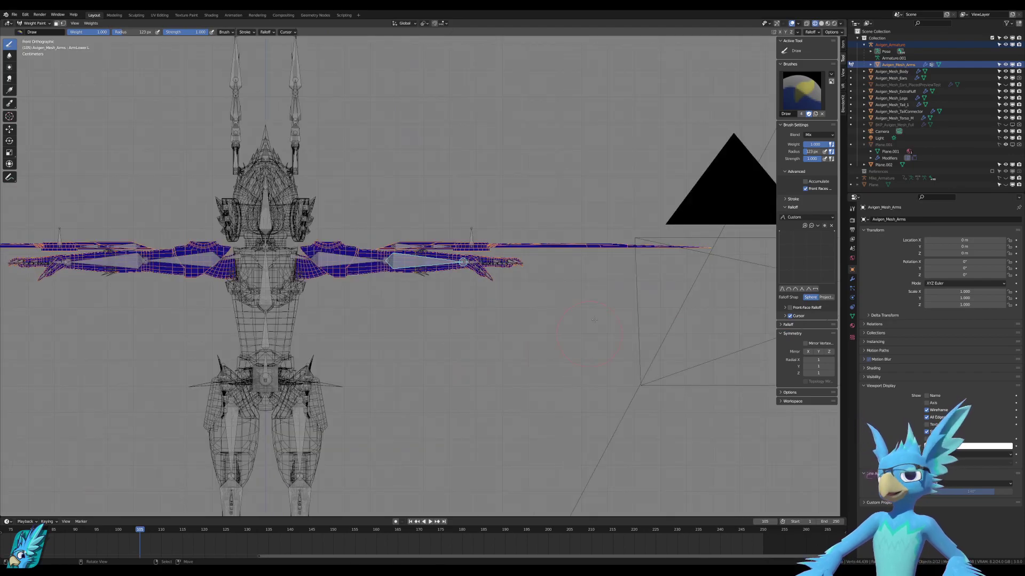
pyautogui.scroll(6, 392, 262)
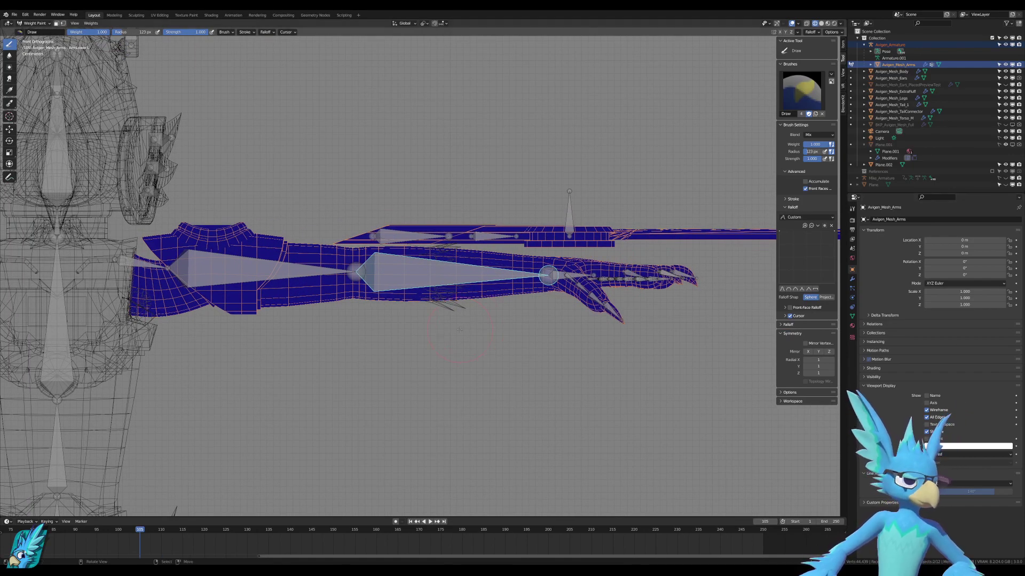
pyautogui.click(852, 280)
pyautogui.moveTo(1017, 494); pyautogui.dragTo(1017, 357)
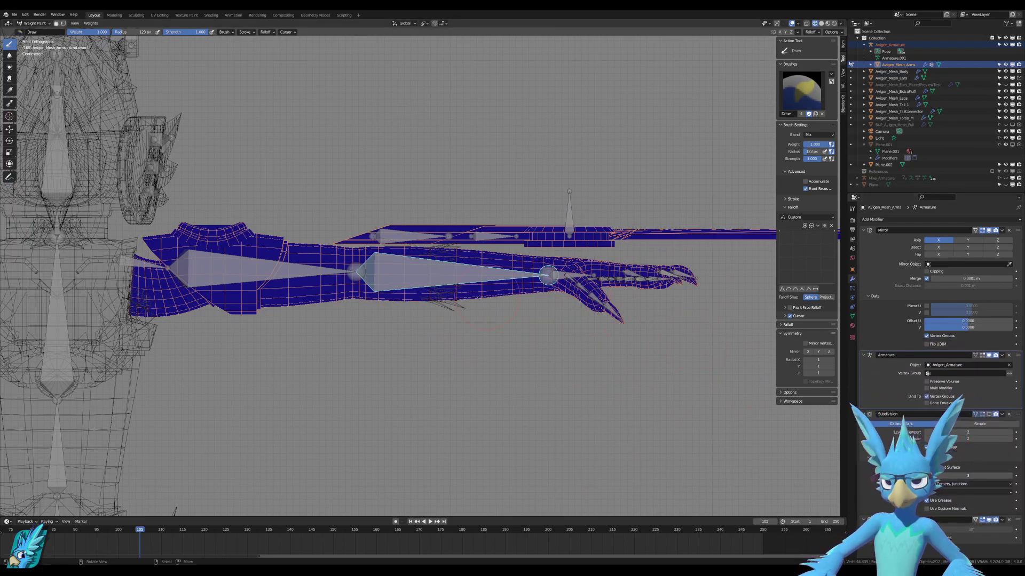
pyautogui.press('r')
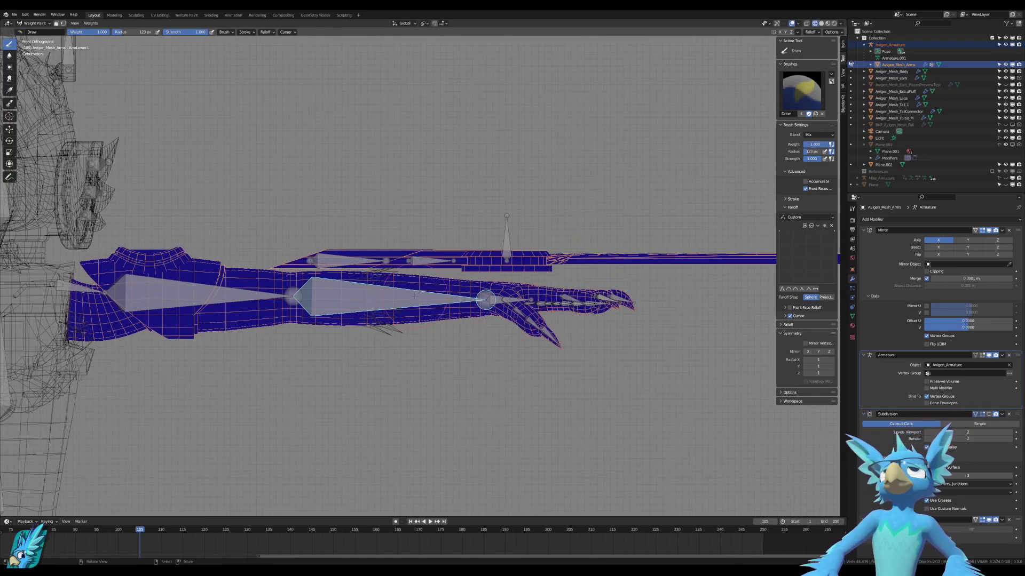
pyautogui.moveTo(428, 299); pyautogui.dragTo(467, 347, button='middle')
pyautogui.scroll(-2, 467, 347)
pyautogui.press('KP_1')
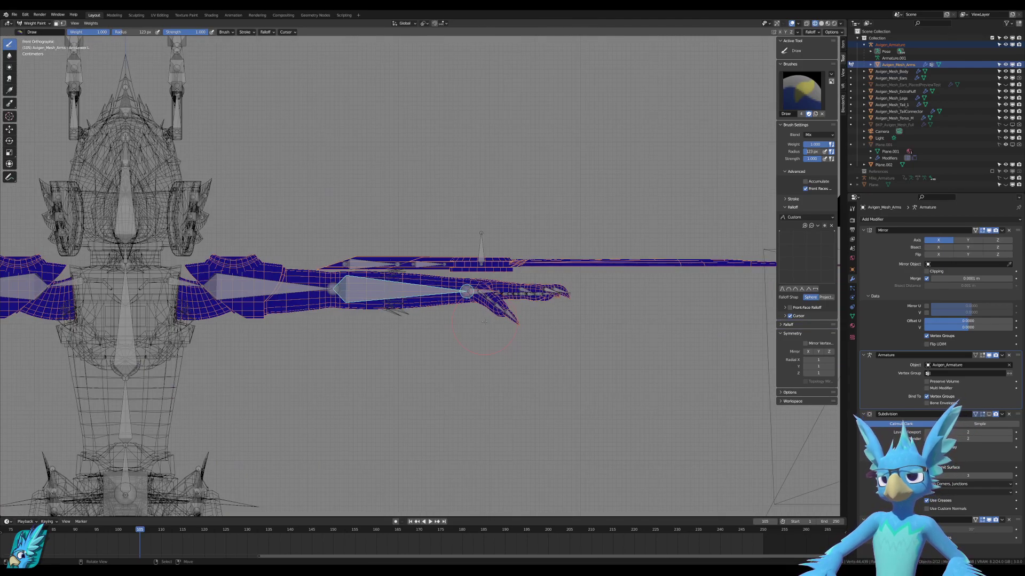
# Leave Weight Paint mode and open Avigen_Armature in Edit Mode, viewed from the top with solid shading.
pyautogui.hotkey('ctrl', 'Tab')
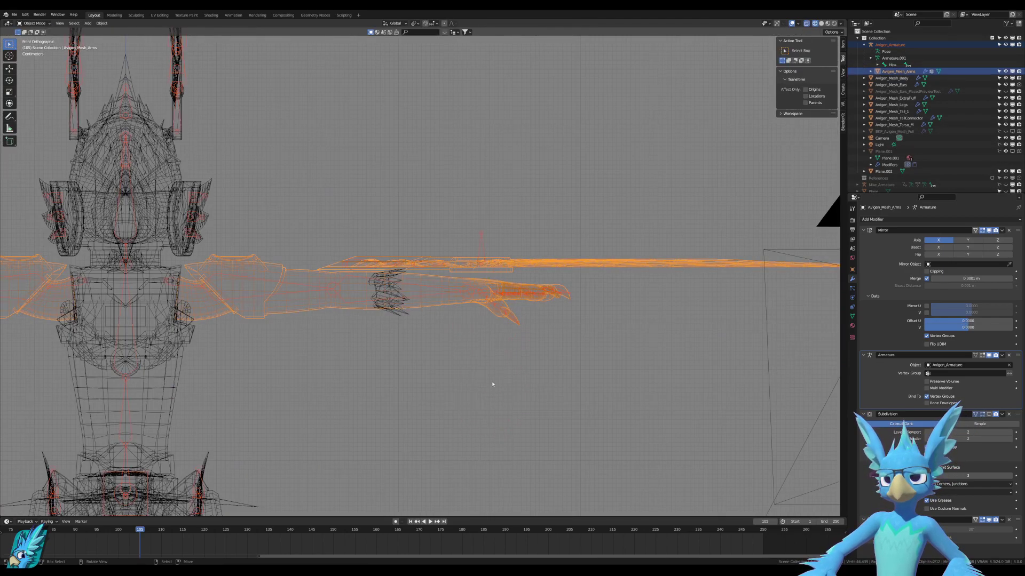
pyautogui.click(481, 234)
pyautogui.press('Tab')
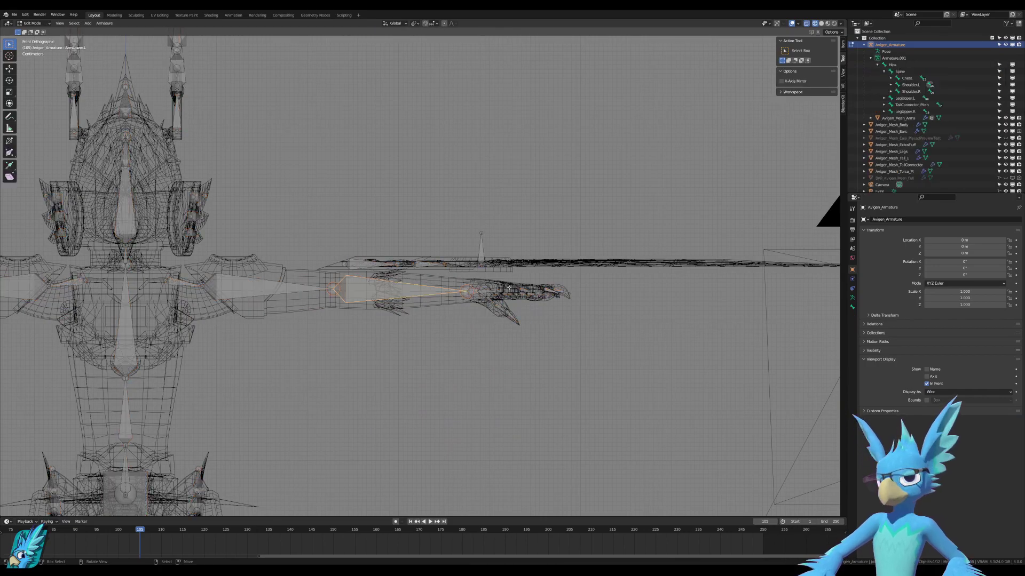
pyautogui.press('KP_7')
pyautogui.scroll(5, 461, 176)
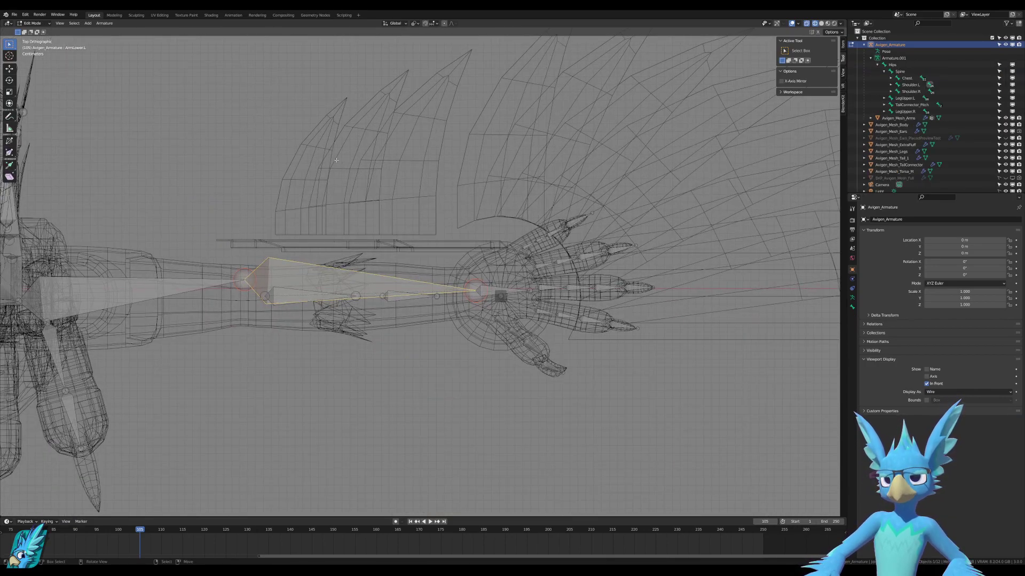
pyautogui.scroll(-3, 336, 160)
pyautogui.scroll(2, 357, 208)
pyautogui.hotkey('shift', 'z')
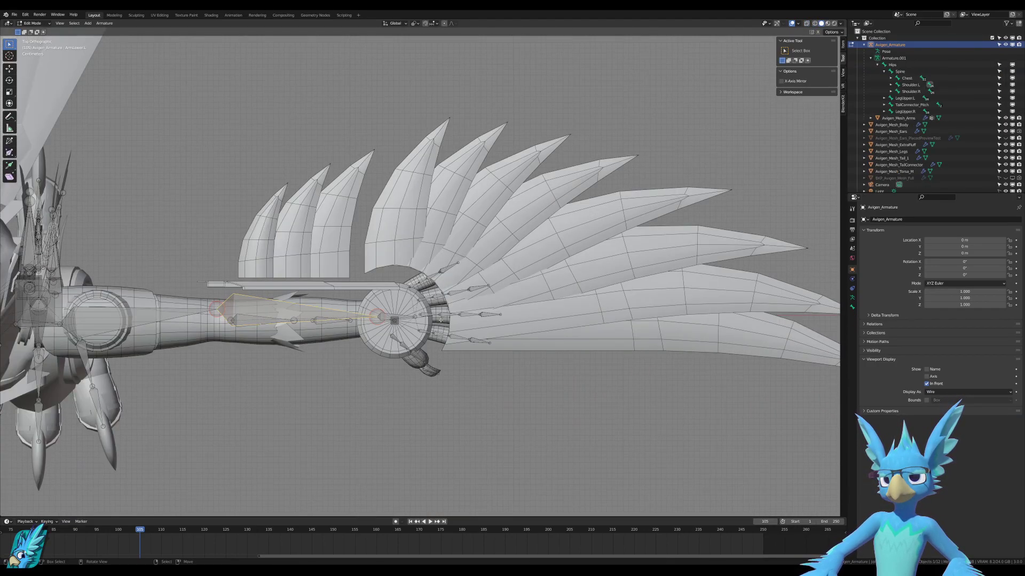
# Duplicate the left wing connector bone about 0.094 m along Y and rotate the copy 90° in the side view.
pyautogui.moveTo(400, 319); pyautogui.dragTo(411, 289, button='middle')
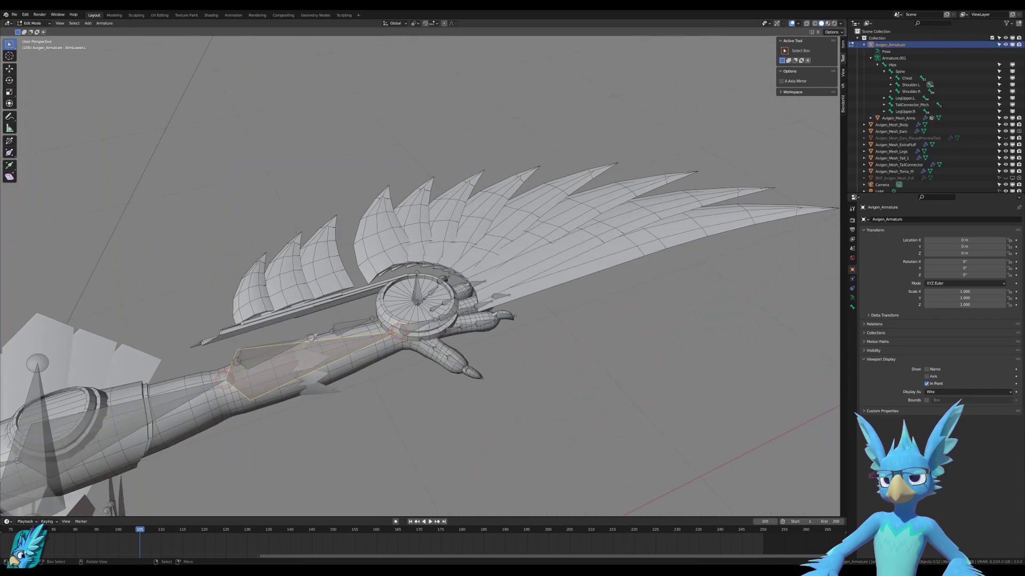
pyautogui.click(415, 290)
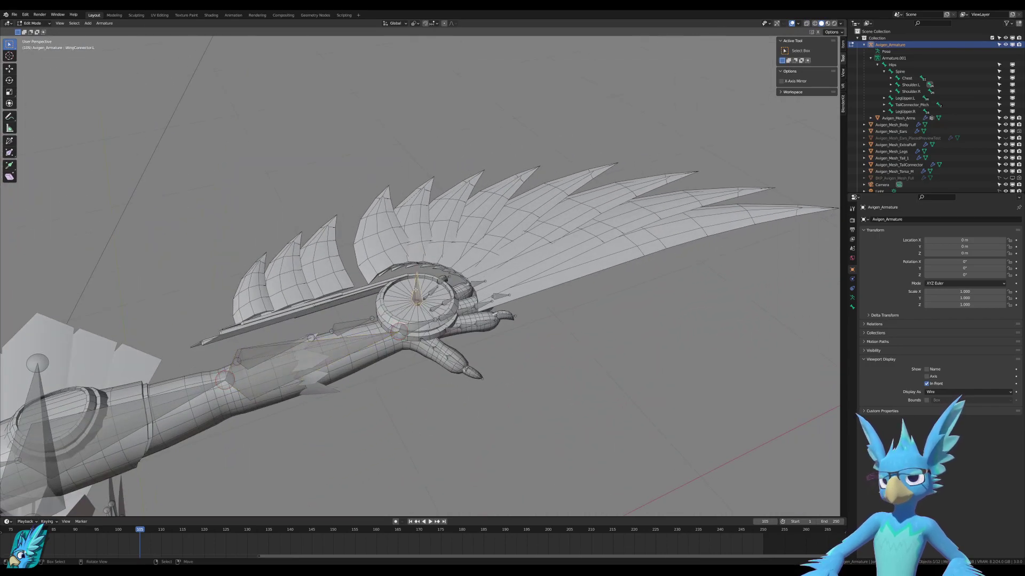
pyautogui.press('KP_7')
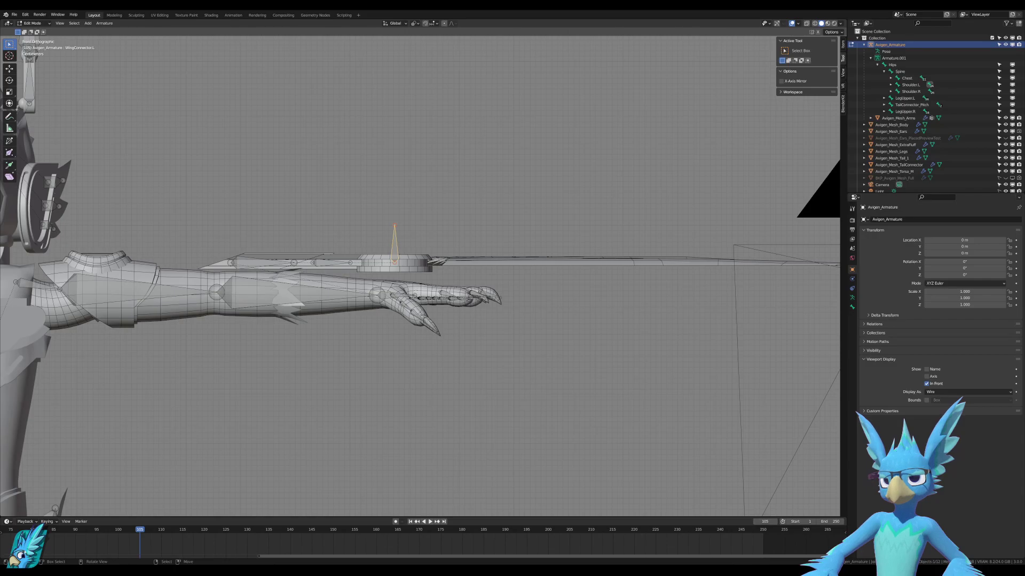
pyautogui.press('KP_3')
pyautogui.press('g')
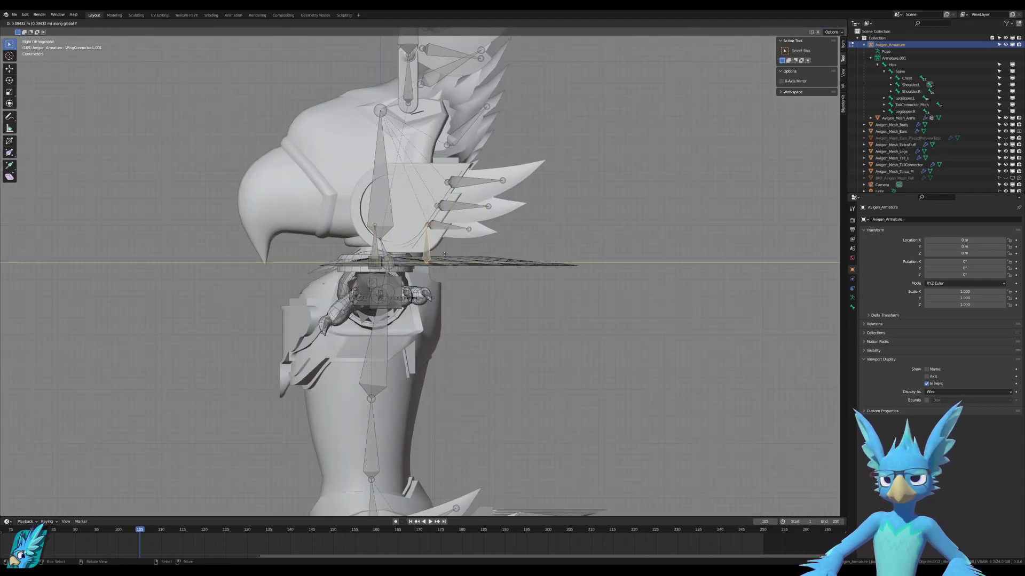
pyautogui.click(446, 255)
pyautogui.write('r90')
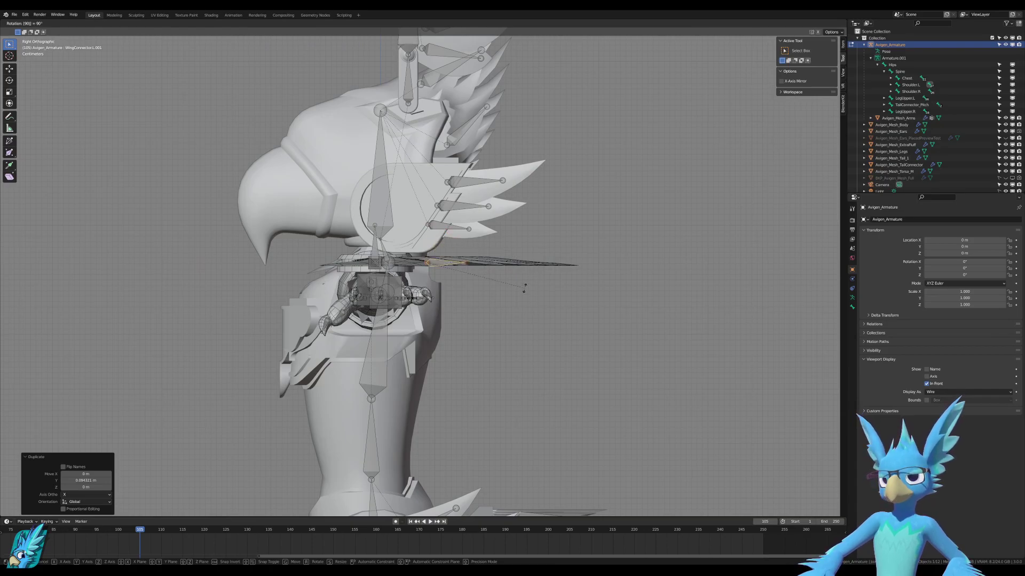
pyautogui.press('Return')
# Move the duplicated wing bone about -0.062 m along Y so it sits over the round wing connector.
pyautogui.press('KP_7')
pyautogui.scroll(2, 433, 288)
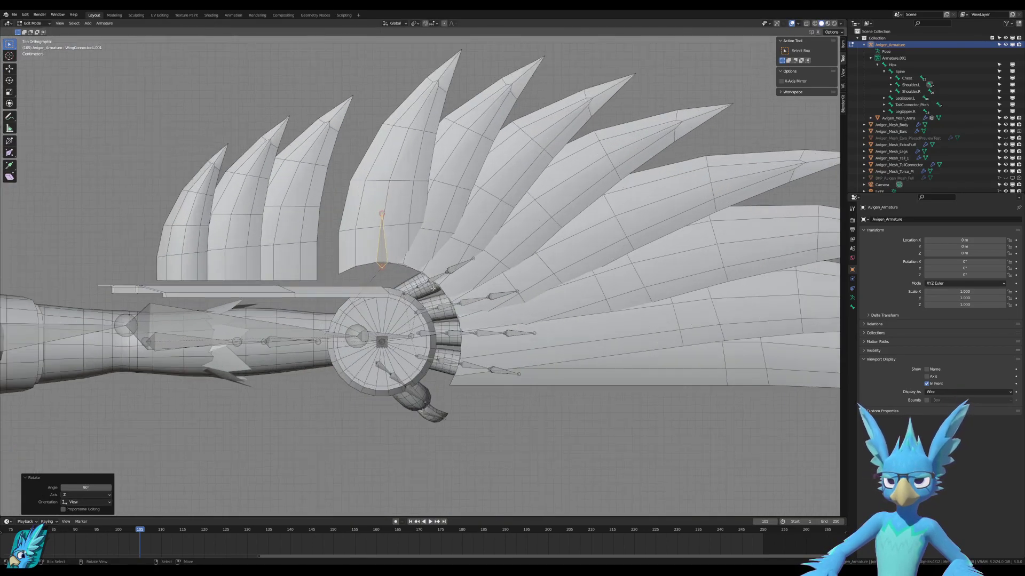
pyautogui.scroll(1, 433, 288)
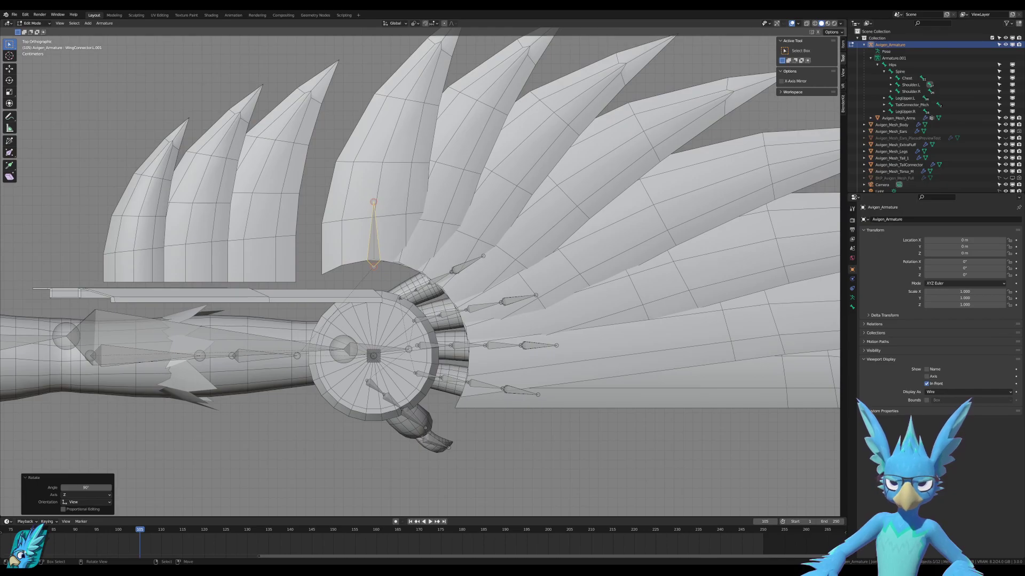
pyautogui.press('g')
pyautogui.press('y')
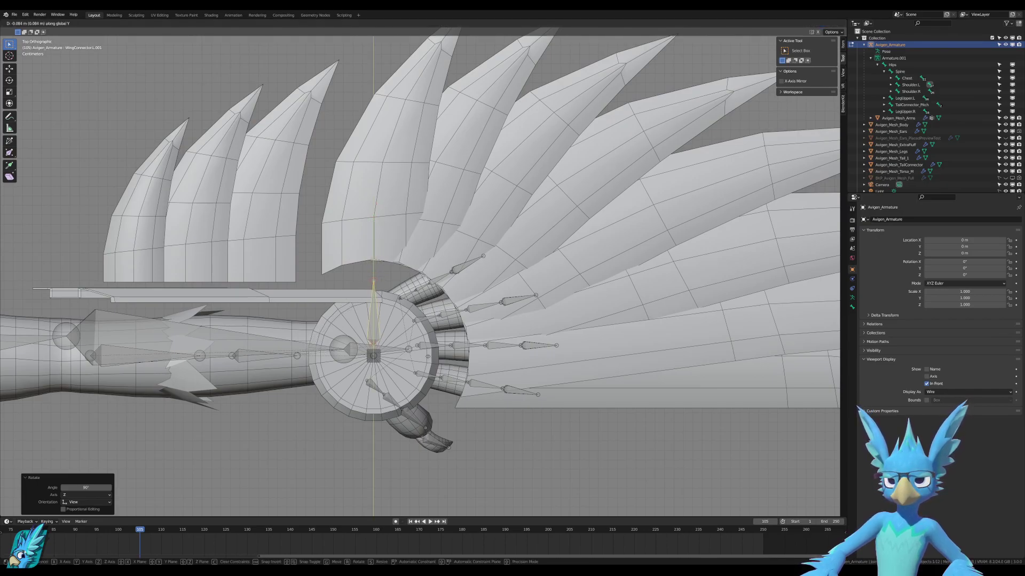
pyautogui.press('Return')
pyautogui.moveTo(427, 356); pyautogui.dragTo(368, 308, button='middle')
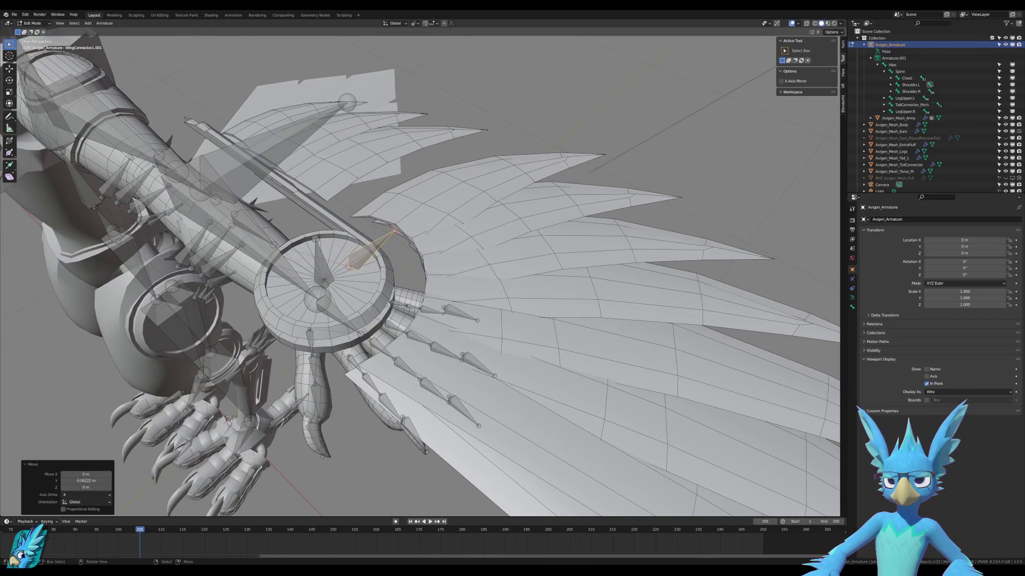
# Snap the duplicated bone's head onto the wing connector bone's head by scaling the selected joints to 0.
pyautogui.press('s')
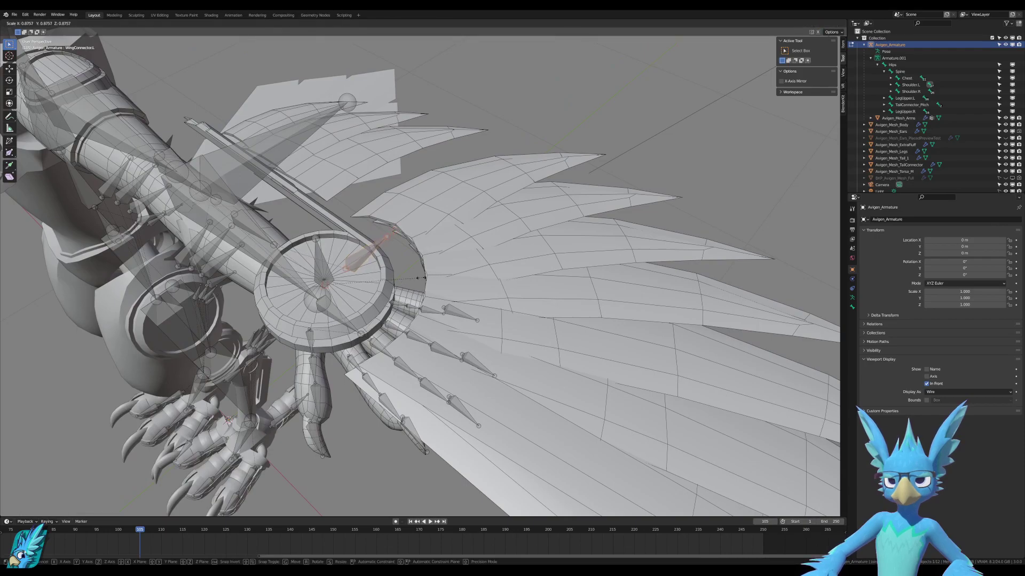
pyautogui.press('x')
pyautogui.rightClick(411, 278)
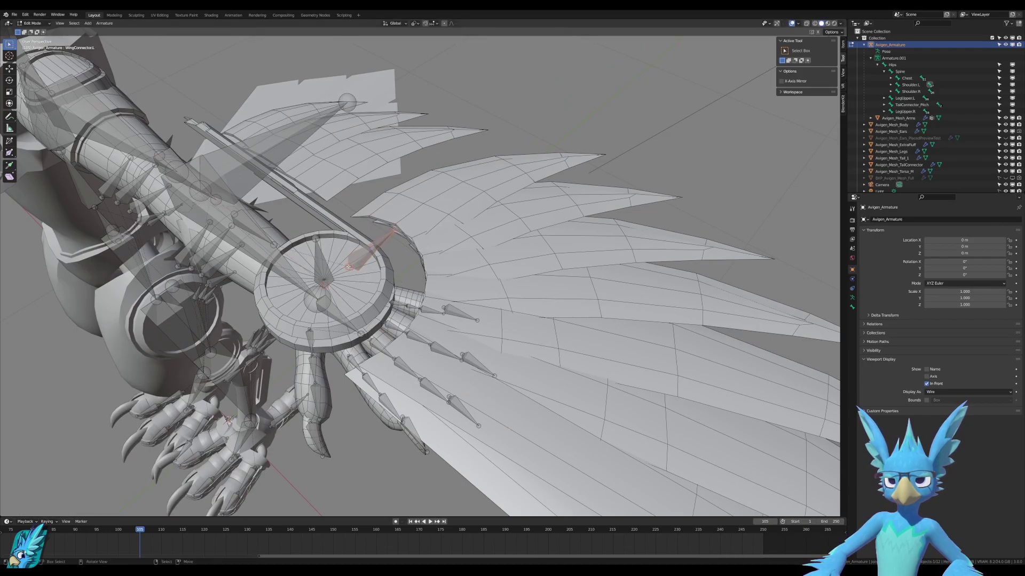
pyautogui.click(348, 267)
pyautogui.press('s')
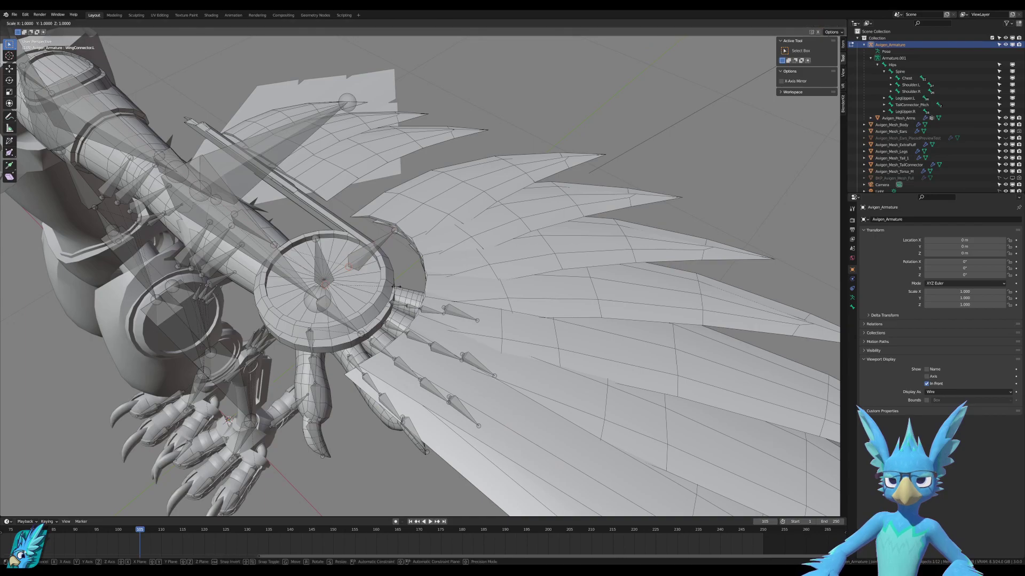
pyautogui.press('0')
pyautogui.press('Return')
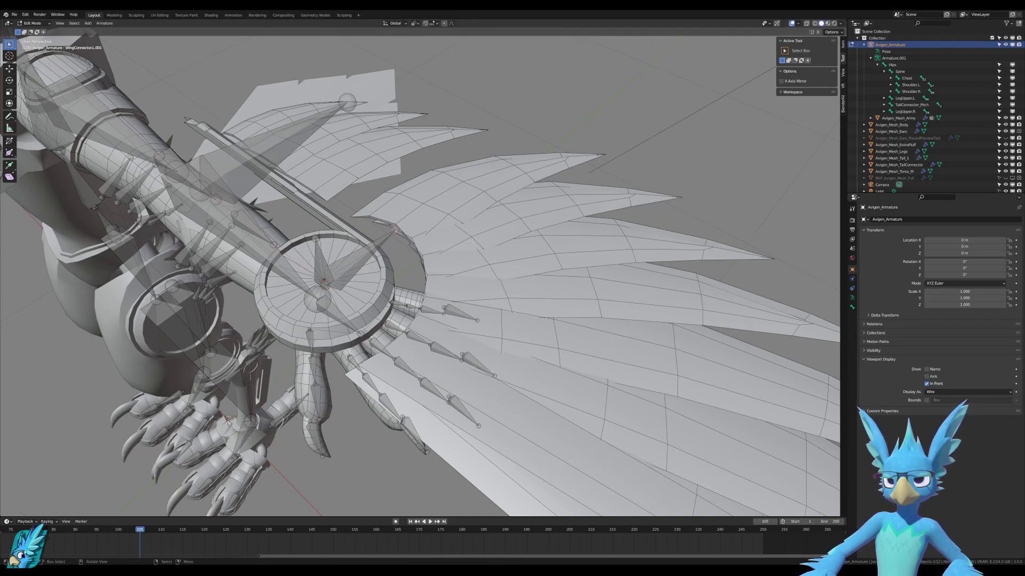
# Lengthen the duplicated wing bone by moving its tail about 0.172 m along Y into the first large feather.
pyautogui.press('KP_7')
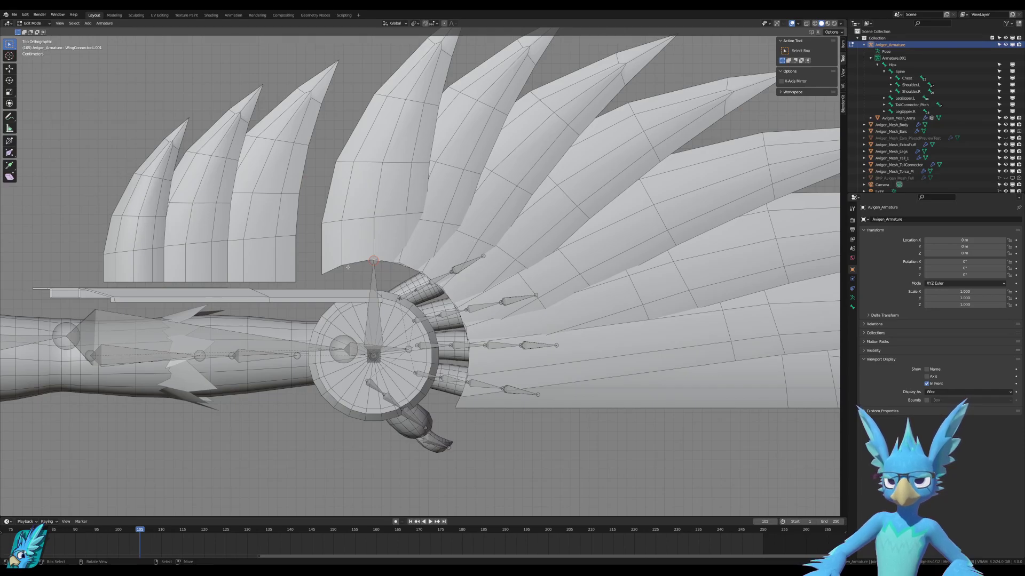
pyautogui.scroll(-2, 348, 267)
pyautogui.keyDown('shift'); pyautogui.moveTo(353, 260); pyautogui.dragTo(353, 304, button='middle'); pyautogui.keyUp('shift')
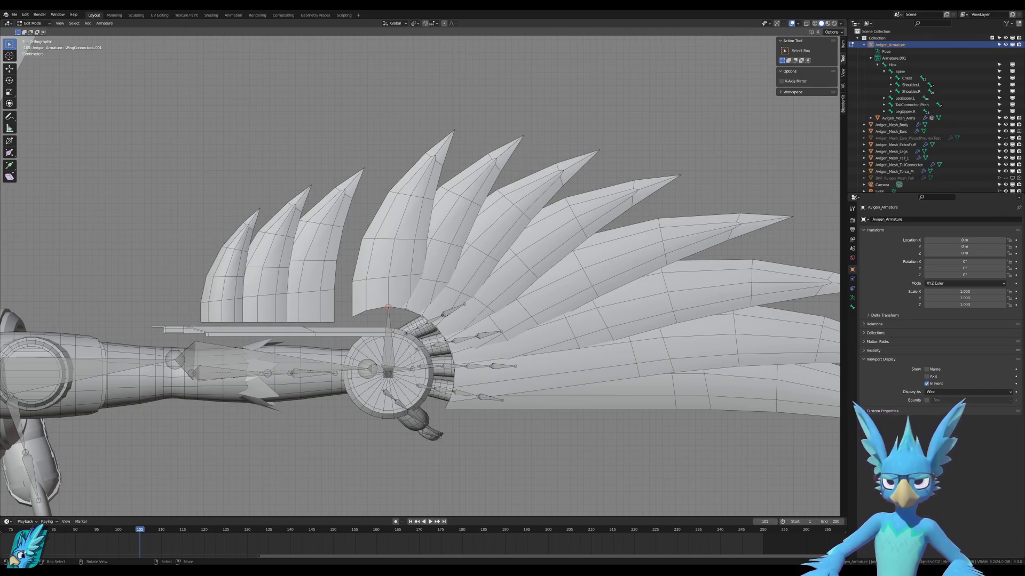
pyautogui.press('g')
pyautogui.press('y')
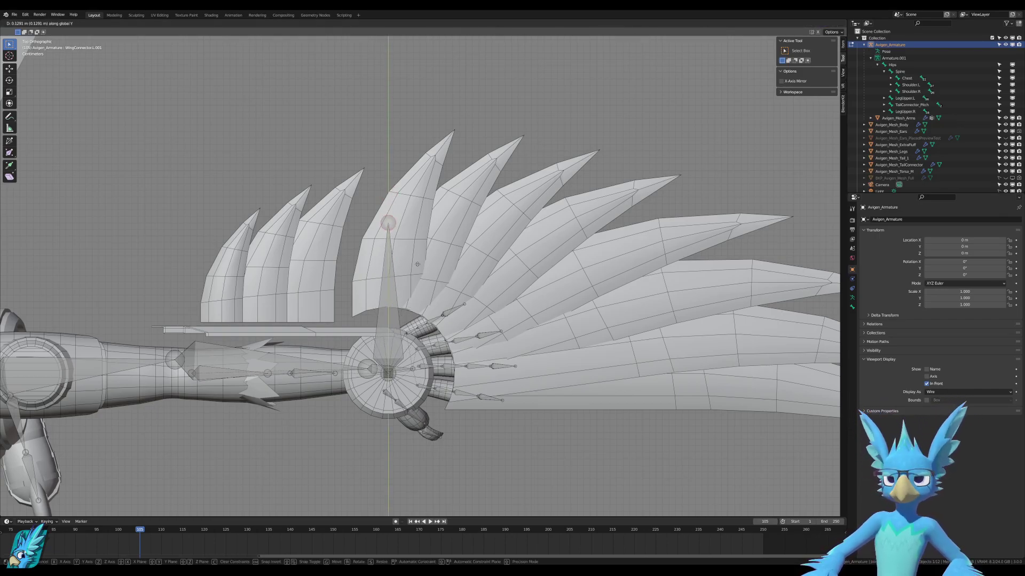
pyautogui.click(415, 295)
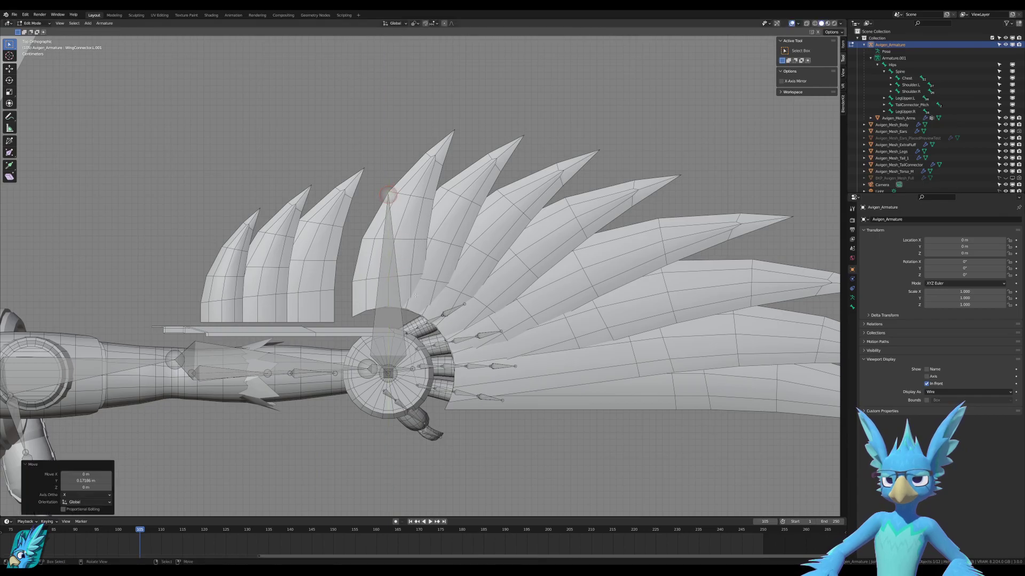
# Duplicate the upright feather bone in place at the wing connector and rotate the copy 90° in the top view toward the outermost feathers.
pyautogui.click(401, 309)
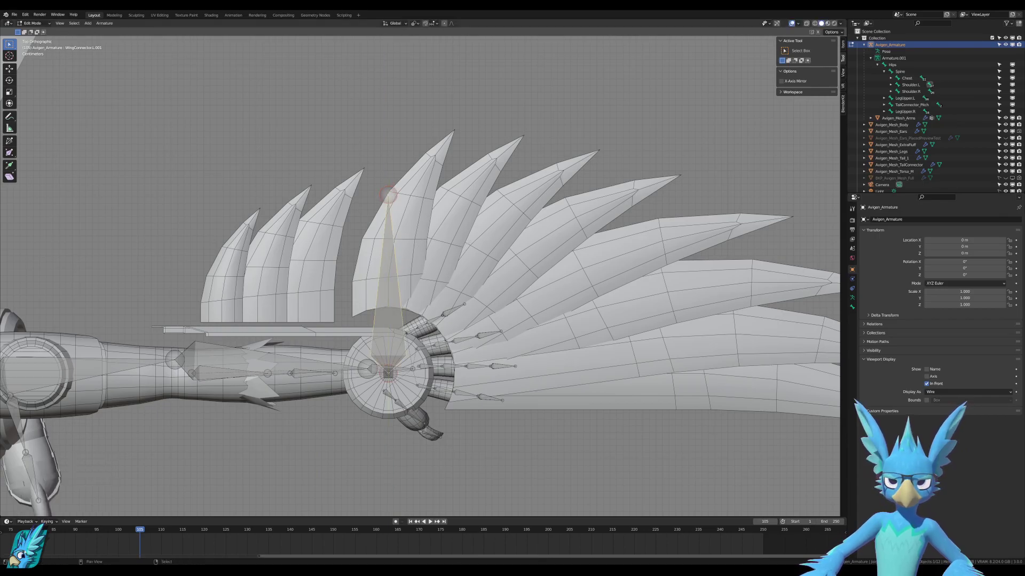
pyautogui.hotkey('shift', 'd')
pyautogui.rightClick(406, 308)
pyautogui.press('r')
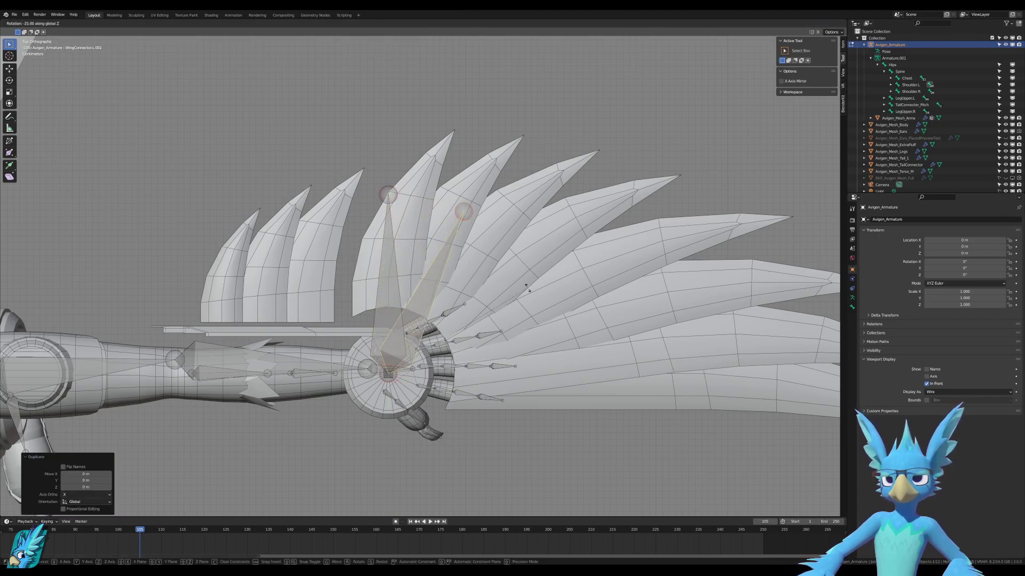
pyautogui.press('Escape')
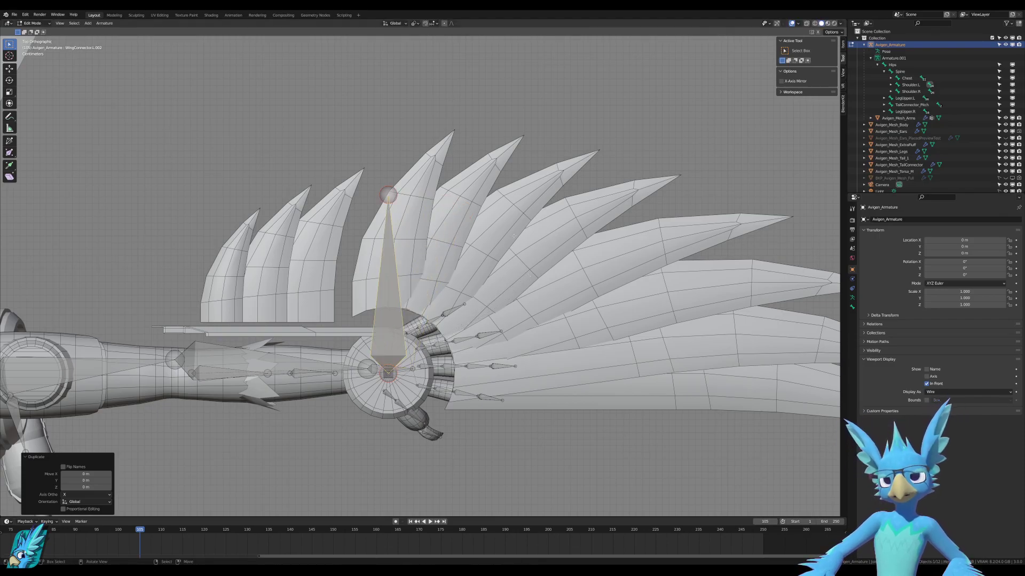
pyautogui.press('r')
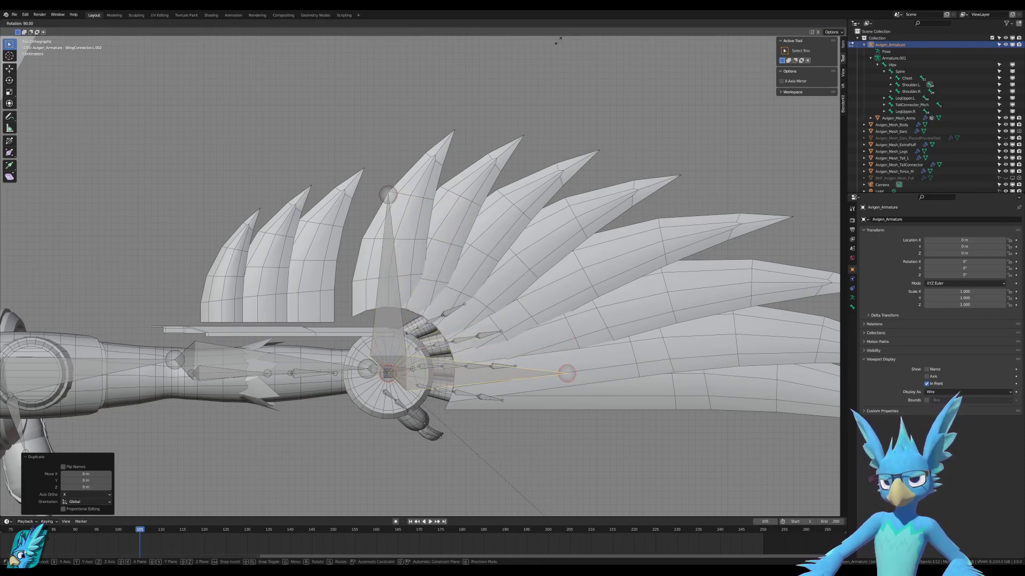
pyautogui.press('Return')
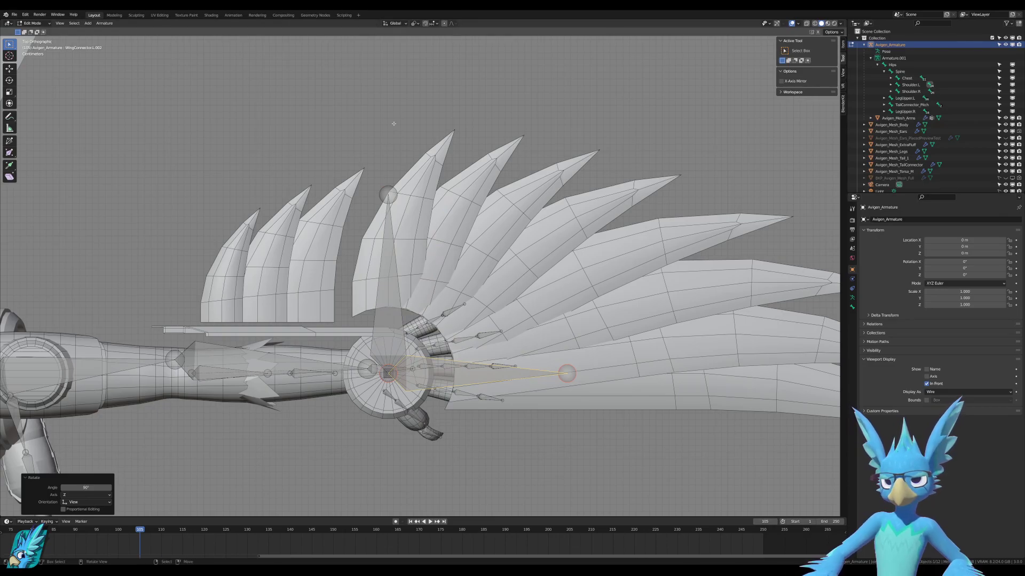
# Scale the rotated copy by about 2.369 so it extends into the outermost, longest feather.
pyautogui.scroll(-3, 489, 187)
pyautogui.press('s')
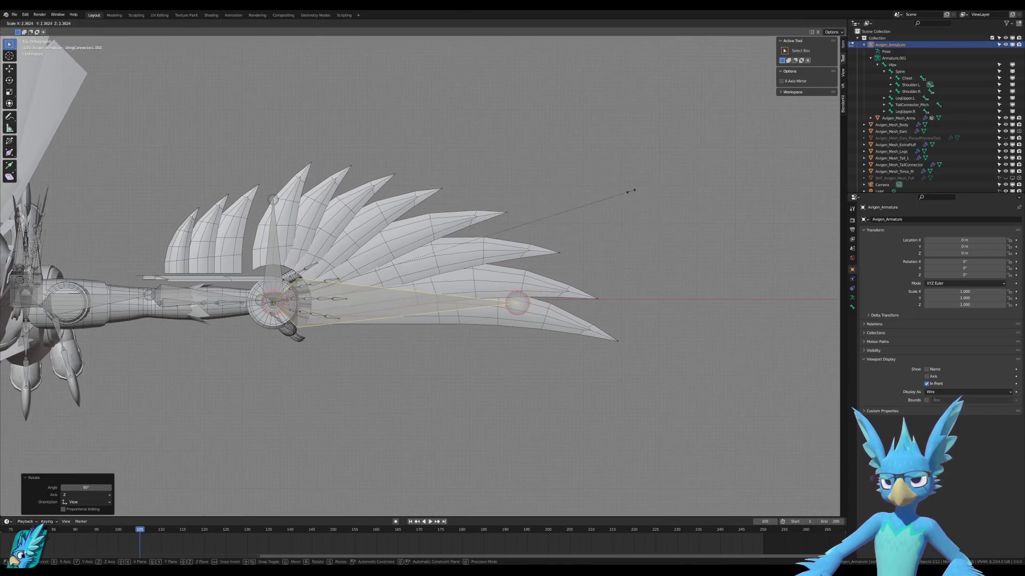
pyautogui.click(632, 195)
# Duplicate the outermost feather bone in place, rotate it 5°, scale it to 0.941 and fine-tune its angle along the second-outermost feather.
pyautogui.scroll(2, 632, 195)
pyautogui.hotkey('shift', 'd')
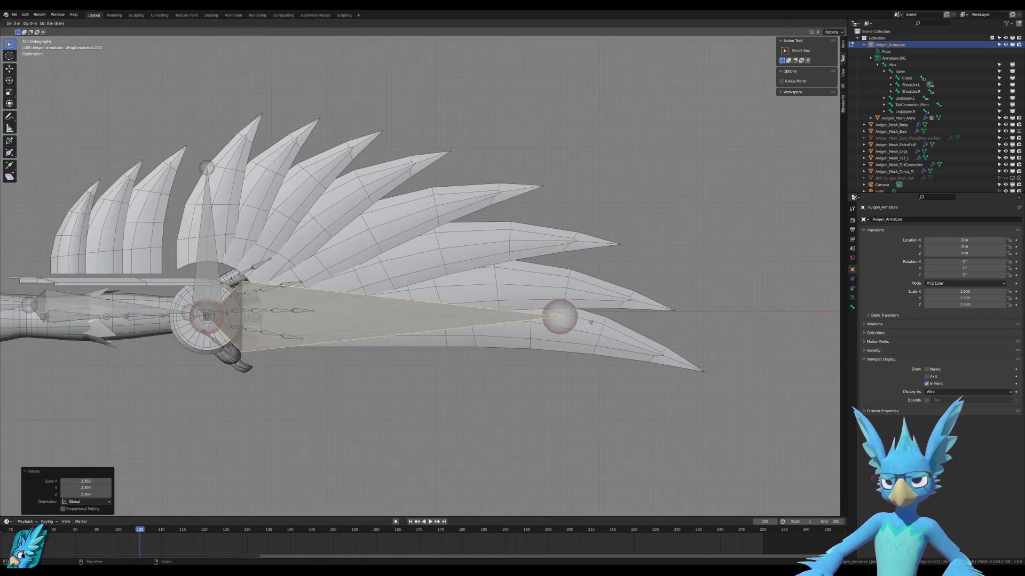
pyautogui.press('Escape')
pyautogui.press('r')
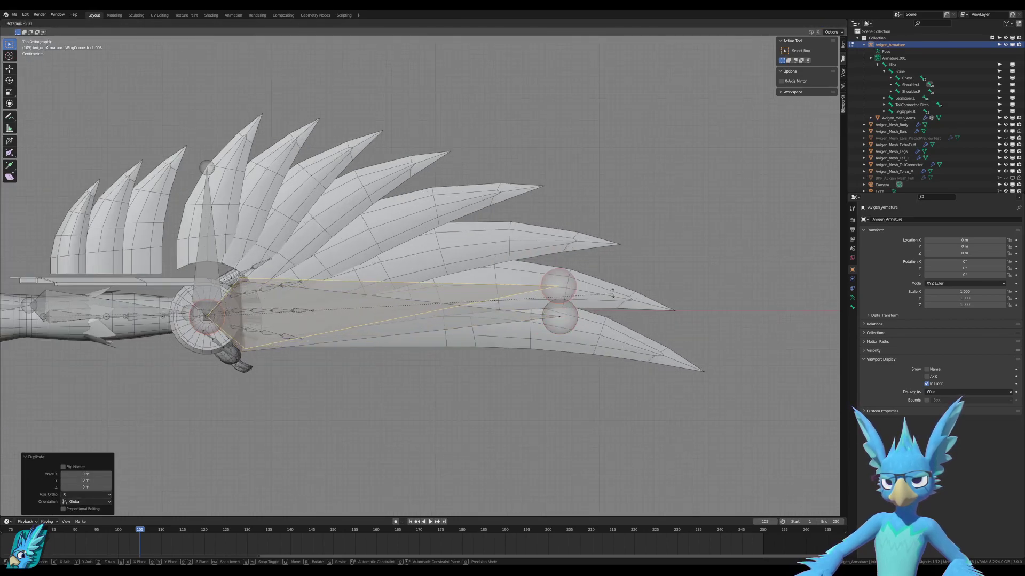
pyautogui.keyDown('ctrl'); pyautogui.click(612, 292); pyautogui.keyUp('ctrl')
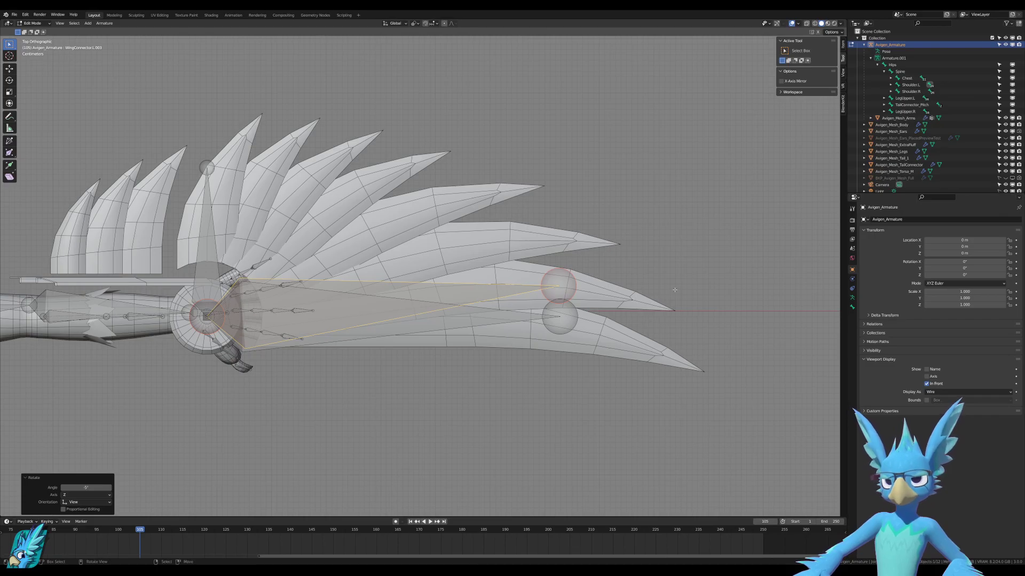
pyautogui.press('s')
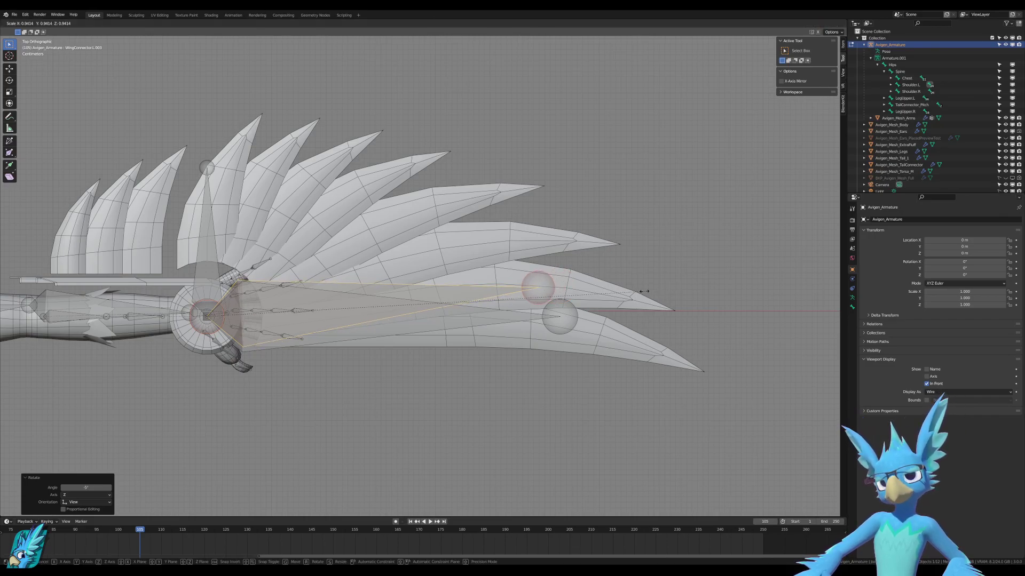
pyautogui.click(644, 291)
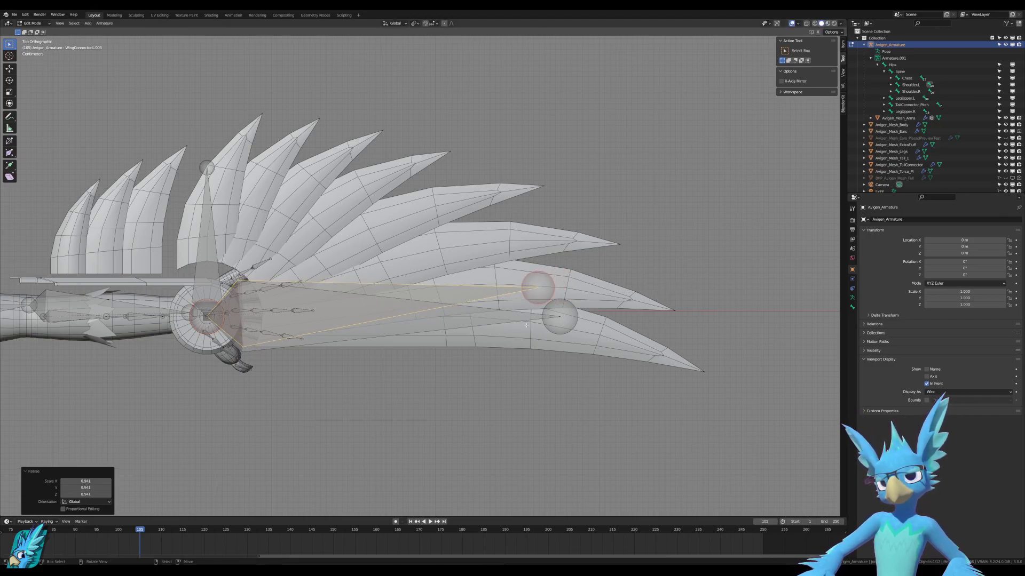
pyautogui.press('r')
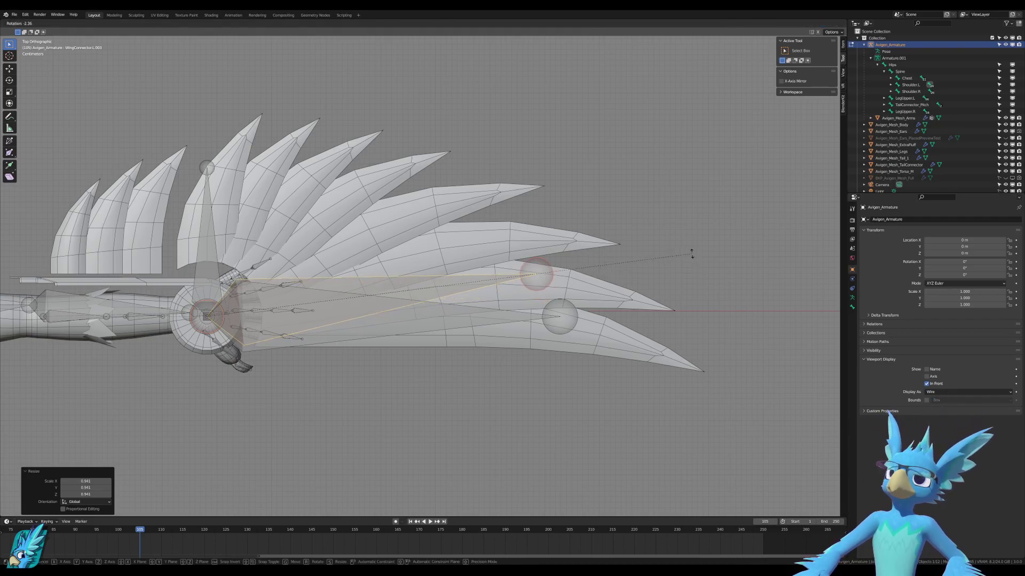
pyautogui.click(692, 266)
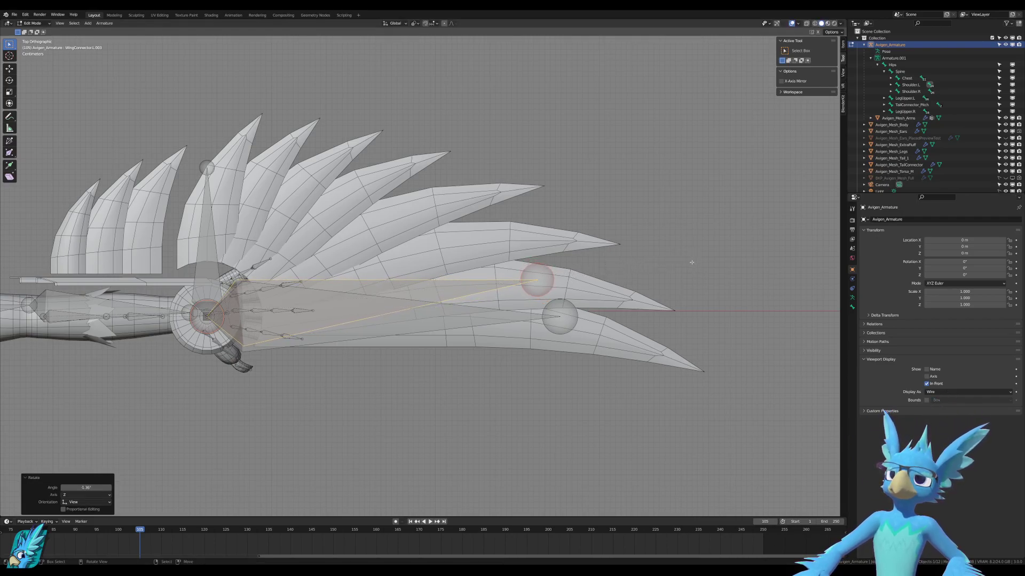
# Duplicate the second-outermost feather bone in place, then rotate it about 10° and shorten it to fit the third feather from the outside.
pyautogui.hotkey('shift', 'd')
pyautogui.rightClick(693, 283)
pyautogui.press('r')
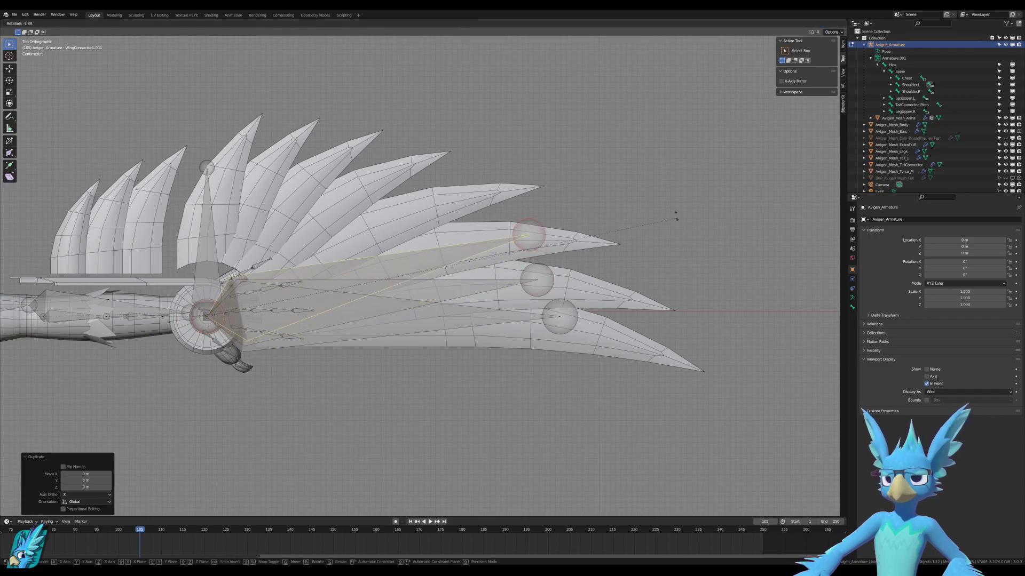
pyautogui.click(674, 212)
pyautogui.press('s')
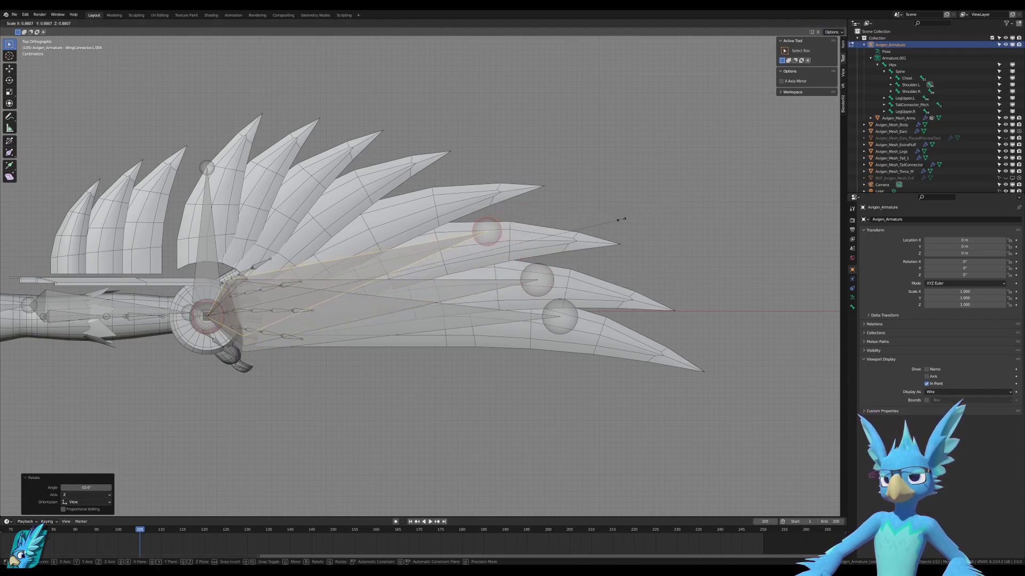
pyautogui.click(629, 214)
pyautogui.press('r')
pyautogui.click(649, 215)
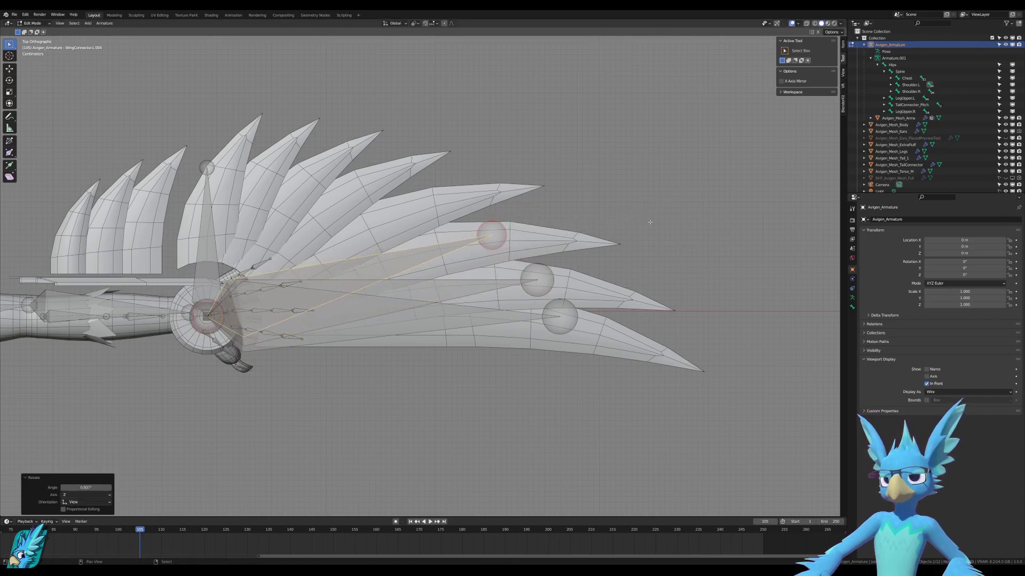
# Duplicate the third feather bone from the outside in place, then rotate it about 12° and scale it to about 0.836 for the fourth.
pyautogui.hotkey('shift', 'd')
pyautogui.rightClick(646, 211)
pyautogui.press('r')
pyautogui.click(600, 147)
pyautogui.press('s')
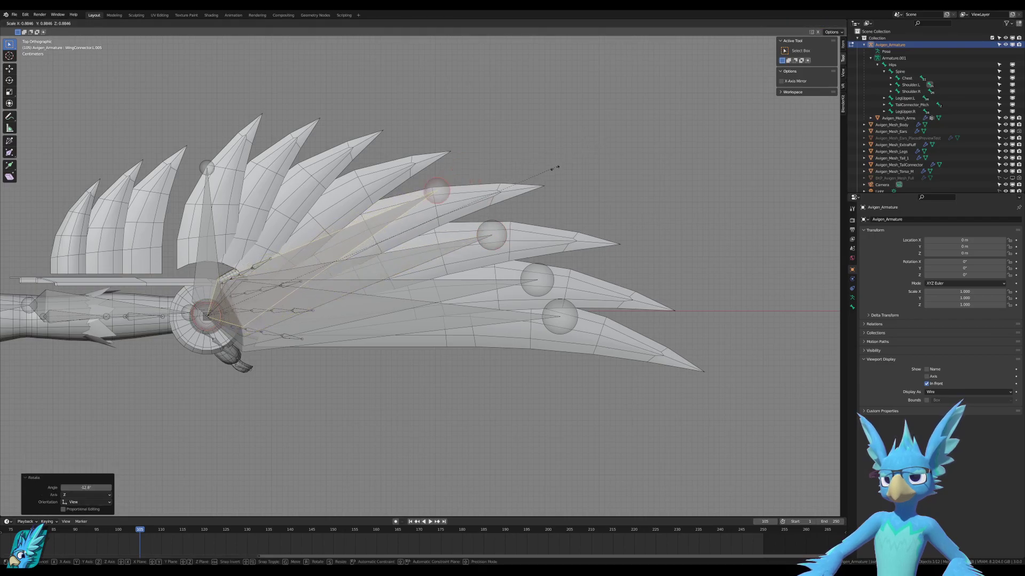
pyautogui.click(542, 174)
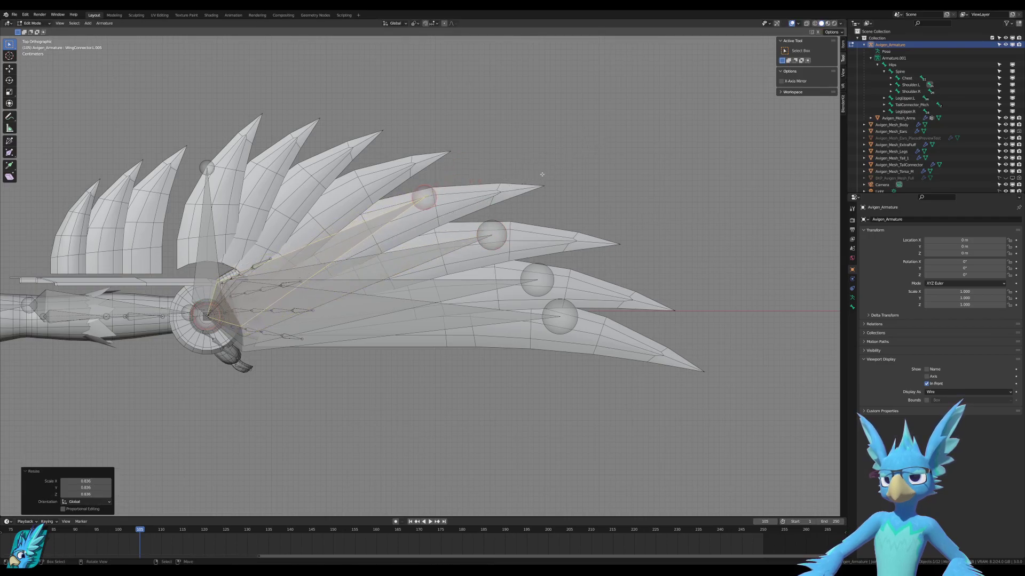
pyautogui.press('r')
pyautogui.click(553, 171)
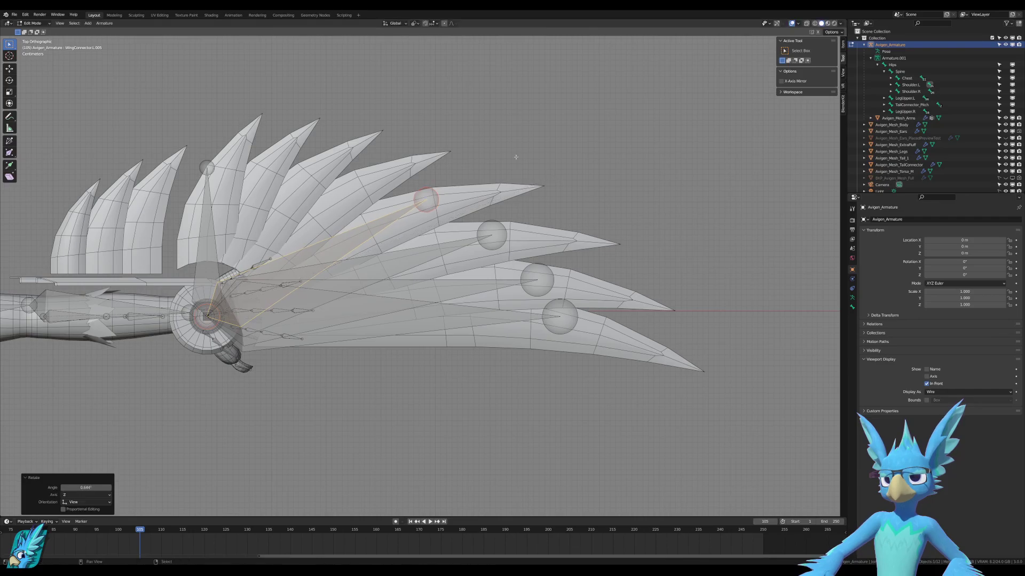
# Duplicate the fourth feather bone from the outside in place, then rotate it about 14° and scale it down to fit the fifth.
pyautogui.keyDown('shift'); pyautogui.moveTo(515, 157); pyautogui.dragTo(636, 193, button='middle'); pyautogui.keyUp('shift')
pyautogui.hotkey('shift', 'd')
pyautogui.rightClick(613, 150)
pyautogui.press('r')
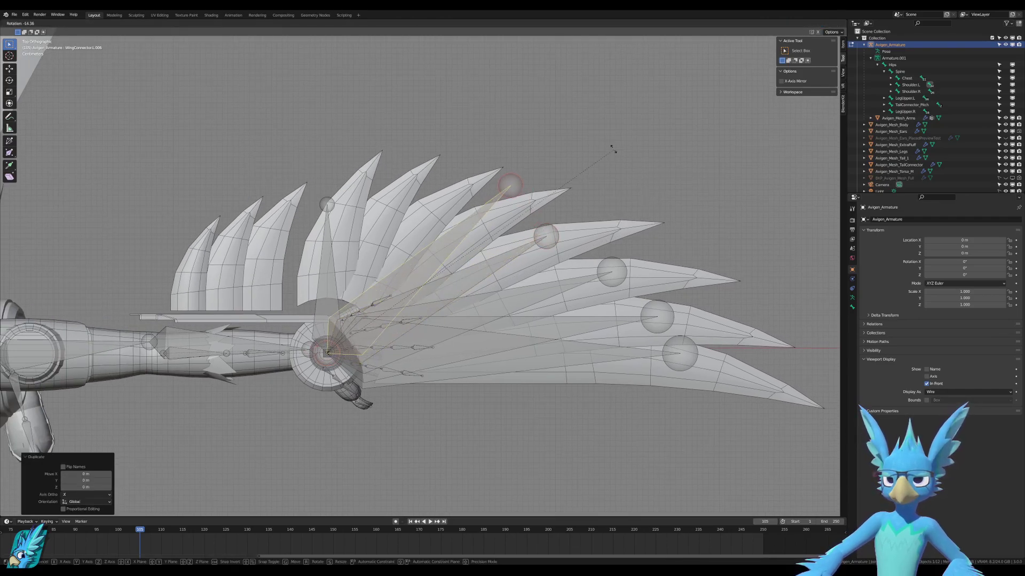
pyautogui.click(614, 150)
pyautogui.press('s')
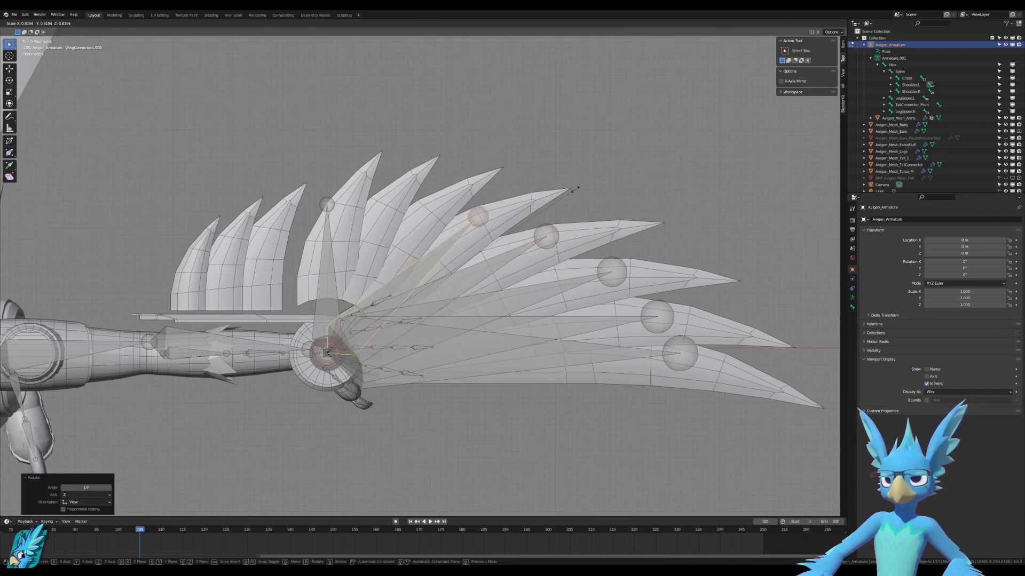
pyautogui.click(574, 189)
# Duplicate the fifth feather bone from the outside in place, then rotate it about 13.7° and scale it to 0.885 for the sixth.
pyautogui.hotkey('shift', 'd')
pyautogui.rightClick(575, 160)
pyautogui.press('r')
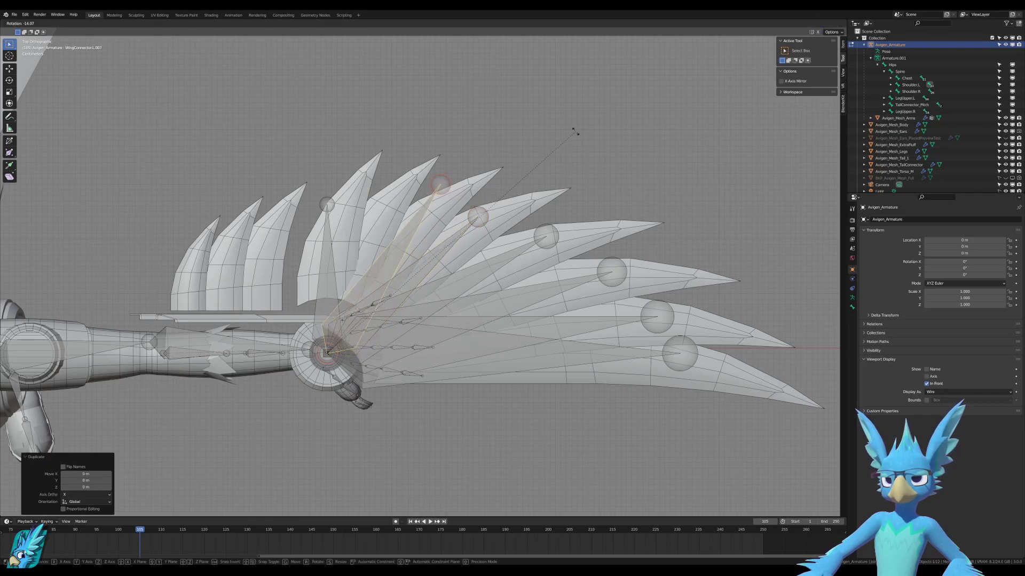
pyautogui.click(574, 133)
pyautogui.press('s')
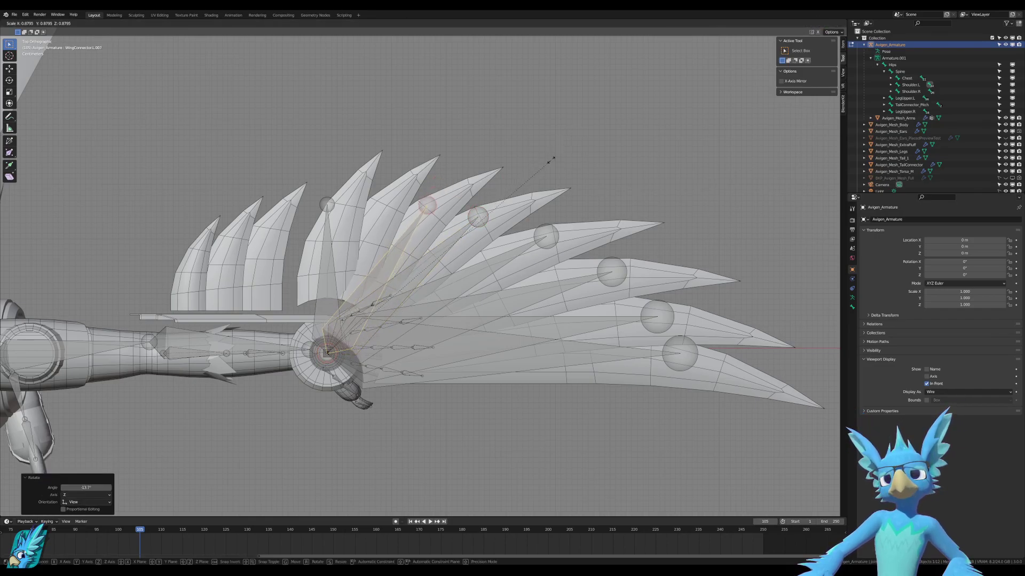
pyautogui.click(552, 159)
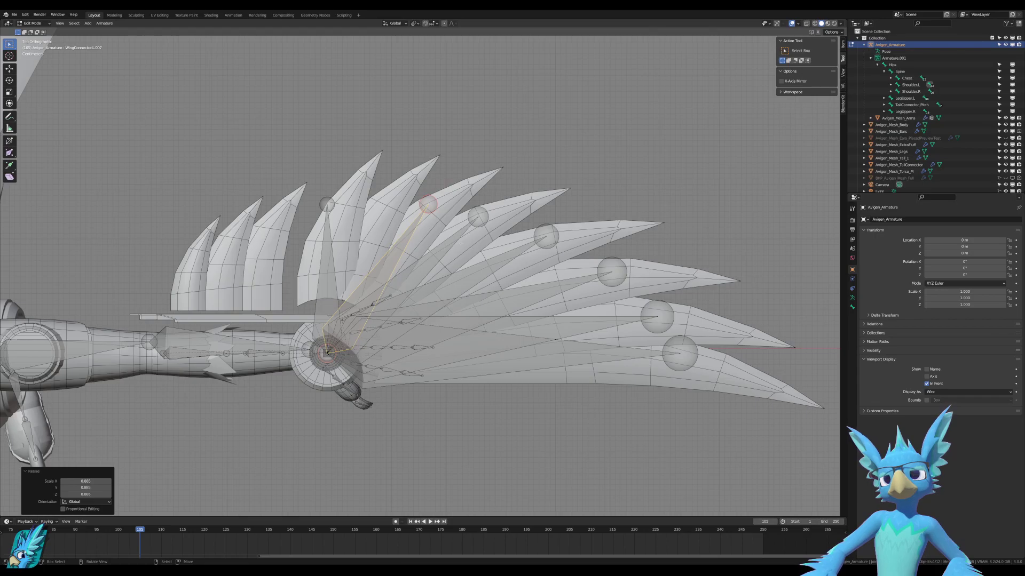
# Select the fifth feather bone from the outside and lengthen it slightly by scaling it to about 1.021.
pyautogui.click(461, 243)
pyautogui.press('s')
pyautogui.rightClick(591, 231)
pyautogui.press('s')
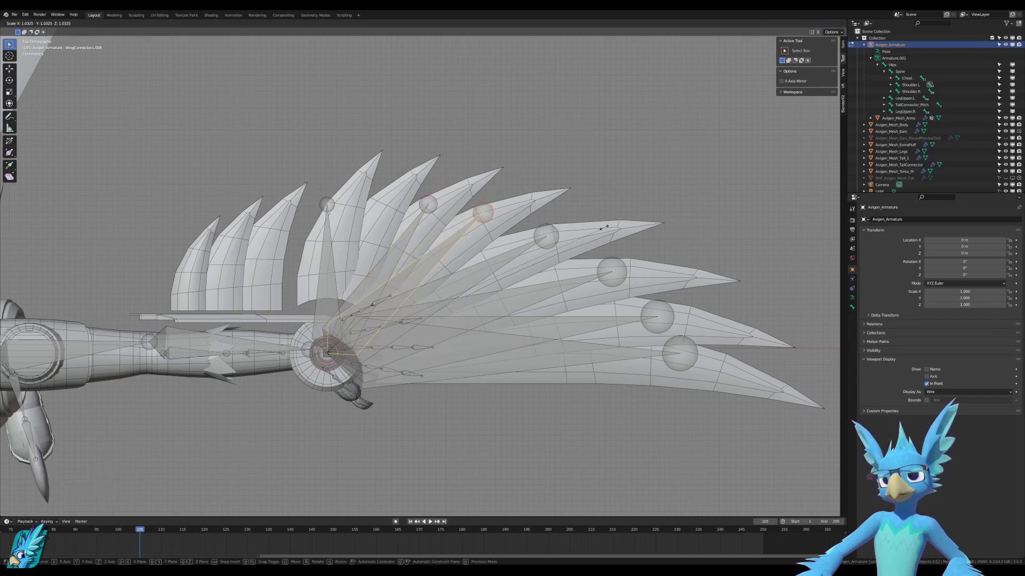
pyautogui.click(600, 228)
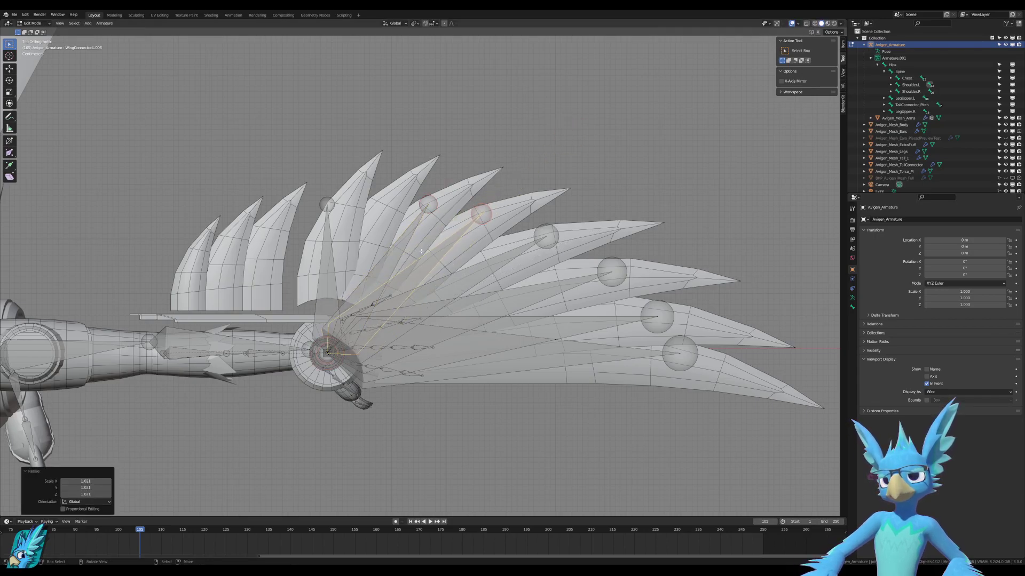
# Duplicate the sixth feather bone from the outside in place, then rotate and scale it by about 0.89 to fit the seventh.
pyautogui.hotkey('shift', 'd')
pyautogui.rightClick(407, 244)
pyautogui.press('r')
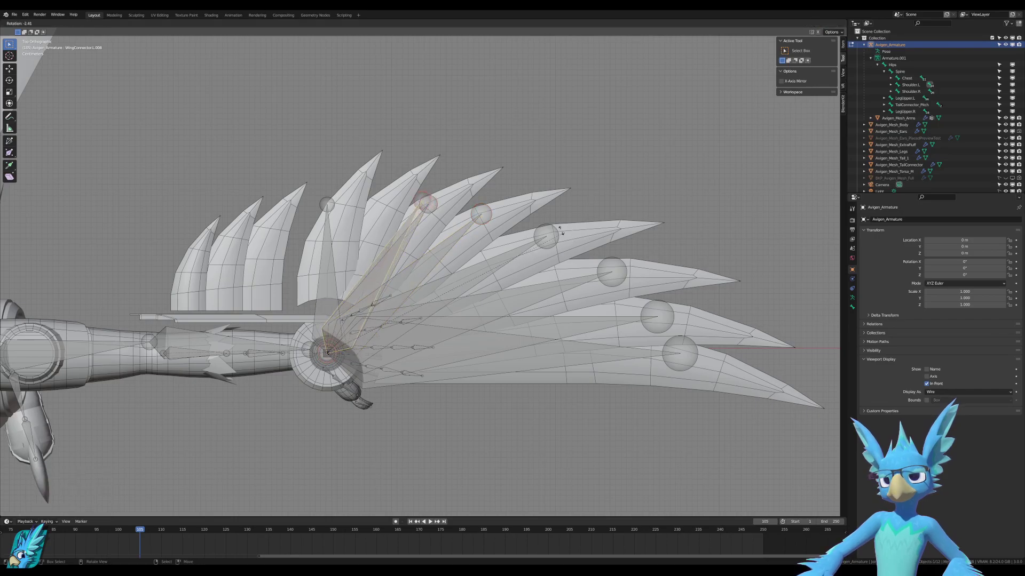
pyautogui.click(510, 192)
pyautogui.press('s')
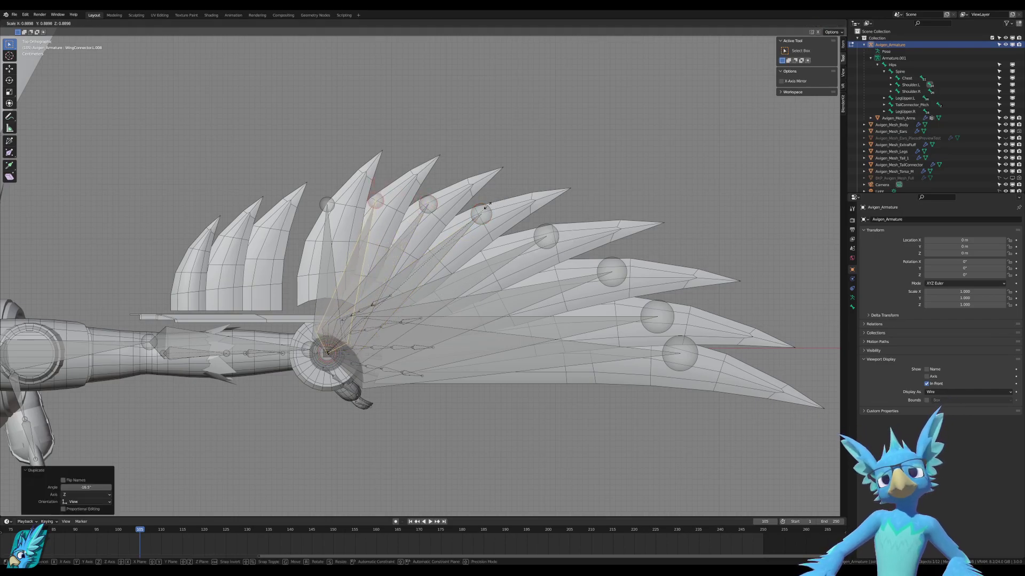
pyautogui.click(485, 205)
# Duplicate the upright feather bone about -0.12 m along X so it lines up with the nearest small forearm feather.
pyautogui.scroll(-3, 299, 283)
pyautogui.scroll(4, 299, 283)
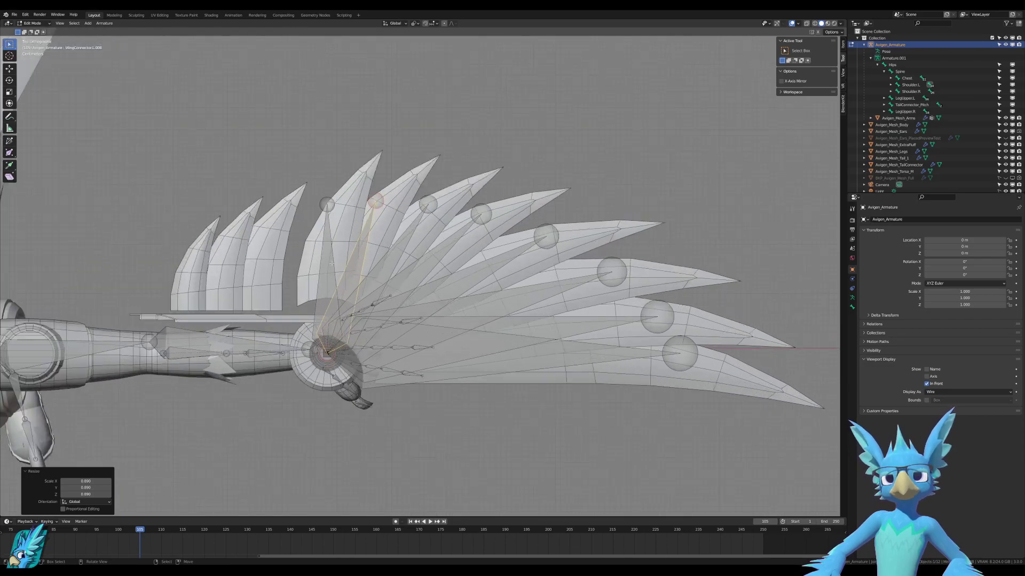
pyautogui.keyDown('shift'); pyautogui.moveTo(300, 283); pyautogui.dragTo(495, 271, button='middle'); pyautogui.keyUp('shift')
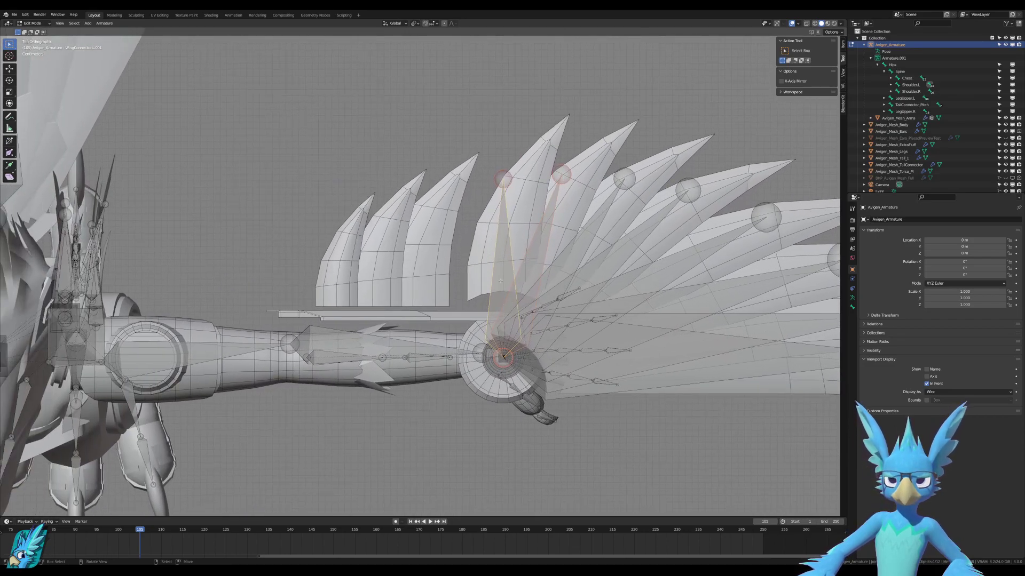
pyautogui.click(504, 356)
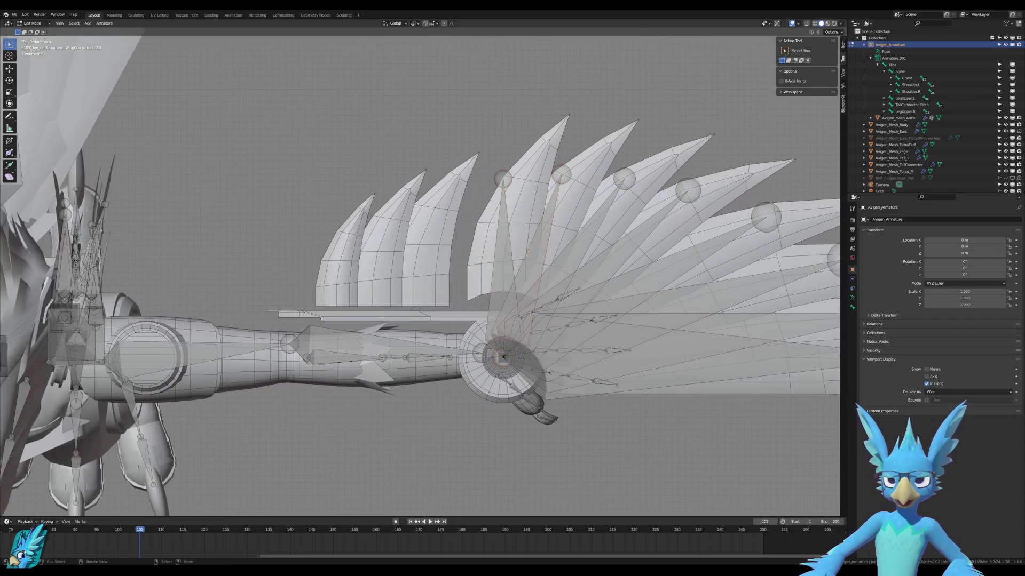
pyautogui.click(504, 266)
pyautogui.hotkey('shift', 'd')
pyautogui.press('x')
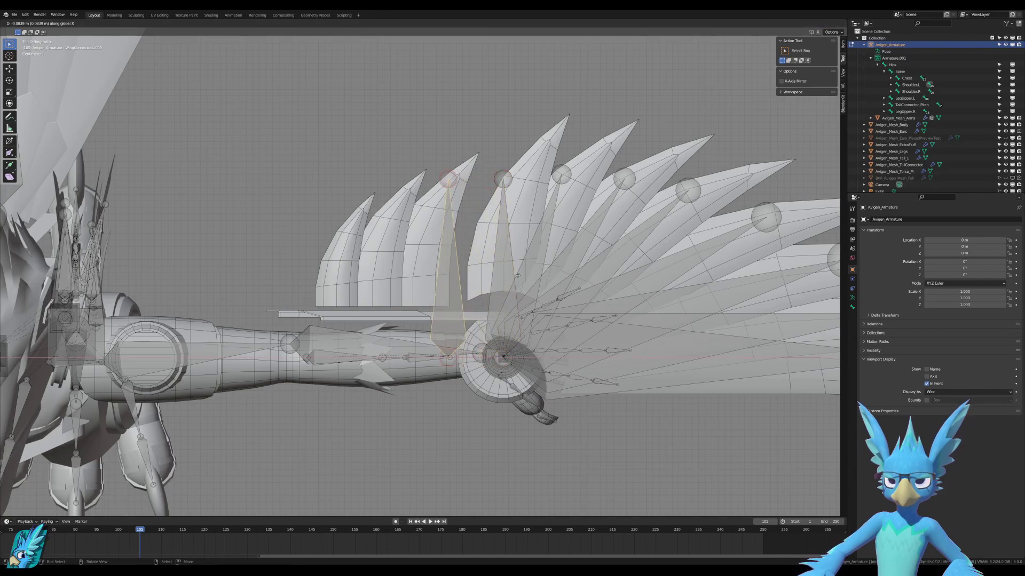
pyautogui.click(493, 274)
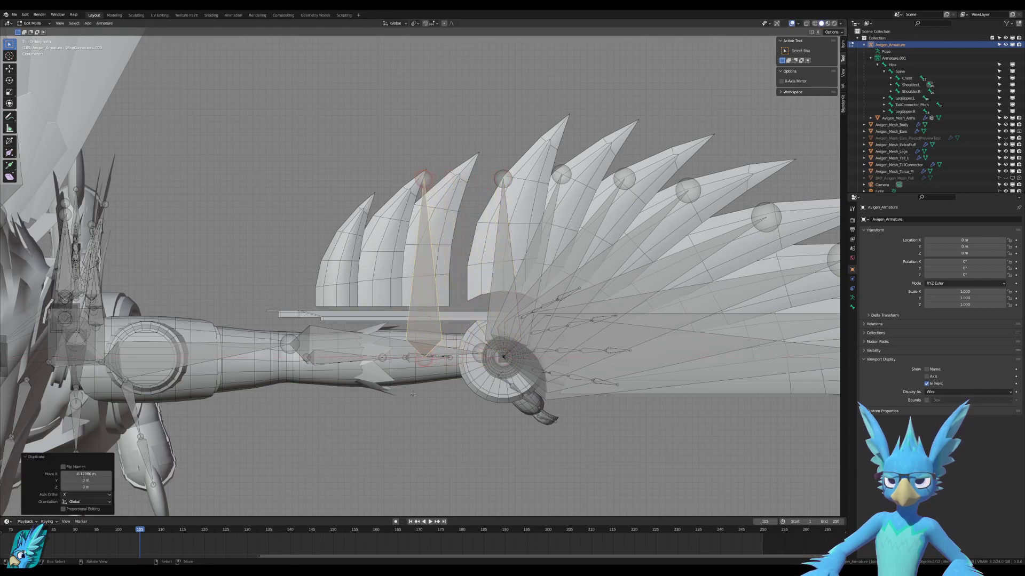
# Try to move the base joint of the upright forearm feather bone about 0.077 m along Y, then undo it.
pyautogui.press('f')
pyautogui.rightClick(433, 360)
pyautogui.click(425, 369)
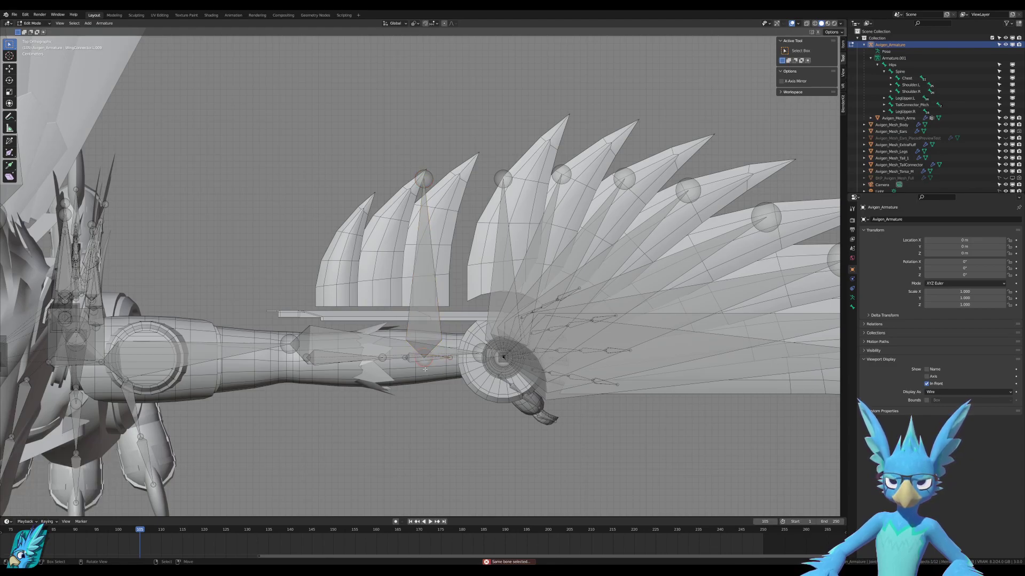
pyautogui.press('g')
pyautogui.press('y')
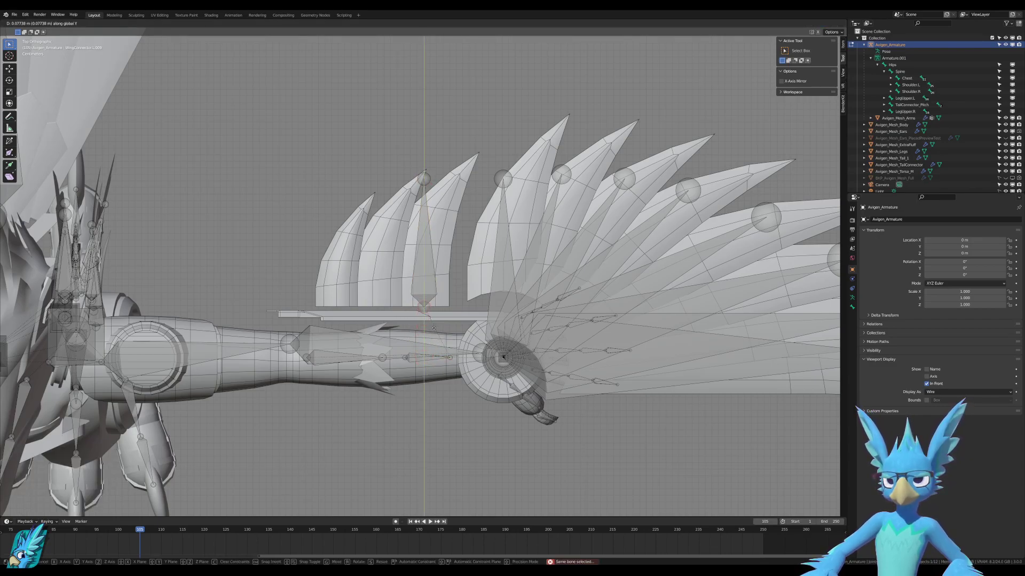
pyautogui.click(421, 283)
pyautogui.hotkey('ctrl', 'z')
pyautogui.hotkey('ctrl', 'z')
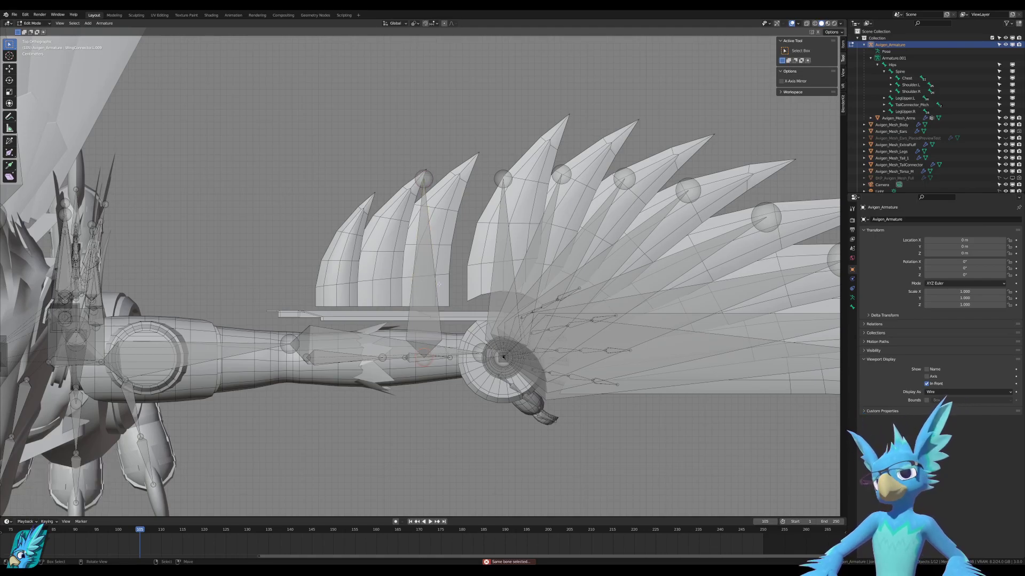
# Duplicate the upright forearm feather bone about -0.078 m along X for the middle small feather.
pyautogui.scroll(-2, 438, 273)
pyautogui.scroll(-2, 438, 273)
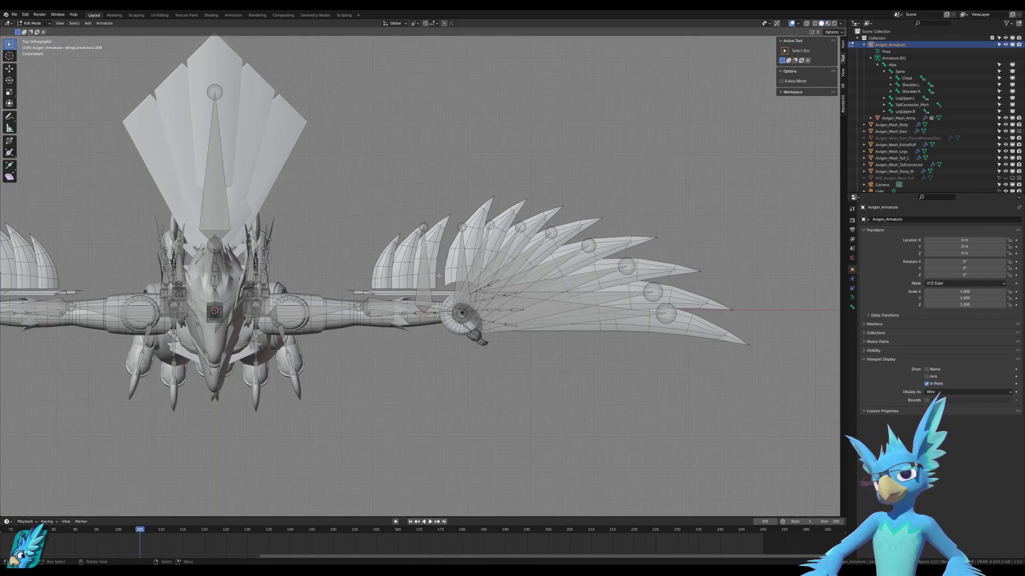
pyautogui.scroll(4, 438, 274)
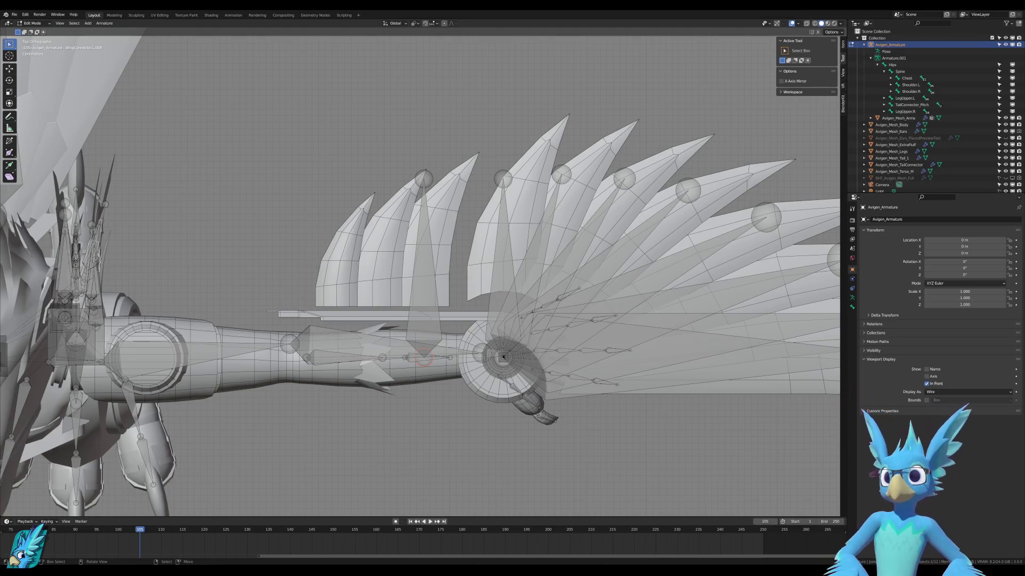
pyautogui.scroll(2, 445, 381)
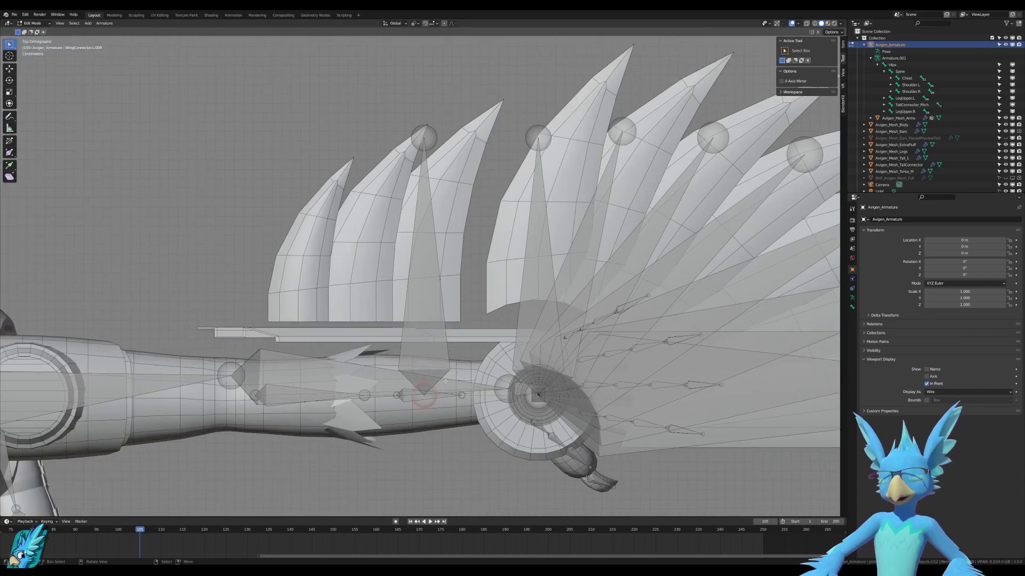
pyautogui.click(405, 297)
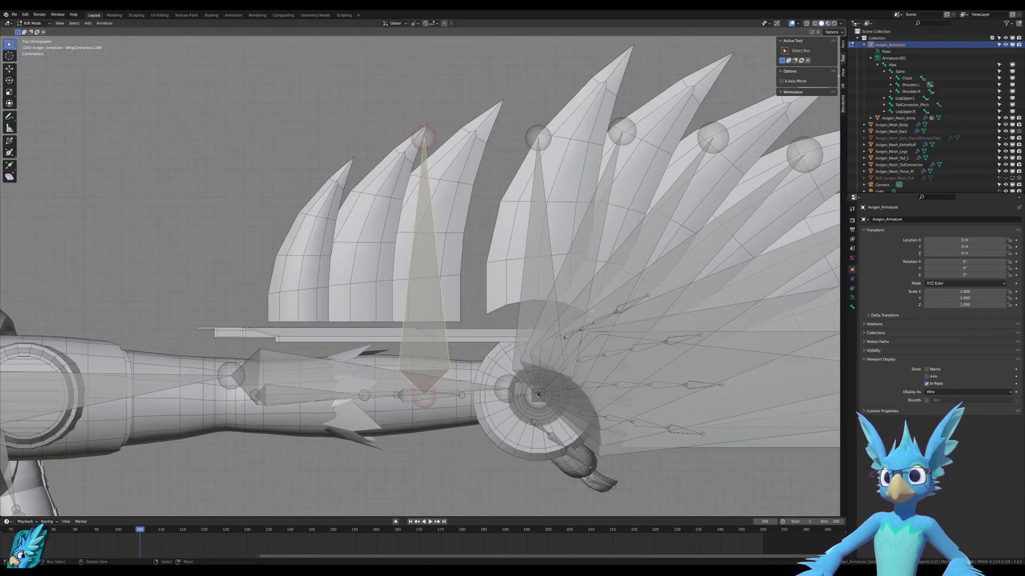
pyautogui.hotkey('shift', 'd')
pyautogui.press('x')
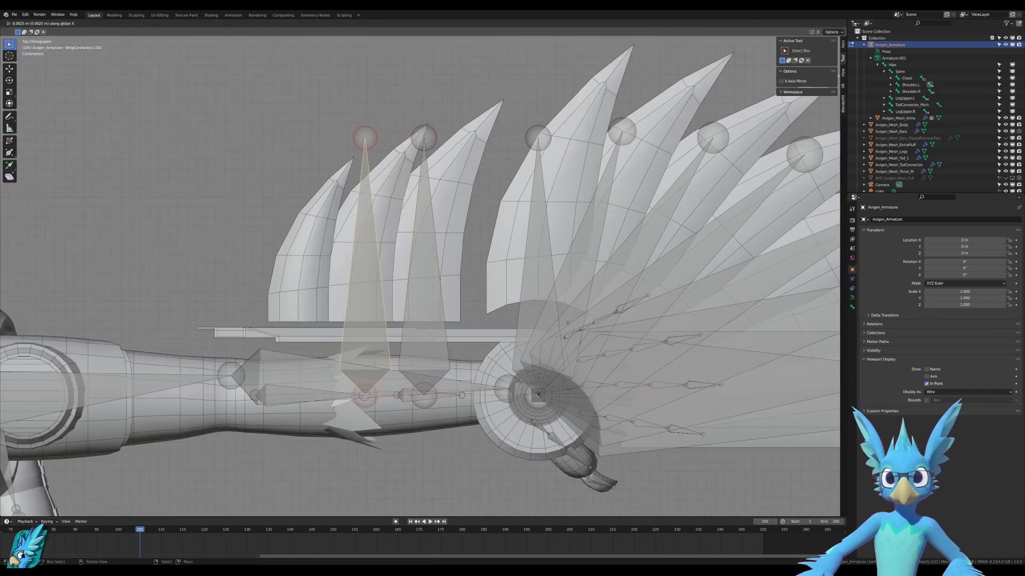
pyautogui.click(404, 353)
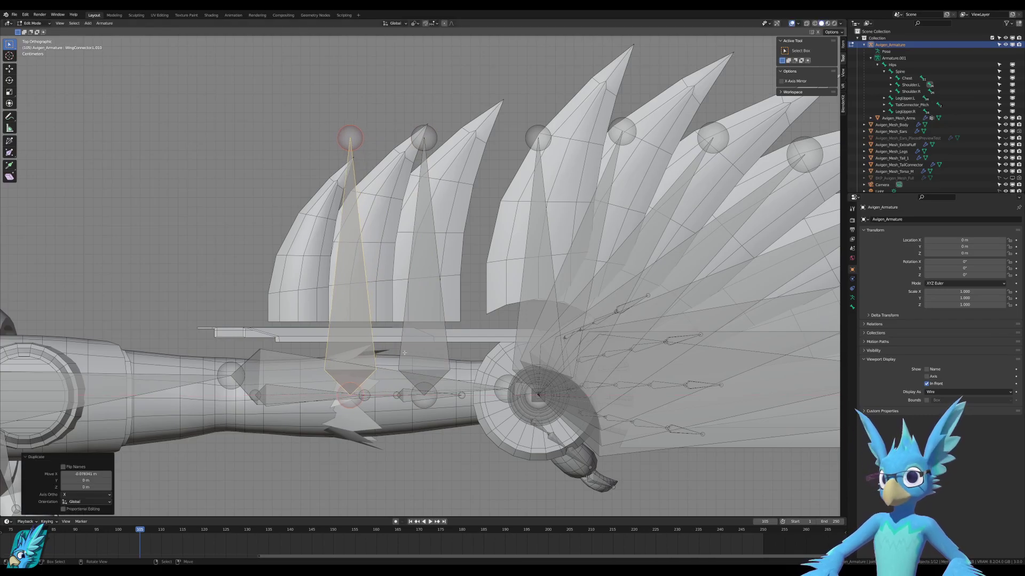
# Shift the small forearm feather bone nearest the wrist about -0.017 m along X and scale it to about 0.87.
pyautogui.click(424, 298)
pyautogui.press('g')
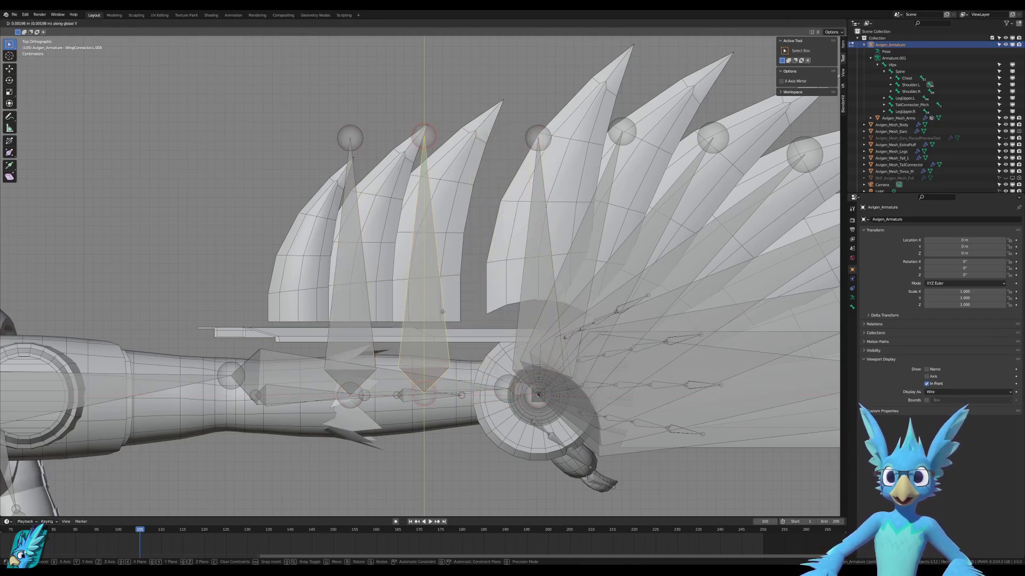
pyautogui.press('x')
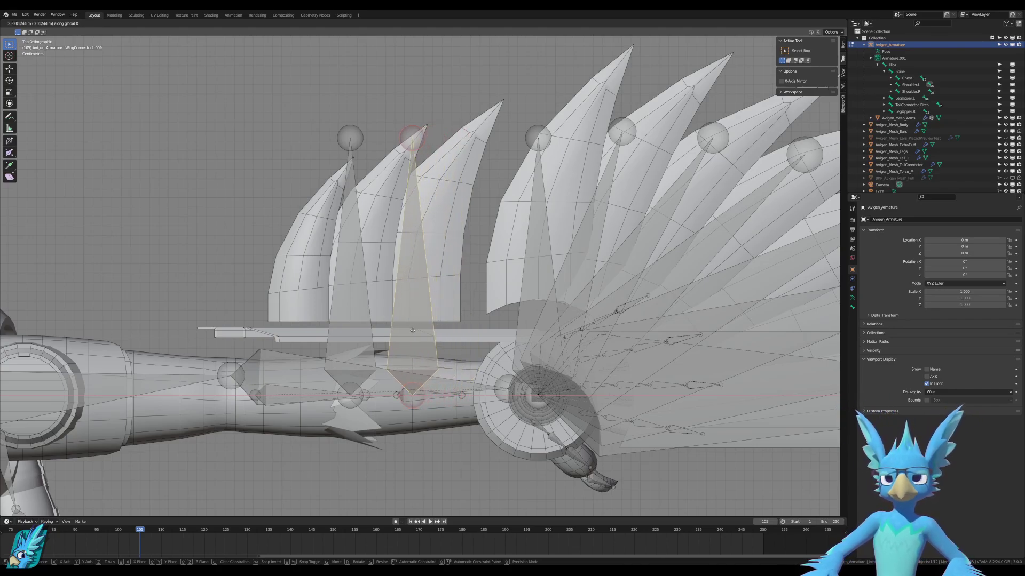
pyautogui.click(407, 331)
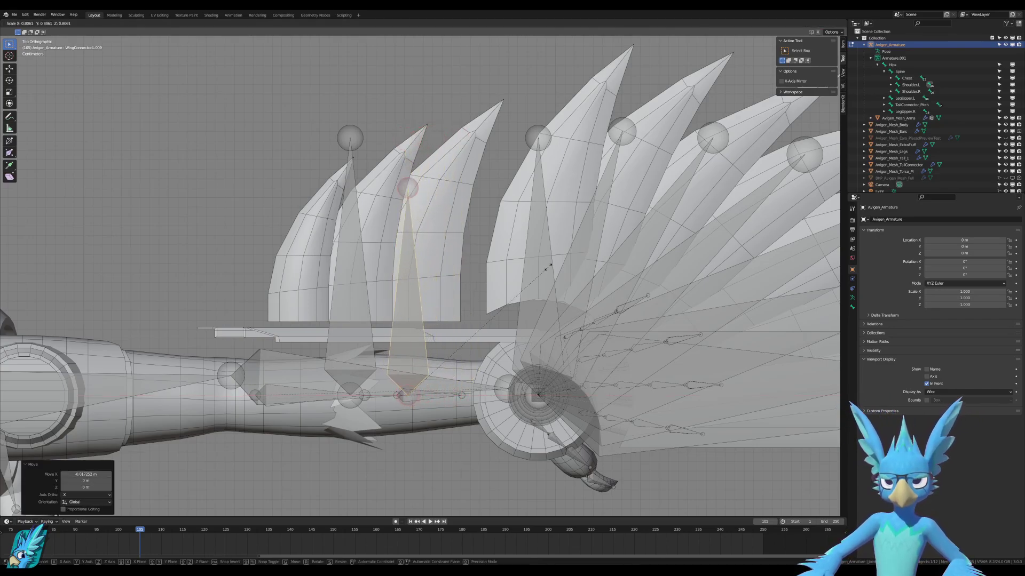
pyautogui.press('s')
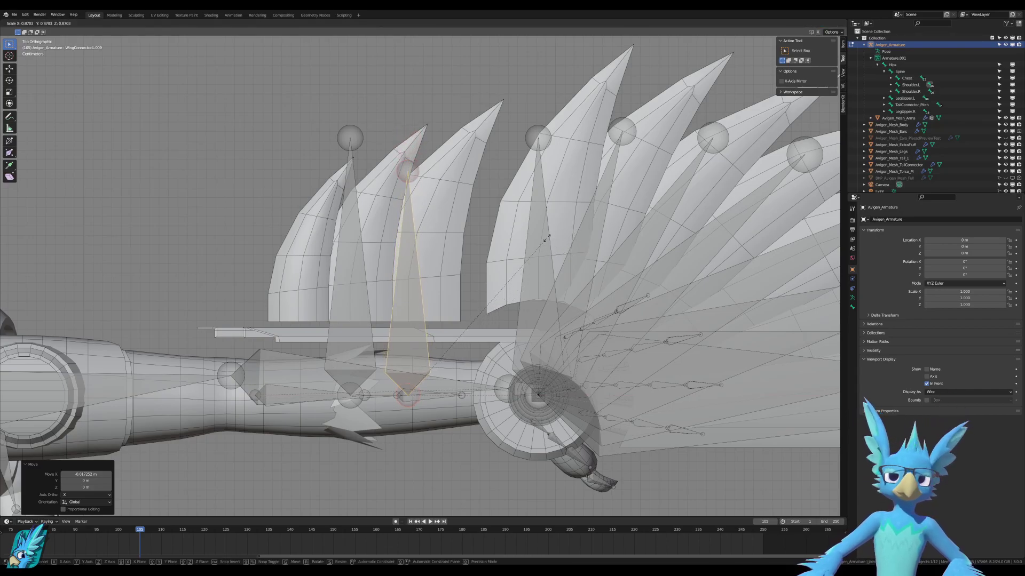
pyautogui.click(546, 238)
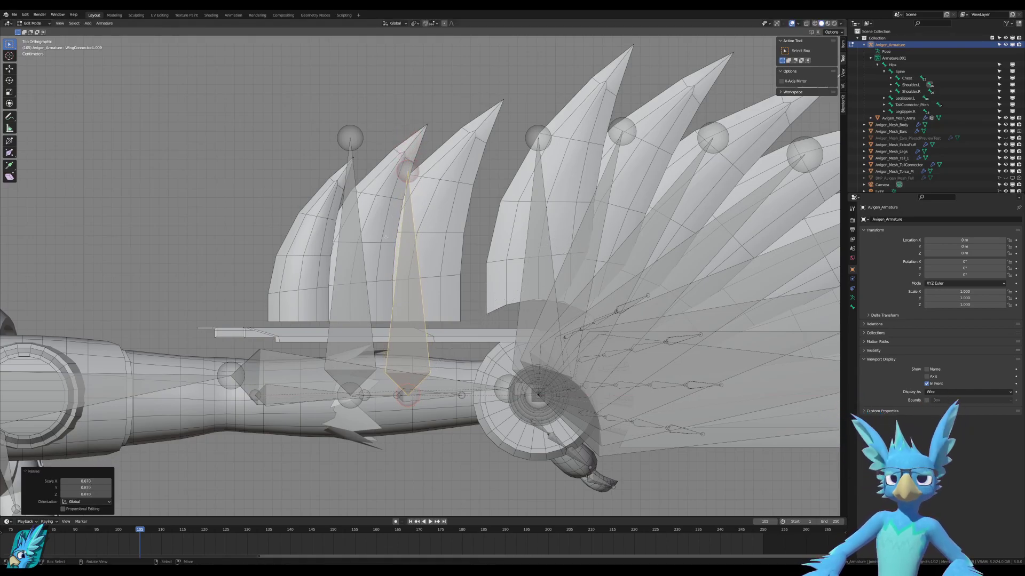
# Move the base joints of both small forearm feather bones about 0.078 m along Y to the feathers' roots.
pyautogui.click(352, 250)
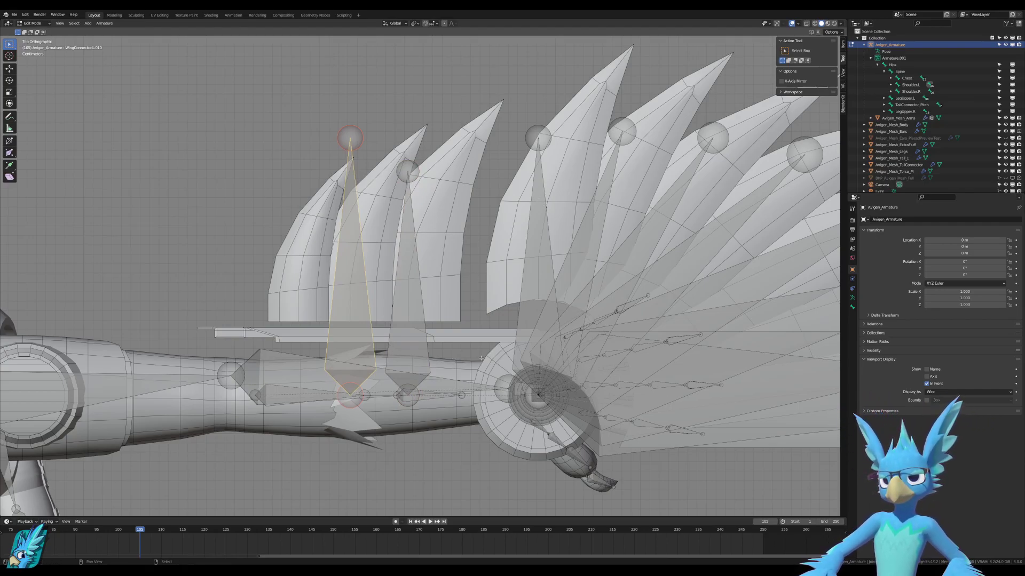
pyautogui.keyDown('shift'); pyautogui.moveTo(579, 349); pyautogui.dragTo(507, 344, button='middle'); pyautogui.keyUp('shift')
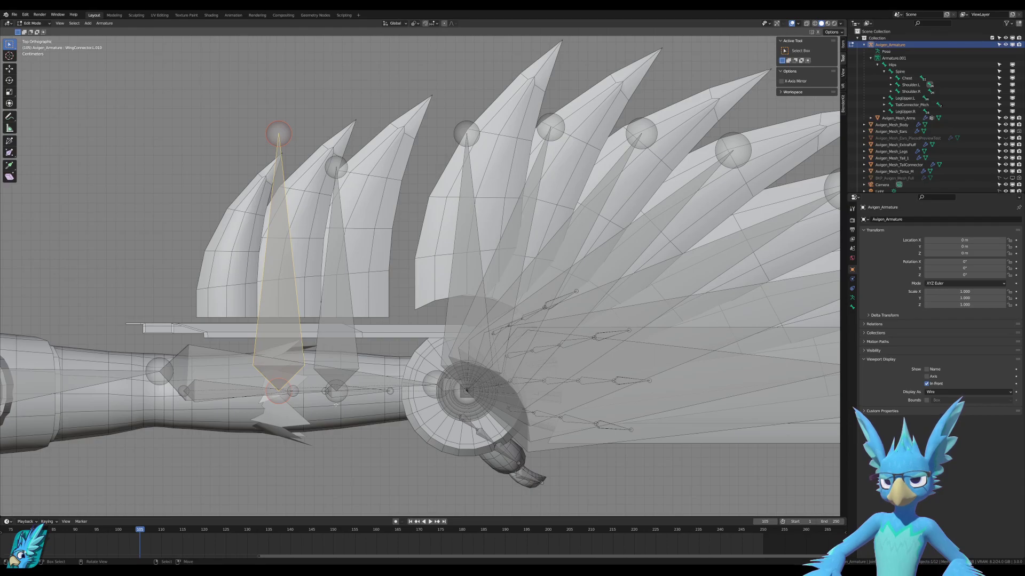
pyautogui.hotkey('ctrl', 'z')
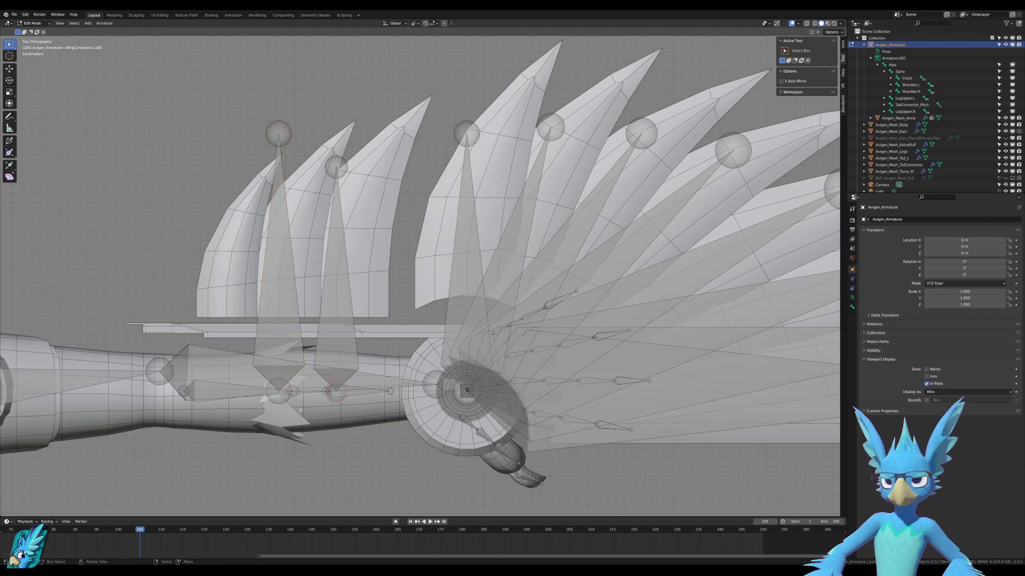
pyautogui.press('g')
pyautogui.press('y')
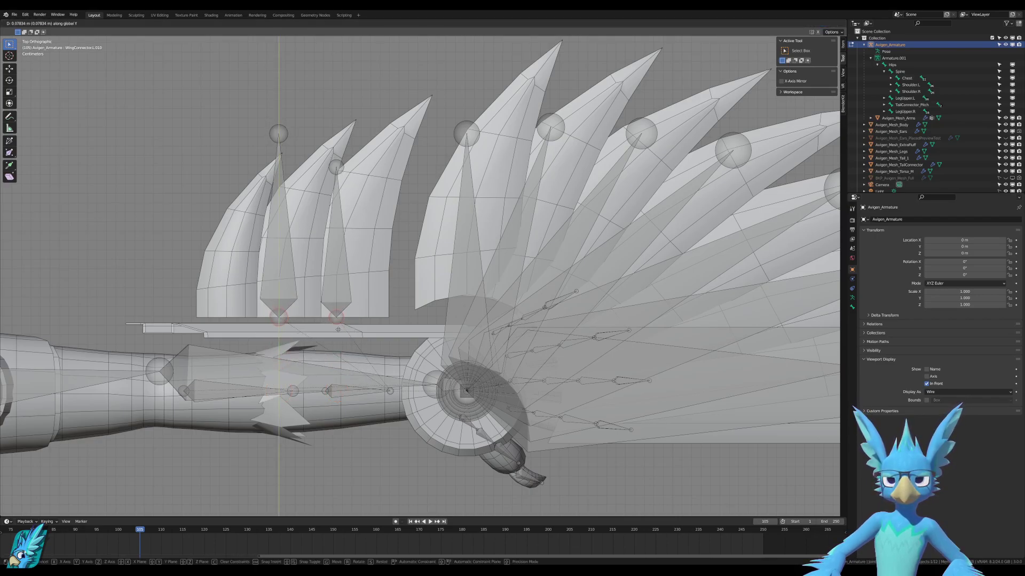
pyautogui.click(338, 329)
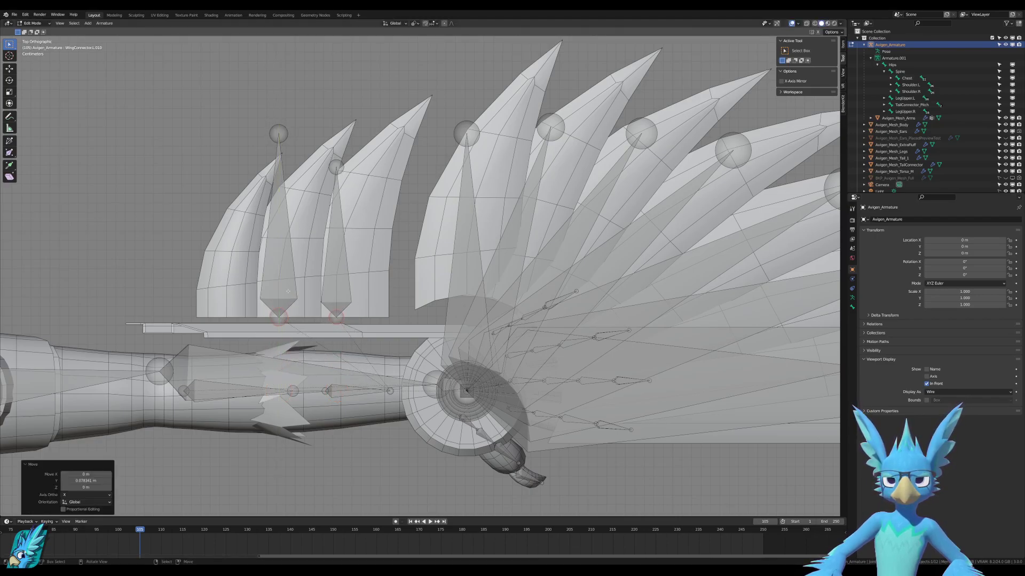
# Duplicate the middle small feather bone about -0.054 m along X for the innermost forearm feather.
pyautogui.click(290, 291)
pyautogui.hotkey('shift', 'd')
pyautogui.press('x')
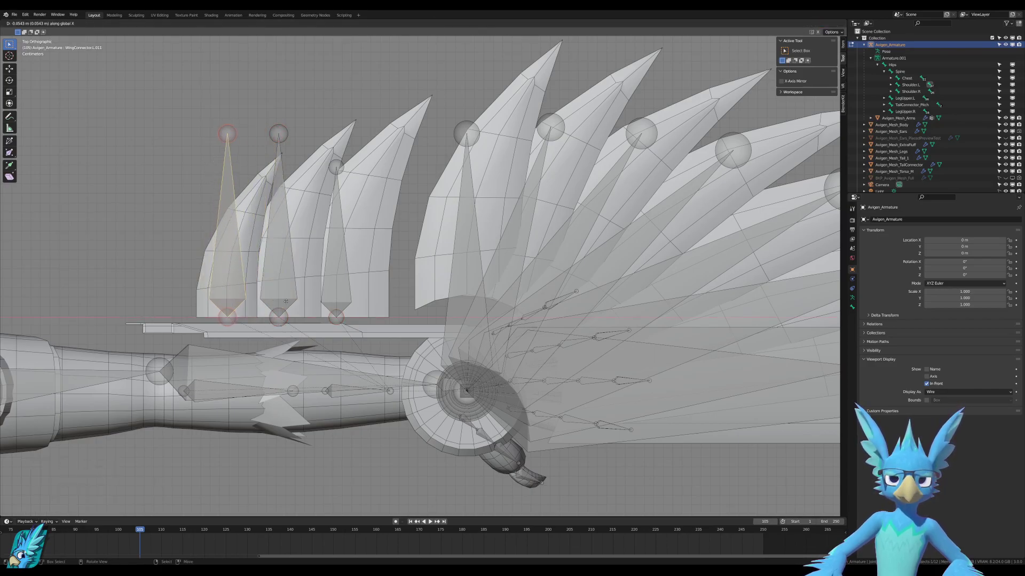
pyautogui.click(286, 301)
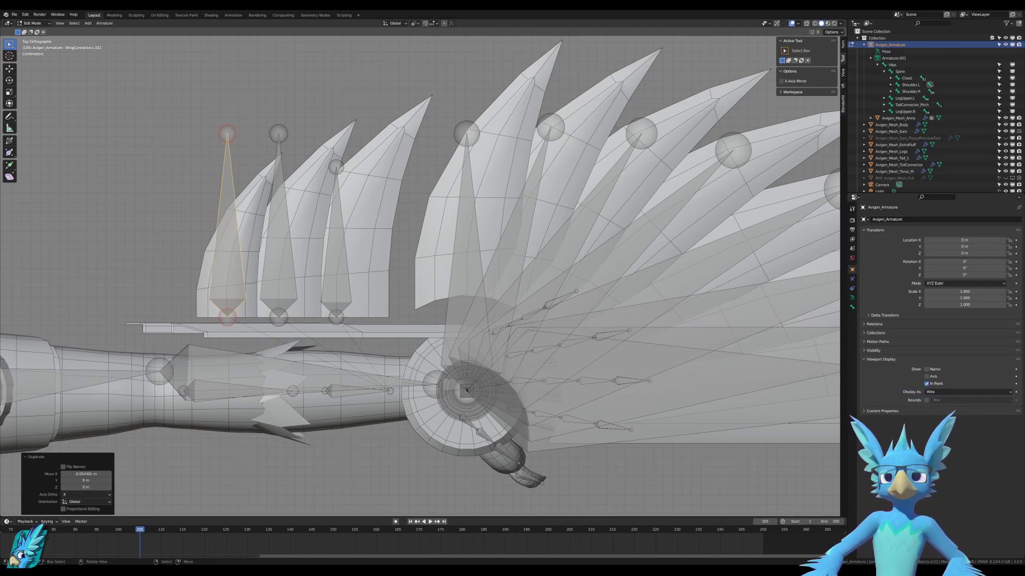
pyautogui.keyDown('shift'); pyautogui.click(340, 262); pyautogui.keyUp('shift')
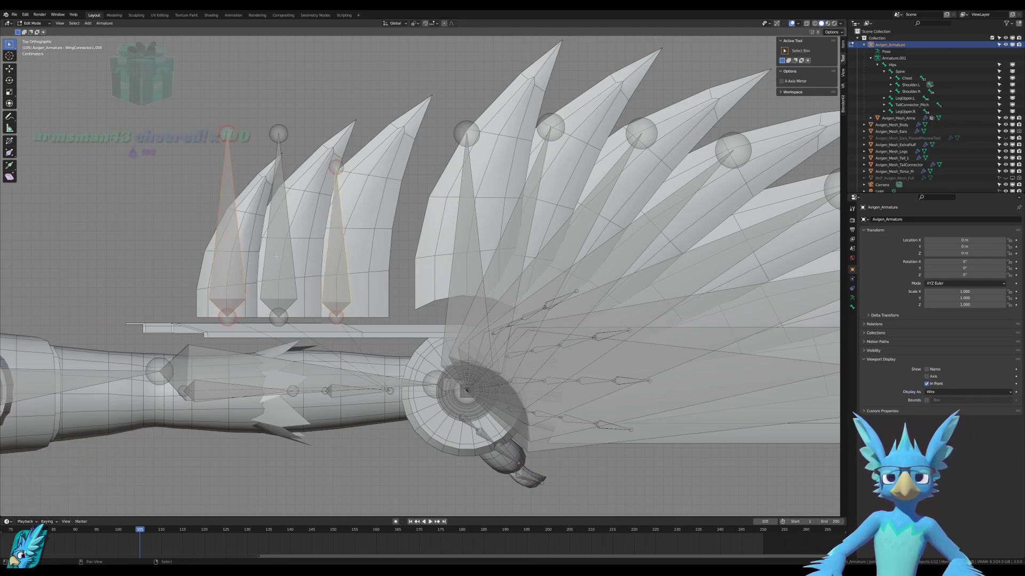
pyautogui.keyDown('shift'); pyautogui.click(283, 251); pyautogui.keyUp('shift')
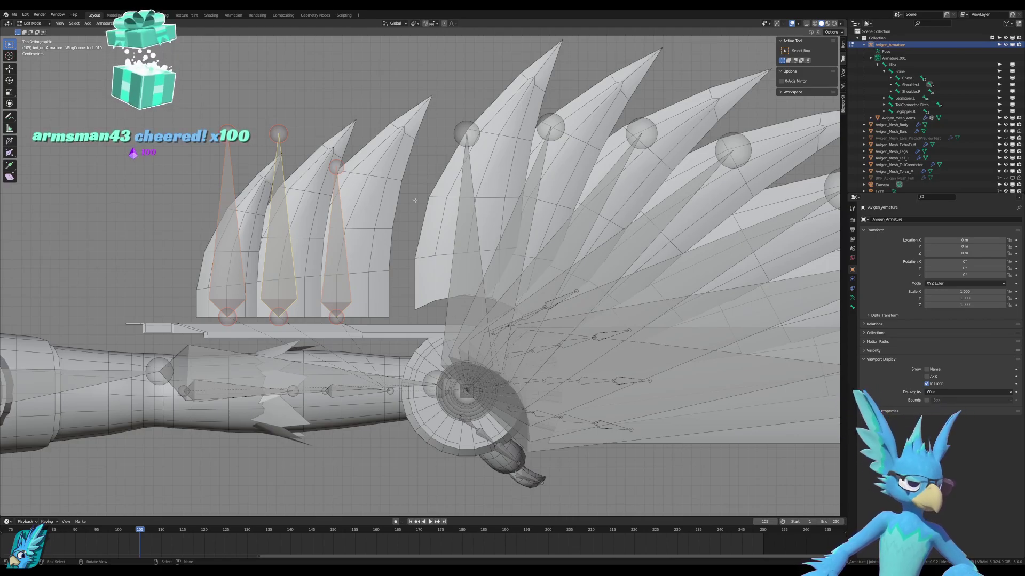
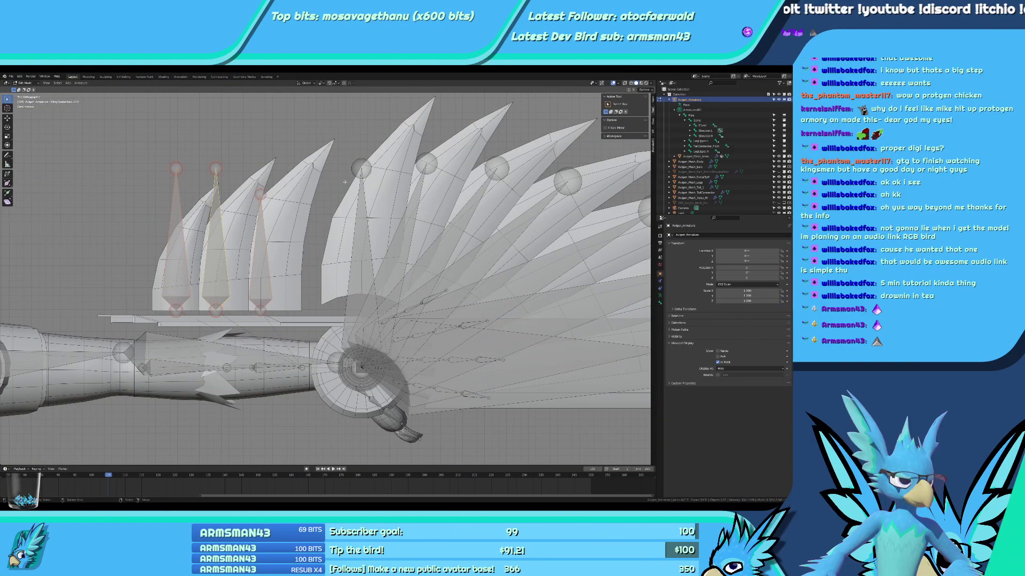
pyautogui.keyDown('shift'); pyautogui.moveTo(244, 264); pyautogui.dragTo(308, 304, button='middle'); pyautogui.keyUp('shift')
pyautogui.click(323, 306)
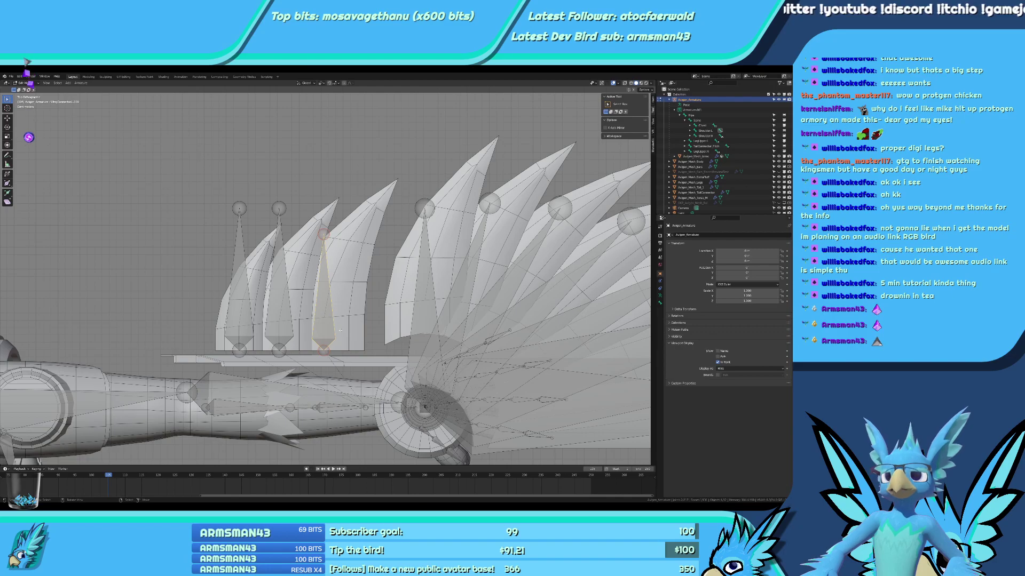
pyautogui.press('s')
pyautogui.press('Escape')
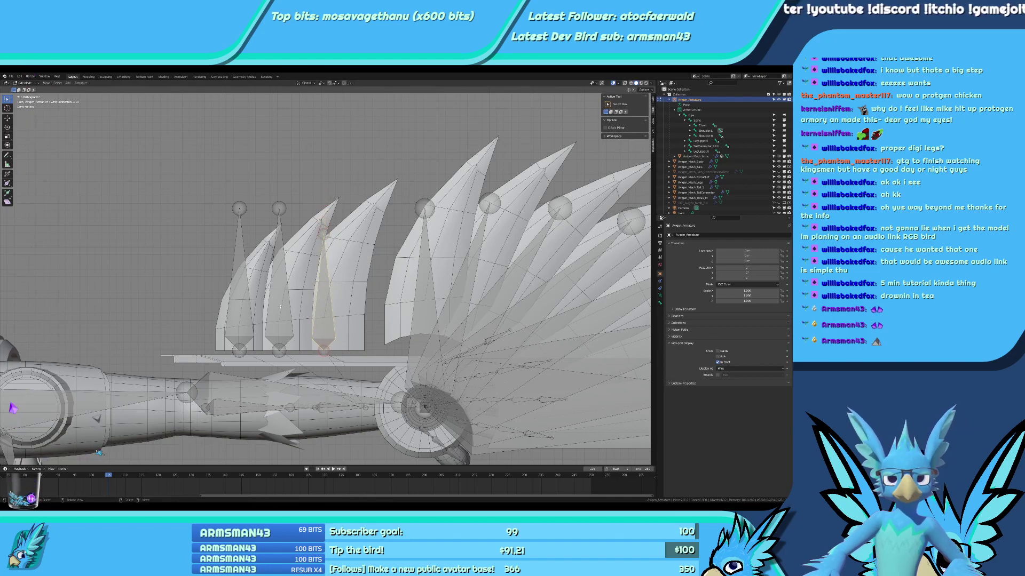
# Scale down the middle and innermost forearm feather bones so each one fits the length of its feather.
pyautogui.click(278, 299)
pyautogui.press('s')
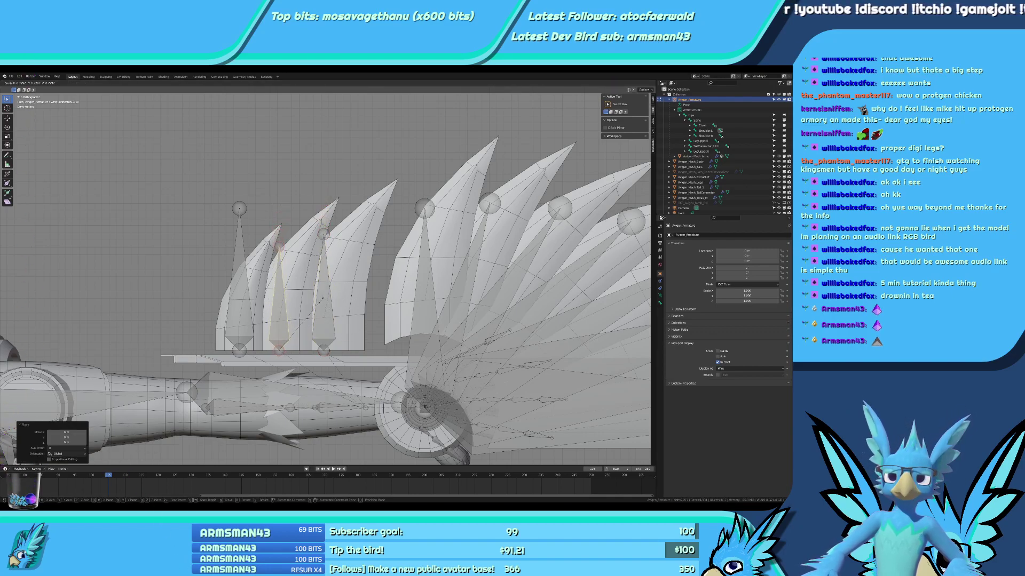
pyautogui.click(307, 305)
pyautogui.click(239, 299)
pyautogui.press('s')
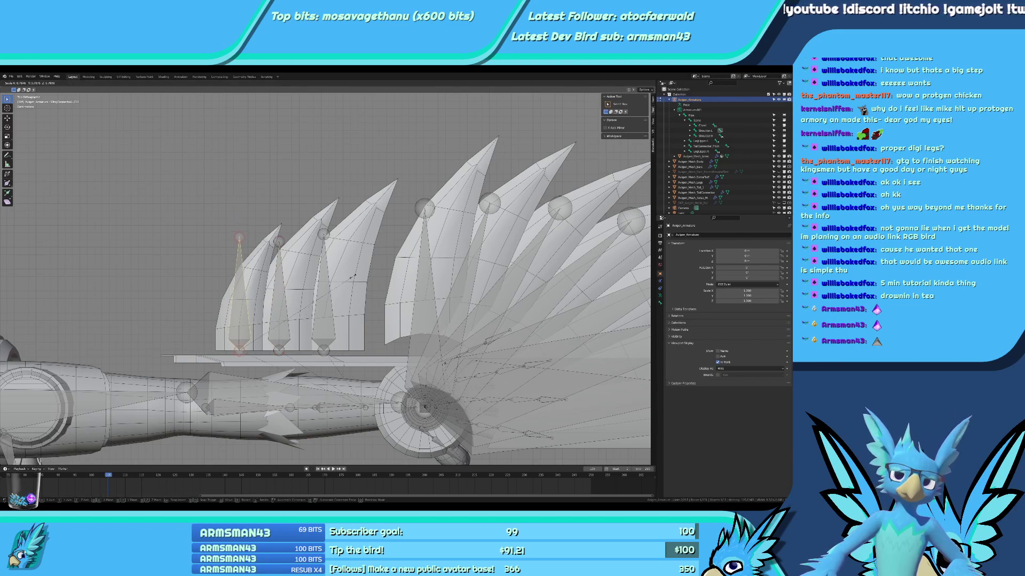
pyautogui.click(329, 277)
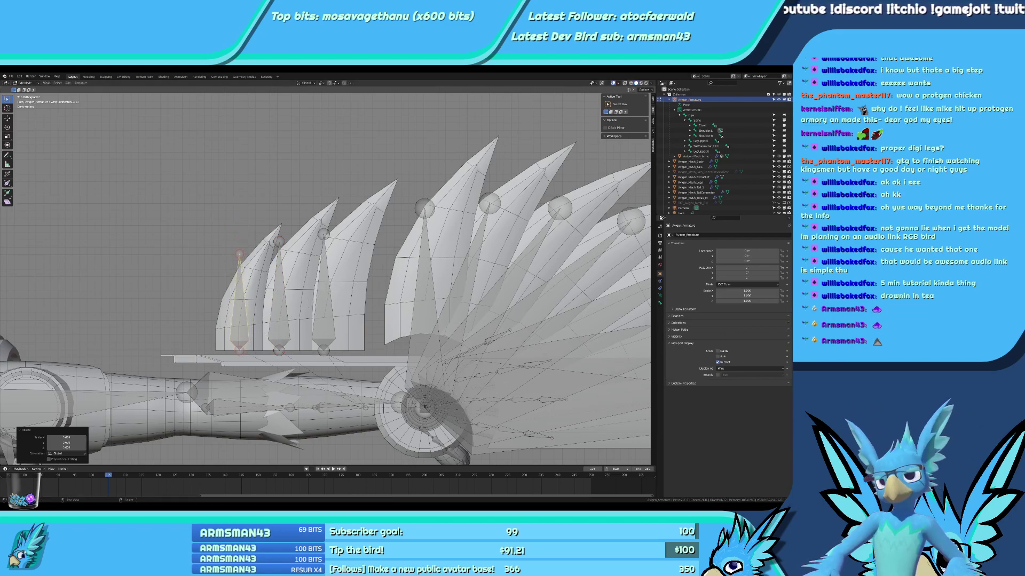
# Select all three small forearm feather bones and rotate them clockwise around their own bases to follow the feathers' lean.
pyautogui.keyDown('shift'); pyautogui.click(295, 296); pyautogui.keyUp('shift')
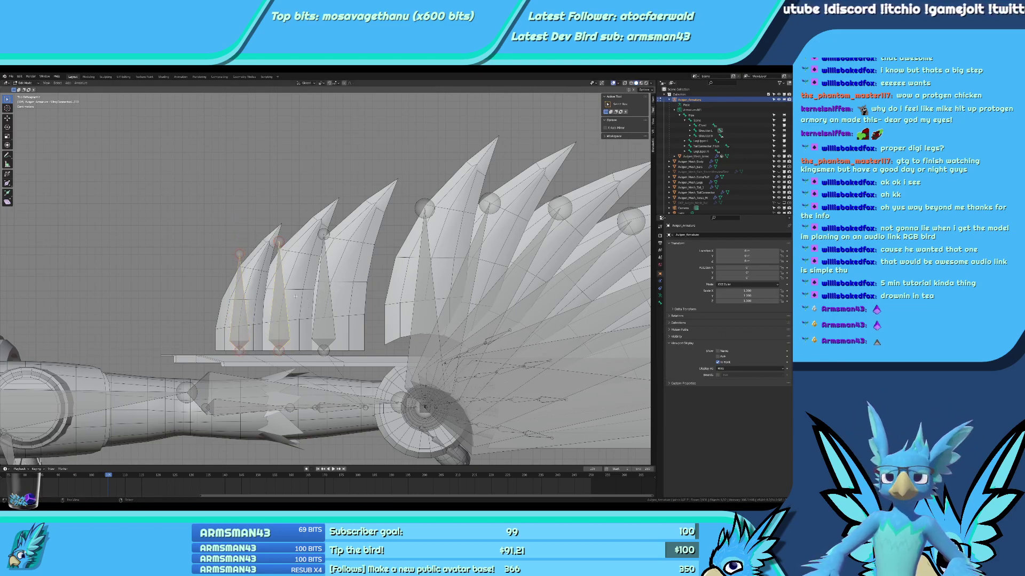
pyautogui.keyDown('shift'); pyautogui.click(331, 297); pyautogui.keyUp('shift')
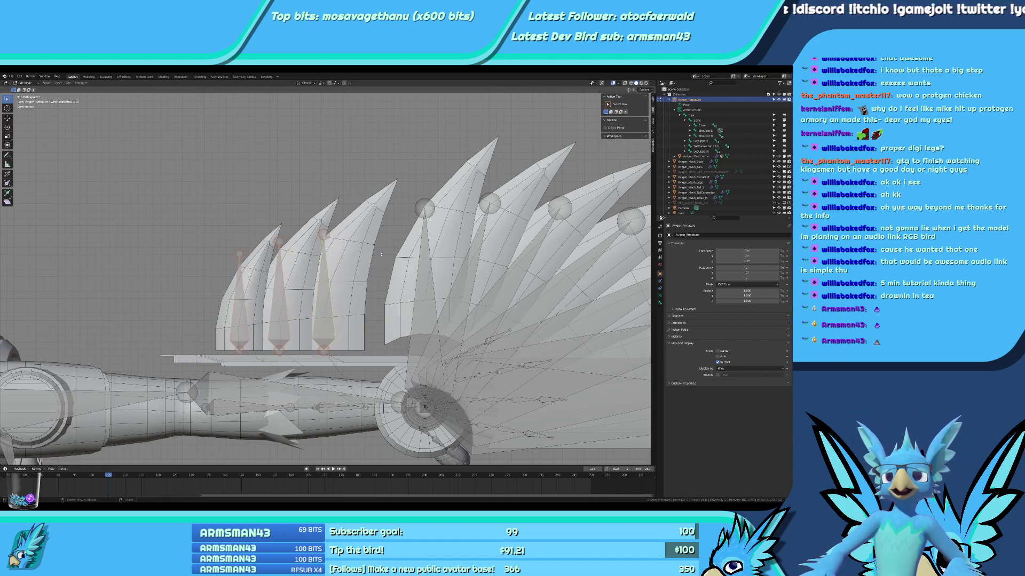
pyautogui.press('r')
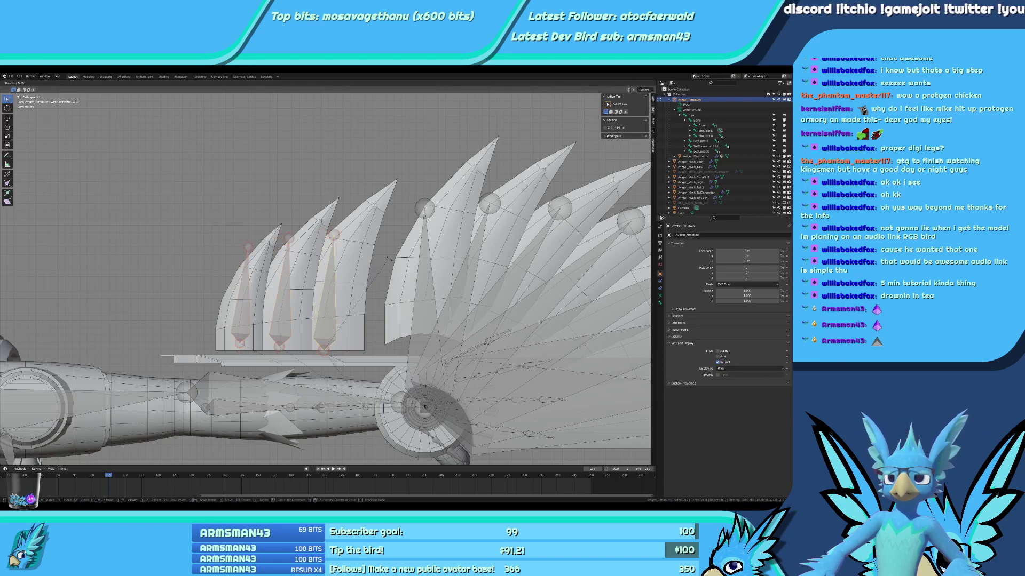
pyautogui.rightClick(375, 263)
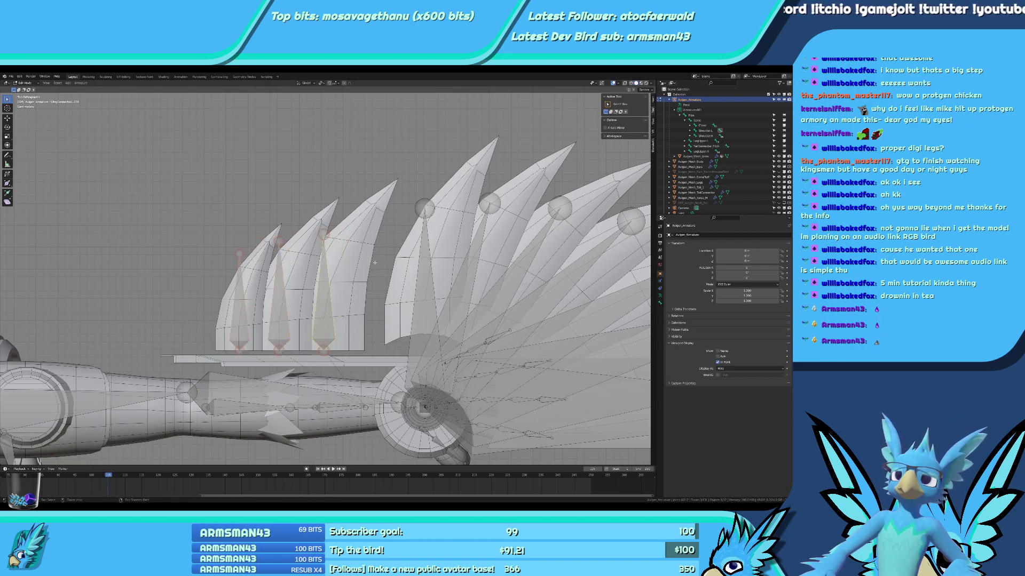
pyautogui.press('r')
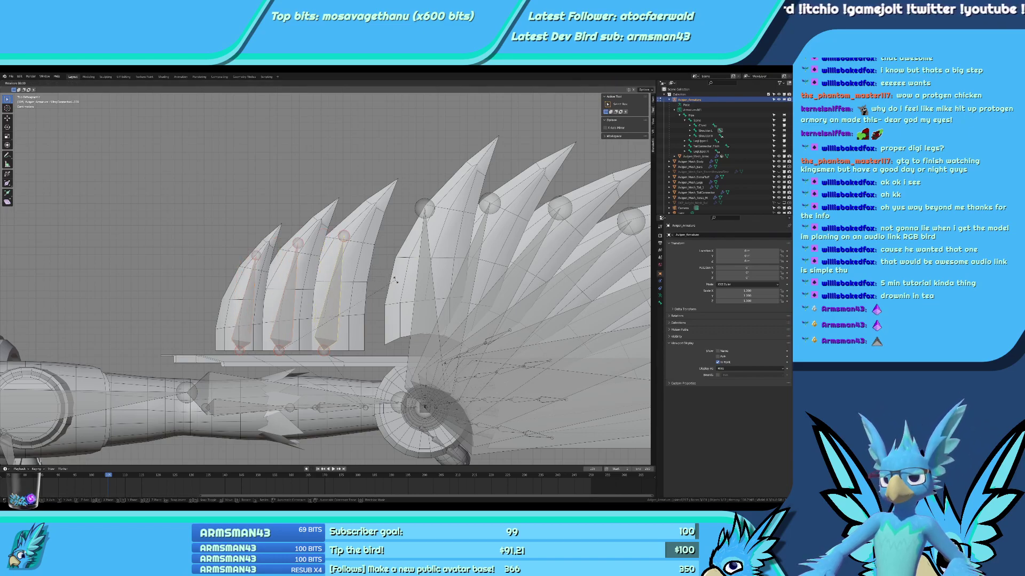
pyautogui.press('Return')
pyautogui.scroll(-8, 428, 282)
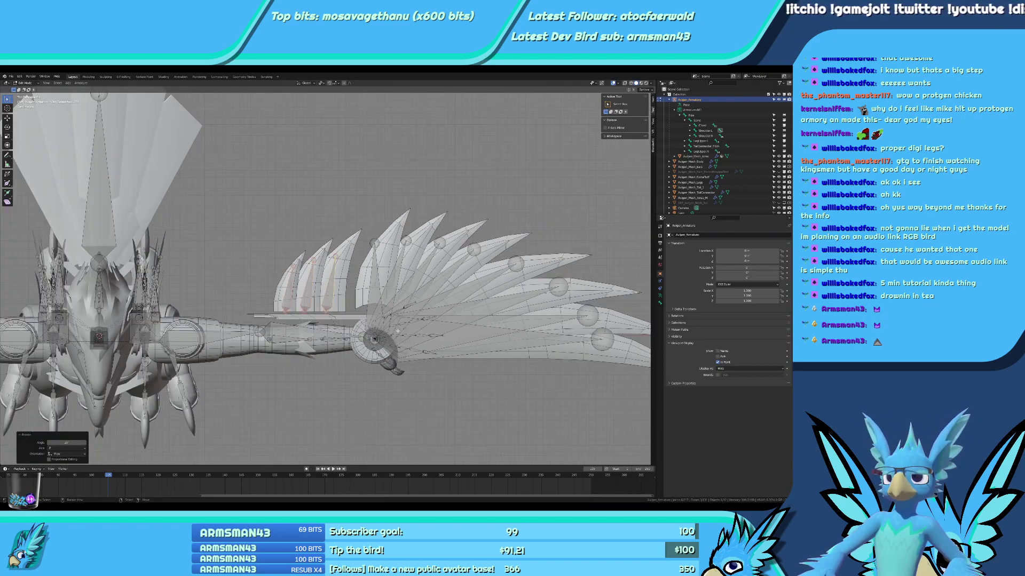
# Examine the feather bones from above and the whole armature from the front.
pyautogui.scroll(5, 354, 322)
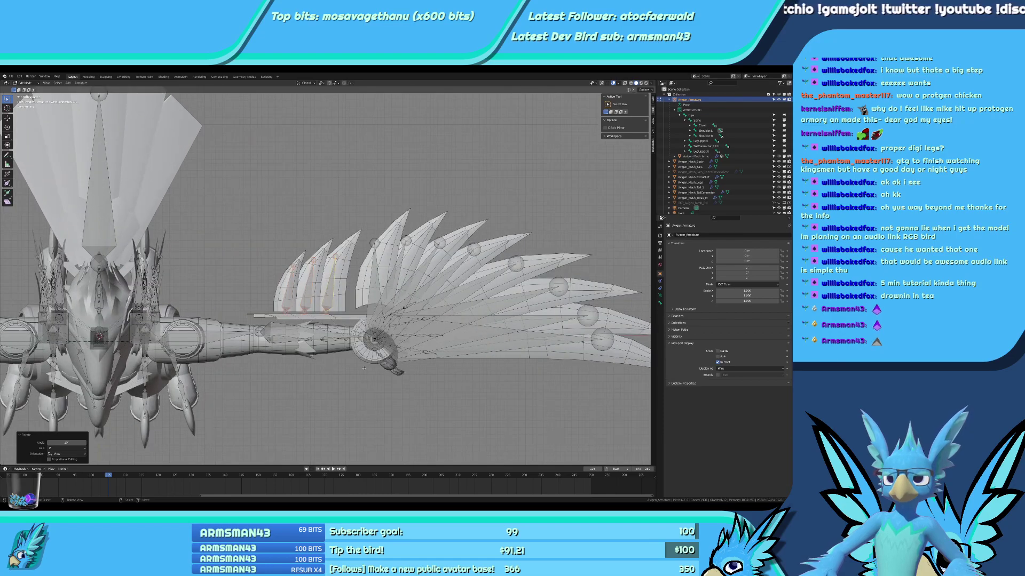
pyautogui.keyDown('shift'); pyautogui.moveTo(402, 329); pyautogui.dragTo(312, 292, button='middle'); pyautogui.keyUp('shift')
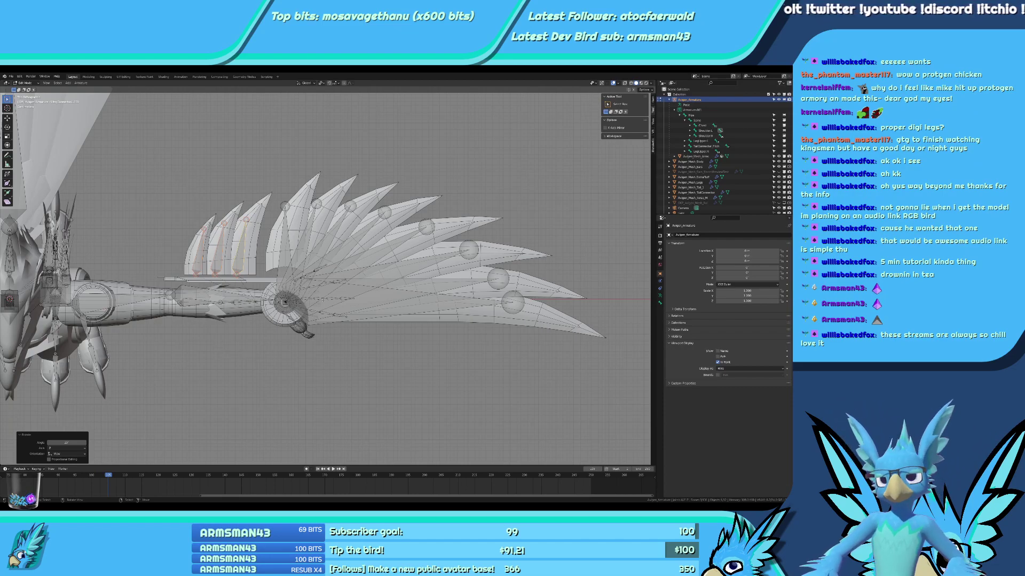
pyautogui.scroll(2, 217, 349)
pyautogui.scroll(-6, 217, 349)
pyautogui.scroll(4, 332, 317)
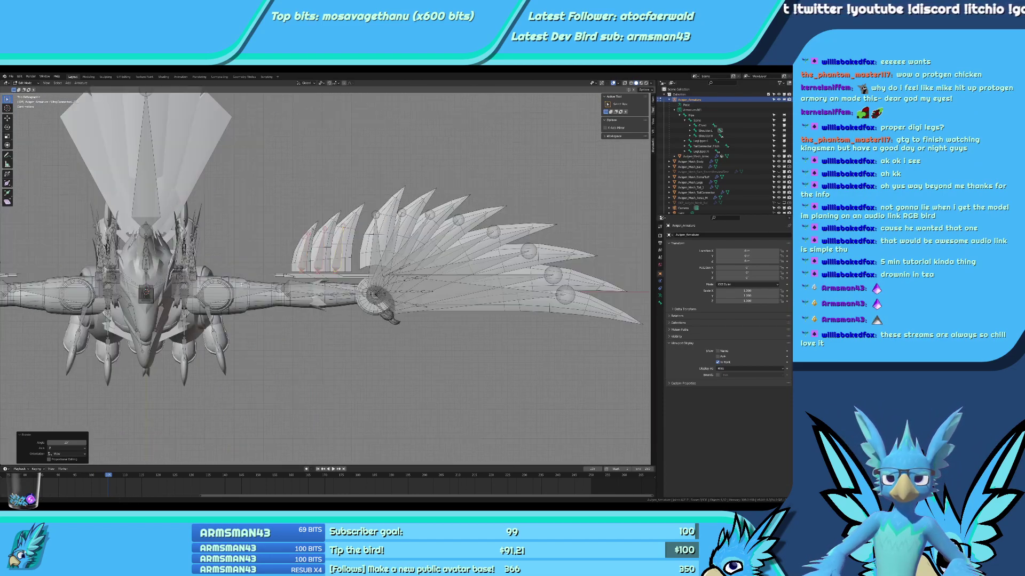
pyautogui.scroll(-3, 332, 317)
pyautogui.press('KP_1')
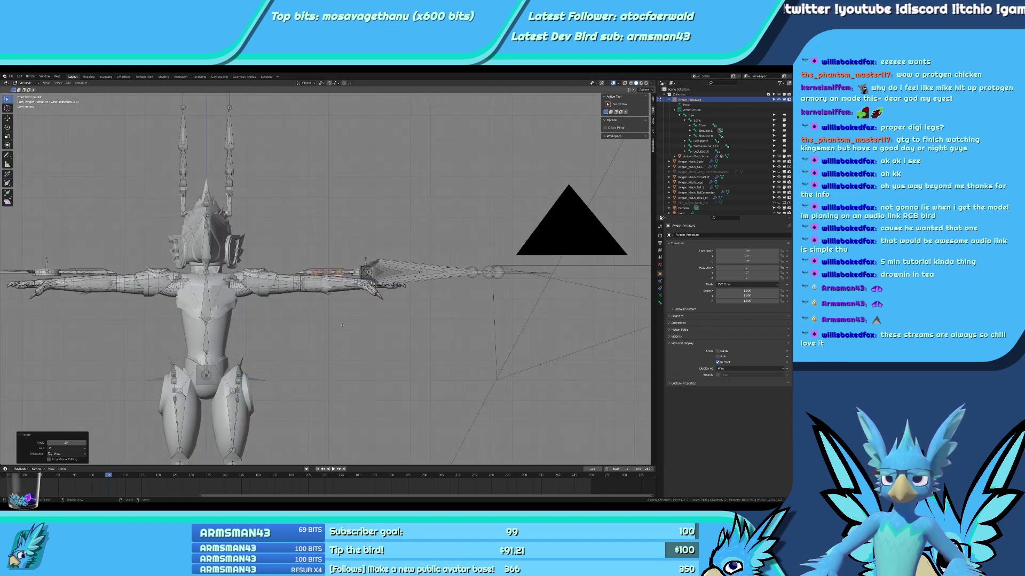
pyautogui.scroll(-4, 403, 328)
pyautogui.scroll(5, 402, 329)
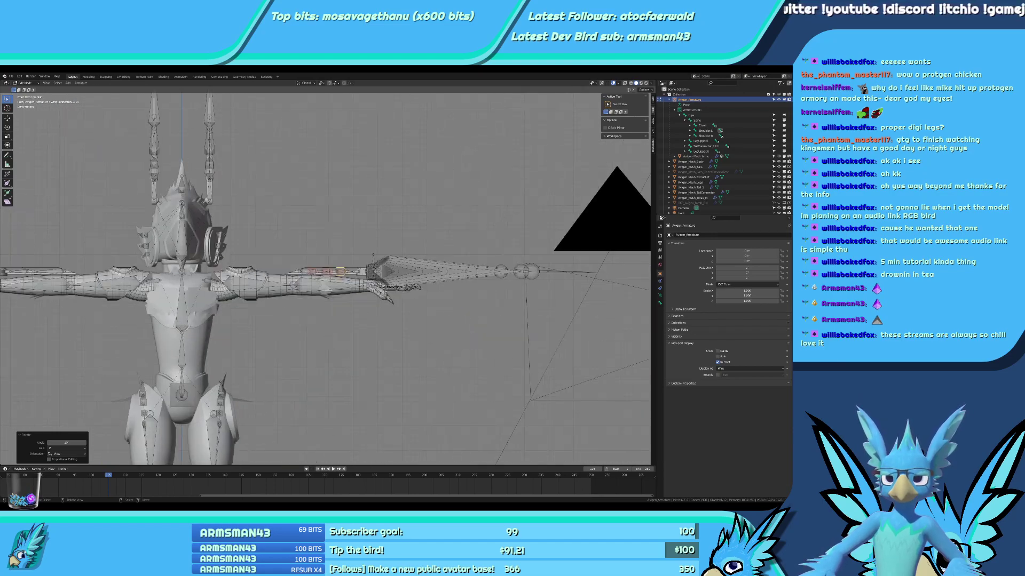
pyautogui.scroll(-5, 403, 322)
pyautogui.scroll(4, 398, 307)
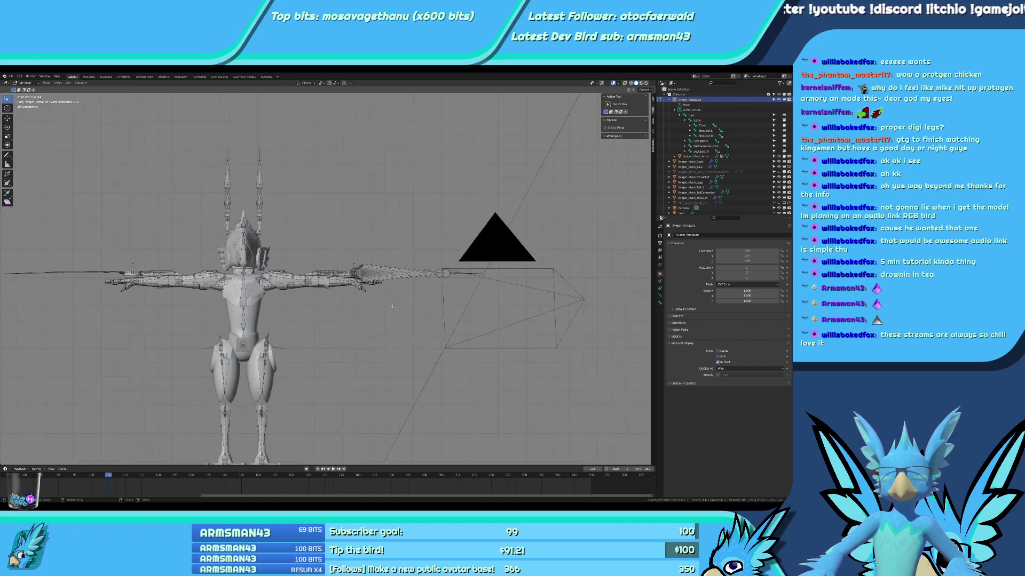
pyautogui.press('c')
pyautogui.moveTo(427, 286); pyautogui.dragTo(322, 310)
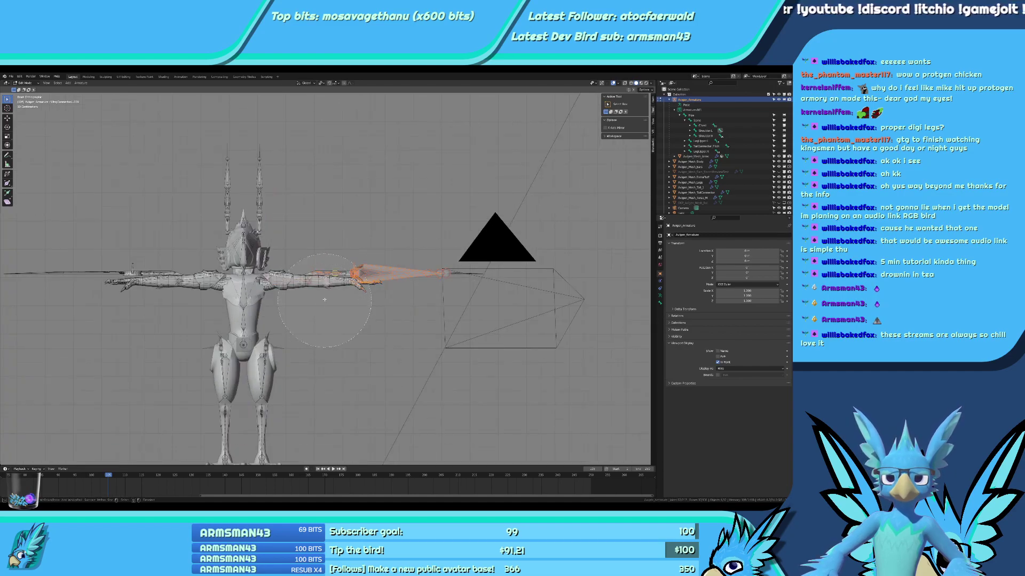
pyautogui.moveTo(302, 273); pyautogui.dragTo(290, 168)
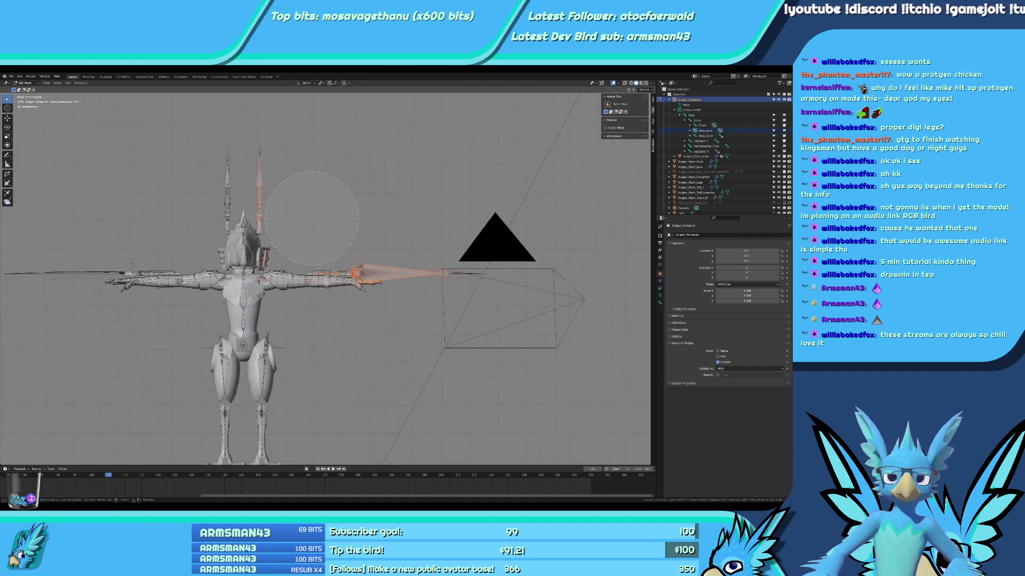
pyautogui.moveTo(267, 328)
pyautogui.mouseDown()
pyautogui.moveTo(264, 374)
pyautogui.moveTo(294, 420)
pyautogui.mouseUp()
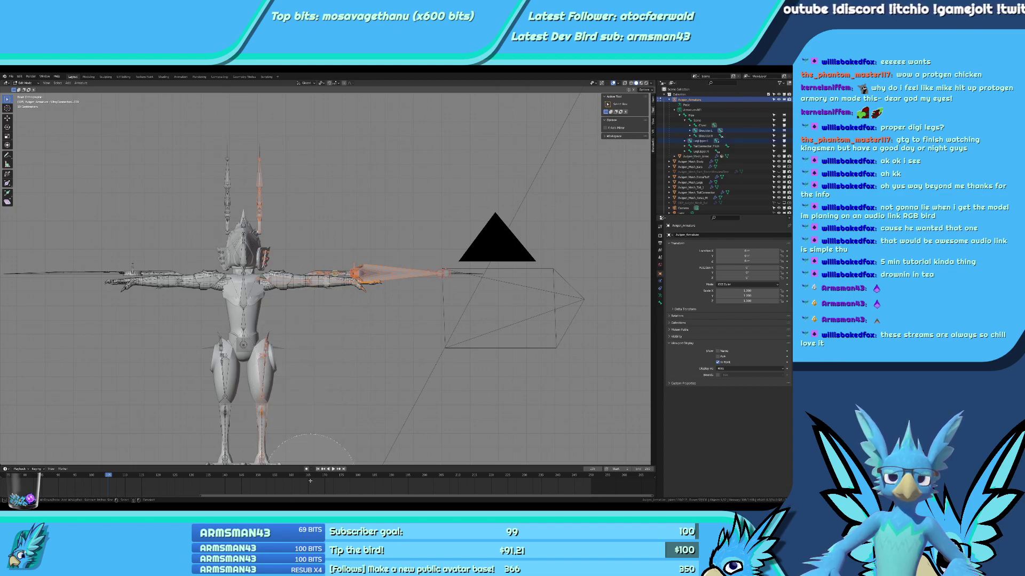
pyautogui.rightClick(292, 447)
pyautogui.keyDown('shift'); pyautogui.moveTo(233, 232); pyautogui.dragTo(357, 213, button='middle'); pyautogui.keyUp('shift')
pyautogui.hotkey('alt', 'a')
pyautogui.keyDown('shift'); pyautogui.moveTo(367, 264); pyautogui.dragTo(269, 289, button='middle'); pyautogui.keyUp('shift')
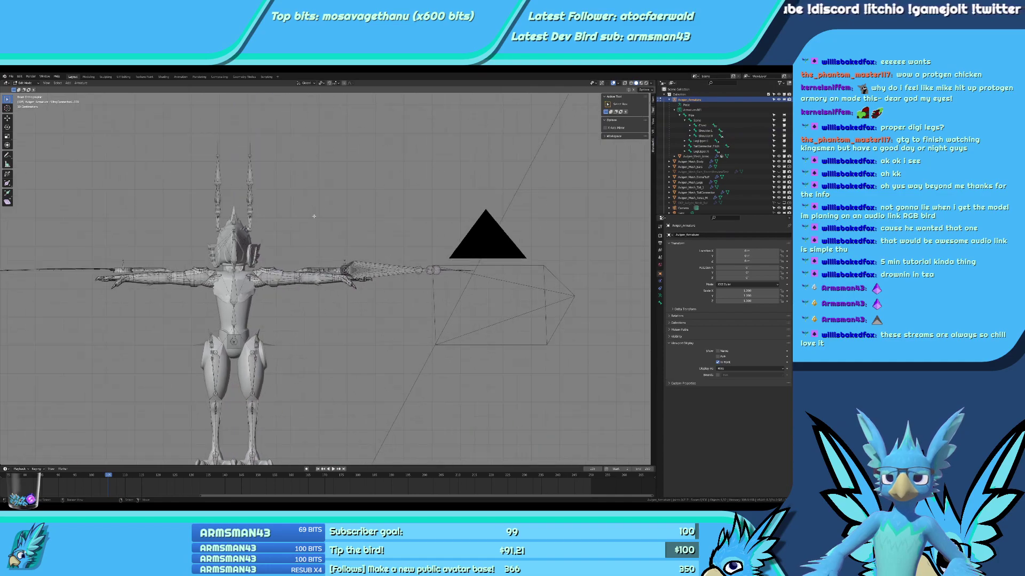
# Delete all the bones of the character's right arm and wing, from the shoulder to the hand.
pyautogui.scroll(2, 316, 229)
pyautogui.moveTo(334, 219); pyautogui.dragTo(364, 298, button='middle')
pyautogui.scroll(3, 364, 298)
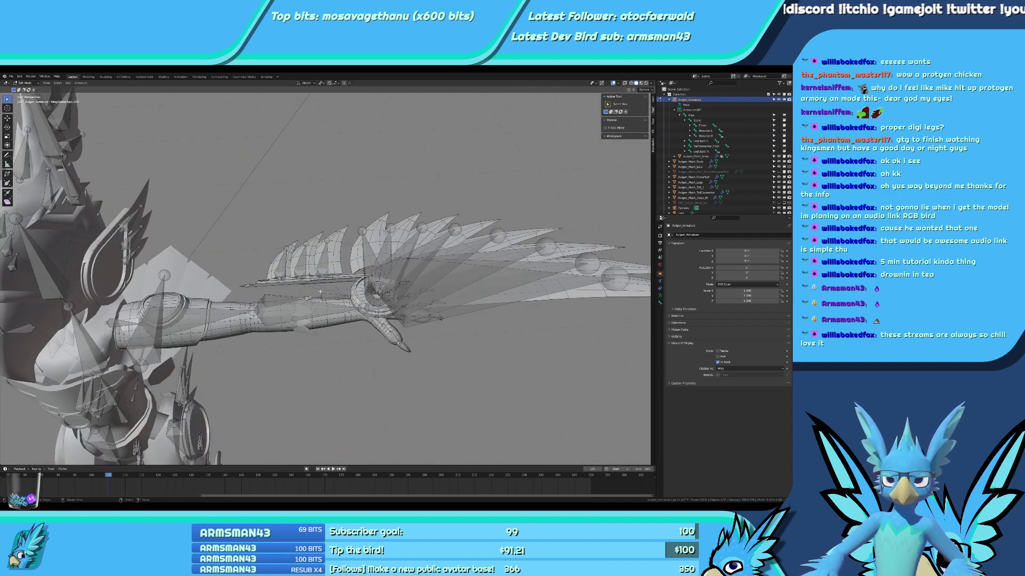
pyautogui.moveTo(322, 292)
pyautogui.mouseDown(button='middle')
pyautogui.moveTo(208, 284)
pyautogui.moveTo(315, 266)
pyautogui.mouseUp(button='middle')
pyautogui.press('c')
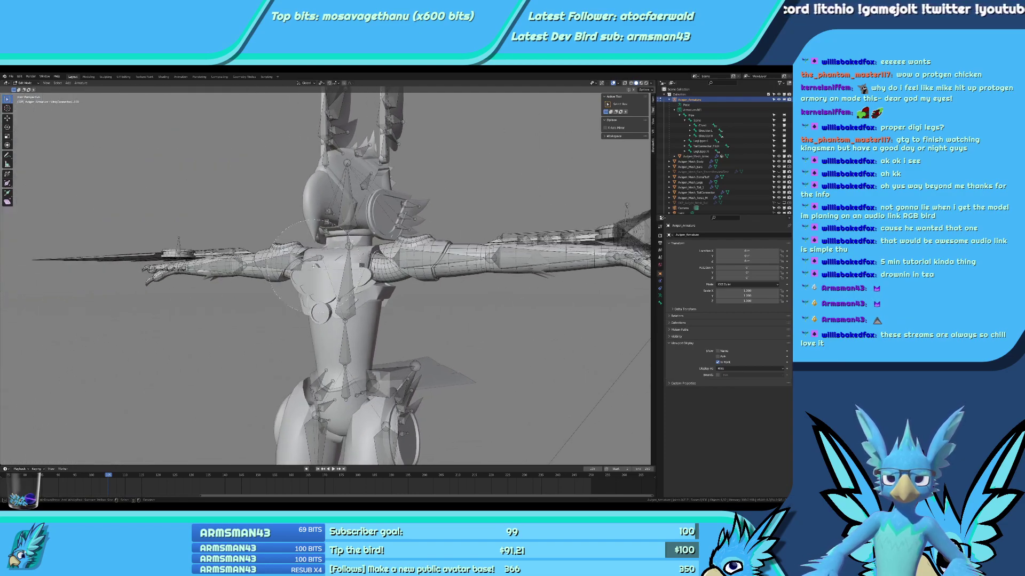
pyautogui.moveTo(290, 275); pyautogui.dragTo(153, 264)
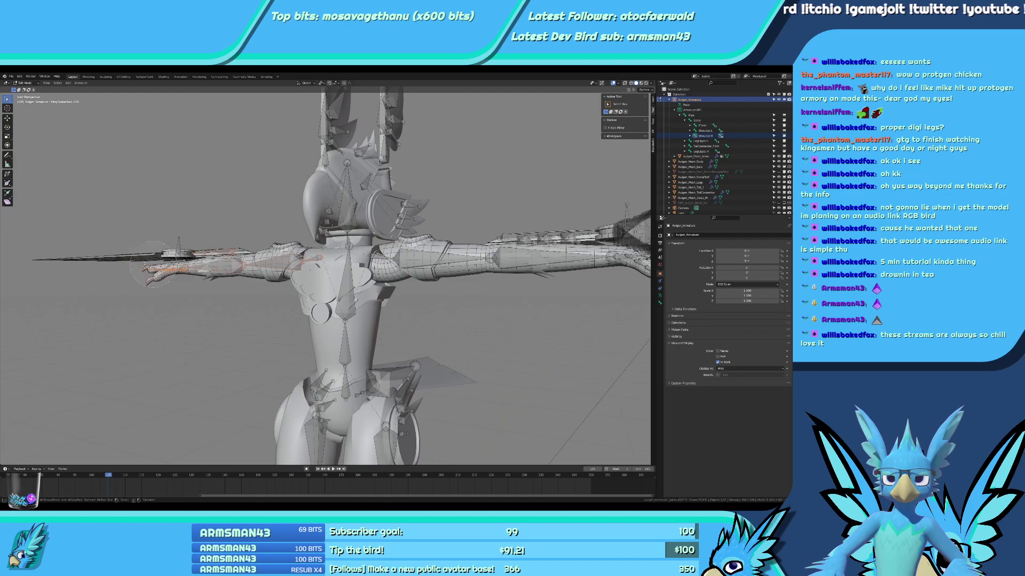
pyautogui.press('Escape')
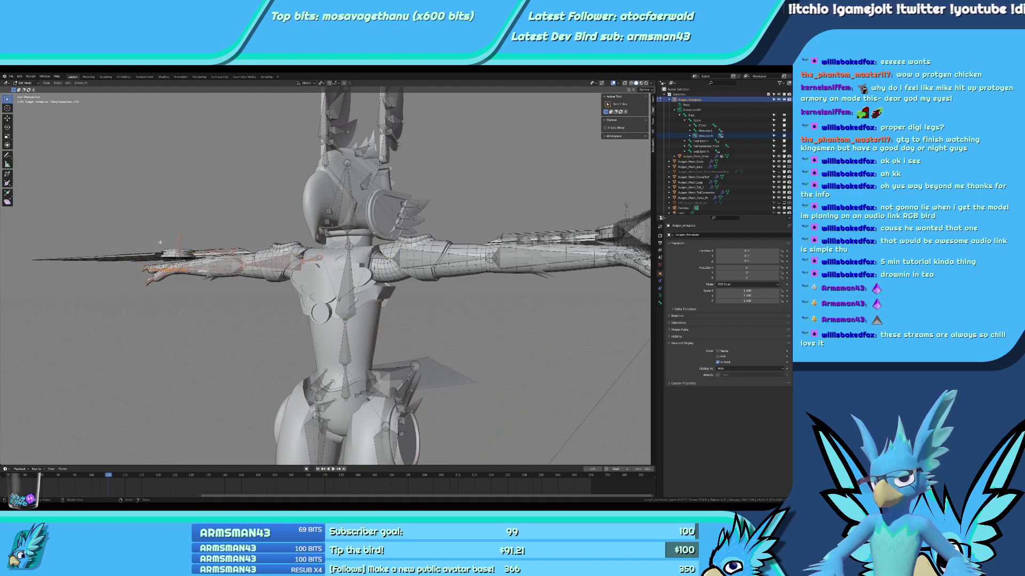
pyautogui.press('x')
pyautogui.click(160, 243)
# Examine the left arm and wing bones in perspective and from directly above.
pyautogui.moveTo(160, 242); pyautogui.dragTo(192, 253, button='middle')
pyautogui.keyDown('shift'); pyautogui.moveTo(336, 267); pyautogui.dragTo(225, 301, button='middle'); pyautogui.keyUp('shift')
pyautogui.scroll(-3, 254, 305)
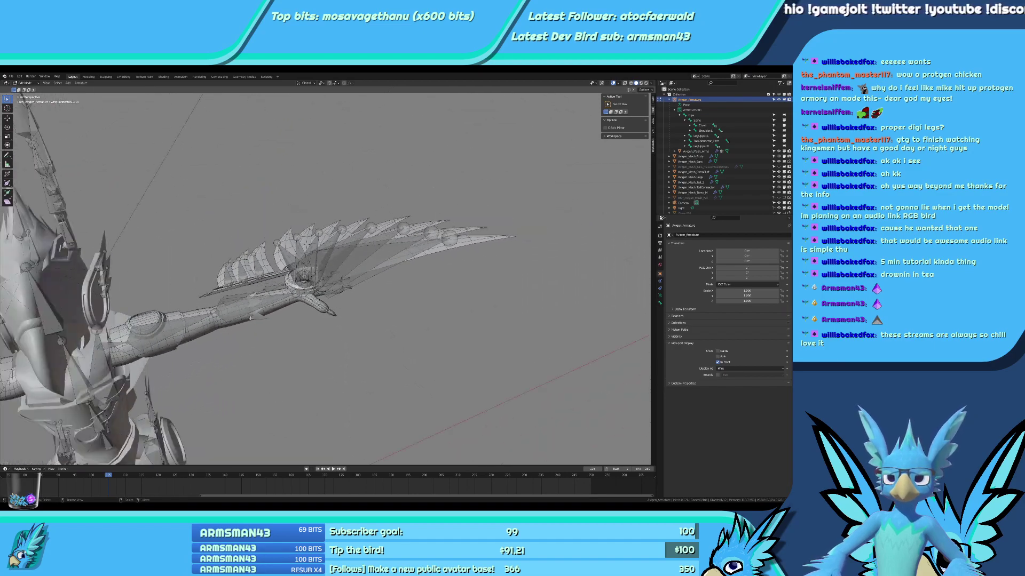
pyautogui.scroll(3, 254, 305)
pyautogui.press('KP_7')
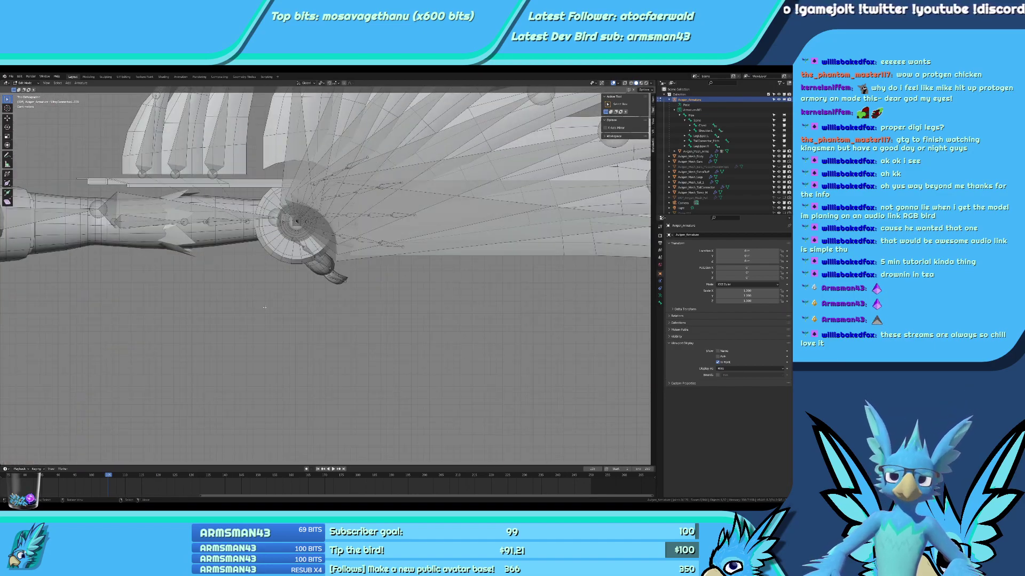
pyautogui.moveTo(405, 315); pyautogui.dragTo(435, 377, button='middle')
pyautogui.press('KP_7')
pyautogui.scroll(-2, 436, 378)
pyautogui.press('a')
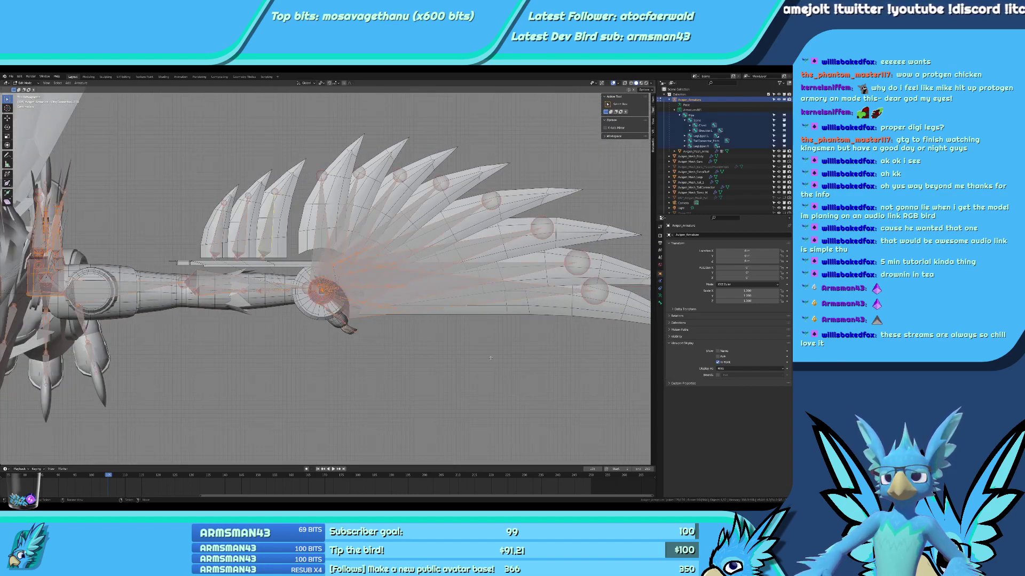
pyautogui.hotkey('alt', 'a')
pyautogui.press('c')
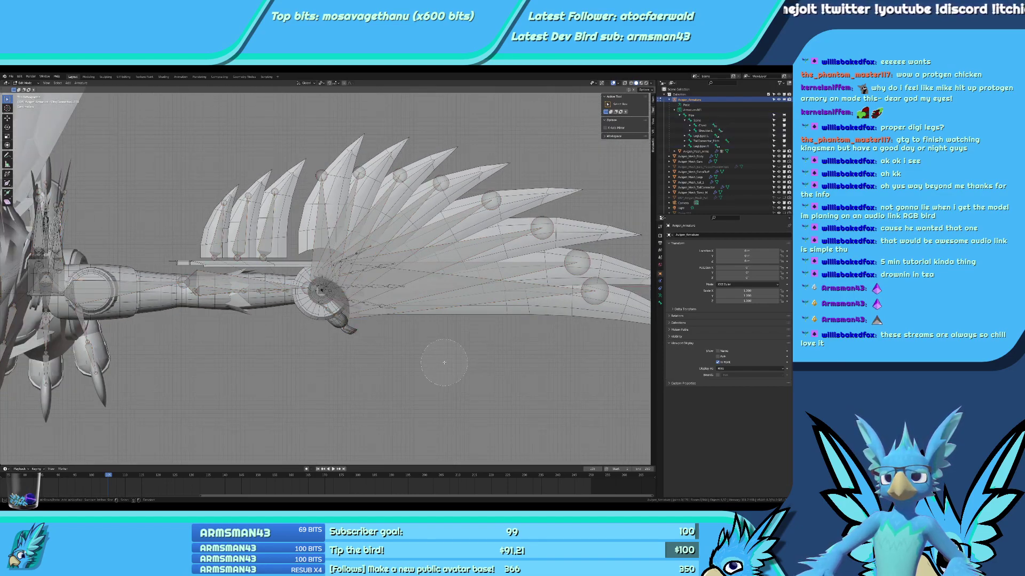
pyautogui.press('Escape')
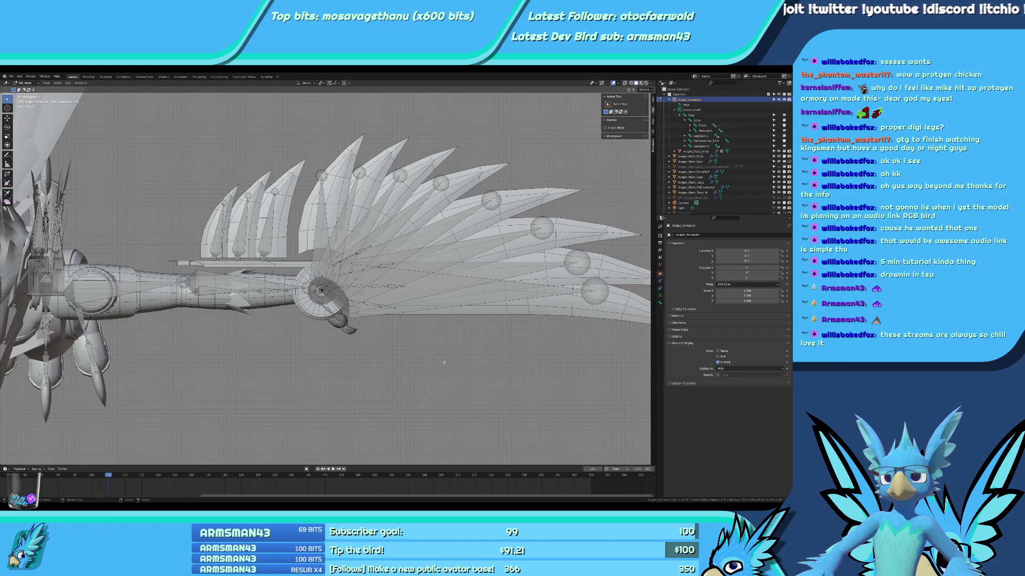
# Select all the large left wing feather bones together with the three small forearm feather bones.
pyautogui.press('c')
pyautogui.moveTo(457, 338); pyautogui.dragTo(542, 252)
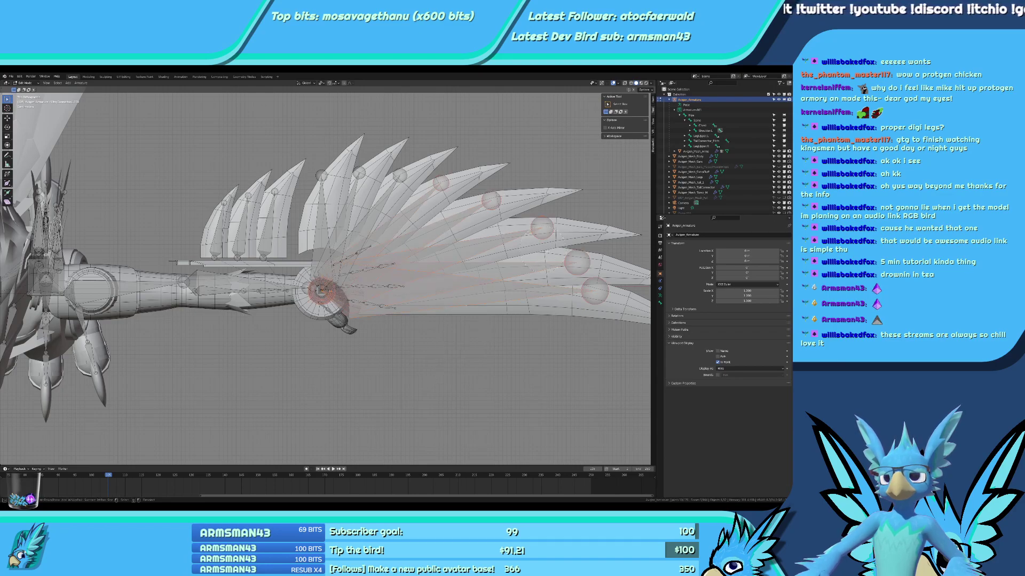
pyautogui.moveTo(486, 206)
pyautogui.mouseDown()
pyautogui.moveTo(433, 189)
pyautogui.moveTo(315, 187)
pyautogui.moveTo(245, 200)
pyautogui.mouseUp()
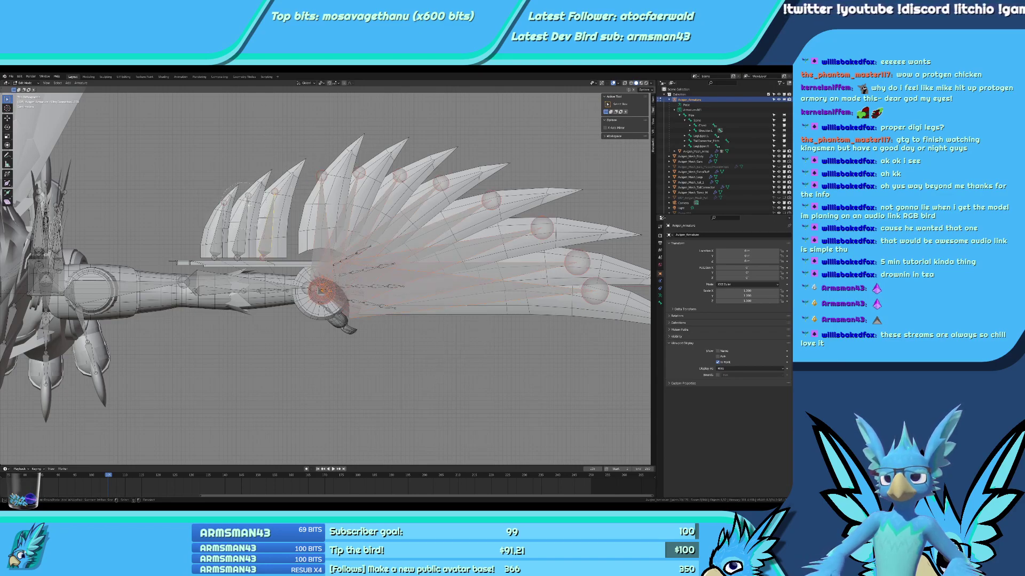
pyautogui.press('Escape')
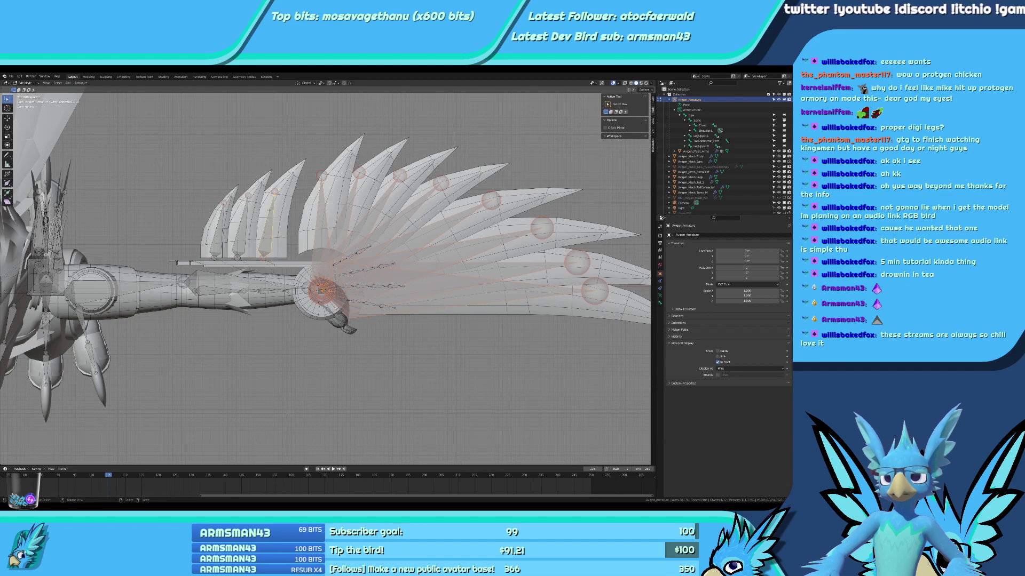
pyautogui.rightClick(239, 230)
pyautogui.moveTo(239, 229); pyautogui.dragTo(256, 172, button='middle')
pyautogui.press('g')
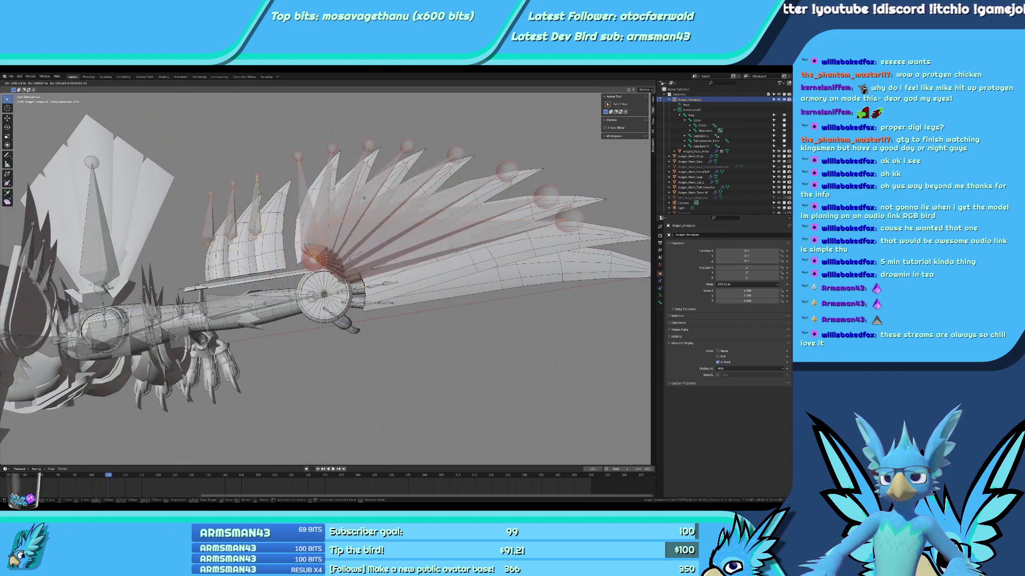
pyautogui.rightClick(364, 198)
pyautogui.moveTo(364, 198); pyautogui.dragTo(342, 225, button='middle')
pyautogui.scroll(4, 333, 296)
pyautogui.press('g')
pyautogui.rightClick(330, 321)
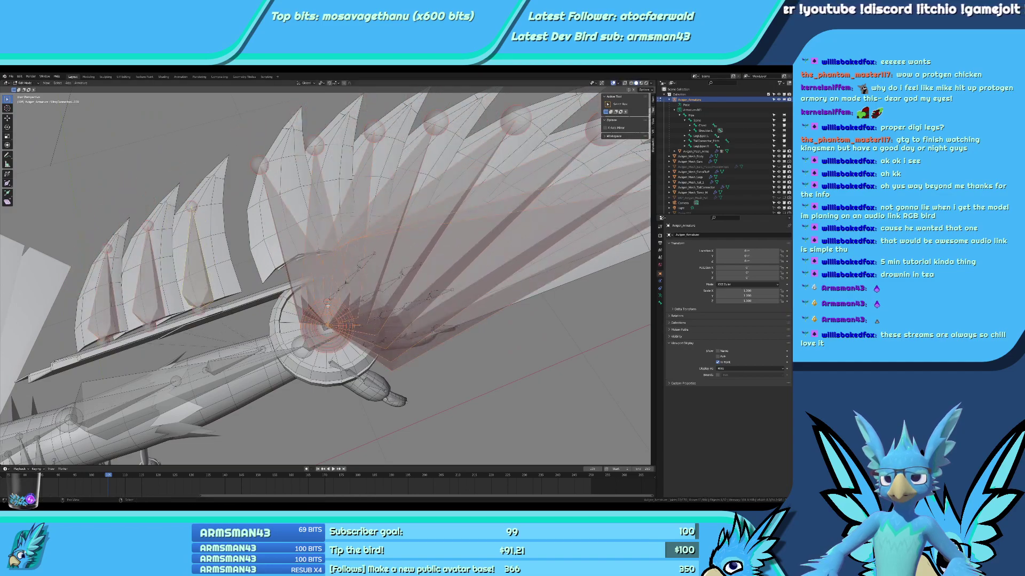
# Parent the selected feather bones to the wing's base bone at the wrist disc with Keep Offset.
pyautogui.keyDown('shift'); pyautogui.click(328, 306); pyautogui.keyUp('shift')
pyautogui.hotkey('ctrl', 'p')
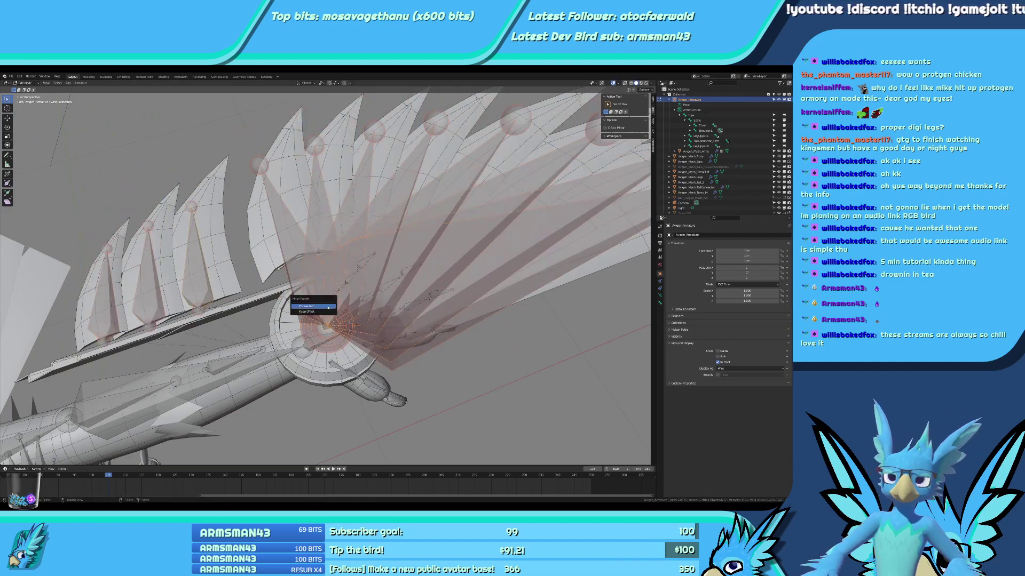
pyautogui.click(327, 306)
pyautogui.moveTo(327, 306); pyautogui.dragTo(341, 312, button='middle')
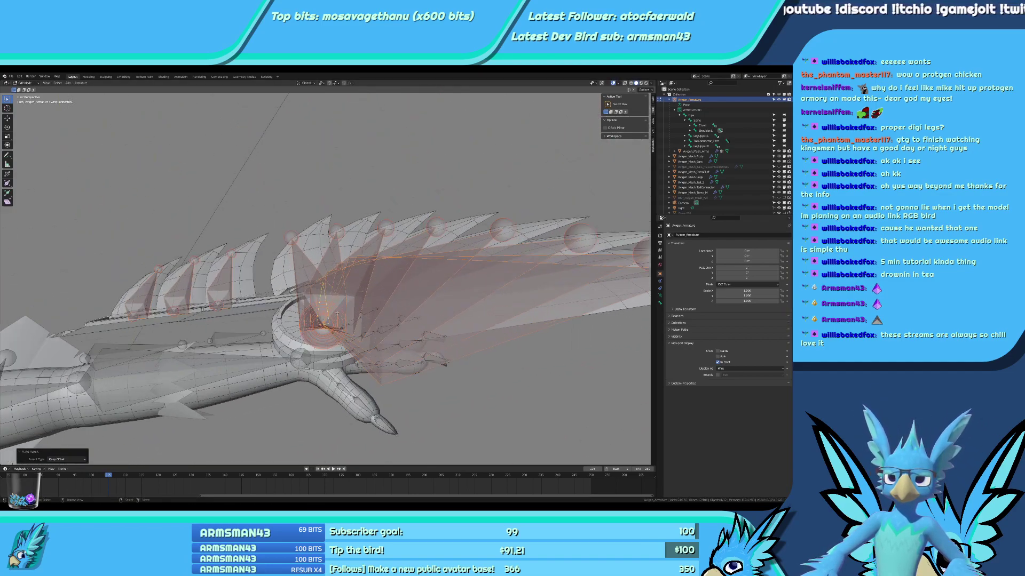
# Switch the armature to Pose Mode and show the transform values of the outermost small forearm feather bone.
pyautogui.hotkey('ctrl', 'Tab')
pyautogui.moveTo(229, 335); pyautogui.dragTo(224, 400, button='middle')
pyautogui.press('KP_7')
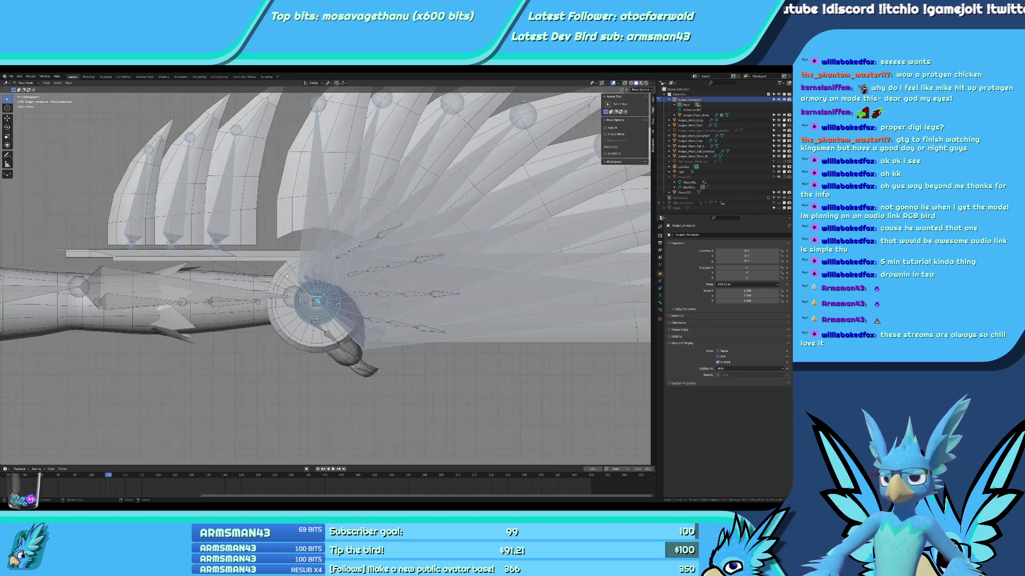
pyautogui.scroll(1, 217, 209)
pyautogui.keyDown('shift'); pyautogui.moveTo(216, 209); pyautogui.dragTo(218, 262, button='middle'); pyautogui.keyUp('shift')
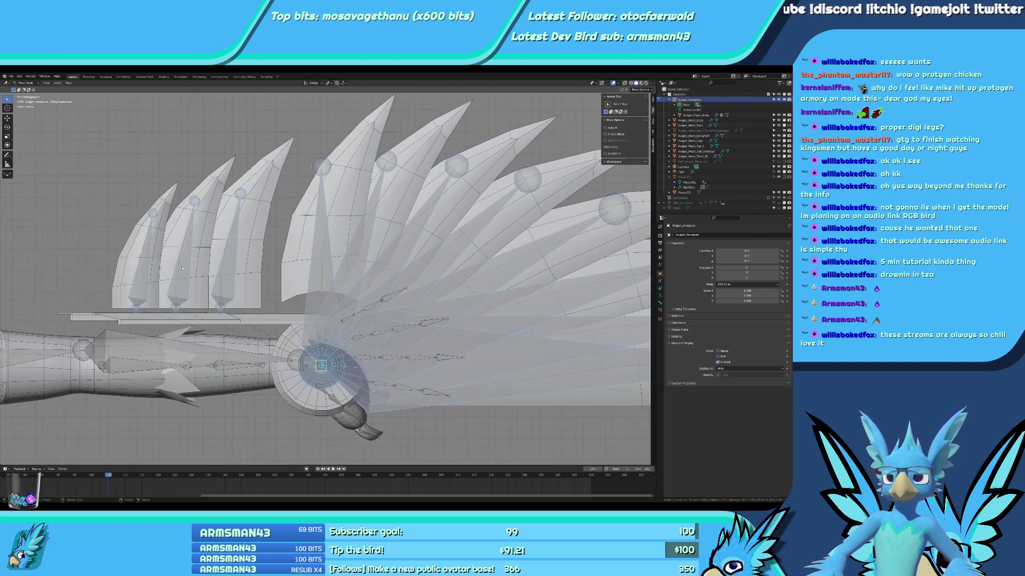
pyautogui.click(232, 251)
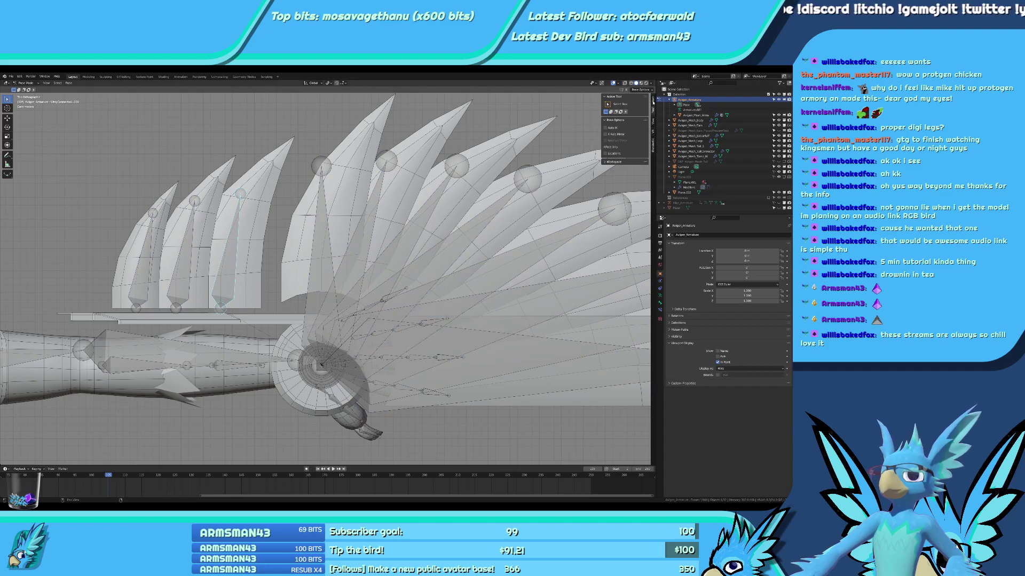
pyautogui.click(653, 101)
pyautogui.scroll(-3, 526, 202)
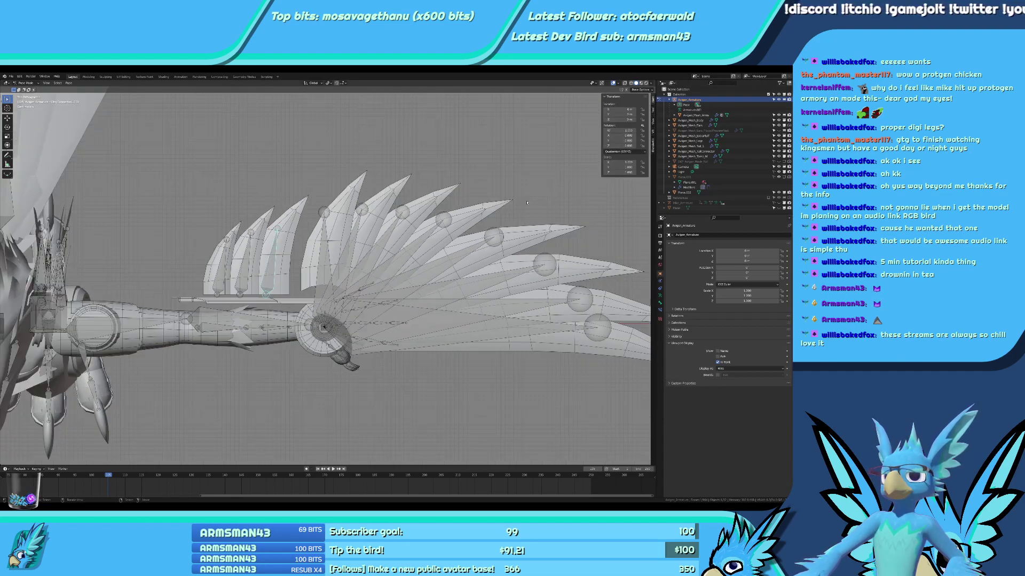
# Move the outermost small forearm feather bone along global X to the root of the large wing feathers.
pyautogui.press('g')
pyautogui.press('y')
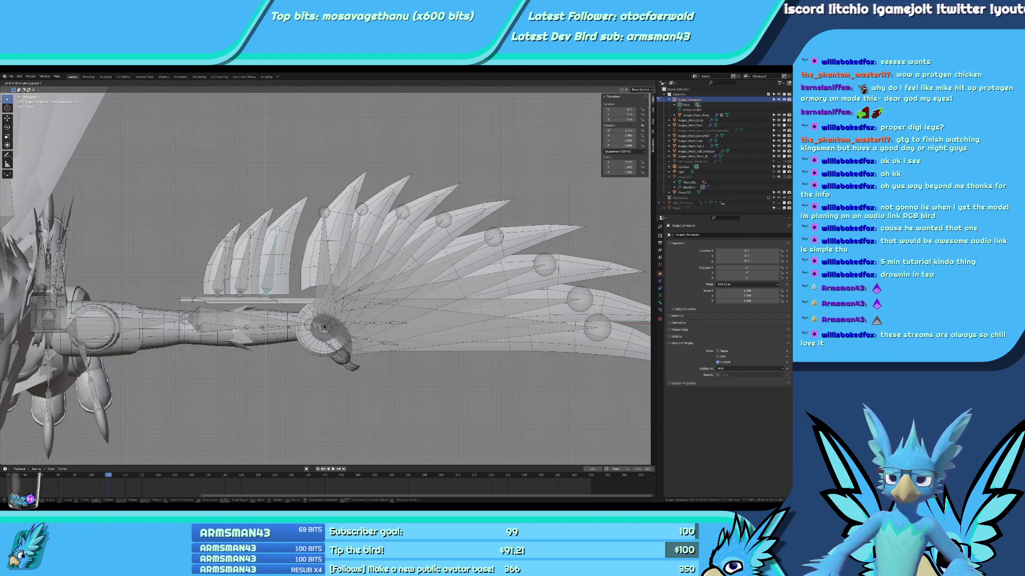
pyautogui.press('x')
pyautogui.click(268, 275)
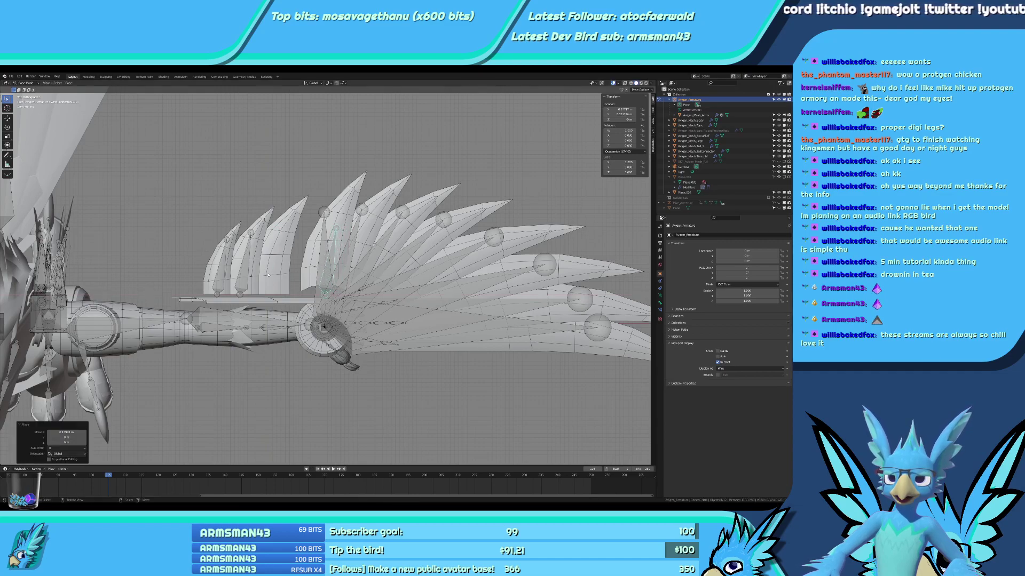
# Move the middle and innermost small forearm feather bones along global X to the outermost one at the large feathers' root.
pyautogui.hotkey('ctrl', 'z')
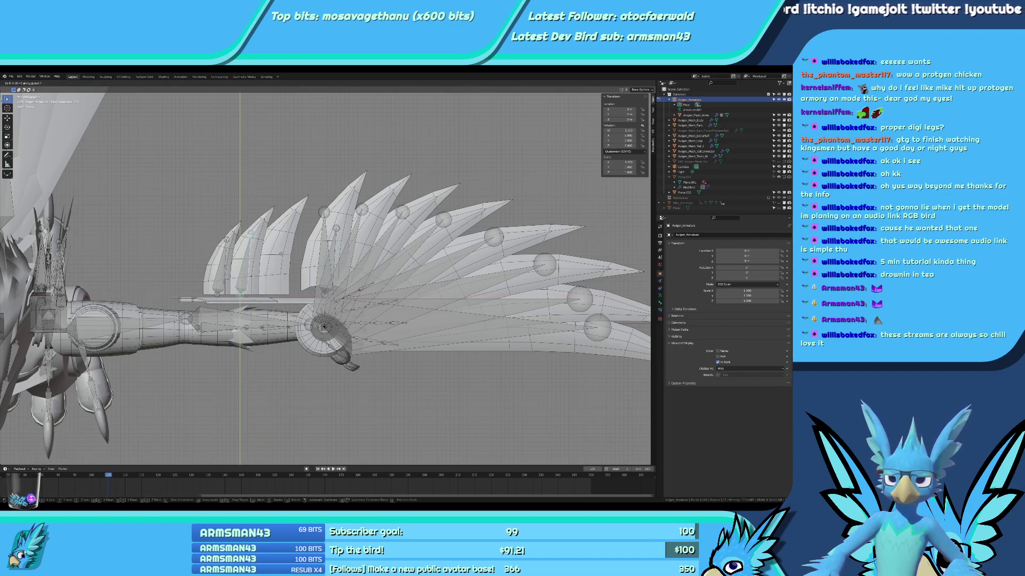
pyautogui.press('g')
pyautogui.press('Escape')
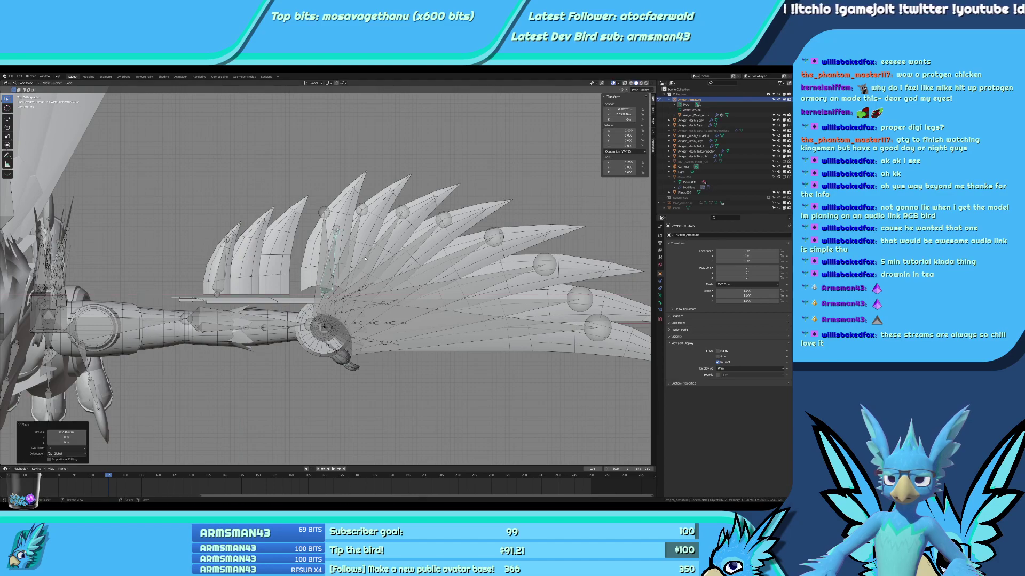
pyautogui.click(247, 265)
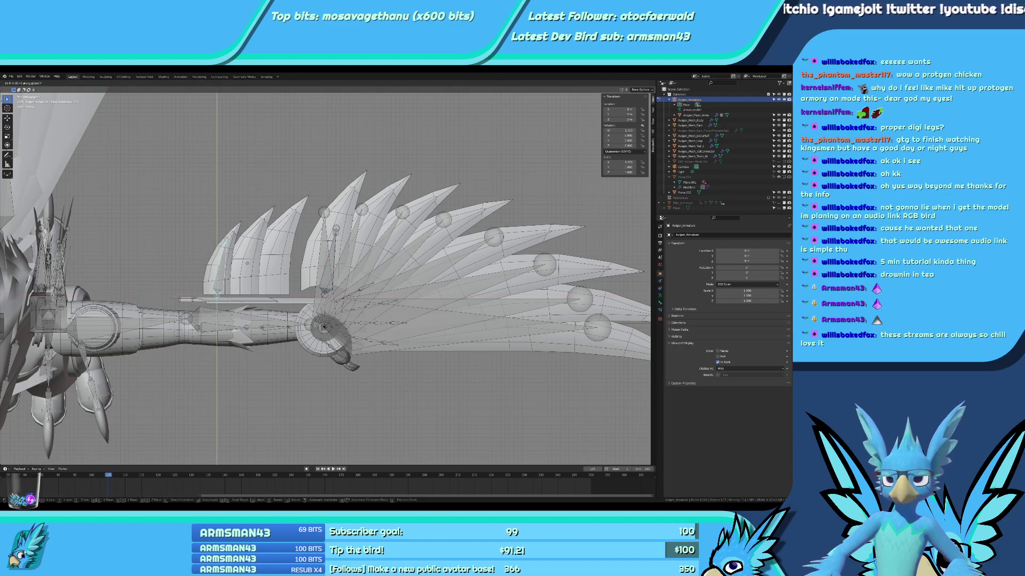
pyautogui.press('g')
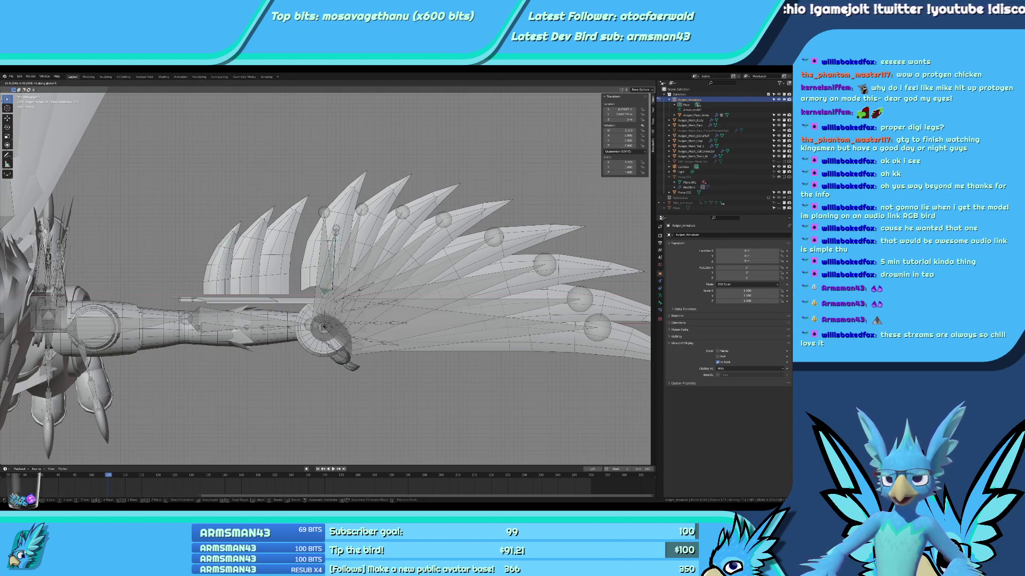
pyautogui.click(355, 269)
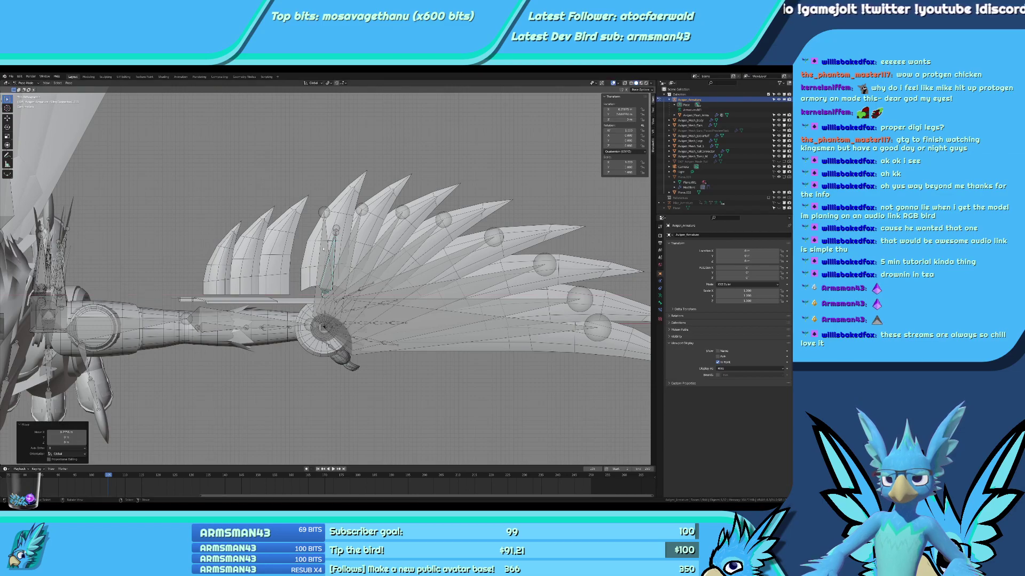
# Fold the left wing by rotating each large feather bone in turn until it lines up with the lowest, outstretched feather bone.
pyautogui.press('r')
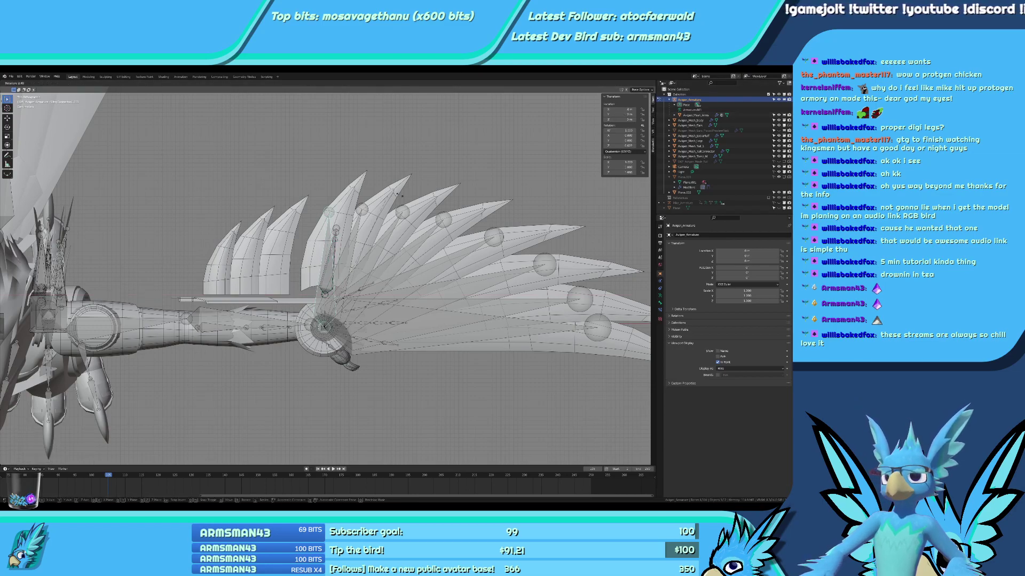
pyautogui.keyDown('ctrl'); pyautogui.click(558, 439); pyautogui.keyUp('ctrl')
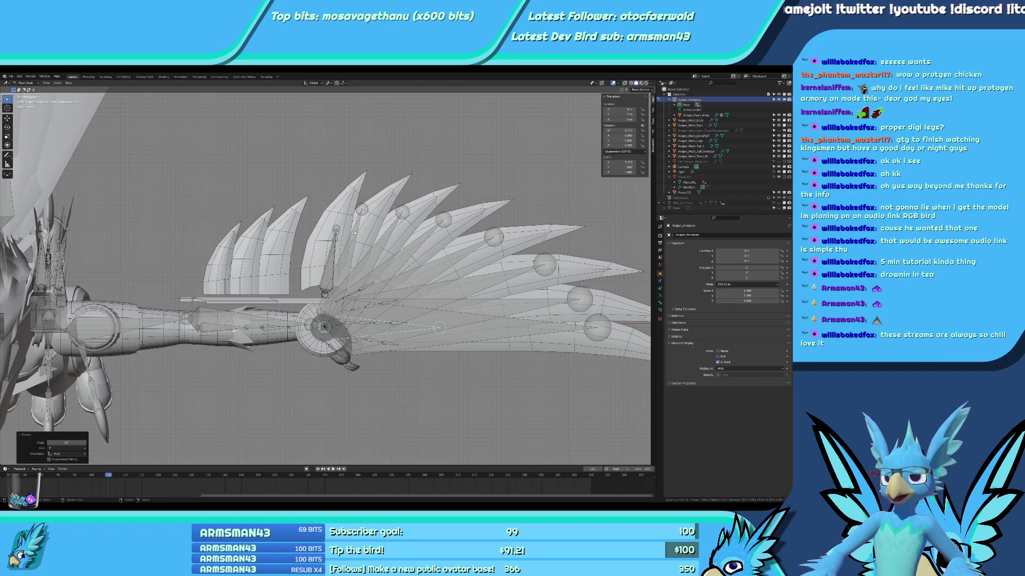
pyautogui.press('r')
pyautogui.click(360, 220)
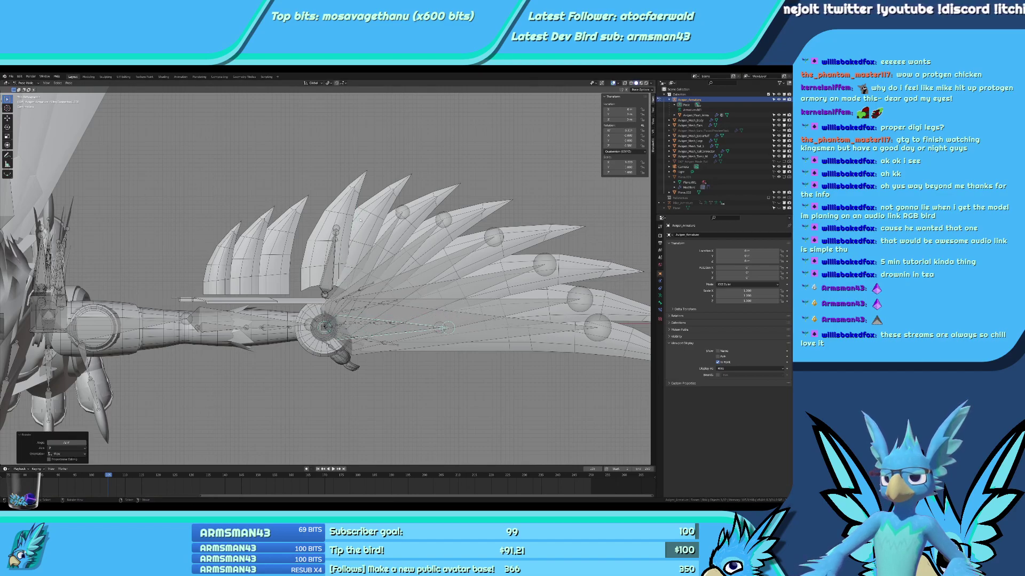
pyautogui.press('r')
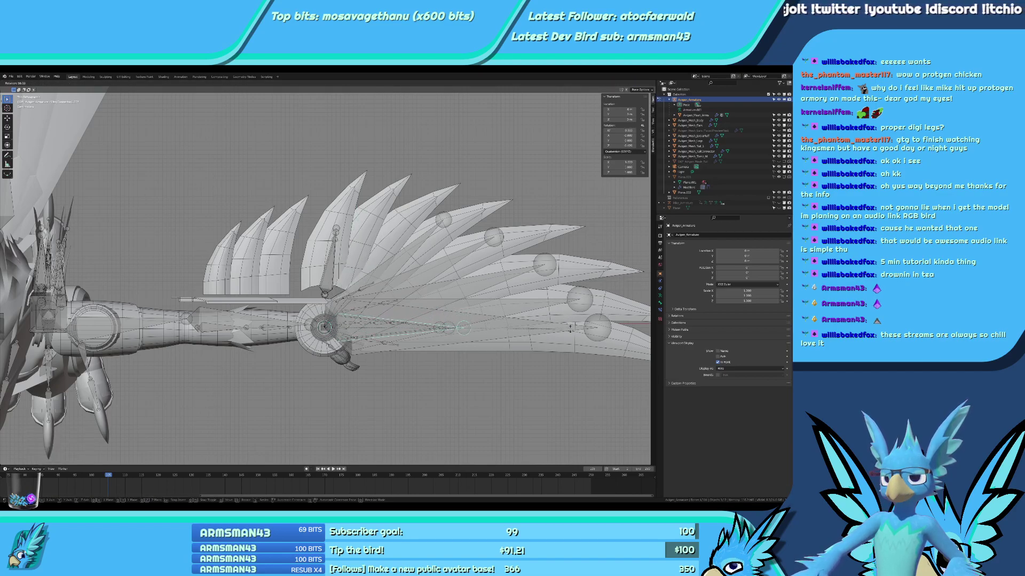
pyautogui.click(430, 259)
pyautogui.press('r')
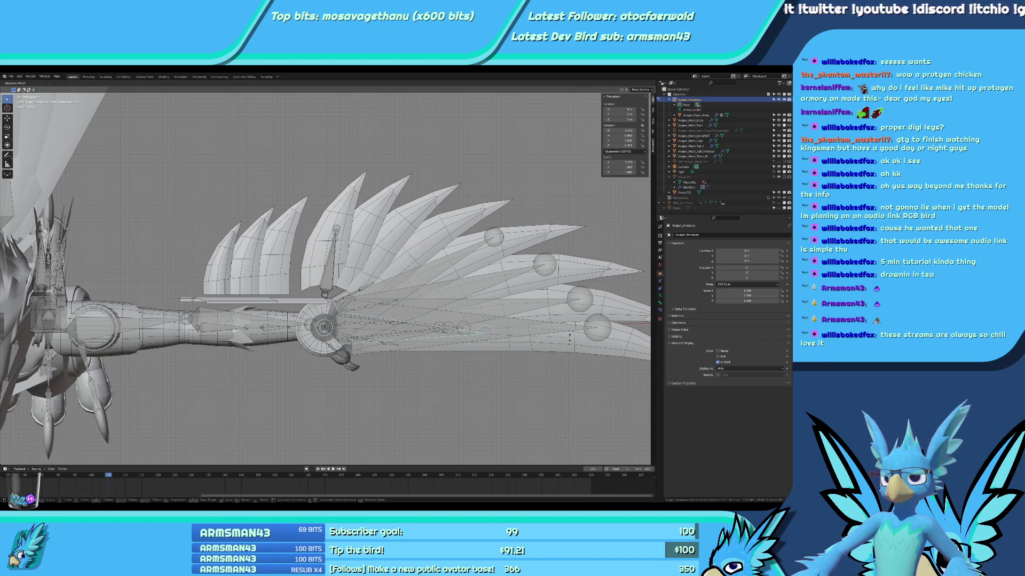
pyautogui.click(451, 263)
pyautogui.press('r')
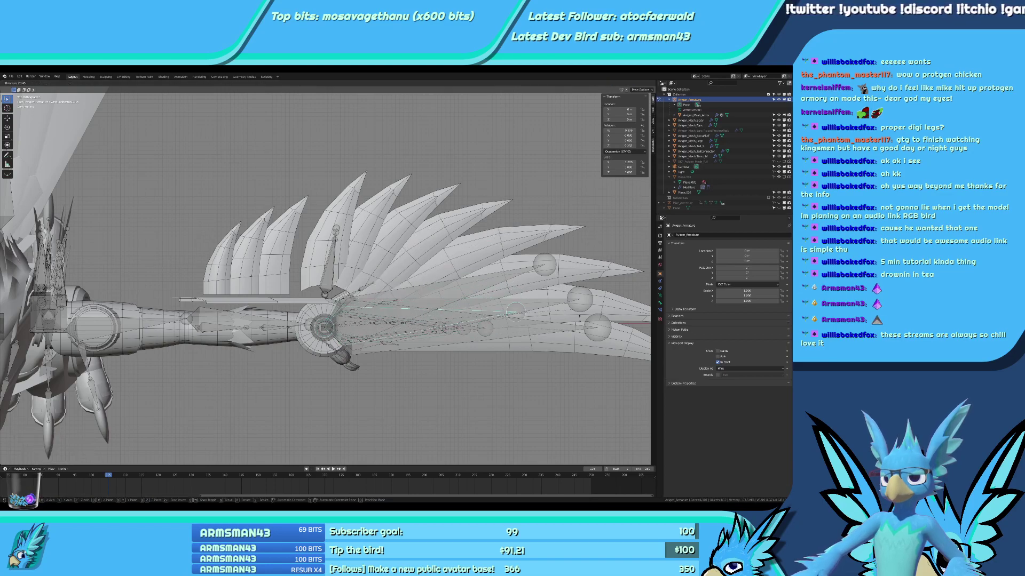
pyautogui.click(496, 284)
pyautogui.press('r')
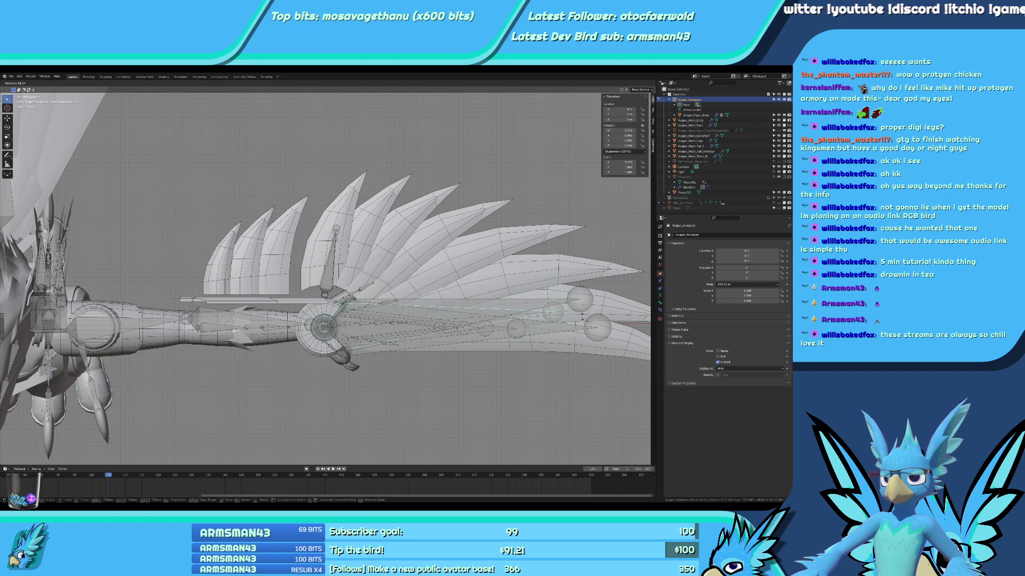
pyautogui.click(514, 308)
pyautogui.press('r')
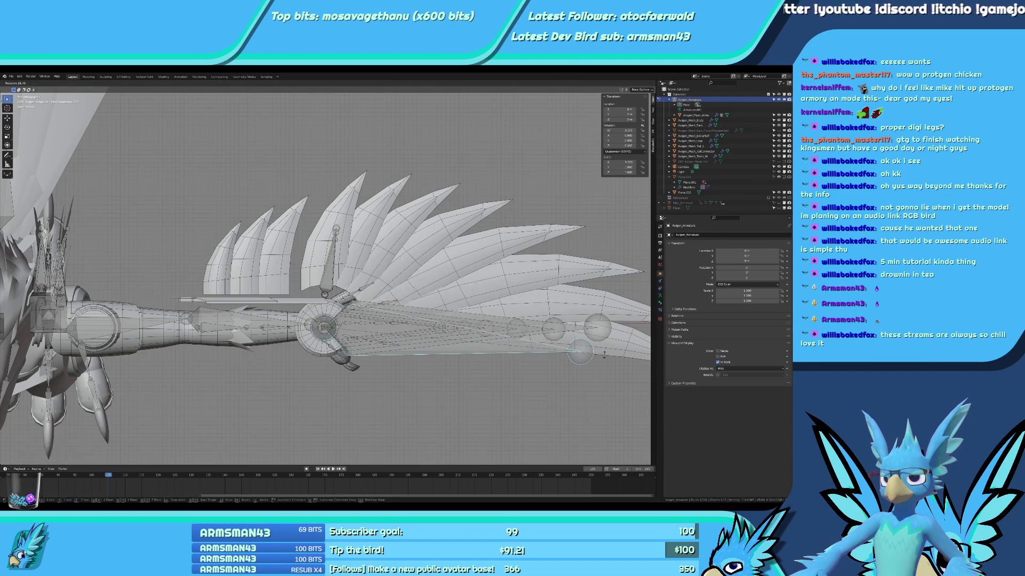
pyautogui.click(597, 329)
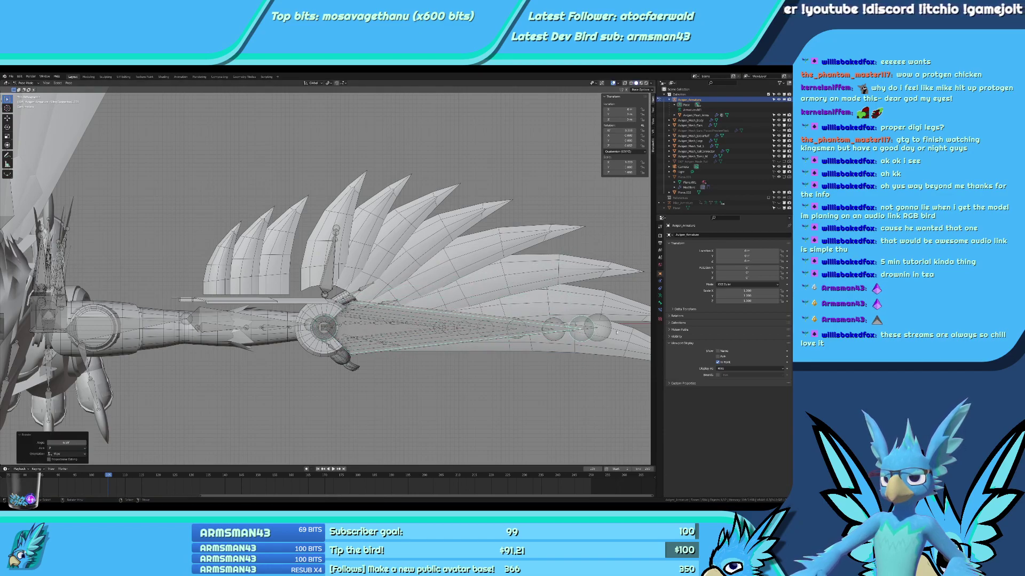
pyautogui.rightClick(347, 269)
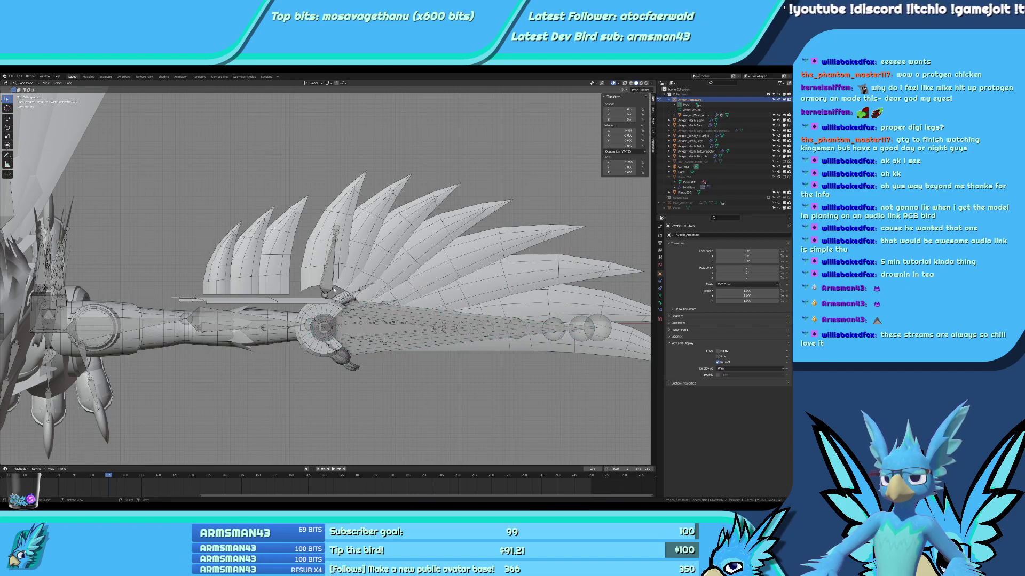
pyautogui.click(332, 285)
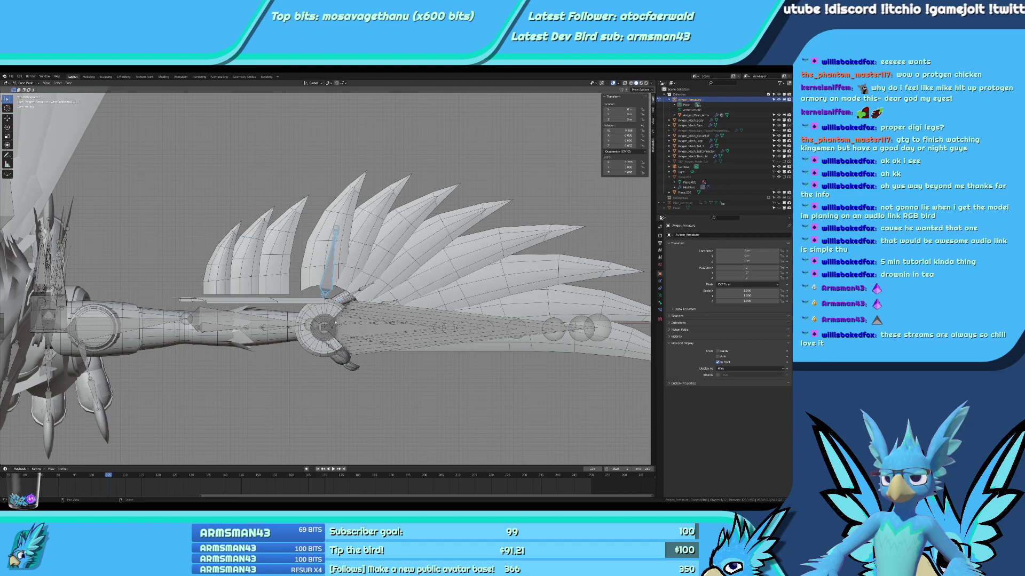
pyautogui.press('r')
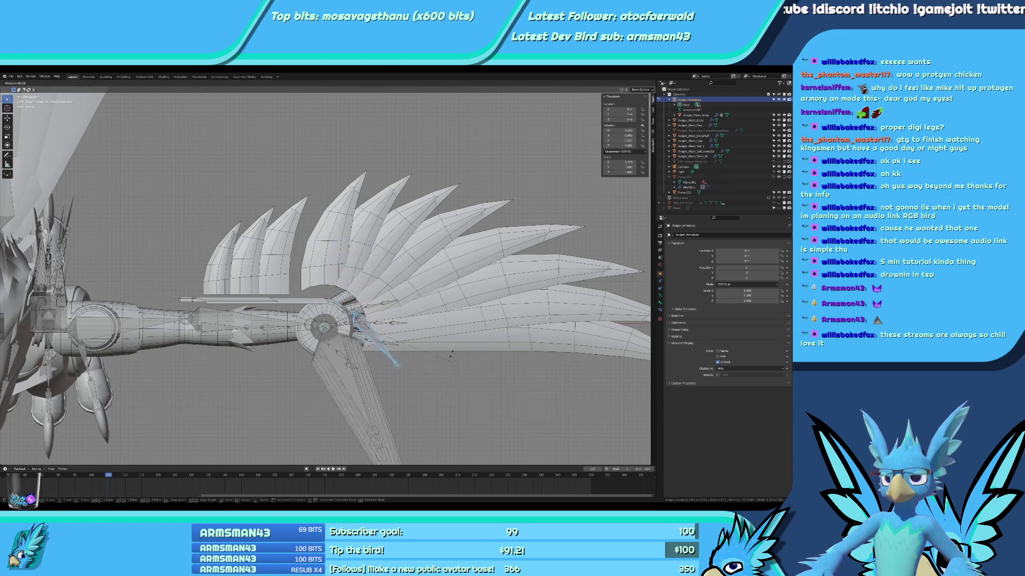
pyautogui.rightClick(342, 335)
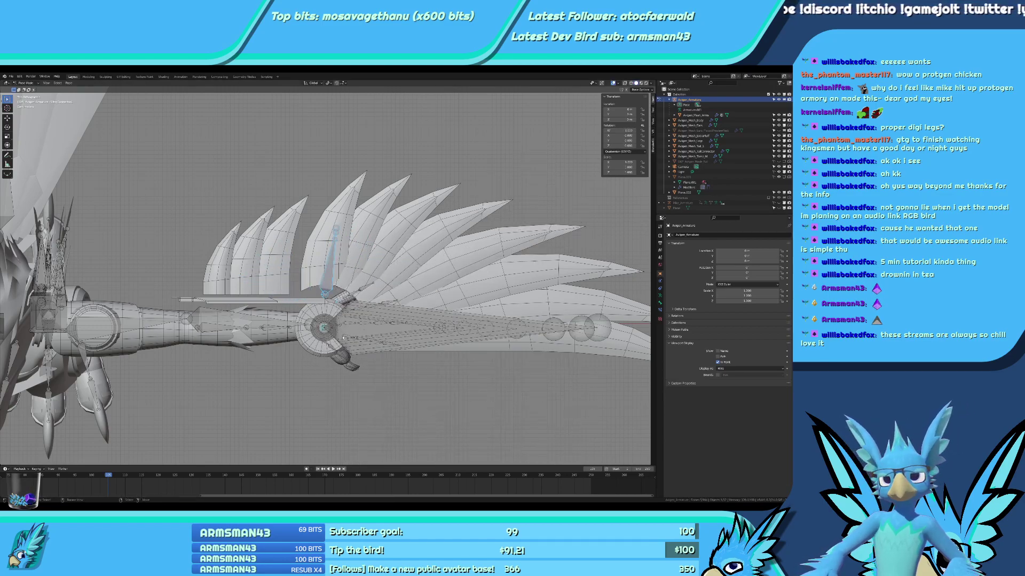
# Reselect the three small forearm feather bones and add the wing base bone at the wrist disc as the active bone.
pyautogui.scroll(2, 343, 335)
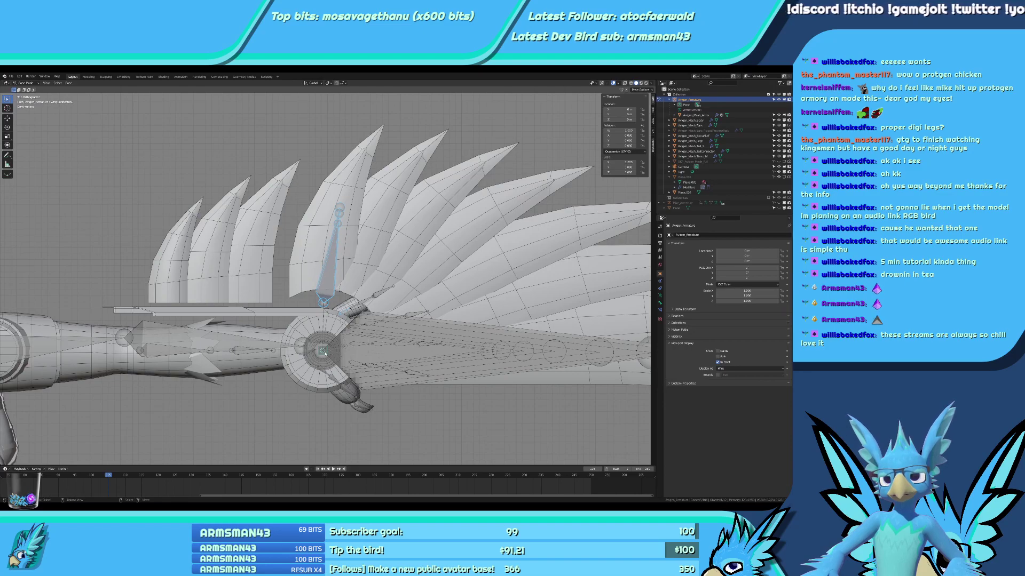
pyautogui.moveTo(343, 336); pyautogui.dragTo(359, 313, button='middle')
pyautogui.hotkey('alt', 'a')
pyautogui.press('c')
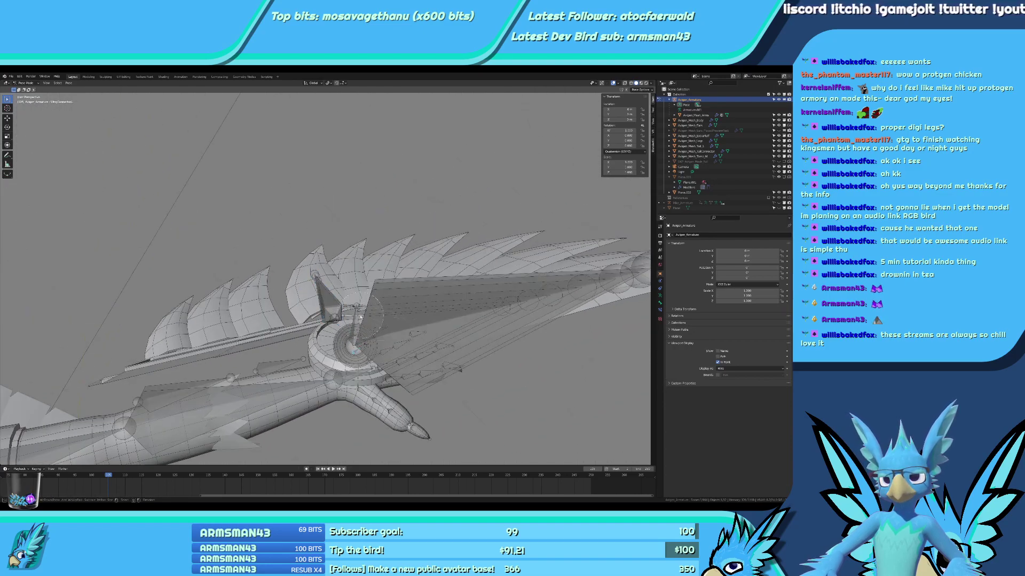
pyautogui.click(342, 314)
pyautogui.rightClick(349, 325)
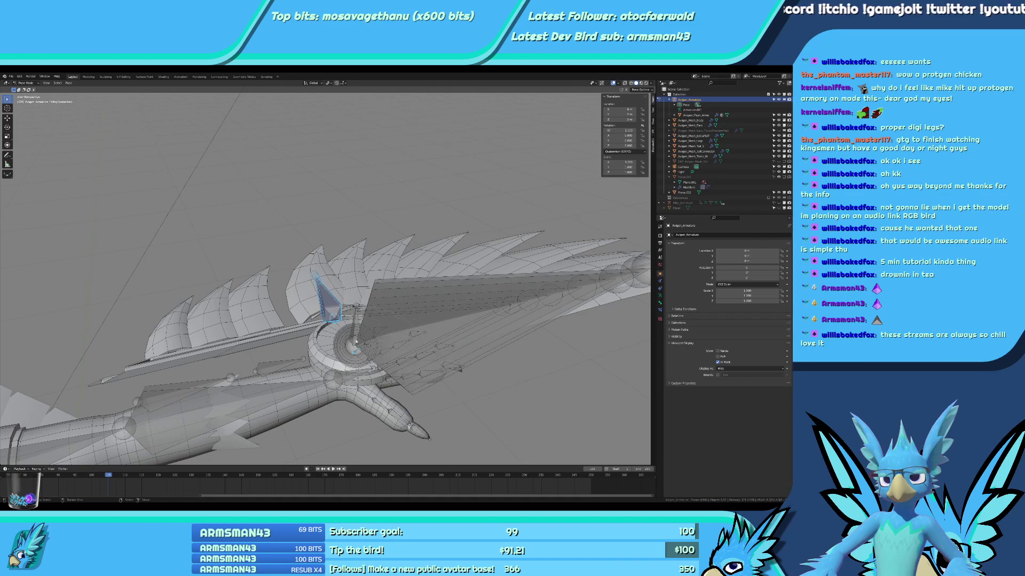
pyautogui.press('c')
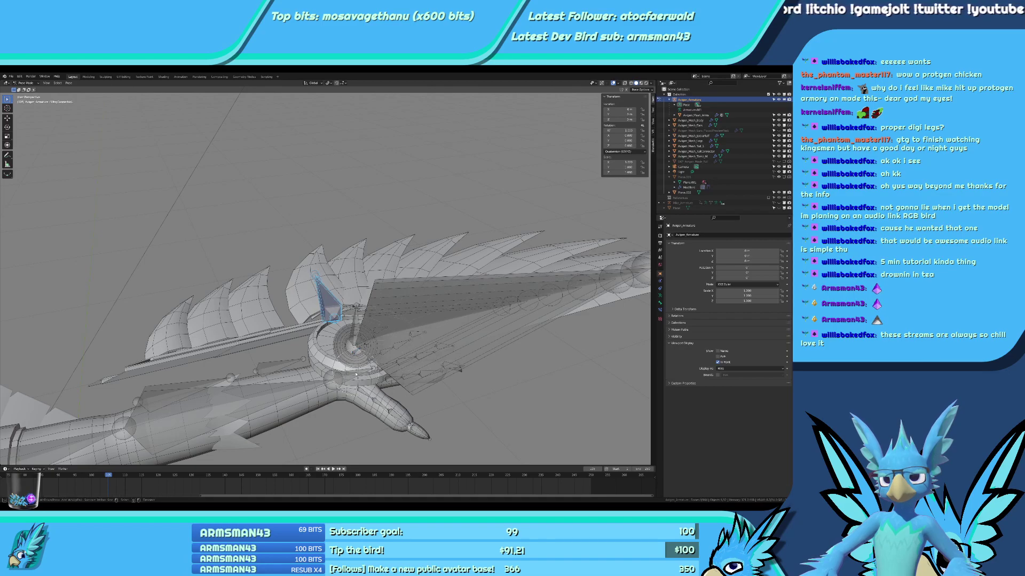
pyautogui.press('Escape')
pyautogui.keyDown('shift'); pyautogui.click(357, 349); pyautogui.keyUp('shift')
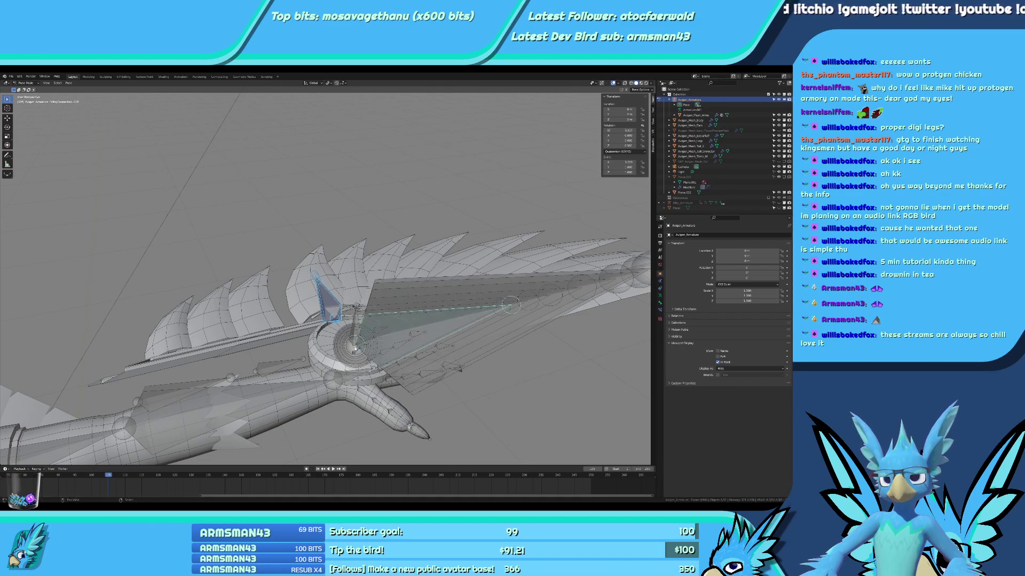
pyautogui.keyDown('shift'); pyautogui.click(355, 349); pyautogui.keyUp('shift')
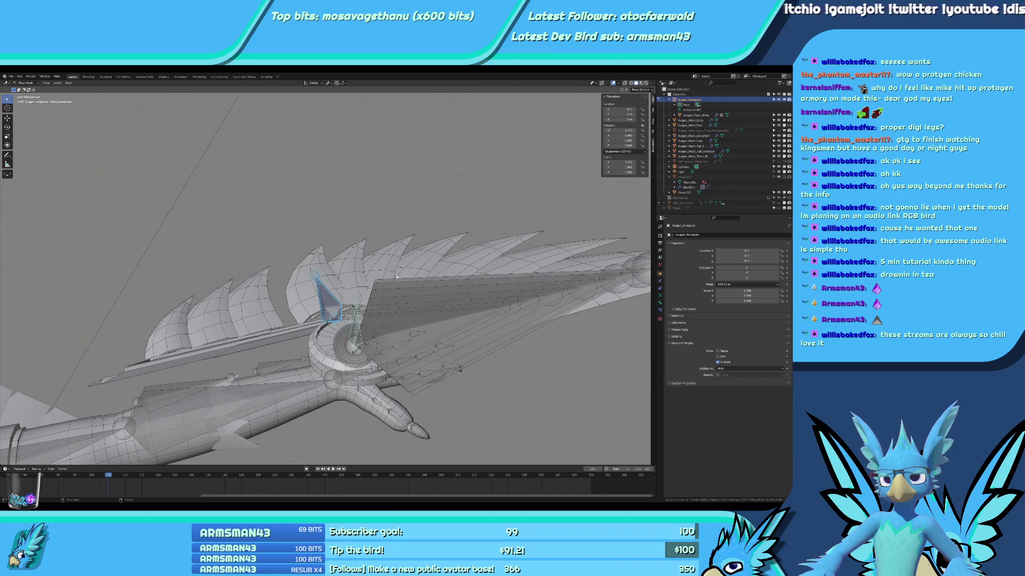
# Move the small forearm feather bones to the centre of the wrist disc and rotate them to lie along the folded large feather bones.
pyautogui.press('r')
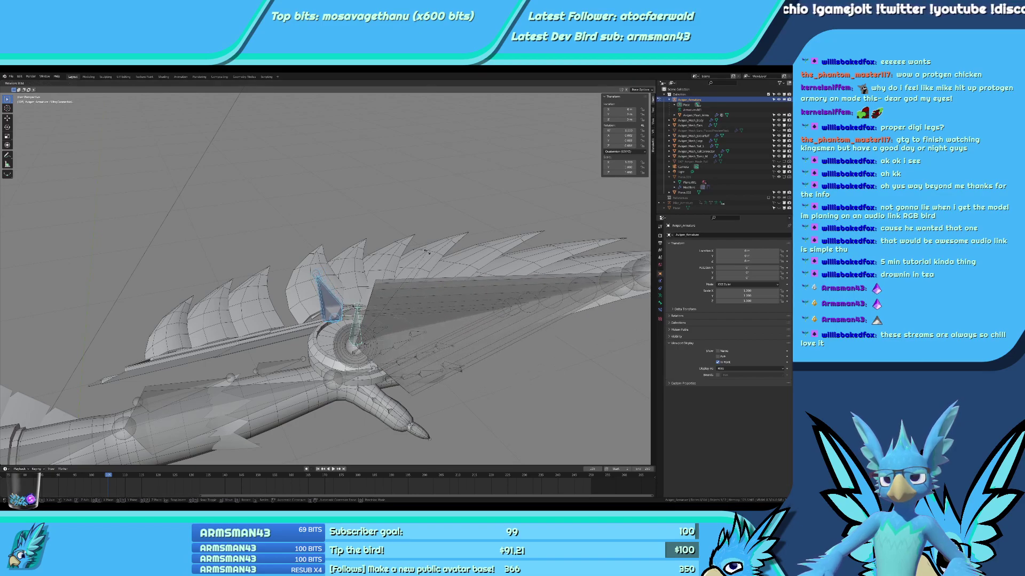
pyautogui.click(426, 249)
pyautogui.press('KP_7')
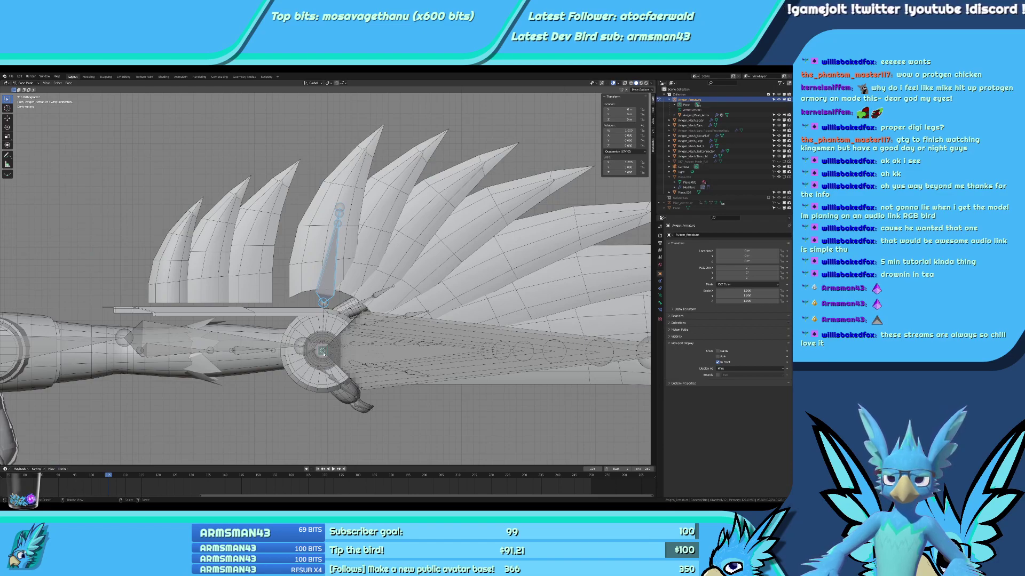
pyautogui.press('g')
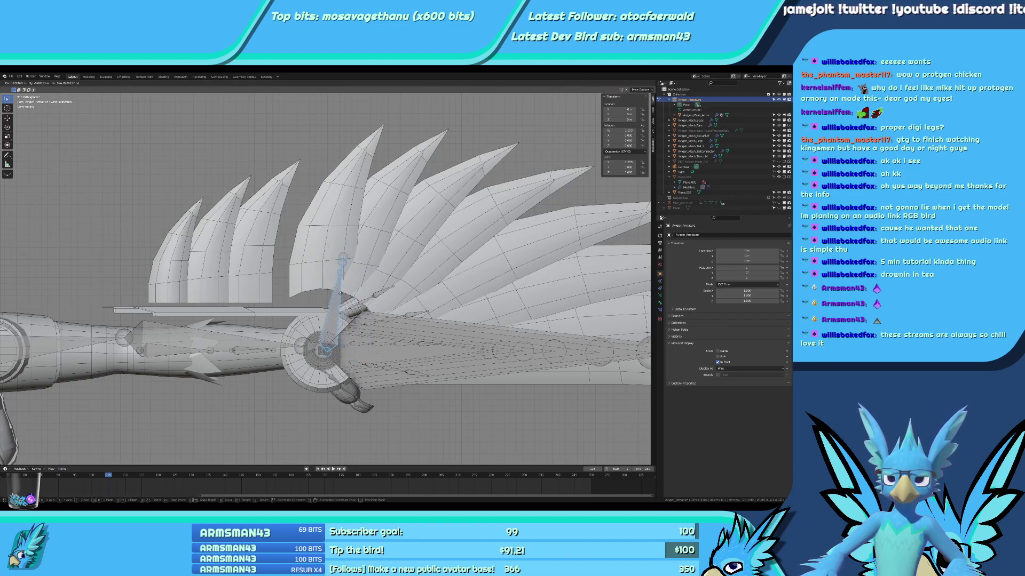
pyautogui.press('Return')
pyautogui.press('r')
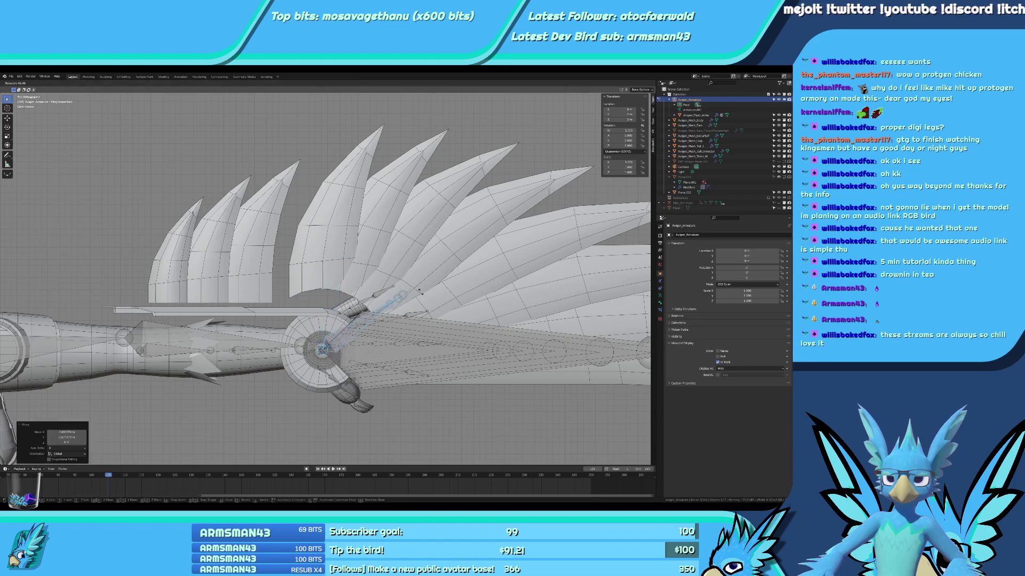
pyautogui.click(485, 356)
# Slide the wing base bone with its folded feather bones along global X from the wrist disc to the elbow.
pyautogui.moveTo(336, 358); pyautogui.dragTo(367, 295, button='middle')
pyautogui.click(361, 298)
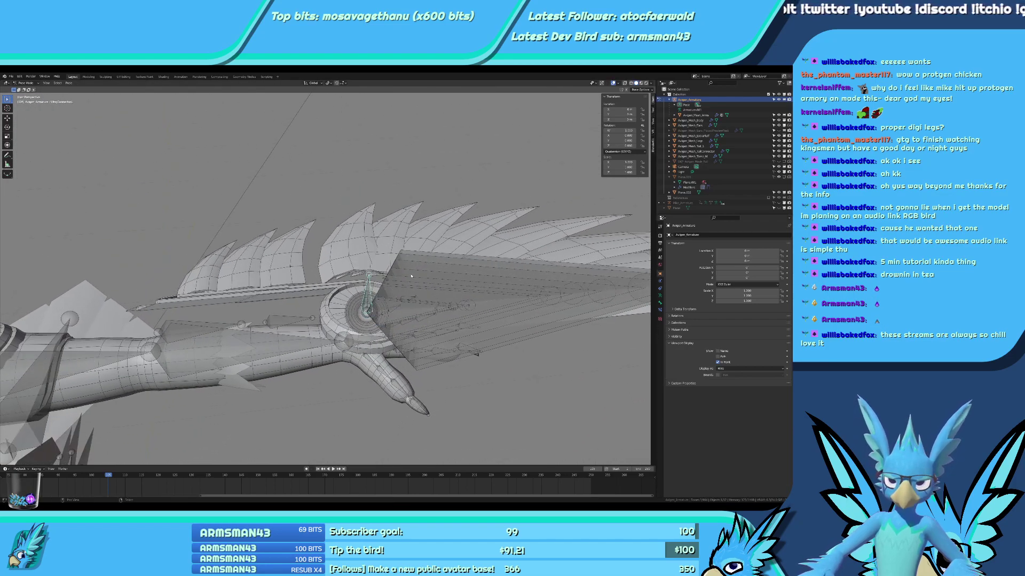
pyautogui.write('gx-0.3')
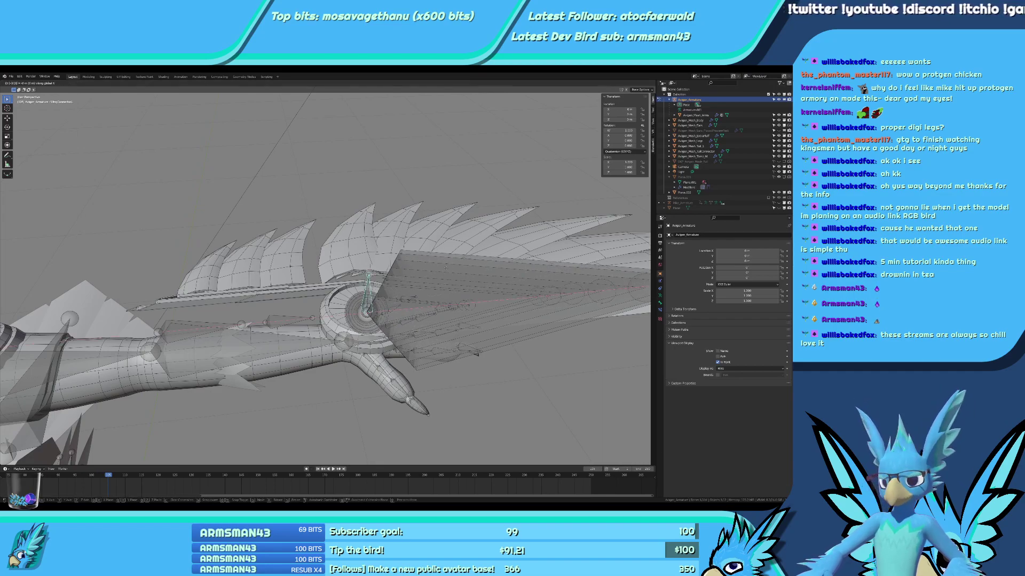
pyautogui.press('Return')
pyautogui.hotkey('ctrl', 'z')
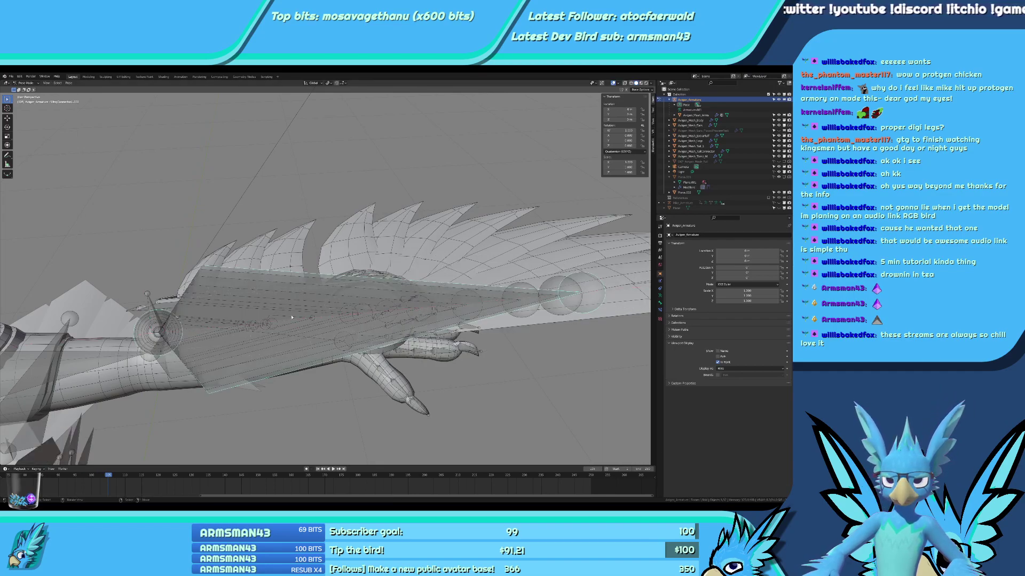
# Select the short wing bone inside the folded feather bones and move it -0.15 m along global X towards the elbow.
pyautogui.click(292, 316)
pyautogui.click(292, 317)
pyautogui.click(291, 317)
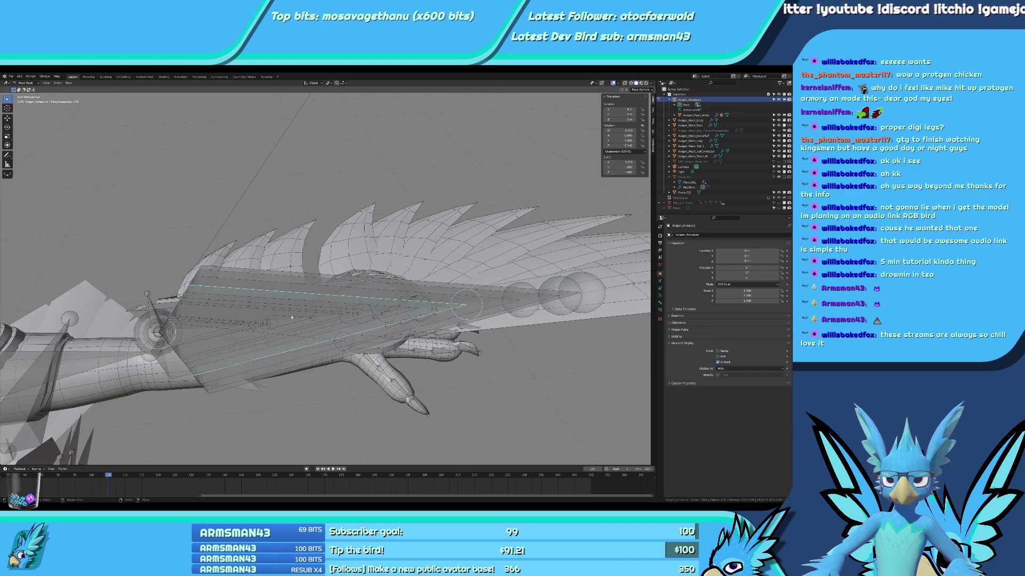
pyautogui.click(292, 317)
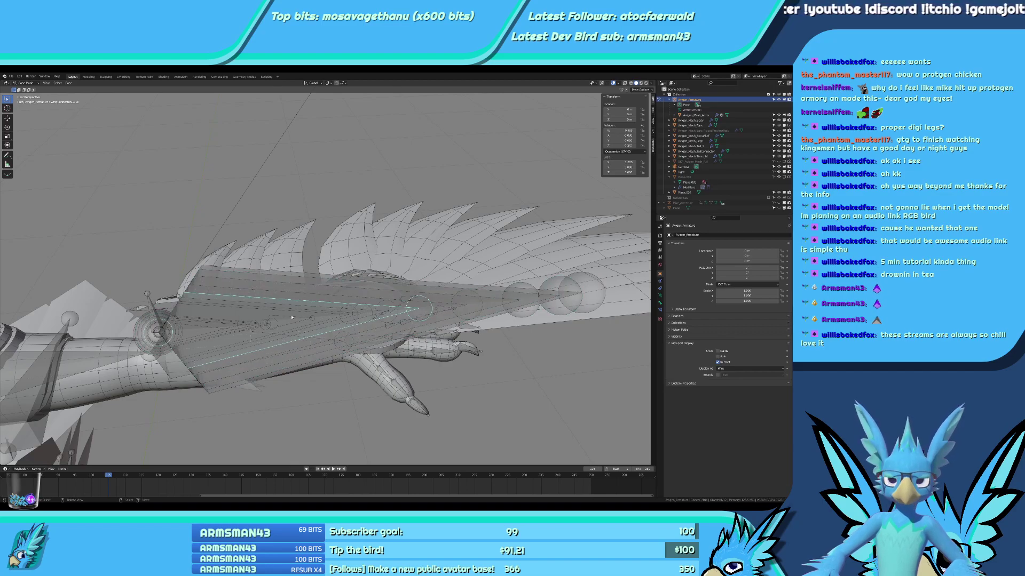
pyautogui.click(292, 317)
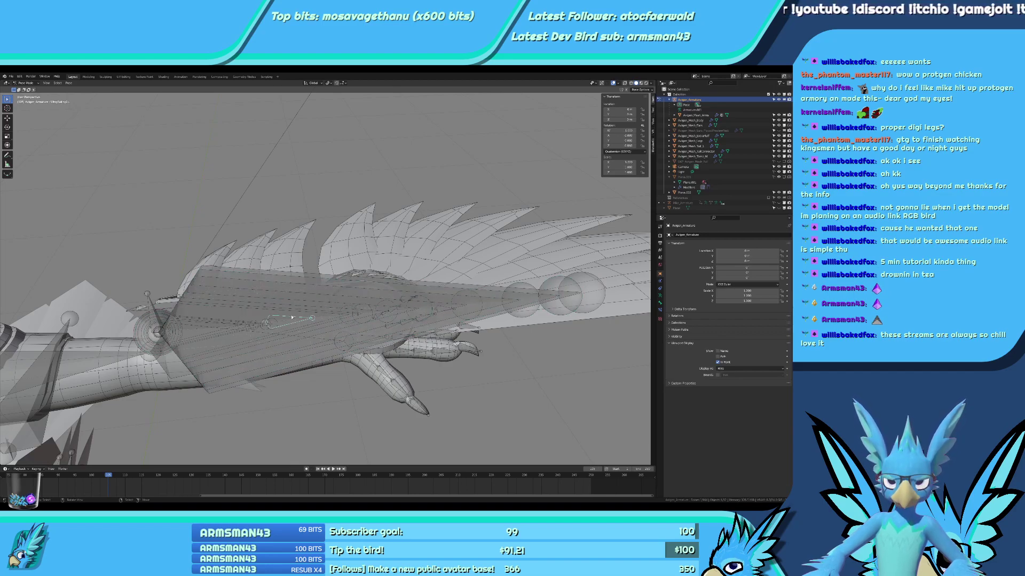
pyautogui.write('gx')
pyautogui.write('-0.')
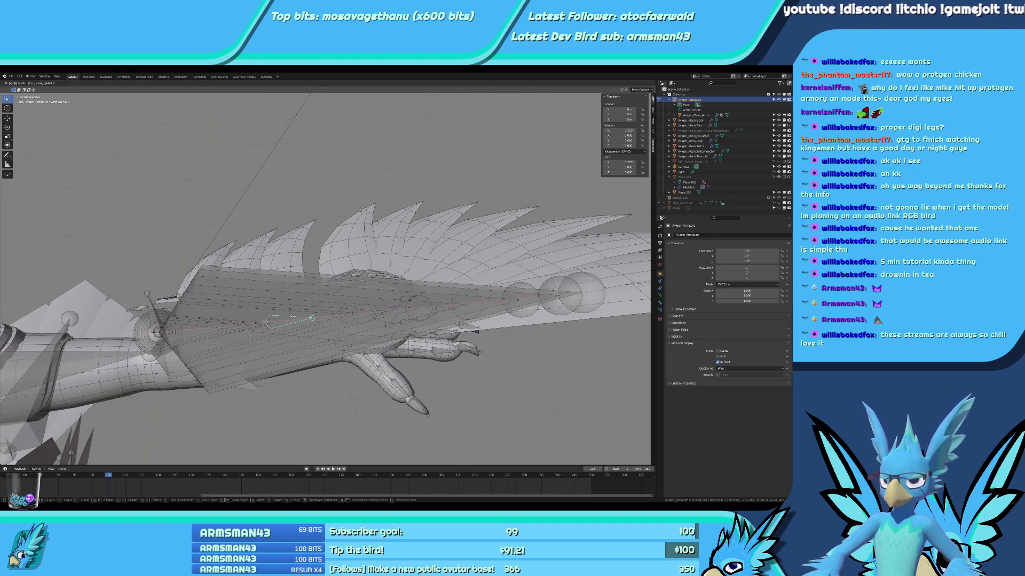
pyautogui.write('15')
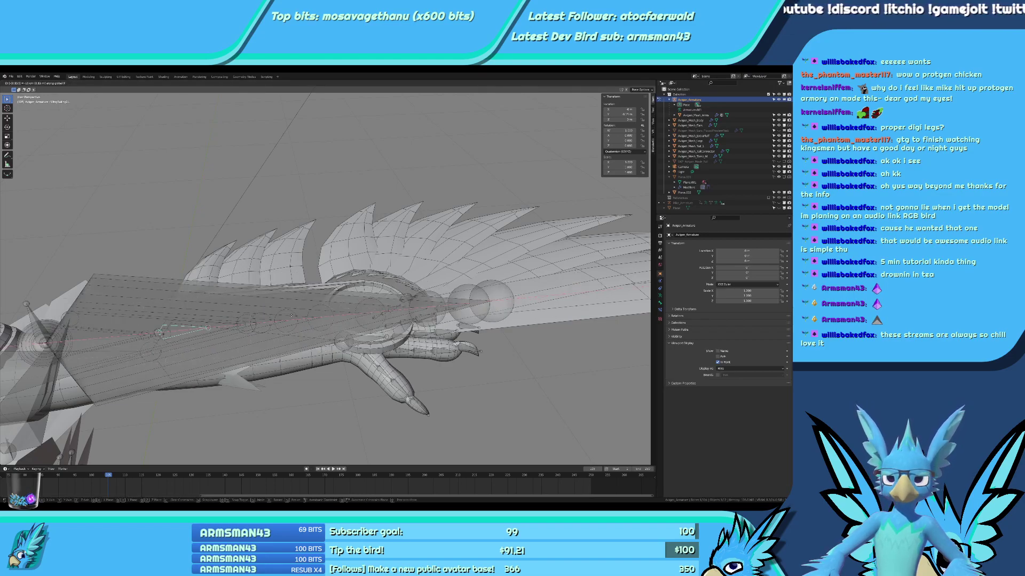
pyautogui.press('Return')
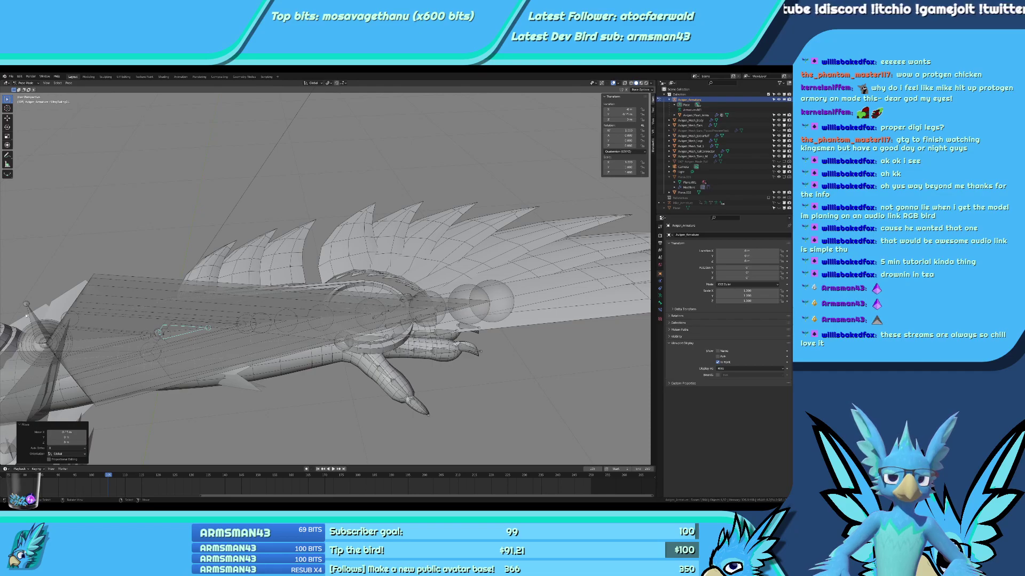
# Move the upright wing base bone with its folded feather bones along global X, back to the wrist disc.
pyautogui.click(26, 315)
pyautogui.write('gx')
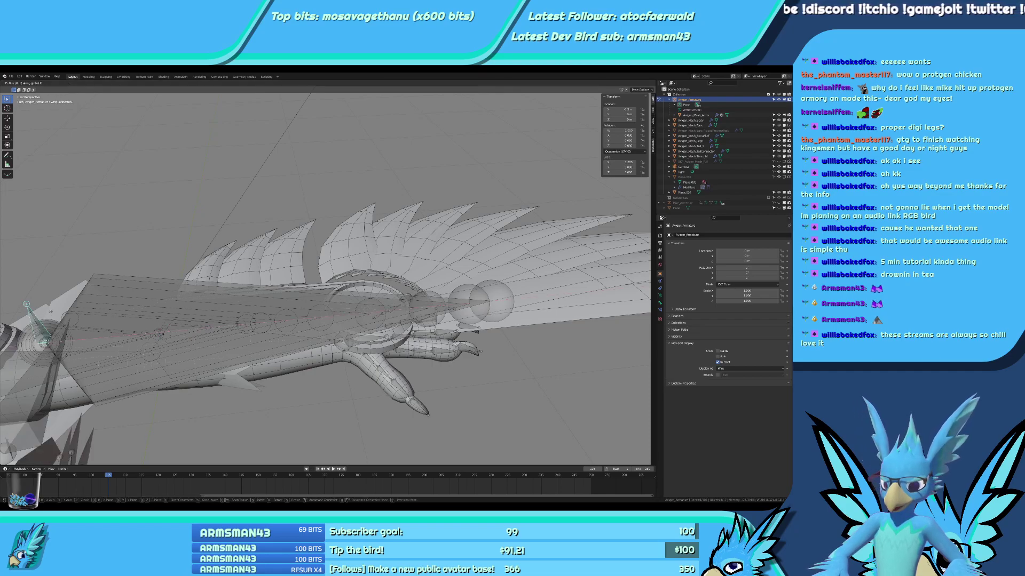
pyautogui.write('0.15')
pyautogui.press('Return')
# Examine the left wing's bones around the wrist disc and forearm in edit and pose mode from several angles.
pyautogui.moveTo(51, 312); pyautogui.dragTo(277, 324, button='middle')
pyautogui.scroll(4, 299, 322)
pyautogui.scroll(-4, 277, 323)
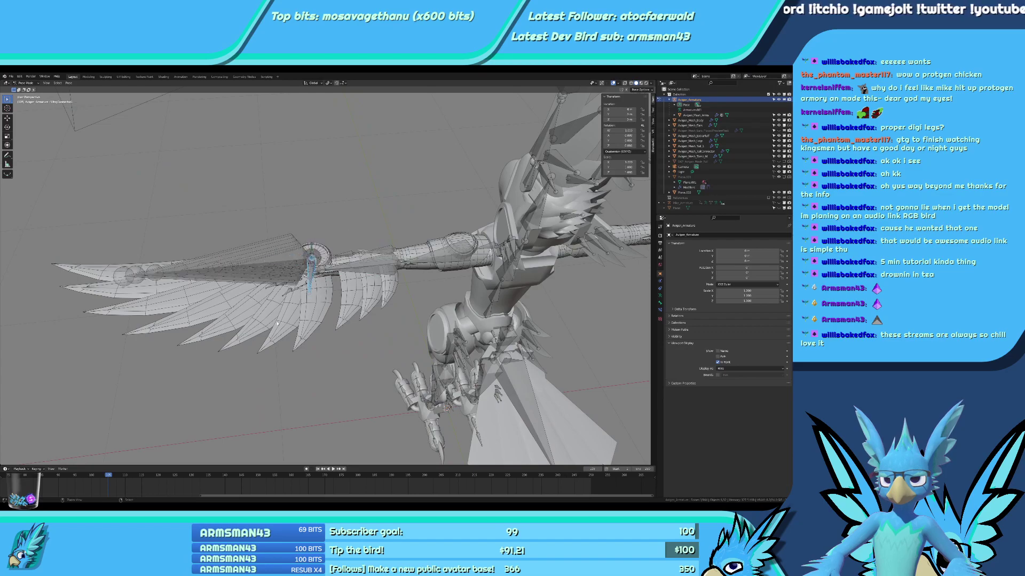
pyautogui.press('Tab')
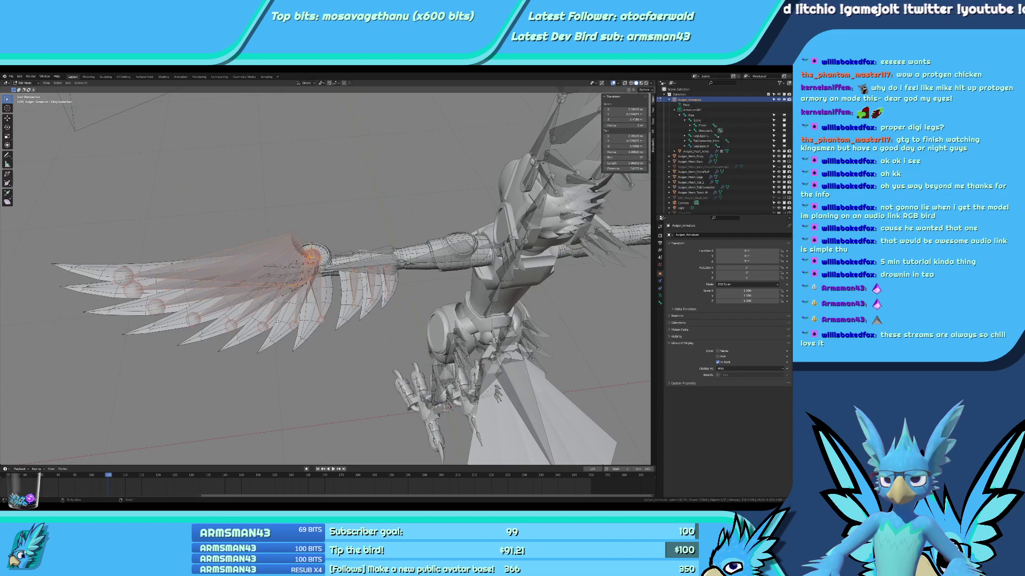
pyautogui.press('Tab')
pyautogui.moveTo(277, 323); pyautogui.dragTo(329, 268, button='middle')
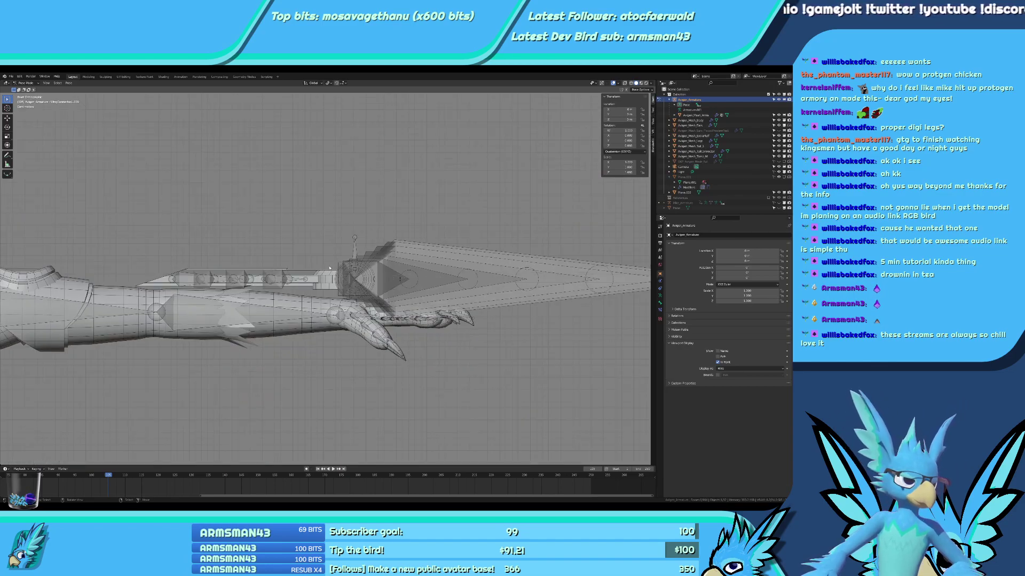
pyautogui.moveTo(340, 262); pyautogui.dragTo(344, 291, button='middle')
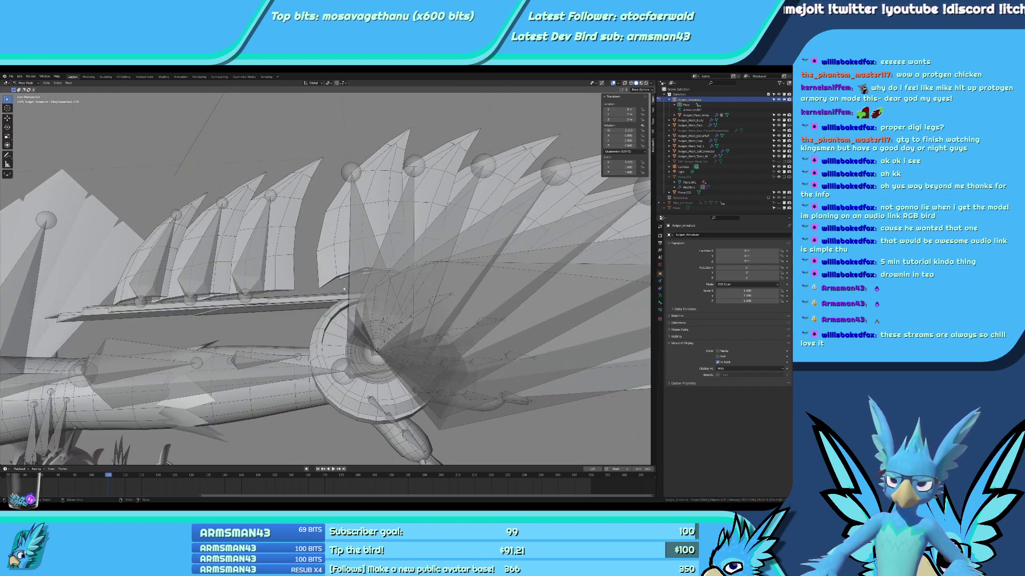
pyautogui.press('KP_1')
pyautogui.scroll(-6, 344, 289)
pyautogui.scroll(5, 343, 288)
pyautogui.moveTo(343, 288); pyautogui.dragTo(368, 337, button='middle')
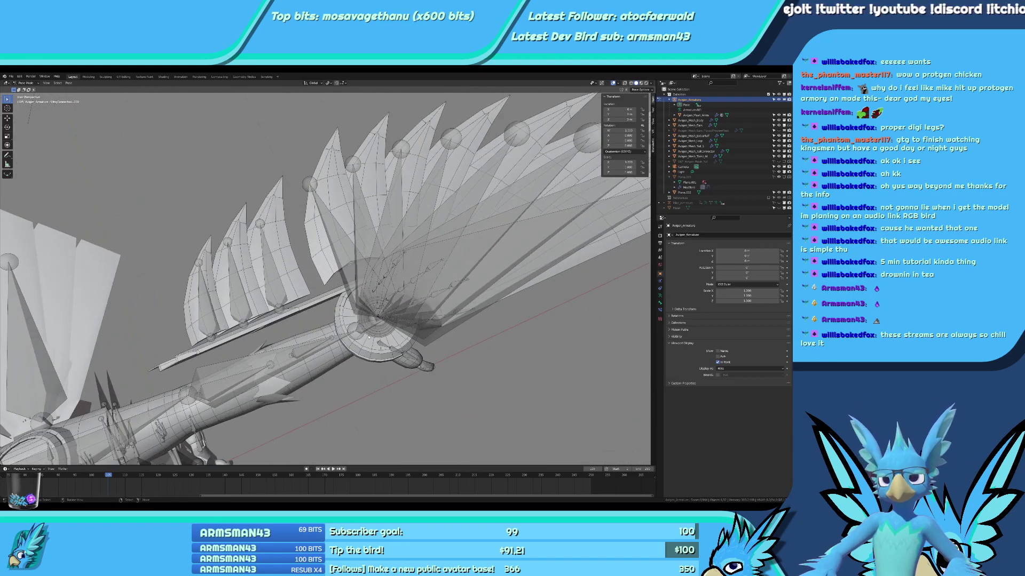
# Select the armature together with the arms mesh as the active object and switch to weight painting.
pyautogui.hotkey('ctrl', 'Tab')
pyautogui.click(346, 347)
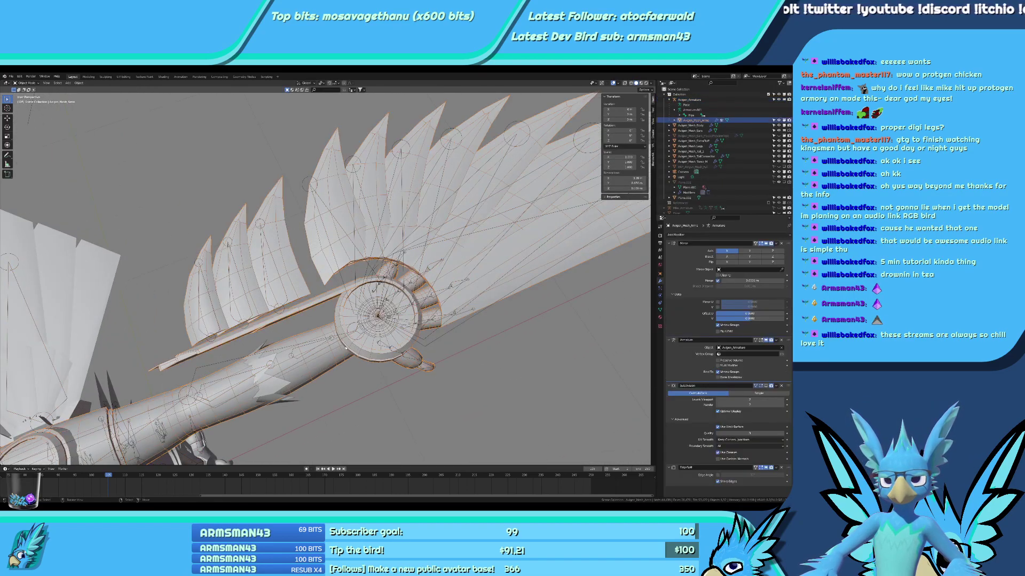
pyautogui.click(336, 338)
pyautogui.keyDown('shift'); pyautogui.click(344, 347); pyautogui.keyUp('shift')
pyautogui.hotkey('ctrl', 'Tab')
pyautogui.click(319, 357)
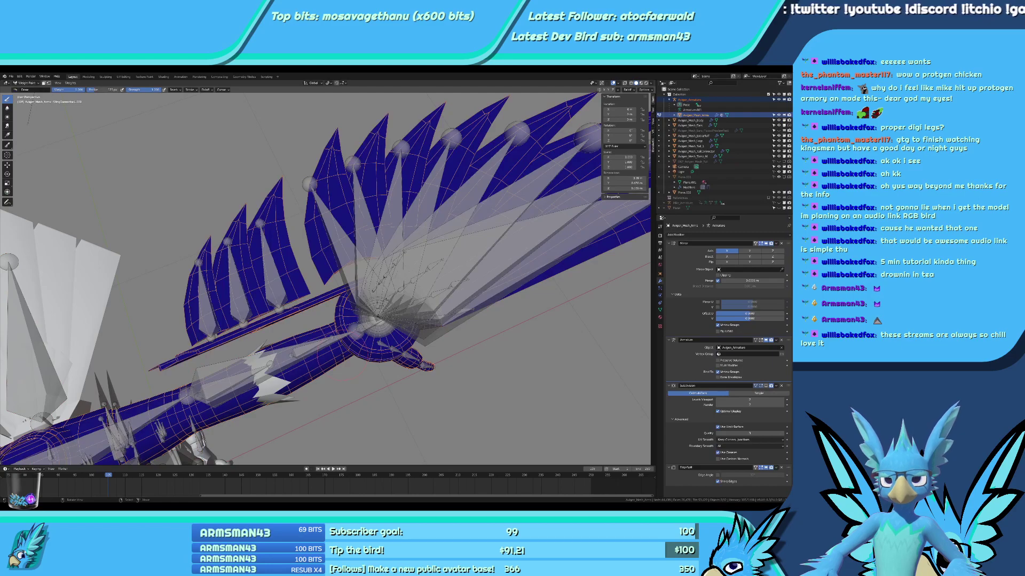
pyautogui.hotkey('ctrl', 'Tab')
pyautogui.click(343, 324)
pyautogui.hotkey('alt', 'a')
pyautogui.scroll(-1, 347, 331)
pyautogui.moveTo(347, 333); pyautogui.dragTo(354, 304, button='middle')
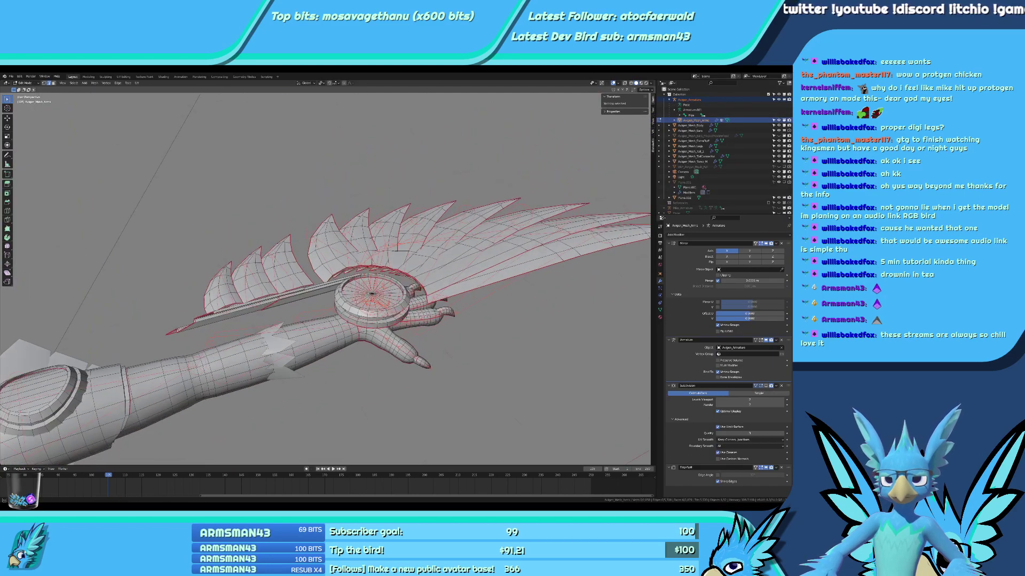
pyautogui.scroll(-2, 354, 304)
pyautogui.press('Tab')
pyautogui.press('Tab')
pyautogui.click(307, 284)
pyautogui.hotkey('ctrl', 'Tab')
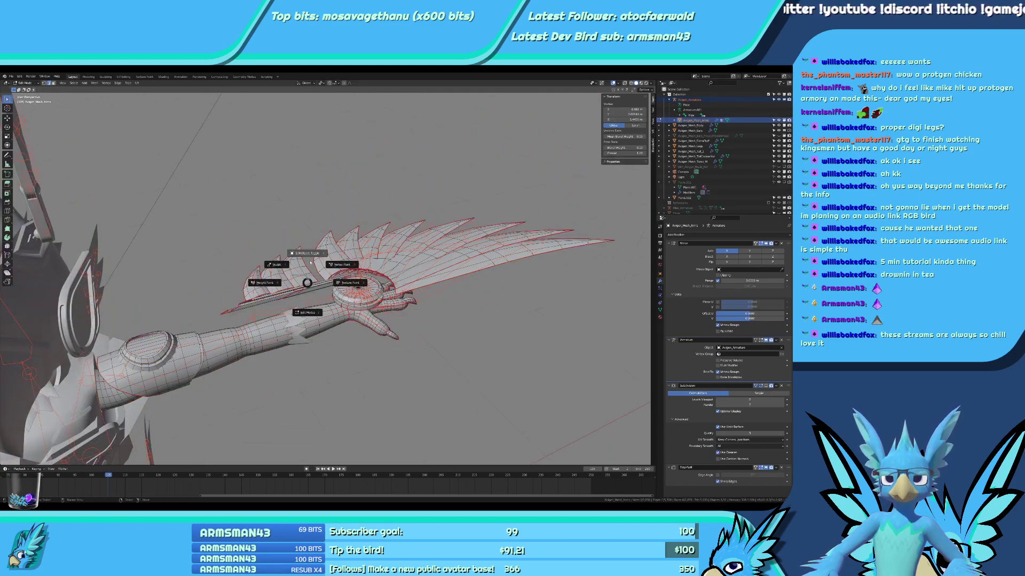
pyautogui.press('Tab')
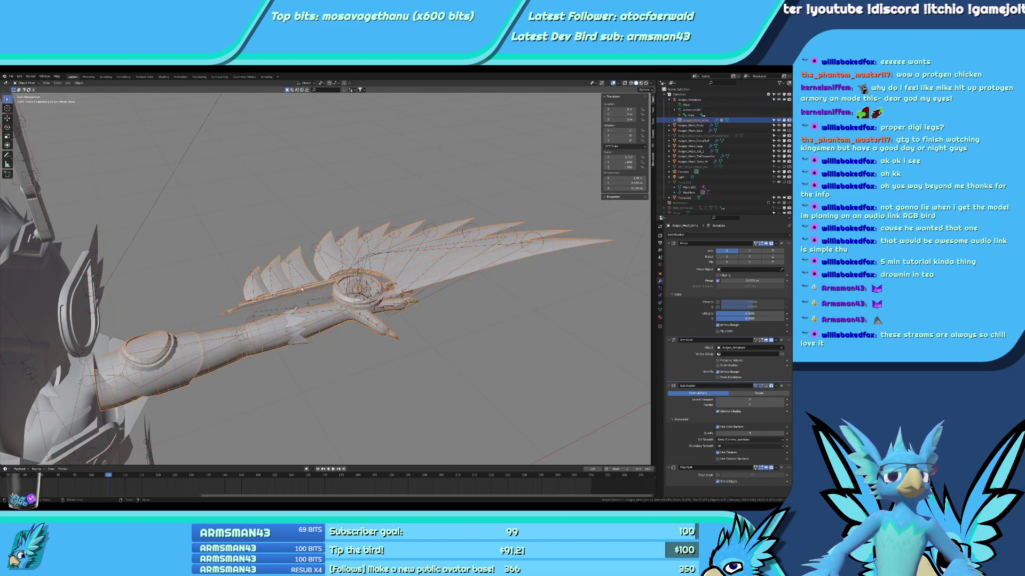
pyautogui.hotkey('ctrl', 'Tab')
pyautogui.click(302, 272)
pyautogui.press('Tab')
pyautogui.click(306, 266)
# Undo the recent selection and mode changes until the armature is the active object again.
pyautogui.hotkey('ctrl', 'z')
pyautogui.hotkey('ctrl', 'z')
pyautogui.hotkey('ctrl', 'z')
pyautogui.hotkey('ctrl', 'z')
pyautogui.hotkey('ctrl', 'z')
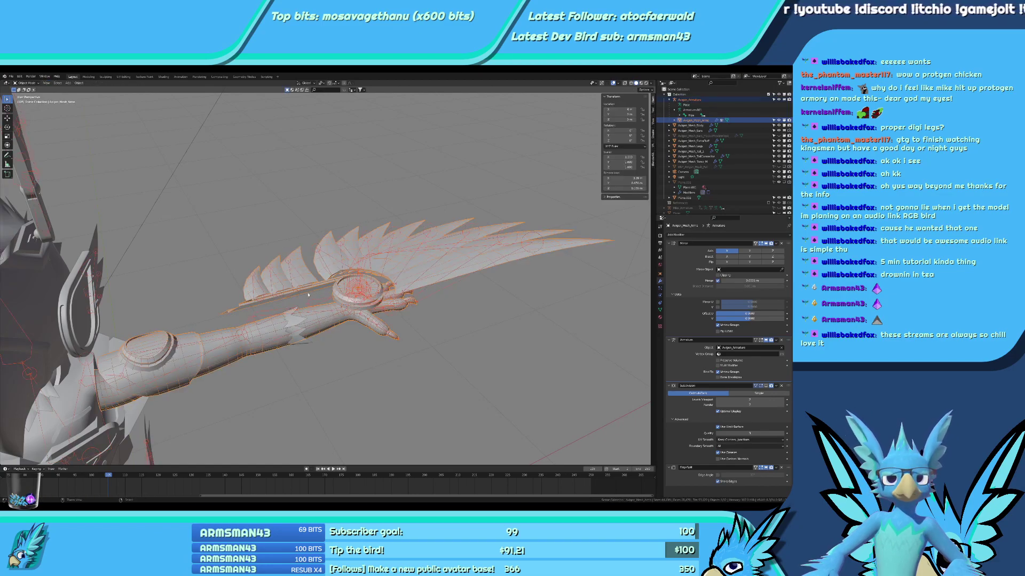
pyautogui.hotkey('ctrl', 'z')
pyautogui.hotkey('ctrl', 'z')
pyautogui.hotkey('ctrl', 'z')
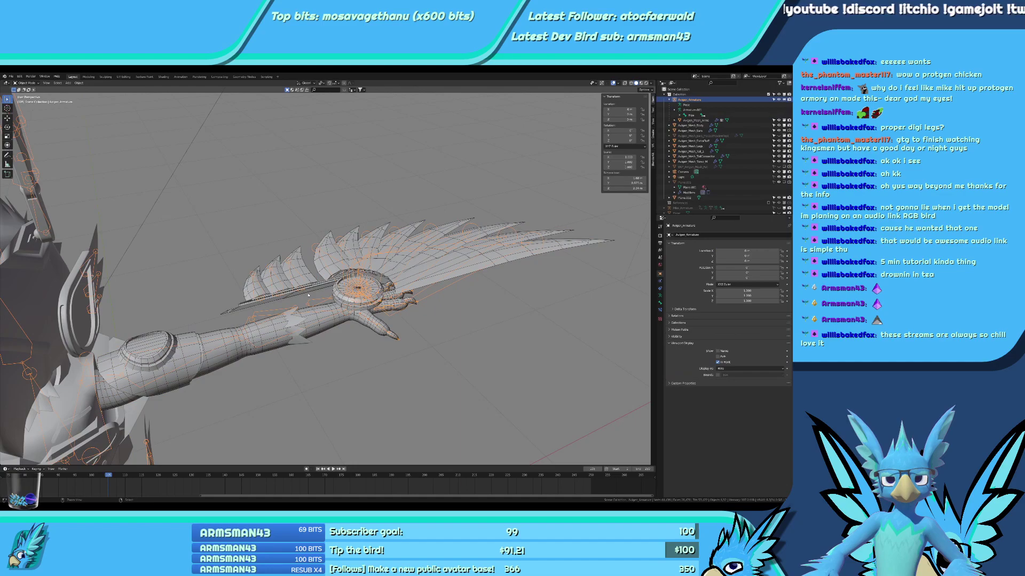
pyautogui.hotkey('ctrl', 'z')
pyautogui.hotkey('ctrl', 'z')
# Put the armature in edit mode, show the bone properties and view the left wing's bones from above.
pyautogui.press('Tab')
pyautogui.moveTo(308, 295); pyautogui.dragTo(364, 254, button='middle')
pyautogui.click(302, 305)
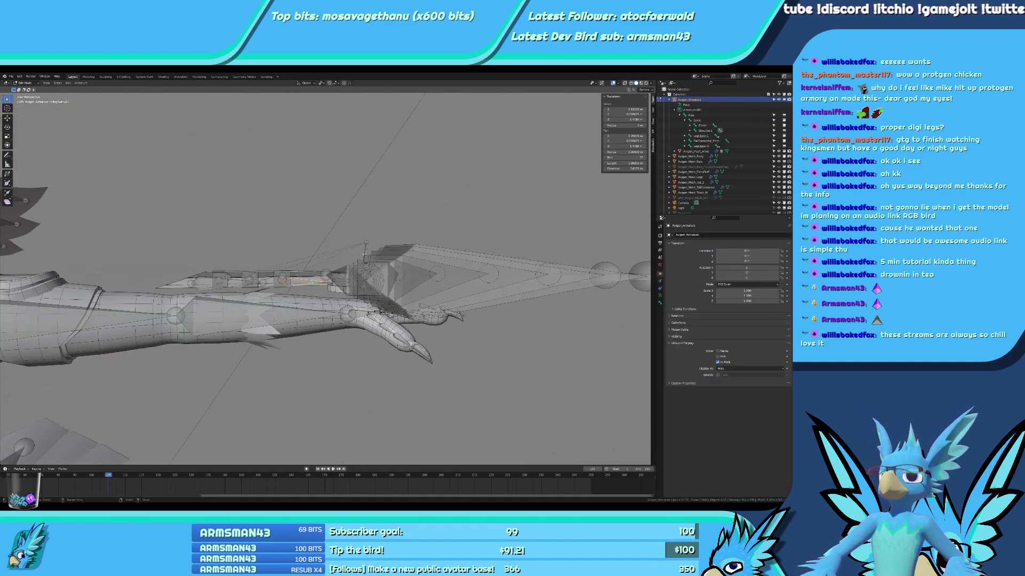
pyautogui.click(659, 303)
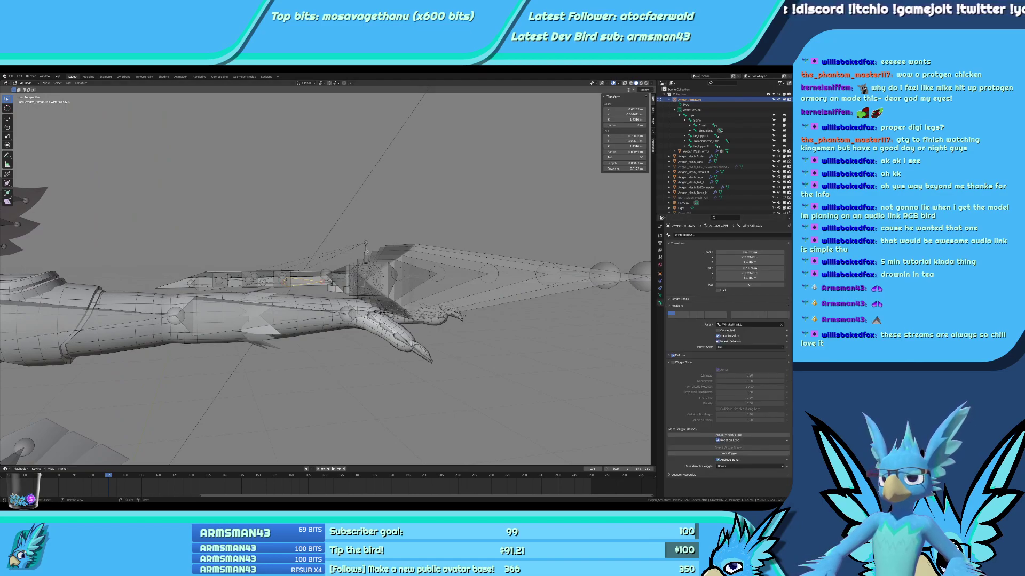
pyautogui.click(366, 252)
pyautogui.moveTo(366, 252); pyautogui.dragTo(331, 293, button='middle')
pyautogui.press('KP_7')
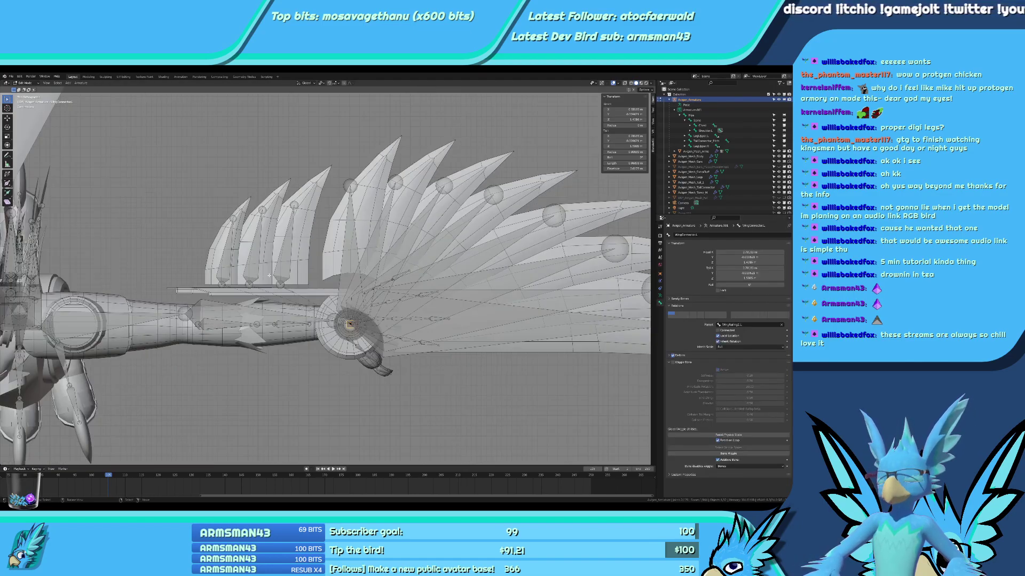
pyautogui.keyDown('shift'); pyautogui.moveTo(269, 276); pyautogui.dragTo(22, 279, button='middle'); pyautogui.keyUp('shift')
# Rename the lowest, outermost large feather bone of the left wing as WingFeather1.L.
pyautogui.click(403, 327)
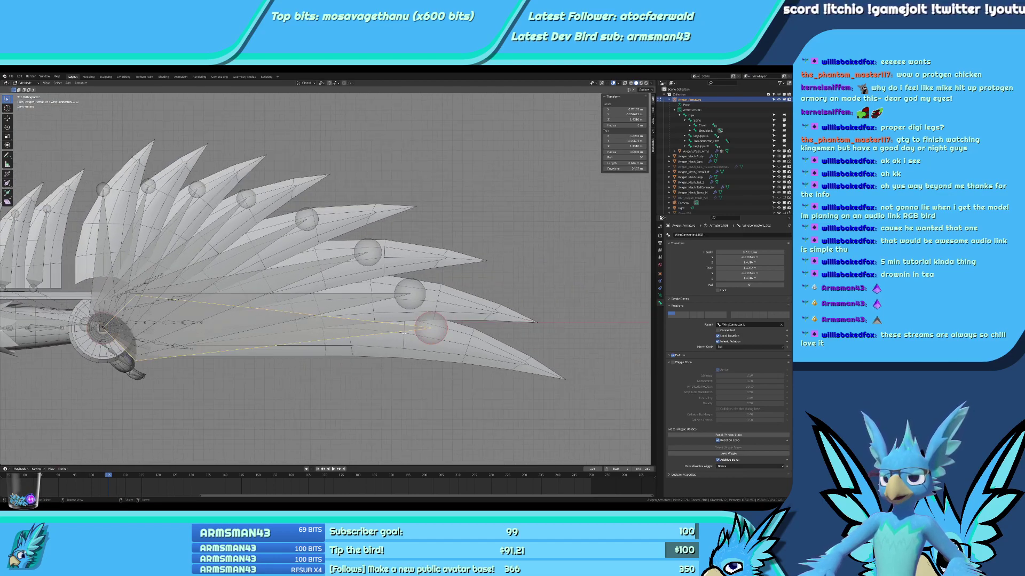
pyautogui.click(722, 233)
pyautogui.write('W')
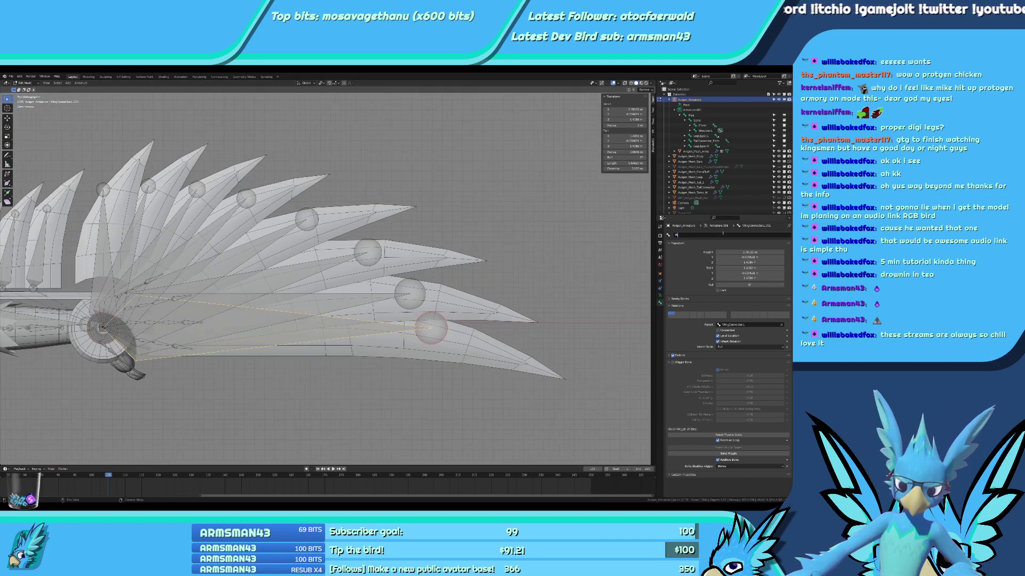
pyautogui.write('ingFeather')
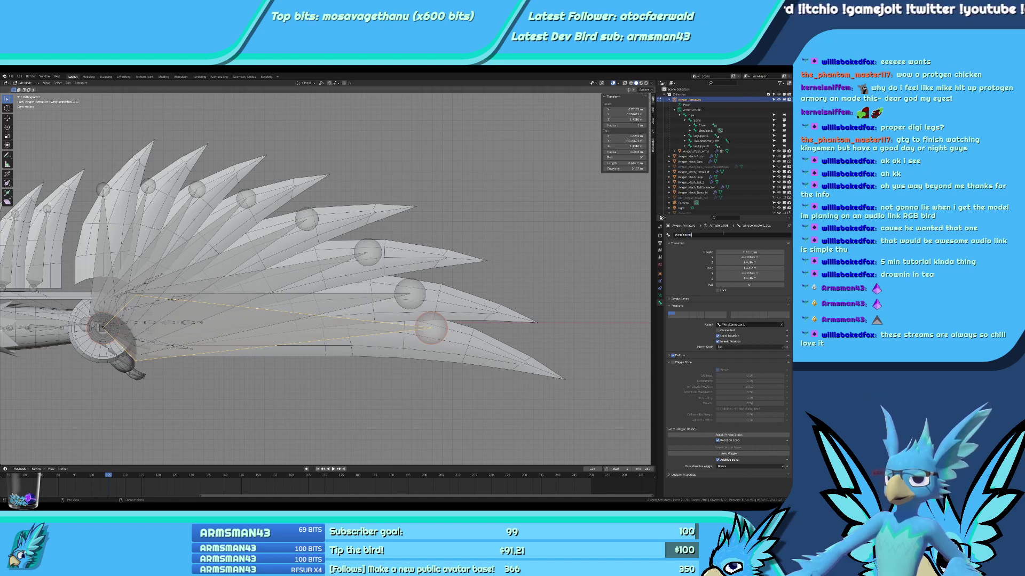
pyautogui.hotkey('ctrl', 'a')
pyautogui.press('Right')
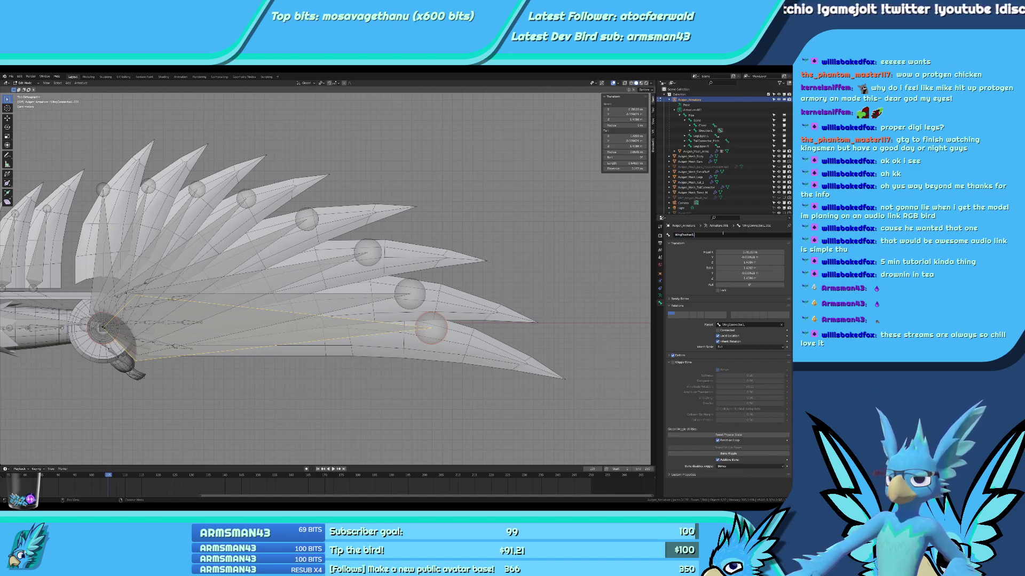
pyautogui.hotkey('ctrl', 'a')
pyautogui.press('Return')
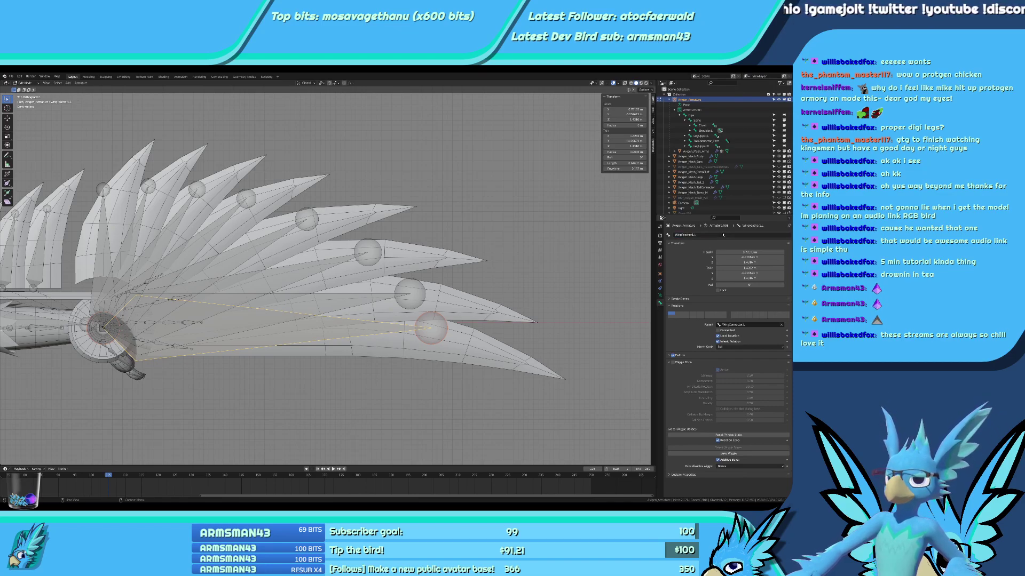
# Rename the second and third large feather bones from the lowest, continuing the numbered WingFeather series with the .L suffix.
pyautogui.click(361, 298)
pyautogui.click(702, 236)
pyautogui.write('WingFeather1.L')
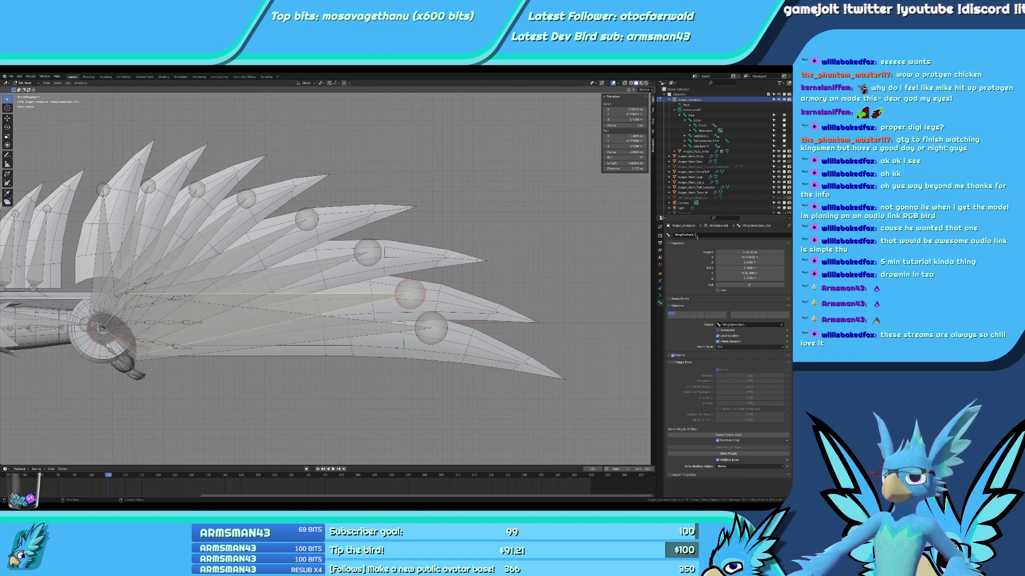
pyautogui.press('Return')
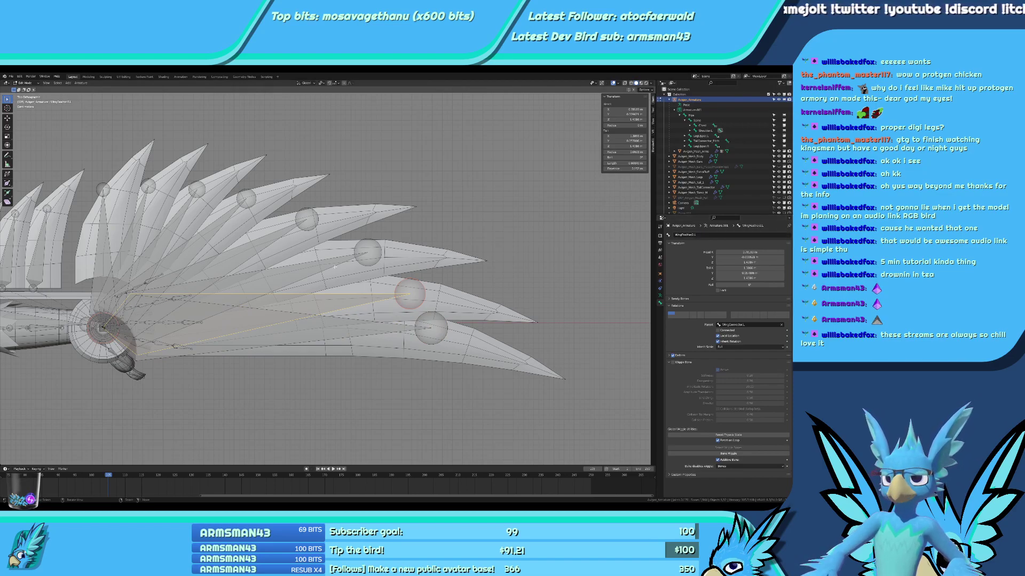
pyautogui.click(335, 265)
pyautogui.click(702, 235)
pyautogui.write('WingFeather1.L')
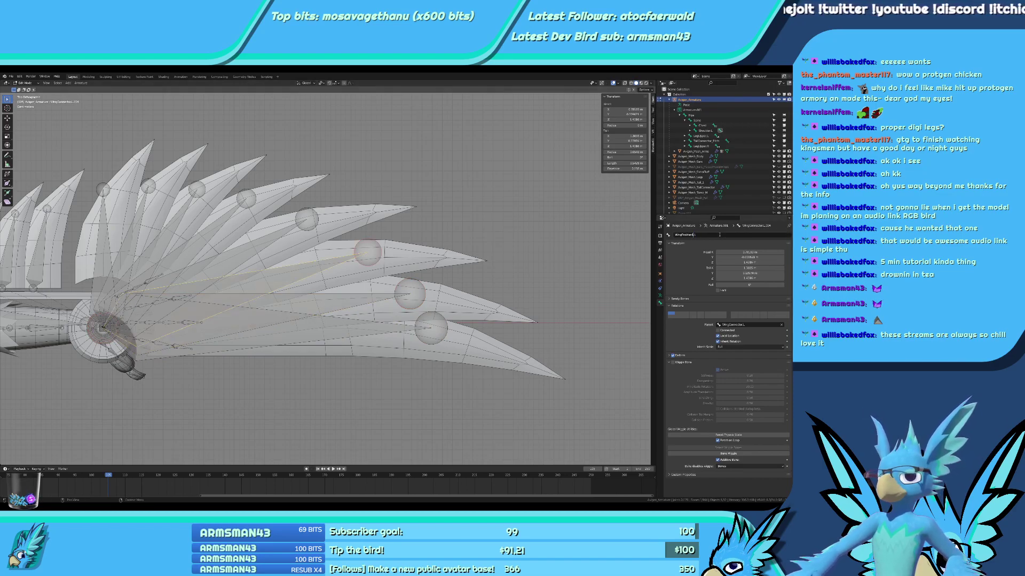
pyautogui.press('Return')
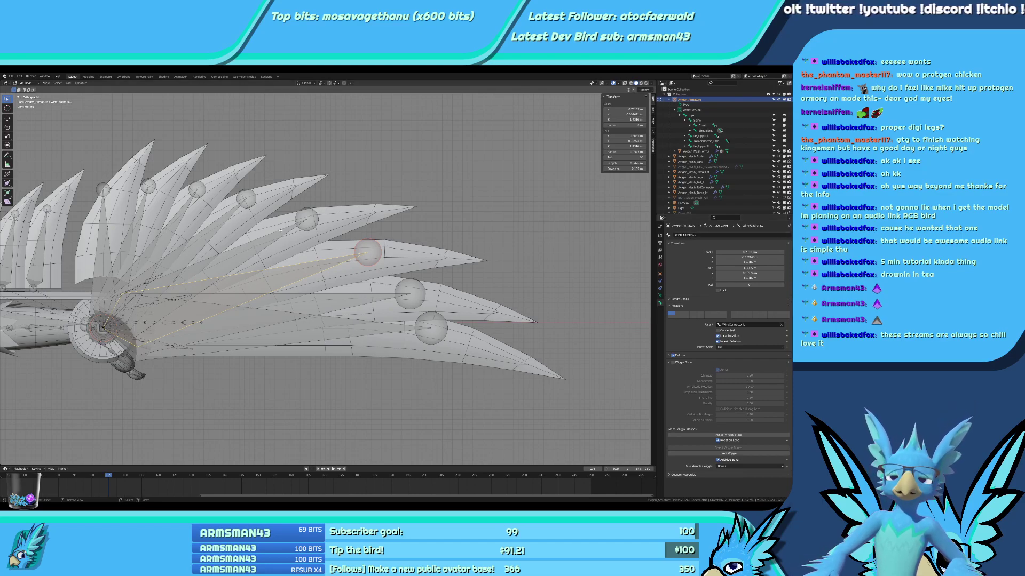
# Rename the fourth and fifth large feather bones from the lowest in the same numbered WingFeather series with the .L suffix.
pyautogui.click(283, 233)
pyautogui.click(717, 234)
pyautogui.write('WingFeather1.L')
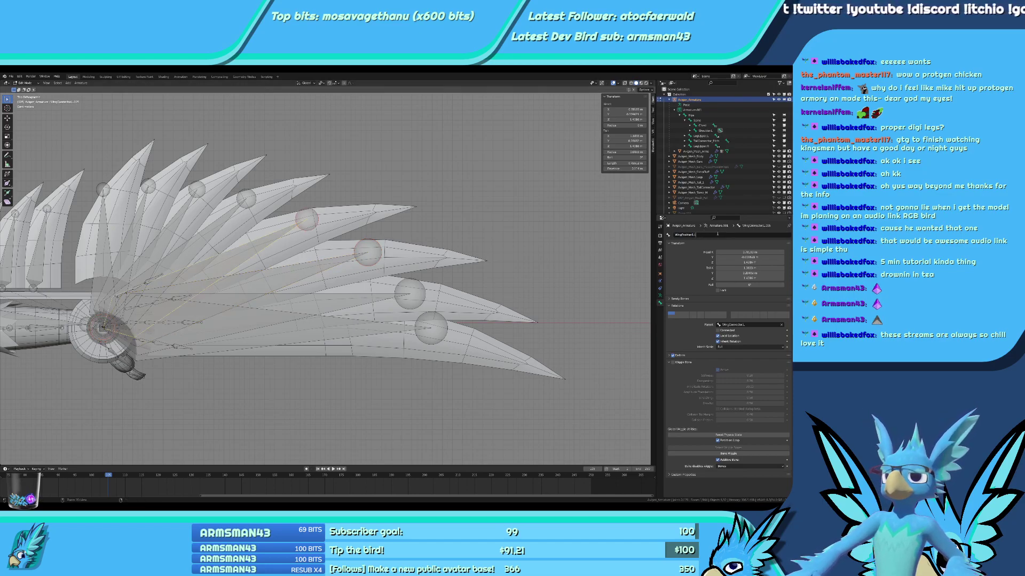
pyautogui.press('Return')
pyautogui.keyDown('shift'); pyautogui.moveTo(215, 229); pyautogui.dragTo(391, 265, button='middle'); pyautogui.keyUp('shift')
pyautogui.click(395, 260)
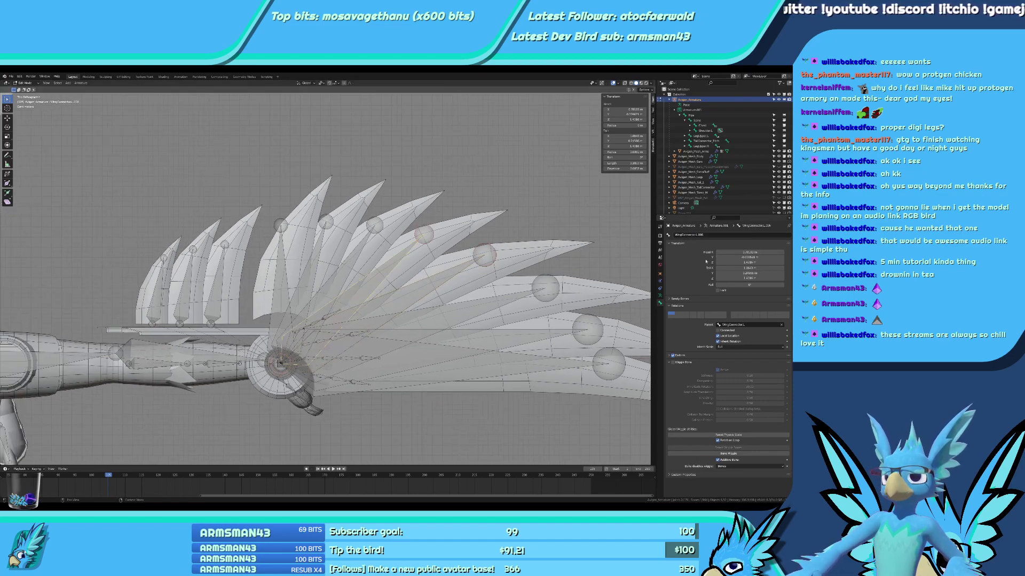
pyautogui.click(728, 235)
pyautogui.write('WingFeather1.L')
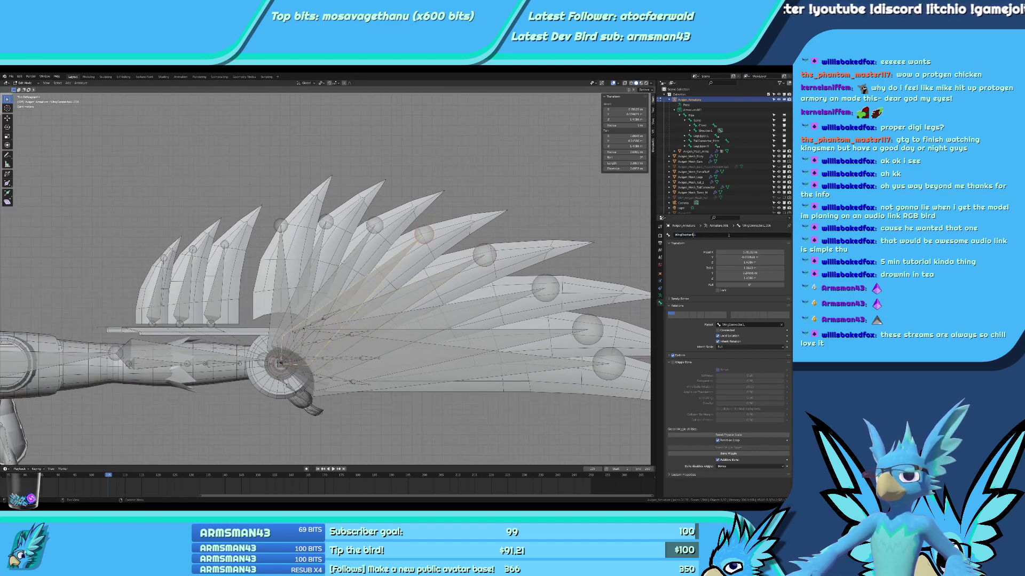
pyautogui.press('Return')
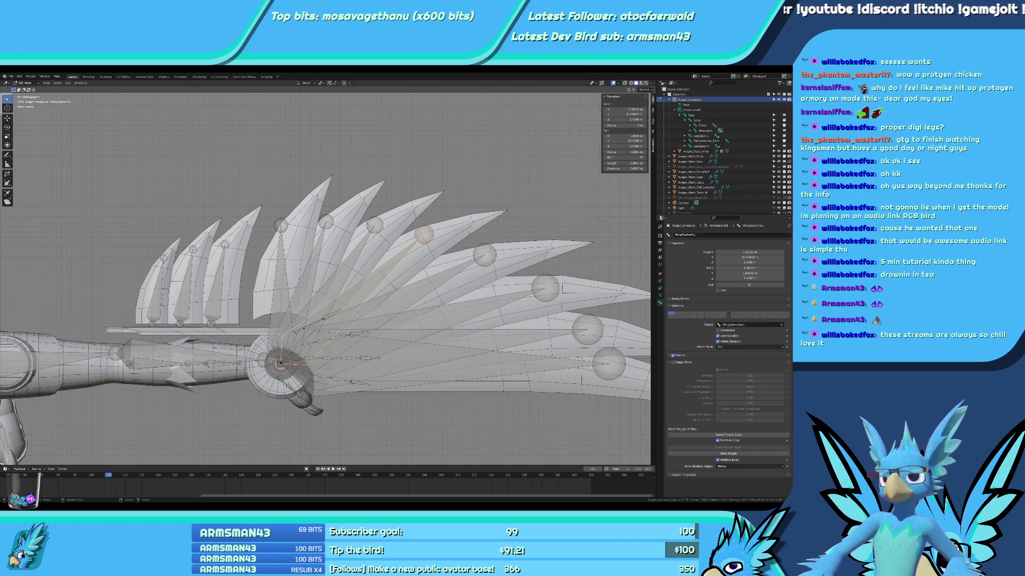
# Rename the sixth and seventh large feather bones from the lowest, continuing the numbered WingFeather series with the .L suffix.
pyautogui.click(394, 266)
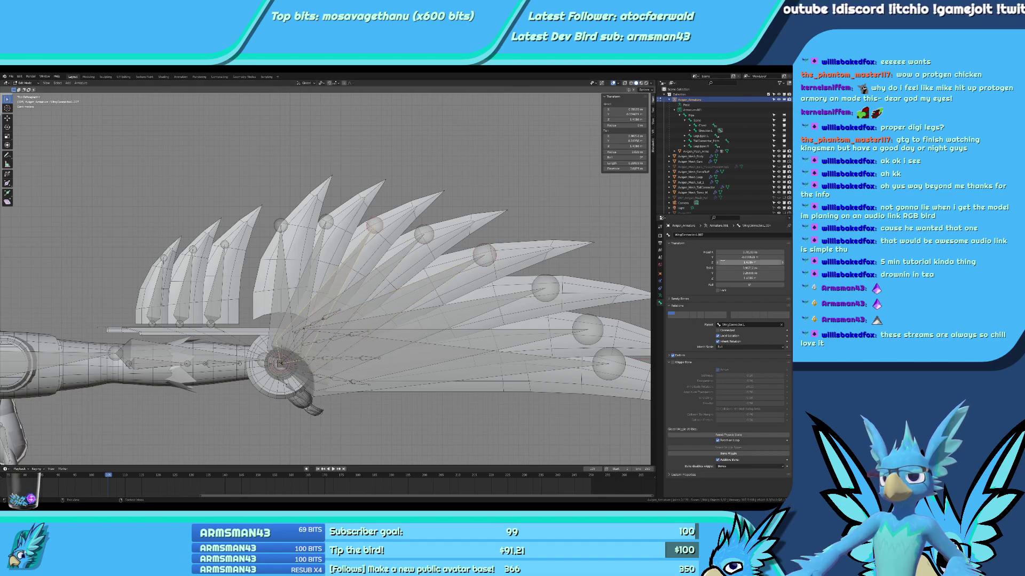
pyautogui.click(361, 248)
pyautogui.click(714, 234)
pyautogui.write('WingFeather1.L')
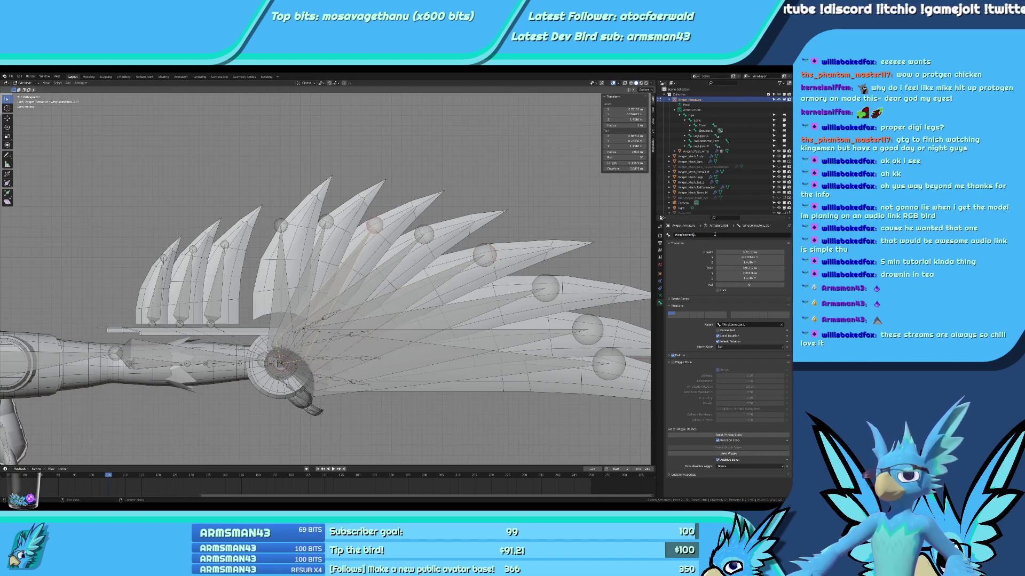
pyautogui.press('Return')
pyautogui.click(331, 277)
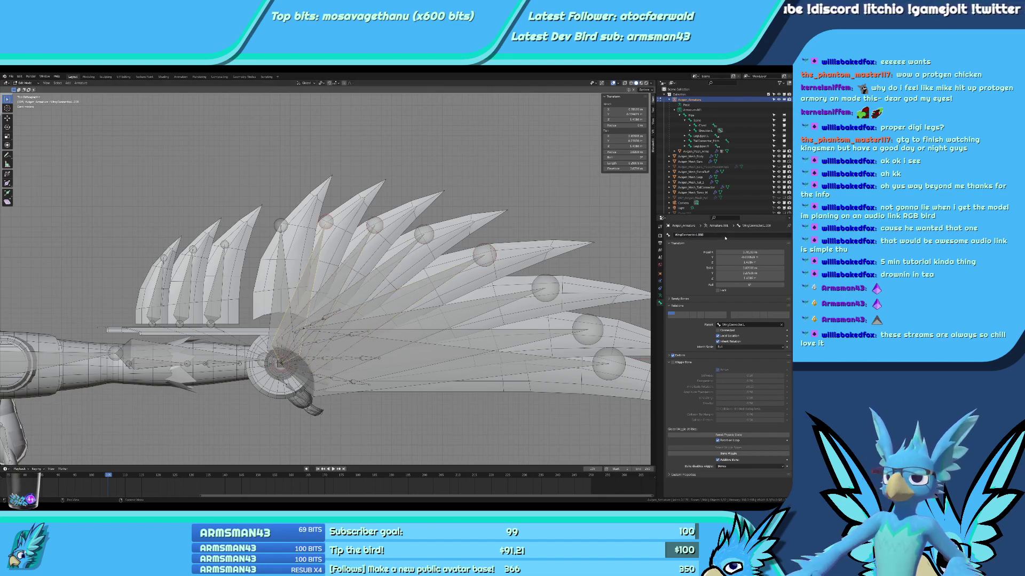
pyautogui.click(714, 235)
pyautogui.write('WingFeather1.L')
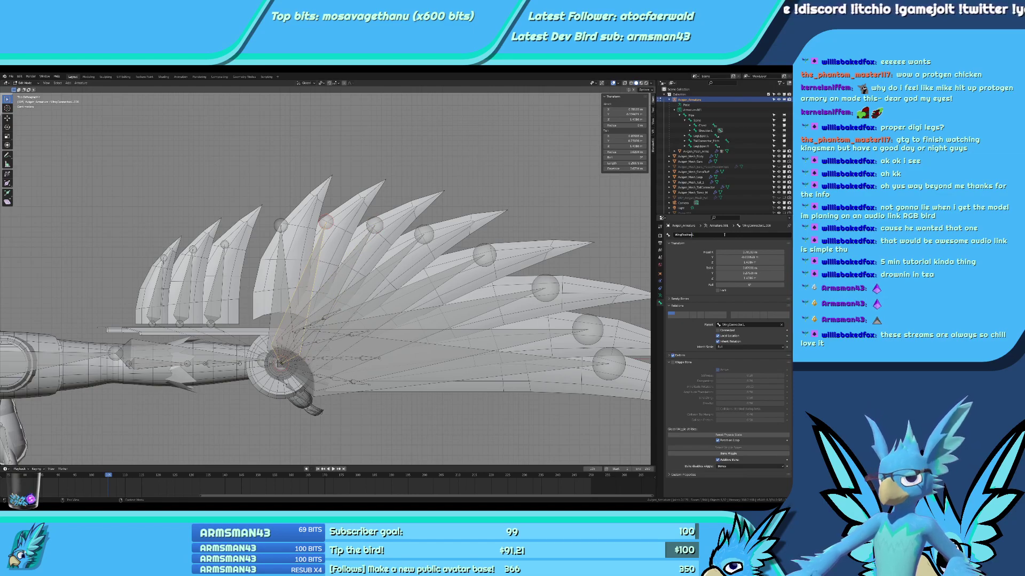
pyautogui.press('Return')
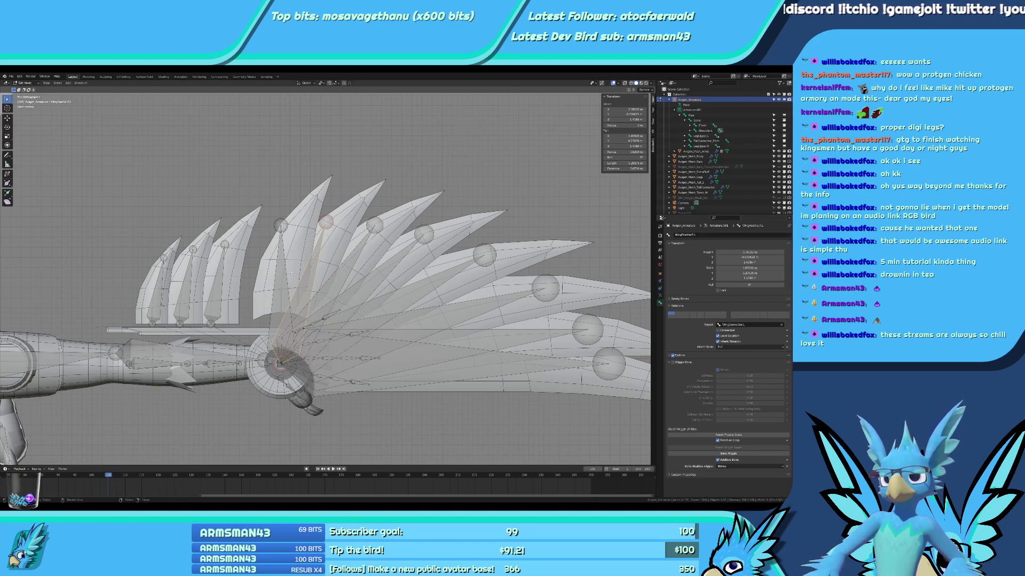
# Rename the eighth large feather bone and the outermost small feather bone with the next numbers of the WingFeather .L series.
pyautogui.click(284, 276)
pyautogui.click(716, 235)
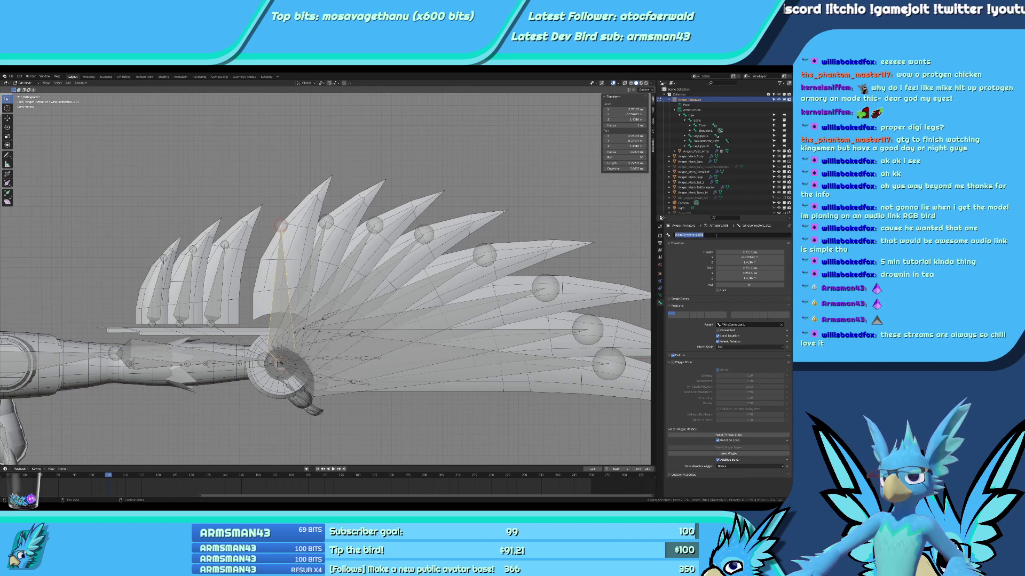
pyautogui.write('WingFeather1.L')
pyautogui.press('Return')
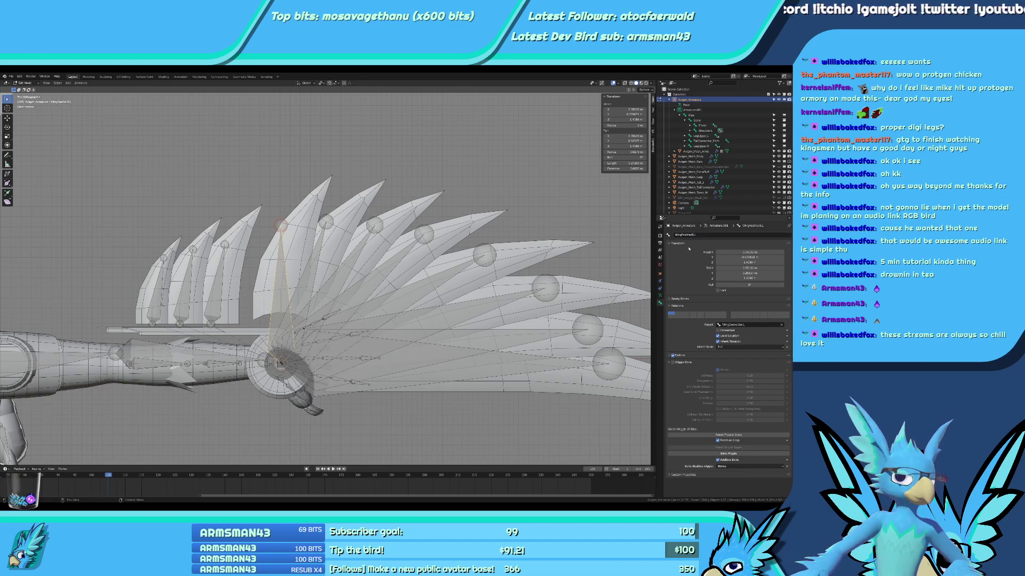
pyautogui.scroll(3, 352, 283)
pyautogui.click(353, 283)
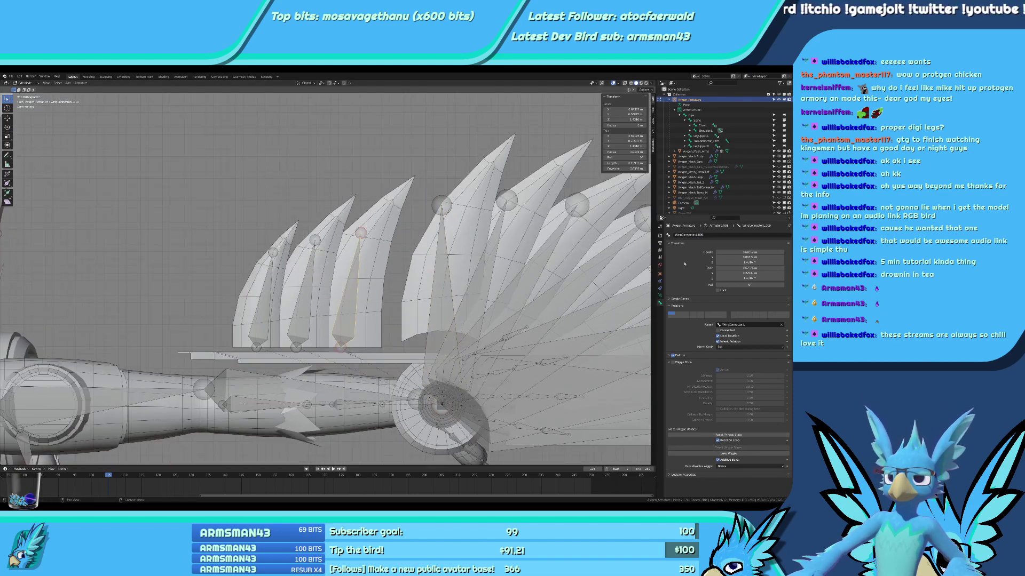
pyautogui.click(714, 235)
pyautogui.write('WingFeather1.L')
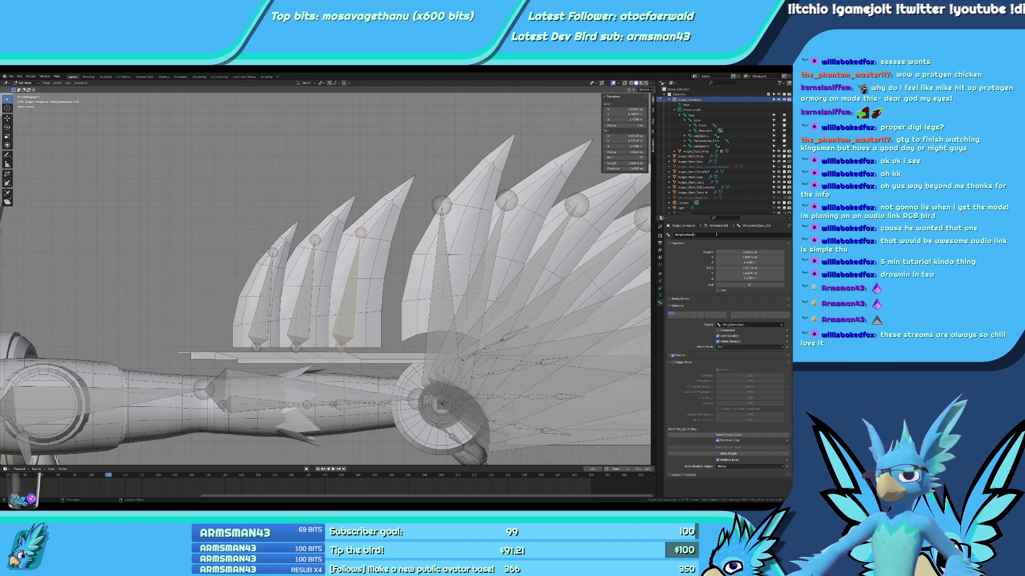
pyautogui.press('Return')
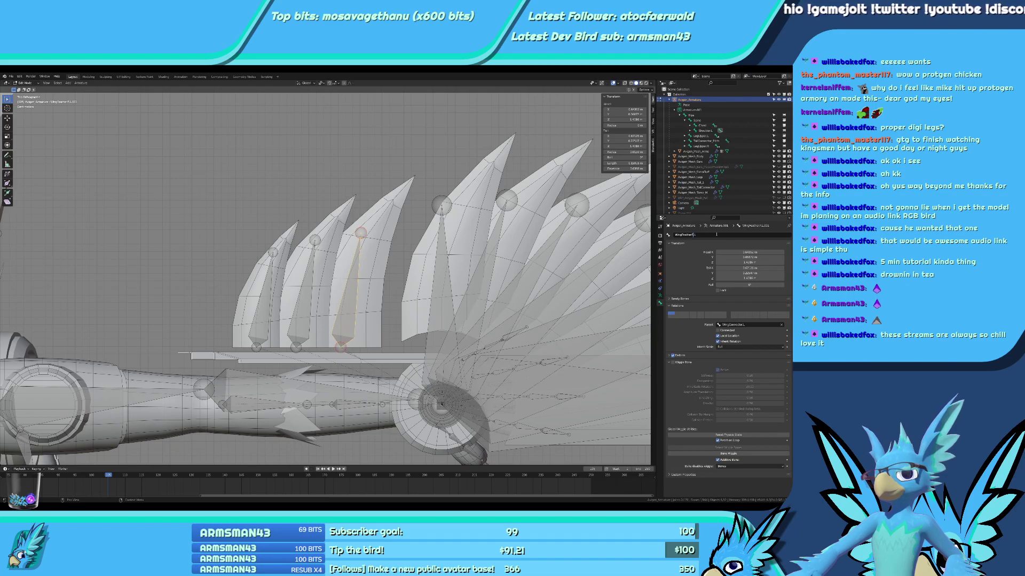
pyautogui.press('Return')
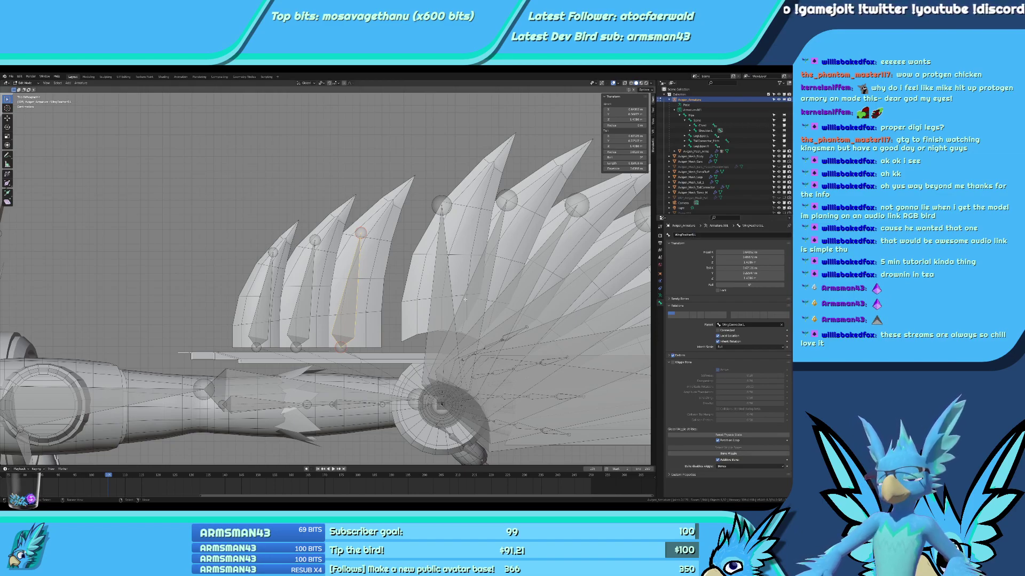
# Rename the middle and innermost small feather bones of the left wing, completing the numbered WingFeather .L series.
pyautogui.click(438, 286)
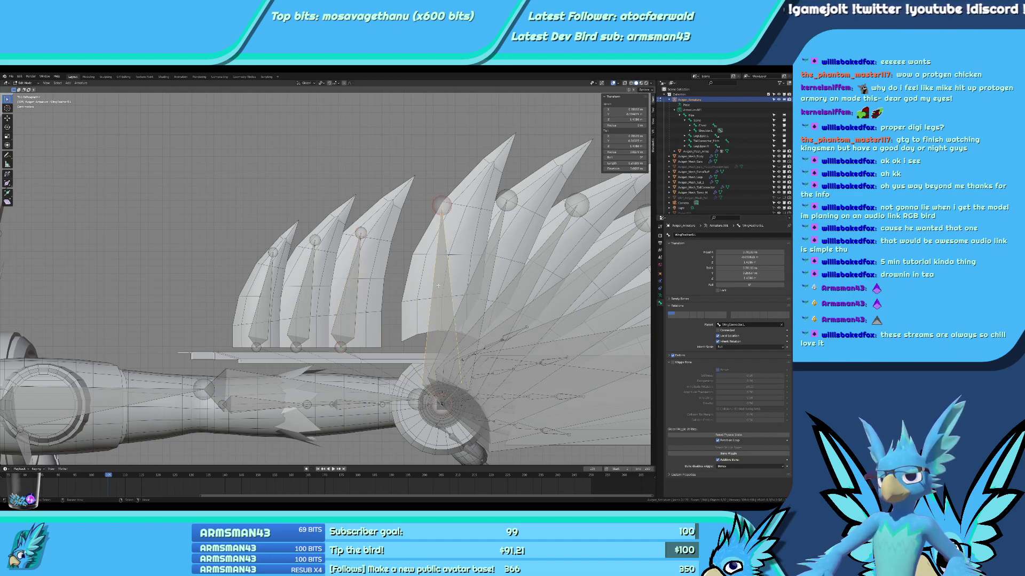
pyautogui.click(300, 296)
pyautogui.click(754, 234)
pyautogui.write('WingFeather1.L')
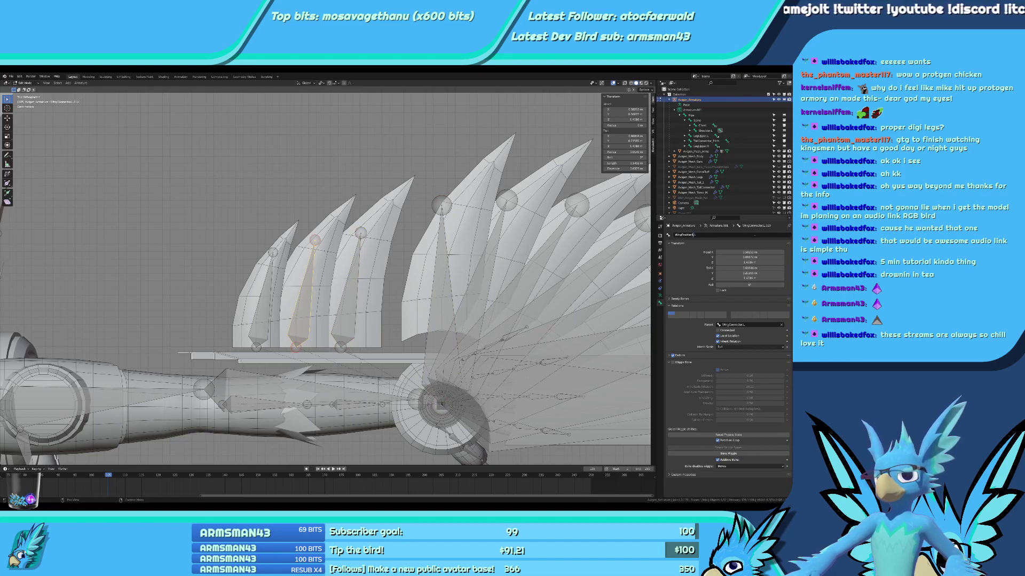
pyautogui.press('Return')
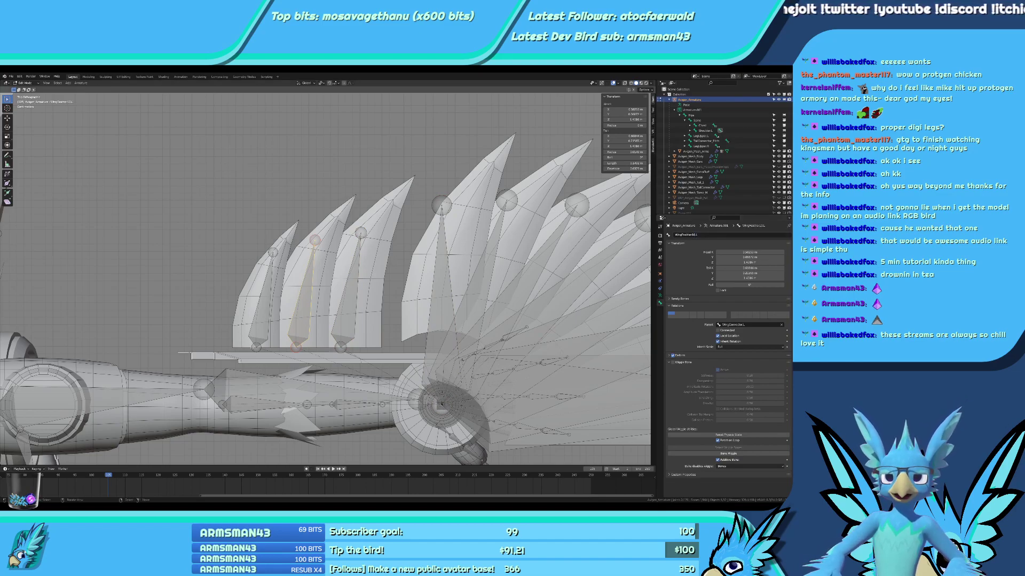
pyautogui.click(256, 331)
pyautogui.click(694, 234)
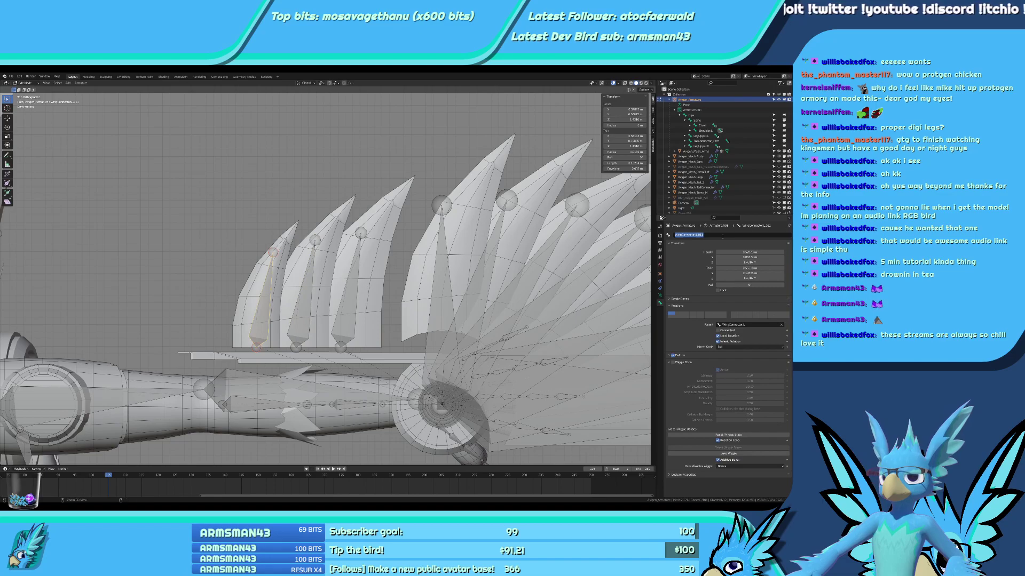
pyautogui.write('WingFeather.L')
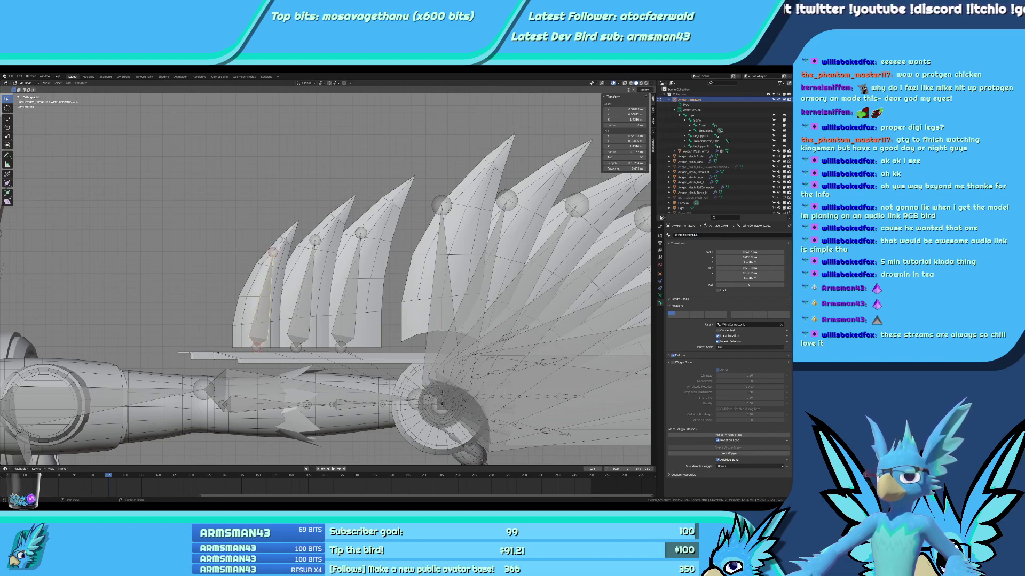
pyautogui.press('Return')
# Select all bones of the left arm and wing, from the shoulder along the arm to the hand and feather bones.
pyautogui.scroll(-6, 325, 273)
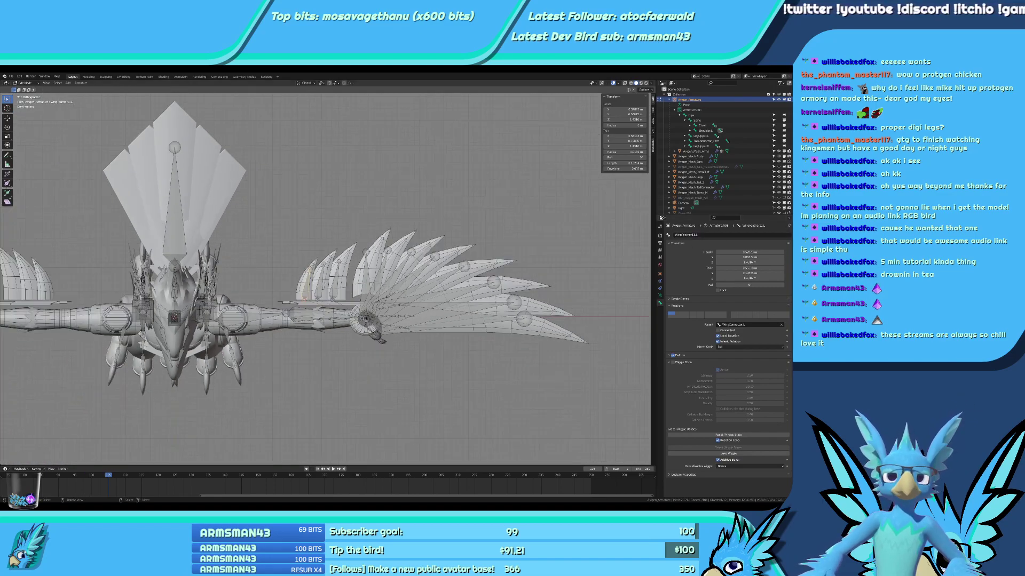
pyautogui.scroll(-3, 400, 315)
pyautogui.scroll(1, 437, 316)
pyautogui.press('c')
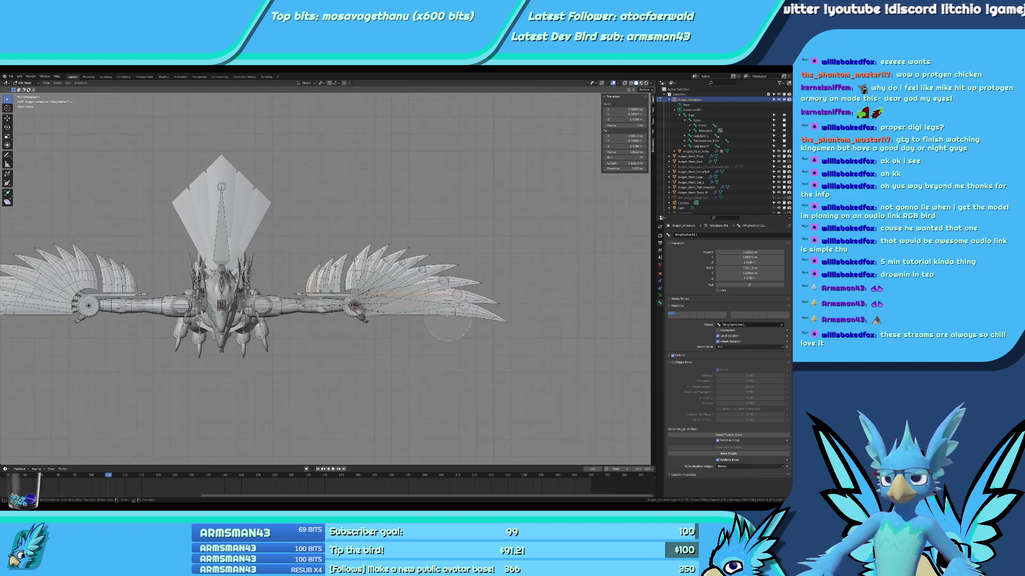
pyautogui.moveTo(448, 317); pyautogui.dragTo(332, 259)
pyautogui.click(377, 266)
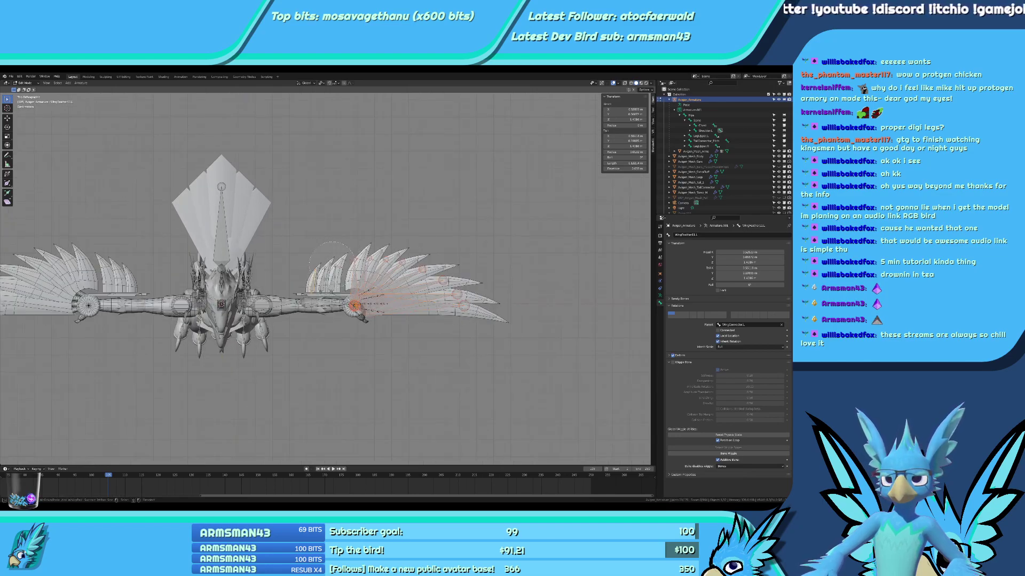
pyautogui.press('Escape')
pyautogui.moveTo(332, 260); pyautogui.dragTo(358, 241, button='middle')
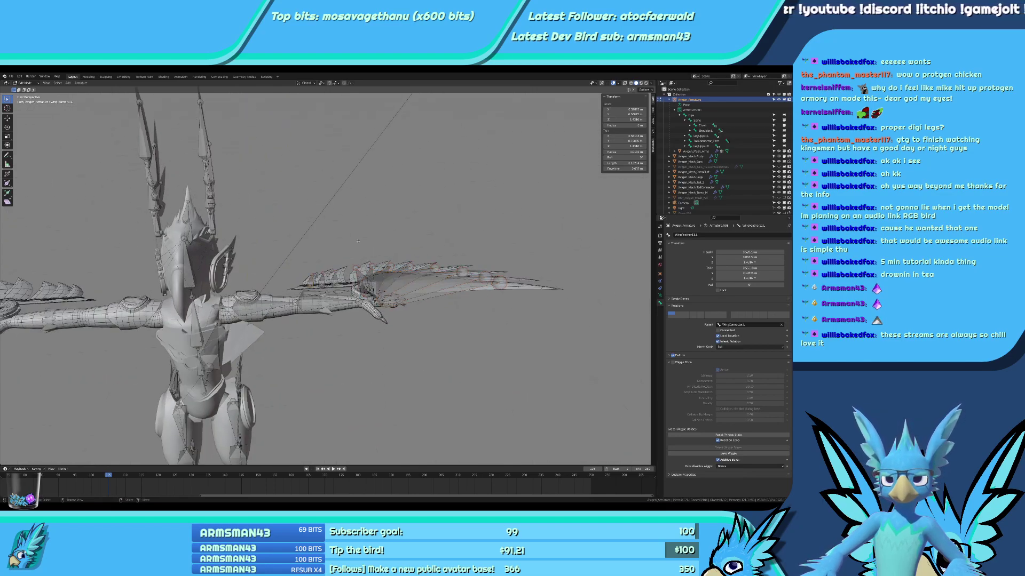
pyautogui.moveTo(267, 315); pyautogui.dragTo(256, 320, button='middle')
pyautogui.scroll(1, 256, 320)
pyautogui.press('c')
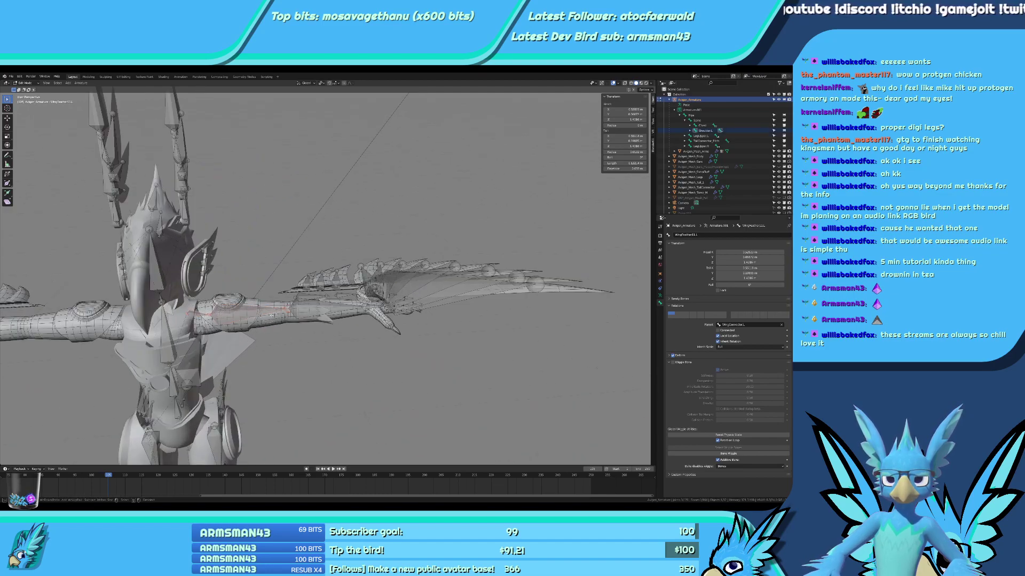
pyautogui.moveTo(272, 315)
pyautogui.mouseDown()
pyautogui.moveTo(414, 243)
pyautogui.moveTo(370, 287)
pyautogui.mouseUp()
pyautogui.rightClick(370, 287)
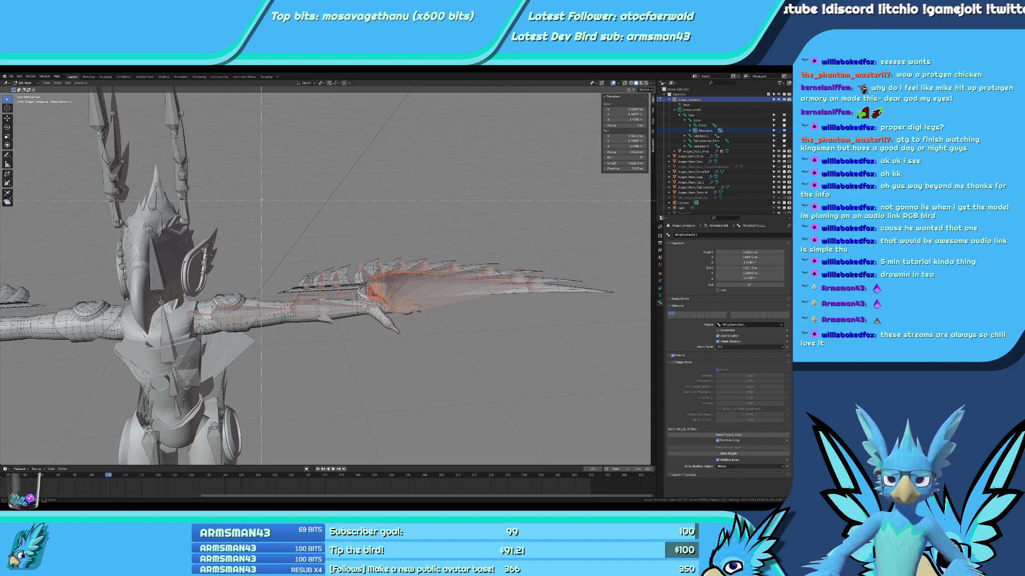
pyautogui.moveTo(261, 201); pyautogui.dragTo(604, 355)
# Symmetrize the selected left arm and wing bones to the right side and select a feather bone of the right wing.
pyautogui.press('F3')
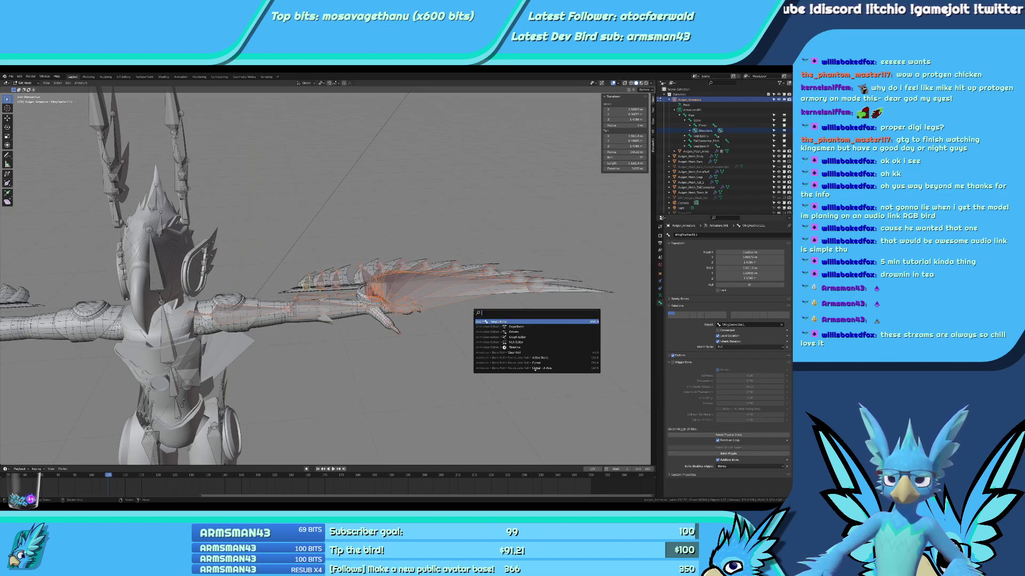
pyautogui.press('Escape')
pyautogui.rightClick(472, 312)
pyautogui.click(473, 312)
pyautogui.moveTo(375, 287); pyautogui.dragTo(373, 410, button='middle')
pyautogui.click(207, 322)
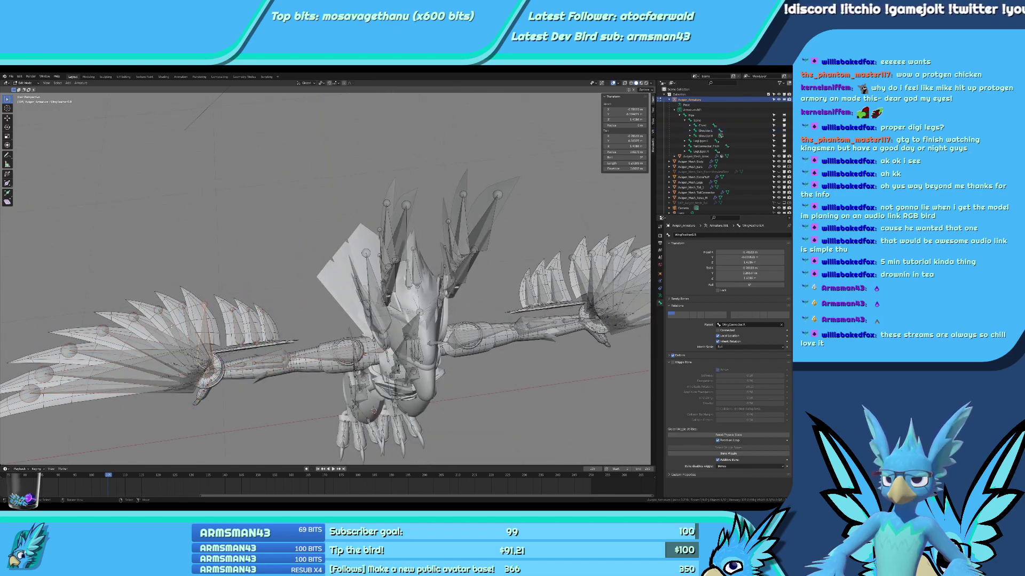
pyautogui.press('KP_Decimal')
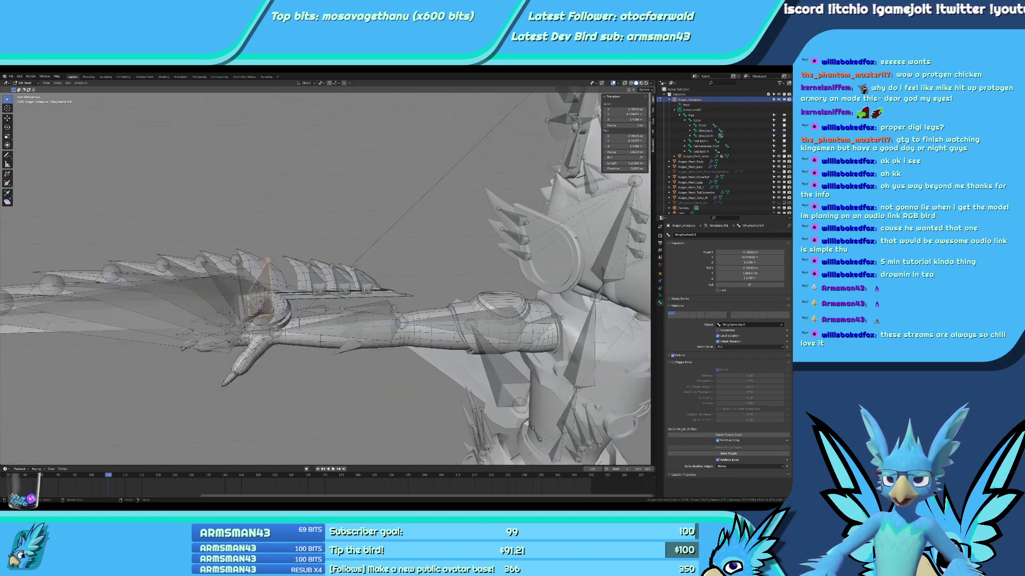
# Return the armature to object mode and save the file.
pyautogui.press('Tab')
pyautogui.scroll(-5, 395, 370)
pyautogui.keyDown('shift'); pyautogui.moveTo(469, 363); pyautogui.dragTo(288, 347, button='middle'); pyautogui.keyUp('shift')
pyautogui.scroll(4, 344, 344)
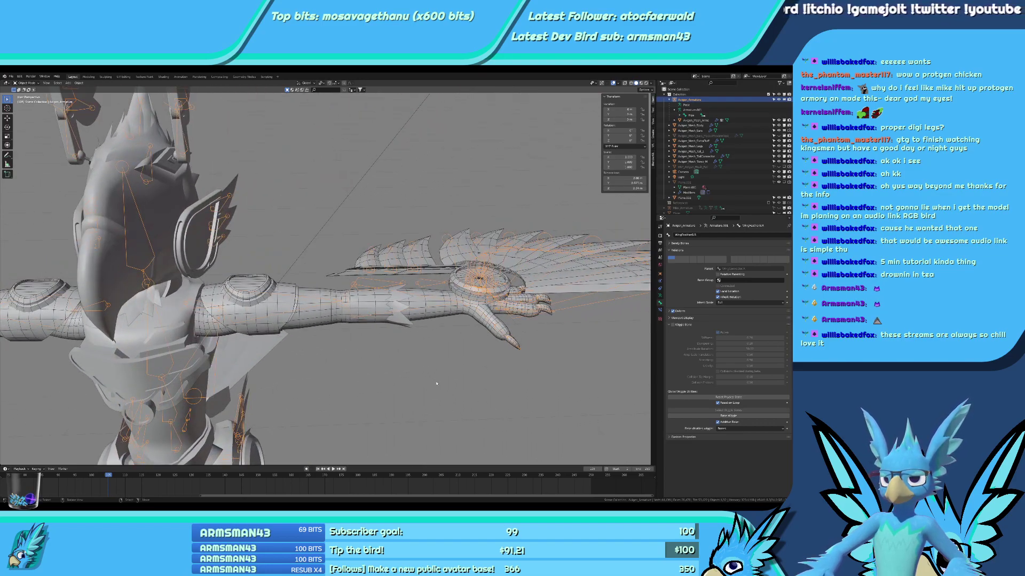
pyautogui.hotkey('ctrl', 's')
# Switch the viewport to Material Preview shading with the left forearm and hand in close view.
pyautogui.scroll(4, 416, 342)
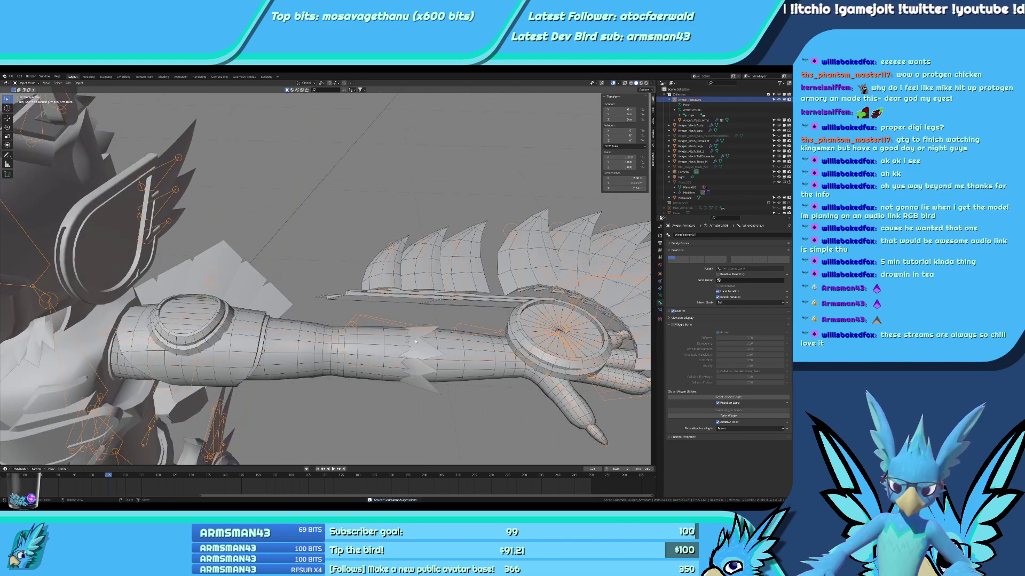
pyautogui.scroll(5, 416, 342)
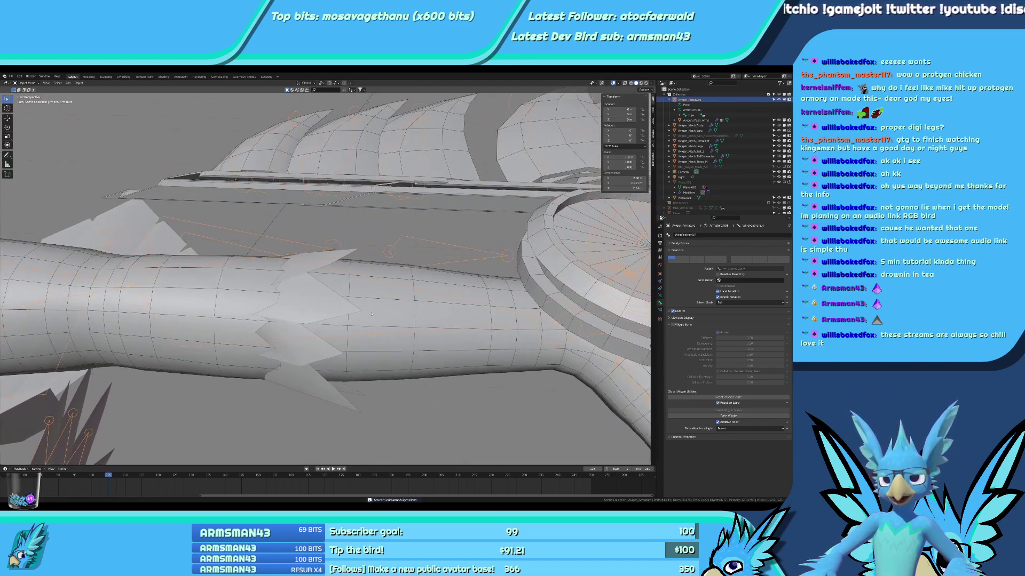
pyautogui.press('z')
pyautogui.click(372, 377)
pyautogui.scroll(-3, 371, 377)
pyautogui.moveTo(371, 377)
pyautogui.mouseDown(button='middle')
pyautogui.moveTo(338, 344)
pyautogui.moveTo(339, 431)
pyautogui.mouseUp(button='middle')
pyautogui.scroll(2, 338, 431)
# Hide the viewport overlays, examine the left forearm, hand and wing disc, and show the overlays again.
pyautogui.click(613, 83)
pyautogui.moveTo(459, 299); pyautogui.dragTo(514, 311, button='middle')
pyautogui.moveTo(517, 271)
pyautogui.mouseDown(button='middle')
pyautogui.moveTo(507, 326)
pyautogui.moveTo(496, 307)
pyautogui.moveTo(416, 320)
pyautogui.moveTo(352, 269)
pyautogui.moveTo(531, 272)
pyautogui.mouseUp(button='middle')
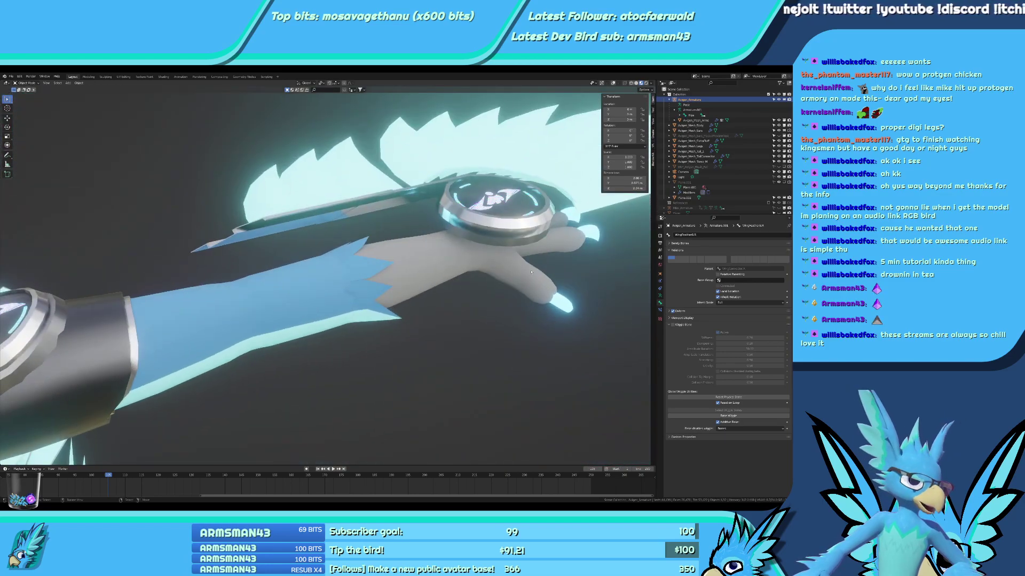
pyautogui.scroll(2, 531, 272)
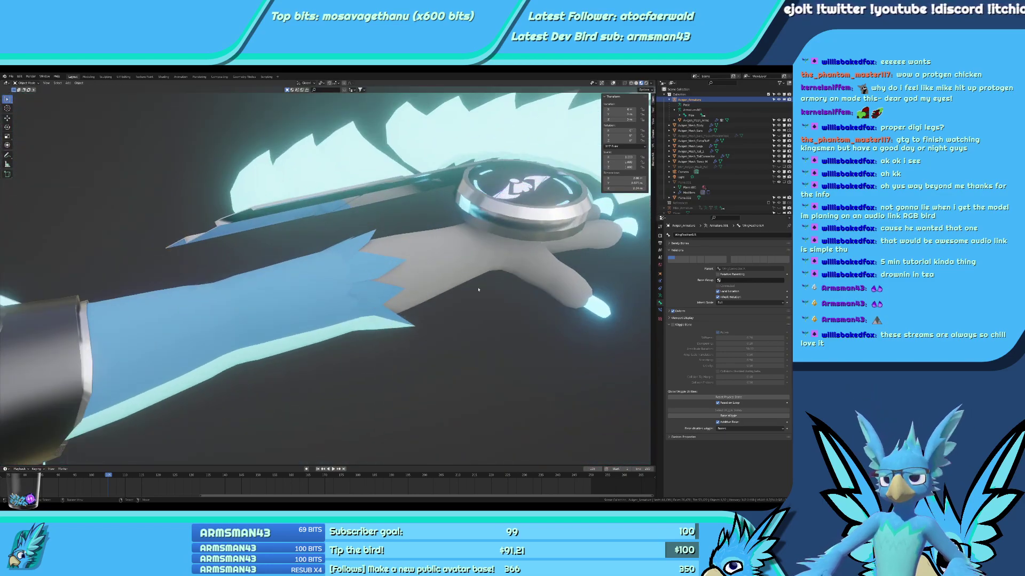
pyautogui.click(613, 84)
pyautogui.scroll(-4, 432, 319)
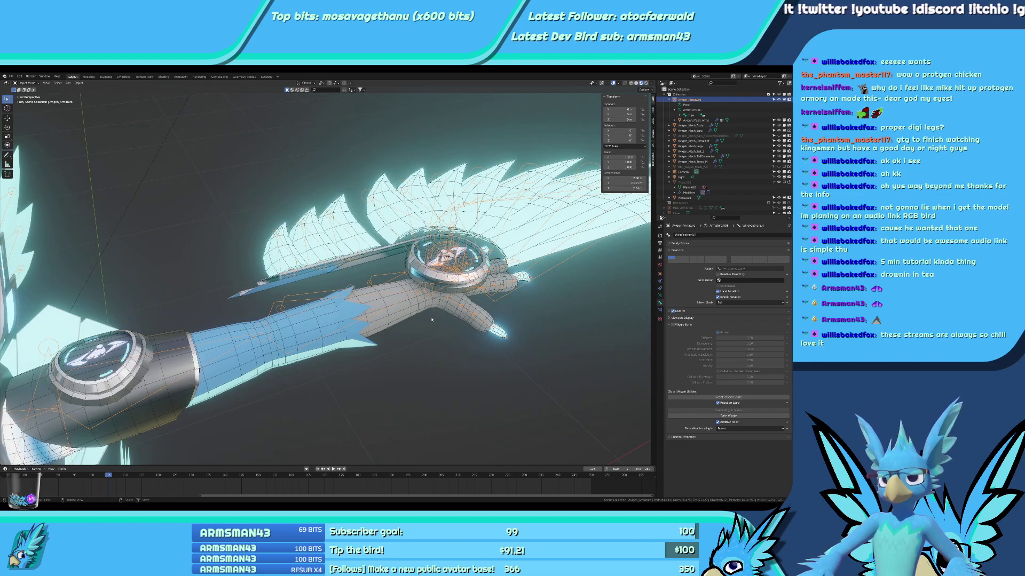
# Put the arms mesh in edit mode with vertex selection and view the left hand from the front.
pyautogui.click(409, 309)
pyautogui.press('Tab')
pyautogui.press('KP_1')
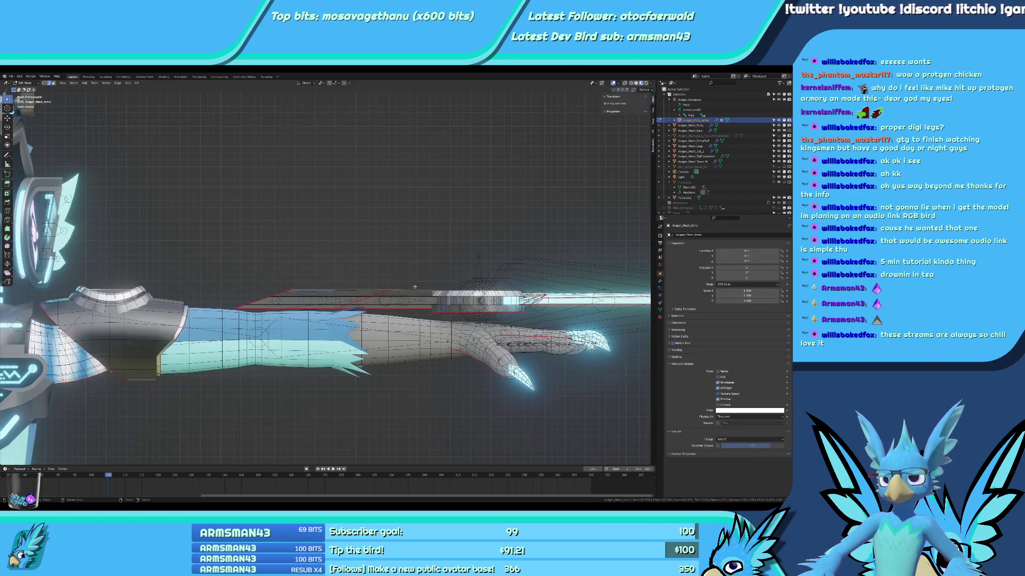
pyautogui.keyDown('shift'); pyautogui.moveTo(426, 292); pyautogui.dragTo(353, 266, button='middle'); pyautogui.keyUp('shift')
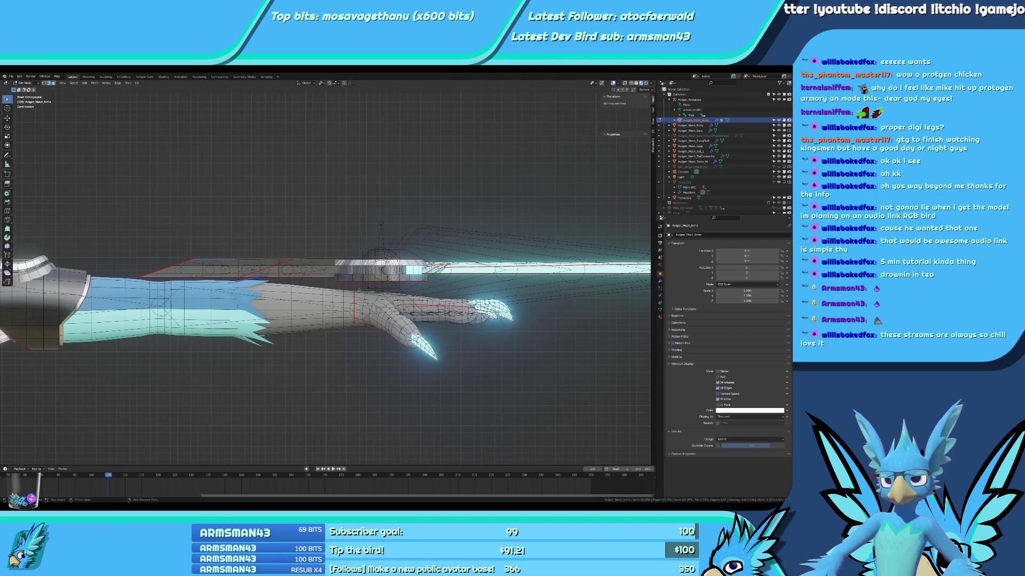
pyautogui.hotkey('ctrl', 'Tab')
pyautogui.click(353, 280)
# Select the entire linked wing disc above the left hand and raise it 0.1 m along Z.
pyautogui.press('c')
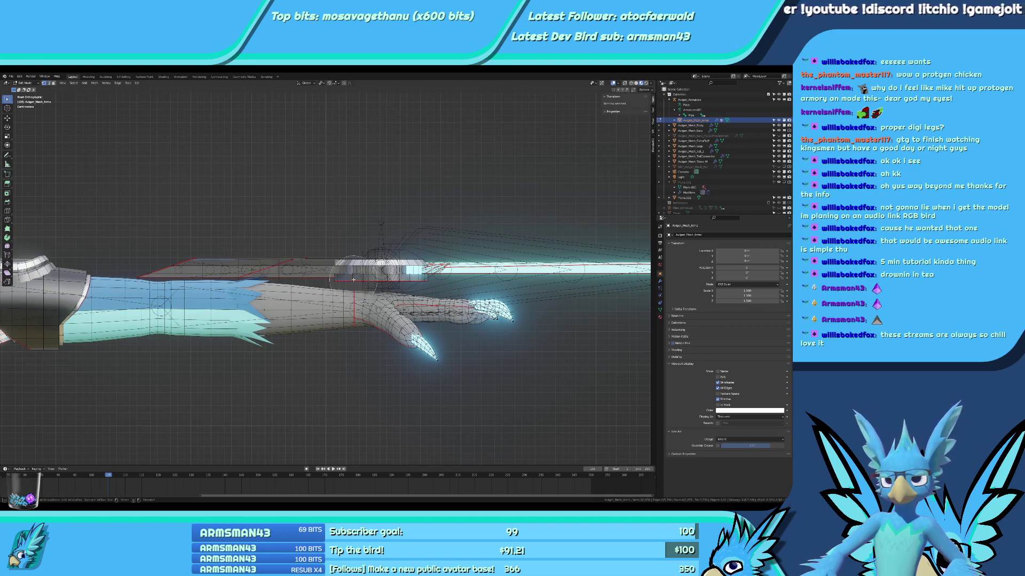
pyautogui.scroll(10, 353, 278)
pyautogui.click(354, 276)
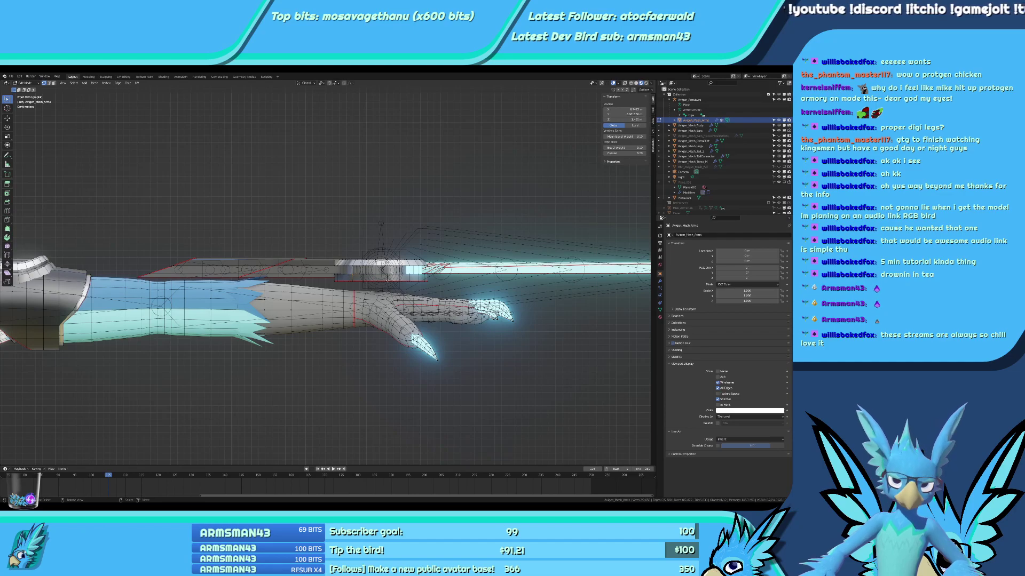
pyautogui.hotkey('ctrl', 'l')
pyautogui.press('g')
pyautogui.rightClick(291, 188)
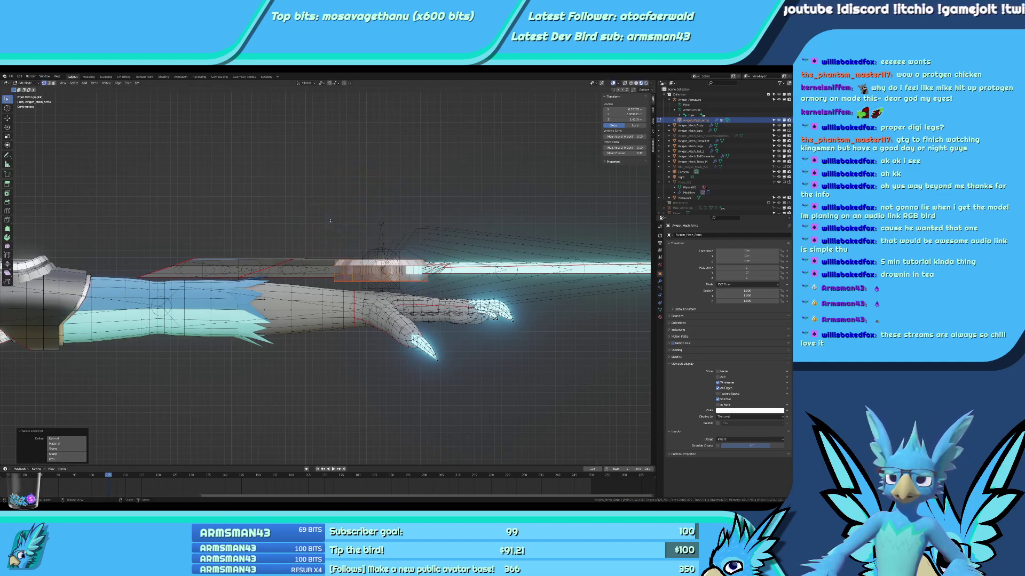
pyautogui.press('c')
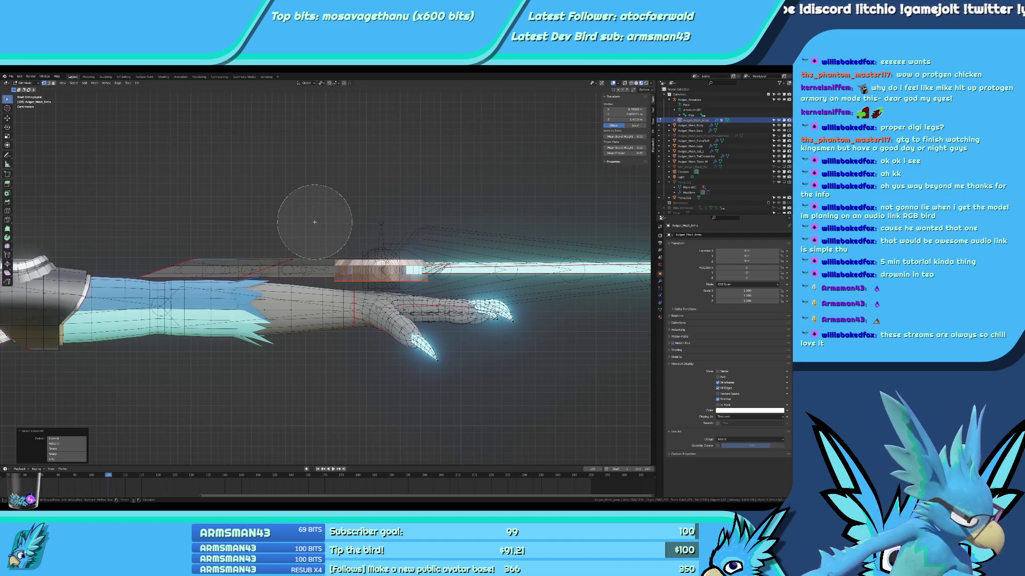
pyautogui.rightClick(314, 222)
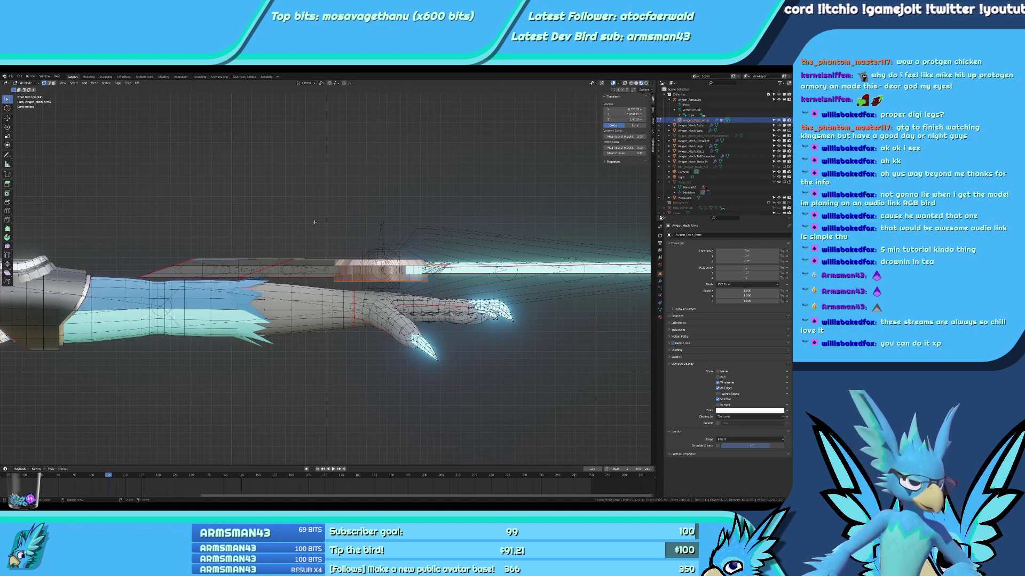
pyautogui.scroll(-3, 368, 244)
pyautogui.press('g')
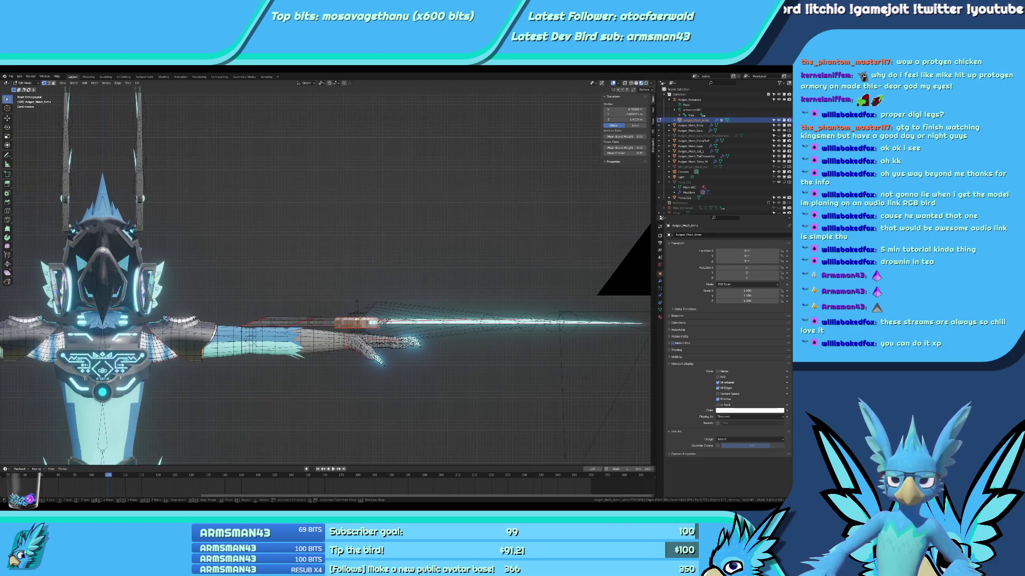
pyautogui.press('z')
pyautogui.press('1')
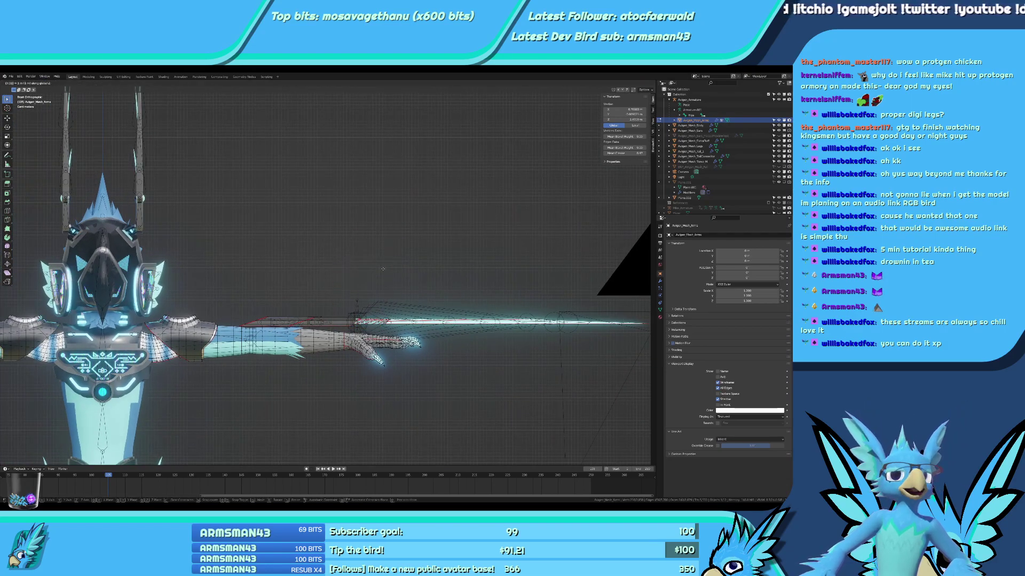
pyautogui.press('BackSpace')
pyautogui.write('0.1')
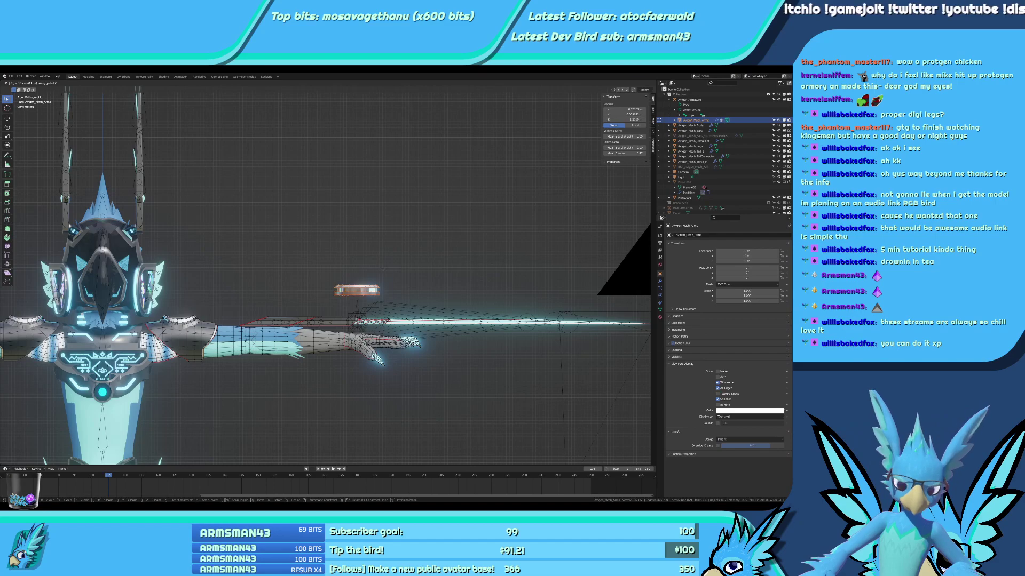
pyautogui.press('Return')
pyautogui.scroll(3, 383, 269)
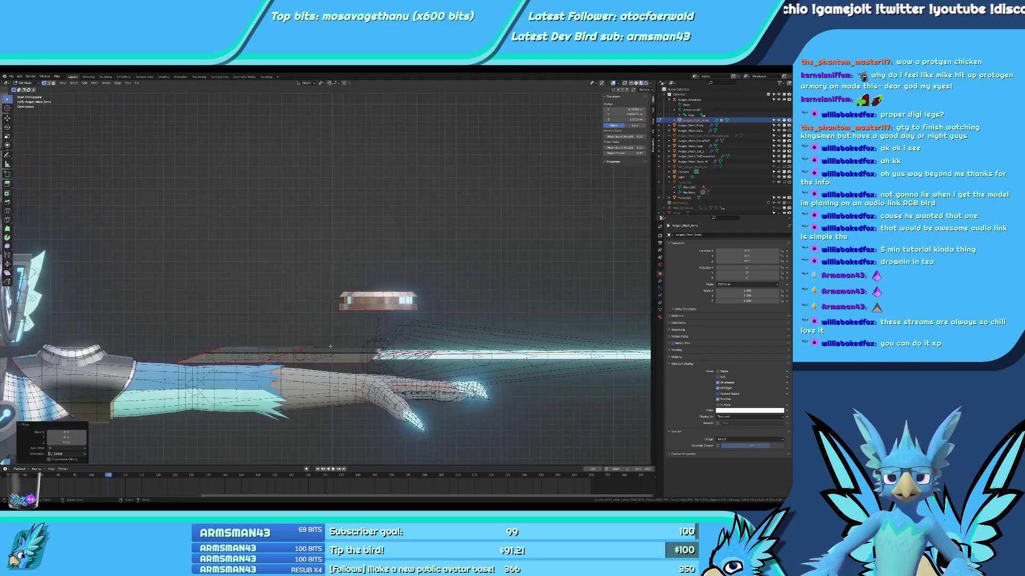
# Select the linked plate beside the disc, nearest the left hand, and raise it 0.2 m along Z.
pyautogui.click(372, 350)
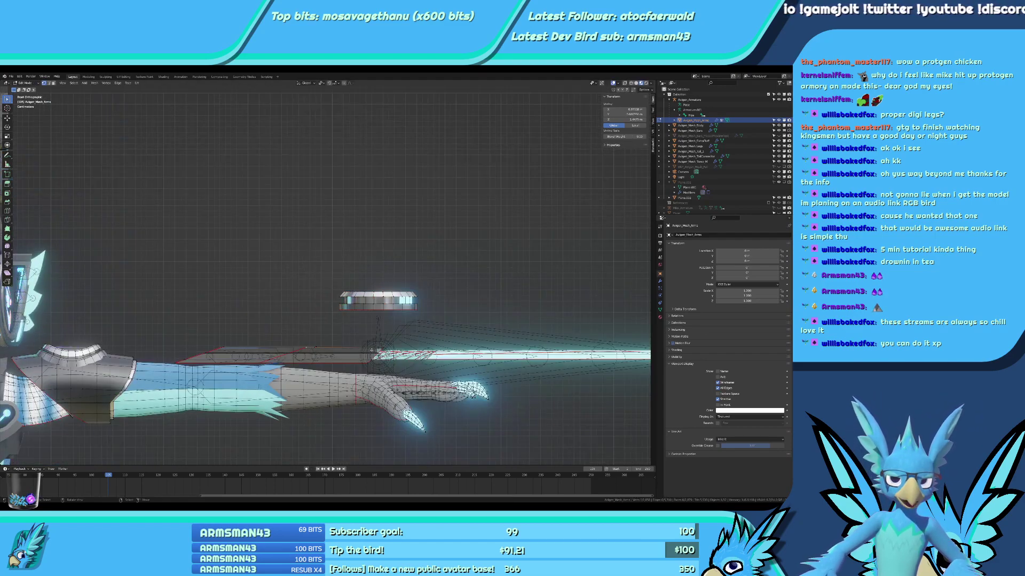
pyautogui.hotkey('ctrl', 'l')
pyautogui.write('g')
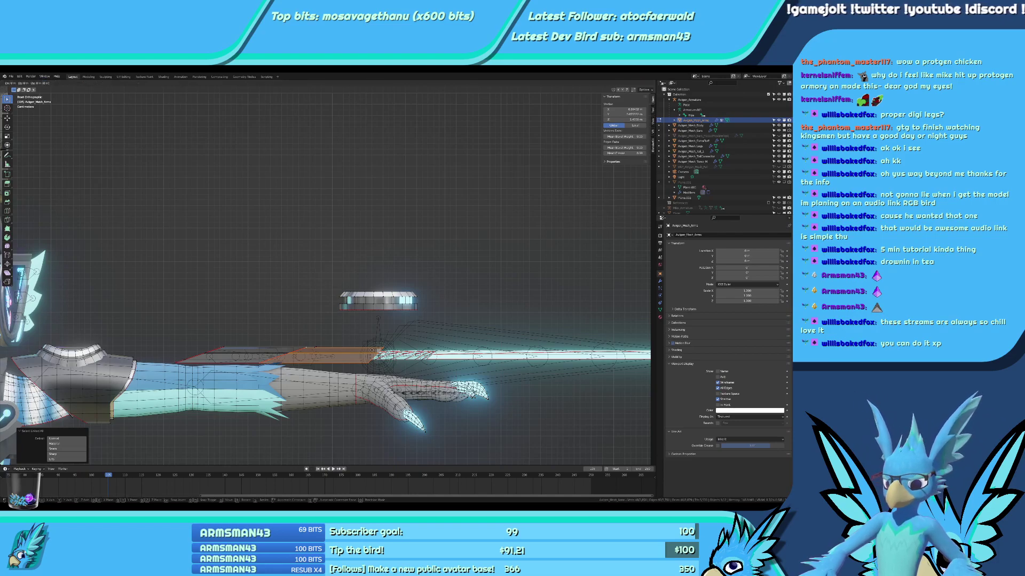
pyautogui.write('z0.2')
pyautogui.press('Return')
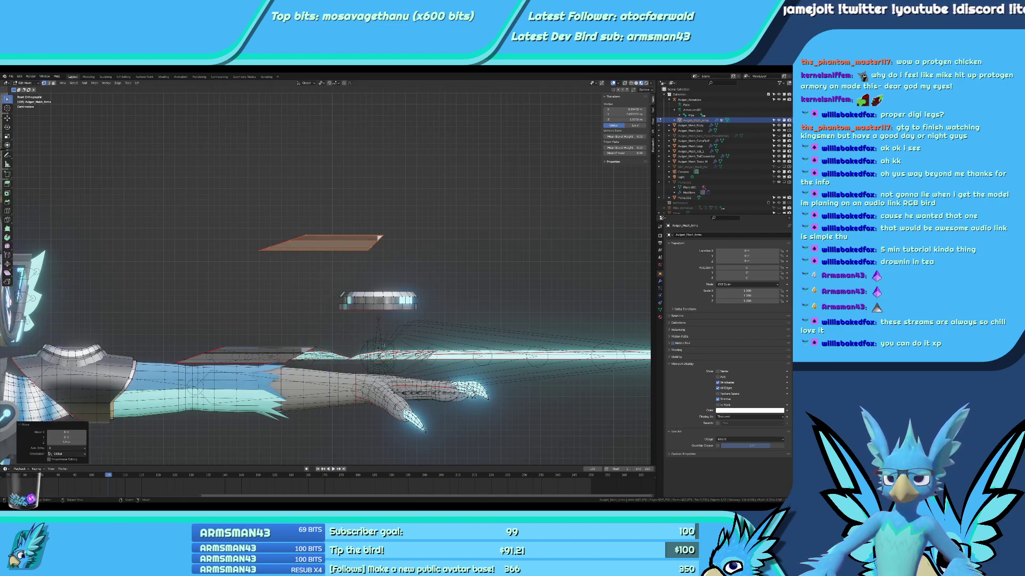
# Select the linked inner forearm plate and raise it along Z, higher than the outer plate.
pyautogui.hotkey('alt', 'a')
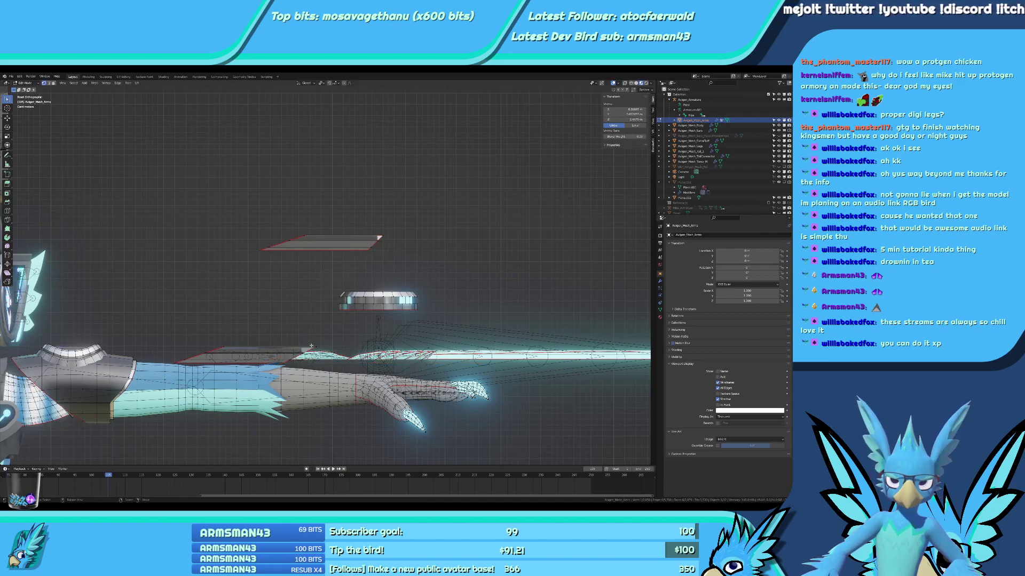
pyautogui.click(311, 346)
pyautogui.hotkey('ctrl', 'l')
pyautogui.write('gz0.2')
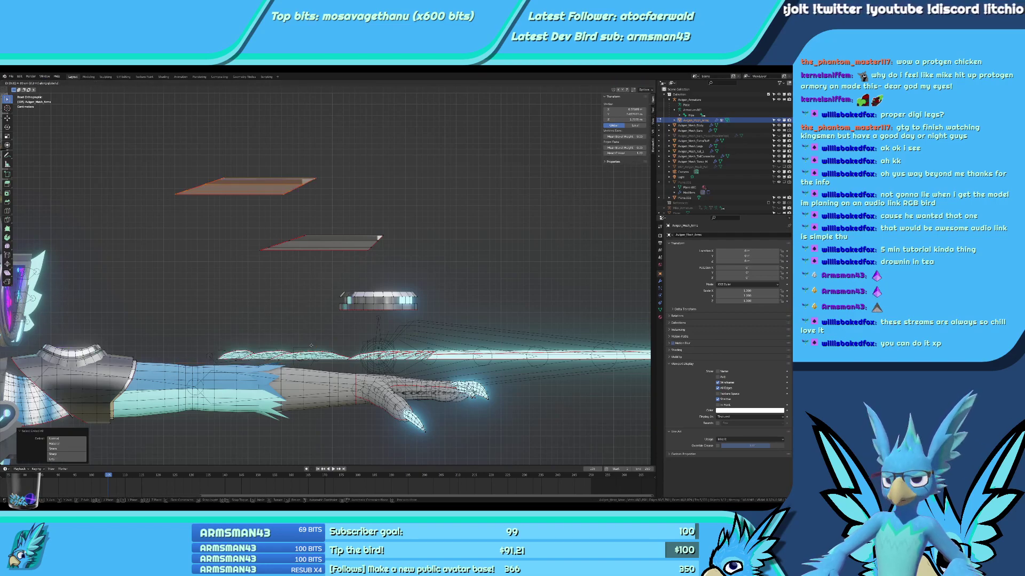
pyautogui.press('Return')
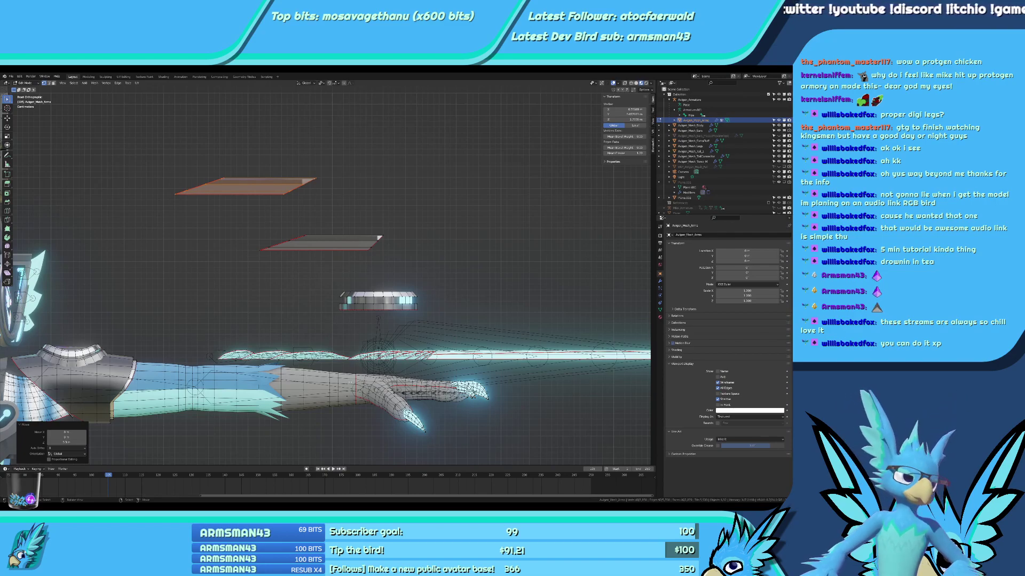
# Examine the whole character from the front, including the separated wing parts and legs, ending on the left arm.
pyautogui.scroll(-6, 359, 389)
pyautogui.keyDown('shift'); pyautogui.moveTo(362, 338); pyautogui.dragTo(402, 302, button='middle'); pyautogui.keyUp('shift')
pyautogui.scroll(-2, 432, 292)
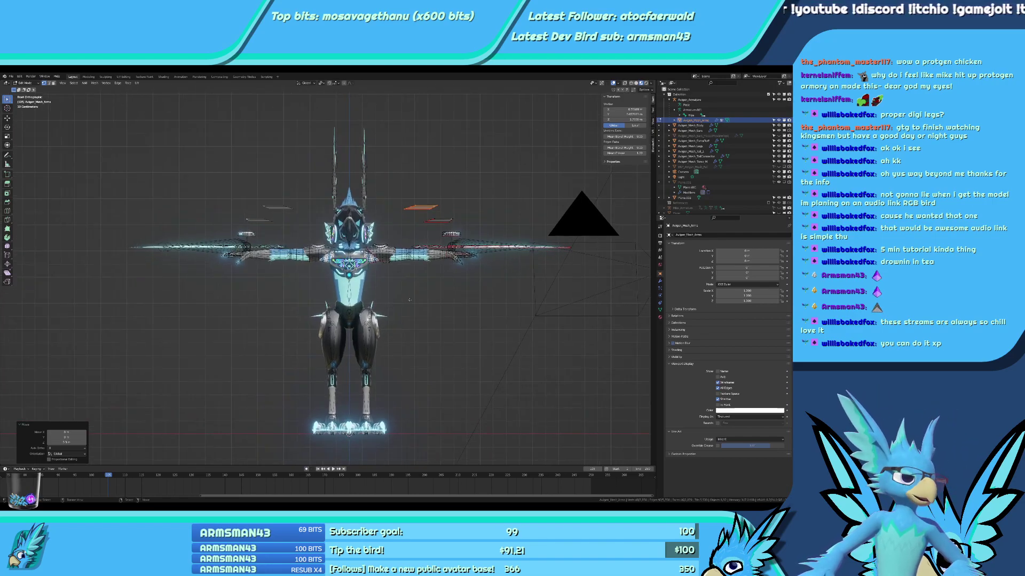
pyautogui.scroll(2, 407, 301)
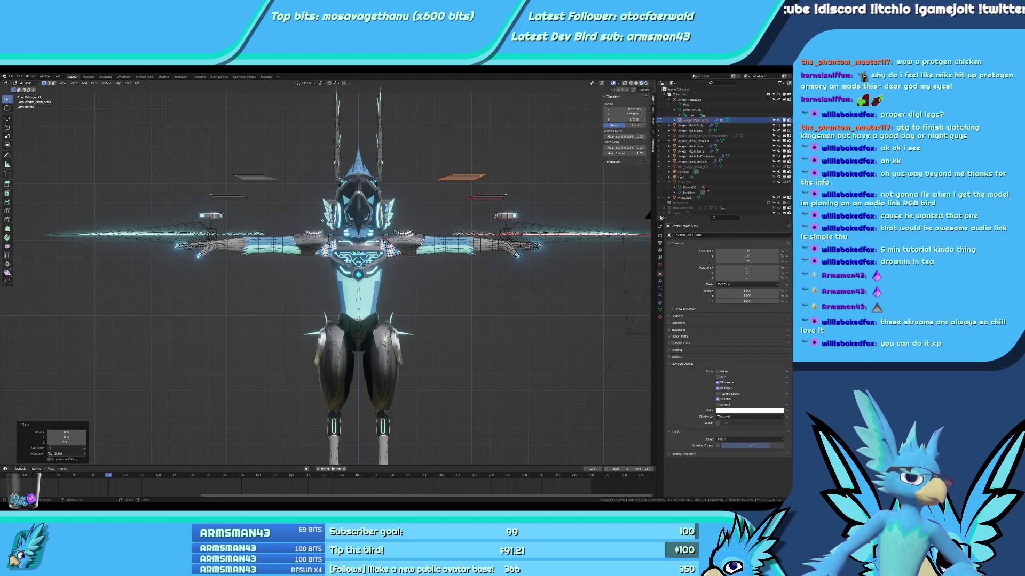
pyautogui.scroll(2, 358, 204)
pyautogui.keyDown('shift'); pyautogui.moveTo(396, 316); pyautogui.dragTo(167, 250, button='middle'); pyautogui.keyUp('shift')
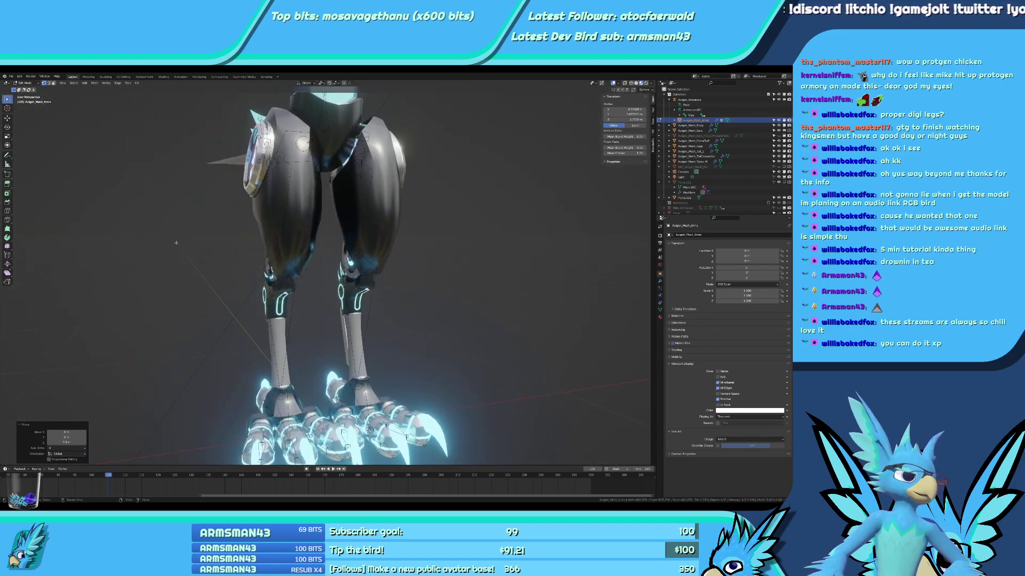
pyautogui.press('KP_1')
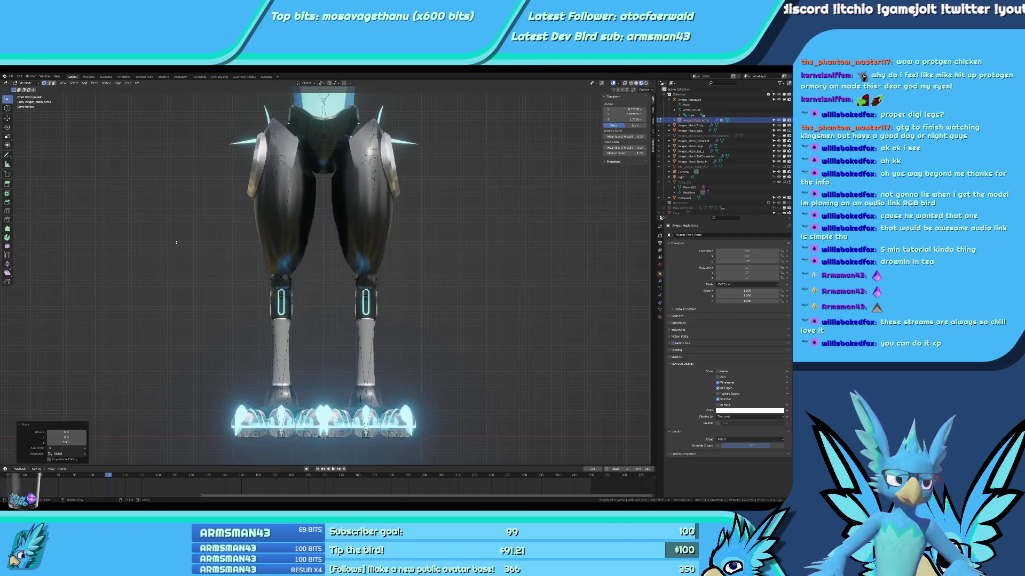
pyautogui.scroll(-6, 382, 217)
pyautogui.scroll(6, 351, 277)
pyautogui.keyDown('shift'); pyautogui.moveTo(382, 218); pyautogui.dragTo(352, 390, button='middle'); pyautogui.keyUp('shift')
pyautogui.scroll(2, 476, 252)
pyautogui.moveTo(475, 252)
pyautogui.keyDown('shift'); pyautogui.mouseDown(button='middle')
pyautogui.moveTo(359, 256)
pyautogui.moveTo(383, 321)
pyautogui.moveTo(470, 320)
pyautogui.moveTo(357, 313)
pyautogui.moveTo(385, 269)
pyautogui.mouseUp(button='middle'); pyautogui.keyUp('shift')
# Put the arms mesh in Weight Paint mode with the armature also selected and Solid viewport shading.
pyautogui.press('Tab')
pyautogui.click(434, 332)
pyautogui.keyDown('shift'); pyautogui.click(400, 323); pyautogui.keyUp('shift')
pyautogui.hotkey('ctrl', 'Tab')
pyautogui.scroll(-2, 415, 315)
pyautogui.press('z')
pyautogui.click(443, 315)
pyautogui.scroll(2, 357, 313)
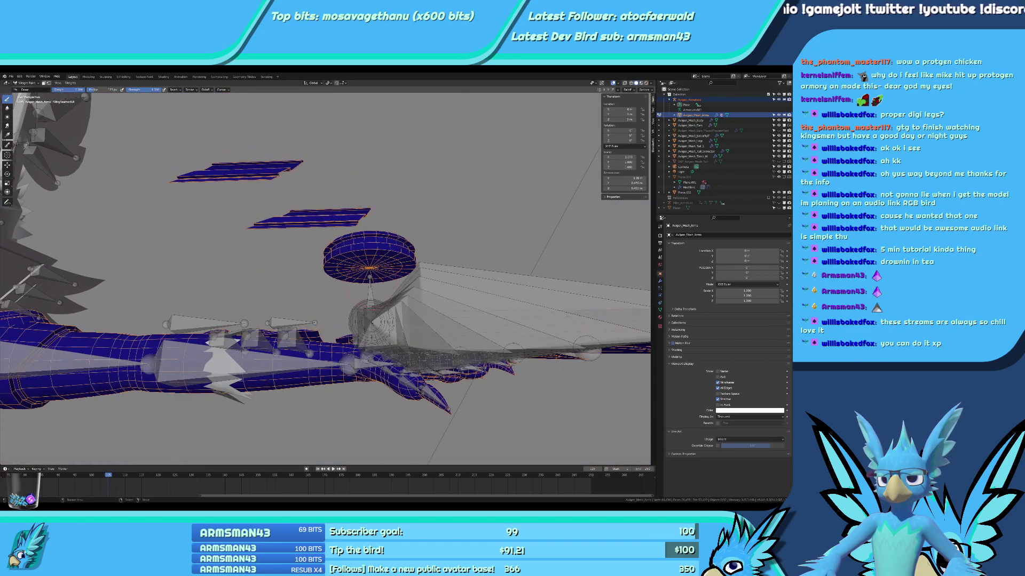
# Pick the left wing disc's bone and paint full weight on the disc's front rim and underside.
pyautogui.keyDown('ctrl'); pyautogui.click(370, 321); pyautogui.keyUp('ctrl')
pyautogui.moveTo(371, 307)
pyautogui.mouseDown(button='middle')
pyautogui.moveTo(347, 363)
pyautogui.moveTo(334, 317)
pyautogui.mouseUp(button='middle')
pyautogui.scroll(2, 334, 317)
pyautogui.moveTo(315, 319); pyautogui.dragTo(364, 312)
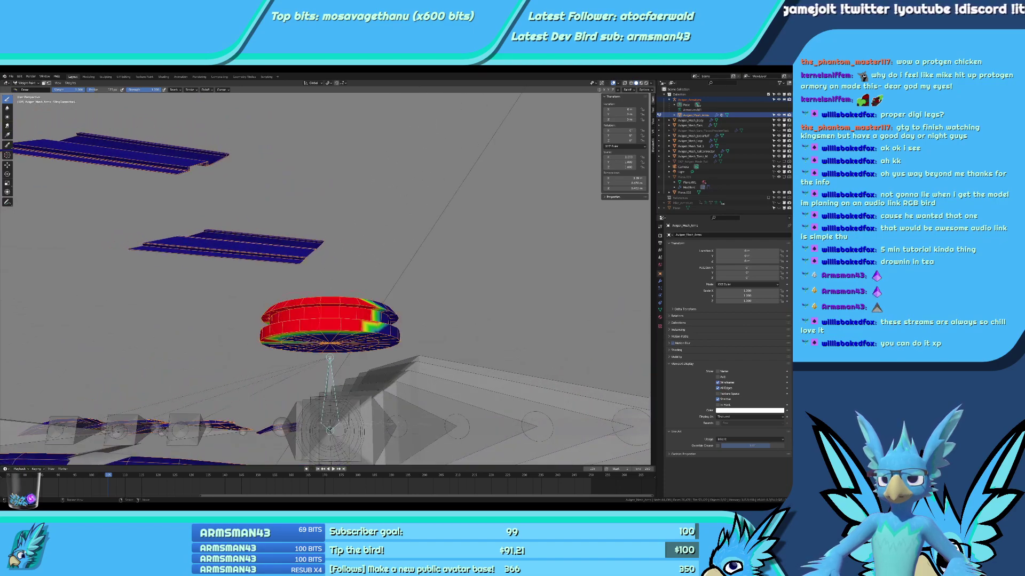
pyautogui.moveTo(365, 342); pyautogui.dragTo(250, 319, button='middle')
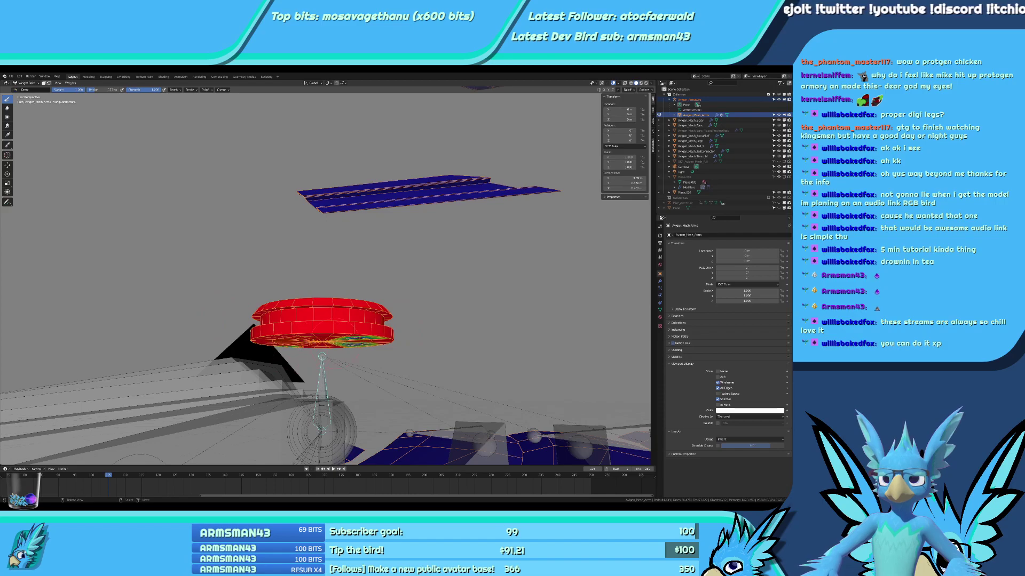
pyautogui.scroll(5, 352, 339)
pyautogui.moveTo(352, 340); pyautogui.dragTo(350, 272, button='middle')
pyautogui.scroll(-2, 350, 272)
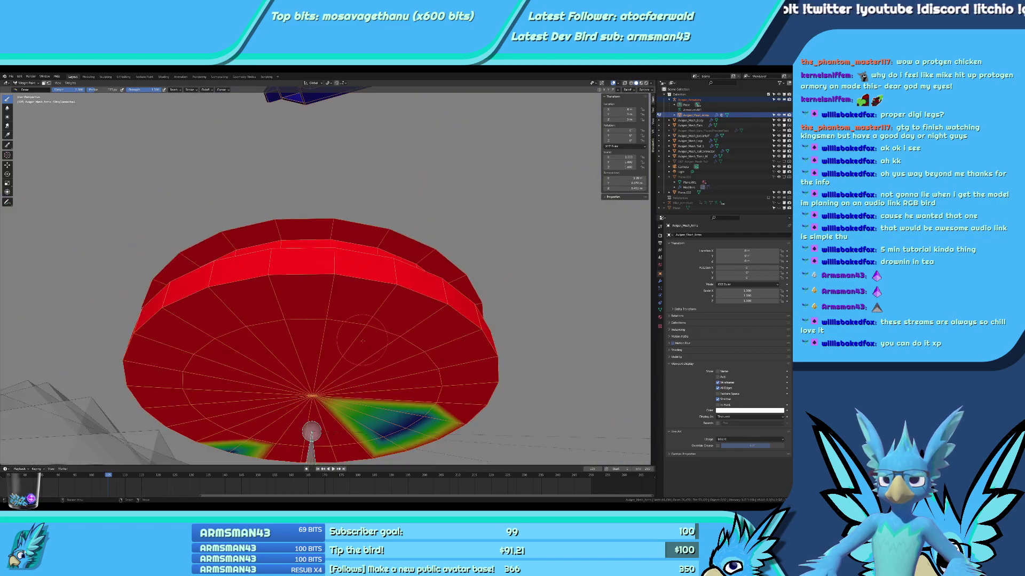
pyautogui.moveTo(419, 419); pyautogui.dragTo(376, 432)
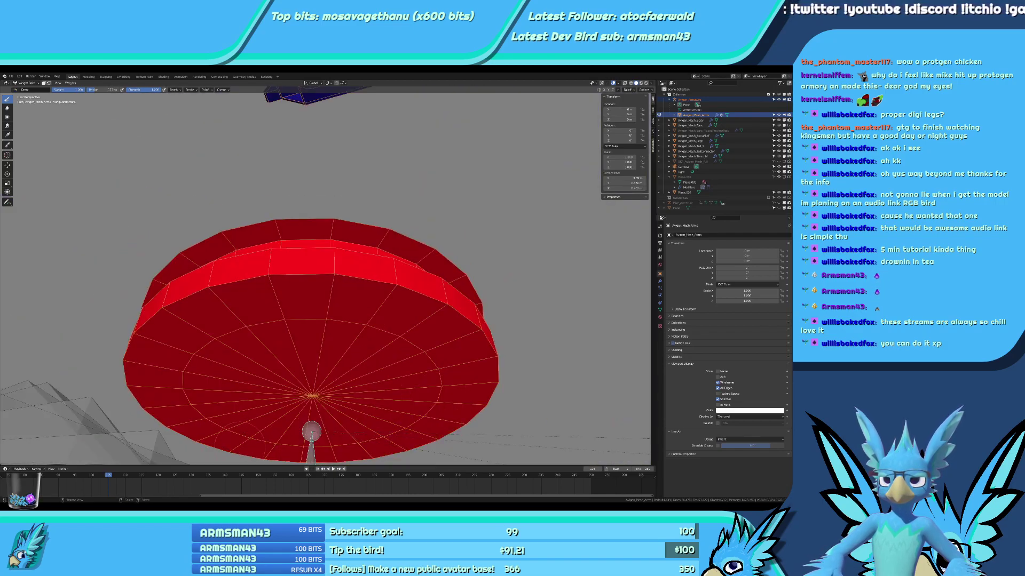
# Paint full weight over the remaining rim and the top face of the left wing disc.
pyautogui.moveTo(311, 432); pyautogui.dragTo(344, 454, button='middle')
pyautogui.moveTo(360, 339); pyautogui.dragTo(359, 331, button='middle')
pyautogui.scroll(-3, 359, 332)
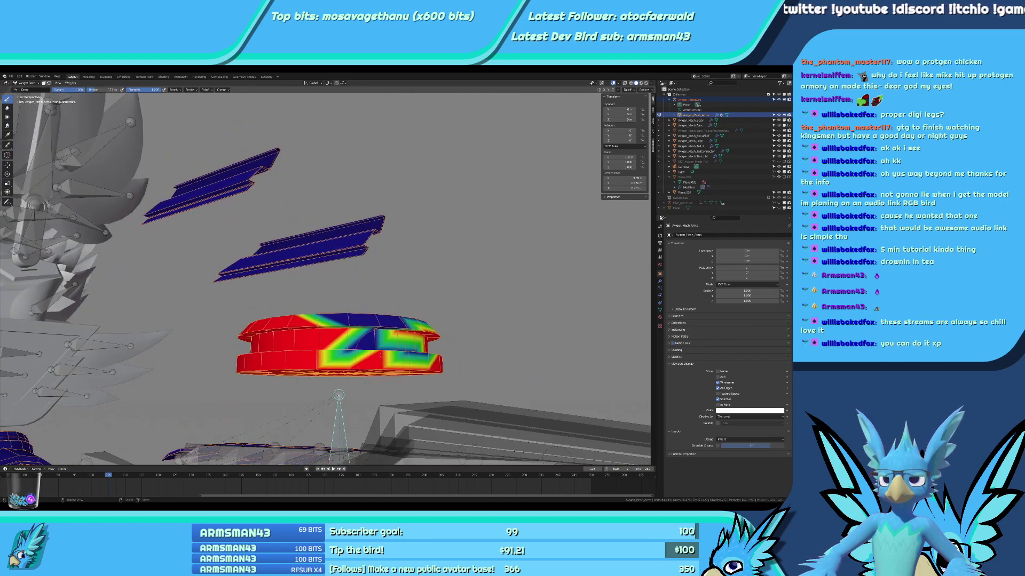
pyautogui.moveTo(424, 347)
pyautogui.mouseDown()
pyautogui.moveTo(406, 356)
pyautogui.moveTo(384, 333)
pyautogui.moveTo(359, 332)
pyautogui.mouseUp()
pyautogui.moveTo(358, 331); pyautogui.dragTo(382, 338, button='middle')
pyautogui.moveTo(330, 324); pyautogui.dragTo(290, 329)
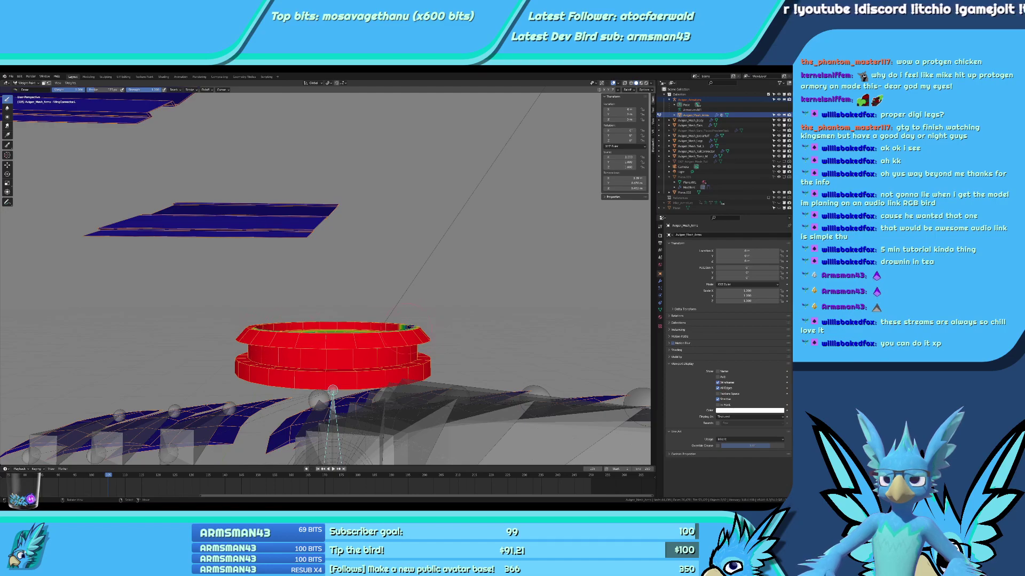
pyautogui.moveTo(406, 327); pyautogui.dragTo(372, 348, button='middle')
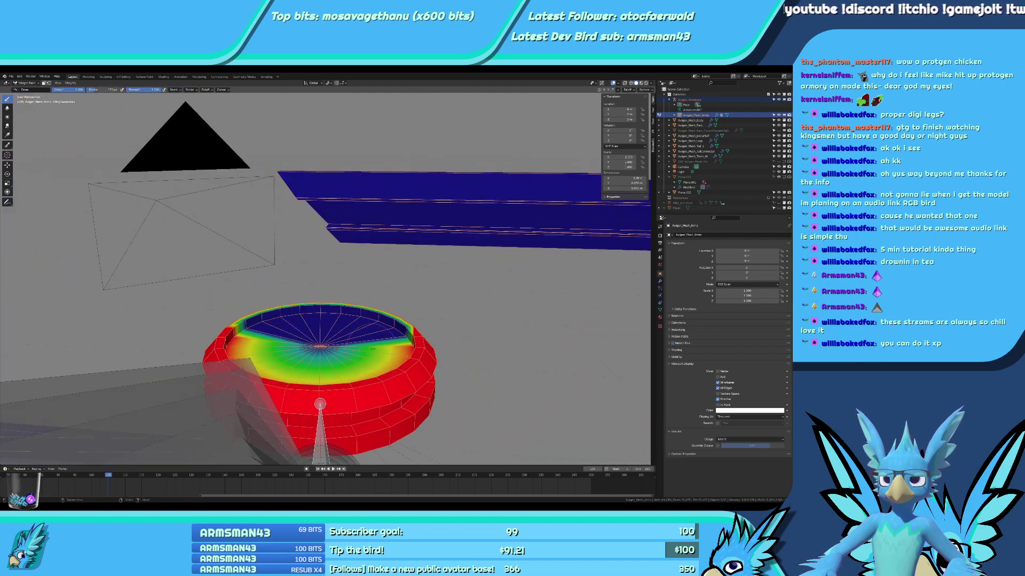
pyautogui.moveTo(372, 349)
pyautogui.mouseDown()
pyautogui.moveTo(368, 329)
pyautogui.moveTo(266, 331)
pyautogui.mouseUp()
pyautogui.moveTo(267, 330)
pyautogui.mouseDown(button='middle')
pyautogui.moveTo(334, 343)
pyautogui.moveTo(221, 320)
pyautogui.mouseUp(button='middle')
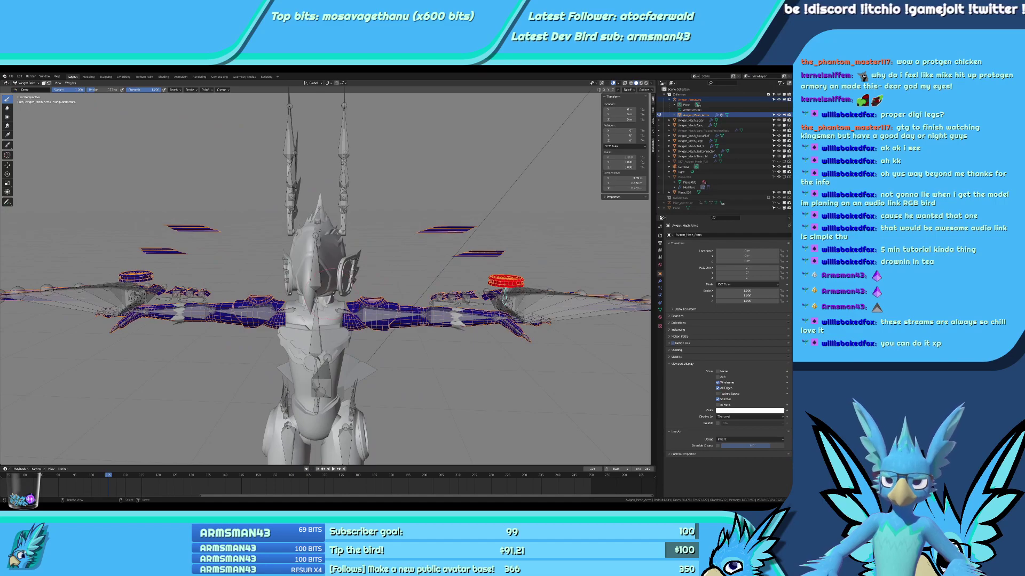
# Test-rotate the left and right wing disc bones in turn to check their weights, cancelling each rotation.
pyautogui.press('r')
pyautogui.press('Escape')
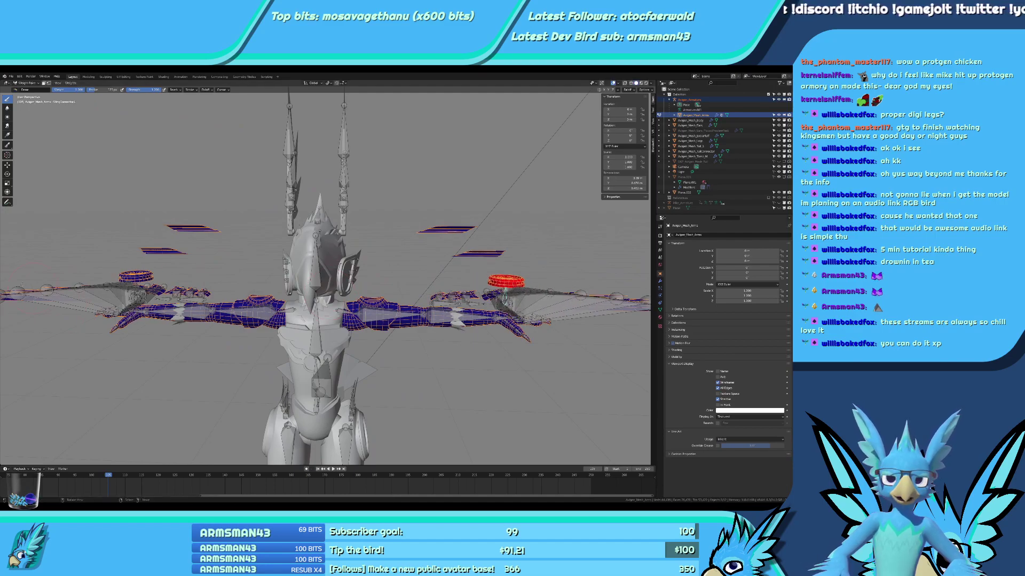
pyautogui.moveTo(213, 268); pyautogui.dragTo(216, 256, button='middle')
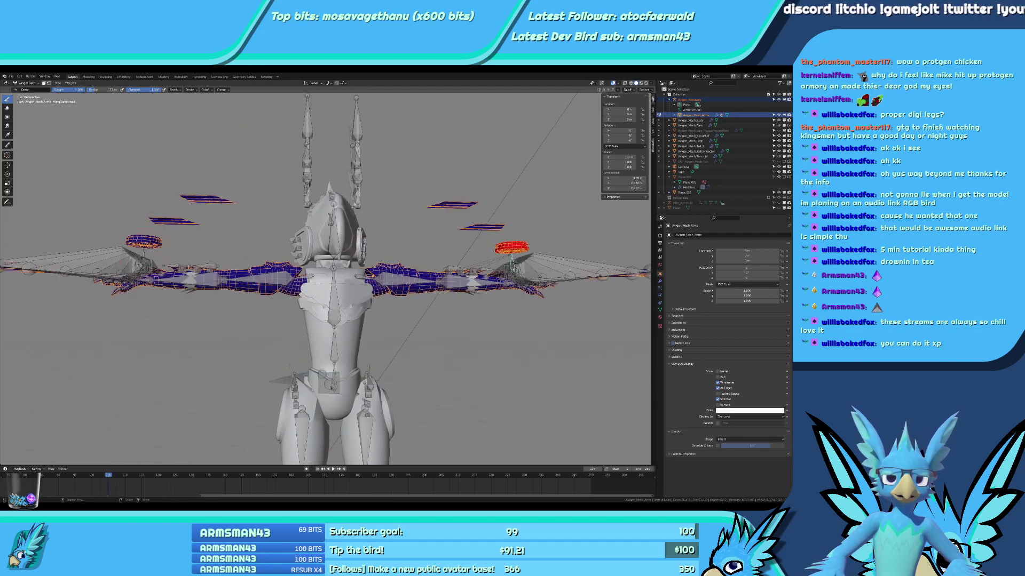
pyautogui.rightClick(143, 255)
pyautogui.press('r')
pyautogui.press('Escape')
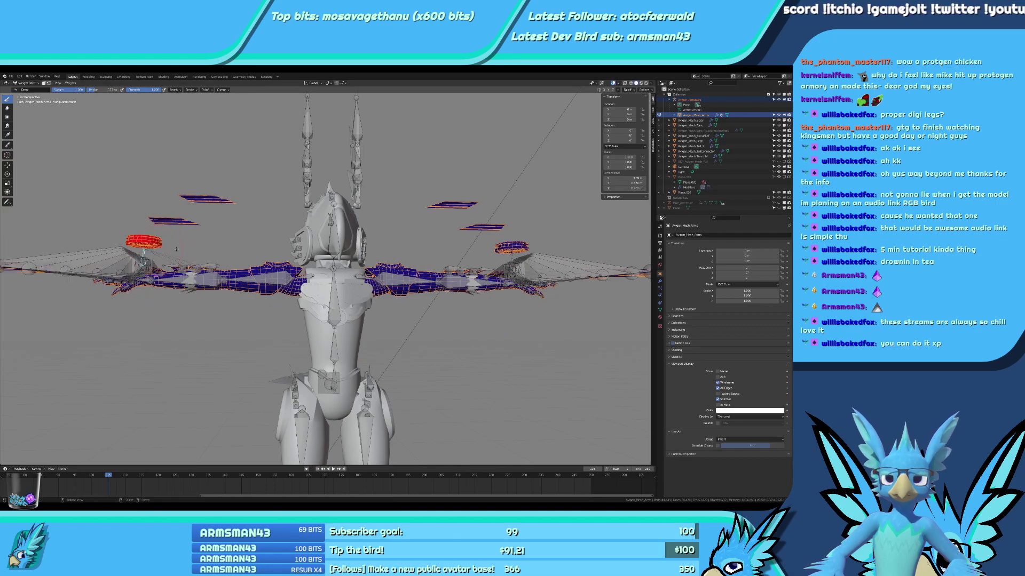
# Pick the bone of the left outer plate, paint full weight across the plate and view its mirrored counterpart.
pyautogui.keyDown('shift'); pyautogui.moveTo(457, 231); pyautogui.dragTo(301, 248, button='middle'); pyautogui.keyUp('shift')
pyautogui.scroll(4, 301, 248)
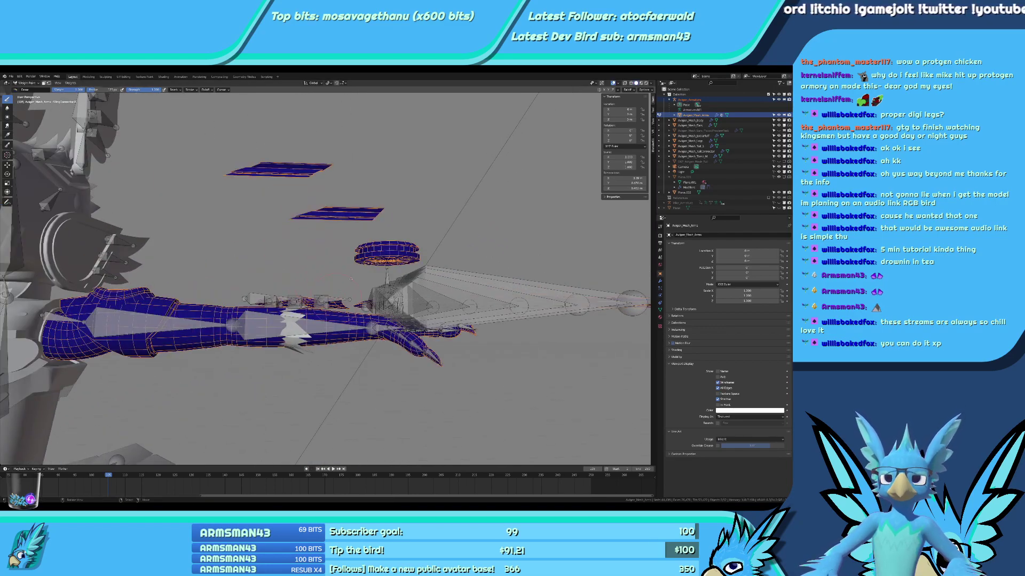
pyautogui.rightClick(335, 301)
pyautogui.scroll(3, 335, 298)
pyautogui.moveTo(422, 170); pyautogui.dragTo(250, 168)
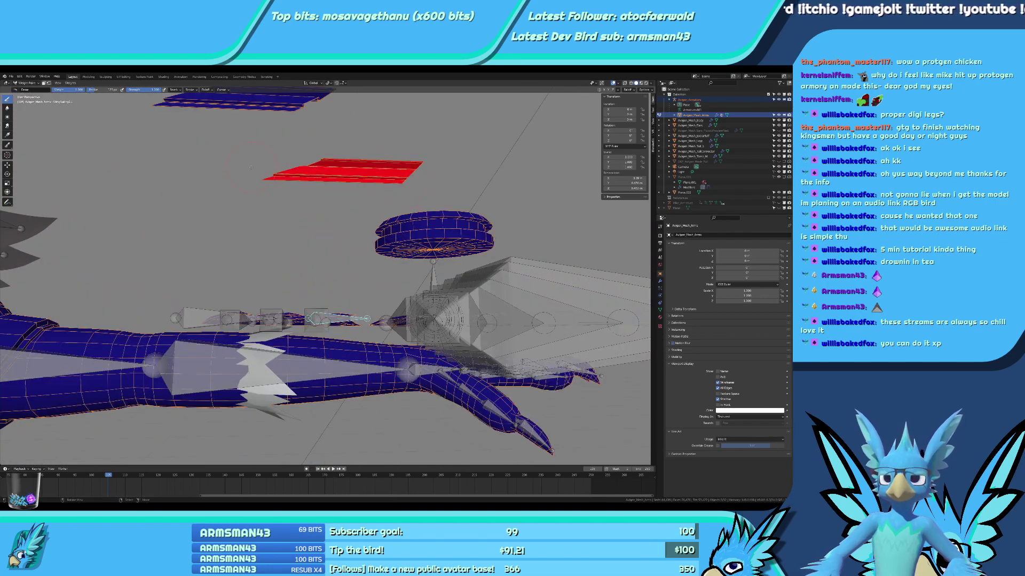
pyautogui.moveTo(413, 168); pyautogui.dragTo(592, 186, button='middle')
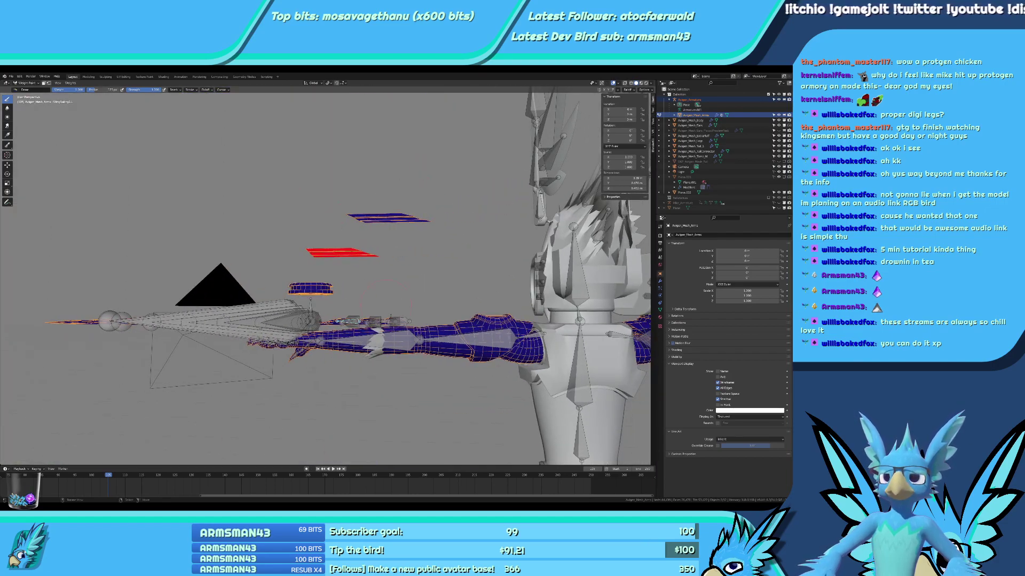
pyautogui.moveTo(386, 300); pyautogui.dragTo(395, 344, button='middle')
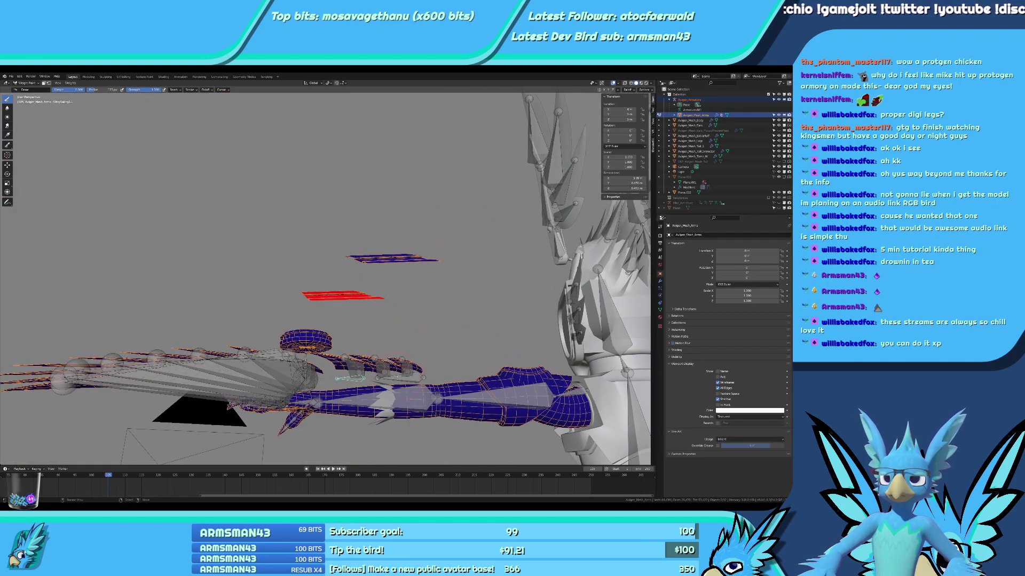
# Pick the bone of the inner, higher floating plate, paint full weight across both sides of the plate and test-move the bone.
pyautogui.rightClick(400, 376)
pyautogui.moveTo(437, 260); pyautogui.dragTo(350, 262)
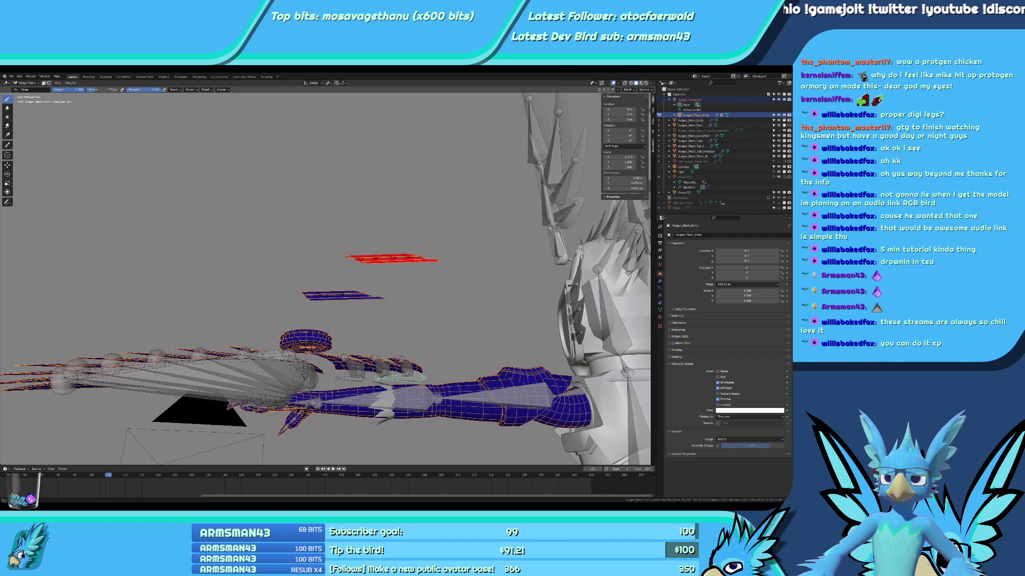
pyautogui.moveTo(350, 260); pyautogui.dragTo(311, 235, button='middle')
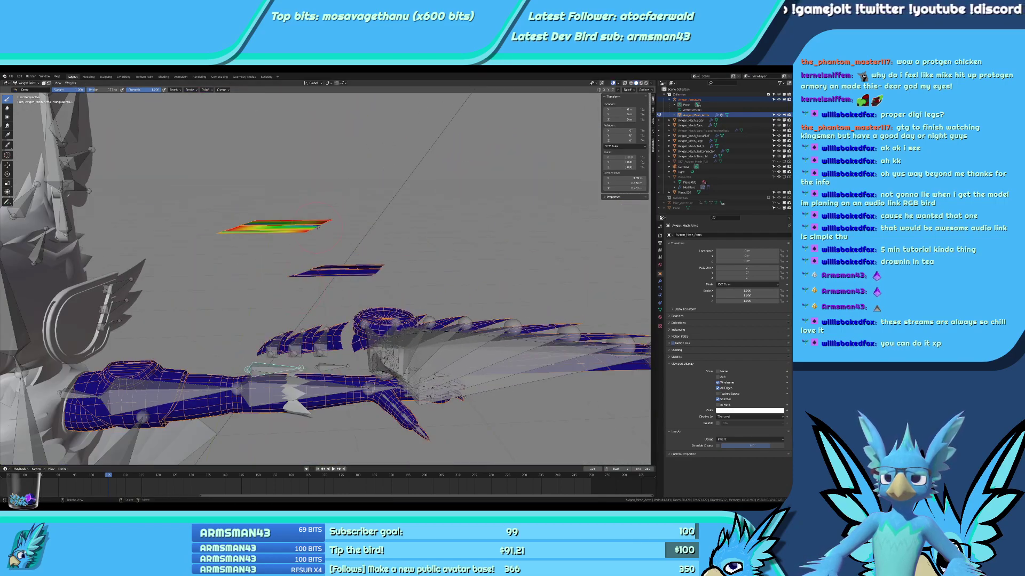
pyautogui.moveTo(317, 228); pyautogui.dragTo(264, 225)
pyautogui.press('g')
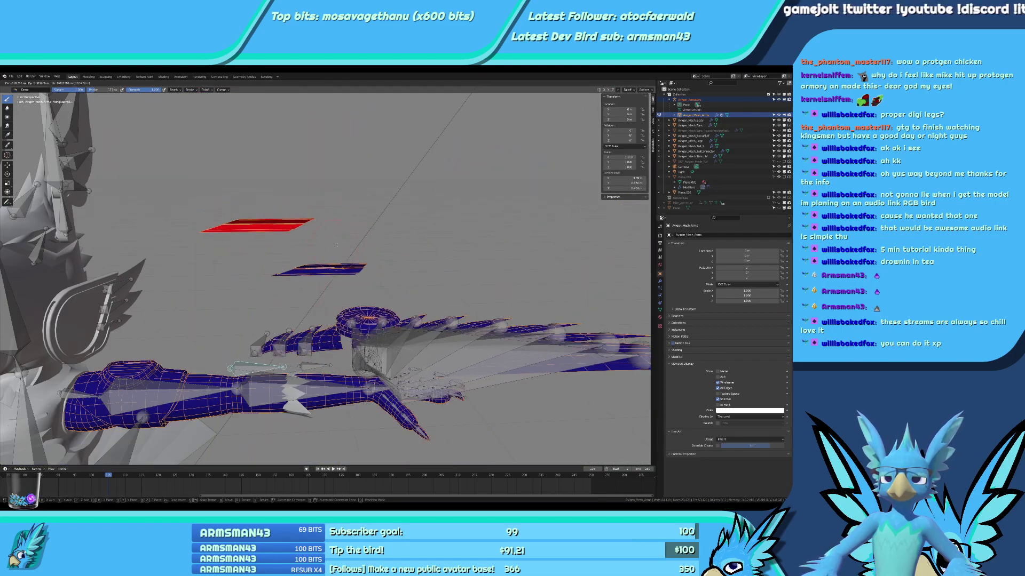
pyautogui.rightClick(326, 336)
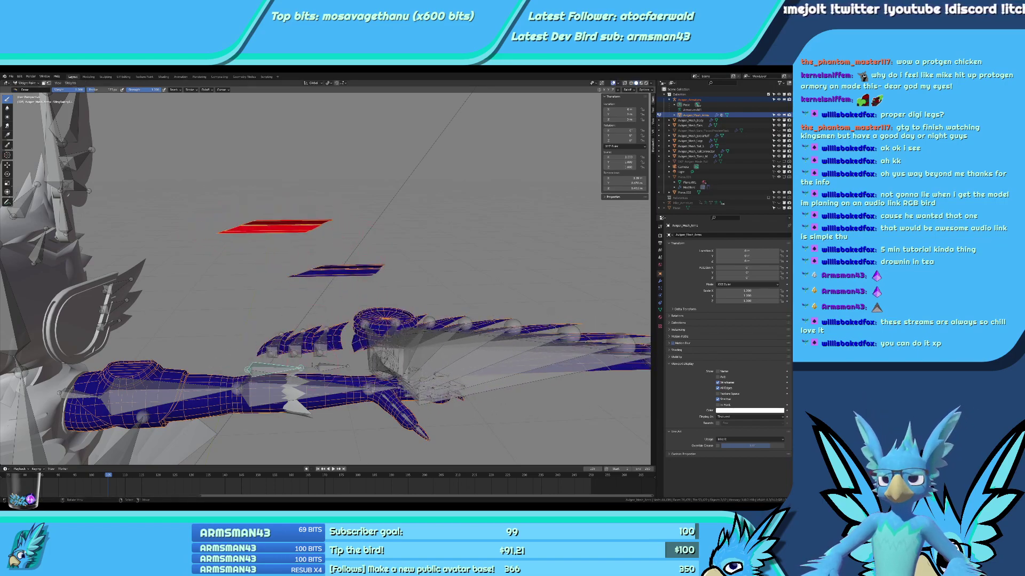
# Edit the arms mesh and move the higher floating plate by -0.4 along Z, back down toward the wing.
pyautogui.hotkey('ctrl', 'Tab')
pyautogui.press('Tab')
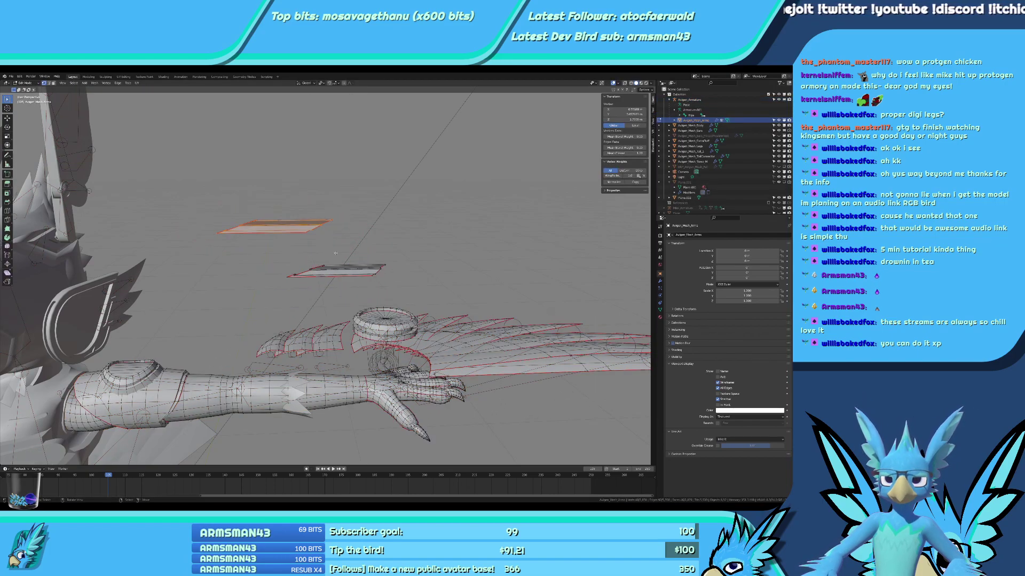
pyautogui.write('g')
pyautogui.write('z-0.4')
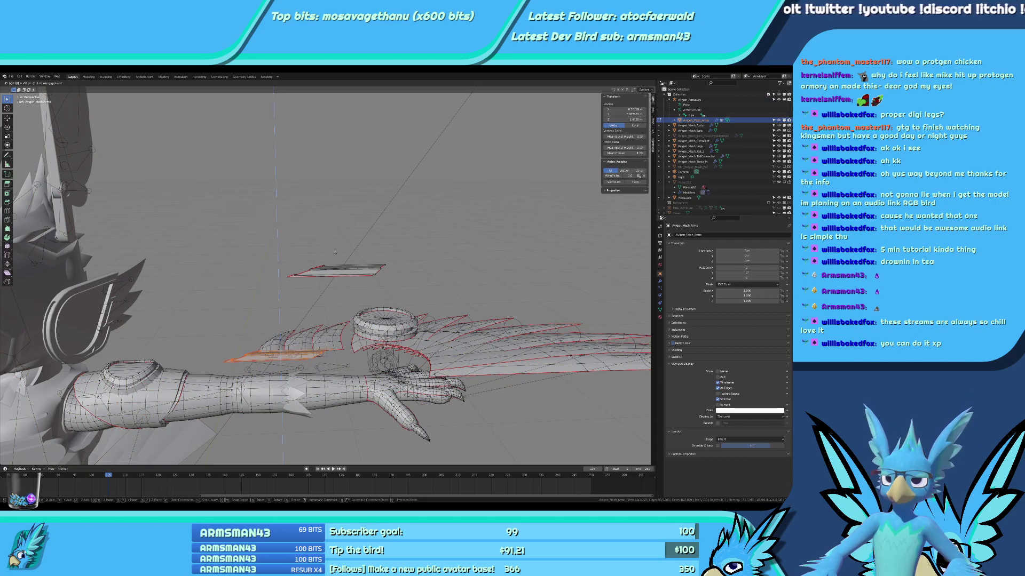
pyautogui.press('Return')
# Select the remaining floating plate and move it by -0.2 along Z.
pyautogui.moveTo(291, 248); pyautogui.dragTo(343, 281)
pyautogui.write('gz')
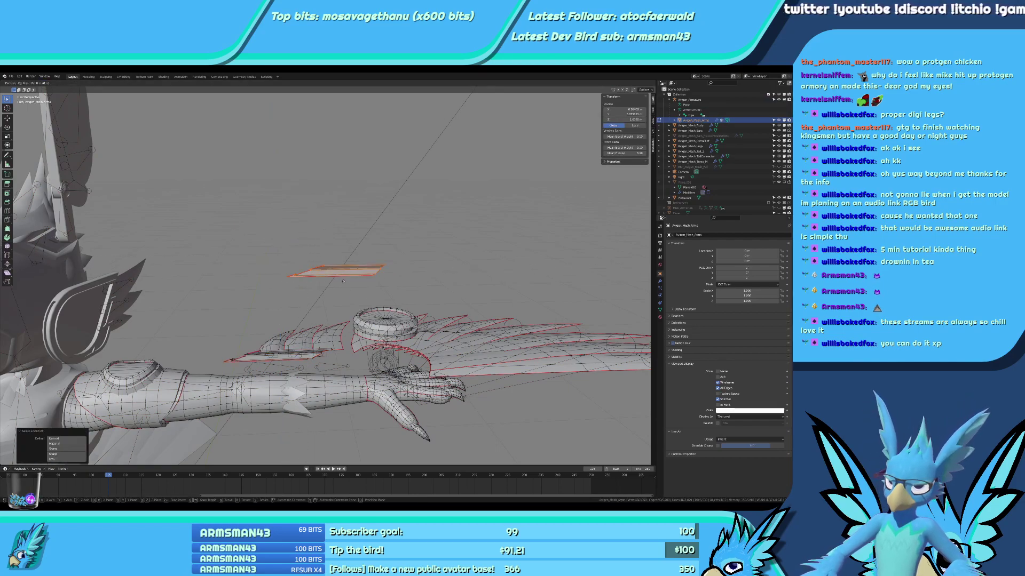
pyautogui.write('-0.2')
pyautogui.press('Return')
# Select the whole wing disc as linked geometry and move it by -0.2 along Z.
pyautogui.click(381, 318)
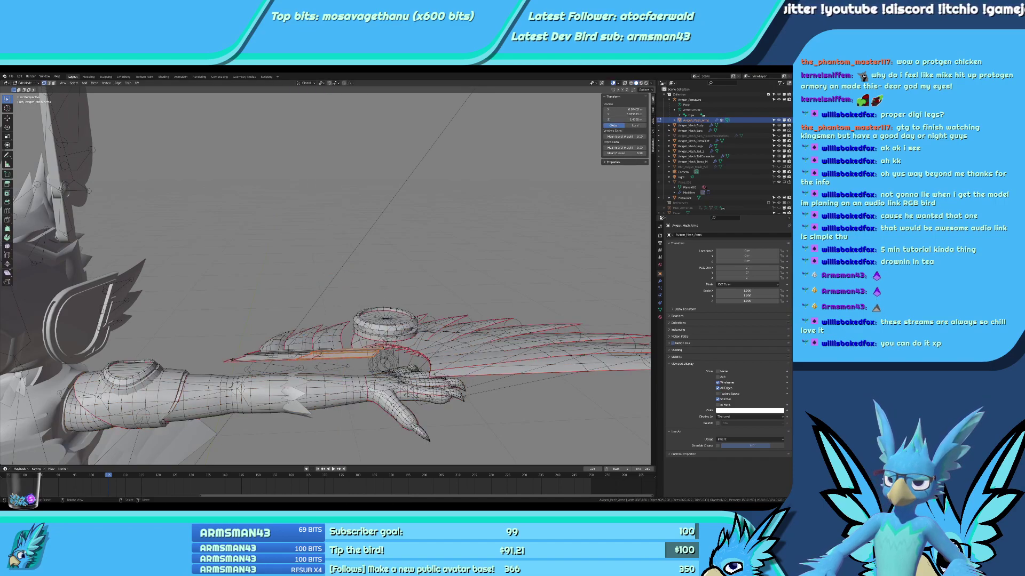
pyautogui.hotkey('ctrl', 'l')
pyautogui.write('gz-0.')
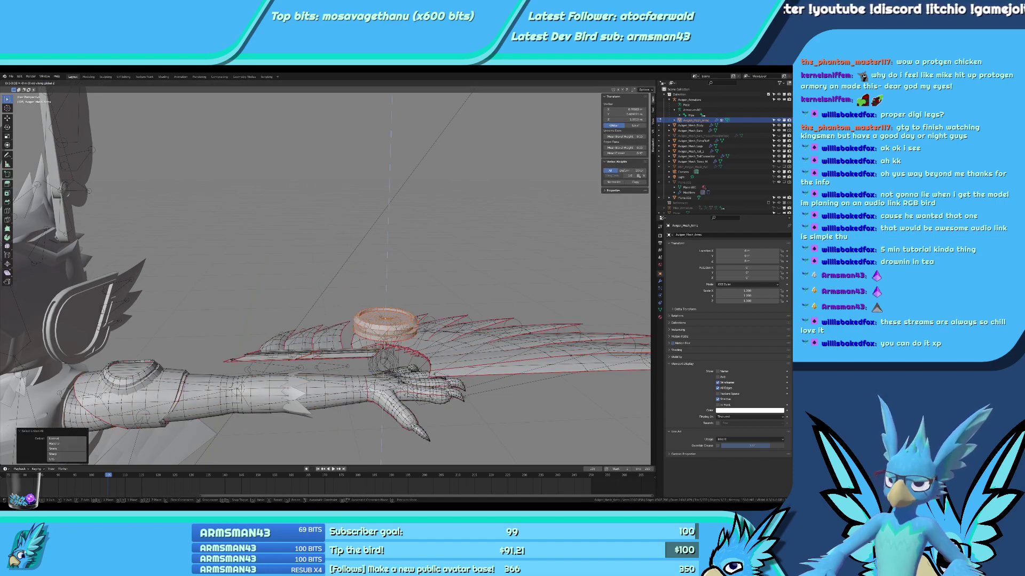
pyautogui.write('2')
pyautogui.press('Return')
# Leave mesh editing and put the armature into Pose Mode.
pyautogui.press('Tab')
pyautogui.click(339, 369)
pyautogui.hotkey('ctrl', 'Tab')
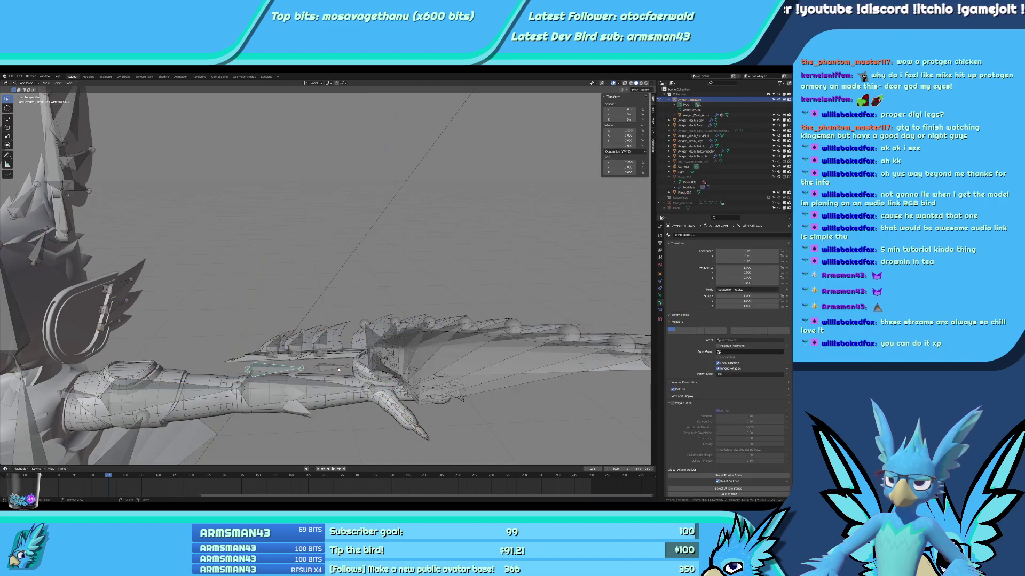
pyautogui.rightClick(339, 370)
pyautogui.press('g')
pyautogui.rightClick(335, 377)
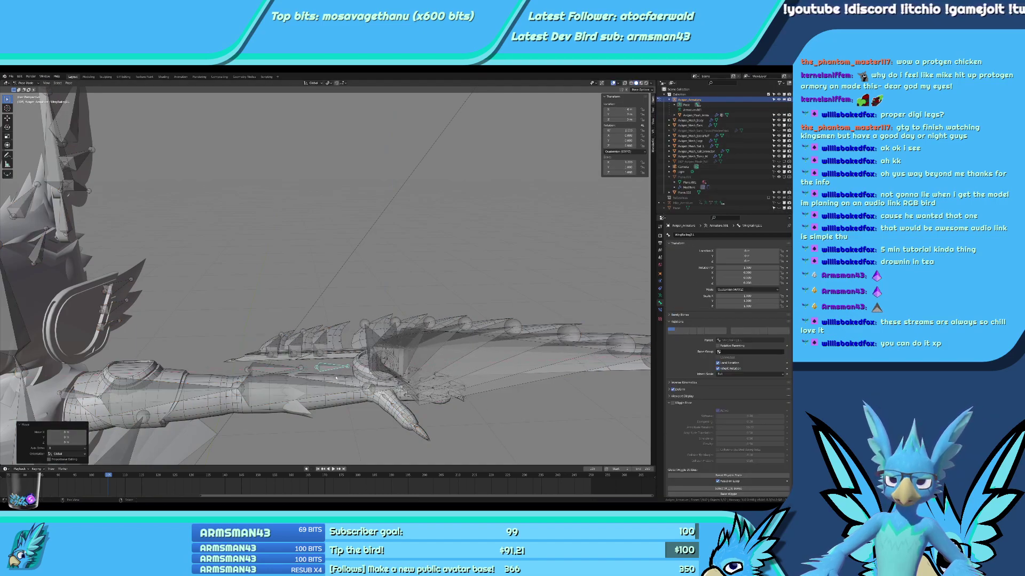
# Try moving the selected forearm wing bone by -0.15 along X with the viewport overlays hidden.
pyautogui.keyDown('shift'); pyautogui.moveTo(335, 377); pyautogui.dragTo(405, 325, button='middle'); pyautogui.keyUp('shift')
pyautogui.scroll(4, 405, 326)
pyautogui.scroll(-3, 405, 325)
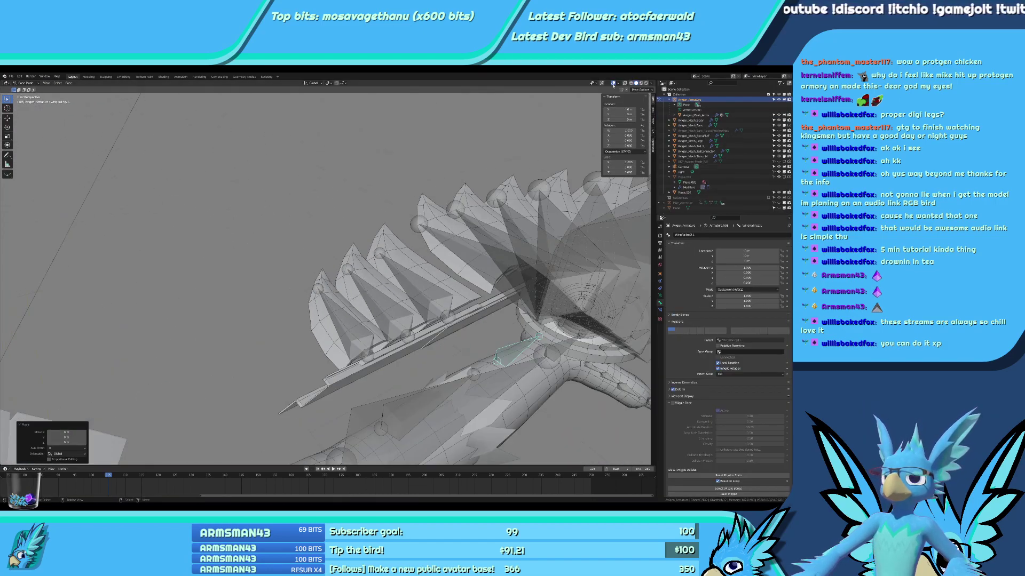
pyautogui.click(613, 83)
pyautogui.moveTo(555, 176); pyautogui.dragTo(495, 160, button='middle')
pyautogui.press('g')
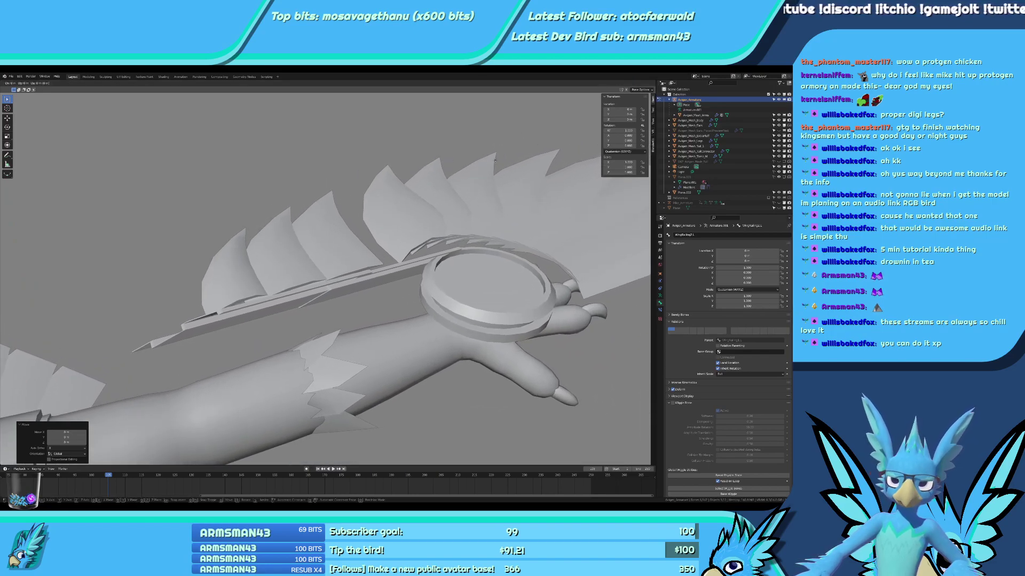
pyautogui.press('x')
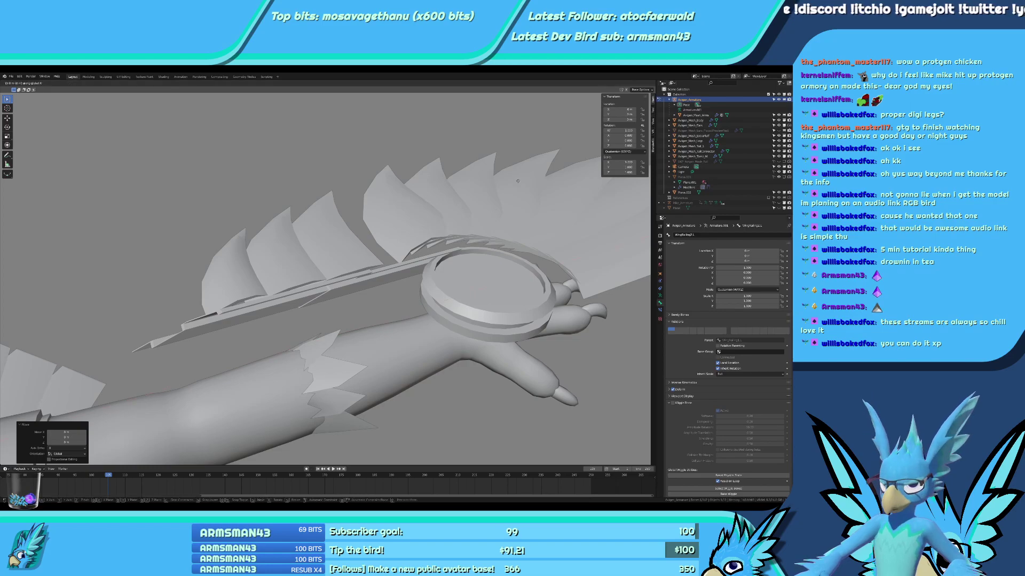
pyautogui.write('0.15-')
pyautogui.press('Return')
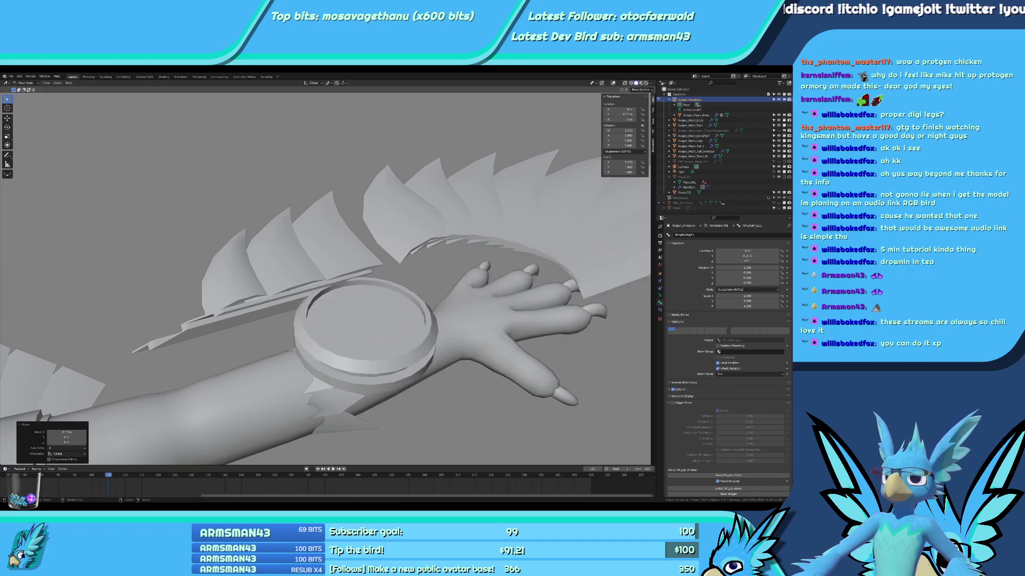
# Try moving the wing extension bone at the wrist disc by -0.15 along X with the overlays hidden.
pyautogui.click(613, 83)
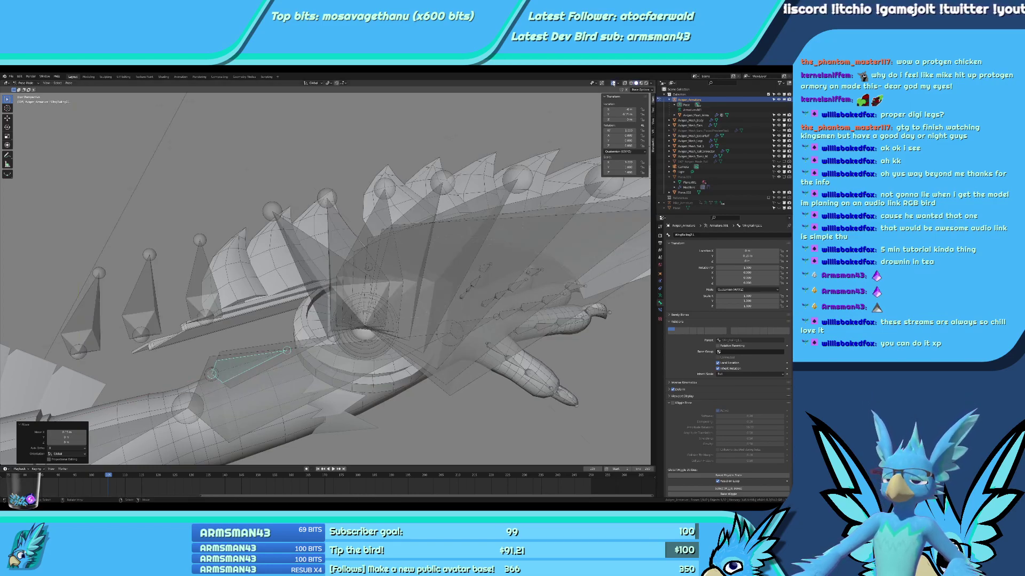
pyautogui.click(370, 278)
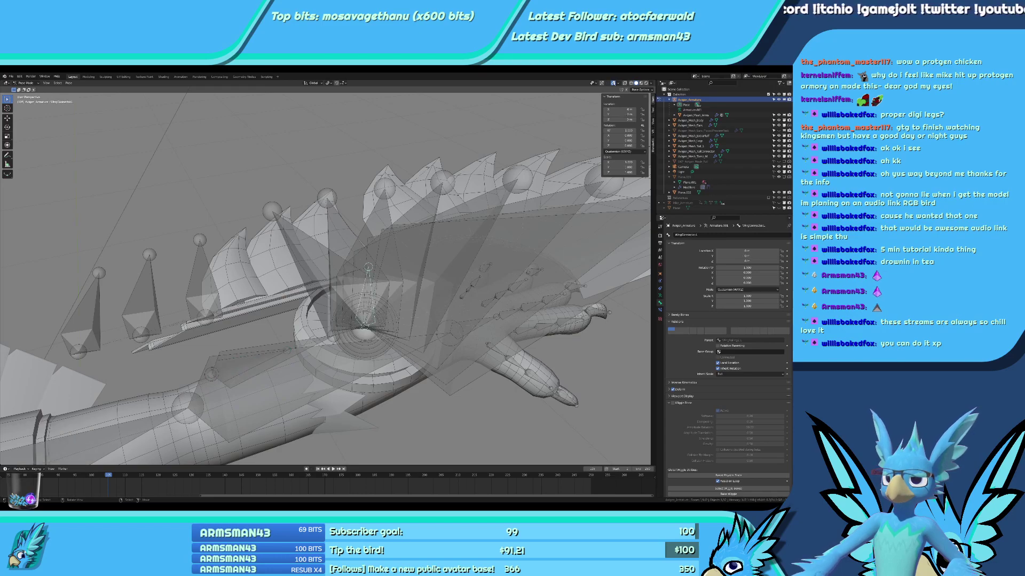
pyautogui.click(613, 83)
pyautogui.write('gy0.15')
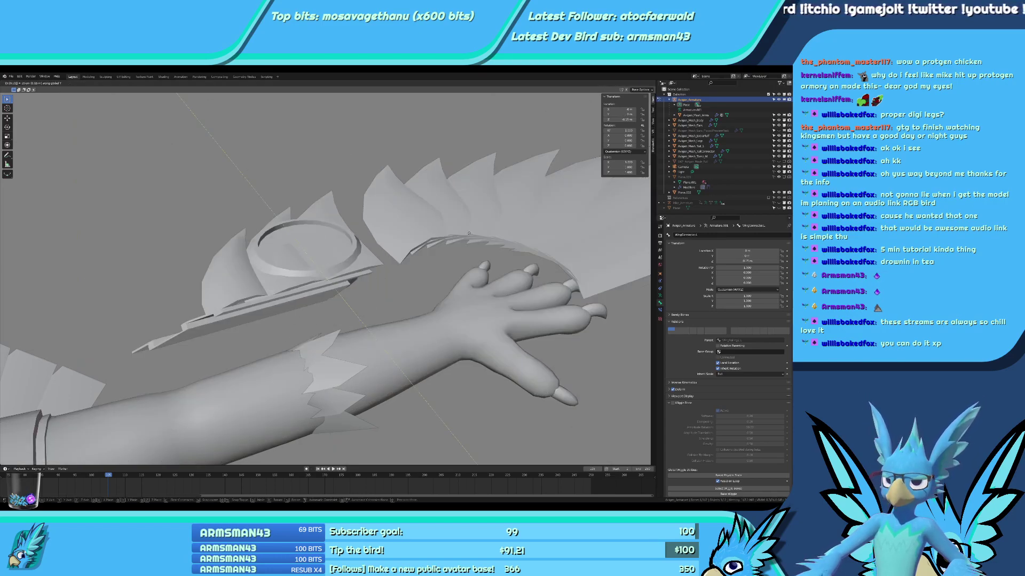
pyautogui.write('x')
pyautogui.press('-')
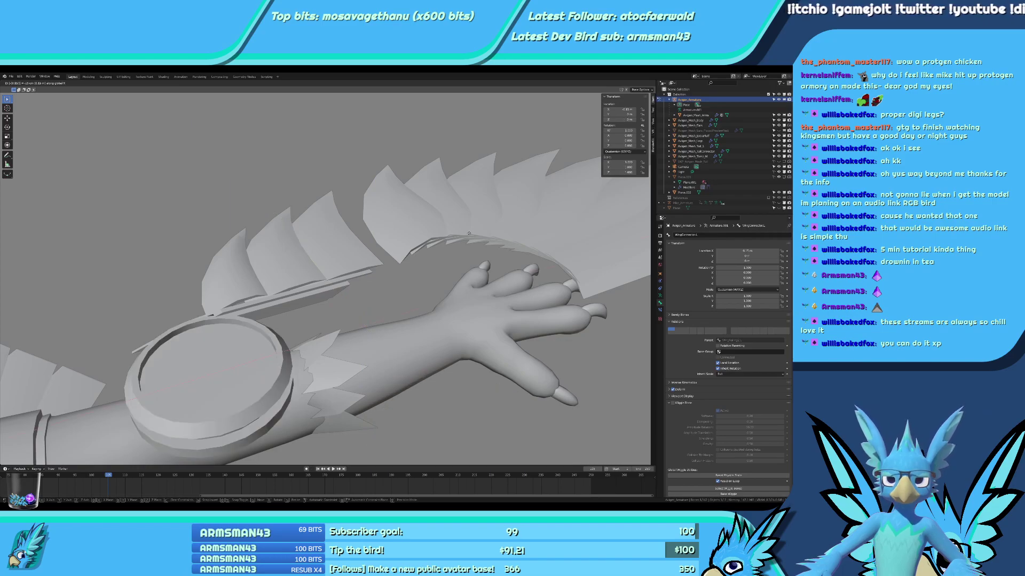
pyautogui.press('Return')
# Check the moved disc around the arm, and undo the test bone moves.
pyautogui.moveTo(469, 233); pyautogui.dragTo(244, 329, button='middle')
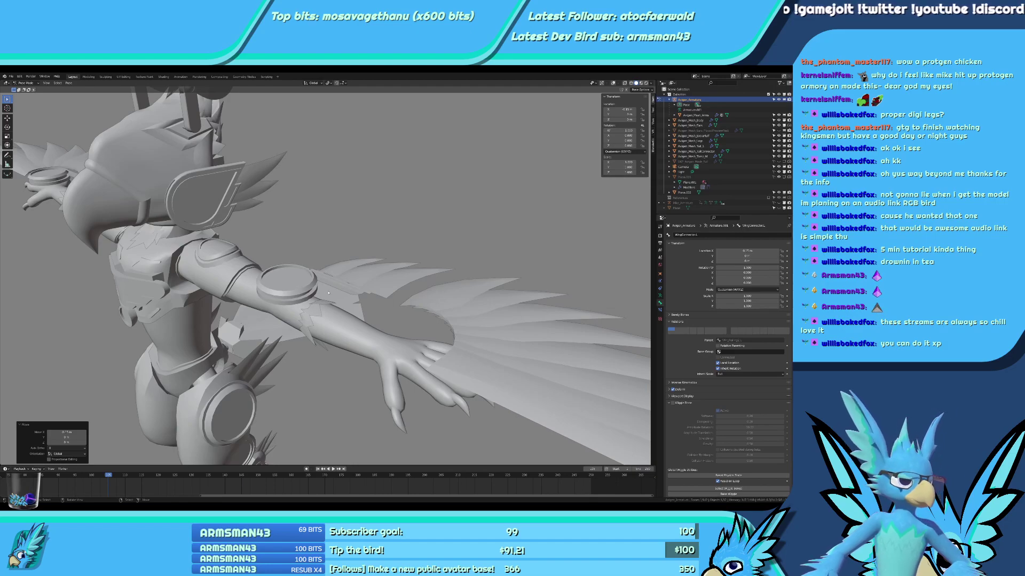
pyautogui.moveTo(455, 274); pyautogui.dragTo(449, 272, button='middle')
pyautogui.hotkey('ctrl', 'z')
pyautogui.hotkey('ctrl', 'z')
pyautogui.hotkey('ctrl', 'z')
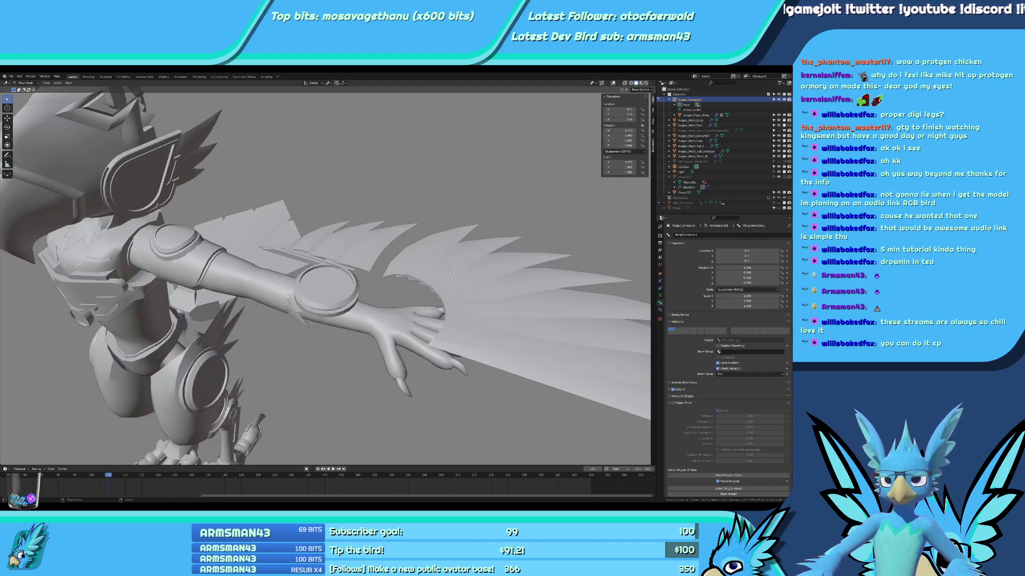
# Show the overlays again and examine the forearm, wrist disc and wing feather bones from above and at an angle.
pyautogui.click(613, 82)
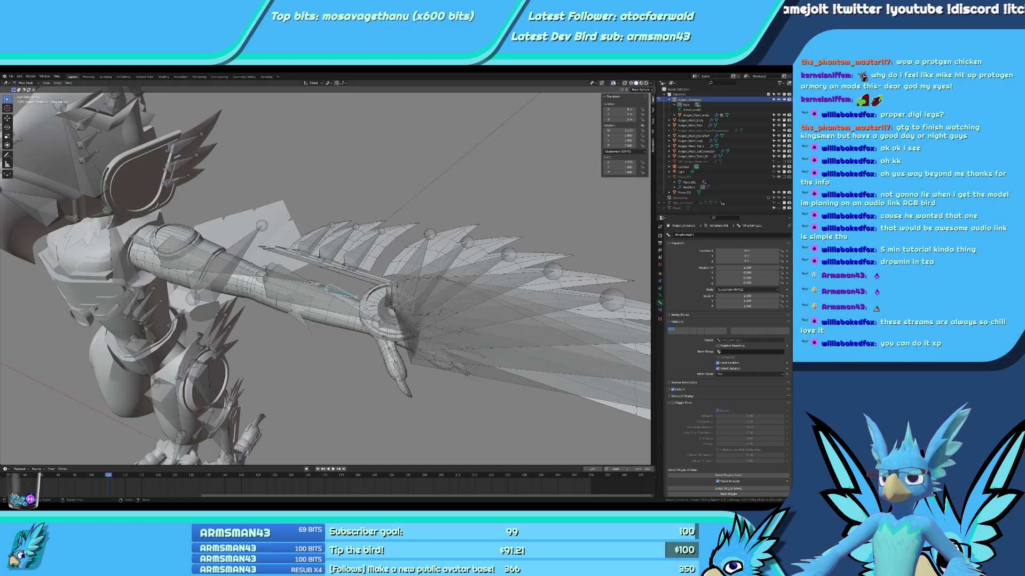
pyautogui.keyDown('shift'); pyautogui.moveTo(453, 192); pyautogui.dragTo(378, 168, button='middle'); pyautogui.keyUp('shift')
pyautogui.press('KP_7')
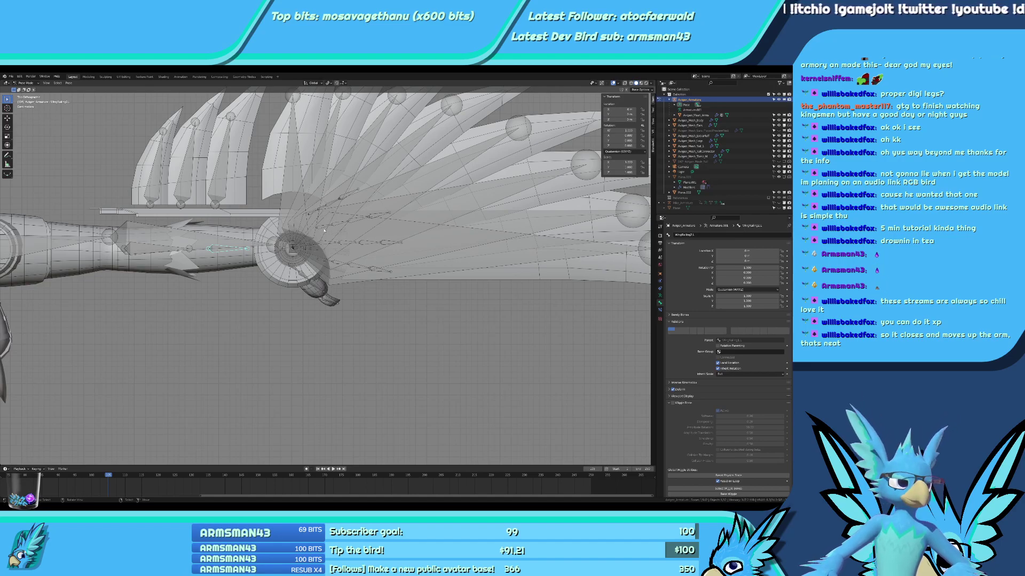
pyautogui.moveTo(314, 241); pyautogui.dragTo(312, 203, button='middle')
pyautogui.scroll(3, 312, 203)
pyautogui.keyDown('shift'); pyautogui.moveTo(311, 290); pyautogui.dragTo(395, 207, button='middle'); pyautogui.keyUp('shift')
pyautogui.scroll(-3, 407, 259)
pyautogui.moveTo(406, 258); pyautogui.dragTo(418, 303, button='middle')
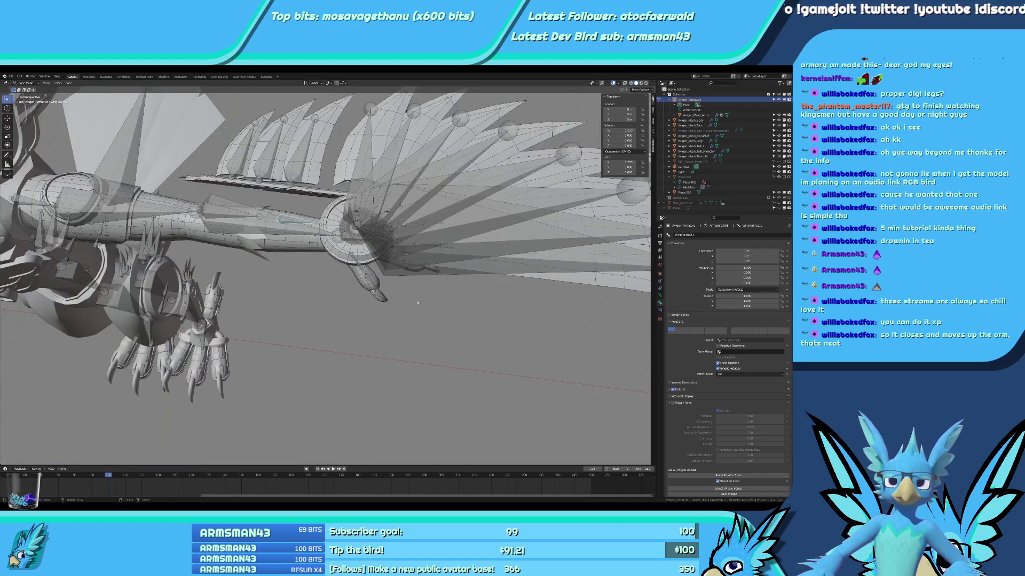
pyautogui.press('KP_7')
pyautogui.scroll(-1, 394, 275)
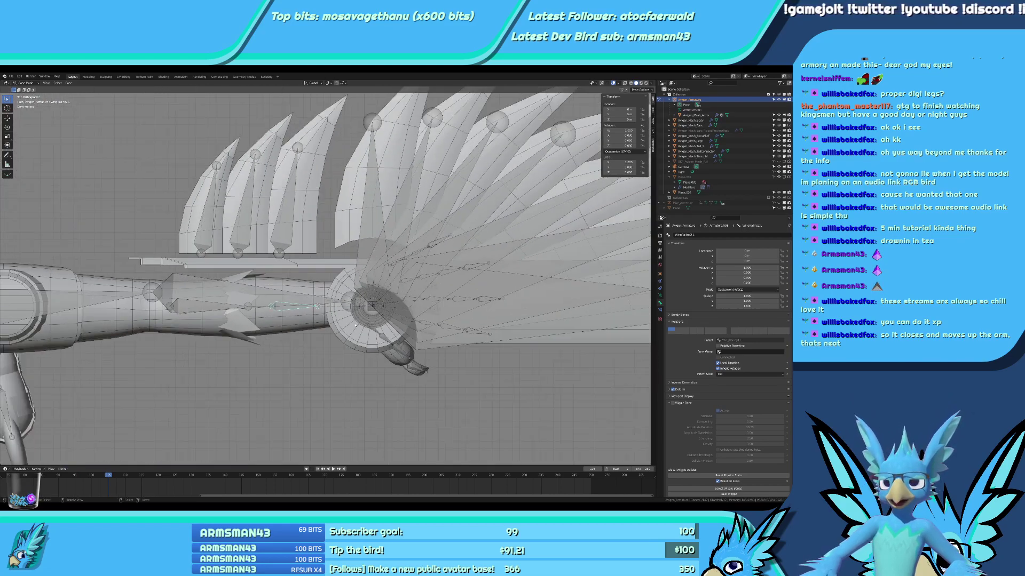
pyautogui.keyDown('shift'); pyautogui.moveTo(342, 259); pyautogui.dragTo(340, 272, button='middle'); pyautogui.keyUp('shift')
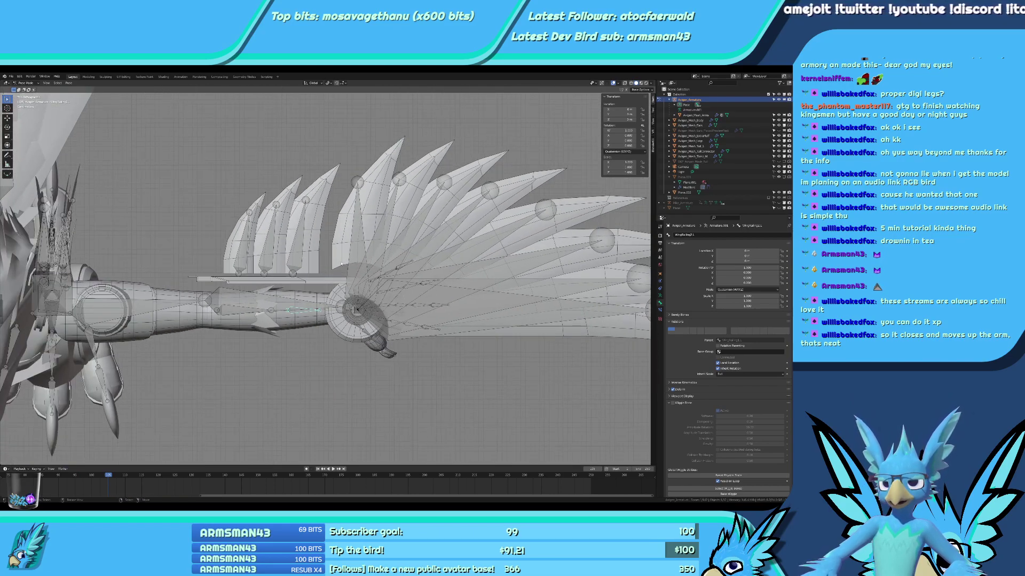
# Leave Pose Mode, open the arm and wing mesh in Edit Mode, and clear its selection.
pyautogui.press('Tab')
pyautogui.hotkey('ctrl', 'Tab')
pyautogui.click(335, 260)
pyautogui.hotkey('ctrl', 'Tab')
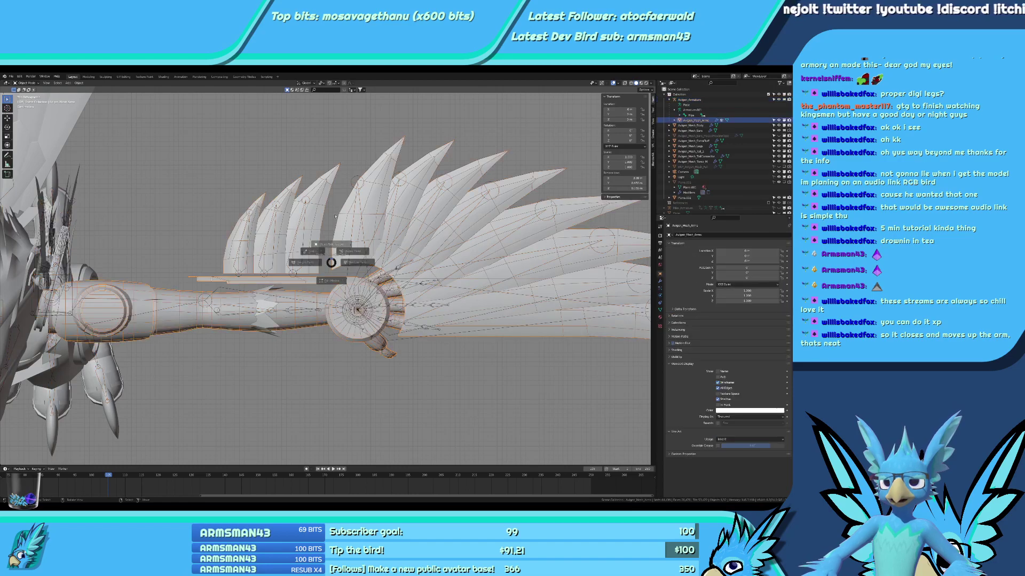
pyautogui.click(327, 241)
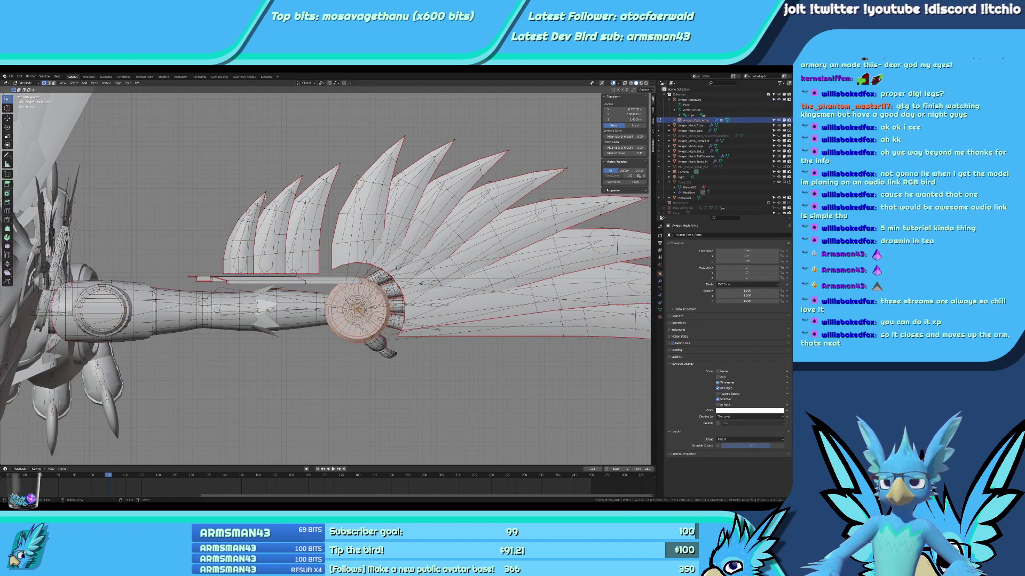
pyautogui.hotkey('alt', 'a')
# Raise the middle forearm feather by 0.1 and the forearm feather nearest the wrist by 0.2 along Z.
pyautogui.moveTo(305, 175); pyautogui.dragTo(344, 197, button='middle')
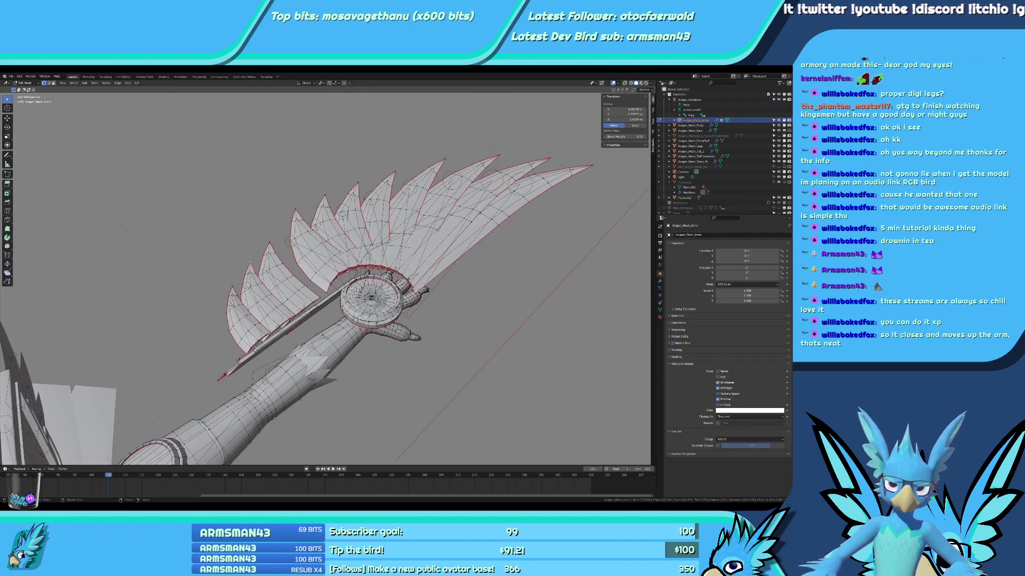
pyautogui.hotkey('ctrl', 'l')
pyautogui.write('gz.1')
pyautogui.press('Return')
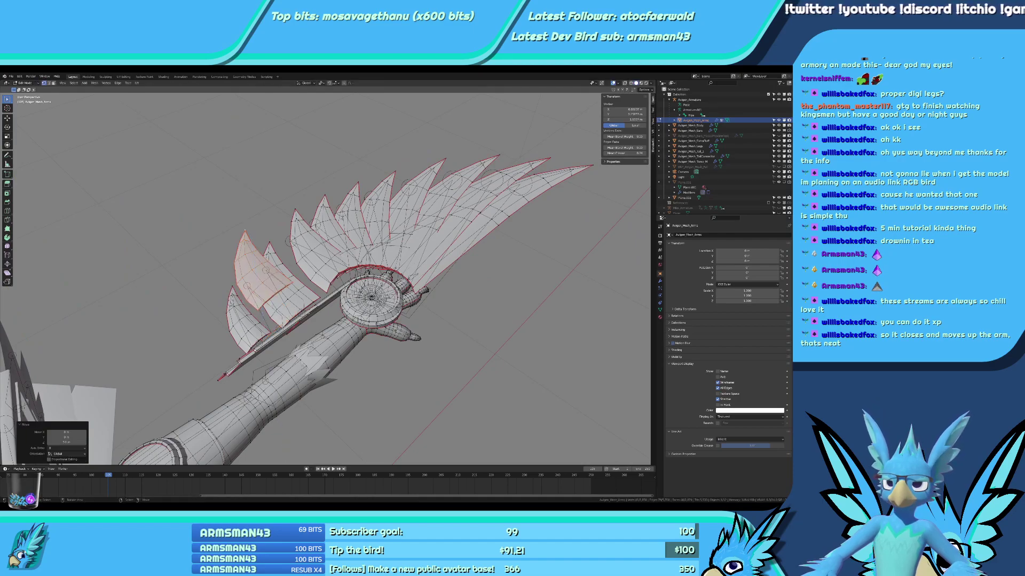
pyautogui.click(274, 241)
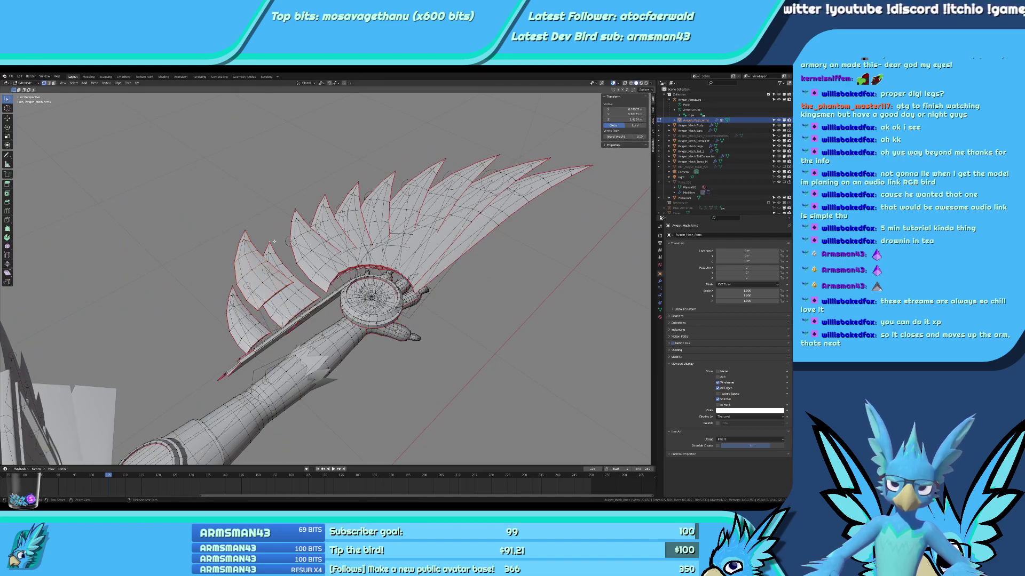
pyautogui.hotkey('ctrl', 'l')
pyautogui.write('gz.2')
pyautogui.press('Return')
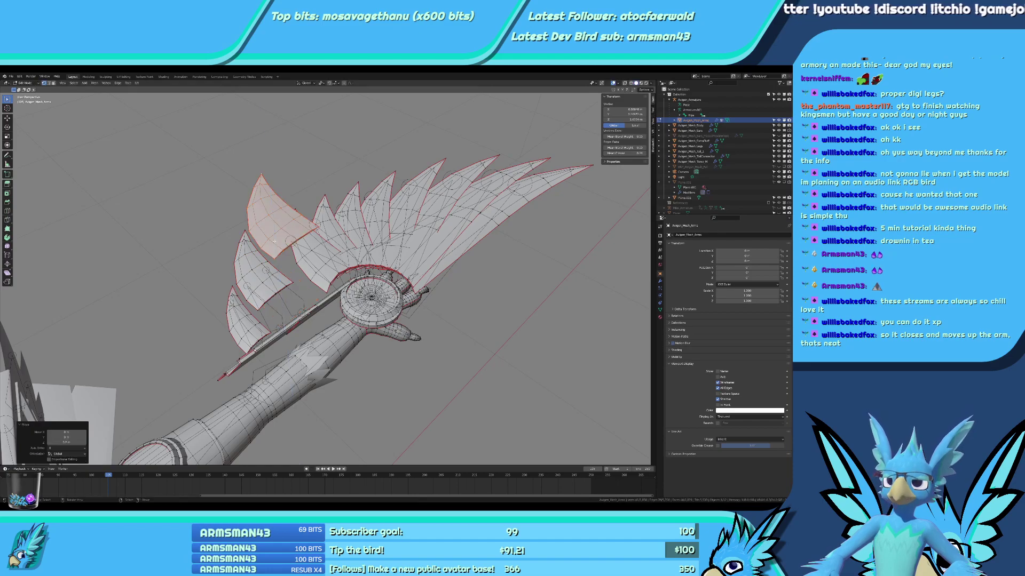
# Select the whole innermost feather of the large wing fan and raise it by 0.3 along Z.
pyautogui.moveTo(274, 241); pyautogui.dragTo(300, 254, button='middle')
pyautogui.hotkey('alt', 'a')
pyautogui.press('c')
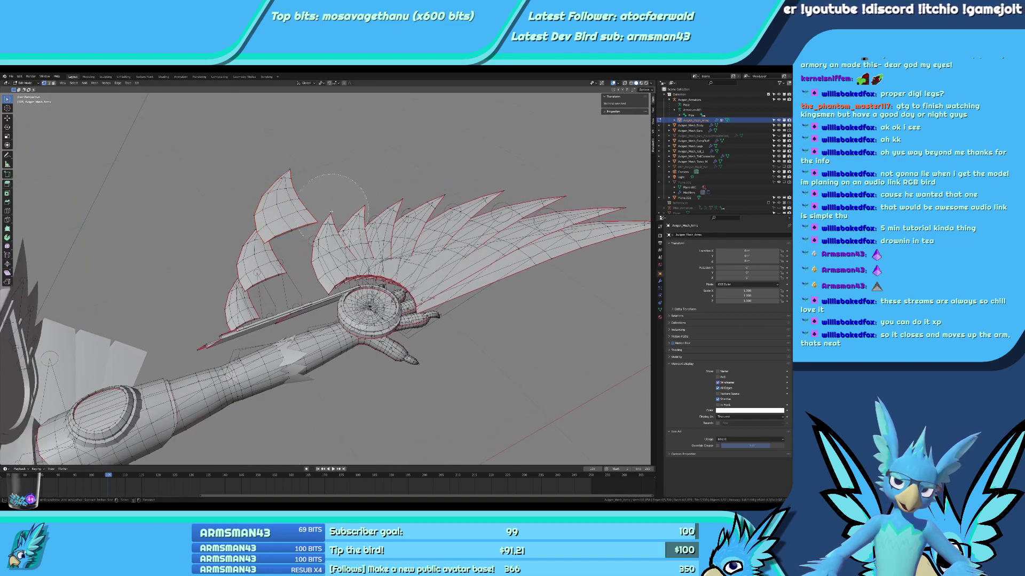
pyautogui.click(330, 208)
pyautogui.rightClick(330, 208)
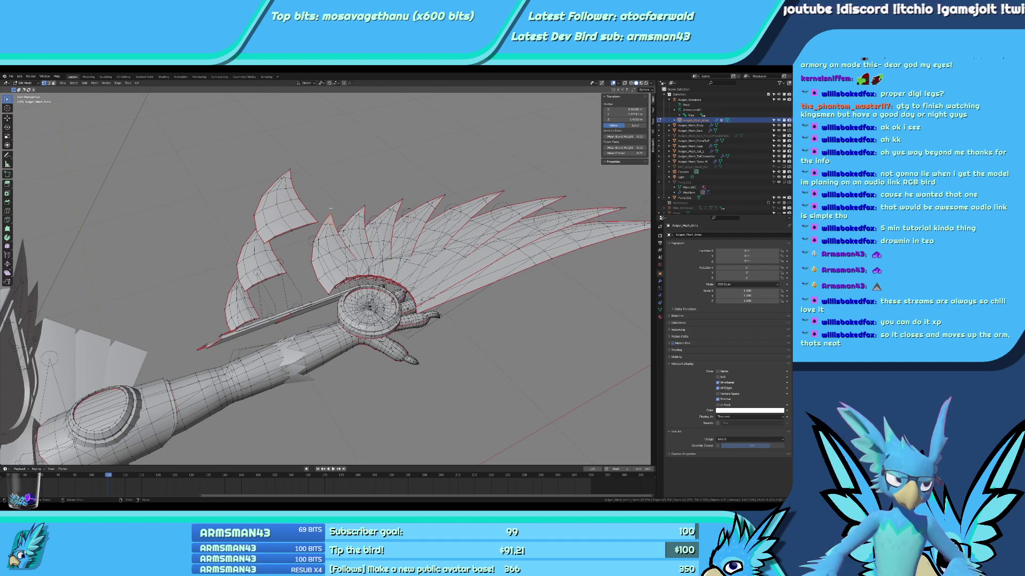
pyautogui.hotkey('ctrl', 'l')
pyautogui.write('gz')
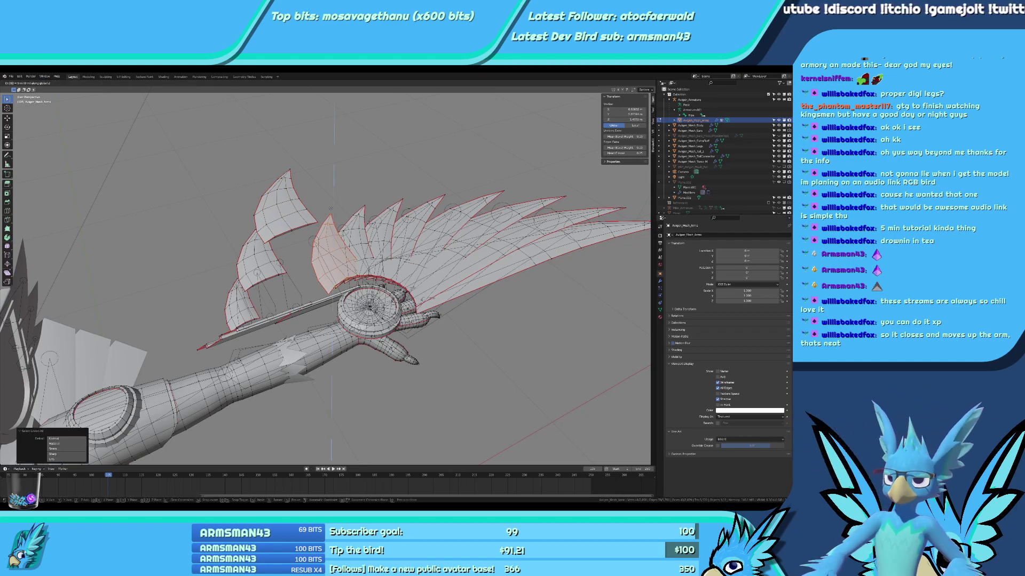
pyautogui.write('0.3')
pyautogui.press('Return')
# Select the whole second feather of the large wing fan and raise it along Z.
pyautogui.moveTo(330, 208); pyautogui.dragTo(238, 189, button='middle')
pyautogui.moveTo(370, 210); pyautogui.dragTo(407, 237, button='middle')
pyautogui.click(406, 237)
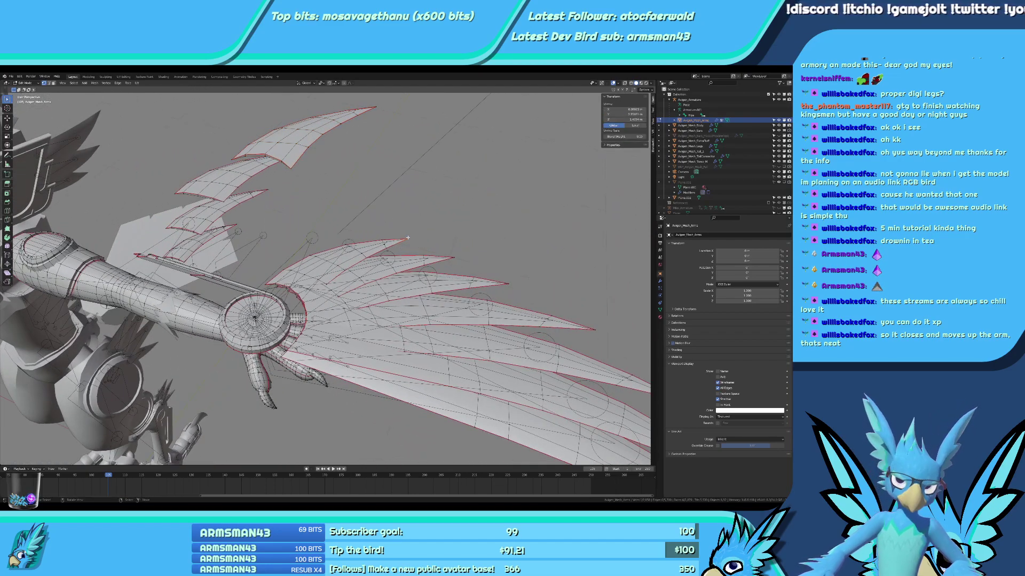
pyautogui.hotkey('ctrl', 'l')
pyautogui.press('g')
pyautogui.press('z')
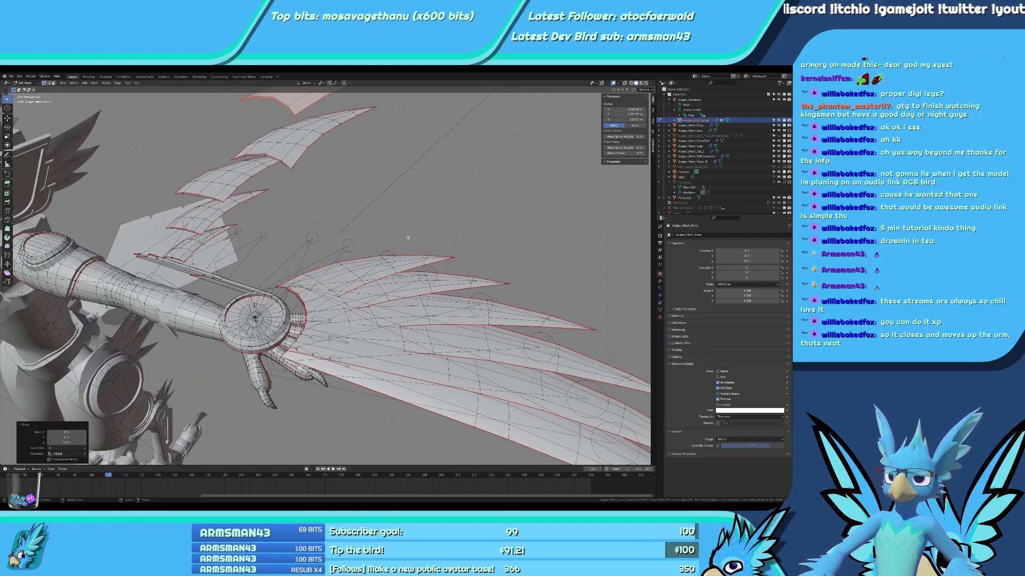
# Select the whole third feather of the large fan and raise it along Z.
pyautogui.click(448, 245)
pyautogui.hotkey('ctrl', 'l')
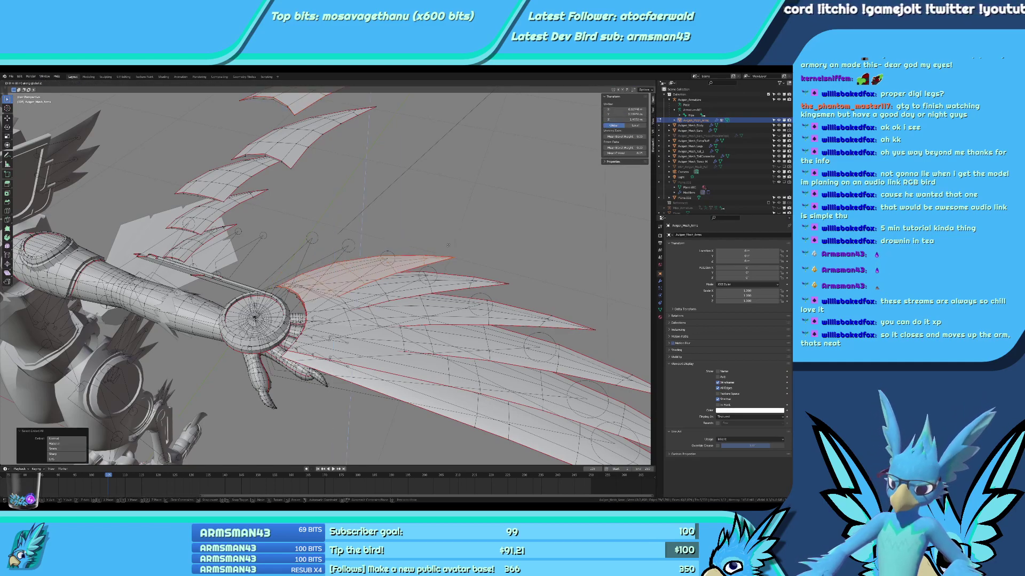
pyautogui.press('h')
pyautogui.press('z')
# Select the whole fourth feather of the large fan and raise it by 0.6 along Z.
pyautogui.press('c')
pyautogui.click(516, 271)
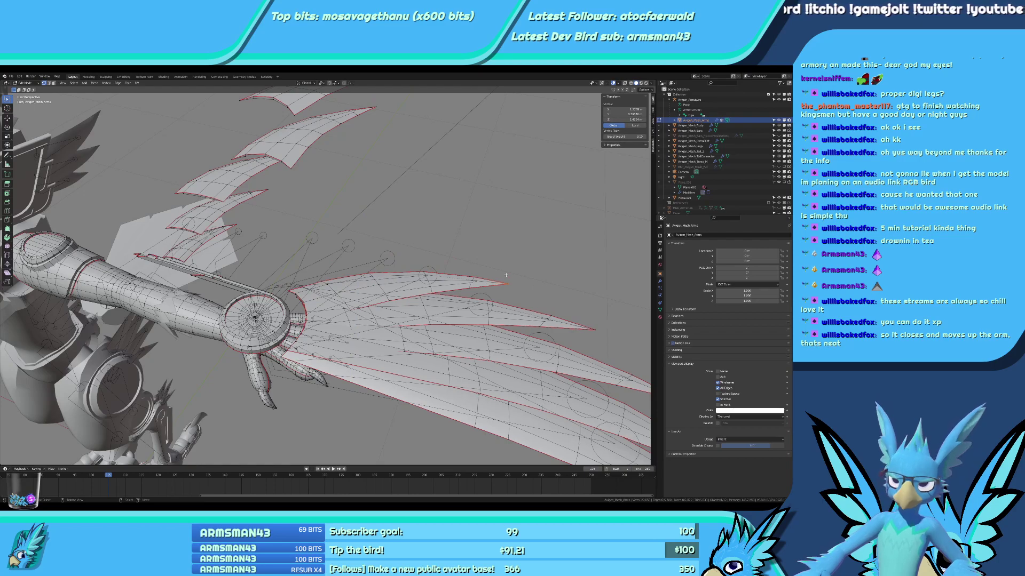
pyautogui.rightClick(512, 273)
pyautogui.hotkey('ctrl', 'l')
pyautogui.write('gz.6')
pyautogui.press('Return')
# Select the whole fifth feather of the large fan and raise it along Z, clear of the remaining ones.
pyautogui.hotkey('ctrl', 'l')
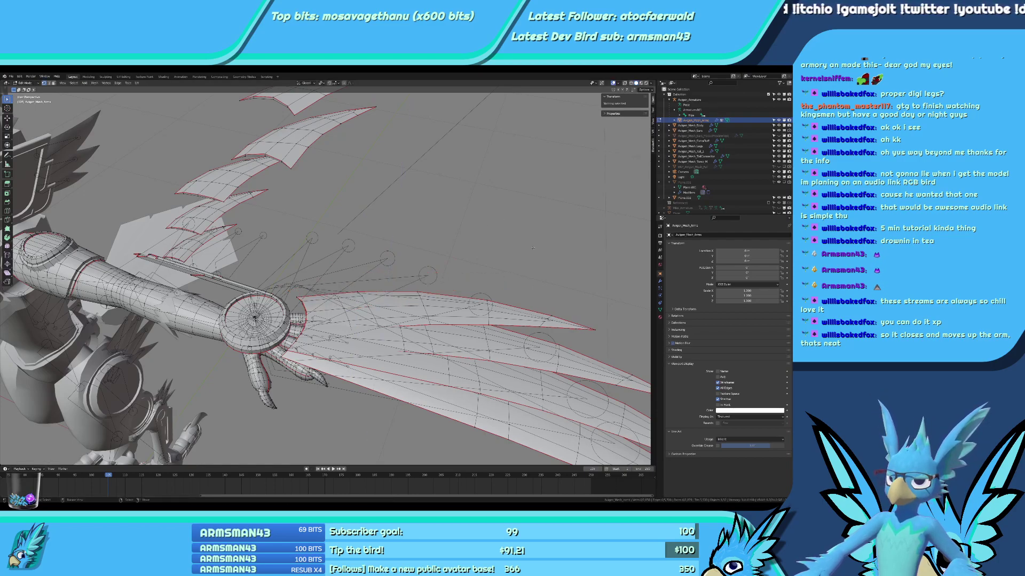
pyautogui.write('gz.6')
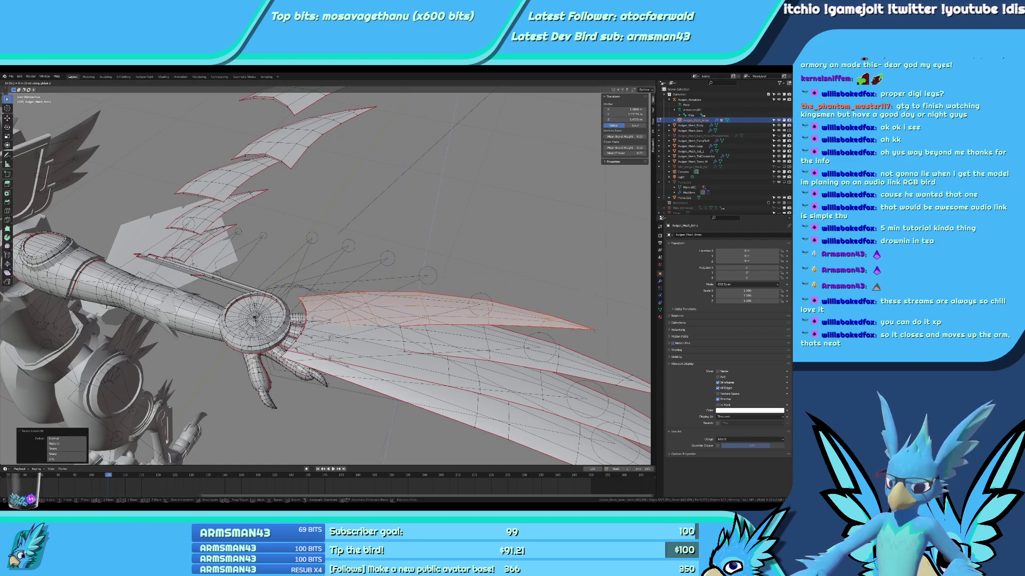
pyautogui.press('Return')
# Select the whole sixth feather of the large fan by its tip and raise it along Z.
pyautogui.moveTo(595, 331); pyautogui.dragTo(359, 279, button='middle')
pyautogui.click(360, 279)
pyautogui.click(421, 350)
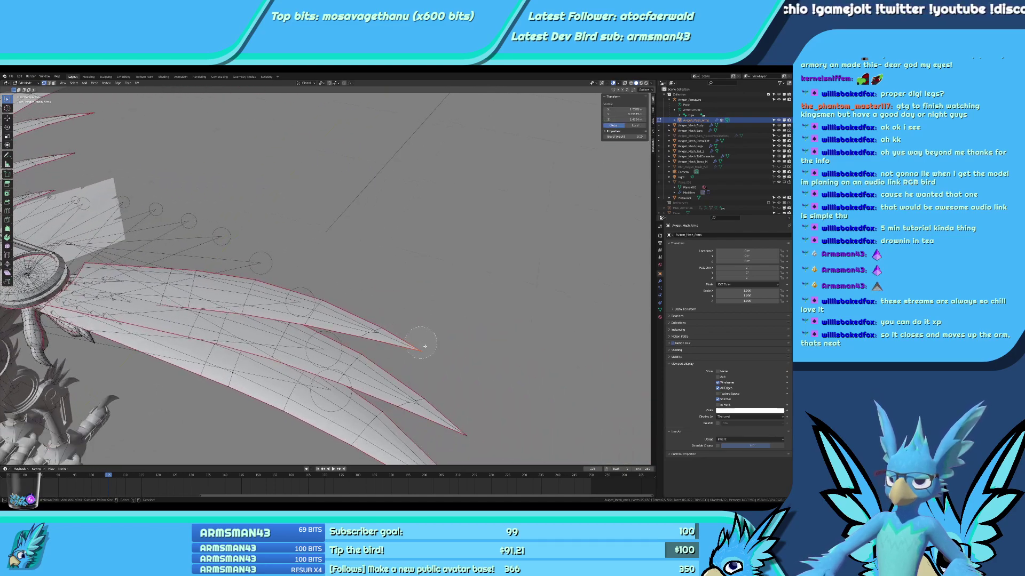
pyautogui.hotkey('ctrl', 'l')
pyautogui.press('g')
pyautogui.press('z')
pyautogui.press('Escape')
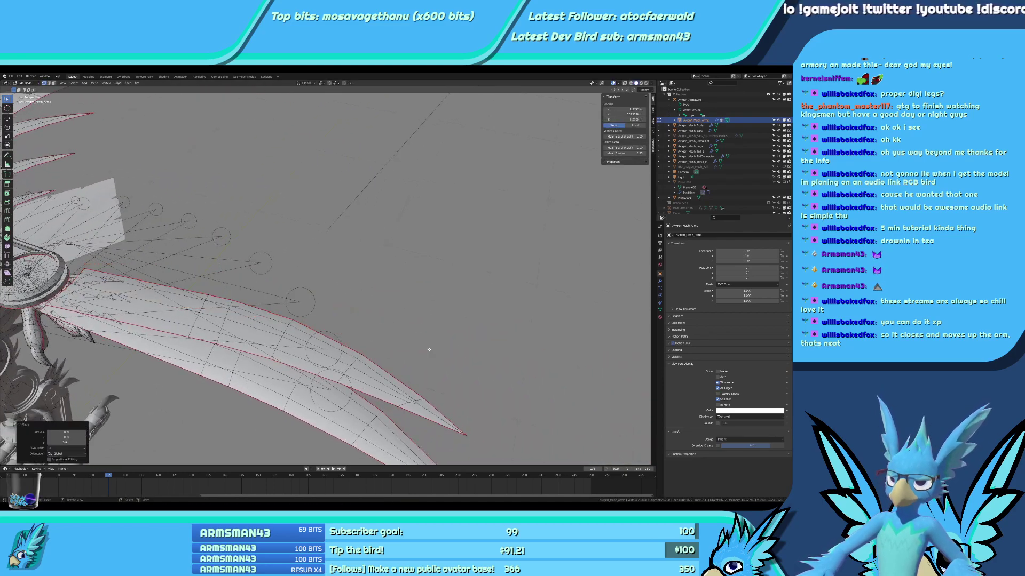
# Select the whole seventh feather of the large fan by its tip and raise it by 0.9 along Z.
pyautogui.hotkey('alt', 'a')
pyautogui.click(458, 422)
pyautogui.press('Escape')
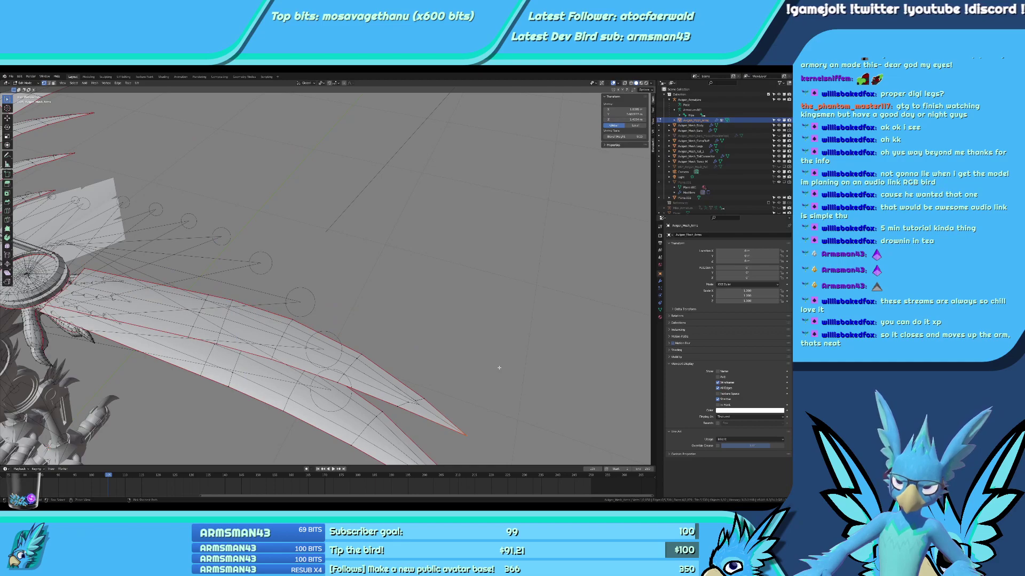
pyautogui.hotkey('ctrl', 'l')
pyautogui.write('gz.9')
pyautogui.press('Return')
pyautogui.press('a')
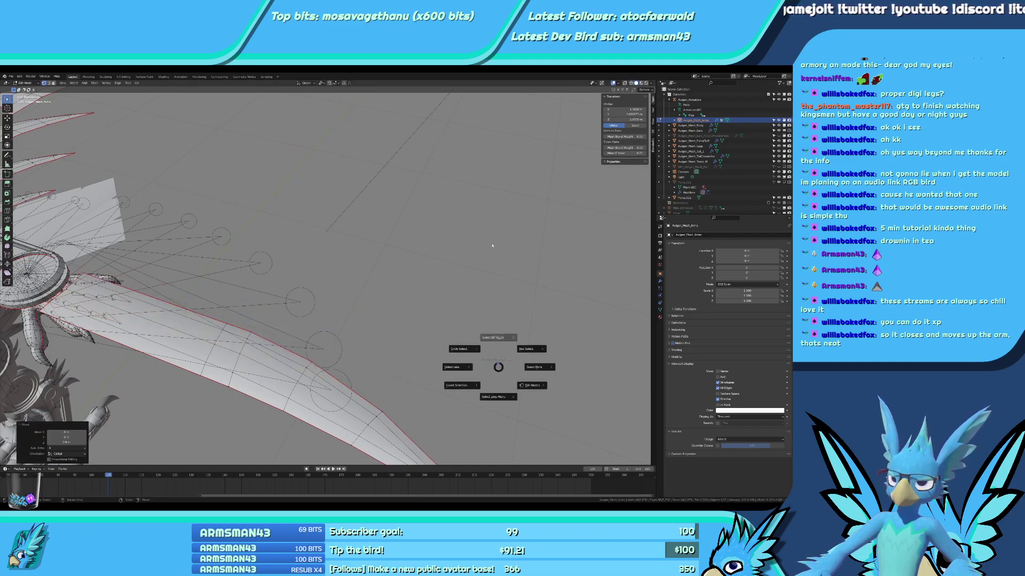
# Select the whole last feather of the large fan by its tip and raise it by 1 along Z.
pyautogui.scroll(-1, 492, 245)
pyautogui.press('c')
pyautogui.click(458, 429)
pyautogui.press('Escape')
pyautogui.hotkey('ctrl', 'l')
pyautogui.write('g')
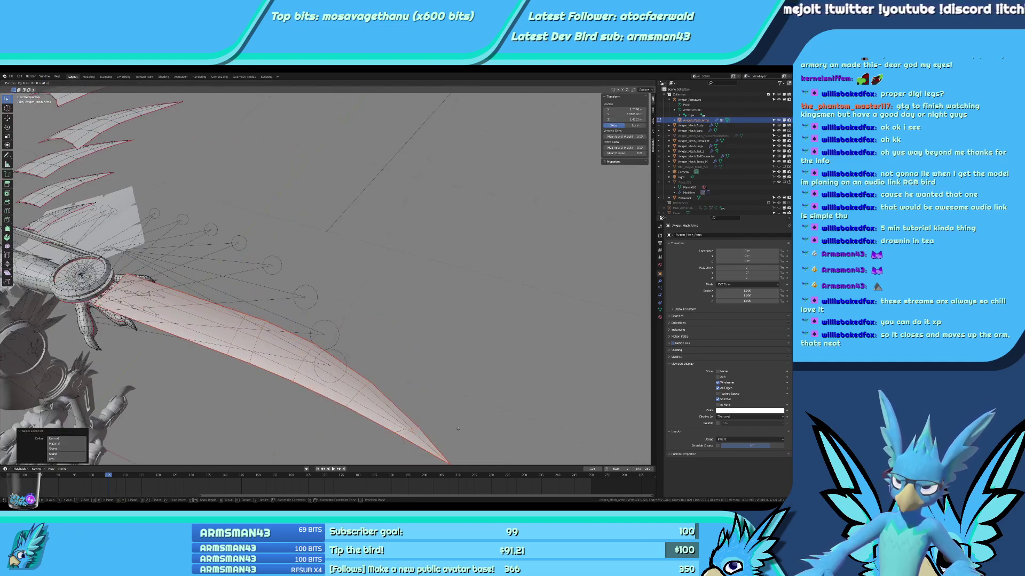
pyautogui.write('z1')
pyautogui.press('Return')
# Leave mesh editing, switch the viewport to rendered shading and inspect the spread feathers from the front.
pyautogui.scroll(-6, 375, 343)
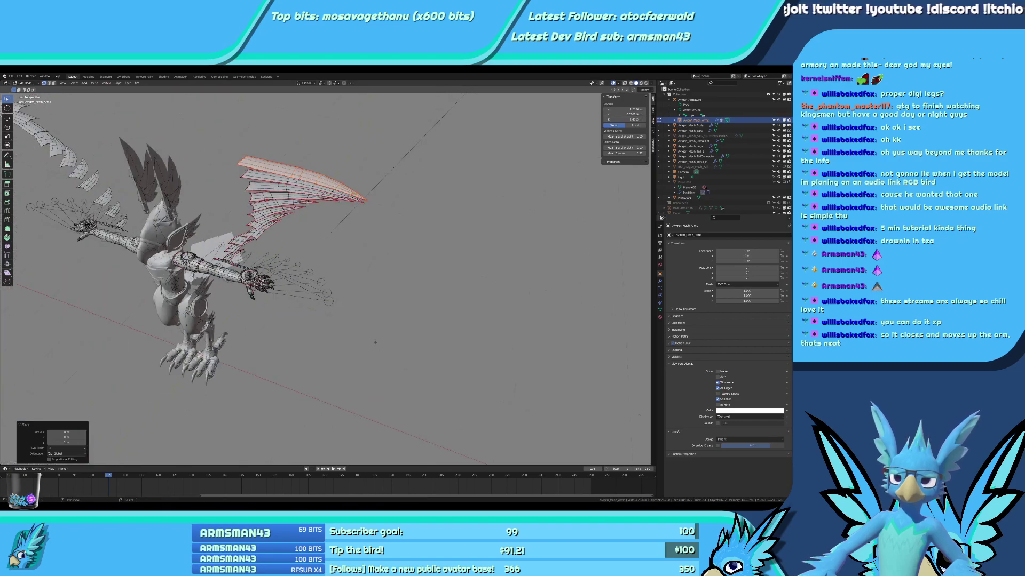
pyautogui.moveTo(375, 342); pyautogui.dragTo(555, 337, button='middle')
pyautogui.scroll(-3, 555, 336)
pyautogui.press('Tab')
pyautogui.moveTo(358, 261)
pyautogui.mouseDown(button='middle')
pyautogui.moveTo(383, 273)
pyautogui.moveTo(435, 267)
pyautogui.moveTo(421, 275)
pyautogui.moveTo(321, 233)
pyautogui.mouseUp(button='middle')
pyautogui.scroll(5, 436, 267)
pyautogui.press('z')
pyautogui.click(396, 291)
pyautogui.scroll(3, 363, 246)
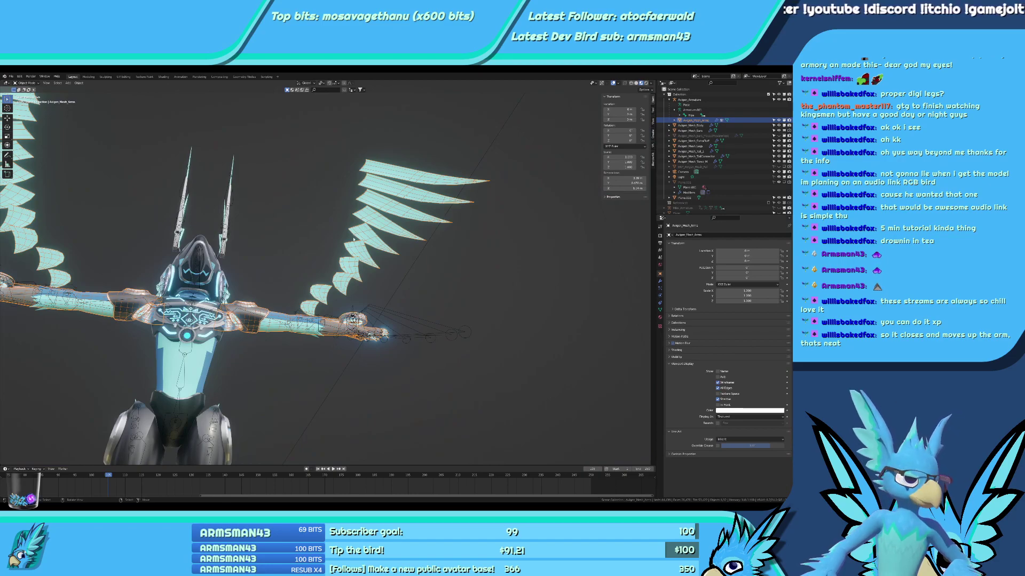
pyautogui.moveTo(447, 236); pyautogui.dragTo(403, 249, button='middle')
pyautogui.press('KP_1')
pyautogui.press('KP_1')
pyautogui.scroll(4, 389, 305)
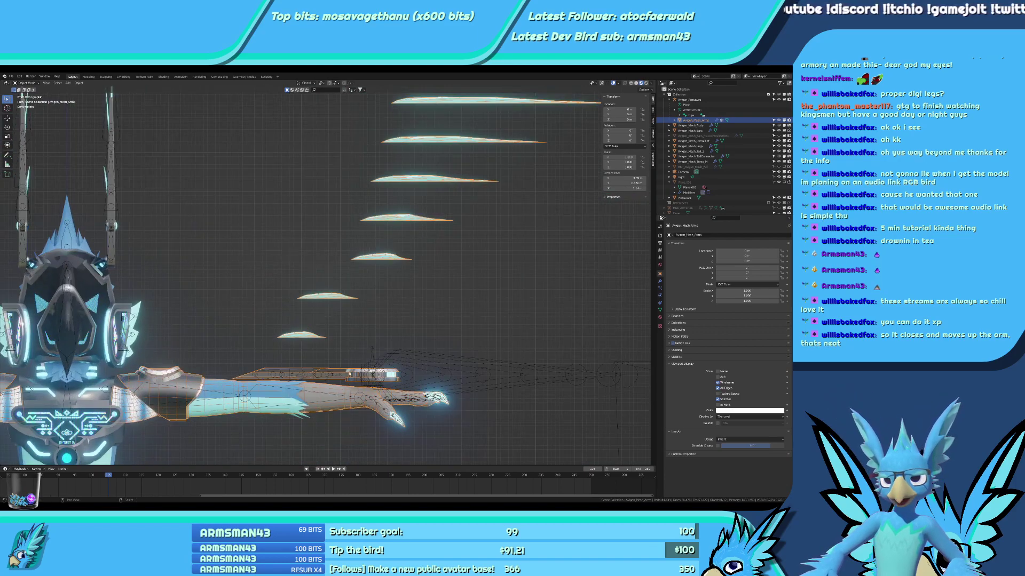
# Select the armature together with the arm mesh, enter Weight Paint mode and pick the bone of the smallest feather nearest the elbow.
pyautogui.moveTo(389, 306); pyautogui.dragTo(414, 337, button='middle')
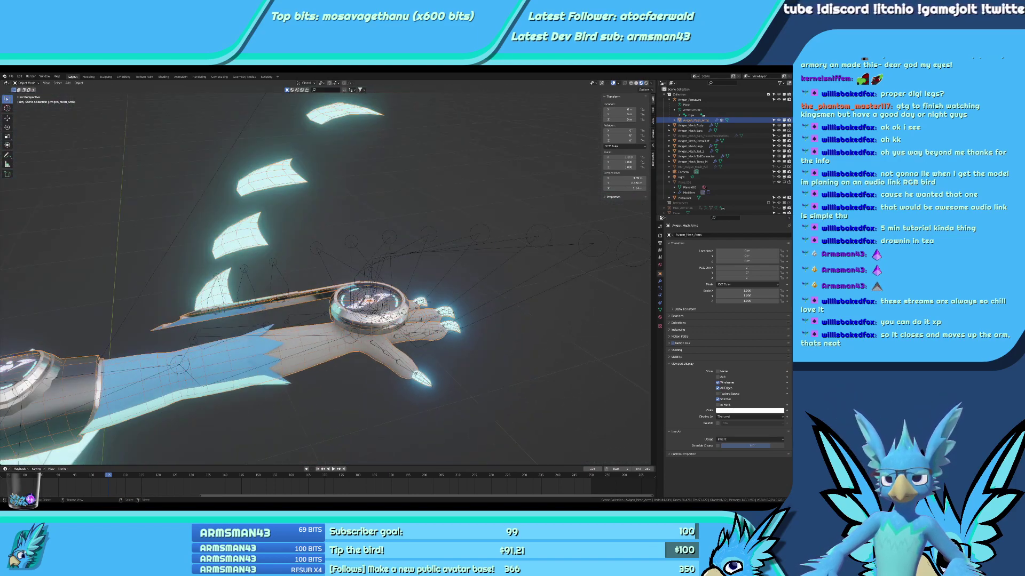
pyautogui.click(338, 260)
pyautogui.keyDown('shift'); pyautogui.click(347, 341); pyautogui.keyUp('shift')
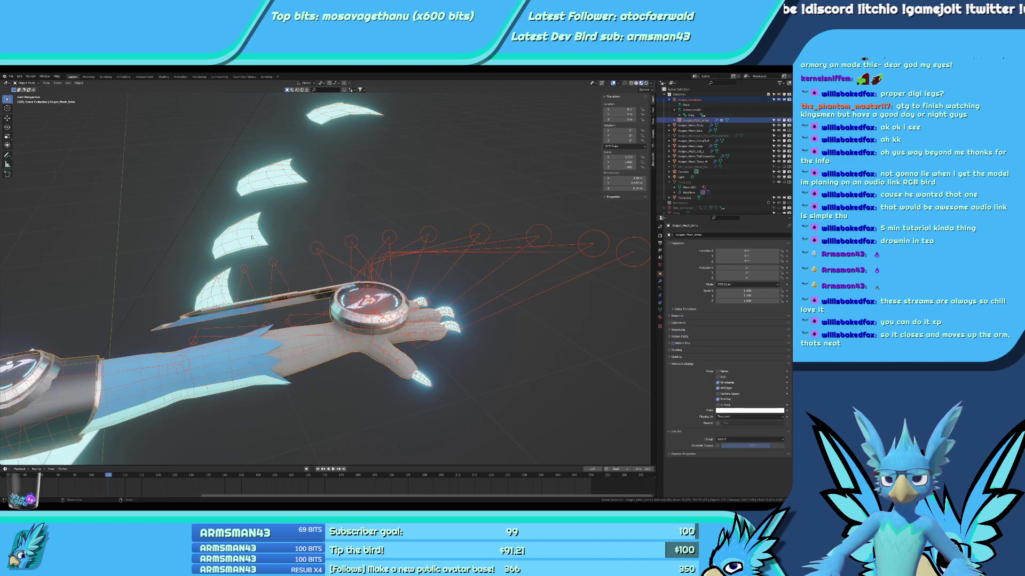
pyautogui.hotkey('ctrl', 'Tab')
pyautogui.moveTo(347, 342); pyautogui.dragTo(469, 376, button='middle')
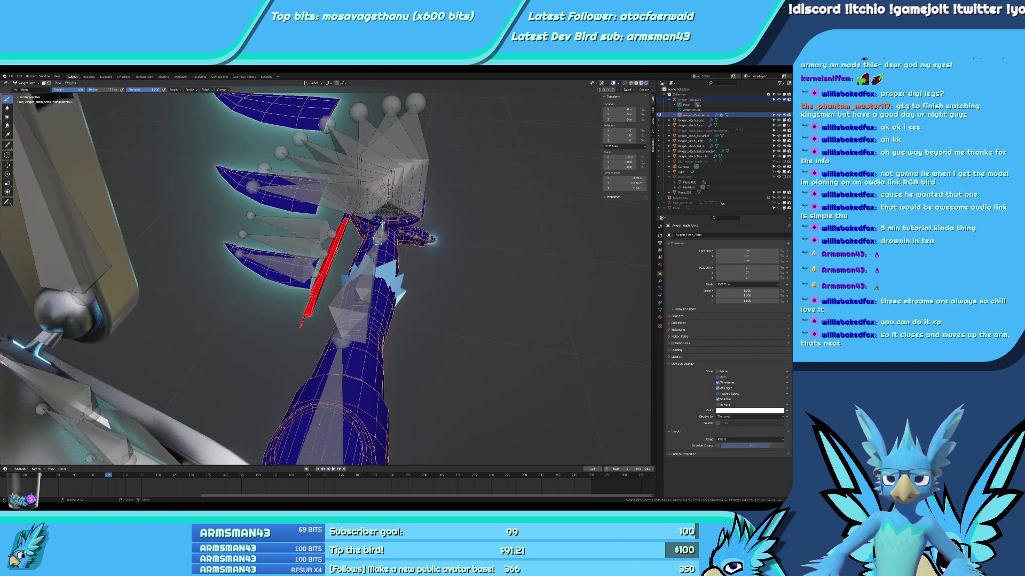
pyautogui.keyDown('ctrl'); pyautogui.click(289, 261); pyautogui.keyUp('ctrl')
# Paint full weight across the smallest feather from its base to its tip for the selected bone.
pyautogui.moveTo(288, 261)
pyautogui.mouseDown(button='middle')
pyautogui.moveTo(412, 290)
pyautogui.moveTo(224, 262)
pyautogui.moveTo(240, 275)
pyautogui.mouseUp(button='middle')
pyautogui.scroll(5, 412, 290)
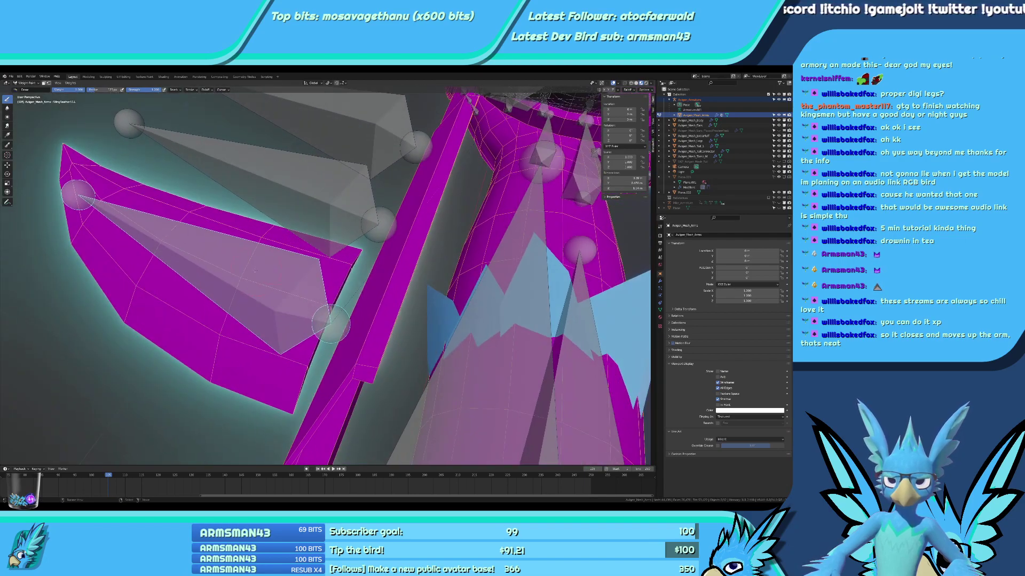
pyautogui.click(241, 276)
pyautogui.moveTo(245, 241)
pyautogui.mouseDown()
pyautogui.moveTo(342, 251)
pyautogui.moveTo(323, 318)
pyautogui.moveTo(330, 324)
pyautogui.mouseUp()
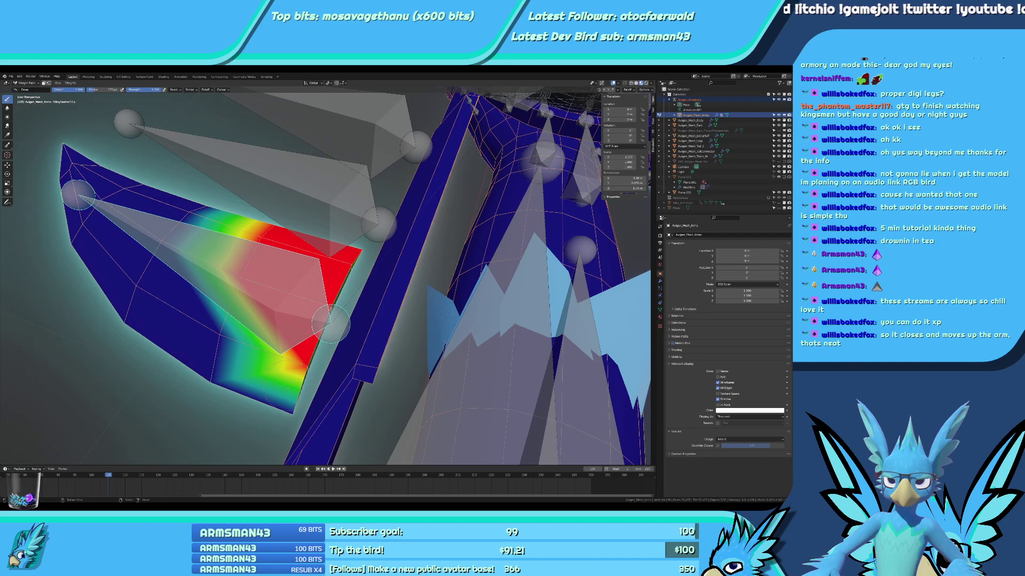
pyautogui.moveTo(287, 388); pyautogui.dragTo(224, 310)
pyautogui.scroll(-5, 243, 256)
pyautogui.moveTo(275, 267); pyautogui.dragTo(237, 246)
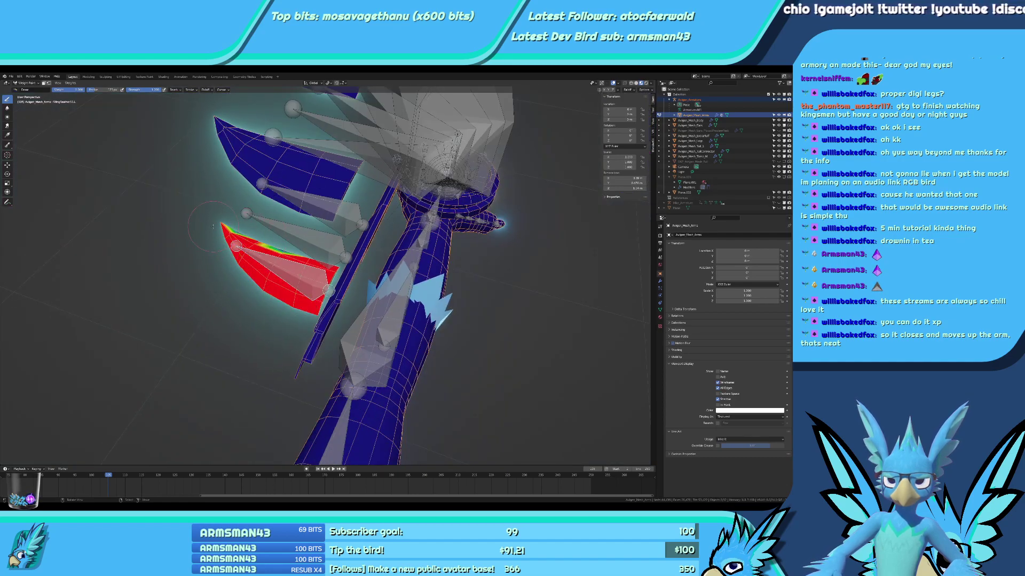
# Paint the remaining unweighted patches on the other side and base of the smallest feather to full weight.
pyautogui.moveTo(235, 245)
pyautogui.mouseDown(button='middle')
pyautogui.moveTo(341, 224)
pyautogui.moveTo(347, 235)
pyautogui.moveTo(320, 198)
pyautogui.mouseUp(button='middle')
pyautogui.moveTo(320, 195)
pyautogui.mouseDown()
pyautogui.moveTo(275, 173)
pyautogui.moveTo(352, 240)
pyautogui.mouseUp()
pyautogui.keyDown('ctrl'); pyautogui.moveTo(352, 234); pyautogui.dragTo(352, 197, button='middle'); pyautogui.keyUp('ctrl')
pyautogui.moveTo(395, 245)
pyautogui.mouseDown()
pyautogui.moveTo(475, 230)
pyautogui.moveTo(507, 208)
pyautogui.mouseUp()
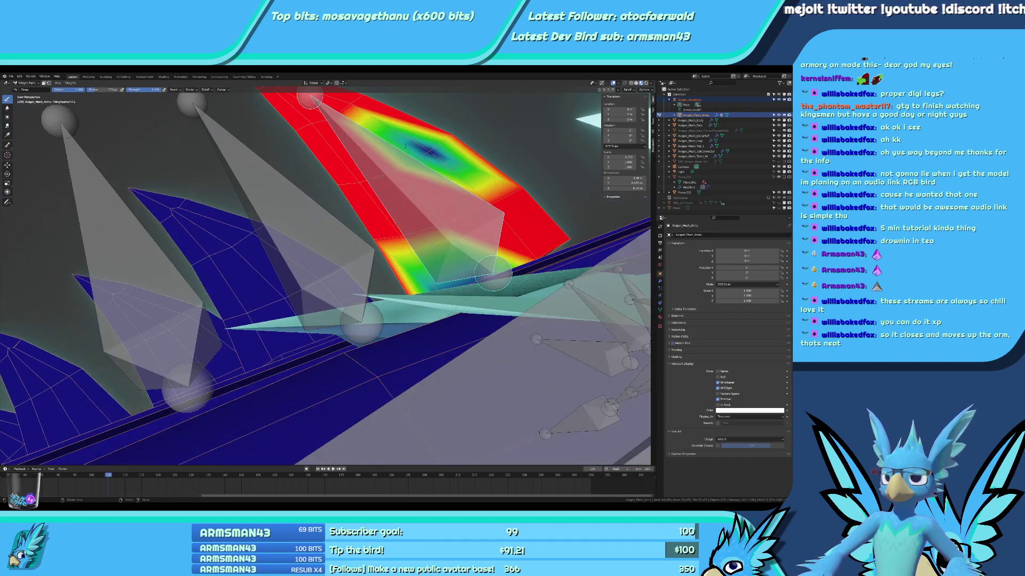
pyautogui.moveTo(405, 146); pyautogui.dragTo(453, 166)
pyautogui.moveTo(427, 214); pyautogui.dragTo(431, 310, button='middle')
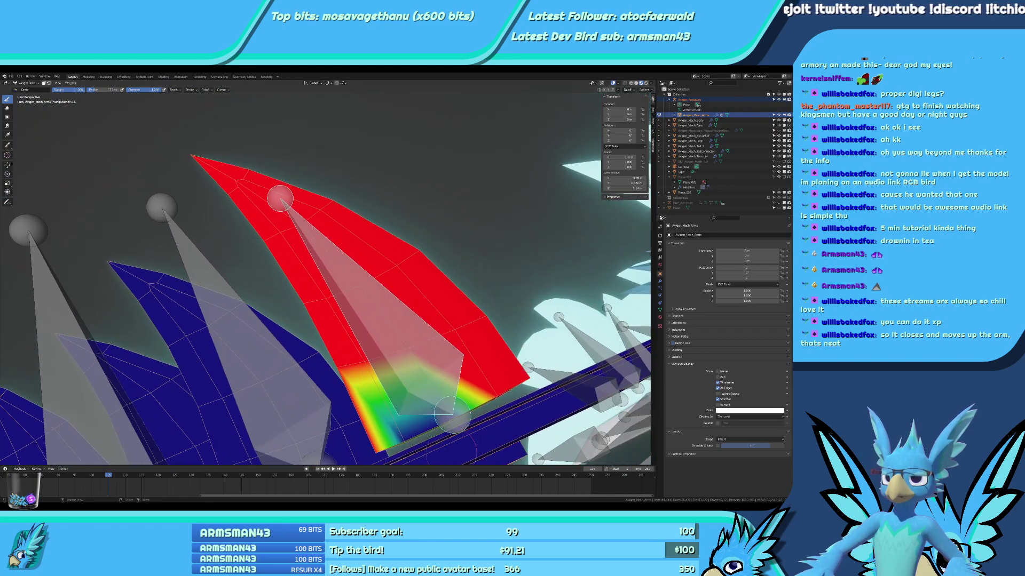
pyautogui.moveTo(409, 418)
pyautogui.mouseDown()
pyautogui.moveTo(390, 422)
pyautogui.moveTo(453, 400)
pyautogui.mouseUp()
pyautogui.scroll(-2, 445, 320)
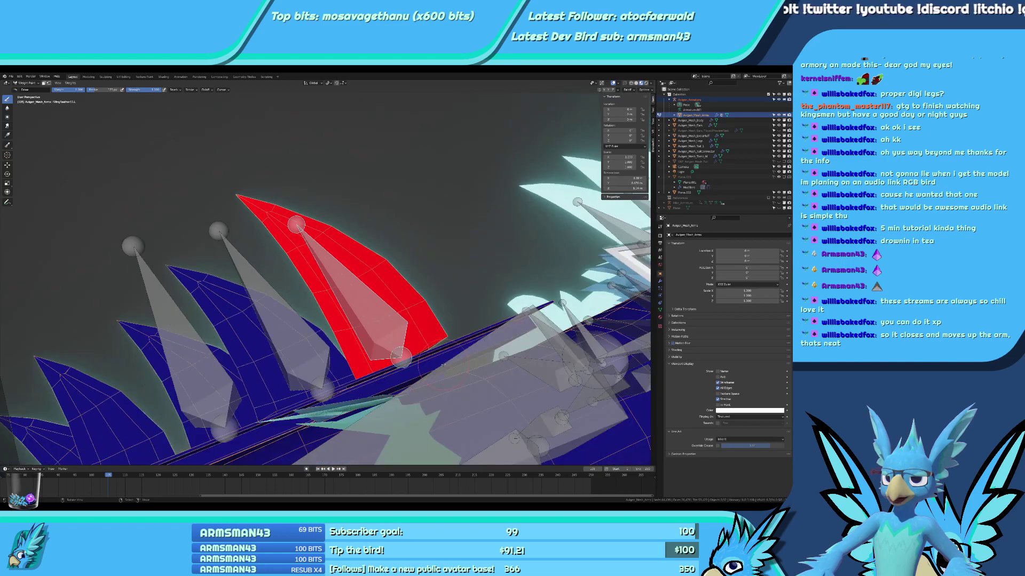
# Test the smallest feather's weights by moving its bone.
pyautogui.press('g')
pyautogui.click(439, 310)
pyautogui.moveTo(439, 311)
pyautogui.mouseDown(button='middle')
pyautogui.moveTo(320, 216)
pyautogui.moveTo(361, 299)
pyautogui.moveTo(382, 292)
pyautogui.moveTo(392, 265)
pyautogui.mouseUp(button='middle')
pyautogui.press('g')
pyautogui.click(292, 229)
pyautogui.scroll(-5, 293, 228)
# Select the second feather's bone and paint full weight over the whole second feather.
pyautogui.rightClick(356, 313)
pyautogui.scroll(2, 356, 312)
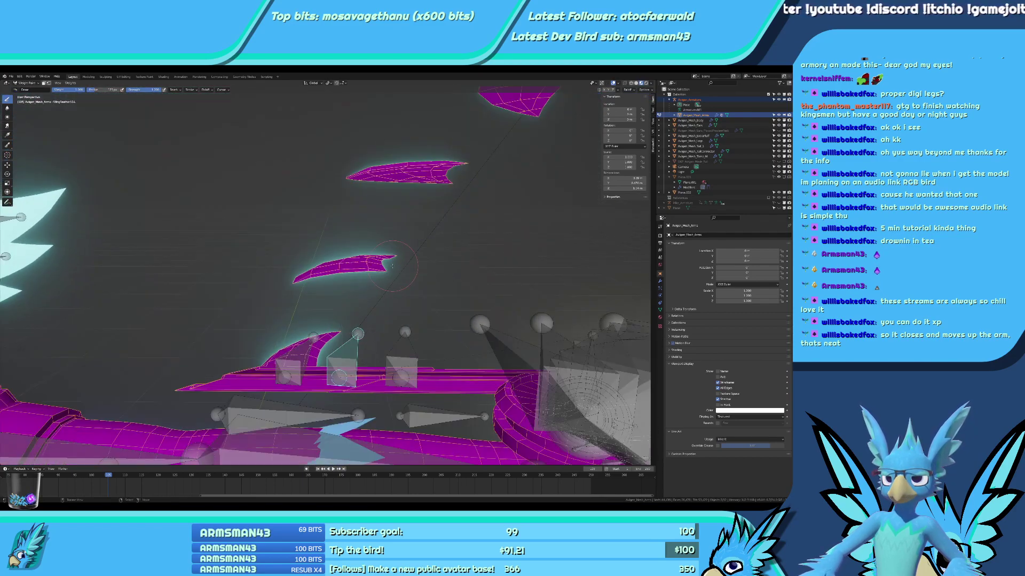
pyautogui.moveTo(382, 260); pyautogui.dragTo(354, 271)
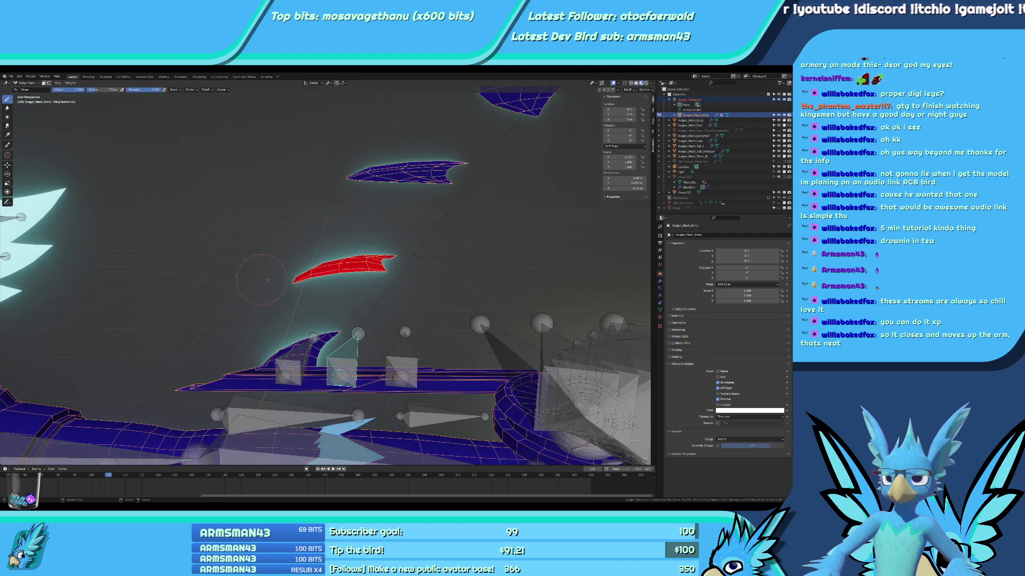
pyautogui.moveTo(268, 279); pyautogui.dragTo(140, 282, button='middle')
pyautogui.moveTo(277, 276)
pyautogui.mouseDown()
pyautogui.moveTo(305, 269)
pyautogui.moveTo(302, 235)
pyautogui.mouseUp()
pyautogui.moveTo(335, 247); pyautogui.dragTo(339, 275, button='middle')
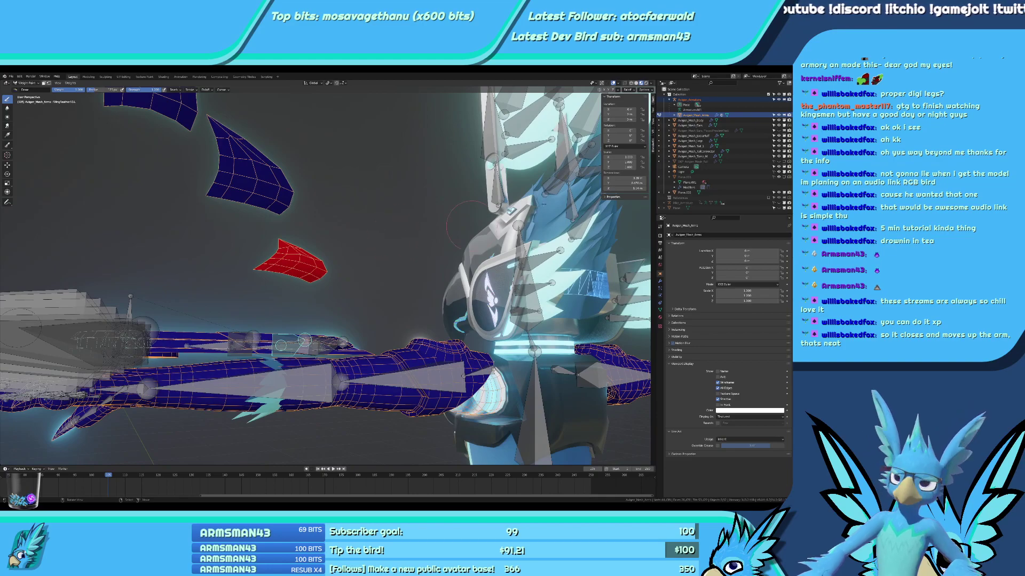
# Turn off the brush's Front Faces Only option and paint full weight on the third feather for its own bone.
pyautogui.click(653, 110)
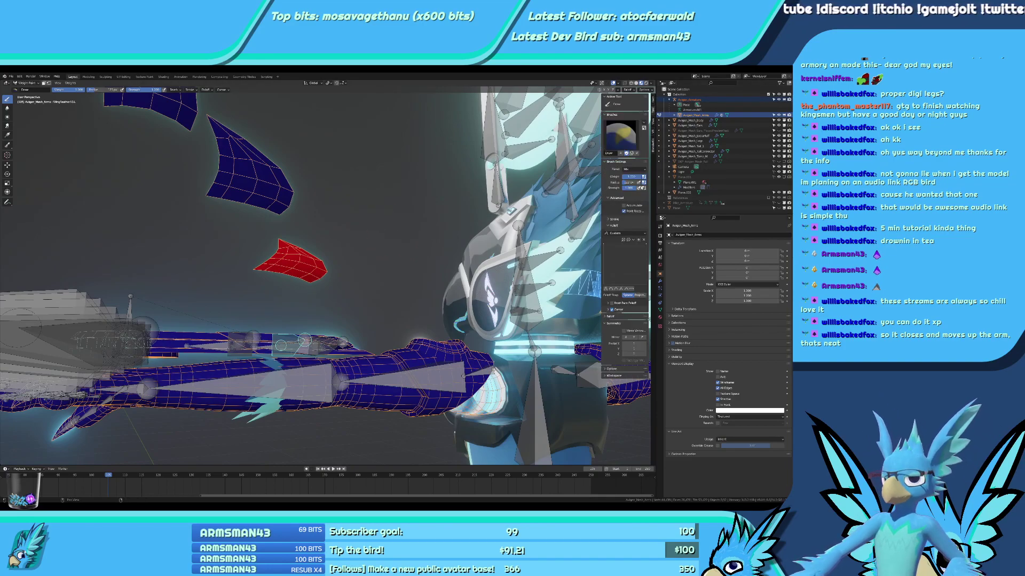
pyautogui.click(624, 211)
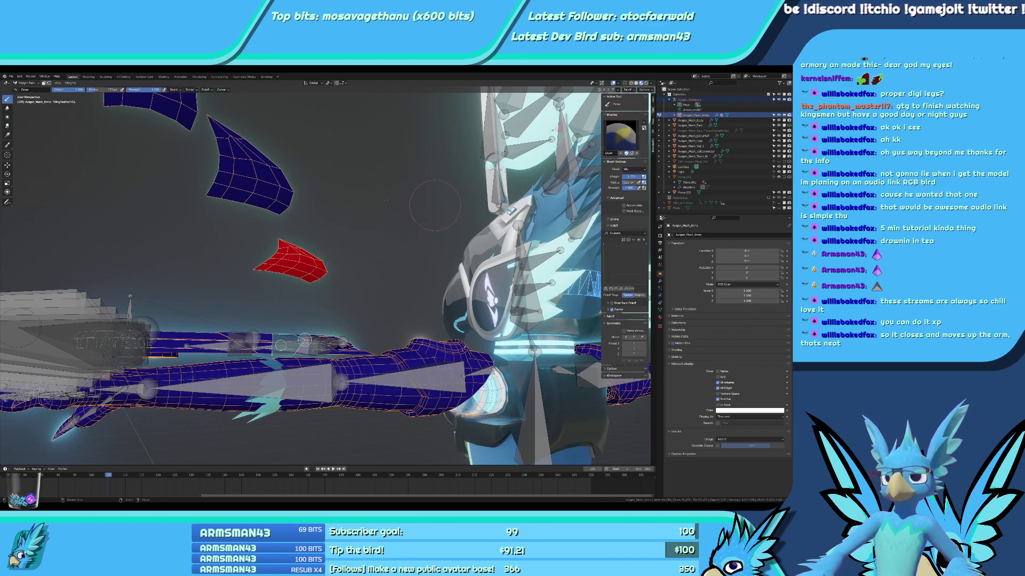
pyautogui.moveTo(307, 190); pyautogui.dragTo(340, 208, button='middle')
pyautogui.moveTo(332, 375)
pyautogui.mouseDown(button='middle')
pyautogui.moveTo(329, 361)
pyautogui.moveTo(330, 395)
pyautogui.mouseUp(button='middle')
pyautogui.rightClick(327, 364)
pyautogui.moveTo(325, 198)
pyautogui.mouseDown()
pyautogui.moveTo(316, 207)
pyautogui.moveTo(340, 217)
pyautogui.moveTo(332, 180)
pyautogui.mouseUp()
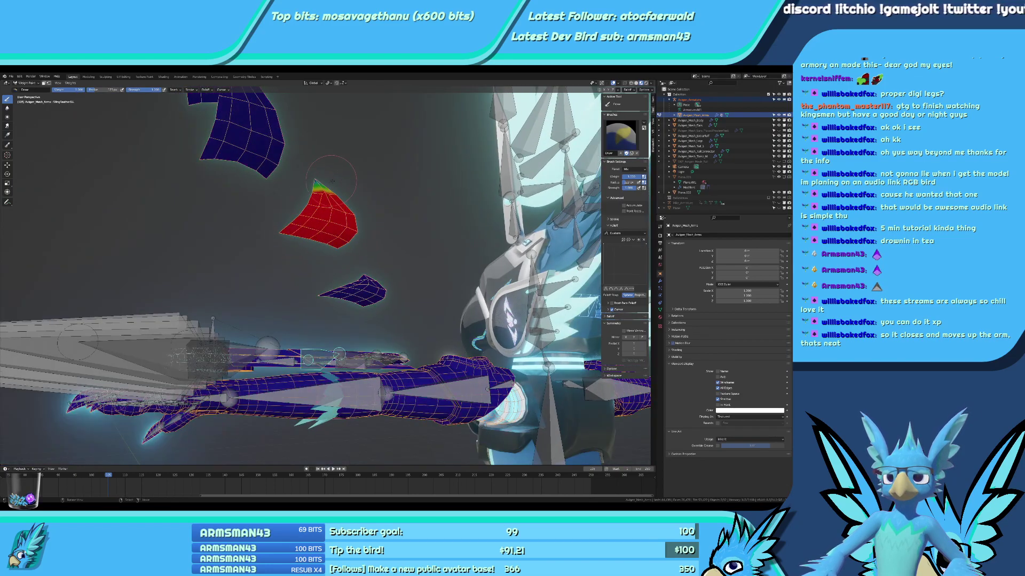
# Select the fourth feather's bone and paint full weight over the whole fourth feather.
pyautogui.moveTo(314, 187)
pyautogui.mouseDown(button='middle')
pyautogui.moveTo(320, 343)
pyautogui.moveTo(312, 342)
pyautogui.moveTo(315, 299)
pyautogui.mouseUp(button='middle')
pyautogui.rightClick(293, 347)
pyautogui.click(308, 205)
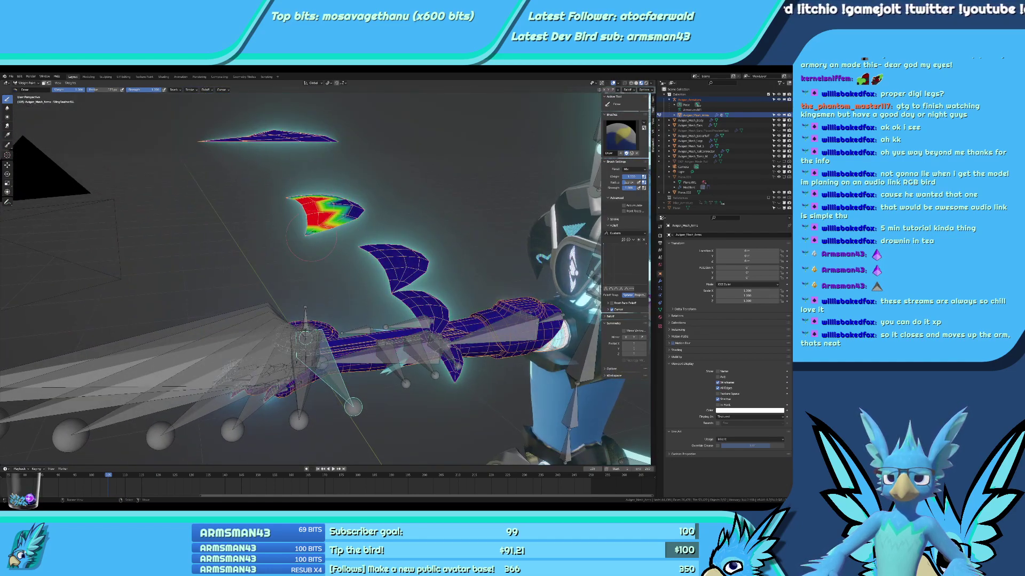
pyautogui.moveTo(325, 227); pyautogui.dragTo(342, 195)
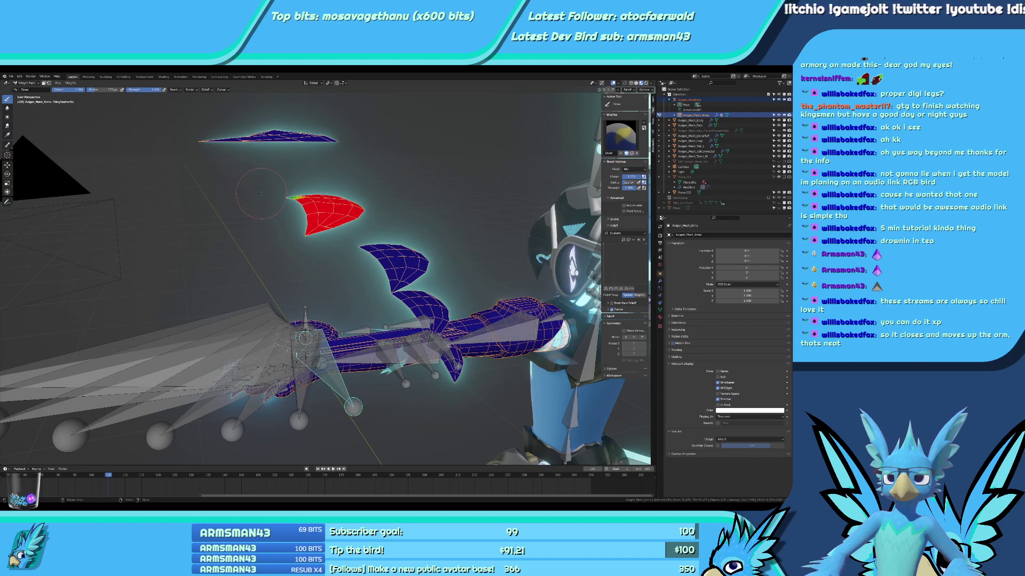
# Select the fifth feather's bone and paint full weight over the whole fifth feather.
pyautogui.moveTo(261, 193); pyautogui.dragTo(326, 166, button='middle')
pyautogui.rightClick(310, 388)
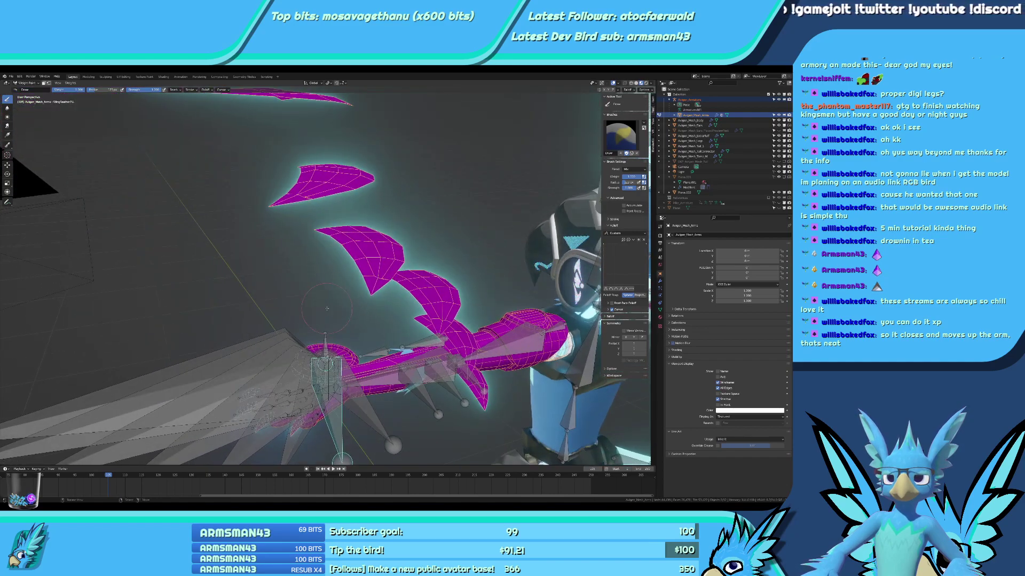
pyautogui.moveTo(327, 160); pyautogui.dragTo(273, 203)
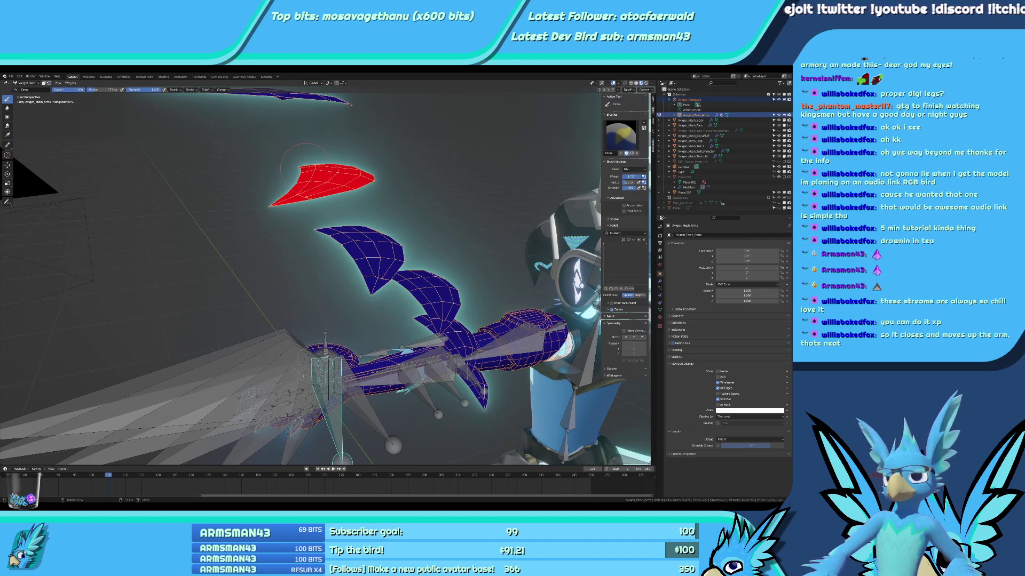
pyautogui.moveTo(306, 164); pyautogui.dragTo(374, 235, button='middle')
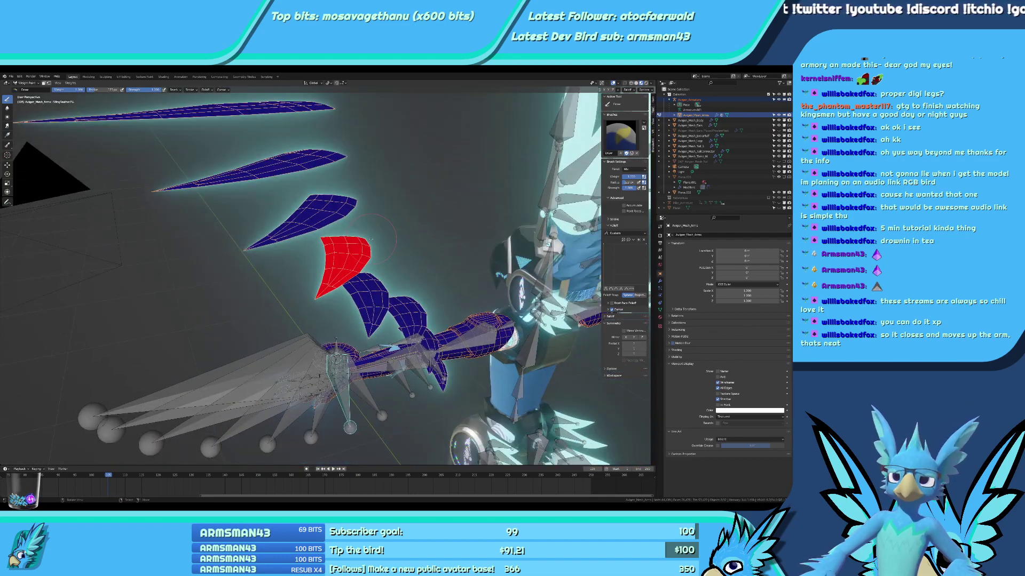
pyautogui.press('r')
pyautogui.click(394, 266)
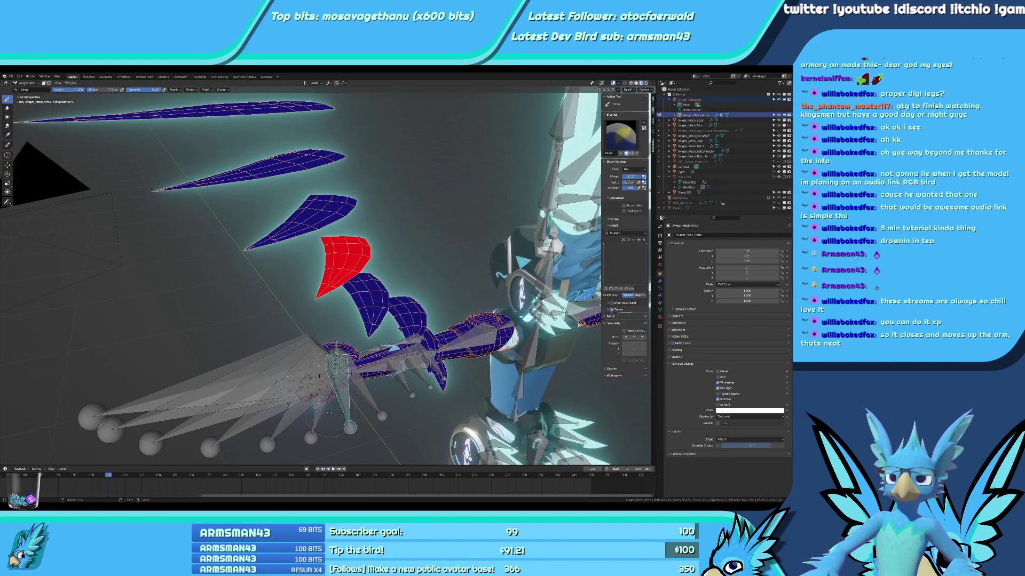
# Select the sixth feather's bone and paint full weight over the whole sixth feather.
pyautogui.rightClick(319, 421)
pyautogui.moveTo(319, 421); pyautogui.dragTo(352, 344, button='middle')
pyautogui.keyDown('ctrl'); pyautogui.click(335, 417); pyautogui.keyUp('ctrl')
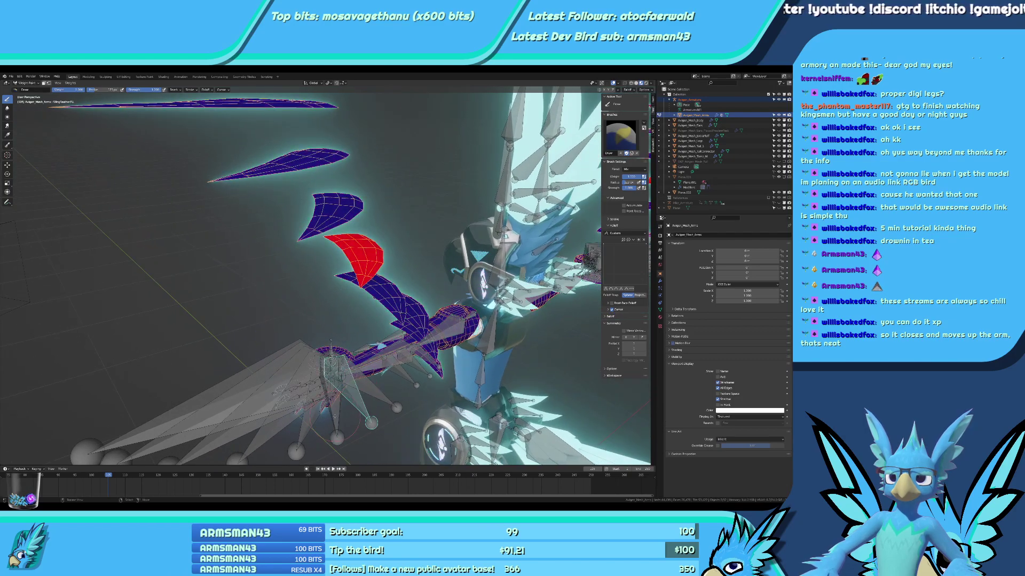
pyautogui.rightClick(334, 417)
pyautogui.moveTo(334, 416); pyautogui.dragTo(341, 249, button='middle')
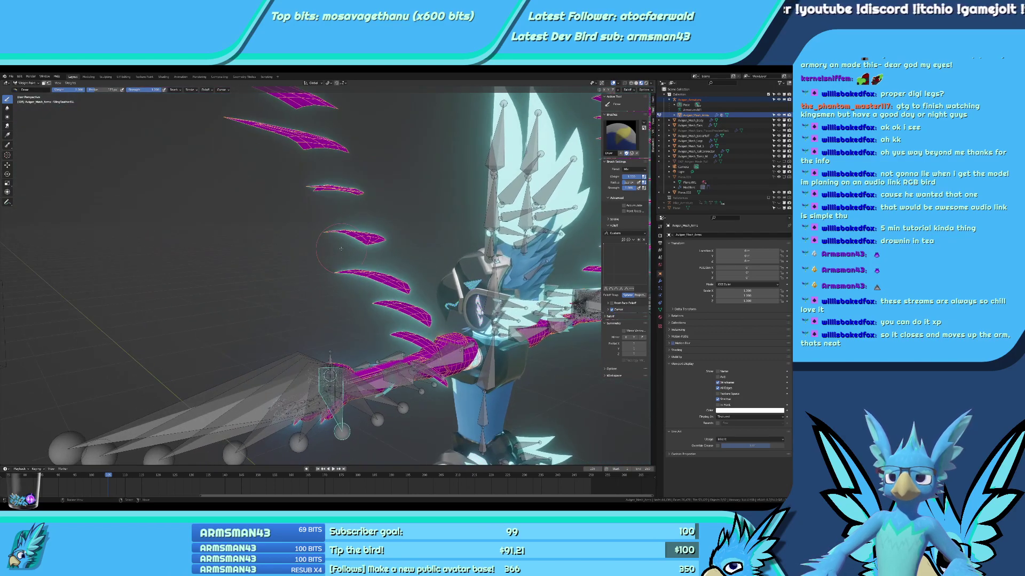
pyautogui.moveTo(340, 194); pyautogui.dragTo(343, 187, button='middle')
pyautogui.moveTo(348, 194); pyautogui.dragTo(323, 188)
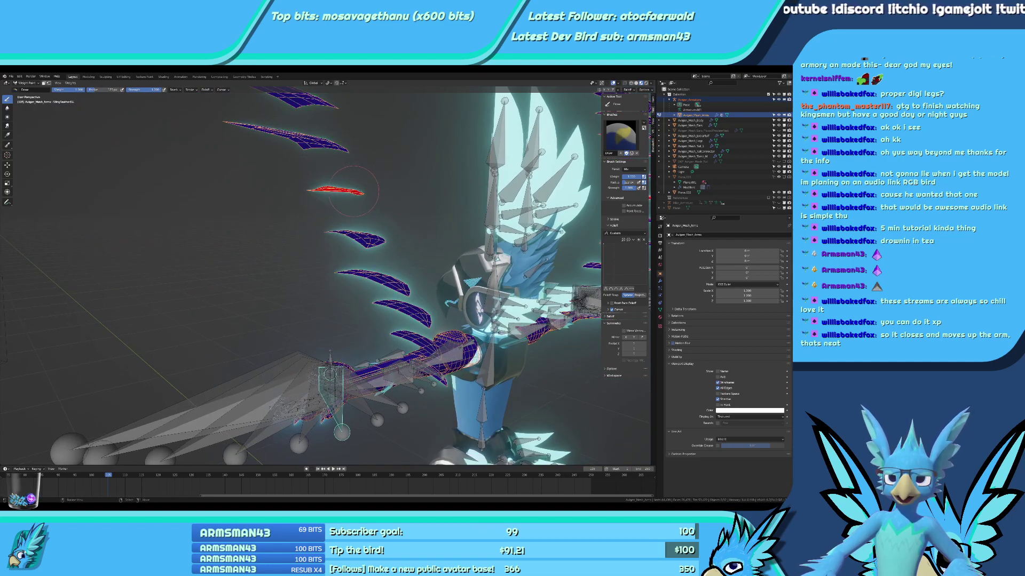
pyautogui.moveTo(356, 192); pyautogui.dragTo(309, 187, button='middle')
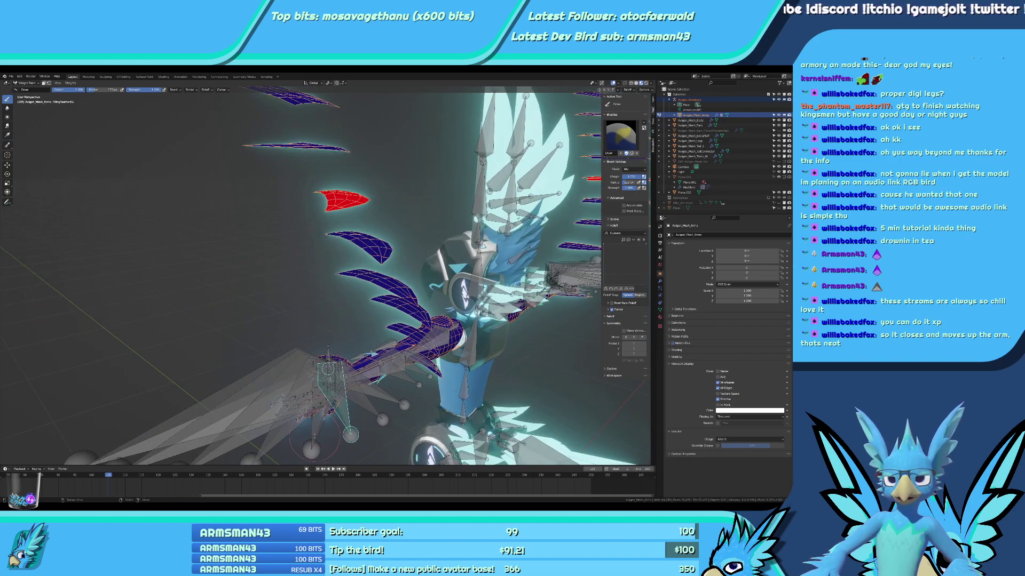
# Select the seventh feather's bone and paint full weight on the seventh feather, including the patch near its base.
pyautogui.hotkey('ctrl', 'z')
pyautogui.moveTo(346, 279); pyautogui.dragTo(350, 198, button='middle')
pyautogui.moveTo(345, 194)
pyautogui.mouseDown()
pyautogui.moveTo(370, 194)
pyautogui.moveTo(340, 193)
pyautogui.mouseUp()
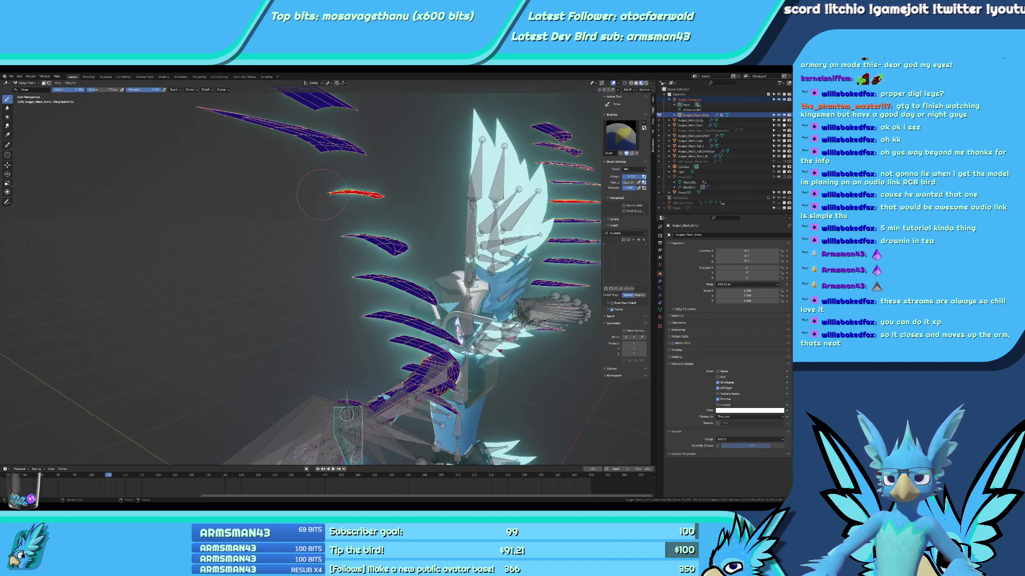
pyautogui.moveTo(372, 191); pyautogui.dragTo(342, 216, button='middle')
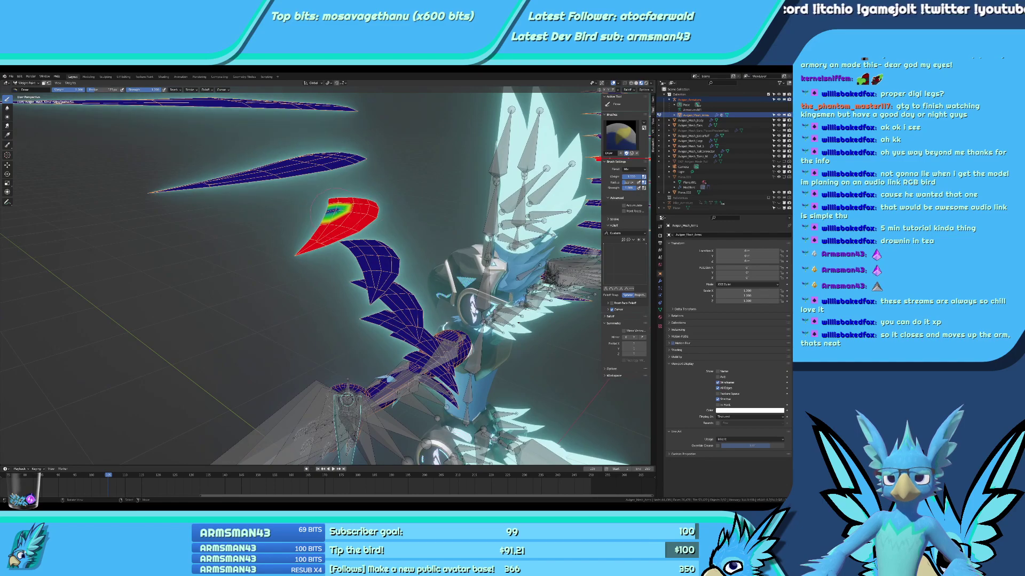
pyautogui.click(337, 215)
pyautogui.scroll(-1, 299, 409)
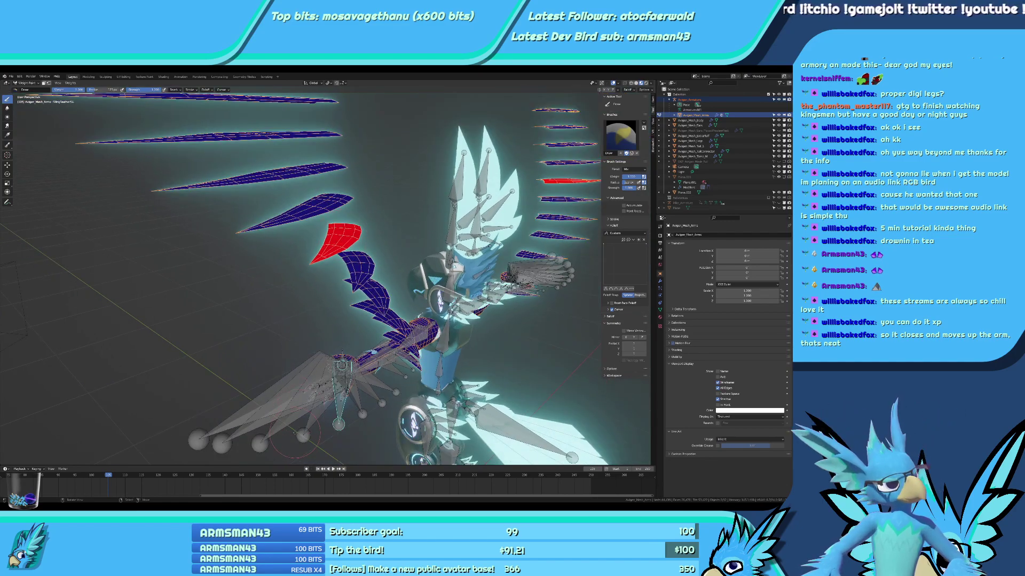
# Select the bone of the adjacent outer feather and paint full weight over that whole feather, including its tip.
pyautogui.moveTo(333, 396); pyautogui.dragTo(335, 464, button='middle')
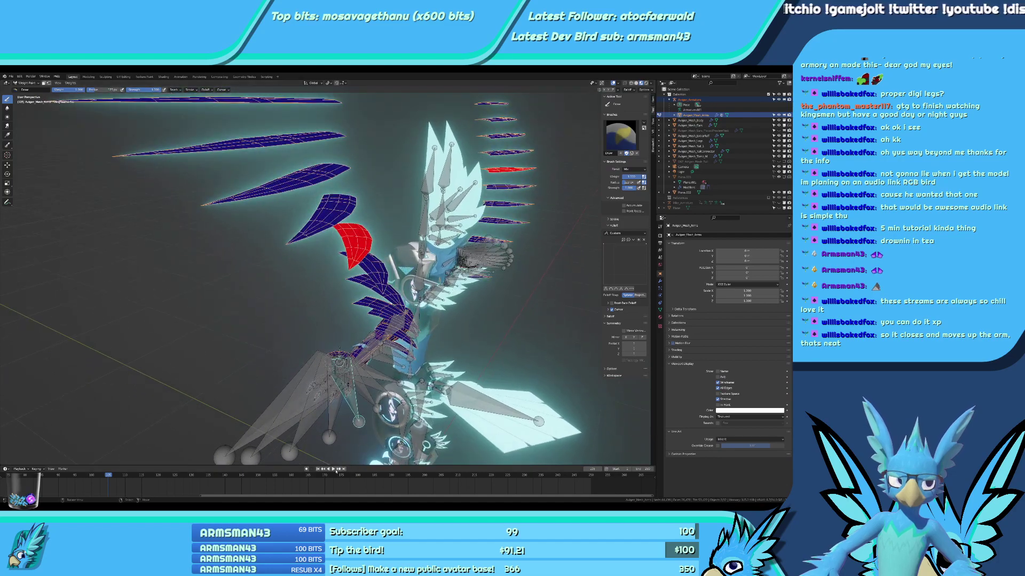
pyautogui.rightClick(333, 424)
pyautogui.moveTo(373, 218)
pyautogui.mouseDown(button='middle')
pyautogui.moveTo(379, 195)
pyautogui.moveTo(349, 191)
pyautogui.mouseUp(button='middle')
pyautogui.moveTo(359, 173)
pyautogui.mouseDown()
pyautogui.moveTo(291, 176)
pyautogui.moveTo(308, 167)
pyautogui.mouseUp()
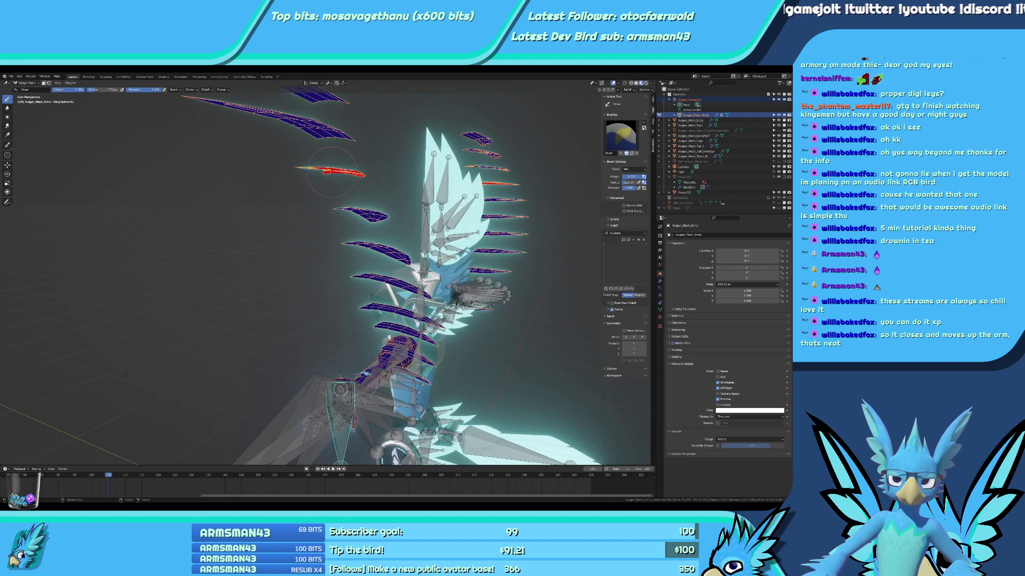
pyautogui.moveTo(344, 172); pyautogui.dragTo(299, 195, button='middle')
pyautogui.moveTo(299, 196); pyautogui.dragTo(268, 219)
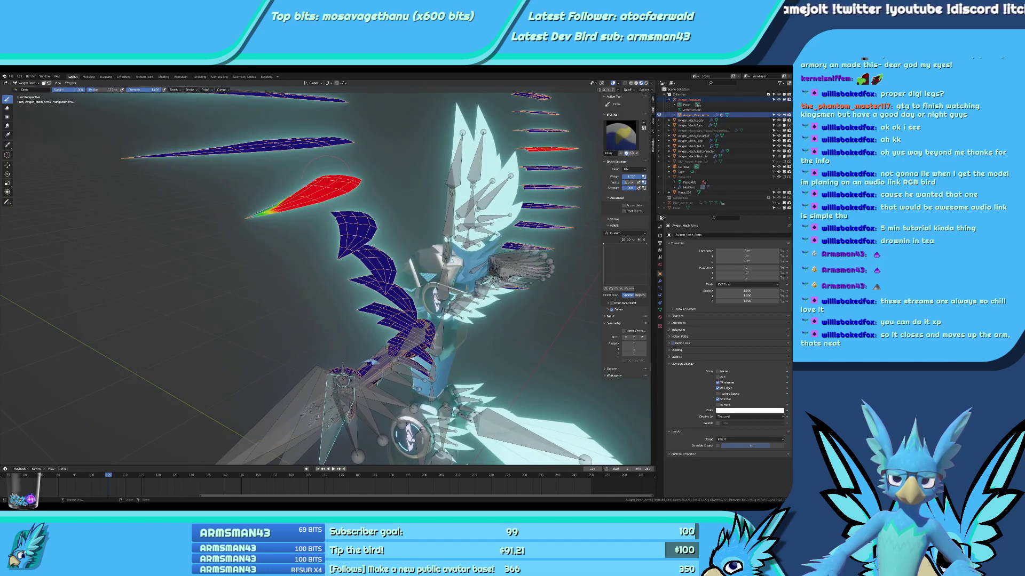
pyautogui.moveTo(250, 215); pyautogui.dragTo(335, 345, button='middle')
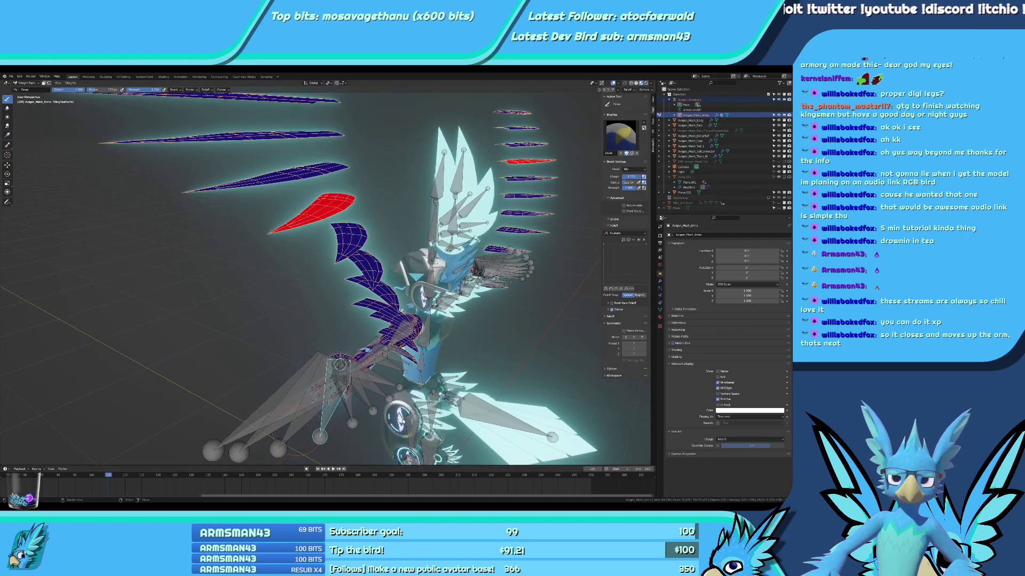
# Select the next inner feather's bone and the hand bone to test their influence on the arm mesh, discarding the changes.
pyautogui.press('t')
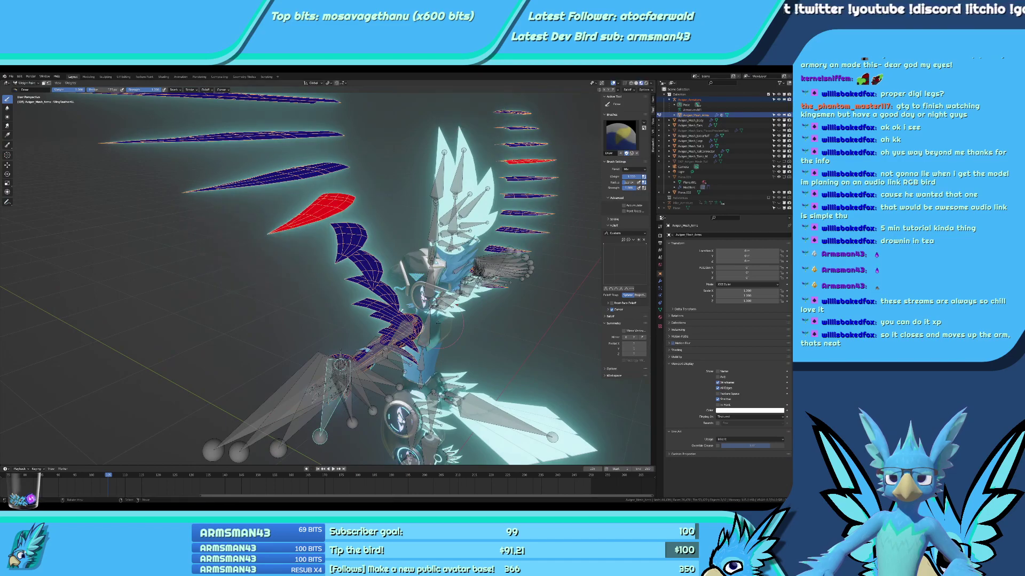
pyautogui.scroll(-2, 439, 318)
pyautogui.moveTo(439, 318); pyautogui.dragTo(336, 347, button='middle')
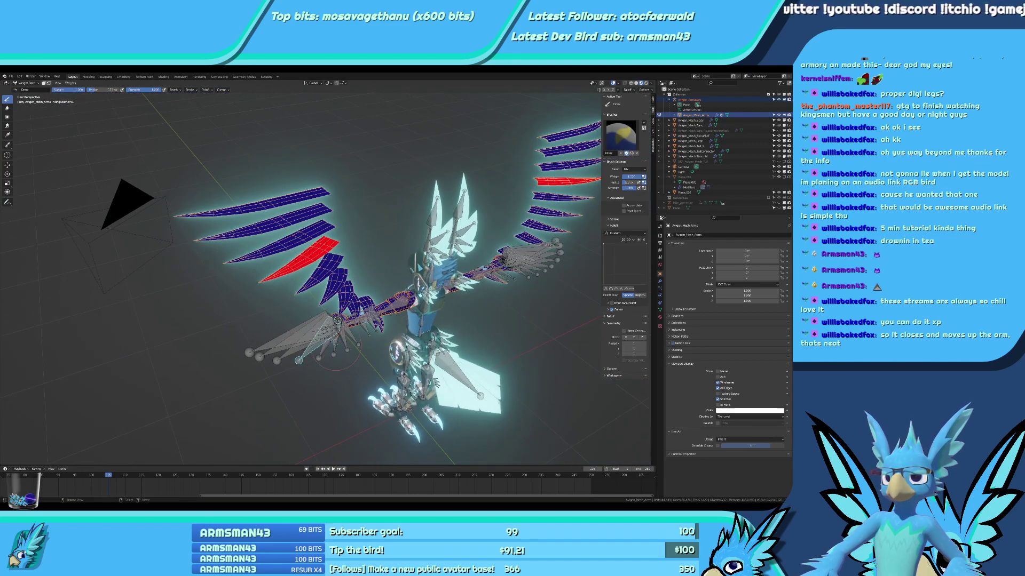
pyautogui.keyDown('ctrl'); pyautogui.click(334, 351); pyautogui.keyUp('ctrl')
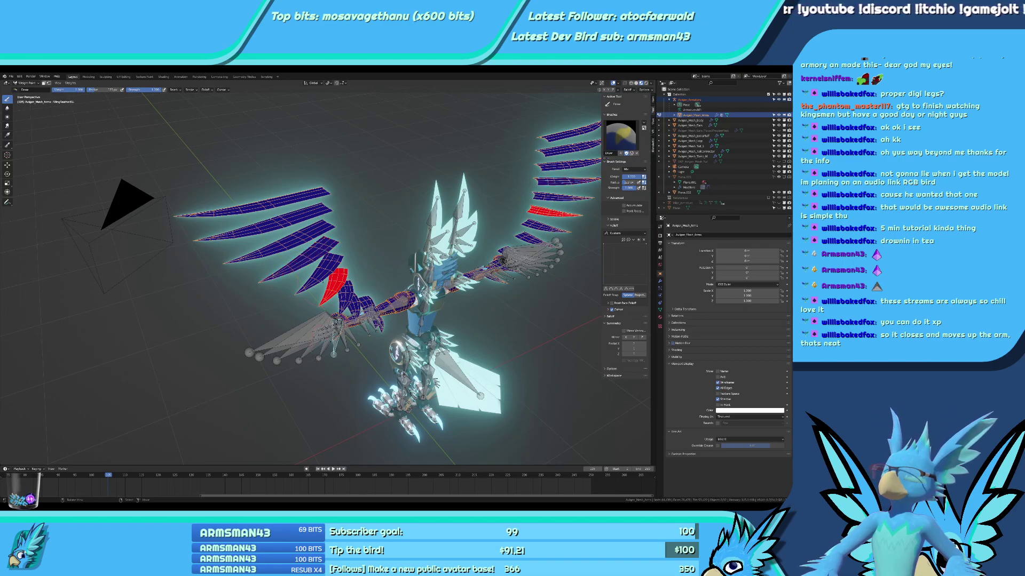
pyautogui.moveTo(328, 264); pyautogui.dragTo(309, 280)
pyautogui.hotkey('ctrl', 'z')
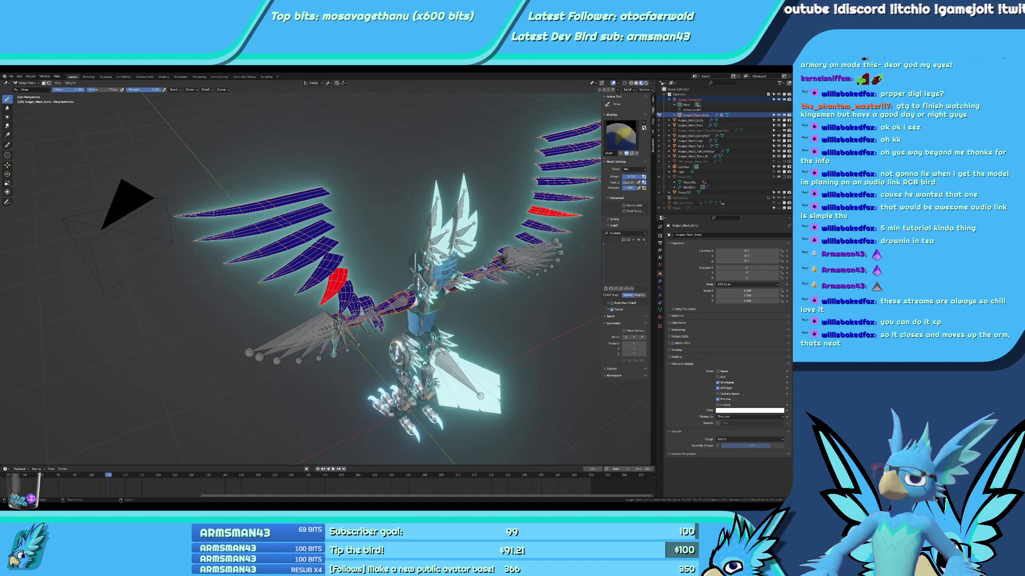
pyautogui.rightClick(337, 319)
pyautogui.press('g')
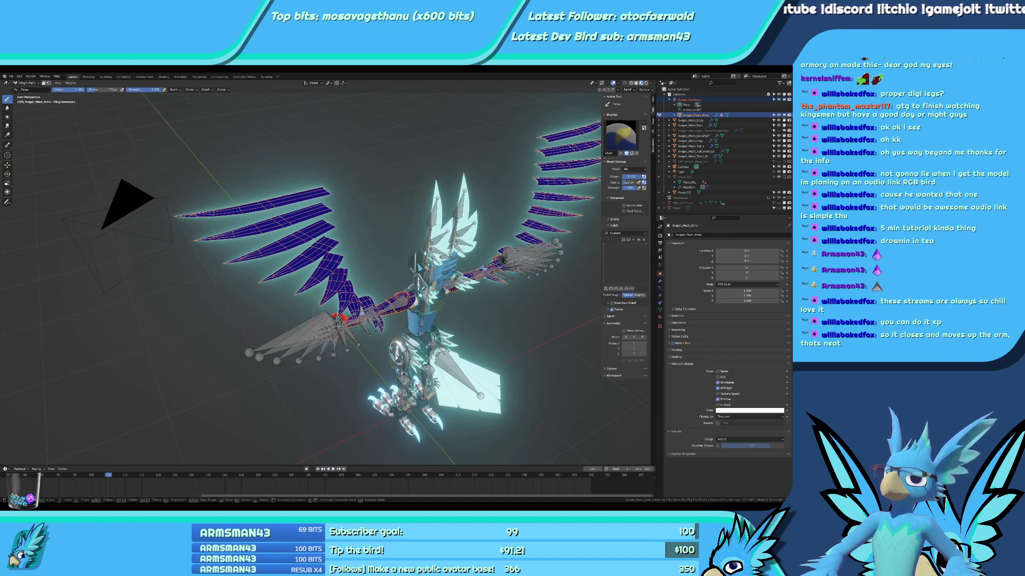
pyautogui.rightClick(327, 304)
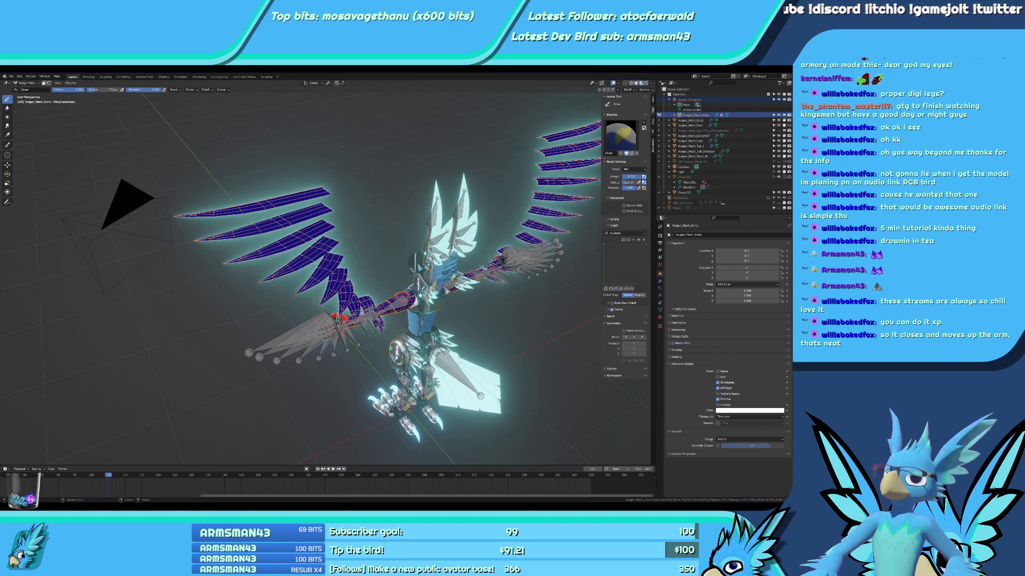
# Select feather bones on the opposite wing to check that each one's weights cover the matching mirrored feather.
pyautogui.moveTo(327, 304); pyautogui.dragTo(388, 282, button='middle')
pyautogui.moveTo(283, 283); pyautogui.dragTo(401, 302, button='middle')
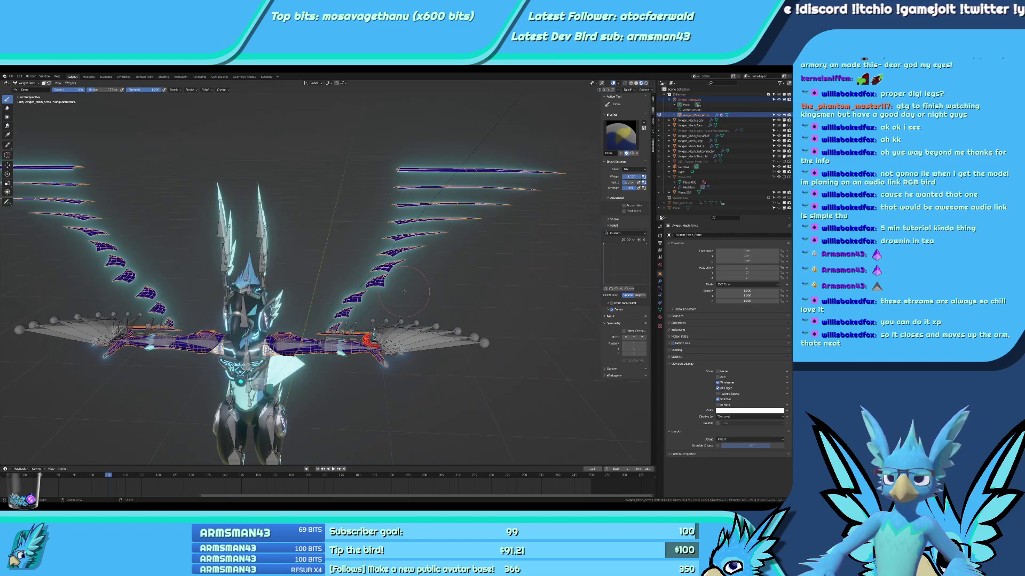
pyautogui.rightClick(399, 324)
pyautogui.rightClick(430, 326)
pyautogui.keyDown('ctrl'); pyautogui.click(390, 296); pyautogui.keyUp('ctrl')
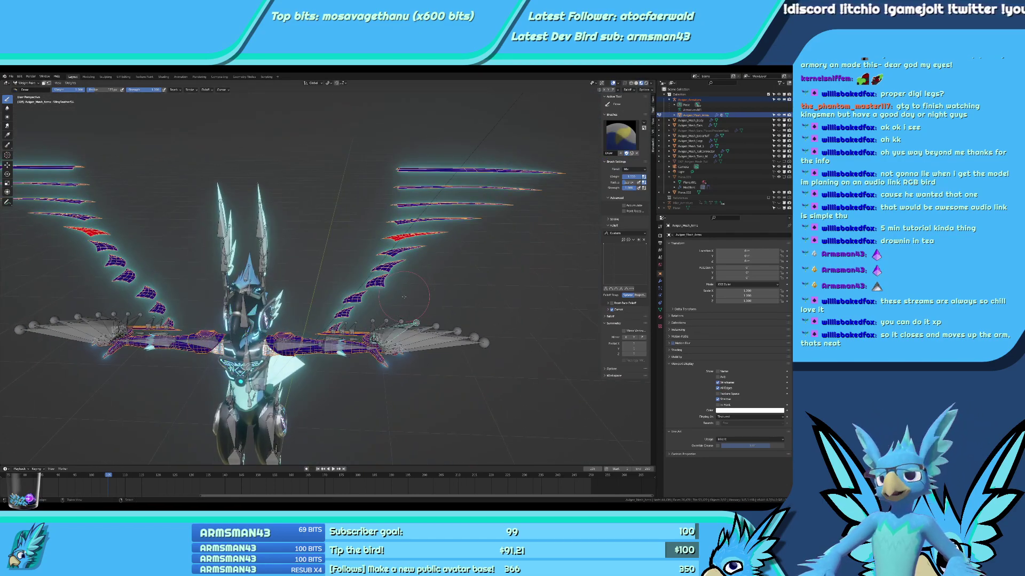
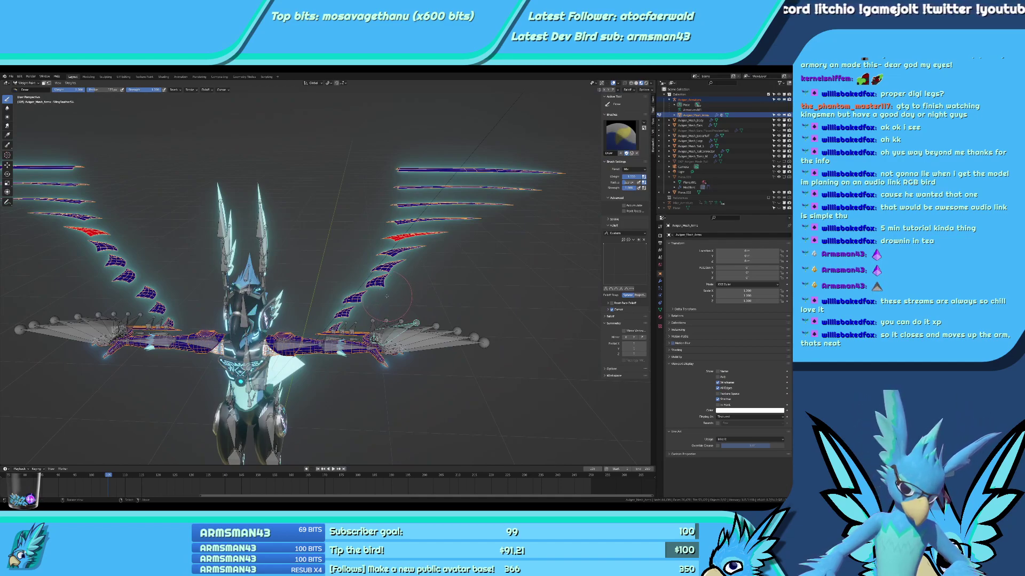
pyautogui.keyDown('ctrl'); pyautogui.click(386, 296); pyautogui.keyUp('ctrl')
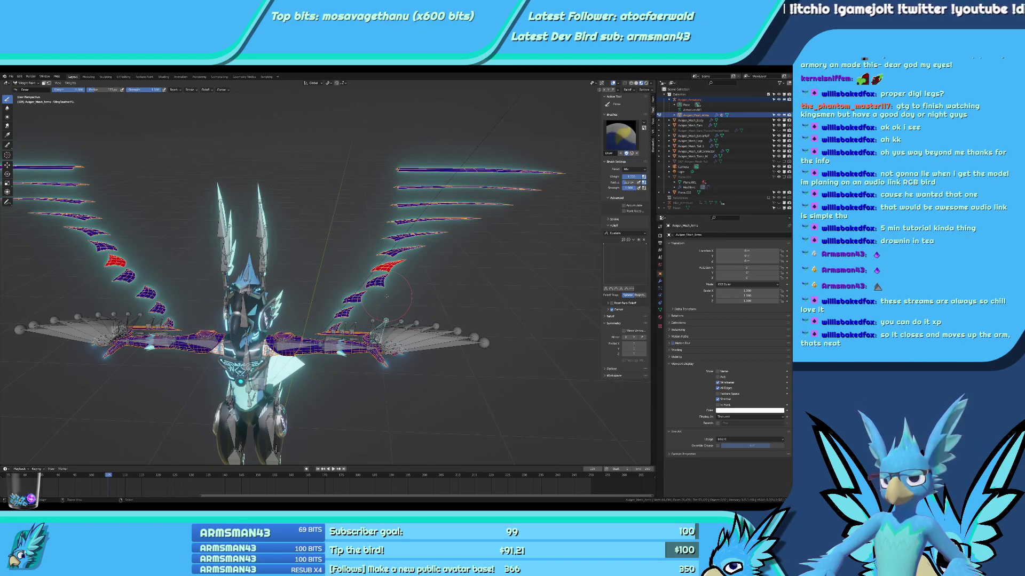
# Return the arm mesh to Object Mode and show its vertex group list.
pyautogui.press('Tab')
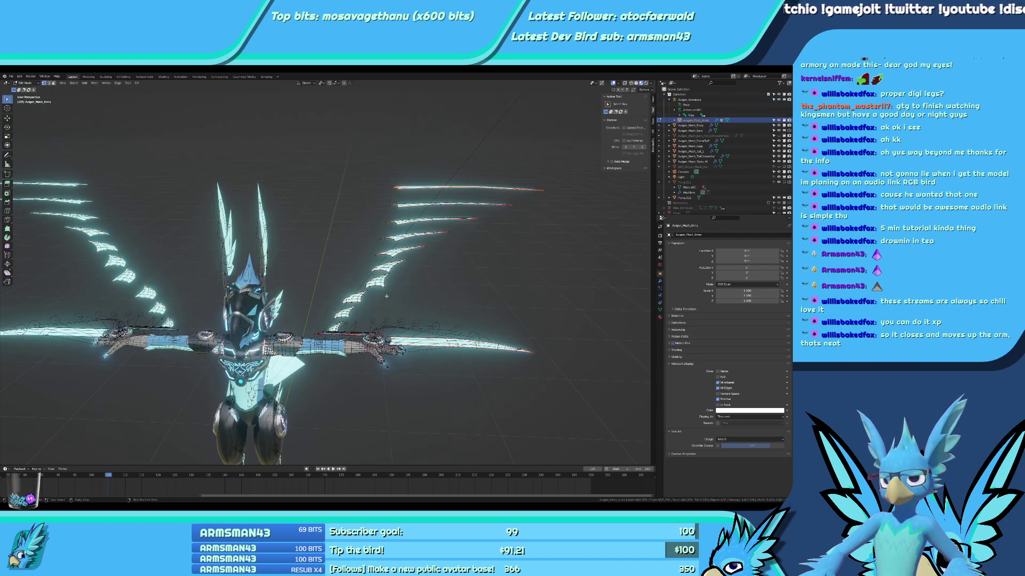
pyautogui.press('Tab')
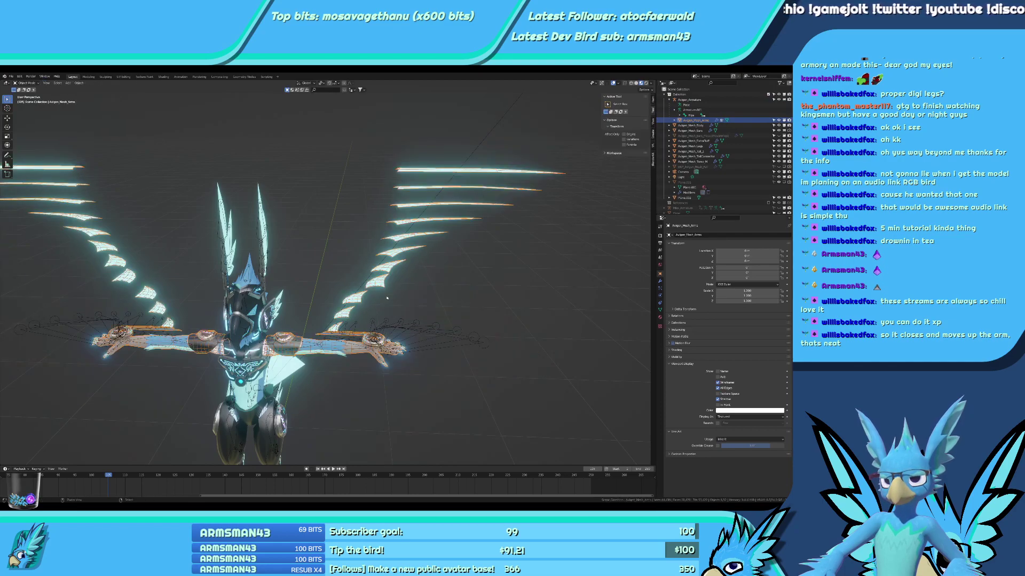
pyautogui.keyDown('shift'); pyautogui.moveTo(348, 368); pyautogui.dragTo(417, 297, button='middle'); pyautogui.keyUp('shift')
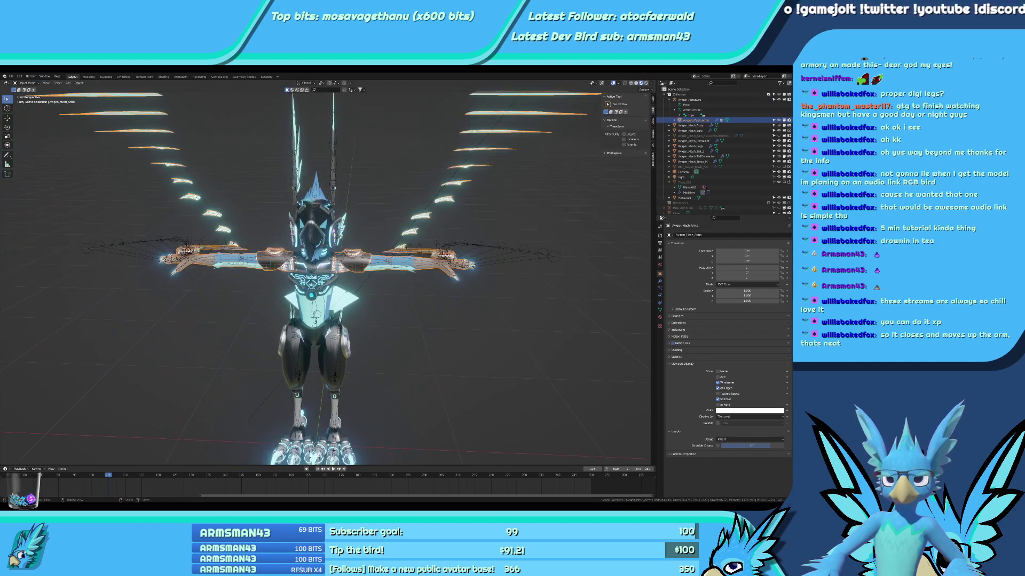
pyautogui.moveTo(288, 298); pyautogui.dragTo(157, 374, button='middle')
pyautogui.scroll(2, 286, 317)
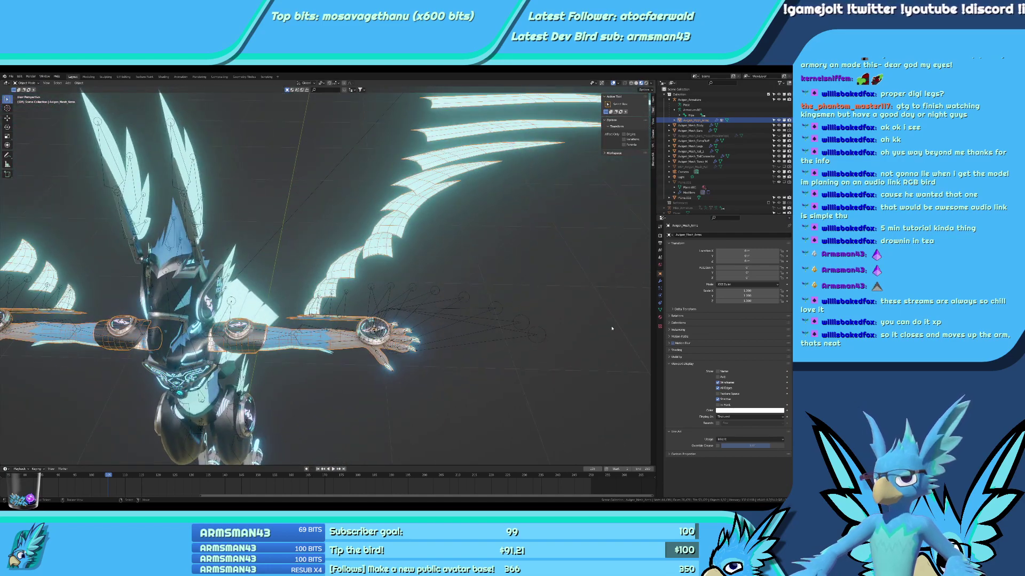
pyautogui.click(660, 310)
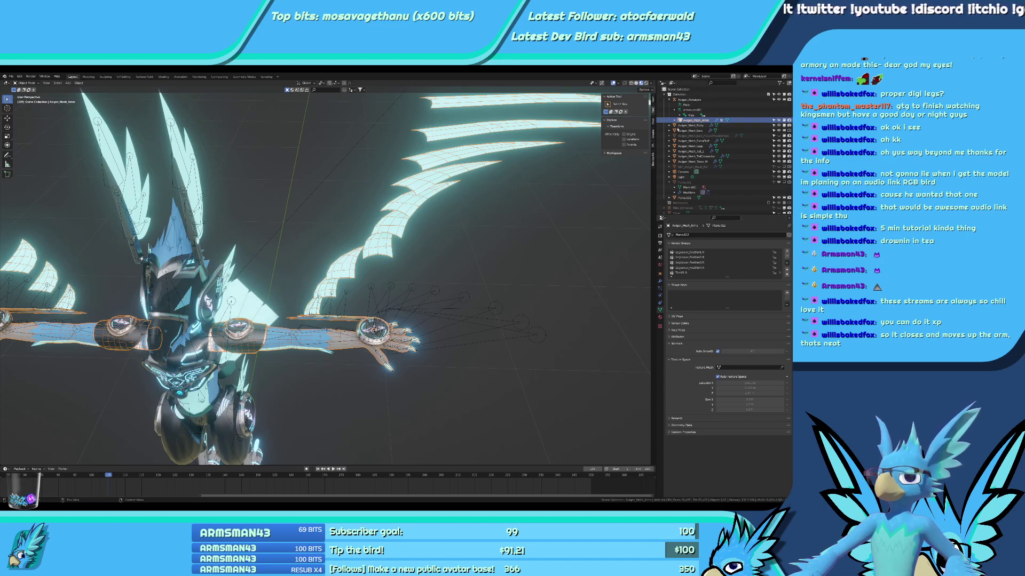
# Unparent the arm mesh, parent it to the armature again with empty groups, and enter Pose Mode on the armature.
pyautogui.moveTo(694, 122); pyautogui.dragTo(676, 95)
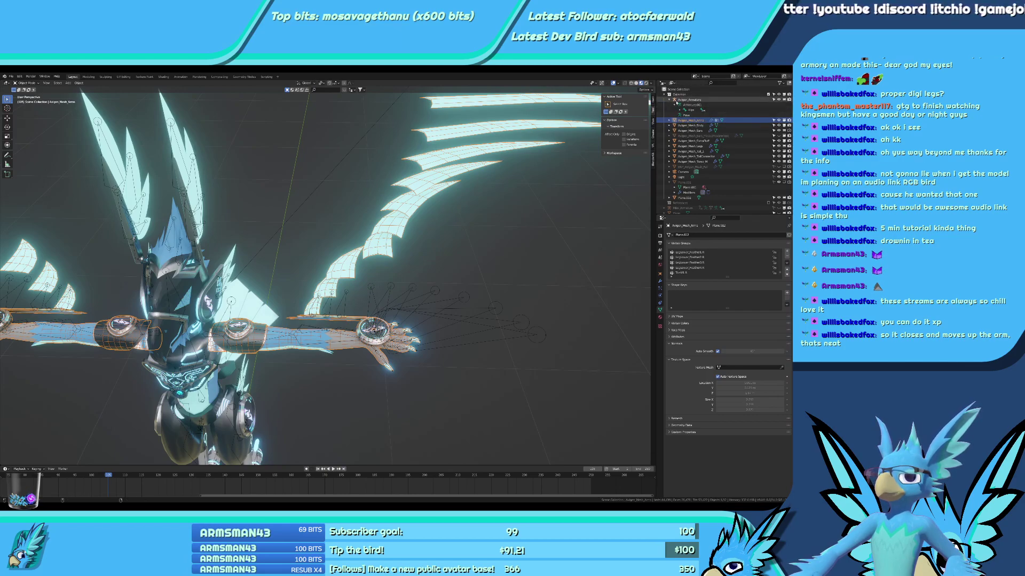
pyautogui.keyDown('ctrl'); pyautogui.click(688, 99); pyautogui.keyUp('ctrl')
pyautogui.hotkey('ctrl', 'p')
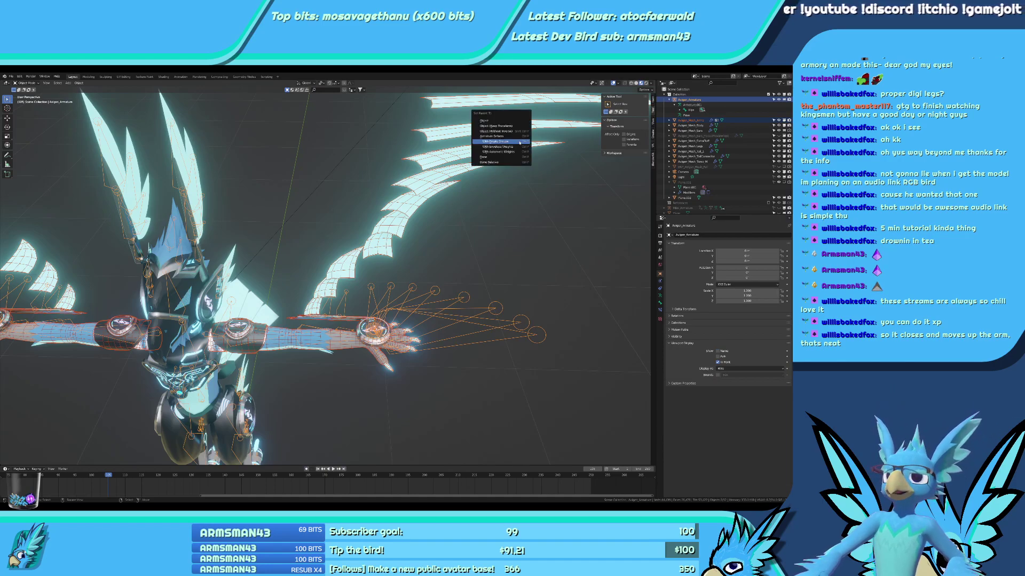
pyautogui.click(519, 142)
pyautogui.hotkey('ctrl', 'Tab')
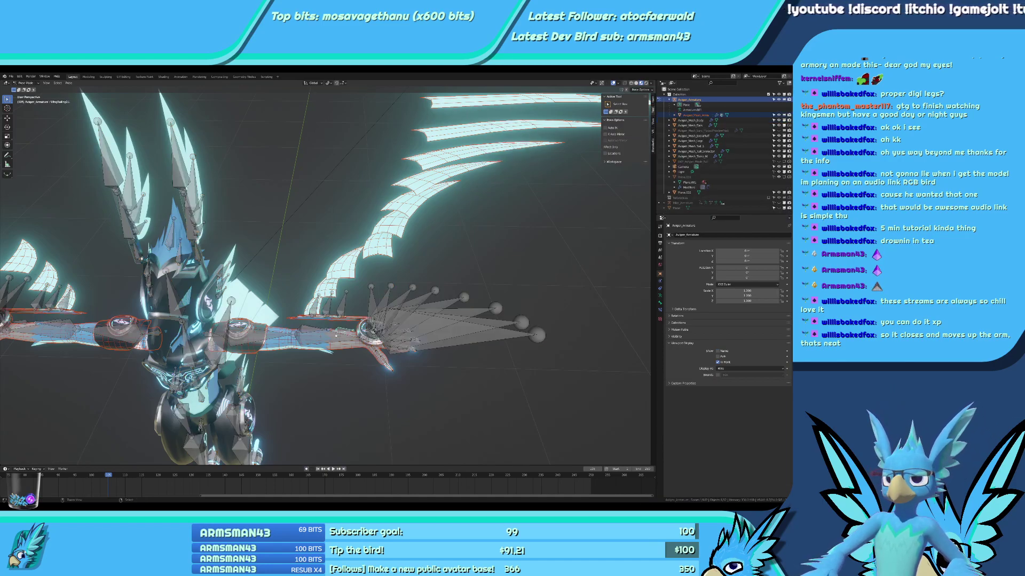
# Try rotating the small upright bone at the wrist to test how the wing's feather bones follow it.
pyautogui.scroll(4, 364, 317)
pyautogui.moveTo(364, 317); pyautogui.dragTo(414, 243, button='middle')
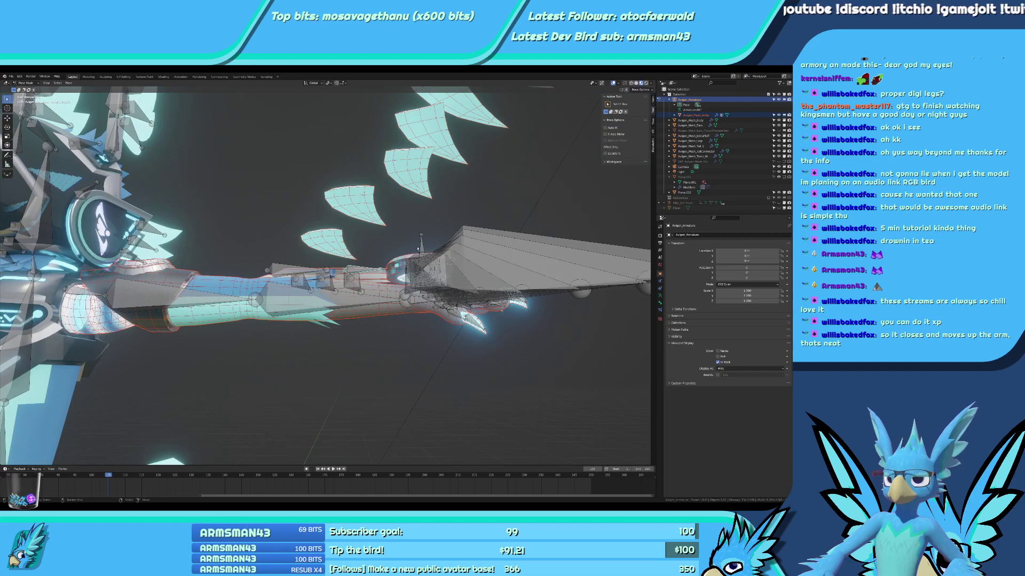
pyautogui.rightClick(421, 247)
pyautogui.press('r')
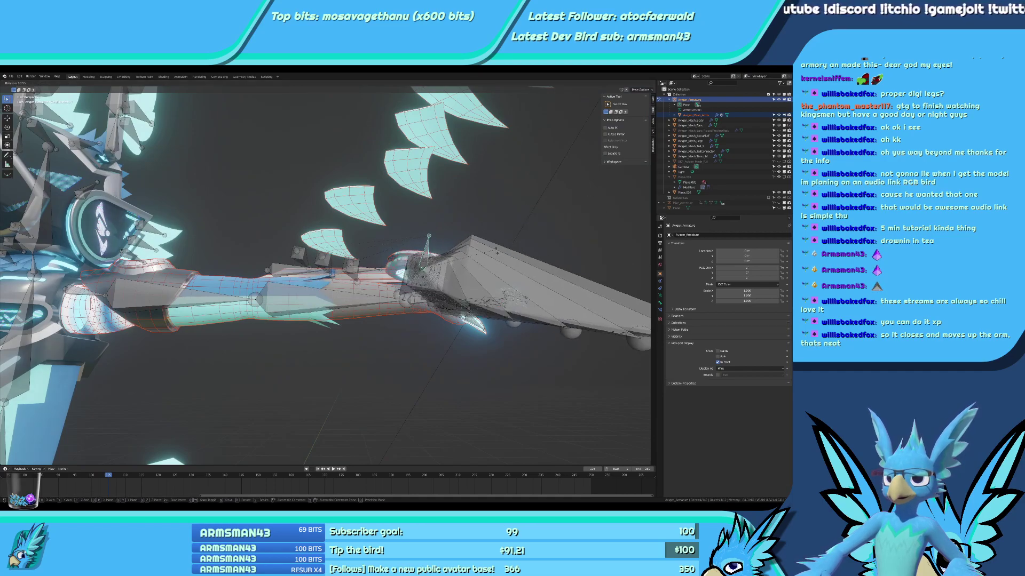
pyautogui.rightClick(399, 214)
pyautogui.moveTo(400, 215); pyautogui.dragTo(413, 240, button='middle')
pyautogui.press('r')
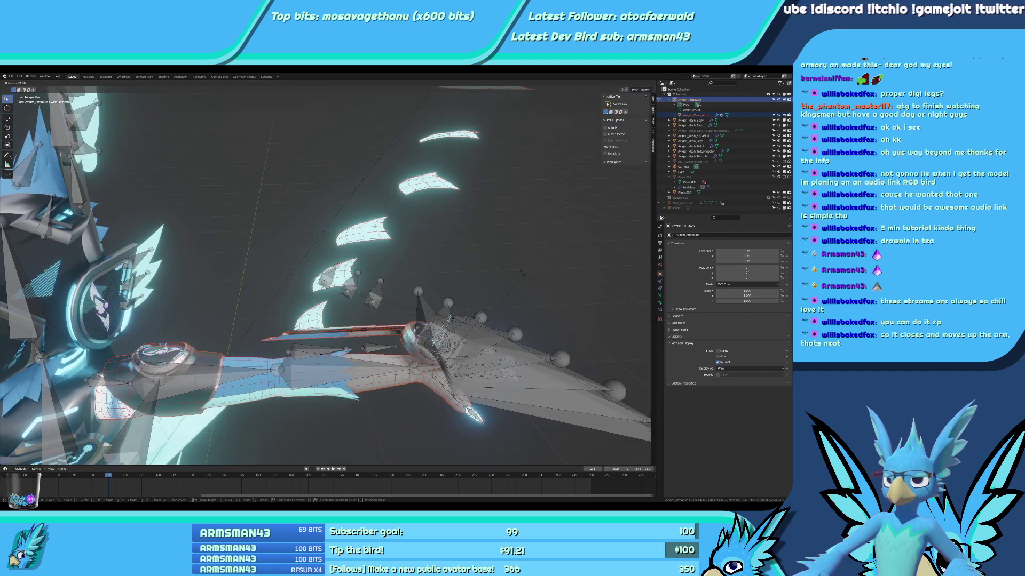
pyautogui.click(315, 333)
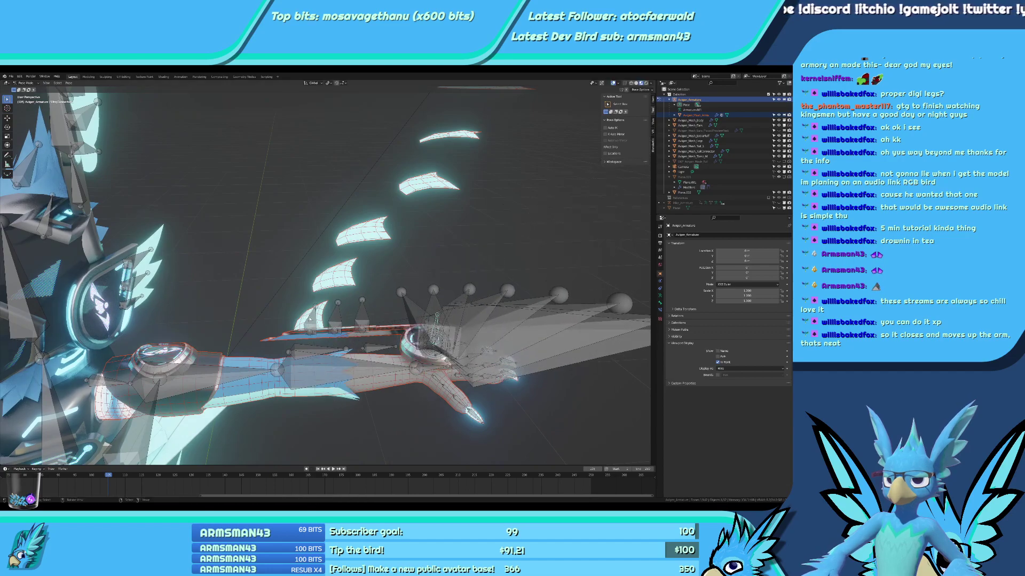
# Select the innermost small feather bone on the forearm and enter Weight Paint mode on the arm mesh.
pyautogui.rightClick(311, 321)
pyautogui.hotkey('ctrl', 'Tab')
pyautogui.keyDown('shift'); pyautogui.rightClick(315, 323); pyautogui.keyUp('shift')
pyautogui.hotkey('ctrl', 'Tab')
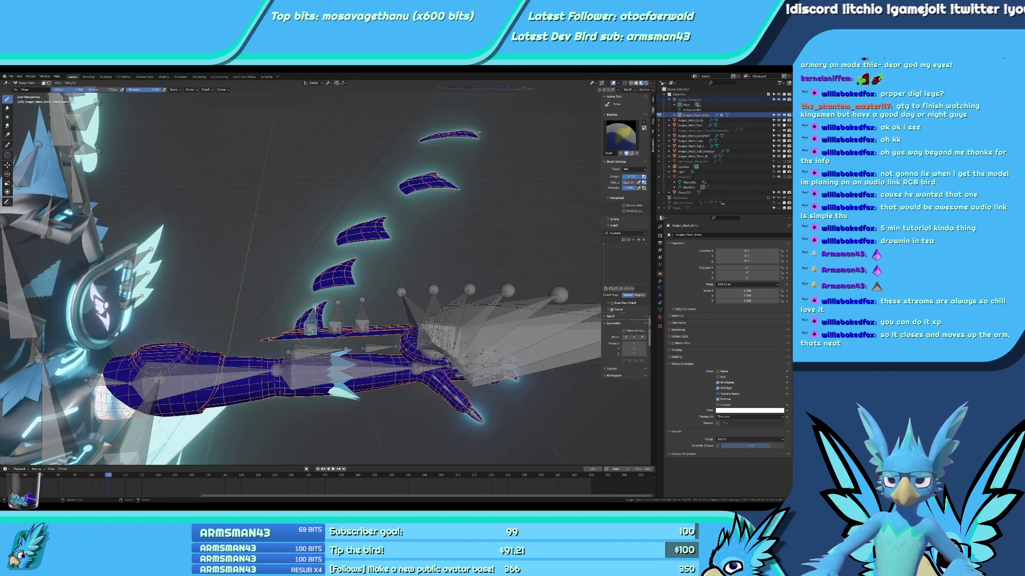
# Paint full weight over the whole innermost forearm feather, from its tip down to its base and along its outer edge.
pyautogui.moveTo(304, 316); pyautogui.dragTo(299, 274, button='middle')
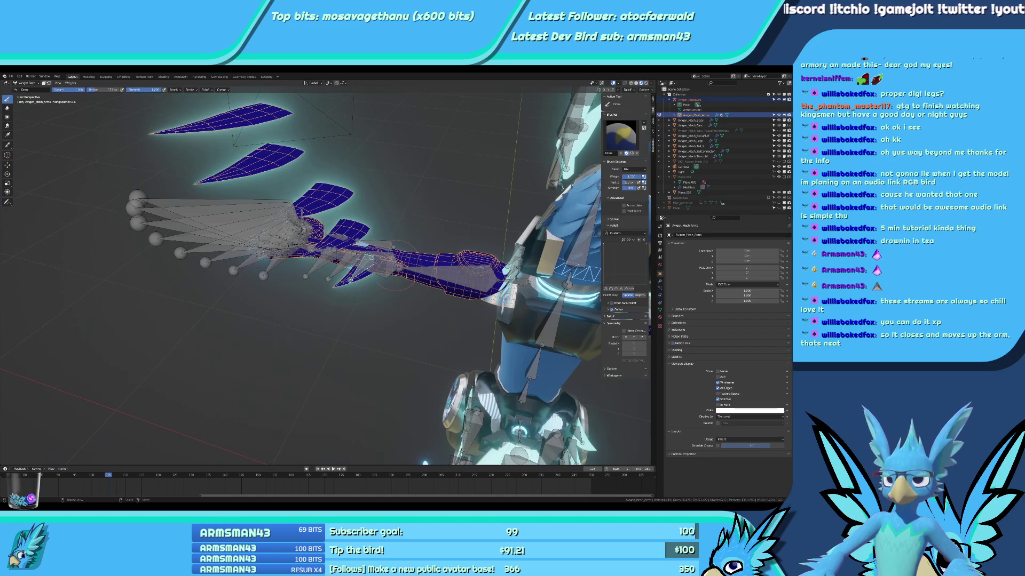
pyautogui.scroll(2, 396, 266)
pyautogui.moveTo(396, 266); pyautogui.dragTo(282, 243, button='middle')
pyautogui.scroll(2, 320, 256)
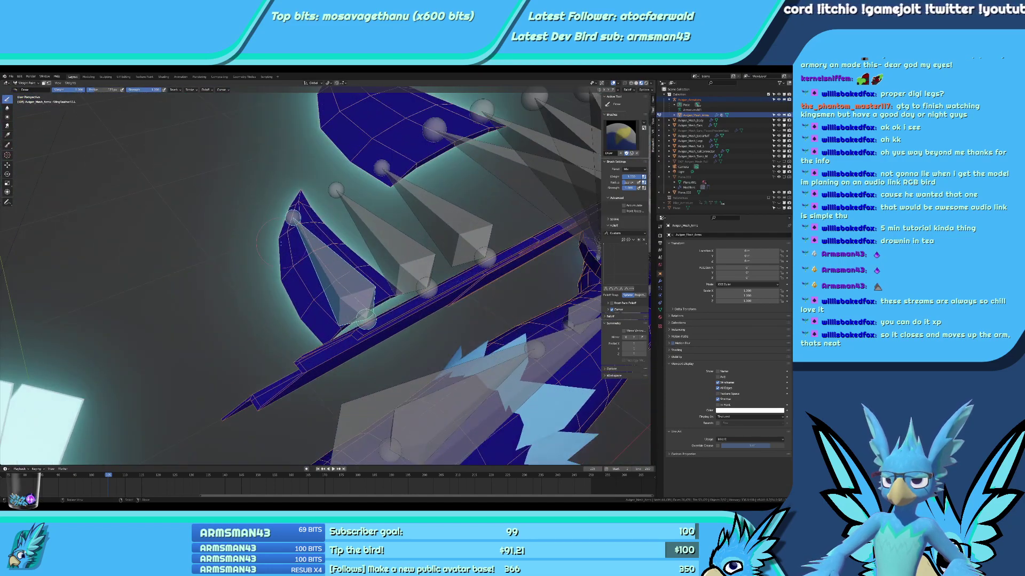
pyautogui.moveTo(282, 239)
pyautogui.mouseDown()
pyautogui.moveTo(308, 213)
pyautogui.moveTo(301, 197)
pyautogui.mouseUp()
pyautogui.moveTo(331, 235); pyautogui.dragTo(560, 213, button='middle')
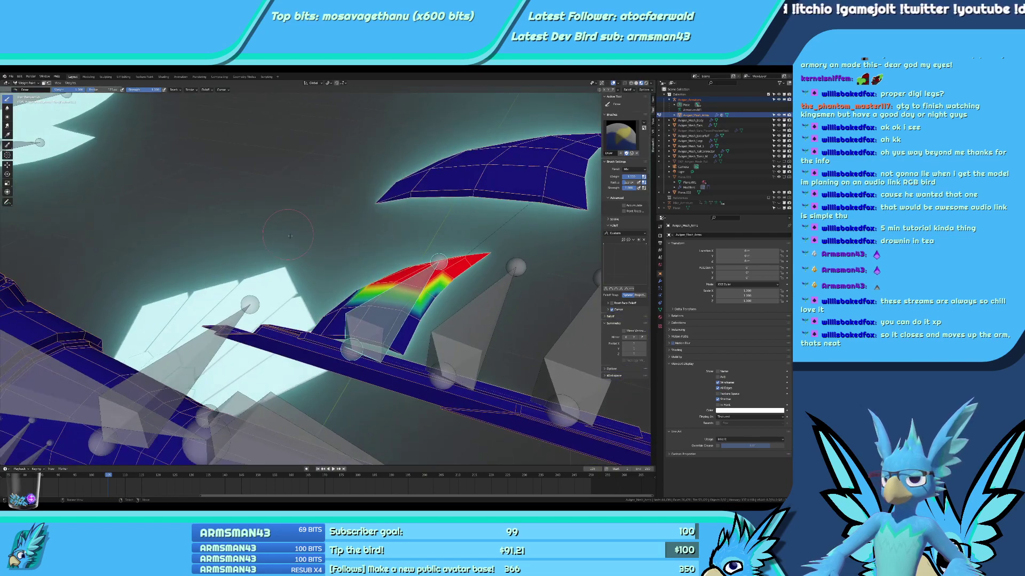
pyautogui.moveTo(480, 235); pyautogui.dragTo(335, 296, button='middle')
pyautogui.moveTo(384, 262)
pyautogui.mouseDown()
pyautogui.moveTo(315, 325)
pyautogui.moveTo(235, 328)
pyautogui.mouseUp()
pyautogui.moveTo(235, 328)
pyautogui.mouseDown(button='middle')
pyautogui.moveTo(316, 306)
pyautogui.moveTo(230, 294)
pyautogui.mouseUp(button='middle')
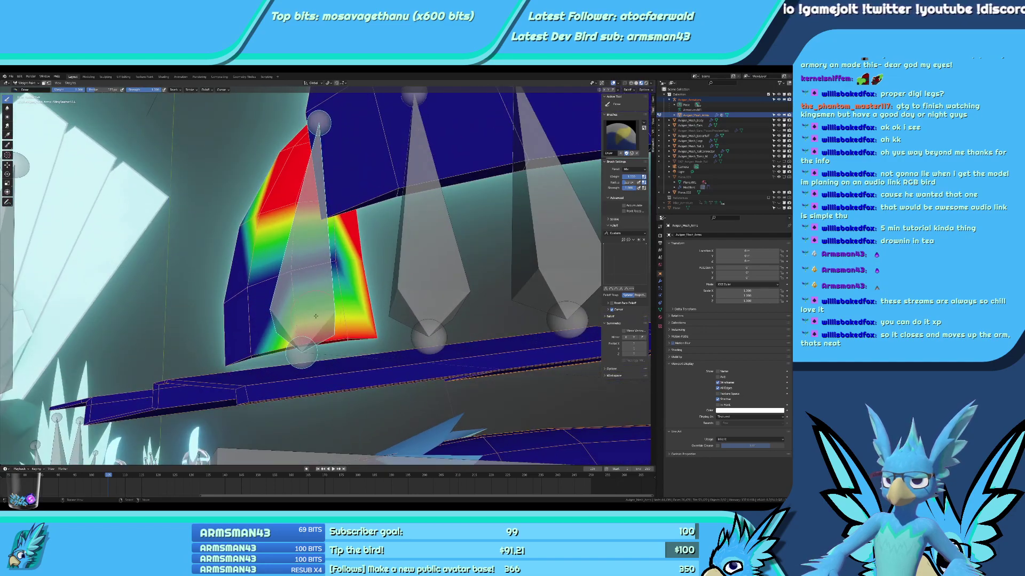
pyautogui.moveTo(229, 334); pyautogui.dragTo(342, 256)
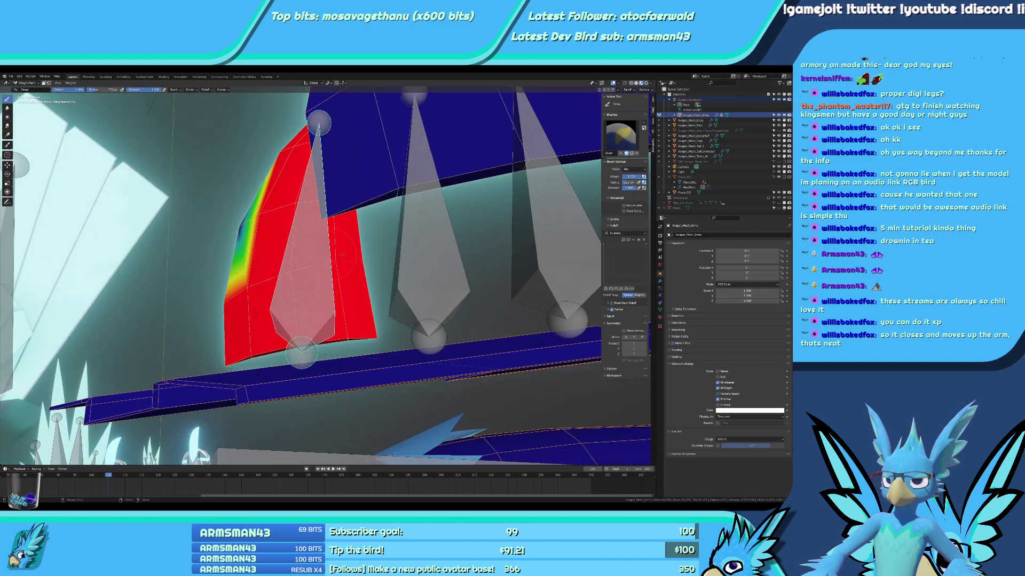
pyautogui.click(235, 230)
# Check the opposite arm's forearm feathers by selecting their bones and viewing the weights from above.
pyautogui.scroll(-4, 235, 230)
pyautogui.moveTo(235, 230); pyautogui.dragTo(362, 274, button='middle')
pyautogui.scroll(-4, 363, 274)
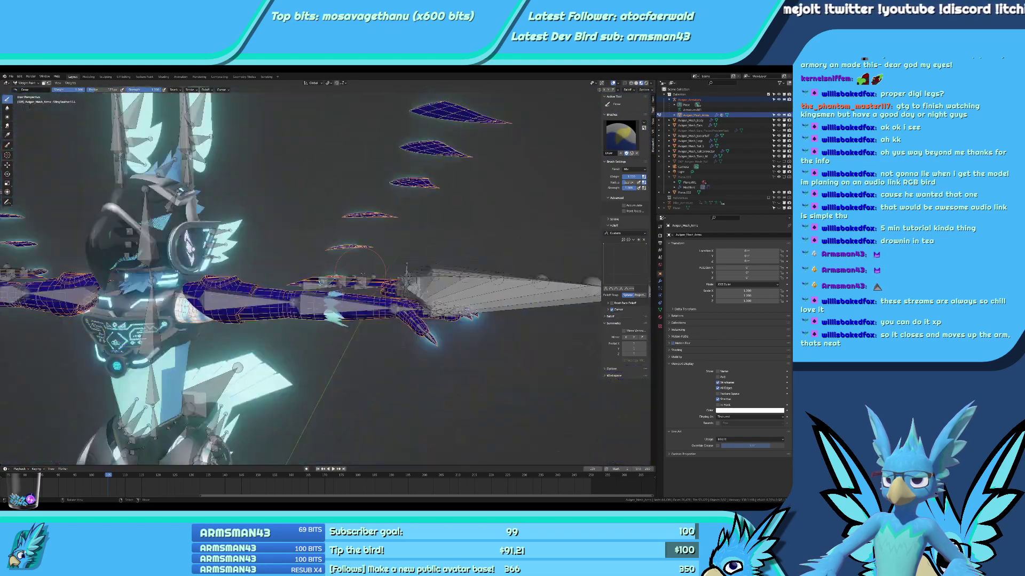
pyautogui.scroll(-3, 362, 275)
pyautogui.scroll(4, 337, 289)
pyautogui.moveTo(224, 289); pyautogui.dragTo(427, 293, button='middle')
pyautogui.keyDown('shift'); pyautogui.moveTo(304, 294); pyautogui.dragTo(428, 214, button='middle'); pyautogui.keyUp('shift')
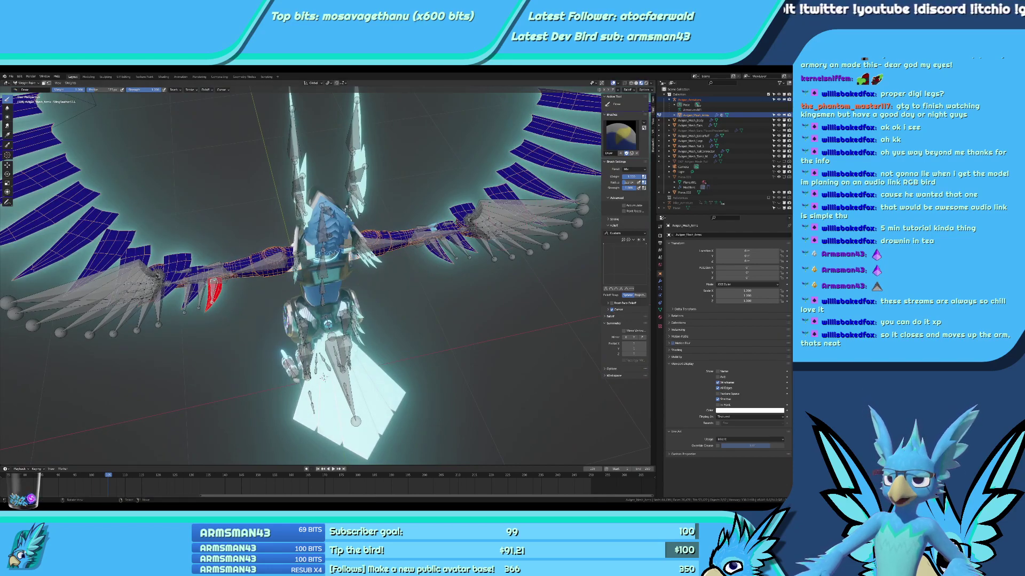
pyautogui.keyDown('ctrl'); pyautogui.click(433, 246); pyautogui.keyUp('ctrl')
pyautogui.keyDown('ctrl'); pyautogui.click(433, 249); pyautogui.keyUp('ctrl')
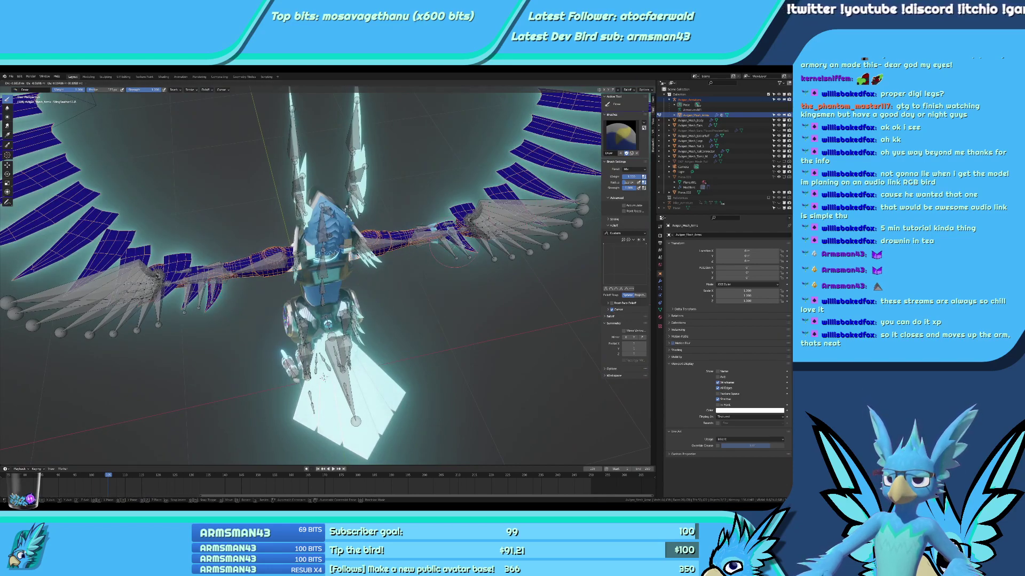
pyautogui.keyDown('ctrl'); pyautogui.click(432, 242); pyautogui.keyUp('ctrl')
pyautogui.moveTo(432, 242); pyautogui.dragTo(497, 246, button='middle')
pyautogui.scroll(4, 496, 245)
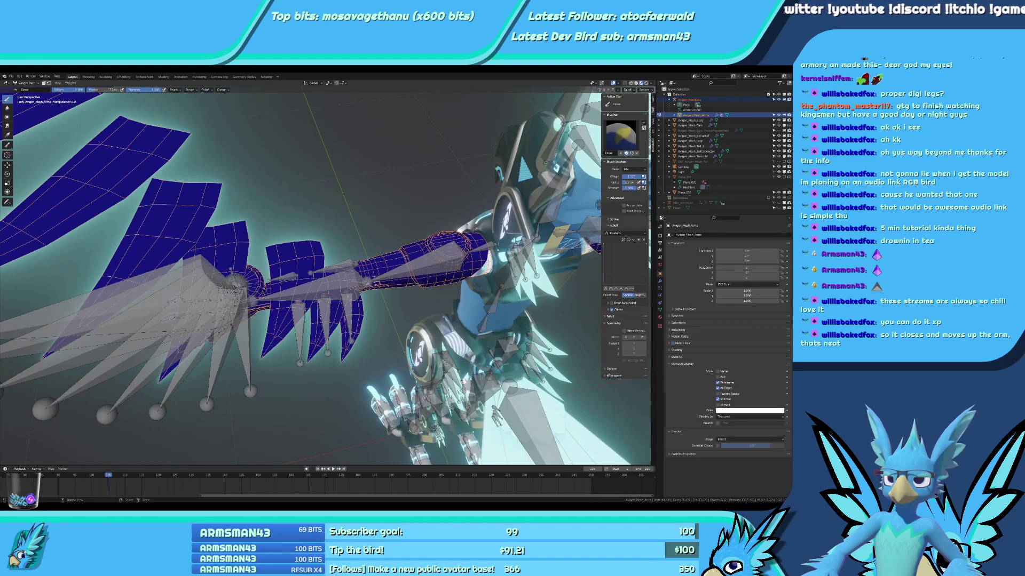
# Select the innermost wing feather's bone and paint full weight over that feather.
pyautogui.moveTo(435, 427); pyautogui.dragTo(342, 330, button='middle')
pyautogui.scroll(3, 363, 336)
pyautogui.keyDown('ctrl'); pyautogui.click(318, 354); pyautogui.keyUp('ctrl')
pyautogui.moveTo(343, 279)
pyautogui.mouseDown(button='middle')
pyautogui.moveTo(302, 269)
pyautogui.moveTo(326, 334)
pyautogui.mouseUp(button='middle')
pyautogui.click(303, 268)
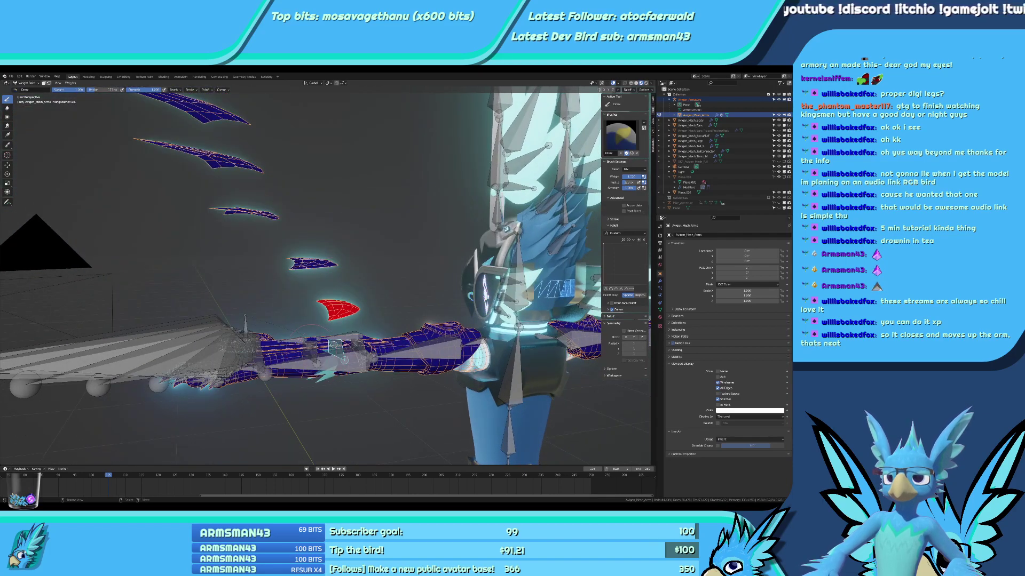
# Select the second wing feather's bone, counting from the inside, and paint that feather to full weight.
pyautogui.keyDown('ctrl'); pyautogui.click(310, 350); pyautogui.keyUp('ctrl')
pyautogui.moveTo(312, 266)
pyautogui.mouseDown()
pyautogui.moveTo(311, 254)
pyautogui.moveTo(300, 265)
pyautogui.mouseUp()
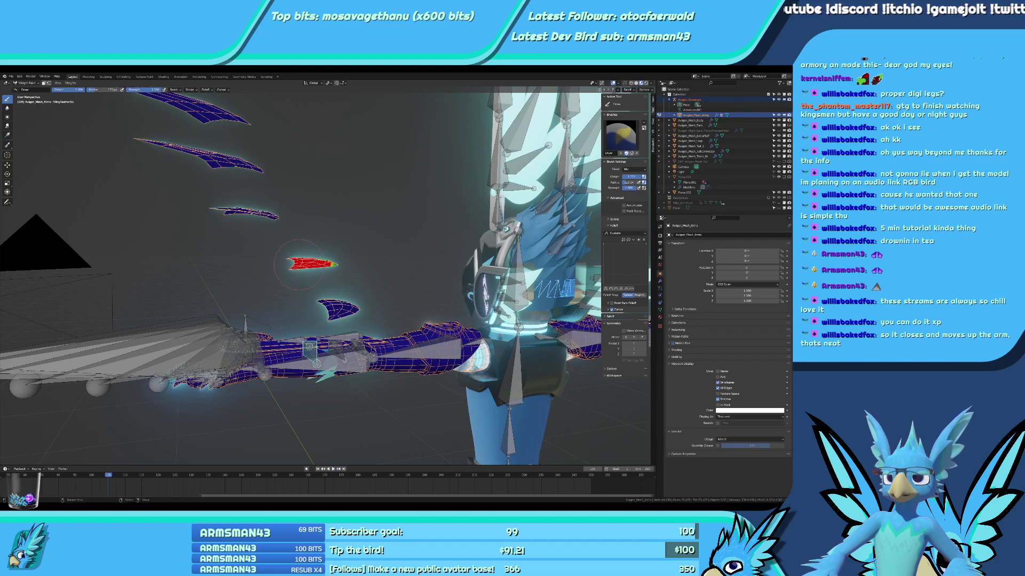
pyautogui.moveTo(301, 259); pyautogui.dragTo(307, 271, button='middle')
pyautogui.moveTo(322, 302); pyautogui.dragTo(309, 295)
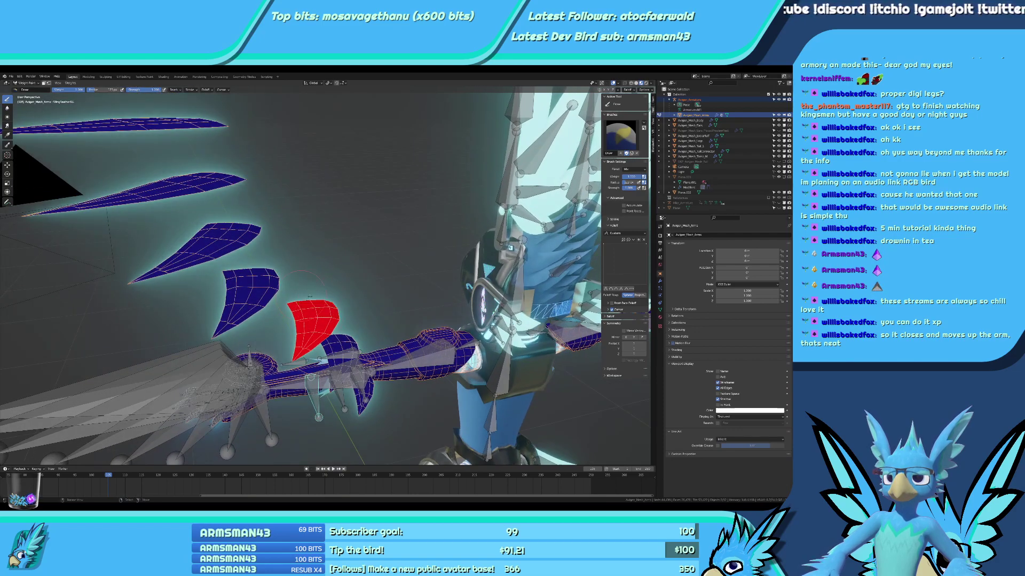
# Select the third wing feather's bone and paint full weight over the feather, including its upper end.
pyautogui.moveTo(325, 296); pyautogui.dragTo(283, 373, button='middle')
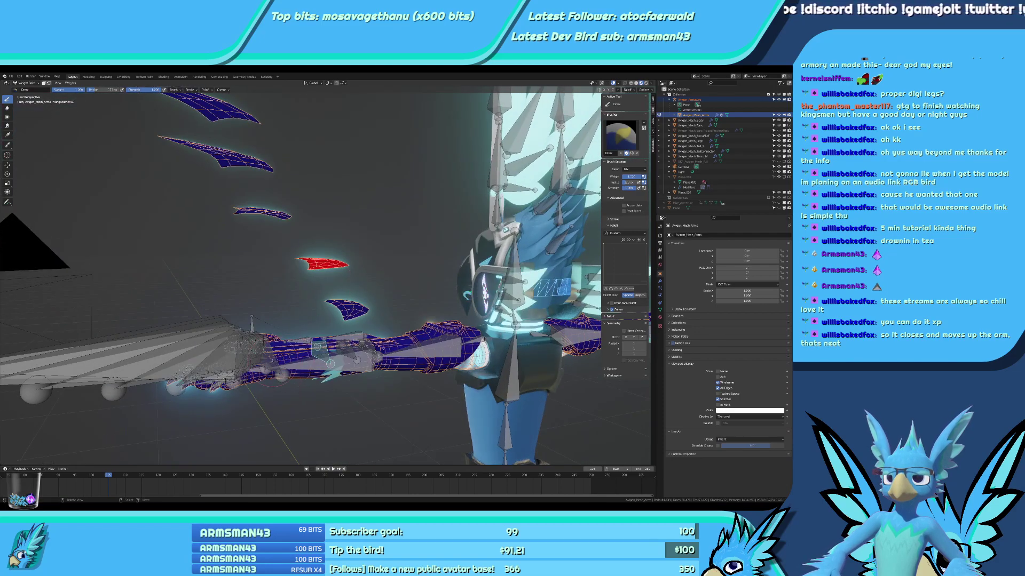
pyautogui.moveTo(291, 264); pyautogui.dragTo(301, 247, button='middle')
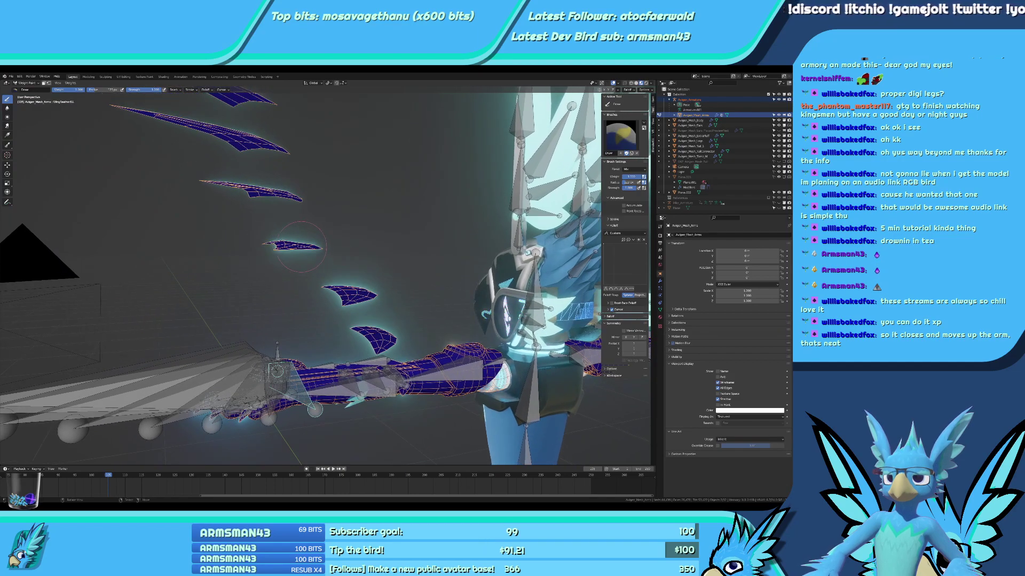
pyautogui.moveTo(265, 244); pyautogui.dragTo(302, 243)
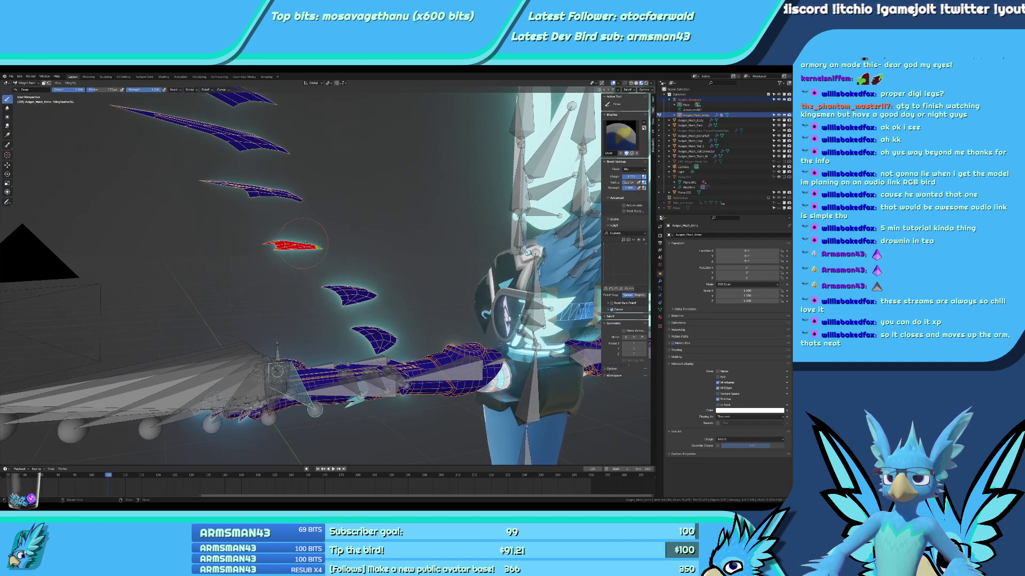
pyautogui.moveTo(299, 250); pyautogui.dragTo(303, 334, button='middle')
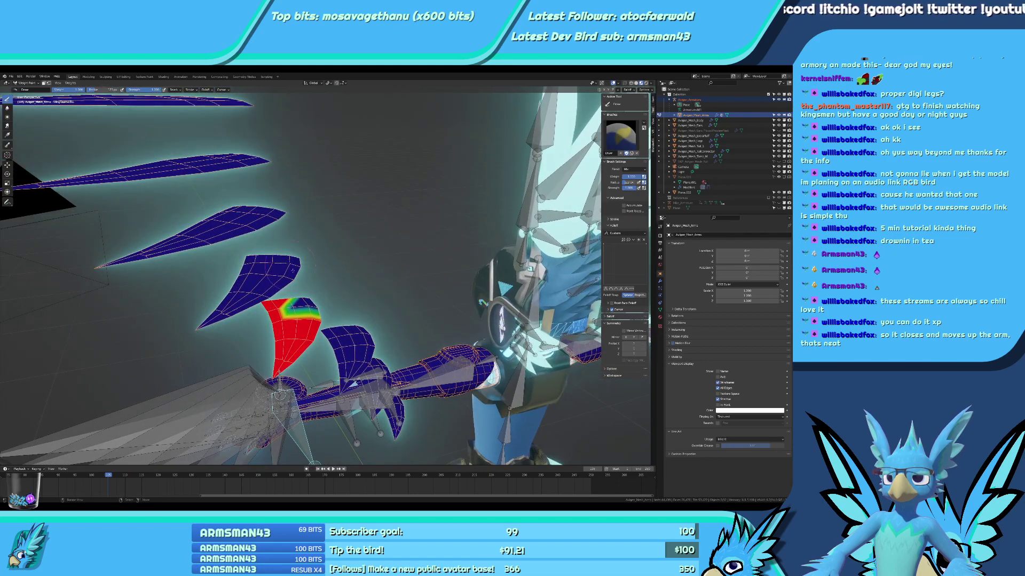
pyautogui.scroll(4, 303, 334)
pyautogui.moveTo(302, 334); pyautogui.dragTo(267, 328)
pyautogui.scroll(-4, 283, 330)
# Select the fourth wing feather's bone and paint the whole feather to full weight, covering the patch at its wide end.
pyautogui.moveTo(288, 331)
pyautogui.mouseDown(button='middle')
pyautogui.moveTo(303, 291)
pyautogui.moveTo(256, 415)
pyautogui.mouseUp(button='middle')
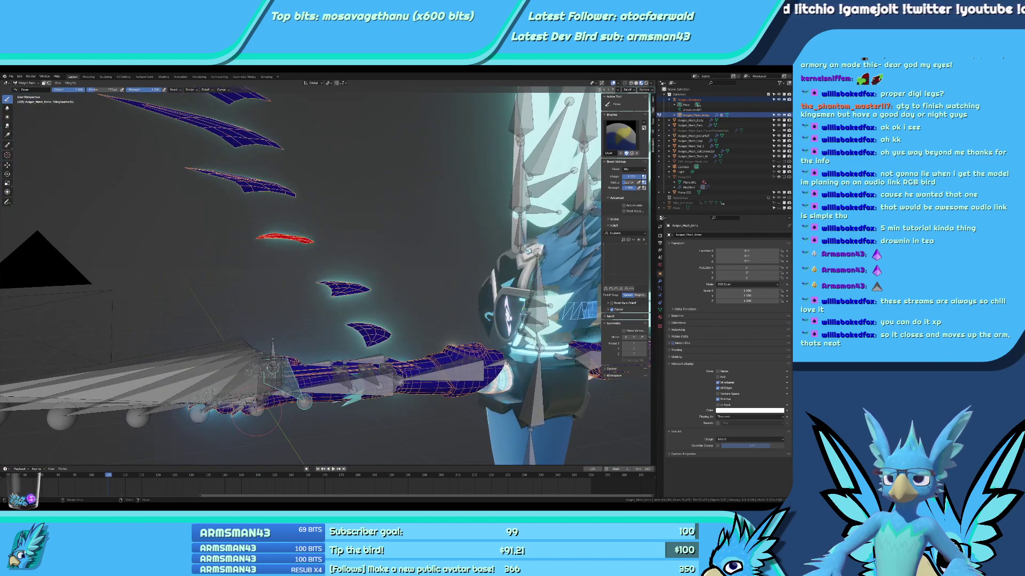
pyautogui.rightClick(256, 416)
pyautogui.keyDown('shift'); pyautogui.moveTo(289, 270); pyautogui.dragTo(350, 316, button='middle'); pyautogui.keyUp('shift')
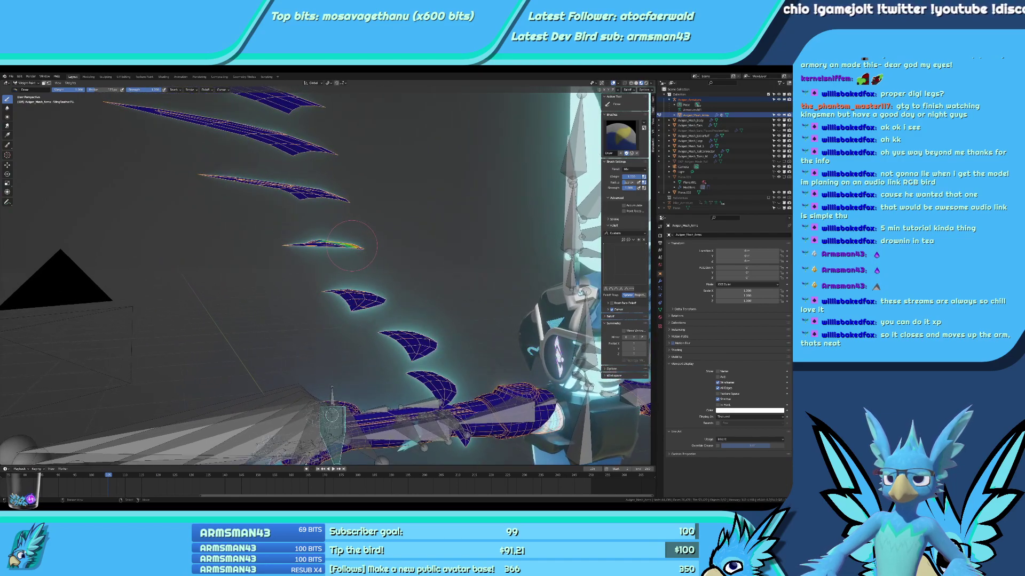
pyautogui.click(335, 244)
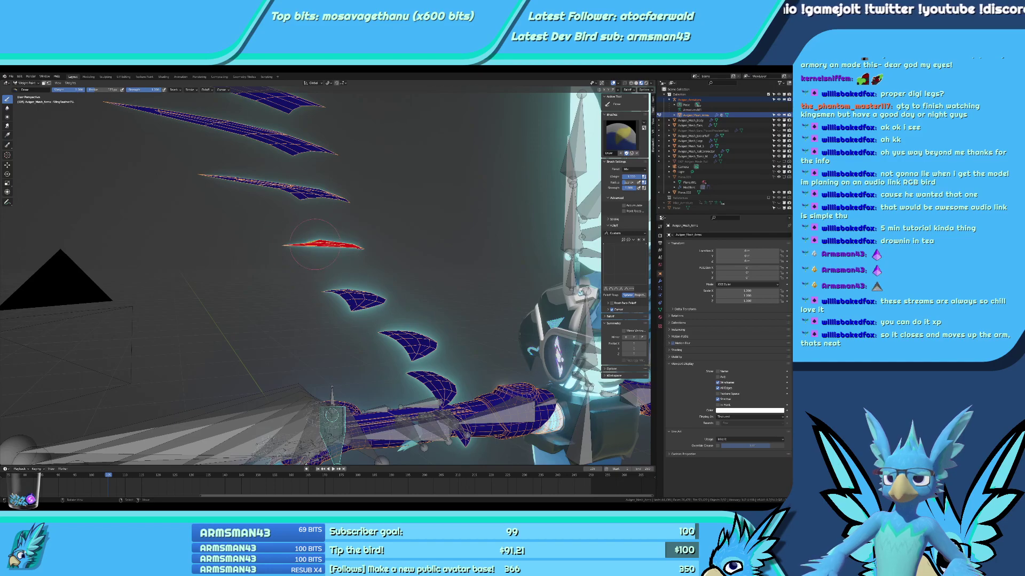
pyautogui.moveTo(247, 244); pyautogui.dragTo(267, 224, button='middle')
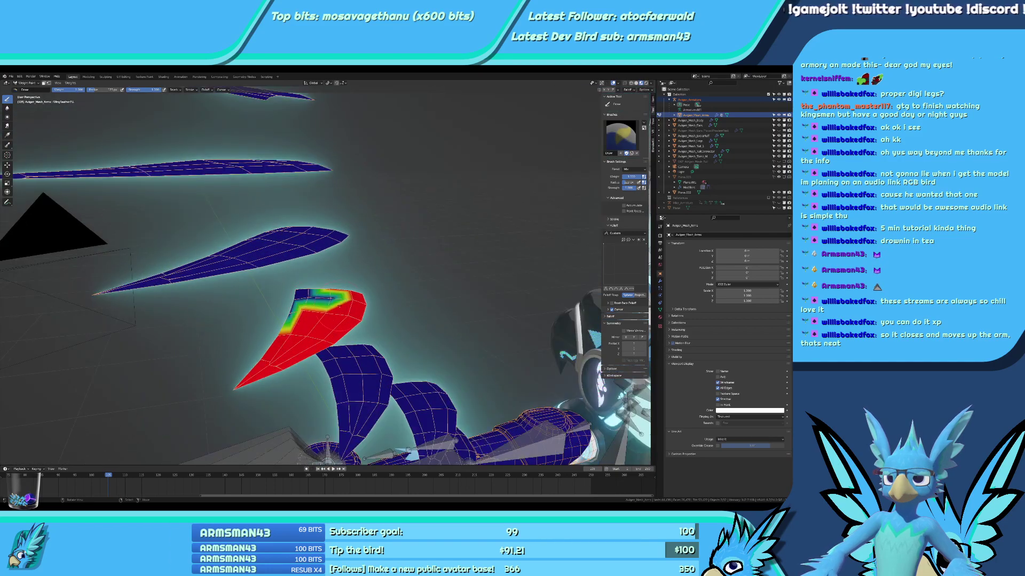
pyautogui.click(316, 310)
pyautogui.click(312, 297)
# Paint full weight over the fifth wing feather for its own bone, including the upper edge.
pyautogui.moveTo(314, 341)
pyautogui.mouseDown(button='middle')
pyautogui.moveTo(322, 305)
pyautogui.moveTo(341, 342)
pyautogui.moveTo(380, 327)
pyautogui.mouseUp(button='middle')
pyautogui.moveTo(398, 241); pyautogui.dragTo(352, 245)
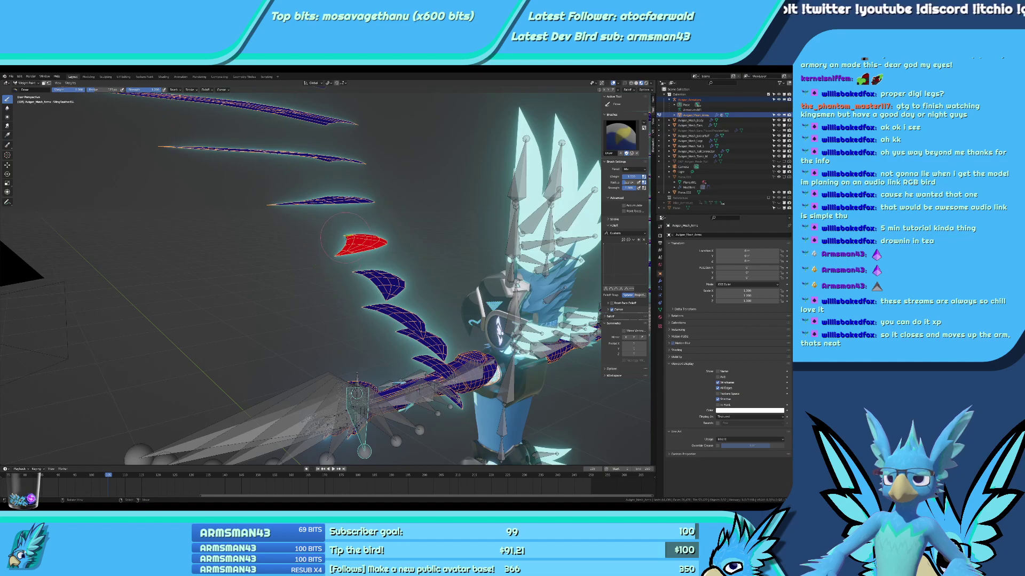
pyautogui.scroll(6, 346, 238)
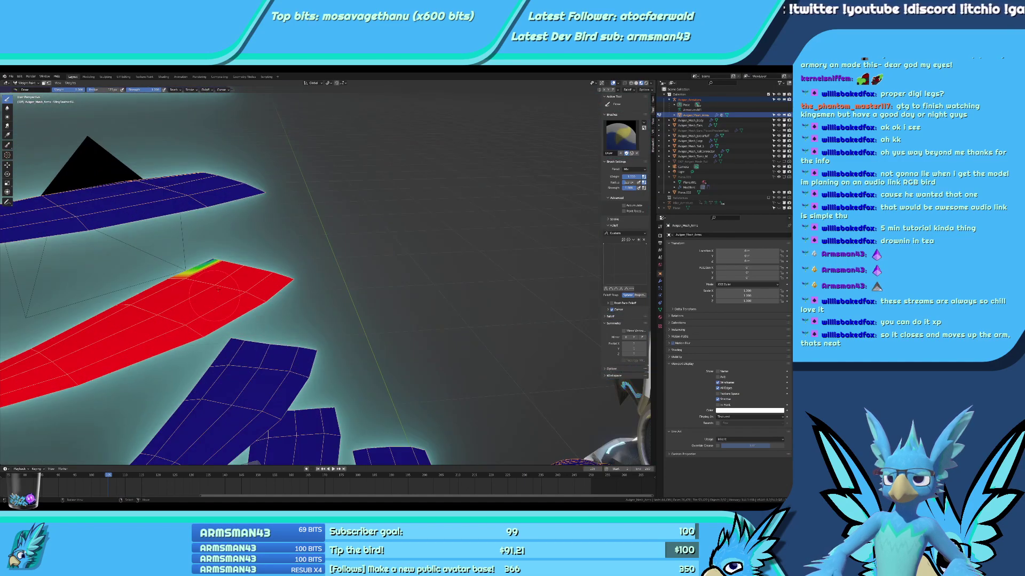
pyautogui.scroll(-6, 332, 354)
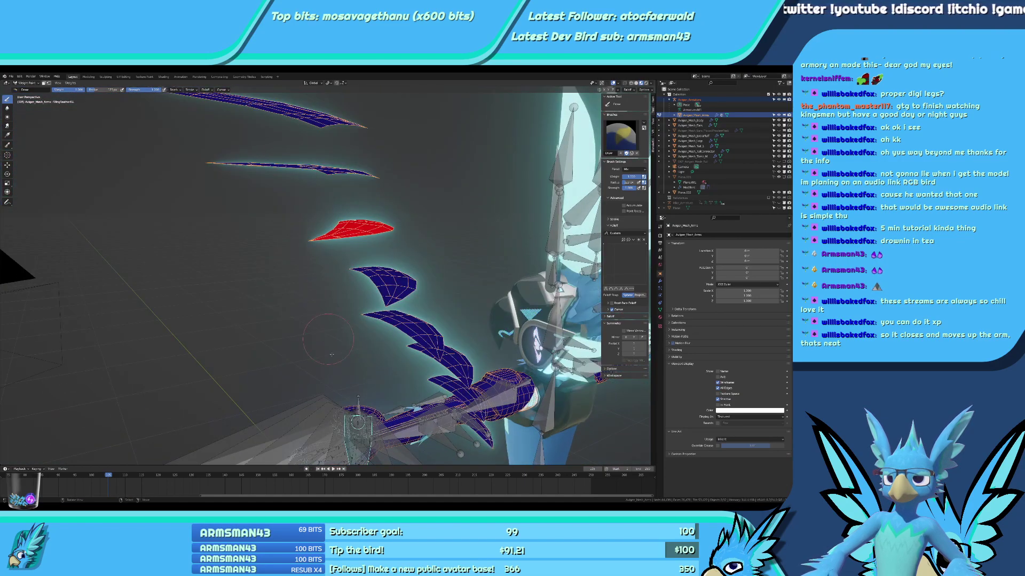
# Select the sixth wing feather's bone and paint the feather to full weight up to its upper corner.
pyautogui.scroll(-2, 363, 372)
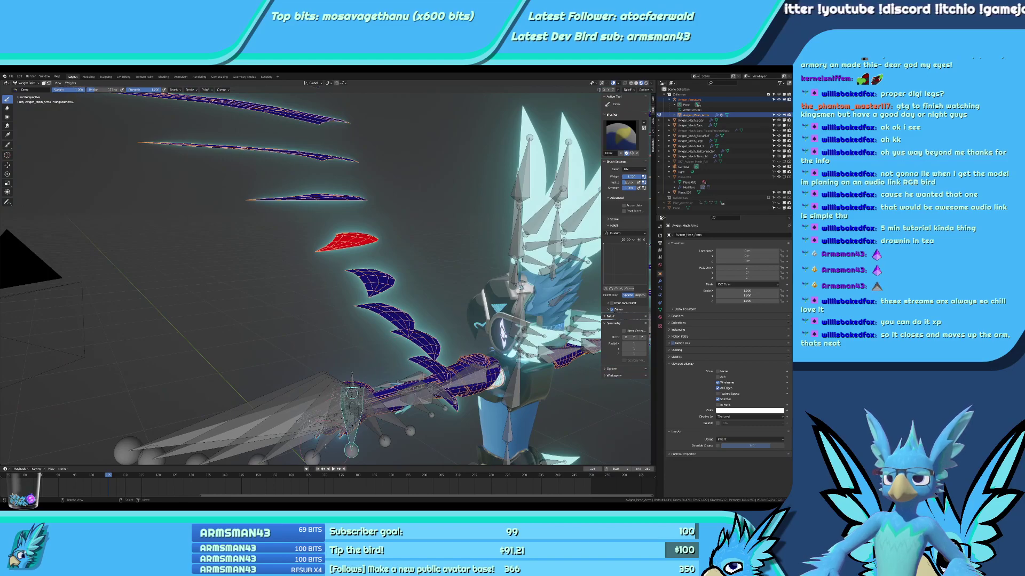
pyautogui.keyDown('ctrl'); pyautogui.click(325, 447); pyautogui.keyUp('ctrl')
pyautogui.moveTo(362, 327); pyautogui.dragTo(387, 320, button='middle')
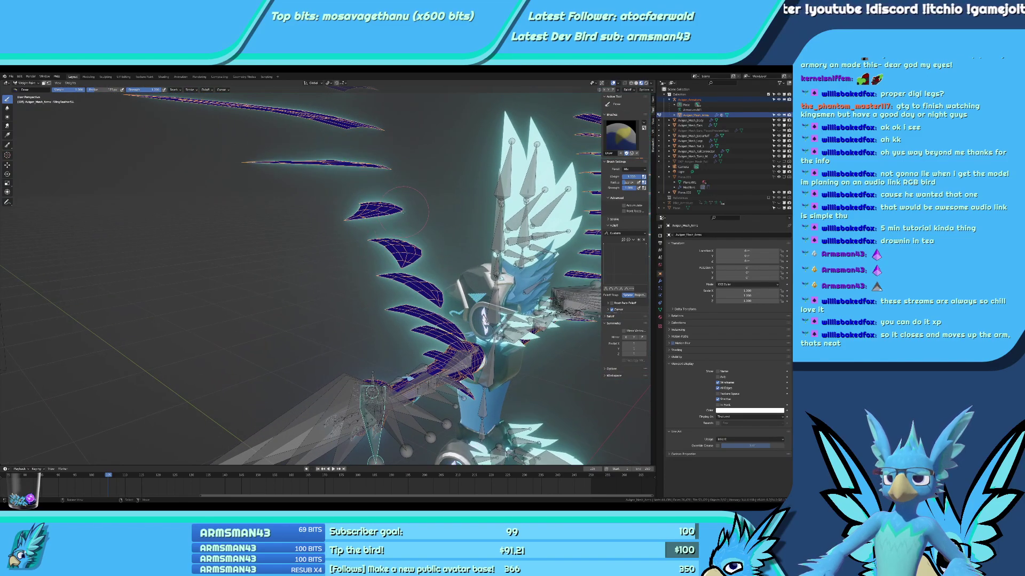
pyautogui.moveTo(404, 211); pyautogui.dragTo(346, 216)
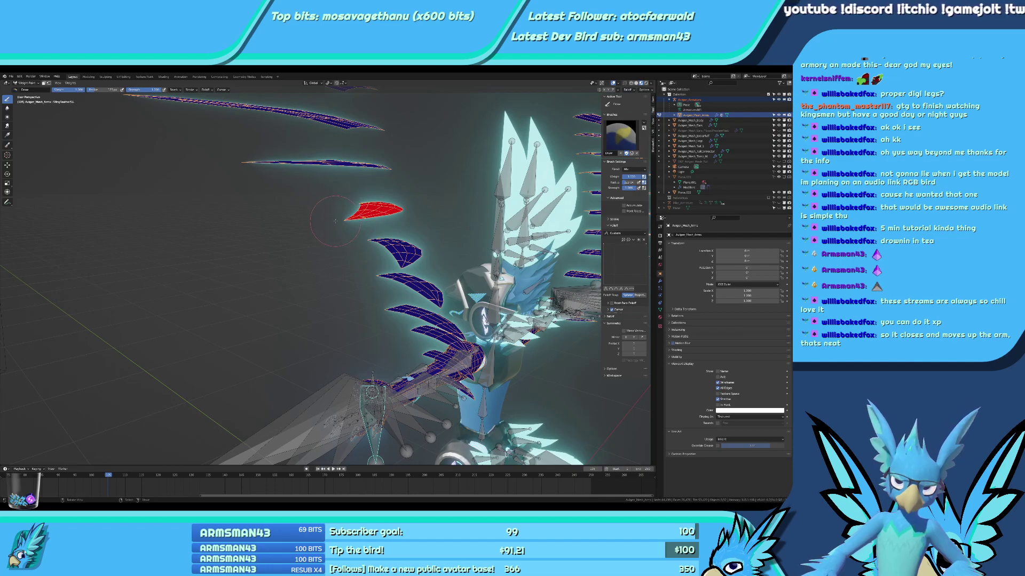
pyautogui.moveTo(335, 219); pyautogui.dragTo(352, 411, button='middle')
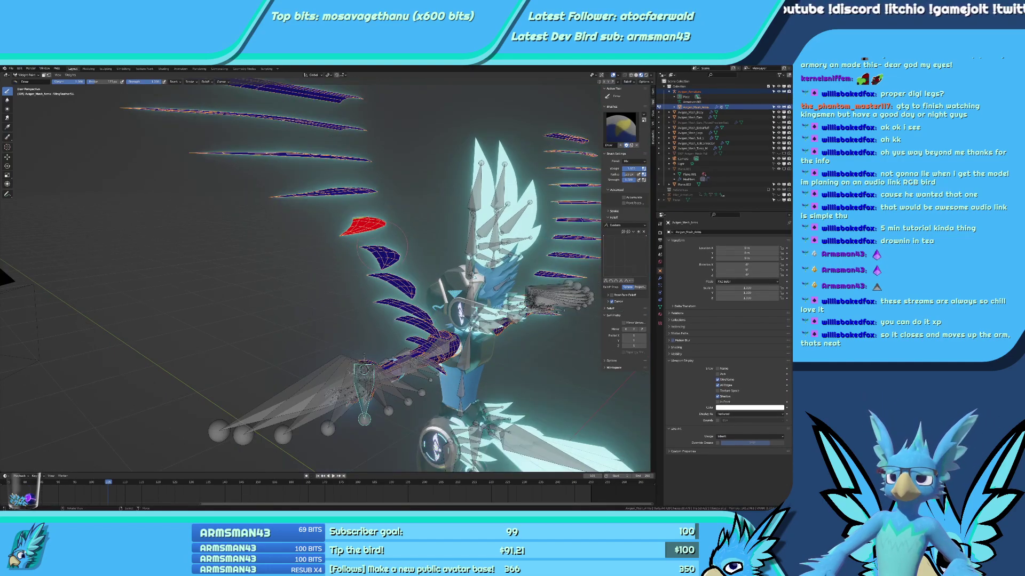
pyautogui.scroll(10, 326, 215)
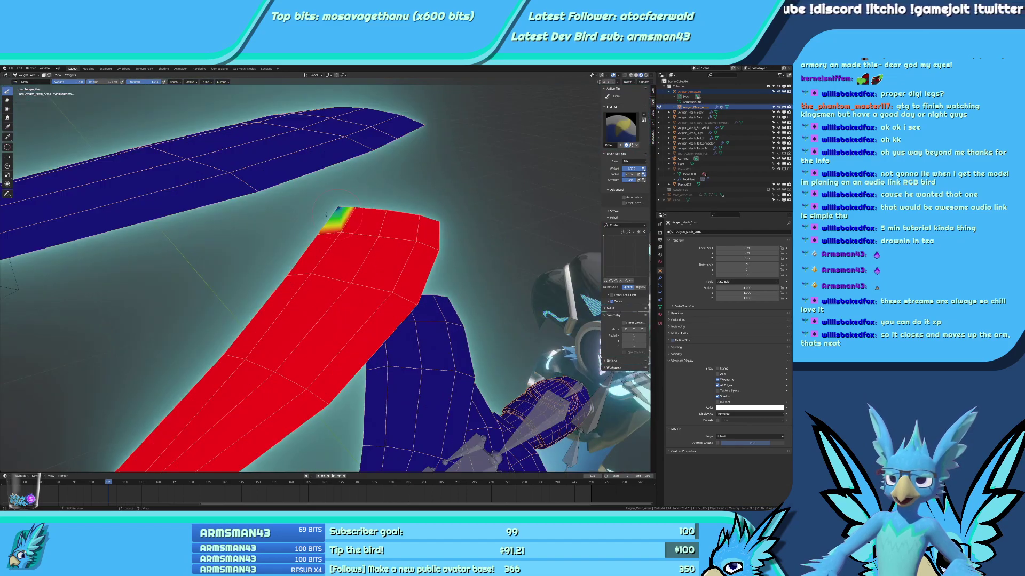
pyautogui.click(335, 213)
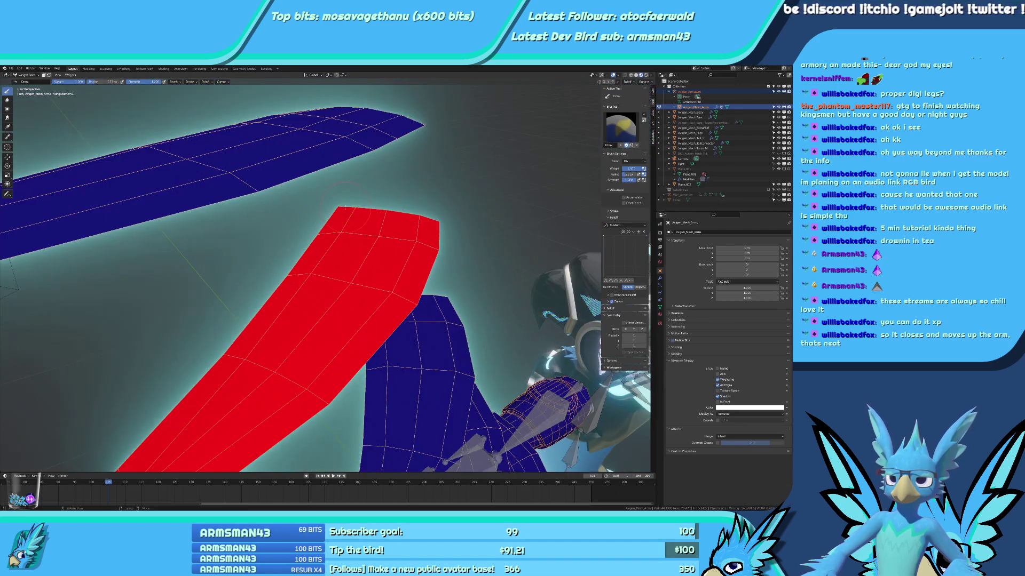
pyautogui.scroll(-8, 335, 213)
# Select the seventh wing feather's bone and paint full weight along the feather, including the corners of its wide end.
pyautogui.moveTo(335, 213)
pyautogui.mouseDown(button='middle')
pyautogui.moveTo(374, 221)
pyautogui.moveTo(339, 427)
pyautogui.mouseUp(button='middle')
pyautogui.moveTo(355, 321); pyautogui.dragTo(357, 358, button='middle')
pyautogui.moveTo(404, 221); pyautogui.dragTo(320, 216)
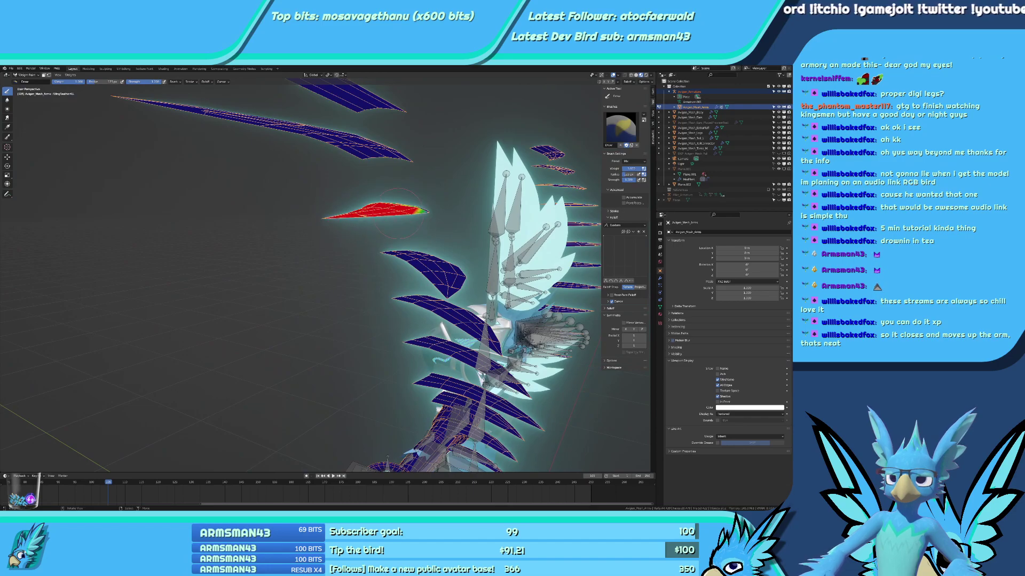
pyautogui.moveTo(400, 211)
pyautogui.mouseDown(button='middle')
pyautogui.moveTo(385, 253)
pyautogui.moveTo(393, 216)
pyautogui.mouseUp(button='middle')
pyautogui.scroll(5, 382, 250)
pyautogui.moveTo(391, 198); pyautogui.dragTo(372, 176)
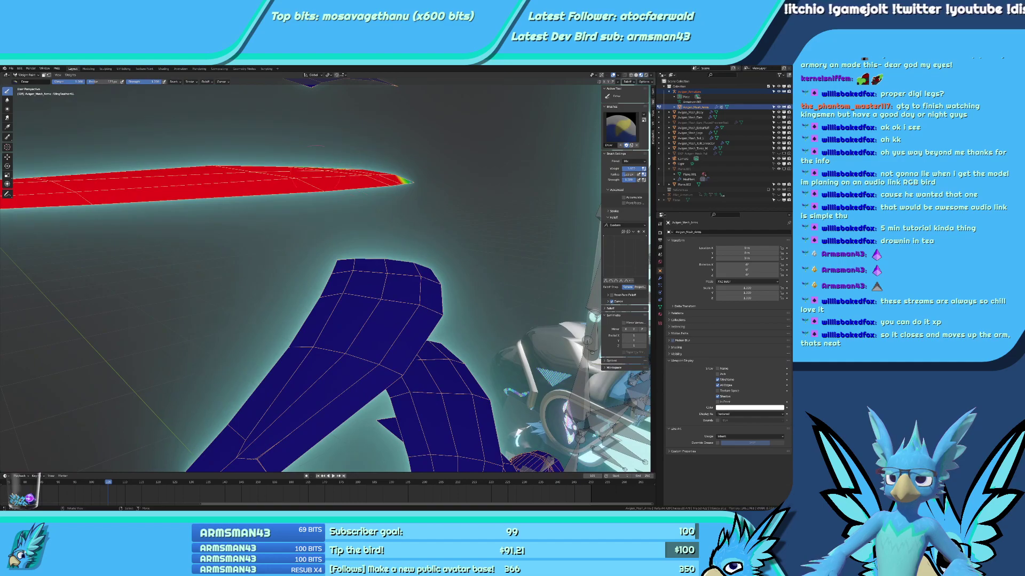
pyautogui.moveTo(379, 184); pyautogui.dragTo(320, 235, button='middle')
pyautogui.moveTo(320, 242)
pyautogui.mouseDown()
pyautogui.moveTo(250, 251)
pyautogui.moveTo(318, 206)
pyautogui.mouseUp()
pyautogui.scroll(-8, 319, 214)
# Select the eighth wing feather's bone and paint the feather to full weight, filling its upper edge and corner.
pyautogui.moveTo(319, 214); pyautogui.dragTo(320, 319, button='middle')
pyautogui.scroll(-3, 364, 387)
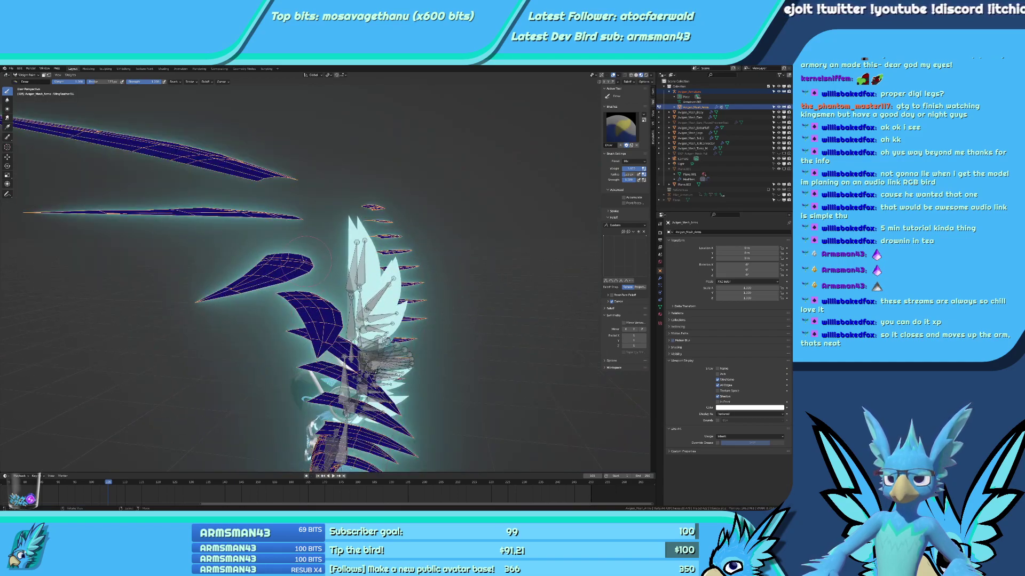
pyautogui.moveTo(308, 256); pyautogui.dragTo(307, 259, button='middle')
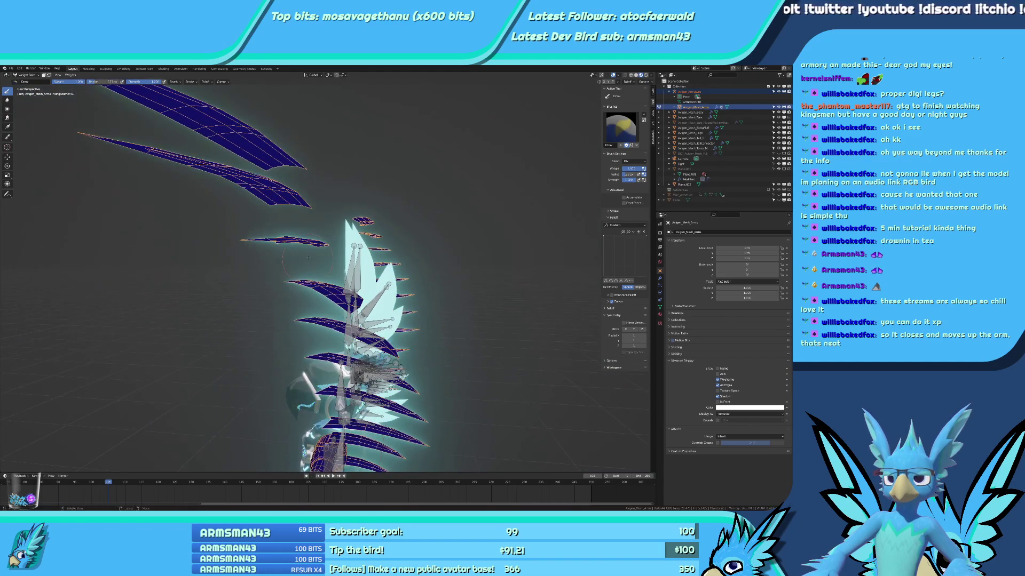
pyautogui.moveTo(322, 241); pyautogui.dragTo(336, 233)
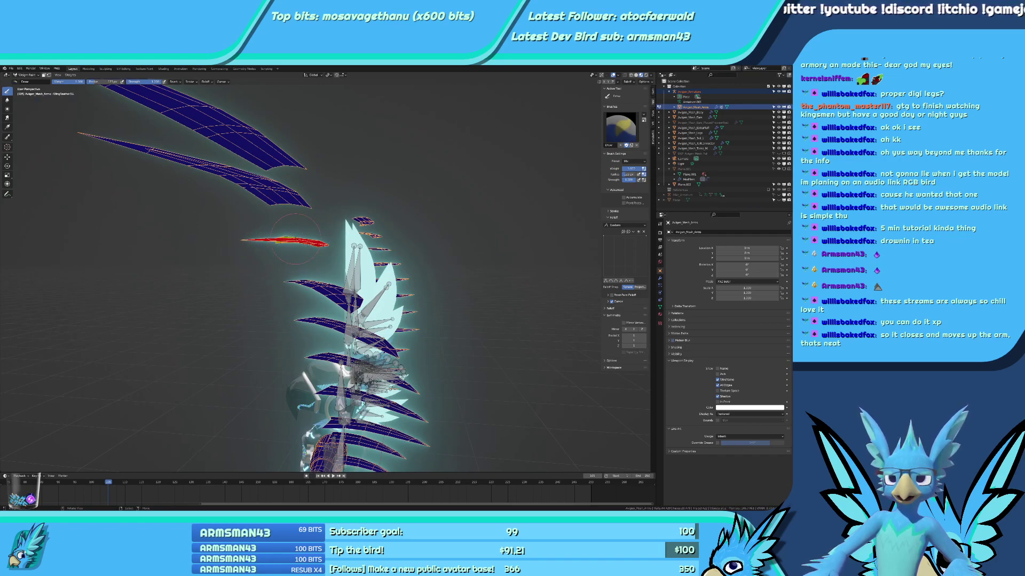
pyautogui.moveTo(296, 239)
pyautogui.mouseDown(button='middle')
pyautogui.moveTo(315, 262)
pyautogui.moveTo(315, 251)
pyautogui.moveTo(277, 246)
pyautogui.mouseUp(button='middle')
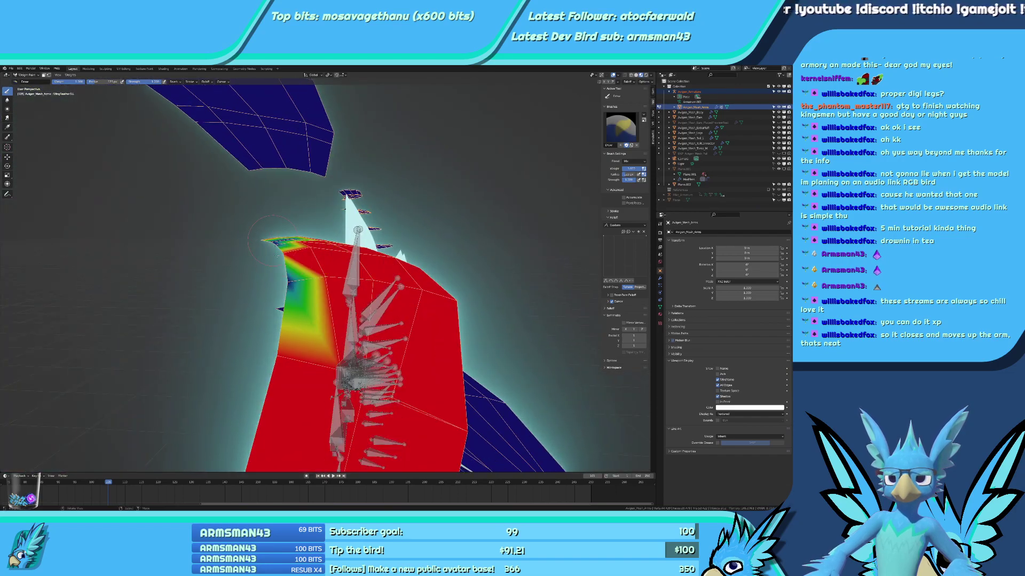
pyautogui.moveTo(280, 235); pyautogui.dragTo(291, 289)
pyautogui.moveTo(276, 247); pyautogui.dragTo(291, 249)
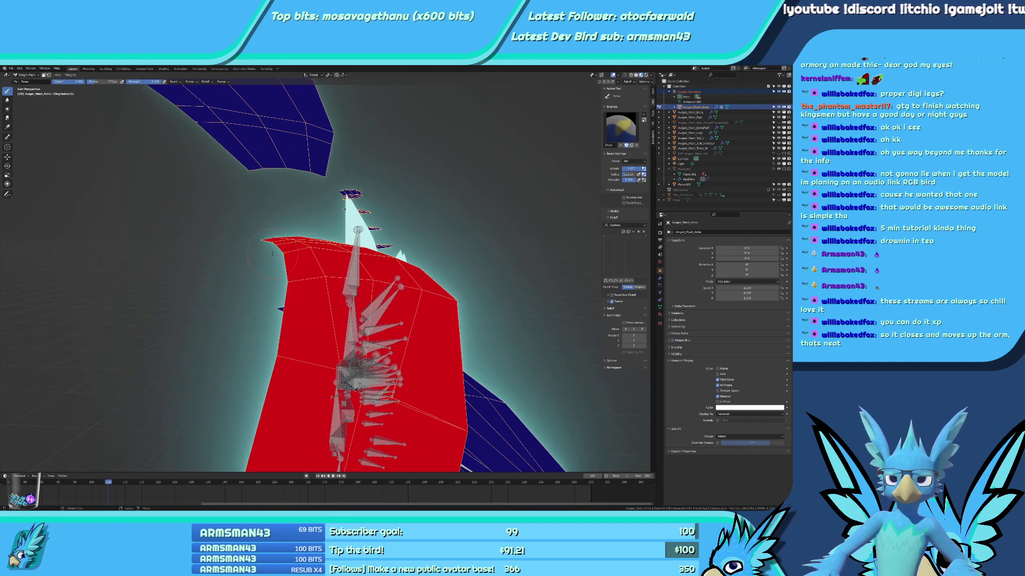
# Select the ninth wing feather's bone and paint full weight over the whole feather, covering the corner of its wide end.
pyautogui.moveTo(291, 248); pyautogui.dragTo(379, 312, button='middle')
pyautogui.scroll(-2, 382, 288)
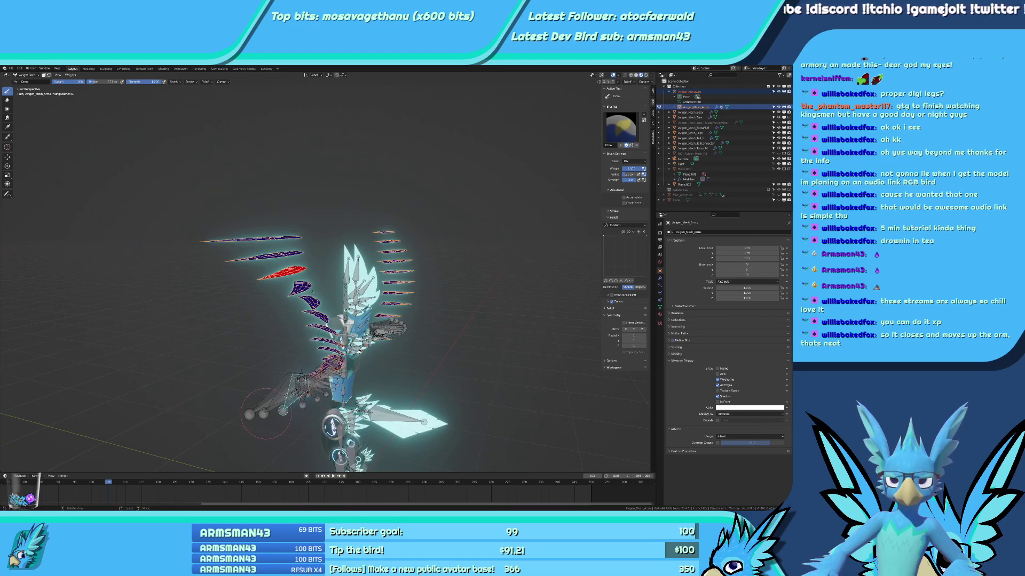
pyautogui.rightClick(265, 414)
pyautogui.scroll(2, 266, 414)
pyautogui.moveTo(266, 299); pyautogui.dragTo(310, 209, button='middle')
pyautogui.scroll(2, 311, 209)
pyautogui.moveTo(321, 219)
pyautogui.mouseDown()
pyautogui.moveTo(261, 255)
pyautogui.moveTo(209, 257)
pyautogui.moveTo(261, 235)
pyautogui.mouseUp()
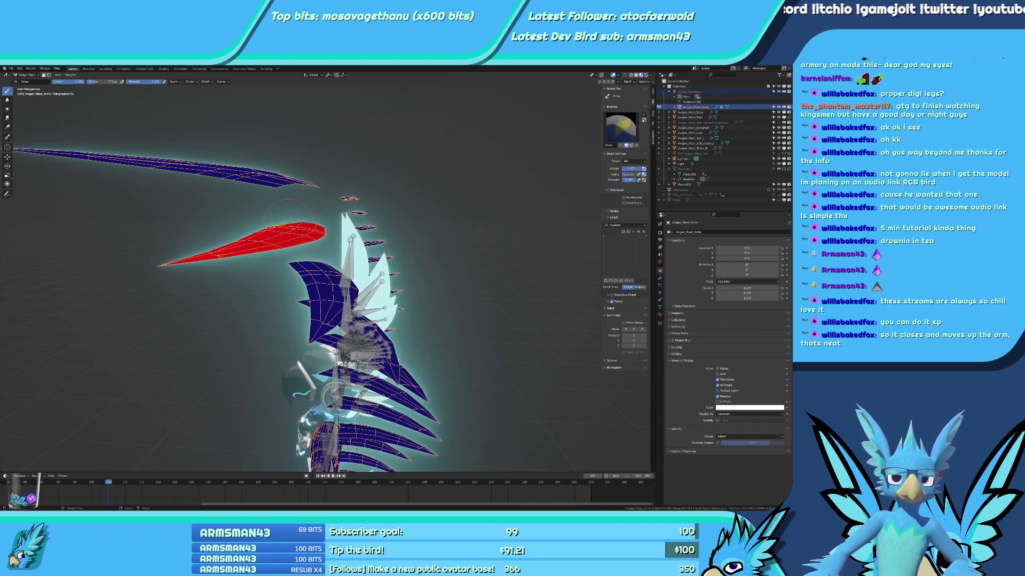
pyautogui.scroll(8, 278, 220)
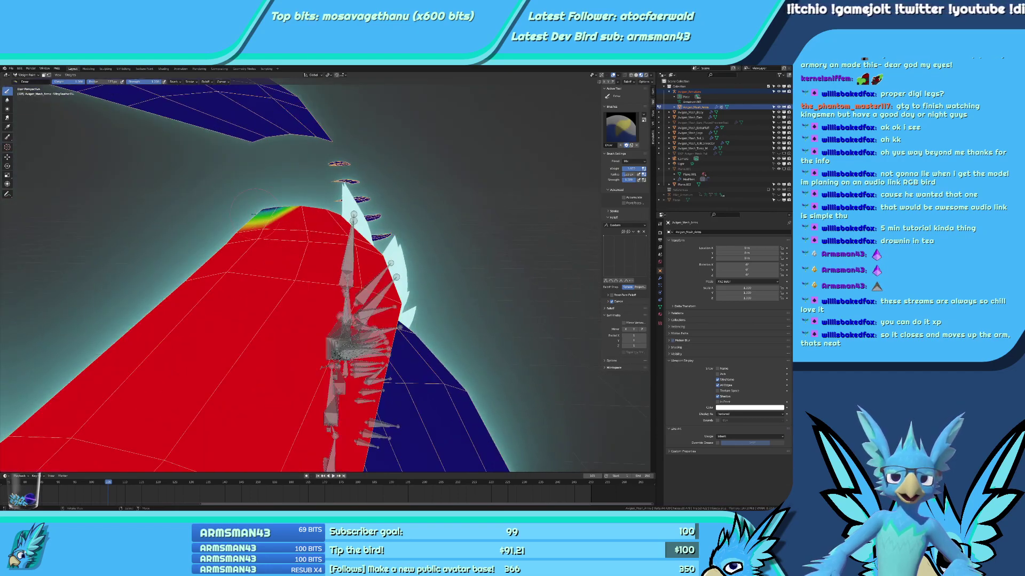
pyautogui.moveTo(253, 214); pyautogui.dragTo(274, 223, button='middle')
pyautogui.click(253, 230)
pyautogui.hotkey('ctrl', 'z')
pyautogui.click(258, 219)
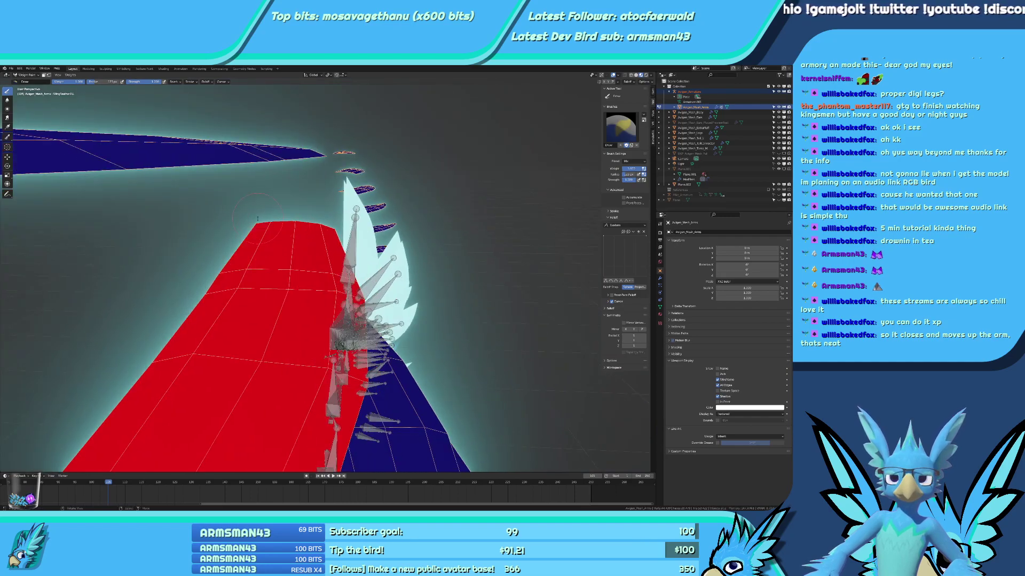
# Select the tenth, outermost wing feather's bone and paint full weight along the whole feather.
pyautogui.scroll(-5, 265, 224)
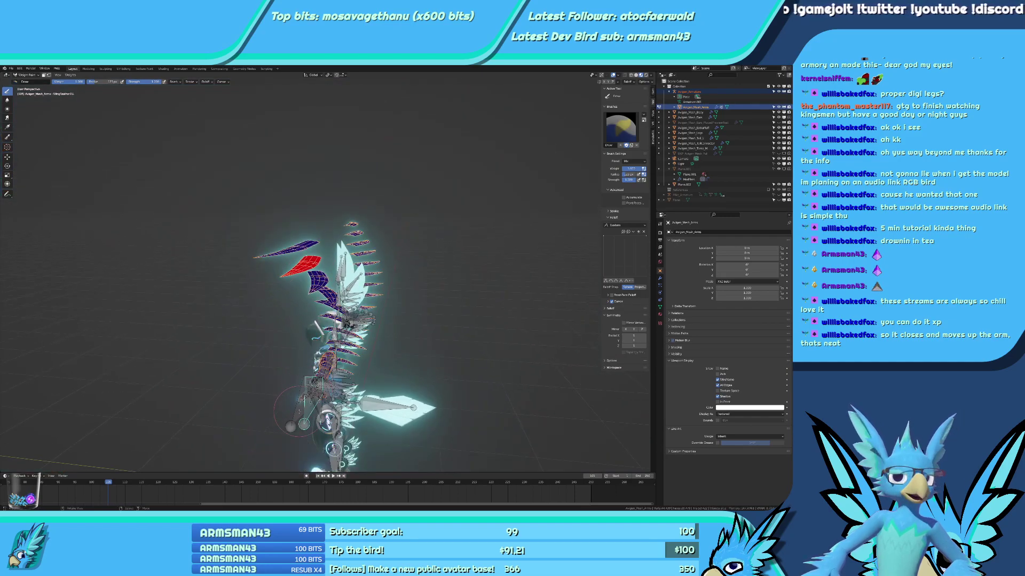
pyautogui.keyDown('ctrl'); pyautogui.click(298, 413); pyautogui.keyUp('ctrl')
pyautogui.scroll(3, 311, 301)
pyautogui.moveTo(294, 297)
pyautogui.mouseDown(button='middle')
pyautogui.moveTo(299, 201)
pyautogui.moveTo(336, 235)
pyautogui.mouseUp(button='middle')
pyautogui.moveTo(336, 235)
pyautogui.mouseDown()
pyautogui.moveTo(303, 225)
pyautogui.moveTo(349, 240)
pyautogui.mouseUp()
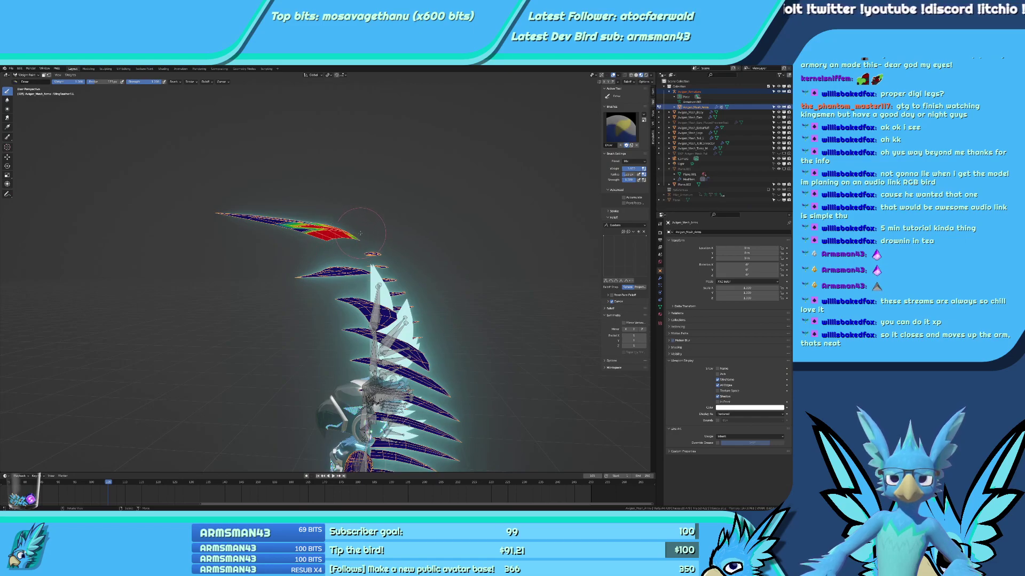
pyautogui.moveTo(361, 233)
pyautogui.mouseDown(button='middle')
pyautogui.moveTo(309, 288)
pyautogui.moveTo(283, 283)
pyautogui.moveTo(283, 262)
pyautogui.mouseUp(button='middle')
pyautogui.moveTo(293, 256); pyautogui.dragTo(180, 305)
# Examine the weights of the other wing's feathers by selecting its feather bones one after another, from the outermost inward.
pyautogui.moveTo(166, 306)
pyautogui.mouseDown(button='middle')
pyautogui.moveTo(139, 352)
pyautogui.moveTo(177, 332)
pyautogui.mouseUp(button='middle')
pyautogui.keyDown('ctrl'); pyautogui.click(162, 322); pyautogui.keyUp('ctrl')
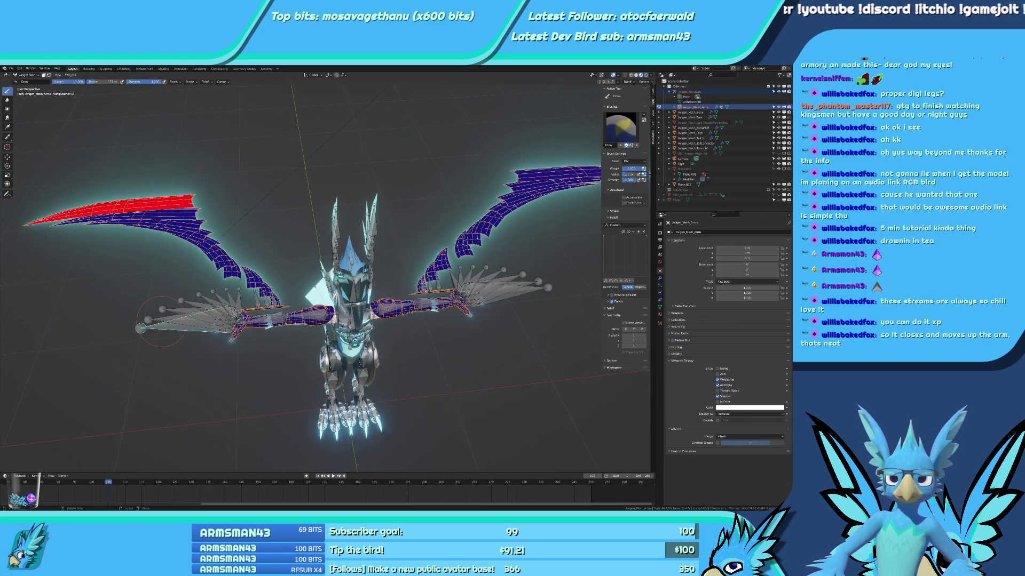
pyautogui.keyDown('ctrl'); pyautogui.click(173, 313); pyautogui.keyUp('ctrl')
pyautogui.keyDown('ctrl'); pyautogui.click(161, 310); pyautogui.keyUp('ctrl')
pyautogui.keyDown('ctrl'); pyautogui.click(181, 301); pyautogui.keyUp('ctrl')
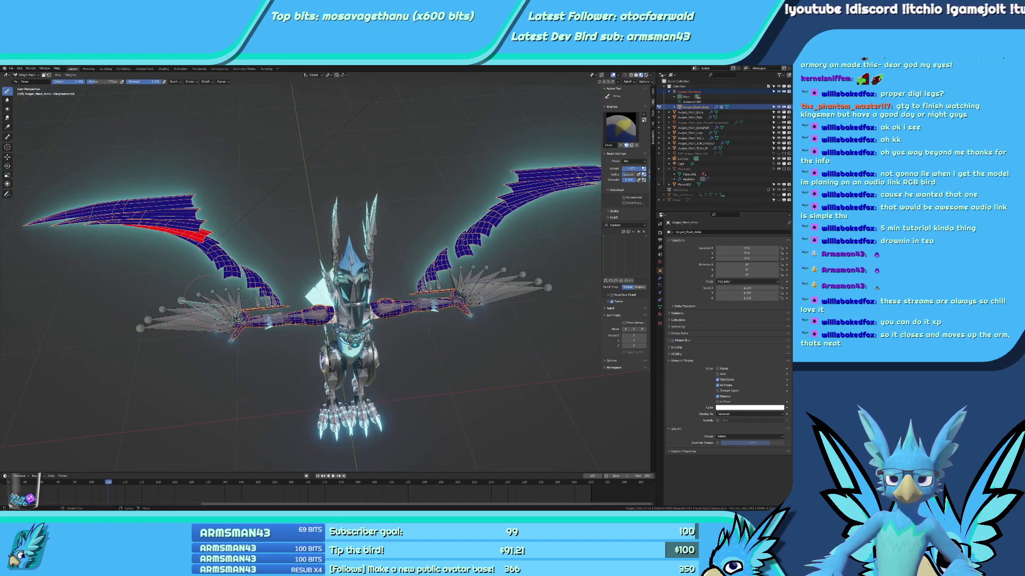
pyautogui.keyDown('ctrl'); pyautogui.click(198, 294); pyautogui.keyUp('ctrl')
pyautogui.keyDown('ctrl'); pyautogui.click(212, 292); pyautogui.keyUp('ctrl')
pyautogui.keyDown('ctrl'); pyautogui.click(226, 290); pyautogui.keyUp('ctrl')
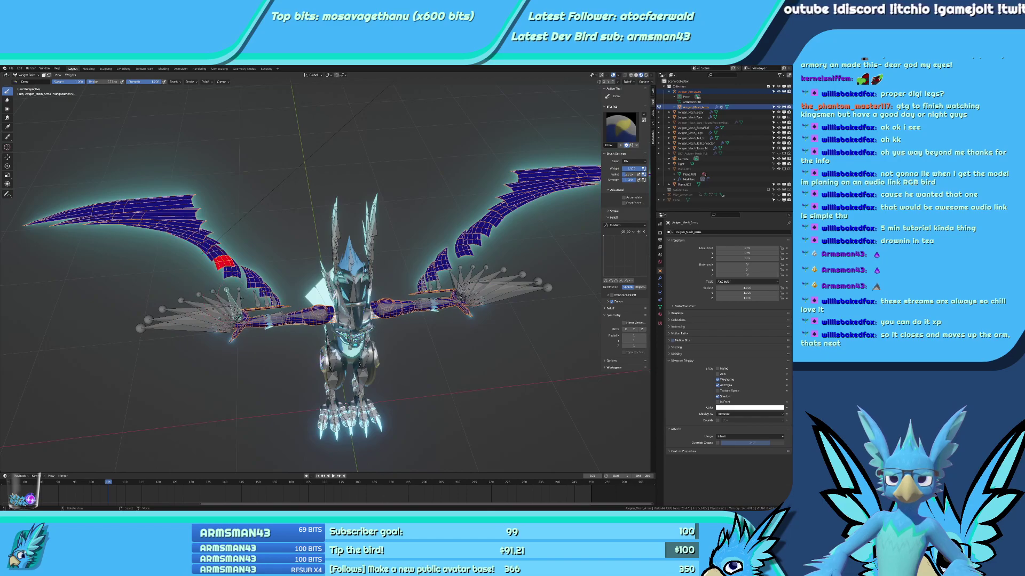
pyautogui.keyDown('ctrl'); pyautogui.click(240, 289); pyautogui.keyUp('ctrl')
pyautogui.rightClick(254, 291)
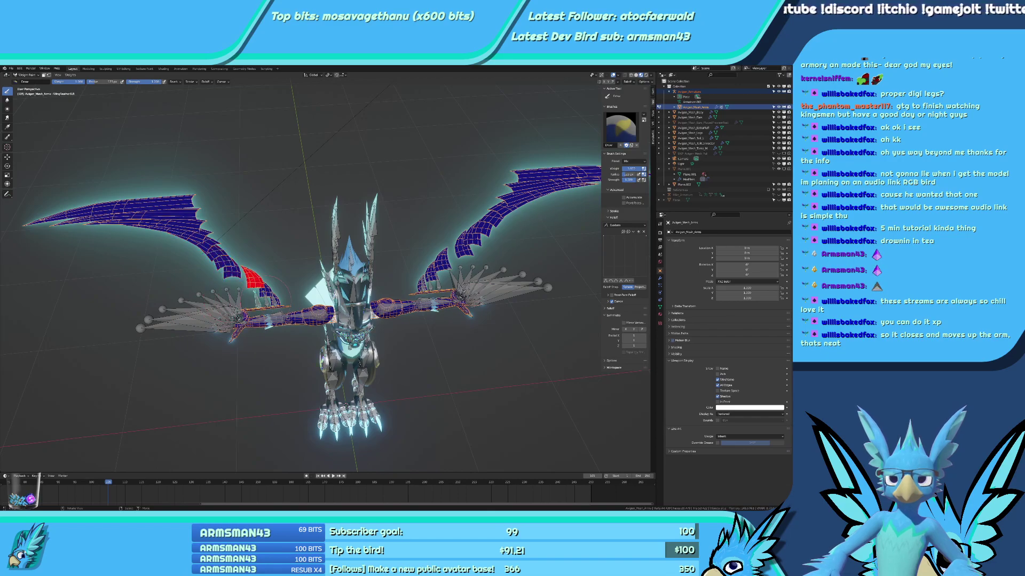
pyautogui.rightClick(262, 292)
pyautogui.rightClick(270, 294)
pyautogui.rightClick(275, 296)
# Switch the arm mesh to Edit Mode and move the uppermost, outermost wing feather down 1 m along Z.
pyautogui.press('Tab')
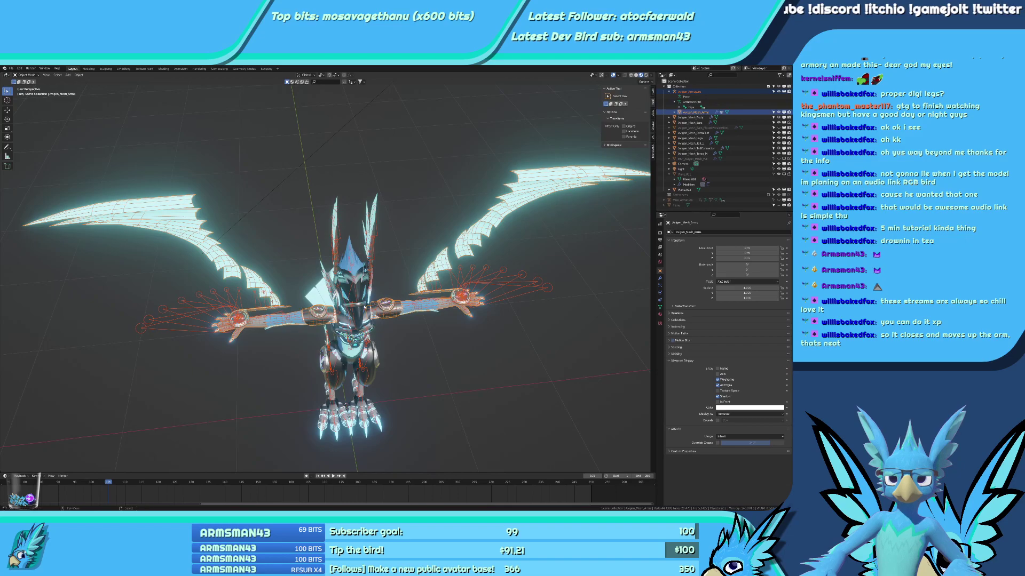
pyautogui.scroll(5, 345, 317)
pyautogui.moveTo(345, 317); pyautogui.dragTo(397, 244, button='middle')
pyautogui.write('gz')
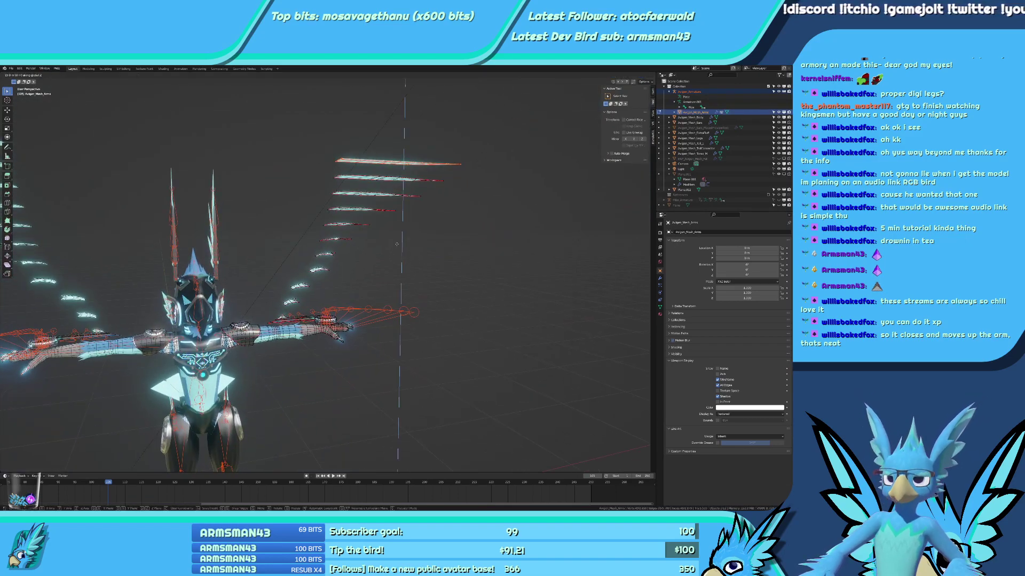
pyautogui.write('-1')
pyautogui.press('Return')
# Select the whole second feather from the outside with its linked geometry and move it down 0.9 m along Z.
pyautogui.click(384, 135)
pyautogui.press('c')
pyautogui.click(344, 169)
pyautogui.rightClick(344, 169)
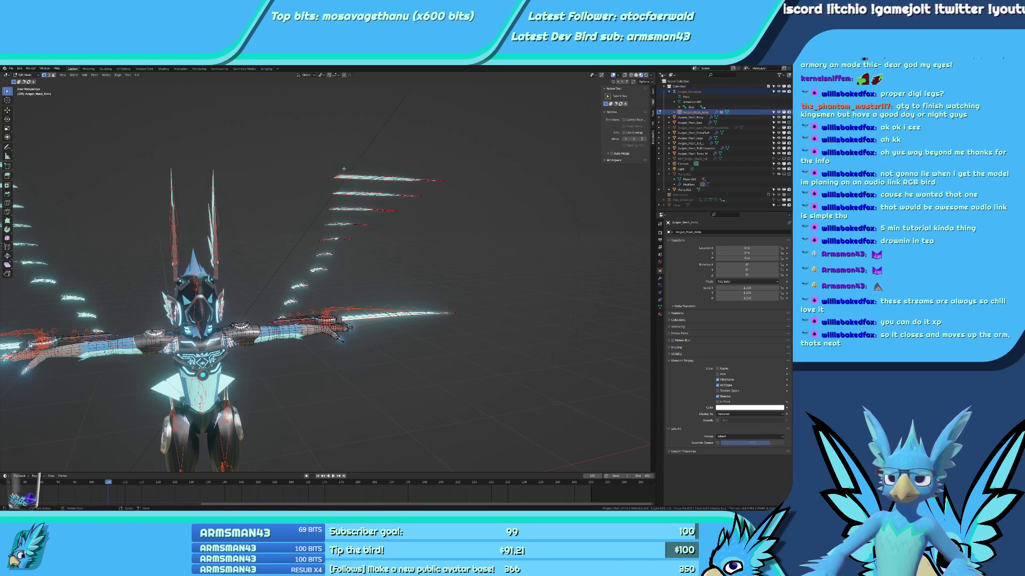
pyautogui.hotkey('ctrl', 'l')
pyautogui.write('gz')
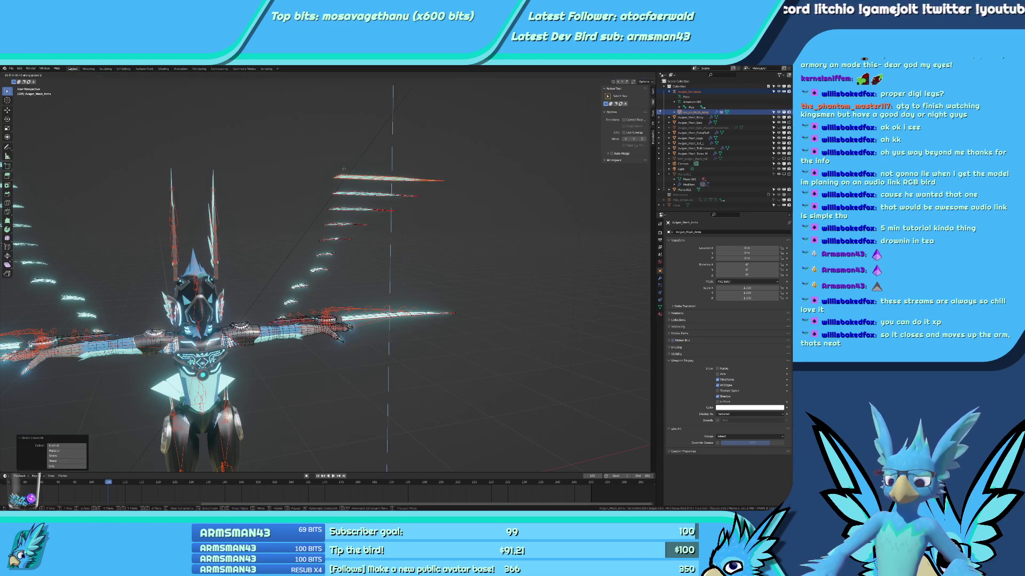
pyautogui.write('.9')
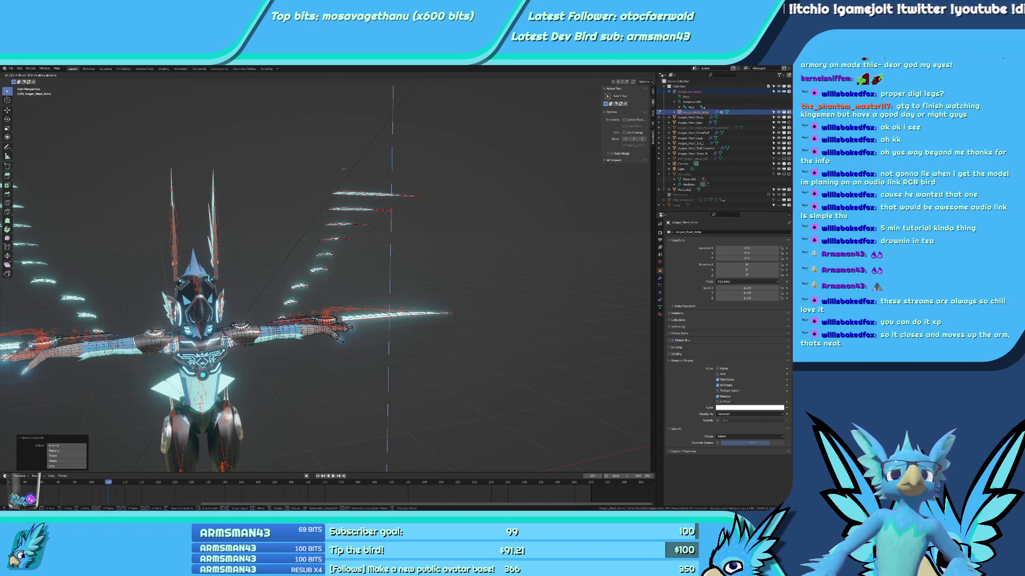
pyautogui.press('Return')
# Select the whole third feather from the outside and move it straight down along Z to the arm.
pyautogui.press('c')
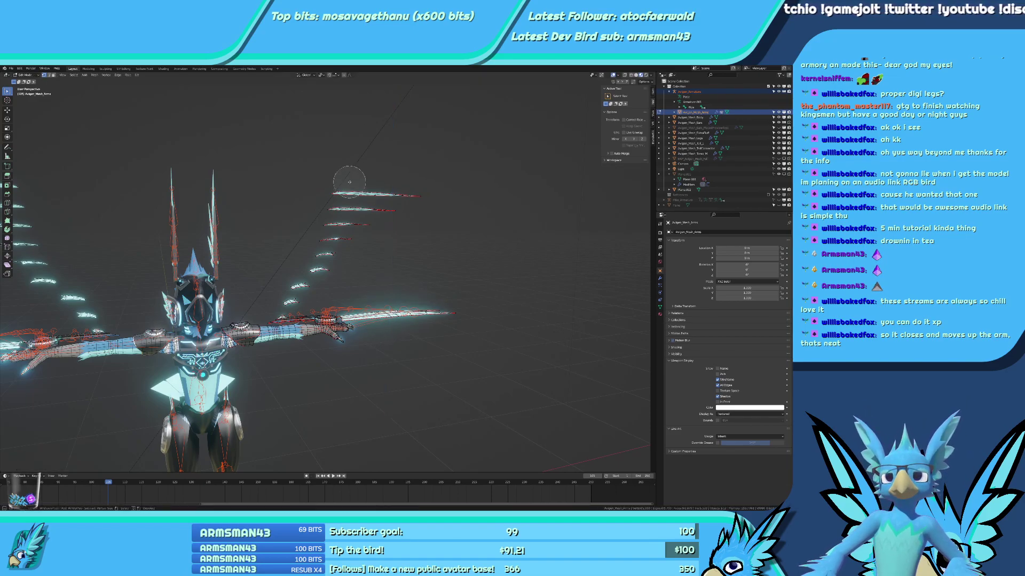
pyautogui.click(344, 182)
pyautogui.rightClick(337, 182)
pyautogui.hotkey('ctrl', 'l')
pyautogui.press('g')
pyautogui.press('z')
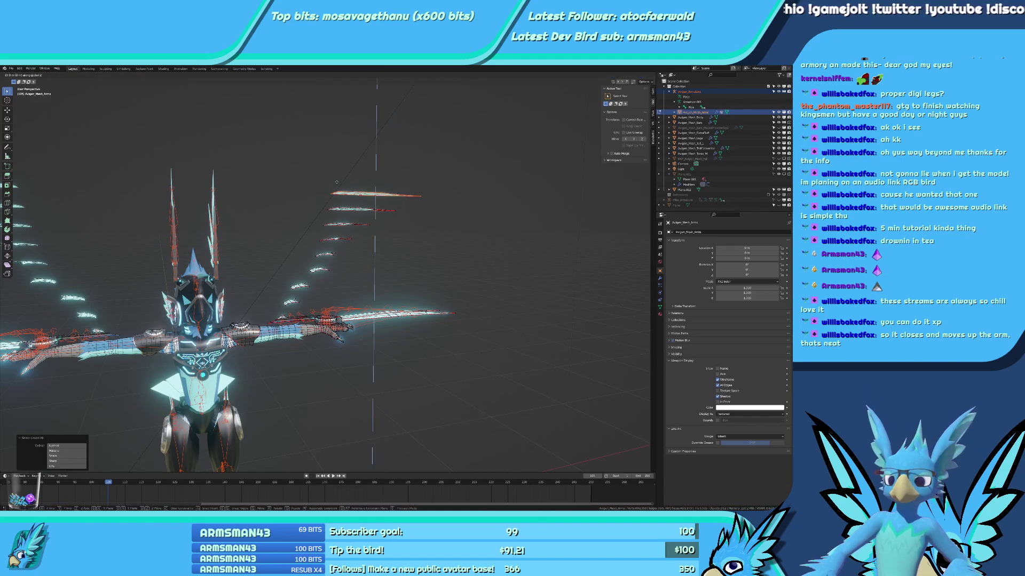
pyautogui.press('Escape')
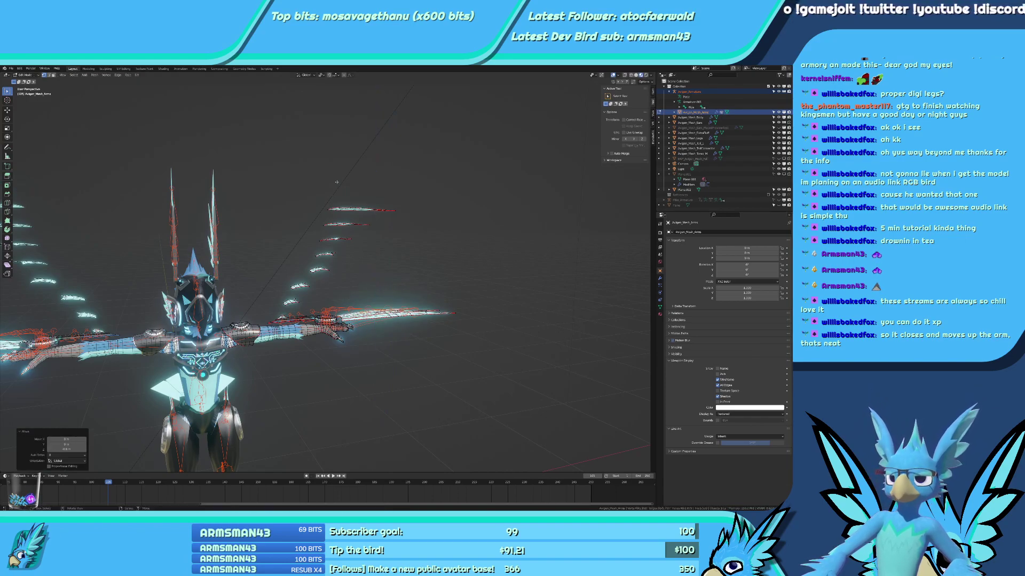
# Select the whole fourth feather from the outside and move it down 0.7 m along Z.
pyautogui.press('c')
pyautogui.click(342, 197)
pyautogui.rightClick(343, 197)
pyautogui.hotkey('ctrl', 'l')
pyautogui.write('g')
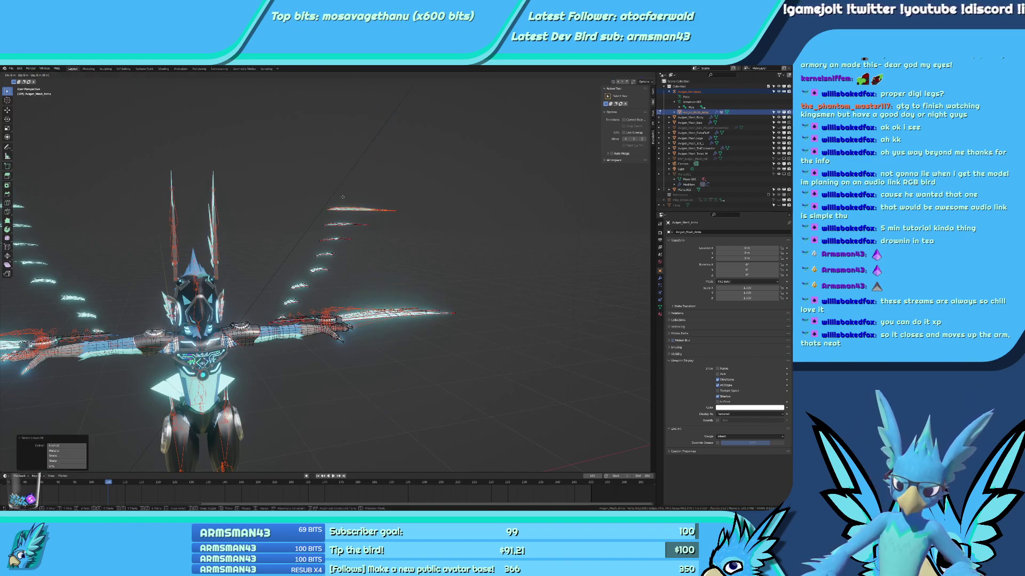
pyautogui.write('z-.7')
pyautogui.press('Return')
# Select the whole fifth feather from the outside and move it down 0.6 m along Z, undoing a first 0.9 m move.
pyautogui.press('c')
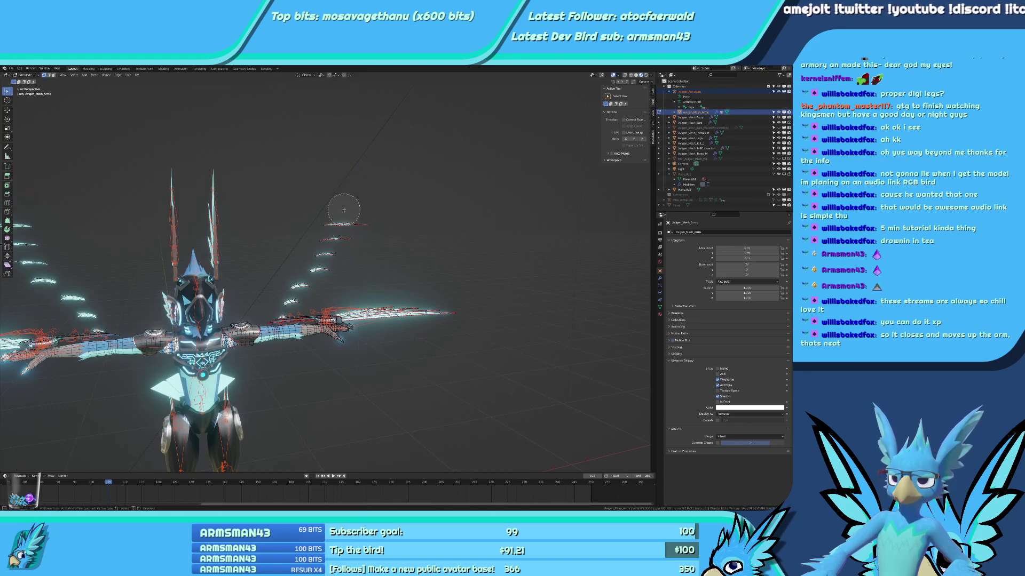
pyautogui.click(336, 215)
pyautogui.rightClick(337, 215)
pyautogui.hotkey('ctrl', 'l')
pyautogui.write('gz-.9')
pyautogui.press('Return')
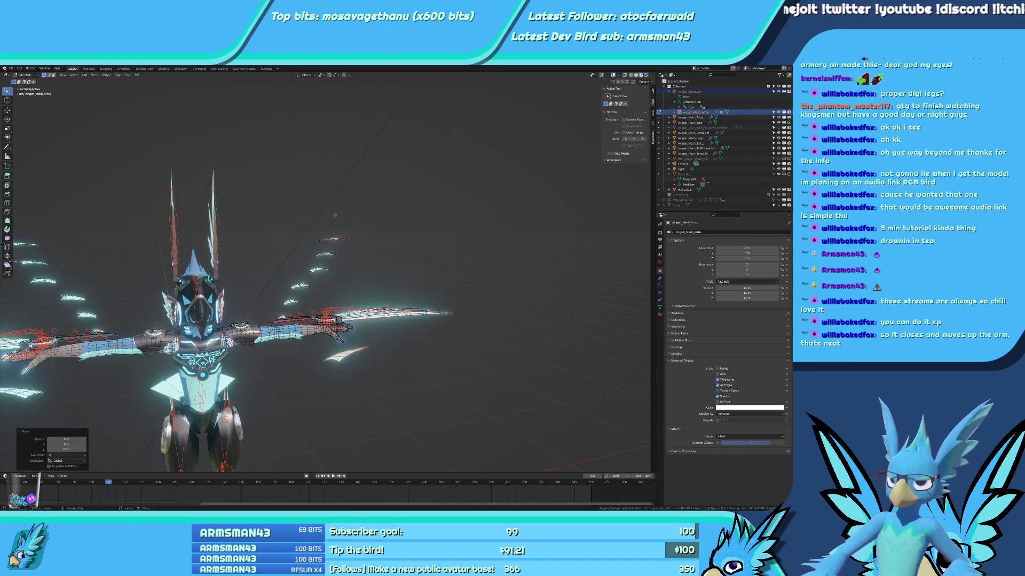
pyautogui.hotkey('ctrl', 'z')
pyautogui.write('gz-.6')
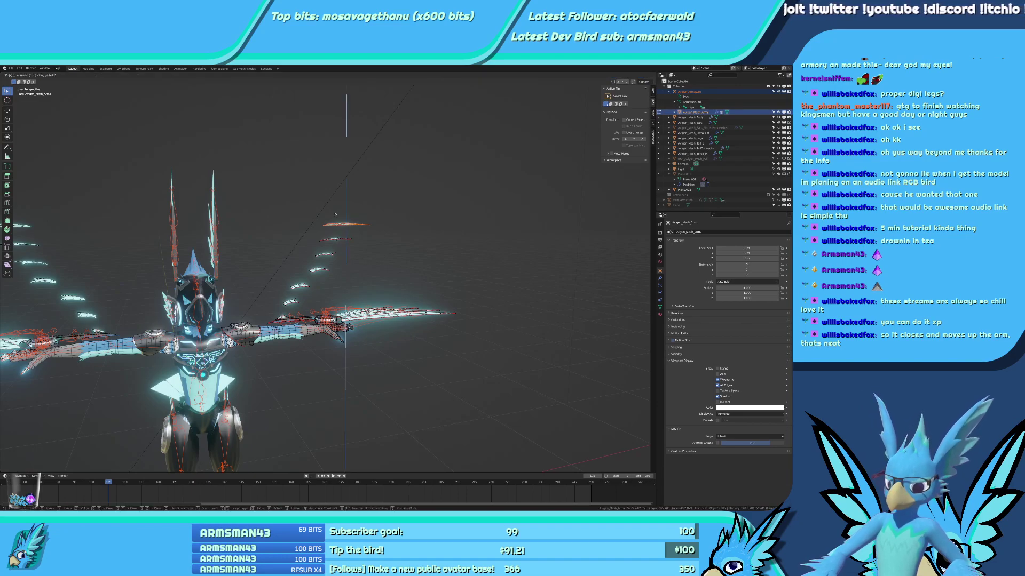
pyautogui.press('Return')
# Select the whole sixth feather from the outside and move it straight down along Z to the arm.
pyautogui.hotkey('alt', 'a')
pyautogui.press('c')
pyautogui.click(334, 233)
pyautogui.rightClick(334, 233)
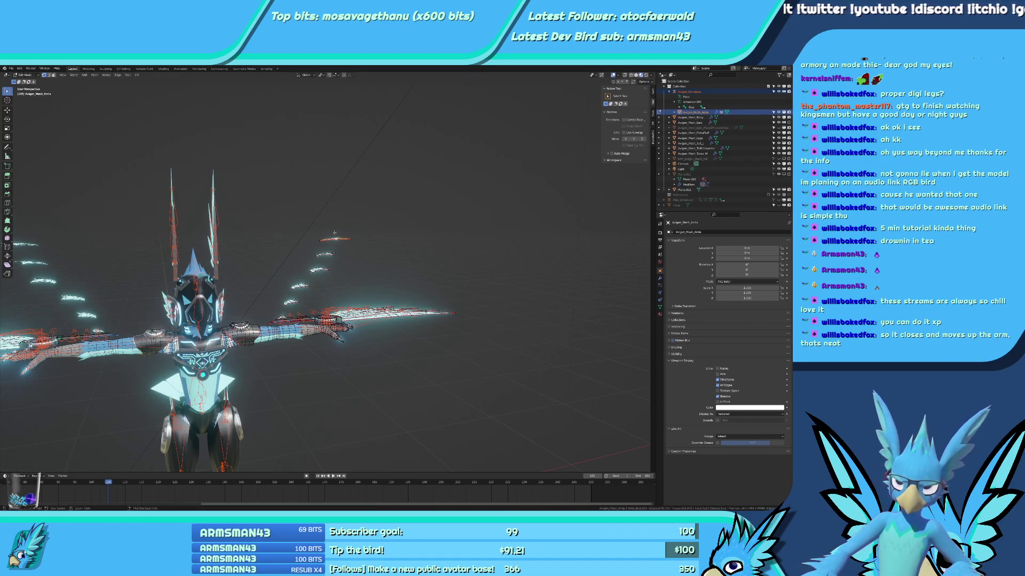
pyautogui.hotkey('ctrl', 'l')
pyautogui.press('g')
pyautogui.press('z')
# Select the whole seventh feather from the outside and move it down 0.4 m along Z.
pyautogui.rightClick(322, 243)
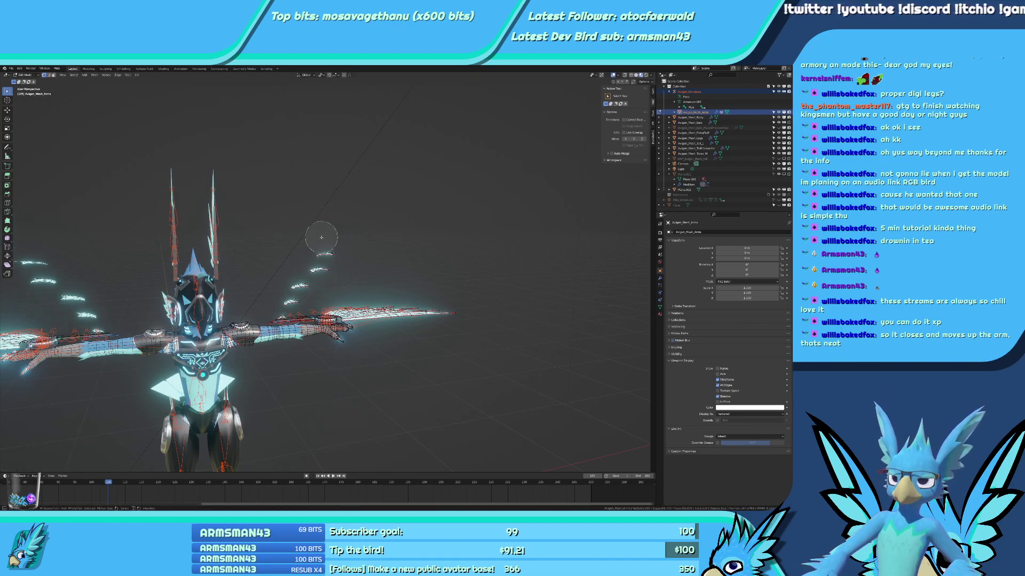
pyautogui.hotkey('ctrl', 'l')
pyautogui.write('gz-.4')
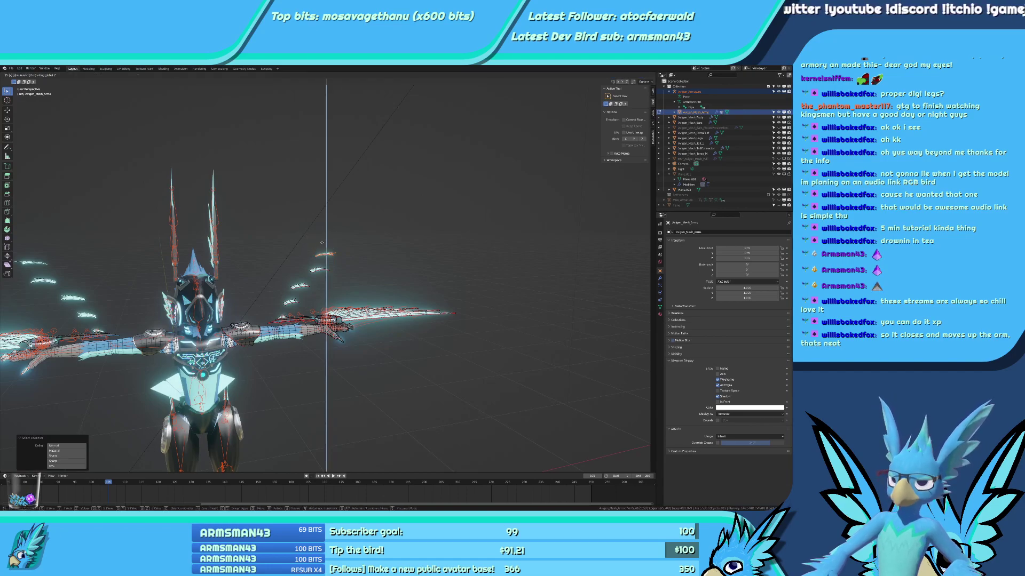
pyautogui.press('Return')
# Select the uppermost of the three feathers still above the arm and move it down along Z into the wing.
pyautogui.scroll(2, 322, 277)
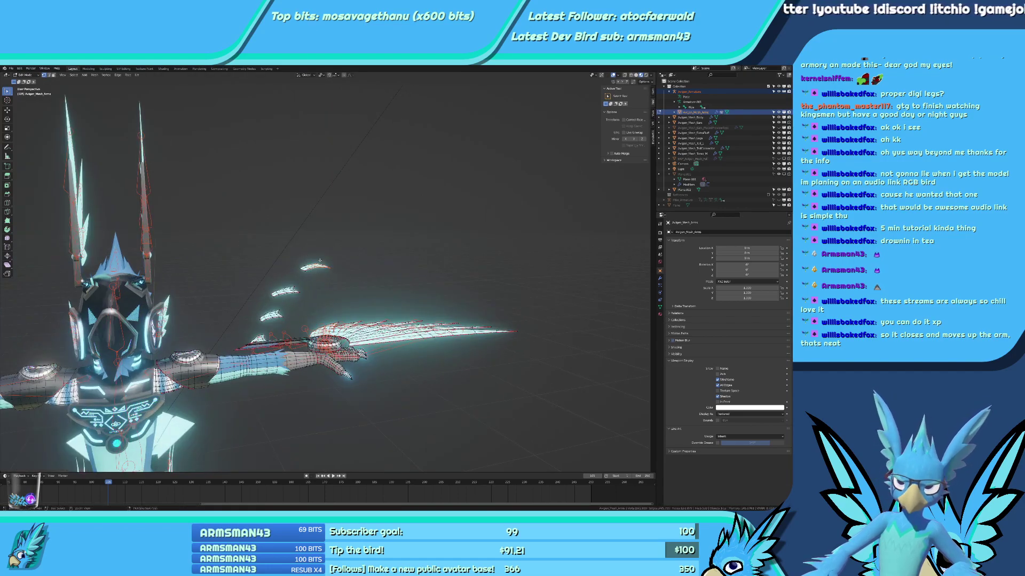
pyautogui.hotkey('ctrl', 'l')
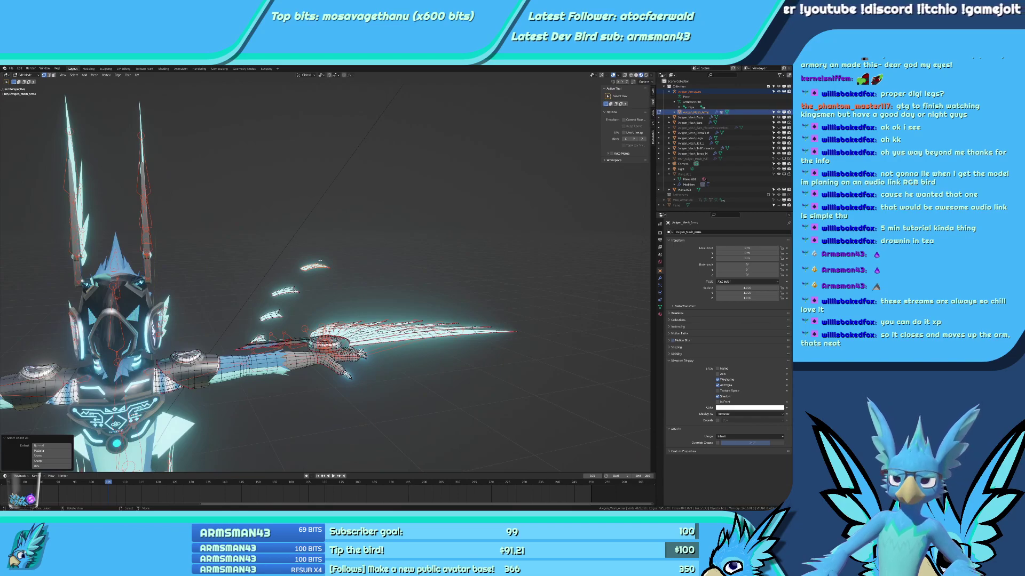
pyautogui.hotkey('ctrl', 'z')
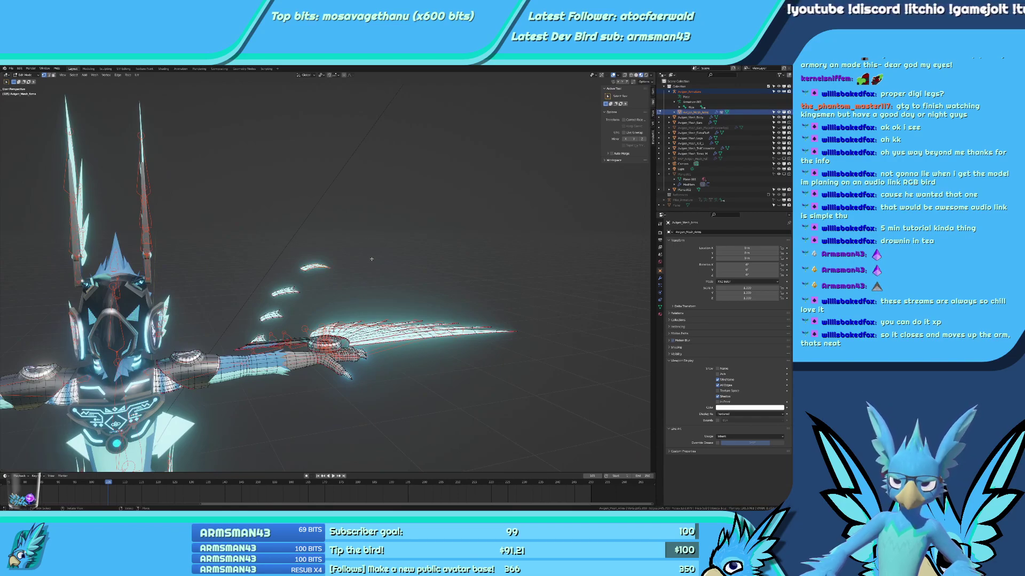
pyautogui.hotkey('ctrl', 'l')
pyautogui.write('gz')
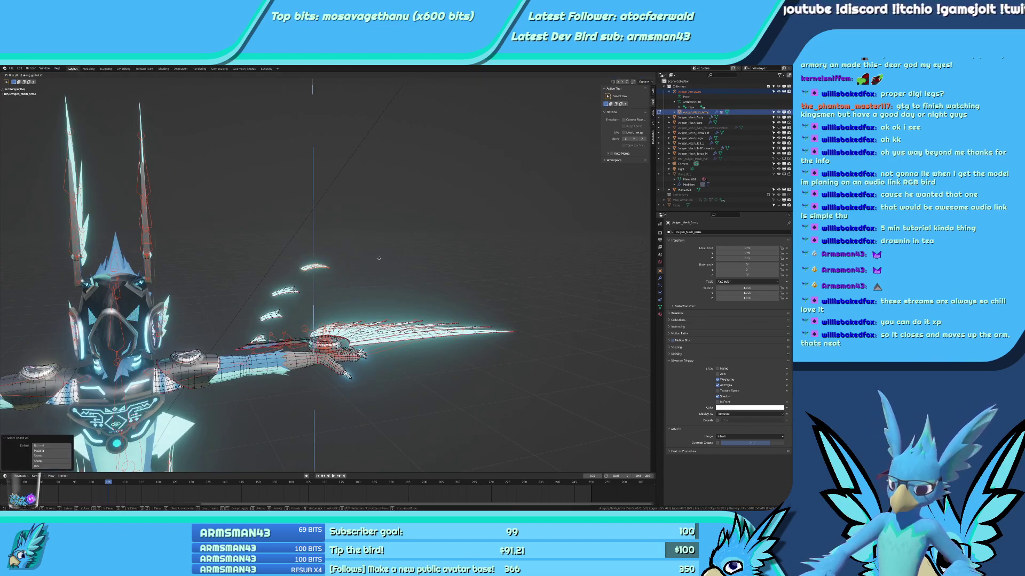
pyautogui.write('-.4')
pyautogui.press('Return')
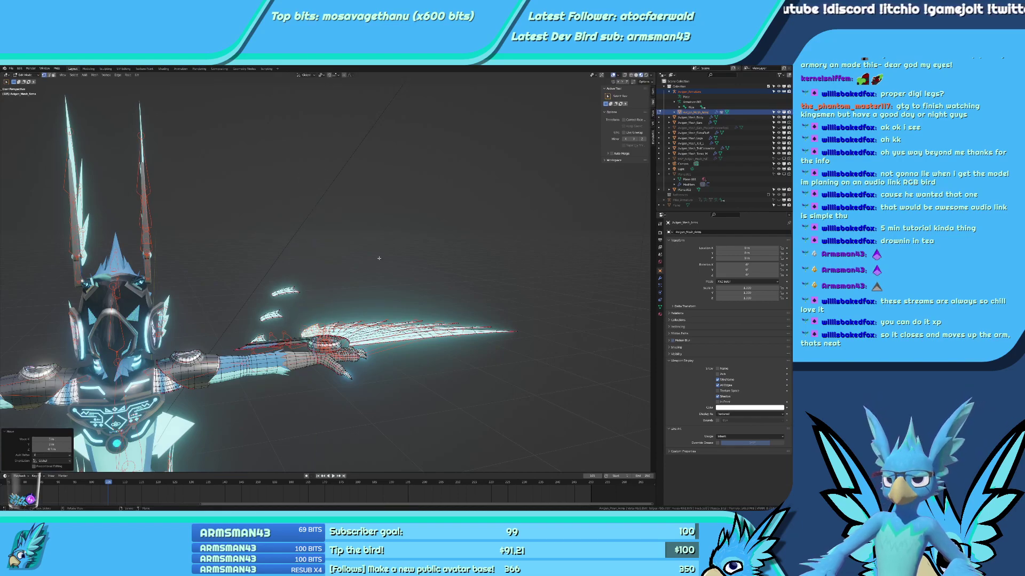
# Select the whole ninth feather from the outside and move it down 0.2 m along Z.
pyautogui.moveTo(294, 292); pyautogui.dragTo(260, 265)
pyautogui.hotkey('ctrl', 'l')
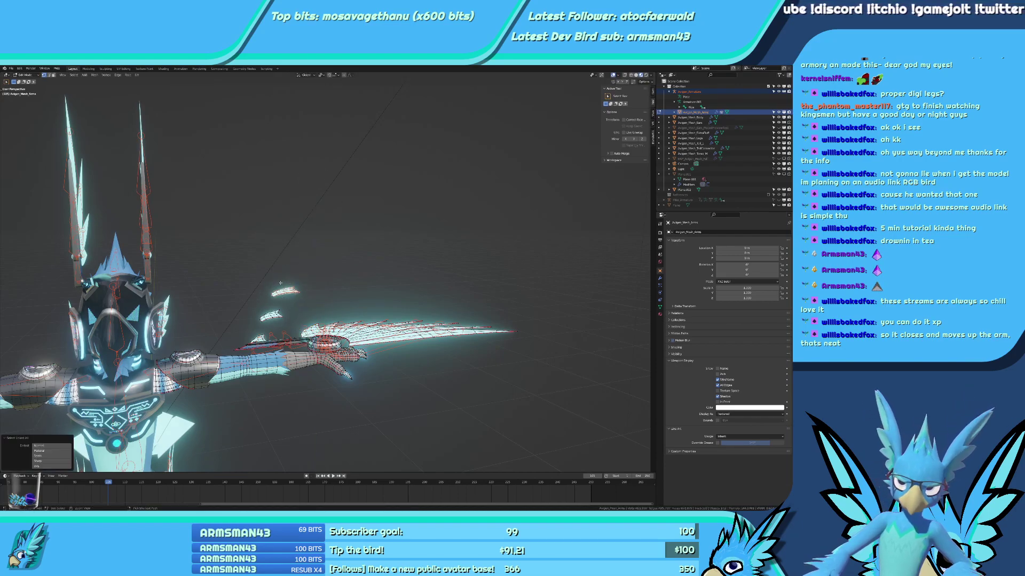
pyautogui.write('gz-.2')
pyautogui.press('Return')
# Move the last raised feather, nearest the elbow, down 0.1 m along Z and return the arm mesh to Object Mode.
pyautogui.press('a')
pyautogui.click(270, 309)
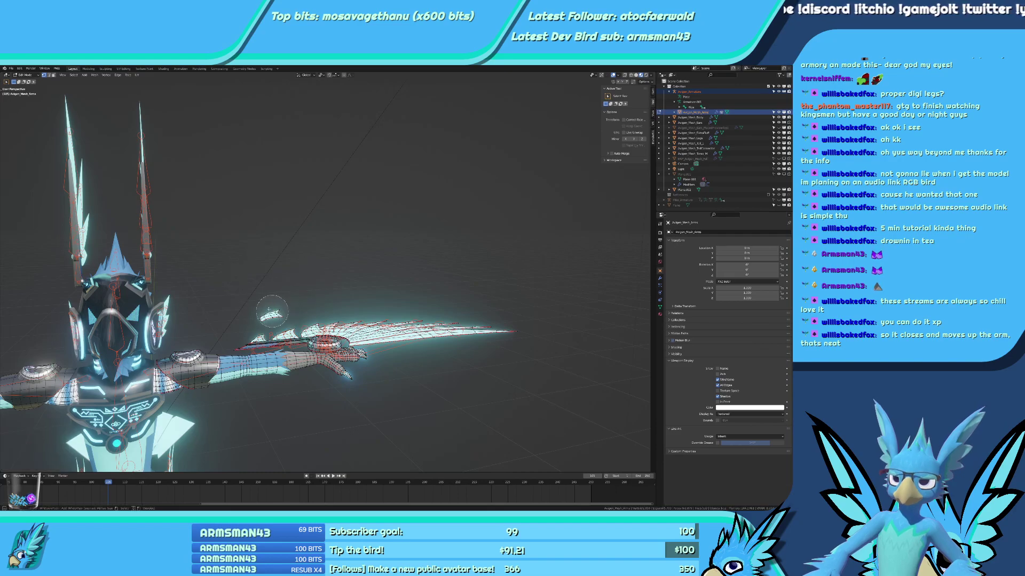
pyautogui.hotkey('ctrl', 'l')
pyautogui.press('z')
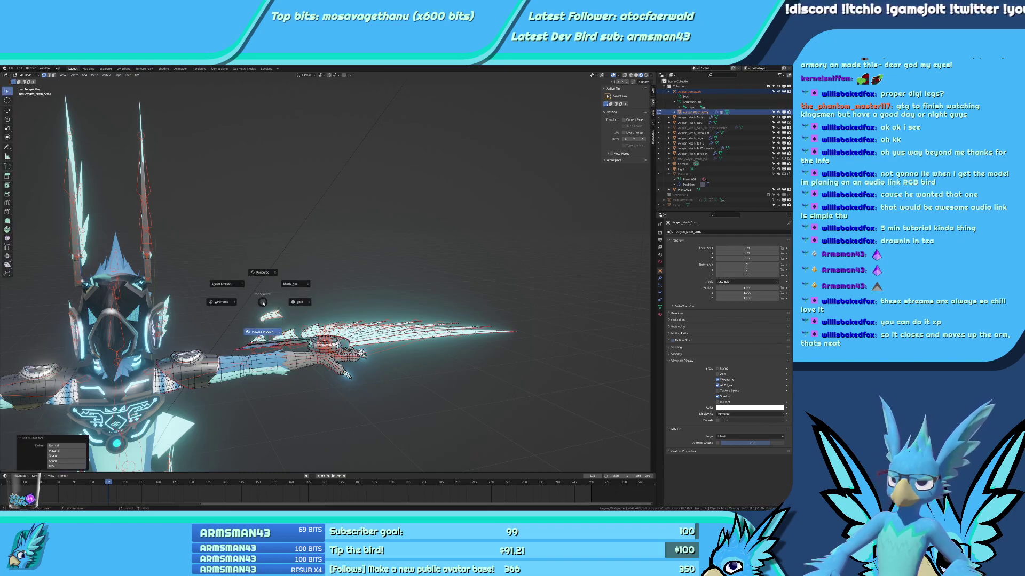
pyautogui.press('Escape')
pyautogui.hotkey('ctrl', 'z')
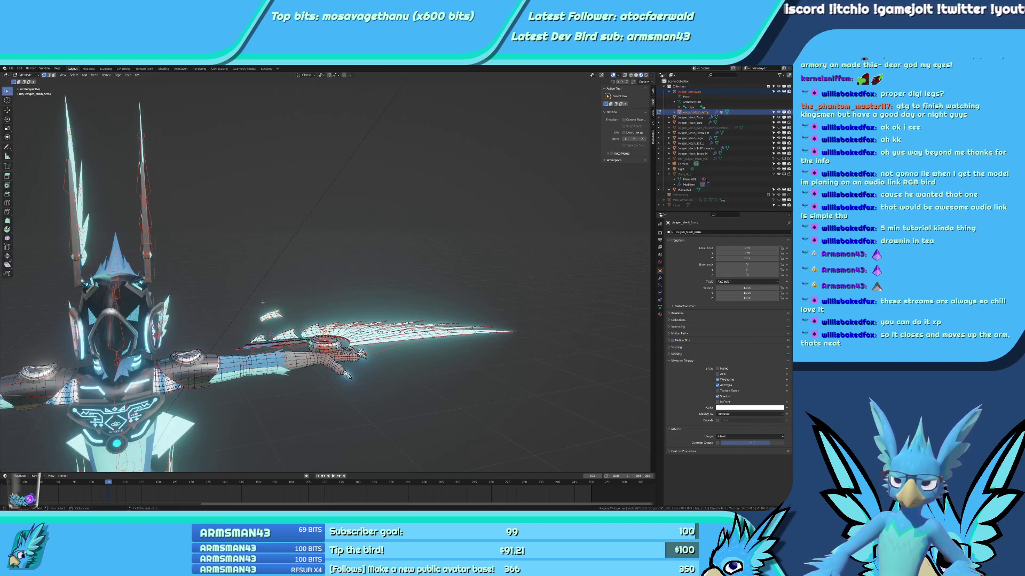
pyautogui.write('gz-.1')
pyautogui.press('Return')
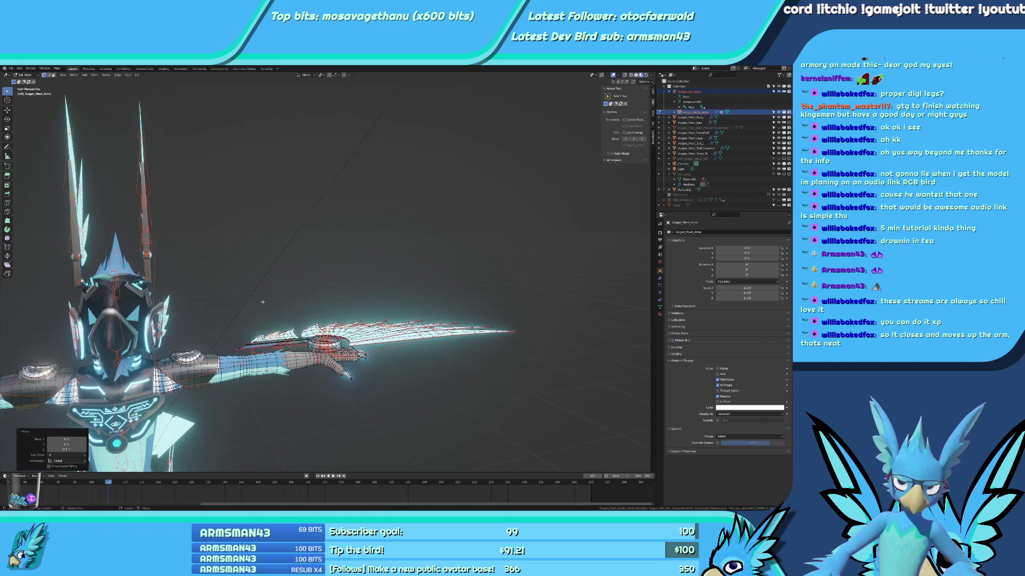
pyautogui.moveTo(262, 302); pyautogui.dragTo(367, 290, button='middle')
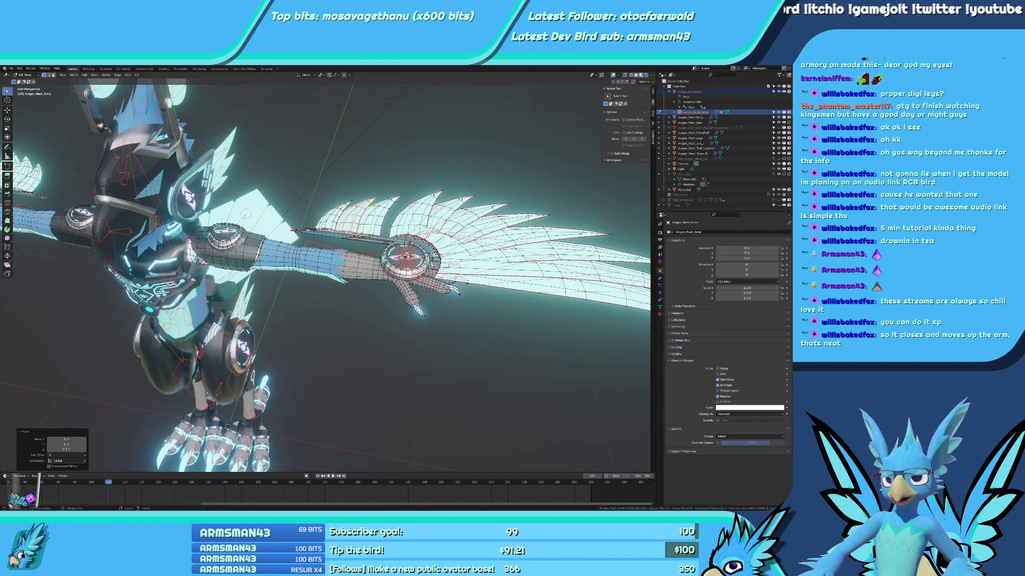
pyautogui.scroll(-5, 374, 214)
pyautogui.scroll(5, 447, 185)
pyautogui.press('Tab')
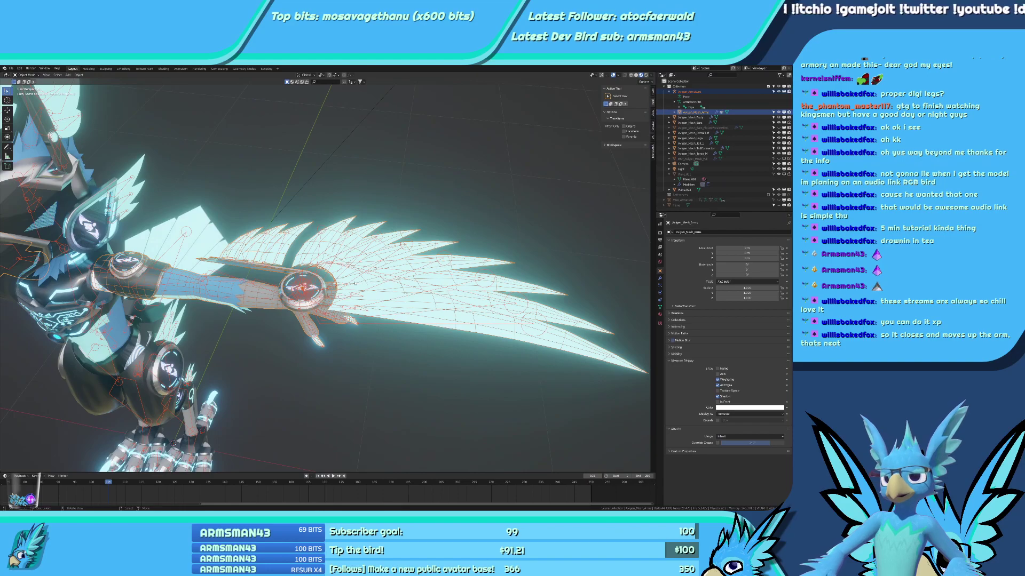
# Put the avatar's armature into Pose Mode and open its armature data properties.
pyautogui.click(414, 268)
pyautogui.hotkey('ctrl', 'Tab')
pyautogui.moveTo(414, 268); pyautogui.dragTo(587, 288, button='middle')
pyautogui.hotkey('alt', 'shift', 'z')
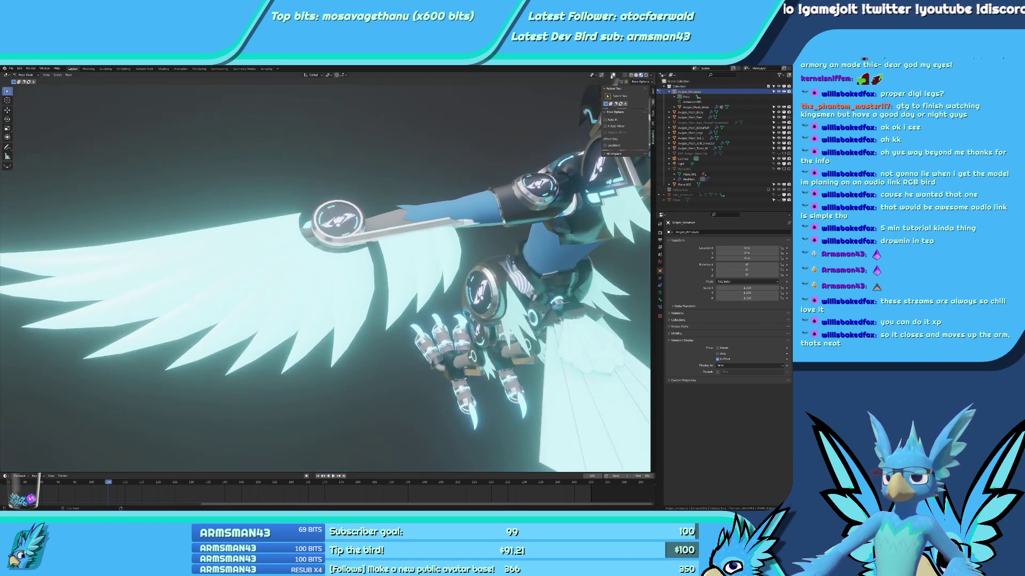
pyautogui.hotkey('alt', 'z')
pyautogui.click(659, 294)
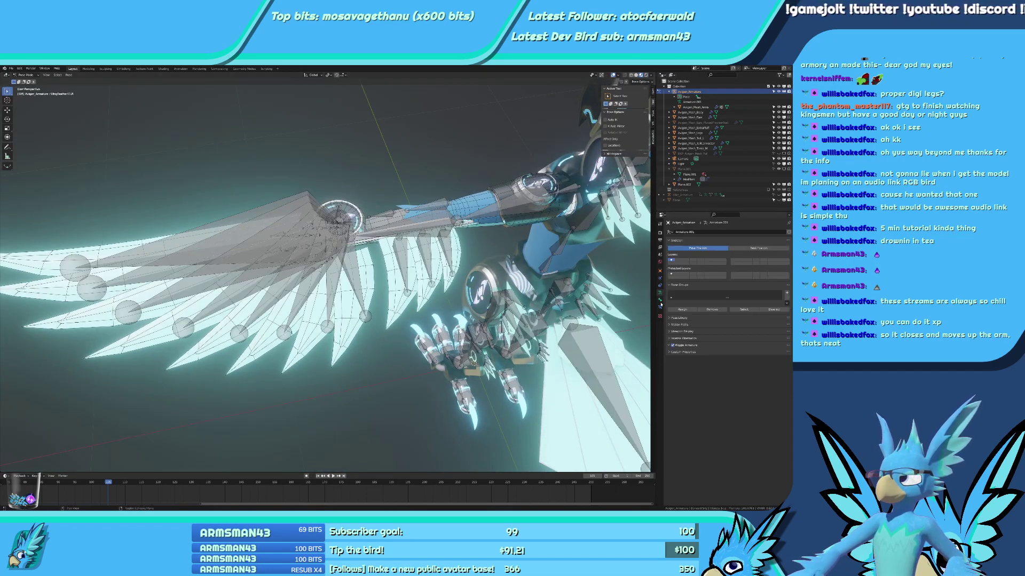
# Set the armature's viewport display so its bones are shown as Stick.
pyautogui.click(681, 331)
pyautogui.click(749, 340)
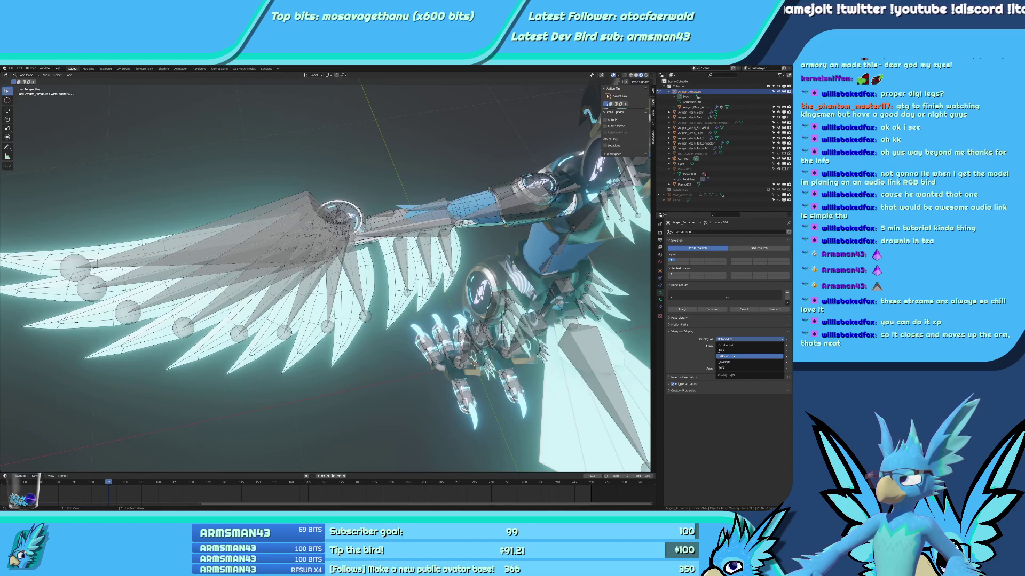
pyautogui.click(731, 353)
pyautogui.moveTo(587, 331); pyautogui.dragTo(563, 349, button='middle')
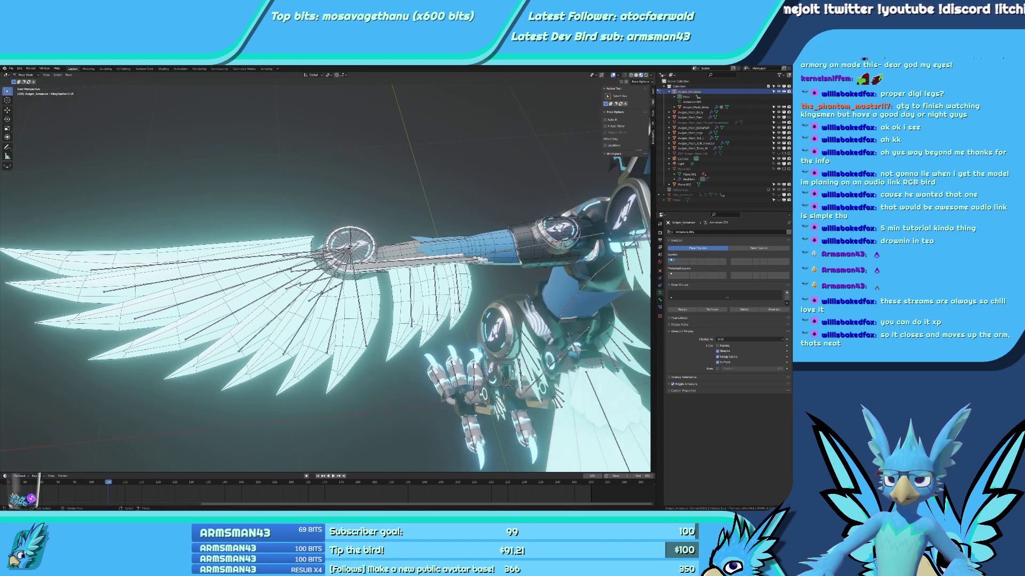
# Try rotating the hand feather bone nearest the forearm about the global Z axis.
pyautogui.rightClick(364, 311)
pyautogui.press('r')
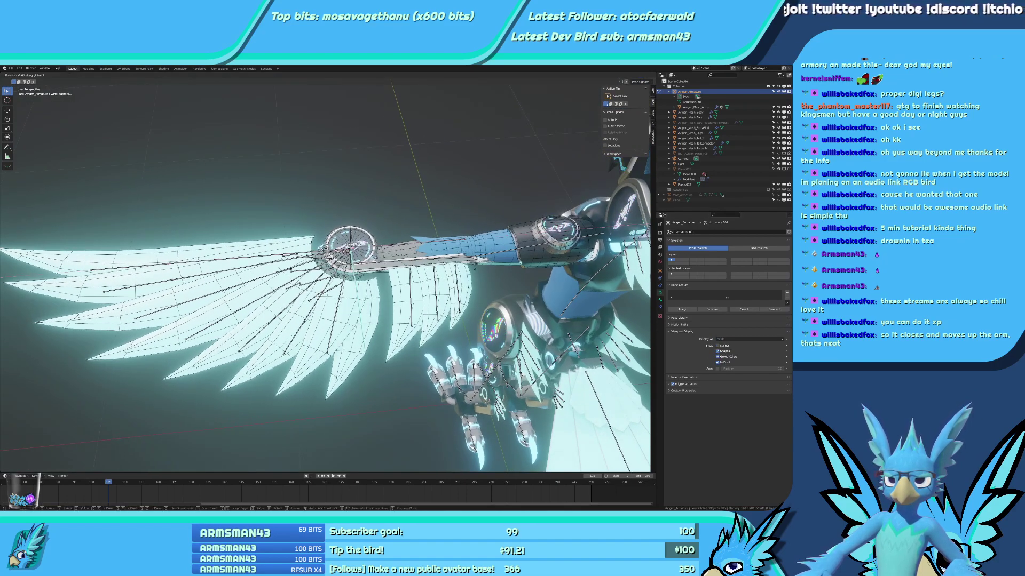
pyautogui.rightClick(480, 248)
pyautogui.press('r')
pyautogui.press('z')
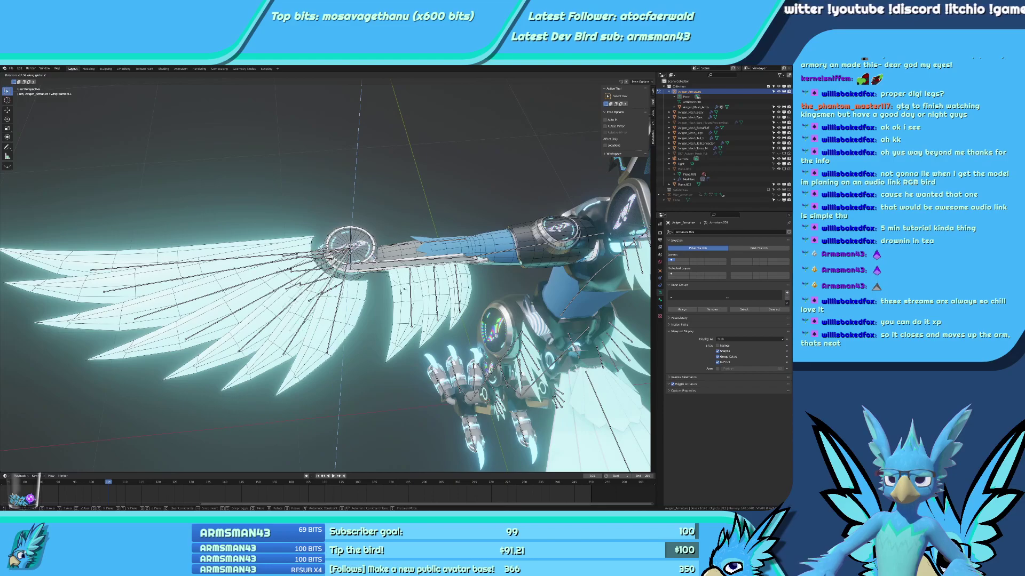
pyautogui.click(371, 298)
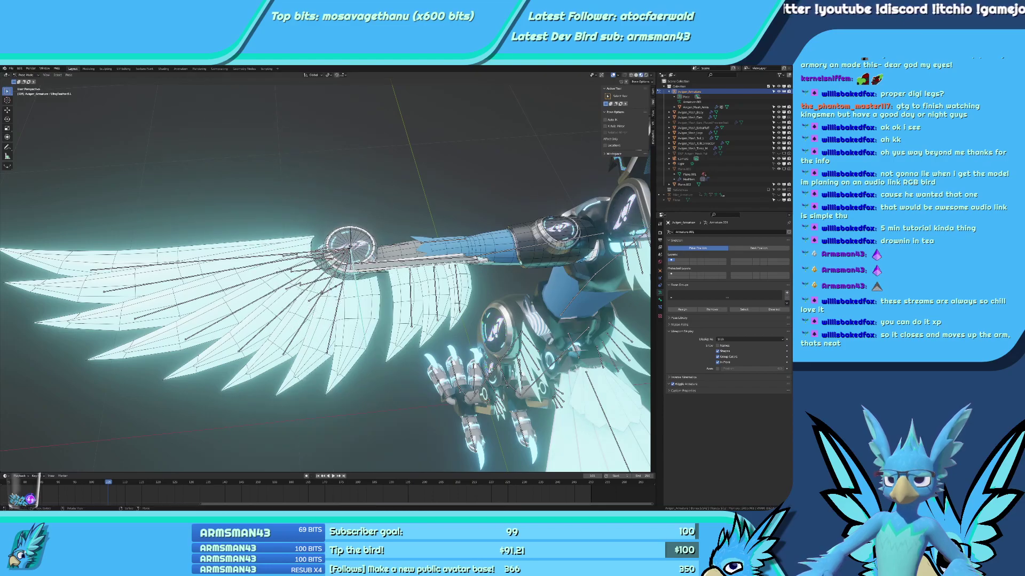
# Select the forearm feather bone nearest the elbow from the top view, save the file, and slide the bone along X onto its neighbour.
pyautogui.press('KP_7')
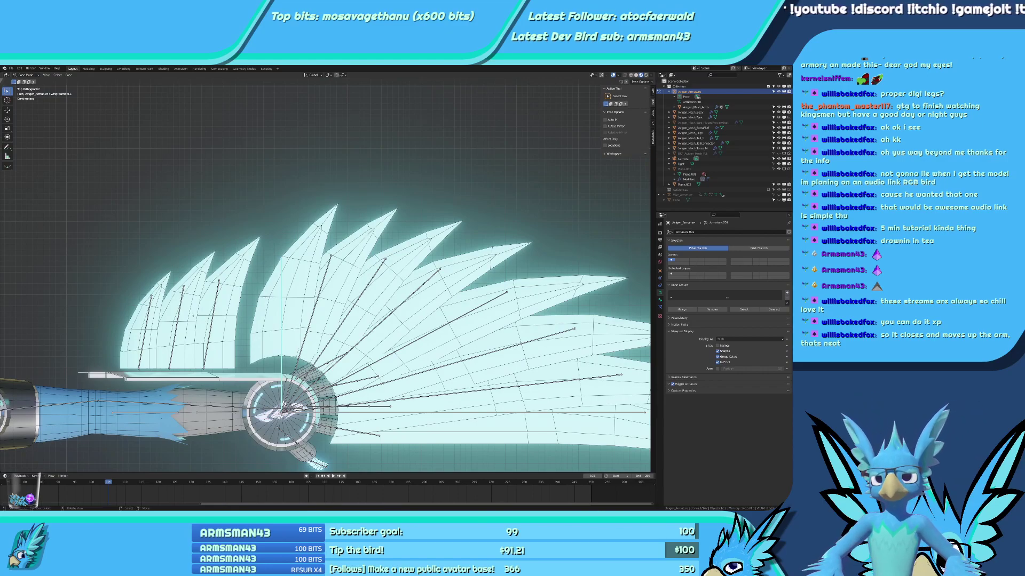
pyautogui.click(144, 351)
pyautogui.keyDown('shift'); pyautogui.moveTo(198, 347); pyautogui.dragTo(189, 296, button='middle'); pyautogui.keyUp('shift')
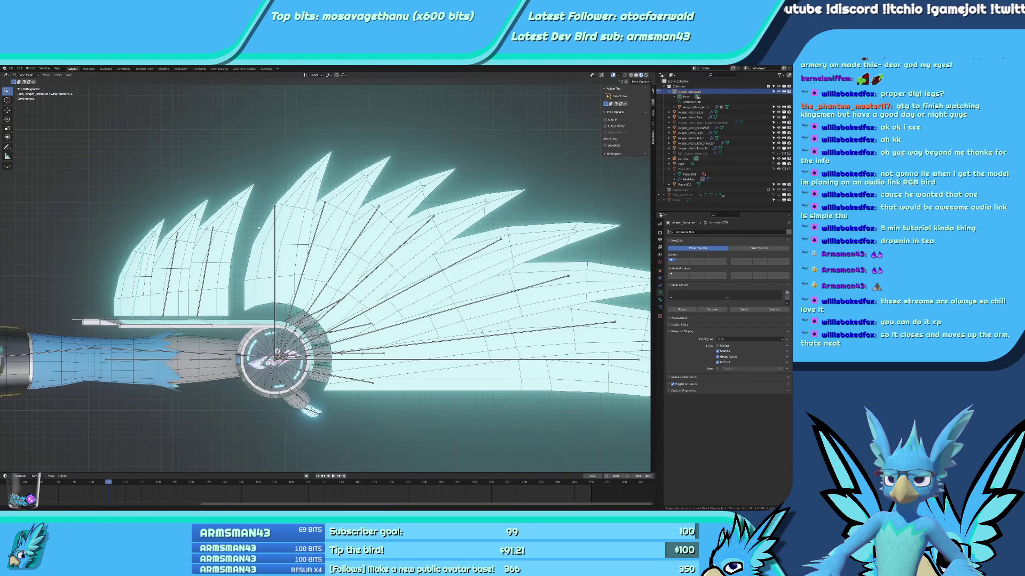
pyautogui.scroll(-4, 189, 296)
pyautogui.scroll(2, 189, 295)
pyautogui.scroll(2, 315, 301)
pyautogui.keyDown('shift'); pyautogui.moveTo(342, 305); pyautogui.dragTo(277, 297, button='middle'); pyautogui.keyUp('shift')
pyautogui.scroll(-1, 271, 296)
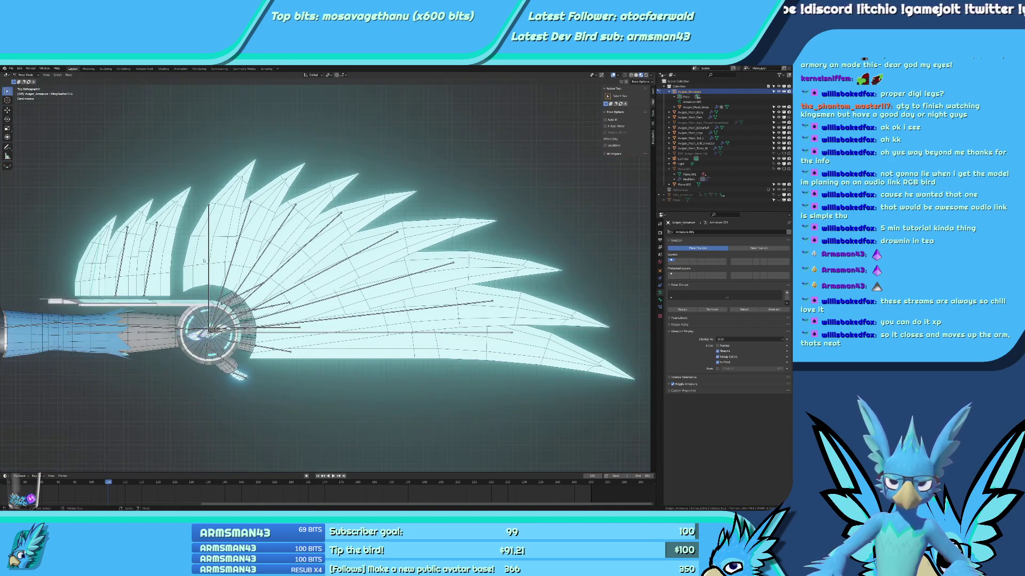
pyautogui.hotkey('ctrl', 's')
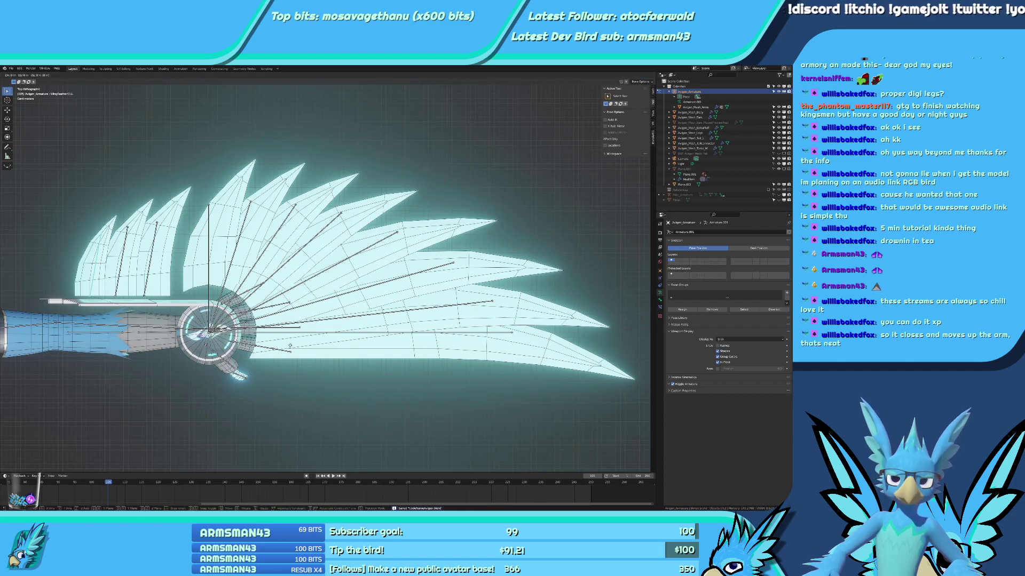
pyautogui.press('g')
pyautogui.press('x')
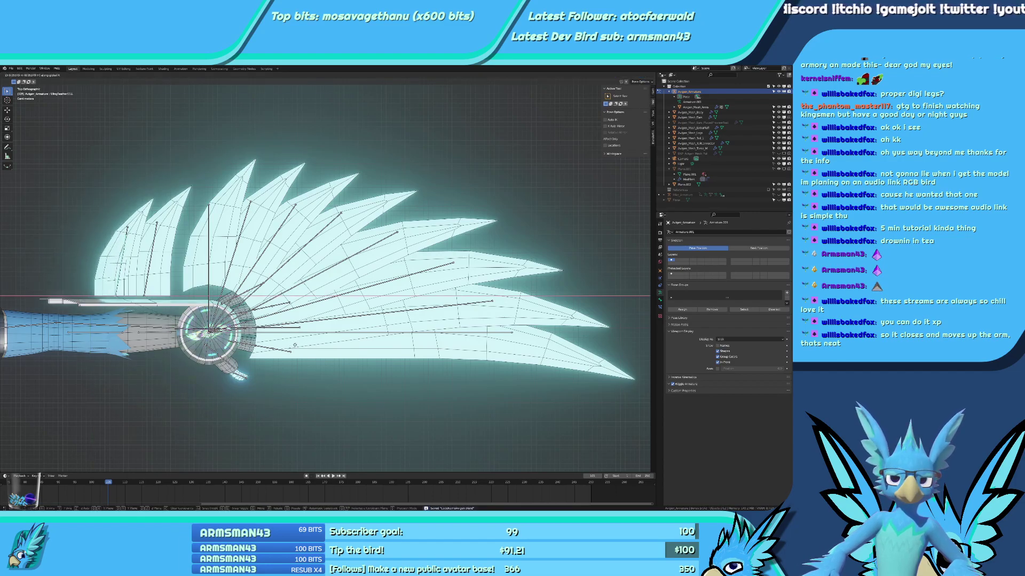
pyautogui.click(296, 345)
# Add the second forearm feather bone to the selection and slide both along X onto the third forearm feather.
pyautogui.keyDown('shift'); pyautogui.click(152, 257); pyautogui.keyUp('shift')
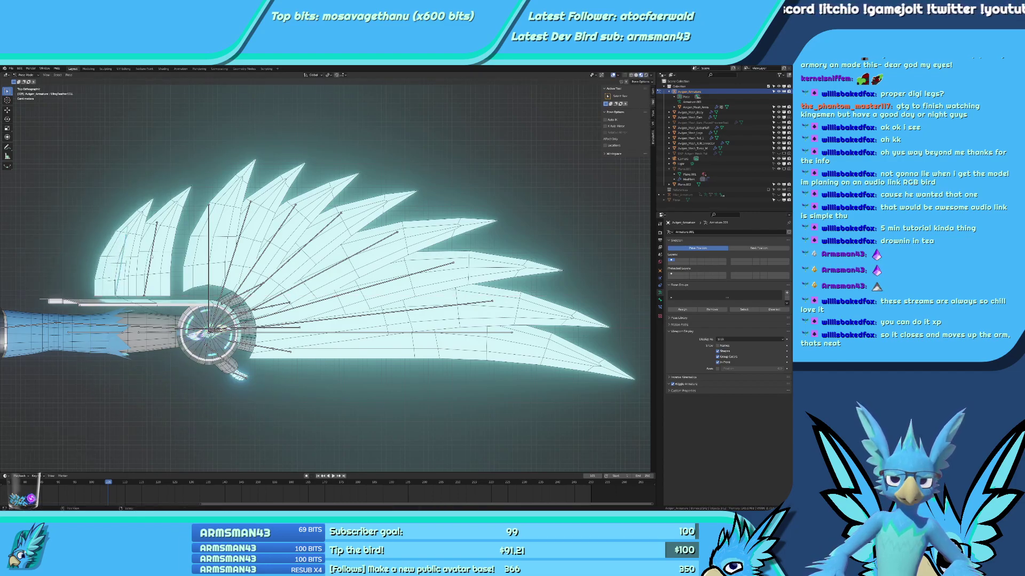
pyautogui.press('g')
pyautogui.press('x')
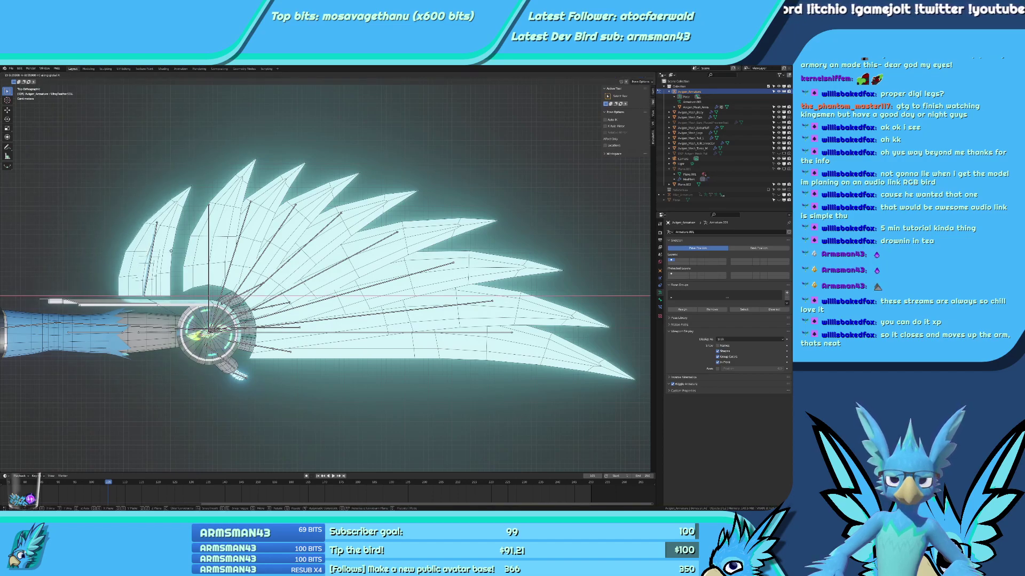
pyautogui.press('Return')
# Add the third forearm feather bone and slide all three along X onto the first hand feather.
pyautogui.keyDown('shift'); pyautogui.click(155, 227); pyautogui.keyUp('shift')
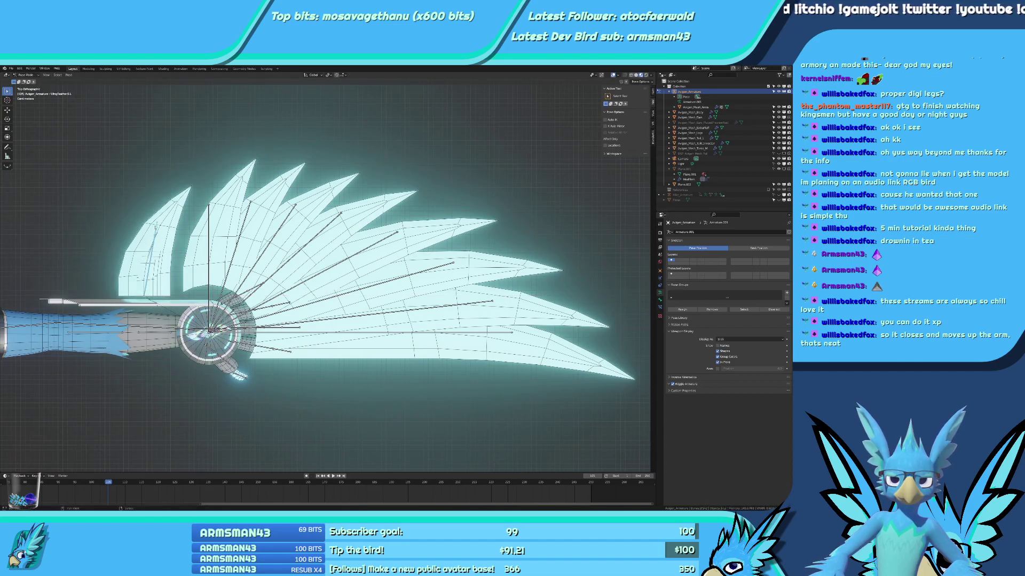
pyautogui.press('g')
pyautogui.press('x')
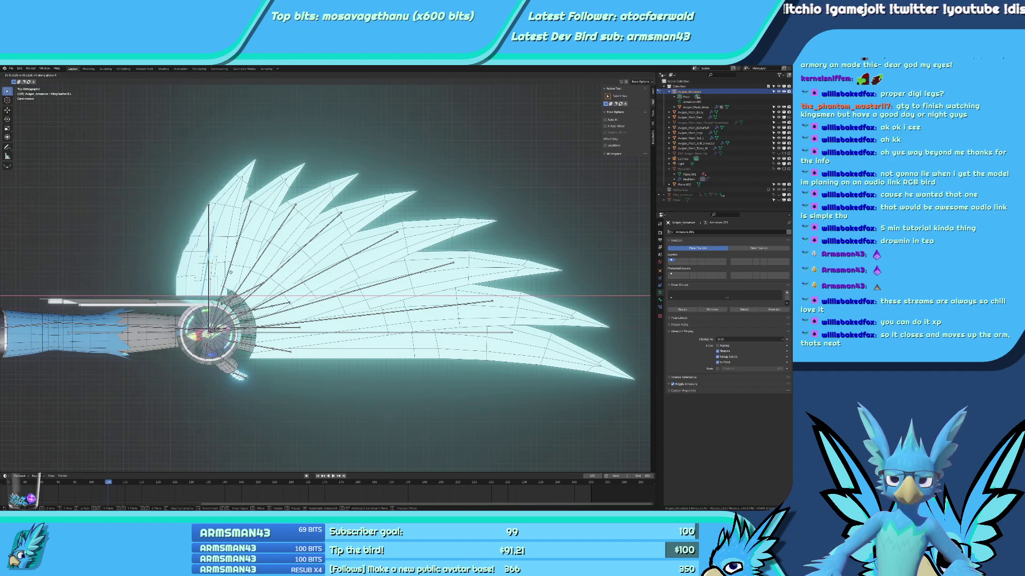
pyautogui.press('Return')
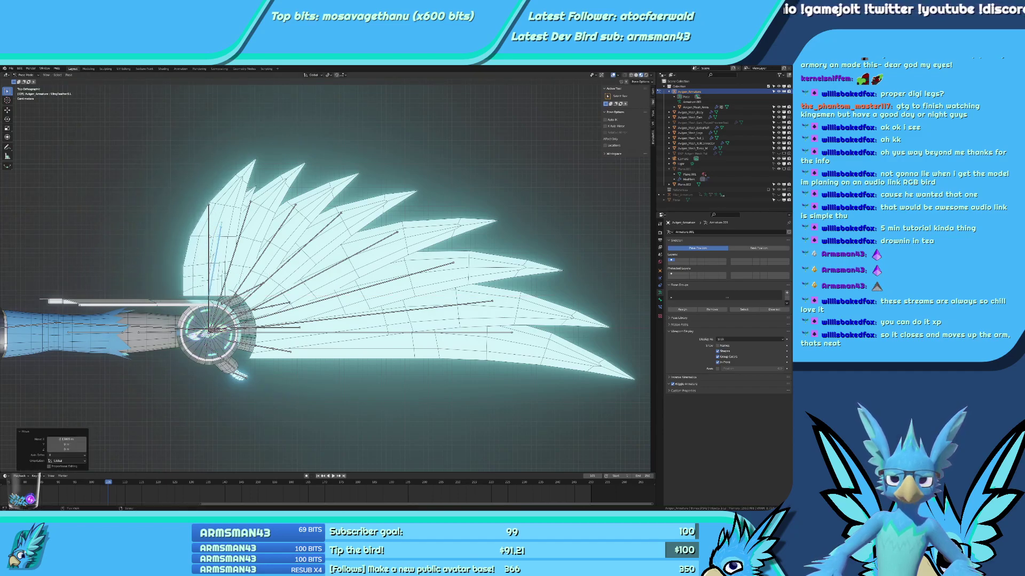
# Add the first hand feather bone and rotate the stacked feathers onto the second hand feather, continuing on to the third.
pyautogui.keyDown('shift'); pyautogui.click(209, 236); pyautogui.keyUp('shift')
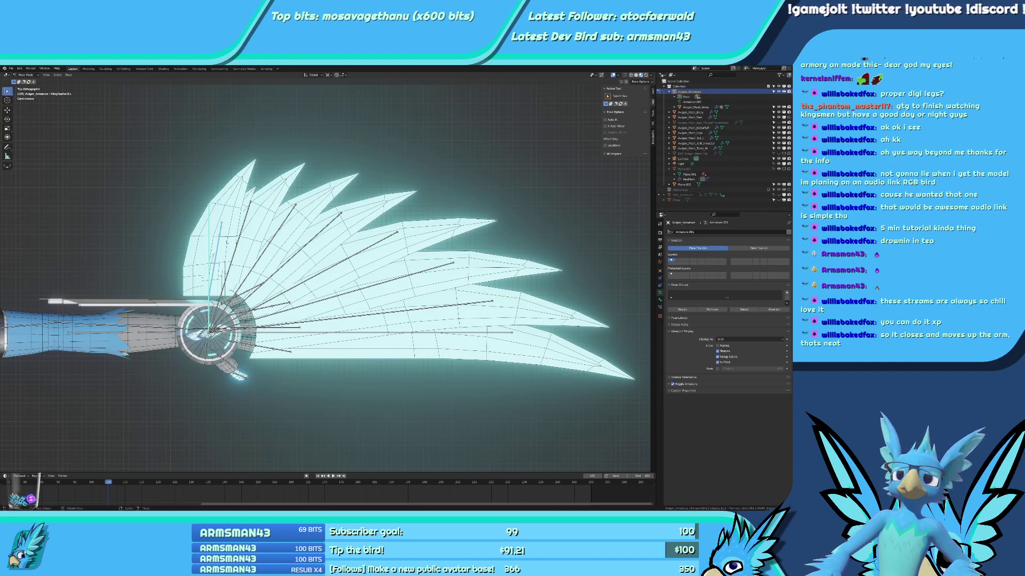
pyautogui.press('r')
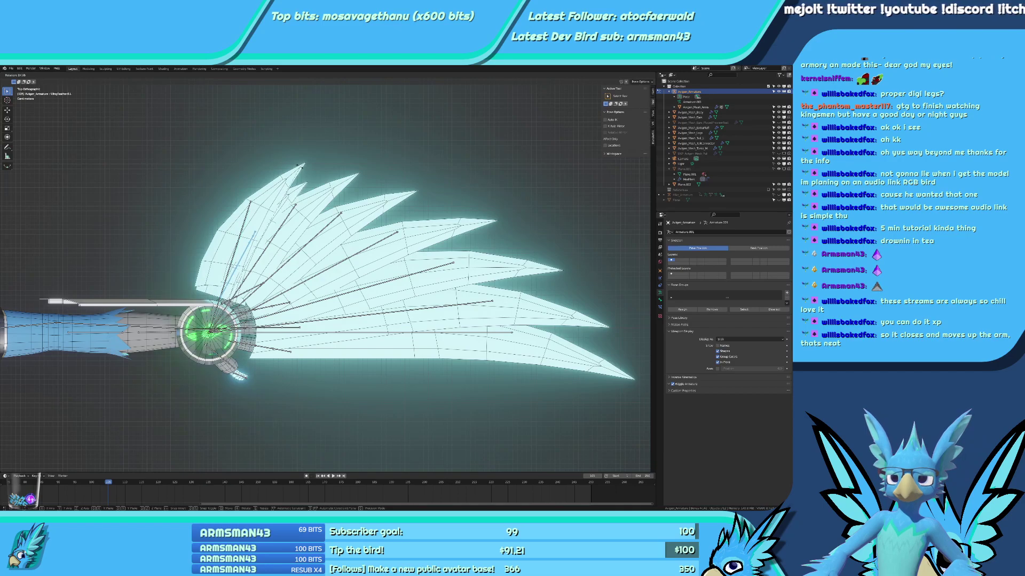
pyautogui.press('Return')
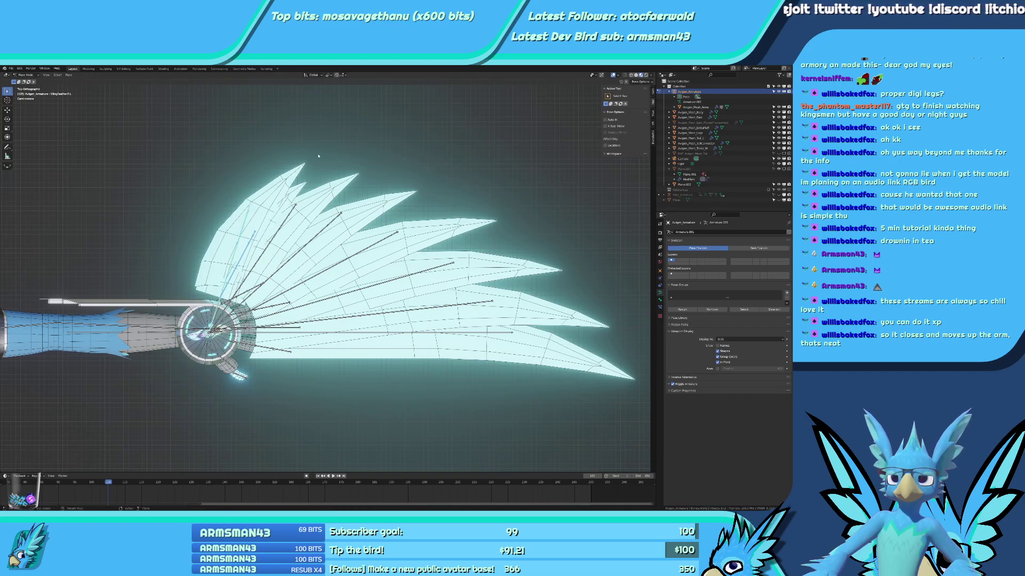
pyautogui.press('r')
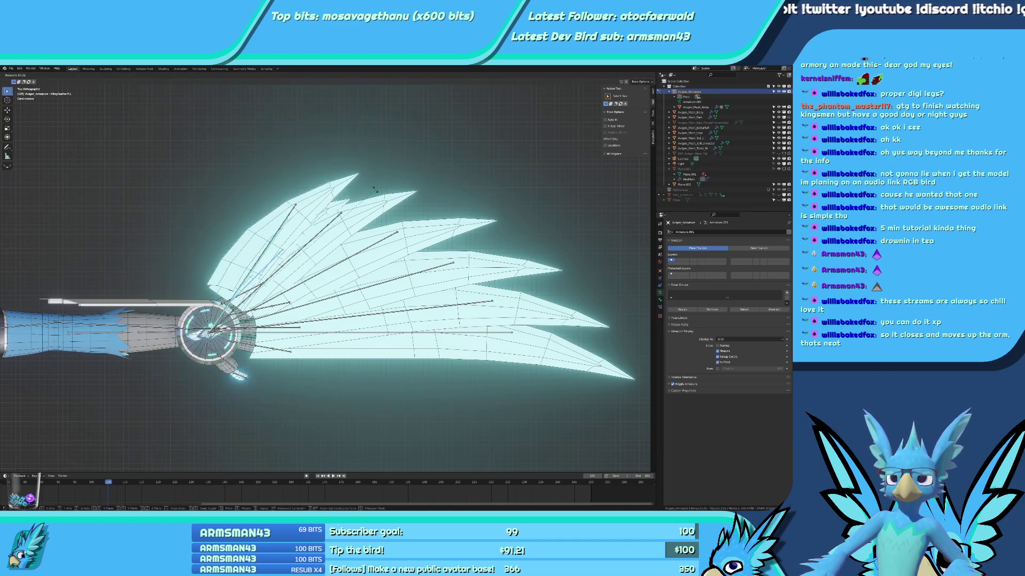
pyautogui.press('Return')
# Rotate the growing feather stack onto the fourth hand feather and on to the fifth.
pyautogui.press('r')
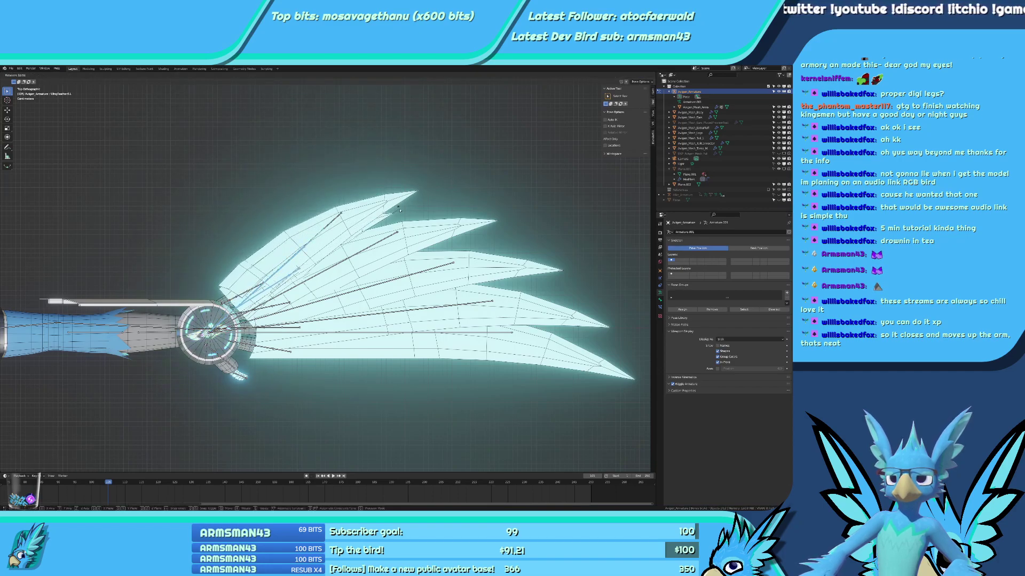
pyautogui.press('Return')
pyautogui.press('r')
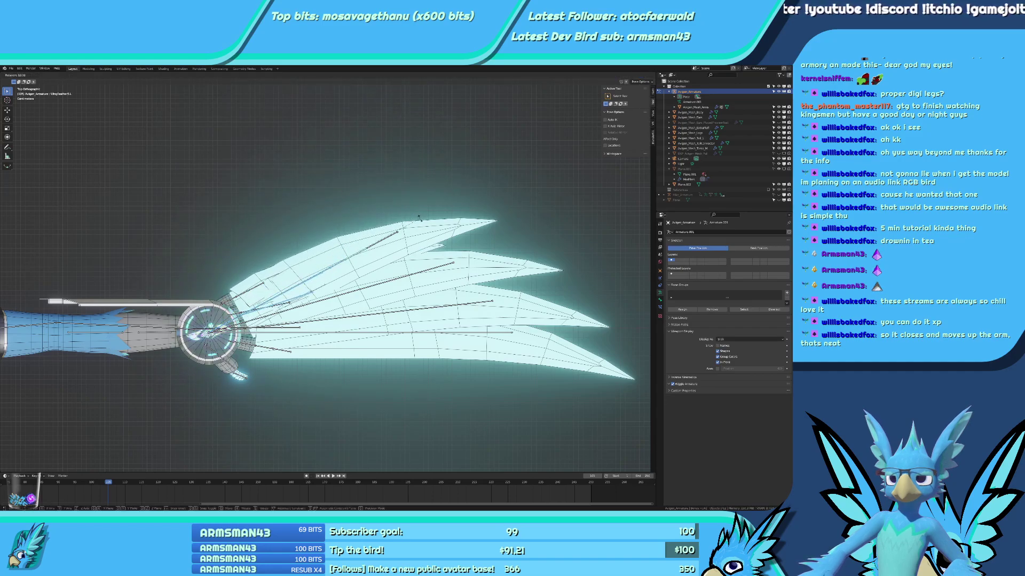
pyautogui.press('Return')
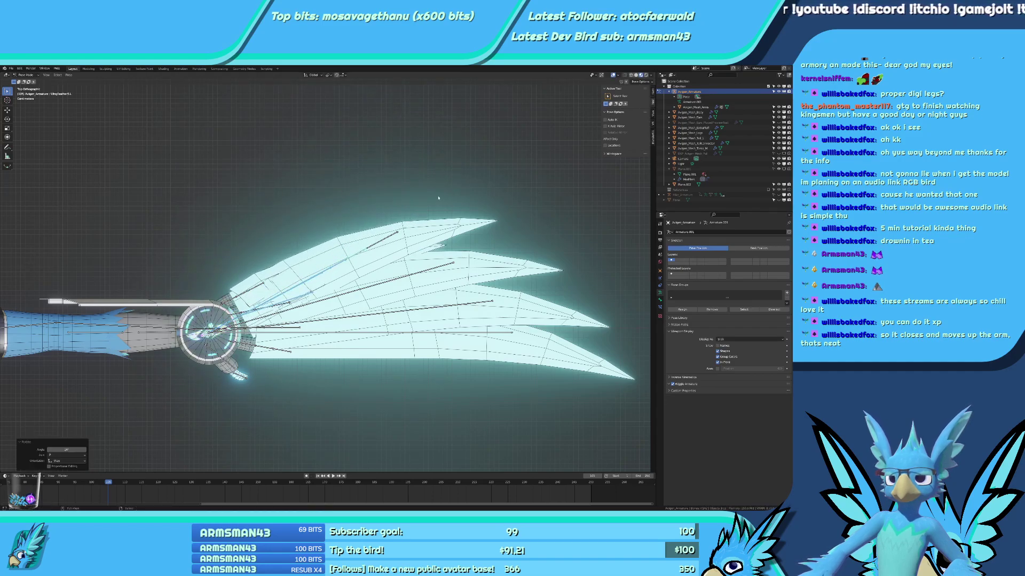
# Rotate the feather stack past the sixth and seventh hand feathers onto the outermost one, closing the fan.
pyautogui.press('r')
pyautogui.press('Return')
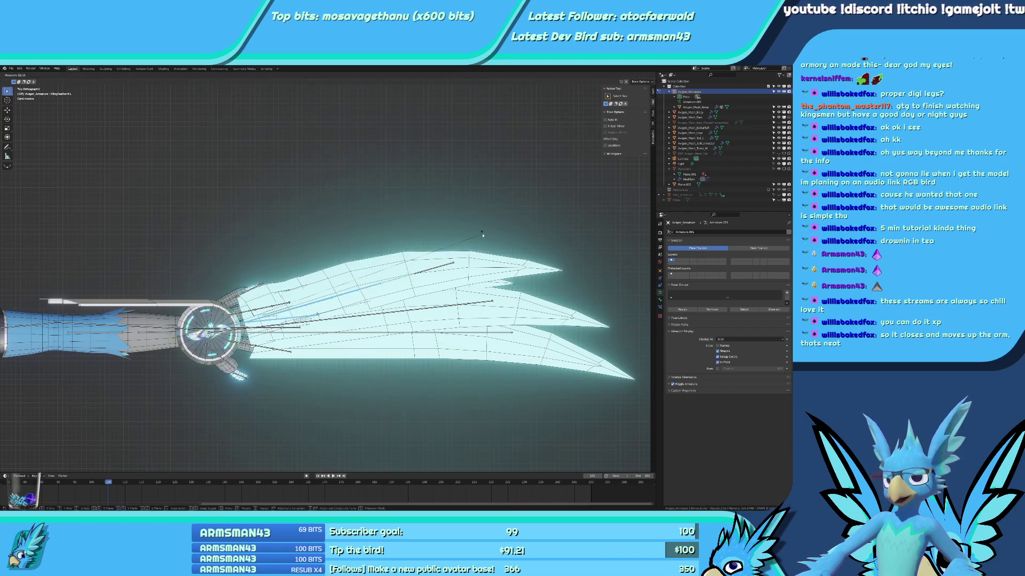
pyautogui.press('r')
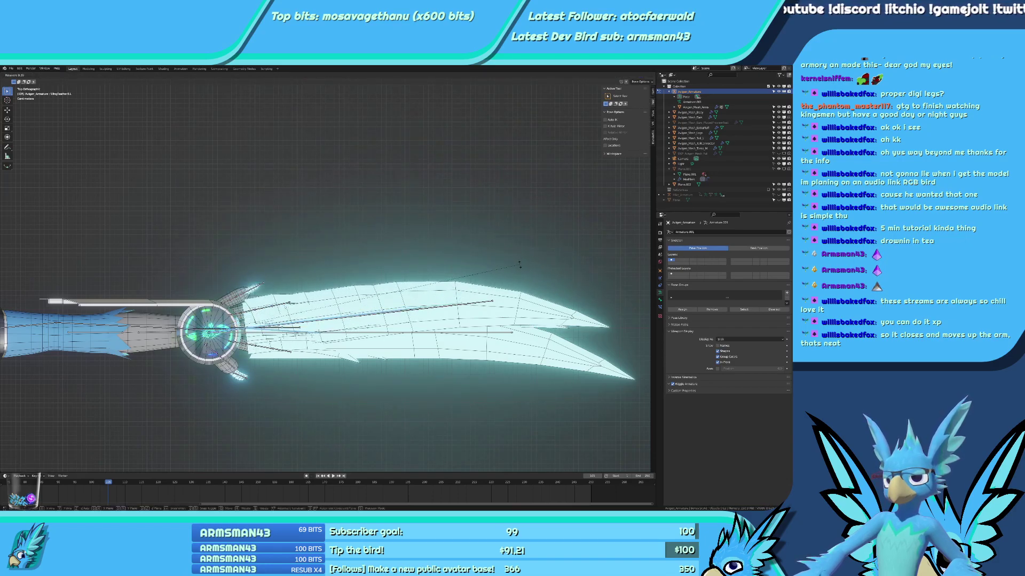
pyautogui.press('Return')
pyautogui.keyDown('shift'); pyautogui.rightClick(488, 301); pyautogui.keyUp('shift')
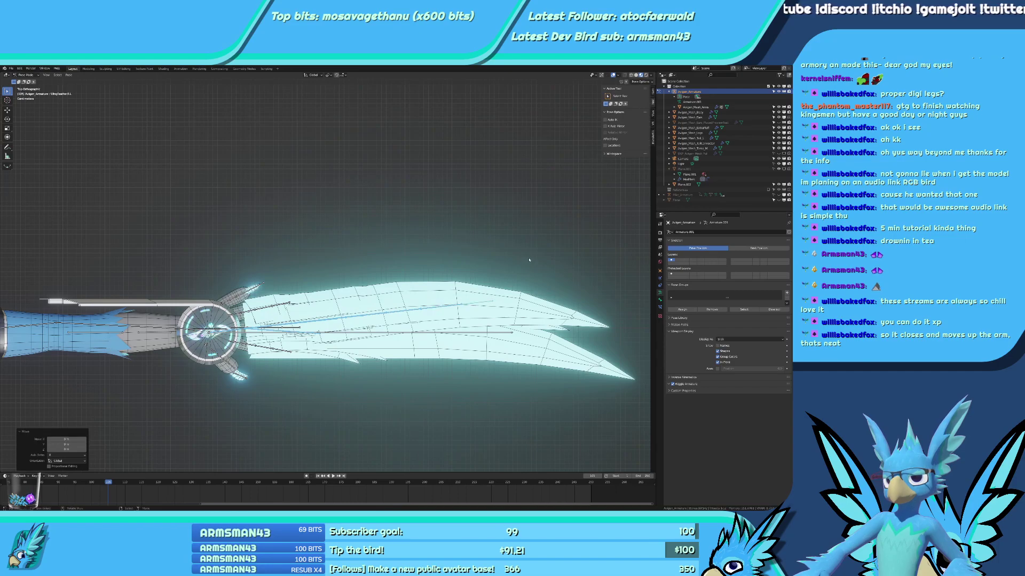
pyautogui.press('r')
pyautogui.press('Return')
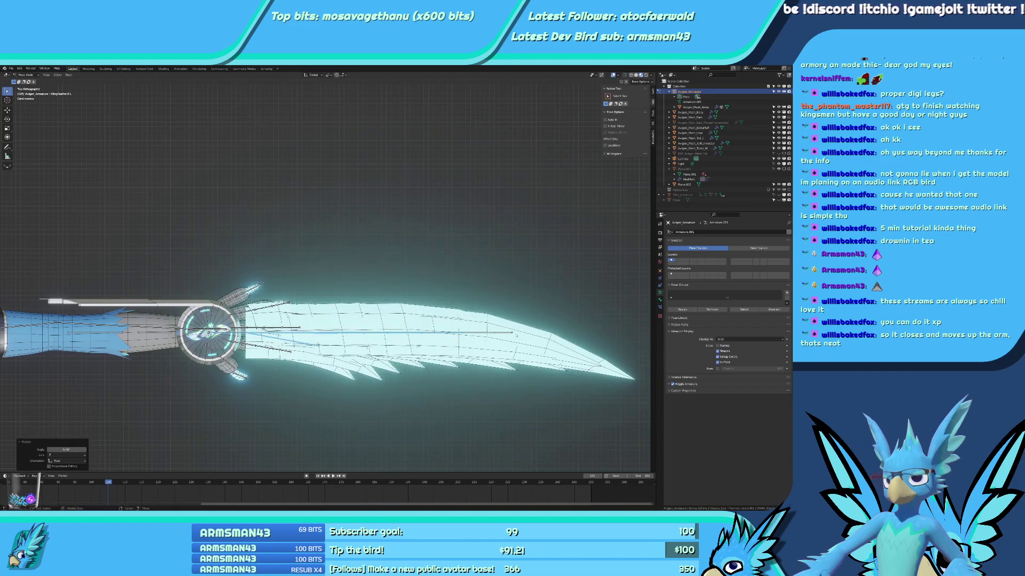
# Examine the folded wing from above with the viewport overlays hidden, and show the overlays again.
pyautogui.scroll(-5, 497, 352)
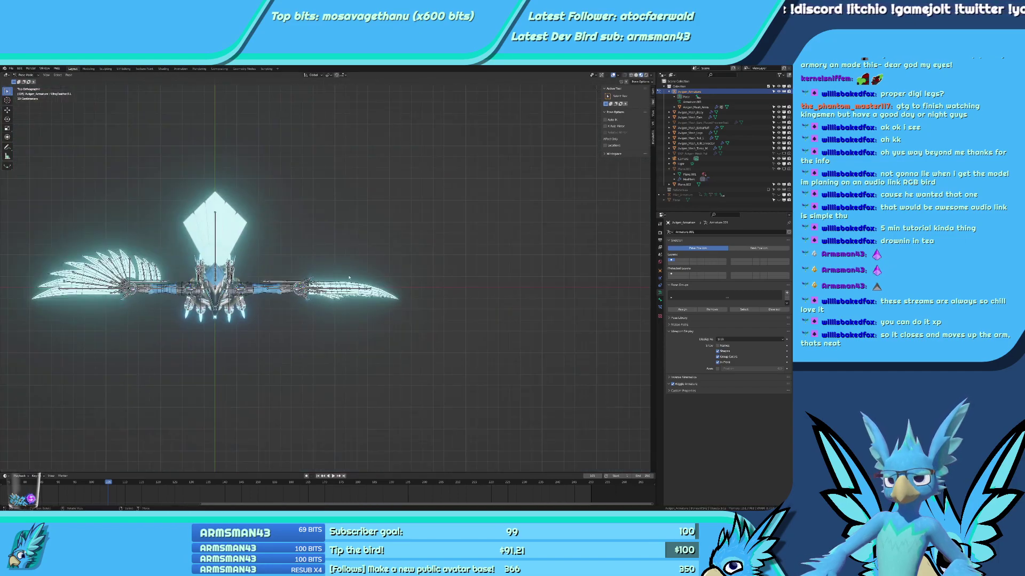
pyautogui.hotkey('shift', 'alt', 'z')
pyautogui.scroll(4, 409, 270)
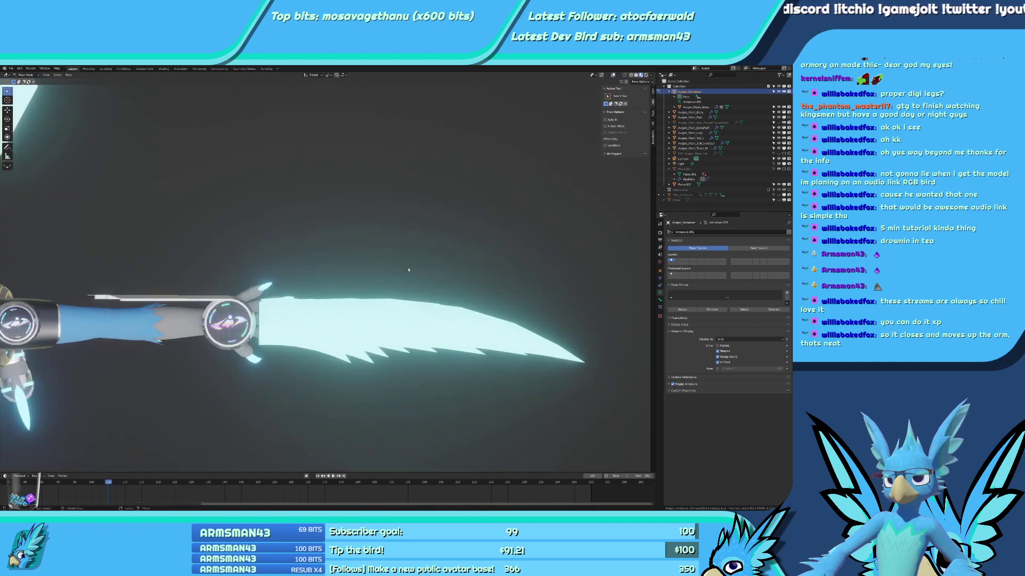
pyautogui.moveTo(410, 270); pyautogui.dragTo(422, 248, button='middle')
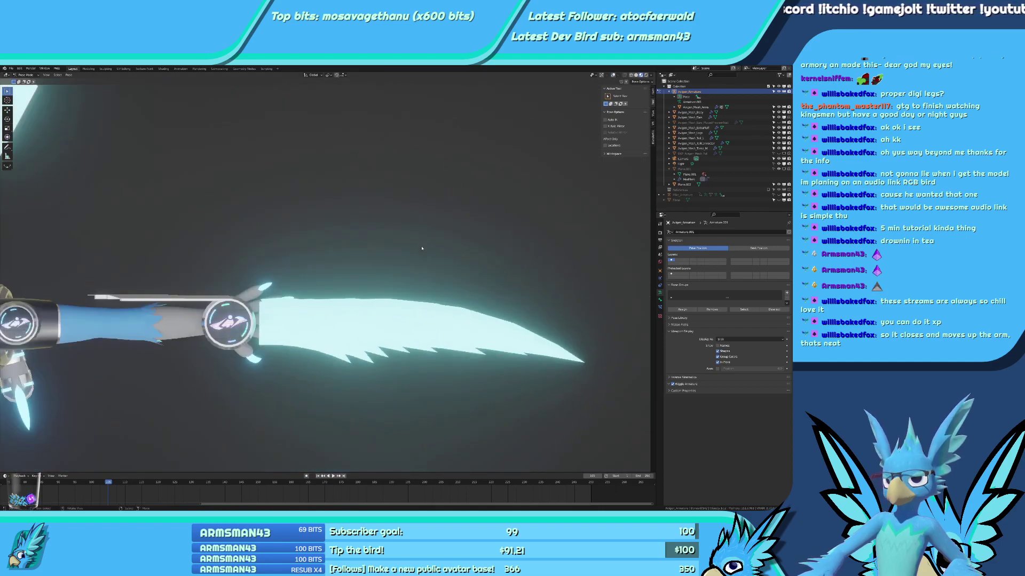
pyautogui.click(613, 76)
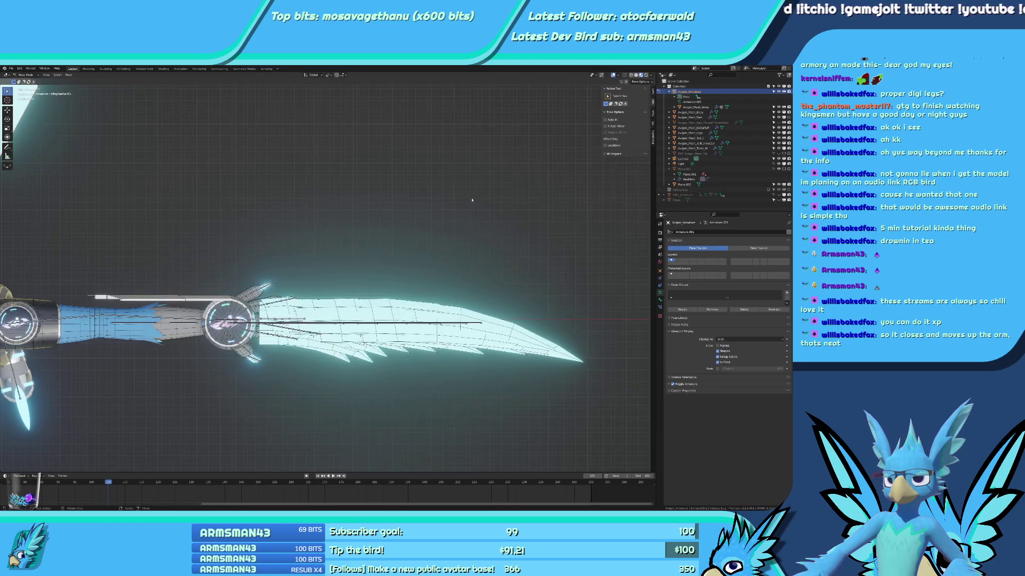
pyautogui.scroll(2, 472, 200)
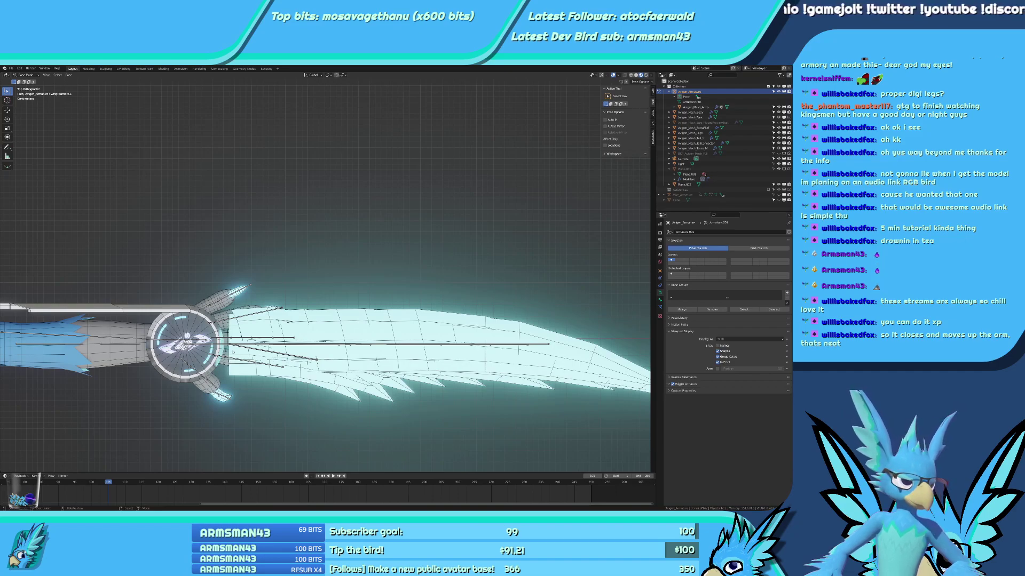
pyautogui.moveTo(362, 315)
pyautogui.mouseDown(button='middle')
pyautogui.moveTo(347, 299)
pyautogui.moveTo(361, 315)
pyautogui.mouseUp(button='middle')
pyautogui.press('KP_7')
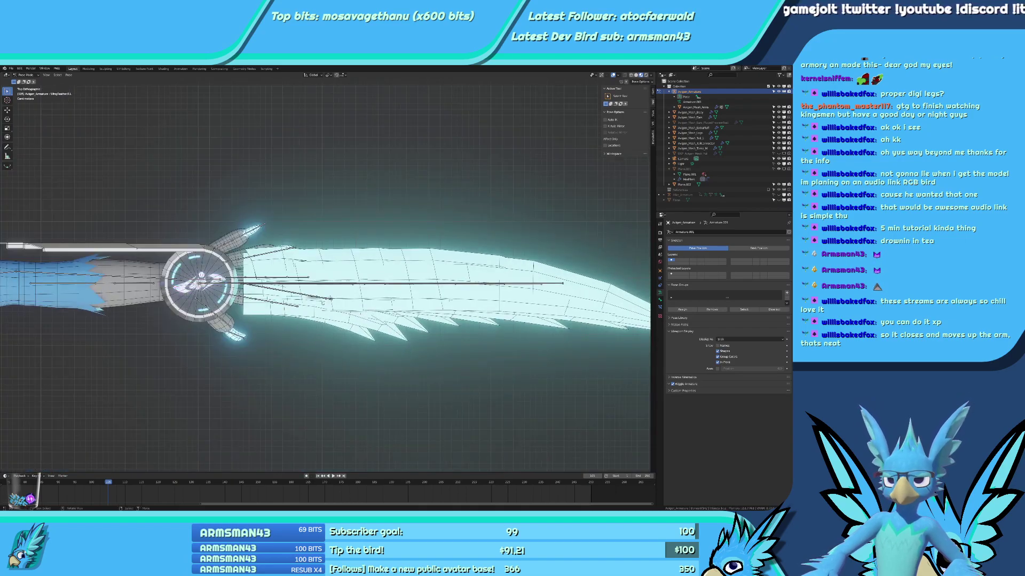
# Slide the folded wing and its disc along the X axis up the arm in two moves, from the wrist towards the elbow.
pyautogui.click(485, 290)
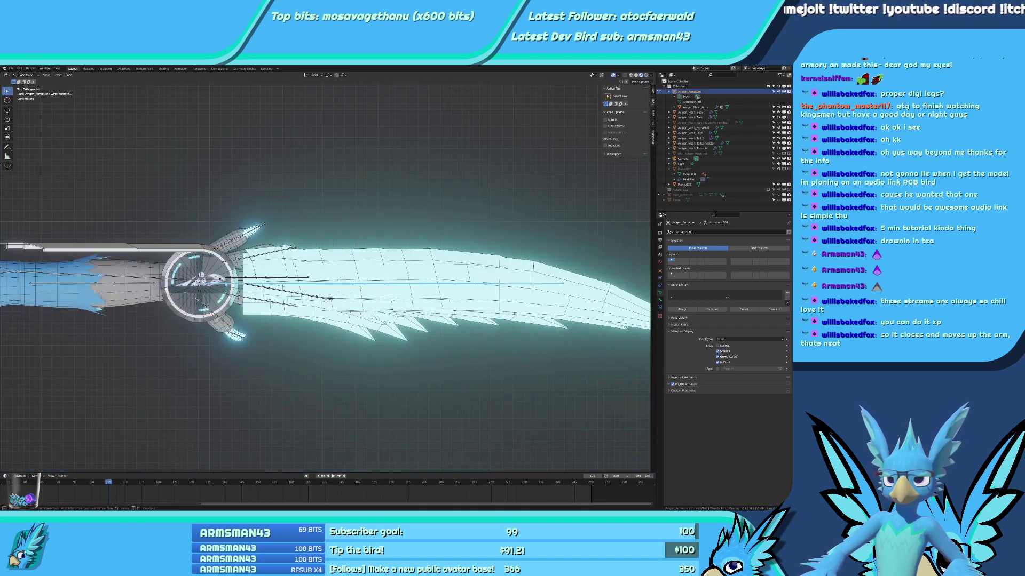
pyautogui.moveTo(143, 308); pyautogui.dragTo(262, 354, button='middle')
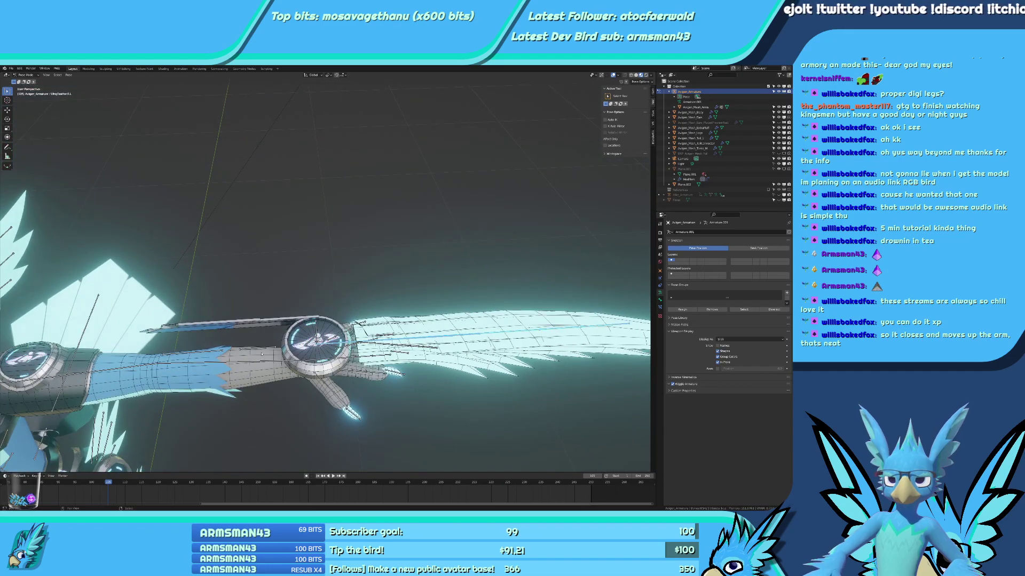
pyautogui.click(261, 349)
pyautogui.press('g')
pyautogui.press('x')
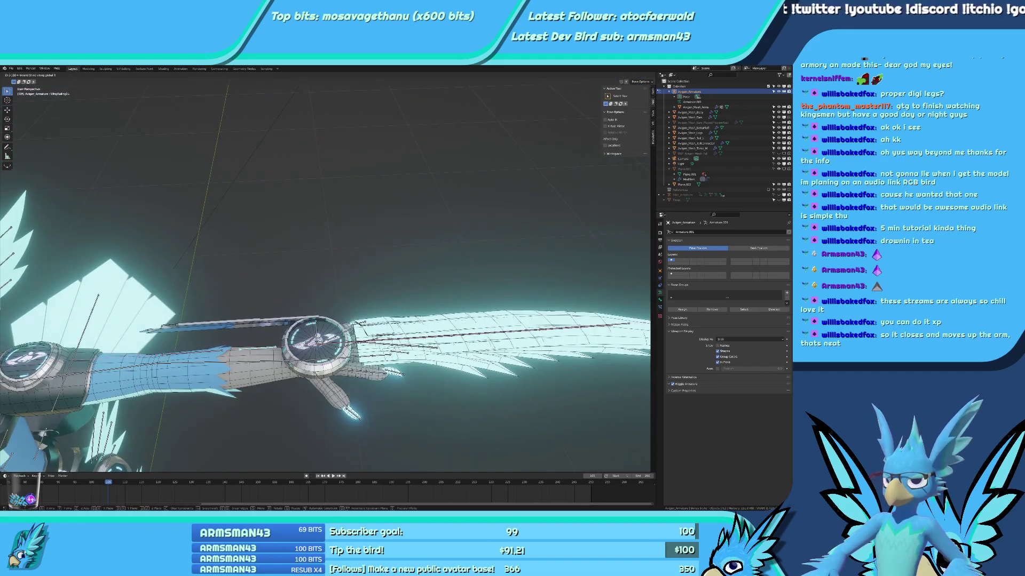
pyautogui.press('Return')
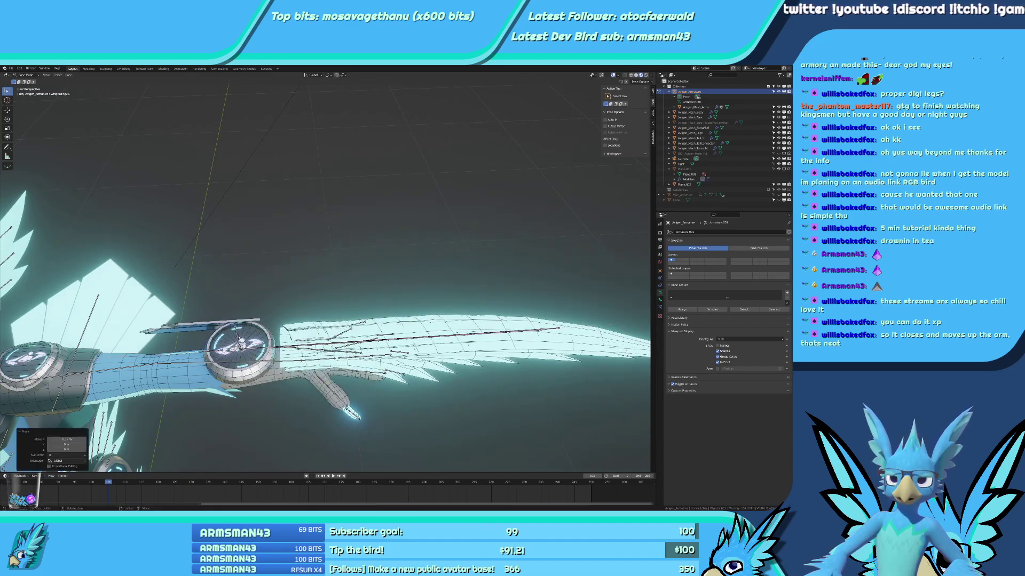
pyautogui.click(235, 328)
pyautogui.press('g')
pyautogui.press('x')
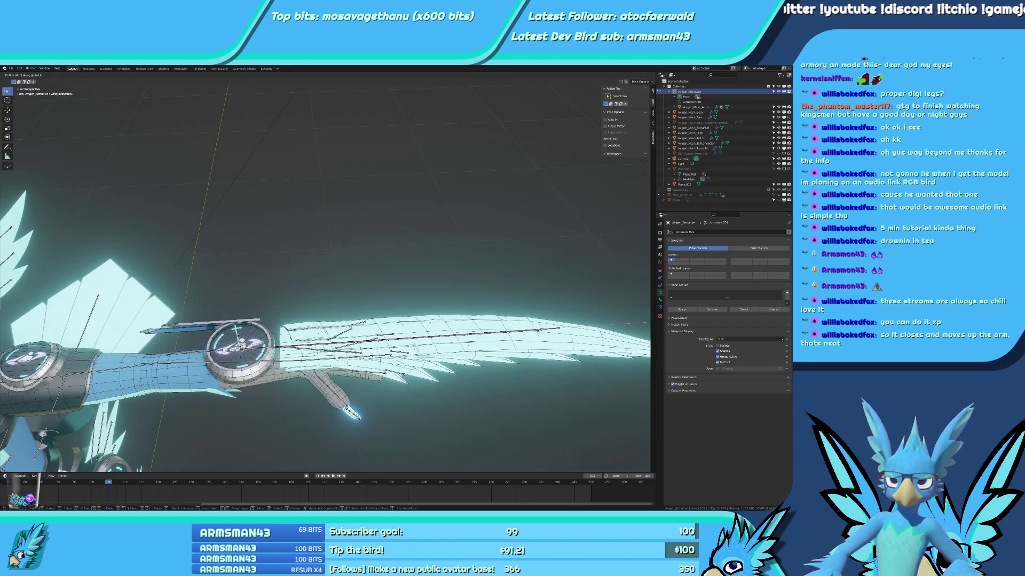
pyautogui.press('Return')
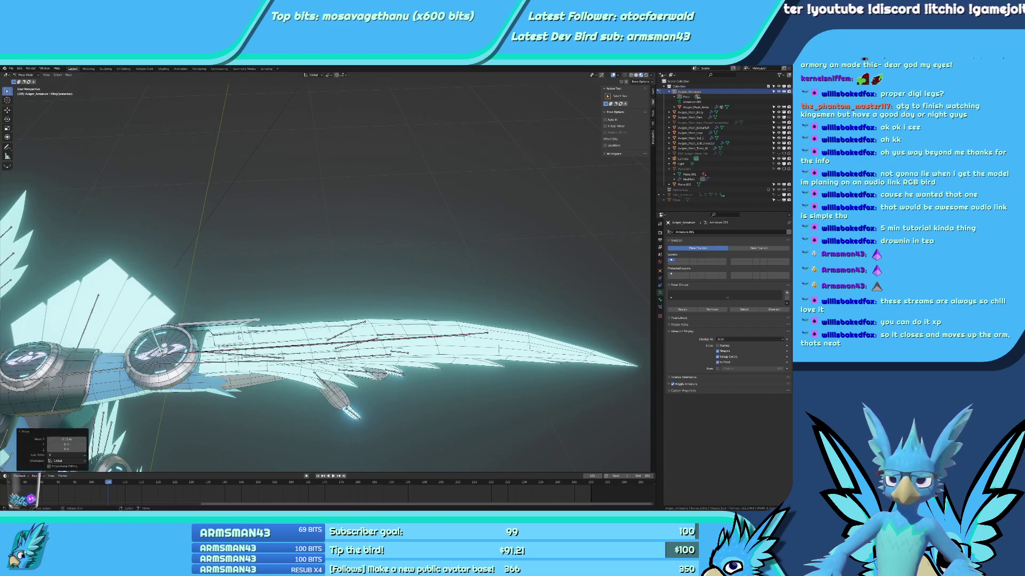
# Select the connector bone of the folded feather stack and shift the feathers along the X axis relative to the disc.
pyautogui.press('KP_7')
pyautogui.press('KP_1')
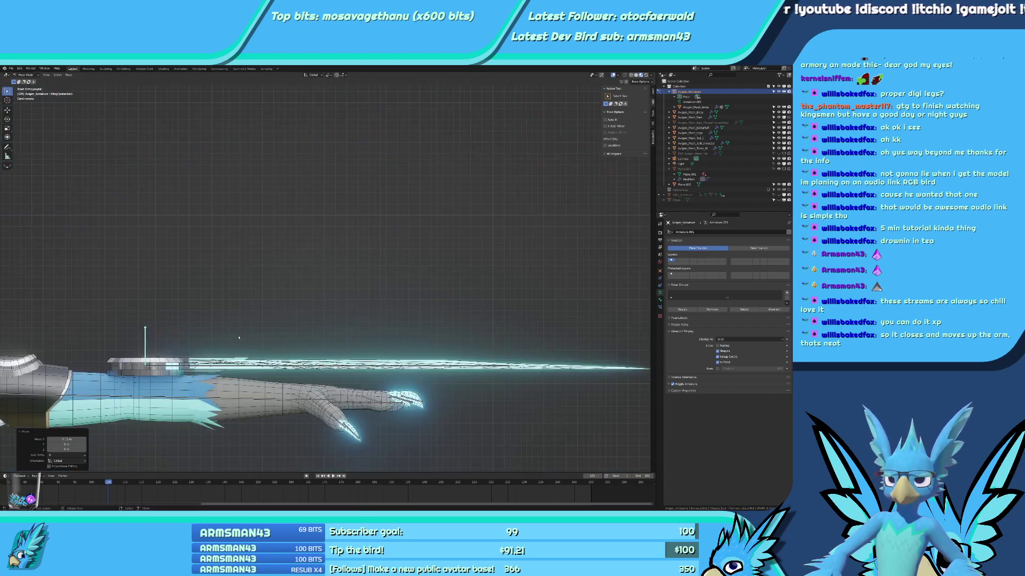
pyautogui.click(281, 349)
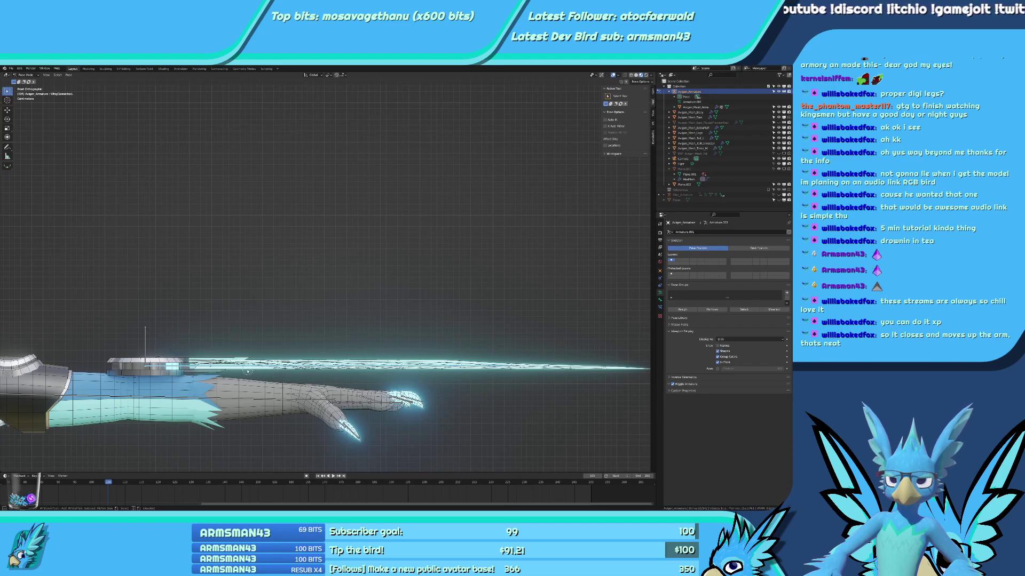
pyautogui.moveTo(218, 371); pyautogui.dragTo(270, 369, button='middle')
pyautogui.press('KP_7')
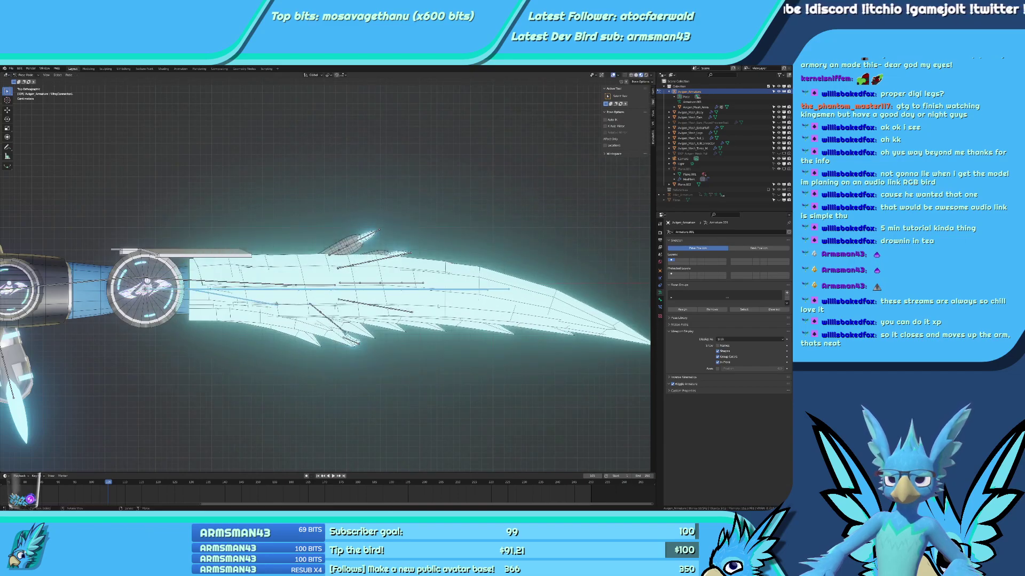
pyautogui.keyDown('shift'); pyautogui.moveTo(336, 312); pyautogui.dragTo(385, 322, button='middle'); pyautogui.keyUp('shift')
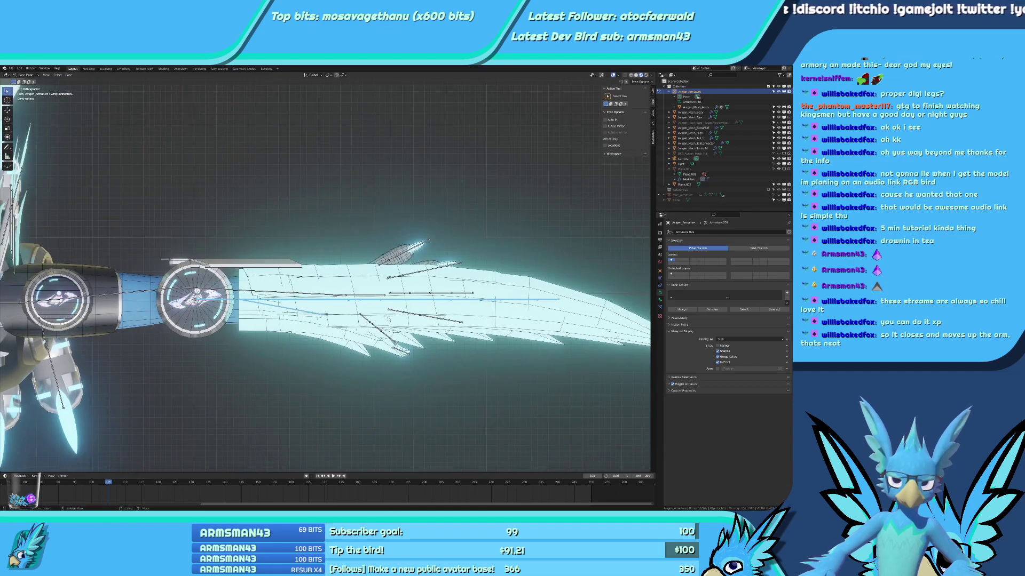
pyautogui.press('g')
pyautogui.press('x')
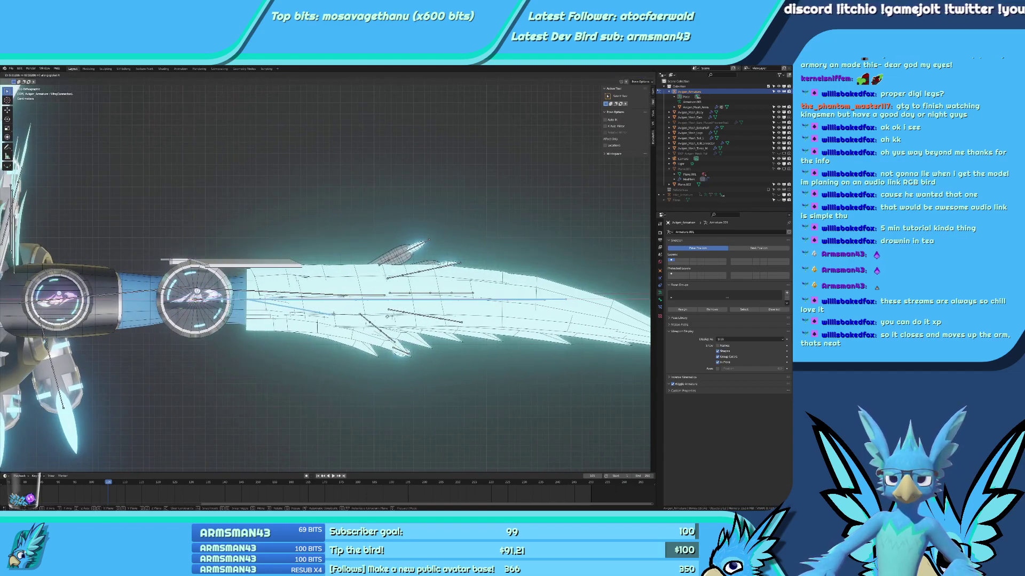
pyautogui.click(342, 337)
# Scale the folded feather stack along the Z axis in two passes, comparing the result with undo and redo.
pyautogui.moveTo(342, 338); pyautogui.dragTo(351, 279, button='middle')
pyautogui.press('s')
pyautogui.press('z')
pyautogui.click(368, 278)
pyautogui.press('s')
pyautogui.press('z')
pyautogui.click(356, 313)
pyautogui.hotkey('ctrl', 'z')
pyautogui.hotkey('ctrl', 'shift', 'z')
# Adjust the feather stack's height along the Z axis and shorten it along the X axis so it ends near the hand.
pyautogui.press('g')
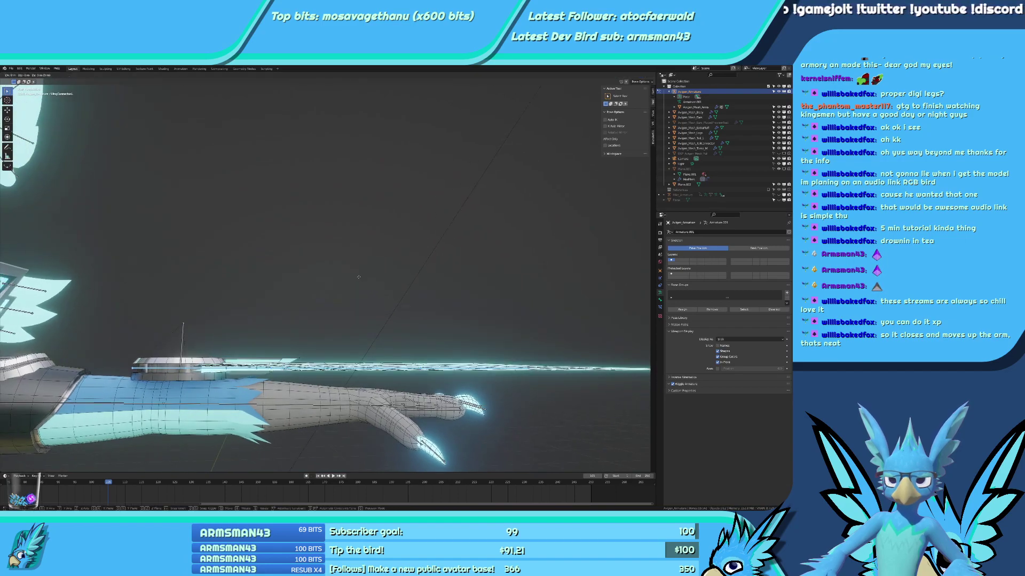
pyautogui.press('z')
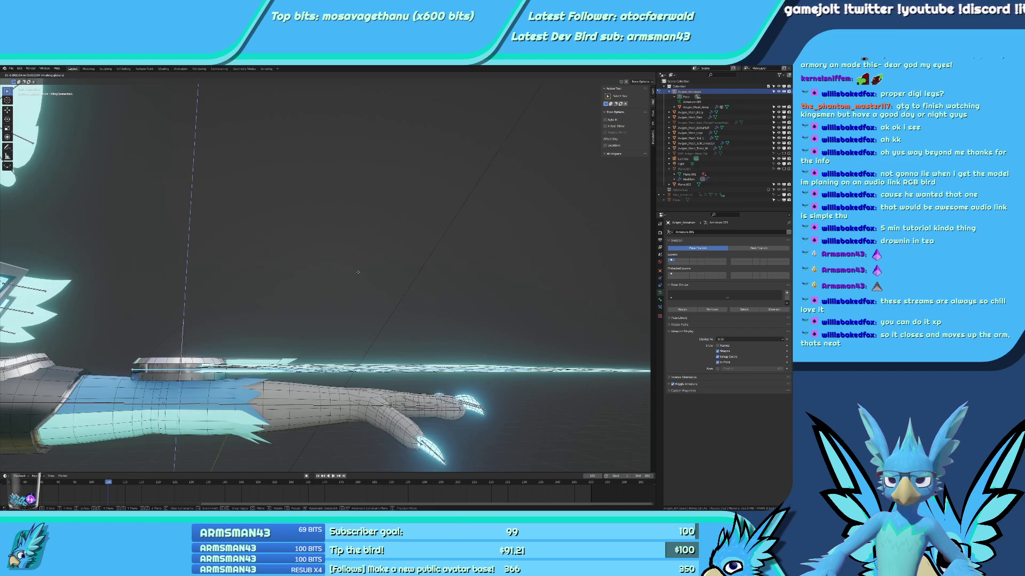
pyautogui.click(358, 272)
pyautogui.moveTo(358, 272); pyautogui.dragTo(372, 352, button='middle')
pyautogui.press('s')
pyautogui.press('x')
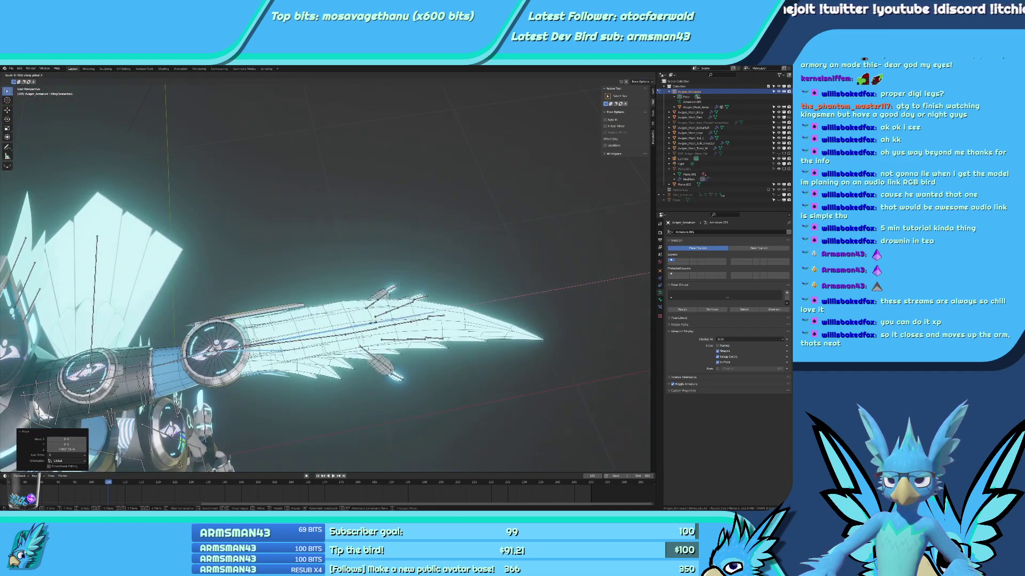
pyautogui.click(320, 315)
pyautogui.click(317, 269)
# Hide the viewport overlays and examine the folded wing on the forearm from several angles and against the whole avatar.
pyautogui.scroll(-2, 317, 269)
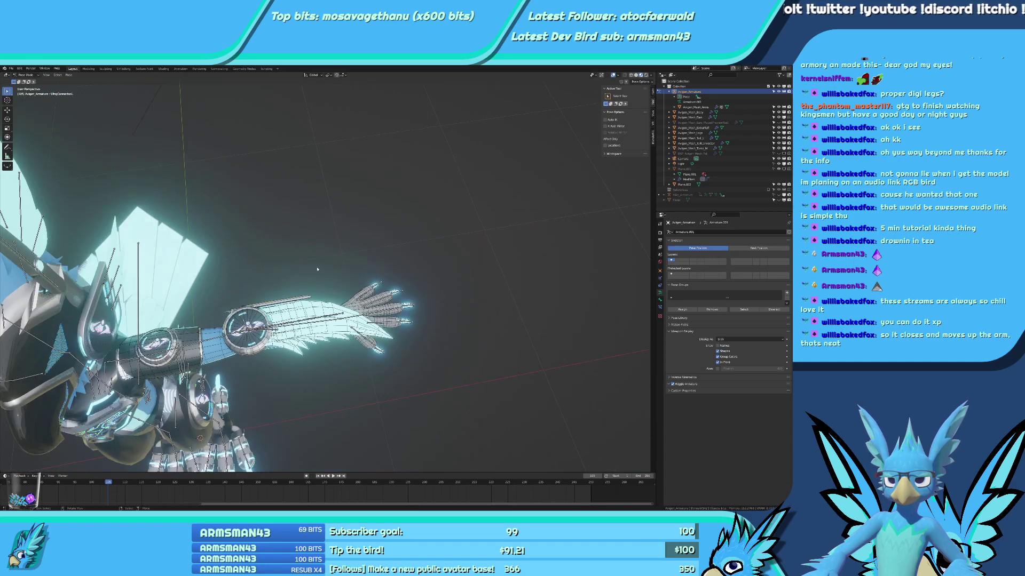
pyautogui.moveTo(317, 269); pyautogui.dragTo(513, 223, button='middle')
pyautogui.moveTo(587, 79); pyautogui.dragTo(369, 263, button='middle')
pyautogui.moveTo(280, 309); pyautogui.dragTo(338, 254, button='middle')
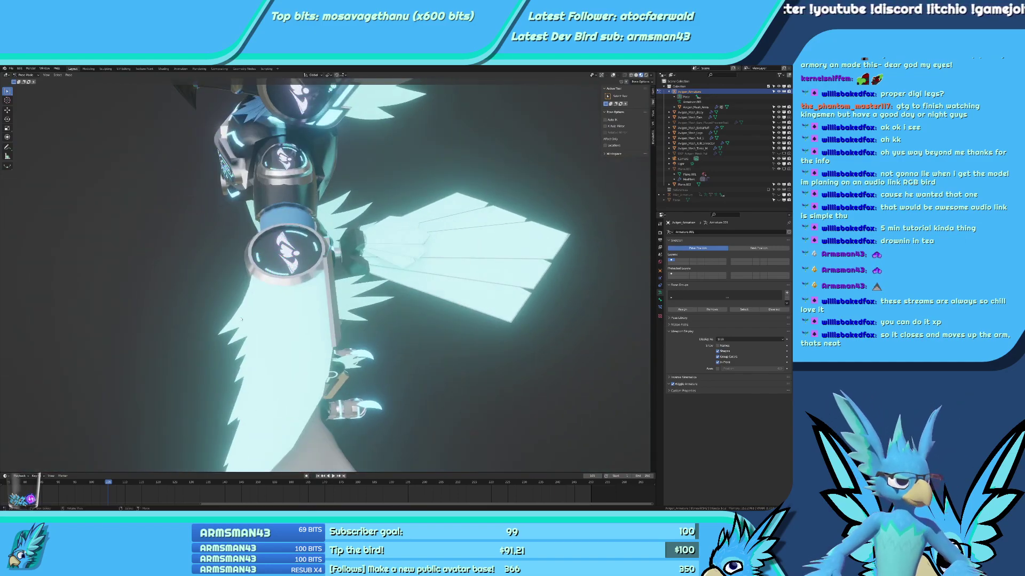
pyautogui.scroll(-3, 241, 319)
pyautogui.moveTo(228, 362); pyautogui.dragTo(558, 334, button='middle')
pyautogui.scroll(-3, 365, 351)
pyautogui.scroll(1, 385, 366)
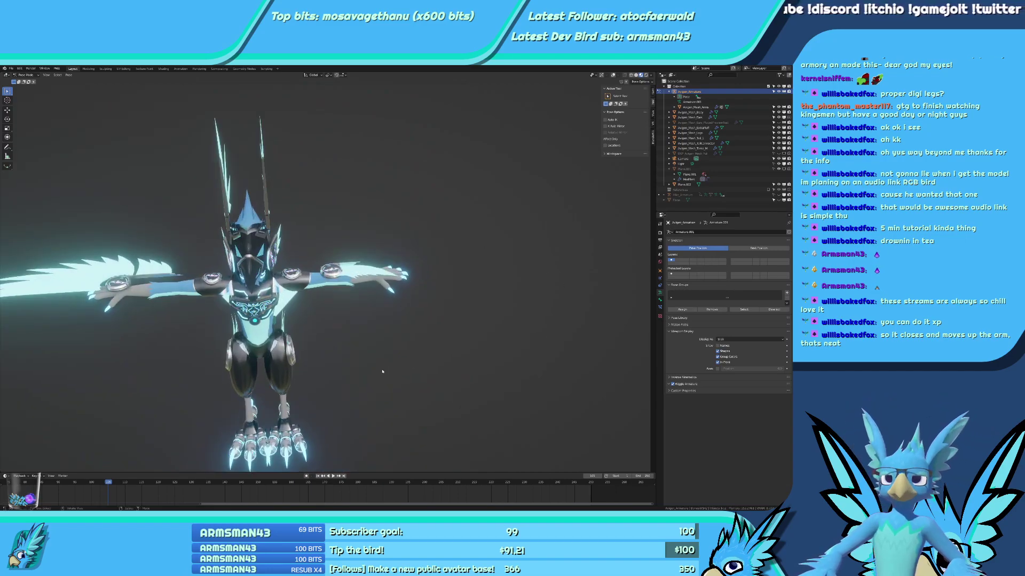
pyautogui.scroll(3, 385, 367)
pyautogui.moveTo(385, 368)
pyautogui.mouseDown(button='middle')
pyautogui.moveTo(332, 395)
pyautogui.moveTo(319, 356)
pyautogui.moveTo(425, 387)
pyautogui.moveTo(391, 400)
pyautogui.moveTo(383, 374)
pyautogui.mouseUp(button='middle')
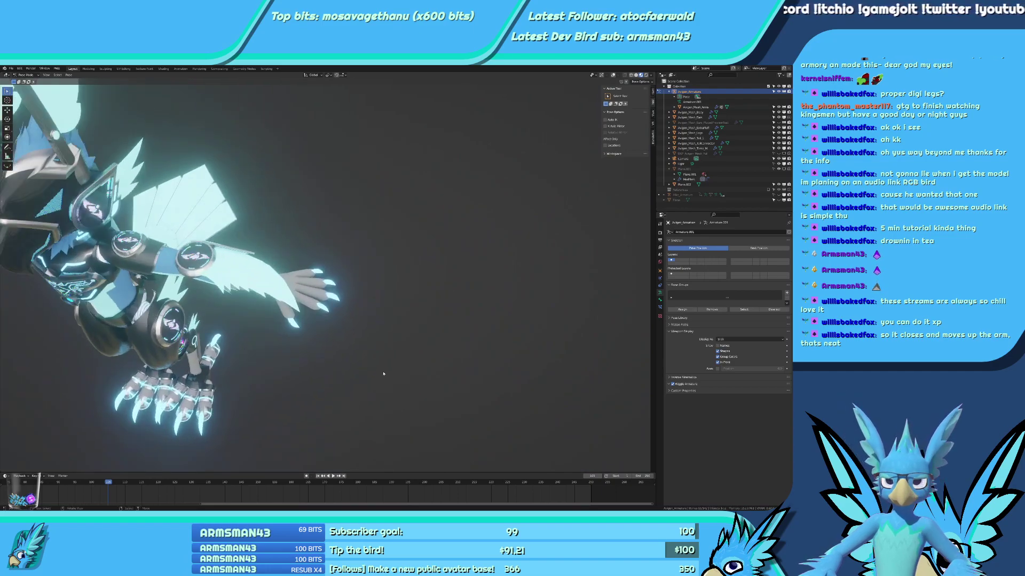
pyautogui.scroll(1, 383, 374)
# Step back and forth through the undo history to replay the wing folding, ending at the pose with the fan fully open.
pyautogui.hotkey('ctrl', 'z')
pyautogui.hotkey('ctrl', 'z')
pyautogui.hotkey('ctrl', 'z')
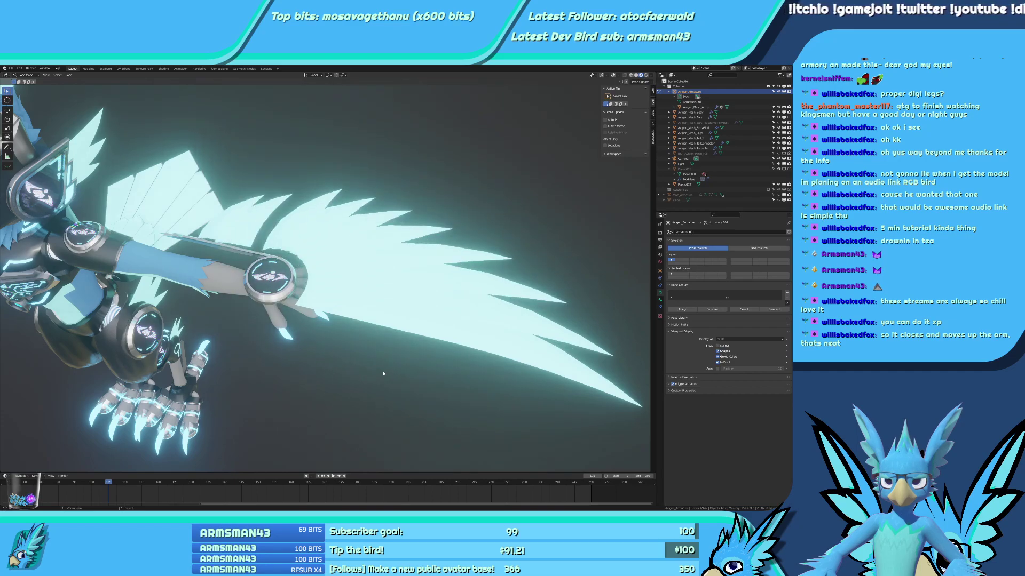
pyautogui.hotkey('ctrl', 'z')
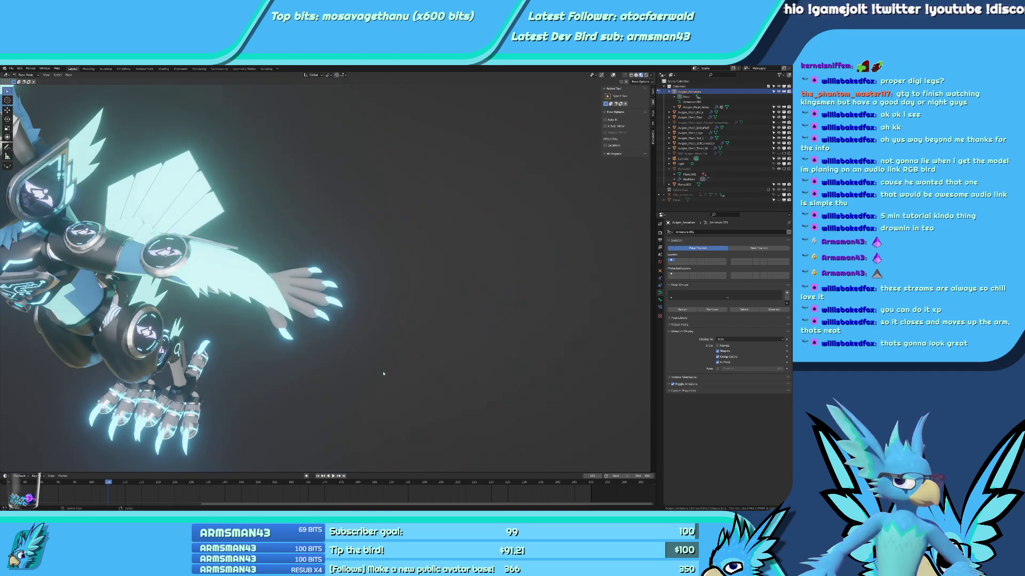
pyautogui.hotkey('ctrl', 'shift', 'z')
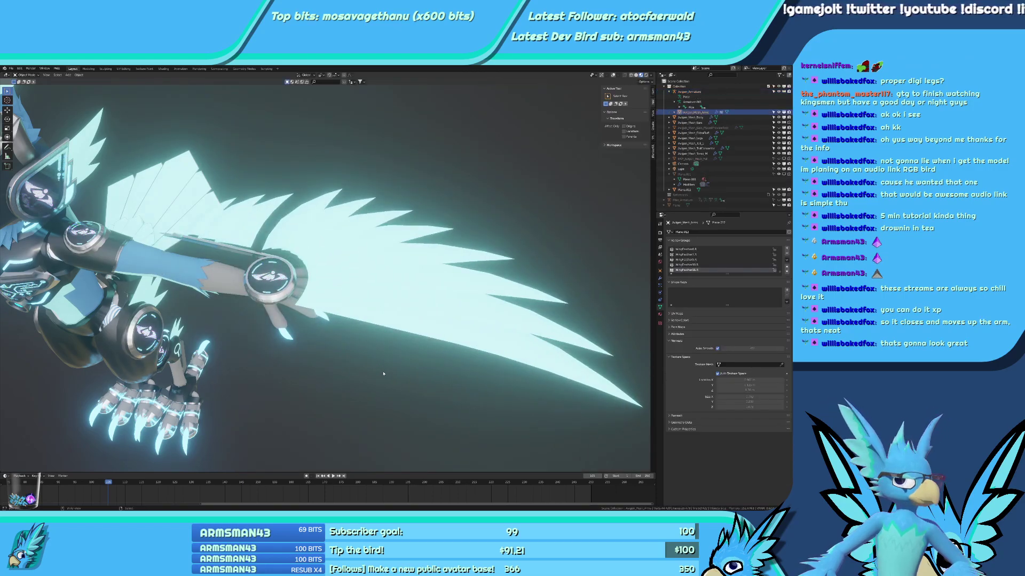
pyautogui.hotkey('ctrl', 'z')
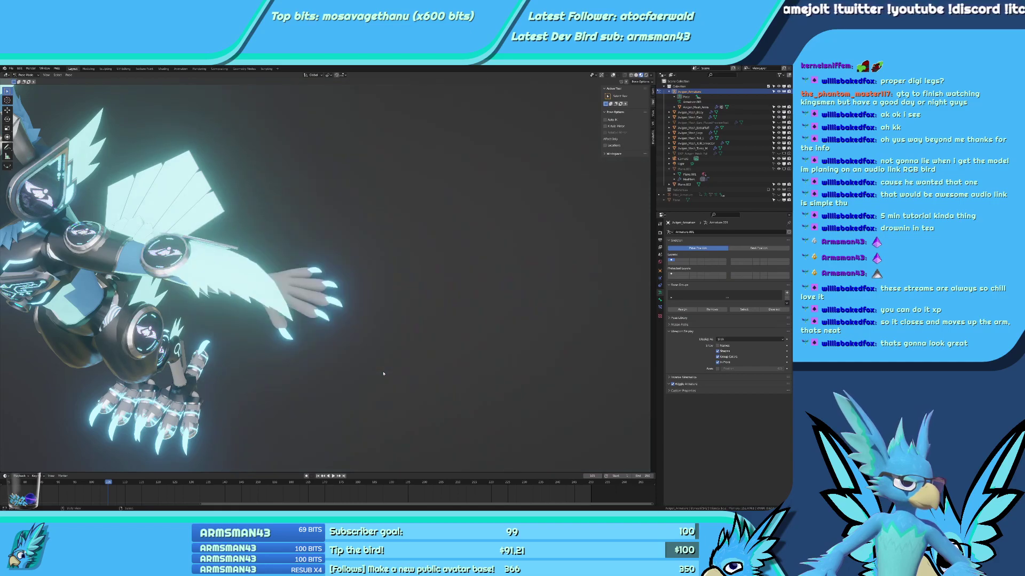
pyautogui.hotkey('ctrl', 'z')
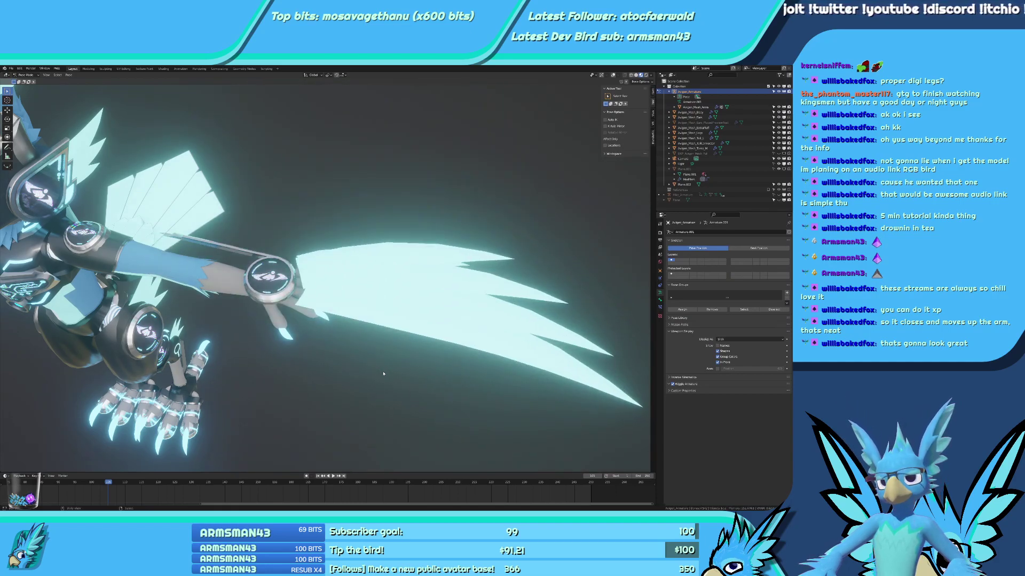
pyautogui.hotkey('ctrl', 'z')
pyautogui.hotkey('ctrl', 'z')
pyautogui.hotkey('ctrl', 'z')
pyautogui.hotkey('ctrl', 'z')
pyautogui.hotkey('ctrl', 'z')
pyautogui.hotkey('ctrl', 'z')
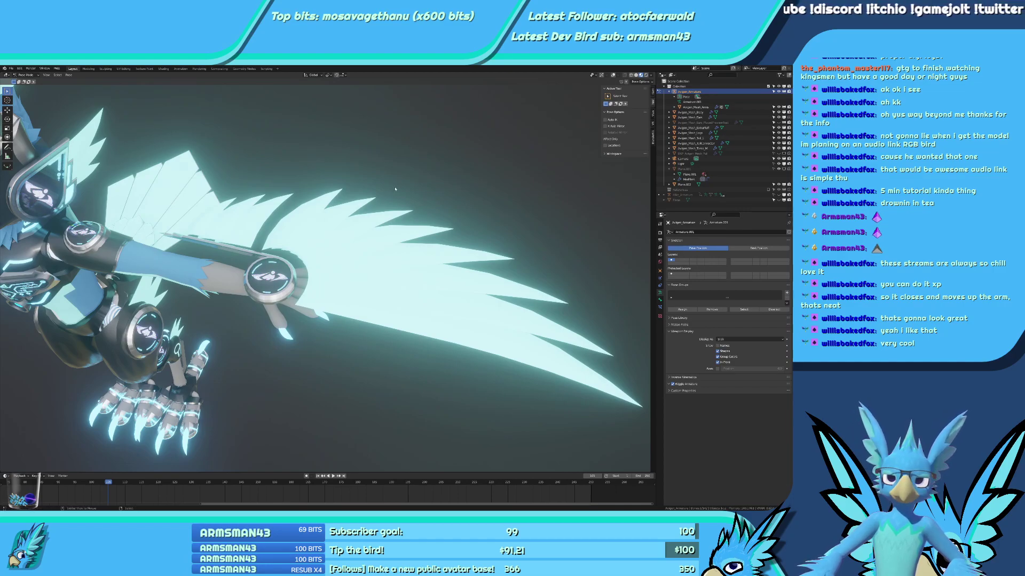
# Show the viewport overlays again and examine the open wing's mesh and bones along the outstretched arm.
pyautogui.click(526, 149)
pyautogui.scroll(-4, 527, 149)
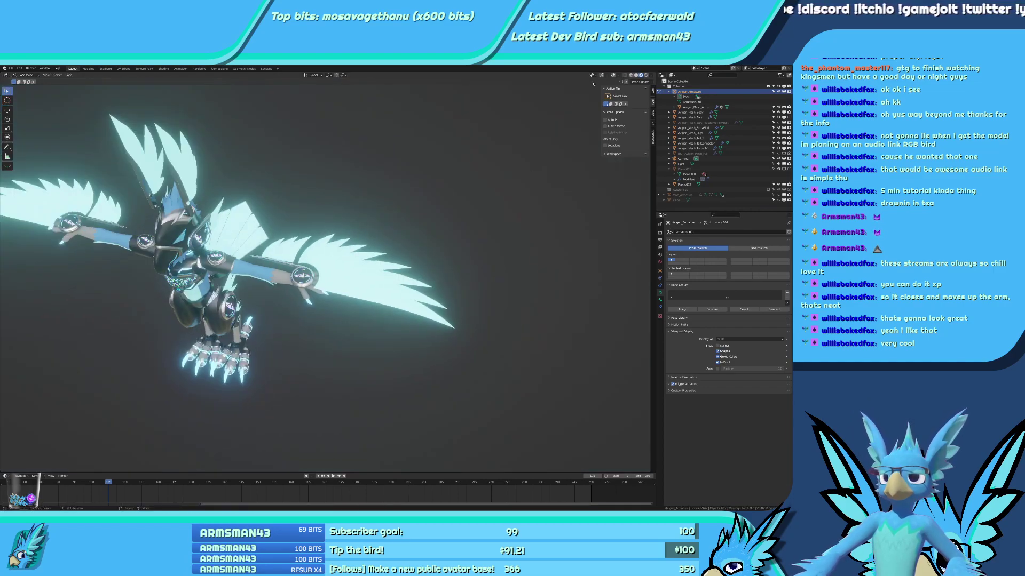
pyautogui.click(613, 75)
pyautogui.moveTo(407, 141); pyautogui.dragTo(494, 147, button='middle')
pyautogui.press('KP_1')
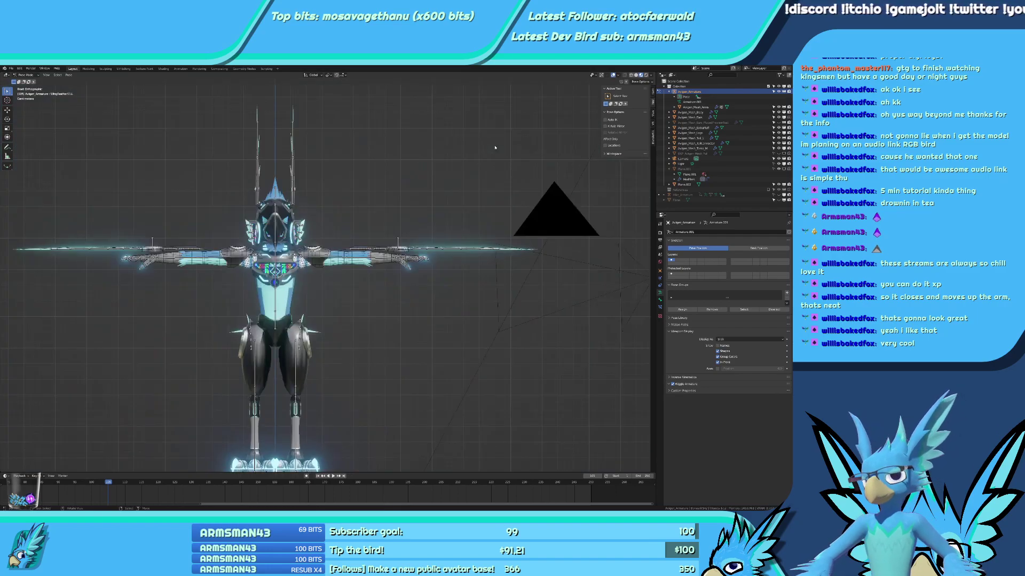
pyautogui.scroll(3, 448, 159)
pyautogui.keyDown('shift'); pyautogui.moveTo(449, 189); pyautogui.dragTo(337, 335, button='middle'); pyautogui.keyUp('shift')
pyautogui.scroll(4, 310, 282)
pyautogui.scroll(1, 337, 335)
pyautogui.scroll(-4, 338, 335)
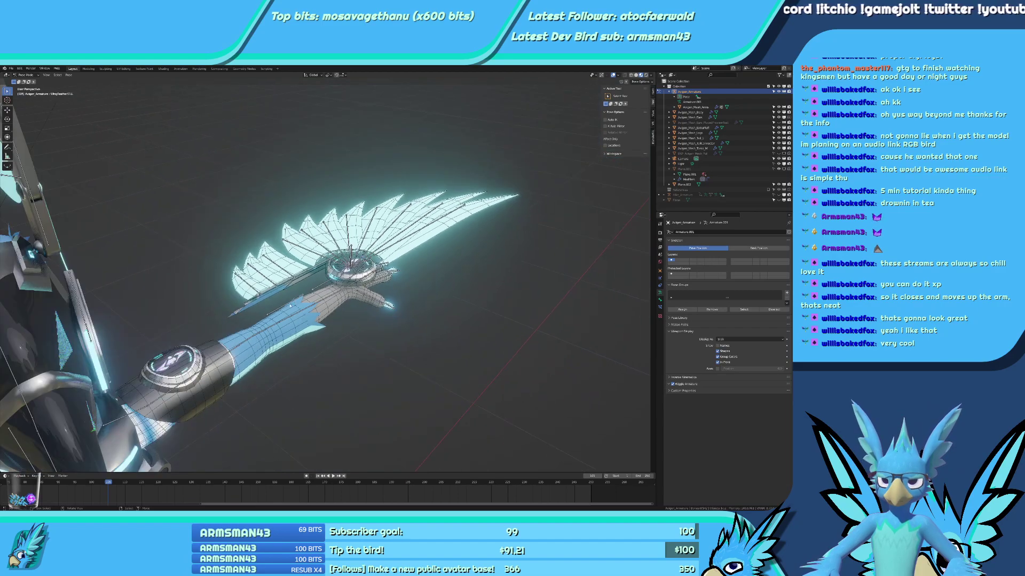
# Enable the reference collection and examine the drawn arm and wing feathers up close.
pyautogui.click(768, 189)
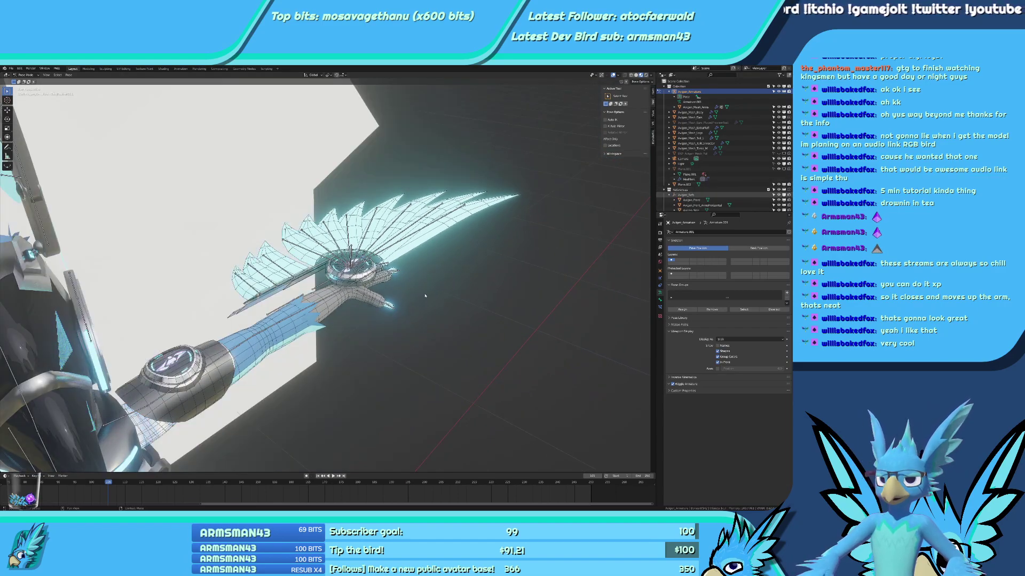
pyautogui.hotkey('shift', '`')
pyautogui.press('w')
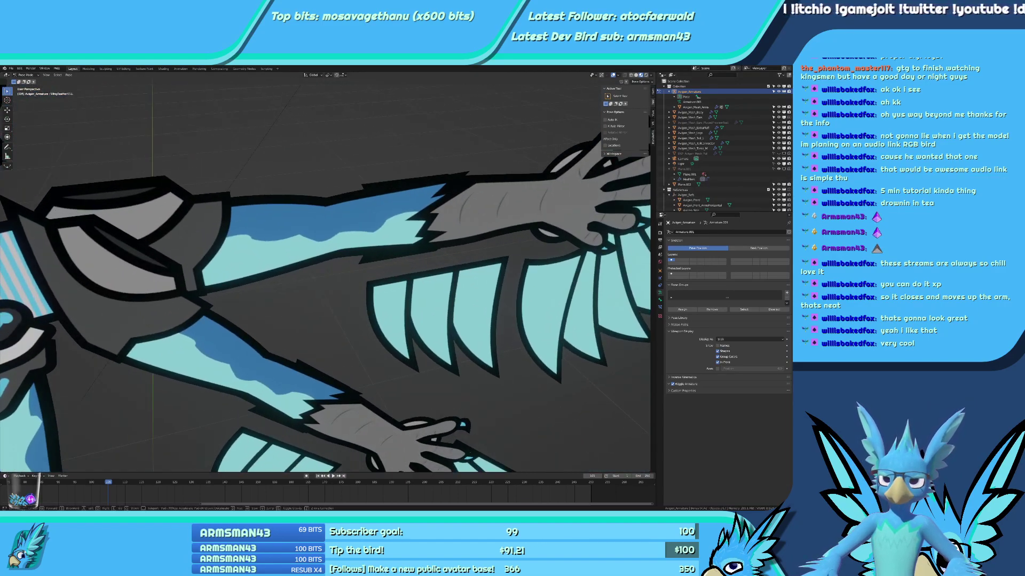
pyautogui.press('s')
pyautogui.press('w')
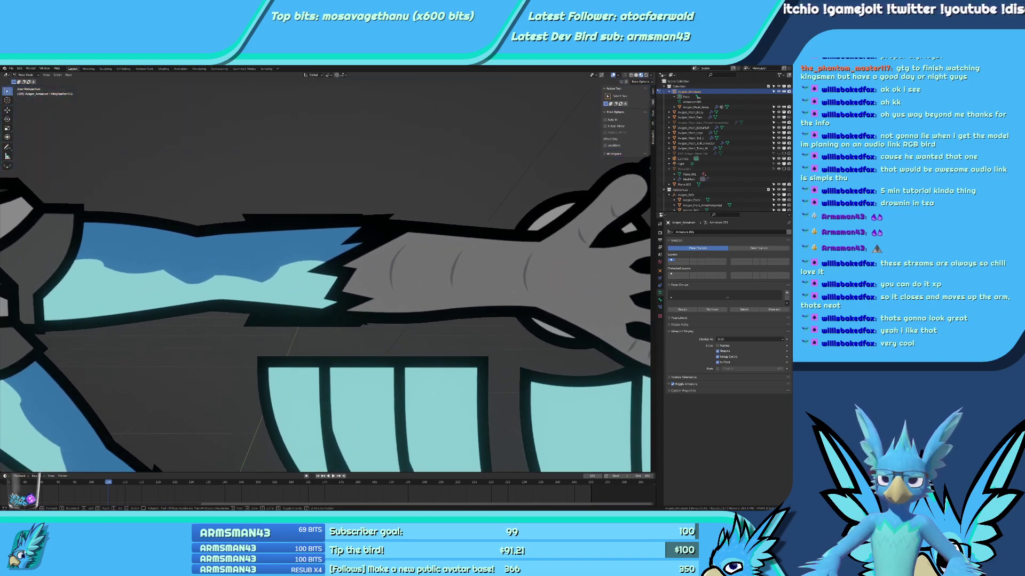
pyautogui.click(222, 210)
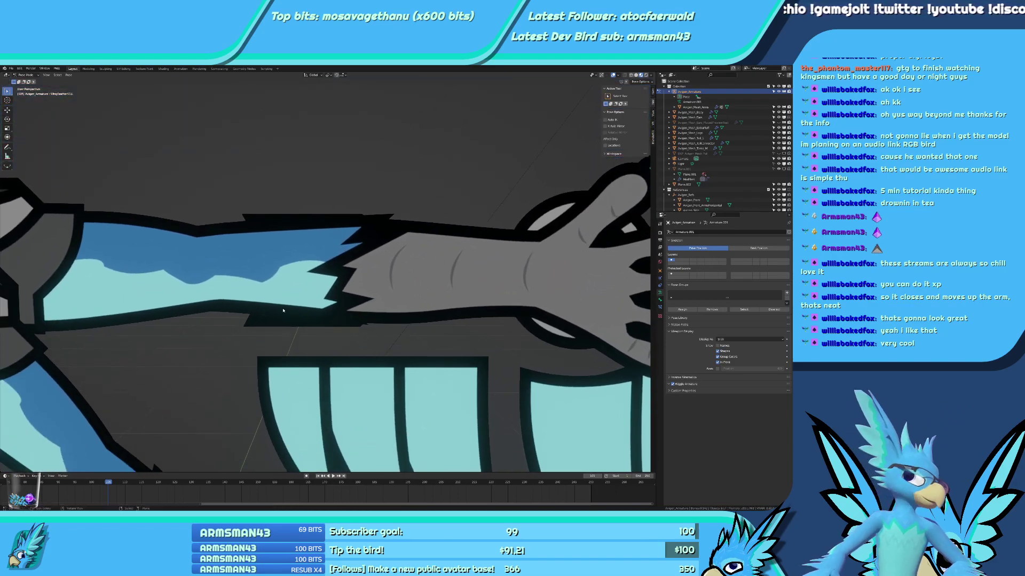
# Examine the open wing, forearm feathers and wrist disc up close against the reference drawing behind the avatar.
pyautogui.hotkey('shift', '`')
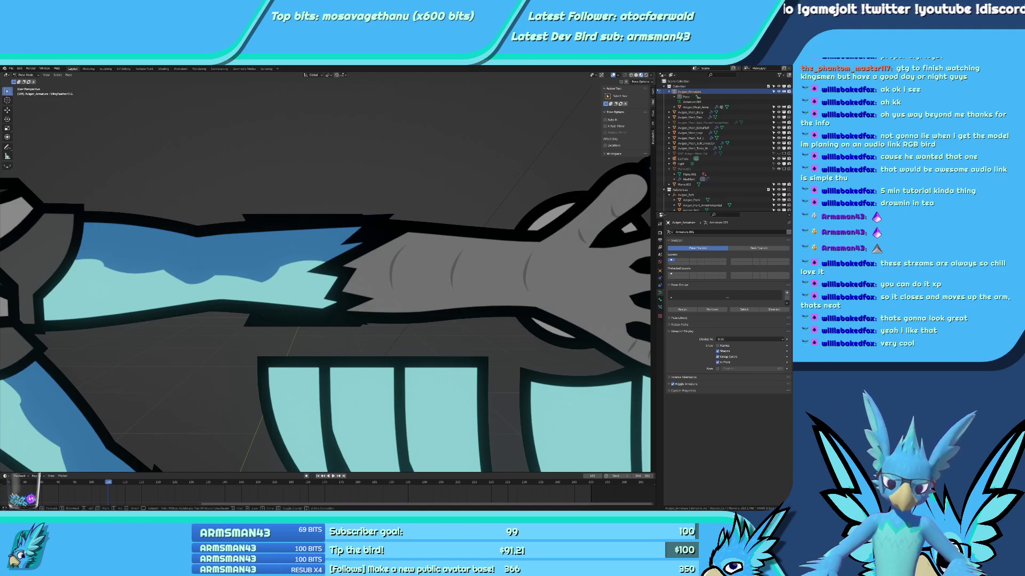
pyautogui.press('s')
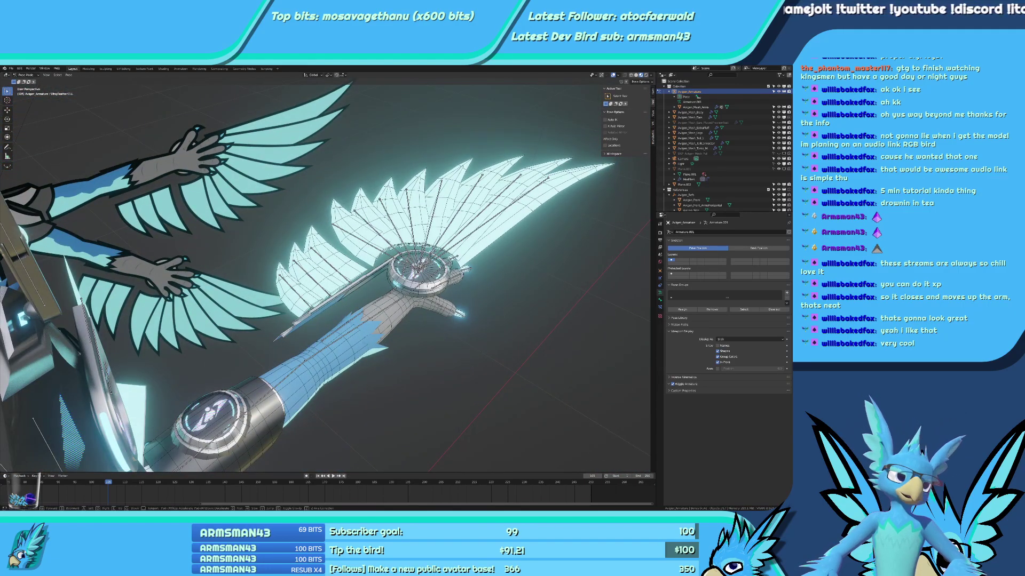
pyautogui.press('w')
pyautogui.press('s')
pyautogui.press('w')
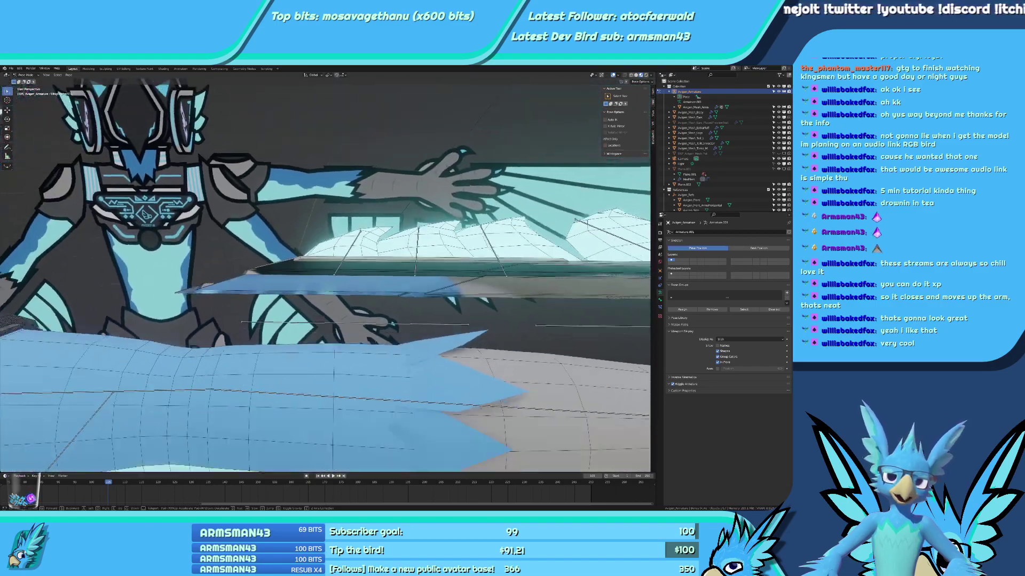
pyautogui.press('d')
pyautogui.press('q')
pyautogui.press('e')
pyautogui.press('w')
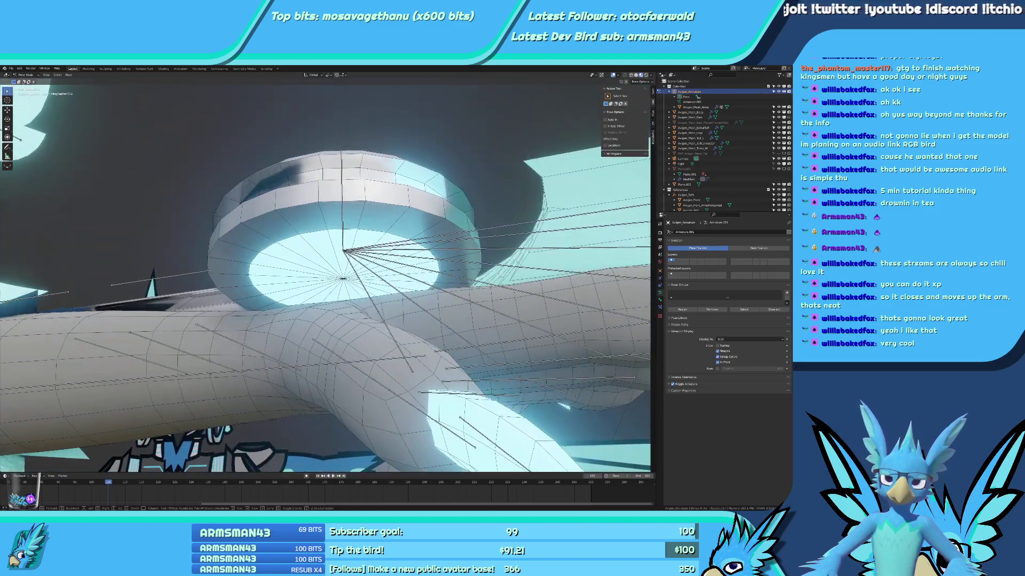
pyautogui.press('e')
pyautogui.press('s')
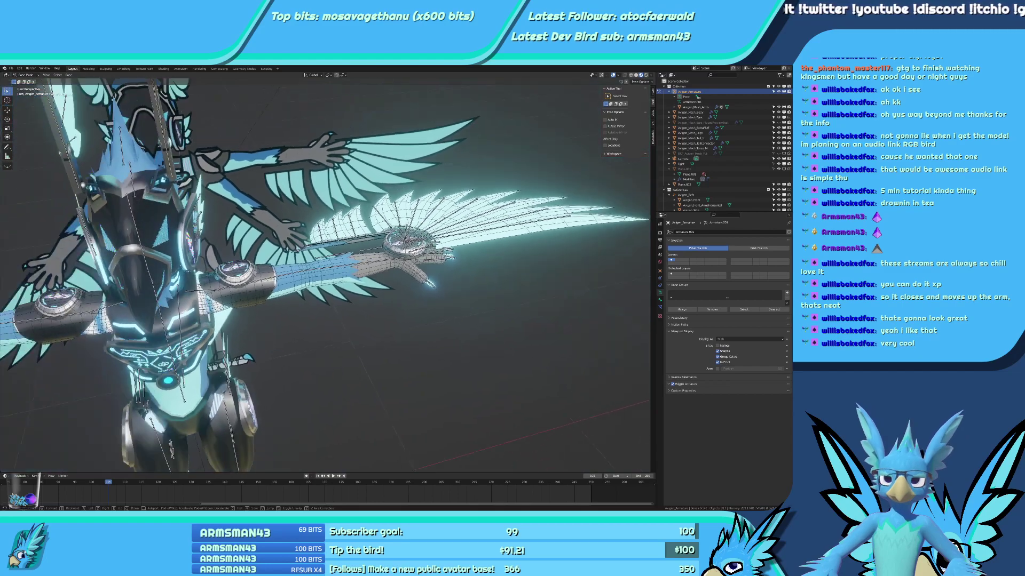
# Examine both open wings on the whole avatar, ending at the arm with the fully spread fan.
pyautogui.press('s')
pyautogui.press('a')
pyautogui.press('d')
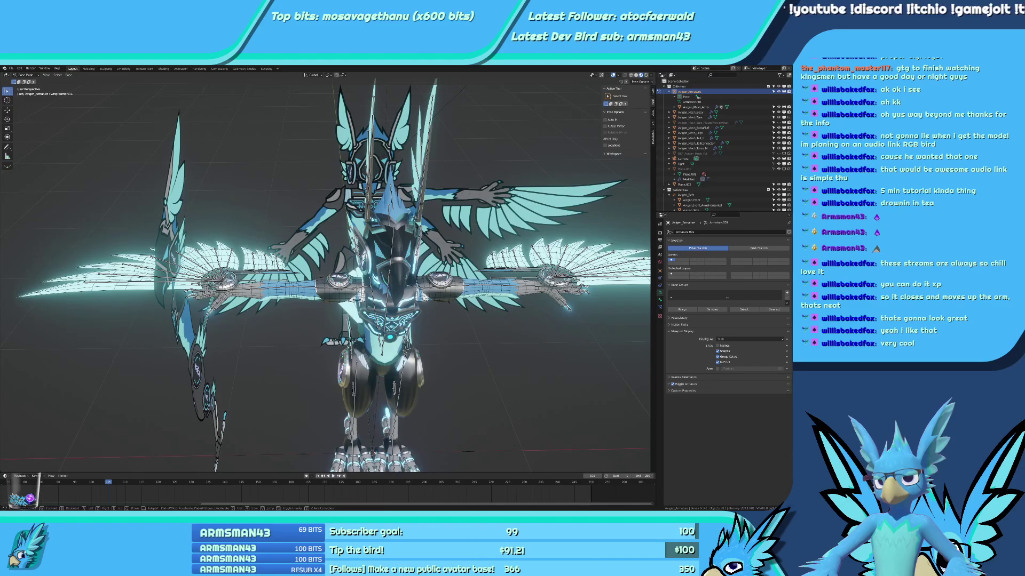
pyautogui.press('w')
pyautogui.press('s')
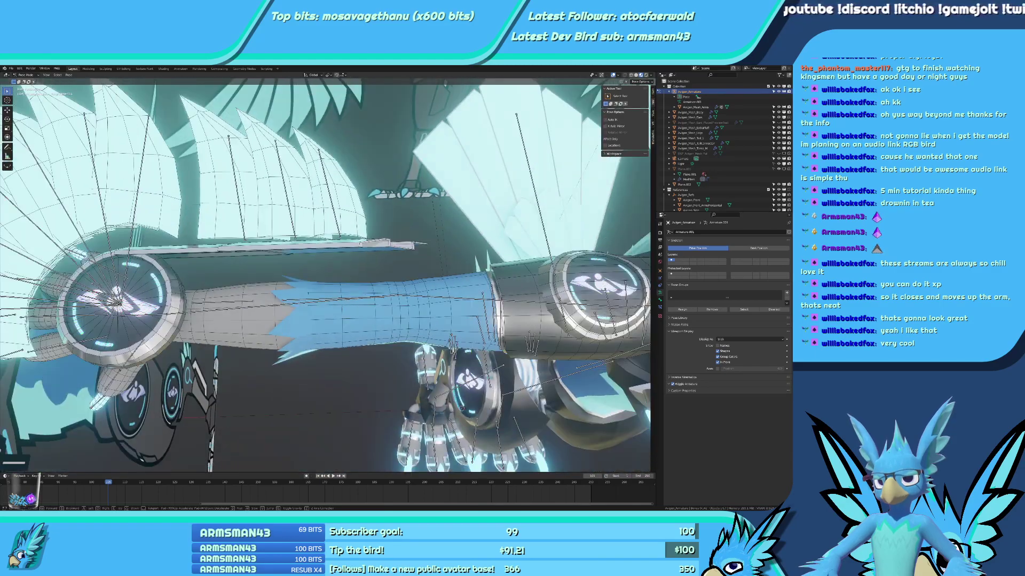
pyautogui.press('s')
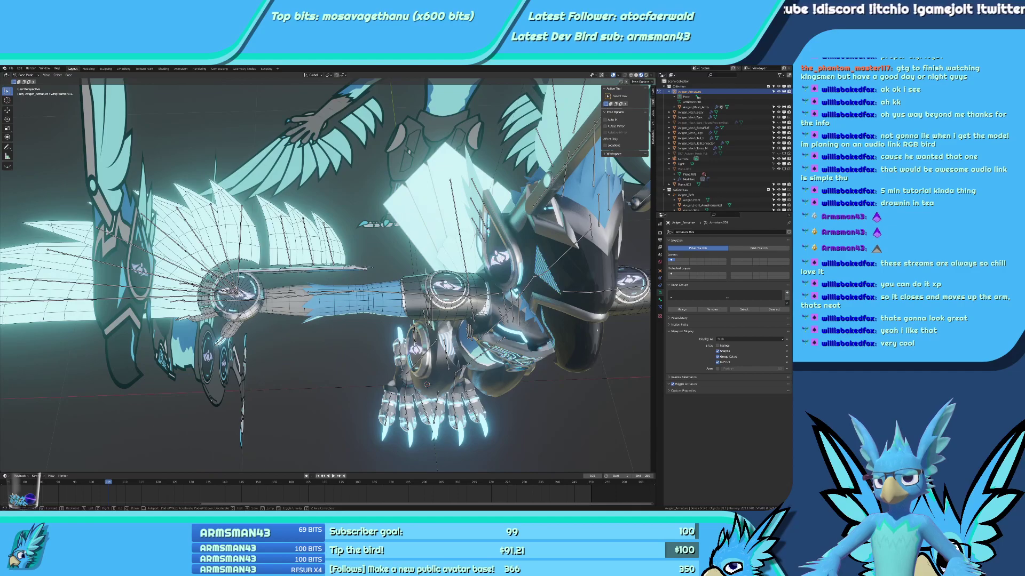
pyautogui.press('d')
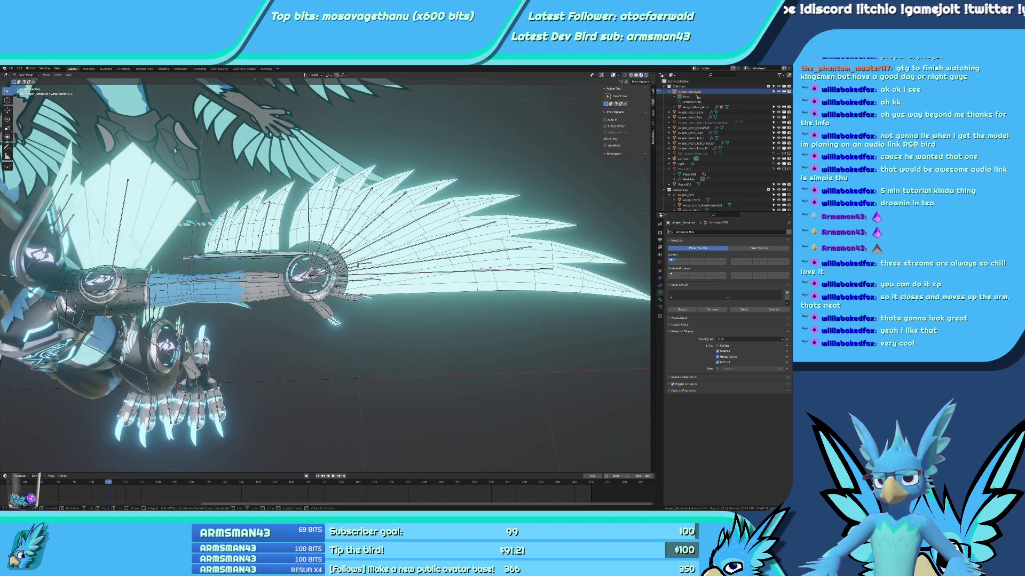
pyautogui.click(233, 275)
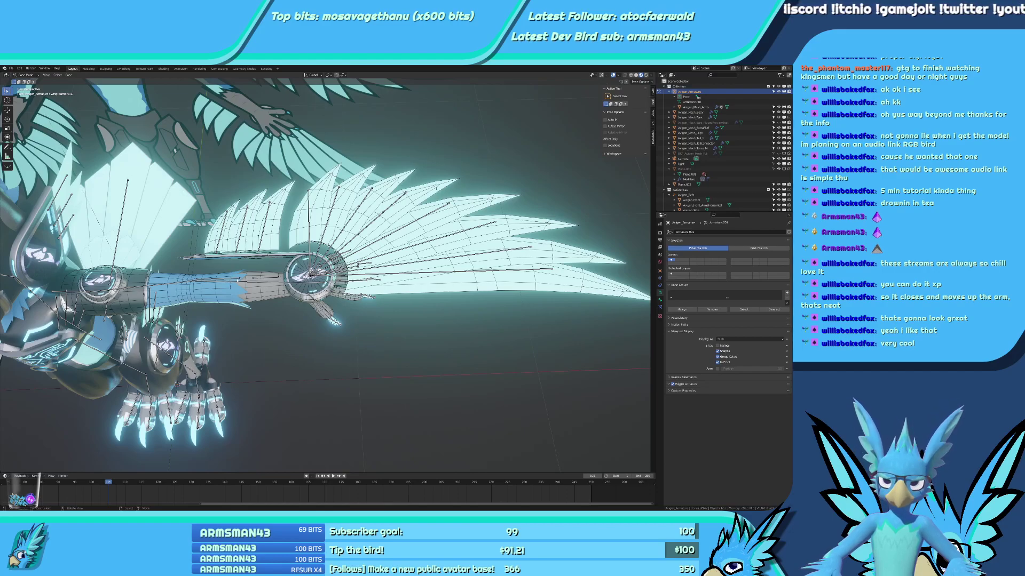
# Compare the open wing with the reference drawing in the top orthographic view, and disable the reference collection.
pyautogui.scroll(1, 237, 281)
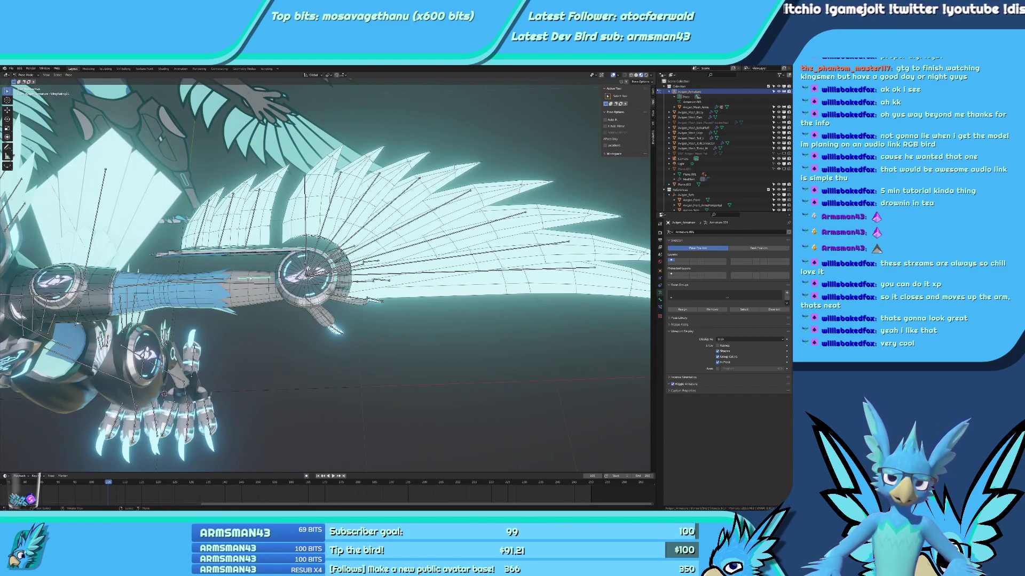
pyautogui.press('ctrl+KP_7')
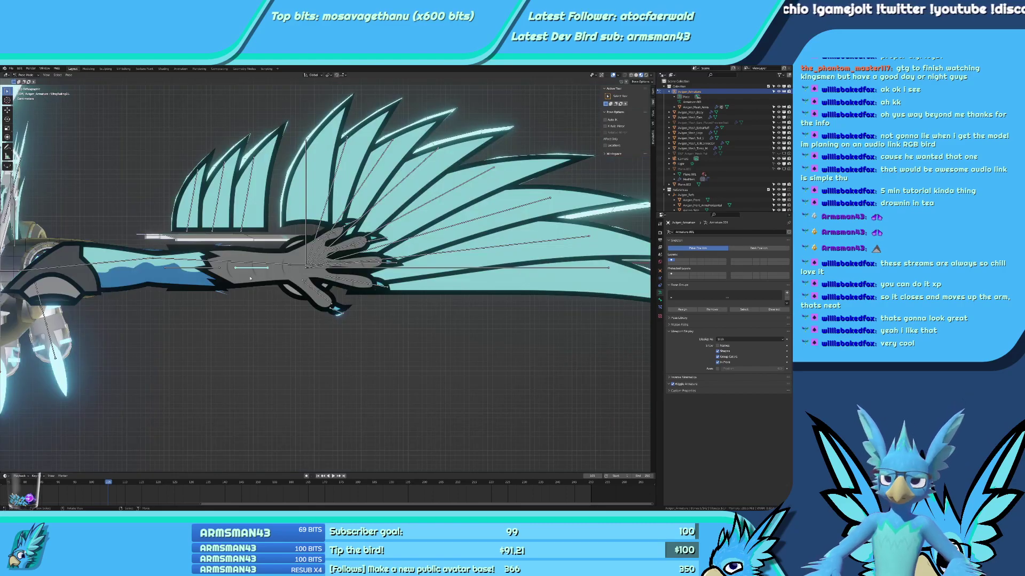
pyautogui.press('KP_7')
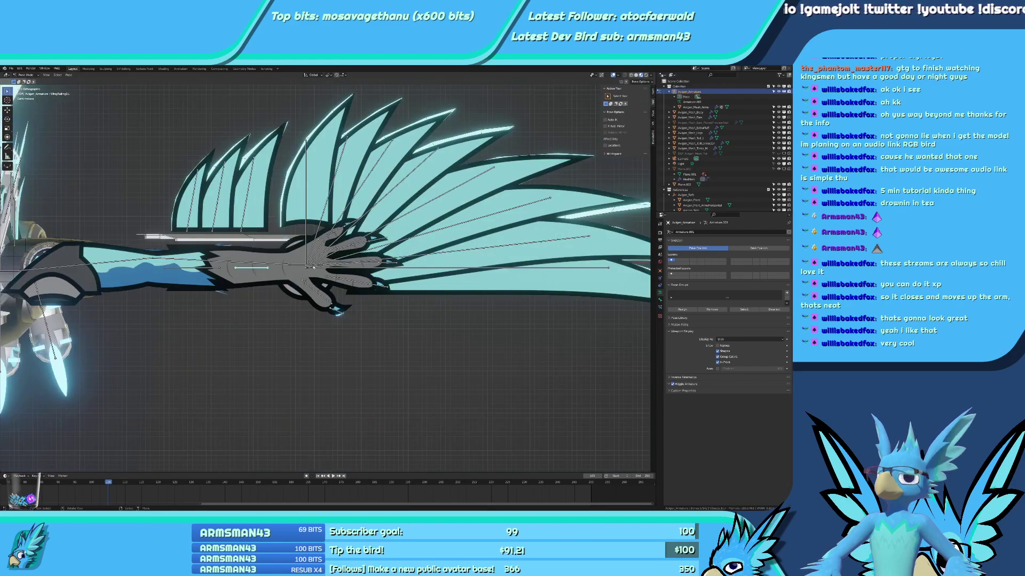
pyautogui.click(768, 190)
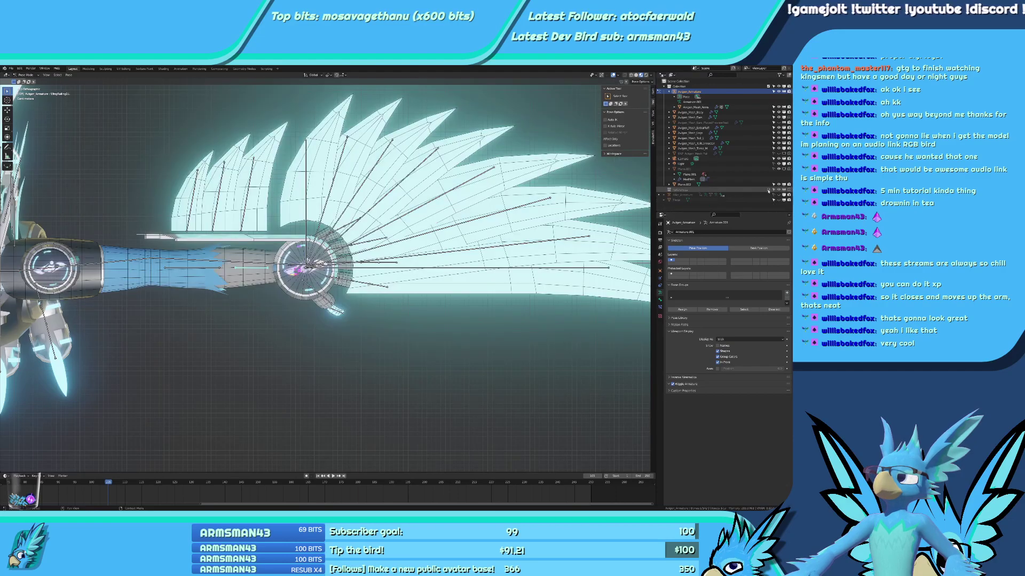
pyautogui.scroll(2, 246, 182)
pyautogui.keyDown('shift'); pyautogui.moveTo(245, 183); pyautogui.dragTo(329, 256, button='middle'); pyautogui.keyUp('shift')
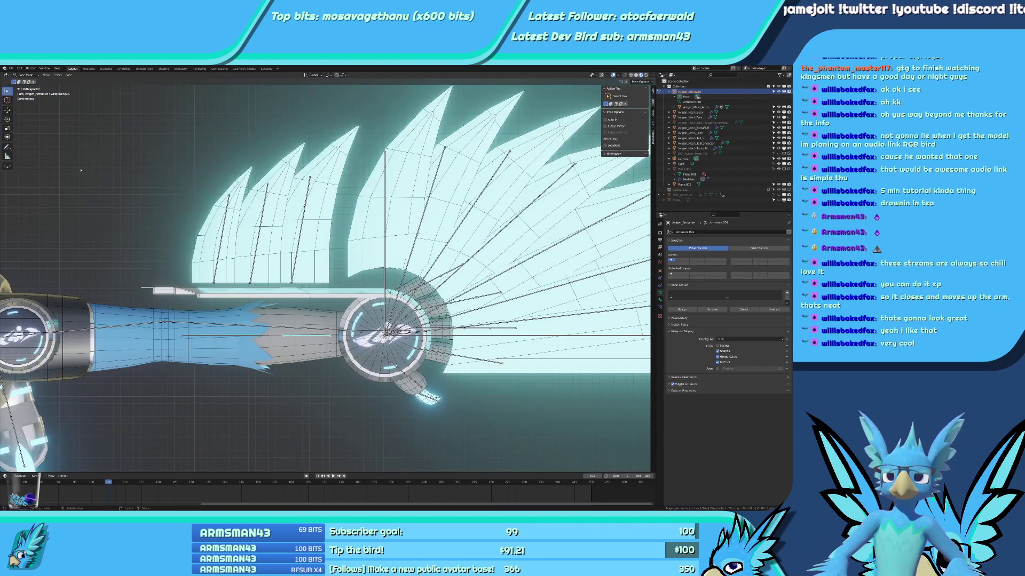
pyautogui.press('g')
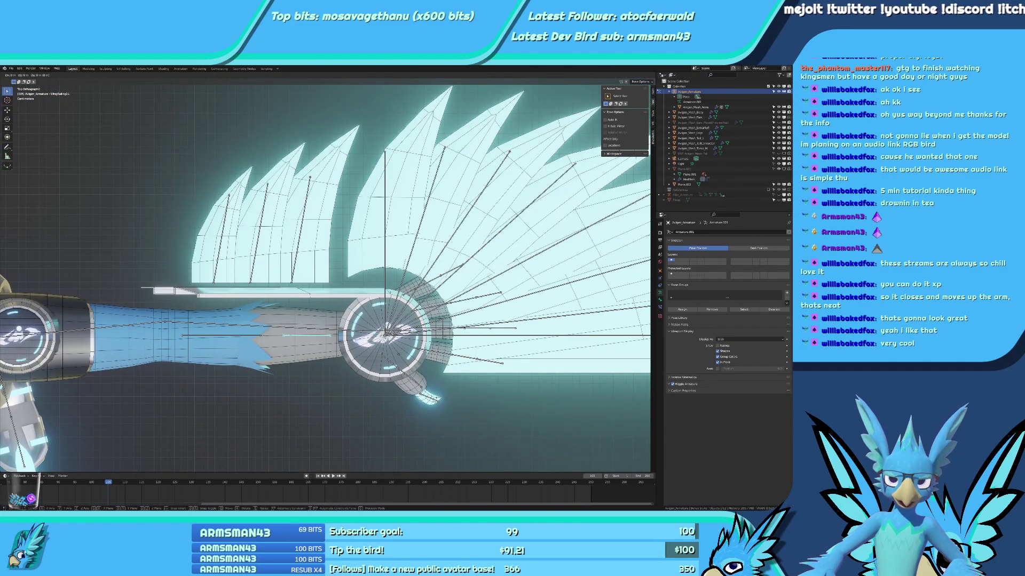
pyautogui.press('x')
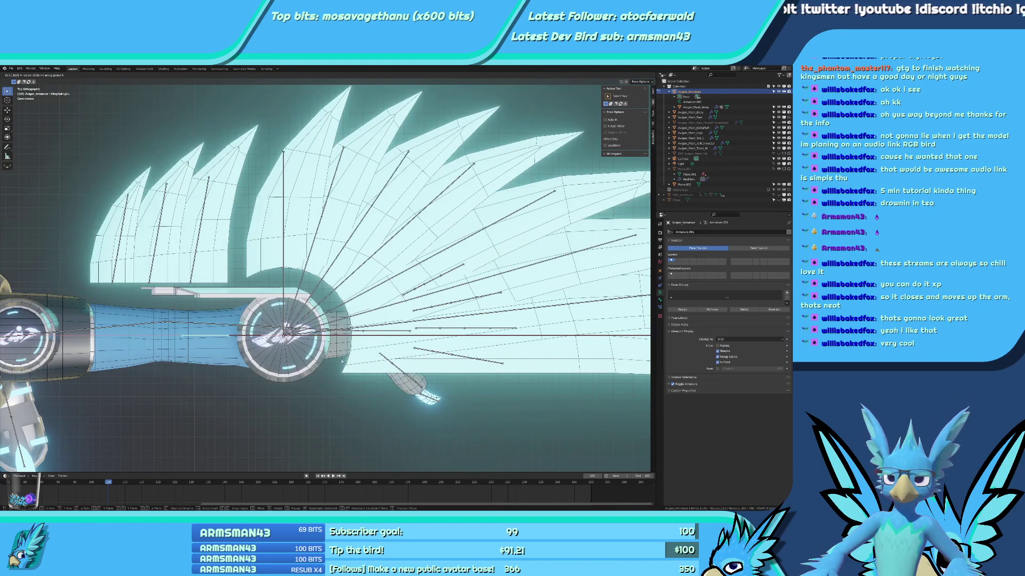
pyautogui.press('Escape')
# Move the wing fan's control bone -0.15 along X, and shift the fan with its rail back outward along X.
pyautogui.write('gx')
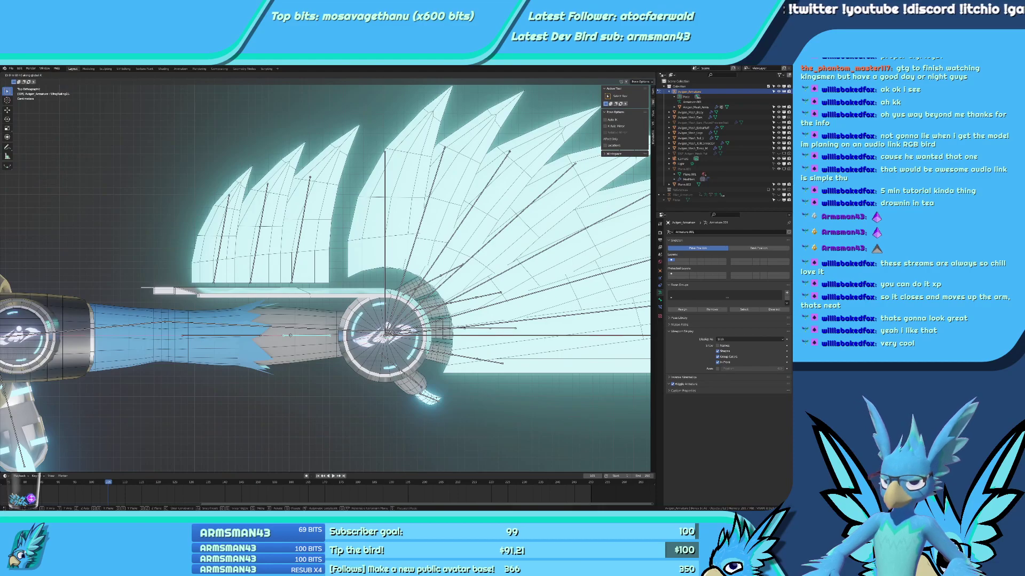
pyautogui.write('-.15')
pyautogui.press('Return')
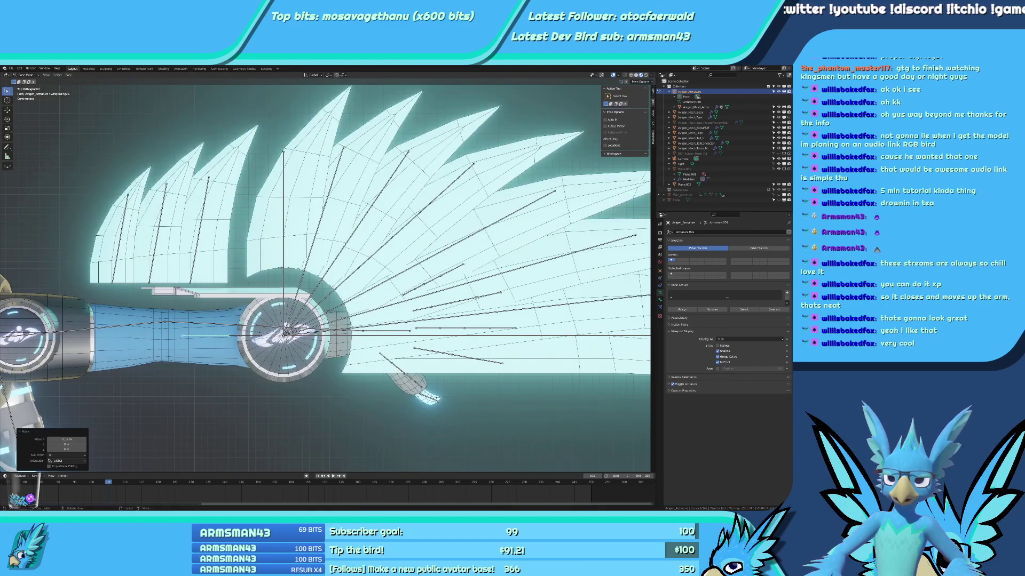
pyautogui.press('g')
pyautogui.press('x')
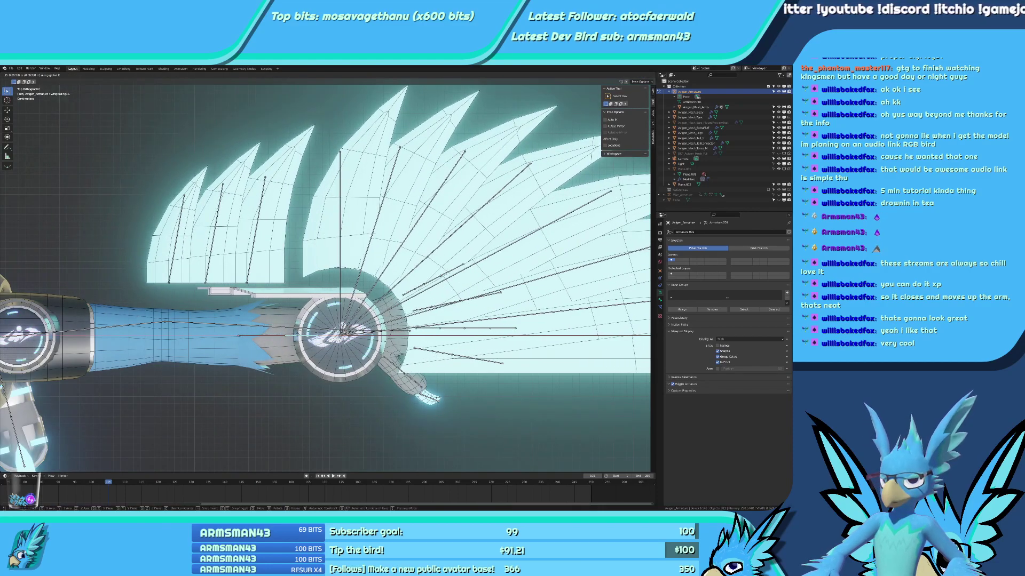
pyautogui.press('Return')
# Slide the innermost small feather bone along X onto the second one, and both of them onto the third small feather.
pyautogui.moveTo(298, 336); pyautogui.dragTo(289, 315, button='middle')
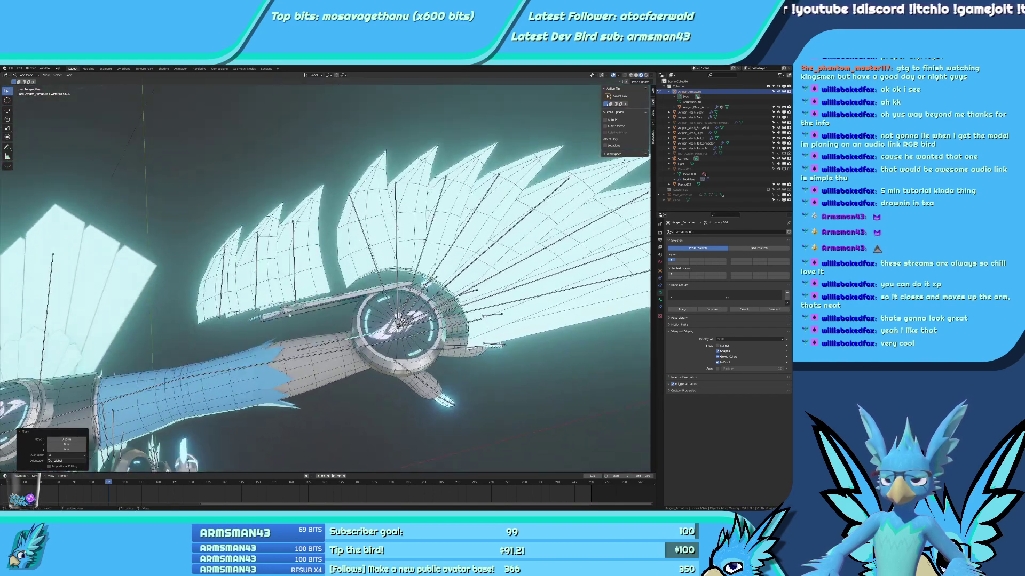
pyautogui.click(223, 283)
pyautogui.press('KP_7')
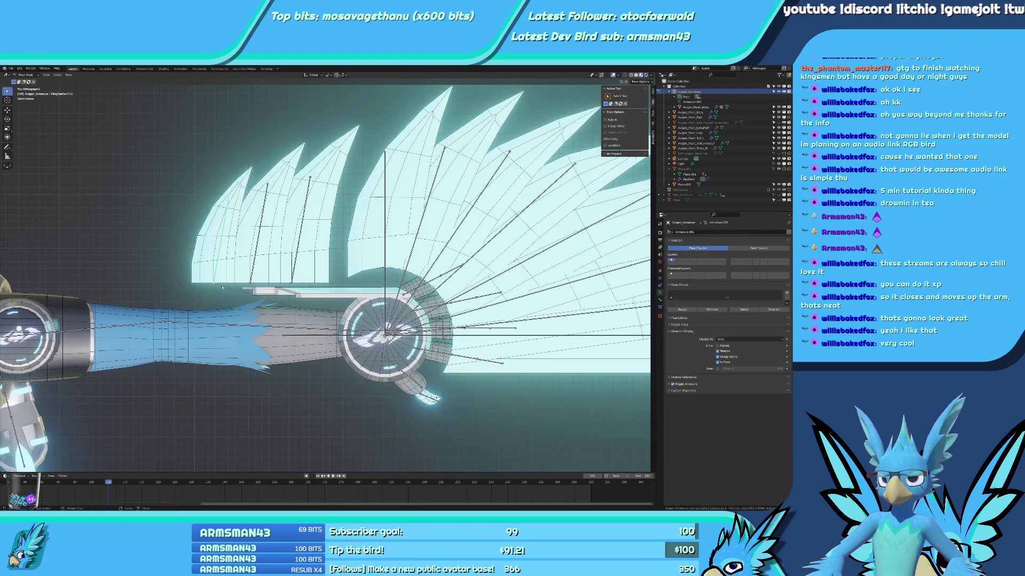
pyautogui.press('g')
pyautogui.press('x')
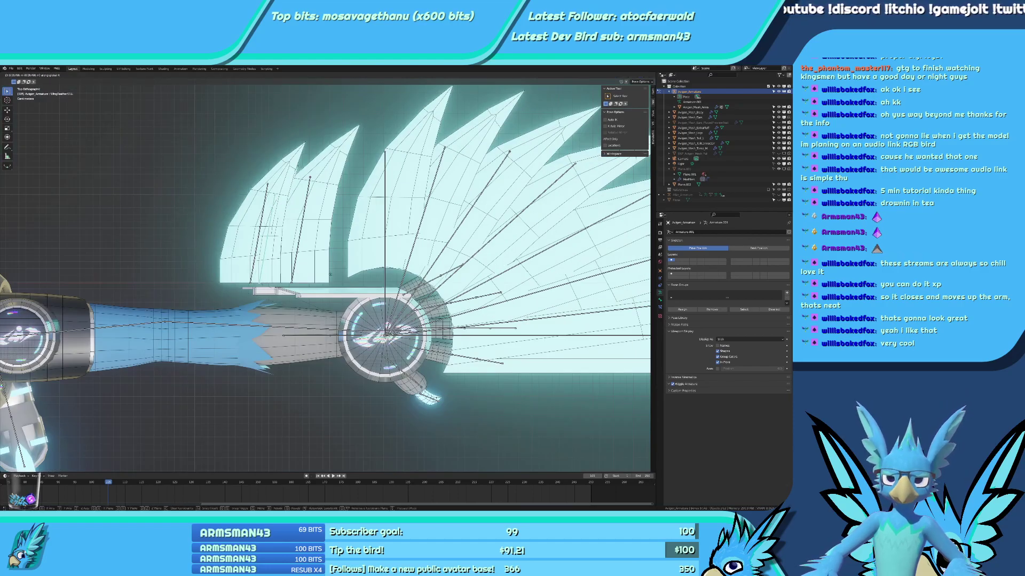
pyautogui.press('Return')
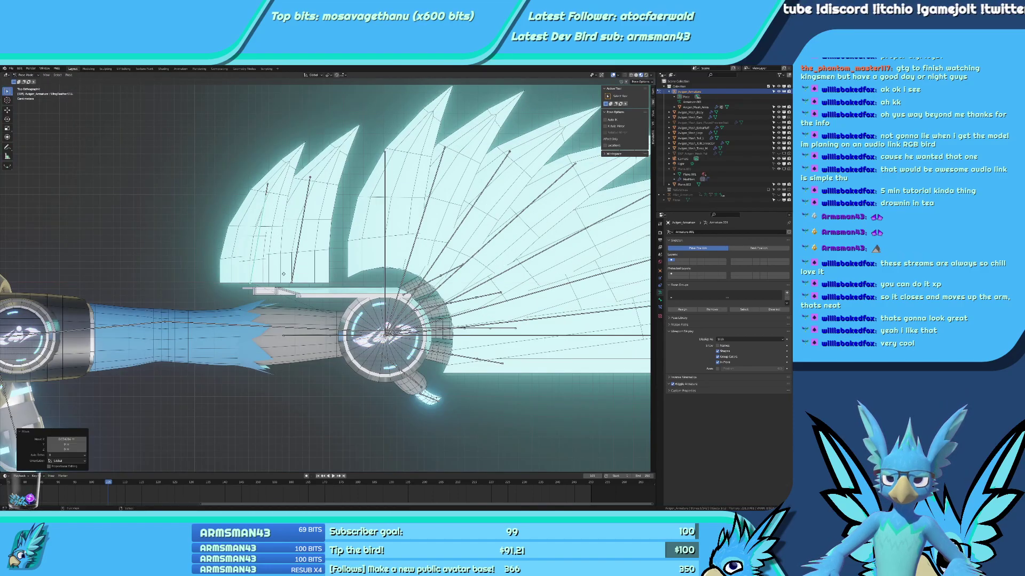
pyautogui.press('g')
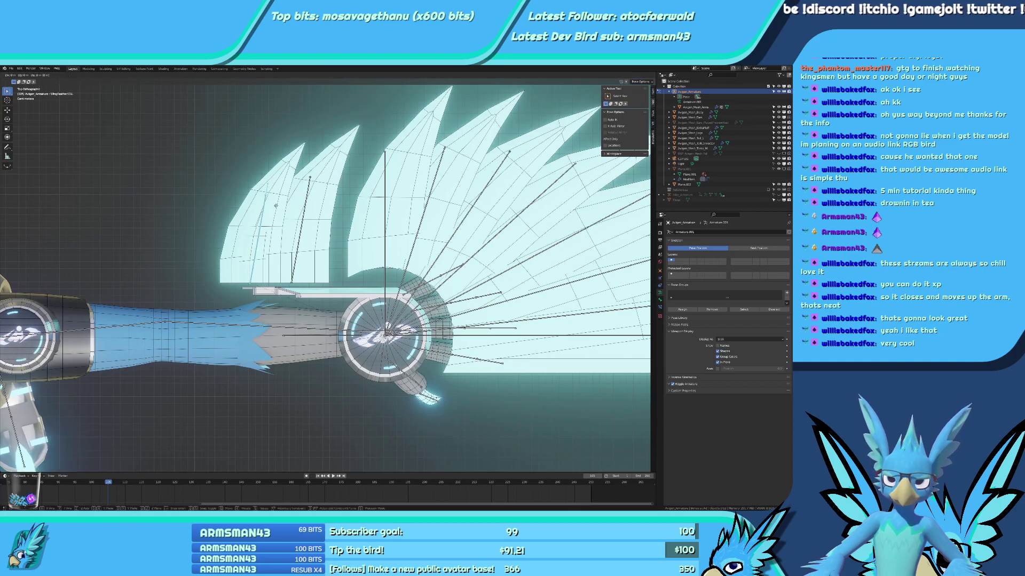
pyautogui.press('x')
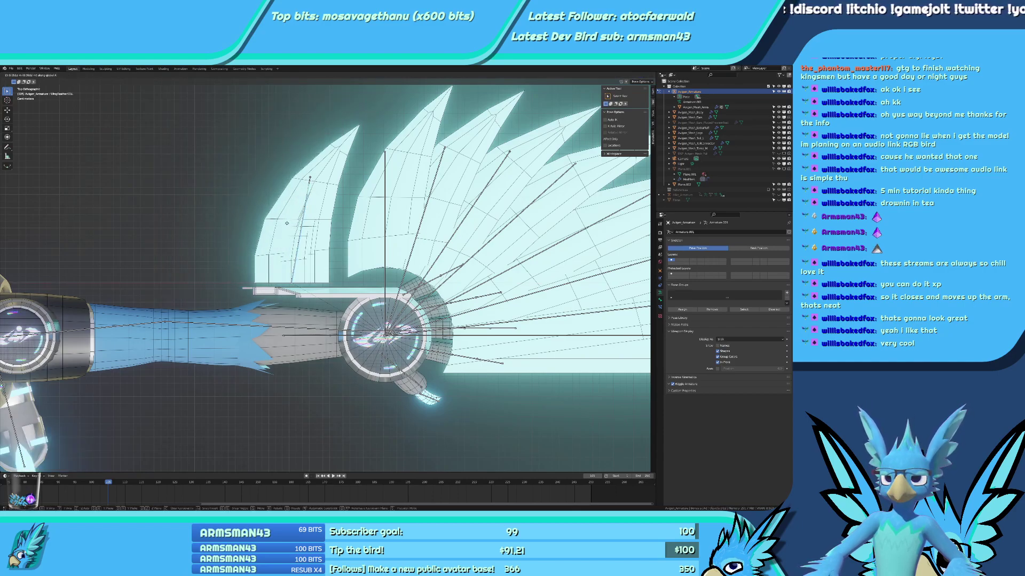
pyautogui.press('Return')
# Add the third small feather bone to the selection and slide the stacked feathers along X onto the fan's first large feather.
pyautogui.keyDown('shift'); pyautogui.click(309, 180); pyautogui.keyUp('shift')
pyautogui.keyDown('shift'); pyautogui.moveTo(310, 180); pyautogui.dragTo(214, 199, button='middle'); pyautogui.keyUp('shift')
pyautogui.press('g')
pyautogui.press('x')
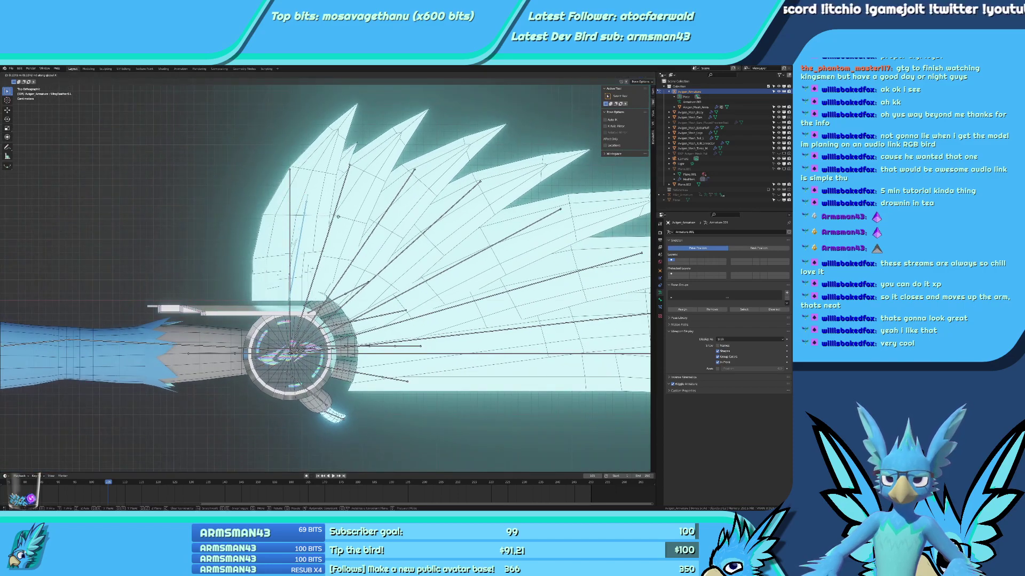
pyautogui.press('Return')
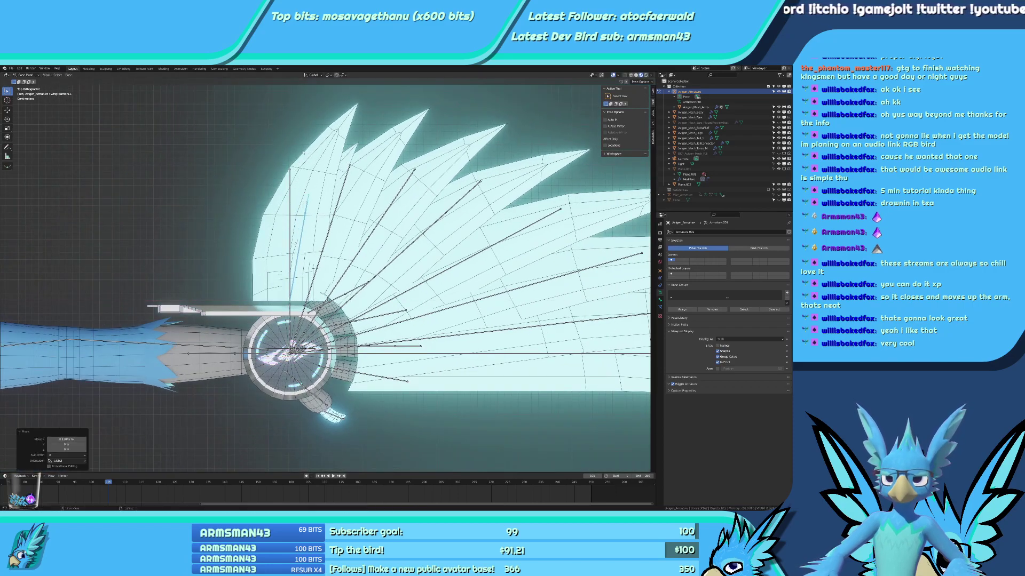
# Fold the stacked feathers clockwise in successive rotations onto the second, third and fourth large feathers, adding each reached feather to the stack.
pyautogui.press('r')
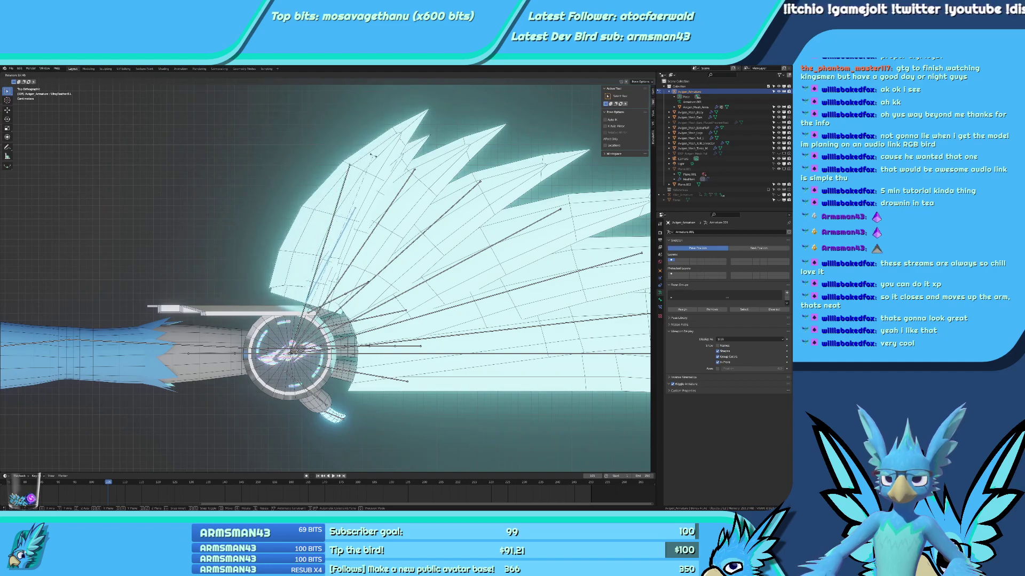
pyautogui.press('Return')
pyautogui.press('r')
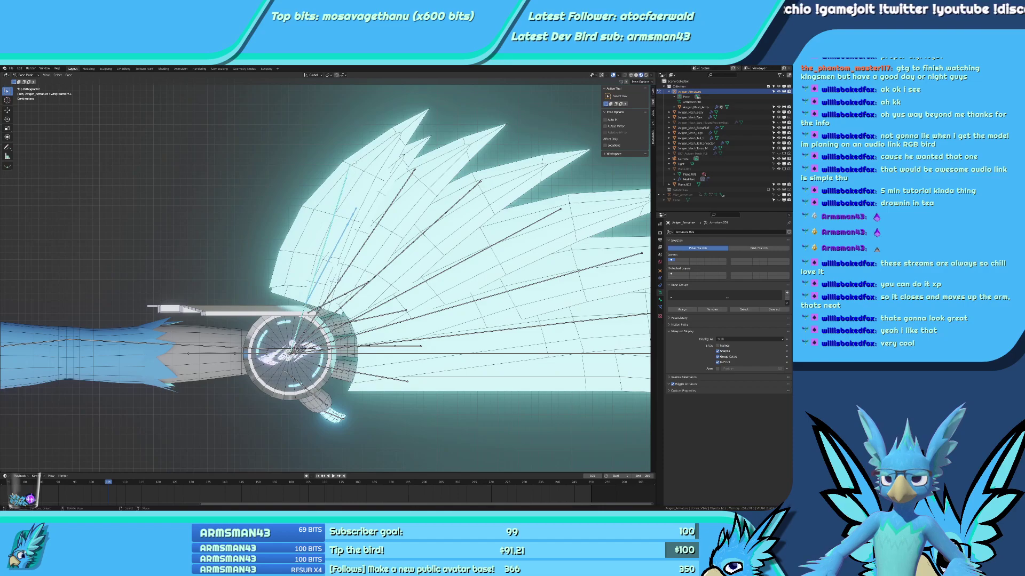
pyautogui.press('Return')
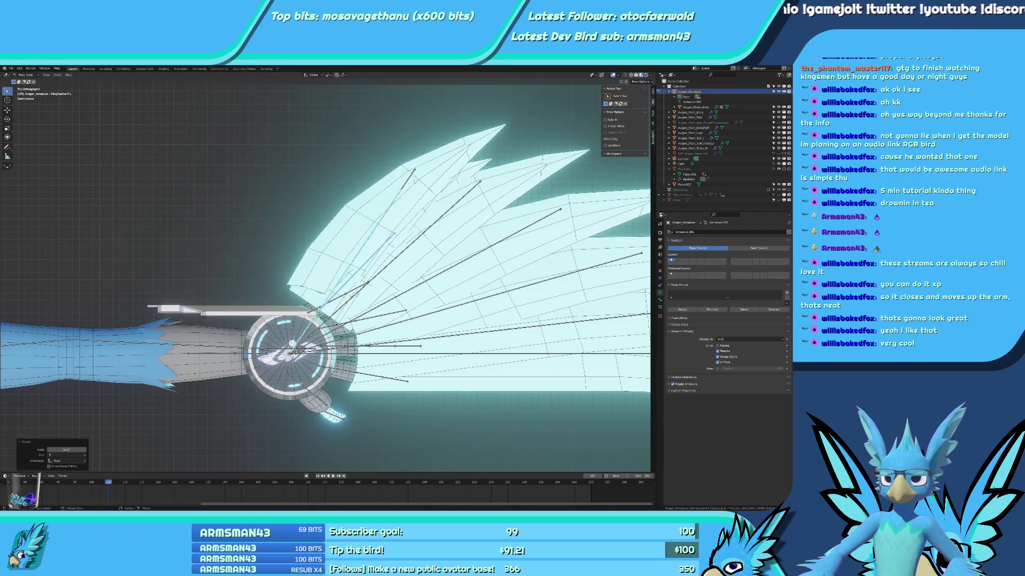
pyautogui.press('r')
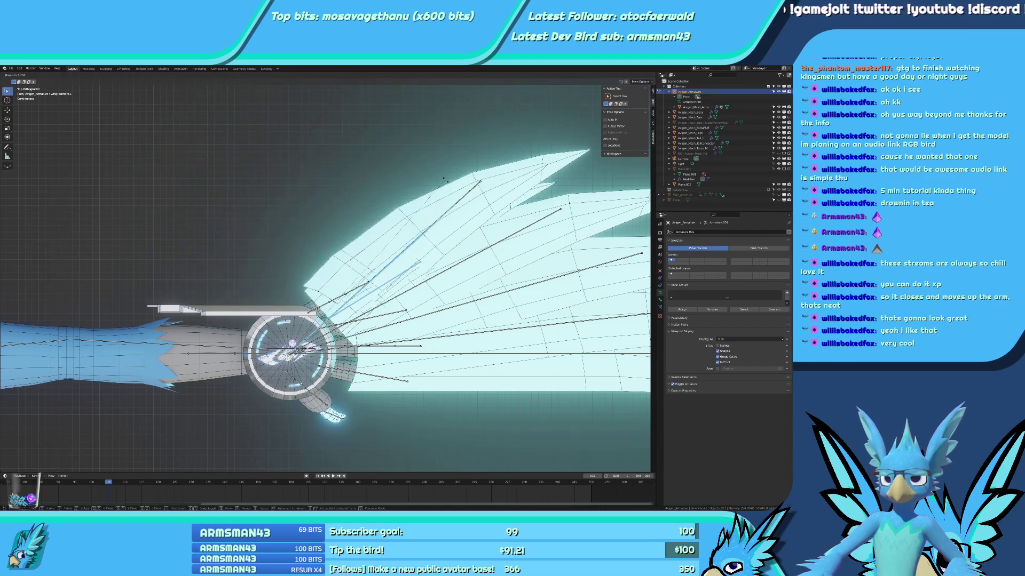
pyautogui.click(443, 180)
# Fold the stacked feathers clockwise in successive rotations onto the remaining large feathers until the whole fan lies in one stack along the hand.
pyautogui.keyDown('shift'); pyautogui.moveTo(634, 232); pyautogui.dragTo(506, 207, button='middle'); pyautogui.keyUp('shift')
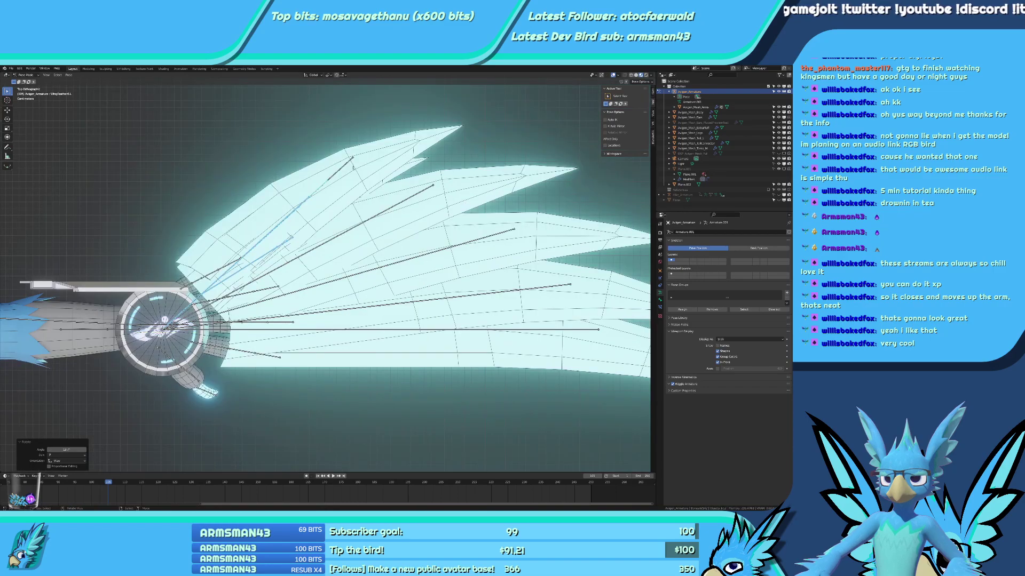
pyautogui.press('r')
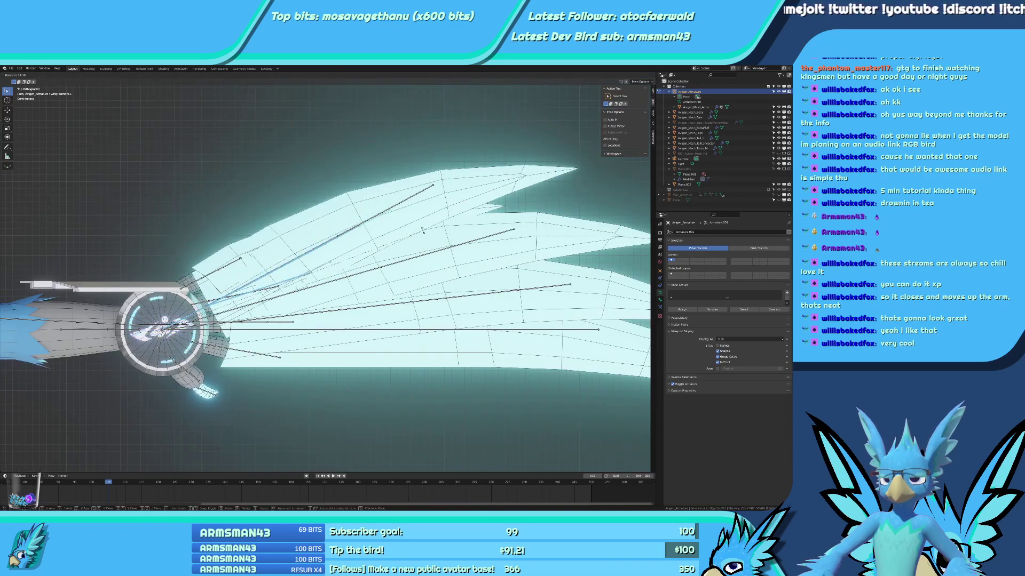
pyautogui.press('Return')
pyautogui.press('r')
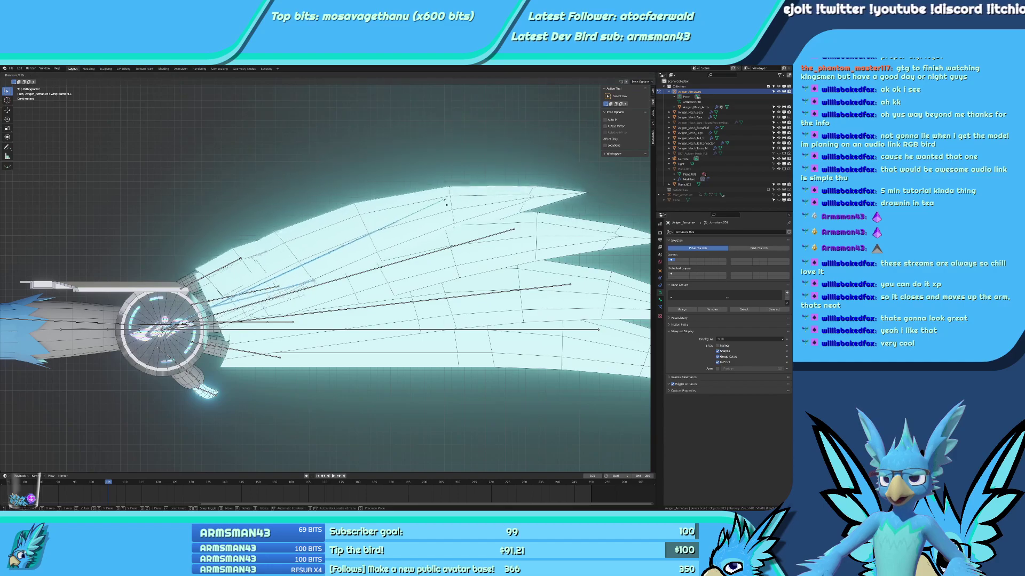
pyautogui.press('Return')
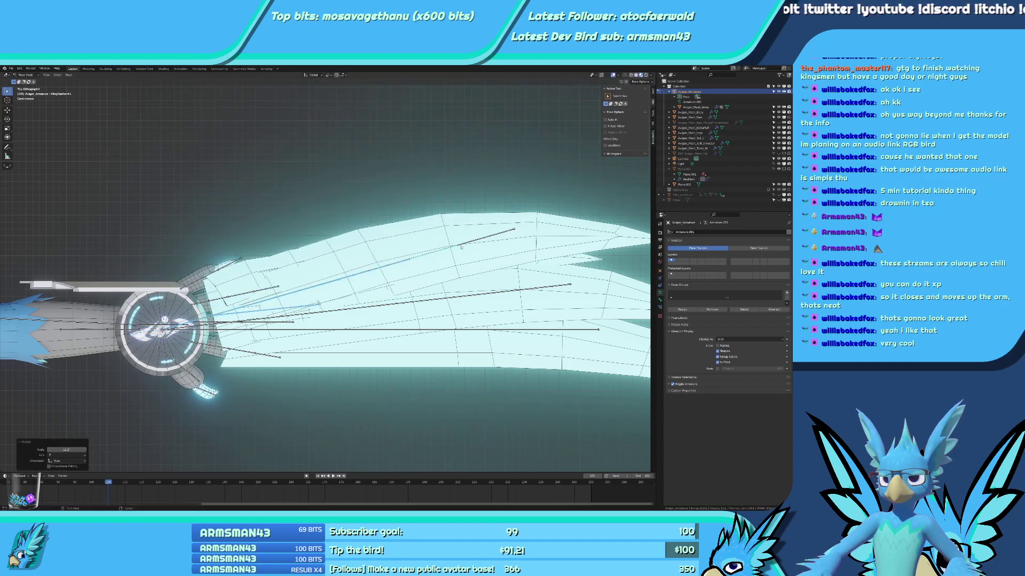
pyautogui.press('r')
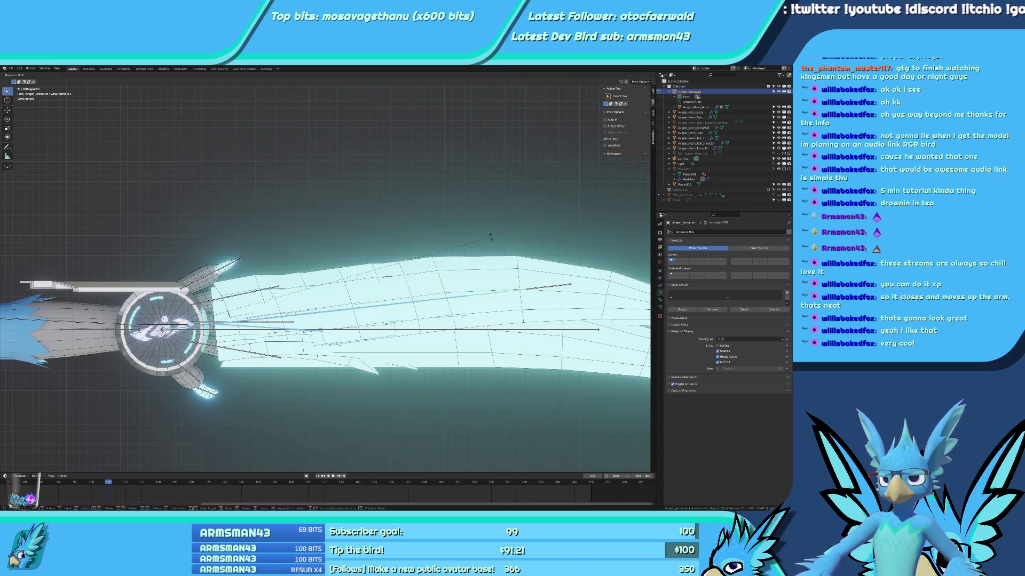
pyautogui.press('Return')
pyautogui.press('r')
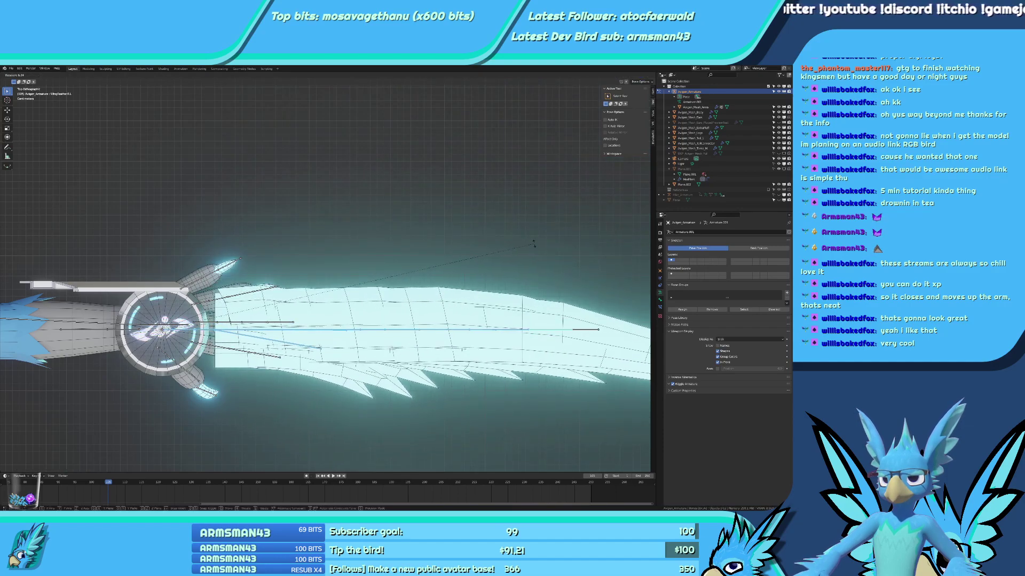
pyautogui.press('Return')
pyautogui.scroll(-3, 493, 271)
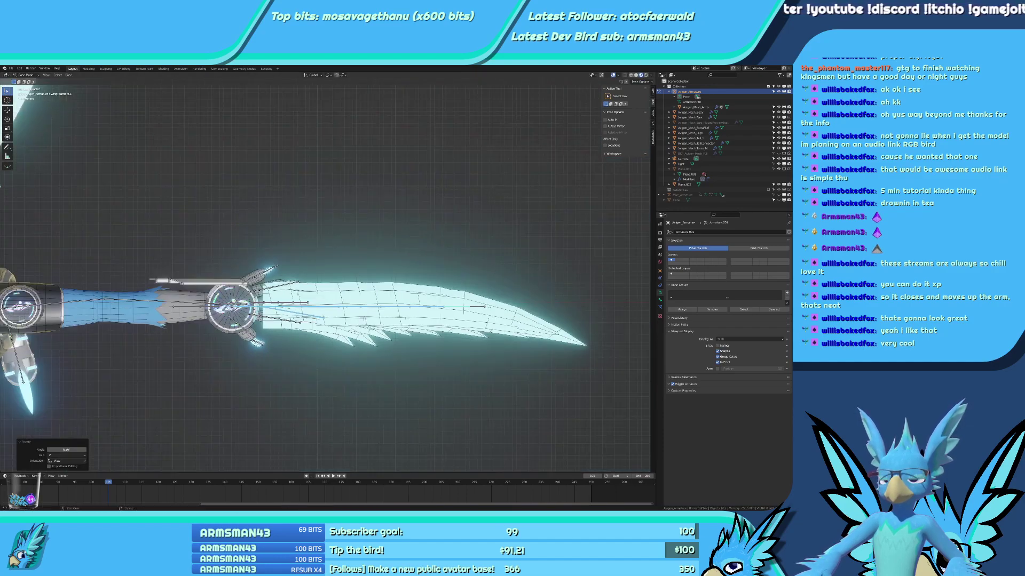
pyautogui.keyDown('shift'); pyautogui.moveTo(456, 272); pyautogui.dragTo(514, 229, button='middle'); pyautogui.keyUp('shift')
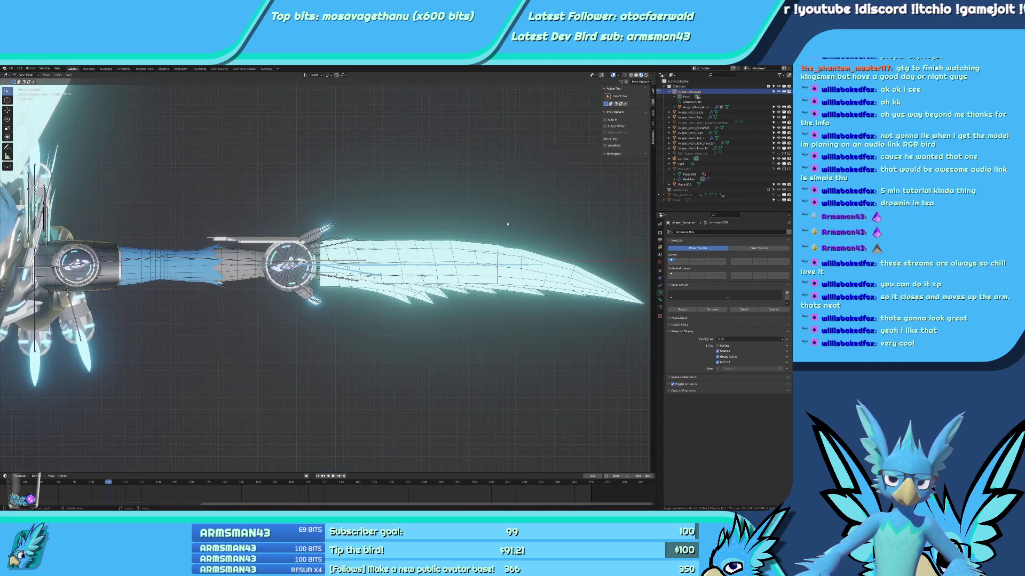
# Try sliding the stacked feathers inward along X over the wrist disc and shifting them along Z.
pyautogui.scroll(4, 328, 277)
pyautogui.scroll(-2, 329, 277)
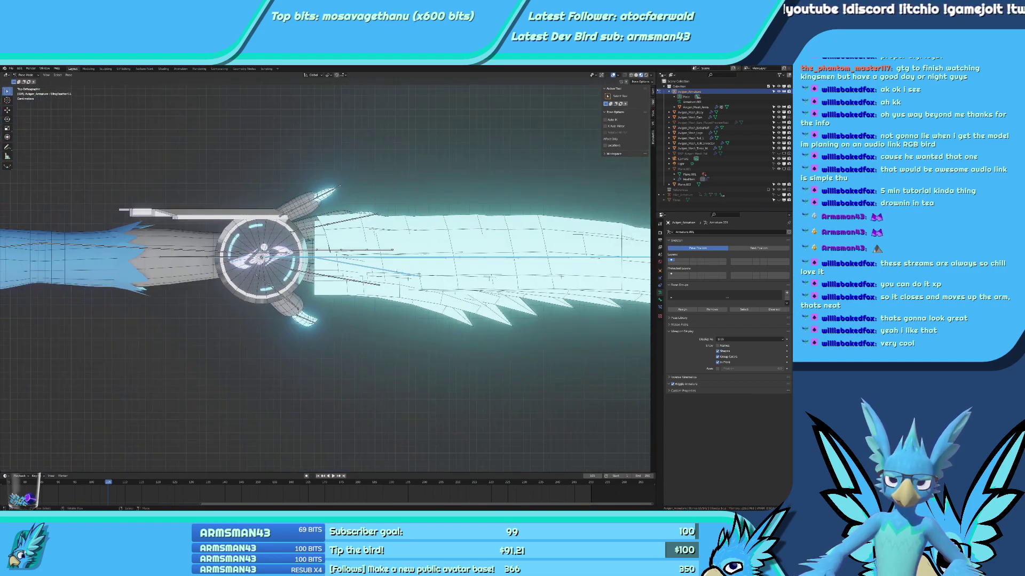
pyautogui.press('g')
pyautogui.press('x')
pyautogui.click(368, 271)
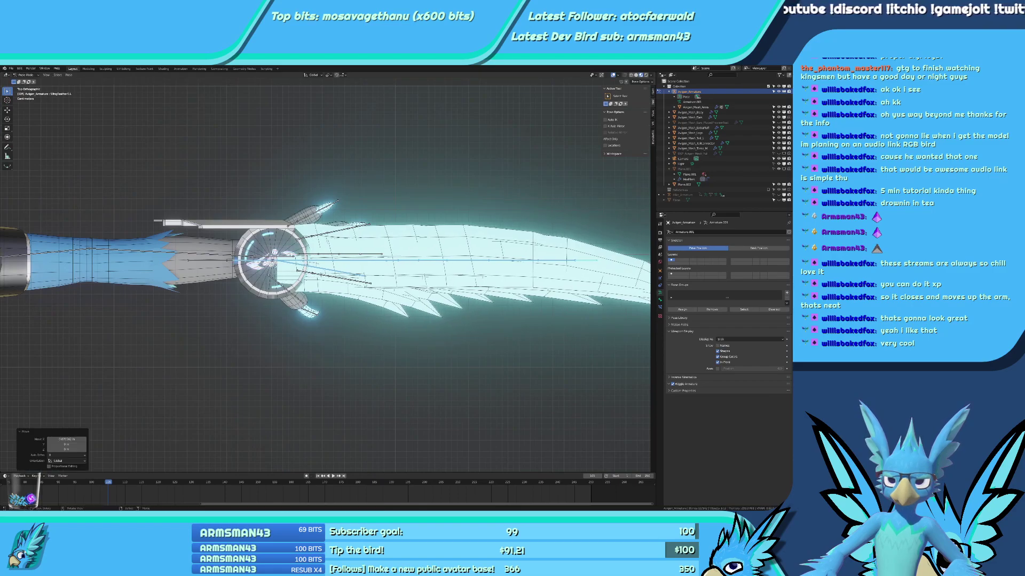
pyautogui.moveTo(368, 271); pyautogui.dragTo(452, 231, button='middle')
pyautogui.press('z')
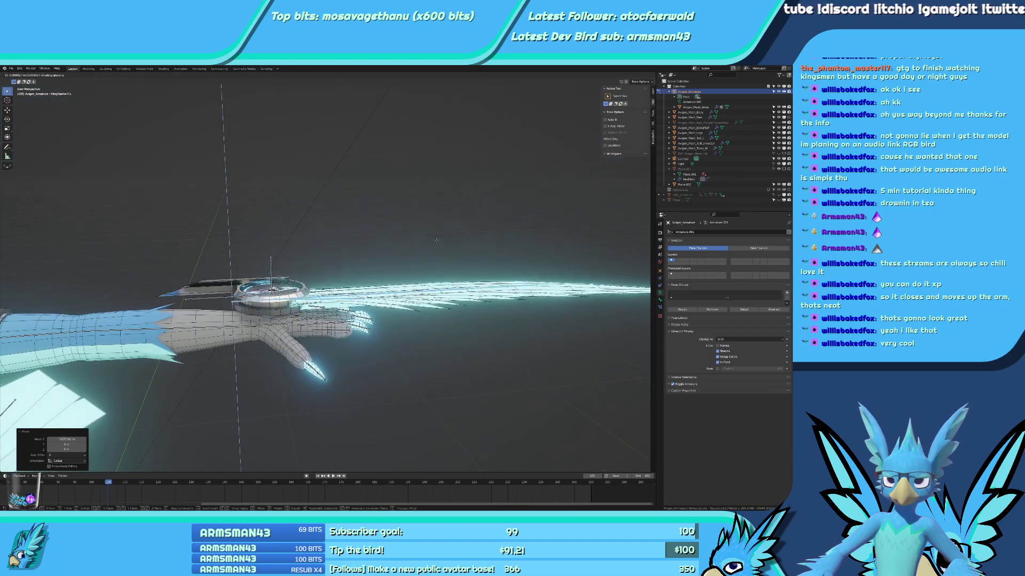
pyautogui.rightClick(437, 244)
pyautogui.hotkey('ctrl', 'z')
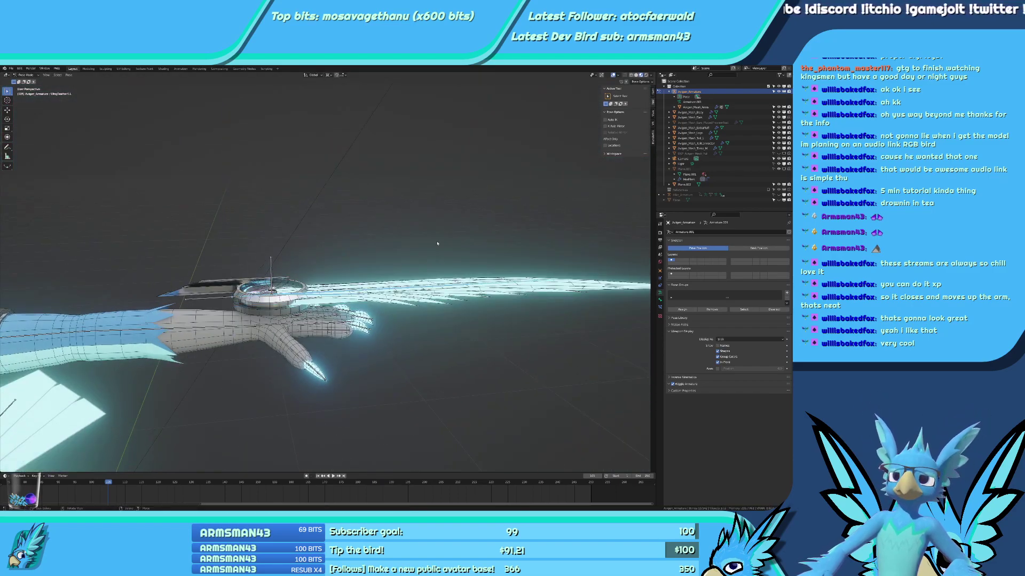
# Try flattening the stacked feathers along Z and shifting them vertically against the wrist disc.
pyautogui.scroll(5, 437, 243)
pyautogui.press('s')
pyautogui.press('z')
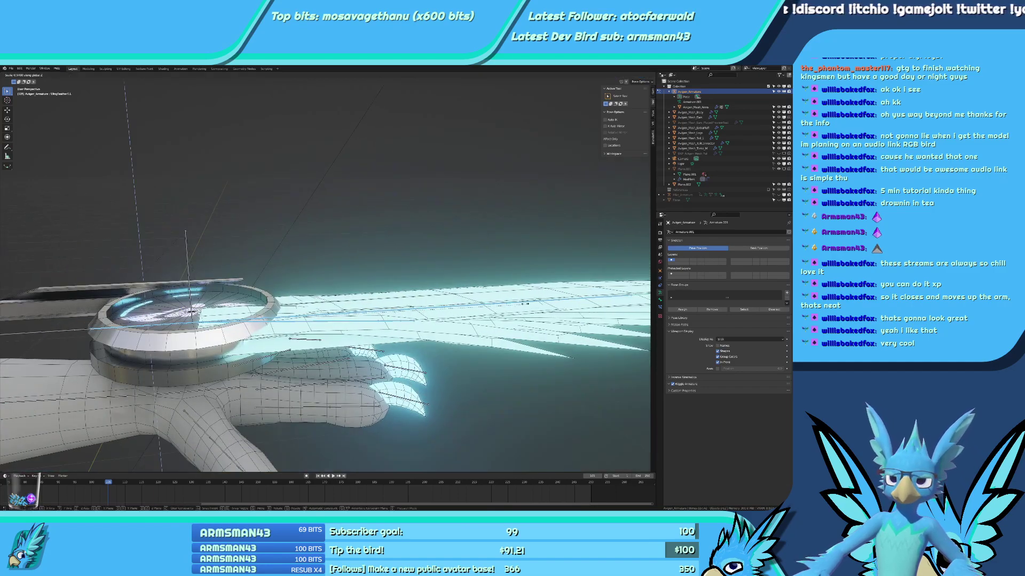
pyautogui.click(468, 299)
pyautogui.press('g')
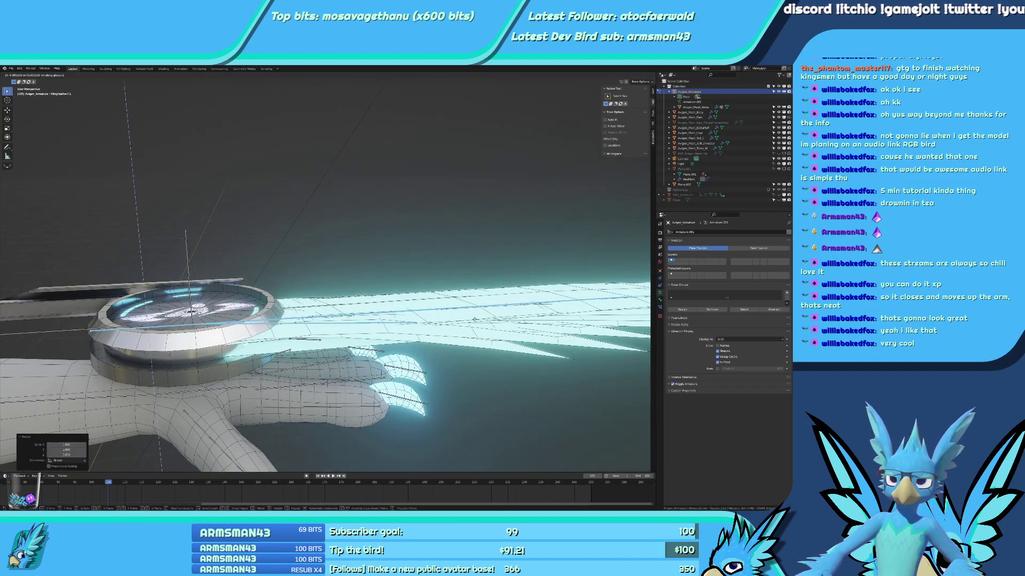
pyautogui.click(472, 314)
# Try shortening the stacked feathers along X in top view and rotating them clockwise around the wrist disc.
pyautogui.press('KP_7')
pyautogui.scroll(-4, 474, 320)
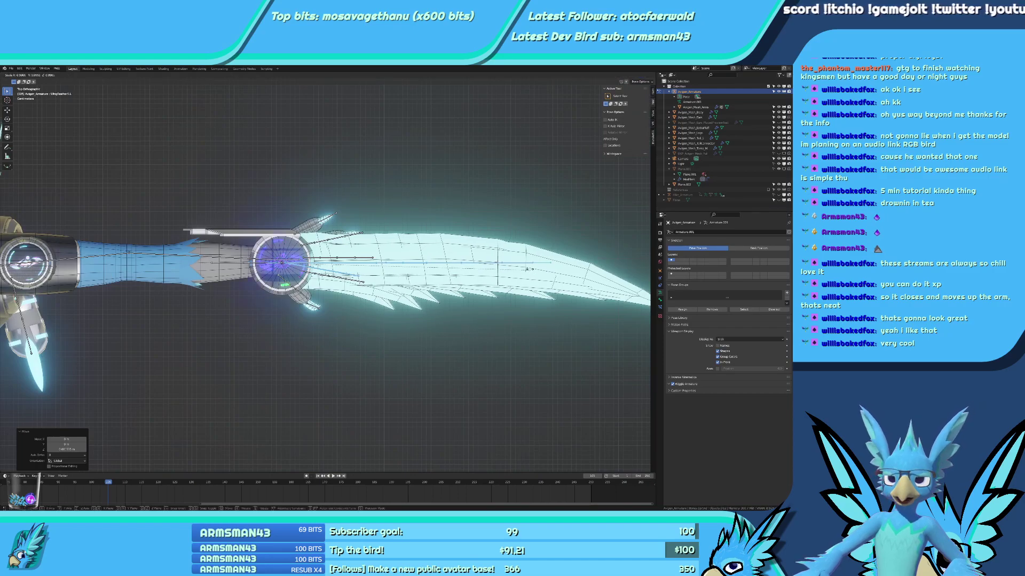
pyautogui.press('s')
pyautogui.press('x')
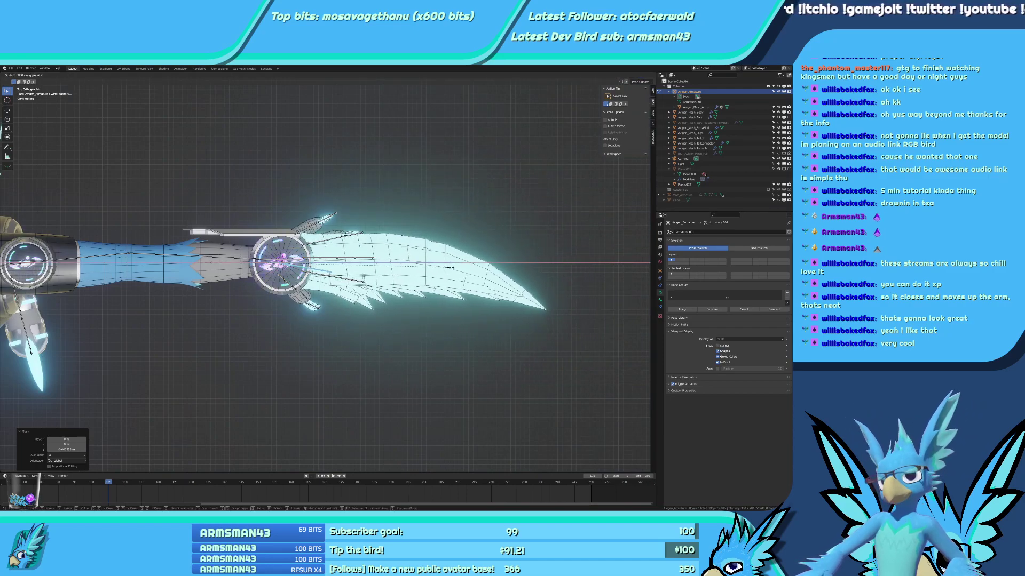
pyautogui.click(448, 267)
pyautogui.keyDown('shift'); pyautogui.moveTo(448, 267); pyautogui.dragTo(515, 256, button='middle'); pyautogui.keyUp('shift')
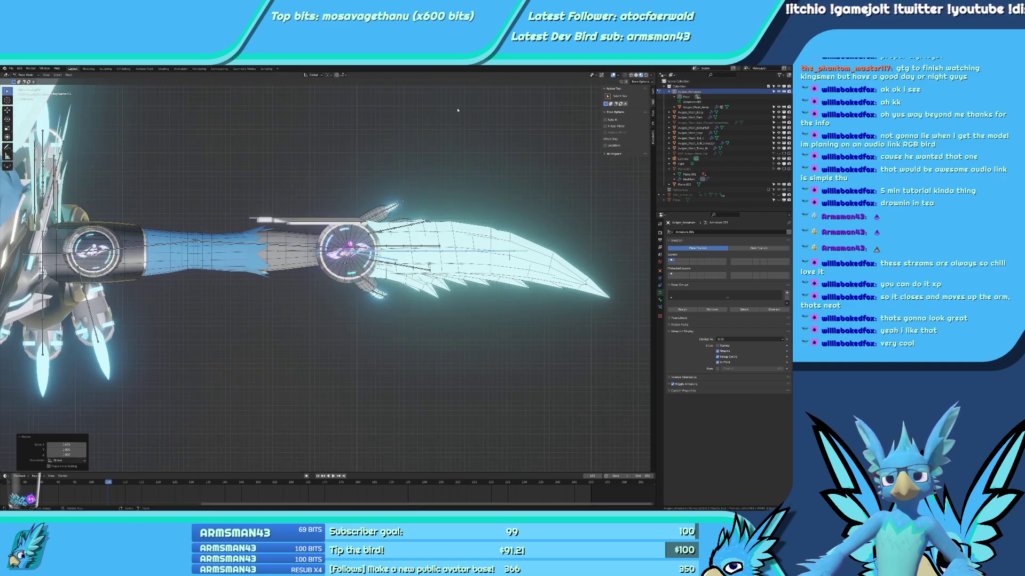
pyautogui.press('r')
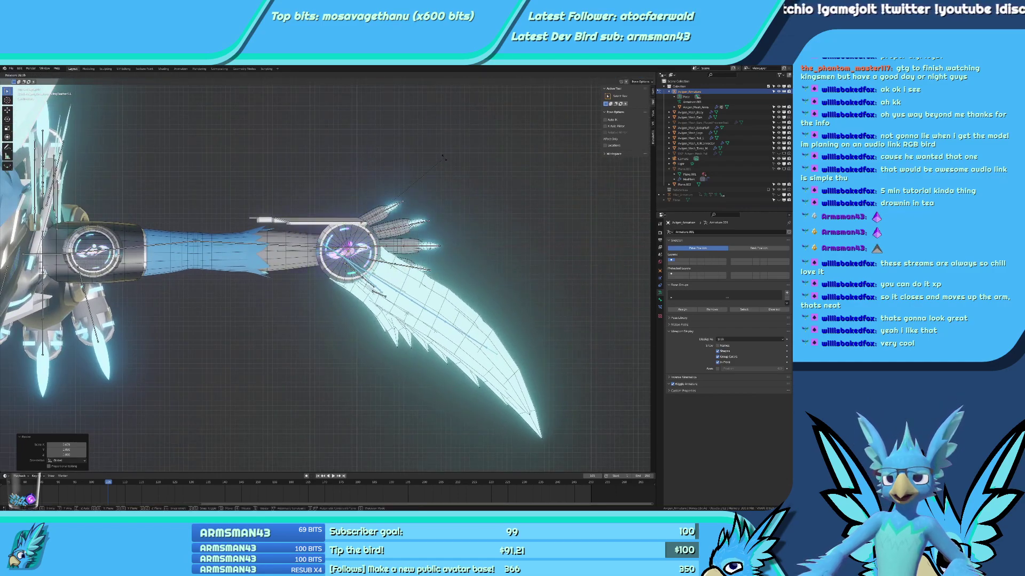
pyautogui.rightClick(409, 211)
pyautogui.press('KP_7')
pyautogui.scroll(2, 383, 241)
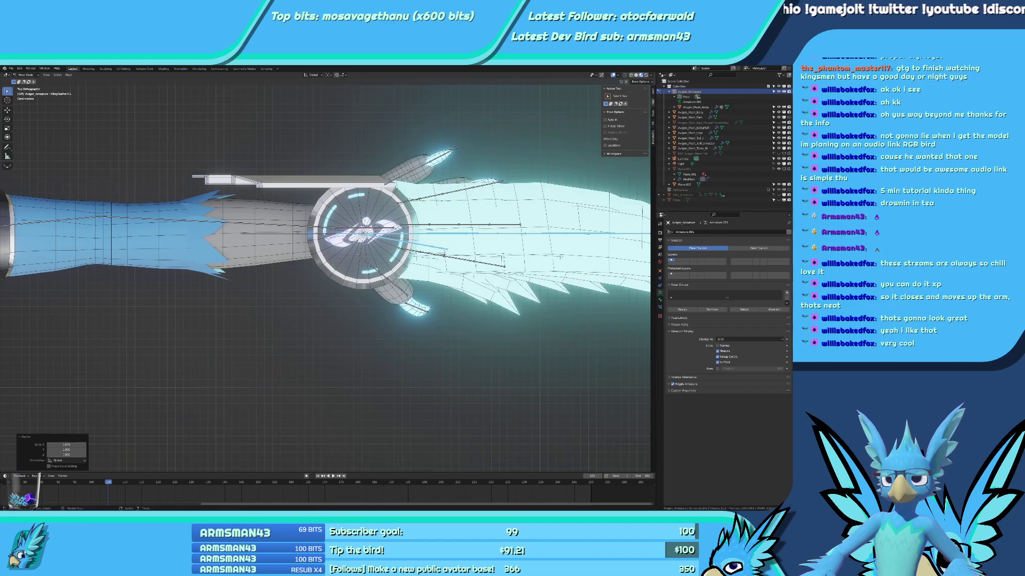
# Undo the trial scaling and moves of the stacked feathers.
pyautogui.moveTo(383, 241); pyautogui.dragTo(427, 235, button='middle')
pyautogui.hotkey('ctrl', 'z')
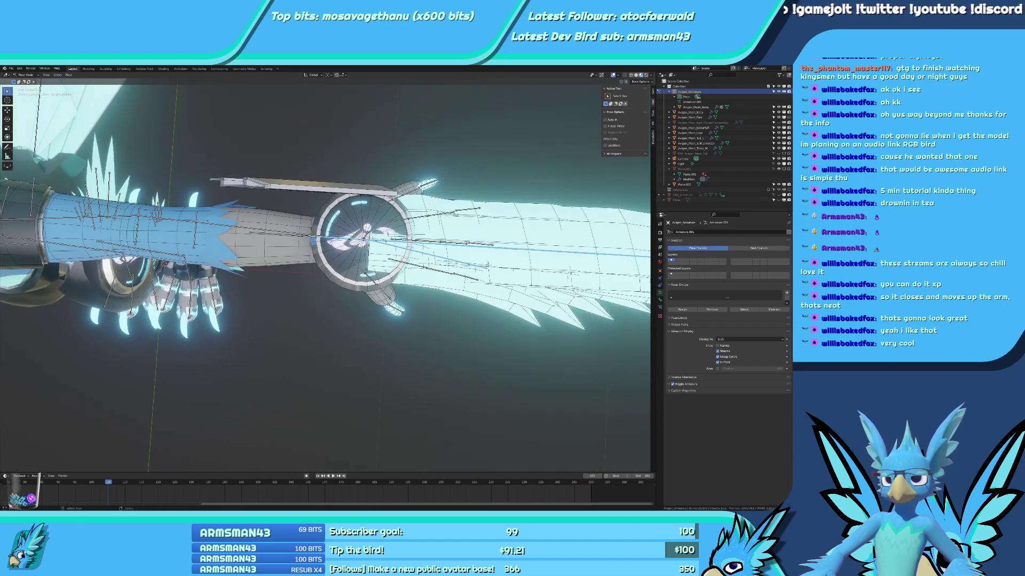
pyautogui.hotkey('ctrl', 'z')
pyautogui.press('KP_7')
pyautogui.scroll(-2, 416, 154)
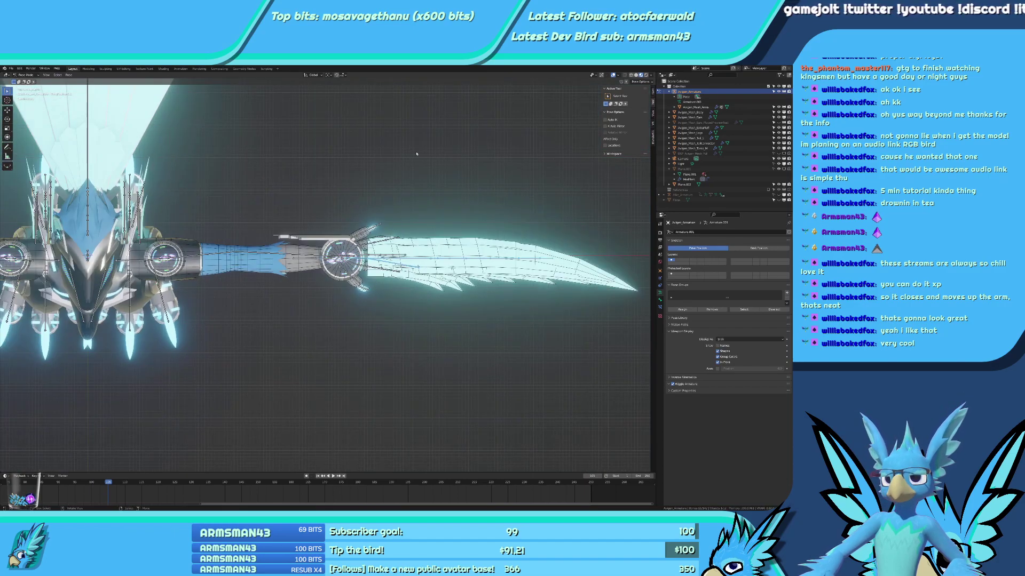
# Rotate the stacked feathers half a turn in top view so they point back along the forearm.
pyautogui.rightClick(478, 338)
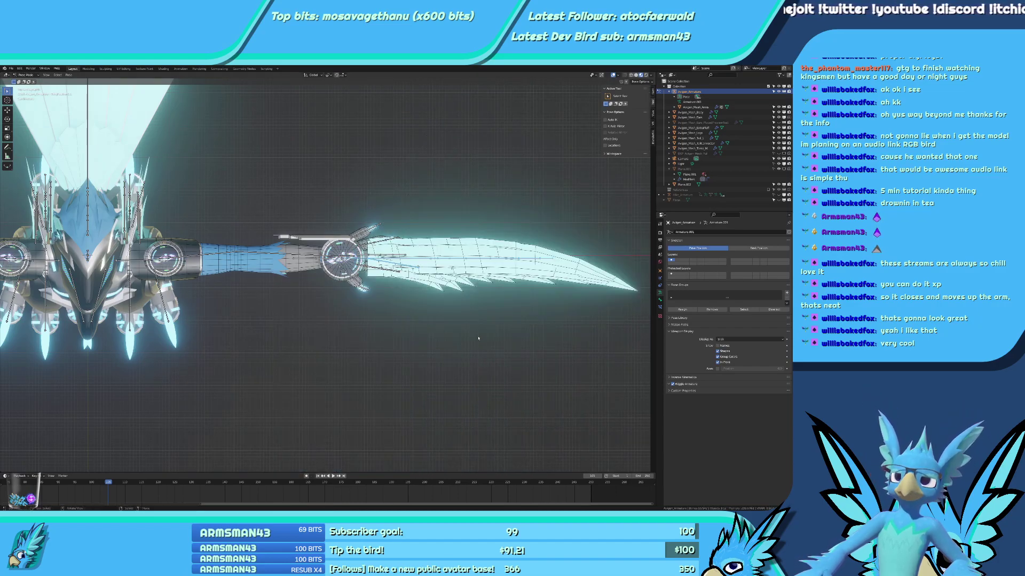
pyautogui.press('r')
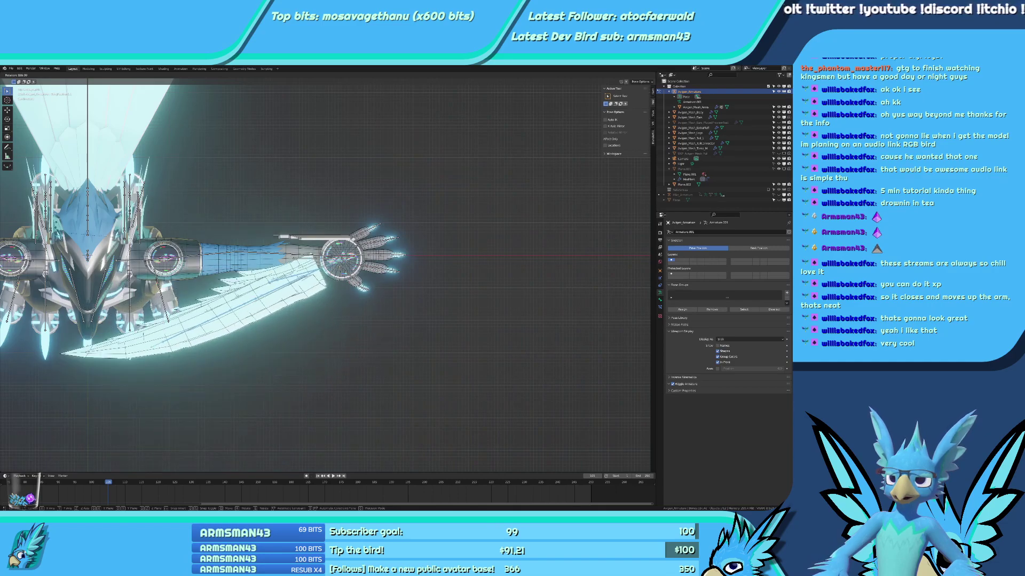
pyautogui.click(108, 127)
pyautogui.scroll(3, 298, 246)
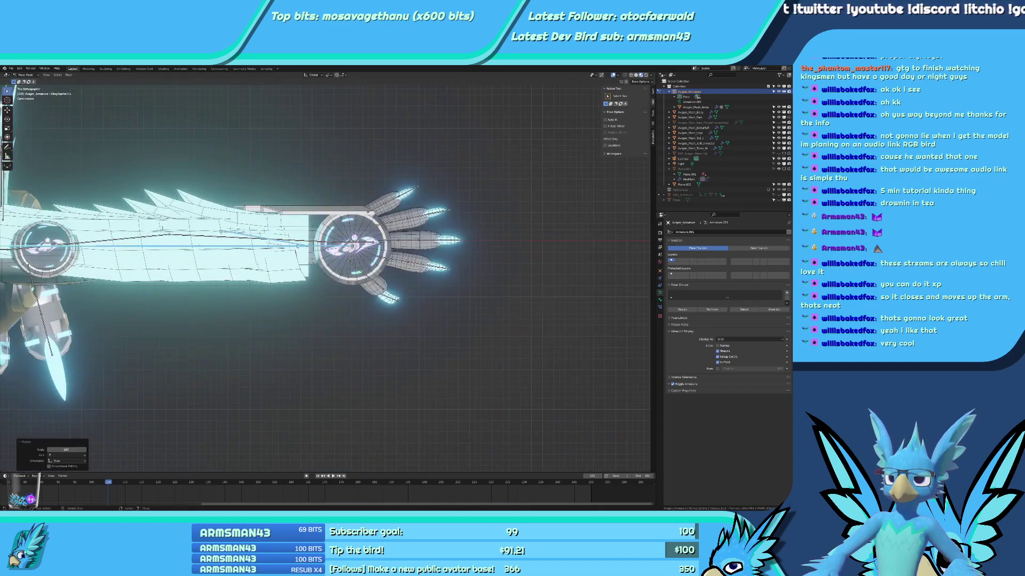
# Slide the stacked feathers along X onto the wrist disc and shorten them along X to about the forearm's length.
pyautogui.press('g')
pyautogui.press('x')
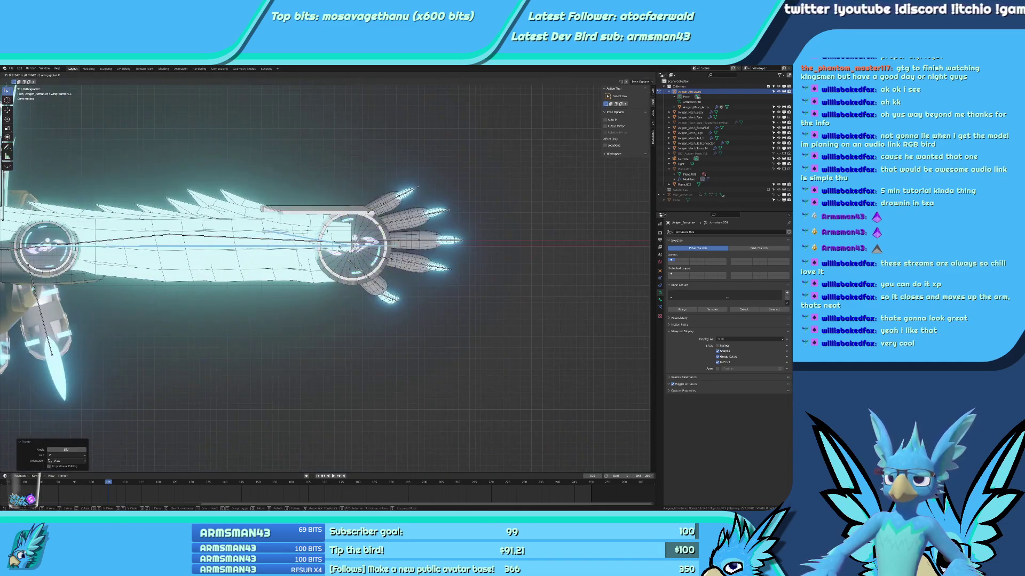
pyautogui.press('s')
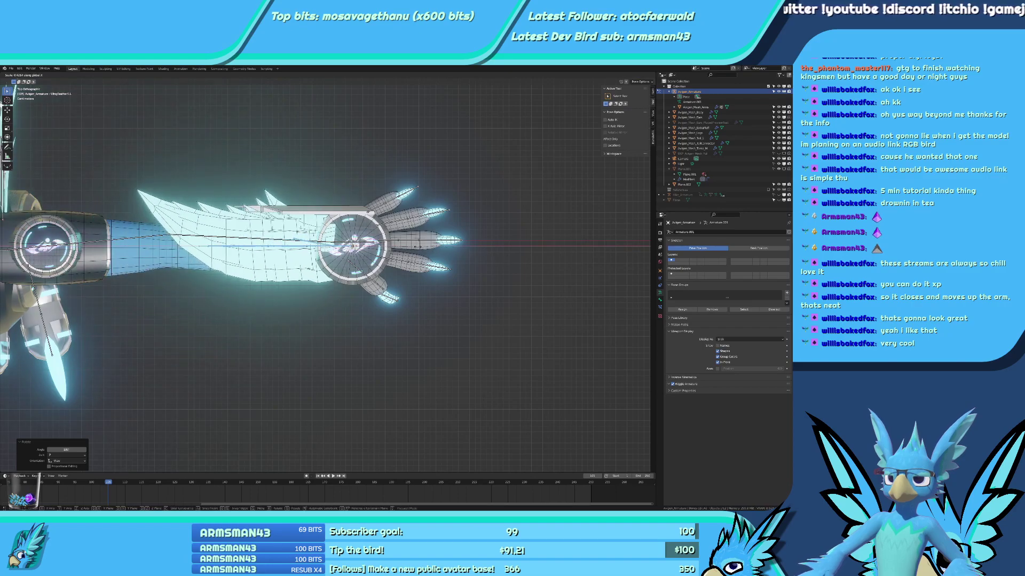
pyautogui.click(415, 247)
# Flatten the stacked feathers along Z and narrow them along Y to fit the forearm.
pyautogui.press('s')
pyautogui.click(398, 245)
pyautogui.moveTo(398, 245); pyautogui.dragTo(454, 312, button='middle')
pyautogui.press('s')
pyautogui.press('x')
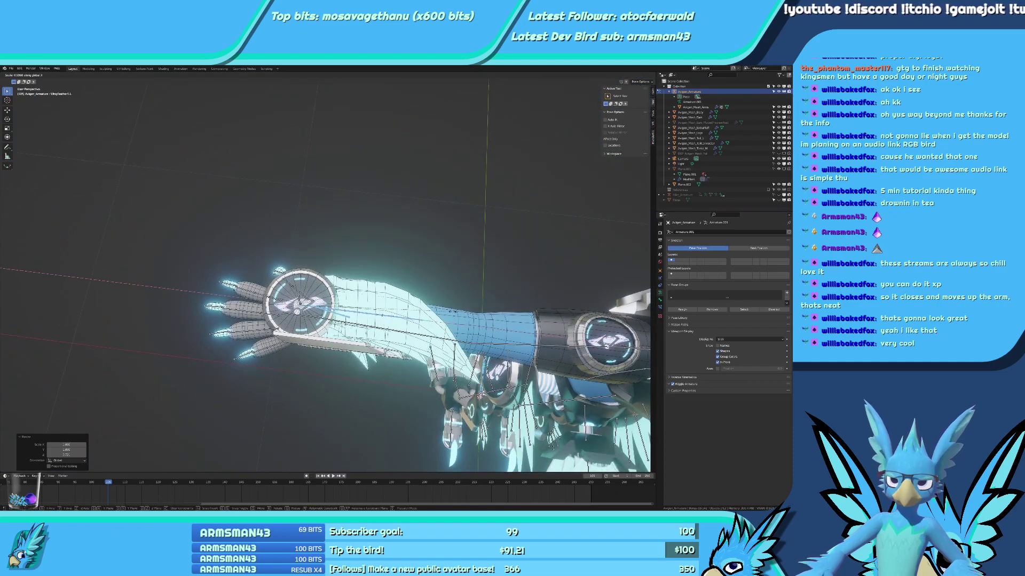
pyautogui.press('y')
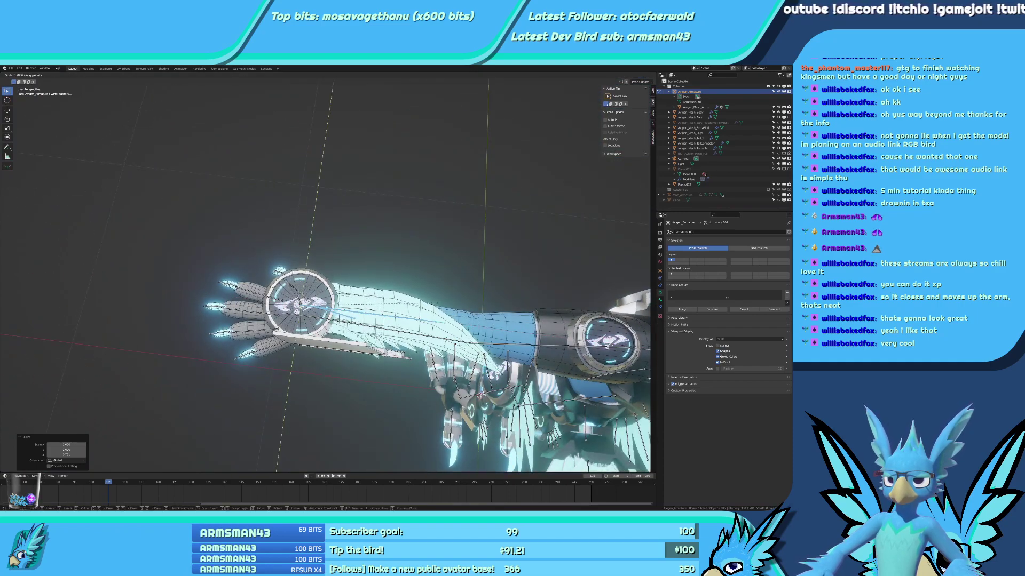
pyautogui.press('Return')
pyautogui.moveTo(425, 304); pyautogui.dragTo(339, 241, button='middle')
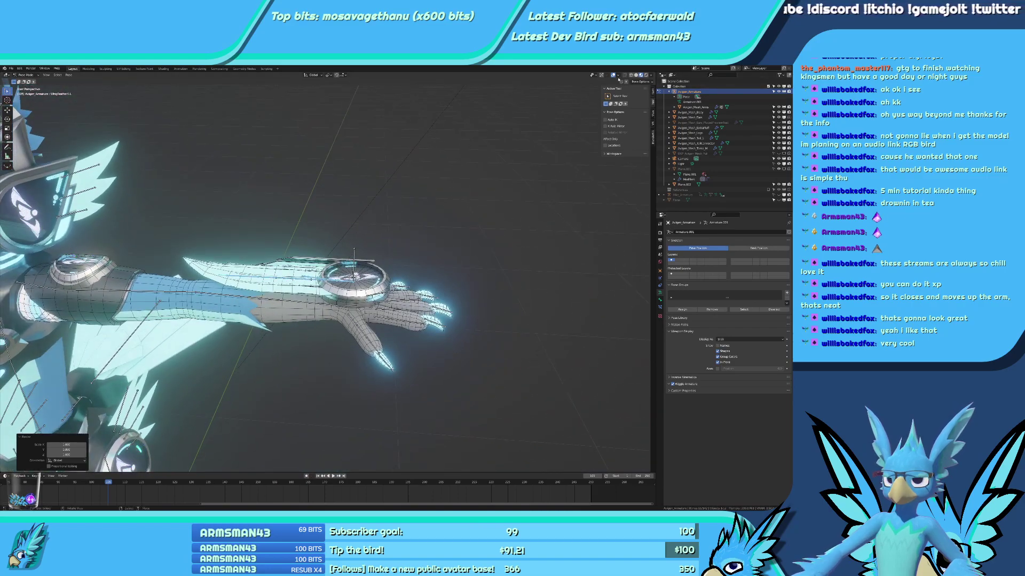
# Hide the viewport overlays, examine the folded wing on the forearm from several angles, and show the overlays again.
pyautogui.click(613, 74)
pyautogui.scroll(-4, 566, 162)
pyautogui.moveTo(456, 242); pyautogui.dragTo(393, 335, button='middle')
pyautogui.scroll(2, 498, 323)
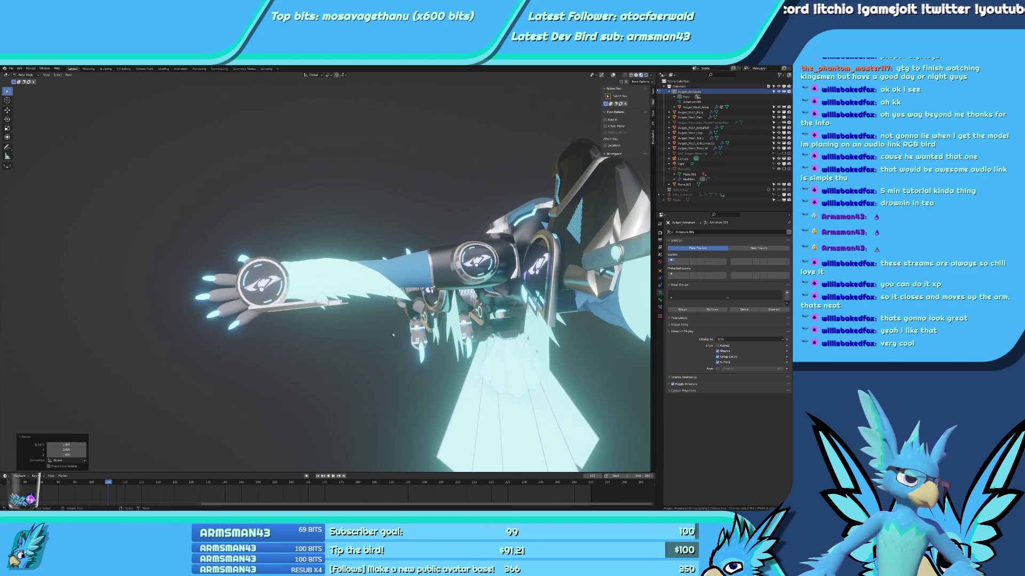
pyautogui.moveTo(288, 327); pyautogui.dragTo(198, 290, button='middle')
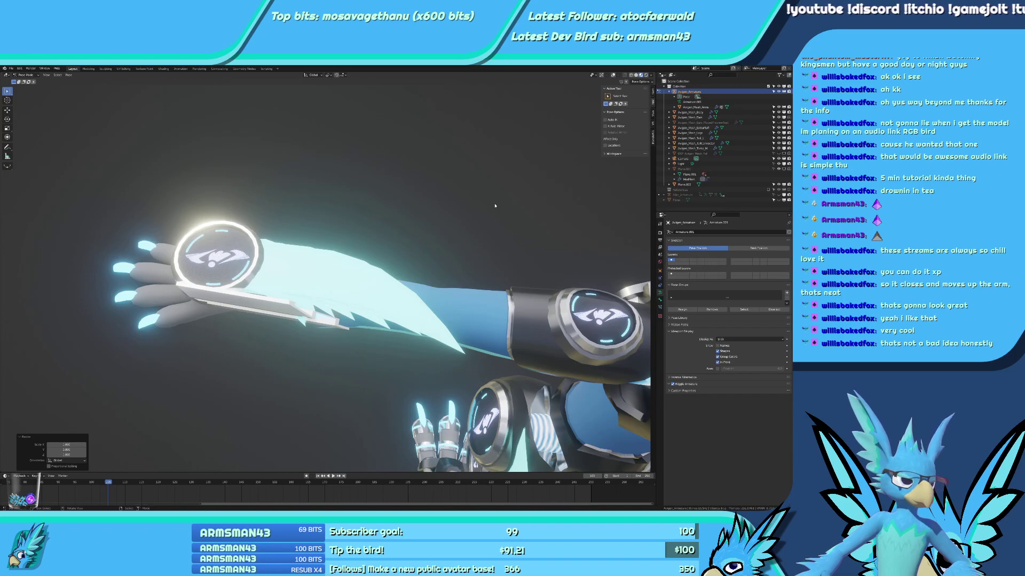
pyautogui.moveTo(490, 214); pyautogui.dragTo(463, 261, button='middle')
pyautogui.scroll(-3, 478, 273)
pyautogui.scroll(4, 412, 287)
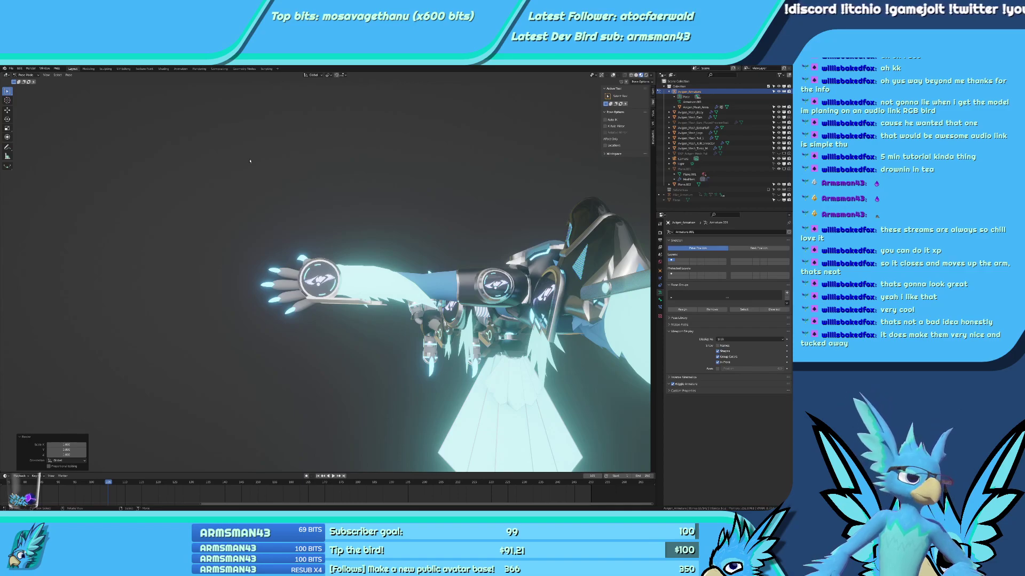
pyautogui.moveTo(250, 160); pyautogui.dragTo(634, 66, button='middle')
pyautogui.click(613, 75)
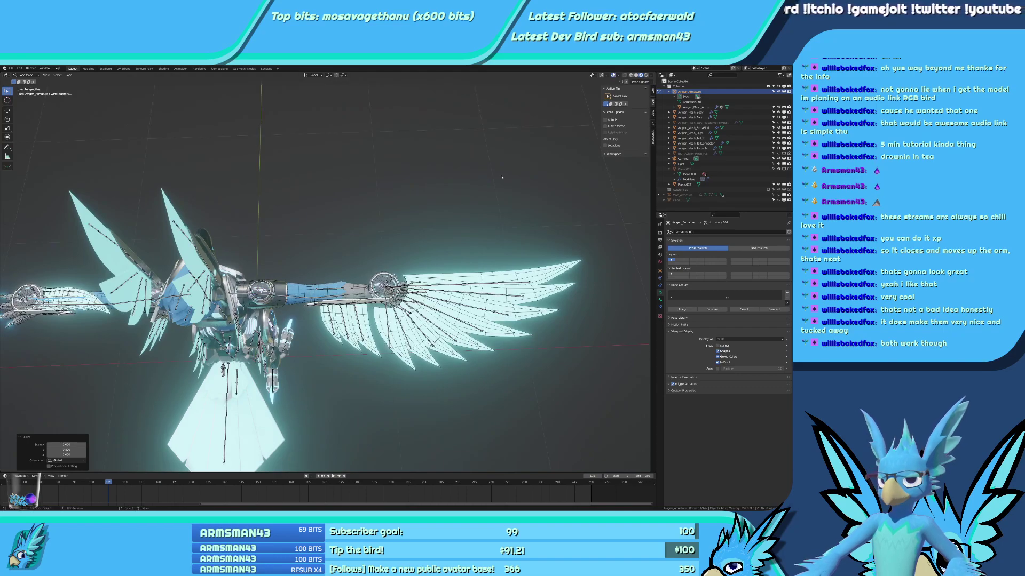
# In top view, slide the innermost short feather of the opposite wing along X onto its neighbour.
pyautogui.press('KP_7')
pyautogui.scroll(4, 274, 232)
pyautogui.keyDown('shift'); pyautogui.moveTo(273, 231); pyautogui.dragTo(372, 276, button='middle'); pyautogui.keyUp('shift')
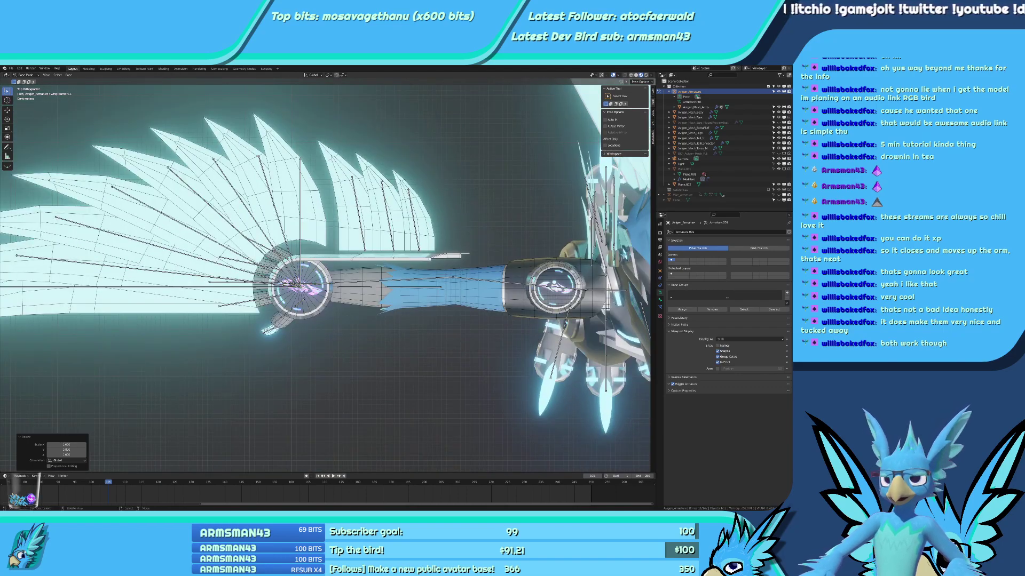
pyautogui.click(415, 240)
pyautogui.keyDown('shift'); pyautogui.moveTo(416, 241); pyautogui.dragTo(426, 262, button='middle'); pyautogui.keyUp('shift')
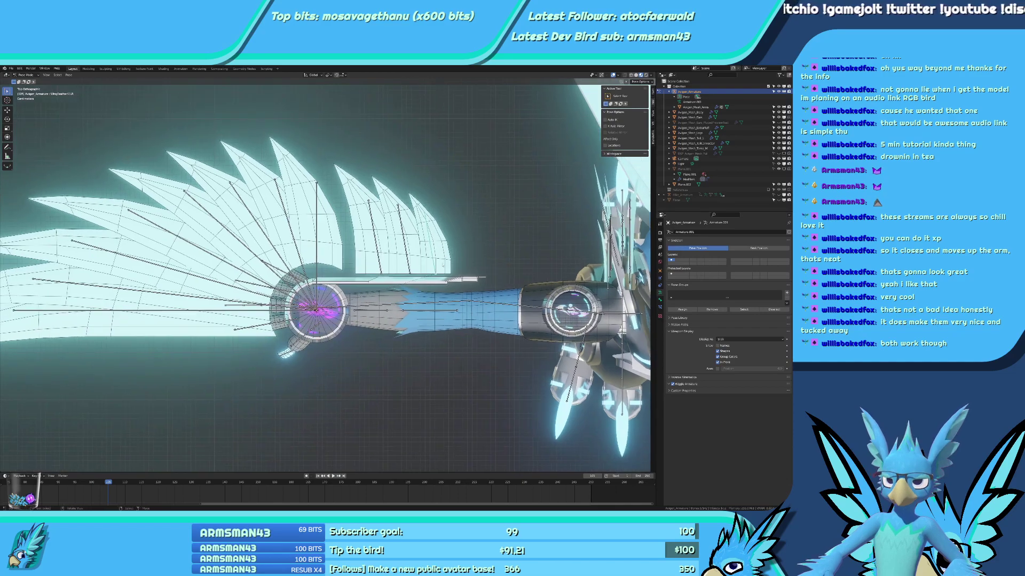
pyautogui.scroll(3, 433, 263)
pyautogui.press('g')
pyautogui.press('x')
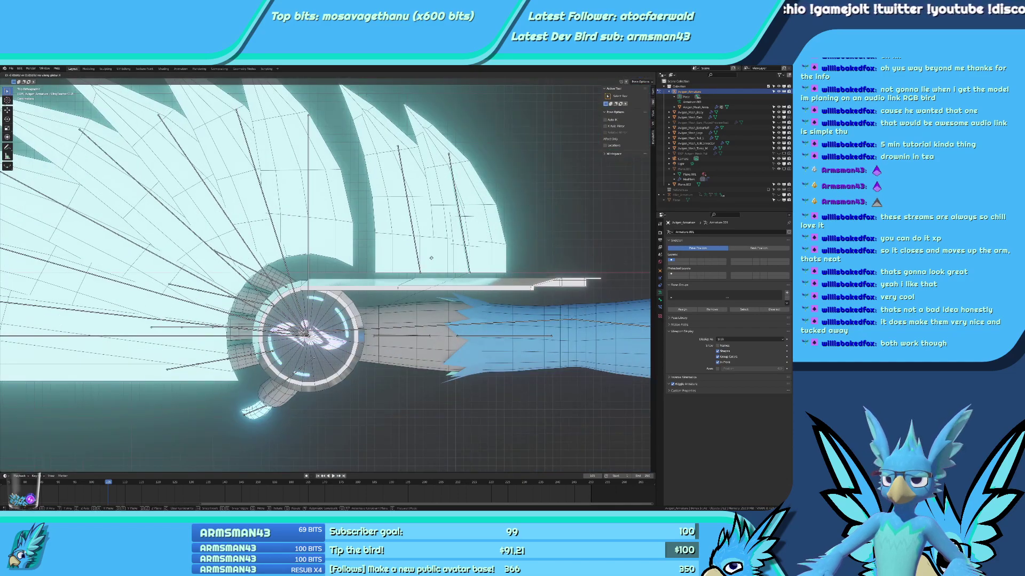
pyautogui.click(433, 257)
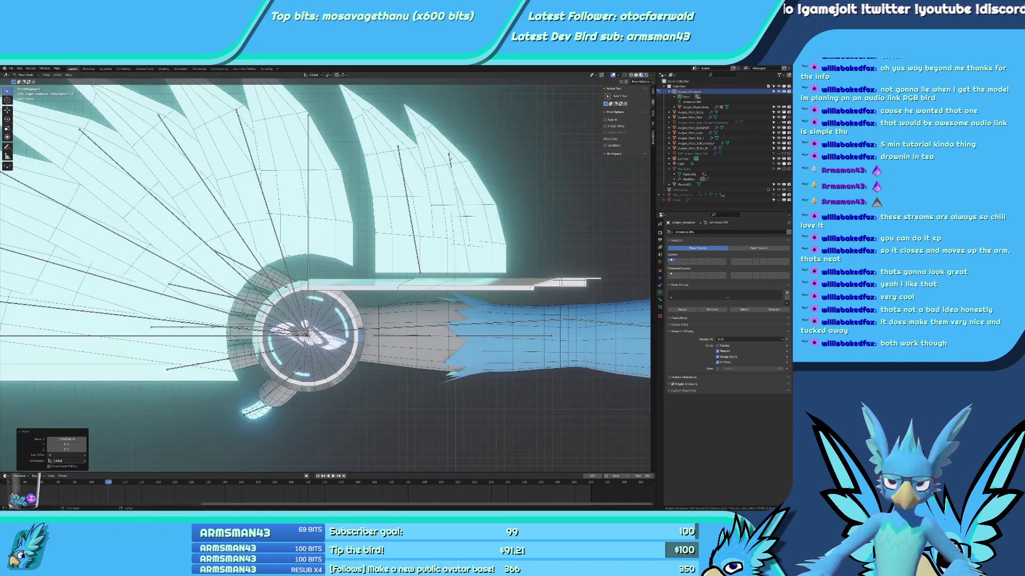
# Slide the gathered short feathers along X over the next ones until they sit on the fan's first long feather.
pyautogui.press('g')
pyautogui.press('x')
pyautogui.click(478, 185)
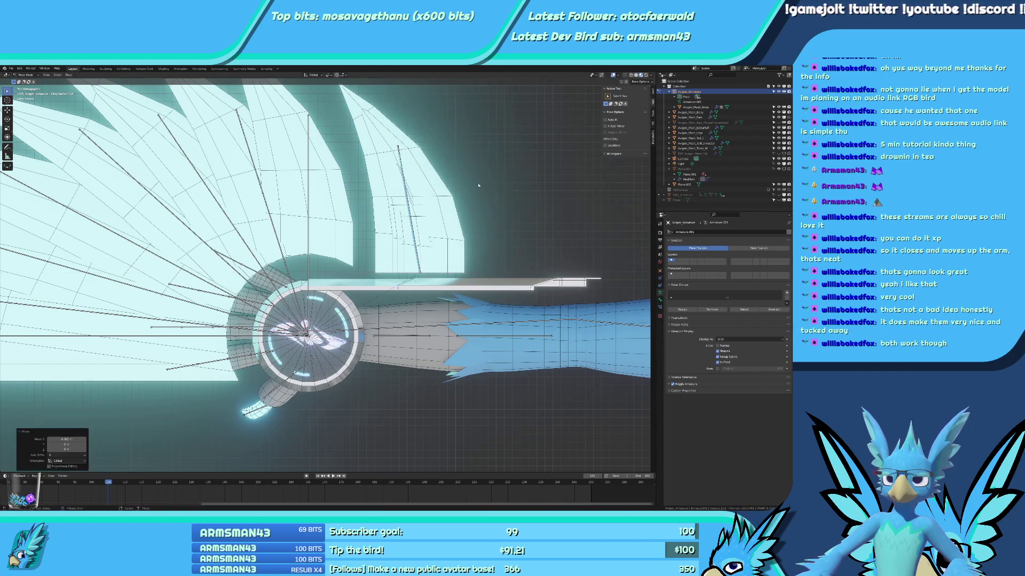
pyautogui.press('g')
pyautogui.press('x')
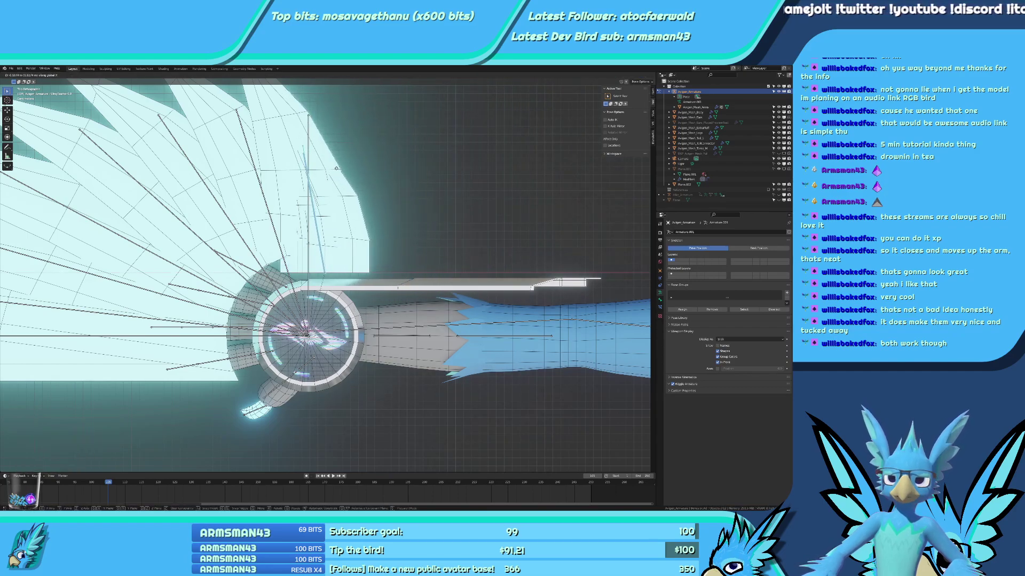
pyautogui.click(319, 170)
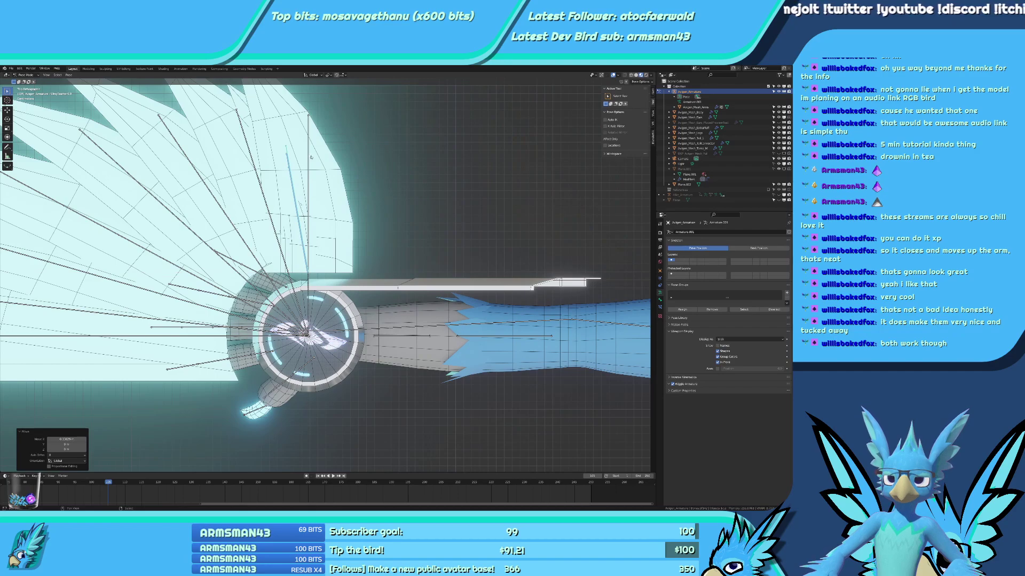
# Rotate the gathered feathers onto the next long fan feathers in turn, adding each reached feather to the selection.
pyautogui.press('r')
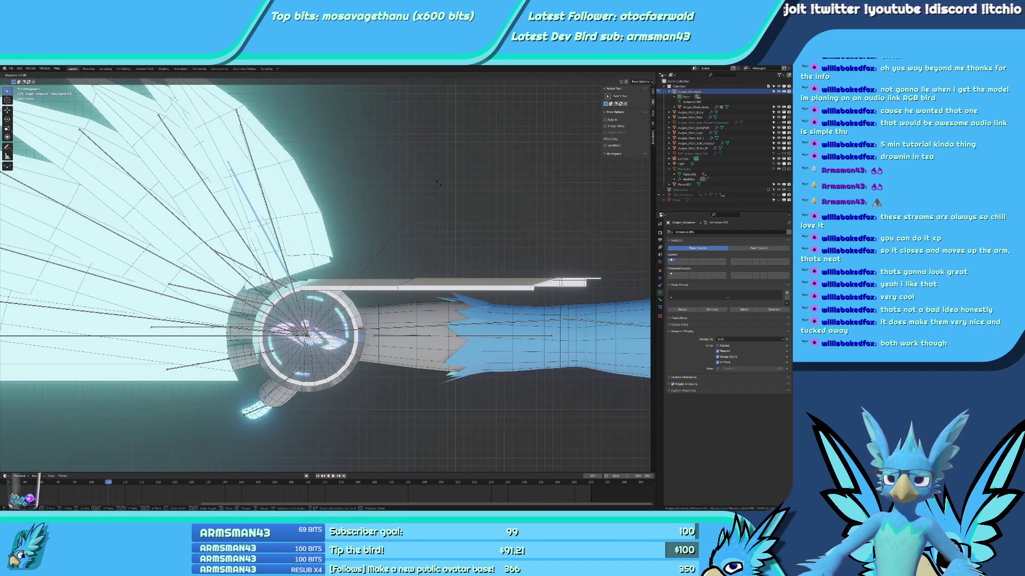
pyautogui.press('Return')
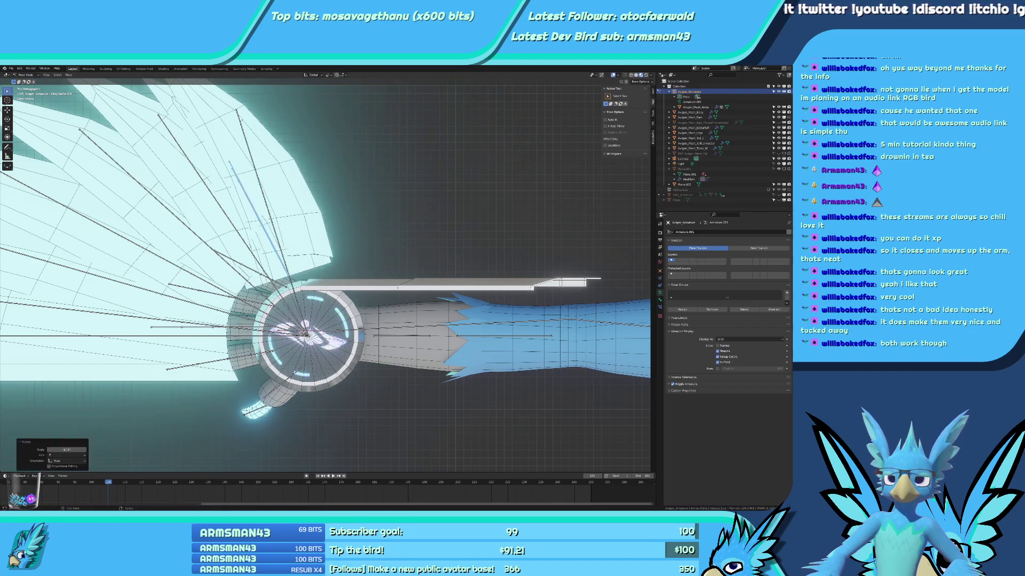
pyautogui.press('r')
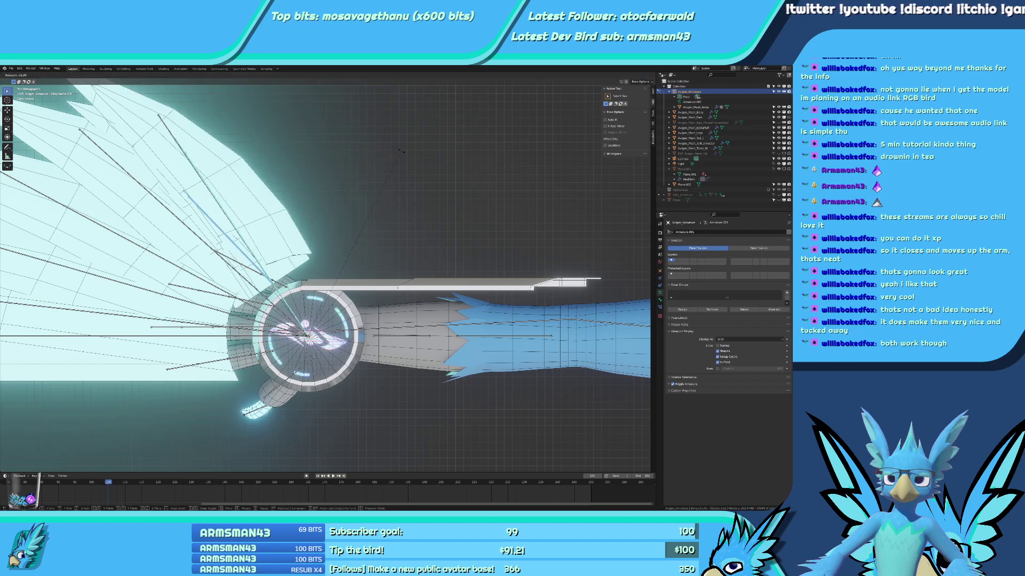
pyautogui.press('Return')
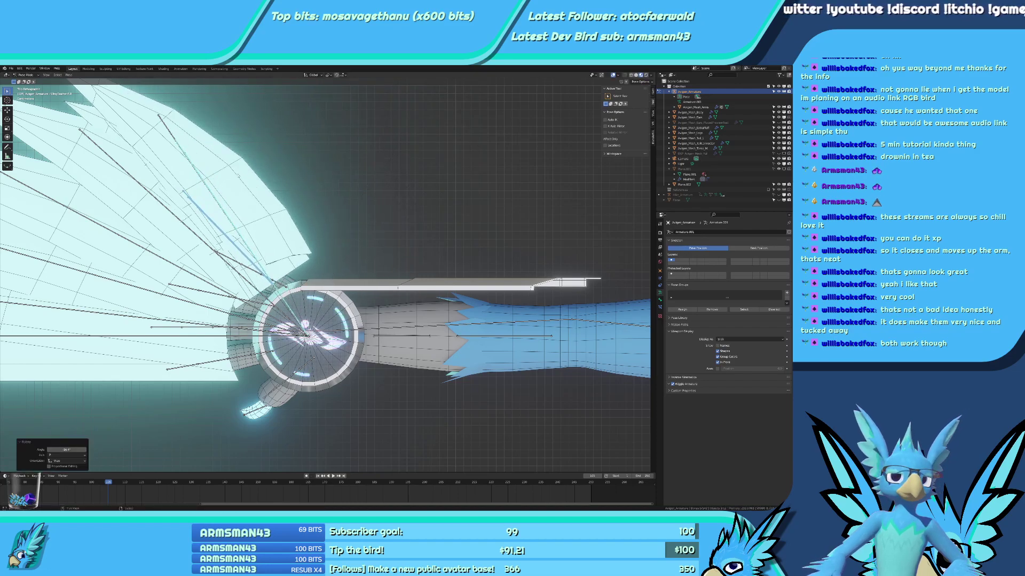
pyautogui.keyDown('shift'); pyautogui.click(182, 135); pyautogui.keyUp('shift')
pyautogui.keyDown('shift'); pyautogui.moveTo(410, 211); pyautogui.dragTo(430, 212, button='middle'); pyautogui.keyUp('shift')
pyautogui.press('r')
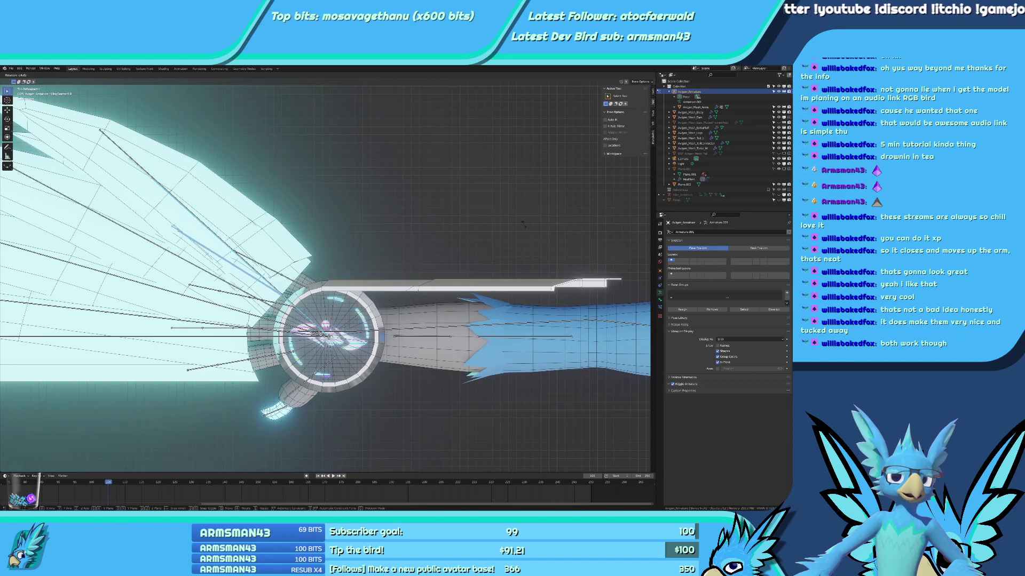
pyautogui.press('Return')
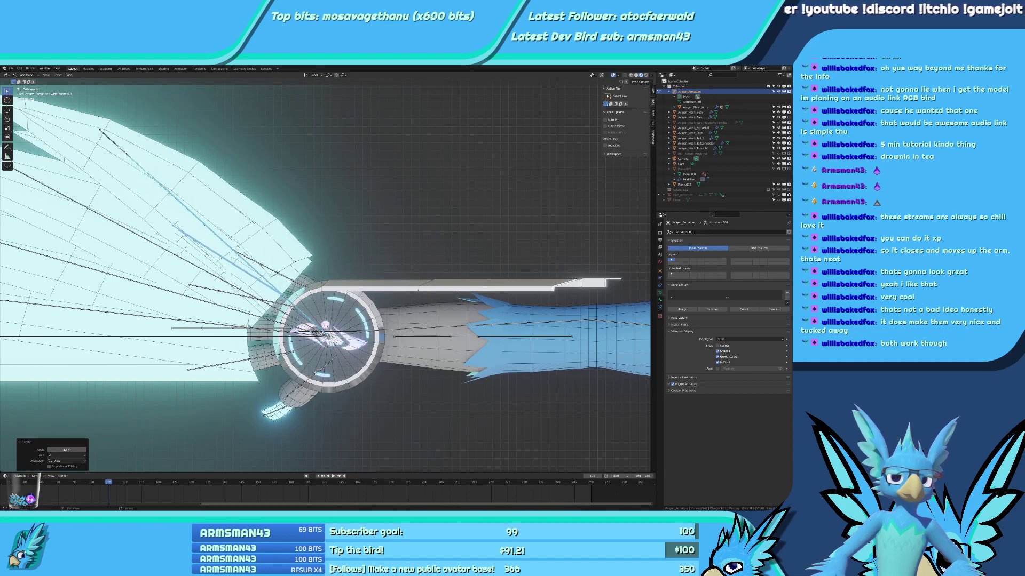
# Rotate the growing feather stack across the rest of the fan until it lies over the outermost feather.
pyautogui.keyDown('shift'); pyautogui.moveTo(307, 203); pyautogui.dragTo(467, 234, button='middle'); pyautogui.keyUp('shift')
pyautogui.press('r')
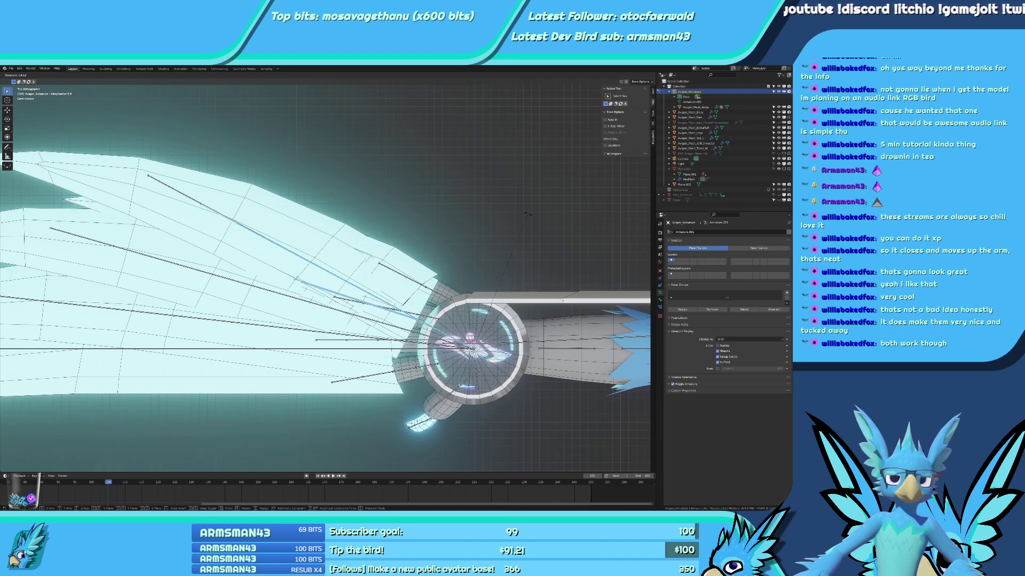
pyautogui.press('Return')
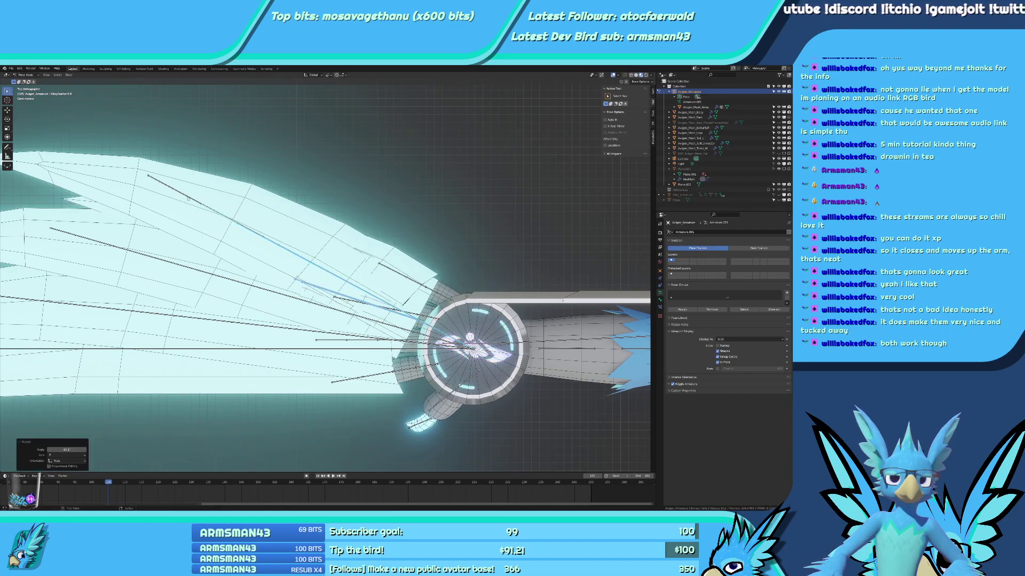
pyautogui.press('r')
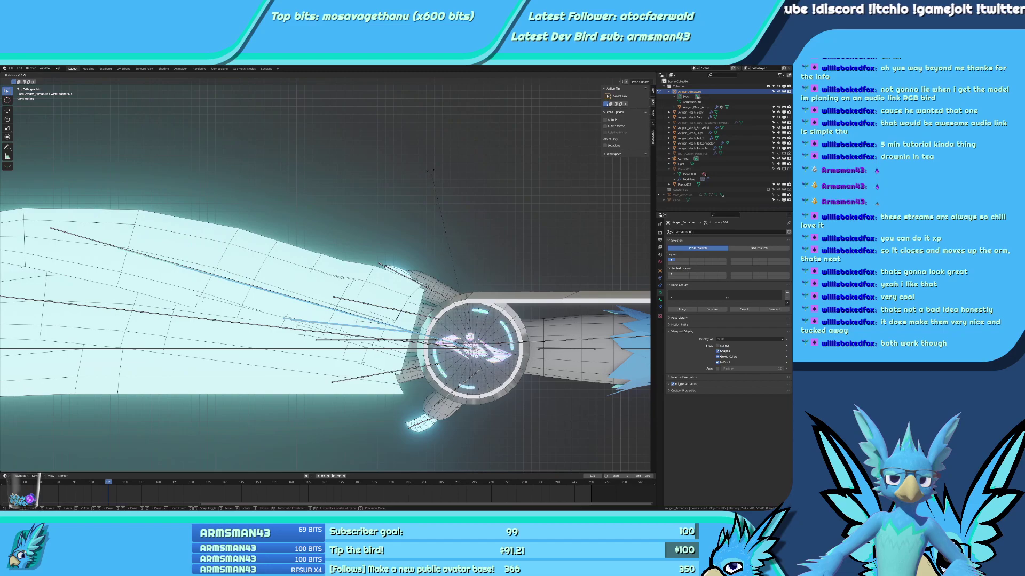
pyautogui.press('Return')
pyautogui.press('r')
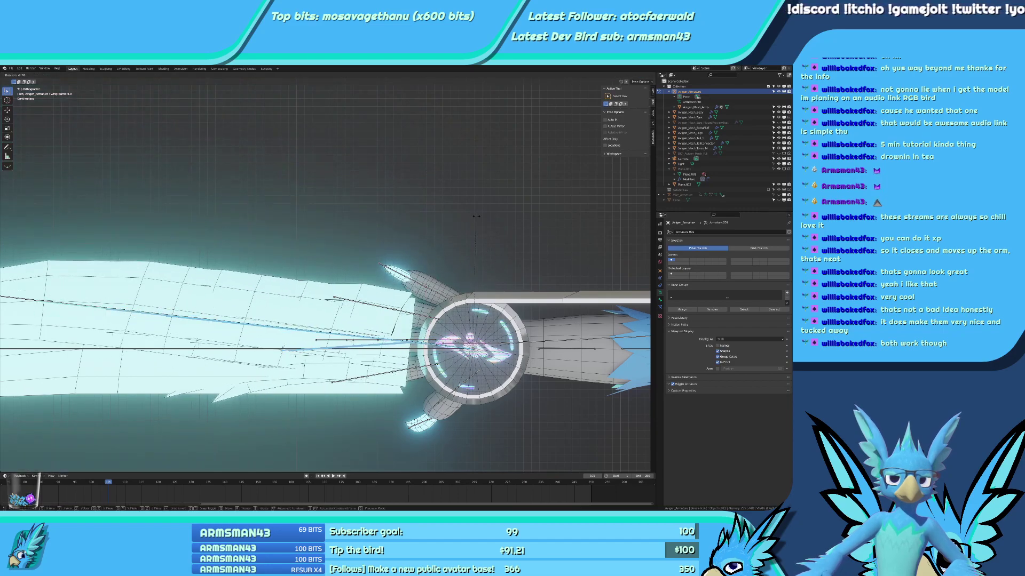
pyautogui.click(476, 216)
pyautogui.keyDown('shift'); pyautogui.moveTo(464, 230); pyautogui.dragTo(571, 193, button='middle'); pyautogui.keyUp('shift')
pyautogui.keyDown('shift'); pyautogui.rightClick(120, 261); pyautogui.keyUp('shift')
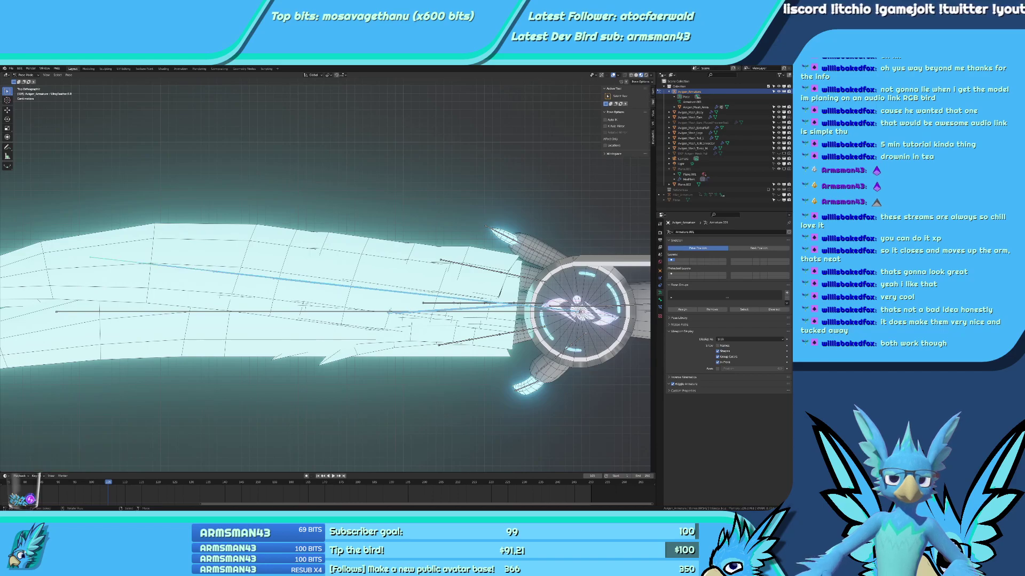
pyautogui.press('r')
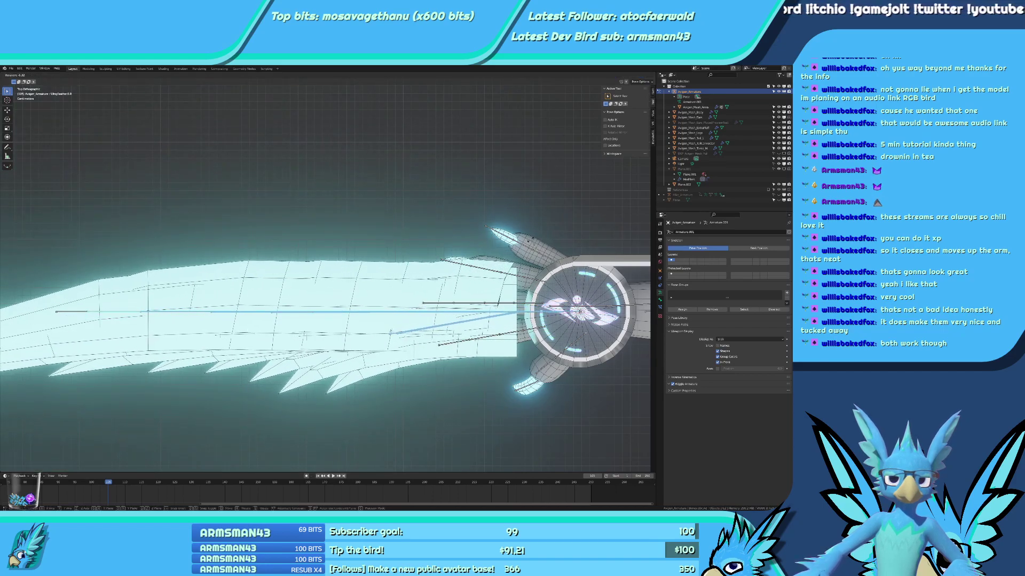
pyautogui.click(530, 240)
# Try sliding the stacked feathers along X onto the wrist disc and flattening and shifting them along Z, and undo these changes.
pyautogui.scroll(-1, 530, 240)
pyautogui.keyDown('shift'); pyautogui.moveTo(529, 240); pyautogui.dragTo(299, 225, button='middle'); pyautogui.keyUp('shift')
pyautogui.scroll(-2, 320, 267)
pyautogui.scroll(2, 336, 289)
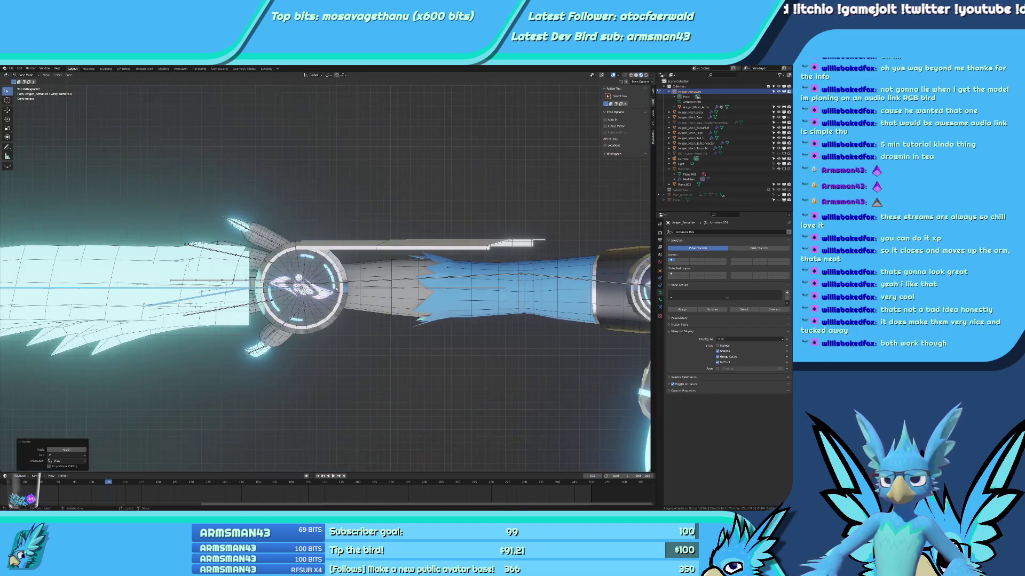
pyautogui.press('g')
pyautogui.press('x')
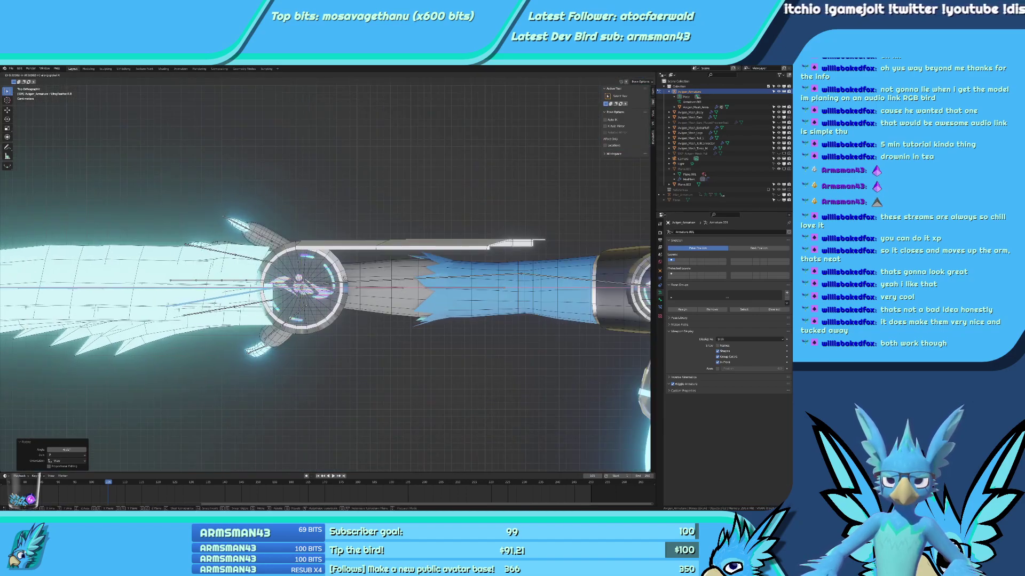
pyautogui.click(372, 279)
pyautogui.moveTo(372, 279); pyautogui.dragTo(450, 246, button='middle')
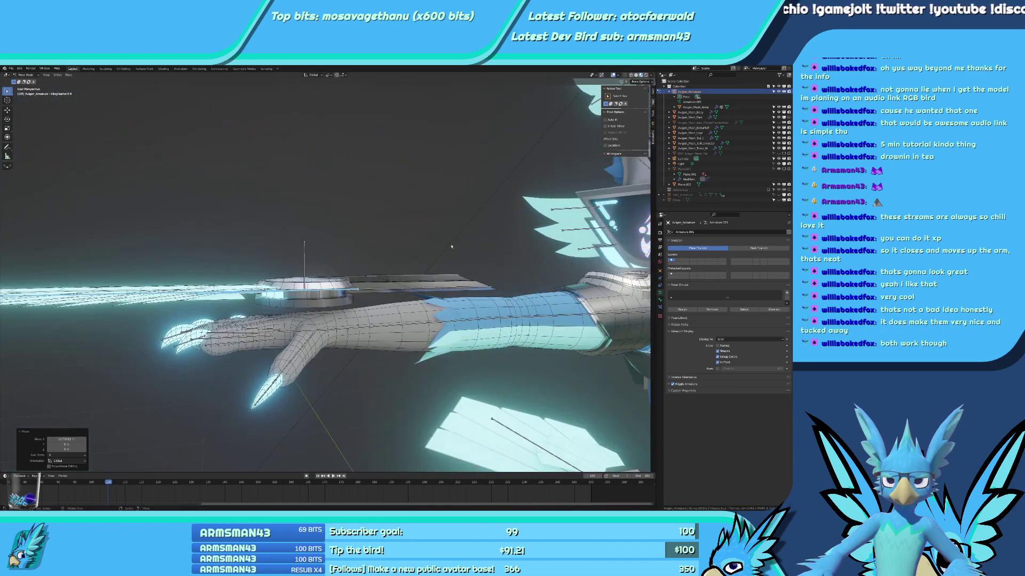
pyautogui.press('s')
pyautogui.press('z')
pyautogui.click(431, 241)
pyautogui.press('g')
pyautogui.press('z')
pyautogui.click(430, 244)
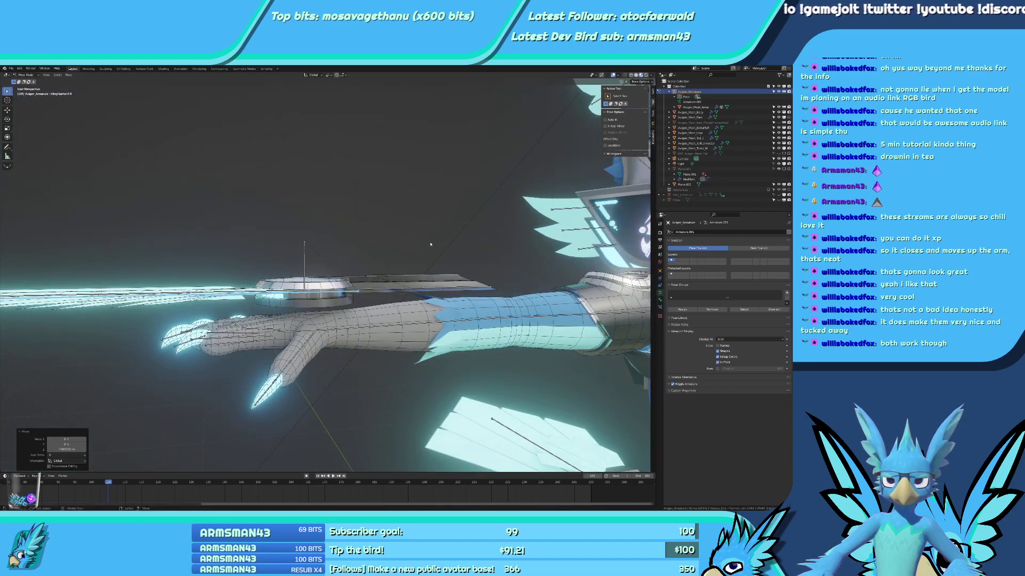
pyautogui.moveTo(414, 267); pyautogui.dragTo(398, 309, button='middle')
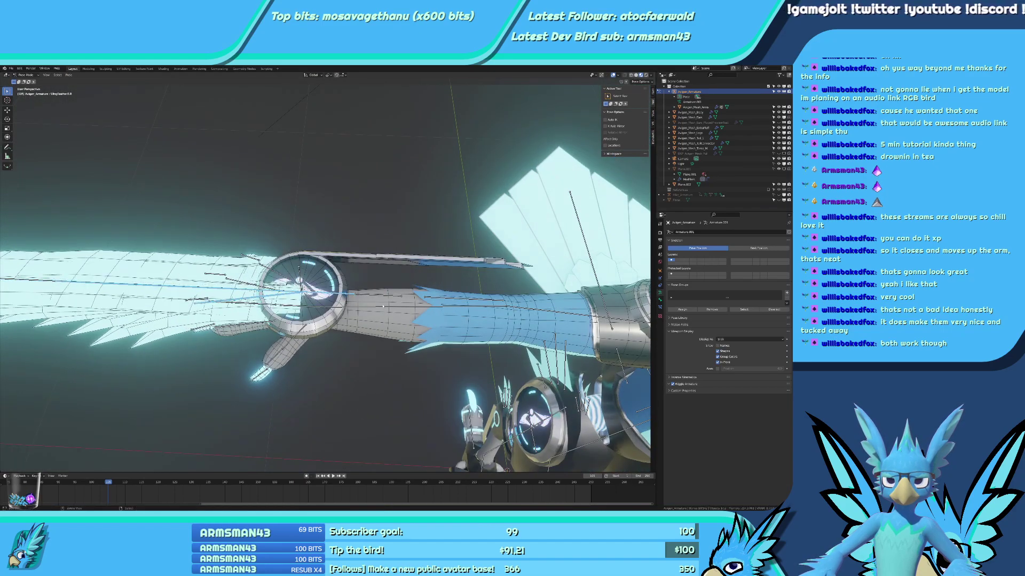
pyautogui.hotkey('ctrl', 'z')
pyautogui.press('Escape')
pyautogui.hotkey('ctrl', 'z')
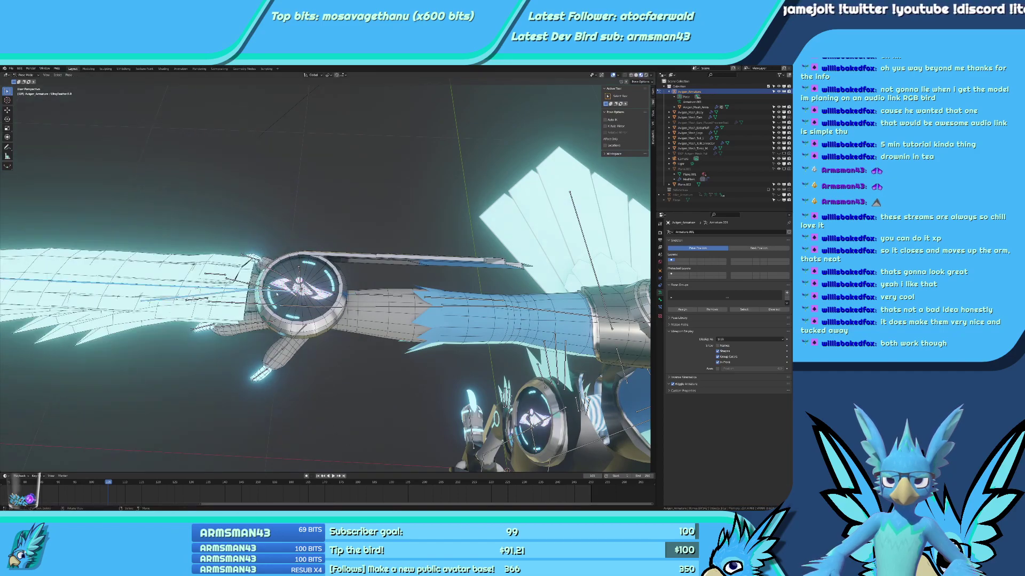
# Slide the stacked feathers along X onto the wrist disc and shorten them along X.
pyautogui.scroll(-6, 360, 285)
pyautogui.scroll(5, 359, 284)
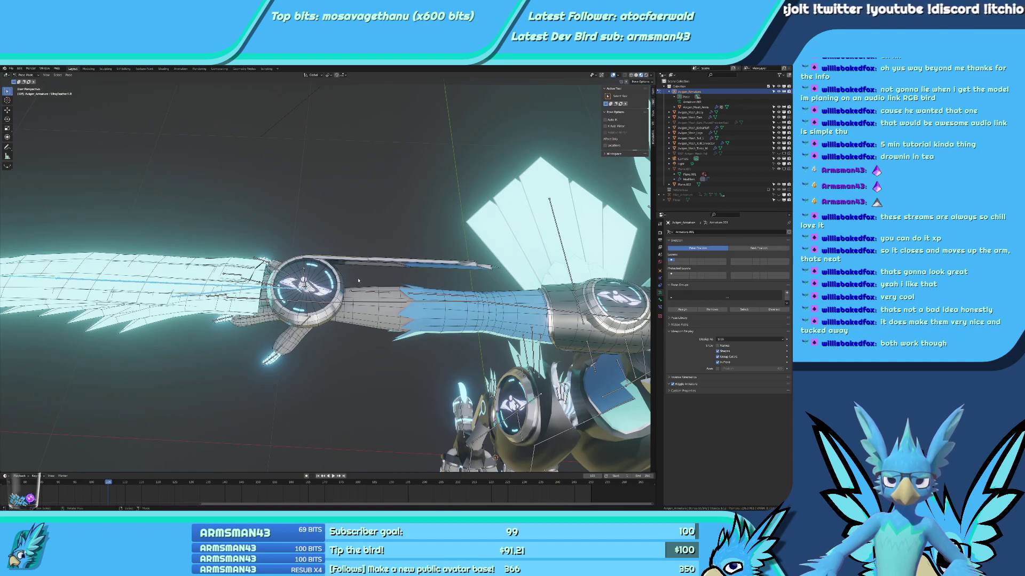
pyautogui.press('g')
pyautogui.press('x')
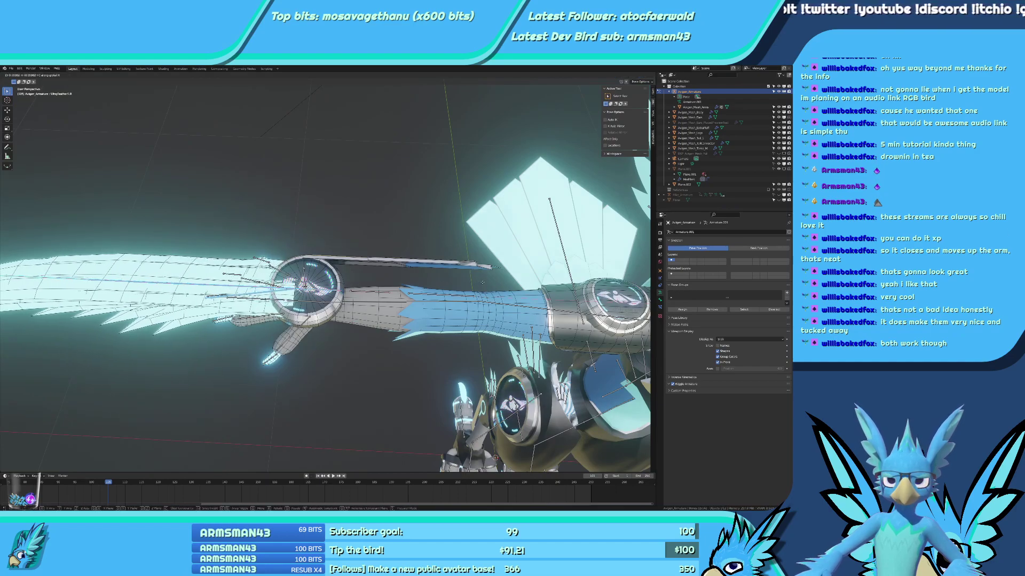
pyautogui.click(476, 279)
pyautogui.press('s')
pyautogui.press('x')
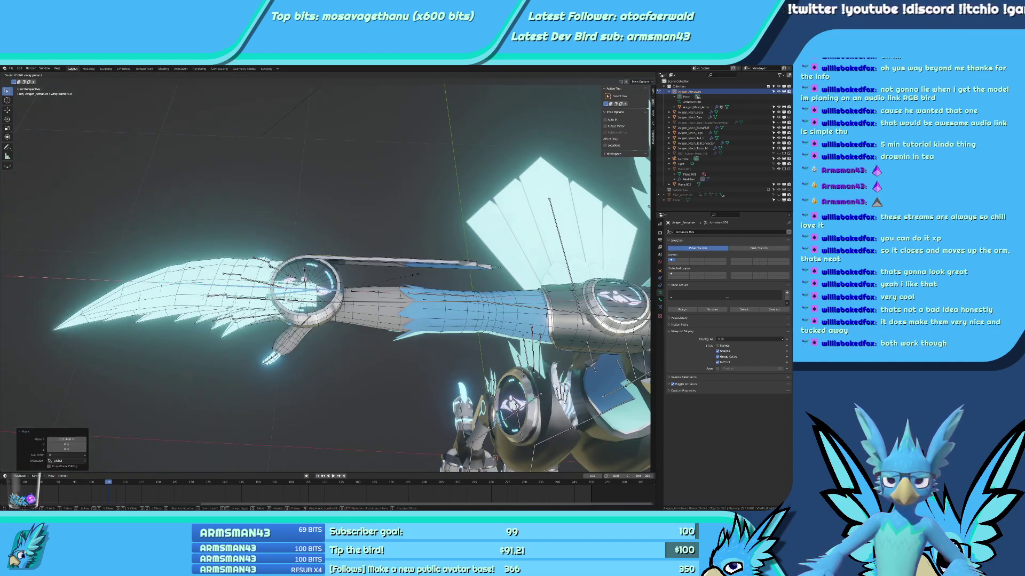
pyautogui.click(420, 274)
# Flatten the stacked feathers along Z and adjust their height along Z to meet the wrist disc.
pyautogui.press('g')
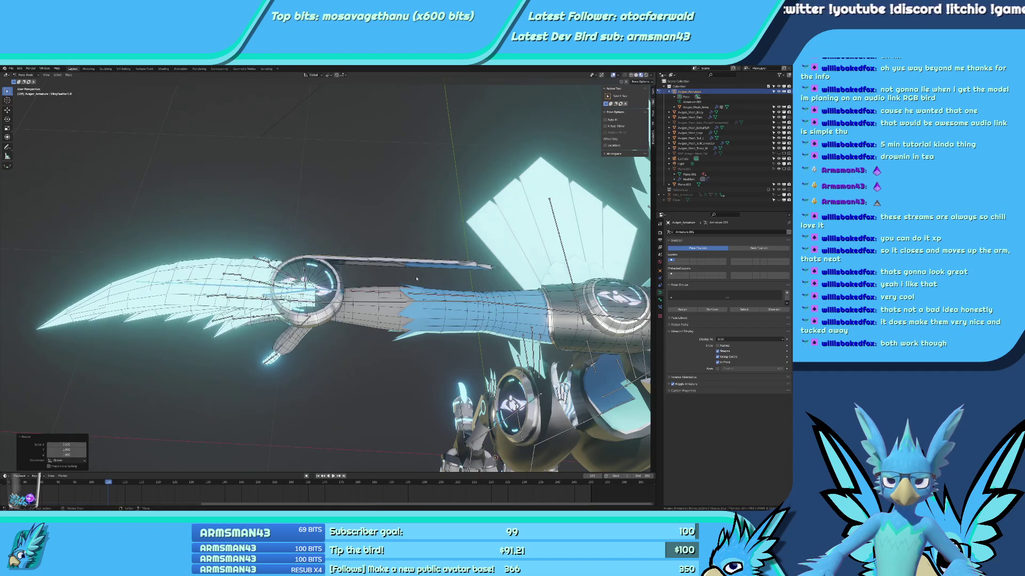
pyautogui.press('Escape')
pyautogui.press('s')
pyautogui.press('z')
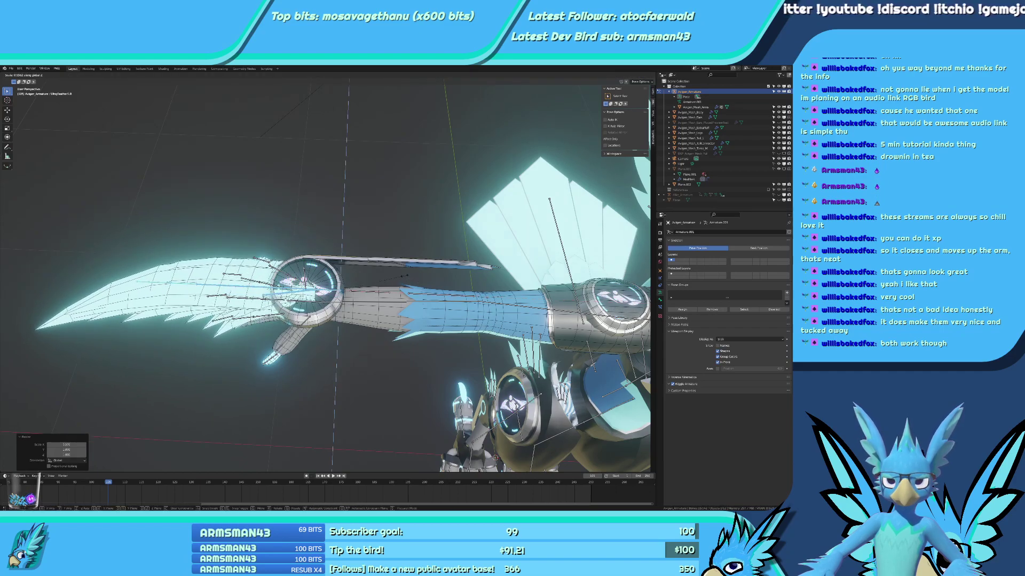
pyautogui.click(397, 282)
pyautogui.moveTo(397, 281); pyautogui.dragTo(425, 241, button='middle')
pyautogui.press('g')
pyautogui.press('z')
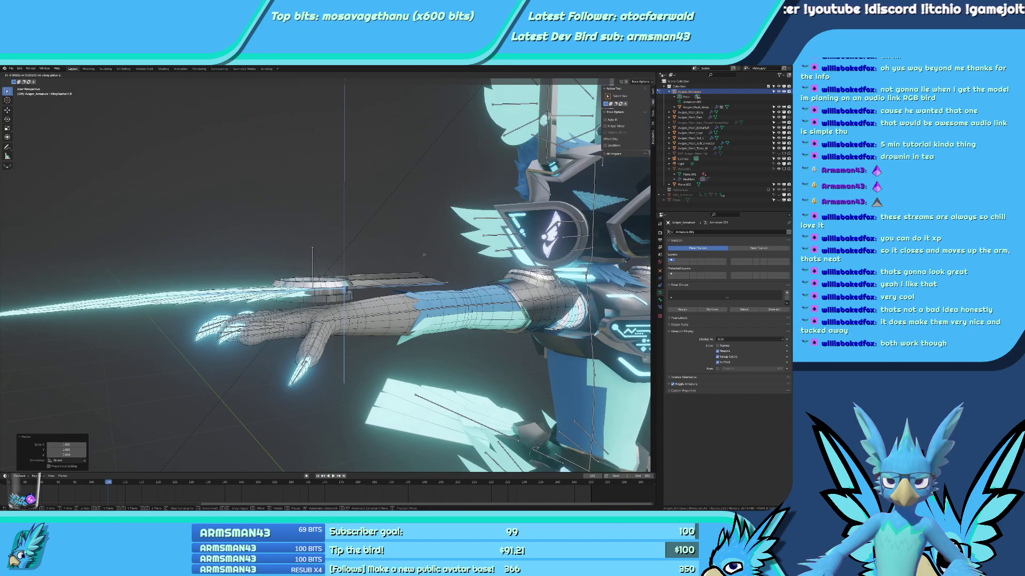
pyautogui.click(423, 254)
# Try sliding the wrist disc with its stacked feathers along X toward the elbow, and undo the move.
pyautogui.press('KP_7')
pyautogui.scroll(-3, 405, 269)
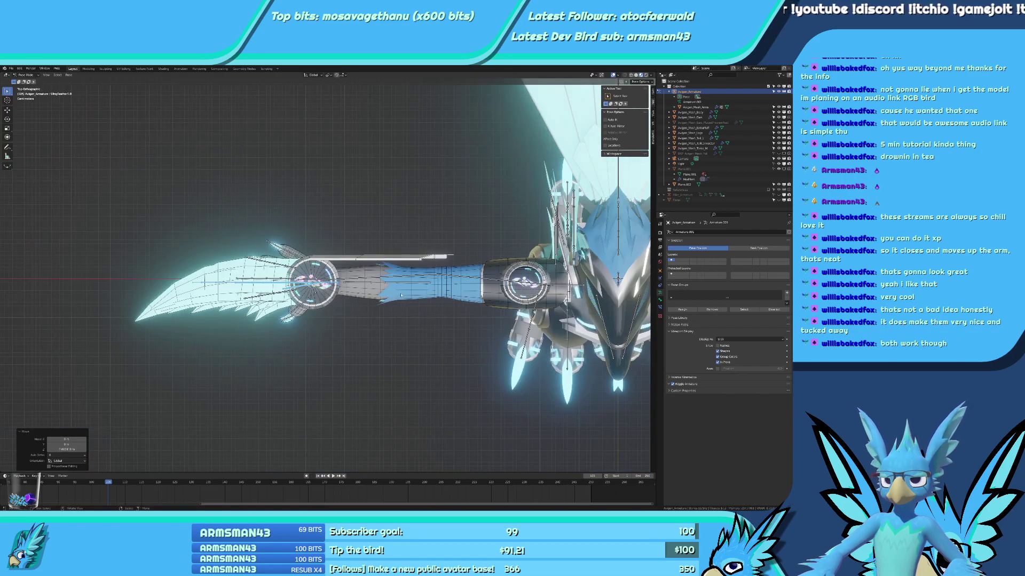
pyautogui.scroll(2, 398, 281)
pyautogui.moveTo(359, 288); pyautogui.dragTo(303, 270, button='middle')
pyautogui.rightClick(300, 260)
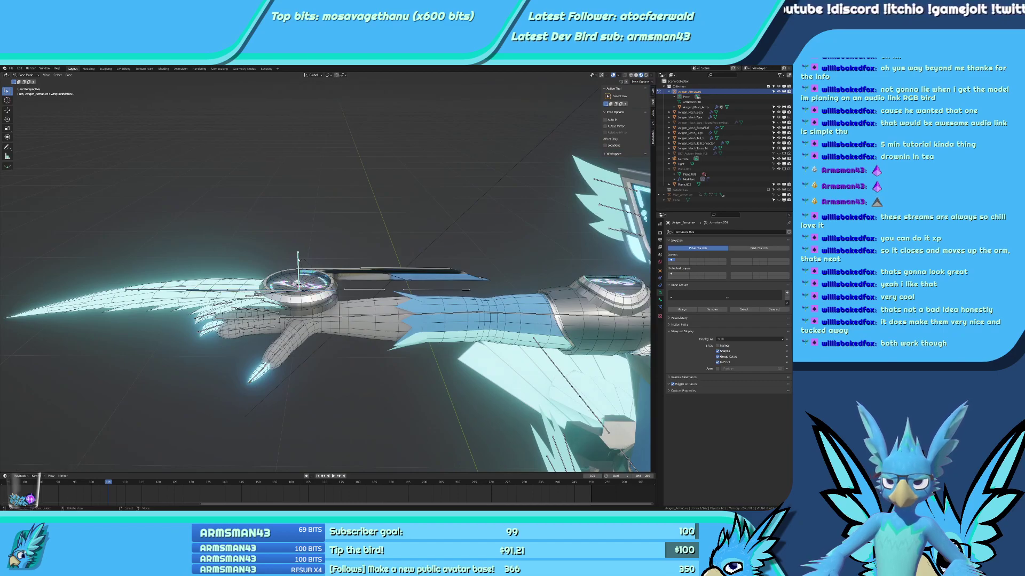
pyautogui.press('g')
pyautogui.rightClick(301, 260)
pyautogui.click(359, 288)
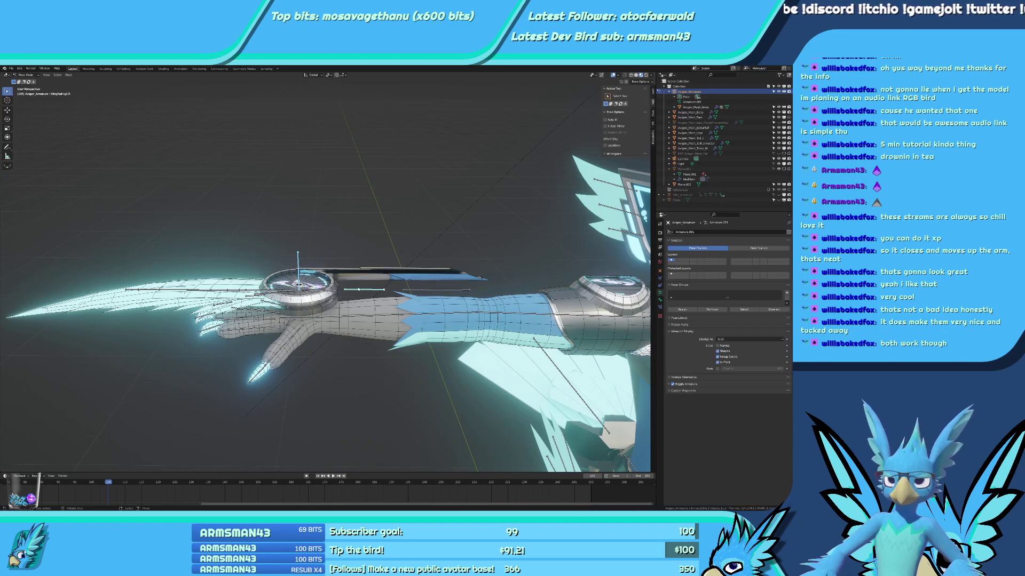
pyautogui.press('g')
pyautogui.press('x')
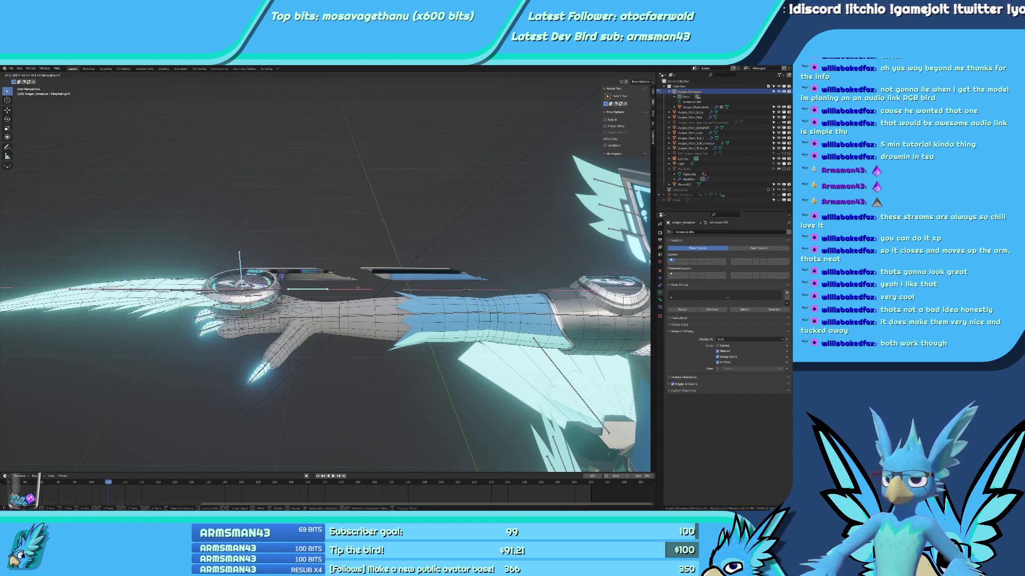
pyautogui.press('Return')
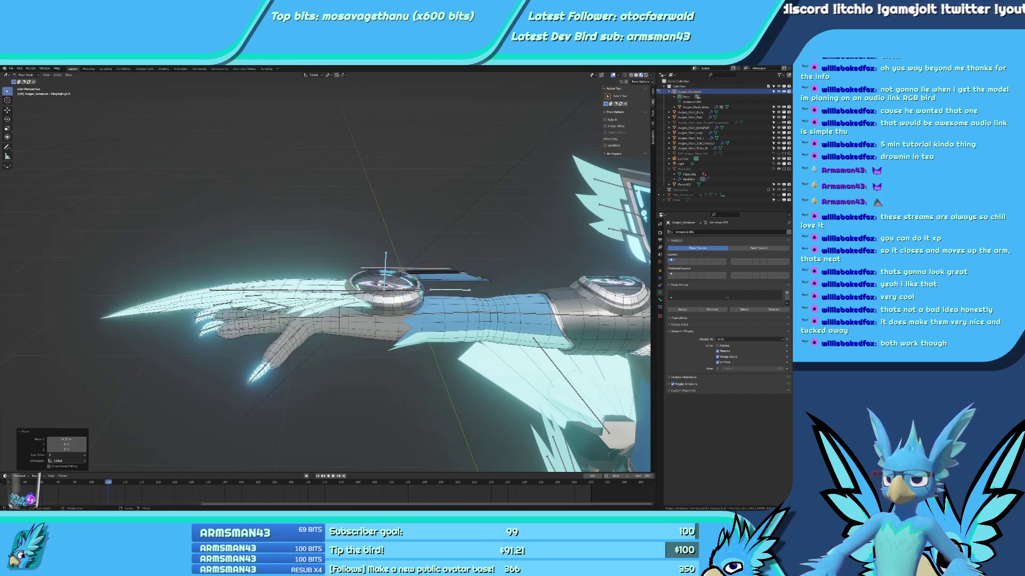
pyautogui.hotkey('ctrl', 'z')
pyautogui.hotkey('ctrl', 'shift', 'z')
# Move the wrist disc and its stacked feathers 0.15 along X toward the elbow.
pyautogui.keyDown('shift'); pyautogui.moveTo(383, 285); pyautogui.dragTo(292, 289, button='middle'); pyautogui.keyUp('shift')
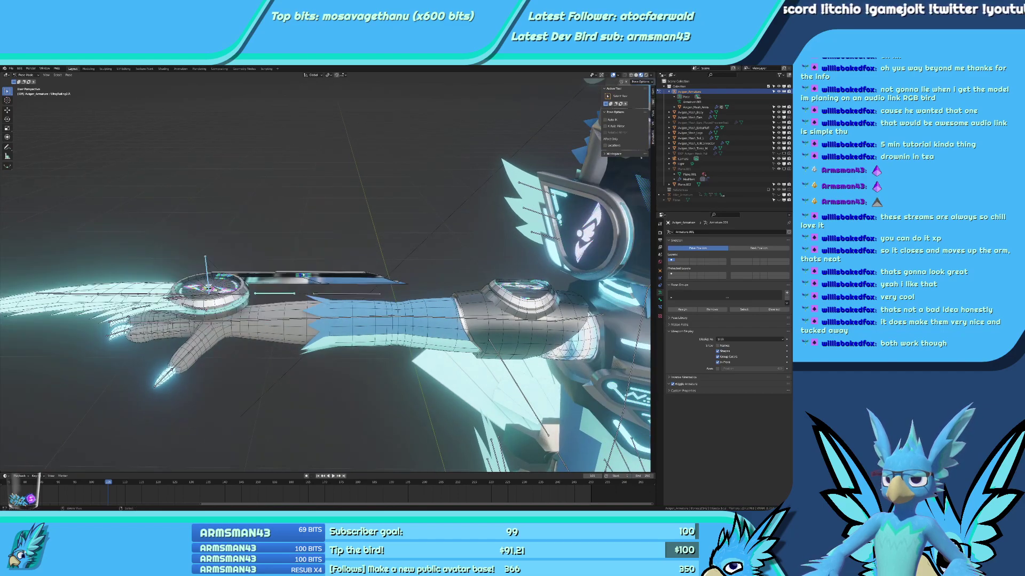
pyautogui.press('g')
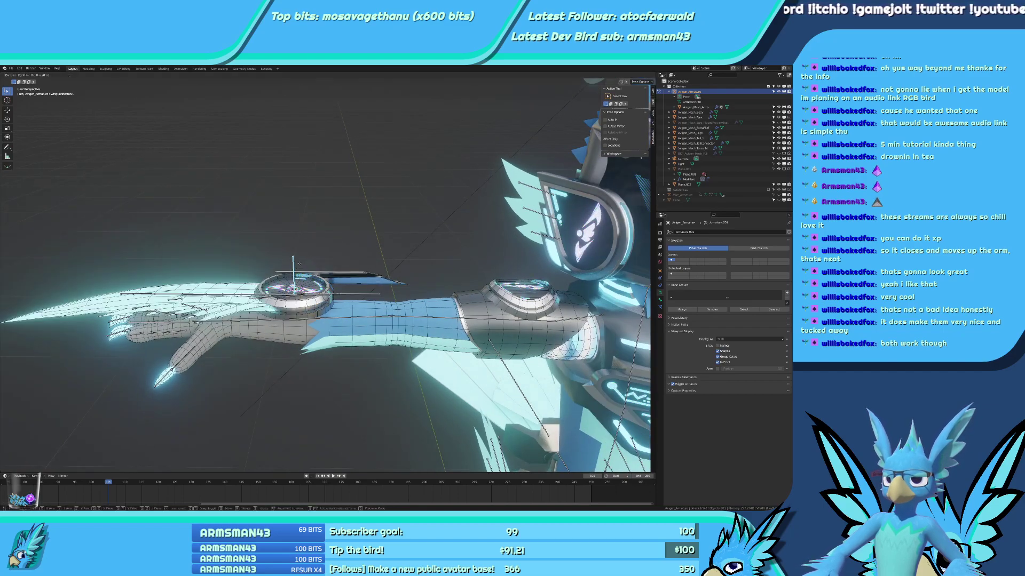
pyautogui.write('x-.15-')
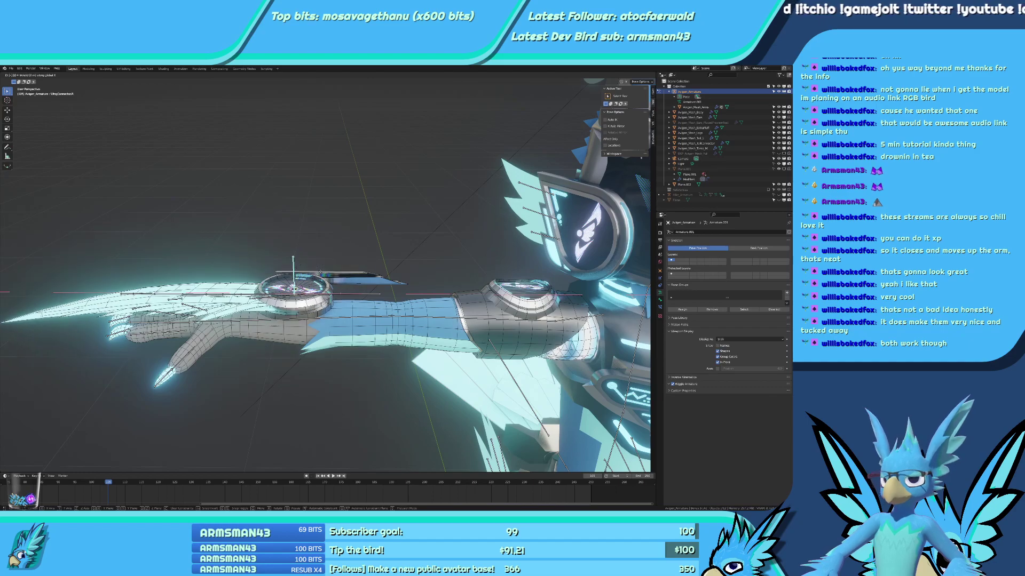
pyautogui.press('Return')
# Hide the viewport overlays and examine the folded feathers on both arms, comparing how each stack sits on the hand or forearm.
pyautogui.moveTo(320, 271); pyautogui.dragTo(702, 68, button='middle')
pyautogui.click(612, 75)
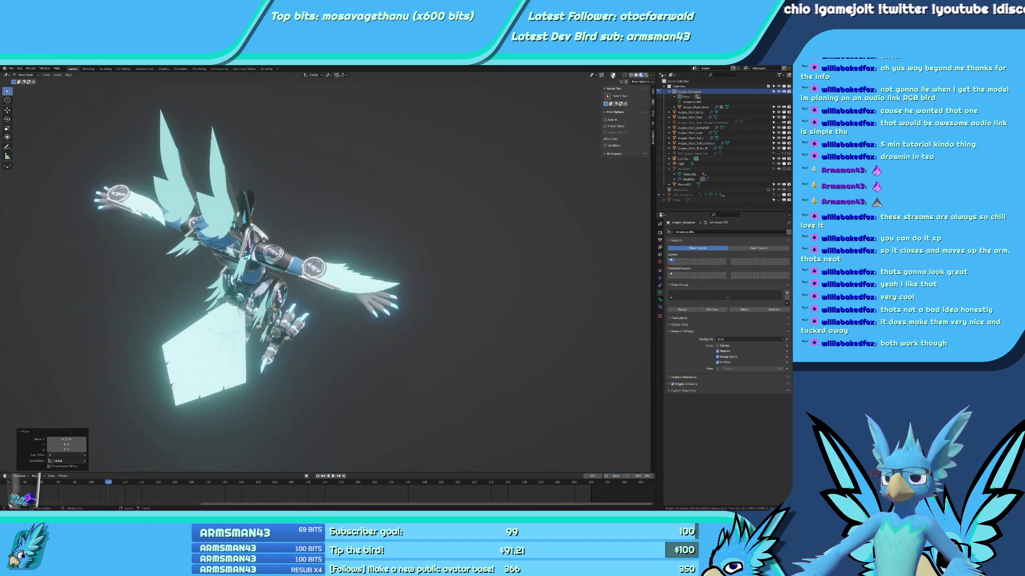
pyautogui.moveTo(499, 176); pyautogui.dragTo(405, 213, button='middle')
pyautogui.scroll(5, 406, 214)
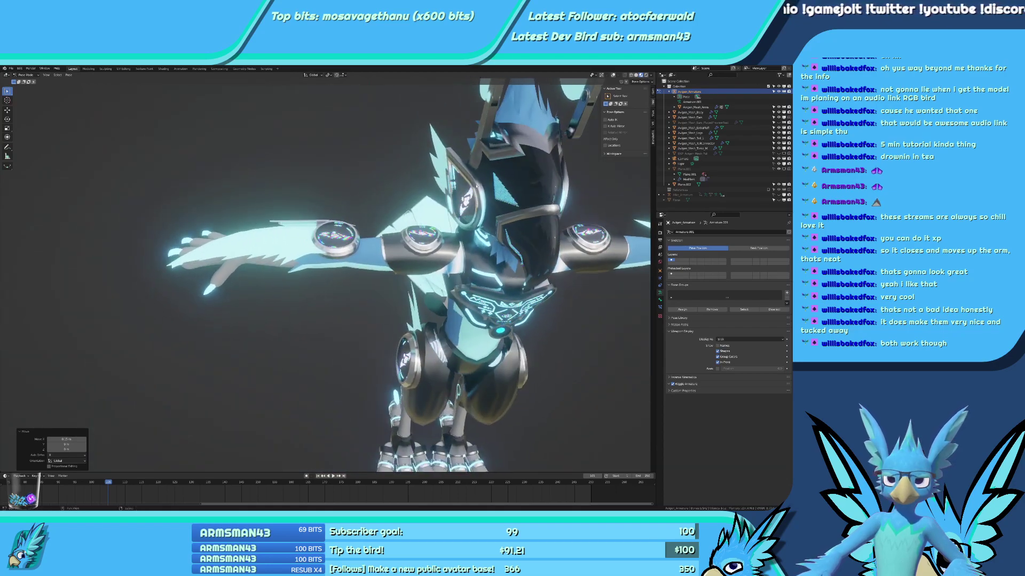
pyautogui.keyDown('shift'); pyautogui.moveTo(342, 246); pyautogui.dragTo(402, 234, button='middle'); pyautogui.keyUp('shift')
pyautogui.scroll(-2, 401, 234)
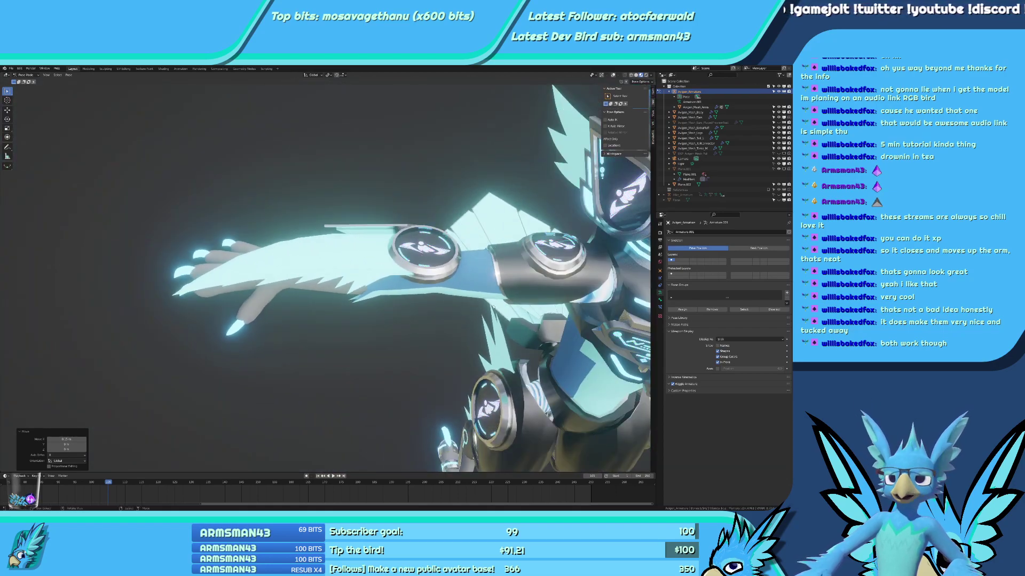
pyautogui.moveTo(494, 308); pyautogui.dragTo(248, 282, button='middle')
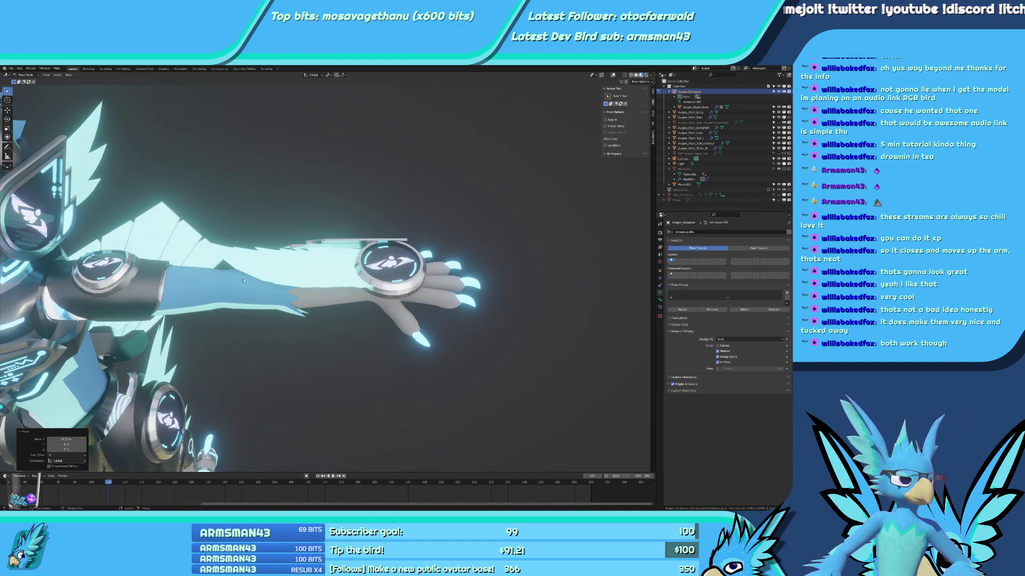
pyautogui.scroll(-4, 243, 281)
pyautogui.keyDown('shift'); pyautogui.moveTo(170, 297); pyautogui.dragTo(391, 306, button='middle'); pyautogui.keyUp('shift')
pyautogui.scroll(4, 576, 289)
pyautogui.moveTo(613, 326); pyautogui.dragTo(377, 288, button='middle')
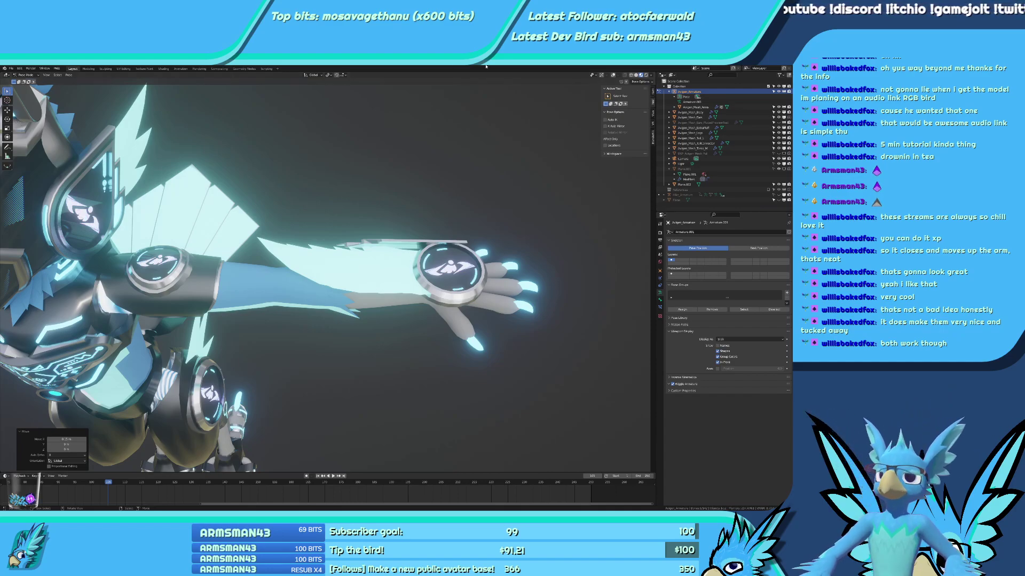
# Restore the overlays, try scaling the short bone beside the opposite wrist disc along Y, and undo the scaling in wireframe display.
pyautogui.click(613, 75)
pyautogui.scroll(3, 374, 266)
pyautogui.moveTo(416, 257); pyautogui.dragTo(336, 304, button='middle')
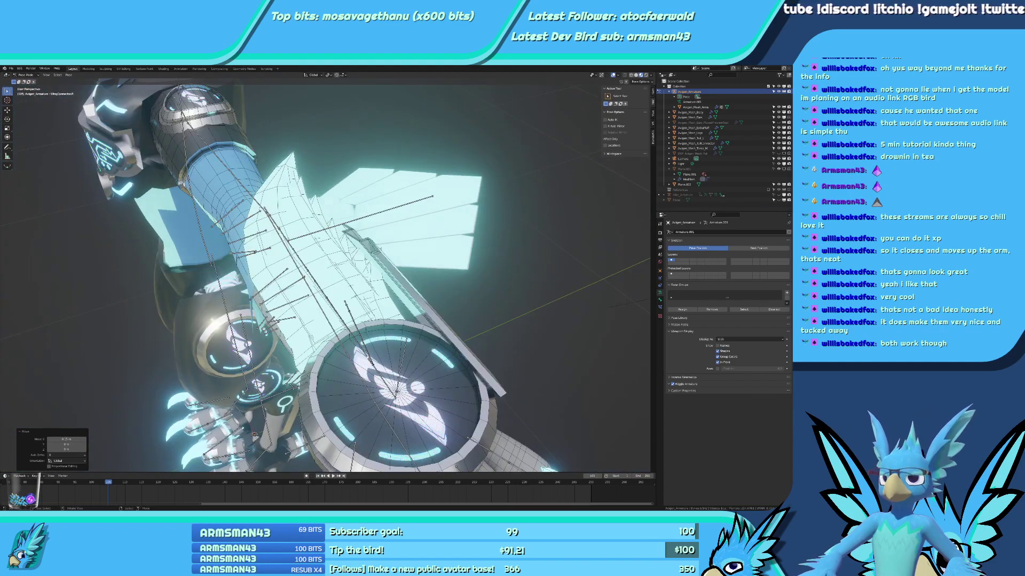
pyautogui.click(265, 332)
pyautogui.moveTo(265, 332); pyautogui.dragTo(221, 362, button='middle')
pyautogui.click(328, 384)
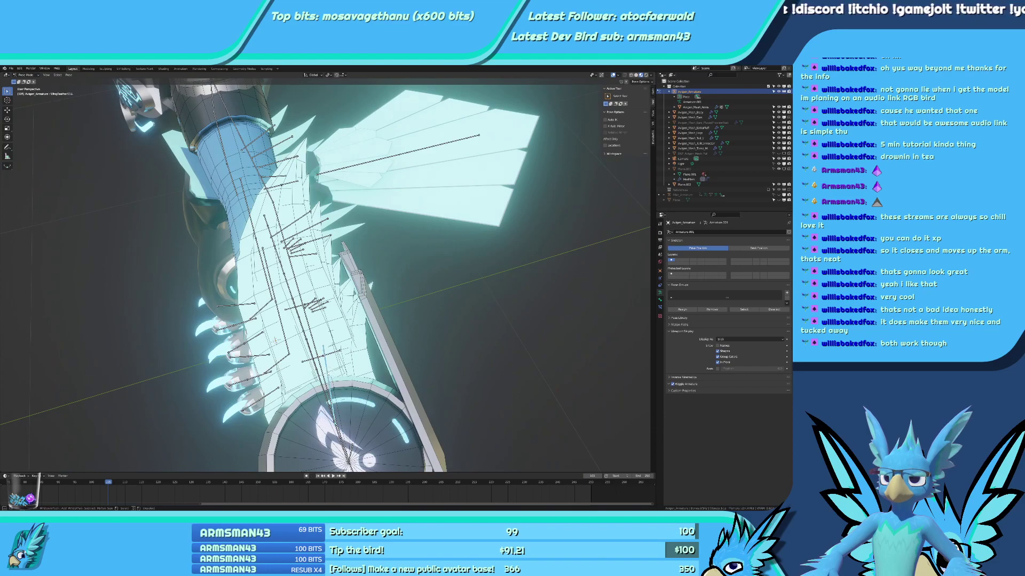
pyautogui.rightClick(438, 339)
pyautogui.press('s')
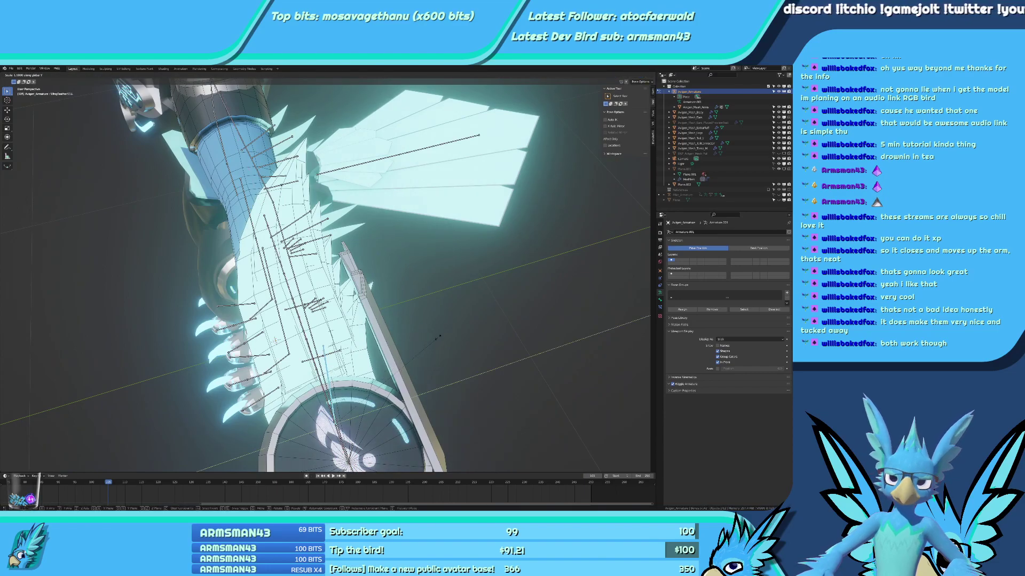
pyautogui.press('y')
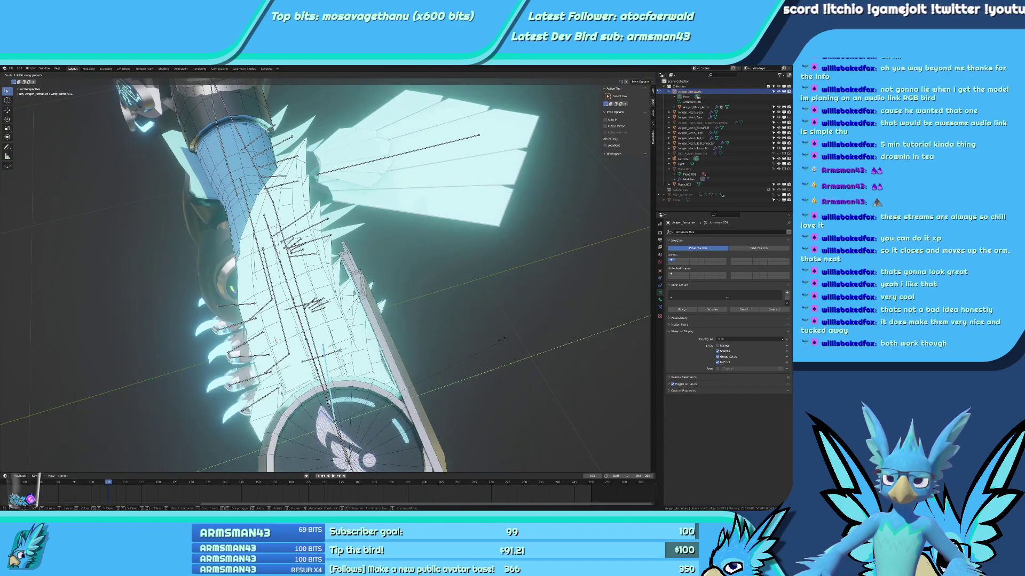
pyautogui.click(408, 391)
pyautogui.hotkey('shift', 'z')
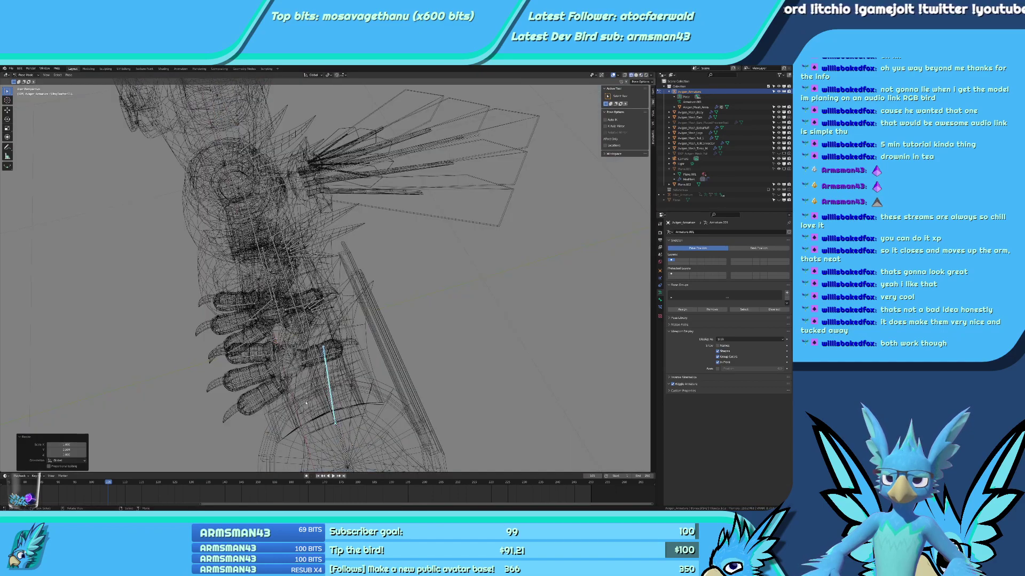
pyautogui.hotkey('ctrl', 'z')
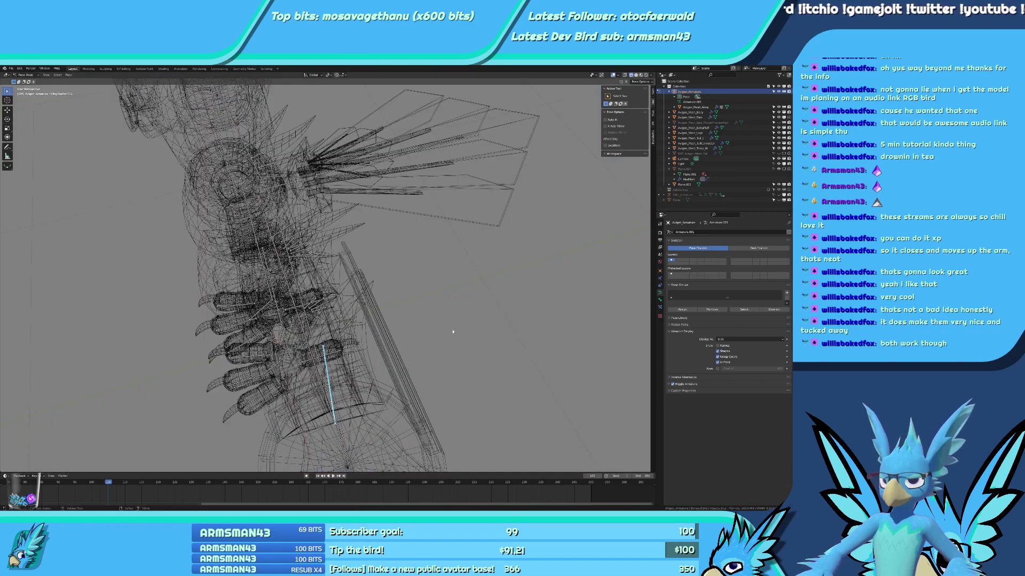
# From the top view, scale the short wrist bone along Y and rotate it until it lies parallel to the X axis.
pyautogui.press('KP_7')
pyautogui.press('s')
pyautogui.press('y')
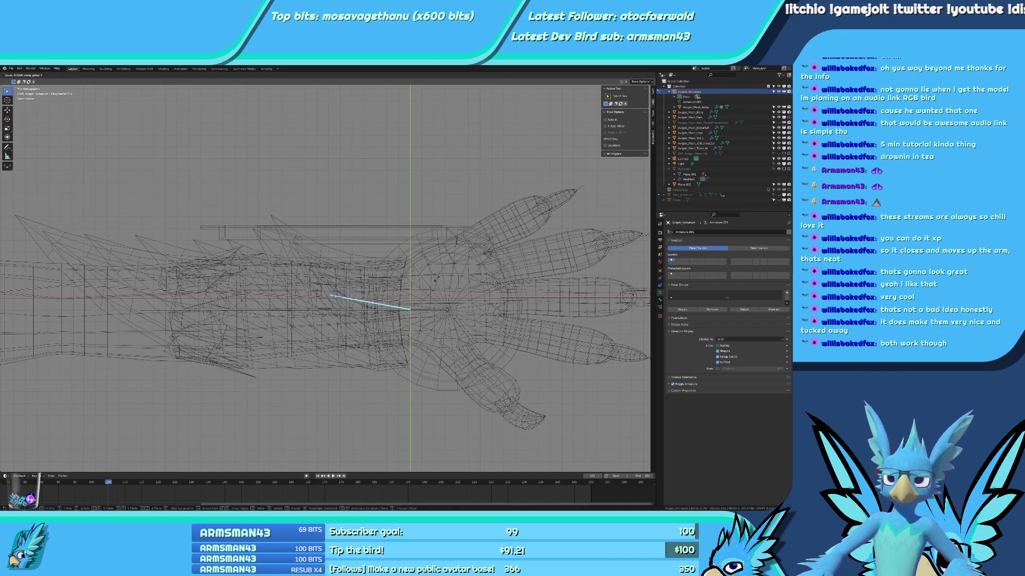
pyautogui.click(414, 275)
pyautogui.press('r')
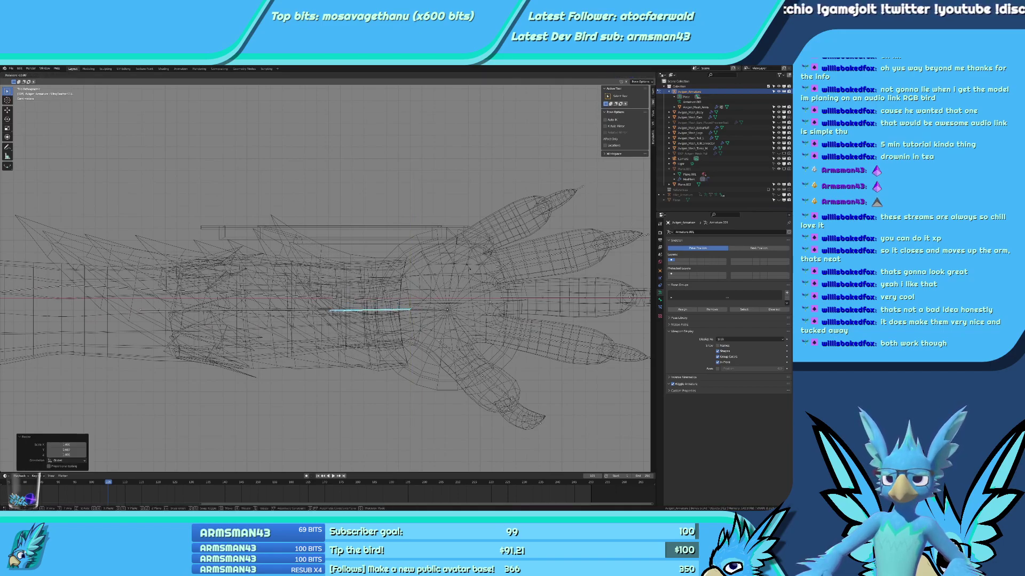
pyautogui.click(355, 324)
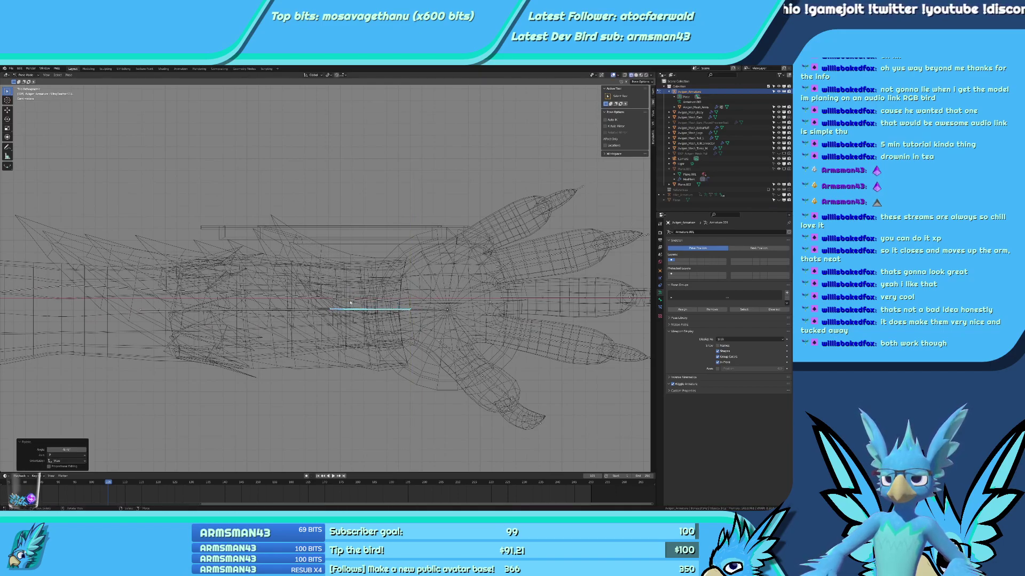
pyautogui.click(350, 300)
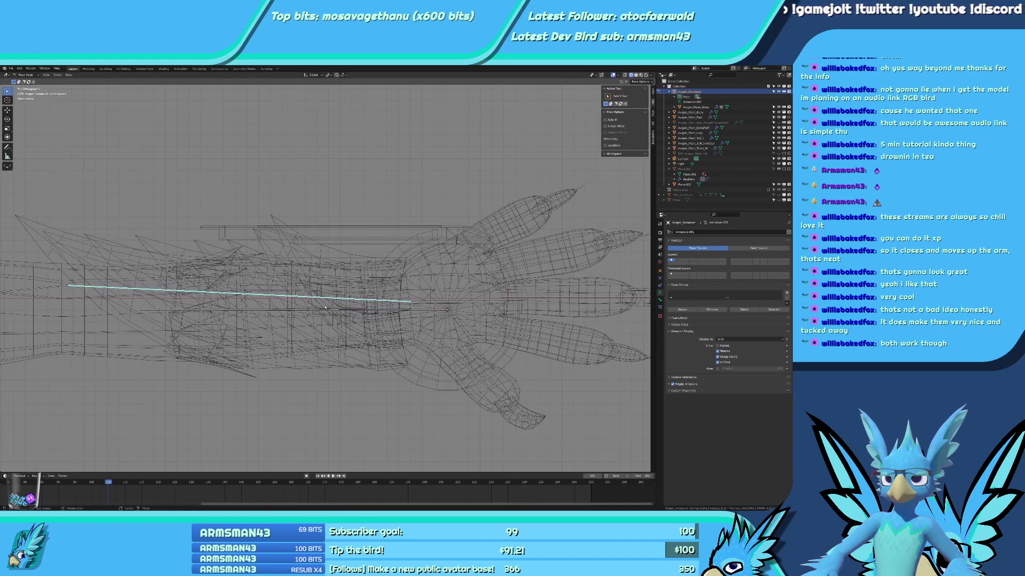
pyautogui.click(348, 343)
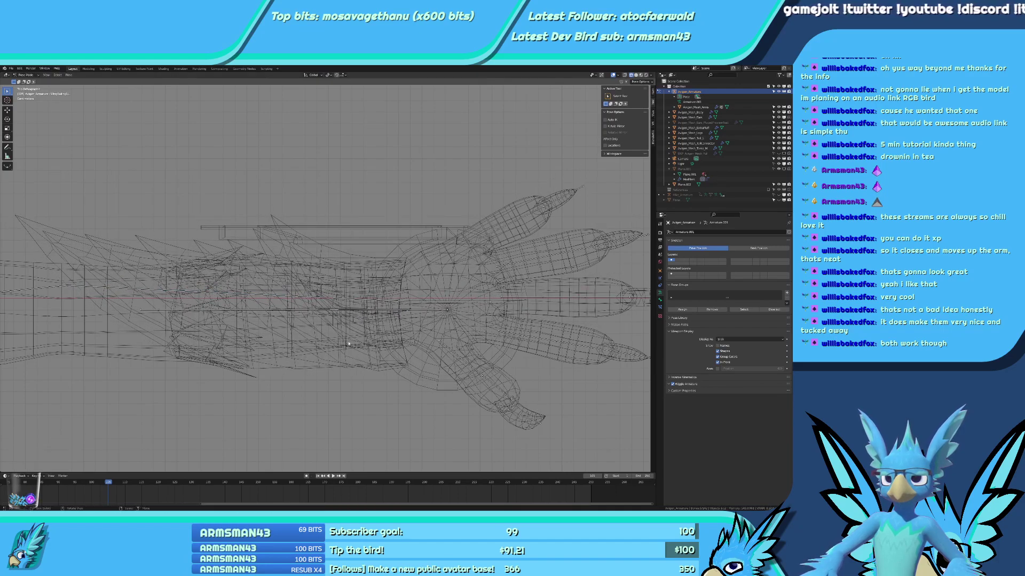
# Step through the undo history in shaded display without overlays to compare the wings opened and closed.
pyautogui.scroll(-7, 350, 340)
pyautogui.keyDown('shift'); pyautogui.moveTo(289, 289); pyautogui.dragTo(457, 280, button='middle'); pyautogui.keyUp('shift')
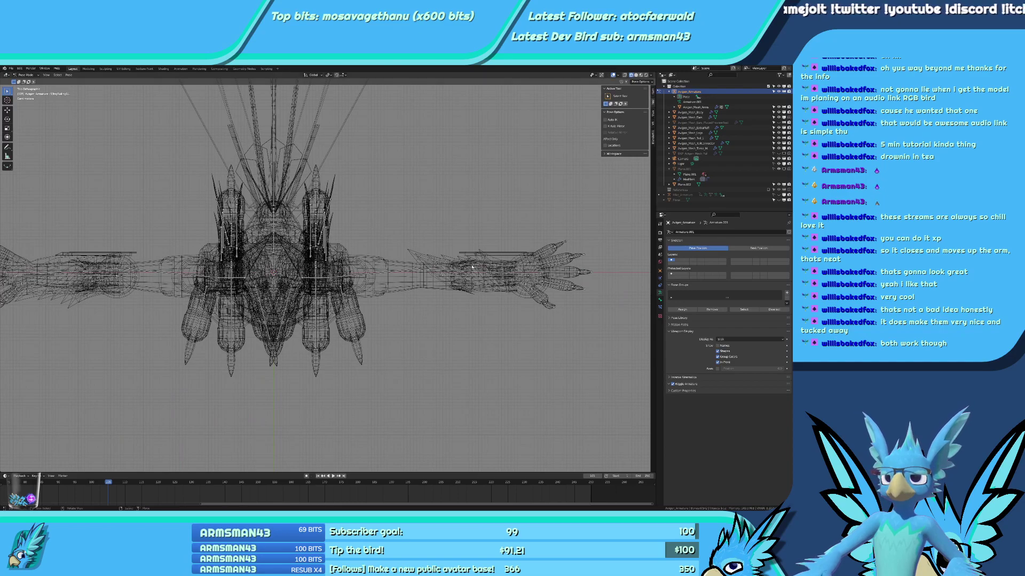
pyautogui.scroll(-2, 457, 281)
pyautogui.hotkey('shift', 'z')
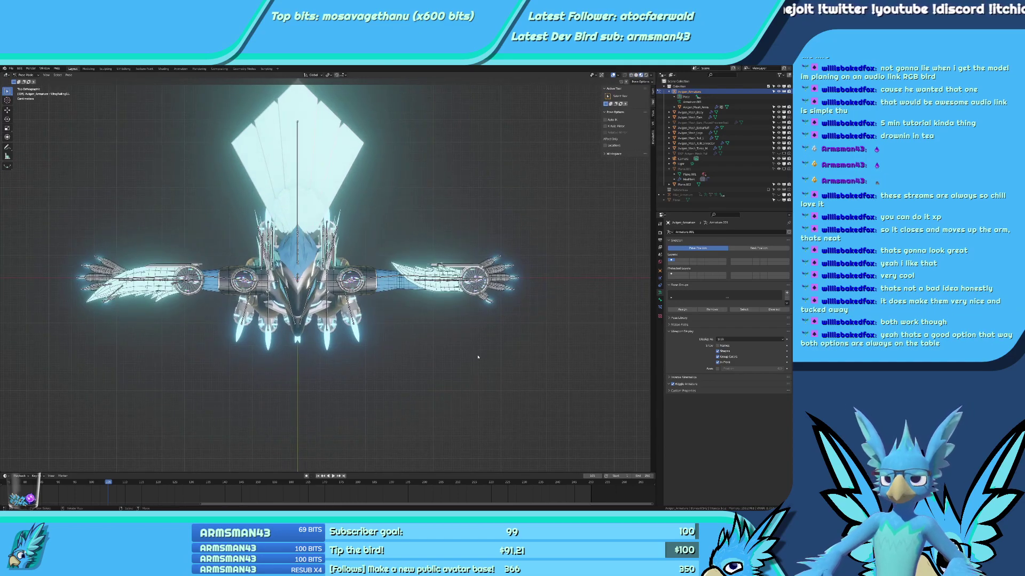
pyautogui.click(613, 75)
pyautogui.moveTo(539, 213); pyautogui.dragTo(430, 160, button='middle')
pyautogui.hotkey('ctrl', 'z')
pyautogui.hotkey('ctrl', 'z')
pyautogui.hotkey('ctrl', 'z')
pyautogui.hotkey('ctrl', 'z')
pyautogui.hotkey('ctrl', 'z')
pyautogui.hotkey('ctrl', 'z')
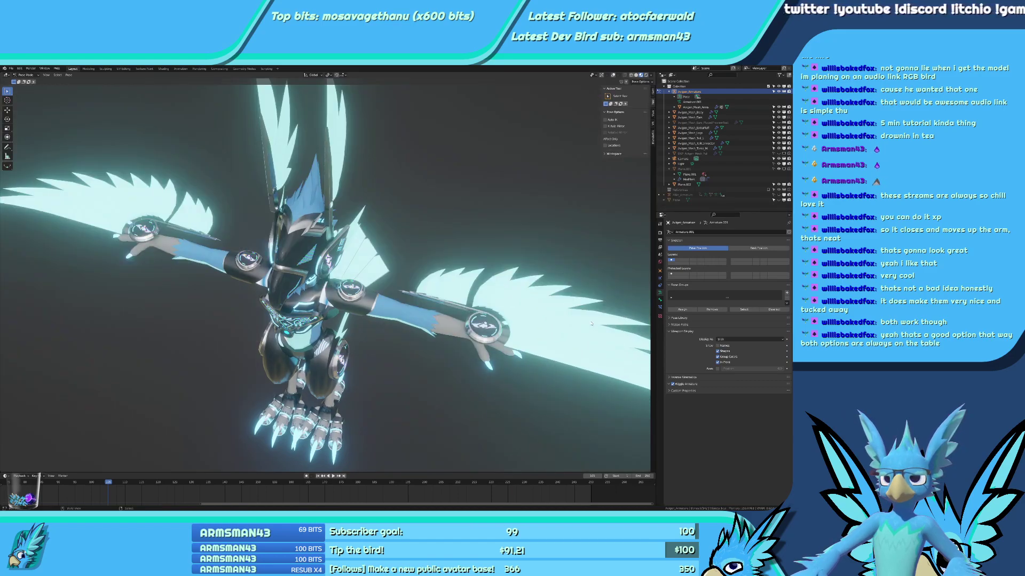
pyautogui.hotkey('ctrl', 'z')
pyautogui.hotkey('ctrl', 'z')
pyautogui.hotkey('ctrl', 'z')
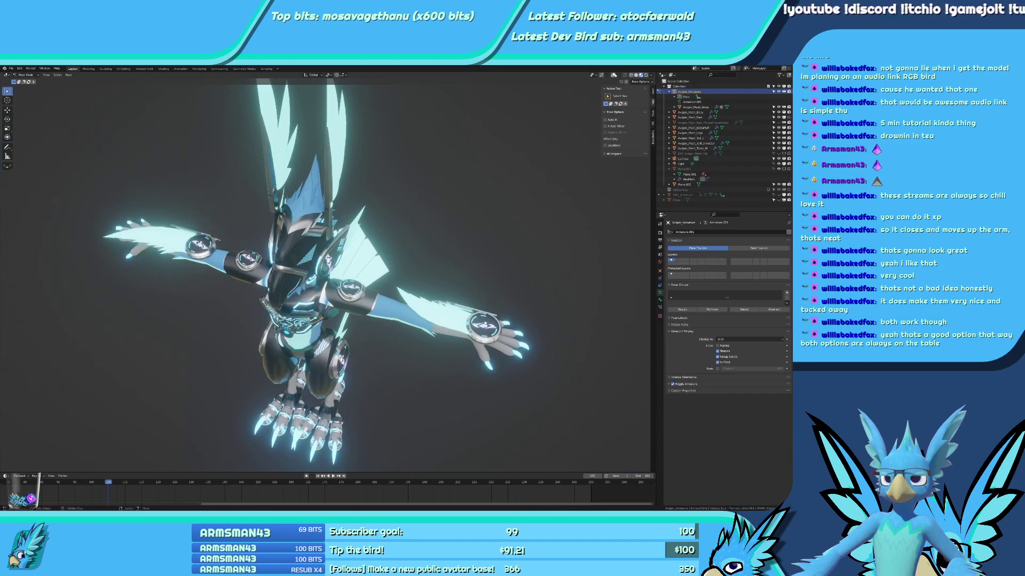
# Restore the overlays and reset all the armature's bones to their rest pose, with both wing fans open in front view.
pyautogui.click(613, 75)
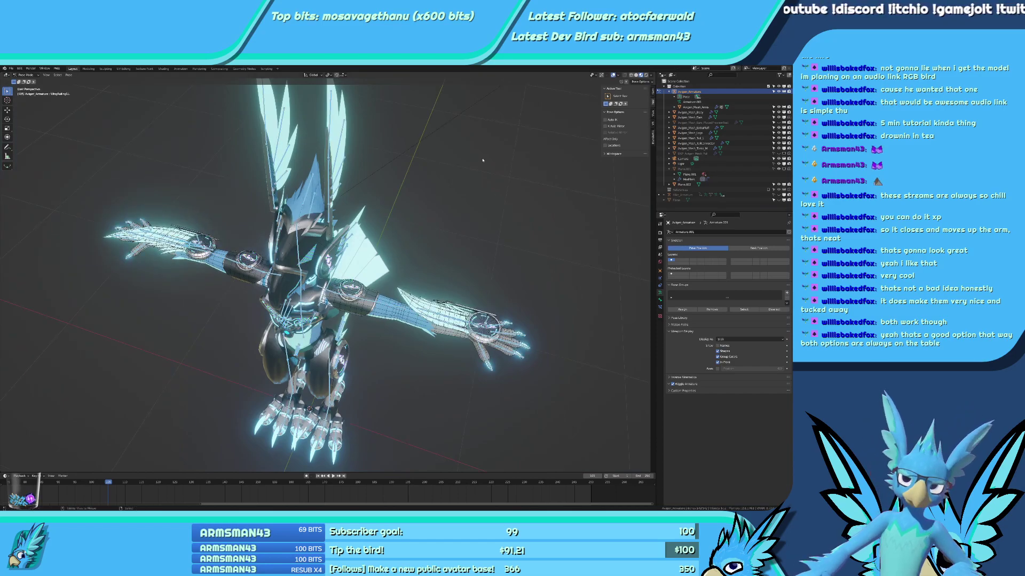
pyautogui.press('KP_1')
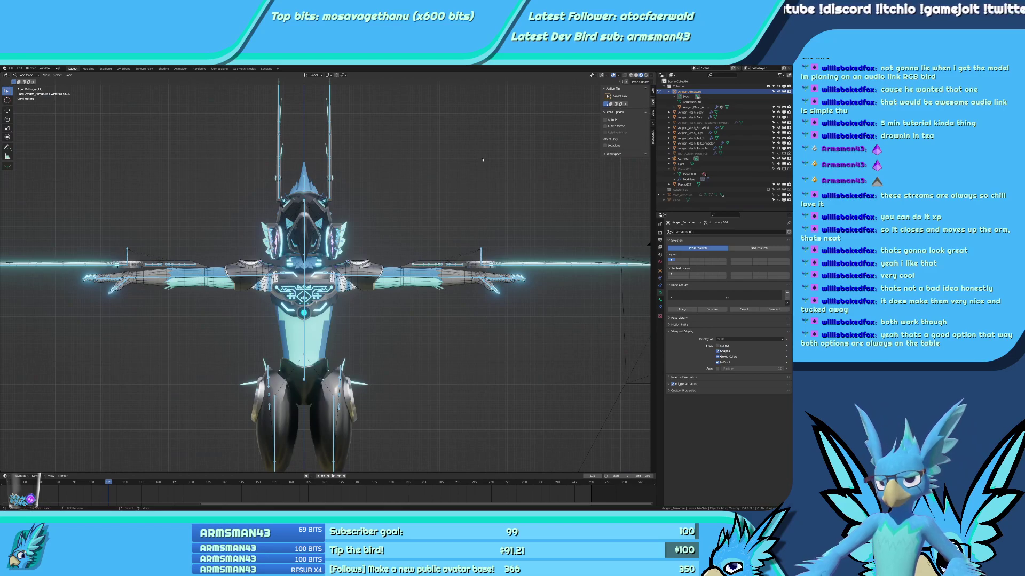
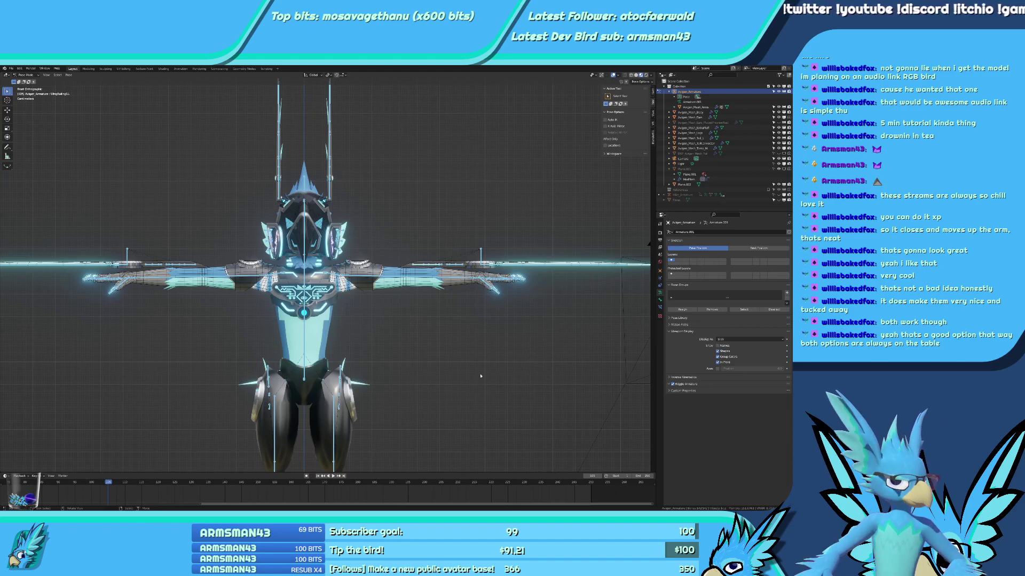
# Examine the fully opened wings on both arms from behind, above and the front.
pyautogui.moveTo(456, 380); pyautogui.dragTo(296, 357, button='middle')
pyautogui.scroll(-4, 395, 389)
pyautogui.scroll(5, 379, 375)
pyautogui.scroll(-3, 295, 358)
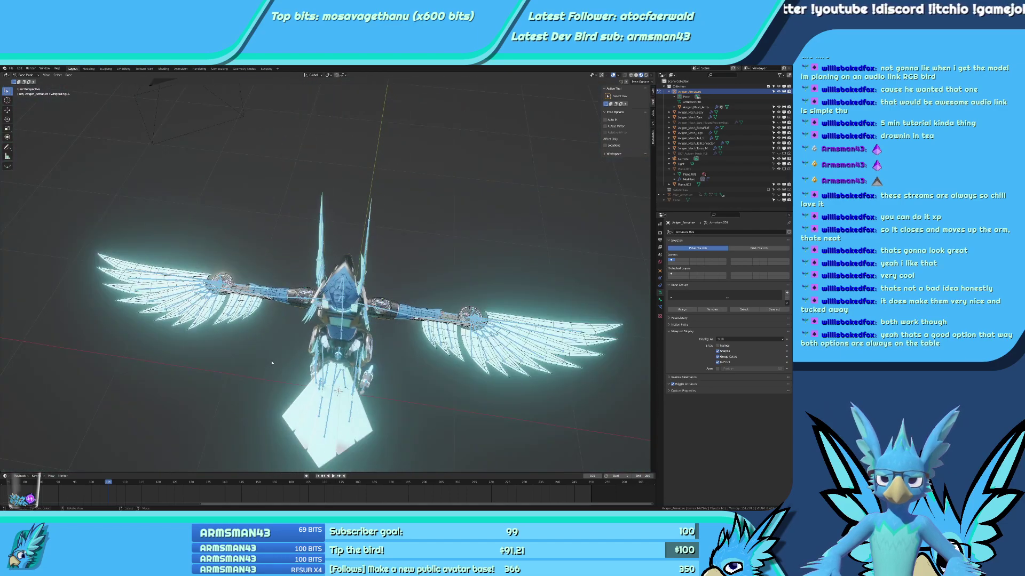
pyautogui.scroll(1, 296, 358)
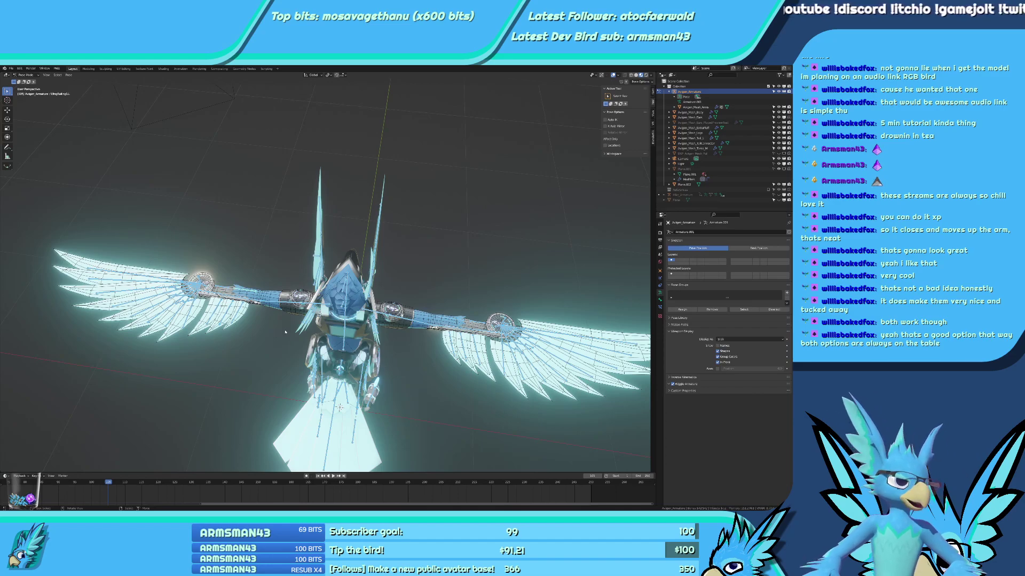
pyautogui.moveTo(285, 332); pyautogui.dragTo(370, 315, button='middle')
pyautogui.scroll(-2, 341, 323)
pyautogui.press('KP_1')
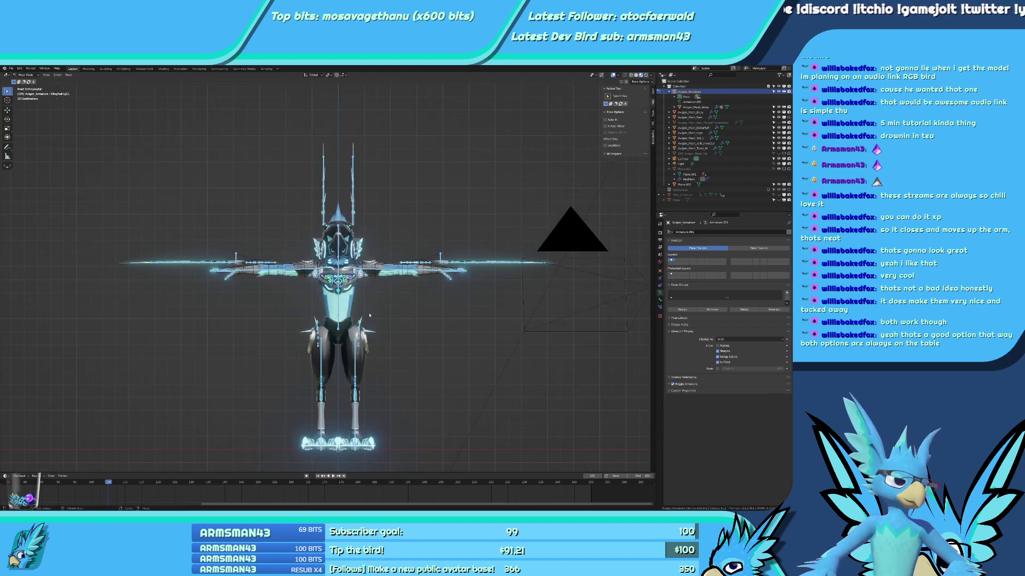
pyautogui.scroll(3, 374, 311)
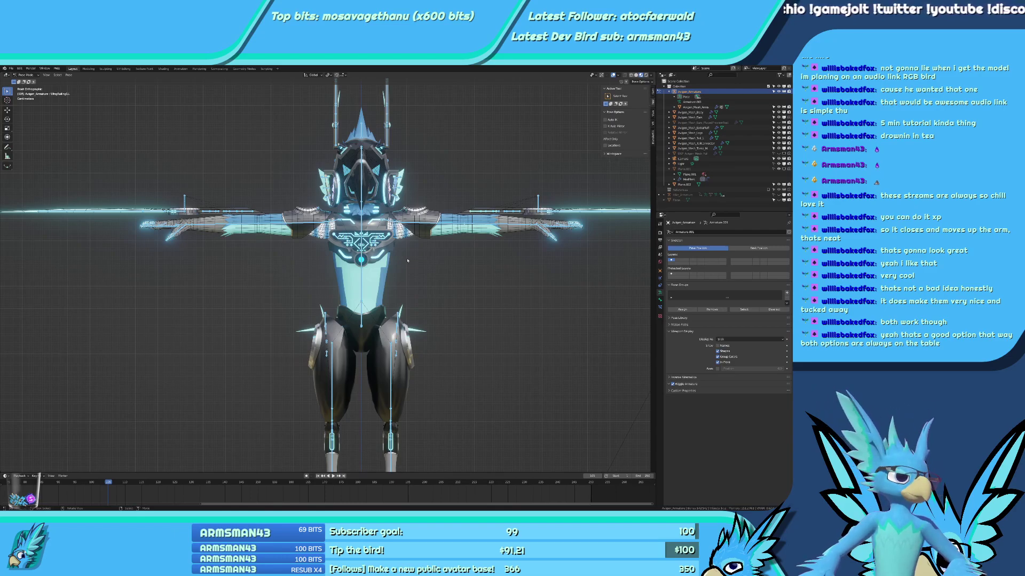
pyautogui.scroll(-2, 408, 258)
pyautogui.keyDown('shift'); pyautogui.moveTo(430, 270); pyautogui.dragTo(393, 290, button='middle'); pyautogui.keyUp('shift')
pyautogui.scroll(3, 394, 290)
pyautogui.keyDown('shift'); pyautogui.moveTo(469, 273); pyautogui.dragTo(290, 309, button='middle'); pyautogui.keyUp('shift')
pyautogui.scroll(2, 267, 286)
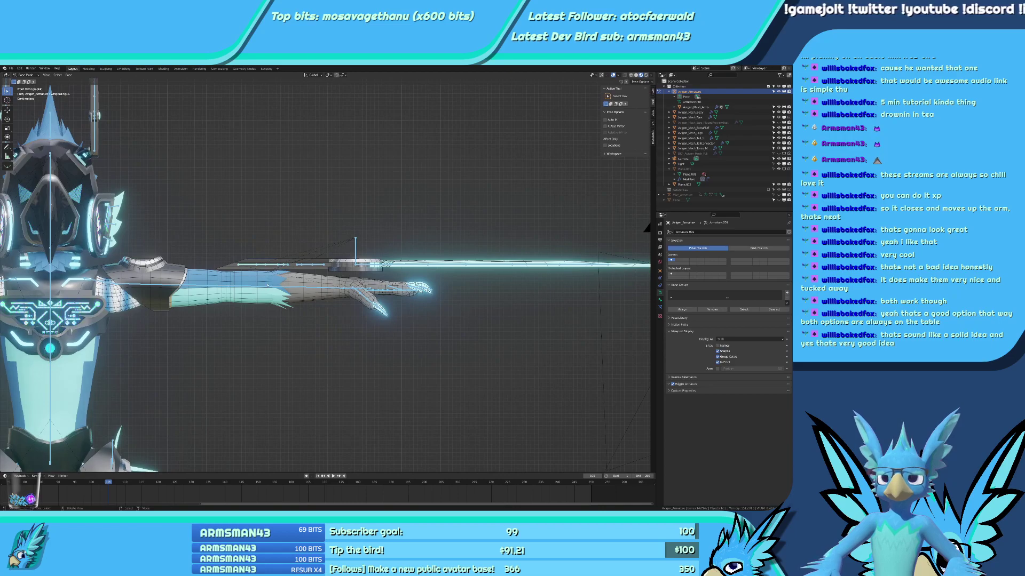
pyautogui.click(293, 286)
pyautogui.press('r')
pyautogui.rightClick(363, 267)
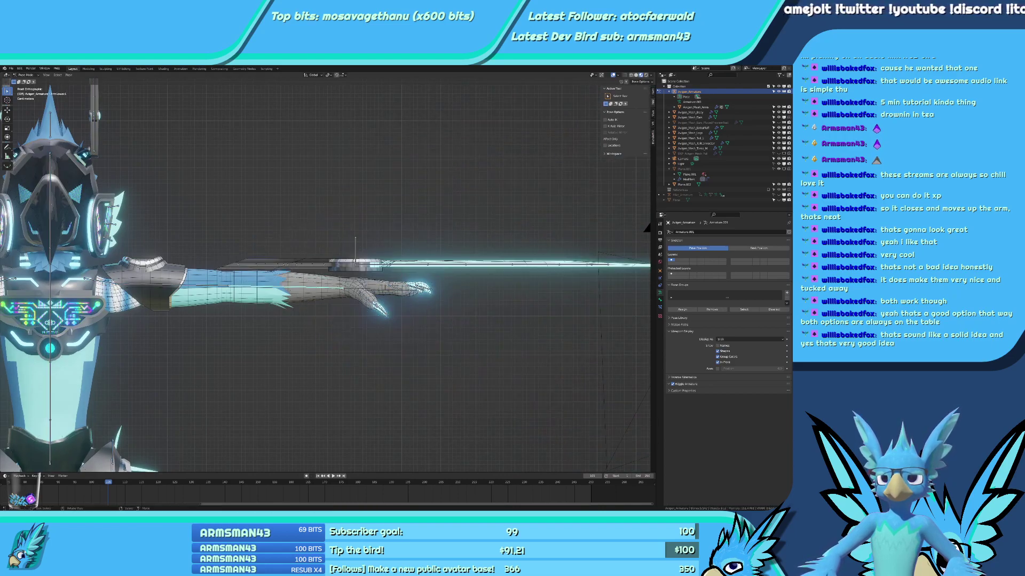
# Examine the avatar's upper body and outstretched arm from the side and the front.
pyautogui.scroll(-6, 363, 267)
pyautogui.moveTo(366, 263); pyautogui.dragTo(293, 320, button='middle')
pyautogui.scroll(5, 391, 323)
pyautogui.press('KP_1')
pyautogui.press('KP_3')
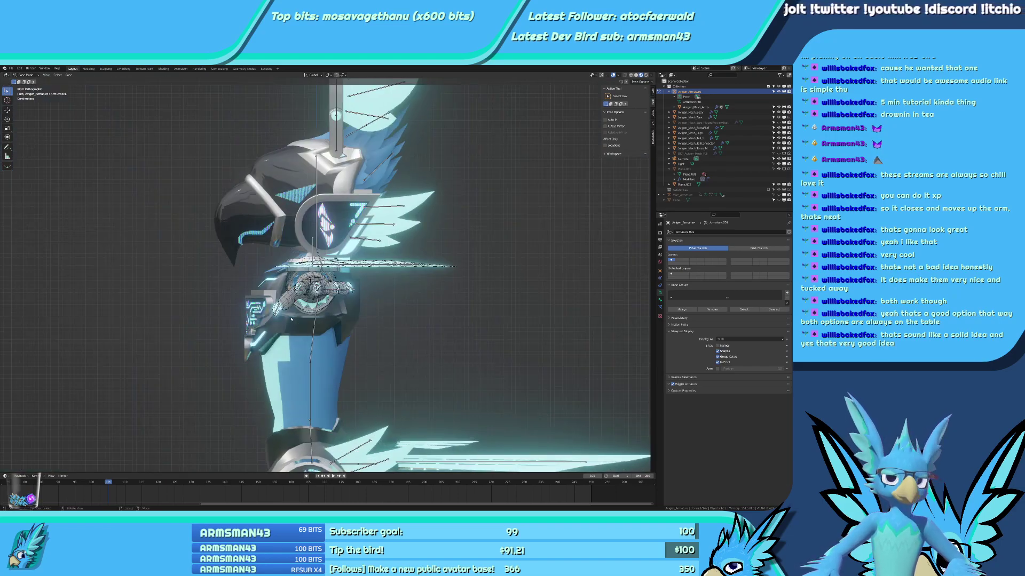
pyautogui.scroll(2, 282, 315)
pyautogui.press('KP_1')
pyautogui.scroll(-2, 282, 314)
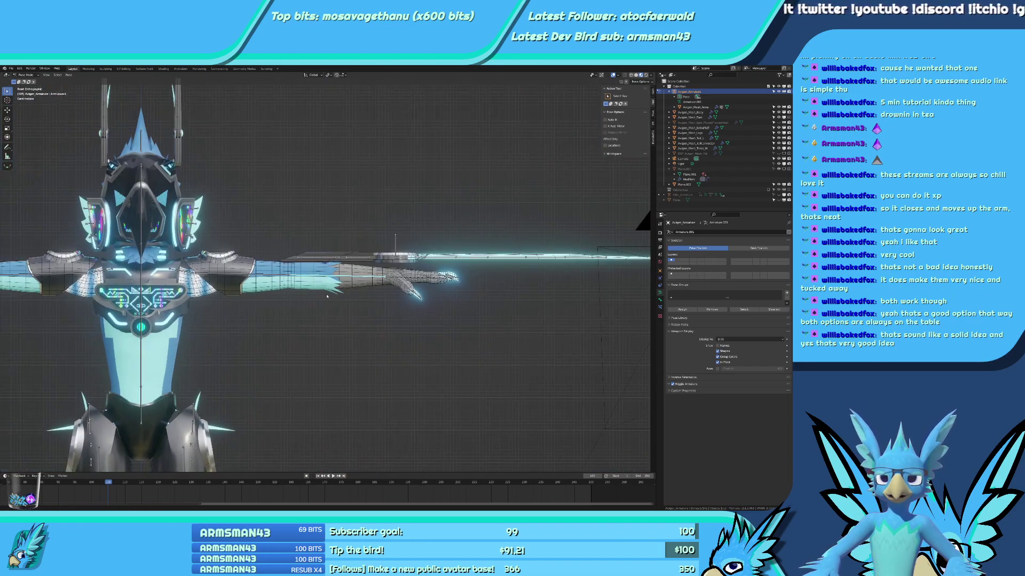
pyautogui.scroll(2, 348, 278)
pyautogui.keyDown('shift'); pyautogui.moveTo(269, 291); pyautogui.dragTo(312, 270, button='middle'); pyautogui.keyUp('shift')
# Examine the feather fans on the hip and knee discs from the side and at an angle.
pyautogui.scroll(-6, 347, 278)
pyautogui.scroll(3, 324, 258)
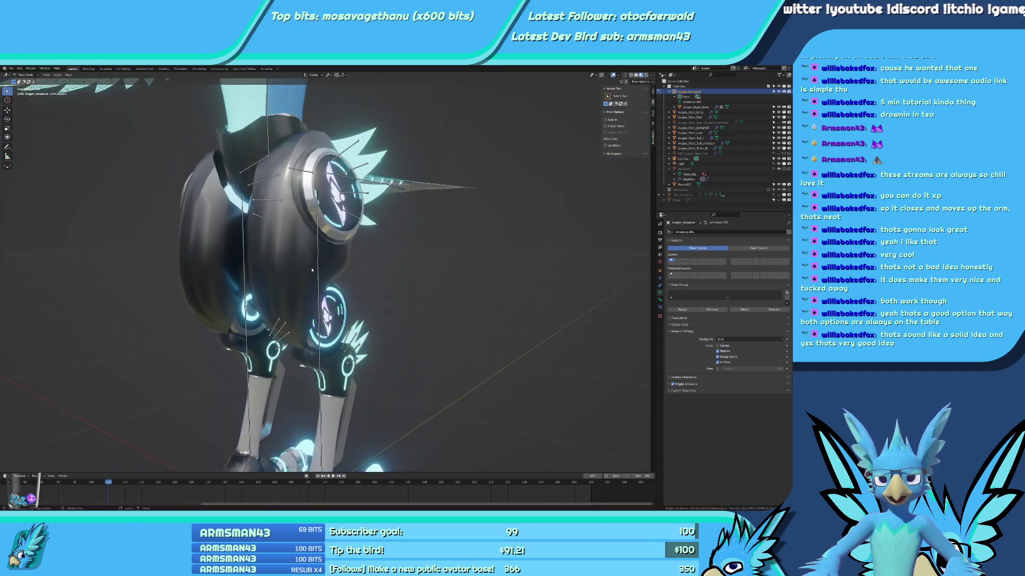
pyautogui.press('KP_3')
pyautogui.keyDown('shift'); pyautogui.moveTo(407, 246); pyautogui.dragTo(404, 274, button='middle'); pyautogui.keyUp('shift')
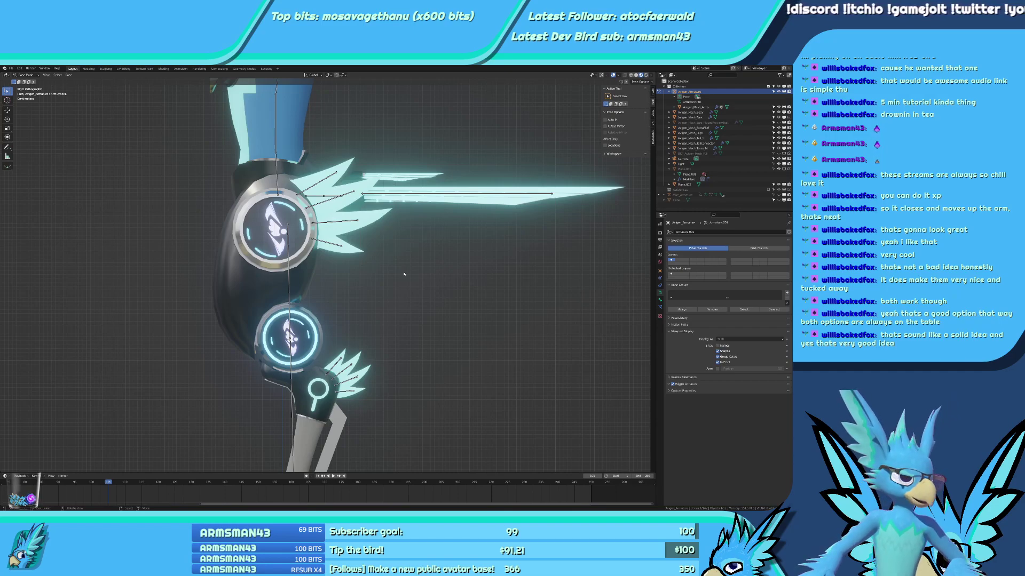
pyautogui.moveTo(404, 274); pyautogui.dragTo(416, 332, button='middle')
pyautogui.press('KP_1')
pyautogui.scroll(5, 448, 260)
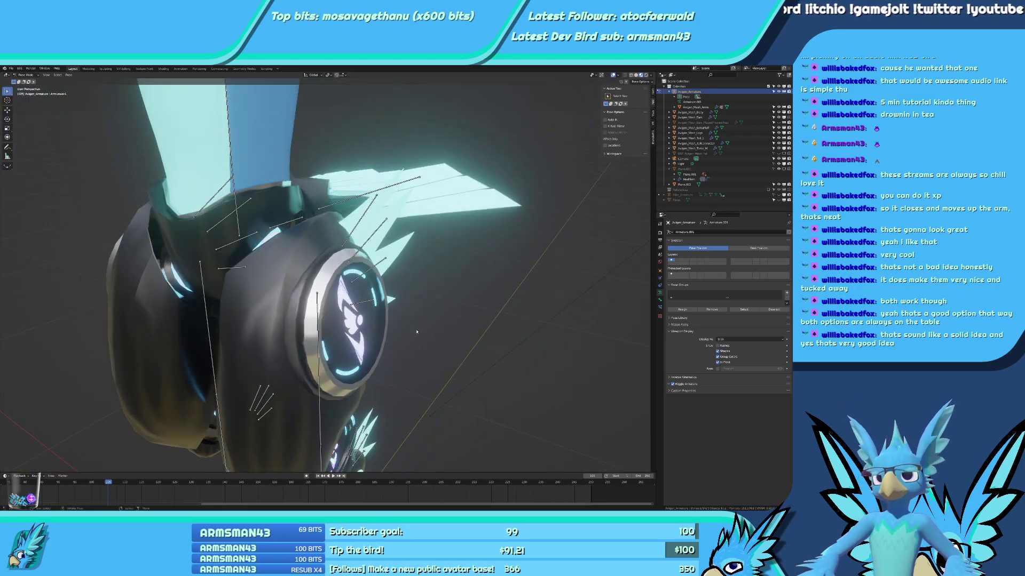
pyautogui.moveTo(416, 332); pyautogui.dragTo(328, 279, button='middle')
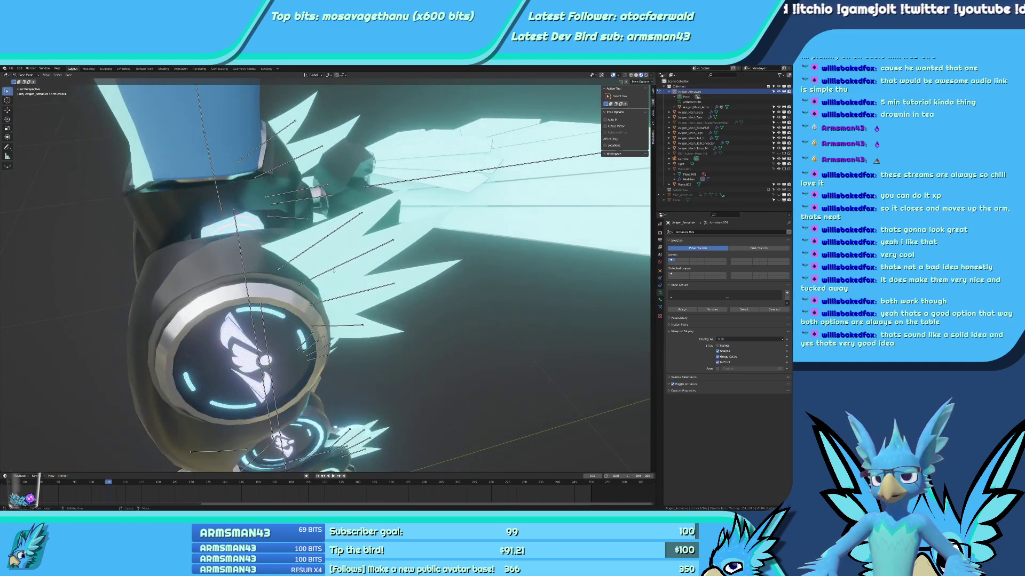
# Leave Pose Mode, select the legs mesh and open it in Edit Mode in right side view.
pyautogui.hotkey('ctrl', 'Tab')
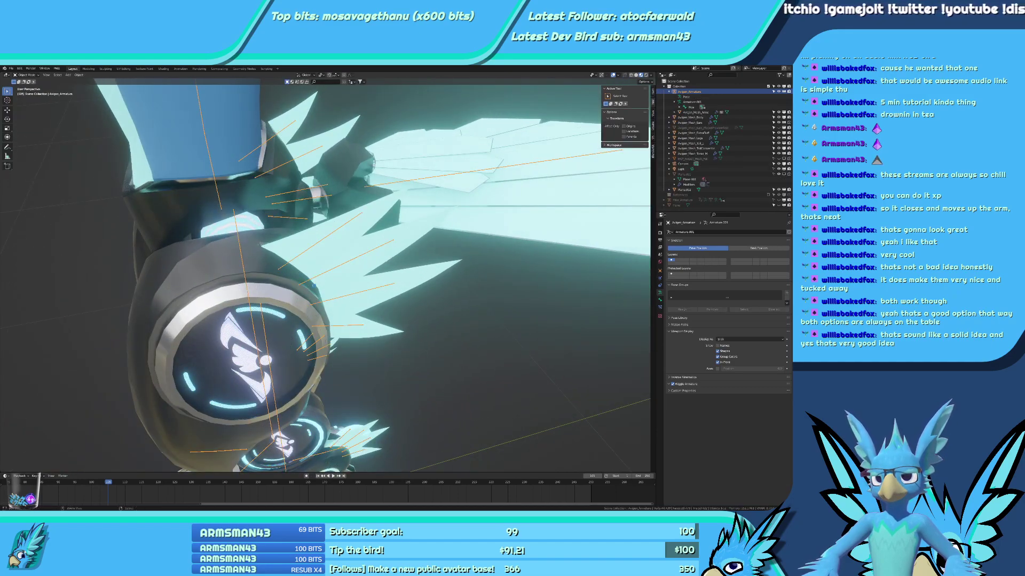
pyautogui.keyDown('shift'); pyautogui.click(297, 302); pyautogui.keyUp('shift')
pyautogui.hotkey('ctrl', 'Tab')
pyautogui.click(389, 387)
pyautogui.moveTo(389, 386); pyautogui.dragTo(360, 233, button='middle')
pyautogui.press('KP_3')
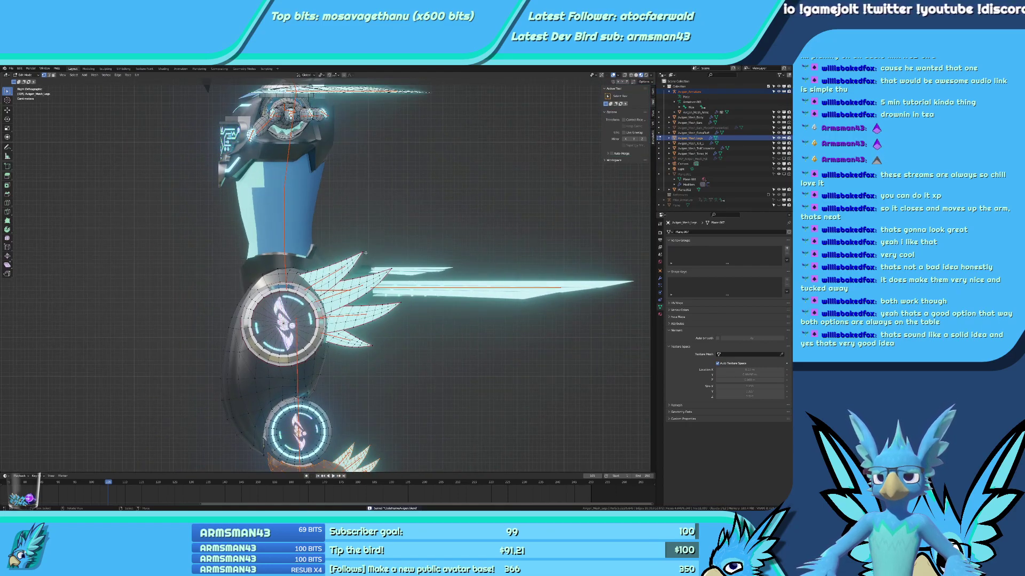
# Select all linked geometry of the uppermost hip feather and move it 0.5 along the Y axis, clear of the body's front.
pyautogui.hotkey('ctrl', 'l')
pyautogui.press('g')
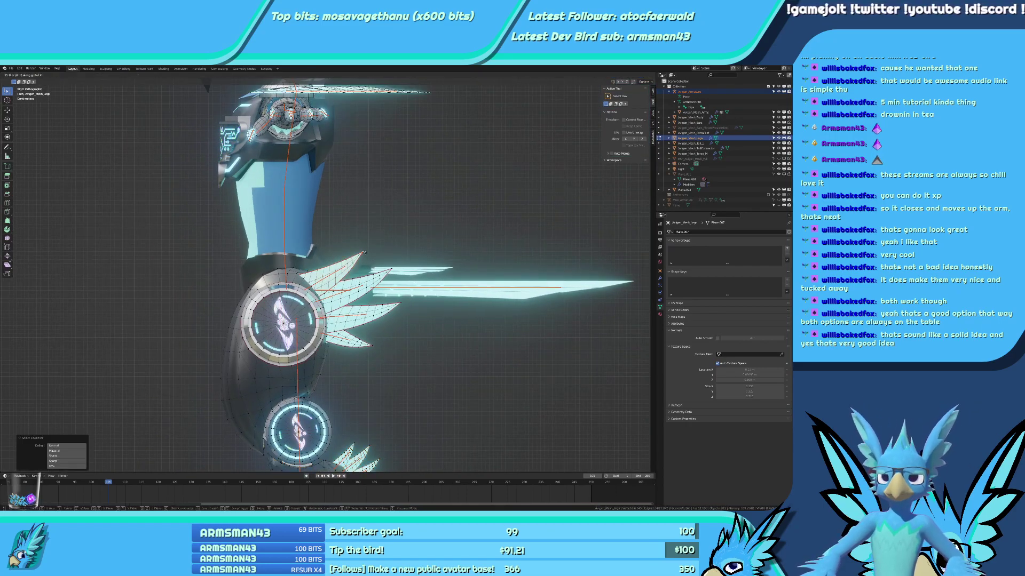
pyautogui.write('zy1')
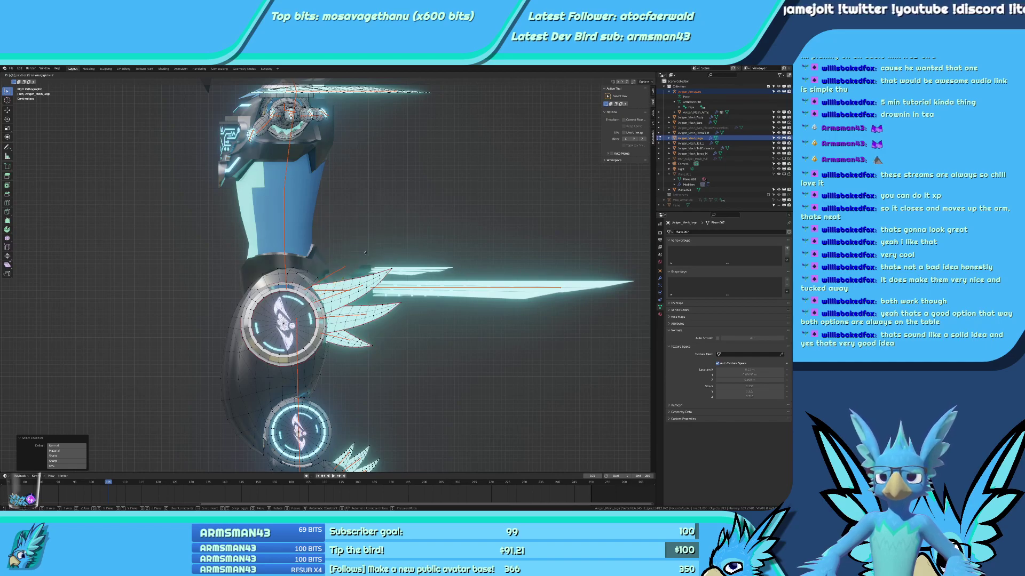
pyautogui.press('BackSpace')
pyautogui.write('.15')
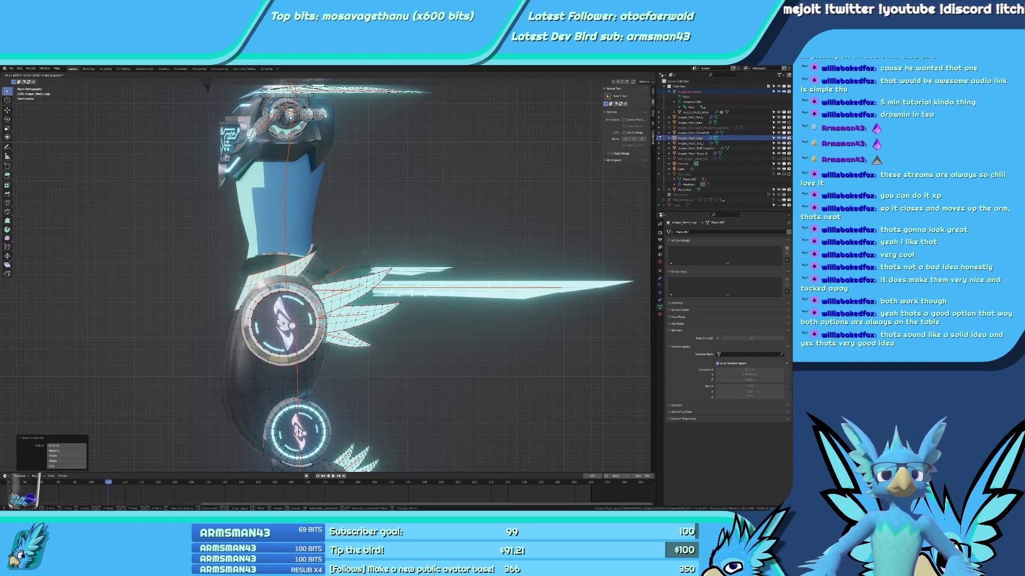
pyautogui.press('BackSpace')
pyautogui.press('BackSpace')
pyautogui.write('5')
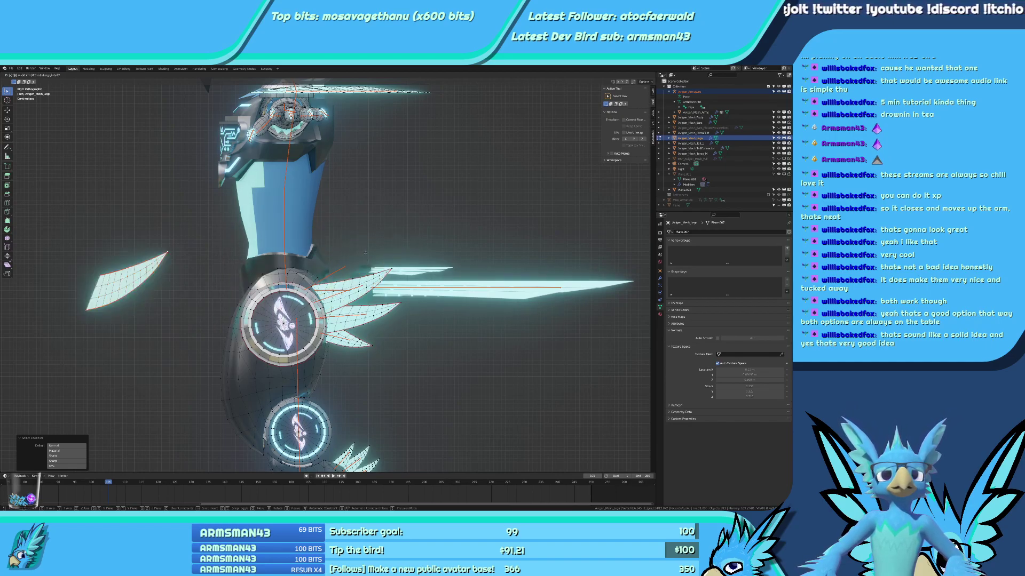
pyautogui.press('Return')
pyautogui.click(418, 287)
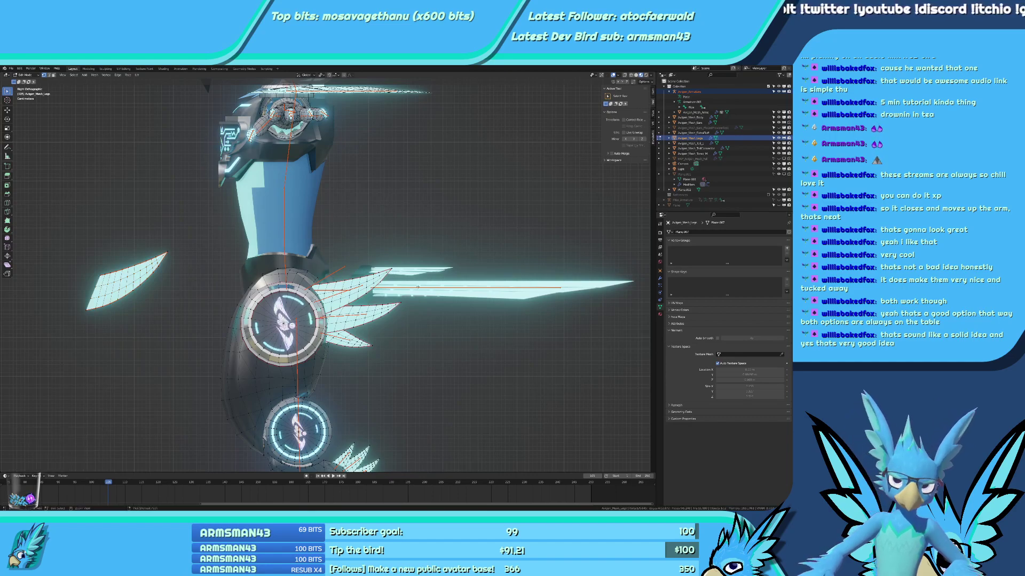
# Move the uppermost feather still attached behind the thigh, with its linked geometry, by -1 along the Y axis.
pyautogui.hotkey('ctrl', 'l')
pyautogui.press('g')
pyautogui.press('y')
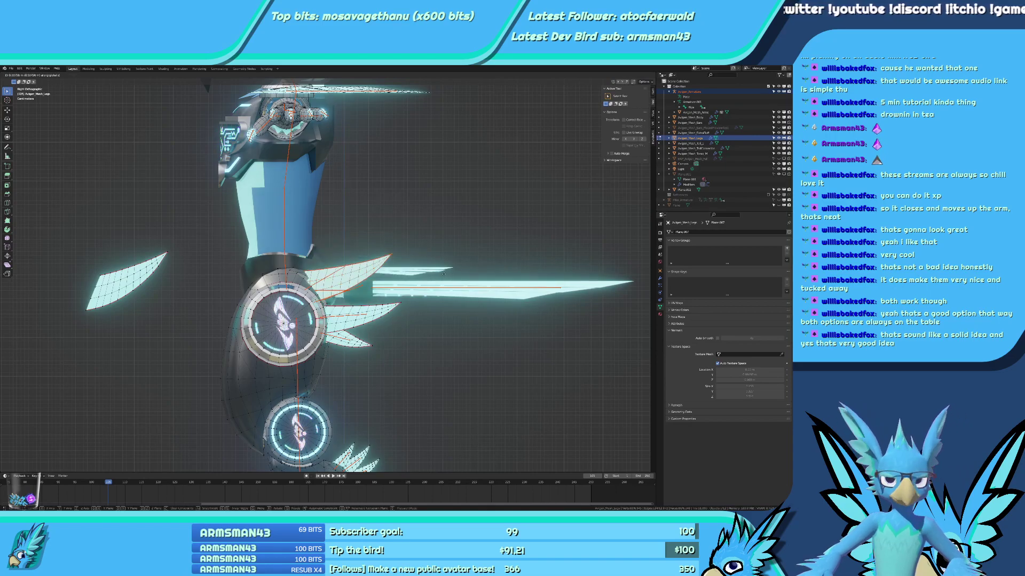
pyautogui.write('-1')
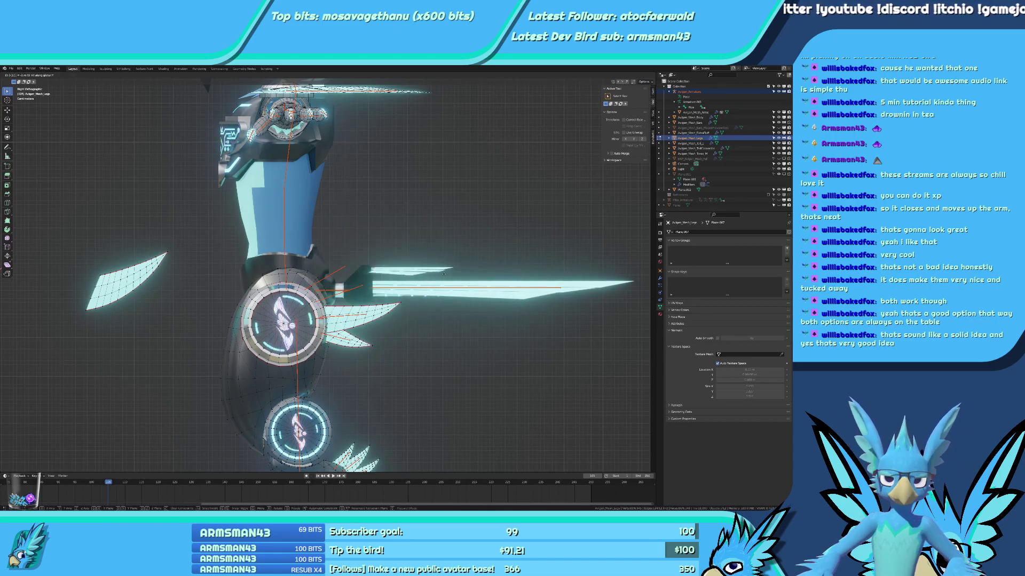
pyautogui.press('Return')
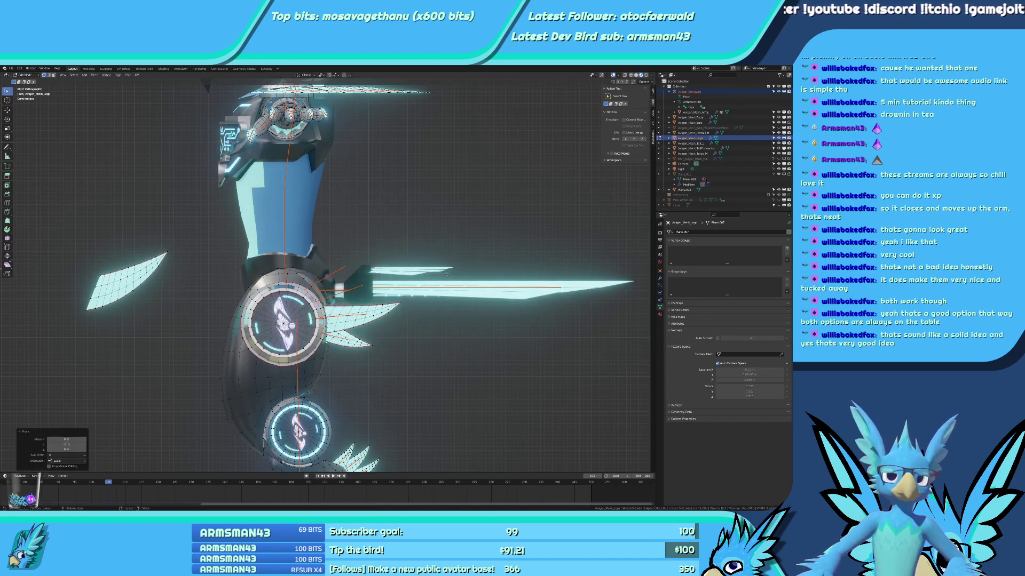
pyautogui.scroll(-11, 444, 274)
pyautogui.scroll(8, 368, 300)
# Move the upper of the two feathers remaining on the thigh by -1.5 along the Y axis.
pyautogui.hotkey('alt', 'a')
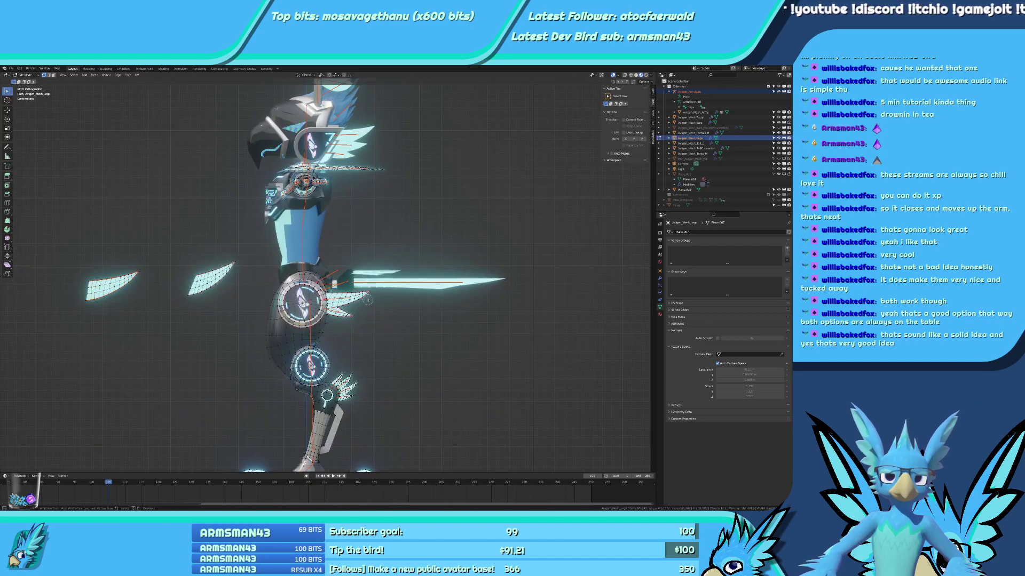
pyautogui.hotkey('ctrl', 'l')
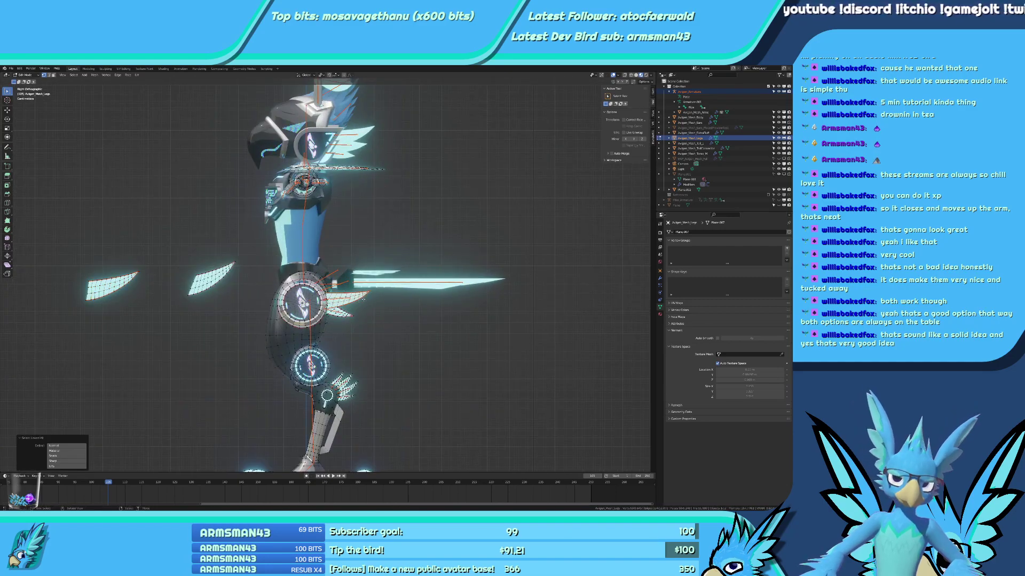
pyautogui.write('gy')
pyautogui.write('-1.5')
pyautogui.press('Return')
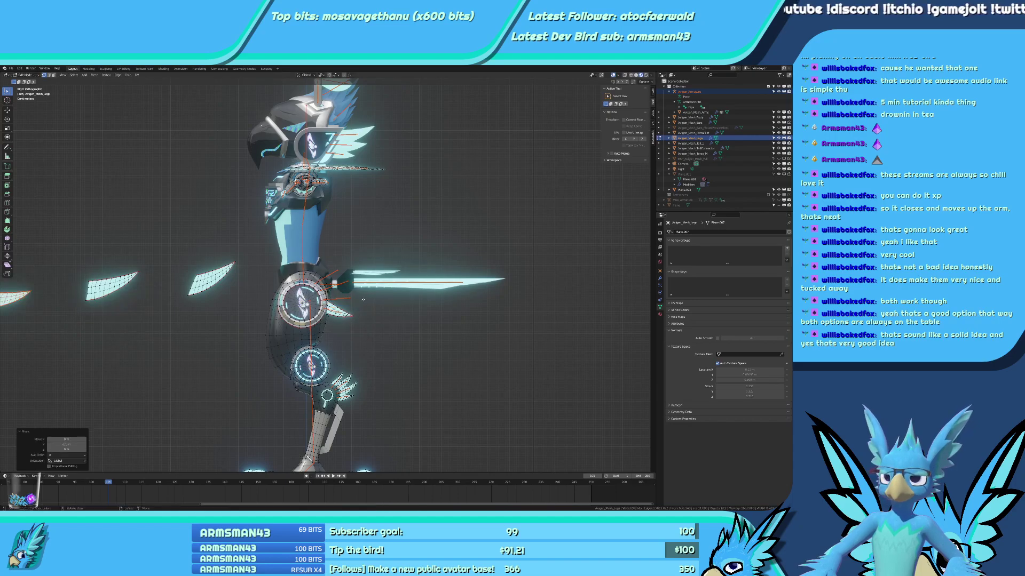
# Move the last thigh feather by -2 along the Y axis and return to Object Mode.
pyautogui.hotkey('alt', 'a')
pyautogui.hotkey('ctrl', 'l')
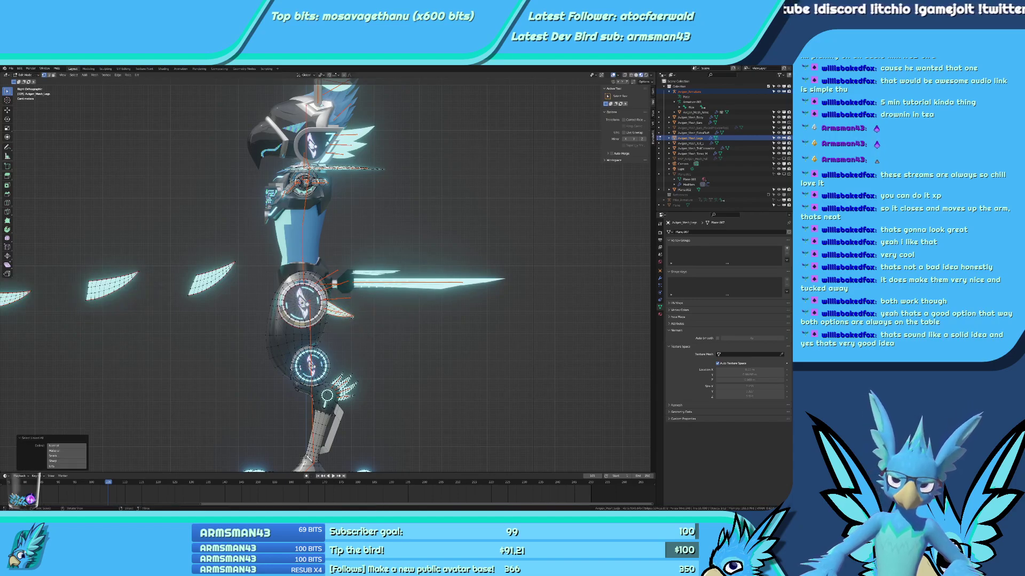
pyautogui.write('gy-2')
pyautogui.press('Return')
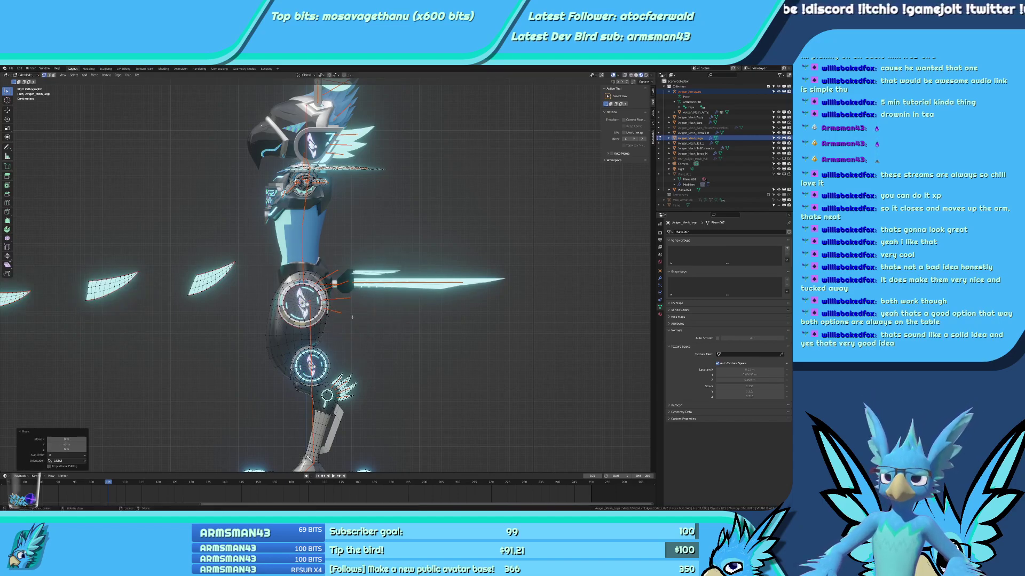
pyautogui.keyDown('shift'); pyautogui.moveTo(184, 349); pyautogui.dragTo(356, 331, button='middle'); pyautogui.keyUp('shift')
pyautogui.press('Tab')
pyautogui.scroll(-1, 357, 330)
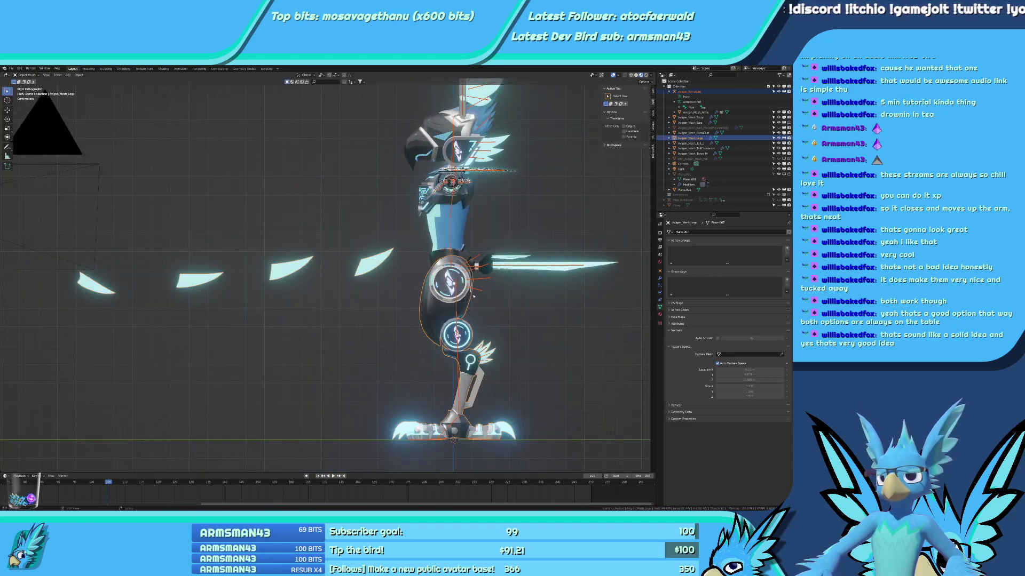
pyautogui.click(468, 293)
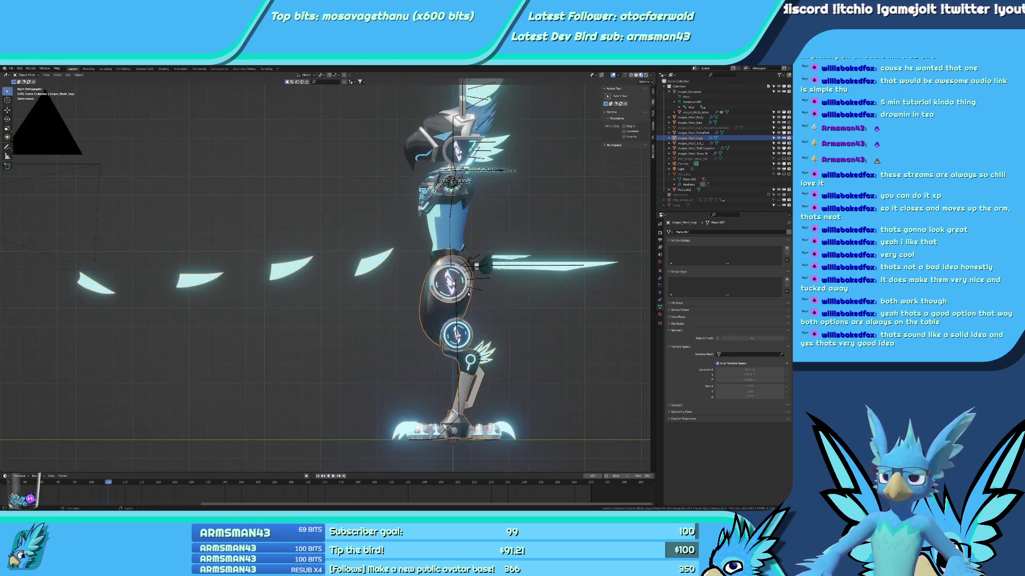
pyautogui.click(479, 292)
pyautogui.keyDown('shift'); pyautogui.click(471, 293); pyautogui.keyUp('shift')
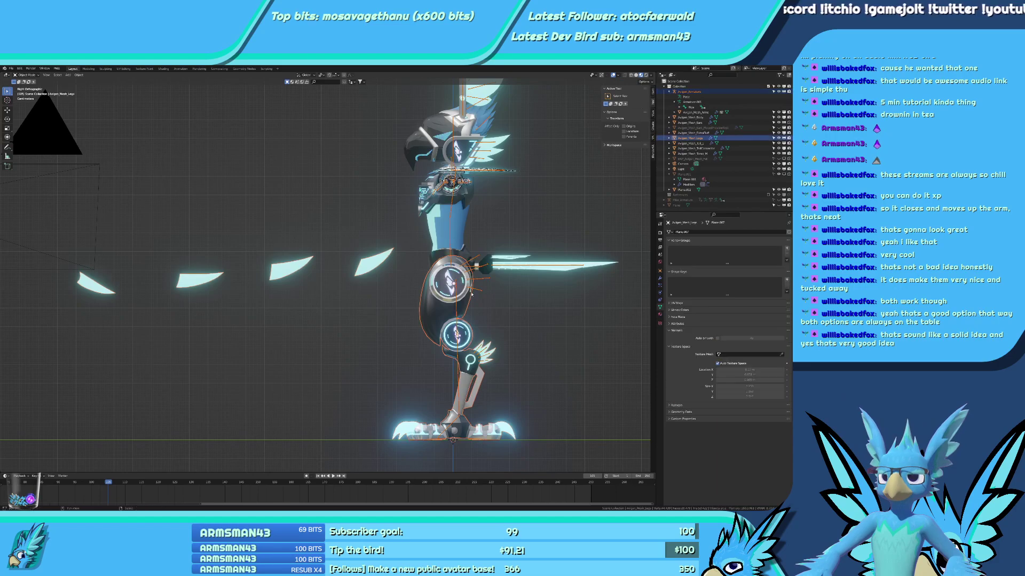
pyautogui.hotkey('ctrl', 'Tab')
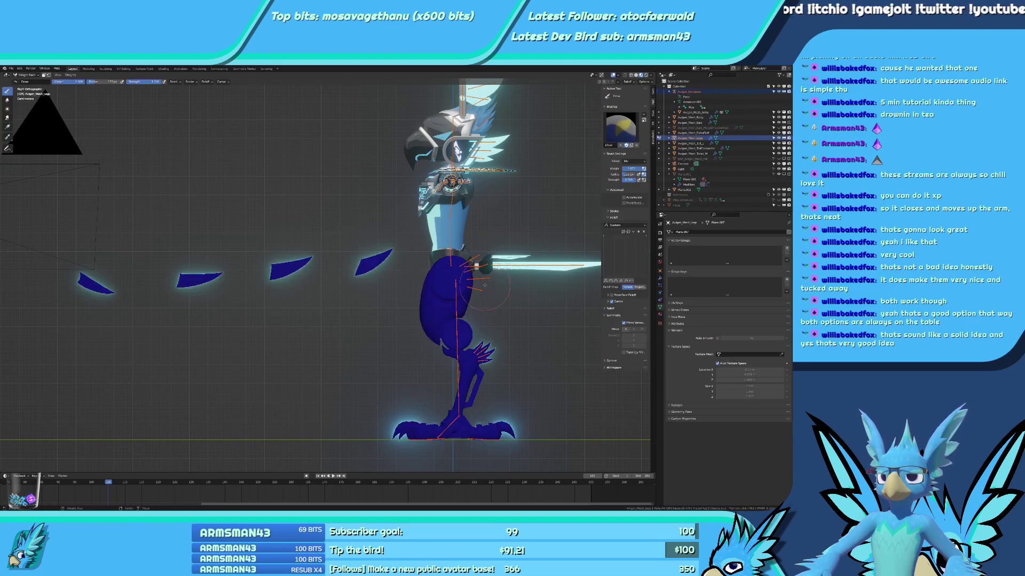
pyautogui.hotkey('ctrl', 'Tab')
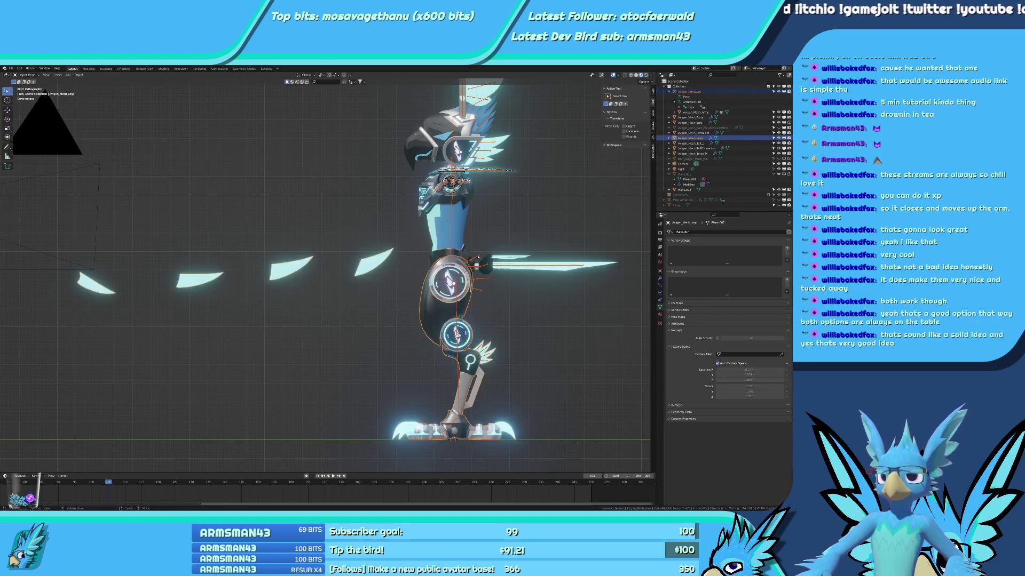
pyautogui.click(477, 257)
pyautogui.hotkey('ctrl', 'Tab')
pyautogui.press('Tab')
pyautogui.press('Tab')
pyautogui.hotkey('ctrl', 'Tab')
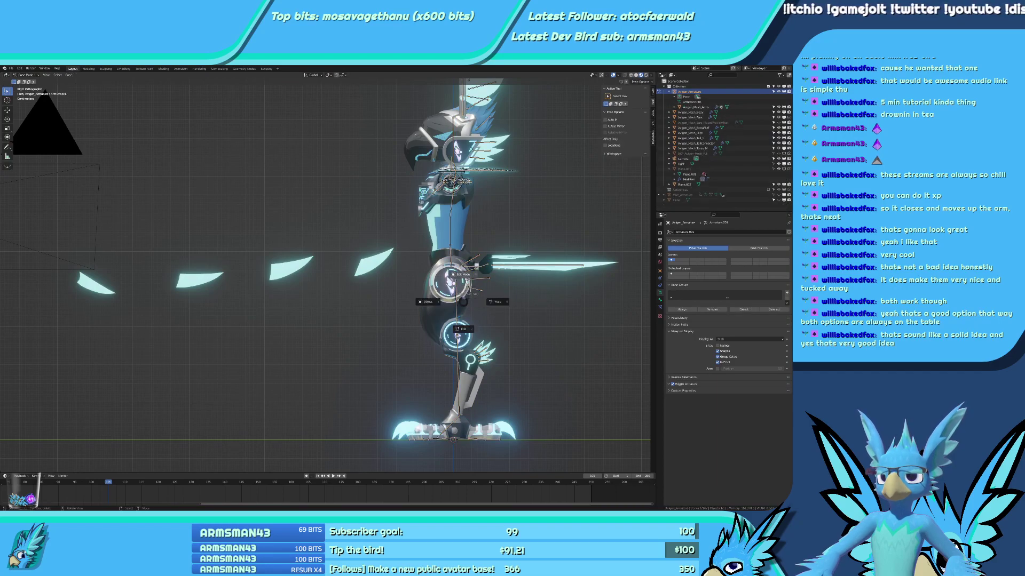
pyautogui.click(518, 293)
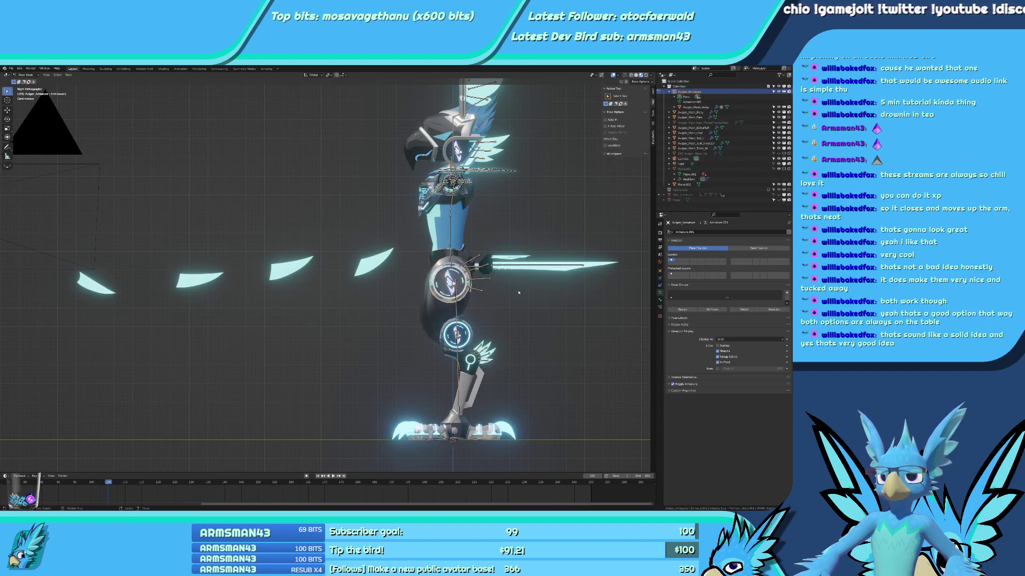
pyautogui.press('Tab')
pyautogui.press('Tab')
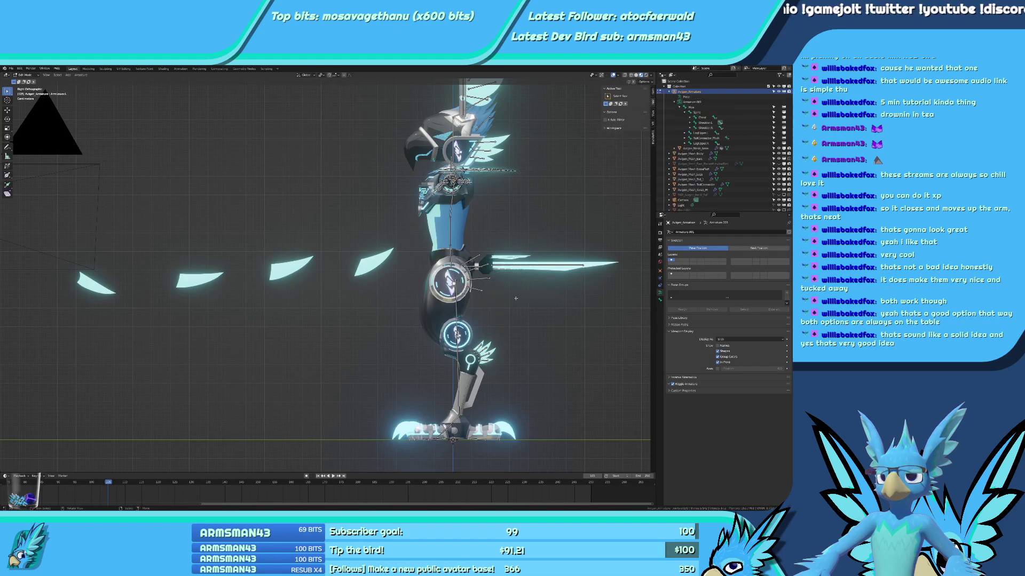
pyautogui.keyDown('shift'); pyautogui.click(465, 295); pyautogui.keyUp('shift')
pyautogui.hotkey('ctrl', 'Tab')
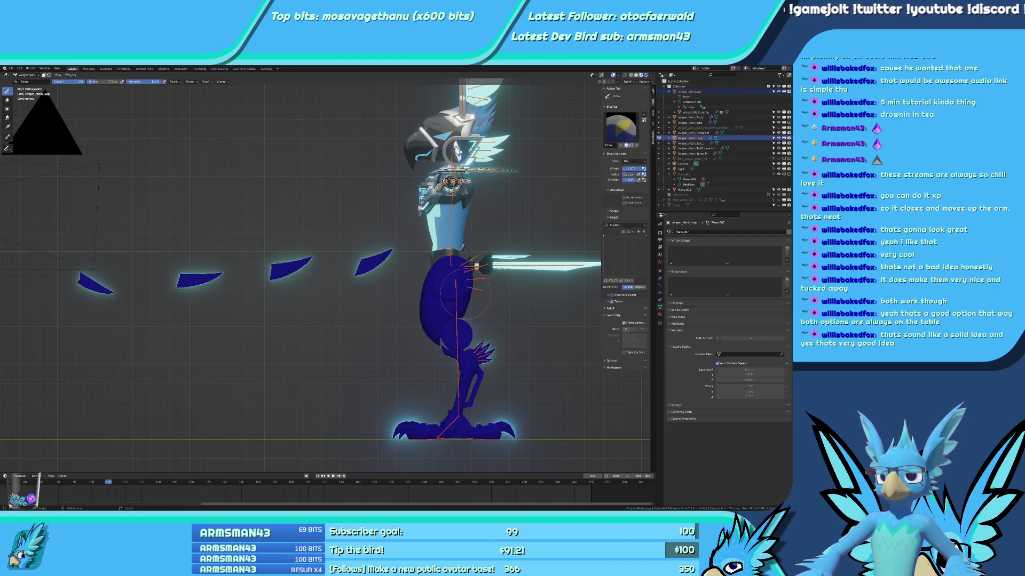
pyautogui.hotkey('ctrl', 'Tab')
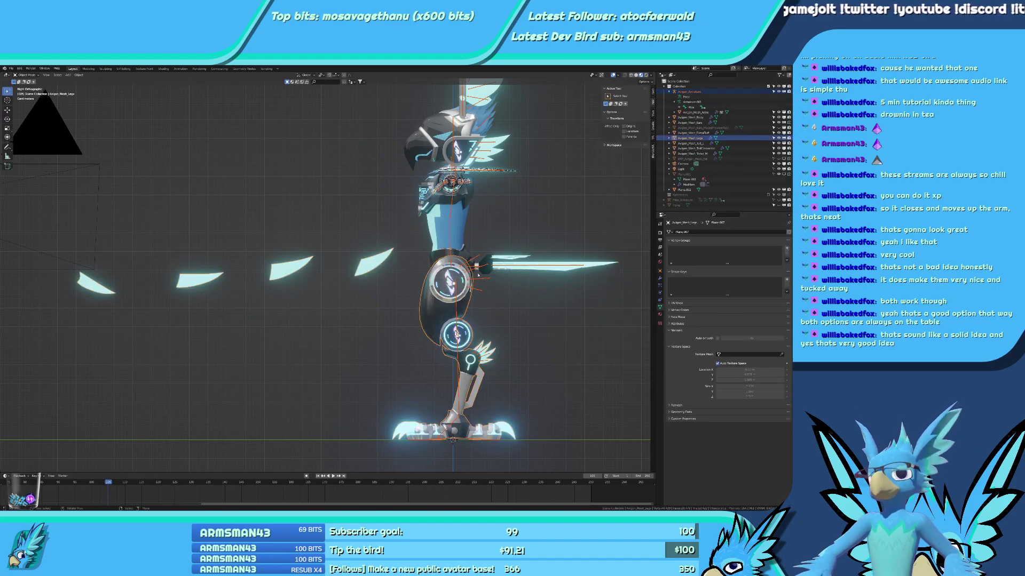
# Check the legs mesh's modifiers and parent the mesh to the armature with empty groups.
pyautogui.click(660, 280)
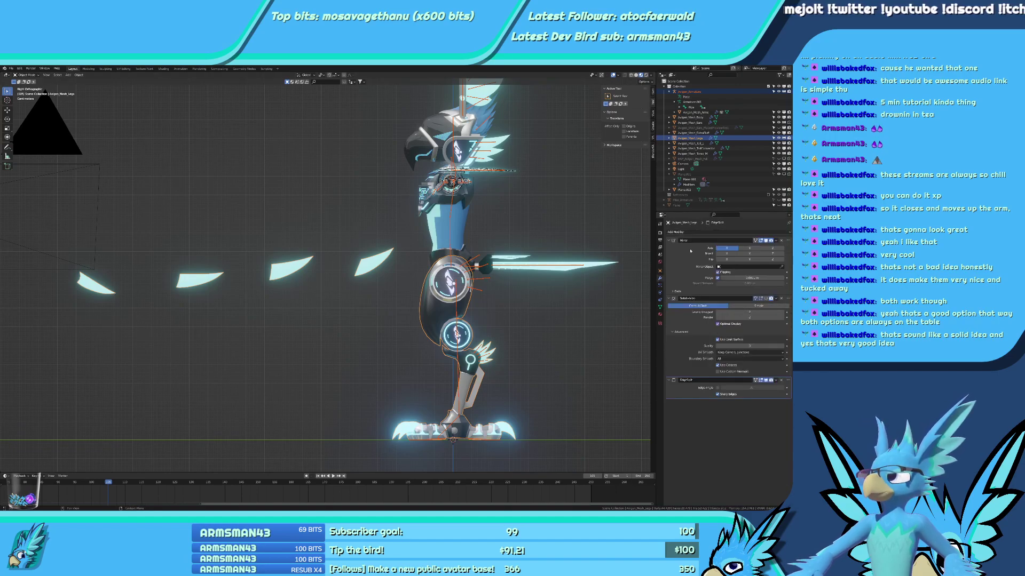
pyautogui.click(674, 139)
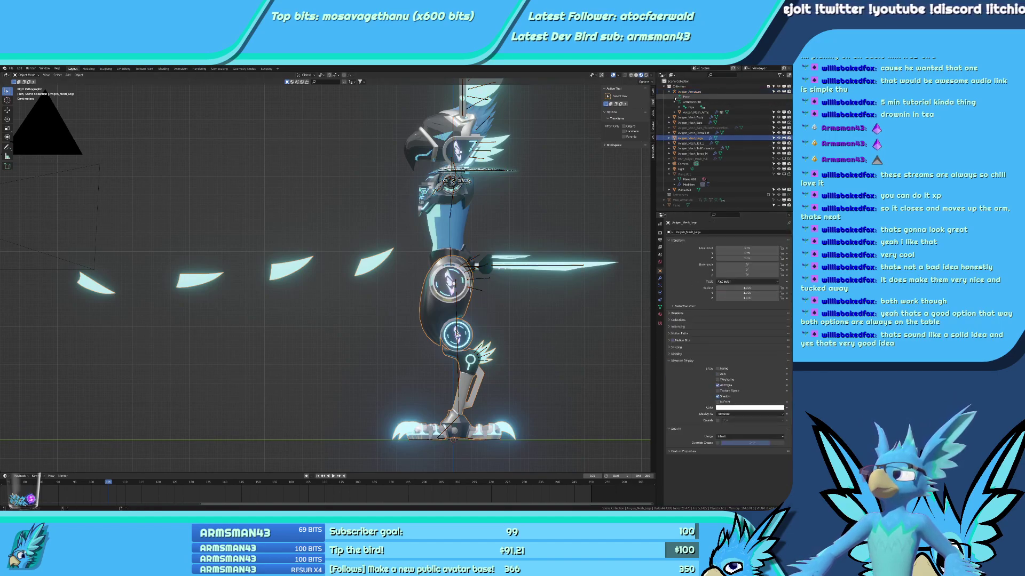
pyautogui.keyDown('ctrl'); pyautogui.click(676, 92); pyautogui.keyUp('ctrl')
pyautogui.hotkey('ctrl', 'p')
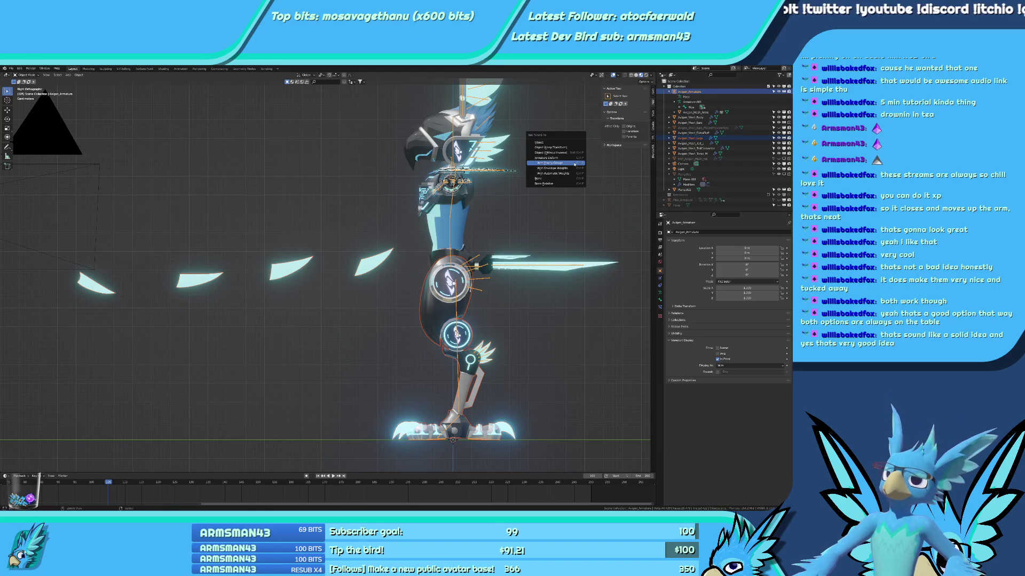
pyautogui.click(560, 162)
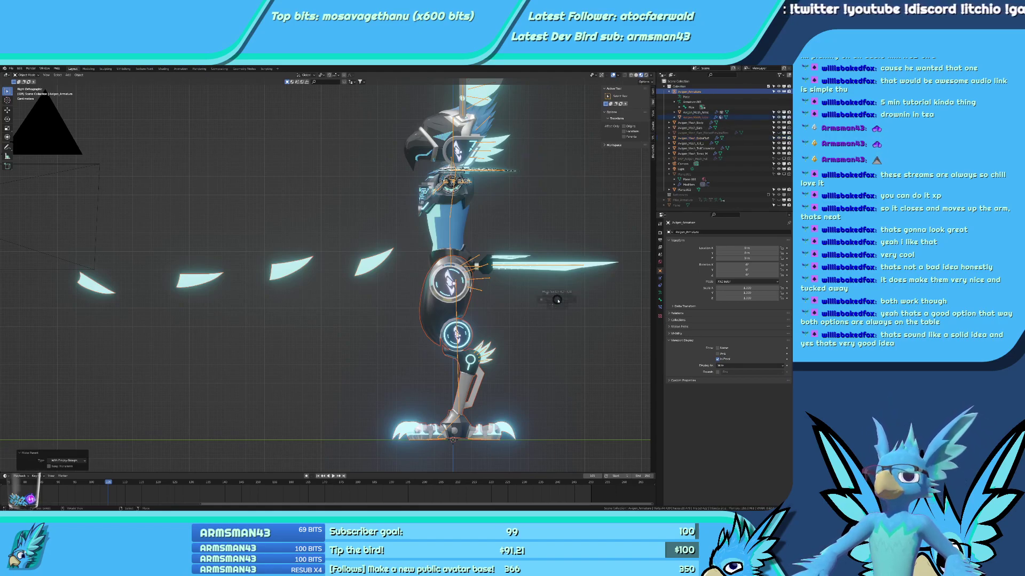
# Put the armature in Pose Mode and select the uppermost thigh feather bone.
pyautogui.hotkey('ctrl', 'Tab')
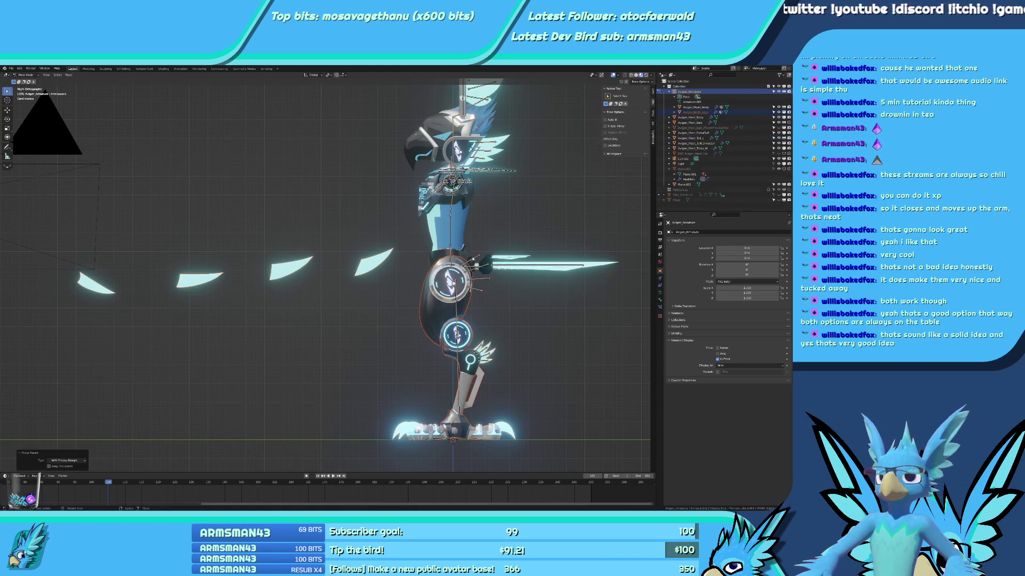
pyautogui.click(474, 260)
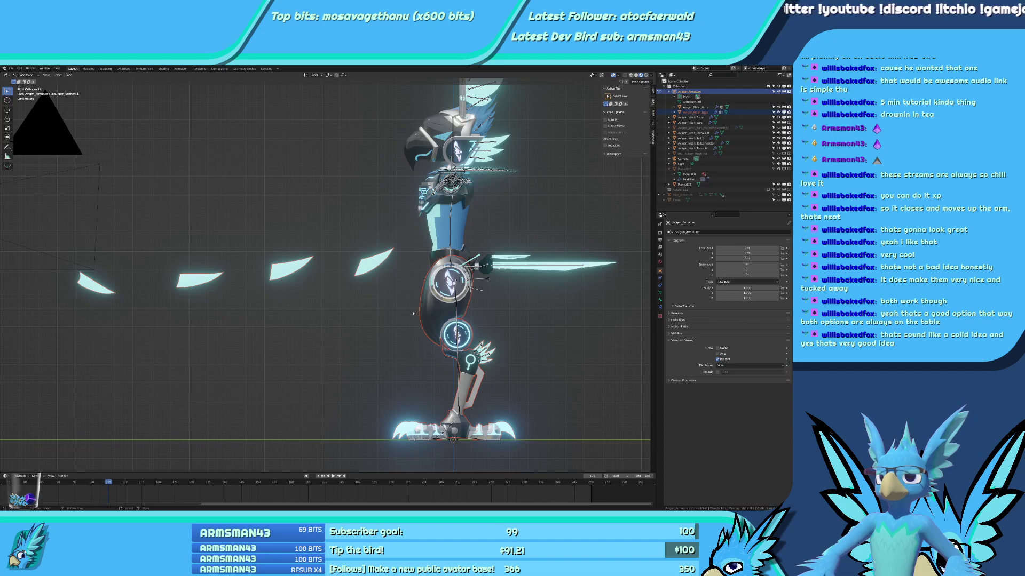
pyautogui.press('Tab')
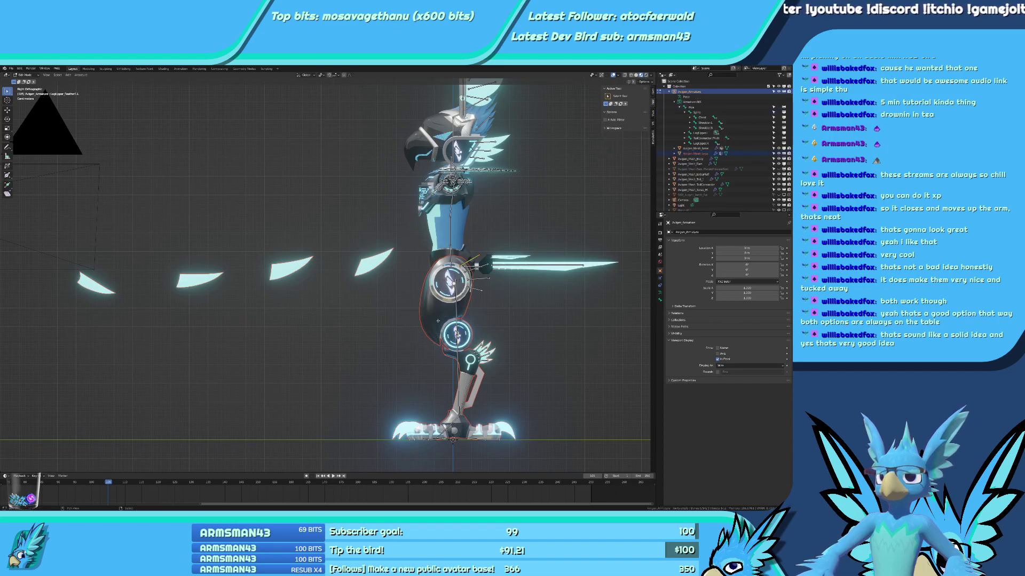
pyautogui.hotkey('ctrl', 'Tab')
pyautogui.click(410, 320)
pyautogui.keyDown('shift'); pyautogui.click(432, 337); pyautogui.keyUp('shift')
pyautogui.hotkey('ctrl', 'Tab')
pyautogui.click(455, 330)
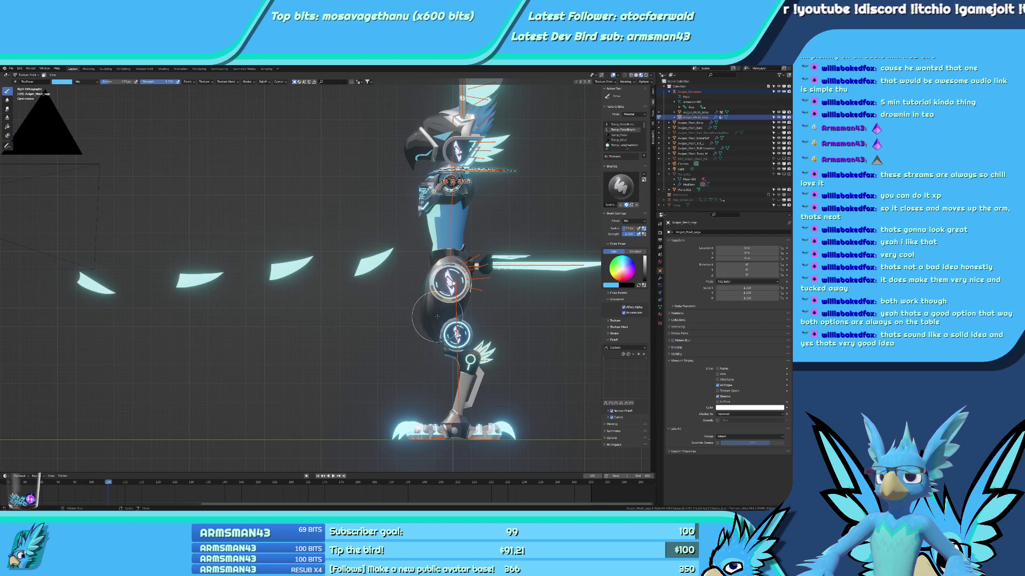
pyautogui.press('z')
pyautogui.press('z')
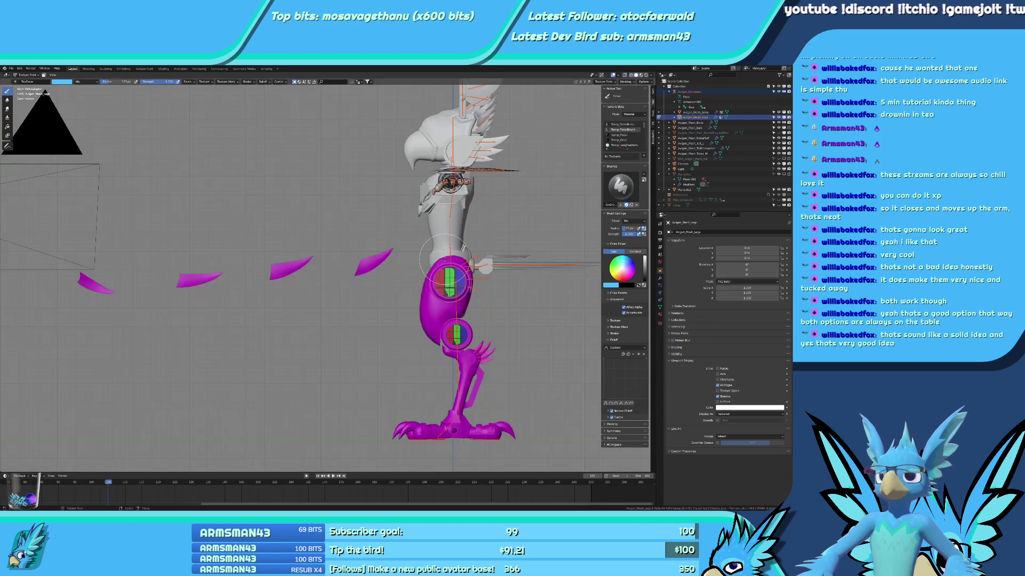
pyautogui.press('z')
# Weight paint the two separated feathers nearest the leg at full strength, each for its own thigh feather bone.
pyautogui.hotkey('ctrl', 'Tab')
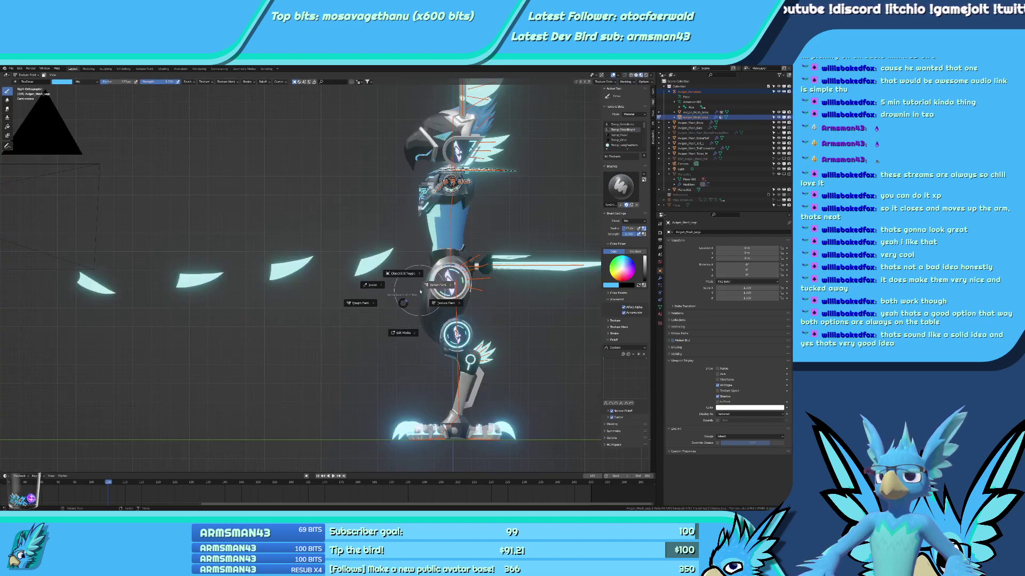
pyautogui.press('4')
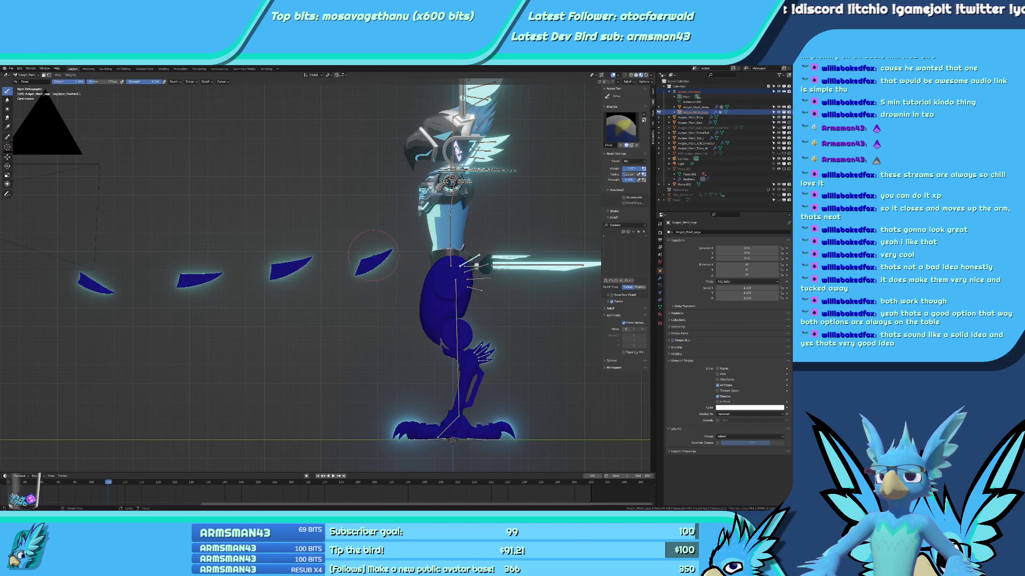
pyautogui.moveTo(364, 264); pyautogui.dragTo(365, 279)
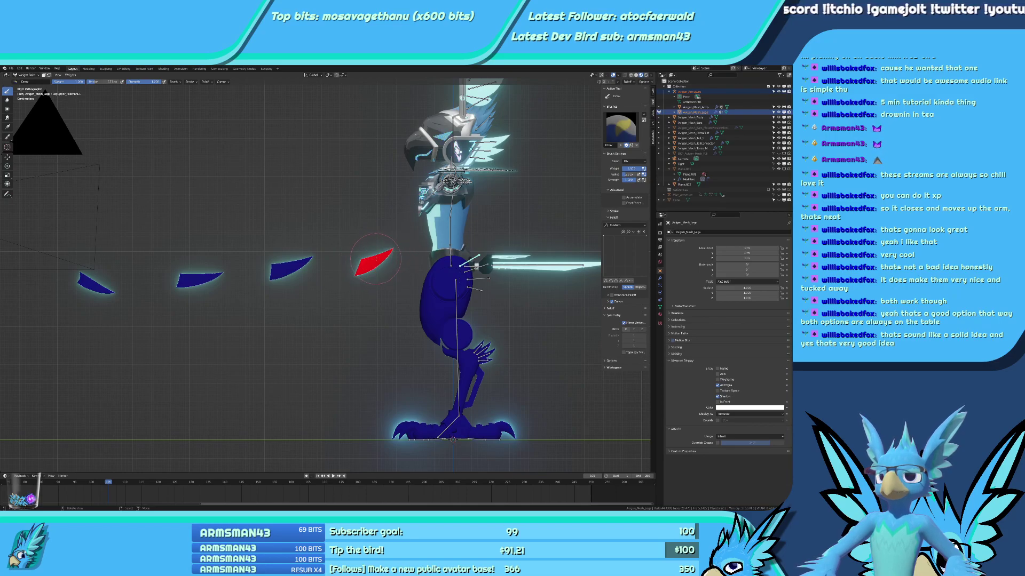
pyautogui.moveTo(375, 259)
pyautogui.mouseDown(button='middle')
pyautogui.moveTo(353, 276)
pyautogui.moveTo(516, 283)
pyautogui.mouseUp(button='middle')
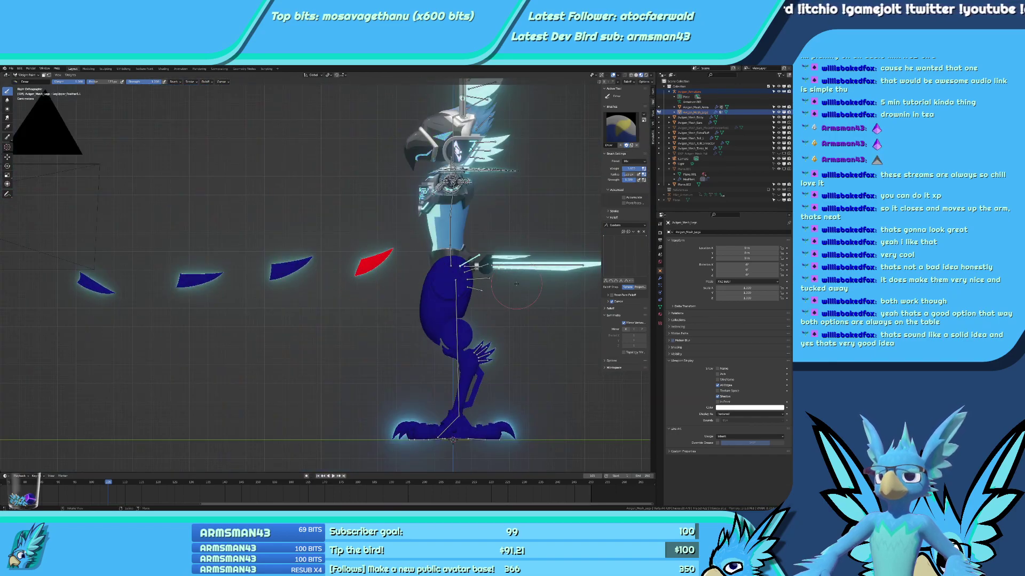
pyautogui.keyDown('ctrl'); pyautogui.click(473, 268); pyautogui.keyUp('ctrl')
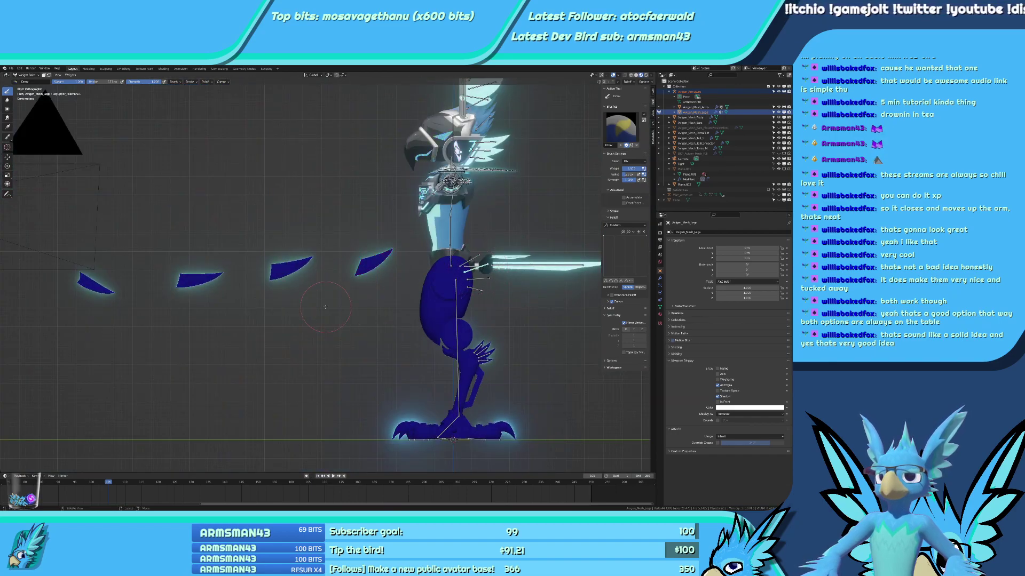
pyautogui.moveTo(288, 260); pyautogui.dragTo(283, 271)
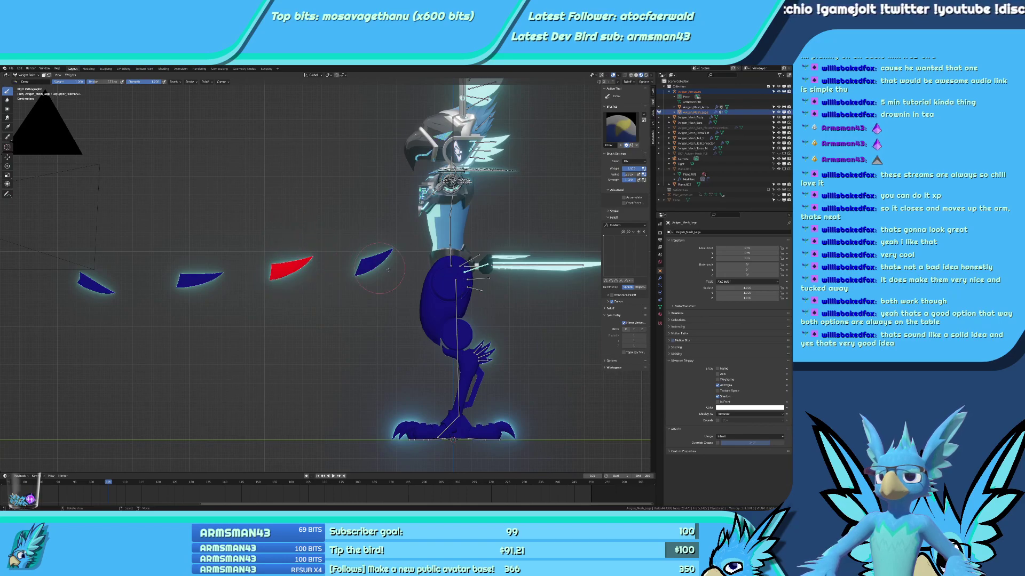
# Weight paint the two separated feathers farthest from the leg at full strength, each for its own thigh feather bone.
pyautogui.keyDown('ctrl'); pyautogui.click(481, 278); pyautogui.keyUp('ctrl')
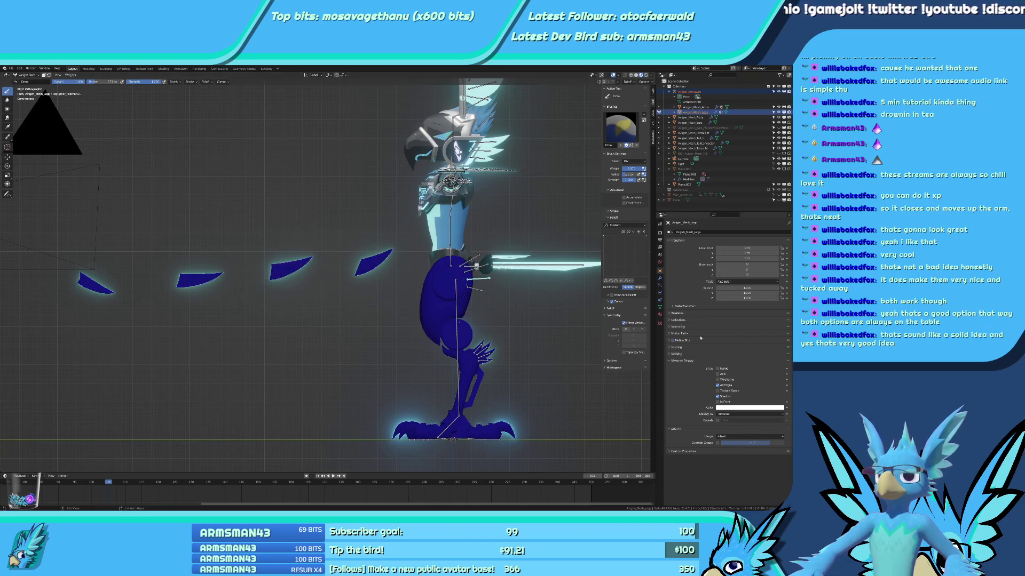
pyautogui.click(660, 279)
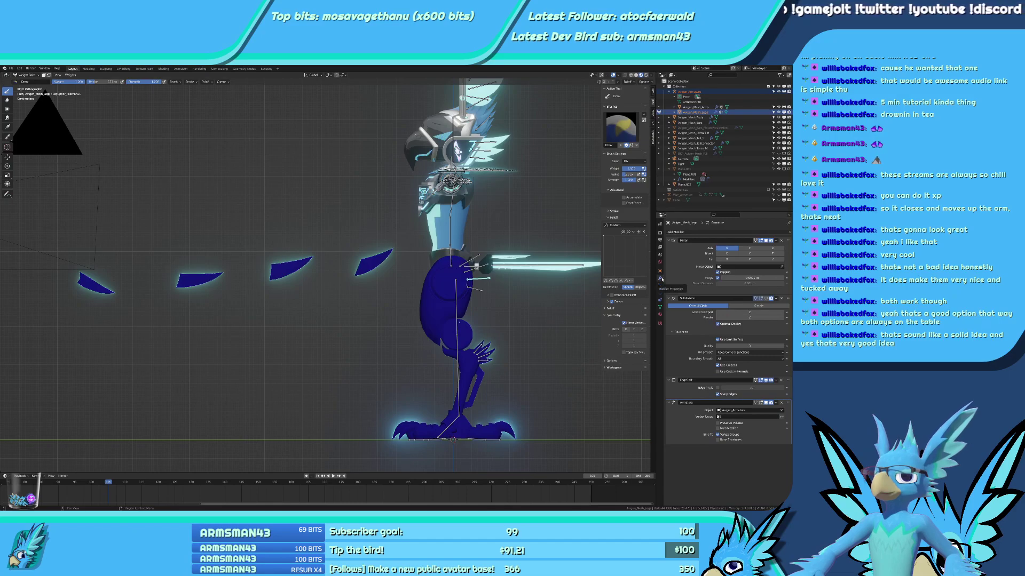
pyautogui.scroll(6, 474, 300)
pyautogui.moveTo(523, 354)
pyautogui.keyDown('shift'); pyautogui.mouseDown(button='middle')
pyautogui.moveTo(475, 301)
pyautogui.moveTo(312, 371)
pyautogui.moveTo(441, 335)
pyautogui.mouseUp(button='middle'); pyautogui.keyUp('shift')
pyautogui.scroll(-5, 317, 344)
pyautogui.keyDown('shift'); pyautogui.moveTo(260, 253); pyautogui.dragTo(332, 280, button='middle'); pyautogui.keyUp('shift')
pyautogui.moveTo(219, 266); pyautogui.dragTo(246, 267)
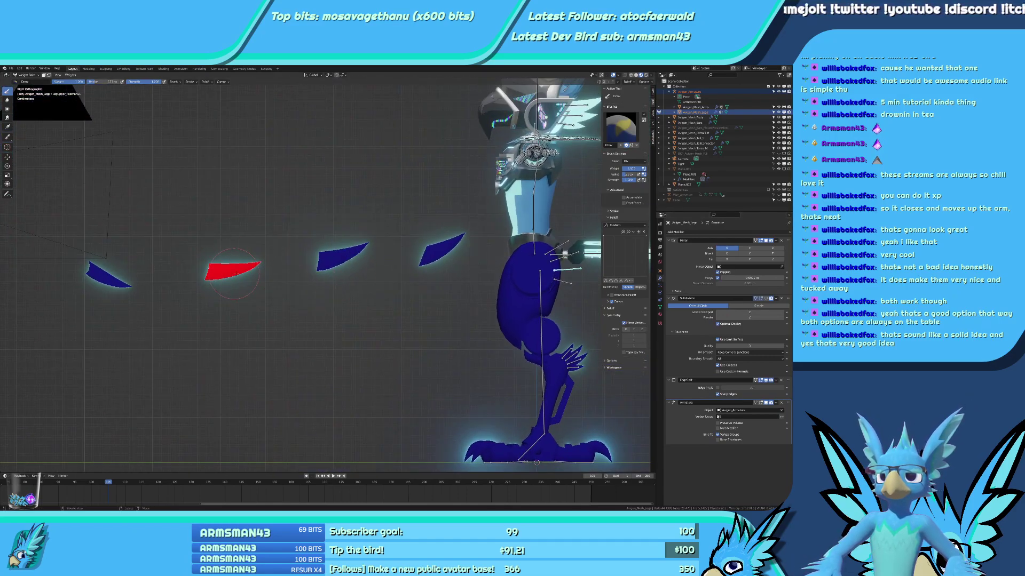
pyautogui.hotkey('ctrl', 'z')
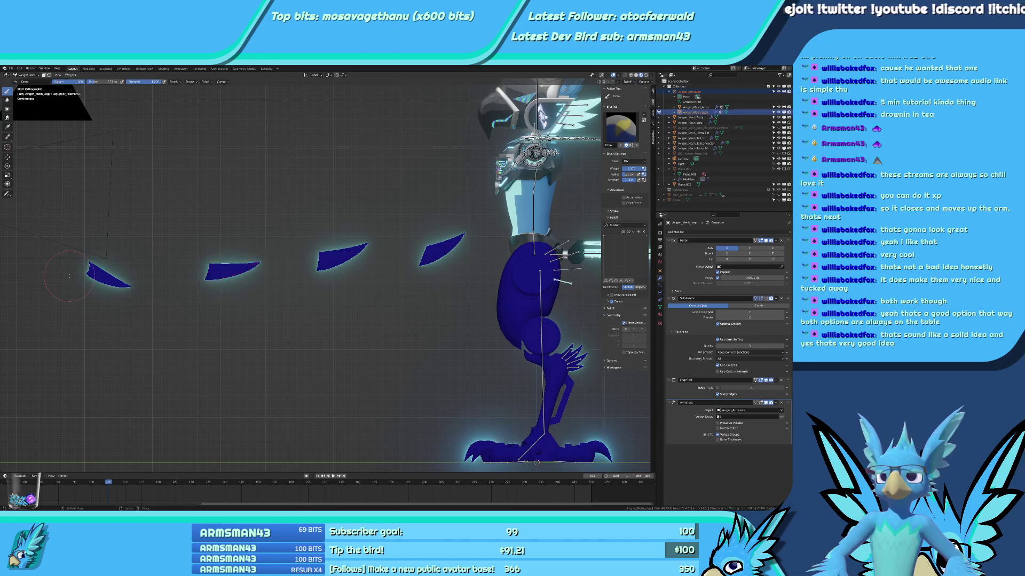
pyautogui.click(80, 271)
# Check the painted weights of the thigh feather bones on both legs, one bone after another.
pyautogui.moveTo(80, 271); pyautogui.dragTo(447, 272, button='middle')
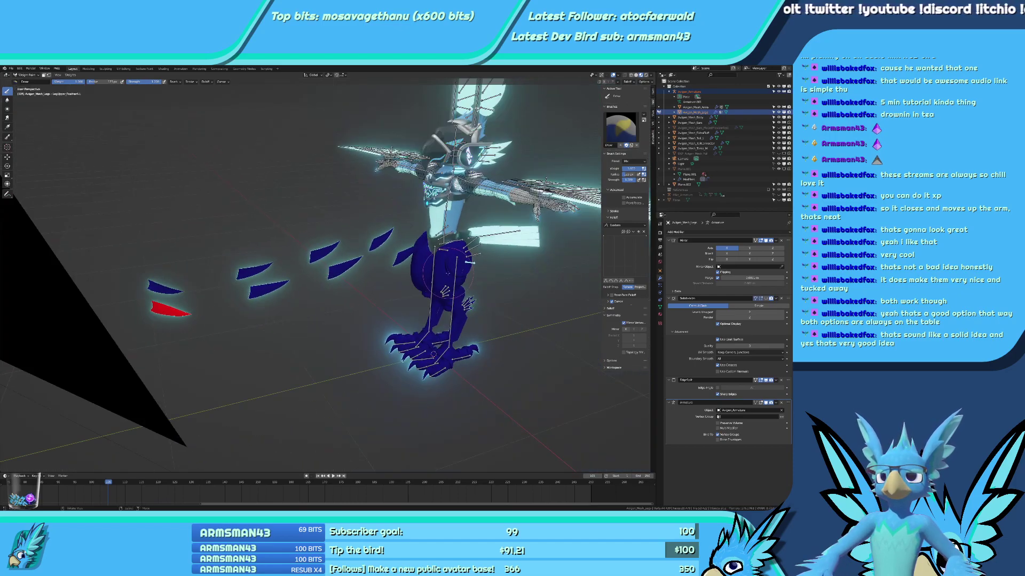
pyautogui.keyDown('ctrl'); pyautogui.click(474, 259); pyautogui.keyUp('ctrl')
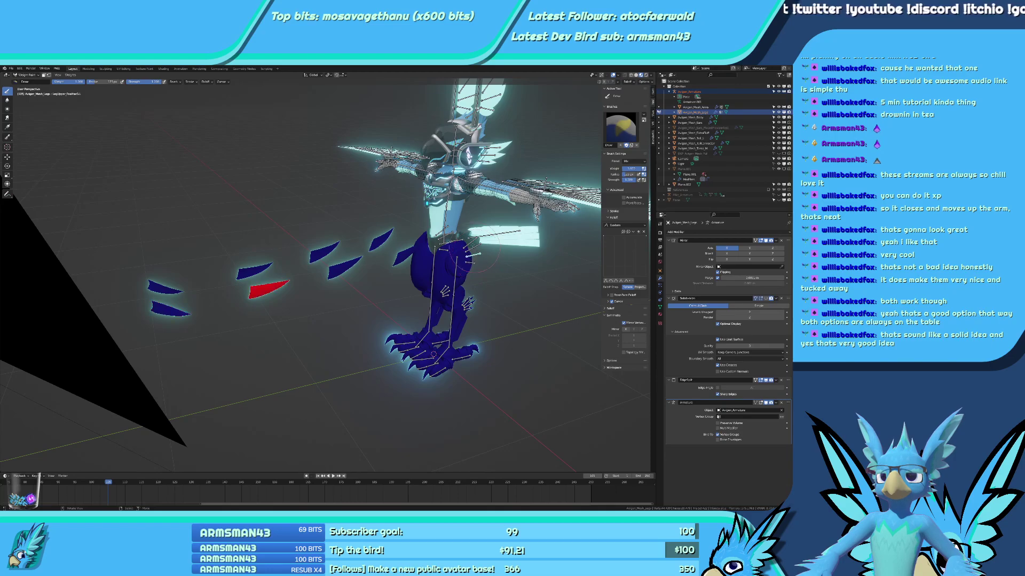
pyautogui.keyDown('ctrl'); pyautogui.click(474, 247); pyautogui.keyUp('ctrl')
pyautogui.keyDown('ctrl'); pyautogui.click(469, 239); pyautogui.keyUp('ctrl')
pyautogui.keyDown('ctrl'); pyautogui.click(443, 248); pyautogui.keyUp('ctrl')
pyautogui.keyDown('ctrl'); pyautogui.click(439, 241); pyautogui.keyUp('ctrl')
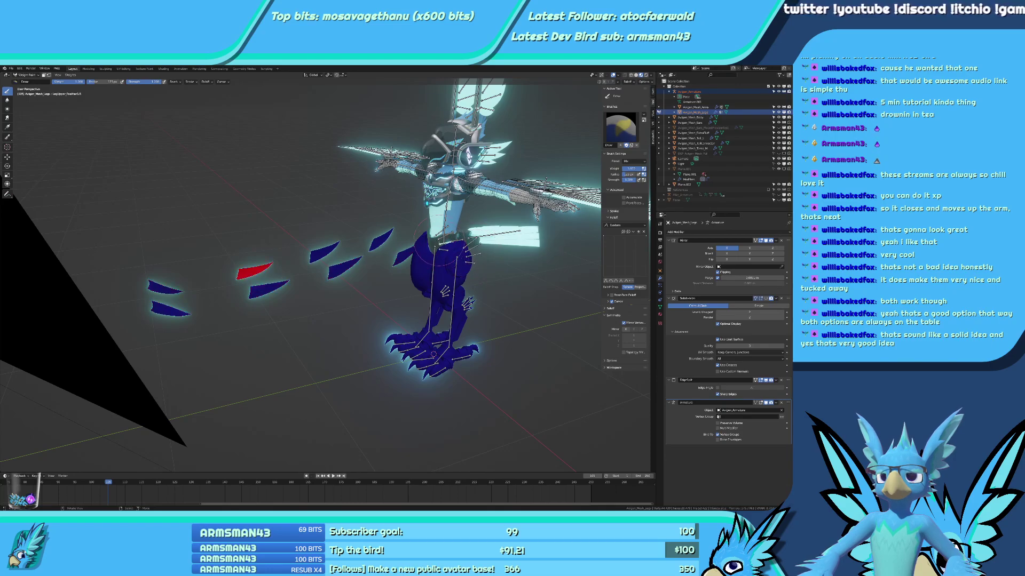
pyautogui.keyDown('ctrl'); pyautogui.click(437, 246); pyautogui.keyUp('ctrl')
pyautogui.keyDown('ctrl'); pyautogui.click(435, 245); pyautogui.keyUp('ctrl')
# Open the legs mesh in Edit Mode and move the farthest thigh feather back onto the thigh along the Y axis.
pyautogui.press('Tab')
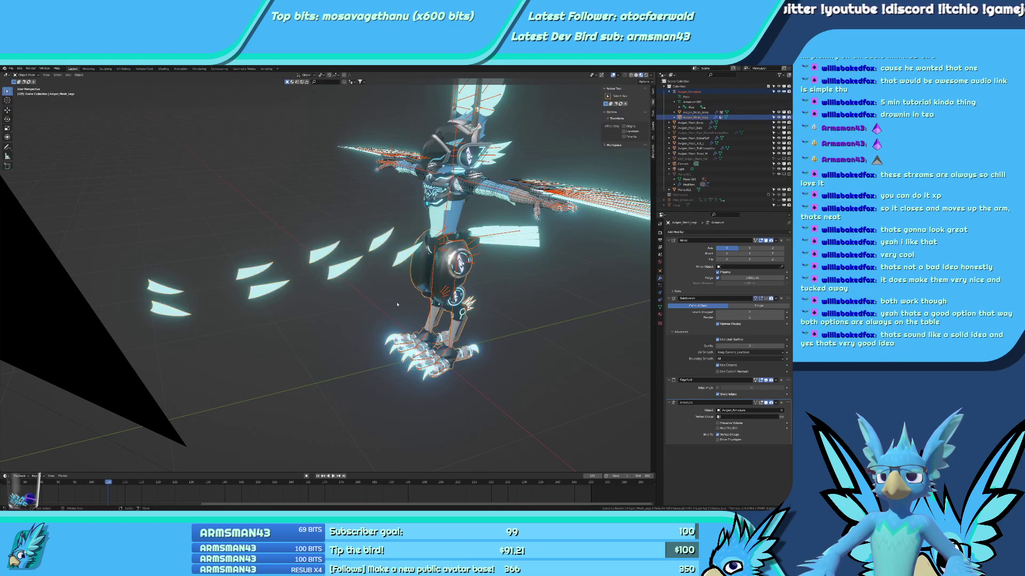
pyautogui.press('KP_1')
pyautogui.press('KP_3')
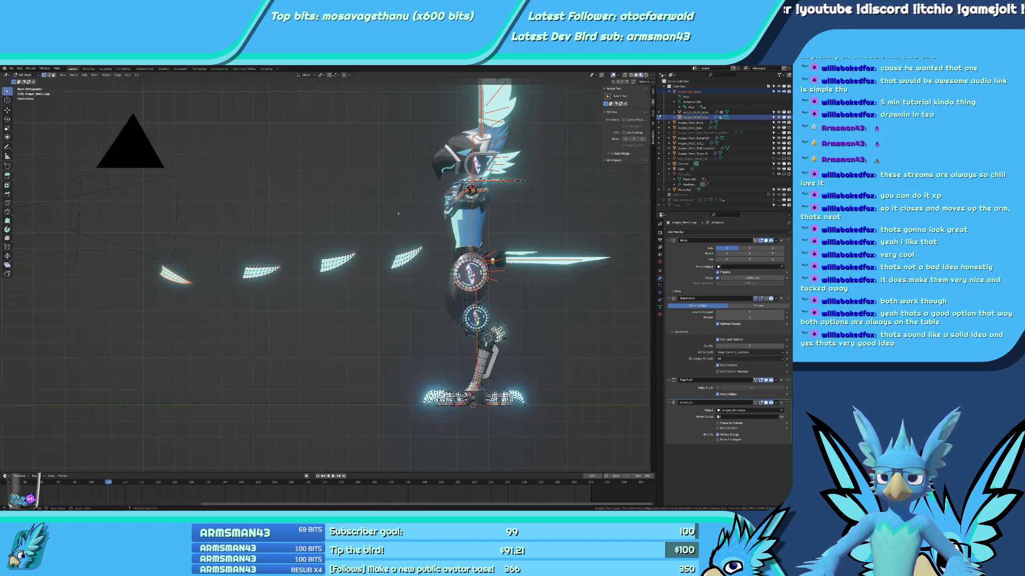
pyautogui.press('g')
pyautogui.press('x')
pyautogui.press('y')
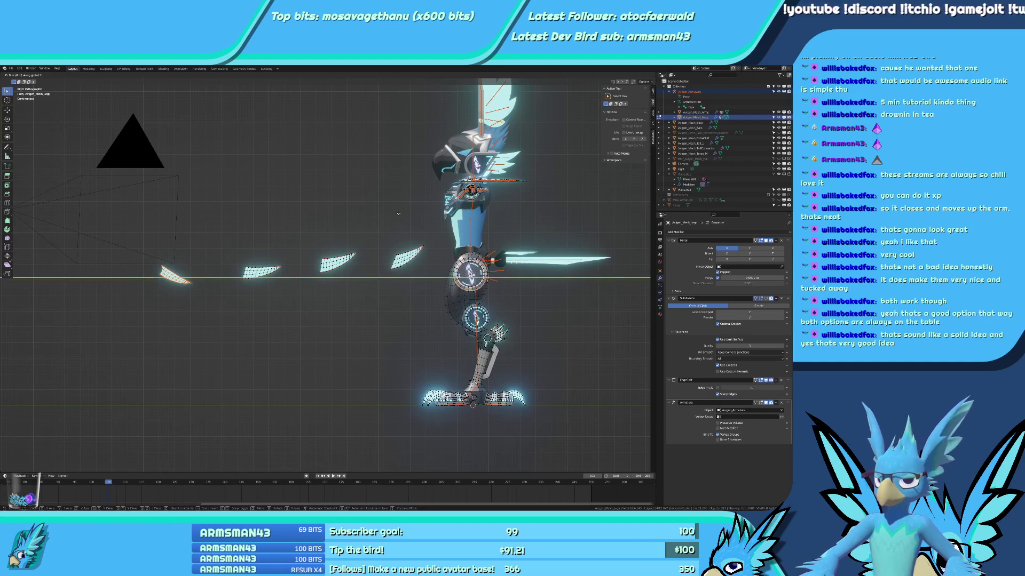
pyautogui.press('1')
pyautogui.press('Return')
pyautogui.hotkey('alt', 'a')
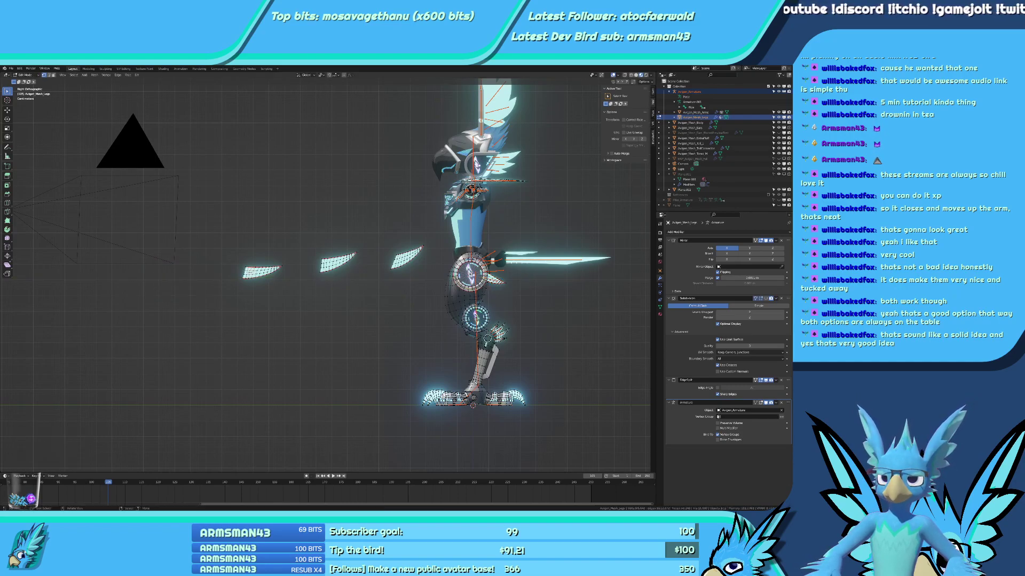
# Select the whole next separated feather and move it by 1.5 along the Y axis.
pyautogui.rightClick(249, 272)
pyautogui.hotkey('ctrl', 'l')
pyautogui.press('g')
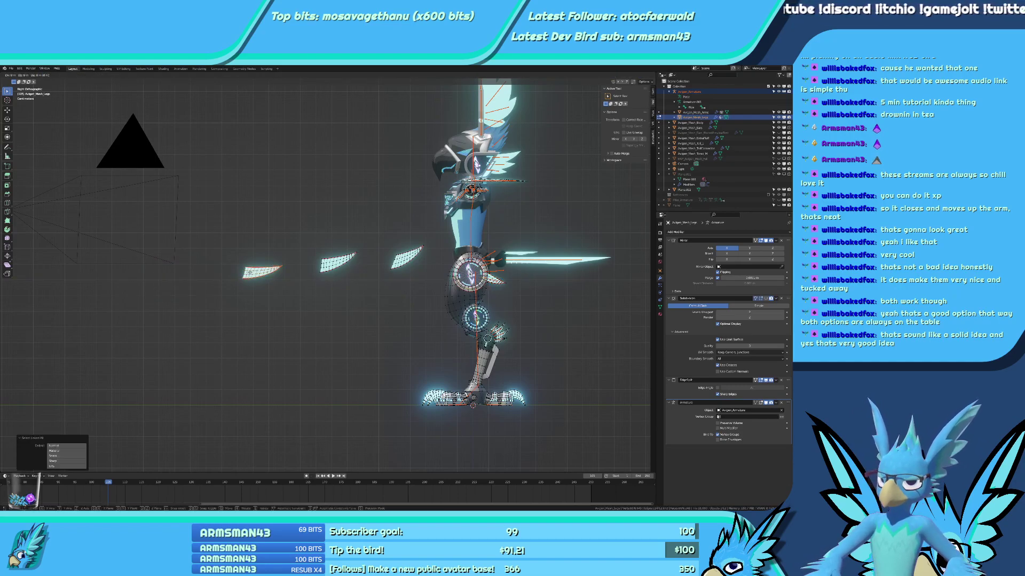
pyautogui.write('y1.5')
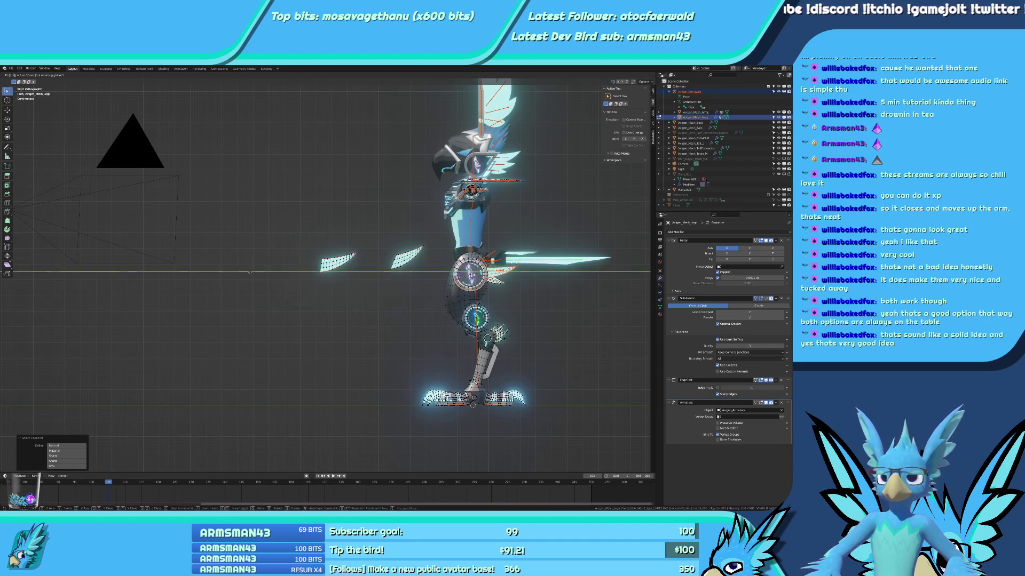
pyautogui.press('Return')
# Select the entire third feather from the outside and move it back onto the thigh along the Y axis.
pyautogui.hotkey('alt', 'a')
pyautogui.press('c')
pyautogui.click(341, 265)
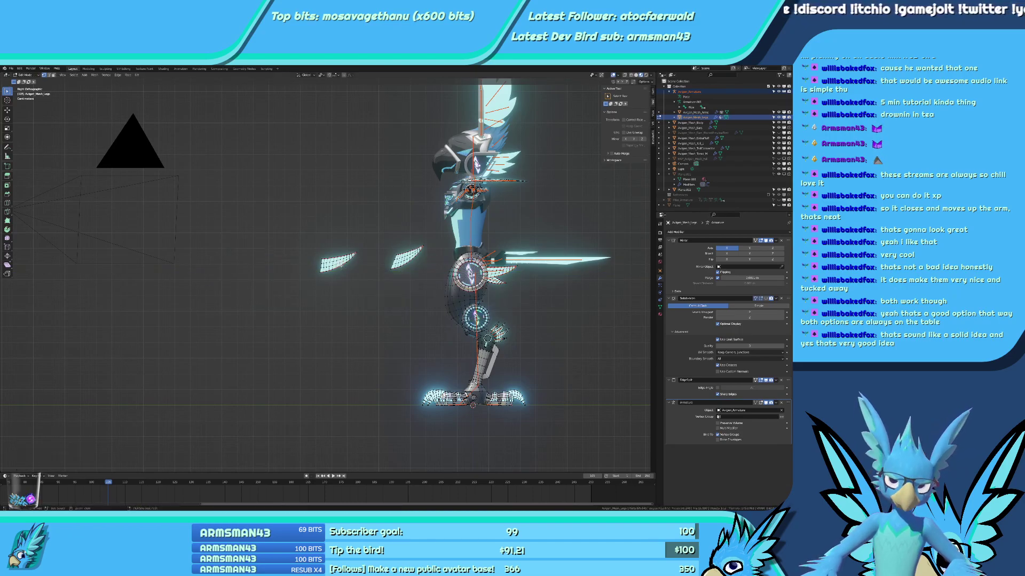
pyautogui.hotkey('ctrl', 'l')
pyautogui.press('g')
pyautogui.press('y')
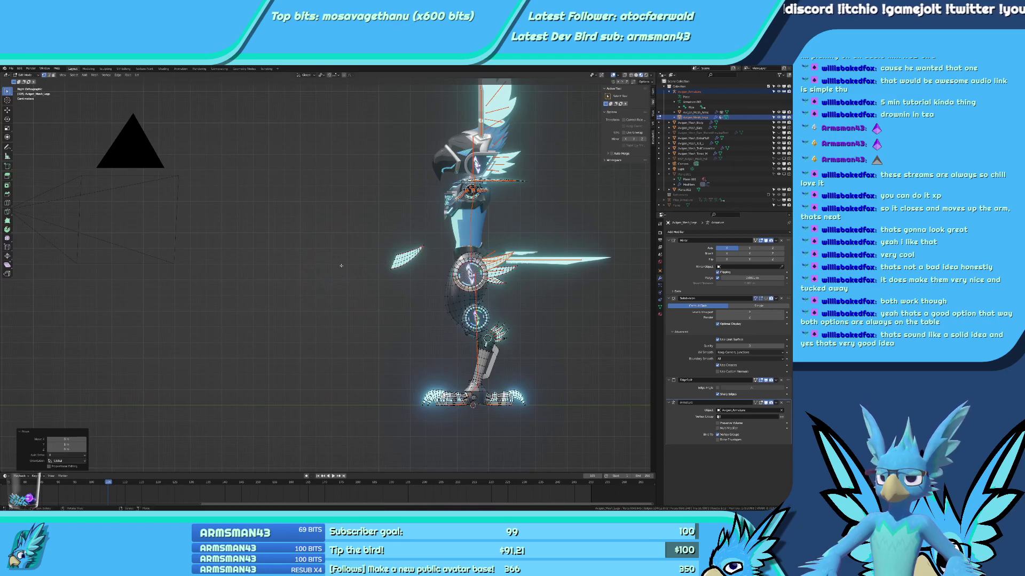
# Move the last separated feather back onto the thigh along the Y axis and return to Object Mode.
pyautogui.hotkey('ctrl', 'l')
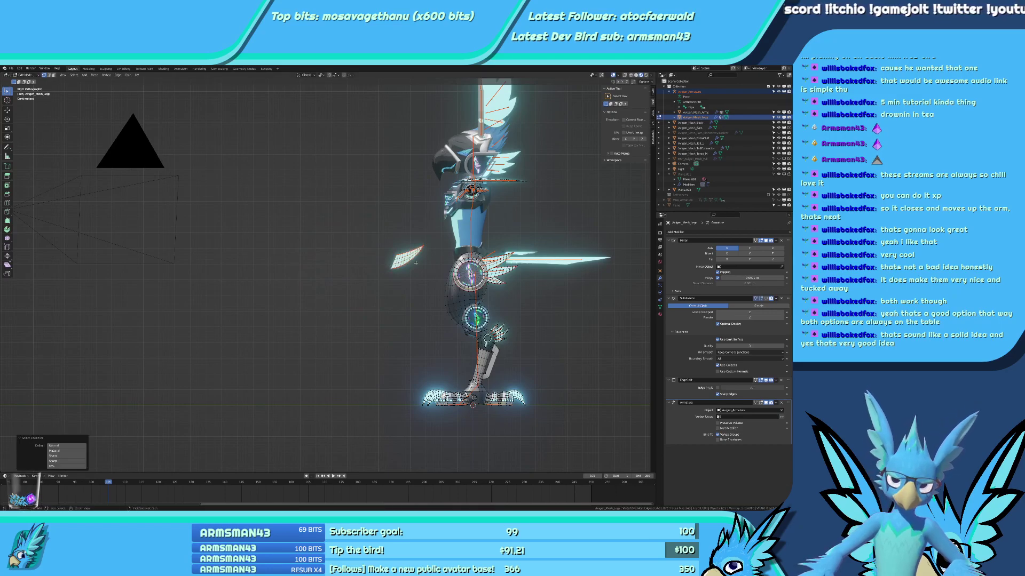
pyautogui.press('g')
pyautogui.press('y')
pyautogui.click(494, 263)
pyautogui.keyDown('shift'); pyautogui.moveTo(494, 263); pyautogui.dragTo(343, 261, button='middle'); pyautogui.keyUp('shift')
pyautogui.scroll(6, 343, 262)
pyautogui.press('Tab')
pyautogui.keyDown('shift'); pyautogui.moveTo(321, 217); pyautogui.dragTo(323, 235, button='middle'); pyautogui.keyUp('shift')
pyautogui.scroll(3, 323, 235)
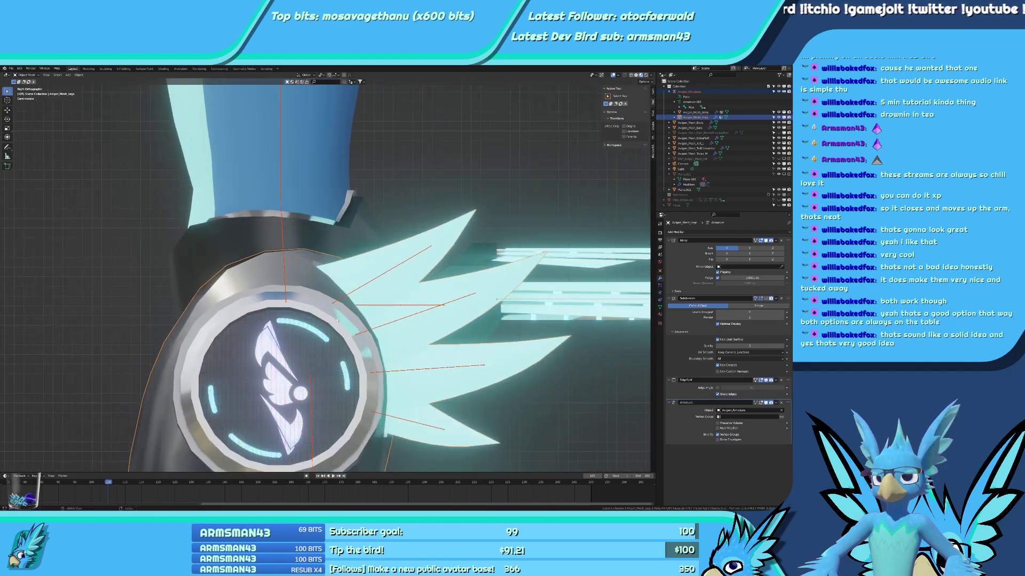
# Put the armature in Pose Mode and select the uppermost thigh feather bone.
pyautogui.scroll(-3, 337, 320)
pyautogui.hotkey('ctrl', 'Tab')
pyautogui.hotkey('ctrl', 'Tab')
pyautogui.hotkey('ctrl', 'Tab')
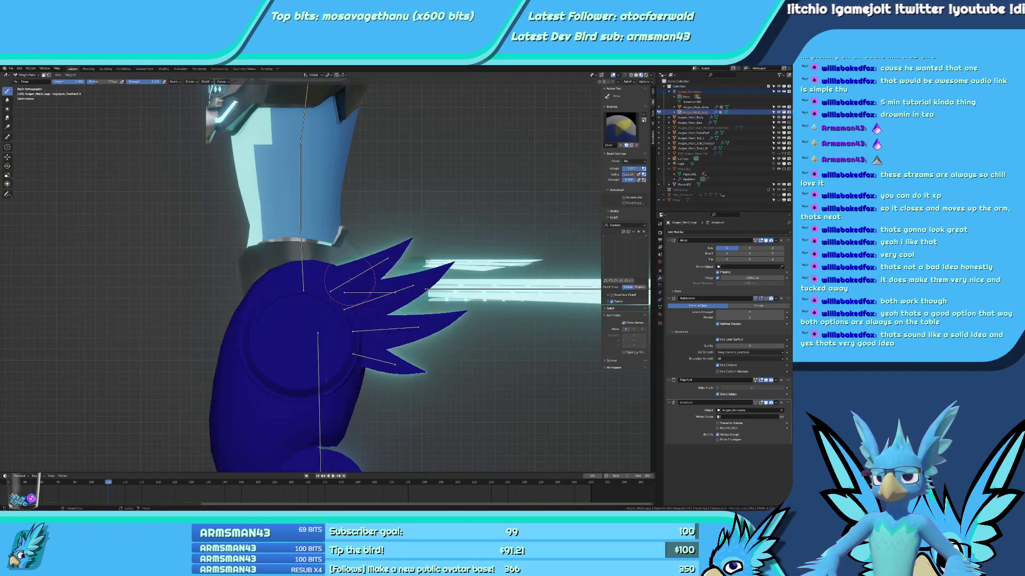
pyautogui.hotkey('ctrl', 'Tab')
pyautogui.scroll(1, 350, 282)
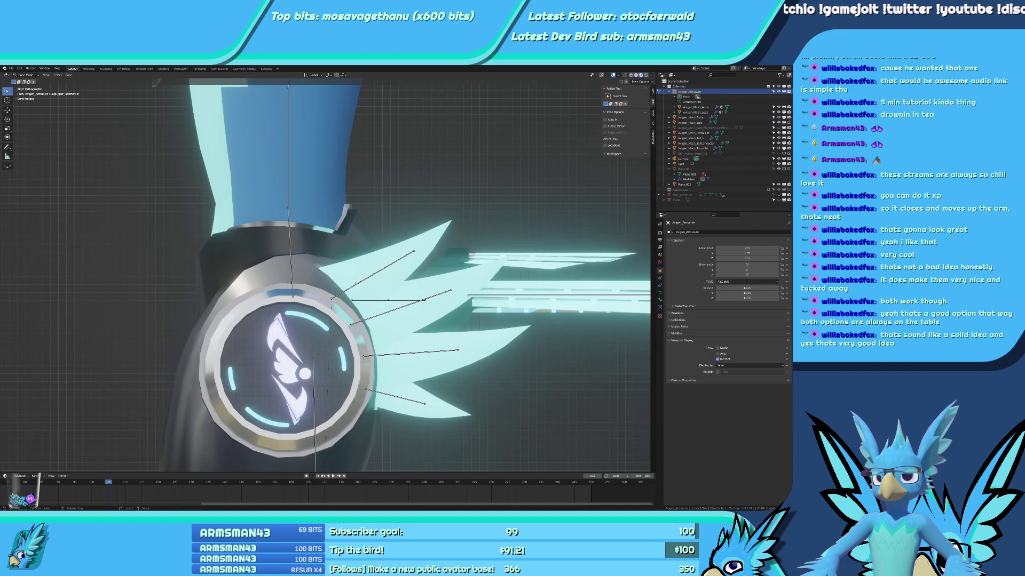
pyautogui.click(367, 278)
pyautogui.click(418, 283)
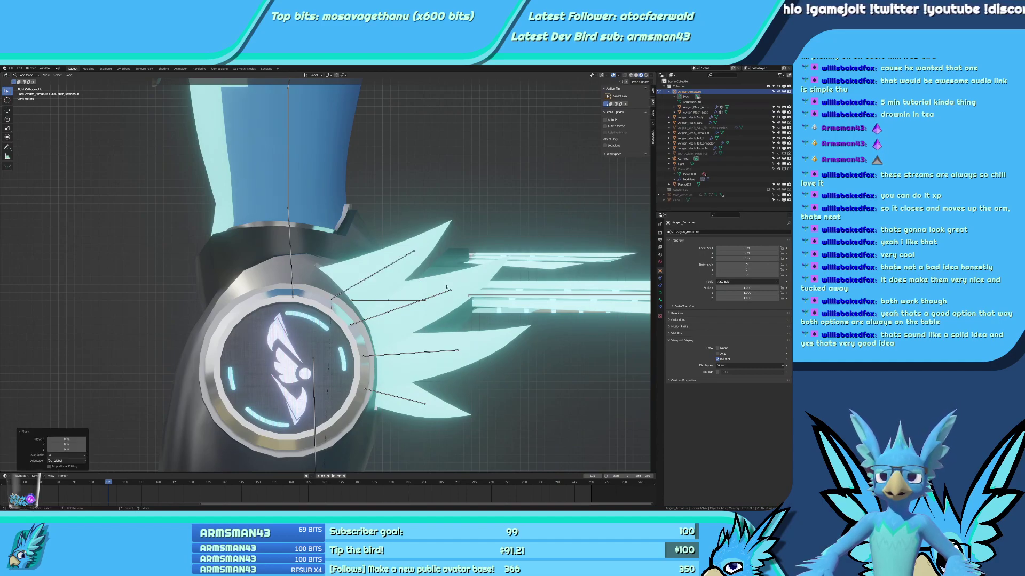
# Try rotating the uppermost thigh feather bone, first freely in side view and again about the X axis.
pyautogui.press('r')
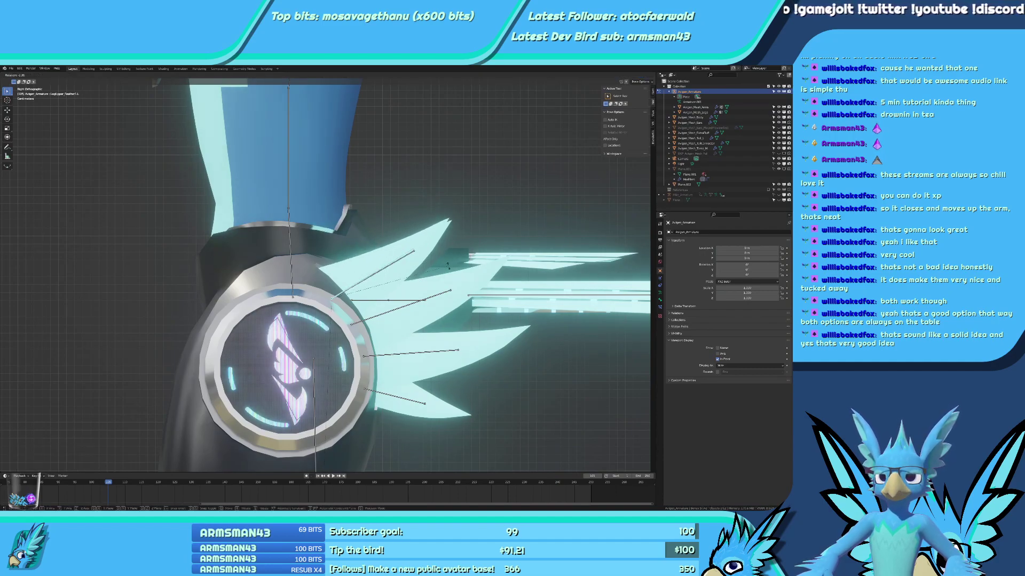
pyautogui.rightClick(448, 265)
pyautogui.moveTo(448, 266); pyautogui.dragTo(400, 275, button='middle')
pyautogui.press('r')
pyautogui.press('x')
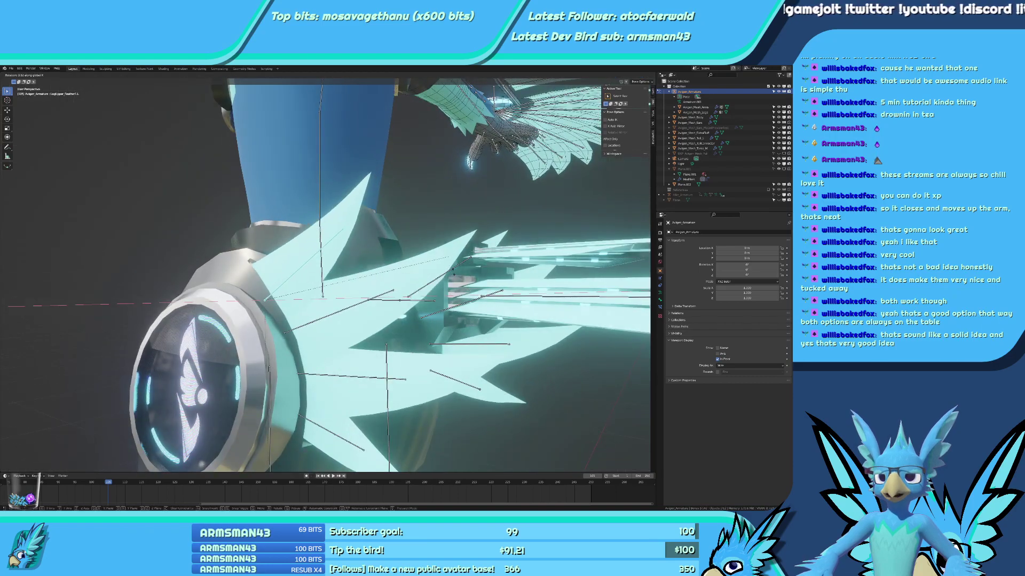
pyautogui.click(453, 276)
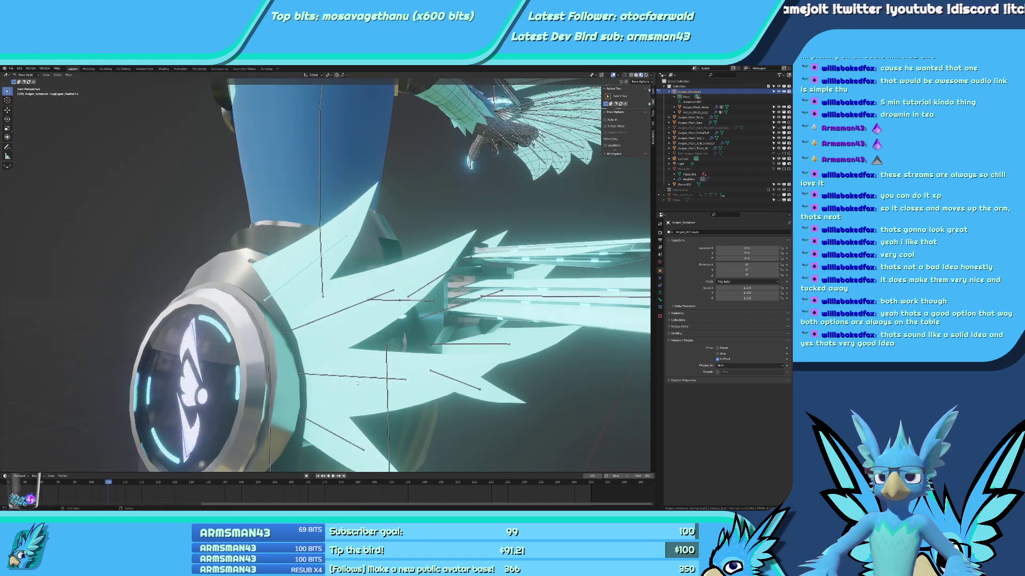
# Add the other thigh feather bones of the same leg to the selection and try rotating them together about the X axis.
pyautogui.keyDown('shift'); pyautogui.click(337, 376); pyautogui.keyUp('shift')
pyautogui.keyDown('shift'); pyautogui.click(326, 435); pyautogui.keyUp('shift')
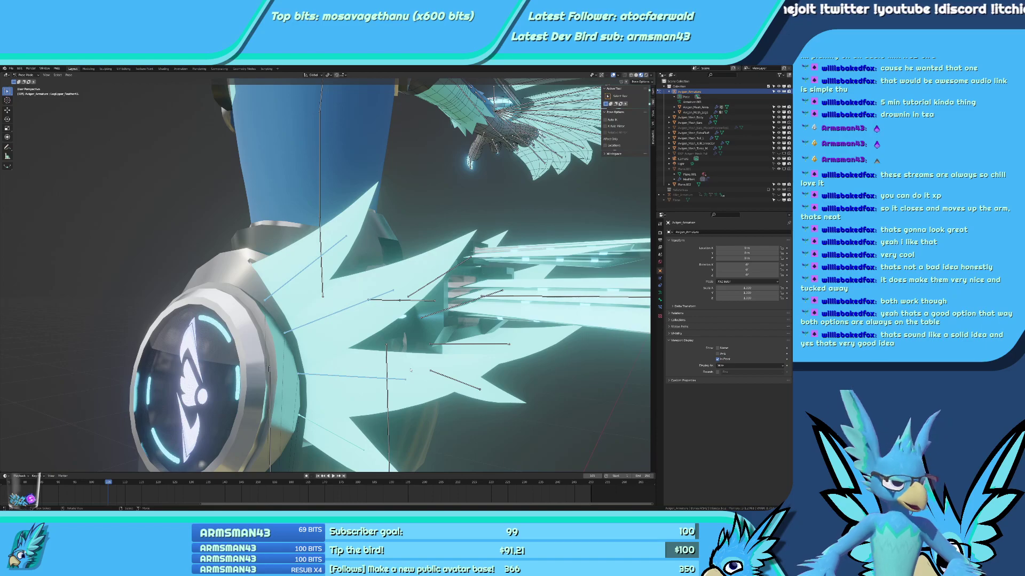
pyautogui.scroll(-1, 457, 360)
pyautogui.press('r')
pyautogui.press('x')
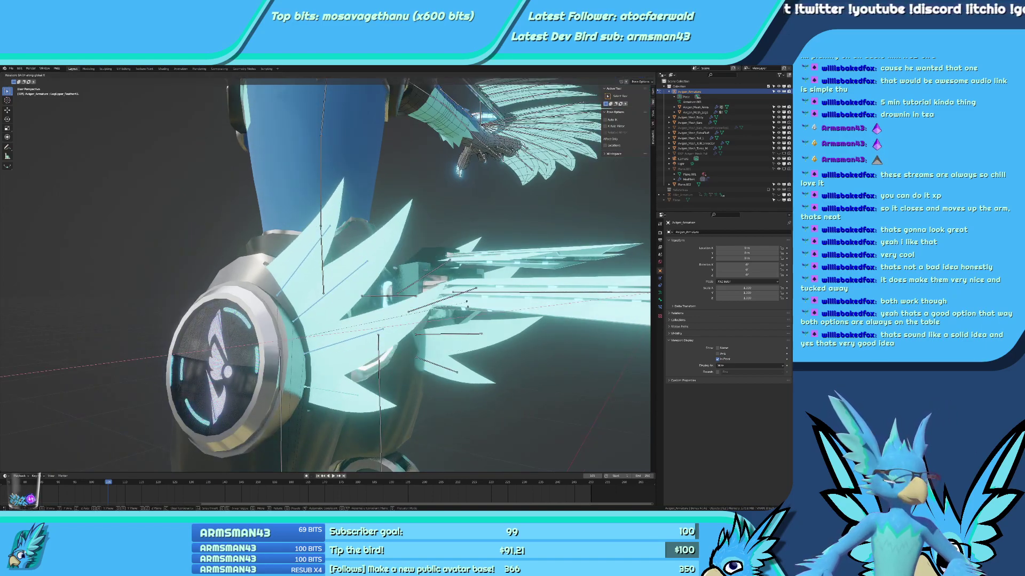
pyautogui.click(465, 322)
# Try a trackball rotation of the selected thigh feather bones, seen from behind the avatar.
pyautogui.moveTo(465, 321); pyautogui.dragTo(378, 342, button='middle')
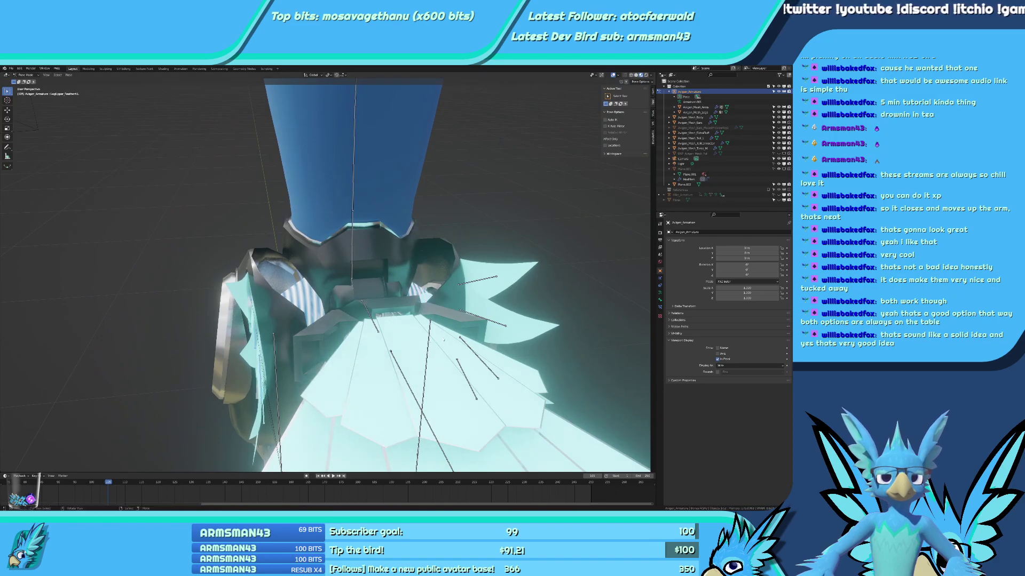
pyautogui.press('r')
pyautogui.press('r')
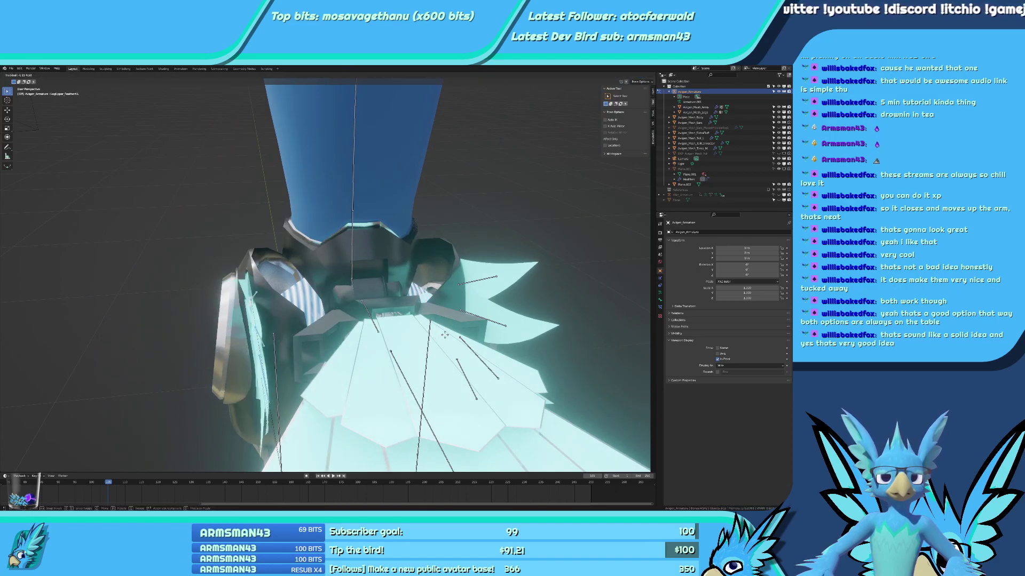
pyautogui.click(441, 335)
pyautogui.moveTo(288, 340); pyautogui.dragTo(377, 347, button='middle')
# Try fanning the selected thigh feather bones by rotating them in the side view.
pyautogui.press('r')
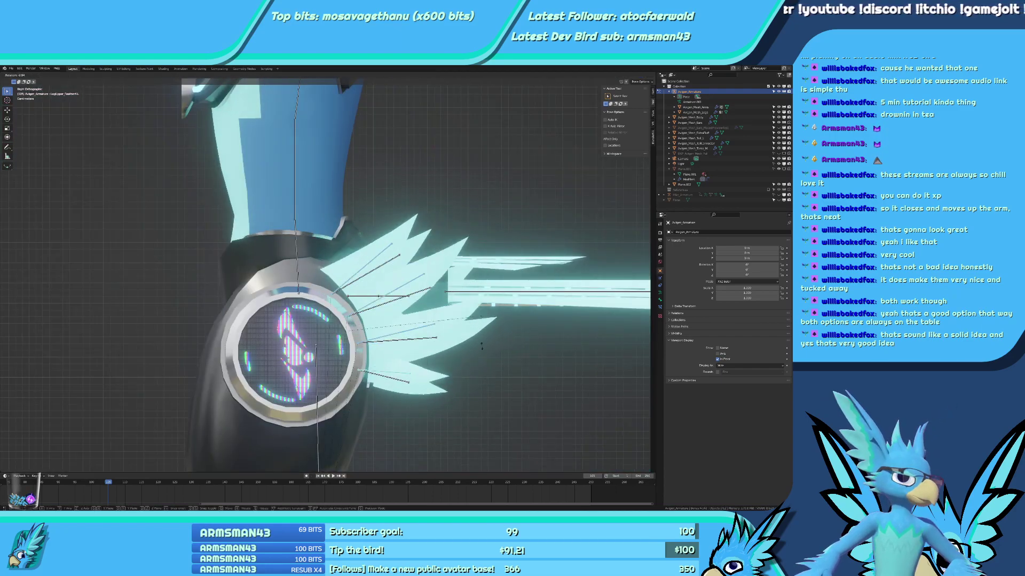
pyautogui.rightClick(498, 341)
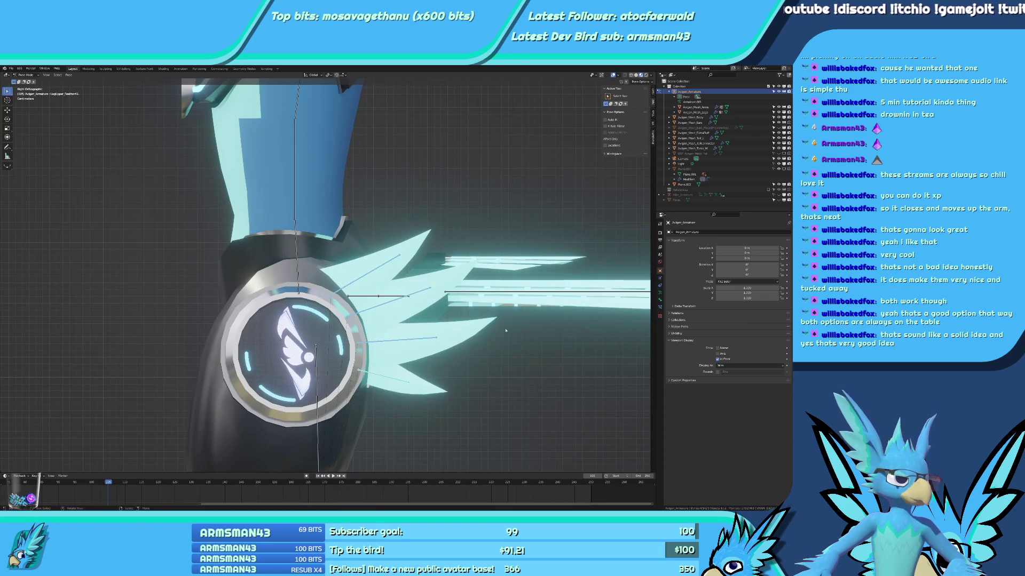
pyautogui.press('r')
pyautogui.rightClick(549, 358)
pyautogui.keyDown('shift'); pyautogui.moveTo(549, 359); pyautogui.dragTo(533, 282, button='middle'); pyautogui.keyUp('shift')
pyautogui.scroll(-2, 456, 302)
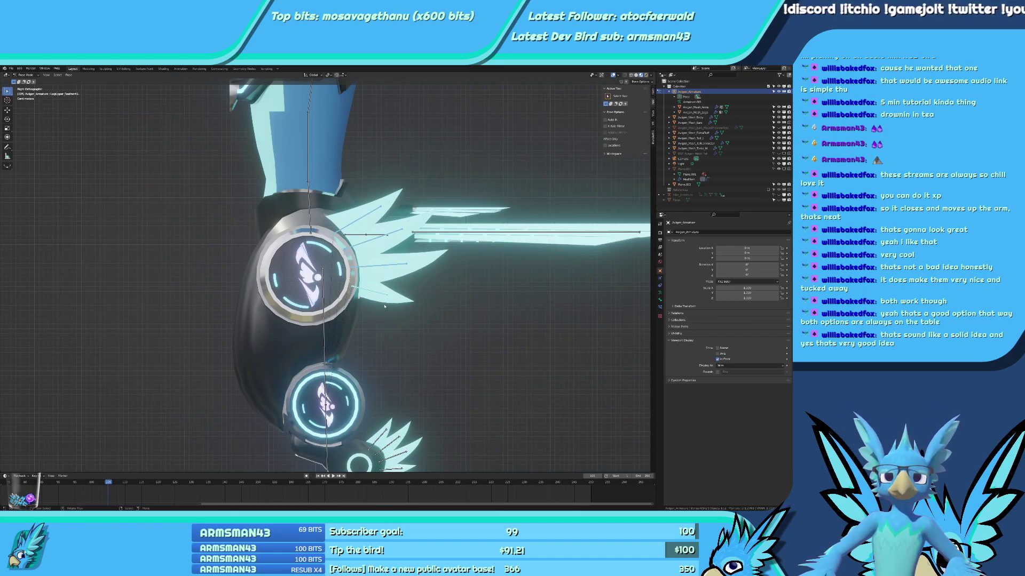
pyautogui.scroll(4, 389, 187)
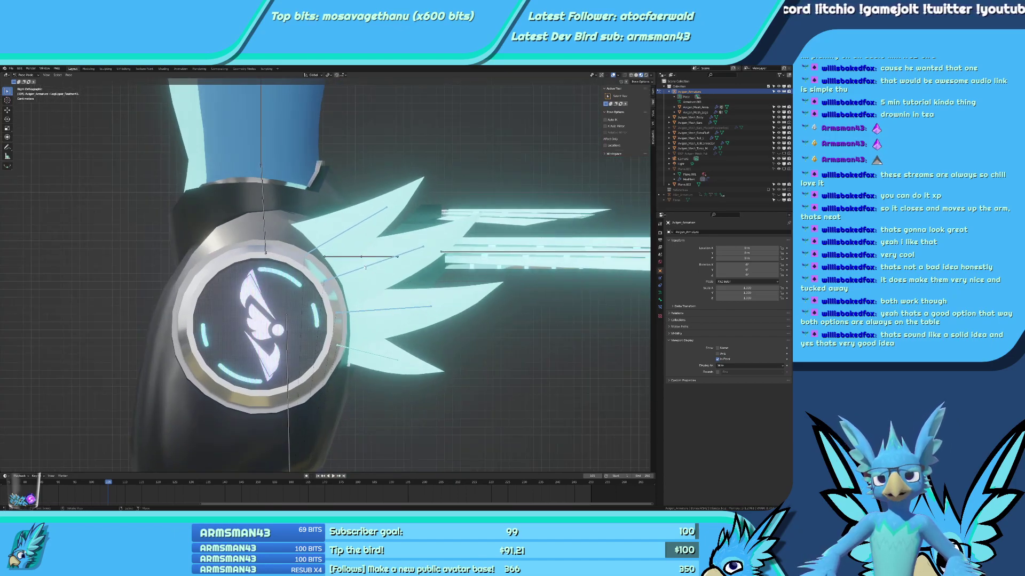
# Select the uppermost thigh feather bone and try sliding it inward along its local Y axis.
pyautogui.click(350, 229)
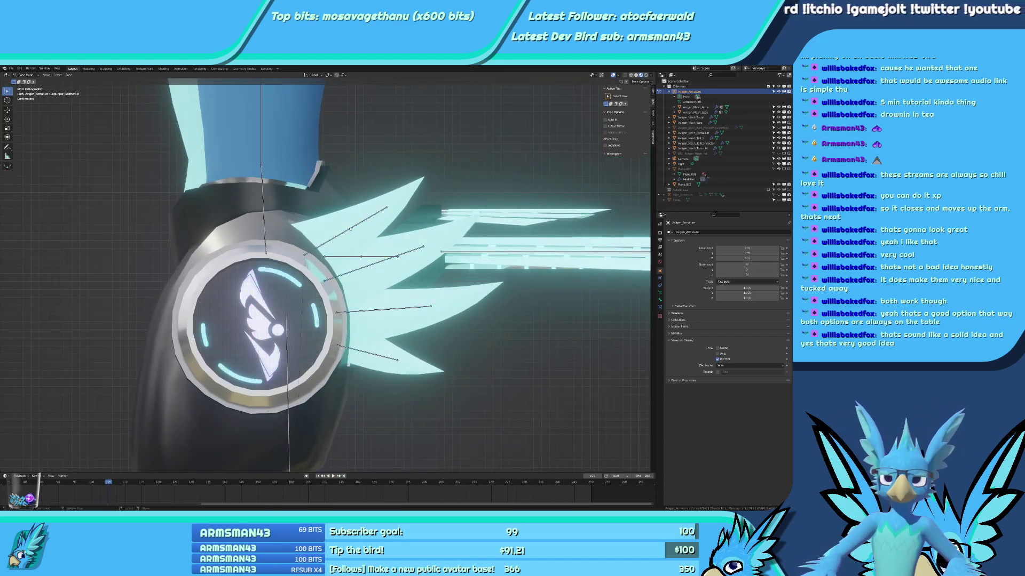
pyautogui.click(350, 229)
pyautogui.press('r')
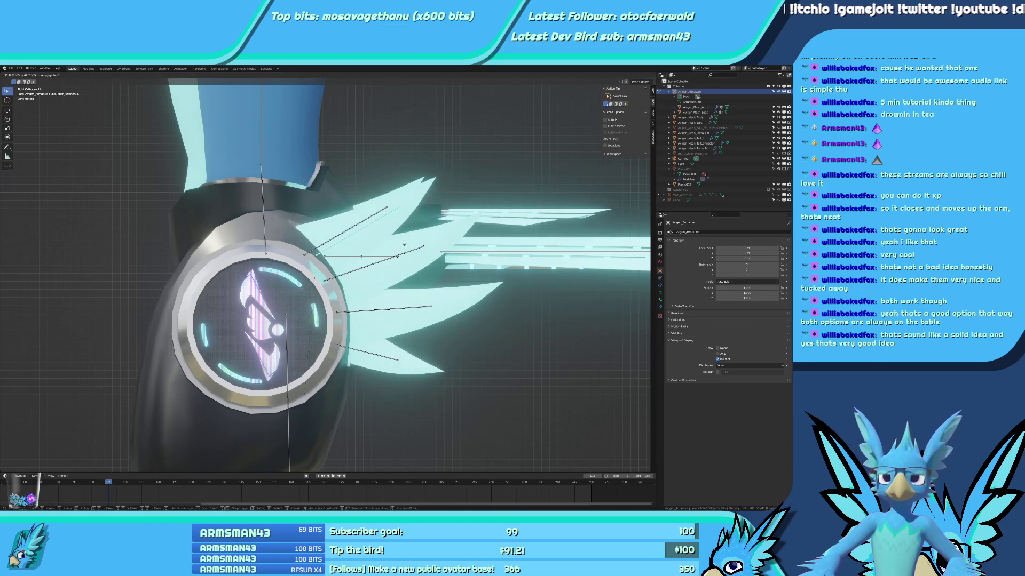
pyautogui.rightClick(395, 250)
pyautogui.press('g')
pyautogui.press('x')
pyautogui.press('x')
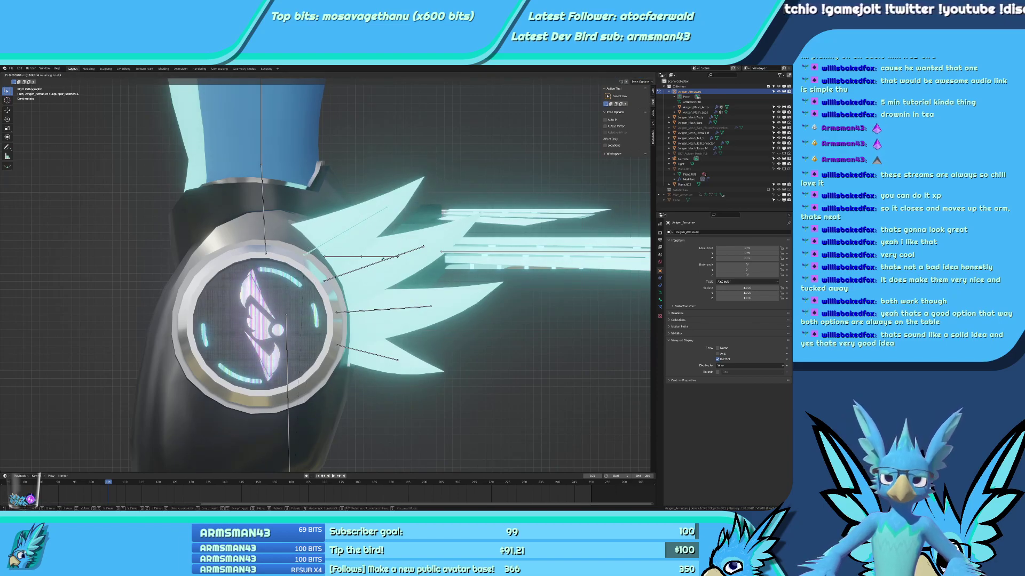
pyautogui.press('y')
pyautogui.press('y')
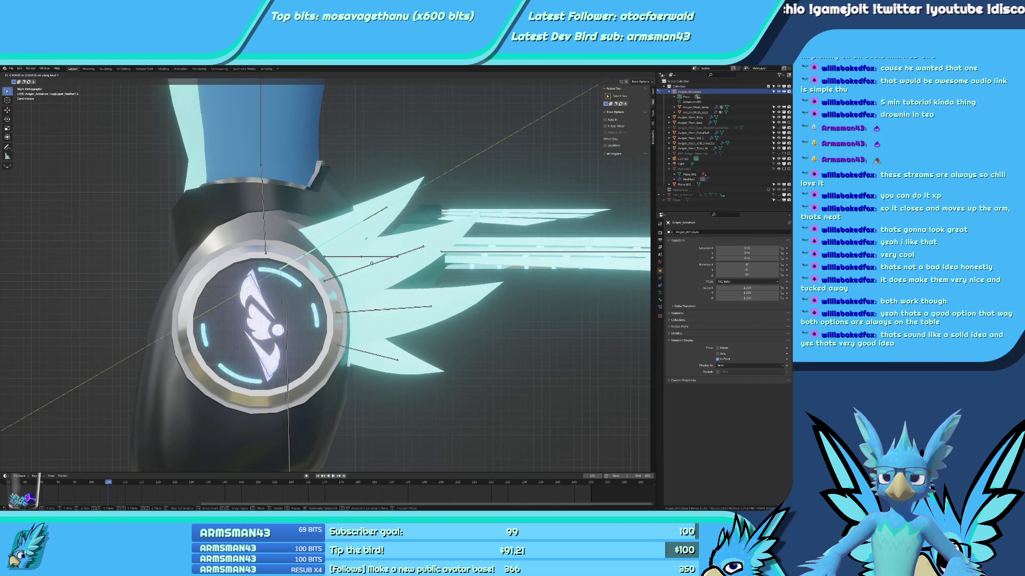
pyautogui.click(371, 263)
# Try scaling the uppermost thigh feather bone down so its feather tucks away into the thigh.
pyautogui.press('s')
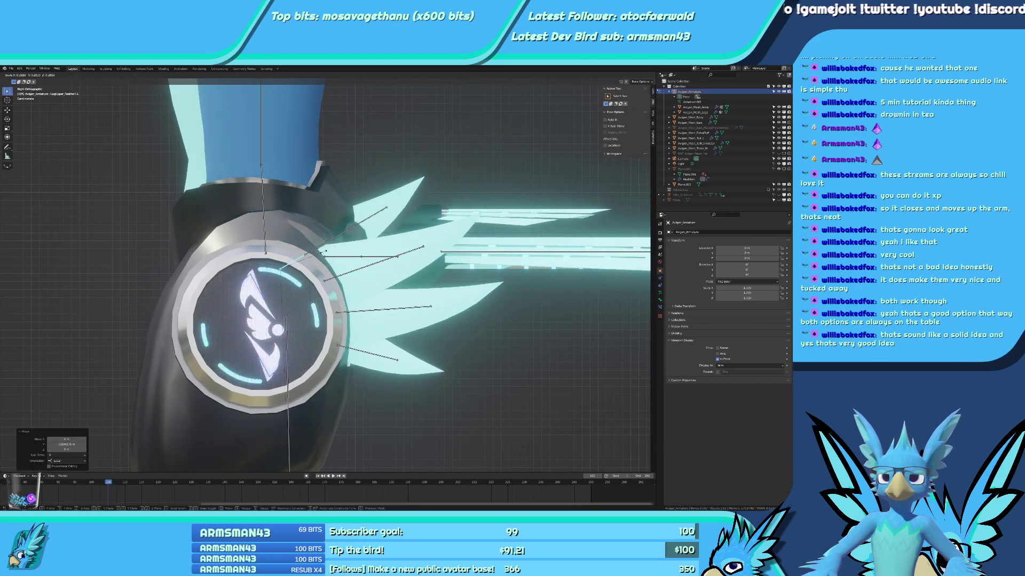
pyautogui.click(323, 252)
pyautogui.moveTo(322, 252); pyautogui.dragTo(381, 266, button='middle')
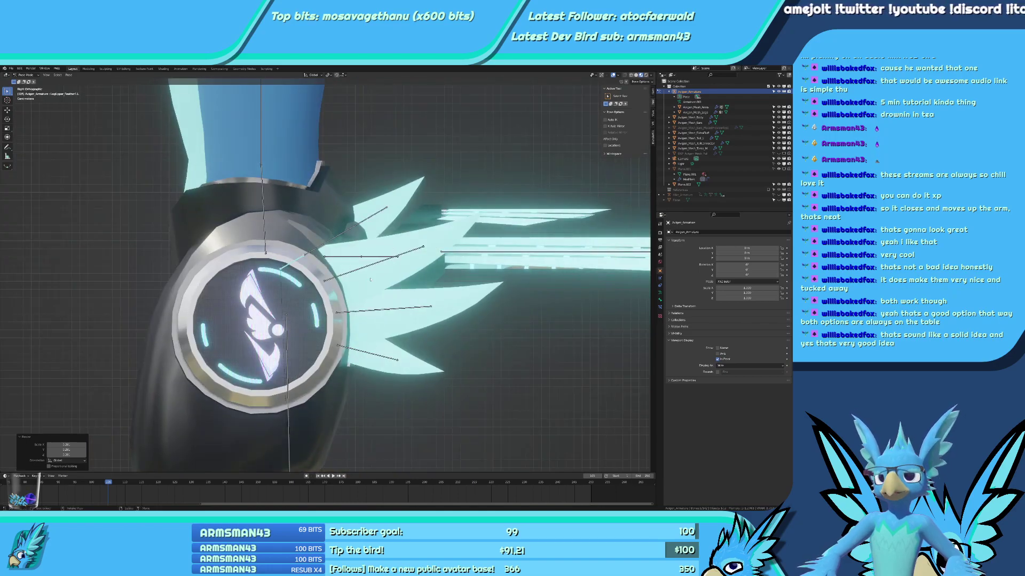
# Try shrinking the second thigh feather bone along its local Y axis and moving it inward behind the round thigh plate.
pyautogui.press('s')
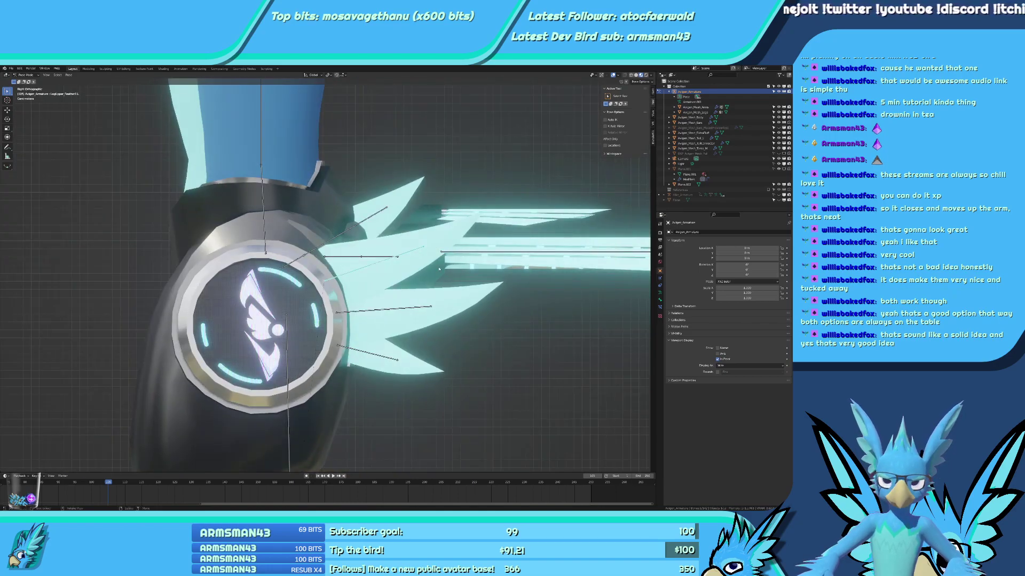
pyautogui.press('y')
pyautogui.press('y')
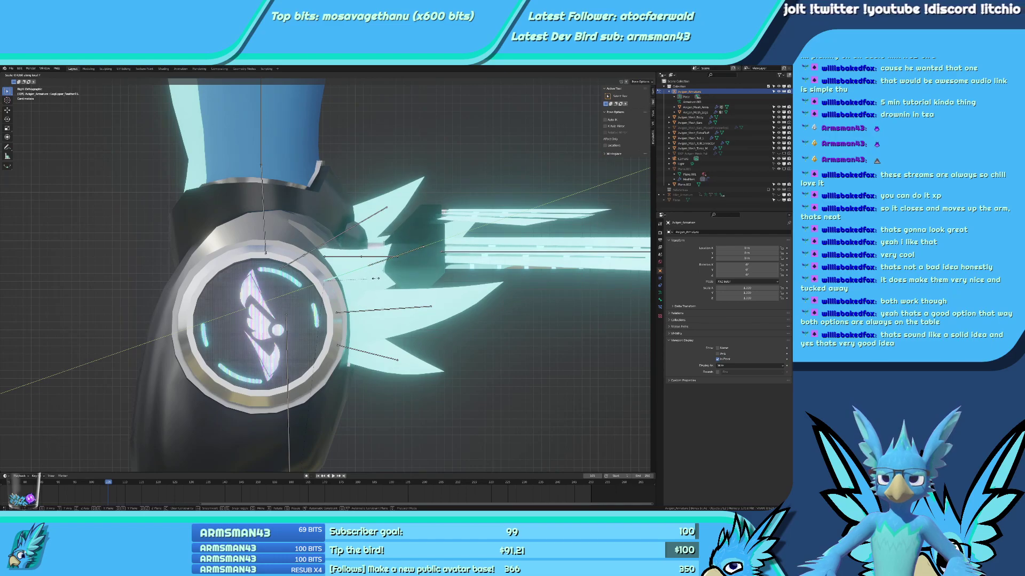
pyautogui.click(365, 280)
pyautogui.press('g')
pyautogui.click(315, 301)
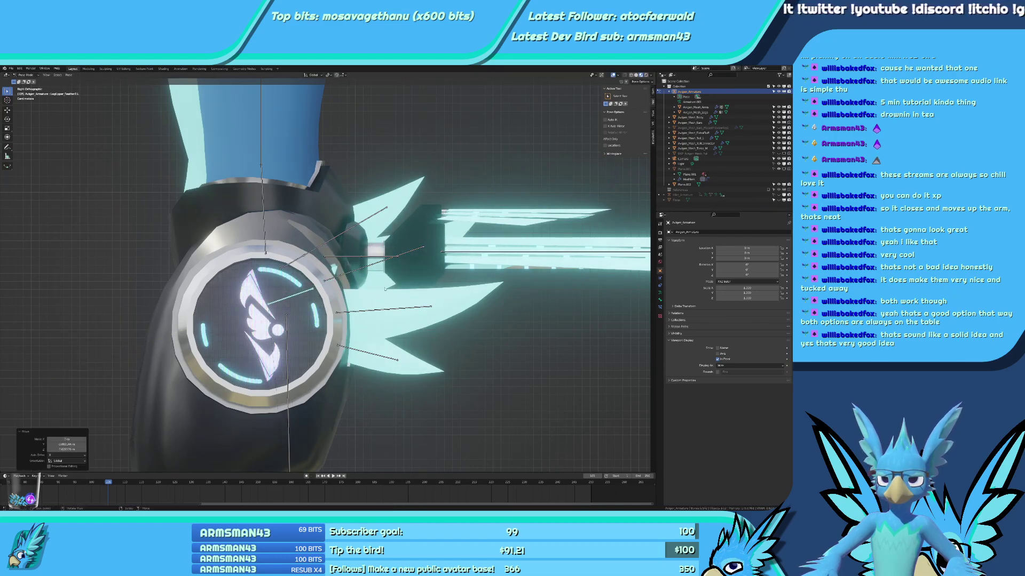
pyautogui.moveTo(315, 301); pyautogui.dragTo(373, 292, button='middle')
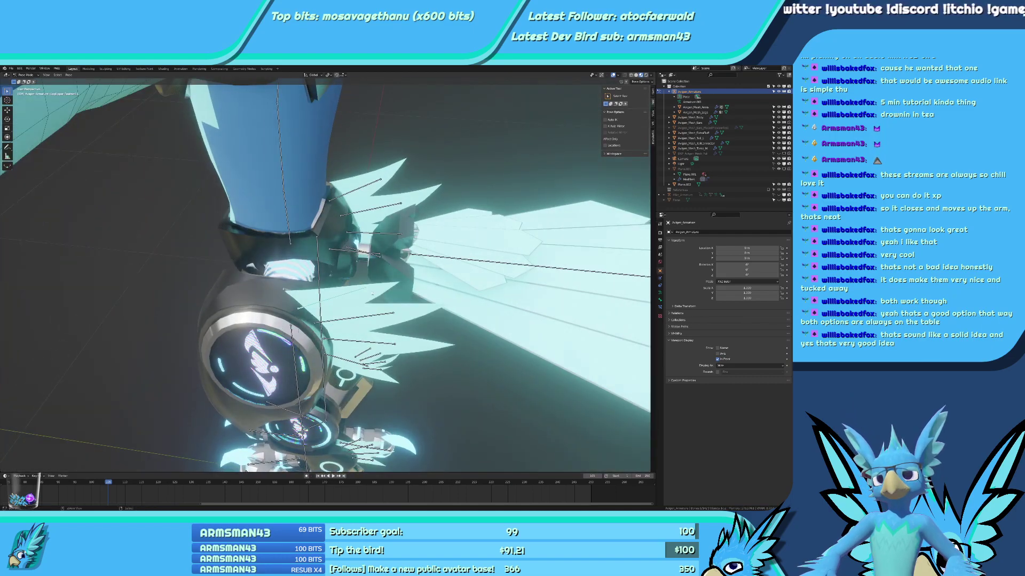
# Examine how the leg bones line up with the hip, knee and ankle joints in front and side views.
pyautogui.press('KP_1')
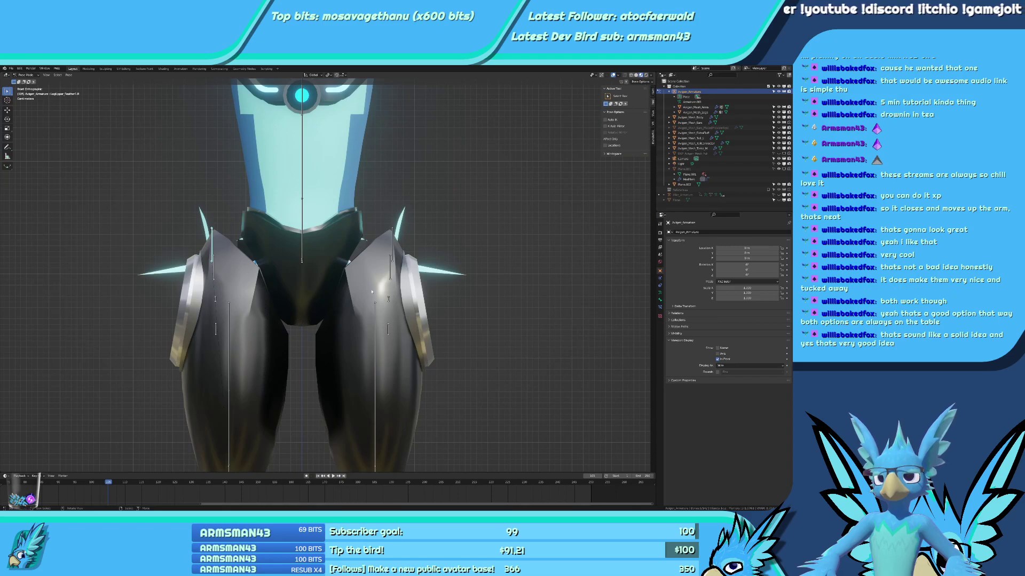
pyautogui.press('KP_3')
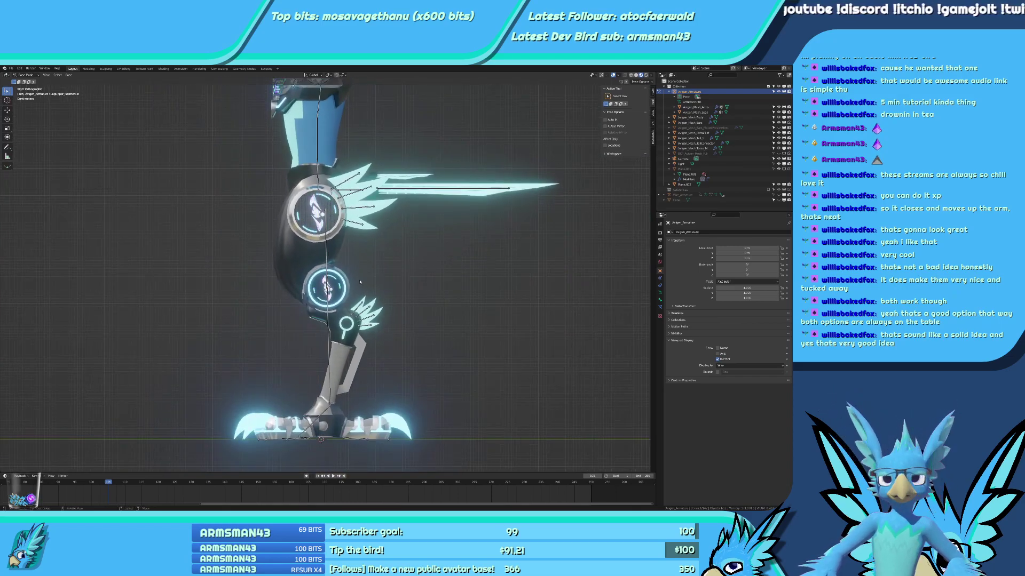
pyautogui.scroll(2, 360, 282)
pyautogui.scroll(2, 320, 224)
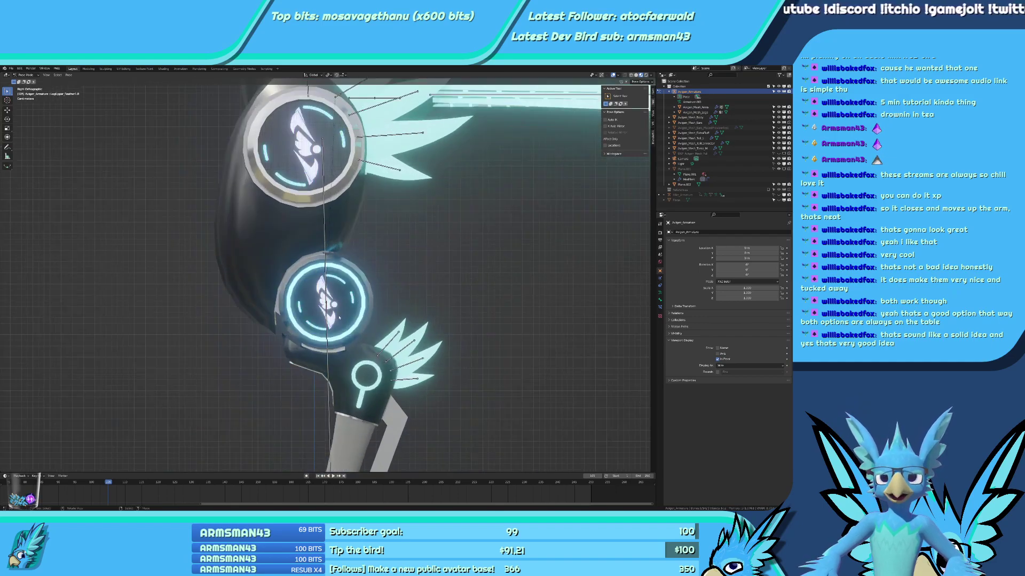
pyautogui.scroll(4, 339, 318)
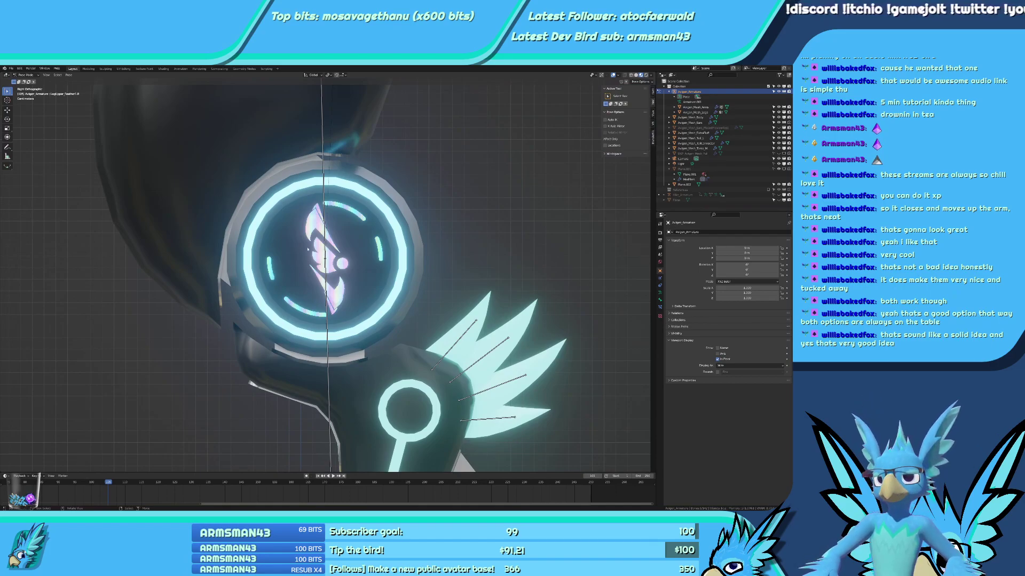
pyautogui.scroll(-5, 308, 250)
pyautogui.scroll(4, 330, 212)
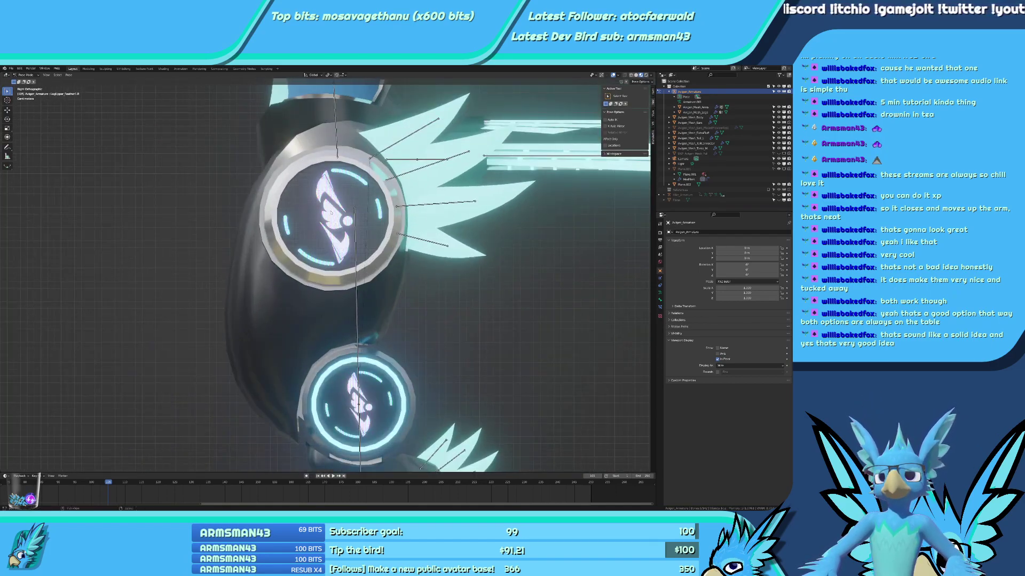
pyautogui.scroll(3, 331, 213)
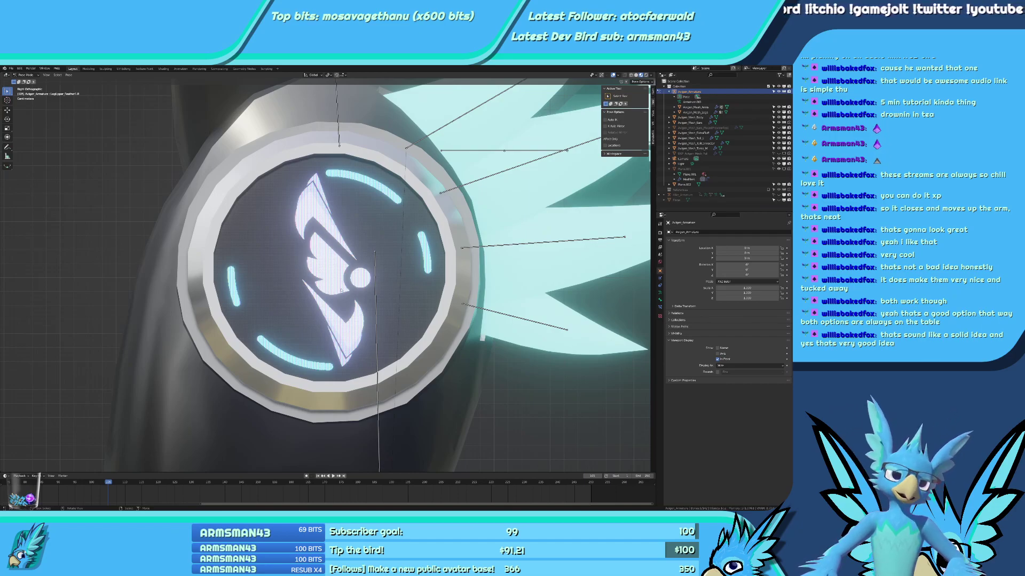
pyautogui.scroll(-5, 342, 291)
pyautogui.keyDown('shift'); pyautogui.moveTo(378, 399); pyautogui.dragTo(360, 260, button='middle'); pyautogui.keyUp('shift')
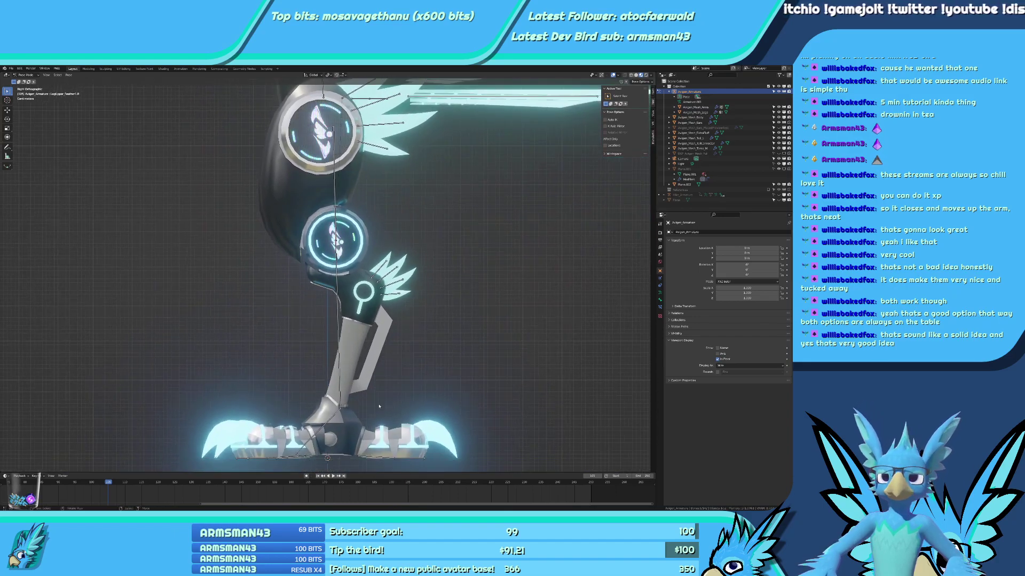
pyautogui.keyDown('shift'); pyautogui.moveTo(379, 406); pyautogui.dragTo(378, 267, button='middle'); pyautogui.keyUp('shift')
pyautogui.keyDown('ctrl'); pyautogui.moveTo(379, 374); pyautogui.dragTo(379, 277, button='middle'); pyautogui.keyUp('ctrl')
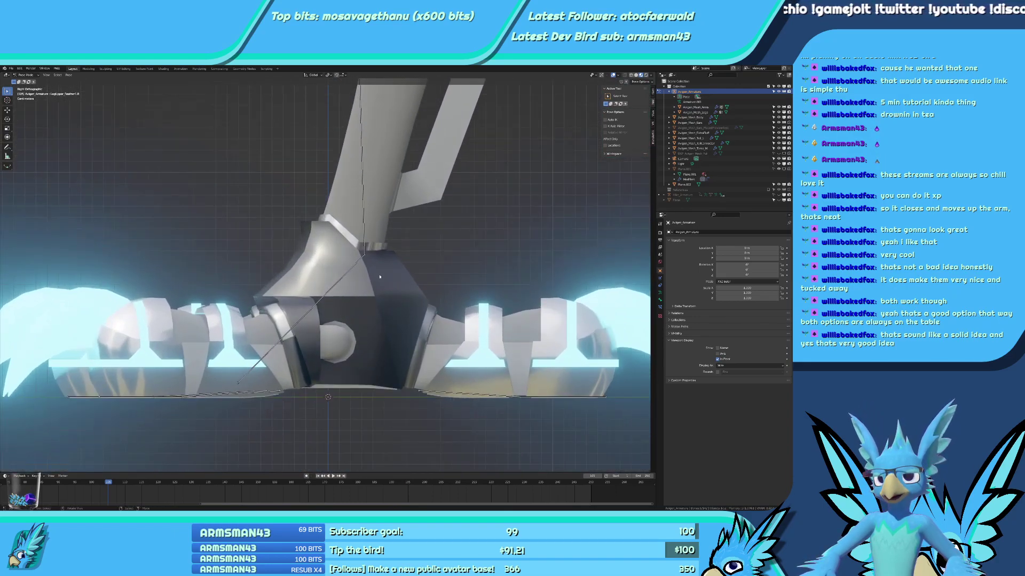
pyautogui.scroll(-5, 347, 270)
pyautogui.scroll(6, 365, 404)
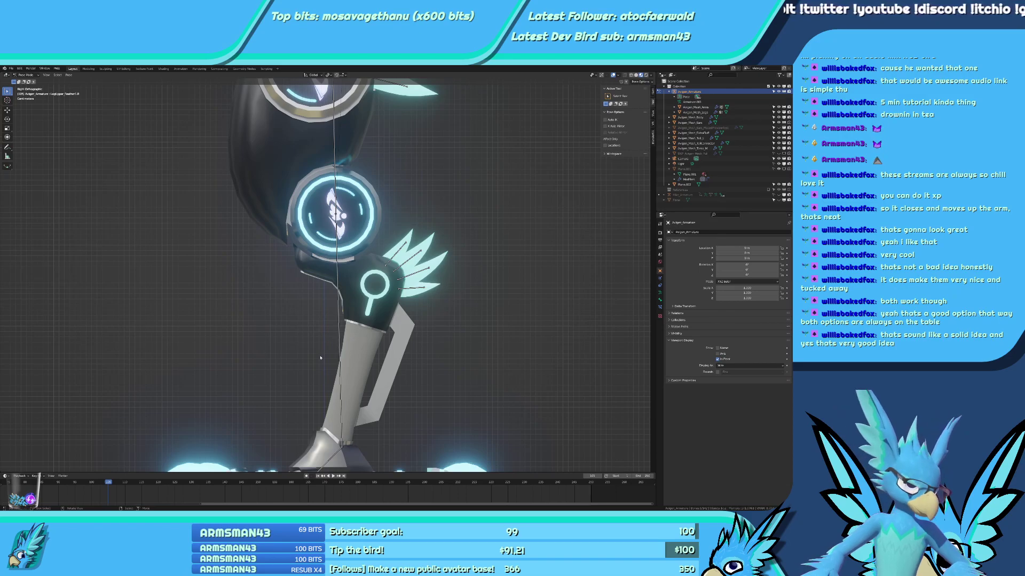
pyautogui.scroll(8, 323, 302)
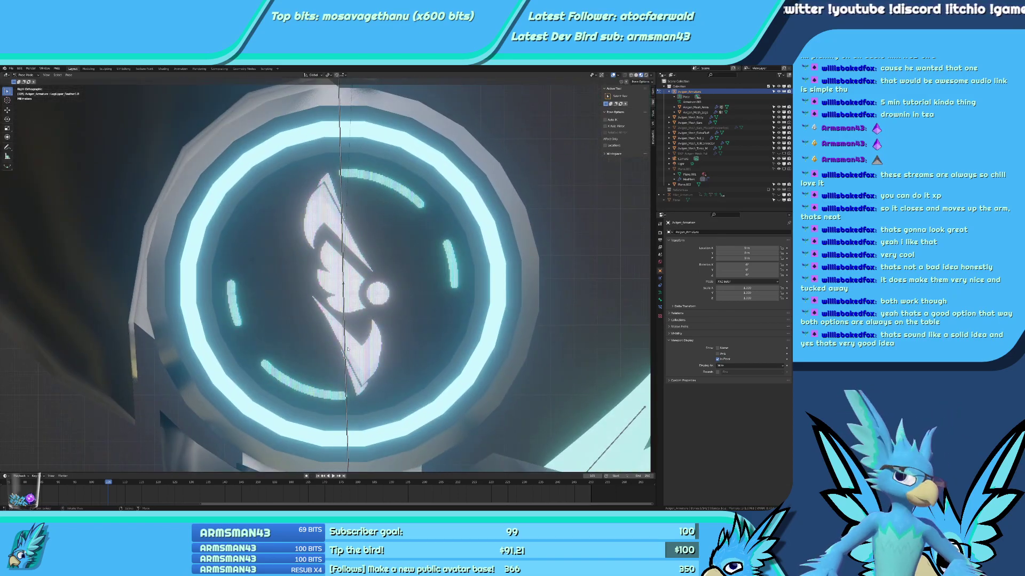
pyautogui.scroll(-8, 404, 284)
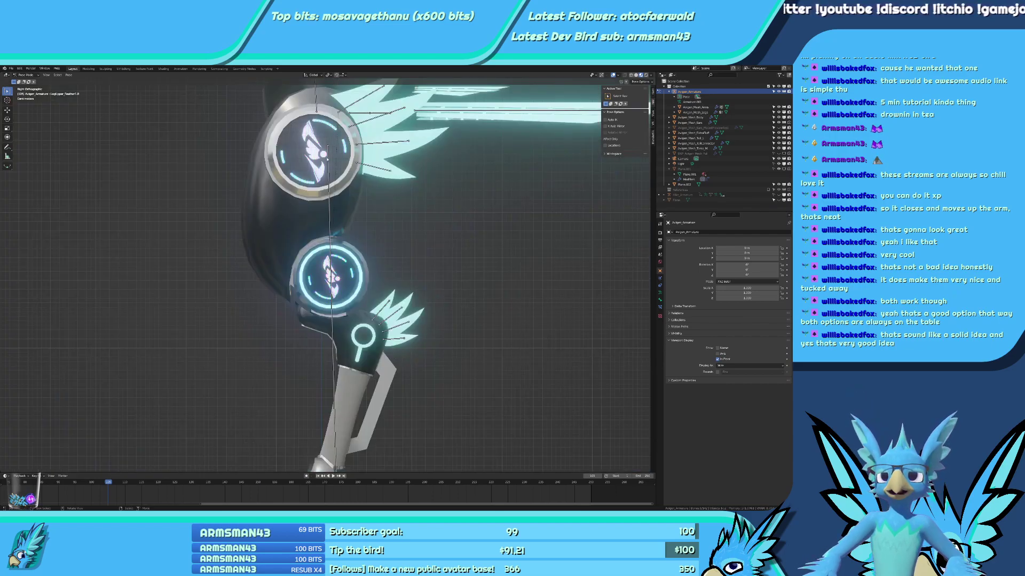
# Try repositioning the upper leg bone in Edit Mode in side view, check it against the knee, and undo the move.
pyautogui.hotkey('ctrl', 'Tab')
pyautogui.hotkey('ctrl', 'Tab')
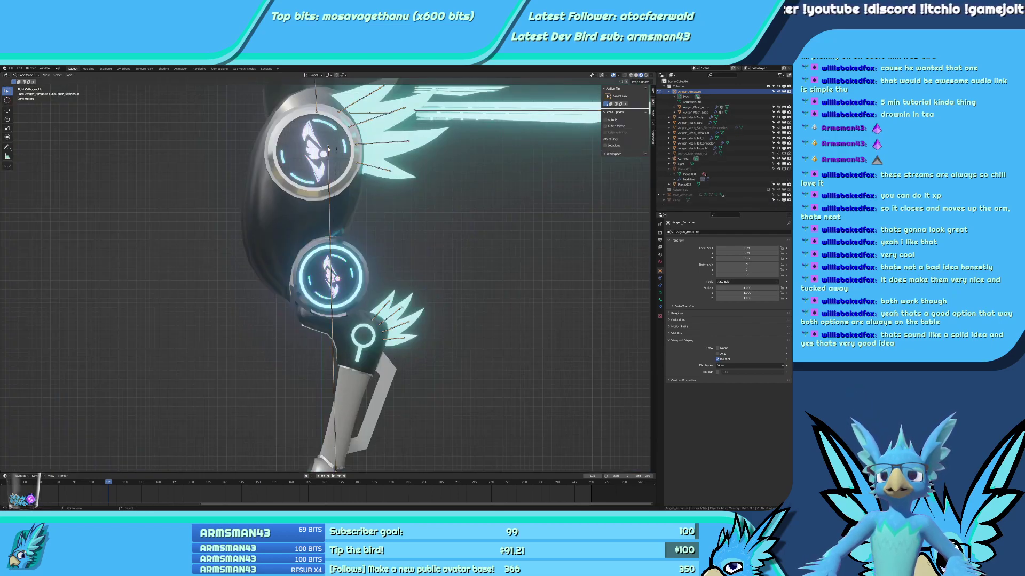
pyautogui.click(329, 151)
pyautogui.hotkey('ctrl', 'Tab')
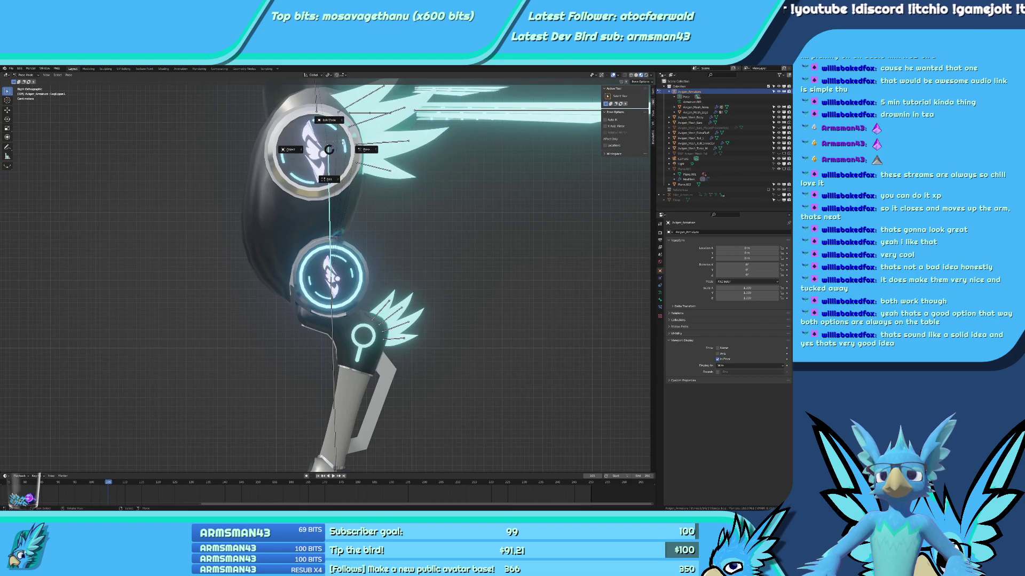
pyautogui.click(328, 121)
pyautogui.press('g')
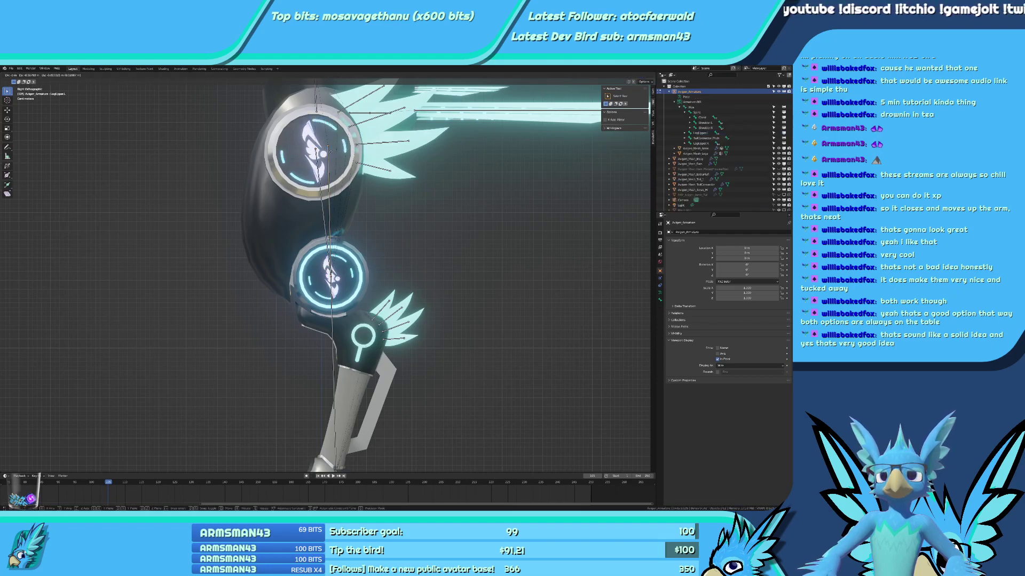
pyautogui.click(329, 153)
pyautogui.scroll(-4, 341, 192)
pyautogui.scroll(12, 348, 205)
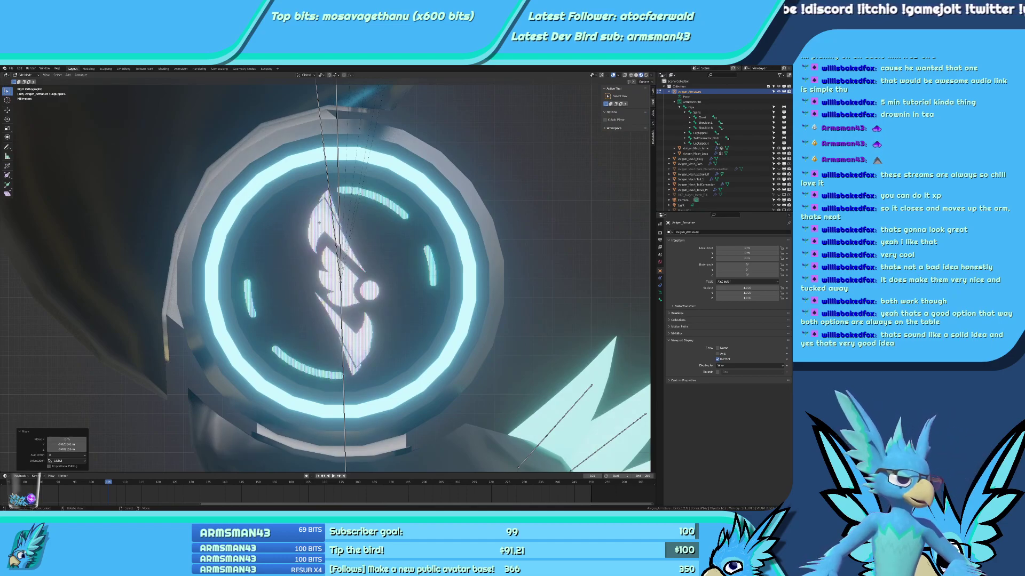
pyautogui.scroll(-12, 319, 223)
pyautogui.scroll(3, 465, 287)
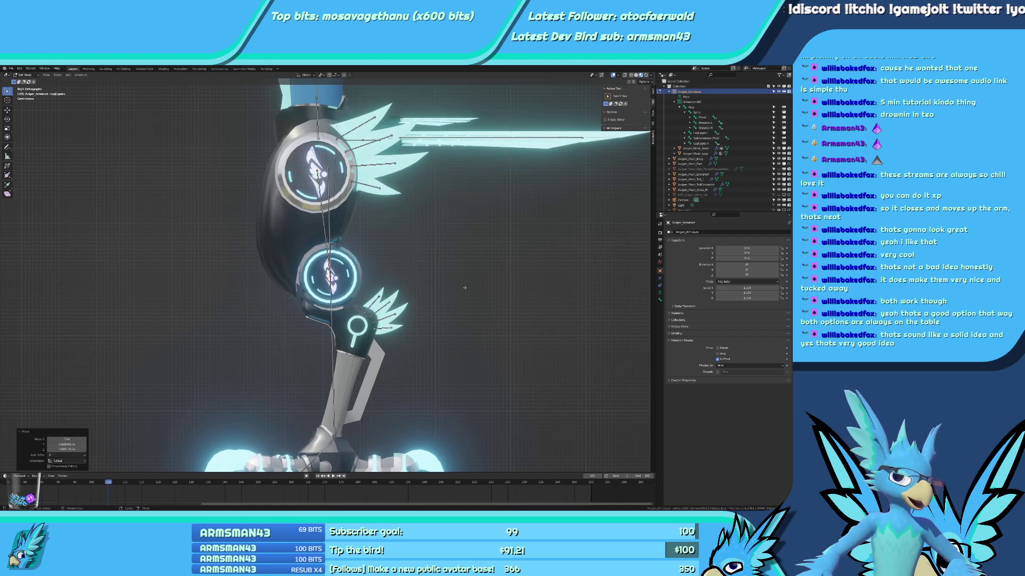
pyautogui.hotkey('ctrl', 'z')
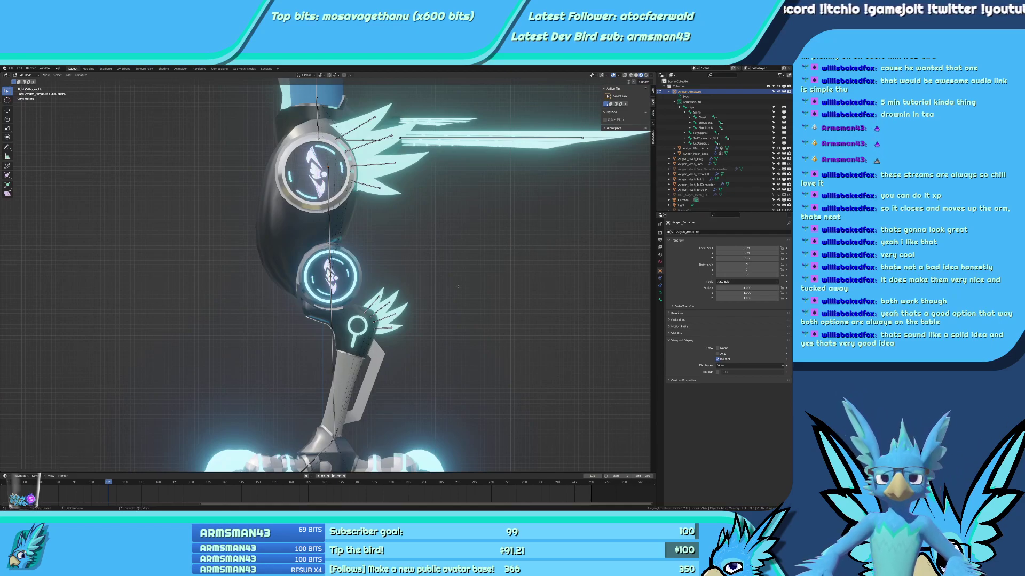
# Examine the bone placement at the ankle and around the round thigh plate in side view.
pyautogui.keyDown('shift'); pyautogui.moveTo(419, 251); pyautogui.dragTo(419, 153, button='middle'); pyautogui.keyUp('shift')
pyautogui.scroll(6, 379, 429)
pyautogui.scroll(-3, 378, 429)
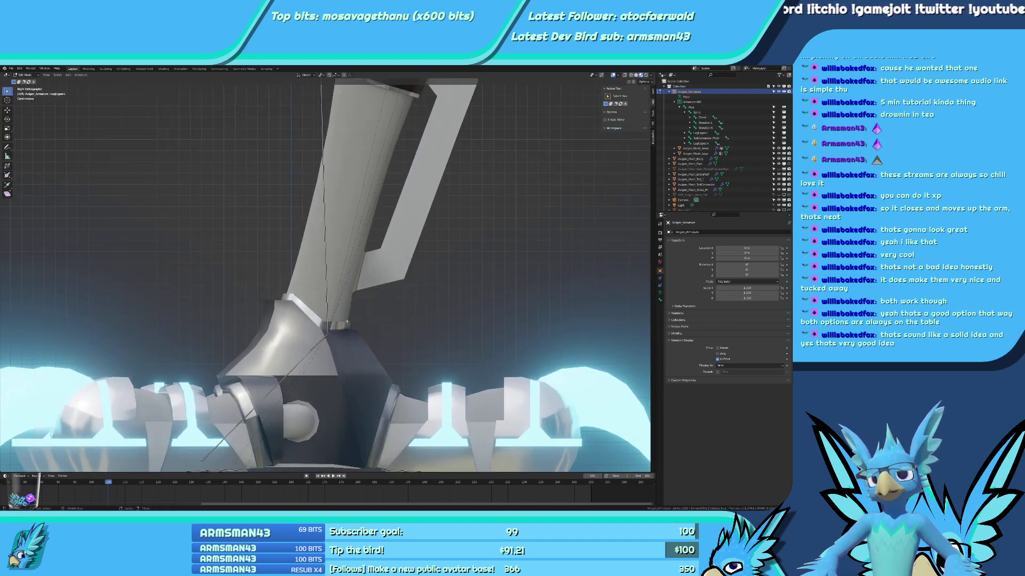
pyautogui.scroll(5, 325, 424)
pyautogui.scroll(-18, 326, 275)
pyautogui.scroll(5, 323, 187)
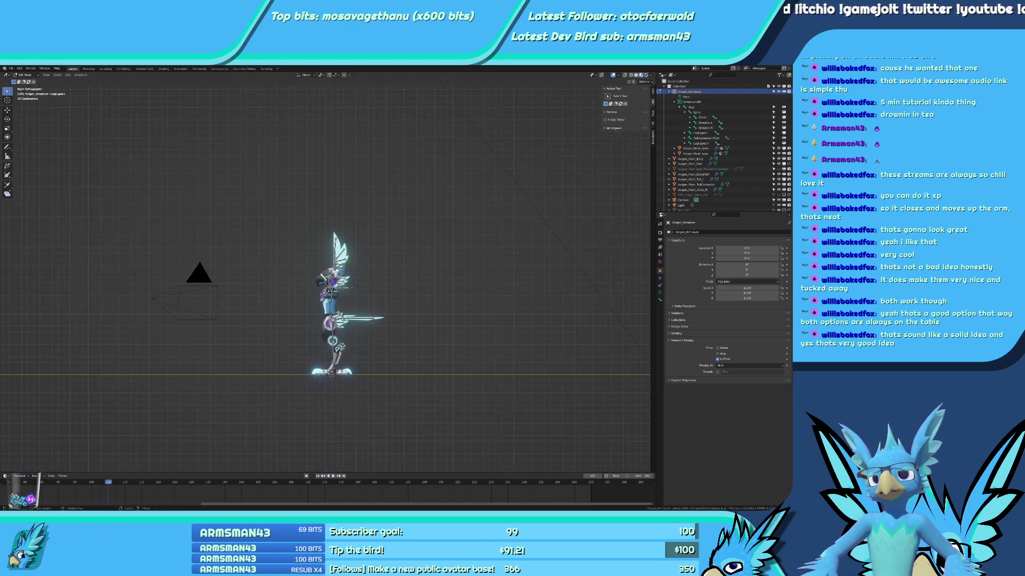
pyautogui.keyDown('shift'); pyautogui.moveTo(348, 395); pyautogui.dragTo(342, 367, button='middle'); pyautogui.keyUp('shift')
pyautogui.scroll(3, 319, 165)
pyautogui.scroll(6, 321, 312)
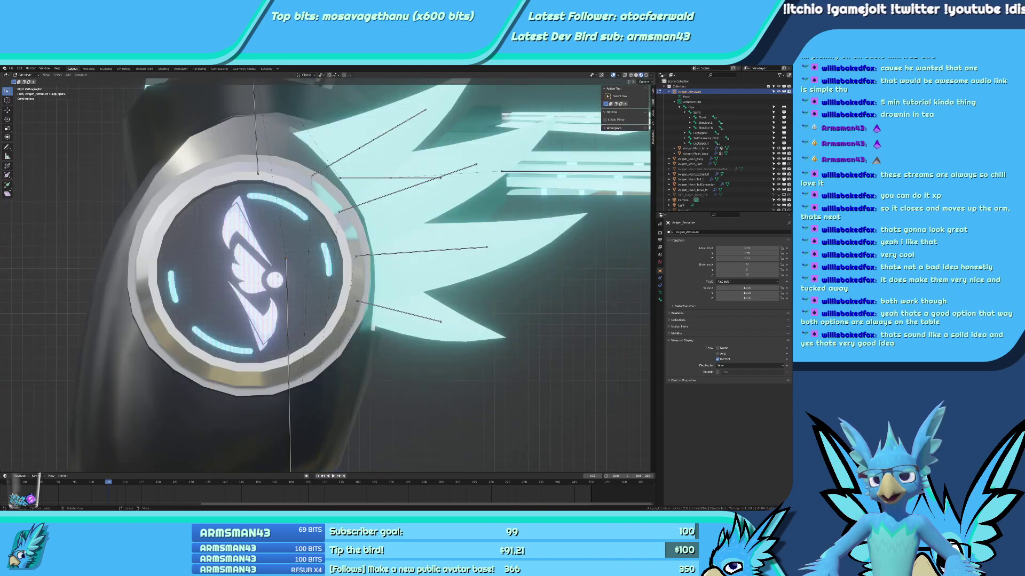
pyautogui.scroll(-5, 285, 252)
pyautogui.scroll(5, 285, 251)
# Return the armature to Pose Mode and inspect the knee joint from both sides, ending in the side view.
pyautogui.press('Tab')
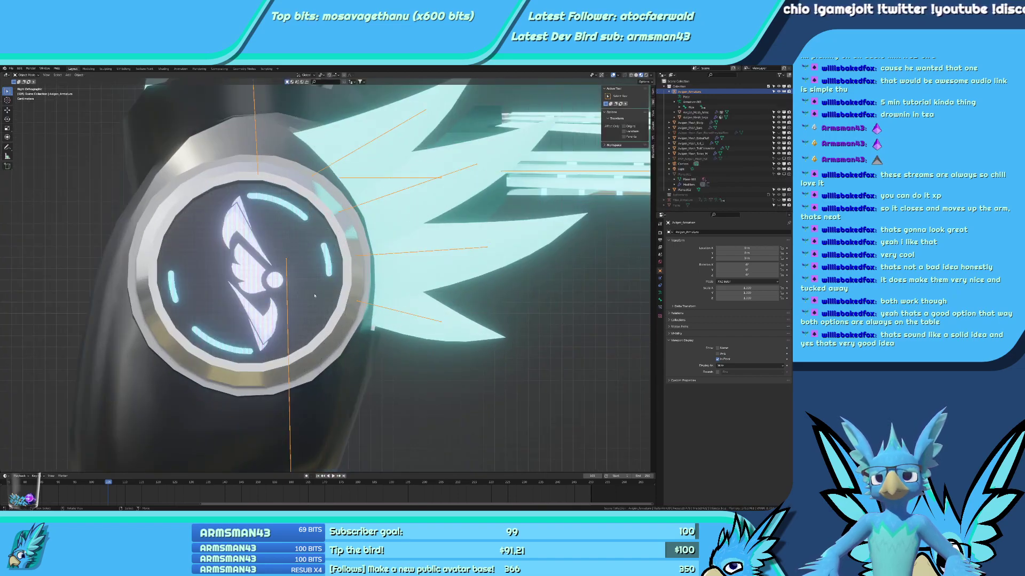
pyautogui.hotkey('ctrl', 'Tab')
pyautogui.moveTo(283, 261); pyautogui.dragTo(350, 233, button='middle')
pyautogui.scroll(6, 349, 234)
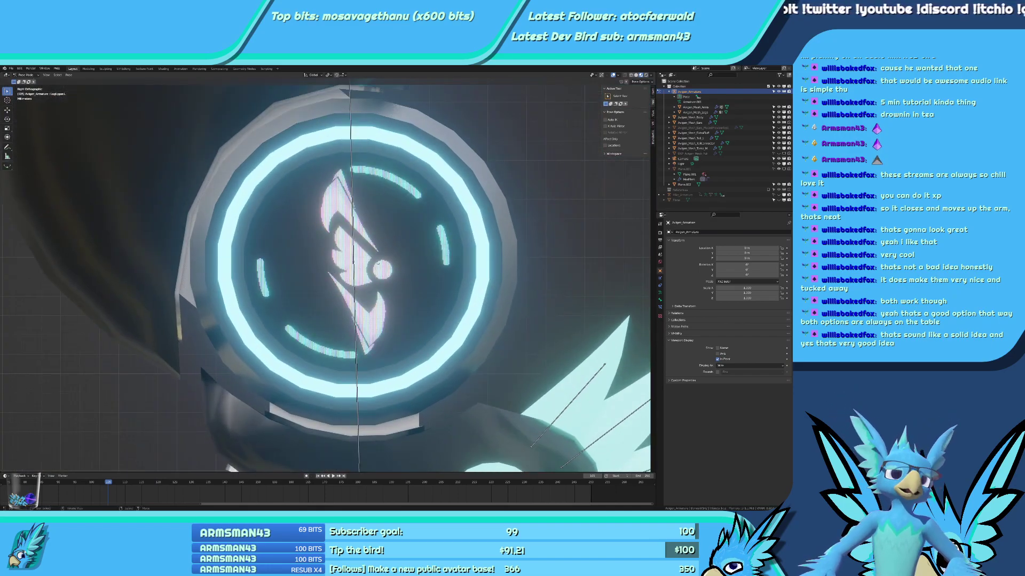
pyautogui.moveTo(374, 267); pyautogui.dragTo(281, 260, button='middle')
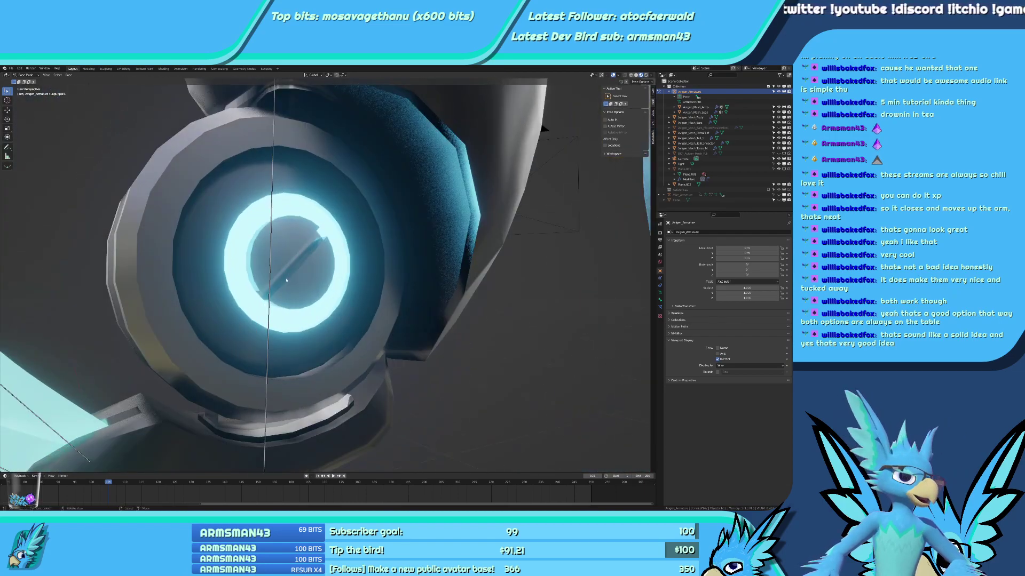
pyautogui.scroll(-3, 285, 292)
pyautogui.press('KP_3')
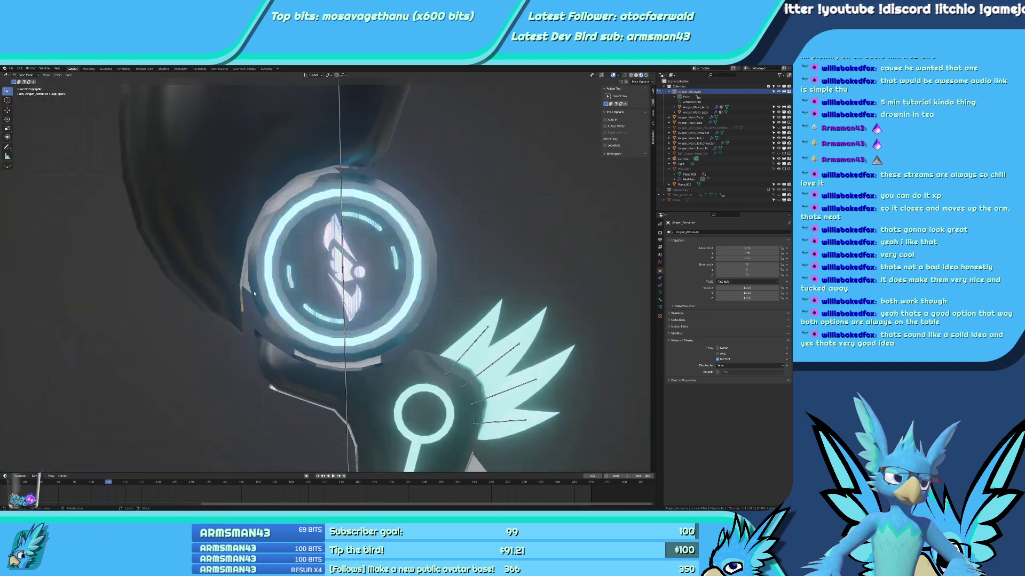
pyautogui.scroll(-5, 318, 329)
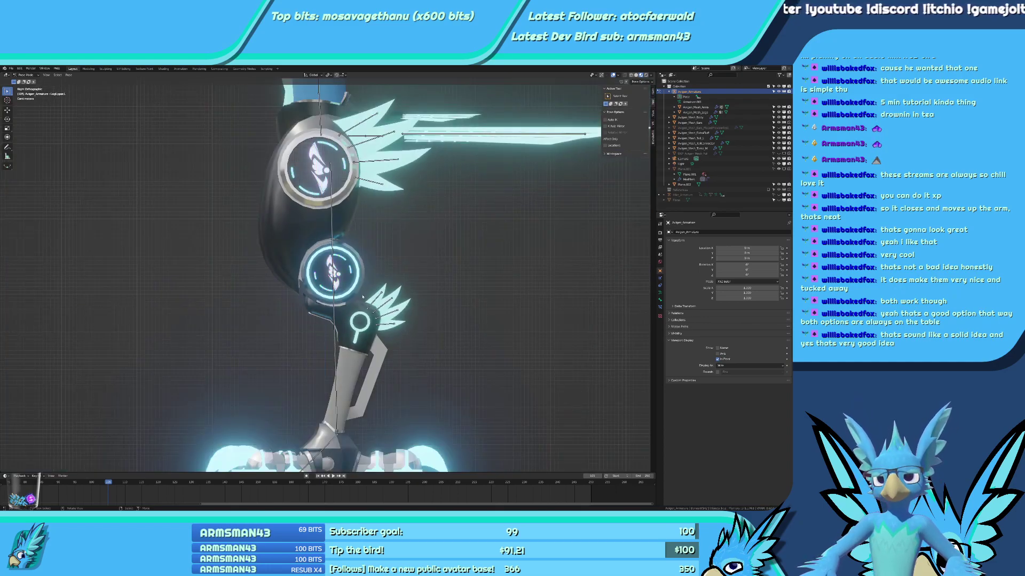
# Try rotating the lower leg bone in side view and cancel the rotation.
pyautogui.click(335, 347)
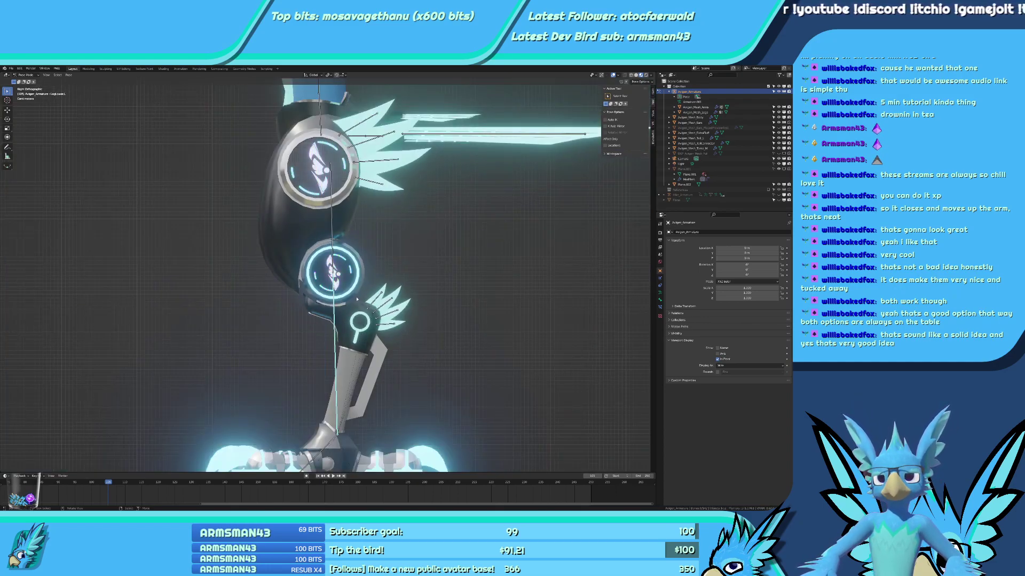
pyautogui.press('r')
pyautogui.rightClick(386, 252)
pyautogui.scroll(-1, 386, 252)
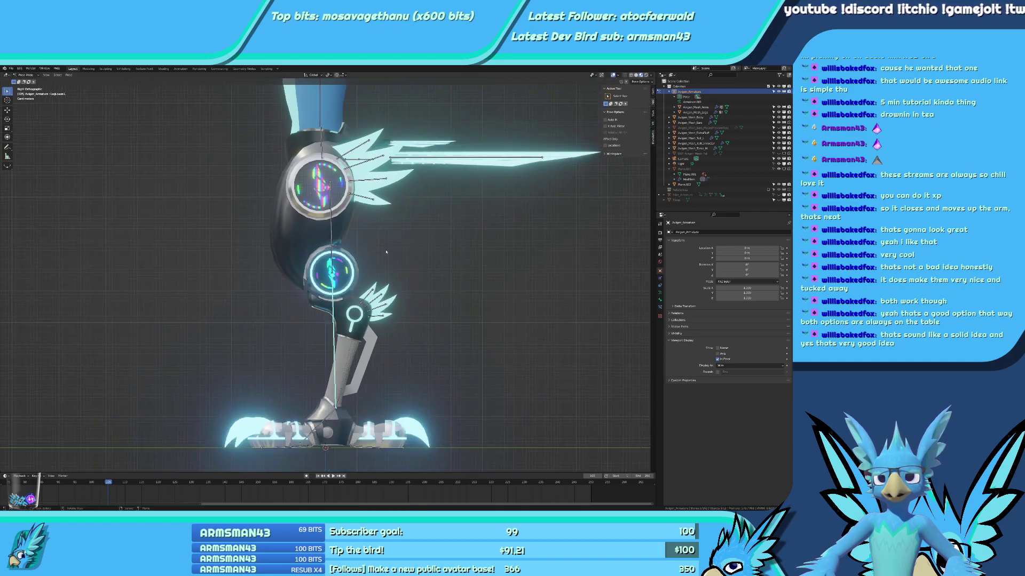
# Try rotating the upper arm bone about its local X axis and cancel the rotation.
pyautogui.scroll(-3, 426, 267)
pyautogui.moveTo(386, 252); pyautogui.dragTo(422, 304, button='middle')
pyautogui.click(366, 182)
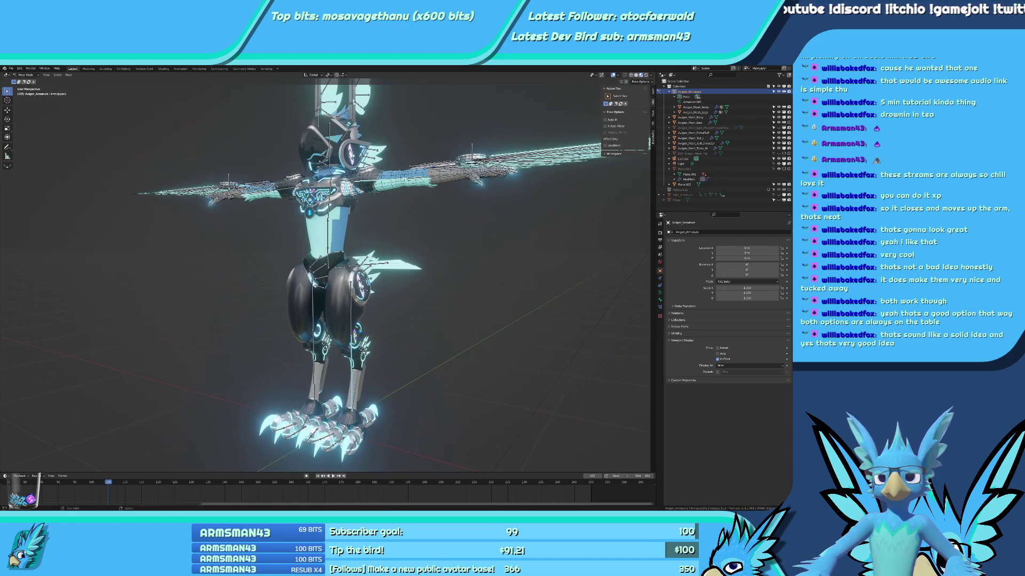
pyautogui.press('r')
pyautogui.press('x')
pyautogui.press('x')
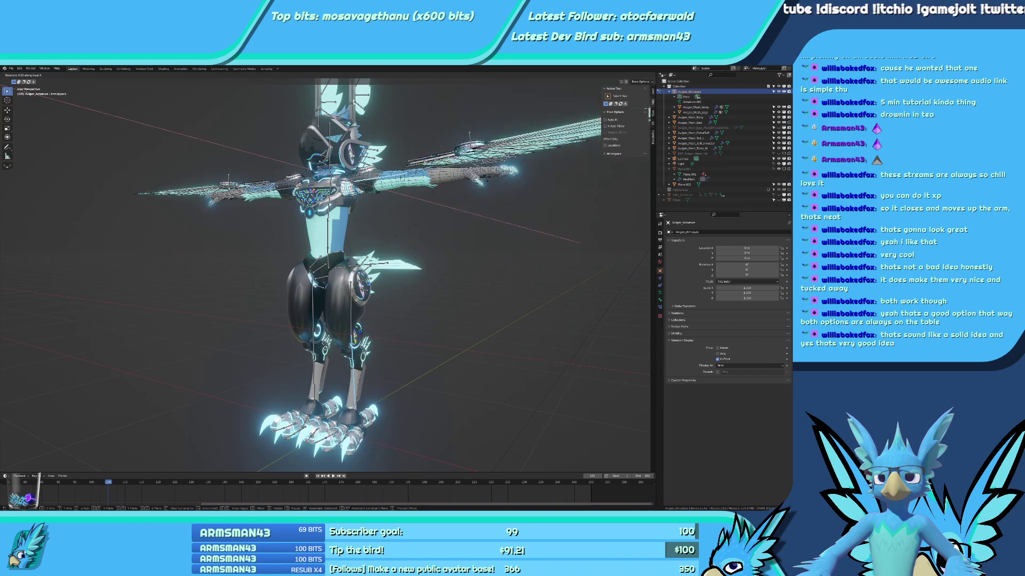
pyautogui.rightClick(443, 236)
# Examine the bones around the hip and round thigh plate in side view and from an angle.
pyautogui.press('KP_1')
pyautogui.press('KP_3')
pyautogui.scroll(5, 442, 235)
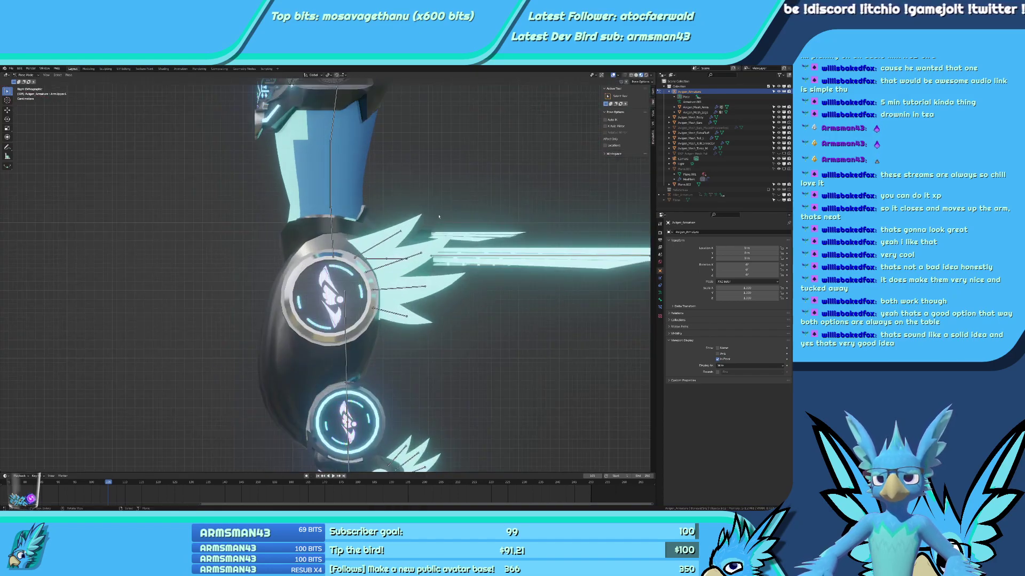
pyautogui.moveTo(363, 326); pyautogui.dragTo(397, 324, button='middle')
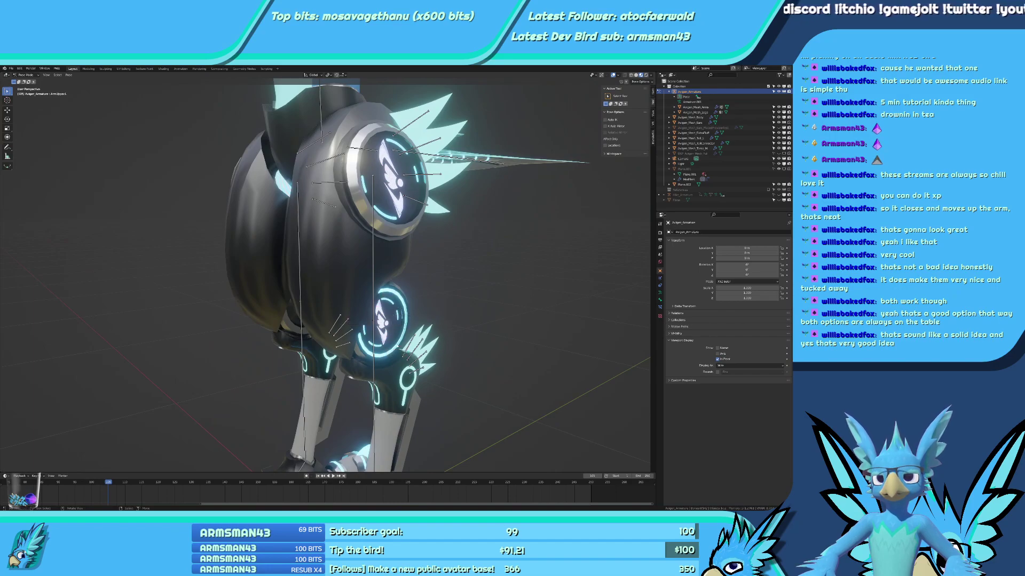
pyautogui.press('Tab')
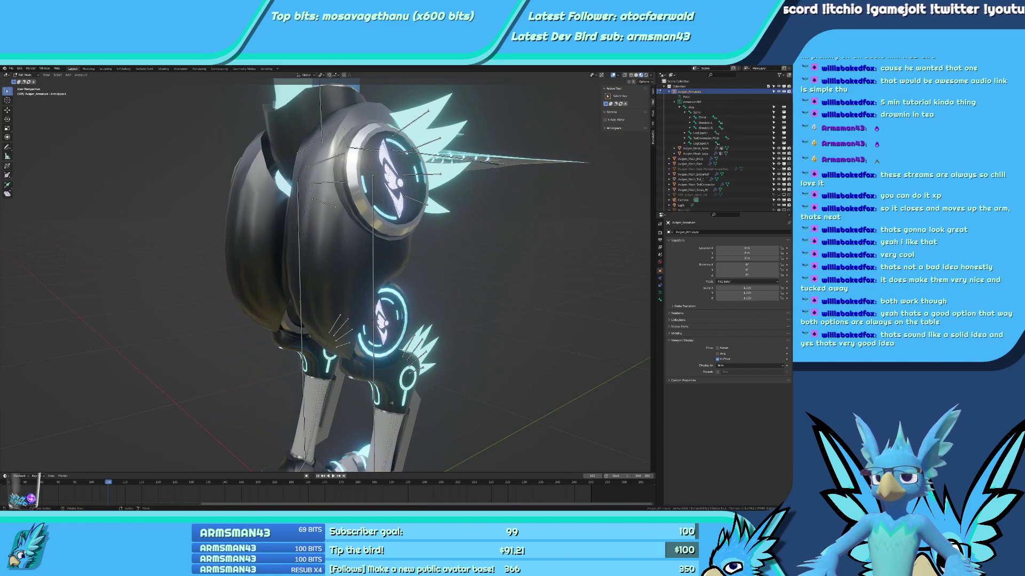
pyautogui.press('Tab')
# Open the legs mesh in Edit Mode and show it in wireframe from the front.
pyautogui.click(391, 403)
pyautogui.press('Tab')
pyautogui.moveTo(448, 362)
pyautogui.mouseDown(button='middle')
pyautogui.moveTo(382, 363)
pyautogui.moveTo(378, 212)
pyautogui.moveTo(318, 236)
pyautogui.moveTo(379, 220)
pyautogui.moveTo(434, 228)
pyautogui.mouseUp(button='middle')
pyautogui.scroll(-3, 454, 240)
pyautogui.hotkey('shift', 'z')
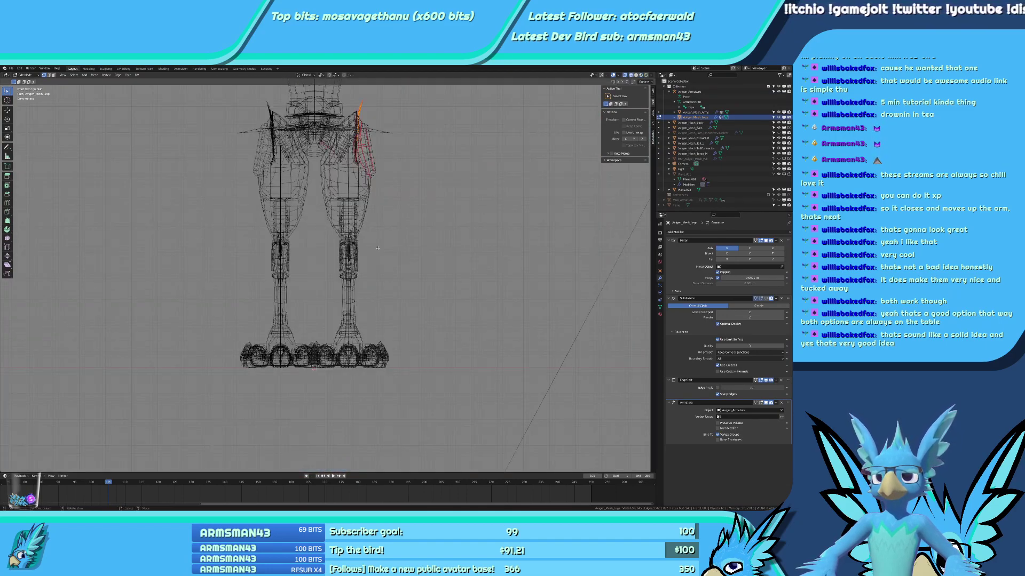
# Select one lower leg and foot with all linked geometry and move them 1 m down along the Z axis.
pyautogui.click(401, 203)
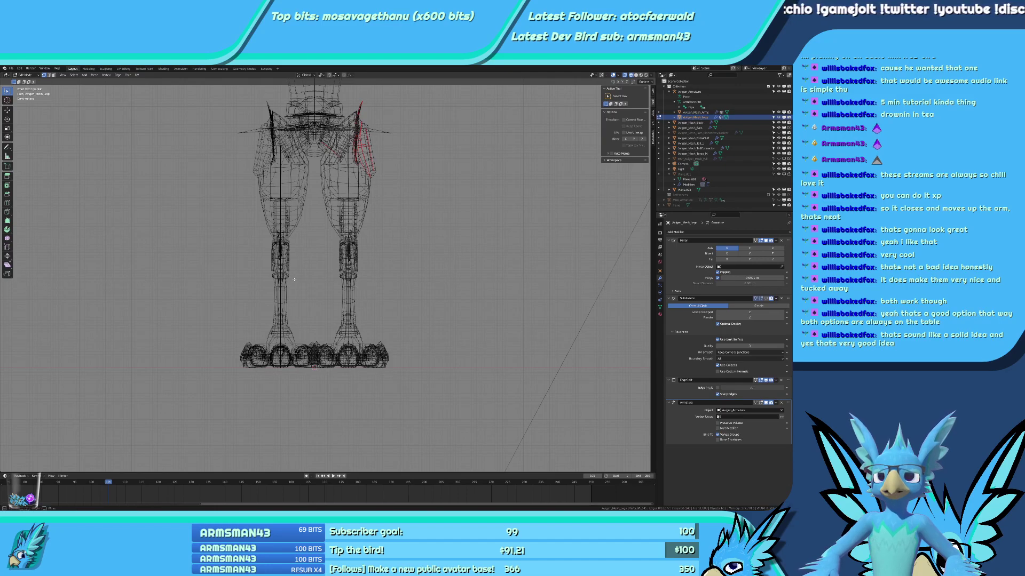
pyautogui.press('l')
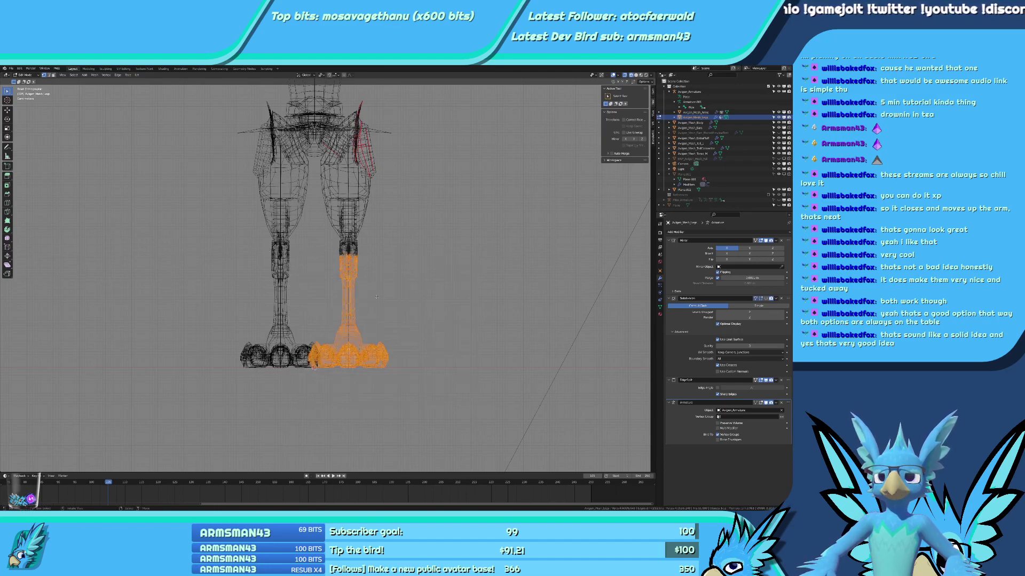
pyautogui.moveTo(430, 318); pyautogui.dragTo(373, 316, button='middle')
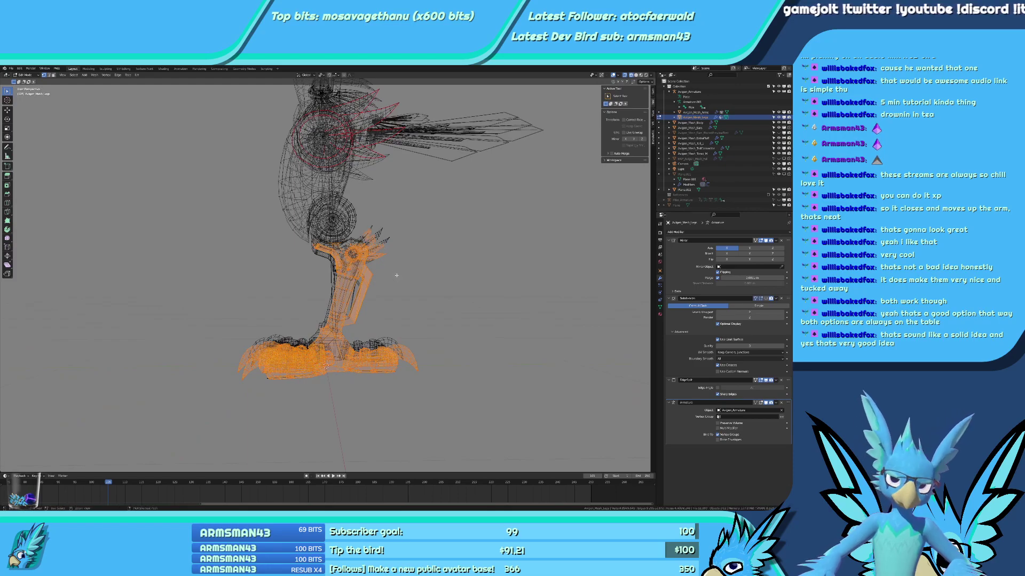
pyautogui.hotkey('ctrl', 'l')
pyautogui.press('g')
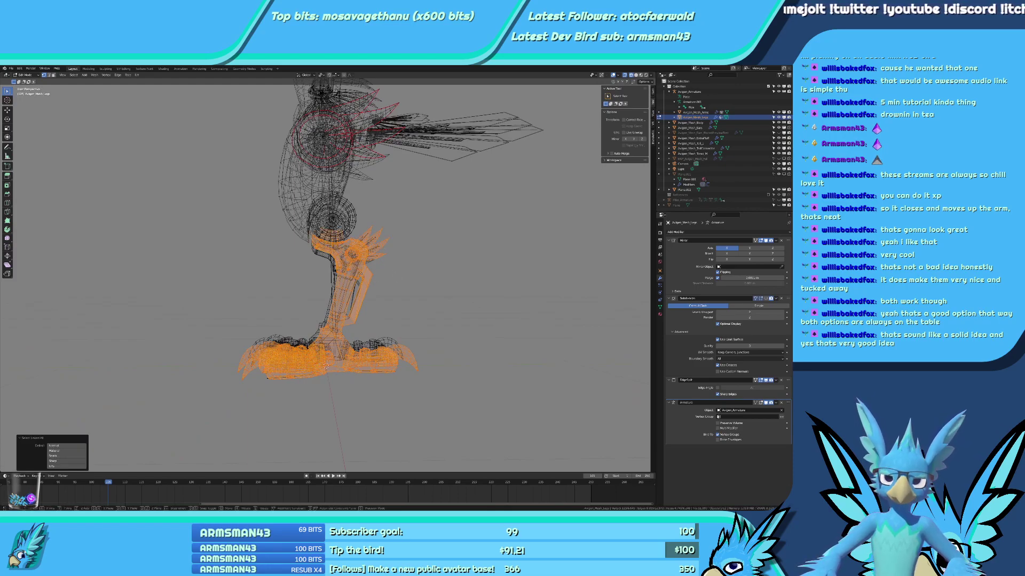
pyautogui.press('z')
pyautogui.press('1')
pyautogui.press('Return')
pyautogui.scroll(-4, 363, 282)
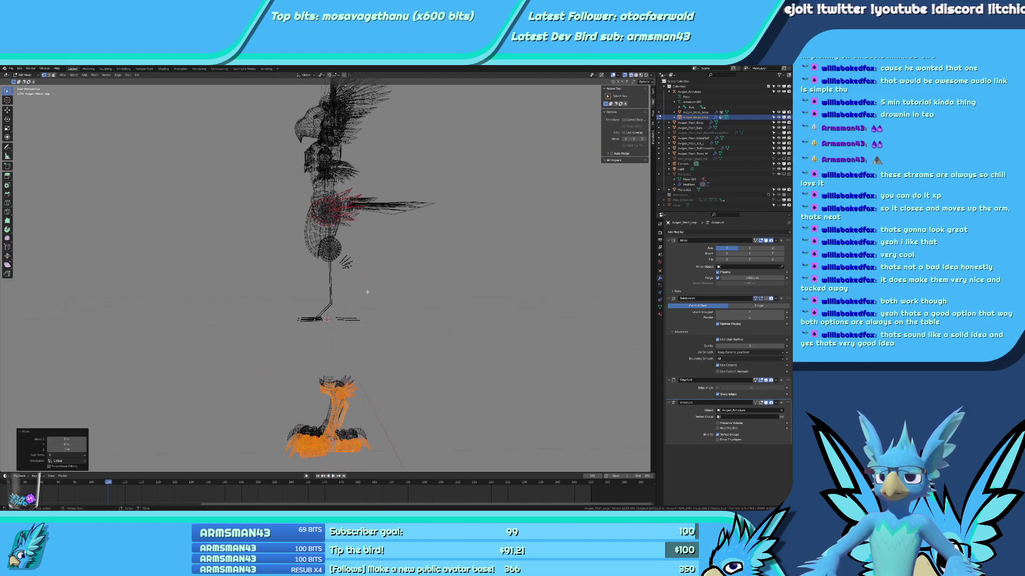
# Check the remaining thighs in Object Mode with shaded display, and return the legs mesh to Edit Mode.
pyautogui.moveTo(366, 290)
pyautogui.mouseDown(button='middle')
pyautogui.moveTo(392, 299)
pyautogui.moveTo(405, 355)
pyautogui.moveTo(387, 425)
pyautogui.mouseUp(button='middle')
pyautogui.press('Tab')
pyautogui.scroll(3, 389, 266)
pyautogui.press('z')
pyautogui.press('Tab')
pyautogui.scroll(-4, 387, 343)
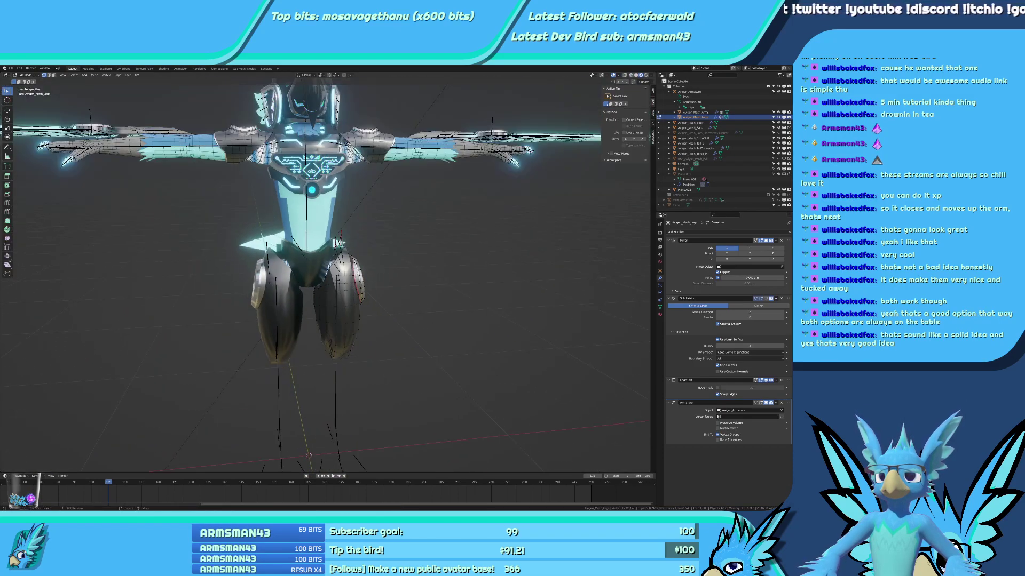
# Select the thigh's linked geometry and add the knee joint to the selection in wireframe display.
pyautogui.press('a')
pyautogui.hotkey('alt', 'a')
pyautogui.press('c')
pyautogui.moveTo(365, 288); pyautogui.dragTo(349, 337)
pyautogui.hotkey('ctrl', 'l')
pyautogui.press('g')
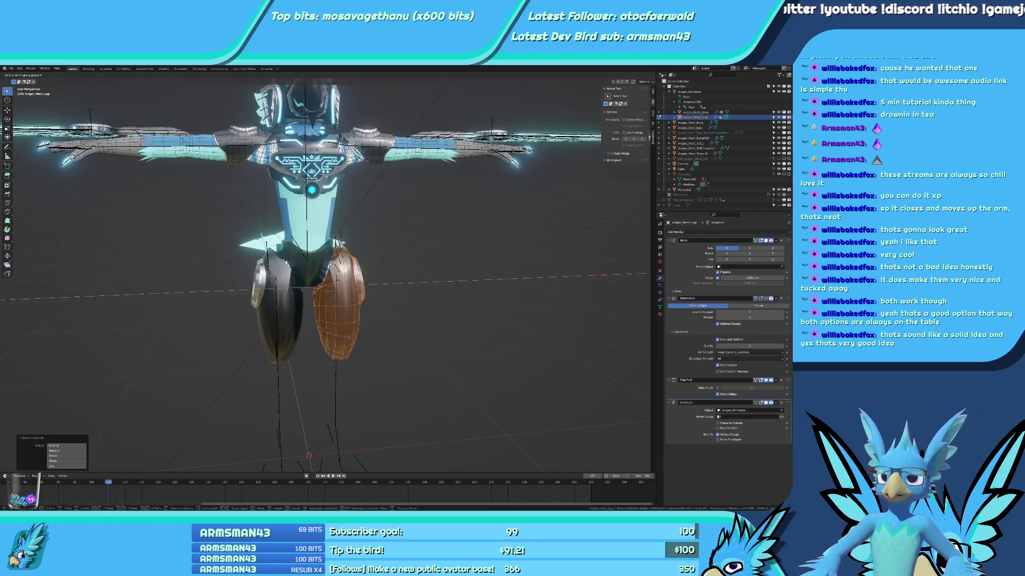
pyautogui.press('x')
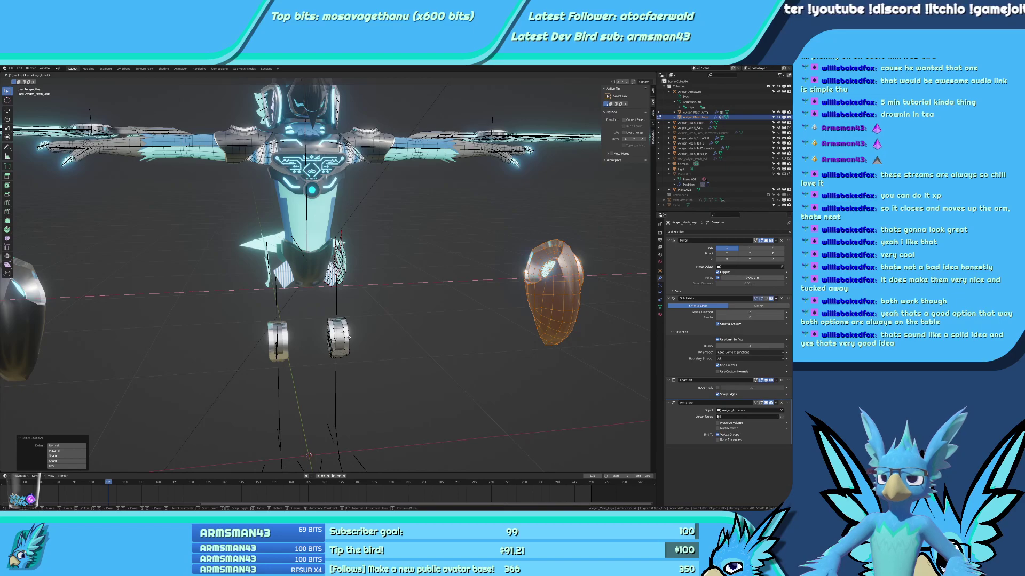
pyautogui.press('Escape')
pyautogui.hotkey('shift', 'z')
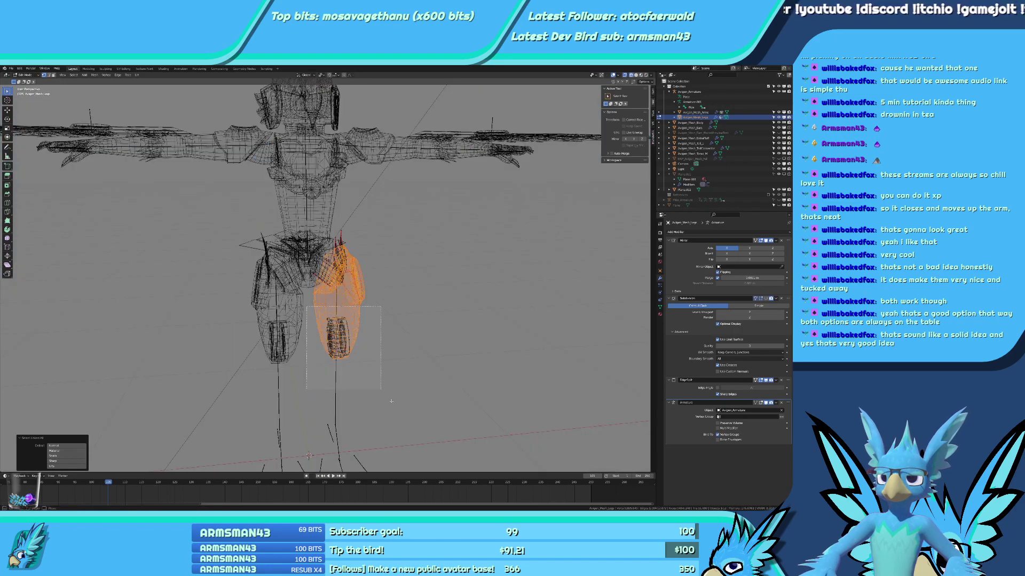
# Try moving the selected thigh and knee joint 1 m along the X axis.
pyautogui.press('g')
pyautogui.press('x')
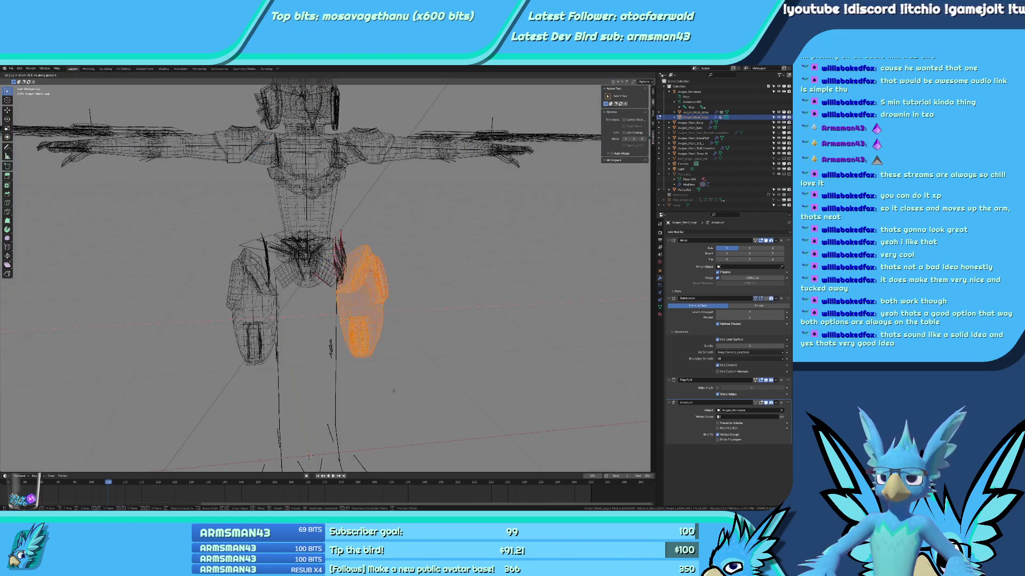
pyautogui.write('.1')
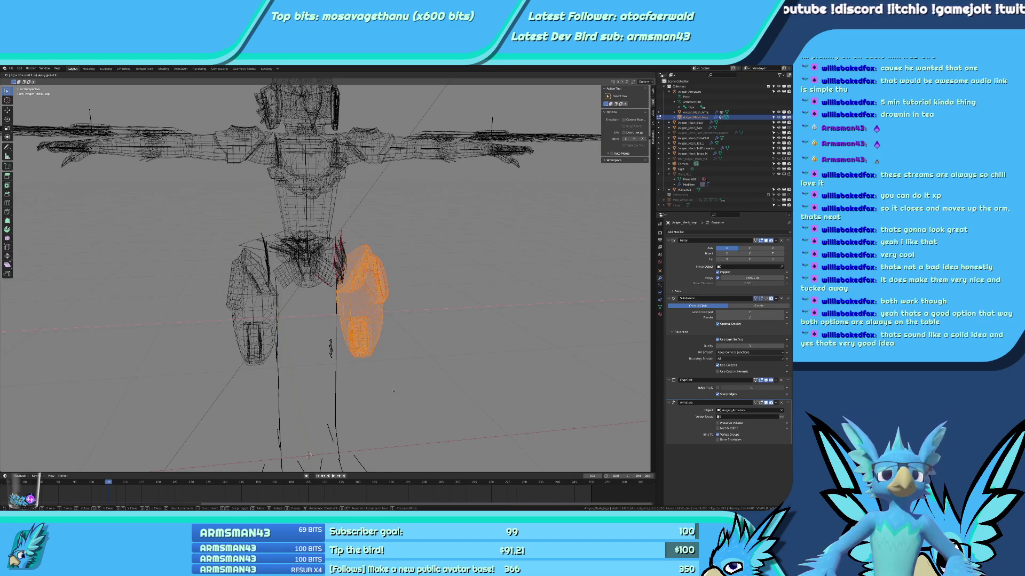
pyautogui.press('BackSpace')
pyautogui.press('BackSpace')
pyautogui.write('1')
pyautogui.press('Return')
# Check what the move left behind and undo it, keeping the thigh and knee joint selected.
pyautogui.press('Tab')
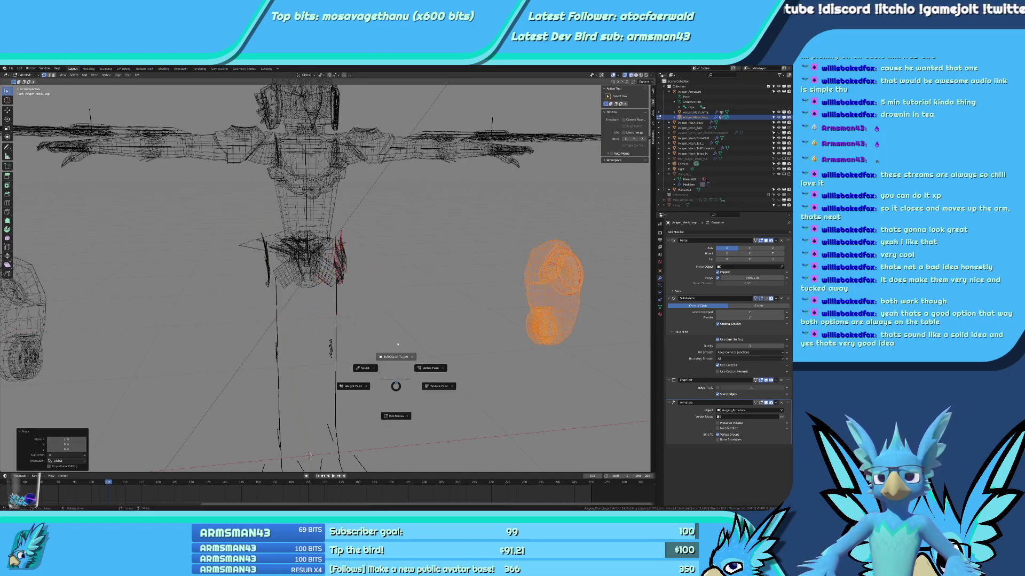
pyautogui.moveTo(397, 345)
pyautogui.mouseDown(button='middle')
pyautogui.moveTo(361, 346)
pyautogui.moveTo(362, 374)
pyautogui.moveTo(386, 338)
pyautogui.mouseUp(button='middle')
pyautogui.press('Tab')
pyautogui.scroll(3, 362, 363)
pyautogui.hotkey('ctrl', 'z')
pyautogui.hotkey('ctrl', 'z')
pyautogui.hotkey('ctrl', 'z')
pyautogui.hotkey('ctrl', 'z')
pyautogui.hotkey('ctrl', 'shift', 'z')
# Add the linked thigh feathers to the selection and try moving everything 1 m along the X axis.
pyautogui.press('c')
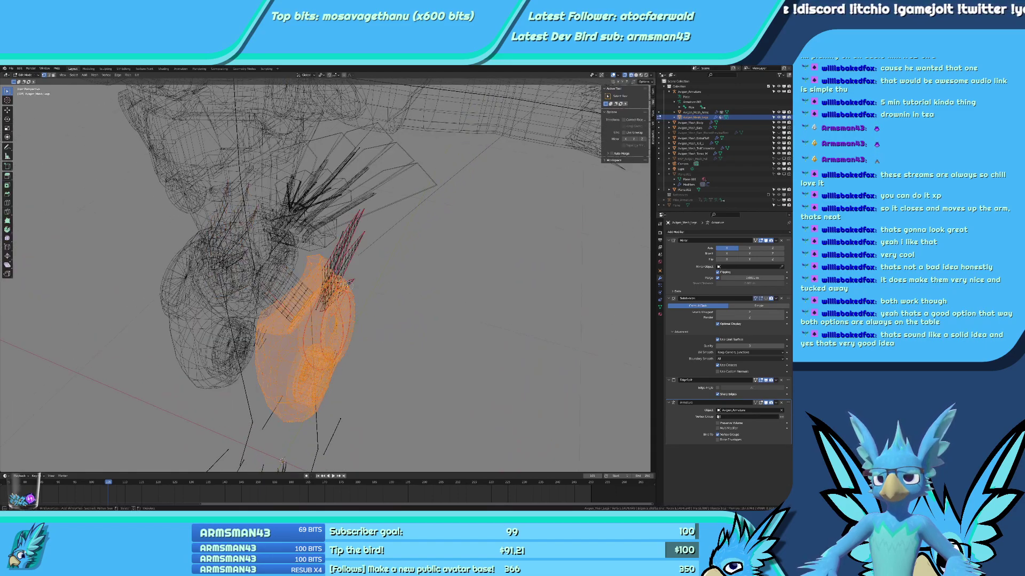
pyautogui.hotkey('ctrl', 'l')
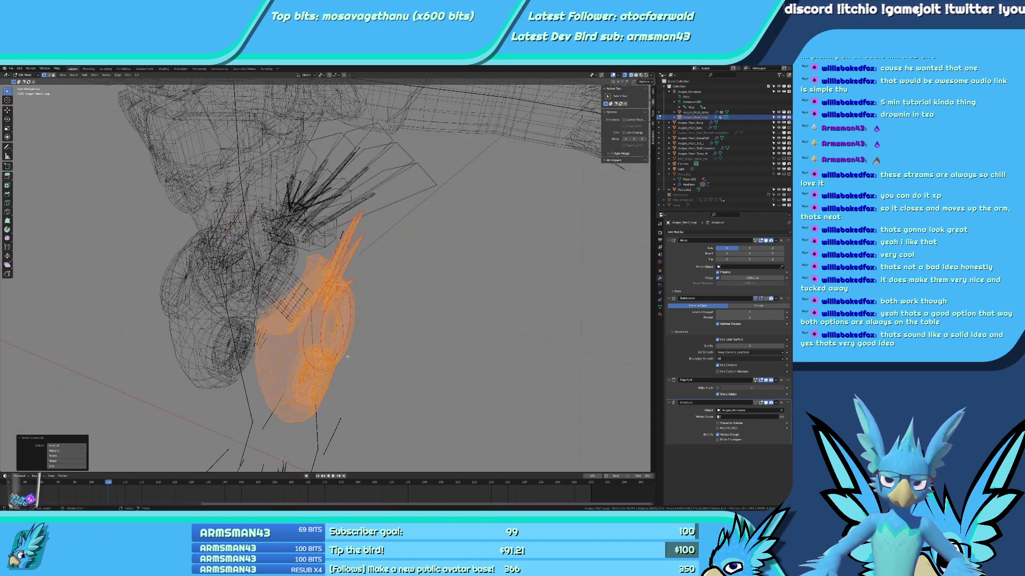
pyautogui.press('g')
pyautogui.press('x')
pyautogui.press('1')
pyautogui.press('Return')
pyautogui.scroll(-4, 350, 357)
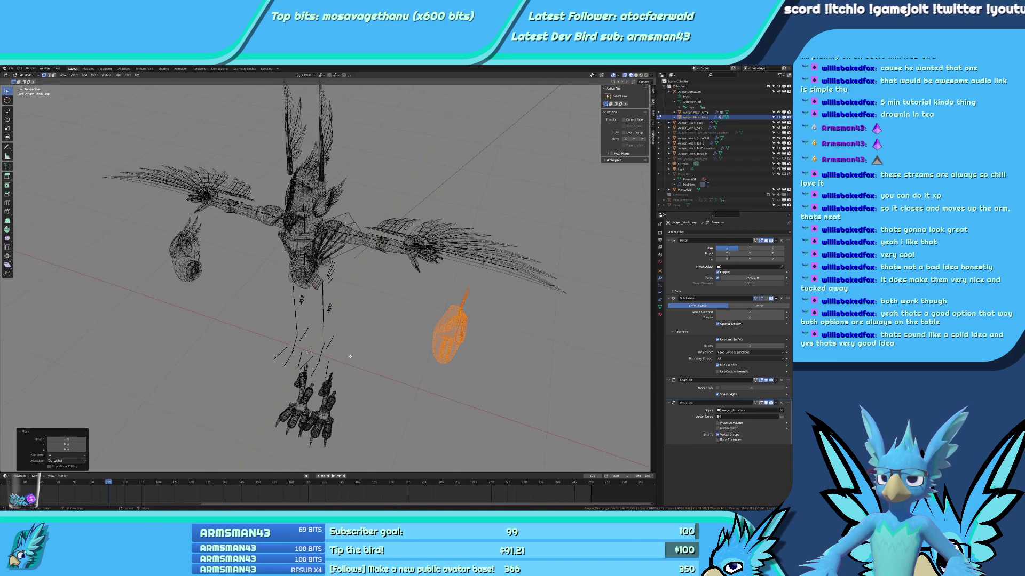
# Leave Edit Mode, select the armature together with the legs mesh, and enter Weight Paint mode.
pyautogui.press('Tab')
pyautogui.moveTo(373, 342); pyautogui.dragTo(428, 333, button='middle')
pyautogui.hotkey('ctrl', 'Tab')
pyautogui.scroll(3, 428, 334)
pyautogui.hotkey('ctrl', 'Tab')
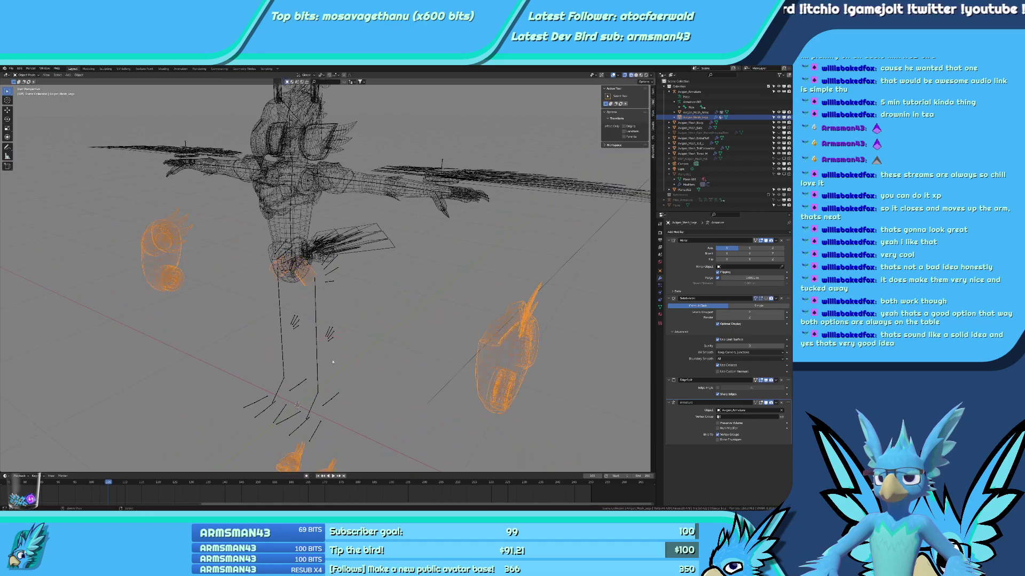
pyautogui.click(316, 341)
pyautogui.keyDown('shift'); pyautogui.click(483, 357); pyautogui.keyUp('shift')
pyautogui.hotkey('ctrl', 'Tab')
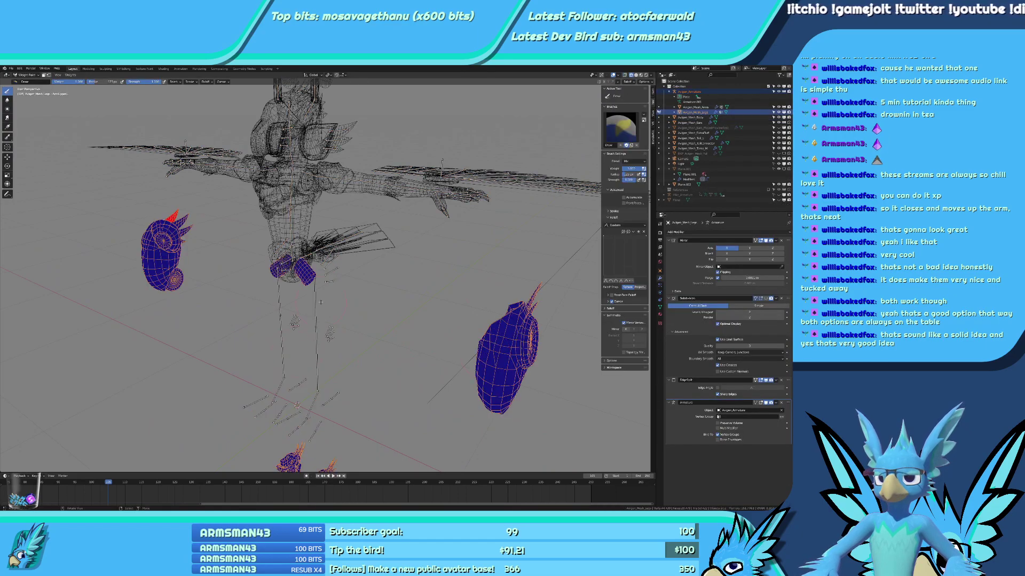
# Return the legs mesh to Edit Mode and undo the move that included the thigh feathers.
pyautogui.moveTo(314, 303); pyautogui.dragTo(395, 315, button='middle')
pyautogui.hotkey('ctrl', 'Tab')
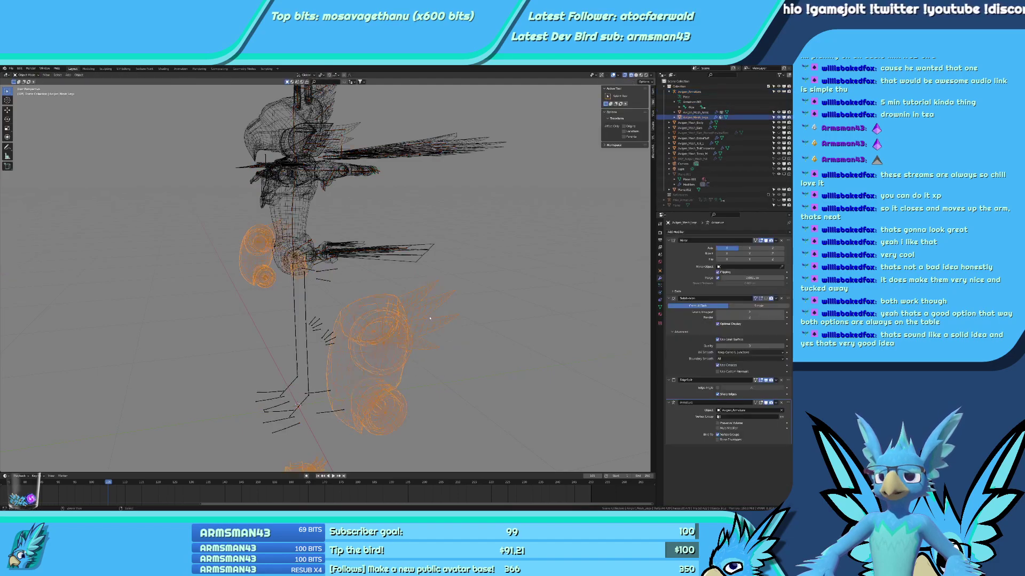
pyautogui.press('Tab')
pyautogui.keyDown('ctrl'); pyautogui.moveTo(429, 317); pyautogui.dragTo(325, 236); pyautogui.keyUp('ctrl')
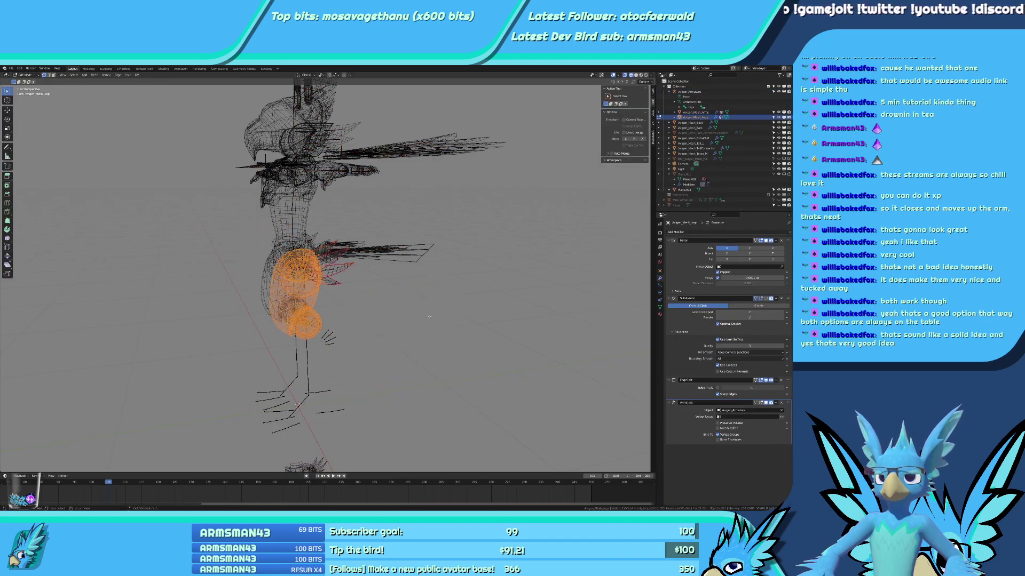
# Try moving the current thigh selection 1 m along the X axis and undo the move.
pyautogui.moveTo(341, 251); pyautogui.dragTo(438, 320, button='middle')
pyautogui.scroll(-3, 437, 320)
pyautogui.press('g')
pyautogui.press('y')
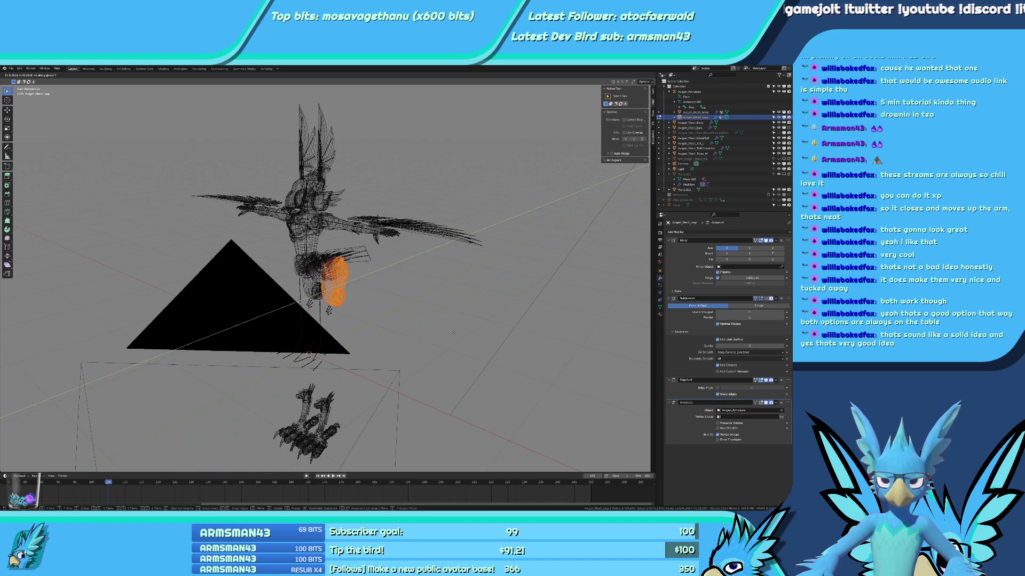
pyautogui.write('x1')
pyautogui.press('Return')
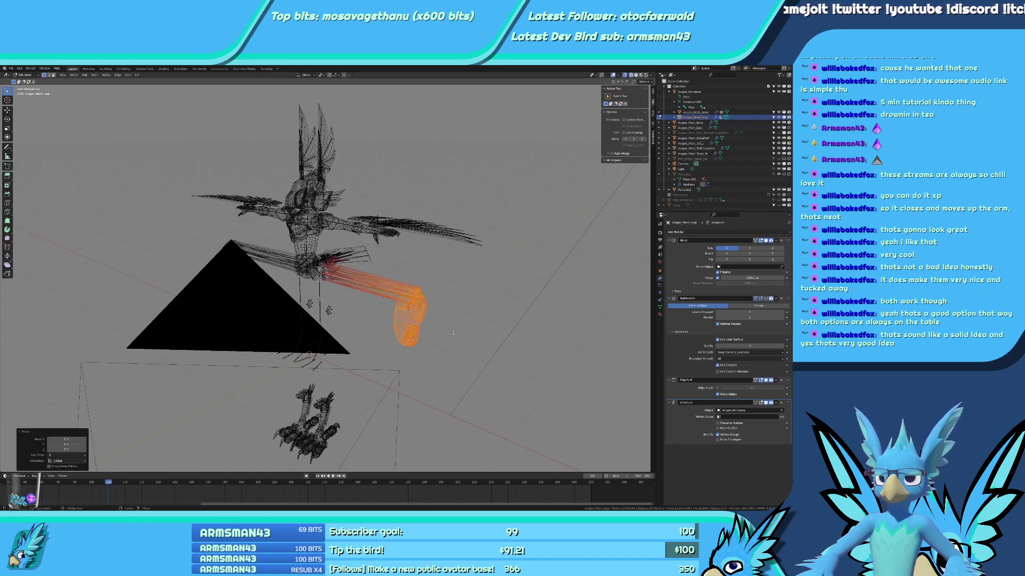
pyautogui.scroll(2, 453, 333)
pyautogui.hotkey('ctrl', 'z')
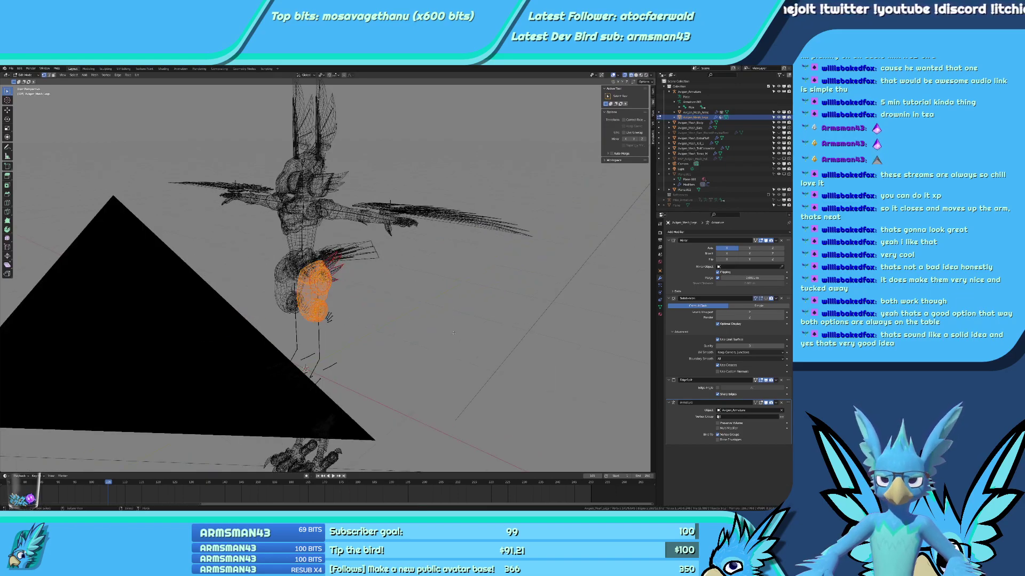
# Move the thigh and knee joint 1 m along the X axis, leaving the thigh feathers in place.
pyautogui.press('g')
pyautogui.press('x')
pyautogui.press('1')
pyautogui.press('Return')
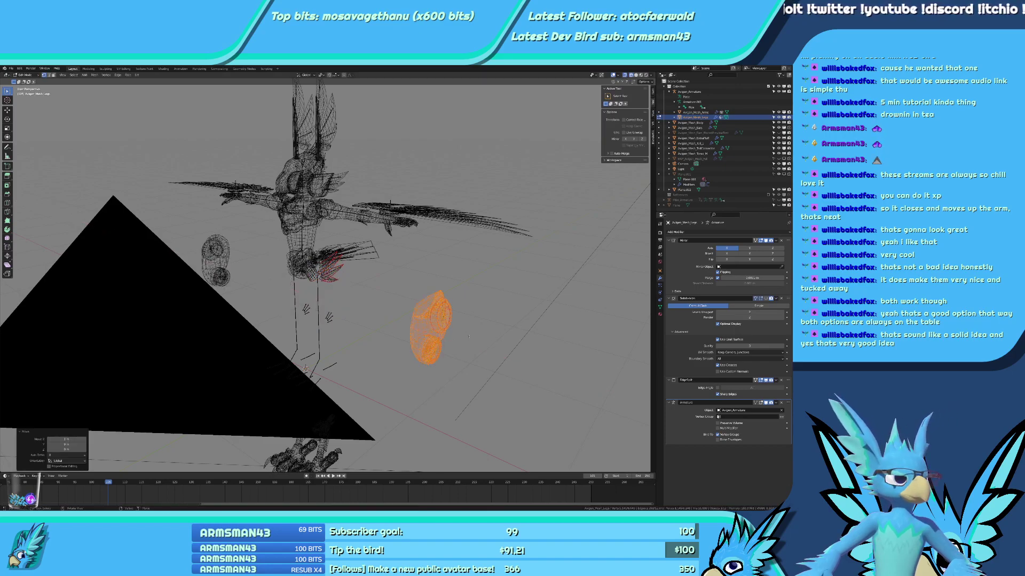
pyautogui.scroll(2, 469, 336)
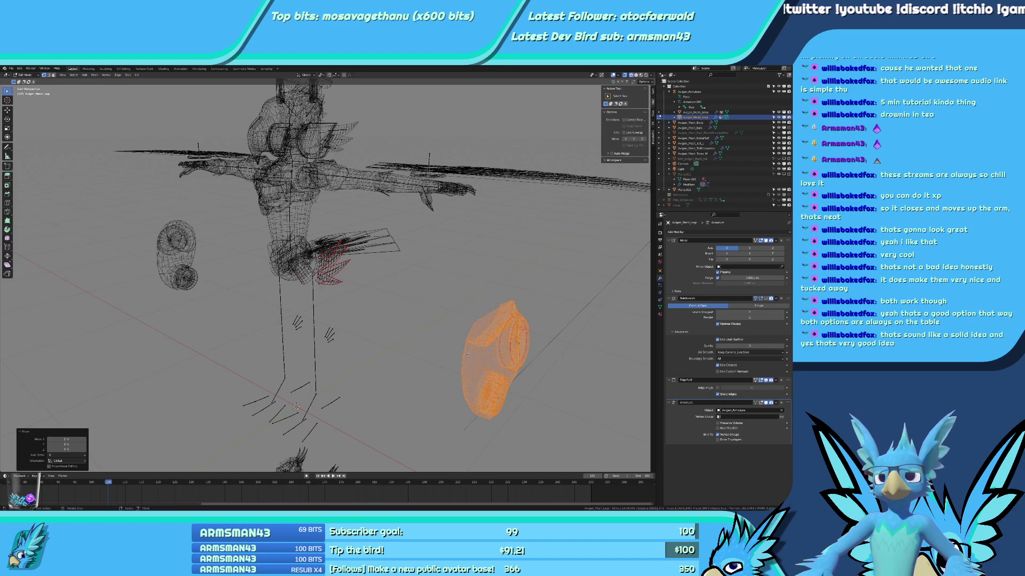
# Select the armature together with the legs mesh in Object Mode and enter Weight Paint mode.
pyautogui.press('Tab')
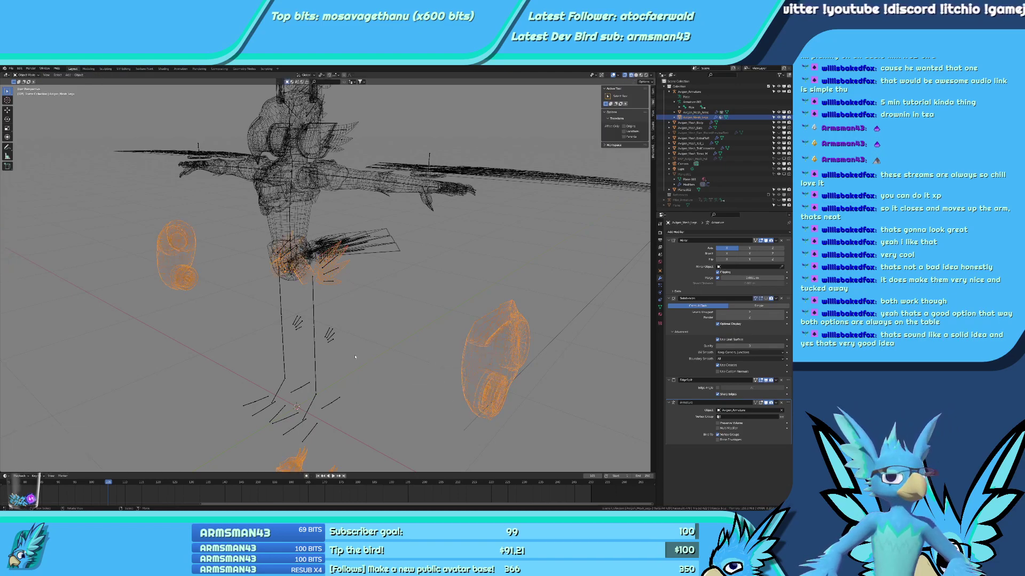
pyautogui.moveTo(332, 336); pyautogui.dragTo(329, 333)
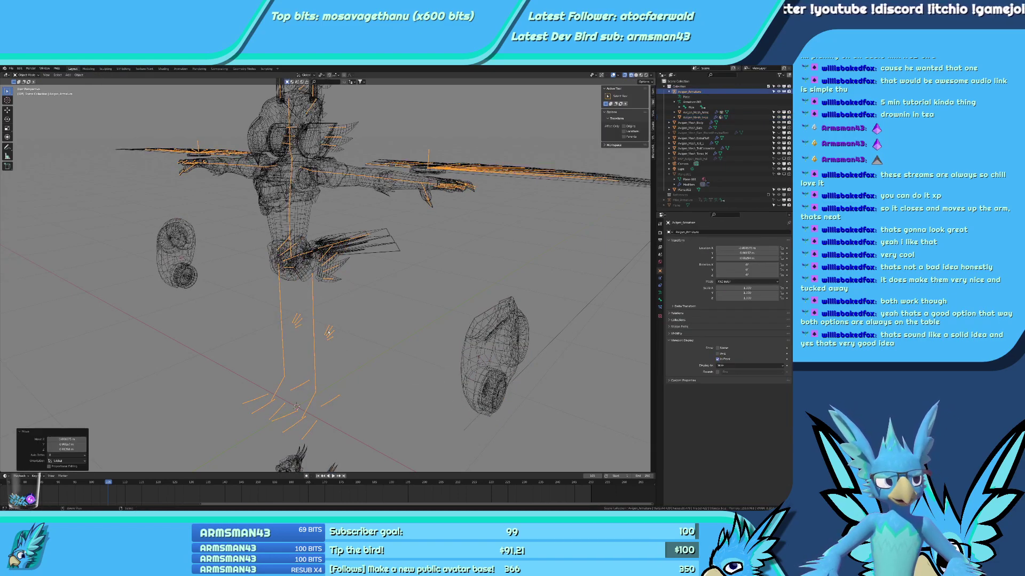
pyautogui.hotkey('ctrl', 'z')
pyautogui.keyDown('shift'); pyautogui.click(467, 357); pyautogui.keyUp('shift')
pyautogui.hotkey('ctrl', 'Tab')
pyautogui.scroll(-1, 456, 358)
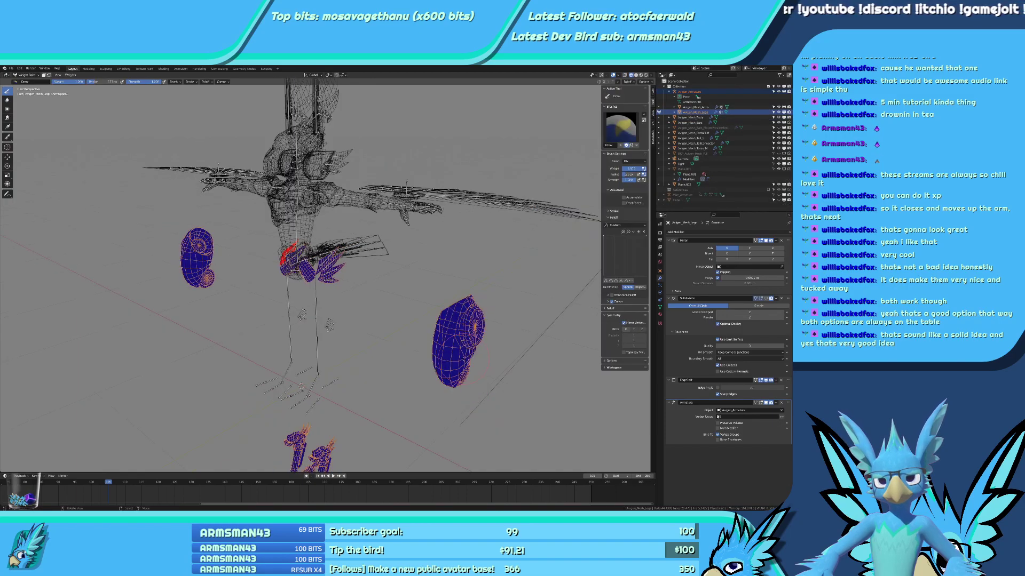
# Weight paint the separated thigh and knee joint fully to the thigh bone and test the deformation by rotating the bone.
pyautogui.hotkey('ctrl', 'z')
pyautogui.hotkey('ctrl', 'shift', 'z')
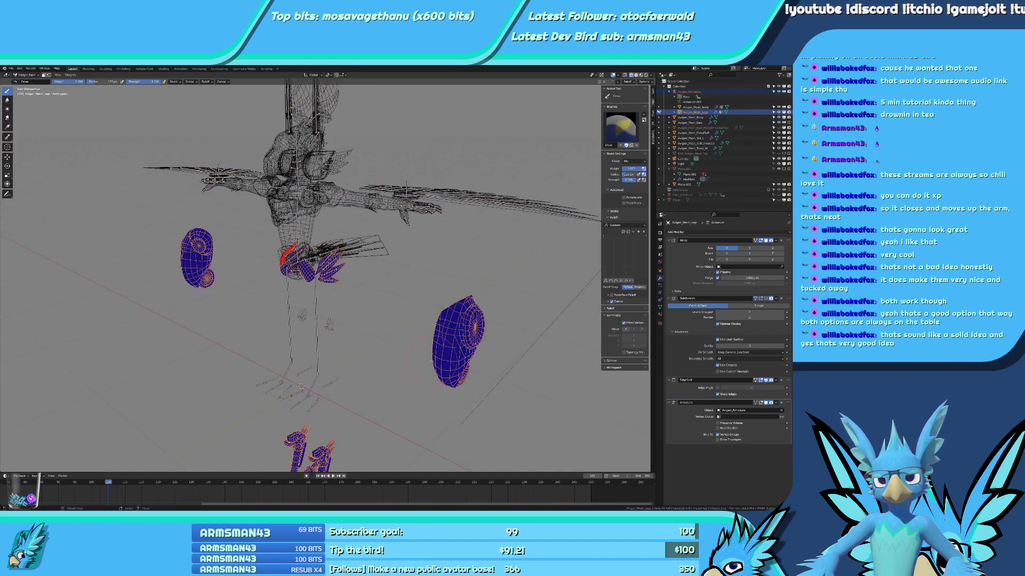
pyautogui.moveTo(431, 361); pyautogui.dragTo(430, 361, button='middle')
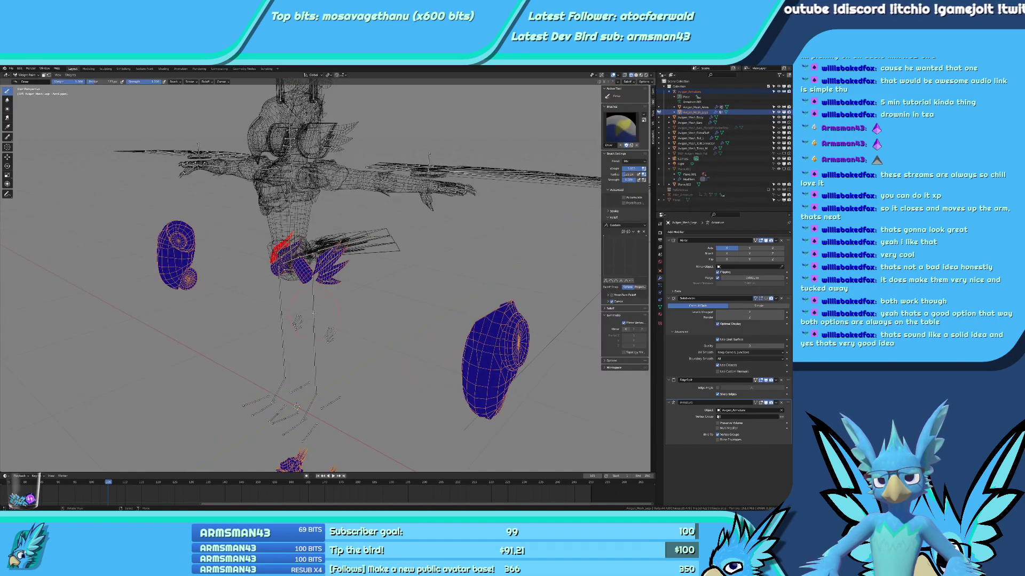
pyautogui.moveTo(314, 313); pyautogui.dragTo(379, 326, button='middle')
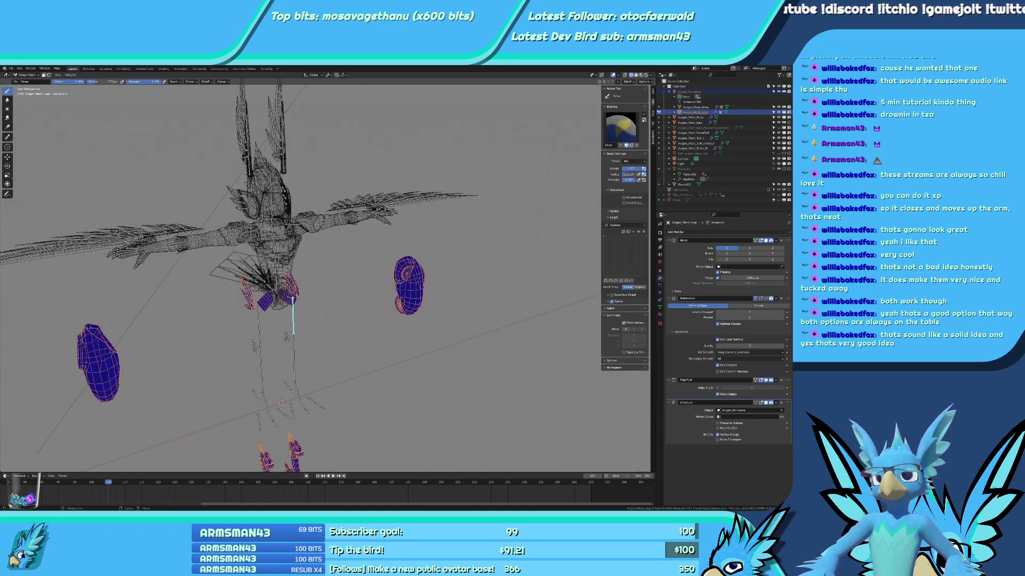
pyautogui.scroll(-1, 409, 269)
pyautogui.click(396, 284)
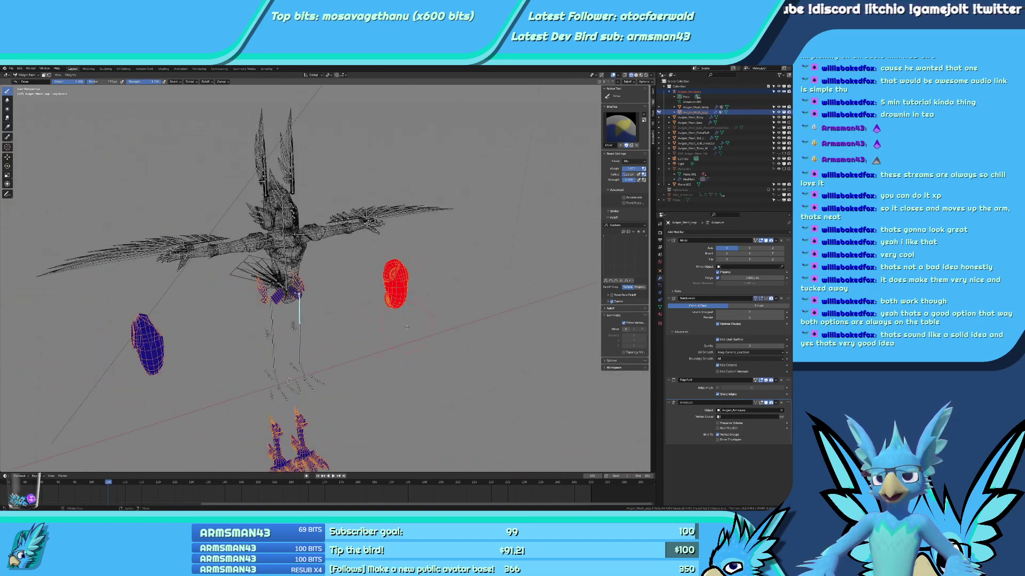
pyautogui.moveTo(406, 327); pyautogui.dragTo(355, 344, button='middle')
pyautogui.press('r')
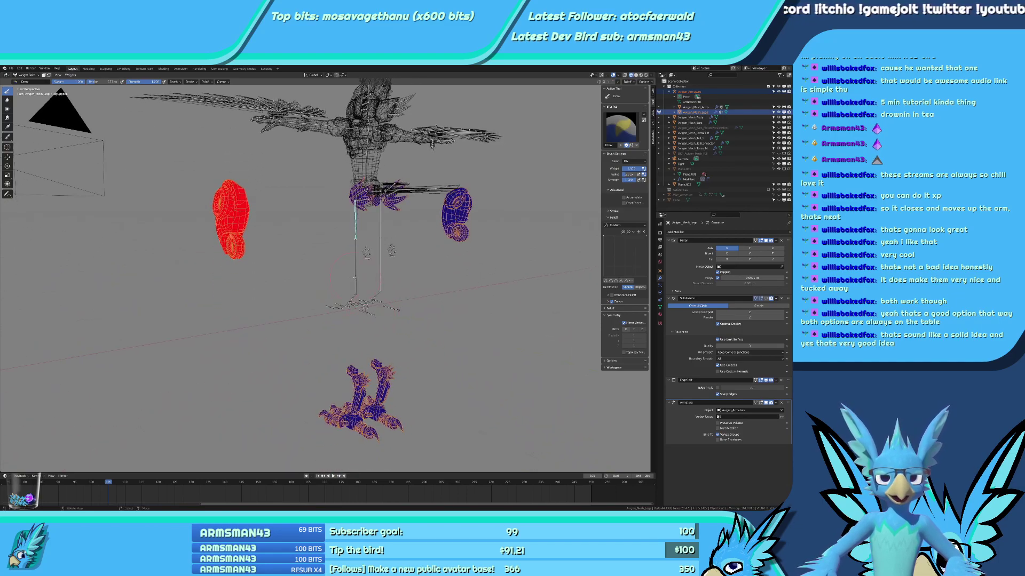
pyautogui.rightClick(355, 277)
# In Edit Mode, select the whole feathers on the lower leg's upper joint and move them 1 m along the Z axis.
pyautogui.press('KP_1')
pyautogui.keyDown('shift'); pyautogui.moveTo(360, 379); pyautogui.dragTo(404, 222, button='middle'); pyautogui.keyUp('shift')
pyautogui.keyDown('shift'); pyautogui.moveTo(404, 362); pyautogui.dragTo(331, 347, button='middle'); pyautogui.keyUp('shift')
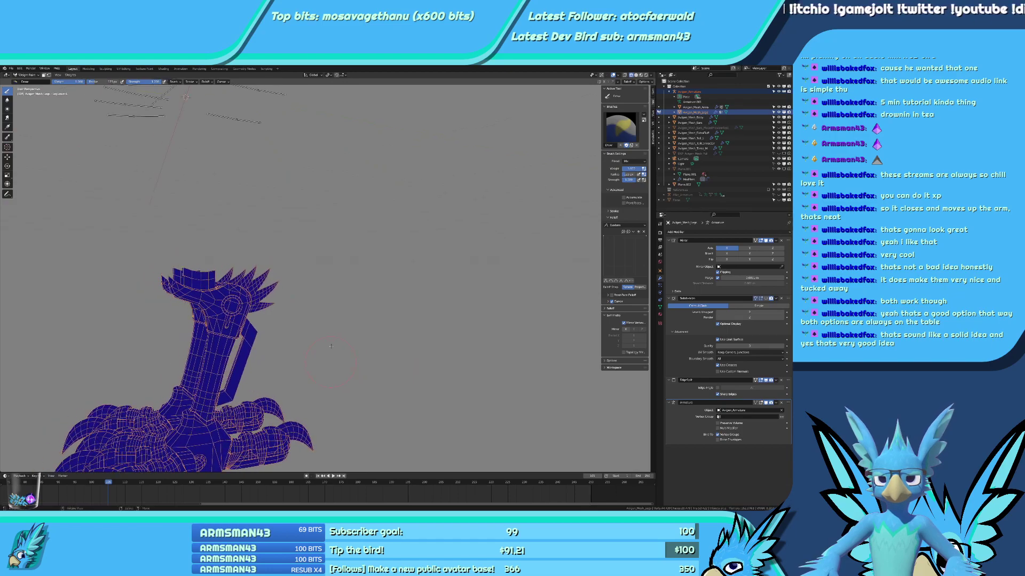
pyautogui.hotkey('ctrl', 'Tab')
pyautogui.hotkey('ctrl', 'Tab')
pyautogui.scroll(3, 288, 317)
pyautogui.keyDown('shift'); pyautogui.moveTo(288, 320); pyautogui.dragTo(327, 359, button='middle'); pyautogui.keyUp('shift')
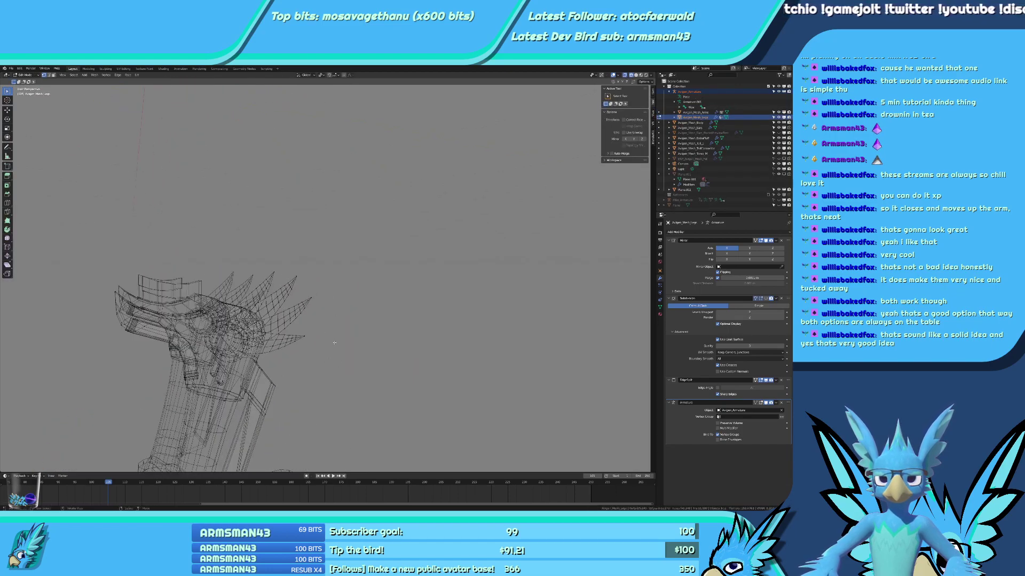
pyautogui.press('a')
pyautogui.hotkey('alt', 'a')
pyautogui.press('c')
pyautogui.moveTo(303, 342); pyautogui.dragTo(279, 270)
pyautogui.rightClick(279, 270)
pyautogui.hotkey('ctrl', 'l')
pyautogui.press('g')
pyautogui.press('z')
pyautogui.press('1')
pyautogui.press('Return')
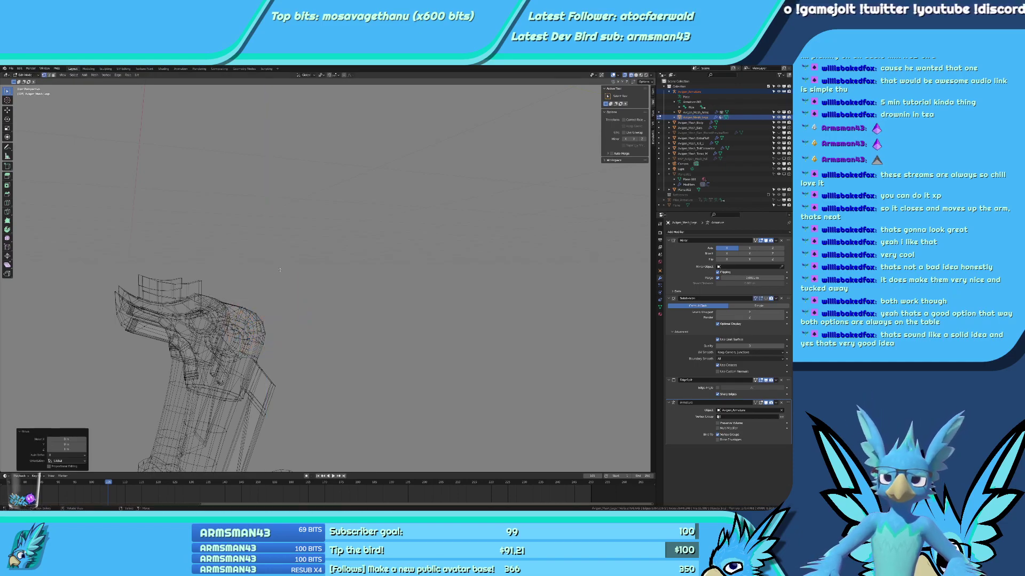
# Clear the selection and select only the second feather from the top of the raised group, including its linked geometry.
pyautogui.scroll(-10, 302, 253)
pyautogui.keyDown('shift'); pyautogui.moveTo(302, 253); pyautogui.dragTo(314, 296, button='middle'); pyautogui.keyUp('shift')
pyautogui.scroll(4, 331, 251)
pyautogui.scroll(6, 331, 252)
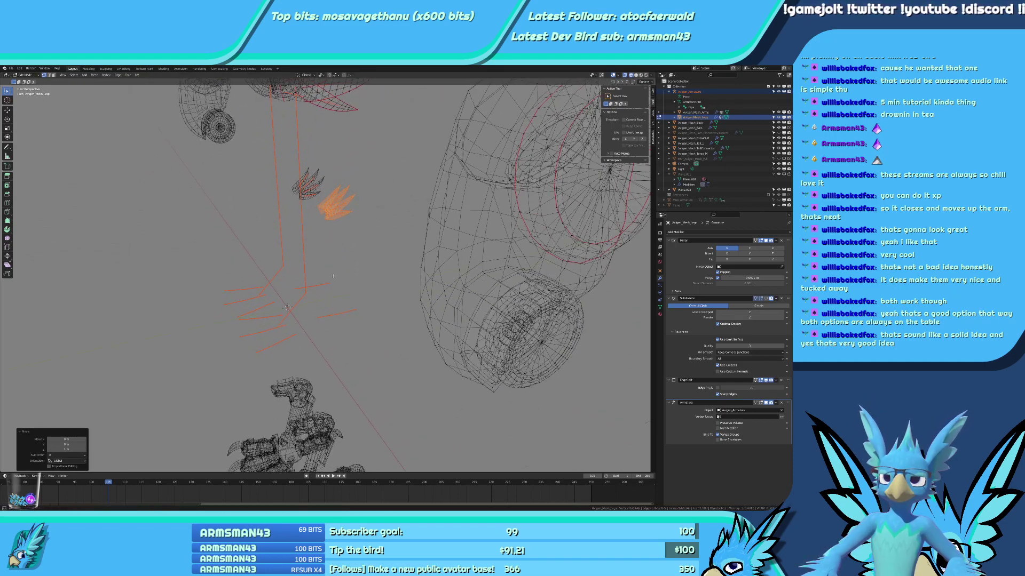
pyautogui.scroll(4, 327, 177)
pyautogui.hotkey('alt', 'a')
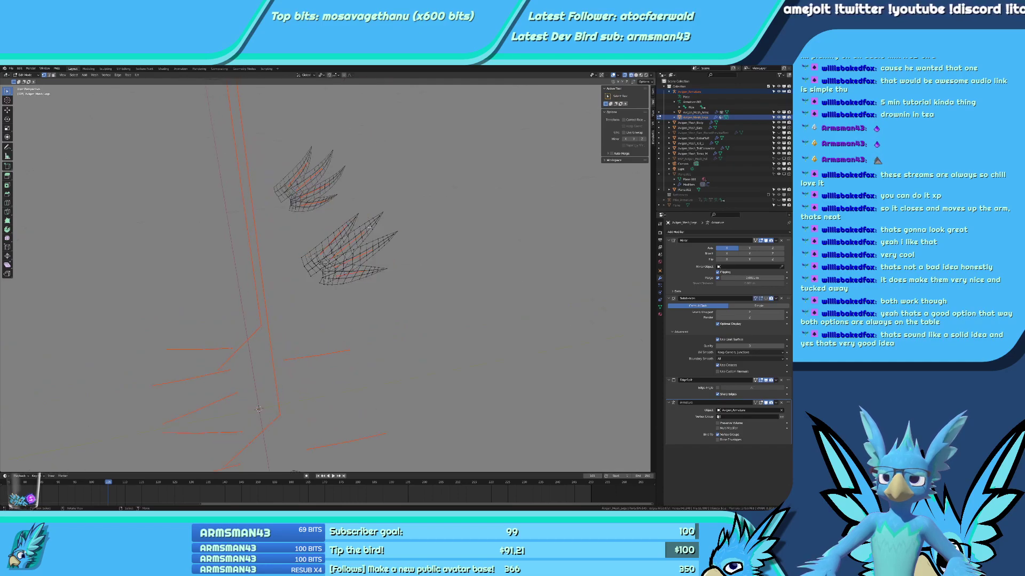
pyautogui.hotkey('ctrl', 'l')
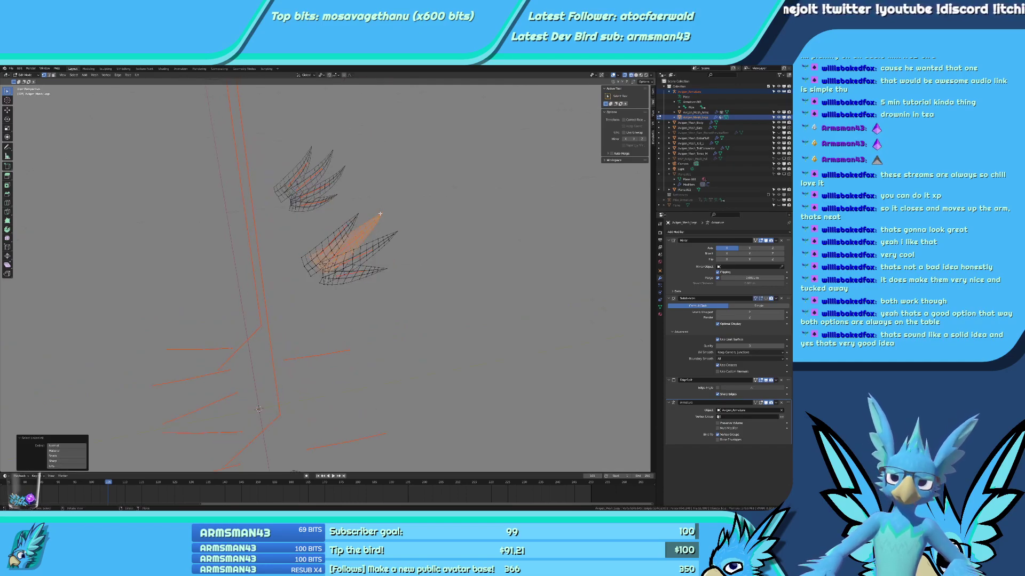
# Try moving the second feather 0.5 m along the Y axis and undo the move.
pyautogui.write('gx.5')
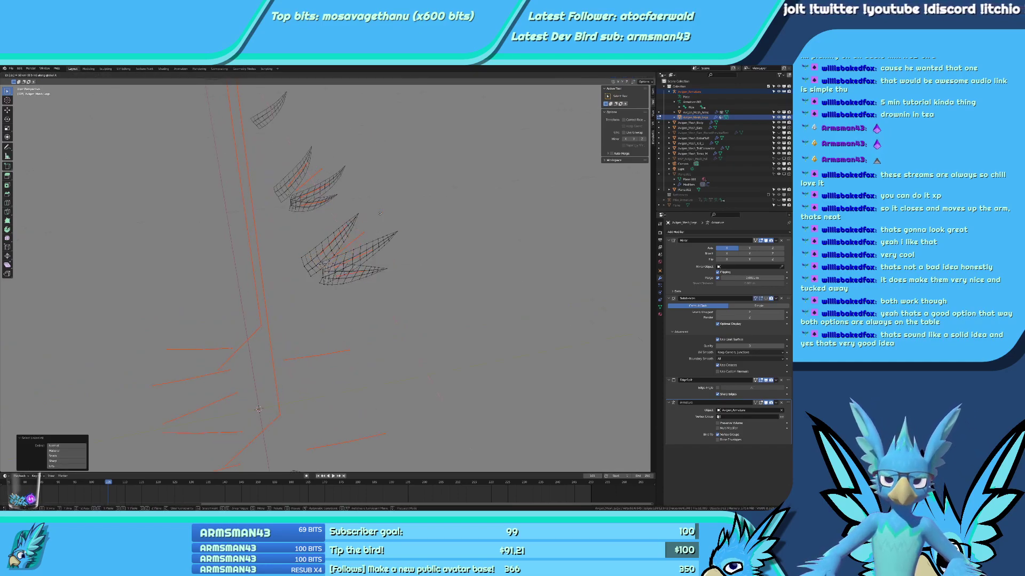
pyautogui.write('y')
pyautogui.click(380, 213)
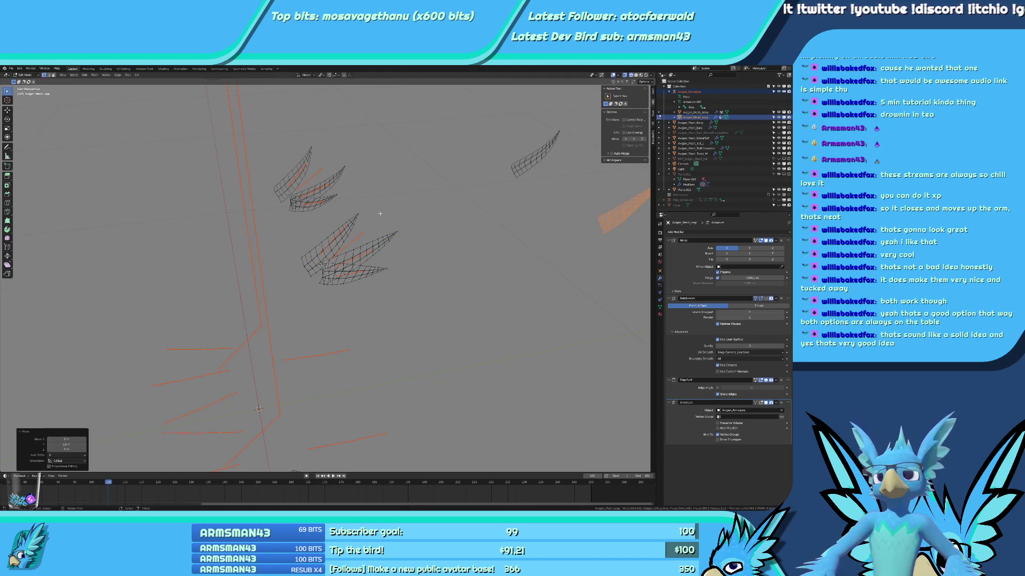
pyautogui.hotkey('ctrl', 'z')
# Move the second feather 0.1 m along the Y axis.
pyautogui.write('gx.1')
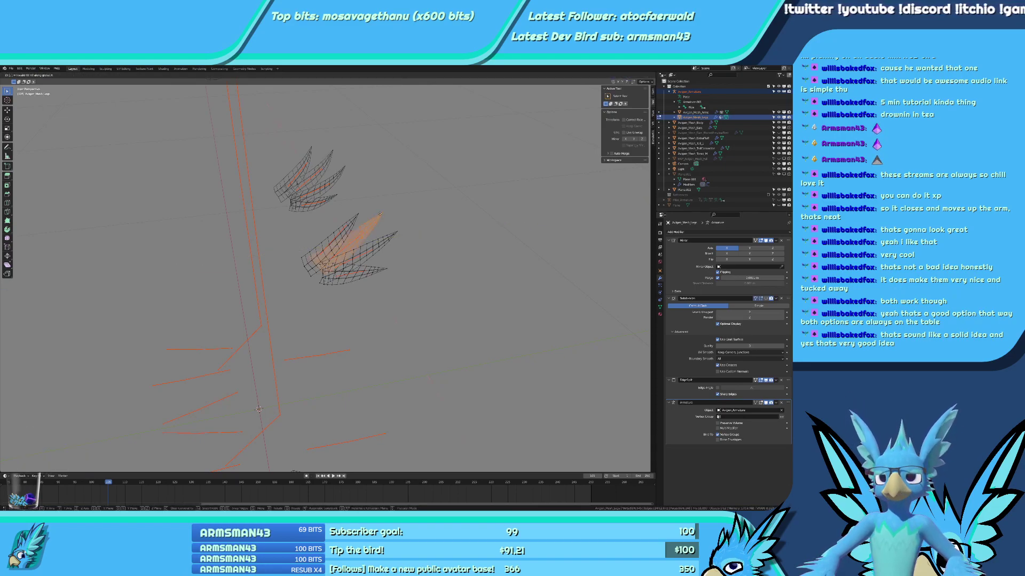
pyautogui.write('y')
pyautogui.click(379, 213)
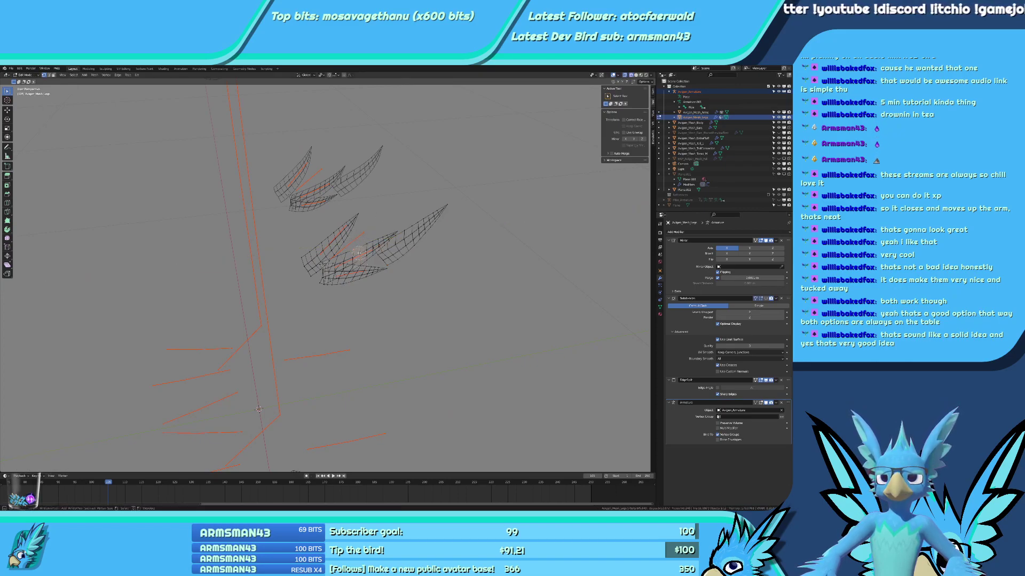
# Select the whole third feather and move it along the Y axis, beyond the second feather.
pyautogui.hotkey('ctrl', 'l')
pyautogui.hotkey('shift', 'd')
pyautogui.write('x')
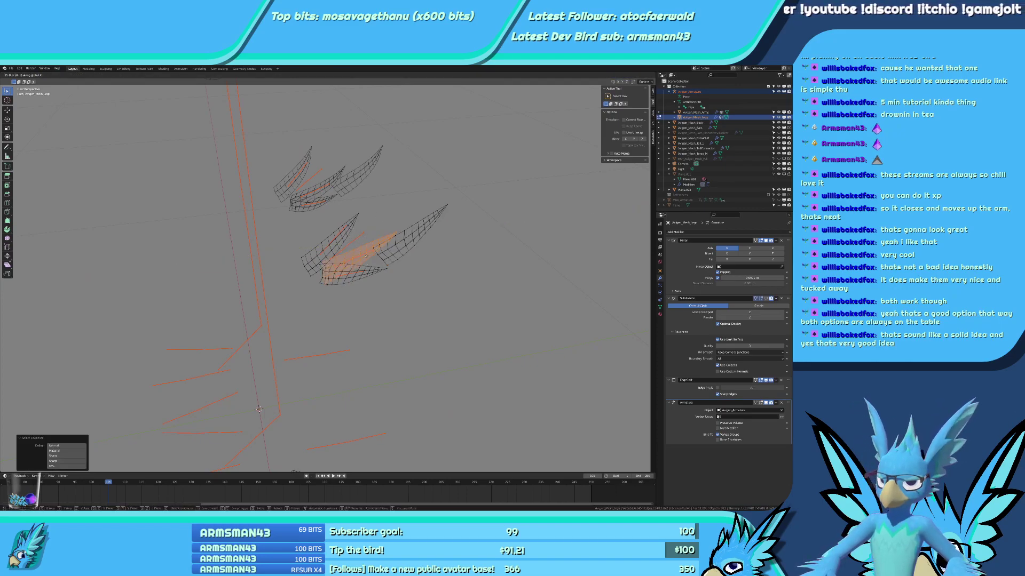
pyautogui.write('y.15')
pyautogui.press('Return')
# Select only the whole lowest feather of the group and move it 0.3 m along the Y axis.
pyautogui.hotkey('alt', 'a')
pyautogui.press('c')
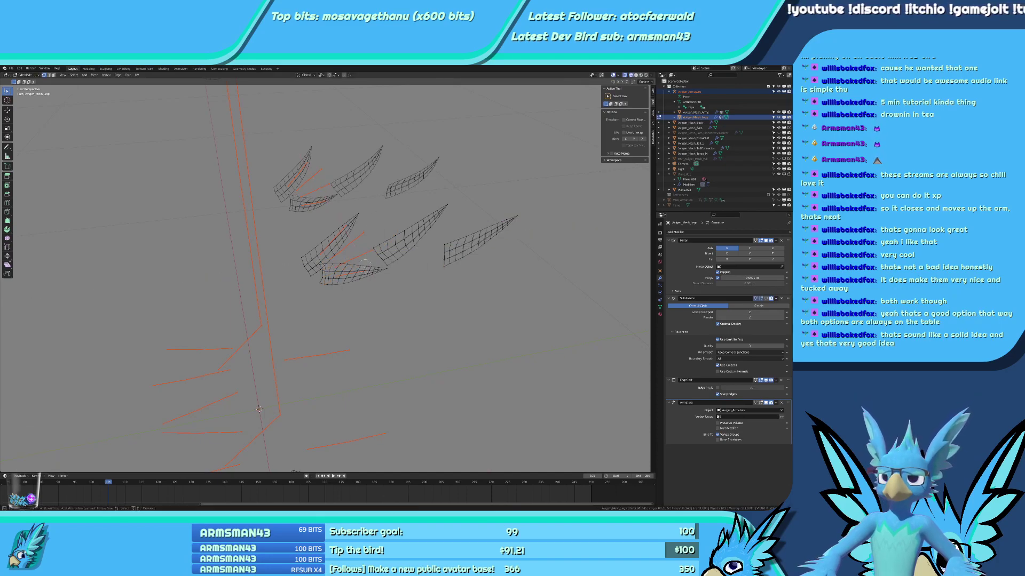
pyautogui.hotkey('ctrl', 'l')
pyautogui.hotkey('shift', 'd')
pyautogui.write('y')
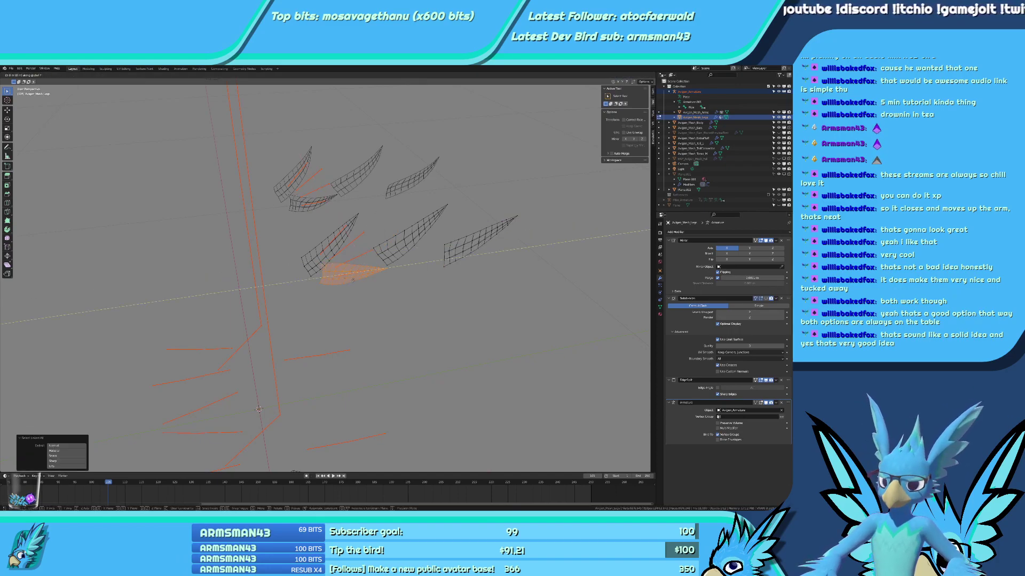
pyautogui.write('.3')
pyautogui.press('Return')
# In Weight Paint mode, paint the first feather fully to its own bone, test its rotation and check the mirrored feather's weights.
pyautogui.moveTo(353, 279)
pyautogui.mouseDown(button='middle')
pyautogui.moveTo(393, 291)
pyautogui.moveTo(400, 261)
pyautogui.moveTo(398, 316)
pyautogui.moveTo(311, 287)
pyautogui.mouseUp(button='middle')
pyautogui.scroll(2, 401, 261)
pyautogui.press('Tab')
pyautogui.hotkey('ctrl', 'Tab')
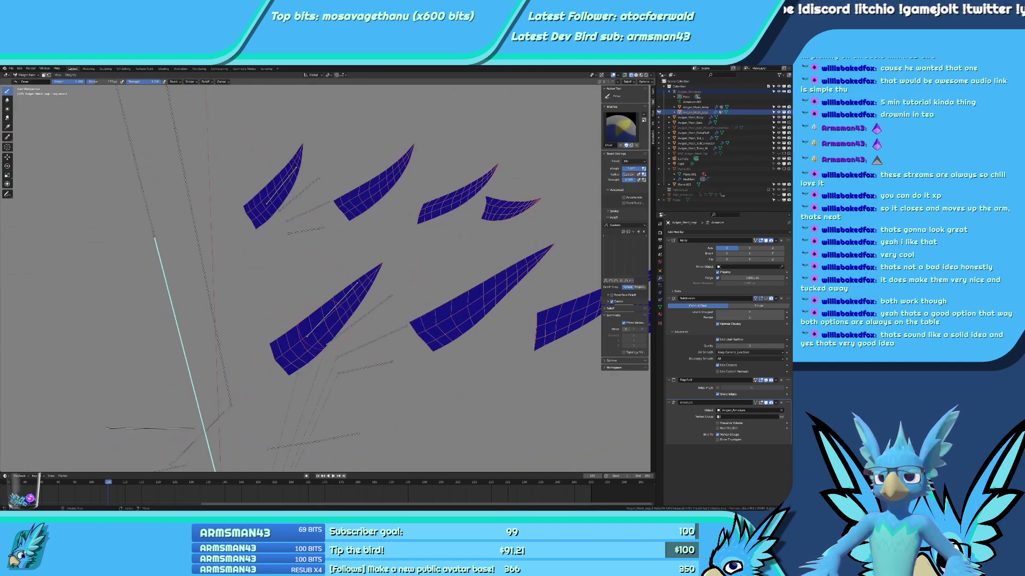
pyautogui.keyDown('ctrl'); pyautogui.click(324, 320); pyautogui.keyUp('ctrl')
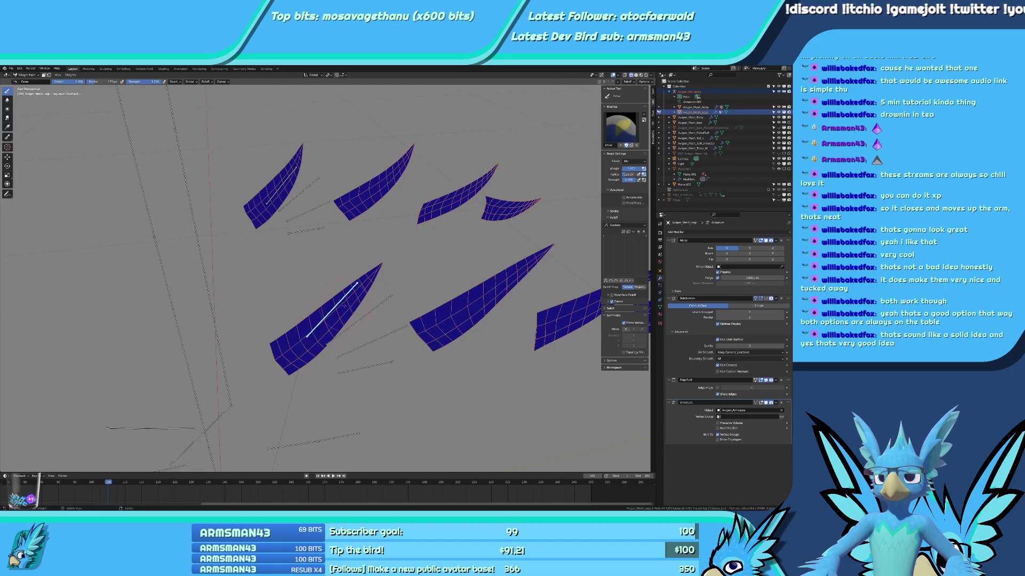
pyautogui.moveTo(344, 305); pyautogui.dragTo(288, 371)
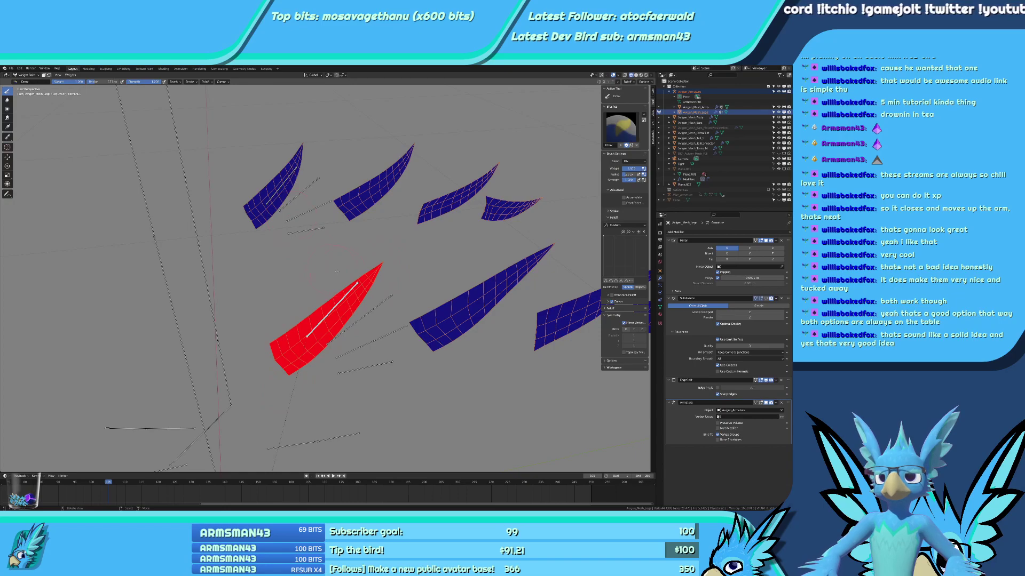
pyautogui.press('r')
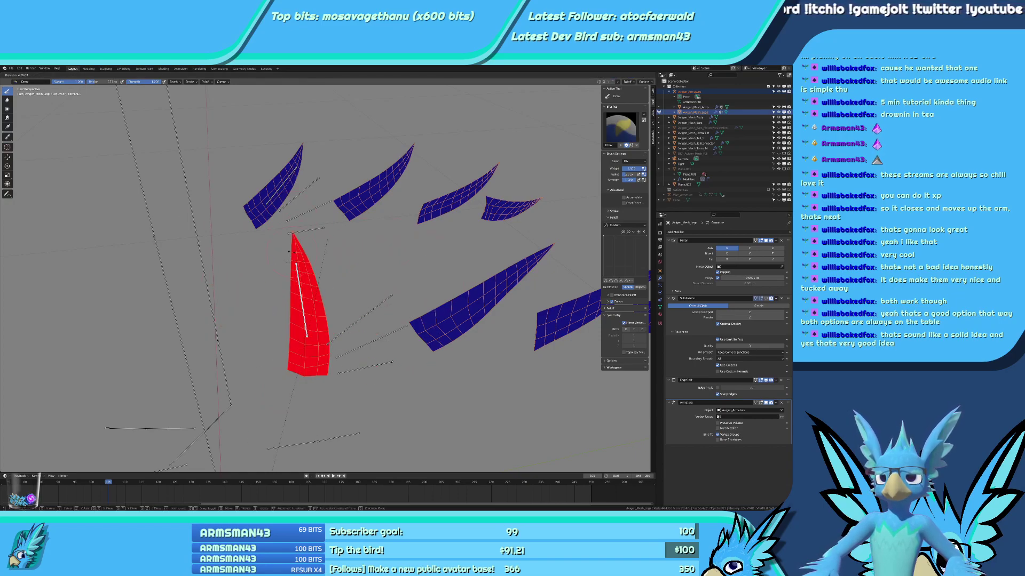
pyautogui.rightClick(306, 191)
pyautogui.keyDown('ctrl'); pyautogui.click(290, 179); pyautogui.keyUp('ctrl')
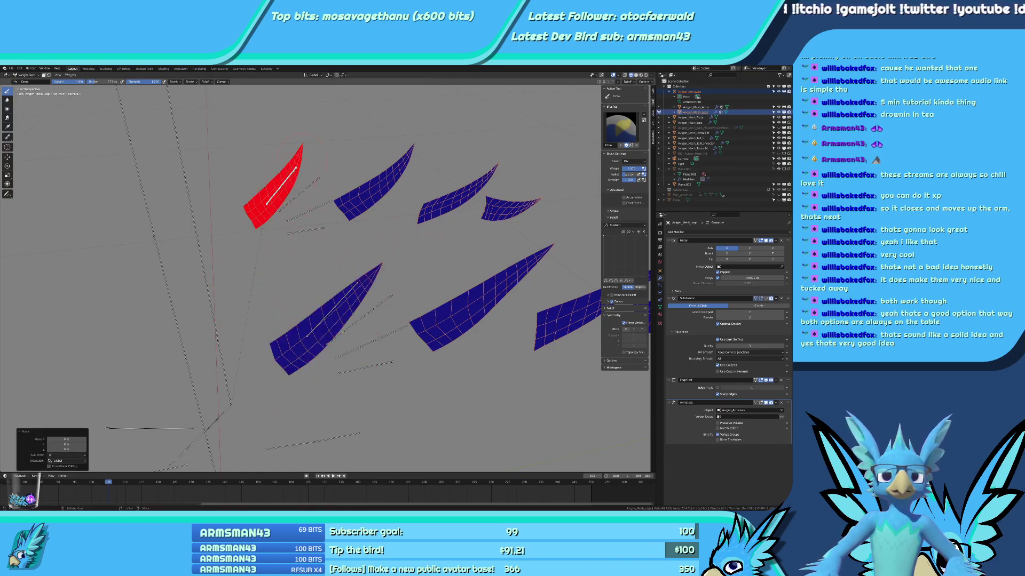
# Paint the second feather fully to its own bone, test its rotation and check the mirrored feather's weights.
pyautogui.keyDown('ctrl'); pyautogui.click(388, 301); pyautogui.keyUp('ctrl')
pyautogui.keyDown('shift'); pyautogui.moveTo(447, 306); pyautogui.dragTo(315, 349, button='middle'); pyautogui.keyUp('shift')
pyautogui.moveTo(314, 350); pyautogui.dragTo(409, 298)
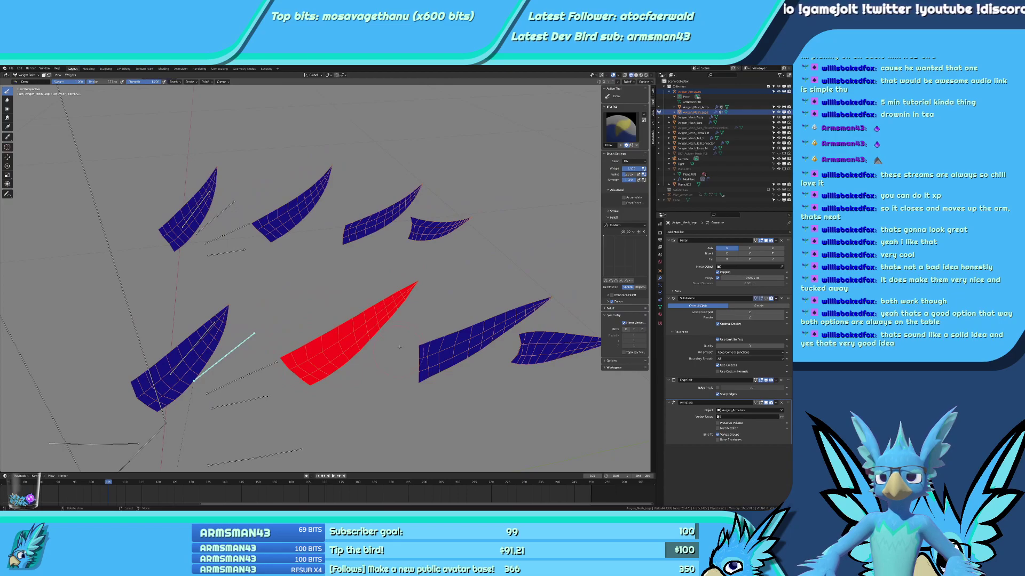
pyautogui.press('r')
pyautogui.rightClick(349, 300)
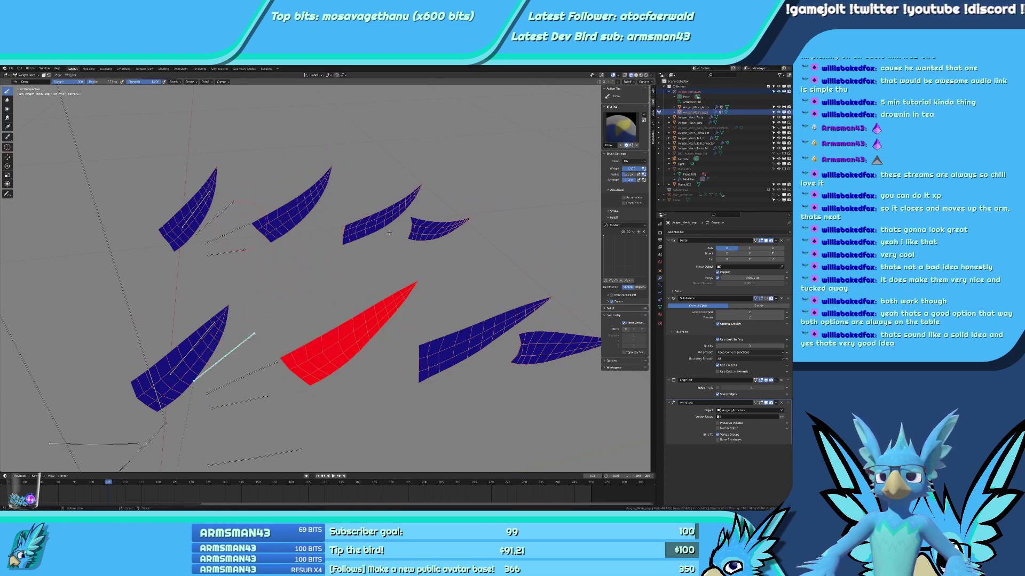
pyautogui.keyDown('ctrl'); pyautogui.click(226, 234); pyautogui.keyUp('ctrl')
pyautogui.keyDown('ctrl'); pyautogui.click(223, 214); pyautogui.keyUp('ctrl')
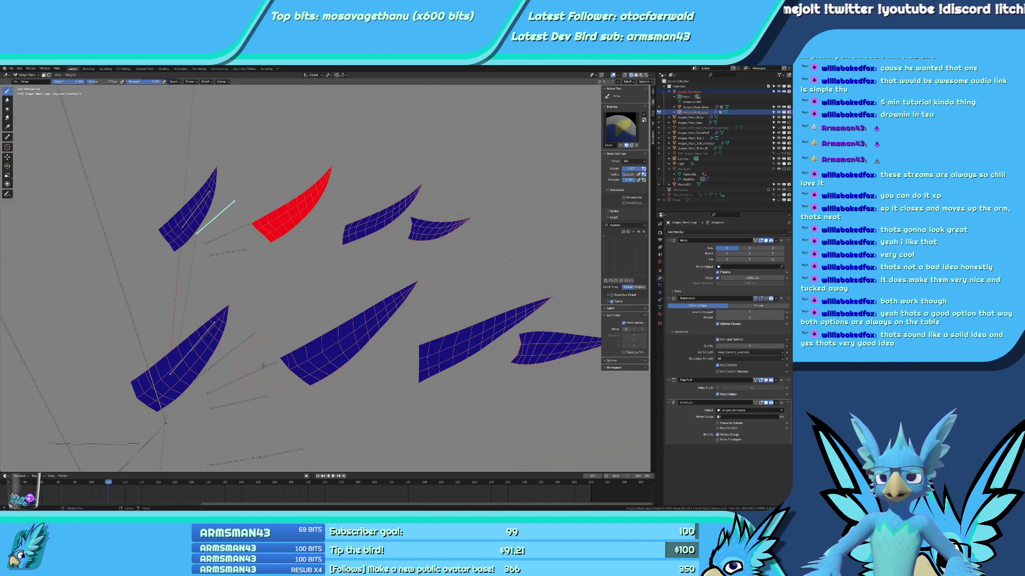
# Paint the third feather fully to its own bone, test its rotation and check the mirrored feather's weights.
pyautogui.keyDown('ctrl'); pyautogui.click(257, 369); pyautogui.keyUp('ctrl')
pyautogui.keyDown('shift'); pyautogui.moveTo(406, 336); pyautogui.dragTo(248, 326, button='middle'); pyautogui.keyUp('shift')
pyautogui.scroll(2, 256, 323)
pyautogui.moveTo(280, 306)
pyautogui.mouseDown()
pyautogui.moveTo(315, 302)
pyautogui.moveTo(176, 374)
pyautogui.moveTo(153, 425)
pyautogui.moveTo(145, 373)
pyautogui.mouseUp()
pyautogui.scroll(-4, 406, 281)
pyautogui.scroll(1, 328, 250)
pyautogui.press('r')
pyautogui.rightClick(304, 292)
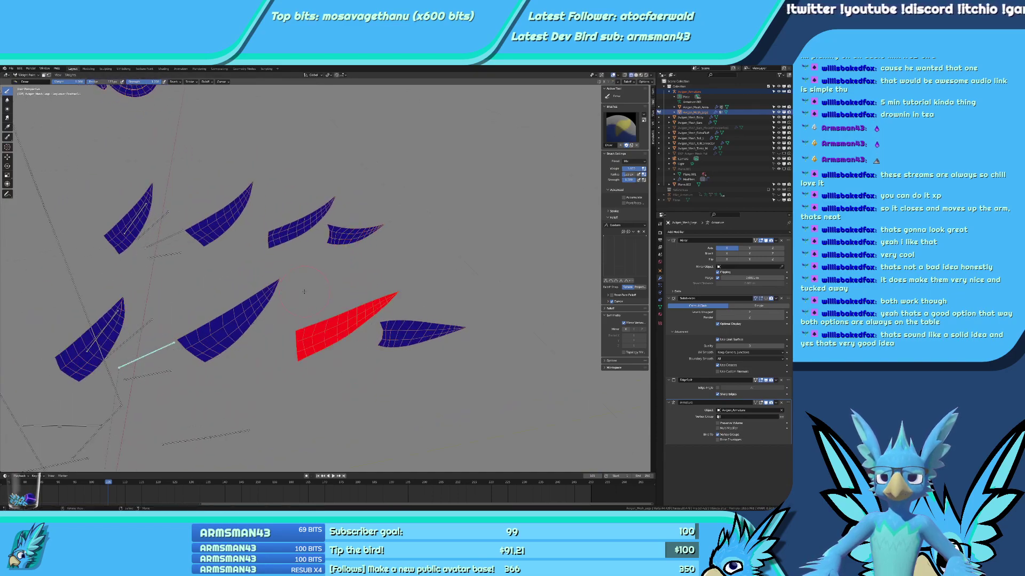
pyautogui.keyDown('ctrl'); pyautogui.click(176, 236); pyautogui.keyUp('ctrl')
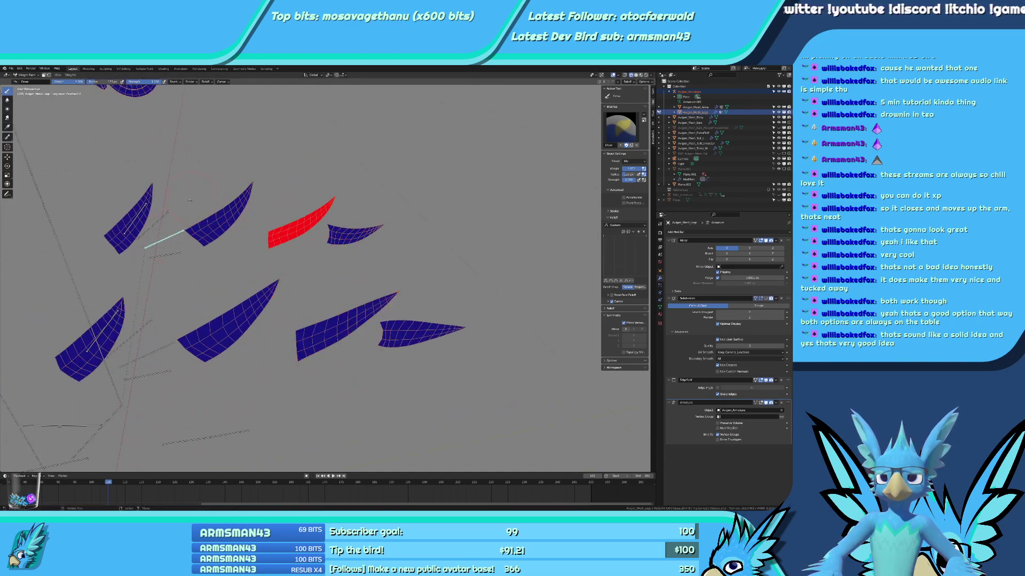
# Paint the fourth, outermost feather fully to its own bone, test its rotation and check the mirrored feather's weights.
pyautogui.keyDown('ctrl'); pyautogui.click(154, 376); pyautogui.keyUp('ctrl')
pyautogui.keyDown('shift'); pyautogui.moveTo(154, 376); pyautogui.dragTo(46, 363, button='middle'); pyautogui.keyUp('shift')
pyautogui.scroll(2, 278, 333)
pyautogui.moveTo(274, 338)
pyautogui.mouseDown()
pyautogui.moveTo(253, 335)
pyautogui.moveTo(314, 339)
pyautogui.mouseUp()
pyautogui.scroll(-3, 293, 357)
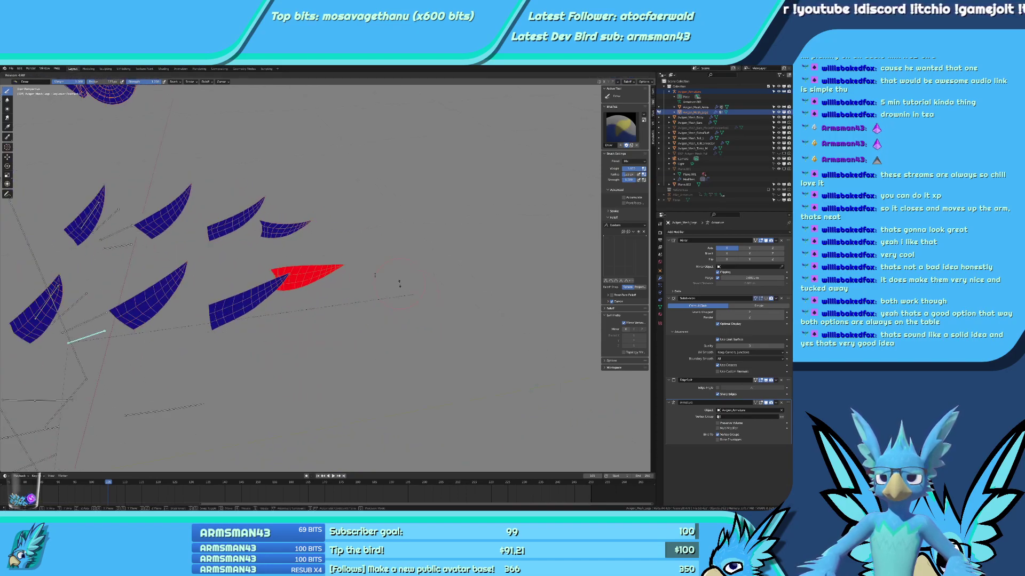
pyautogui.keyDown('ctrl'); pyautogui.click(116, 245); pyautogui.keyUp('ctrl')
pyautogui.scroll(-7, 390, 256)
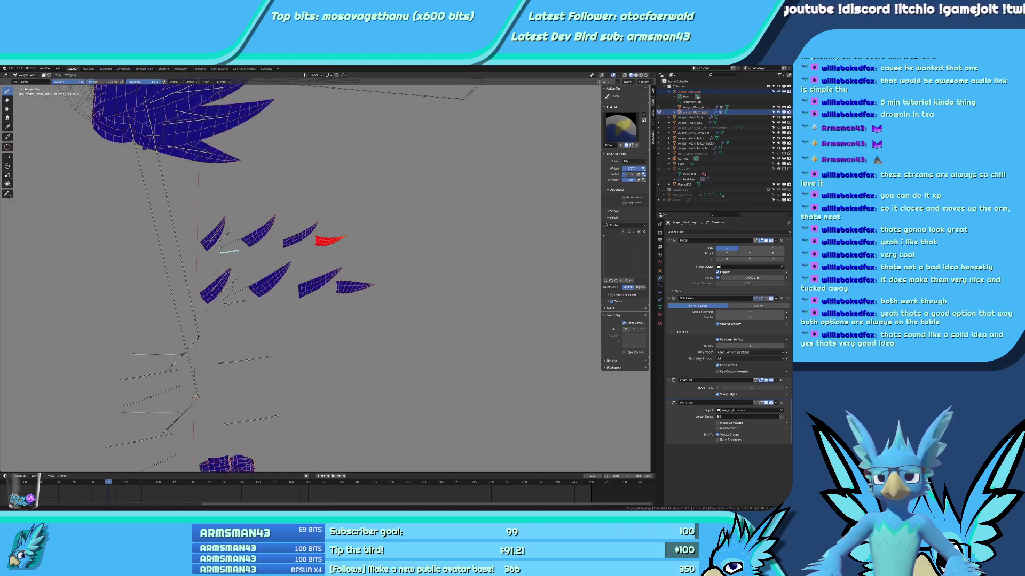
# Return the legs mesh to Edit Mode and move the fourth feather back along the Y axis to its place in the group.
pyautogui.moveTo(389, 256); pyautogui.dragTo(368, 336, button='middle')
pyautogui.hotkey('ctrl', 'Tab')
pyautogui.scroll(-4, 387, 330)
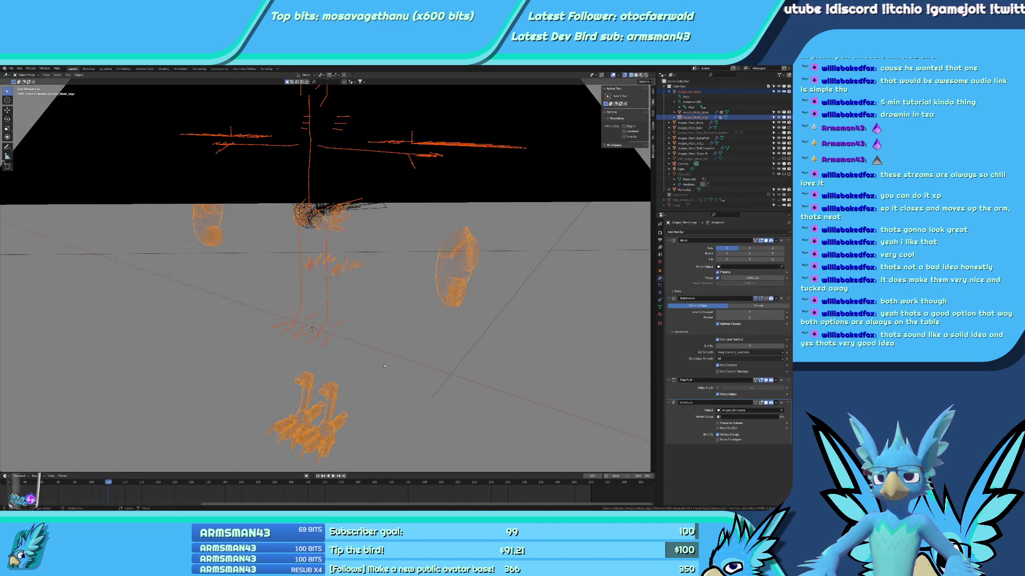
pyautogui.press('Tab')
pyautogui.scroll(6, 372, 354)
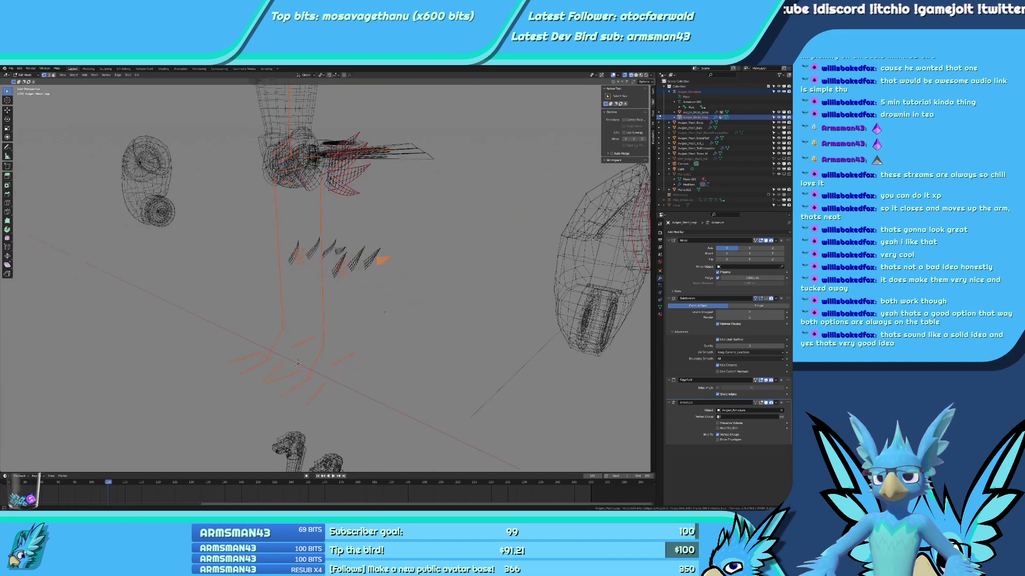
pyautogui.press('g')
pyautogui.press('x')
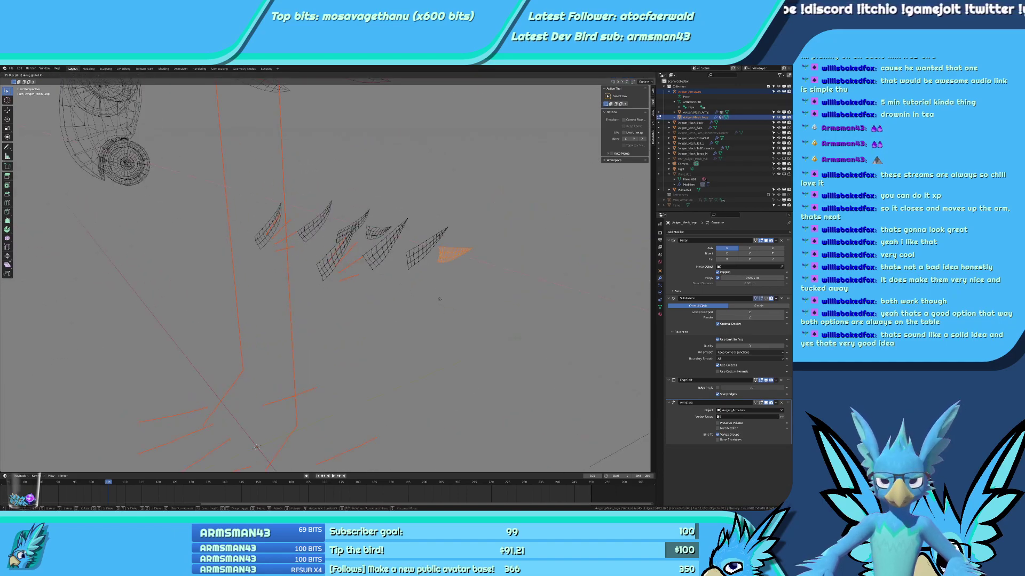
pyautogui.click(337, 322)
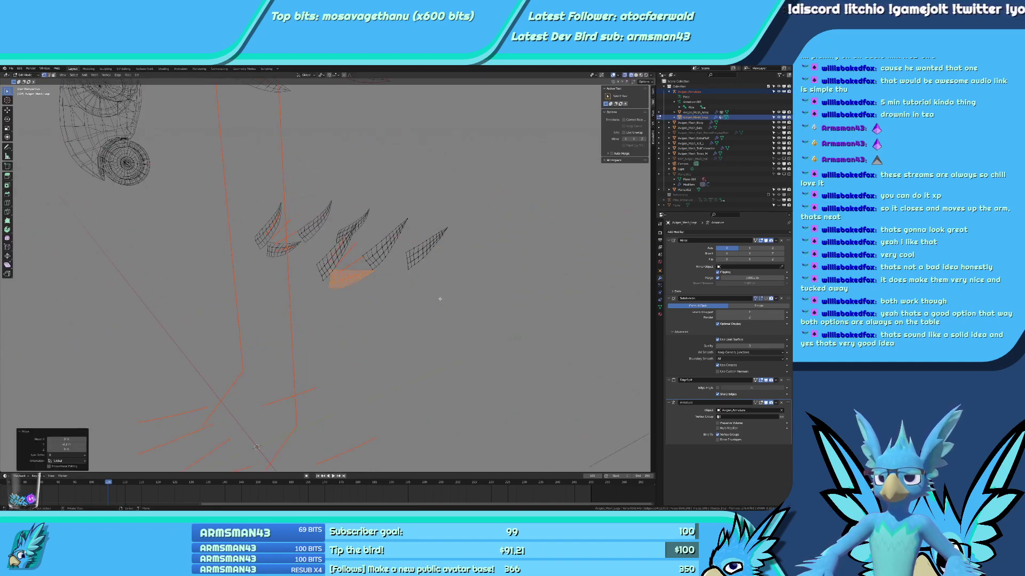
# Select the whole third feather and move it back along the Y axis to its place in the group.
pyautogui.hotkey('alt', 'a')
pyautogui.hotkey('ctrl', 'l')
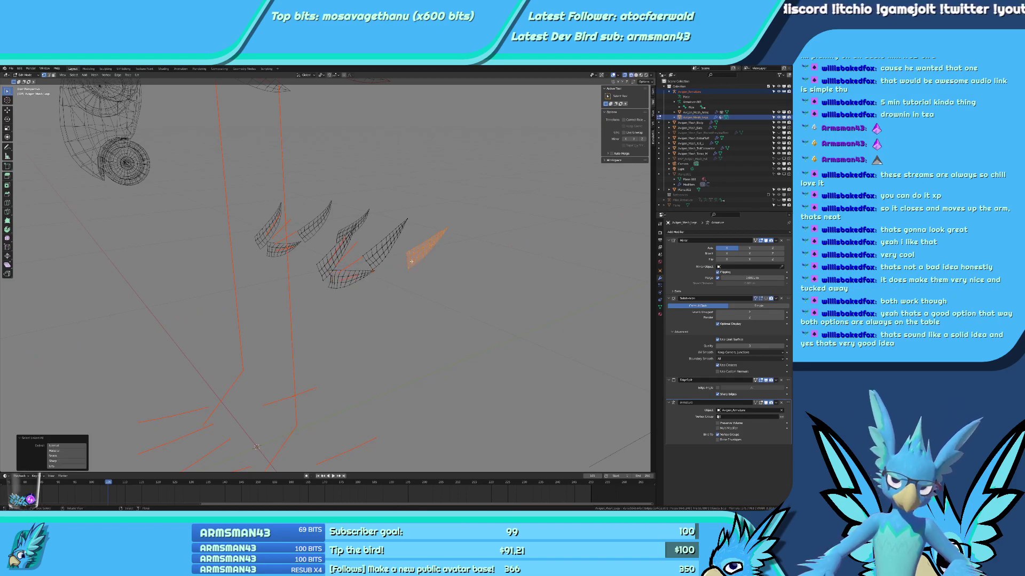
pyautogui.press('g')
pyautogui.press('y')
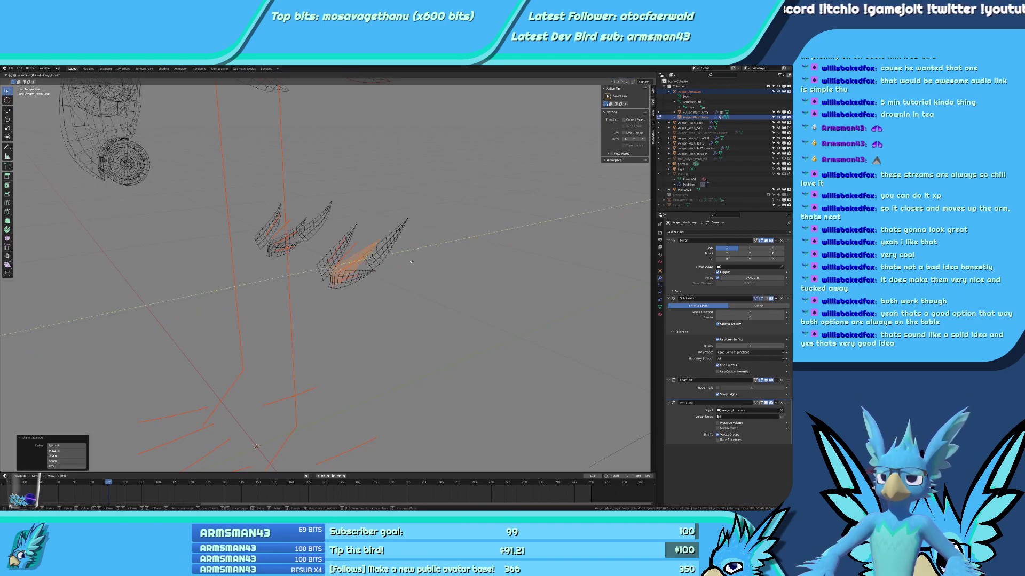
pyautogui.click(339, 278)
# Select the whole second feather and move it back along the Y axis to its place in the group.
pyautogui.hotkey('alt', 'a')
pyautogui.press('c')
pyautogui.click(408, 218)
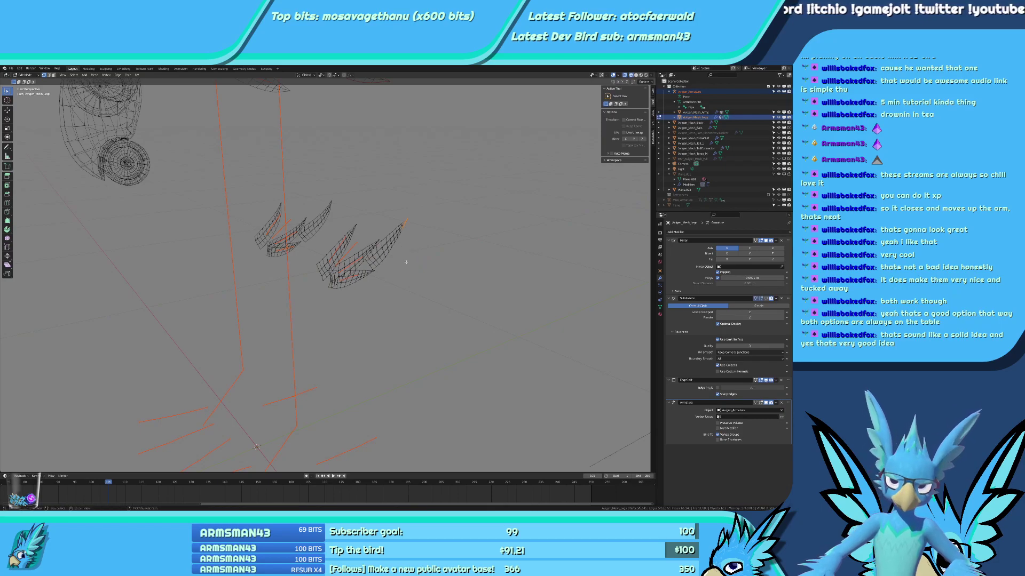
pyautogui.rightClick(408, 217)
pyautogui.hotkey('ctrl', 'l')
pyautogui.write('gy.')
pyautogui.click(403, 268)
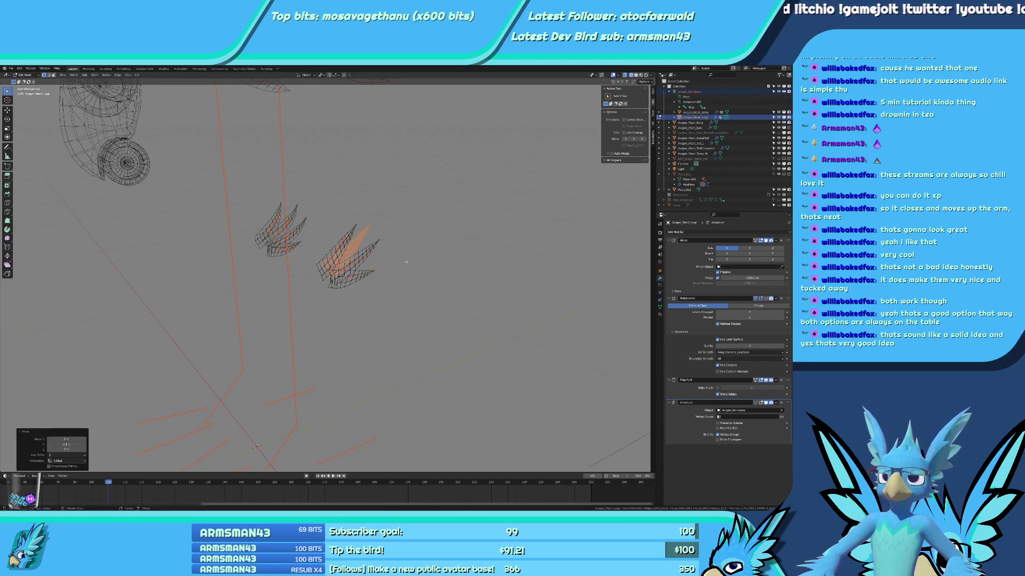
# Select the detached upper leg with its knee joint and move it back along the X axis to its place under the hips.
pyautogui.scroll(-3, 402, 270)
pyautogui.scroll(-5, 352, 389)
pyautogui.moveTo(352, 389); pyautogui.dragTo(393, 361, button='middle')
pyautogui.scroll(5, 393, 361)
pyautogui.press('`')
pyautogui.hotkey('alt', 'a')
pyautogui.press('c')
pyautogui.scroll(-3, 470, 349)
pyautogui.moveTo(470, 350); pyautogui.dragTo(498, 247)
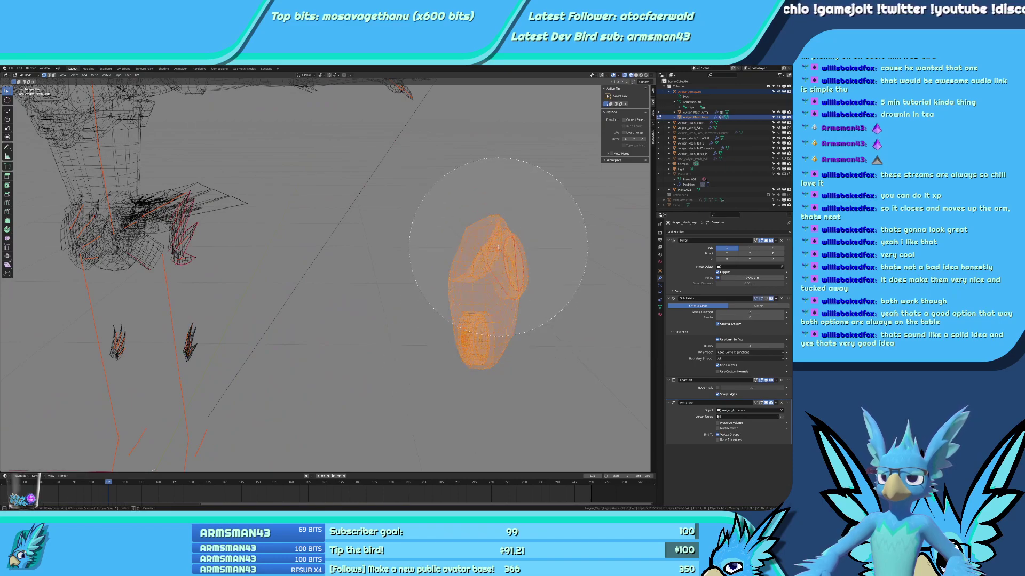
pyautogui.press('g')
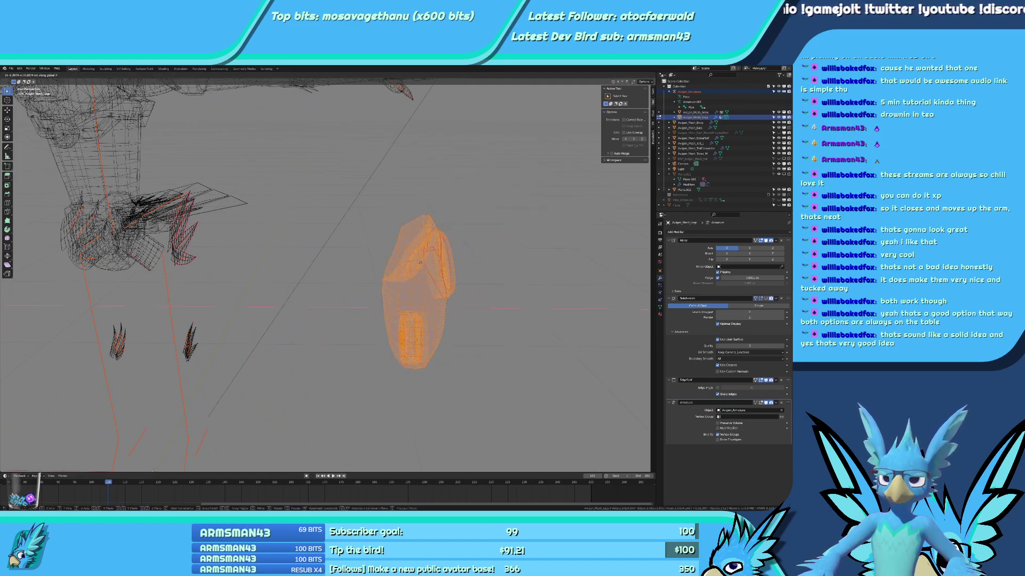
pyautogui.press('x')
pyautogui.press('Return')
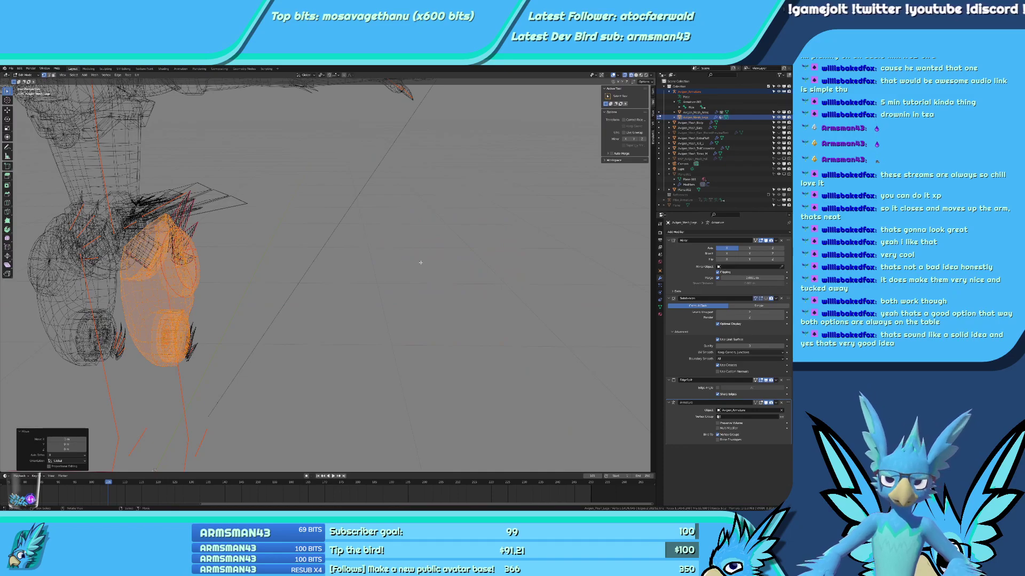
pyautogui.press('KP_1')
pyautogui.press('KP_3')
pyautogui.scroll(-4, 372, 176)
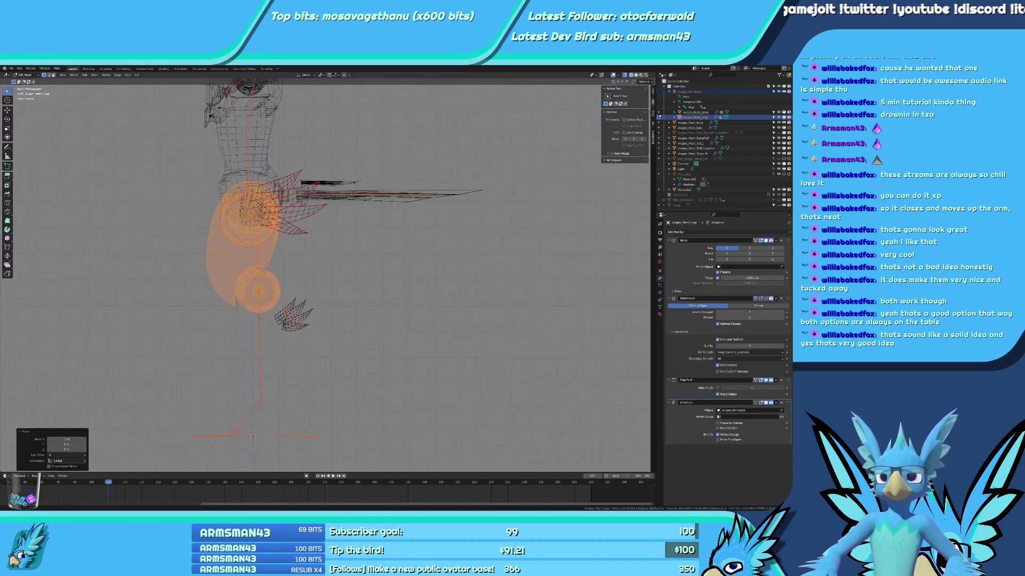
pyautogui.scroll(4, 329, 393)
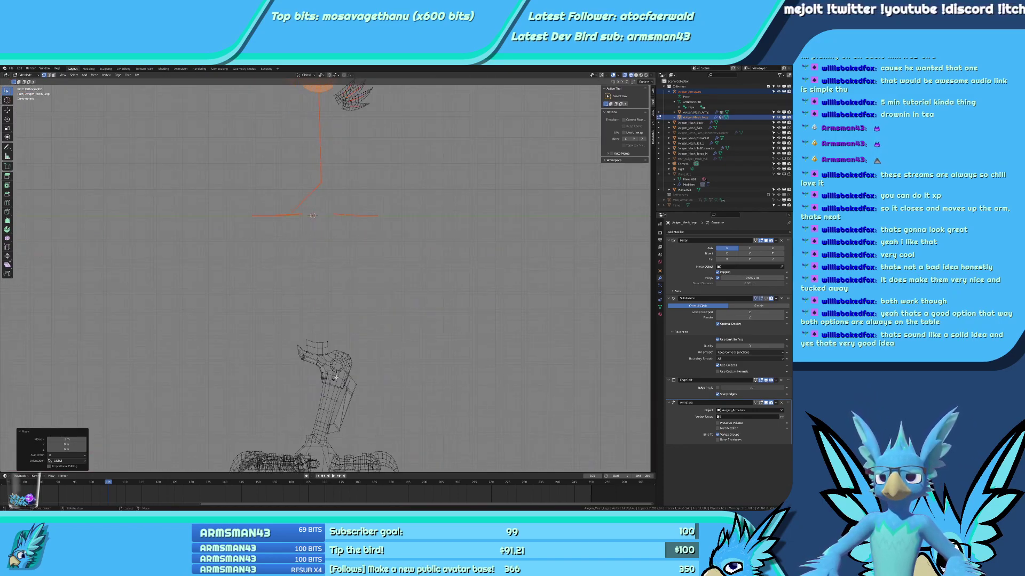
pyautogui.press('Tab')
pyautogui.scroll(-2, 349, 287)
pyautogui.press('Tab')
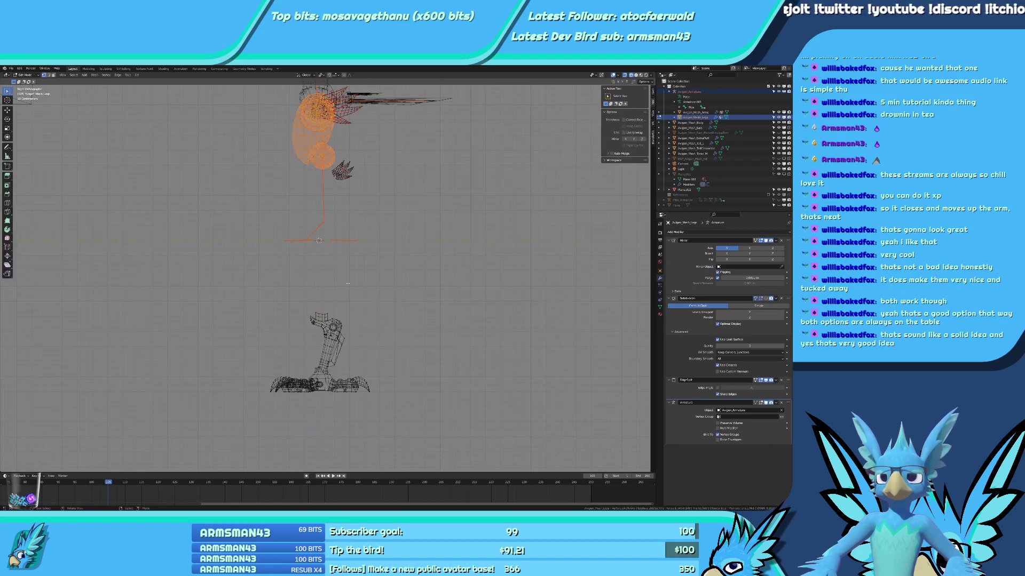
pyautogui.scroll(1, 349, 323)
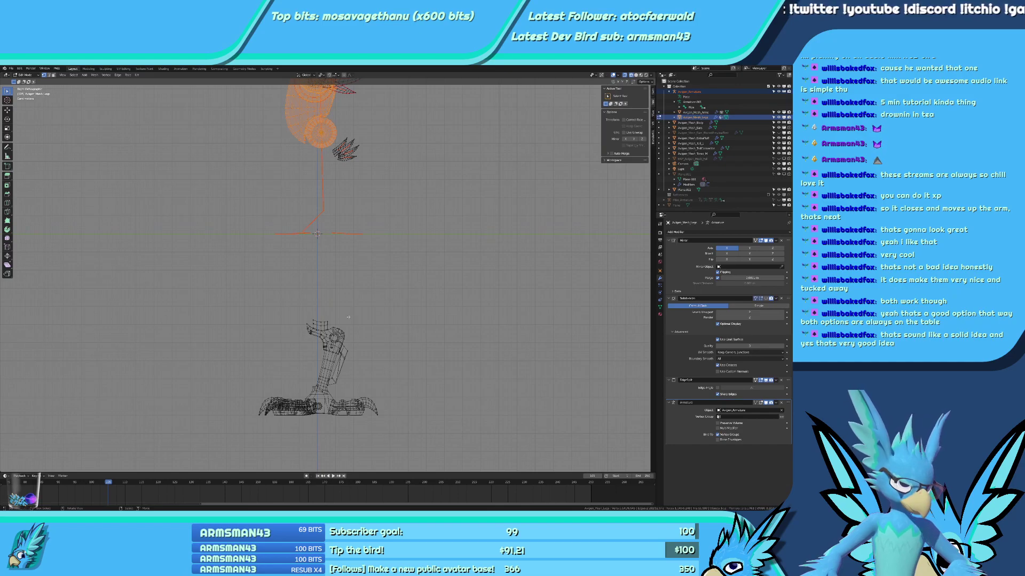
pyautogui.scroll(-3, 349, 320)
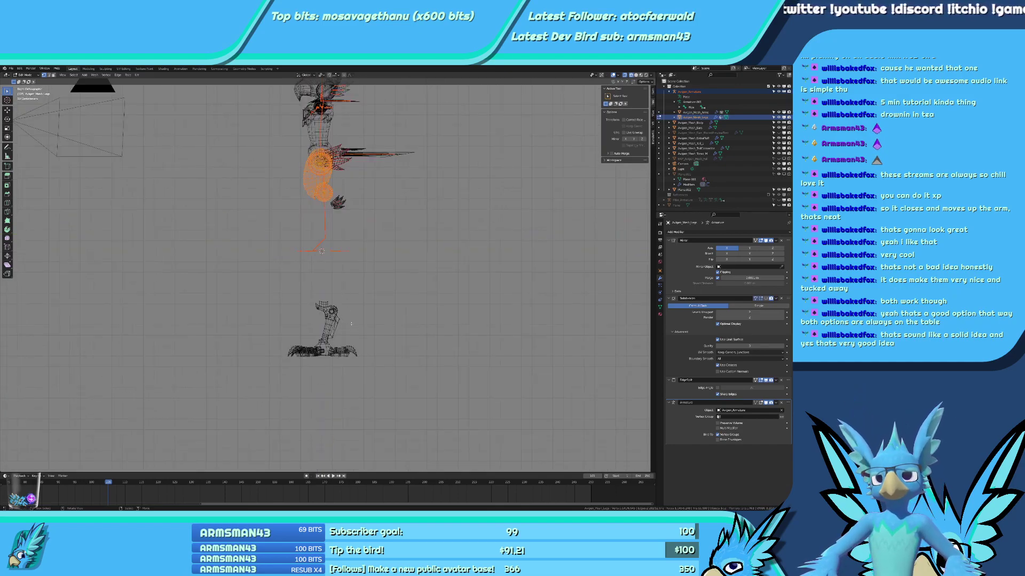
pyautogui.press('Tab')
pyautogui.scroll(3, 359, 412)
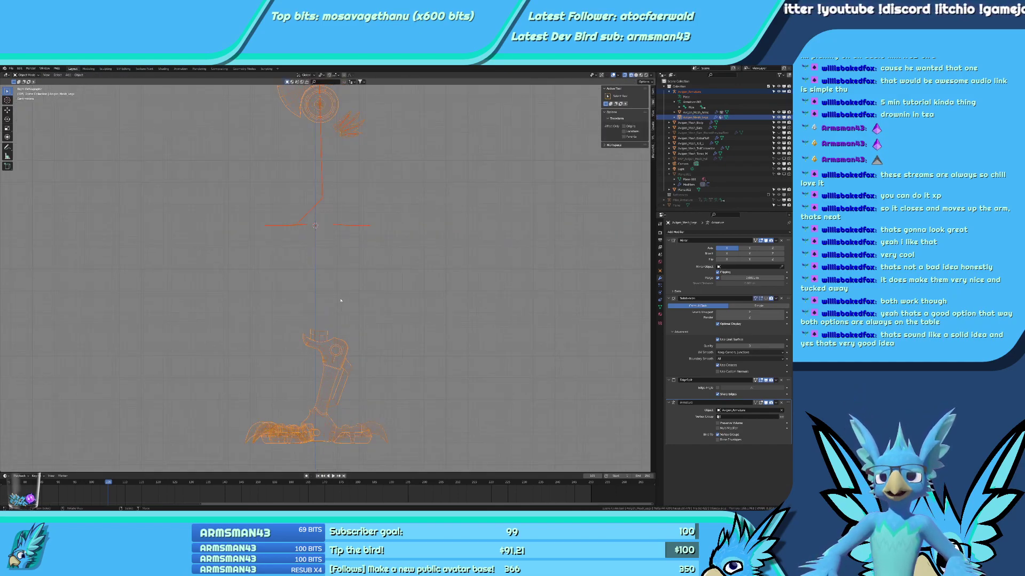
pyautogui.scroll(-2, 347, 352)
pyautogui.press('Tab')
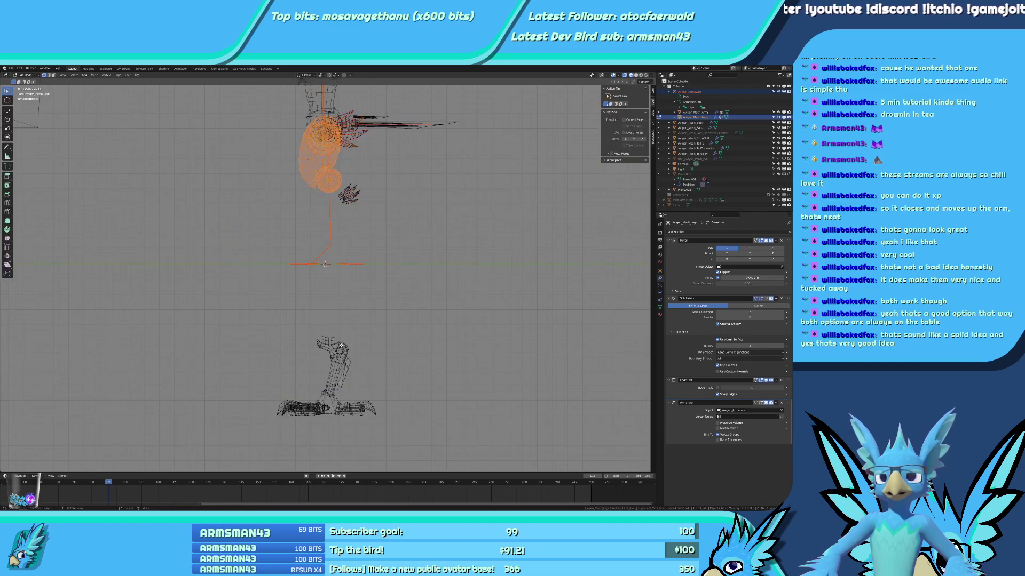
pyautogui.press('Tab')
pyautogui.scroll(2, 341, 331)
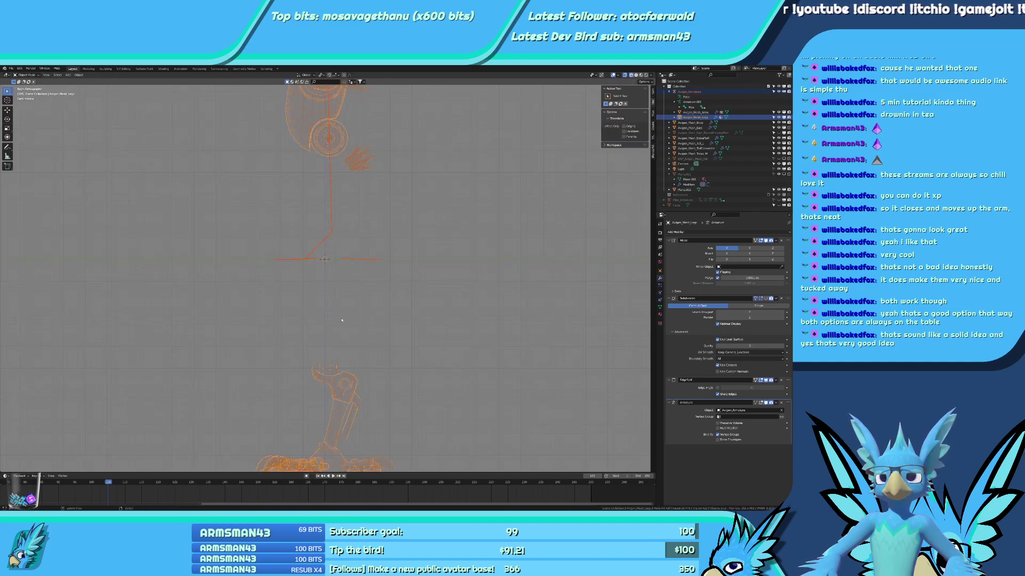
pyautogui.press('Tab')
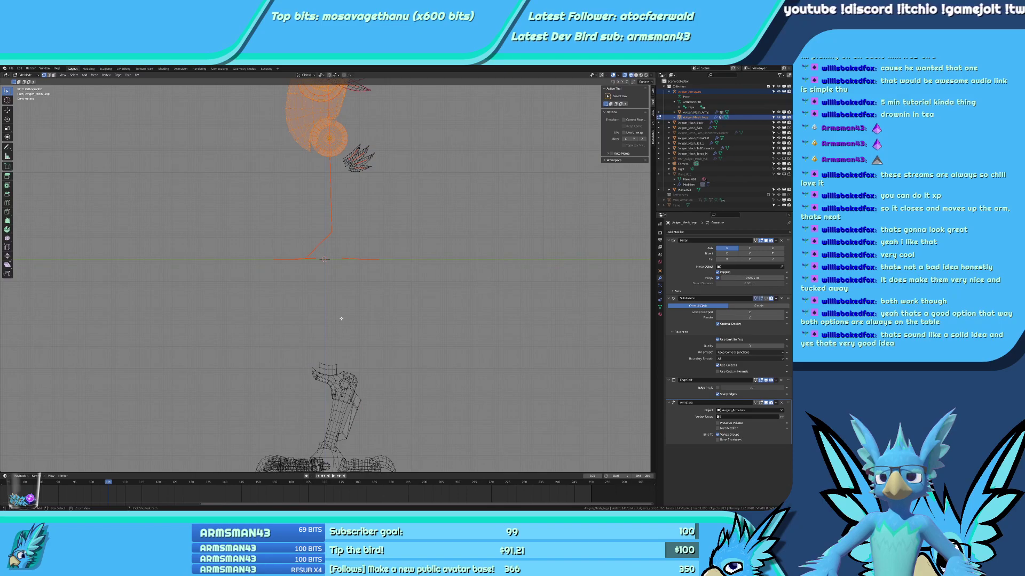
pyautogui.press('Tab')
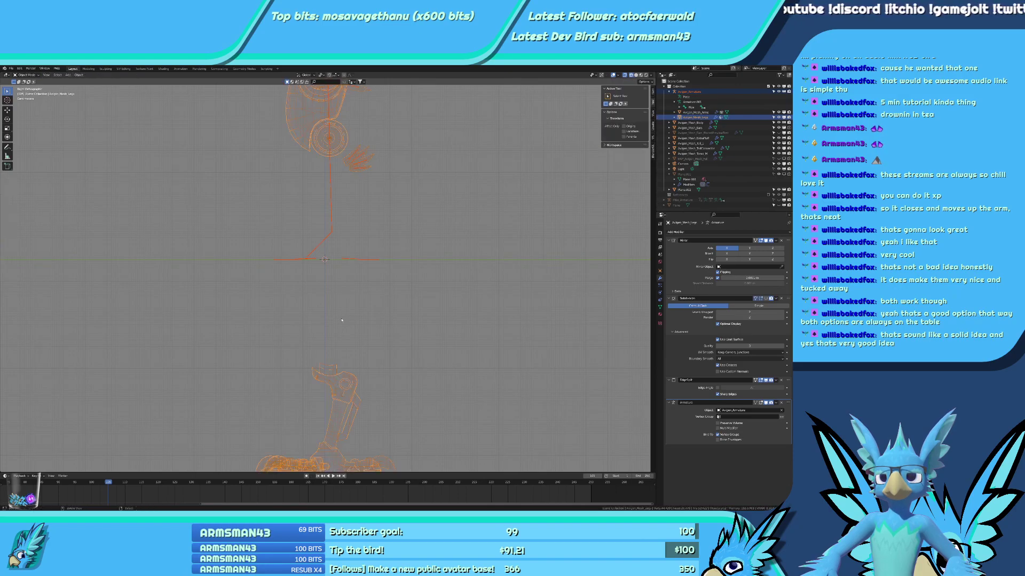
# Put the legs mesh in Weight Paint mode and make the lower-leg bone active, seen from the side.
pyautogui.hotkey('ctrl', 'Tab')
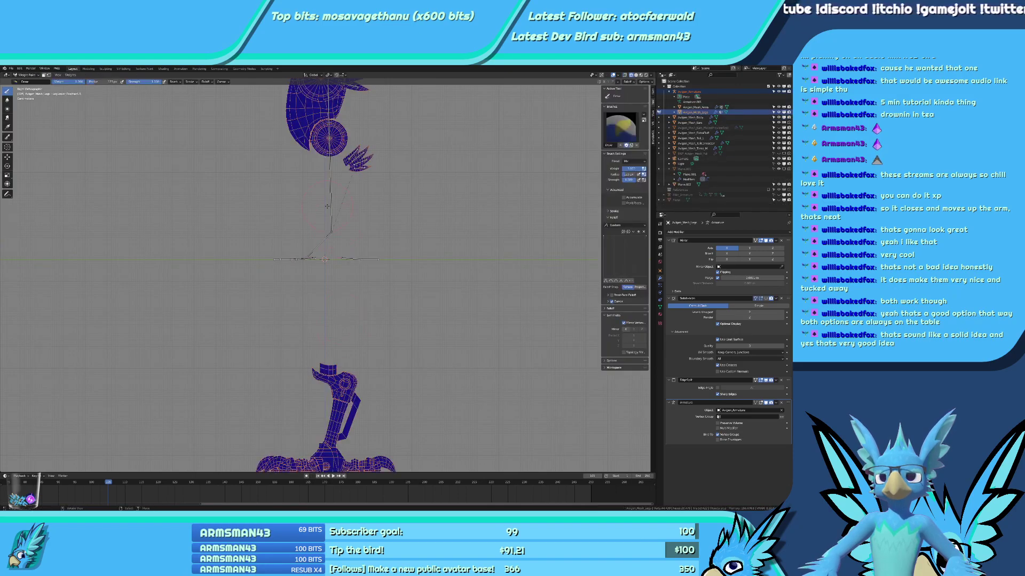
pyautogui.scroll(-2, 327, 206)
pyautogui.keyDown('ctrl'); pyautogui.click(336, 214); pyautogui.keyUp('ctrl')
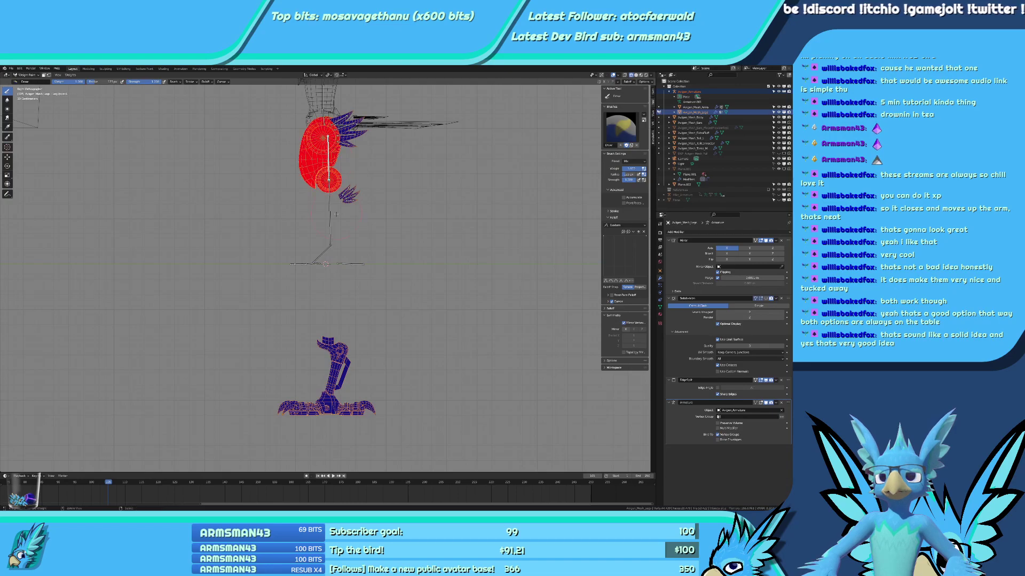
pyautogui.moveTo(334, 226); pyautogui.dragTo(357, 224, button='middle')
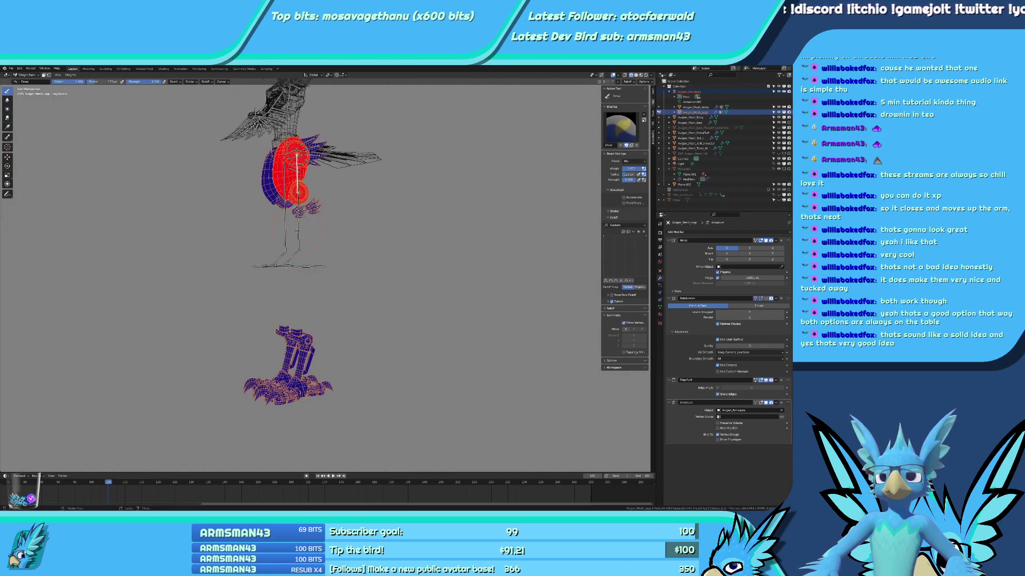
pyautogui.keyDown('ctrl'); pyautogui.click(300, 231); pyautogui.keyUp('ctrl')
pyautogui.press('KP_1')
pyautogui.press('KP_3')
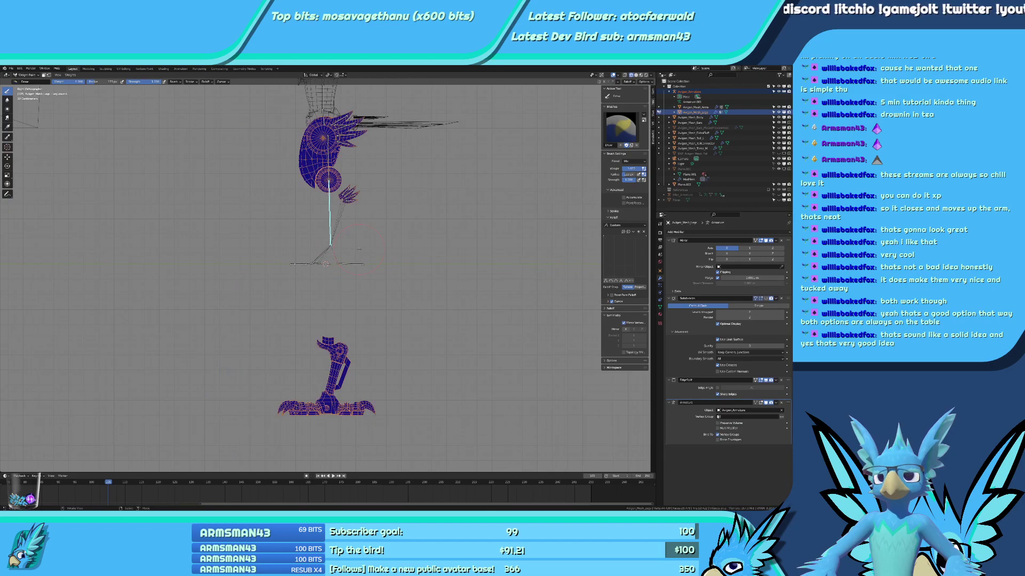
# Paint full weight for the lower-leg bone over the knee piece, shin and rear strut from the side, stopping above the foot.
pyautogui.keyDown('shift'); pyautogui.moveTo(318, 343); pyautogui.dragTo(354, 268, button='middle'); pyautogui.keyUp('shift')
pyautogui.scroll(3, 354, 241)
pyautogui.keyDown('ctrl'); pyautogui.click(328, 237); pyautogui.keyUp('ctrl')
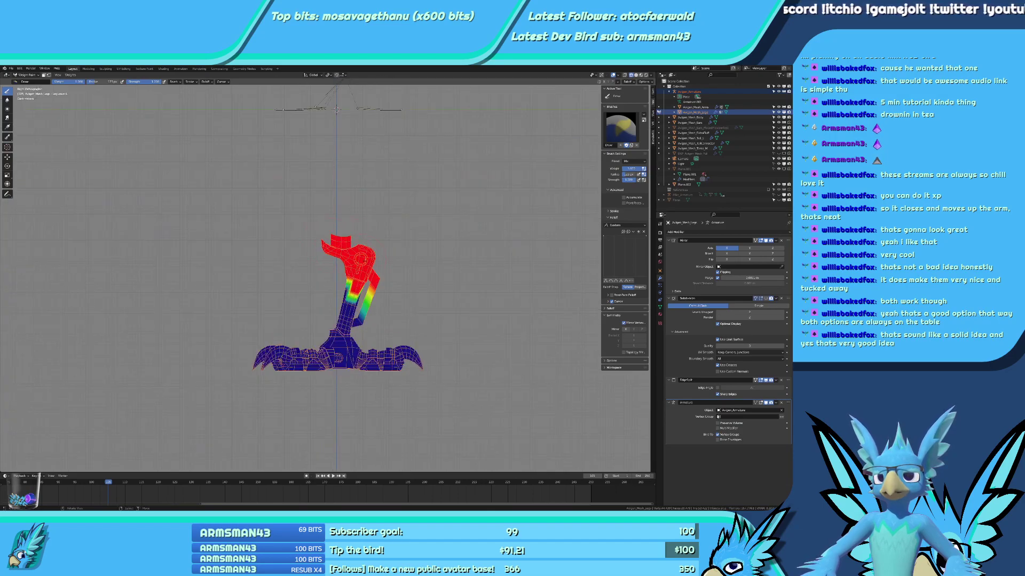
pyautogui.scroll(7, 341, 240)
pyautogui.moveTo(344, 189); pyautogui.dragTo(299, 179)
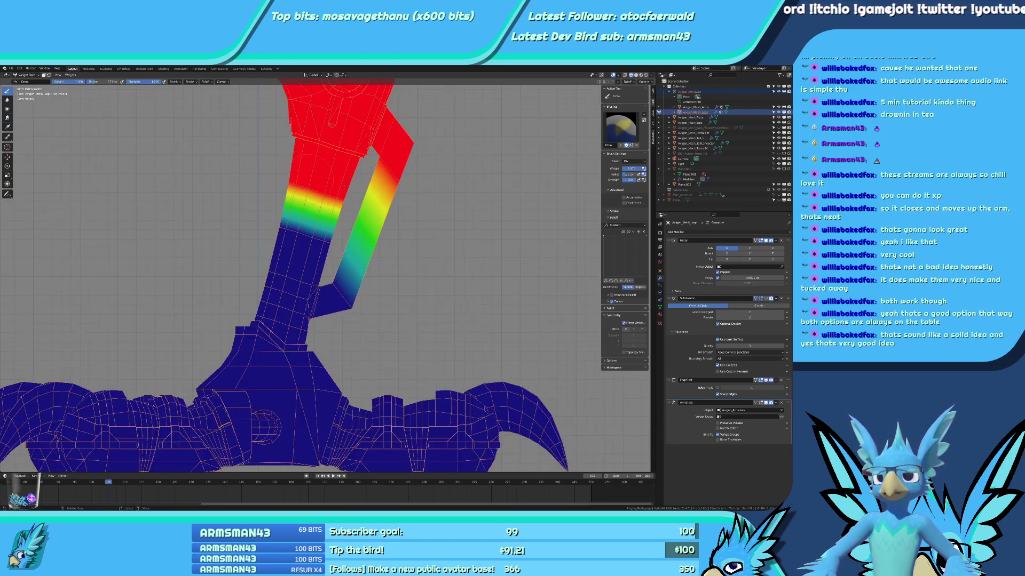
pyautogui.moveTo(285, 227); pyautogui.dragTo(328, 240)
pyautogui.scroll(2, 328, 275)
pyautogui.moveTo(370, 285); pyautogui.dragTo(339, 252)
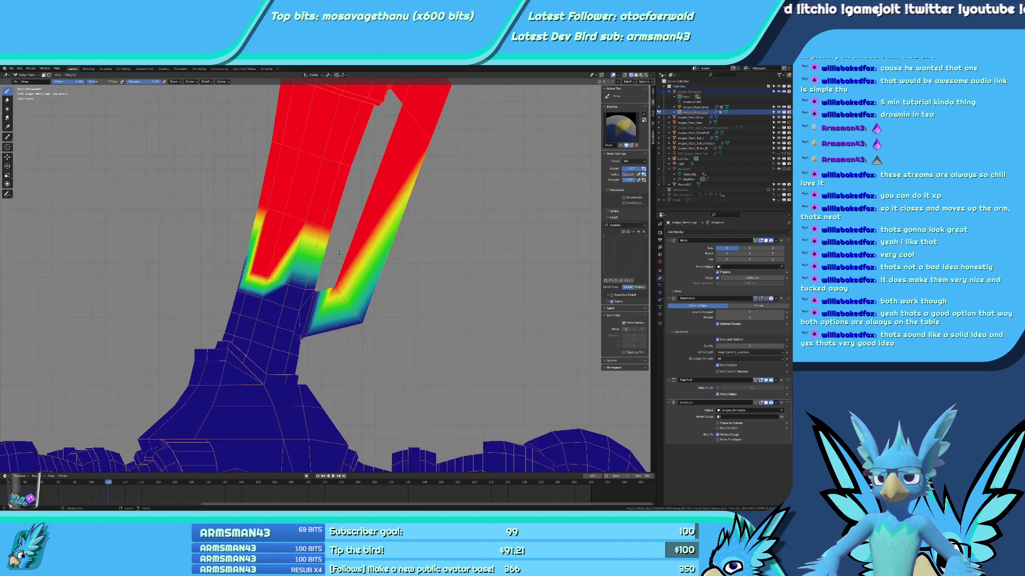
pyautogui.moveTo(363, 300)
pyautogui.mouseDown()
pyautogui.moveTo(283, 267)
pyautogui.moveTo(236, 268)
pyautogui.moveTo(258, 320)
pyautogui.moveTo(234, 312)
pyautogui.moveTo(341, 315)
pyautogui.moveTo(324, 322)
pyautogui.mouseUp()
# Paint the remaining unweighted sides of the shin and strut fully to the lower-leg bone, and check the result from several angles.
pyautogui.moveTo(321, 322)
pyautogui.mouseDown(button='middle')
pyautogui.moveTo(408, 314)
pyautogui.moveTo(408, 200)
pyautogui.moveTo(391, 317)
pyautogui.moveTo(396, 225)
pyautogui.moveTo(368, 275)
pyautogui.mouseUp(button='middle')
pyautogui.scroll(-7, 408, 313)
pyautogui.scroll(4, 408, 200)
pyautogui.moveTo(368, 274); pyautogui.dragTo(352, 224)
pyautogui.scroll(5, 353, 227)
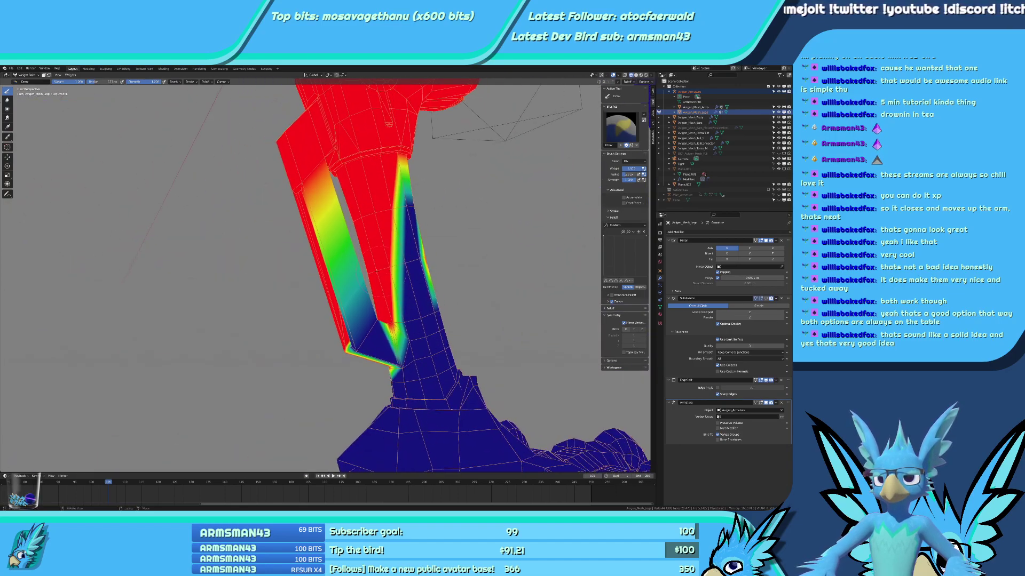
pyautogui.moveTo(355, 313)
pyautogui.mouseDown()
pyautogui.moveTo(368, 299)
pyautogui.moveTo(411, 341)
pyautogui.moveTo(447, 329)
pyautogui.moveTo(389, 196)
pyautogui.moveTo(412, 213)
pyautogui.mouseUp()
pyautogui.moveTo(412, 213); pyautogui.dragTo(305, 223, button='middle')
pyautogui.scroll(-5, 325, 218)
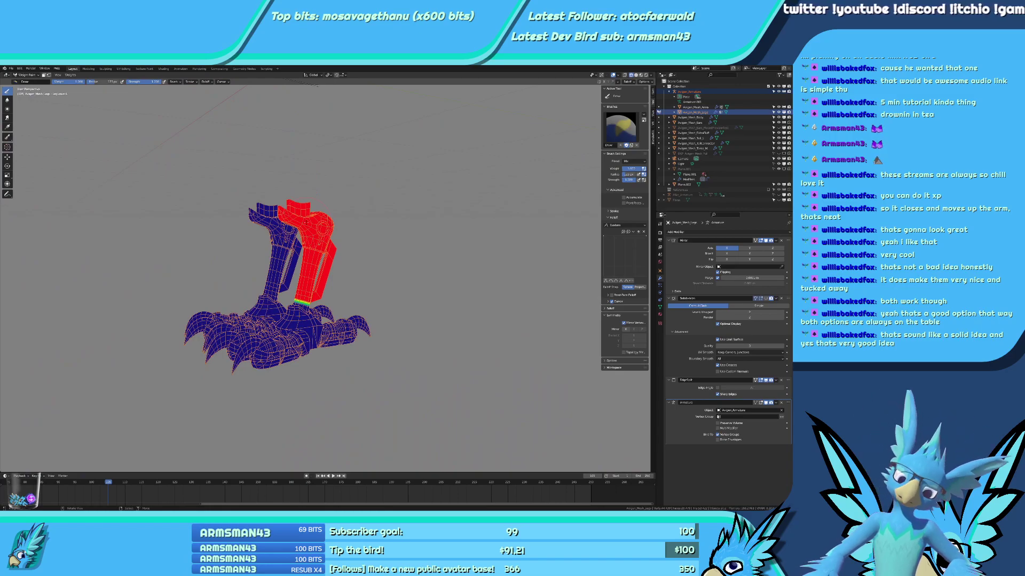
pyautogui.press('KP_1')
pyautogui.press('KP_3')
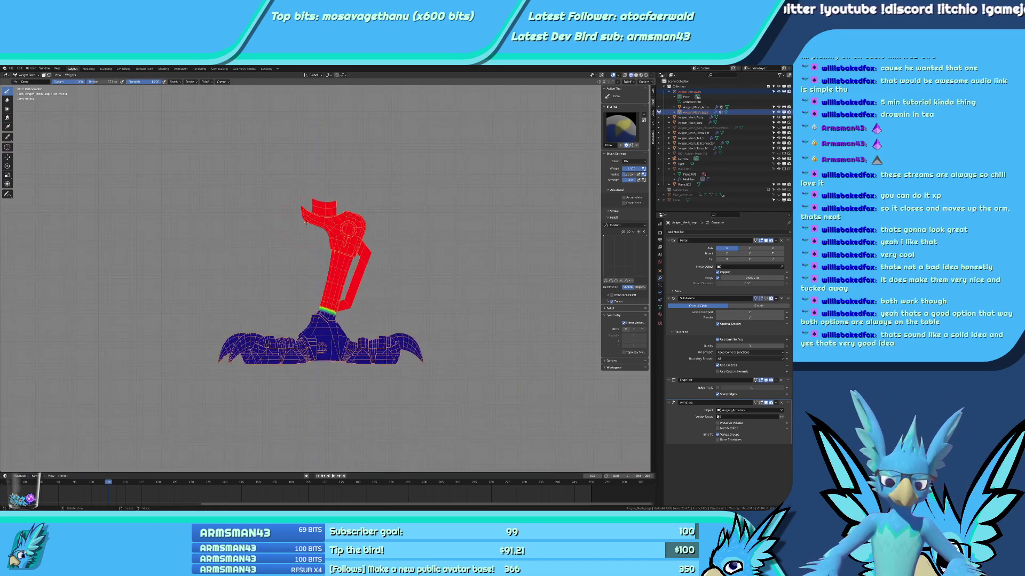
# Return the legs mesh to Edit Mode and move the lower legs and feet back up along the Z axis below the knees.
pyautogui.scroll(-5, 306, 223)
pyautogui.keyDown('shift'); pyautogui.moveTo(331, 165); pyautogui.dragTo(334, 242, button='middle'); pyautogui.keyUp('shift')
pyautogui.hotkey('ctrl', 'Tab')
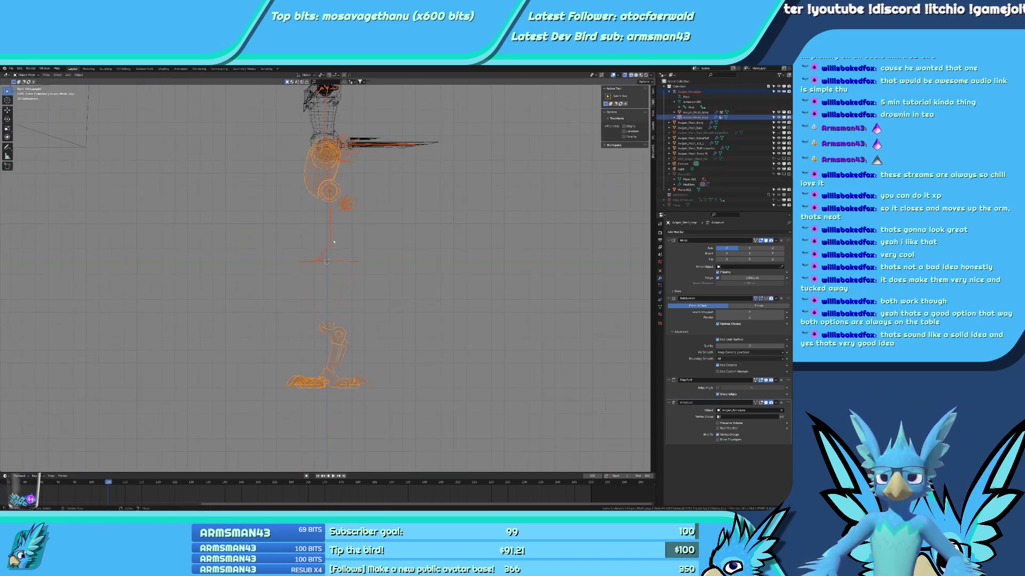
pyautogui.press('Tab')
pyautogui.press('a')
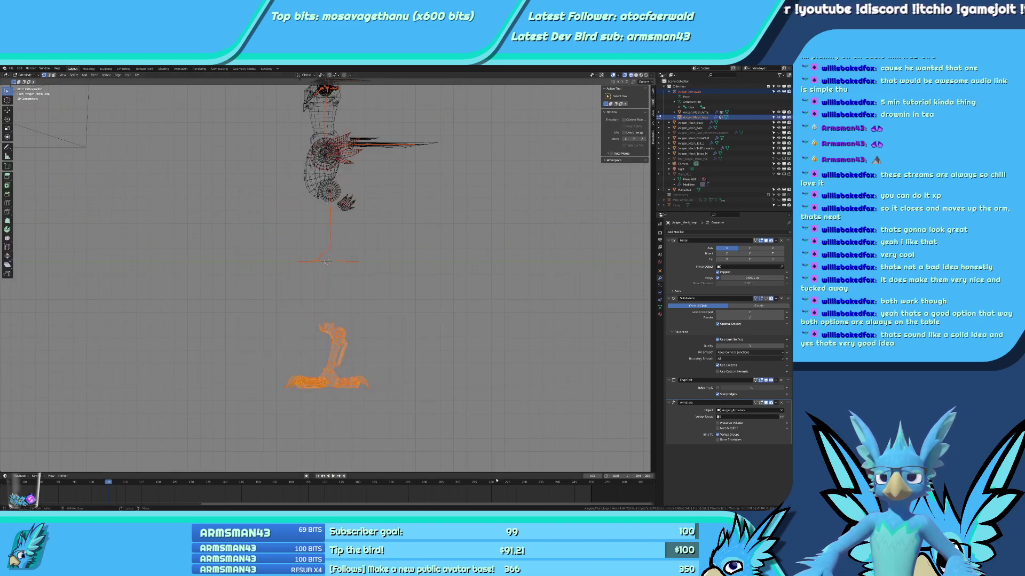
pyautogui.press('g')
pyautogui.press('z')
pyautogui.click(457, 277)
# Put the armature in Pose Mode and test-rotate the lower-leg bone from the side, cancelling the rotation.
pyautogui.keyDown('shift'); pyautogui.moveTo(405, 270); pyautogui.dragTo(407, 329, button='middle'); pyautogui.keyUp('shift')
pyautogui.scroll(4, 407, 329)
pyautogui.hotkey('ctrl', 'Tab')
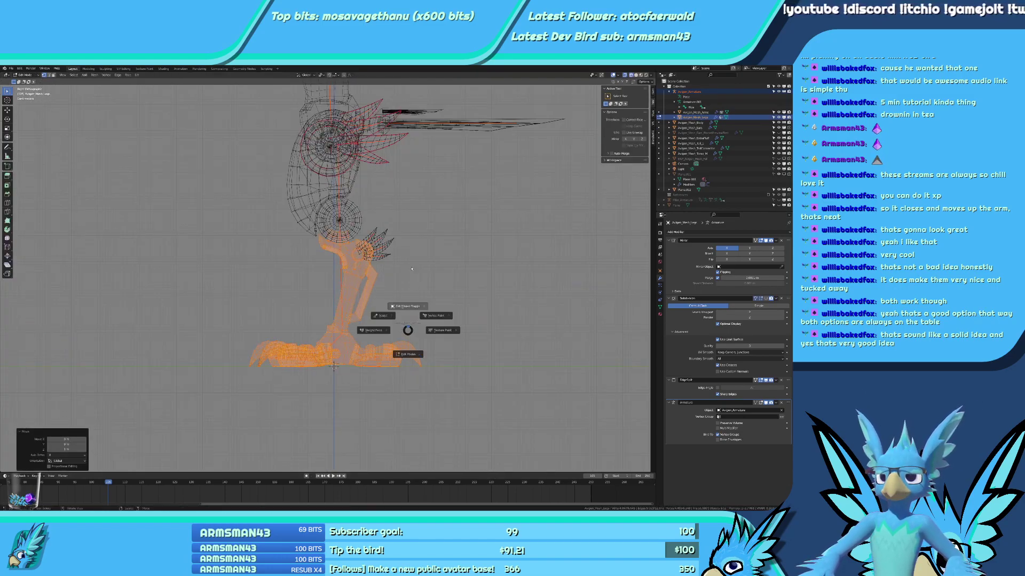
pyautogui.click(363, 326)
pyautogui.click(339, 265)
pyautogui.hotkey('ctrl', 'Tab')
pyautogui.click(340, 267)
pyautogui.press('r')
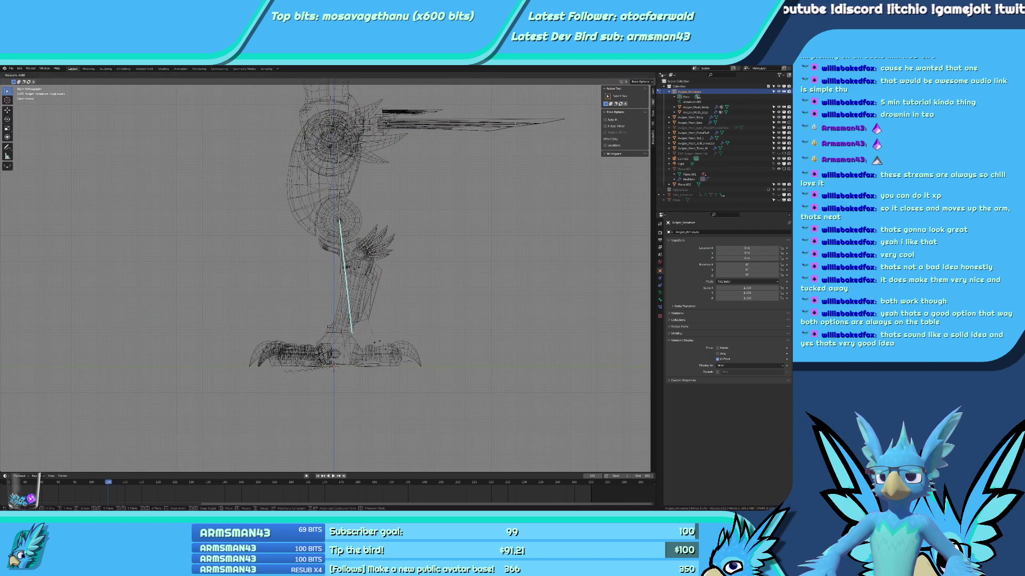
pyautogui.rightClick(359, 341)
# Test the lower-leg bone's rotation around the X axis from an angled view of both knees.
pyautogui.moveTo(320, 316); pyautogui.dragTo(549, 130, button='middle')
pyautogui.scroll(2, 366, 312)
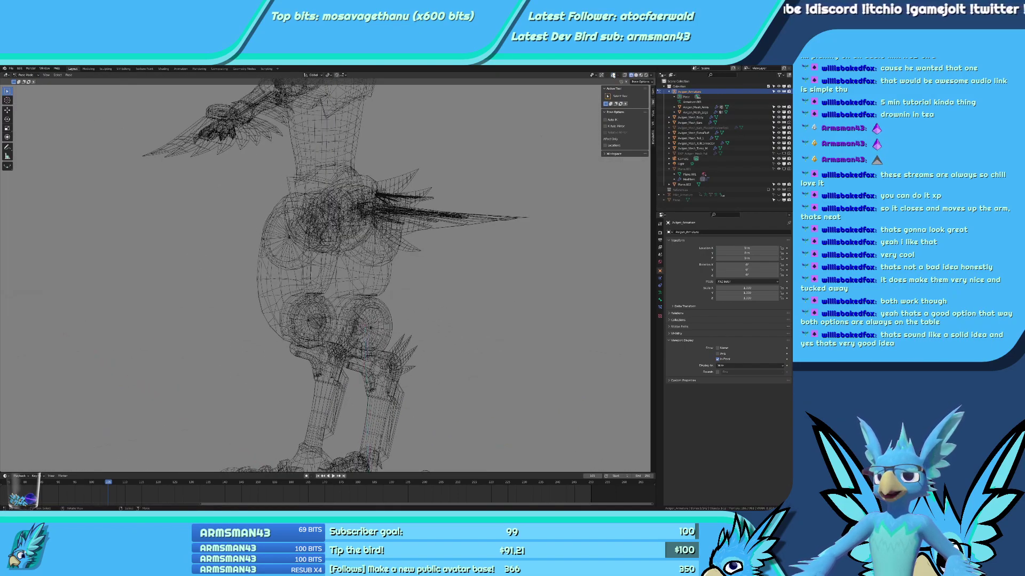
pyautogui.keyDown('shift'); pyautogui.moveTo(508, 256); pyautogui.dragTo(480, 195, button='middle'); pyautogui.keyUp('shift')
pyautogui.scroll(2, 480, 195)
pyautogui.press('r')
pyautogui.press('x')
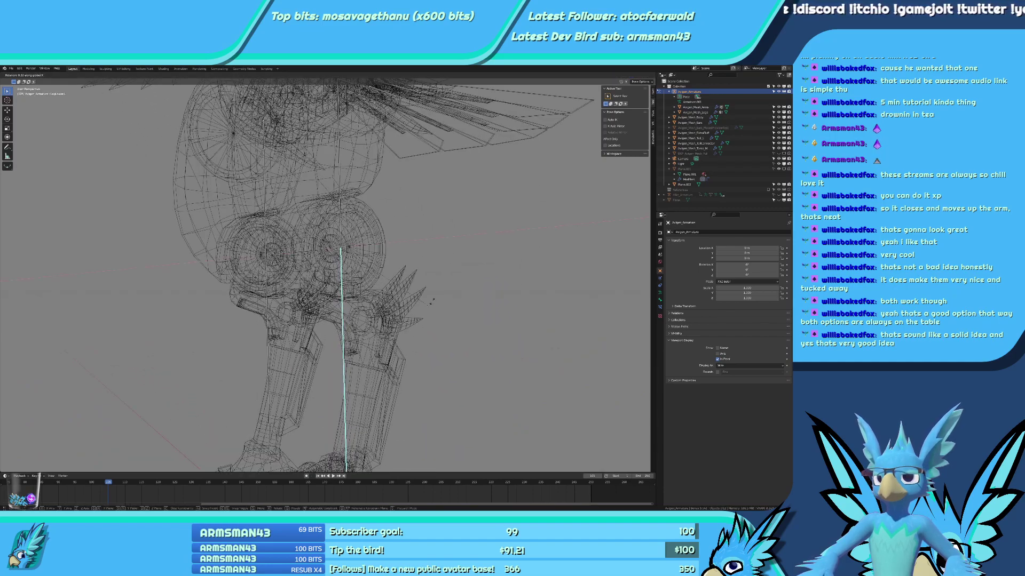
pyautogui.click(431, 201)
# Switch the viewport to solid shading and put the legs mesh back in Weight Paint mode together with the armature.
pyautogui.scroll(1, 431, 201)
pyautogui.moveTo(367, 267)
pyautogui.keyDown('shift'); pyautogui.mouseDown(button='middle')
pyautogui.moveTo(363, 314)
pyautogui.moveTo(441, 298)
pyautogui.moveTo(312, 382)
pyautogui.moveTo(343, 379)
pyautogui.mouseUp(button='middle'); pyautogui.keyUp('shift')
pyautogui.hotkey('shift', 'z')
pyautogui.press('Tab')
pyautogui.scroll(-6, 312, 382)
pyautogui.scroll(2, 343, 379)
pyautogui.press('Tab')
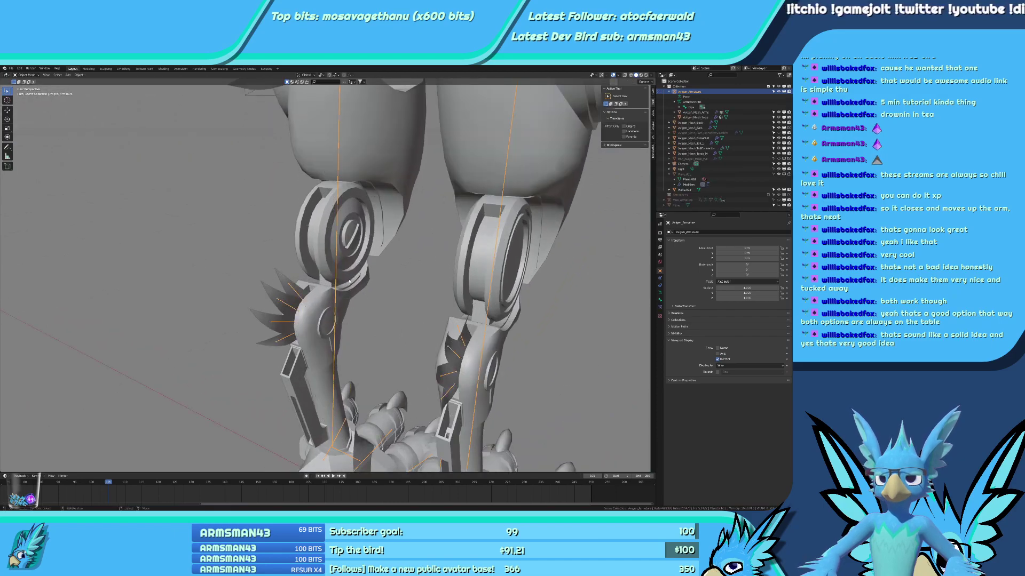
pyautogui.keyDown('shift'); pyautogui.click(349, 280); pyautogui.keyUp('shift')
pyautogui.hotkey('ctrl', 'Tab')
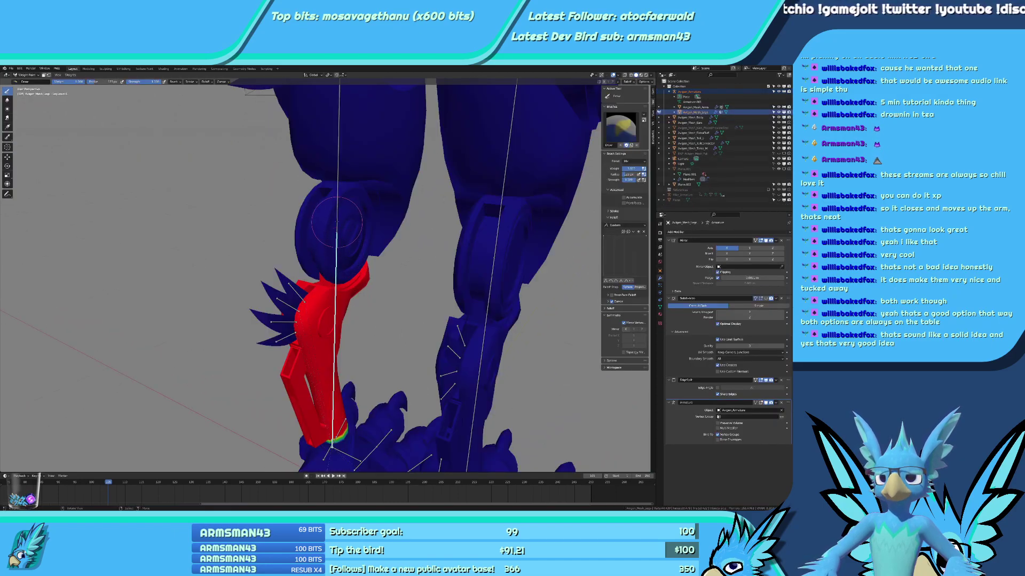
# Take the legs mesh out of Weight Paint mode and put it in Edit Mode at the knee joint.
pyautogui.scroll(4, 342, 267)
pyautogui.hotkey('ctrl', 'Tab')
pyautogui.click(346, 291)
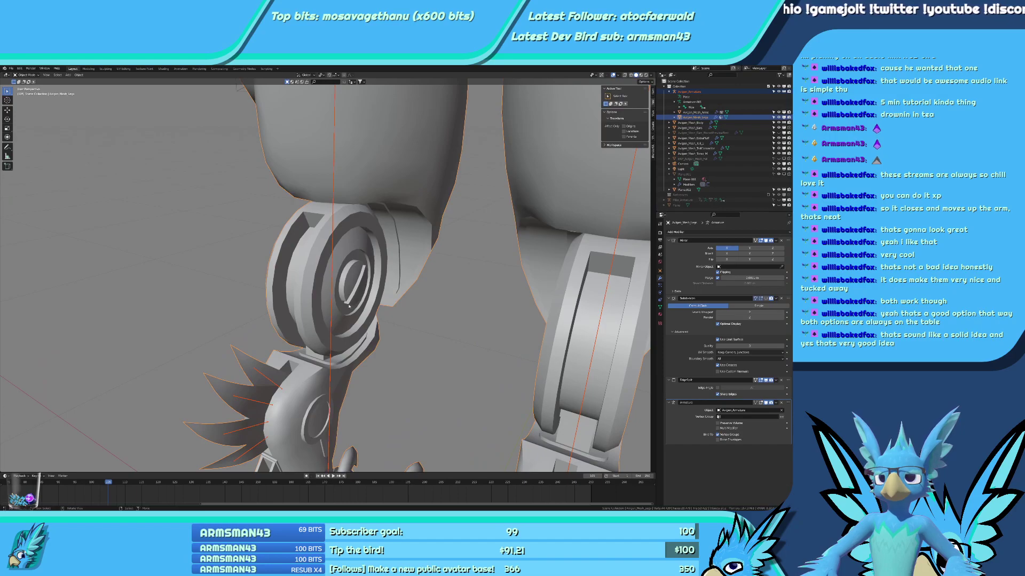
pyautogui.hotkey('ctrl', 'Tab')
pyautogui.click(348, 283)
# Select only the linked geometry of the slotted screw in the knee's centre and move it 0.2 along the X axis.
pyautogui.hotkey('alt', 'a')
pyautogui.hotkey('ctrl', 'z')
pyautogui.hotkey('alt', 'a')
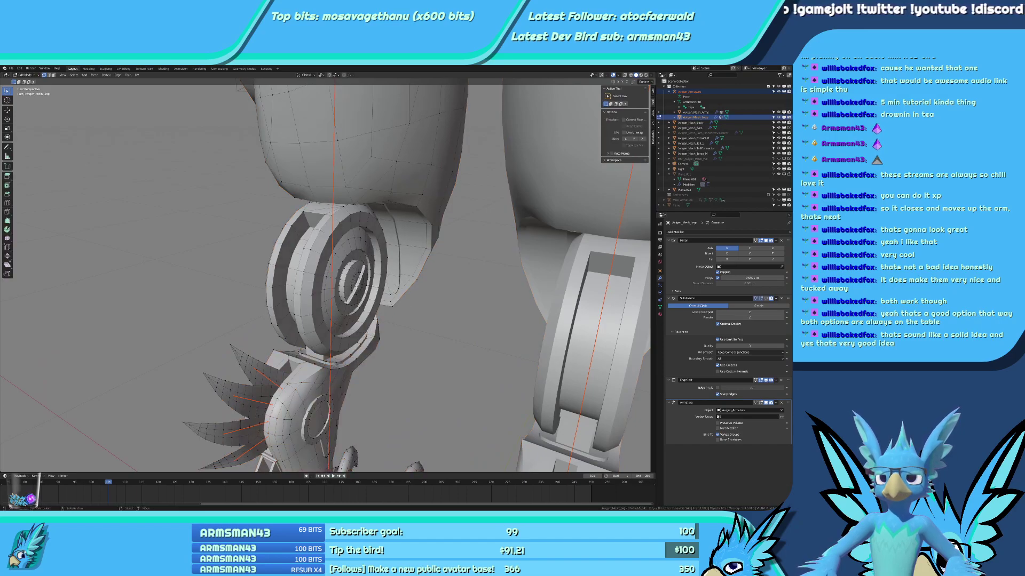
pyautogui.hotkey('ctrl', 'l')
pyautogui.write('gx1')
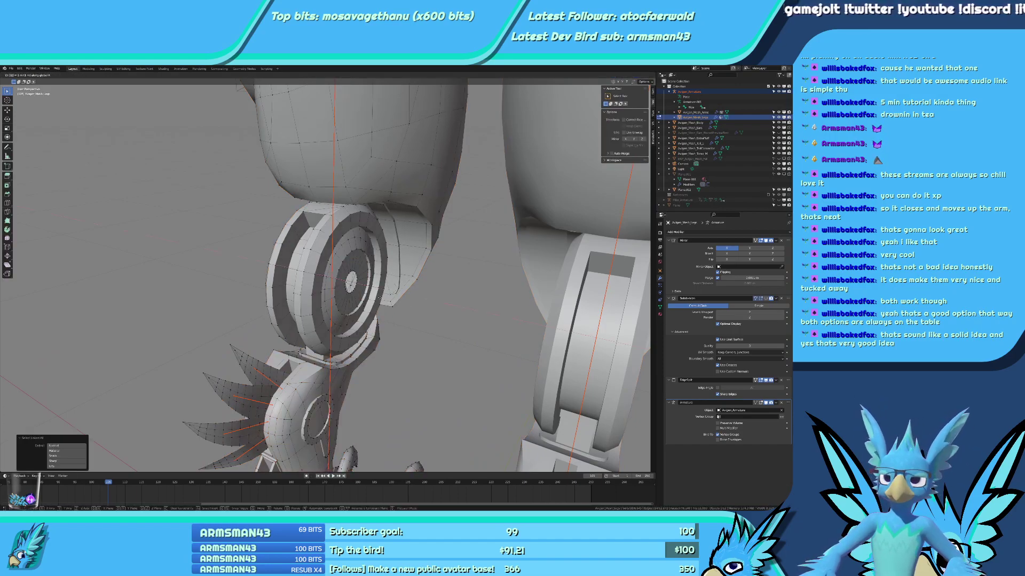
pyautogui.press('BackSpace')
pyautogui.write('.2')
pyautogui.press('Return')
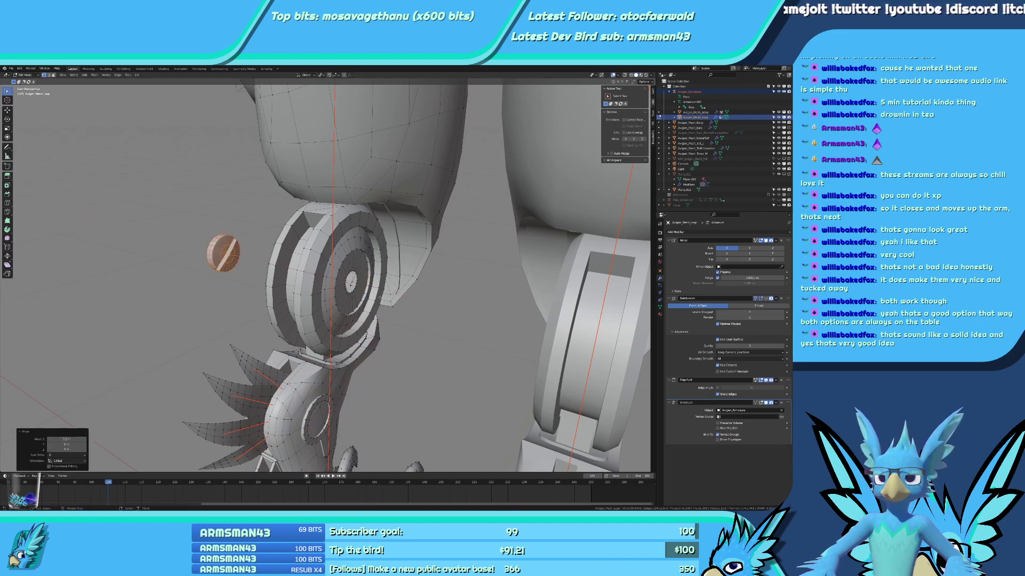
# Return to Weight Paint mode and paint the detached knee screw with full weight on the lower-leg bone.
pyautogui.press('Tab')
pyautogui.hotkey('ctrl', 'Tab')
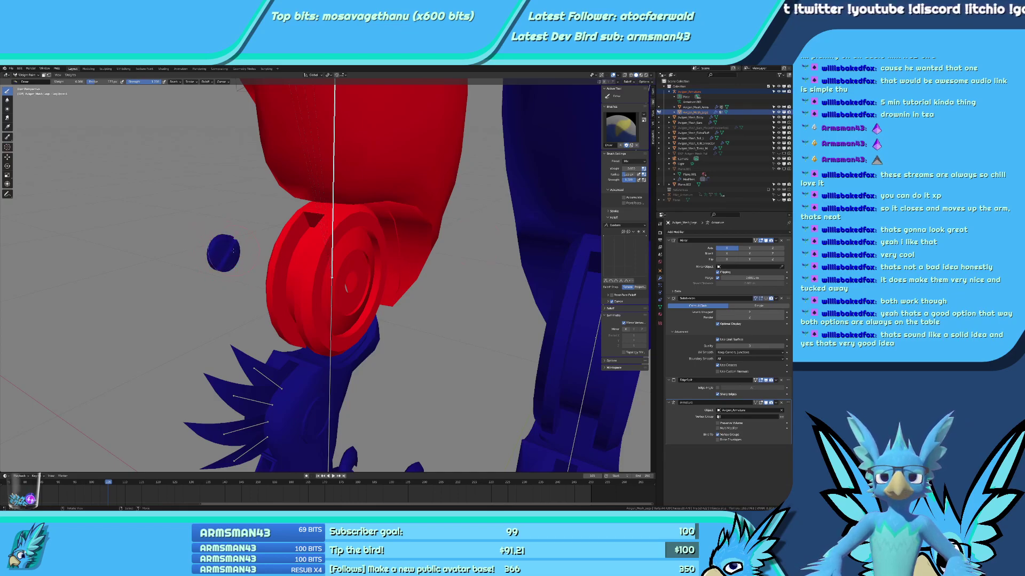
pyautogui.press('r')
pyautogui.rightClick(262, 251)
pyautogui.moveTo(262, 251); pyautogui.dragTo(352, 269, button='middle')
pyautogui.keyDown('ctrl'); pyautogui.click(350, 327); pyautogui.keyUp('ctrl')
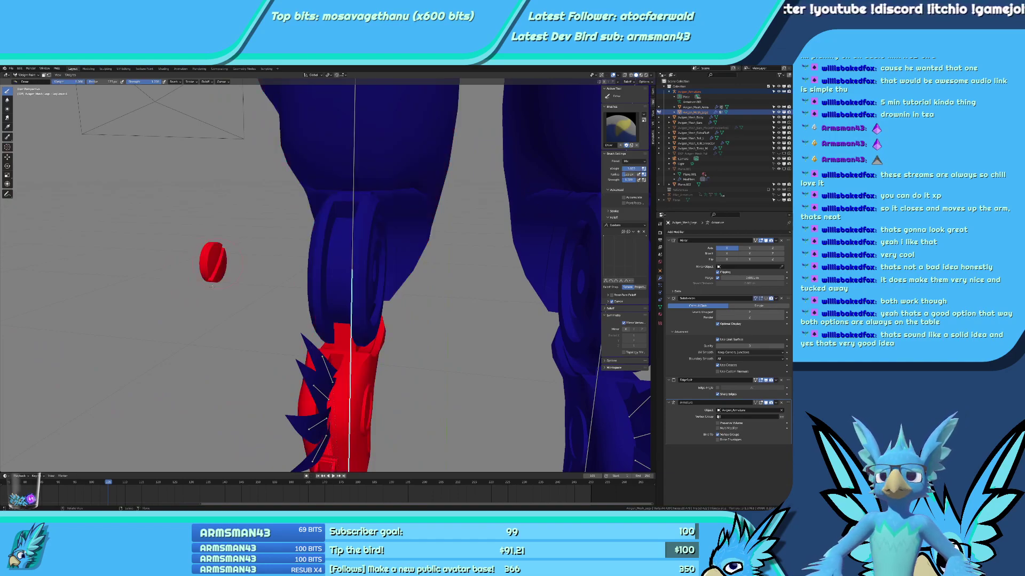
pyautogui.moveTo(214, 286); pyautogui.dragTo(307, 285, button='middle')
# Move the knee screw back by -0.2 along the X axis in Edit Mode and return to Weight Paint mode.
pyautogui.press('Tab')
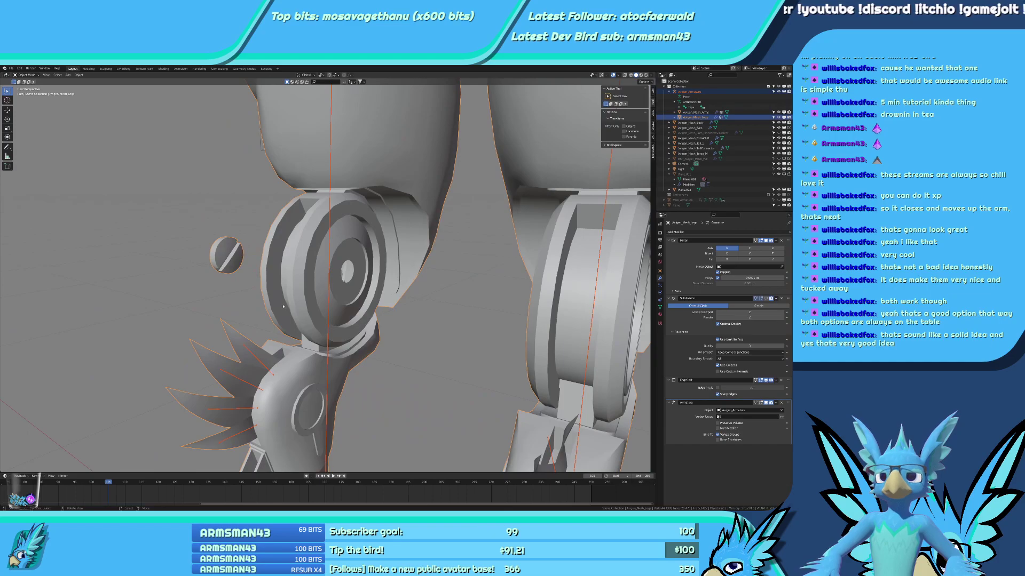
pyautogui.press('g')
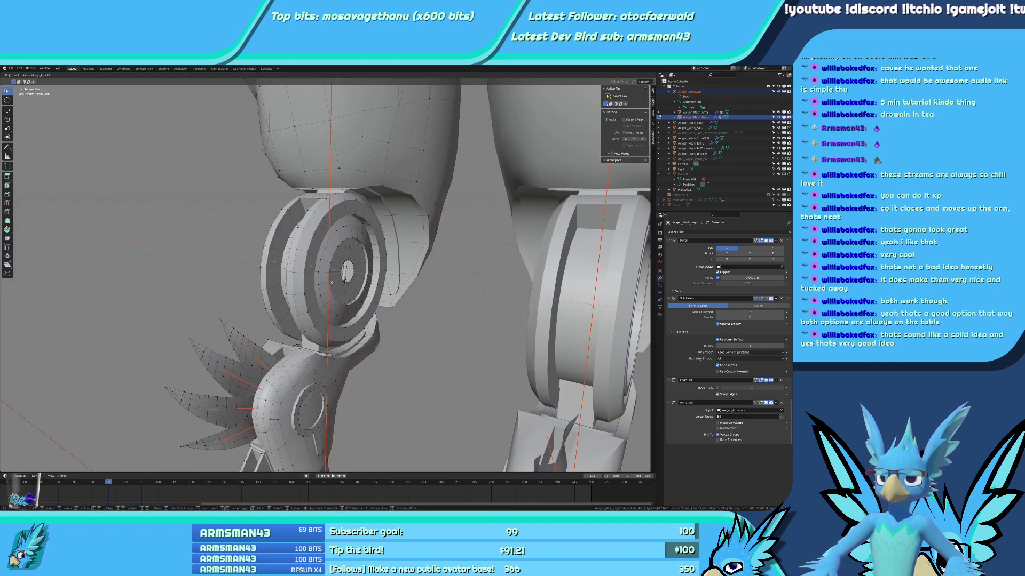
pyautogui.press('BackSpace')
pyautogui.write('.2')
pyautogui.press('-')
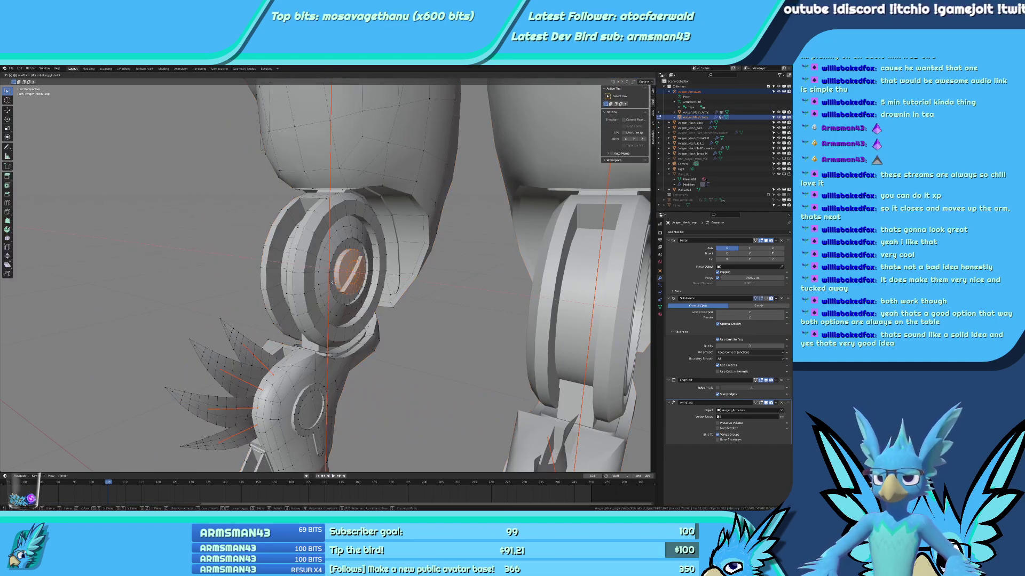
pyautogui.press('Return')
pyautogui.press('Tab')
pyautogui.scroll(-3, 322, 347)
pyautogui.hotkey('ctrl', 'Tab')
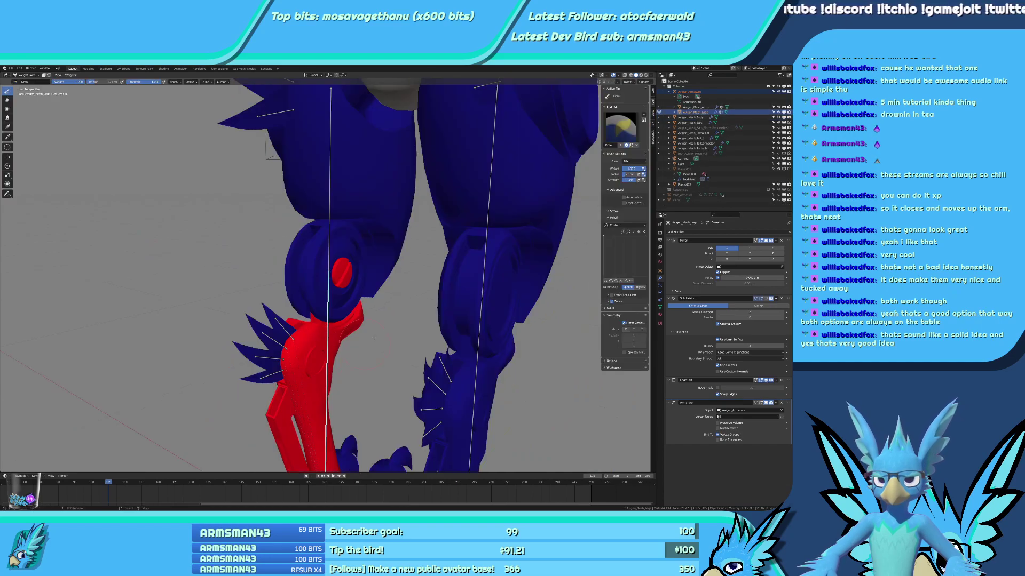
# Test the lower-leg bone's rotation around the X axis with the knee screw in place.
pyautogui.press('r')
pyautogui.press('x')
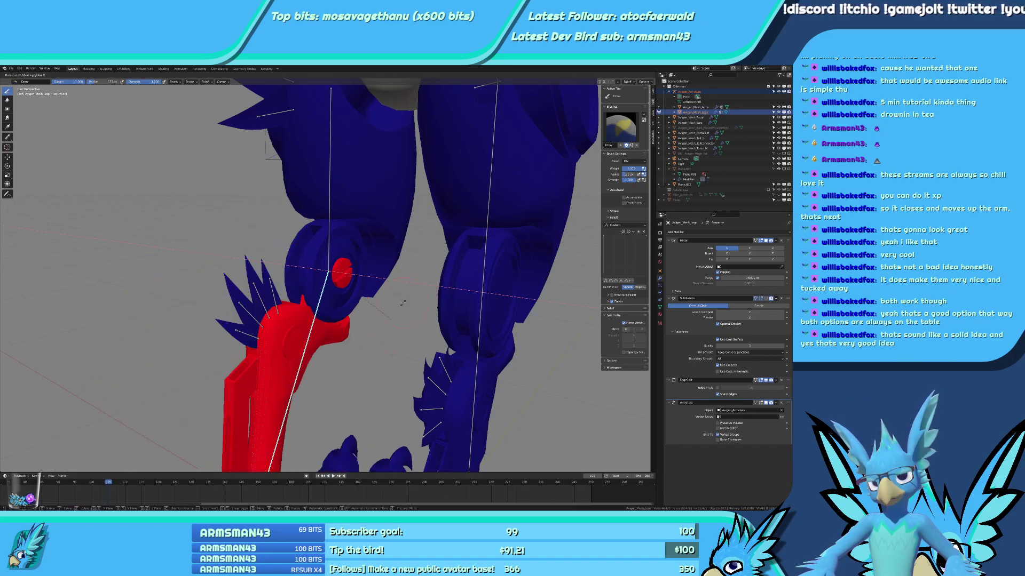
pyautogui.press('Escape')
# Select the thigh bone from the front view and hide the viewport overlays.
pyautogui.scroll(-5, 365, 249)
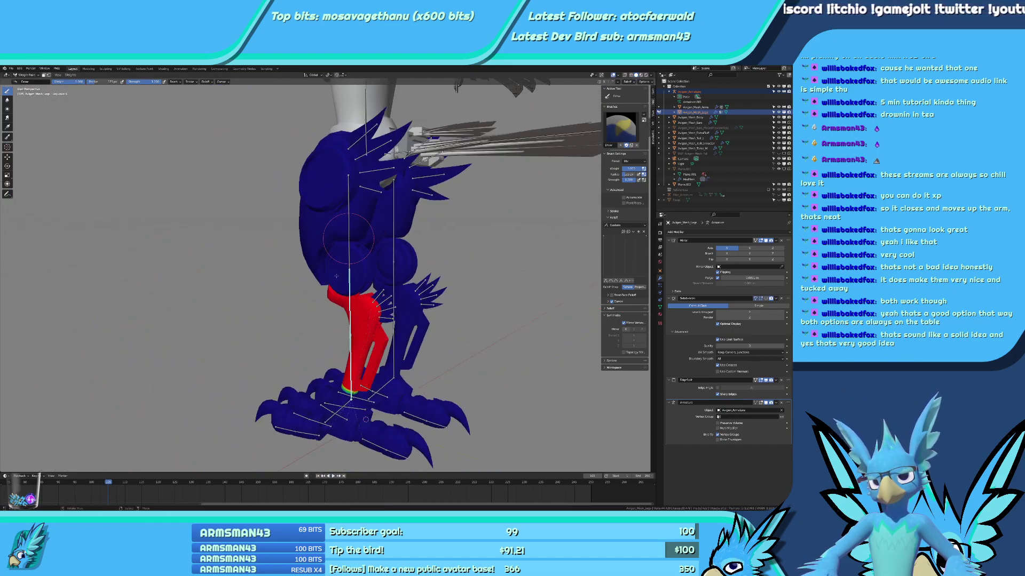
pyautogui.press('KP_1')
pyautogui.keyDown('shift'); pyautogui.moveTo(361, 283); pyautogui.dragTo(357, 333, button='middle'); pyautogui.keyUp('shift')
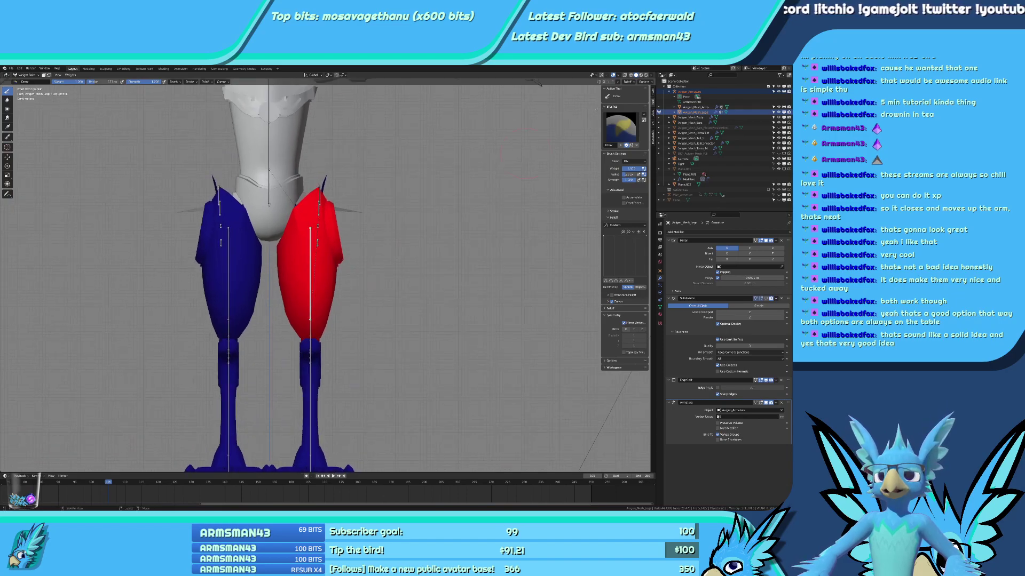
pyautogui.click(613, 75)
pyautogui.moveTo(470, 176); pyautogui.dragTo(427, 188, button='middle')
# Test-rotate the thigh bone around the X axis, inspect the hip from several angles and undo the rotation.
pyautogui.press('r')
pyautogui.press('x')
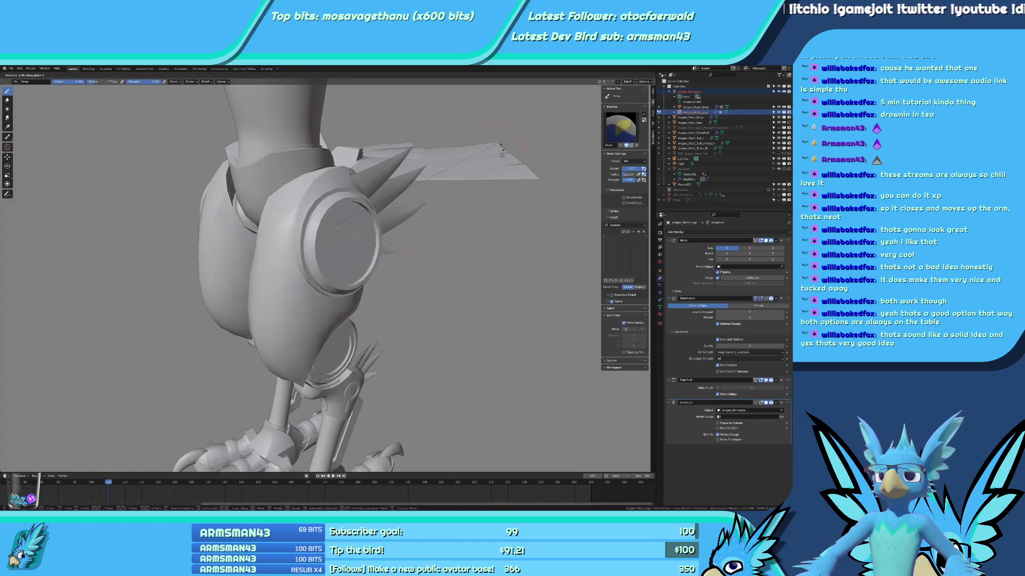
pyautogui.click(448, 302)
pyautogui.moveTo(475, 225); pyautogui.dragTo(224, 179, button='middle')
pyautogui.scroll(5, 389, 234)
pyautogui.scroll(-3, 327, 251)
pyautogui.hotkey('ctrl', 'z')
# Swing the thigh bone outward around the Y axis to test the hip joint.
pyautogui.scroll(2, 470, 197)
pyautogui.press('r')
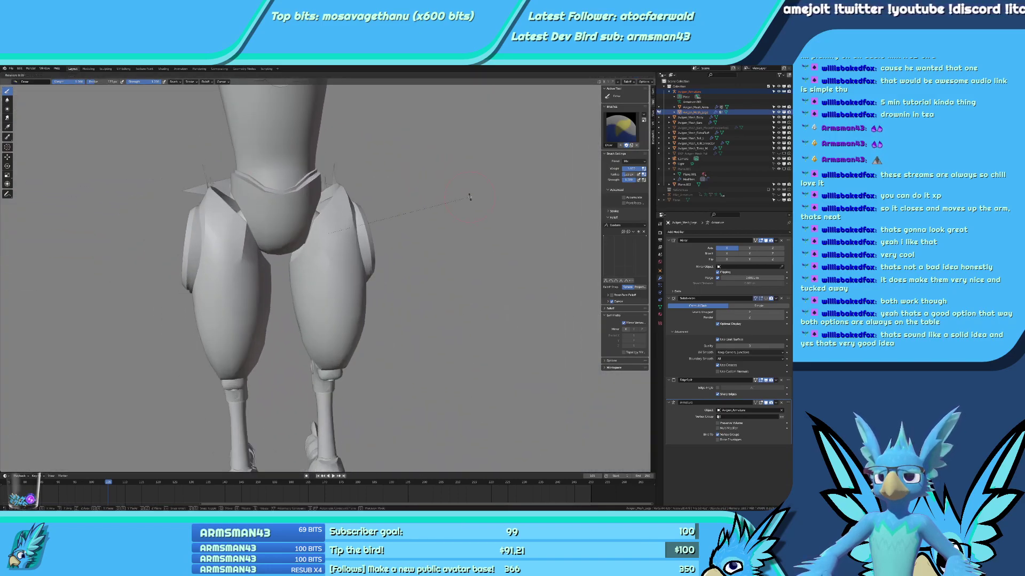
pyautogui.rightClick(491, 186)
pyautogui.press('r')
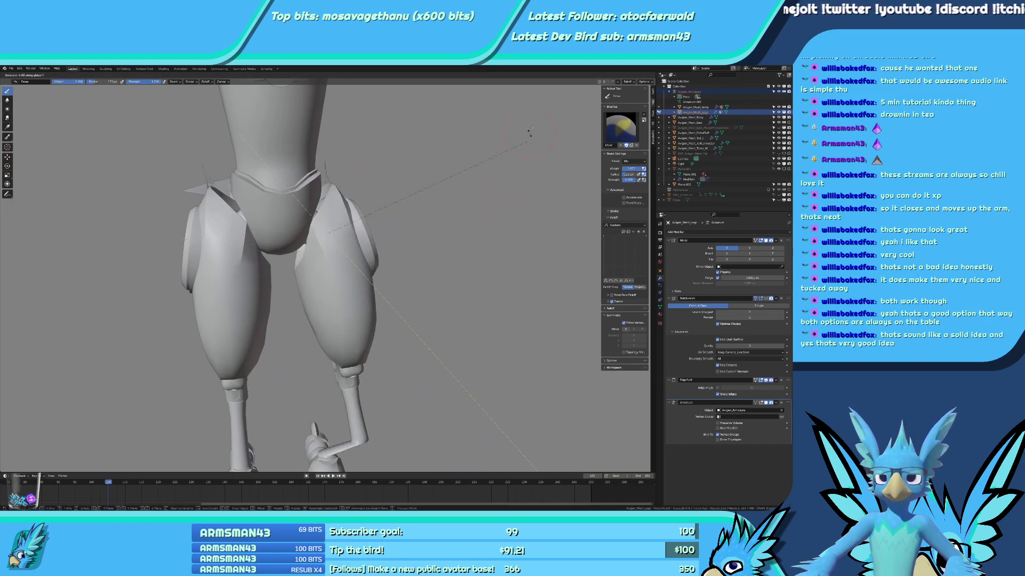
pyautogui.click(535, 93)
pyautogui.moveTo(535, 93); pyautogui.dragTo(400, 185, button='middle')
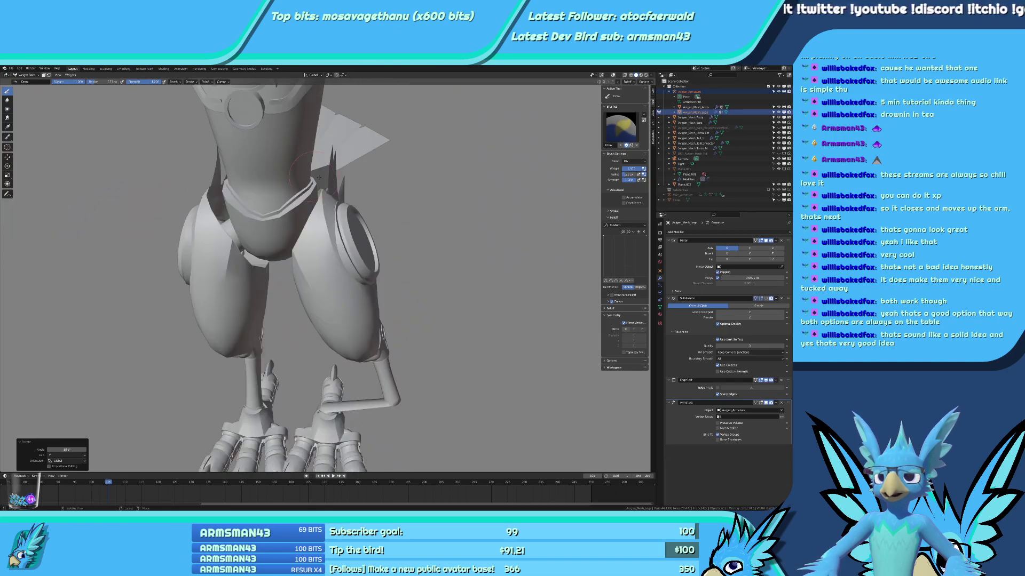
# Twist the outward-swung thigh around the Z axis, inspect the pose on the whole body and undo both rotations.
pyautogui.press('r')
pyautogui.press('z')
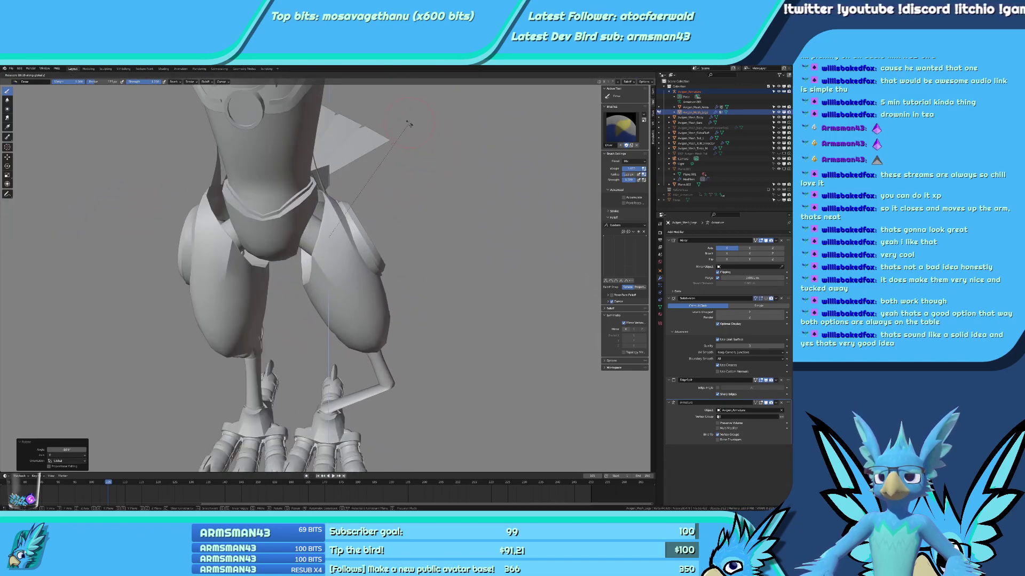
pyautogui.click(409, 124)
pyautogui.moveTo(409, 124); pyautogui.dragTo(498, 171, button='middle')
pyautogui.scroll(-5, 489, 146)
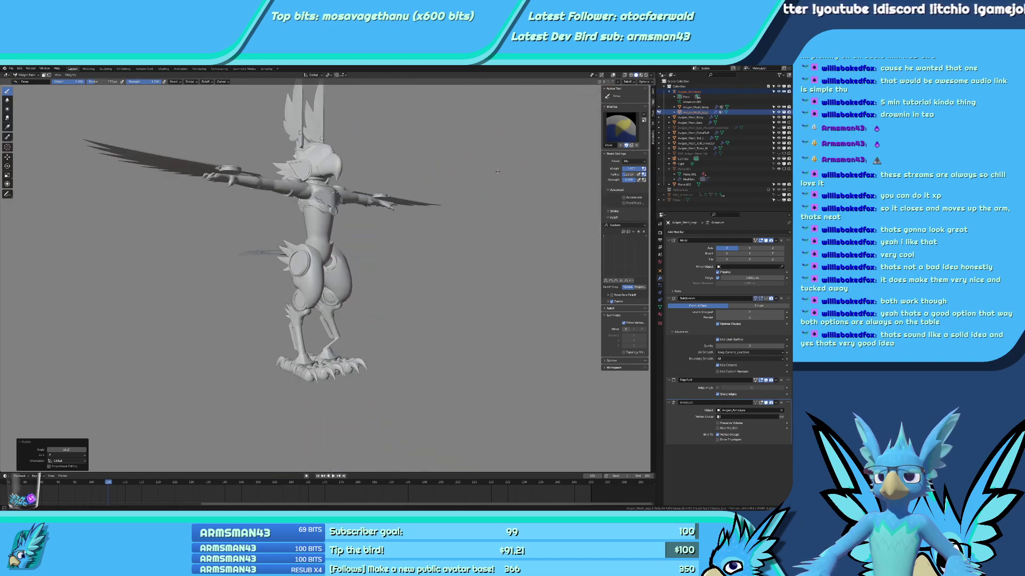
pyautogui.scroll(8, 497, 171)
pyautogui.moveTo(498, 208); pyautogui.dragTo(490, 203, button='middle')
pyautogui.hotkey('ctrl', 'z')
pyautogui.hotkey('ctrl', 'z')
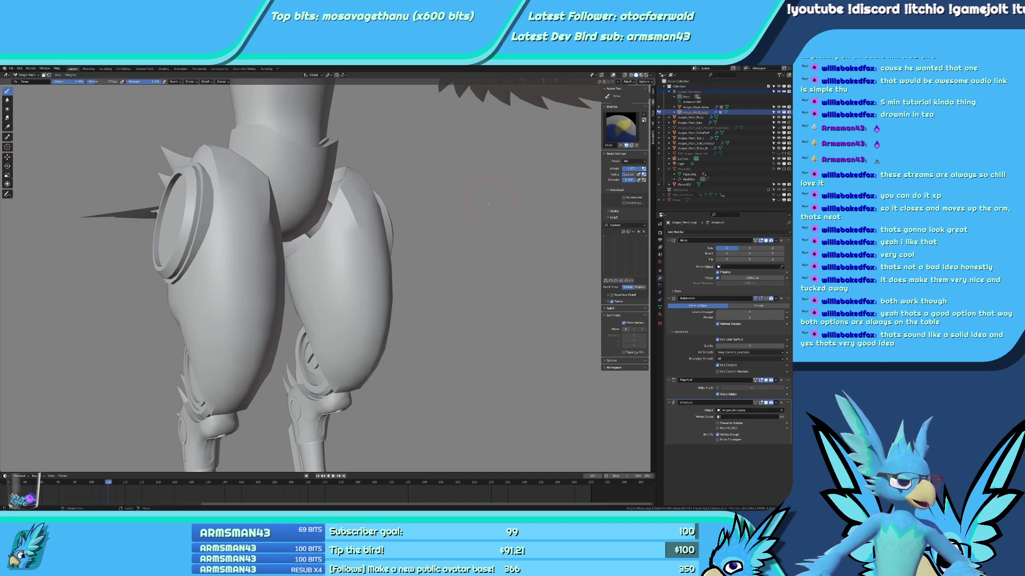
# Turn the viewport overlays back on and show both legs with their bones from an angled side view.
pyautogui.press('KP_1')
pyautogui.scroll(-3, 485, 213)
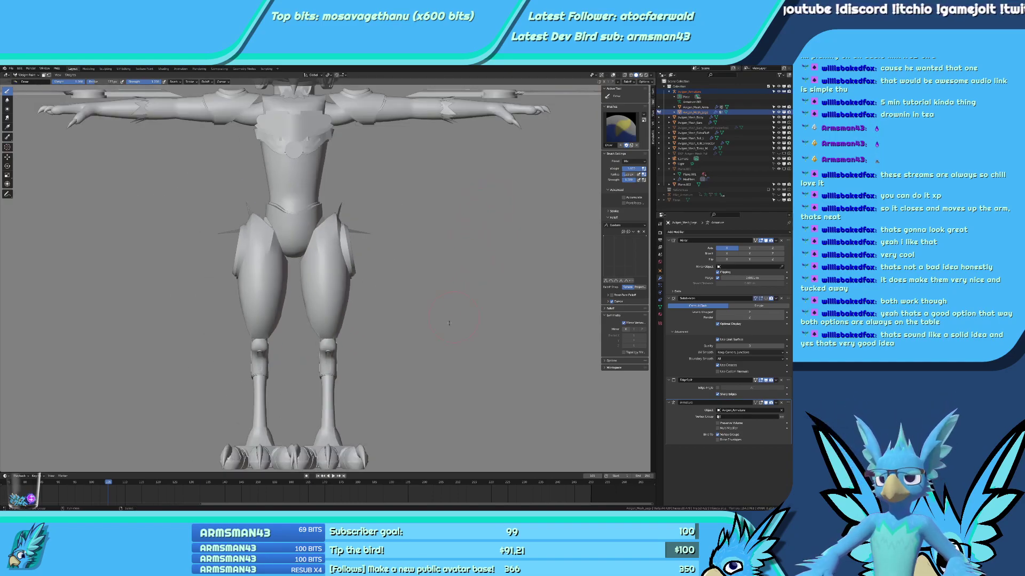
pyautogui.keyDown('shift'); pyautogui.moveTo(406, 356); pyautogui.dragTo(401, 230, button='middle'); pyautogui.keyUp('shift')
pyautogui.scroll(3, 401, 229)
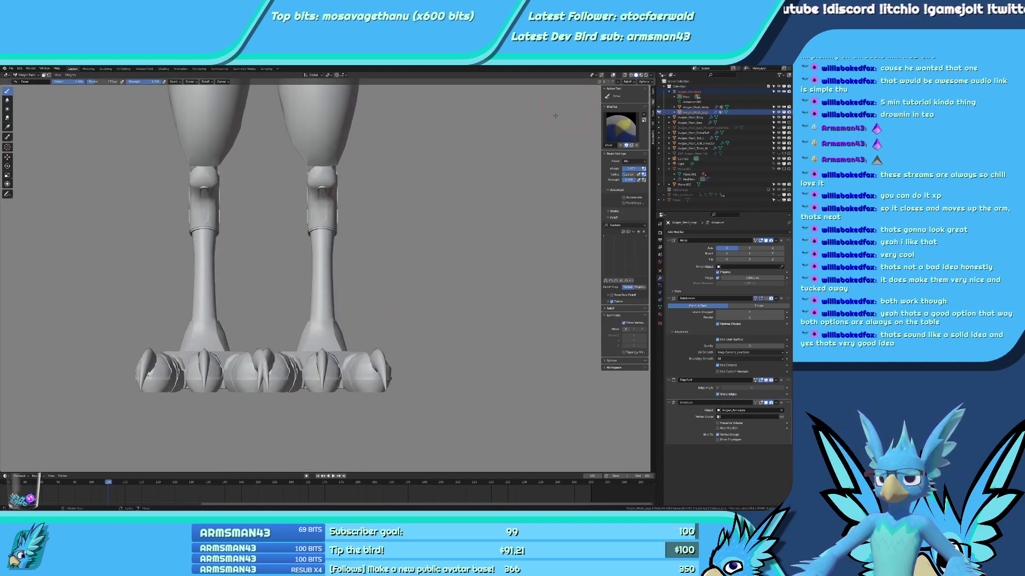
pyautogui.keyDown('shift'); pyautogui.moveTo(555, 116); pyautogui.dragTo(571, 157, button='middle'); pyautogui.keyUp('shift')
pyautogui.click(613, 75)
pyautogui.moveTo(480, 224); pyautogui.dragTo(374, 272, button='middle')
pyautogui.scroll(-2, 374, 272)
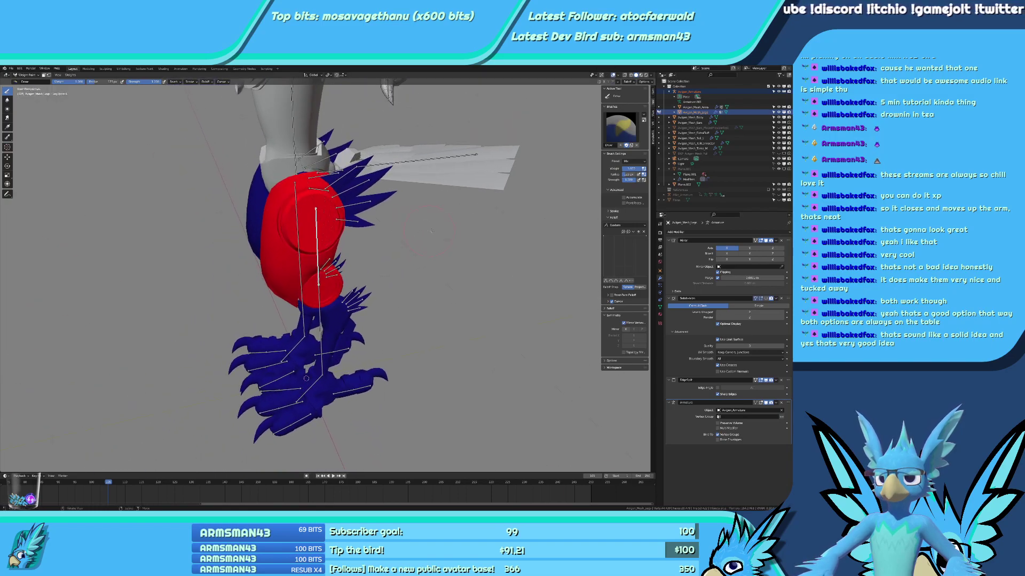
# Rotate the near leg's thigh bone backward and its lower-leg bone upward around the X axis as a test pose.
pyautogui.press('r')
pyautogui.press('x')
pyautogui.click(483, 462)
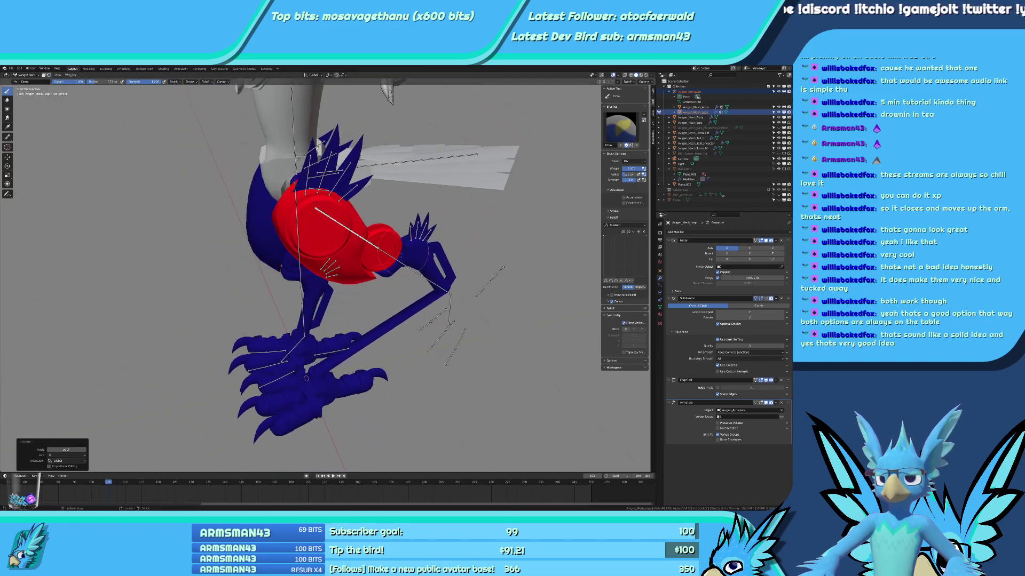
pyautogui.rightClick(413, 275)
pyautogui.press('r')
pyautogui.press('x')
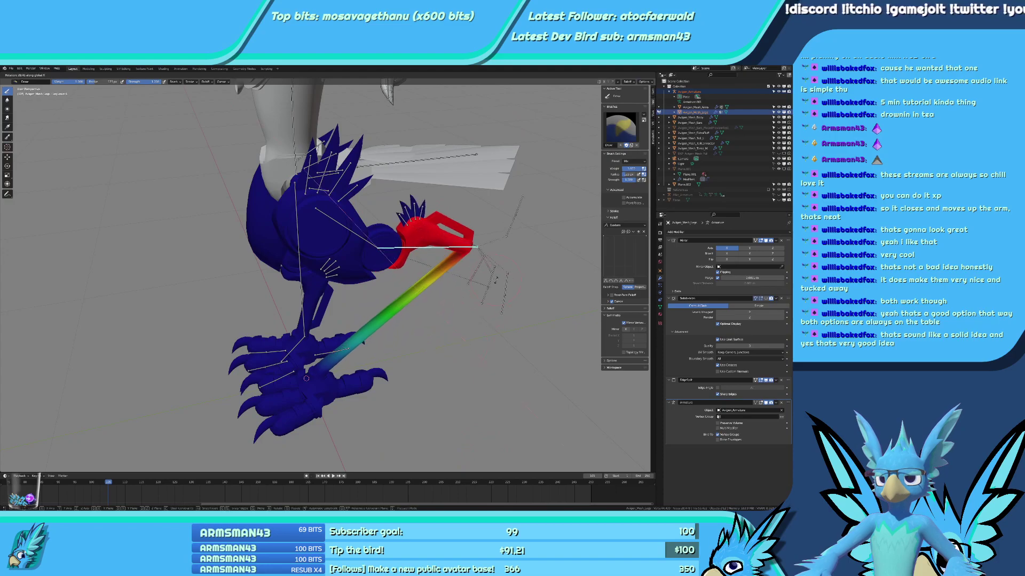
pyautogui.click(294, 309)
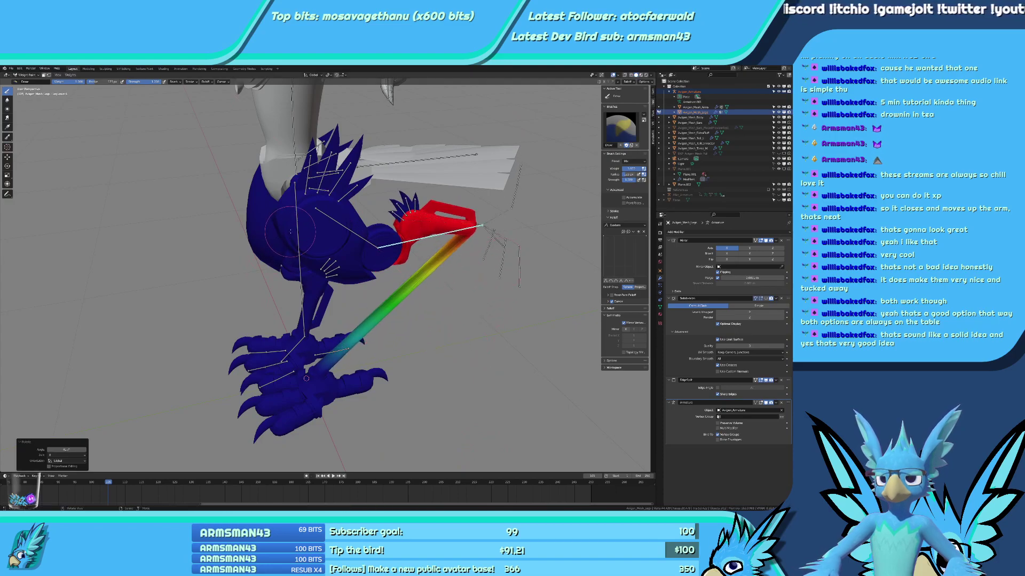
# Rotate the far leg's thigh bone forward and bend its lower-leg bone around the X axis as a test pose.
pyautogui.press('r')
pyautogui.press('x')
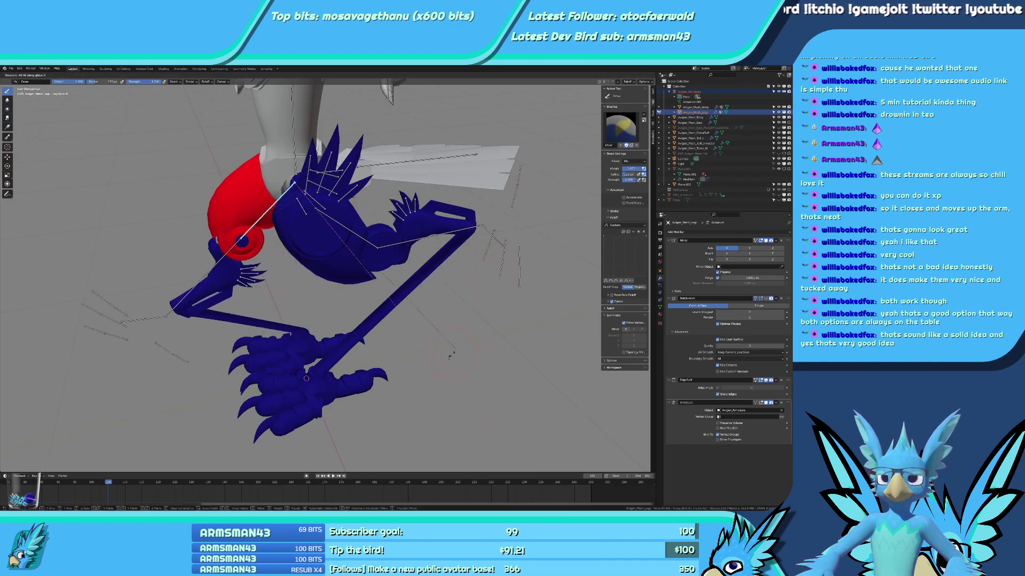
pyautogui.click(444, 352)
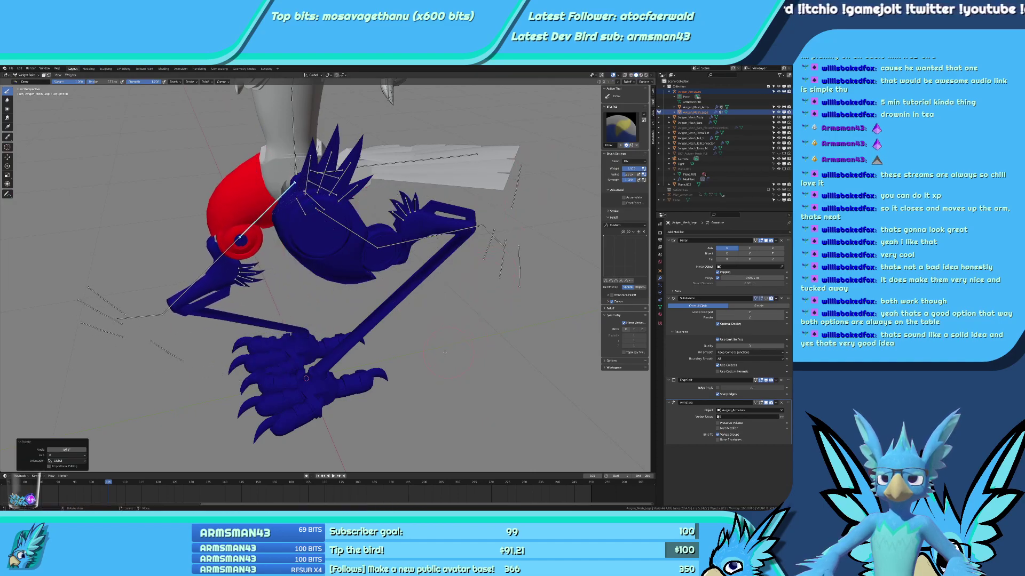
pyautogui.rightClick(221, 279)
pyautogui.press('r')
pyautogui.rightClick(494, 239)
pyautogui.press('r')
pyautogui.press('x')
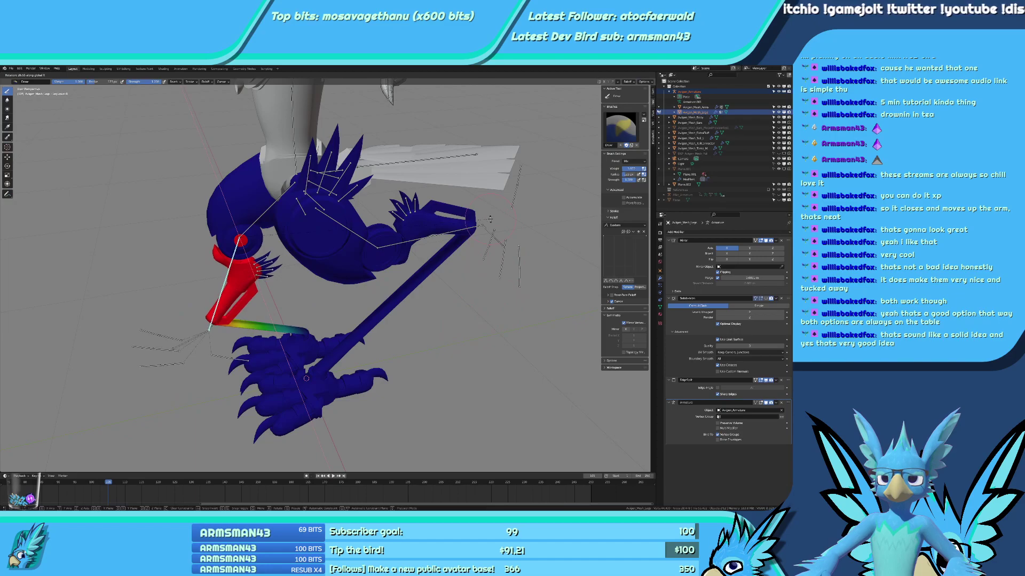
pyautogui.click(490, 219)
pyautogui.moveTo(489, 219); pyautogui.dragTo(568, 85, button='middle')
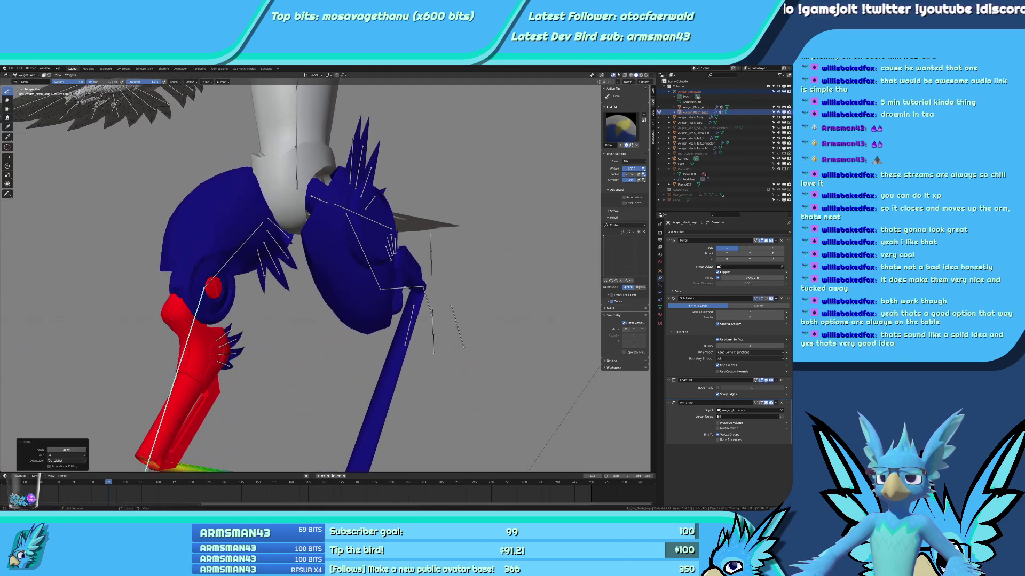
# Hide the overlays, switch the viewport to rendered shading and inspect the posed legs and feet.
pyautogui.click(613, 75)
pyautogui.click(640, 75)
pyautogui.moveTo(363, 288)
pyautogui.mouseDown(button='middle')
pyautogui.moveTo(515, 305)
pyautogui.moveTo(447, 326)
pyautogui.moveTo(390, 296)
pyautogui.mouseUp(button='middle')
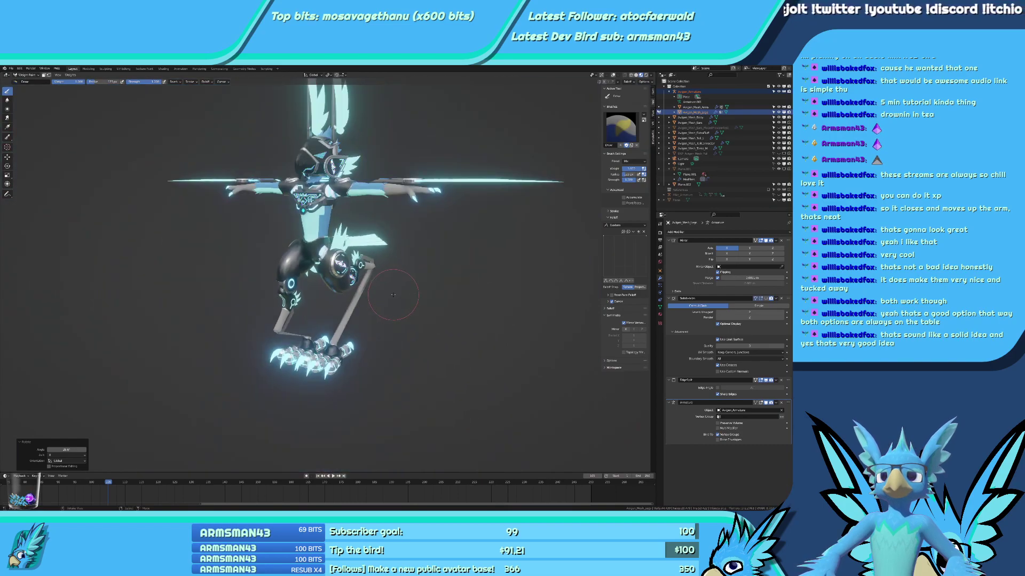
pyautogui.keyDown('shift'); pyautogui.moveTo(396, 362); pyautogui.dragTo(313, 347, button='middle'); pyautogui.keyUp('shift')
pyautogui.scroll(6, 411, 293)
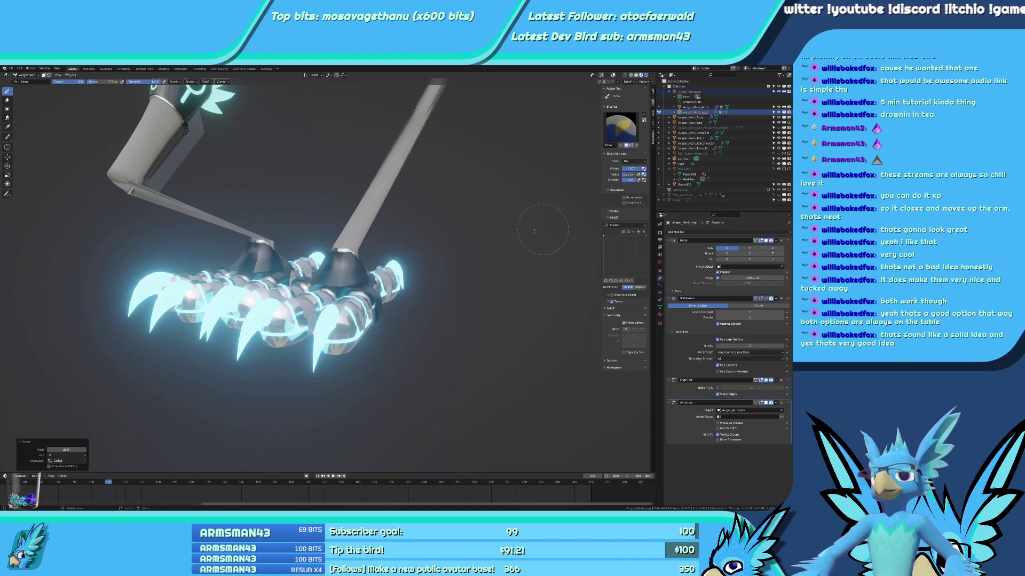
pyautogui.scroll(-4, 535, 230)
pyautogui.moveTo(534, 230); pyautogui.dragTo(462, 274, button='middle')
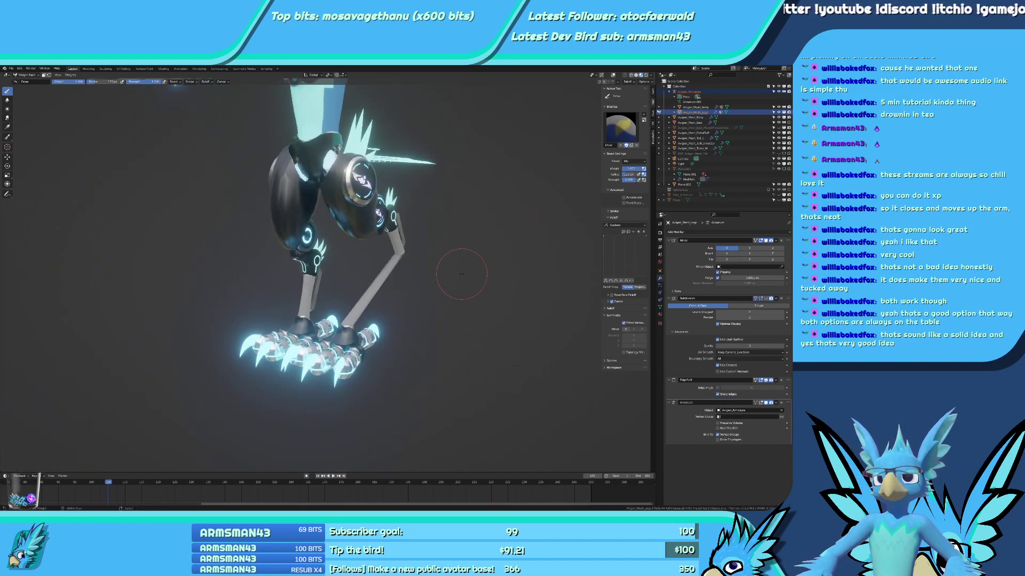
# Undo the test pose of both legs and show the viewport overlays again around the feet.
pyautogui.hotkey('ctrl', 'z')
pyautogui.keyDown('shift'); pyautogui.moveTo(448, 315); pyautogui.dragTo(448, 264, button='middle'); pyautogui.keyUp('shift')
pyautogui.scroll(4, 448, 264)
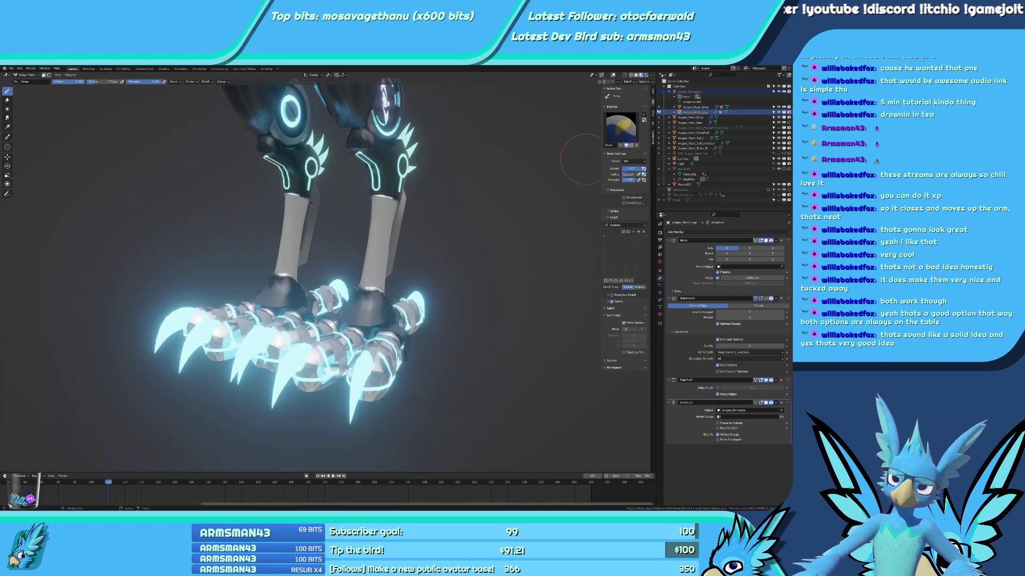
pyautogui.click(612, 75)
pyautogui.scroll(2, 374, 290)
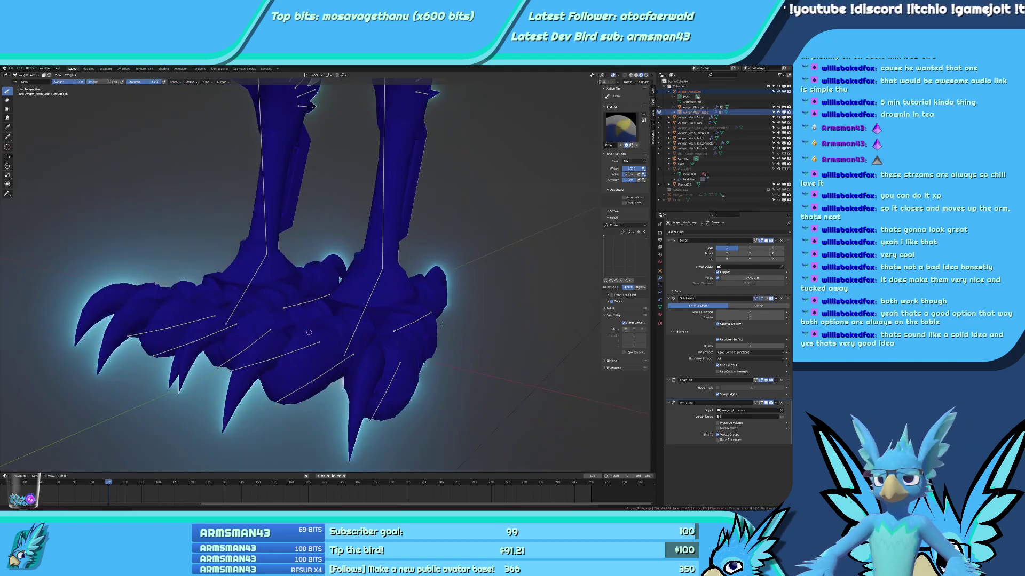
# Switch the legs mesh to Object Mode, check the feet in rendered view and save the file.
pyautogui.moveTo(374, 293)
pyautogui.mouseDown(button='middle')
pyautogui.moveTo(368, 267)
pyautogui.moveTo(339, 256)
pyautogui.moveTo(383, 320)
pyautogui.mouseUp(button='middle')
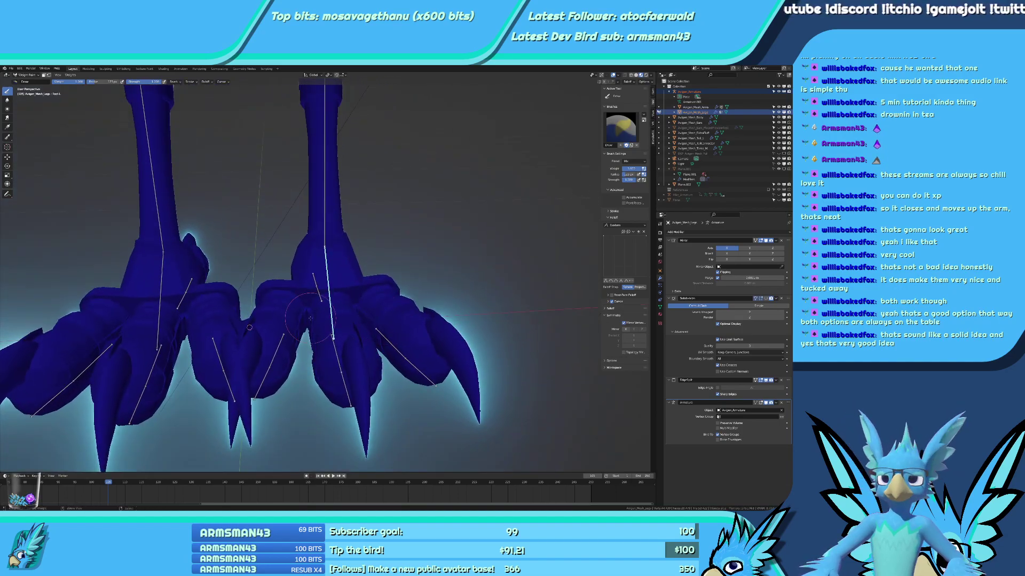
pyautogui.hotkey('ctrl', 'Tab')
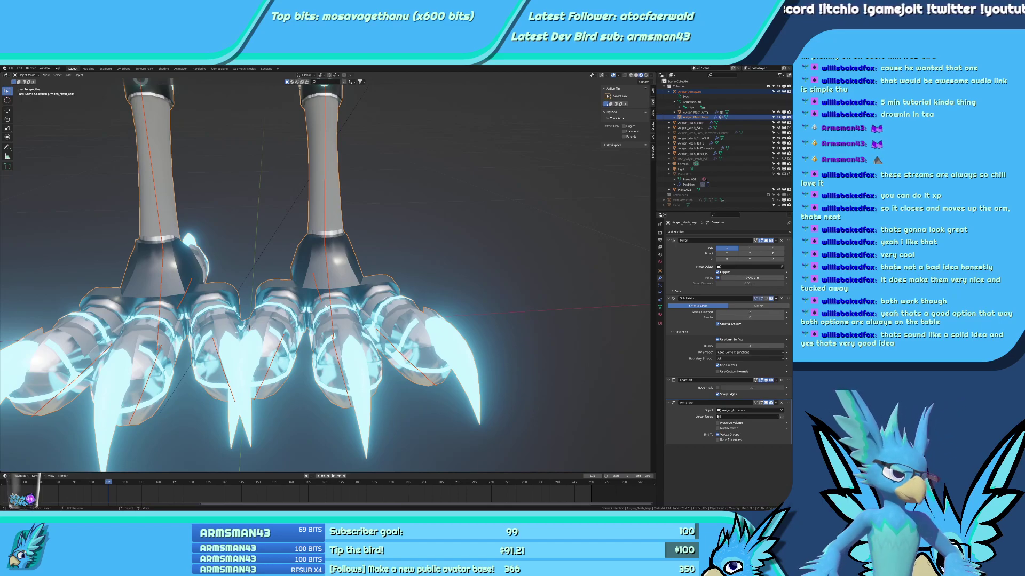
pyautogui.moveTo(388, 384); pyautogui.dragTo(388, 313, button='middle')
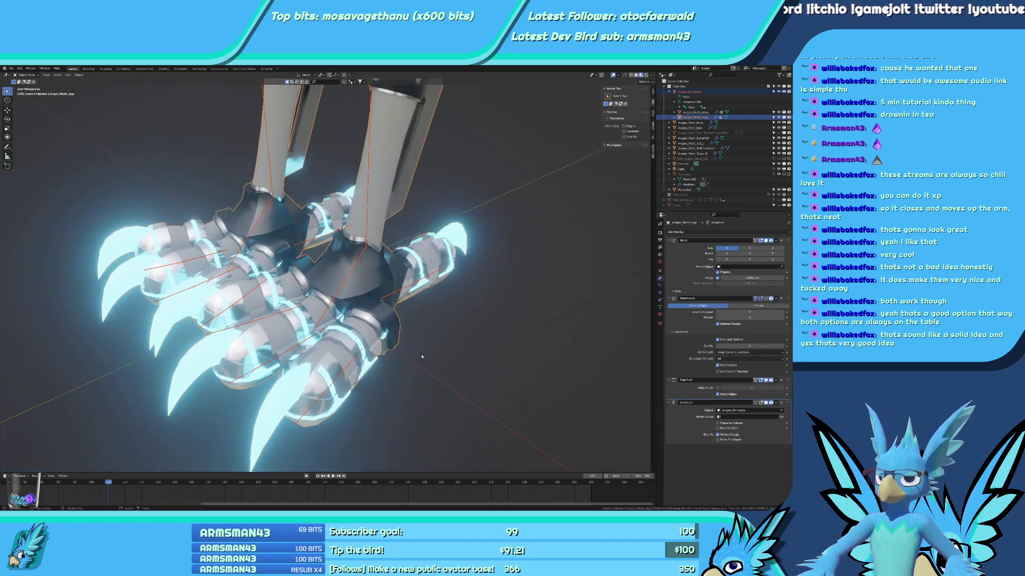
pyautogui.scroll(-5, 395, 320)
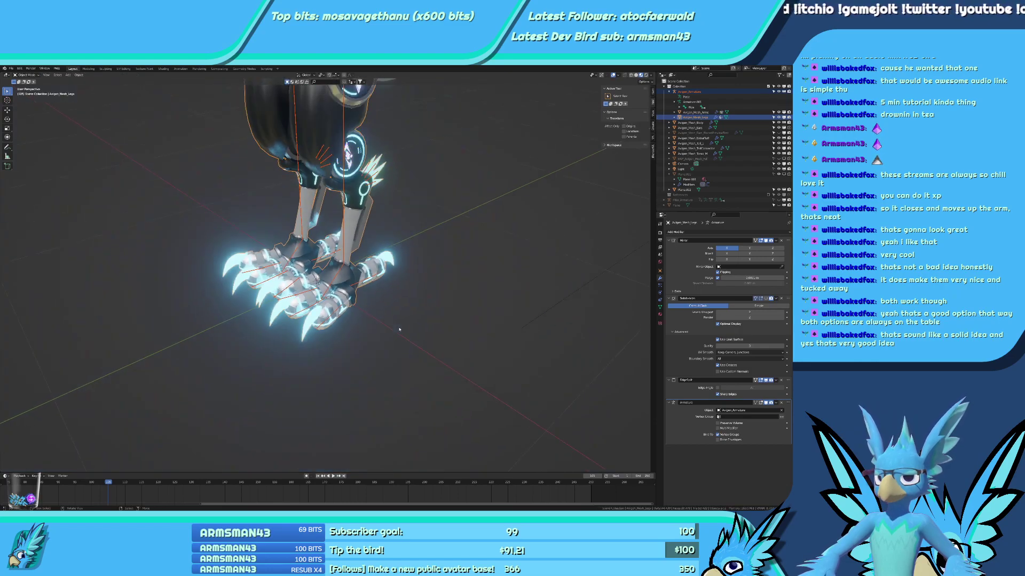
pyautogui.hotkey('ctrl', 's')
# Return the legs mesh to Weight Paint mode with the near foot's bone active and use solid viewport shading.
pyautogui.scroll(5, 345, 286)
pyautogui.hotkey('ctrl', 'Tab')
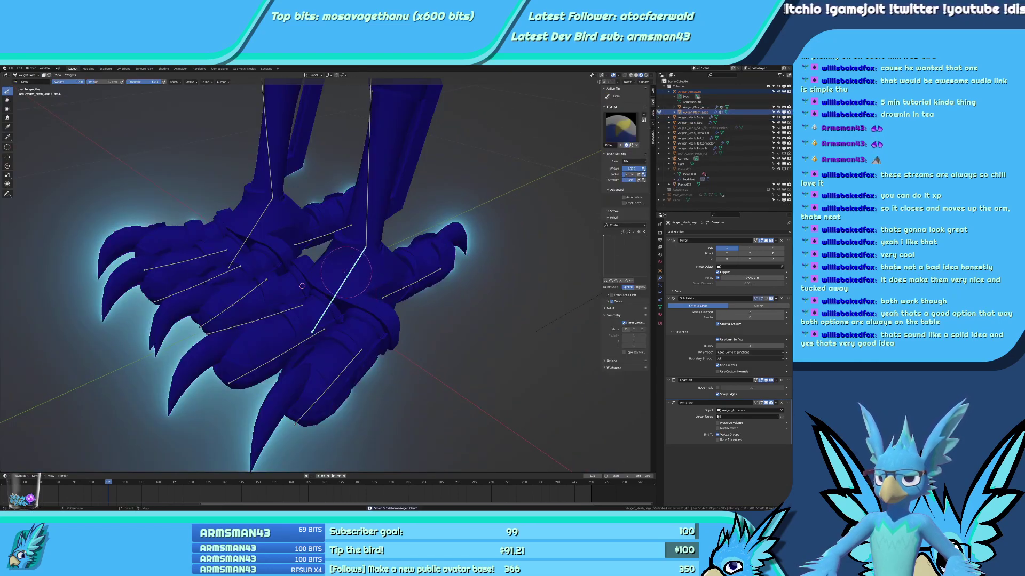
pyautogui.keyDown('ctrl'); pyautogui.click(367, 232); pyautogui.keyUp('ctrl')
pyautogui.keyDown('ctrl'); pyautogui.click(347, 276); pyautogui.keyUp('ctrl')
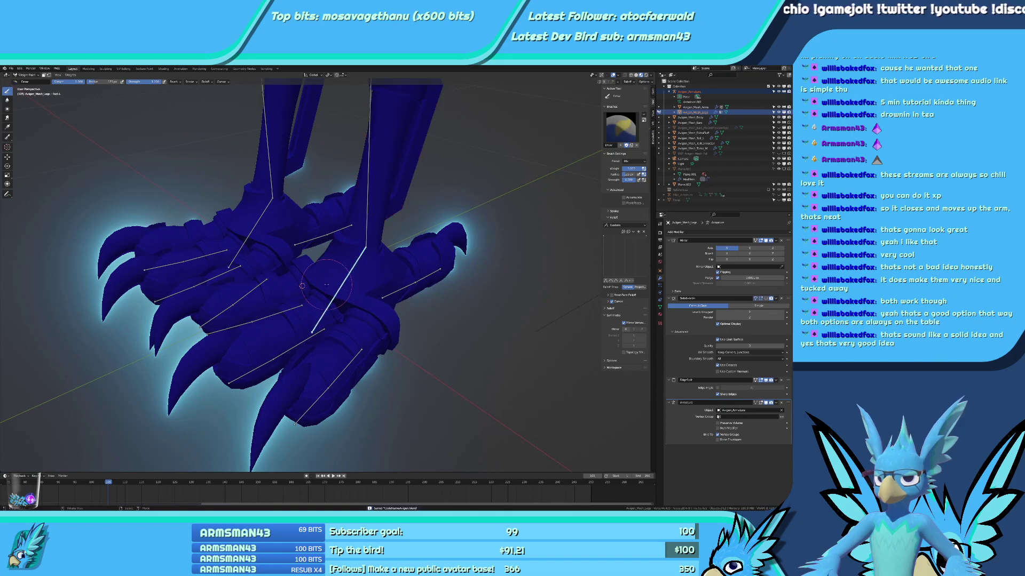
pyautogui.moveTo(463, 353); pyautogui.dragTo(434, 327, button='middle')
pyautogui.scroll(2, 434, 327)
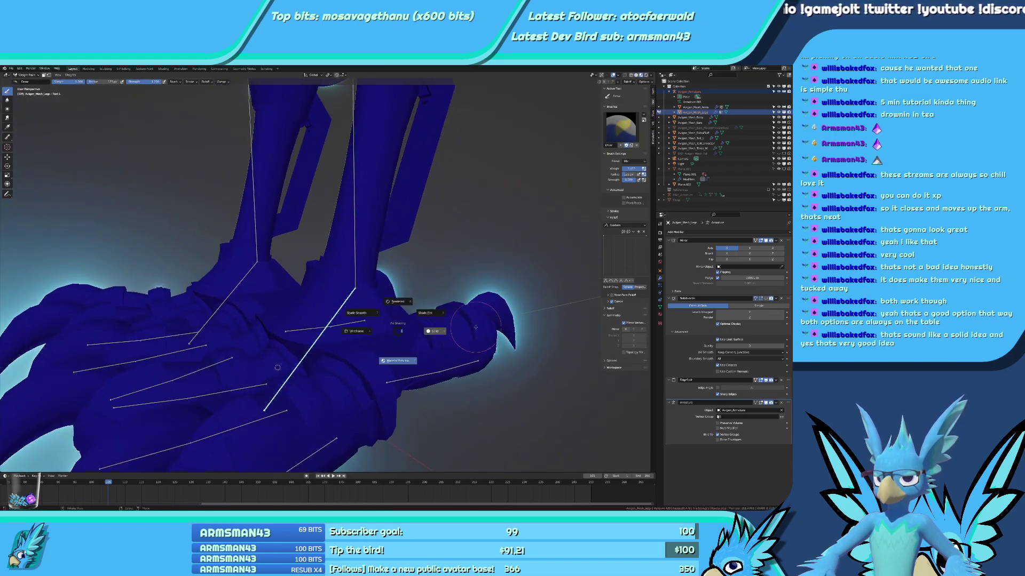
pyautogui.moveTo(285, 336); pyautogui.dragTo(427, 296, button='middle')
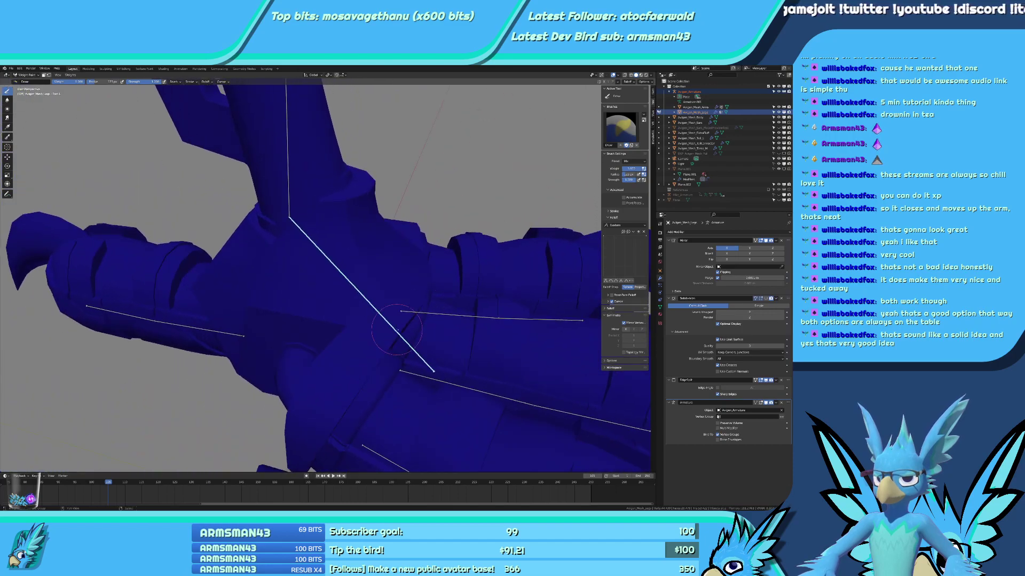
pyautogui.moveTo(396, 330); pyautogui.dragTo(312, 238, button='middle')
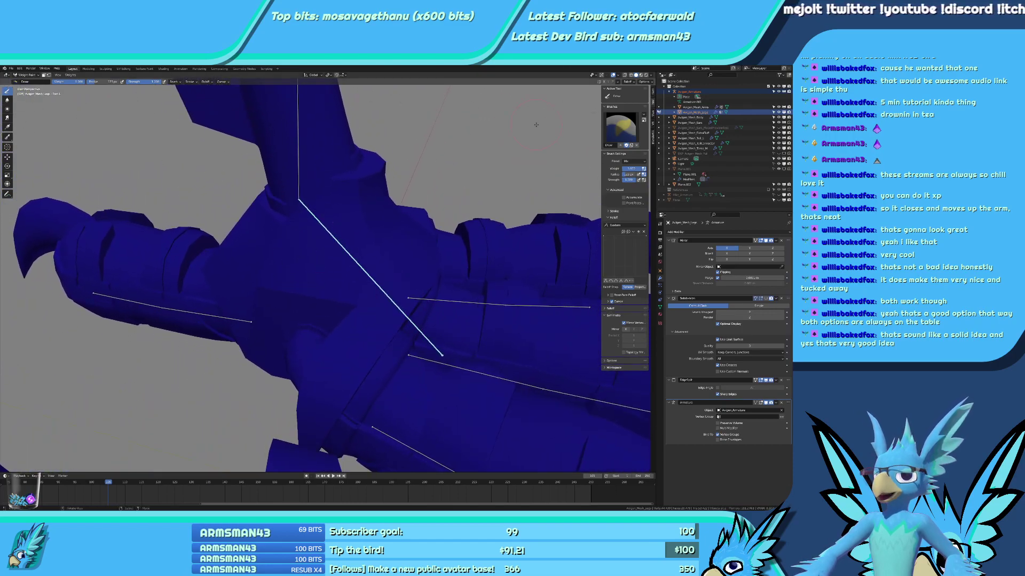
pyautogui.moveTo(536, 125); pyautogui.dragTo(363, 285, button='middle')
pyautogui.hotkey('ctrl', 'Tab')
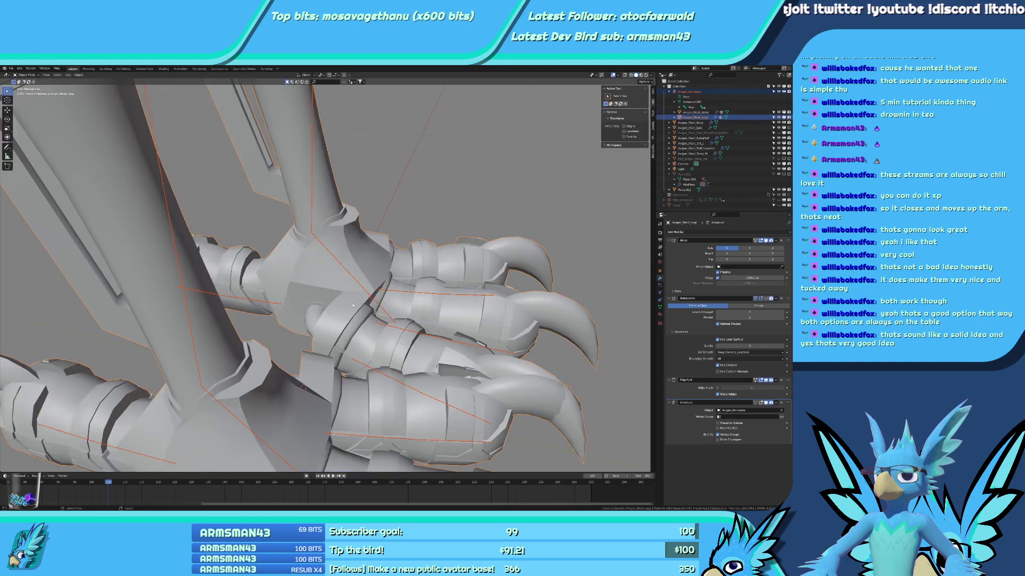
pyautogui.hotkey('ctrl', 'Tab')
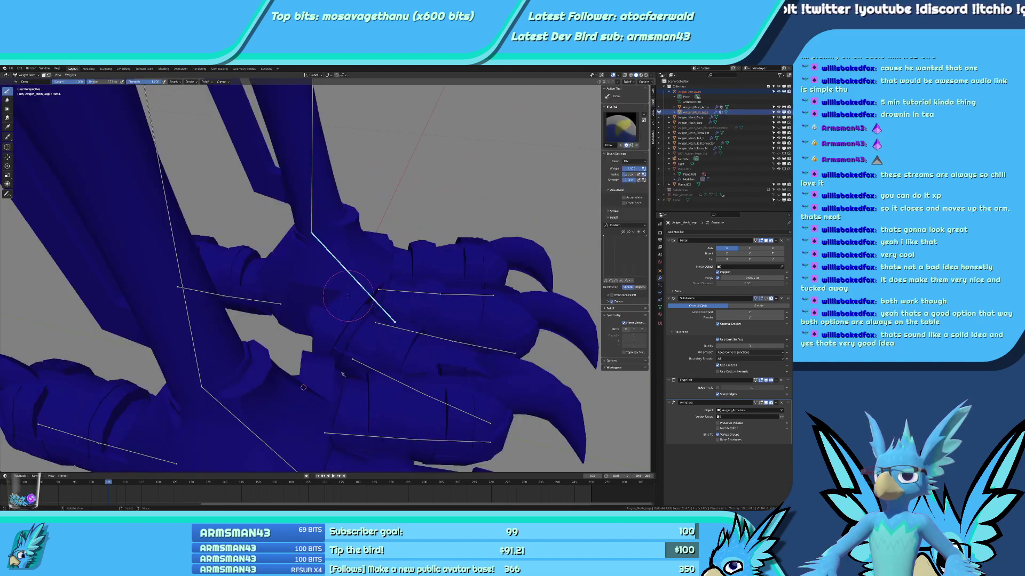
# Paint the first foot-bone weight on the inner side of the near foot's base and switch to wireframe shading.
pyautogui.moveTo(347, 295); pyautogui.dragTo(327, 288)
pyautogui.moveTo(325, 282)
pyautogui.mouseDown(button='middle')
pyautogui.moveTo(420, 277)
pyautogui.moveTo(405, 314)
pyautogui.moveTo(554, 298)
pyautogui.mouseUp(button='middle')
pyautogui.press('z')
pyautogui.click(398, 278)
pyautogui.moveTo(555, 298)
pyautogui.keyDown('ctrl'); pyautogui.mouseDown(button='middle')
pyautogui.moveTo(558, 214)
pyautogui.moveTo(558, 310)
pyautogui.moveTo(556, 279)
pyautogui.mouseUp(button='middle'); pyautogui.keyUp('ctrl')
pyautogui.scroll(1, 556, 279)
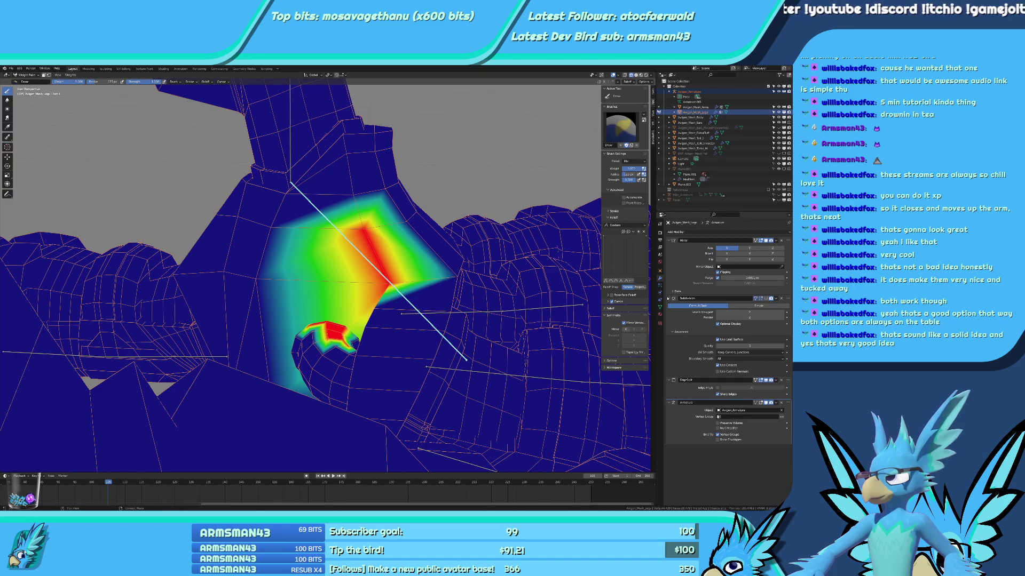
# Show the mesh's vertex groups and restrict the weight brush to front faces only.
pyautogui.click(660, 314)
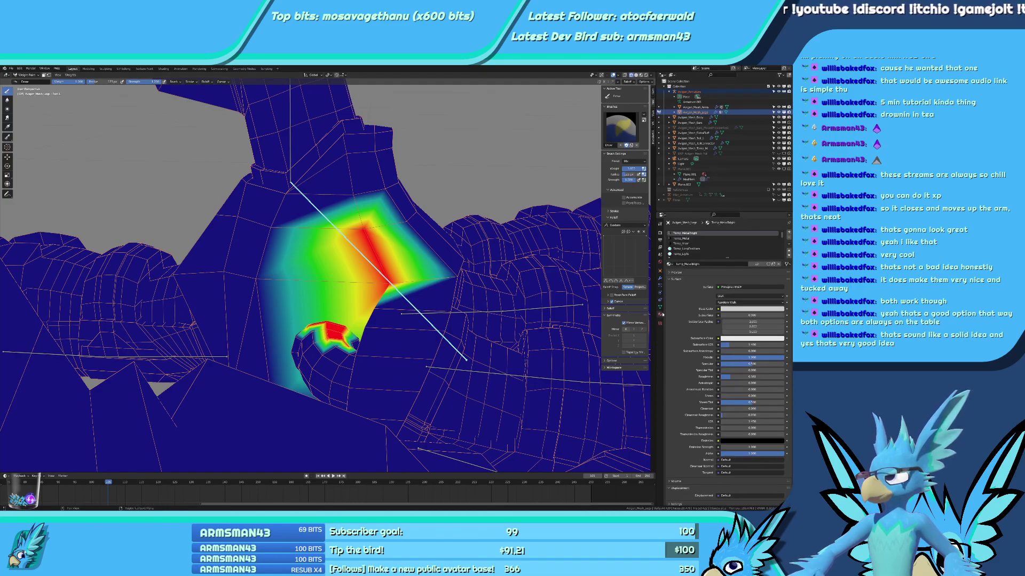
pyautogui.click(660, 308)
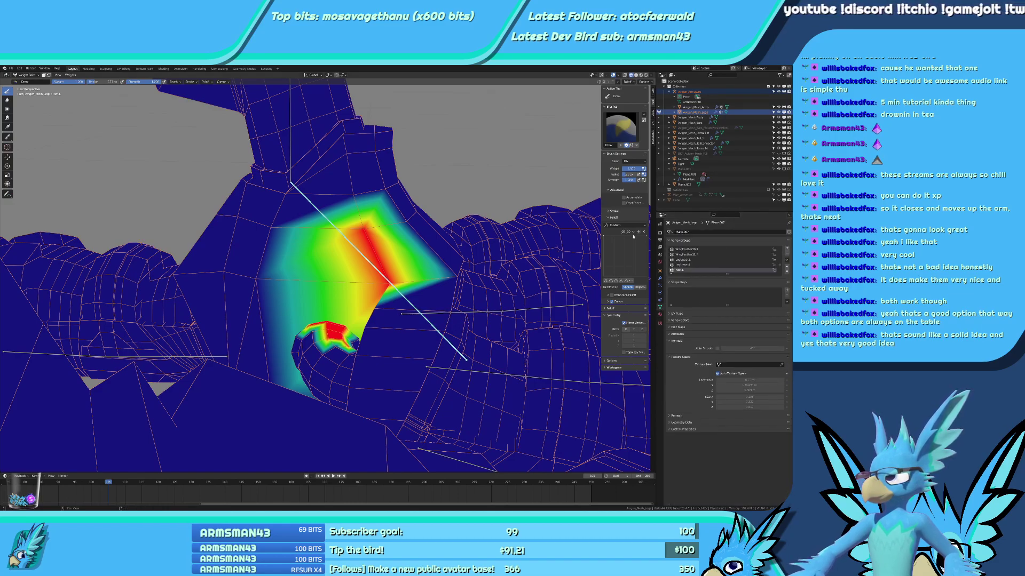
pyautogui.click(610, 213)
pyautogui.click(609, 213)
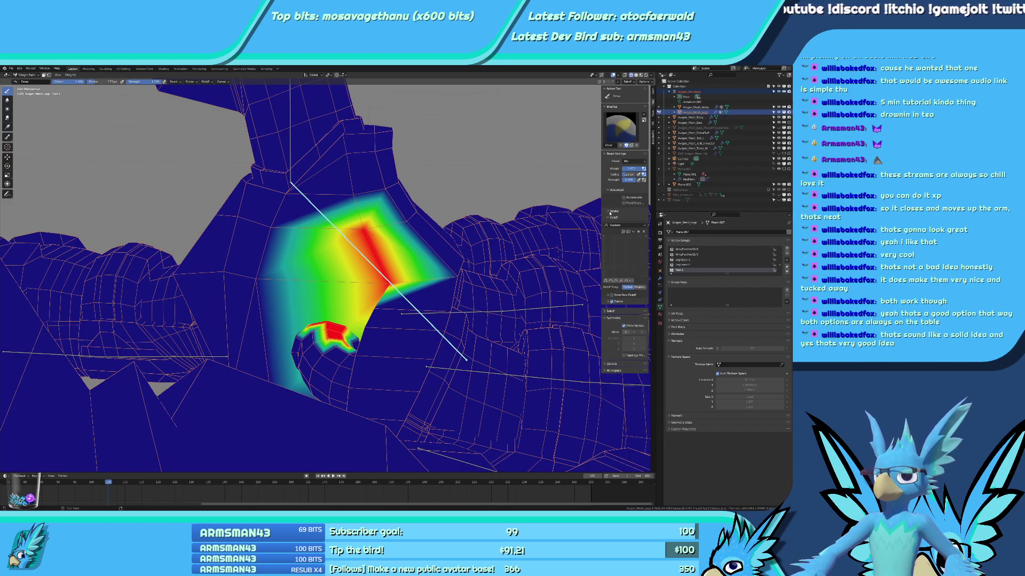
pyautogui.click(631, 203)
# Paint full foot-bone weight across the inner side and rear of the near foot's base.
pyautogui.moveTo(235, 288)
pyautogui.mouseDown(button='middle')
pyautogui.moveTo(304, 283)
pyautogui.moveTo(285, 297)
pyautogui.mouseUp(button='middle')
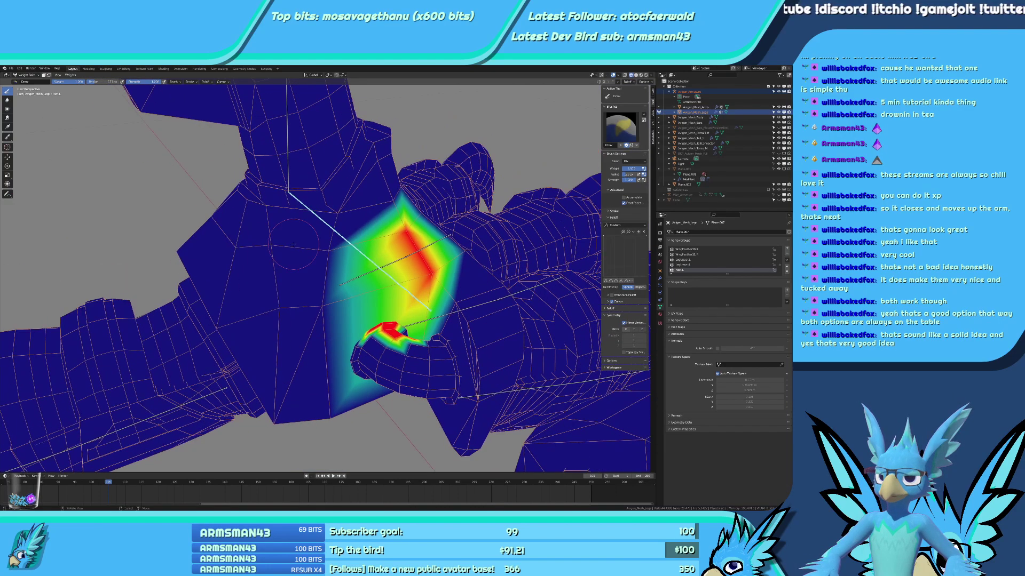
pyautogui.moveTo(286, 297); pyautogui.dragTo(252, 254)
pyautogui.scroll(-2, 229, 216)
pyautogui.moveTo(228, 216); pyautogui.dragTo(371, 260, button='middle')
pyautogui.scroll(2, 352, 256)
pyautogui.moveTo(371, 261); pyautogui.dragTo(310, 235)
pyautogui.moveTo(285, 260)
pyautogui.mouseDown(button='middle')
pyautogui.moveTo(342, 264)
pyautogui.moveTo(355, 277)
pyautogui.mouseUp(button='middle')
pyautogui.moveTo(355, 278)
pyautogui.mouseDown()
pyautogui.moveTo(296, 272)
pyautogui.moveTo(270, 242)
pyautogui.mouseUp()
pyautogui.moveTo(269, 242); pyautogui.dragTo(362, 271, button='middle')
pyautogui.moveTo(362, 271); pyautogui.dragTo(291, 262)
pyautogui.moveTo(283, 261); pyautogui.dragTo(349, 286, button='middle')
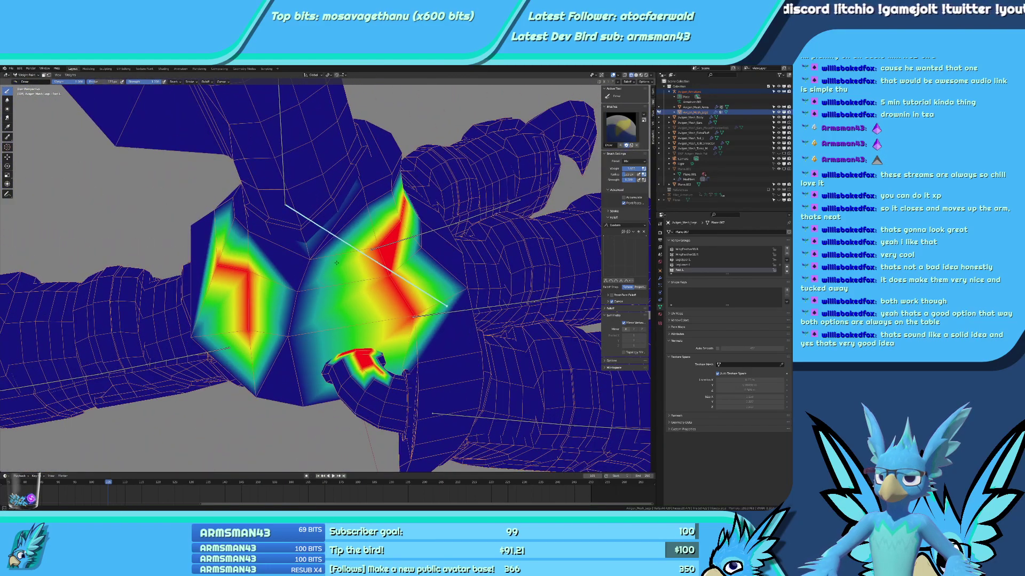
pyautogui.moveTo(350, 285); pyautogui.dragTo(280, 275)
pyautogui.moveTo(275, 272); pyautogui.dragTo(301, 277, button='middle')
pyautogui.scroll(2, 301, 278)
pyautogui.moveTo(302, 278)
pyautogui.mouseDown()
pyautogui.moveTo(363, 250)
pyautogui.moveTo(333, 218)
pyautogui.moveTo(246, 227)
pyautogui.moveTo(340, 242)
pyautogui.mouseUp()
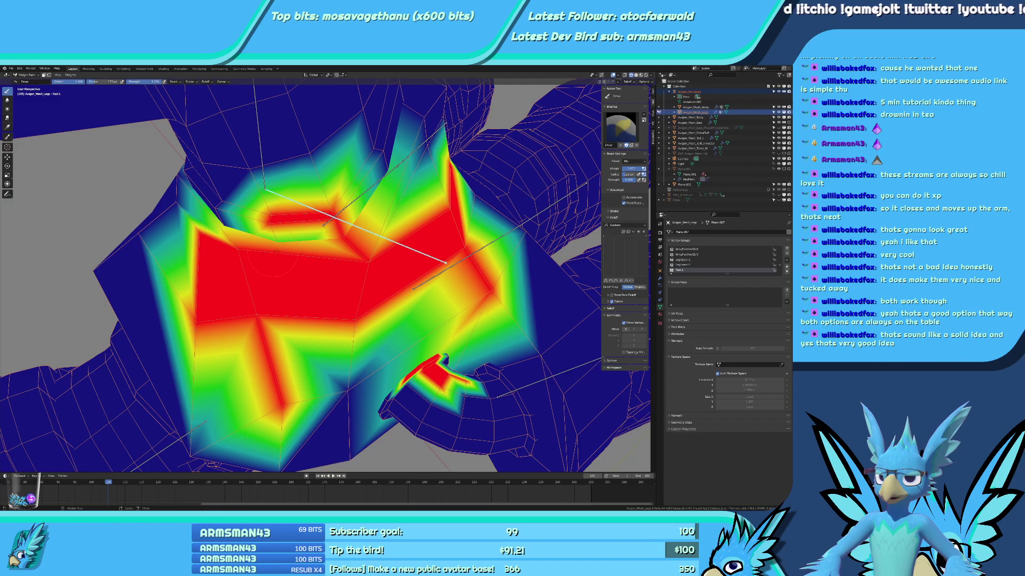
# Extend the full foot-bone weight around the remaining sides of the foot base below the ankle.
pyautogui.moveTo(237, 239); pyautogui.dragTo(316, 240, button='middle')
pyautogui.moveTo(346, 213)
pyautogui.mouseDown()
pyautogui.moveTo(337, 180)
pyautogui.moveTo(274, 182)
pyautogui.mouseUp()
pyautogui.moveTo(275, 182)
pyautogui.mouseDown(button='middle')
pyautogui.moveTo(379, 227)
pyautogui.moveTo(374, 209)
pyautogui.moveTo(377, 280)
pyautogui.mouseUp(button='middle')
pyautogui.moveTo(356, 335)
pyautogui.mouseDown()
pyautogui.moveTo(362, 311)
pyautogui.moveTo(328, 250)
pyautogui.moveTo(306, 315)
pyautogui.moveTo(276, 274)
pyautogui.mouseUp()
pyautogui.moveTo(277, 274); pyautogui.dragTo(433, 262, button='middle')
pyautogui.moveTo(432, 261); pyautogui.dragTo(350, 221)
pyautogui.moveTo(350, 220); pyautogui.dragTo(443, 302, button='middle')
pyautogui.moveTo(406, 256)
pyautogui.mouseDown()
pyautogui.moveTo(288, 272)
pyautogui.moveTo(386, 165)
pyautogui.mouseUp()
pyautogui.scroll(-3, 385, 176)
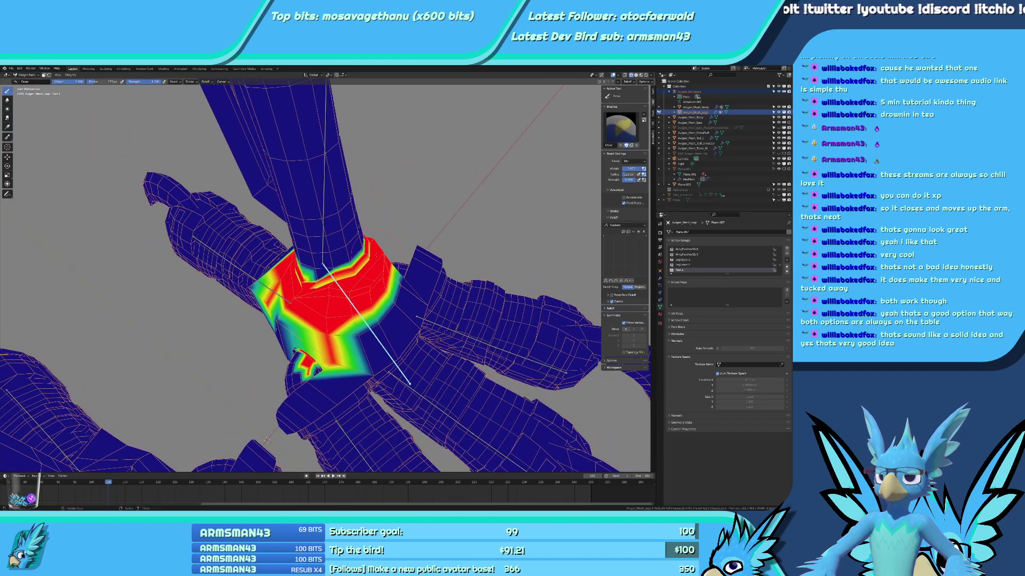
# Fill the unweighted inner ring where the foot base meets the lower leg with full foot-bone weight.
pyautogui.moveTo(395, 208)
pyautogui.mouseDown(button='middle')
pyautogui.moveTo(320, 227)
pyautogui.moveTo(293, 247)
pyautogui.moveTo(288, 228)
pyautogui.moveTo(344, 224)
pyautogui.mouseUp(button='middle')
pyautogui.scroll(3, 293, 247)
pyautogui.scroll(1, 298, 224)
pyautogui.moveTo(457, 368); pyautogui.dragTo(436, 310)
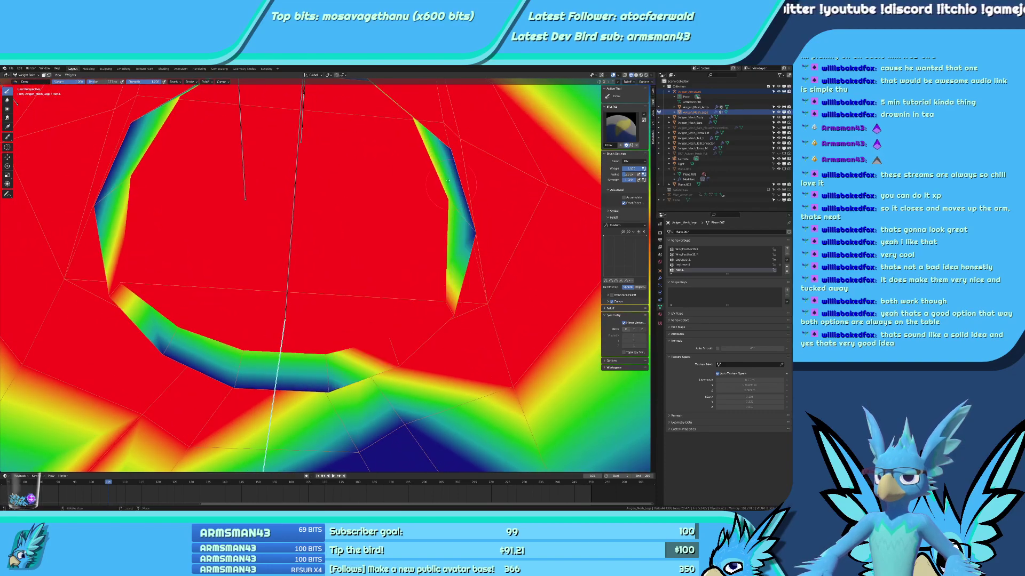
pyautogui.moveTo(449, 181); pyautogui.dragTo(473, 220)
pyautogui.moveTo(447, 220); pyautogui.dragTo(459, 214, button='middle')
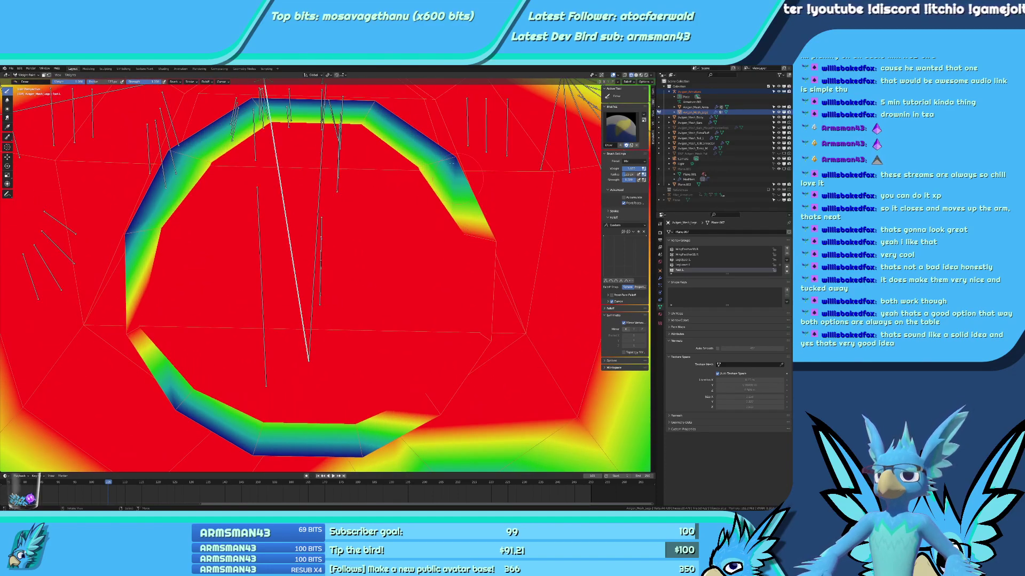
pyautogui.moveTo(454, 176)
pyautogui.mouseDown()
pyautogui.moveTo(390, 114)
pyautogui.moveTo(230, 114)
pyautogui.mouseUp()
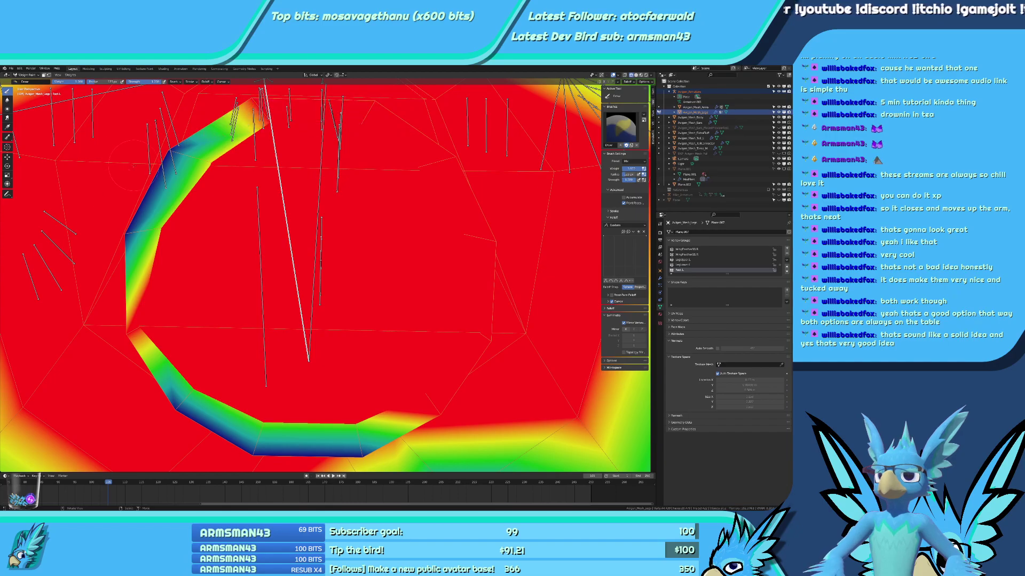
pyautogui.moveTo(132, 165); pyautogui.dragTo(97, 224)
pyautogui.moveTo(251, 122)
pyautogui.mouseDown()
pyautogui.moveTo(131, 298)
pyautogui.moveTo(179, 395)
pyautogui.moveTo(254, 427)
pyautogui.moveTo(368, 427)
pyautogui.mouseUp()
pyautogui.scroll(-4, 373, 448)
pyautogui.moveTo(374, 448)
pyautogui.mouseDown(button='middle')
pyautogui.moveTo(363, 341)
pyautogui.moveTo(299, 321)
pyautogui.moveTo(366, 334)
pyautogui.mouseUp(button='middle')
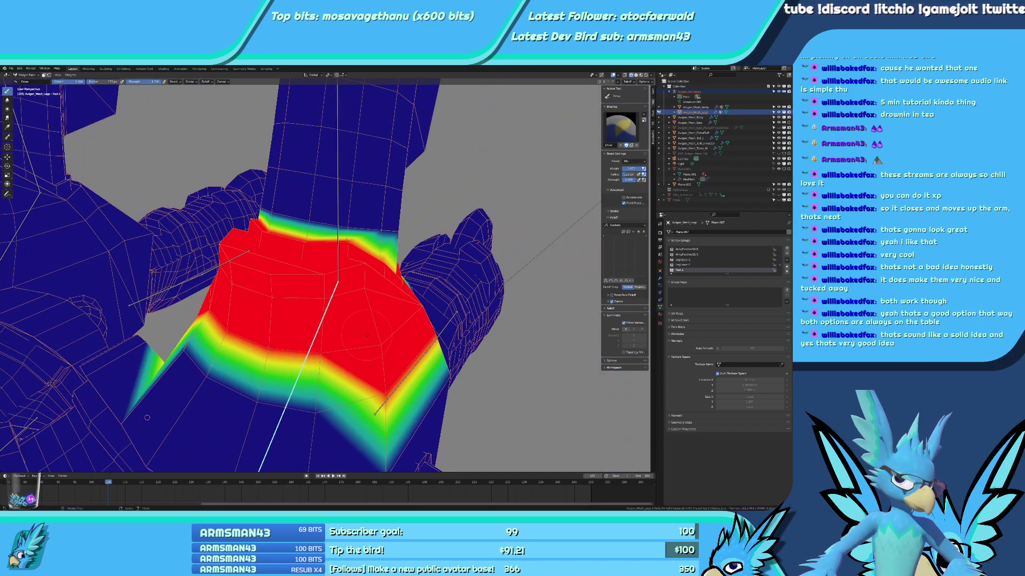
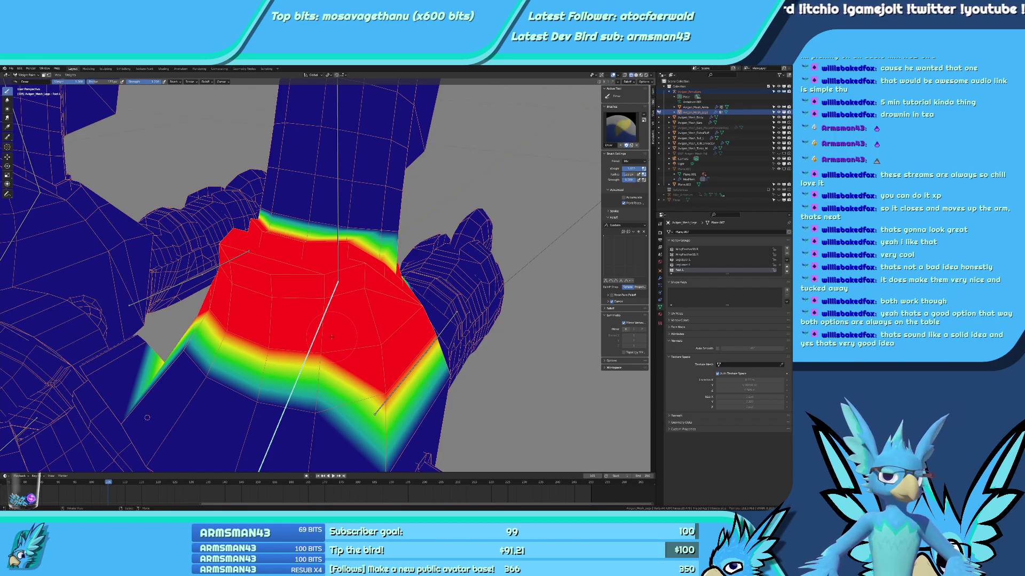
# Examine the foot bone's painted weight area in relation to both legs and the toes.
pyautogui.scroll(-3, 234, 349)
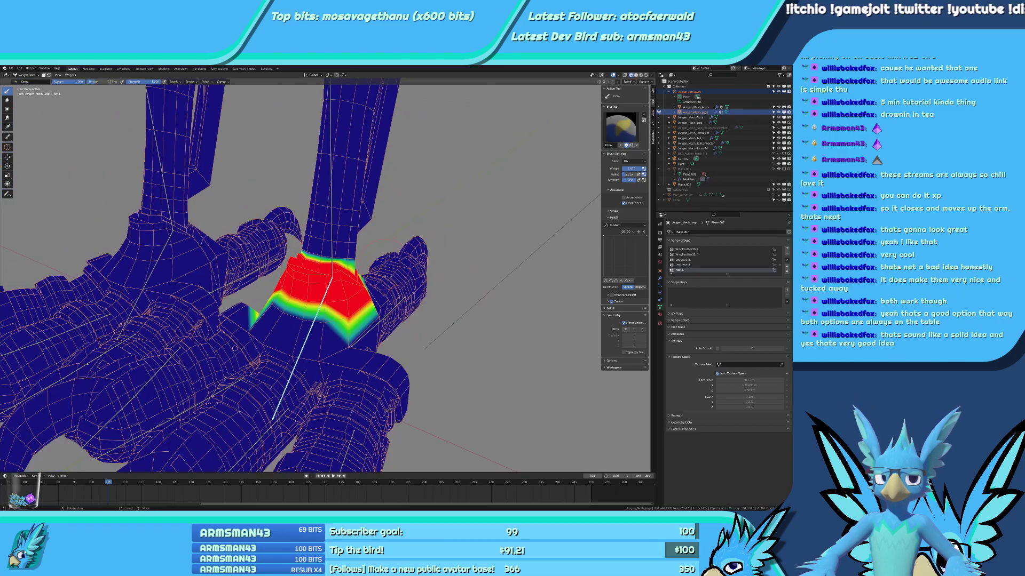
pyautogui.scroll(4, 267, 327)
pyautogui.scroll(-10, 267, 327)
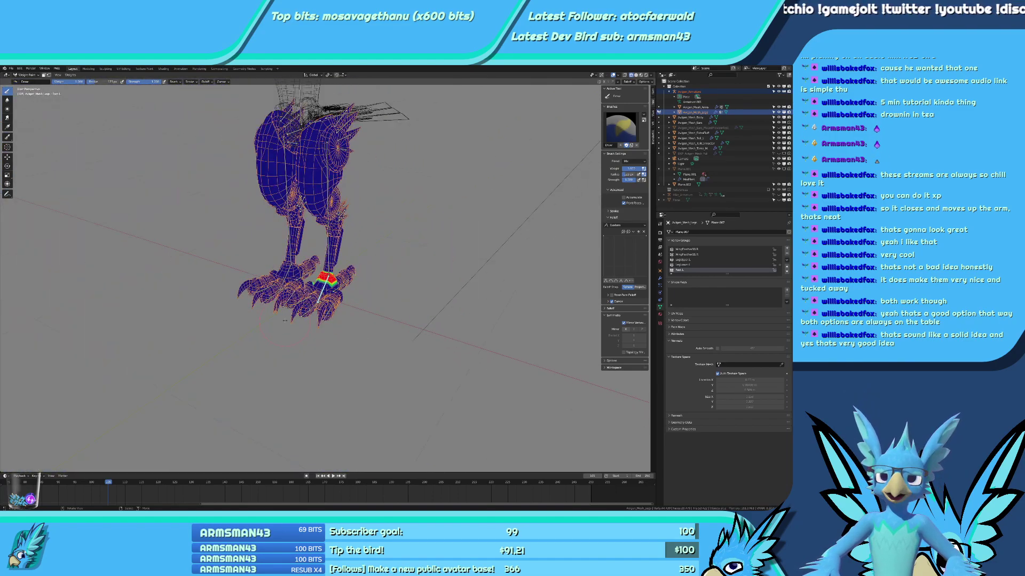
pyautogui.scroll(7, 266, 327)
pyautogui.keyDown('shift'); pyautogui.moveTo(339, 212); pyautogui.dragTo(350, 252, button='middle'); pyautogui.keyUp('shift')
pyautogui.scroll(-2, 235, 348)
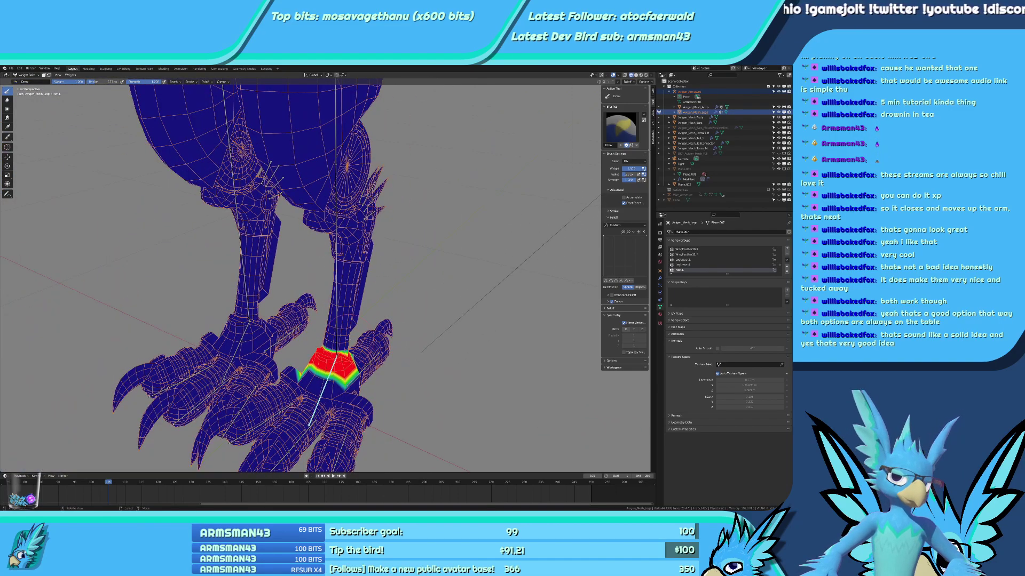
pyautogui.scroll(-6, 326, 277)
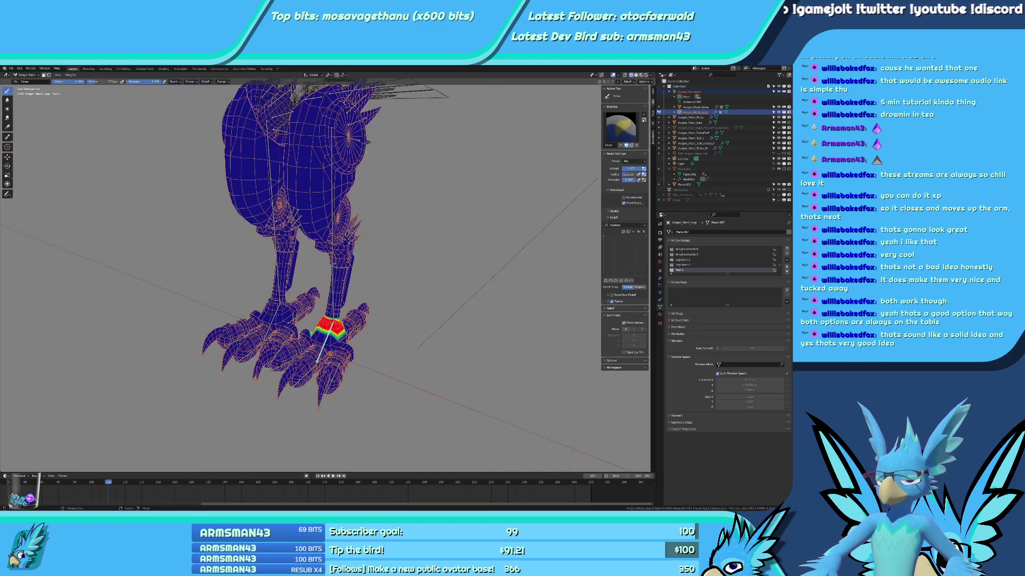
pyautogui.moveTo(373, 240); pyautogui.dragTo(307, 232, button='middle')
pyautogui.scroll(6, 326, 225)
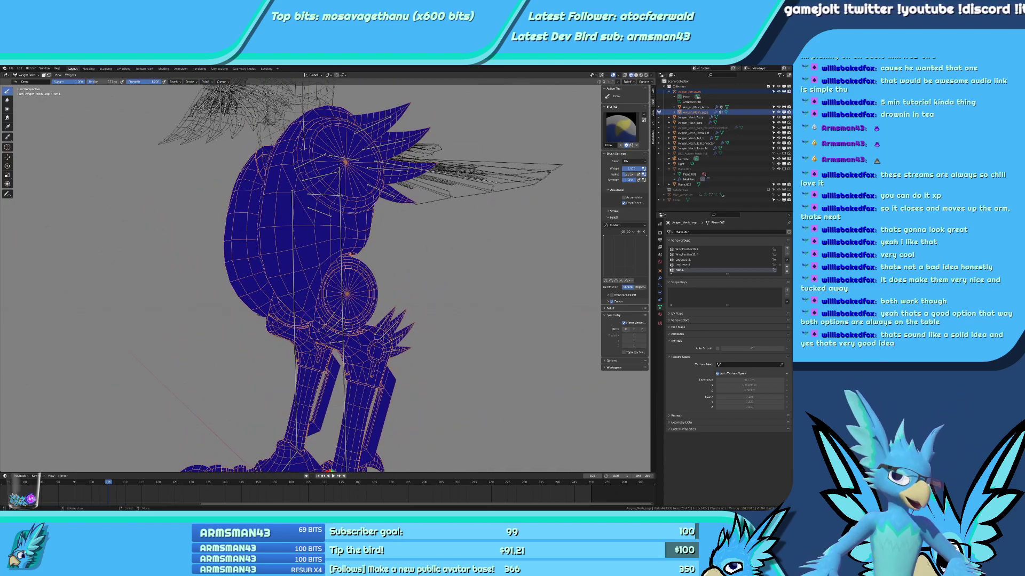
pyautogui.keyDown('shift'); pyautogui.moveTo(320, 374); pyautogui.dragTo(320, 246, button='middle'); pyautogui.keyUp('shift')
pyautogui.keyDown('shift'); pyautogui.moveTo(320, 342); pyautogui.dragTo(275, 240, button='middle'); pyautogui.keyUp('shift')
pyautogui.scroll(5, 275, 240)
# Make the opposite foot's bone active and check the mirrored weights on that foot.
pyautogui.moveTo(133, 240); pyautogui.dragTo(374, 320, button='middle')
pyautogui.scroll(3, 374, 320)
pyautogui.moveTo(469, 214)
pyautogui.mouseDown(button='middle')
pyautogui.moveTo(400, 123)
pyautogui.moveTo(318, 178)
pyautogui.moveTo(300, 309)
pyautogui.mouseUp(button='middle')
pyautogui.scroll(-3, 299, 310)
pyautogui.press('r')
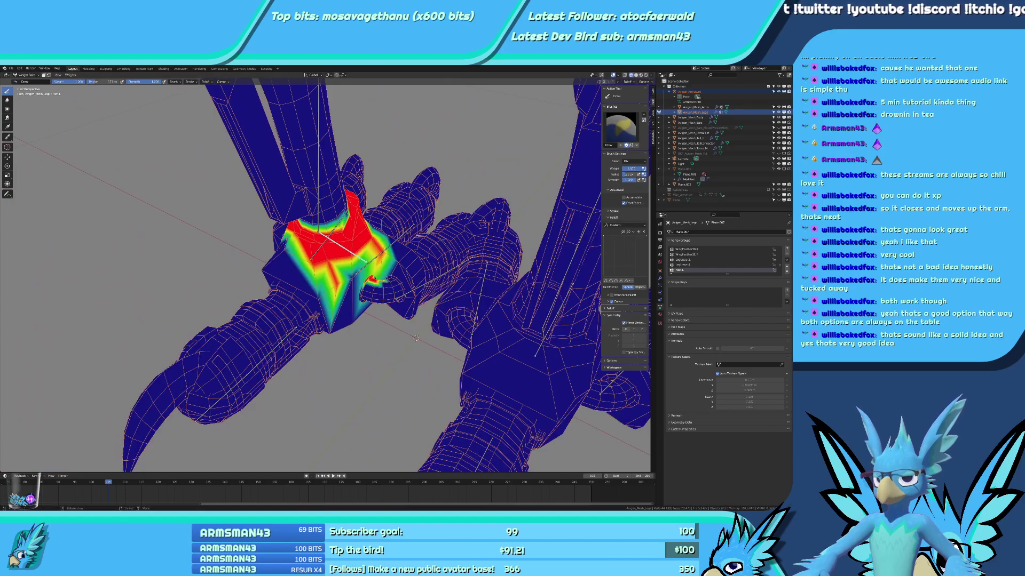
pyautogui.moveTo(550, 338); pyautogui.dragTo(497, 310, button='middle')
pyautogui.moveTo(378, 368)
pyautogui.mouseDown(button='middle')
pyautogui.moveTo(213, 281)
pyautogui.moveTo(240, 282)
pyautogui.mouseUp(button='middle')
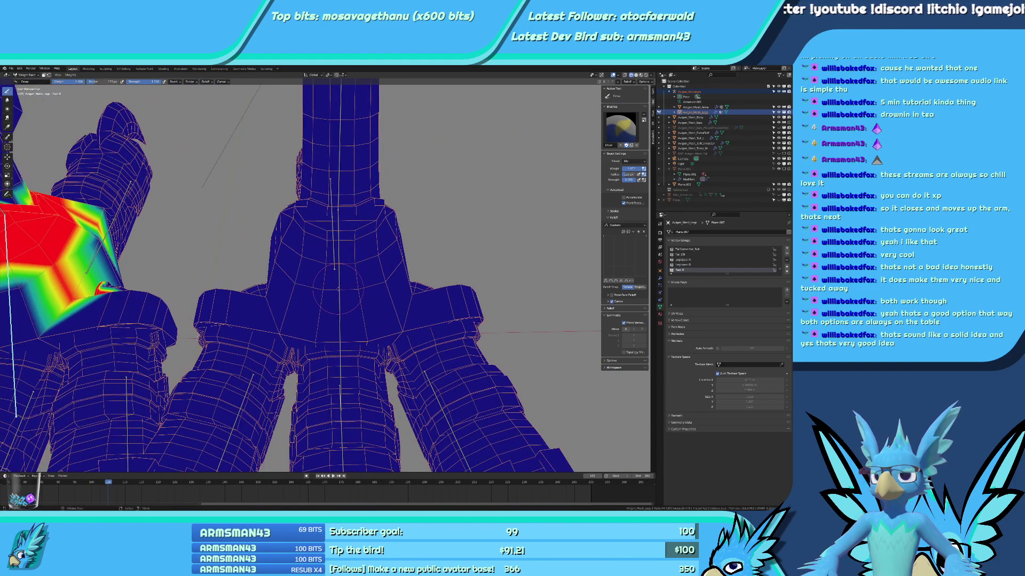
# Reactivate the first foot's bone and paint full weight onto the foot base collar above the outer toe and its underside.
pyautogui.moveTo(339, 289)
pyautogui.mouseDown(button='middle')
pyautogui.moveTo(376, 282)
pyautogui.moveTo(363, 257)
pyautogui.moveTo(320, 248)
pyautogui.mouseUp(button='middle')
pyautogui.click(382, 258)
pyautogui.scroll(4, 321, 248)
pyautogui.moveTo(347, 283); pyautogui.dragTo(377, 279)
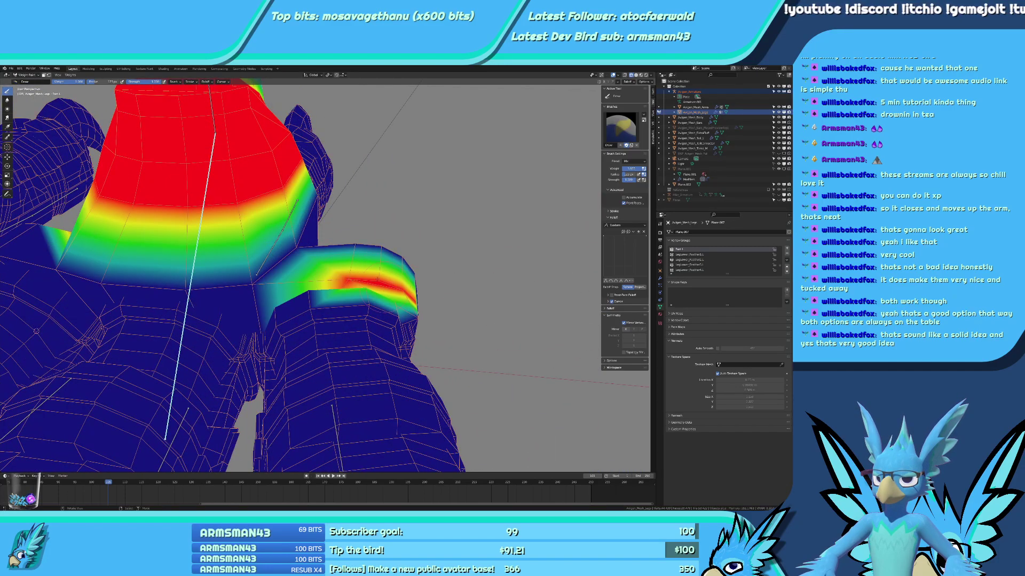
pyautogui.moveTo(422, 274); pyautogui.dragTo(380, 163, button='middle')
pyautogui.moveTo(331, 267); pyautogui.dragTo(356, 254, button='middle')
pyautogui.moveTo(356, 254)
pyautogui.mouseDown()
pyautogui.moveTo(364, 299)
pyautogui.moveTo(331, 353)
pyautogui.mouseUp()
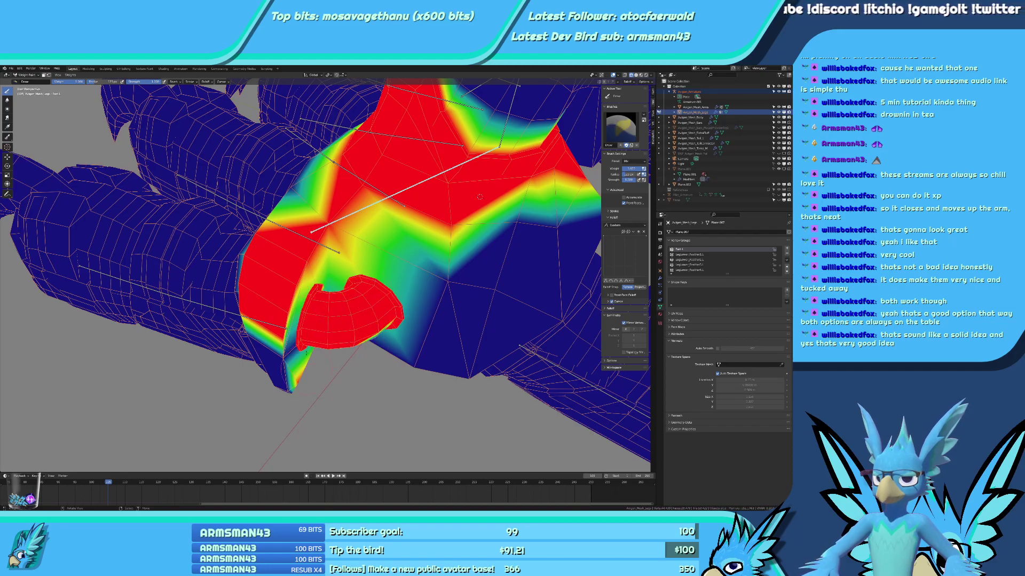
# Extend the full foot-bone weight along the curved collar edge that wraps around the side of the toe.
pyautogui.moveTo(305, 352); pyautogui.dragTo(362, 377, button='middle')
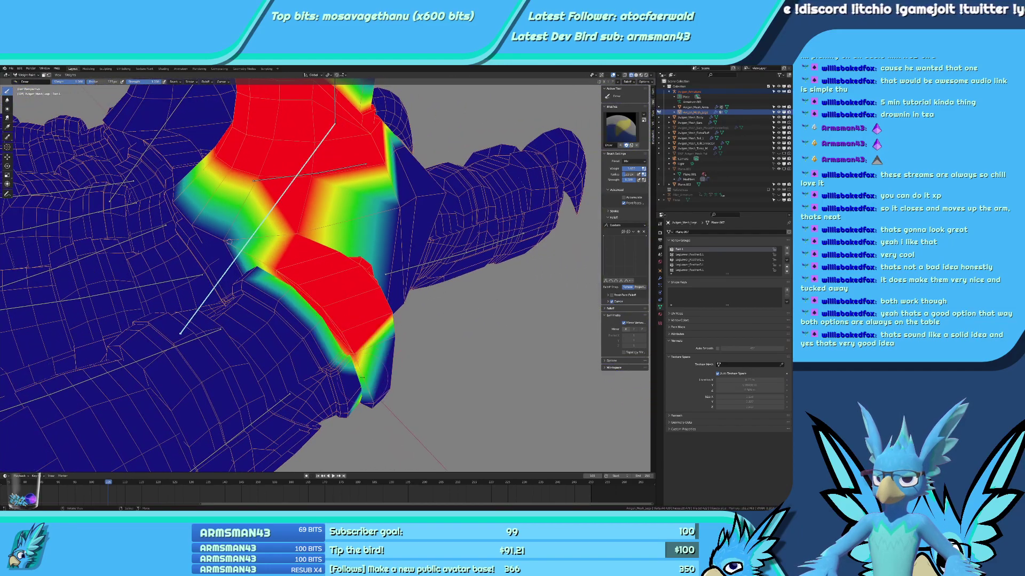
pyautogui.moveTo(342, 368); pyautogui.dragTo(327, 376)
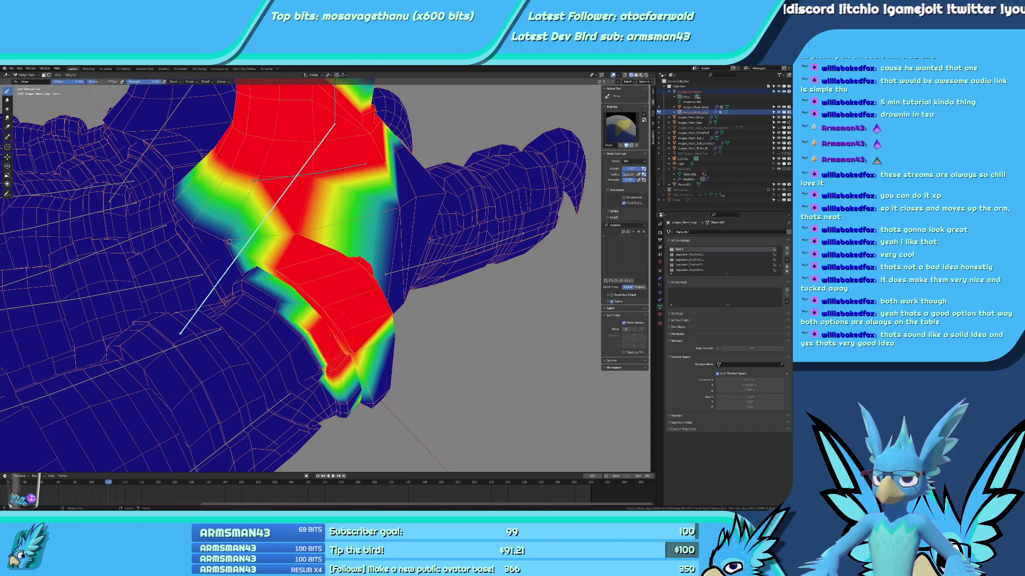
pyautogui.moveTo(344, 332); pyautogui.dragTo(341, 335, button='middle')
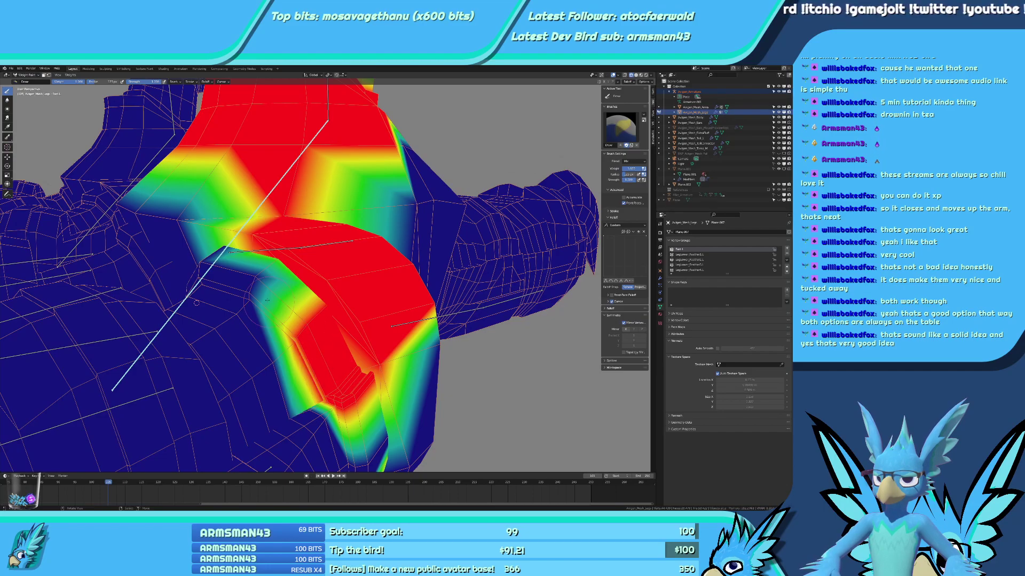
pyautogui.moveTo(268, 300); pyautogui.dragTo(251, 293)
pyautogui.moveTo(251, 293); pyautogui.dragTo(384, 301, button='middle')
pyautogui.moveTo(395, 299)
pyautogui.mouseDown()
pyautogui.moveTo(359, 313)
pyautogui.moveTo(392, 338)
pyautogui.mouseUp()
# Paint full foot-bone weight along the front collar edge and down into the gap between the neighbouring toes.
pyautogui.moveTo(392, 337)
pyautogui.mouseDown(button='middle')
pyautogui.moveTo(341, 320)
pyautogui.moveTo(373, 293)
pyautogui.moveTo(296, 363)
pyautogui.moveTo(350, 307)
pyautogui.mouseUp(button='middle')
pyautogui.moveTo(285, 311)
pyautogui.mouseDown(button='middle')
pyautogui.moveTo(331, 352)
pyautogui.moveTo(448, 323)
pyautogui.mouseUp(button='middle')
pyautogui.moveTo(62, 278)
pyautogui.mouseDown(button='middle')
pyautogui.moveTo(315, 321)
pyautogui.moveTo(233, 293)
pyautogui.moveTo(366, 316)
pyautogui.mouseUp(button='middle')
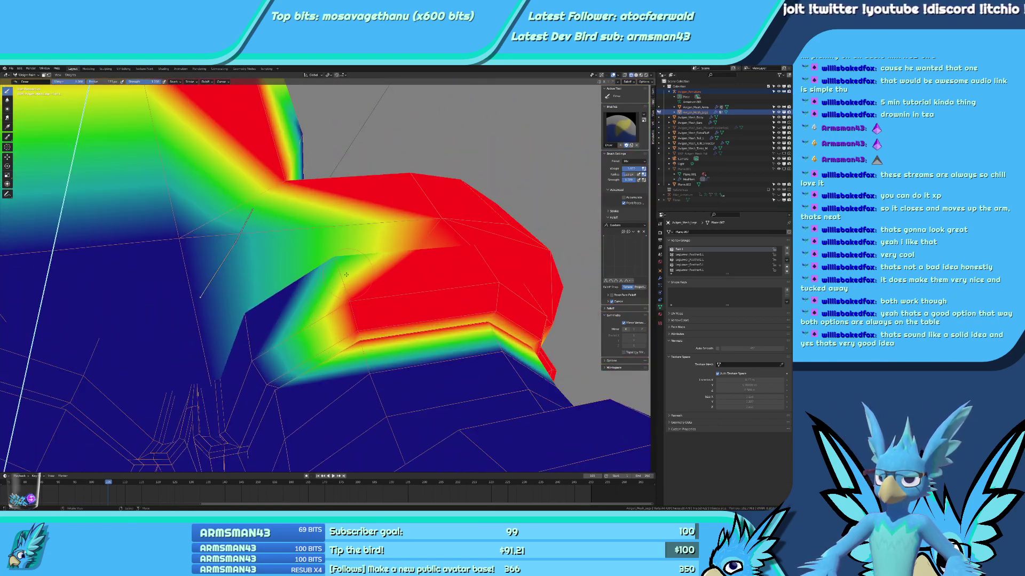
pyautogui.moveTo(345, 274); pyautogui.dragTo(274, 296)
pyautogui.moveTo(294, 268); pyautogui.dragTo(293, 286, button='middle')
pyautogui.moveTo(301, 336)
pyautogui.mouseDown()
pyautogui.moveTo(297, 298)
pyautogui.moveTo(347, 336)
pyautogui.moveTo(317, 360)
pyautogui.moveTo(416, 225)
pyautogui.moveTo(394, 236)
pyautogui.mouseUp()
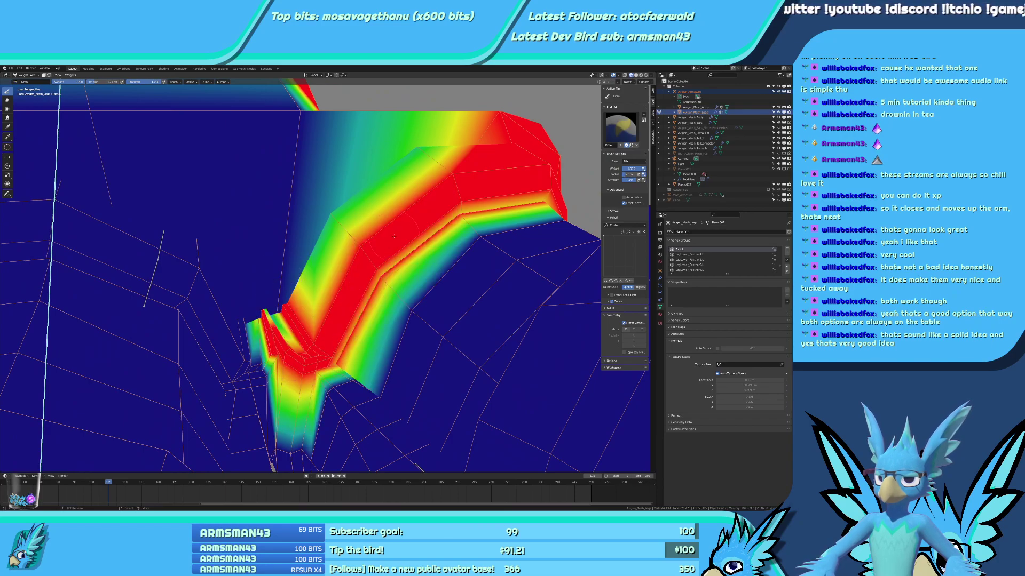
# Fill the side faces and end of the toe collar with full foot-bone weight down to its tip.
pyautogui.moveTo(393, 258)
pyautogui.mouseDown(button='middle')
pyautogui.moveTo(312, 288)
pyautogui.moveTo(249, 341)
pyautogui.moveTo(233, 309)
pyautogui.mouseUp(button='middle')
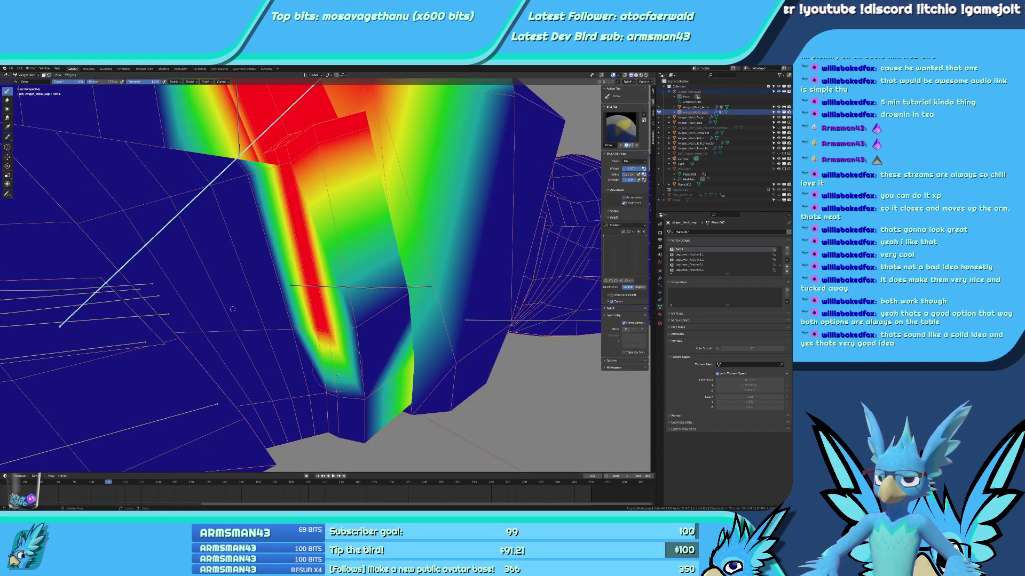
pyautogui.moveTo(337, 375); pyautogui.dragTo(339, 435)
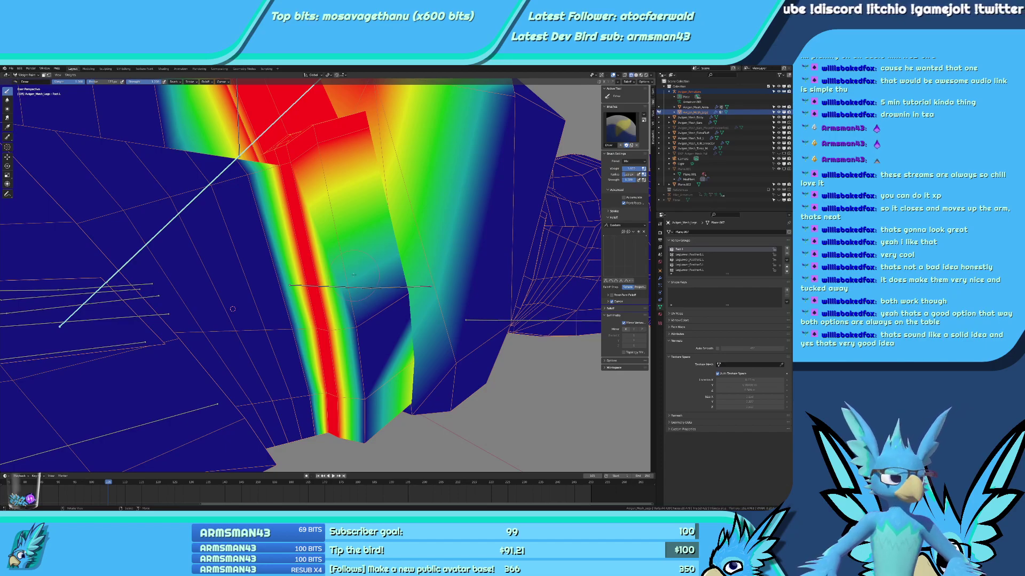
pyautogui.moveTo(353, 275); pyautogui.dragTo(384, 348)
pyautogui.moveTo(398, 383)
pyautogui.mouseDown()
pyautogui.moveTo(411, 391)
pyautogui.moveTo(435, 371)
pyautogui.mouseUp()
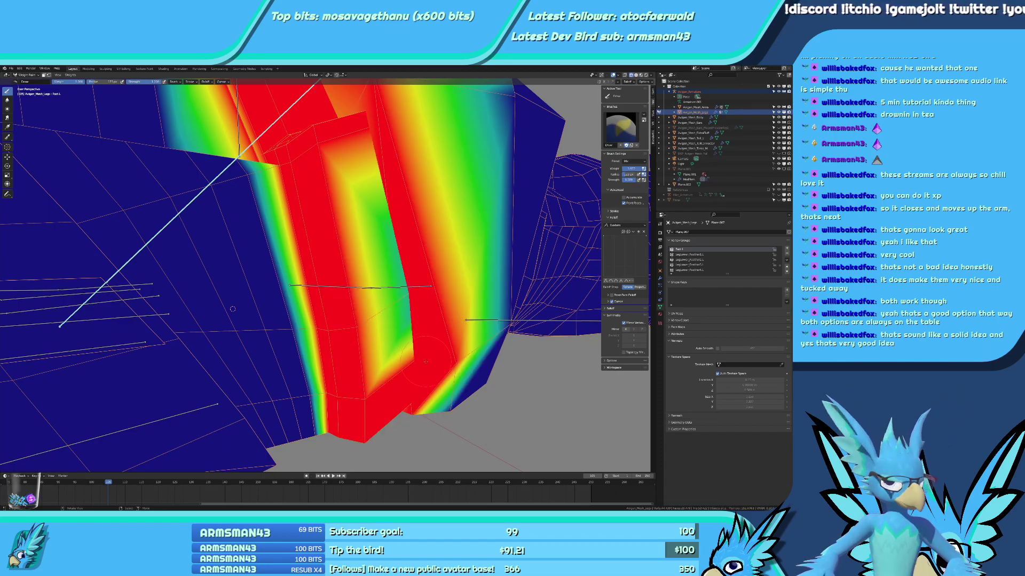
# Fill the unweighted centre of the rounded collar end beneath the foot with full foot-bone weight.
pyautogui.scroll(-2, 434, 370)
pyautogui.moveTo(434, 370)
pyautogui.mouseDown(button='middle')
pyautogui.moveTo(353, 320)
pyautogui.moveTo(379, 363)
pyautogui.mouseUp(button='middle')
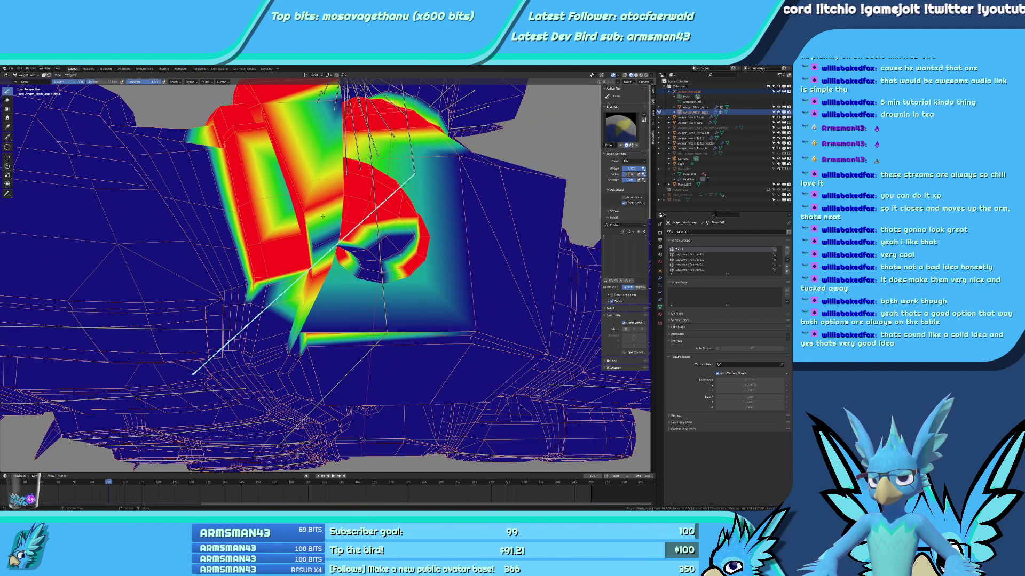
pyautogui.moveTo(322, 216)
pyautogui.mouseDown()
pyautogui.moveTo(342, 240)
pyautogui.moveTo(366, 217)
pyautogui.mouseUp()
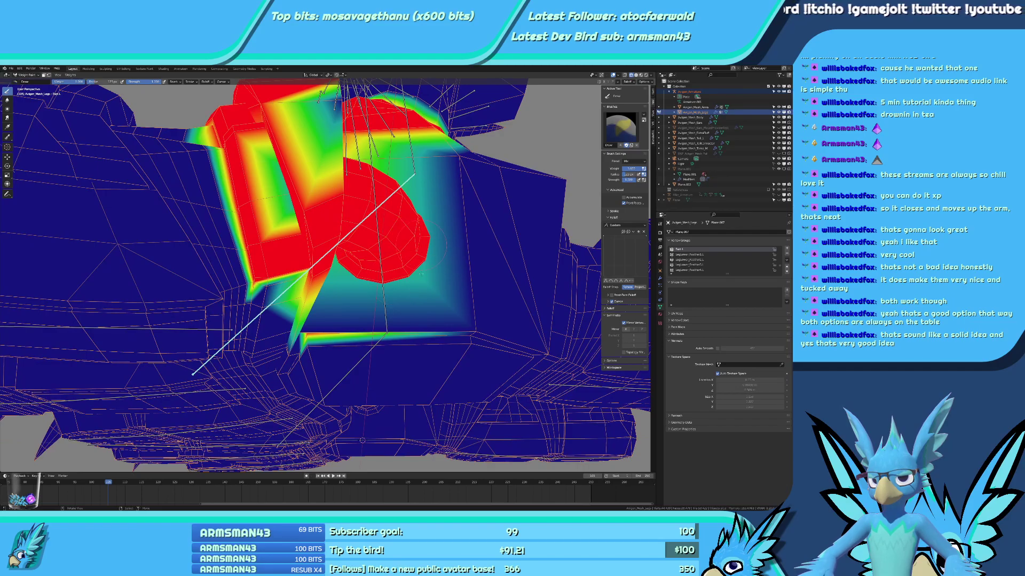
pyautogui.moveTo(421, 274); pyautogui.dragTo(355, 196, button='middle')
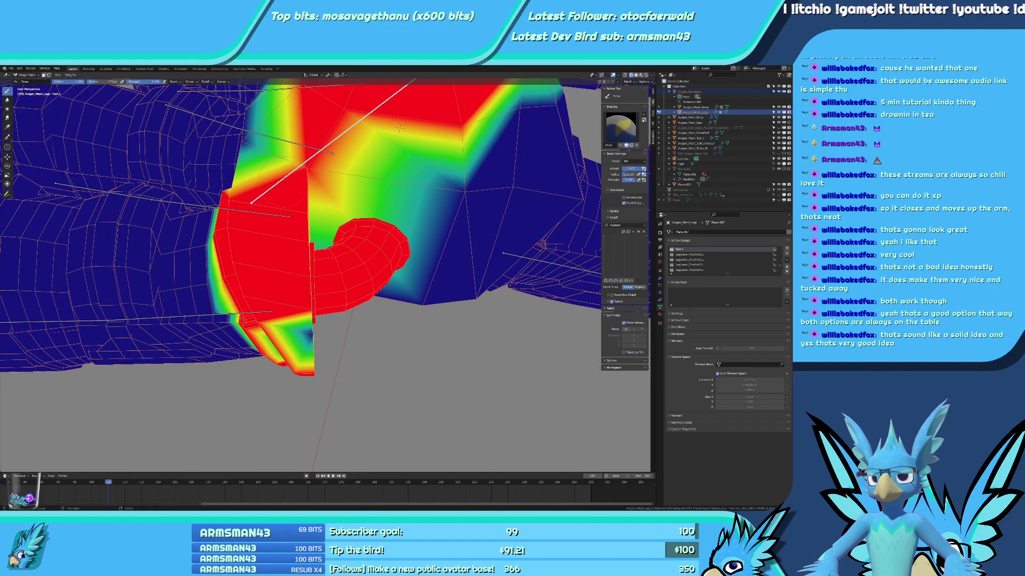
# Paint full foot-bone weight onto the collar above the toe on the other side, including its rounded underside.
pyautogui.moveTo(399, 128)
pyautogui.mouseDown(button='middle')
pyautogui.moveTo(166, 236)
pyautogui.moveTo(429, 280)
pyautogui.mouseUp(button='middle')
pyautogui.moveTo(440, 282)
pyautogui.mouseDown()
pyautogui.moveTo(321, 234)
pyautogui.moveTo(283, 242)
pyautogui.mouseUp()
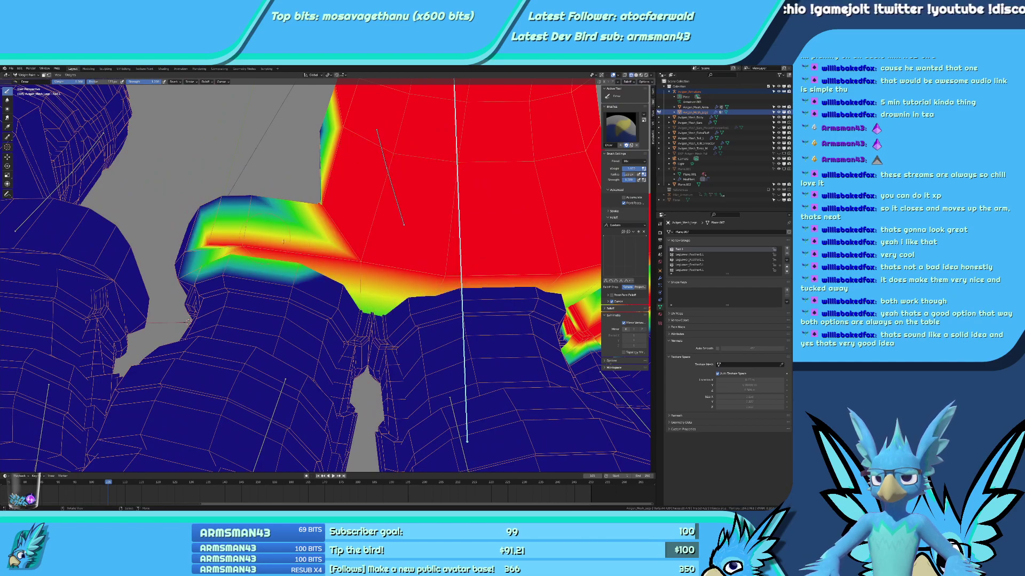
pyautogui.moveTo(234, 213)
pyautogui.mouseDown(button='middle')
pyautogui.moveTo(228, 233)
pyautogui.moveTo(352, 199)
pyautogui.mouseUp(button='middle')
pyautogui.moveTo(352, 199)
pyautogui.mouseDown()
pyautogui.moveTo(315, 210)
pyautogui.moveTo(363, 299)
pyautogui.moveTo(415, 333)
pyautogui.moveTo(422, 283)
pyautogui.moveTo(462, 283)
pyautogui.moveTo(494, 337)
pyautogui.mouseUp()
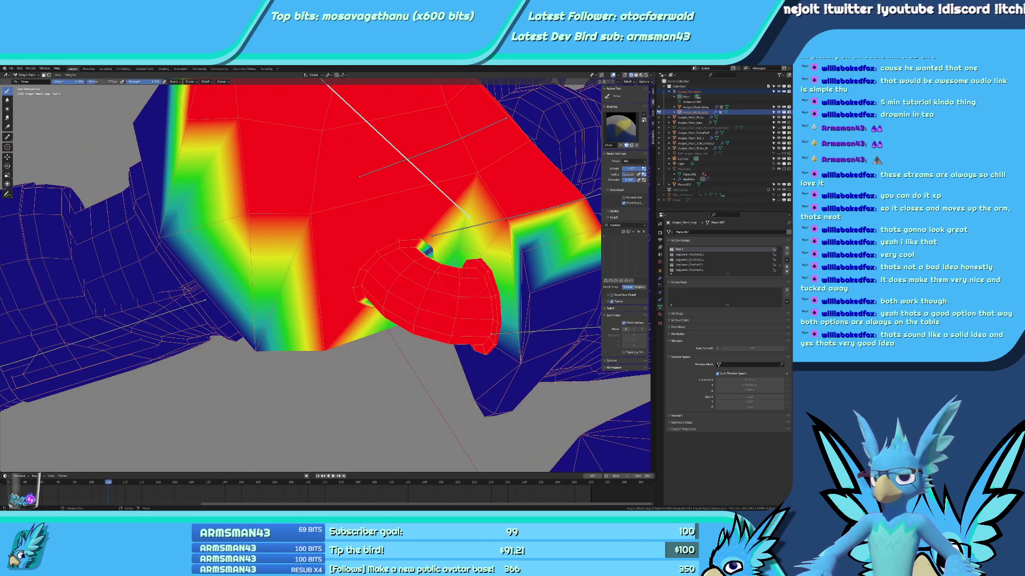
pyautogui.moveTo(415, 276); pyautogui.dragTo(331, 282, button='middle')
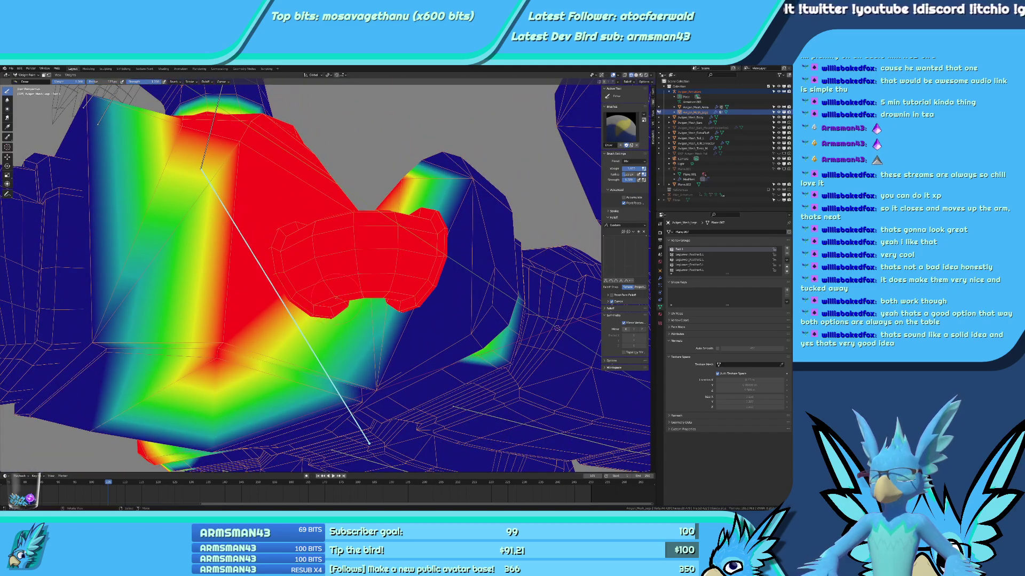
# Cover the remaining outer wall and lower end of that side collar with full foot-bone weight.
pyautogui.moveTo(367, 305)
pyautogui.mouseDown(button='middle')
pyautogui.moveTo(355, 429)
pyautogui.moveTo(349, 279)
pyautogui.moveTo(295, 329)
pyautogui.moveTo(304, 386)
pyautogui.moveTo(325, 326)
pyautogui.mouseUp(button='middle')
pyautogui.click(331, 347)
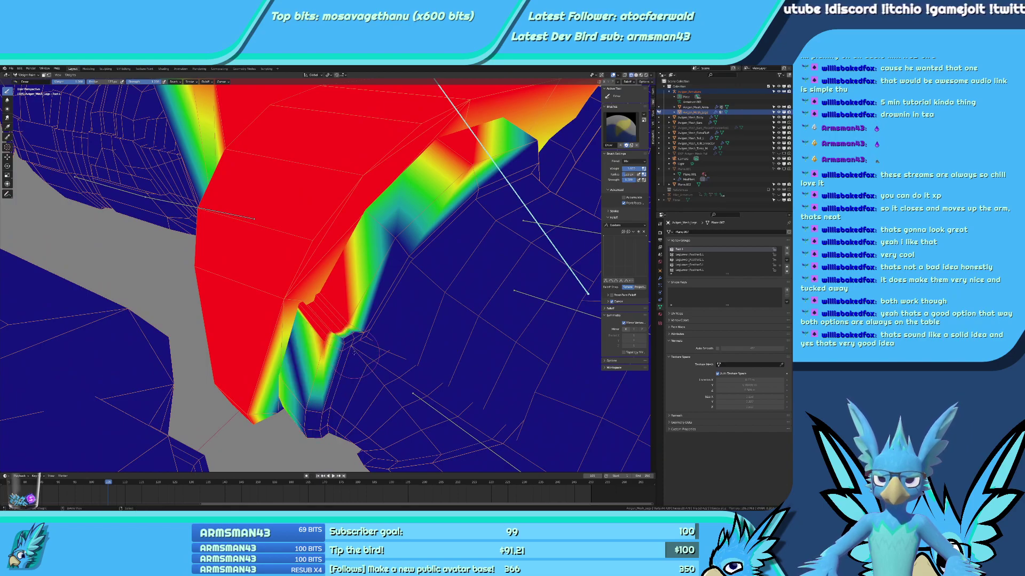
pyautogui.moveTo(351, 329); pyautogui.dragTo(284, 317, button='middle')
pyautogui.moveTo(278, 312); pyautogui.dragTo(283, 374)
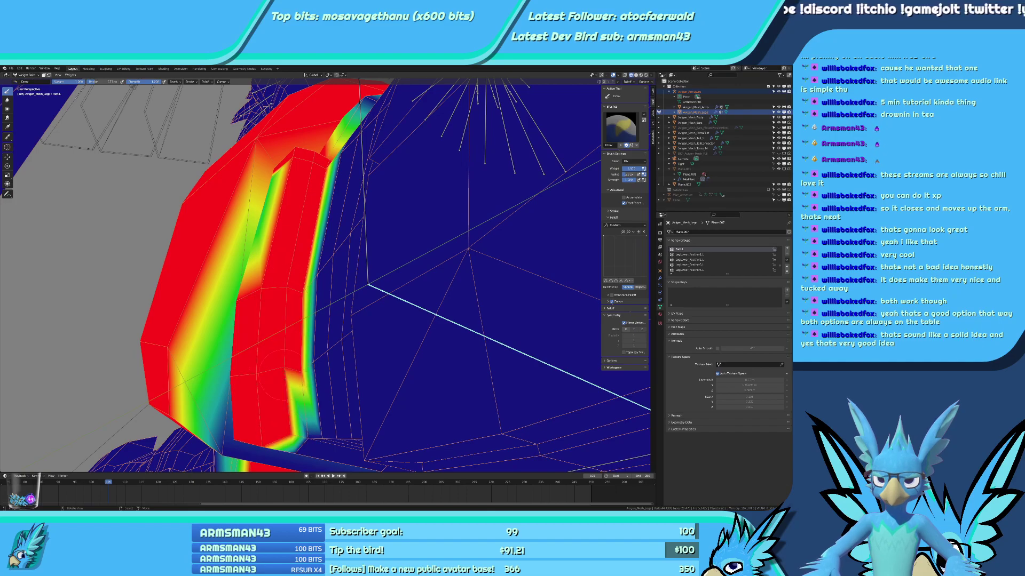
pyautogui.moveTo(276, 418); pyautogui.dragTo(289, 434)
pyautogui.moveTo(242, 365); pyautogui.dragTo(222, 349)
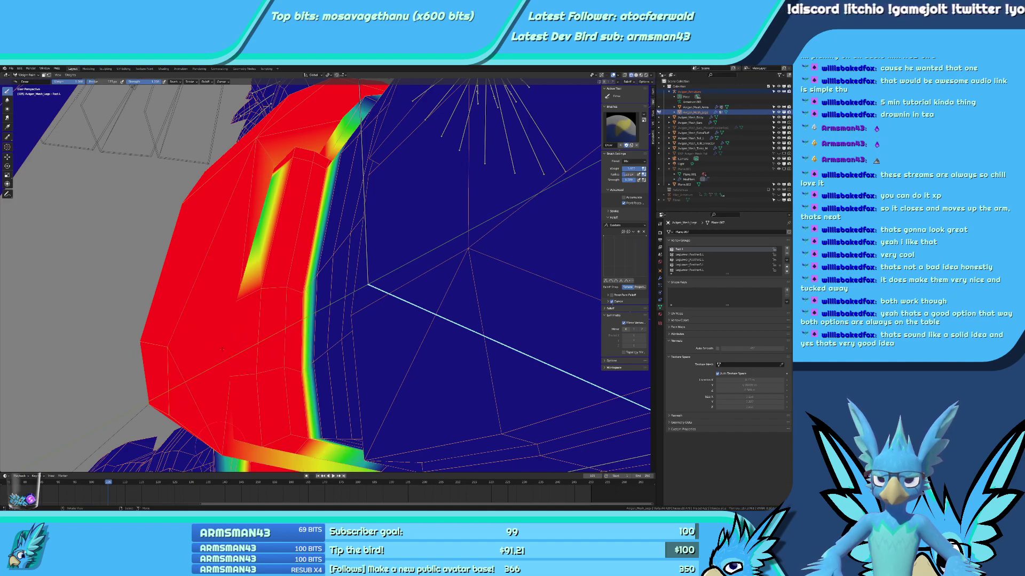
# Paint full foot-bone weight into the narrow unweighted gaps inside the side collar.
pyautogui.scroll(-3, 251, 298)
pyautogui.moveTo(250, 298); pyautogui.dragTo(295, 280, button='middle')
pyautogui.scroll(4, 295, 279)
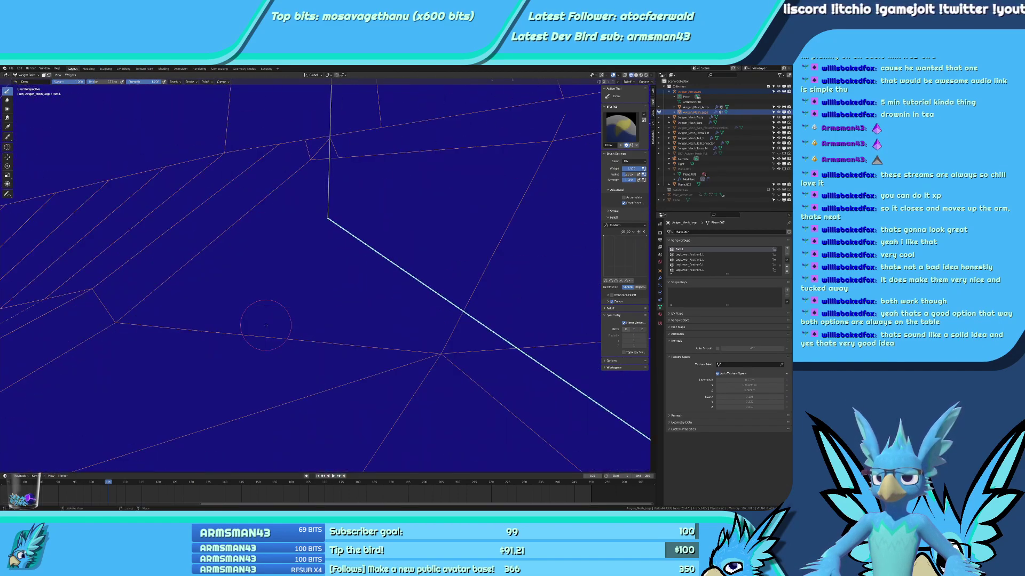
pyautogui.scroll(-1, 296, 279)
pyautogui.scroll(10, 280, 238)
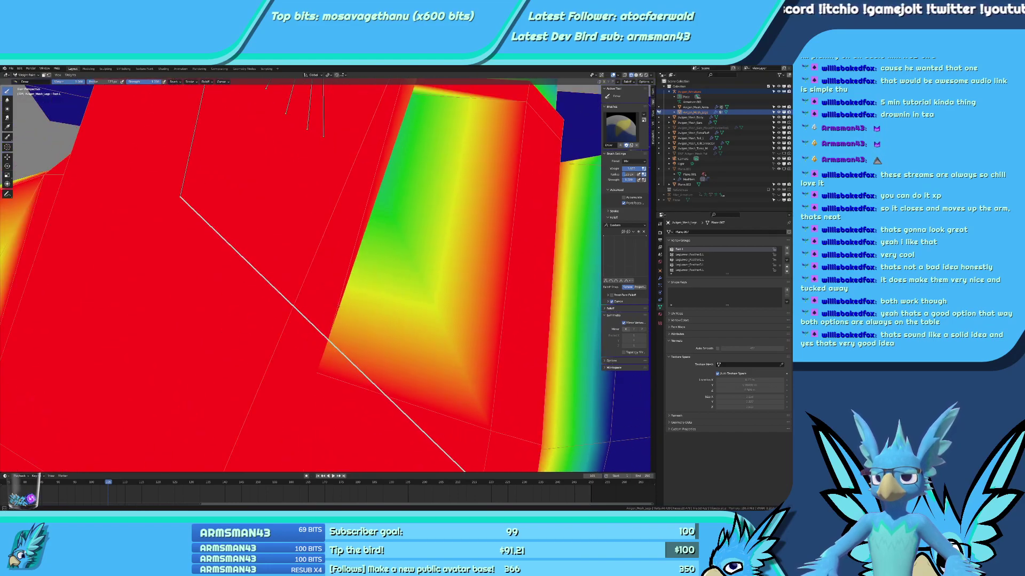
pyautogui.moveTo(324, 330)
pyautogui.mouseDown(button='middle')
pyautogui.moveTo(381, 399)
pyautogui.moveTo(283, 261)
pyautogui.mouseUp(button='middle')
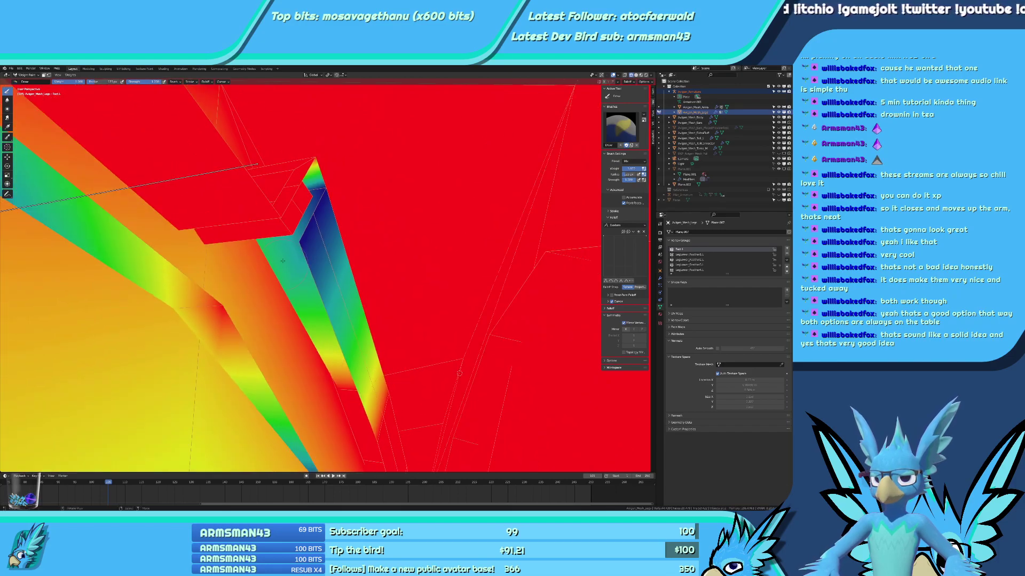
pyautogui.moveTo(459, 374); pyautogui.dragTo(436, 312, button='middle')
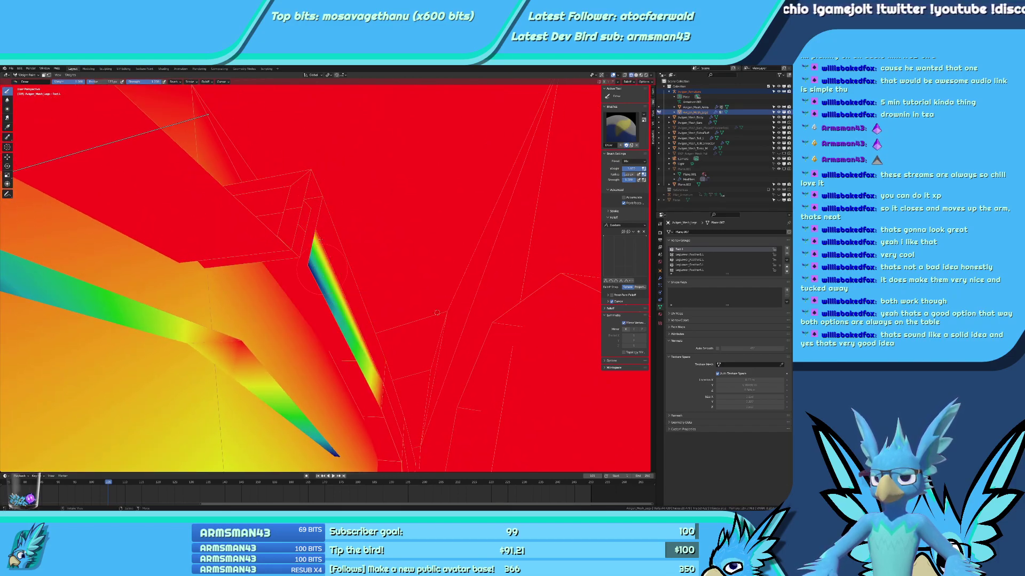
pyautogui.moveTo(436, 312)
pyautogui.mouseDown(button='middle')
pyautogui.moveTo(372, 390)
pyautogui.moveTo(391, 411)
pyautogui.moveTo(313, 246)
pyautogui.moveTo(382, 274)
pyautogui.moveTo(312, 316)
pyautogui.mouseUp(button='middle')
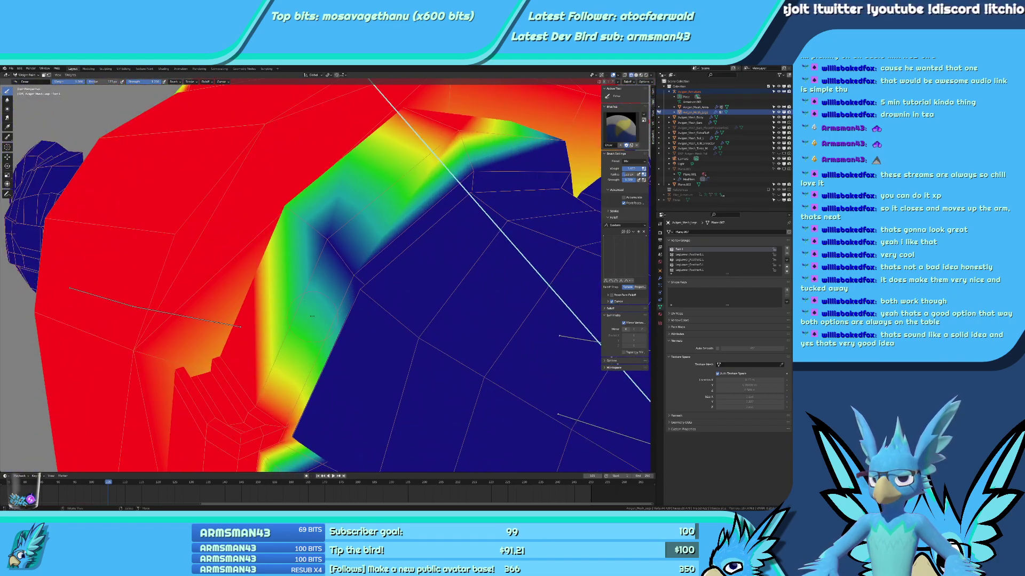
# Paint full foot-bone weight onto the unweighted foot base faces beside the side collar and around the arched opening.
pyautogui.moveTo(312, 316); pyautogui.dragTo(347, 269)
pyautogui.moveTo(409, 297); pyautogui.dragTo(295, 268, button='middle')
pyautogui.moveTo(293, 278); pyautogui.dragTo(266, 375)
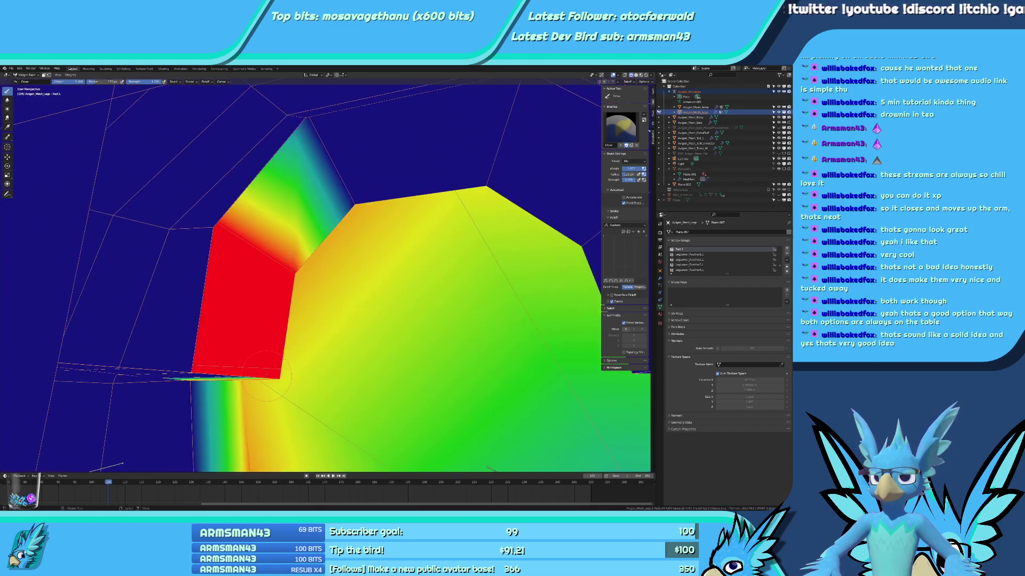
pyautogui.click(357, 217)
pyautogui.moveTo(358, 217)
pyautogui.mouseDown(button='middle')
pyautogui.moveTo(304, 251)
pyautogui.moveTo(408, 290)
pyautogui.moveTo(382, 312)
pyautogui.moveTo(415, 366)
pyautogui.mouseUp(button='middle')
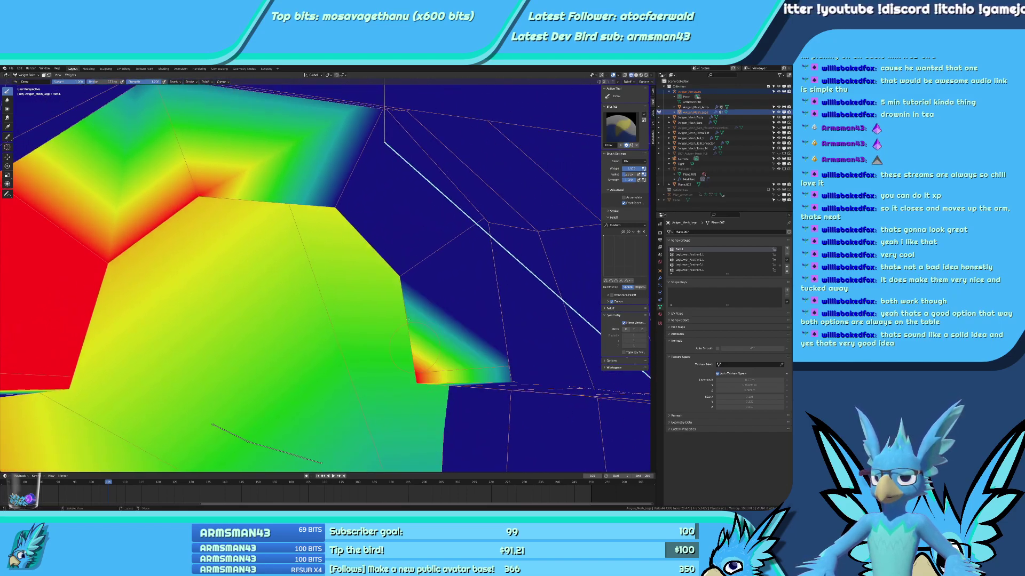
# Extend the full foot-bone weight down the side edges of the arched opening toward the gap between the toes.
pyautogui.moveTo(422, 278)
pyautogui.mouseDown(button='middle')
pyautogui.moveTo(348, 291)
pyautogui.moveTo(373, 299)
pyautogui.moveTo(355, 330)
pyautogui.moveTo(191, 307)
pyautogui.moveTo(214, 299)
pyautogui.moveTo(298, 273)
pyautogui.moveTo(179, 352)
pyautogui.moveTo(341, 344)
pyautogui.mouseUp(button='middle')
pyautogui.moveTo(330, 296); pyautogui.dragTo(336, 299, button='middle')
pyautogui.moveTo(356, 265); pyautogui.dragTo(353, 312, button='middle')
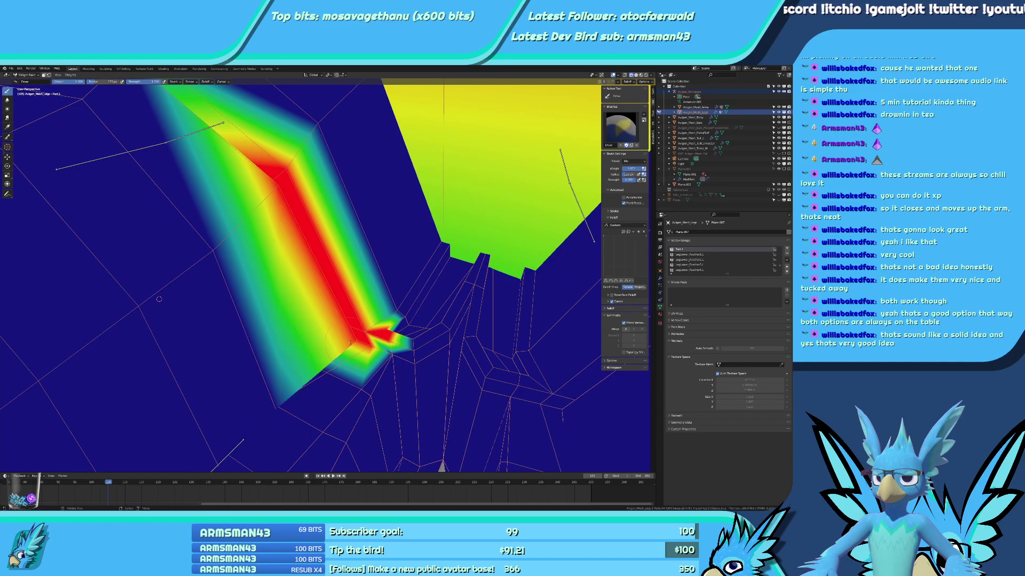
pyautogui.moveTo(279, 230)
pyautogui.mouseDown(button='middle')
pyautogui.moveTo(229, 196)
pyautogui.moveTo(256, 403)
pyautogui.moveTo(274, 245)
pyautogui.moveTo(301, 280)
pyautogui.mouseUp(button='middle')
pyautogui.moveTo(348, 395); pyautogui.dragTo(277, 443, button='middle')
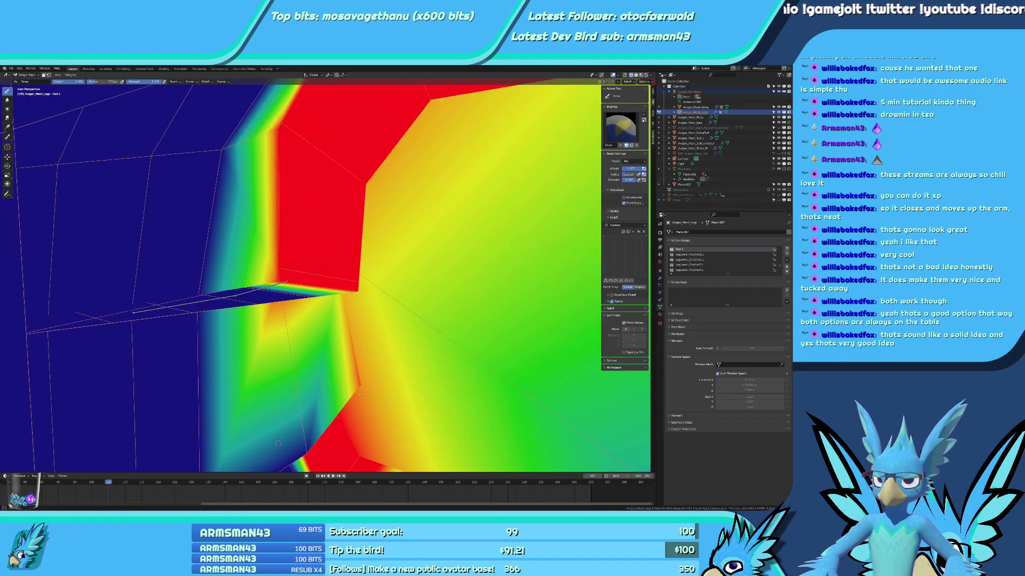
pyautogui.moveTo(330, 422); pyautogui.dragTo(310, 433)
pyautogui.moveTo(327, 426); pyautogui.dragTo(345, 309, button='middle')
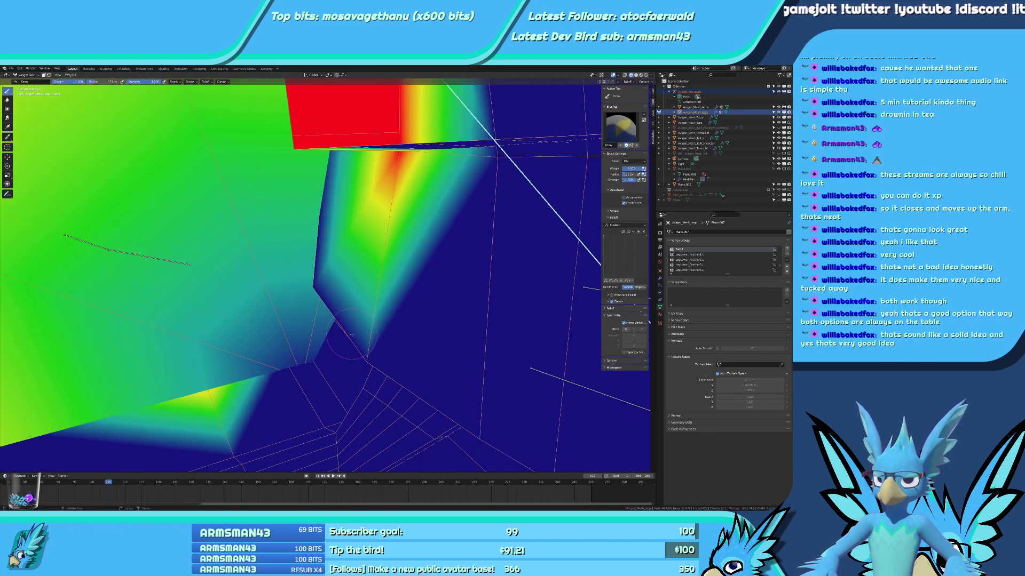
# Add full foot-bone weight at the lower corner and rim of the arched opening, undoing the stray stroke across its edge.
pyautogui.moveTo(351, 335); pyautogui.dragTo(295, 252)
pyautogui.moveTo(299, 319)
pyautogui.mouseDown(button='middle')
pyautogui.moveTo(435, 288)
pyautogui.moveTo(429, 282)
pyautogui.mouseUp(button='middle')
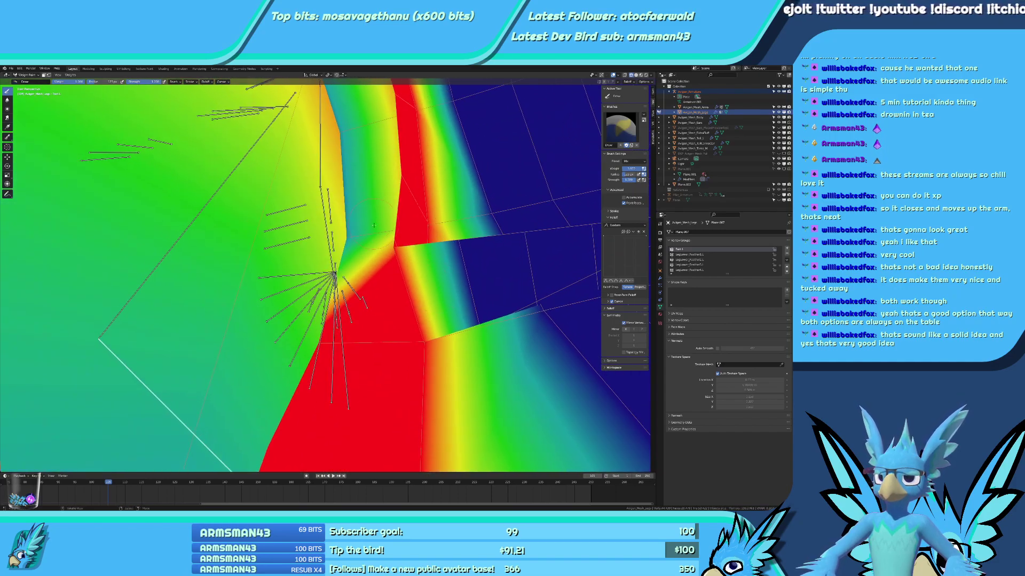
pyautogui.moveTo(342, 236); pyautogui.dragTo(346, 288)
pyautogui.hotkey('ctrl', 'z')
pyautogui.moveTo(346, 288)
pyautogui.mouseDown(button='middle')
pyautogui.moveTo(366, 259)
pyautogui.moveTo(353, 295)
pyautogui.moveTo(438, 253)
pyautogui.moveTo(291, 208)
pyautogui.moveTo(325, 287)
pyautogui.mouseUp(button='middle')
pyautogui.moveTo(297, 225)
pyautogui.mouseDown(button='middle')
pyautogui.moveTo(404, 151)
pyautogui.moveTo(525, 326)
pyautogui.moveTo(70, 193)
pyautogui.mouseUp(button='middle')
pyautogui.click(156, 196)
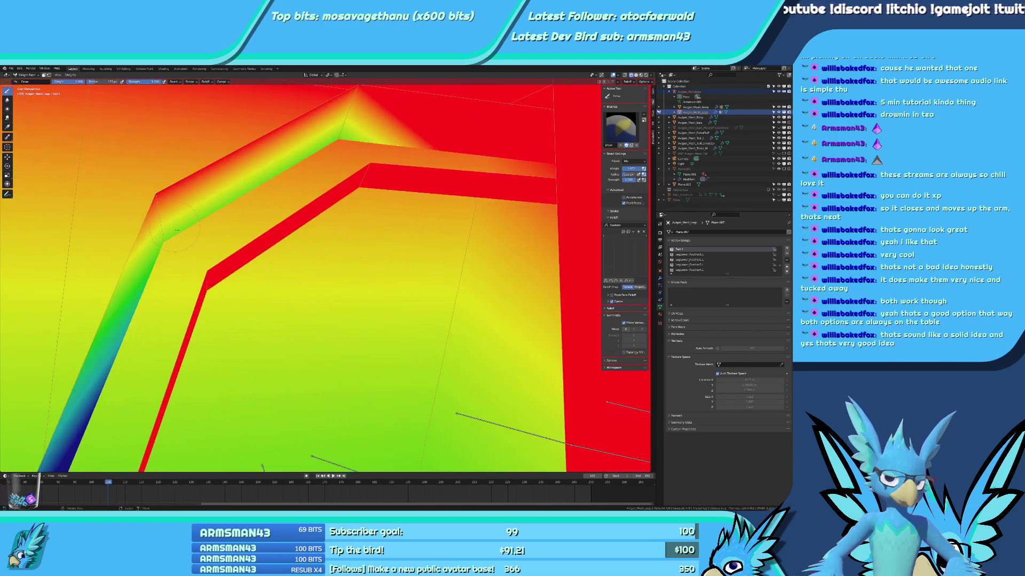
# Fill the unweighted strip along the inside of the foot base rim with full foot-bone weight.
pyautogui.moveTo(177, 230)
pyautogui.mouseDown(button='middle')
pyautogui.moveTo(387, 245)
pyautogui.moveTo(331, 337)
pyautogui.mouseUp(button='middle')
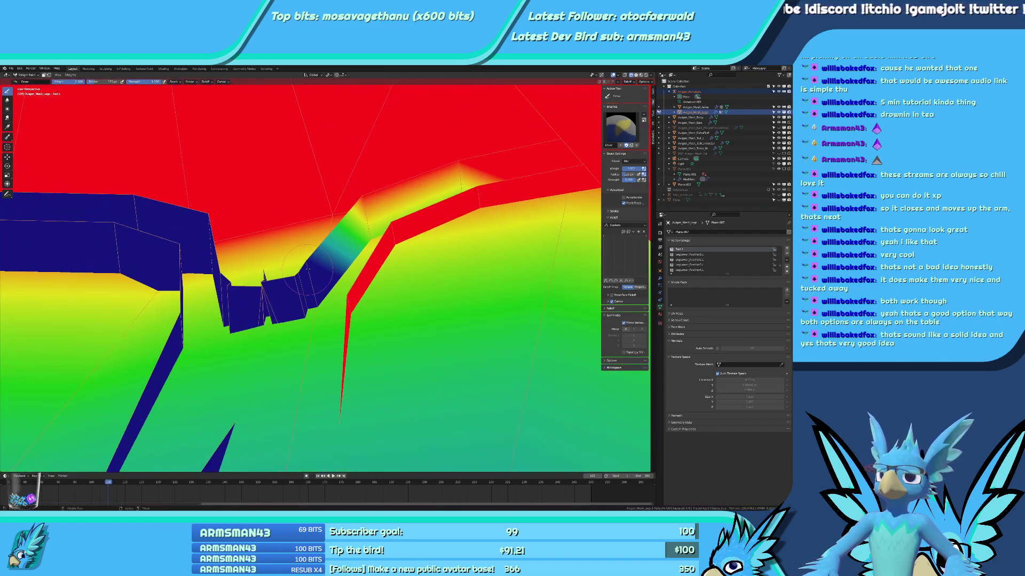
pyautogui.moveTo(308, 268); pyautogui.dragTo(201, 297)
pyautogui.click(208, 213)
pyautogui.moveTo(209, 214); pyautogui.dragTo(374, 219, button='middle')
pyautogui.moveTo(373, 219); pyautogui.dragTo(67, 213)
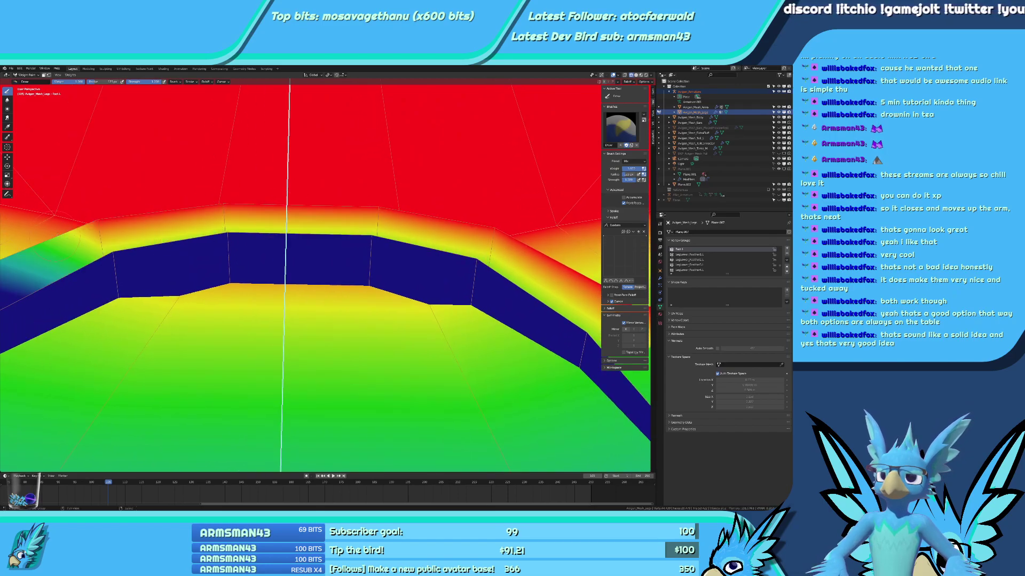
# Paint full foot-bone weight onto the thin unweighted strip around the side corner of the arched opening.
pyautogui.moveTo(59, 235); pyautogui.dragTo(101, 245, button='middle')
pyautogui.moveTo(102, 246); pyautogui.dragTo(211, 227)
pyautogui.moveTo(210, 227)
pyautogui.mouseDown(button='middle')
pyautogui.moveTo(288, 225)
pyautogui.moveTo(366, 302)
pyautogui.moveTo(321, 307)
pyautogui.mouseUp(button='middle')
pyautogui.moveTo(262, 264); pyautogui.dragTo(225, 257)
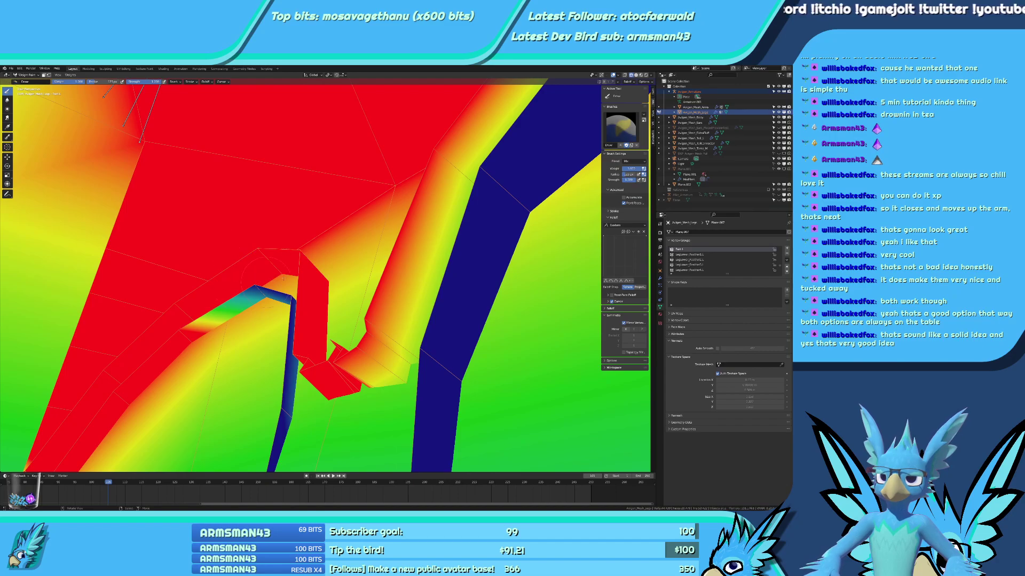
pyautogui.moveTo(283, 277); pyautogui.dragTo(290, 312)
pyautogui.click(277, 418)
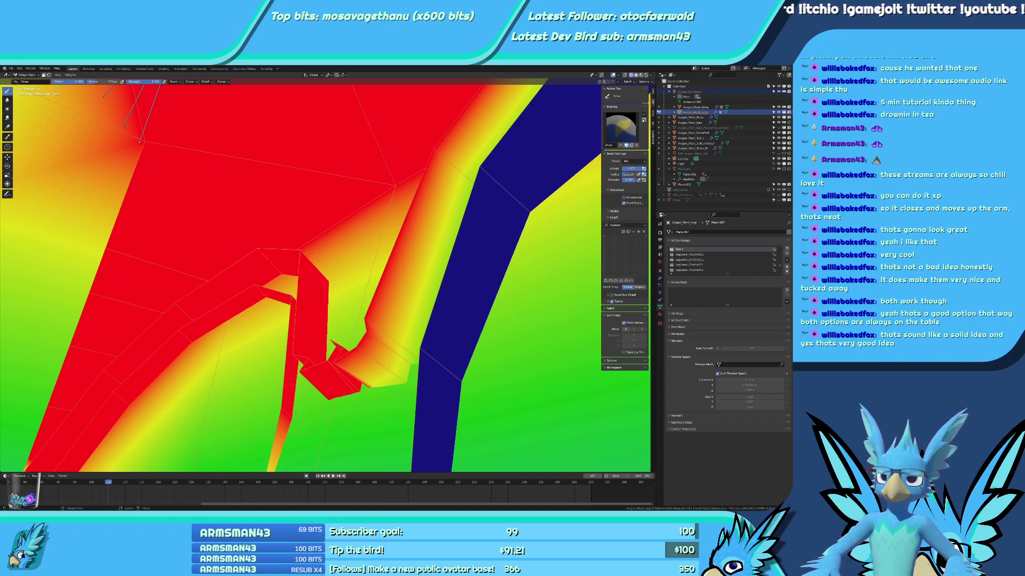
# Extend the full foot-bone weight along the tapering strips running down from the side corner of the arched opening.
pyautogui.moveTo(277, 418)
pyautogui.mouseDown(button='middle')
pyautogui.moveTo(299, 267)
pyautogui.moveTo(290, 294)
pyautogui.mouseUp(button='middle')
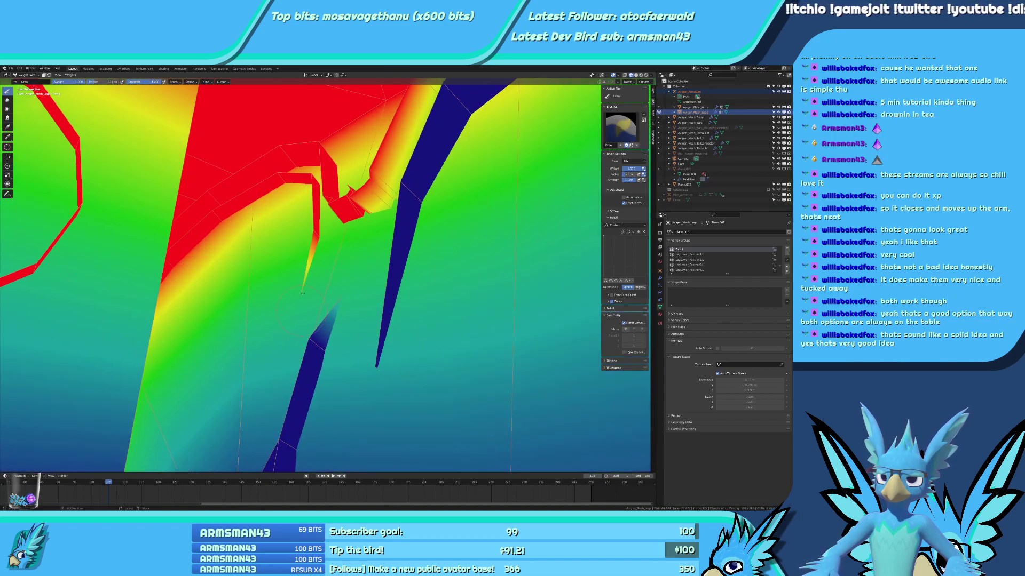
pyautogui.moveTo(302, 293); pyautogui.dragTo(324, 335)
pyautogui.moveTo(380, 355); pyautogui.dragTo(409, 198)
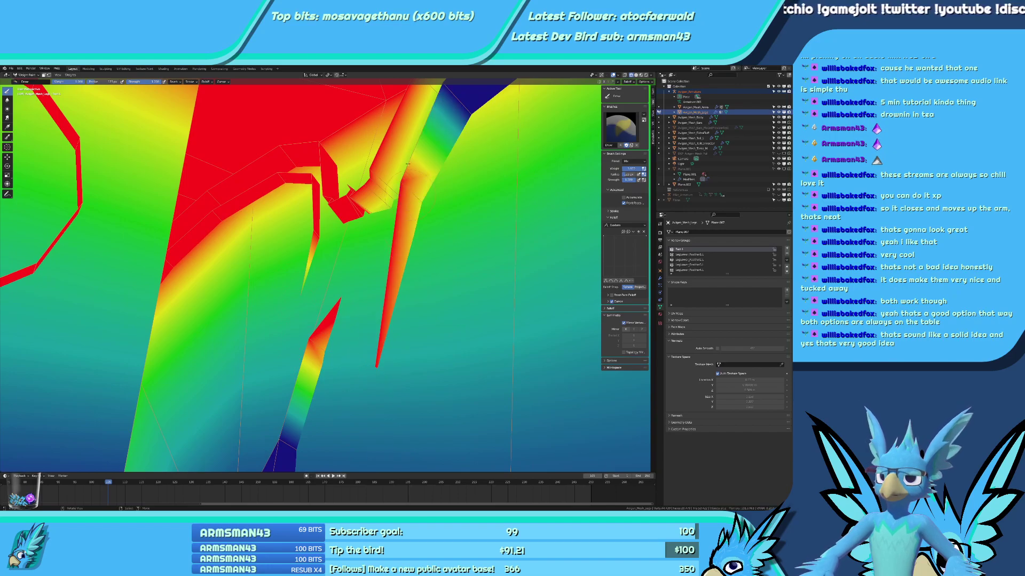
pyautogui.moveTo(409, 198)
pyautogui.mouseDown(button='middle')
pyautogui.moveTo(246, 287)
pyautogui.moveTo(242, 319)
pyautogui.moveTo(359, 310)
pyautogui.mouseUp(button='middle')
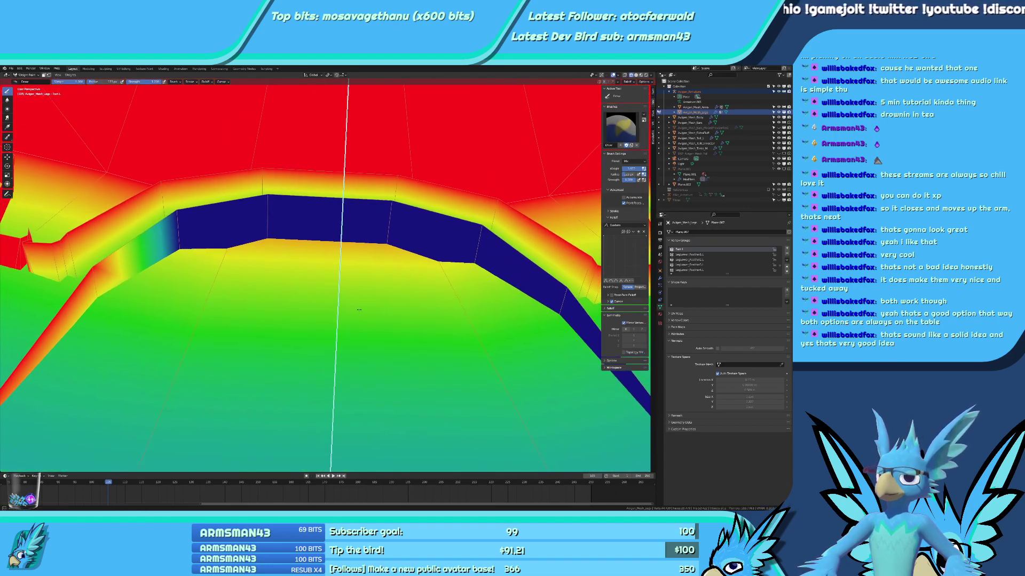
# Fill the unweighted band along the inner rim across the top of the arched opening with full foot-bone weight.
pyautogui.moveTo(138, 249)
pyautogui.mouseDown()
pyautogui.moveTo(234, 224)
pyautogui.moveTo(448, 240)
pyautogui.moveTo(550, 268)
pyautogui.mouseUp()
pyautogui.moveTo(261, 188); pyautogui.dragTo(257, 247, button='middle')
pyautogui.moveTo(258, 247)
pyautogui.mouseDown()
pyautogui.moveTo(322, 304)
pyautogui.moveTo(361, 293)
pyautogui.moveTo(379, 355)
pyautogui.mouseUp()
pyautogui.moveTo(379, 354)
pyautogui.mouseDown(button='middle')
pyautogui.moveTo(262, 308)
pyautogui.moveTo(310, 338)
pyautogui.mouseUp(button='middle')
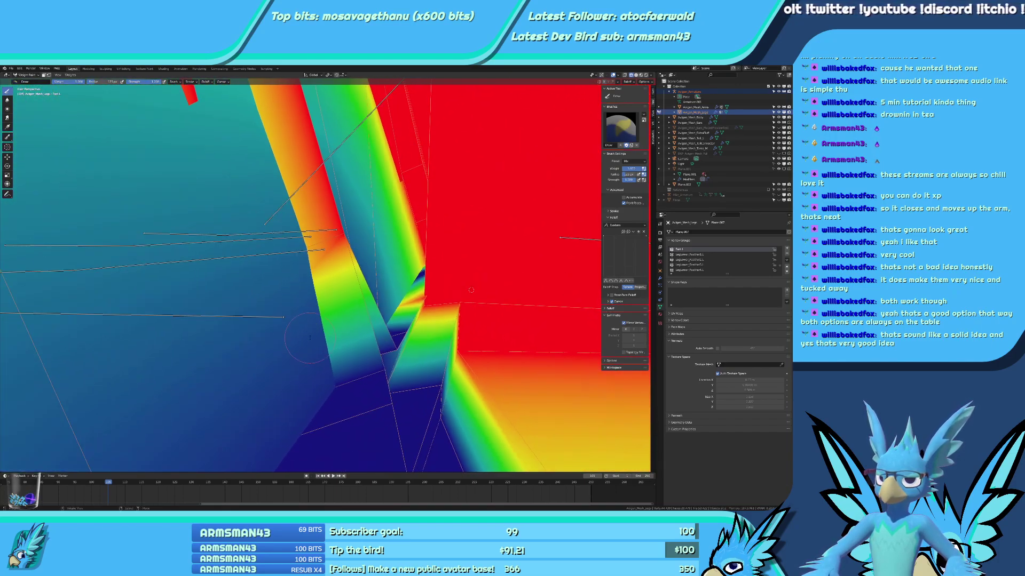
# Paint full foot-bone weight onto the narrow unweighted faces inside the gap at the lower end of the arched rim.
pyautogui.moveTo(471, 290); pyautogui.dragTo(463, 254, button='middle')
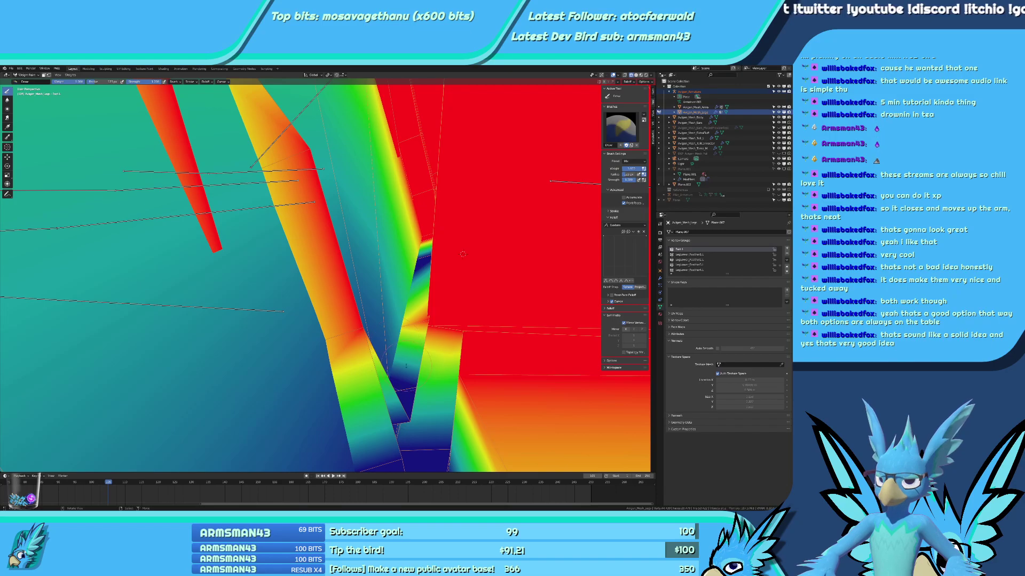
pyautogui.moveTo(410, 377); pyautogui.dragTo(435, 470)
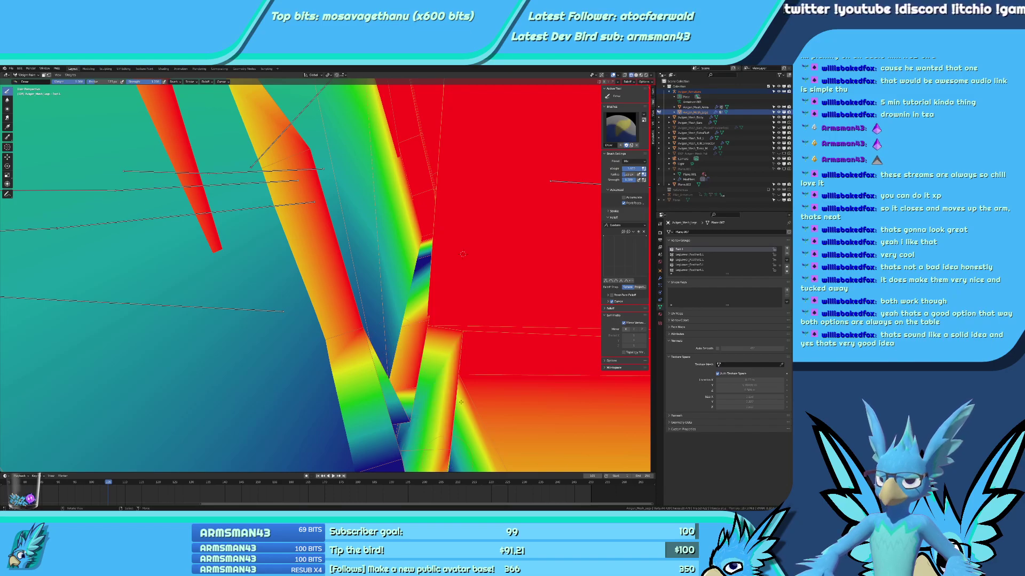
pyautogui.moveTo(463, 254)
pyautogui.mouseDown(button='middle')
pyautogui.moveTo(369, 267)
pyautogui.moveTo(306, 240)
pyautogui.mouseUp(button='middle')
pyautogui.moveTo(313, 166)
pyautogui.mouseDown(button='middle')
pyautogui.moveTo(311, 205)
pyautogui.moveTo(379, 230)
pyautogui.moveTo(432, 272)
pyautogui.mouseUp(button='middle')
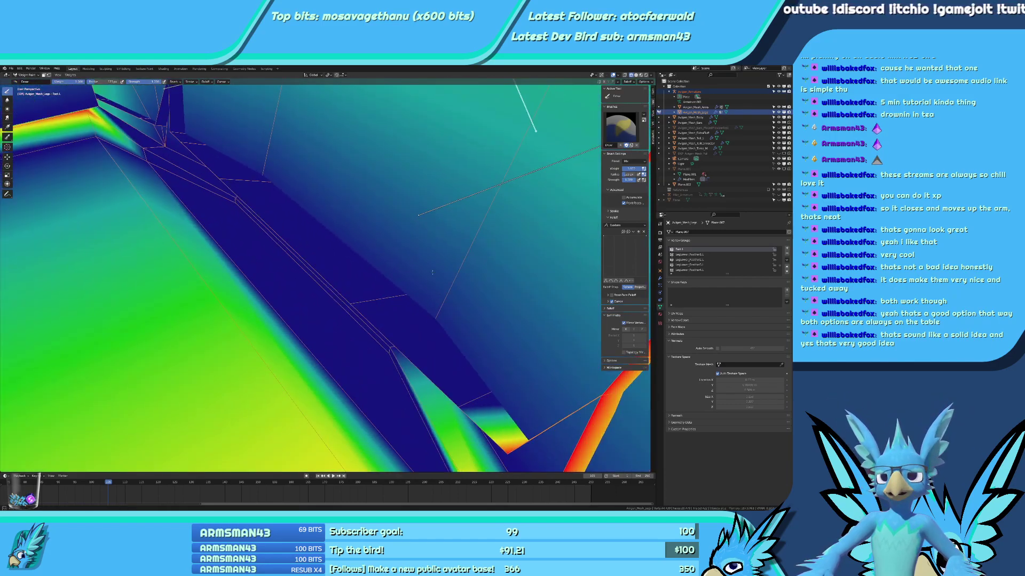
pyautogui.moveTo(393, 341); pyautogui.dragTo(406, 346)
pyautogui.moveTo(325, 247)
pyautogui.mouseDown(button='middle')
pyautogui.moveTo(289, 231)
pyautogui.moveTo(317, 238)
pyautogui.mouseUp(button='middle')
pyautogui.moveTo(317, 240); pyautogui.dragTo(312, 268)
pyautogui.moveTo(330, 282)
pyautogui.mouseDown(button='middle')
pyautogui.moveTo(242, 271)
pyautogui.moveTo(384, 264)
pyautogui.moveTo(421, 300)
pyautogui.moveTo(484, 307)
pyautogui.moveTo(432, 294)
pyautogui.moveTo(339, 351)
pyautogui.moveTo(507, 187)
pyautogui.moveTo(344, 333)
pyautogui.mouseUp(button='middle')
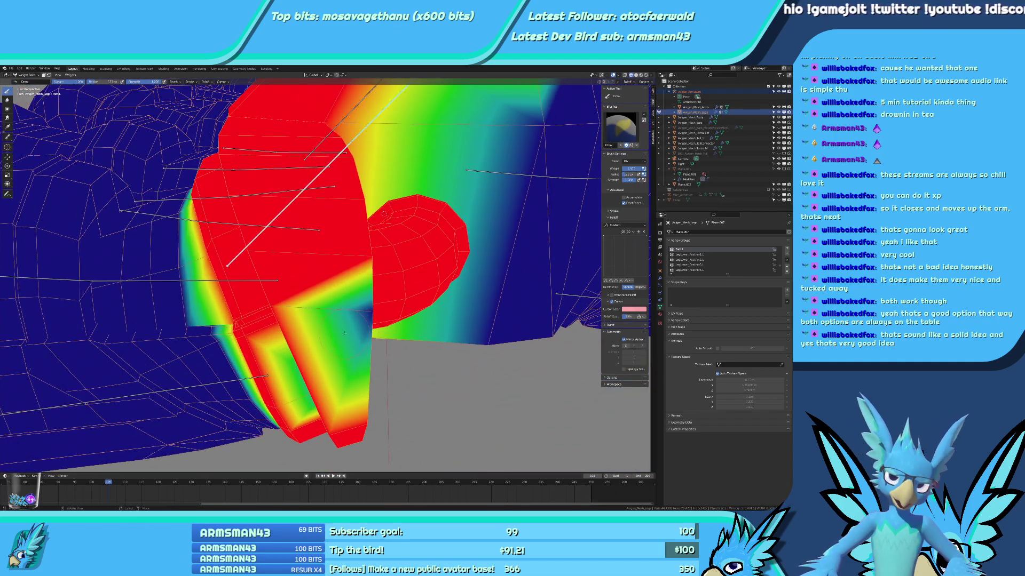
# Fill the unweighted patch on the front edge of the foot base above the toe with full foot-bone weight.
pyautogui.moveTo(368, 296); pyautogui.dragTo(324, 278, button='middle')
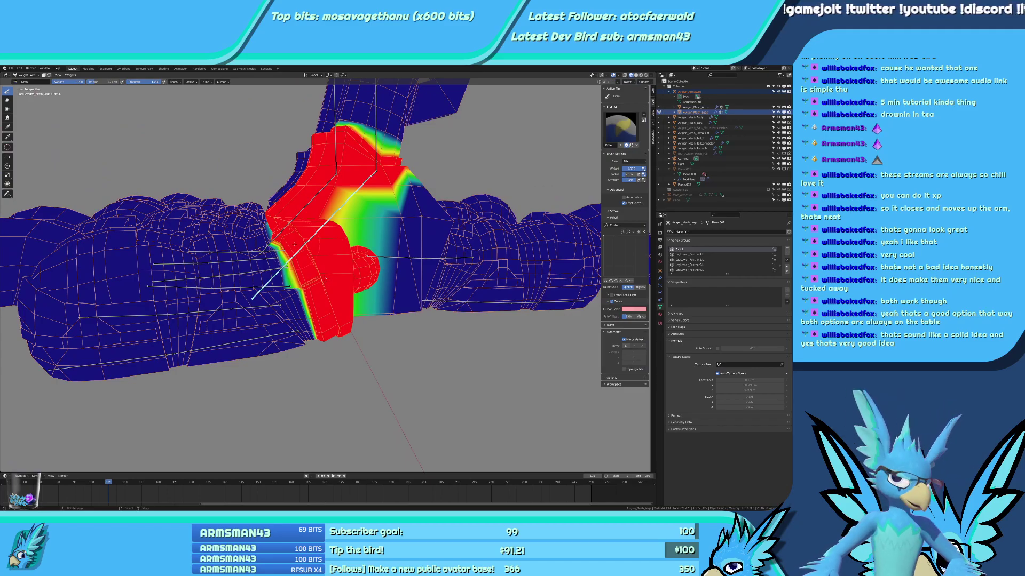
pyautogui.moveTo(328, 208)
pyautogui.mouseDown(button='middle')
pyautogui.moveTo(229, 251)
pyautogui.moveTo(501, 235)
pyautogui.moveTo(413, 266)
pyautogui.moveTo(321, 225)
pyautogui.mouseUp(button='middle')
pyautogui.scroll(3, 481, 256)
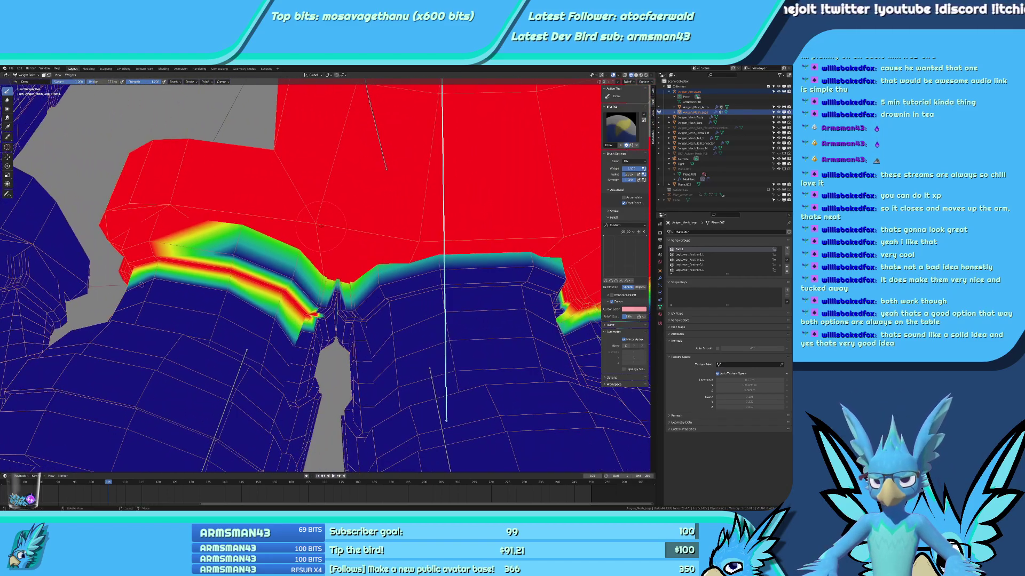
pyautogui.moveTo(237, 255); pyautogui.dragTo(341, 295)
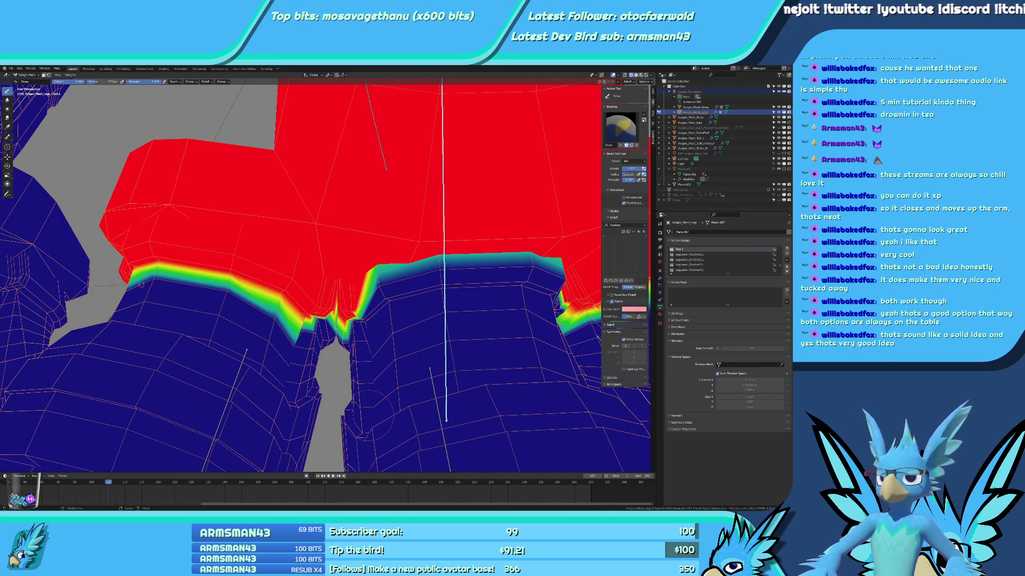
# Paint full foot-bone weight onto the foot base corner between two toes, undoing the strokes that spread too far down.
pyautogui.moveTo(141, 374)
pyautogui.mouseDown(button='middle')
pyautogui.moveTo(227, 419)
pyautogui.moveTo(303, 404)
pyautogui.moveTo(266, 392)
pyautogui.moveTo(258, 377)
pyautogui.moveTo(266, 345)
pyautogui.moveTo(277, 347)
pyautogui.mouseUp(button='middle')
pyautogui.click(271, 312)
pyautogui.click(237, 351)
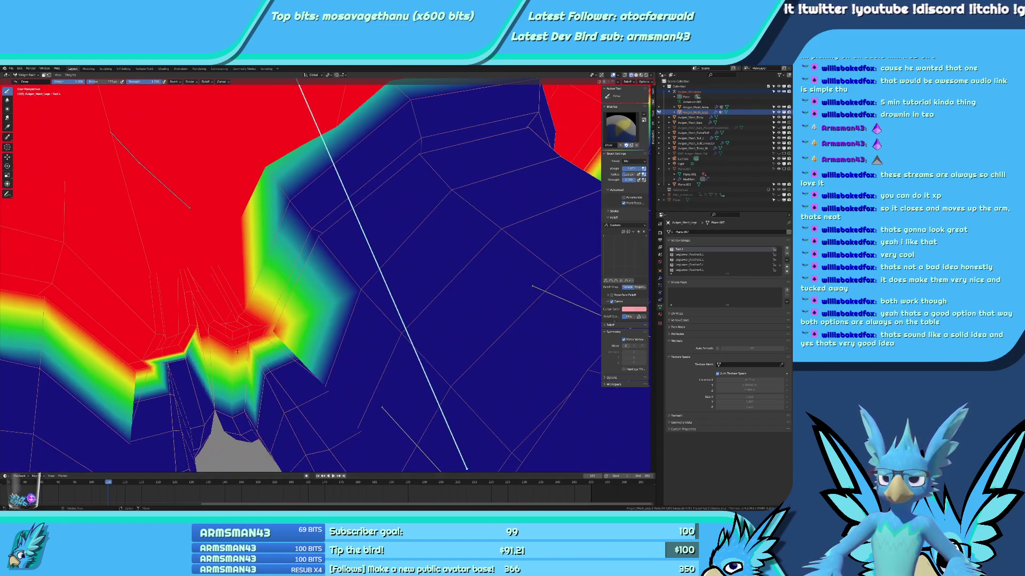
pyautogui.moveTo(236, 363)
pyautogui.mouseDown()
pyautogui.moveTo(205, 390)
pyautogui.moveTo(168, 390)
pyautogui.mouseUp()
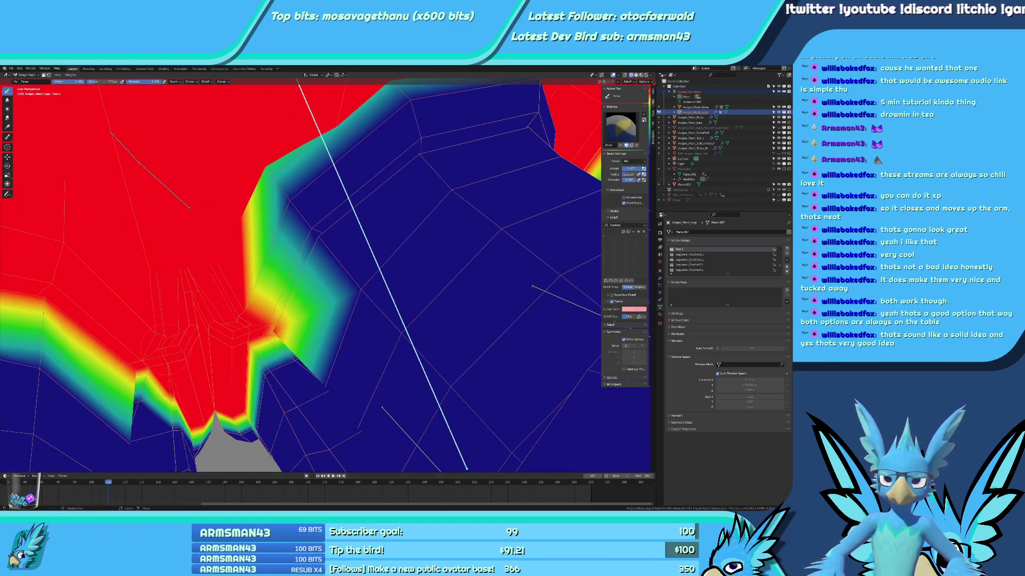
pyautogui.moveTo(168, 390); pyautogui.dragTo(185, 375, button='middle')
pyautogui.hotkey('ctrl', 'z')
pyautogui.hotkey('ctrl', 'z')
pyautogui.moveTo(142, 362); pyautogui.dragTo(127, 335)
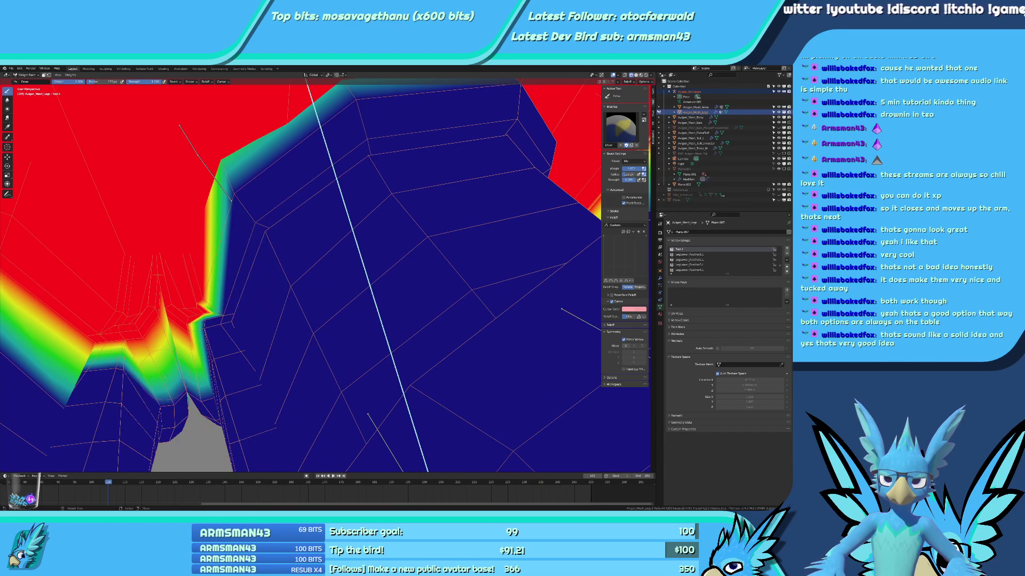
pyautogui.moveTo(165, 376)
pyautogui.mouseDown()
pyautogui.moveTo(184, 368)
pyautogui.moveTo(198, 342)
pyautogui.mouseUp()
# Complete the full foot-bone weight along the foot base edge beside the toe gap, undoing the stray stroke over the neighbouring toe.
pyautogui.moveTo(199, 342); pyautogui.dragTo(269, 334, button='middle')
pyautogui.click(267, 322)
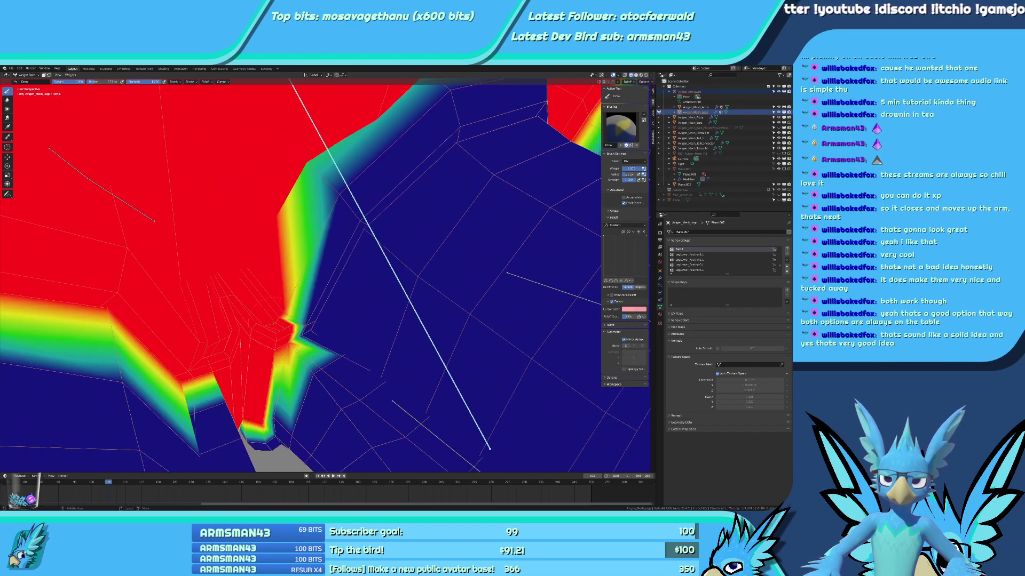
pyautogui.moveTo(290, 317)
pyautogui.mouseDown()
pyautogui.moveTo(352, 290)
pyautogui.moveTo(368, 219)
pyautogui.mouseUp()
pyautogui.hotkey('ctrl', 'z')
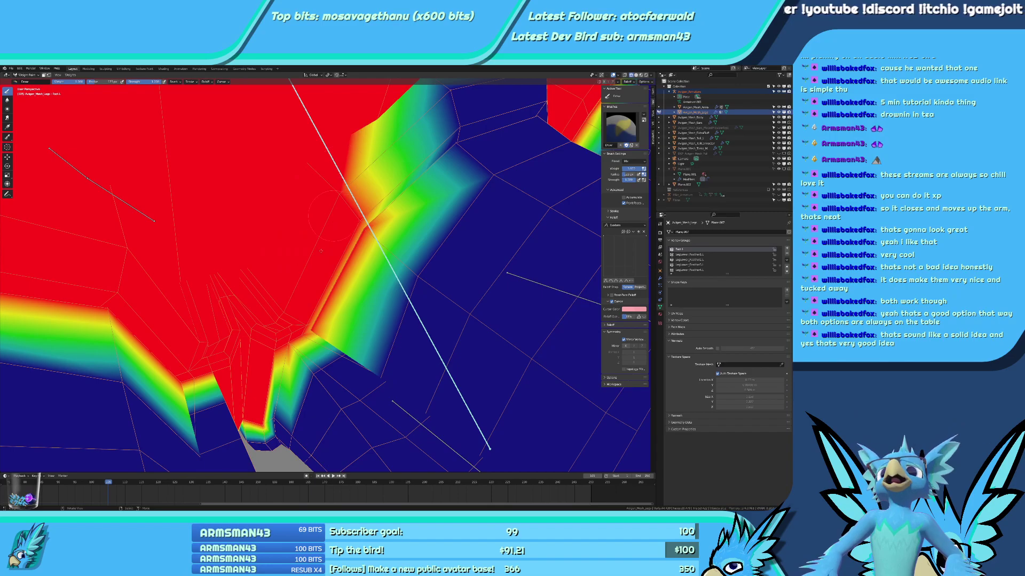
pyautogui.moveTo(304, 229); pyautogui.dragTo(313, 300, button='middle')
pyautogui.moveTo(350, 305); pyautogui.dragTo(376, 323)
pyautogui.moveTo(376, 323); pyautogui.dragTo(213, 274, button='middle')
pyautogui.moveTo(213, 274)
pyautogui.mouseDown()
pyautogui.moveTo(191, 244)
pyautogui.moveTo(308, 324)
pyautogui.mouseUp()
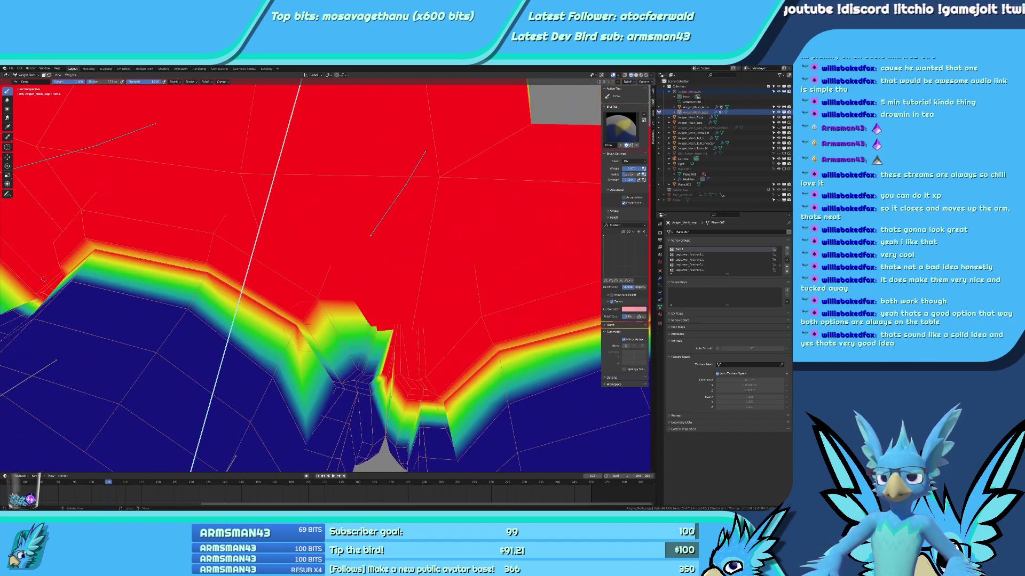
# Paint full foot-bone weight down the web between the toes and onto its junction with the foot base underside.
pyautogui.moveTo(352, 356); pyautogui.dragTo(340, 365)
pyautogui.moveTo(373, 389); pyautogui.dragTo(371, 279, button='middle')
pyautogui.moveTo(372, 302); pyautogui.dragTo(380, 296)
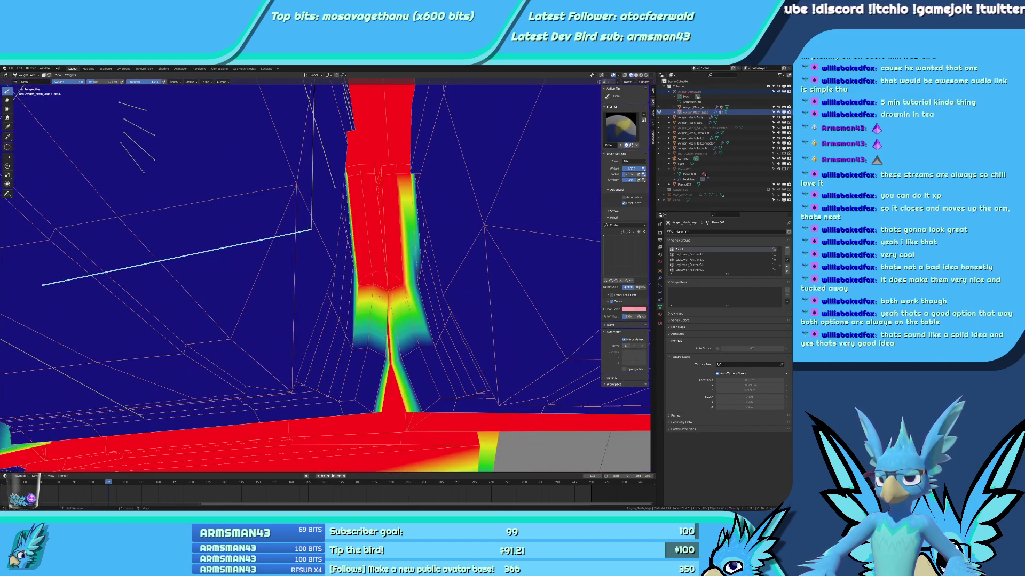
pyautogui.scroll(3, 357, 283)
pyautogui.moveTo(398, 285)
pyautogui.keyDown('shift'); pyautogui.mouseDown(button='middle')
pyautogui.moveTo(358, 284)
pyautogui.moveTo(389, 264)
pyautogui.moveTo(408, 283)
pyautogui.moveTo(412, 339)
pyautogui.mouseUp(button='middle'); pyautogui.keyUp('shift')
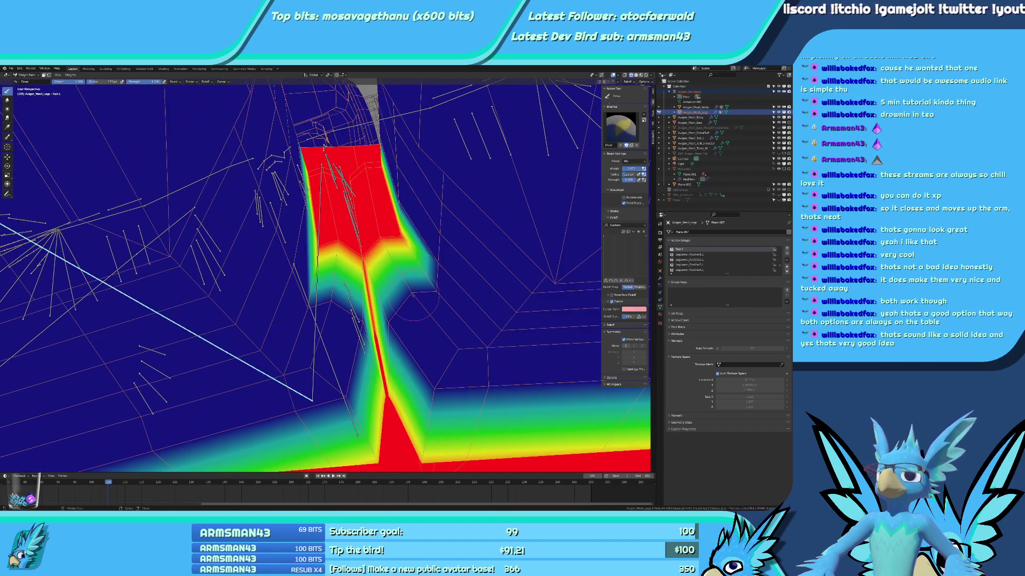
pyautogui.moveTo(404, 305)
pyautogui.mouseDown()
pyautogui.moveTo(432, 302)
pyautogui.moveTo(489, 373)
pyautogui.moveTo(432, 368)
pyautogui.moveTo(384, 320)
pyautogui.moveTo(353, 373)
pyautogui.moveTo(320, 315)
pyautogui.moveTo(299, 400)
pyautogui.mouseUp()
pyautogui.moveTo(299, 400)
pyautogui.mouseDown(button='middle')
pyautogui.moveTo(309, 368)
pyautogui.moveTo(361, 333)
pyautogui.mouseUp(button='middle')
pyautogui.moveTo(362, 333); pyautogui.dragTo(337, 291)
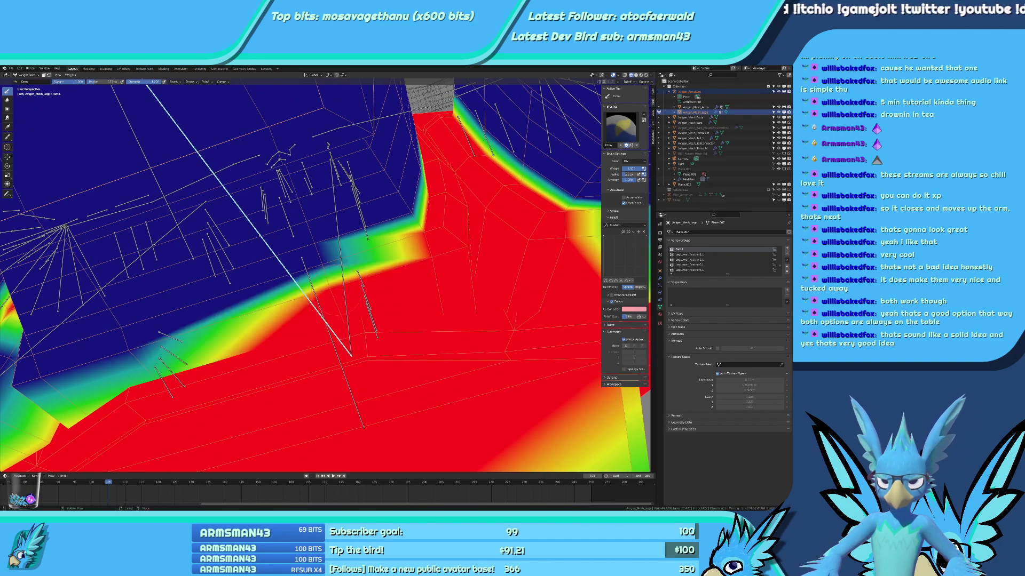
# Fill the partly weighted underside rim below the toe and the adjoining web between the toes with full foot-bone weight.
pyautogui.moveTo(320, 308); pyautogui.dragTo(481, 299, button='middle')
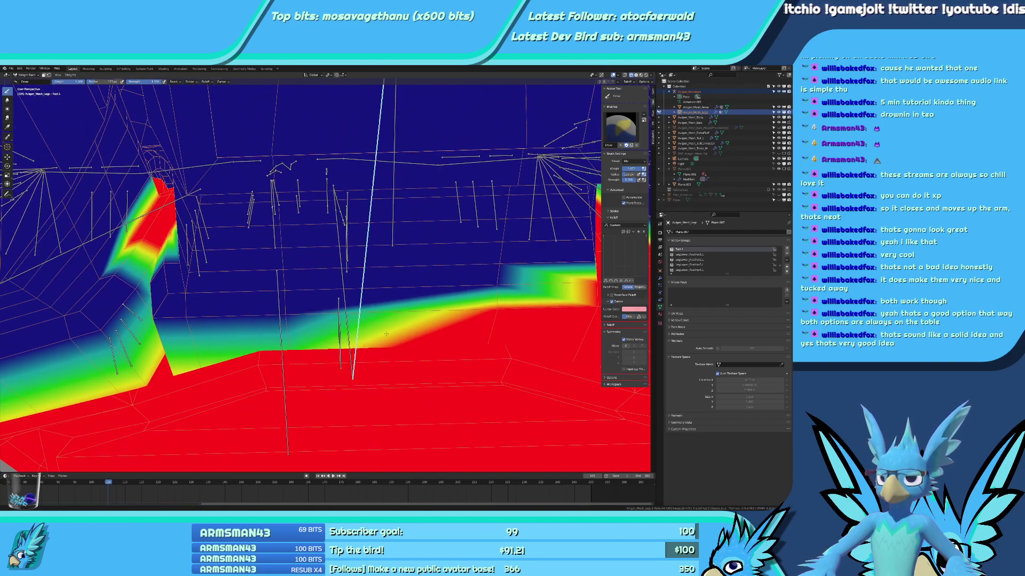
pyautogui.click(488, 299)
pyautogui.click(283, 300)
pyautogui.moveTo(283, 300); pyautogui.dragTo(350, 320, button='middle')
pyautogui.click(344, 307)
pyautogui.click(299, 291)
pyautogui.click(315, 326)
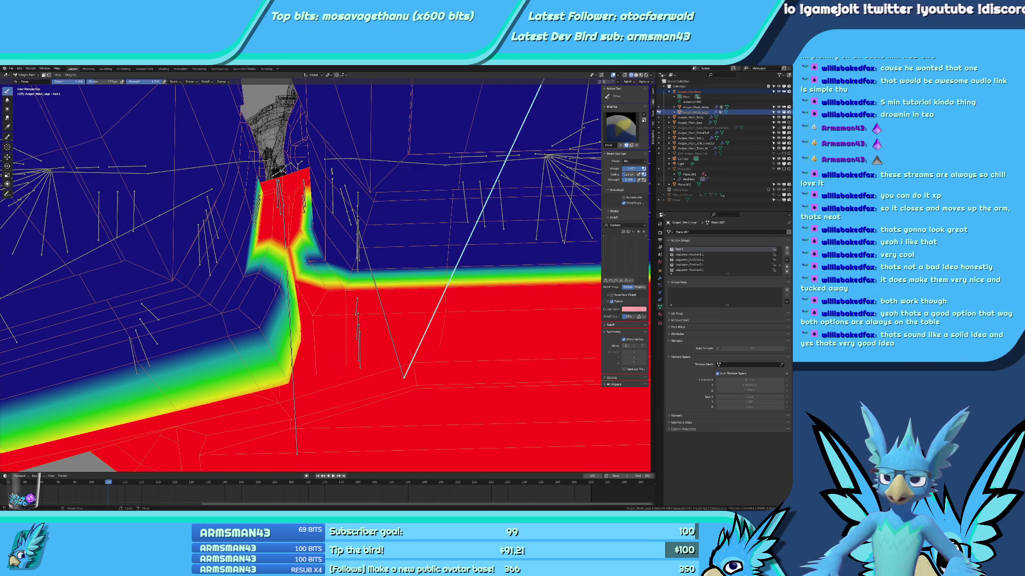
pyautogui.click(310, 276)
pyautogui.moveTo(309, 276)
pyautogui.mouseDown(button='middle')
pyautogui.moveTo(361, 291)
pyautogui.moveTo(351, 347)
pyautogui.mouseUp(button='middle')
pyautogui.click(365, 299)
# Extend full foot-bone weight from the web along the underside rim of the neighbouring toe, undoing the stray strokes.
pyautogui.moveTo(376, 393)
pyautogui.mouseDown(button='middle')
pyautogui.moveTo(344, 312)
pyautogui.moveTo(263, 310)
pyautogui.mouseUp(button='middle')
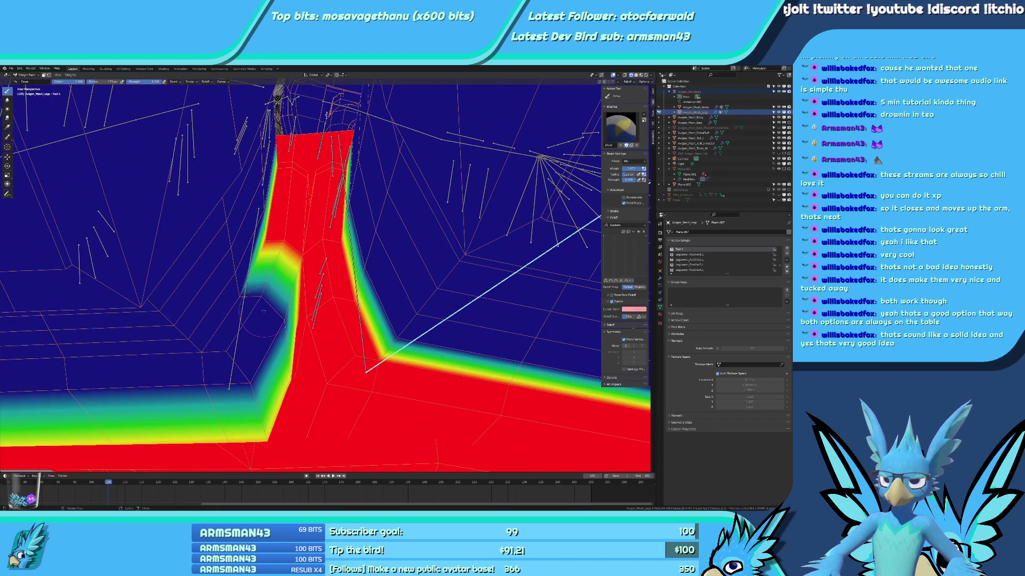
pyautogui.moveTo(274, 321); pyautogui.dragTo(231, 389)
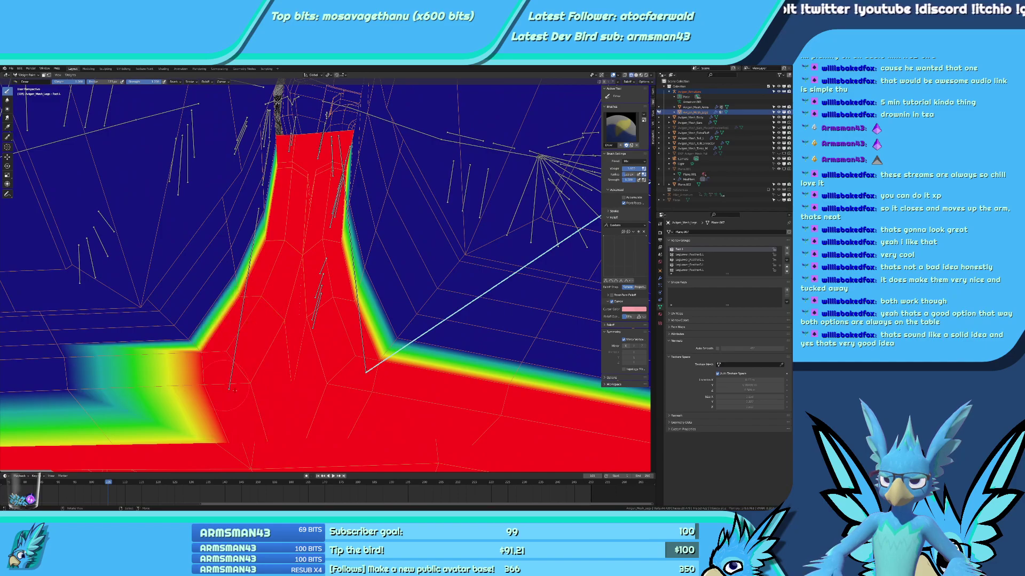
pyautogui.moveTo(253, 383); pyautogui.dragTo(265, 337, button='middle')
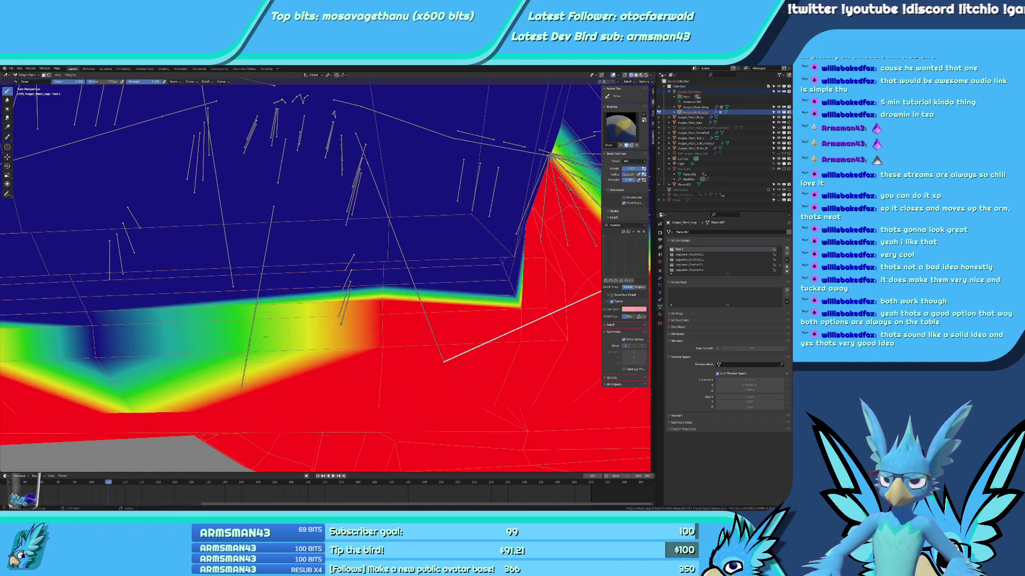
pyautogui.hotkey('ctrl', 'z')
pyautogui.moveTo(362, 336)
pyautogui.mouseDown()
pyautogui.moveTo(374, 326)
pyautogui.moveTo(368, 344)
pyautogui.mouseUp()
pyautogui.moveTo(278, 334); pyautogui.dragTo(315, 319, button='middle')
pyautogui.click(294, 317)
pyautogui.moveTo(294, 317); pyautogui.dragTo(342, 299)
pyautogui.hotkey('ctrl', 'z')
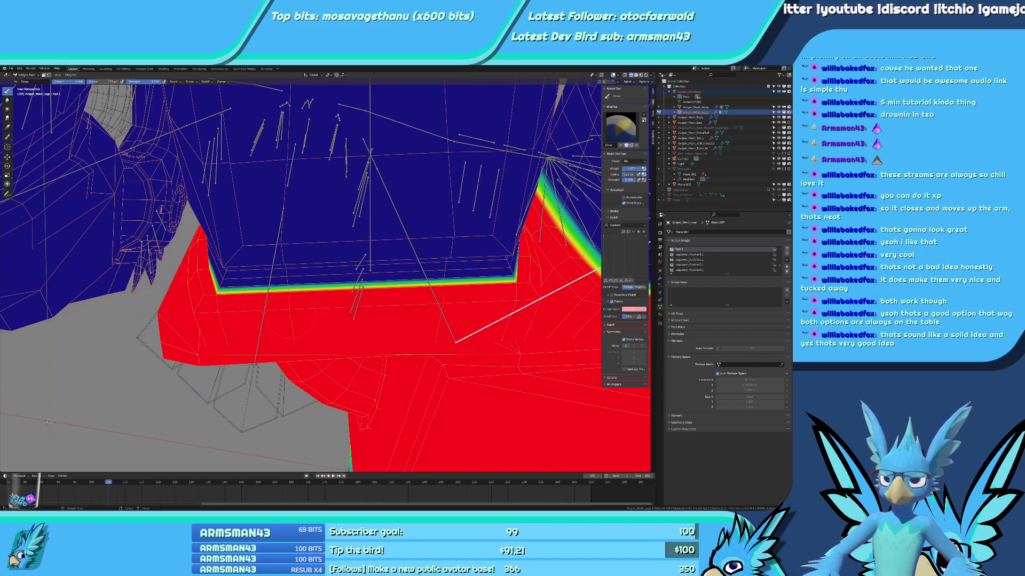
# Paint full foot-bone weight onto the remaining unweighted underside edge of the foot base below the outer toe.
pyautogui.moveTo(391, 315)
pyautogui.mouseDown(button='middle')
pyautogui.moveTo(354, 345)
pyautogui.moveTo(163, 278)
pyautogui.moveTo(209, 251)
pyautogui.moveTo(195, 248)
pyautogui.mouseUp(button='middle')
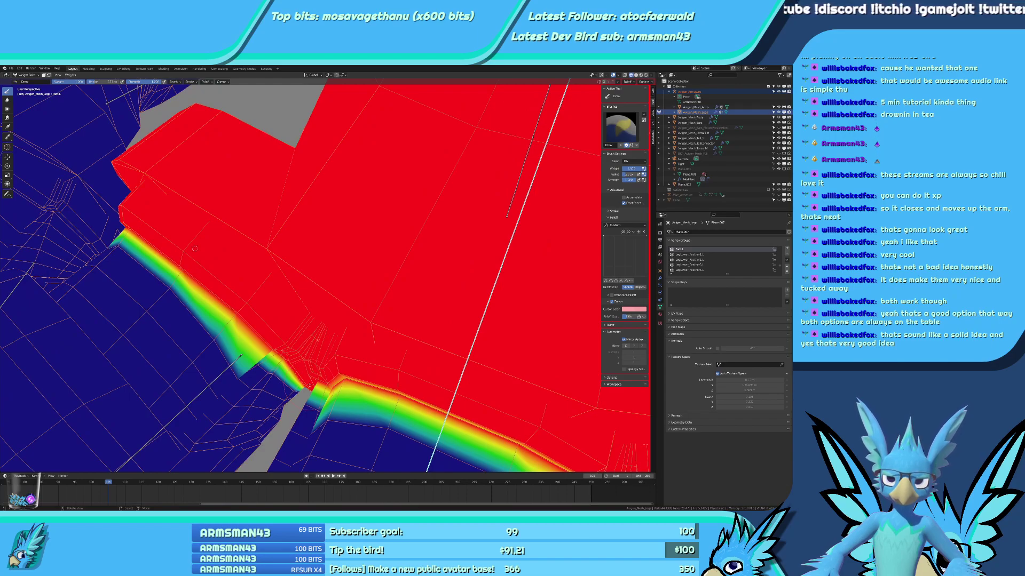
pyautogui.moveTo(197, 307)
pyautogui.mouseDown(button='middle')
pyautogui.moveTo(305, 368)
pyautogui.moveTo(286, 368)
pyautogui.moveTo(309, 364)
pyautogui.mouseUp(button='middle')
pyautogui.scroll(-3, 286, 368)
pyautogui.scroll(-3, 424, 399)
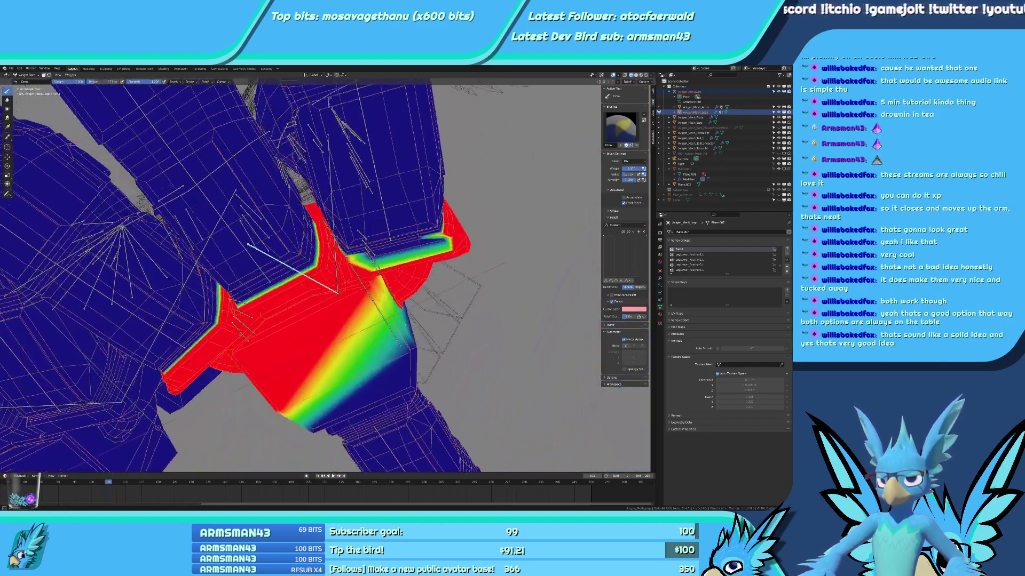
pyautogui.scroll(3, 335, 324)
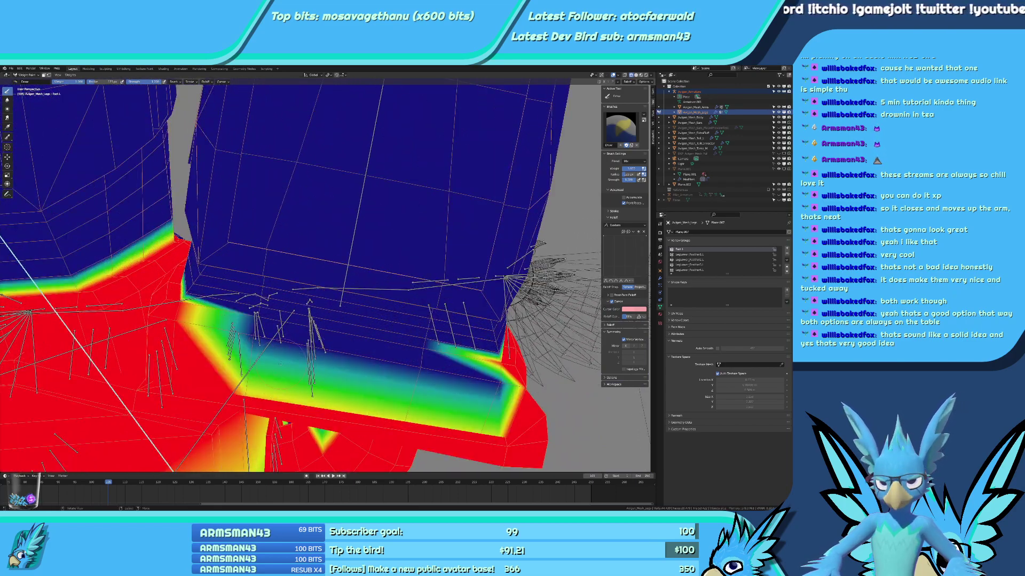
pyautogui.moveTo(334, 324); pyautogui.dragTo(263, 302, button='middle')
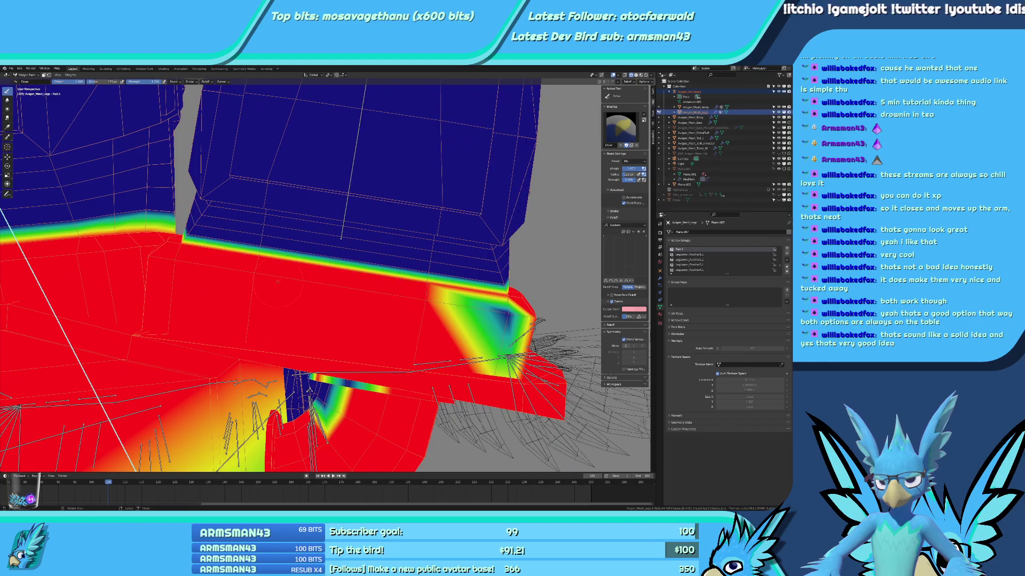
# Cover the remaining partly weighted faces on the side and back of the foot base with full foot-bone weight.
pyautogui.moveTo(205, 293)
pyautogui.mouseDown(button='middle')
pyautogui.moveTo(470, 323)
pyautogui.moveTo(174, 211)
pyautogui.moveTo(352, 383)
pyautogui.moveTo(452, 368)
pyautogui.moveTo(288, 326)
pyautogui.mouseUp(button='middle')
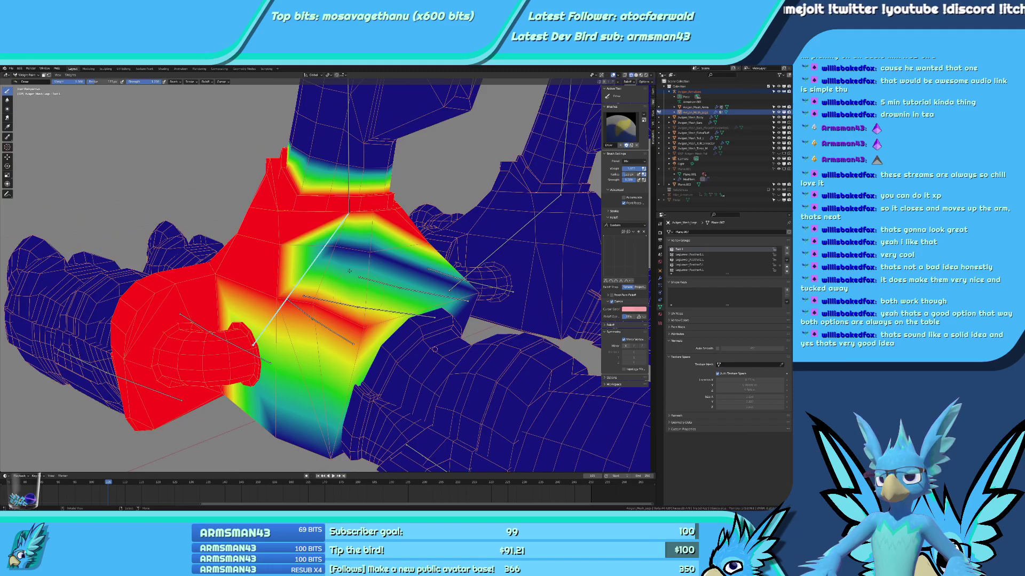
pyautogui.moveTo(333, 261); pyautogui.dragTo(331, 288, button='middle')
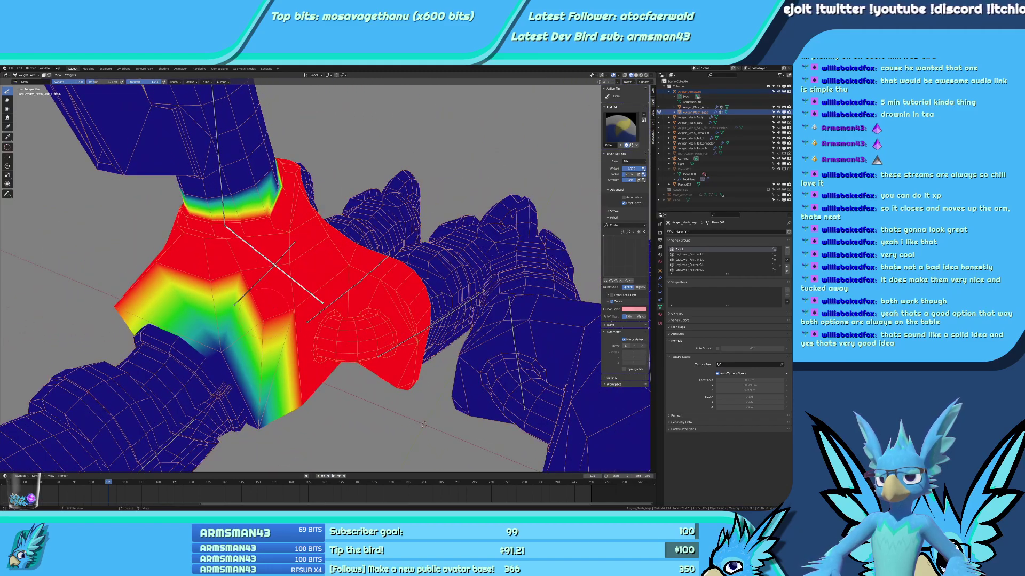
pyautogui.moveTo(231, 335)
pyautogui.mouseDown(button='middle')
pyautogui.moveTo(235, 283)
pyautogui.moveTo(257, 304)
pyautogui.mouseUp(button='middle')
pyautogui.moveTo(287, 255)
pyautogui.mouseDown(button='middle')
pyautogui.moveTo(330, 353)
pyautogui.moveTo(320, 247)
pyautogui.mouseUp(button='middle')
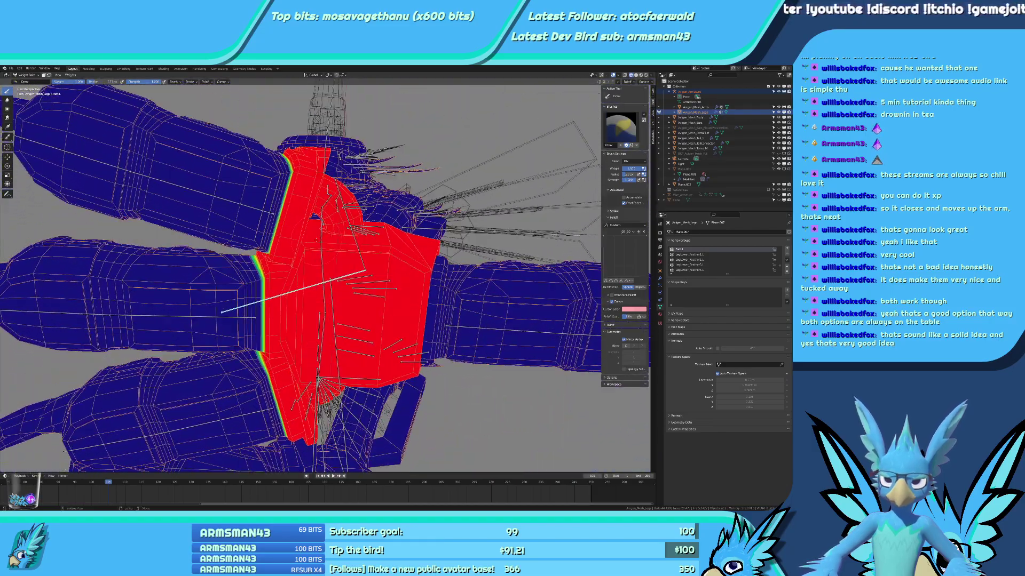
# Paint full foot-bone weight along the foot base's connecting rim below the toe and around its corner.
pyautogui.scroll(4, 320, 246)
pyautogui.moveTo(323, 296)
pyautogui.mouseDown(button='middle')
pyautogui.moveTo(336, 266)
pyautogui.moveTo(309, 306)
pyautogui.moveTo(238, 255)
pyautogui.moveTo(217, 264)
pyautogui.mouseUp(button='middle')
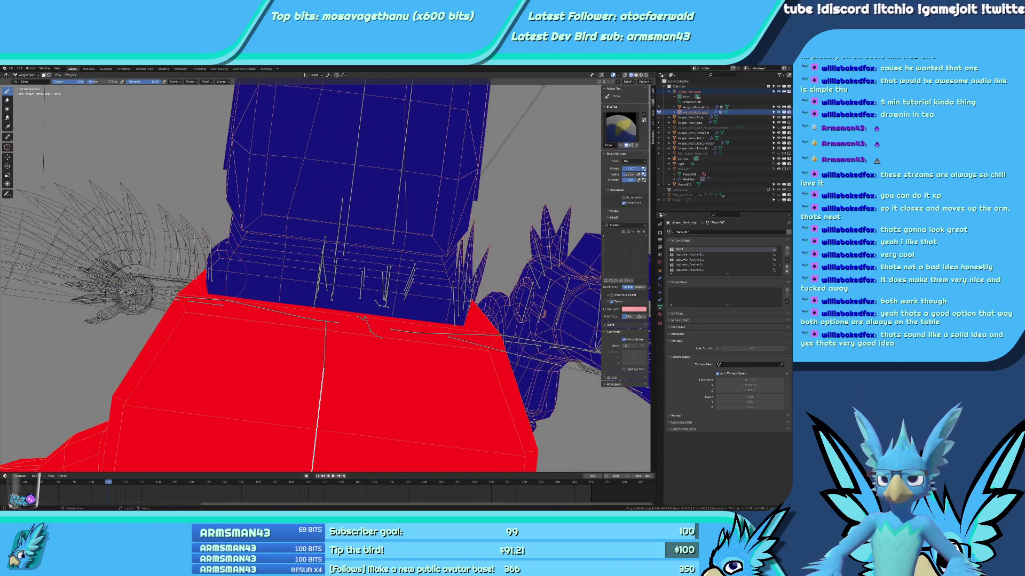
pyautogui.moveTo(224, 281)
pyautogui.mouseDown()
pyautogui.moveTo(224, 266)
pyautogui.moveTo(292, 291)
pyautogui.mouseUp()
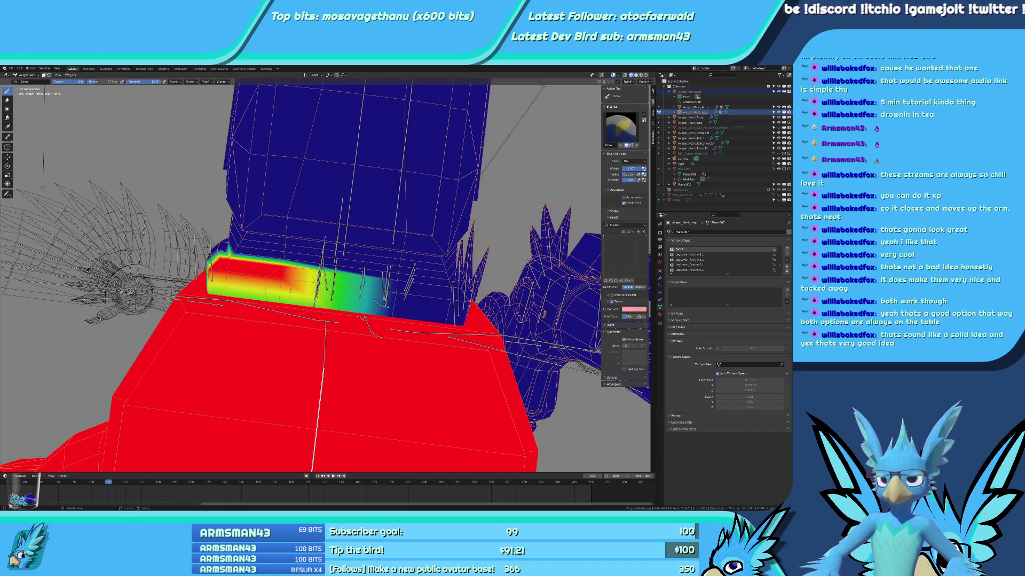
pyautogui.moveTo(357, 311)
pyautogui.mouseDown()
pyautogui.moveTo(382, 298)
pyautogui.moveTo(368, 280)
pyautogui.mouseUp()
pyautogui.moveTo(368, 280); pyautogui.dragTo(459, 320, button='middle')
pyautogui.moveTo(277, 261); pyautogui.dragTo(251, 251, button='middle')
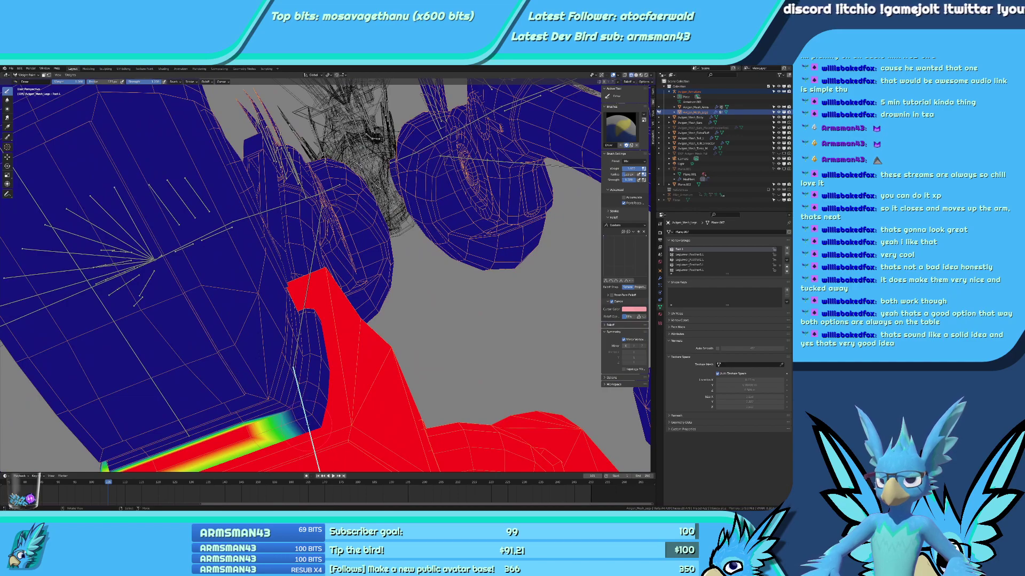
pyautogui.moveTo(321, 425)
pyautogui.mouseDown()
pyautogui.moveTo(315, 398)
pyautogui.moveTo(326, 372)
pyautogui.mouseUp()
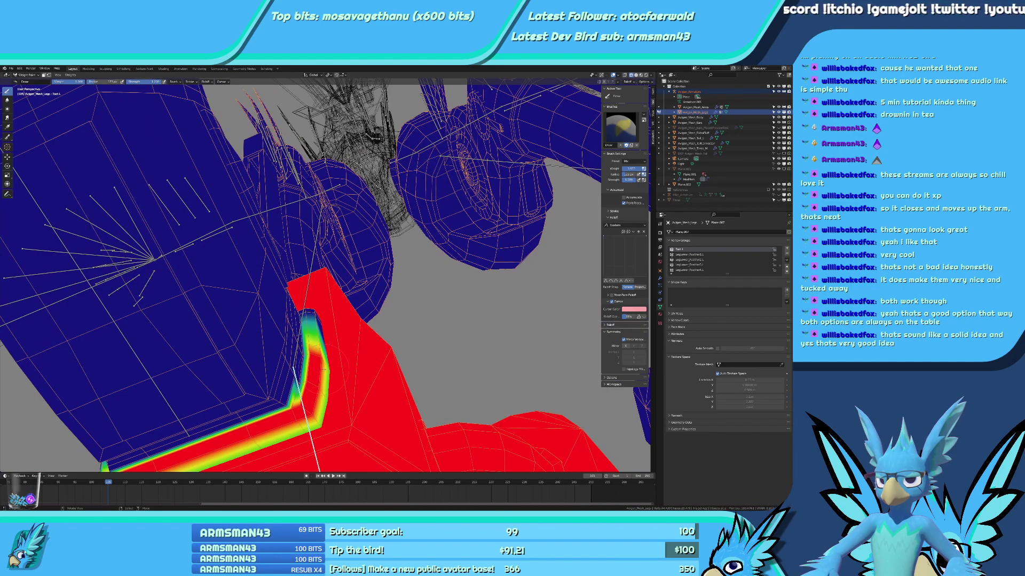
pyautogui.moveTo(319, 384)
pyautogui.mouseDown(button='middle')
pyautogui.moveTo(298, 376)
pyautogui.moveTo(280, 387)
pyautogui.mouseUp(button='middle')
pyautogui.moveTo(281, 387)
pyautogui.mouseDown()
pyautogui.moveTo(288, 368)
pyautogui.moveTo(271, 365)
pyautogui.mouseUp()
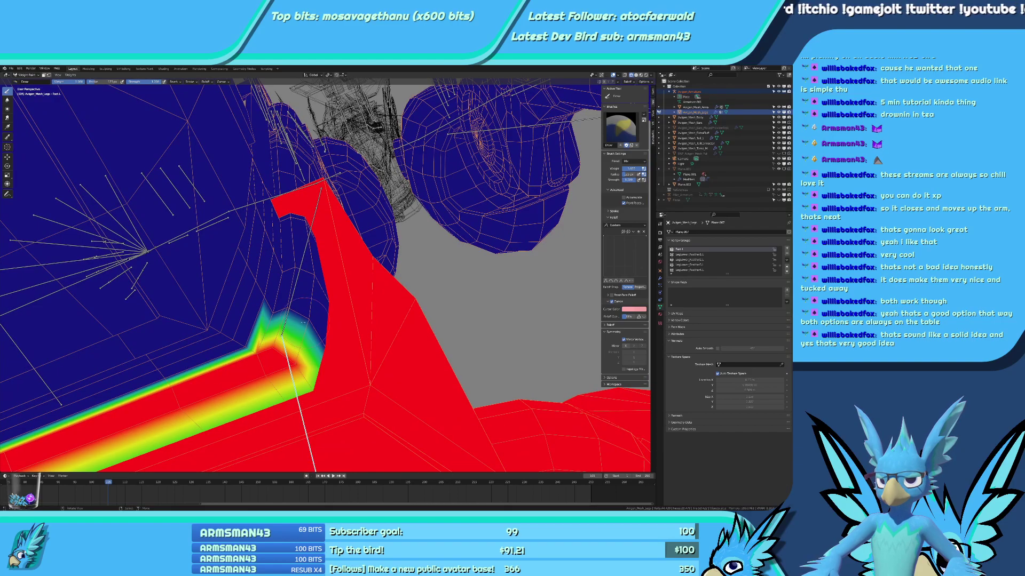
# Extend full foot-bone weight from the rim's corner up the side of the toe joint and over its curved upper edge.
pyautogui.moveTo(303, 322); pyautogui.dragTo(293, 319)
pyautogui.click(297, 278)
pyautogui.hotkey('ctrl', 'z')
pyautogui.hotkey('ctrl', 'shift', 'z')
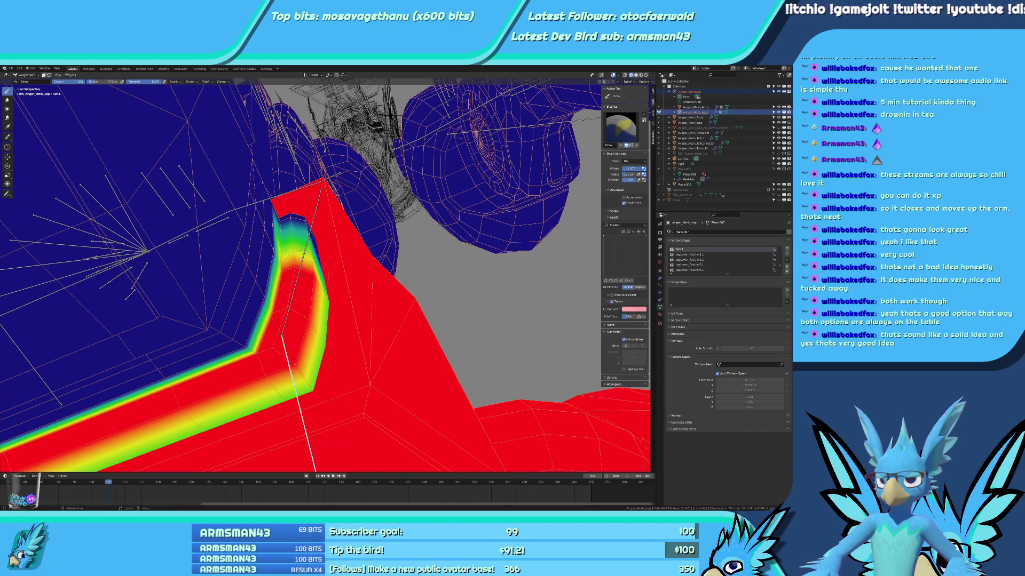
pyautogui.moveTo(297, 278); pyautogui.dragTo(298, 365, button='middle')
pyautogui.moveTo(297, 365); pyautogui.dragTo(288, 339)
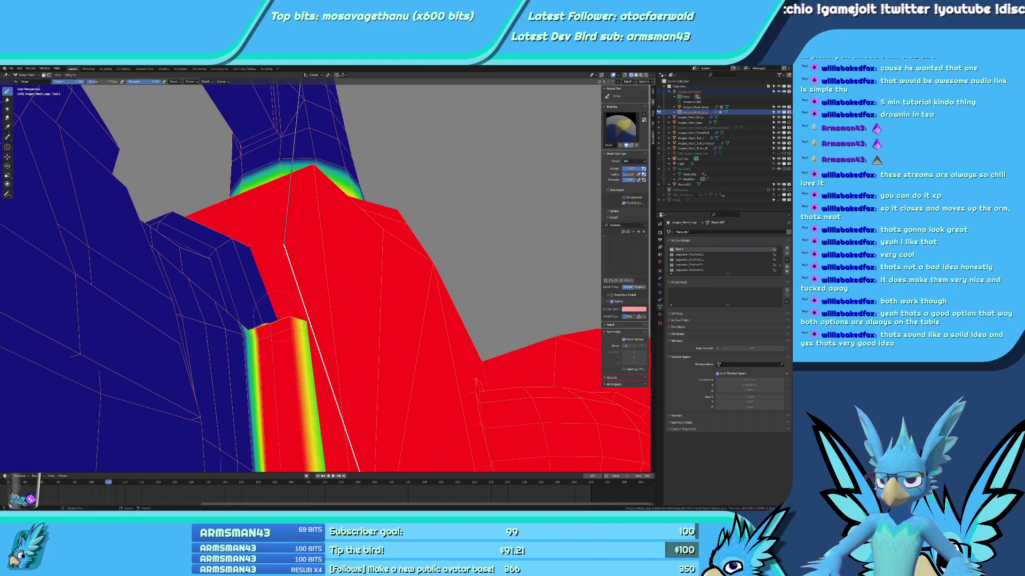
pyautogui.moveTo(276, 319); pyautogui.dragTo(280, 396, button='middle')
pyautogui.moveTo(283, 409); pyautogui.dragTo(237, 331)
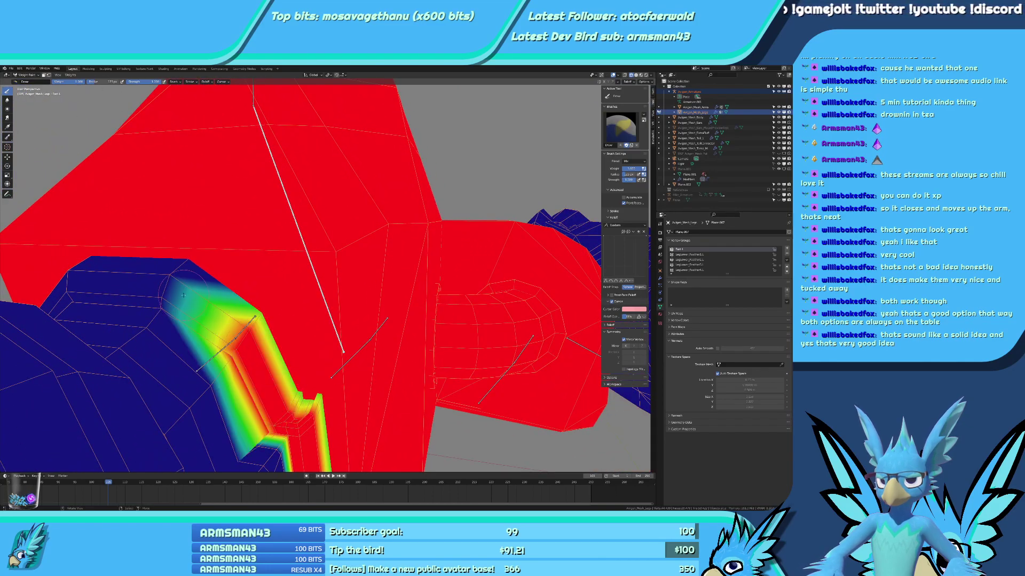
pyautogui.moveTo(183, 295)
pyautogui.mouseDown()
pyautogui.moveTo(101, 280)
pyautogui.moveTo(165, 293)
pyautogui.mouseUp()
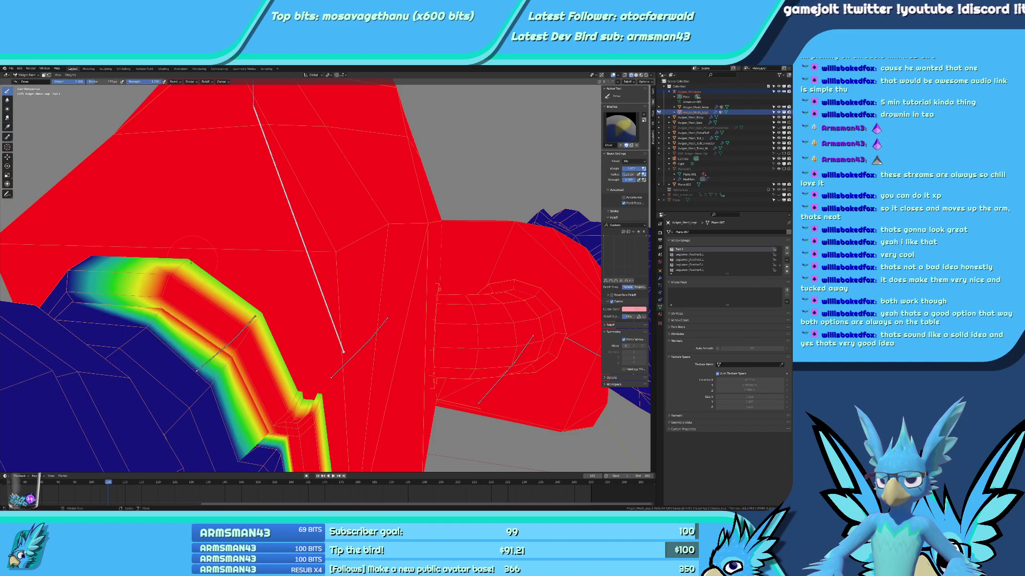
# Continue full foot-bone weight across the top of the toe joint's rim and down its far side.
pyautogui.moveTo(191, 262)
pyautogui.mouseDown(button='middle')
pyautogui.moveTo(176, 331)
pyautogui.moveTo(216, 341)
pyautogui.mouseUp(button='middle')
pyautogui.moveTo(216, 341)
pyautogui.mouseDown()
pyautogui.moveTo(224, 318)
pyautogui.moveTo(195, 297)
pyautogui.mouseUp()
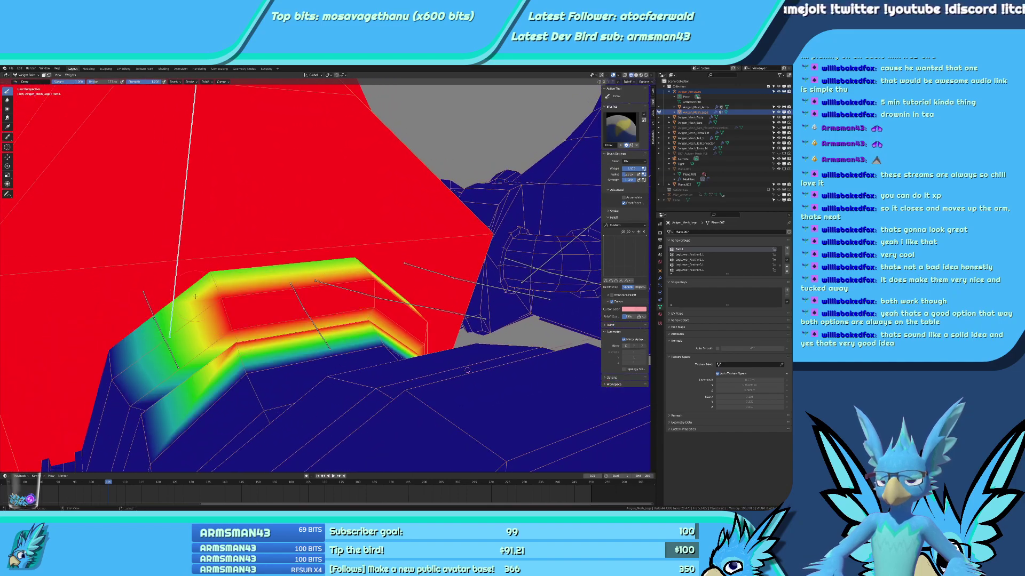
pyautogui.keyDown('shift'); pyautogui.moveTo(195, 297); pyautogui.dragTo(283, 244, button='middle'); pyautogui.keyUp('shift')
pyautogui.moveTo(259, 345); pyautogui.dragTo(232, 374)
pyautogui.moveTo(232, 368); pyautogui.dragTo(267, 320, button='middle')
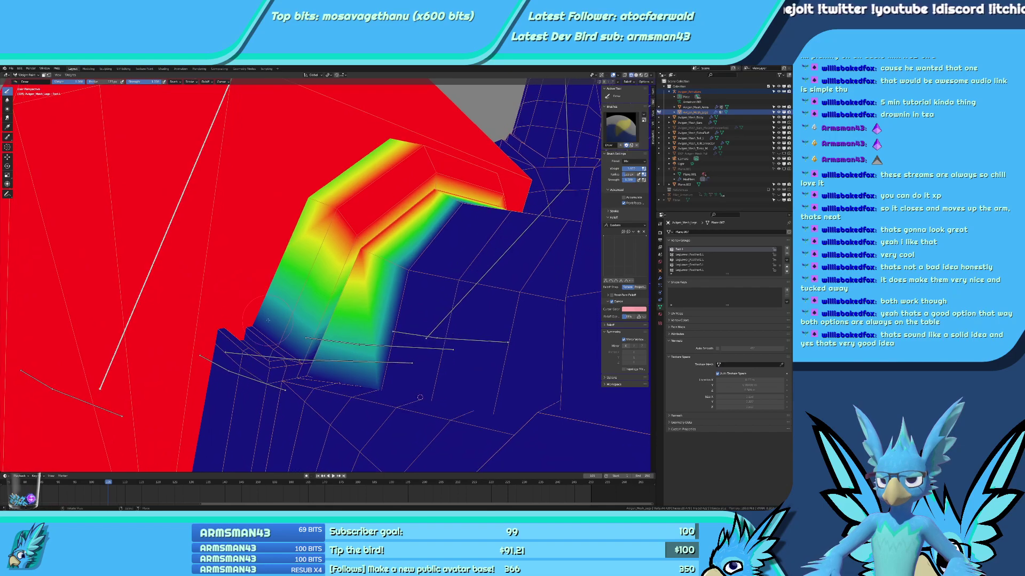
pyautogui.moveTo(298, 347); pyautogui.dragTo(205, 295)
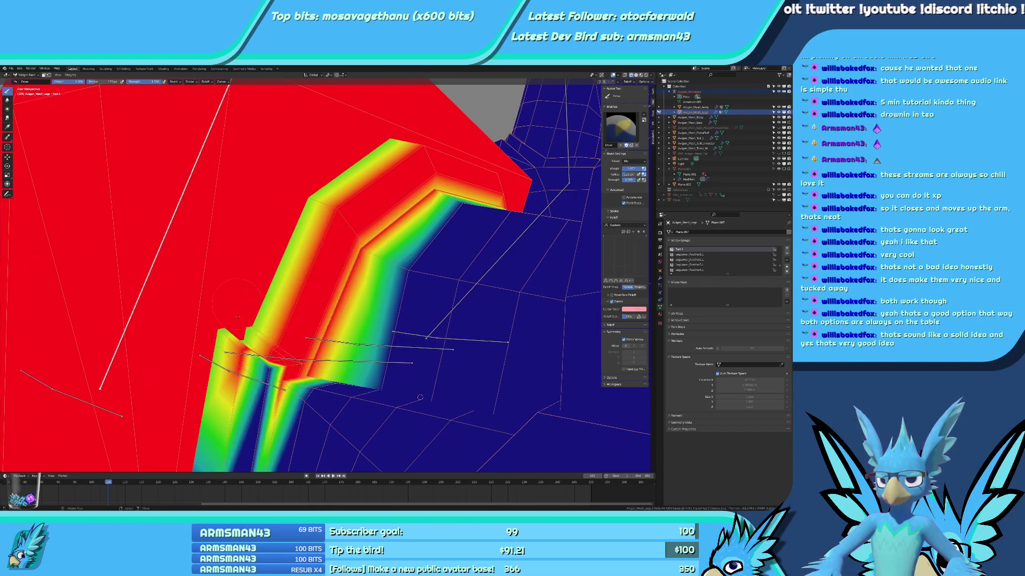
# Paint full foot-bone weight down the remaining side edge of the toe joint's rim toward the underside.
pyautogui.moveTo(243, 322); pyautogui.dragTo(270, 280, button='middle')
pyautogui.moveTo(300, 262); pyautogui.dragTo(275, 387)
pyautogui.scroll(3, 270, 389)
pyautogui.keyDown('shift'); pyautogui.moveTo(259, 403); pyautogui.dragTo(264, 292, button='middle'); pyautogui.keyUp('shift')
pyautogui.moveTo(264, 292); pyautogui.dragTo(272, 350)
pyautogui.moveTo(274, 339)
pyautogui.mouseDown(button='middle')
pyautogui.moveTo(213, 283)
pyautogui.moveTo(168, 342)
pyautogui.moveTo(325, 250)
pyautogui.mouseUp(button='middle')
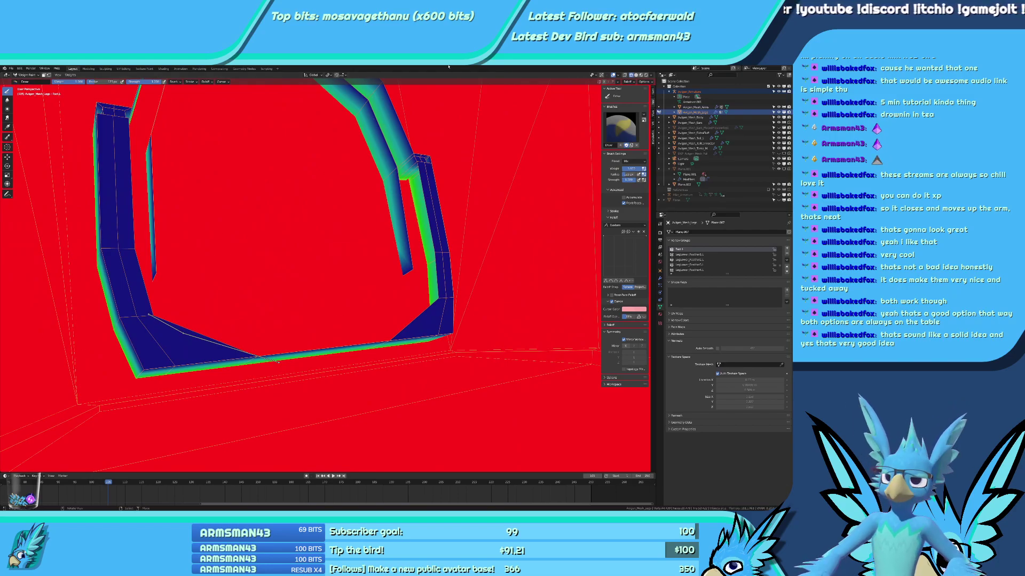
# Fill the unweighted arch, side strips and lower corners of the ring inside the foot base with full foot-bone weight.
pyautogui.moveTo(468, 158)
pyautogui.mouseDown(button='middle')
pyautogui.moveTo(347, 293)
pyautogui.moveTo(364, 323)
pyautogui.mouseUp(button='middle')
pyautogui.moveTo(398, 368); pyautogui.dragTo(368, 352, button='middle')
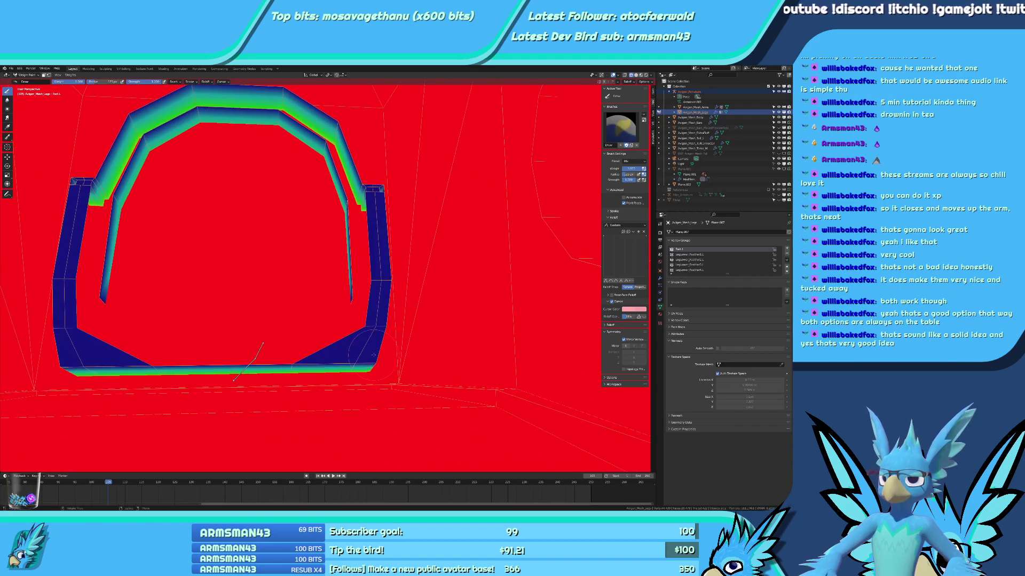
pyautogui.moveTo(368, 352)
pyautogui.mouseDown()
pyautogui.moveTo(387, 305)
pyautogui.moveTo(369, 218)
pyautogui.mouseUp()
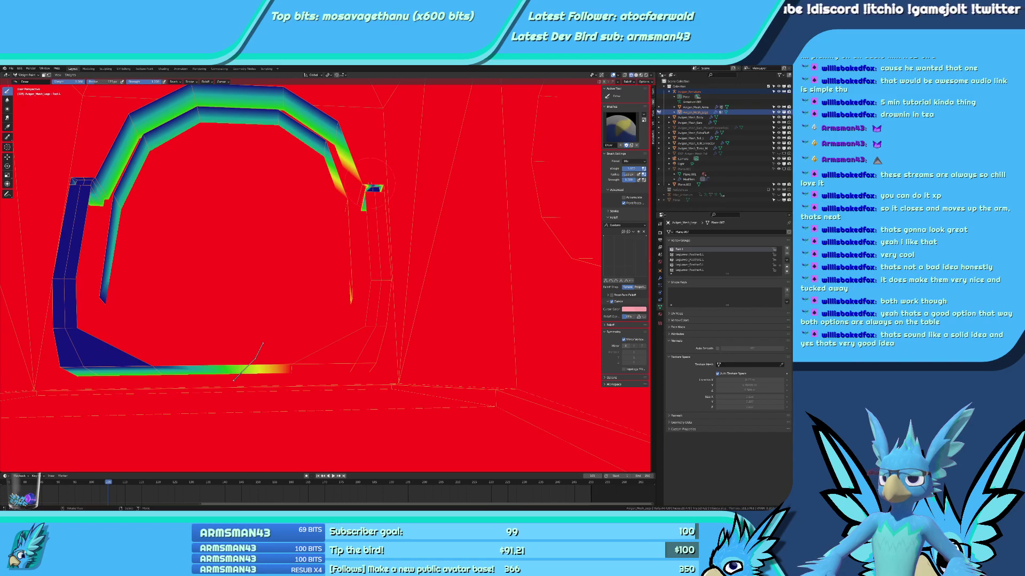
pyautogui.moveTo(374, 176)
pyautogui.mouseDown(button='middle')
pyautogui.moveTo(383, 231)
pyautogui.moveTo(427, 240)
pyautogui.mouseUp(button='middle')
pyautogui.moveTo(427, 239)
pyautogui.mouseDown()
pyautogui.moveTo(406, 194)
pyautogui.moveTo(344, 157)
pyautogui.moveTo(199, 168)
pyautogui.moveTo(183, 222)
pyautogui.mouseUp()
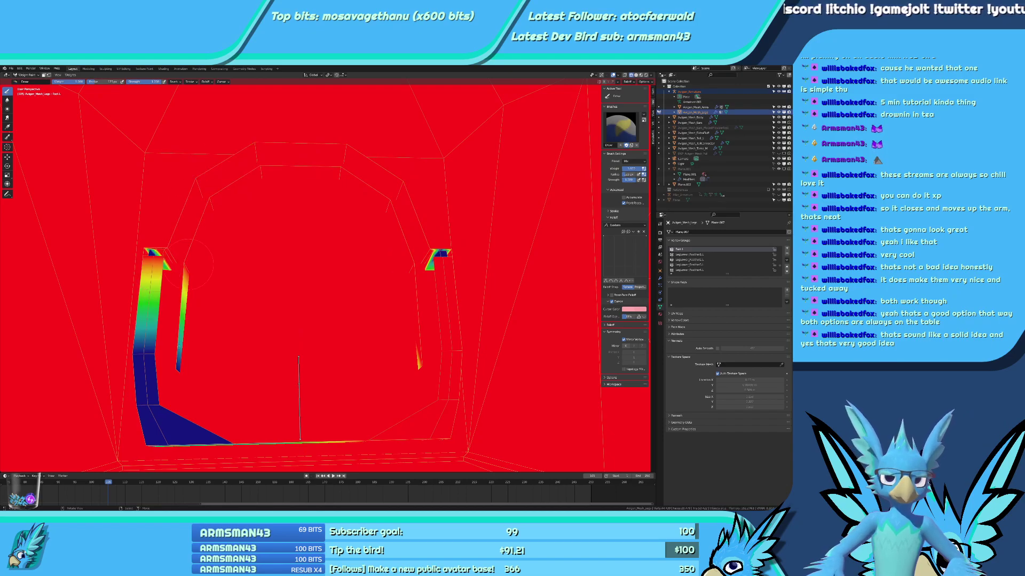
pyautogui.moveTo(199, 393)
pyautogui.mouseDown()
pyautogui.moveTo(158, 408)
pyautogui.moveTo(232, 453)
pyautogui.mouseUp()
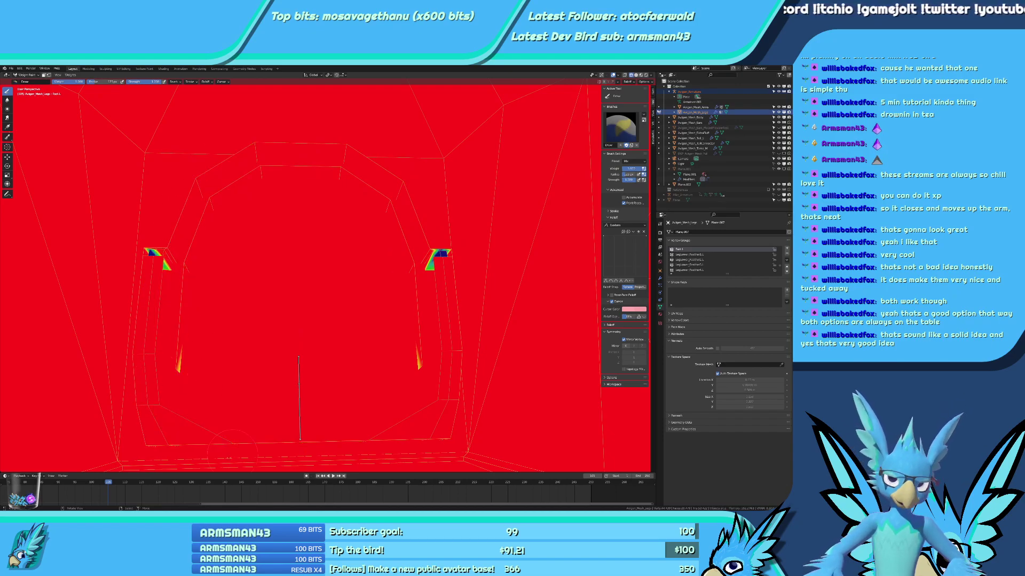
# Cover the small unweighted spots left at the ends of the inner ring with full foot-bone weight.
pyautogui.moveTo(216, 433); pyautogui.dragTo(422, 459, button='middle')
pyautogui.moveTo(341, 331)
pyautogui.mouseDown(button='middle')
pyautogui.moveTo(364, 342)
pyautogui.moveTo(205, 246)
pyautogui.moveTo(85, 234)
pyautogui.mouseUp(button='middle')
pyautogui.scroll(3, 410, 364)
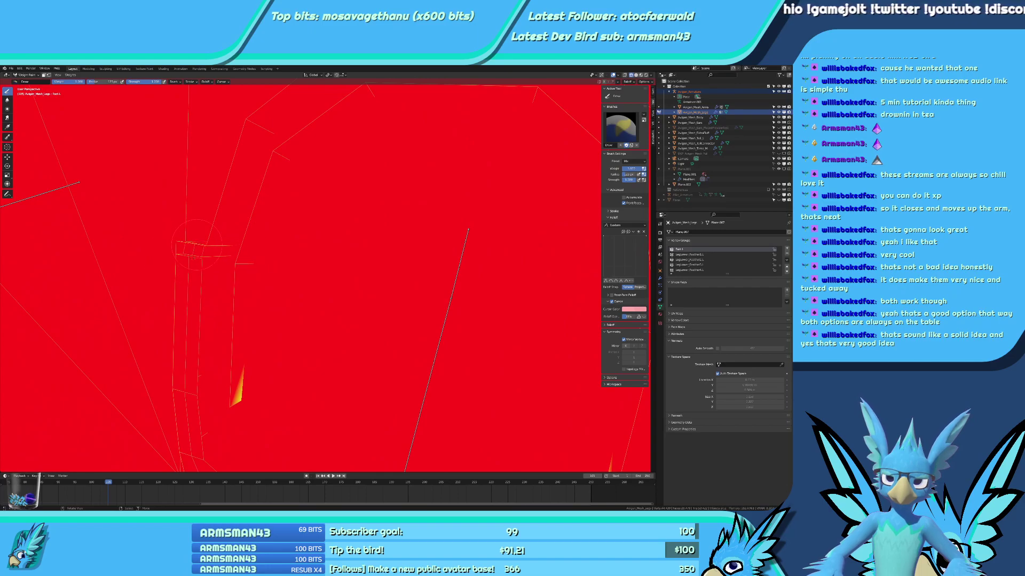
pyautogui.moveTo(257, 283); pyautogui.dragTo(432, 316, button='middle')
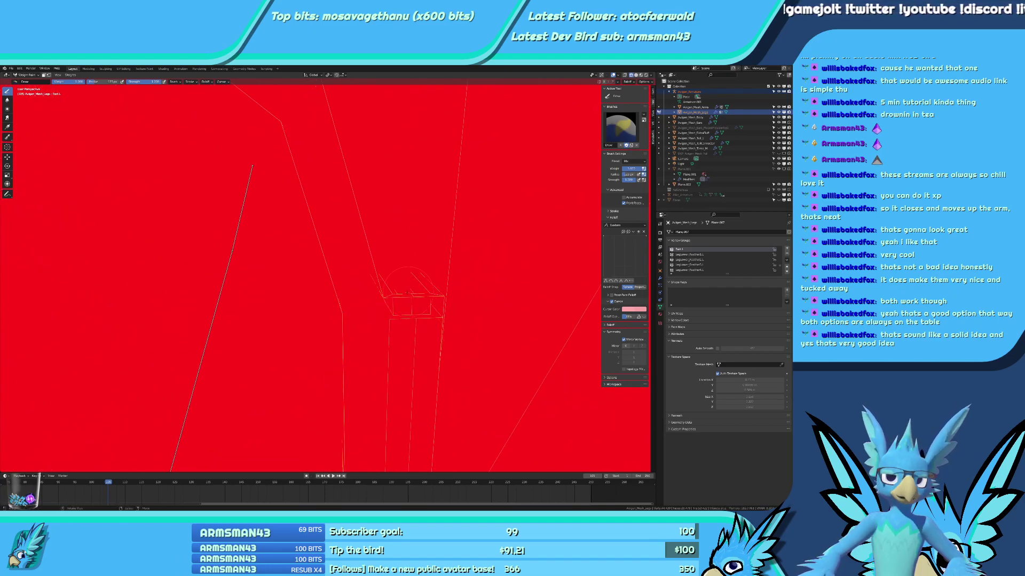
pyautogui.moveTo(408, 280)
pyautogui.mouseDown(button='middle')
pyautogui.moveTo(313, 261)
pyautogui.moveTo(424, 272)
pyautogui.moveTo(300, 274)
pyautogui.moveTo(299, 304)
pyautogui.mouseUp(button='middle')
pyautogui.click(288, 359)
# Fill the partly weighted patch beside the notch in the foot base with full foot-bone weight.
pyautogui.moveTo(288, 359); pyautogui.dragTo(444, 345, button='middle')
pyautogui.moveTo(542, 403)
pyautogui.mouseDown(button='middle')
pyautogui.moveTo(218, 295)
pyautogui.moveTo(348, 249)
pyautogui.moveTo(408, 142)
pyautogui.mouseUp(button='middle')
pyautogui.moveTo(441, 227); pyautogui.dragTo(490, 220, button='middle')
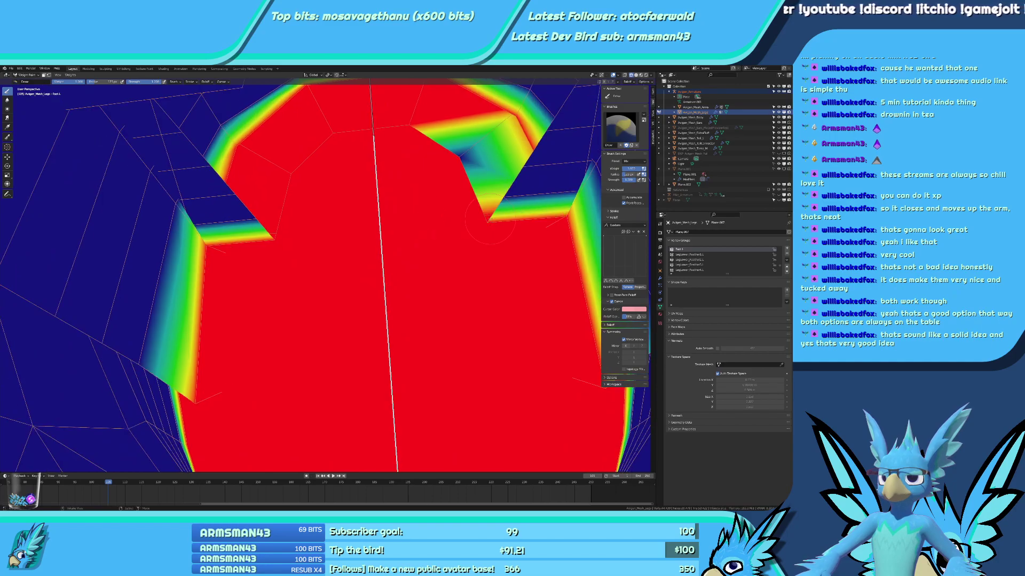
pyautogui.click(450, 159)
pyautogui.moveTo(450, 159)
pyautogui.mouseDown(button='middle')
pyautogui.moveTo(361, 191)
pyautogui.moveTo(260, 286)
pyautogui.mouseUp(button='middle')
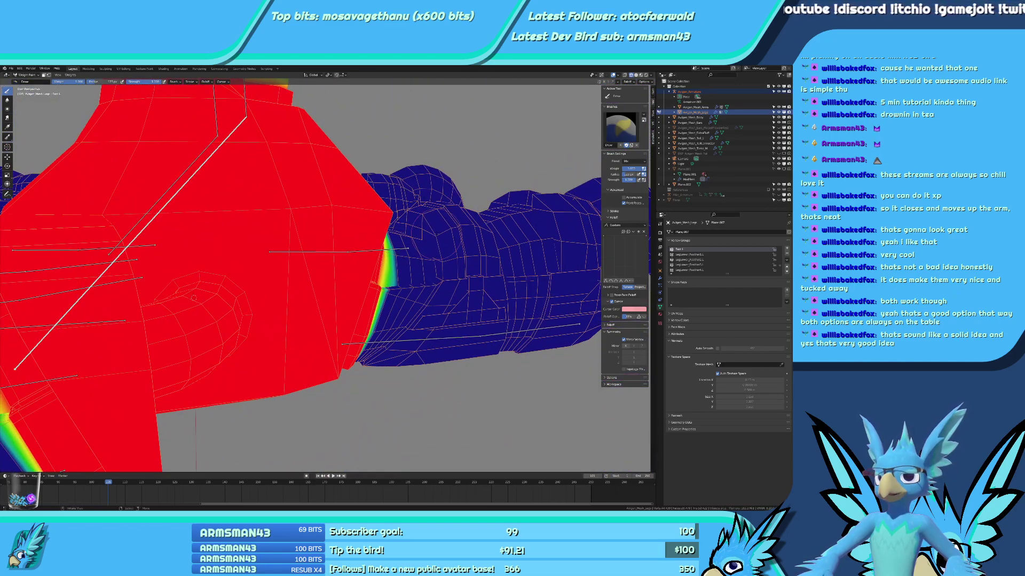
# Examine the foot base's weight coverage from several angles and the side view, starting and cancelling a test rotation.
pyautogui.scroll(-5, 260, 286)
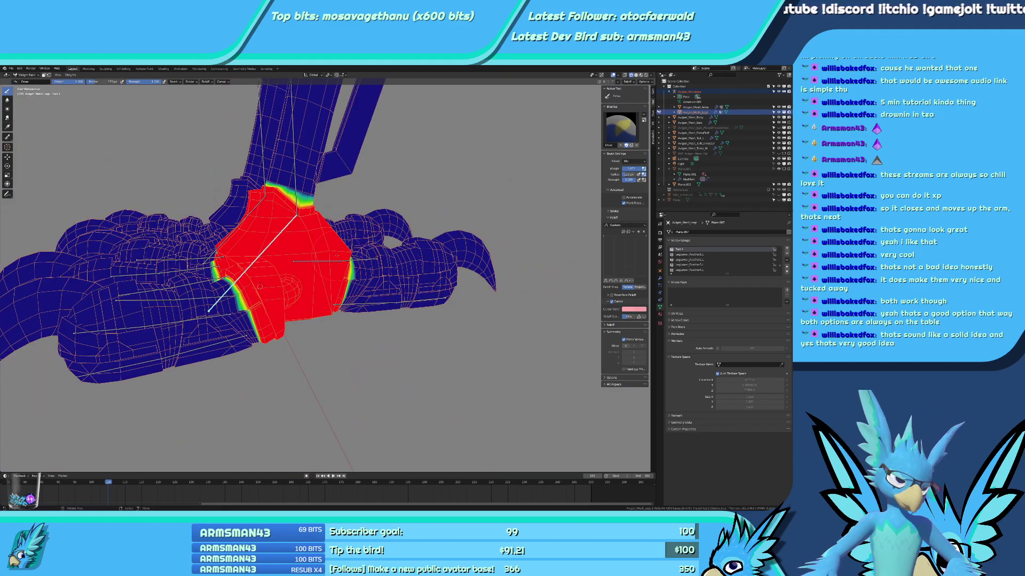
pyautogui.moveTo(260, 286)
pyautogui.mouseDown(button='middle')
pyautogui.moveTo(323, 341)
pyautogui.moveTo(304, 288)
pyautogui.mouseUp(button='middle')
pyautogui.scroll(-3, 323, 342)
pyautogui.scroll(3, 327, 285)
pyautogui.press('r')
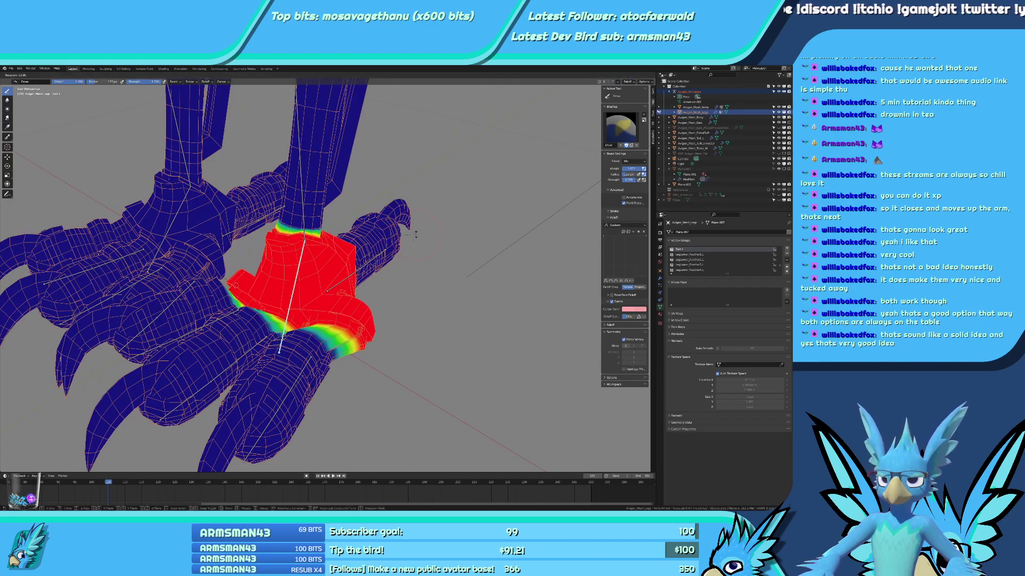
pyautogui.rightClick(435, 296)
pyautogui.moveTo(435, 296); pyautogui.dragTo(384, 267, button='middle')
pyautogui.scroll(2, 292, 291)
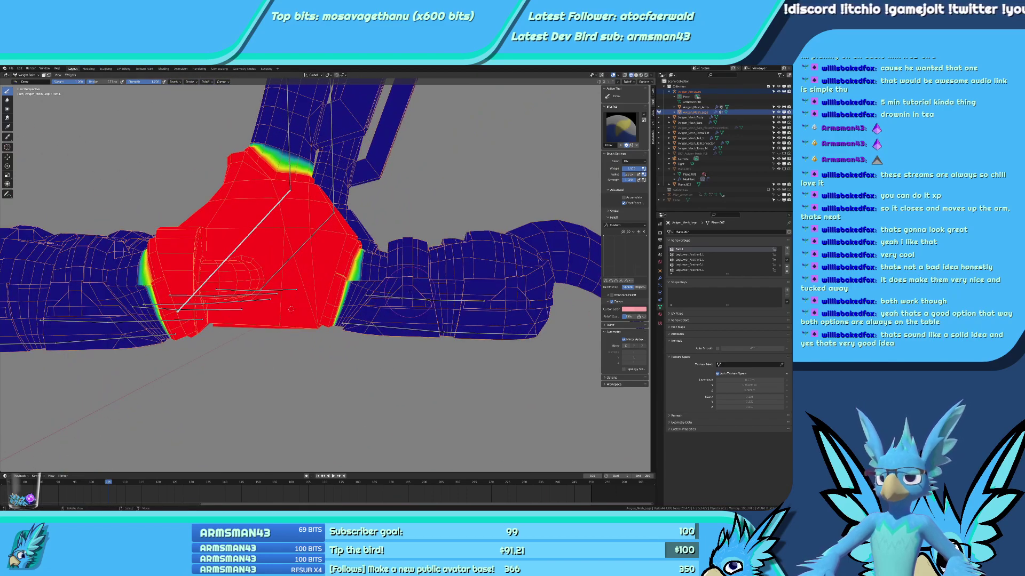
pyautogui.press('KP_3')
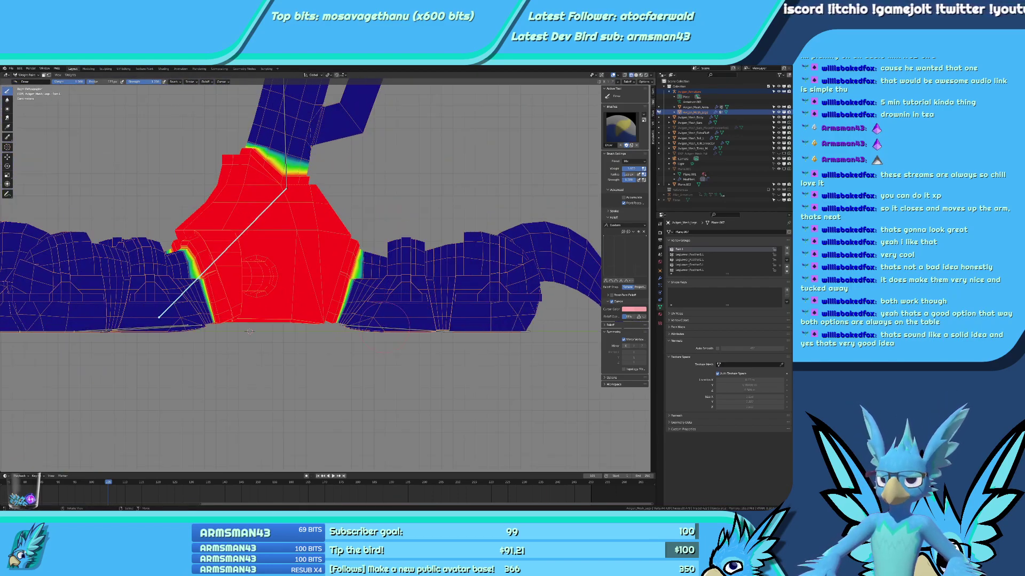
# Select the back toe's first bone for weight painting in the side view and save the file.
pyautogui.keyDown('ctrl'); pyautogui.click(383, 327); pyautogui.keyUp('ctrl')
pyautogui.scroll(3, 376, 282)
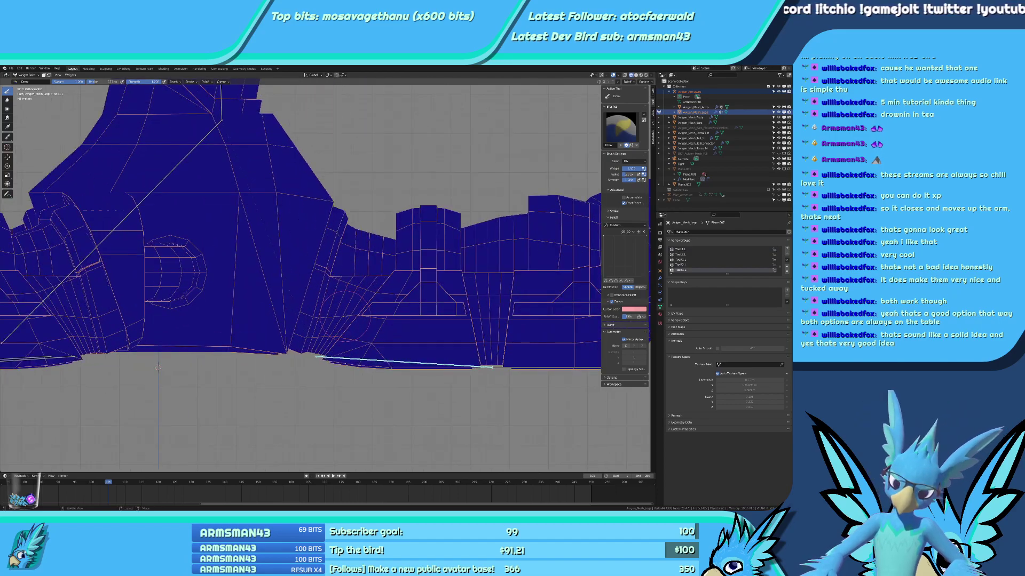
pyautogui.scroll(2, 409, 316)
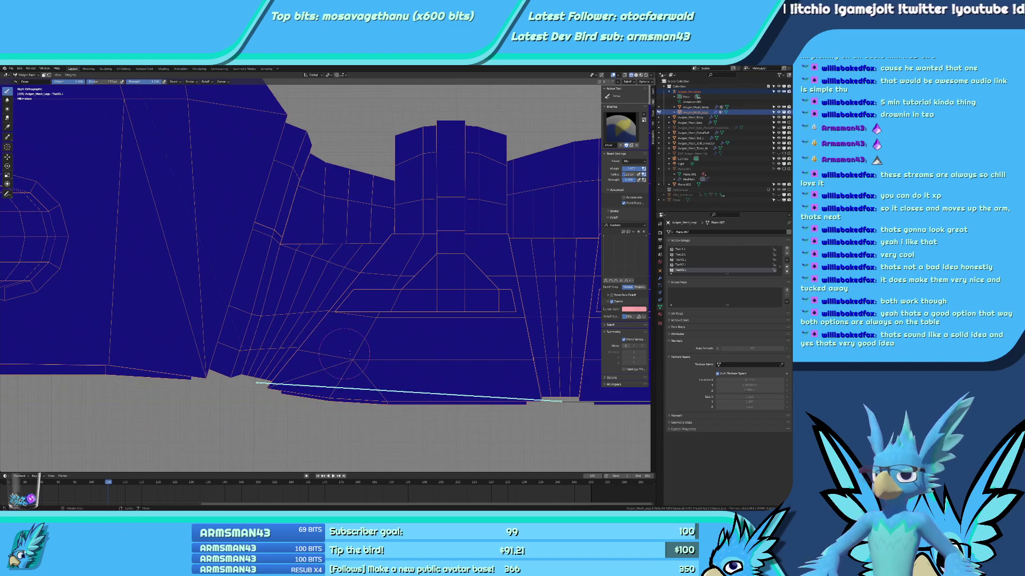
pyautogui.press('z')
pyautogui.press('z')
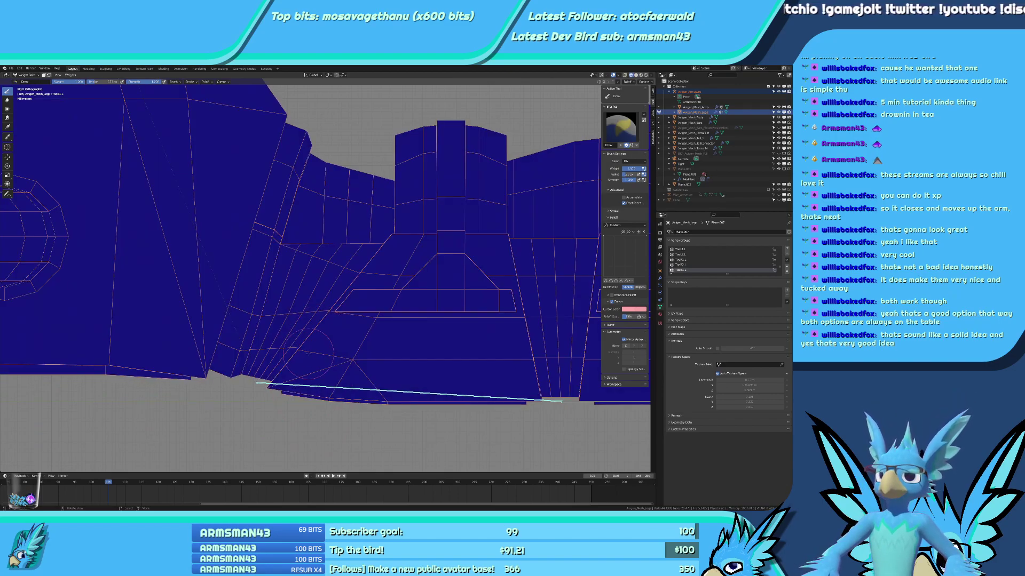
pyautogui.scroll(-4, 308, 354)
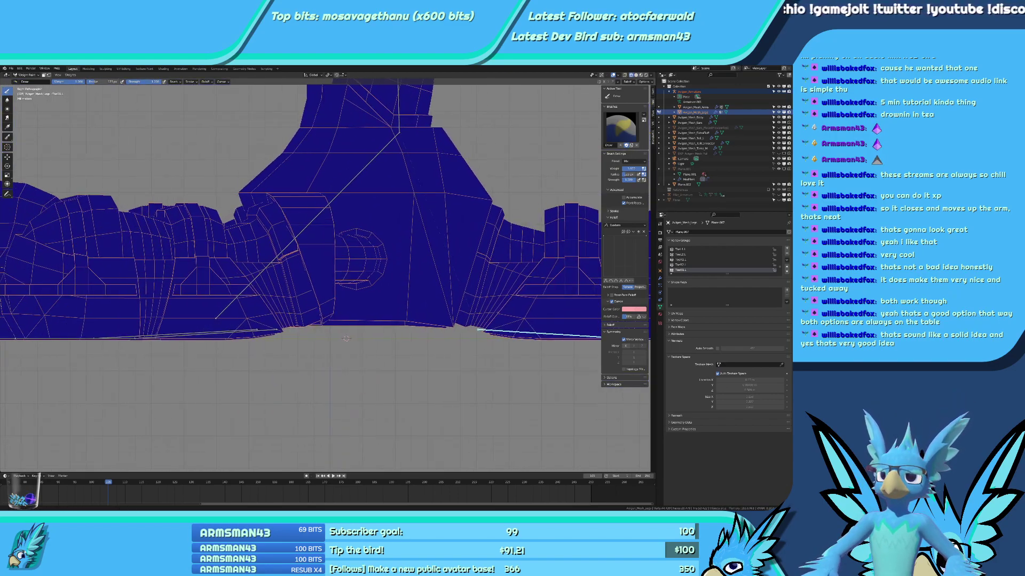
pyautogui.scroll(2, 161, 336)
pyautogui.keyDown('shift'); pyautogui.moveTo(235, 337); pyautogui.dragTo(187, 365, button='middle'); pyautogui.keyUp('shift')
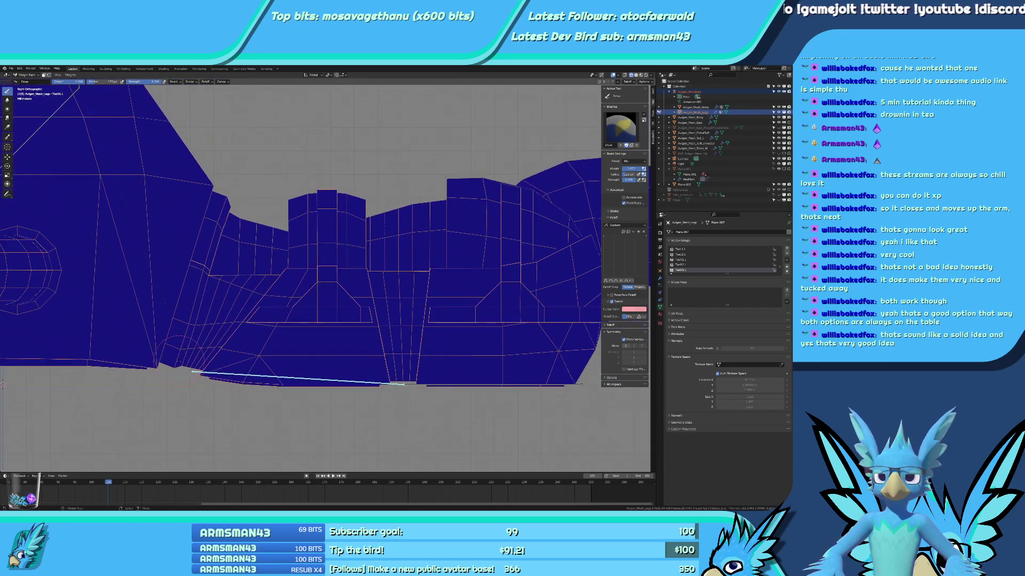
pyautogui.scroll(-4, 224, 337)
pyautogui.scroll(3, 259, 309)
pyautogui.hotkey('ctrl', 's')
# Begin painting the bone's weight onto the lower inner corner of the back toe's first segment, undoing the last stroke.
pyautogui.keyDown('shift'); pyautogui.moveTo(271, 322); pyautogui.dragTo(405, 353, button='middle'); pyautogui.keyUp('shift')
pyautogui.keyDown('shift'); pyautogui.moveTo(307, 285); pyautogui.dragTo(378, 304, button='middle'); pyautogui.keyUp('shift')
pyautogui.scroll(-1, 378, 305)
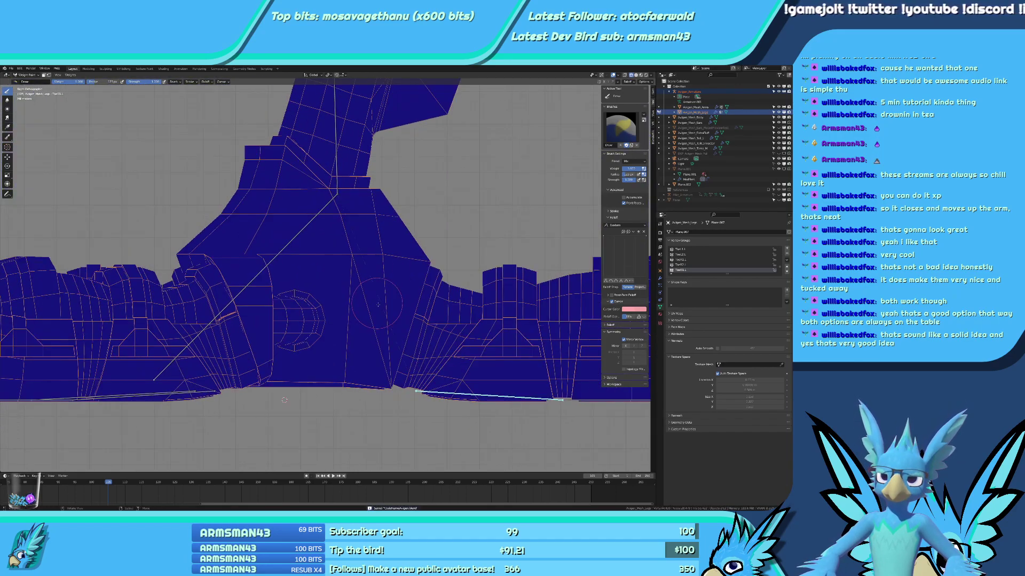
pyautogui.keyDown('shift'); pyautogui.moveTo(389, 256); pyautogui.dragTo(253, 226, button='middle'); pyautogui.keyUp('shift')
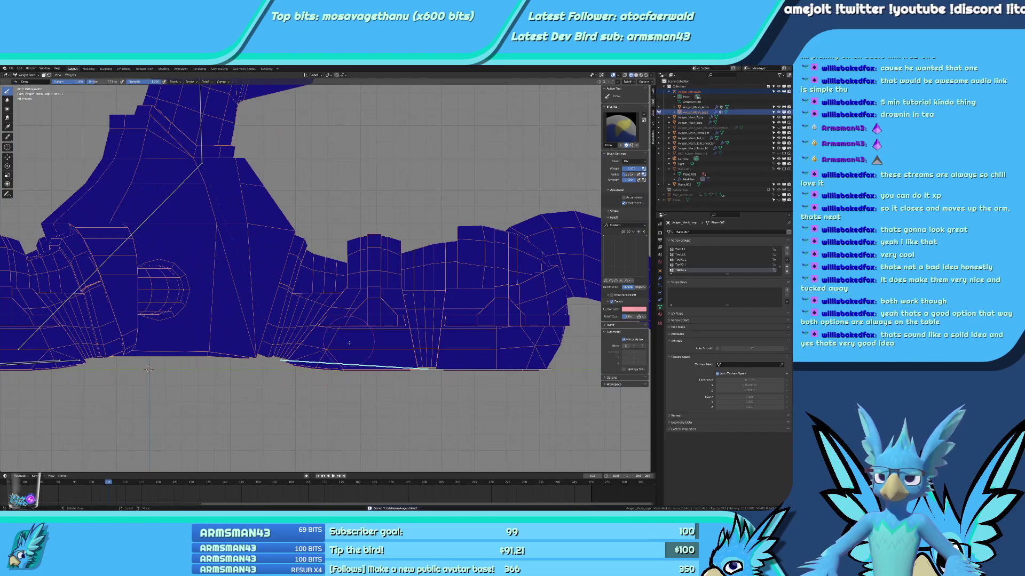
pyautogui.scroll(3, 349, 343)
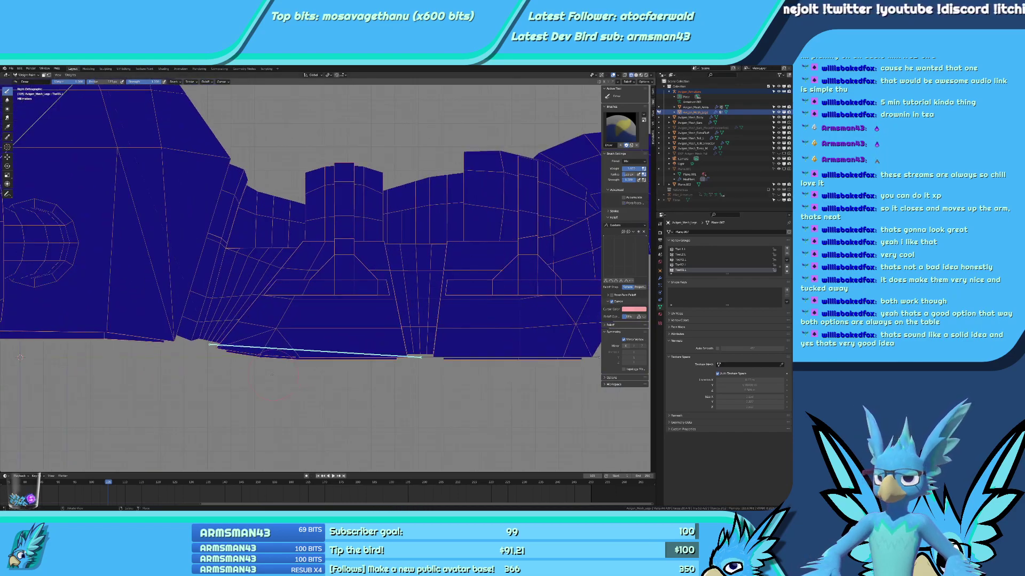
pyautogui.scroll(4, 272, 375)
pyautogui.moveTo(188, 426); pyautogui.dragTo(113, 429)
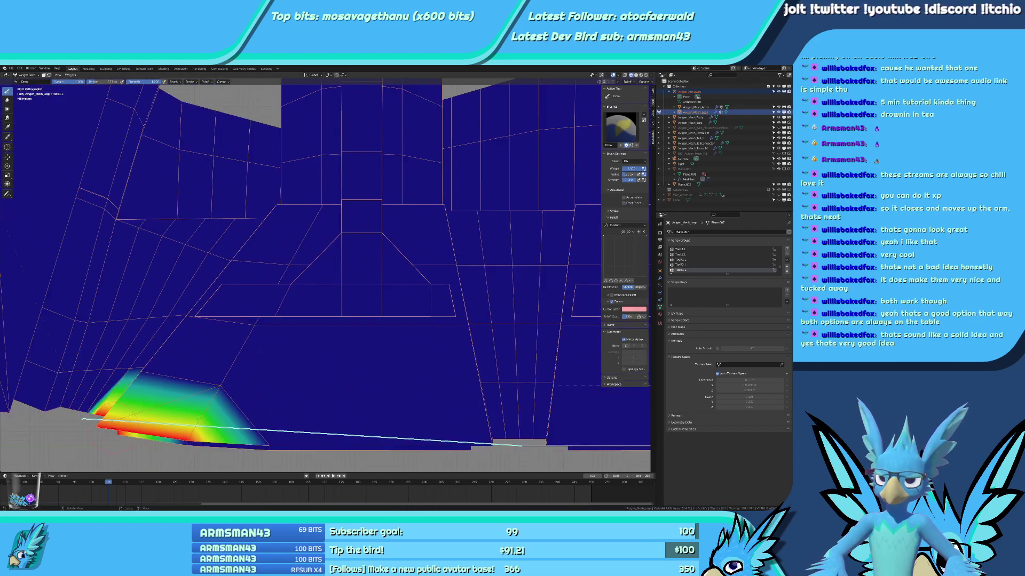
pyautogui.hotkey('ctrl', 'z')
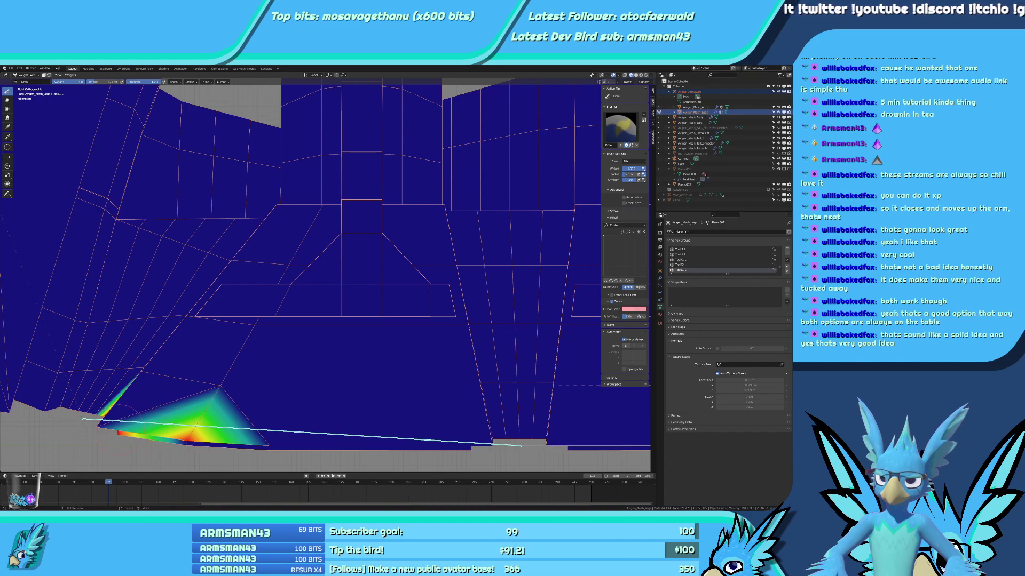
# Paint full toe-bone weight from the lower inner corner along the underside edge of the back toe's first segment.
pyautogui.scroll(3, 111, 436)
pyautogui.keyDown('shift'); pyautogui.moveTo(165, 400); pyautogui.dragTo(321, 341, button='middle'); pyautogui.keyUp('shift')
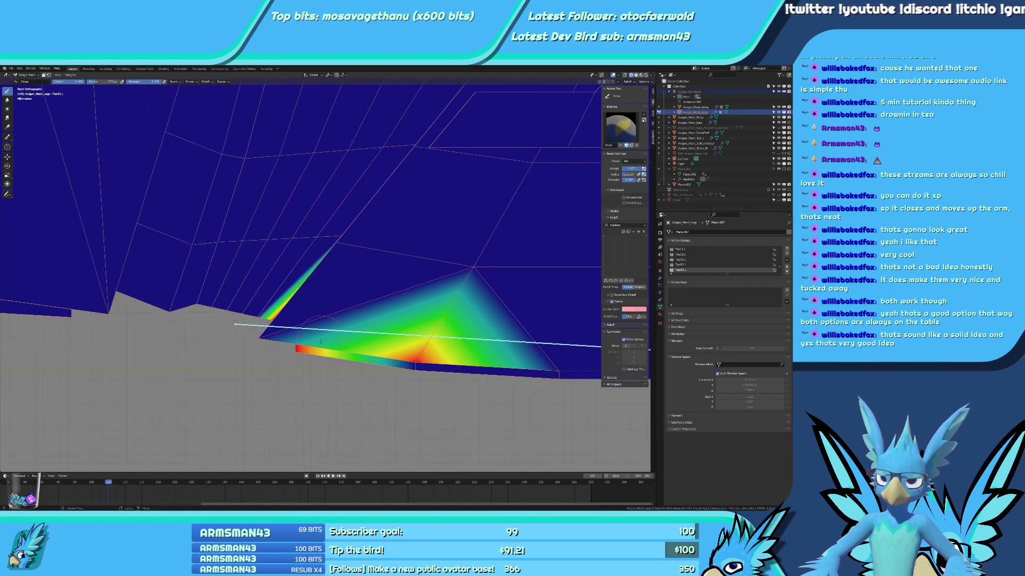
pyautogui.click(275, 336)
pyautogui.scroll(-3, 327, 320)
pyautogui.keyDown('shift'); pyautogui.moveTo(446, 305); pyautogui.dragTo(248, 328, button='middle'); pyautogui.keyUp('shift')
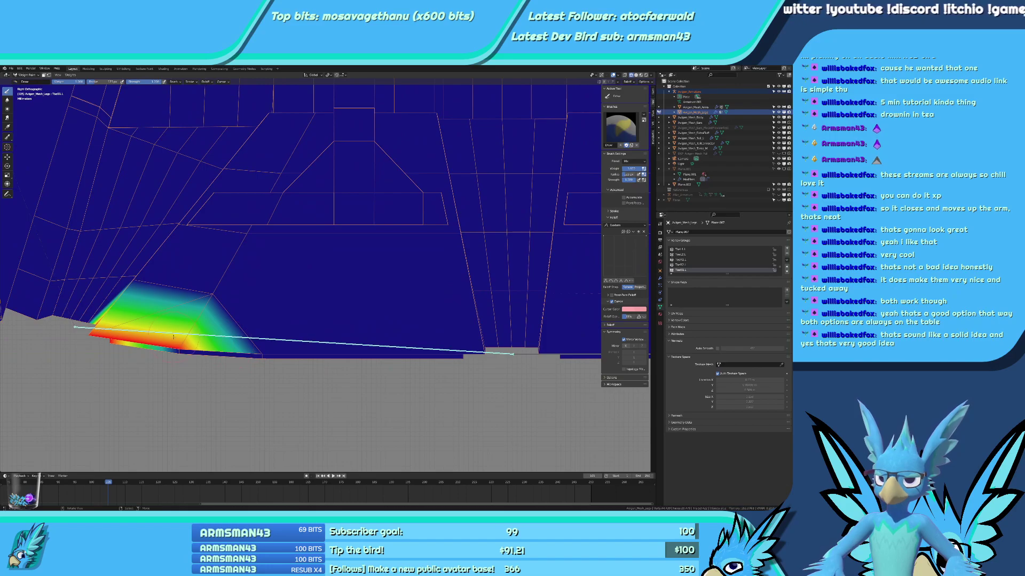
pyautogui.moveTo(290, 348)
pyautogui.mouseDown()
pyautogui.moveTo(249, 350)
pyautogui.moveTo(321, 353)
pyautogui.mouseUp()
pyautogui.moveTo(405, 352); pyautogui.dragTo(469, 352)
# Fill the lower side faces and recessed panel of the back toe's first segment with full toe-bone weight.
pyautogui.moveTo(463, 292)
pyautogui.mouseDown()
pyautogui.moveTo(443, 216)
pyautogui.moveTo(234, 227)
pyautogui.mouseUp()
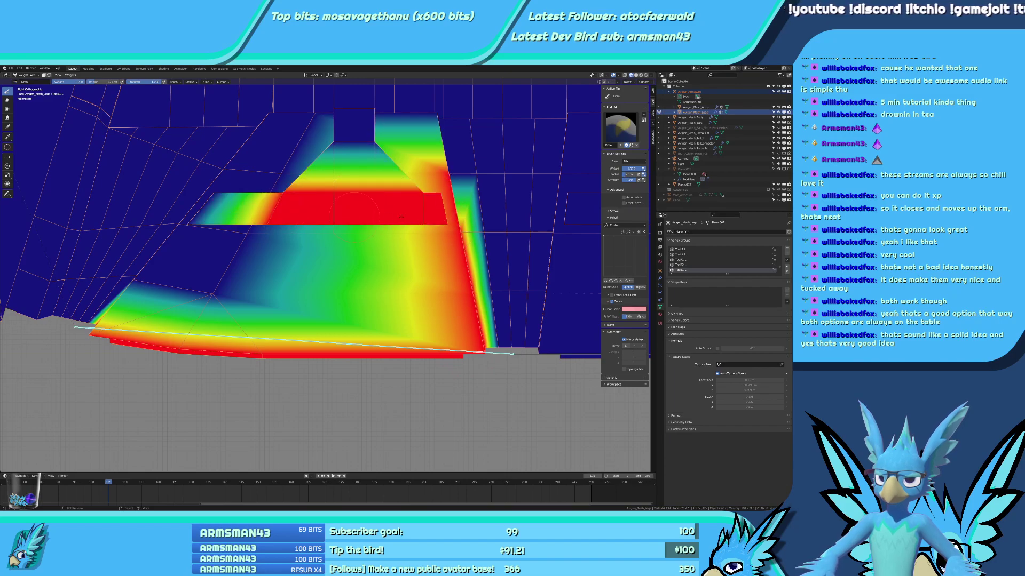
pyautogui.scroll(3, 274, 329)
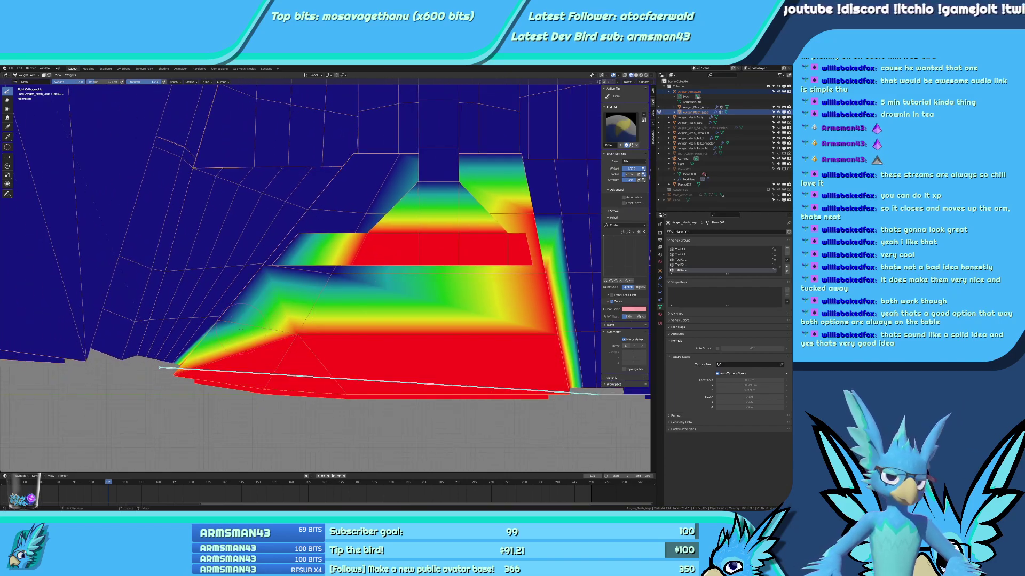
pyautogui.moveTo(274, 329); pyautogui.dragTo(238, 329)
pyautogui.moveTo(290, 282)
pyautogui.mouseDown()
pyautogui.moveTo(256, 278)
pyautogui.moveTo(345, 279)
pyautogui.moveTo(270, 262)
pyautogui.moveTo(320, 225)
pyautogui.moveTo(382, 229)
pyautogui.mouseUp()
pyautogui.moveTo(383, 229); pyautogui.dragTo(308, 322, button='middle')
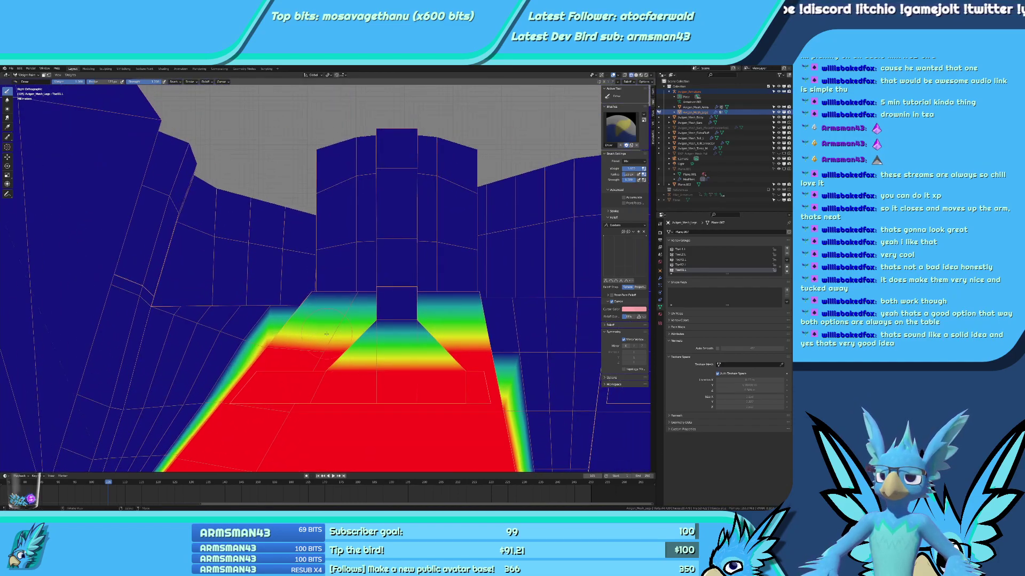
# Paint full weight over the whole upright block above the toe segment, including its centre strip and lower corner.
pyautogui.moveTo(326, 334)
pyautogui.mouseDown()
pyautogui.moveTo(342, 202)
pyautogui.moveTo(331, 116)
pyautogui.mouseUp()
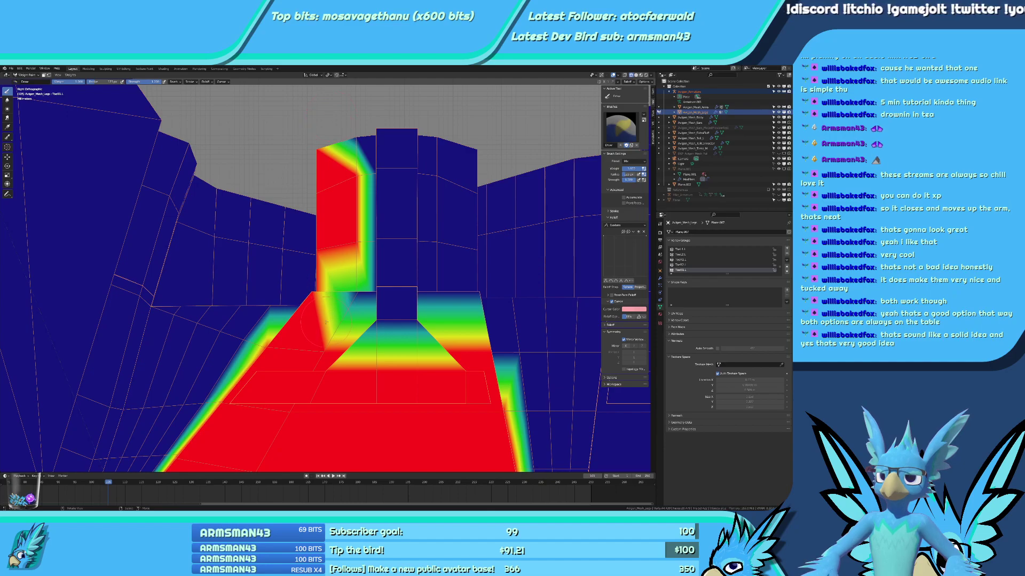
pyautogui.moveTo(318, 303)
pyautogui.mouseDown()
pyautogui.moveTo(309, 291)
pyautogui.moveTo(340, 296)
pyautogui.mouseUp()
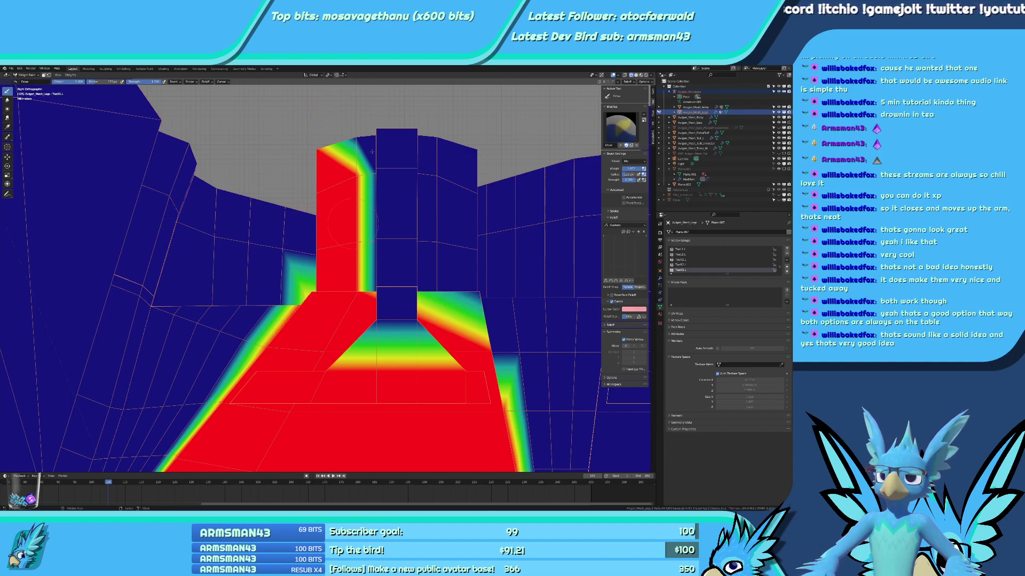
pyautogui.moveTo(372, 152)
pyautogui.mouseDown()
pyautogui.moveTo(398, 344)
pyautogui.moveTo(411, 160)
pyautogui.moveTo(420, 262)
pyautogui.moveTo(456, 295)
pyautogui.moveTo(460, 145)
pyautogui.mouseUp()
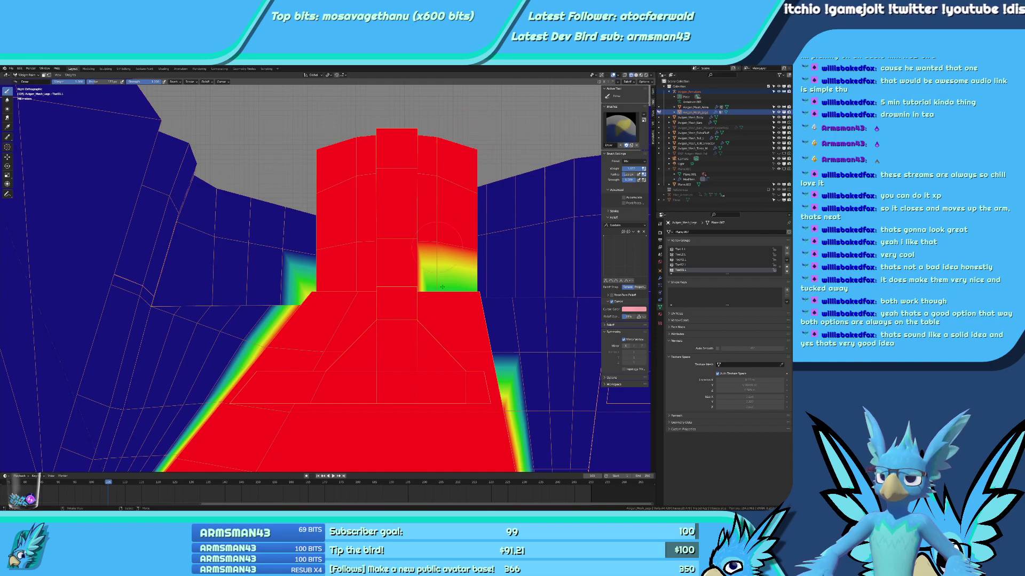
pyautogui.moveTo(435, 272); pyautogui.dragTo(444, 304)
pyautogui.scroll(3, 454, 292)
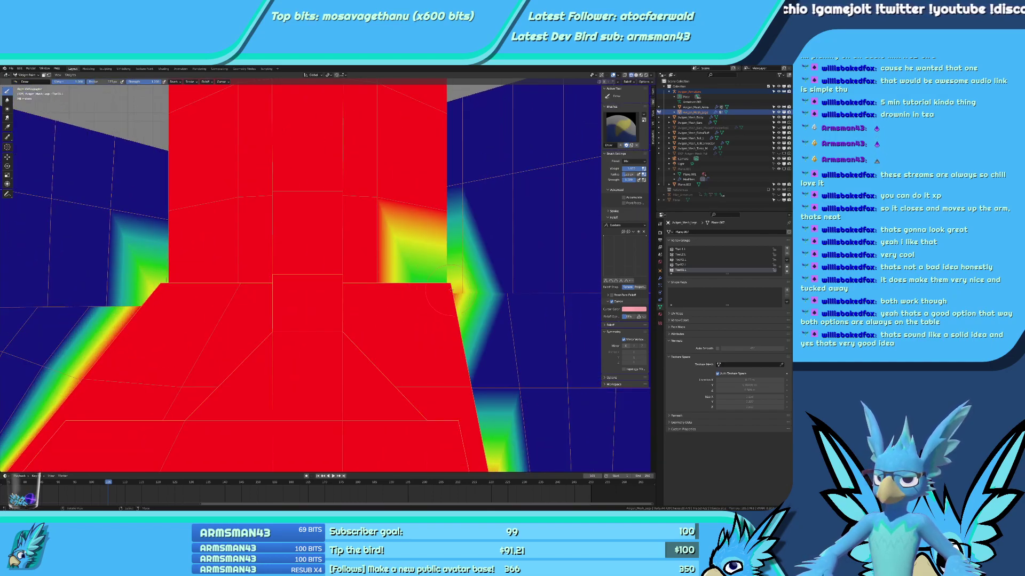
# Paint full weight over the recessed panel and its border on the side of the toe segment.
pyautogui.moveTo(455, 285)
pyautogui.mouseDown(button='middle')
pyautogui.moveTo(312, 305)
pyautogui.moveTo(301, 293)
pyautogui.moveTo(332, 288)
pyautogui.mouseUp(button='middle')
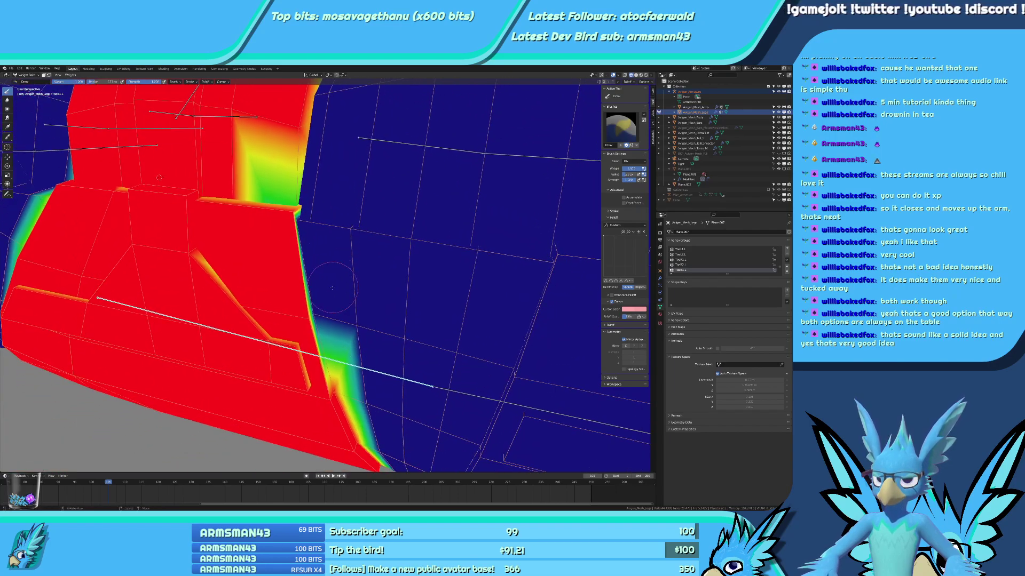
pyautogui.moveTo(303, 365); pyautogui.dragTo(425, 331, button='middle')
pyautogui.moveTo(296, 340)
pyautogui.keyDown('shift'); pyautogui.mouseDown(button='middle')
pyautogui.moveTo(416, 296)
pyautogui.moveTo(334, 256)
pyautogui.moveTo(363, 332)
pyautogui.mouseUp(button='middle'); pyautogui.keyUp('shift')
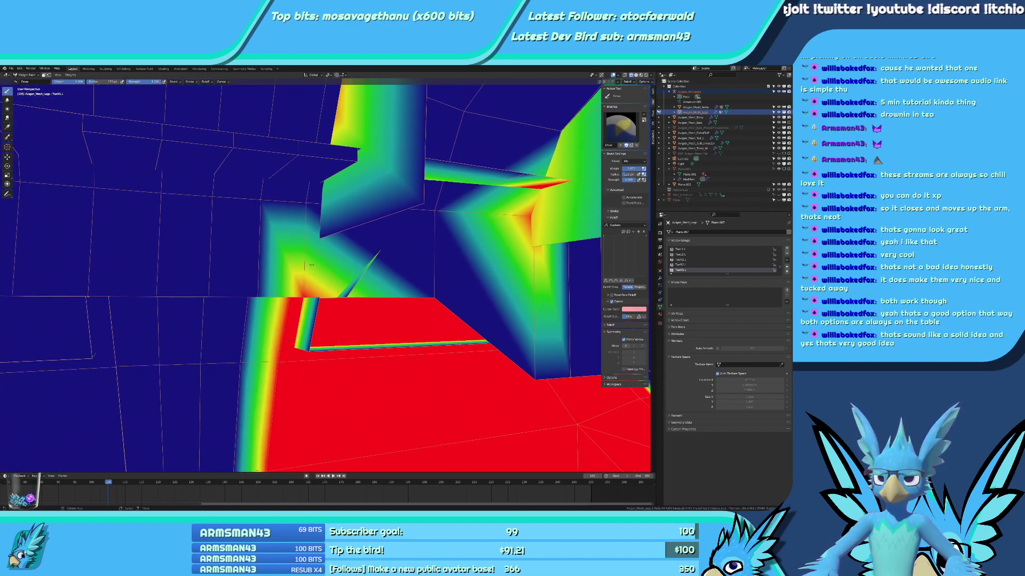
pyautogui.moveTo(311, 253)
pyautogui.mouseDown(button='middle')
pyautogui.moveTo(283, 272)
pyautogui.moveTo(363, 230)
pyautogui.moveTo(295, 254)
pyautogui.moveTo(297, 412)
pyautogui.moveTo(284, 291)
pyautogui.mouseUp(button='middle')
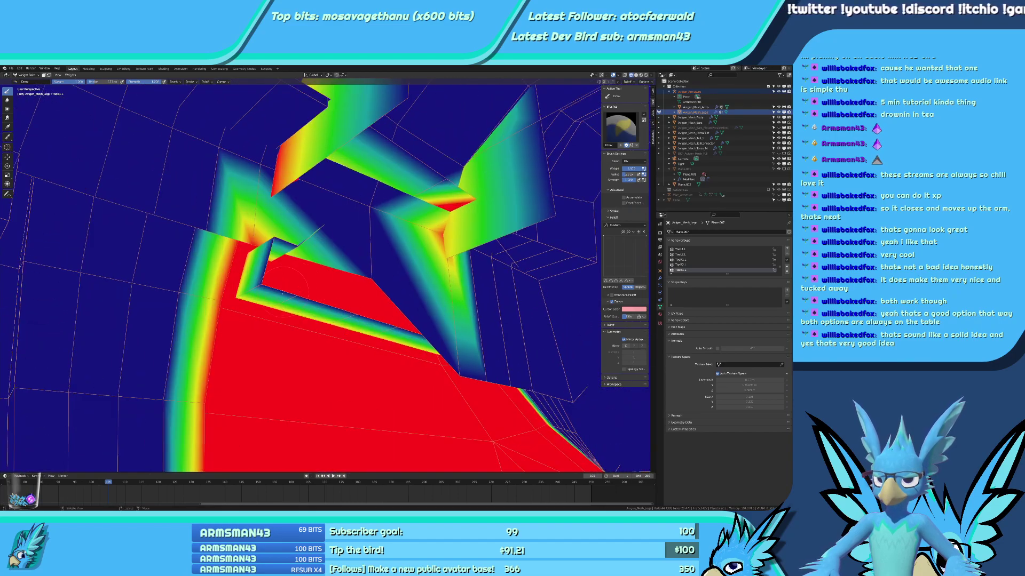
pyautogui.scroll(-5, 319, 319)
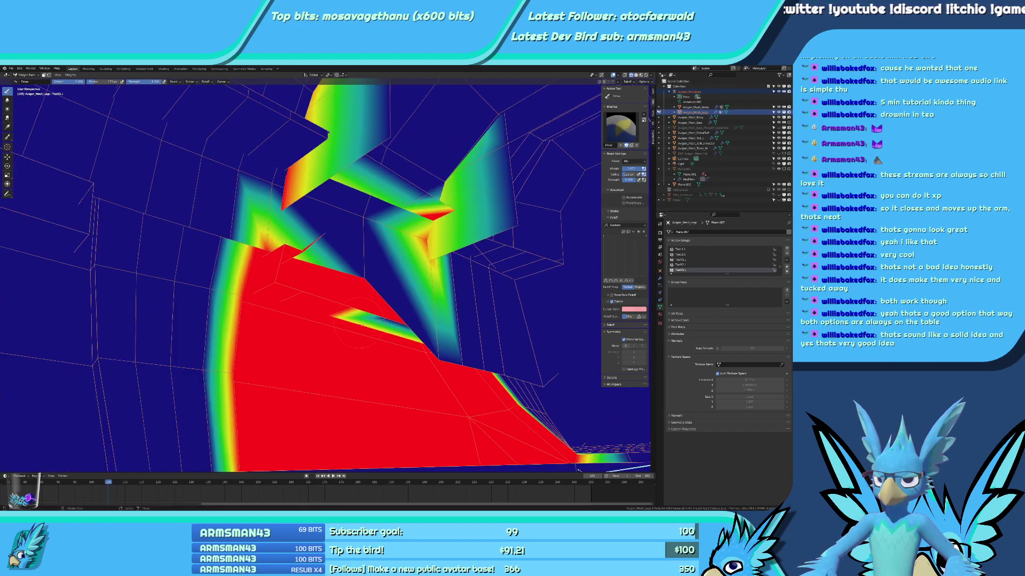
# Paint full weight onto the inner faces of the narrow gap beside the toe segment.
pyautogui.moveTo(319, 320)
pyautogui.mouseDown(button='middle')
pyautogui.moveTo(368, 320)
pyautogui.moveTo(255, 347)
pyautogui.moveTo(298, 262)
pyautogui.moveTo(338, 446)
pyautogui.moveTo(373, 330)
pyautogui.moveTo(388, 332)
pyautogui.mouseUp(button='middle')
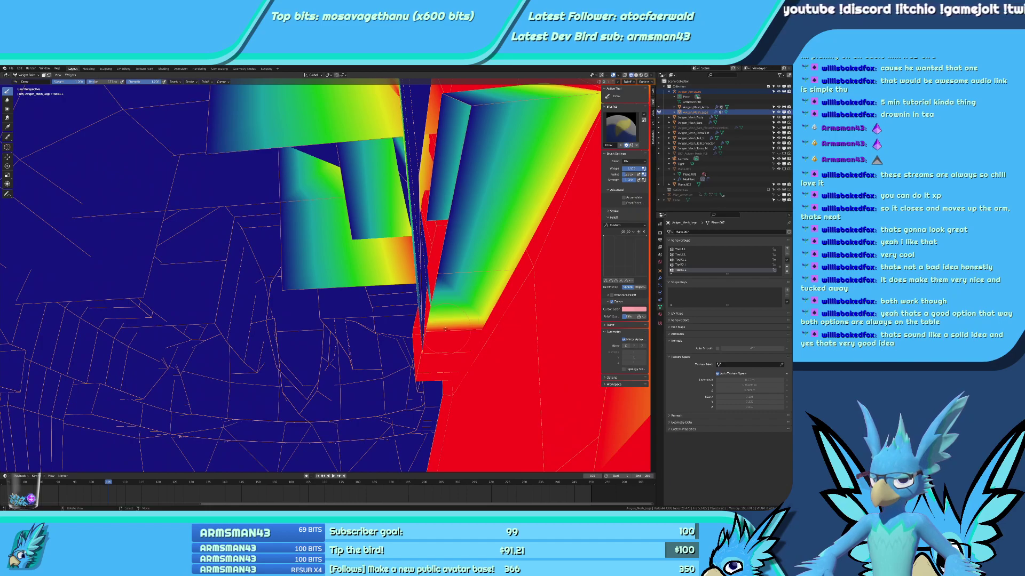
pyautogui.moveTo(449, 278); pyautogui.dragTo(437, 214, button='middle')
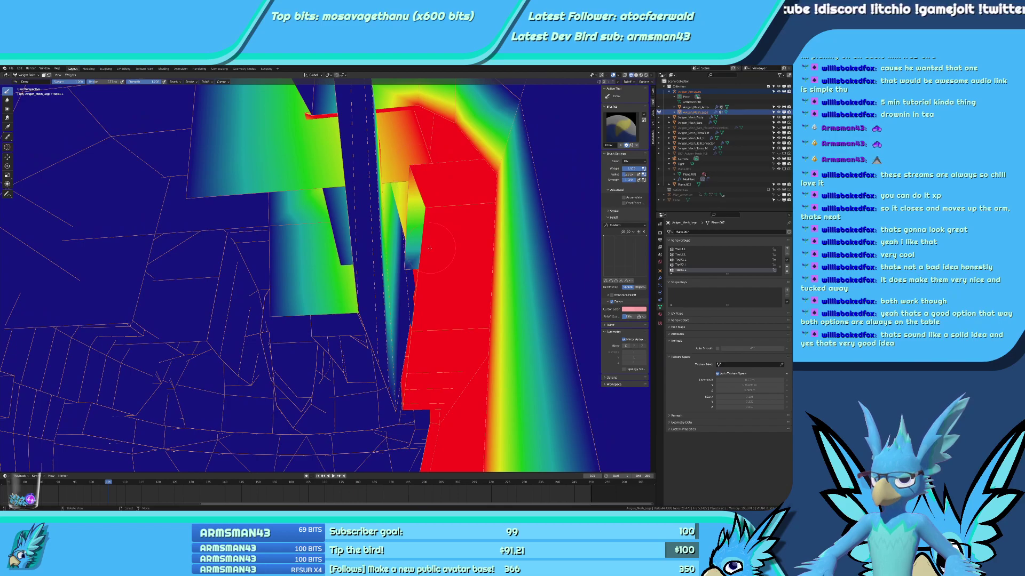
pyautogui.moveTo(423, 259); pyautogui.dragTo(498, 278, button='middle')
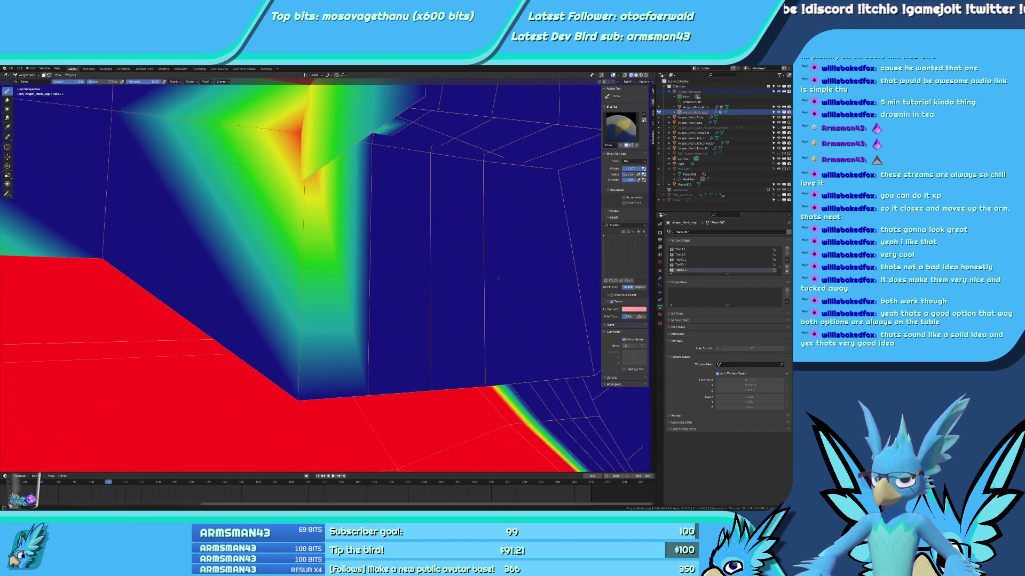
pyautogui.moveTo(431, 293); pyautogui.dragTo(403, 249, button='middle')
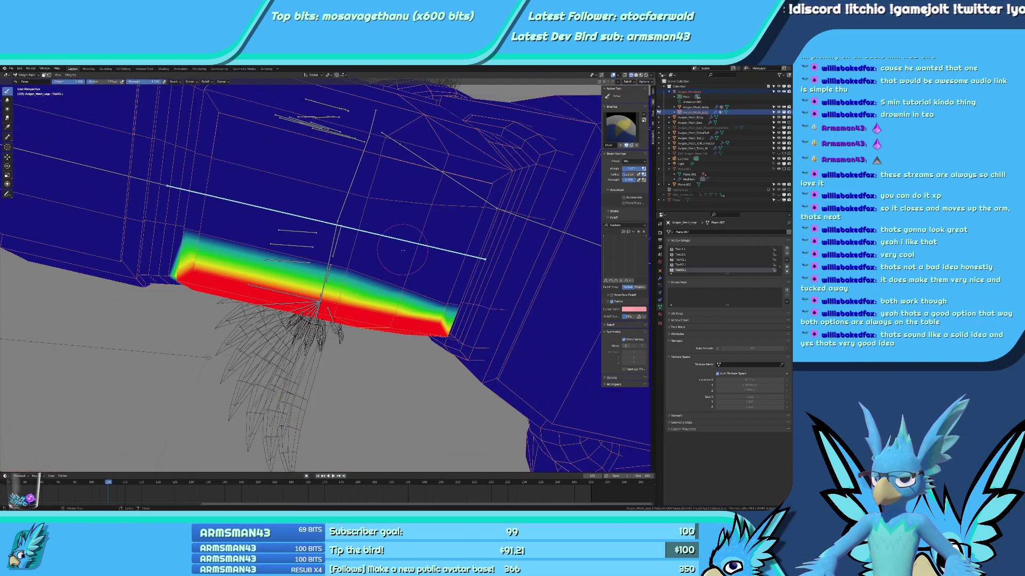
pyautogui.moveTo(382, 285); pyautogui.dragTo(460, 337, button='middle')
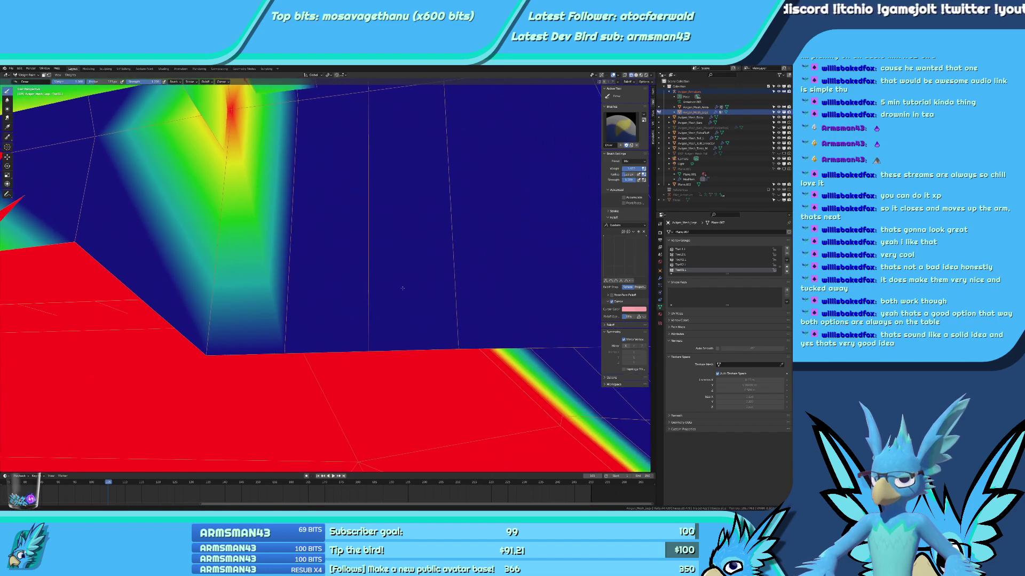
# Paint weight along the lower edge of the unweighted wall faces next to the toe segment.
pyautogui.moveTo(314, 331)
pyautogui.mouseDown(button='middle')
pyautogui.moveTo(336, 288)
pyautogui.moveTo(295, 288)
pyautogui.moveTo(185, 340)
pyautogui.moveTo(224, 347)
pyautogui.moveTo(405, 283)
pyautogui.mouseUp(button='middle')
pyautogui.moveTo(152, 285); pyautogui.dragTo(157, 309, button='middle')
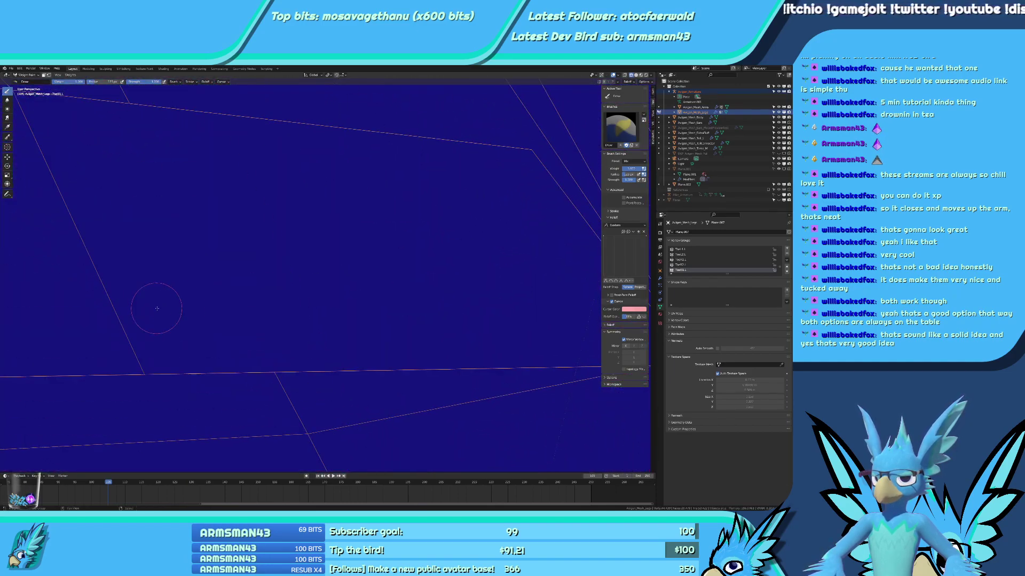
pyautogui.moveTo(390, 320); pyautogui.dragTo(342, 321, button='middle')
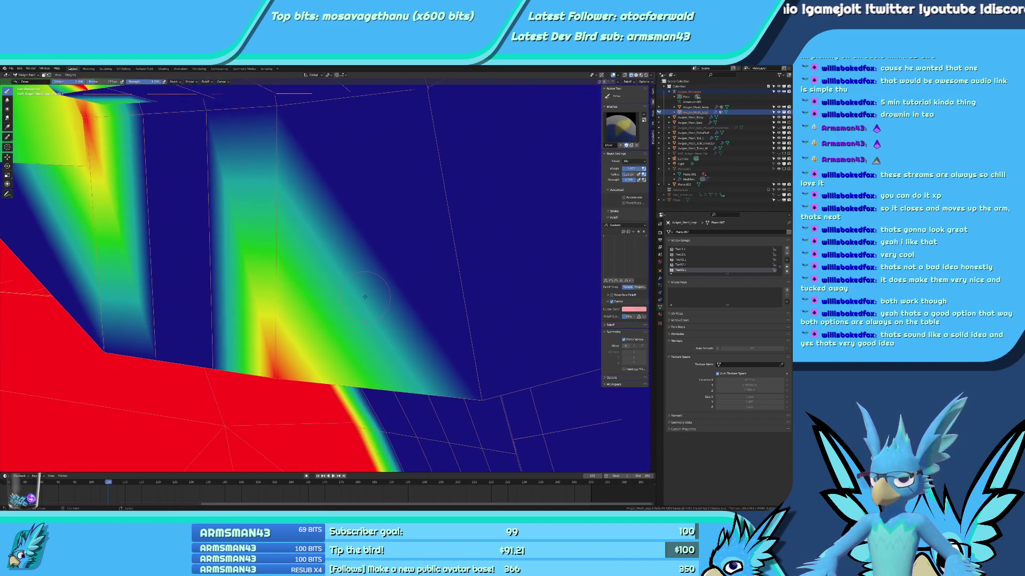
pyautogui.moveTo(399, 260); pyautogui.dragTo(405, 263, button='middle')
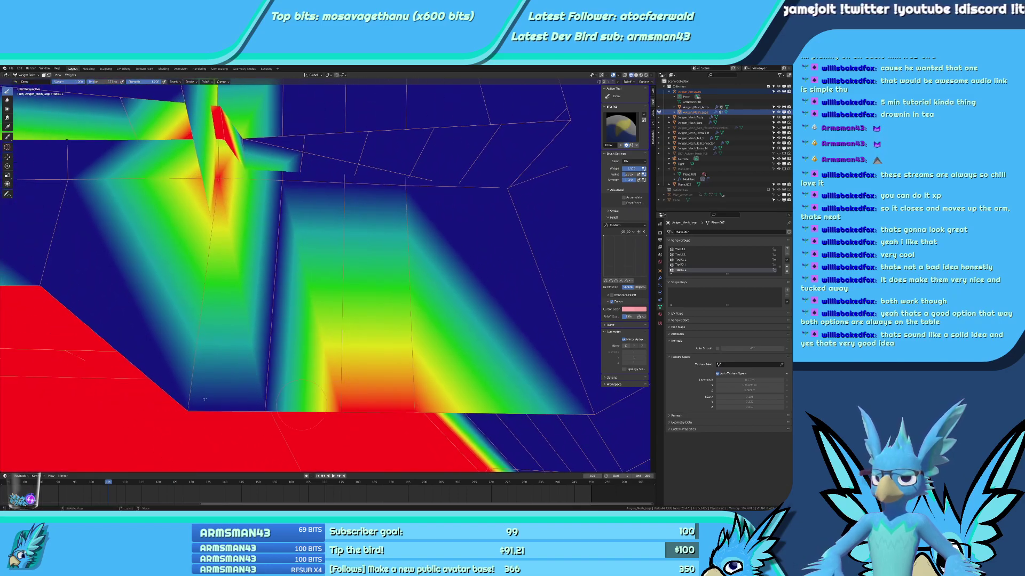
pyautogui.moveTo(180, 367); pyautogui.dragTo(343, 317, button='middle')
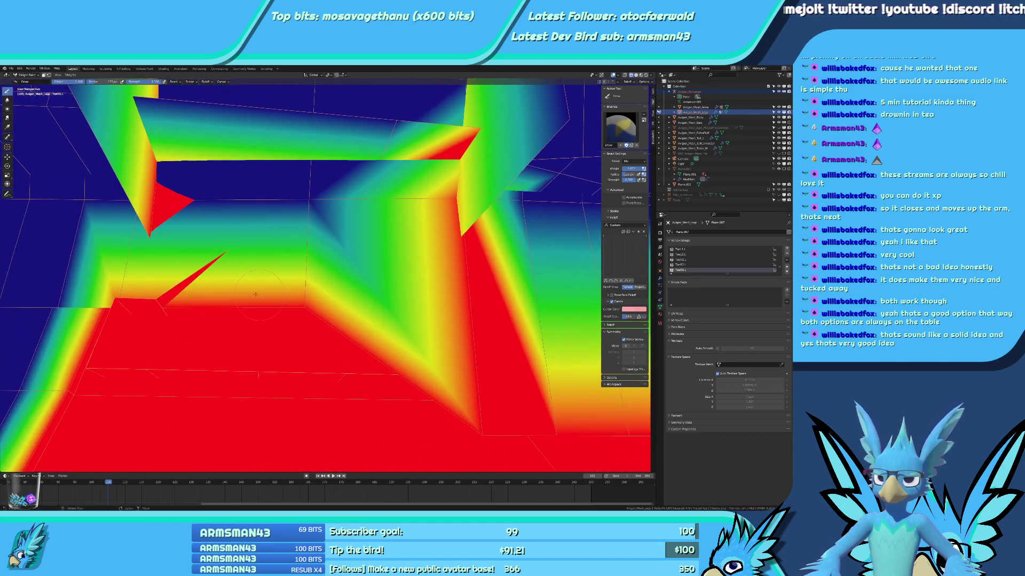
# Fill the blended faces at the toe segment's inner corner with full weight, undoing a stray stroke.
pyautogui.moveTo(255, 295); pyautogui.dragTo(345, 320, button='middle')
pyautogui.moveTo(378, 254)
pyautogui.mouseDown(button='middle')
pyautogui.moveTo(279, 313)
pyautogui.moveTo(266, 351)
pyautogui.mouseUp(button='middle')
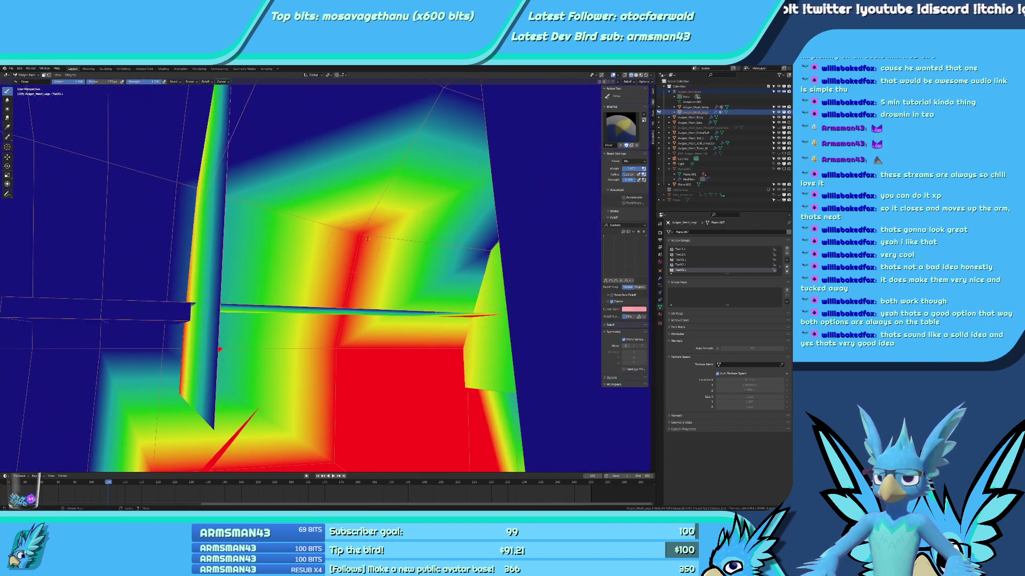
pyautogui.moveTo(367, 239)
pyautogui.mouseDown(button='middle')
pyautogui.moveTo(478, 291)
pyautogui.moveTo(437, 320)
pyautogui.moveTo(363, 315)
pyautogui.moveTo(378, 356)
pyautogui.mouseUp(button='middle')
pyautogui.moveTo(371, 382)
pyautogui.mouseDown()
pyautogui.moveTo(422, 396)
pyautogui.moveTo(187, 379)
pyautogui.mouseUp()
pyautogui.hotkey('ctrl', 'z')
pyautogui.moveTo(180, 391)
pyautogui.mouseDown(button='middle')
pyautogui.moveTo(139, 375)
pyautogui.moveTo(267, 383)
pyautogui.moveTo(306, 333)
pyautogui.moveTo(320, 213)
pyautogui.mouseUp(button='middle')
pyautogui.click(139, 375)
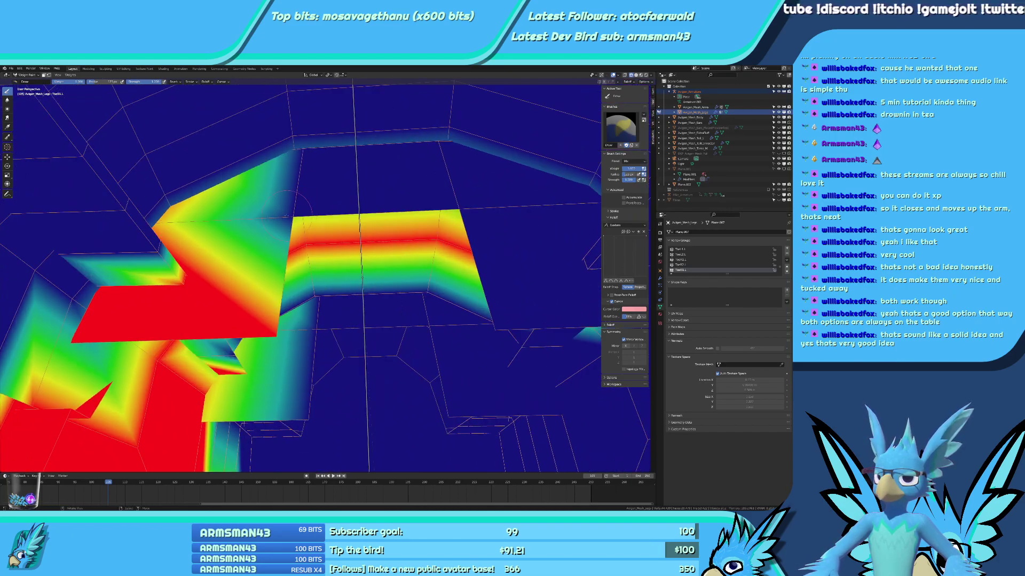
# Dab full weight onto the corner vertices of the toe segment's end faces, redoing the misplaced dab at the far end.
pyautogui.click(286, 215)
pyautogui.click(468, 209)
pyautogui.click(510, 331)
pyautogui.click(497, 323)
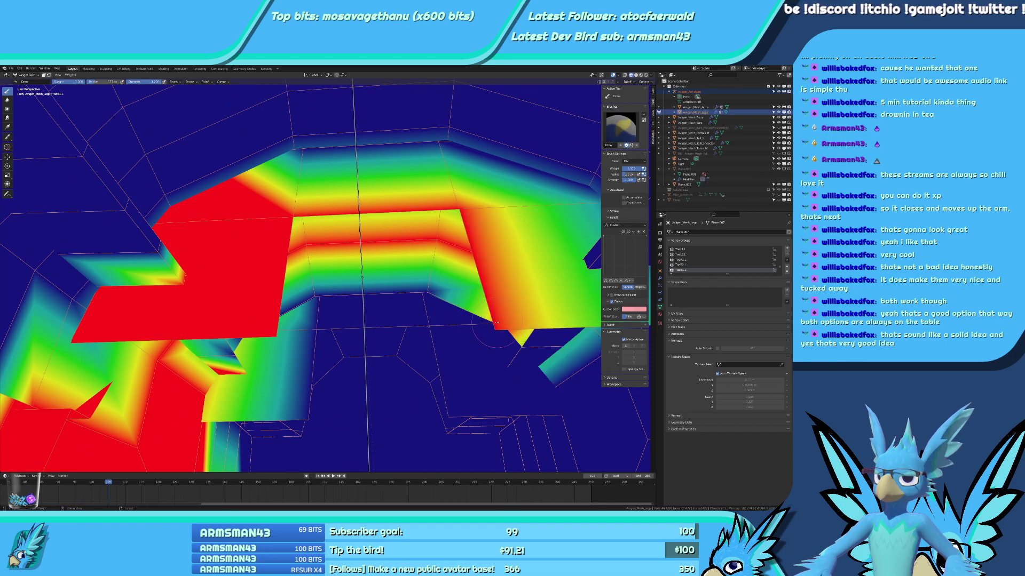
pyautogui.moveTo(496, 322); pyautogui.dragTo(340, 315, button='middle')
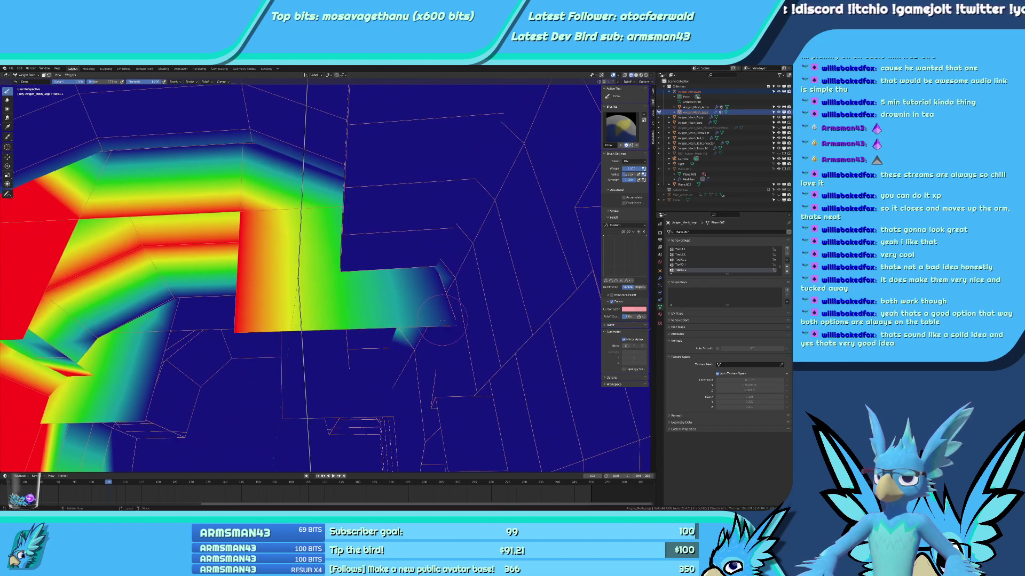
pyautogui.click(342, 301)
pyautogui.click(442, 320)
pyautogui.hotkey('ctrl', 'z')
pyautogui.click(442, 320)
# Paint full weight along the upper rim of the toe segment to cover its top faces.
pyautogui.moveTo(442, 320)
pyautogui.mouseDown(button='middle')
pyautogui.moveTo(378, 231)
pyautogui.moveTo(411, 214)
pyautogui.moveTo(357, 130)
pyautogui.mouseUp(button='middle')
pyautogui.moveTo(357, 130); pyautogui.dragTo(146, 131)
pyautogui.moveTo(182, 234)
pyautogui.mouseDown(button='middle')
pyautogui.moveTo(248, 279)
pyautogui.moveTo(273, 271)
pyautogui.moveTo(211, 264)
pyautogui.mouseUp(button='middle')
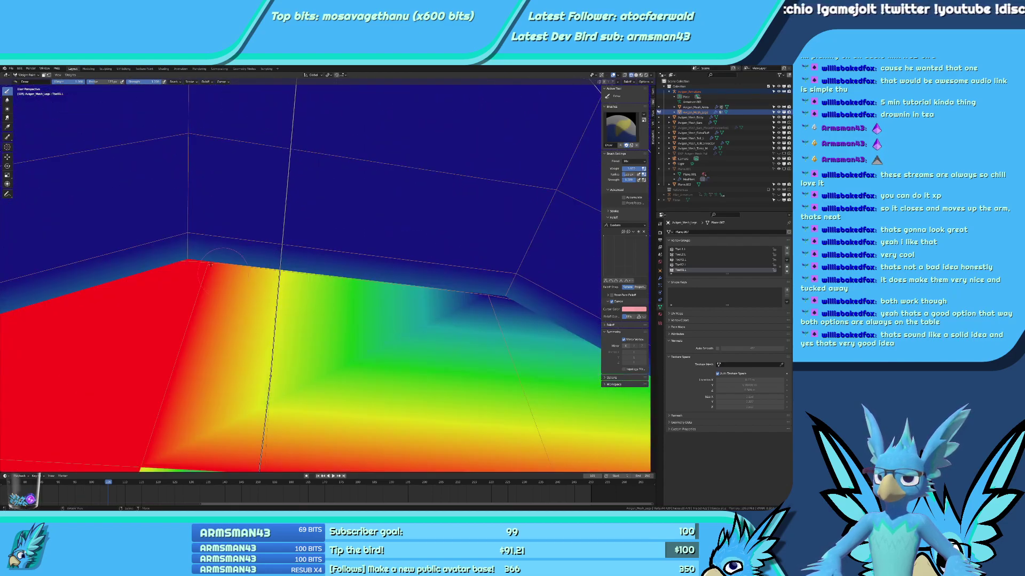
pyautogui.moveTo(451, 308)
pyautogui.mouseDown(button='middle')
pyautogui.moveTo(401, 269)
pyautogui.moveTo(493, 322)
pyautogui.moveTo(319, 241)
pyautogui.moveTo(244, 224)
pyautogui.mouseUp(button='middle')
pyautogui.moveTo(315, 241); pyautogui.dragTo(317, 241, button='middle')
pyautogui.moveTo(349, 286); pyautogui.dragTo(336, 273, button='middle')
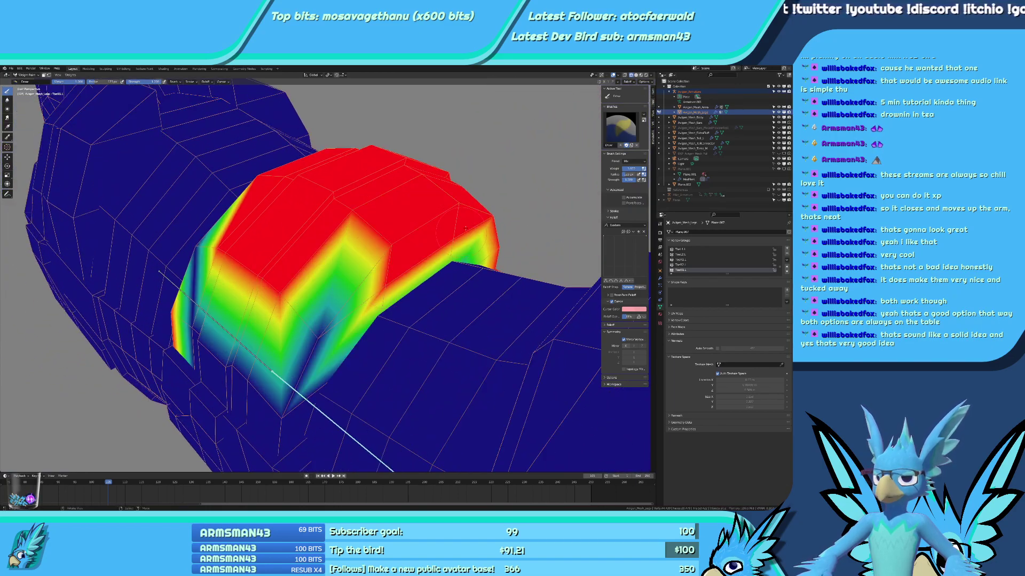
# Test-rotate the toe bone on the nearer foot, cancel the rotation, and return to the toe bone on the far foot.
pyautogui.moveTo(276, 338)
pyautogui.mouseDown(button='middle')
pyautogui.moveTo(366, 260)
pyautogui.moveTo(422, 308)
pyautogui.mouseUp(button='middle')
pyautogui.scroll(-11, 421, 309)
pyautogui.scroll(8, 463, 314)
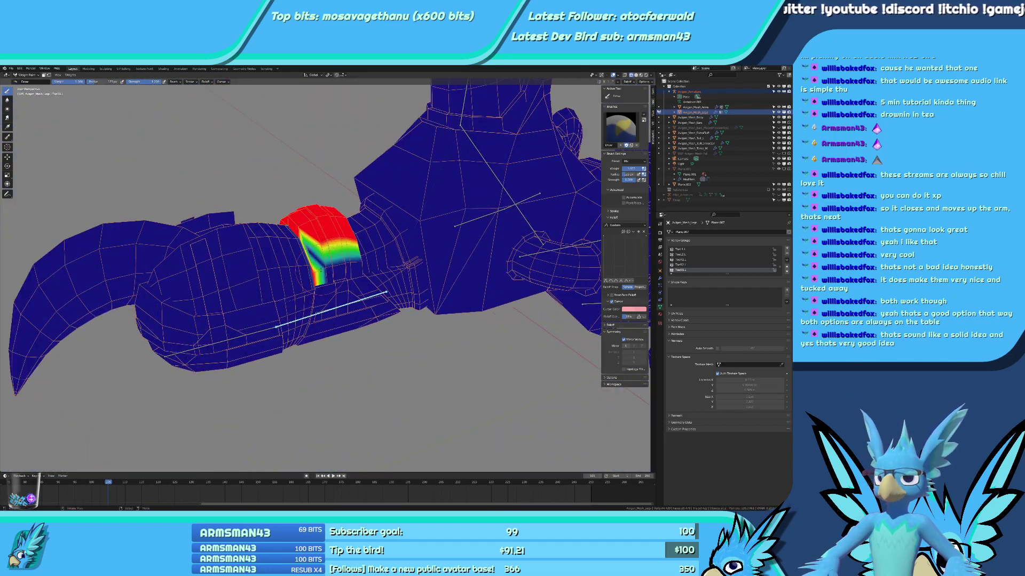
pyautogui.scroll(-8, 463, 315)
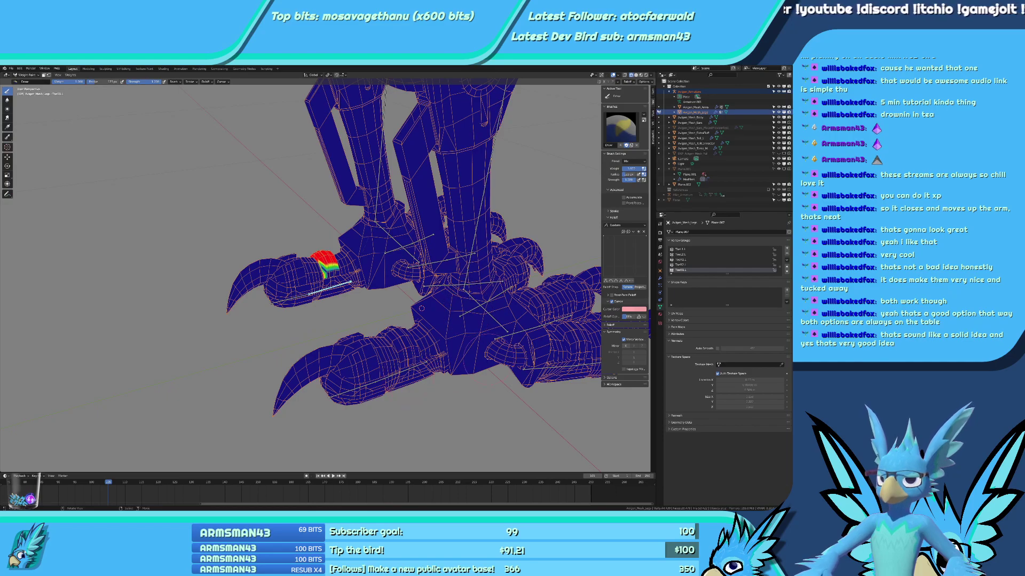
pyautogui.rightClick(417, 365)
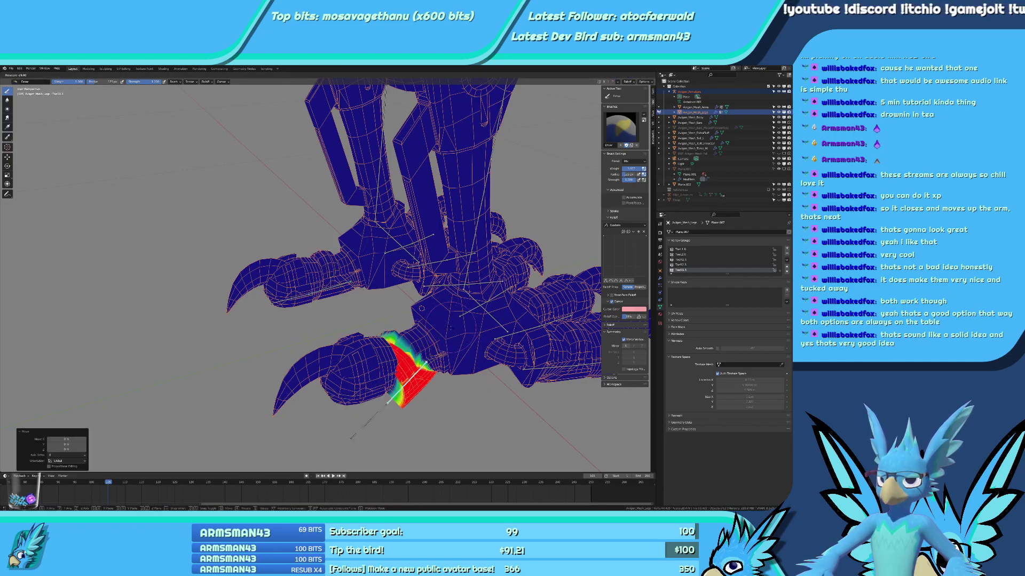
pyautogui.keyDown('shift'); pyautogui.moveTo(417, 365); pyautogui.dragTo(361, 292, button='middle'); pyautogui.keyUp('shift')
pyautogui.scroll(4, 362, 292)
pyautogui.rightClick(351, 303)
pyautogui.scroll(3, 387, 318)
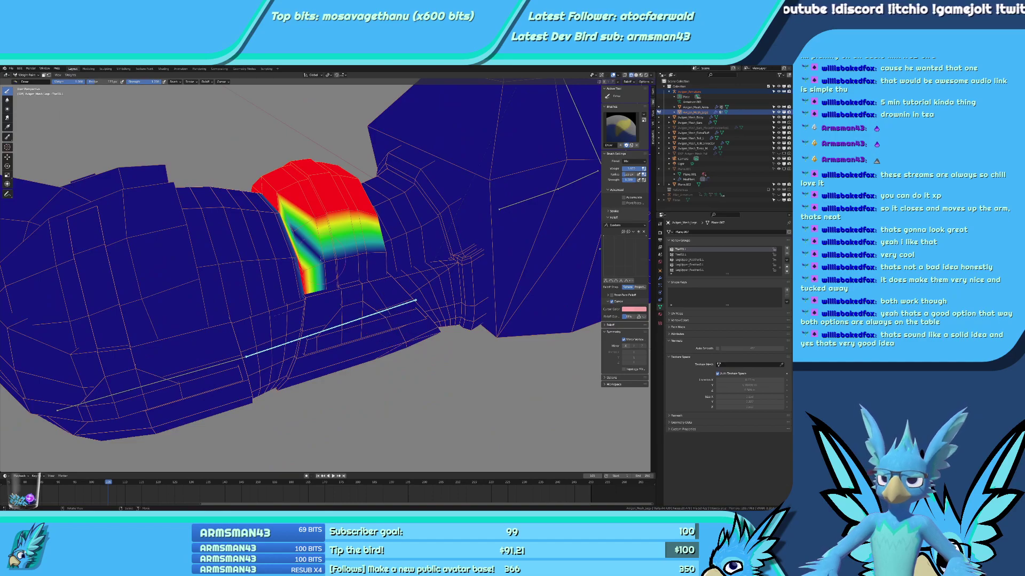
# Extend full weight from the top of the far foot's toe segment down both sides, undoing the first stroke.
pyautogui.moveTo(321, 260); pyautogui.dragTo(326, 293)
pyautogui.hotkey('ctrl', 'z')
pyautogui.scroll(2, 339, 297)
pyautogui.moveTo(341, 242); pyautogui.dragTo(346, 297)
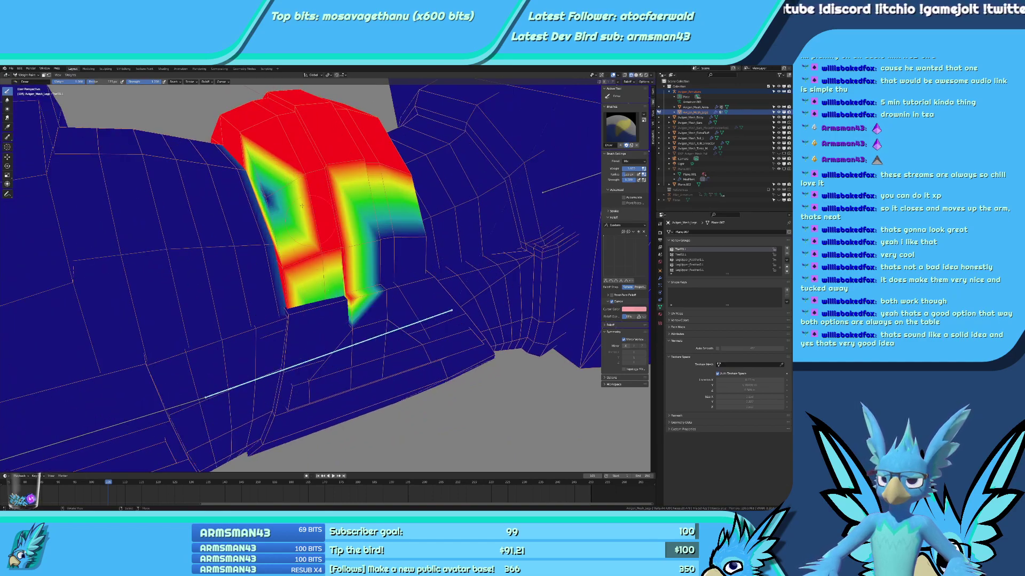
pyautogui.moveTo(275, 187); pyautogui.dragTo(257, 203)
pyautogui.moveTo(389, 243); pyautogui.dragTo(371, 251, button='middle')
pyautogui.moveTo(371, 251); pyautogui.dragTo(362, 296)
pyautogui.moveTo(427, 240); pyautogui.dragTo(373, 229, button='middle')
pyautogui.moveTo(411, 205); pyautogui.dragTo(381, 241)
pyautogui.moveTo(321, 296); pyautogui.dragTo(316, 328)
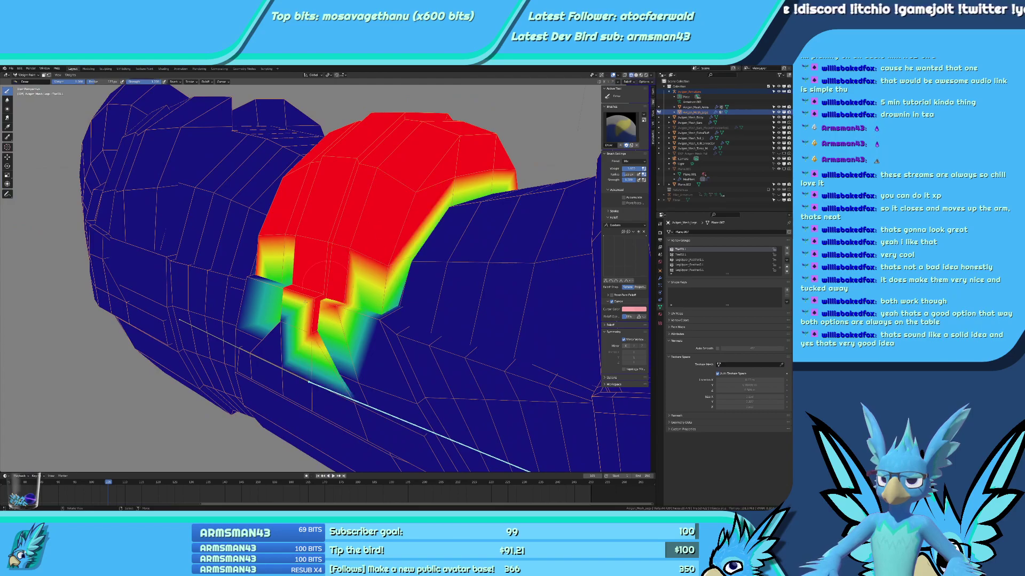
# Paint full weight over the side notch and the small connecting strip below the toe segment's top shell.
pyautogui.moveTo(316, 328)
pyautogui.mouseDown(button='middle')
pyautogui.moveTo(363, 321)
pyautogui.moveTo(337, 282)
pyautogui.moveTo(352, 272)
pyautogui.mouseUp(button='middle')
pyautogui.scroll(2, 321, 304)
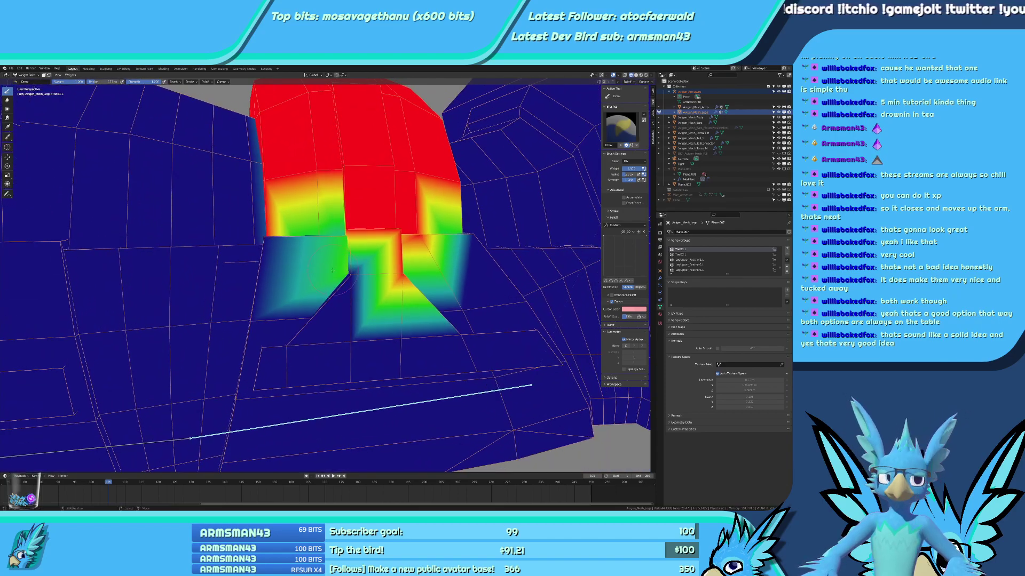
pyautogui.moveTo(349, 271); pyautogui.dragTo(283, 226)
pyautogui.moveTo(274, 232)
pyautogui.mouseDown(button='middle')
pyautogui.moveTo(304, 242)
pyautogui.moveTo(272, 256)
pyautogui.mouseUp(button='middle')
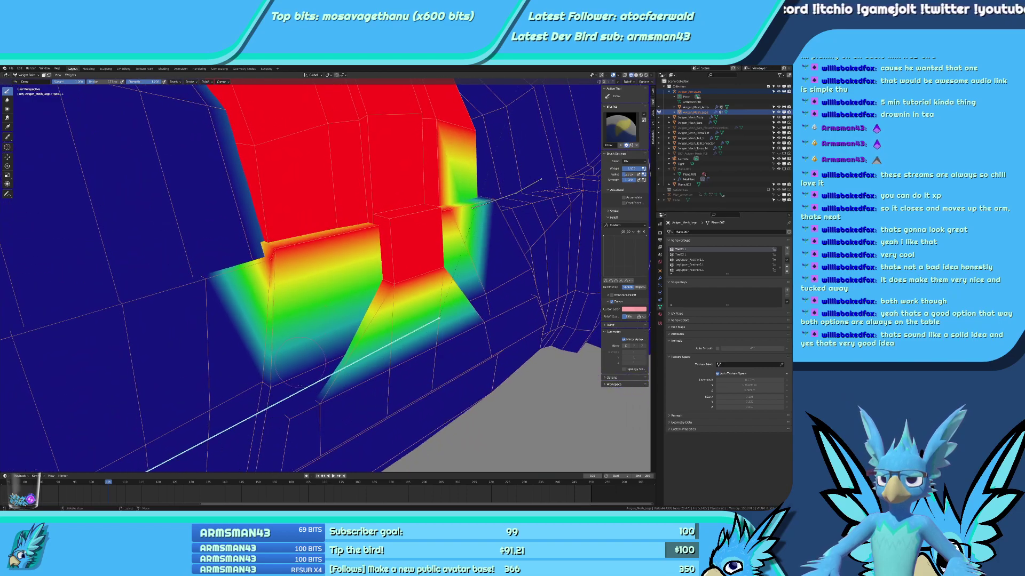
# Extend full weight down the front edge of the toe segment's side, around the recessed panel to the lower rim.
pyautogui.moveTo(299, 360); pyautogui.dragTo(261, 347)
pyautogui.keyDown('shift'); pyautogui.moveTo(288, 403); pyautogui.dragTo(288, 286, button='middle'); pyautogui.keyUp('shift')
pyautogui.moveTo(291, 299); pyautogui.dragTo(300, 341)
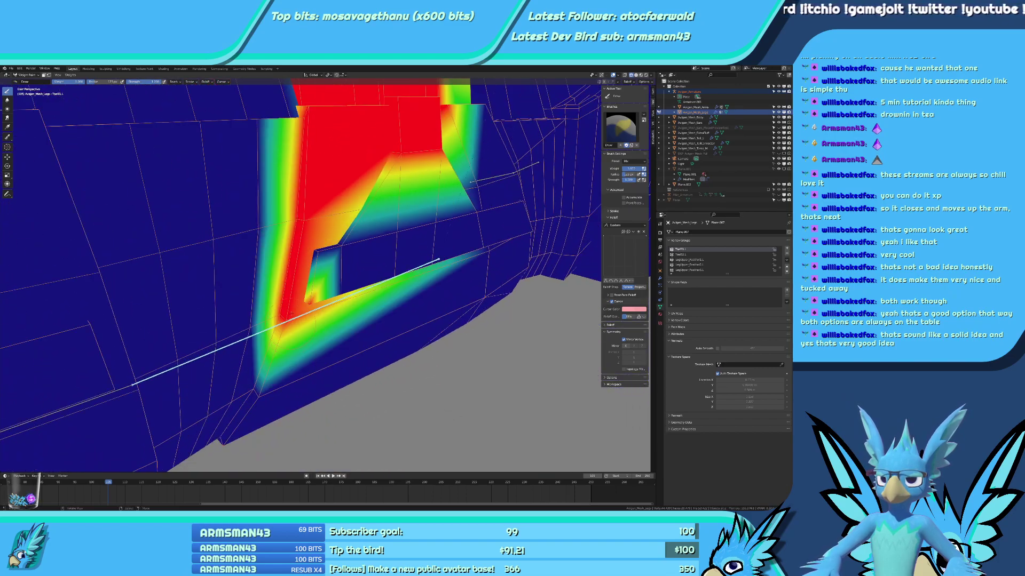
pyautogui.moveTo(302, 368)
pyautogui.keyDown('shift'); pyautogui.mouseDown(button='middle')
pyautogui.moveTo(301, 270)
pyautogui.moveTo(302, 290)
pyautogui.moveTo(225, 275)
pyautogui.moveTo(323, 354)
pyautogui.mouseUp(button='middle'); pyautogui.keyUp('shift')
pyautogui.click(243, 277)
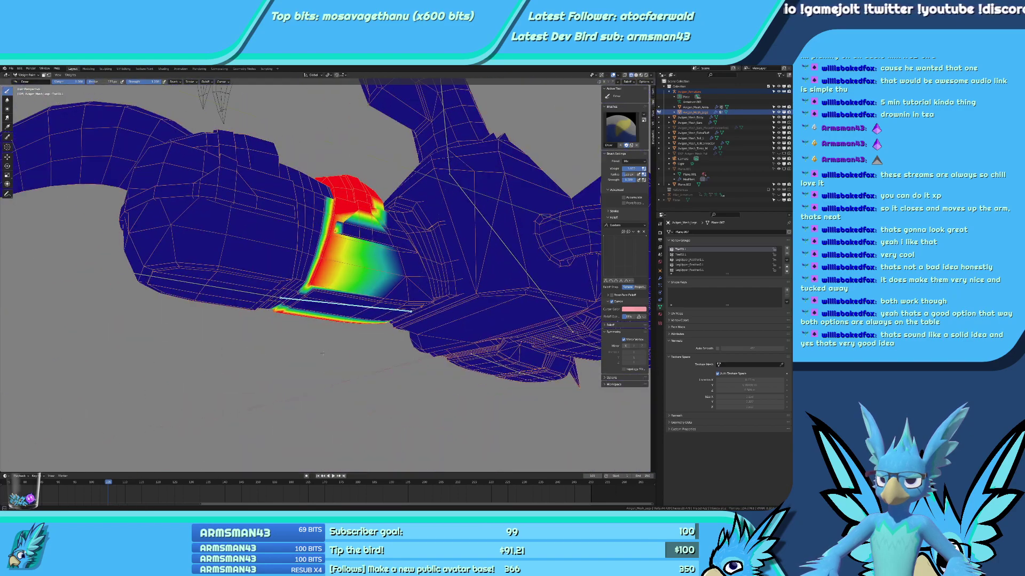
# Select the toe segment's bone and paint full weight across the front edge strip of its underside.
pyautogui.keyDown('ctrl'); pyautogui.click(515, 262); pyautogui.keyUp('ctrl')
pyautogui.keyDown('shift'); pyautogui.moveTo(515, 262); pyautogui.dragTo(328, 207, button='middle'); pyautogui.keyUp('shift')
pyautogui.moveTo(217, 265)
pyautogui.mouseDown(button='middle')
pyautogui.moveTo(251, 282)
pyautogui.moveTo(421, 298)
pyautogui.moveTo(447, 268)
pyautogui.moveTo(258, 238)
pyautogui.mouseUp(button='middle')
pyautogui.keyDown('ctrl'); pyautogui.click(240, 286); pyautogui.keyUp('ctrl')
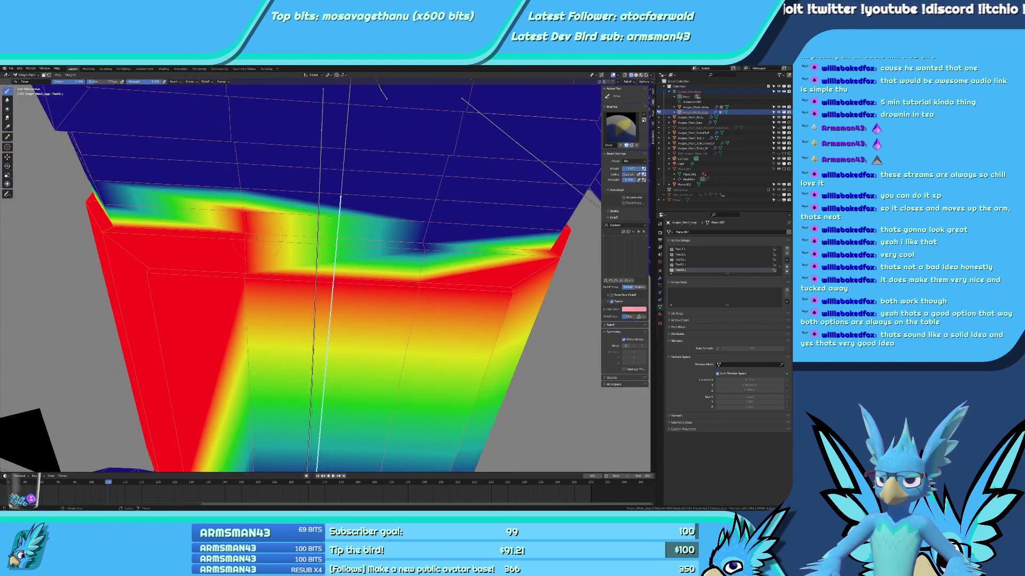
pyautogui.moveTo(257, 238); pyautogui.dragTo(252, 240)
pyautogui.scroll(-8, 427, 259)
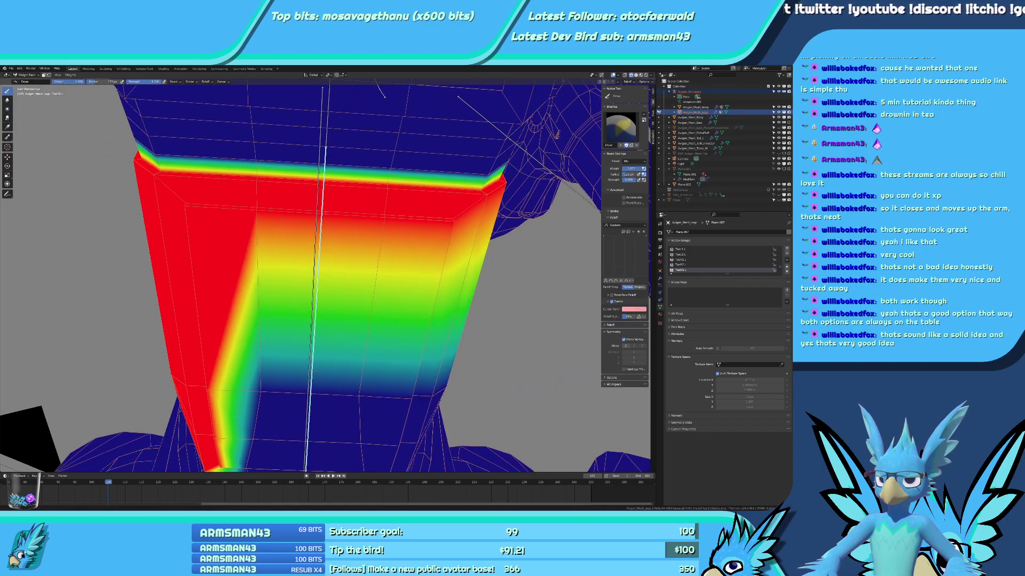
# Paint full weight across the rest of the toe segment's underside, undoing one stray stroke.
pyautogui.moveTo(332, 258); pyautogui.dragTo(469, 283, button='middle')
pyautogui.moveTo(388, 280); pyautogui.dragTo(355, 323)
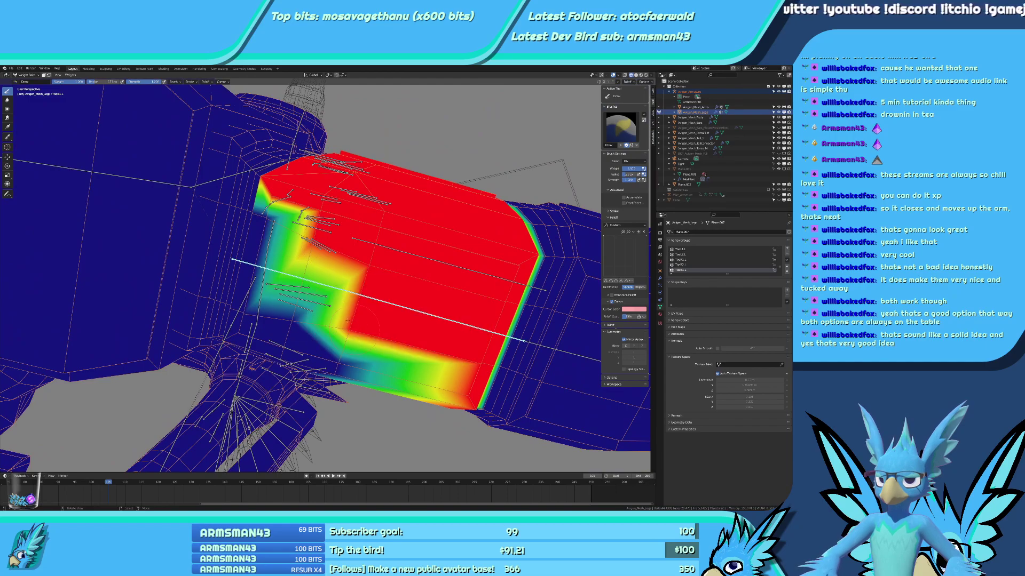
pyautogui.moveTo(354, 323)
pyautogui.mouseDown(button='middle')
pyautogui.moveTo(341, 277)
pyautogui.moveTo(318, 296)
pyautogui.moveTo(335, 261)
pyautogui.mouseUp(button='middle')
pyautogui.moveTo(335, 261); pyautogui.dragTo(308, 255)
pyautogui.moveTo(162, 278)
pyautogui.mouseDown(button='middle')
pyautogui.moveTo(315, 277)
pyautogui.moveTo(336, 291)
pyautogui.mouseUp(button='middle')
pyautogui.hotkey('ctrl', 'z')
pyautogui.moveTo(336, 310)
pyautogui.mouseDown()
pyautogui.moveTo(363, 376)
pyautogui.moveTo(407, 350)
pyautogui.mouseUp()
pyautogui.moveTo(350, 294); pyautogui.dragTo(326, 272, button='middle')
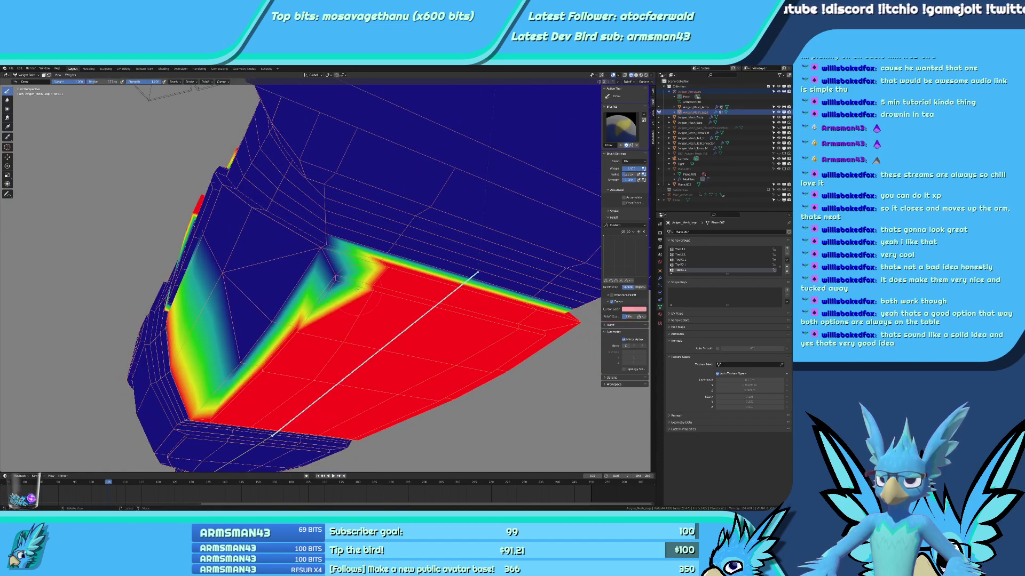
# Extend full weight from the underside edge up over the lower part of the toe segment's other side.
pyautogui.moveTo(319, 261)
pyautogui.mouseDown()
pyautogui.moveTo(288, 288)
pyautogui.moveTo(235, 376)
pyautogui.mouseUp()
pyautogui.moveTo(251, 299); pyautogui.dragTo(315, 347, button='middle')
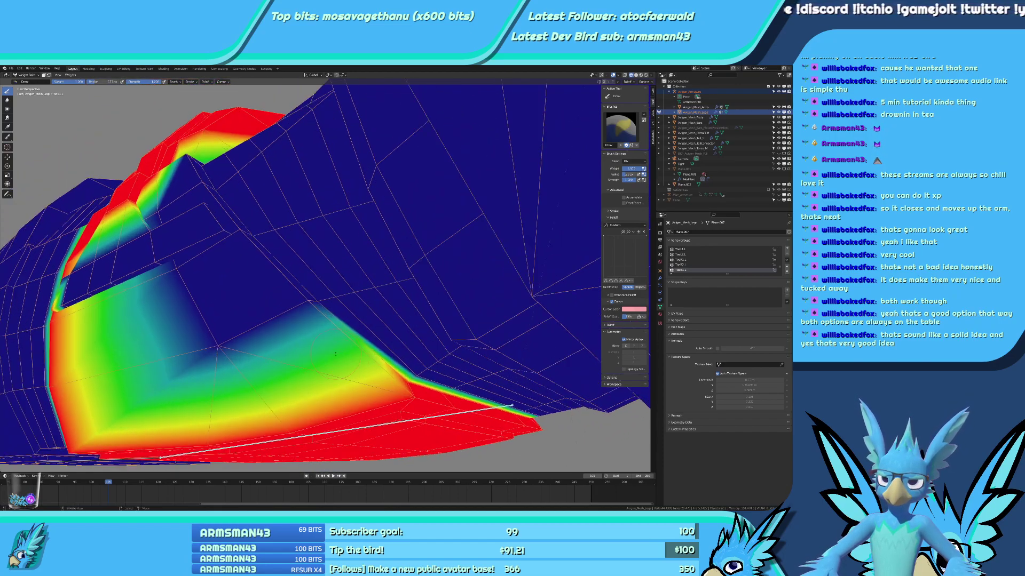
pyautogui.click(311, 310)
pyautogui.moveTo(311, 309); pyautogui.dragTo(217, 360)
pyautogui.keyDown('shift'); pyautogui.moveTo(221, 321); pyautogui.dragTo(288, 357, button='middle'); pyautogui.keyUp('shift')
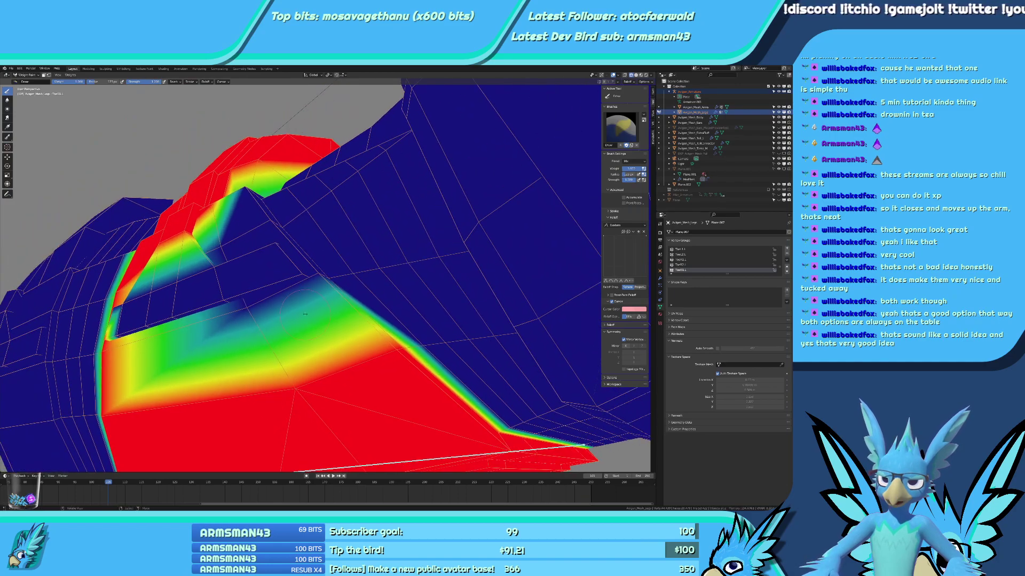
# Paint full weight over the side's recessed panel and along its outer edge up toward the top shell.
pyautogui.moveTo(299, 299); pyautogui.dragTo(320, 272)
pyautogui.moveTo(256, 304); pyautogui.dragTo(220, 317)
pyautogui.moveTo(220, 318); pyautogui.dragTo(234, 283, button='middle')
pyautogui.moveTo(224, 283)
pyautogui.mouseDown()
pyautogui.moveTo(147, 260)
pyautogui.moveTo(100, 261)
pyautogui.mouseUp()
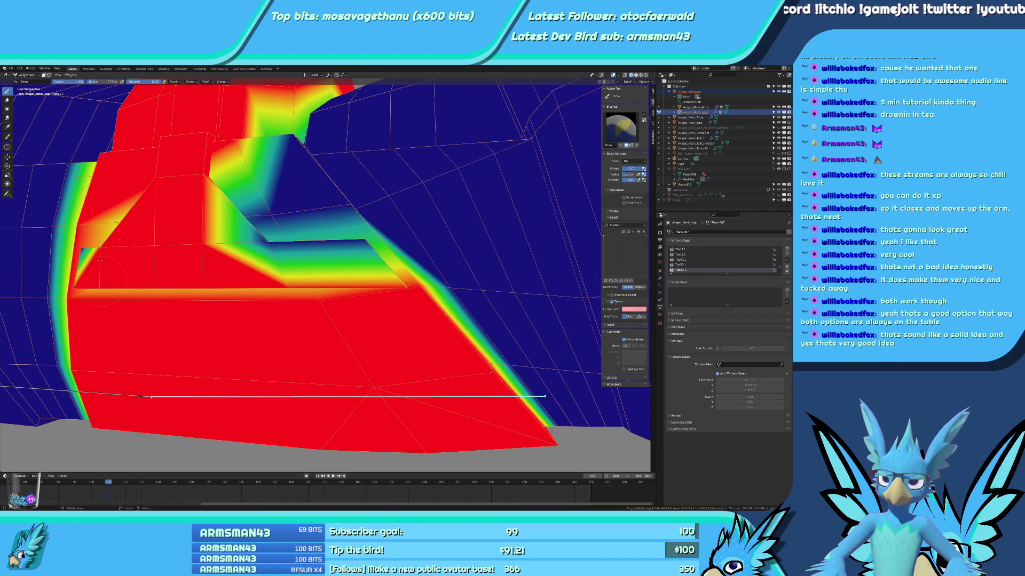
pyautogui.moveTo(202, 228); pyautogui.dragTo(261, 240)
pyautogui.moveTo(267, 240); pyautogui.dragTo(292, 261, button='middle')
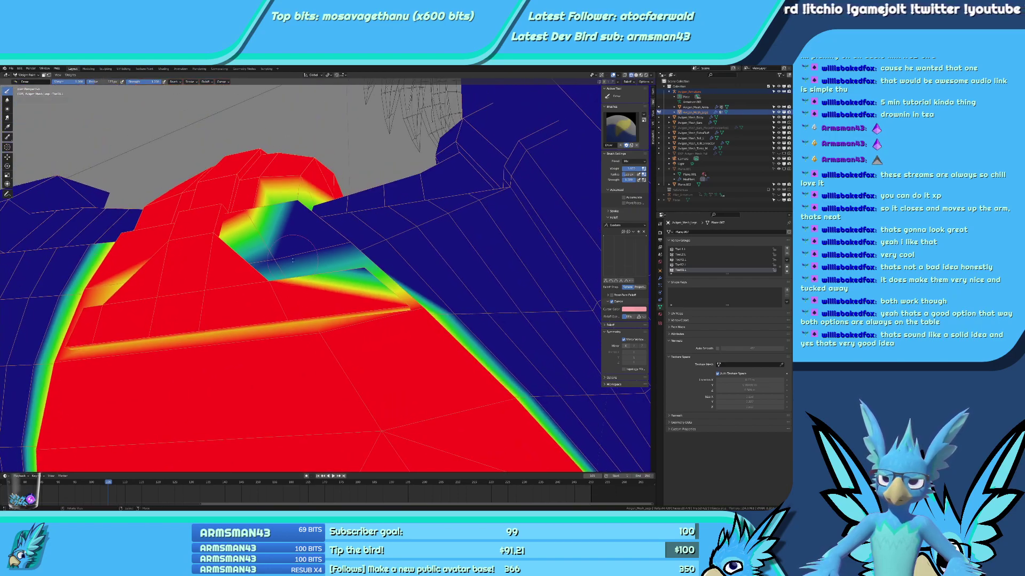
# Fill the slanted band between the recessed panel and the top shell's notch with full weight.
pyautogui.moveTo(306, 340); pyautogui.dragTo(328, 393, button='middle')
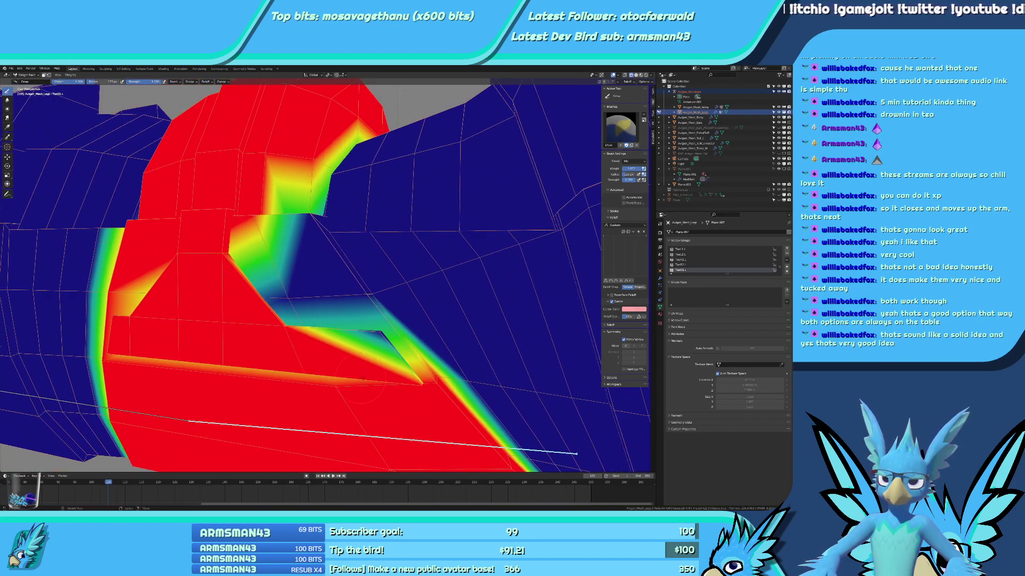
pyautogui.moveTo(362, 378)
pyautogui.mouseDown()
pyautogui.moveTo(372, 297)
pyautogui.moveTo(288, 297)
pyautogui.mouseUp()
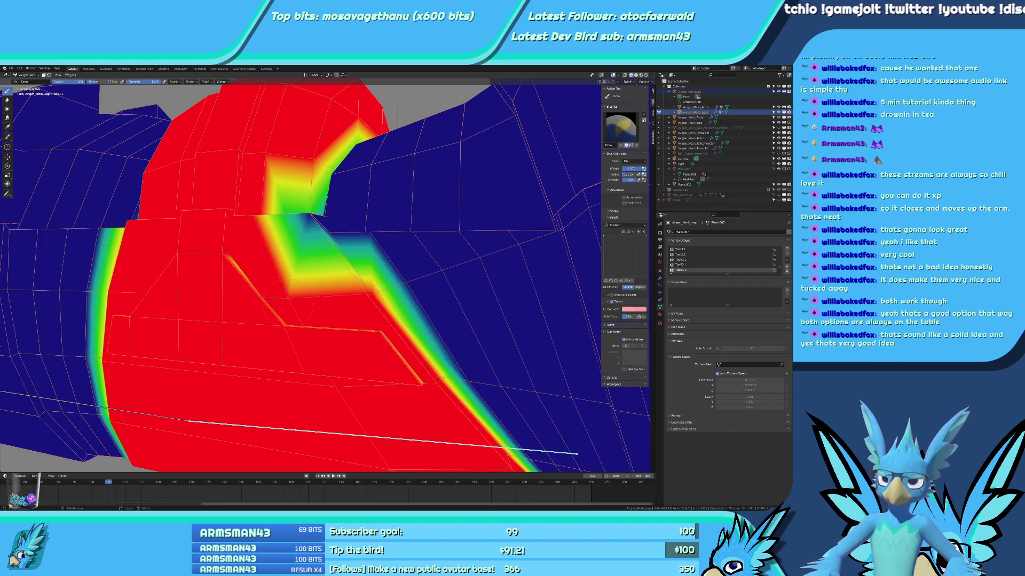
pyautogui.moveTo(325, 243); pyautogui.dragTo(333, 290, button='middle')
pyautogui.moveTo(363, 331); pyautogui.dragTo(327, 367, button='middle')
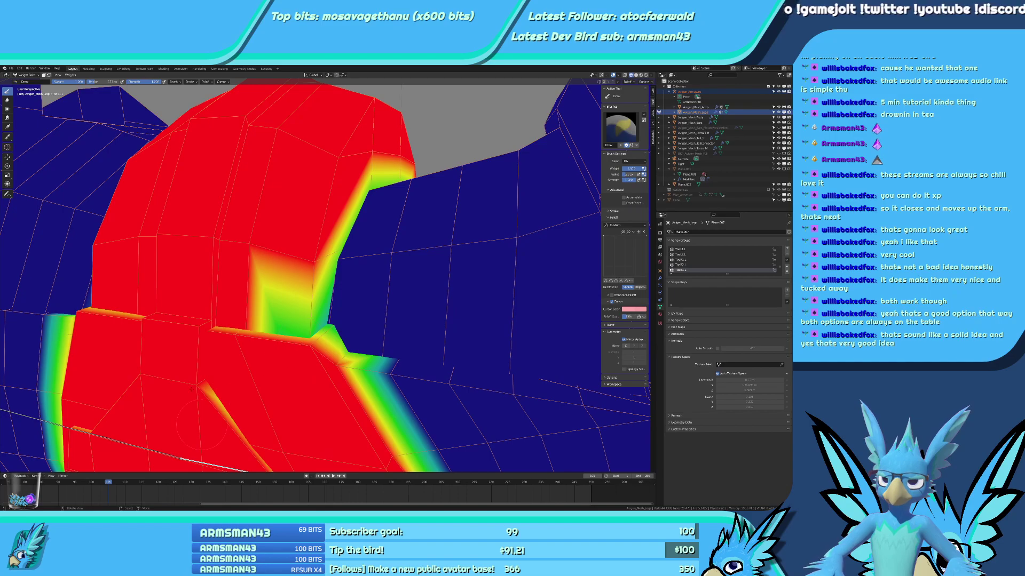
pyautogui.moveTo(172, 327); pyautogui.dragTo(267, 335, button='middle')
pyautogui.scroll(5, 298, 309)
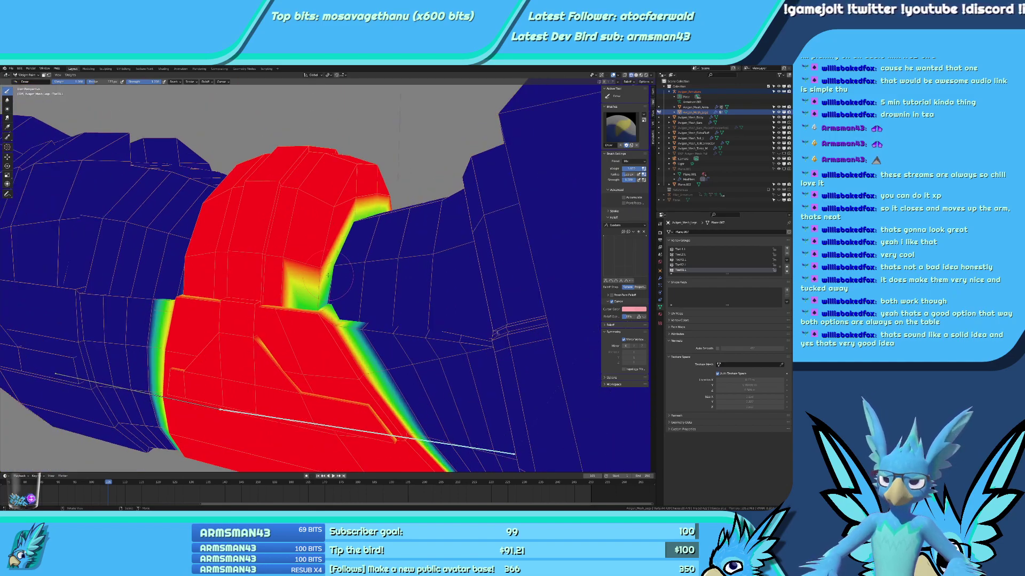
# Clear the stray weight from the neighbouring segment's inner wall faces above the painted lower panel.
pyautogui.moveTo(330, 350)
pyautogui.mouseDown(button='middle')
pyautogui.moveTo(373, 347)
pyautogui.moveTo(417, 367)
pyautogui.moveTo(363, 260)
pyautogui.moveTo(447, 325)
pyautogui.mouseUp(button='middle')
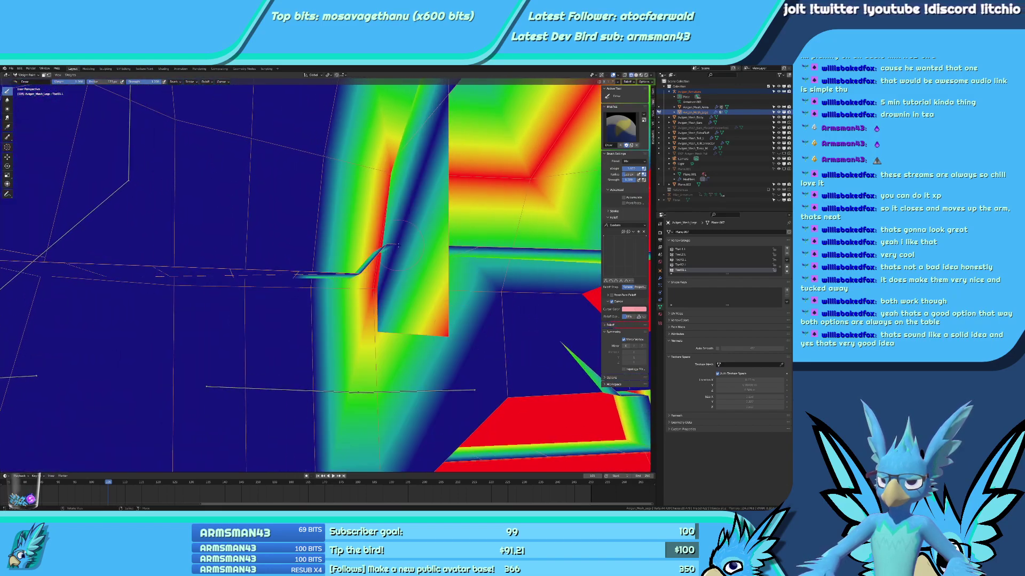
pyautogui.moveTo(397, 244)
pyautogui.mouseDown(button='middle')
pyautogui.moveTo(377, 217)
pyautogui.moveTo(259, 332)
pyautogui.moveTo(350, 261)
pyautogui.moveTo(320, 288)
pyautogui.moveTo(344, 263)
pyautogui.moveTo(300, 220)
pyautogui.mouseUp(button='middle')
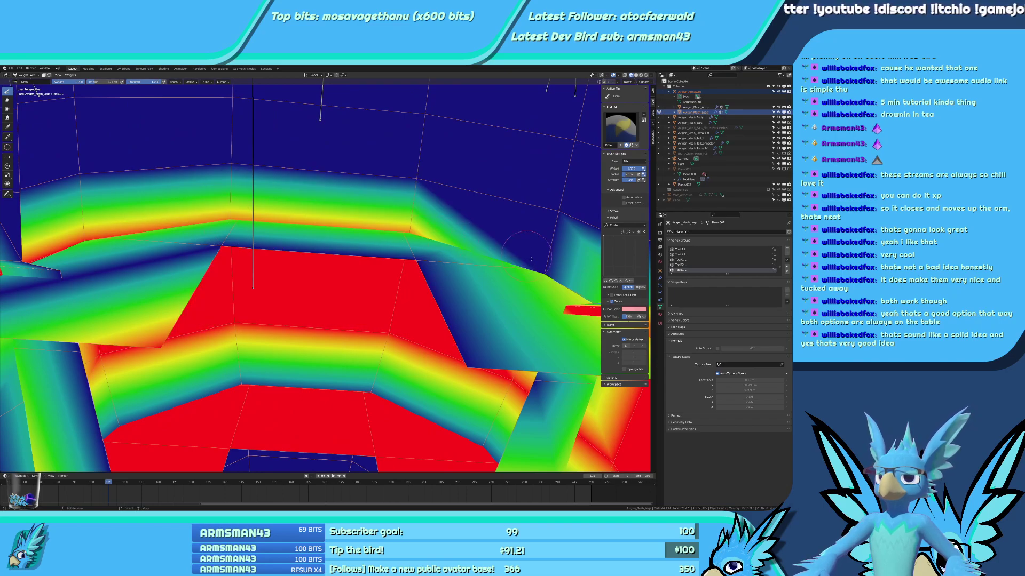
pyautogui.moveTo(481, 288)
pyautogui.mouseDown(button='middle')
pyautogui.moveTo(491, 350)
pyautogui.moveTo(386, 269)
pyautogui.moveTo(375, 233)
pyautogui.mouseUp(button='middle')
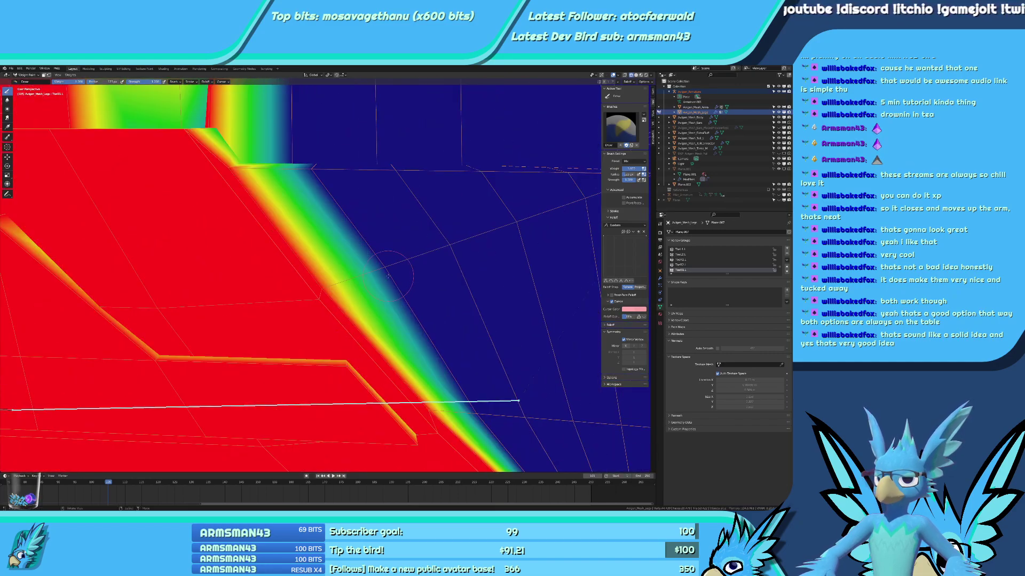
pyautogui.scroll(-4, 389, 284)
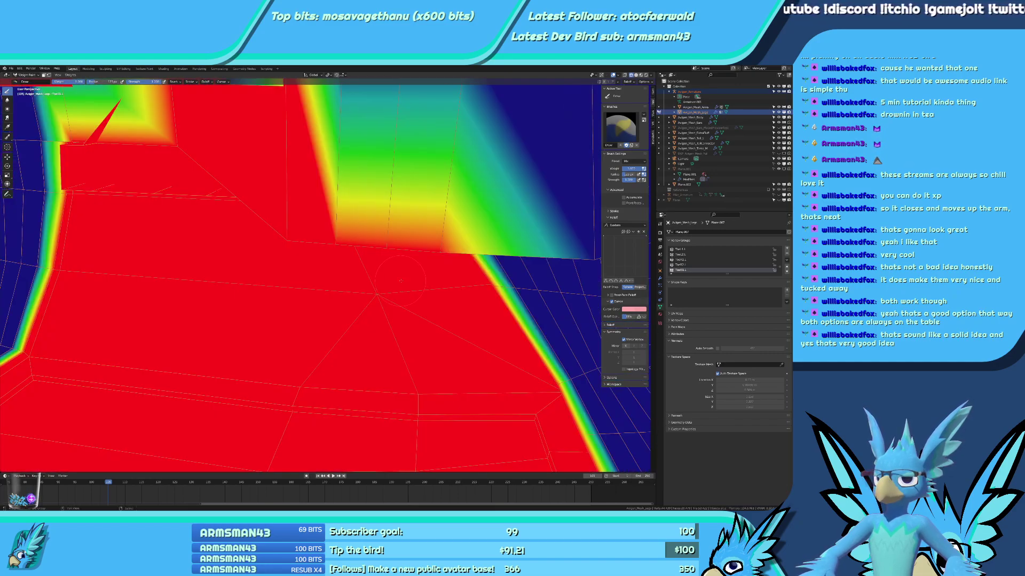
pyautogui.moveTo(286, 293); pyautogui.dragTo(374, 292, button='middle')
pyautogui.moveTo(196, 320); pyautogui.dragTo(377, 290, button='middle')
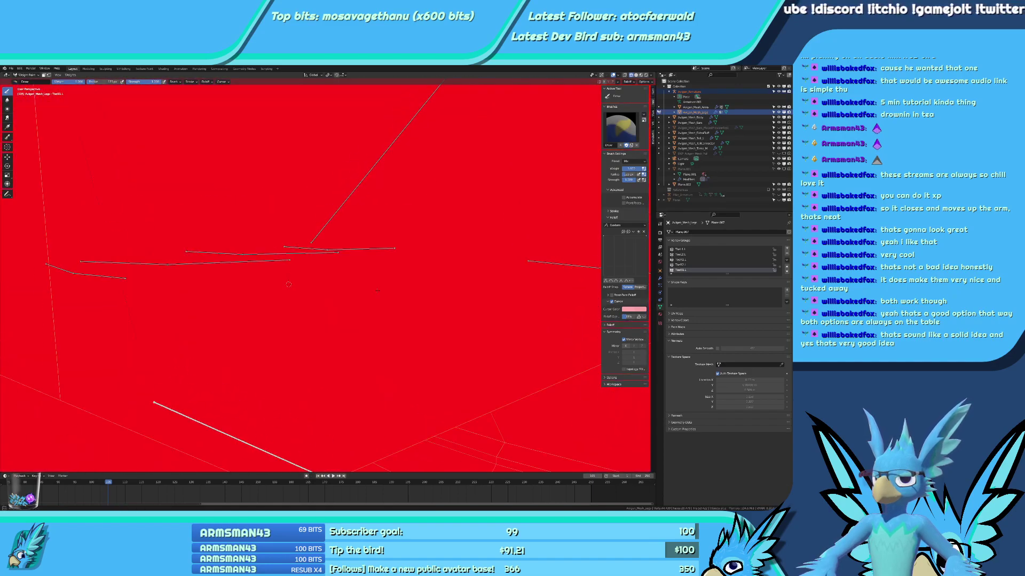
pyautogui.moveTo(306, 362); pyautogui.dragTo(422, 347, button='middle')
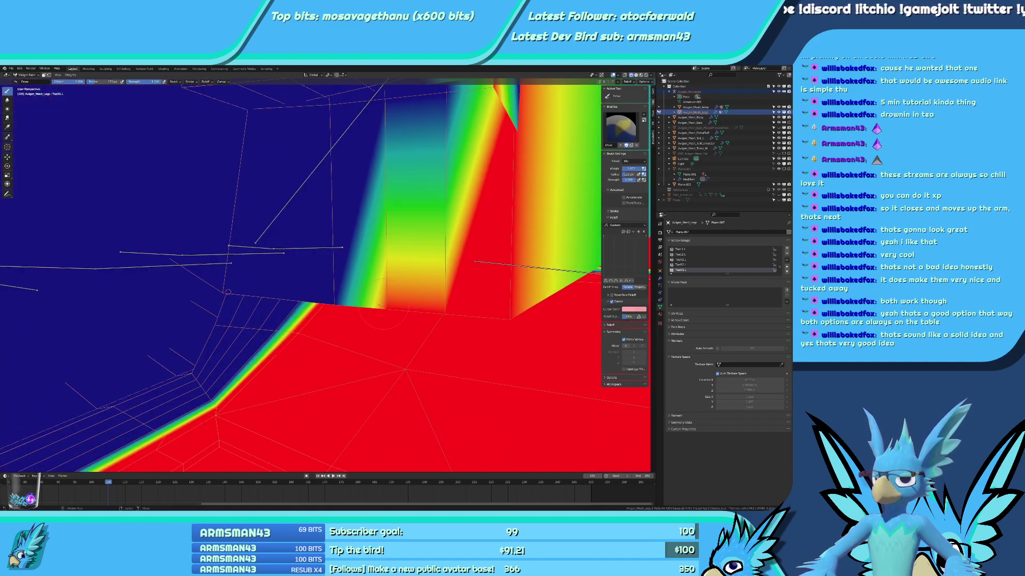
pyautogui.moveTo(381, 309)
pyautogui.mouseDown(button='middle')
pyautogui.moveTo(405, 335)
pyautogui.moveTo(431, 336)
pyautogui.moveTo(400, 359)
pyautogui.moveTo(295, 353)
pyautogui.moveTo(376, 356)
pyautogui.moveTo(67, 305)
pyautogui.mouseUp(button='middle')
pyautogui.scroll(-5, 432, 335)
pyautogui.scroll(6, 356, 354)
pyautogui.scroll(3, 356, 352)
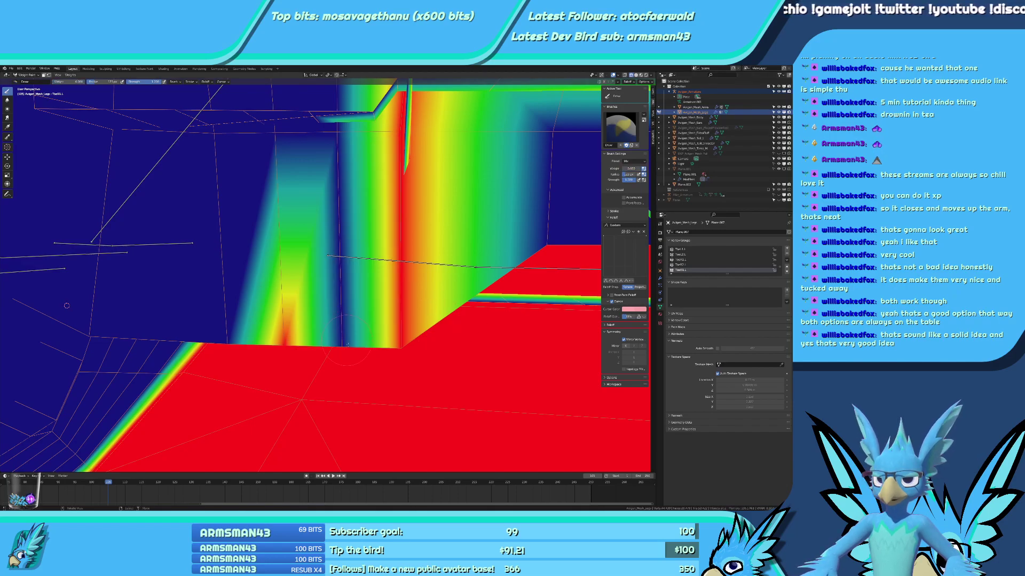
pyautogui.moveTo(272, 358)
pyautogui.mouseDown(button='middle')
pyautogui.moveTo(435, 333)
pyautogui.moveTo(400, 359)
pyautogui.moveTo(316, 340)
pyautogui.moveTo(341, 340)
pyautogui.mouseUp(button='middle')
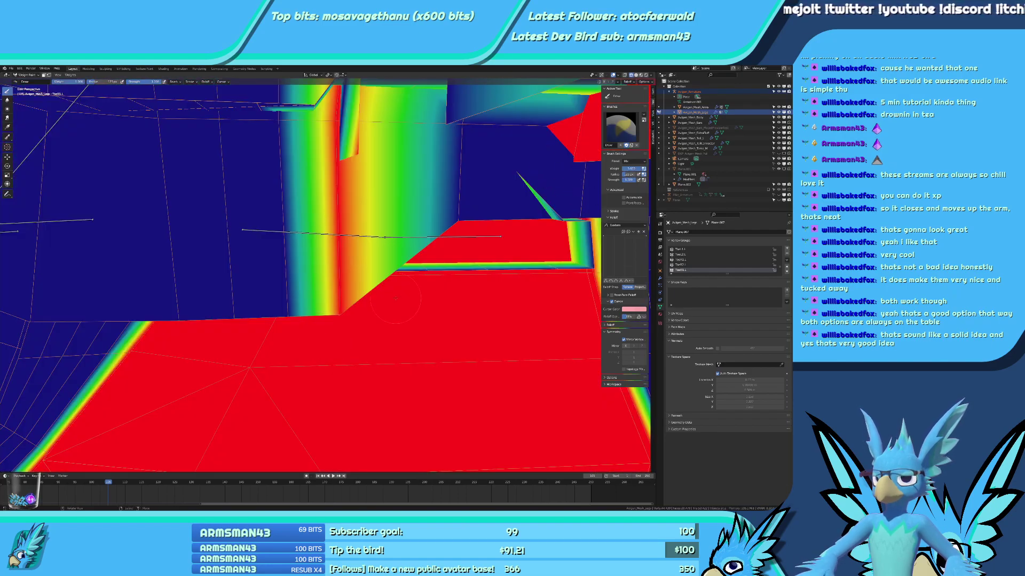
pyautogui.moveTo(361, 305)
pyautogui.mouseDown(button='middle')
pyautogui.moveTo(378, 293)
pyautogui.moveTo(335, 261)
pyautogui.mouseUp(button='middle')
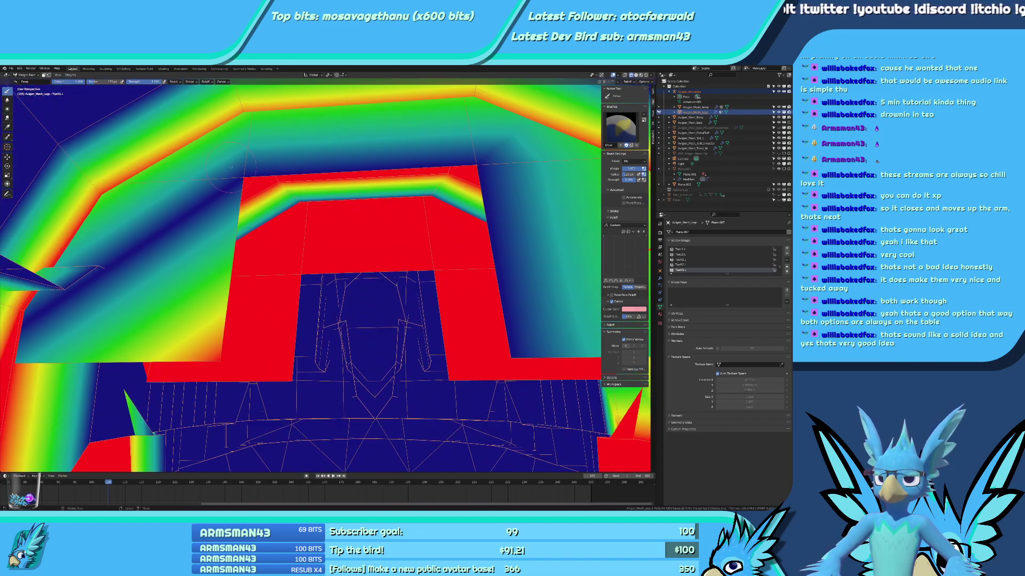
# Paint full weight over the arch faces inside the toe segment's shell, including their lower corners and side strips.
pyautogui.moveTo(472, 162); pyautogui.dragTo(480, 162)
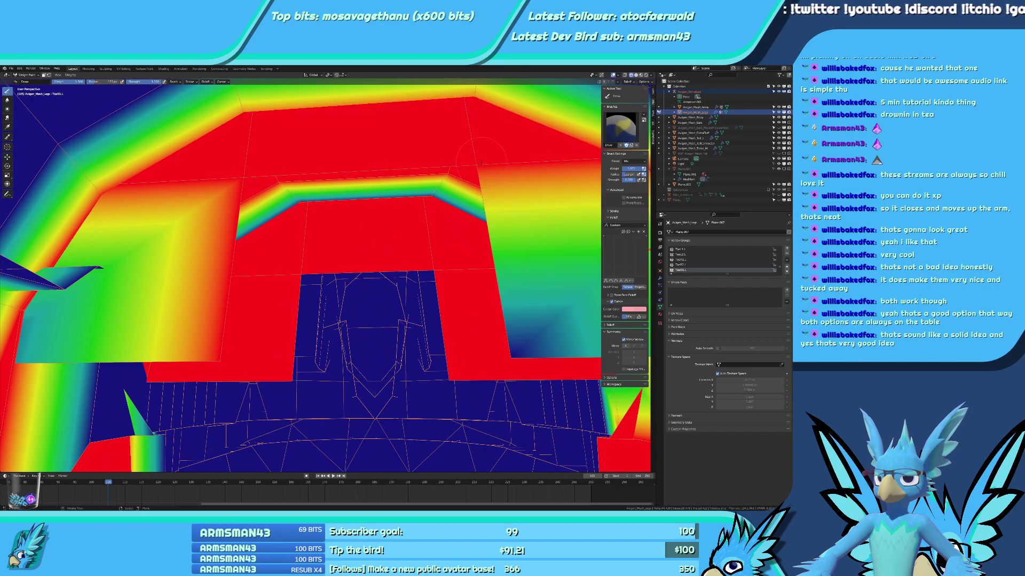
pyautogui.click(512, 344)
pyautogui.moveTo(385, 302)
pyautogui.mouseDown(button='middle')
pyautogui.moveTo(343, 297)
pyautogui.moveTo(391, 310)
pyautogui.moveTo(373, 292)
pyautogui.mouseUp(button='middle')
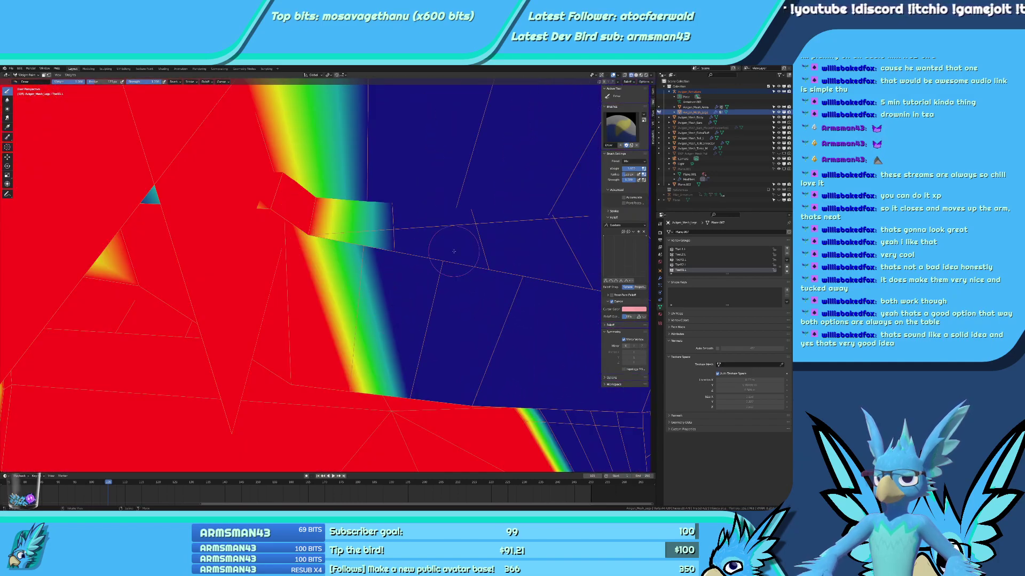
pyautogui.moveTo(454, 251); pyautogui.dragTo(426, 250, button='middle')
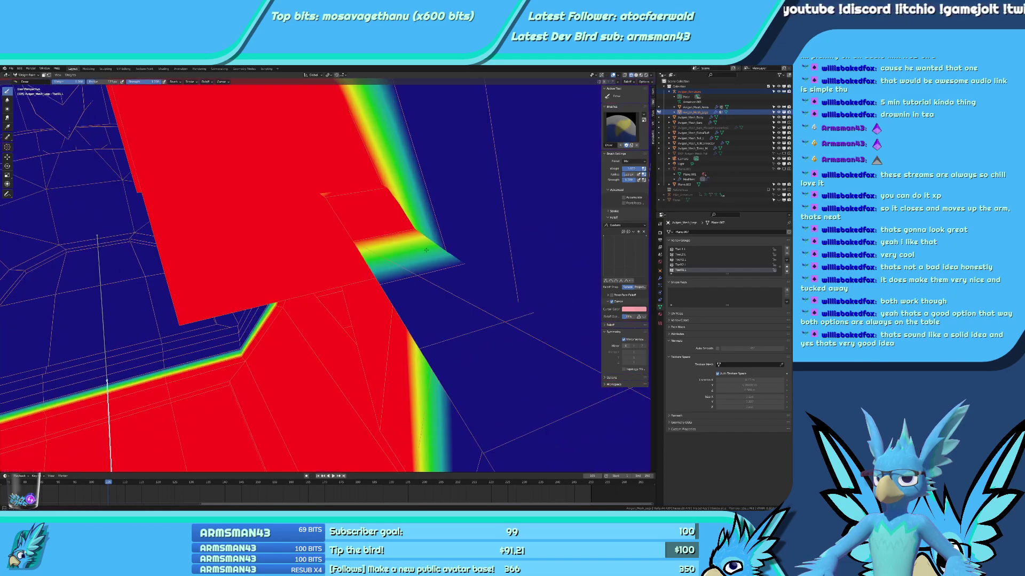
pyautogui.moveTo(287, 246)
pyautogui.mouseDown(button='middle')
pyautogui.moveTo(370, 311)
pyautogui.moveTo(358, 286)
pyautogui.moveTo(301, 278)
pyautogui.moveTo(298, 296)
pyautogui.moveTo(250, 302)
pyautogui.moveTo(246, 325)
pyautogui.mouseUp(button='middle')
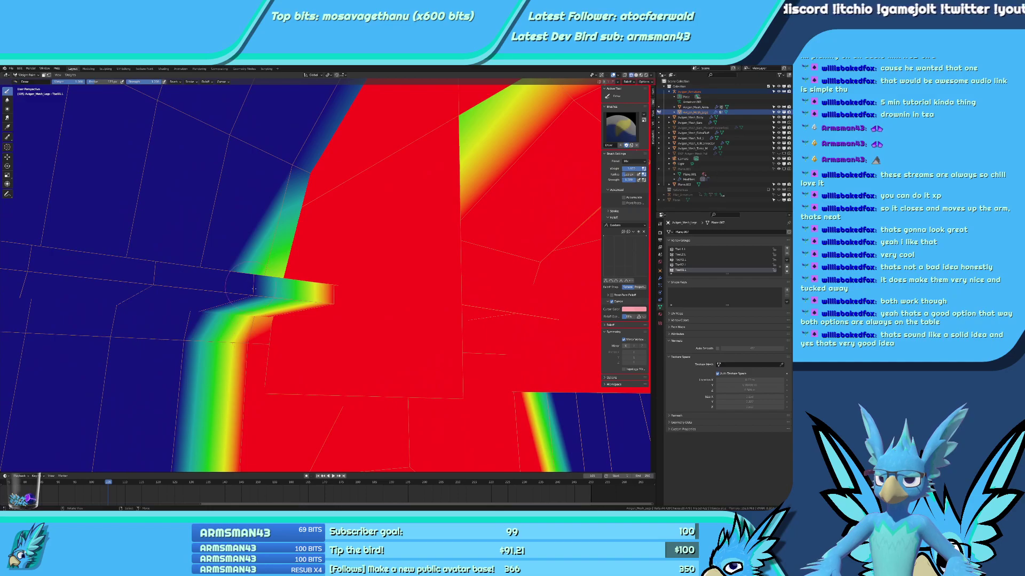
pyautogui.moveTo(254, 289)
pyautogui.mouseDown(button='middle')
pyautogui.moveTo(329, 302)
pyautogui.moveTo(253, 269)
pyautogui.mouseUp(button='middle')
pyautogui.moveTo(298, 229)
pyautogui.mouseDown(button='middle')
pyautogui.moveTo(334, 264)
pyautogui.moveTo(195, 333)
pyautogui.mouseUp(button='middle')
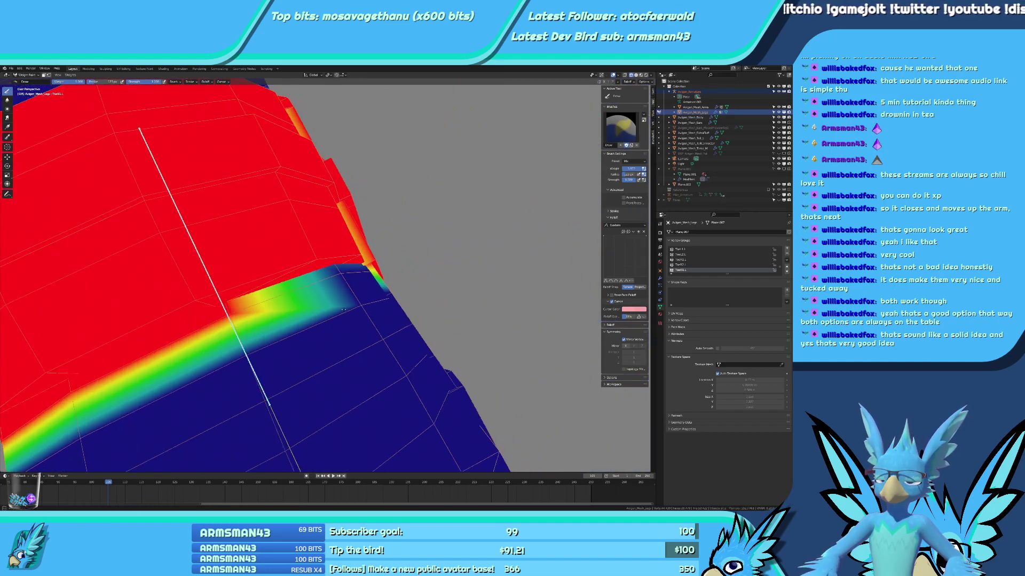
pyautogui.moveTo(344, 310); pyautogui.dragTo(330, 318, button='middle')
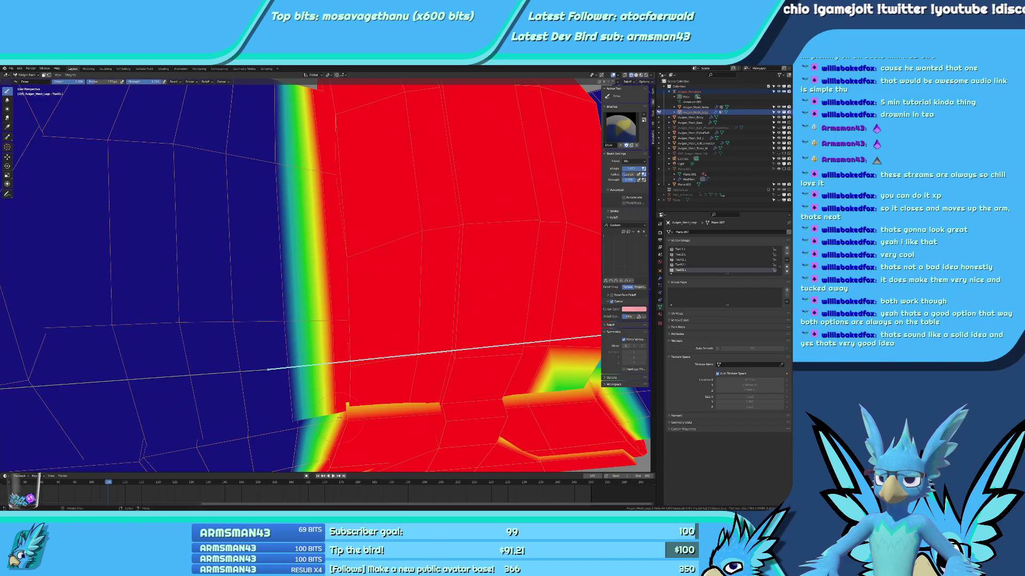
# Paint full weight over the inner wall faces and the rim of the lower panel inside the toe segment.
pyautogui.scroll(-8, 339, 418)
pyautogui.moveTo(339, 417)
pyautogui.mouseDown(button='middle')
pyautogui.moveTo(326, 323)
pyautogui.moveTo(410, 341)
pyautogui.mouseUp(button='middle')
pyautogui.scroll(3, 332, 371)
pyautogui.scroll(4, 326, 323)
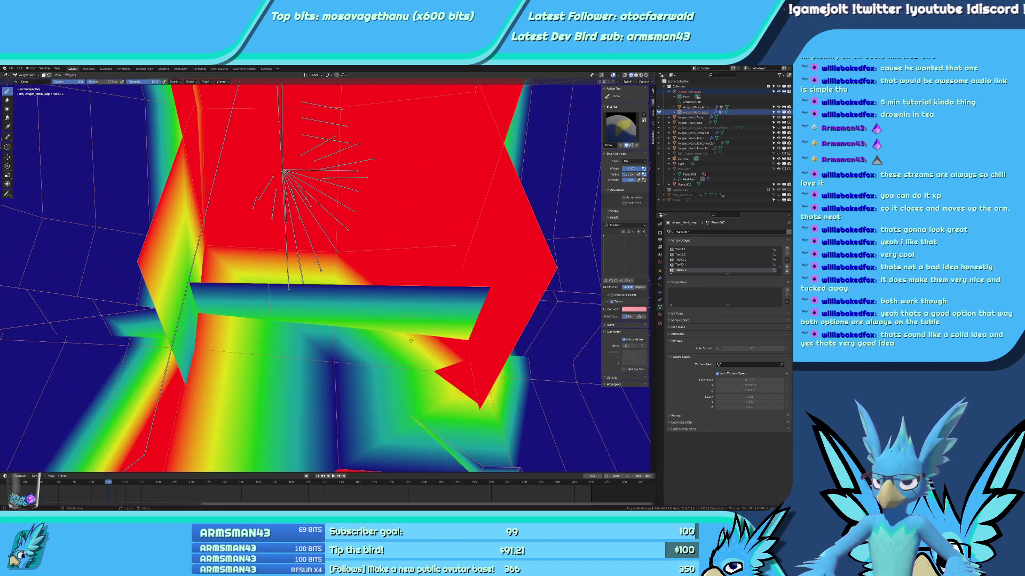
pyautogui.moveTo(233, 290)
pyautogui.mouseDown(button='middle')
pyautogui.moveTo(347, 306)
pyautogui.moveTo(354, 107)
pyautogui.moveTo(332, 202)
pyautogui.mouseUp(button='middle')
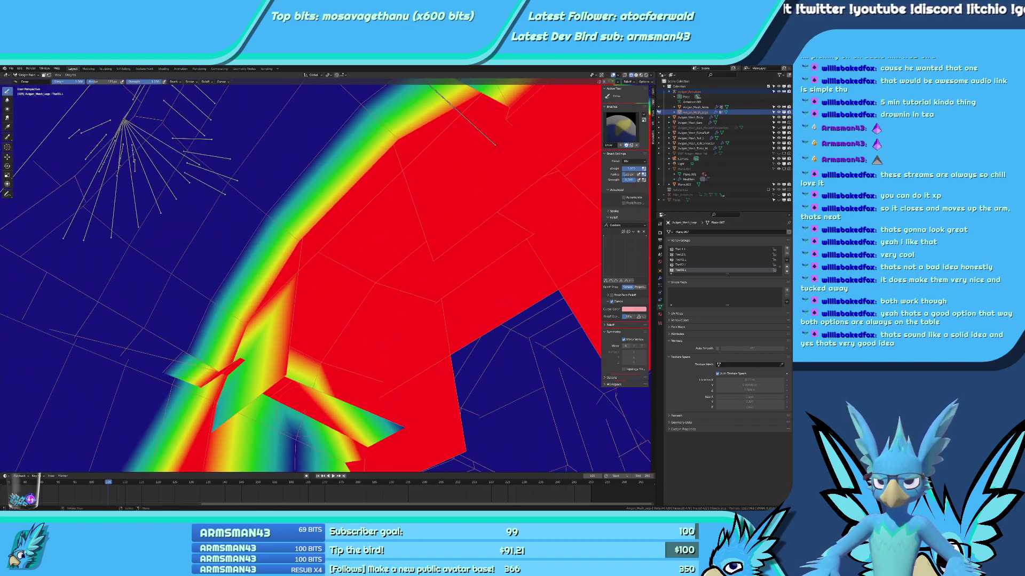
pyautogui.click(391, 424)
pyautogui.scroll(1, 390, 425)
pyautogui.moveTo(390, 425)
pyautogui.mouseDown(button='middle')
pyautogui.moveTo(354, 397)
pyautogui.moveTo(401, 403)
pyautogui.mouseUp(button='middle')
pyautogui.moveTo(542, 383); pyautogui.dragTo(262, 321, button='middle')
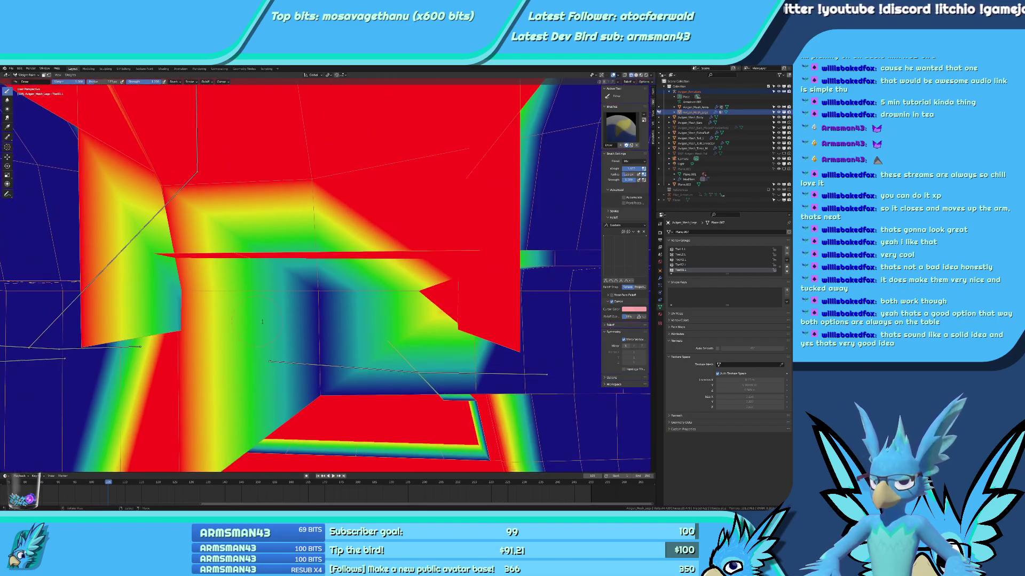
pyautogui.moveTo(315, 287); pyautogui.dragTo(323, 400)
pyautogui.moveTo(418, 408); pyautogui.dragTo(461, 388)
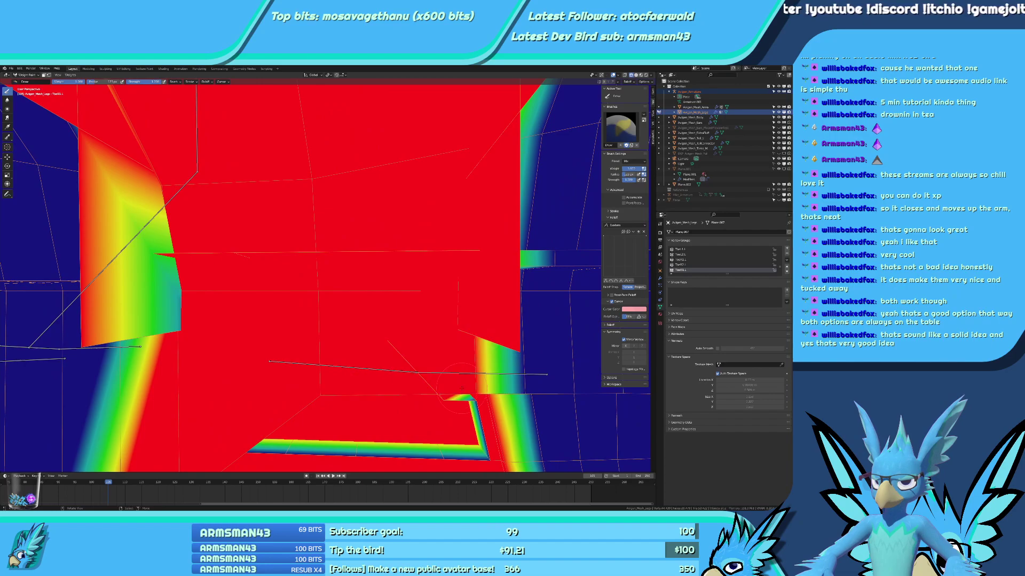
pyautogui.moveTo(476, 450); pyautogui.dragTo(268, 445)
# Fill the remaining partly weighted patches in the toe segment's inner corner and side wall with full weight.
pyautogui.moveTo(232, 453)
pyautogui.mouseDown(button='middle')
pyautogui.moveTo(394, 443)
pyautogui.moveTo(421, 392)
pyautogui.moveTo(320, 367)
pyautogui.moveTo(364, 366)
pyautogui.mouseUp(button='middle')
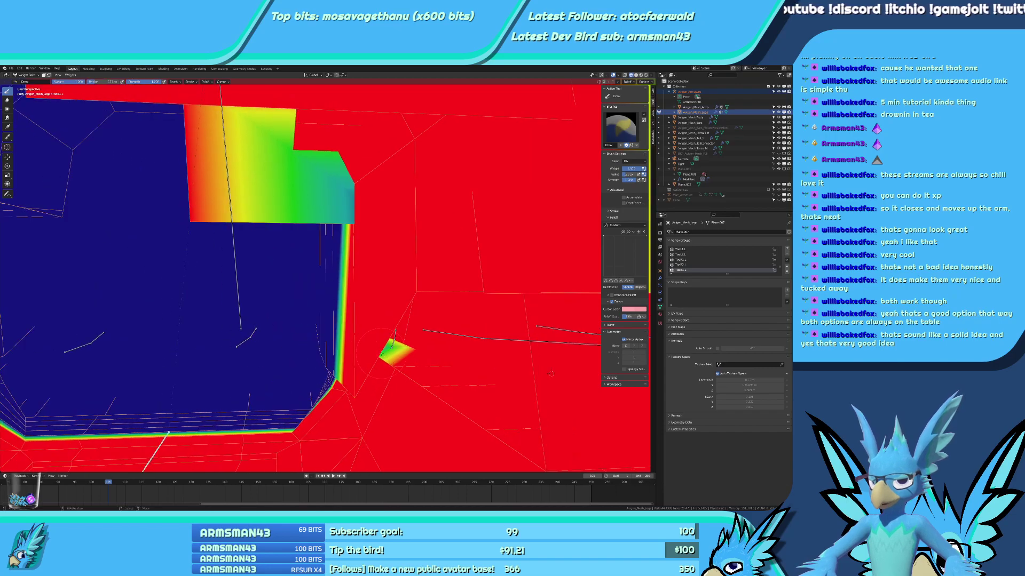
pyautogui.moveTo(551, 373); pyautogui.dragTo(599, 362, button='middle')
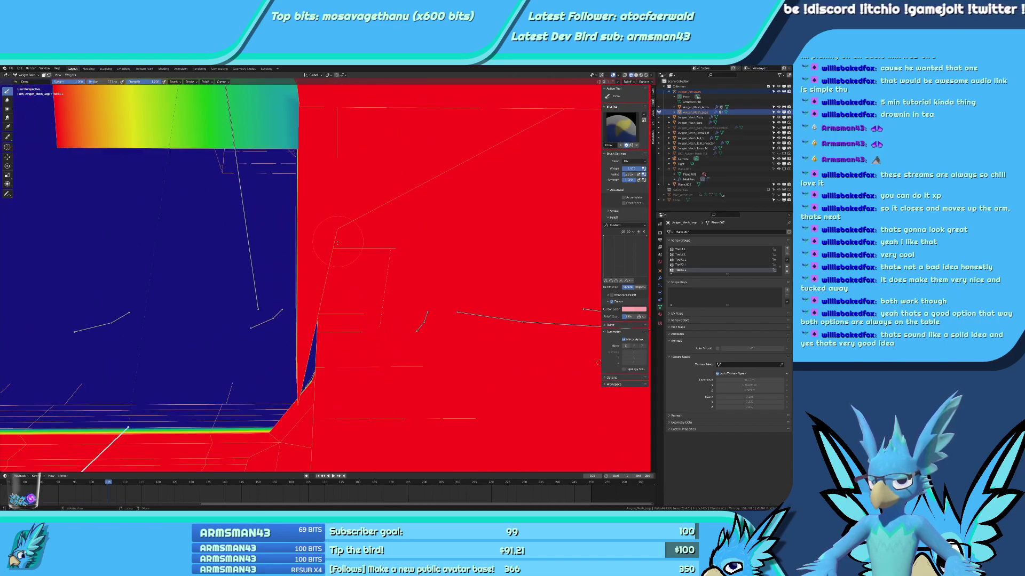
pyautogui.moveTo(337, 242)
pyautogui.mouseDown(button='middle')
pyautogui.moveTo(326, 307)
pyautogui.moveTo(249, 293)
pyautogui.mouseUp(button='middle')
pyautogui.scroll(-3, 325, 307)
pyautogui.scroll(3, 326, 307)
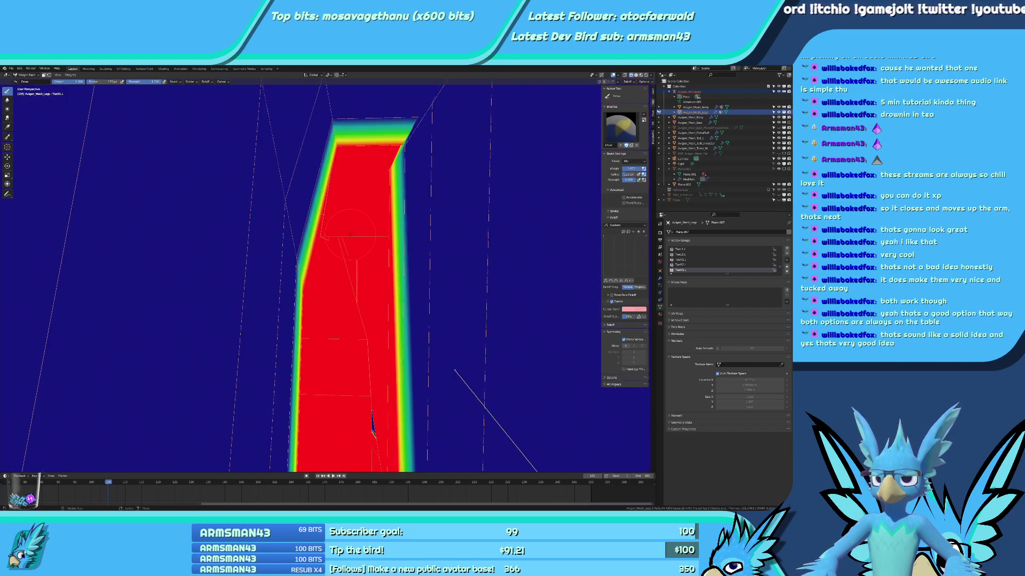
pyautogui.moveTo(350, 234)
pyautogui.mouseDown(button='middle')
pyautogui.moveTo(294, 317)
pyautogui.moveTo(299, 291)
pyautogui.moveTo(240, 289)
pyautogui.moveTo(322, 416)
pyautogui.mouseUp(button='middle')
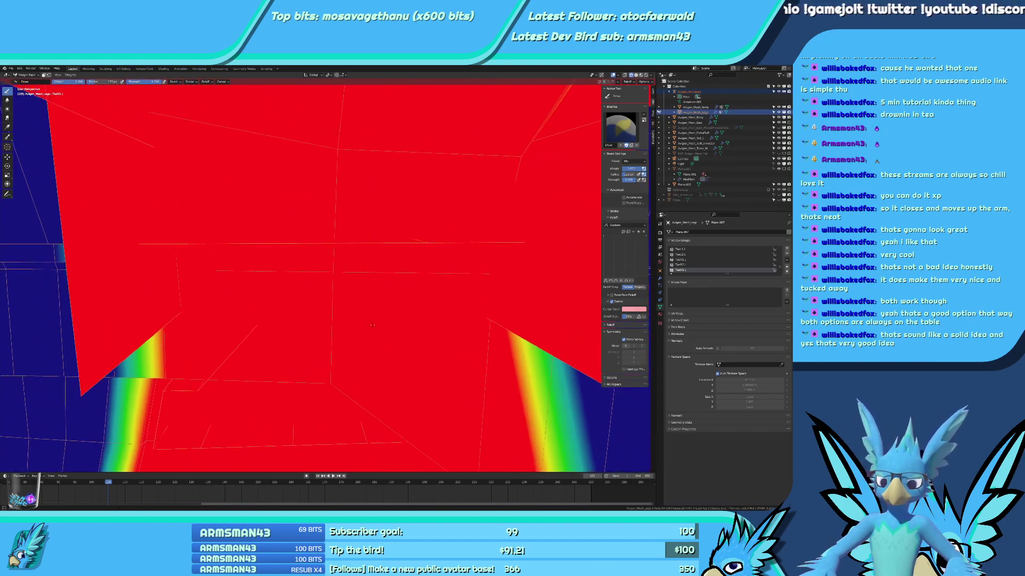
# Inspect the toe segment's weights from inside and from both sides of the toe.
pyautogui.moveTo(298, 340)
pyautogui.mouseDown(button='middle')
pyautogui.moveTo(359, 323)
pyautogui.moveTo(399, 356)
pyautogui.moveTo(317, 308)
pyautogui.moveTo(527, 334)
pyautogui.mouseUp(button='middle')
pyautogui.moveTo(362, 299)
pyautogui.mouseDown(button='middle')
pyautogui.moveTo(363, 341)
pyautogui.moveTo(360, 299)
pyautogui.moveTo(387, 243)
pyautogui.moveTo(531, 198)
pyautogui.mouseUp(button='middle')
pyautogui.scroll(-6, 361, 299)
pyautogui.scroll(5, 388, 243)
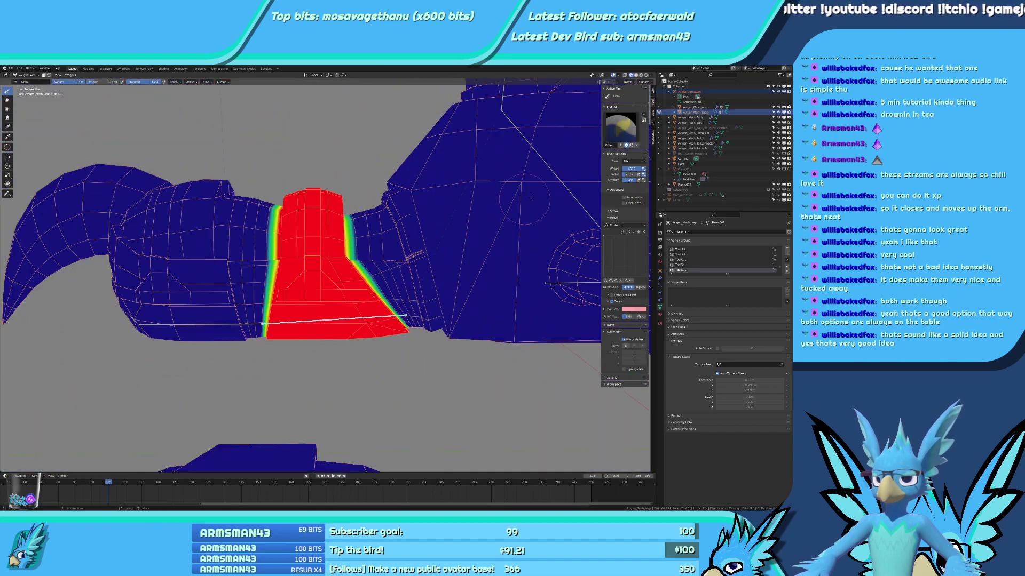
pyautogui.click(274, 174)
pyautogui.moveTo(274, 174); pyautogui.dragTo(185, 316, button='middle')
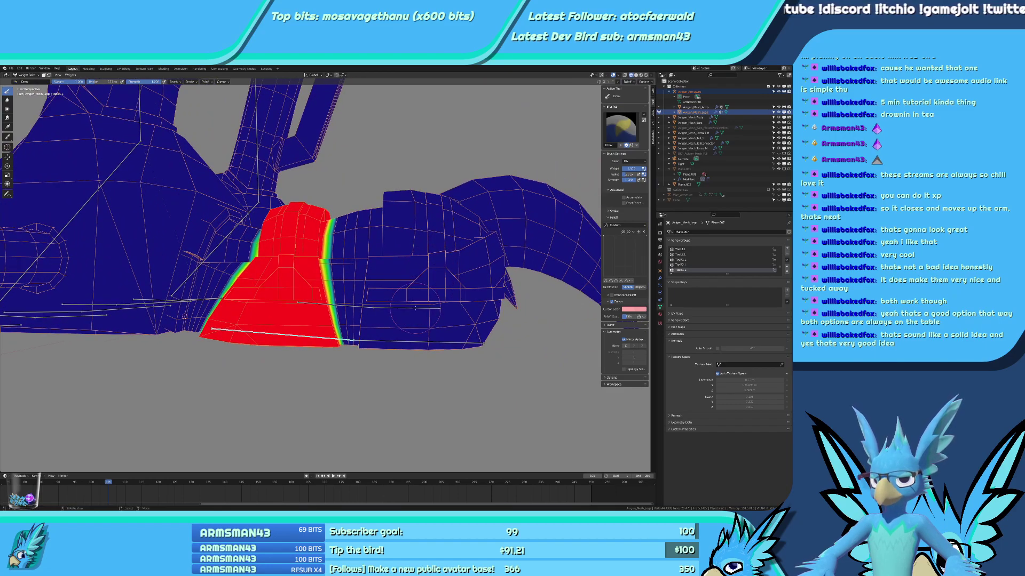
# Try painting full weight on the toe's claw with the other foot's toe bone active and test the bone's rotation.
pyautogui.moveTo(415, 309); pyautogui.dragTo(347, 296, button='middle')
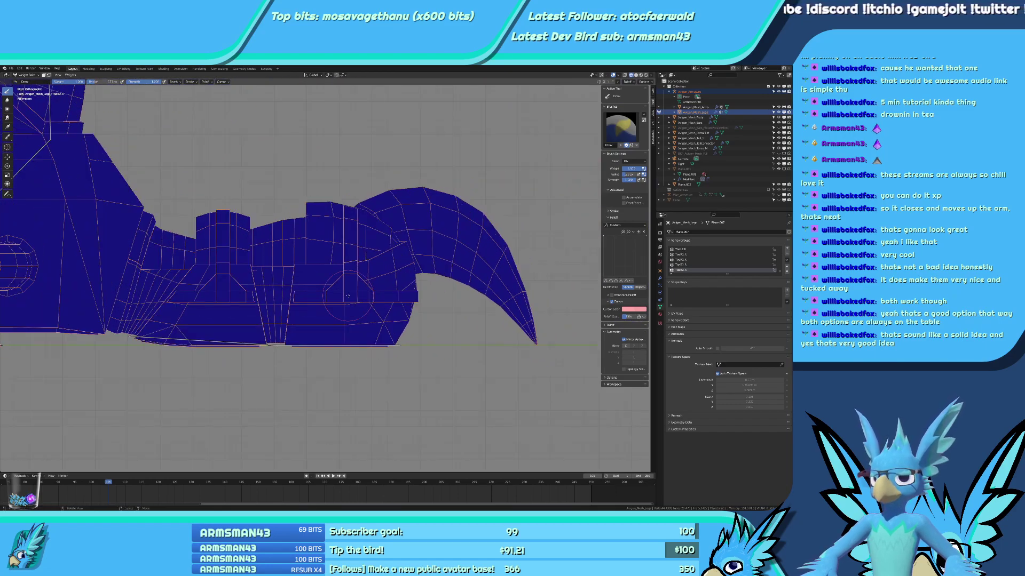
pyautogui.scroll(-3, 347, 295)
pyautogui.press('KP_1')
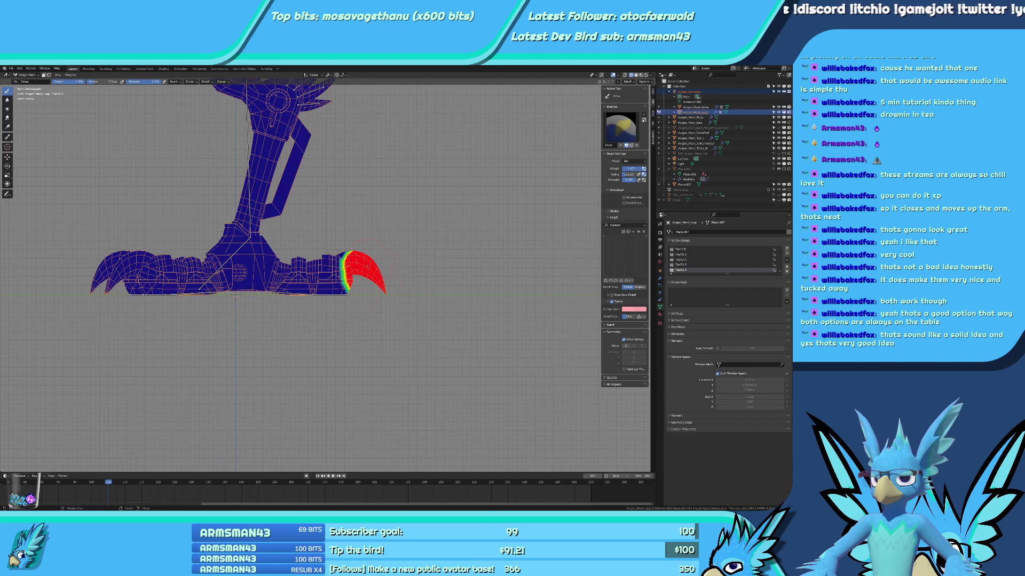
pyautogui.moveTo(235, 294); pyautogui.dragTo(366, 305, button='middle')
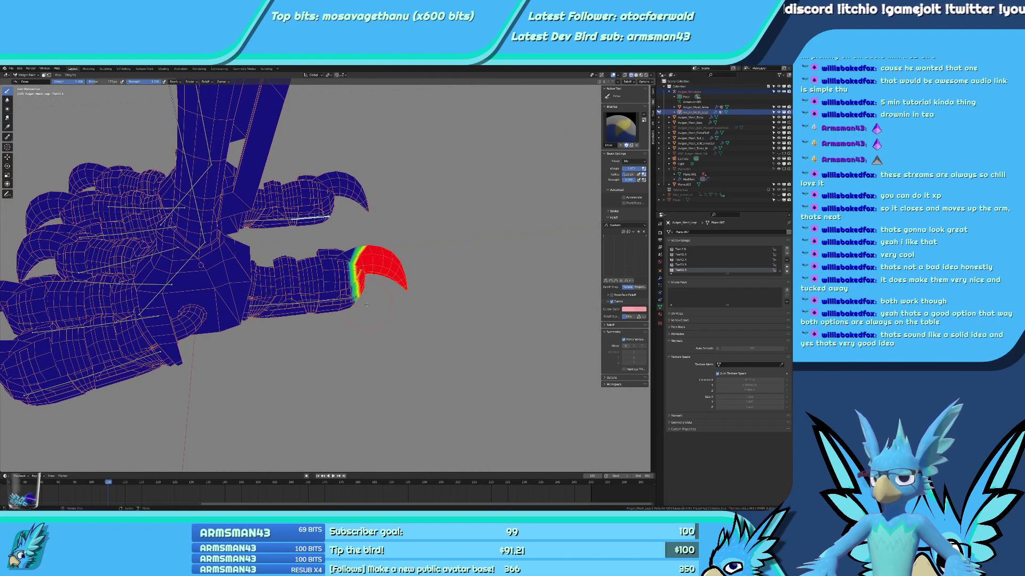
pyautogui.press('KP_1')
pyautogui.press('KP_3')
pyautogui.moveTo(325, 147); pyautogui.dragTo(346, 172, button='middle')
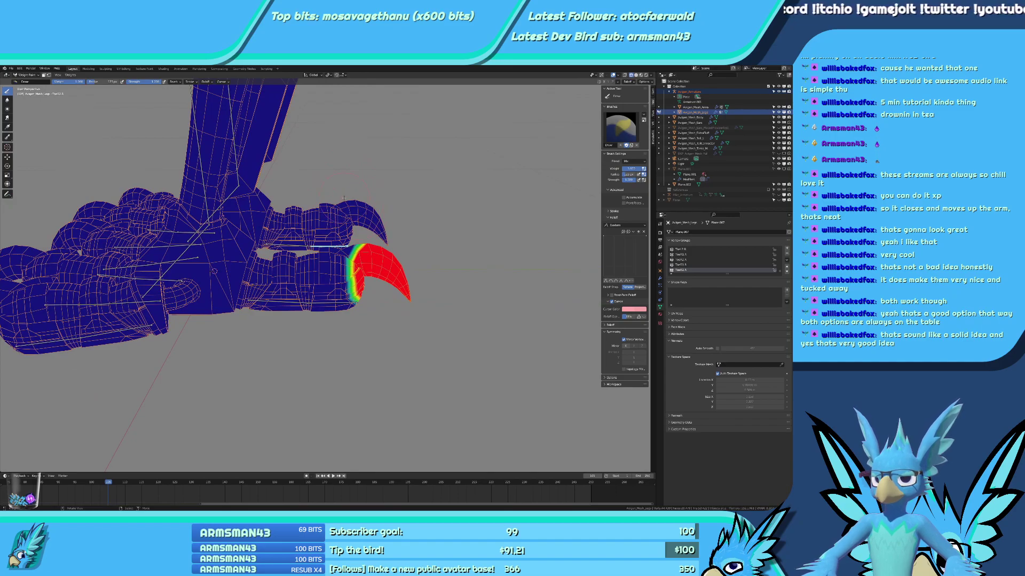
pyautogui.press('r')
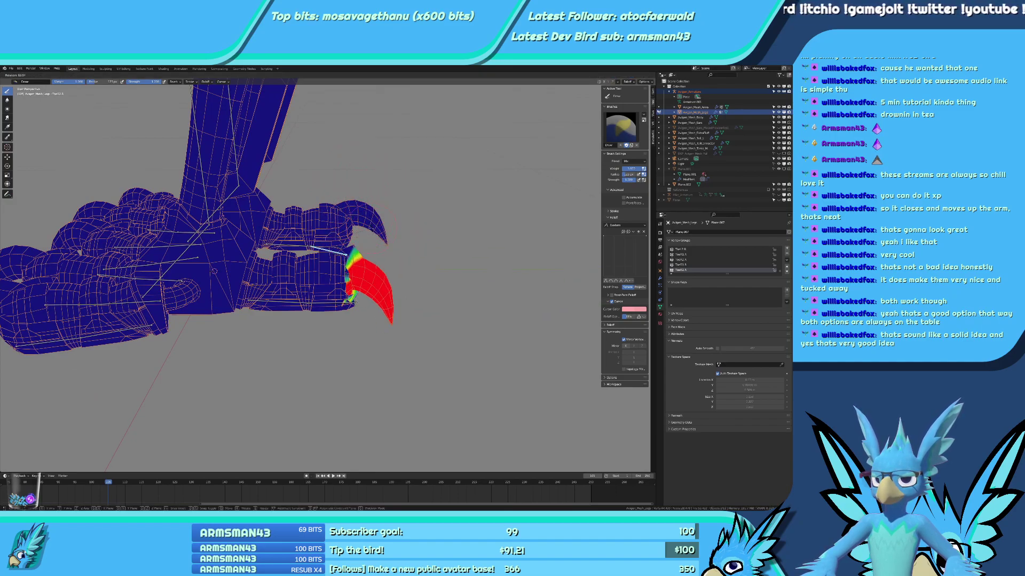
pyautogui.click(348, 255)
pyautogui.moveTo(348, 255); pyautogui.dragTo(367, 229, button='middle')
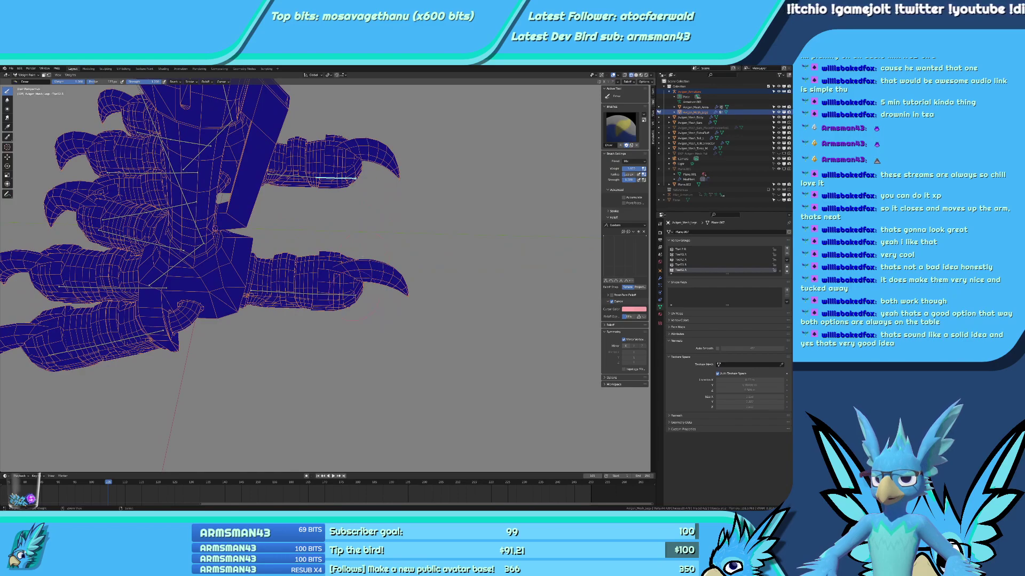
# Select the toe-tip bone beneath the near toe's claw and paint full weight over that claw.
pyautogui.keyDown('ctrl'); pyautogui.click(341, 295); pyautogui.keyUp('ctrl')
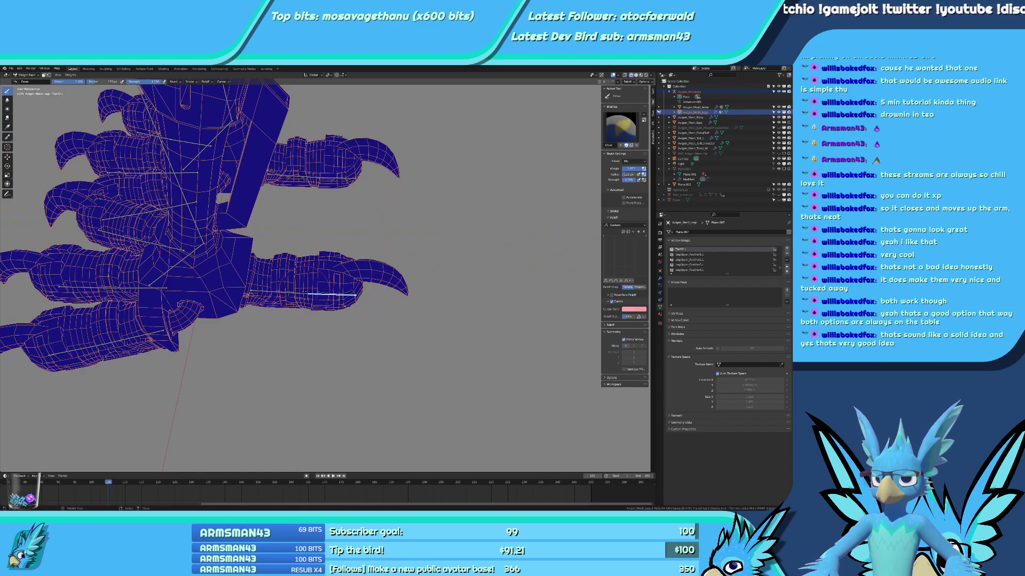
pyautogui.rightClick(302, 293)
pyautogui.rightClick(342, 294)
pyautogui.press('KP_1')
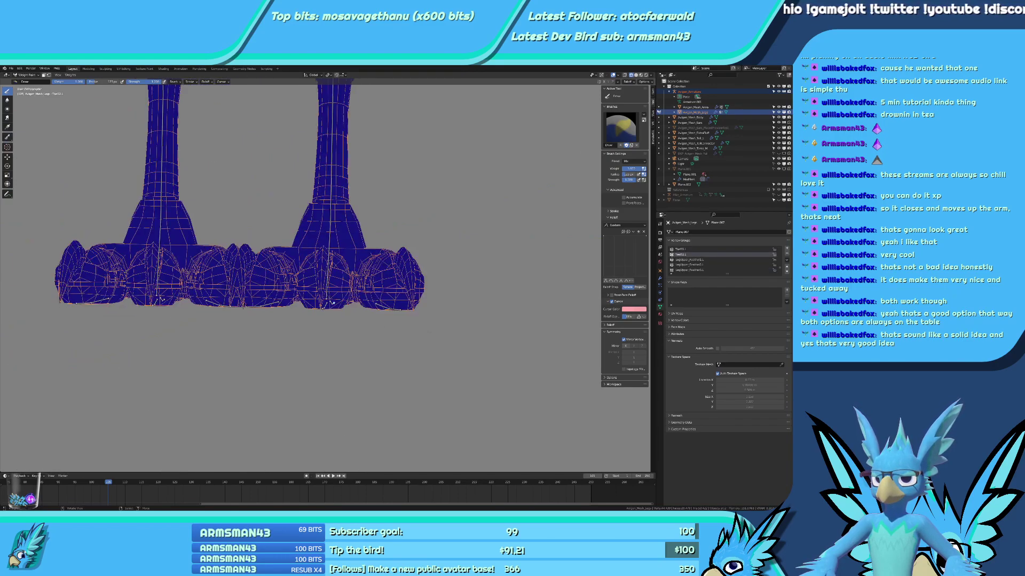
pyautogui.press('KP_3')
pyautogui.moveTo(386, 259); pyautogui.dragTo(406, 293)
pyautogui.moveTo(405, 288); pyautogui.dragTo(374, 229, button='middle')
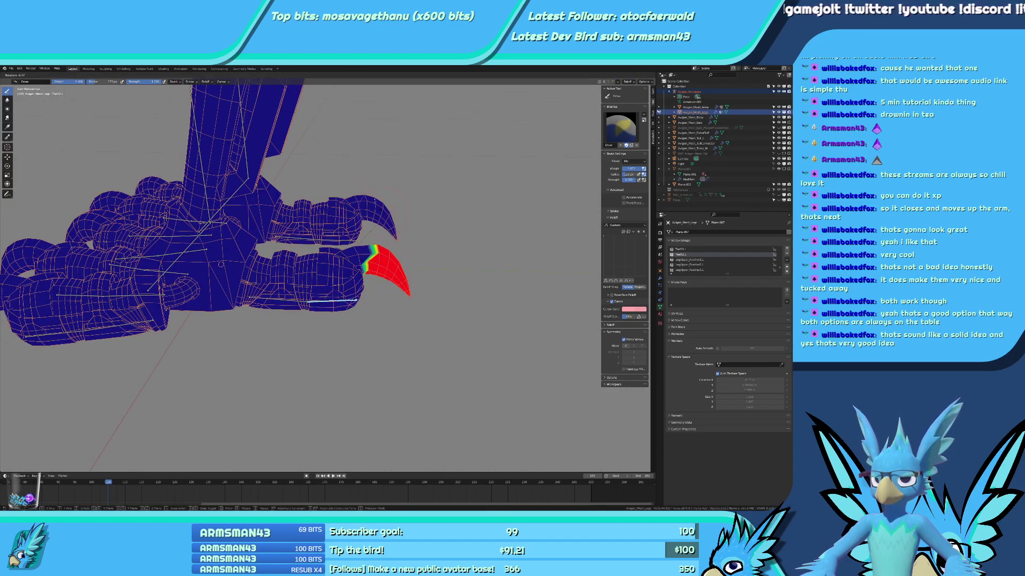
pyautogui.hotkey('ctrl', 'z')
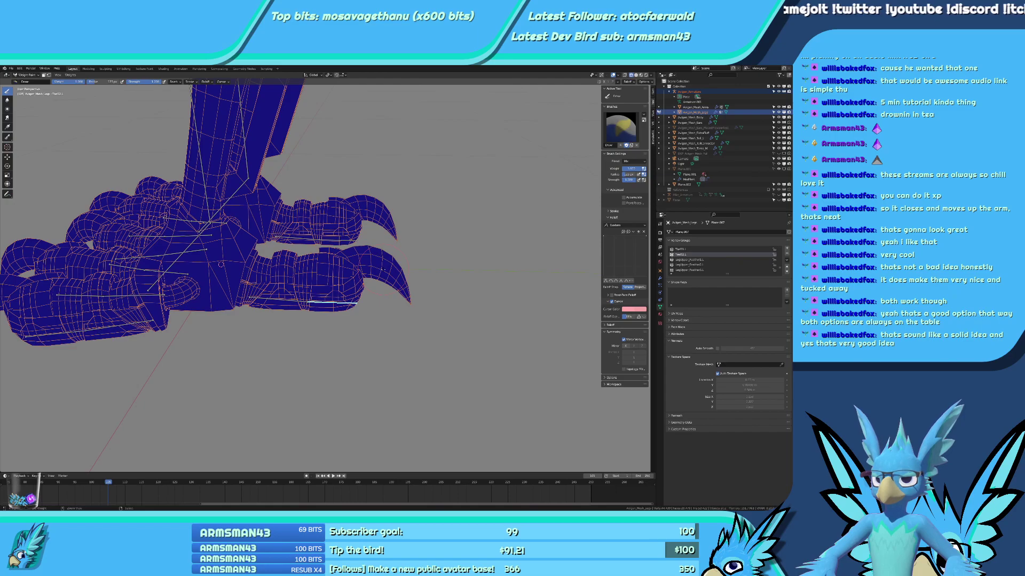
pyautogui.hotkey('ctrl', 'shift', 'z')
# Extend full weight from the claw back over the side of the toe's end segment.
pyautogui.moveTo(382, 270); pyautogui.dragTo(363, 269, button='middle')
pyautogui.press('KP_3')
pyautogui.scroll(3, 367, 271)
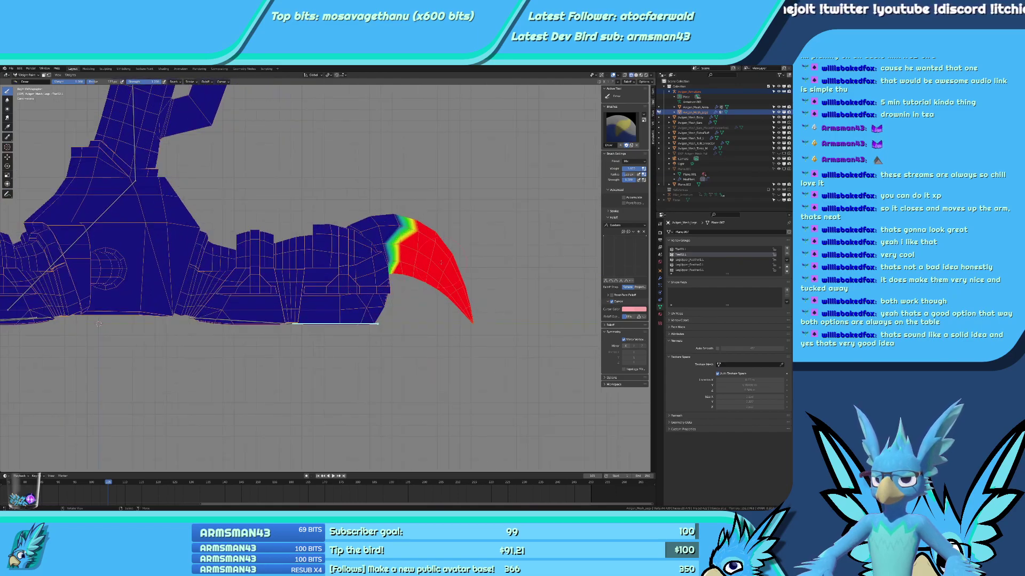
pyautogui.moveTo(99, 324); pyautogui.dragTo(168, 309, button='middle')
pyautogui.moveTo(357, 253); pyautogui.dragTo(359, 287)
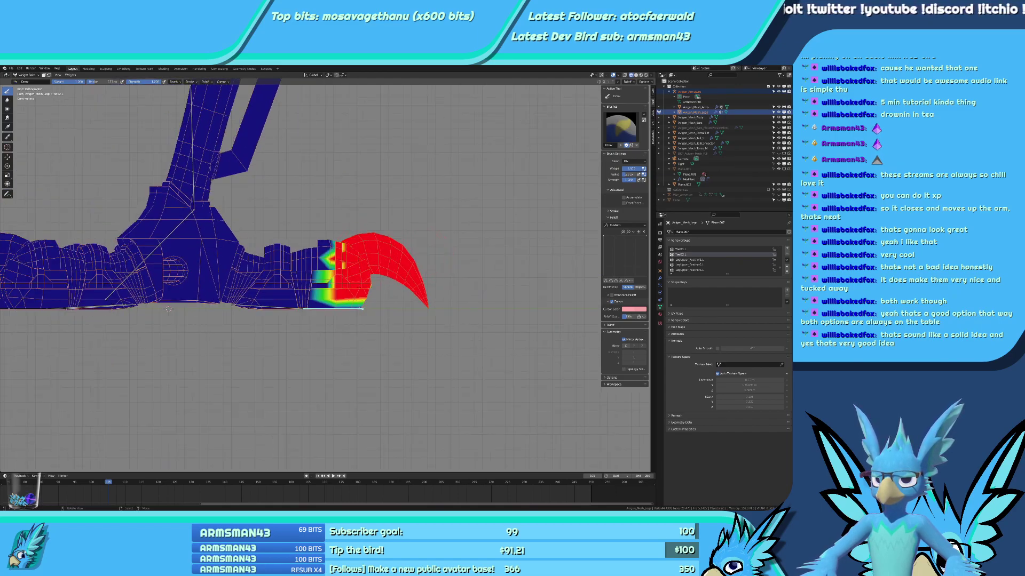
pyautogui.scroll(4, 351, 333)
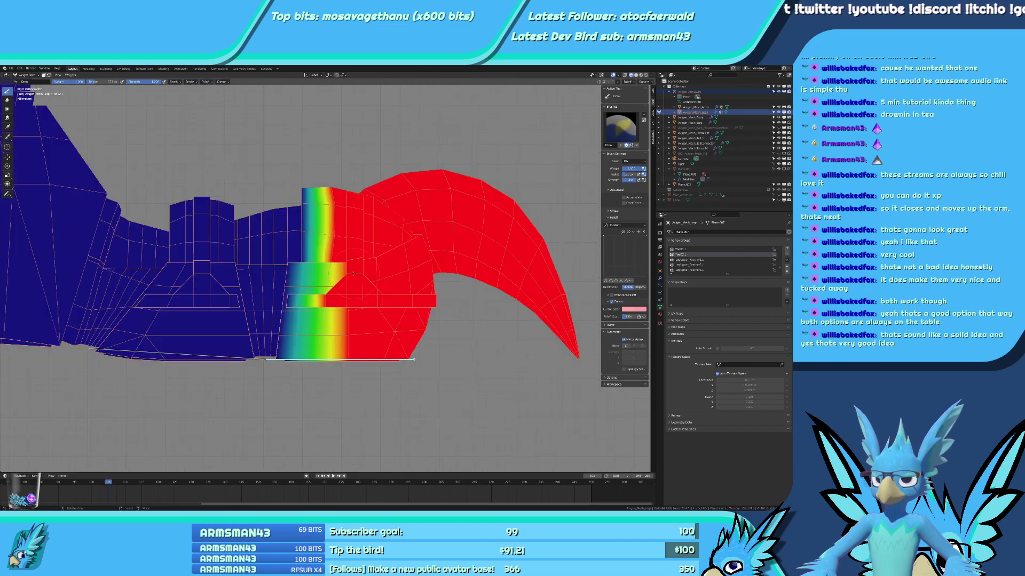
pyautogui.moveTo(326, 342); pyautogui.dragTo(315, 348)
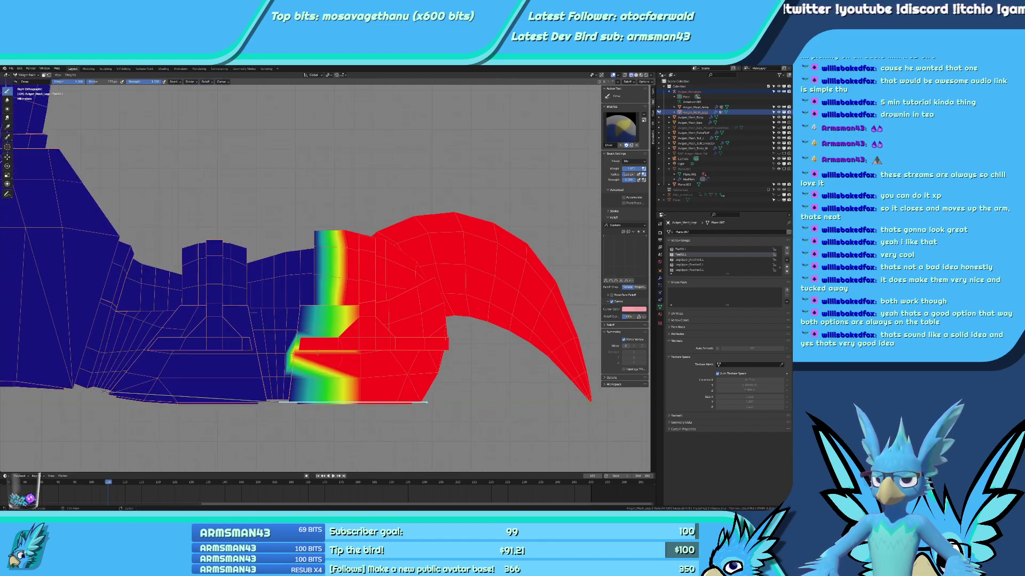
# Paint full weight down the end segment's rear lower edge and up over its raised upper panel.
pyautogui.scroll(4, 317, 353)
pyautogui.moveTo(297, 398); pyautogui.dragTo(287, 411)
pyautogui.keyDown('shift'); pyautogui.moveTo(286, 430); pyautogui.dragTo(315, 318, button='middle'); pyautogui.keyUp('shift')
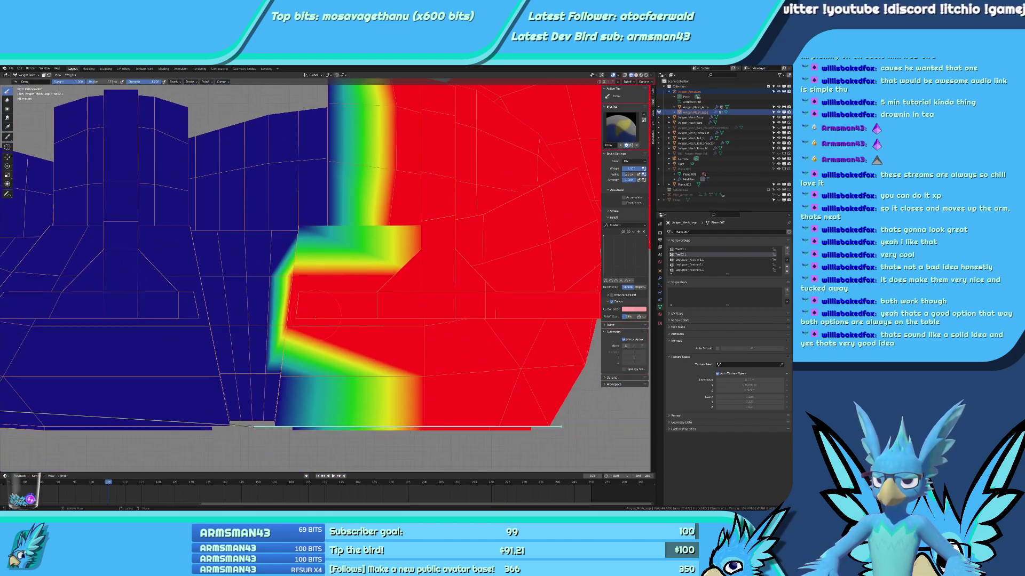
pyautogui.moveTo(305, 389); pyautogui.dragTo(289, 435)
pyautogui.moveTo(294, 378); pyautogui.dragTo(299, 385)
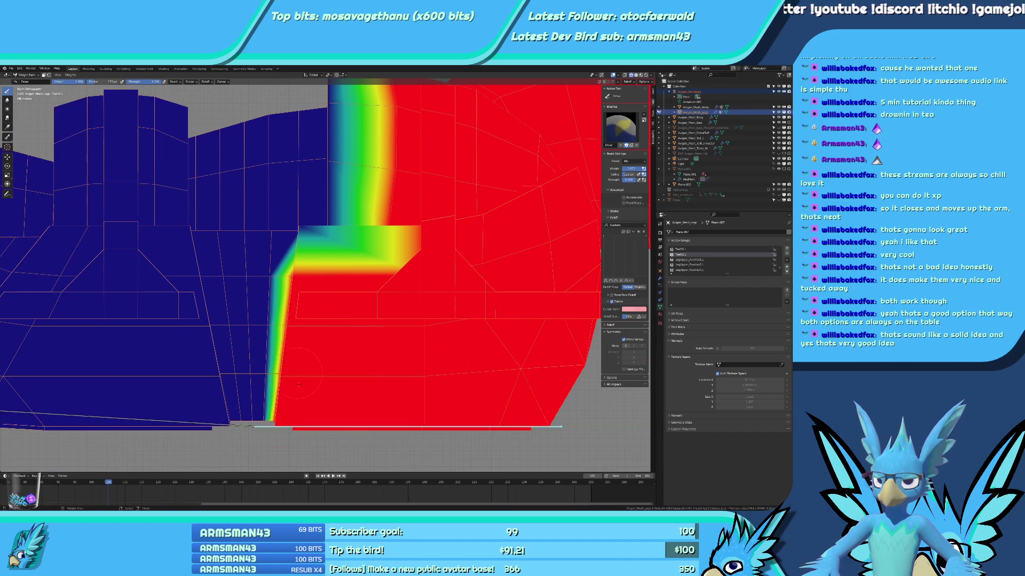
pyautogui.moveTo(339, 391); pyautogui.dragTo(342, 297, button='middle')
pyautogui.moveTo(325, 383); pyautogui.dragTo(321, 176)
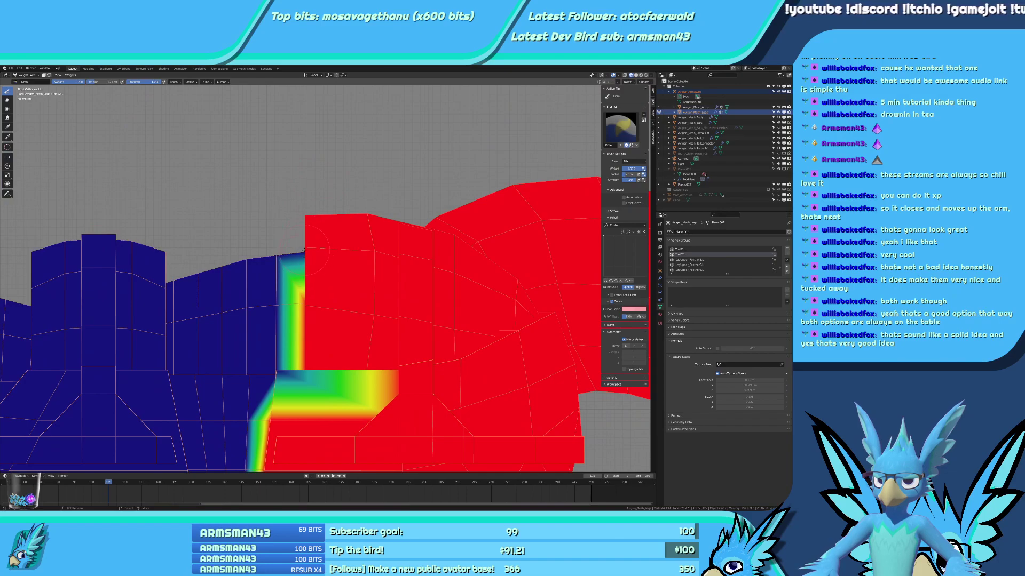
# Paint full weight over the underside, top strip and opposite side of the toe's end segment.
pyautogui.moveTo(303, 250); pyautogui.dragTo(359, 291, button='middle')
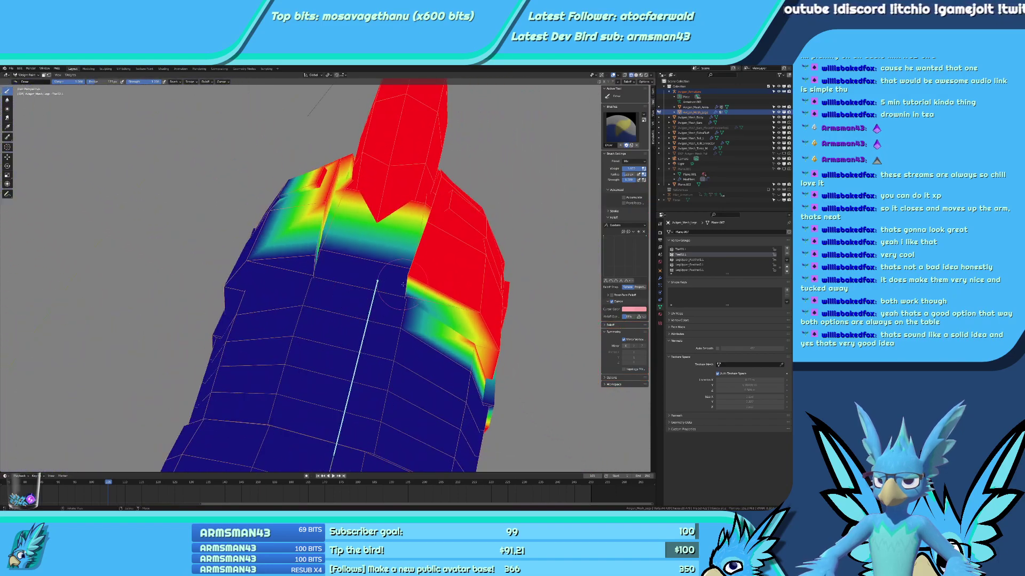
pyautogui.moveTo(403, 286); pyautogui.dragTo(345, 248)
pyautogui.moveTo(308, 193); pyautogui.dragTo(258, 363, button='middle')
pyautogui.moveTo(301, 341)
pyautogui.mouseDown()
pyautogui.moveTo(238, 341)
pyautogui.moveTo(301, 220)
pyautogui.mouseUp()
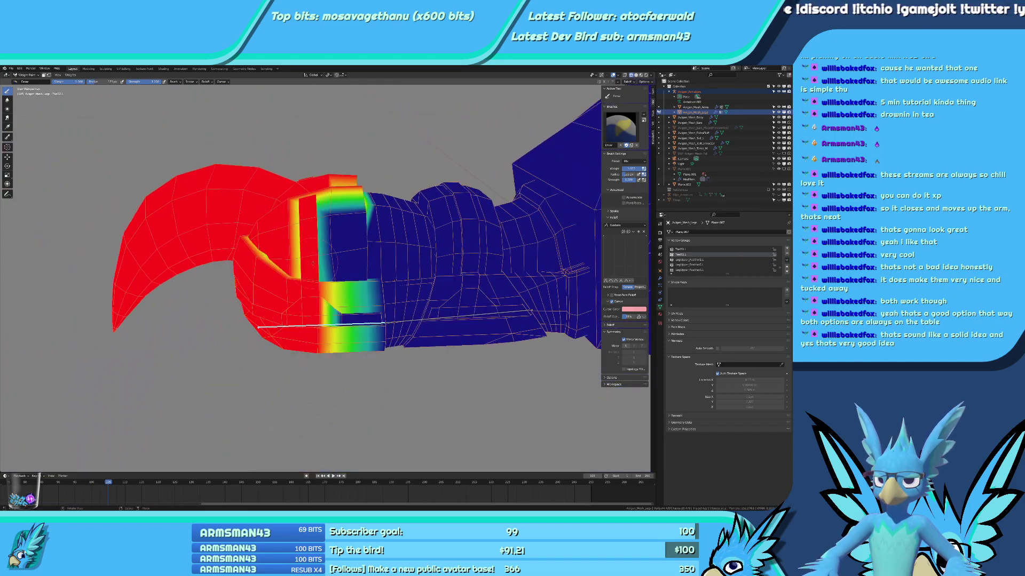
pyautogui.moveTo(313, 262); pyautogui.dragTo(289, 255, button='middle')
pyautogui.moveTo(330, 187)
pyautogui.mouseDown()
pyautogui.moveTo(331, 245)
pyautogui.moveTo(344, 270)
pyautogui.moveTo(362, 192)
pyautogui.mouseUp()
pyautogui.scroll(2, 344, 261)
pyautogui.moveTo(353, 270); pyautogui.dragTo(354, 262, button='middle')
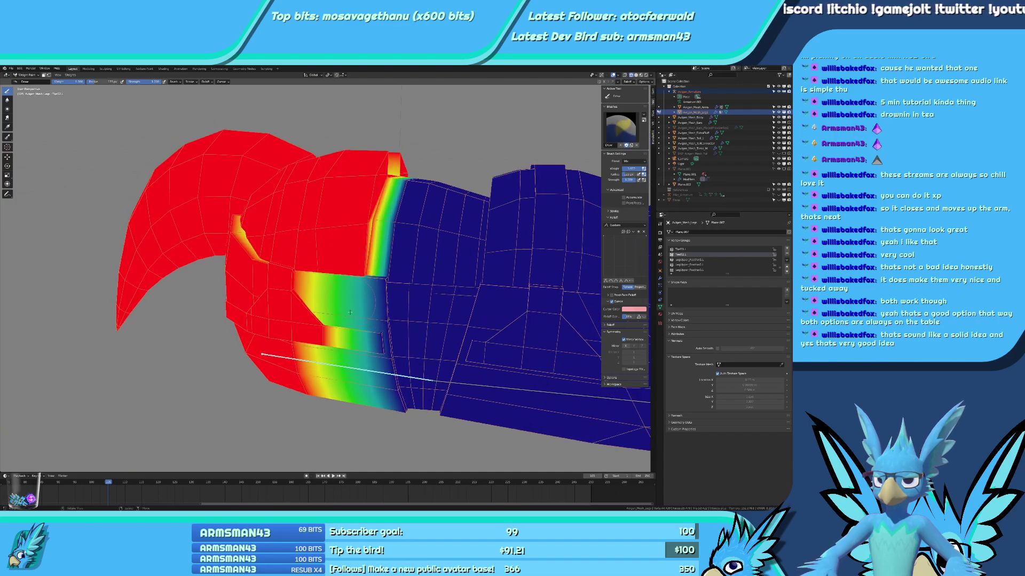
pyautogui.moveTo(363, 341)
pyautogui.mouseDown()
pyautogui.moveTo(373, 349)
pyautogui.moveTo(385, 314)
pyautogui.moveTo(368, 287)
pyautogui.moveTo(392, 214)
pyautogui.moveTo(389, 174)
pyautogui.mouseUp()
# Fill the partly weighted side panel and the strip along the end segment's joint seam with full weight.
pyautogui.moveTo(398, 156); pyautogui.dragTo(341, 224, button='middle')
pyautogui.moveTo(287, 192)
pyautogui.mouseDown(button='middle')
pyautogui.moveTo(338, 305)
pyautogui.moveTo(302, 245)
pyautogui.moveTo(312, 283)
pyautogui.moveTo(284, 302)
pyautogui.mouseUp(button='middle')
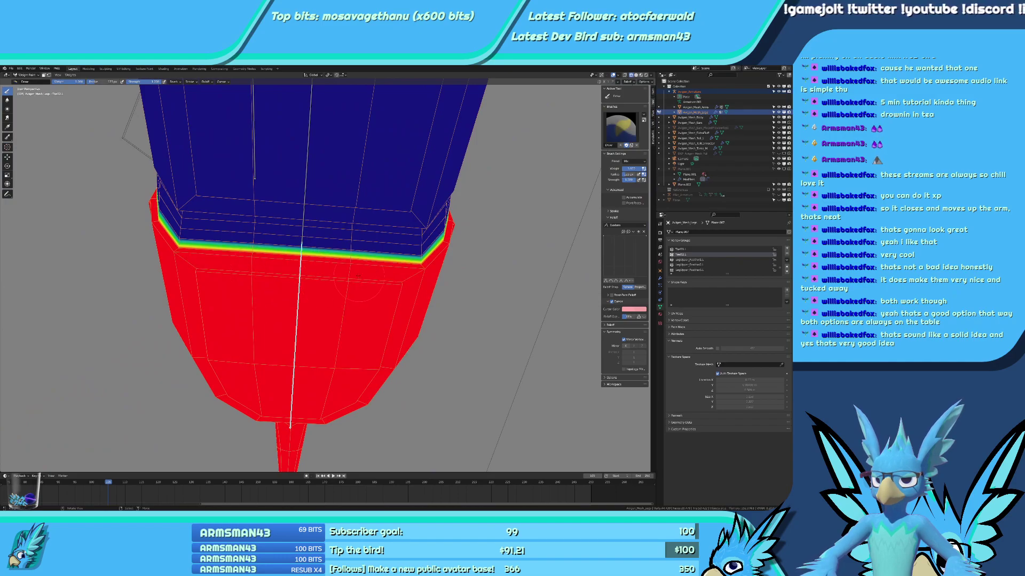
pyautogui.moveTo(379, 301)
pyautogui.mouseDown(button='middle')
pyautogui.moveTo(319, 362)
pyautogui.moveTo(327, 355)
pyautogui.mouseUp(button='middle')
pyautogui.scroll(2, 348, 366)
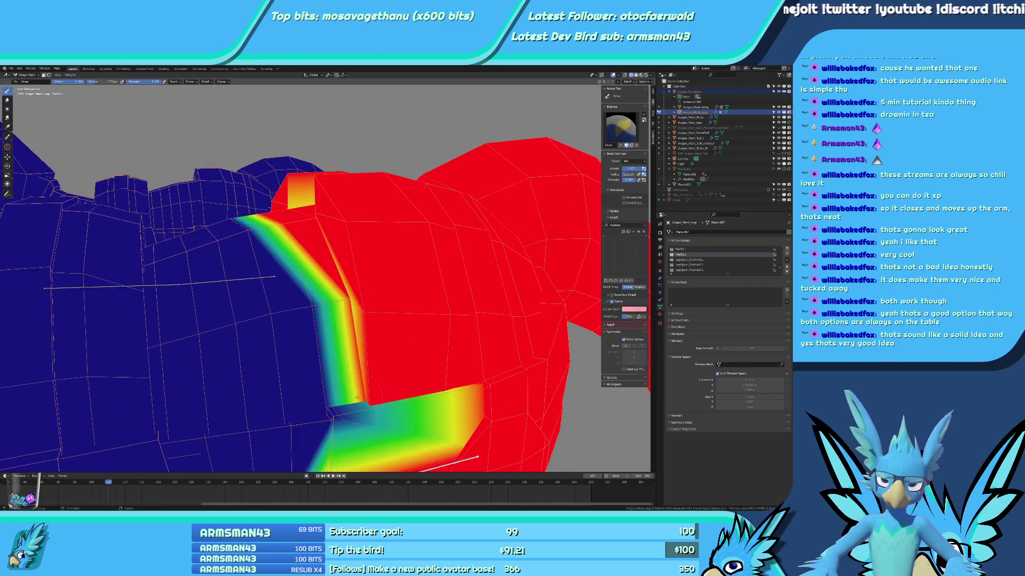
pyautogui.moveTo(348, 366)
pyautogui.keyDown('shift'); pyautogui.mouseDown(button='middle')
pyautogui.moveTo(349, 337)
pyautogui.moveTo(359, 378)
pyautogui.moveTo(426, 340)
pyautogui.mouseUp(button='middle'); pyautogui.keyUp('shift')
pyautogui.scroll(-2, 349, 338)
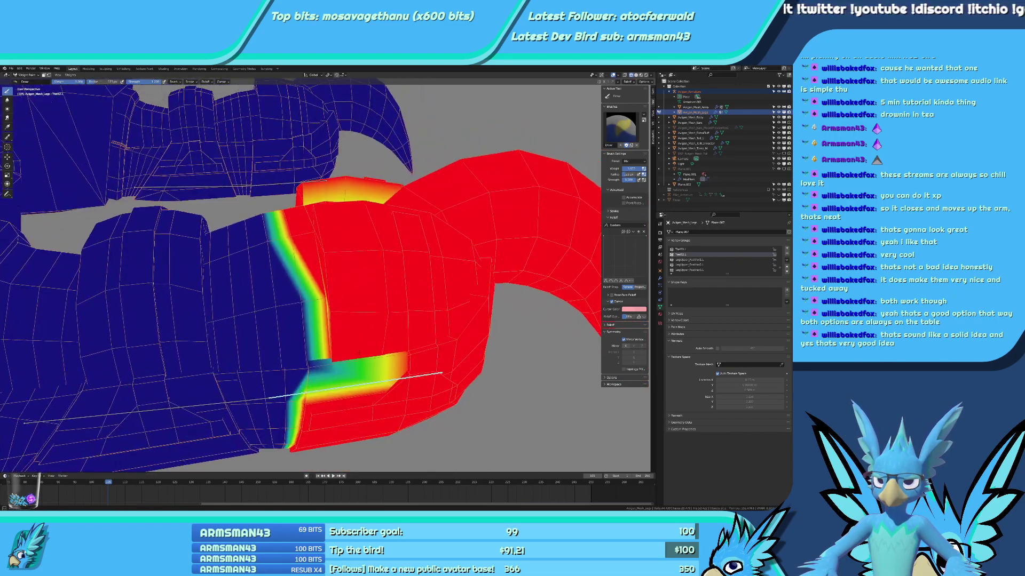
pyautogui.hotkey('shift', 'z')
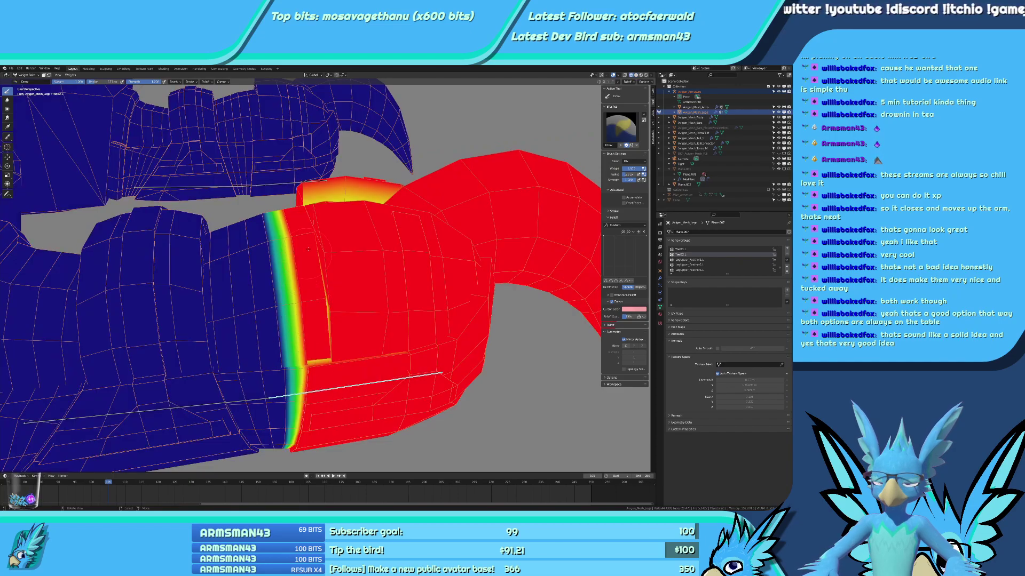
pyautogui.moveTo(308, 249)
pyautogui.mouseDown(button='middle')
pyautogui.moveTo(436, 284)
pyautogui.moveTo(322, 305)
pyautogui.moveTo(368, 301)
pyautogui.mouseUp(button='middle')
# Inspect the end segment's weight boundary from the side in solid shading without the wireframe.
pyautogui.hotkey('shift', 'z')
pyautogui.press('z')
pyautogui.click(359, 296)
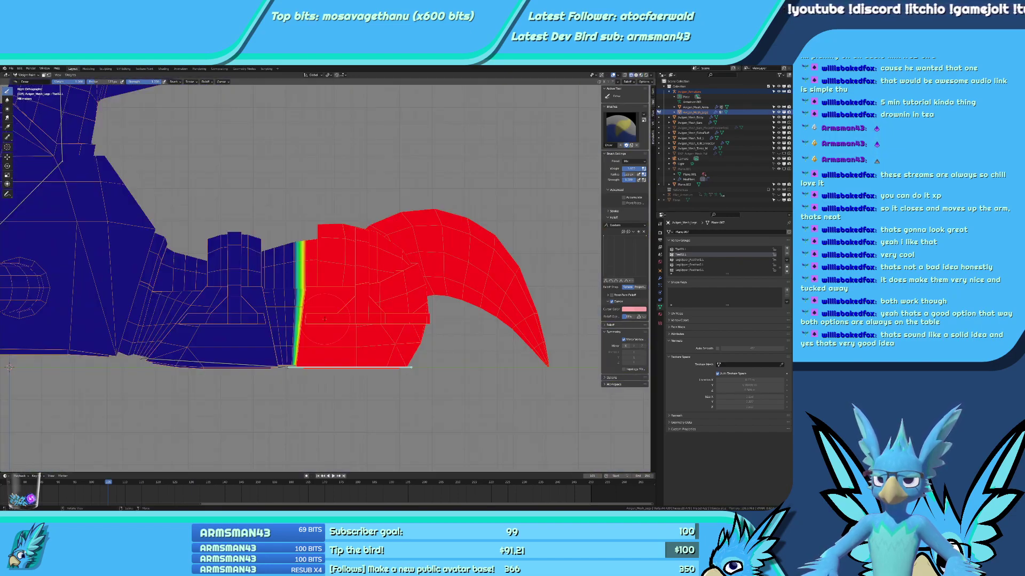
pyautogui.click(352, 319)
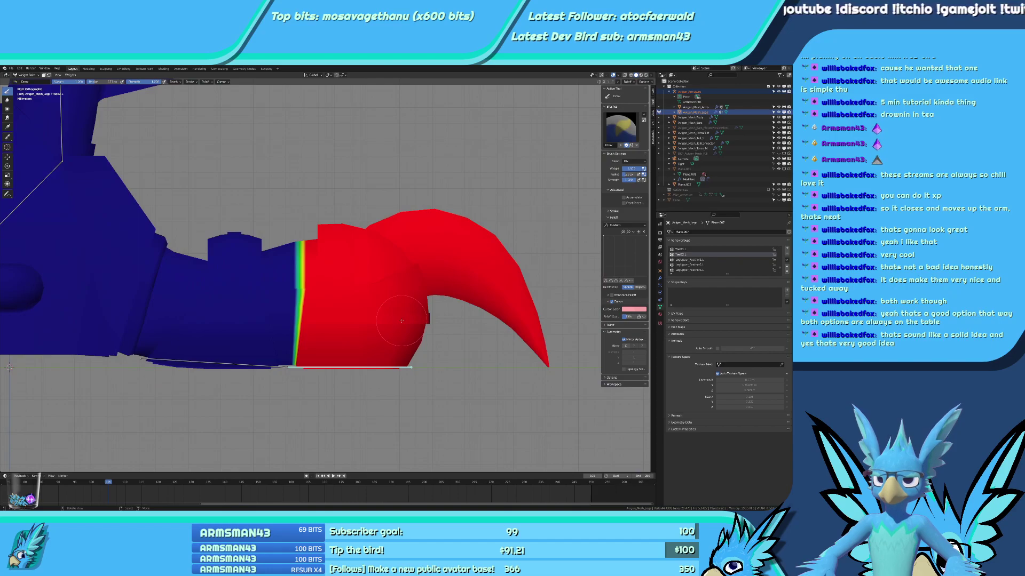
pyautogui.scroll(-5, 402, 321)
pyautogui.scroll(4, 401, 321)
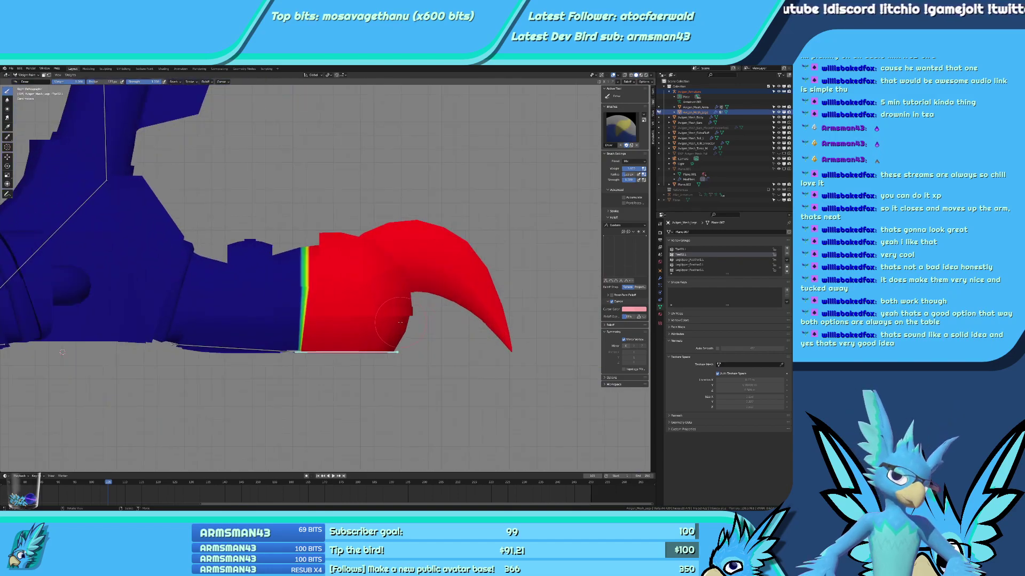
pyautogui.scroll(5, 400, 323)
pyautogui.hotkey('shift', 'z')
# Paint full weight over the unweighted inner faces and corners inside the toe's end segment.
pyautogui.moveTo(385, 318)
pyautogui.mouseDown(button='middle')
pyautogui.moveTo(413, 346)
pyautogui.moveTo(520, 289)
pyautogui.mouseUp(button='middle')
pyautogui.scroll(8, 430, 331)
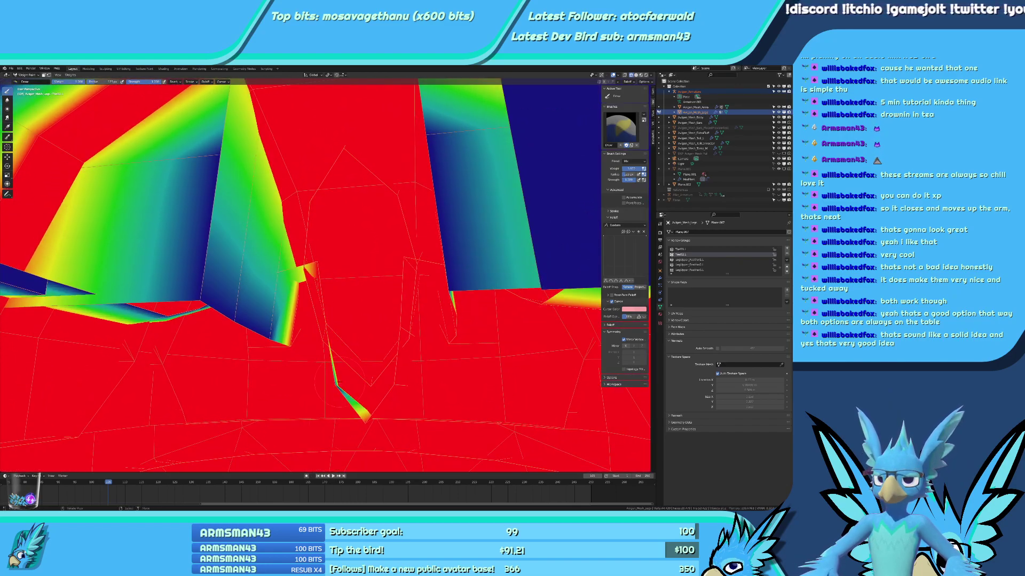
pyautogui.moveTo(338, 401); pyautogui.dragTo(330, 295, button='middle')
pyautogui.moveTo(330, 294); pyautogui.dragTo(270, 277)
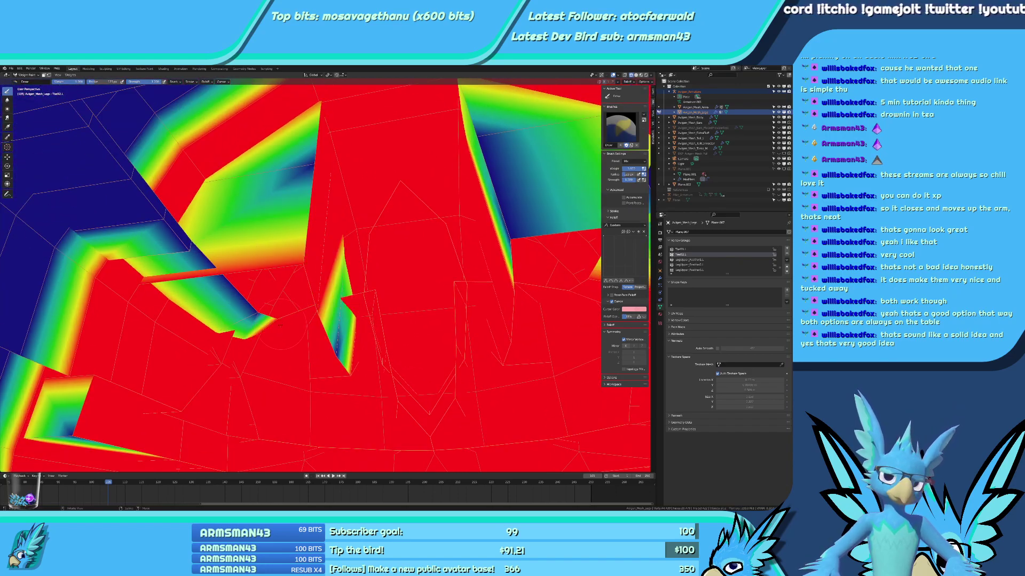
pyautogui.moveTo(320, 339)
pyautogui.mouseDown()
pyautogui.moveTo(251, 322)
pyautogui.moveTo(338, 322)
pyautogui.mouseUp()
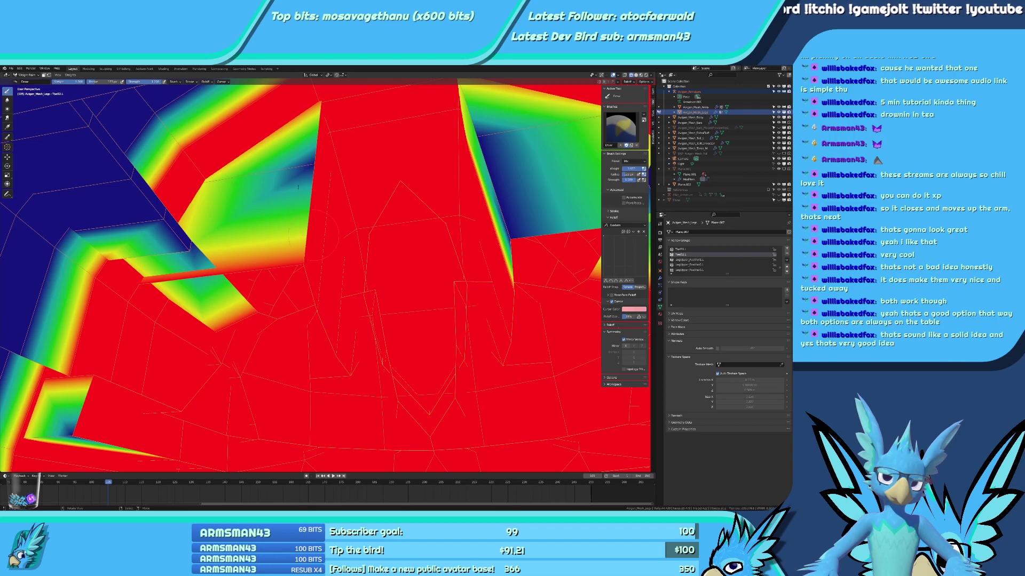
pyautogui.moveTo(298, 187)
pyautogui.mouseDown(button='middle')
pyautogui.moveTo(383, 209)
pyautogui.moveTo(360, 279)
pyautogui.mouseUp(button='middle')
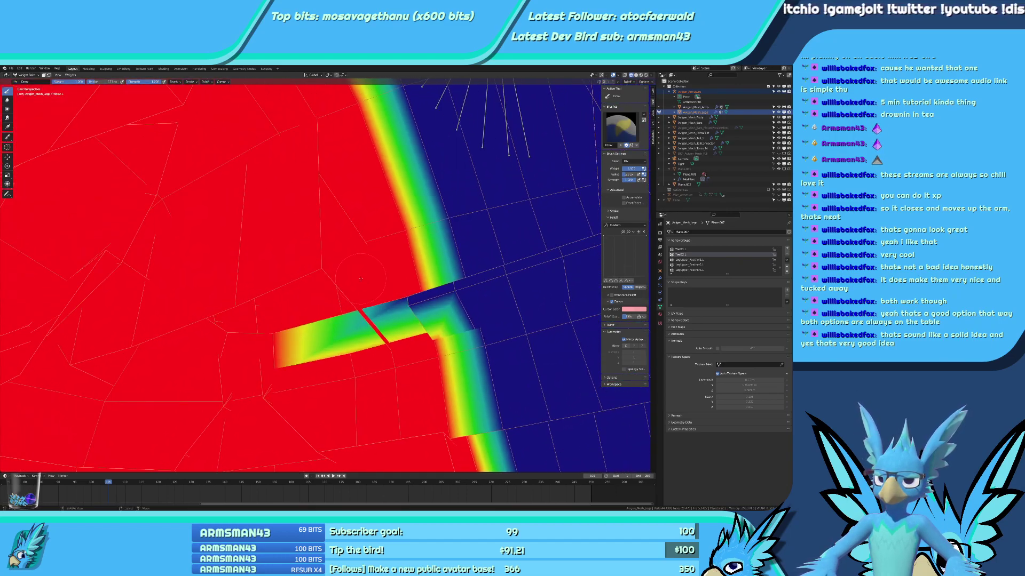
pyautogui.moveTo(415, 313)
pyautogui.mouseDown(button='middle')
pyautogui.moveTo(213, 294)
pyautogui.moveTo(214, 364)
pyautogui.moveTo(422, 318)
pyautogui.moveTo(406, 341)
pyautogui.moveTo(427, 325)
pyautogui.moveTo(384, 347)
pyautogui.moveTo(406, 360)
pyautogui.moveTo(527, 330)
pyautogui.mouseUp(button='middle')
pyautogui.scroll(-4, 567, 319)
# Test the end segment's deformation by rotating the toe-tip bone from several views, cancelling each rotation.
pyautogui.press('r')
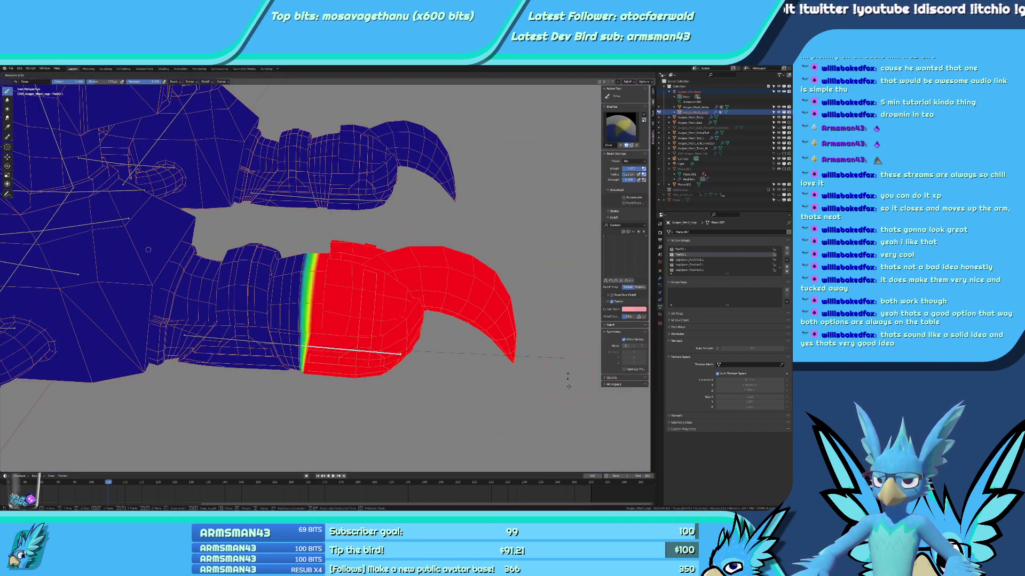
pyautogui.rightClick(536, 389)
pyautogui.moveTo(534, 381); pyautogui.dragTo(511, 349, button='middle')
pyautogui.press('r')
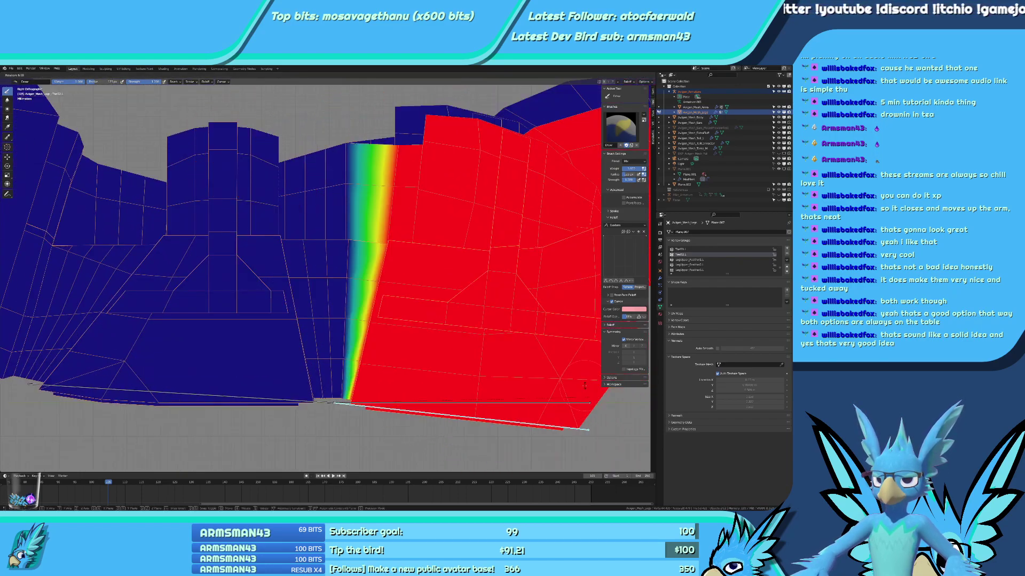
pyautogui.rightClick(537, 388)
pyautogui.scroll(-4, 537, 388)
pyautogui.press('r')
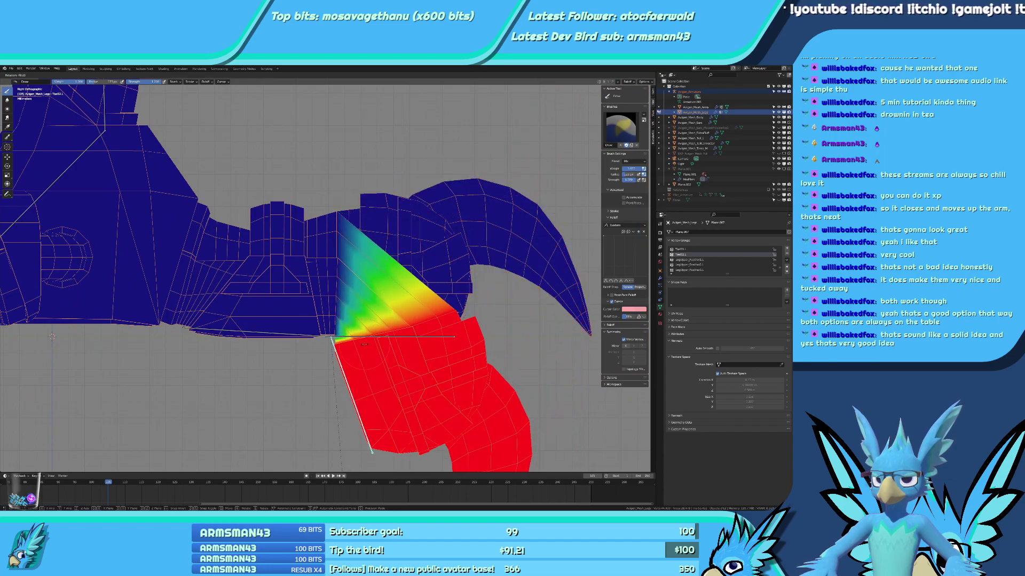
pyautogui.rightClick(379, 312)
pyautogui.moveTo(387, 238); pyautogui.dragTo(422, 200, button='middle')
pyautogui.scroll(-4, 421, 200)
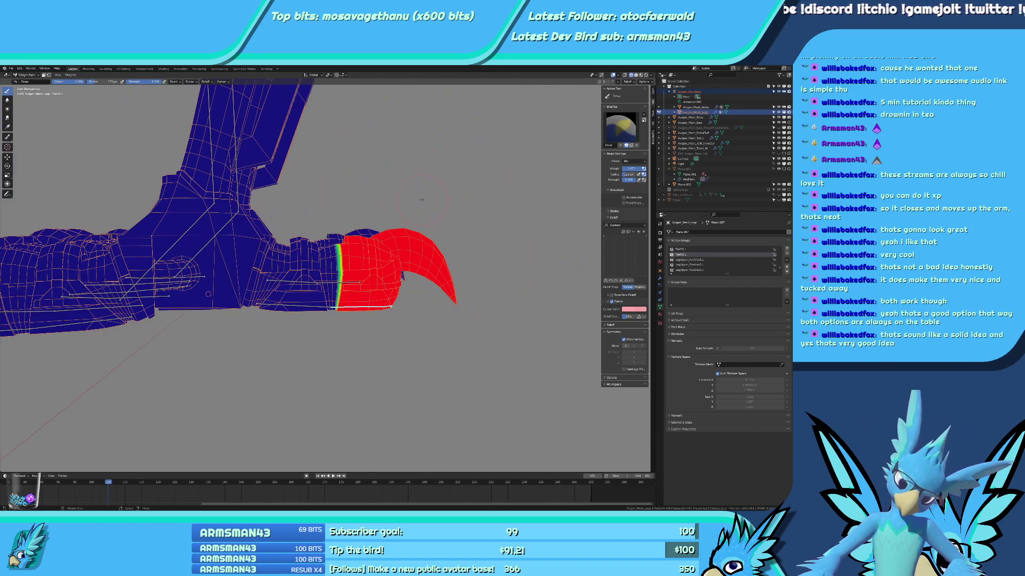
# Paint partial weight along the upper half of the end segment's joint seam on the toe's outer side.
pyautogui.scroll(6, 421, 200)
pyautogui.press('KP_1')
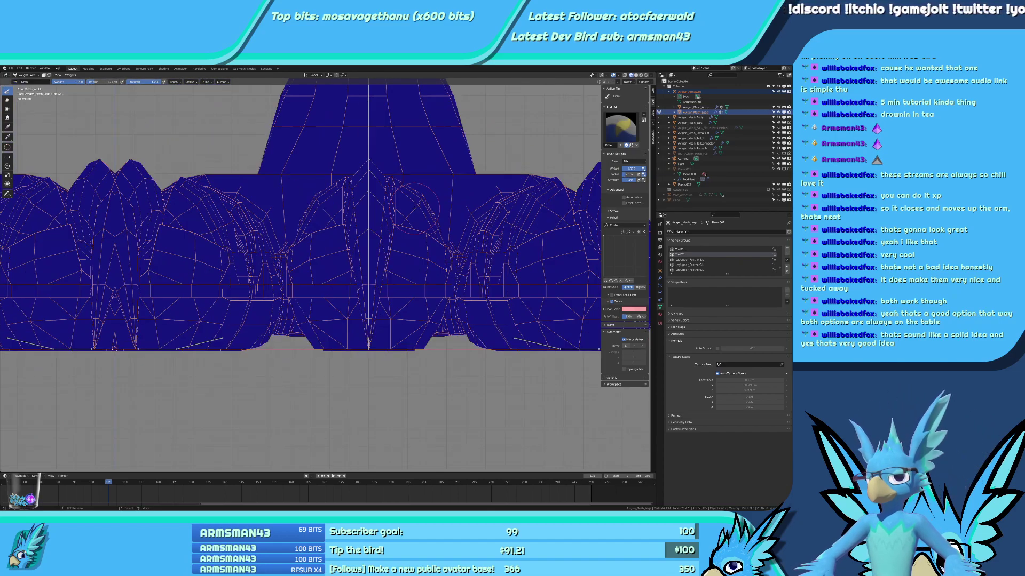
pyautogui.press('KP_3')
pyautogui.scroll(2, 394, 270)
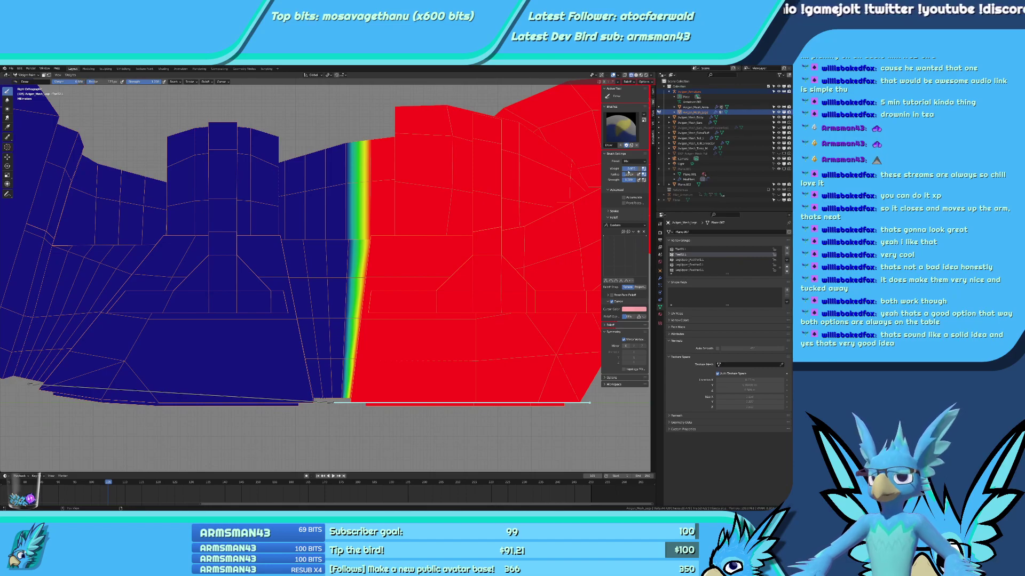
pyautogui.scroll(3, 435, 233)
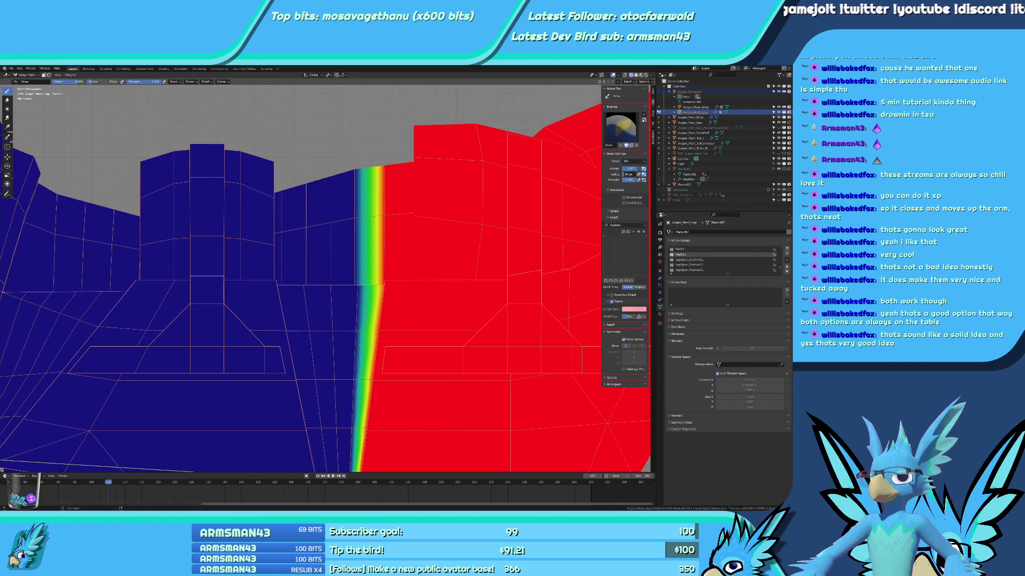
pyautogui.scroll(1, 355, 181)
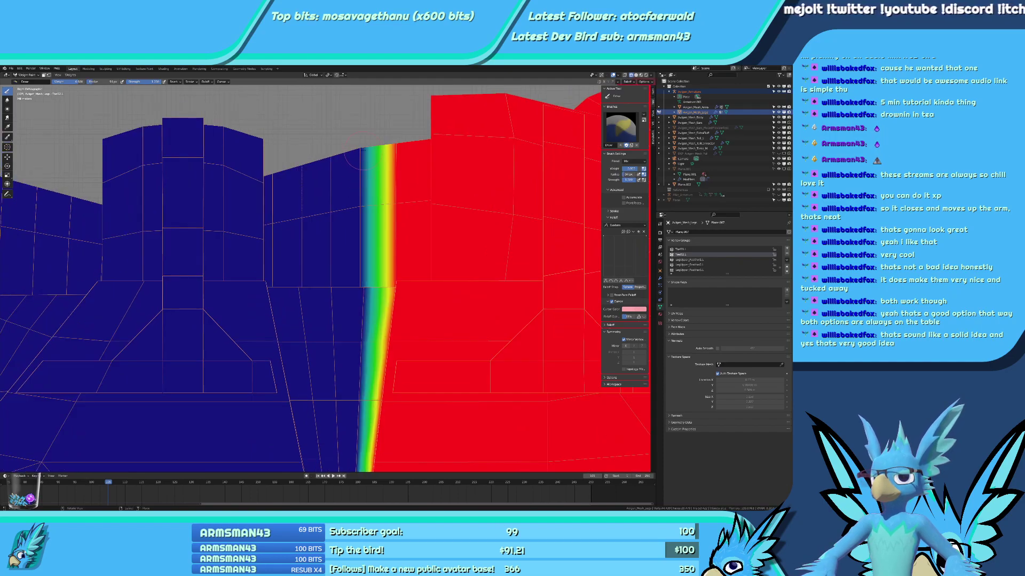
pyautogui.moveTo(357, 176); pyautogui.dragTo(358, 214)
pyautogui.moveTo(358, 271); pyautogui.dragTo(365, 315)
# Extend the partial weight down the lower half of the end segment's outer joint seam to the sole.
pyautogui.keyDown('shift'); pyautogui.moveTo(363, 374); pyautogui.dragTo(358, 256, button='middle'); pyautogui.keyUp('shift')
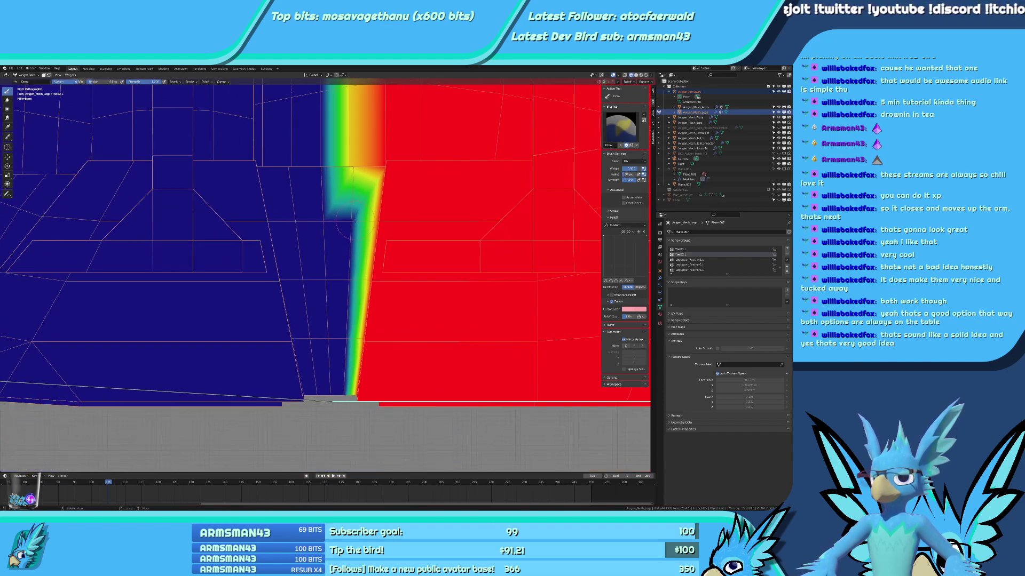
pyautogui.scroll(1, 355, 277)
pyautogui.moveTo(346, 221); pyautogui.dragTo(353, 301)
pyautogui.keyDown('shift'); pyautogui.moveTo(354, 301); pyautogui.dragTo(338, 199, button='middle'); pyautogui.keyUp('shift')
pyautogui.scroll(3, 335, 262)
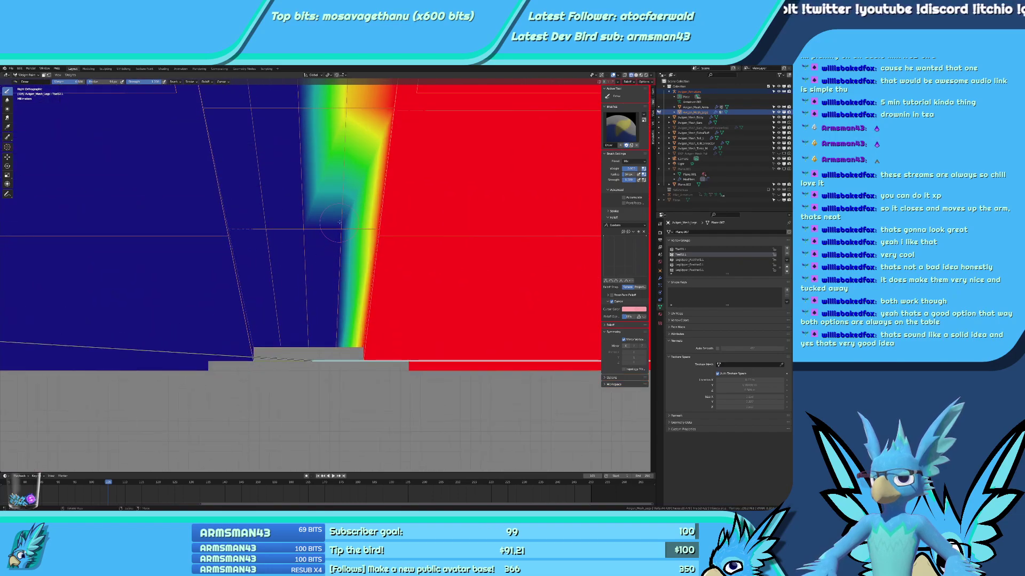
pyautogui.moveTo(338, 229); pyautogui.dragTo(337, 338)
# Paint the same partial weight along the end segment's joint seam across the toe's underside.
pyautogui.moveTo(337, 337); pyautogui.dragTo(374, 245, button='middle')
pyautogui.moveTo(344, 313)
pyautogui.mouseDown(button='middle')
pyautogui.moveTo(333, 293)
pyautogui.moveTo(350, 325)
pyautogui.mouseUp(button='middle')
pyautogui.moveTo(376, 269); pyautogui.dragTo(335, 364, button='middle')
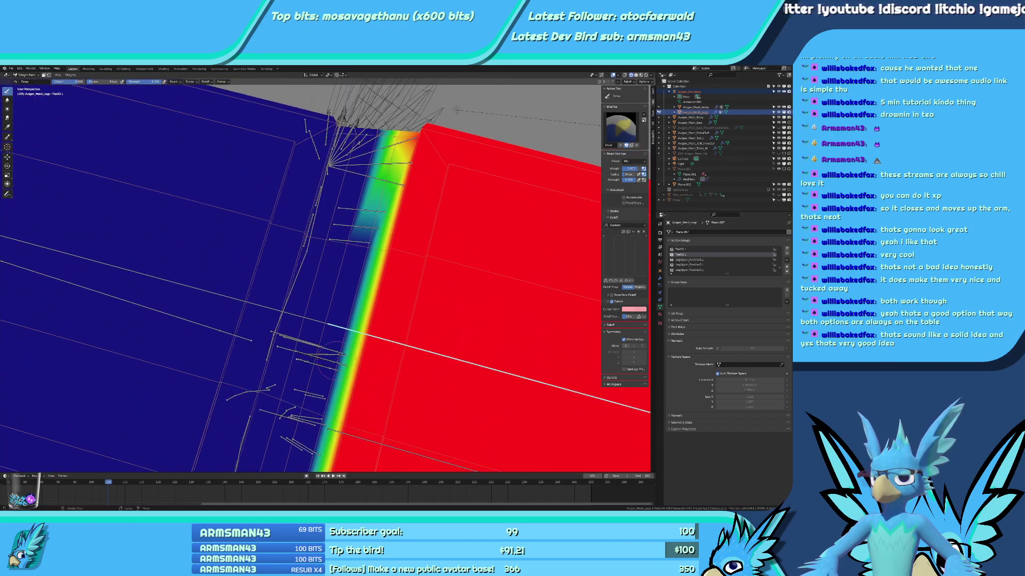
pyautogui.moveTo(338, 323); pyautogui.dragTo(357, 366, button='middle')
pyautogui.scroll(1, 364, 280)
pyautogui.click(366, 277)
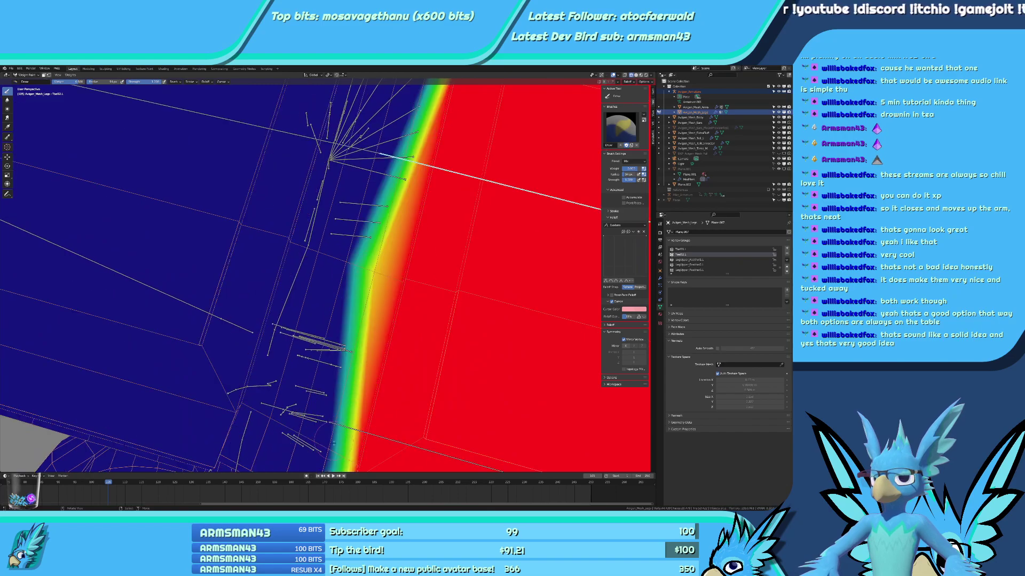
pyautogui.scroll(-2, 330, 447)
pyautogui.keyDown('shift'); pyautogui.moveTo(413, 144); pyautogui.dragTo(366, 252, button='middle'); pyautogui.keyUp('shift')
pyautogui.scroll(1, 366, 252)
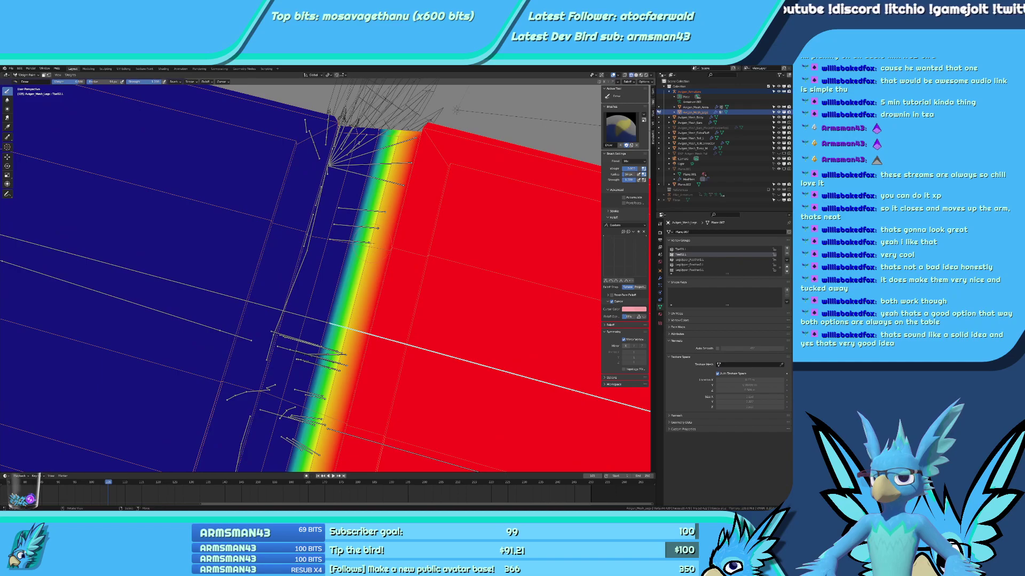
# Blend the end segment's seam with partial weight on the toe's inner side, including the recessed groove.
pyautogui.moveTo(372, 244)
pyautogui.mouseDown(button='middle')
pyautogui.moveTo(393, 272)
pyautogui.moveTo(370, 261)
pyautogui.moveTo(386, 260)
pyautogui.moveTo(408, 293)
pyautogui.moveTo(276, 233)
pyautogui.moveTo(302, 320)
pyautogui.mouseUp(button='middle')
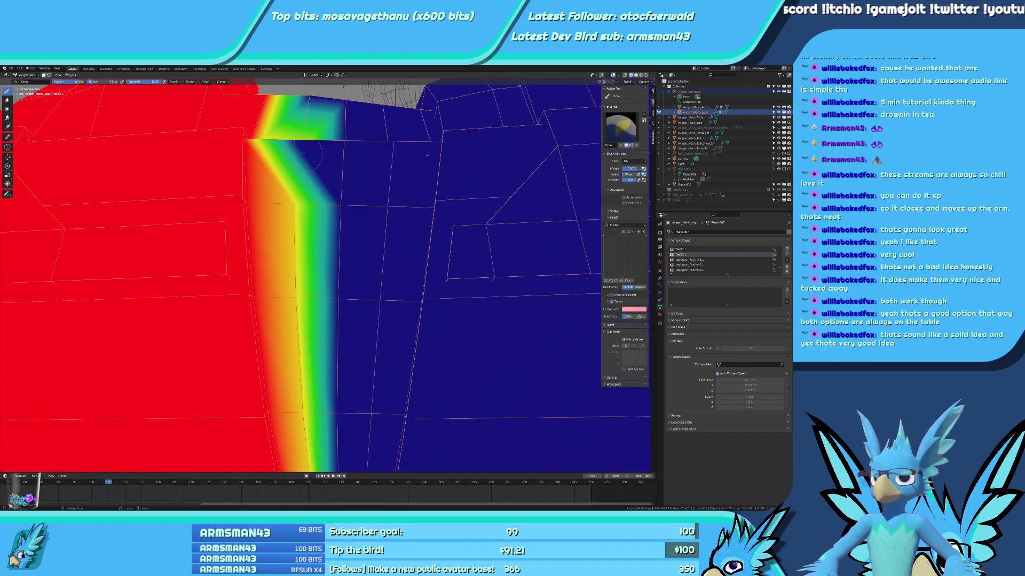
pyautogui.moveTo(303, 154)
pyautogui.mouseDown(button='middle')
pyautogui.moveTo(312, 234)
pyautogui.moveTo(297, 275)
pyautogui.moveTo(390, 312)
pyautogui.moveTo(337, 325)
pyautogui.mouseUp(button='middle')
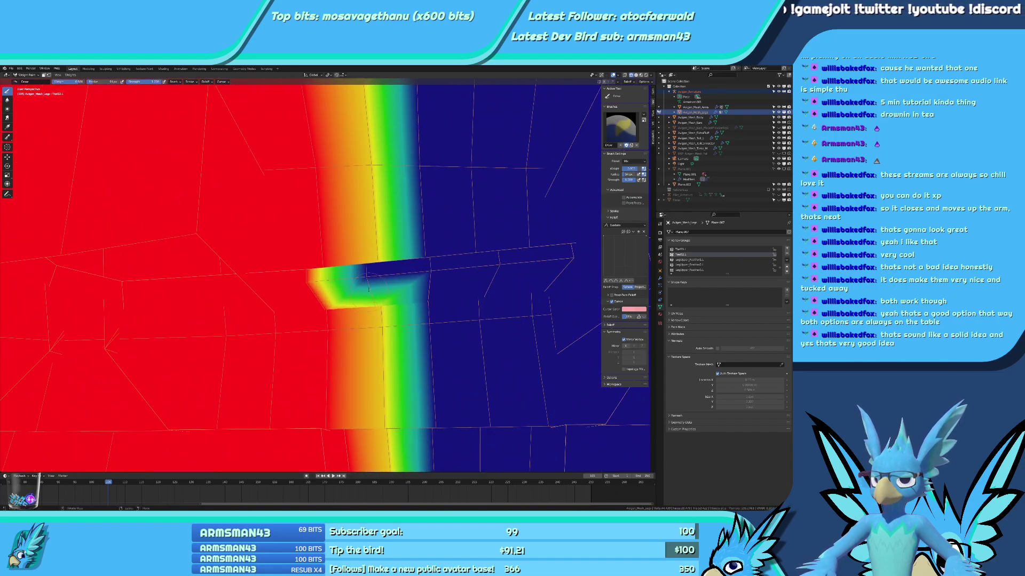
pyautogui.moveTo(366, 295); pyautogui.dragTo(373, 284, button='middle')
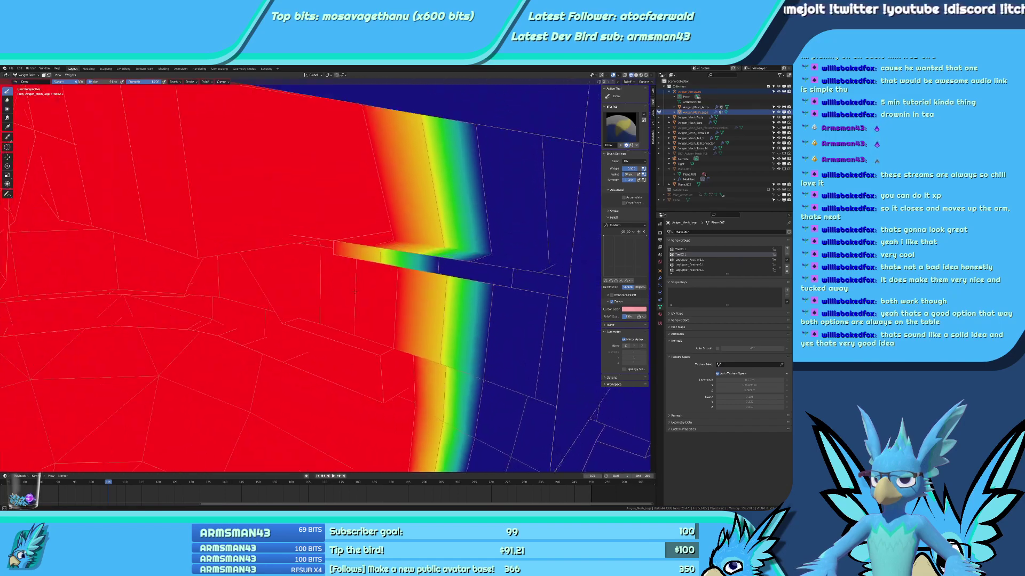
pyautogui.moveTo(355, 291); pyautogui.dragTo(352, 294, button='middle')
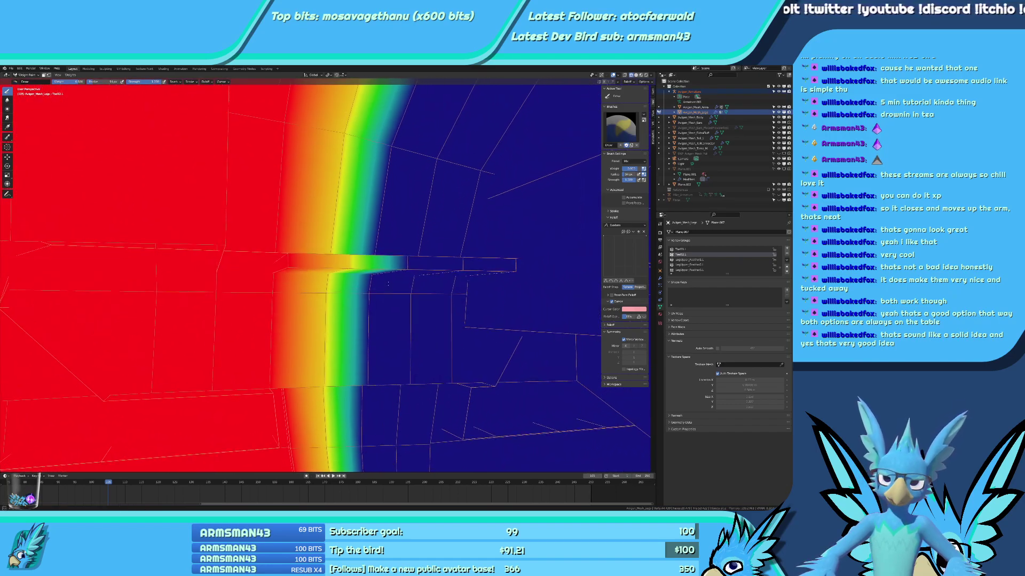
pyautogui.moveTo(388, 283)
pyautogui.mouseDown(button='middle')
pyautogui.moveTo(280, 319)
pyautogui.moveTo(271, 309)
pyautogui.moveTo(243, 318)
pyautogui.moveTo(329, 342)
pyautogui.mouseUp(button='middle')
# Switch to the adjacent toe bone's weights and paint partial weight along its segment's front seam on the outer side.
pyautogui.scroll(-5, 346, 328)
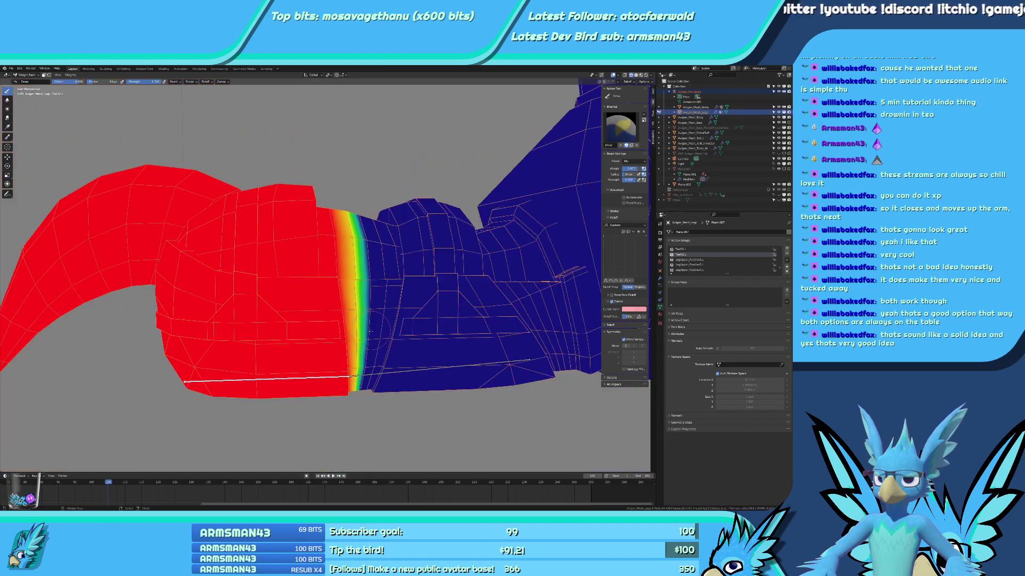
pyautogui.keyDown('ctrl'); pyautogui.click(378, 394); pyautogui.keyUp('ctrl')
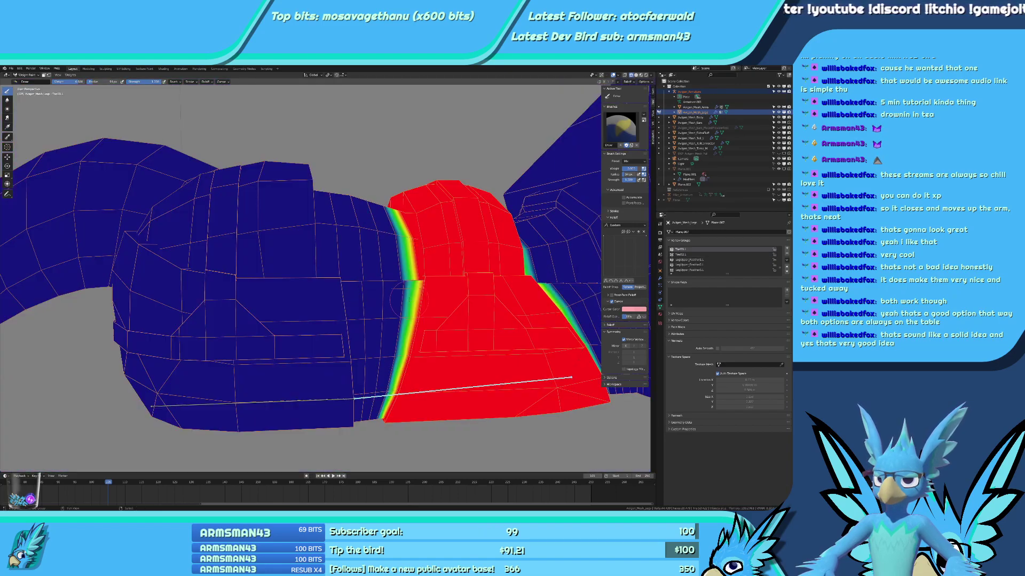
pyautogui.moveTo(377, 394); pyautogui.dragTo(565, 342, button='middle')
pyautogui.press('KP_1')
pyautogui.press('KP_3')
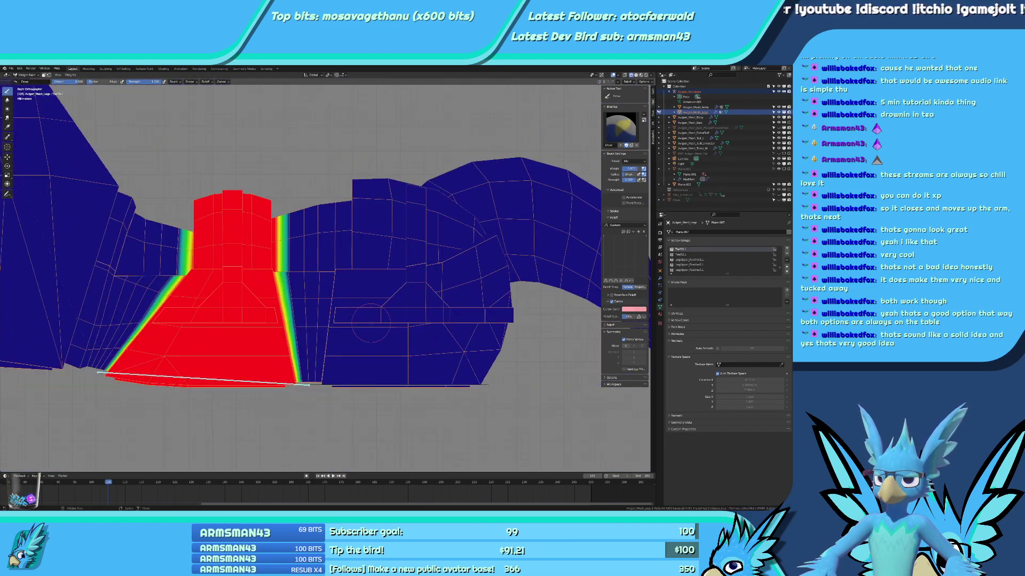
pyautogui.scroll(8, 244, 245)
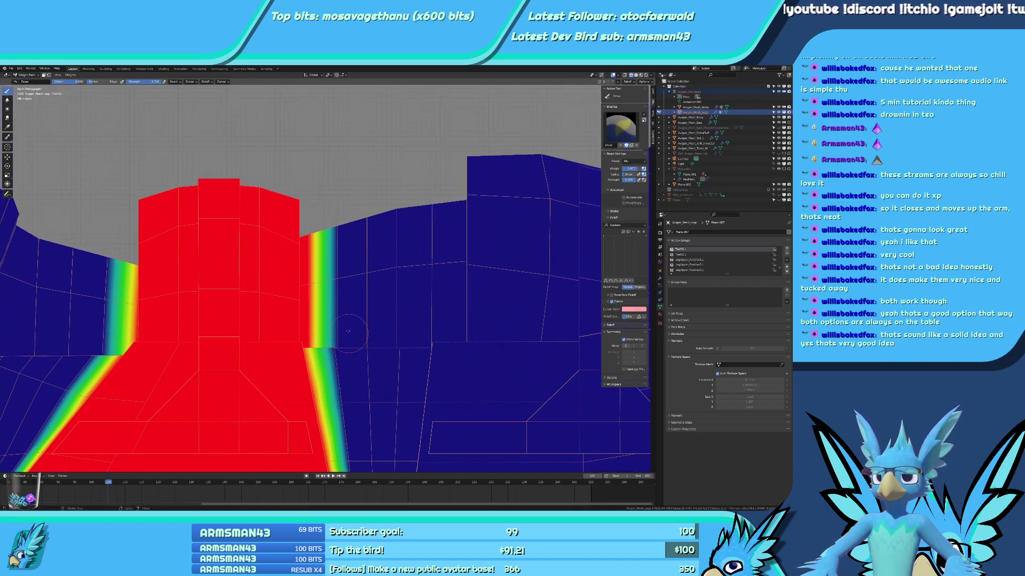
pyautogui.moveTo(350, 248); pyautogui.dragTo(339, 239, button='middle')
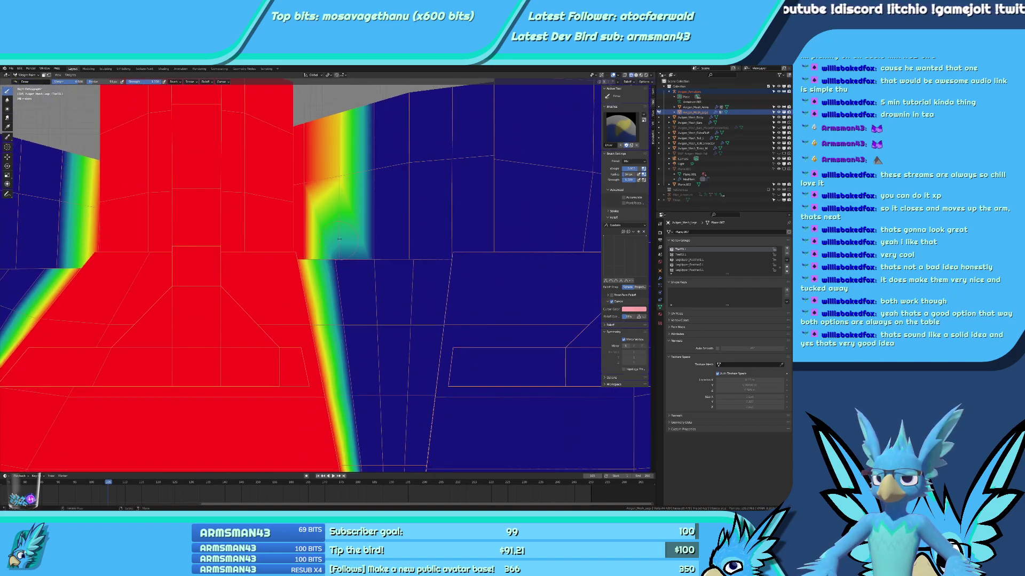
# Continue the adjacent segment's partial weight down its front seam and across the toe's underside.
pyautogui.moveTo(360, 389); pyautogui.dragTo(343, 301, button='middle')
pyautogui.moveTo(360, 352); pyautogui.dragTo(368, 295, button='middle')
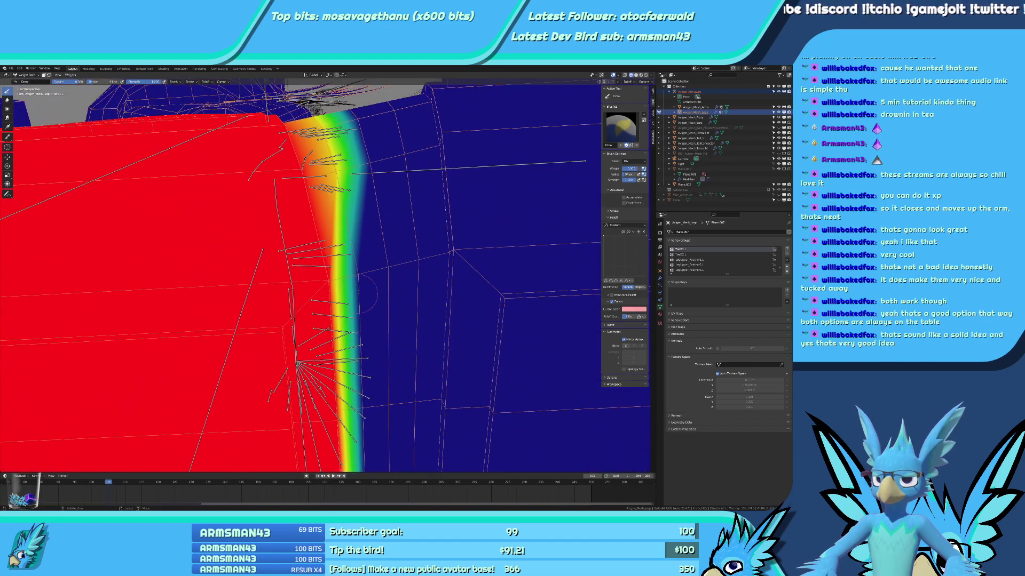
pyautogui.moveTo(365, 333)
pyautogui.mouseDown(button='middle')
pyautogui.moveTo(325, 258)
pyautogui.moveTo(350, 340)
pyautogui.moveTo(359, 322)
pyautogui.moveTo(354, 293)
pyautogui.moveTo(374, 258)
pyautogui.moveTo(367, 310)
pyautogui.moveTo(367, 281)
pyautogui.mouseUp(button='middle')
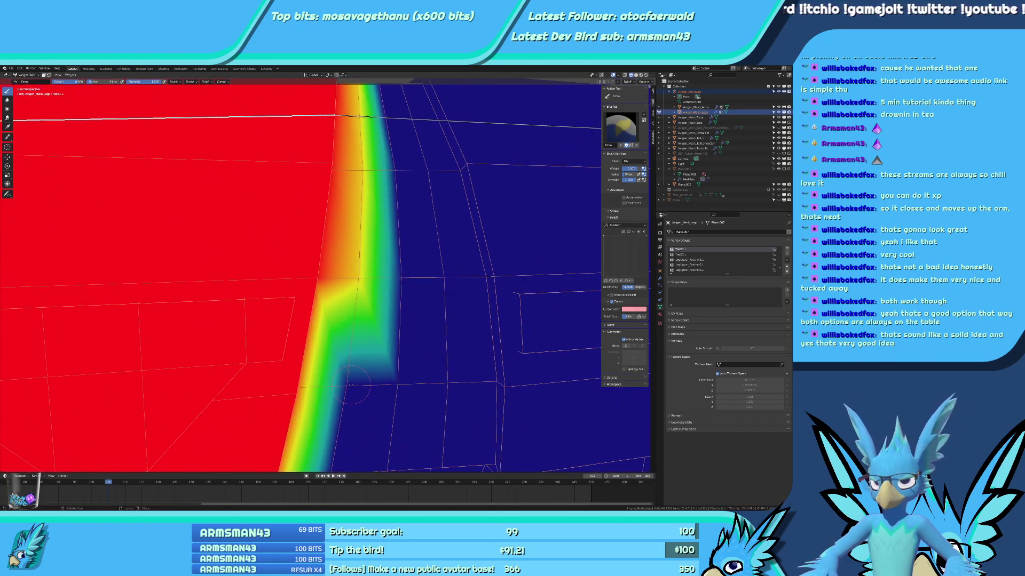
pyautogui.moveTo(351, 384); pyautogui.dragTo(369, 295, button='middle')
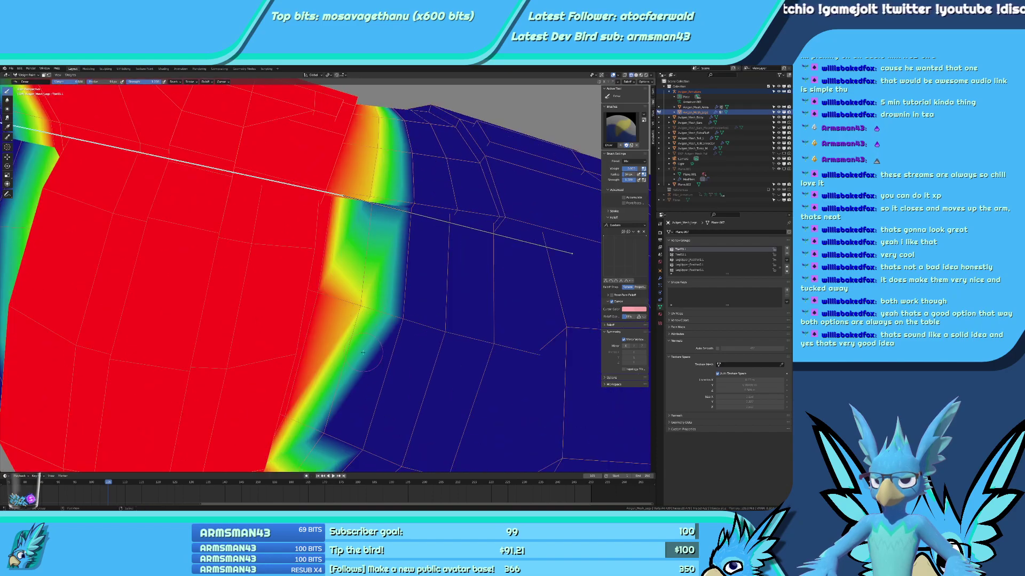
pyautogui.moveTo(363, 352); pyautogui.dragTo(353, 302, button='middle')
pyautogui.keyDown('shift'); pyautogui.moveTo(371, 246); pyautogui.dragTo(347, 296, button='middle'); pyautogui.keyUp('shift')
pyautogui.scroll(6, 347, 296)
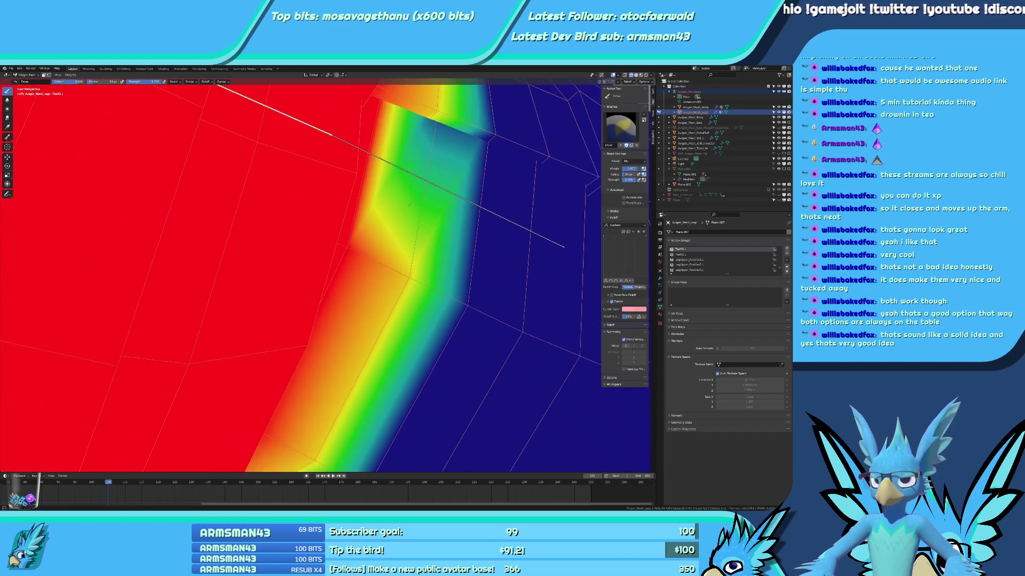
# Blend the adjacent segment's front seam with partial weight on the toe's inner side and in its groove.
pyautogui.moveTo(374, 251)
pyautogui.keyDown('shift'); pyautogui.mouseDown(button='middle')
pyautogui.moveTo(505, 235)
pyautogui.moveTo(406, 241)
pyautogui.moveTo(387, 233)
pyautogui.mouseUp(button='middle'); pyautogui.keyUp('shift')
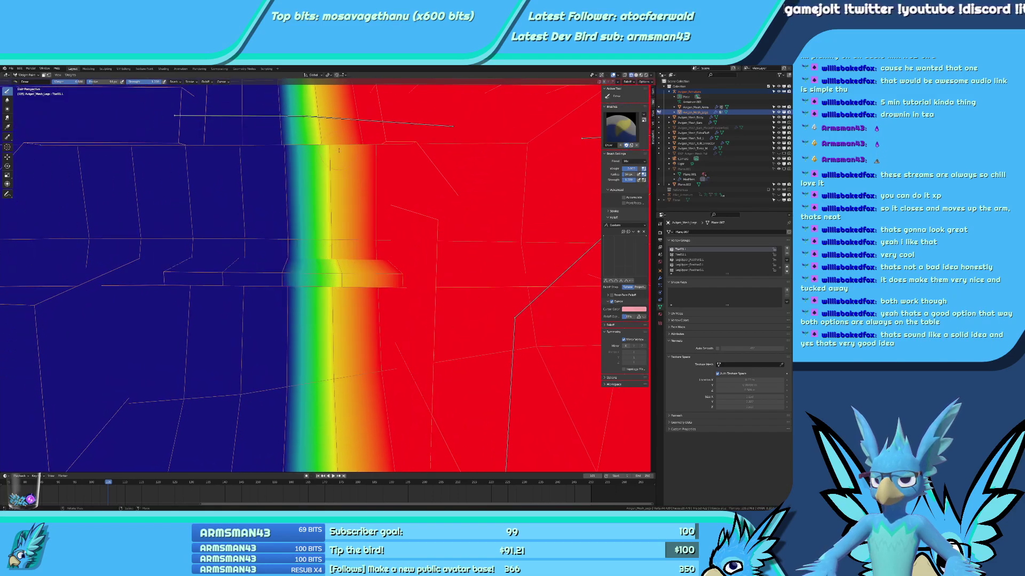
pyautogui.moveTo(337, 137)
pyautogui.mouseDown(button='middle')
pyautogui.moveTo(341, 151)
pyautogui.moveTo(255, 231)
pyautogui.moveTo(329, 289)
pyautogui.moveTo(360, 246)
pyautogui.moveTo(346, 234)
pyautogui.mouseUp(button='middle')
pyautogui.scroll(2, 341, 151)
pyautogui.scroll(-4, 341, 151)
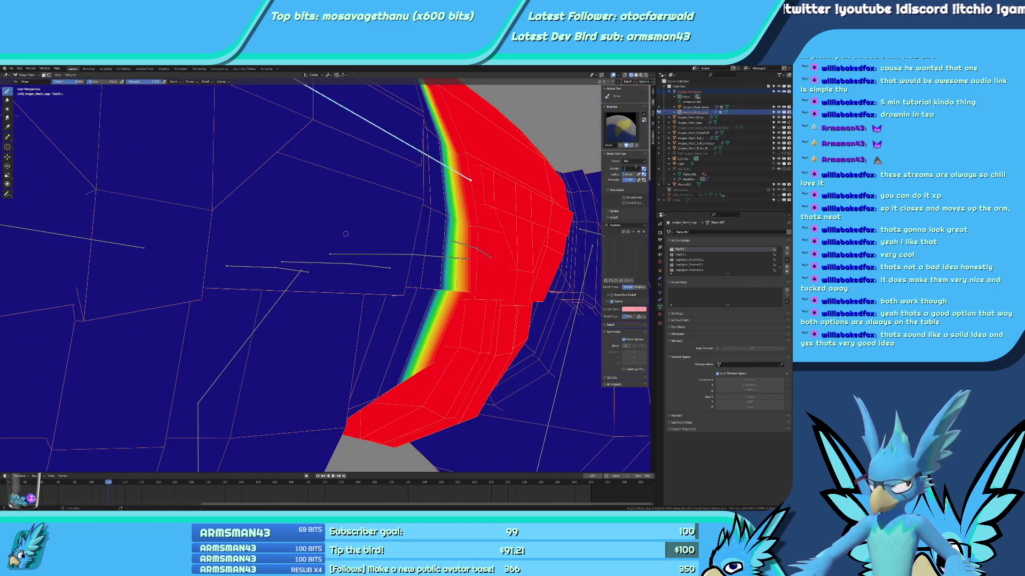
# Paint a lighter falloff weight on the next vertex row beyond the adjacent segment's front seam, on the outer side.
pyautogui.press('KP_3')
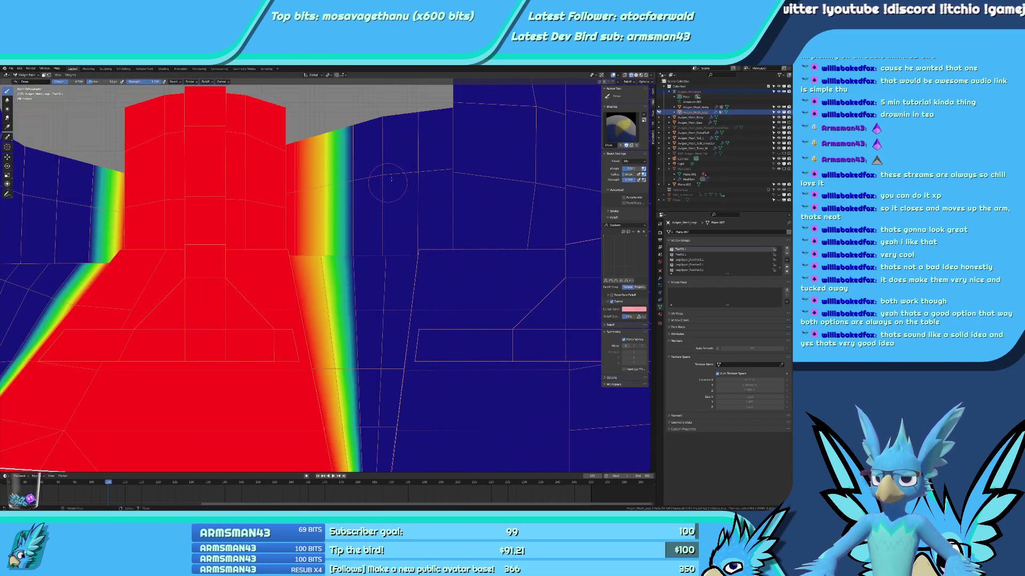
pyautogui.moveTo(355, 147); pyautogui.dragTo(373, 273, button='middle')
pyautogui.click(388, 226)
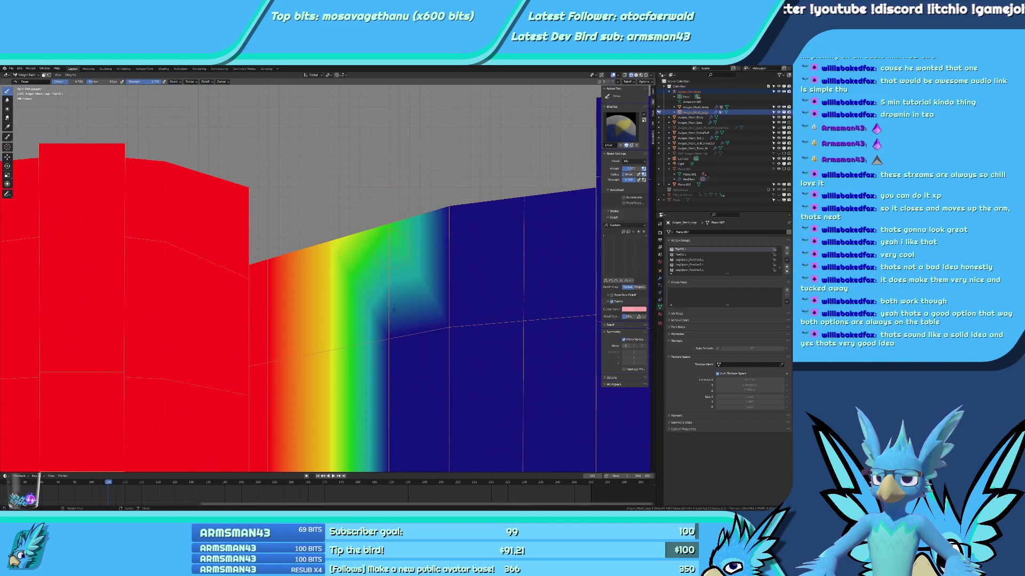
pyautogui.click(389, 339)
pyautogui.scroll(-4, 389, 342)
pyautogui.keyDown('shift'); pyautogui.moveTo(389, 341); pyautogui.dragTo(366, 226, button='middle'); pyautogui.keyUp('shift')
pyautogui.scroll(2, 352, 237)
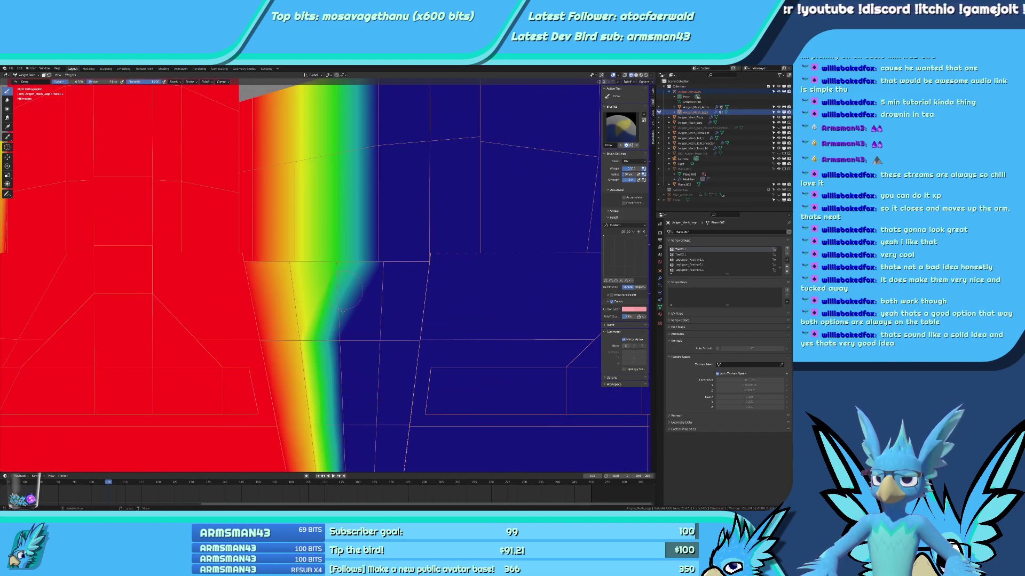
# Continue the lighter falloff row down the adjacent segment's front seam and across the toe's underside.
pyautogui.moveTo(341, 326)
pyautogui.mouseDown(button='middle')
pyautogui.moveTo(322, 271)
pyautogui.moveTo(326, 441)
pyautogui.moveTo(332, 271)
pyautogui.mouseUp(button='middle')
pyautogui.moveTo(330, 365); pyautogui.dragTo(332, 288, button='middle')
pyautogui.keyDown('shift'); pyautogui.moveTo(326, 297); pyautogui.dragTo(365, 245, button='middle'); pyautogui.keyUp('shift')
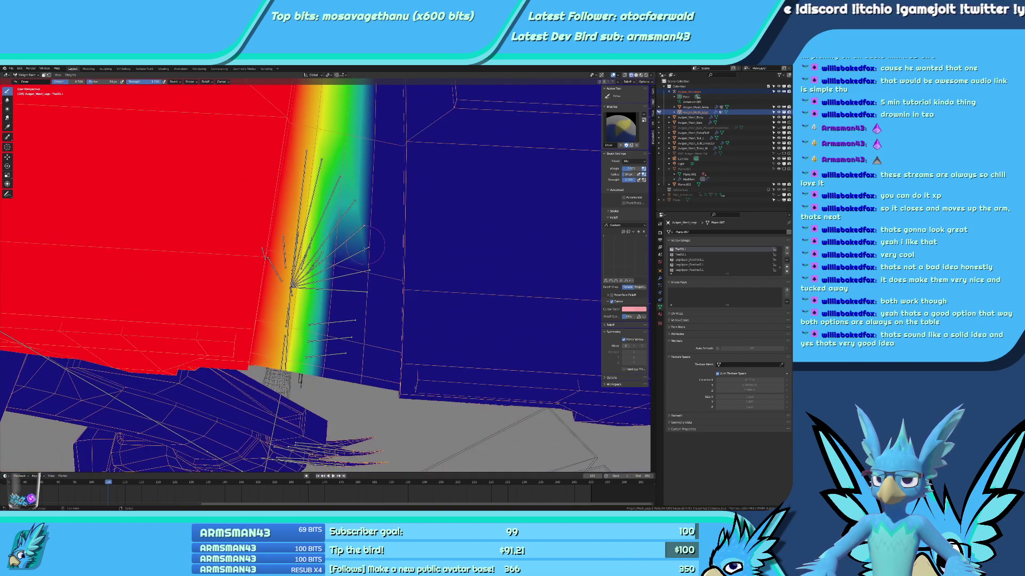
pyautogui.moveTo(344, 325)
pyautogui.mouseDown(button='middle')
pyautogui.moveTo(377, 401)
pyautogui.moveTo(369, 314)
pyautogui.mouseUp(button='middle')
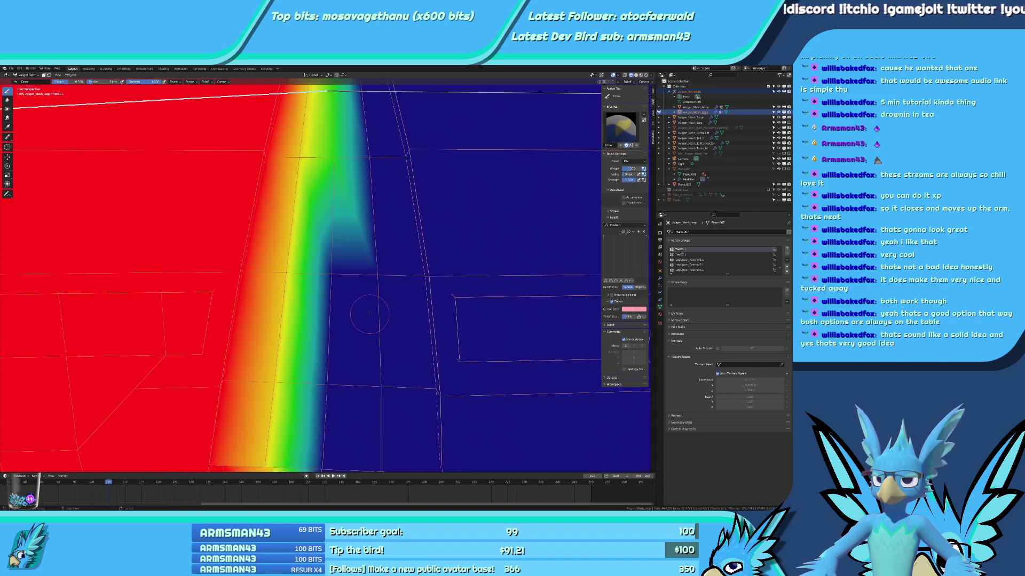
pyautogui.scroll(-4, 329, 421)
pyautogui.scroll(4, 329, 420)
pyautogui.moveTo(329, 420)
pyautogui.keyDown('shift'); pyautogui.mouseDown(button='middle')
pyautogui.moveTo(348, 272)
pyautogui.moveTo(366, 324)
pyautogui.moveTo(366, 240)
pyautogui.mouseUp(button='middle'); pyautogui.keyUp('shift')
# Carry the lighter falloff weight around the remaining side faces and groove of the adjacent segment's front seam.
pyautogui.moveTo(341, 314); pyautogui.dragTo(383, 281, button='middle')
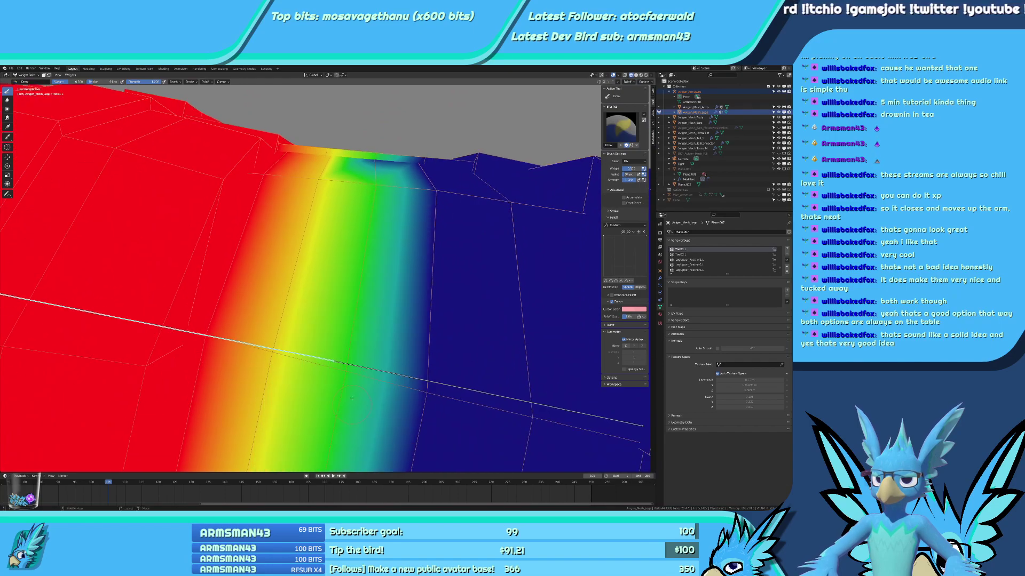
pyautogui.moveTo(351, 397)
pyautogui.mouseDown(button='middle')
pyautogui.moveTo(381, 261)
pyautogui.moveTo(362, 314)
pyautogui.mouseUp(button='middle')
pyautogui.moveTo(367, 410); pyautogui.dragTo(344, 289, button='middle')
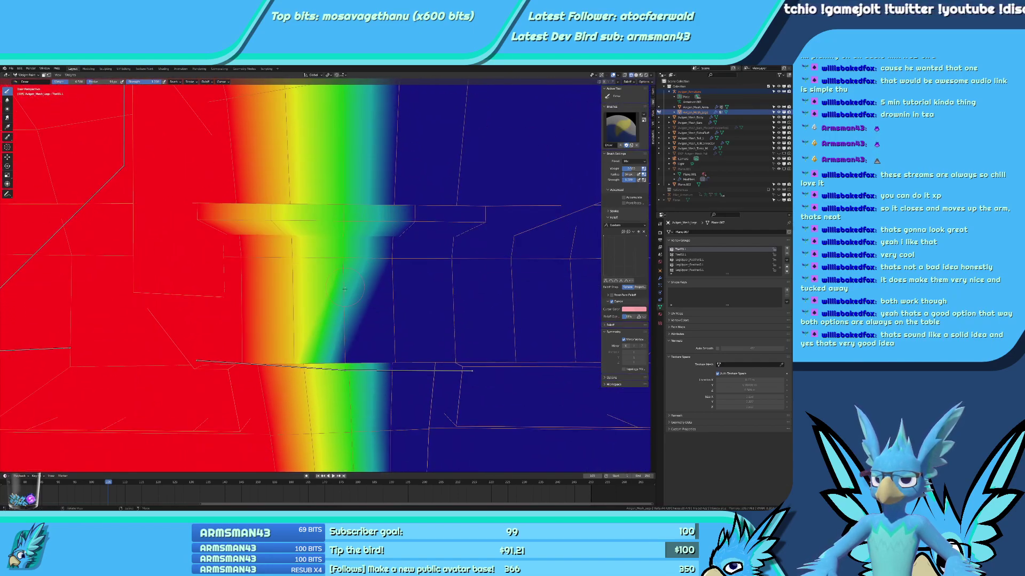
pyautogui.moveTo(344, 368)
pyautogui.mouseDown(button='middle')
pyautogui.moveTo(404, 219)
pyautogui.moveTo(416, 278)
pyautogui.mouseUp(button='middle')
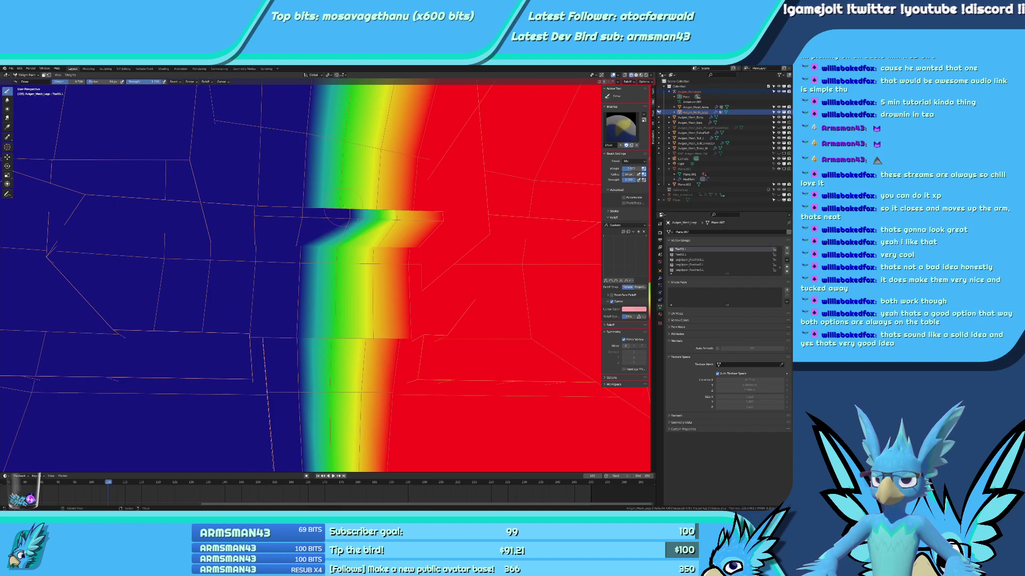
pyautogui.moveTo(337, 248)
pyautogui.mouseDown(button='middle')
pyautogui.moveTo(325, 353)
pyautogui.moveTo(347, 366)
pyautogui.moveTo(301, 332)
pyautogui.moveTo(373, 404)
pyautogui.mouseUp(button='middle')
# Switch to the claw segment's bone and paint a partial falloff weight on the vertex row just behind its rear seam, along the side and underside.
pyautogui.scroll(1, 301, 331)
pyautogui.scroll(-4, 300, 331)
pyautogui.moveTo(331, 375)
pyautogui.mouseDown(button='middle')
pyautogui.moveTo(275, 208)
pyautogui.moveTo(347, 191)
pyautogui.mouseUp(button='middle')
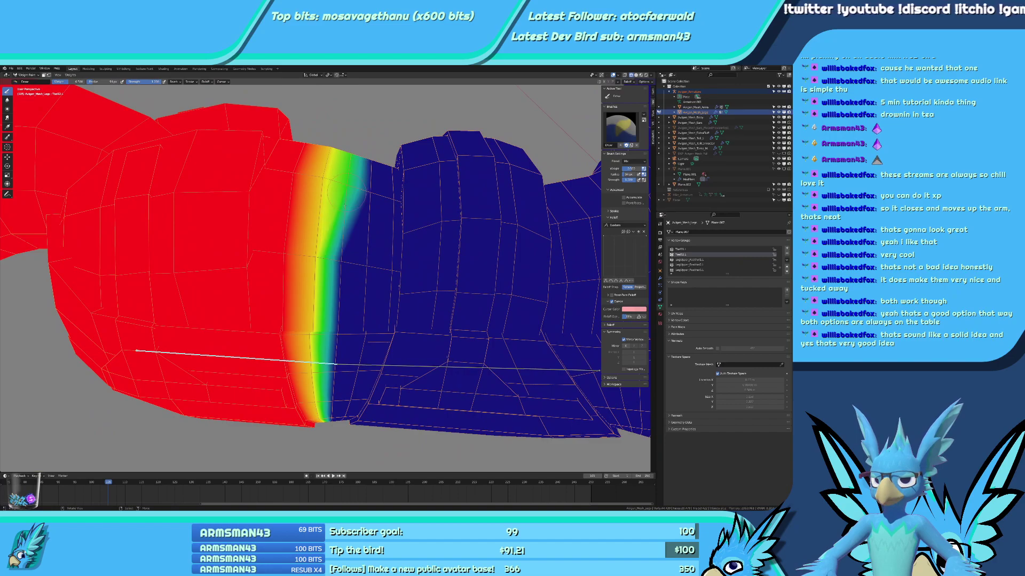
pyautogui.scroll(3, 345, 310)
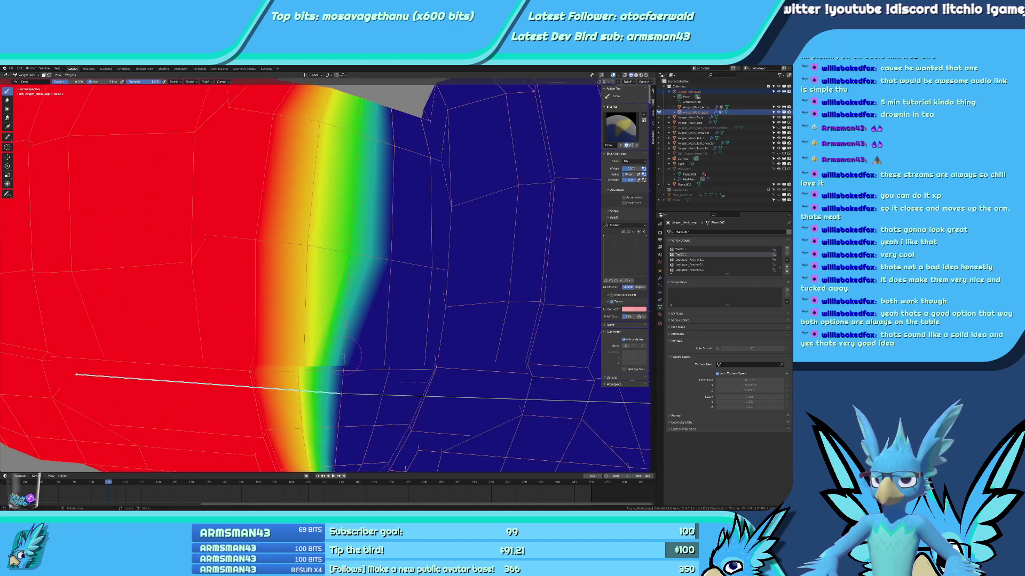
pyautogui.moveTo(340, 374)
pyautogui.mouseDown(button='middle')
pyautogui.moveTo(366, 201)
pyautogui.moveTo(370, 274)
pyautogui.mouseUp(button='middle')
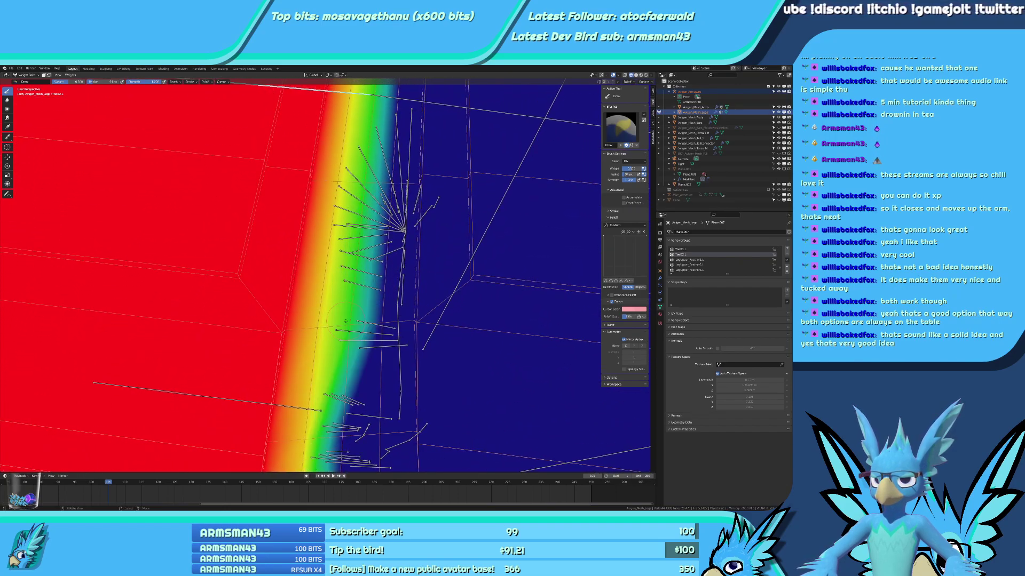
pyautogui.moveTo(346, 316); pyautogui.dragTo(361, 297, button='middle')
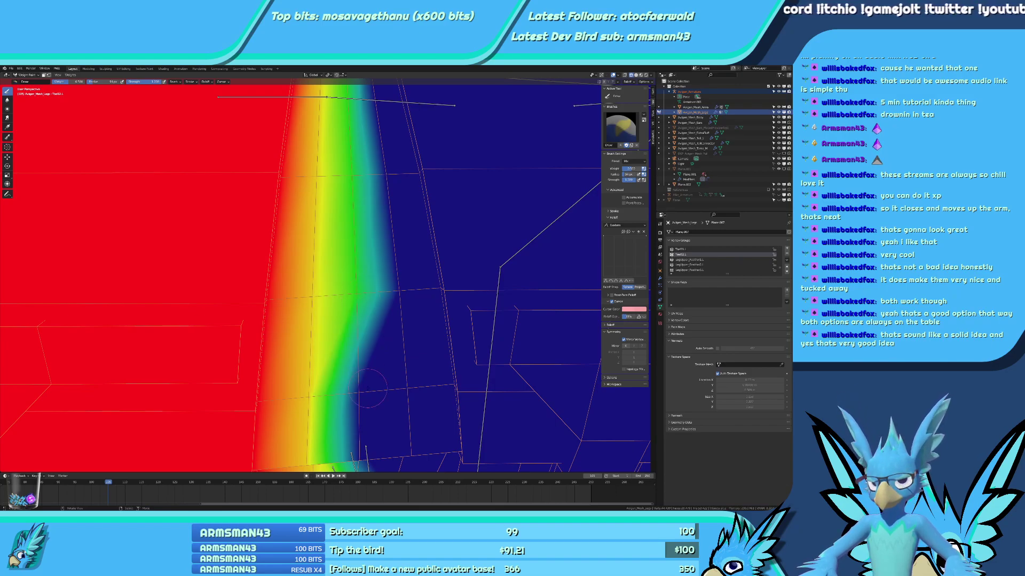
pyautogui.moveTo(361, 298)
pyautogui.mouseDown(button='middle')
pyautogui.moveTo(361, 349)
pyautogui.moveTo(355, 313)
pyautogui.mouseUp(button='middle')
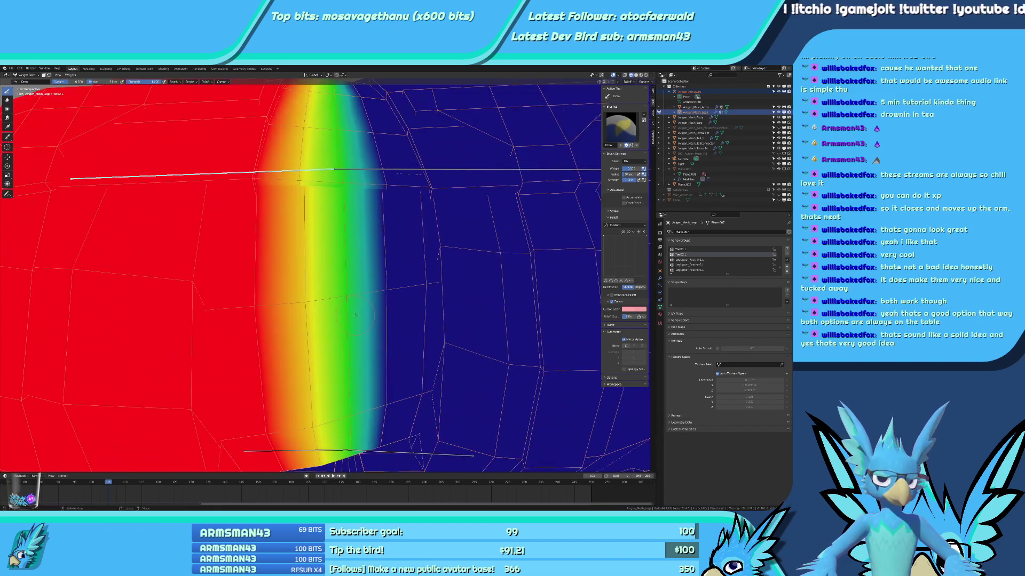
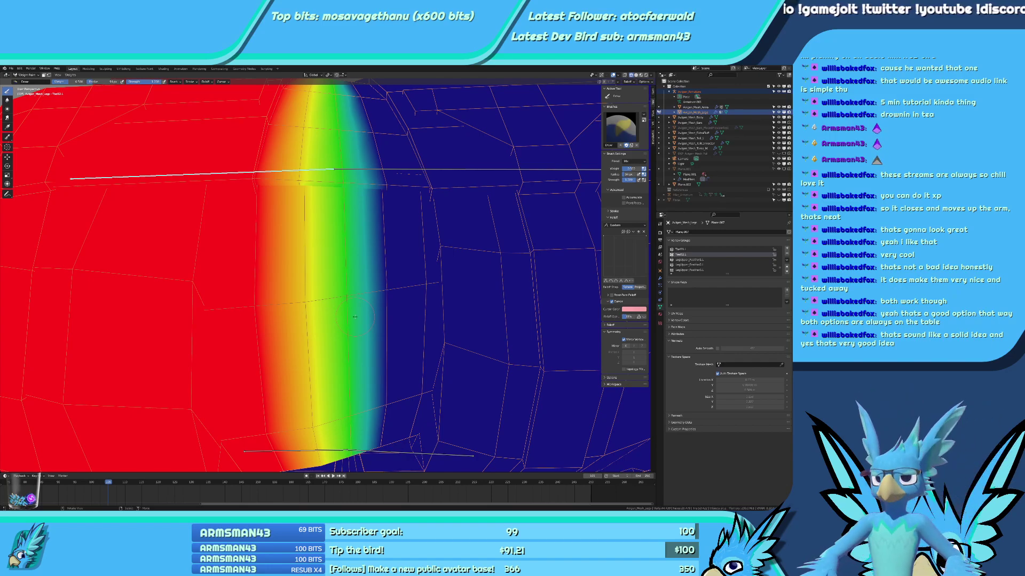
# Carry the claw segment's partial falloff weight through the groove and fill the remaining gap in that vertex row.
pyautogui.moveTo(397, 306)
pyautogui.mouseDown(button='middle')
pyautogui.moveTo(367, 252)
pyautogui.moveTo(280, 254)
pyautogui.moveTo(344, 263)
pyautogui.mouseUp(button='middle')
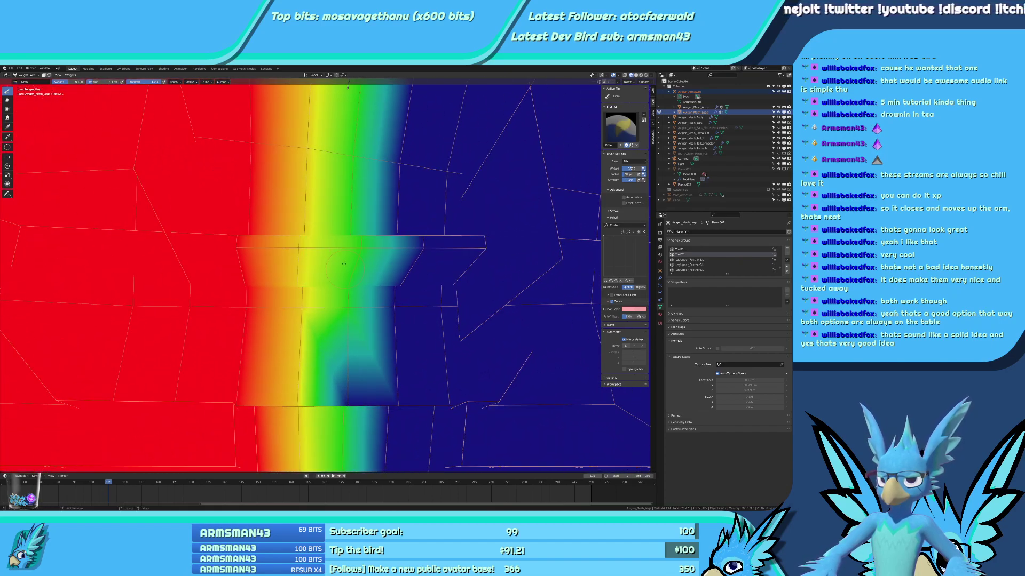
pyautogui.click(351, 395)
pyautogui.moveTo(351, 395)
pyautogui.mouseDown(button='middle')
pyautogui.moveTo(437, 330)
pyautogui.moveTo(596, 266)
pyautogui.moveTo(451, 207)
pyautogui.mouseUp(button='middle')
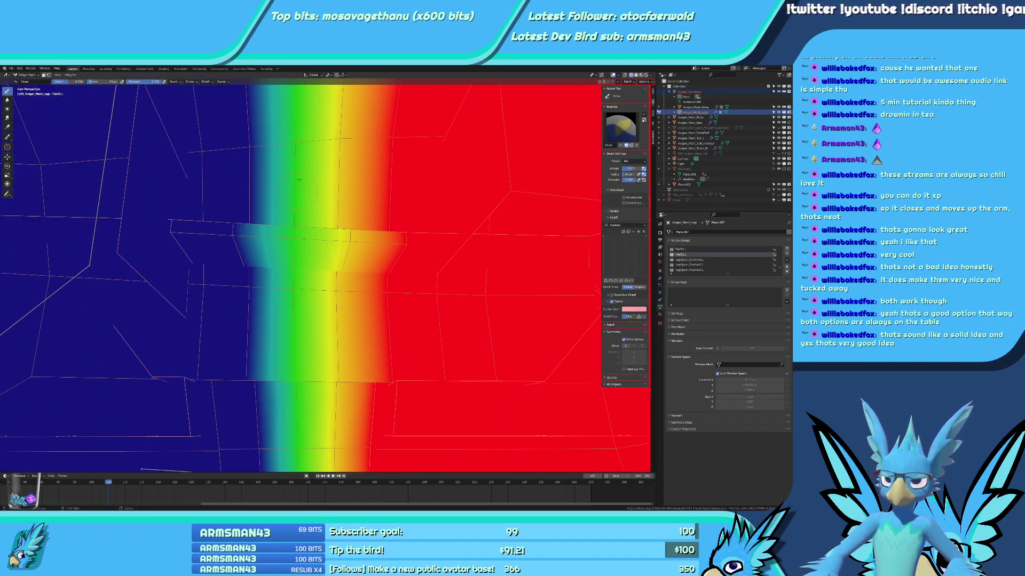
pyautogui.moveTo(291, 224); pyautogui.dragTo(323, 238, button='middle')
# Lower the brush weight and paint the next vertex row behind the claw segment's seam on the upper outer side.
pyautogui.scroll(-5, 312, 230)
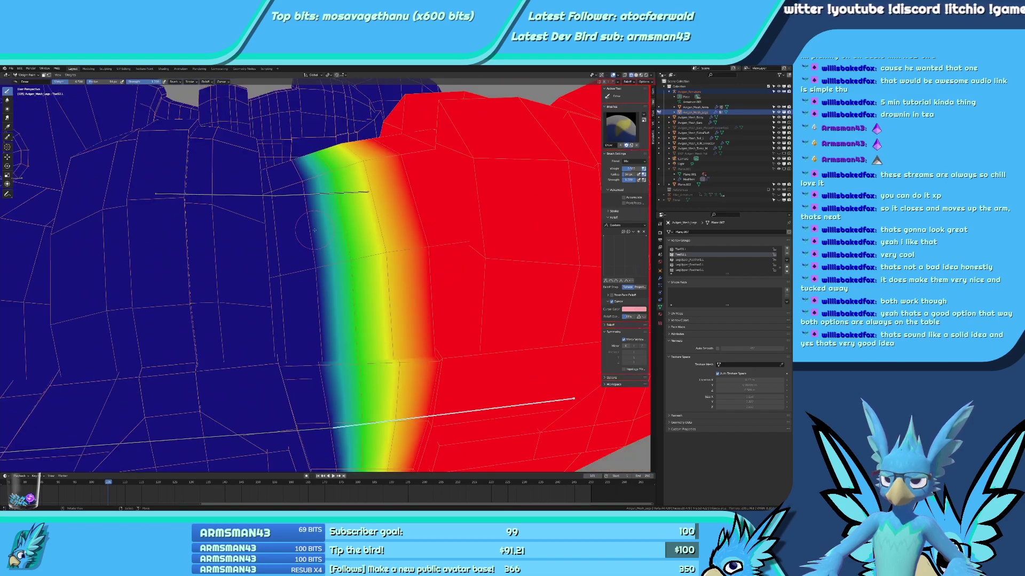
pyautogui.scroll(2, 312, 230)
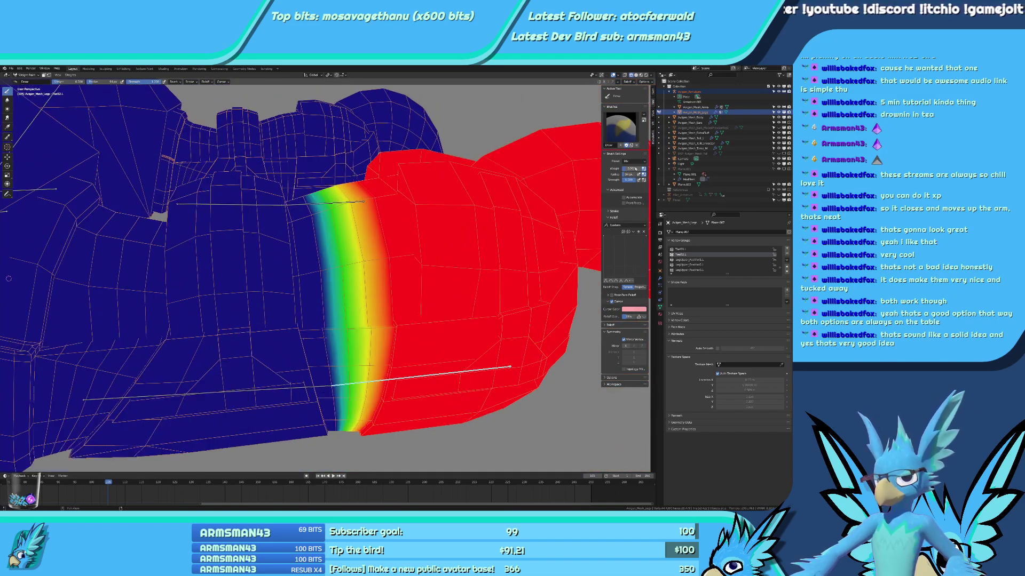
pyautogui.moveTo(282, 182); pyautogui.dragTo(315, 159, button='middle')
pyautogui.scroll(2, 314, 159)
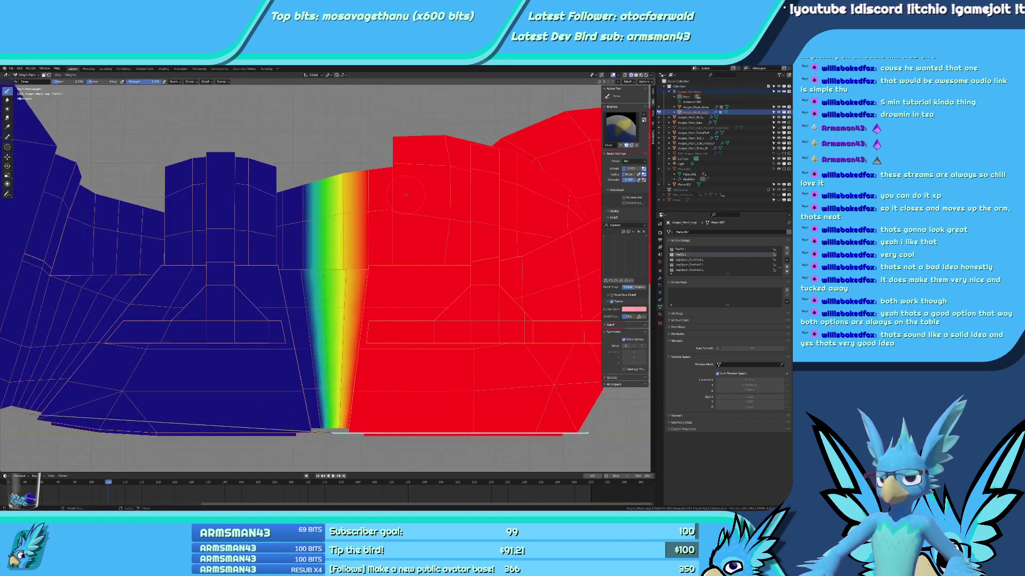
pyautogui.scroll(3, 314, 159)
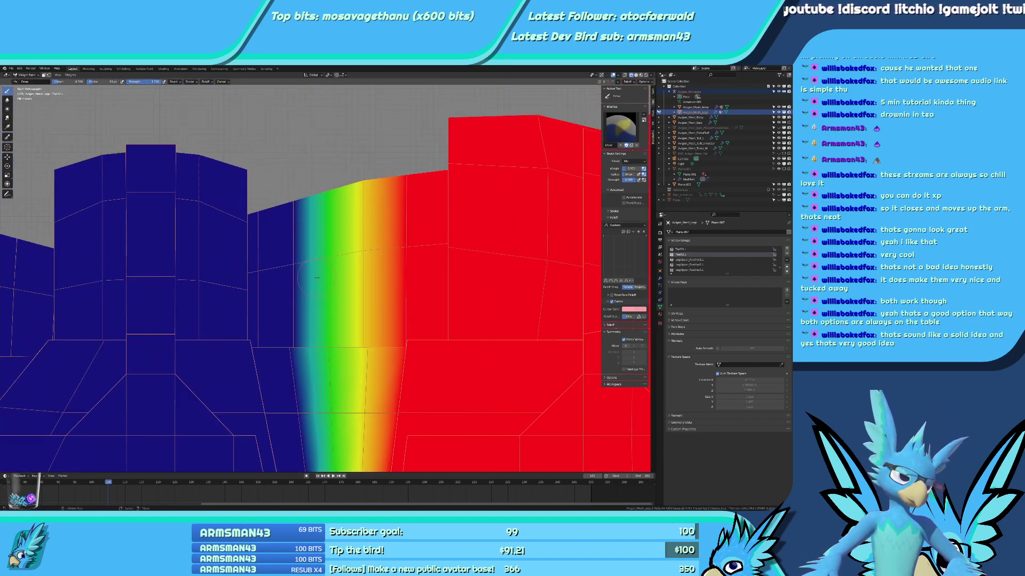
pyautogui.scroll(1, 271, 226)
pyautogui.moveTo(288, 185); pyautogui.dragTo(286, 263)
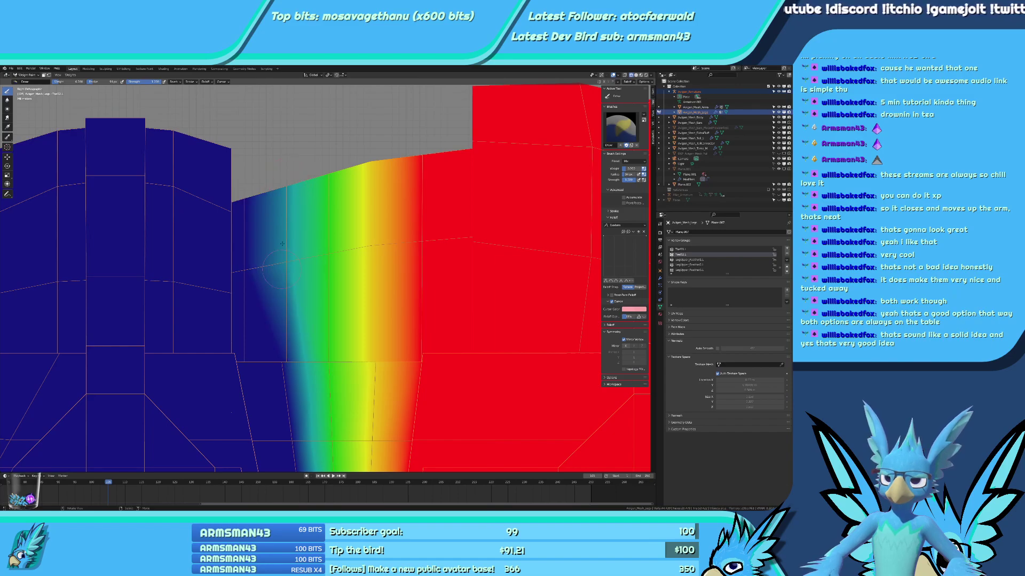
pyautogui.moveTo(283, 372); pyautogui.dragTo(288, 354)
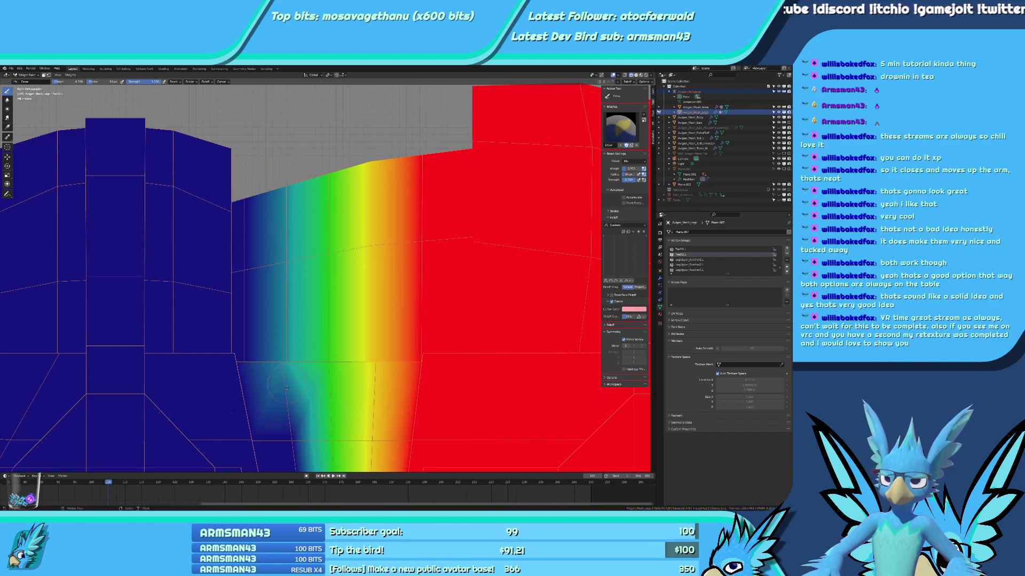
# Continue the claw segment's lighter falloff row down the outer side to the toe's bottom edge.
pyautogui.keyDown('shift'); pyautogui.moveTo(287, 388); pyautogui.dragTo(283, 165, button='middle'); pyautogui.keyUp('shift')
pyautogui.moveTo(287, 213); pyautogui.dragTo(301, 305)
pyautogui.keyDown('shift'); pyautogui.moveTo(303, 306); pyautogui.dragTo(304, 174, button='middle'); pyautogui.keyUp('shift')
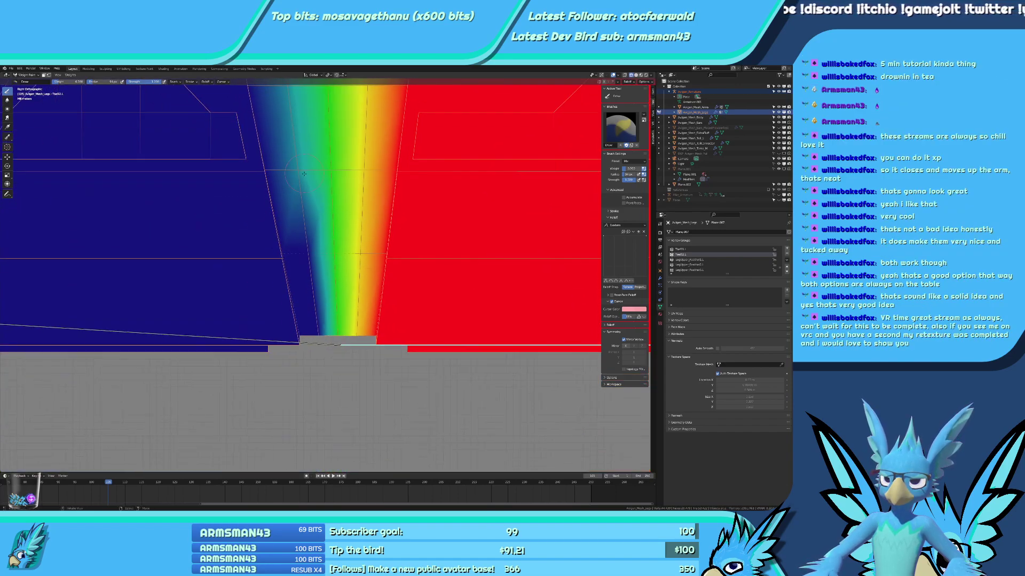
pyautogui.scroll(2, 304, 174)
pyautogui.moveTo(280, 139); pyautogui.dragTo(316, 353)
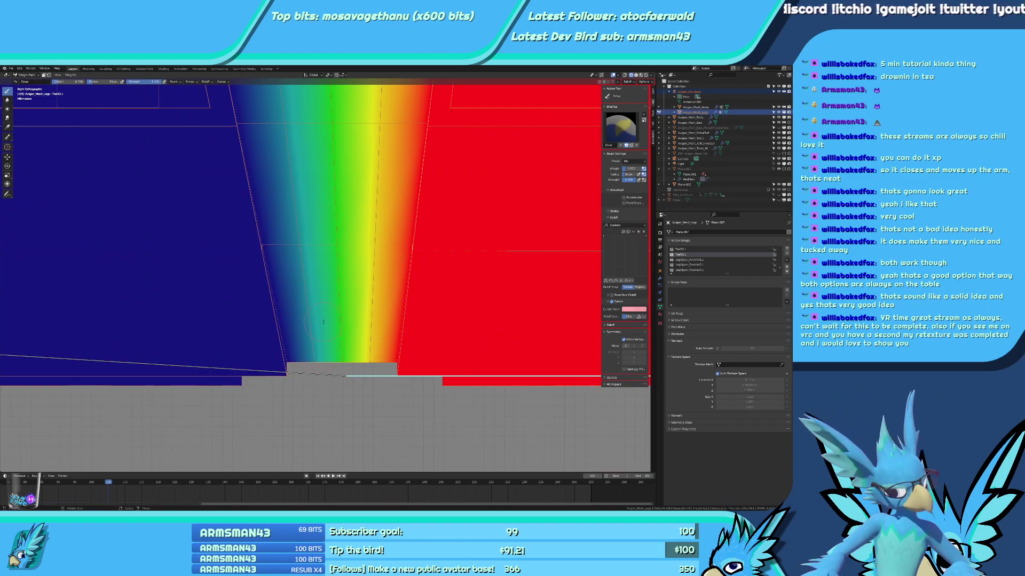
# Carry the claw segment's lighter falloff row across the underside and around the remaining faces and groove of the joint.
pyautogui.moveTo(337, 339); pyautogui.dragTo(291, 243, button='middle')
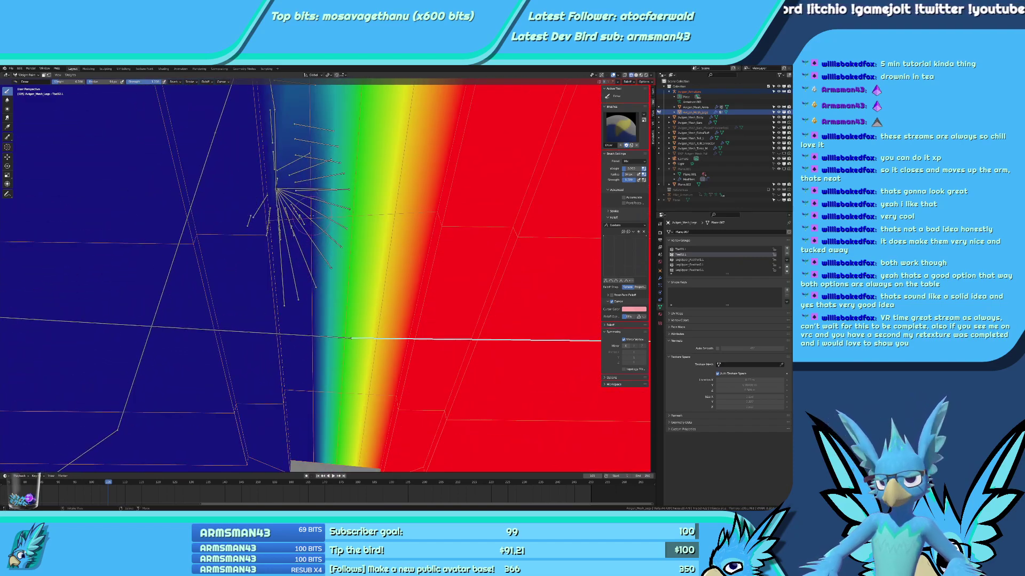
pyautogui.moveTo(311, 218); pyautogui.dragTo(302, 354)
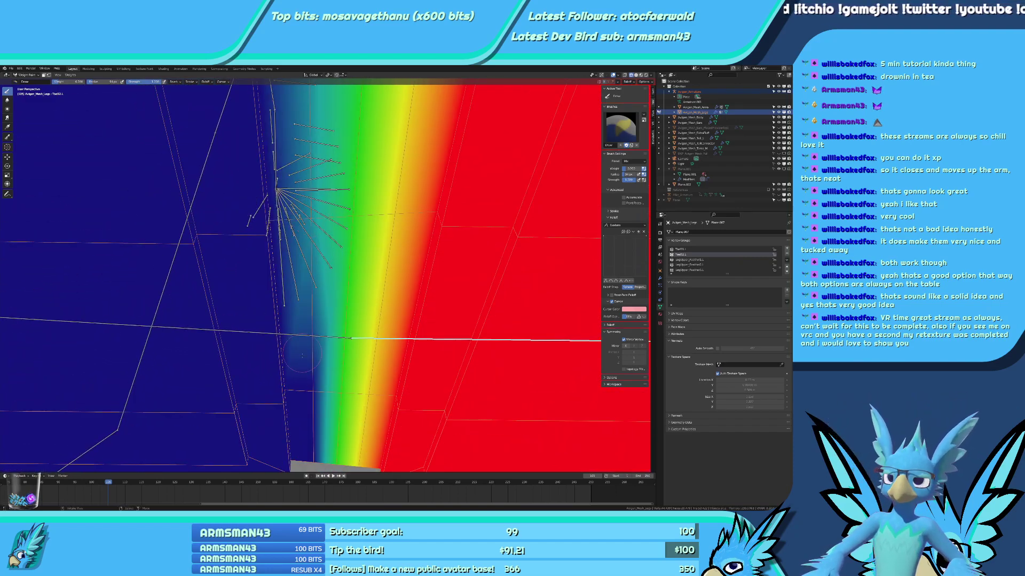
pyautogui.moveTo(329, 412); pyautogui.dragTo(336, 283, button='middle')
pyautogui.moveTo(325, 408); pyautogui.dragTo(321, 245, button='middle')
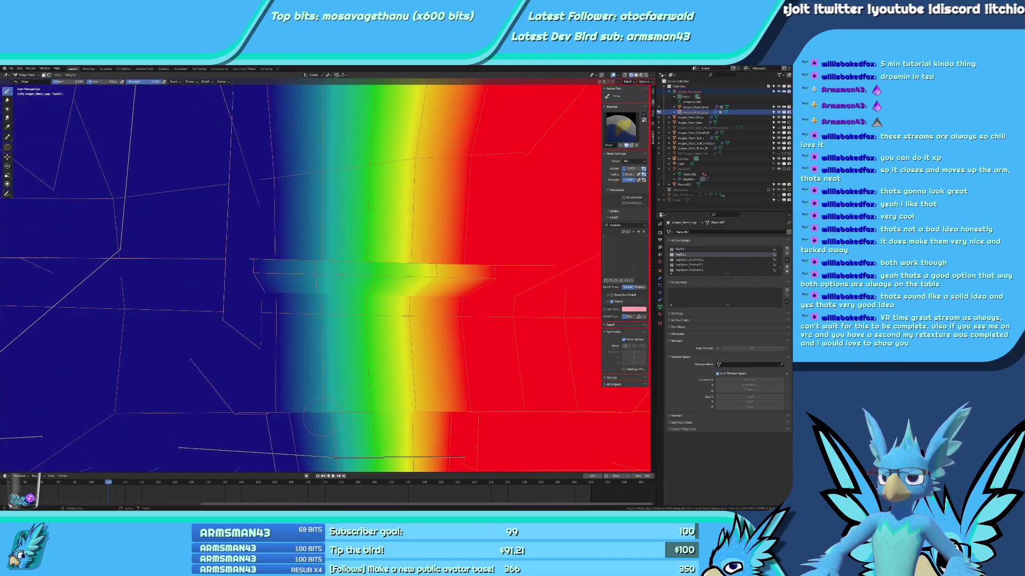
pyautogui.moveTo(340, 433); pyautogui.dragTo(491, 247, button='middle')
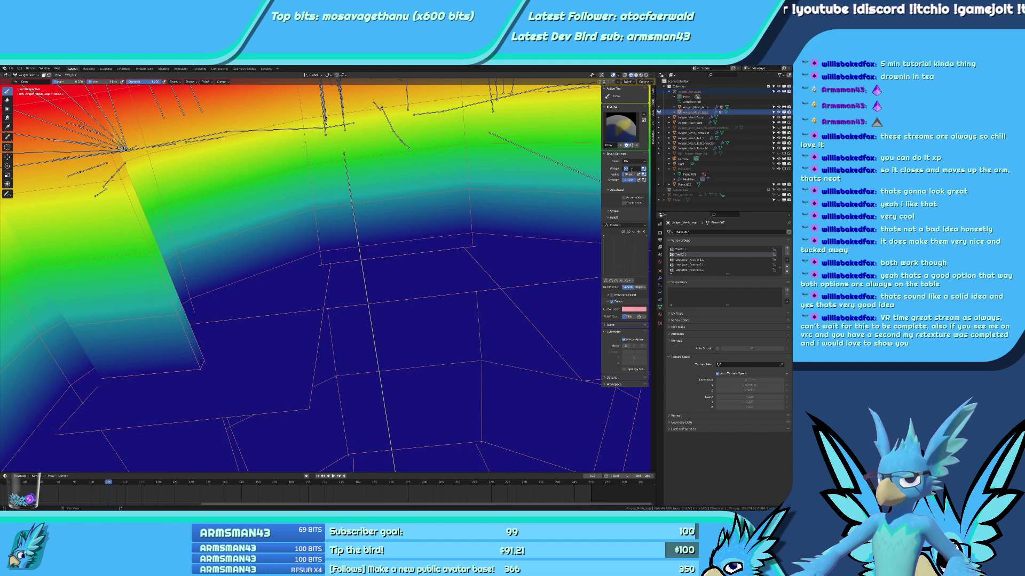
pyautogui.moveTo(405, 254); pyautogui.dragTo(333, 399, button='middle')
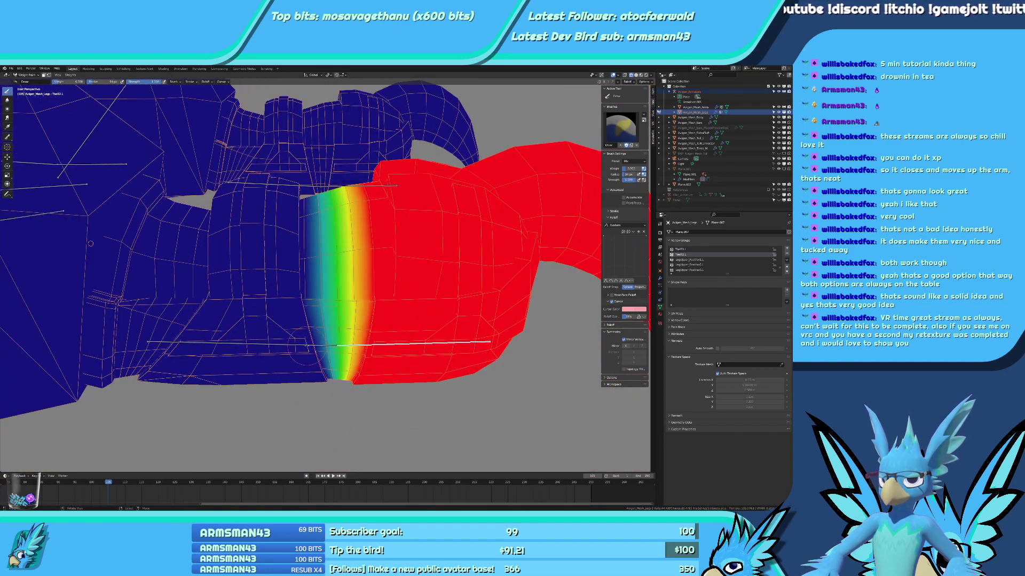
# Switch to the adjacent segment's bone and paint a faint weight on the outermost vertex row ahead of its front seam, on the upper outer side.
pyautogui.rightClick(306, 346)
pyautogui.scroll(3, 306, 320)
pyautogui.moveTo(385, 334); pyautogui.dragTo(309, 262, button='middle')
pyautogui.scroll(-5, 309, 262)
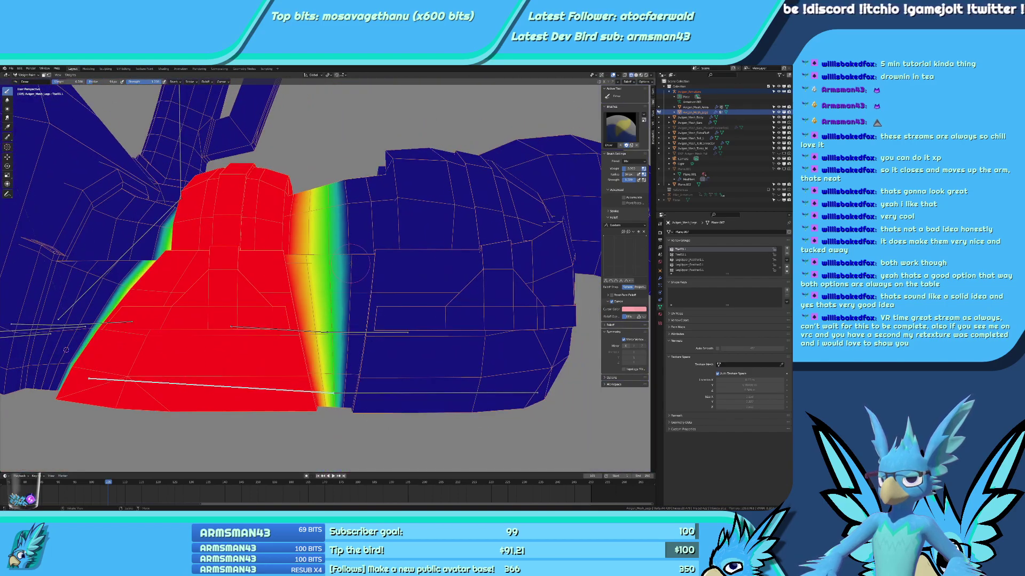
pyautogui.press('KP_3')
pyautogui.scroll(3, 315, 200)
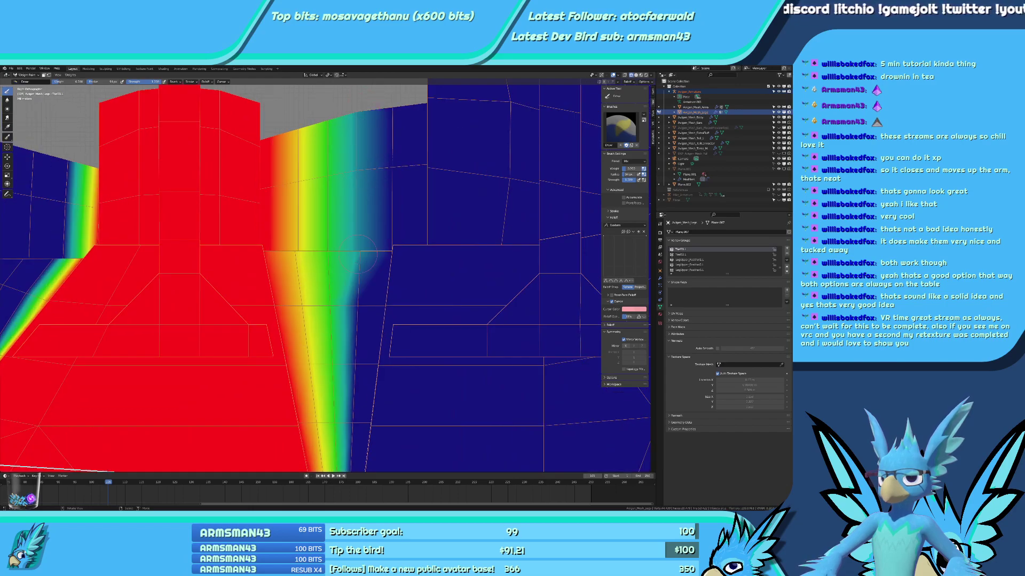
# Extend the adjacent segment's faint outermost falloff row down the outer side toward the toe's bottom edge.
pyautogui.keyDown('shift'); pyautogui.moveTo(357, 303); pyautogui.dragTo(344, 197, button='middle'); pyautogui.keyUp('shift')
pyautogui.scroll(2, 347, 214)
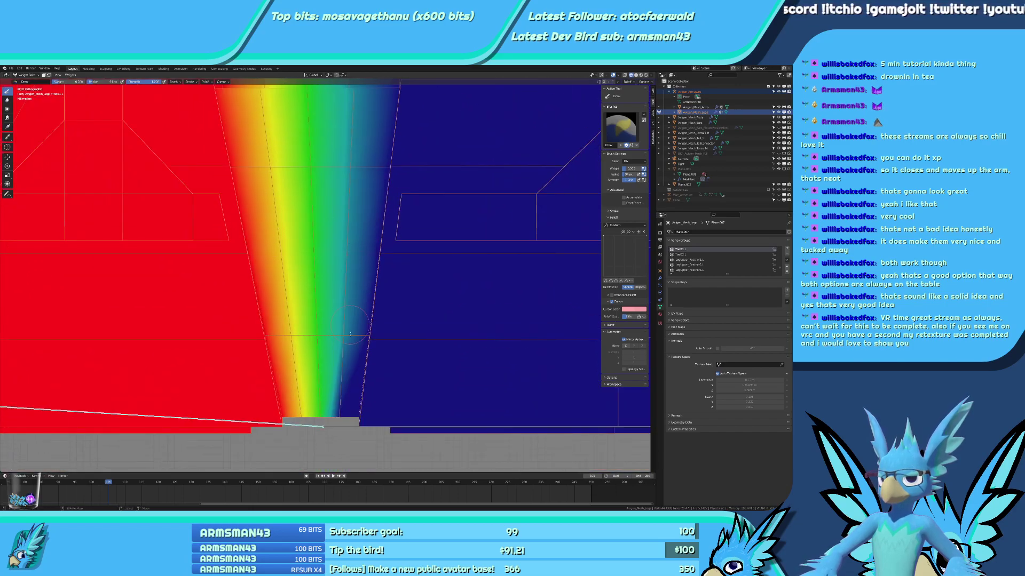
pyautogui.scroll(1, 339, 391)
pyautogui.keyDown('shift'); pyautogui.moveTo(339, 391); pyautogui.dragTo(344, 349, button='middle'); pyautogui.keyUp('shift')
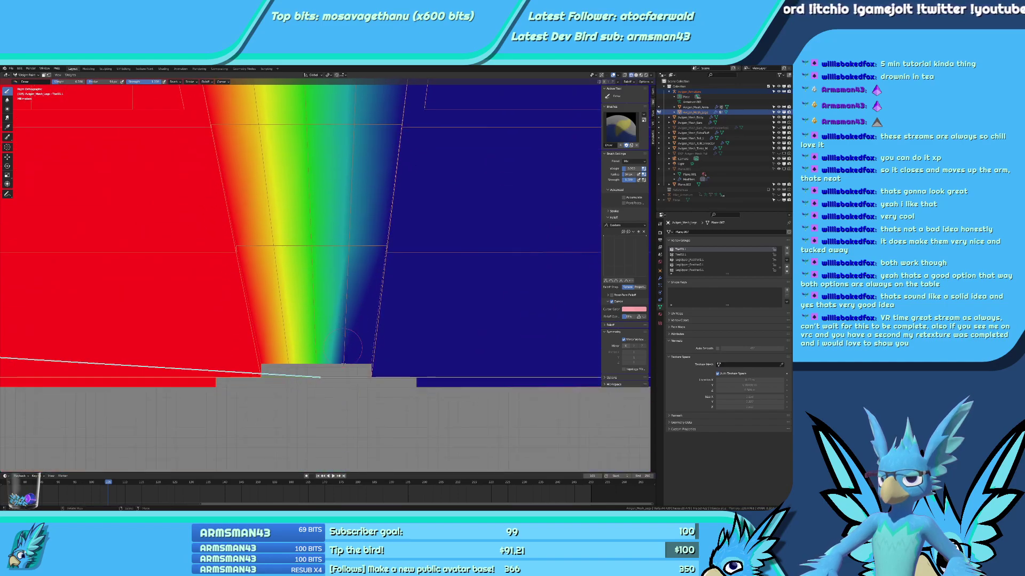
# Paint the faint outermost falloff weight across the toe's underside ahead of the adjacent segment's front seam.
pyautogui.moveTo(332, 236)
pyautogui.mouseDown(button='middle')
pyautogui.moveTo(266, 191)
pyautogui.moveTo(183, 256)
pyautogui.moveTo(174, 276)
pyautogui.mouseUp(button='middle')
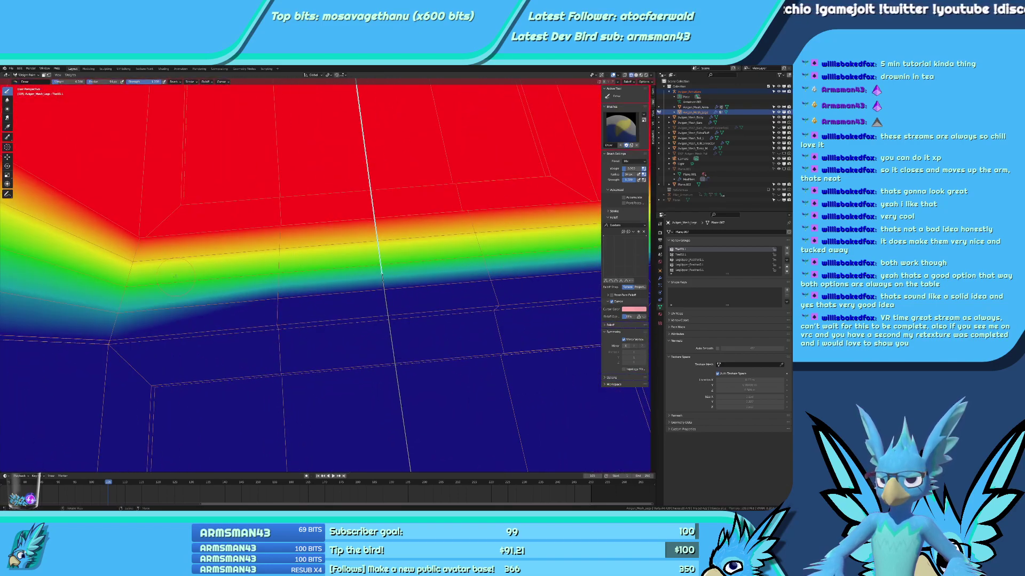
pyautogui.moveTo(290, 301); pyautogui.dragTo(293, 300)
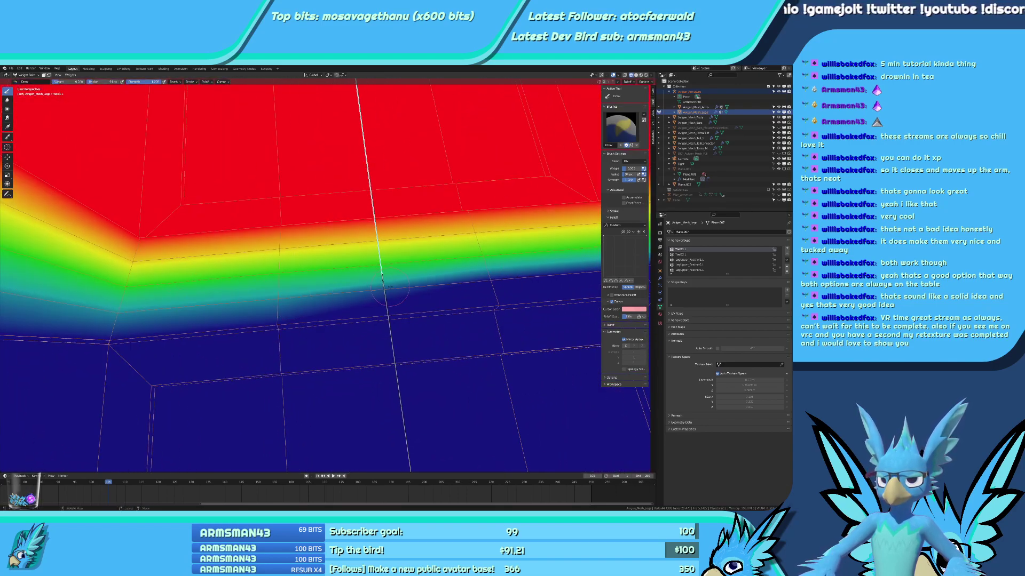
pyautogui.moveTo(493, 284)
pyautogui.mouseDown(button='middle')
pyautogui.moveTo(459, 266)
pyautogui.moveTo(381, 194)
pyautogui.moveTo(377, 340)
pyautogui.mouseUp(button='middle')
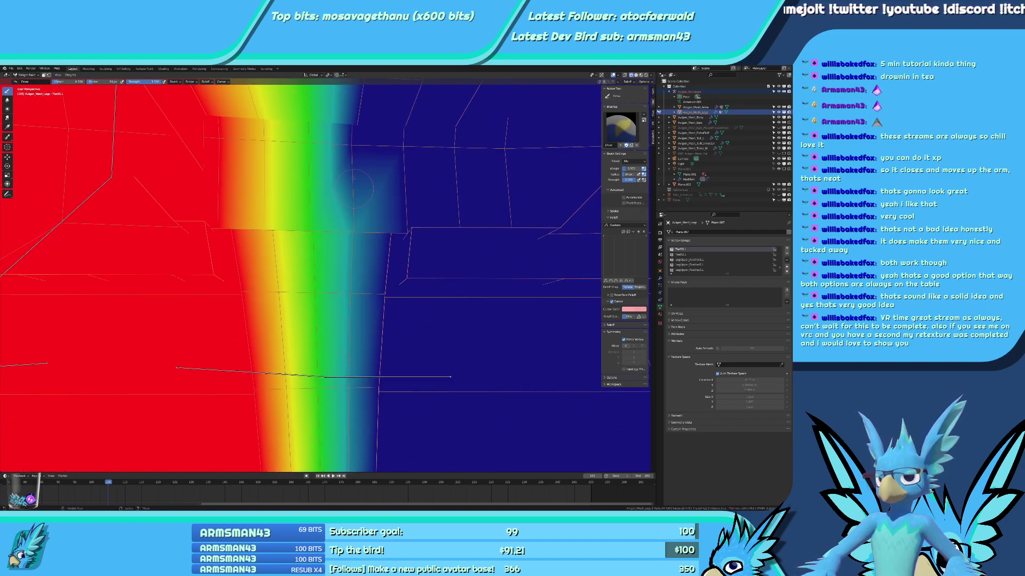
# Carry the adjacent segment's faint falloff row up the inner side, through the groove and over the top of the joint.
pyautogui.moveTo(353, 179); pyautogui.dragTo(353, 130)
pyautogui.moveTo(353, 144); pyautogui.dragTo(356, 301, button='middle')
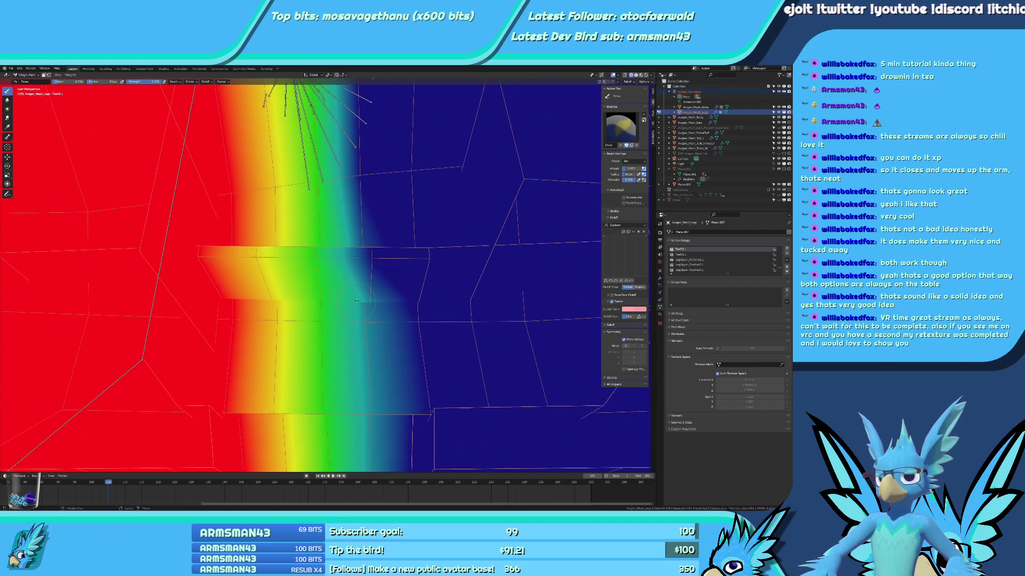
pyautogui.moveTo(372, 258); pyautogui.dragTo(354, 189)
pyautogui.moveTo(353, 126); pyautogui.dragTo(357, 278, button='middle')
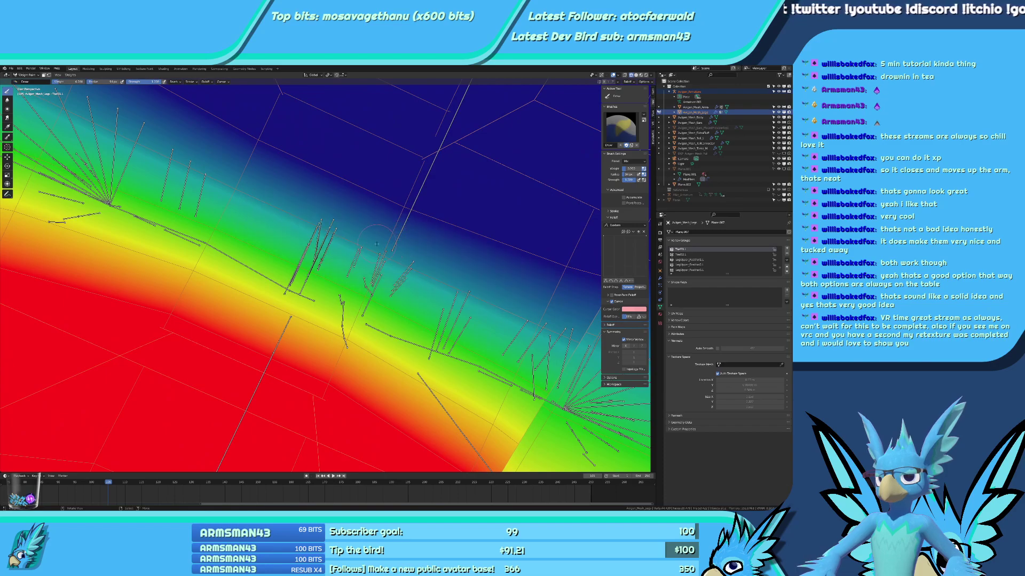
pyautogui.moveTo(395, 246); pyautogui.dragTo(337, 282, button='middle')
pyautogui.moveTo(336, 282); pyautogui.dragTo(278, 340)
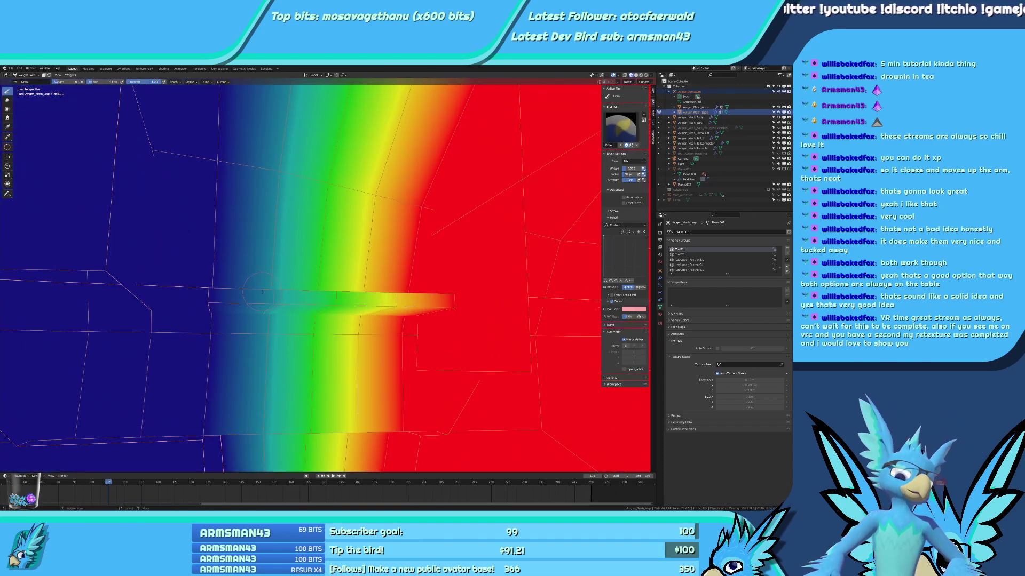
# Test the painted middle segment's deformation by rotating its bone about the X axis, then cancel the rotation.
pyautogui.moveTo(266, 299)
pyautogui.mouseDown(button='middle')
pyautogui.moveTo(261, 282)
pyautogui.moveTo(336, 300)
pyautogui.mouseUp(button='middle')
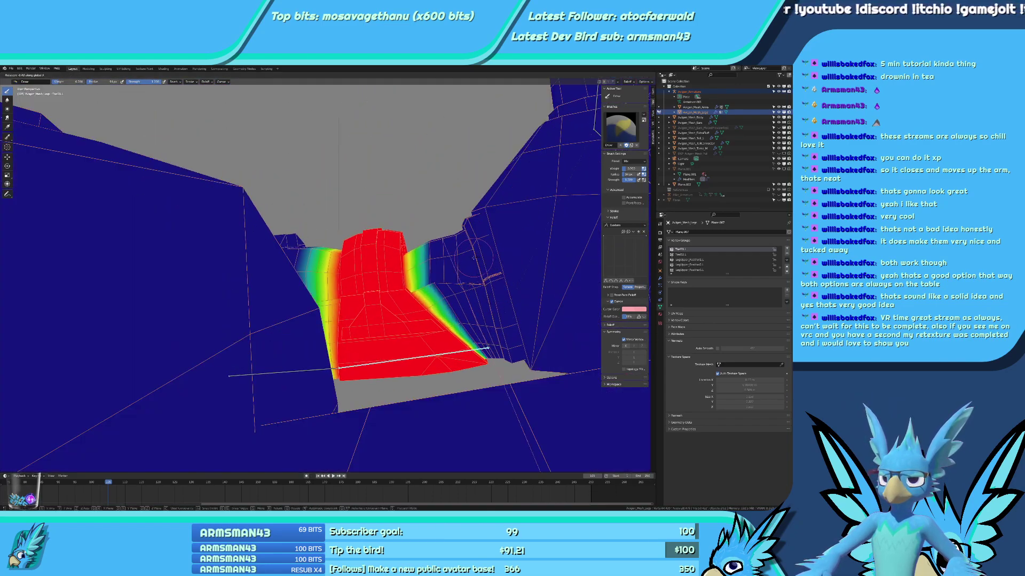
pyautogui.rightClick(489, 283)
pyautogui.scroll(2, 266, 395)
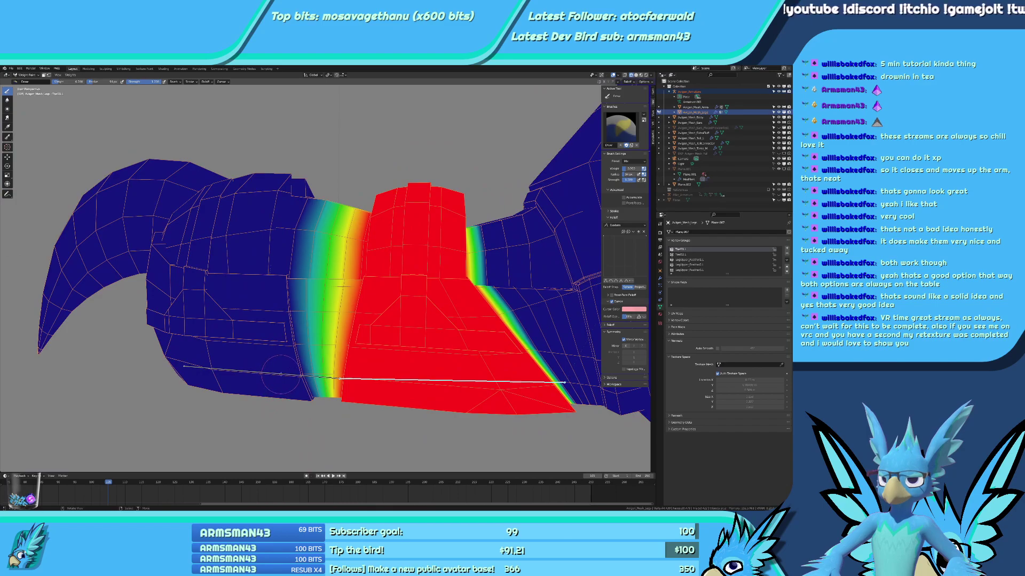
# Select the toe's tip bone, test its joint falloff by rotating it about the X axis, and cancel the rotation.
pyautogui.keyDown('ctrl'); pyautogui.click(281, 374); pyautogui.keyUp('ctrl')
pyautogui.keyDown('ctrl'); pyautogui.click(372, 379); pyautogui.keyUp('ctrl')
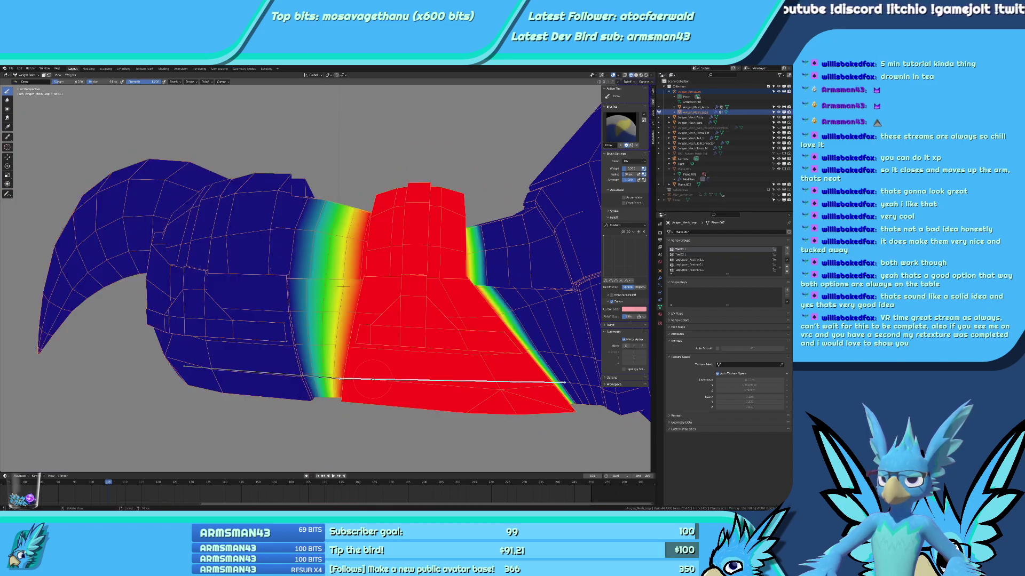
pyautogui.keyDown('ctrl'); pyautogui.click(282, 373); pyautogui.keyUp('ctrl')
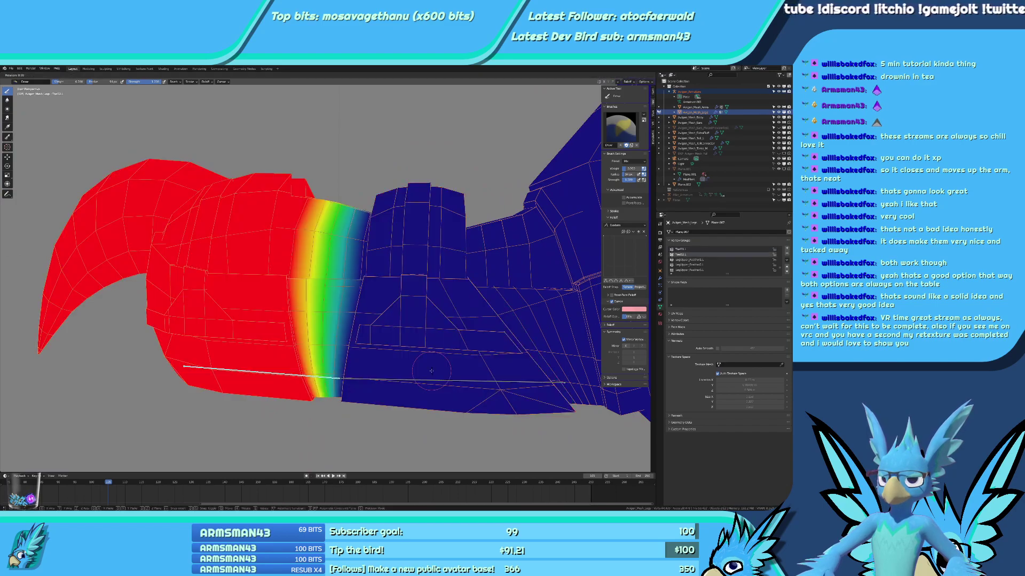
pyautogui.press('r')
pyautogui.press('x')
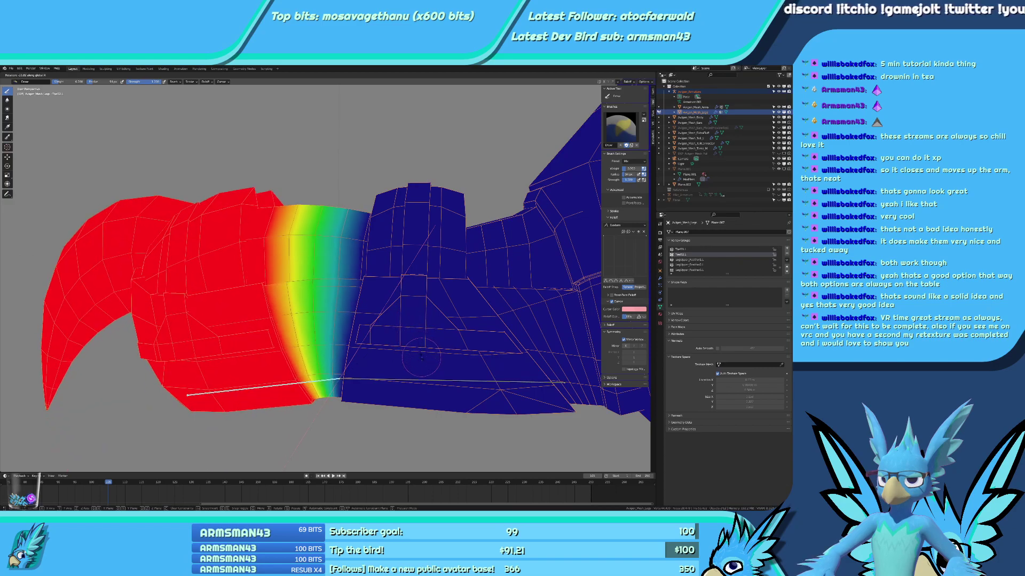
pyautogui.rightClick(423, 362)
# Leave Weight Paint mode, view the foot from the side, and open the armature for editing.
pyautogui.press('KP_3')
pyautogui.hotkey('ctrl', 'Tab')
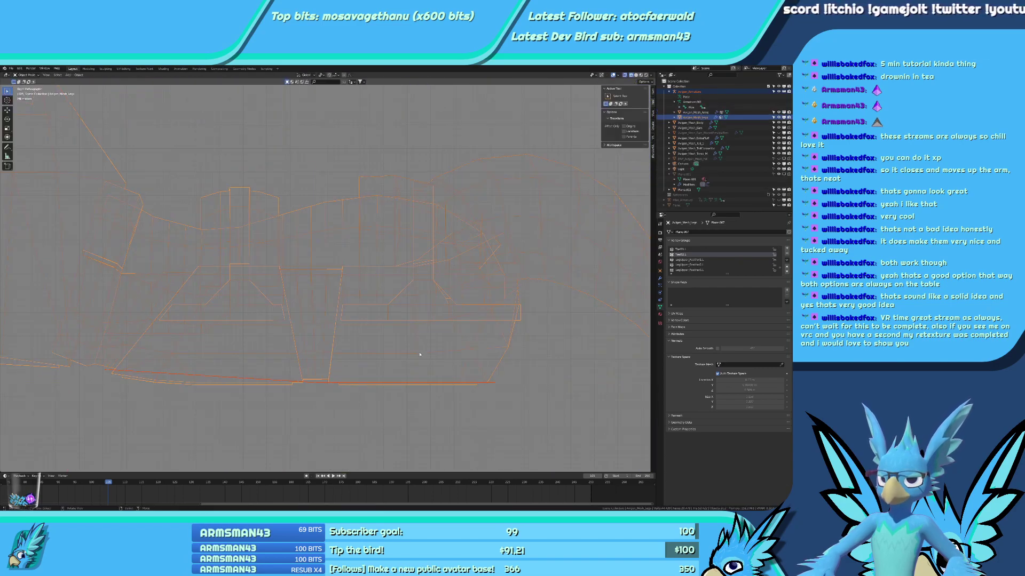
pyautogui.scroll(-6, 390, 389)
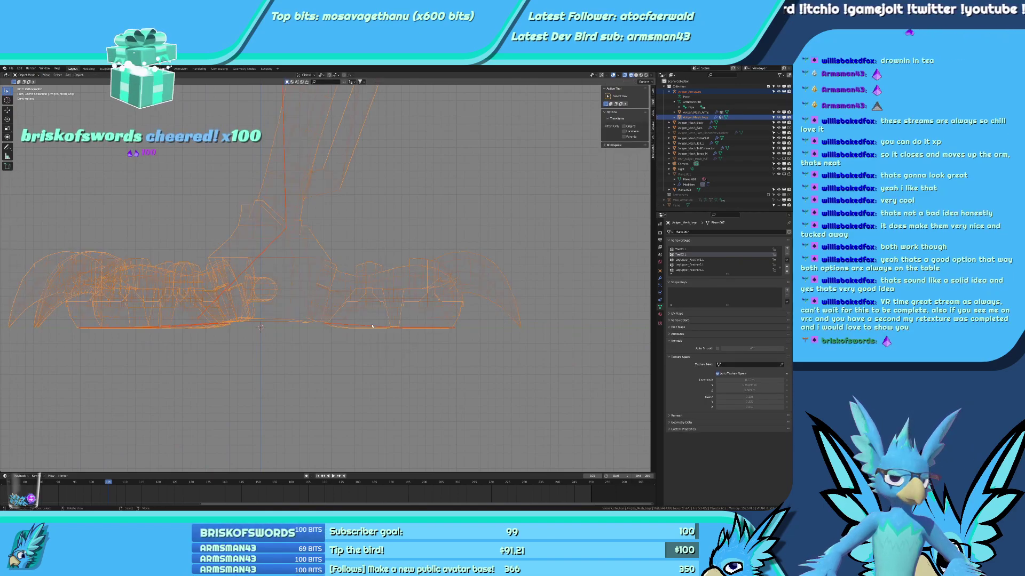
pyautogui.click(376, 327)
pyautogui.press('Tab')
pyautogui.click(423, 348)
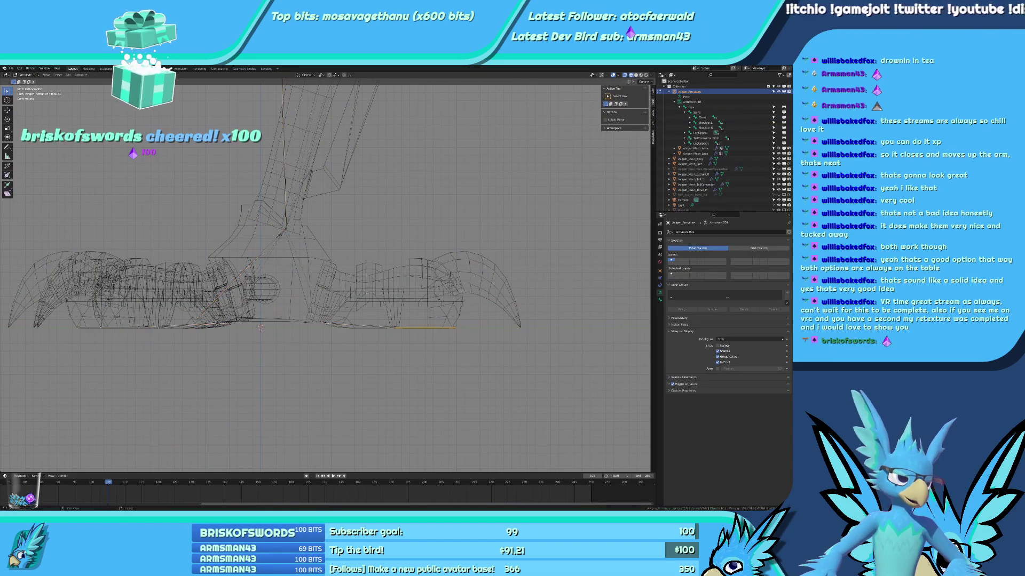
# Circle-select the front and rear toe bones, raise them slightly along the Z axis, and return to Object Mode.
pyautogui.keyDown('shift'); pyautogui.moveTo(341, 371); pyautogui.dragTo(405, 354, button='middle'); pyautogui.keyUp('shift')
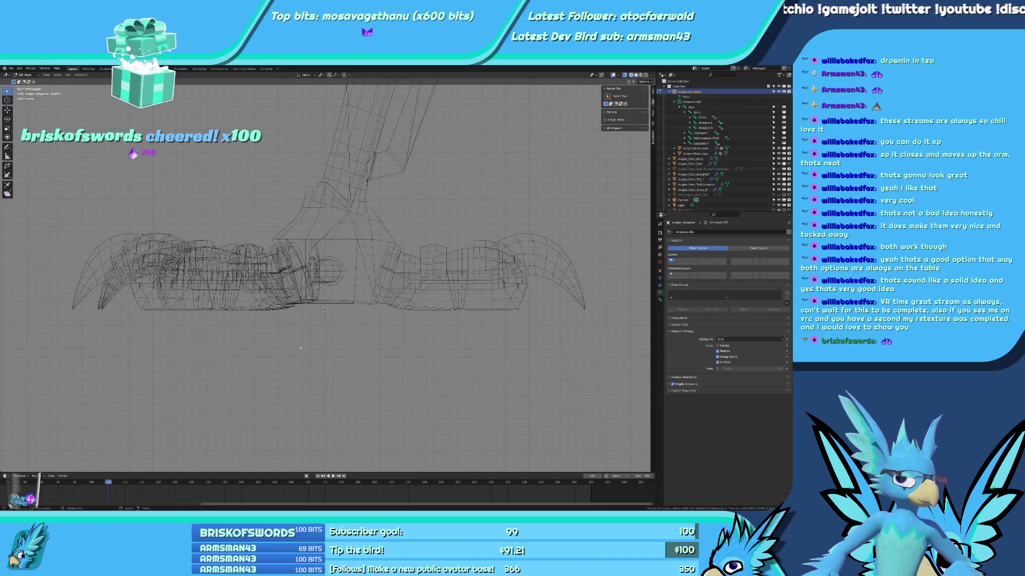
pyautogui.scroll(2, 325, 277)
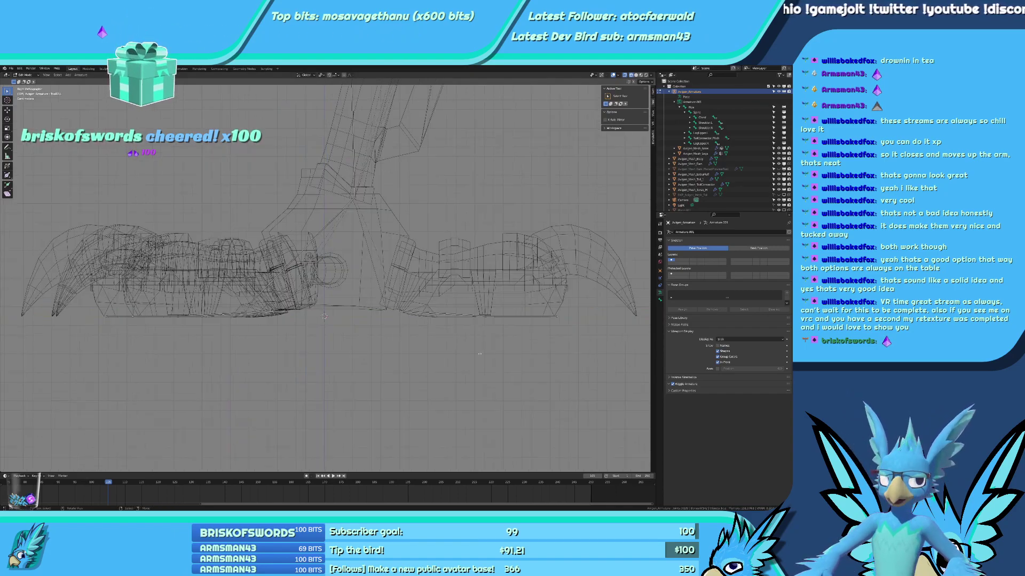
pyautogui.scroll(-2, 502, 291)
pyautogui.press('c')
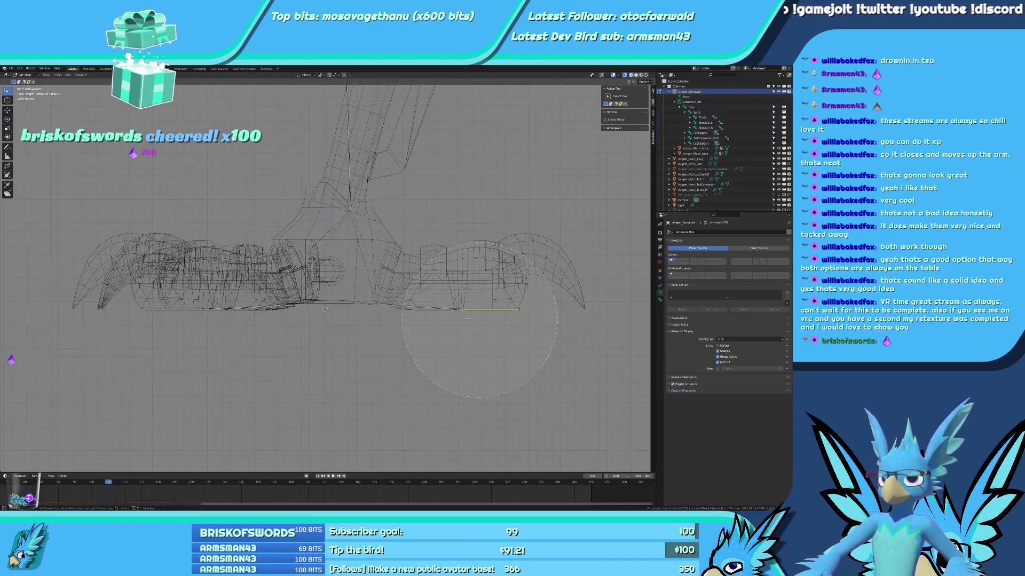
pyautogui.moveTo(251, 363); pyautogui.dragTo(189, 350)
pyautogui.scroll(3, 229, 353)
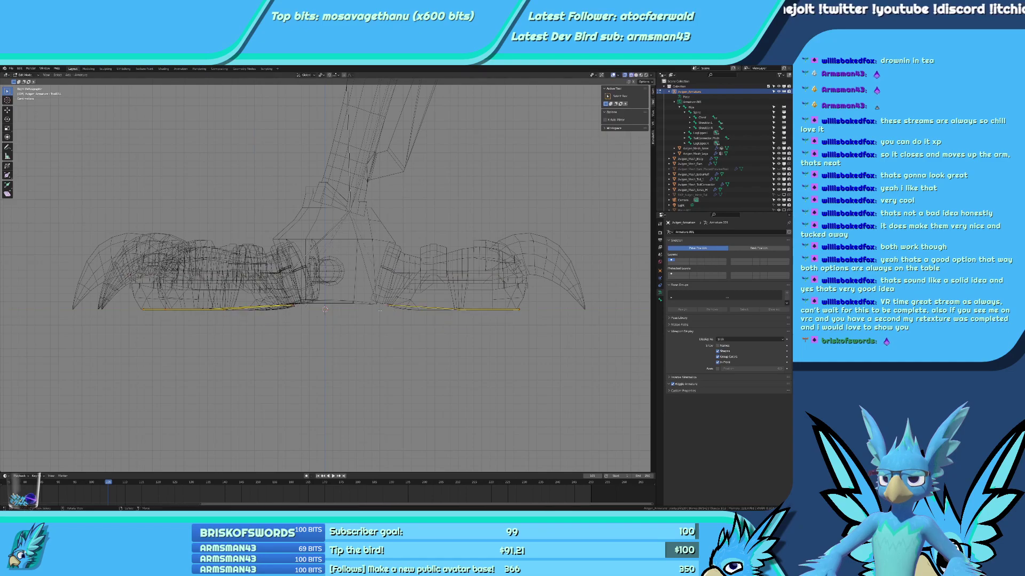
pyautogui.press('z')
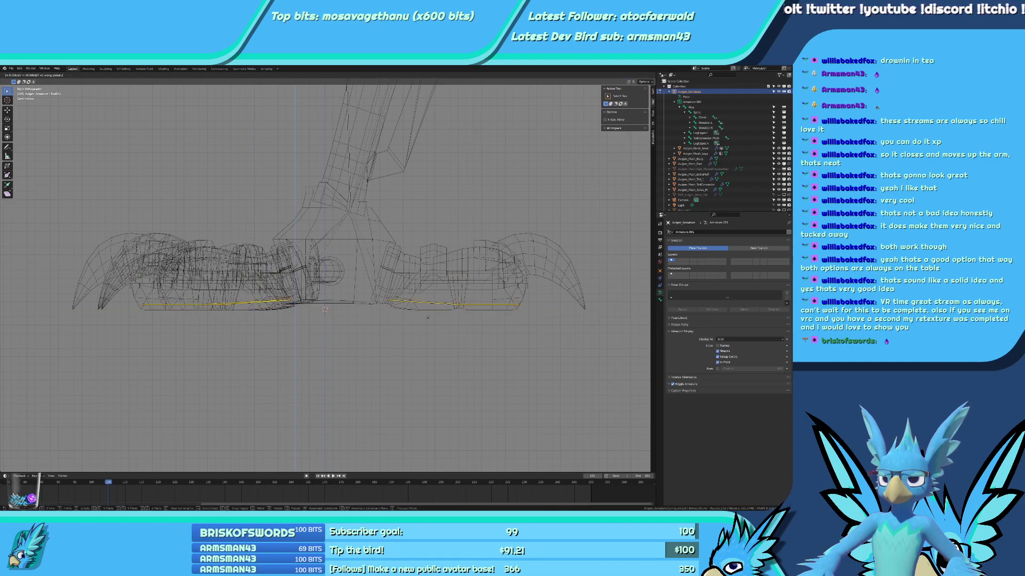
pyautogui.click(429, 309)
pyautogui.press('Tab')
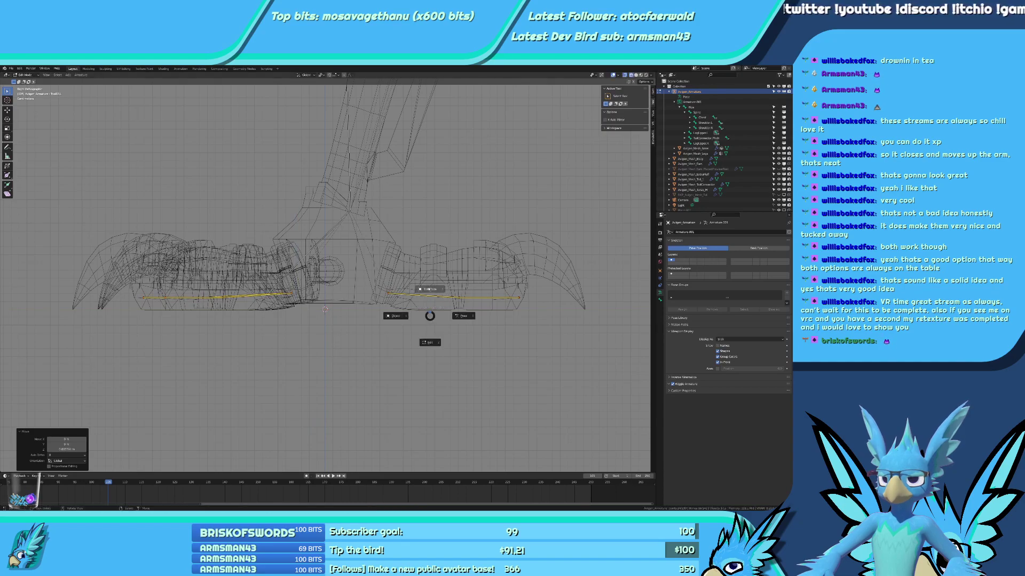
pyautogui.click(430, 303)
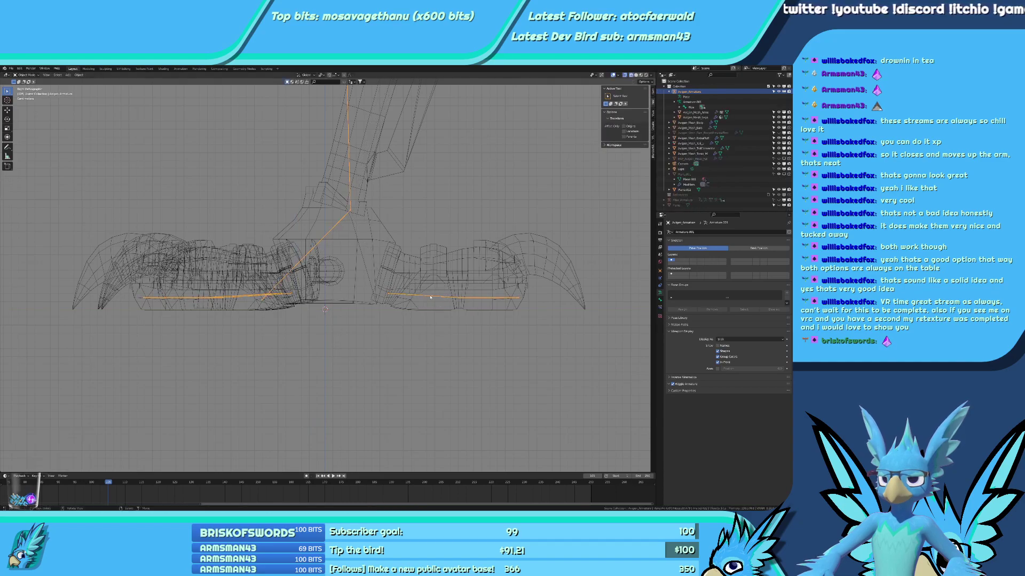
# Enter Pose Mode and test-bend the rear toe by rotating its tip bone downward.
pyautogui.hotkey('ctrl', 'Tab')
pyautogui.click(470, 297)
pyautogui.press('r')
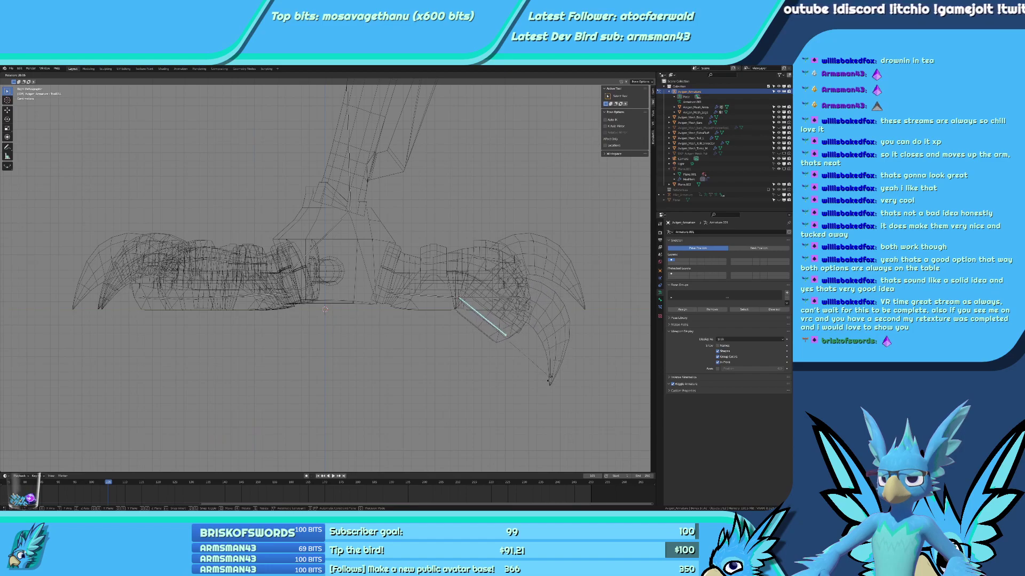
pyautogui.click(548, 381)
# Switch the viewport to rendered shading and compare the rear toe's bend by undoing and redoing the rotation.
pyautogui.press('z')
pyautogui.click(547, 416)
pyautogui.keyDown('shift'); pyautogui.moveTo(546, 416); pyautogui.dragTo(432, 424, button='middle'); pyautogui.keyUp('shift')
pyautogui.scroll(3, 432, 424)
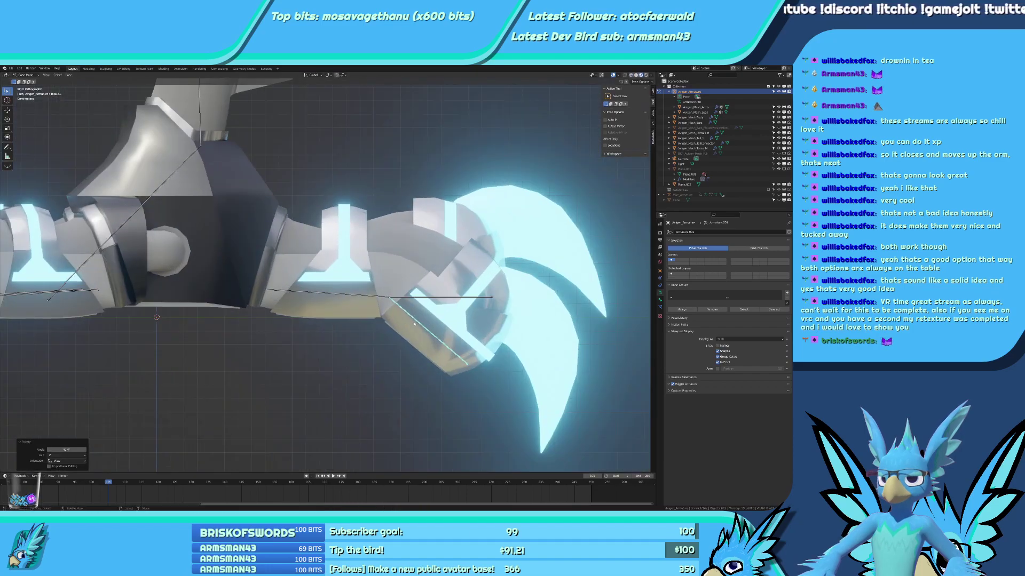
pyautogui.moveTo(520, 302); pyautogui.dragTo(339, 299, button='middle')
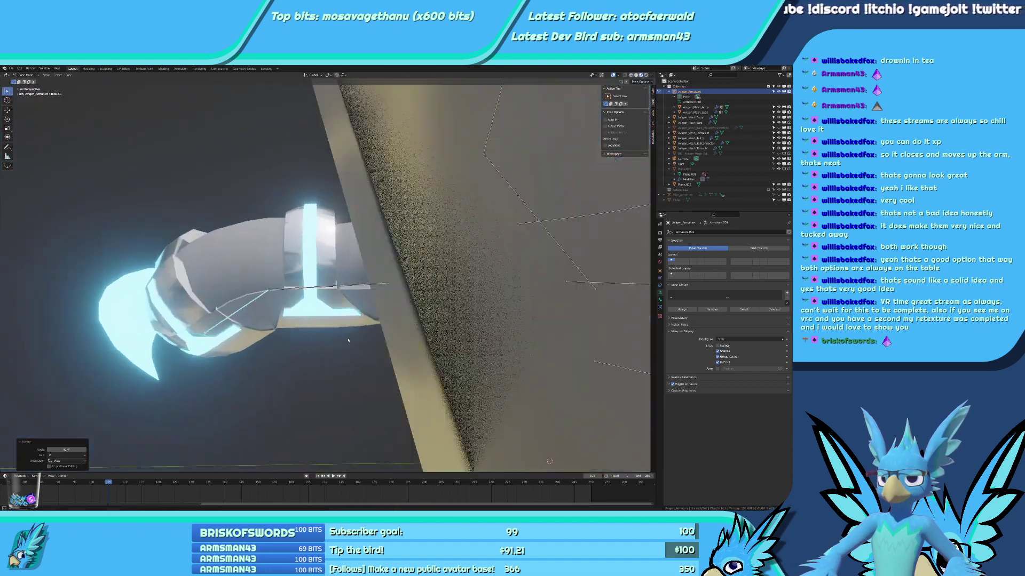
pyautogui.scroll(2, 338, 299)
pyautogui.hotkey('ctrl', 'z')
pyautogui.scroll(2, 344, 300)
pyautogui.hotkey('ctrl', 'shift', 'z')
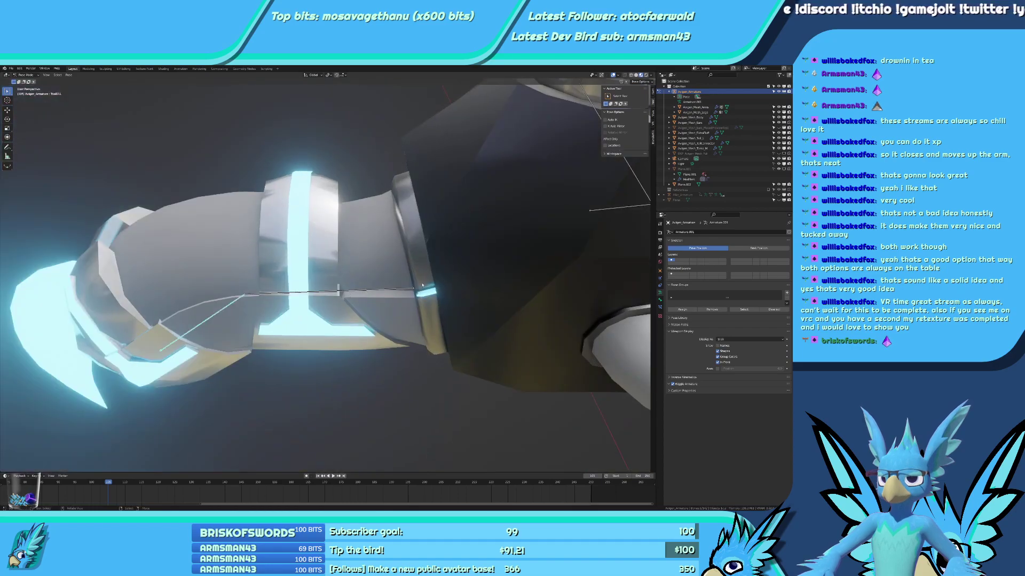
# Test-bend the rear toe further by rotating its base bone about the X axis and inspect the joints.
pyautogui.press('r')
pyautogui.press('x')
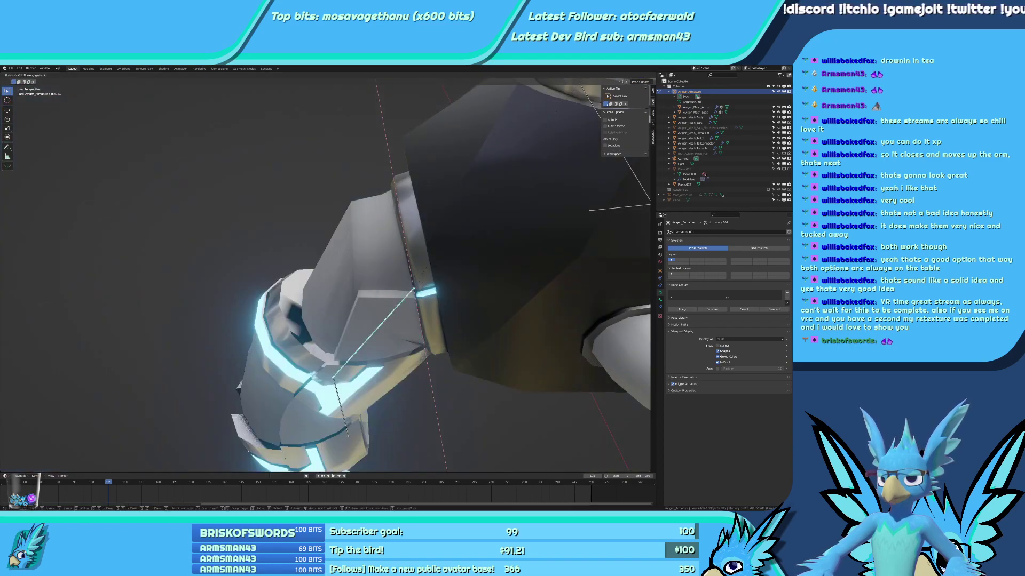
pyautogui.click(440, 264)
pyautogui.moveTo(439, 265); pyautogui.dragTo(470, 302, button='middle')
pyautogui.scroll(-4, 352, 278)
pyautogui.scroll(-3, 477, 283)
pyautogui.scroll(3, 478, 283)
pyautogui.scroll(-4, 477, 283)
pyautogui.press('r')
pyautogui.press('x')
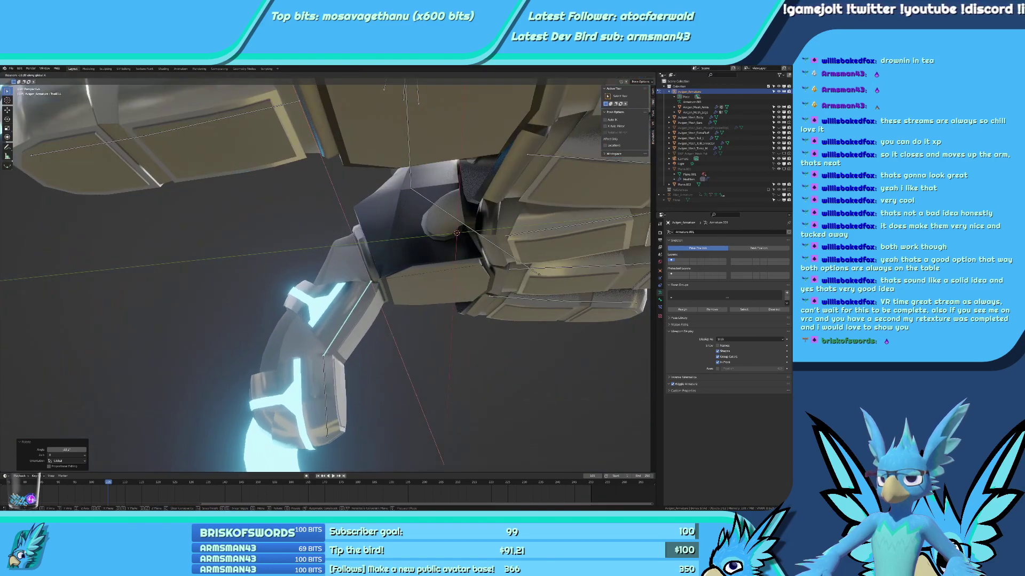
pyautogui.click(470, 234)
pyautogui.moveTo(470, 235); pyautogui.dragTo(603, 265, button='middle')
pyautogui.scroll(-9, 584, 266)
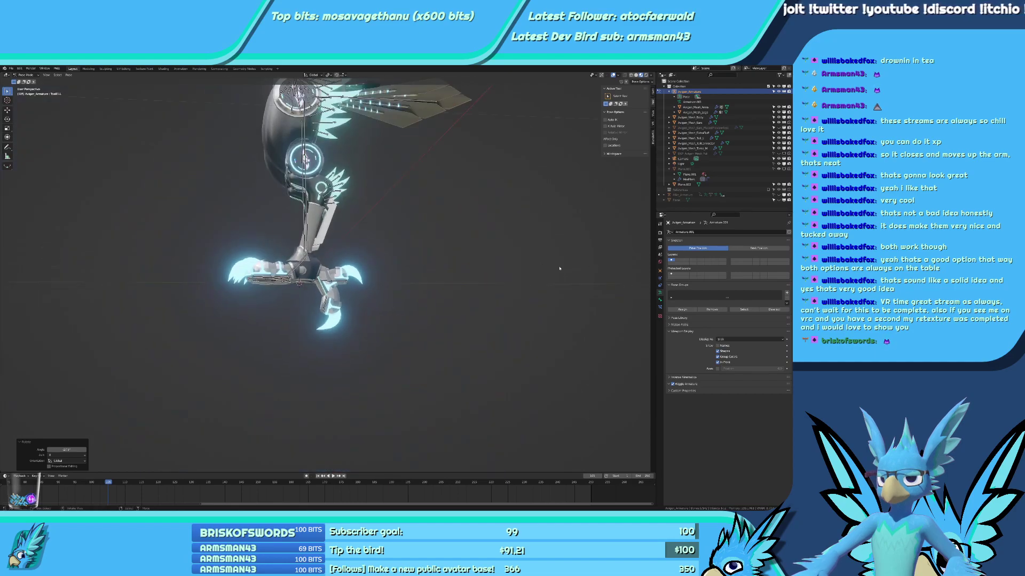
# Undo the rear toe's test rotations and return to the side view.
pyautogui.scroll(9, 525, 265)
pyautogui.hotkey('ctrl', 'z')
pyautogui.hotkey('ctrl', 'z')
pyautogui.hotkey('ctrl', 'z')
pyautogui.hotkey('ctrl', 'z')
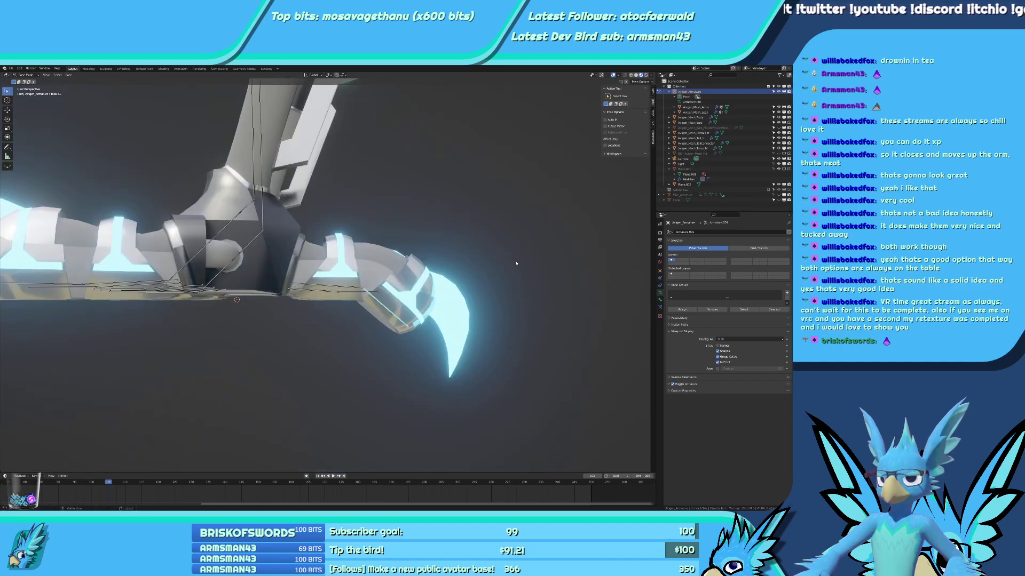
pyautogui.press('KP_1')
pyautogui.press('KP_3')
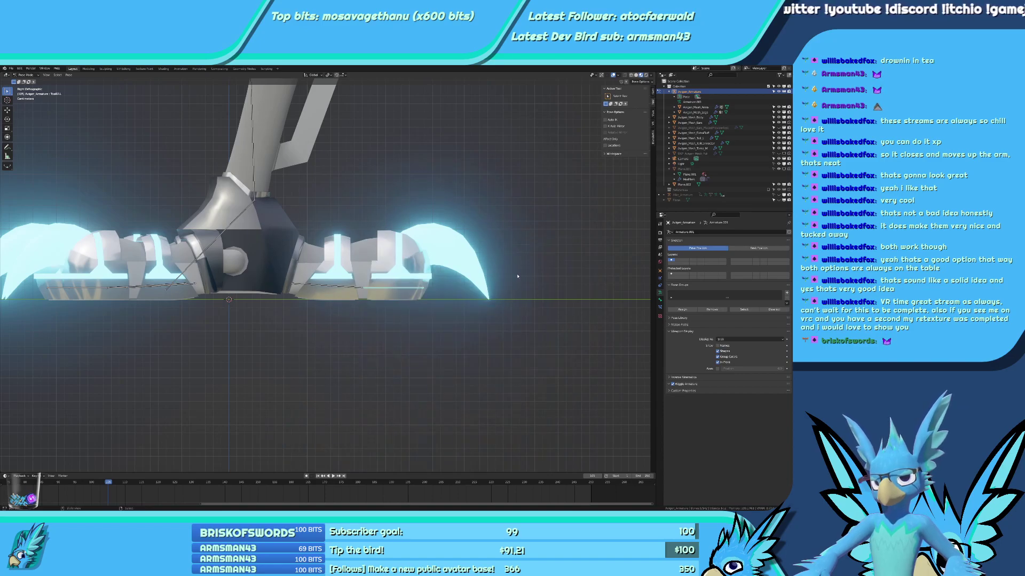
# Open the armature for editing and circle-select the front and rear toe bones on both feet.
pyautogui.scroll(2, 376, 295)
pyautogui.press('Tab')
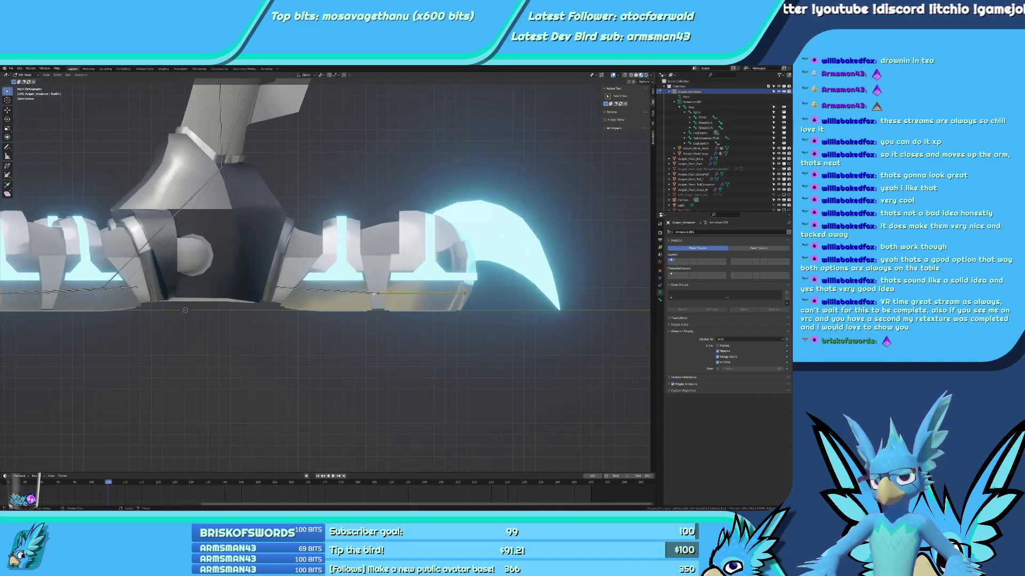
pyautogui.scroll(-3, 374, 294)
pyautogui.moveTo(374, 293); pyautogui.dragTo(469, 342, button='middle')
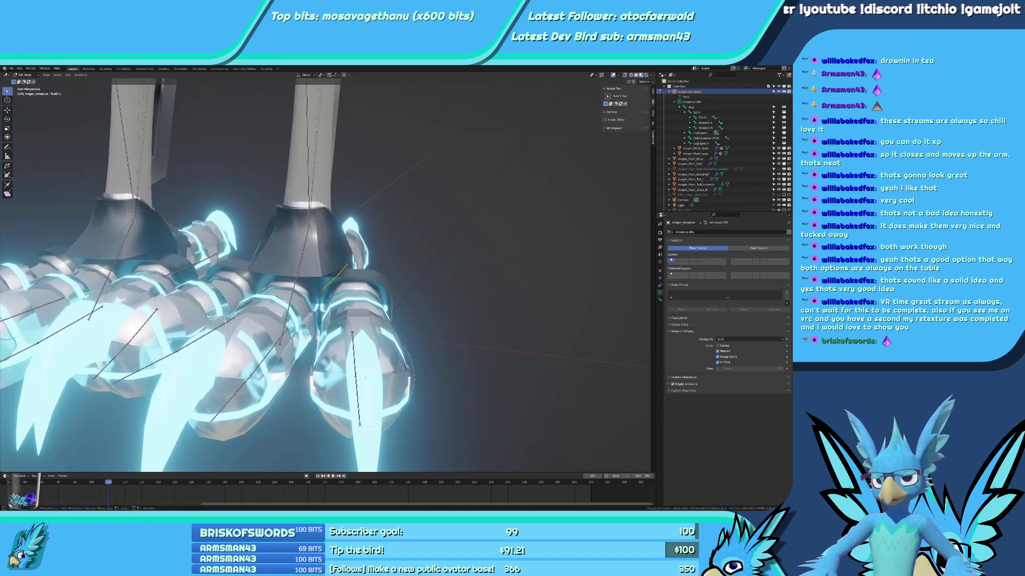
pyautogui.press('c')
pyautogui.click(362, 370)
pyautogui.click(236, 394)
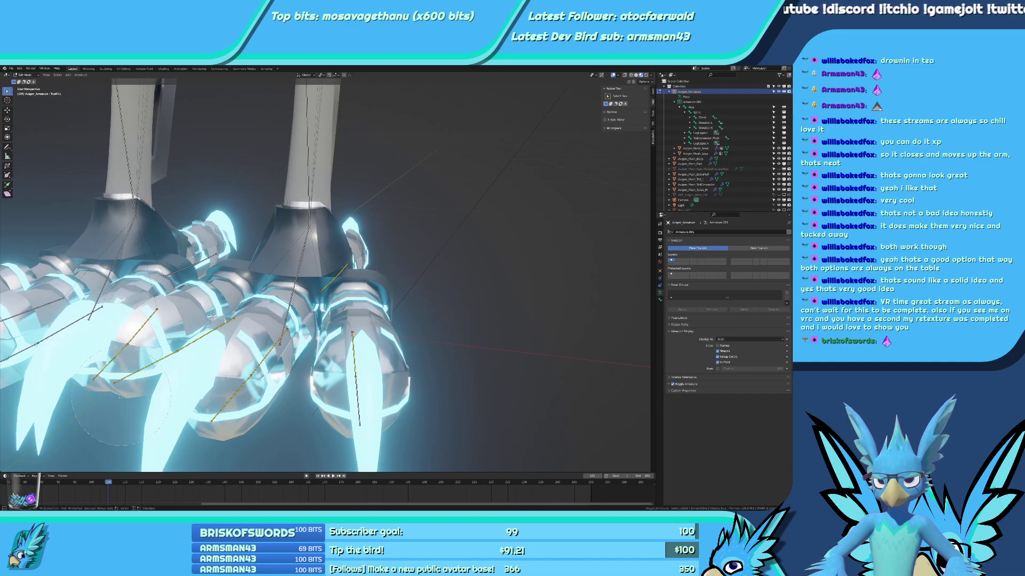
pyautogui.click(194, 265)
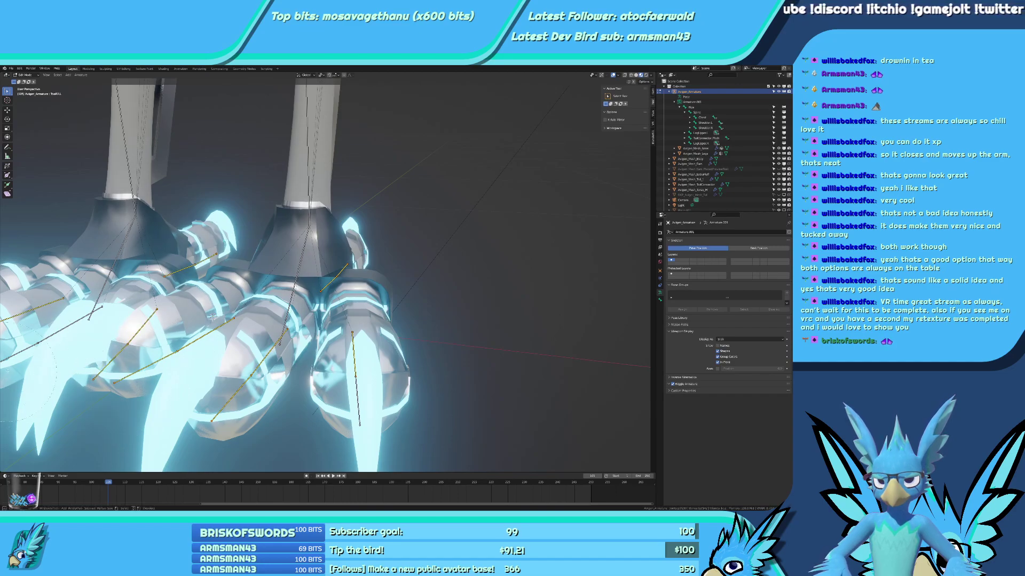
pyautogui.keyDown('shift'); pyautogui.click(20, 353); pyautogui.keyUp('shift')
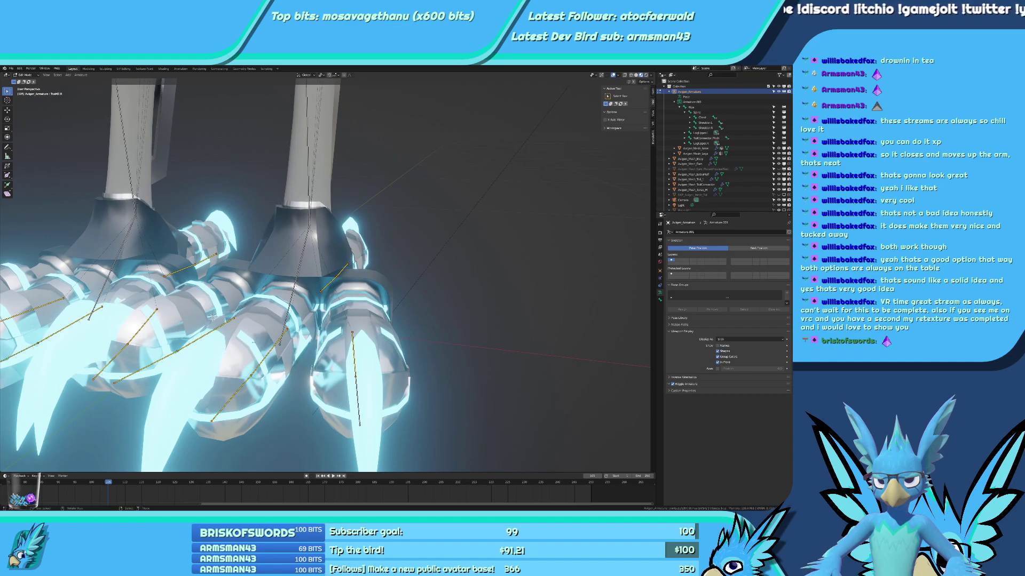
# Raise the selected toe bones along the Z axis to about the toes' mid-height.
pyautogui.press('KP_1')
pyautogui.press('KP_3')
pyautogui.press('g')
pyautogui.press('z')
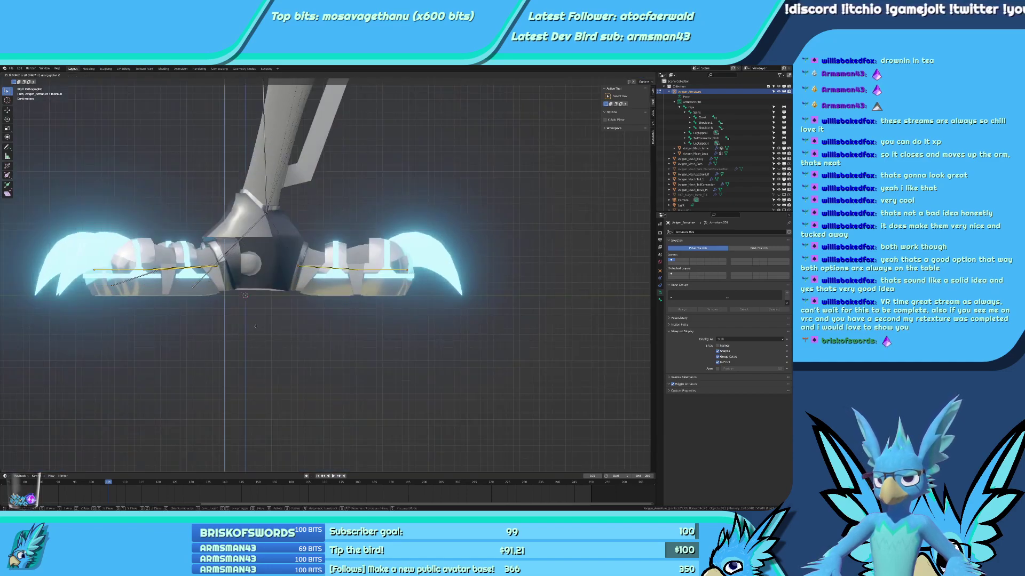
pyautogui.click(256, 325)
pyautogui.scroll(3, 255, 326)
# Return to Pose Mode and rotate the rear toe's tip bone downward to test the raised pivot.
pyautogui.hotkey('ctrl', 'Tab')
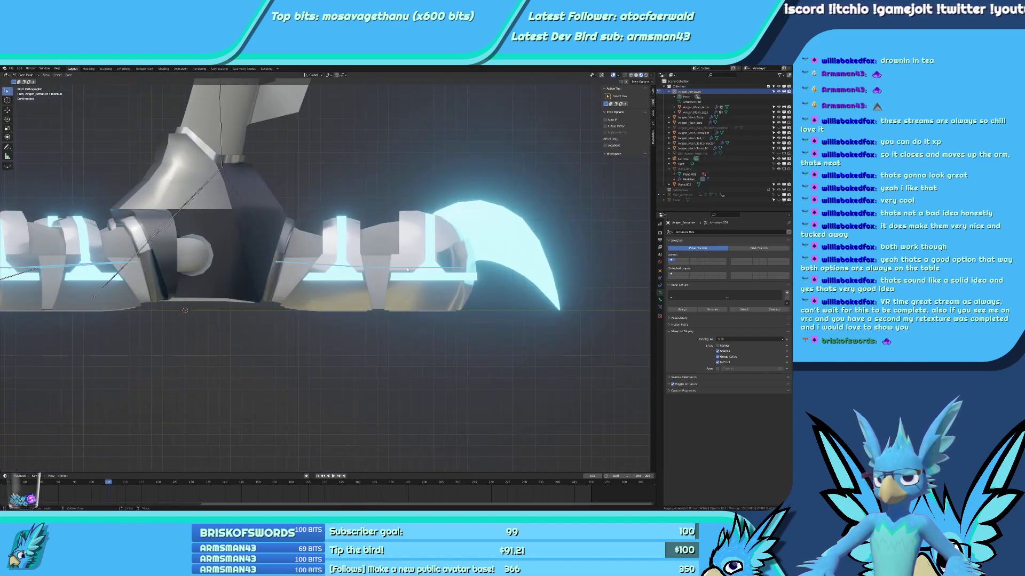
pyautogui.click(416, 266)
pyautogui.press('r')
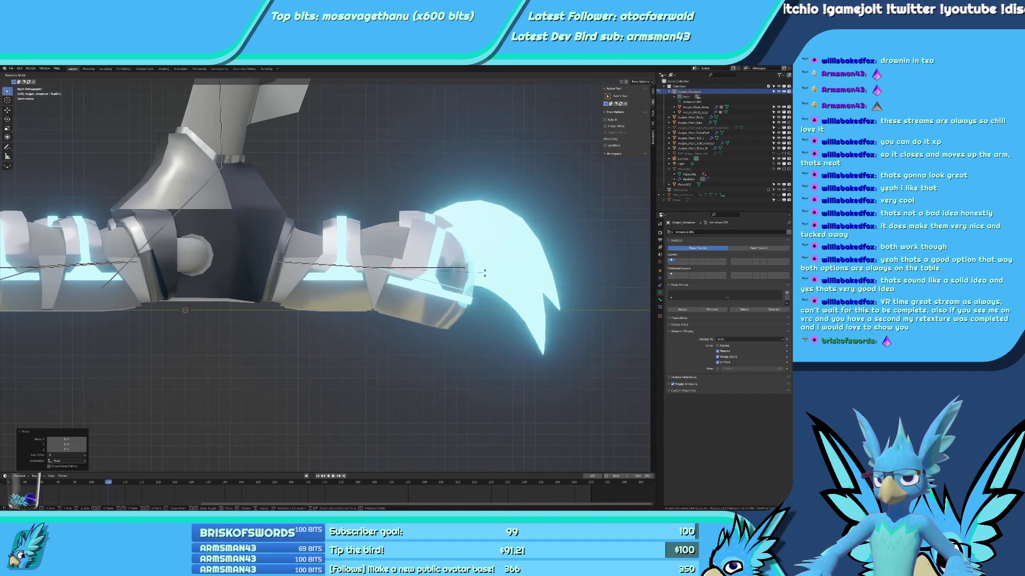
# Try rotating the rear toe's base bone downward, cancel it, and compare the tip's bend using undo and redo.
pyautogui.click(354, 271)
pyautogui.press('r')
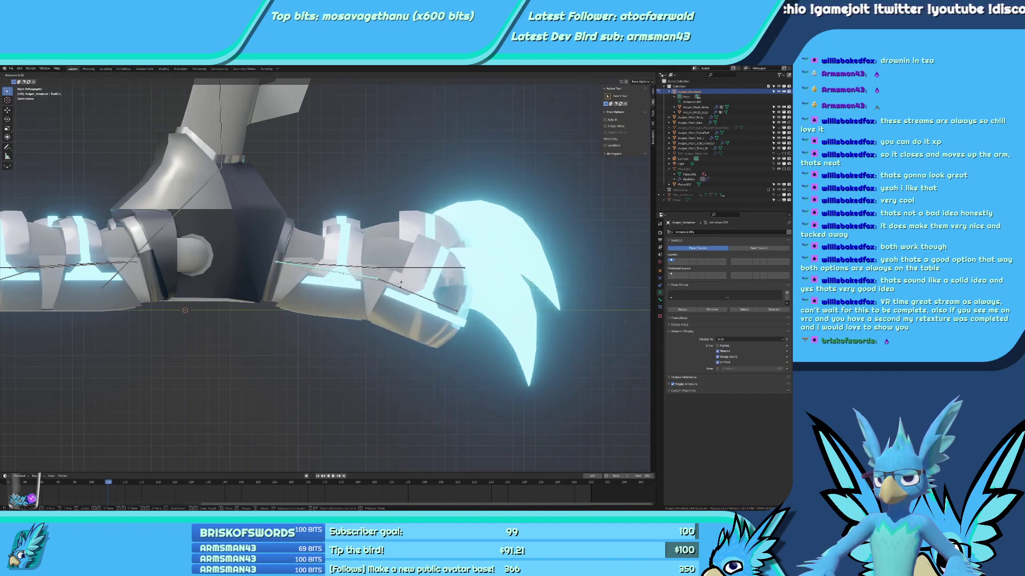
pyautogui.rightClick(397, 328)
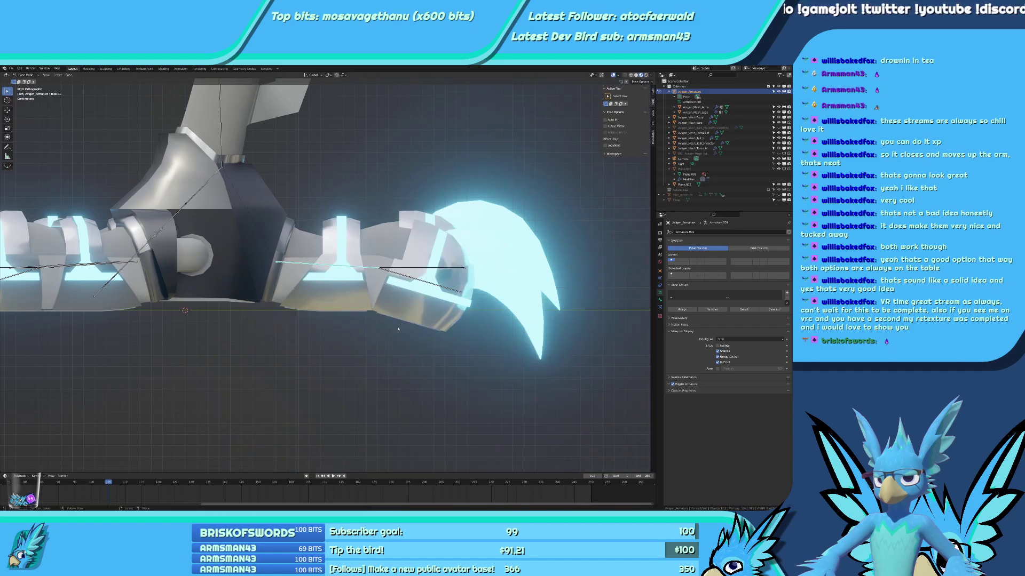
pyautogui.hotkey('ctrl', 'z')
pyautogui.hotkey('ctrl', 'z')
pyautogui.hotkey('ctrl', 'shift', 'z')
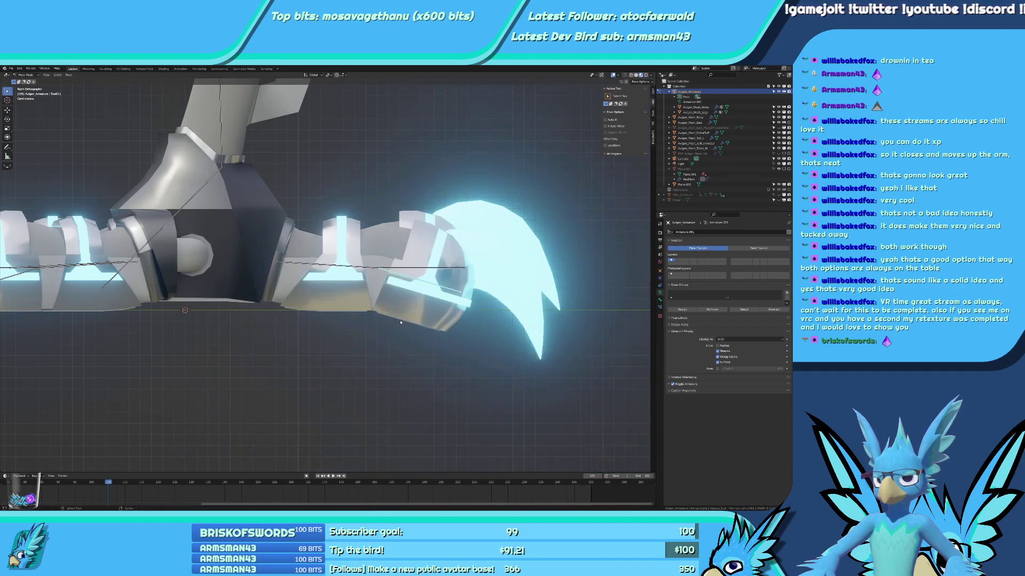
# Undo the rear toe's test bend and examine the raised bones from the side and from below.
pyautogui.hotkey('ctrl', 'z')
pyautogui.scroll(3, 400, 323)
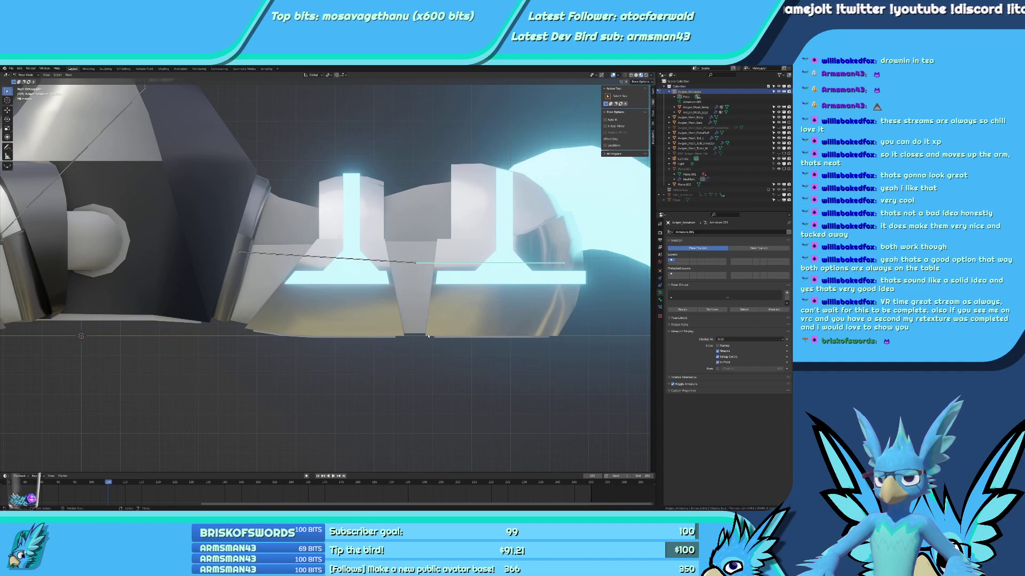
pyautogui.scroll(-3, 428, 337)
pyautogui.scroll(-4, 428, 337)
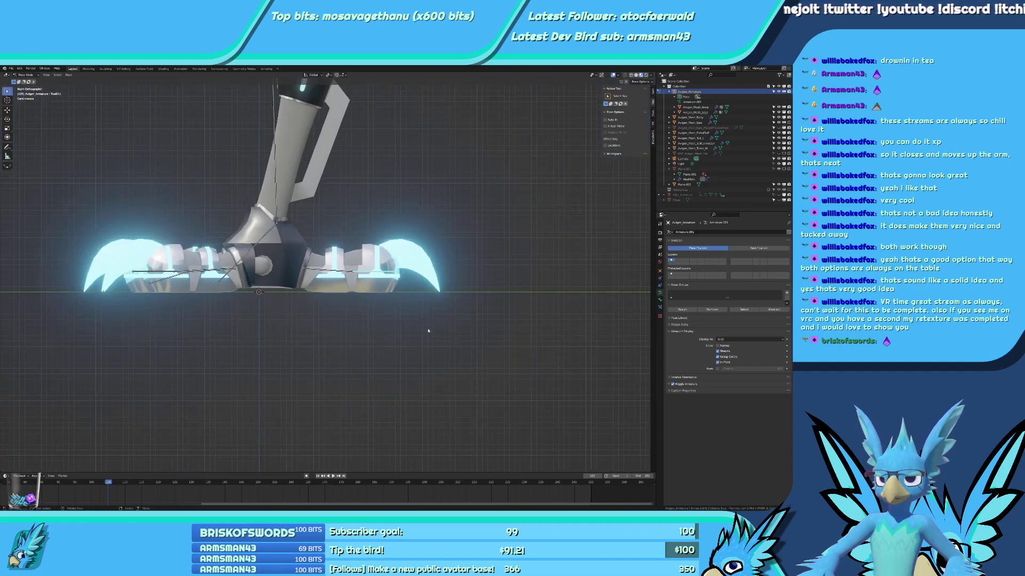
pyautogui.moveTo(428, 331); pyautogui.dragTo(374, 240, button='middle')
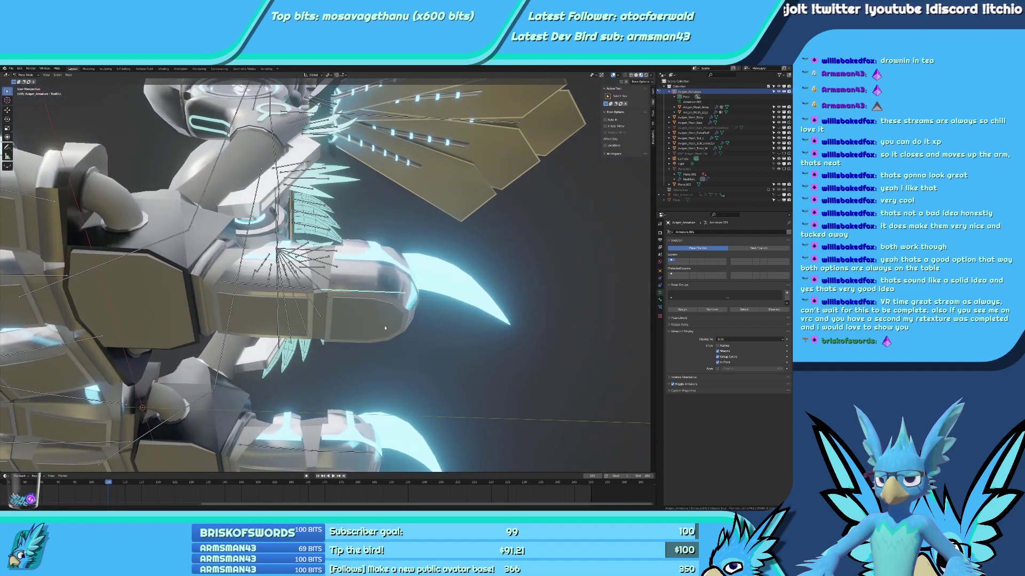
pyautogui.scroll(3, 365, 390)
pyautogui.hotkey('ctrl', 'Tab')
pyautogui.click(405, 390)
pyautogui.press('Tab')
pyautogui.click(364, 284)
pyautogui.press('Tab')
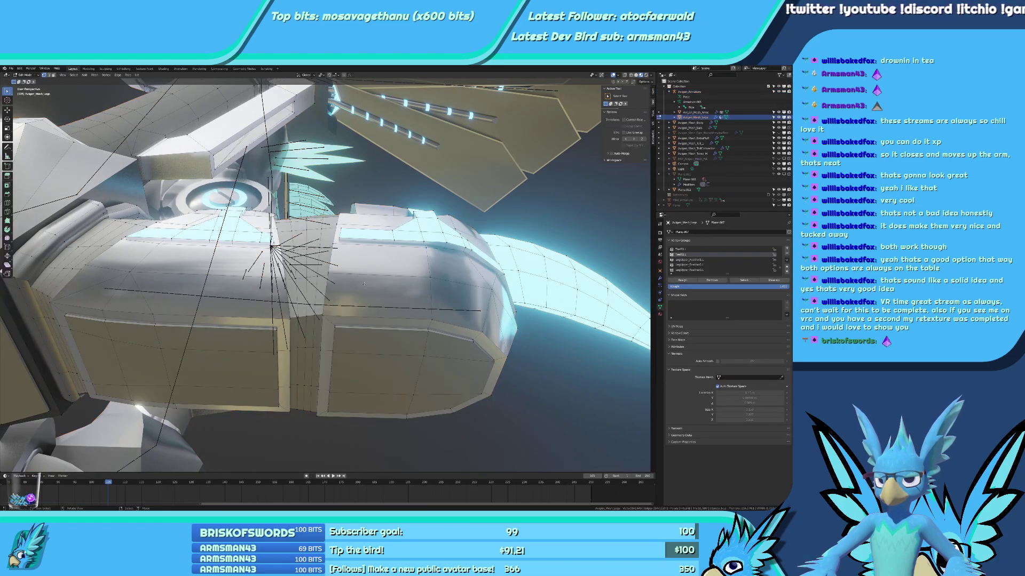
# Undo the recent changes back through raising the toe bones, returning to the armature in Edit Mode.
pyautogui.hotkey('ctrl', 'z')
pyautogui.hotkey('ctrl', 'z')
pyautogui.hotkey('ctrl', 'z')
pyautogui.hotkey('ctrl', 'z')
pyautogui.hotkey('ctrl', 'z')
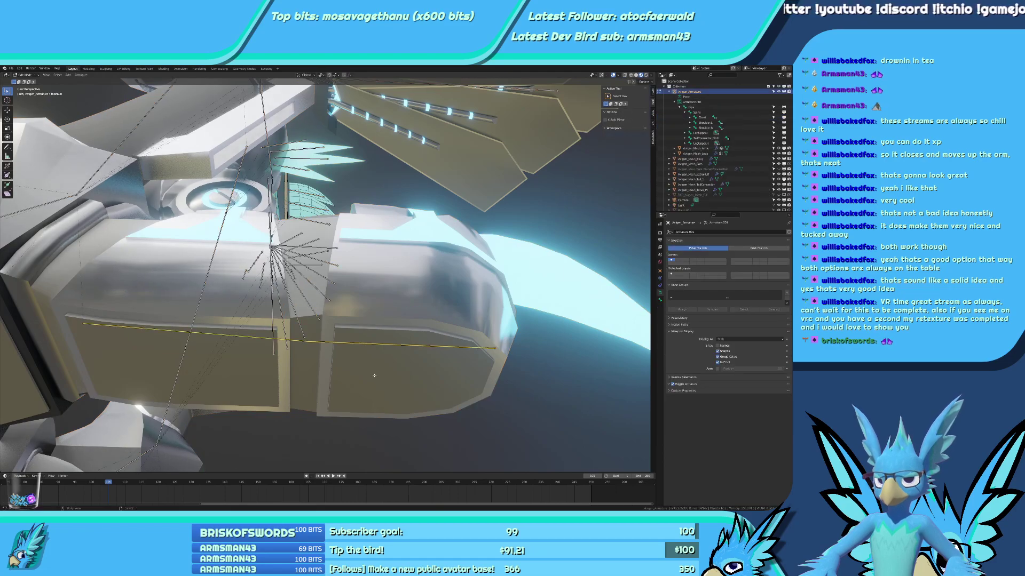
# Examine the toe bones' placement inside both feet from the side and at oblique angles.
pyautogui.press('KP_3')
pyautogui.scroll(-8, 371, 368)
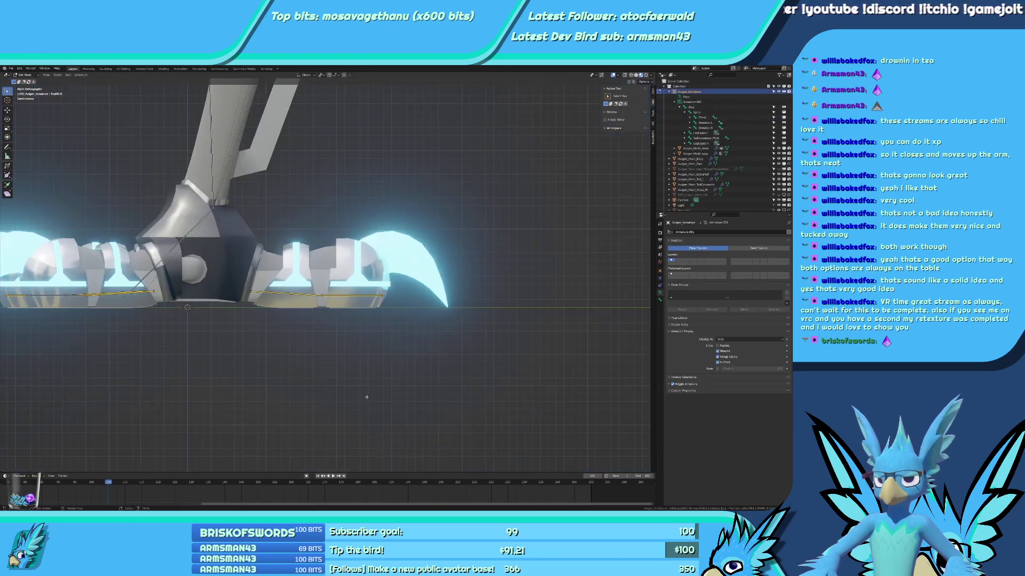
pyautogui.moveTo(344, 349); pyautogui.dragTo(357, 377, button='middle')
pyautogui.press('Tab')
pyautogui.scroll(4, 350, 343)
pyautogui.hotkey('ctrl', 'Tab')
pyautogui.click(361, 262)
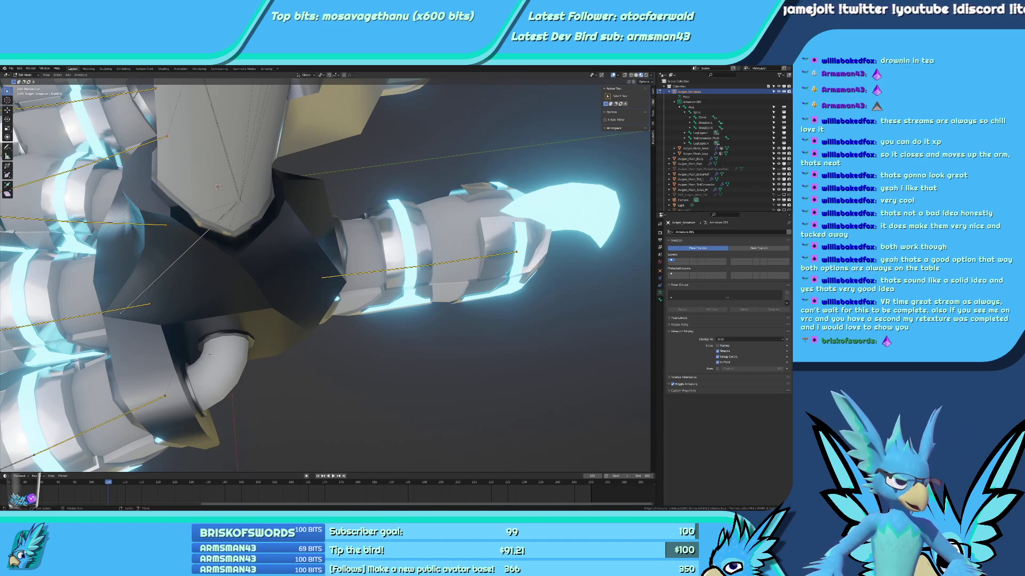
pyautogui.moveTo(226, 390); pyautogui.dragTo(250, 359, button='middle')
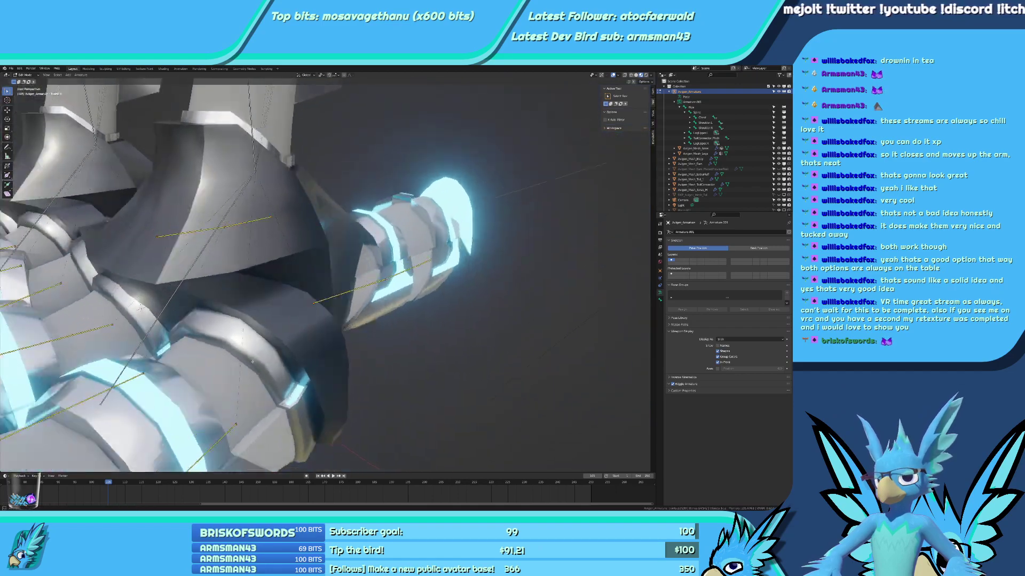
pyautogui.press('KP_1')
pyautogui.press('KP_3')
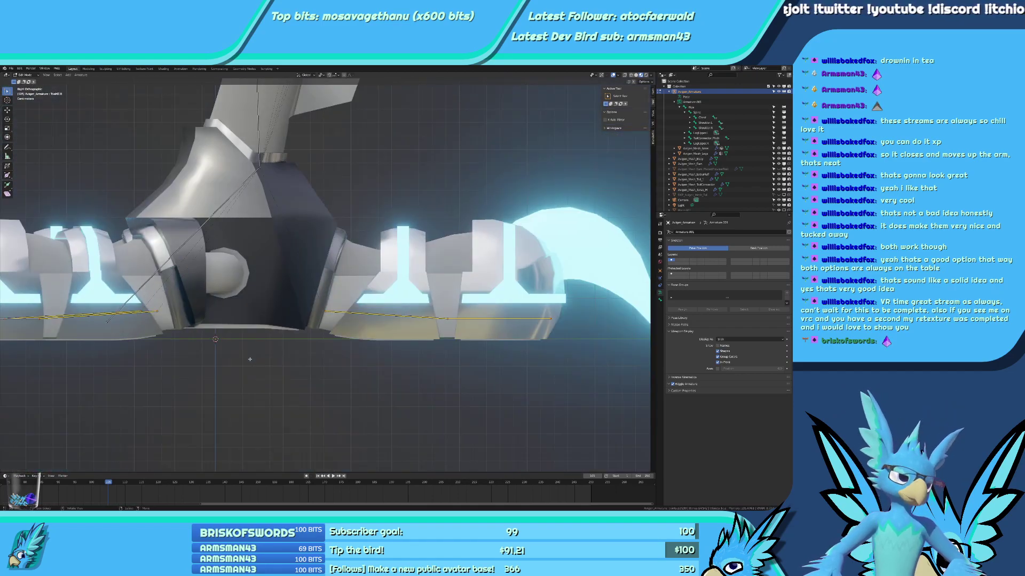
pyautogui.scroll(-2, 250, 359)
pyautogui.keyDown('shift'); pyautogui.moveTo(293, 343); pyautogui.dragTo(375, 341, button='middle'); pyautogui.keyUp('shift')
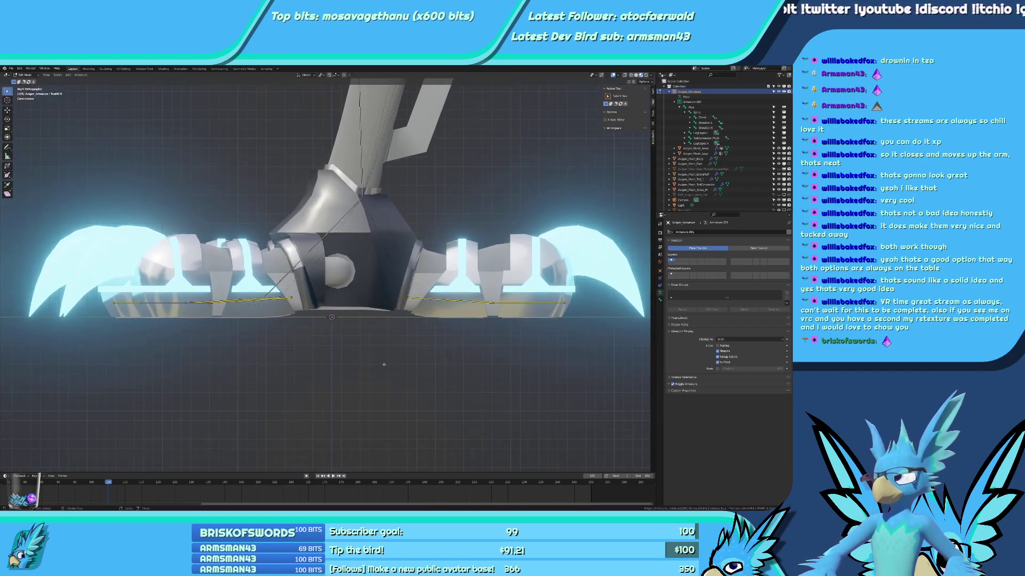
# Return the armature to Pose Mode and try rotating the rear toe's base bone downward in side view, cancelling the rotation.
pyautogui.press('Tab')
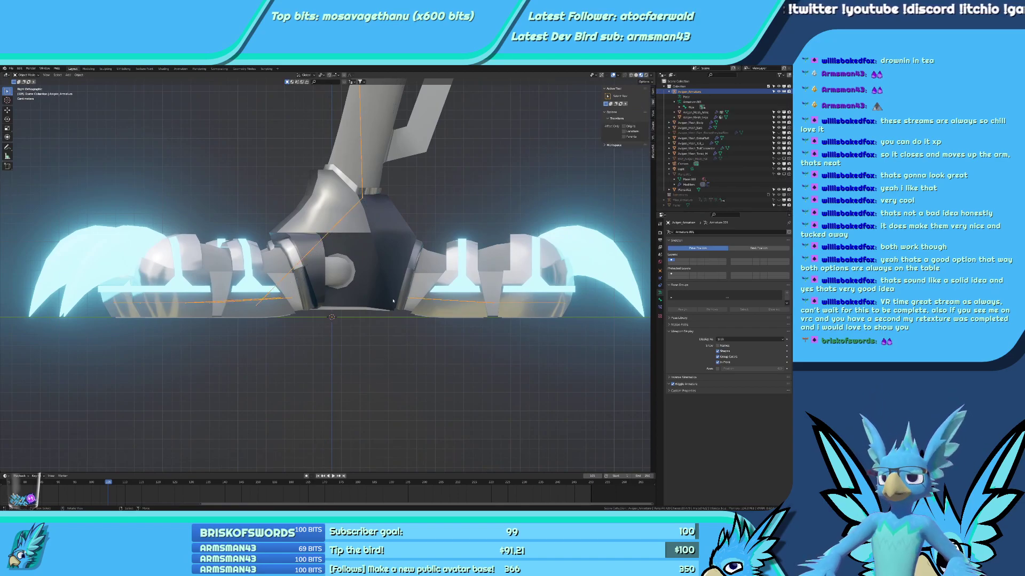
pyautogui.moveTo(380, 359); pyautogui.dragTo(402, 323, button='middle')
pyautogui.hotkey('ctrl', 'Tab')
pyautogui.press('KP_3')
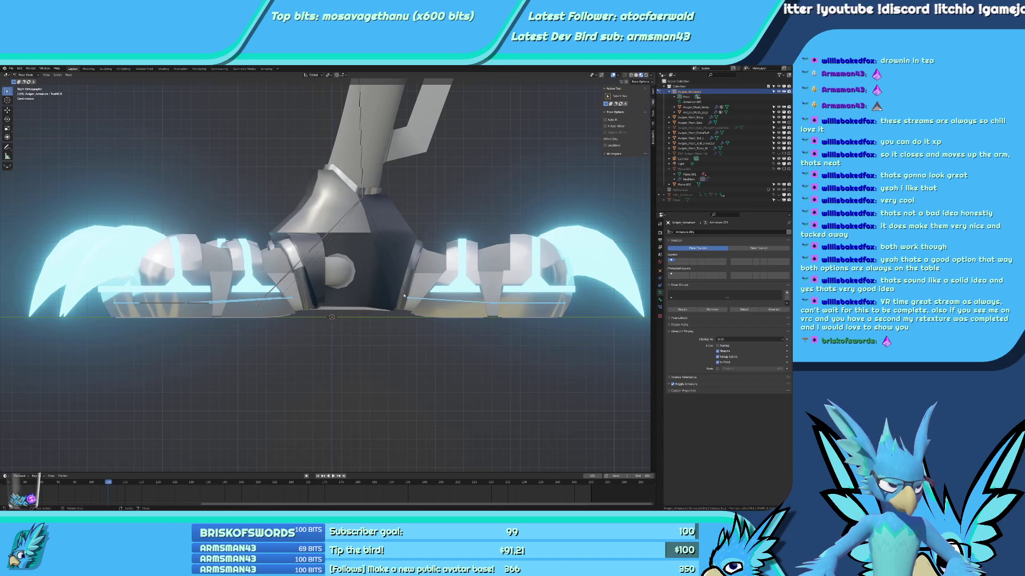
pyautogui.click(488, 301)
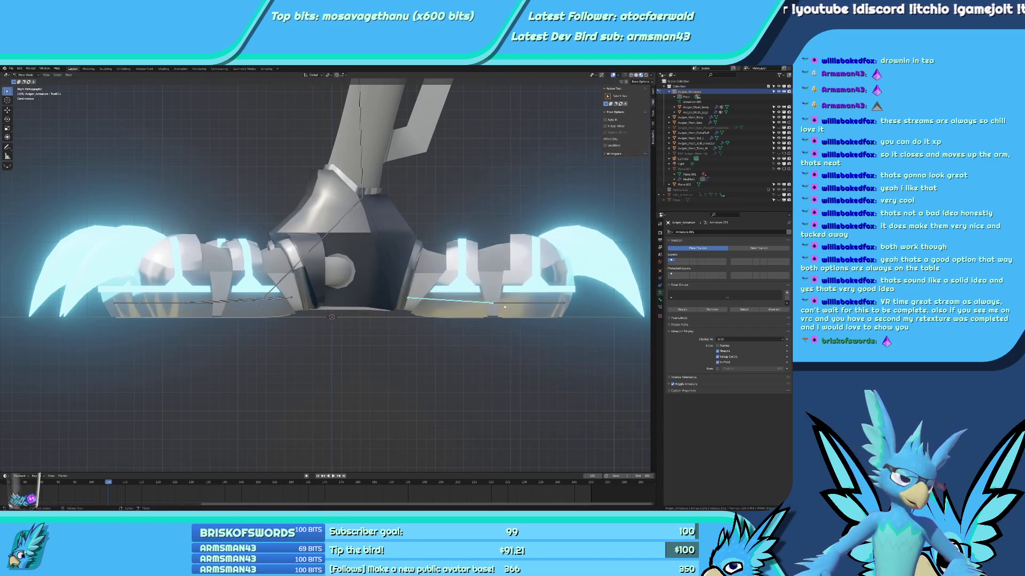
pyautogui.scroll(4, 512, 303)
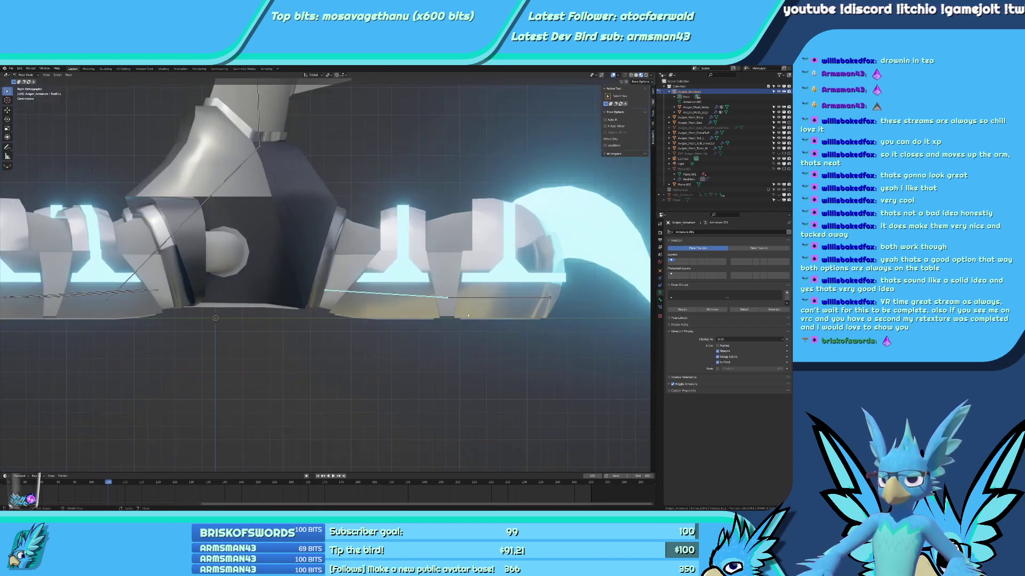
pyautogui.press('r')
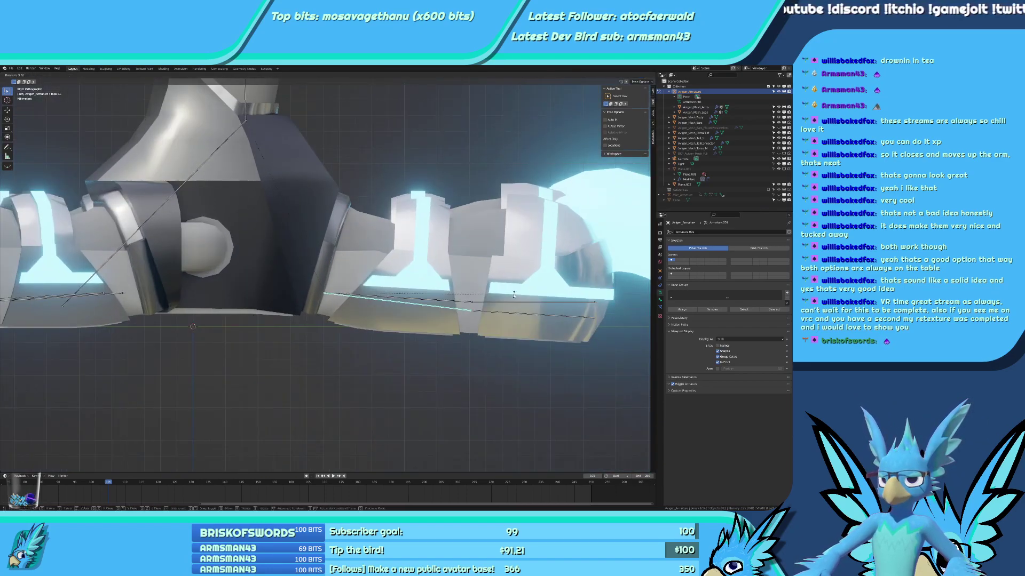
pyautogui.rightClick(421, 307)
# Select the leg mesh together with the armature, enter Weight Paint mode and pick the rear toe's base bone.
pyautogui.hotkey('ctrl', 'Tab')
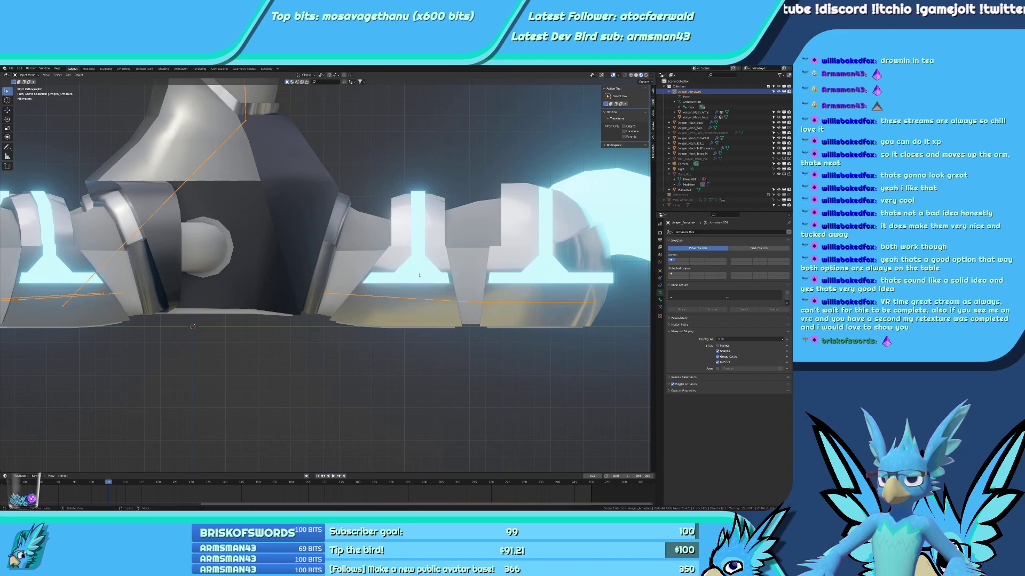
pyautogui.hotkey('ctrl', 'Tab')
pyautogui.hotkey('ctrl', 'Tab')
pyautogui.click(420, 275)
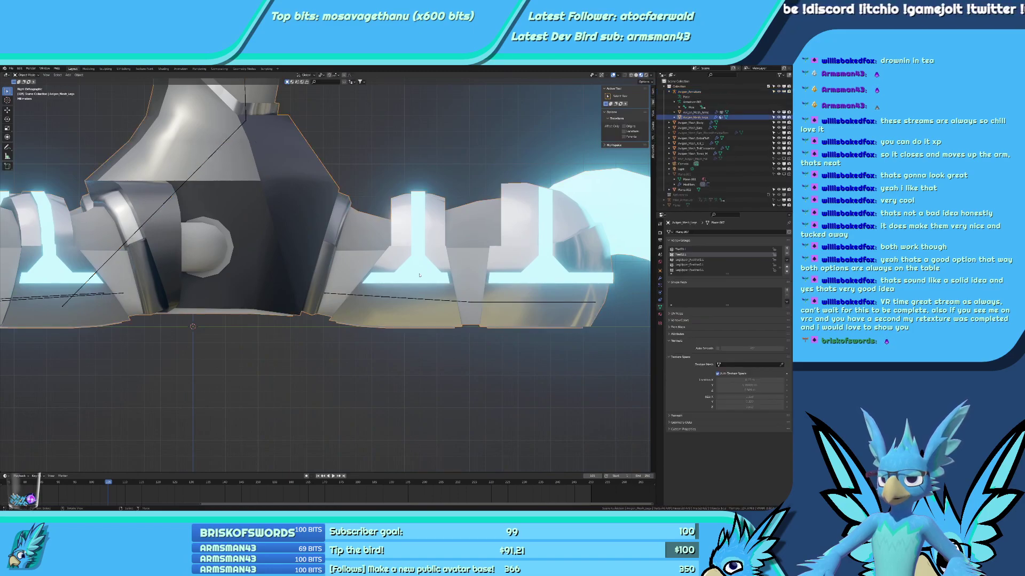
pyautogui.hotkey('ctrl', 'z')
pyautogui.keyDown('shift'); pyautogui.click(420, 285); pyautogui.keyUp('shift')
pyautogui.hotkey('ctrl', 'Tab')
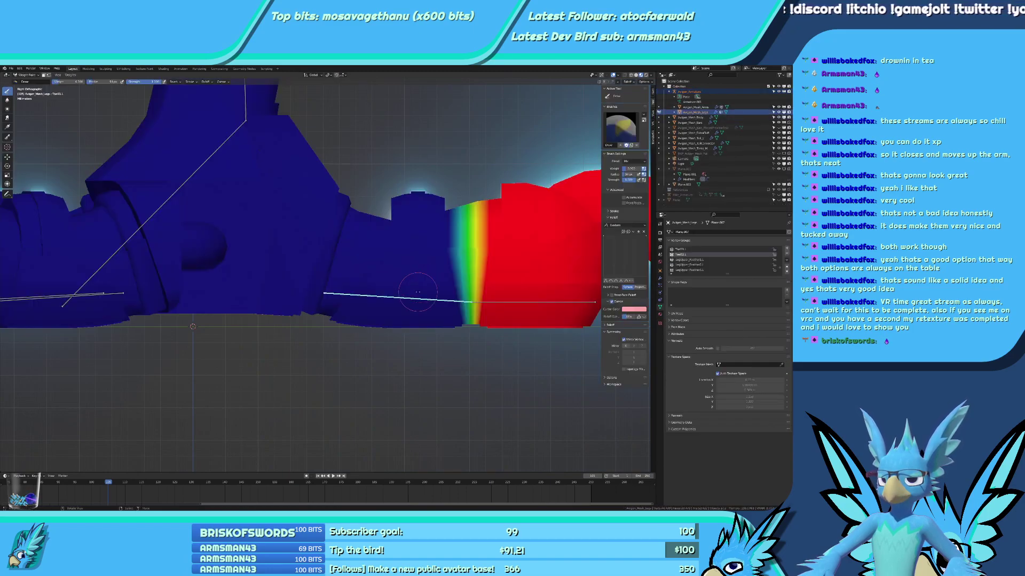
pyautogui.keyDown('ctrl'); pyautogui.click(417, 300); pyautogui.keyUp('ctrl')
pyautogui.moveTo(416, 300); pyautogui.dragTo(403, 302, button='middle')
pyautogui.keyDown('ctrl'); pyautogui.click(402, 287); pyautogui.keyUp('ctrl')
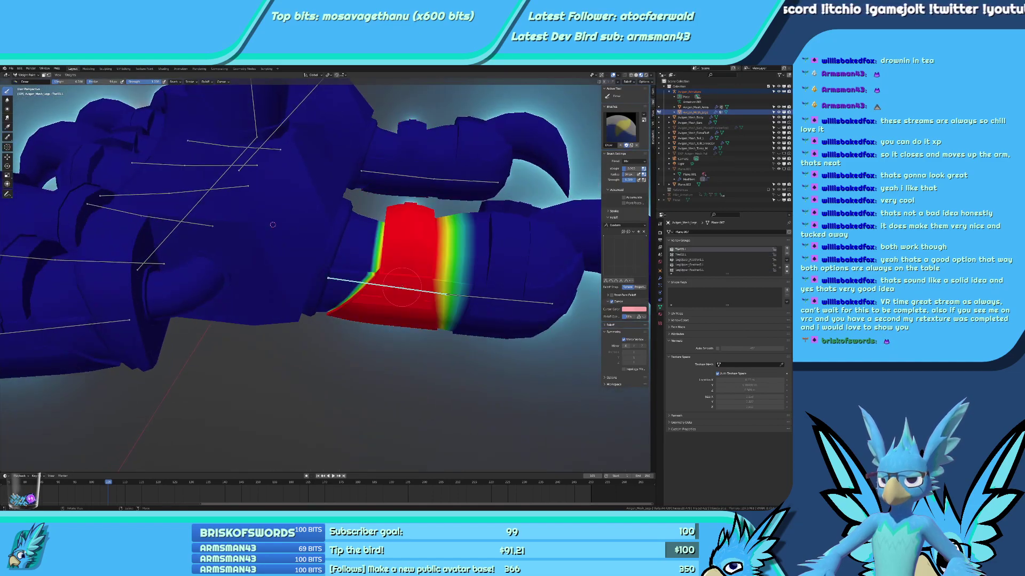
# Change the viewport shading to show mesh edges over the weights and examine the rear toe's joint with the foot.
pyautogui.scroll(2, 402, 288)
pyautogui.press('z')
pyautogui.moveTo(443, 267)
pyautogui.keyDown('shift'); pyautogui.mouseDown(button='middle')
pyautogui.moveTo(400, 308)
pyautogui.moveTo(349, 291)
pyautogui.moveTo(351, 280)
pyautogui.mouseUp(button='middle'); pyautogui.keyUp('shift')
pyautogui.click(351, 308)
pyautogui.scroll(3, 351, 307)
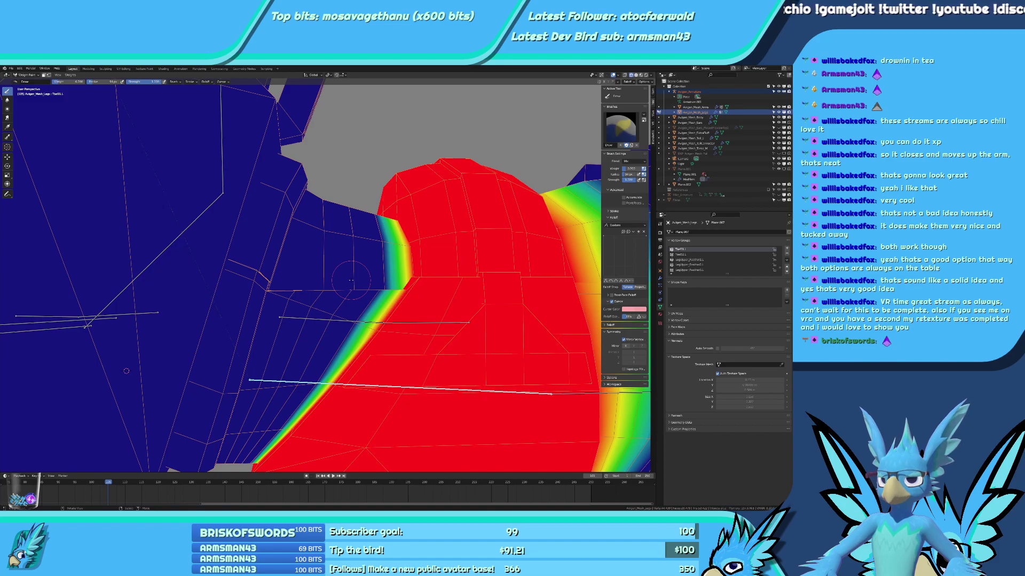
pyautogui.moveTo(351, 280); pyautogui.dragTo(355, 273, button='middle')
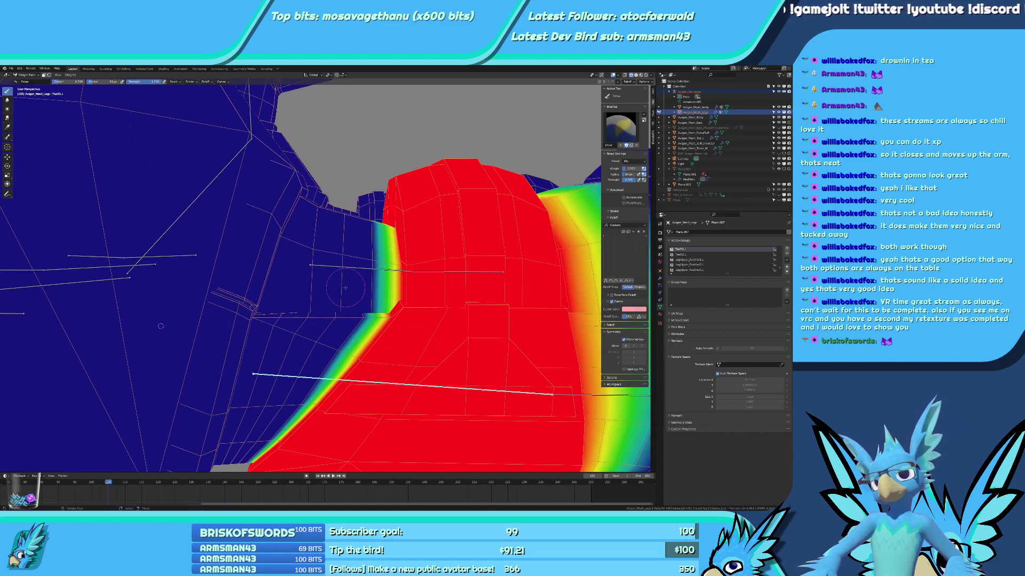
pyautogui.moveTo(346, 288); pyautogui.dragTo(192, 183, button='middle')
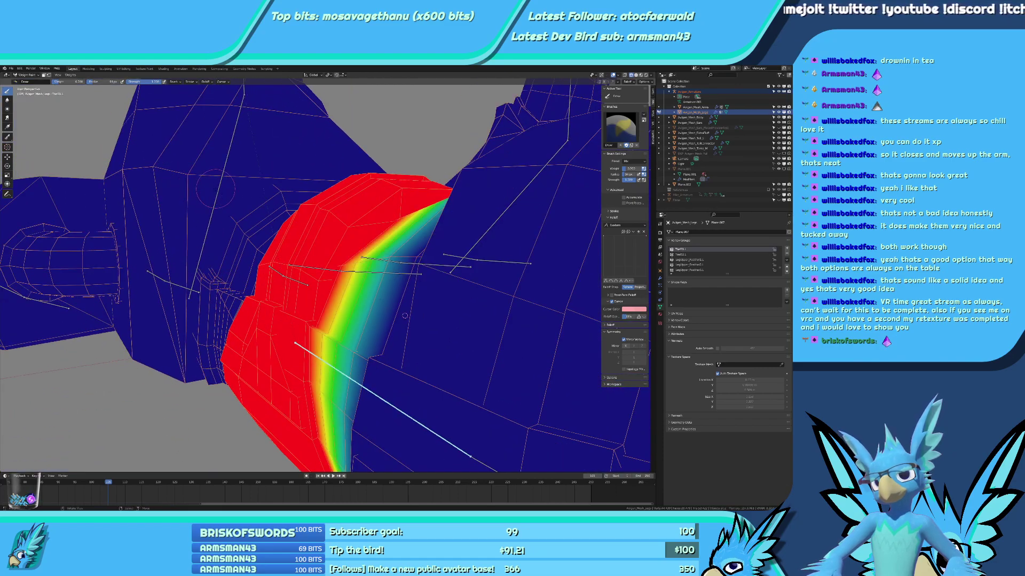
pyautogui.moveTo(215, 189)
pyautogui.mouseDown(button='middle')
pyautogui.moveTo(346, 236)
pyautogui.moveTo(316, 294)
pyautogui.mouseUp(button='middle')
pyautogui.scroll(1, 336, 264)
pyautogui.scroll(1, 316, 294)
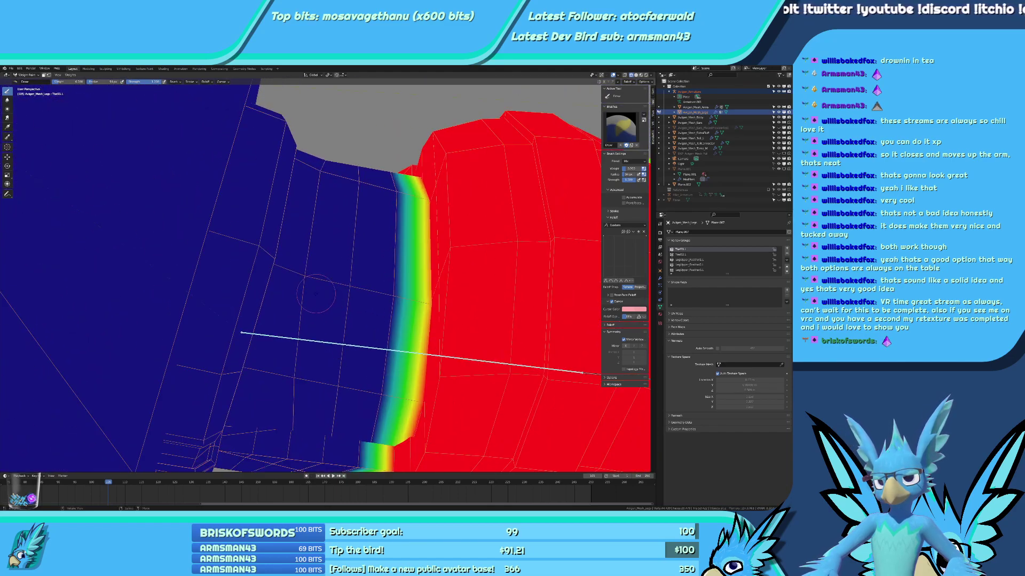
# Paint light weight for the rear toe's base bone on the edge loop between the toe's base and the foot.
pyautogui.click(307, 288)
pyautogui.click(318, 182)
pyautogui.moveTo(318, 181); pyautogui.dragTo(272, 278, button='middle')
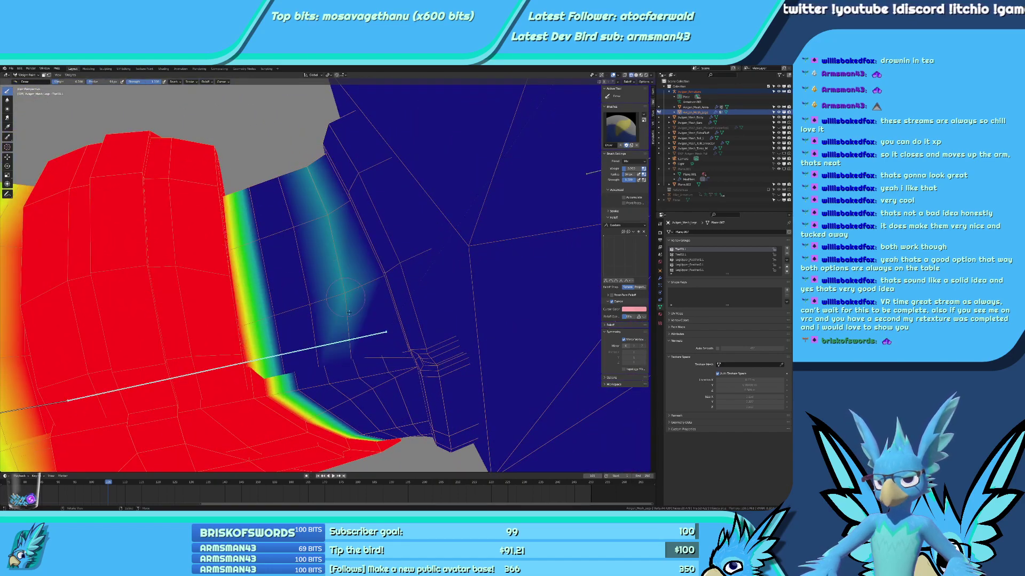
pyautogui.moveTo(345, 296); pyautogui.dragTo(335, 243, button='middle')
pyautogui.moveTo(341, 294)
pyautogui.mouseDown(button='middle')
pyautogui.moveTo(354, 266)
pyautogui.moveTo(350, 287)
pyautogui.moveTo(277, 273)
pyautogui.moveTo(326, 323)
pyautogui.moveTo(292, 363)
pyautogui.mouseUp(button='middle')
pyautogui.moveTo(324, 295); pyautogui.dragTo(321, 334, button='middle')
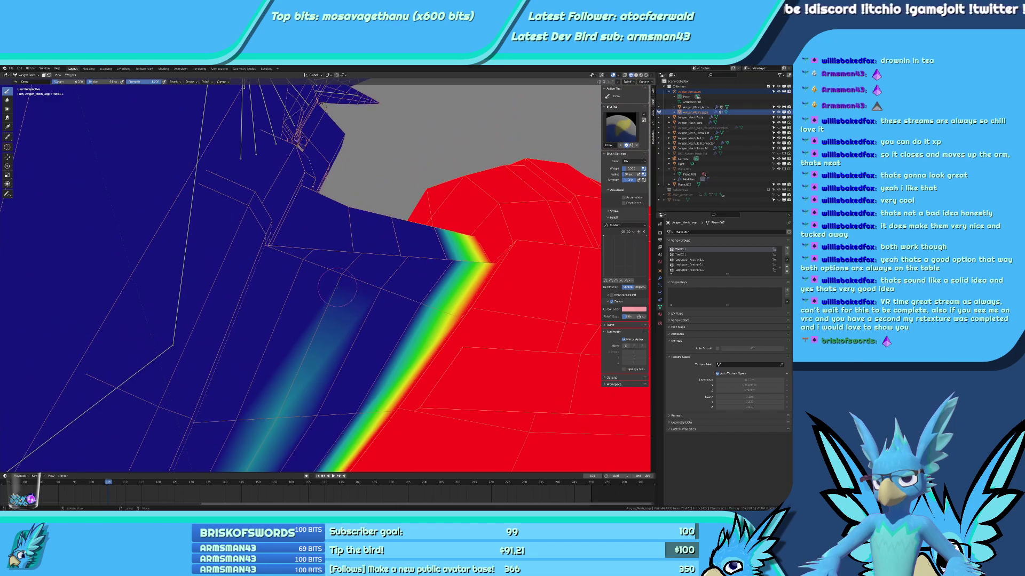
pyautogui.moveTo(354, 242); pyautogui.dragTo(337, 295, button='middle')
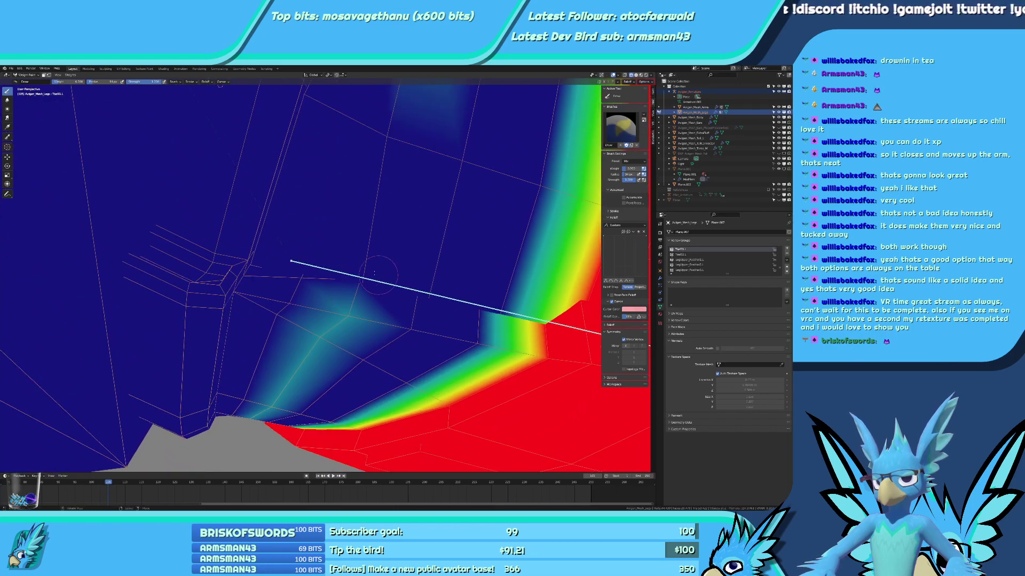
# Fill the gap in the light weight band along the side of the rear toe's base and check the falloff.
pyautogui.click(374, 274)
pyautogui.click(387, 139)
pyautogui.scroll(-7, 320, 304)
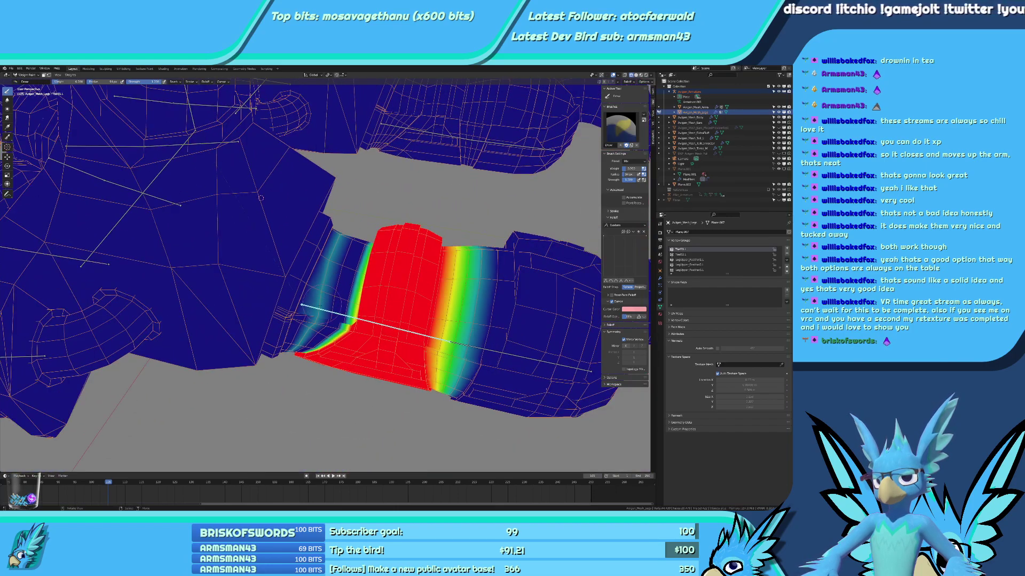
pyautogui.moveTo(322, 305); pyautogui.dragTo(320, 311, button='middle')
pyautogui.scroll(4, 321, 311)
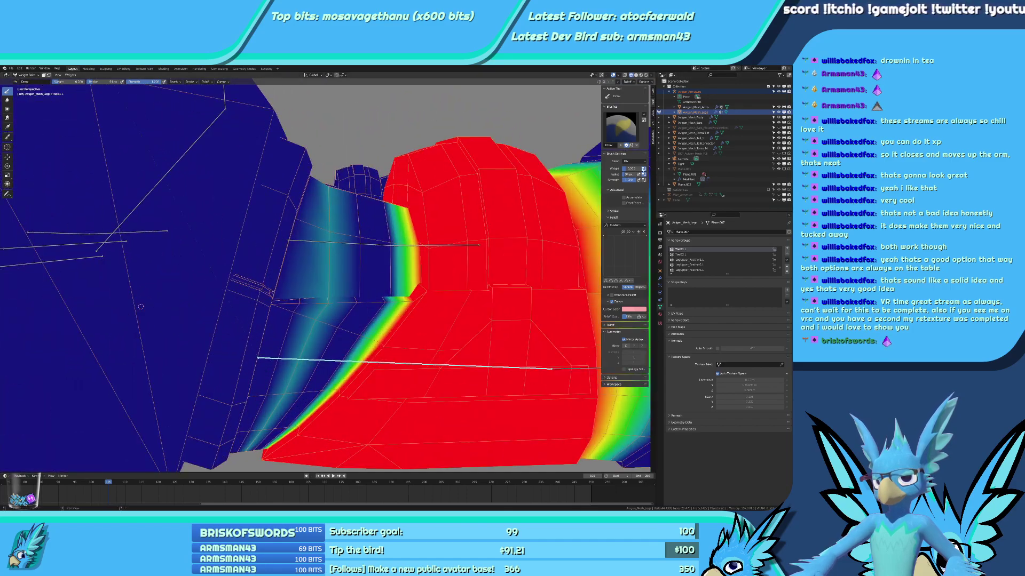
pyautogui.scroll(-5, 383, 308)
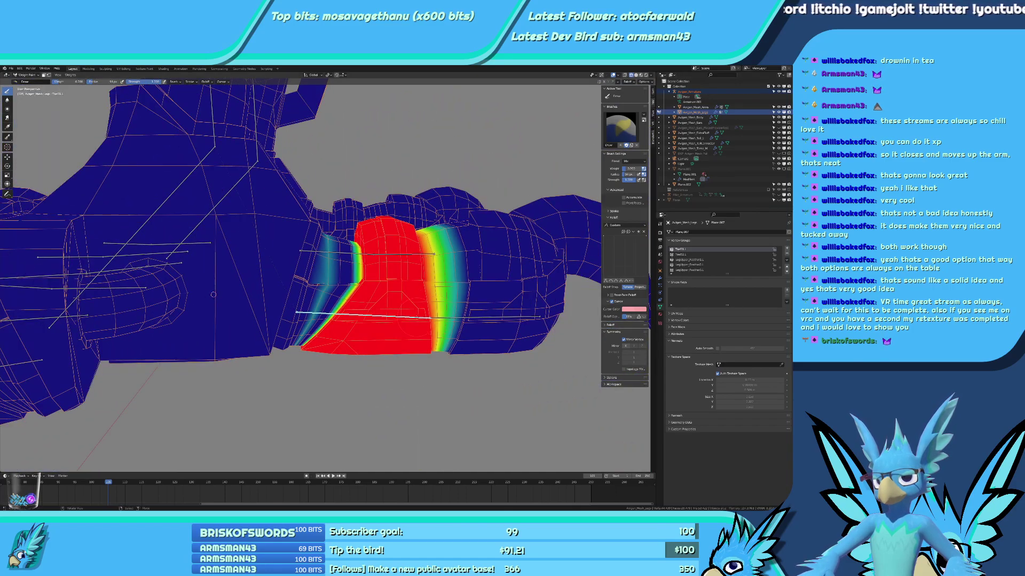
pyautogui.scroll(1, 413, 320)
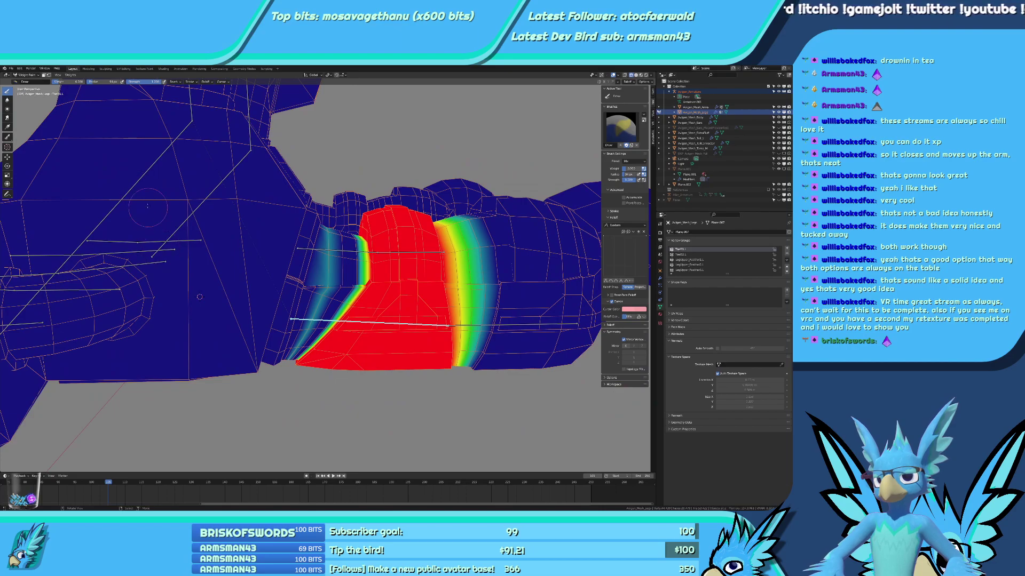
pyautogui.rightClick(140, 183)
pyautogui.rightClick(331, 321)
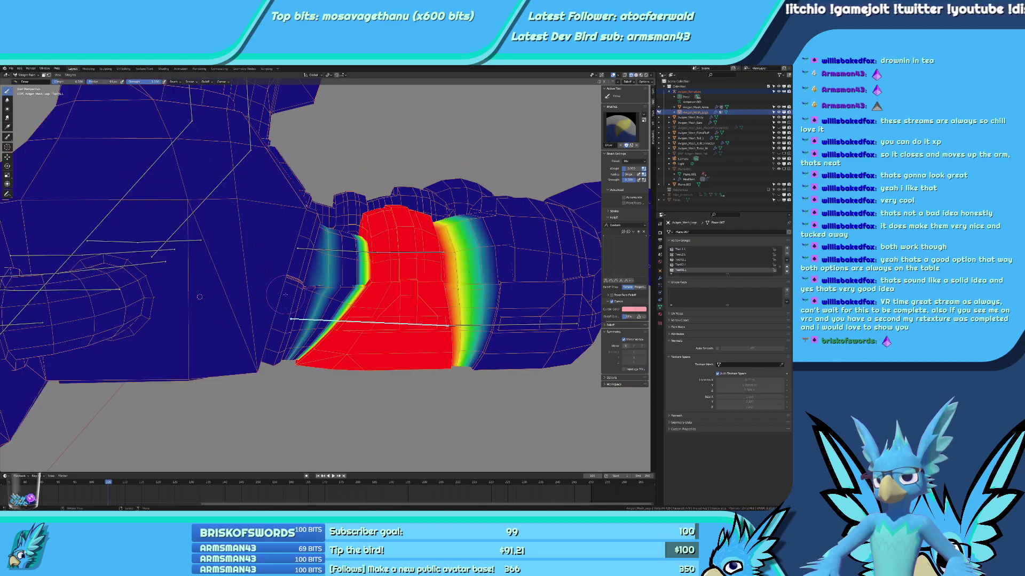
# Paint light weight on the hidden inner faces at the rear toe's base and check the toe from outside.
pyautogui.moveTo(331, 321)
pyautogui.mouseDown(button='middle')
pyautogui.moveTo(352, 283)
pyautogui.moveTo(325, 269)
pyautogui.moveTo(359, 358)
pyautogui.moveTo(277, 270)
pyautogui.moveTo(369, 292)
pyautogui.moveTo(255, 243)
pyautogui.moveTo(355, 317)
pyautogui.moveTo(412, 270)
pyautogui.moveTo(477, 290)
pyautogui.moveTo(313, 231)
pyautogui.mouseUp(button='middle')
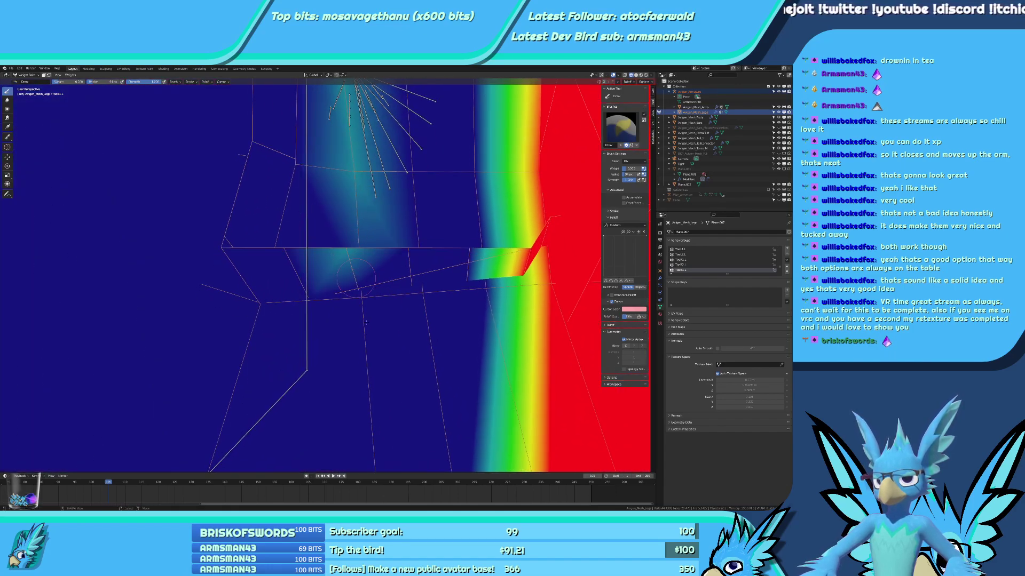
pyautogui.moveTo(366, 323)
pyautogui.mouseDown(button='middle')
pyautogui.moveTo(398, 251)
pyautogui.moveTo(391, 343)
pyautogui.moveTo(392, 301)
pyautogui.moveTo(419, 295)
pyautogui.moveTo(151, 394)
pyautogui.mouseUp(button='middle')
pyautogui.click(105, 366)
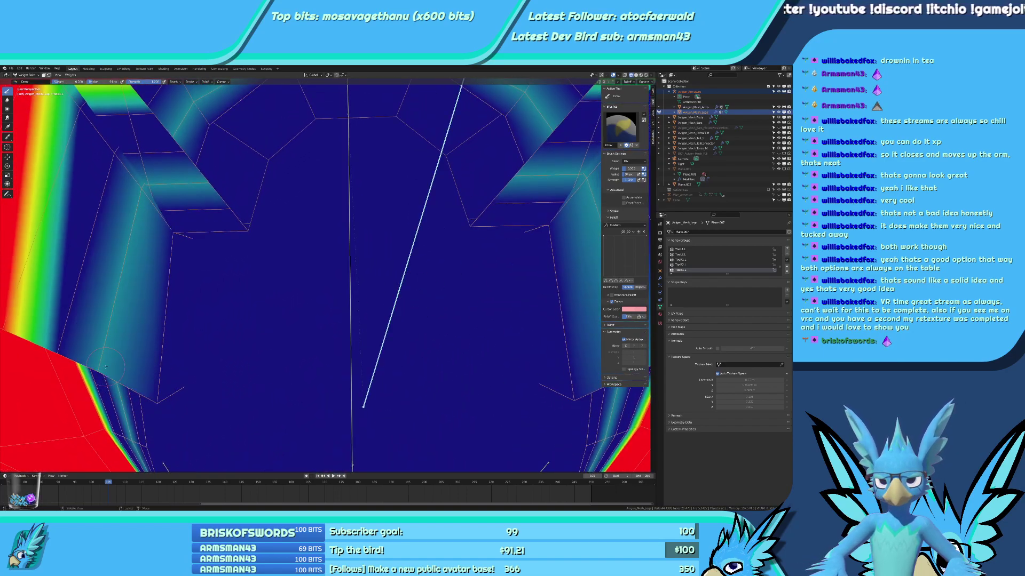
pyautogui.moveTo(106, 366)
pyautogui.mouseDown(button='middle')
pyautogui.moveTo(56, 371)
pyautogui.moveTo(145, 338)
pyautogui.moveTo(242, 327)
pyautogui.mouseUp(button='middle')
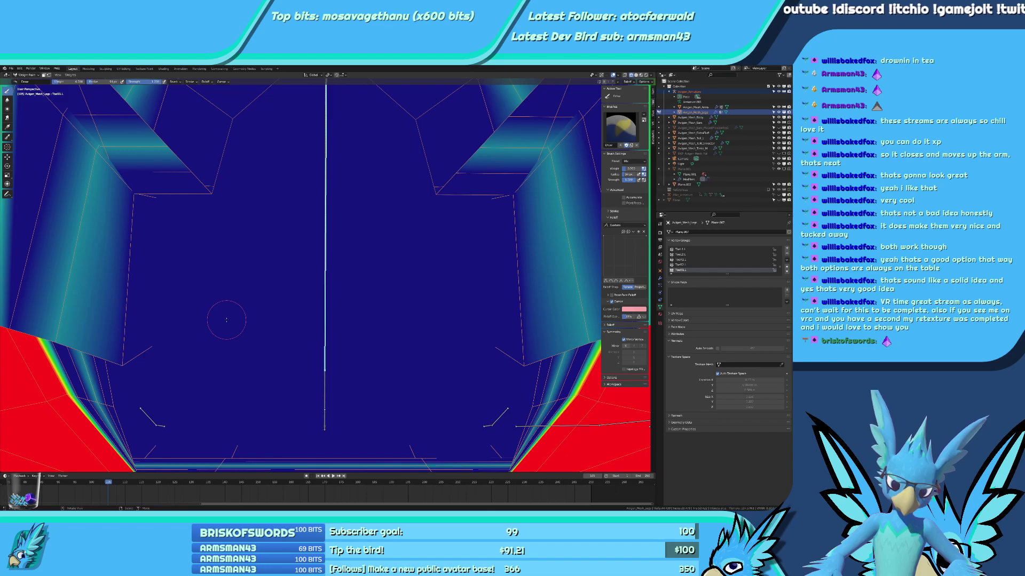
pyautogui.moveTo(226, 320)
pyautogui.mouseDown(button='middle')
pyautogui.moveTo(313, 327)
pyautogui.moveTo(159, 279)
pyautogui.moveTo(215, 277)
pyautogui.mouseUp(button='middle')
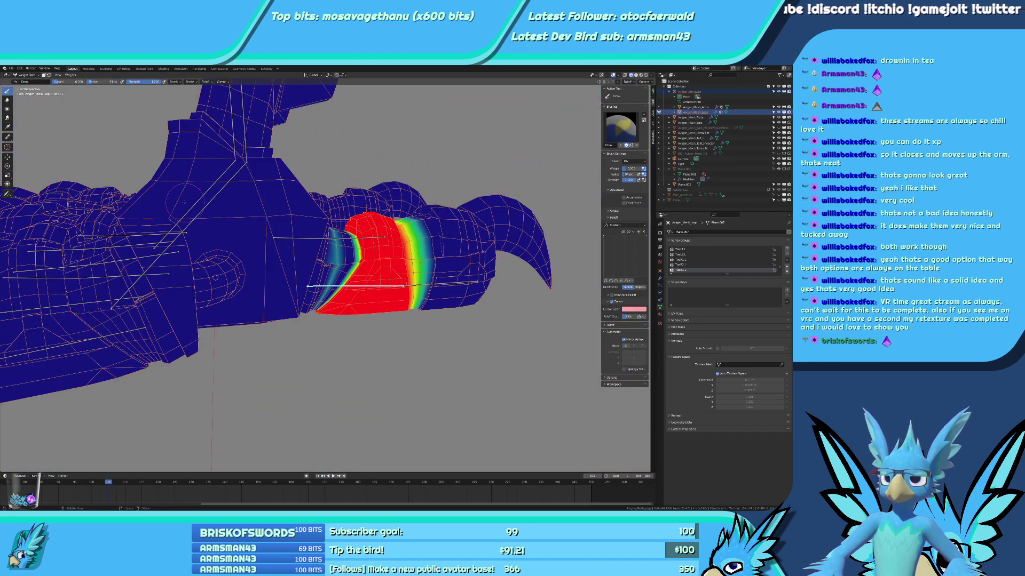
# Switch to the foot bone's weights and paint light weight on the rear toe's edge loop beyond the foot's falloff.
pyautogui.scroll(3, 253, 217)
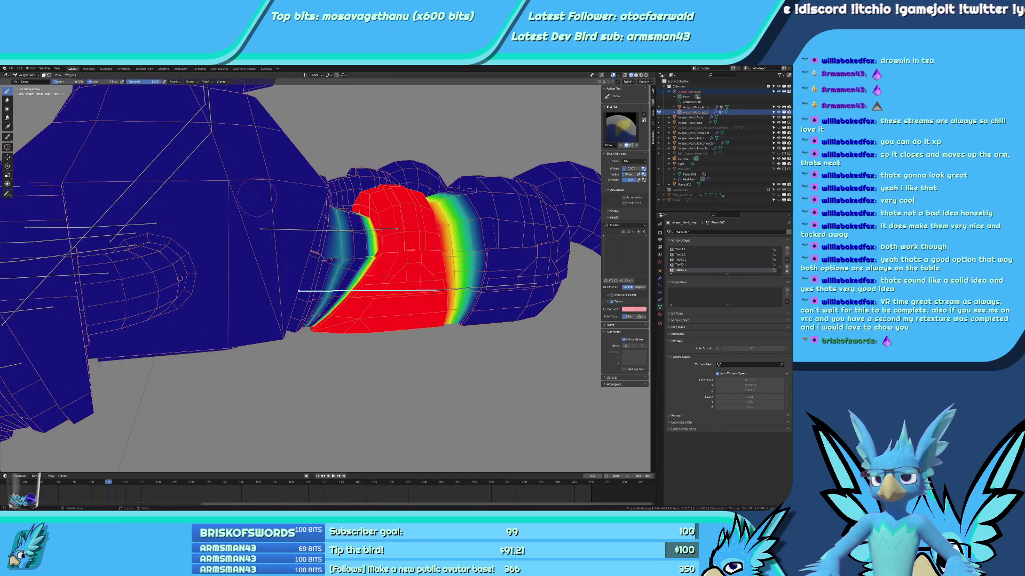
pyautogui.rightClick(180, 142)
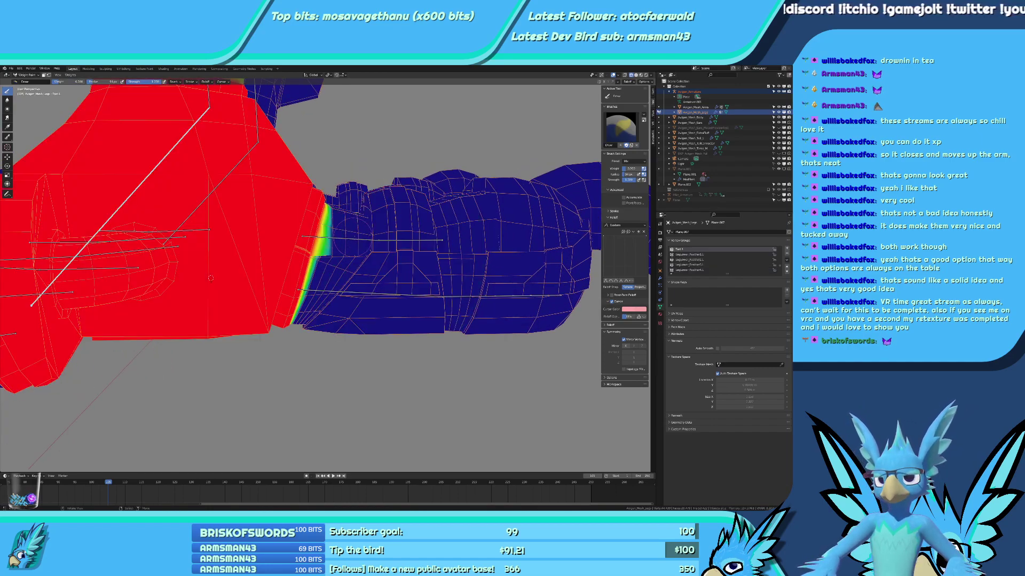
pyautogui.scroll(5, 302, 202)
pyautogui.moveTo(315, 299); pyautogui.dragTo(345, 325, button='middle')
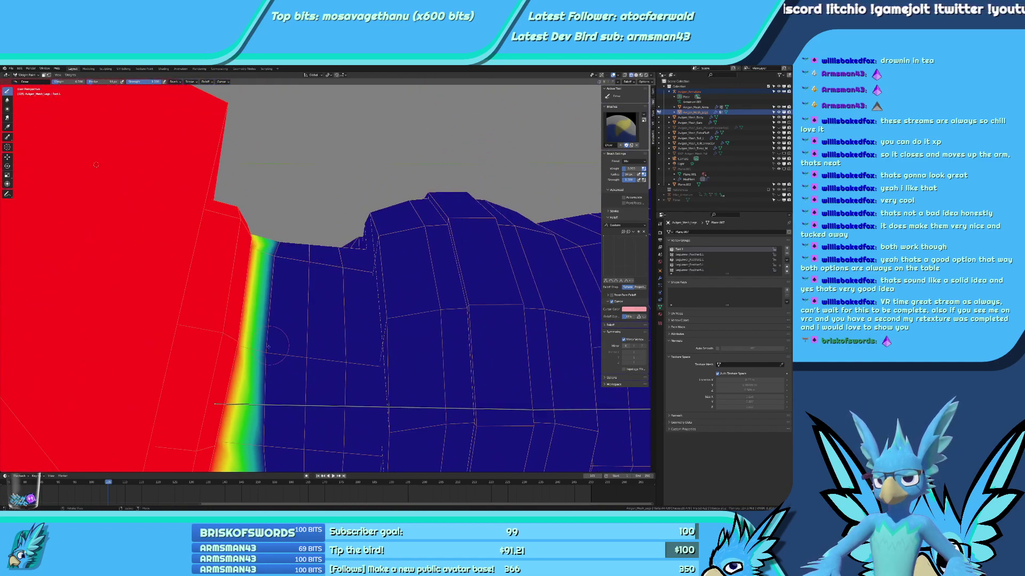
pyautogui.scroll(1, 346, 378)
pyautogui.moveTo(348, 381); pyautogui.dragTo(339, 304)
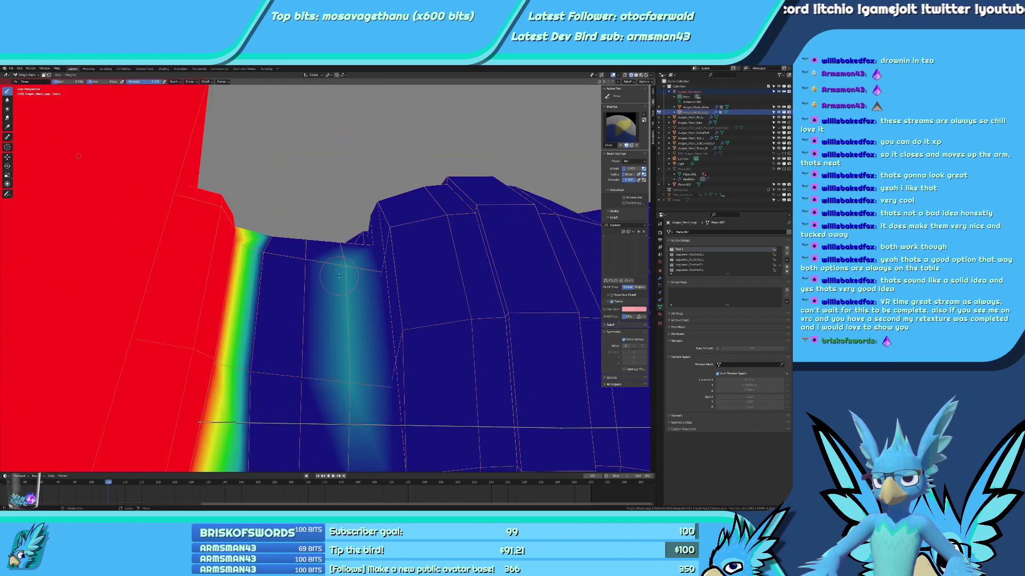
# Extend the foot bone's light weight band around the side and underside of the rear toe's base.
pyautogui.moveTo(339, 276)
pyautogui.mouseDown(button='middle')
pyautogui.moveTo(388, 250)
pyautogui.moveTo(312, 275)
pyautogui.moveTo(312, 299)
pyautogui.mouseUp(button='middle')
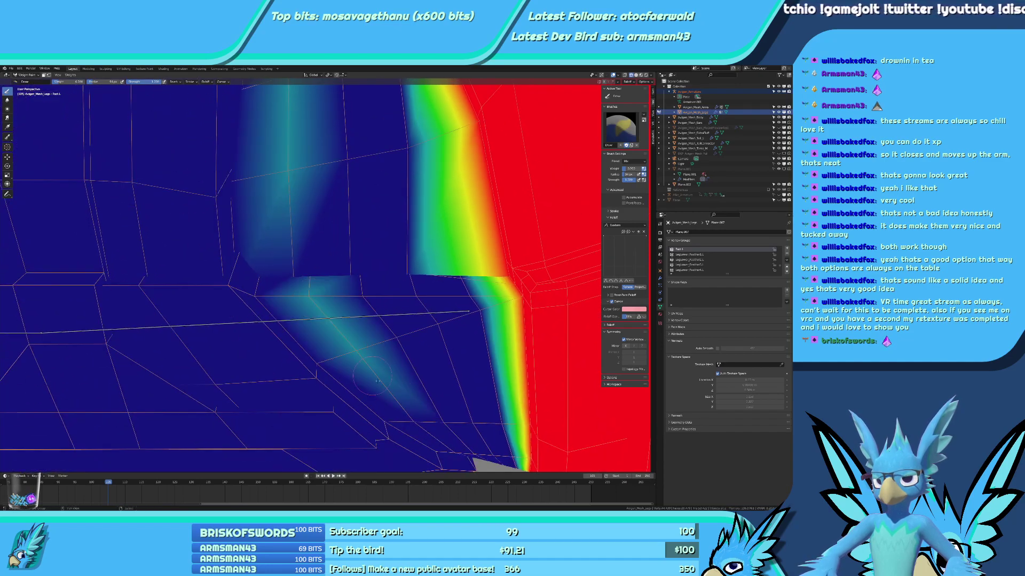
pyautogui.moveTo(378, 380); pyautogui.dragTo(307, 281, button='middle')
pyautogui.moveTo(264, 233); pyautogui.dragTo(336, 307, button='middle')
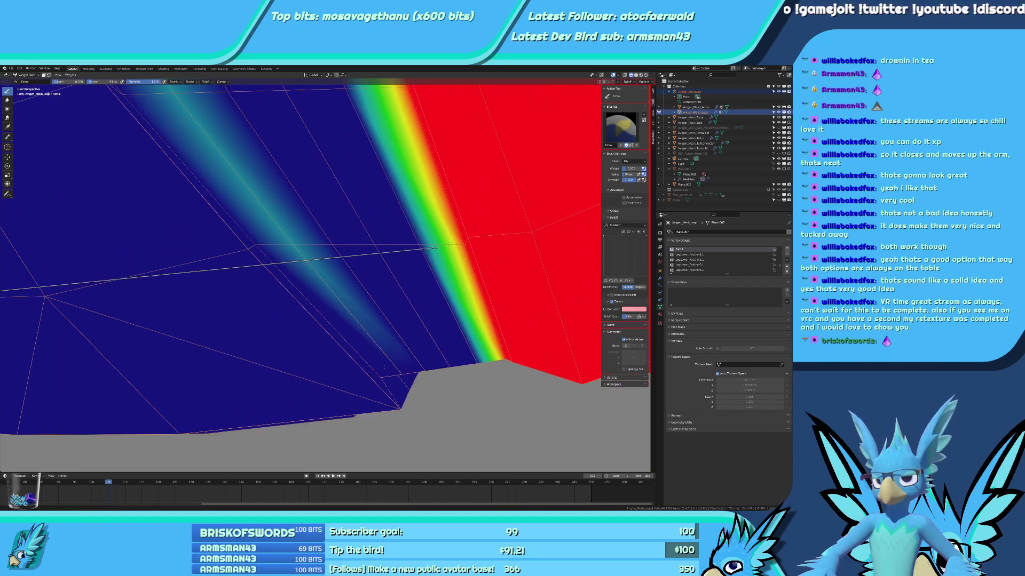
pyautogui.moveTo(383, 367); pyautogui.dragTo(319, 220, button='middle')
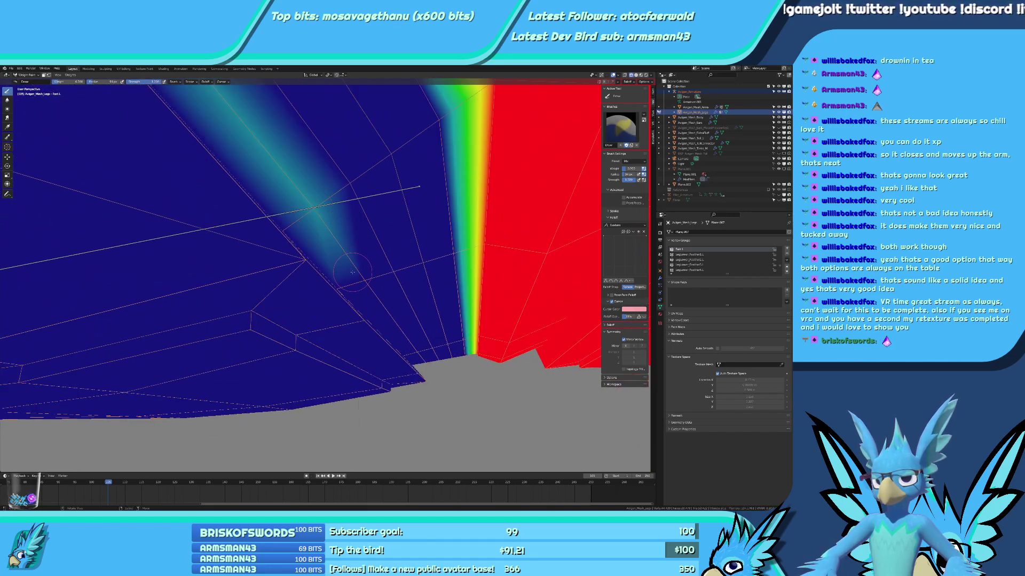
pyautogui.moveTo(376, 282)
pyautogui.mouseDown(button='middle')
pyautogui.moveTo(293, 292)
pyautogui.moveTo(327, 269)
pyautogui.moveTo(350, 279)
pyautogui.mouseUp(button='middle')
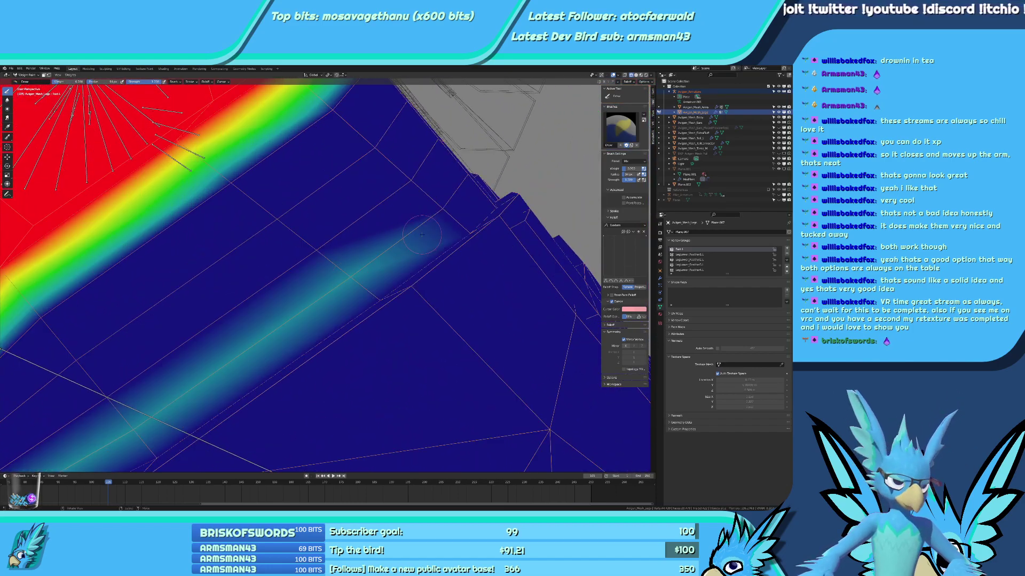
pyautogui.moveTo(421, 235)
pyautogui.mouseDown(button='middle')
pyautogui.moveTo(335, 321)
pyautogui.moveTo(360, 306)
pyautogui.moveTo(347, 361)
pyautogui.mouseUp(button='middle')
# Fill the gaps in the foot bone's light weight band on the opposite side and inner folds of the toe's base.
pyautogui.click(359, 293)
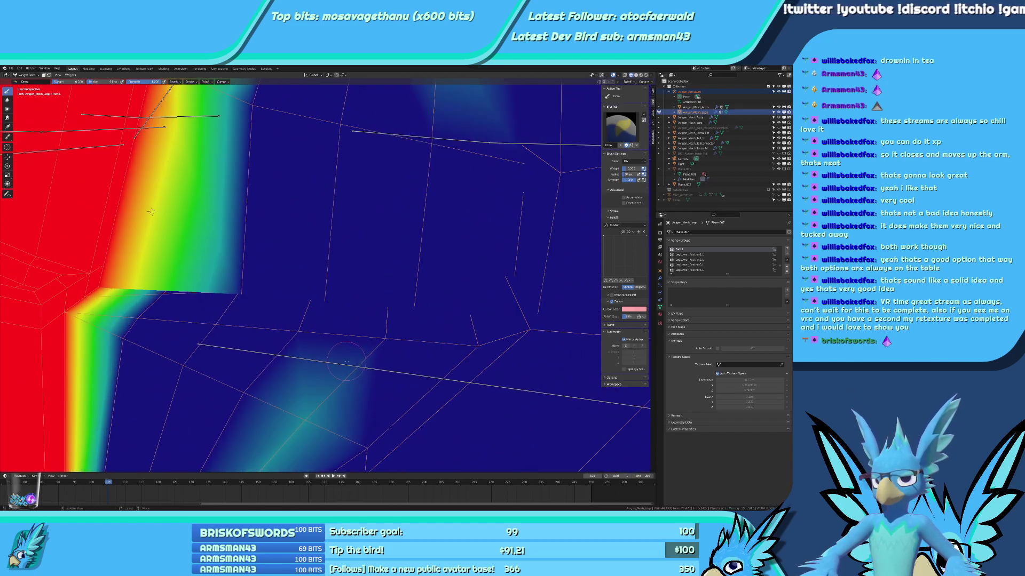
pyautogui.moveTo(388, 317); pyautogui.dragTo(369, 339, button='middle')
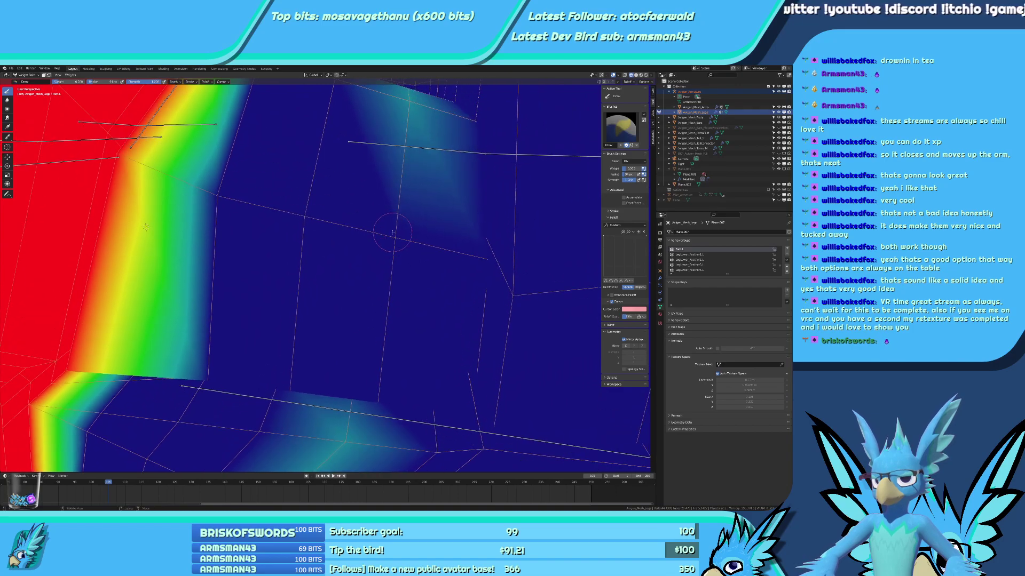
pyautogui.click(392, 232)
pyautogui.moveTo(392, 233)
pyautogui.mouseDown(button='middle')
pyautogui.moveTo(319, 298)
pyautogui.moveTo(276, 315)
pyautogui.moveTo(288, 276)
pyautogui.mouseUp(button='middle')
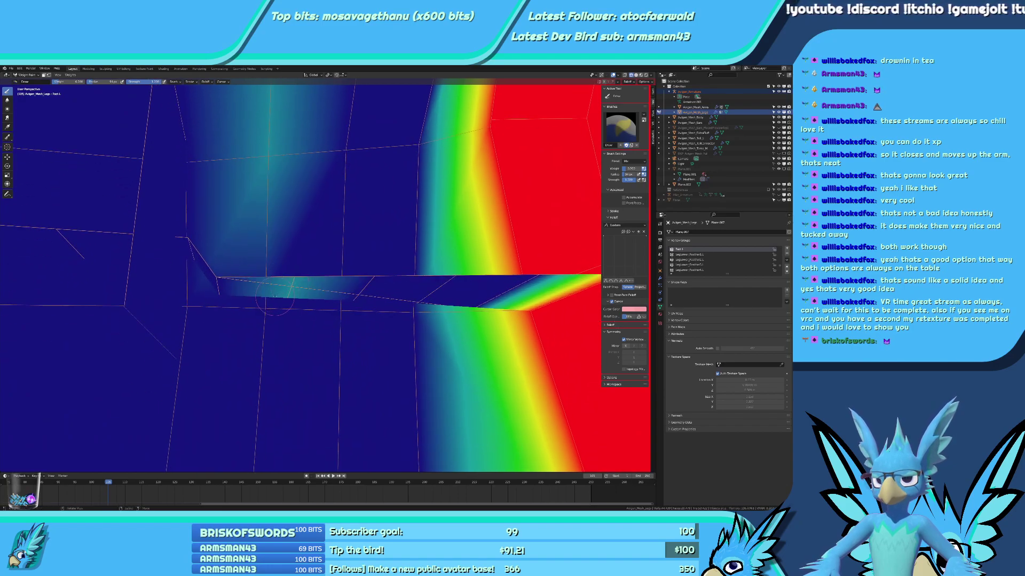
pyautogui.moveTo(269, 321); pyautogui.dragTo(300, 278, button='middle')
pyautogui.moveTo(260, 406)
pyautogui.mouseDown(button='middle')
pyautogui.moveTo(288, 279)
pyautogui.moveTo(248, 319)
pyautogui.moveTo(466, 235)
pyautogui.moveTo(407, 270)
pyautogui.mouseUp(button='middle')
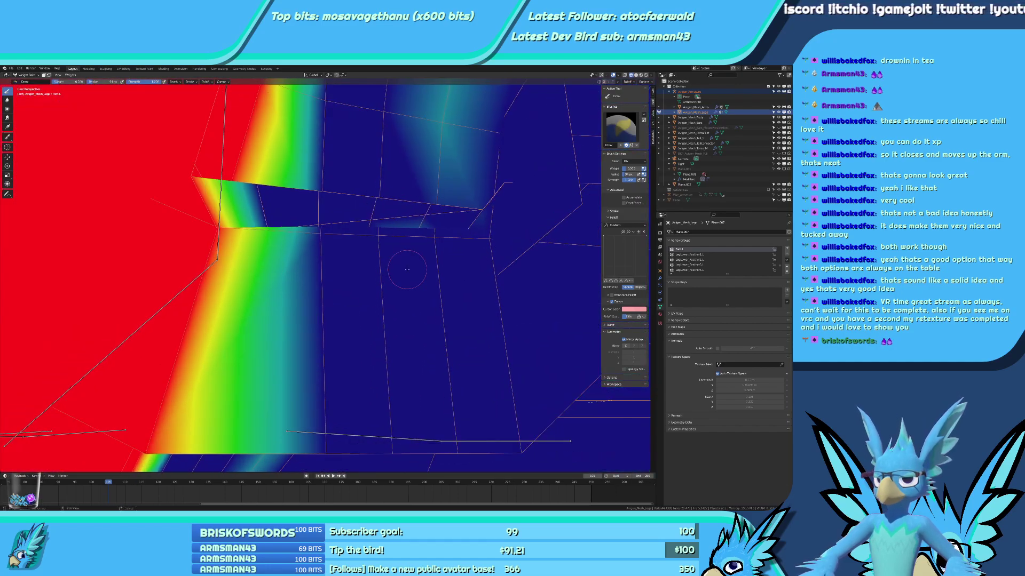
pyautogui.moveTo(430, 201); pyautogui.dragTo(437, 340)
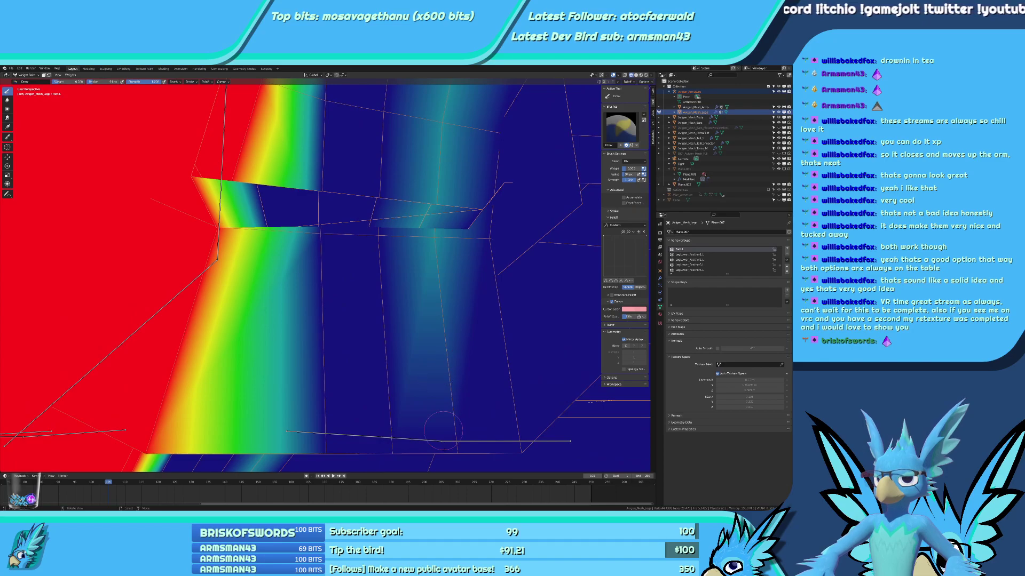
pyautogui.moveTo(443, 431); pyautogui.dragTo(439, 463)
pyautogui.moveTo(439, 463)
pyautogui.mouseDown(button='middle')
pyautogui.moveTo(425, 251)
pyautogui.moveTo(423, 363)
pyautogui.mouseUp(button='middle')
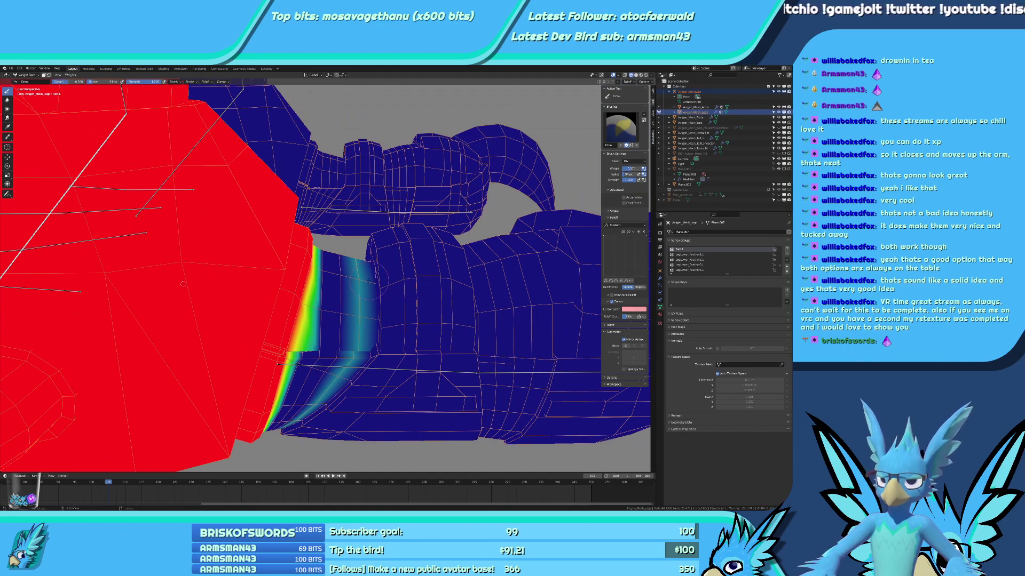
# Paint medium foot-bone weight along the middle edge loop between the foot and the light band on the rear toe.
pyautogui.scroll(4, 369, 280)
pyautogui.moveTo(369, 281)
pyautogui.mouseDown(button='middle')
pyautogui.moveTo(356, 250)
pyautogui.moveTo(313, 412)
pyautogui.mouseUp(button='middle')
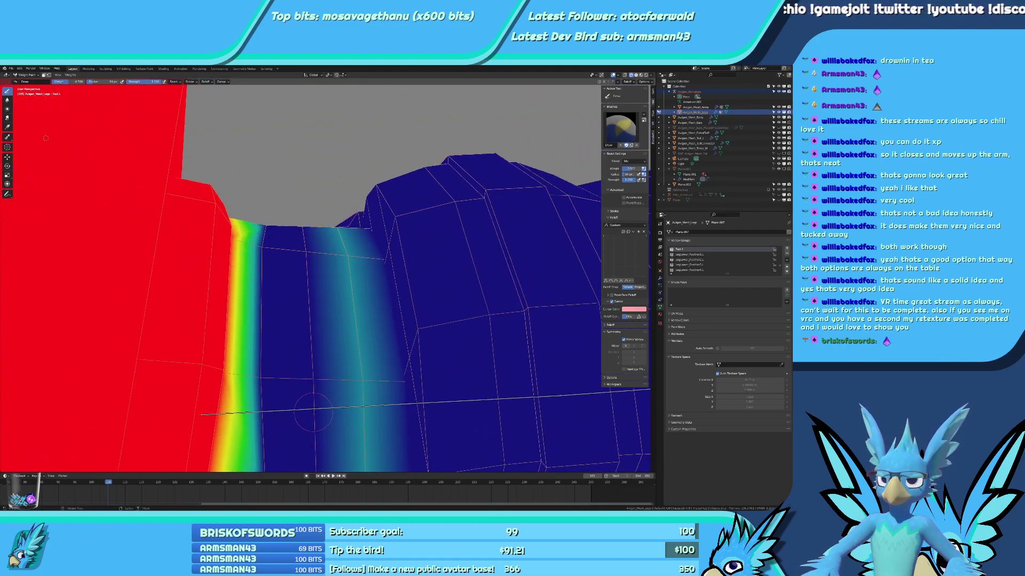
pyautogui.click(312, 370)
pyautogui.moveTo(301, 230); pyautogui.dragTo(320, 270, button='middle')
pyautogui.scroll(2, 319, 270)
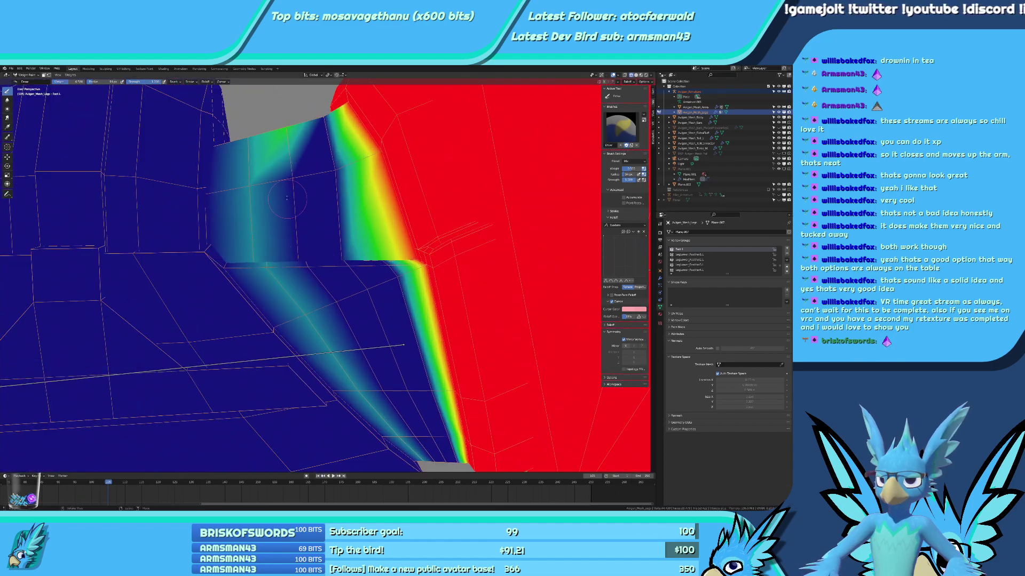
pyautogui.click(298, 160)
pyautogui.click(310, 243)
pyautogui.click(311, 283)
pyautogui.moveTo(310, 283); pyautogui.dragTo(333, 306)
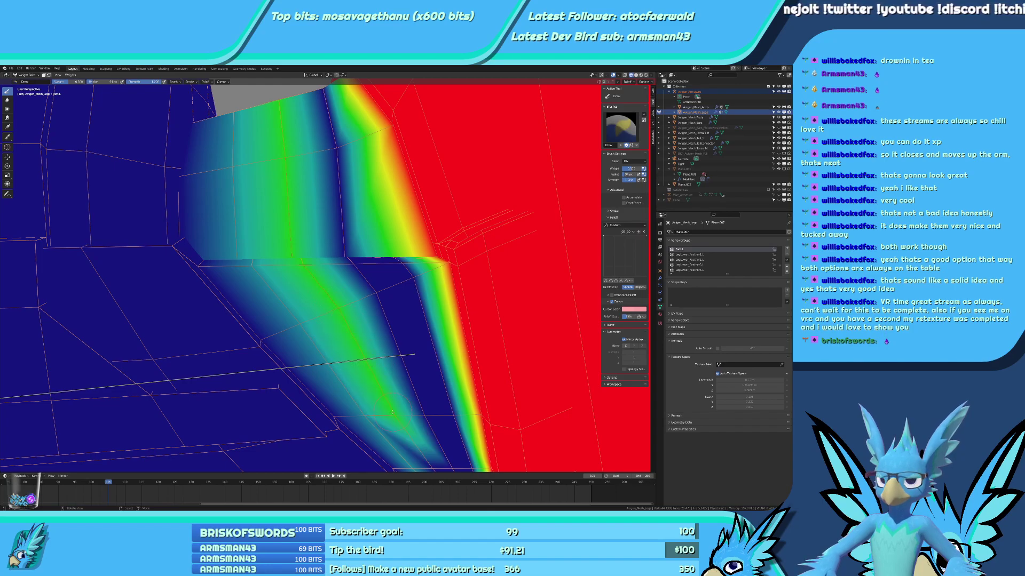
# Continue the foot bone's medium weight band across the underside of the rear toe's base.
pyautogui.moveTo(423, 440)
pyautogui.keyDown('shift'); pyautogui.mouseDown(button='middle')
pyautogui.moveTo(291, 314)
pyautogui.moveTo(320, 288)
pyautogui.moveTo(299, 314)
pyautogui.moveTo(394, 373)
pyautogui.moveTo(373, 384)
pyautogui.moveTo(290, 317)
pyautogui.moveTo(320, 302)
pyautogui.moveTo(406, 321)
pyautogui.mouseUp(button='middle'); pyautogui.keyUp('shift')
pyautogui.click(298, 315)
pyautogui.click(278, 292)
pyautogui.moveTo(208, 211); pyautogui.dragTo(221, 276, button='middle')
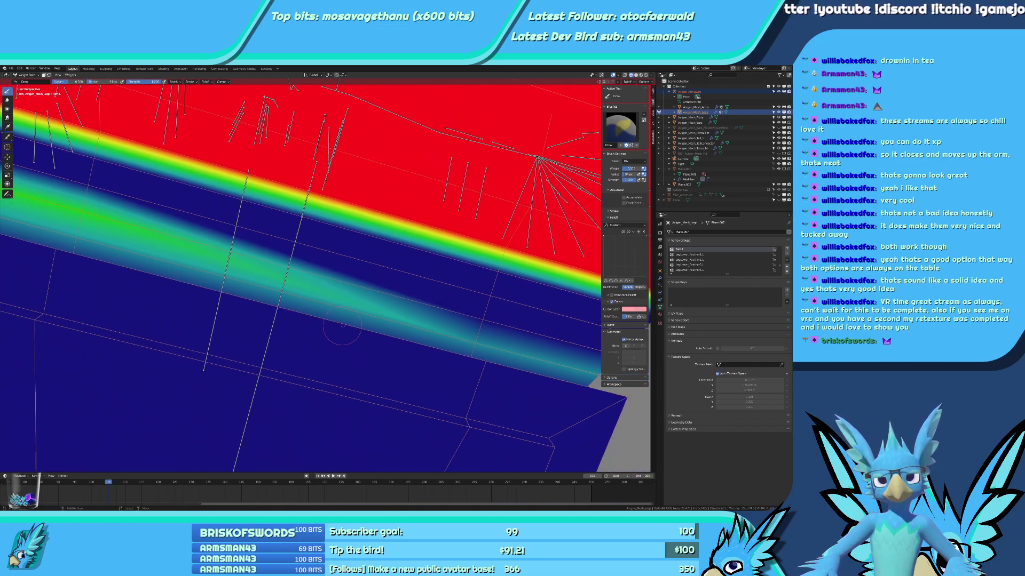
pyautogui.moveTo(342, 326); pyautogui.dragTo(410, 291, button='middle')
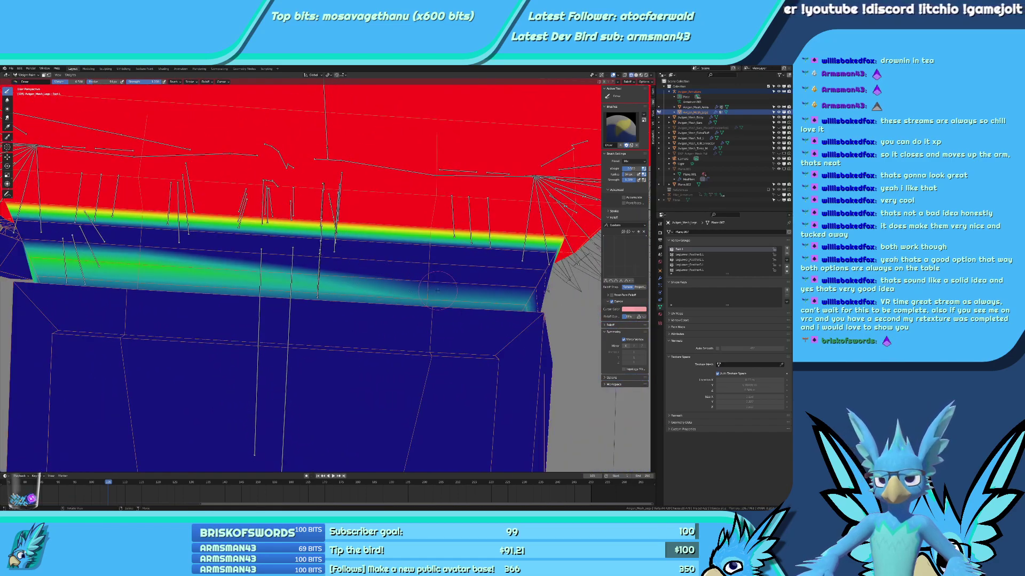
pyautogui.scroll(2, 438, 273)
pyautogui.click(473, 275)
pyautogui.scroll(-2, 186, 288)
pyautogui.keyDown('shift'); pyautogui.moveTo(185, 288); pyautogui.dragTo(335, 297, button='middle'); pyautogui.keyUp('shift')
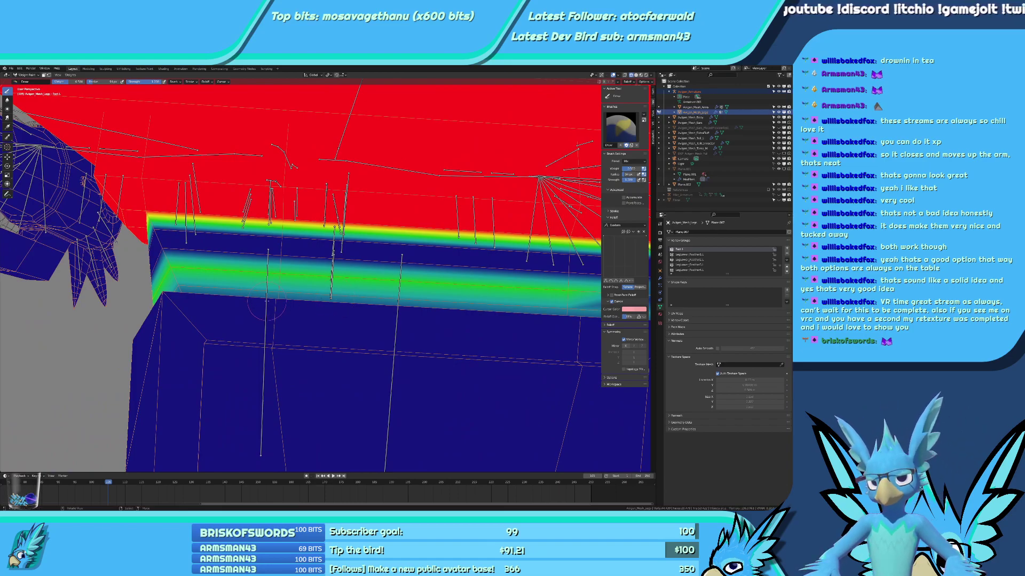
# Carry the foot bone's medium weight band around the underside's corner and up the side of the toe's base.
pyautogui.moveTo(363, 317); pyautogui.dragTo(301, 381, button='middle')
pyautogui.scroll(2, 302, 380)
pyautogui.click(309, 285)
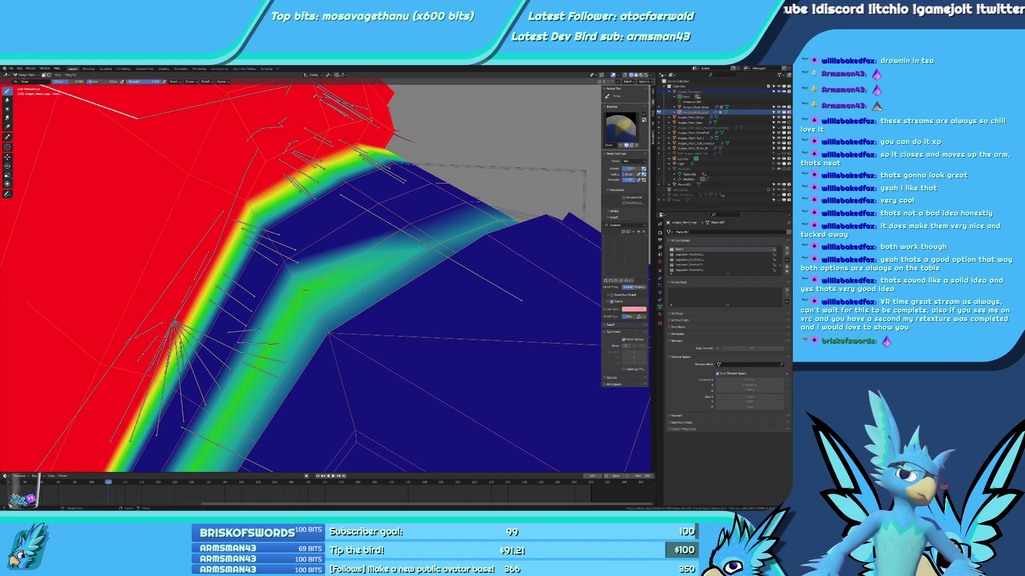
pyautogui.scroll(-1, 312, 312)
pyautogui.keyDown('shift'); pyautogui.moveTo(311, 313); pyautogui.dragTo(453, 128, button='middle'); pyautogui.keyUp('shift')
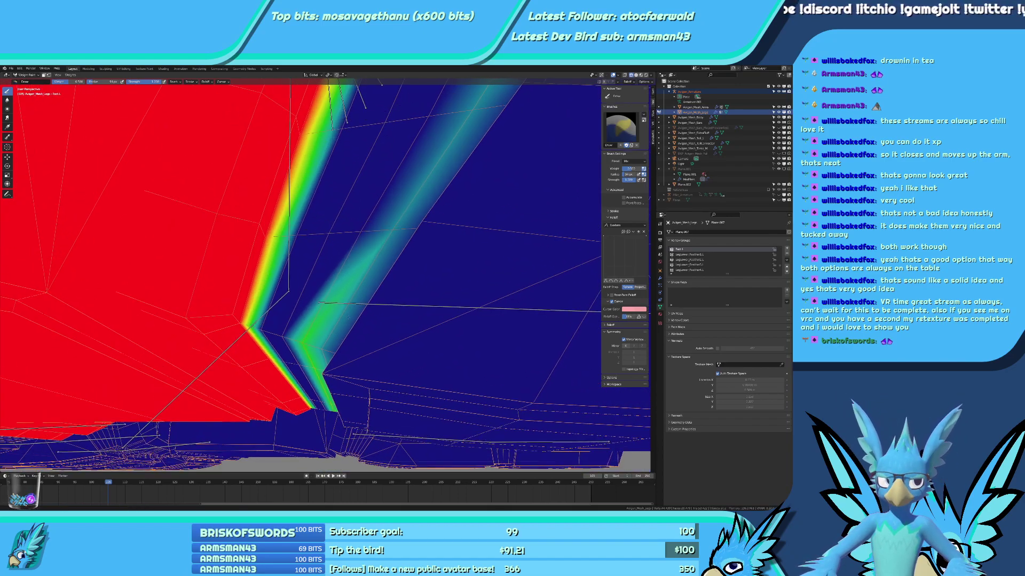
pyautogui.scroll(6, 325, 304)
pyautogui.keyDown('shift'); pyautogui.moveTo(358, 325); pyautogui.dragTo(318, 322, button='middle'); pyautogui.keyUp('shift')
pyautogui.click(340, 317)
pyautogui.keyDown('shift'); pyautogui.moveTo(358, 234); pyautogui.dragTo(300, 337, button='middle'); pyautogui.keyUp('shift')
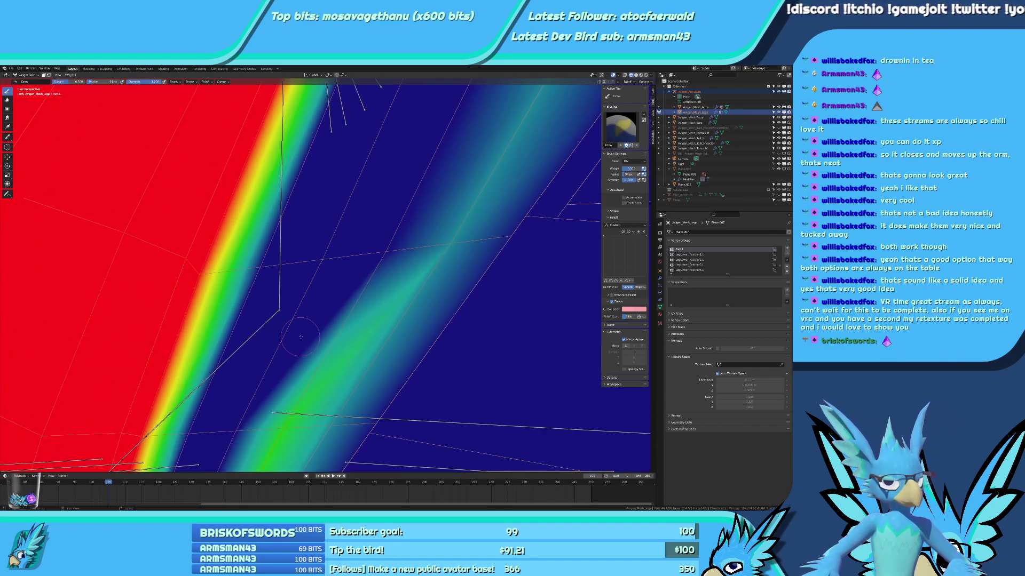
pyautogui.keyDown('shift'); pyautogui.moveTo(368, 272); pyautogui.dragTo(346, 320, button='middle'); pyautogui.keyUp('shift')
pyautogui.click(362, 316)
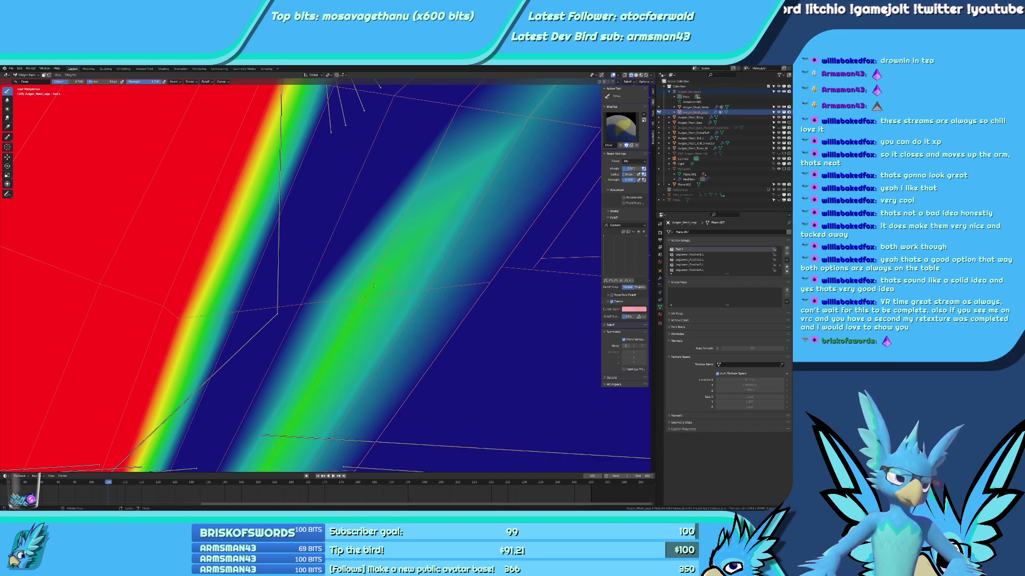
# Join the foot bone's medium weight band across the side fold to the upper faces of the toe's base.
pyautogui.scroll(-4, 374, 286)
pyautogui.click(381, 232)
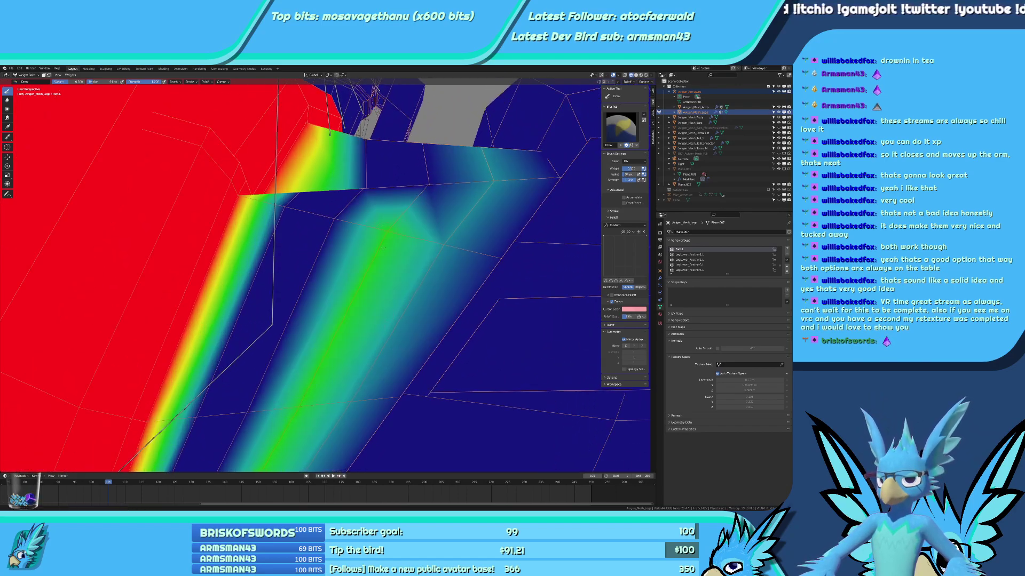
pyautogui.moveTo(381, 233); pyautogui.dragTo(336, 324, button='middle')
pyautogui.moveTo(351, 241); pyautogui.dragTo(346, 284)
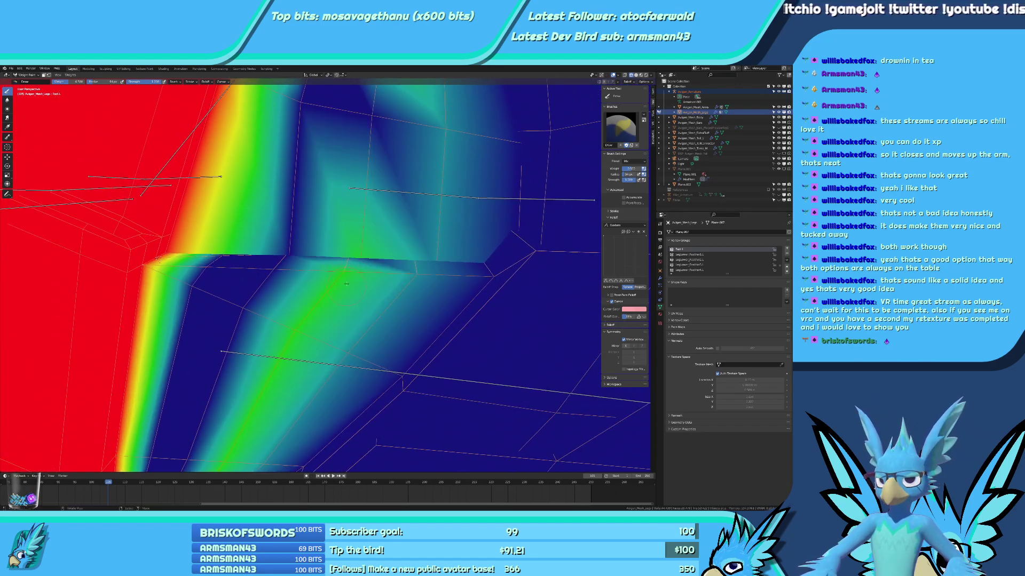
pyautogui.moveTo(355, 226); pyautogui.dragTo(362, 192, button='middle')
pyautogui.click(362, 192)
pyautogui.scroll(-4, 360, 272)
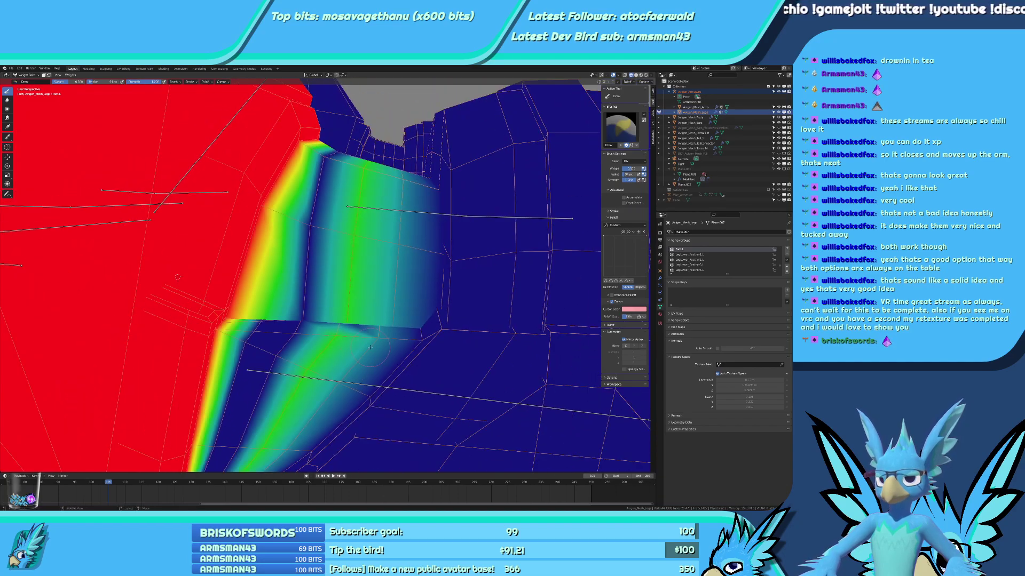
pyautogui.moveTo(360, 272)
pyautogui.mouseDown(button='middle')
pyautogui.moveTo(331, 345)
pyautogui.moveTo(348, 285)
pyautogui.mouseUp(button='middle')
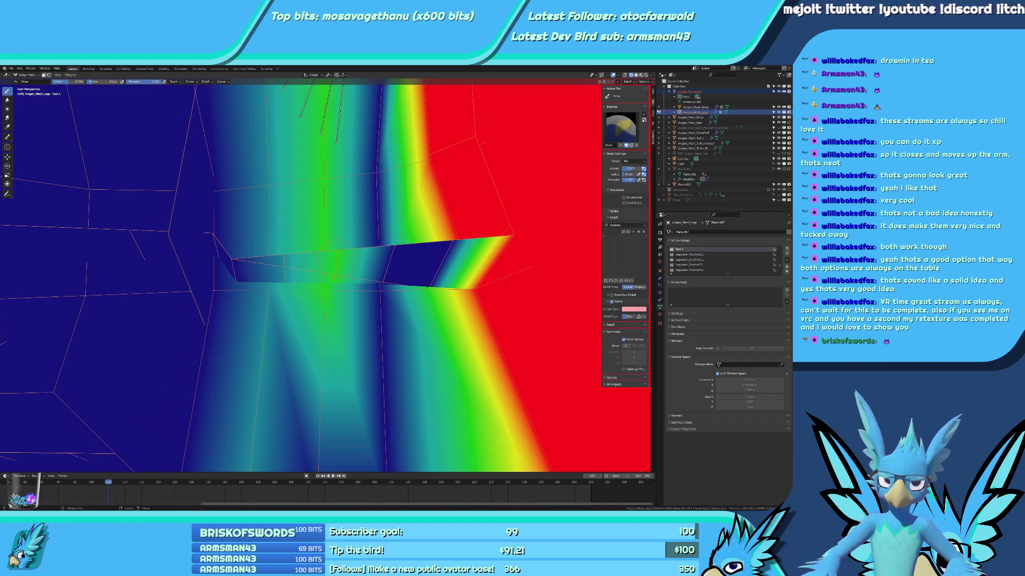
# Paint medium foot-bone weight on the hidden inner faces of the fold at the rear toe's base.
pyautogui.moveTo(337, 259)
pyautogui.mouseDown(button='middle')
pyautogui.moveTo(354, 287)
pyautogui.moveTo(326, 314)
pyautogui.moveTo(324, 359)
pyautogui.moveTo(228, 319)
pyautogui.moveTo(234, 290)
pyautogui.moveTo(293, 344)
pyautogui.mouseUp(button='middle')
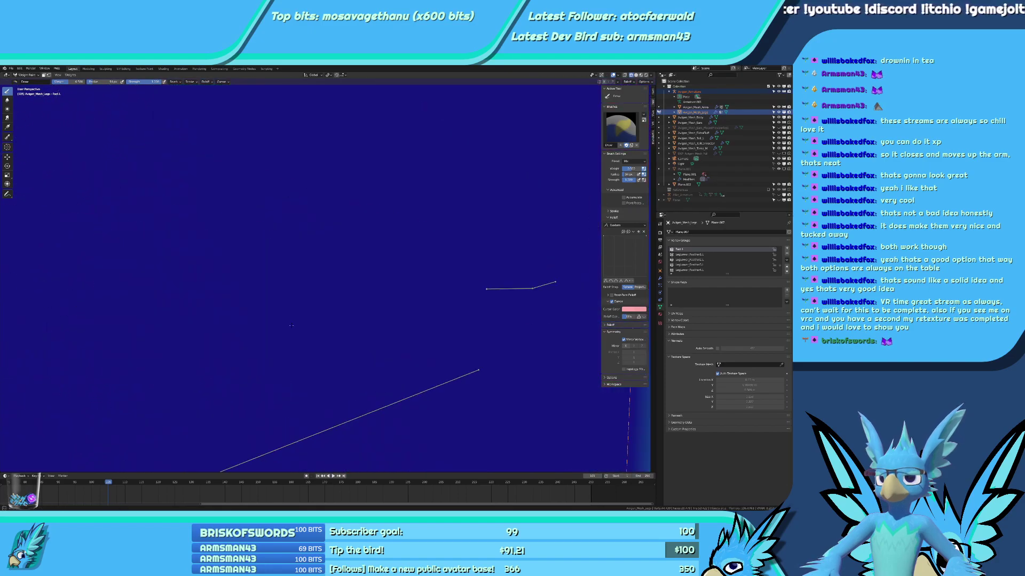
pyautogui.moveTo(255, 313)
pyautogui.mouseDown(button='middle')
pyautogui.moveTo(400, 218)
pyautogui.moveTo(289, 397)
pyautogui.mouseUp(button='middle')
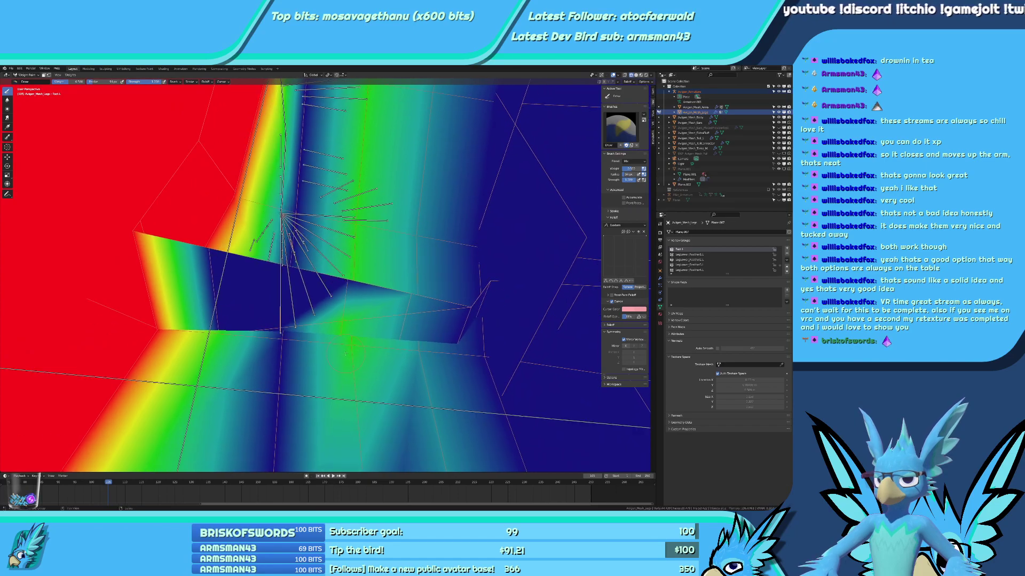
pyautogui.moveTo(390, 370); pyautogui.dragTo(357, 340, button='middle')
# Switch to the rear toe's base bone and paint medium weight on the middle edge loop along the toe's upper sides.
pyautogui.moveTo(285, 340)
pyautogui.mouseDown(button='middle')
pyautogui.moveTo(396, 316)
pyautogui.moveTo(332, 377)
pyautogui.moveTo(332, 332)
pyautogui.moveTo(331, 376)
pyautogui.mouseUp(button='middle')
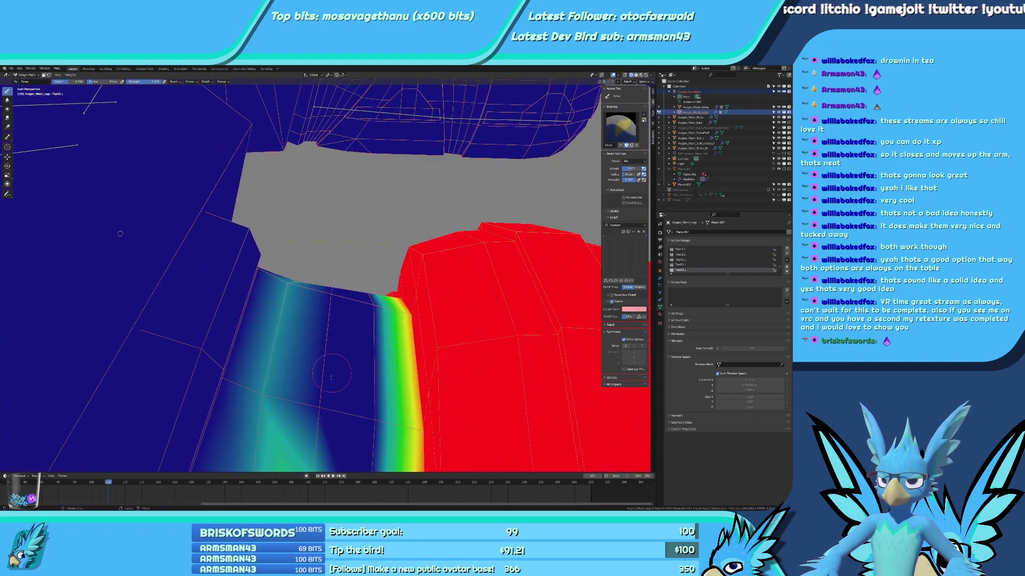
pyautogui.moveTo(343, 285); pyautogui.dragTo(300, 252, button='middle')
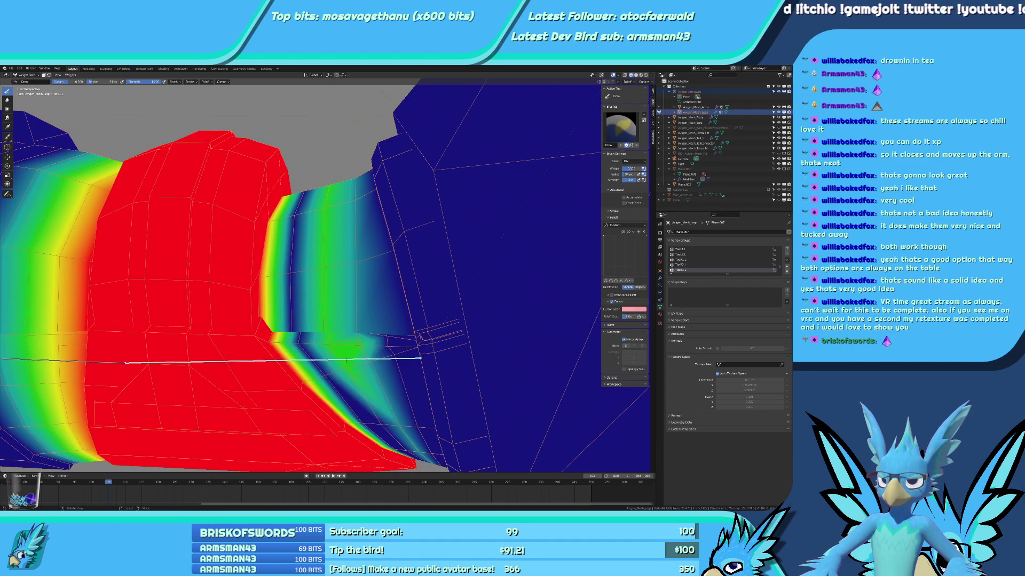
pyautogui.moveTo(332, 318); pyautogui.dragTo(336, 335, button='middle')
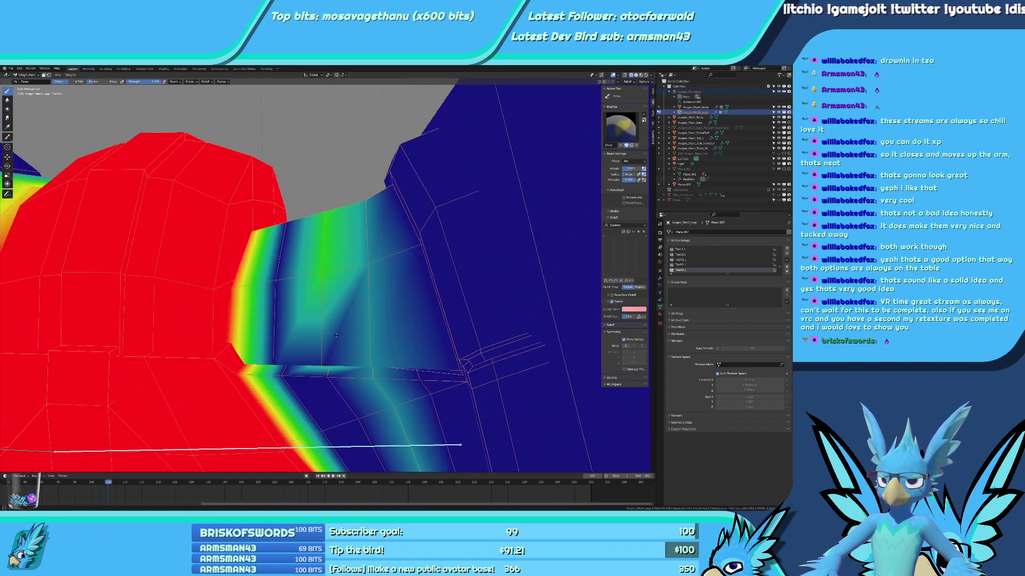
# Carry the rear toe bone's medium weight along the middle edge loop across the underside of the toe's base.
pyautogui.moveTo(333, 374)
pyautogui.mouseDown(button='middle')
pyautogui.moveTo(315, 293)
pyautogui.moveTo(432, 401)
pyautogui.moveTo(367, 386)
pyautogui.moveTo(256, 300)
pyautogui.moveTo(363, 303)
pyautogui.mouseUp(button='middle')
pyautogui.scroll(1, 320, 329)
pyautogui.scroll(1, 314, 293)
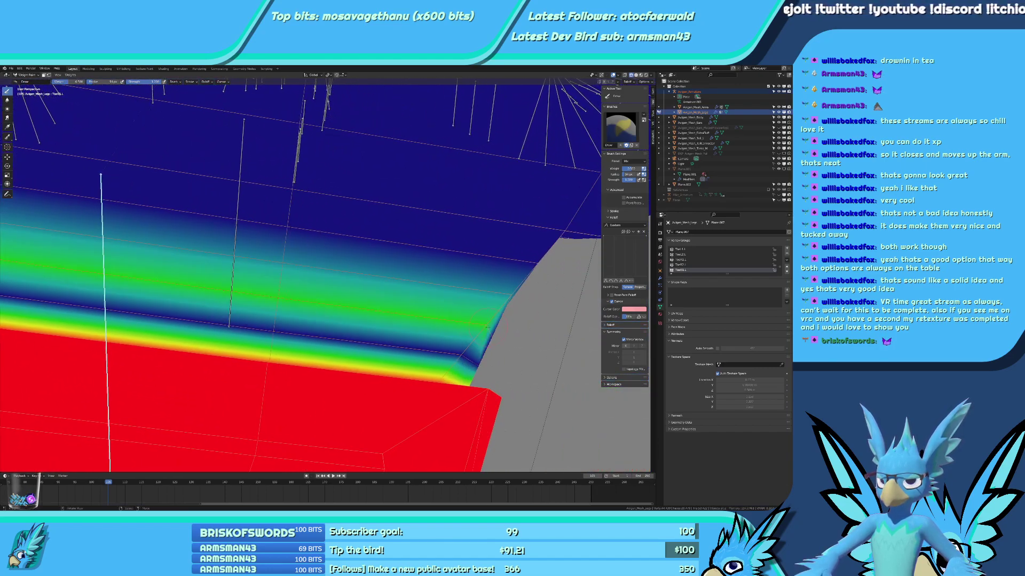
pyautogui.moveTo(485, 327); pyautogui.dragTo(382, 273, button='middle')
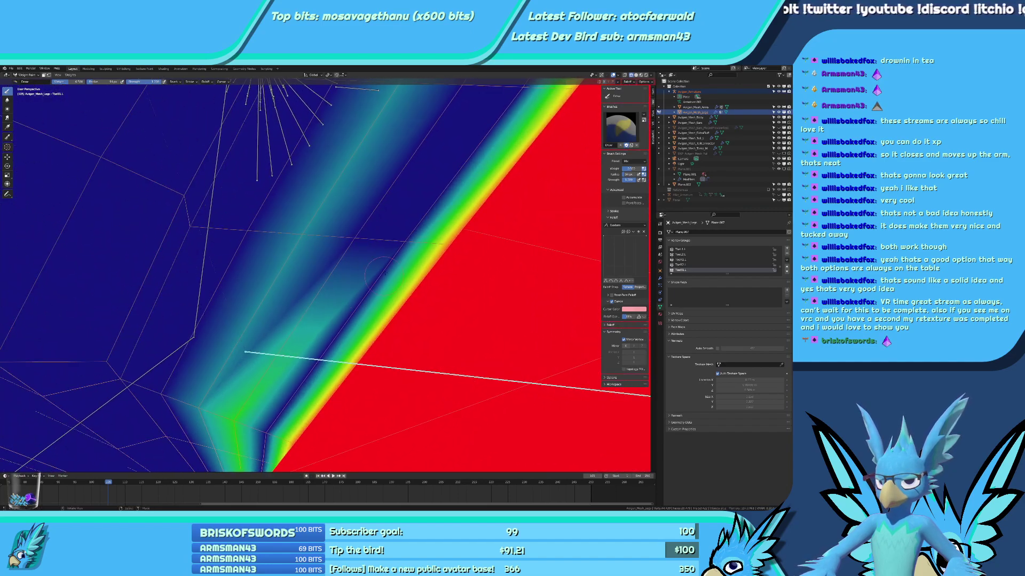
# Extend the toe bone's medium weight band up the opposite side of the toe's base and through the side fold.
pyautogui.moveTo(360, 236); pyautogui.dragTo(284, 342, button='middle')
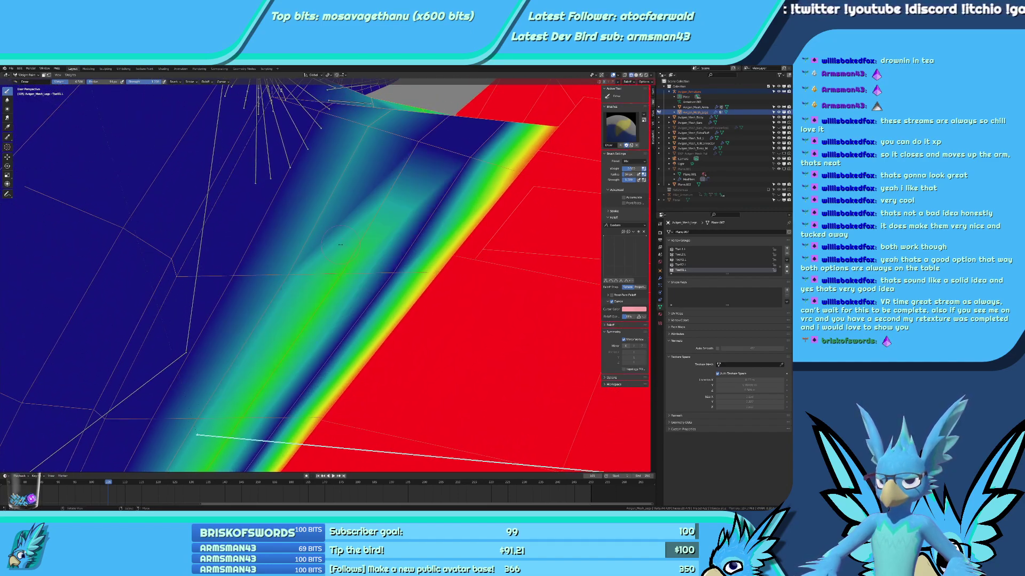
pyautogui.moveTo(341, 245); pyautogui.dragTo(320, 313, button='middle')
pyautogui.moveTo(367, 235)
pyautogui.mouseDown(button='middle')
pyautogui.moveTo(344, 295)
pyautogui.moveTo(367, 263)
pyautogui.mouseUp(button='middle')
pyautogui.moveTo(393, 336)
pyautogui.mouseDown(button='middle')
pyautogui.moveTo(312, 282)
pyautogui.moveTo(140, 372)
pyautogui.moveTo(187, 350)
pyautogui.moveTo(221, 246)
pyautogui.moveTo(405, 276)
pyautogui.mouseUp(button='middle')
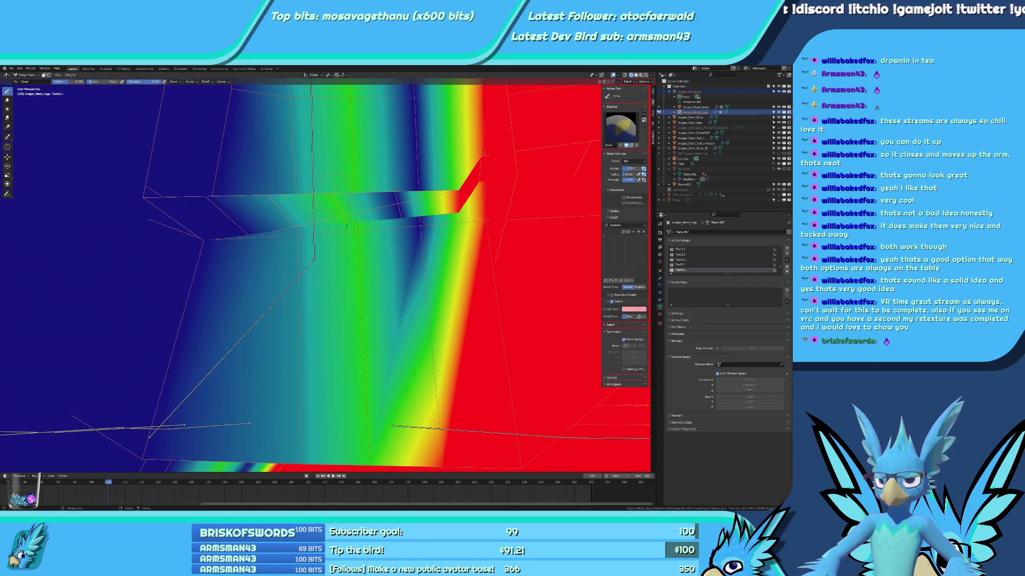
pyautogui.moveTo(333, 297)
pyautogui.mouseDown(button='middle')
pyautogui.moveTo(173, 257)
pyautogui.moveTo(407, 228)
pyautogui.moveTo(374, 175)
pyautogui.moveTo(292, 281)
pyautogui.moveTo(380, 299)
pyautogui.moveTo(336, 295)
pyautogui.moveTo(326, 272)
pyautogui.moveTo(298, 272)
pyautogui.moveTo(325, 281)
pyautogui.mouseUp(button='middle')
# Switch to the foot bone and paint high weight on the upper faces' edge loop nearest the foot, undoing the last dab at the fold.
pyautogui.rightClick(195, 259)
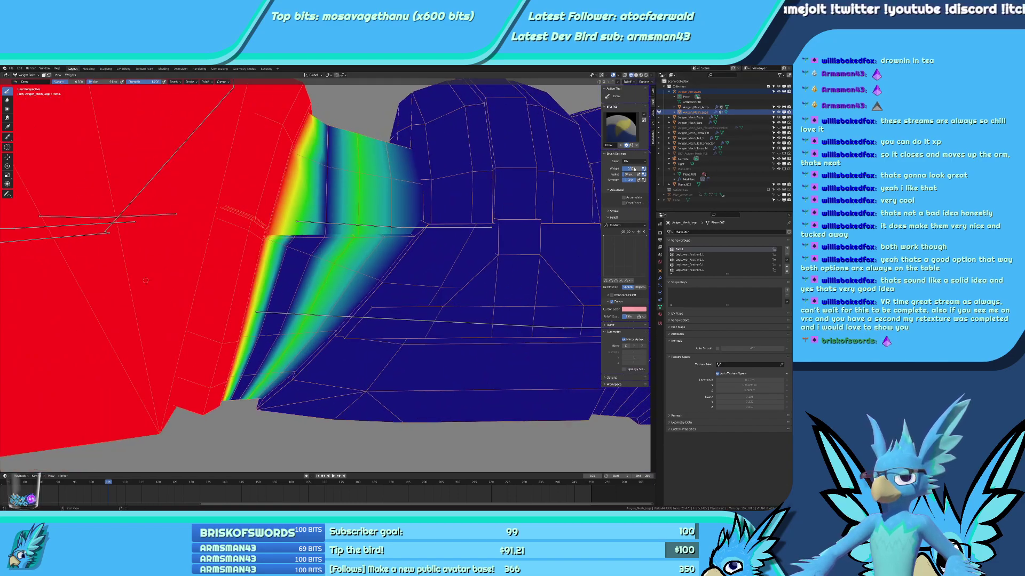
pyautogui.moveTo(146, 281); pyautogui.dragTo(245, 360, button='middle')
pyautogui.scroll(3, 316, 247)
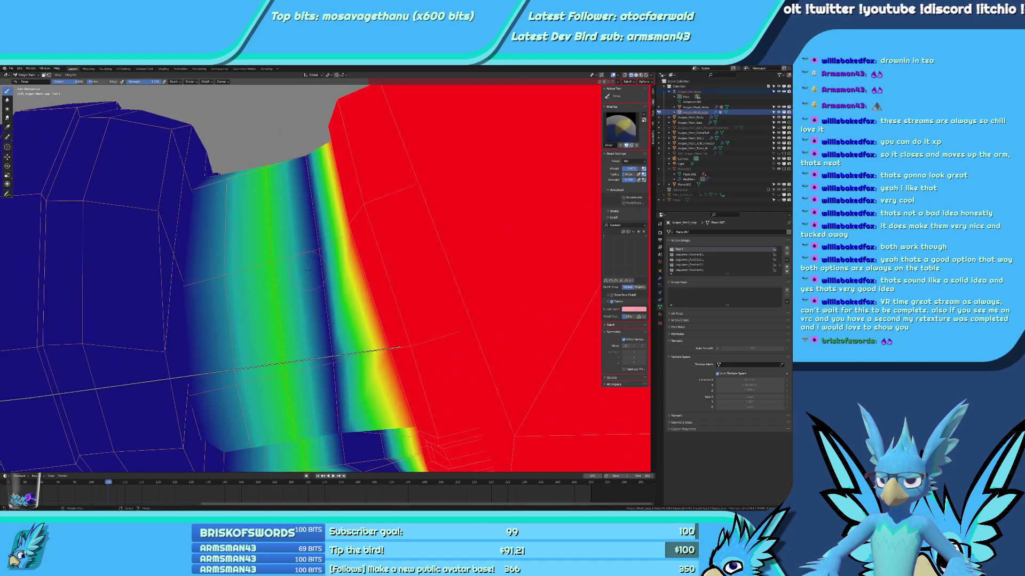
pyautogui.moveTo(308, 221); pyautogui.dragTo(348, 295, button='middle')
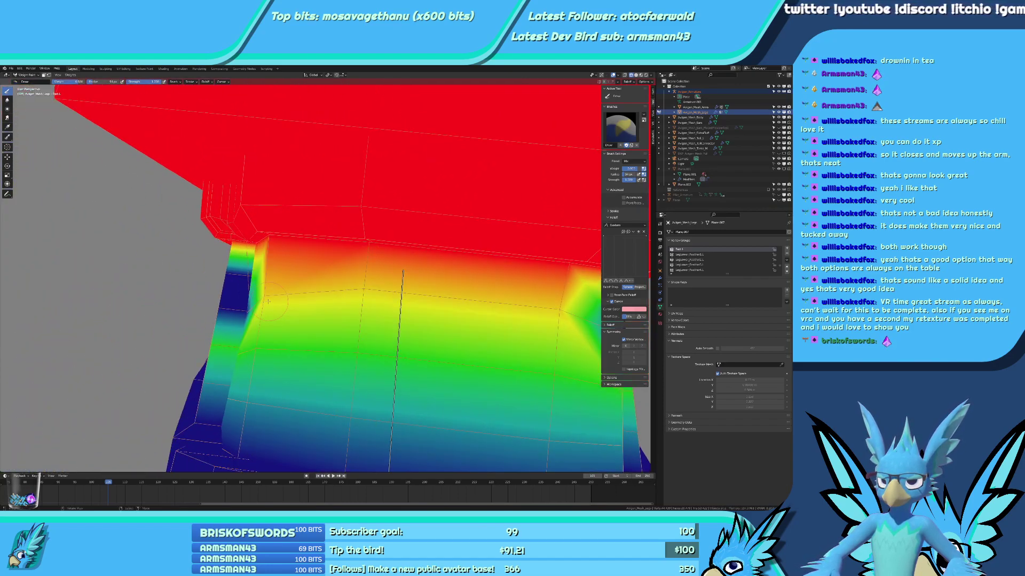
pyautogui.moveTo(348, 295); pyautogui.dragTo(305, 339, button='middle')
pyautogui.hotkey('ctrl', 'shift', 'z')
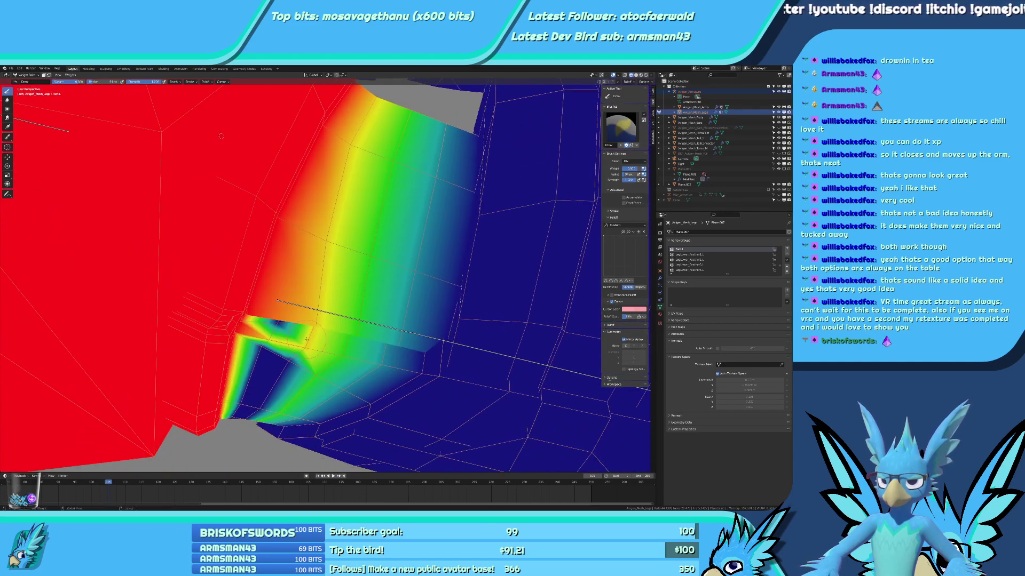
pyautogui.hotkey('ctrl', 'z')
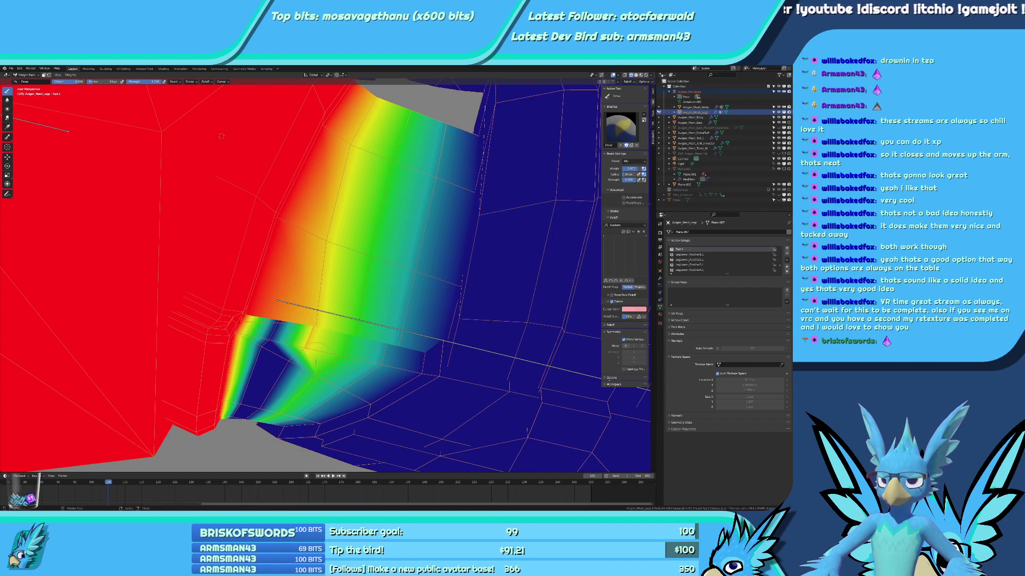
# Paint high foot-bone weight along the underside and lower side of the rear toe's base.
pyautogui.moveTo(221, 136)
pyautogui.mouseDown(button='middle')
pyautogui.moveTo(336, 230)
pyautogui.moveTo(274, 304)
pyautogui.moveTo(339, 294)
pyautogui.moveTo(395, 271)
pyautogui.moveTo(386, 263)
pyautogui.moveTo(322, 286)
pyautogui.moveTo(298, 283)
pyautogui.moveTo(447, 291)
pyautogui.mouseUp(button='middle')
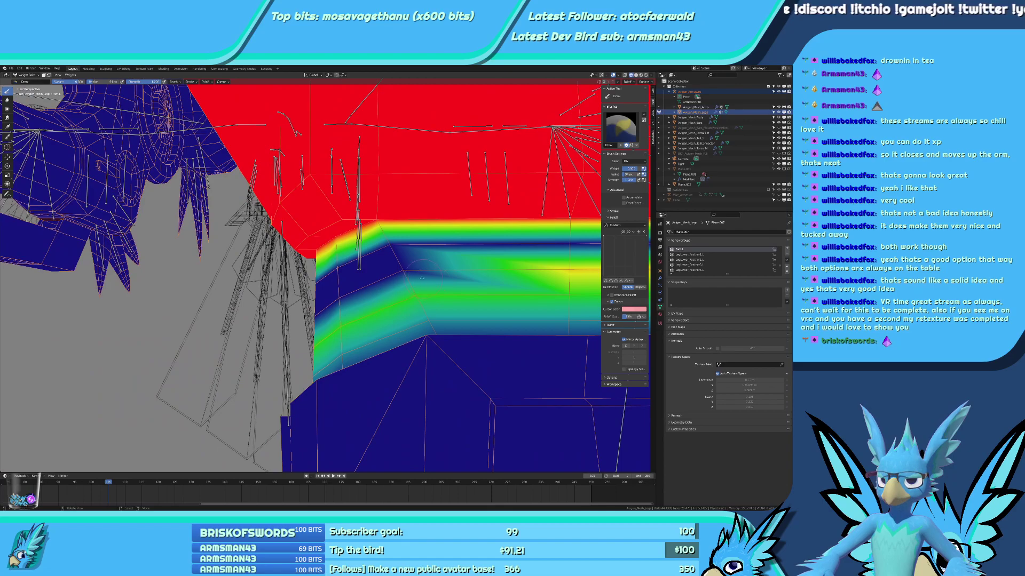
pyautogui.moveTo(396, 267); pyautogui.dragTo(329, 284, button='middle')
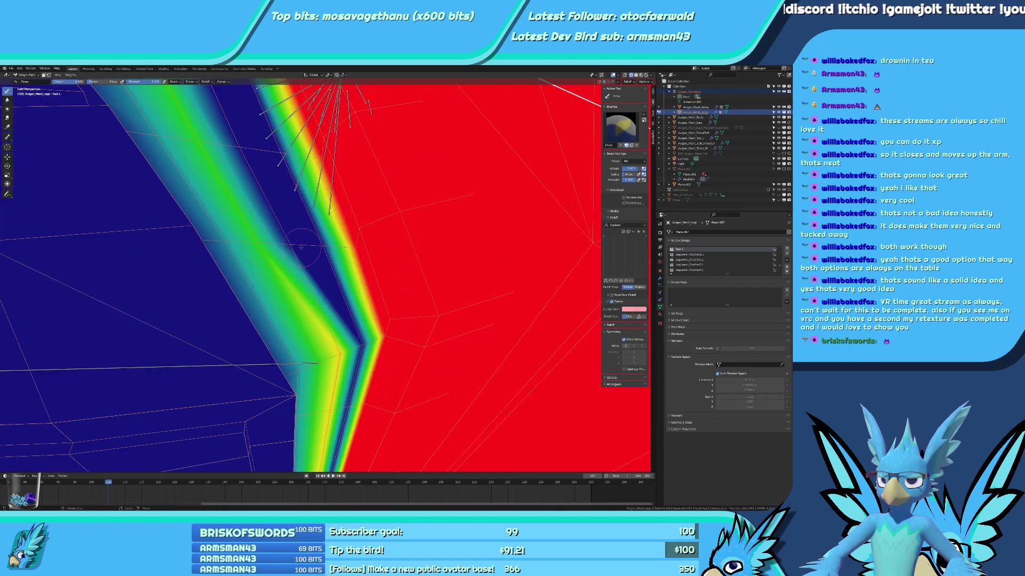
pyautogui.moveTo(301, 248); pyautogui.dragTo(336, 392, button='middle')
pyautogui.moveTo(307, 298); pyautogui.dragTo(327, 349, button='middle')
pyautogui.moveTo(301, 282); pyautogui.dragTo(316, 318, button='middle')
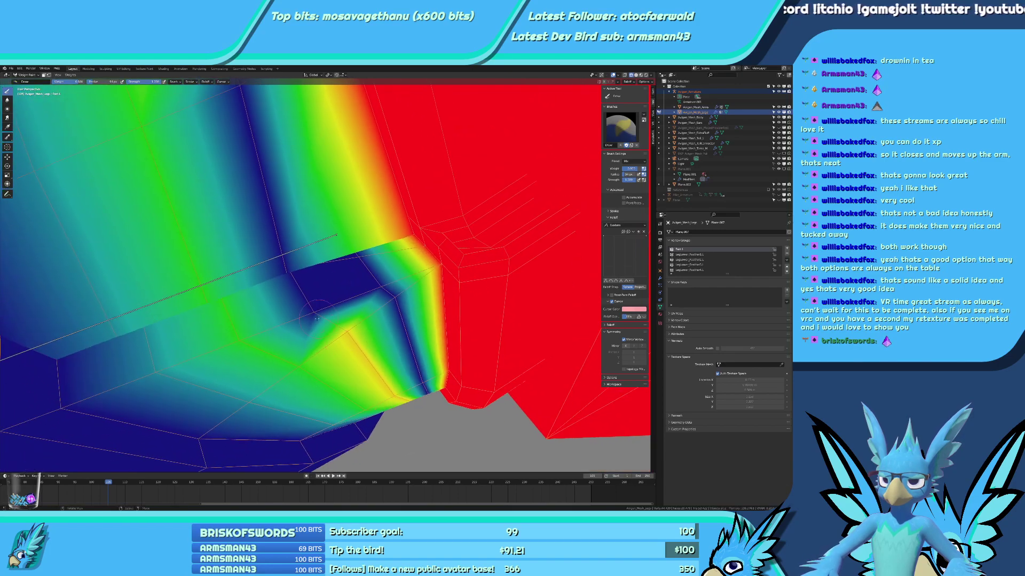
# Carry the foot bone's high weight around the fold edges on both sides of the toe's base.
pyautogui.moveTo(280, 264)
pyautogui.mouseDown(button='middle')
pyautogui.moveTo(356, 335)
pyautogui.moveTo(309, 366)
pyautogui.moveTo(357, 358)
pyautogui.moveTo(359, 335)
pyautogui.mouseUp(button='middle')
pyautogui.moveTo(351, 264)
pyautogui.mouseDown(button='middle')
pyautogui.moveTo(435, 289)
pyautogui.moveTo(404, 248)
pyautogui.mouseUp(button='middle')
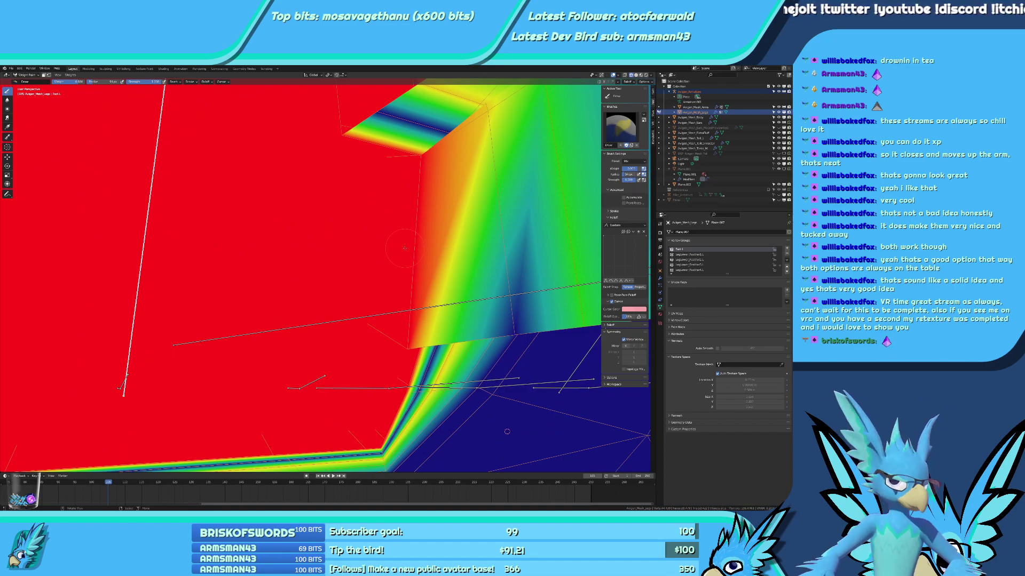
pyautogui.moveTo(470, 277)
pyautogui.mouseDown(button='middle')
pyautogui.moveTo(377, 299)
pyautogui.moveTo(415, 350)
pyautogui.moveTo(412, 323)
pyautogui.moveTo(377, 297)
pyautogui.mouseUp(button='middle')
pyautogui.moveTo(281, 337)
pyautogui.mouseDown(button='middle')
pyautogui.moveTo(356, 354)
pyautogui.moveTo(348, 408)
pyautogui.moveTo(269, 284)
pyautogui.mouseUp(button='middle')
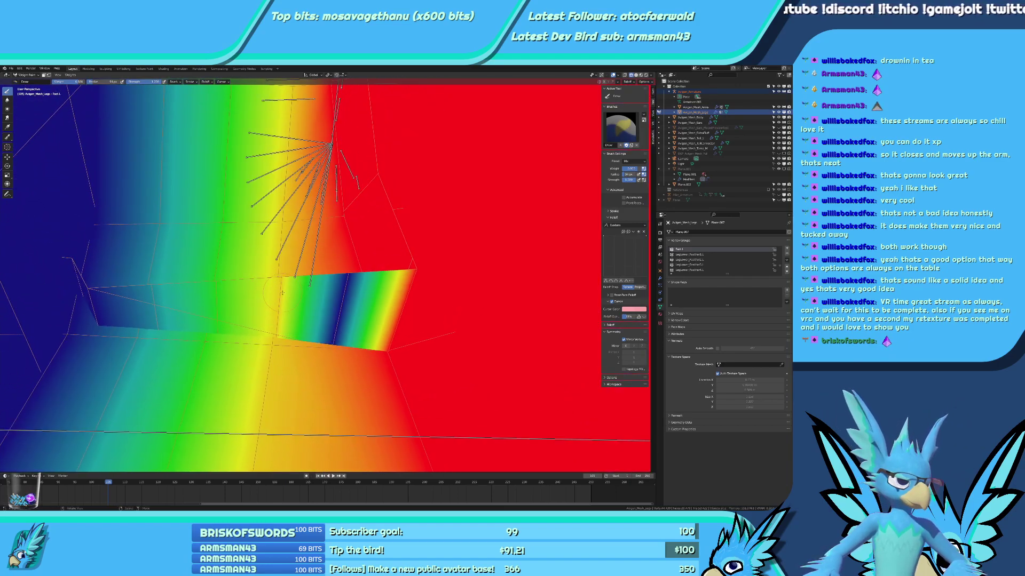
pyautogui.moveTo(282, 293)
pyautogui.mouseDown(button='middle')
pyautogui.moveTo(482, 342)
pyautogui.moveTo(282, 314)
pyautogui.moveTo(339, 304)
pyautogui.moveTo(368, 263)
pyautogui.mouseUp(button='middle')
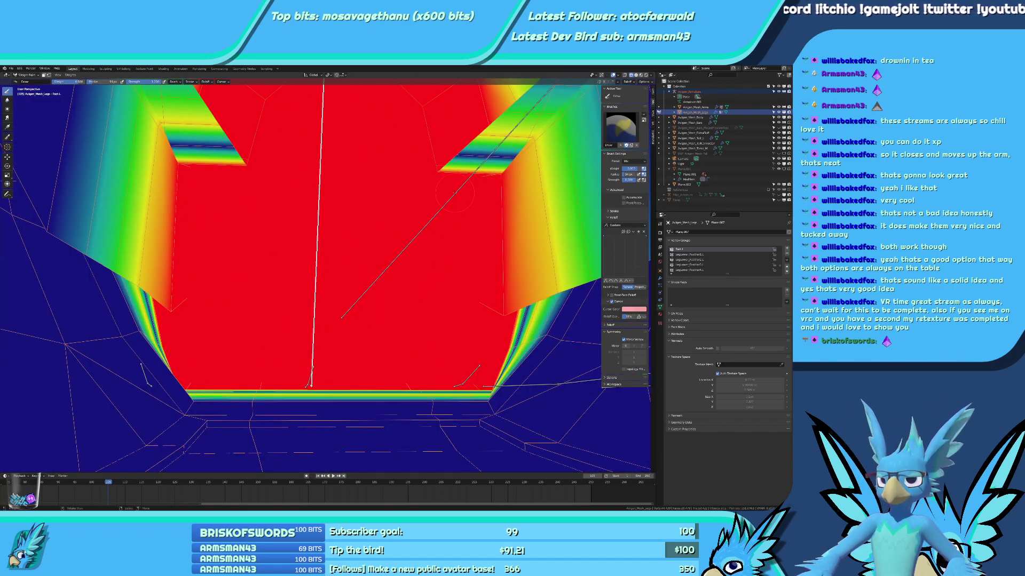
pyautogui.moveTo(455, 193); pyautogui.dragTo(457, 237, button='middle')
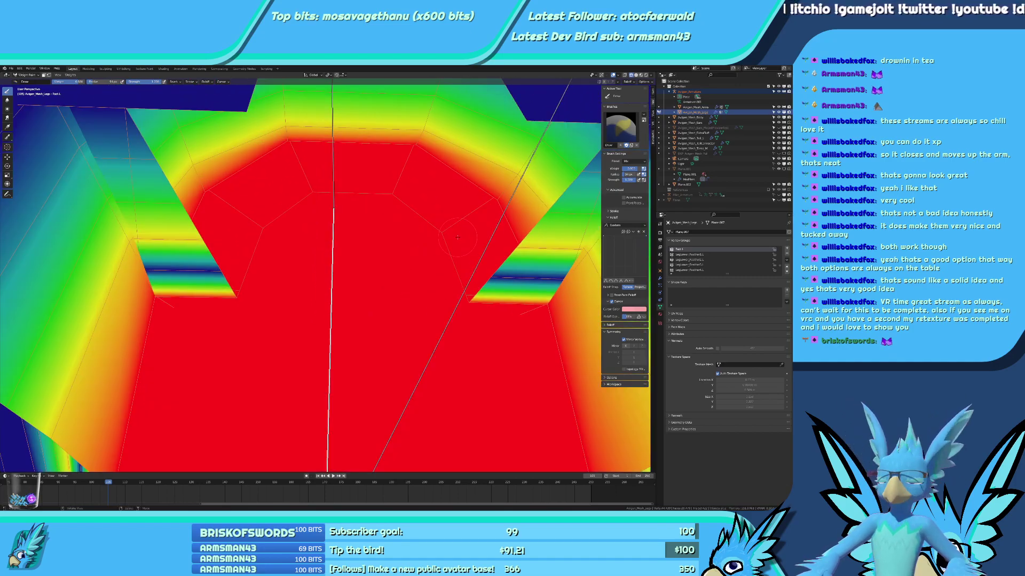
pyautogui.moveTo(458, 237)
pyautogui.mouseDown(button='middle')
pyautogui.moveTo(411, 236)
pyautogui.moveTo(341, 309)
pyautogui.mouseUp(button='middle')
pyautogui.scroll(-3, 341, 309)
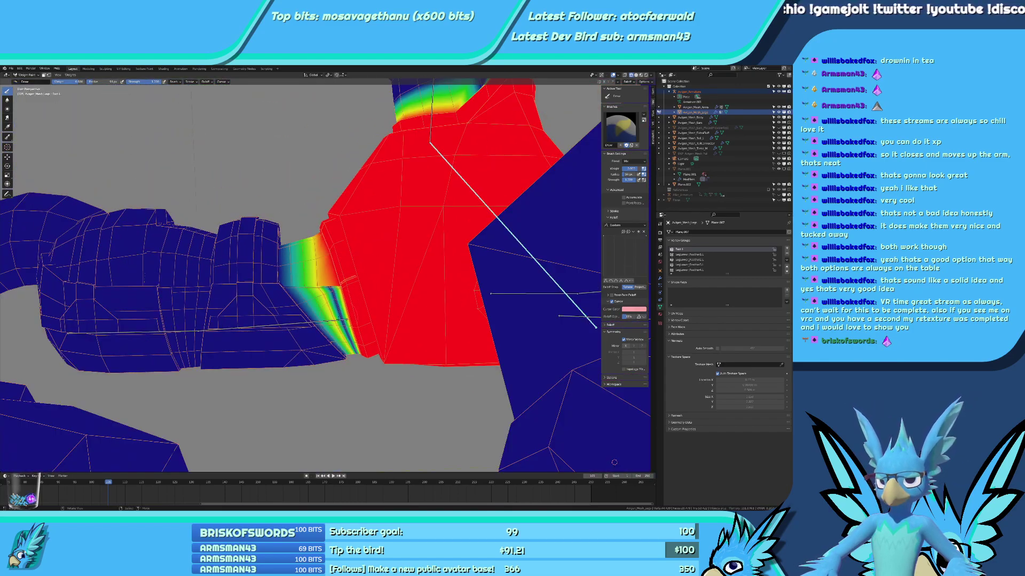
# Switch to the rear toe's base bone and paint high weight on the edge loop nearest the toe along its upper faces.
pyautogui.rightClick(340, 320)
pyautogui.scroll(5, 331, 301)
pyautogui.keyDown('shift'); pyautogui.moveTo(277, 291); pyautogui.dragTo(340, 322, button='middle'); pyautogui.keyUp('shift')
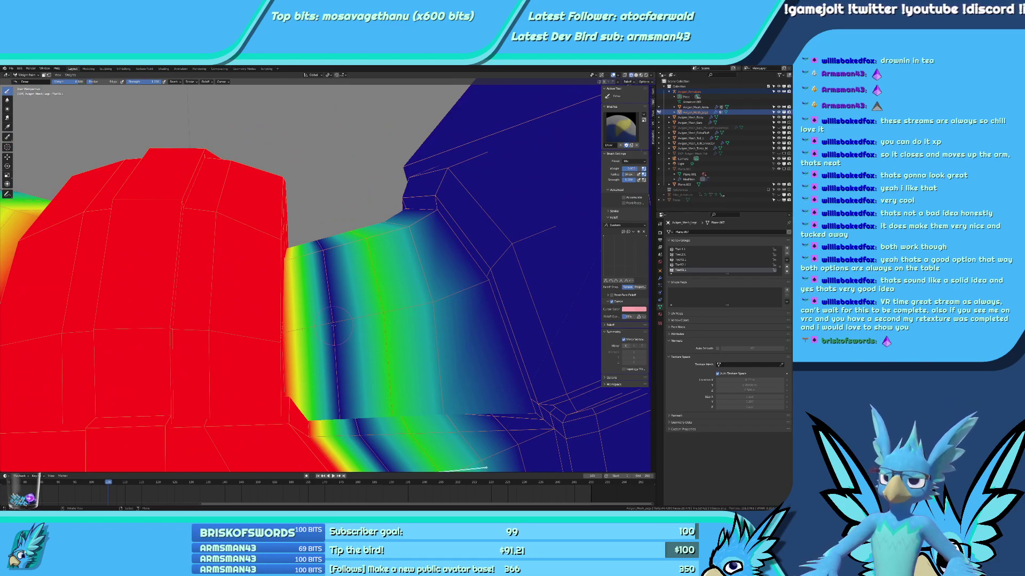
pyautogui.moveTo(334, 326); pyautogui.dragTo(323, 256)
pyautogui.moveTo(324, 256); pyautogui.dragTo(309, 229, button='middle')
pyautogui.click(308, 224)
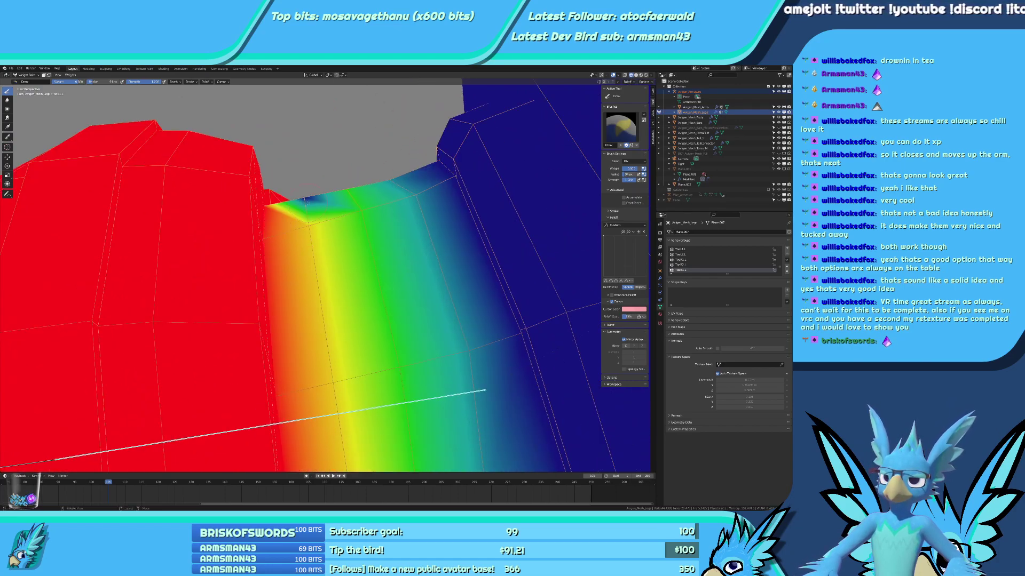
pyautogui.moveTo(342, 342); pyautogui.dragTo(323, 334, button='middle')
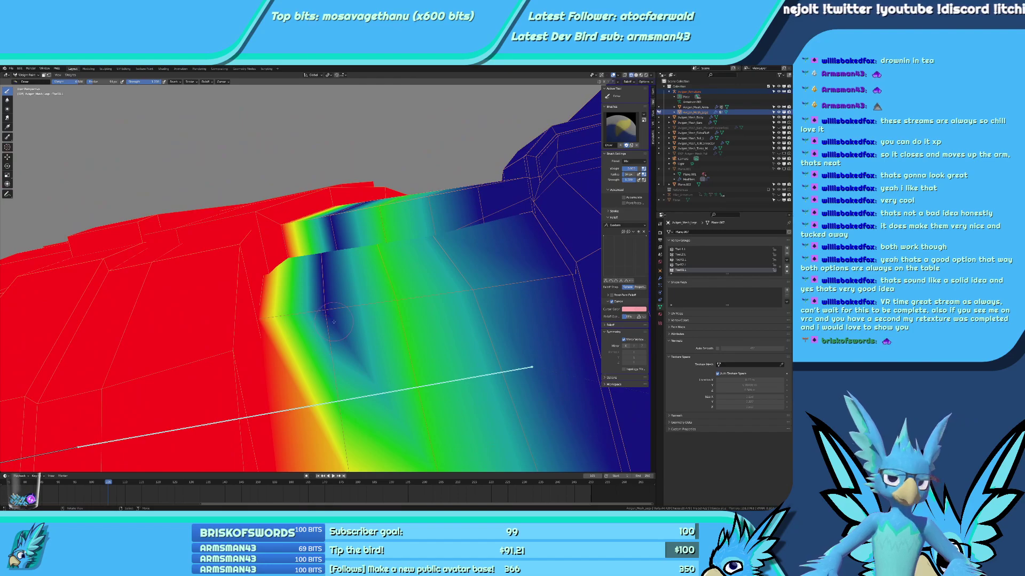
pyautogui.moveTo(332, 317); pyautogui.dragTo(329, 288)
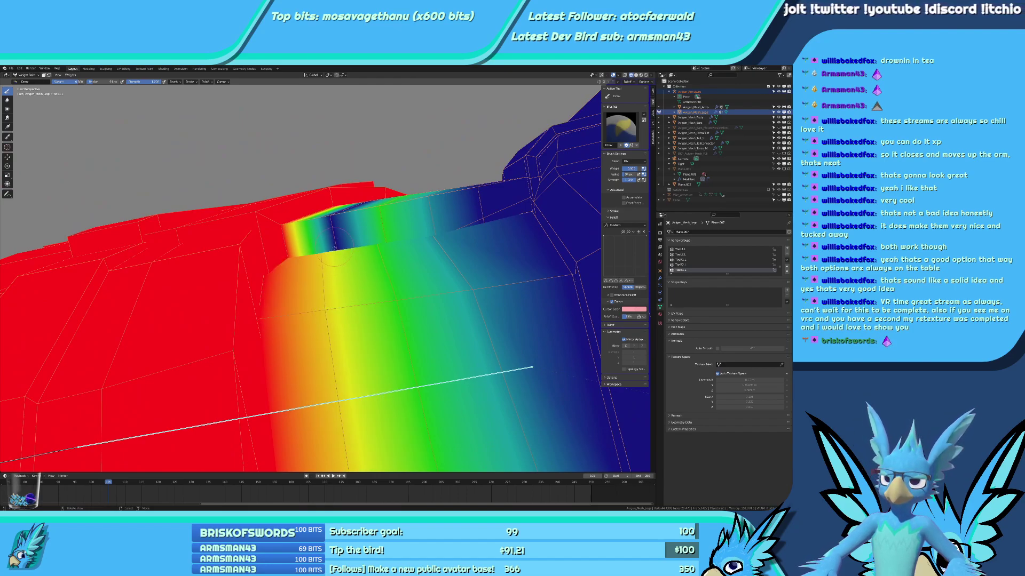
# Continue the toe bone's high weight along the edge loop nearest the toe across the underside.
pyautogui.moveTo(334, 249)
pyautogui.mouseDown(button='middle')
pyautogui.moveTo(382, 266)
pyautogui.moveTo(362, 287)
pyautogui.moveTo(323, 297)
pyautogui.moveTo(340, 268)
pyautogui.moveTo(266, 314)
pyautogui.mouseUp(button='middle')
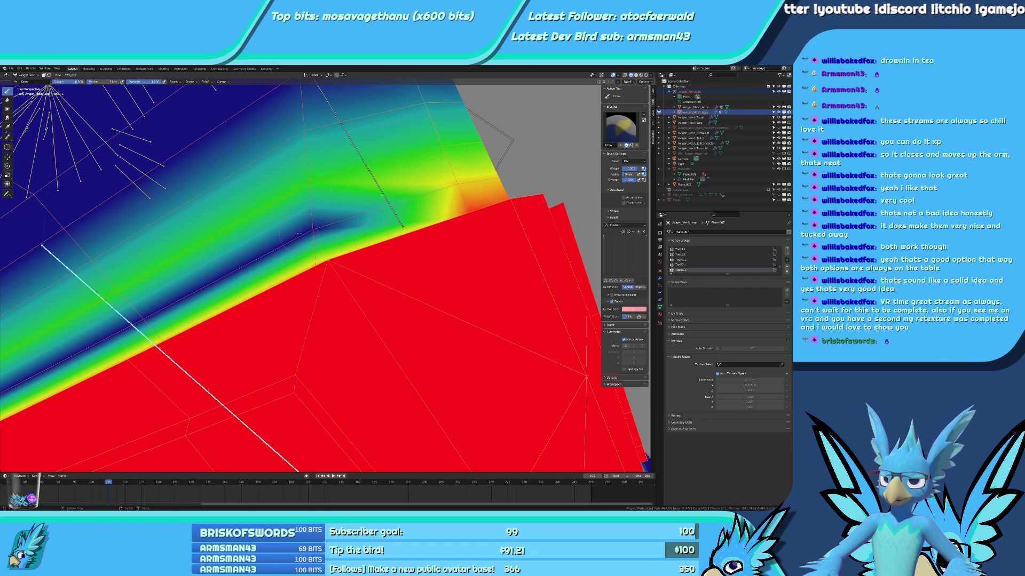
pyautogui.moveTo(298, 233)
pyautogui.mouseDown(button='middle')
pyautogui.moveTo(415, 263)
pyautogui.moveTo(431, 288)
pyautogui.mouseUp(button='middle')
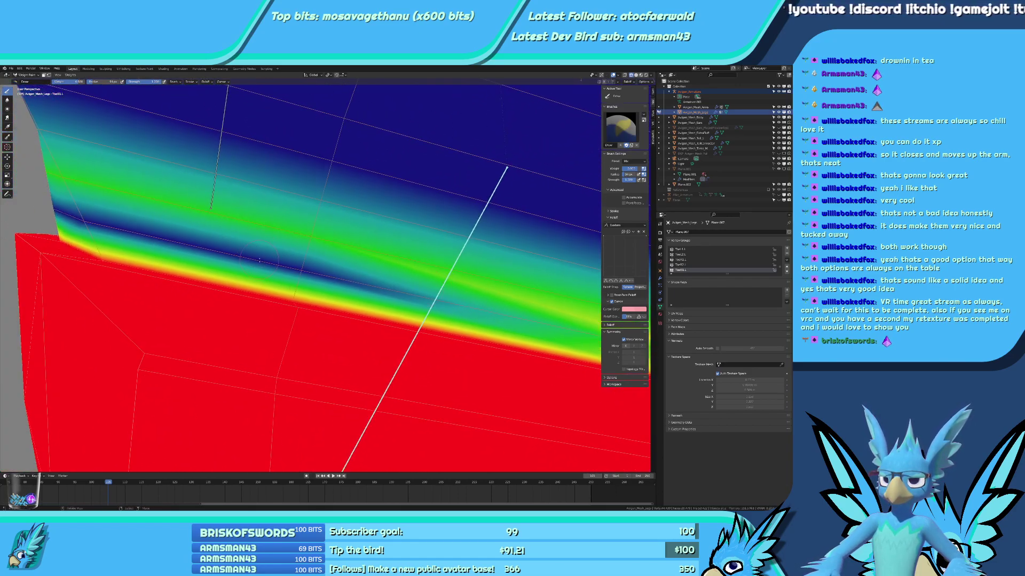
pyautogui.moveTo(259, 260); pyautogui.dragTo(387, 279, button='middle')
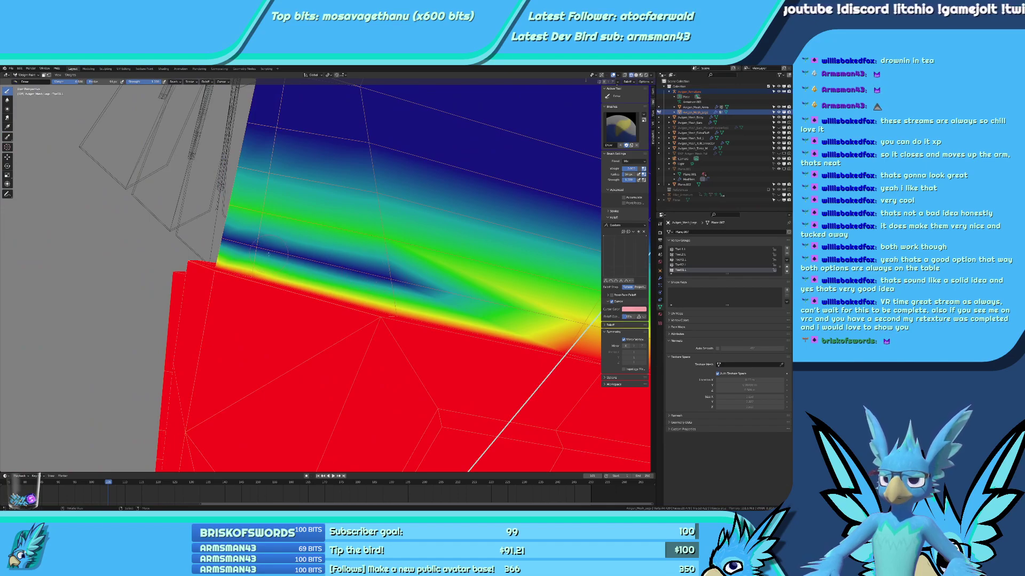
pyautogui.moveTo(259, 248); pyautogui.dragTo(293, 256, button='middle')
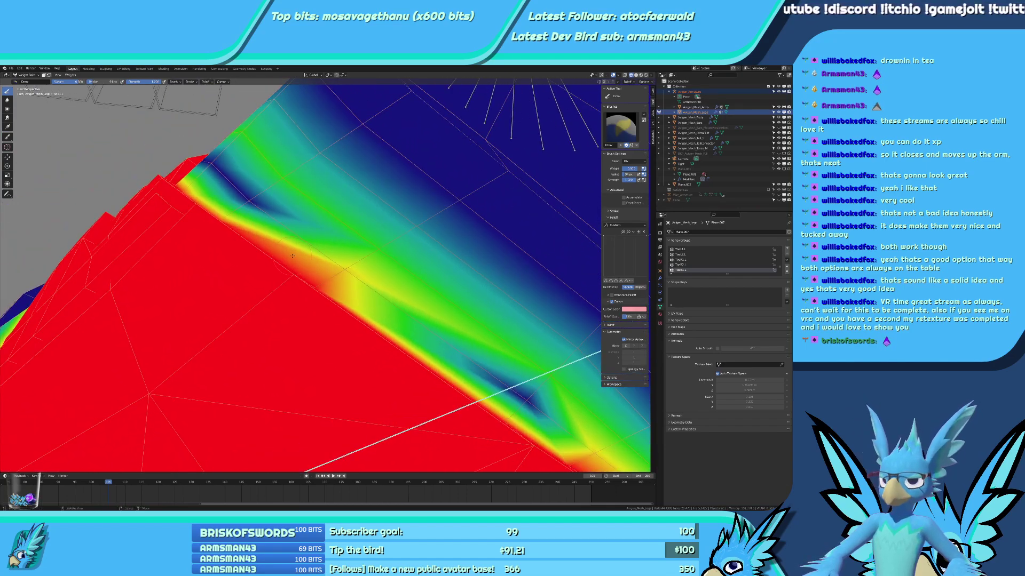
pyautogui.click(519, 392)
# Paint high toe-bone weight on the lower side and fold of the toe's base to join the upper and lower bands.
pyautogui.moveTo(330, 224); pyautogui.dragTo(257, 181, button='middle')
pyautogui.moveTo(328, 264); pyautogui.dragTo(339, 307, button='middle')
pyautogui.moveTo(340, 307); pyautogui.dragTo(315, 294)
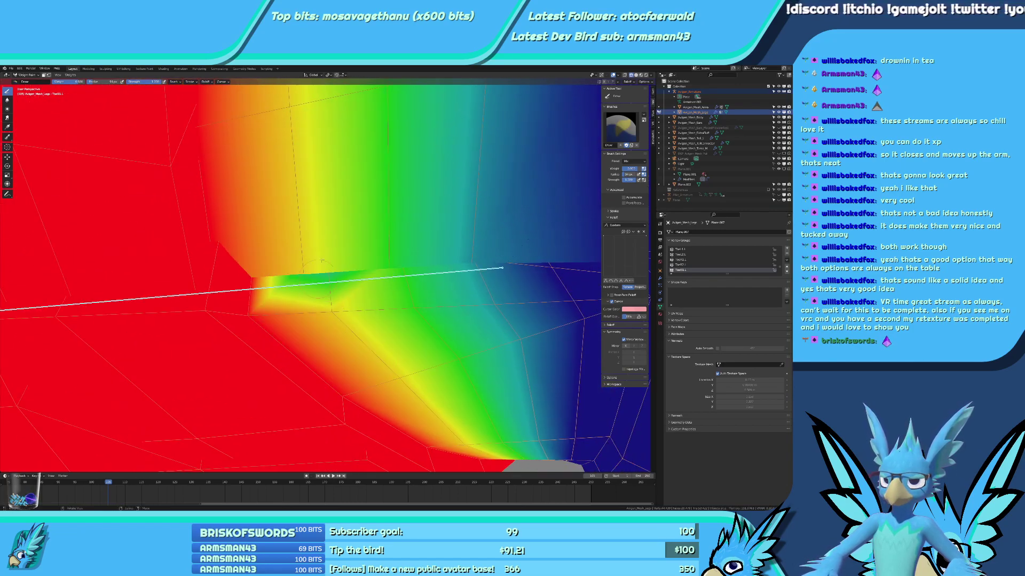
pyautogui.moveTo(322, 260)
pyautogui.mouseDown(button='middle')
pyautogui.moveTo(243, 255)
pyautogui.moveTo(276, 357)
pyautogui.moveTo(273, 345)
pyautogui.moveTo(390, 250)
pyautogui.moveTo(438, 247)
pyautogui.moveTo(489, 207)
pyautogui.mouseUp(button='middle')
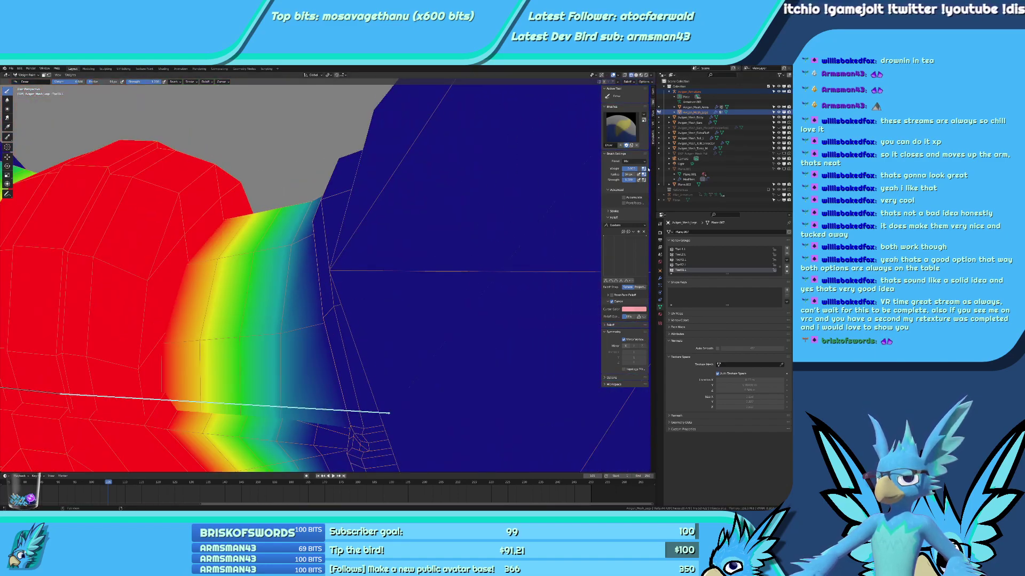
# Switch to the foot bone and fill the unweighted edge loop nearest the foot with high weight on the lower side and underside.
pyautogui.scroll(-3, 520, 259)
pyautogui.moveTo(457, 366); pyautogui.dragTo(469, 236, button='middle')
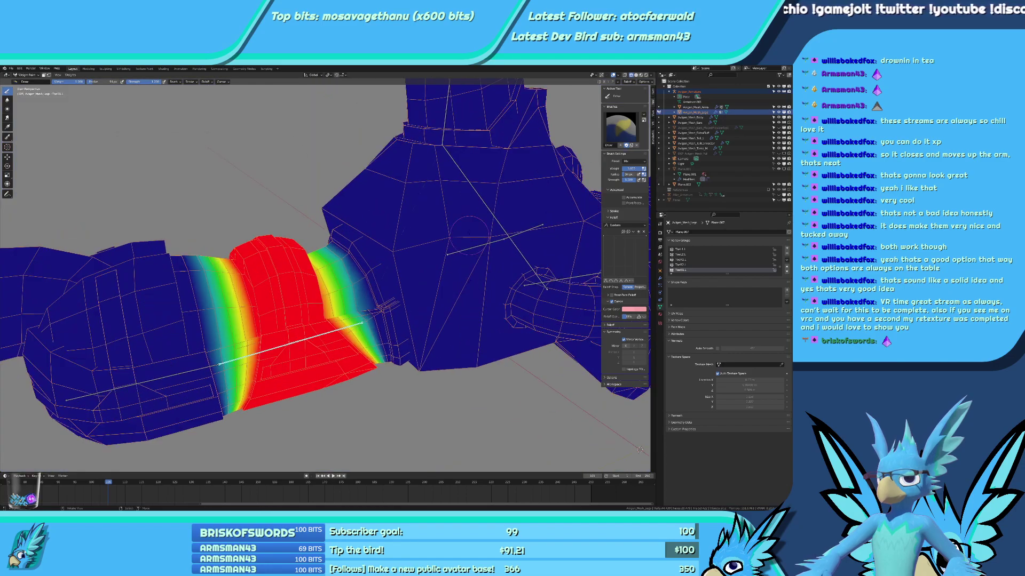
pyautogui.rightClick(470, 186)
pyautogui.scroll(4, 429, 375)
pyautogui.keyDown('shift'); pyautogui.moveTo(429, 375); pyautogui.dragTo(314, 312, button='middle'); pyautogui.keyUp('shift')
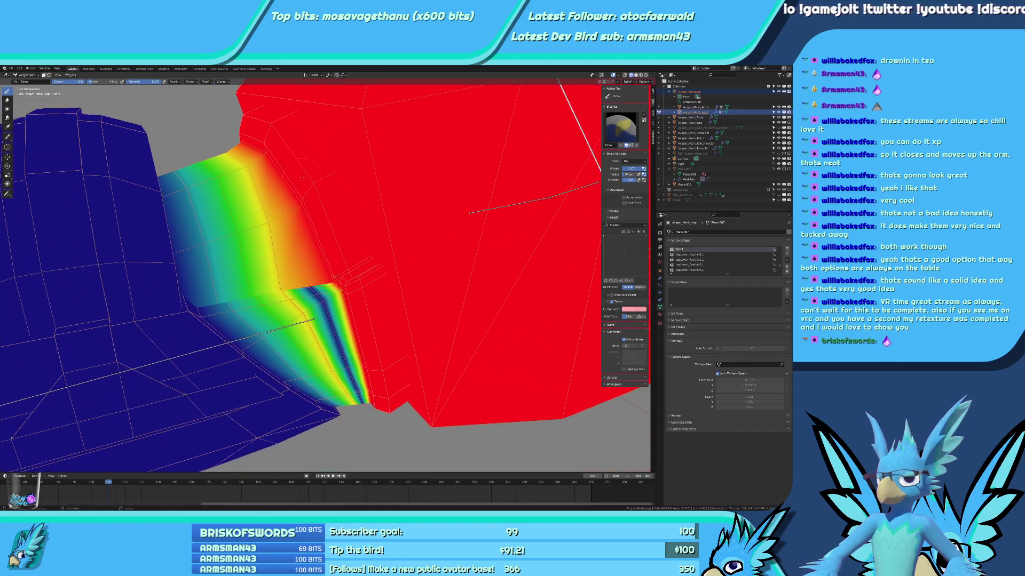
pyautogui.scroll(3, 314, 313)
pyautogui.moveTo(335, 379)
pyautogui.mouseDown(button='middle')
pyautogui.moveTo(366, 272)
pyautogui.moveTo(338, 268)
pyautogui.mouseUp(button='middle')
pyautogui.moveTo(281, 217); pyautogui.dragTo(338, 287, button='middle')
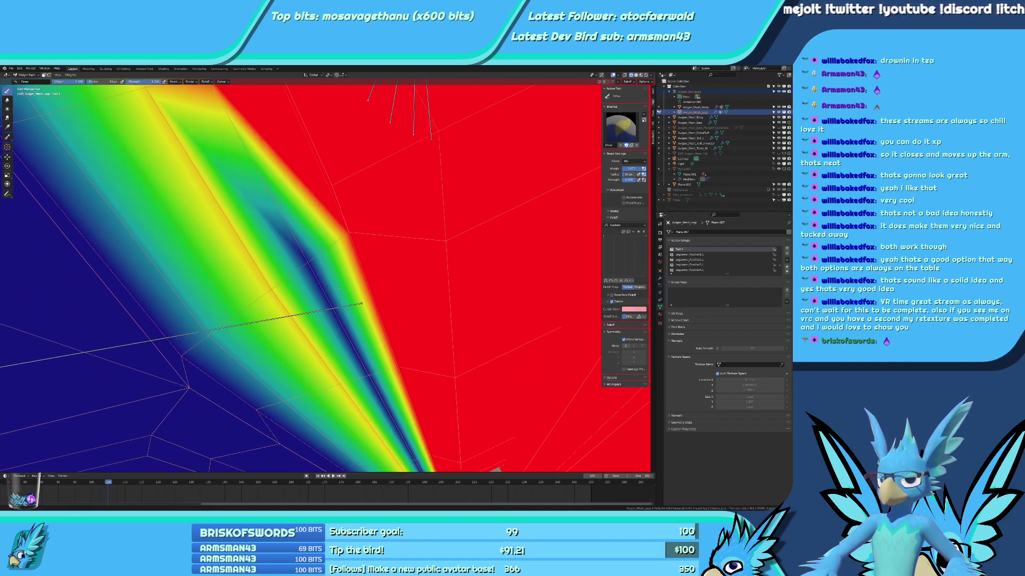
pyautogui.moveTo(384, 389)
pyautogui.mouseDown(button='middle')
pyautogui.moveTo(429, 312)
pyautogui.moveTo(175, 304)
pyautogui.mouseUp(button='middle')
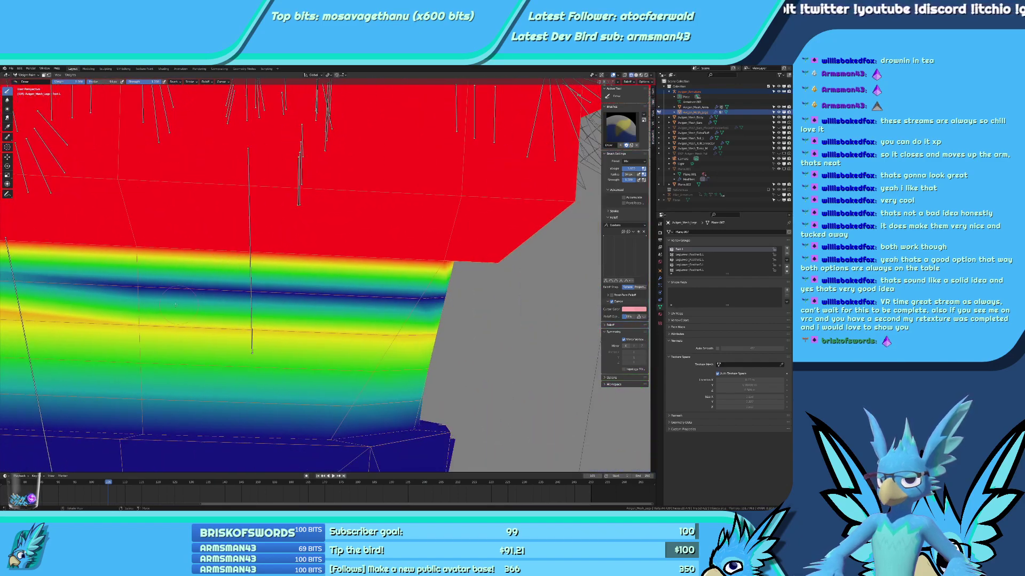
pyautogui.moveTo(419, 296); pyautogui.dragTo(377, 324, button='middle')
pyautogui.moveTo(304, 237)
pyautogui.mouseDown(button='middle')
pyautogui.moveTo(347, 312)
pyautogui.moveTo(366, 242)
pyautogui.moveTo(354, 232)
pyautogui.moveTo(296, 340)
pyautogui.moveTo(329, 367)
pyautogui.moveTo(394, 356)
pyautogui.moveTo(401, 365)
pyautogui.mouseUp(button='middle')
pyautogui.scroll(2, 401, 365)
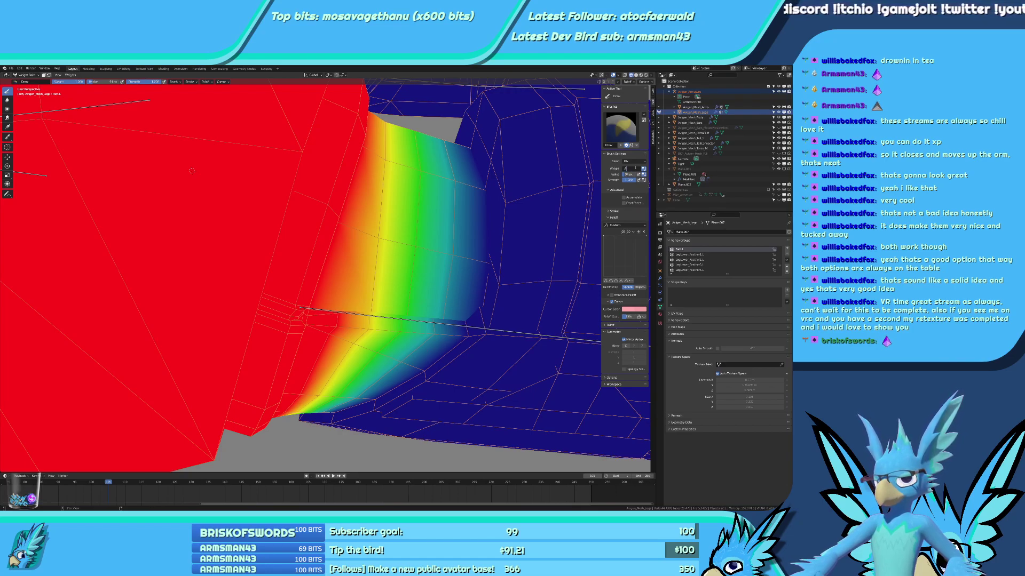
# Adjust the brush weight and blend the foot bone's high weight beside the foot along the toe base's lower side.
pyautogui.scroll(6, 402, 427)
pyautogui.keyDown('shift'); pyautogui.moveTo(402, 427); pyautogui.dragTo(355, 361, button='middle'); pyautogui.keyUp('shift')
pyautogui.scroll(-3, 353, 361)
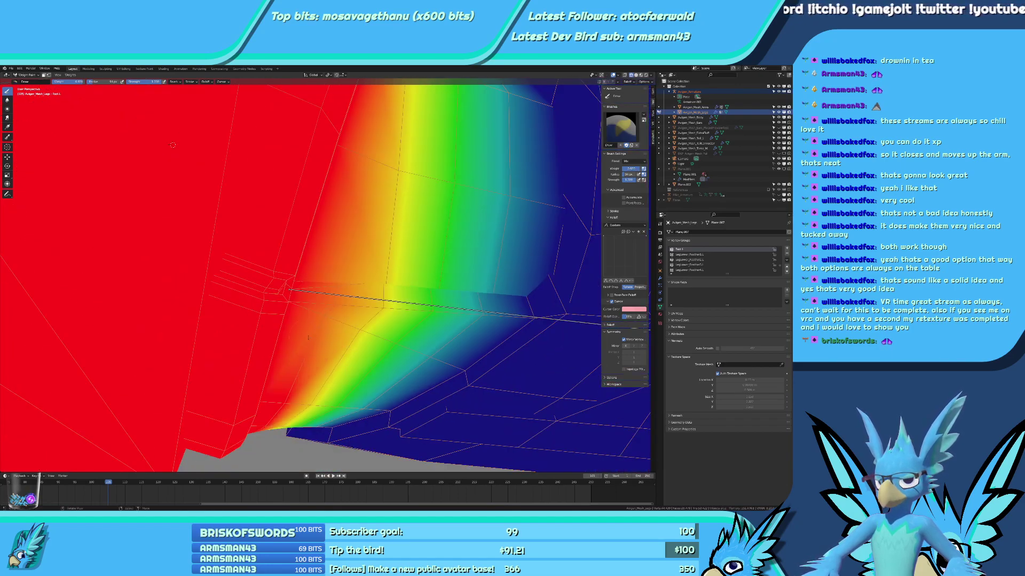
pyautogui.moveTo(308, 337); pyautogui.dragTo(293, 251, button='middle')
pyautogui.scroll(3, 300, 318)
pyautogui.click(372, 197)
pyautogui.moveTo(371, 214)
pyautogui.mouseDown(button='middle')
pyautogui.moveTo(318, 292)
pyautogui.moveTo(388, 303)
pyautogui.moveTo(347, 284)
pyautogui.mouseUp(button='middle')
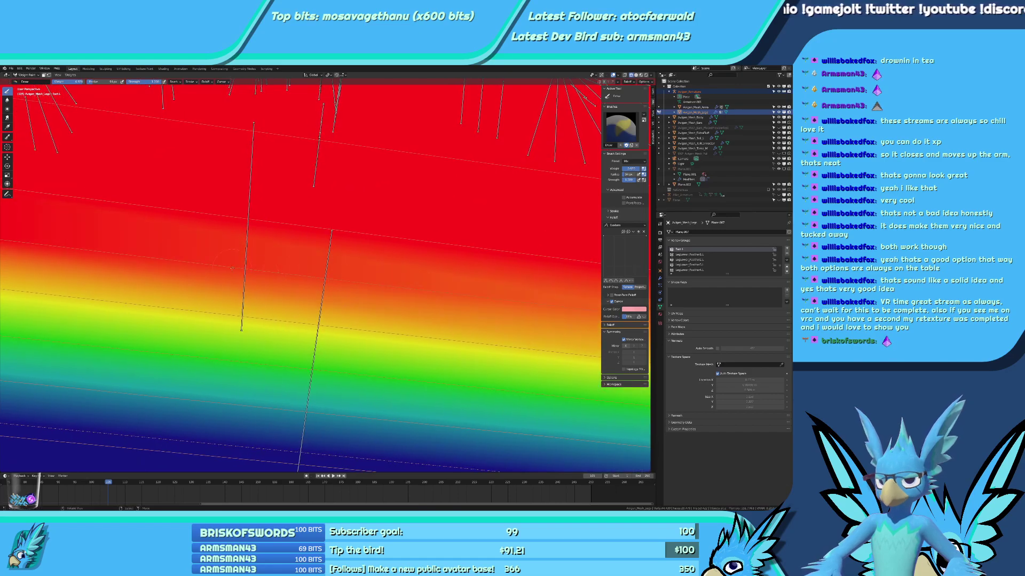
# Continue blending the foot bone's high weight along the underside and around the opposite side of the toe's base.
pyautogui.moveTo(232, 268); pyautogui.dragTo(272, 232, button='middle')
pyautogui.moveTo(257, 325); pyautogui.dragTo(275, 271, button='middle')
pyautogui.moveTo(258, 234); pyautogui.dragTo(509, 89, button='middle')
pyautogui.moveTo(296, 312)
pyautogui.mouseDown(button='middle')
pyautogui.moveTo(330, 332)
pyautogui.moveTo(359, 311)
pyautogui.moveTo(500, 269)
pyautogui.moveTo(451, 272)
pyautogui.mouseUp(button='middle')
pyautogui.moveTo(234, 330); pyautogui.dragTo(268, 283, button='middle')
# Check the toe base in other modes and return to Weight Paint mode.
pyautogui.hotkey('ctrl', 'Tab')
pyautogui.moveTo(301, 354)
pyautogui.mouseDown(button='middle')
pyautogui.moveTo(374, 304)
pyautogui.moveTo(404, 317)
pyautogui.moveTo(408, 294)
pyautogui.mouseUp(button='middle')
pyautogui.press('Tab')
pyautogui.scroll(-2, 404, 317)
pyautogui.press('Tab')
pyautogui.hotkey('ctrl', 'Tab')
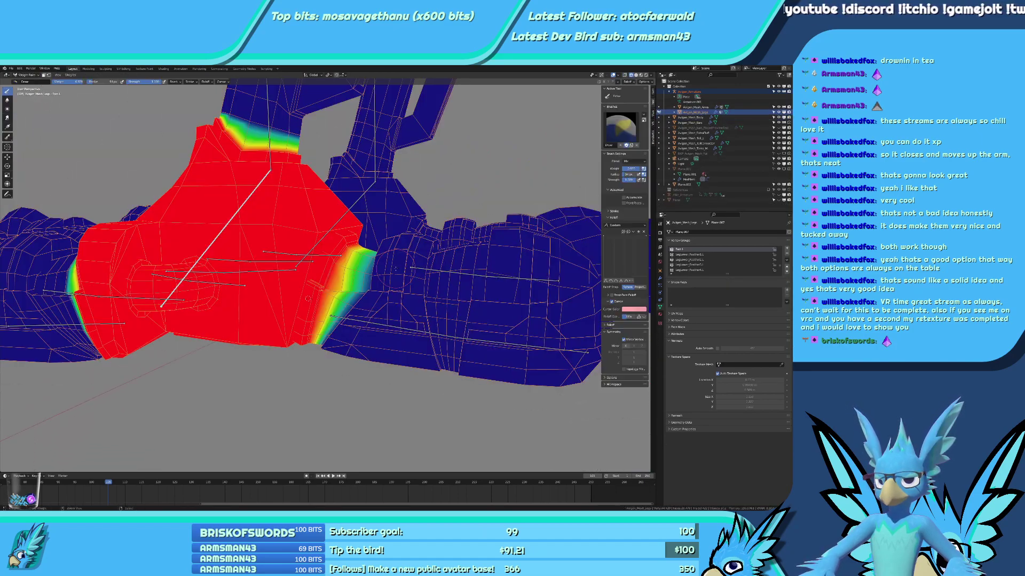
# Cancel the foot rotation, then bend the rear toe's segments downward by rotating their bones about the X axis.
pyautogui.rightClick(386, 323)
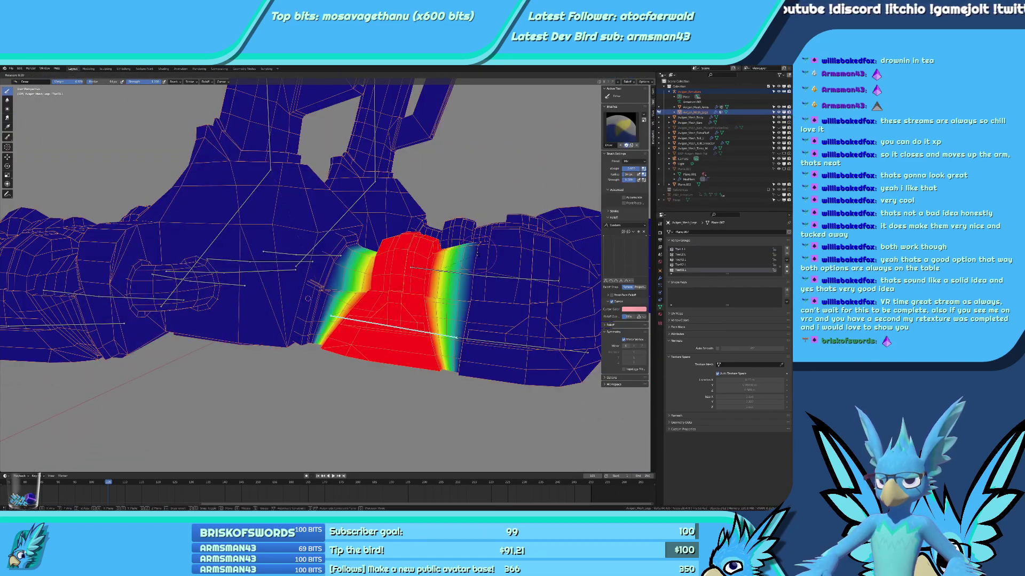
pyautogui.press('x')
pyautogui.click(465, 345)
pyautogui.moveTo(464, 345); pyautogui.dragTo(425, 335, button='middle')
pyautogui.press('r')
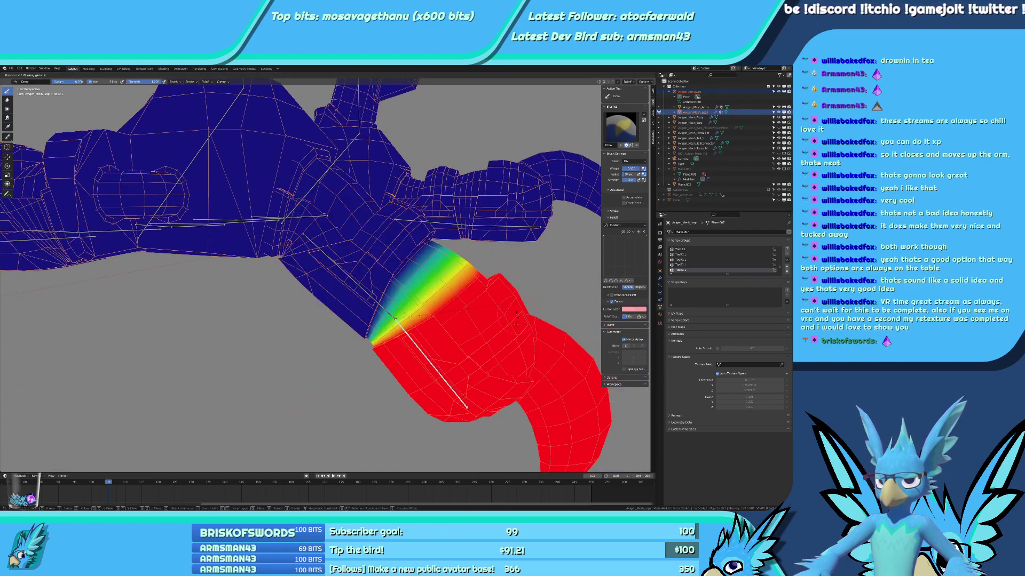
pyautogui.press('Return')
# Inspect the bent rear toe in solid shading with overlays hidden, and restore the overlays.
pyautogui.click(613, 75)
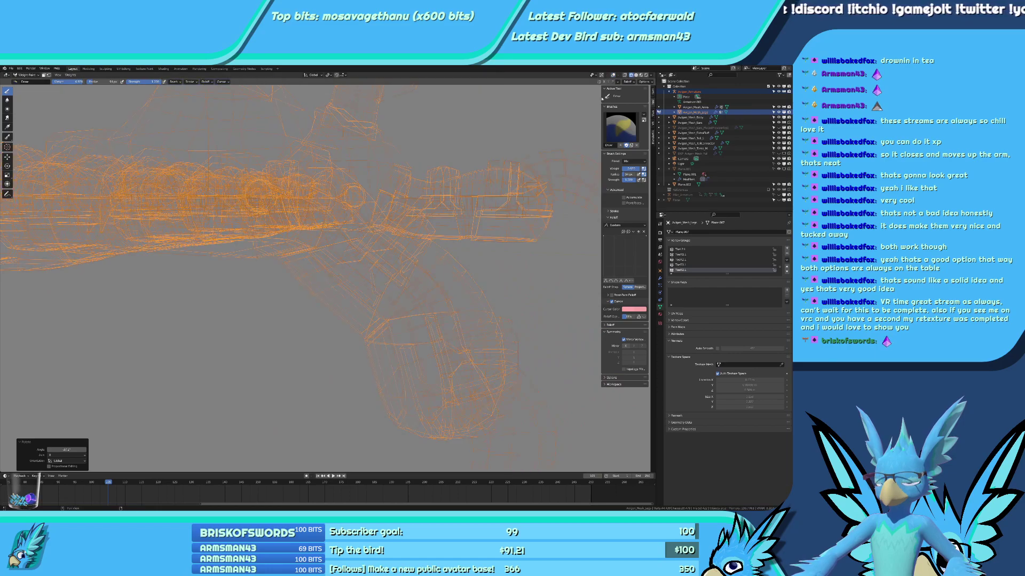
pyautogui.scroll(-4, 454, 237)
pyautogui.hotkey('shift', 'z')
pyautogui.scroll(4, 453, 237)
pyautogui.moveTo(454, 256)
pyautogui.mouseDown(button='middle')
pyautogui.moveTo(454, 237)
pyautogui.moveTo(417, 258)
pyautogui.moveTo(572, 118)
pyautogui.mouseUp(button='middle')
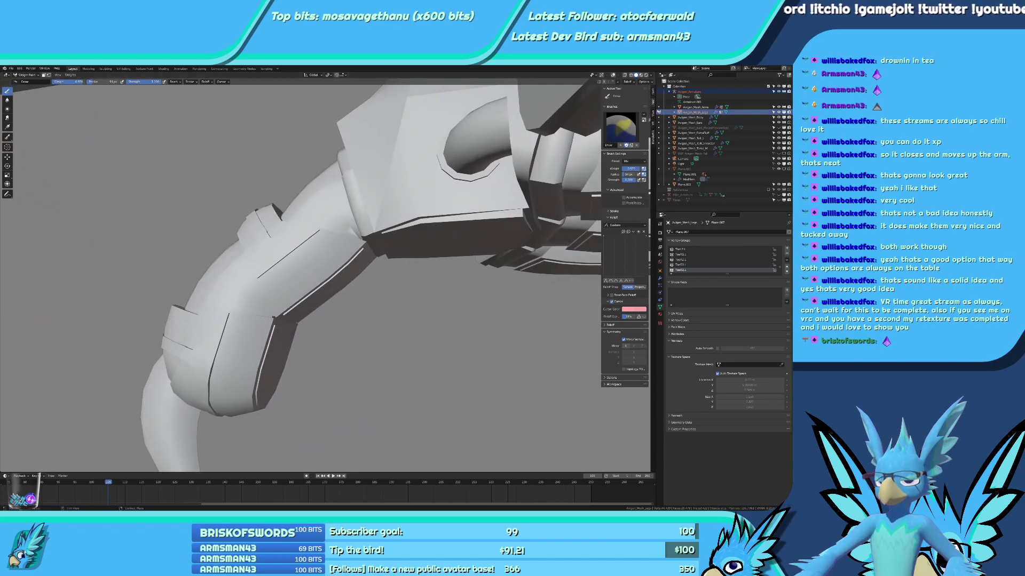
pyautogui.click(613, 75)
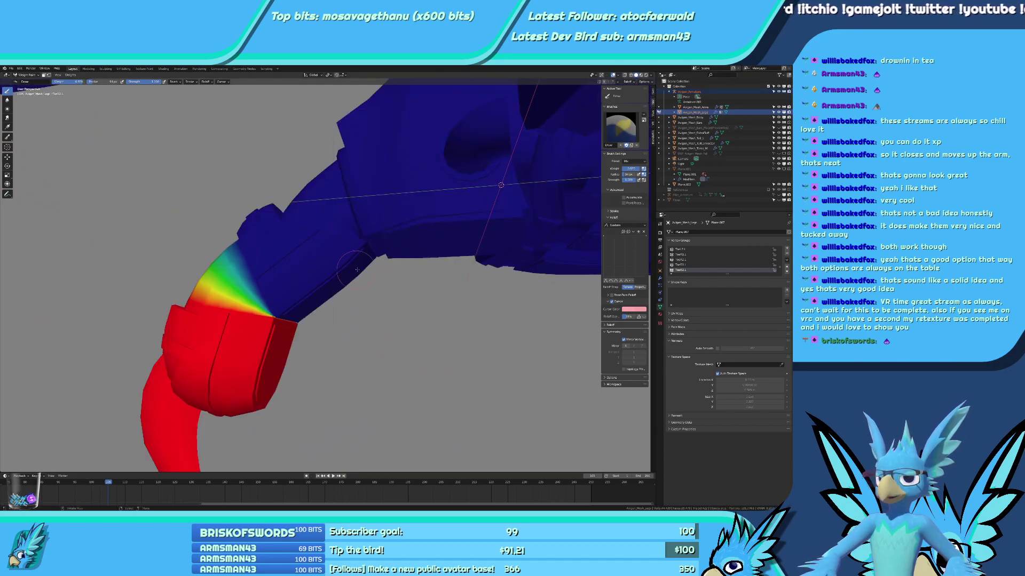
# Leave Weight Paint mode, select the armature and put it in Pose Mode.
pyautogui.hotkey('ctrl', 'Tab')
pyautogui.hotkey('ctrl', 'Tab')
pyautogui.hotkey('ctrl', 'Tab')
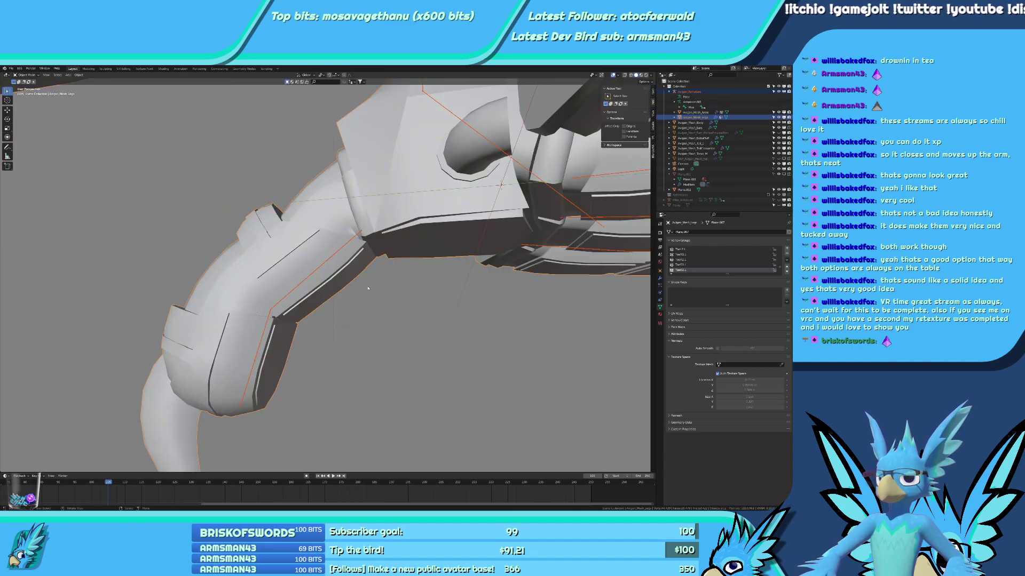
pyautogui.click(355, 240)
pyautogui.hotkey('ctrl', 'Tab')
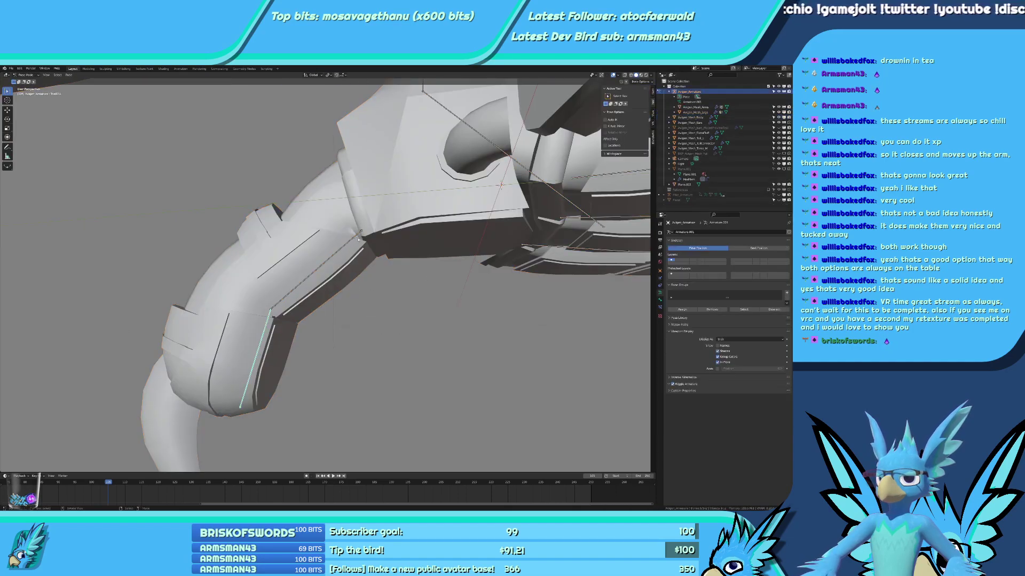
# Rotate the rear toe's base bone about the X axis to curl the toe, and inspect it in rendered shading.
pyautogui.click(368, 323)
pyautogui.scroll(2, 352, 267)
pyautogui.click(342, 241)
pyautogui.moveTo(342, 242); pyautogui.dragTo(402, 253, button='middle')
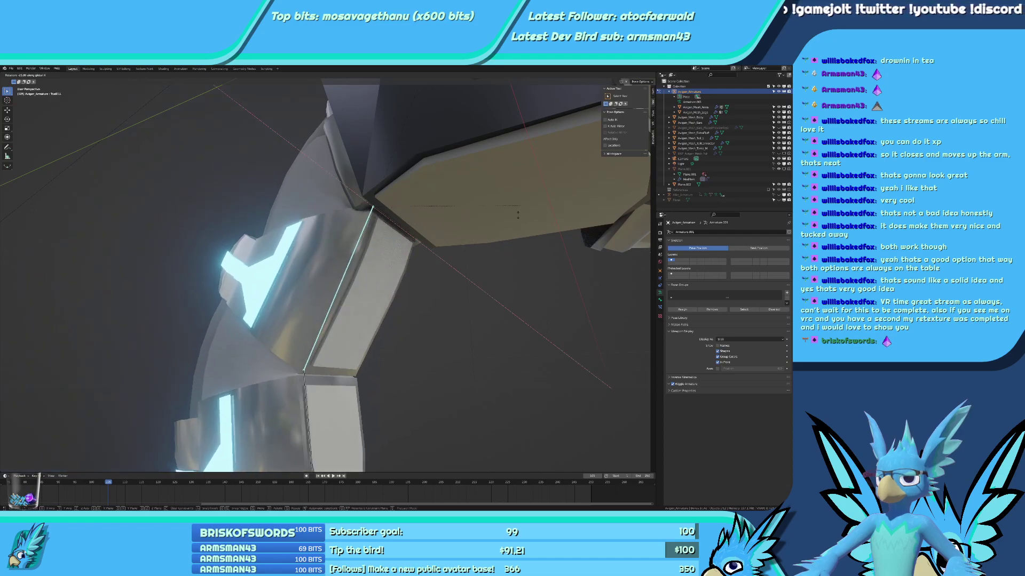
pyautogui.click(505, 253)
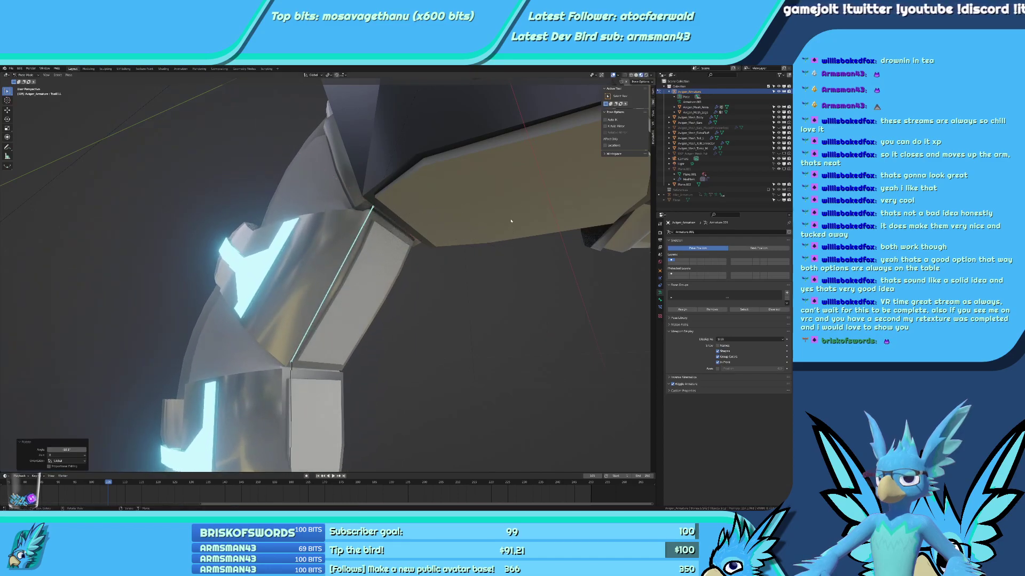
pyautogui.moveTo(504, 253); pyautogui.dragTo(510, 299, button='middle')
pyautogui.scroll(-5, 518, 266)
pyautogui.scroll(5, 506, 293)
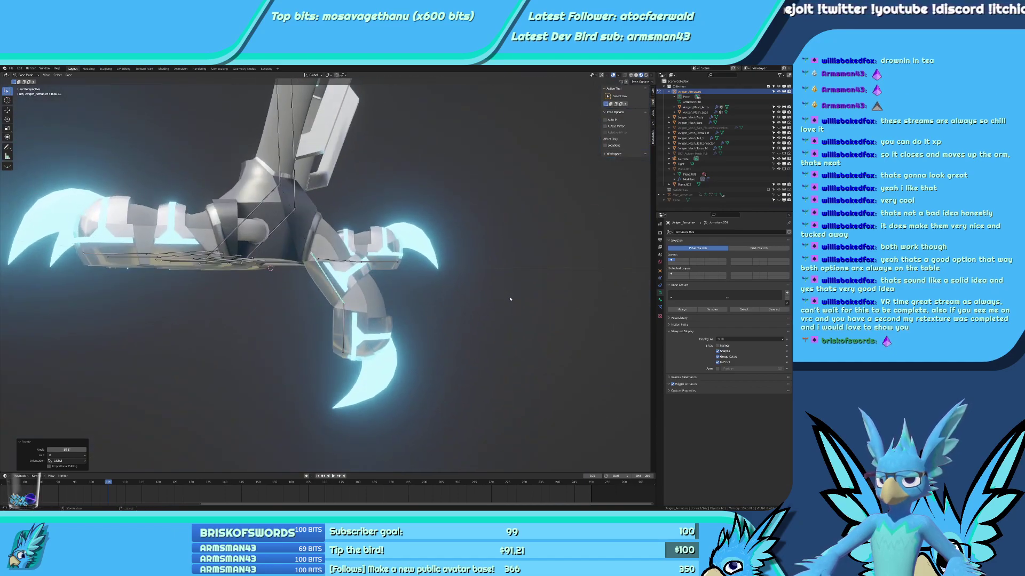
# Step back and forth through the last rear toe rotations to compare the poses.
pyautogui.hotkey('ctrl', 'z')
pyautogui.hotkey('ctrl', 'z')
pyautogui.hotkey('ctrl', 'z')
pyautogui.hotkey('ctrl', 'z')
pyautogui.hotkey('ctrl', 'shift', 'z')
pyautogui.hotkey('ctrl', 'shift', 'z')
pyautogui.hotkey('ctrl', 'shift', 'z')
pyautogui.hotkey('ctrl', 'shift', 'z')
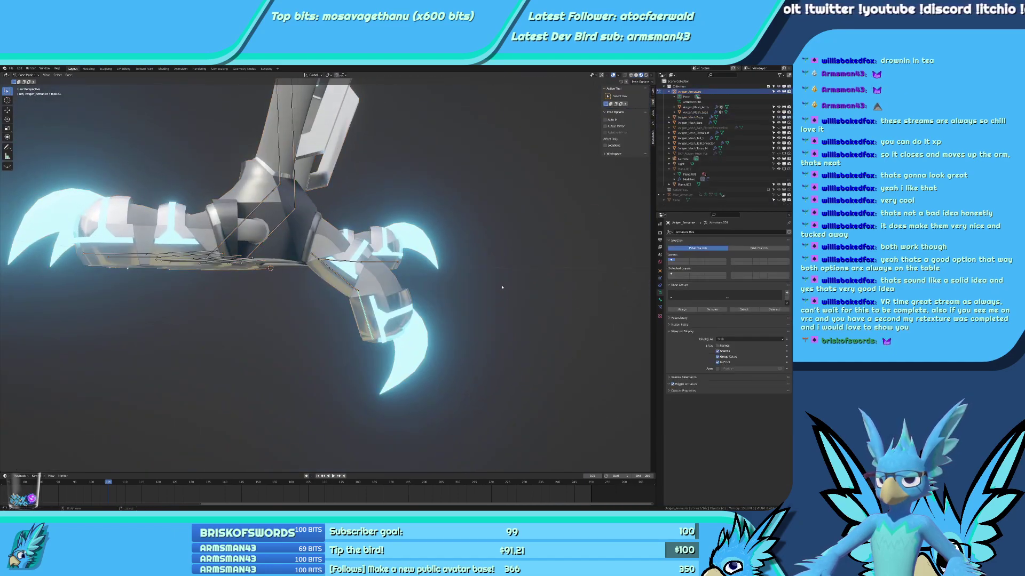
# Undo the rear toe's test rotations.
pyautogui.moveTo(348, 317); pyautogui.dragTo(468, 274, button='middle')
pyautogui.scroll(-2, 394, 291)
pyautogui.hotkey('ctrl', 'z')
pyautogui.hotkey('ctrl', 'z')
pyautogui.hotkey('ctrl', 'z')
pyautogui.hotkey('ctrl', 'z')
# In the armature's Edit Mode, parent the left foot's toe base bones to its foot bone with Keep Offset.
pyautogui.press('KP_5')
pyautogui.press('KP_3')
pyautogui.scroll(-3, 435, 300)
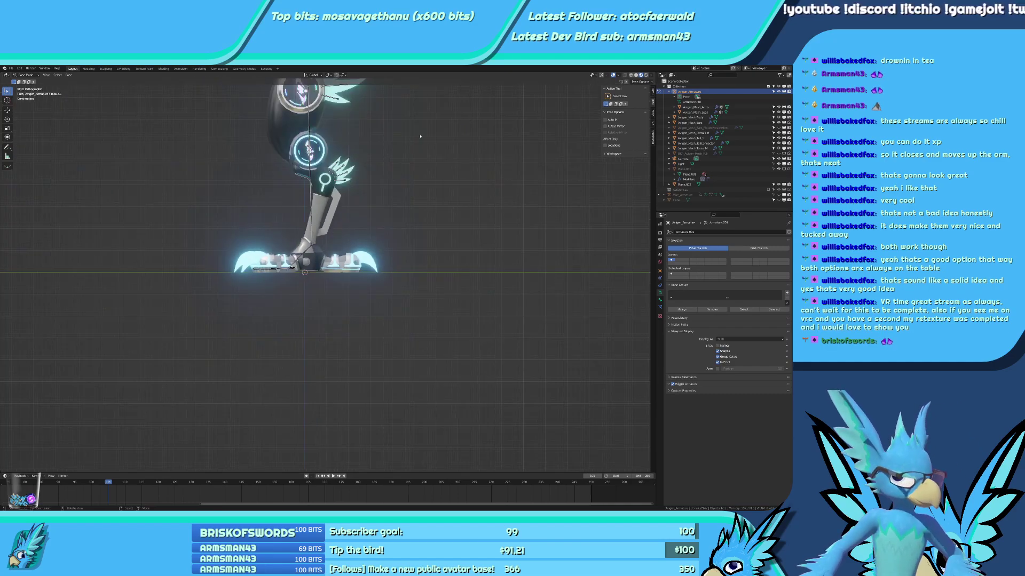
pyautogui.keyDown('shift'); pyautogui.moveTo(383, 167); pyautogui.dragTo(412, 213, button='middle'); pyautogui.keyUp('shift')
pyautogui.scroll(3, 371, 259)
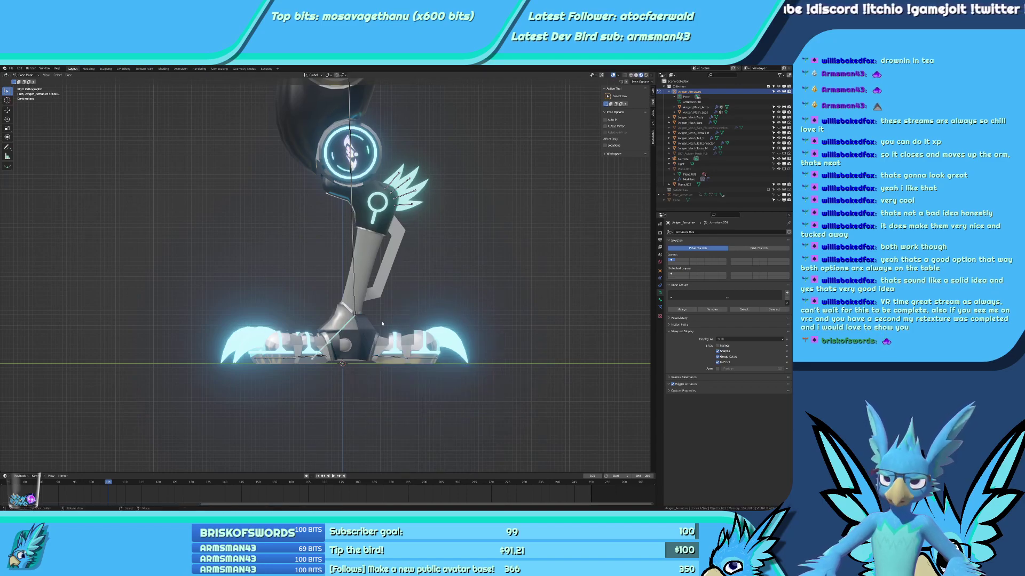
pyautogui.keyDown('shift'); pyautogui.moveTo(382, 324); pyautogui.dragTo(421, 334, button='middle'); pyautogui.keyUp('shift')
pyautogui.press('Tab')
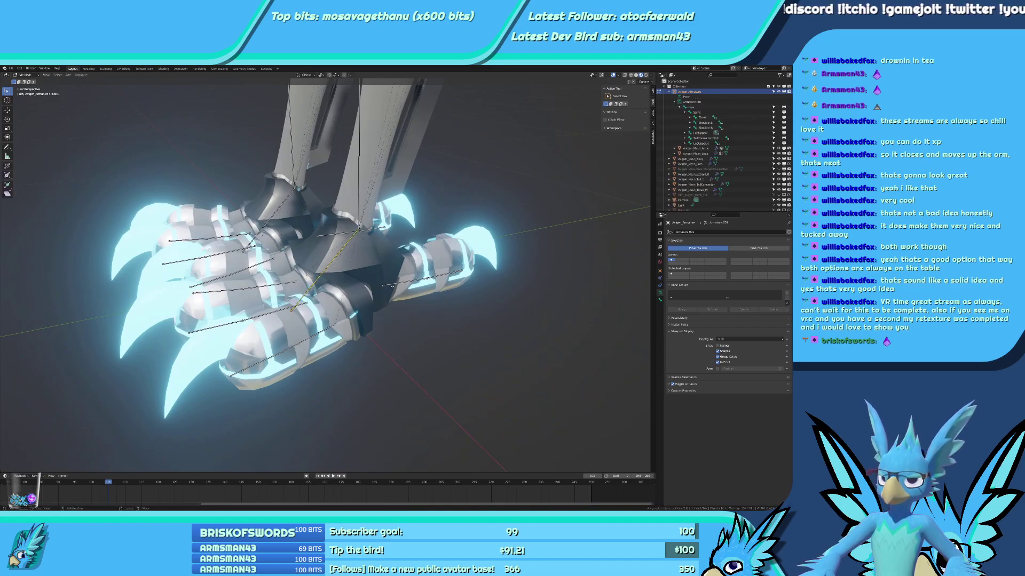
pyautogui.press('c')
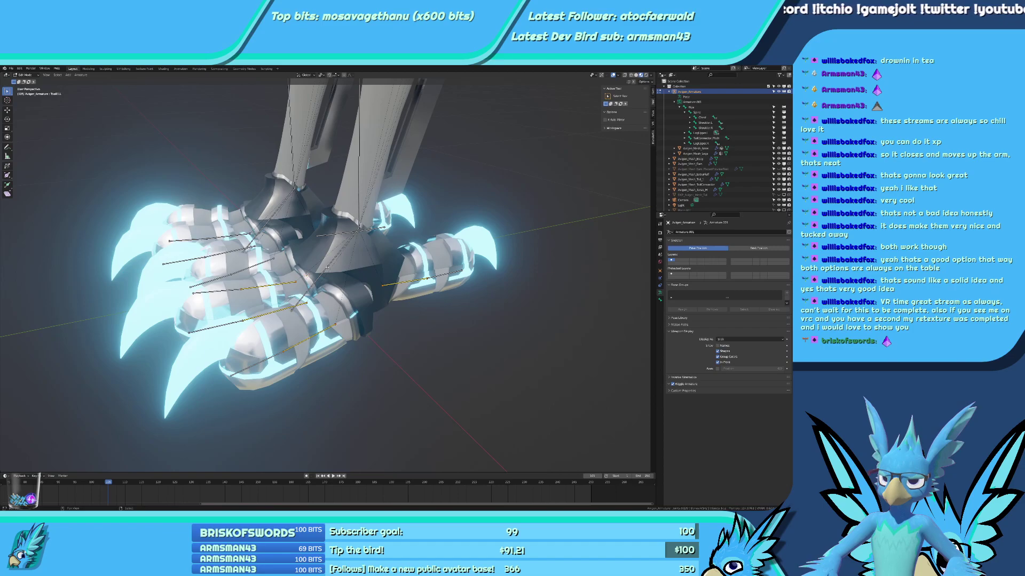
pyautogui.click(327, 269)
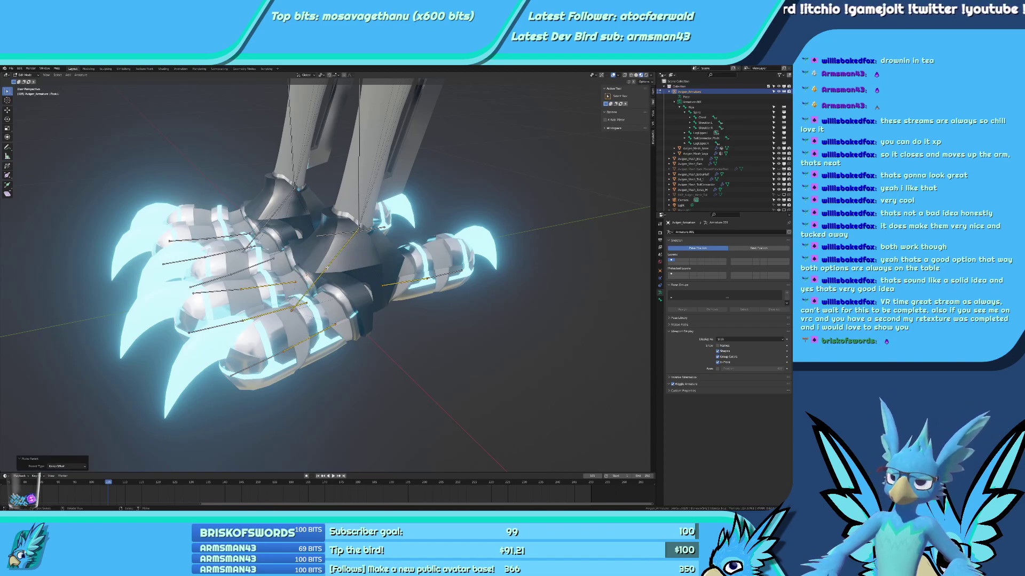
# Parent the right foot's toe base bones to the right foot bone, keeping their offset.
pyautogui.moveTo(327, 268); pyautogui.dragTo(332, 296, button='middle')
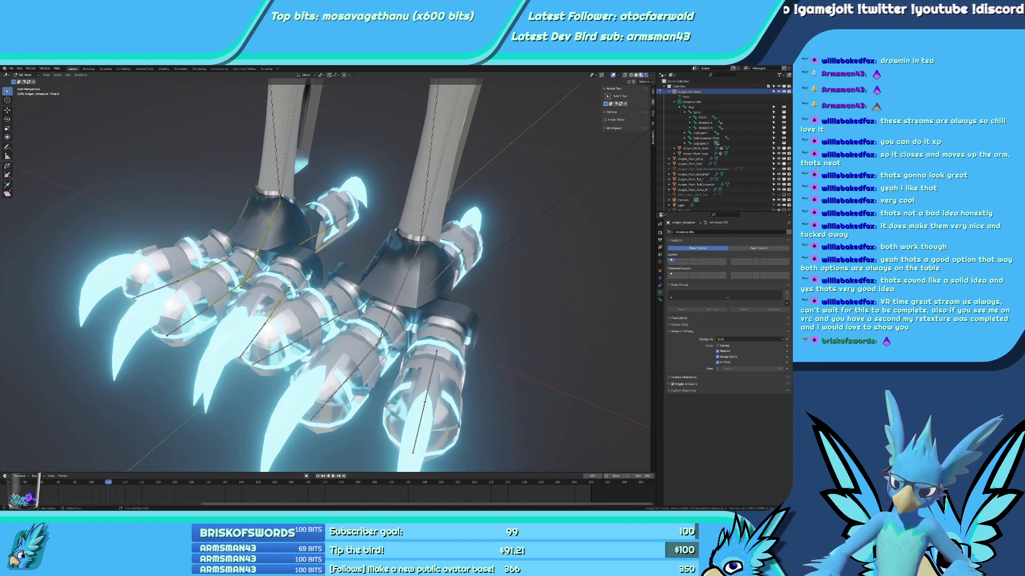
pyautogui.hotkey('ctrl', 'p')
pyautogui.click(257, 250)
# Switch to Pose Mode and test-rotate the right foot bone to check that its toes follow.
pyautogui.press('r')
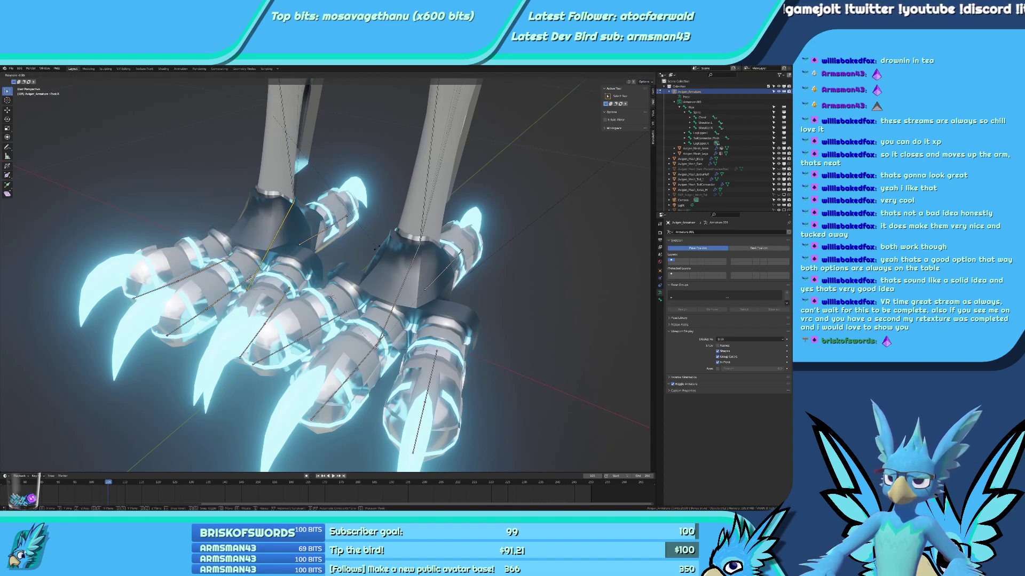
pyautogui.rightClick(375, 255)
pyautogui.hotkey('ctrl', 'Tab')
pyautogui.press('r')
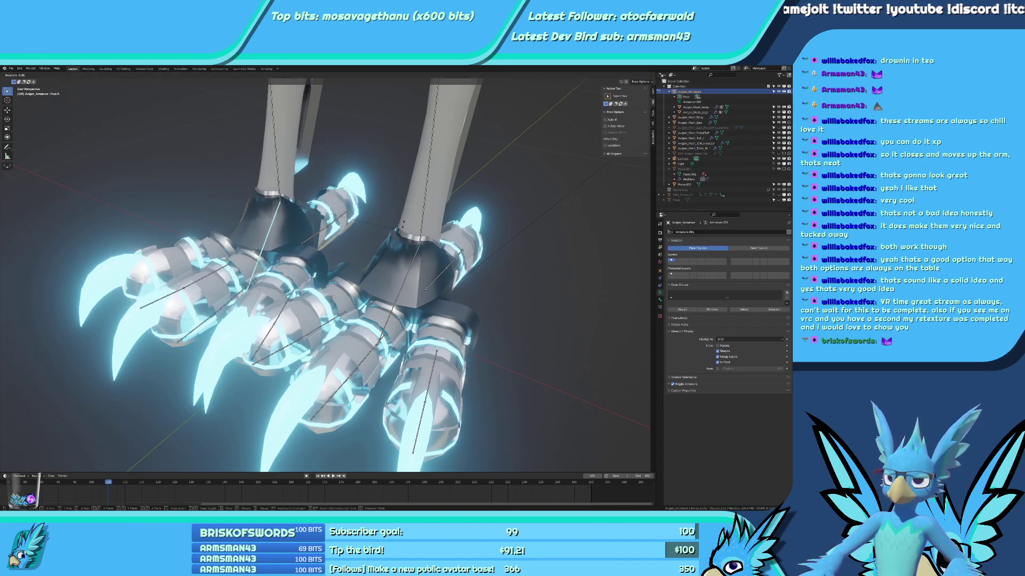
pyautogui.rightClick(405, 262)
pyautogui.moveTo(405, 261); pyautogui.dragTo(353, 243, button='middle')
pyautogui.press('r')
pyautogui.press('r')
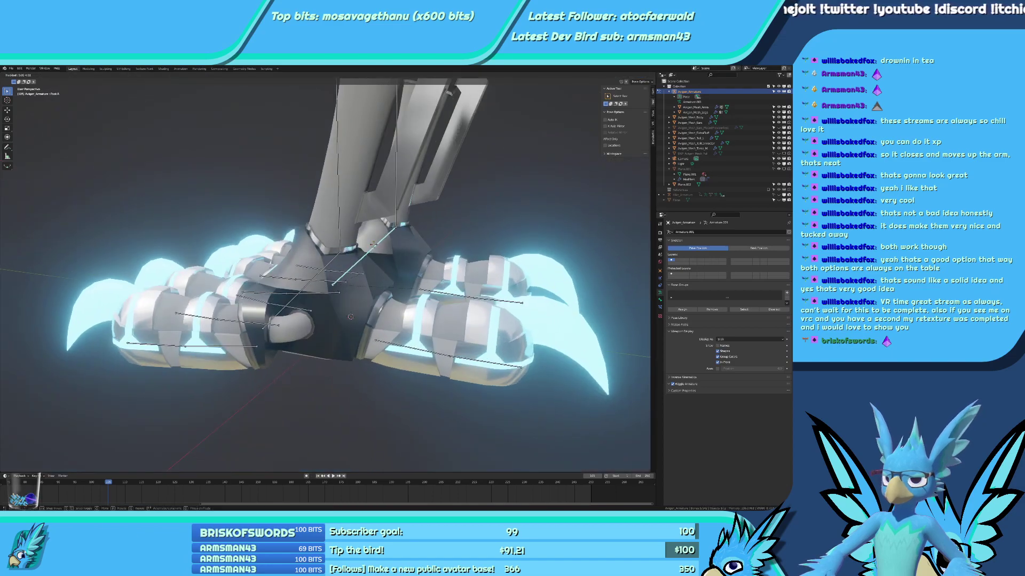
pyautogui.click(350, 317)
# Put the leg mesh in Weight Paint mode in the right side view and activate the foot bone.
pyautogui.press('KP_3')
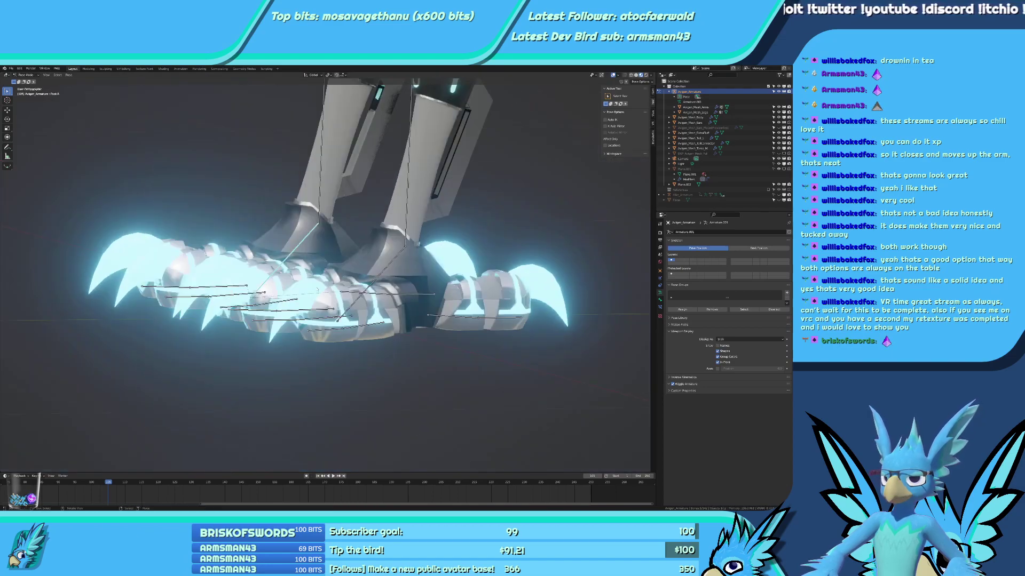
pyautogui.scroll(5, 333, 307)
pyautogui.press('Tab')
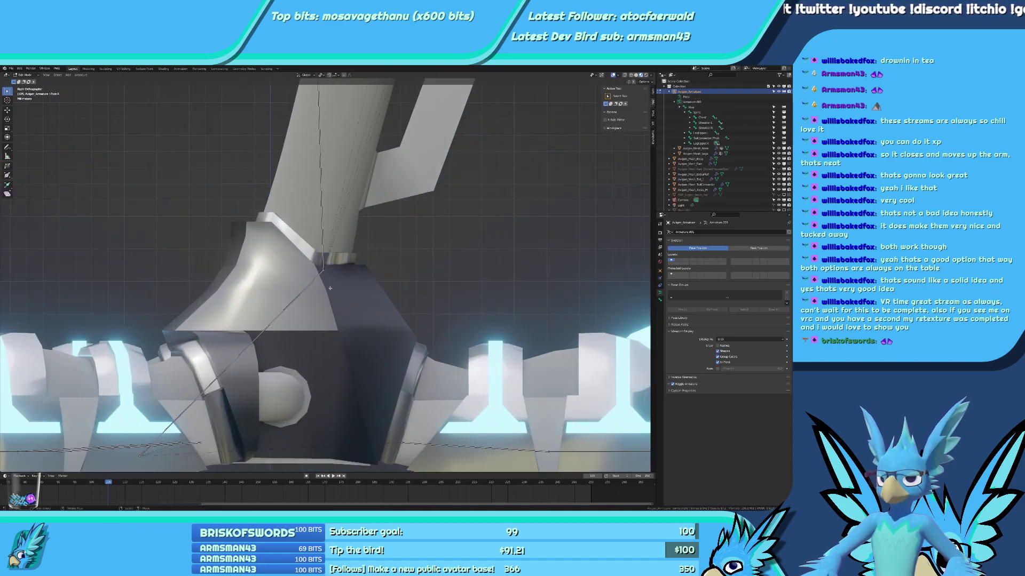
pyautogui.click(332, 272)
pyautogui.keyDown('shift'); pyautogui.click(320, 264); pyautogui.keyUp('shift')
pyautogui.hotkey('ctrl', 'Tab')
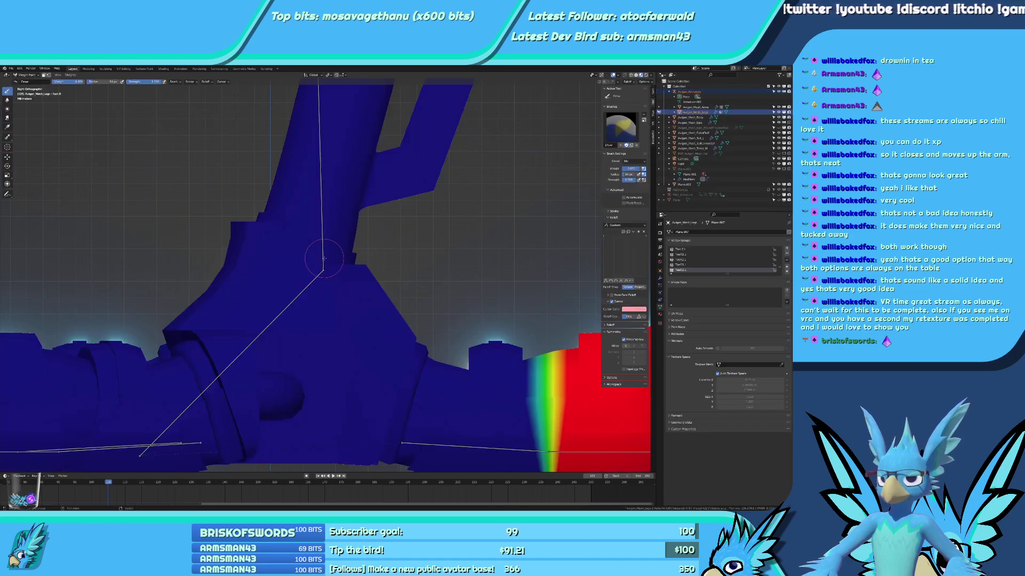
pyautogui.keyDown('shift'); pyautogui.moveTo(324, 259); pyautogui.dragTo(326, 293, button='middle'); pyautogui.keyUp('shift')
pyautogui.keyDown('ctrl'); pyautogui.click(317, 311); pyautogui.keyUp('ctrl')
# Test-rotate the foot bone to check how the ankle deforms, and cancel the rotation.
pyautogui.scroll(2, 318, 311)
pyautogui.press('r')
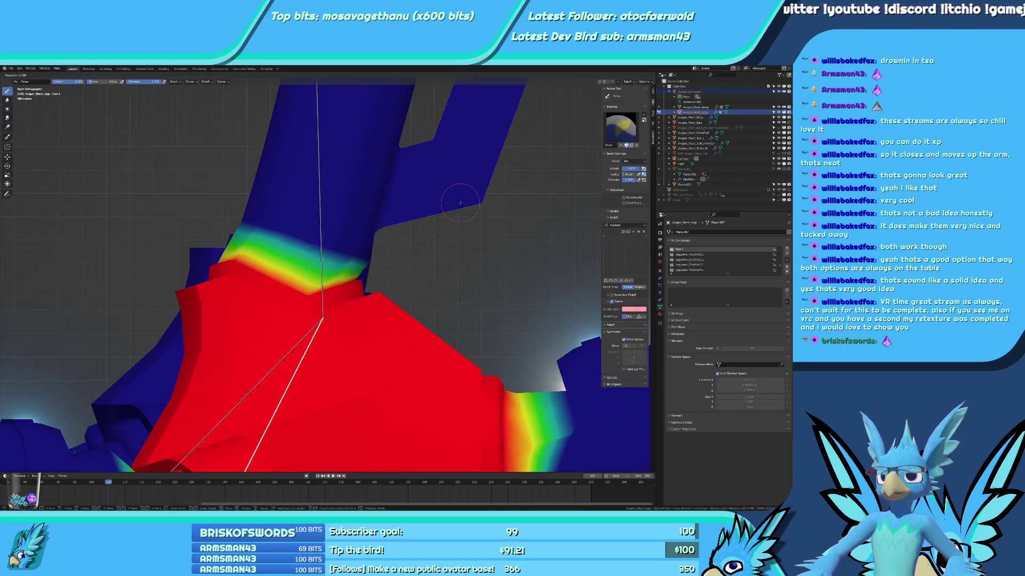
pyautogui.rightClick(473, 276)
# Switch to solid shading with the mesh edges shown and paint partial foot bone weight along the lowest shin edge loop.
pyautogui.scroll(2, 372, 204)
pyautogui.keyDown('shift'); pyautogui.moveTo(372, 203); pyautogui.dragTo(407, 295, button='middle'); pyautogui.keyUp('shift')
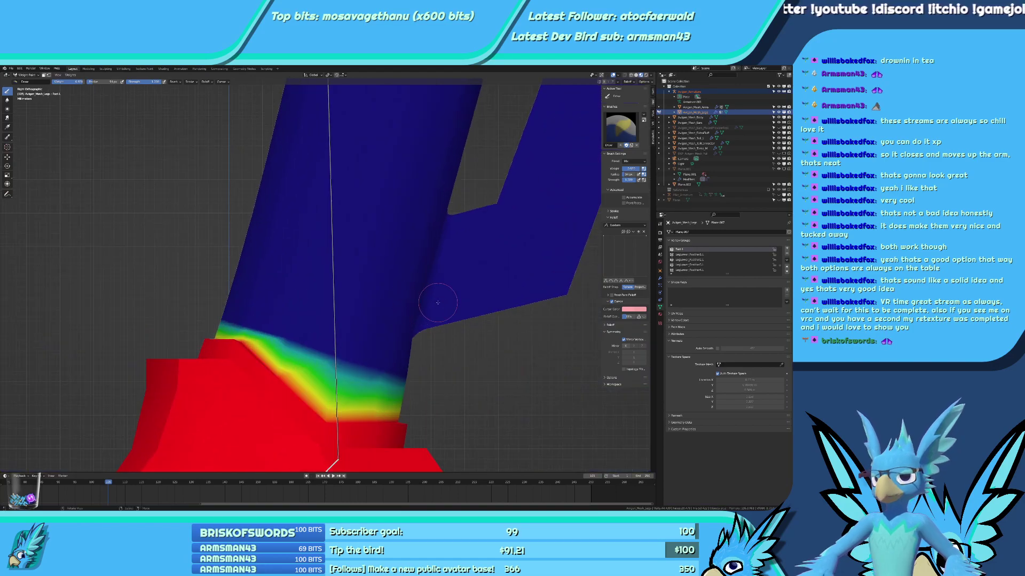
pyautogui.hotkey('shift', 'z')
pyautogui.hotkey('shift', 'z')
pyautogui.hotkey('shift', 'z')
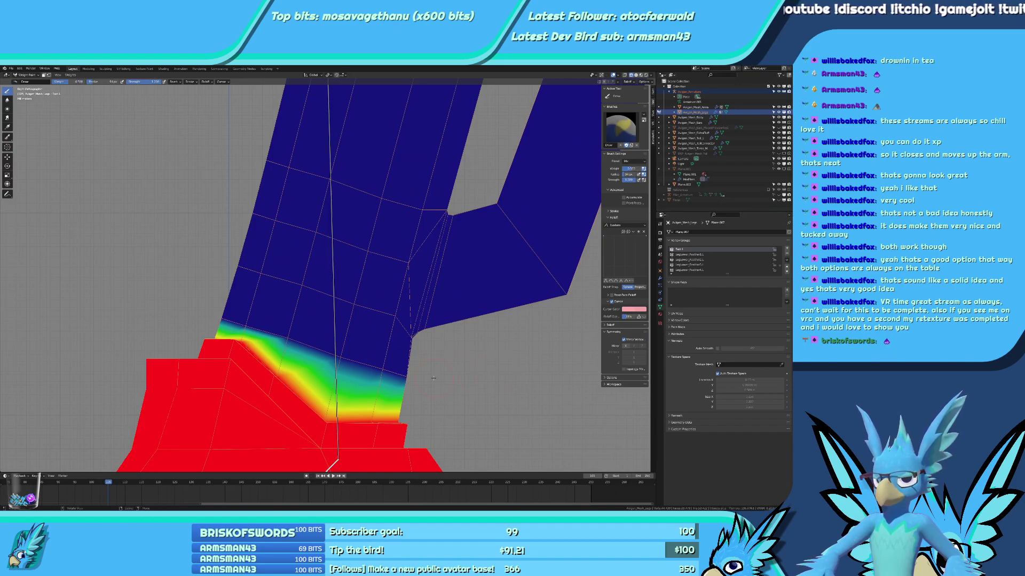
pyautogui.moveTo(402, 368); pyautogui.dragTo(242, 313)
pyautogui.moveTo(243, 314)
pyautogui.mouseDown(button='middle')
pyautogui.moveTo(280, 307)
pyautogui.moveTo(396, 342)
pyautogui.mouseUp(button='middle')
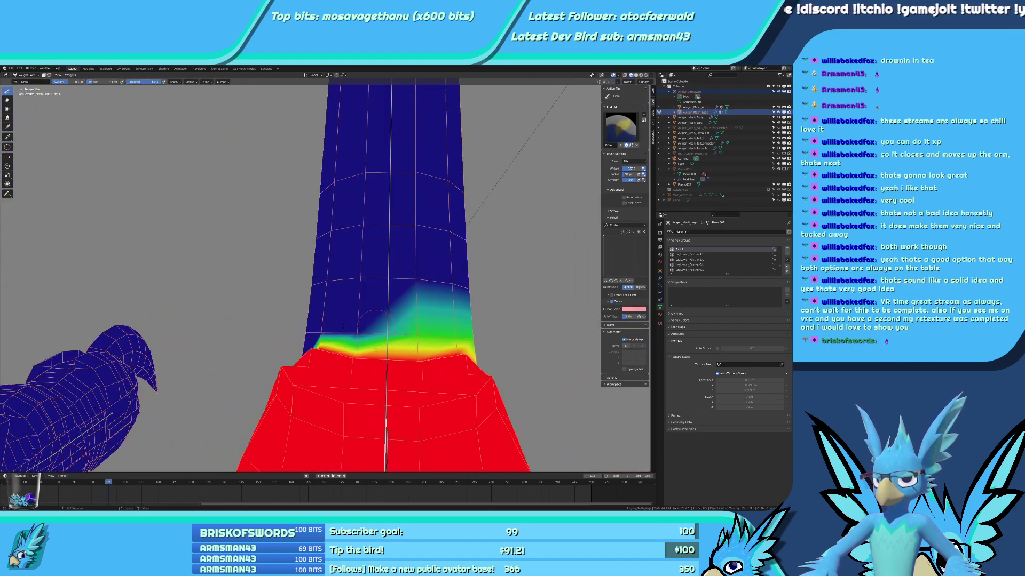
# Continue painting partial foot bone weight around the front and opposite side of the ankle.
pyautogui.moveTo(343, 326); pyautogui.dragTo(374, 322)
pyautogui.moveTo(374, 322); pyautogui.dragTo(454, 326, button='middle')
pyautogui.moveTo(454, 326); pyautogui.dragTo(406, 332)
pyautogui.moveTo(406, 332); pyautogui.dragTo(442, 324, button='middle')
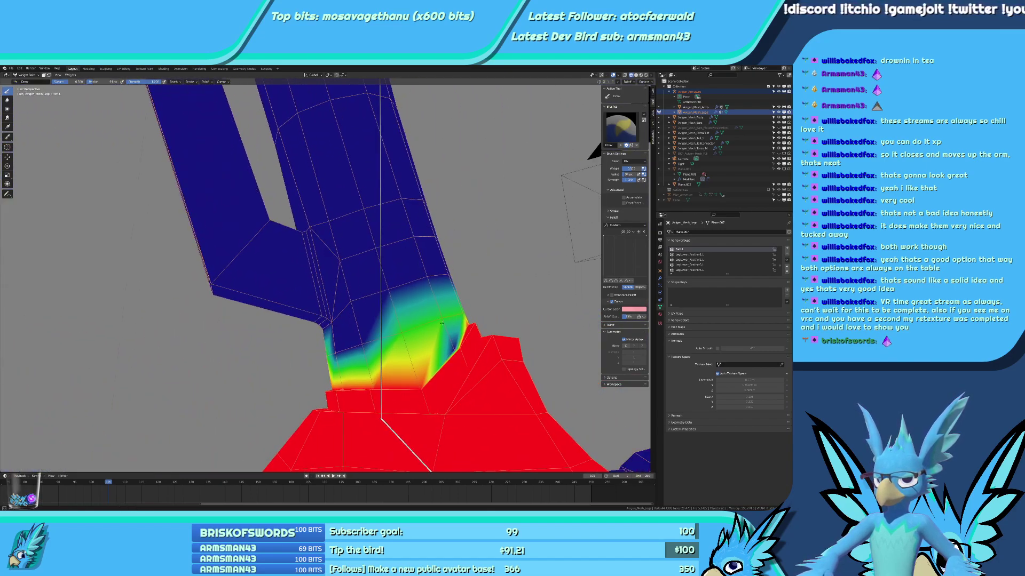
pyautogui.scroll(2, 442, 323)
pyautogui.moveTo(379, 373); pyautogui.dragTo(346, 385)
pyautogui.moveTo(437, 370); pyautogui.dragTo(374, 323, button='middle')
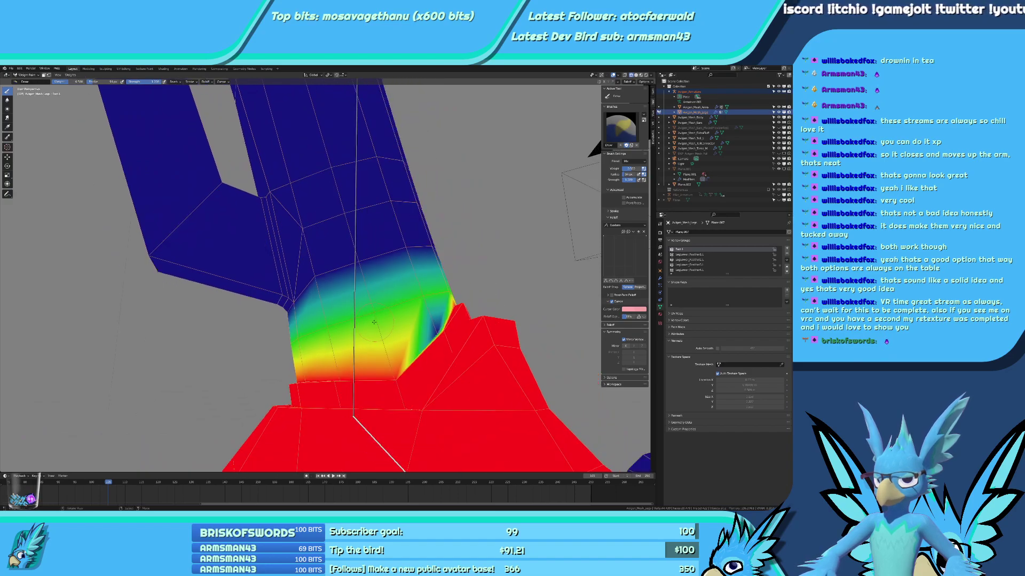
# Finish the foot bone's ankle gradient, activate the lower leg bone and start blending its weight down into the ankle.
pyautogui.keyDown('ctrl'); pyautogui.click(353, 327); pyautogui.keyUp('ctrl')
pyautogui.moveTo(414, 315); pyautogui.dragTo(307, 335)
pyautogui.moveTo(307, 335); pyautogui.dragTo(443, 340, button='middle')
pyautogui.moveTo(271, 317); pyautogui.dragTo(232, 312)
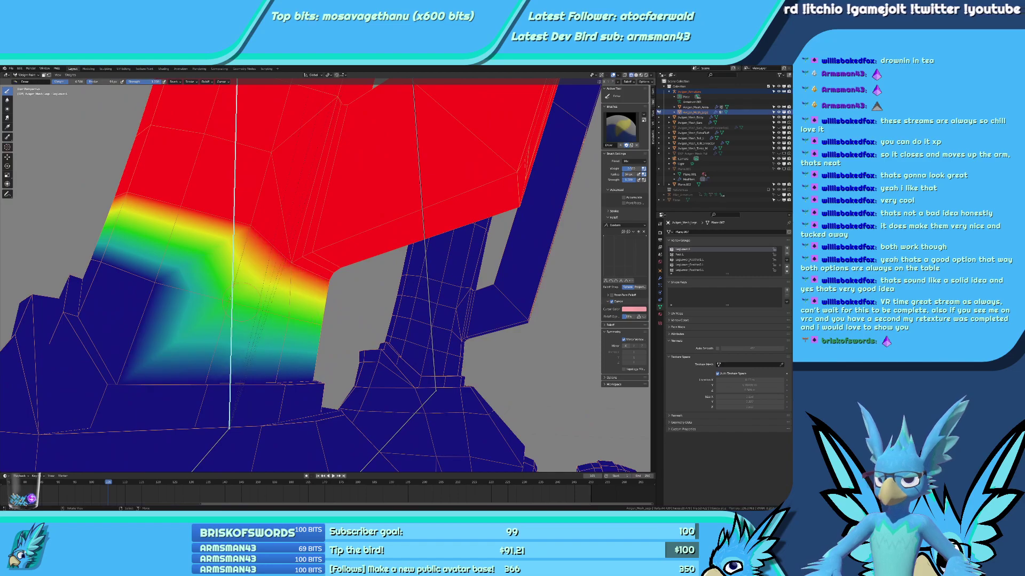
pyautogui.click(155, 283)
pyautogui.hotkey('ctrl', 'z')
# Blend the lower leg bone's weight evenly around the remaining side and front of the ankle.
pyautogui.moveTo(120, 272); pyautogui.dragTo(199, 284, button='middle')
pyautogui.click(257, 322)
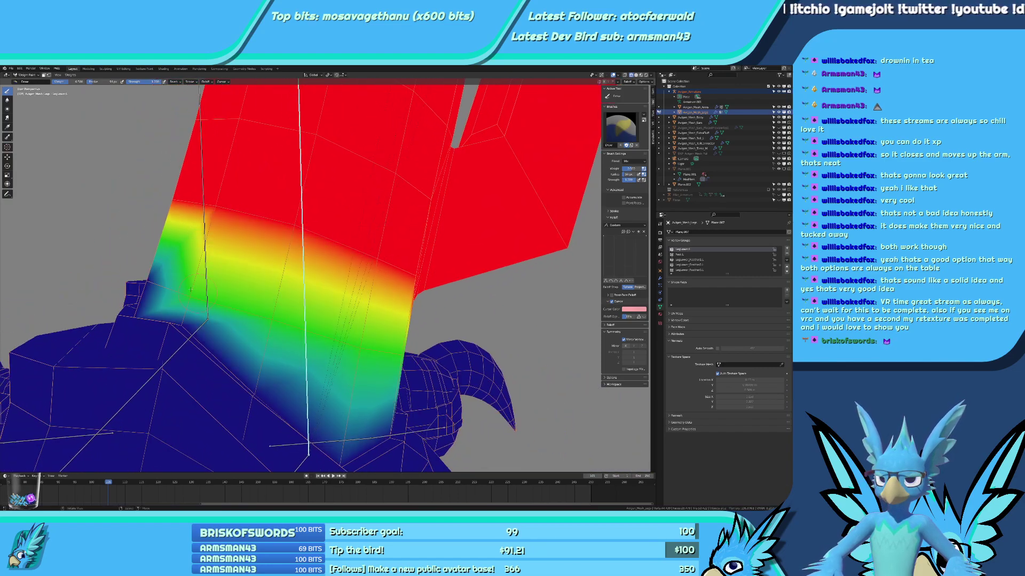
pyautogui.moveTo(347, 310); pyautogui.dragTo(466, 286, button='middle')
pyautogui.moveTo(468, 284)
pyautogui.mouseDown()
pyautogui.moveTo(496, 277)
pyautogui.moveTo(416, 266)
pyautogui.mouseUp()
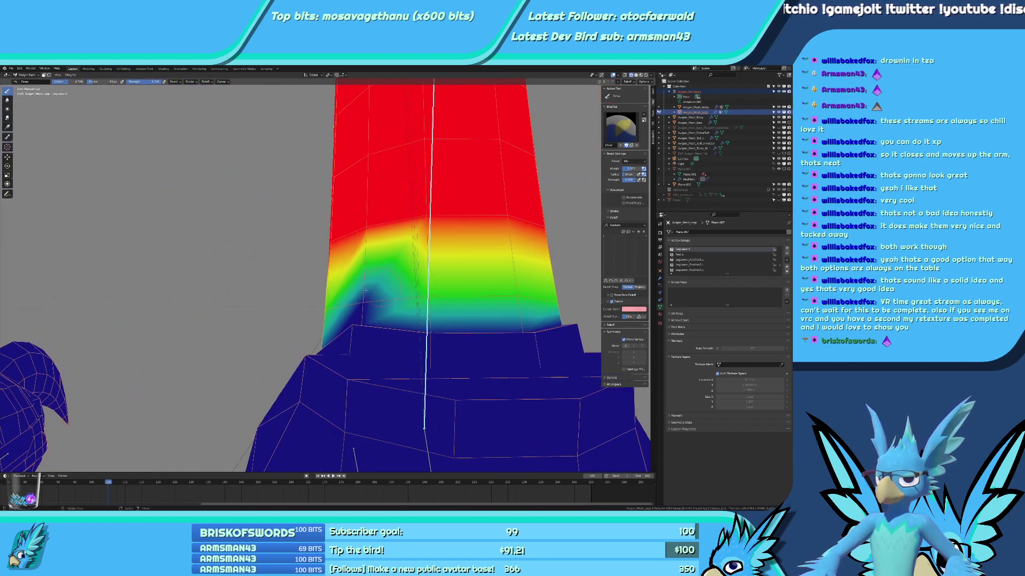
pyautogui.moveTo(416, 267)
pyautogui.mouseDown(button='middle')
pyautogui.moveTo(441, 290)
pyautogui.moveTo(378, 411)
pyautogui.mouseUp(button='middle')
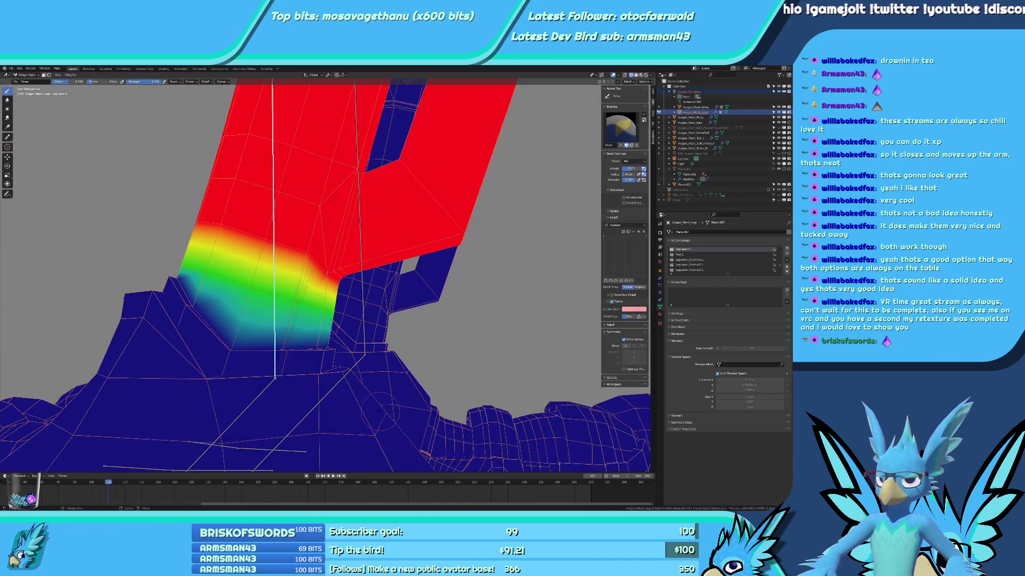
# Activate the foot bone and test the ankle's bend with a rotation about the global X axis, then cancel it.
pyautogui.keyDown('ctrl'); pyautogui.click(256, 398); pyautogui.keyUp('ctrl')
pyautogui.moveTo(243, 310); pyautogui.dragTo(385, 306, button='middle')
pyautogui.scroll(2, 367, 297)
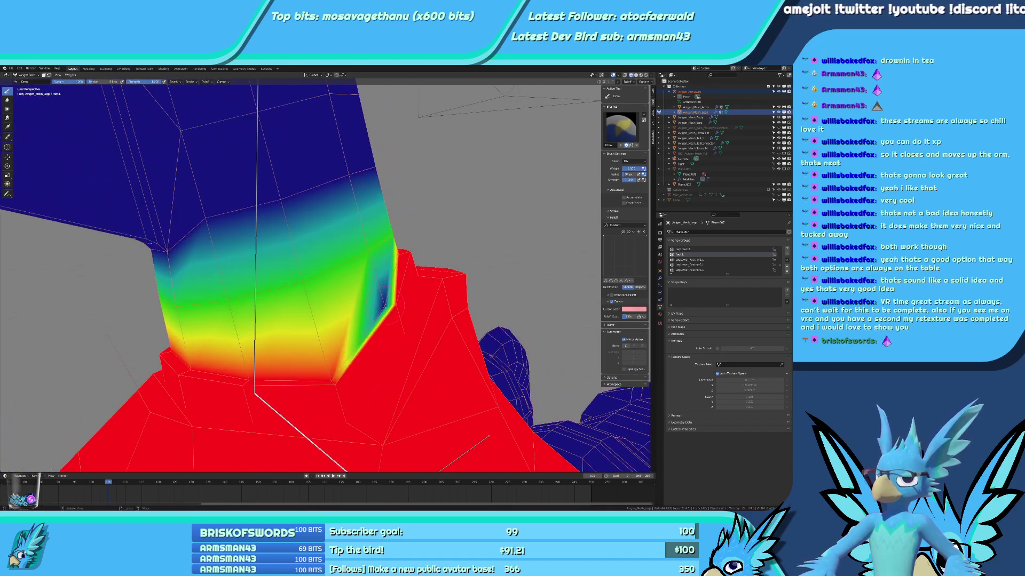
pyautogui.scroll(-2, 383, 302)
pyautogui.press('r')
pyautogui.press('x')
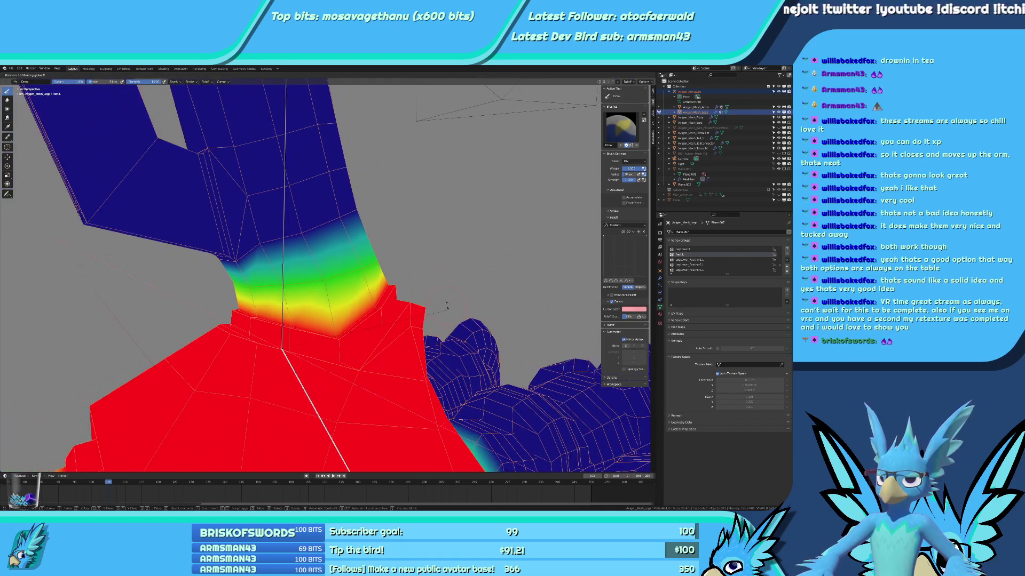
pyautogui.rightClick(445, 276)
# Check the ankle weights from the front and side, test-rotating the foot bone about X and cancelling the rotation.
pyautogui.moveTo(445, 275); pyautogui.dragTo(342, 282, button='middle')
pyautogui.scroll(-3, 395, 278)
pyautogui.press('KP_1')
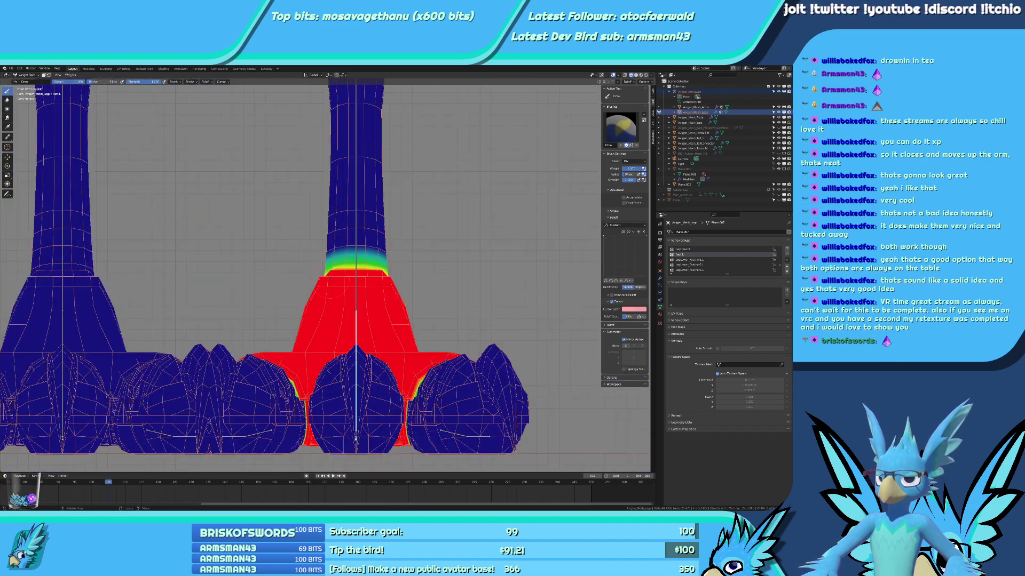
pyautogui.press('KP_3')
pyautogui.scroll(-3, 298, 453)
pyautogui.press('r')
pyautogui.press('x')
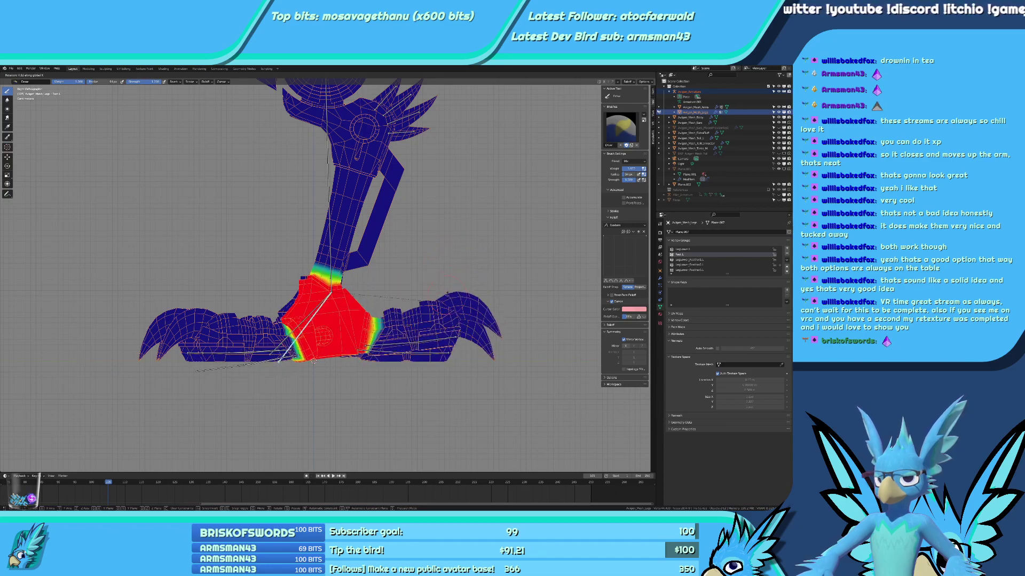
pyautogui.rightClick(443, 318)
pyautogui.scroll(3, 320, 277)
pyautogui.press('Tab')
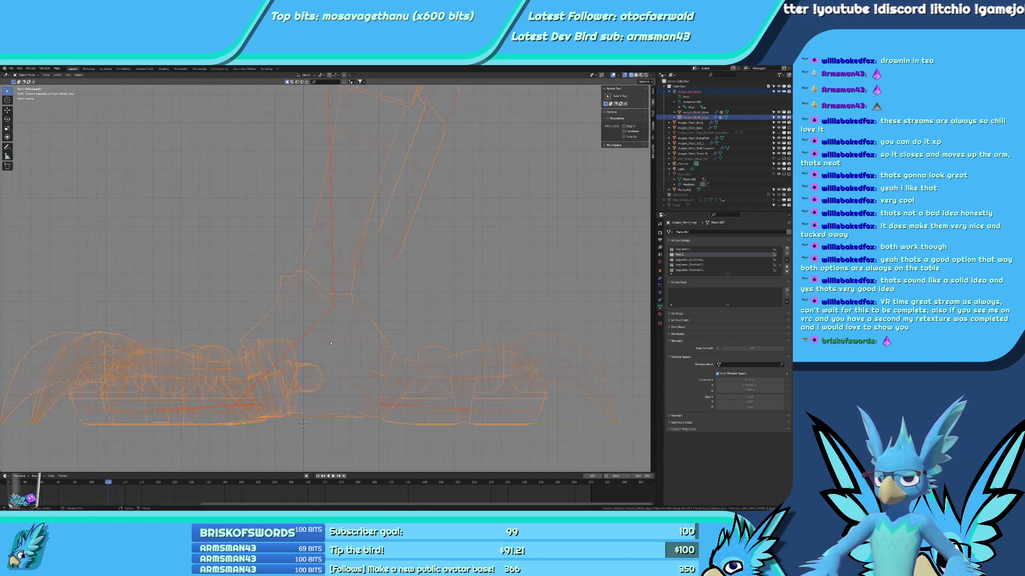
pyautogui.scroll(2, 333, 303)
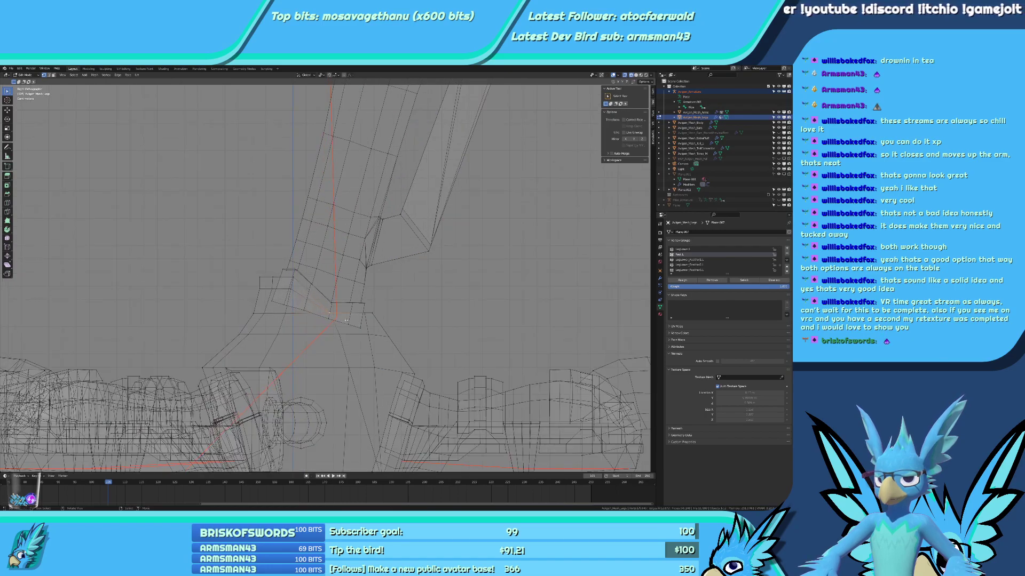
pyautogui.click(337, 320)
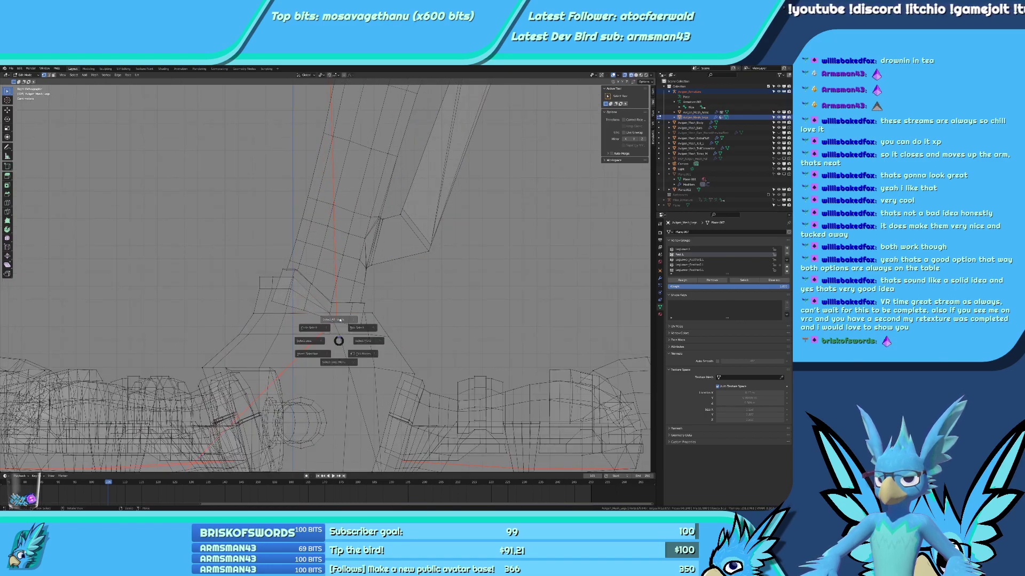
pyautogui.scroll(3, 343, 336)
pyautogui.press('a')
pyautogui.press('a')
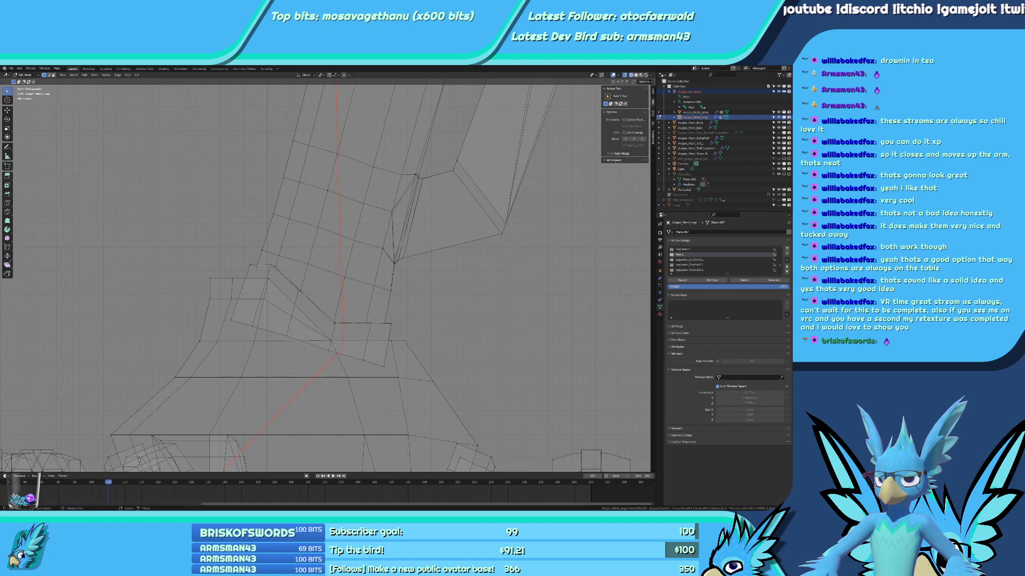
pyautogui.press('Tab')
pyautogui.press('Tab')
pyautogui.hotkey('alt', 'a')
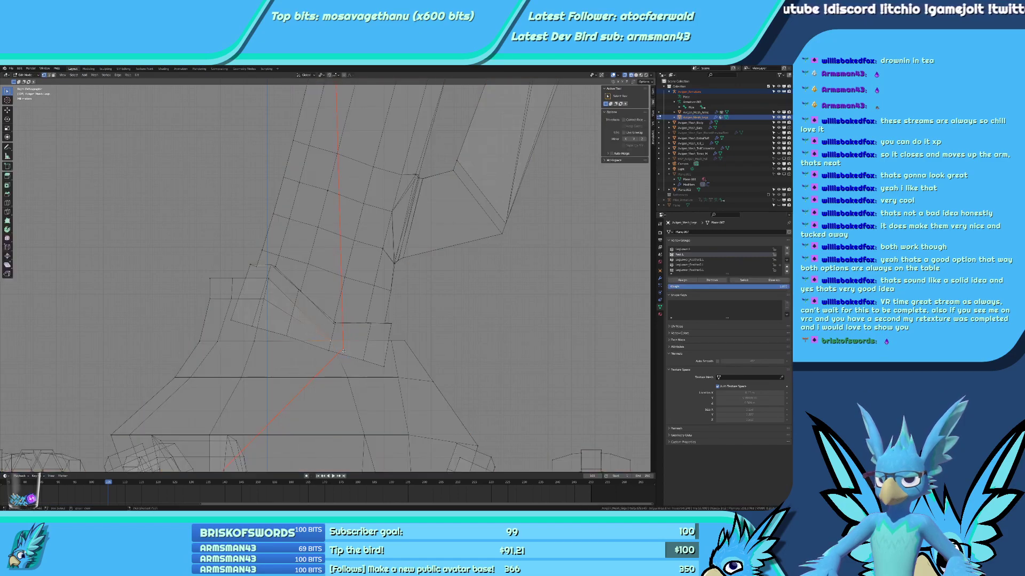
# Edit the armature in side view and move the ankle joint slightly up and toward the back of the shin.
pyautogui.hotkey('ctrl', 'Tab')
pyautogui.rightClick(343, 351)
pyautogui.hotkey('ctrl', 'Tab')
pyautogui.click(343, 321)
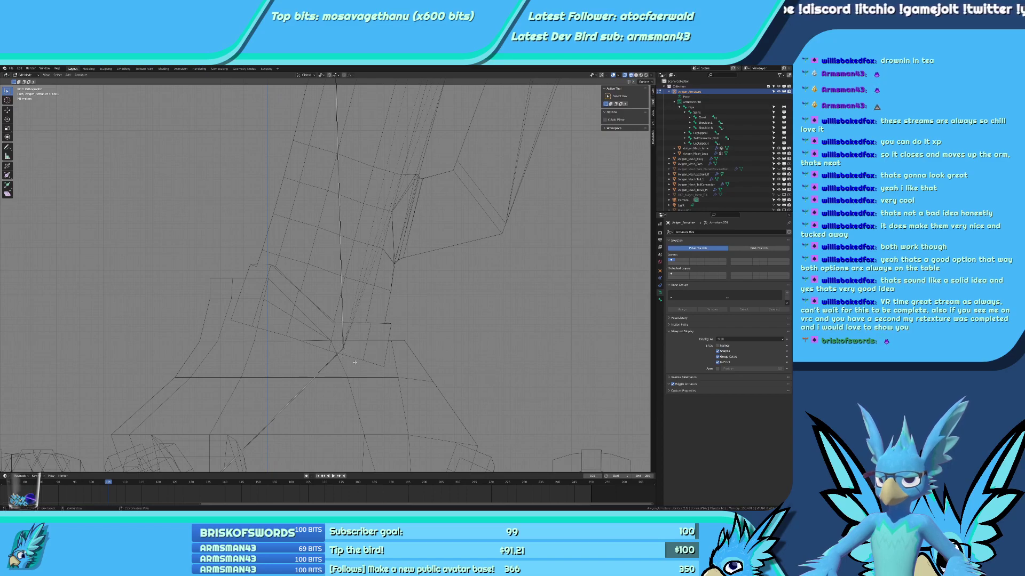
pyautogui.hotkey('ctrl', 'Tab')
pyautogui.press('Tab')
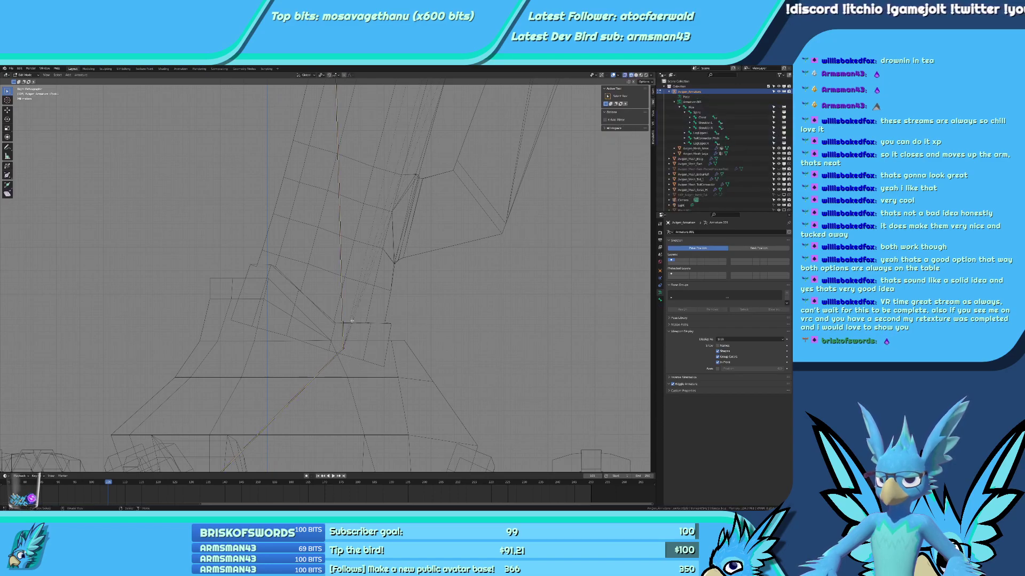
pyautogui.press('g')
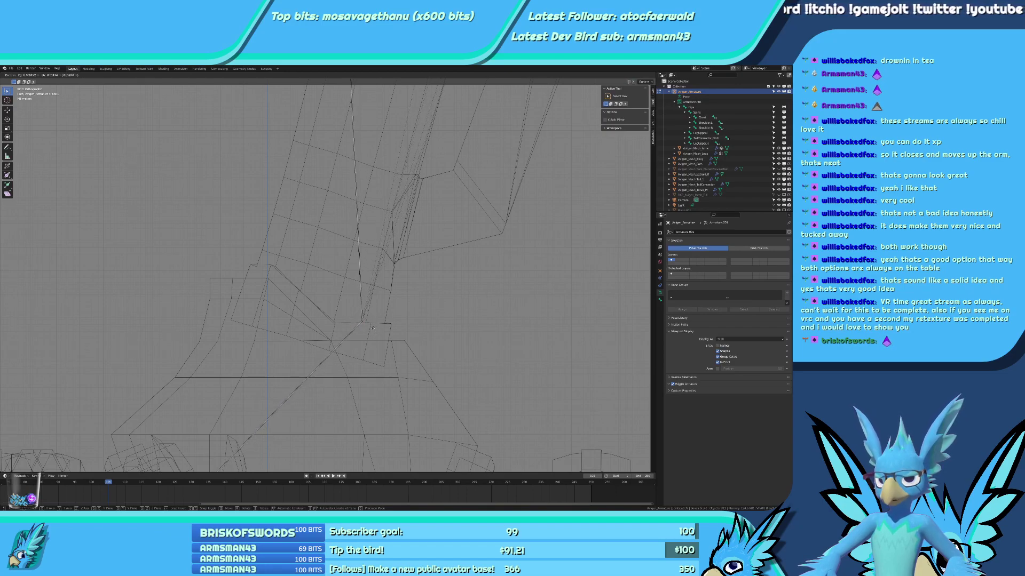
pyautogui.click(372, 327)
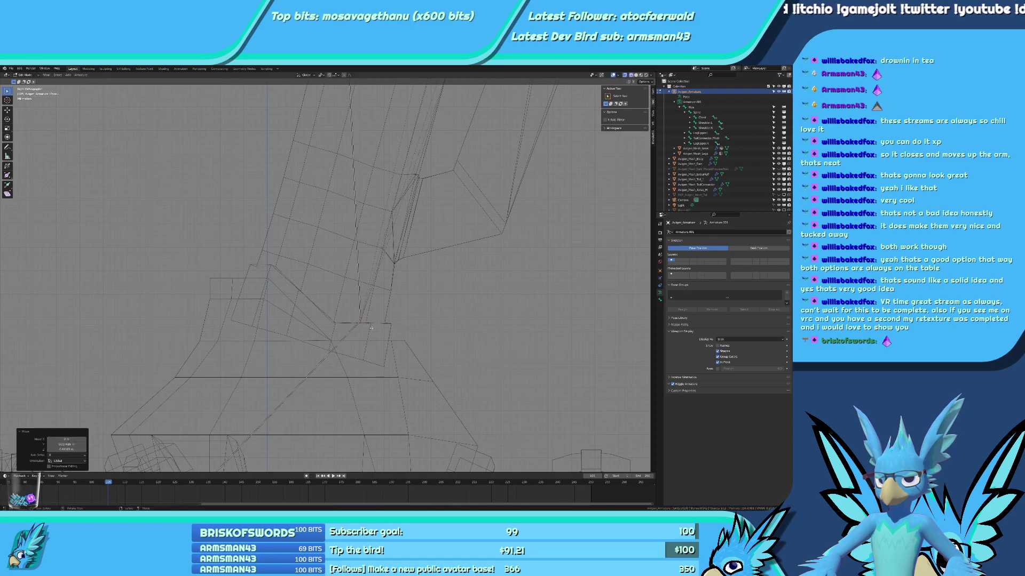
# Rotate the foot bone in Pose Mode and inspect the ankle deformation in rendered shading.
pyautogui.hotkey('ctrl', 'Tab')
pyautogui.click(340, 342)
pyautogui.press('r')
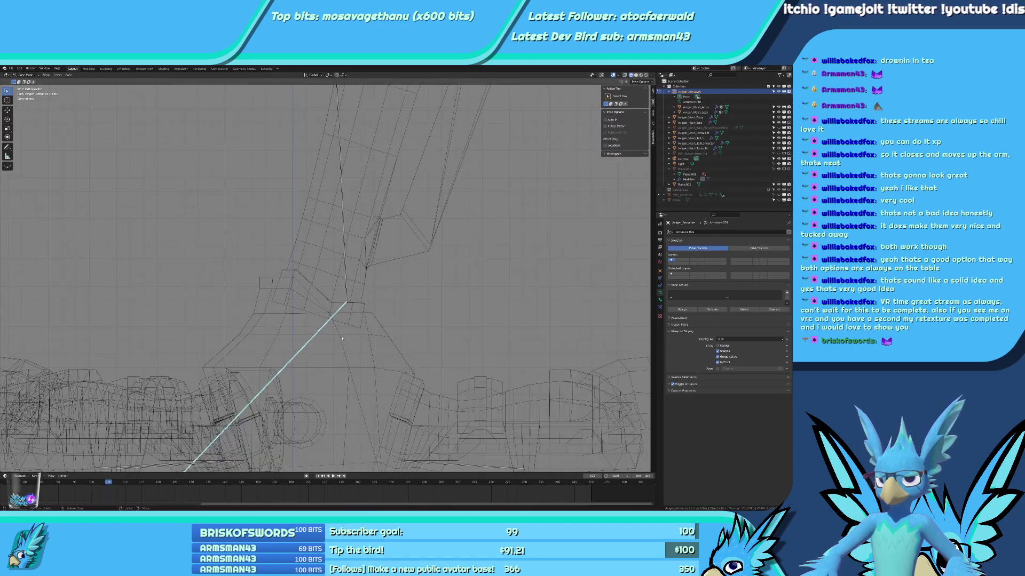
pyautogui.click(463, 288)
pyautogui.hotkey('shift', 'z')
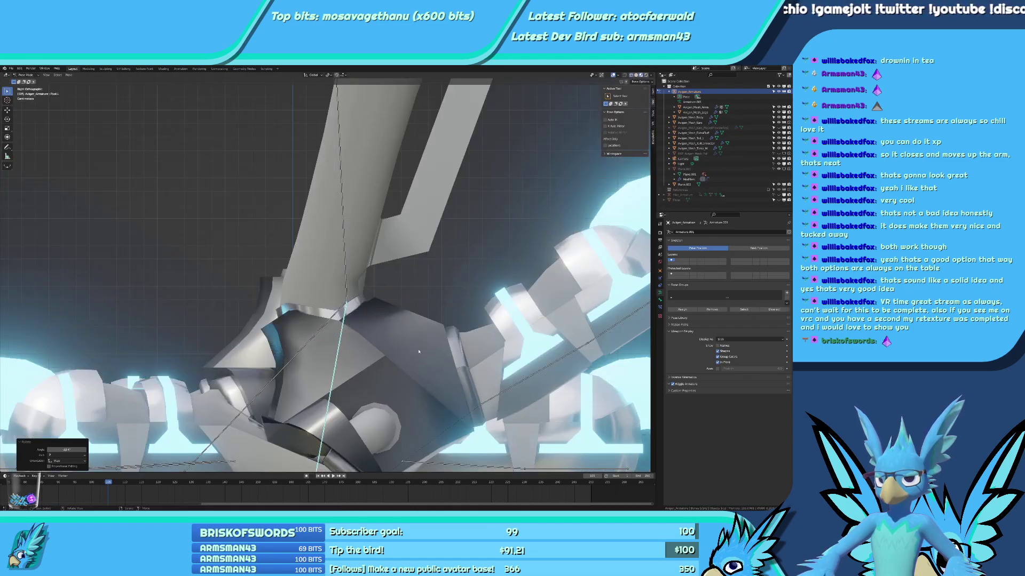
pyautogui.moveTo(463, 288)
pyautogui.mouseDown(button='middle')
pyautogui.moveTo(510, 356)
pyautogui.moveTo(404, 317)
pyautogui.moveTo(459, 342)
pyautogui.mouseUp(button='middle')
pyautogui.scroll(3, 459, 342)
# Test the foot bone's rotation about the Z axis, inspect the ankle around the shin and undo the test pose.
pyautogui.press('r')
pyautogui.press('z')
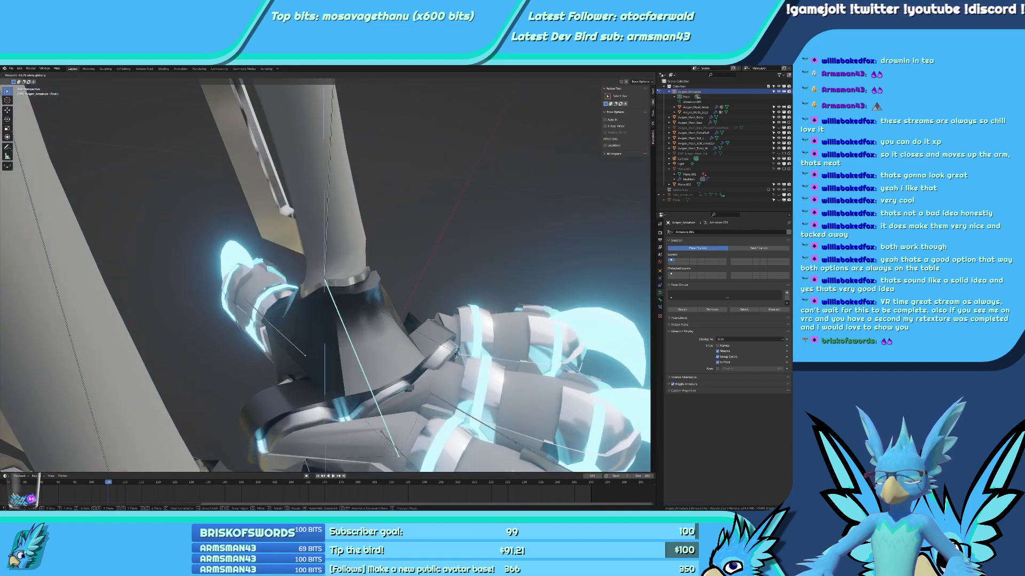
pyautogui.click(466, 369)
pyautogui.moveTo(466, 369); pyautogui.dragTo(405, 322, button='middle')
pyautogui.moveTo(432, 319); pyautogui.dragTo(344, 324, button='middle')
pyautogui.press('KP_3')
pyautogui.hotkey('ctrl', 'z')
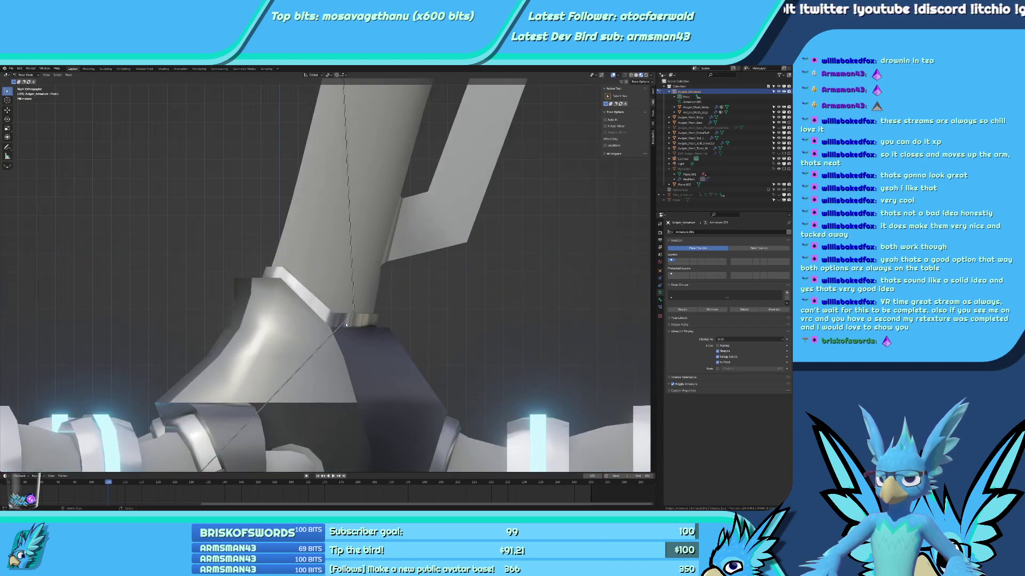
# Try shifting the ankle joint in the armature's wireframe side view and undo the move.
pyautogui.press('Tab')
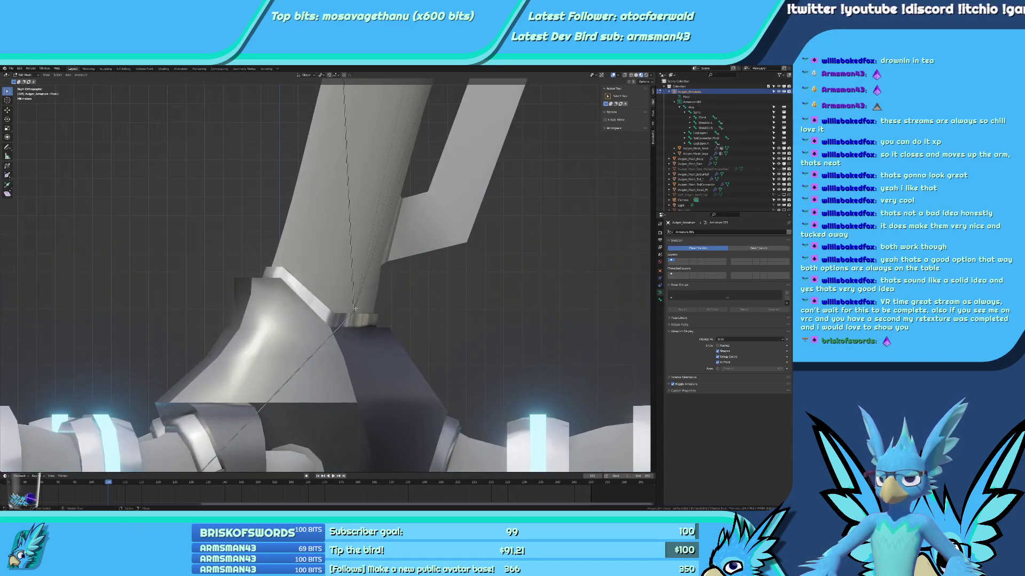
pyautogui.scroll(-5, 355, 309)
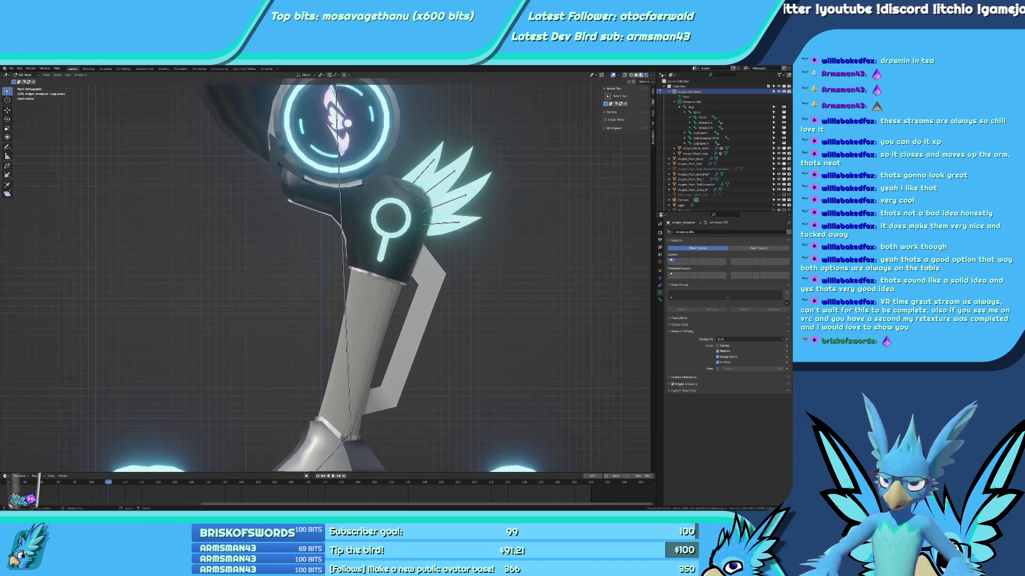
pyautogui.press('Tab')
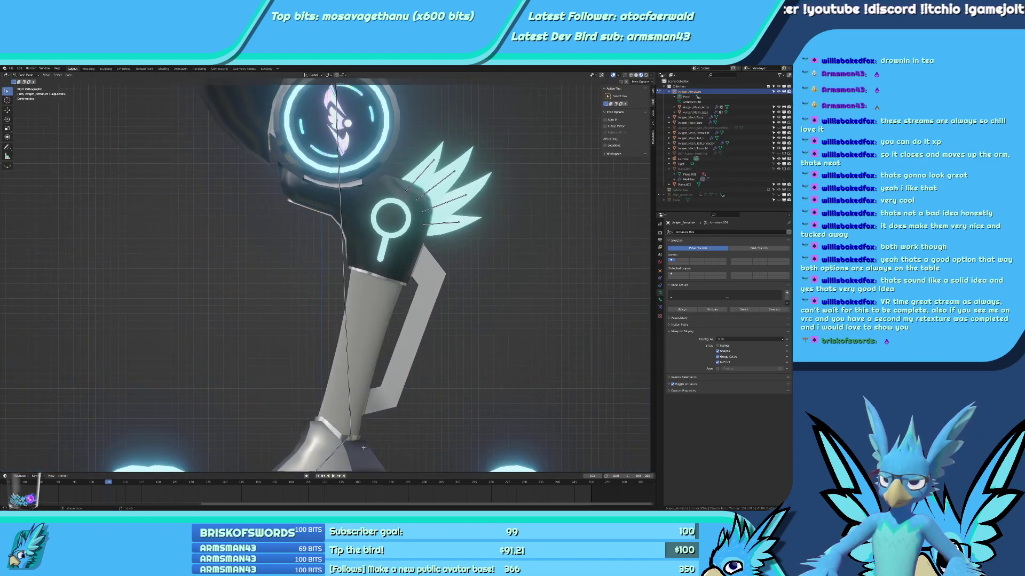
pyautogui.press('Tab')
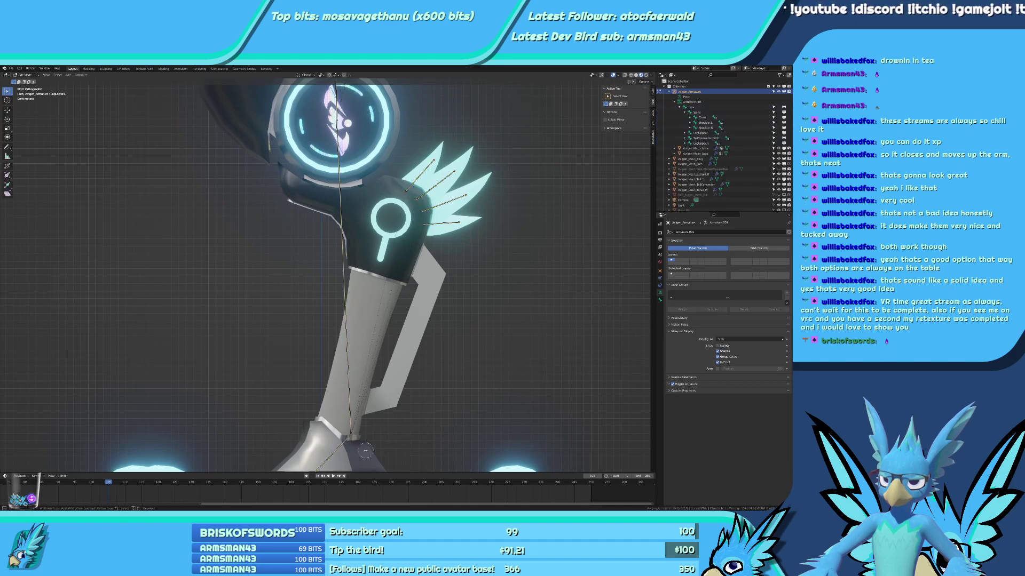
pyautogui.hotkey('shift', 'z')
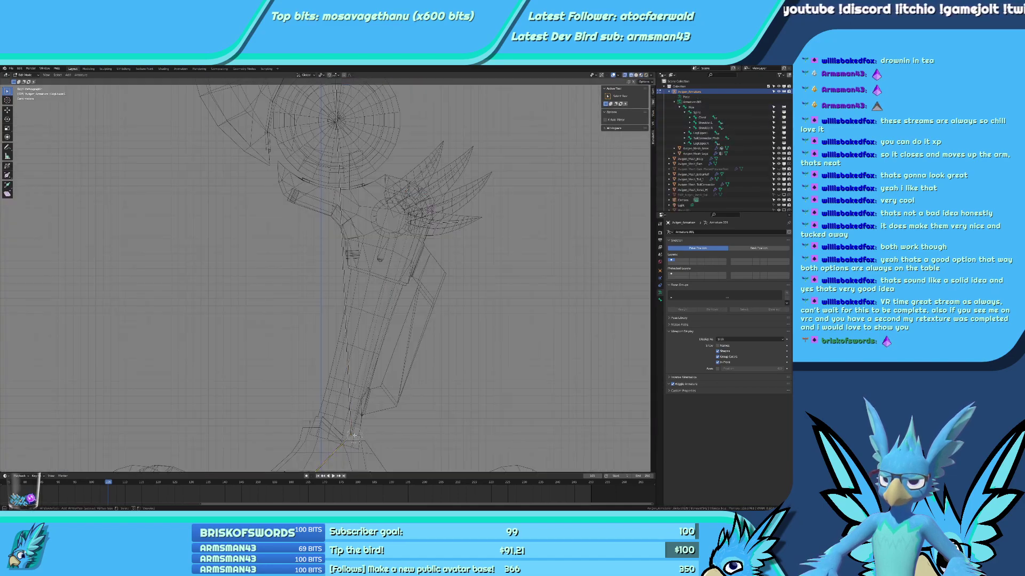
pyautogui.middleClick(354, 436)
pyautogui.rightClick(355, 436)
pyautogui.press('g')
pyautogui.press('Escape')
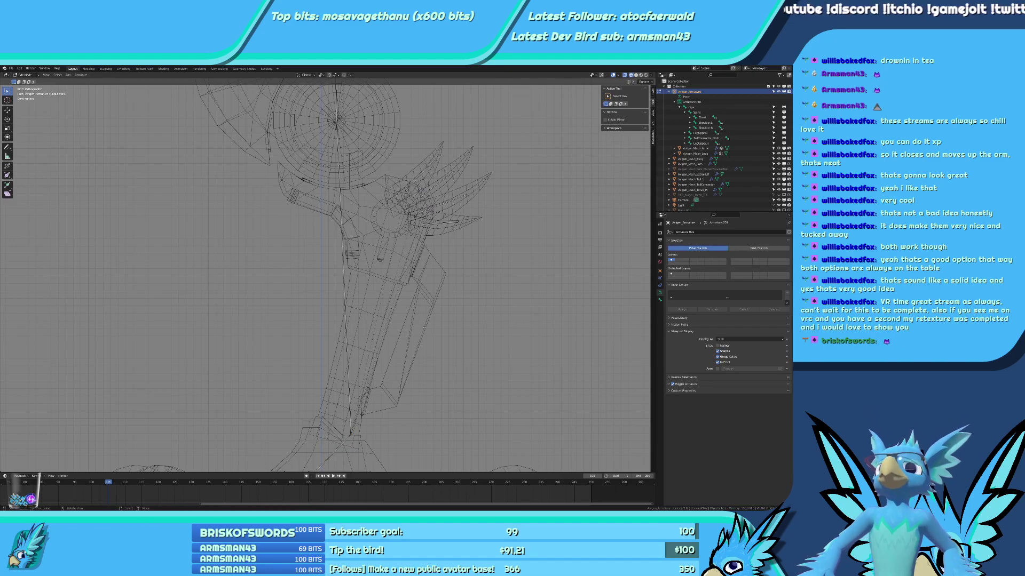
pyautogui.press('g')
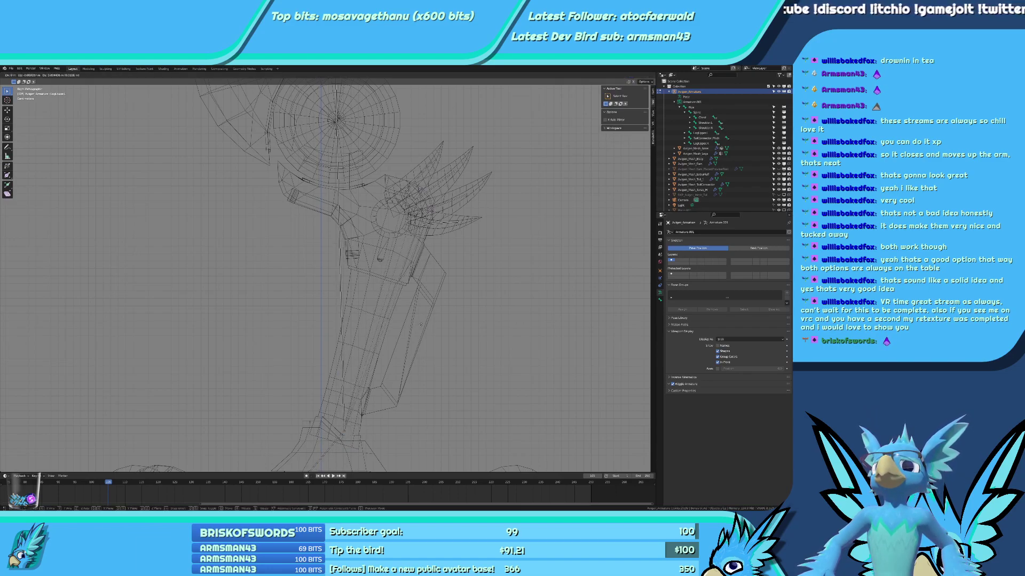
pyautogui.click(421, 324)
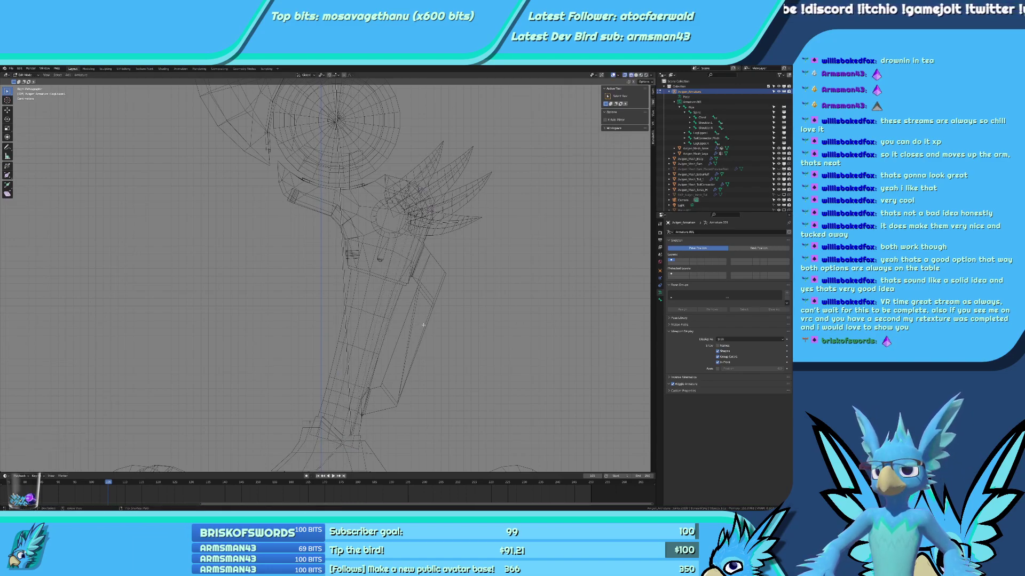
pyautogui.hotkey('ctrl', 'z')
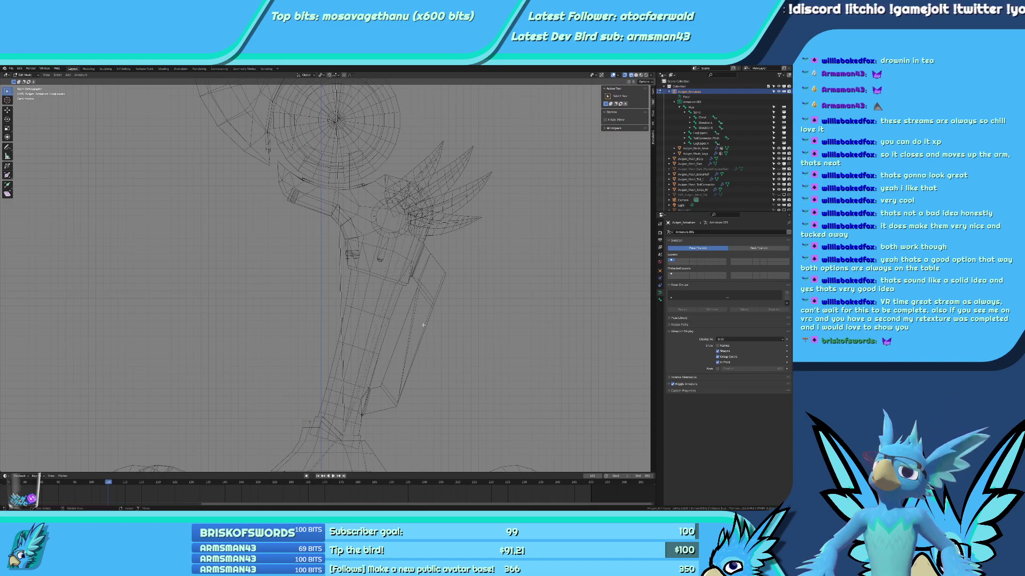
pyautogui.hotkey('ctrl', 'z')
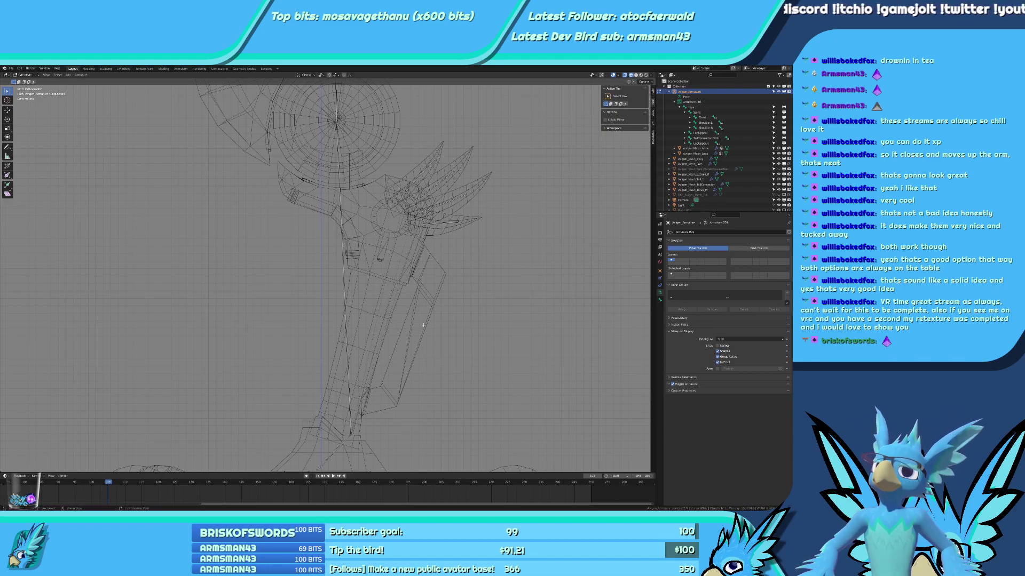
pyautogui.press('Tab')
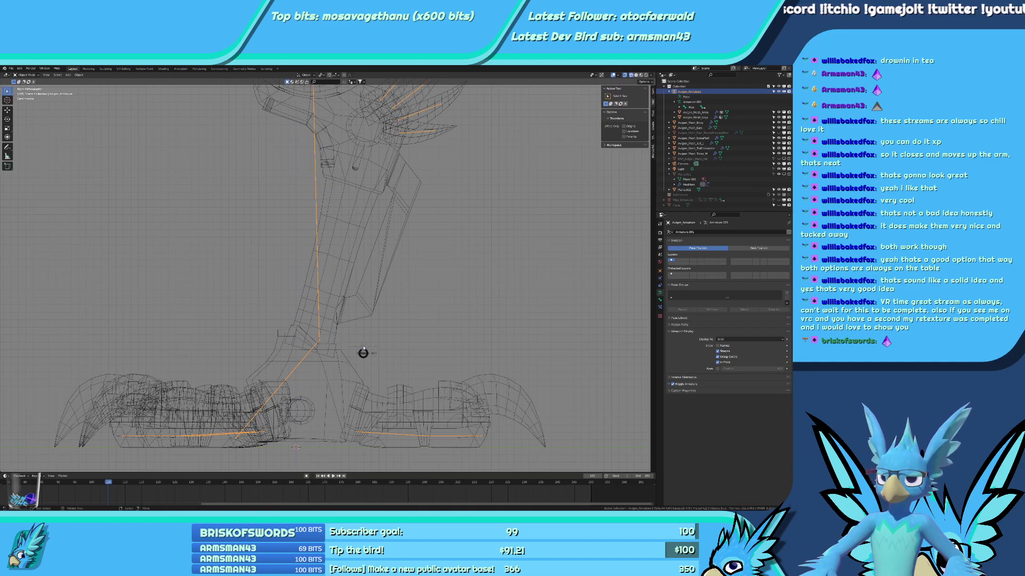
pyautogui.press('Tab')
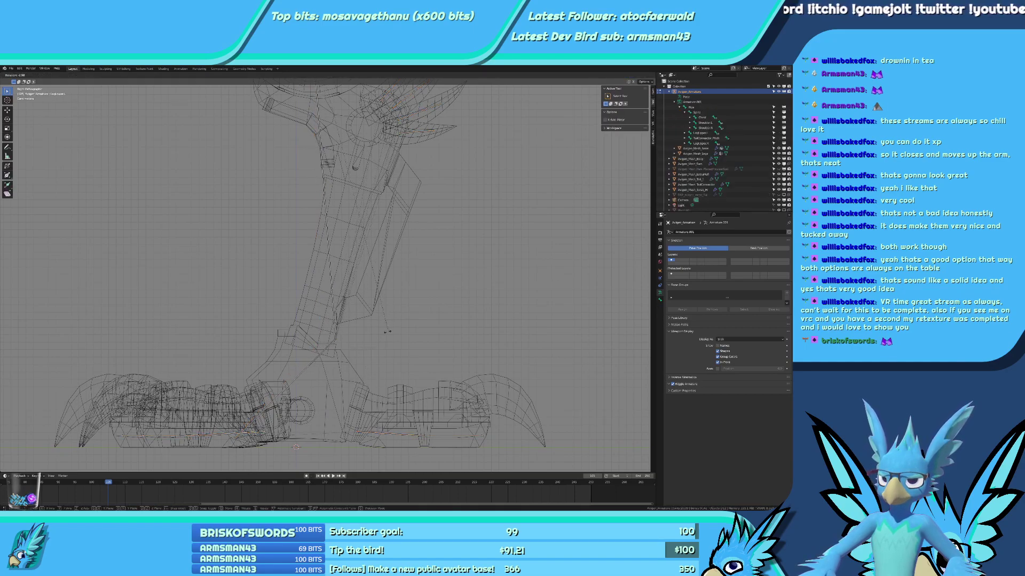
# Rotate the foot bone in Pose Mode, inspect the foot in rendered shading and undo the rotation.
pyautogui.hotkey('ctrl', 'Tab')
pyautogui.click(310, 356)
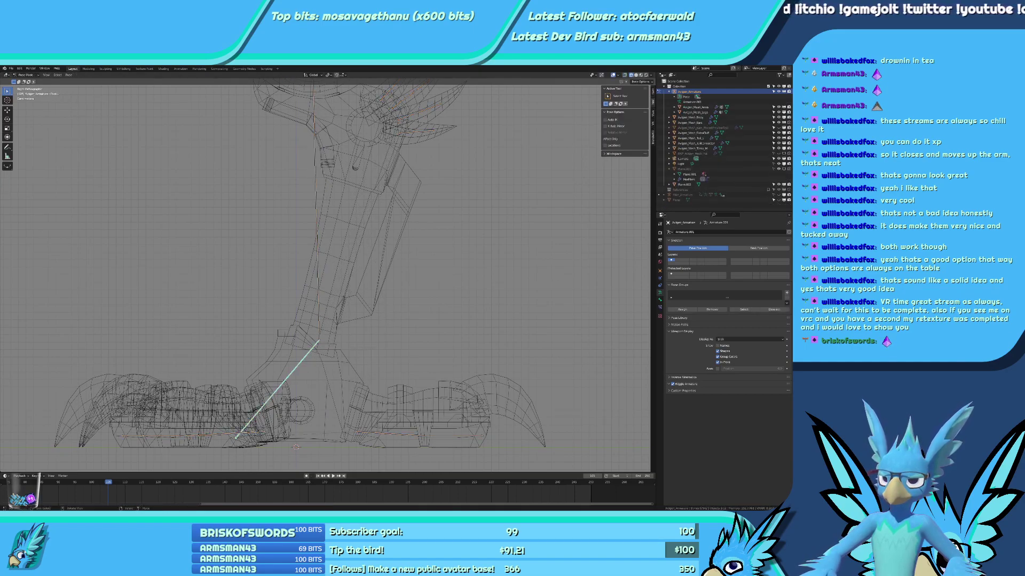
pyautogui.press('r')
pyautogui.click(350, 306)
pyautogui.press('z')
pyautogui.click(351, 391)
pyautogui.moveTo(351, 391); pyautogui.dragTo(237, 379, button='middle')
pyautogui.scroll(-8, 237, 379)
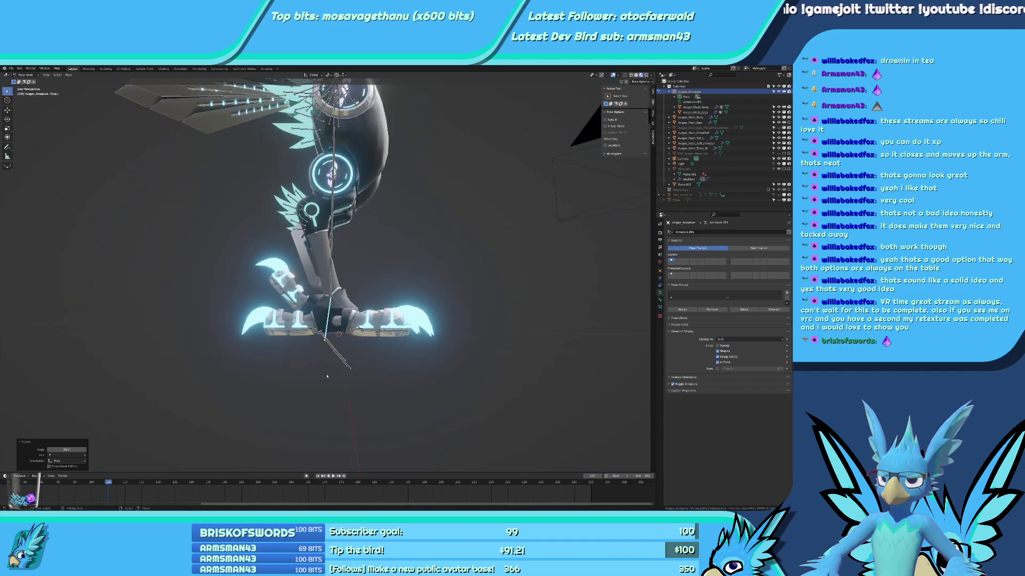
pyautogui.moveTo(325, 373); pyautogui.dragTo(215, 382, button='middle')
pyautogui.scroll(4, 419, 297)
pyautogui.hotkey('ctrl', 'z')
# Test the foot's swing about the global X axis, examine the ankle up close and reset the foot bone's rotation.
pyautogui.press('r')
pyautogui.press('x')
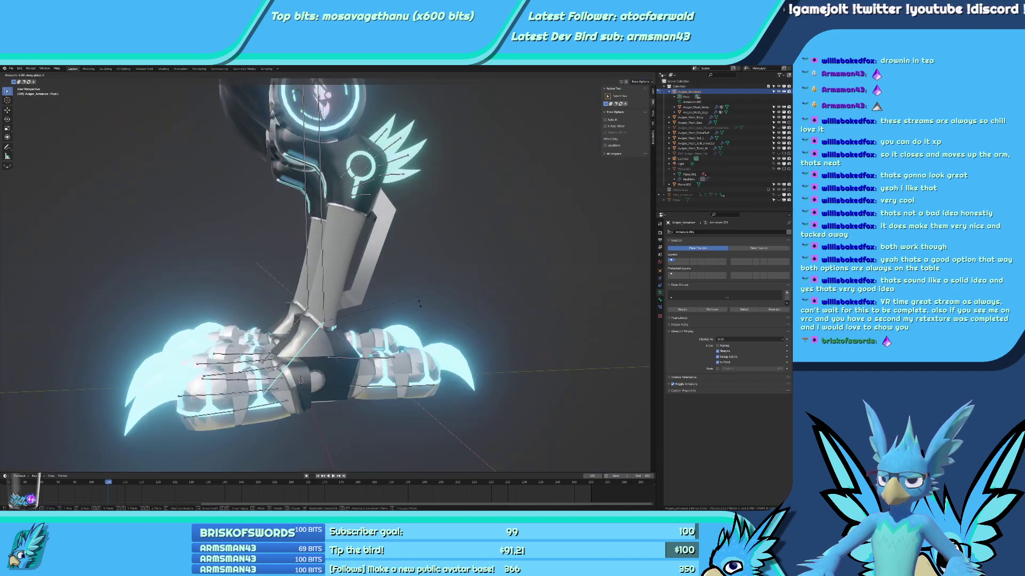
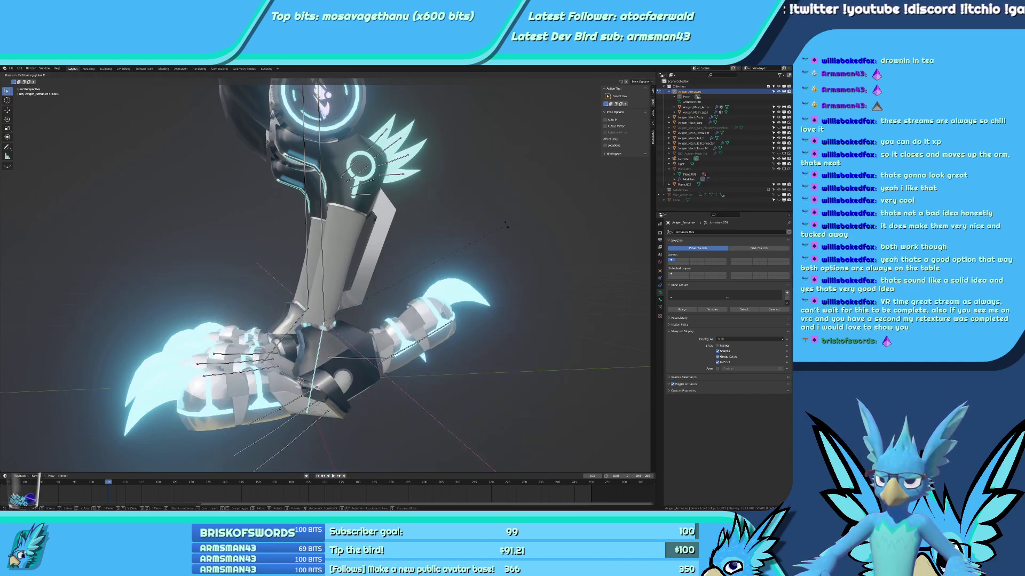
pyautogui.click(510, 230)
pyautogui.scroll(2, 469, 386)
pyautogui.keyDown('shift'); pyautogui.moveTo(455, 419); pyautogui.dragTo(525, 249, button='middle'); pyautogui.keyUp('shift')
pyautogui.hotkey('ctrl', 'z')
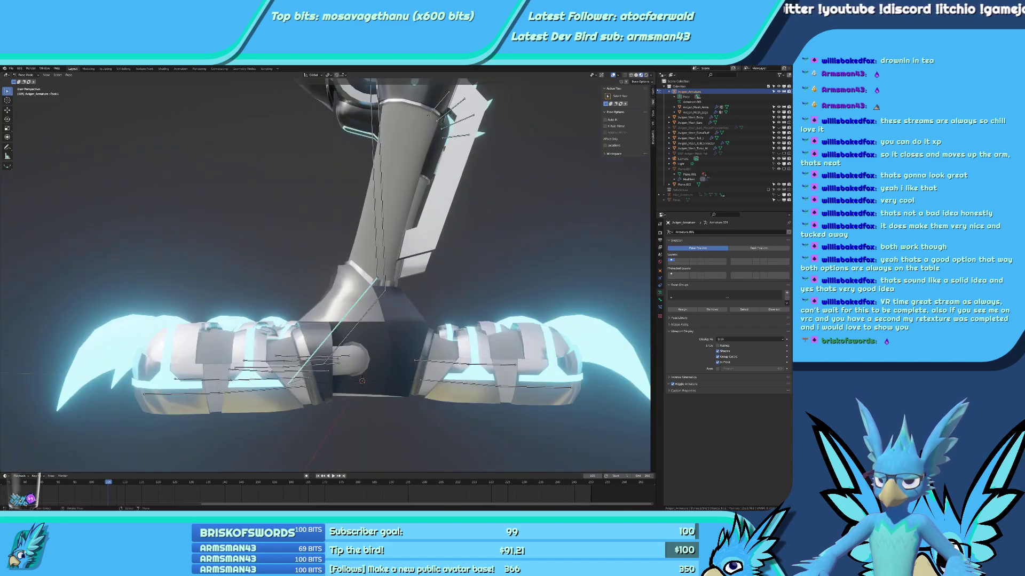
pyautogui.press('r')
pyautogui.press('x')
pyautogui.rightClick(550, 296)
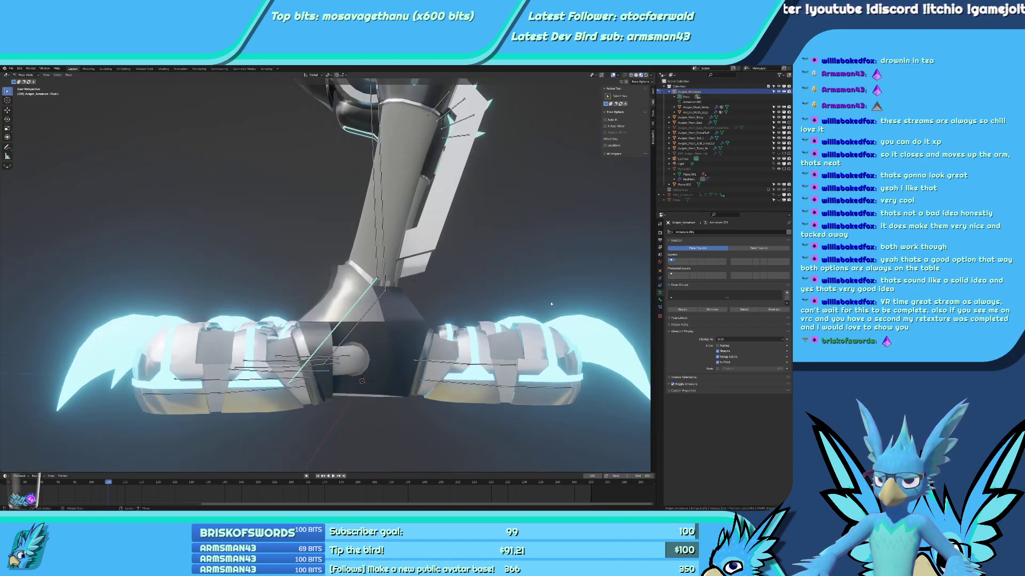
# Check the ankle joint's placement inside the shin from the side in the armature's Edit Mode.
pyautogui.press('KP_1')
pyautogui.press('KP_3')
pyautogui.scroll(3, 416, 240)
pyautogui.keyDown('shift'); pyautogui.moveTo(416, 240); pyautogui.dragTo(352, 356, button='middle'); pyautogui.keyUp('shift')
pyautogui.press('Tab')
pyautogui.click(317, 368)
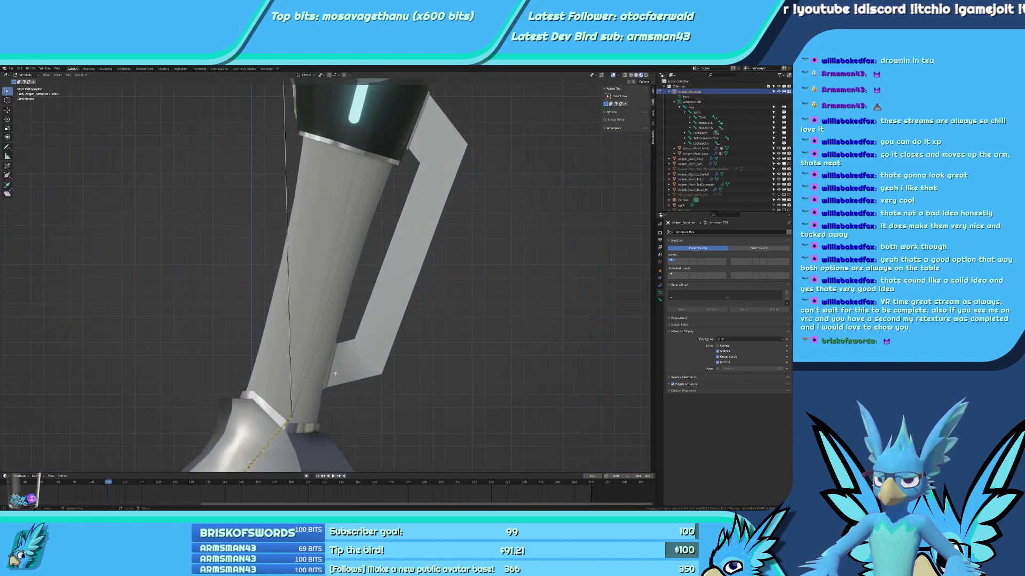
pyautogui.click(316, 366)
pyautogui.press('Tab')
# Make the leg mesh active in wireframe view, return to Weight Paint mode and apply the smooth brush falloff preset.
pyautogui.click(356, 365)
pyautogui.hotkey('shift', 'z')
pyautogui.keyDown('shift'); pyautogui.moveTo(282, 396); pyautogui.dragTo(309, 348, button='middle'); pyautogui.keyUp('shift')
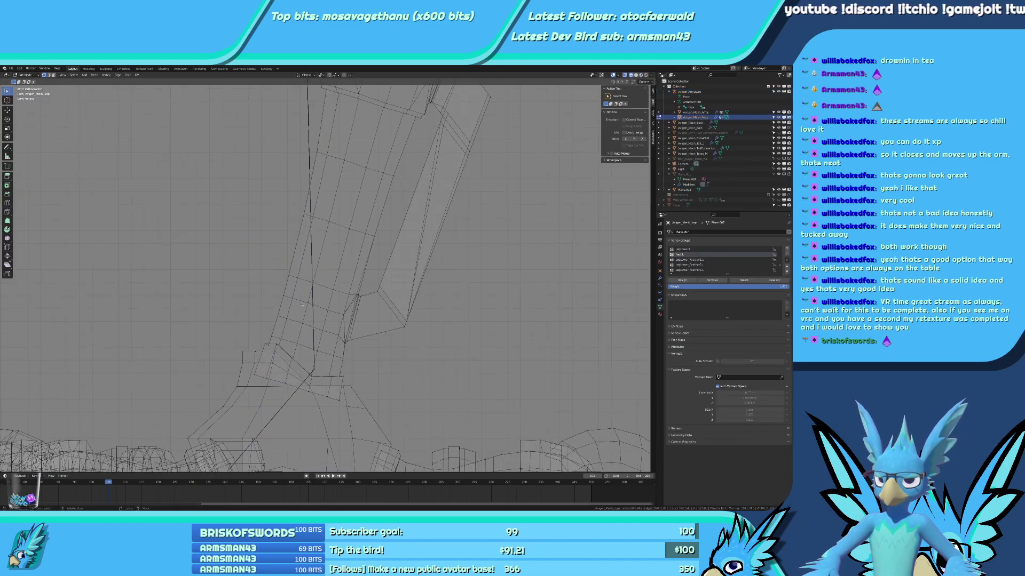
pyautogui.scroll(1, 309, 348)
pyautogui.hotkey('ctrl', 'Tab')
pyautogui.click(291, 336)
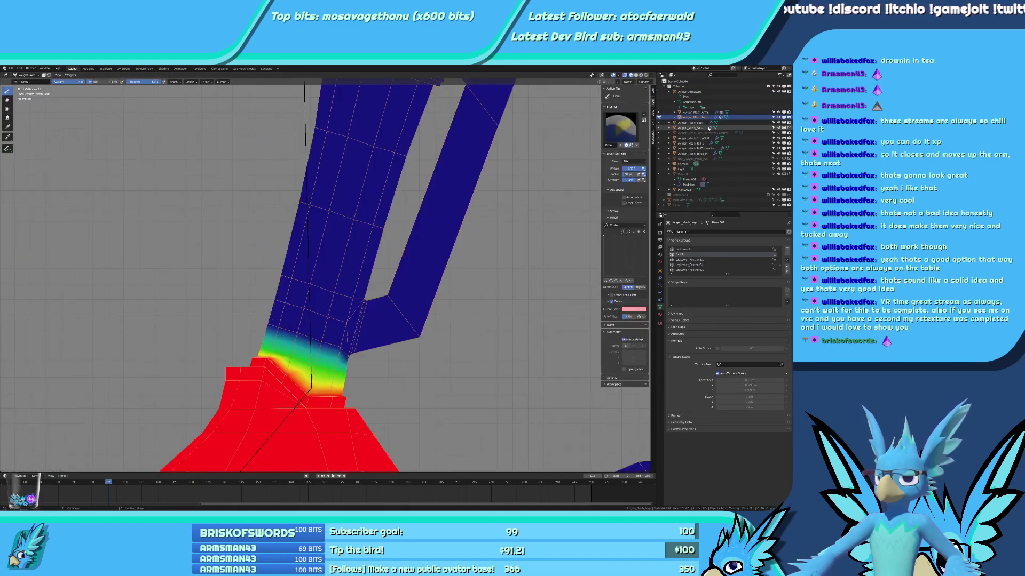
pyautogui.click(606, 281)
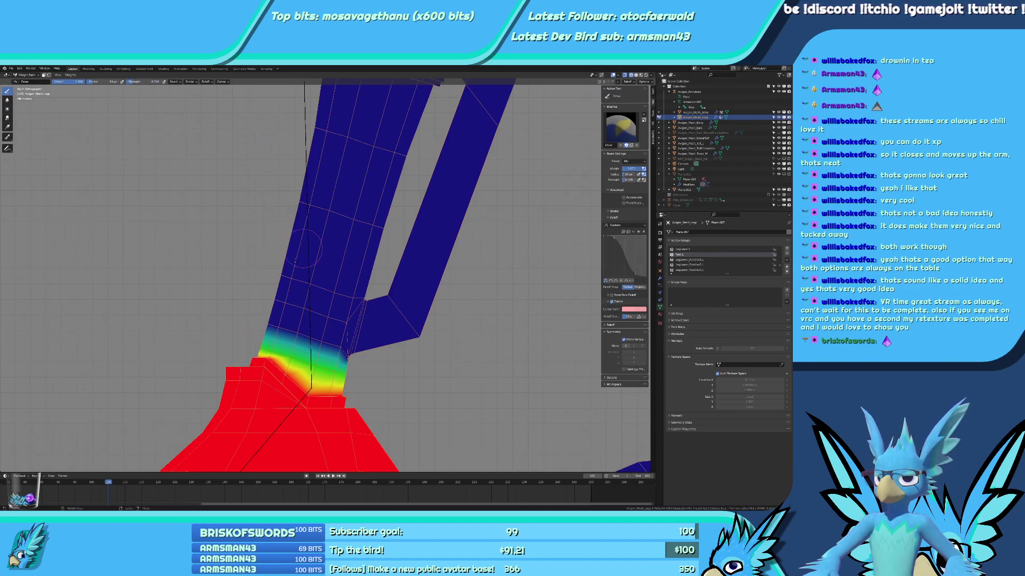
# Paint the foot bone's weights up the lower shin above the ankle with the Draw brush, covering its side and front.
pyautogui.moveTo(294, 258)
pyautogui.mouseDown()
pyautogui.moveTo(312, 227)
pyautogui.moveTo(292, 325)
pyautogui.moveTo(290, 306)
pyautogui.mouseUp()
pyautogui.moveTo(290, 307); pyautogui.dragTo(382, 271, button='middle')
pyautogui.moveTo(382, 271)
pyautogui.mouseDown()
pyautogui.moveTo(358, 331)
pyautogui.moveTo(368, 229)
pyautogui.moveTo(347, 320)
pyautogui.moveTo(374, 240)
pyautogui.mouseUp()
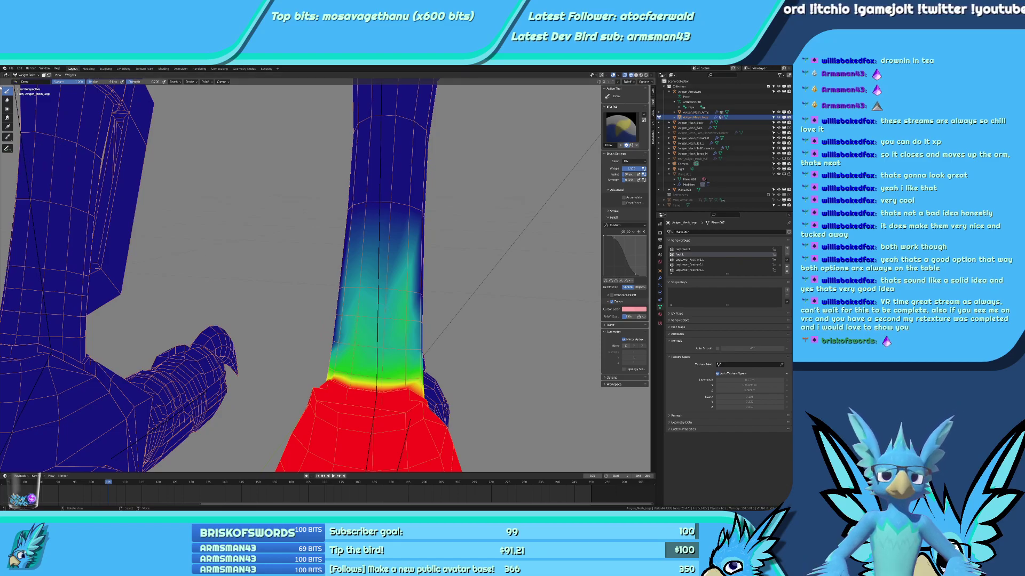
# Blur the foot bone's weights around the lower shin so they fade gradually up from the ankle.
pyautogui.click(7, 100)
pyautogui.moveTo(400, 267)
pyautogui.mouseDown()
pyautogui.moveTo(394, 344)
pyautogui.moveTo(363, 342)
pyautogui.moveTo(369, 297)
pyautogui.mouseUp()
pyautogui.moveTo(355, 345)
pyautogui.mouseDown()
pyautogui.moveTo(403, 256)
pyautogui.moveTo(408, 331)
pyautogui.moveTo(421, 299)
pyautogui.moveTo(396, 244)
pyautogui.moveTo(335, 290)
pyautogui.mouseUp()
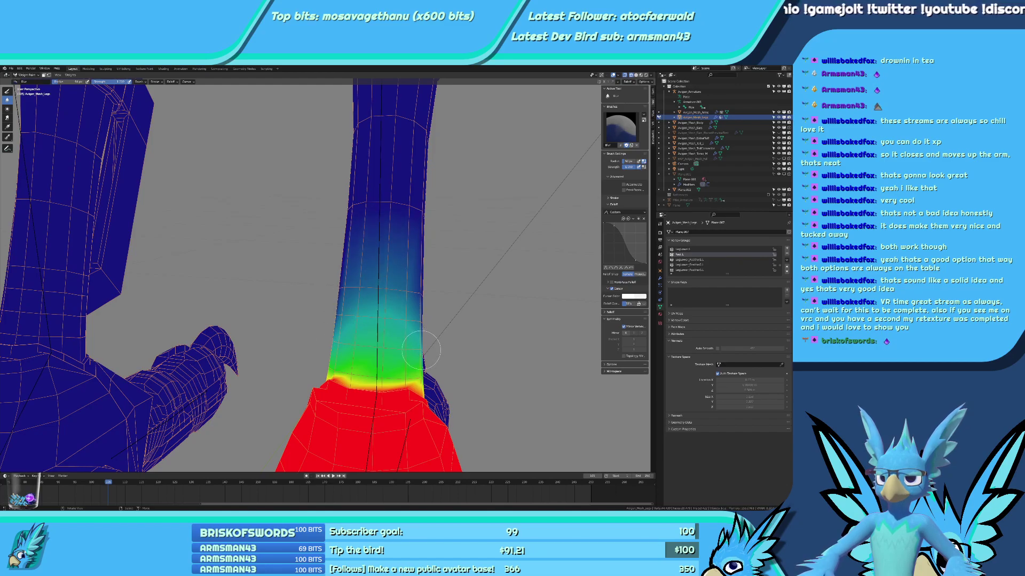
pyautogui.moveTo(421, 350); pyautogui.dragTo(315, 352, button='middle')
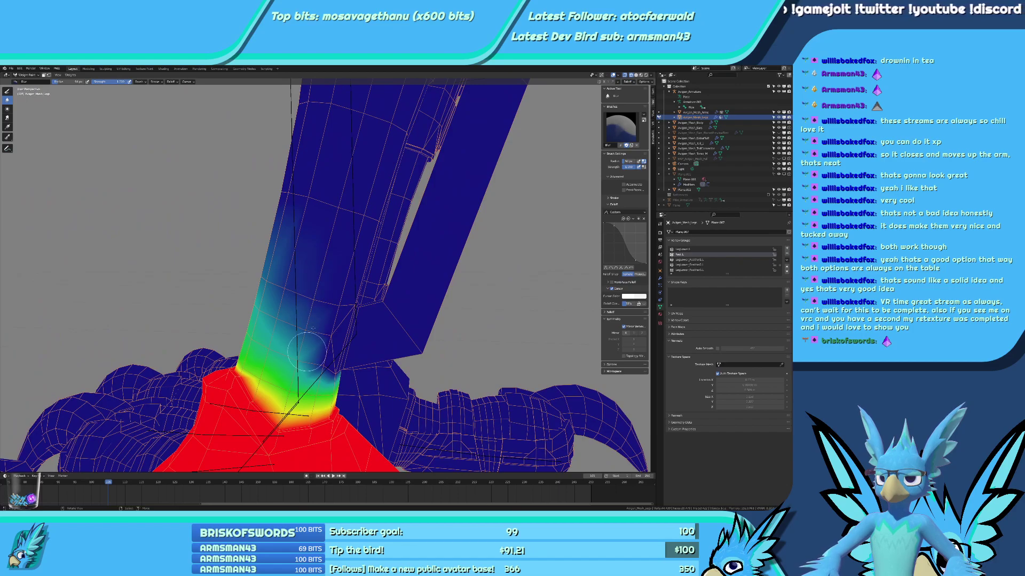
pyautogui.moveTo(307, 352); pyautogui.dragTo(326, 386)
pyautogui.moveTo(322, 307)
pyautogui.mouseDown(button='middle')
pyautogui.moveTo(296, 326)
pyautogui.moveTo(376, 299)
pyautogui.moveTo(434, 311)
pyautogui.mouseUp(button='middle')
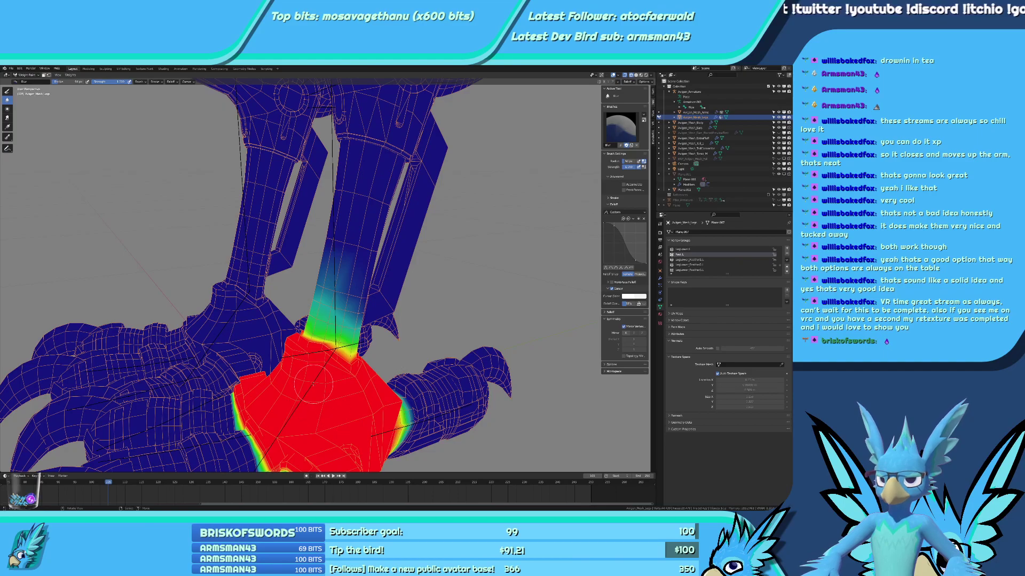
# Put the armature in Pose Mode with solid shading and rotate the foot bone about its local X axis to check the ankle deformation.
pyautogui.click(313, 368)
pyautogui.press('Tab')
pyautogui.press('Tab')
pyautogui.click(318, 376)
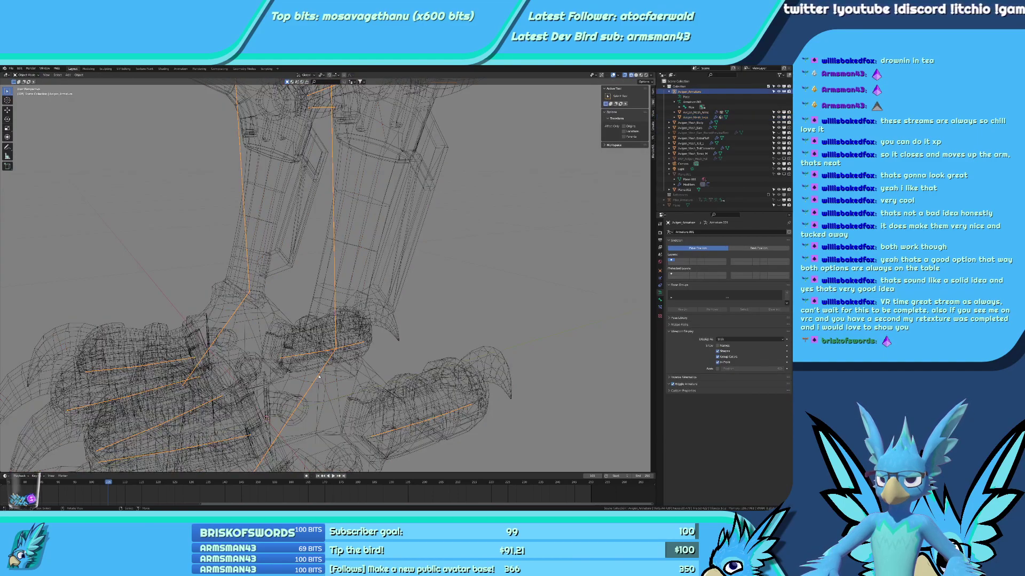
pyautogui.hotkey('ctrl', 'Tab')
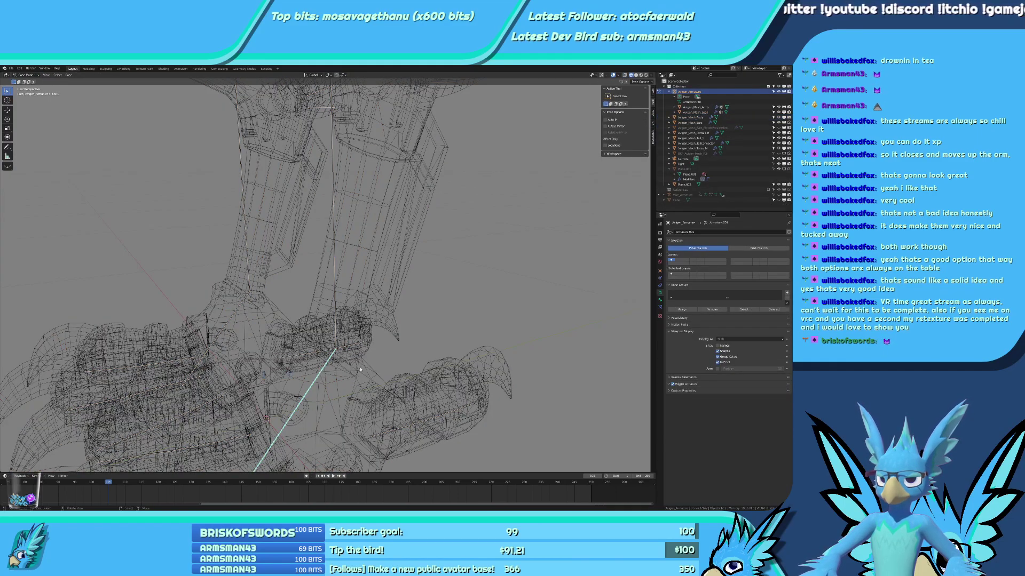
pyautogui.press('z')
pyautogui.click(402, 371)
pyautogui.press('r')
pyautogui.press('r')
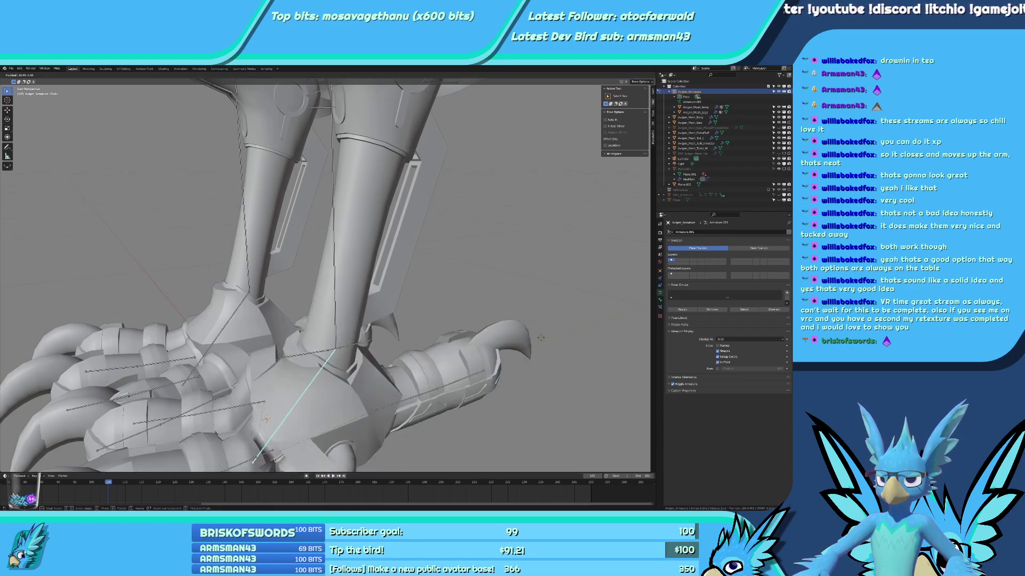
pyautogui.press('x')
pyautogui.press('x')
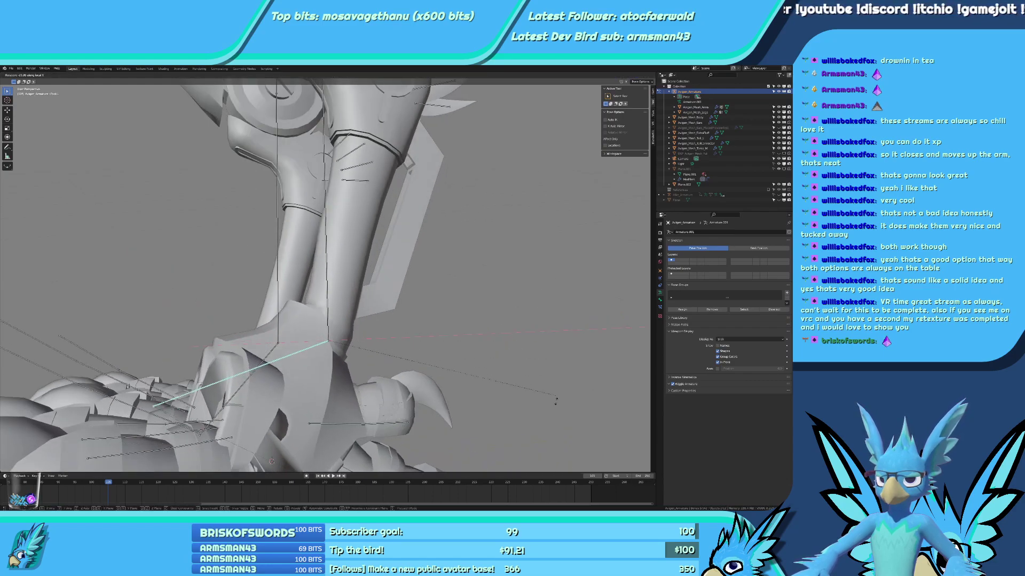
pyautogui.click(557, 355)
# Try rotating the foot bone in the orthographic side view to check the ankle bend, and cancel the rotation.
pyautogui.press('KP_1')
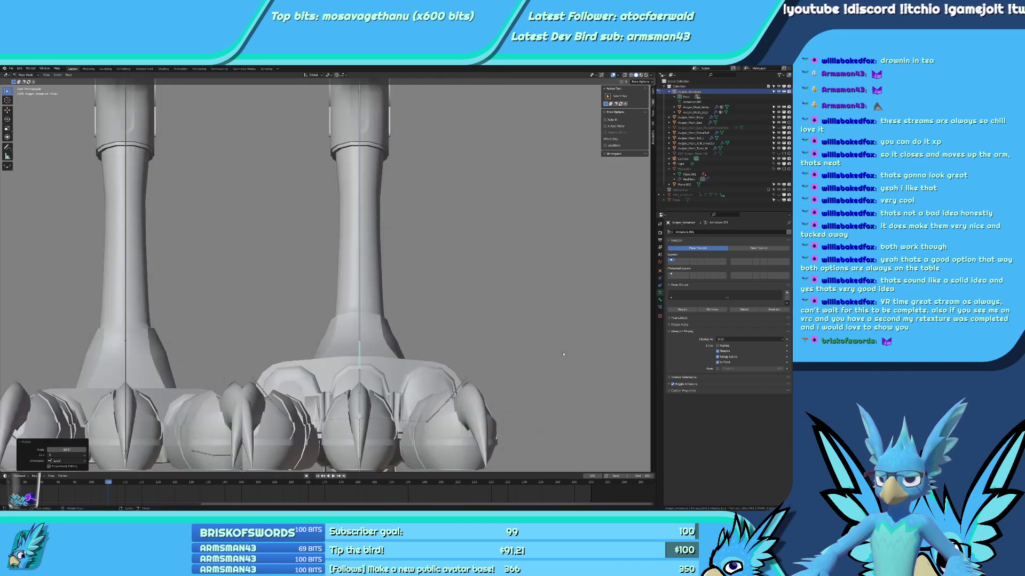
pyautogui.press('KP_3')
pyautogui.scroll(3, 555, 342)
pyautogui.press('r')
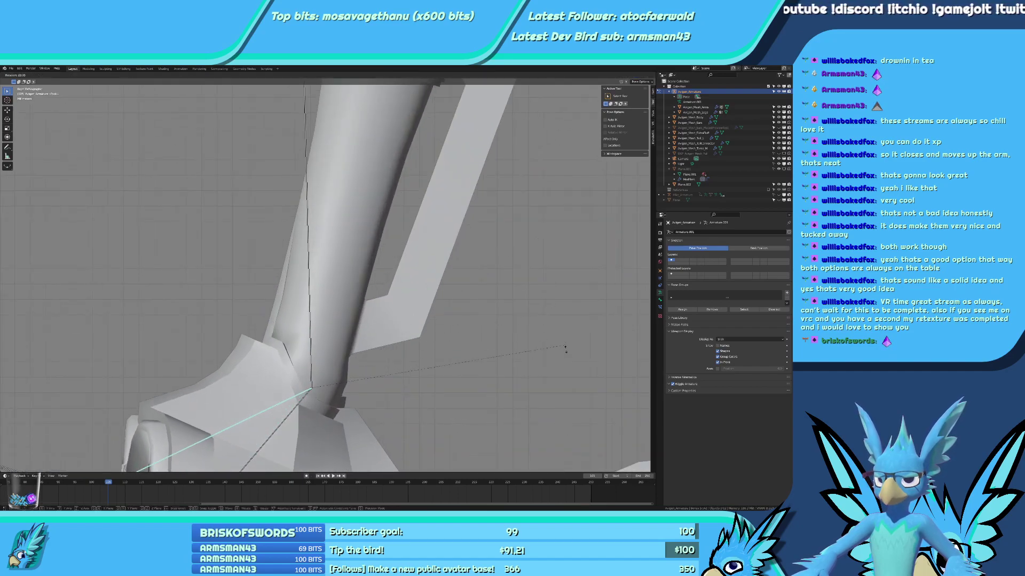
pyautogui.rightClick(565, 350)
# Enter Weight Paint on the legs mesh with the posed armature selected, and make the lower leg bone's weights active.
pyautogui.hotkey('ctrl', 'Tab')
pyautogui.click(343, 333)
pyautogui.hotkey('ctrl', 'Tab')
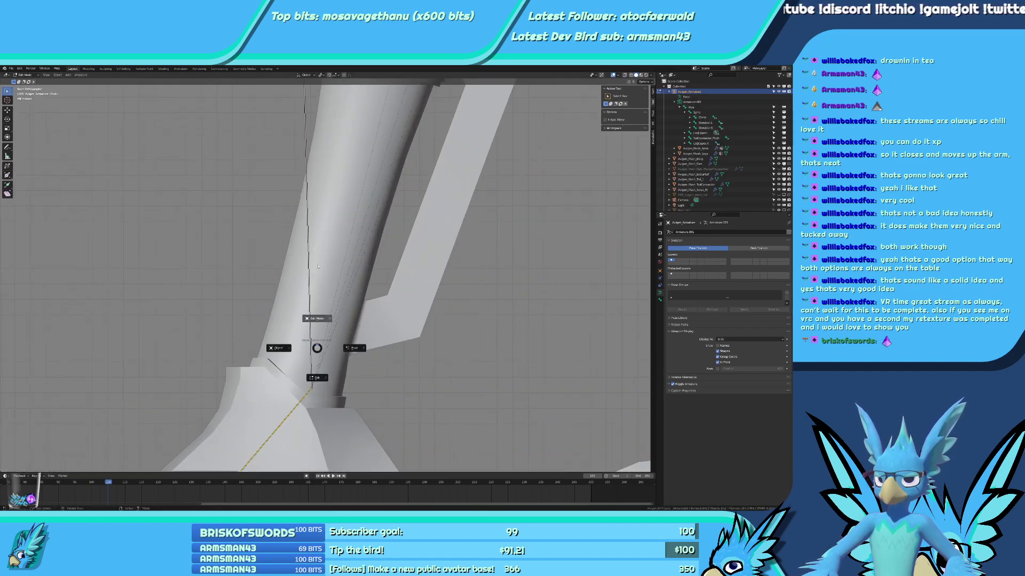
pyautogui.click(318, 266)
pyautogui.click(319, 320)
pyautogui.hotkey('ctrl', 'Tab')
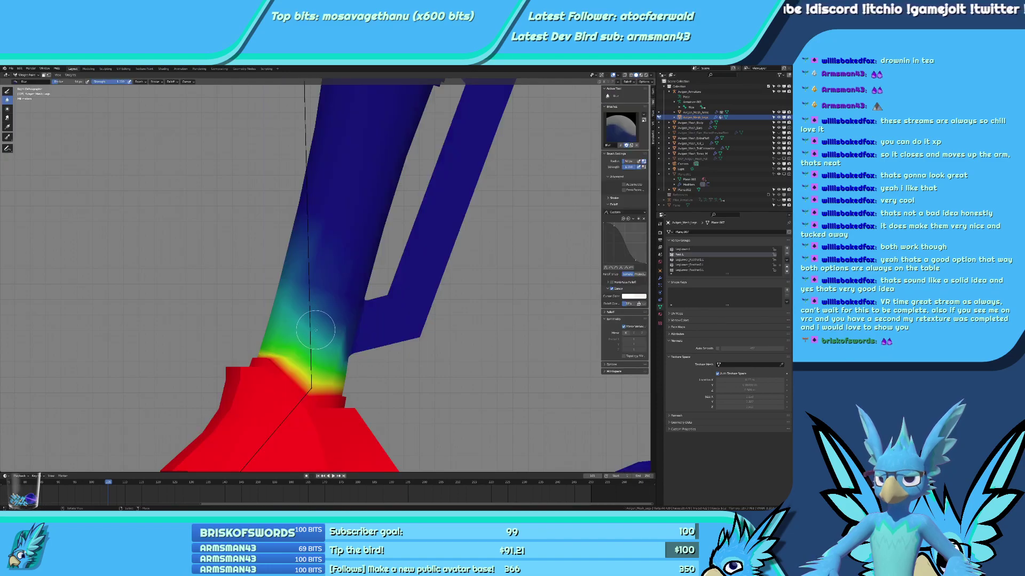
pyautogui.hotkey('ctrl', 'Tab')
pyautogui.click(311, 332)
pyautogui.keyDown('shift'); pyautogui.click(321, 332); pyautogui.keyUp('shift')
pyautogui.hotkey('ctrl', 'Tab')
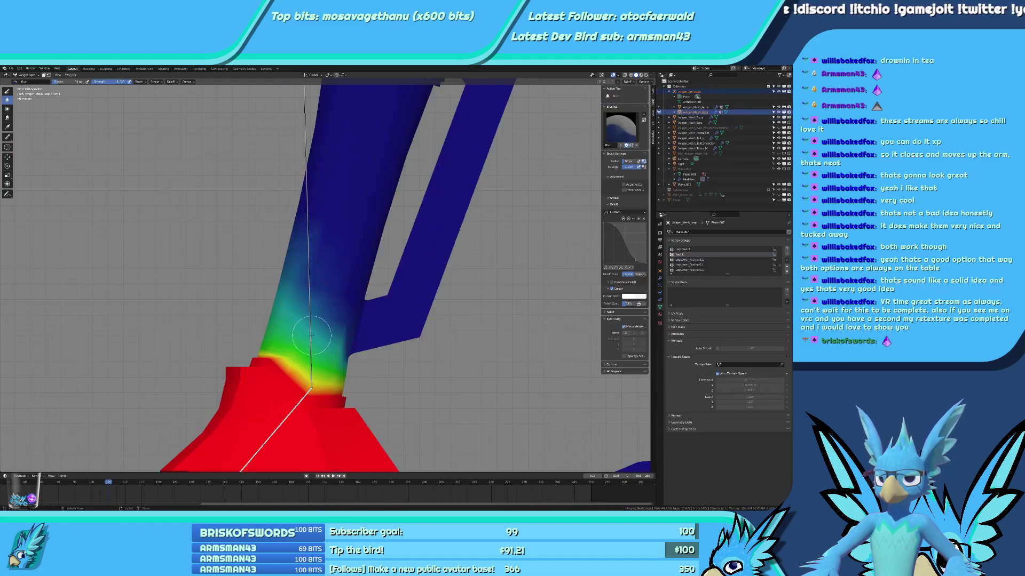
pyautogui.keyDown('ctrl'); pyautogui.click(311, 336); pyautogui.keyUp('ctrl')
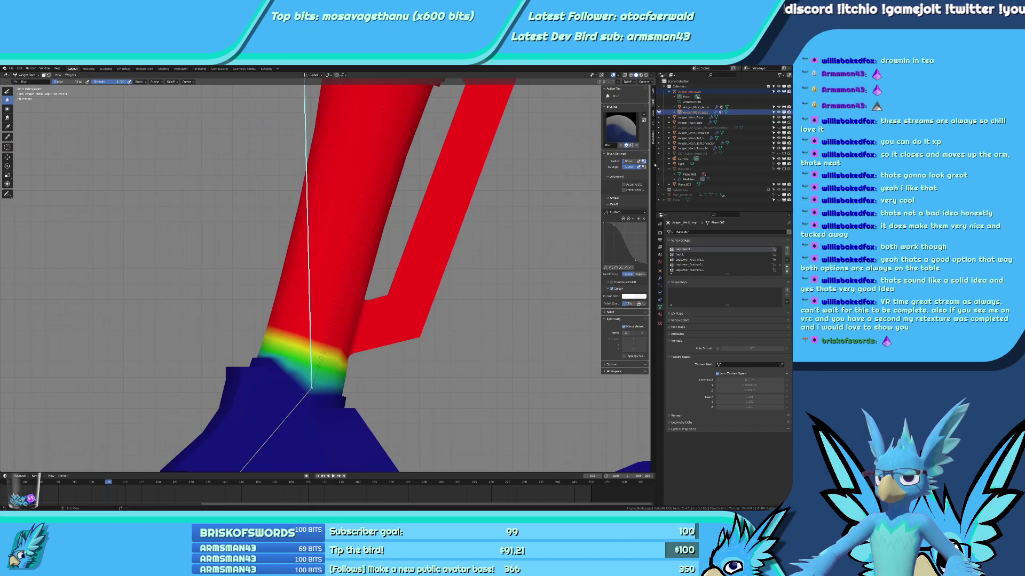
# Reduce the lower leg bone's weights on the front and side of the shin above the ankle with the Draw brush.
pyautogui.click(8, 93)
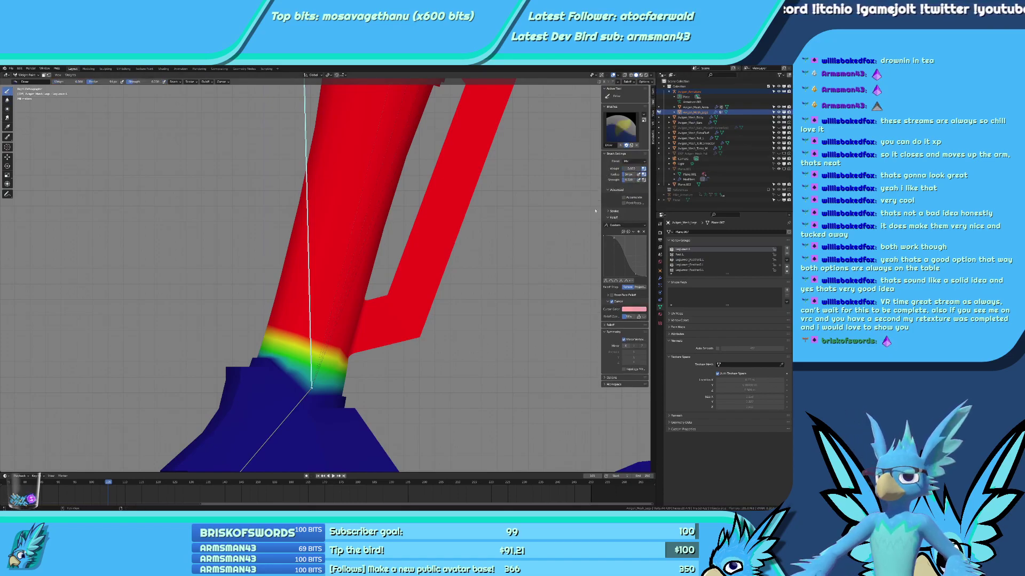
pyautogui.scroll(-3, 320, 363)
pyautogui.moveTo(314, 341); pyautogui.dragTo(252, 242)
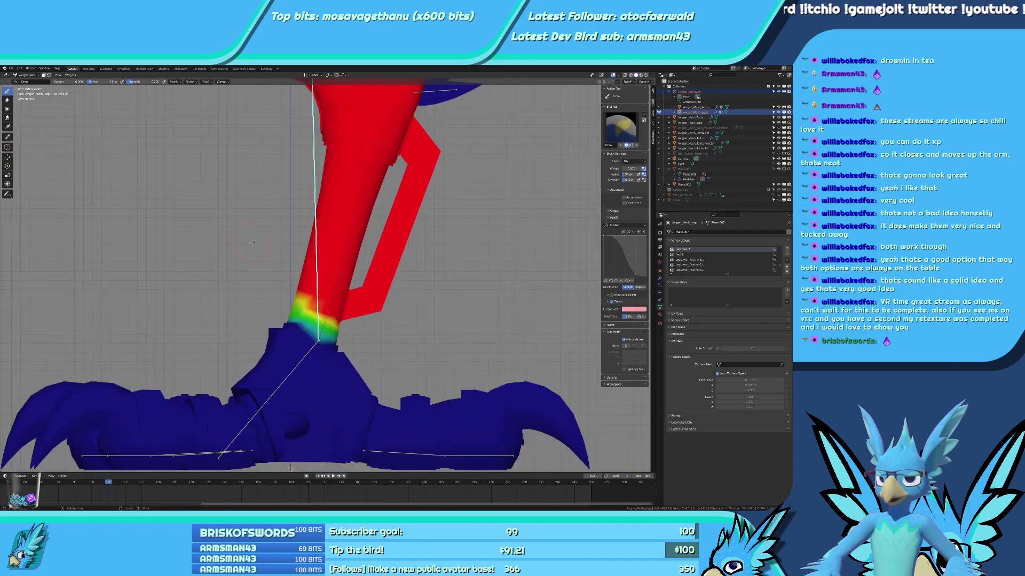
pyautogui.moveTo(297, 313); pyautogui.dragTo(279, 272)
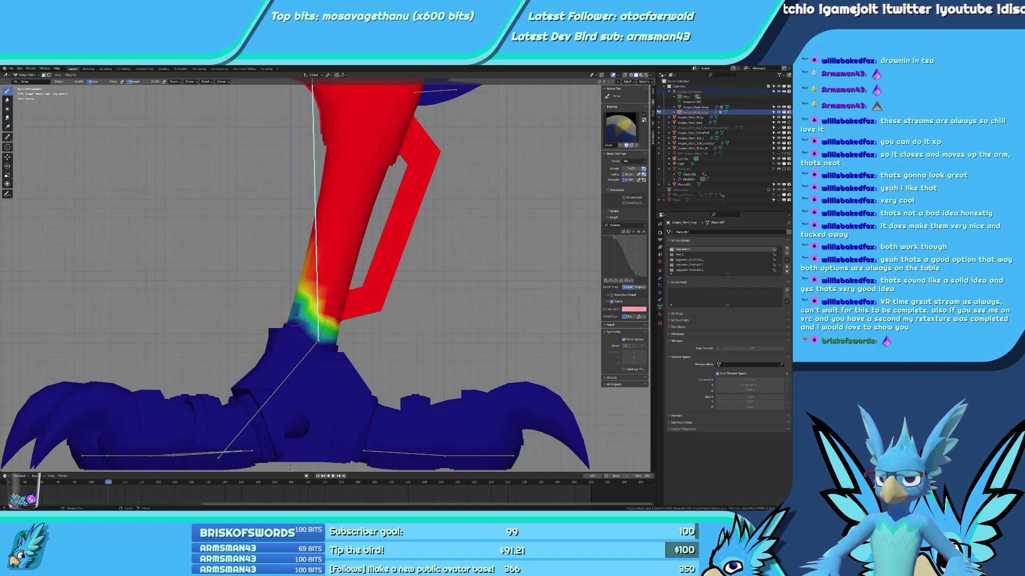
pyautogui.moveTo(295, 319); pyautogui.dragTo(310, 341)
pyautogui.moveTo(326, 276); pyautogui.dragTo(396, 268, button='middle')
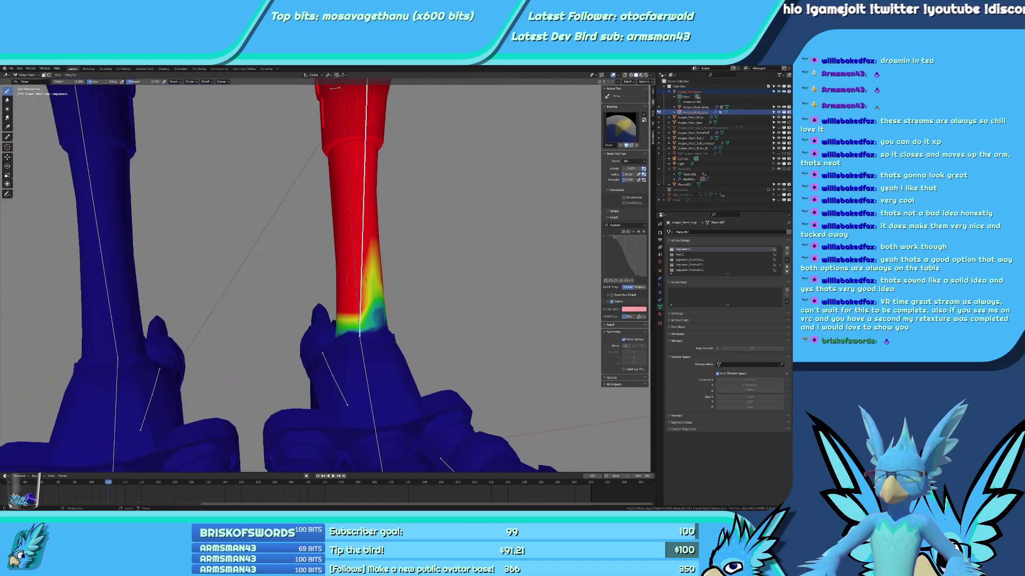
pyautogui.moveTo(372, 267)
pyautogui.mouseDown()
pyautogui.moveTo(356, 305)
pyautogui.moveTo(340, 288)
pyautogui.mouseUp()
pyautogui.moveTo(362, 320)
pyautogui.mouseDown(button='middle')
pyautogui.moveTo(384, 309)
pyautogui.moveTo(373, 298)
pyautogui.moveTo(368, 310)
pyautogui.mouseUp(button='middle')
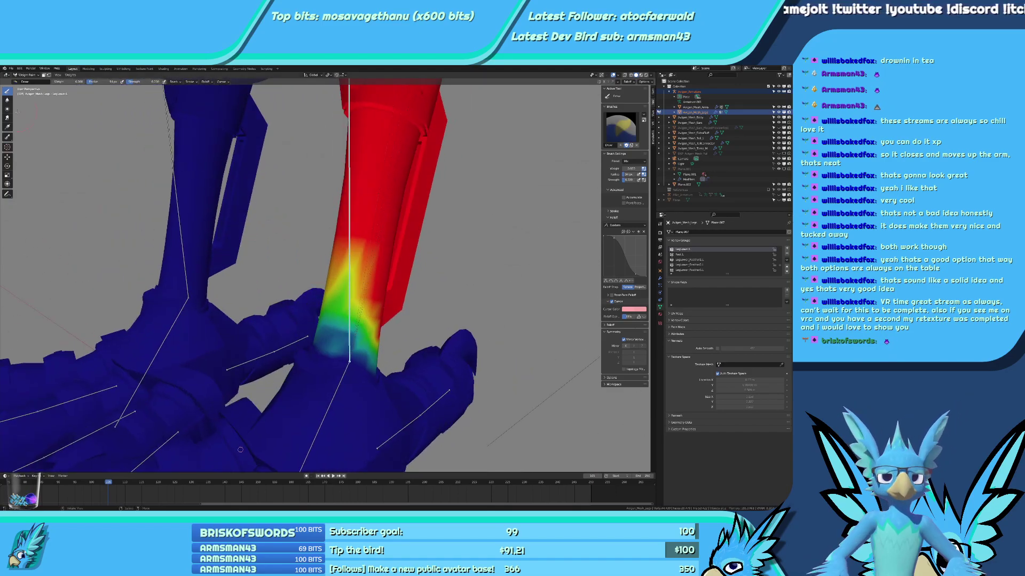
# Blur the lower leg bone's weights around the shin into a smooth gradient above the ankle.
pyautogui.click(7, 99)
pyautogui.moveTo(391, 325); pyautogui.dragTo(343, 315)
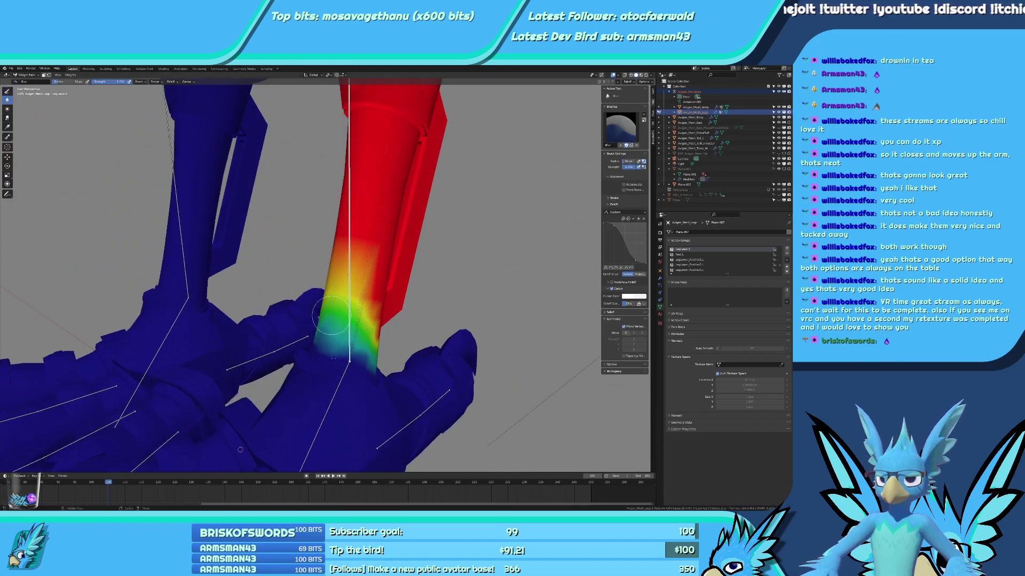
pyautogui.moveTo(366, 312)
pyautogui.mouseDown(button='middle')
pyautogui.moveTo(416, 305)
pyautogui.moveTo(331, 279)
pyautogui.mouseUp(button='middle')
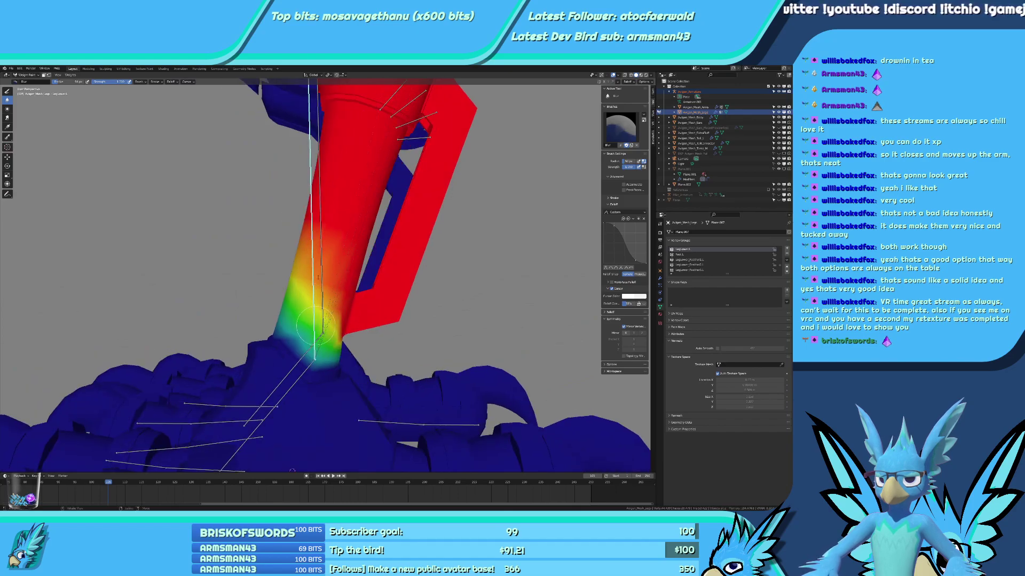
pyautogui.moveTo(346, 322)
pyautogui.mouseDown(button='middle')
pyautogui.moveTo(313, 352)
pyautogui.moveTo(348, 310)
pyautogui.mouseUp(button='middle')
pyautogui.scroll(2, 320, 326)
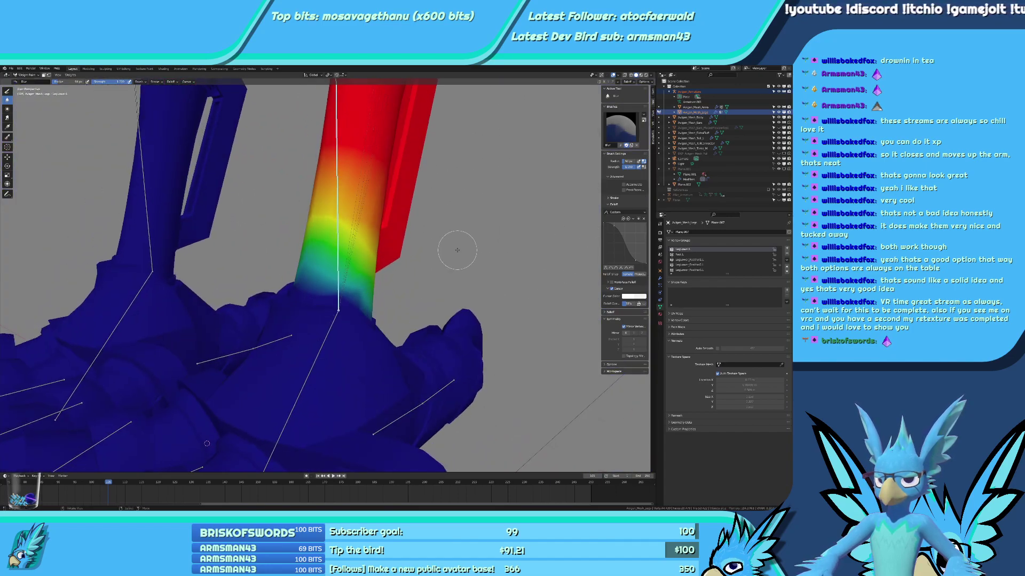
# Make the foot bone's weights active, test-rotate the bone about its local X axis, and undo the rotation.
pyautogui.hotkey('ctrl', 'Tab')
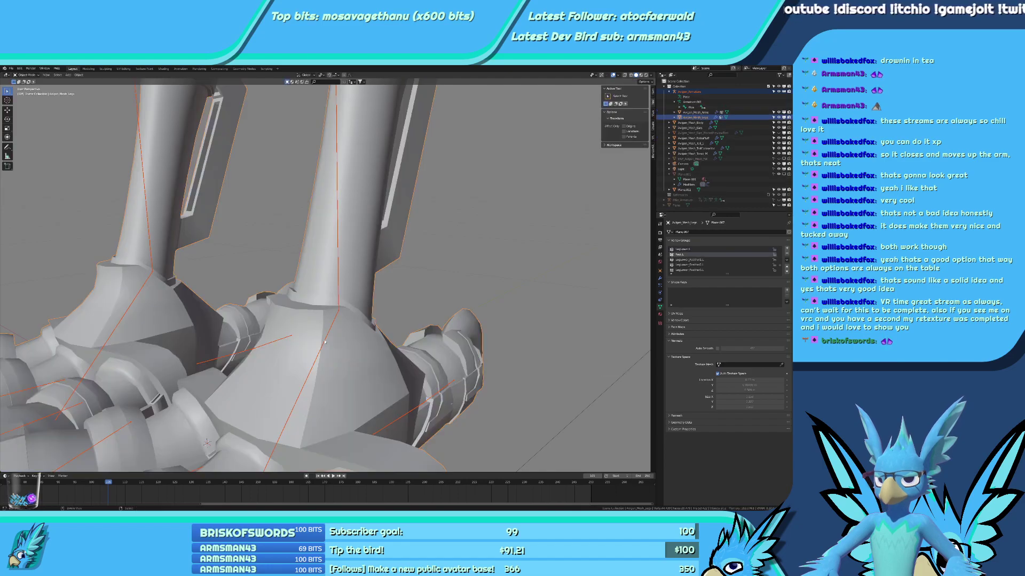
pyautogui.hotkey('ctrl', 'Tab')
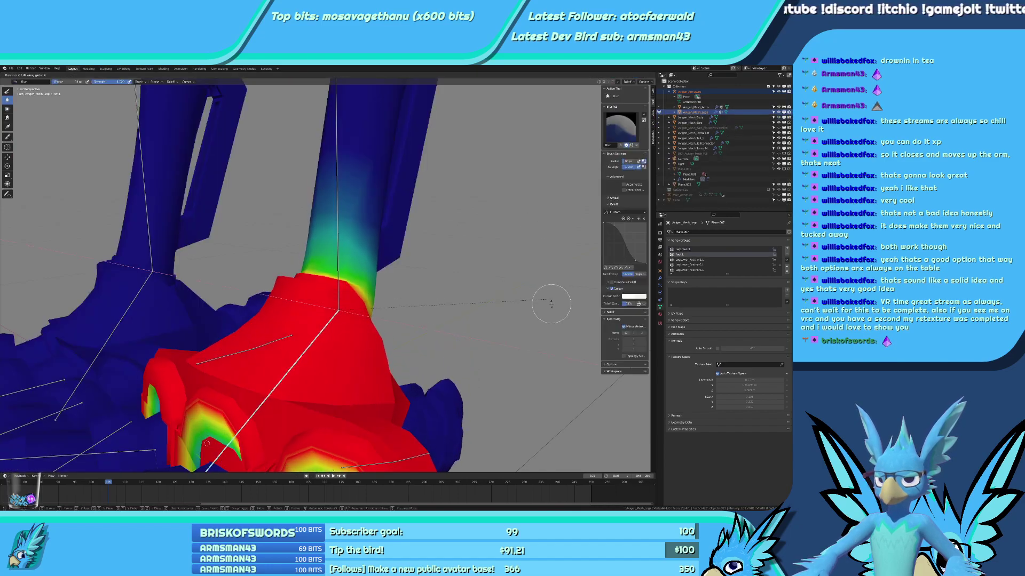
pyautogui.click(560, 341)
pyautogui.moveTo(561, 341); pyautogui.dragTo(518, 322, button='middle')
pyautogui.hotkey('ctrl', 'z')
# Rotate the foot bone upward in the orthographic side view, examine the ankle deformation near and far, and undo the rotation.
pyautogui.press('KP_5')
pyautogui.press('KP_3')
pyautogui.press('r')
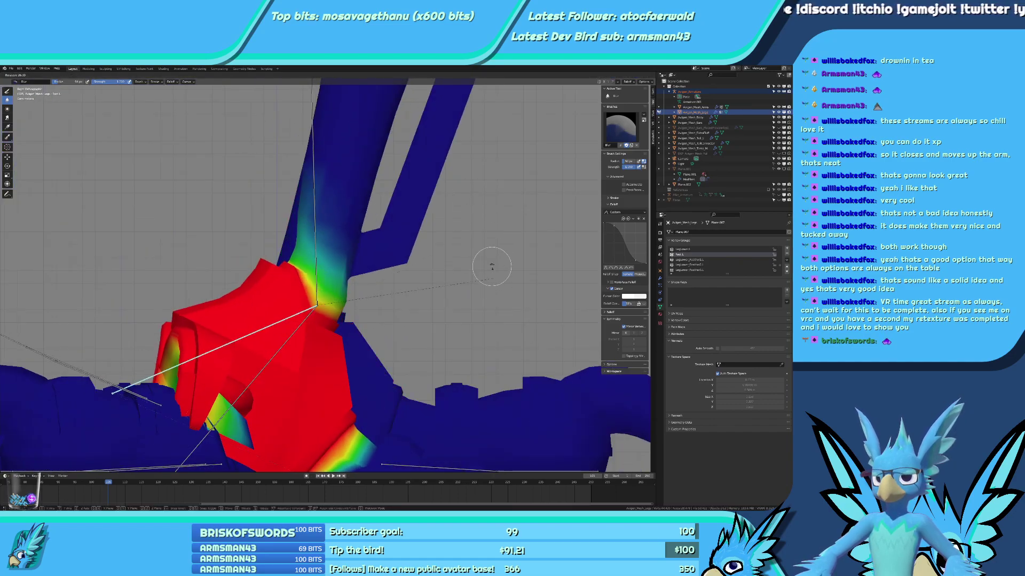
pyautogui.rightClick(491, 235)
pyautogui.press('r')
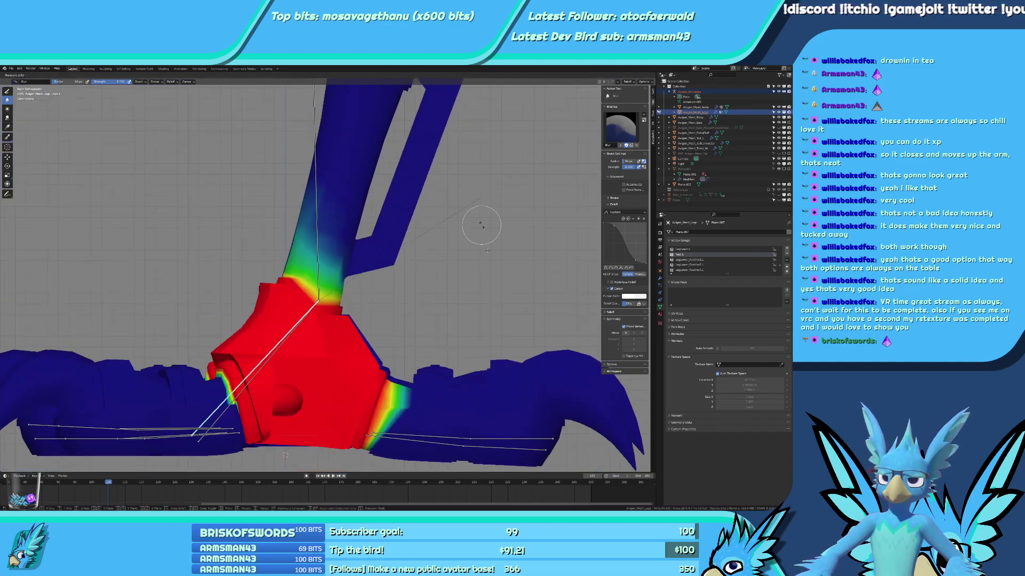
pyautogui.click(502, 303)
pyautogui.moveTo(502, 302); pyautogui.dragTo(410, 286, button='middle')
pyautogui.press('KP_1')
pyautogui.press('KP_3')
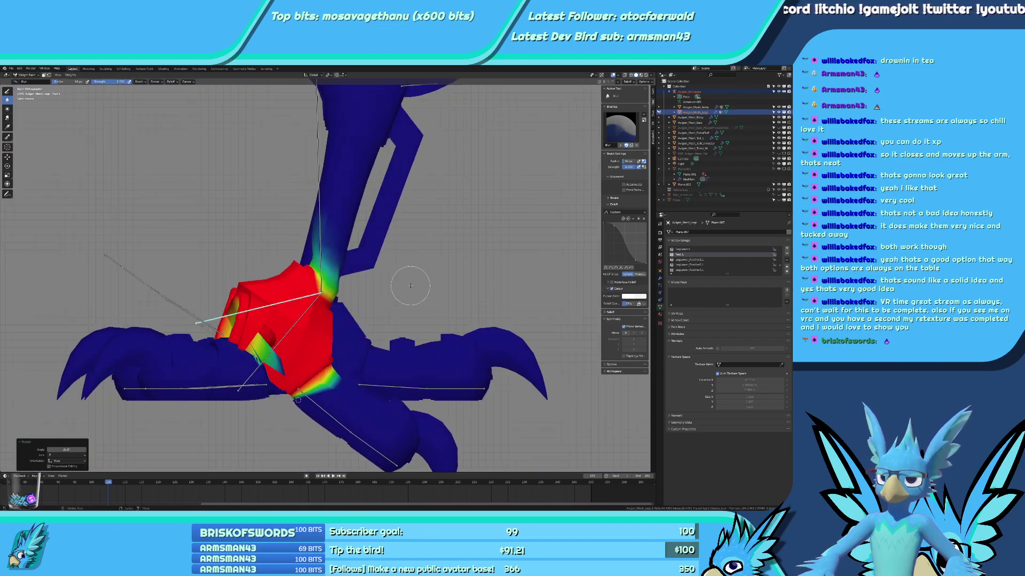
pyautogui.scroll(3, 410, 286)
pyautogui.scroll(-4, 410, 286)
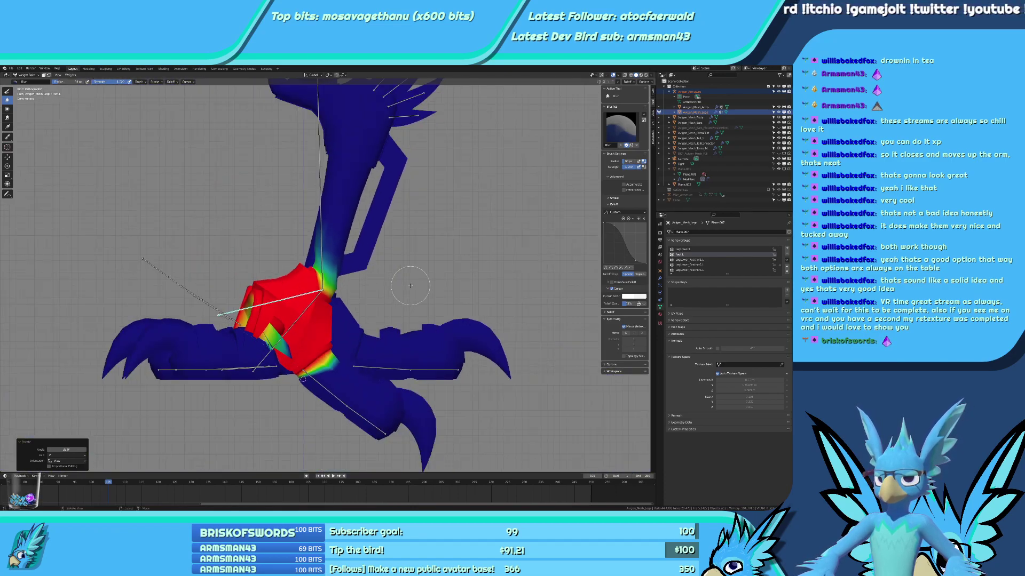
pyautogui.scroll(4, 410, 286)
pyautogui.scroll(-5, 410, 286)
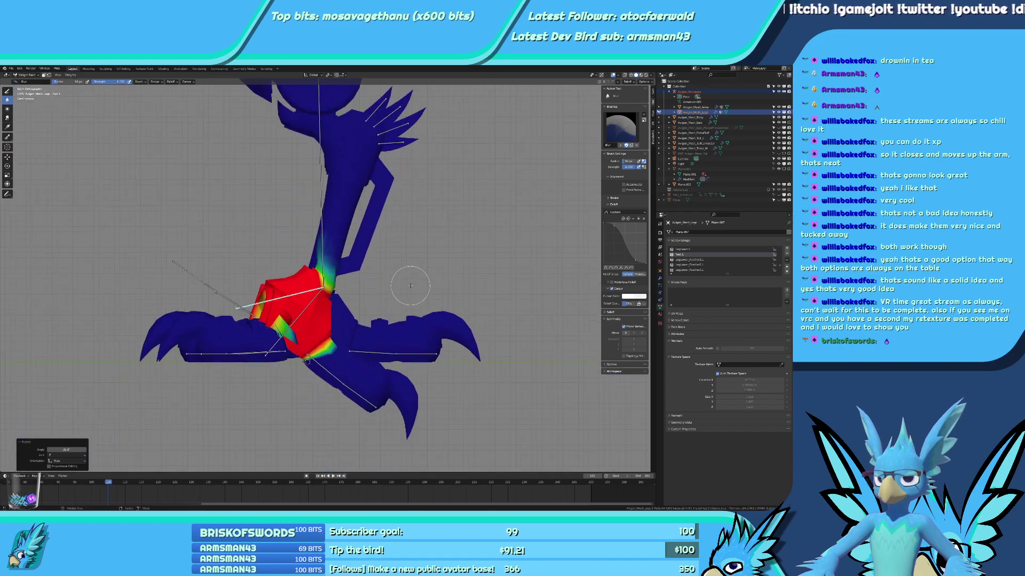
pyautogui.scroll(4, 410, 285)
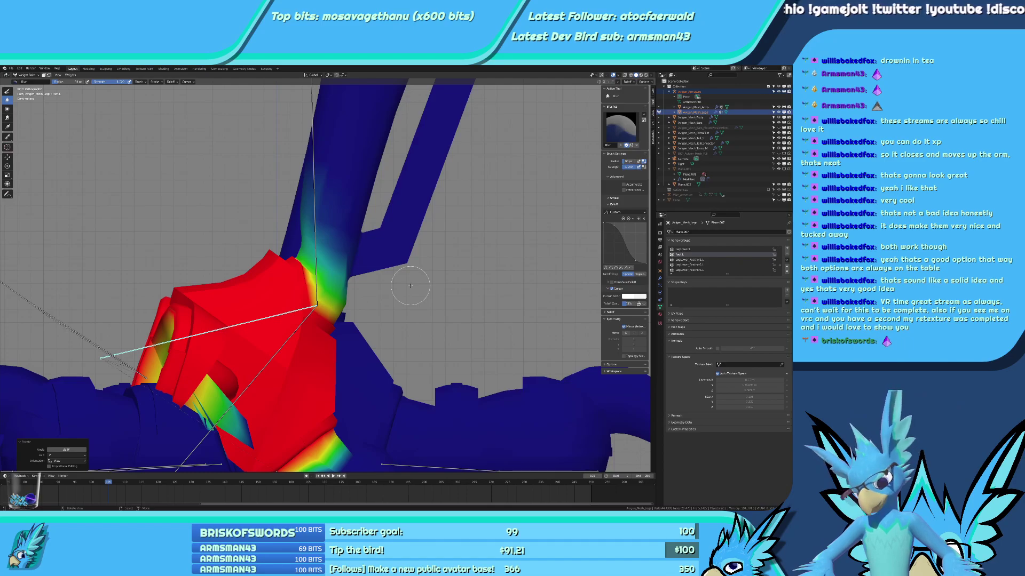
pyautogui.hotkey('ctrl', 'z')
# Leave weight painting, select the avatar's armature, and open its leg bones for editing around the ankle.
pyautogui.hotkey('ctrl', 'Tab')
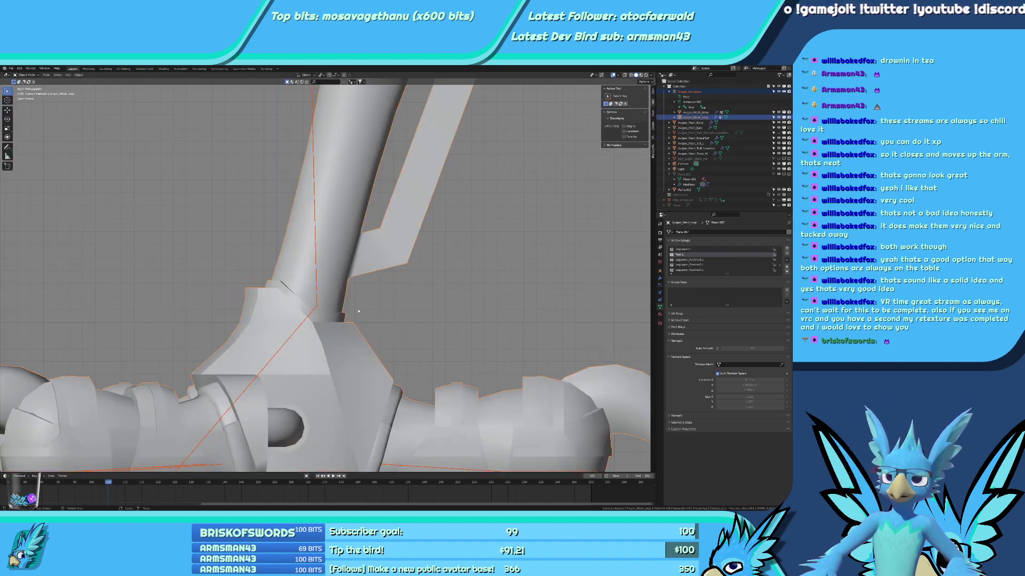
pyautogui.press('Tab')
pyautogui.press('Tab')
pyautogui.click(318, 308)
pyautogui.scroll(-5, 319, 306)
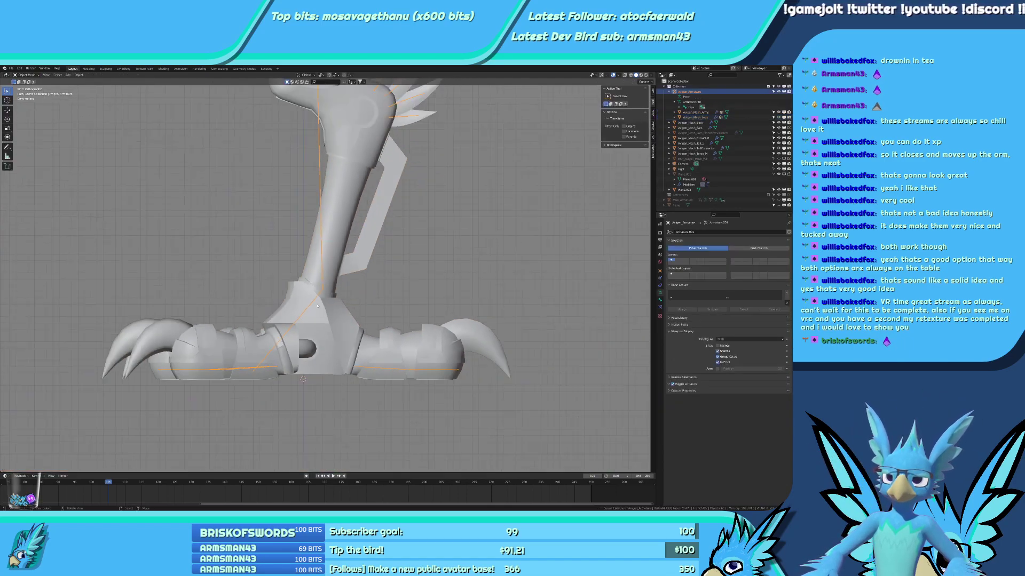
pyautogui.keyDown('shift'); pyautogui.moveTo(322, 197); pyautogui.dragTo(333, 306, button='middle'); pyautogui.keyUp('shift')
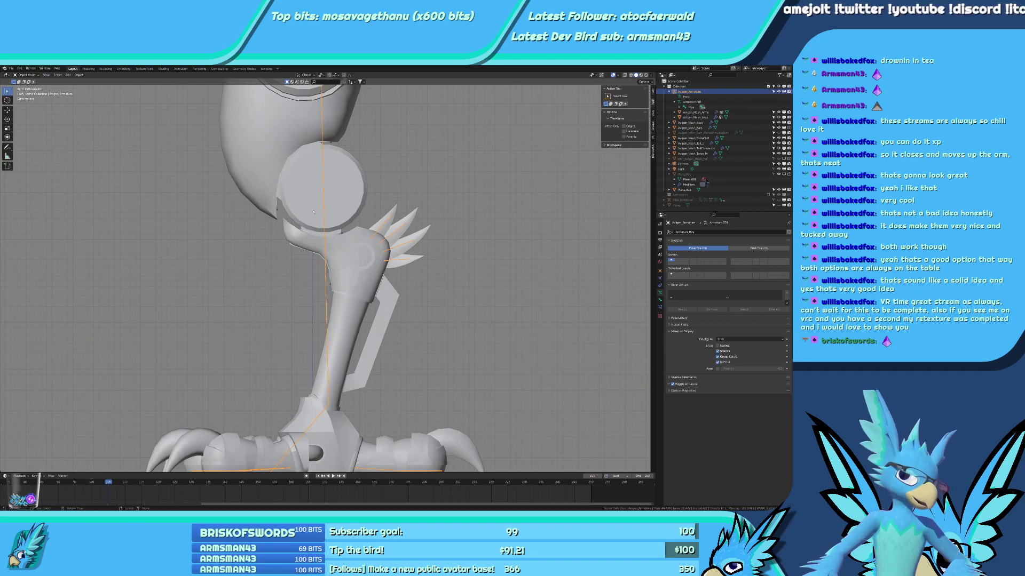
pyautogui.keyDown('shift'); pyautogui.moveTo(313, 243); pyautogui.dragTo(309, 150, button='middle'); pyautogui.keyUp('shift')
pyautogui.scroll(4, 309, 149)
pyautogui.press('Tab')
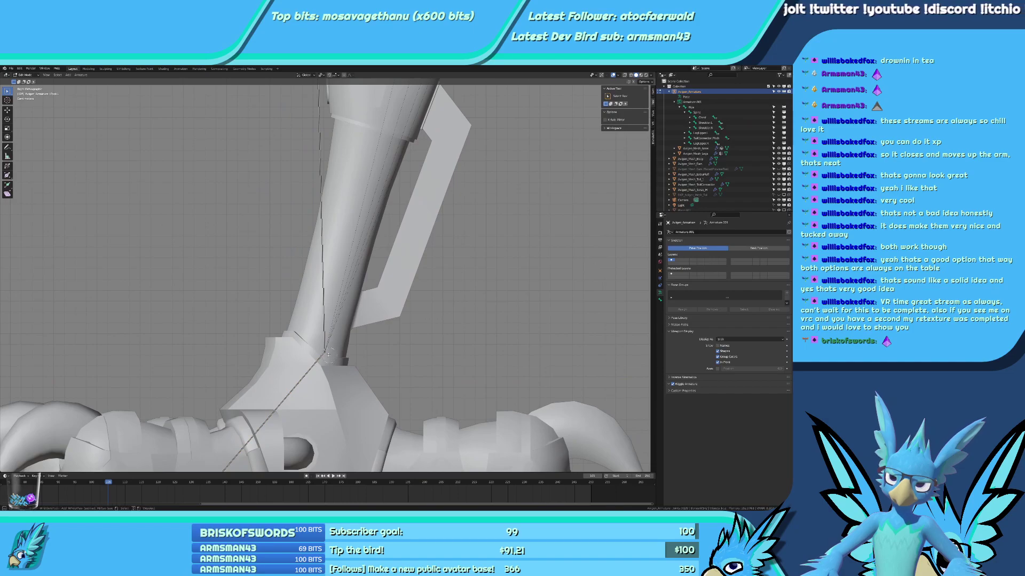
# Check the ankle joint against the mesh in wireframe, and switch the viewport to a shaded display with materials and glow.
pyautogui.hotkey('shift', 'z')
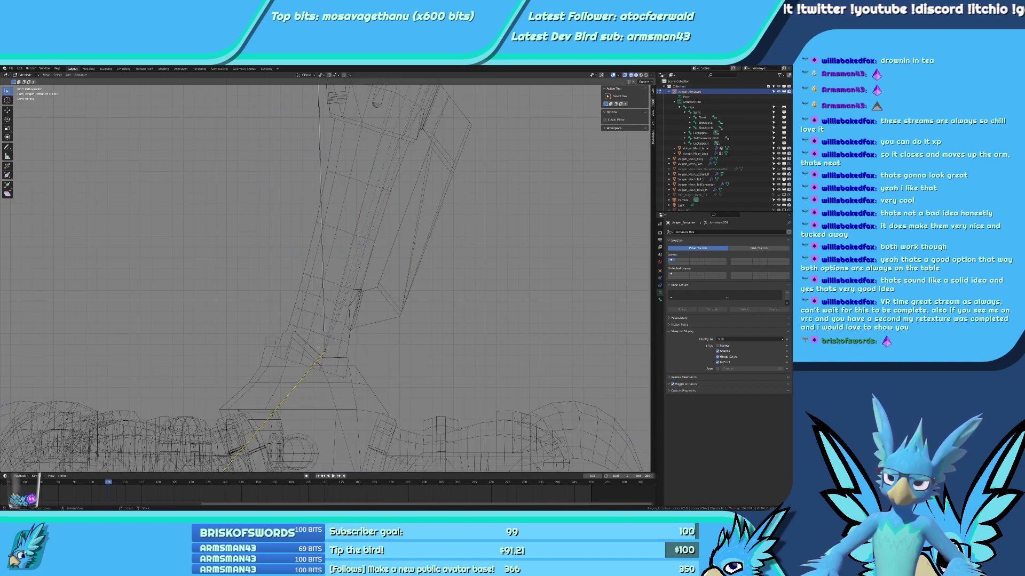
pyautogui.scroll(-3, 315, 379)
pyautogui.scroll(5, 353, 372)
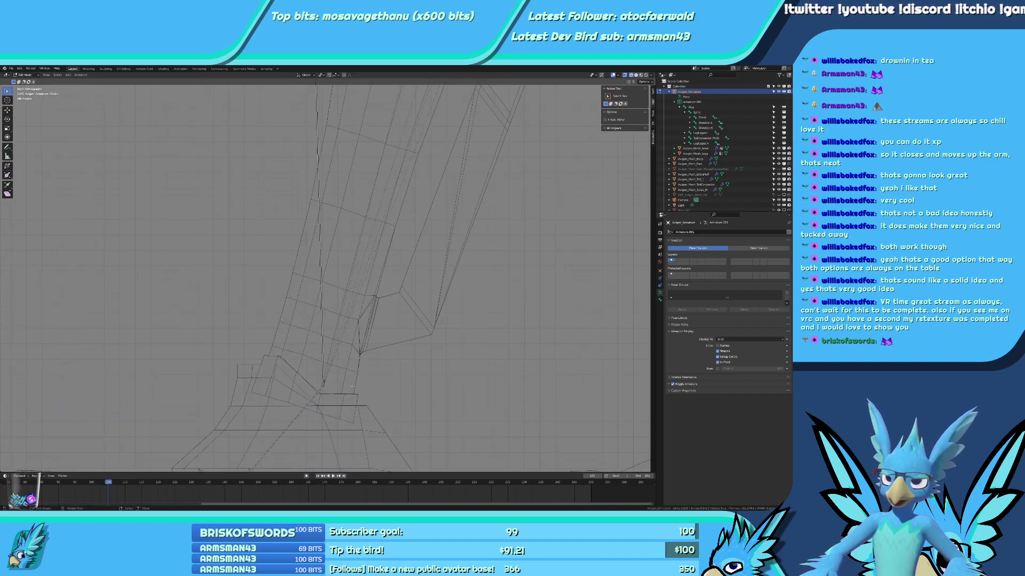
pyautogui.press('z')
pyautogui.click(359, 387)
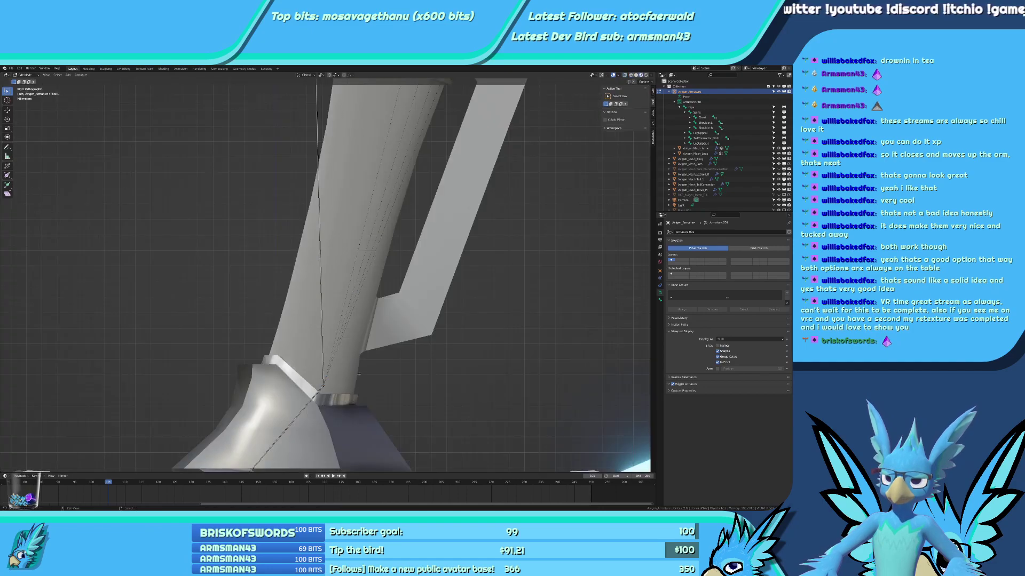
# Raise the joint between the lower leg and foot bones slightly up inside the shin, and discard a further joint move.
pyautogui.press('g')
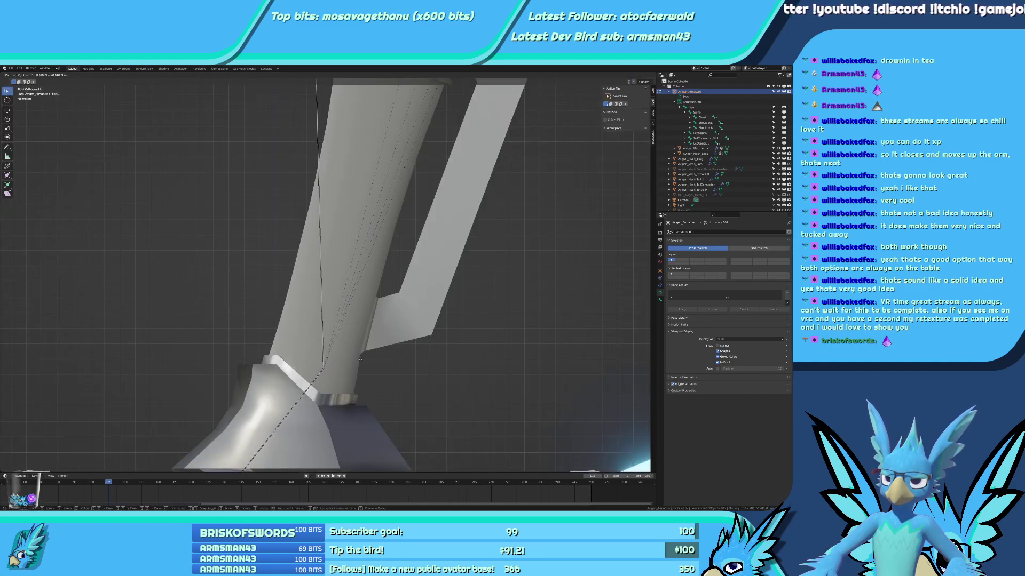
pyautogui.click(360, 363)
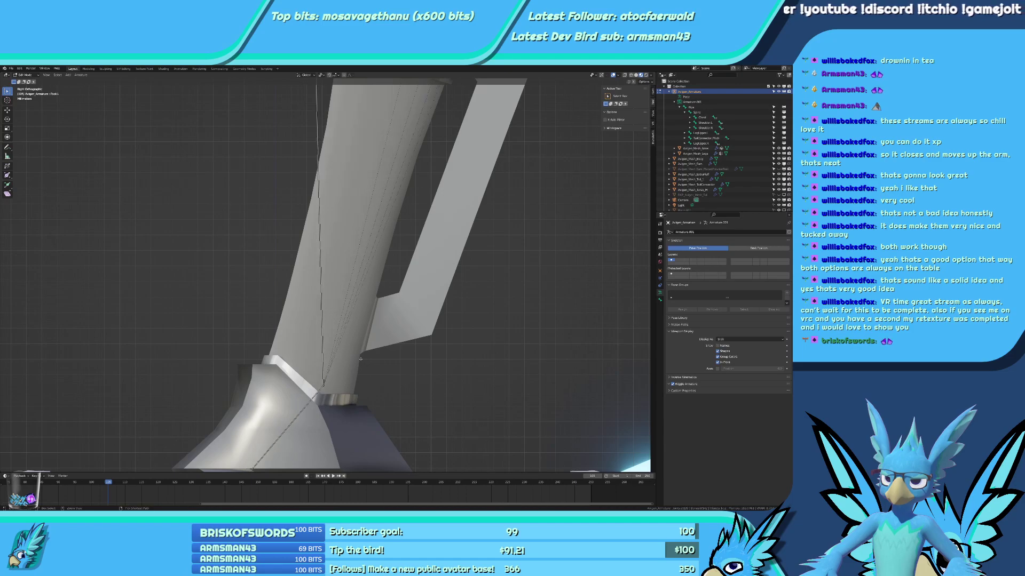
pyautogui.press('g')
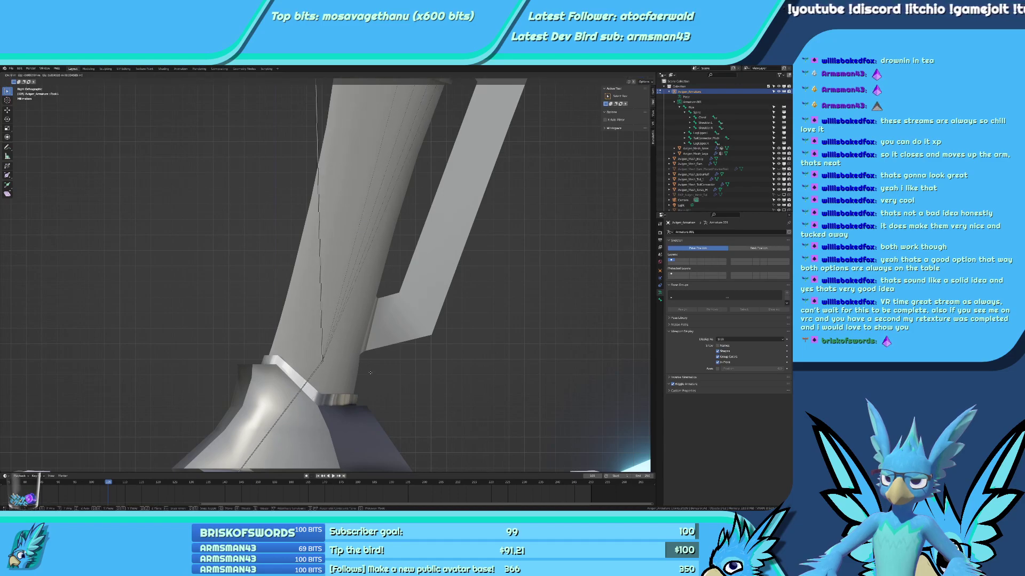
pyautogui.click(370, 373)
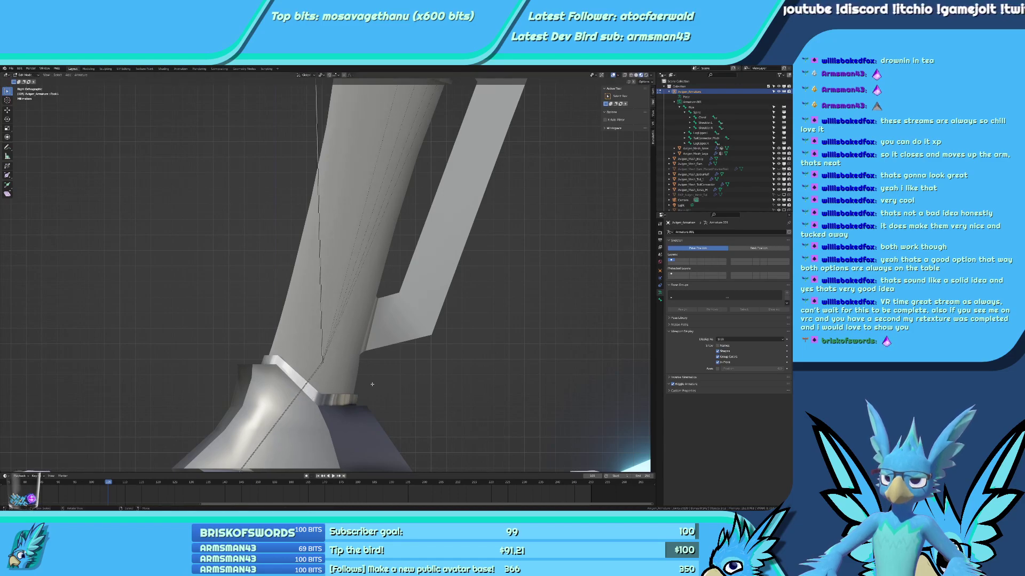
pyautogui.scroll(-5, 373, 347)
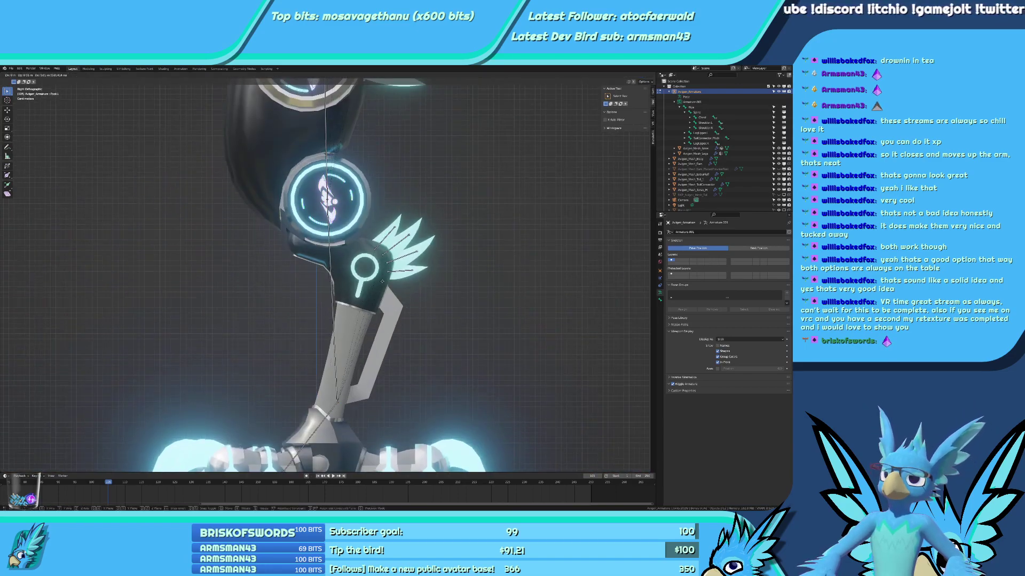
pyautogui.press('g')
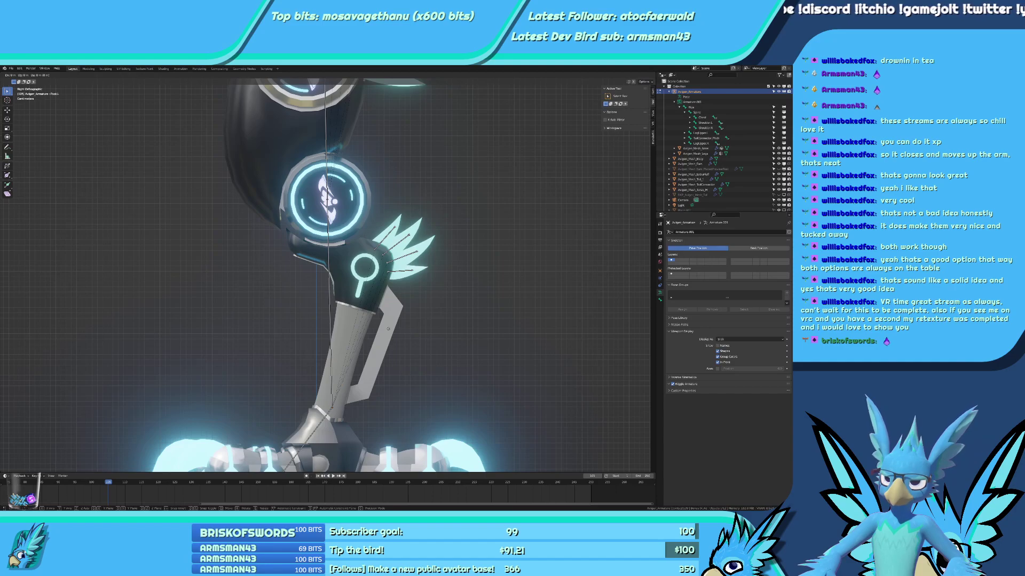
pyautogui.hotkey('ctrl', 'z')
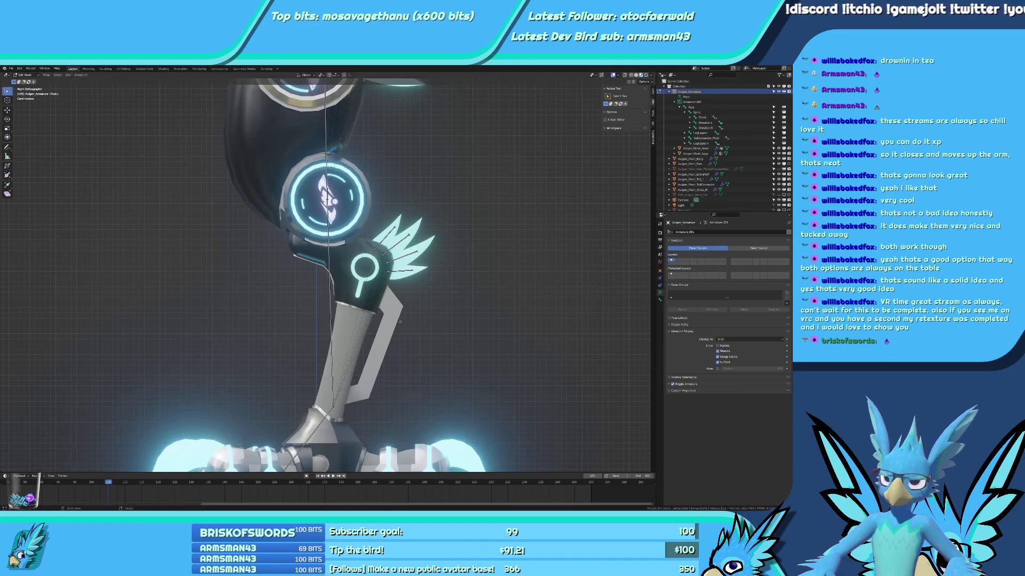
# Pose the foot bone with its rear toe lifted, examine the ankle bend from several angles, and restore the rest pose.
pyautogui.keyDown('shift'); pyautogui.moveTo(396, 377); pyautogui.dragTo(393, 286, button='middle'); pyautogui.keyUp('shift')
pyautogui.scroll(3, 392, 286)
pyautogui.press('Tab')
pyautogui.hotkey('ctrl', 'Tab')
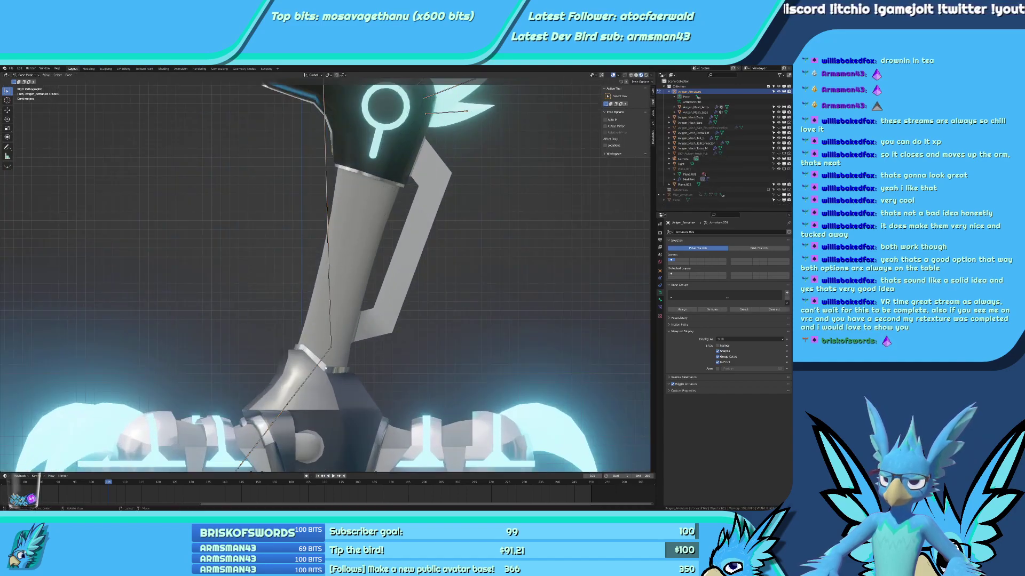
pyautogui.rightClick(419, 310)
pyautogui.rightClick(305, 385)
pyautogui.press('r')
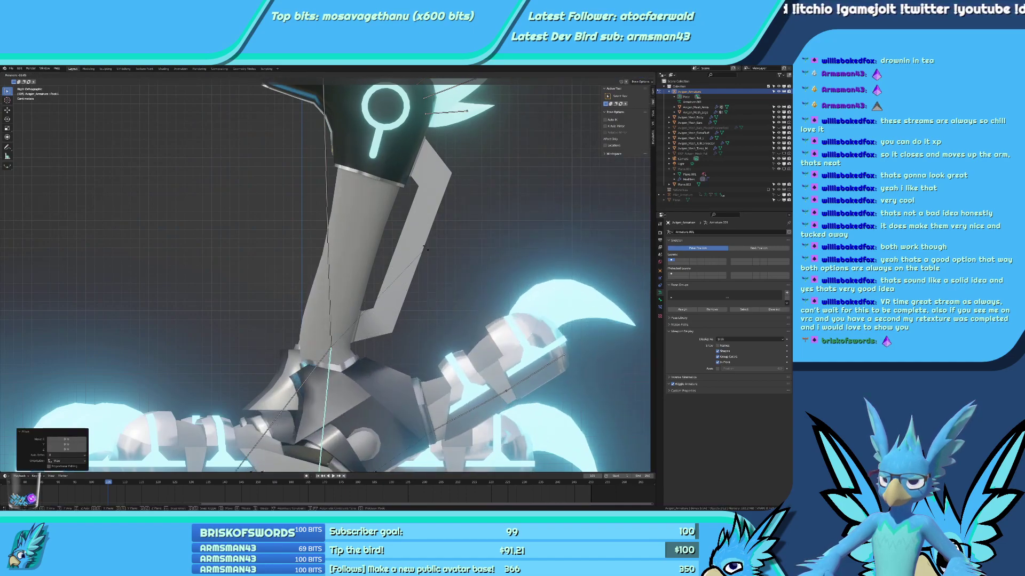
pyautogui.click(432, 279)
pyautogui.moveTo(432, 279); pyautogui.dragTo(210, 293, button='middle')
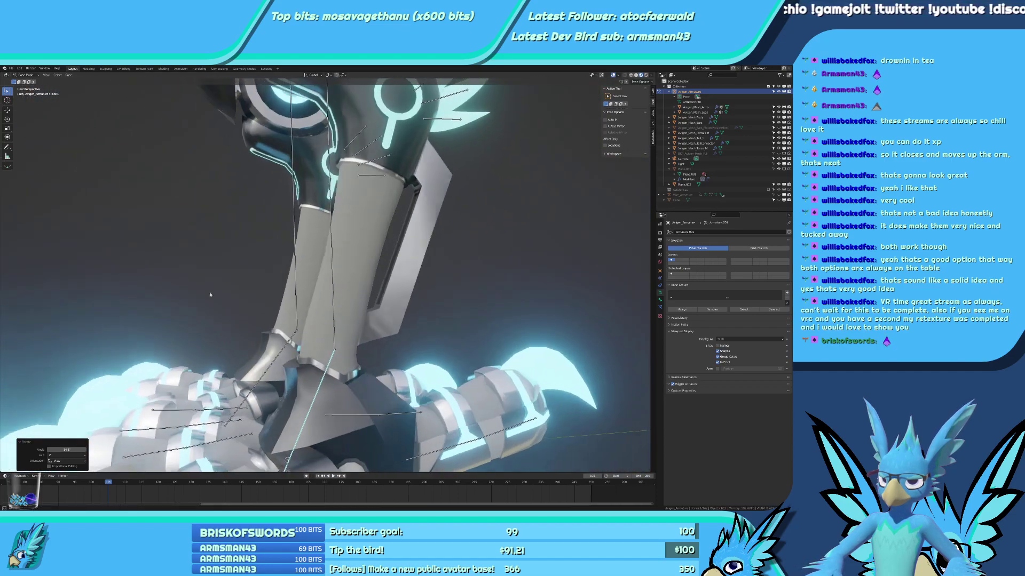
pyautogui.scroll(-4, 297, 299)
pyautogui.scroll(4, 297, 299)
# Rotate the foot bone forward and upward in the orthographic side view, and examine the ankle deformation up close.
pyautogui.press('KP_3')
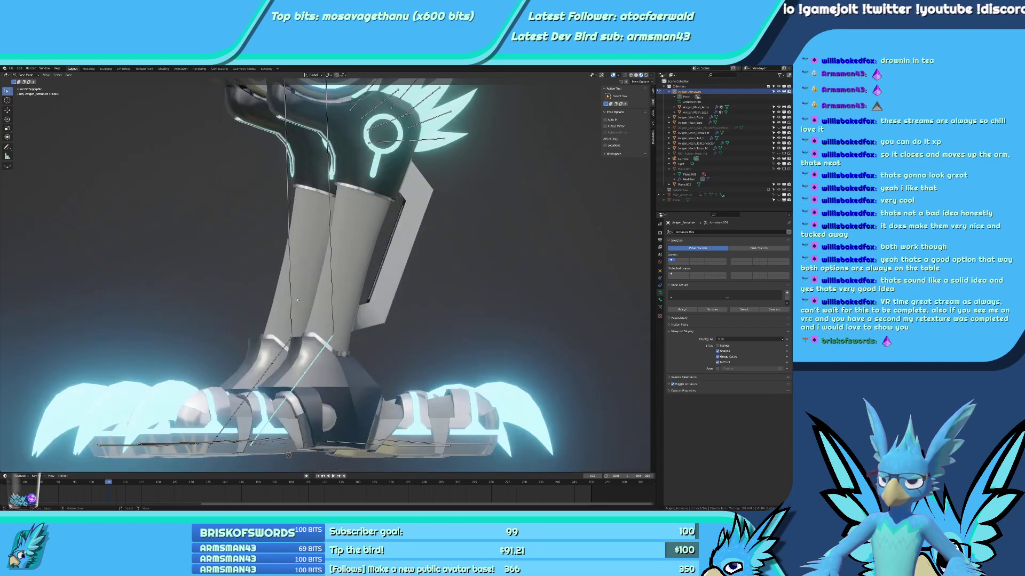
pyautogui.press('r')
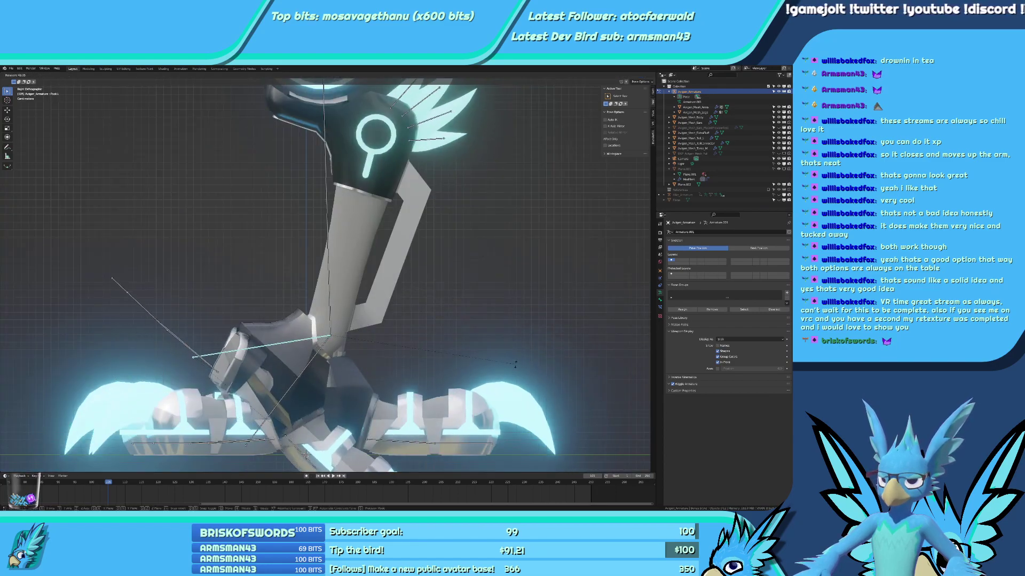
pyautogui.click(518, 329)
pyautogui.moveTo(518, 328); pyautogui.dragTo(411, 310, button='middle')
pyautogui.scroll(-6, 400, 315)
pyautogui.scroll(8, 411, 309)
pyautogui.scroll(-4, 374, 300)
pyautogui.moveTo(341, 290)
pyautogui.mouseDown(button='middle')
pyautogui.moveTo(374, 299)
pyautogui.moveTo(418, 269)
pyautogui.moveTo(286, 284)
pyautogui.moveTo(362, 289)
pyautogui.moveTo(350, 278)
pyautogui.mouseUp(button='middle')
pyautogui.scroll(4, 374, 299)
pyautogui.scroll(-10, 287, 284)
pyautogui.scroll(5, 362, 290)
pyautogui.scroll(6, 345, 273)
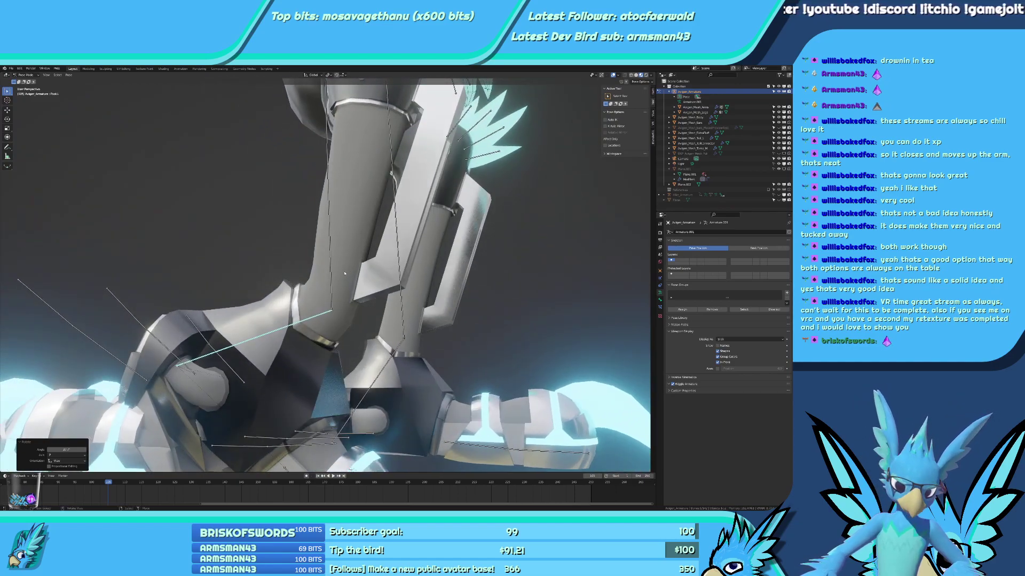
pyautogui.scroll(-6, 344, 273)
pyautogui.scroll(6, 331, 310)
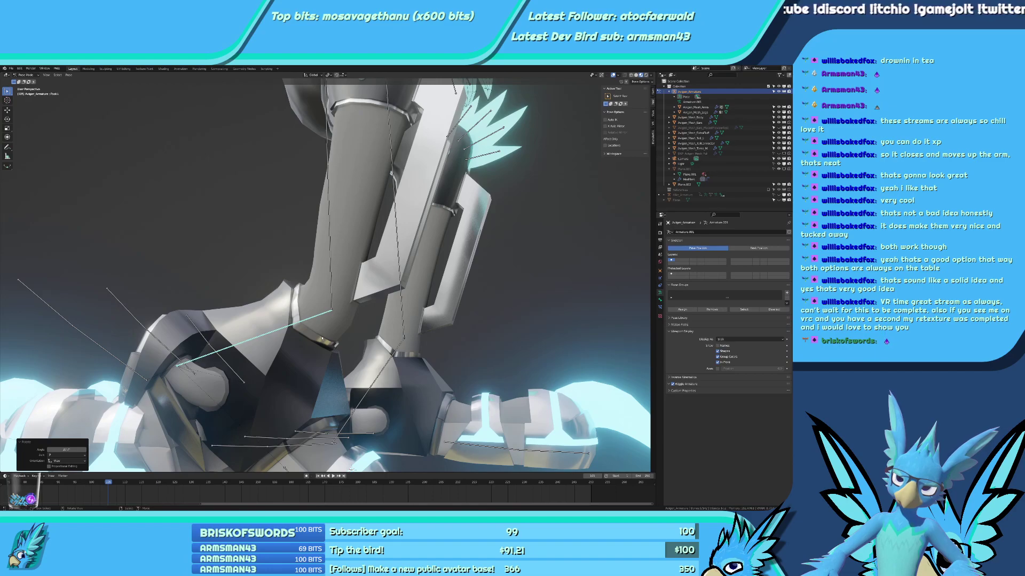
# Examine the bent foot against both legs from the front, from further away, and in side profile.
pyautogui.scroll(-6, 322, 338)
pyautogui.moveTo(292, 307); pyautogui.dragTo(358, 340, button='middle')
pyautogui.scroll(3, 358, 341)
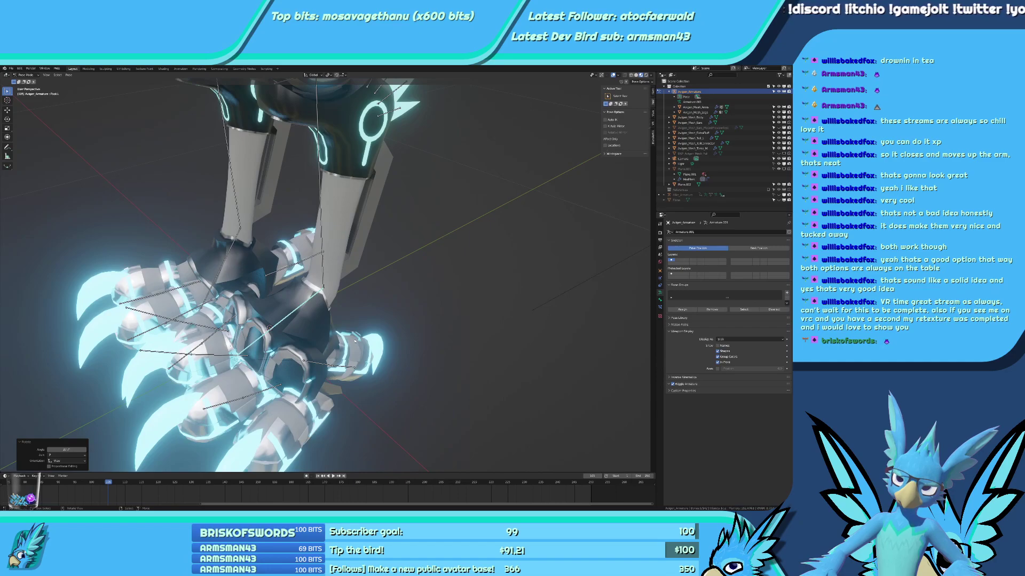
pyautogui.moveTo(355, 342); pyautogui.dragTo(288, 320, button='middle')
pyautogui.scroll(2, 289, 312)
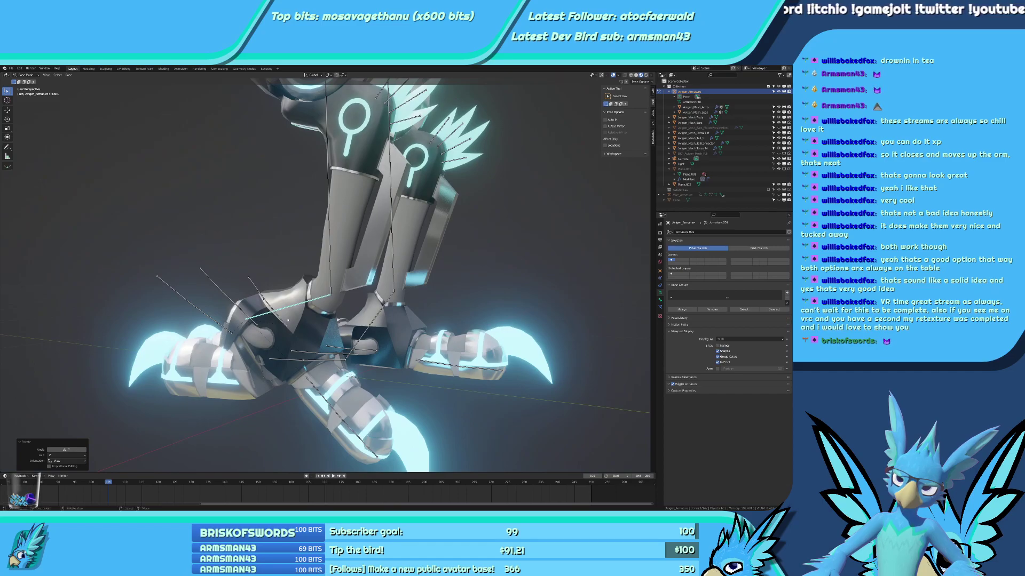
pyautogui.scroll(-5, 288, 320)
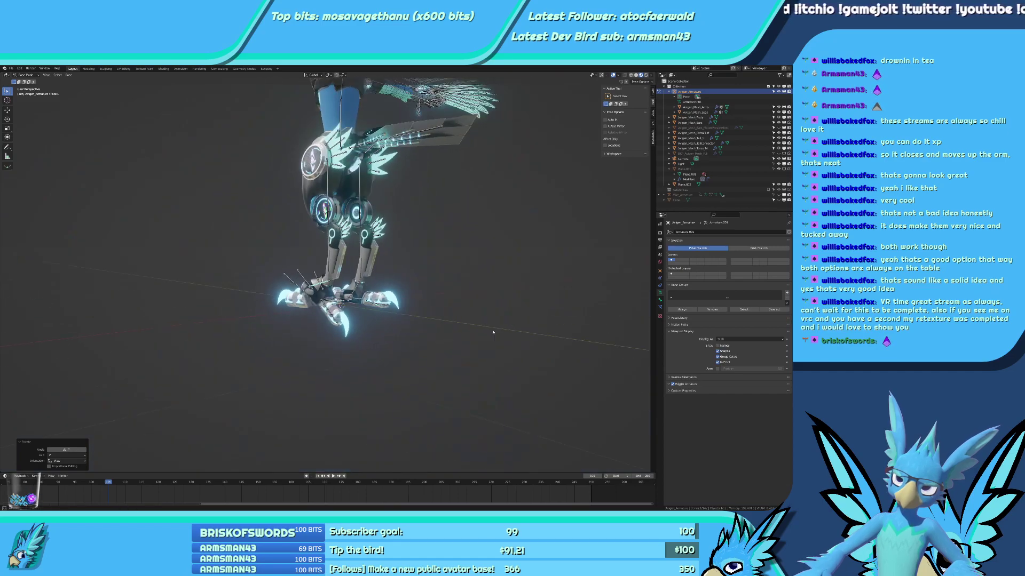
pyautogui.scroll(4, 491, 332)
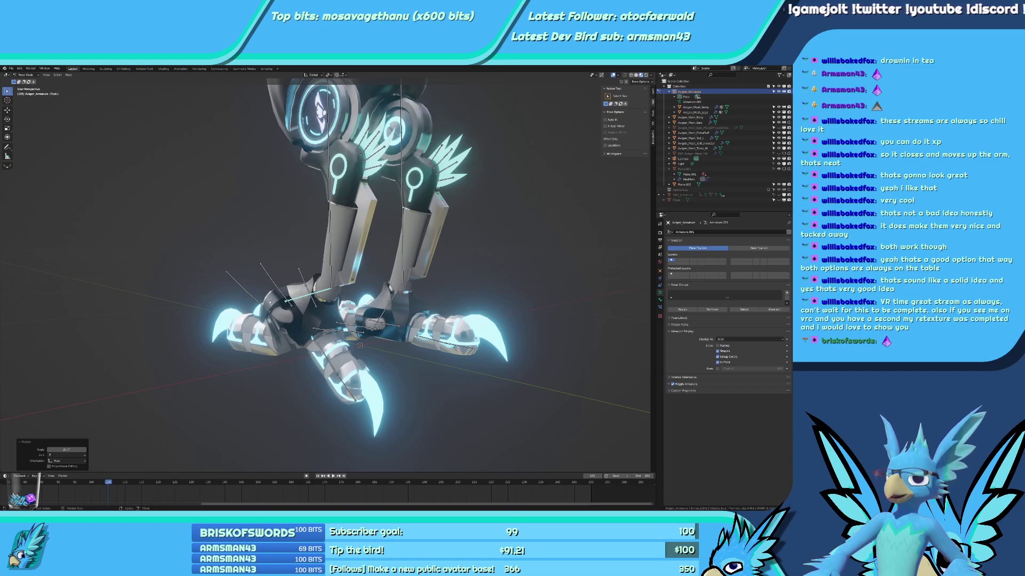
pyautogui.scroll(1, 271, 302)
pyautogui.moveTo(272, 302); pyautogui.dragTo(303, 295, button='middle')
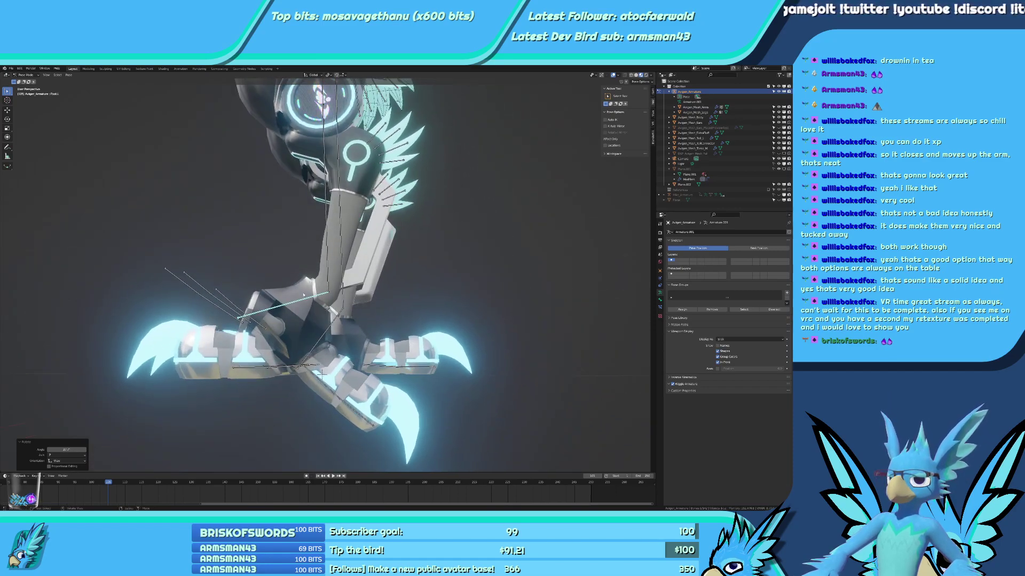
pyautogui.press('KP_3')
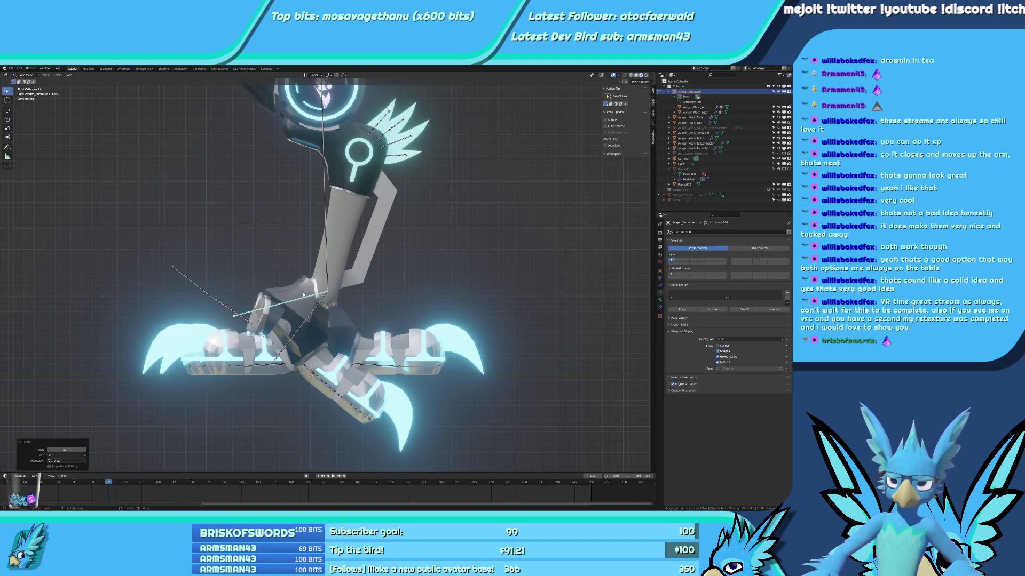
# Compare the bent and rest poses, restore the rest pose, and try another foot bone rotation in perspective view.
pyautogui.hotkey('ctrl', 'z')
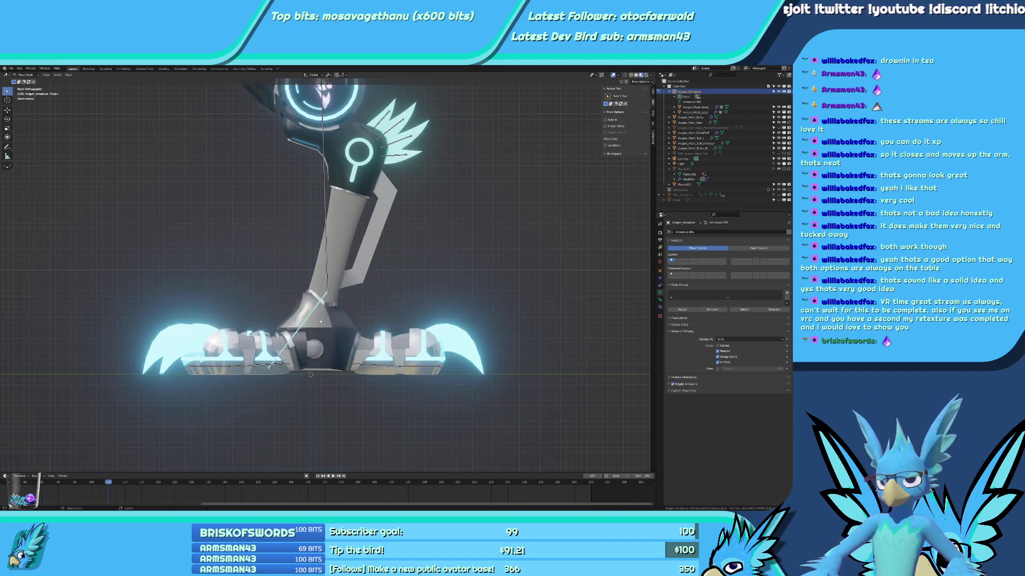
pyautogui.hotkey('ctrl', 'shift', 'z')
pyautogui.hotkey('ctrl', 'z')
pyautogui.moveTo(323, 322); pyautogui.dragTo(491, 294, button='middle')
pyautogui.press('r')
pyautogui.rightClick(491, 327)
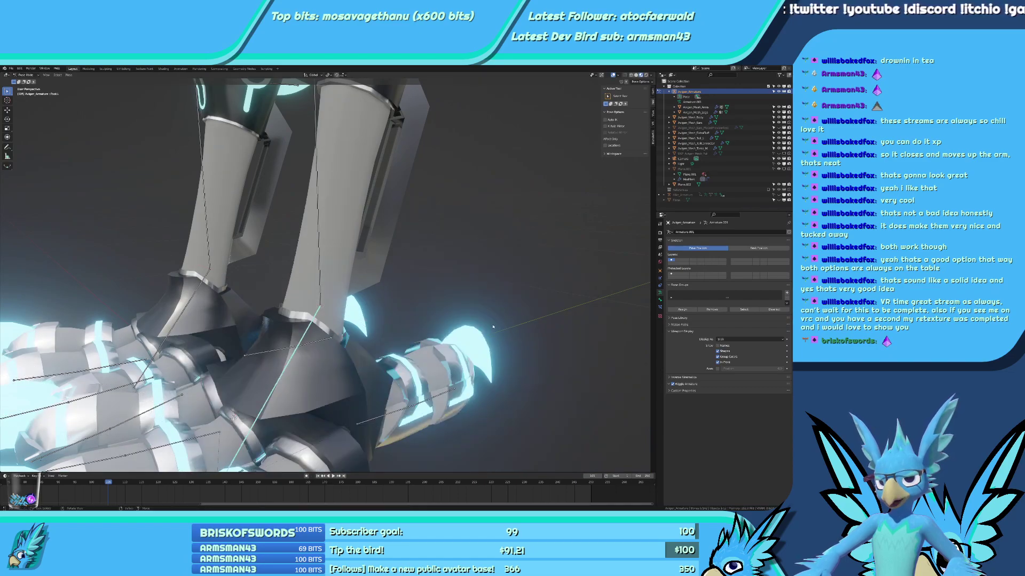
# Edit the armature in side view, lowering the ankle joint to just below the metal ring at the shin's base.
pyautogui.press('KP_1')
pyautogui.press('KP_3')
pyautogui.press('Tab')
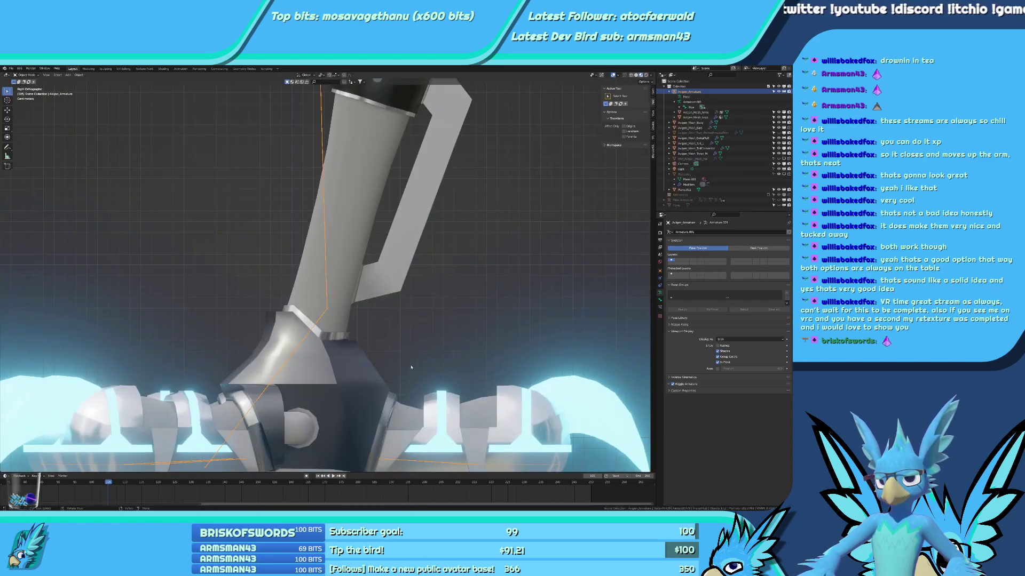
pyautogui.press('g')
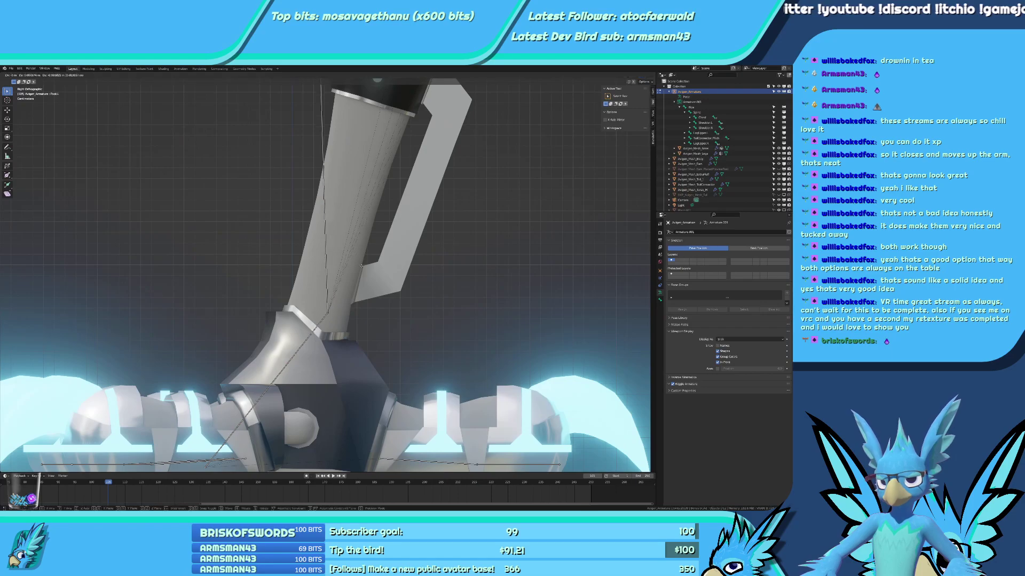
pyautogui.click(365, 299)
pyautogui.press('Tab')
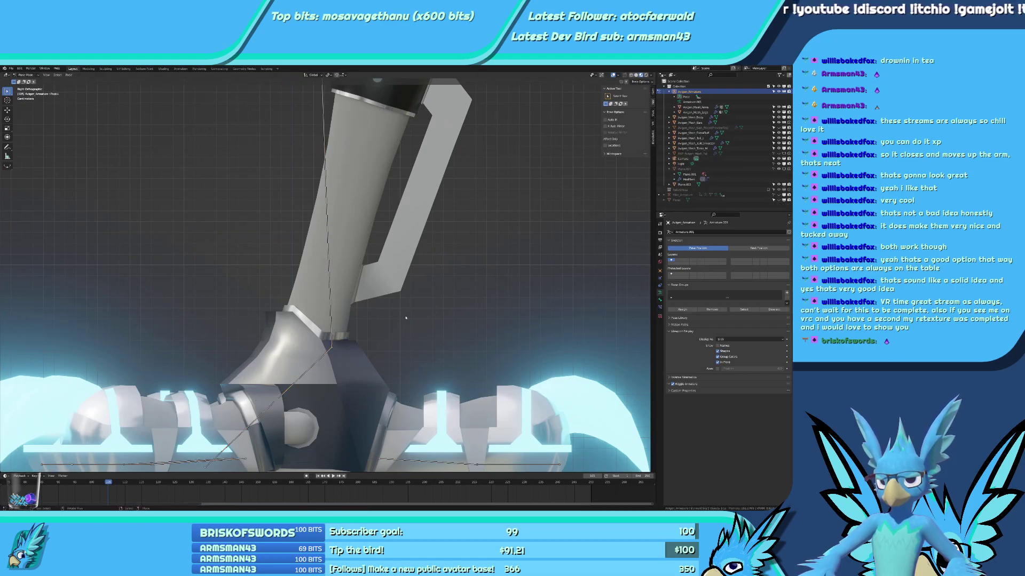
# Test-rotate the foot bone about the lowered ankle joint, and cancel the rotation.
pyautogui.press('r')
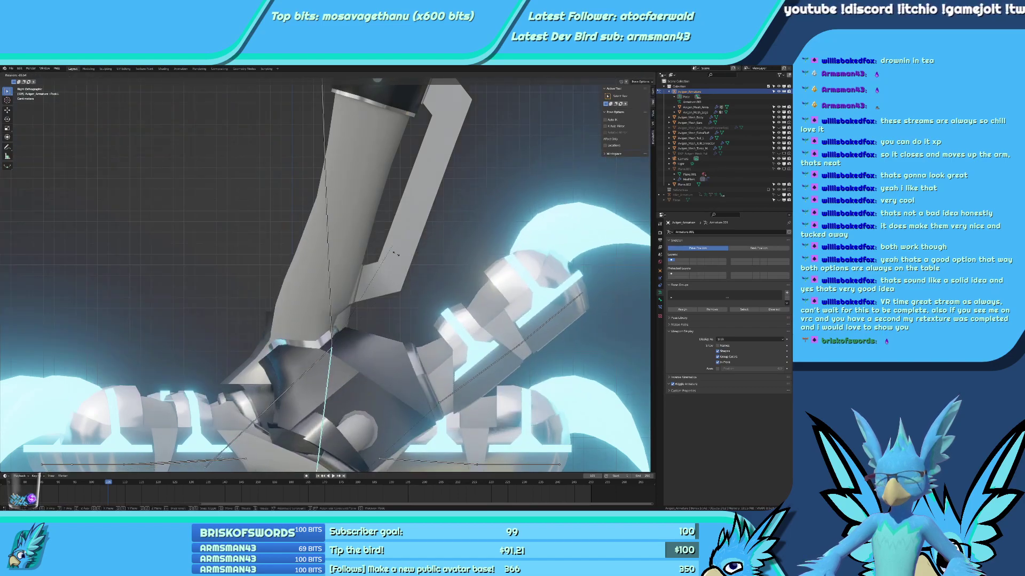
pyautogui.rightClick(441, 335)
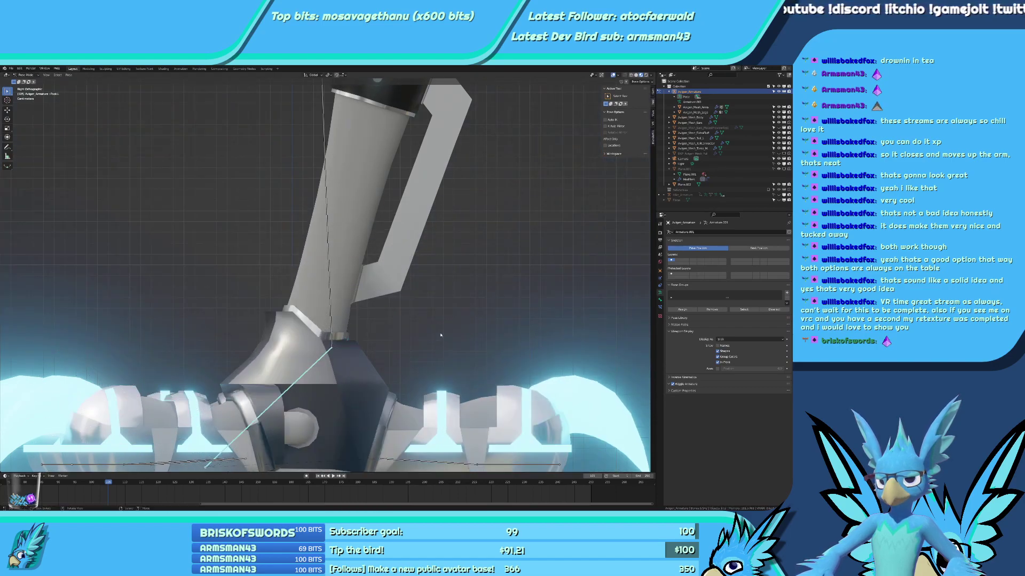
pyautogui.scroll(-3, 441, 335)
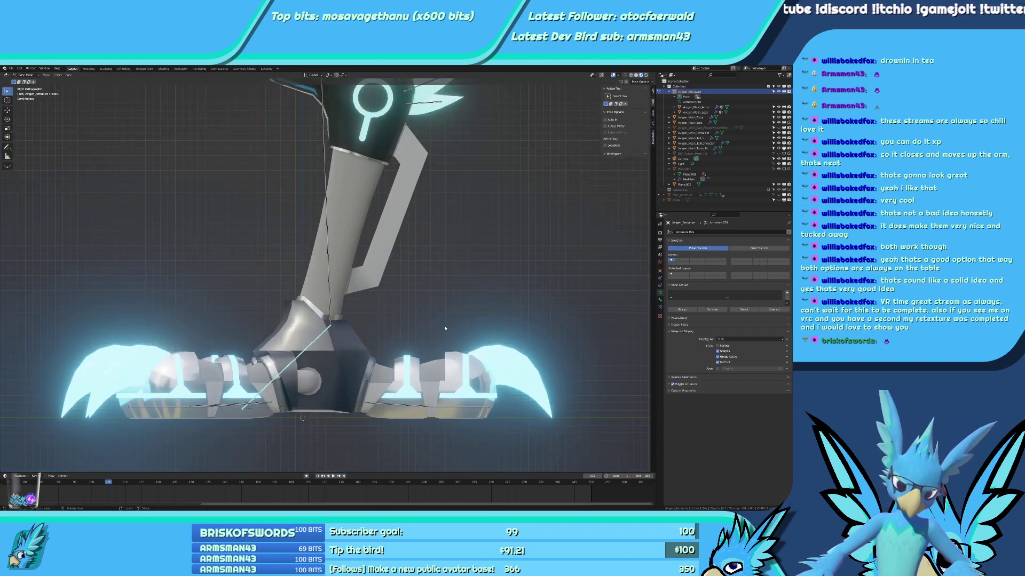
# Test-rotate the foot bone in a closer side view of the ankle, and cancel the rotation.
pyautogui.scroll(2, 441, 304)
pyautogui.press('r')
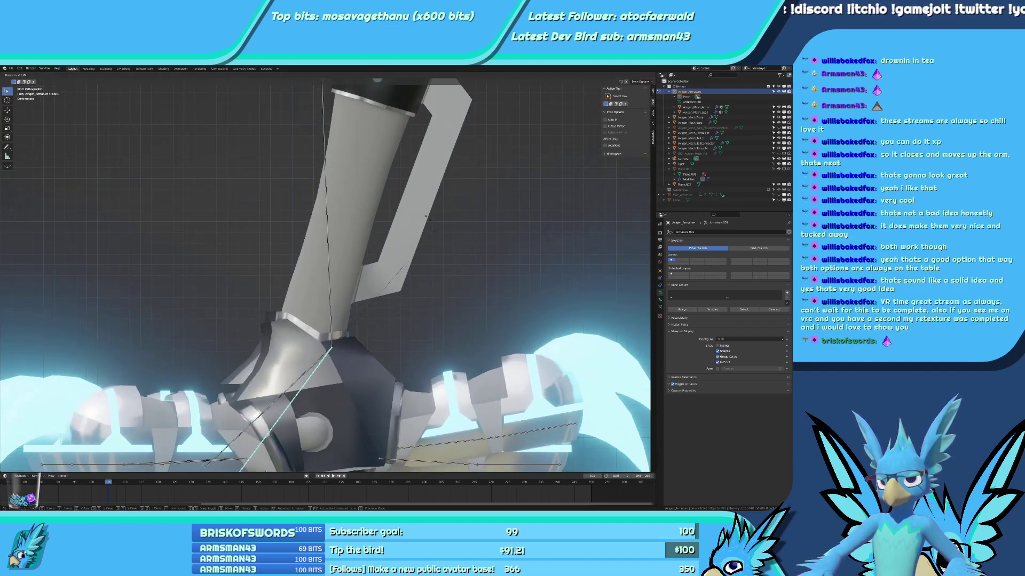
pyautogui.click(422, 256)
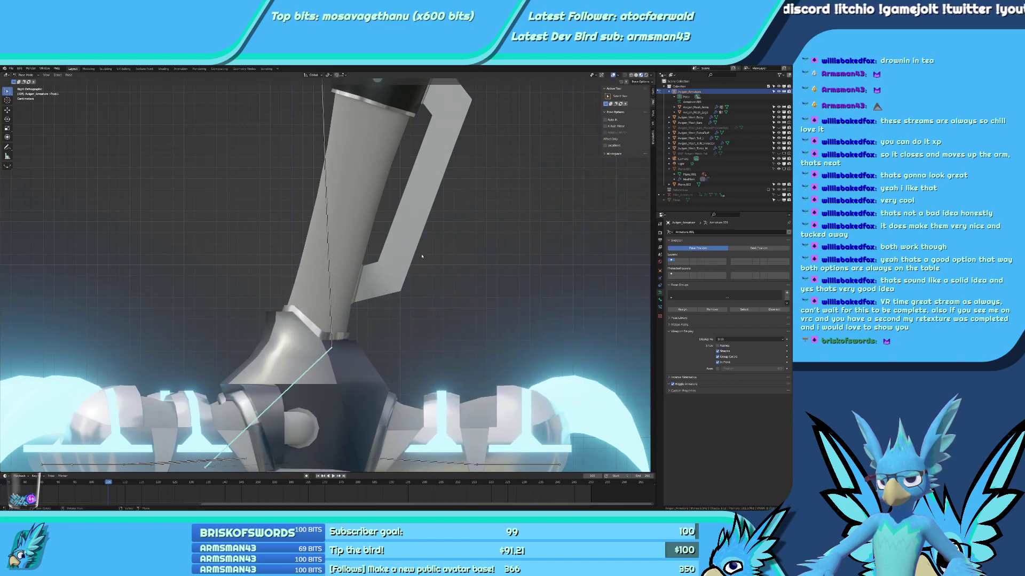
pyautogui.scroll(-3, 421, 256)
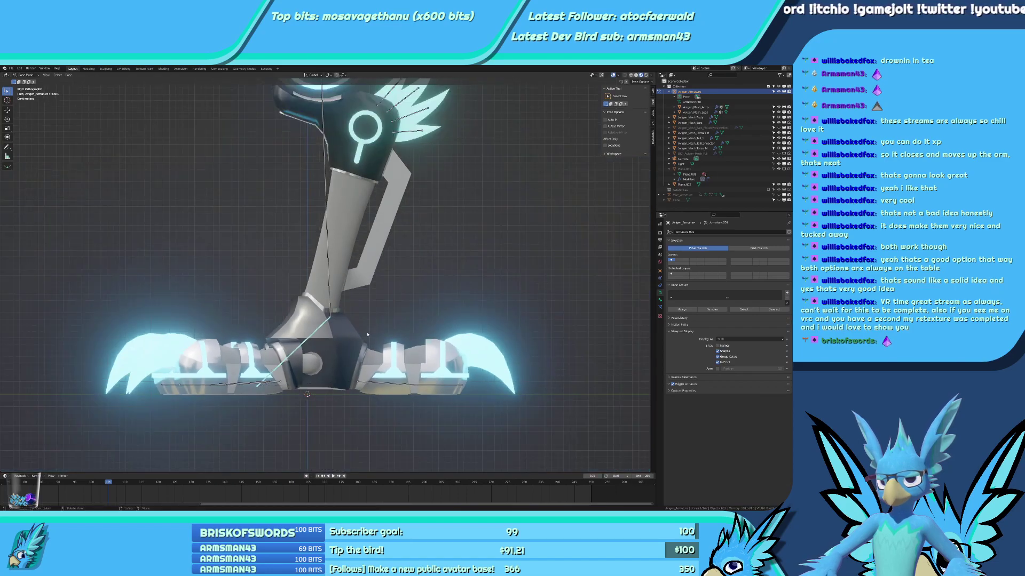
# Undo the armature edit that lowered the ankle joint, and return to Object Mode.
pyautogui.scroll(3, 367, 335)
pyautogui.press('Tab')
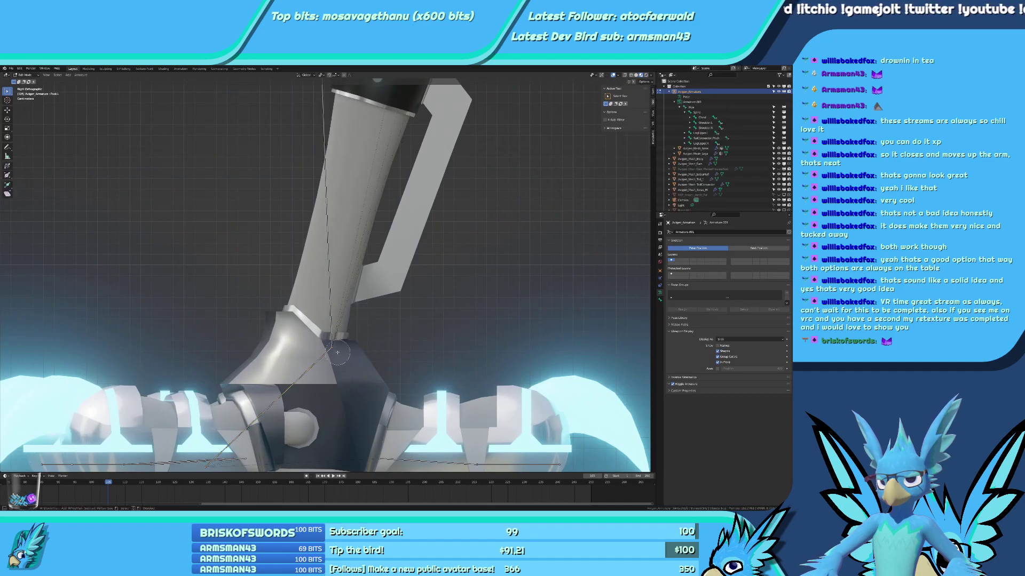
pyautogui.hotkey('ctrl', 'z')
pyautogui.hotkey('ctrl', 'z')
pyautogui.hotkey('ctrl', 'z')
pyautogui.hotkey('ctrl', 'z')
pyautogui.hotkey('ctrl', 'z')
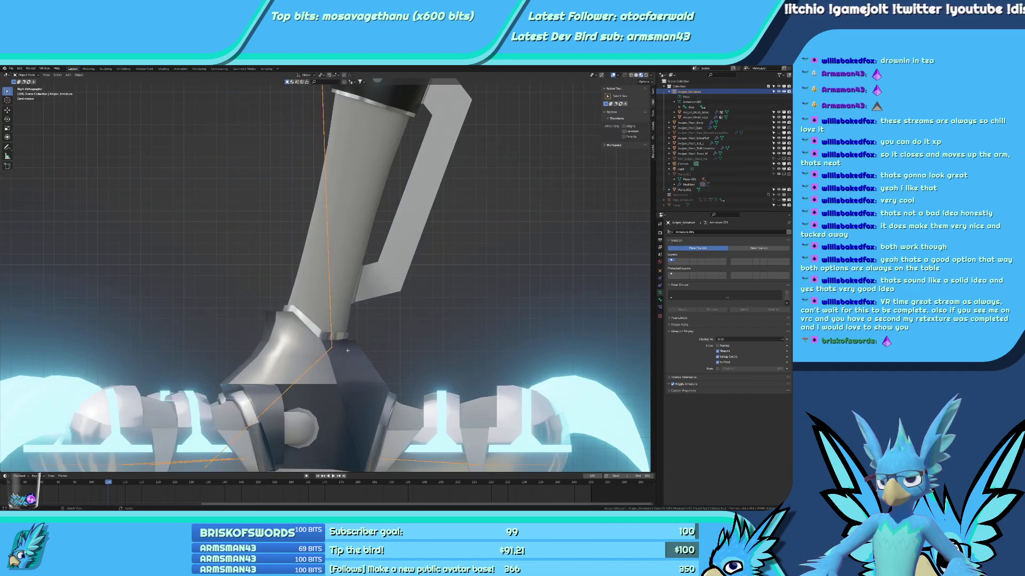
pyautogui.press('Tab')
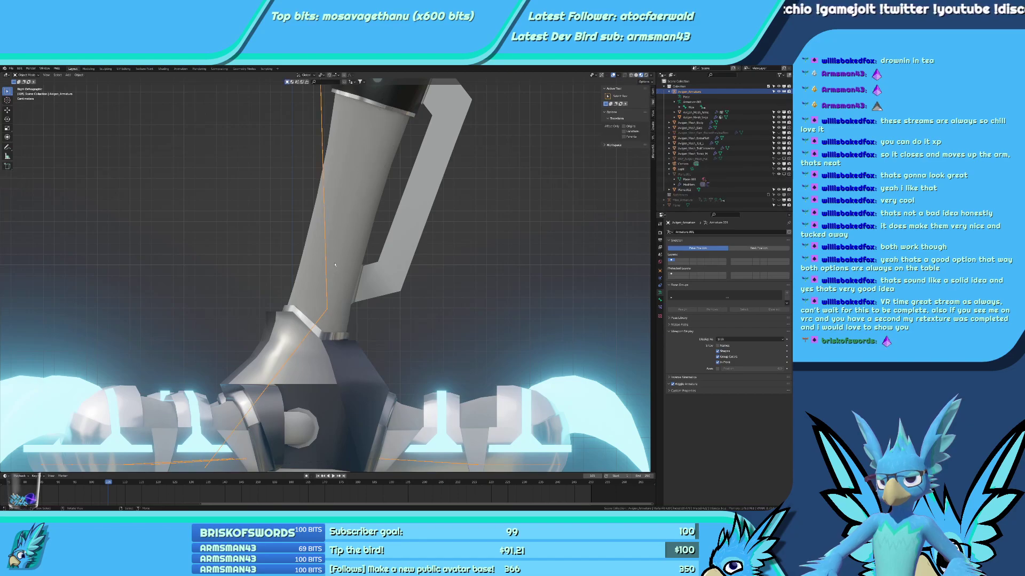
# Test-rotate the foot bone about the restored ankle joint in side view, undo it, and try a free rotation in perspective.
pyautogui.hotkey('ctrl', 'Tab')
pyautogui.moveTo(267, 385); pyautogui.dragTo(302, 397, button='right')
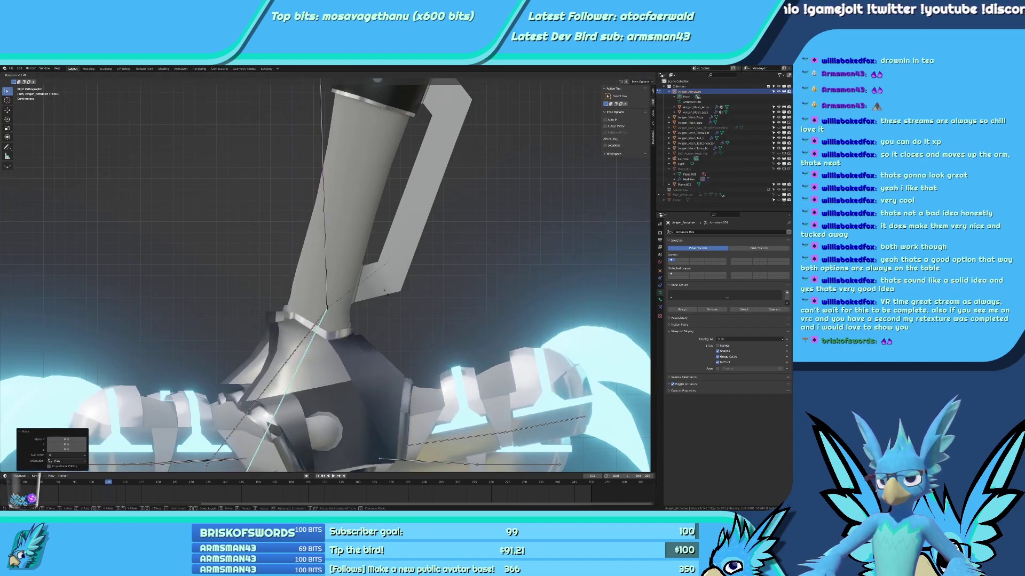
pyautogui.hotkey('ctrl', 'z')
pyautogui.scroll(-3, 393, 297)
pyautogui.moveTo(393, 297); pyautogui.dragTo(224, 287, button='middle')
pyautogui.scroll(4, 449, 292)
pyautogui.press('r')
pyautogui.press('r')
pyautogui.click(449, 286)
pyautogui.scroll(-5, 224, 287)
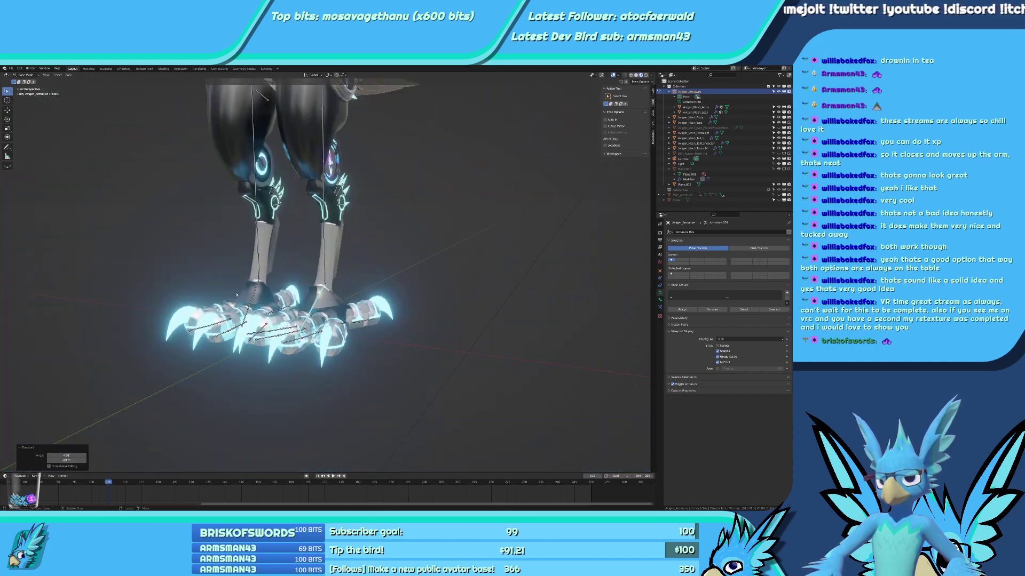
# Try another foot bone rotation in perspective, examine the bend from around the leg, and return to the rest pose in side view.
pyautogui.moveTo(400, 285); pyautogui.dragTo(342, 272, button='middle')
pyautogui.scroll(3, 342, 272)
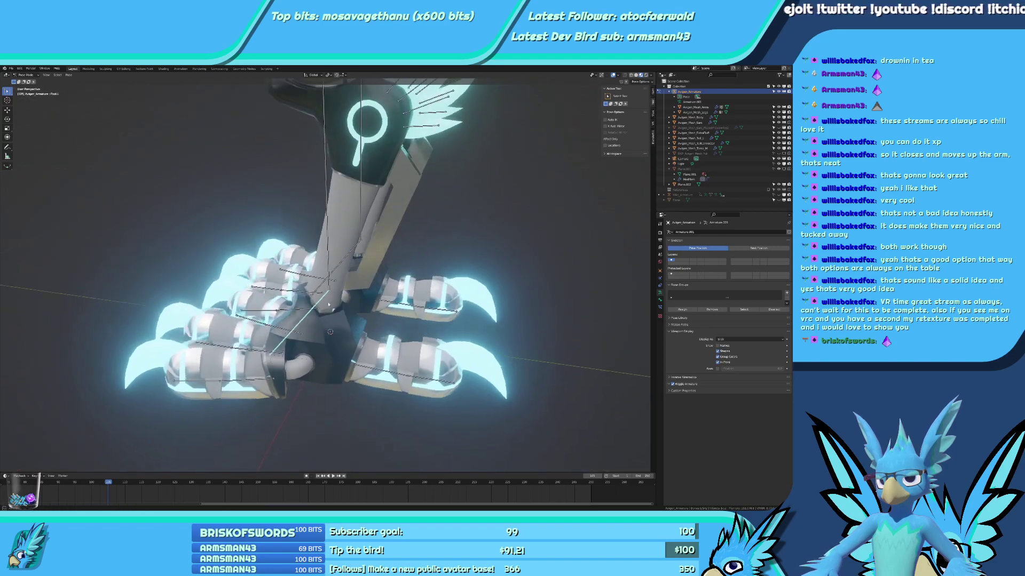
pyautogui.press('r')
pyautogui.click(498, 307)
pyautogui.moveTo(498, 307); pyautogui.dragTo(648, 374, button='middle')
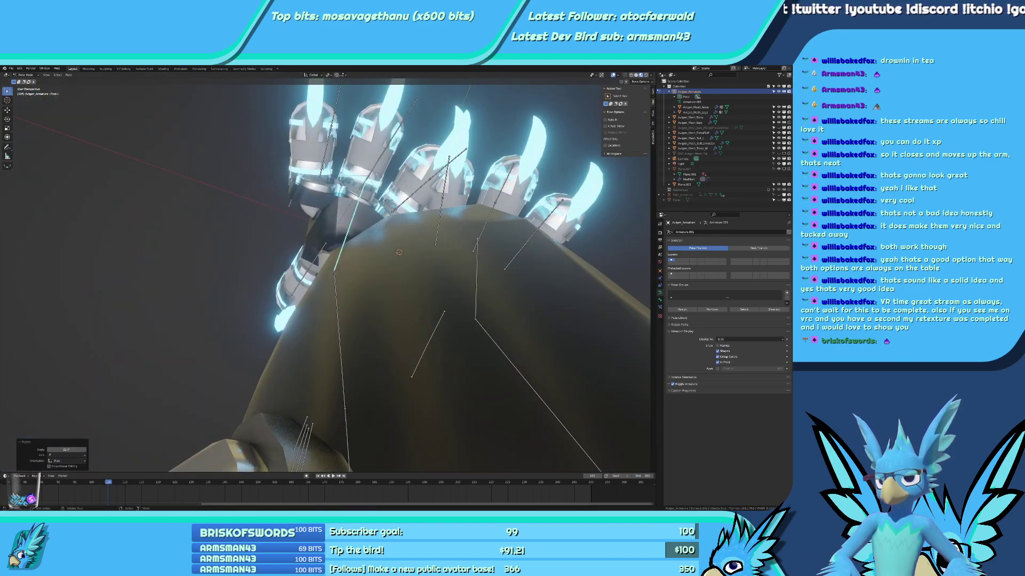
pyautogui.moveTo(448, 251); pyautogui.dragTo(252, 439, button='middle')
pyautogui.scroll(-7, 220, 396)
pyautogui.scroll(4, 340, 330)
pyautogui.click(339, 330)
pyautogui.press('KP_1')
pyautogui.press('KP_3')
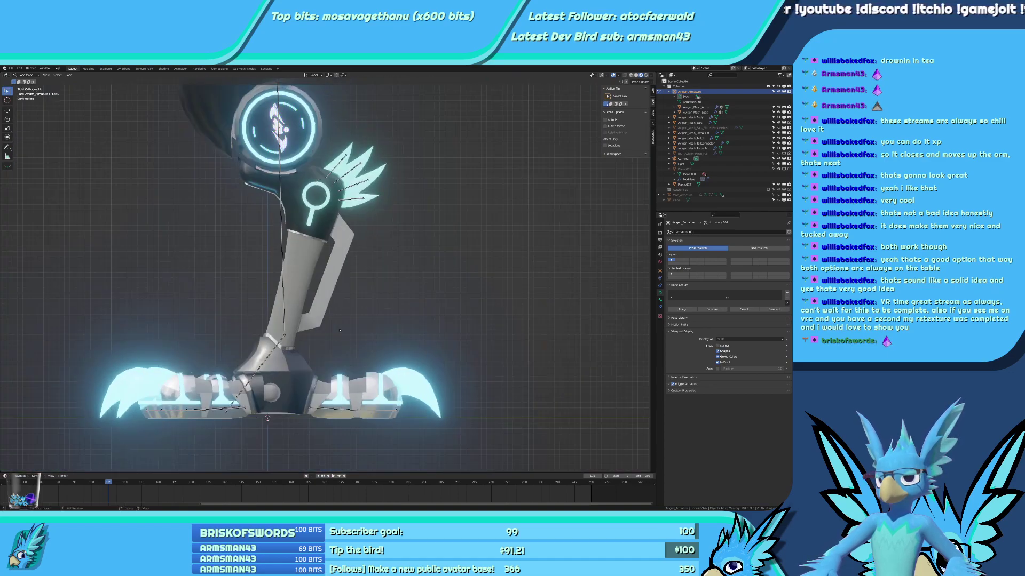
# Test-rotate the lower and upper leg bones in side view, and cancel the rotations.
pyautogui.click(282, 288)
pyautogui.keyDown('shift'); pyautogui.moveTo(262, 327); pyautogui.dragTo(257, 362, button='middle'); pyautogui.keyUp('shift')
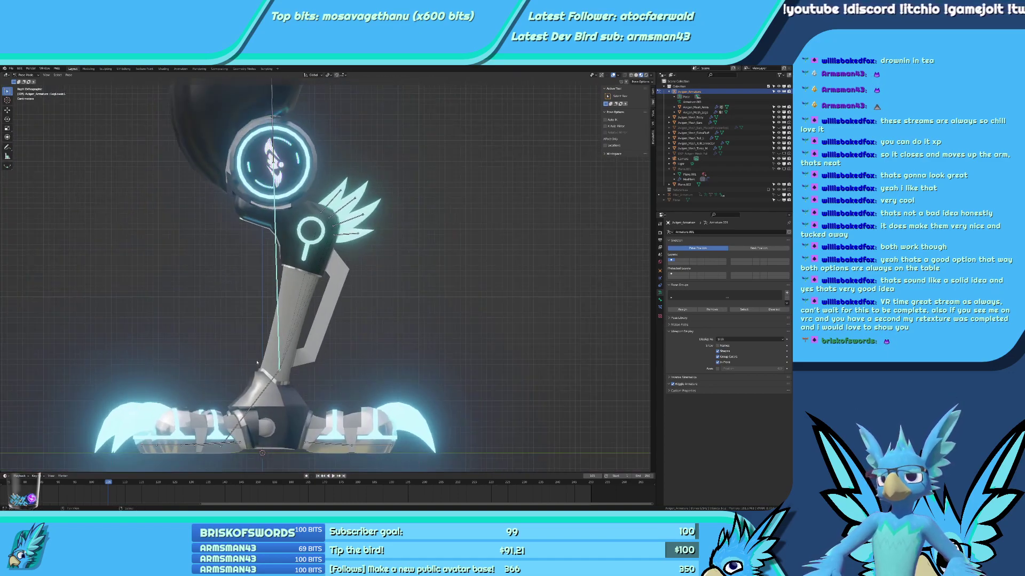
pyautogui.press('r')
pyautogui.rightClick(336, 135)
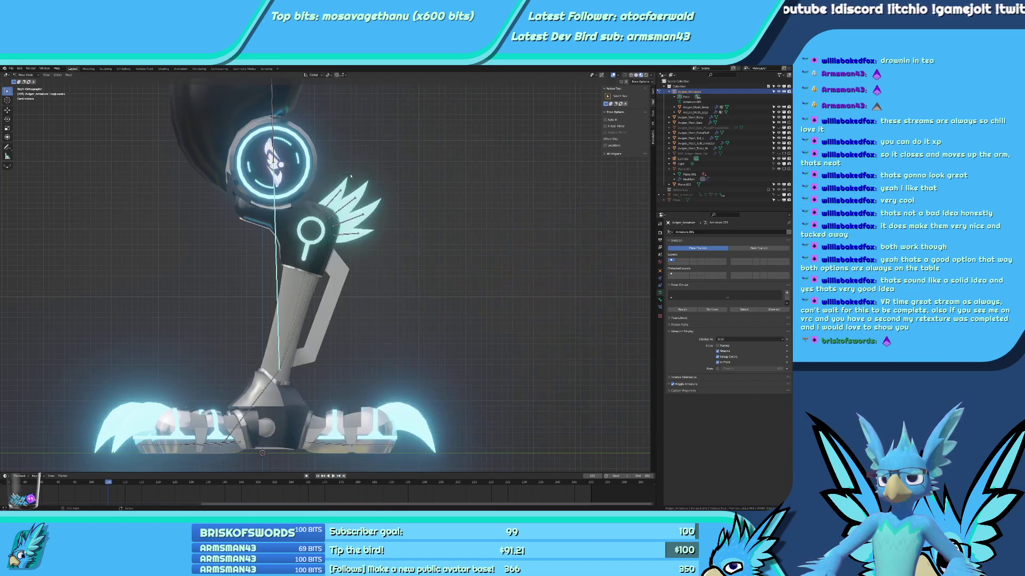
pyautogui.keyDown('shift'); pyautogui.moveTo(336, 135); pyautogui.dragTo(351, 356, button='middle'); pyautogui.keyUp('shift')
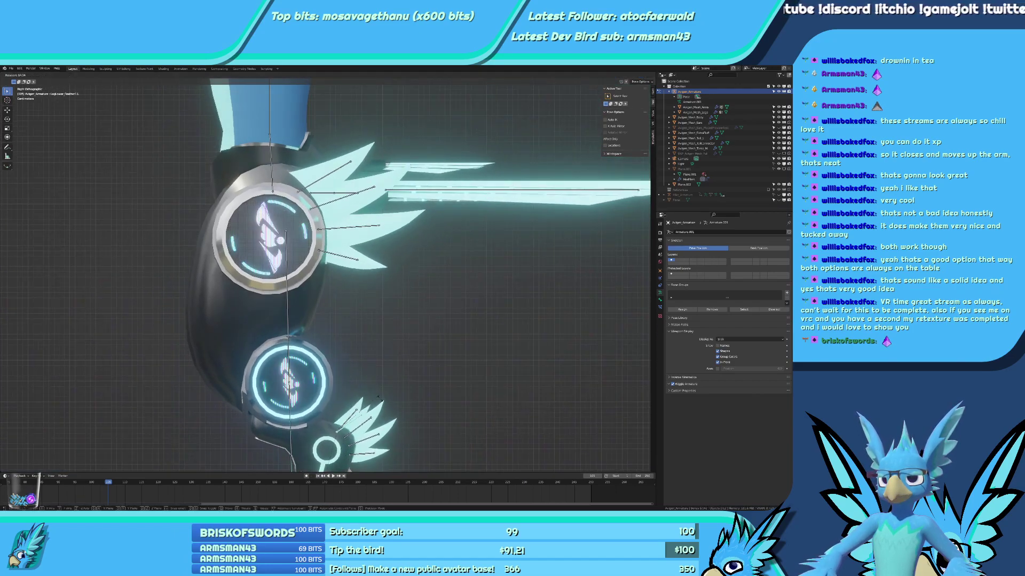
pyautogui.scroll(-4, 397, 260)
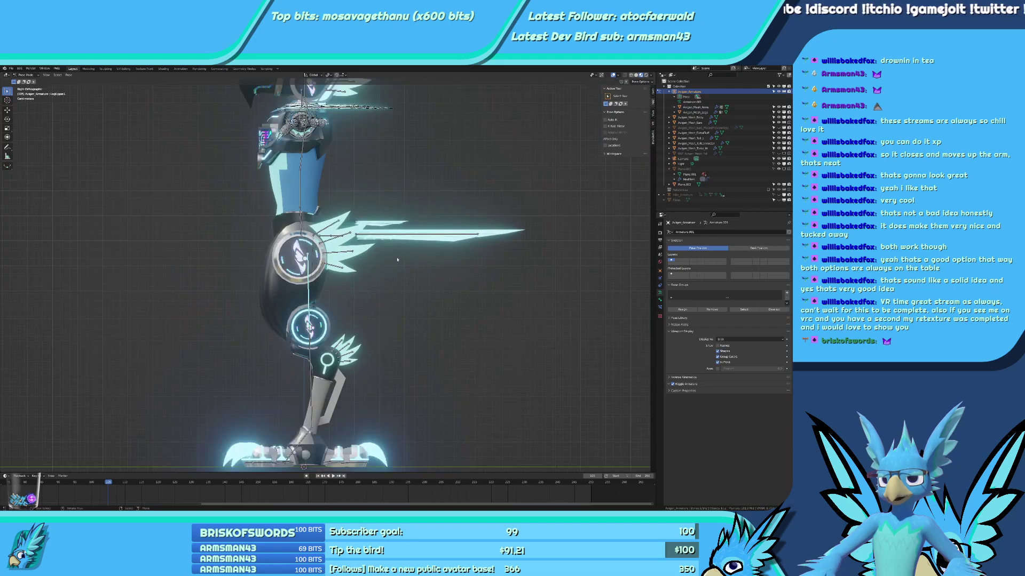
pyautogui.rightClick(474, 234)
# Select the tail mesh in Object Mode and inspect its base in solid shading.
pyautogui.keyDown('shift'); pyautogui.moveTo(380, 209); pyautogui.dragTo(280, 315, button='middle'); pyautogui.keyUp('shift')
pyautogui.scroll(4, 397, 280)
pyautogui.scroll(3, 397, 339)
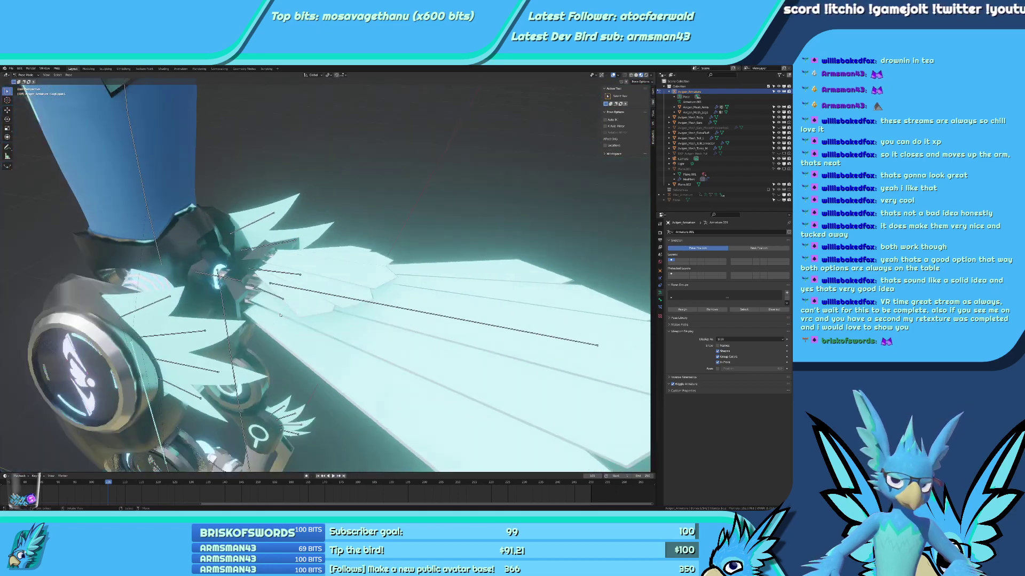
pyautogui.scroll(1, 280, 315)
pyautogui.press('Tab')
pyautogui.hotkey('ctrl', 'Tab')
pyautogui.click(280, 349)
pyautogui.click(299, 376)
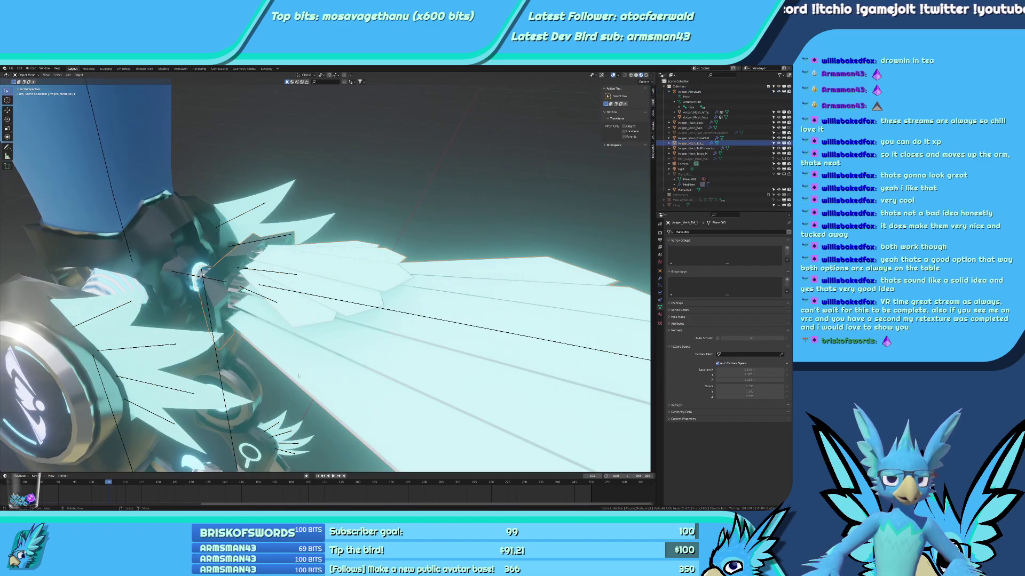
pyautogui.moveTo(299, 376)
pyautogui.mouseDown(button='middle')
pyautogui.moveTo(293, 326)
pyautogui.moveTo(291, 347)
pyautogui.moveTo(281, 320)
pyautogui.moveTo(288, 336)
pyautogui.moveTo(314, 299)
pyautogui.moveTo(292, 300)
pyautogui.moveTo(351, 323)
pyautogui.moveTo(352, 283)
pyautogui.mouseUp(button='middle')
pyautogui.press('Tab')
pyautogui.hotkey('shift', 'z')
pyautogui.hotkey('shift', 'z')
pyautogui.press('Tab')
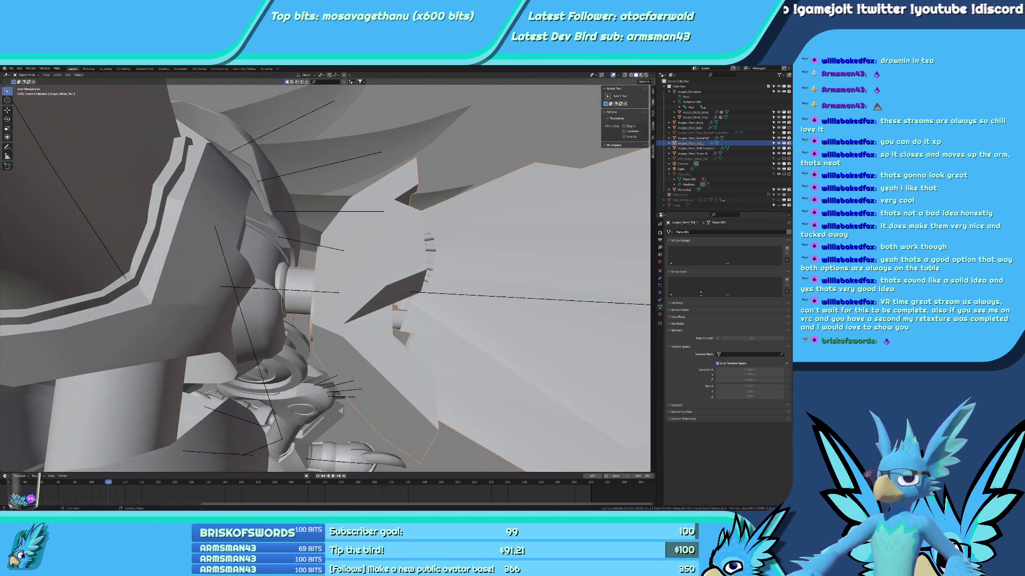
# Parent the tail mesh to the armature with empty groups.
pyautogui.keyDown('ctrl'); pyautogui.click(697, 91); pyautogui.keyUp('ctrl')
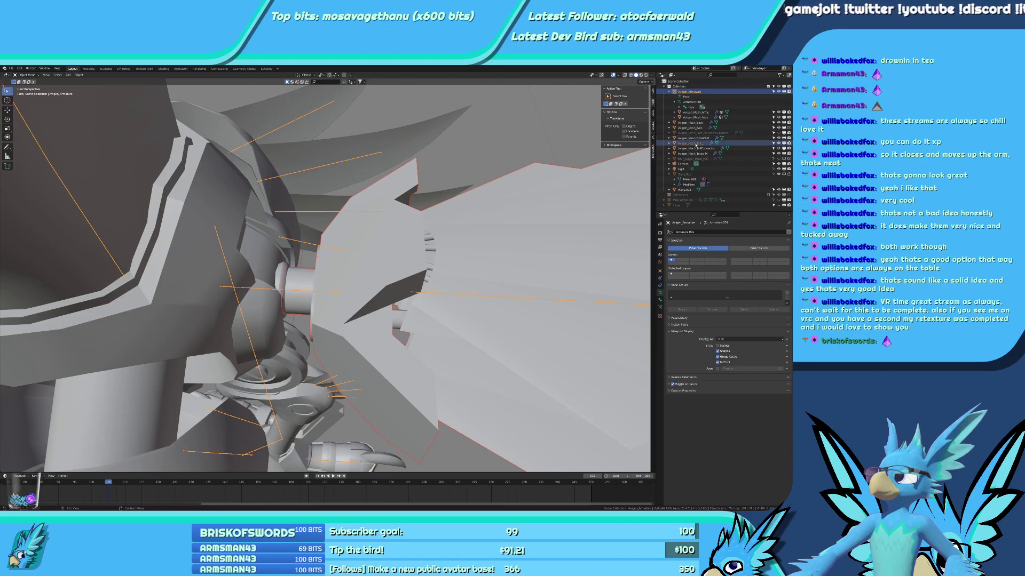
pyautogui.click(698, 143)
pyautogui.click(691, 92)
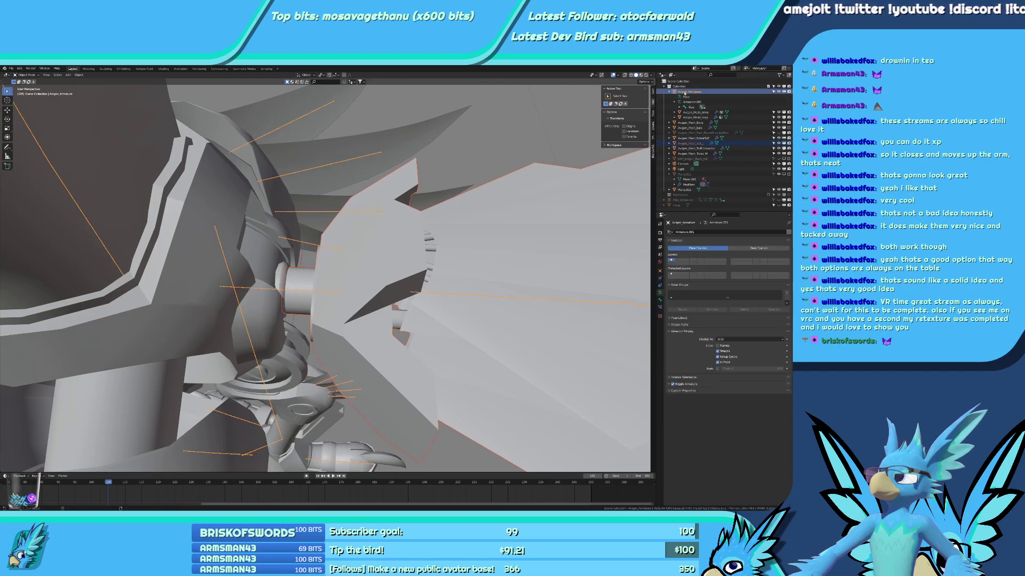
pyautogui.hotkey('ctrl', 'p')
pyautogui.click(548, 158)
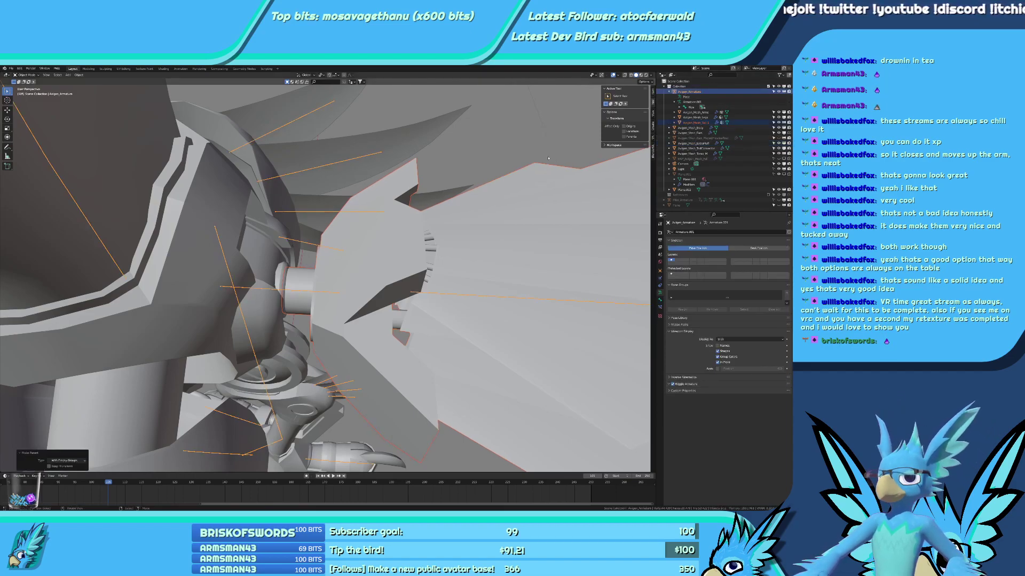
# Select only the tail mesh and examine its base geometry in Edit Mode, ending in Object Mode.
pyautogui.press('Tab')
pyautogui.press('Tab')
pyautogui.click(500, 271)
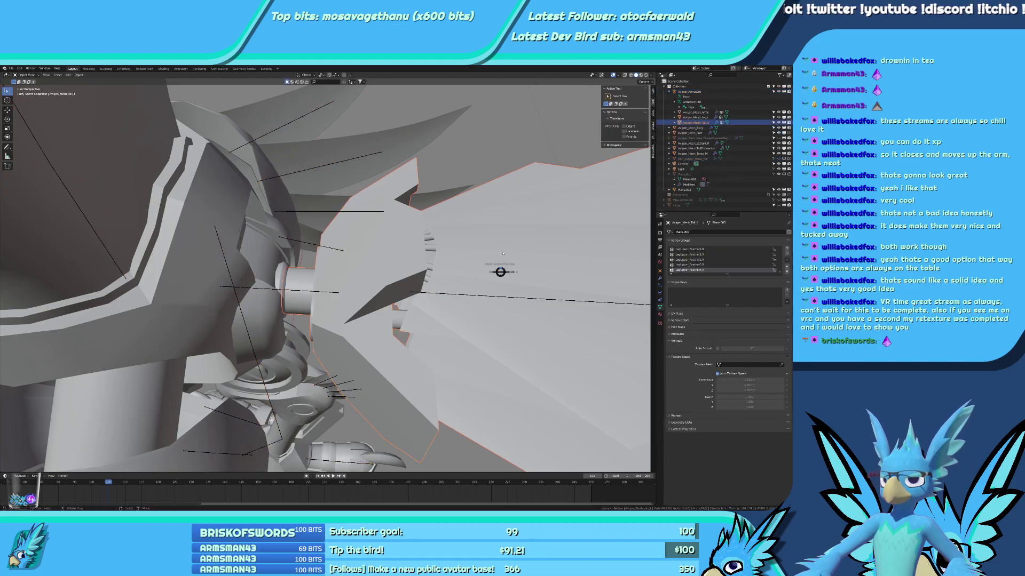
pyautogui.press('Tab')
pyautogui.scroll(-2, 482, 266)
pyautogui.press('z')
pyautogui.moveTo(482, 265); pyautogui.dragTo(397, 288, button='middle')
pyautogui.press('z')
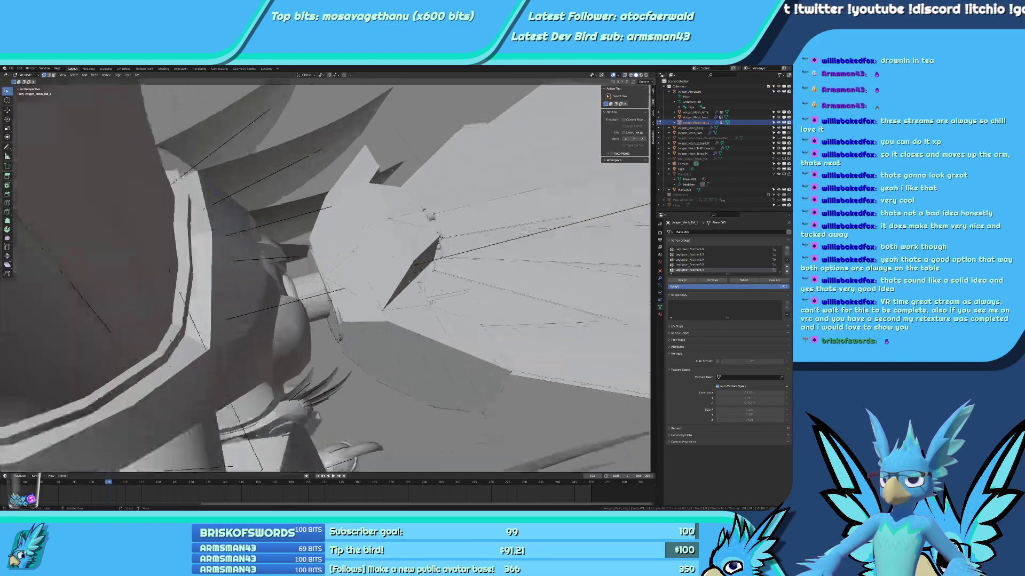
pyautogui.scroll(3, 395, 289)
pyautogui.hotkey('ctrl', 'Tab')
pyautogui.press('Tab')
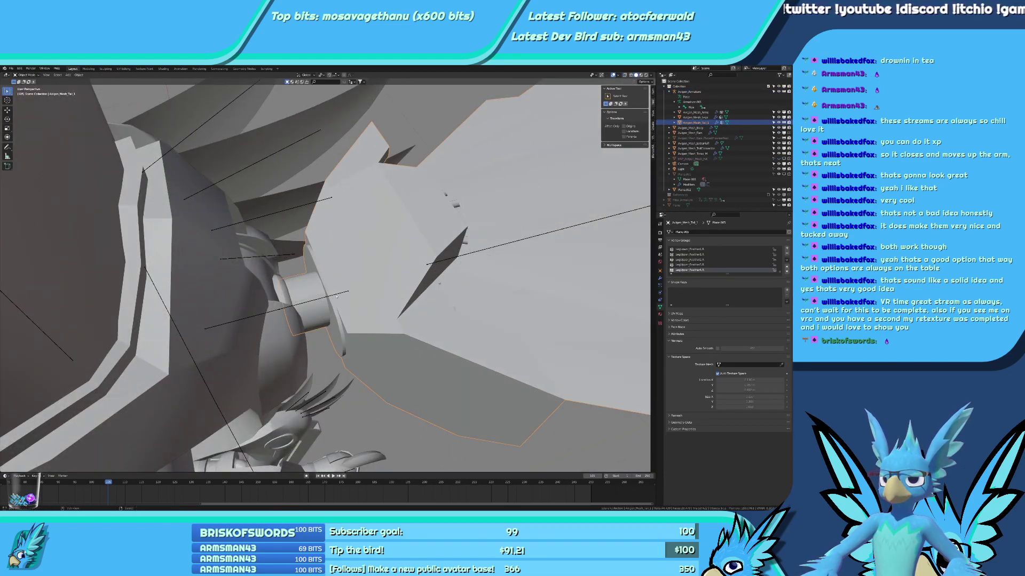
# Open the tail mesh in Weight Paint mode with the armature, in wireframe, and inspect the weights of the tail connector bones.
pyautogui.click(342, 293)
pyautogui.keyDown('shift'); pyautogui.click(368, 307); pyautogui.keyUp('shift')
pyautogui.hotkey('ctrl', 'Tab')
pyautogui.hotkey('shift', 'z')
pyautogui.moveTo(343, 303)
pyautogui.mouseDown(button='middle')
pyautogui.moveTo(374, 299)
pyautogui.moveTo(298, 309)
pyautogui.mouseUp(button='middle')
pyautogui.scroll(-5, 298, 309)
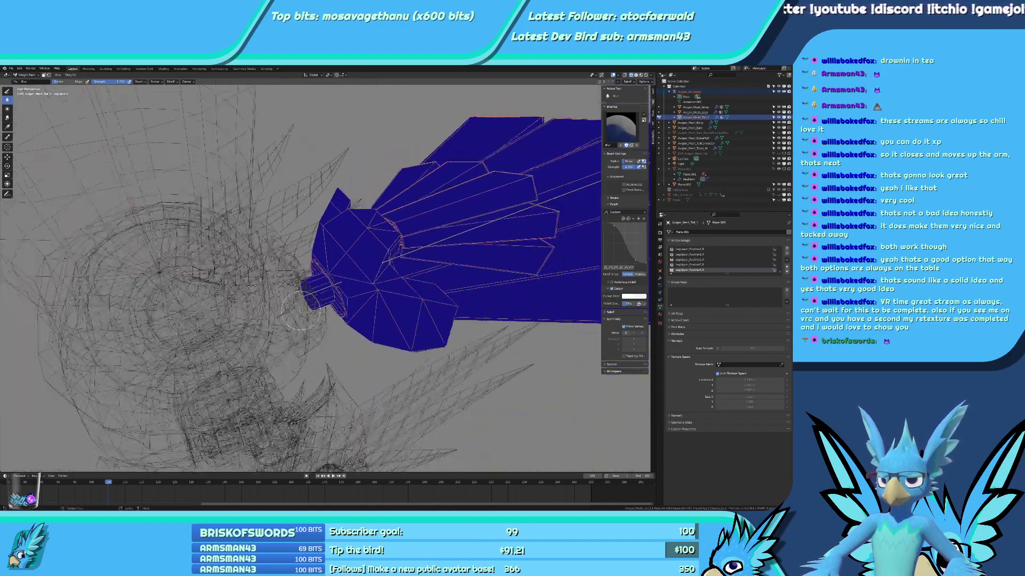
pyautogui.scroll(5, 298, 309)
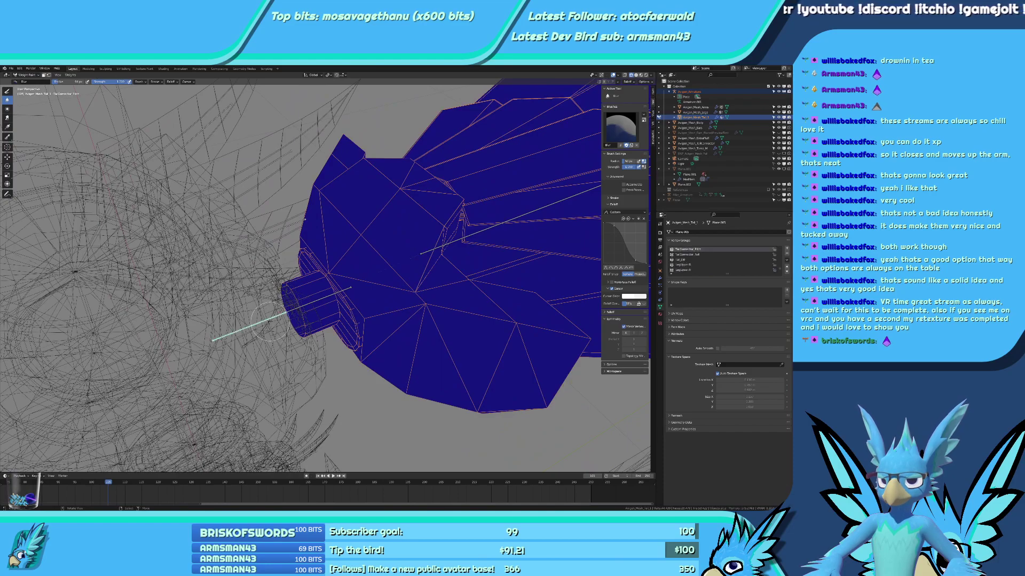
pyautogui.scroll(-4, 308, 305)
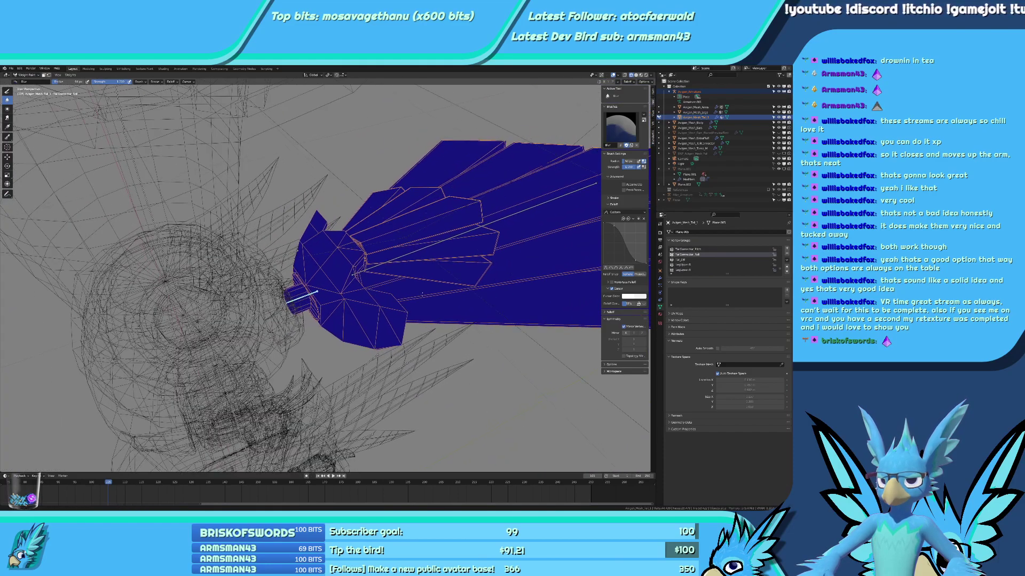
pyautogui.hotkey('ctrl', 'z')
# Select the linked tail feather pieces in Edit Mode and move them by -1 along Z.
pyautogui.moveTo(302, 299); pyautogui.dragTo(402, 297, button='middle')
pyautogui.click(396, 293)
pyautogui.press('Tab')
pyautogui.click(414, 236)
pyautogui.hotkey('alt', 'a')
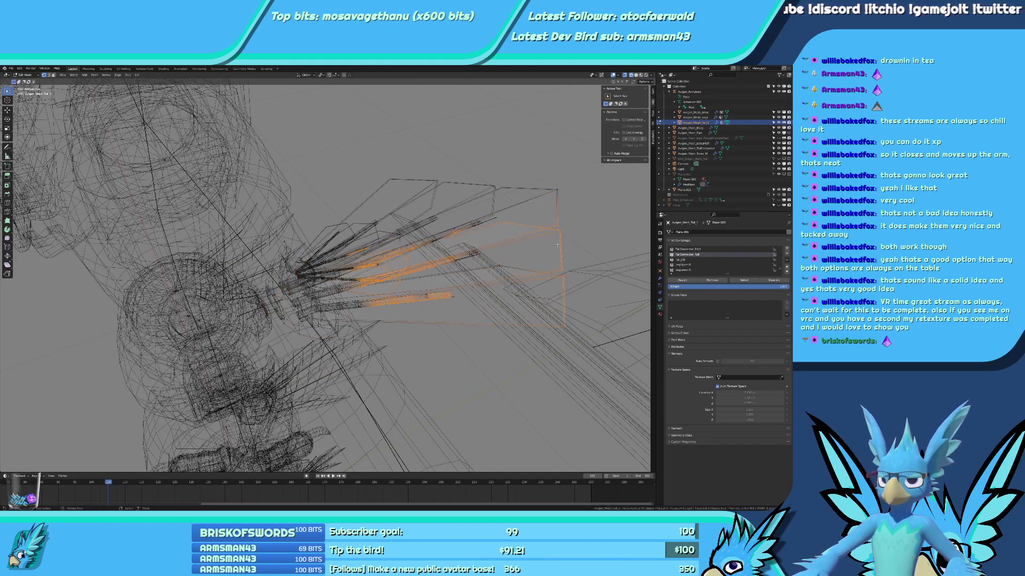
pyautogui.hotkey('ctrl', 'l')
pyautogui.write('gz-1')
pyautogui.press('Return')
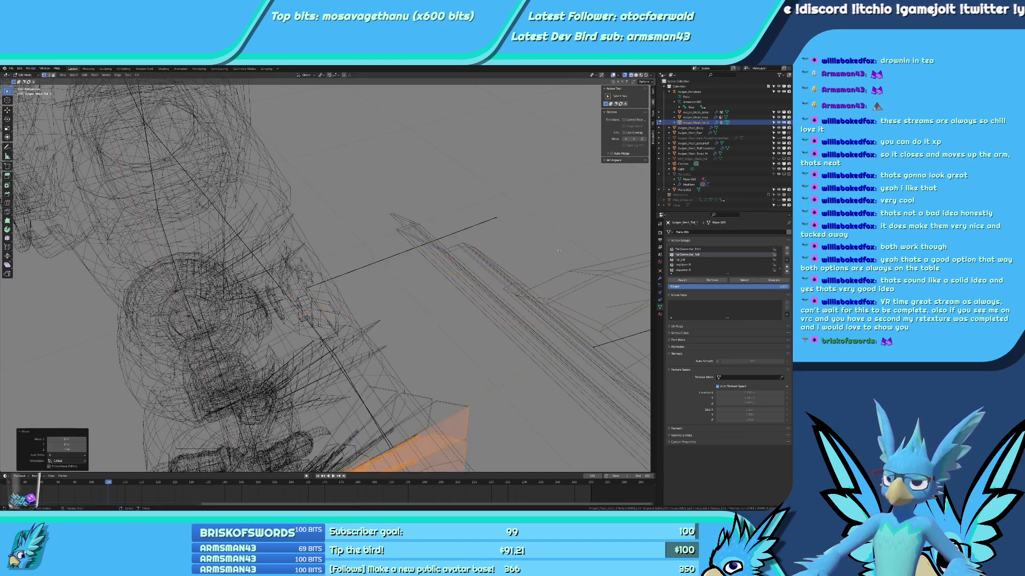
pyautogui.scroll(-4, 558, 251)
pyautogui.scroll(4, 508, 316)
pyautogui.press('Tab')
# Restore solid shading around the tail's base, select the connector mesh, and briefly try Texture Paint mode on it.
pyautogui.click(513, 249)
pyautogui.moveTo(514, 249)
pyautogui.mouseDown(button='middle')
pyautogui.moveTo(455, 251)
pyautogui.moveTo(464, 252)
pyautogui.moveTo(464, 306)
pyautogui.moveTo(341, 377)
pyautogui.mouseUp(button='middle')
pyautogui.hotkey('shift', 'z')
pyautogui.scroll(2, 458, 256)
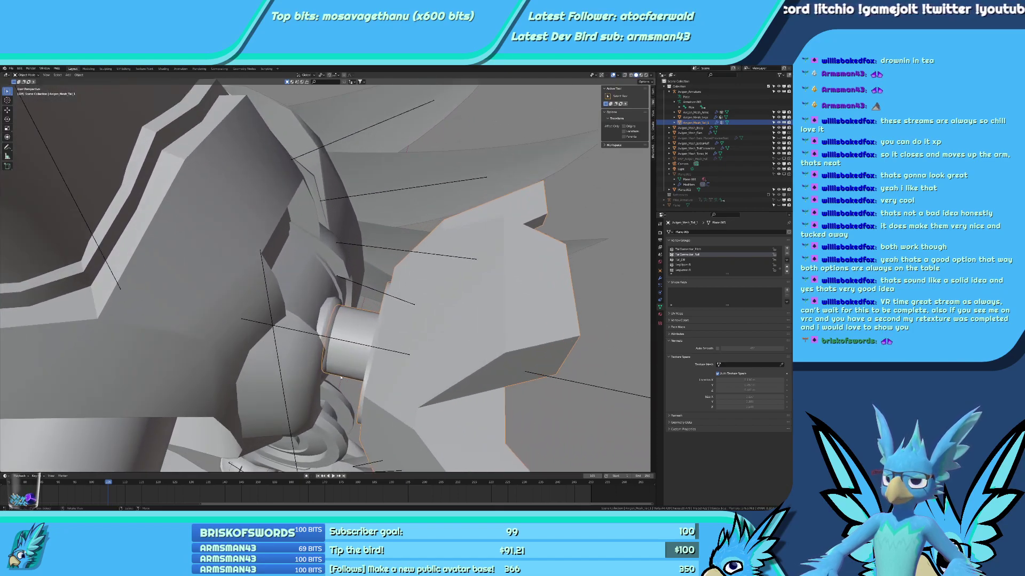
pyautogui.click(337, 341)
pyautogui.hotkey('ctrl', 'Tab')
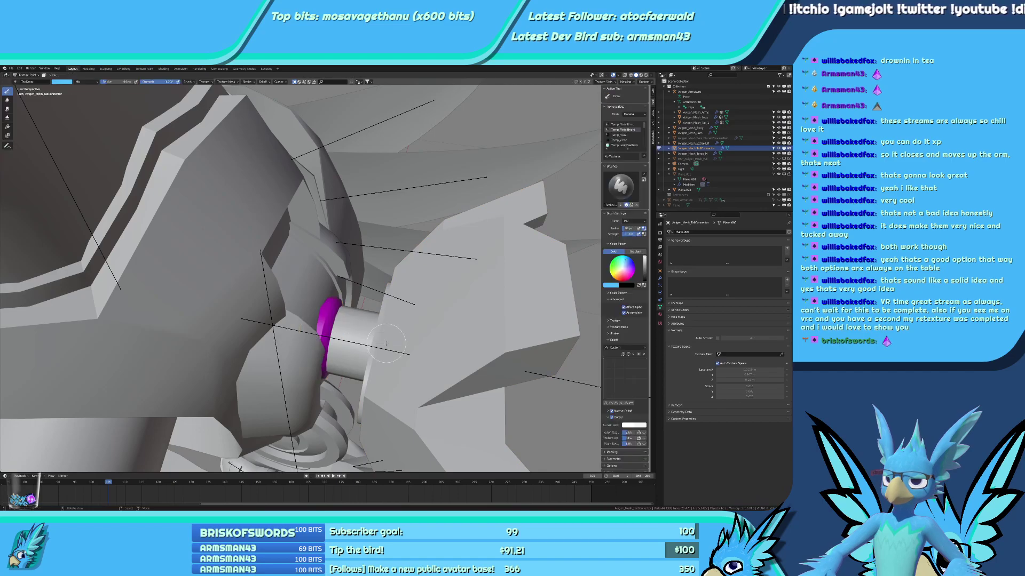
pyautogui.hotkey('ctrl', 'Tab')
# Parent the tail connector mesh to the armature with empty groups.
pyautogui.click(322, 337)
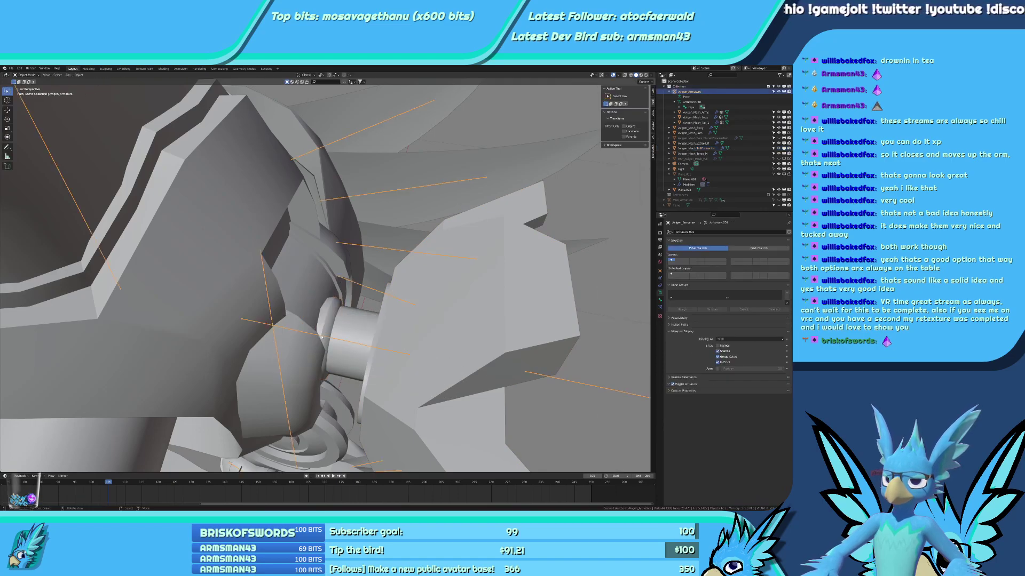
pyautogui.click(328, 323)
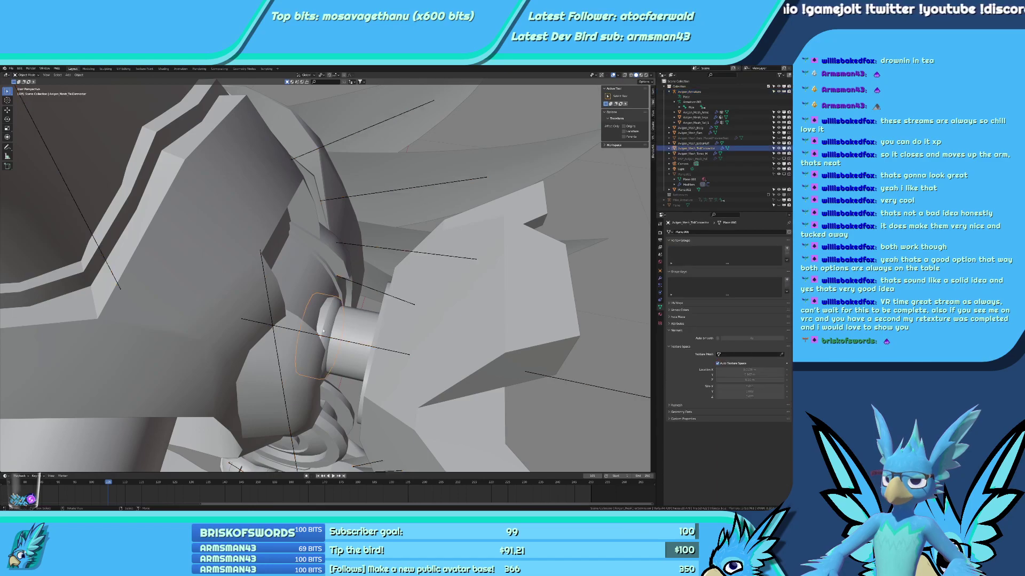
pyautogui.keyDown('ctrl'); pyautogui.click(685, 91); pyautogui.keyUp('ctrl')
pyautogui.hotkey('ctrl', 'p')
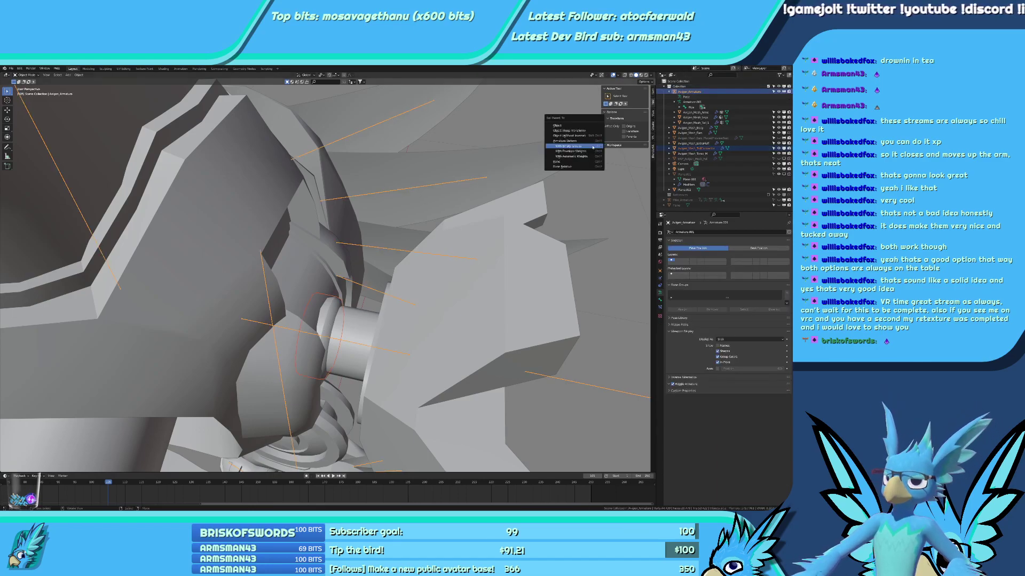
pyautogui.click(592, 146)
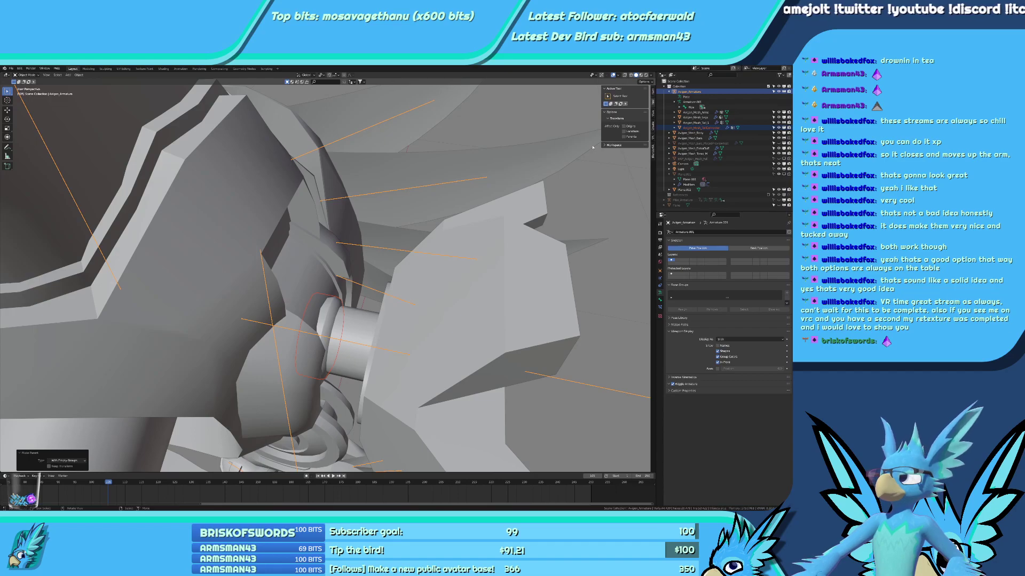
# Open the tail connector mesh in Weight Paint mode with the armature, in wireframe, and select the connector's root bone.
pyautogui.hotkey('ctrl', 'Tab')
pyautogui.hotkey('ctrl', 'Tab')
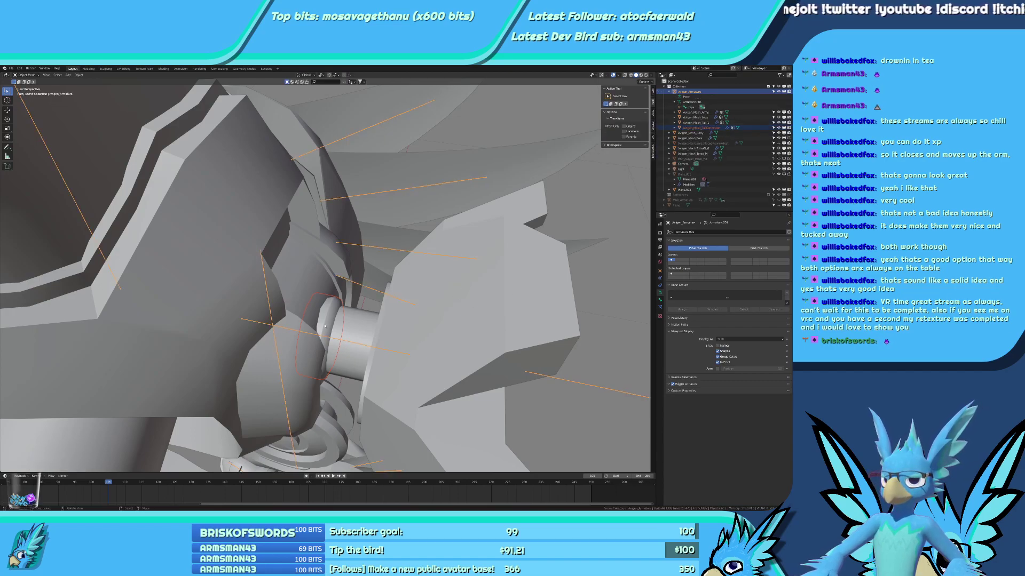
pyautogui.keyDown('shift'); pyautogui.click(326, 325); pyautogui.keyUp('shift')
pyautogui.hotkey('ctrl', 'Tab')
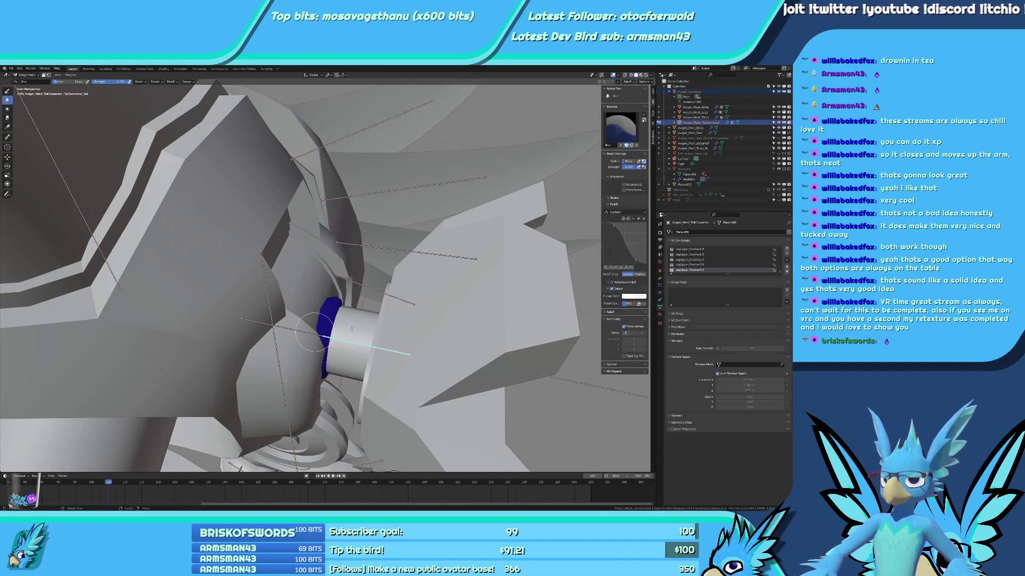
pyautogui.keyDown('ctrl'); pyautogui.click(321, 333); pyautogui.keyUp('ctrl')
pyautogui.press('z')
pyautogui.click(326, 327)
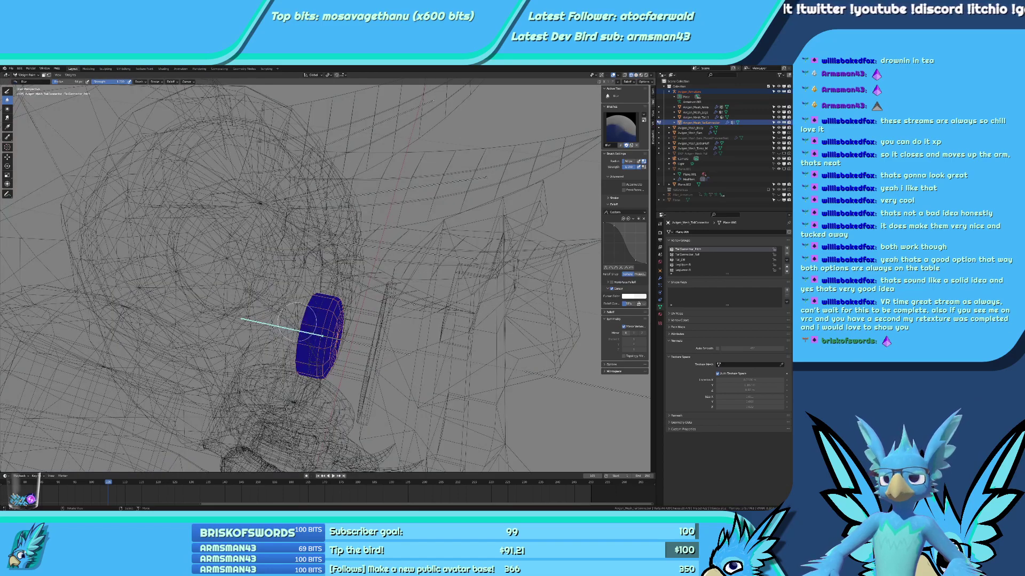
# Using the Draw brush with a flat maximum falloff, paint the whole connector mesh full weight for its root bone, then return to Object Mode.
pyautogui.scroll(-3, 301, 322)
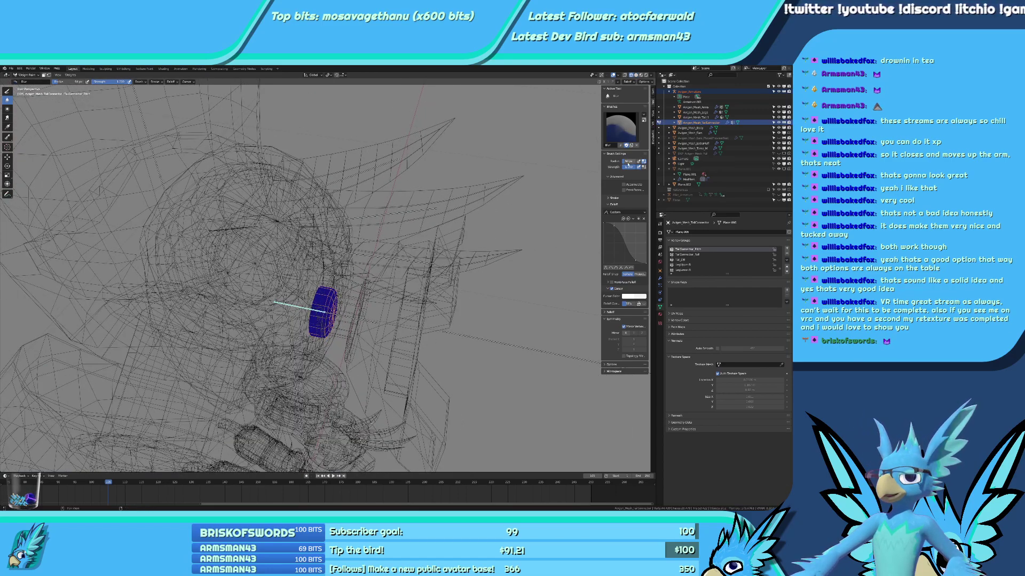
pyautogui.click(6, 91)
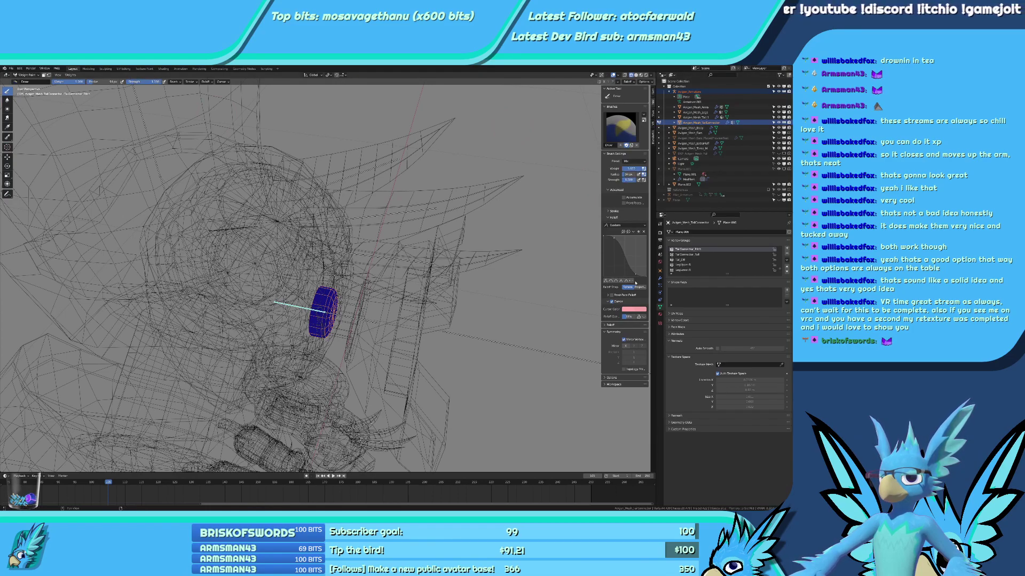
pyautogui.click(632, 281)
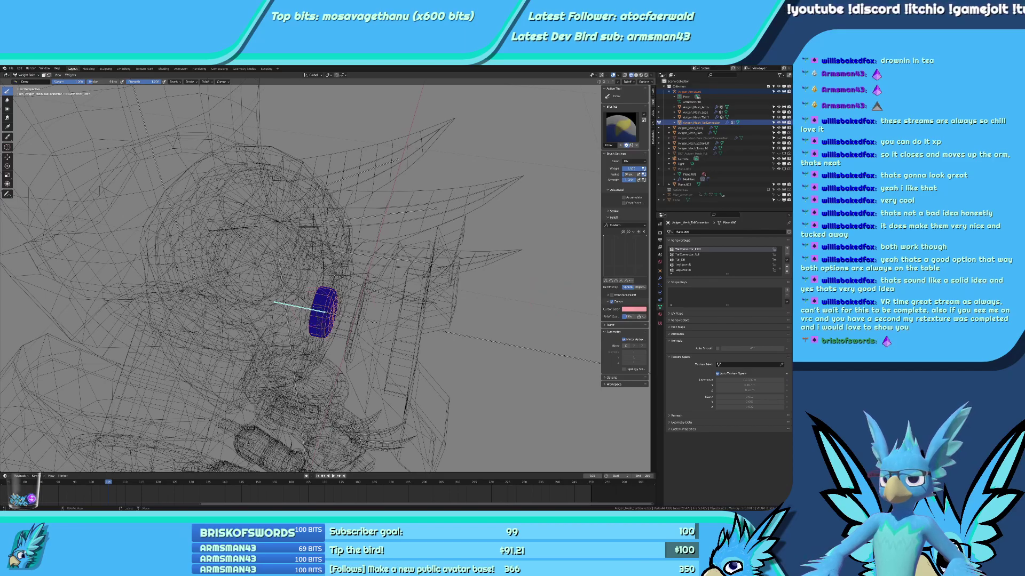
pyautogui.click(322, 313)
pyautogui.moveTo(322, 313); pyautogui.dragTo(286, 453, button='middle')
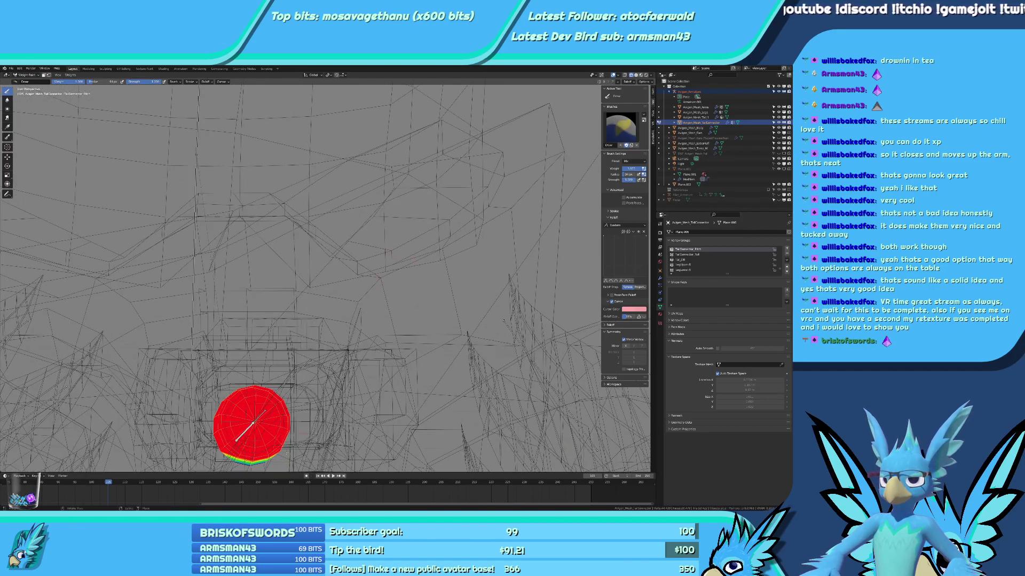
pyautogui.moveTo(275, 392); pyautogui.dragTo(372, 307, button='middle')
pyautogui.hotkey('ctrl', 'Tab')
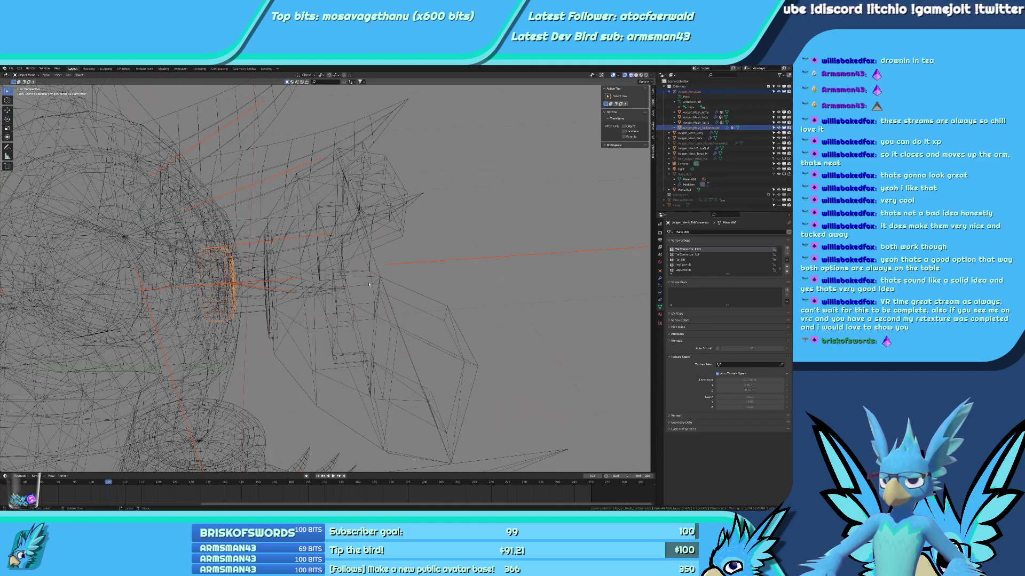
pyautogui.moveTo(321, 342); pyautogui.dragTo(366, 308, button='middle')
pyautogui.press('KP_1')
pyautogui.press('KP_3')
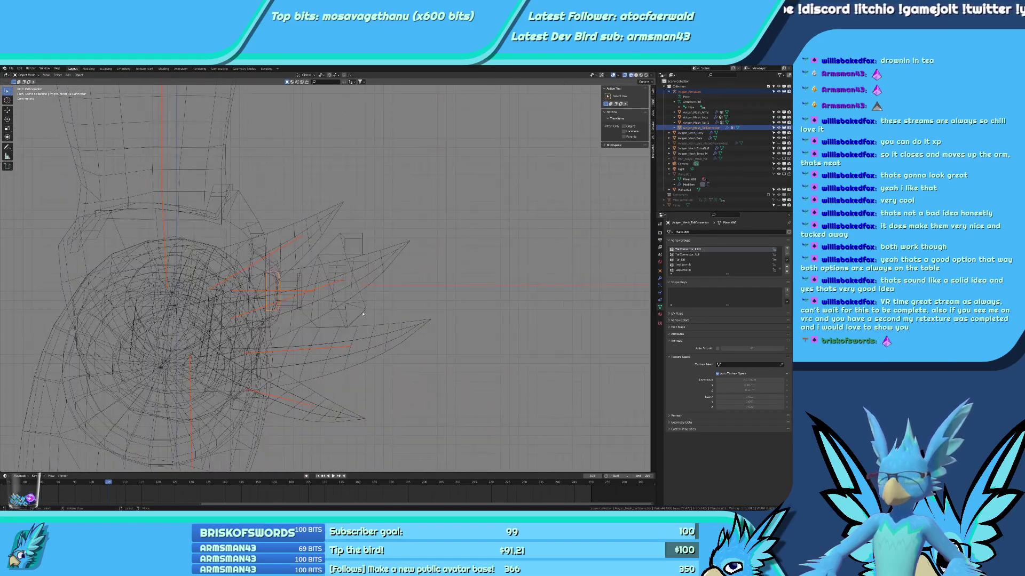
pyautogui.scroll(-9, 357, 396)
pyautogui.press('Tab')
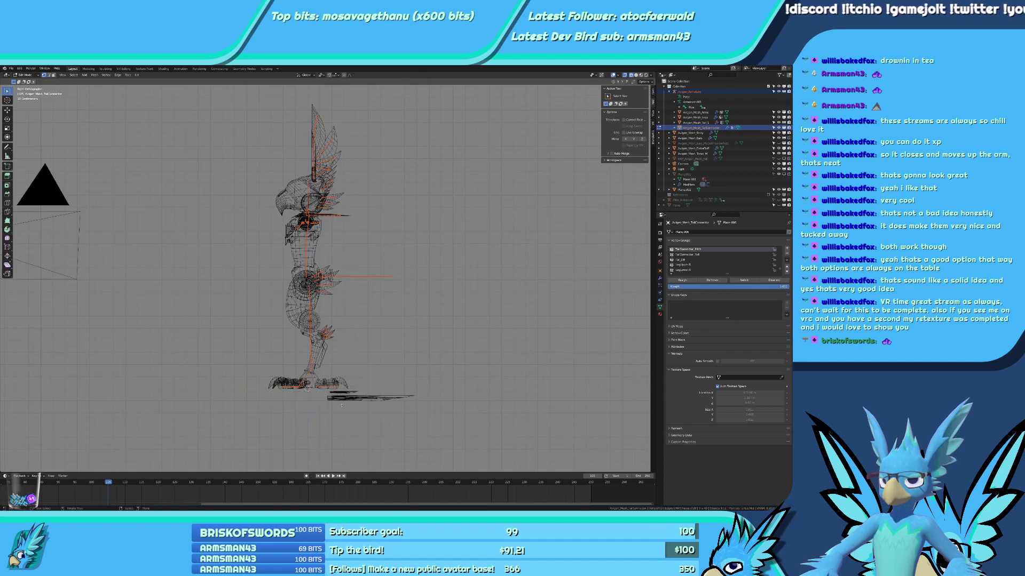
pyautogui.hotkey('shift', 's')
pyautogui.press('Escape')
pyautogui.hotkey('alt', 'a')
pyautogui.scroll(1, 349, 384)
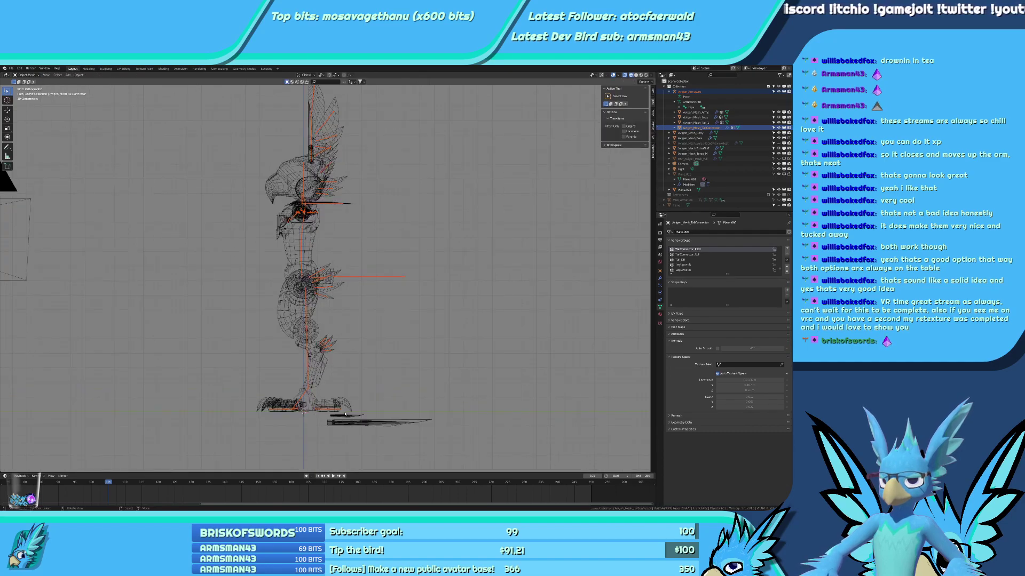
pyautogui.press('Tab')
# Select the tail mesh, restore solid shading, and open the mesh in Weight Paint mode together with the armature.
pyautogui.click(360, 419)
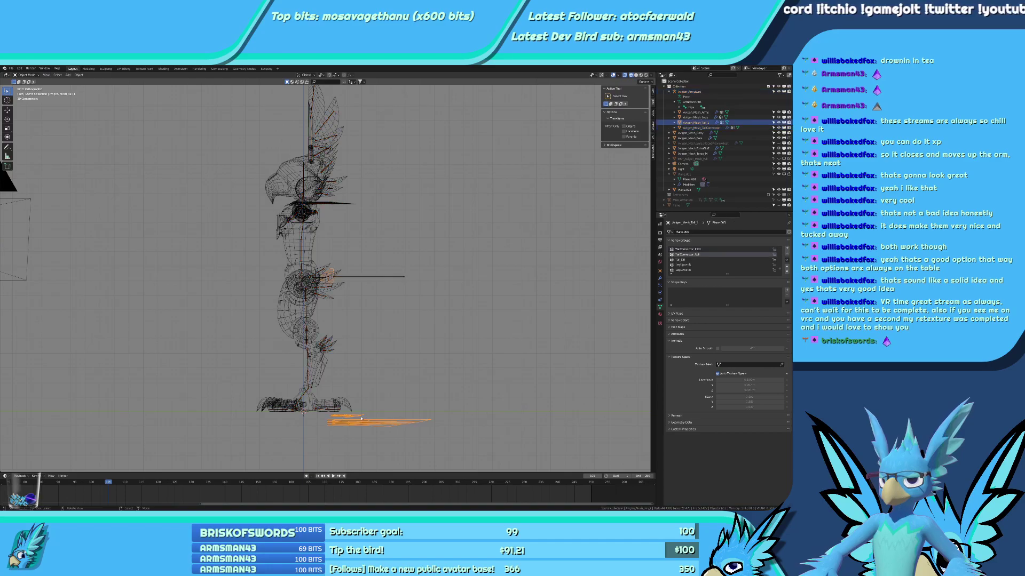
pyautogui.press('Tab')
pyautogui.scroll(1, 329, 275)
pyautogui.moveTo(330, 275)
pyautogui.keyDown('shift'); pyautogui.mouseDown(button='middle')
pyautogui.moveTo(329, 181)
pyautogui.moveTo(312, 267)
pyautogui.moveTo(321, 347)
pyautogui.moveTo(373, 318)
pyautogui.moveTo(431, 319)
pyautogui.mouseUp(button='middle'); pyautogui.keyUp('shift')
pyautogui.scroll(3, 313, 266)
pyautogui.scroll(4, 321, 347)
pyautogui.press('Tab')
pyautogui.hotkey('shift', 'z')
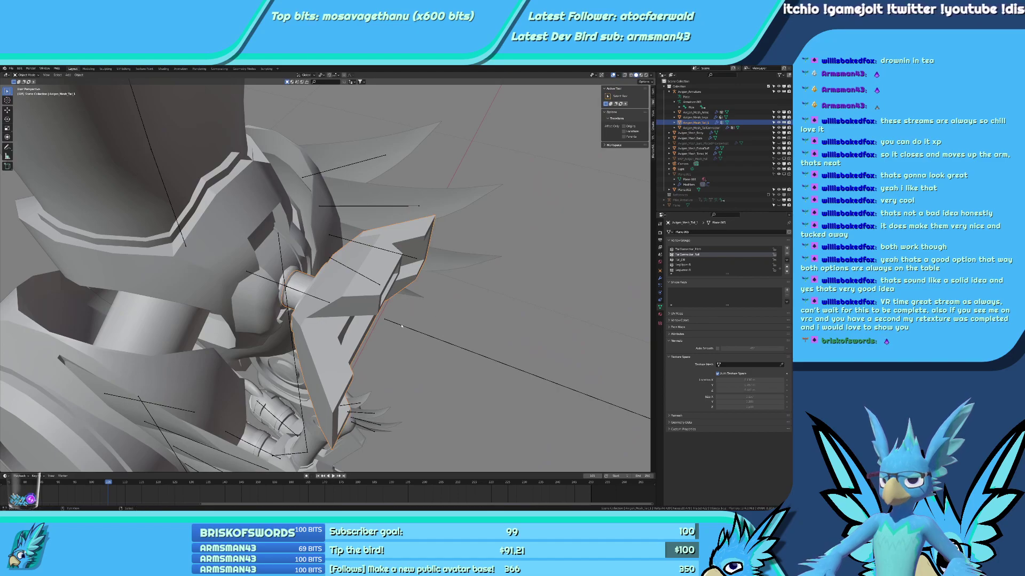
pyautogui.click(401, 326)
pyautogui.keyDown('shift'); pyautogui.click(359, 311); pyautogui.keyUp('shift')
pyautogui.hotkey('ctrl', 'Tab')
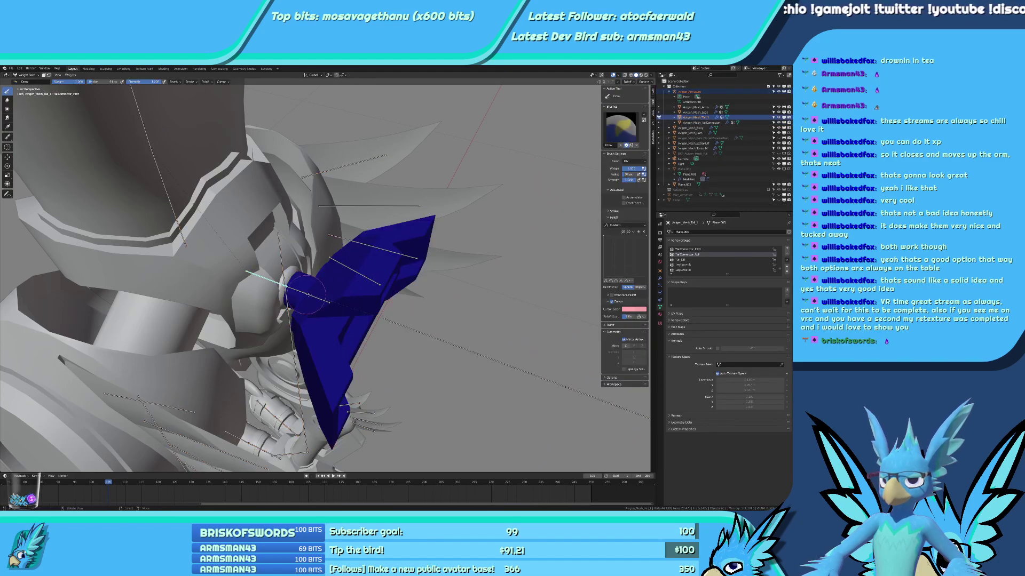
# Paint full weight on the tail's base block for the tail-end connector bone, covering it from both sides.
pyautogui.scroll(-6, 306, 295)
pyautogui.scroll(6, 350, 267)
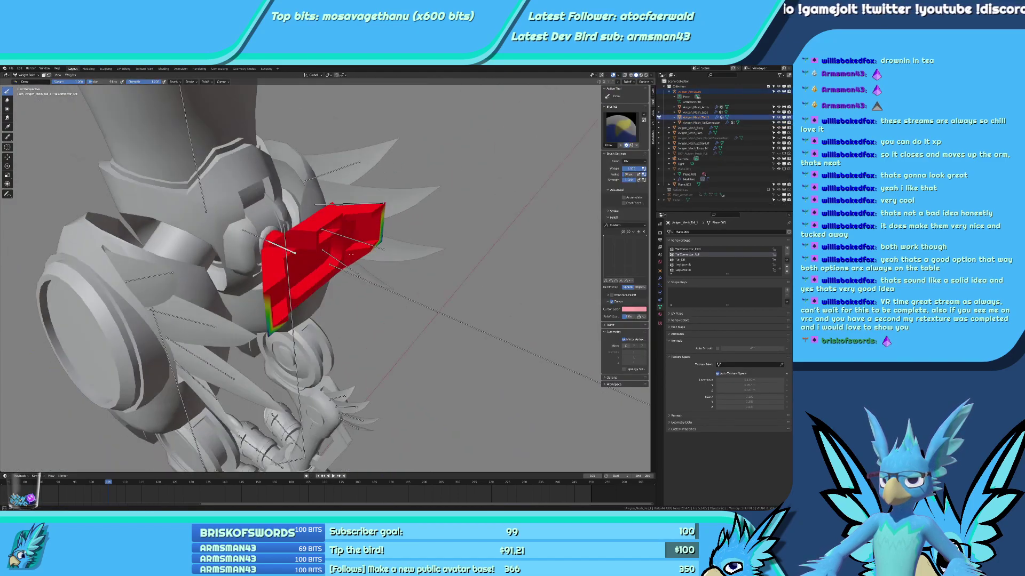
pyautogui.moveTo(350, 268); pyautogui.dragTo(302, 234, button='middle')
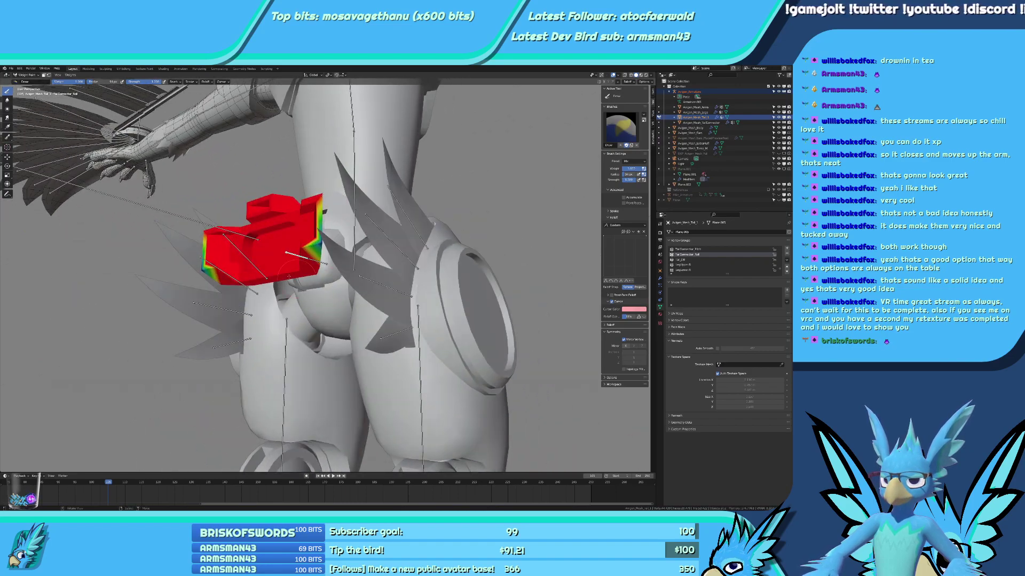
pyautogui.moveTo(213, 261); pyautogui.dragTo(351, 263, button='middle')
pyautogui.scroll(1, 344, 243)
# Select the long tail bone, check its weights on the tail mesh in side view, and return to Object Mode.
pyautogui.keyDown('ctrl'); pyautogui.click(350, 247); pyautogui.keyUp('ctrl')
pyautogui.scroll(-3, 357, 230)
pyautogui.scroll(-1, 351, 262)
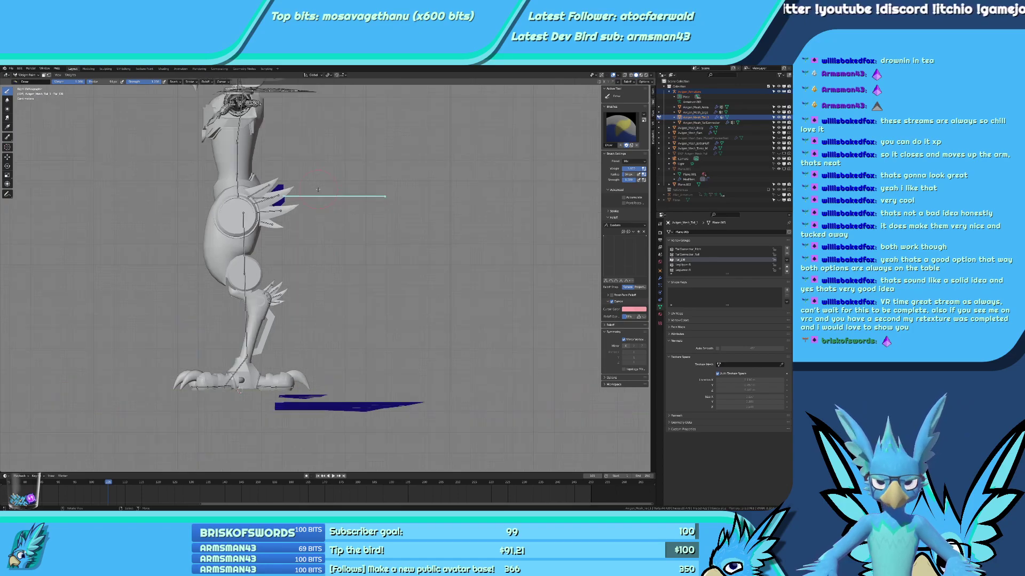
pyautogui.scroll(3, 335, 275)
pyautogui.hotkey('ctrl', 'Tab')
pyautogui.keyDown('shift'); pyautogui.moveTo(325, 166); pyautogui.dragTo(359, 300, button='middle'); pyautogui.keyUp('shift')
pyautogui.scroll(3, 360, 300)
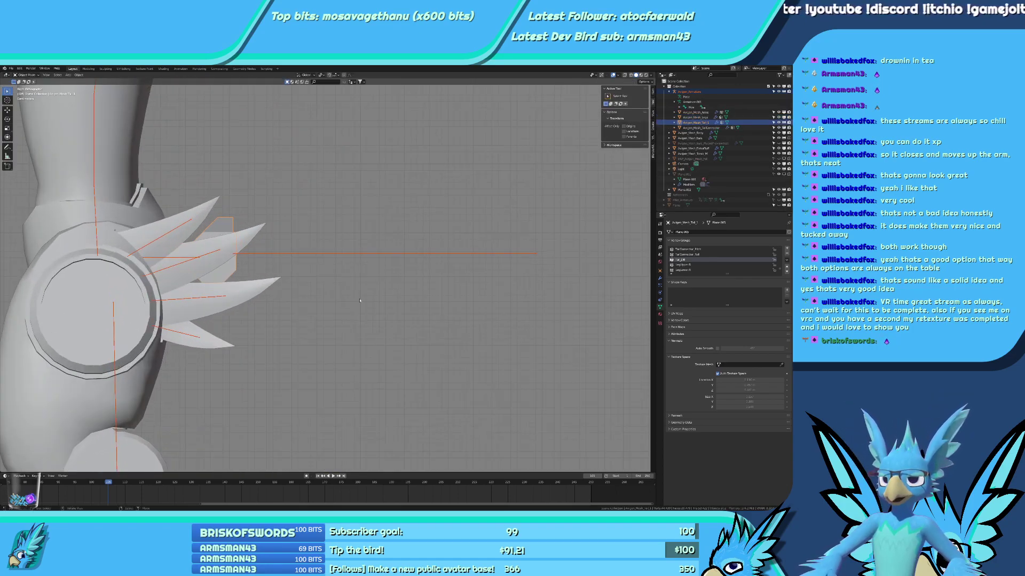
# In the armature's Edit Mode, duplicate the long tail bone upward along Z near the top of the tail's base block.
pyautogui.click(348, 257)
pyautogui.press('Tab')
pyautogui.keyDown('shift'); pyautogui.moveTo(355, 257); pyautogui.dragTo(388, 362, button='middle'); pyautogui.keyUp('shift')
pyautogui.scroll(2, 388, 362)
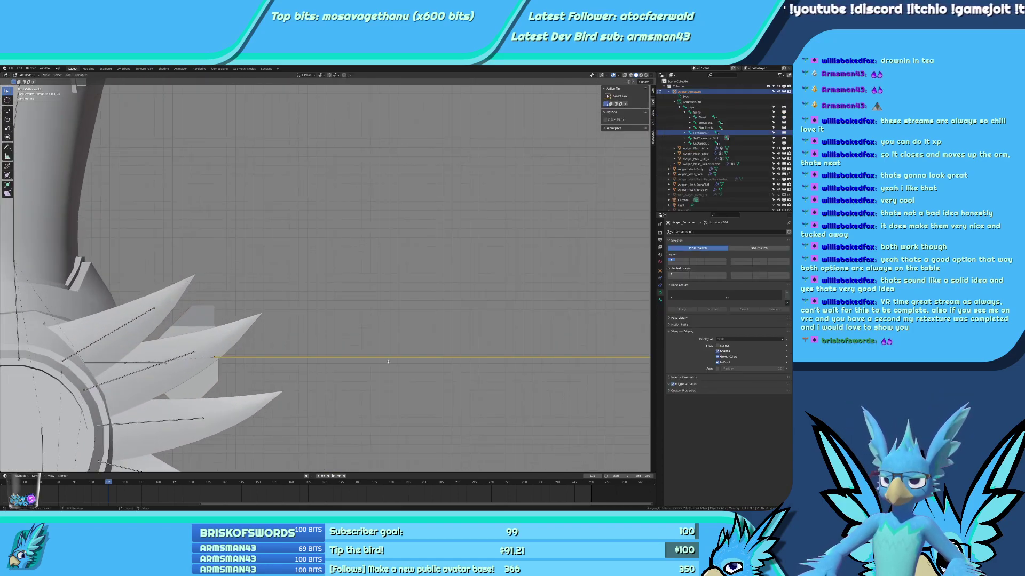
pyautogui.hotkey('shift', 'd')
pyautogui.press('z')
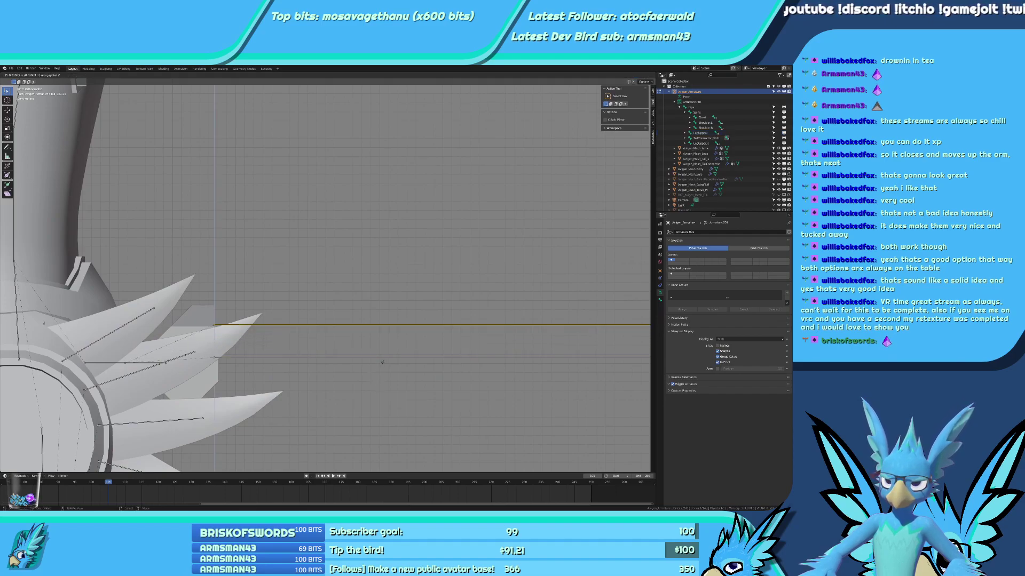
pyautogui.click(384, 355)
# Scale the duplicated tail bone down to roughly a quarter of its length.
pyautogui.scroll(-3, 596, 304)
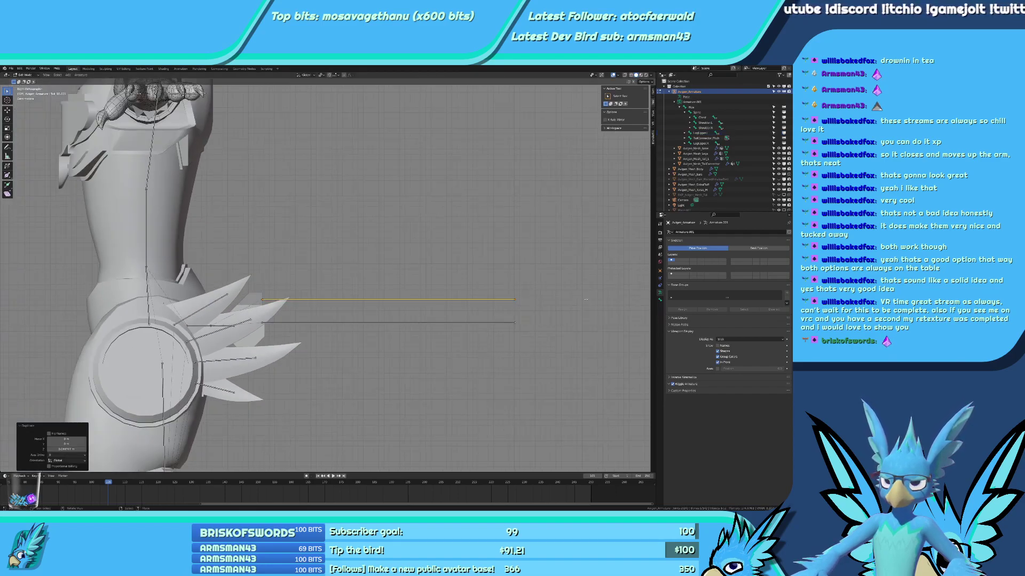
pyautogui.scroll(-5, 585, 300)
pyautogui.press('s')
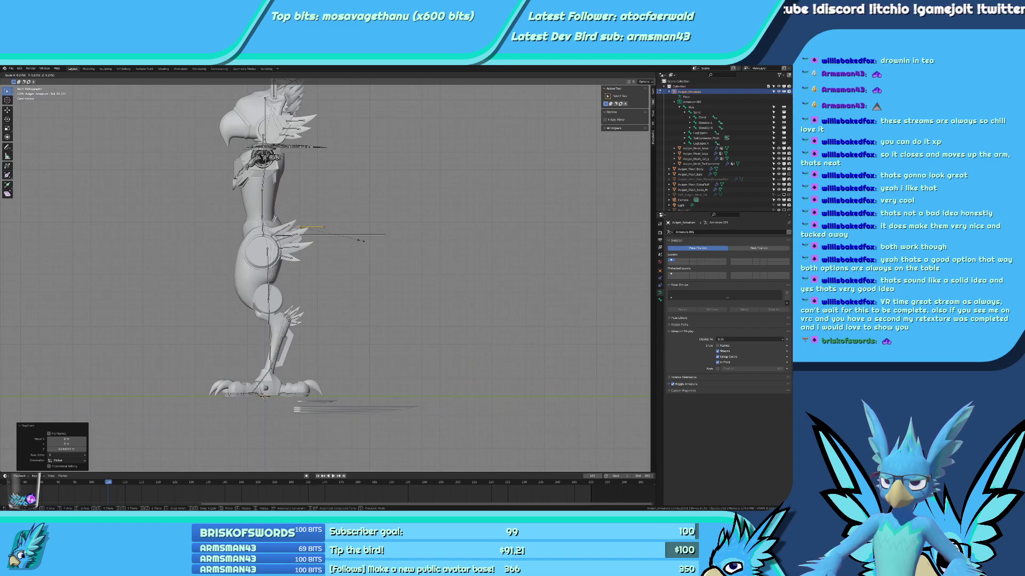
pyautogui.click(364, 241)
pyautogui.scroll(3, 360, 241)
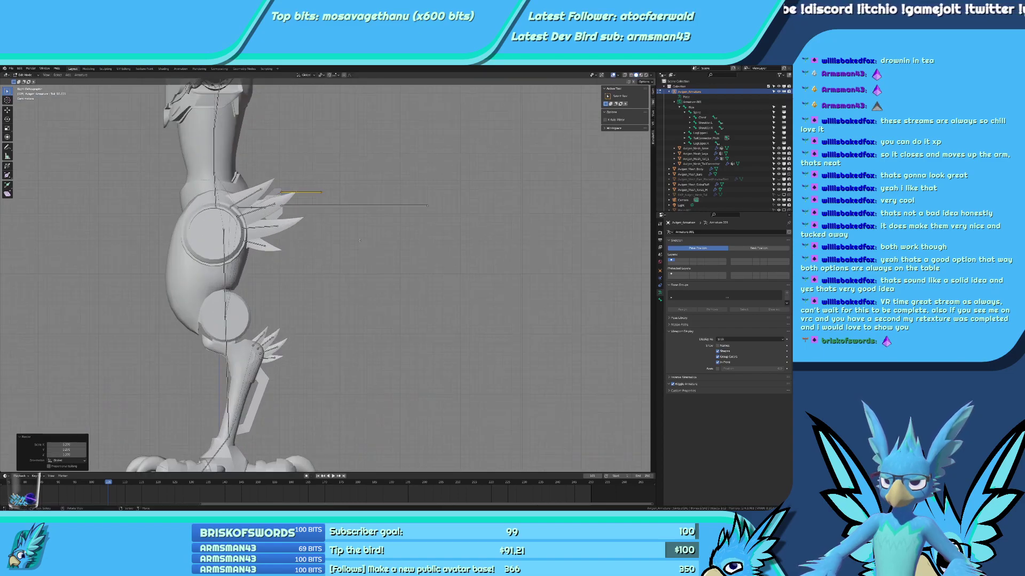
pyautogui.moveTo(343, 231); pyautogui.dragTo(456, 284, button='middle')
pyautogui.scroll(3, 407, 366)
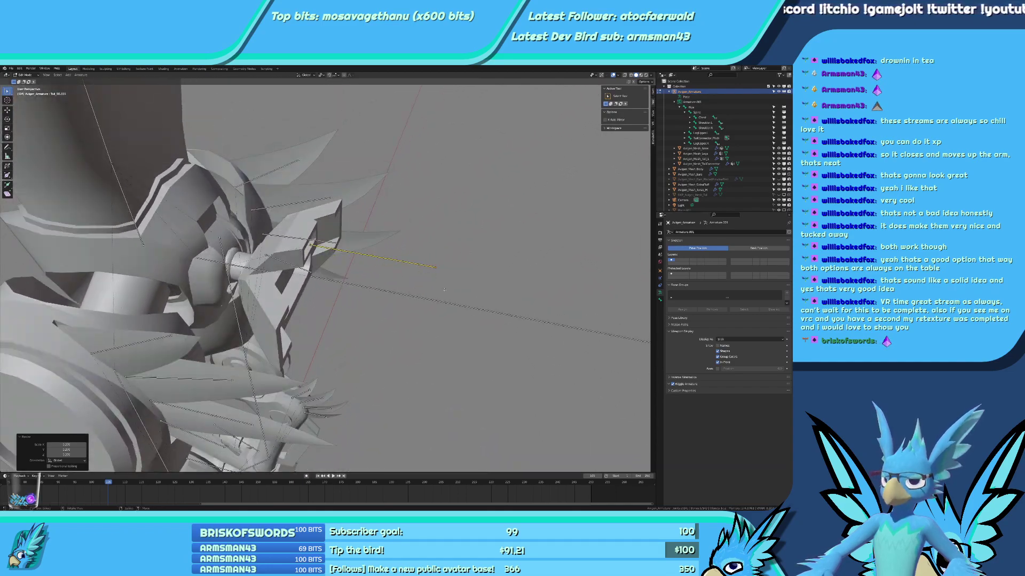
# Move the short tail bone vertically to line up with the upper slot of the tail base, then leave the armature's Edit Mode.
pyautogui.press('KP_1')
pyautogui.press('KP_3')
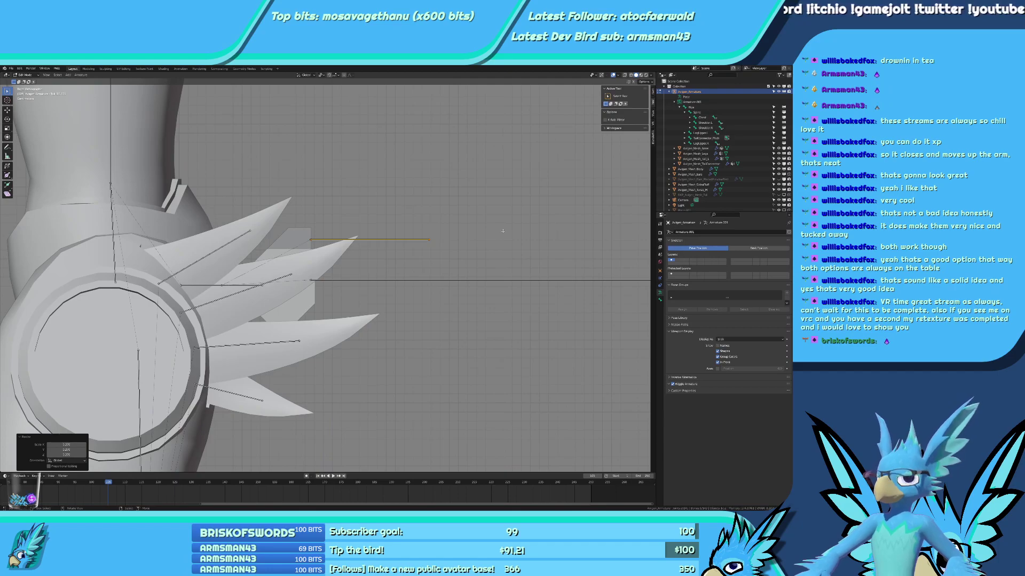
pyautogui.moveTo(503, 231); pyautogui.dragTo(470, 230, button='middle')
pyautogui.scroll(3, 470, 229)
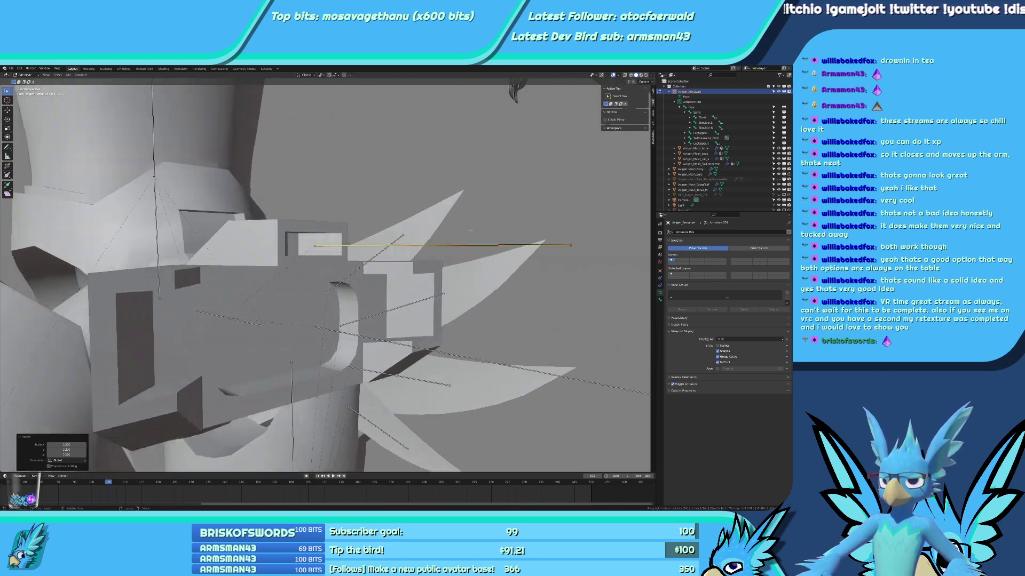
pyautogui.press('g')
pyautogui.click(468, 240)
pyautogui.press('KP_1')
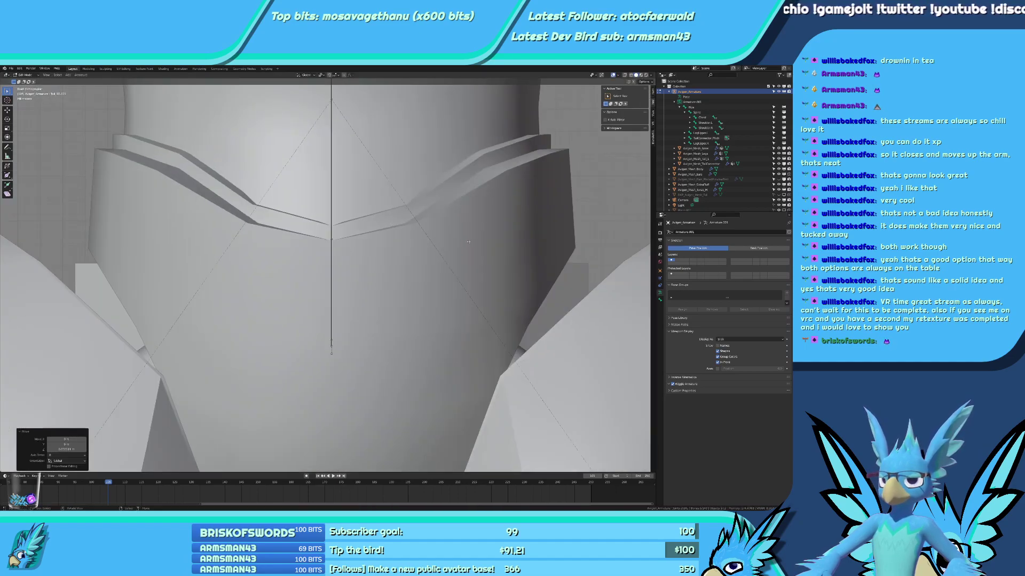
pyautogui.press('KP_3')
pyautogui.scroll(-8, 368, 281)
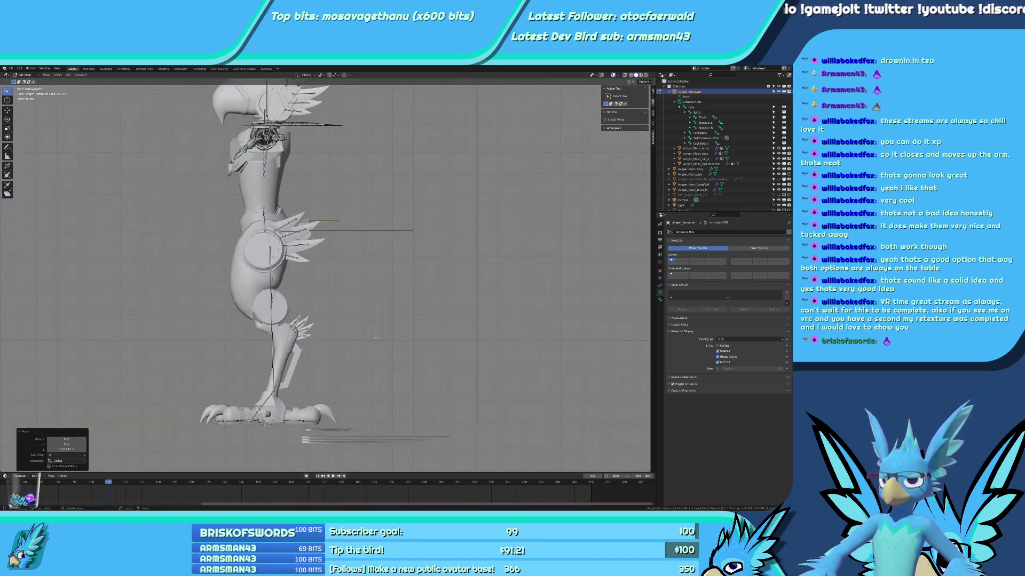
pyautogui.moveTo(374, 315); pyautogui.dragTo(380, 339, button='middle')
pyautogui.scroll(2, 380, 340)
pyautogui.press('Tab')
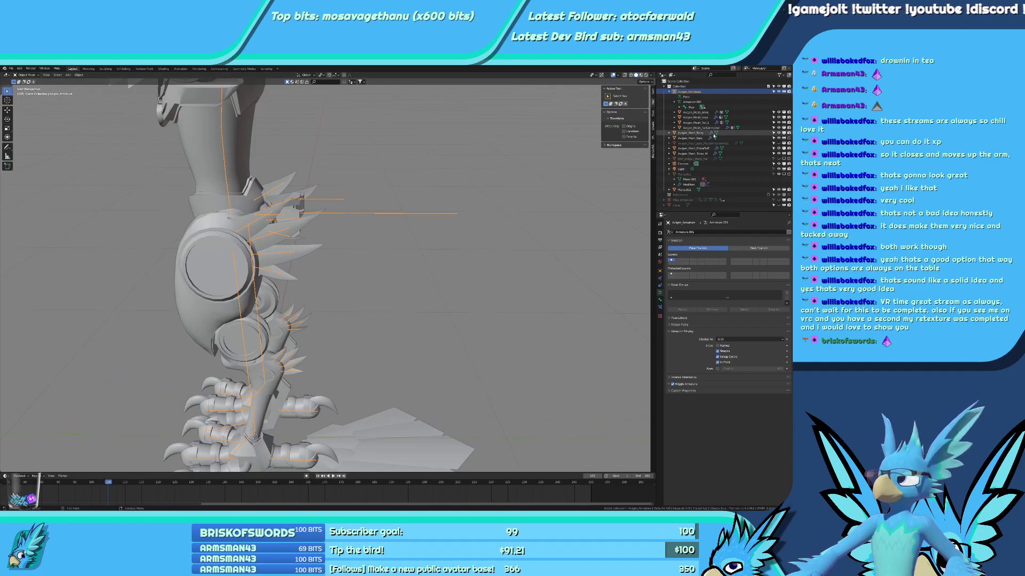
# Take the tail mesh out of the armature's hierarchy and remove its Armature modifier.
pyautogui.click(409, 417)
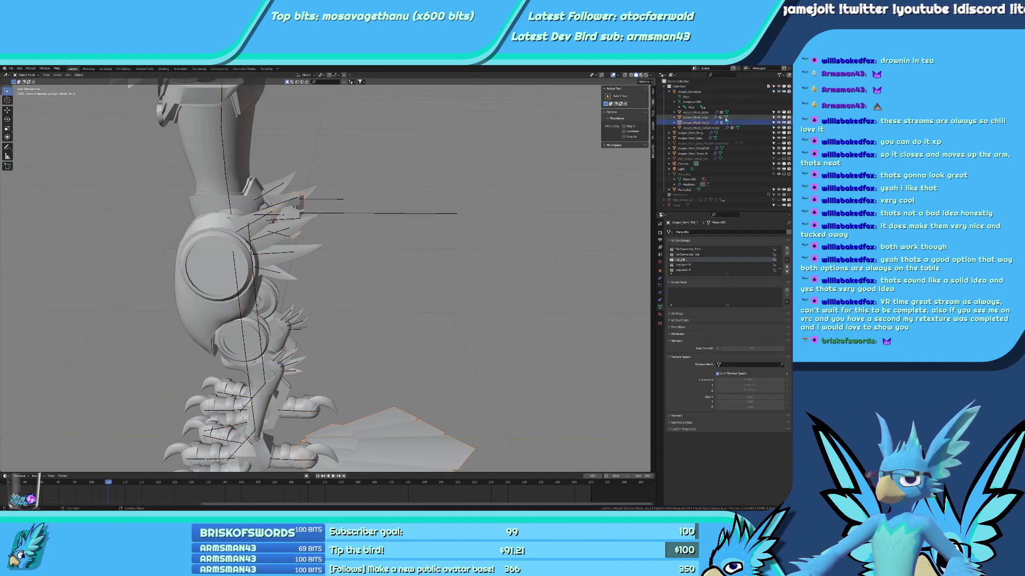
pyautogui.moveTo(679, 123); pyautogui.dragTo(678, 85)
pyautogui.click(660, 278)
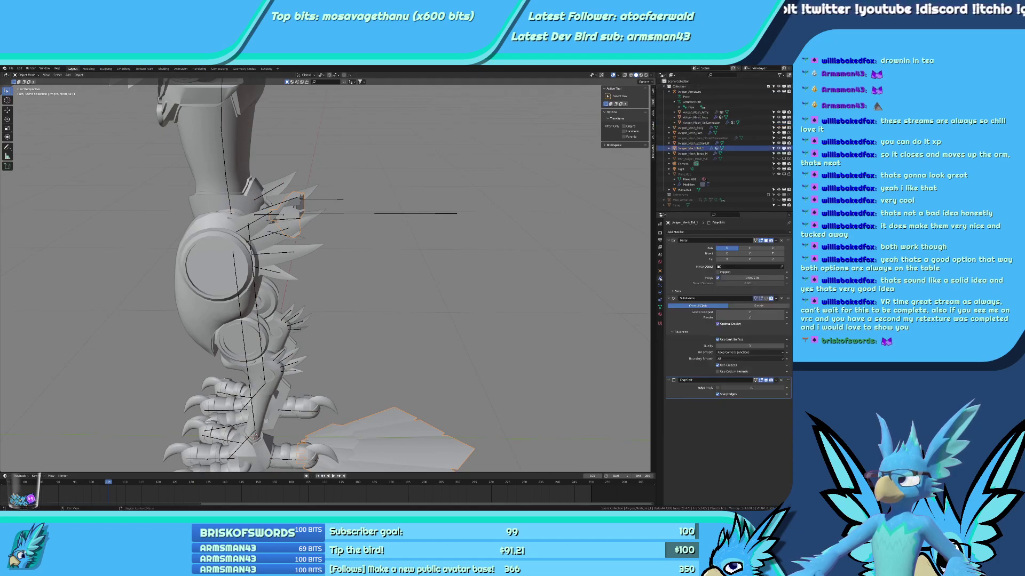
# Parent the tail mesh to the armature again with empty groups.
pyautogui.click(689, 91)
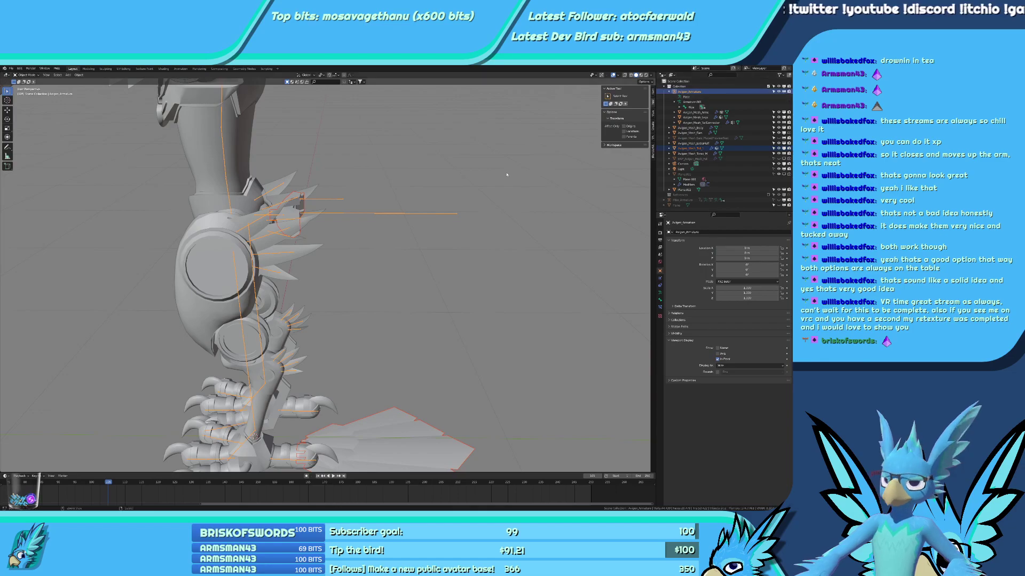
pyautogui.hotkey('ctrl', 'p')
pyautogui.click(507, 174)
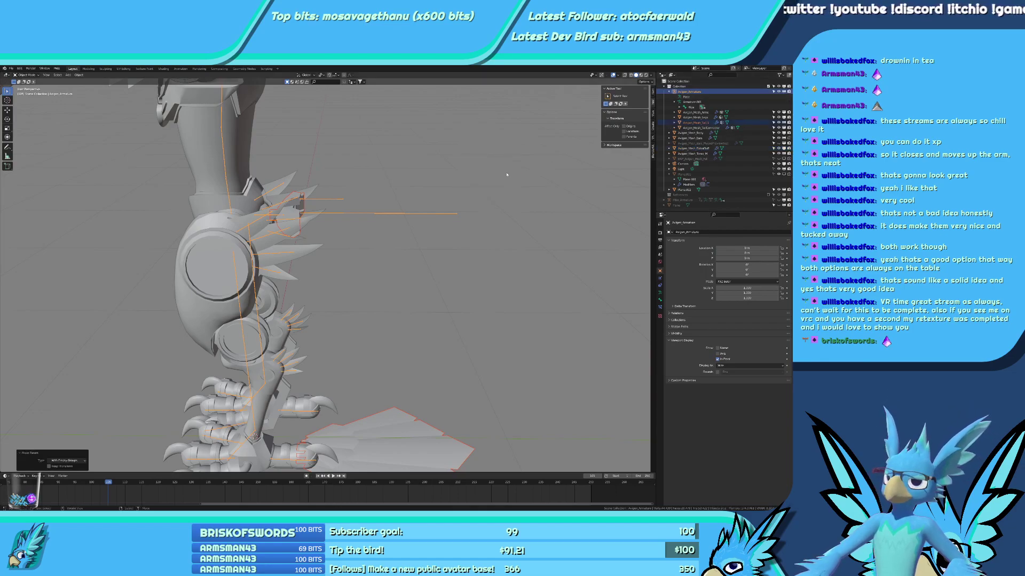
# Select the tail mesh along with the armature and reopen it in Weight Paint mode.
pyautogui.scroll(-5, 472, 355)
pyautogui.scroll(5, 471, 355)
pyautogui.keyDown('shift'); pyautogui.click(391, 399); pyautogui.keyUp('shift')
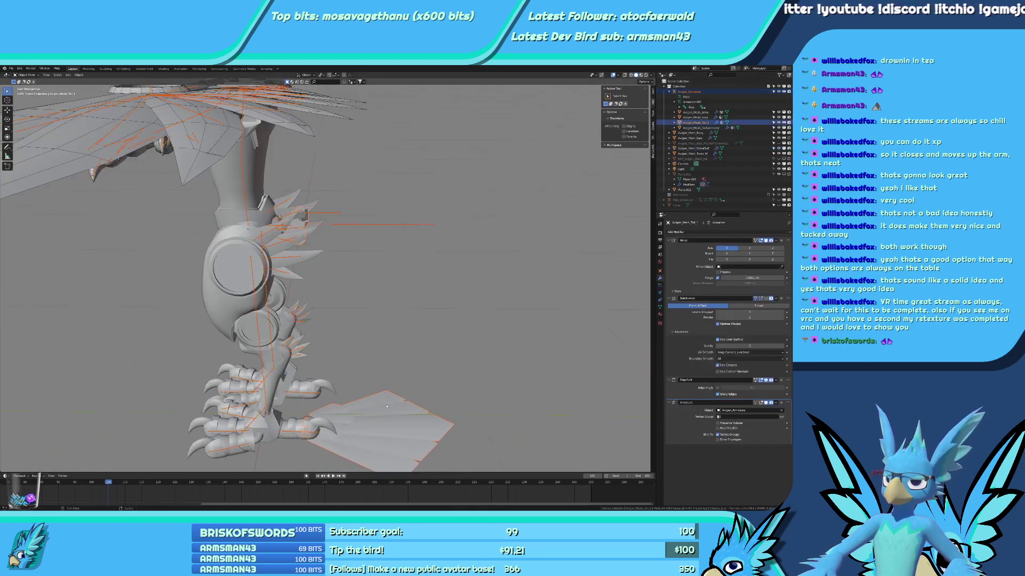
pyautogui.hotkey('ctrl', 'Tab')
pyautogui.scroll(-3, 363, 340)
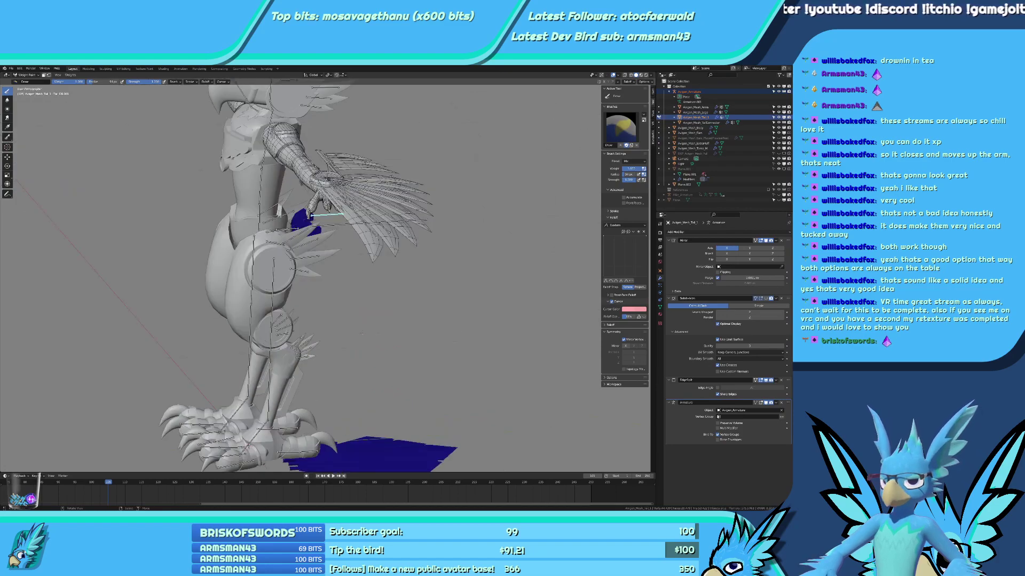
# Make the short upper tail bone active and paint the upper tail feathers to full weight.
pyautogui.press('KP_3')
pyautogui.scroll(-2, 364, 331)
pyautogui.scroll(8, 356, 356)
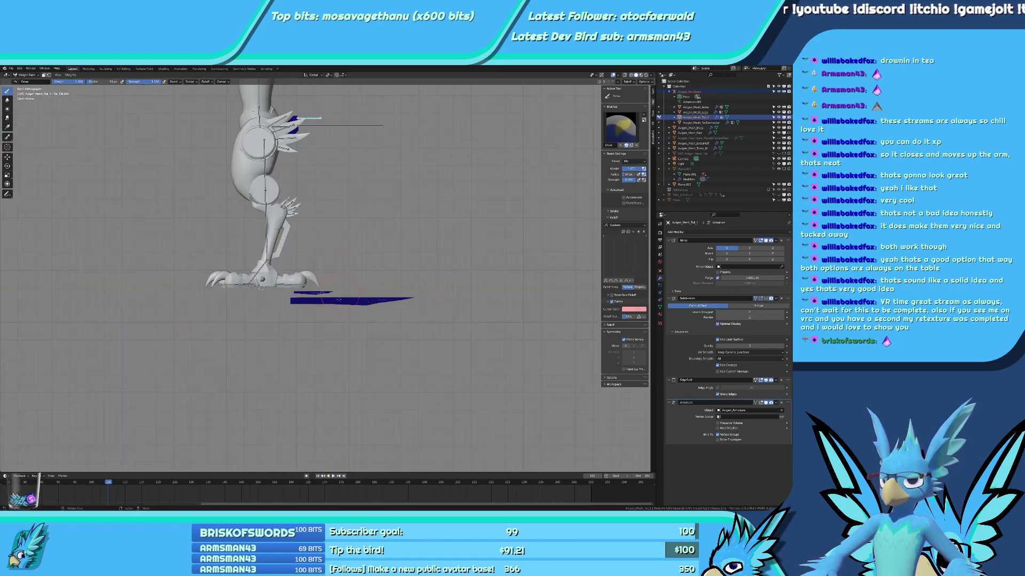
pyautogui.moveTo(335, 285); pyautogui.dragTo(178, 268)
pyautogui.click(377, 286)
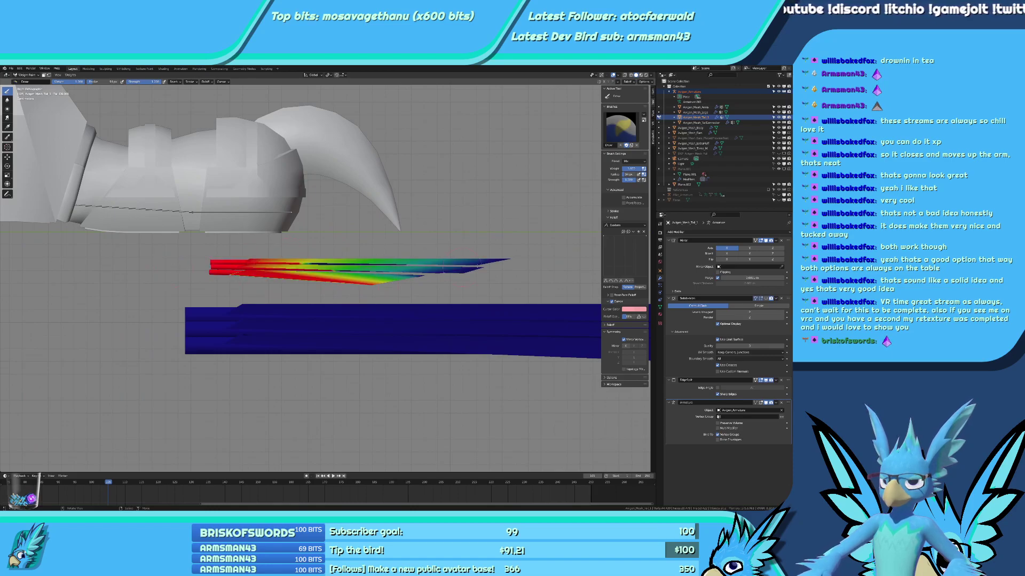
pyautogui.moveTo(460, 275)
pyautogui.mouseDown()
pyautogui.moveTo(510, 259)
pyautogui.moveTo(458, 272)
pyautogui.moveTo(509, 269)
pyautogui.mouseUp()
pyautogui.scroll(3, 474, 278)
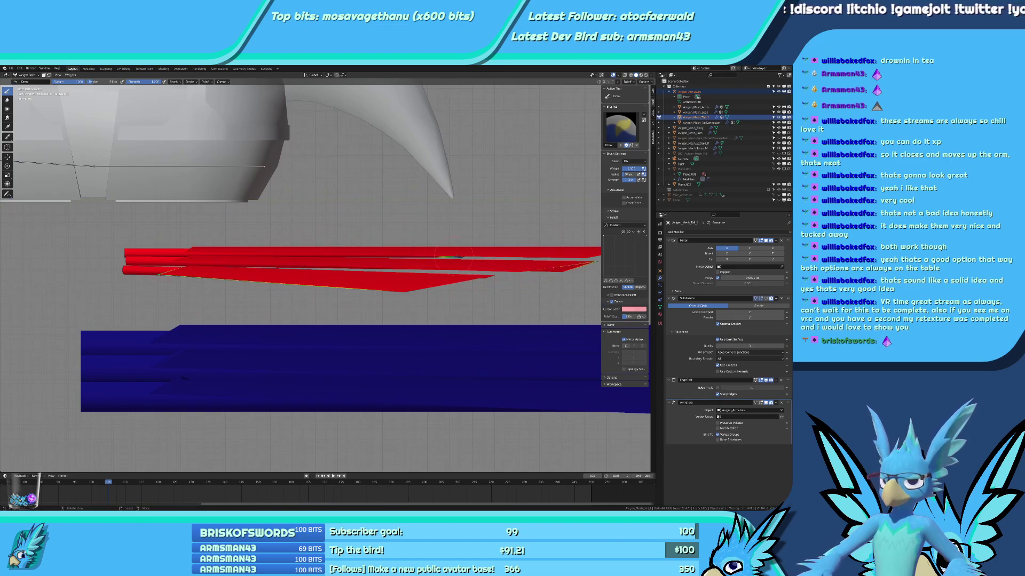
pyautogui.moveTo(479, 250)
pyautogui.mouseDown(button='middle')
pyautogui.moveTo(238, 250)
pyautogui.moveTo(212, 262)
pyautogui.moveTo(391, 276)
pyautogui.moveTo(212, 242)
pyautogui.moveTo(329, 266)
pyautogui.mouseUp(button='middle')
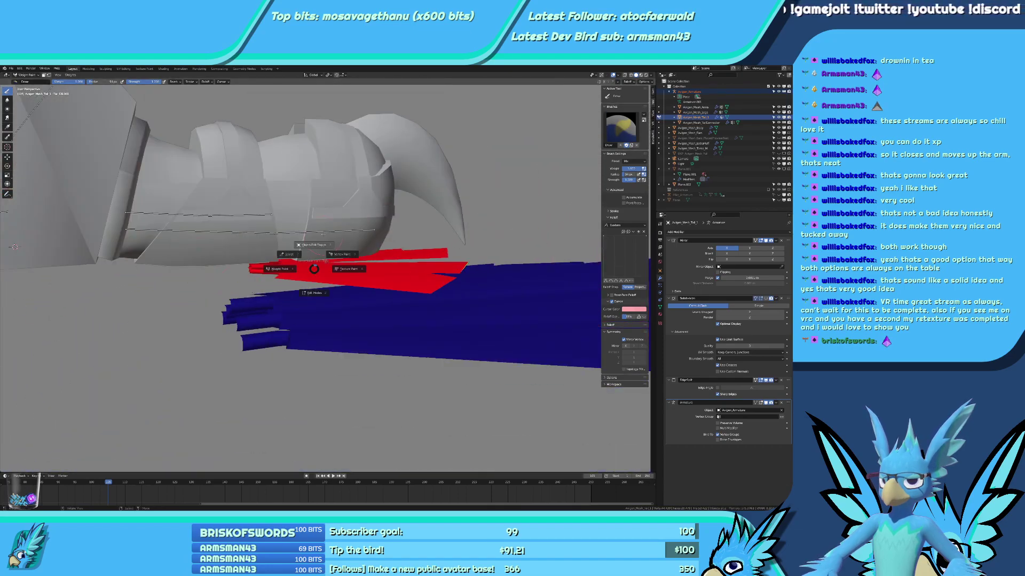
# Reopen the tail mesh in Weight Paint mode and make the long lower tail-feather bone's weights active.
pyautogui.press('Tab')
pyautogui.press('Tab')
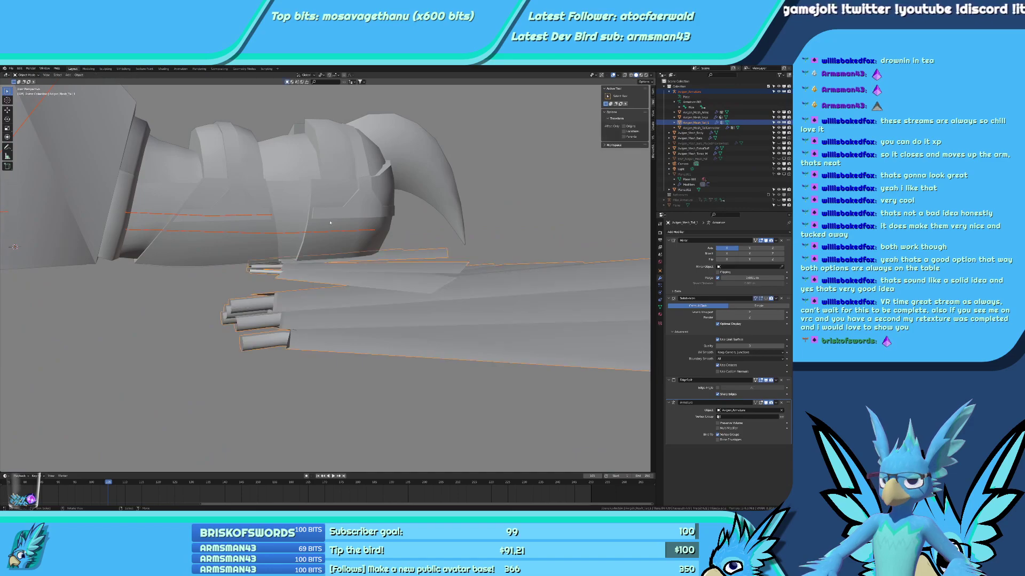
pyautogui.scroll(-4, 330, 284)
pyautogui.hotkey('ctrl', 'Tab')
pyautogui.rightClick(335, 257)
pyautogui.scroll(-7, 335, 257)
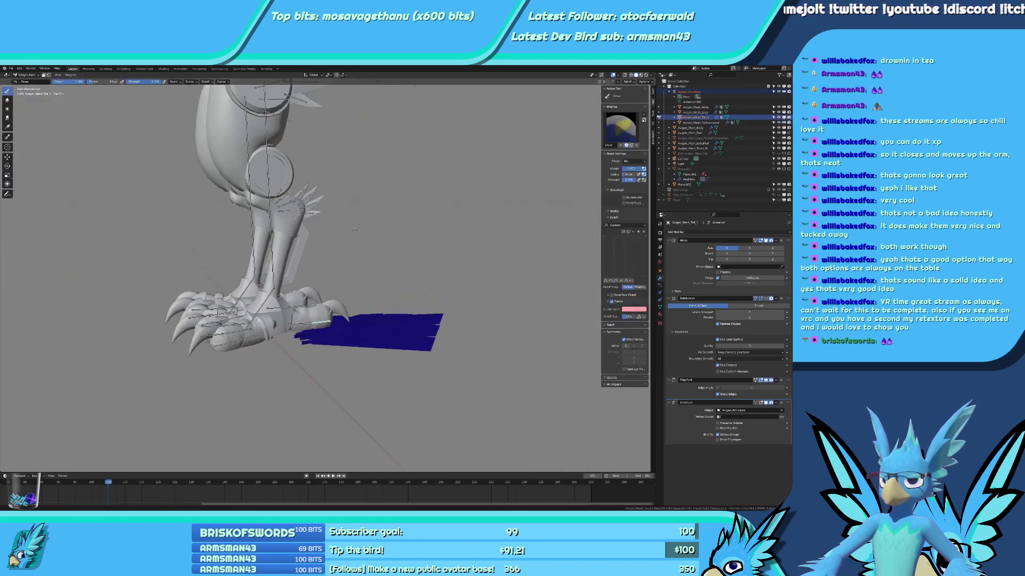
pyautogui.keyDown('shift'); pyautogui.moveTo(361, 116); pyautogui.dragTo(336, 104, button='middle'); pyautogui.keyUp('shift')
pyautogui.rightClick(352, 195)
pyautogui.scroll(5, 336, 104)
pyautogui.keyDown('shift'); pyautogui.moveTo(332, 186); pyautogui.dragTo(317, 309, button='middle'); pyautogui.keyUp('shift')
pyautogui.rightClick(331, 312)
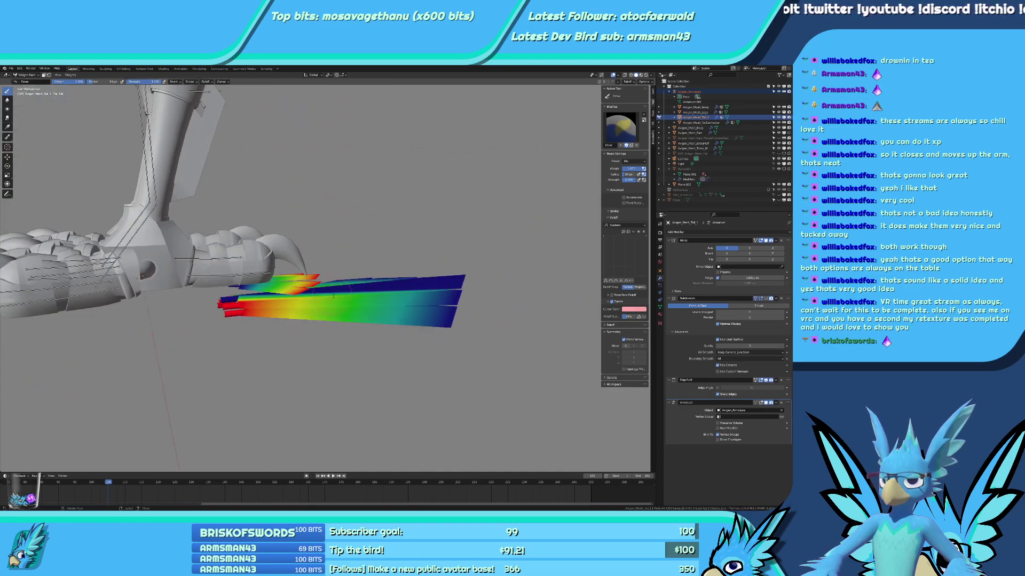
pyautogui.rightClick(395, 299)
pyautogui.rightClick(406, 288)
pyautogui.rightClick(412, 307)
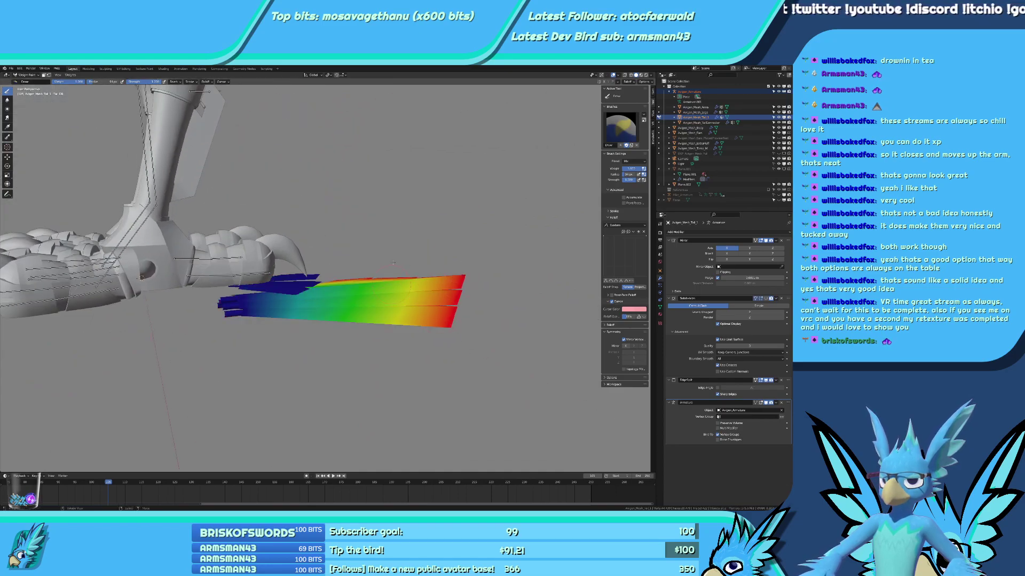
# Paint the large lower tail feathers and their quill shafts to full weight for the long tail bone.
pyautogui.moveTo(334, 335); pyautogui.dragTo(331, 286, button='middle')
pyautogui.moveTo(334, 269)
pyautogui.mouseDown()
pyautogui.moveTo(304, 256)
pyautogui.moveTo(238, 276)
pyautogui.mouseUp()
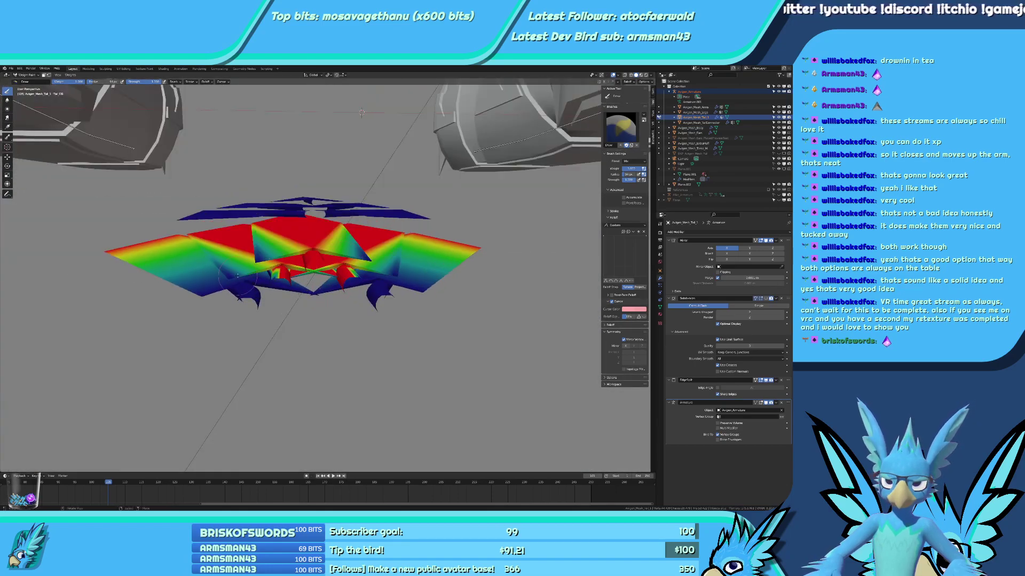
pyautogui.moveTo(318, 307)
pyautogui.mouseDown()
pyautogui.moveTo(315, 282)
pyautogui.moveTo(373, 267)
pyautogui.moveTo(448, 288)
pyautogui.mouseUp()
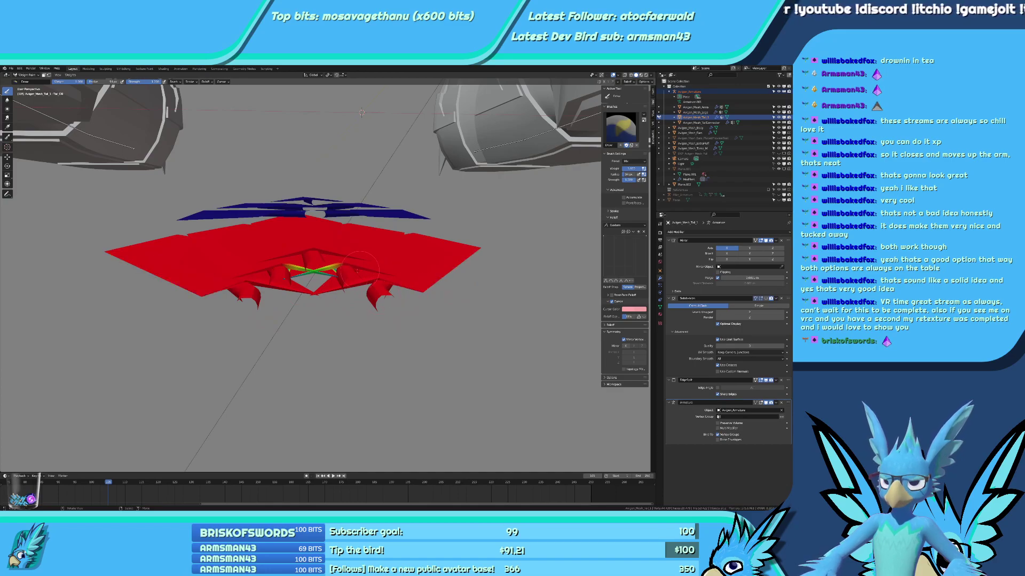
pyautogui.moveTo(290, 274); pyautogui.dragTo(279, 273, button='middle')
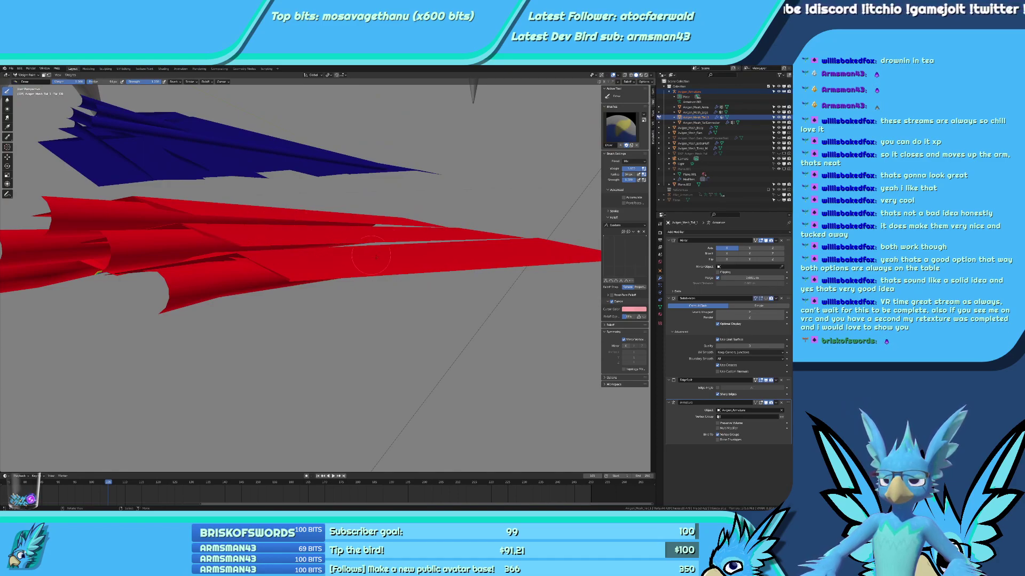
pyautogui.moveTo(371, 257); pyautogui.dragTo(407, 249, button='middle')
pyautogui.moveTo(476, 254); pyautogui.dragTo(410, 283, button='middle')
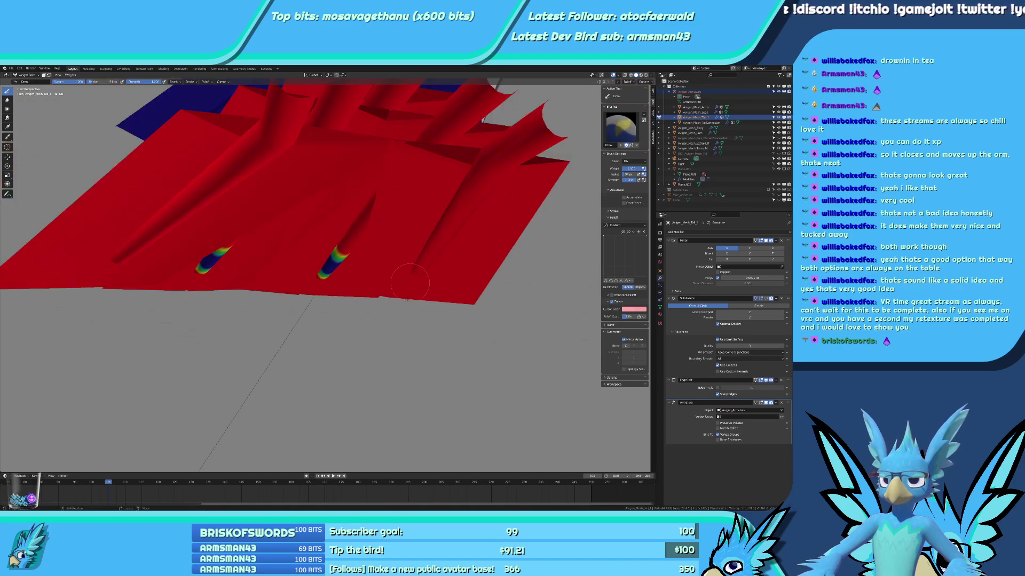
pyautogui.moveTo(308, 282)
pyautogui.mouseDown(button='middle')
pyautogui.moveTo(416, 294)
pyautogui.moveTo(423, 219)
pyautogui.moveTo(425, 278)
pyautogui.moveTo(428, 231)
pyautogui.mouseUp(button='middle')
pyautogui.scroll(3, 428, 231)
# Select all the tail feather geometry below the feet in Edit Mode and move it up 1 m along Z.
pyautogui.hotkey('ctrl', 'Tab')
pyautogui.press('Tab')
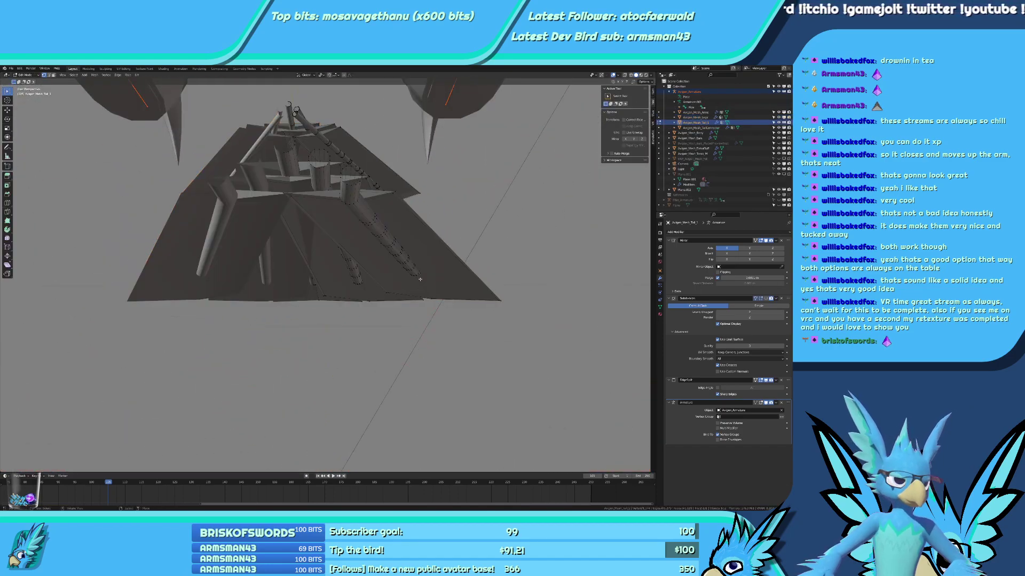
pyautogui.press('KP_3')
pyautogui.scroll(-4, 419, 348)
pyautogui.press('z')
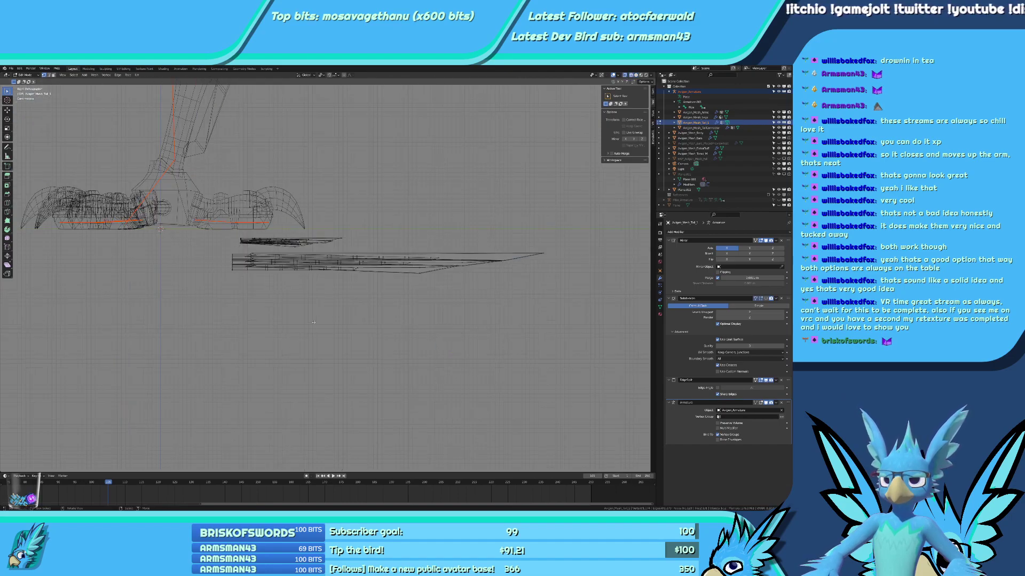
pyautogui.press('a')
pyautogui.scroll(-5, 322, 328)
pyautogui.keyDown('shift'); pyautogui.moveTo(314, 280); pyautogui.dragTo(306, 368, button='middle'); pyautogui.keyUp('shift')
pyautogui.hotkey('alt', 'a')
pyautogui.press('b')
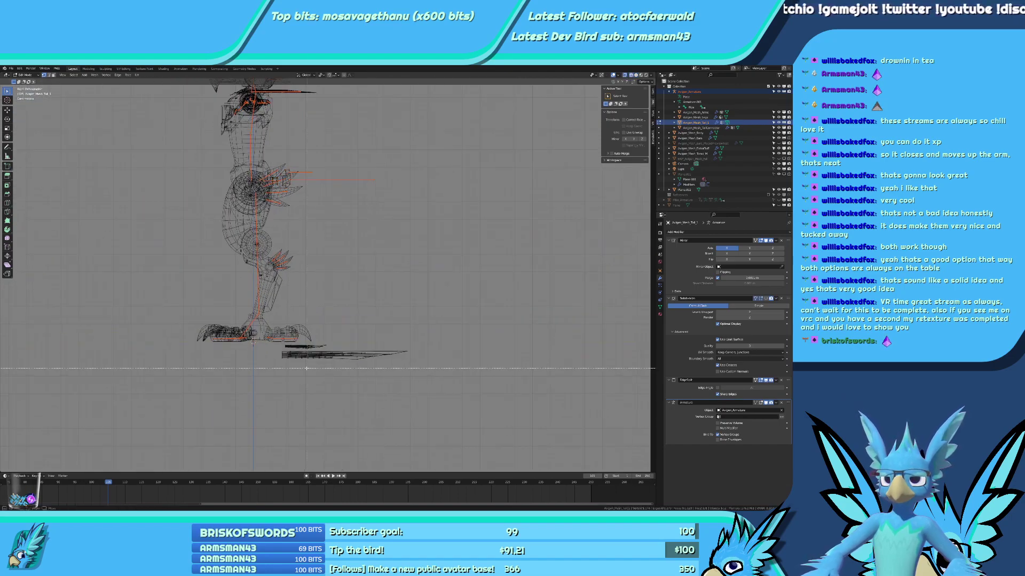
pyautogui.moveTo(271, 341); pyautogui.dragTo(653, 421)
pyautogui.keyDown('shift'); pyautogui.moveTo(455, 324); pyautogui.dragTo(465, 354, button='middle'); pyautogui.keyUp('shift')
pyautogui.write('g')
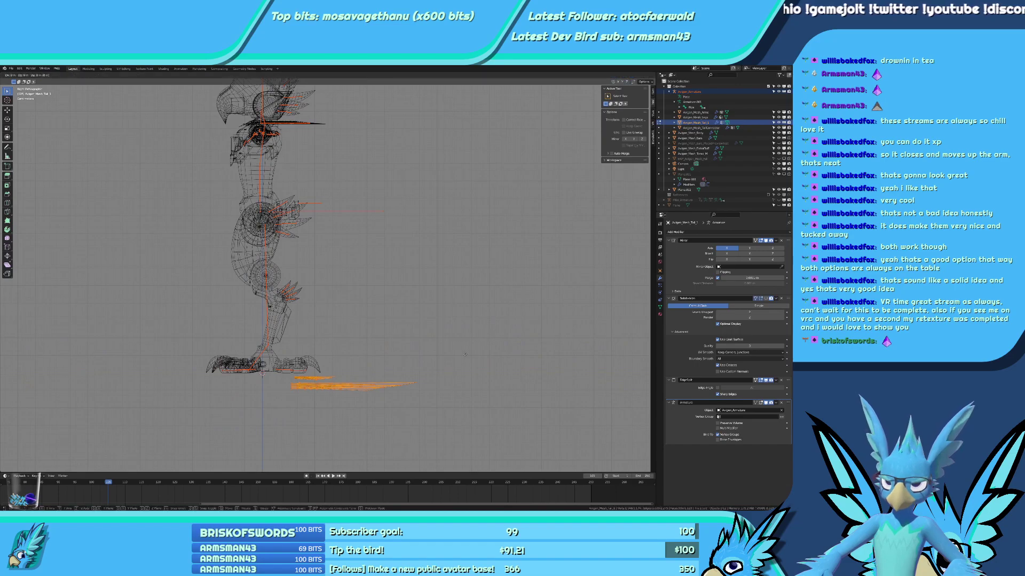
pyautogui.write('z1')
pyautogui.press('Return')
# Check the feathers' fit at the tail base in Material Preview, then return to Solid shading and put the armature in Pose Mode.
pyautogui.keyDown('shift'); pyautogui.moveTo(458, 265); pyautogui.dragTo(463, 336, button='middle'); pyautogui.keyUp('shift')
pyautogui.press('z')
pyautogui.click(463, 367)
pyautogui.scroll(8, 355, 297)
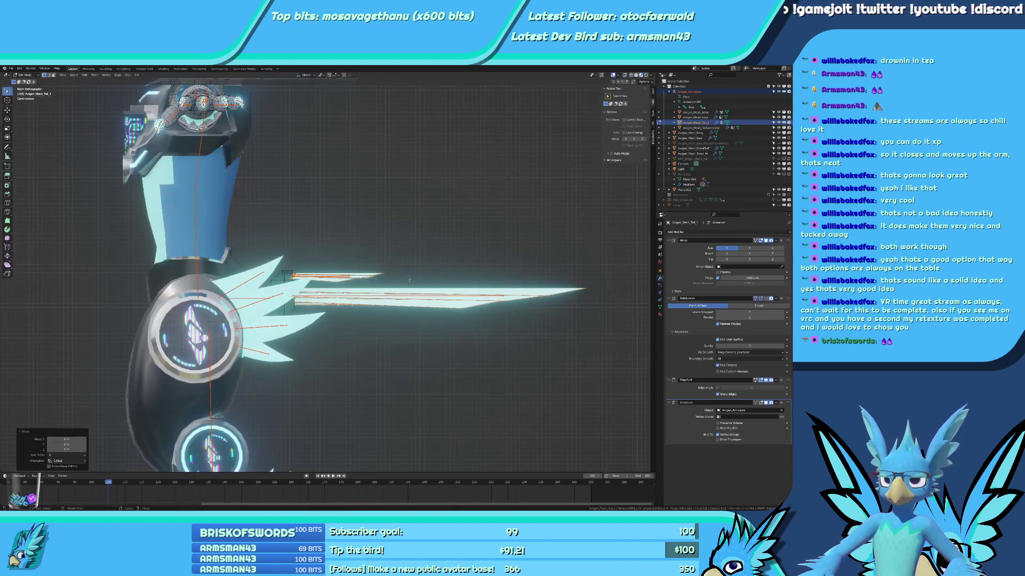
pyautogui.press('Tab')
pyautogui.moveTo(352, 247); pyautogui.dragTo(314, 272, button='middle')
pyautogui.press('z')
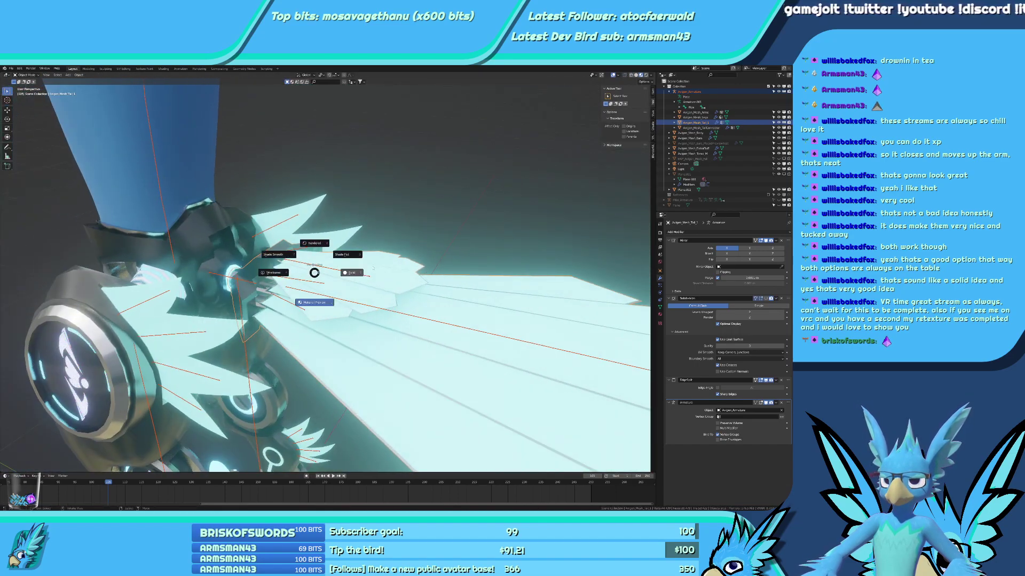
pyautogui.click(349, 272)
pyautogui.click(296, 290)
pyautogui.hotkey('ctrl', 'Tab')
pyautogui.scroll(-3, 279, 280)
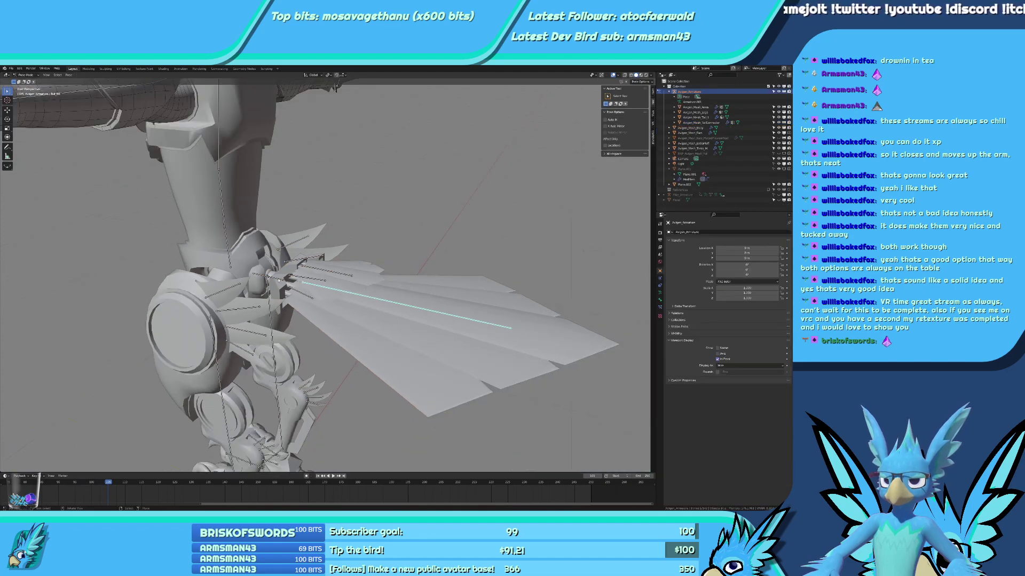
# Rotate the tail connector bone about the X axis to swing the tail upward as a weight test.
pyautogui.press('r')
pyautogui.press('x')
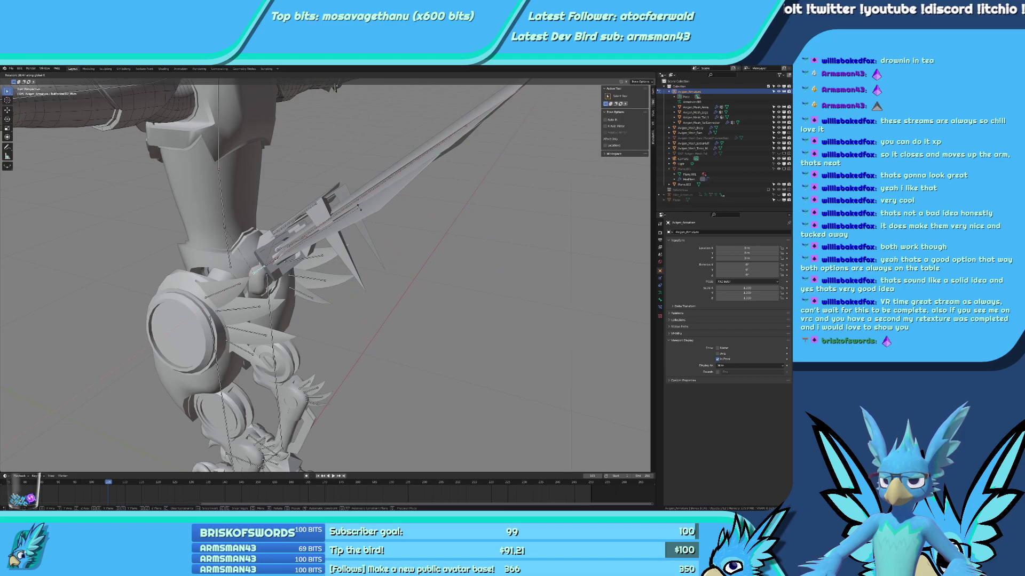
pyautogui.click(359, 209)
pyautogui.moveTo(359, 210); pyautogui.dragTo(357, 250, button='middle')
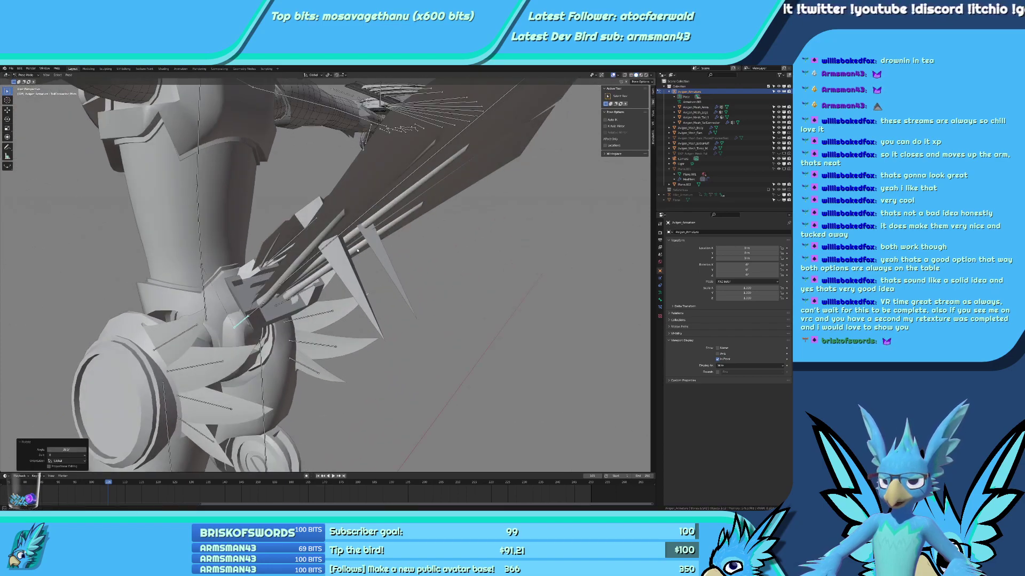
# Reopen the tail mesh with the armature in Weight Paint mode and paint the stray stretched feather tips to full weight.
pyautogui.click(311, 227)
pyautogui.hotkey('ctrl', 'Tab')
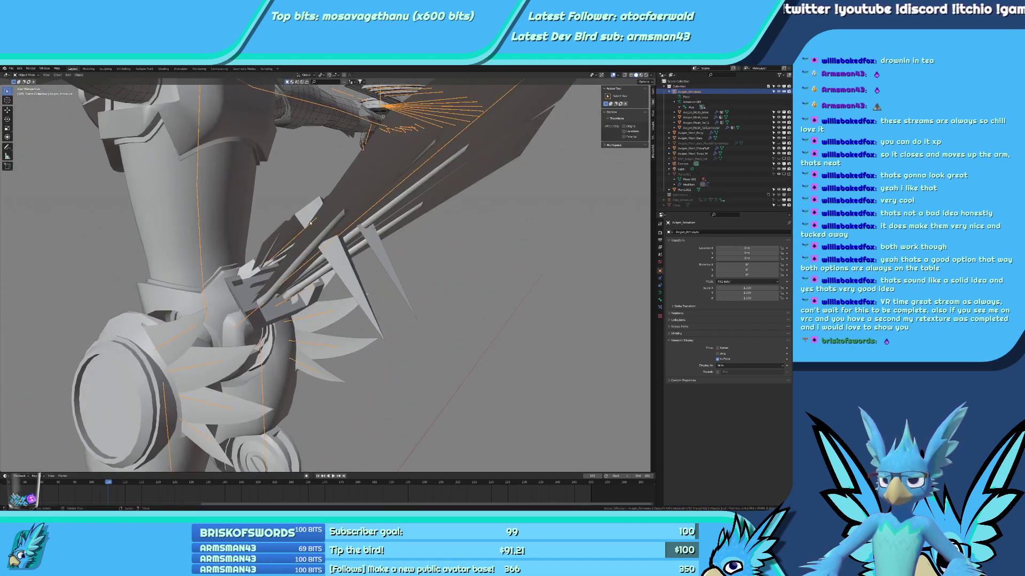
pyautogui.keyDown('shift'); pyautogui.click(323, 223); pyautogui.keyUp('shift')
pyautogui.hotkey('ctrl', 'Tab')
pyautogui.moveTo(399, 302); pyautogui.dragTo(404, 323, button='middle')
pyautogui.scroll(3, 403, 324)
pyautogui.scroll(2, 403, 322)
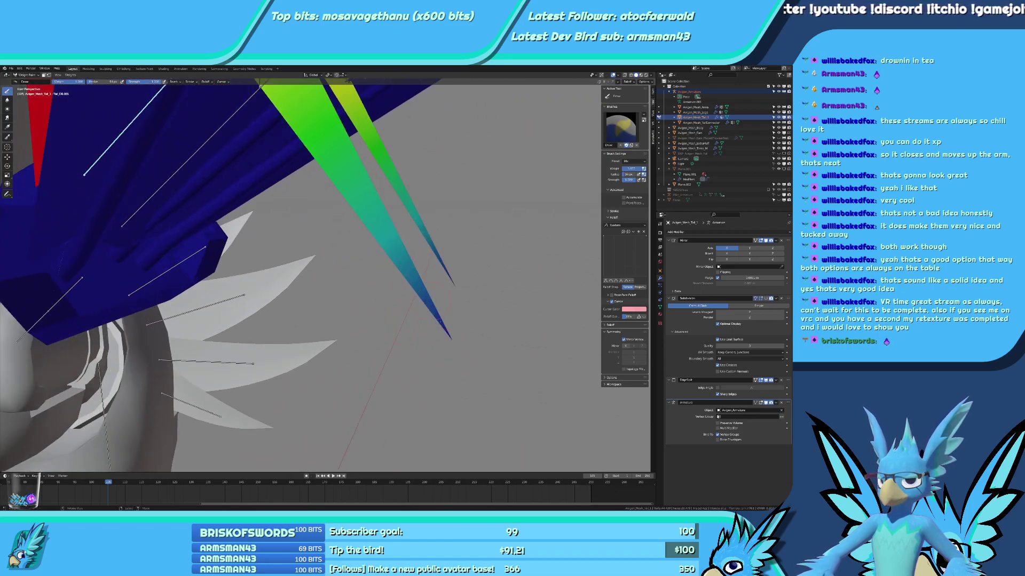
pyautogui.moveTo(444, 330); pyautogui.dragTo(450, 285)
pyautogui.scroll(-4, 288, 267)
pyautogui.press('Tab')
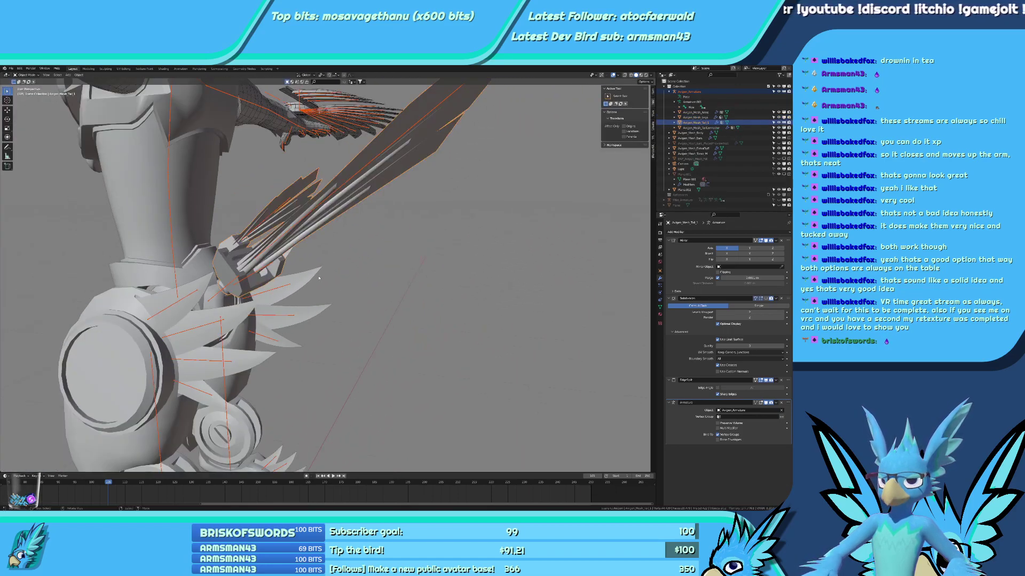
# Return the armature to Pose Mode and rotate the tail connector bone about X to swing the tail downward.
pyautogui.press('Tab')
pyautogui.moveTo(270, 261)
pyautogui.mouseDown(button='middle')
pyautogui.moveTo(271, 279)
pyautogui.moveTo(288, 292)
pyautogui.mouseUp(button='middle')
pyautogui.hotkey('ctrl', 'Tab')
pyautogui.click(241, 268)
pyautogui.hotkey('ctrl', 'Tab')
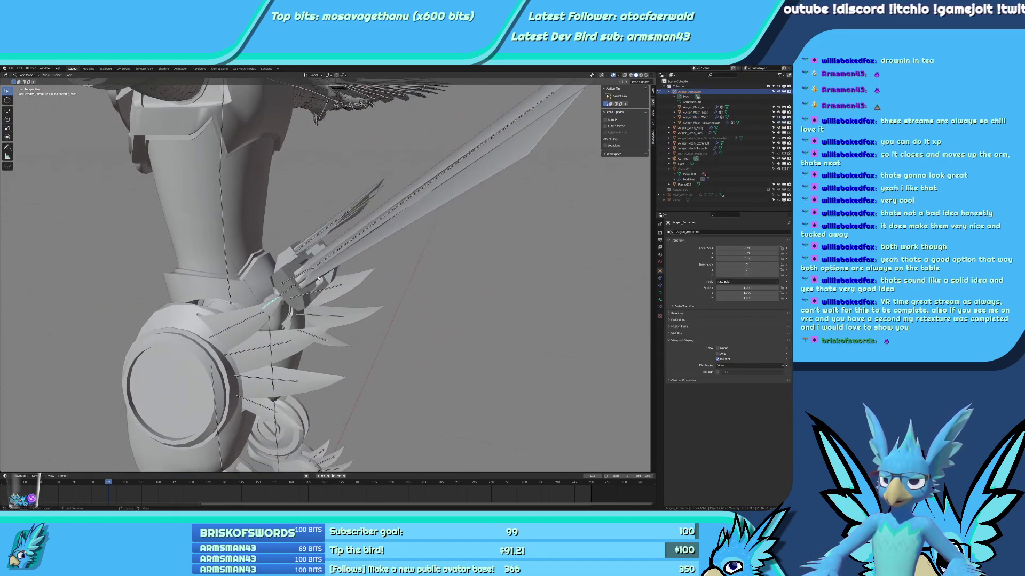
pyautogui.moveTo(375, 254); pyautogui.dragTo(429, 207, button='middle')
pyautogui.press('r')
pyautogui.press('x')
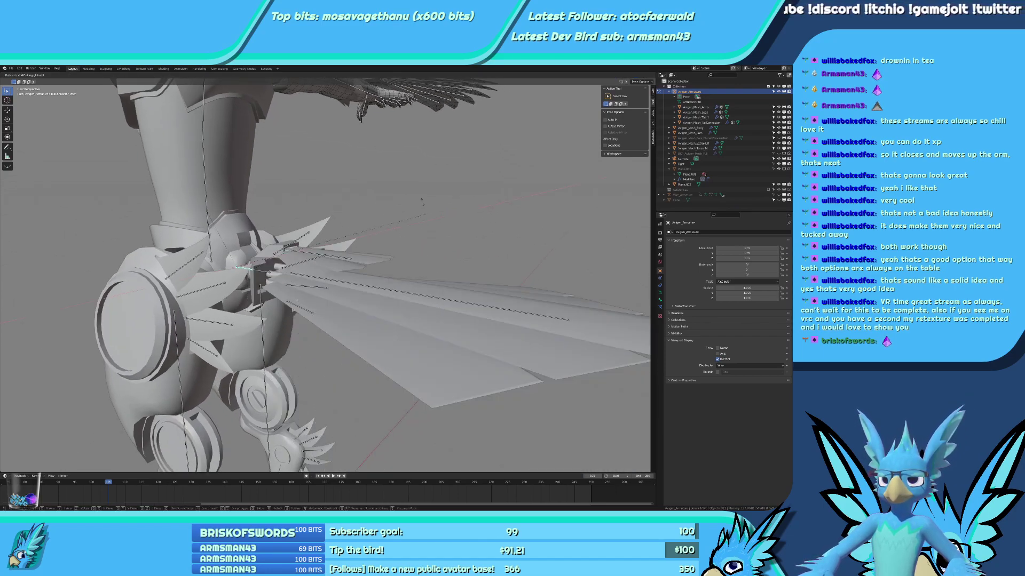
pyautogui.click(298, 300)
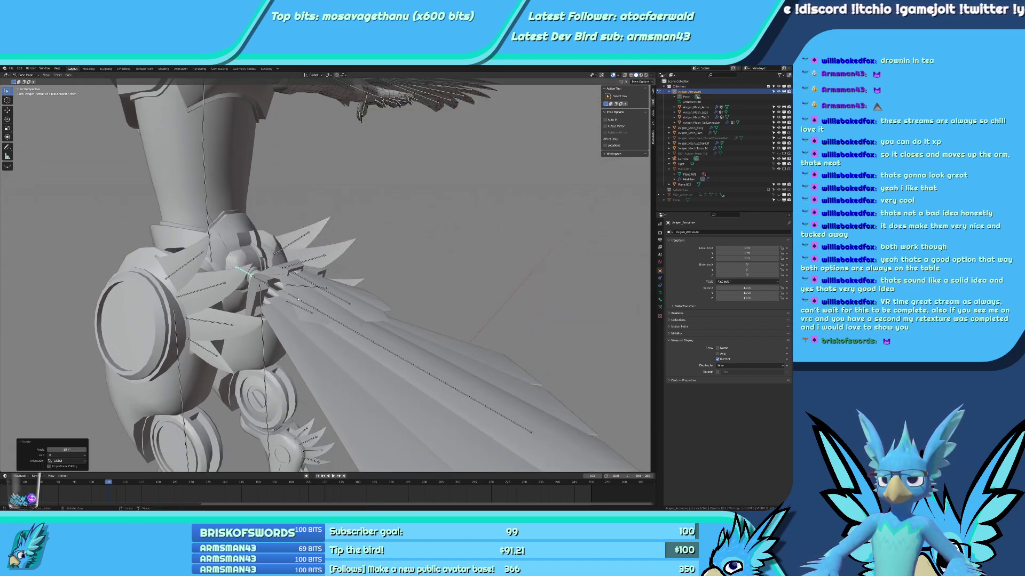
# Try to move the tail base bone and rotate it about its local Y axis.
pyautogui.press('g')
pyautogui.click(433, 227)
pyautogui.press('r')
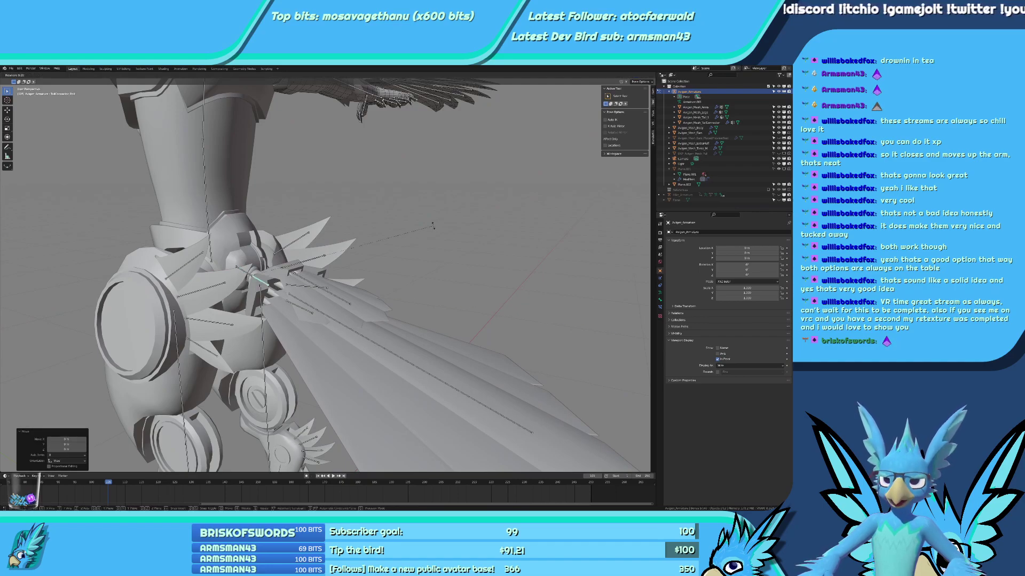
pyautogui.press('y')
pyautogui.press('y')
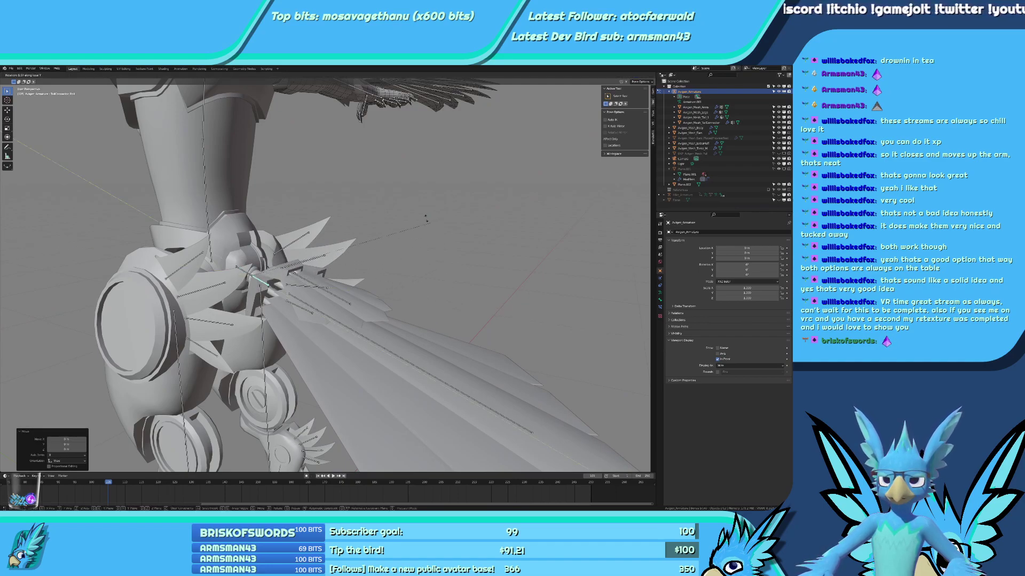
pyautogui.rightClick(400, 201)
# Parent both tail-feather bones to the tail base bone with Keep Offset, then return to Pose Mode.
pyautogui.press('Tab')
pyautogui.press('Tab')
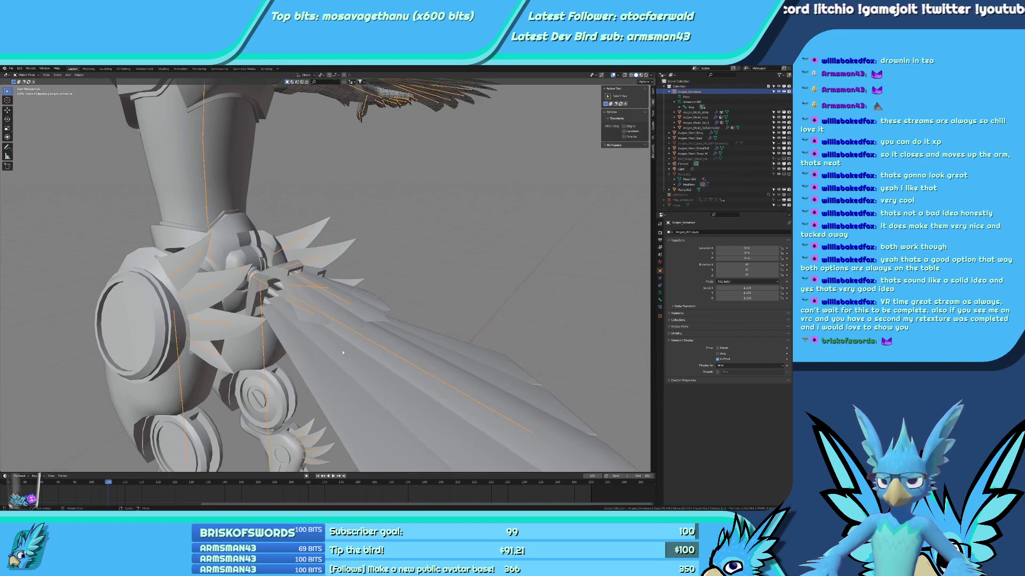
pyautogui.press('Tab')
pyautogui.click(349, 281)
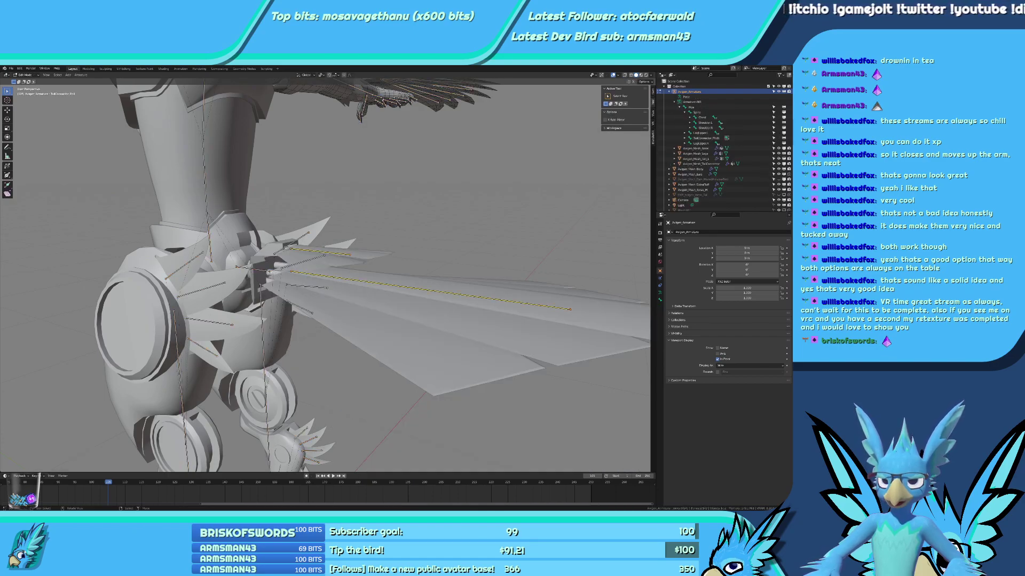
pyautogui.moveTo(284, 248); pyautogui.dragTo(261, 279, button='middle')
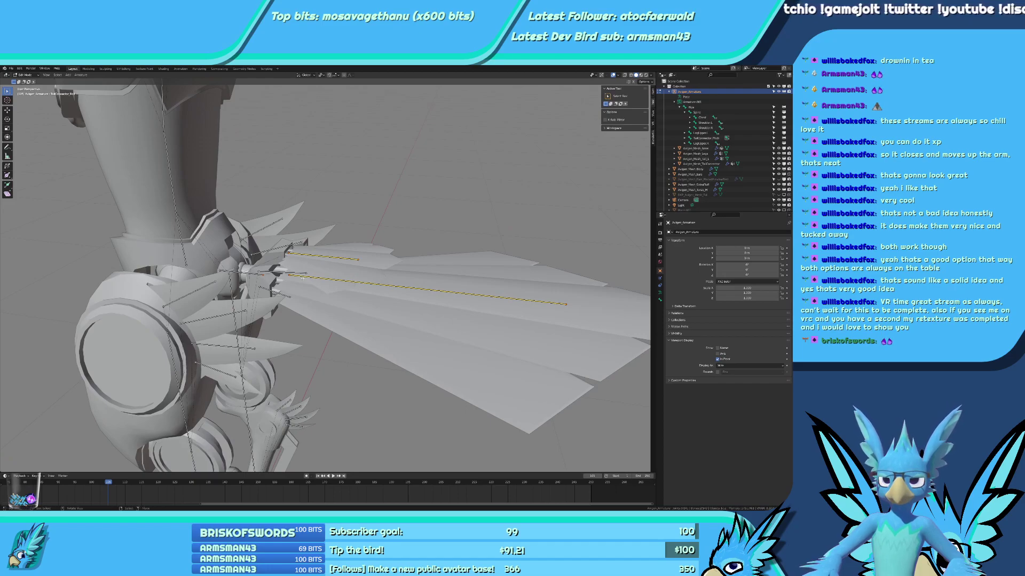
pyautogui.hotkey('ctrl', 'z')
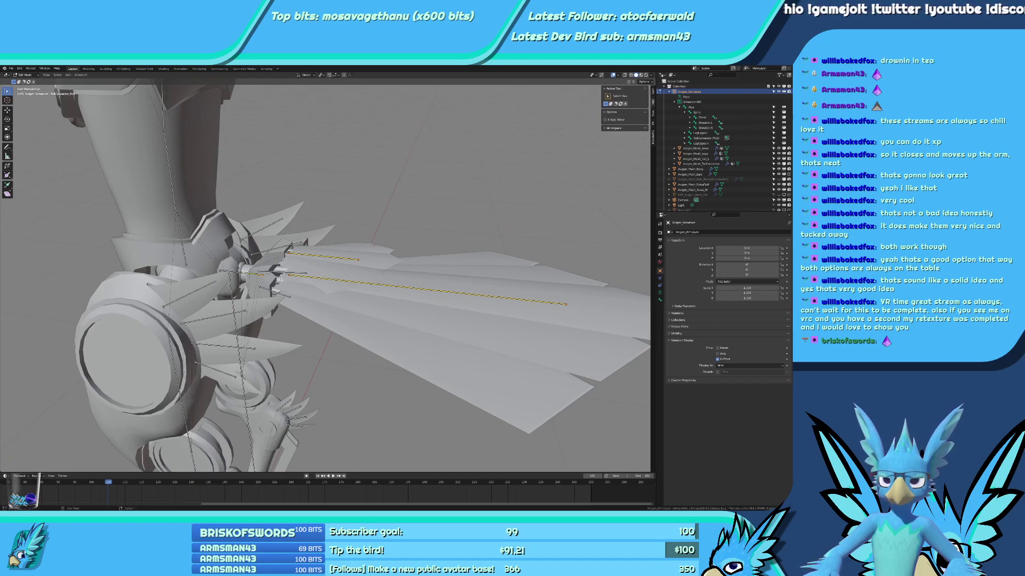
pyautogui.hotkey('ctrl', 'p')
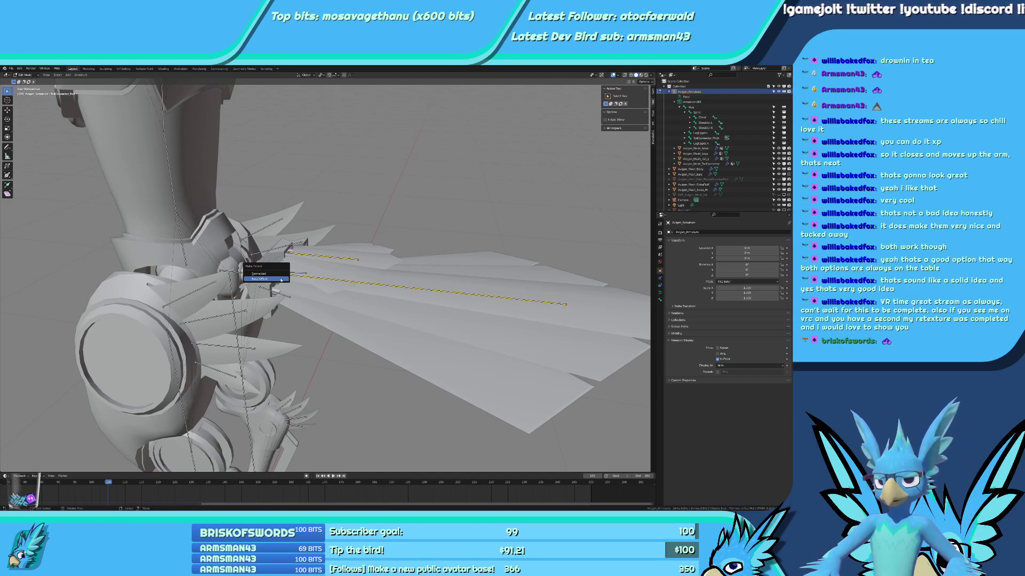
pyautogui.click(281, 280)
pyautogui.hotkey('ctrl', 'Tab')
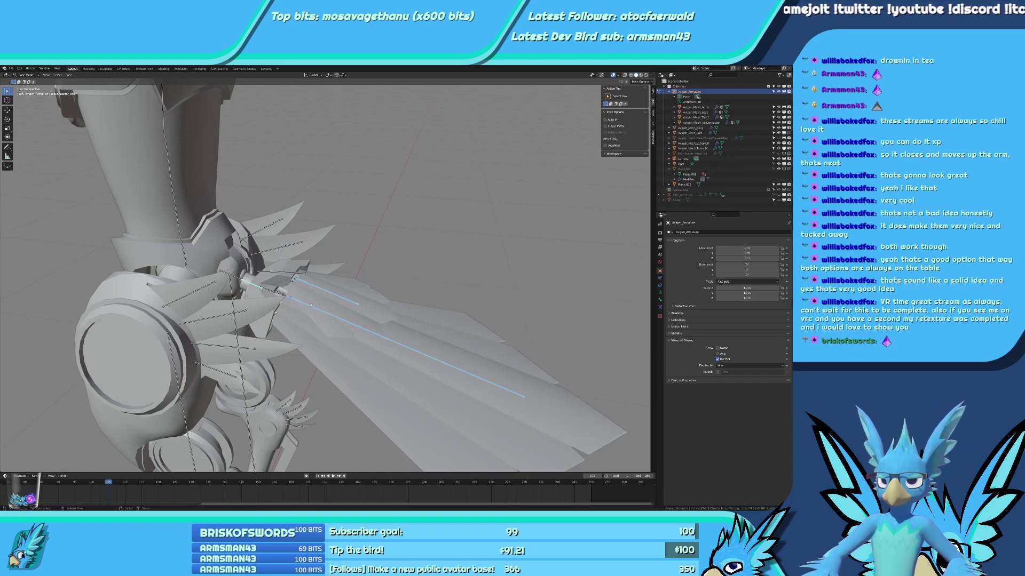
# Twist the tail base bone about its local Y axis to test that the feather bones follow it.
pyautogui.press('r')
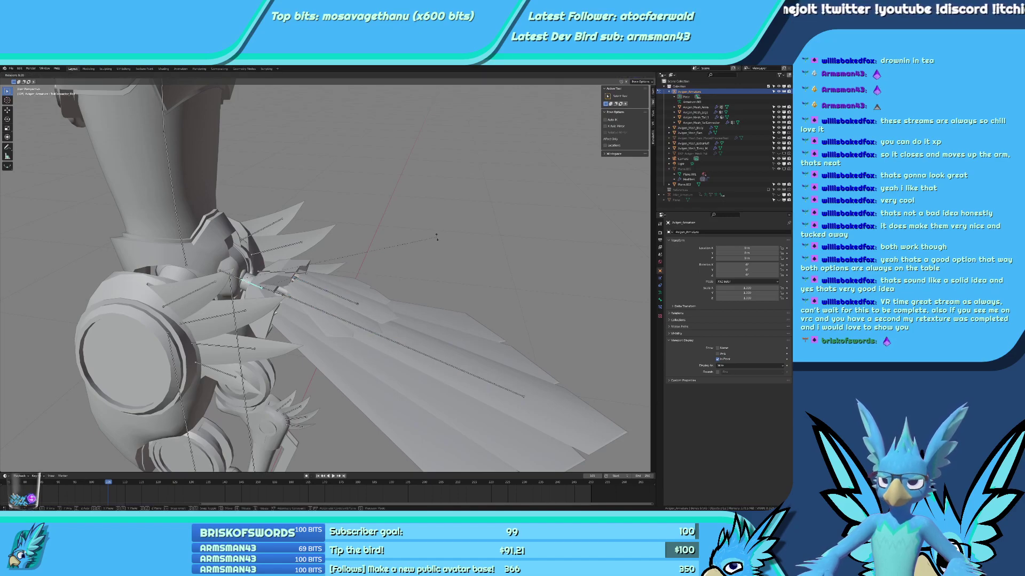
pyautogui.press('y')
pyautogui.press('y')
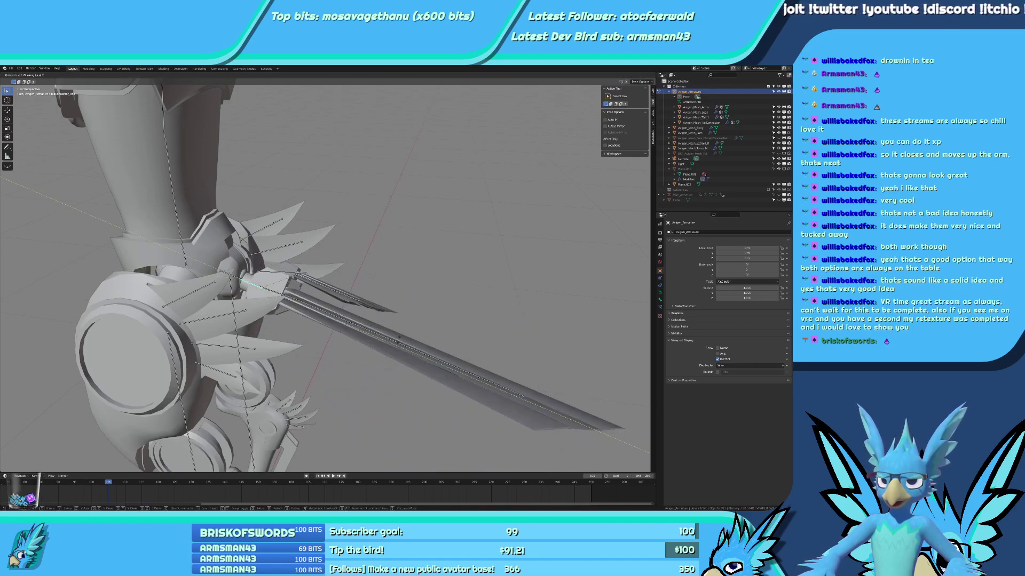
pyautogui.rightClick(457, 253)
pyautogui.moveTo(457, 253); pyautogui.dragTo(406, 224, button='middle')
pyautogui.press('r')
pyautogui.press('y')
pyautogui.press('y')
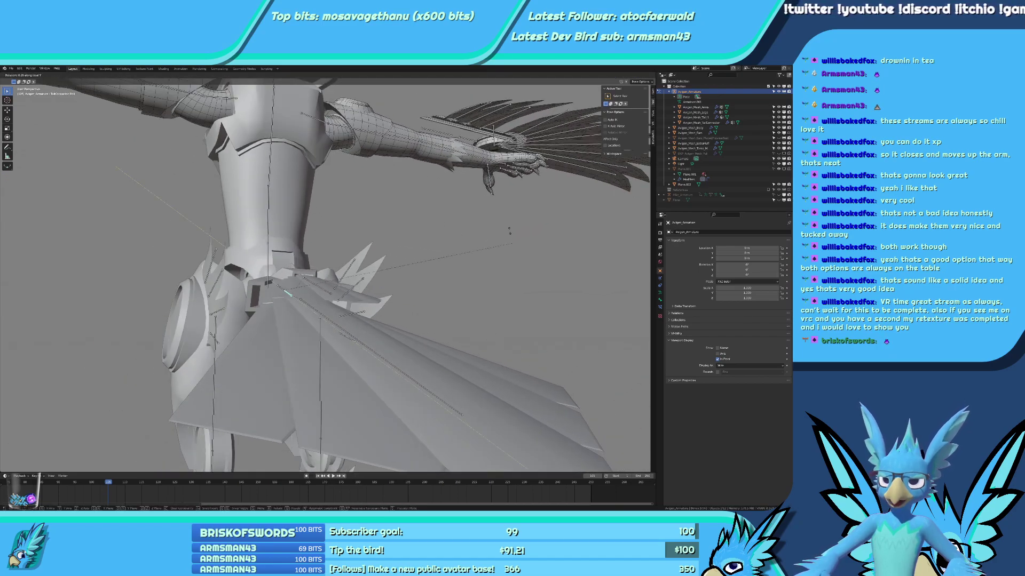
pyautogui.click(509, 231)
# Clear the pose rotation of the tail base bone and of the neighbouring tail bone.
pyautogui.moveTo(509, 231); pyautogui.dragTo(454, 197, button='middle')
pyautogui.scroll(5, 374, 225)
pyautogui.moveTo(250, 267); pyautogui.dragTo(322, 225, button='middle')
pyautogui.hotkey('alt', 'r')
pyautogui.click(270, 247)
pyautogui.hotkey('alt', 'r')
# Try rotating the lower tail-feather bone and undo that rotation.
pyautogui.click(324, 199)
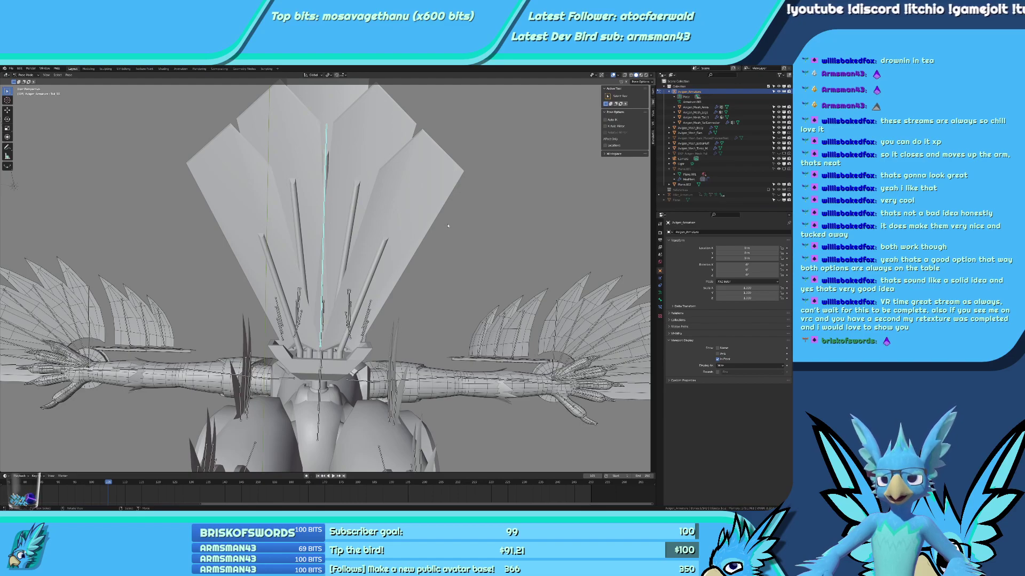
pyautogui.press('r')
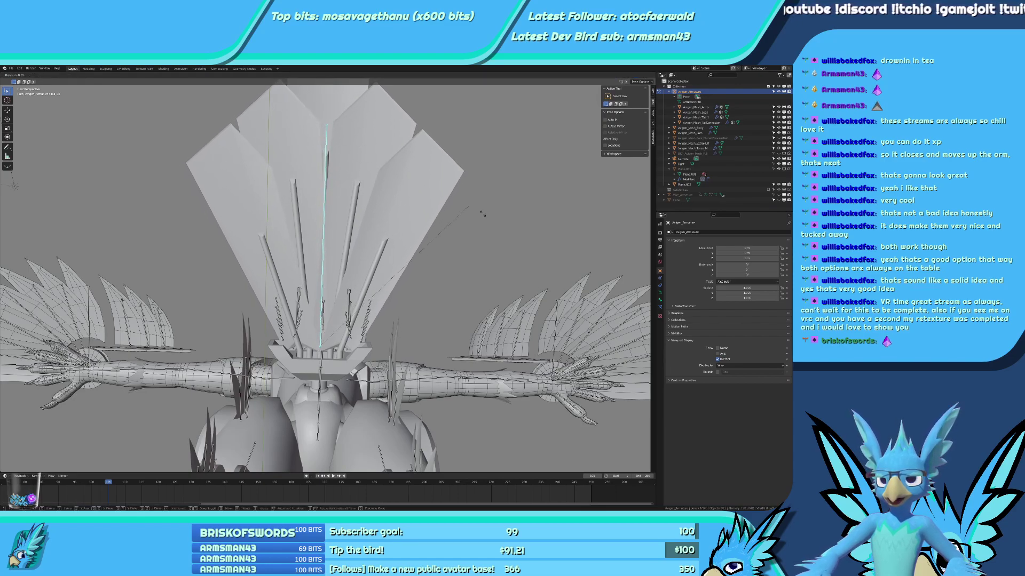
pyautogui.click(315, 198)
pyautogui.hotkey('ctrl', 'z')
pyautogui.hotkey('ctrl', 'shift', 'z')
pyautogui.hotkey('ctrl', 'z')
# Try freely rotating the upper tail-feather bone with a trackball rotation to check its pivot.
pyautogui.moveTo(368, 369); pyautogui.dragTo(439, 307, button='middle')
pyautogui.press('r')
pyautogui.click(394, 251)
pyautogui.press('r')
pyautogui.press('r')
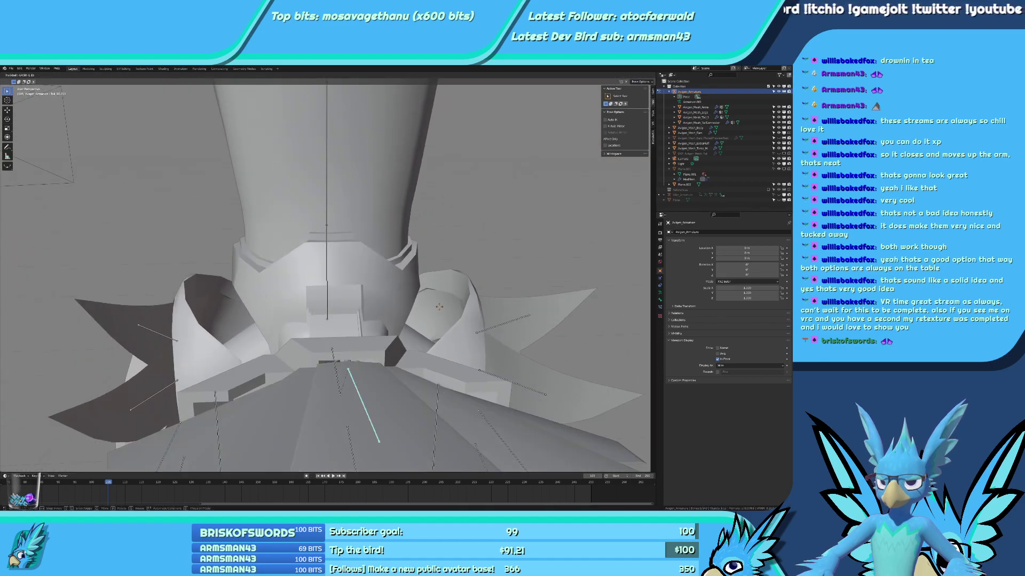
pyautogui.scroll(-2, 438, 307)
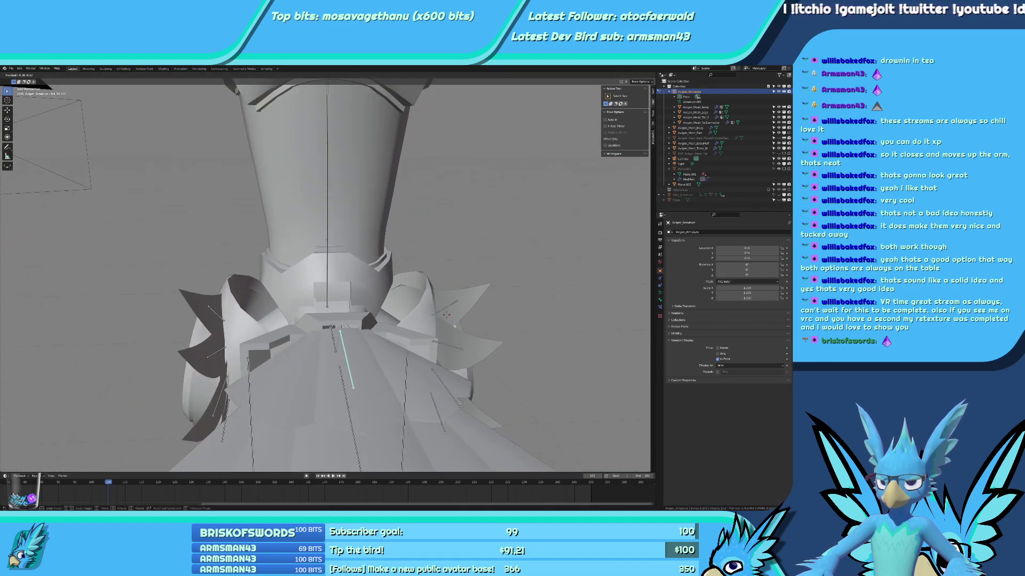
# Switch the armature to Edit Mode and move the upper tail-feather bone's root along Y toward the tail base.
pyautogui.moveTo(438, 308); pyautogui.dragTo(342, 364, button='middle')
pyautogui.press('Tab')
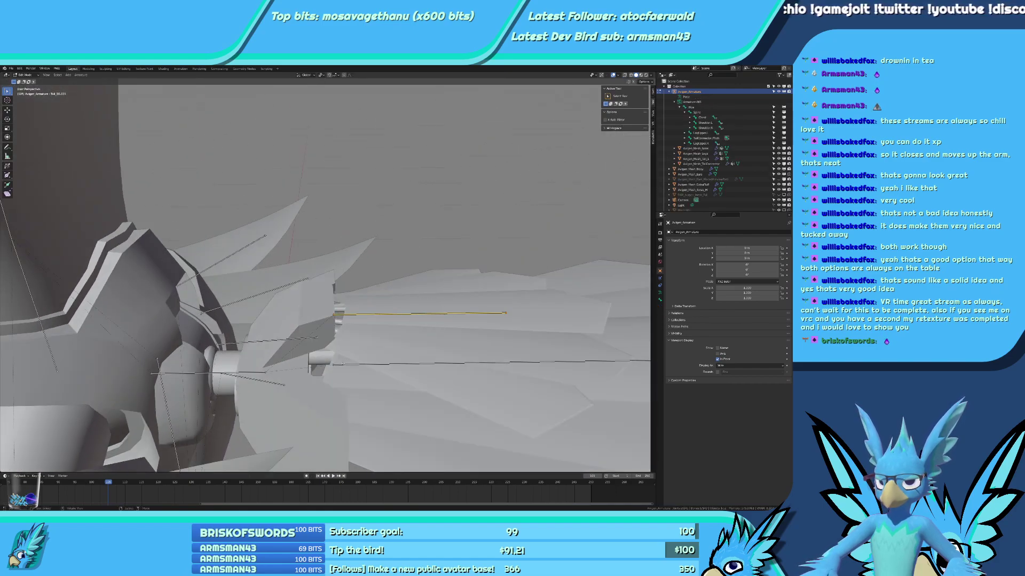
pyautogui.click(329, 316)
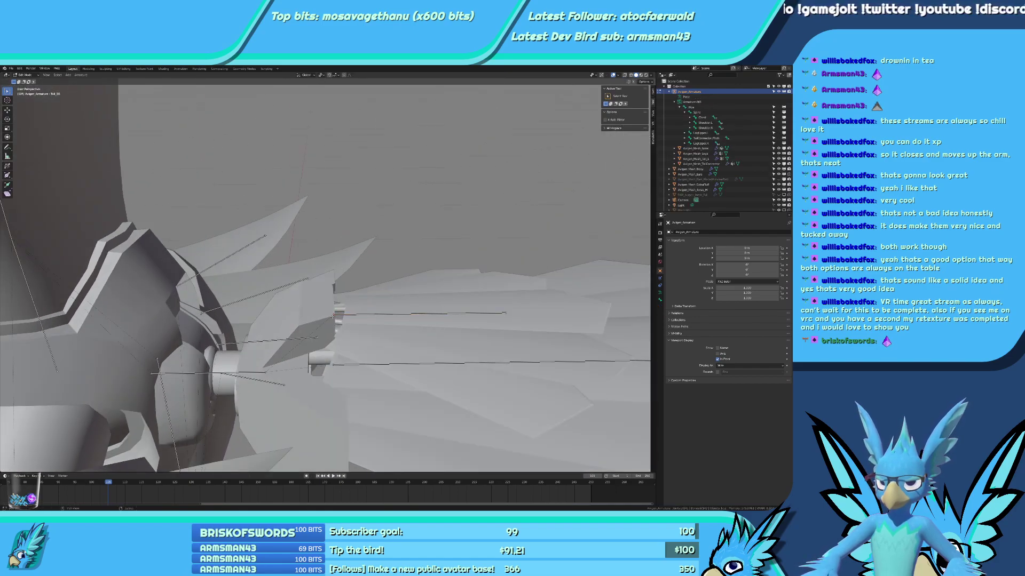
pyautogui.click(363, 316)
pyautogui.press('g')
pyautogui.press('y')
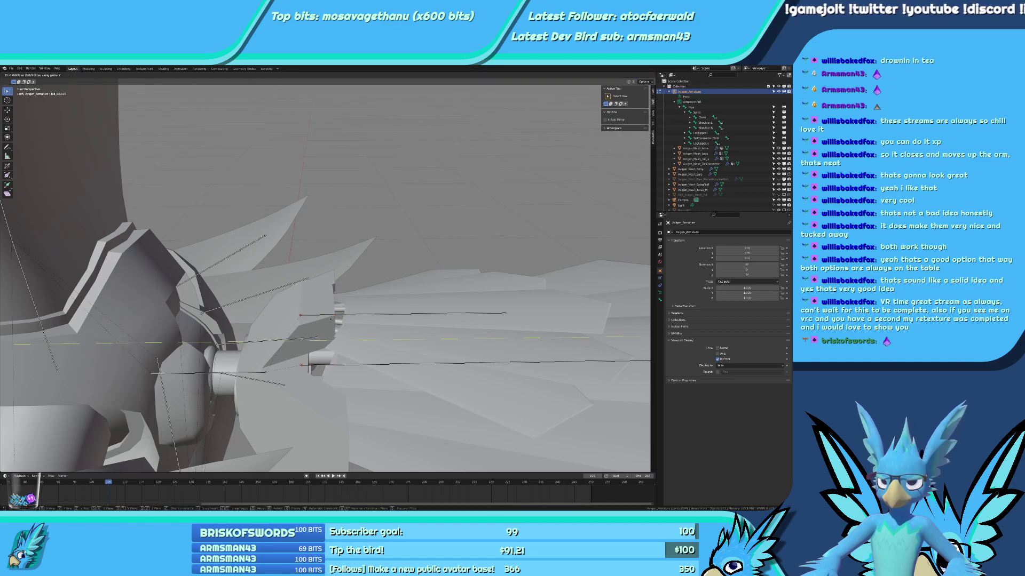
pyautogui.click(342, 315)
# Adjust the root joint of the lower tail-feather bone along the Y axis near the feather mount.
pyautogui.moveTo(390, 312)
pyautogui.mouseDown(button='middle')
pyautogui.moveTo(324, 310)
pyautogui.moveTo(378, 327)
pyautogui.moveTo(323, 287)
pyautogui.mouseUp(button='middle')
pyautogui.press('z')
pyautogui.click(373, 322)
pyautogui.scroll(-3, 336, 296)
pyautogui.press('z')
pyautogui.click(359, 287)
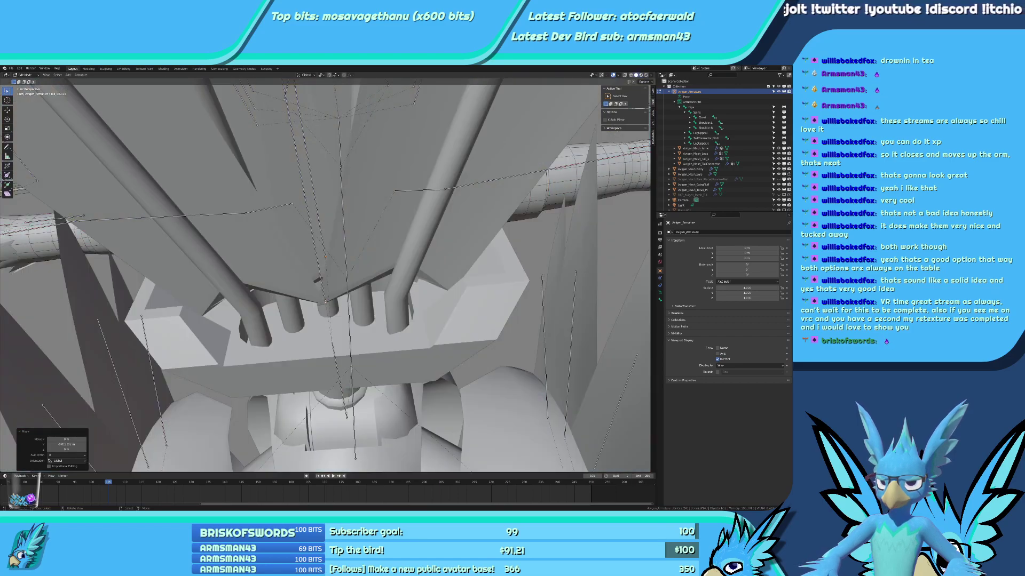
pyautogui.click(324, 301)
pyautogui.press('g')
pyautogui.press('y')
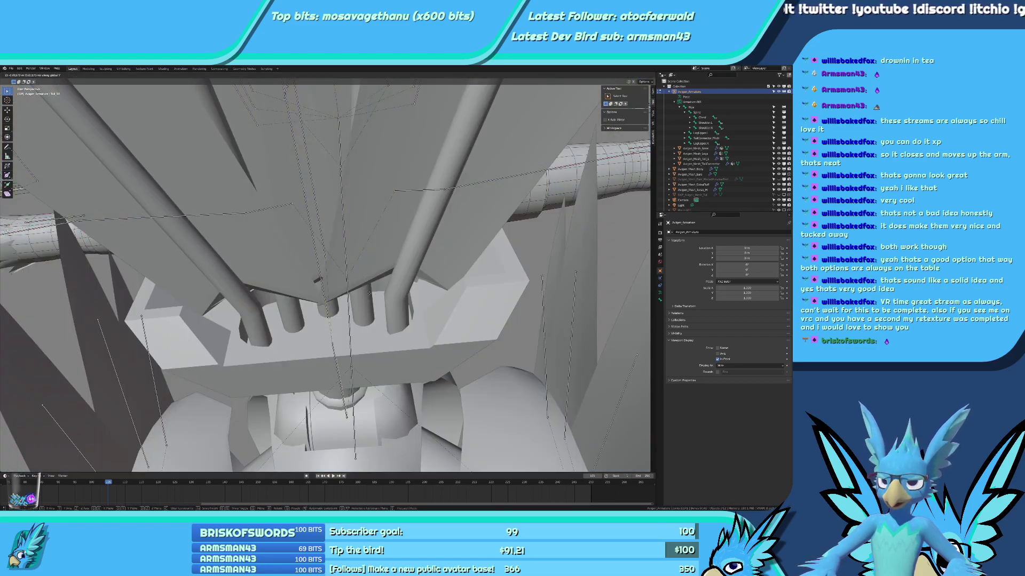
pyautogui.click(373, 315)
# Return the armature to Pose Mode and test-rotate the lower tail-feather bone around its adjusted root.
pyautogui.moveTo(374, 315); pyautogui.dragTo(323, 278, button='middle')
pyautogui.hotkey('ctrl', 'Tab')
pyautogui.click(408, 335)
pyautogui.press('r')
pyautogui.press('r')
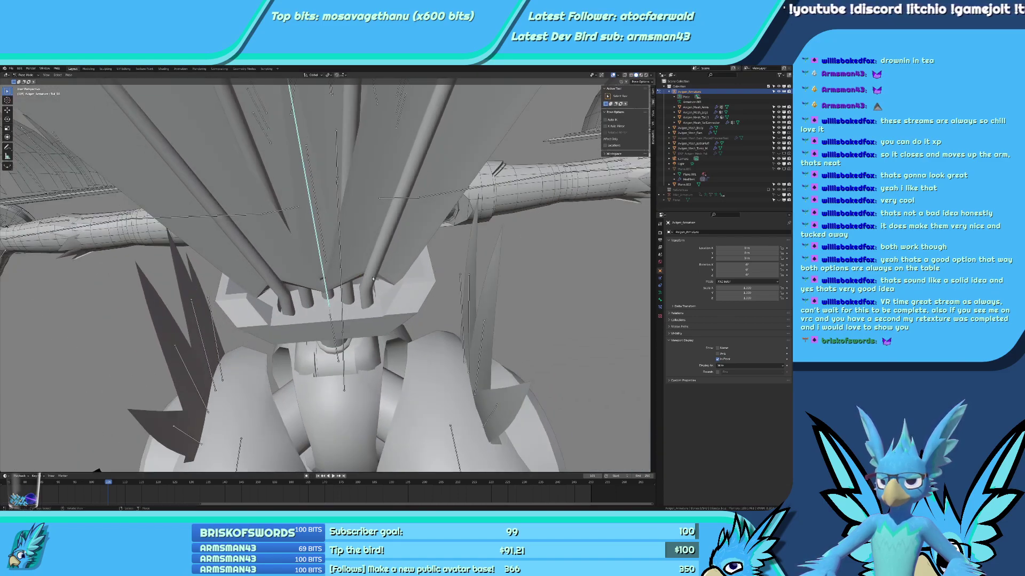
pyautogui.scroll(-5, 428, 261)
pyautogui.press('r')
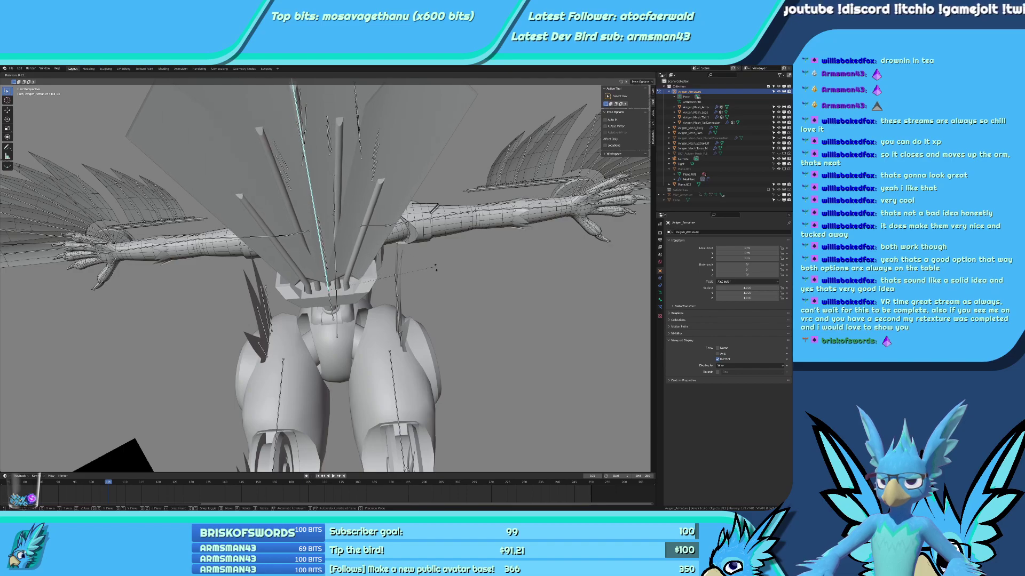
pyautogui.click(343, 240)
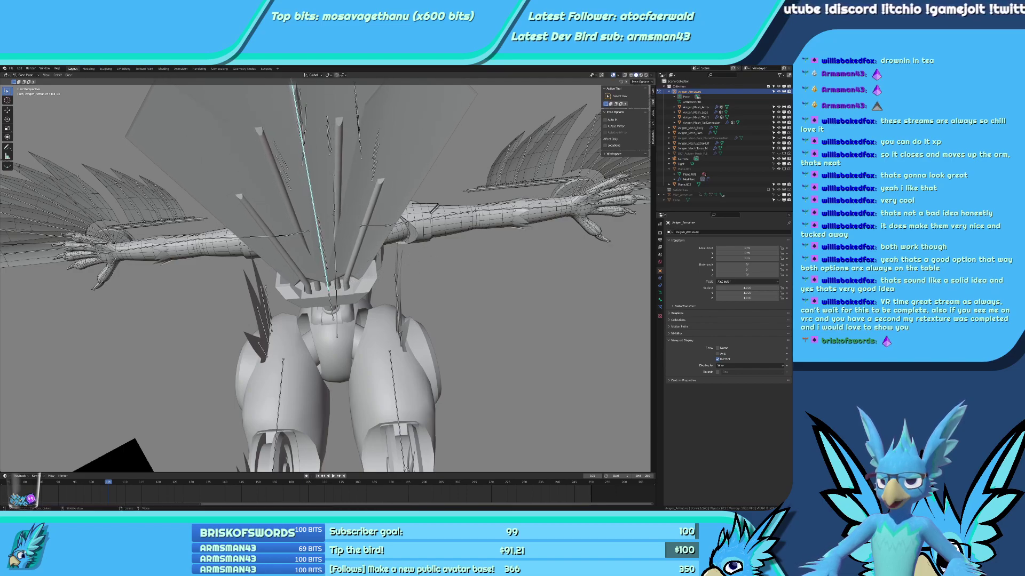
# Try a trackball rotation on the upper tail-feather bone to test its adjusted pivot, cancelling it at the end.
pyautogui.click(325, 245)
pyautogui.moveTo(326, 245); pyautogui.dragTo(407, 307, button='middle')
pyautogui.scroll(4, 350, 291)
pyautogui.press('r')
pyautogui.press('r')
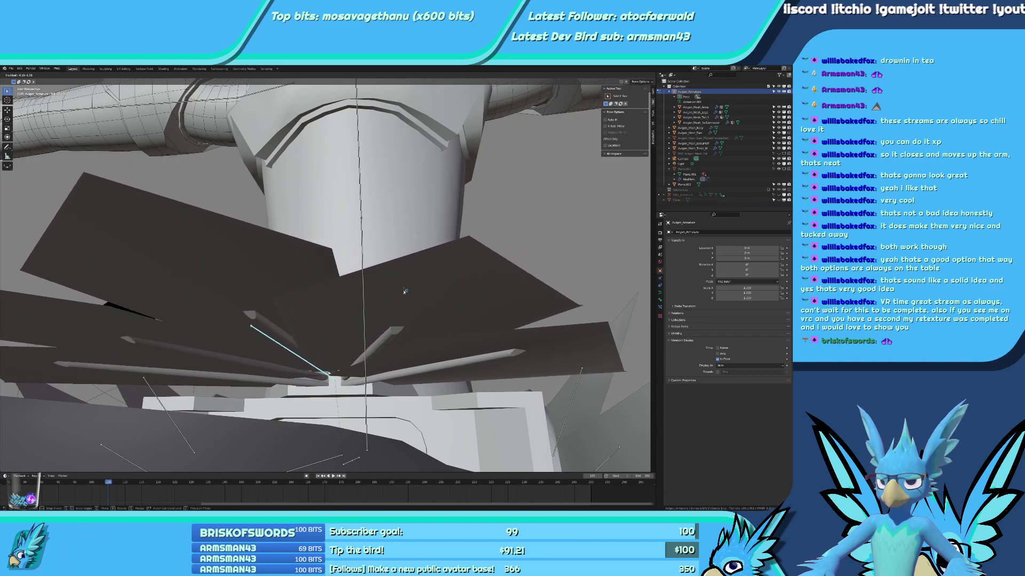
pyautogui.rightClick(403, 290)
# Select the tail connector bone and examine the tail attachment, head feathers and whole avatar from several angles.
pyautogui.moveTo(403, 291); pyautogui.dragTo(382, 324, button='middle')
pyautogui.click(293, 291)
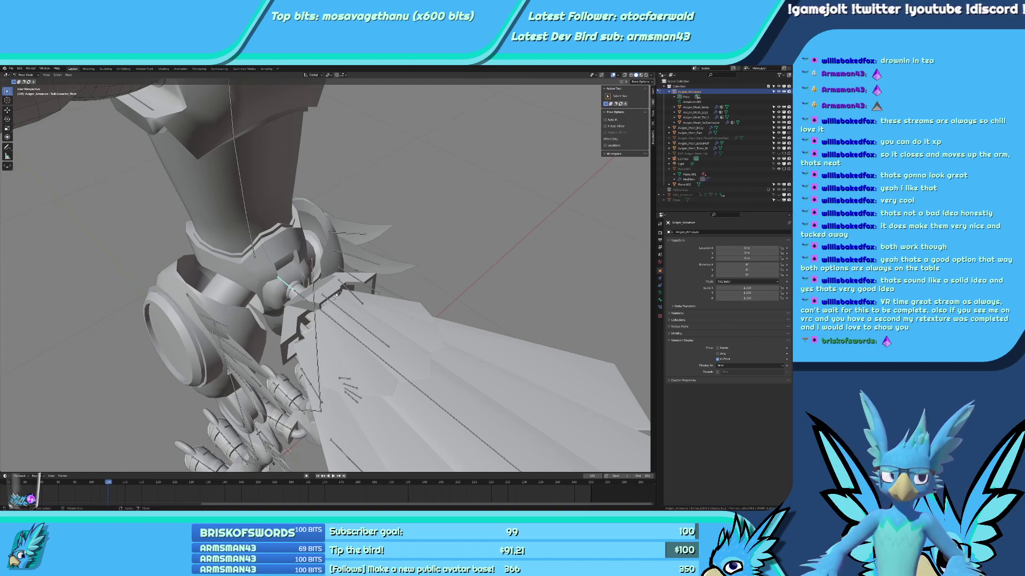
pyautogui.moveTo(336, 295); pyautogui.dragTo(292, 290, button='middle')
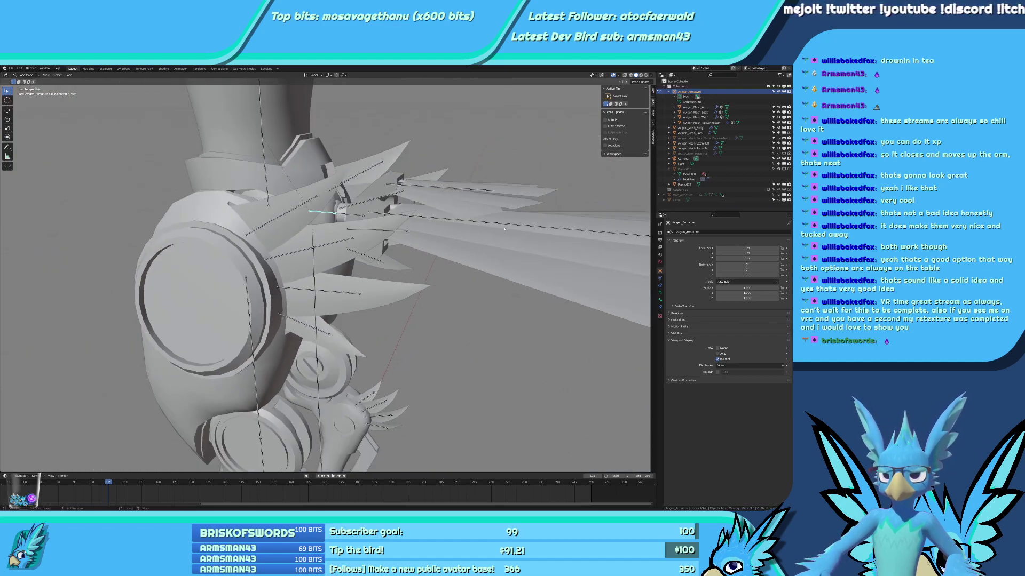
pyautogui.moveTo(234, 290); pyautogui.dragTo(354, 270, button='middle')
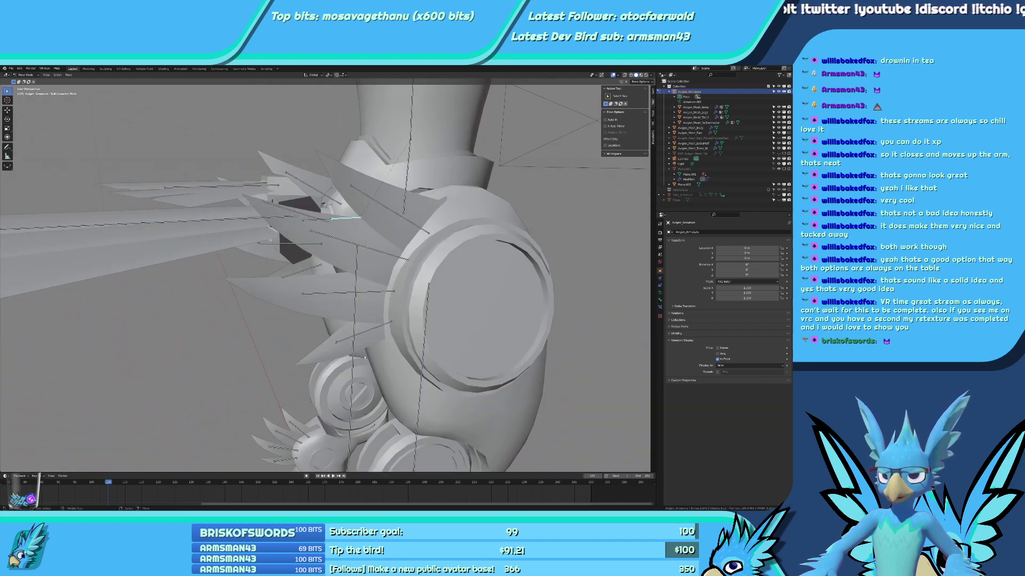
pyautogui.scroll(-6, 365, 357)
pyautogui.moveTo(289, 269); pyautogui.dragTo(344, 190, button='middle')
pyautogui.scroll(2, 344, 190)
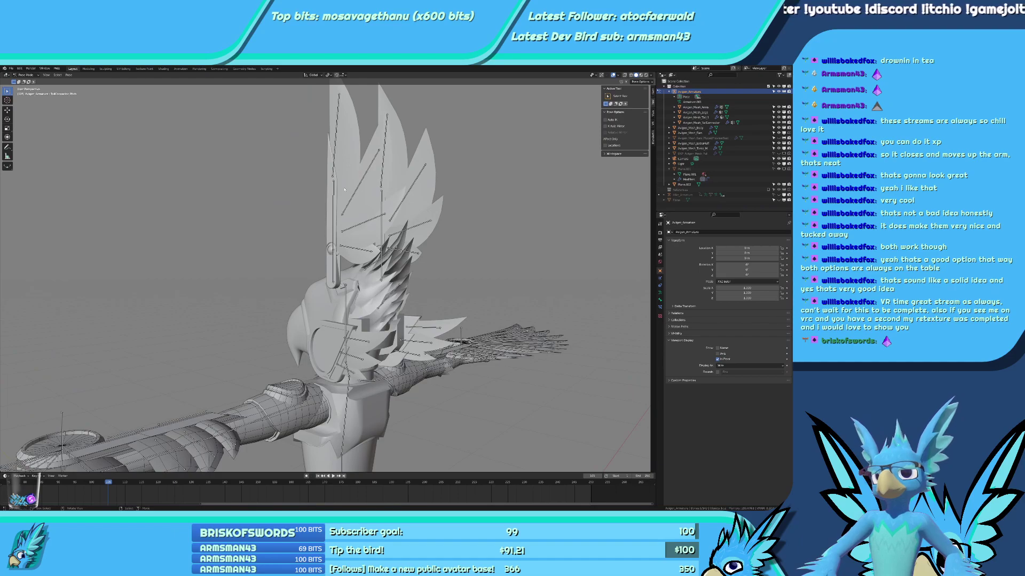
pyautogui.scroll(-3, 344, 189)
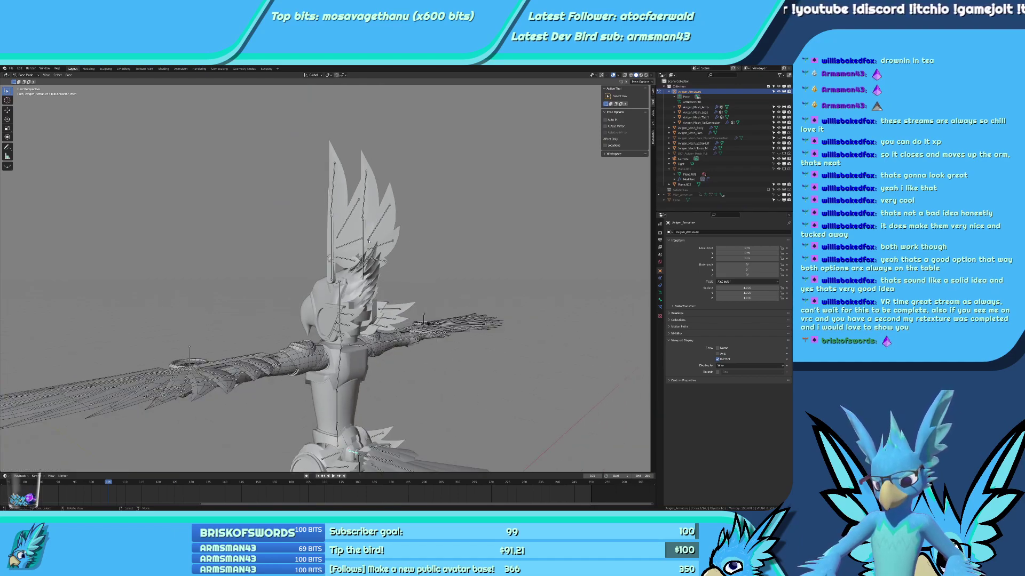
pyautogui.moveTo(369, 241); pyautogui.dragTo(409, 234, button='middle')
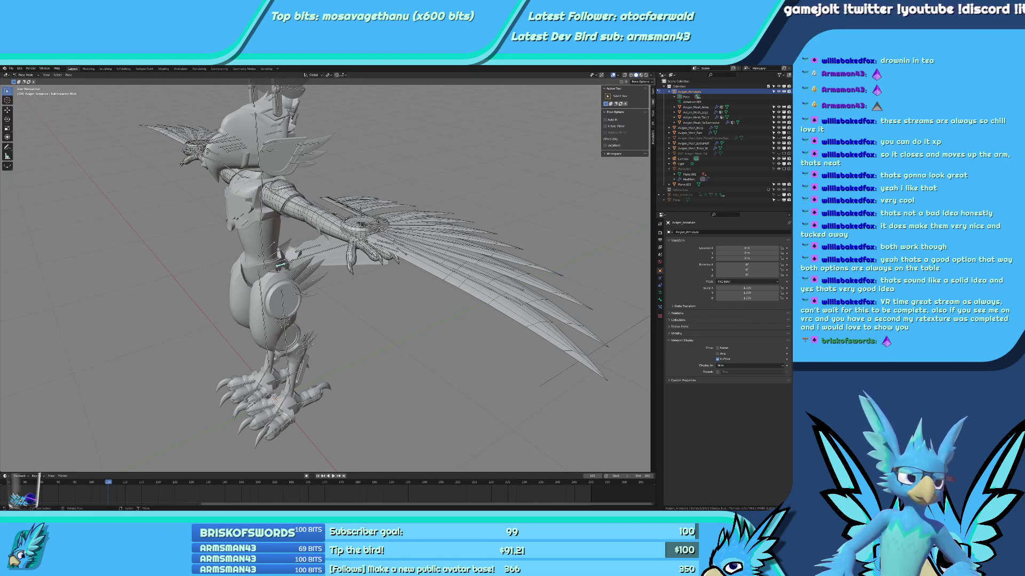
pyautogui.moveTo(342, 320); pyautogui.dragTo(373, 259, button='middle')
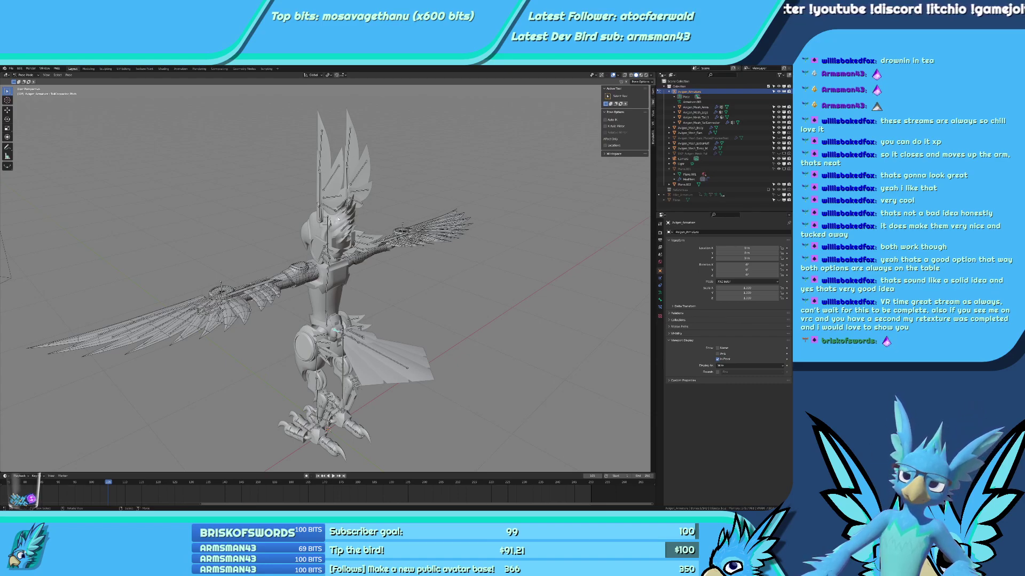
pyautogui.moveTo(336, 216); pyautogui.dragTo(109, 197, button='middle')
pyautogui.scroll(2, 426, 251)
pyautogui.moveTo(427, 250); pyautogui.dragTo(361, 293, button='middle')
pyautogui.scroll(-2, 443, 256)
pyautogui.scroll(3, 361, 292)
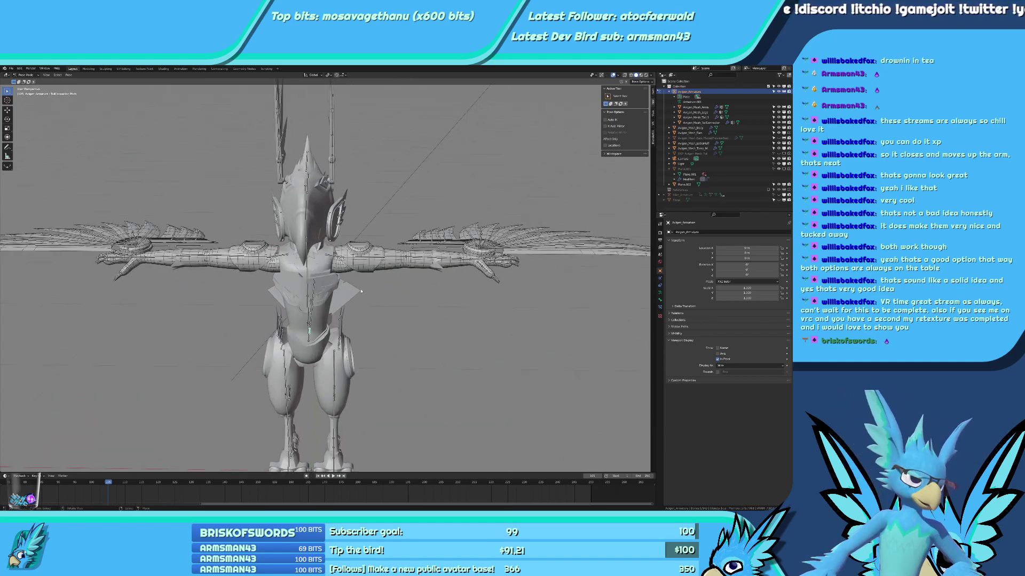
pyautogui.moveTo(361, 290); pyautogui.dragTo(349, 308, button='middle')
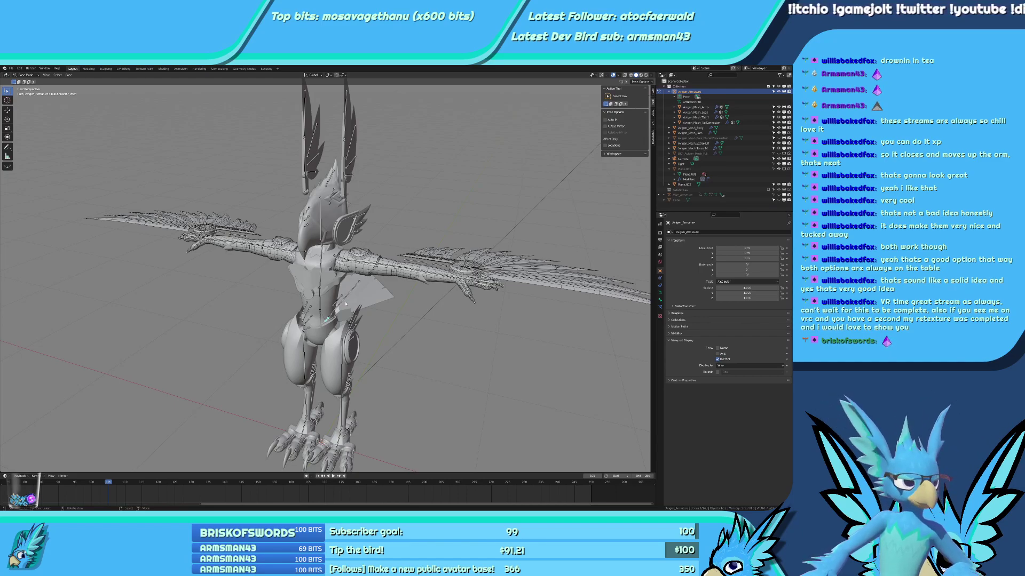
pyautogui.moveTo(345, 304); pyautogui.dragTo(359, 302, button='middle')
pyautogui.moveTo(501, 295); pyautogui.dragTo(315, 325, button='middle')
pyautogui.moveTo(386, 368); pyautogui.dragTo(353, 360, button='middle')
pyautogui.scroll(-3, 358, 347)
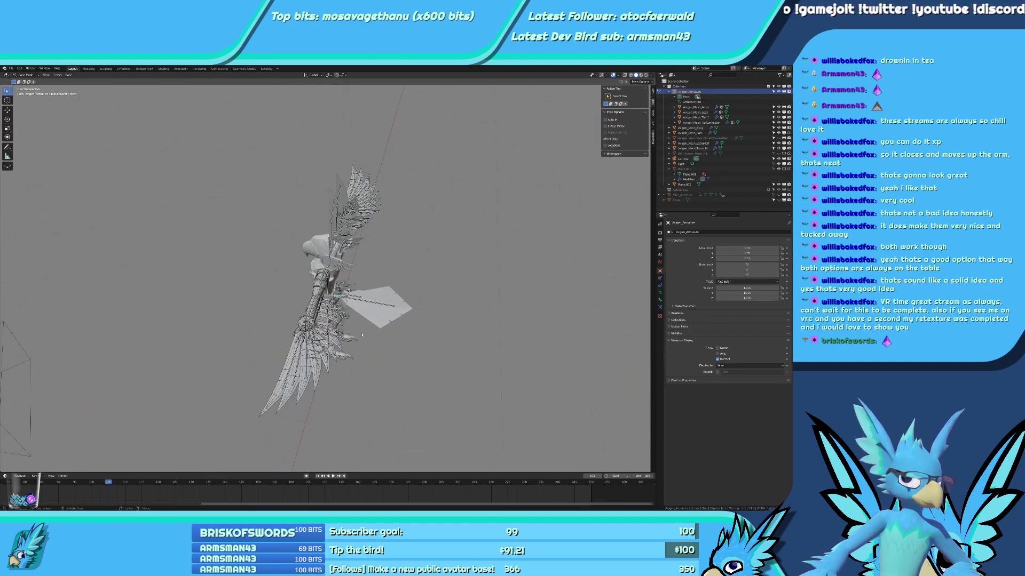
pyautogui.moveTo(419, 246); pyautogui.dragTo(391, 226, button='middle')
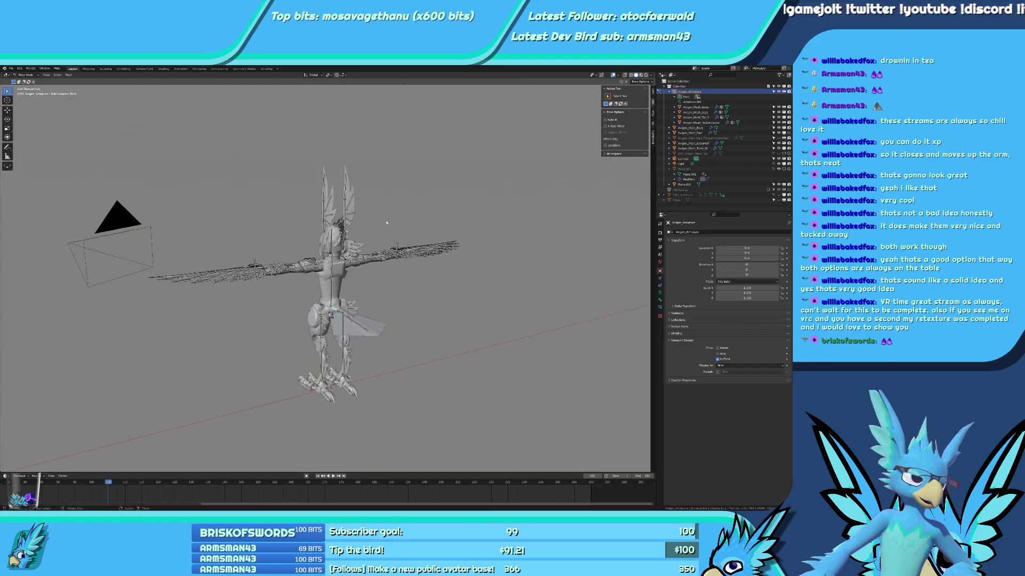
pyautogui.scroll(2, 386, 222)
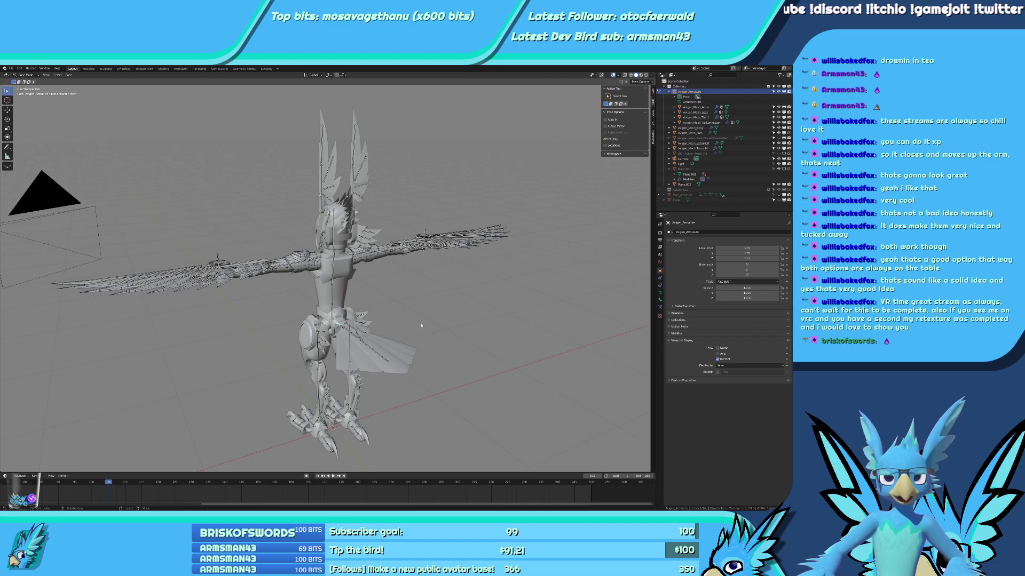
# Examine the avatar's body, arms and head in the front view to check the overall rig.
pyautogui.moveTo(396, 344); pyautogui.dragTo(383, 303, button='middle')
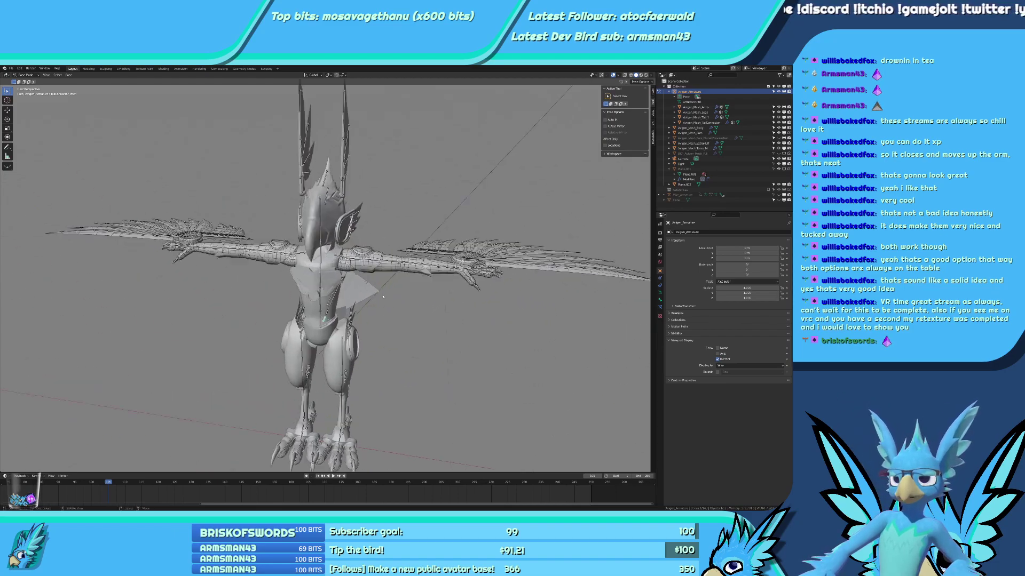
pyautogui.scroll(2, 382, 303)
pyautogui.press('KP_1')
pyautogui.scroll(-2, 382, 303)
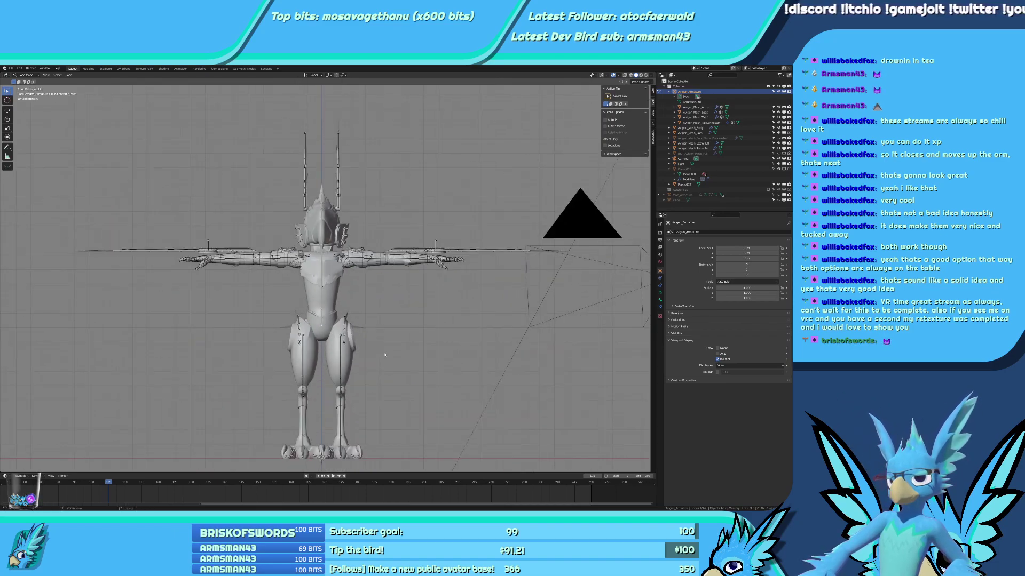
pyautogui.scroll(3, 384, 354)
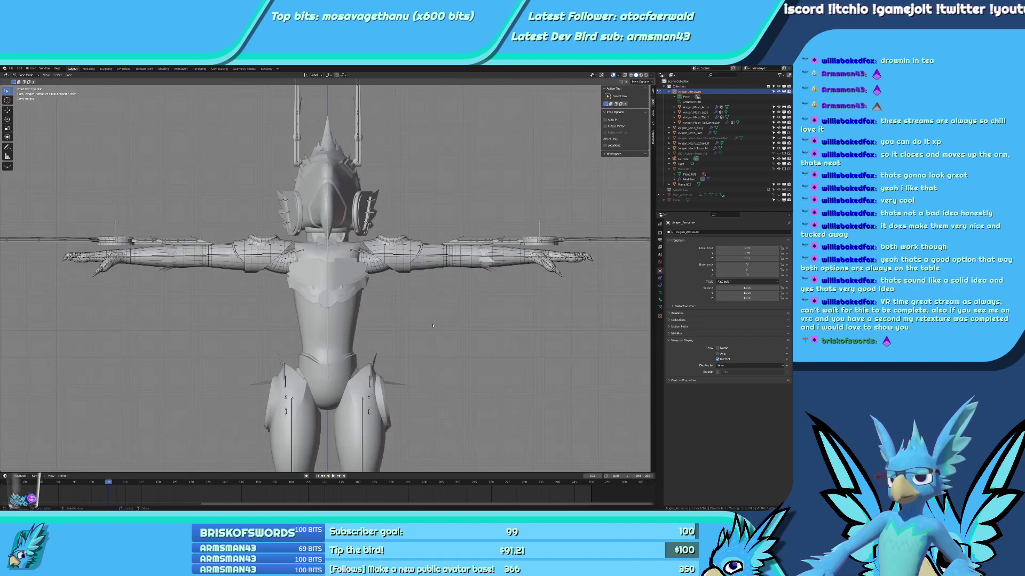
pyautogui.moveTo(433, 325)
pyautogui.mouseDown(button='middle')
pyautogui.moveTo(395, 350)
pyautogui.moveTo(418, 335)
pyautogui.mouseUp(button='middle')
pyautogui.press('KP_1')
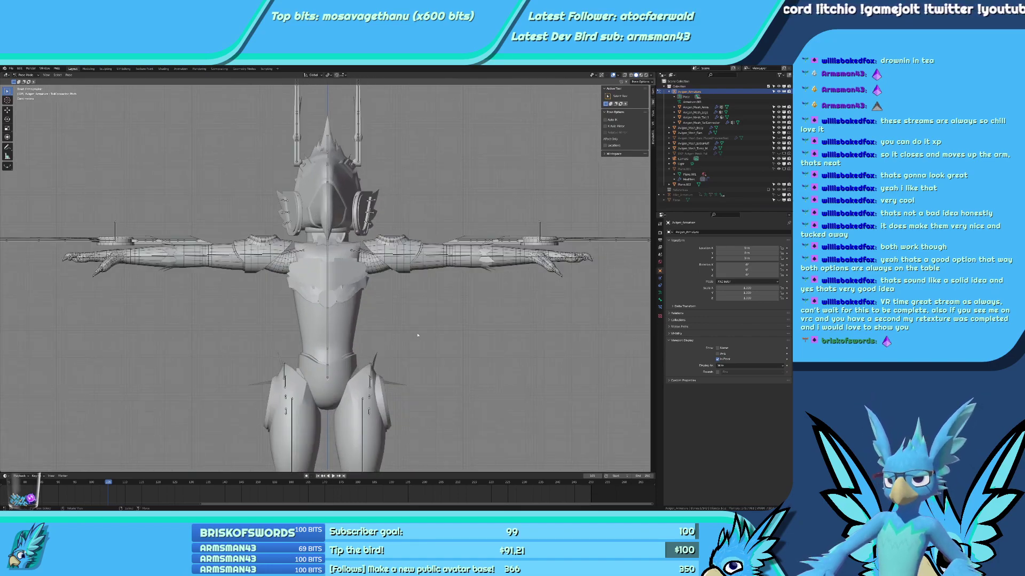
pyautogui.scroll(2, 418, 335)
pyautogui.scroll(-3, 342, 362)
pyautogui.keyDown('shift'); pyautogui.moveTo(344, 365); pyautogui.dragTo(274, 366, button='middle'); pyautogui.keyUp('shift')
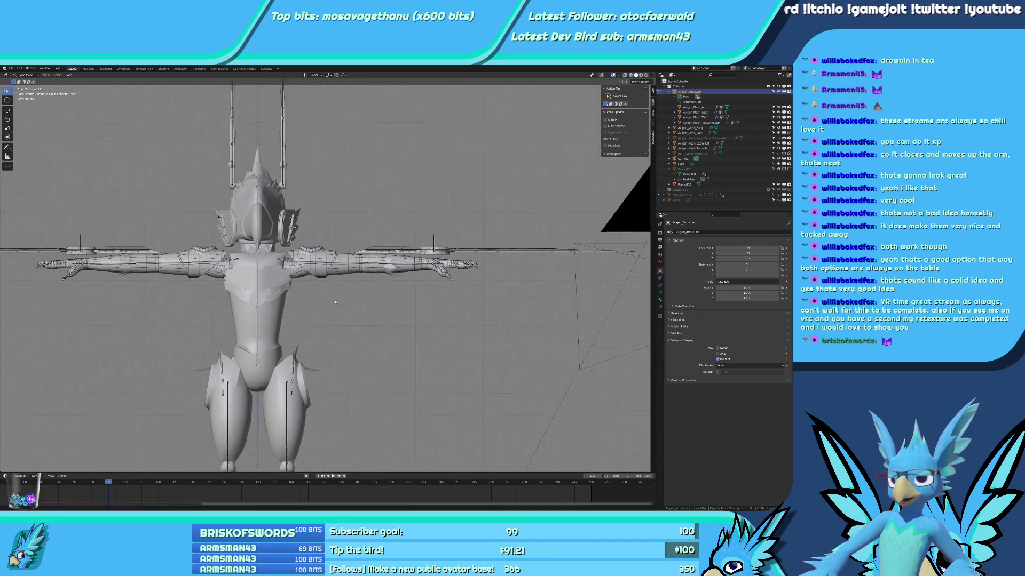
pyautogui.scroll(1, 288, 325)
pyautogui.scroll(-2, 350, 299)
pyautogui.scroll(1, 352, 288)
pyautogui.keyDown('shift'); pyautogui.moveTo(355, 252); pyautogui.dragTo(391, 421, button='middle'); pyautogui.keyUp('shift')
pyautogui.scroll(2, 392, 422)
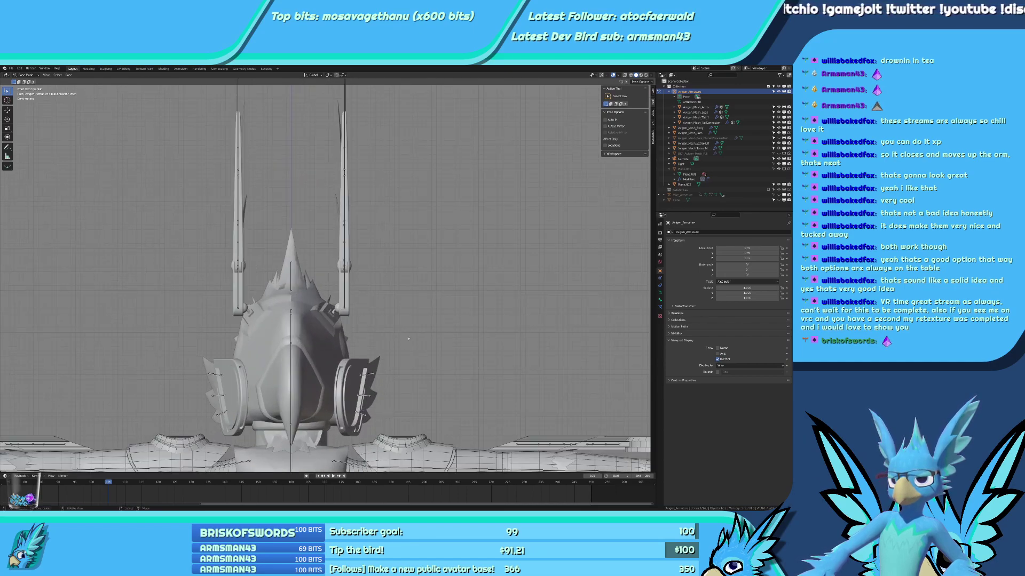
# Examine the whole avatar and its head from several angles, switching the armature between Object Mode and Pose Mode.
pyautogui.moveTo(391, 374); pyautogui.dragTo(327, 275, button='middle')
pyautogui.scroll(-2, 299, 384)
pyautogui.press('Tab')
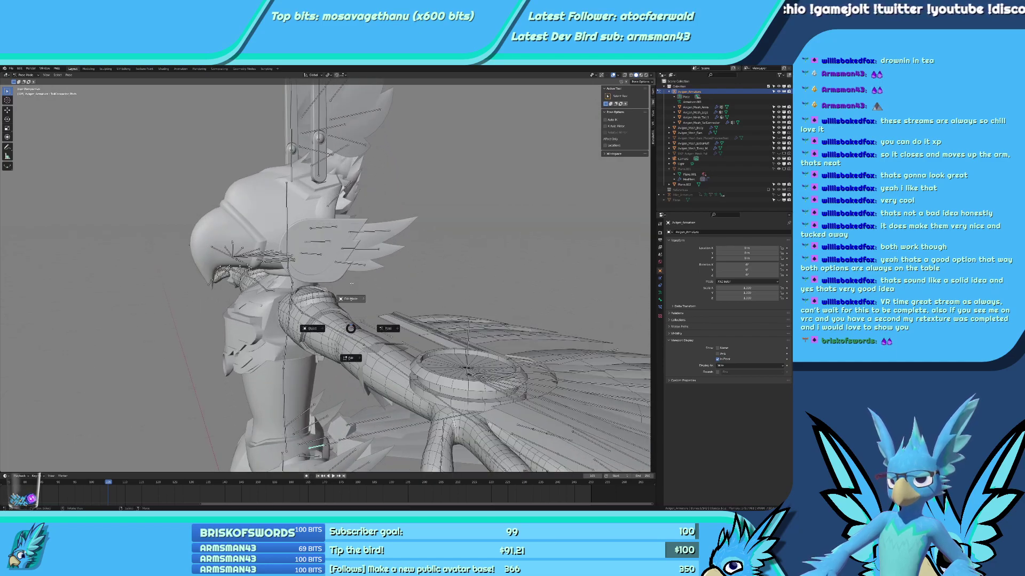
pyautogui.click(311, 328)
pyautogui.scroll(-2, 320, 326)
pyautogui.moveTo(320, 326); pyautogui.dragTo(387, 332, button='middle')
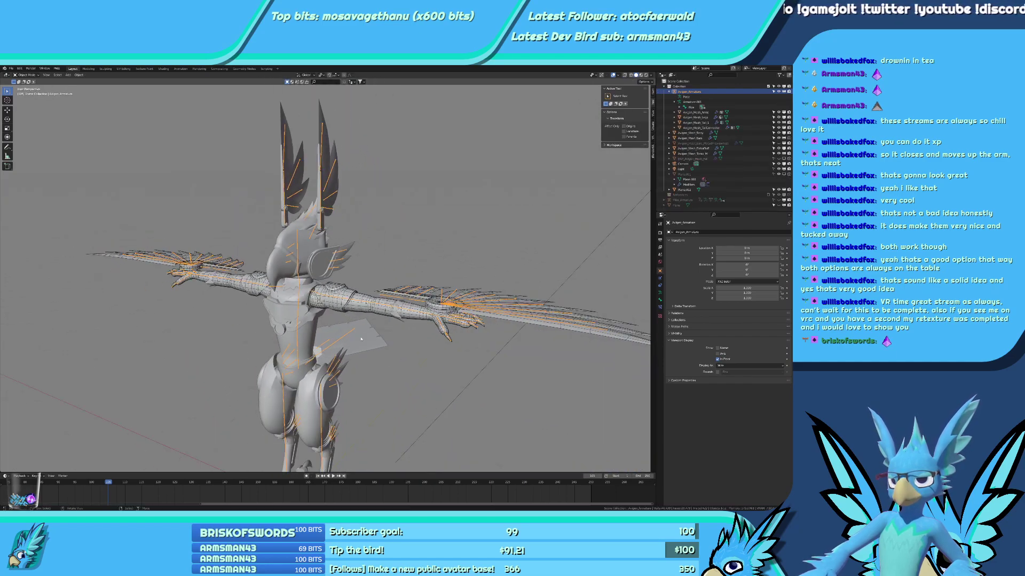
pyautogui.hotkey('ctrl', 'Tab')
pyautogui.scroll(3, 322, 338)
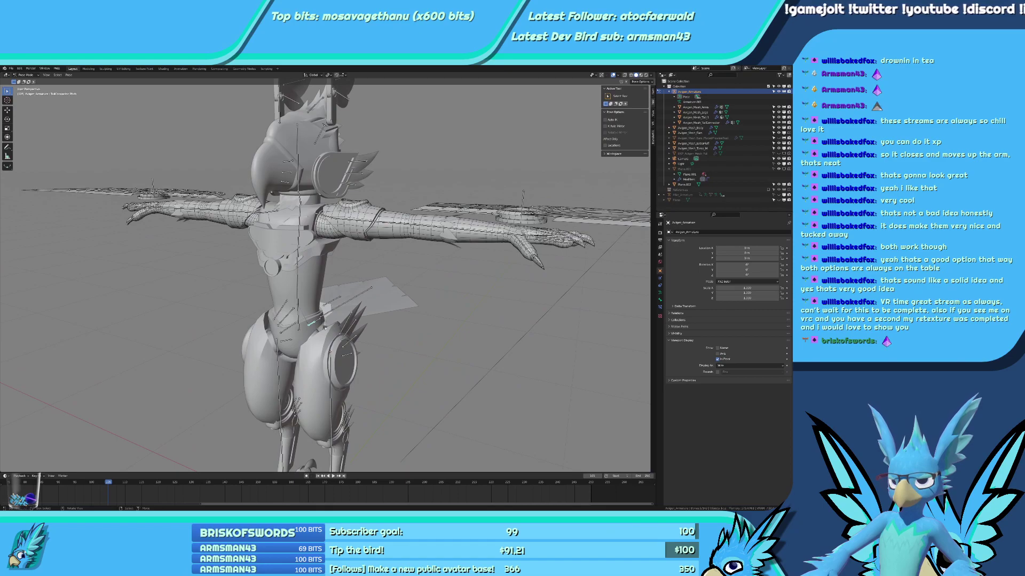
pyautogui.scroll(-3, 324, 328)
pyautogui.scroll(-2, 339, 388)
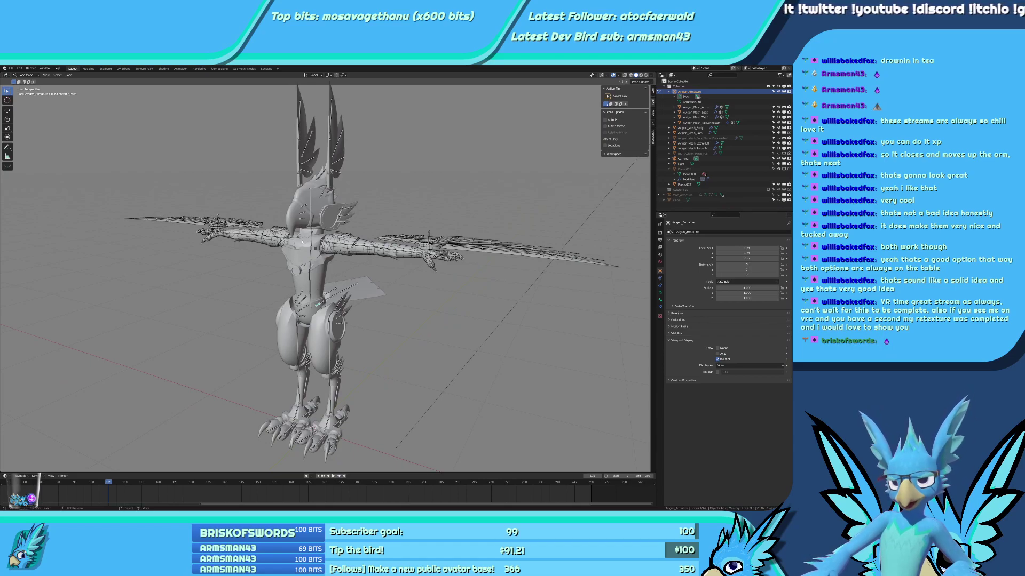
pyautogui.keyDown('shift'); pyautogui.moveTo(317, 289); pyautogui.dragTo(328, 372, button='middle'); pyautogui.keyUp('shift')
pyautogui.scroll(3, 328, 372)
pyautogui.press('KP_1')
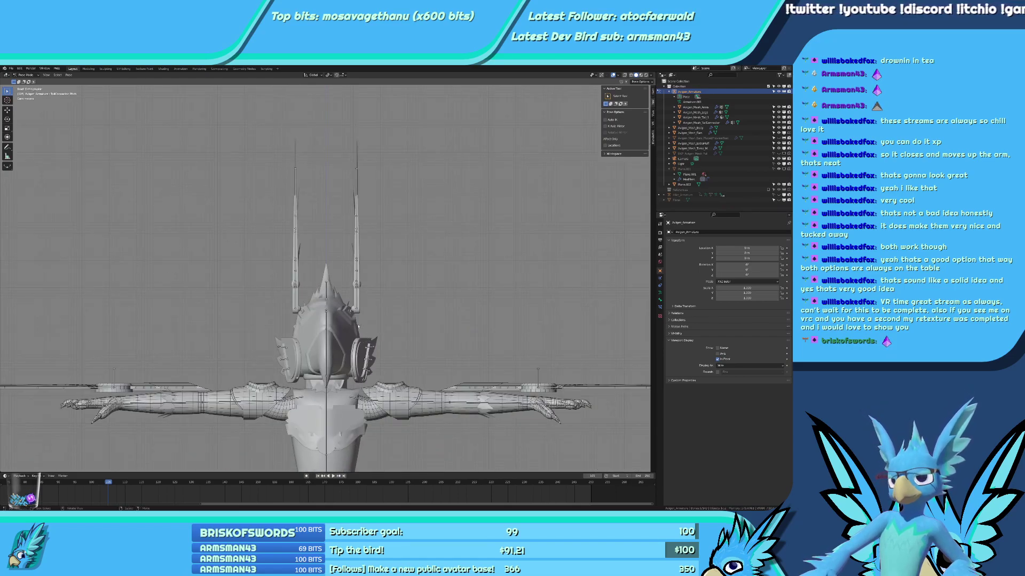
pyautogui.scroll(8, 358, 327)
# Return the armature to Object Mode and open the head mesh in Edit Mode.
pyautogui.moveTo(357, 327); pyautogui.dragTo(387, 269, button='middle')
pyautogui.press('Tab')
pyautogui.hotkey('ctrl', 'Tab')
pyautogui.click(320, 328)
pyautogui.click(355, 356)
pyautogui.press('Tab')
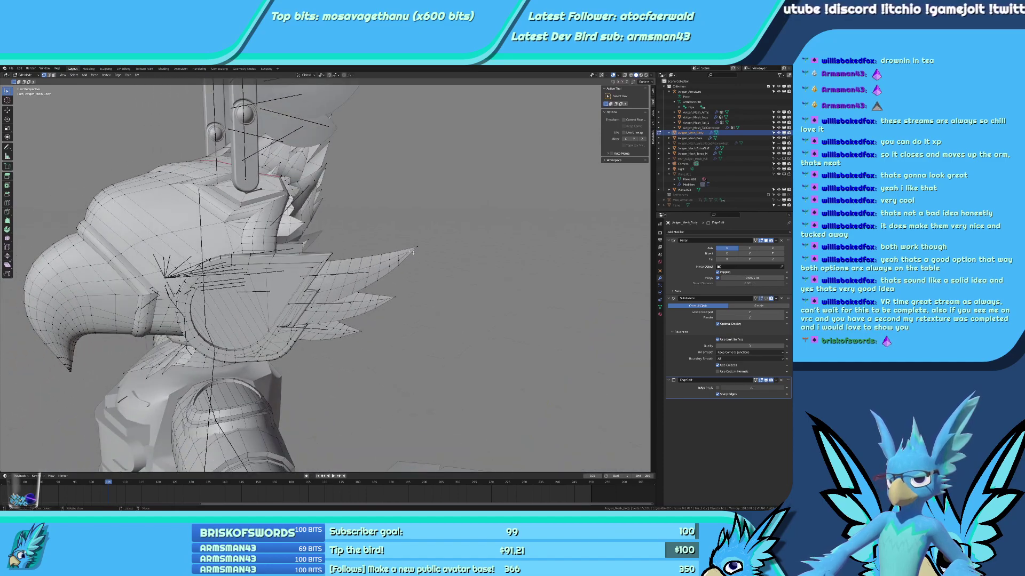
# Select the entire upper feather on the side of the head and move it 0.1 m along the Y axis.
pyautogui.hotkey('ctrl', 'l')
pyautogui.write('gx')
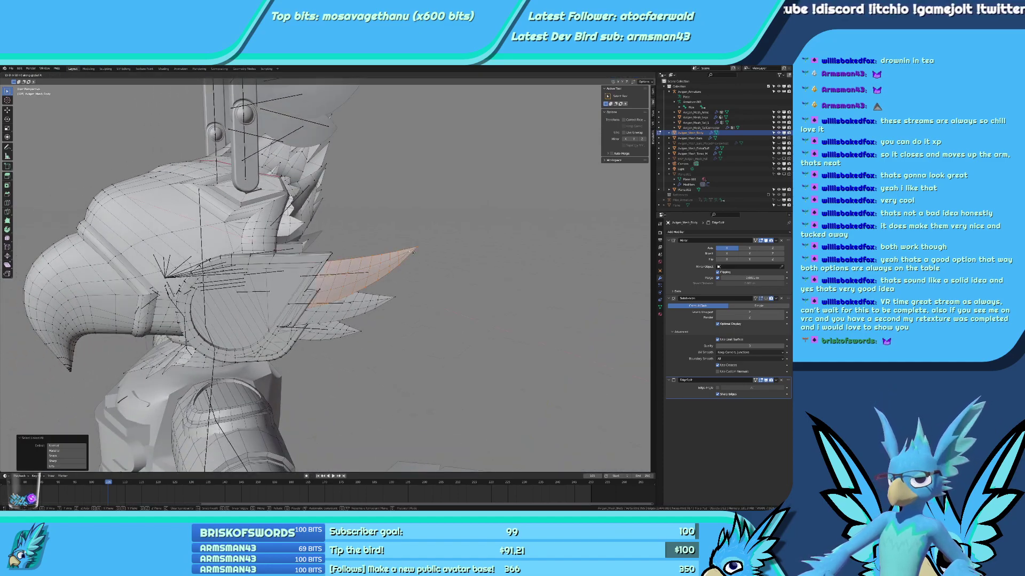
pyautogui.write('.1')
pyautogui.press('-')
pyautogui.press('-')
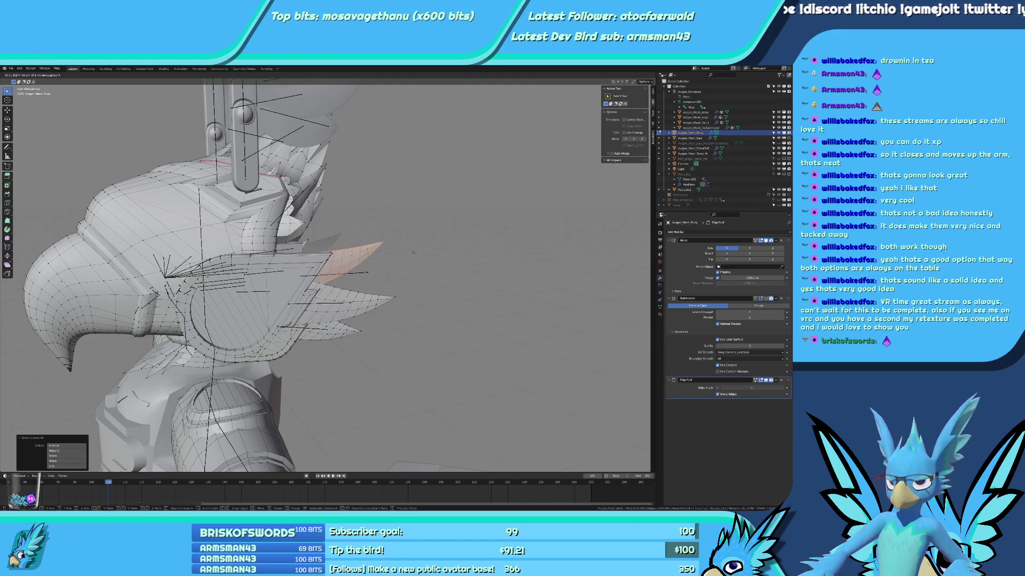
pyautogui.press('y')
pyautogui.press('Return')
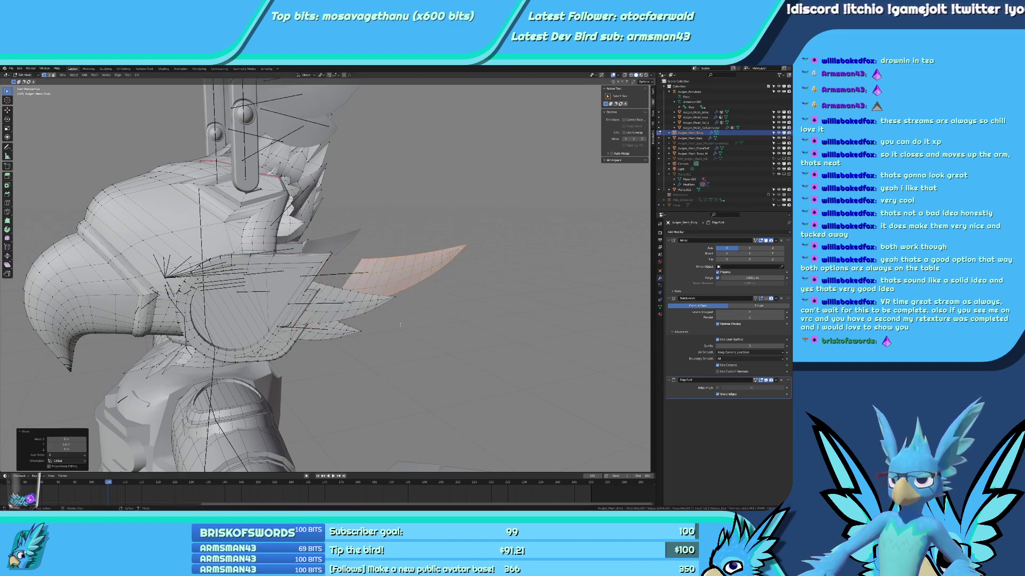
# Select the entire middle side-head feather and move it 0.3 m along the Y axis.
pyautogui.click(375, 308)
pyautogui.hotkey('ctrl', 'l')
pyautogui.press('g')
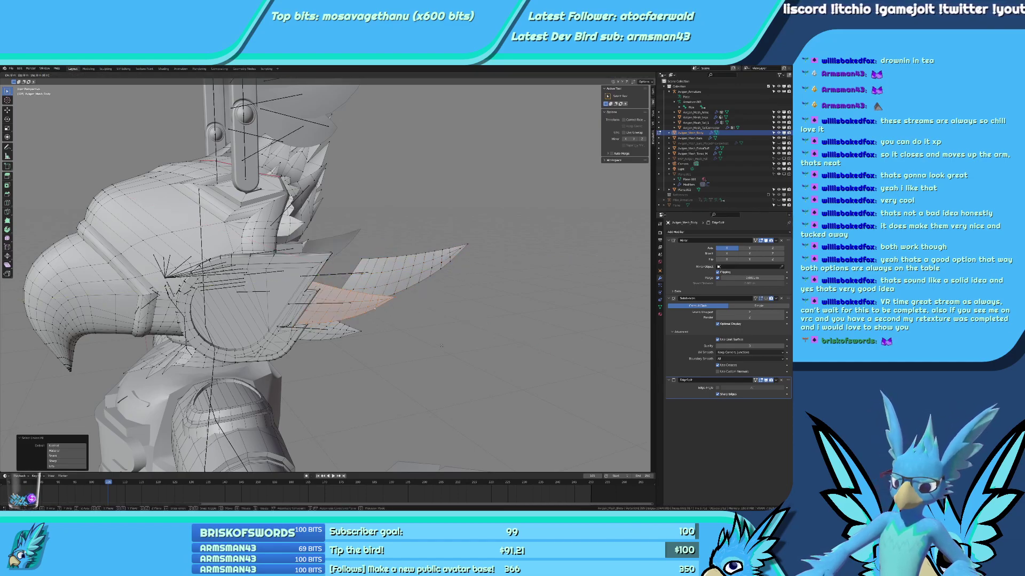
pyautogui.write('y')
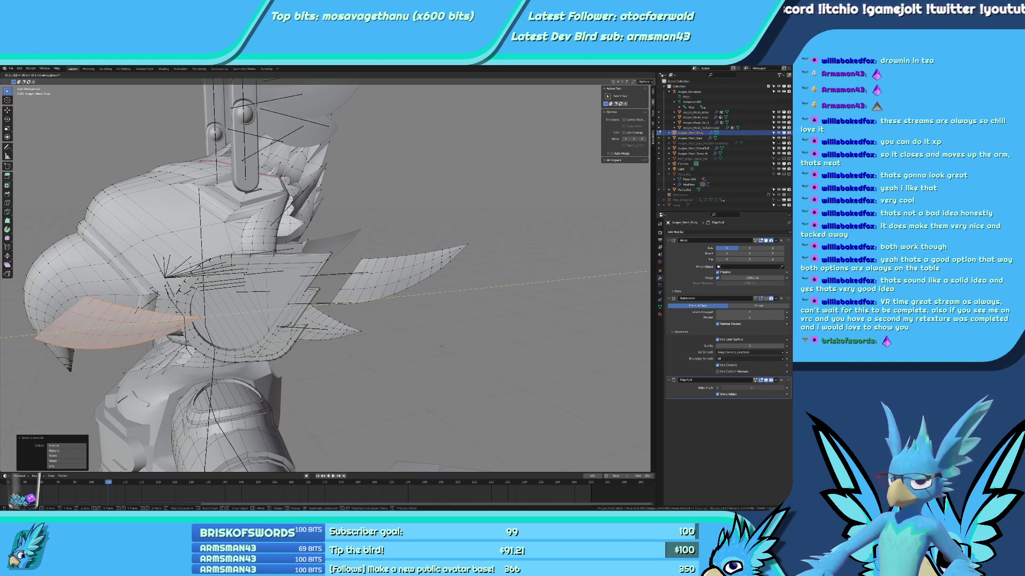
pyautogui.write('-.3')
pyautogui.press('-')
pyautogui.press('Return')
# Clear the selection and select all linked geometry of the lower side-head feather.
pyautogui.hotkey('alt', 'a')
pyautogui.rightClick(358, 335)
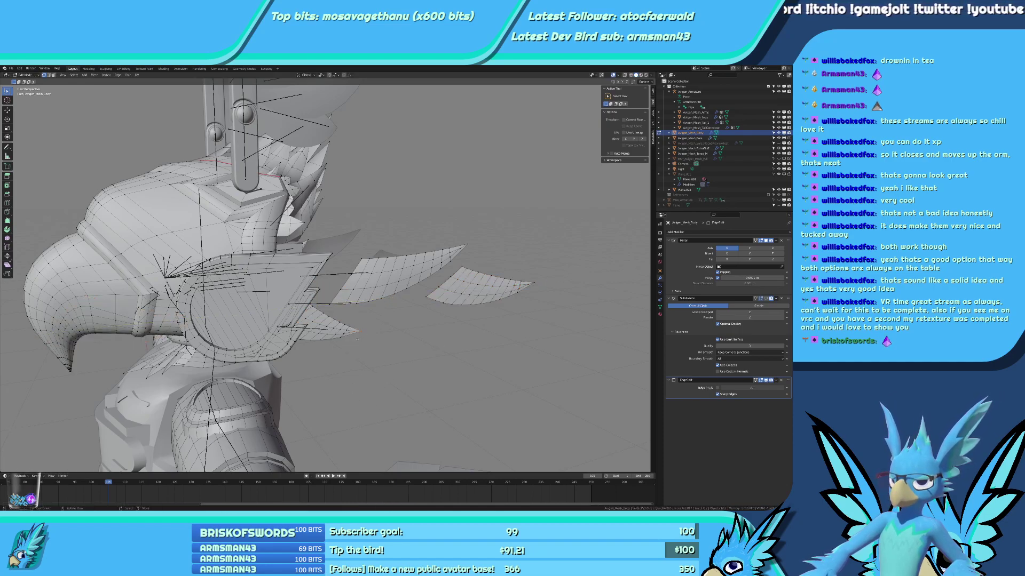
pyautogui.hotkey('ctrl', 'l')
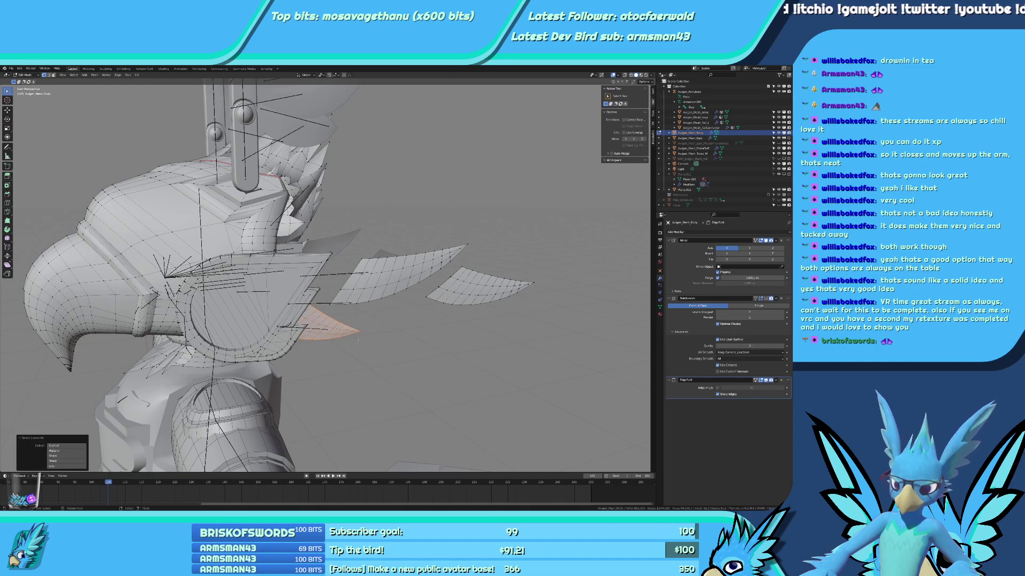
# Try moving the lower side-head feather 0.5 m along the Y axis, and undo the move.
pyautogui.write('gy-.5')
pyautogui.press('-')
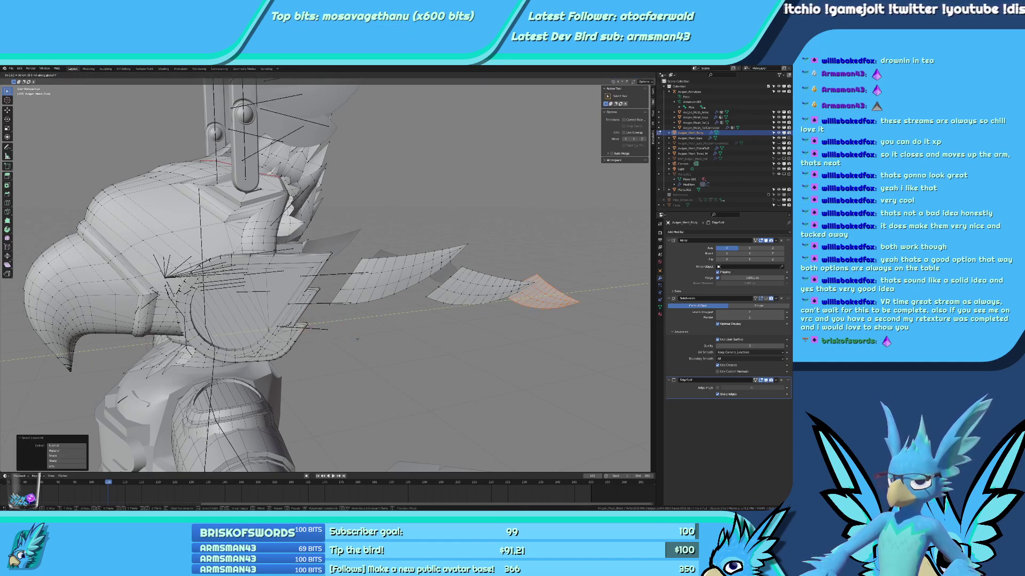
pyautogui.press('Return')
pyautogui.hotkey('ctrl', 'z')
# Move the lower side-head feather 1 m along the Y axis, clear of the other feathers.
pyautogui.write('g')
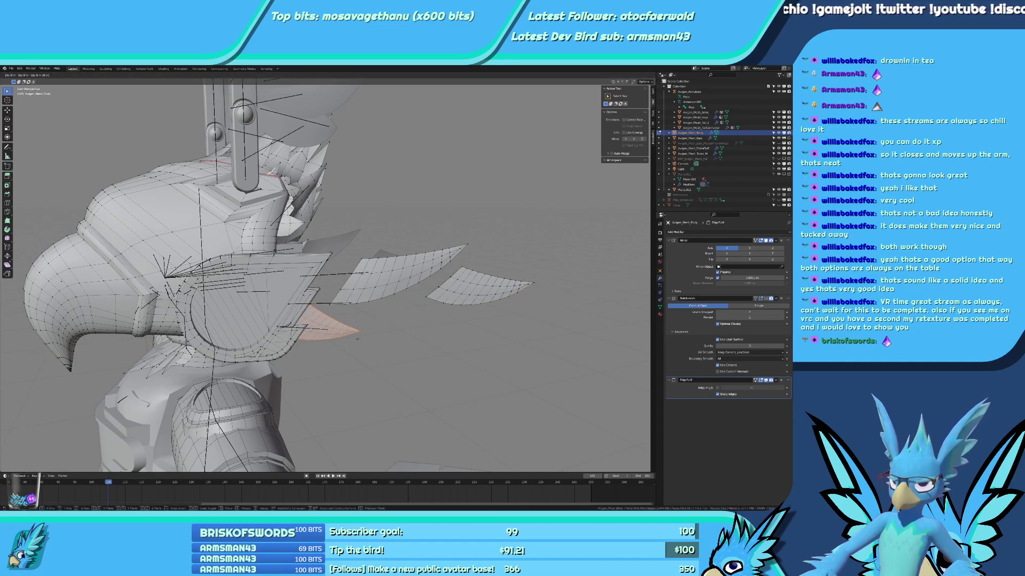
pyautogui.write('y1')
pyautogui.press('Return')
pyautogui.scroll(-1, 358, 339)
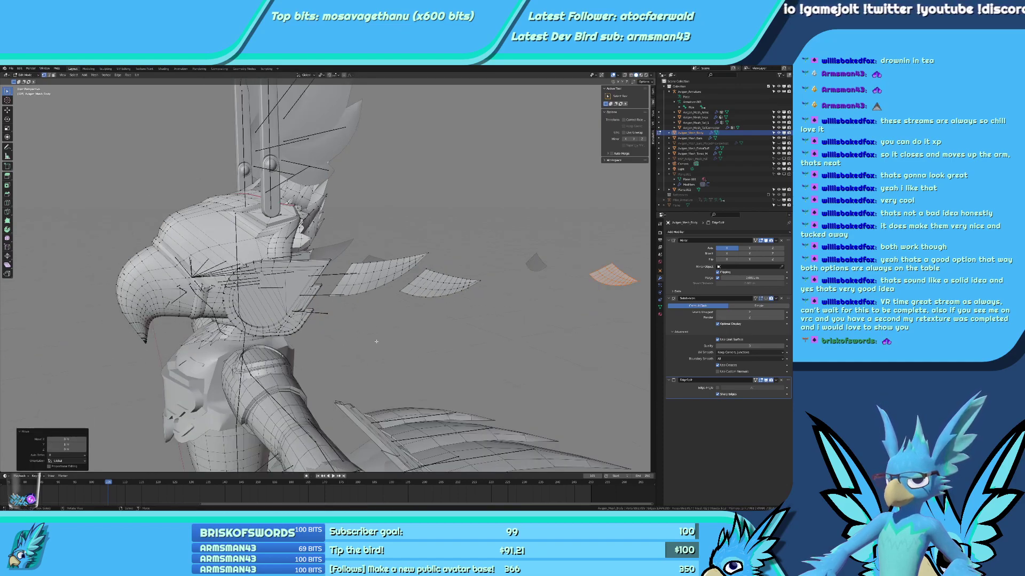
# Return to Object Mode, select the head mesh together with the armature, and parent the mesh to the armature with empty groups.
pyautogui.moveTo(357, 339)
pyautogui.mouseDown(button='middle')
pyautogui.moveTo(303, 335)
pyautogui.moveTo(358, 328)
pyautogui.mouseUp(button='middle')
pyautogui.press('Tab')
pyautogui.hotkey('ctrl', 'Tab')
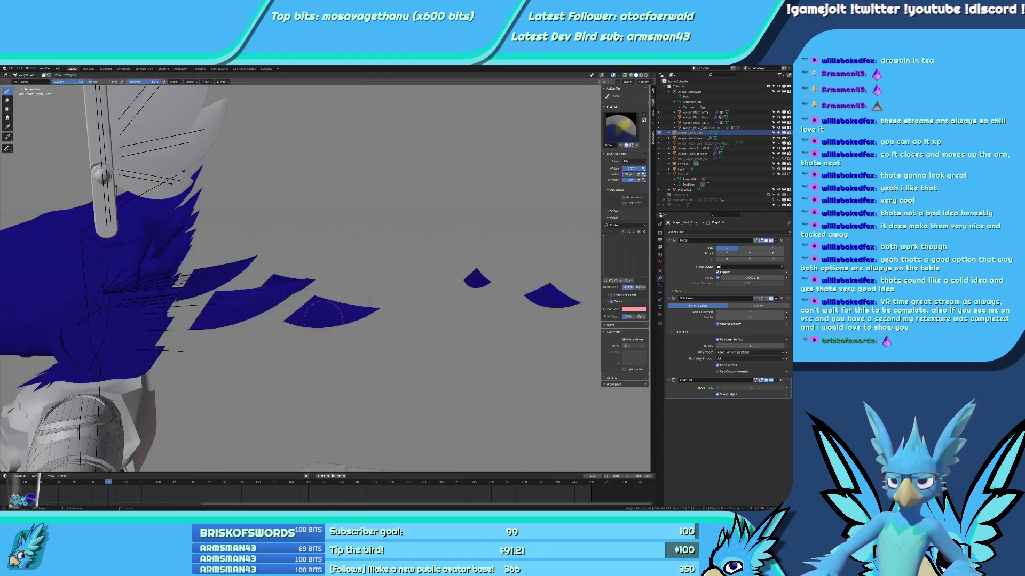
pyautogui.hotkey('ctrl', 'Tab')
pyautogui.rightClick(205, 304)
pyautogui.keyDown('shift'); pyautogui.rightClick(238, 305); pyautogui.keyUp('shift')
pyautogui.hotkey('ctrl', 'Tab')
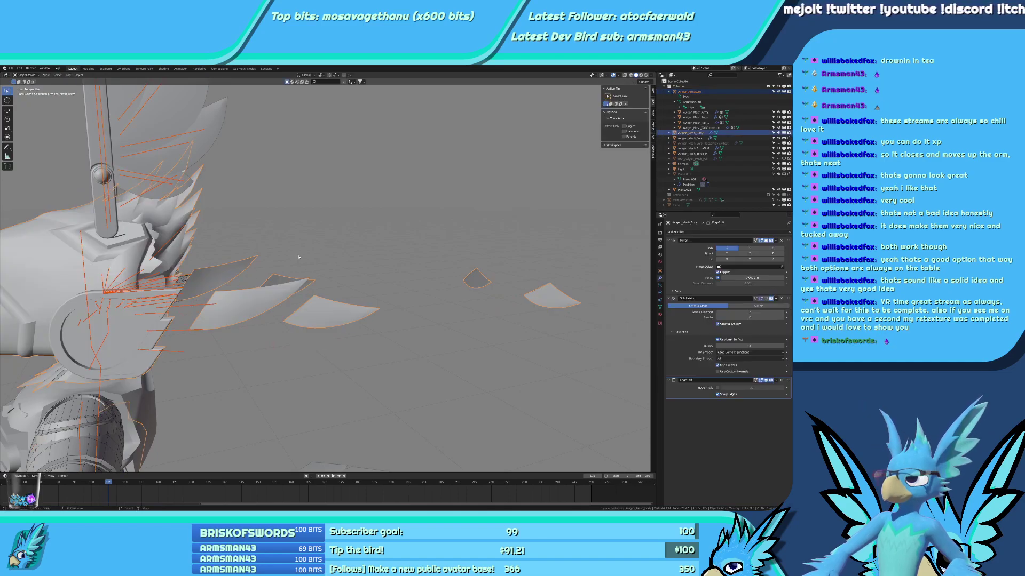
pyautogui.hotkey('ctrl', 'Tab')
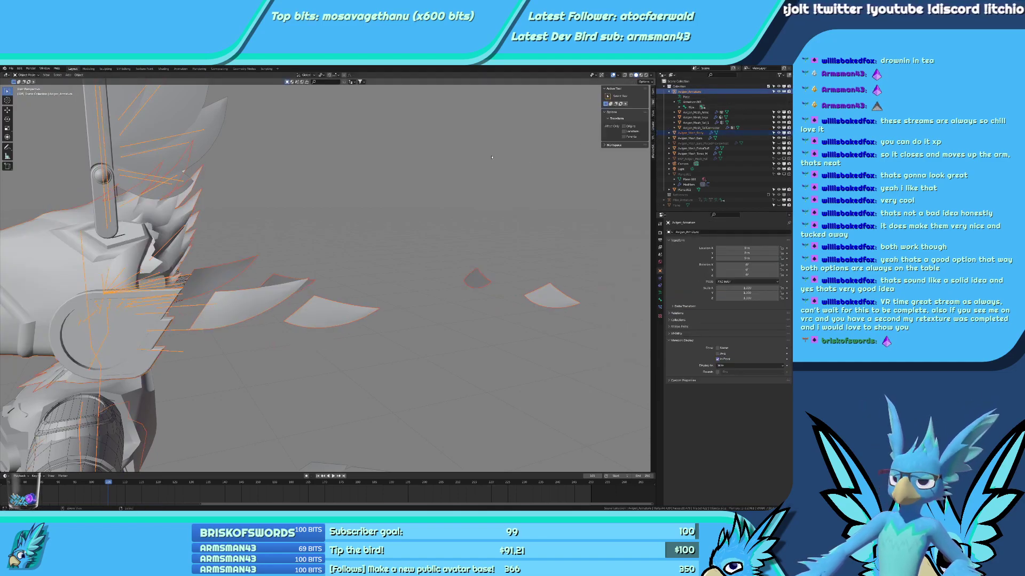
pyautogui.hotkey('ctrl', 'p')
pyautogui.click(483, 157)
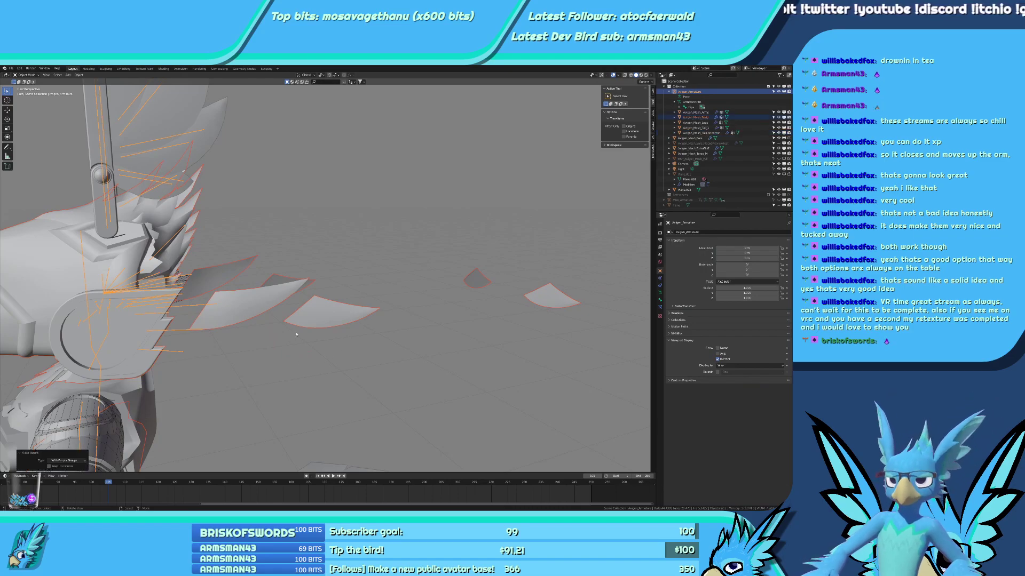
# Put the armature in Pose Mode and the newly parented head mesh in Weight Paint Mode so its bones can be selected.
pyautogui.click(195, 305)
pyautogui.hotkey('ctrl', 'Tab')
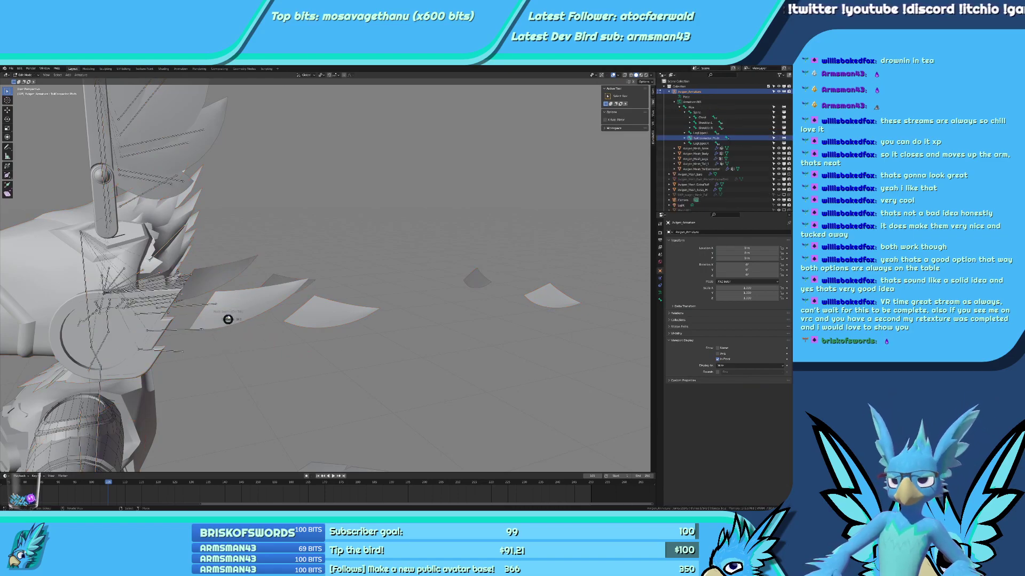
pyautogui.hotkey('ctrl', 'Tab')
pyautogui.keyDown('shift'); pyautogui.click(229, 318); pyautogui.keyUp('shift')
pyautogui.hotkey('ctrl', 'Tab')
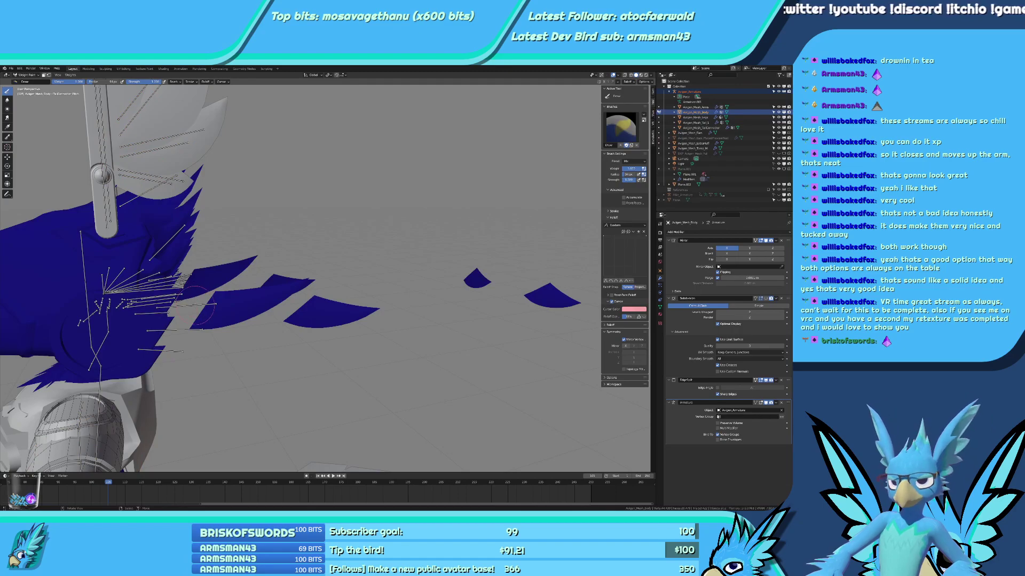
pyautogui.hotkey('ctrl', 'Tab')
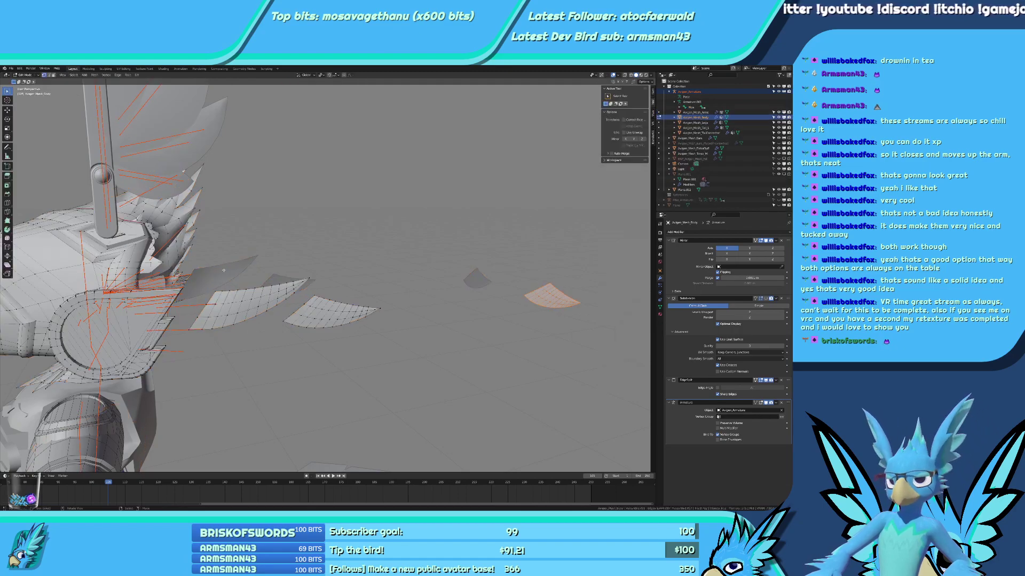
pyautogui.hotkey('ctrl', 'Tab')
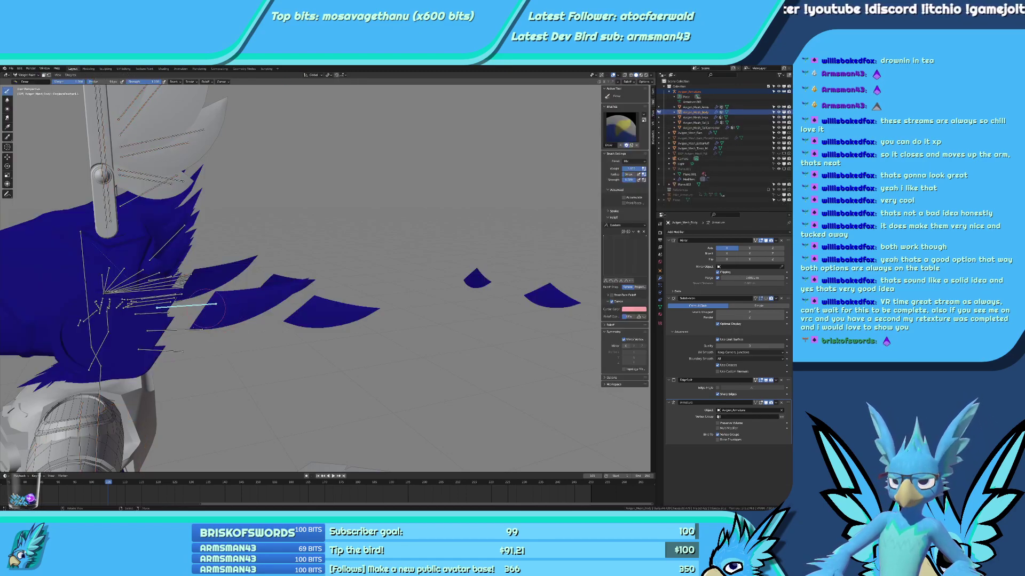
# Select the bone of the upper side-head feather and paint weight over that detached feather.
pyautogui.keyDown('ctrl'); pyautogui.click(202, 327); pyautogui.keyUp('ctrl')
pyautogui.keyDown('ctrl'); pyautogui.click(206, 305); pyautogui.keyUp('ctrl')
pyautogui.moveTo(205, 306); pyautogui.dragTo(198, 320, button='middle')
pyautogui.scroll(2, 198, 320)
pyautogui.moveTo(199, 307)
pyautogui.mouseDown()
pyautogui.moveTo(160, 319)
pyautogui.moveTo(217, 307)
pyautogui.moveTo(262, 264)
pyautogui.moveTo(292, 267)
pyautogui.moveTo(261, 286)
pyautogui.mouseUp()
pyautogui.moveTo(237, 288); pyautogui.dragTo(511, 312, button='middle')
# Select the middle side-head feather's bone and paint full weight over the middle detached feather.
pyautogui.keyDown('ctrl'); pyautogui.click(520, 311); pyautogui.keyUp('ctrl')
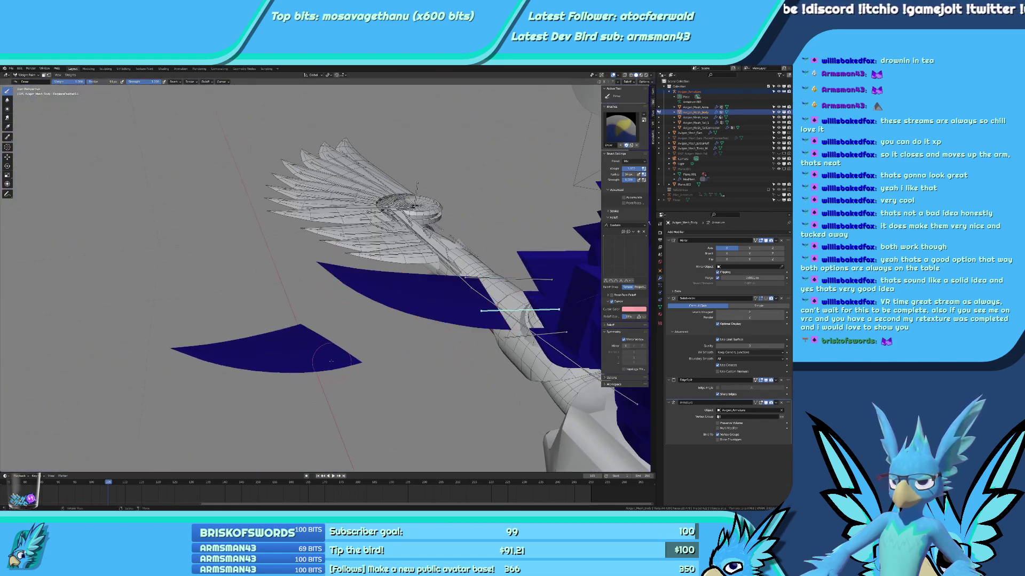
pyautogui.moveTo(336, 357)
pyautogui.mouseDown()
pyautogui.moveTo(283, 344)
pyautogui.moveTo(325, 342)
pyautogui.moveTo(188, 335)
pyautogui.moveTo(250, 363)
pyautogui.moveTo(304, 367)
pyautogui.mouseUp()
pyautogui.moveTo(304, 367)
pyautogui.mouseDown(button='middle')
pyautogui.moveTo(397, 346)
pyautogui.moveTo(176, 346)
pyautogui.mouseUp(button='middle')
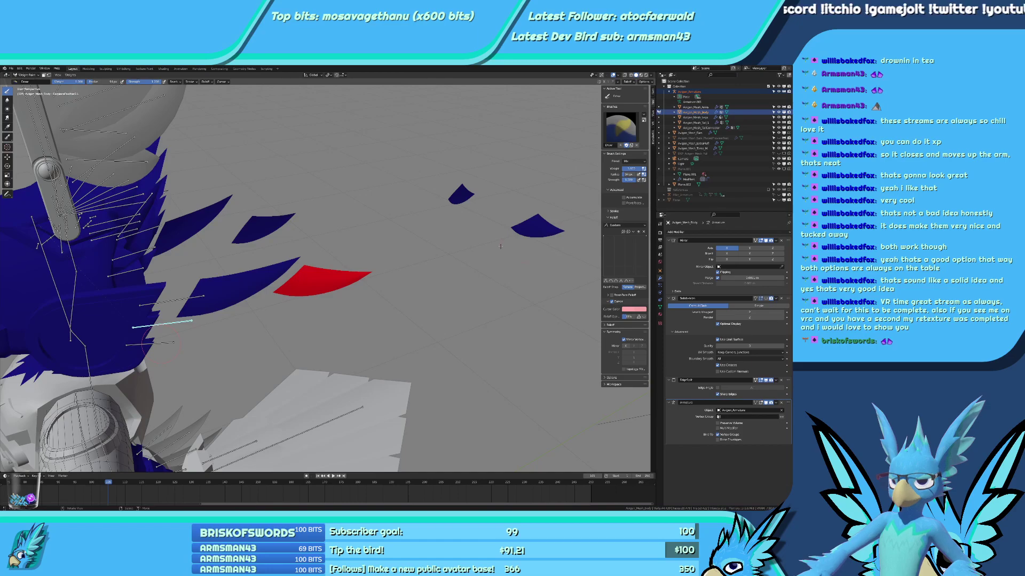
# Select the lower side-head feather's bone and paint full weight over the farthest detached feather.
pyautogui.keyDown('ctrl'); pyautogui.click(155, 344); pyautogui.keyUp('ctrl')
pyautogui.moveTo(570, 232); pyautogui.dragTo(200, 292, button='middle')
pyautogui.scroll(2, 251, 306)
# Switch the head mesh to Edit Mode and move the lower side-head feather back into place along the Y axis.
pyautogui.hotkey('ctrl', 'Tab')
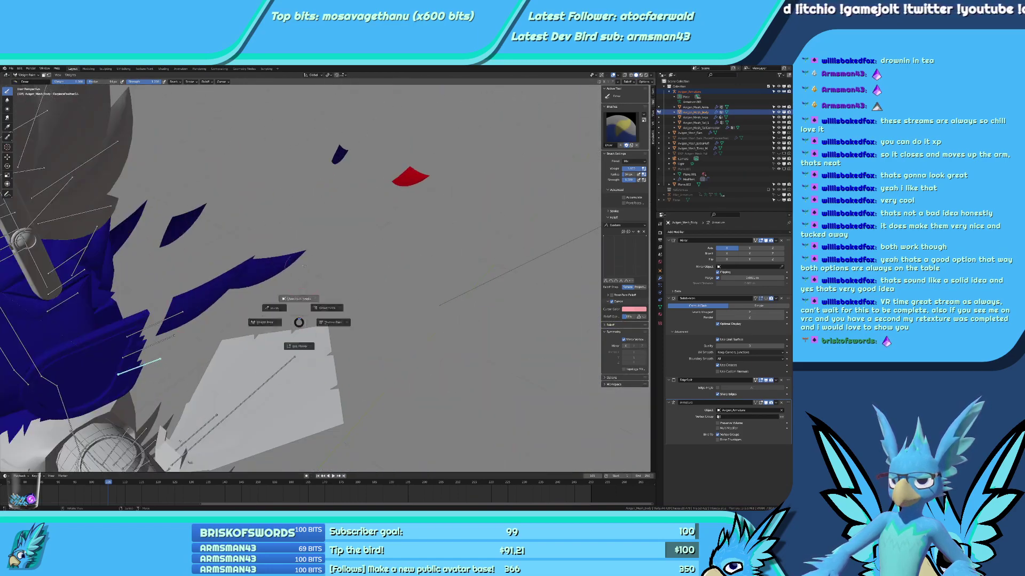
pyautogui.click(336, 322)
pyautogui.moveTo(336, 322)
pyautogui.mouseDown(button='middle')
pyautogui.moveTo(344, 288)
pyautogui.moveTo(364, 267)
pyautogui.moveTo(363, 276)
pyautogui.mouseUp(button='middle')
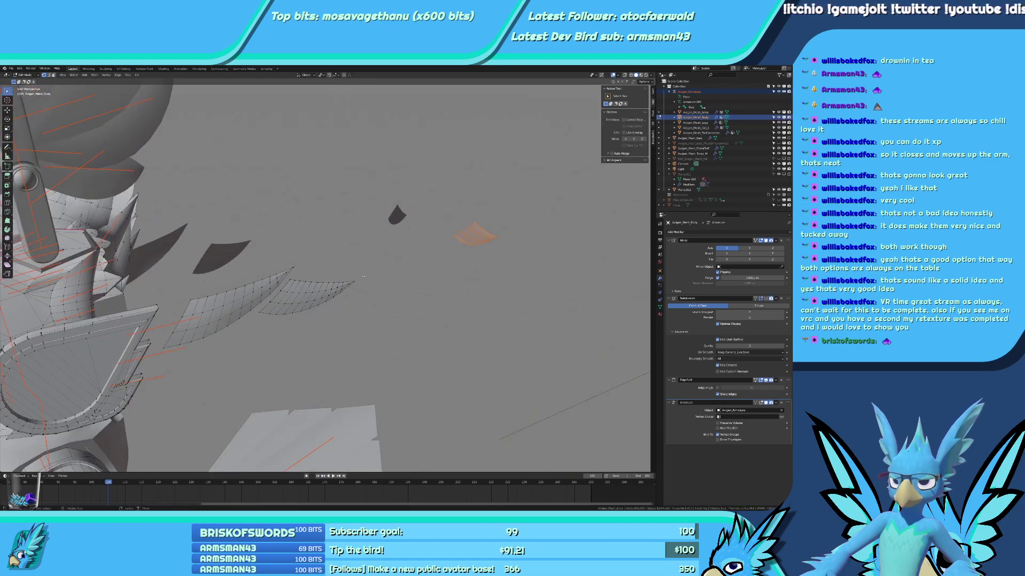
pyautogui.press('g')
pyautogui.press('y')
pyautogui.click(343, 305)
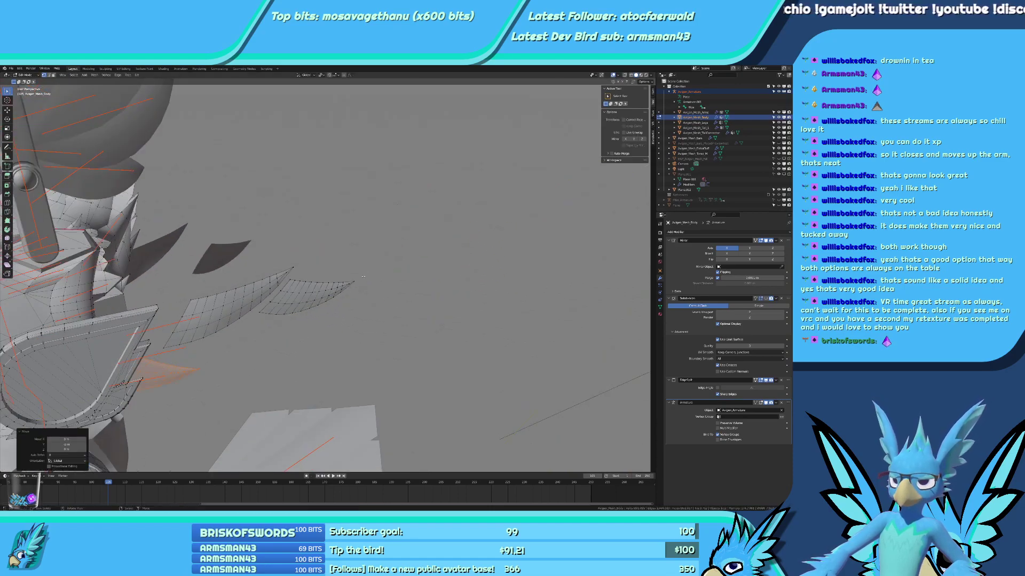
# Select the entire middle side-head feather and move it back into place along the Y axis.
pyautogui.hotkey('alt', 'a')
pyautogui.hotkey('ctrl', 'l')
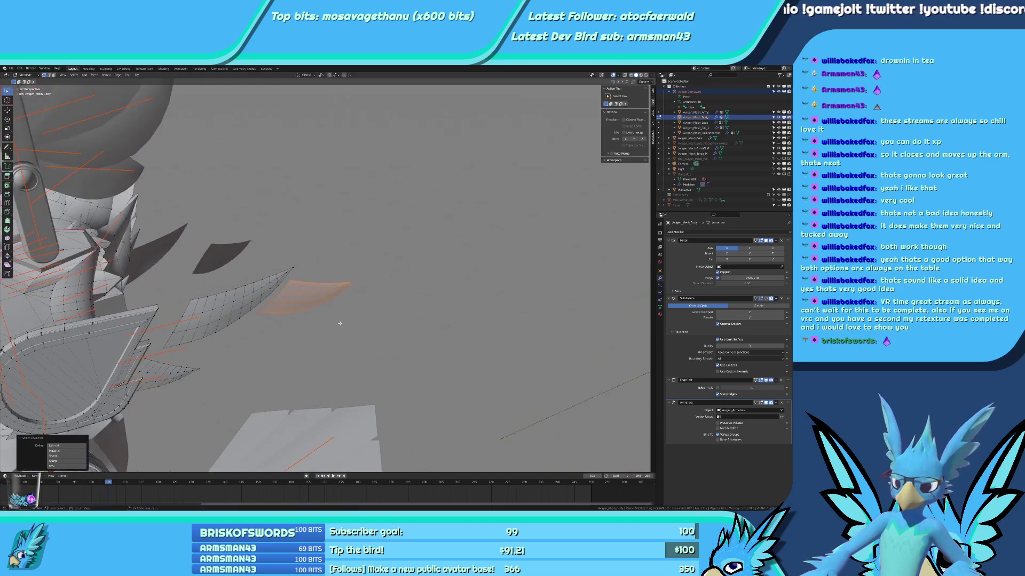
pyautogui.write('gy1-')
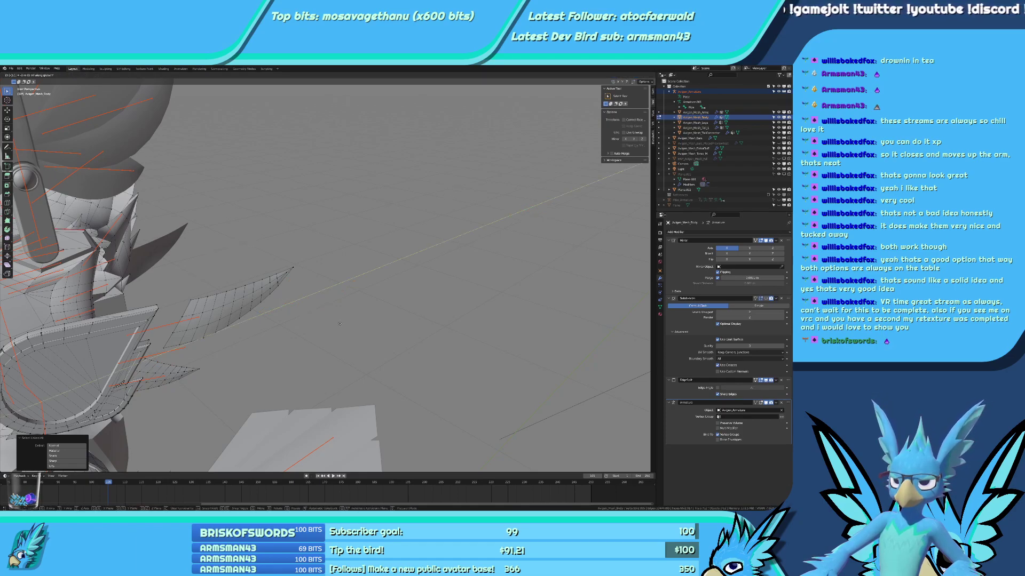
pyautogui.write('-')
pyautogui.press('BackSpace')
pyautogui.press('Return')
pyautogui.hotkey('alt', 'a')
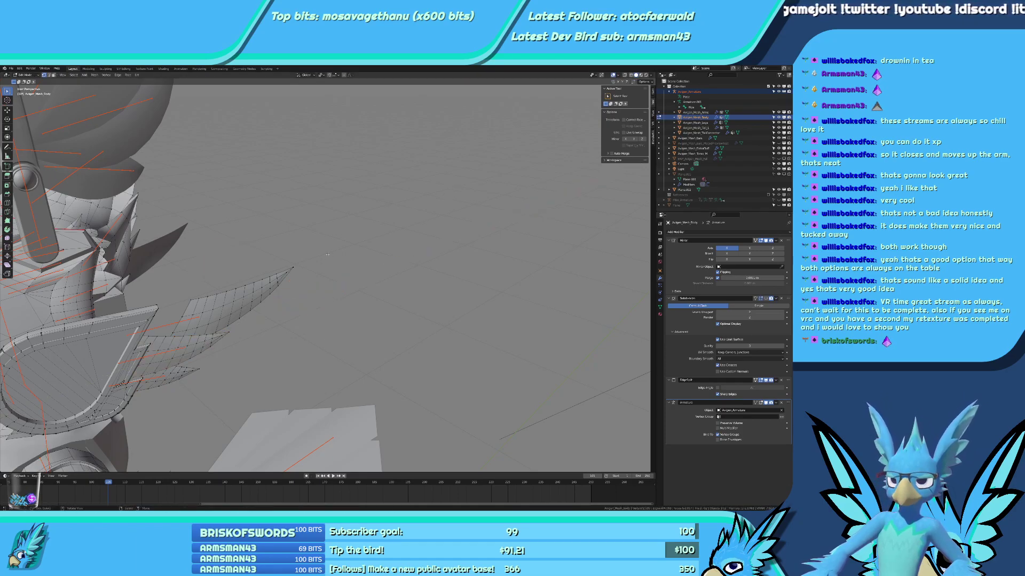
# Select the entire upper side-head feather, move it -0.1 m along the Y axis, and check the reassembled feathers.
pyautogui.press('c')
pyautogui.click(290, 271)
pyautogui.rightClick(292, 332)
pyautogui.hotkey('ctrl', 'l')
pyautogui.write('gy')
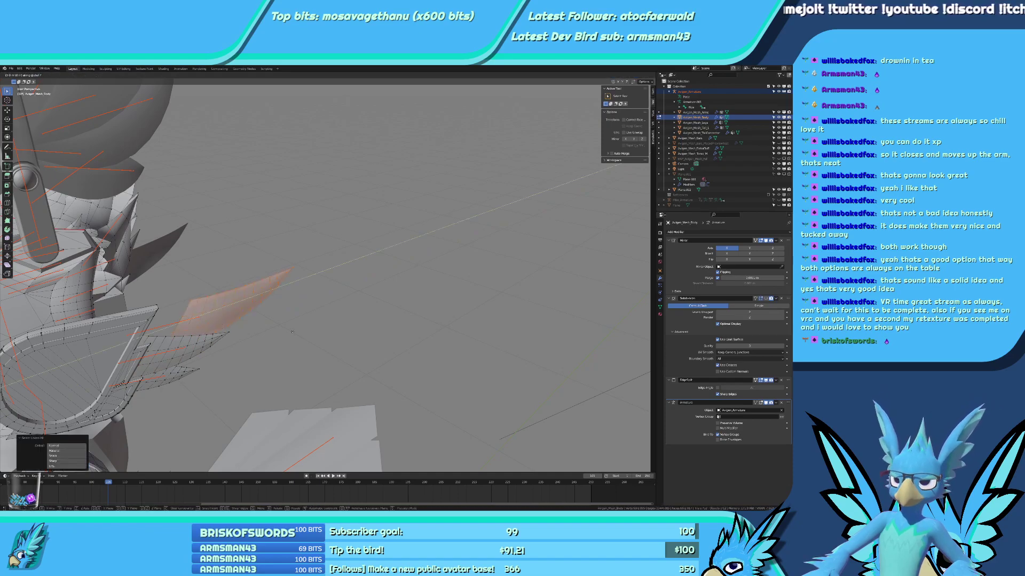
pyautogui.write('.1-')
pyautogui.press('Return')
pyautogui.keyDown('shift'); pyautogui.moveTo(292, 331); pyautogui.dragTo(432, 280, button='middle'); pyautogui.keyUp('shift')
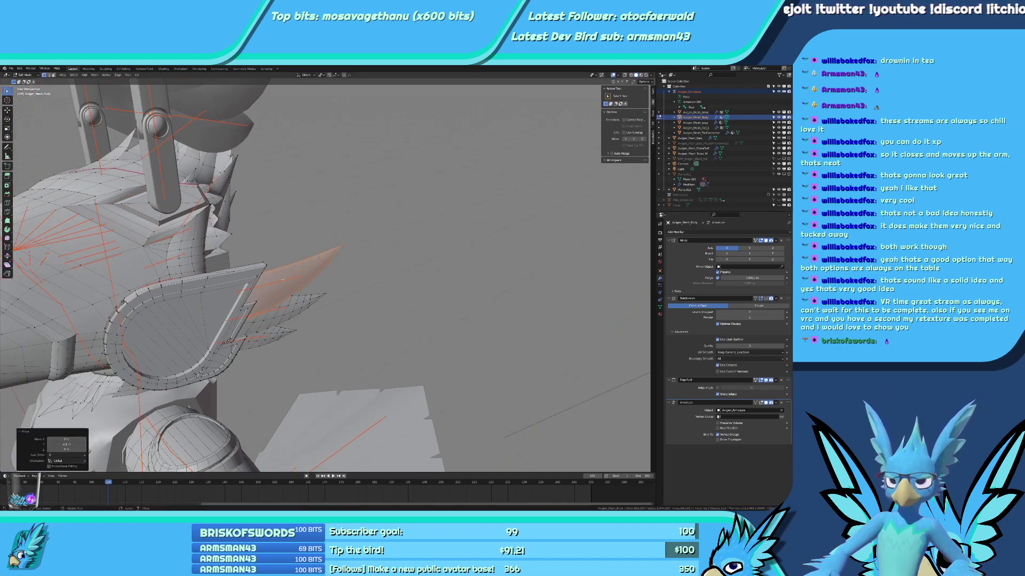
pyautogui.scroll(-3, 432, 281)
pyautogui.moveTo(329, 284); pyautogui.dragTo(378, 358, button='middle')
pyautogui.press('Tab')
pyautogui.press('Tab')
pyautogui.scroll(1, 377, 357)
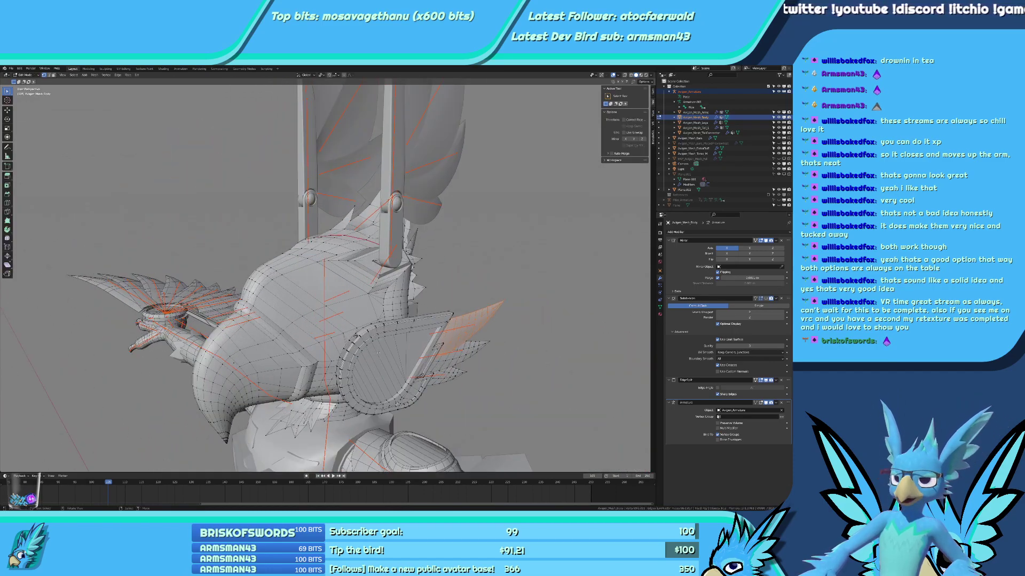
# Circle-select the tips of the middle and lower side-head feathers in addition to the selected upper feather.
pyautogui.scroll(1, 377, 357)
pyautogui.press('Tab')
pyautogui.press('Tab')
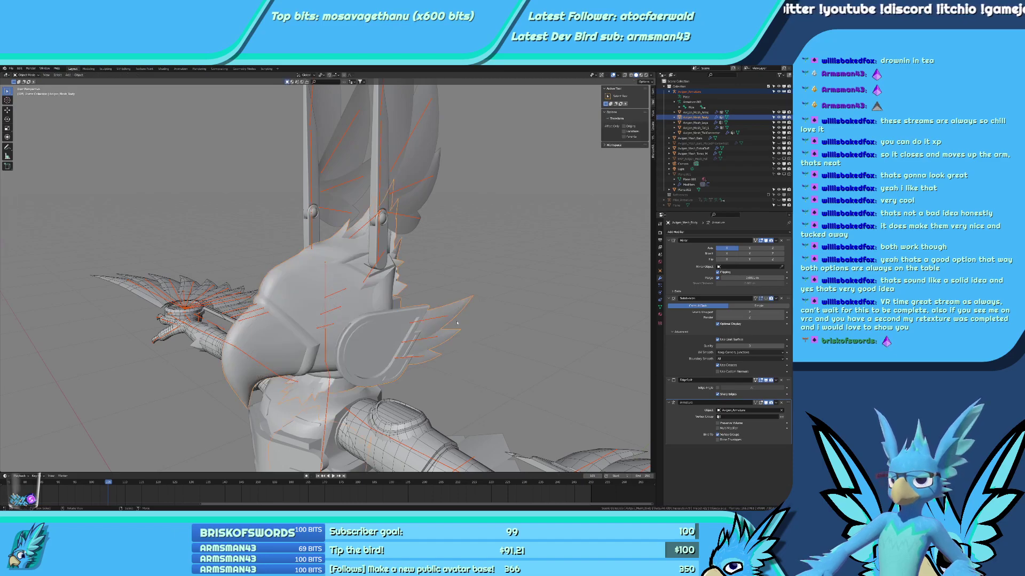
pyautogui.press('c')
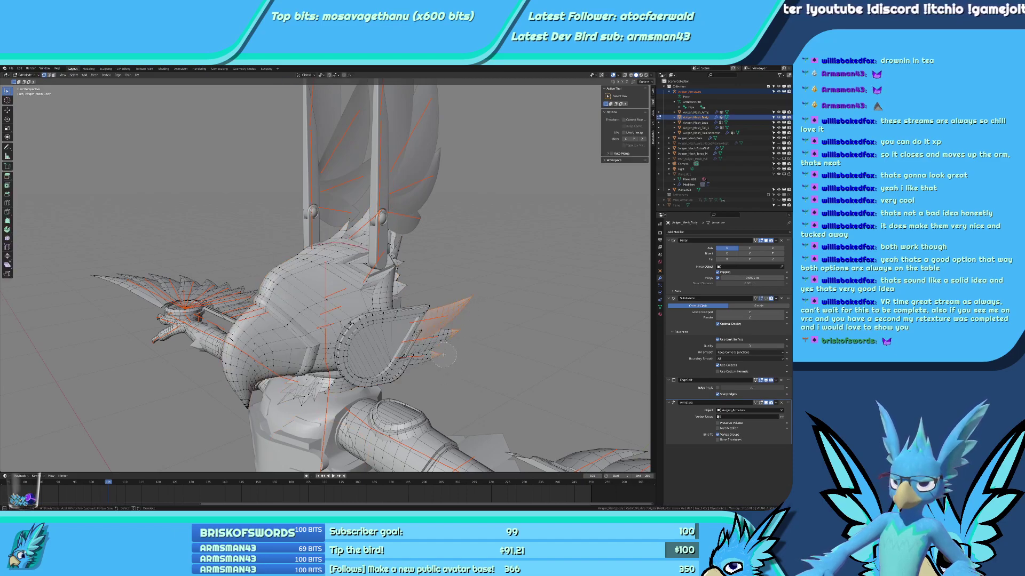
pyautogui.press('Escape')
# Inspect the reassembled side-head feathers from the side and back in both Object Mode and Edit Mode.
pyautogui.moveTo(443, 354); pyautogui.dragTo(355, 326, button='middle')
pyautogui.press('Tab')
pyautogui.press('Tab')
pyautogui.press('Tab')
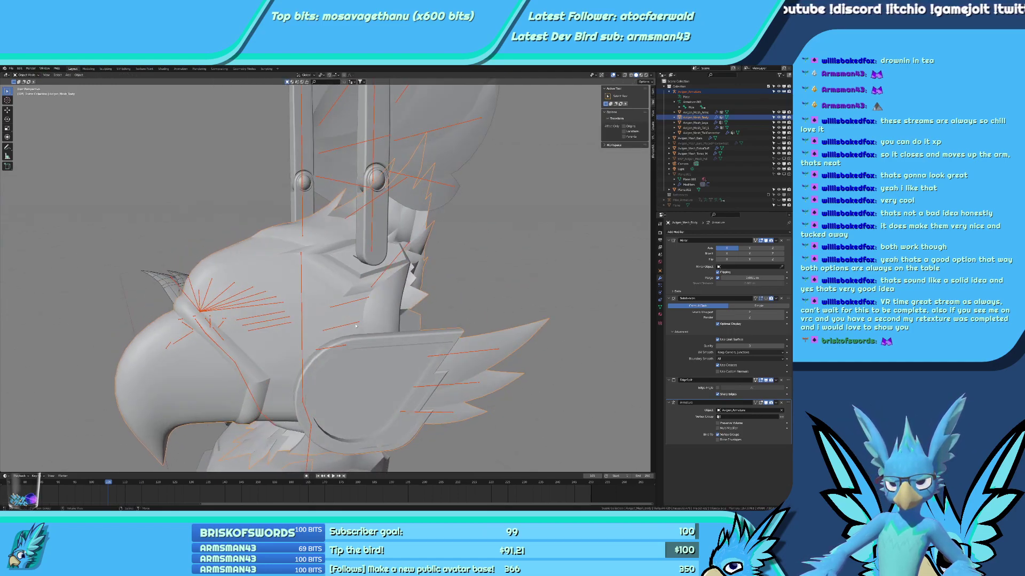
pyautogui.scroll(-3, 356, 325)
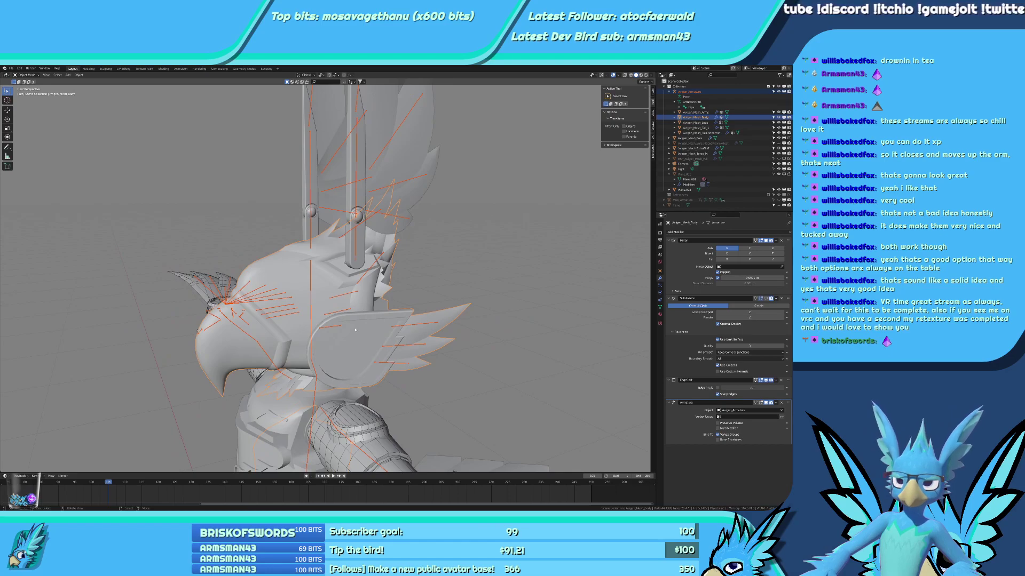
pyautogui.moveTo(354, 330); pyautogui.dragTo(323, 331, button='middle')
pyautogui.moveTo(323, 331); pyautogui.dragTo(305, 340, button='middle')
pyautogui.hotkey('ctrl', 'Tab')
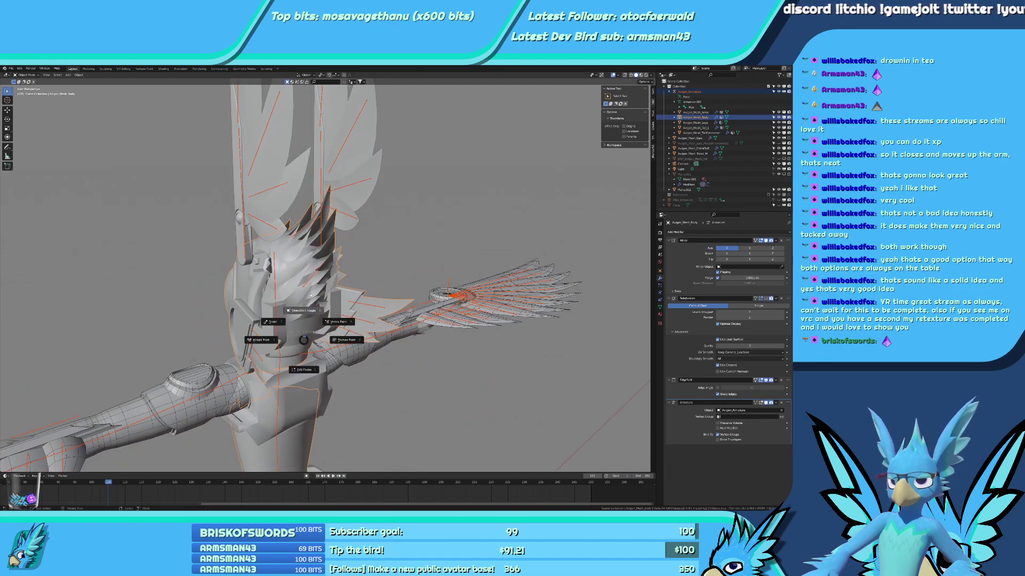
pyautogui.click(307, 312)
pyautogui.scroll(2, 308, 298)
pyautogui.scroll(-3, 328, 278)
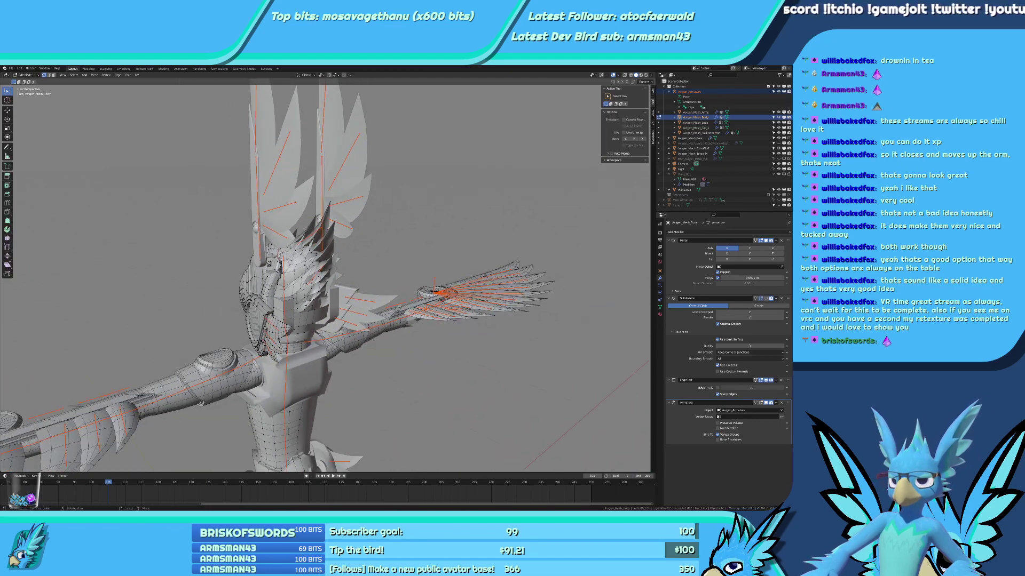
pyautogui.scroll(4, 320, 356)
pyautogui.moveTo(321, 356); pyautogui.dragTo(366, 345, button='middle')
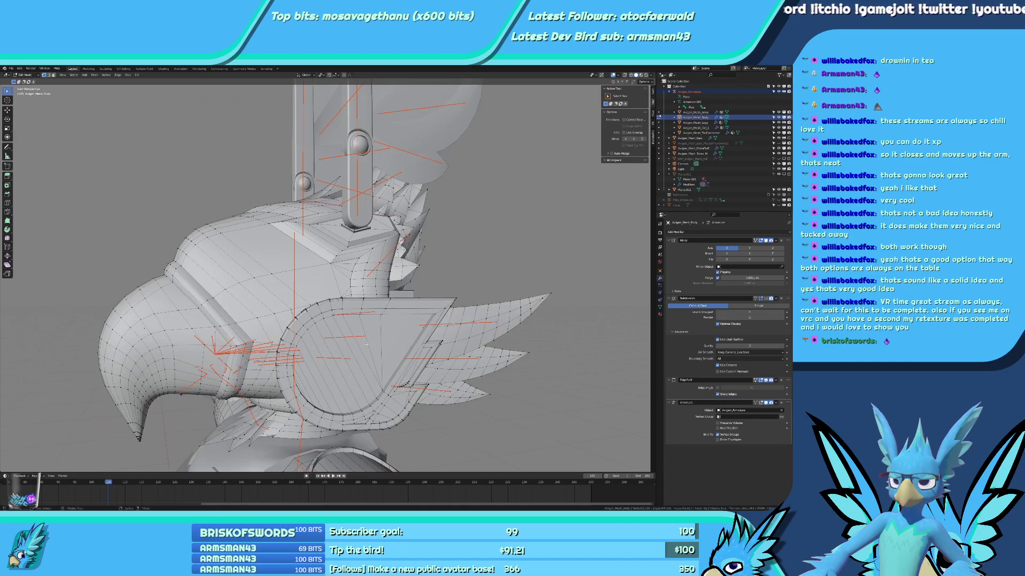
pyautogui.press('Tab')
pyautogui.press('Tab')
pyautogui.scroll(-2, 414, 363)
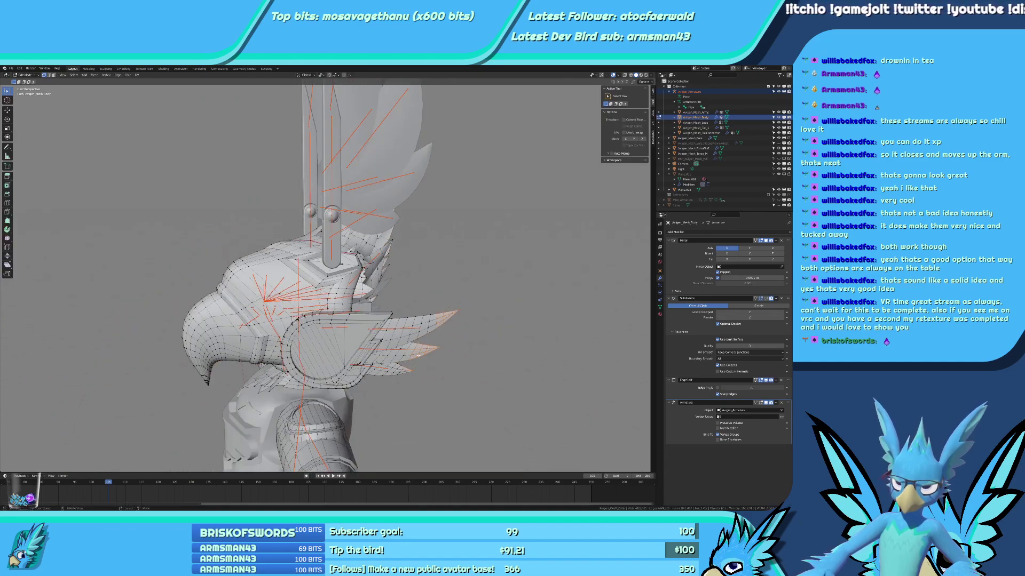
# Extend the selection to the whole three side-head feathers and move them 1 m along the Y axis away from the head.
pyautogui.hotkey('ctrl', 'l')
pyautogui.write('gy1')
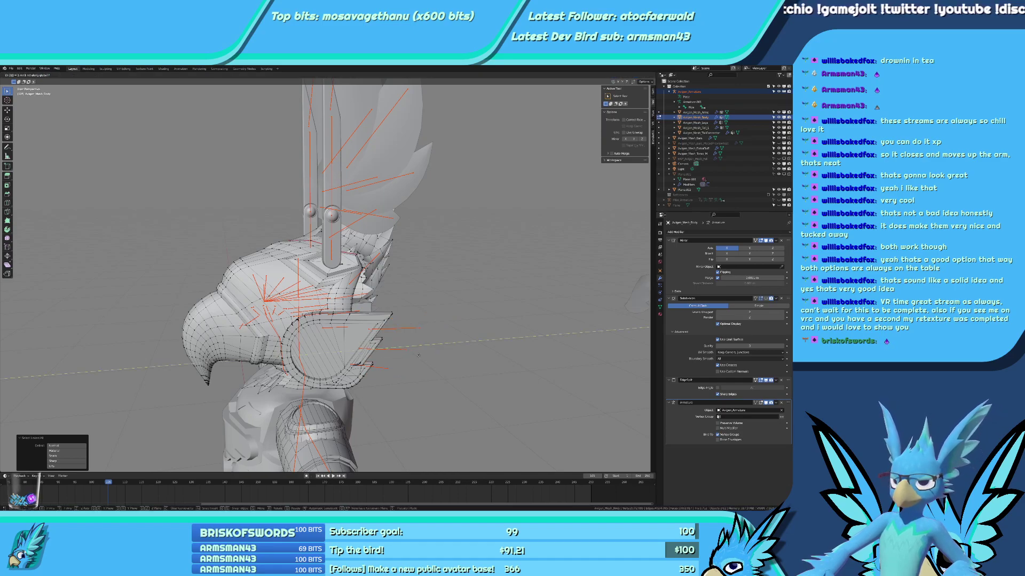
pyautogui.press('Return')
pyautogui.scroll(-4, 396, 344)
pyautogui.moveTo(396, 344); pyautogui.dragTo(354, 320, button='middle')
pyautogui.scroll(2, 416, 341)
pyautogui.scroll(4, 354, 319)
pyautogui.moveTo(512, 291); pyautogui.dragTo(363, 283, button='middle')
# Switch the body mesh to Weight Paint mode and frame its head in the side view.
pyautogui.press('Tab')
pyautogui.press('Tab')
pyautogui.press('KP_1')
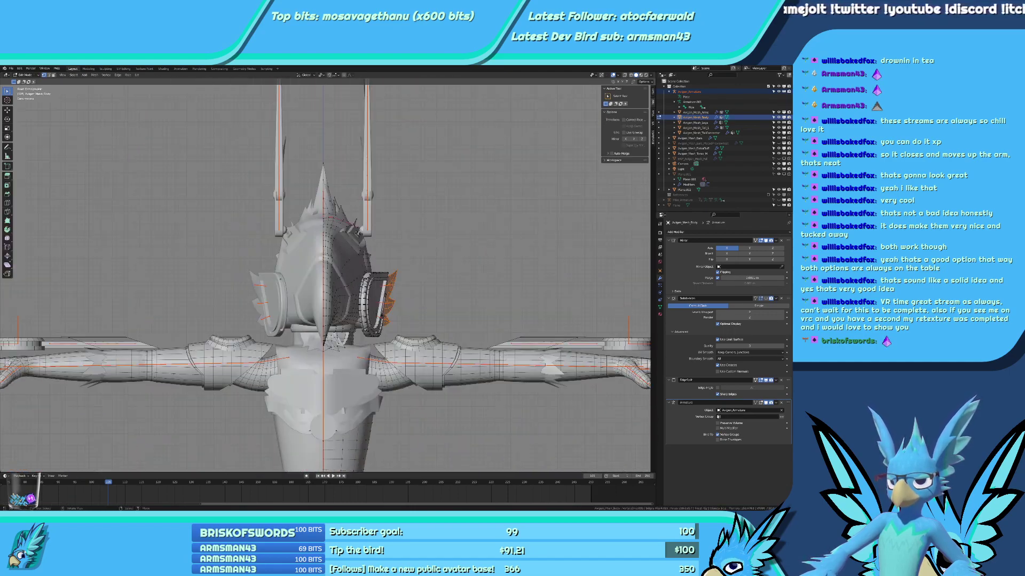
pyautogui.press('KP_3')
pyautogui.hotkey('ctrl', 'Tab')
pyautogui.click(327, 265)
pyautogui.scroll(-3, 394, 285)
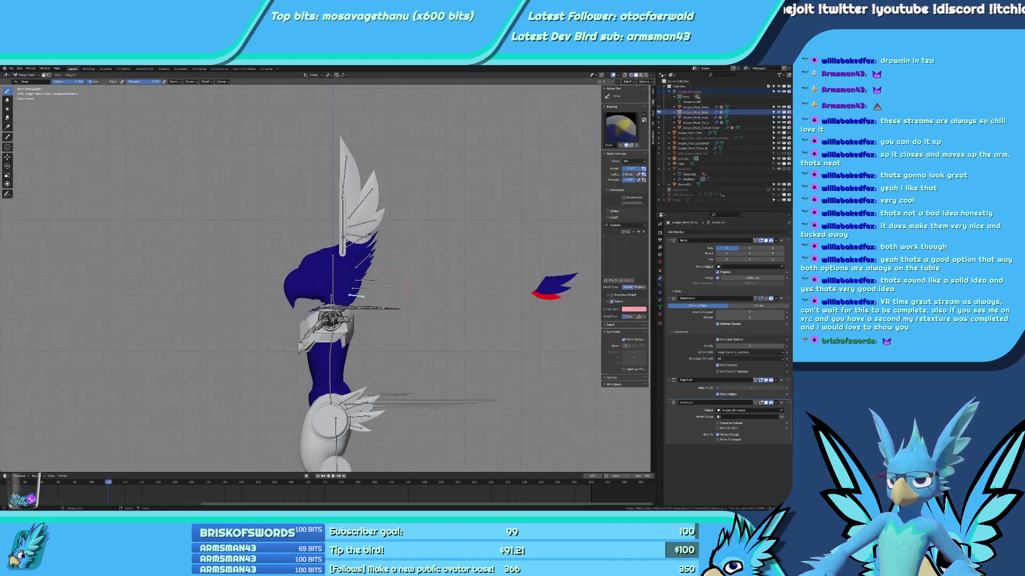
pyautogui.scroll(2, 394, 285)
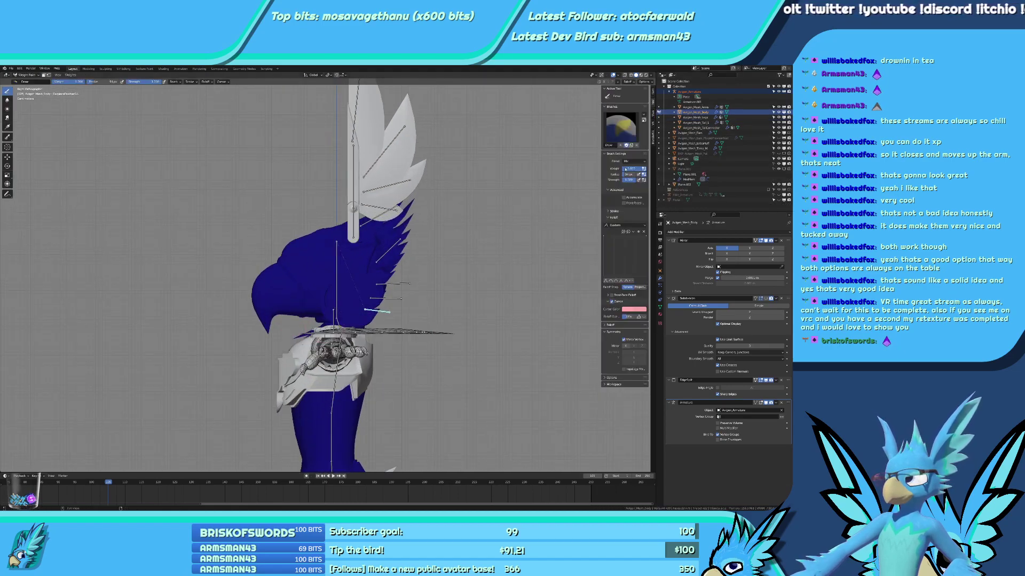
pyautogui.scroll(-1, 332, 279)
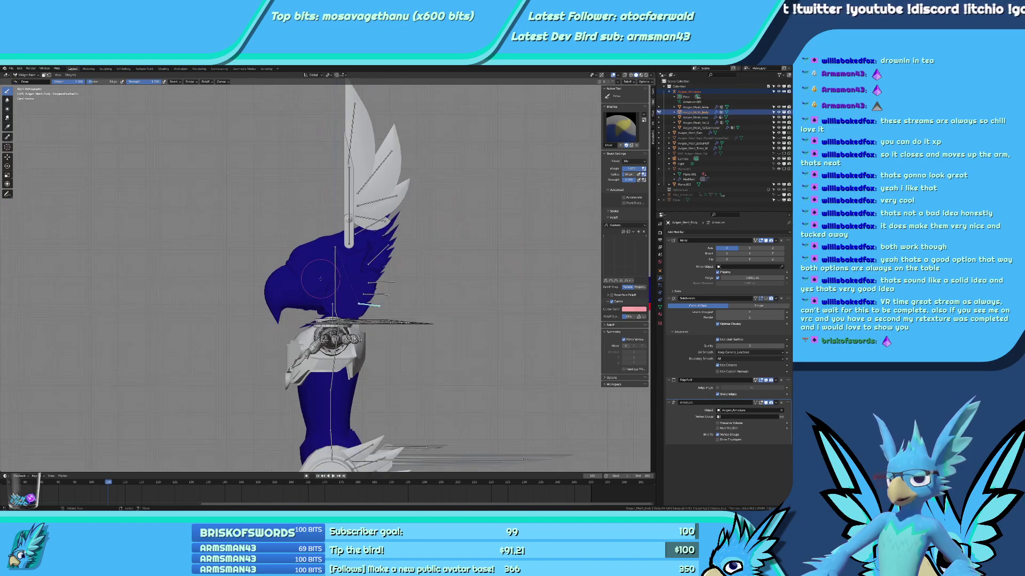
# Paint full weight over the side of the head and beak with the lower side-head feather's bone active.
pyautogui.moveTo(283, 290)
pyautogui.mouseDown()
pyautogui.moveTo(316, 256)
pyautogui.moveTo(376, 235)
pyautogui.moveTo(374, 247)
pyautogui.moveTo(318, 283)
pyautogui.mouseUp()
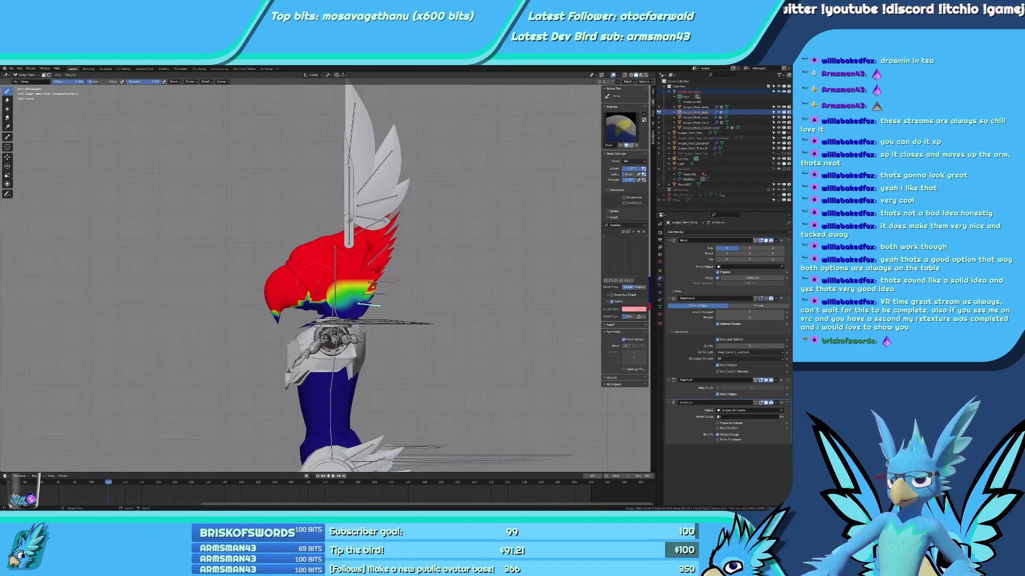
pyautogui.scroll(4, 320, 283)
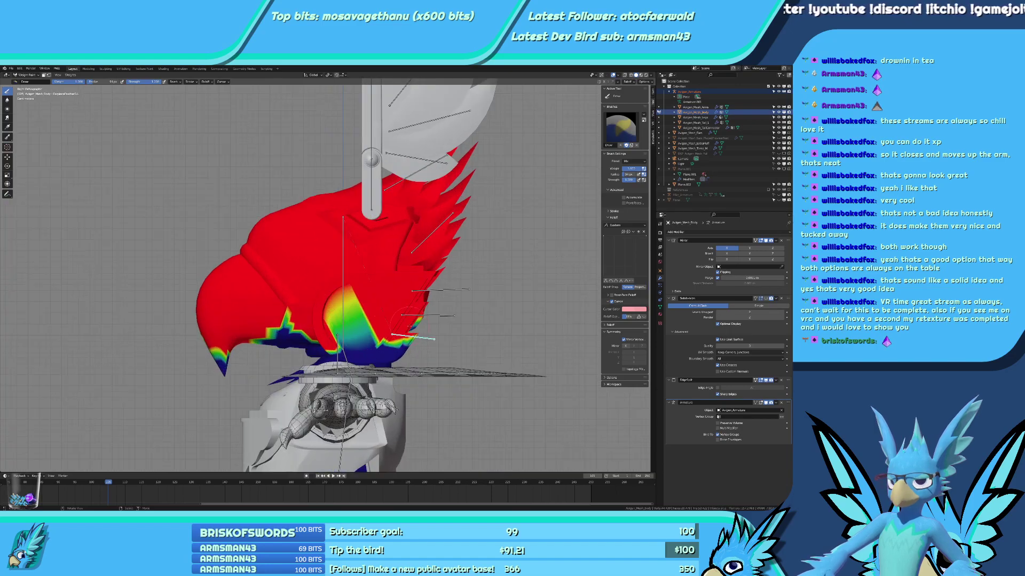
pyautogui.moveTo(317, 326)
pyautogui.mouseDown()
pyautogui.moveTo(253, 341)
pyautogui.moveTo(352, 318)
pyautogui.moveTo(347, 339)
pyautogui.moveTo(371, 329)
pyautogui.moveTo(379, 344)
pyautogui.mouseUp()
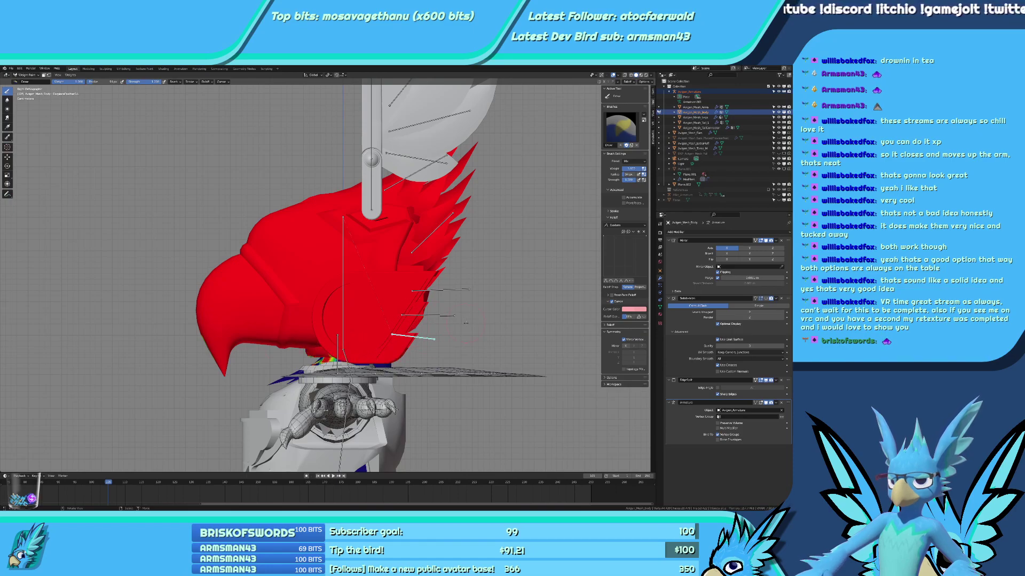
pyautogui.keyDown('alt'); pyautogui.moveTo(465, 323); pyautogui.dragTo(366, 282, button='middle'); pyautogui.keyUp('alt')
pyautogui.scroll(-2, 378, 294)
pyautogui.scroll(-3, 377, 294)
pyautogui.moveTo(439, 287); pyautogui.dragTo(171, 290, button='middle')
pyautogui.moveTo(346, 224); pyautogui.dragTo(353, 215, button='middle')
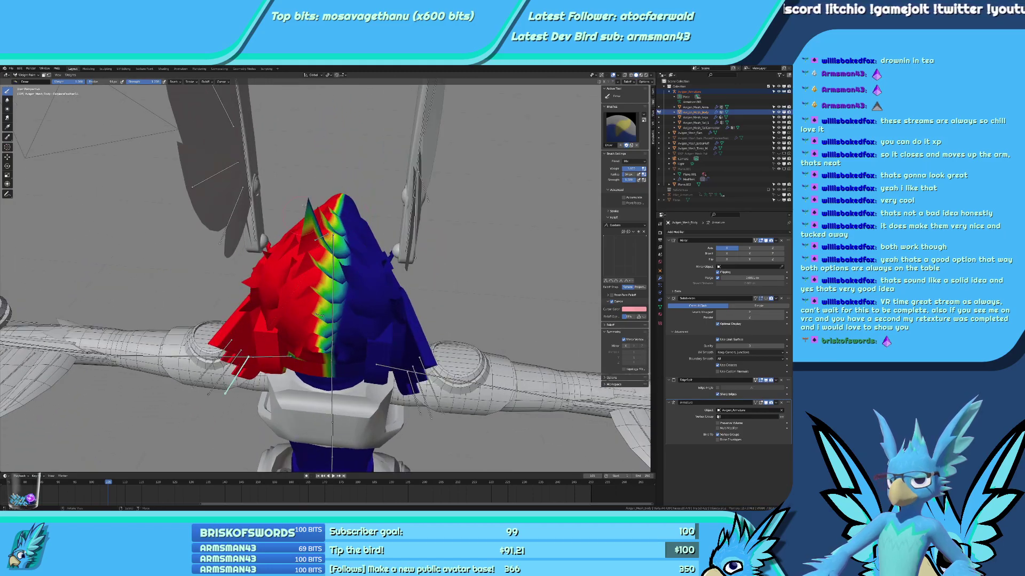
# Extend the full-weight paint to the crest tip and the underside of the head, and check the coverage from the back.
pyautogui.moveTo(308, 205); pyautogui.dragTo(308, 198)
pyautogui.scroll(-4, 325, 260)
pyautogui.moveTo(325, 259); pyautogui.dragTo(383, 315, button='middle')
pyautogui.scroll(4, 395, 273)
pyautogui.scroll(4, 362, 228)
pyautogui.scroll(3, 382, 314)
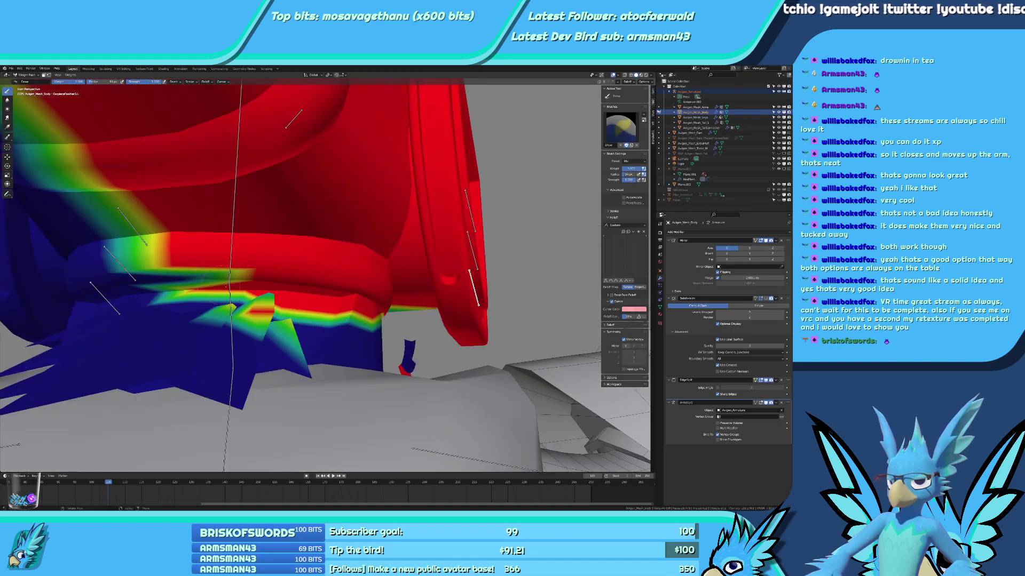
pyautogui.moveTo(382, 297); pyautogui.dragTo(269, 277, button='middle')
pyautogui.moveTo(269, 277)
pyautogui.mouseDown()
pyautogui.moveTo(262, 269)
pyautogui.moveTo(255, 289)
pyautogui.mouseUp()
pyautogui.moveTo(326, 273); pyautogui.dragTo(316, 288, button='middle')
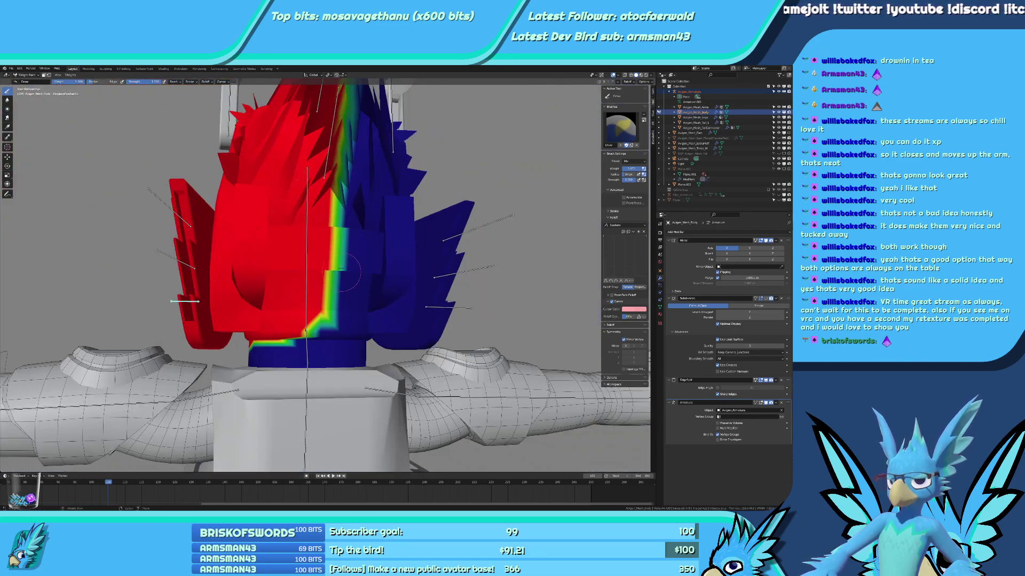
pyautogui.scroll(3, 341, 272)
pyautogui.scroll(-10, 297, 310)
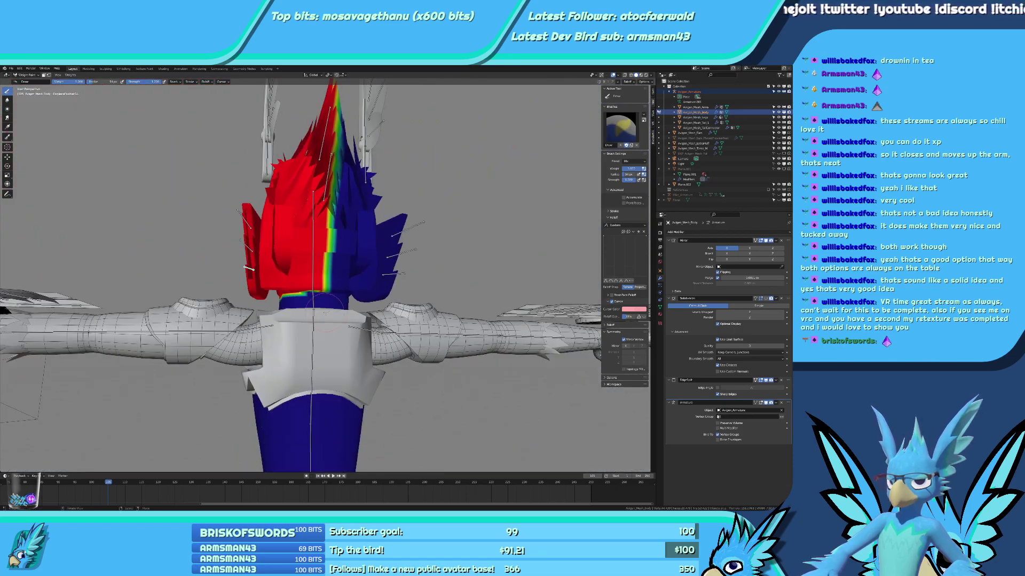
pyautogui.moveTo(298, 311); pyautogui.dragTo(408, 333, button='middle')
pyautogui.scroll(-2, 355, 320)
pyautogui.scroll(5, 408, 334)
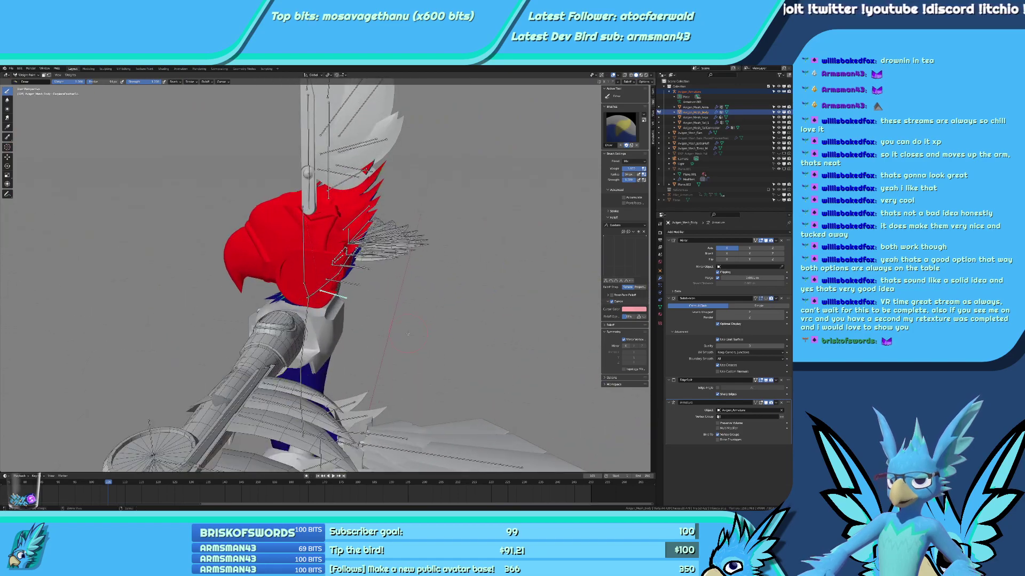
# Undo all the head weight strokes painted on the feather's bone.
pyautogui.hotkey('ctrl', 'z')
pyautogui.hotkey('ctrl', 'z')
pyautogui.hotkey('ctrl', 'z')
pyautogui.hotkey('ctrl', 'z')
pyautogui.hotkey('ctrl', 'z')
pyautogui.hotkey('ctrl', 'z')
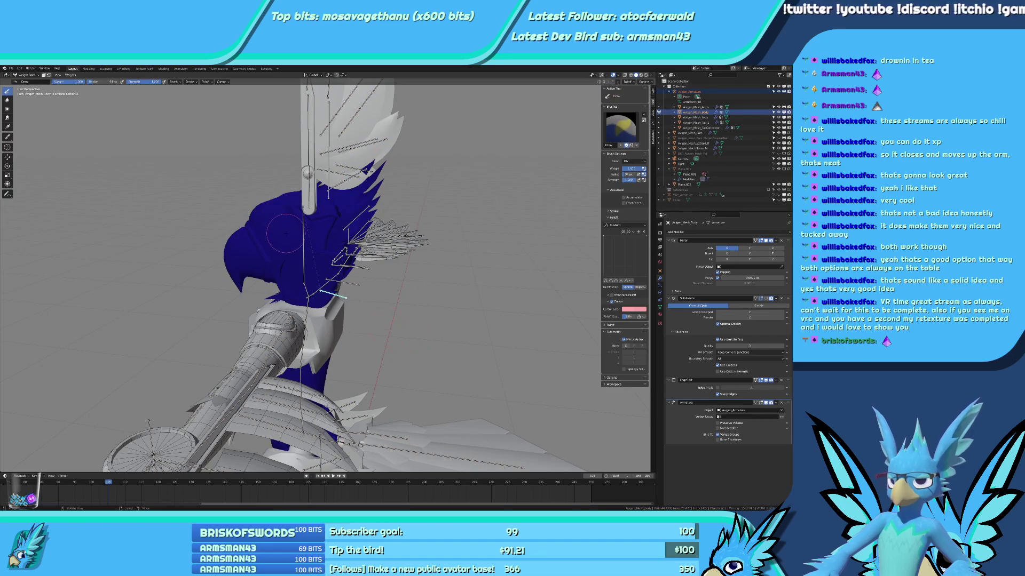
# Make the head bone active for weight painting in the side view.
pyautogui.scroll(-3, 303, 233)
pyautogui.moveTo(302, 233); pyautogui.dragTo(368, 238, button='middle')
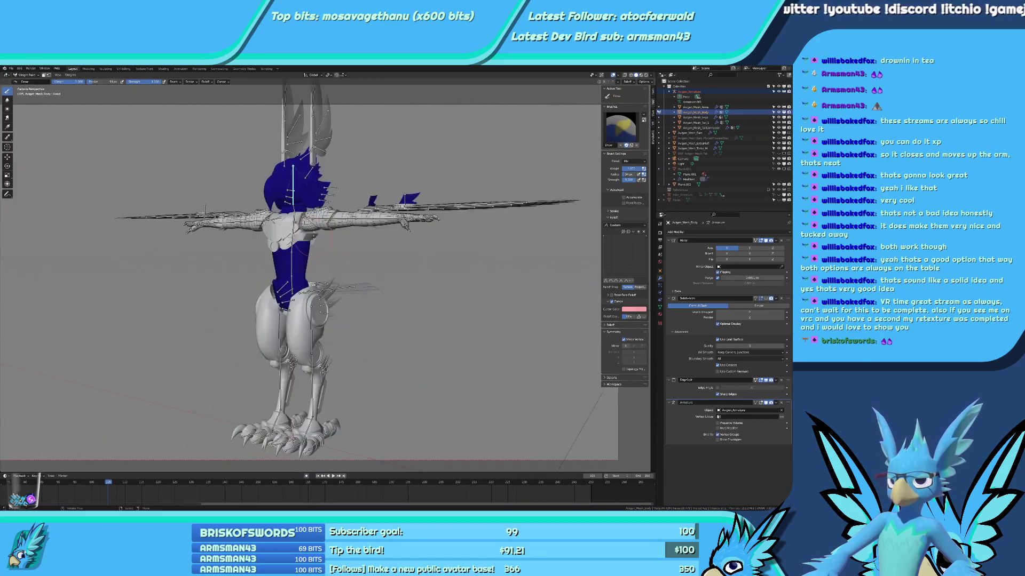
pyautogui.press('KP_3')
pyautogui.scroll(2, 314, 238)
pyautogui.keyDown('ctrl'); pyautogui.click(313, 238); pyautogui.keyUp('ctrl')
# Try full weight over the whole head on the head bone, check the neck from the back, and undo it.
pyautogui.scroll(-4, 287, 251)
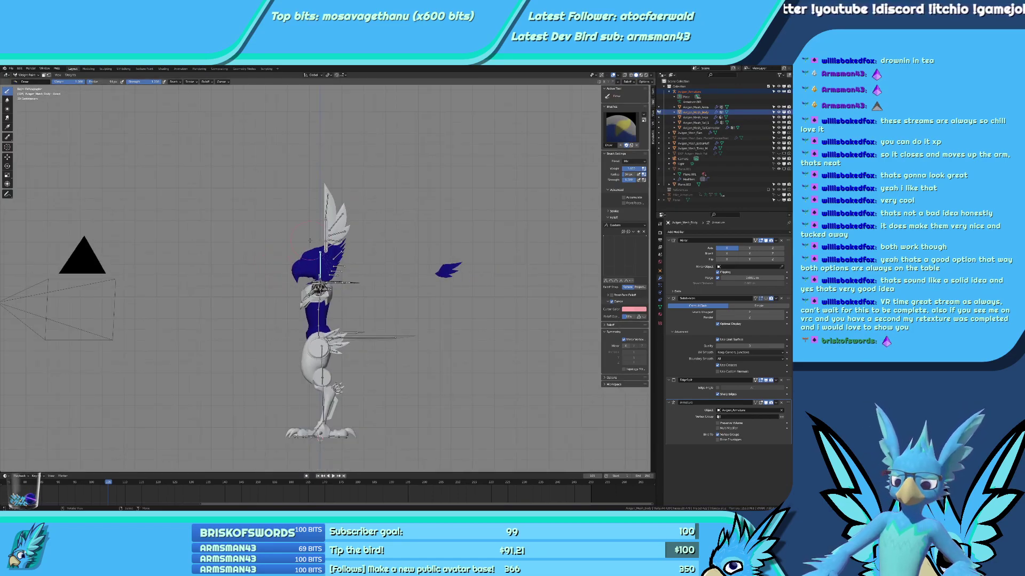
pyautogui.hotkey('ctrl', 'shift', 'z')
pyautogui.scroll(8, 292, 264)
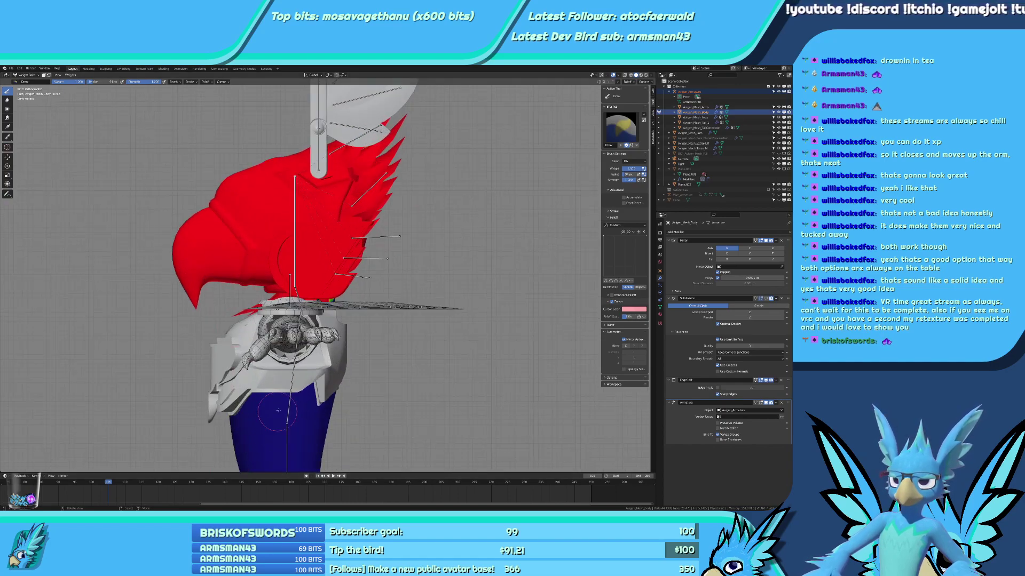
pyautogui.moveTo(278, 411); pyautogui.dragTo(165, 400, button='middle')
pyautogui.scroll(4, 363, 352)
pyautogui.hotkey('ctrl', 'z')
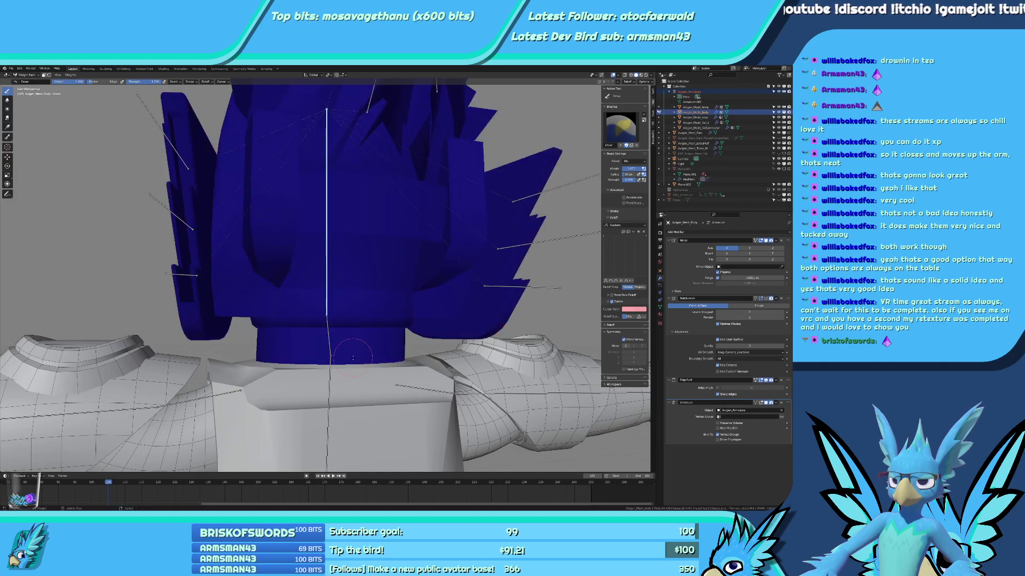
# Try full-weight strokes on the forehead, the crest base and the rear cheek, undoing each one.
pyautogui.moveTo(352, 358); pyautogui.dragTo(446, 362, button='middle')
pyautogui.scroll(-2, 315, 360)
pyautogui.keyDown('shift'); pyautogui.moveTo(313, 363); pyautogui.dragTo(307, 441, button='middle'); pyautogui.keyUp('shift')
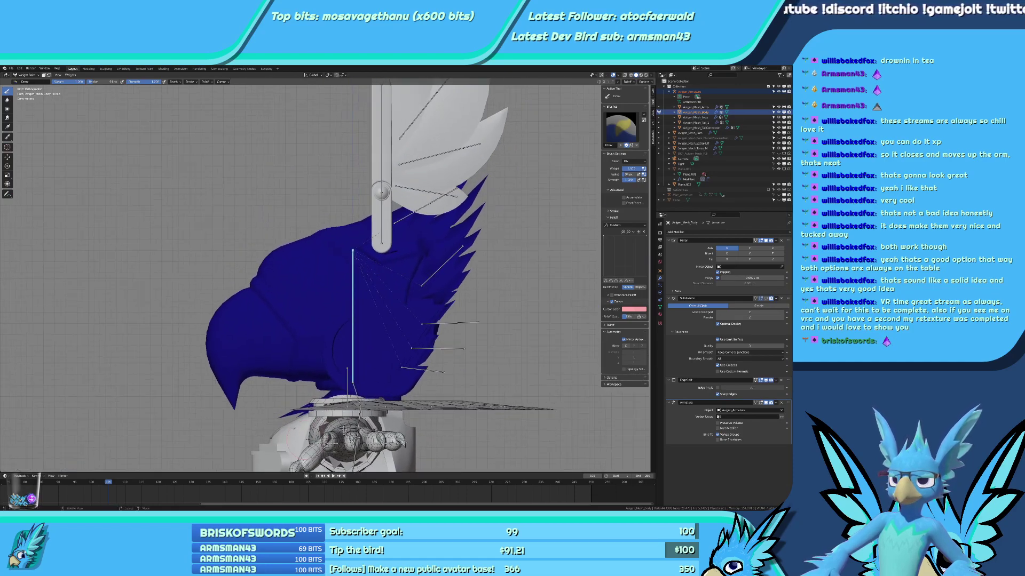
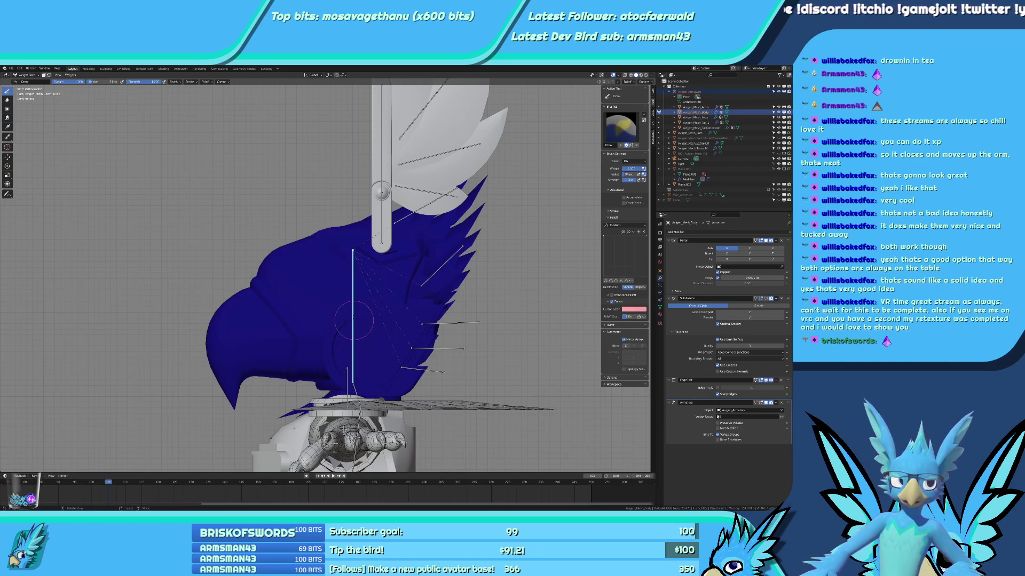
pyautogui.moveTo(289, 248); pyautogui.dragTo(263, 274)
pyautogui.hotkey('ctrl', 'z')
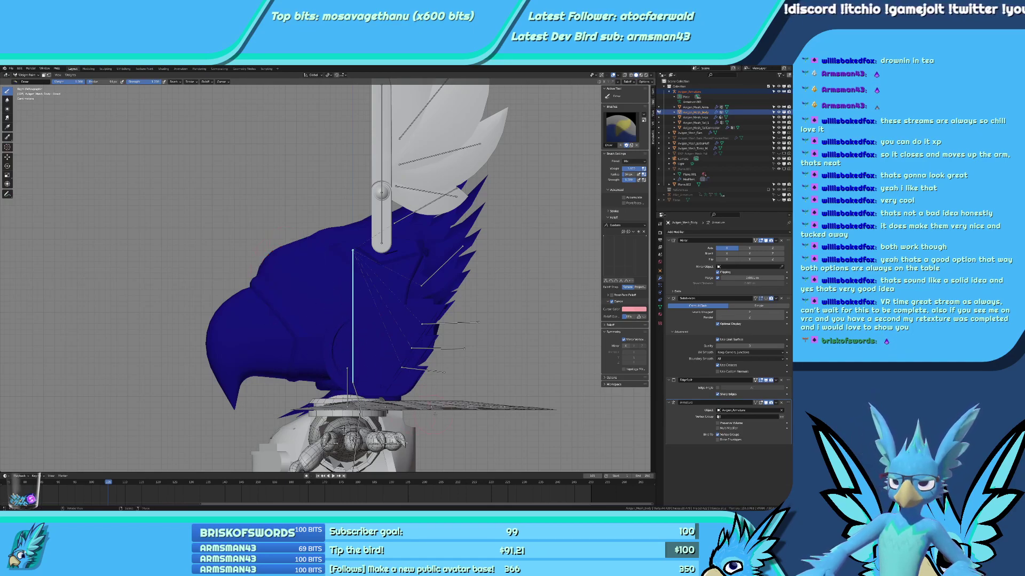
pyautogui.click(379, 247)
pyautogui.hotkey('ctrl', 'z')
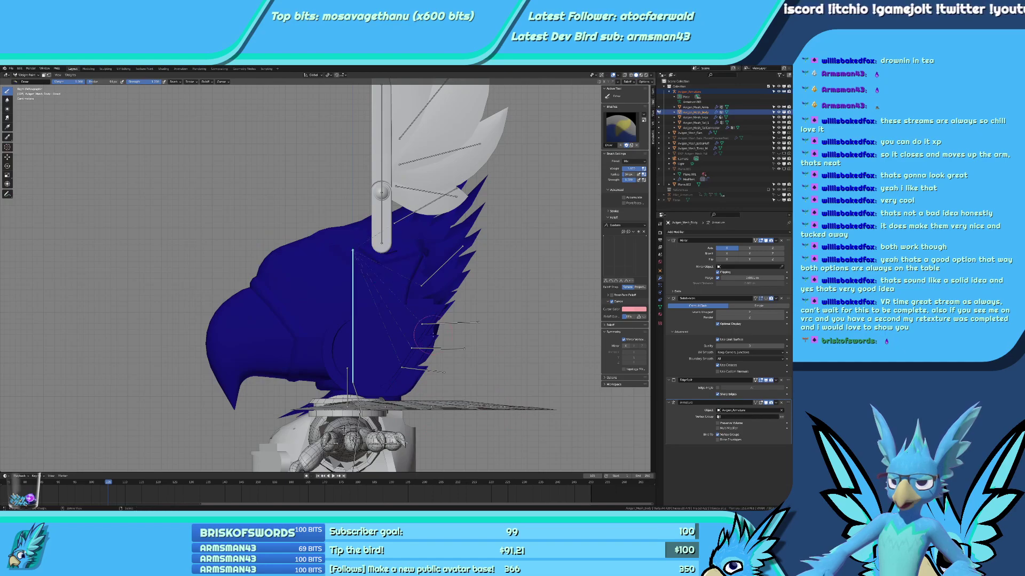
pyautogui.click(410, 334)
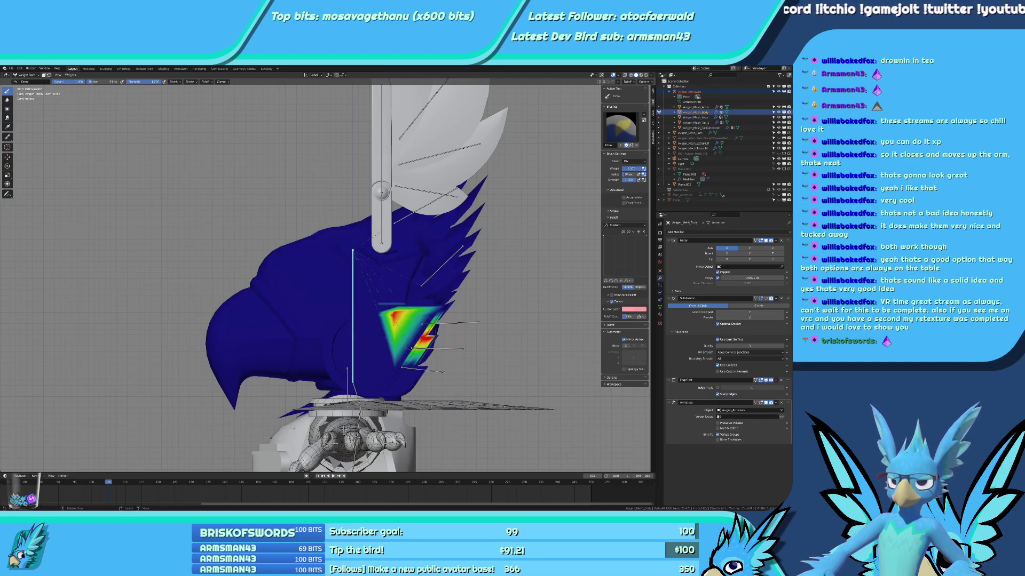
pyautogui.hotkey('ctrl', 'z')
# Try covering the entire head with full weight in one broad stroke for the head bone, and undo it.
pyautogui.scroll(-5, 434, 347)
pyautogui.scroll(-4, 366, 285)
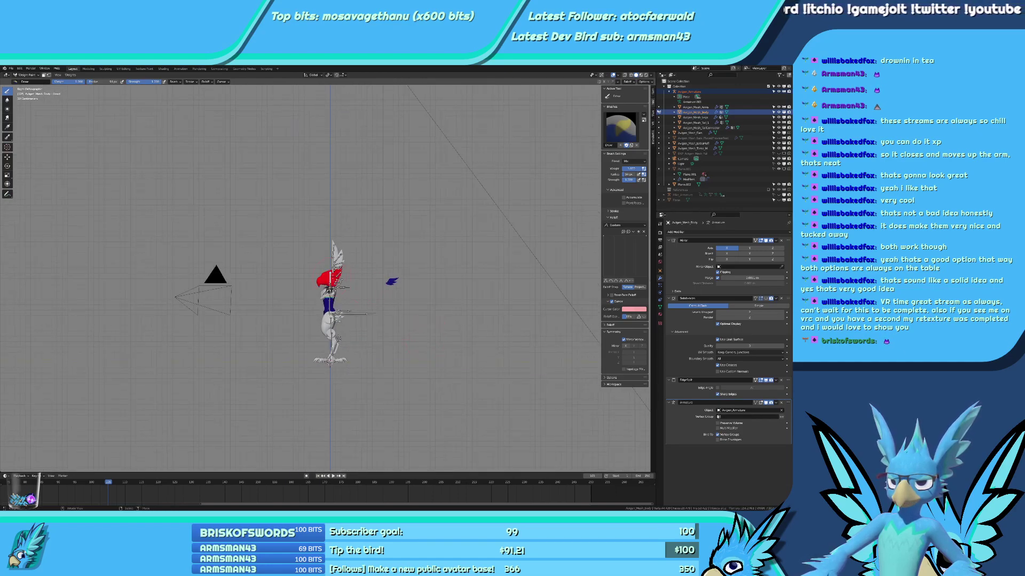
pyautogui.scroll(10, 326, 269)
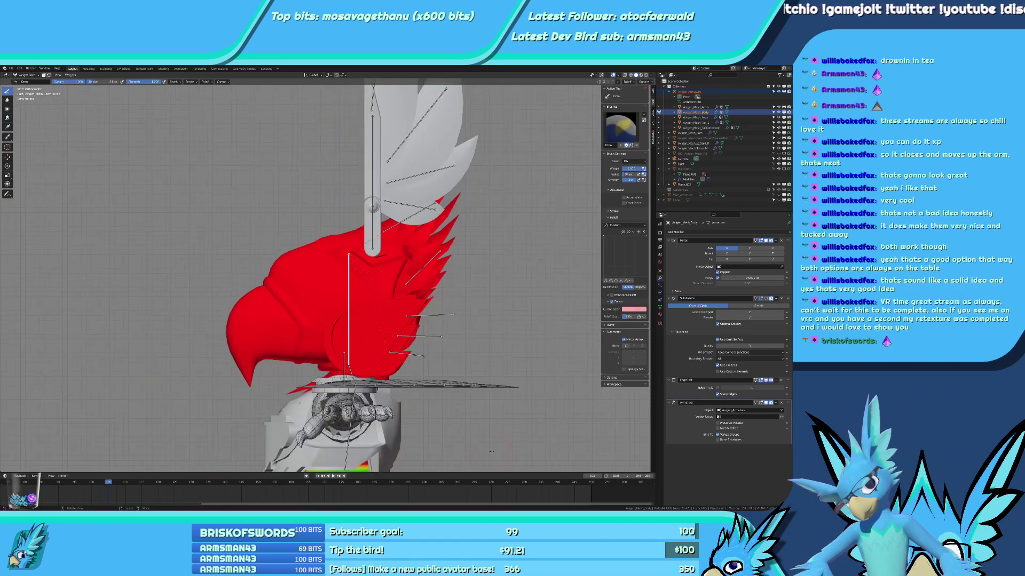
pyautogui.hotkey('ctrl', 'z')
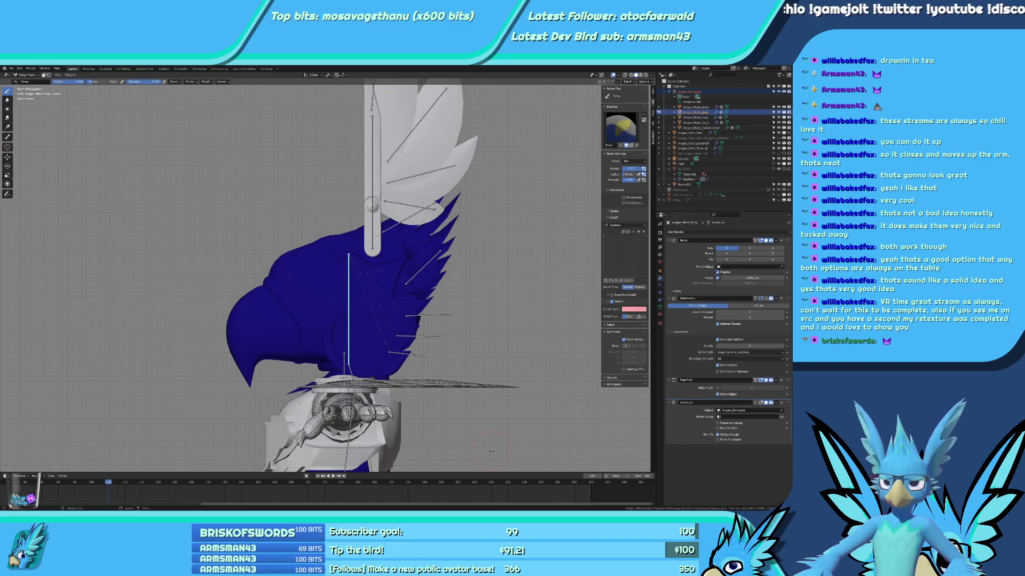
pyautogui.scroll(-6, 320, 304)
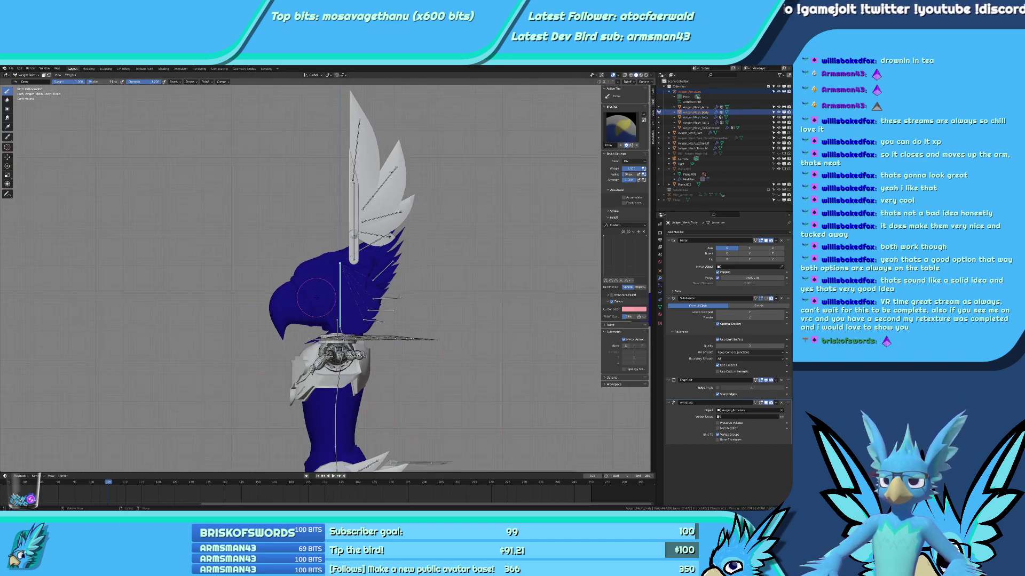
# Paint full weight for the head bone over the beak, crown and upper face in the side view.
pyautogui.moveTo(322, 278)
pyautogui.mouseDown()
pyautogui.moveTo(315, 286)
pyautogui.moveTo(332, 269)
pyautogui.mouseUp()
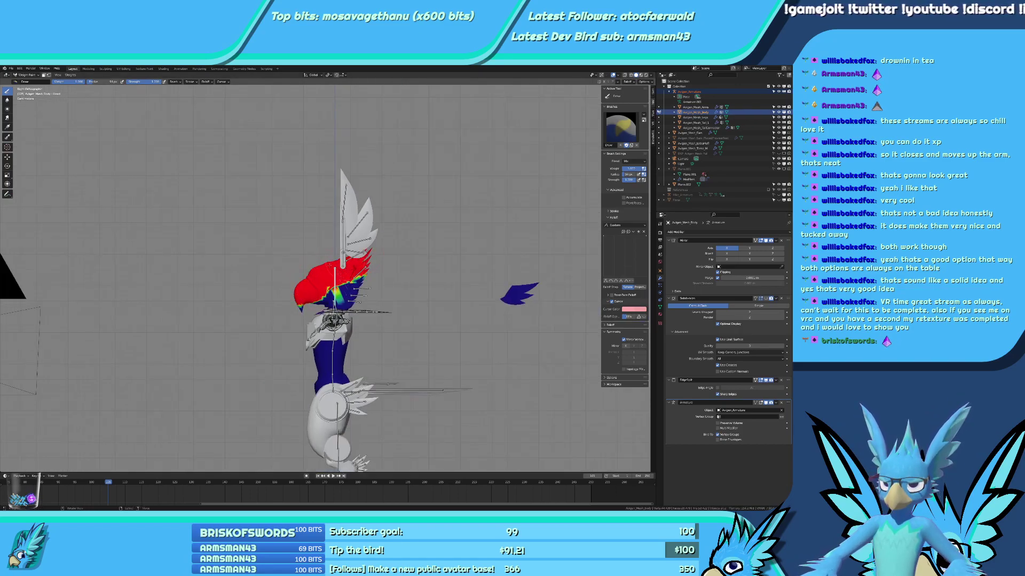
pyautogui.scroll(6, 355, 286)
pyautogui.moveTo(375, 301)
pyautogui.mouseDown()
pyautogui.moveTo(393, 312)
pyautogui.moveTo(326, 310)
pyautogui.mouseUp()
pyautogui.scroll(5, 315, 299)
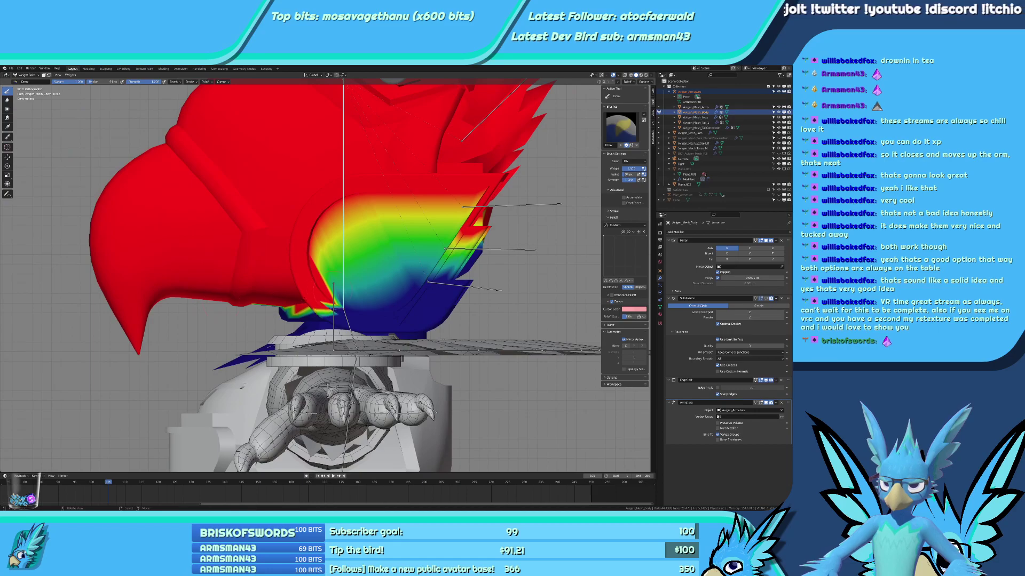
# Fill the cheek disc and the lower jaw edge with full weight down to the neckline.
pyautogui.moveTo(304, 299); pyautogui.dragTo(376, 236)
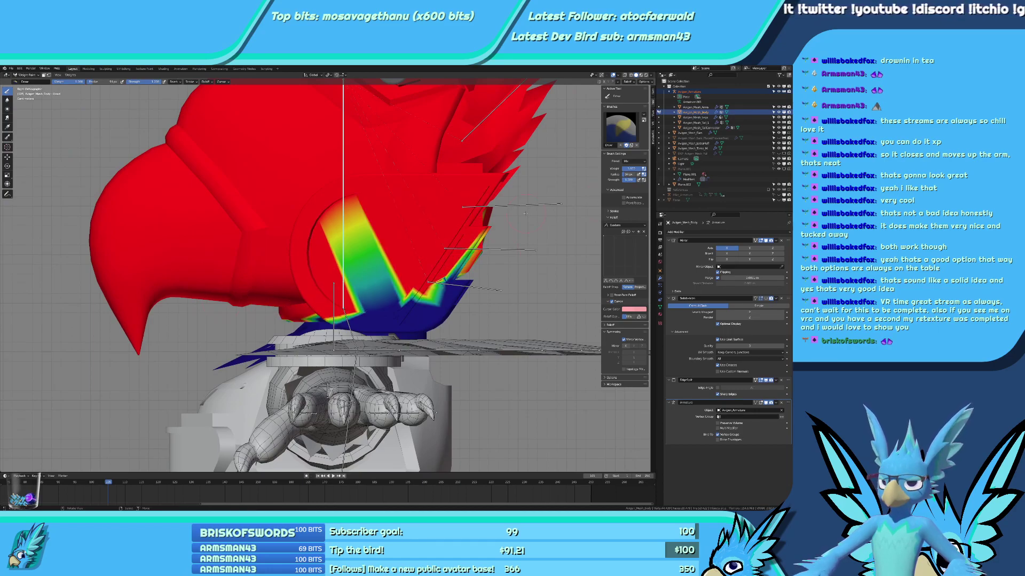
pyautogui.moveTo(610, 189); pyautogui.dragTo(610, 209)
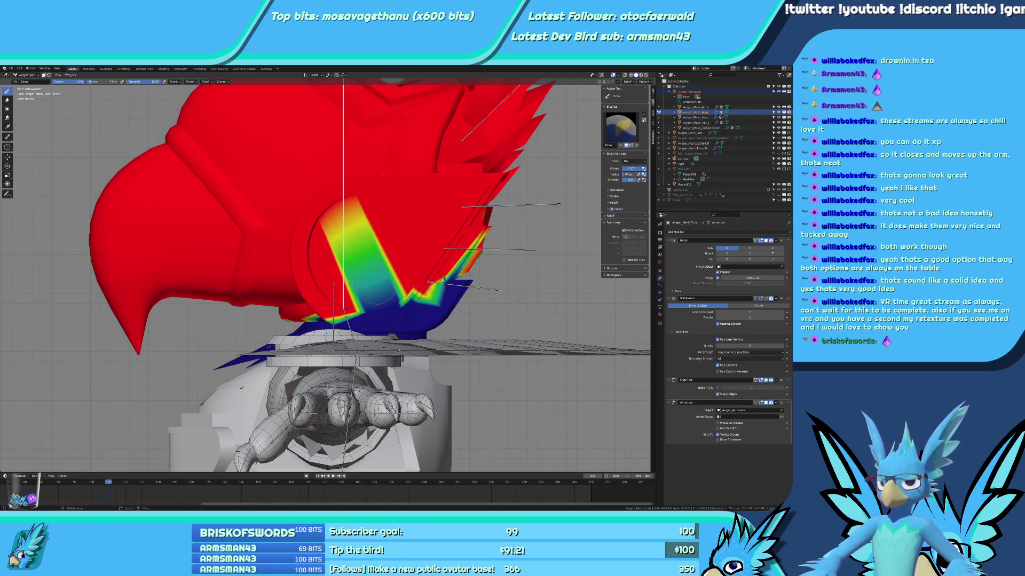
pyautogui.moveTo(351, 282)
pyautogui.mouseDown()
pyautogui.moveTo(449, 261)
pyautogui.moveTo(415, 301)
pyautogui.mouseUp()
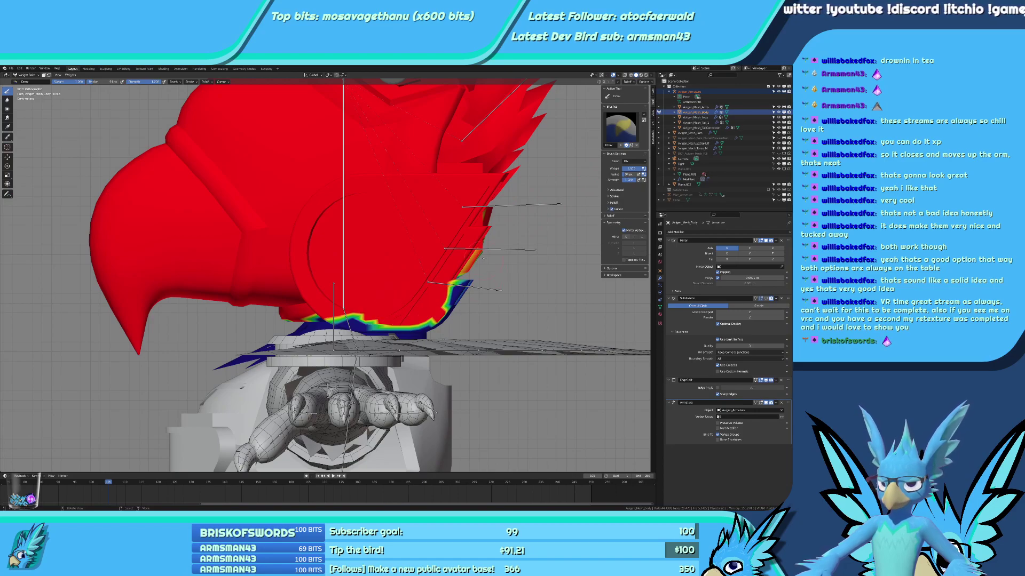
pyautogui.moveTo(483, 259); pyautogui.dragTo(468, 233)
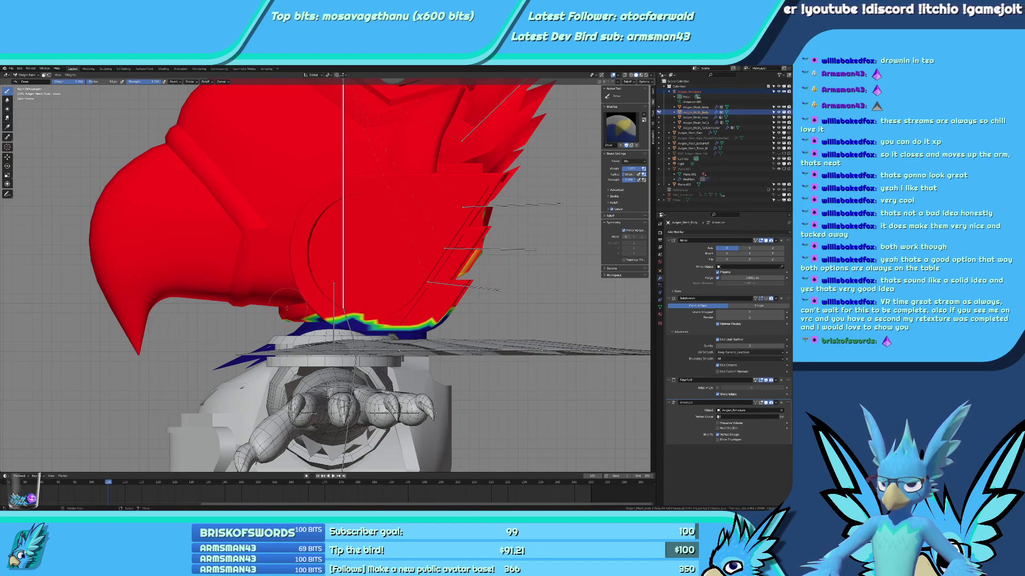
pyautogui.moveTo(287, 308)
pyautogui.mouseDown()
pyautogui.moveTo(368, 325)
pyautogui.moveTo(461, 317)
pyautogui.mouseUp()
# Try full-weight strokes on the back of the head above the neck, and undo them.
pyautogui.moveTo(472, 290); pyautogui.dragTo(378, 210, button='middle')
pyautogui.moveTo(342, 267)
pyautogui.mouseDown()
pyautogui.moveTo(307, 250)
pyautogui.moveTo(282, 288)
pyautogui.moveTo(218, 317)
pyautogui.moveTo(326, 315)
pyautogui.moveTo(291, 336)
pyautogui.mouseUp()
pyautogui.scroll(2, 297, 299)
pyautogui.moveTo(344, 334); pyautogui.dragTo(343, 311, button='middle')
pyautogui.moveTo(384, 299)
pyautogui.mouseDown()
pyautogui.moveTo(376, 334)
pyautogui.moveTo(330, 335)
pyautogui.mouseUp()
pyautogui.hotkey('ctrl', 'z')
pyautogui.hotkey('ctrl', 'z')
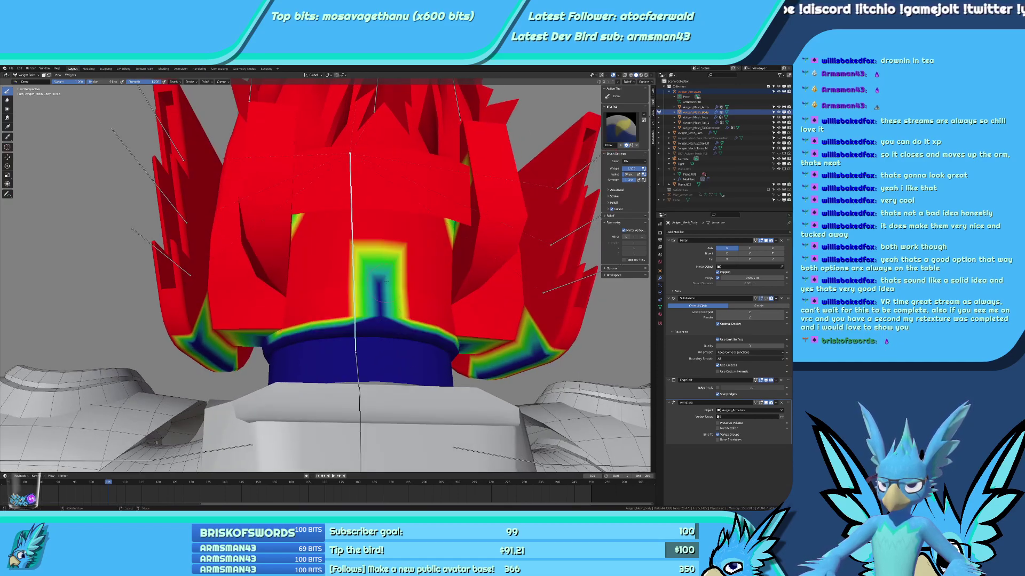
# Paint full weight across the back of the head down to the rear neckline.
pyautogui.click(377, 313)
pyautogui.keyDown('shift'); pyautogui.moveTo(377, 313); pyautogui.dragTo(380, 230, button='middle'); pyautogui.keyUp('shift')
pyautogui.scroll(3, 380, 231)
pyautogui.click(416, 161)
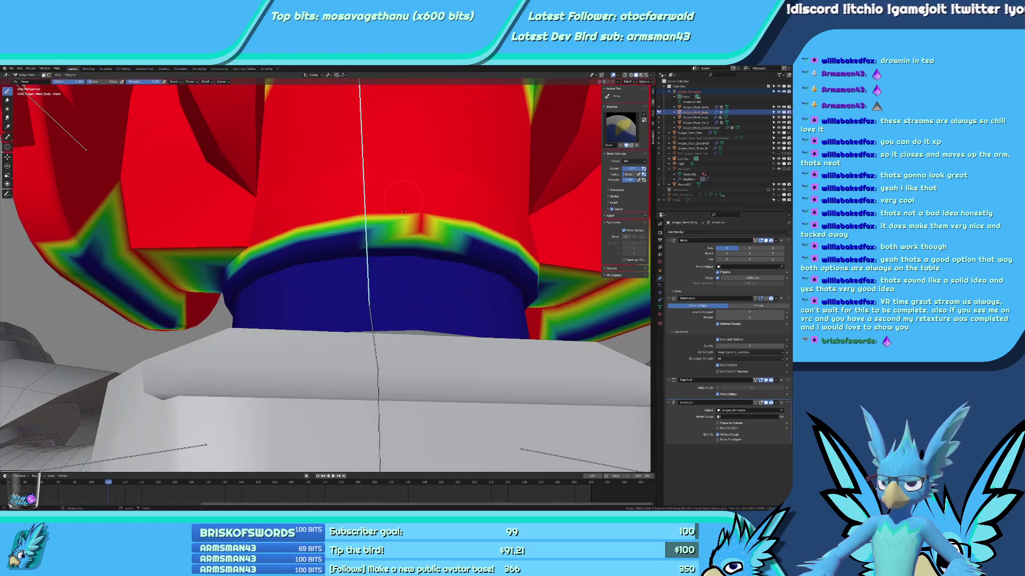
pyautogui.moveTo(404, 238)
pyautogui.mouseDown()
pyautogui.moveTo(406, 260)
pyautogui.moveTo(350, 247)
pyautogui.moveTo(312, 255)
pyautogui.mouseUp()
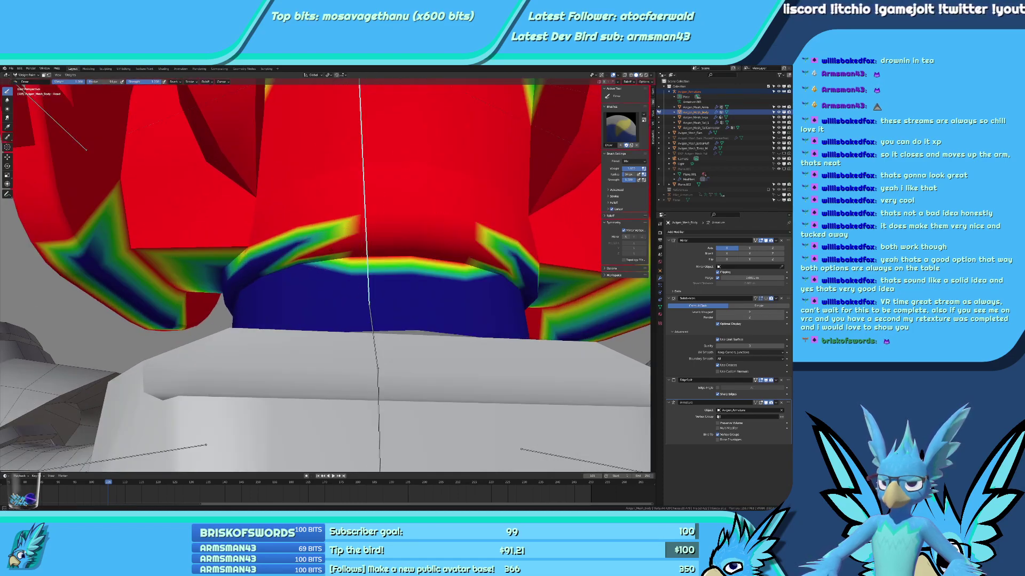
pyautogui.moveTo(312, 255); pyautogui.dragTo(350, 247, button='middle')
pyautogui.moveTo(439, 233)
pyautogui.mouseDown()
pyautogui.moveTo(382, 250)
pyautogui.moveTo(336, 243)
pyautogui.moveTo(328, 266)
pyautogui.mouseUp()
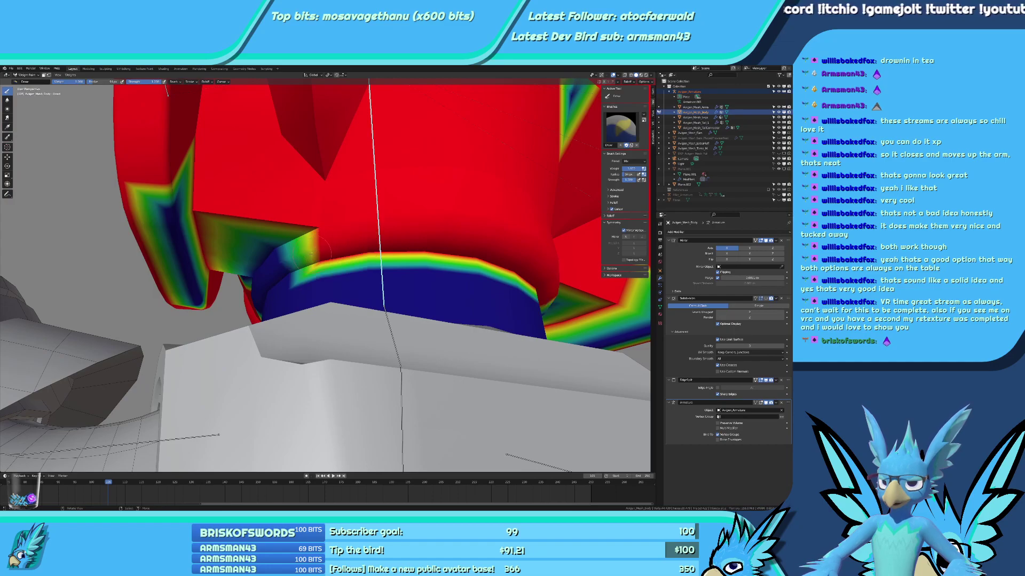
# Extend the full weight around the side of the neckline behind the cheek feathers.
pyautogui.moveTo(341, 256); pyautogui.dragTo(425, 253, button='middle')
pyautogui.scroll(3, 424, 253)
pyautogui.moveTo(369, 243)
pyautogui.mouseDown()
pyautogui.moveTo(325, 229)
pyautogui.moveTo(344, 195)
pyautogui.mouseUp()
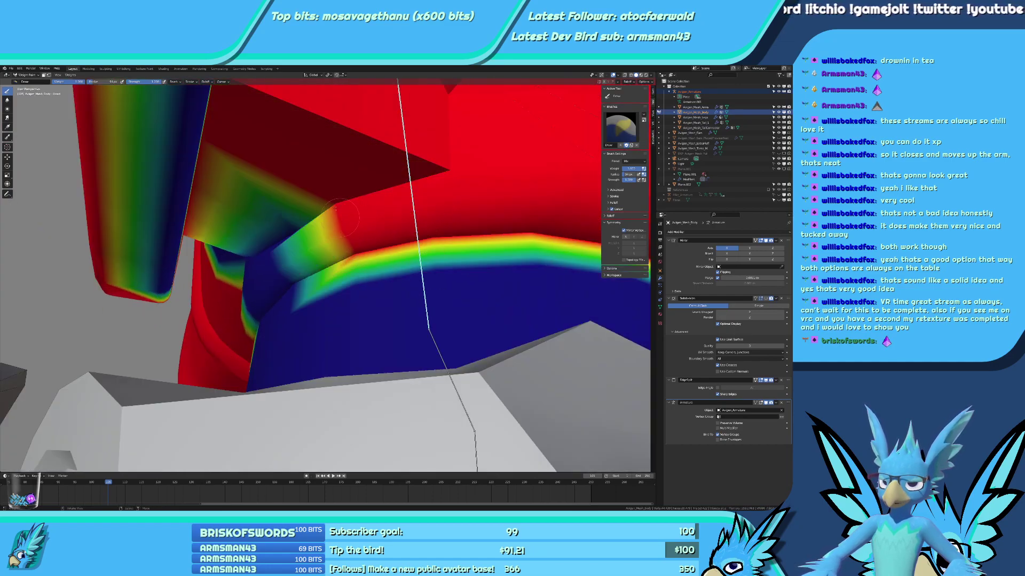
# Fill the unweighted area beneath the jaw and the front of the neckline with full weight.
pyautogui.moveTo(344, 191)
pyautogui.mouseDown(button='middle')
pyautogui.moveTo(391, 215)
pyautogui.moveTo(498, 240)
pyautogui.mouseUp(button='middle')
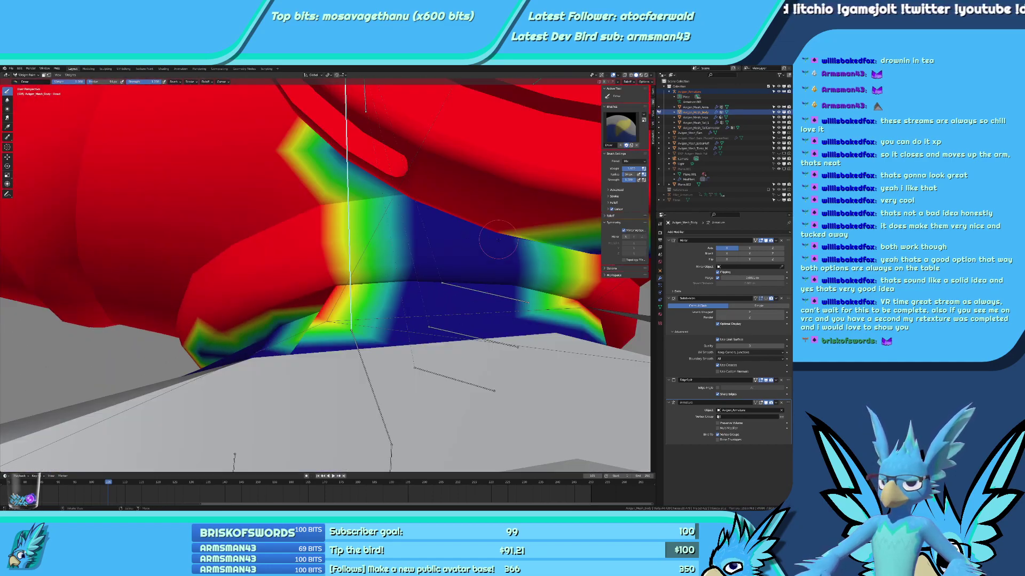
pyautogui.moveTo(530, 290); pyautogui.dragTo(378, 224, button='middle')
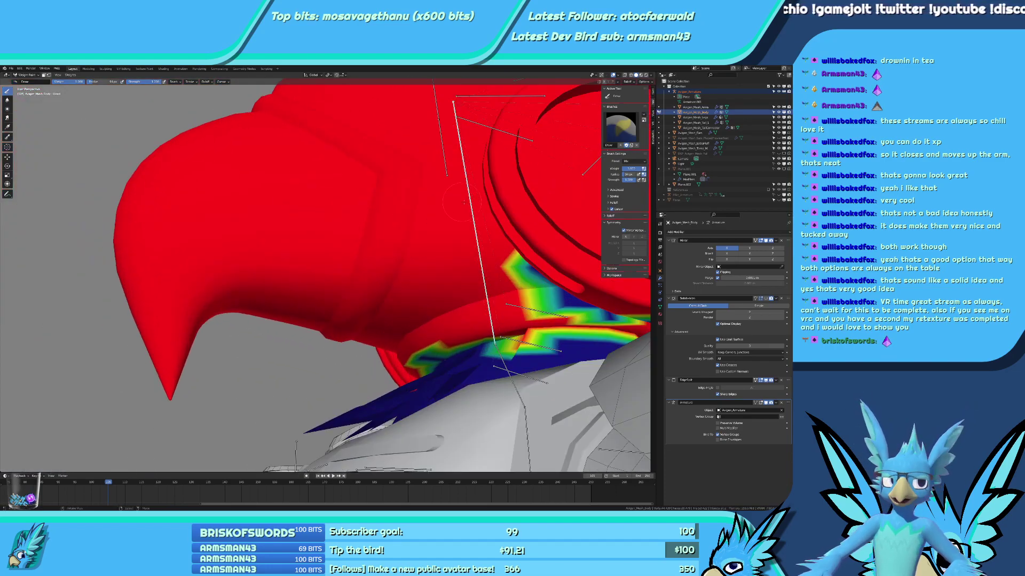
pyautogui.moveTo(290, 185)
pyautogui.mouseDown(button='middle')
pyautogui.moveTo(406, 224)
pyautogui.moveTo(442, 256)
pyautogui.moveTo(533, 292)
pyautogui.mouseUp(button='middle')
pyautogui.scroll(4, 405, 224)
pyautogui.scroll(-2, 526, 297)
pyautogui.scroll(1, 525, 298)
pyautogui.moveTo(525, 297)
pyautogui.mouseDown()
pyautogui.moveTo(513, 326)
pyautogui.moveTo(458, 211)
pyautogui.mouseUp()
pyautogui.moveTo(452, 322)
pyautogui.mouseDown()
pyautogui.moveTo(475, 320)
pyautogui.moveTo(528, 350)
pyautogui.mouseUp()
# Paint full weight on the lower tip of the cheek feathers and the rim under the chin.
pyautogui.moveTo(525, 320)
pyautogui.mouseDown(button='middle')
pyautogui.moveTo(390, 222)
pyautogui.moveTo(361, 243)
pyautogui.mouseUp(button='middle')
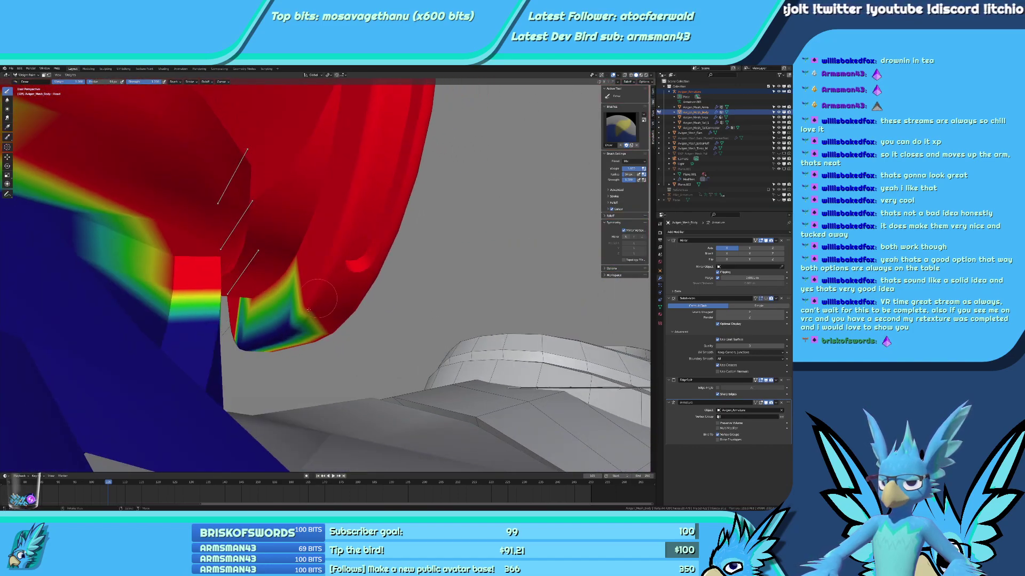
pyautogui.moveTo(291, 302); pyautogui.dragTo(250, 325)
pyautogui.moveTo(256, 320)
pyautogui.mouseDown(button='middle')
pyautogui.moveTo(320, 291)
pyautogui.moveTo(303, 219)
pyautogui.moveTo(266, 218)
pyautogui.mouseUp(button='middle')
pyautogui.moveTo(265, 218); pyautogui.dragTo(235, 213)
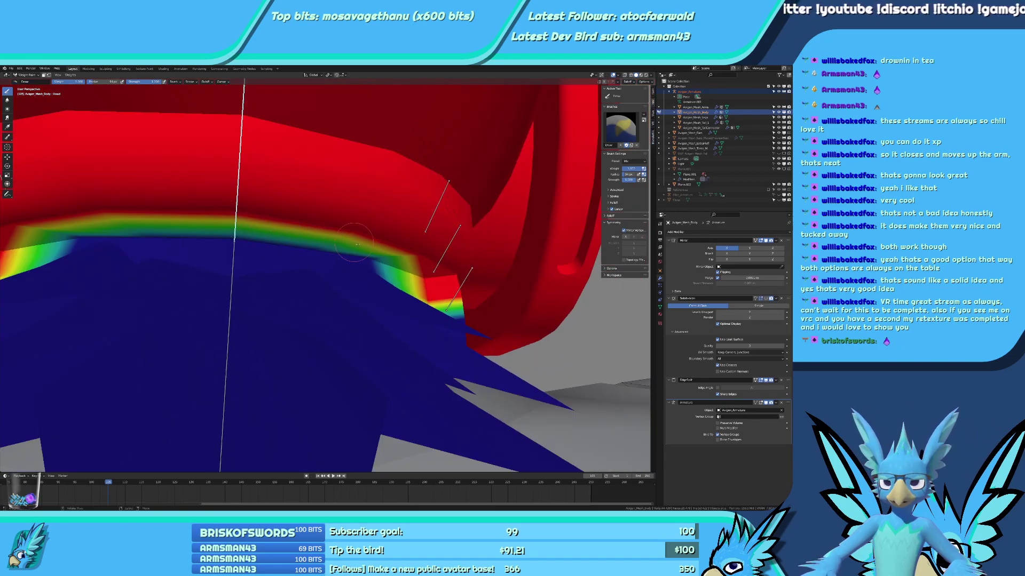
# Switch to wireframe shading and even out the weight border on the side of the neck with zero weight.
pyautogui.moveTo(355, 244); pyautogui.dragTo(271, 222, button='middle')
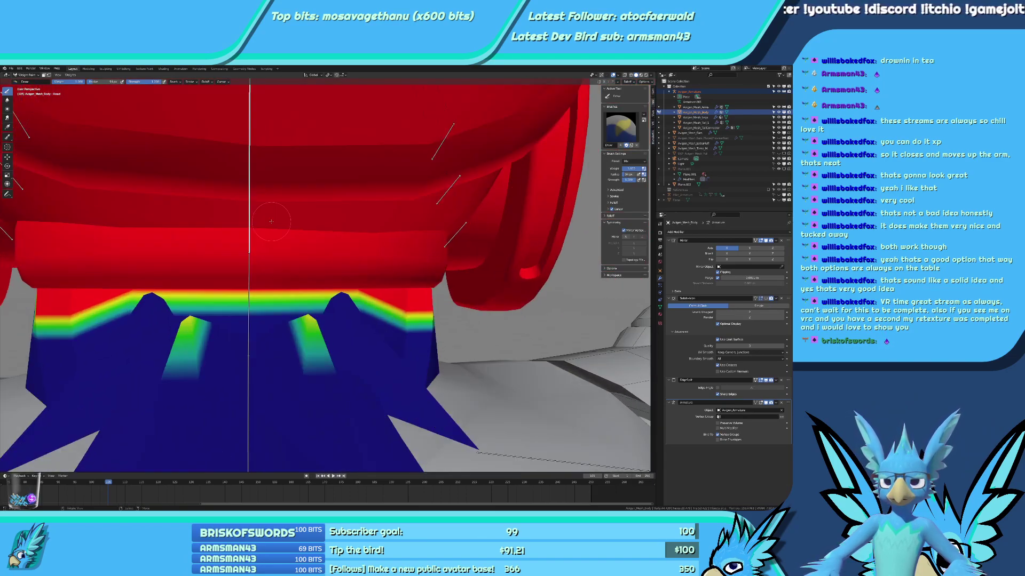
pyautogui.moveTo(227, 264); pyautogui.dragTo(323, 183, button='middle')
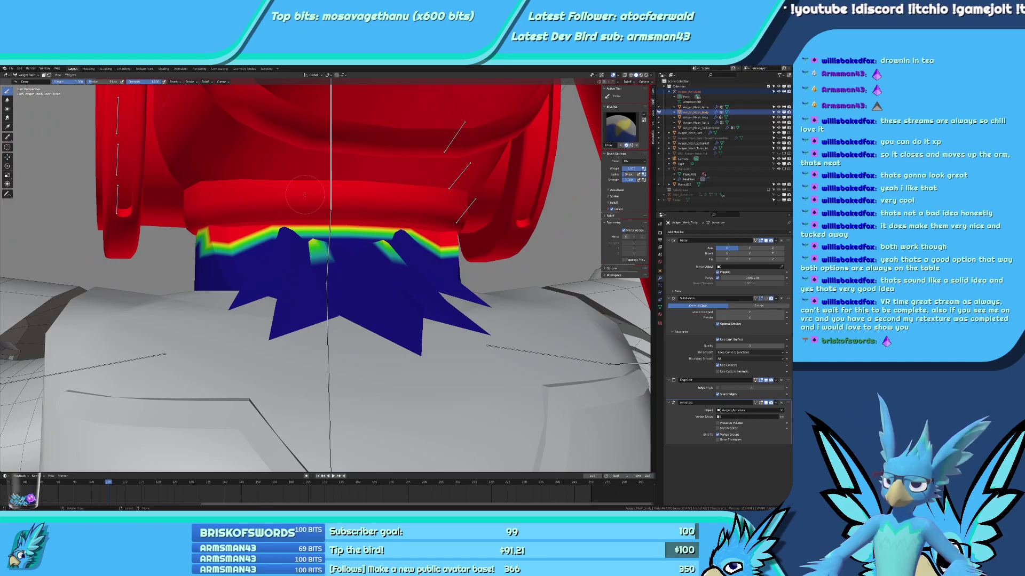
pyautogui.press('z')
pyautogui.click(283, 247)
pyautogui.moveTo(283, 247); pyautogui.dragTo(373, 235, button='middle')
pyautogui.scroll(3, 374, 235)
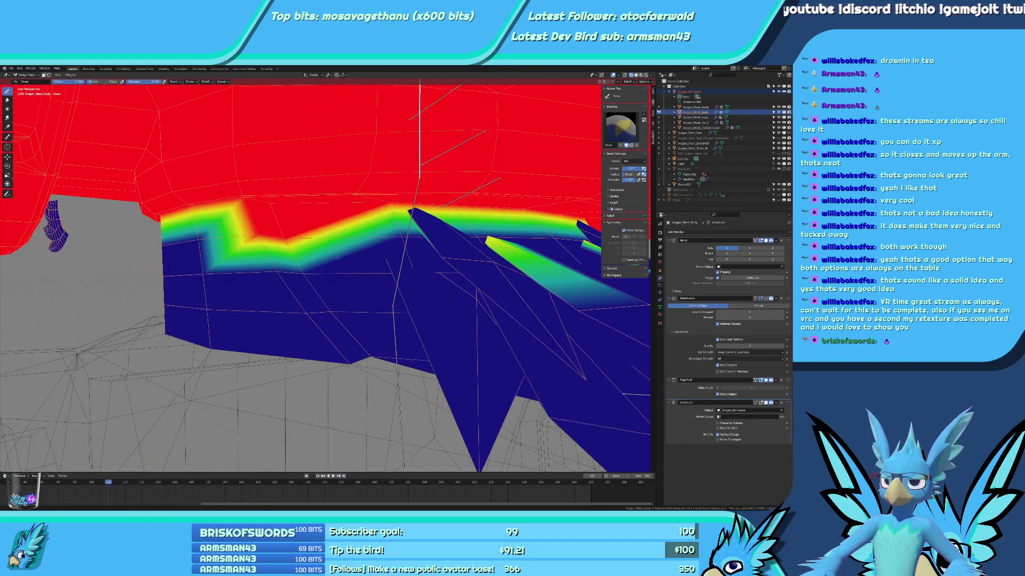
pyautogui.keyDown('shift'); pyautogui.moveTo(589, 212); pyautogui.dragTo(623, 210, button='middle'); pyautogui.keyUp('shift')
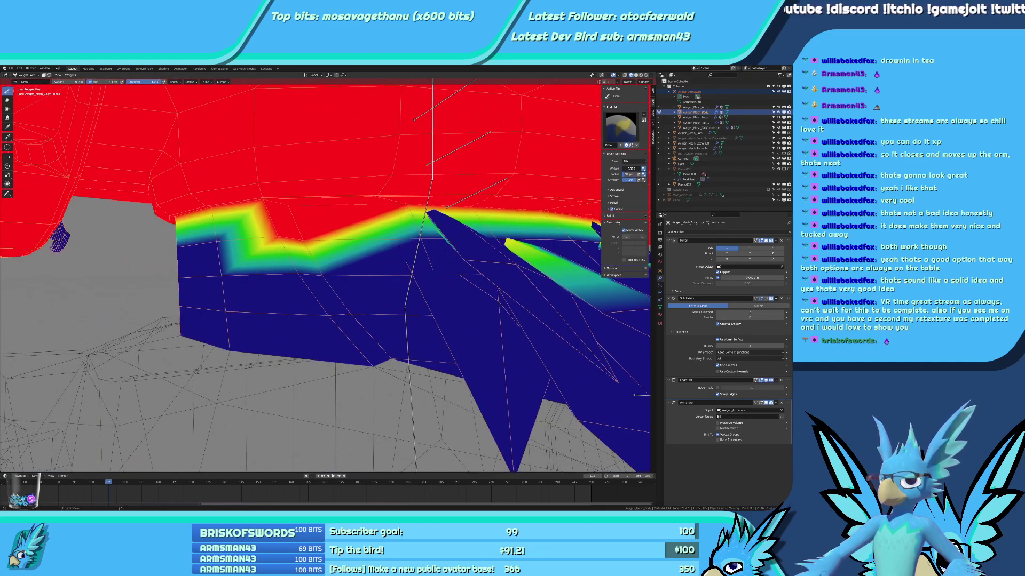
pyautogui.moveTo(284, 241); pyautogui.dragTo(437, 240, button='middle')
pyautogui.moveTo(451, 249); pyautogui.dragTo(512, 258)
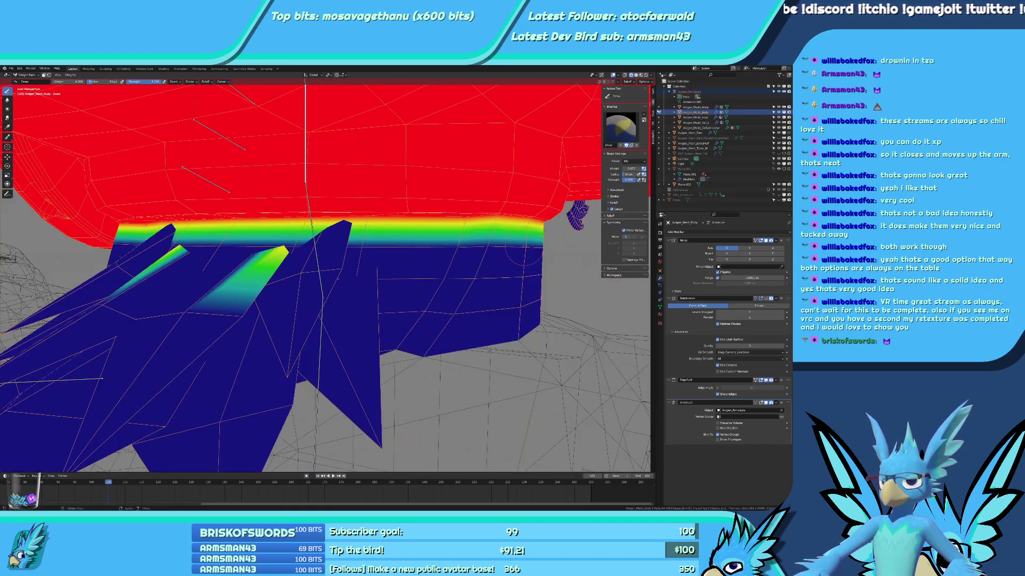
# Restore the brush to full weight and fill the leftover patches on the back of the head.
pyautogui.scroll(-5, 528, 259)
pyautogui.moveTo(531, 259)
pyautogui.mouseDown(button='middle')
pyautogui.moveTo(438, 248)
pyautogui.moveTo(389, 320)
pyautogui.moveTo(398, 323)
pyautogui.mouseUp(button='middle')
pyautogui.scroll(-2, 438, 248)
pyautogui.scroll(2, 413, 291)
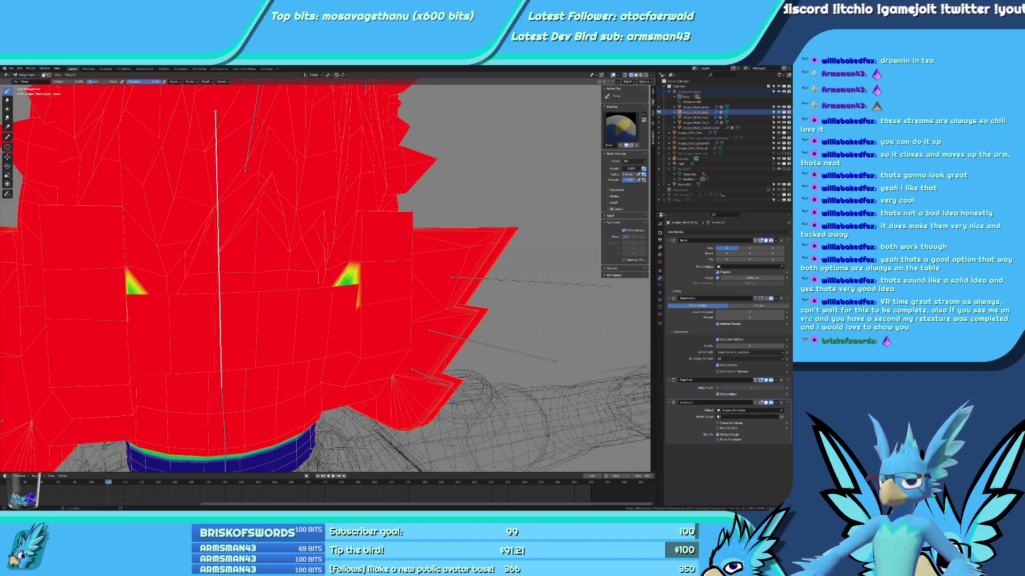
pyautogui.moveTo(330, 325); pyautogui.dragTo(347, 296, button='middle')
pyautogui.click(142, 392)
pyautogui.scroll(-6, 160, 373)
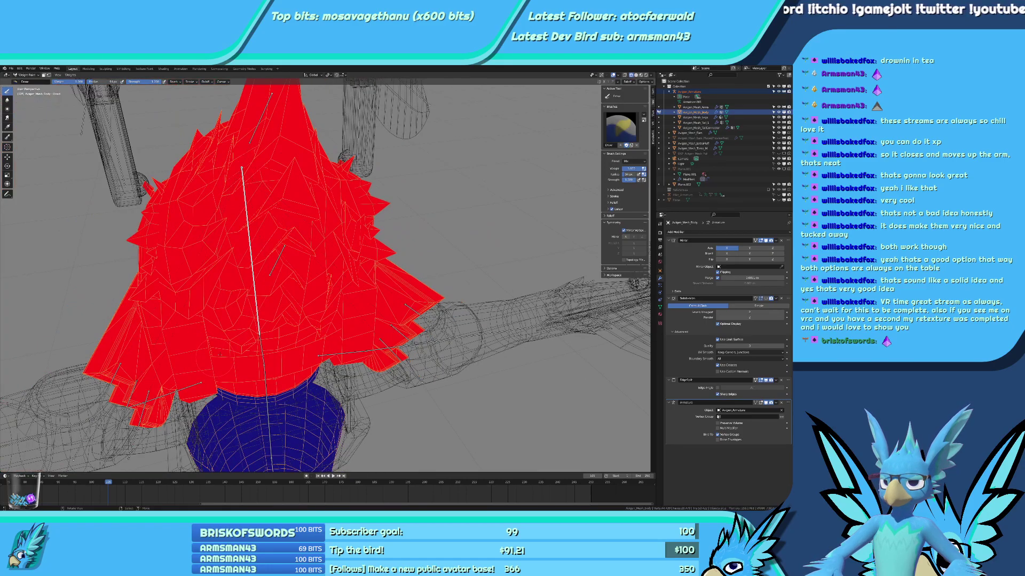
# Rotate the head bone freely to test how the head mesh follows it.
pyautogui.moveTo(176, 342)
pyautogui.mouseDown(button='middle')
pyautogui.moveTo(225, 299)
pyautogui.moveTo(485, 278)
pyautogui.mouseUp(button='middle')
pyautogui.scroll(4, 437, 278)
pyautogui.press('r')
pyautogui.press('r')
pyautogui.press('r')
pyautogui.press('r')
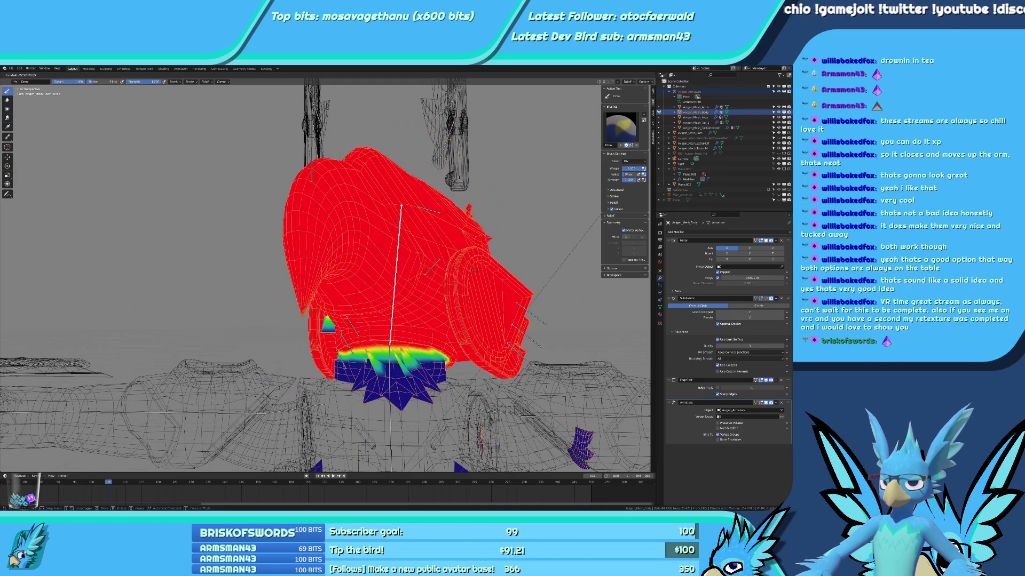
pyautogui.click(470, 270)
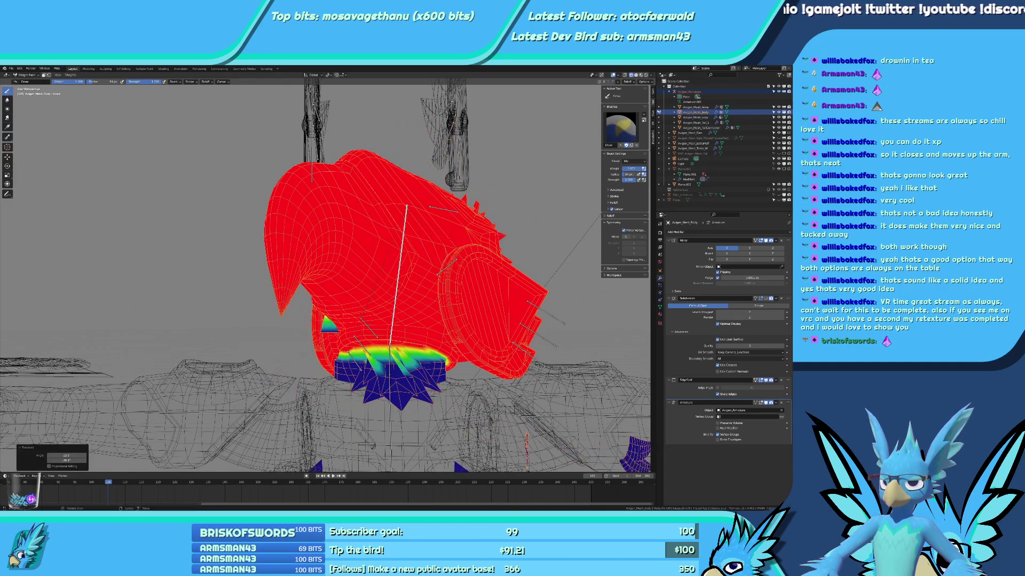
# Paint full weight on the remaining low-weight faces inside the head and at the roots of the front neck feathers.
pyautogui.moveTo(229, 363); pyautogui.dragTo(349, 364, button='middle')
pyautogui.scroll(2, 349, 364)
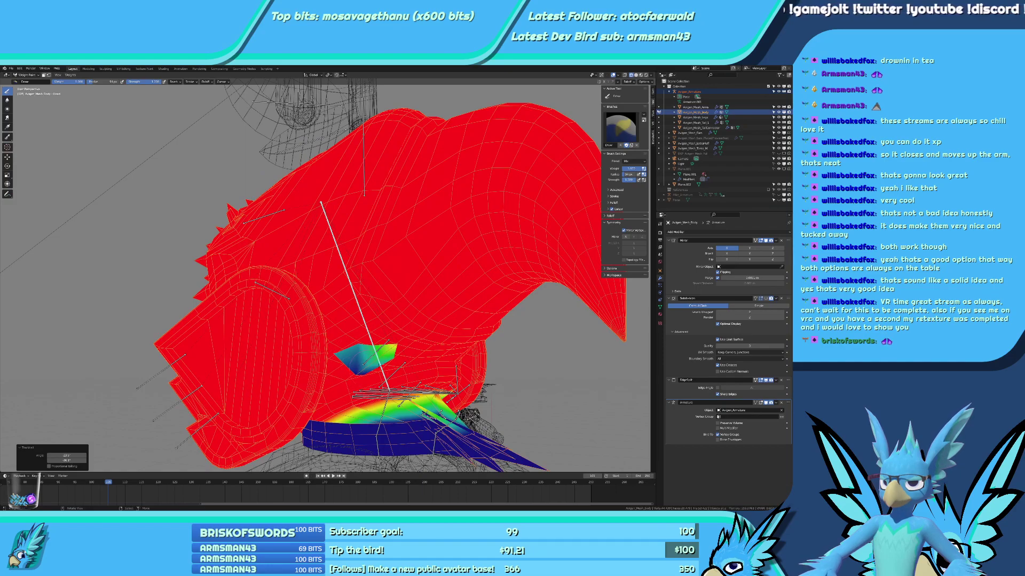
pyautogui.scroll(4, 356, 380)
pyautogui.moveTo(356, 380); pyautogui.dragTo(406, 376, button='middle')
pyautogui.scroll(3, 357, 376)
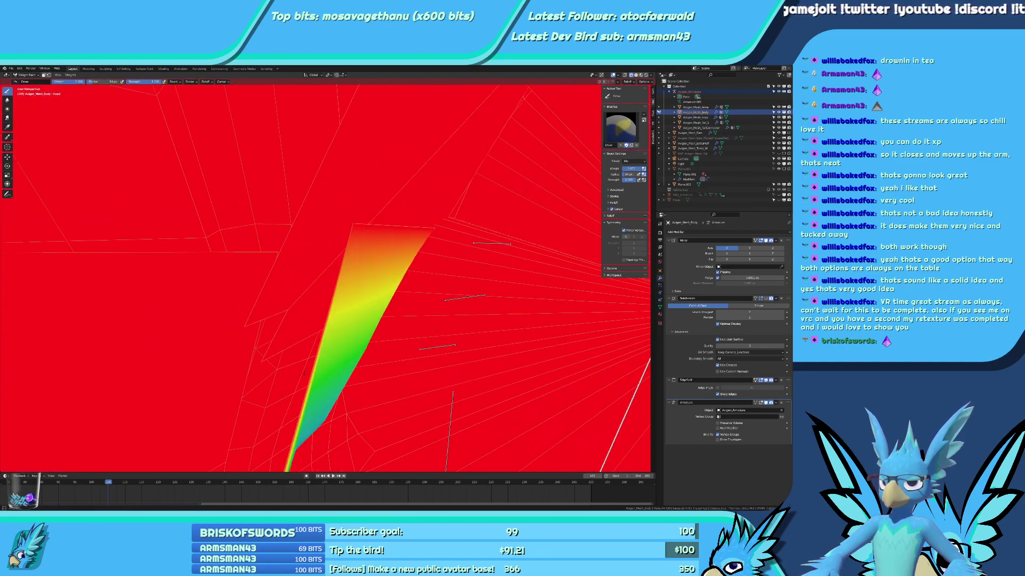
pyautogui.moveTo(315, 373)
pyautogui.mouseDown(button='middle')
pyautogui.moveTo(266, 369)
pyautogui.moveTo(240, 384)
pyautogui.moveTo(371, 291)
pyautogui.moveTo(367, 305)
pyautogui.moveTo(383, 315)
pyautogui.mouseUp(button='middle')
pyautogui.scroll(2, 240, 385)
pyautogui.moveTo(301, 268); pyautogui.dragTo(414, 284, button='middle')
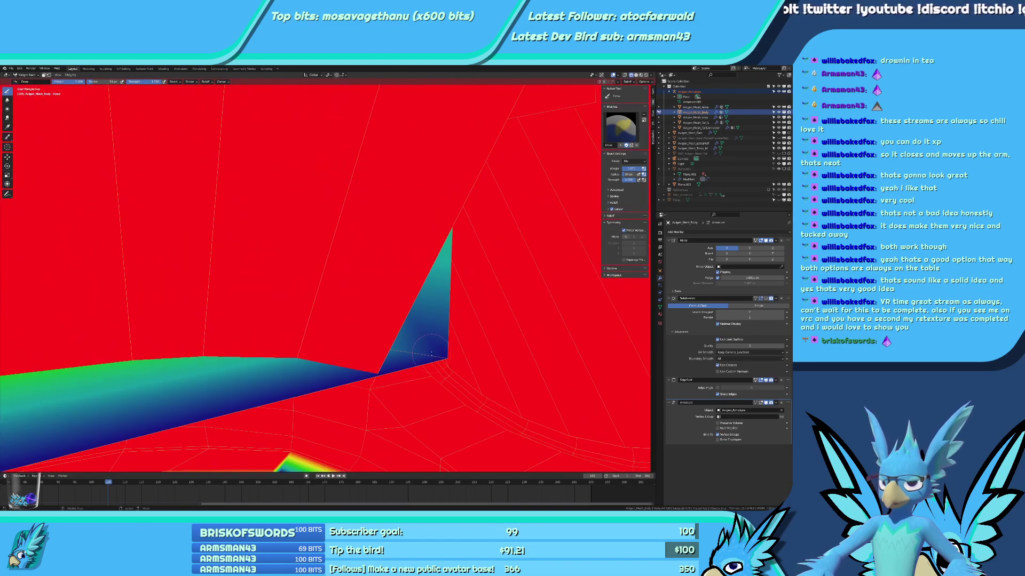
pyautogui.moveTo(436, 351); pyautogui.dragTo(382, 272, button='middle')
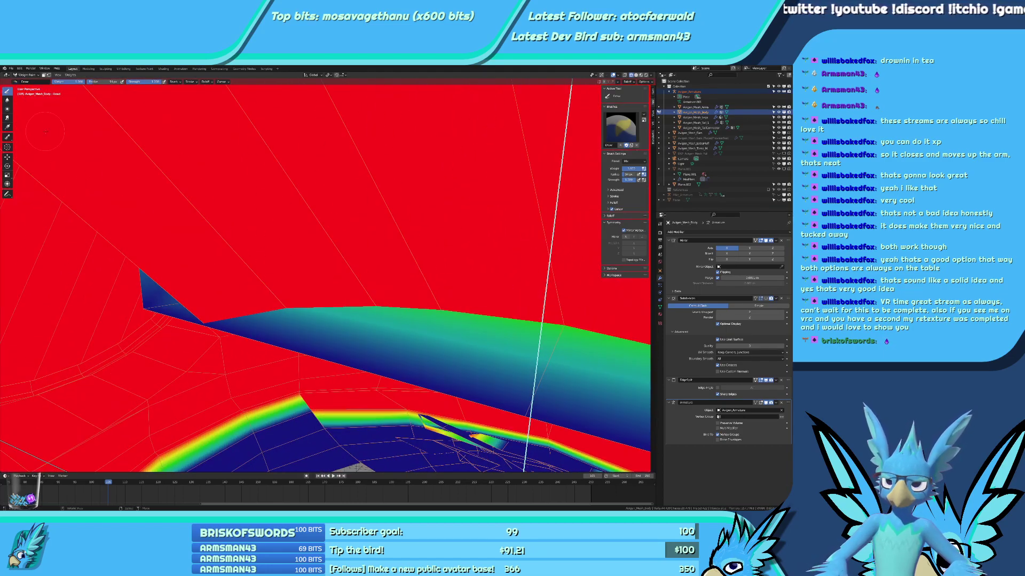
pyautogui.moveTo(46, 131)
pyautogui.mouseDown(button='middle')
pyautogui.moveTo(273, 210)
pyautogui.moveTo(359, 319)
pyautogui.mouseUp(button='middle')
pyautogui.moveTo(380, 359)
pyautogui.mouseDown(button='middle')
pyautogui.moveTo(268, 187)
pyautogui.moveTo(302, 105)
pyautogui.moveTo(317, 134)
pyautogui.mouseUp(button='middle')
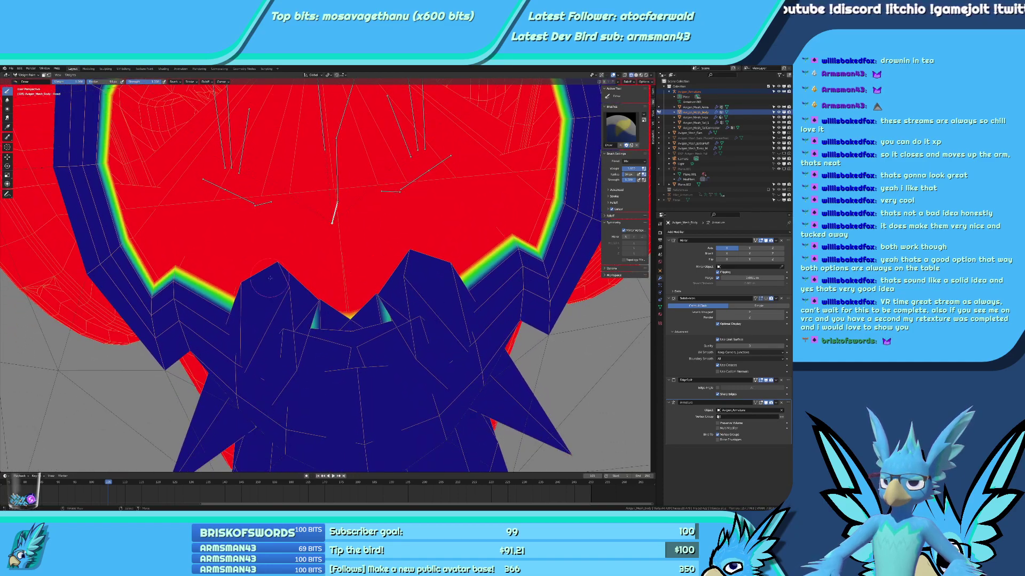
pyautogui.moveTo(298, 289)
pyautogui.mouseDown()
pyautogui.moveTo(256, 304)
pyautogui.moveTo(331, 304)
pyautogui.mouseUp()
# Lower the brush weight and paint a partial-weight transition along the neck's second edge ring at the back.
pyautogui.moveTo(338, 294)
pyautogui.mouseDown(button='middle')
pyautogui.moveTo(351, 308)
pyautogui.moveTo(299, 268)
pyautogui.mouseUp(button='middle')
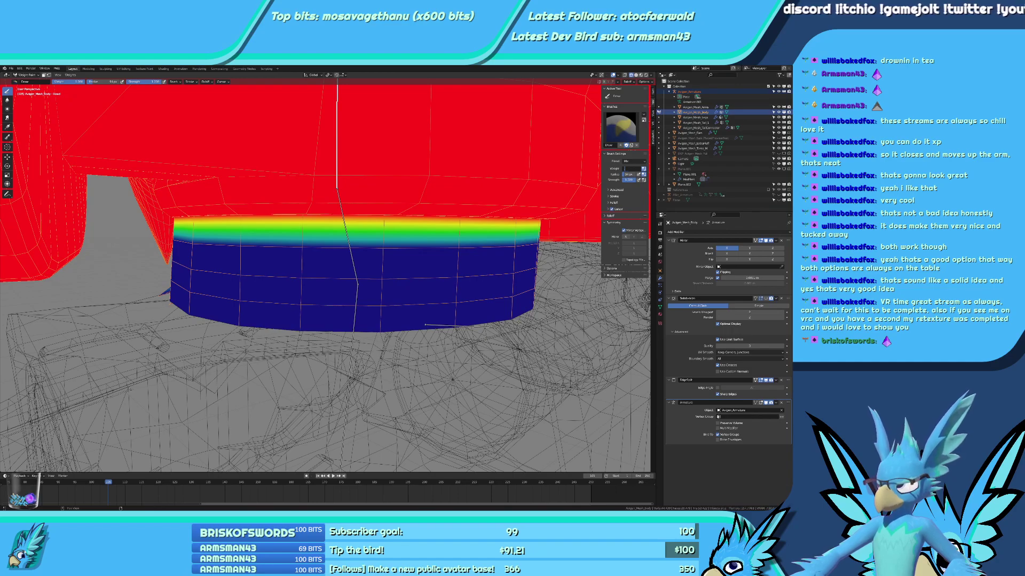
pyautogui.scroll(2, 487, 228)
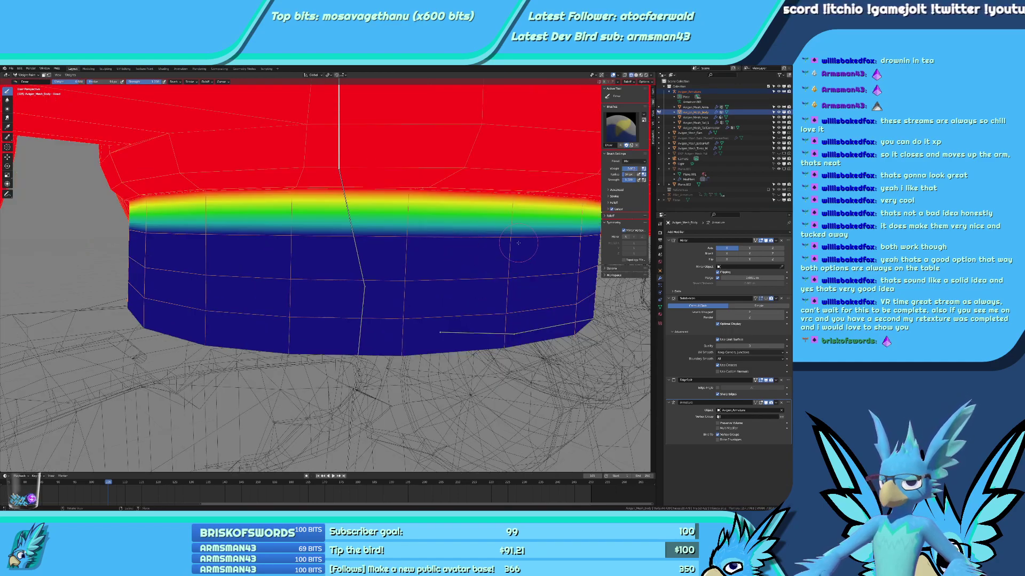
pyautogui.moveTo(518, 243); pyautogui.dragTo(405, 244)
pyautogui.click(570, 242)
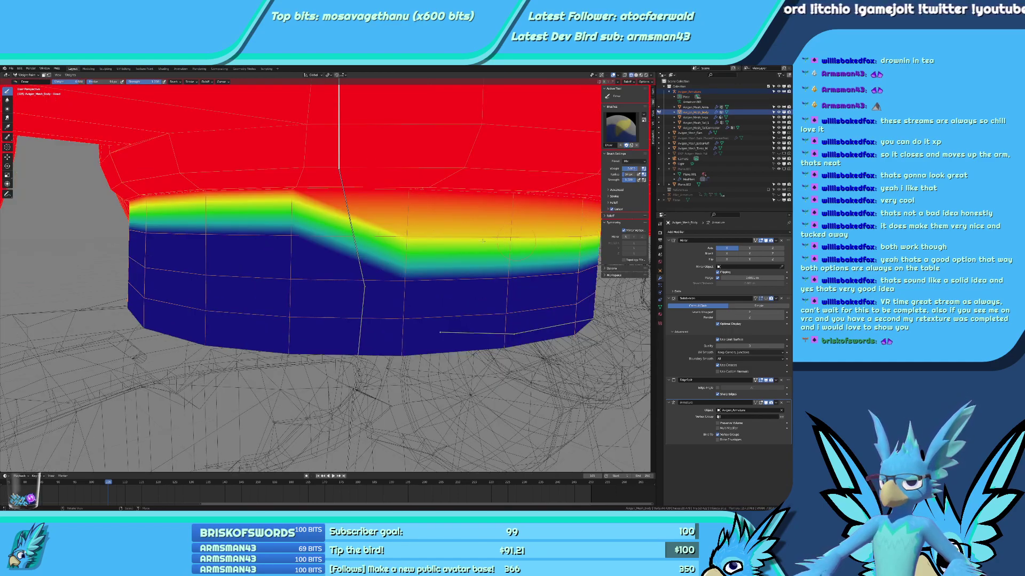
pyautogui.click(292, 240)
# Continue the partial-weight ring around the sides of the neck up to the front feather roots.
pyautogui.moveTo(214, 241)
pyautogui.mouseDown(button='middle')
pyautogui.moveTo(306, 244)
pyautogui.moveTo(422, 220)
pyautogui.mouseUp(button='middle')
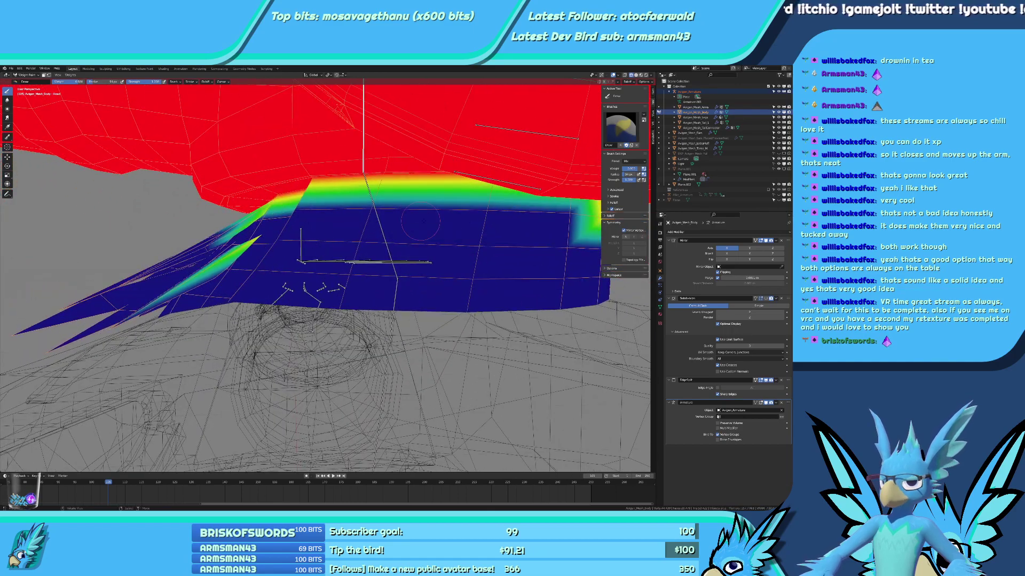
pyautogui.click(558, 218)
pyautogui.click(475, 216)
pyautogui.click(377, 213)
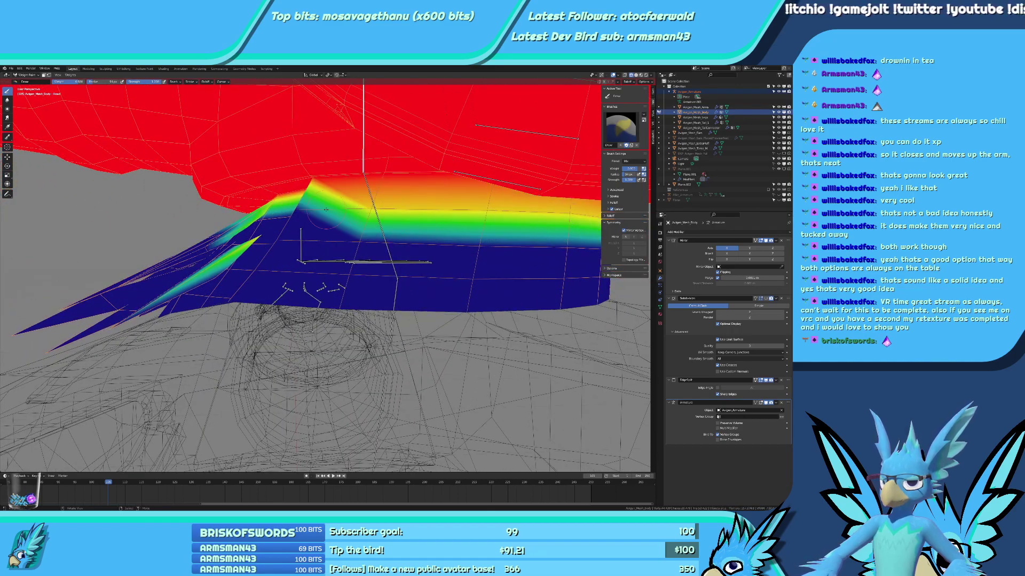
pyautogui.moveTo(307, 219); pyautogui.dragTo(364, 222, button='middle')
pyautogui.moveTo(517, 228); pyautogui.dragTo(555, 227, button='middle')
pyautogui.moveTo(555, 227); pyautogui.dragTo(340, 226)
pyautogui.click(290, 221)
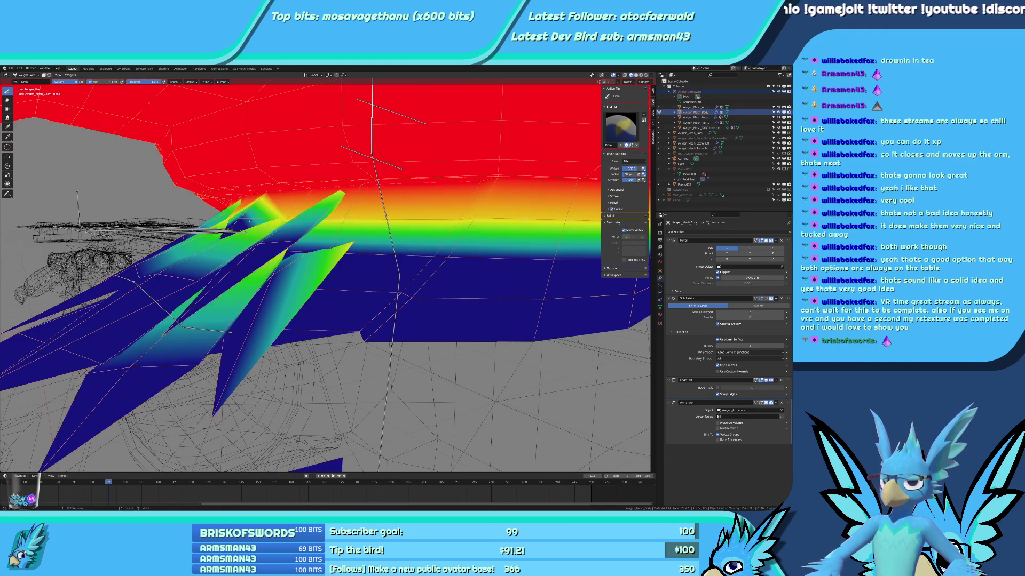
# Set the brush weight to 0.5 and paint the head bone's transition at the front neck feather roots and along the neck's side.
pyautogui.click(251, 217)
pyautogui.moveTo(252, 217)
pyautogui.mouseDown(button='middle')
pyautogui.moveTo(333, 249)
pyautogui.moveTo(373, 197)
pyautogui.moveTo(585, 187)
pyautogui.mouseUp(button='middle')
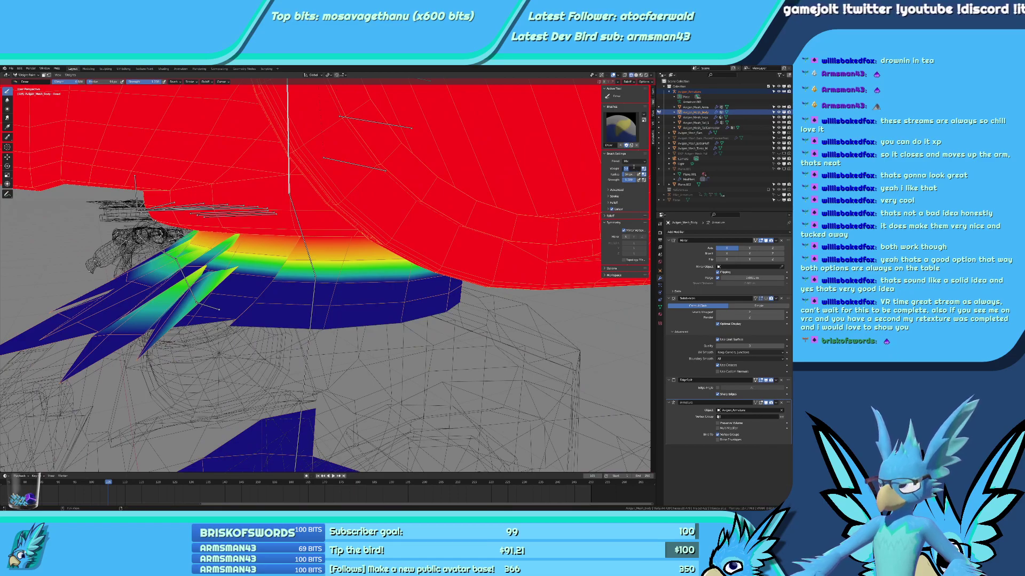
pyautogui.write('0.5')
pyautogui.press('Return')
pyautogui.scroll(1, 359, 219)
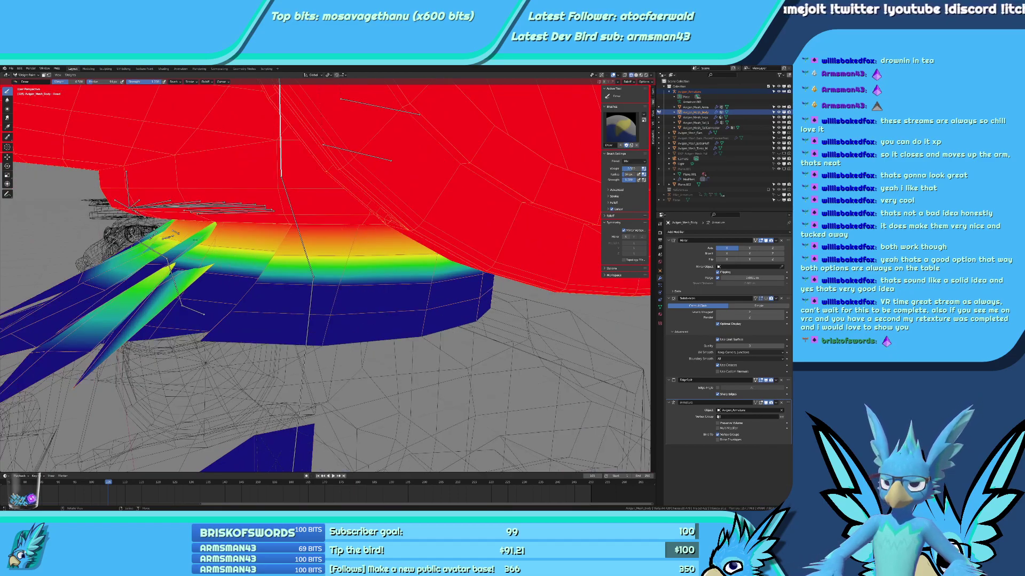
pyautogui.scroll(1, 359, 220)
pyautogui.click(174, 289)
pyautogui.click(104, 261)
pyautogui.click(104, 261)
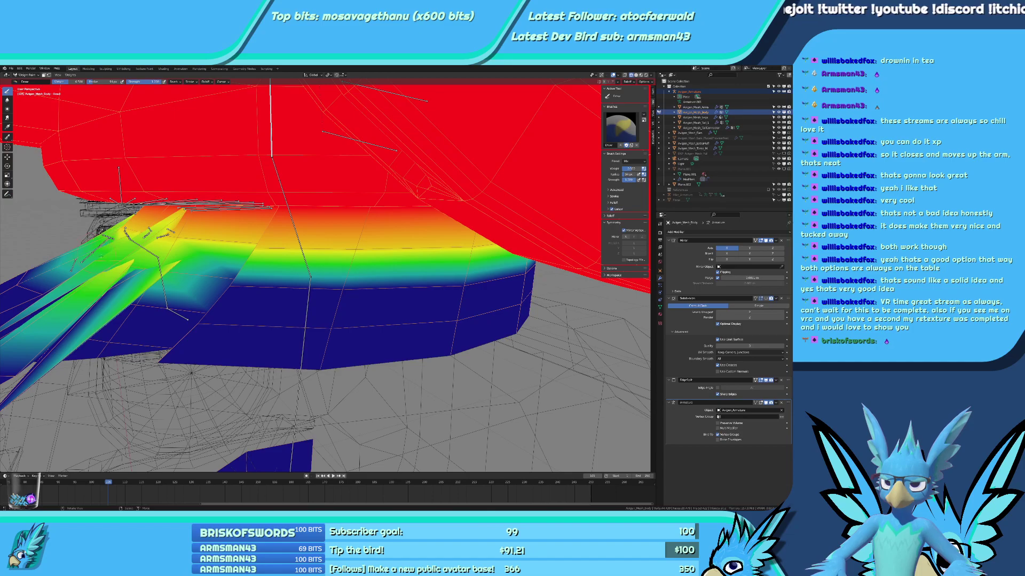
pyautogui.click(125, 280)
pyautogui.moveTo(203, 286); pyautogui.dragTo(373, 288)
pyautogui.moveTo(419, 293); pyautogui.dragTo(367, 279, button='middle')
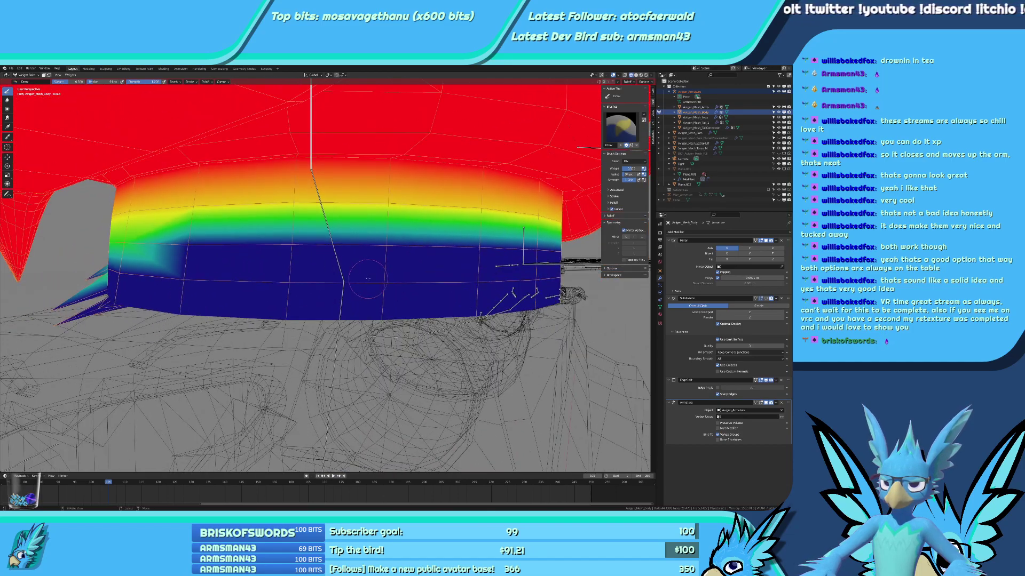
# Continue the head bone's 0.5 weight transition around the back of the neck.
pyautogui.moveTo(203, 245); pyautogui.dragTo(512, 251)
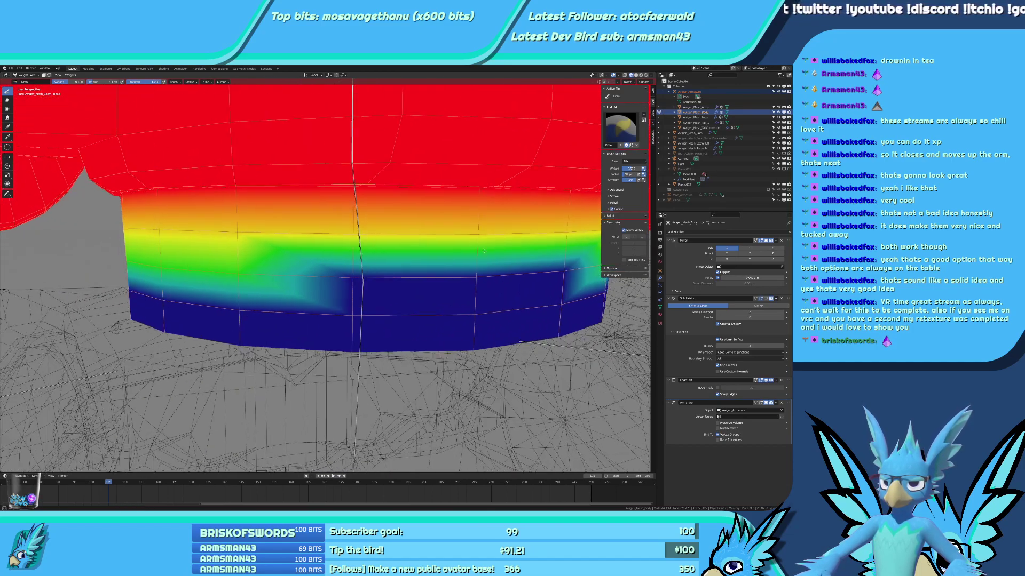
pyautogui.moveTo(512, 251); pyautogui.dragTo(431, 276, button='middle')
pyautogui.moveTo(431, 277); pyautogui.dragTo(528, 274)
pyautogui.scroll(-2, 528, 275)
pyautogui.moveTo(529, 274)
pyautogui.mouseDown(button='middle')
pyautogui.moveTo(305, 281)
pyautogui.moveTo(281, 267)
pyautogui.mouseUp(button='middle')
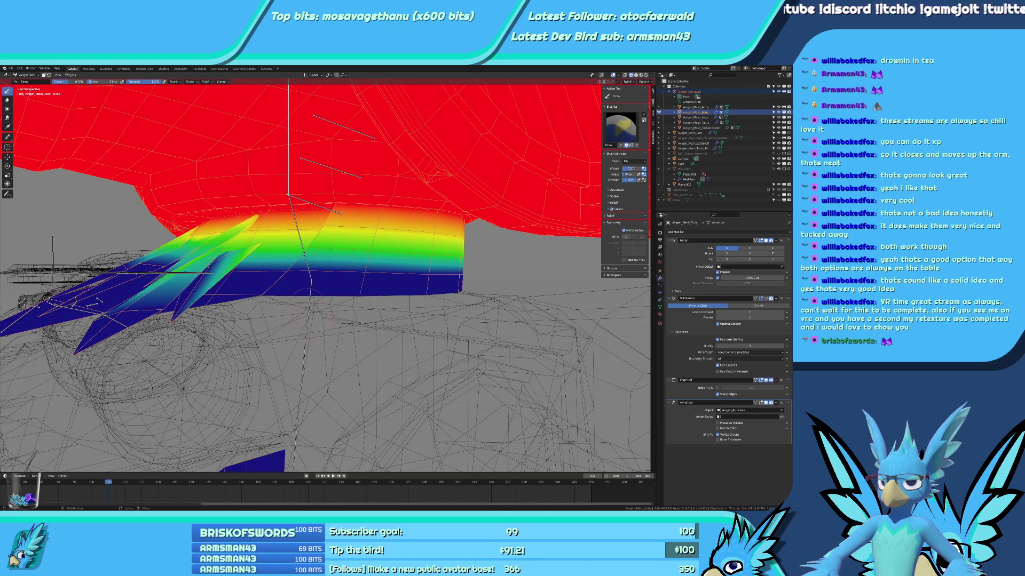
# Select the chest bone and paint a 0.5 weight band around the neck's middle edge ring.
pyautogui.keyDown('ctrl'); pyautogui.click(312, 285); pyautogui.keyUp('ctrl')
pyautogui.moveTo(396, 246); pyautogui.dragTo(315, 249)
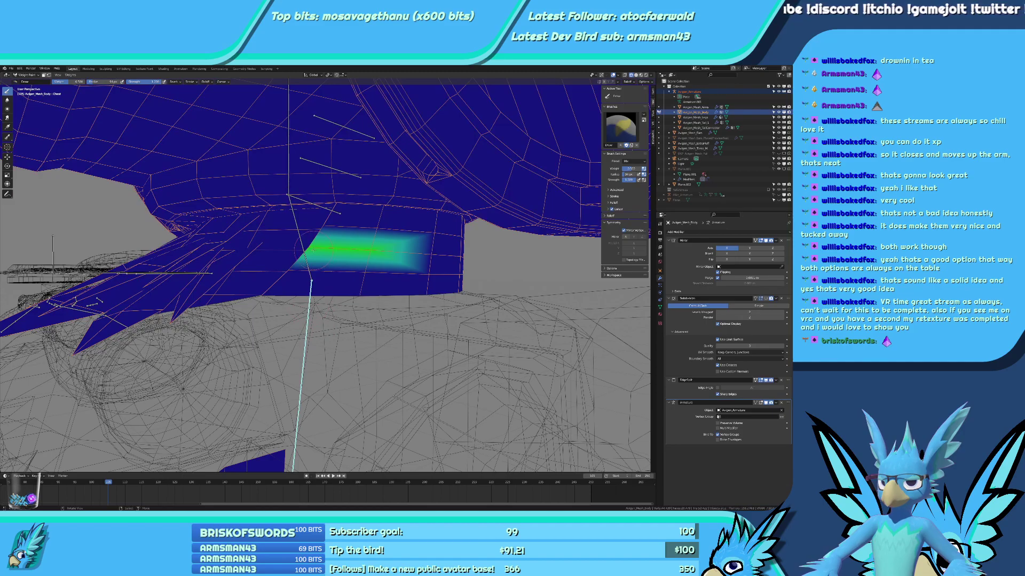
pyautogui.moveTo(315, 249); pyautogui.dragTo(335, 258, button='middle')
pyautogui.moveTo(321, 253); pyautogui.dragTo(147, 245)
pyautogui.moveTo(147, 244)
pyautogui.mouseDown(button='middle')
pyautogui.moveTo(336, 275)
pyautogui.moveTo(260, 258)
pyautogui.mouseUp(button='middle')
pyautogui.moveTo(243, 246); pyautogui.dragTo(405, 245)
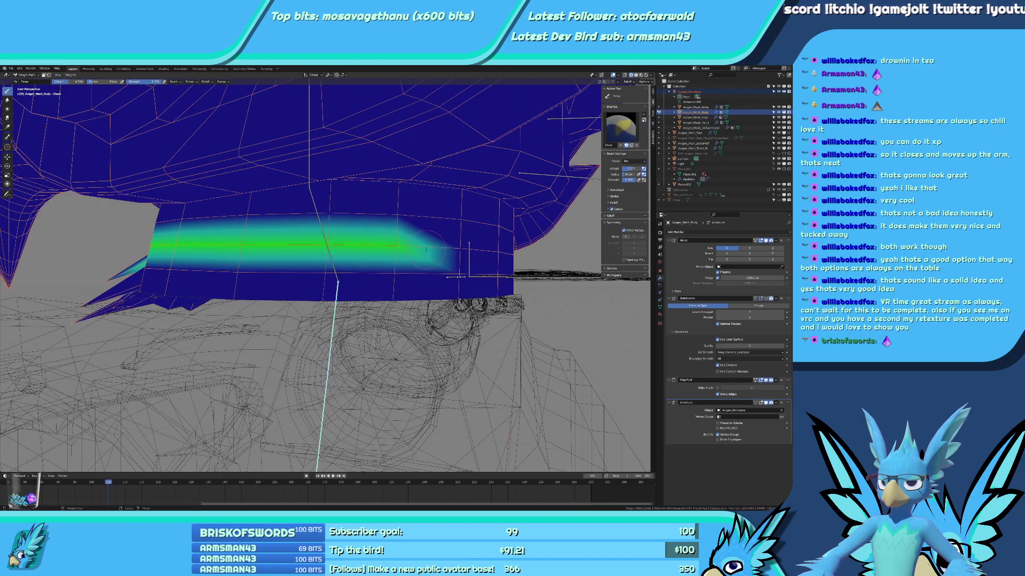
pyautogui.moveTo(405, 244); pyautogui.dragTo(295, 244, button='middle')
pyautogui.moveTo(231, 231); pyautogui.dragTo(404, 231)
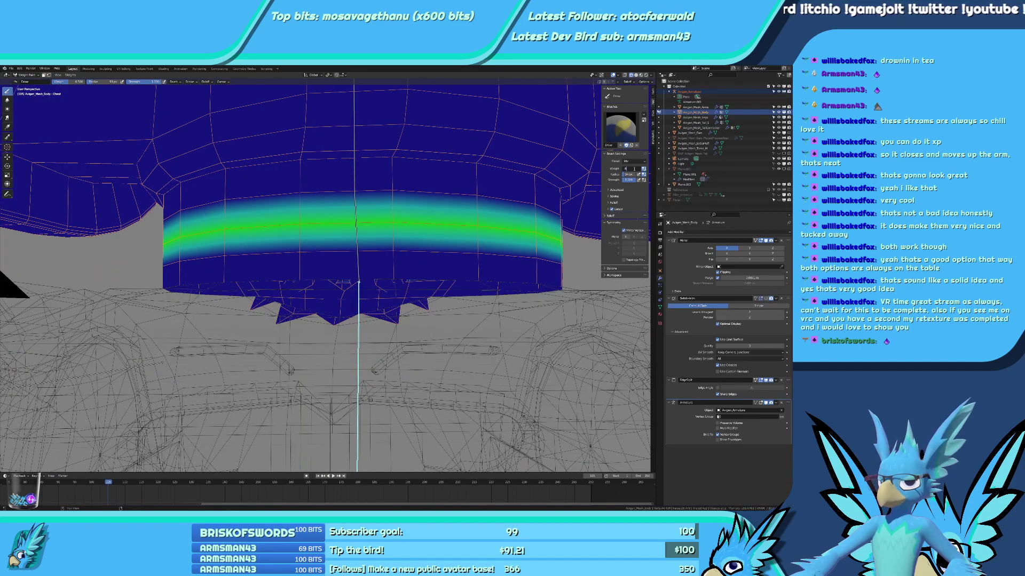
# Raise the brush weight and paint the chest bone's influence on the neck's lower edge ring beside the front feathers.
pyautogui.press('BackSpace')
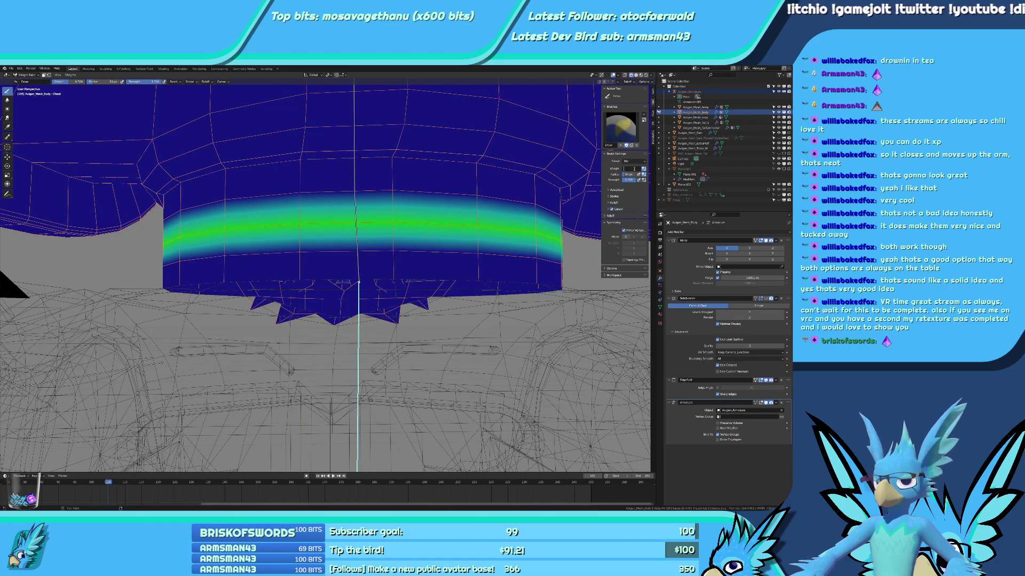
pyautogui.moveTo(565, 224)
pyautogui.mouseDown(button='middle')
pyautogui.moveTo(533, 267)
pyautogui.moveTo(459, 283)
pyautogui.moveTo(416, 257)
pyautogui.moveTo(405, 270)
pyautogui.mouseUp(button='middle')
pyautogui.scroll(1, 404, 270)
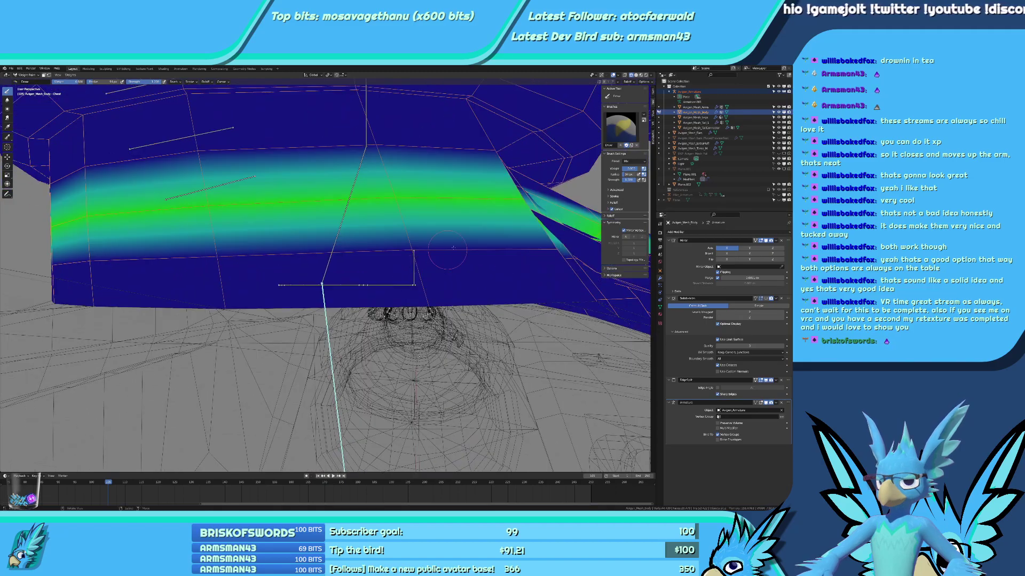
pyautogui.moveTo(464, 176); pyautogui.dragTo(265, 258)
pyautogui.hotkey('ctrl', 'z')
pyautogui.scroll(-3, 327, 260)
pyautogui.moveTo(326, 260); pyautogui.dragTo(291, 256, button='middle')
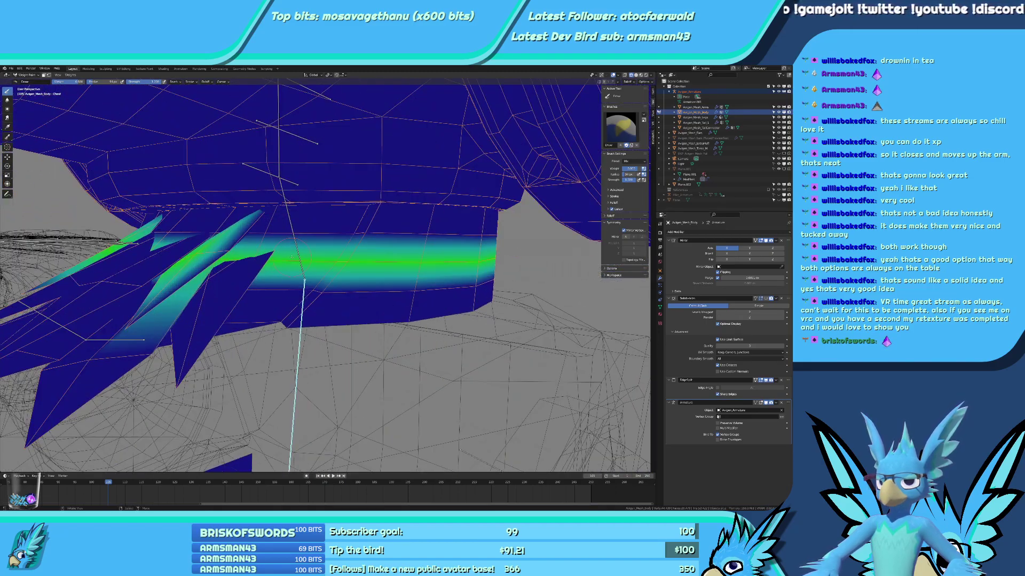
pyautogui.moveTo(332, 292); pyautogui.dragTo(319, 291)
pyautogui.moveTo(254, 294); pyautogui.dragTo(246, 294)
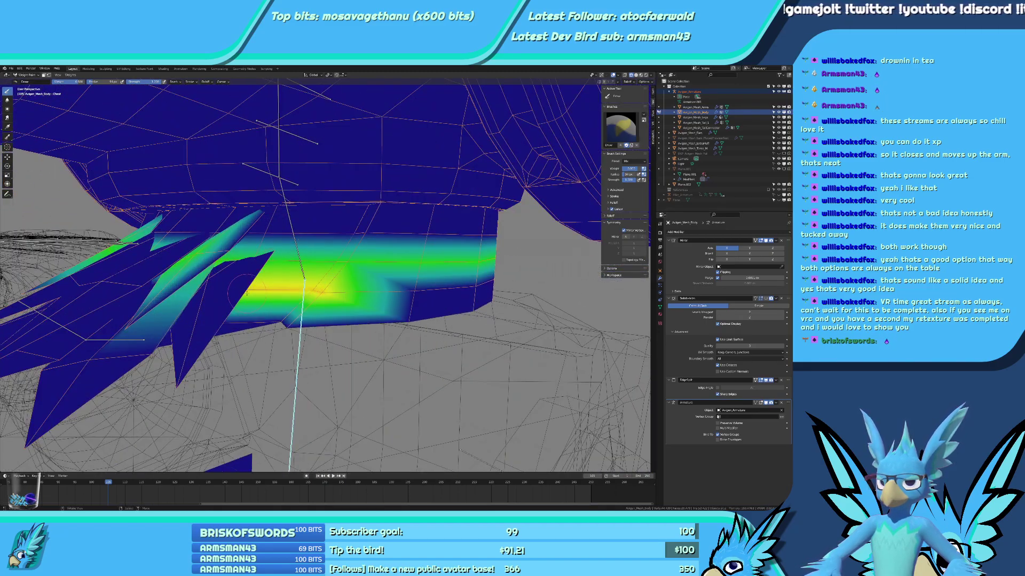
pyautogui.moveTo(246, 294); pyautogui.dragTo(280, 293, button='middle')
pyautogui.moveTo(234, 283)
pyautogui.mouseDown()
pyautogui.moveTo(177, 283)
pyautogui.moveTo(235, 293)
pyautogui.mouseUp()
# Paint the higher chest weight on the part of the neck ring behind the front feathers.
pyautogui.moveTo(285, 293); pyautogui.dragTo(302, 316, button='middle')
pyautogui.moveTo(382, 279); pyautogui.dragTo(413, 295, button='middle')
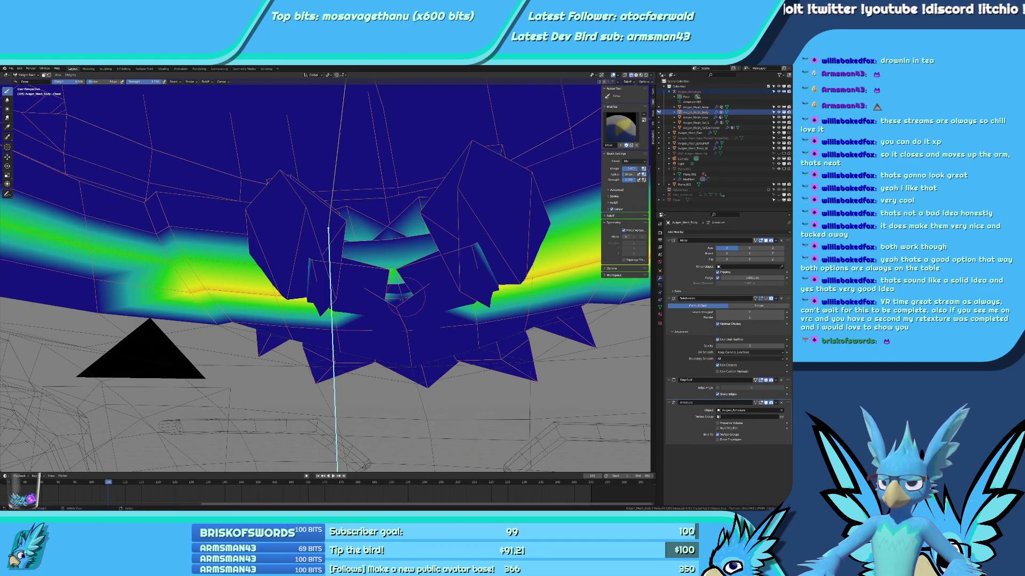
pyautogui.moveTo(405, 297); pyautogui.dragTo(400, 299)
pyautogui.hotkey('ctrl', 'z')
pyautogui.hotkey('ctrl', 'shift', 'z')
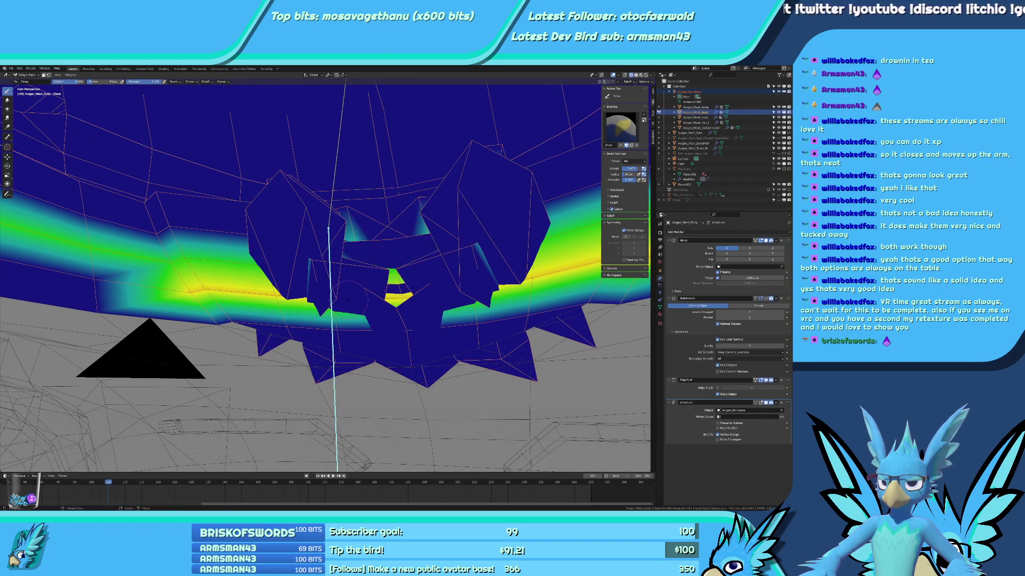
# Extend the higher chest weight along the lower edge ring around the side and back of the neck.
pyautogui.moveTo(160, 291); pyautogui.dragTo(454, 302, button='middle')
pyautogui.moveTo(555, 321); pyautogui.dragTo(574, 323, button='middle')
pyautogui.click(558, 322)
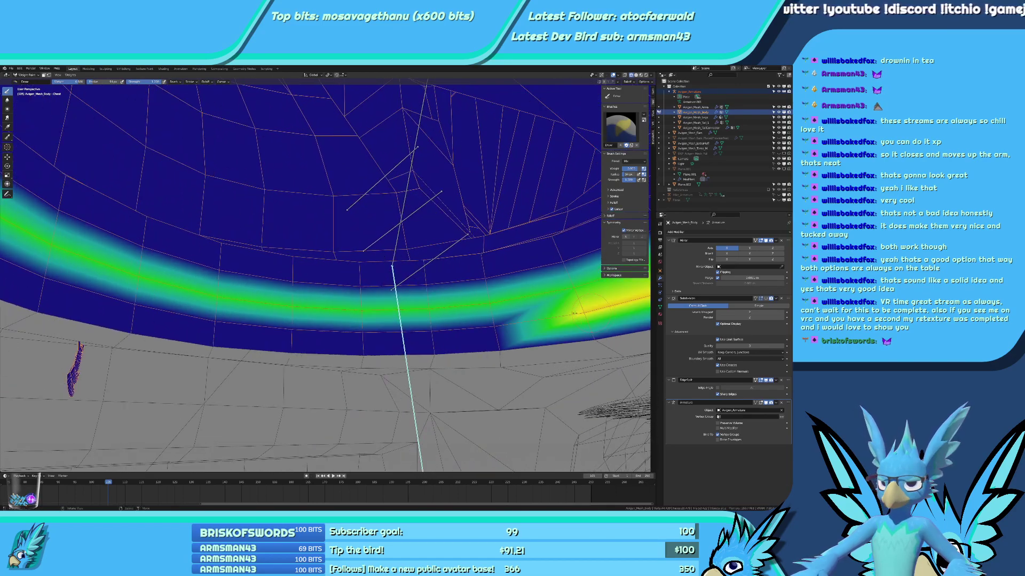
pyautogui.click(484, 324)
pyautogui.moveTo(484, 324); pyautogui.dragTo(230, 324)
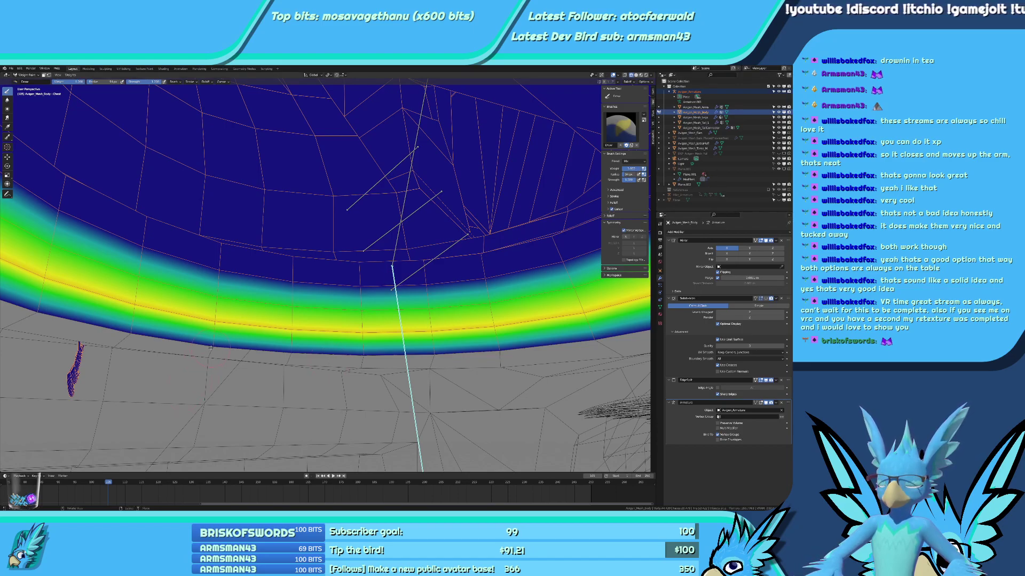
# Paint full chest weight along the neck's bottom edge from the back around to the front.
pyautogui.moveTo(209, 347); pyautogui.dragTo(352, 352)
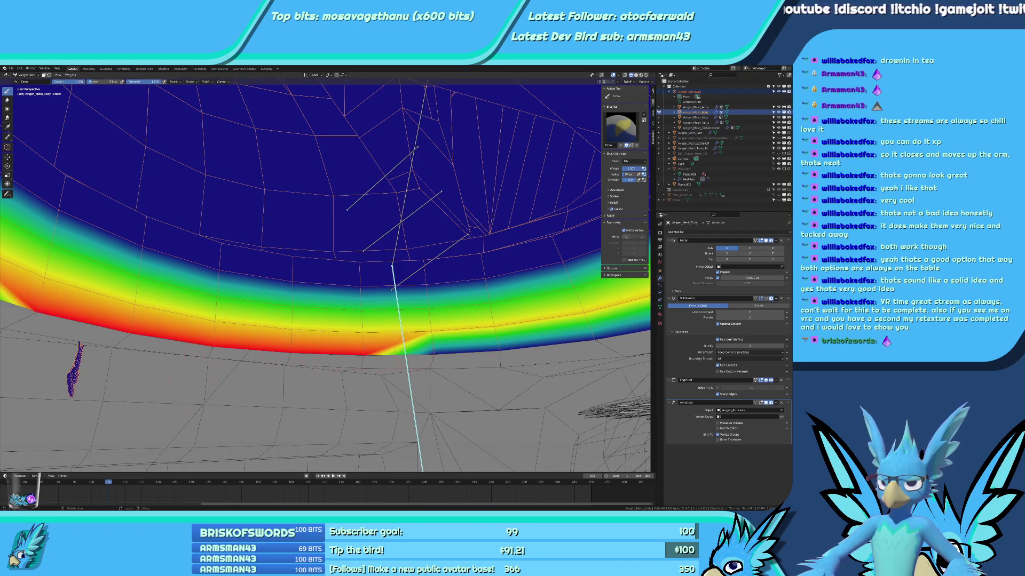
pyautogui.moveTo(422, 350); pyautogui.dragTo(509, 345)
pyautogui.moveTo(509, 346); pyautogui.dragTo(436, 353, button='middle')
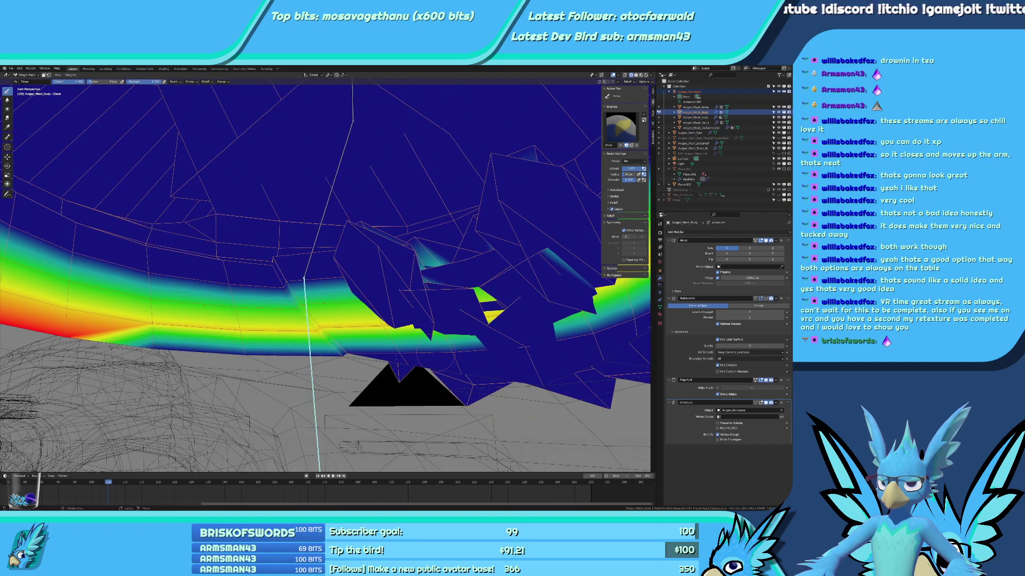
pyautogui.scroll(1, 218, 372)
pyautogui.moveTo(91, 348)
pyautogui.mouseDown()
pyautogui.moveTo(452, 359)
pyautogui.moveTo(550, 349)
pyautogui.moveTo(552, 383)
pyautogui.moveTo(467, 391)
pyautogui.mouseUp()
# Paint chest weight over the lower front neck feathers, with full weight at their tips.
pyautogui.moveTo(468, 391)
pyautogui.mouseDown(button='middle')
pyautogui.moveTo(397, 359)
pyautogui.moveTo(288, 413)
pyautogui.mouseUp(button='middle')
pyautogui.moveTo(288, 414)
pyautogui.mouseDown()
pyautogui.moveTo(287, 386)
pyautogui.moveTo(141, 364)
pyautogui.mouseUp()
pyautogui.moveTo(142, 403); pyautogui.dragTo(50, 479)
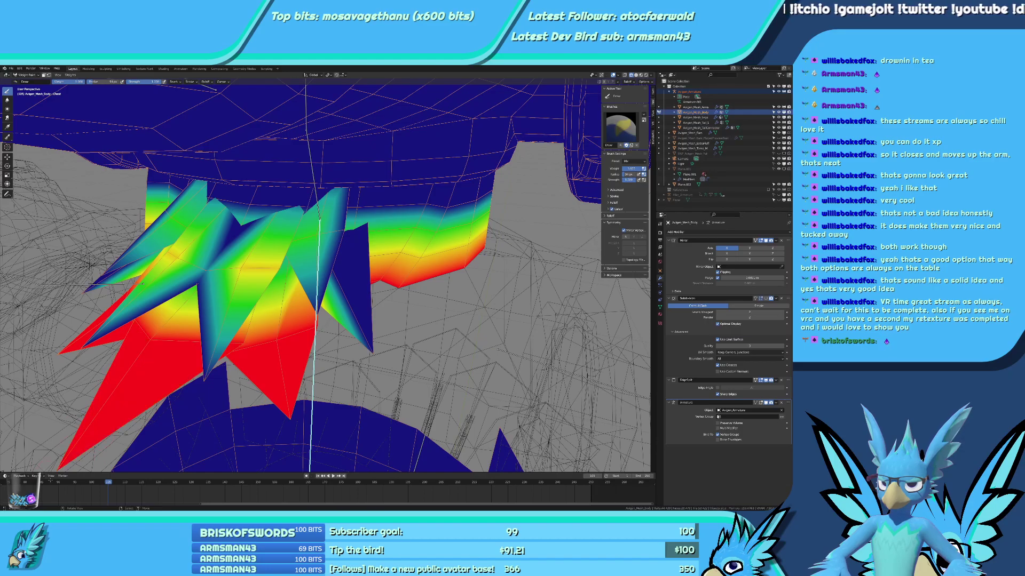
pyautogui.scroll(-3, 219, 382)
pyautogui.moveTo(219, 383); pyautogui.dragTo(261, 341, button='middle')
pyautogui.scroll(2, 277, 339)
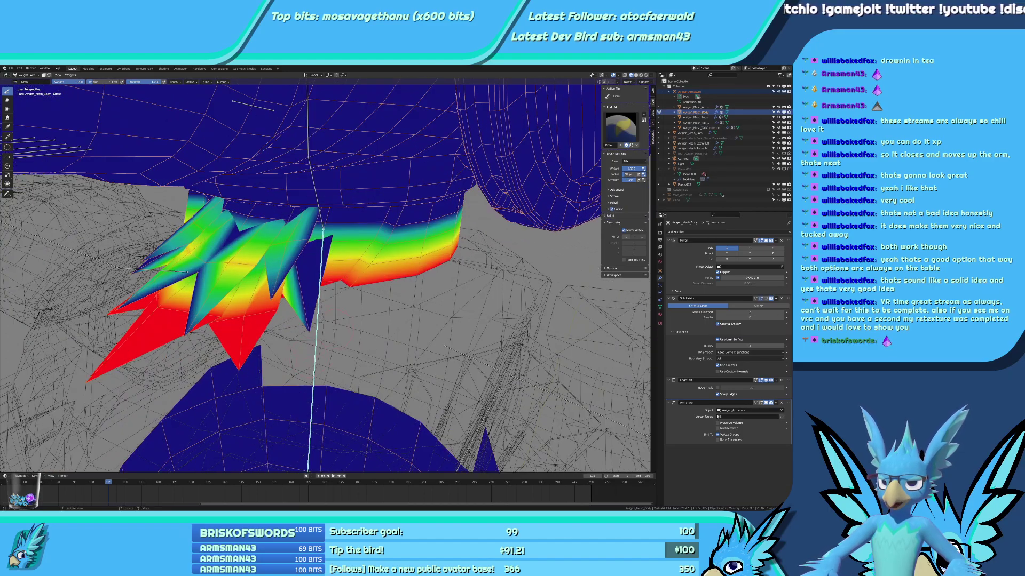
# Paint chest weight on the tips and middles of the remaining front neck feathers.
pyautogui.click(307, 337)
pyautogui.moveTo(323, 230); pyautogui.dragTo(331, 369, button='middle')
pyautogui.moveTo(176, 377); pyautogui.dragTo(176, 408)
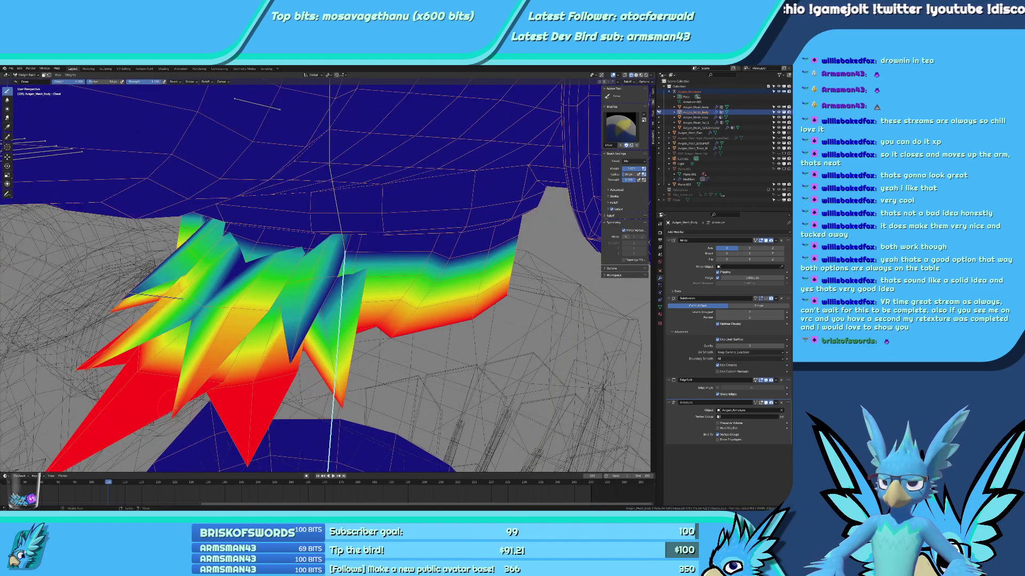
pyautogui.moveTo(210, 337); pyautogui.dragTo(172, 309)
pyautogui.moveTo(248, 312); pyautogui.dragTo(235, 312, button='middle')
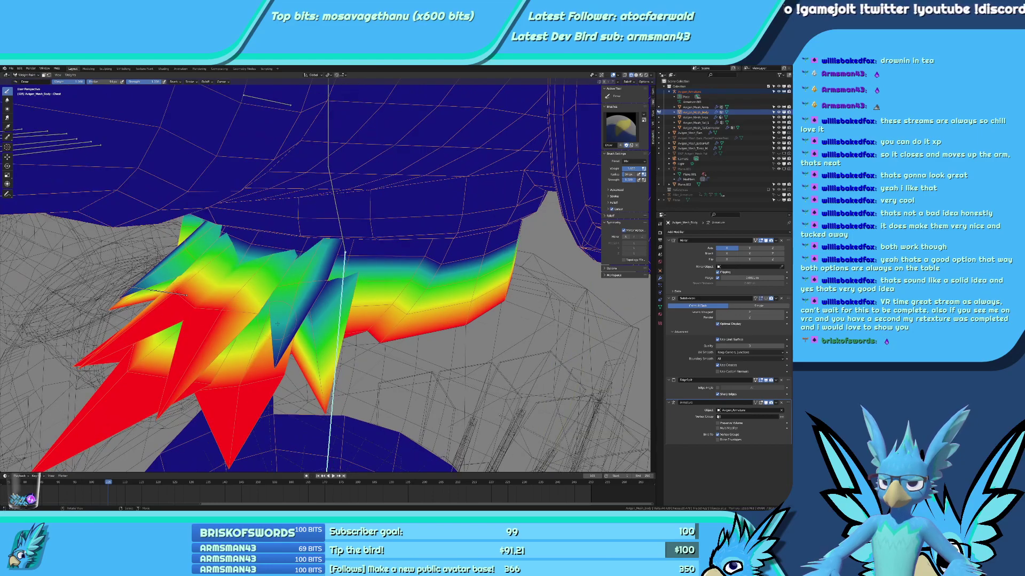
pyautogui.click(276, 352)
pyautogui.moveTo(306, 316); pyautogui.dragTo(322, 292)
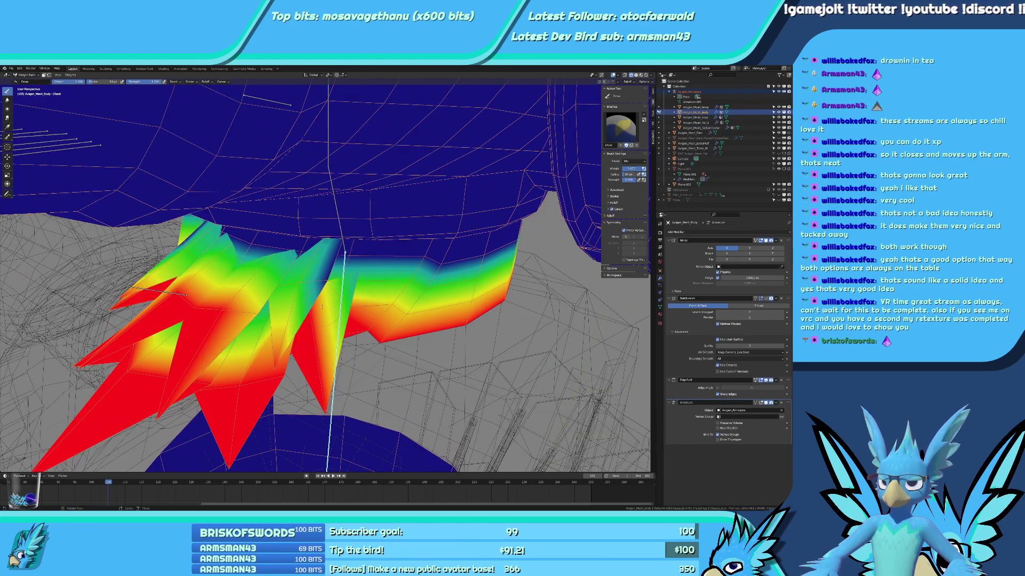
pyautogui.hotkey('ctrl', 'z')
# Lower the brush weight and repaint the upper parts of the front neck feathers for a gradual chest transition.
pyautogui.moveTo(633, 169); pyautogui.dragTo(632, 169)
pyautogui.scroll(1, 321, 275)
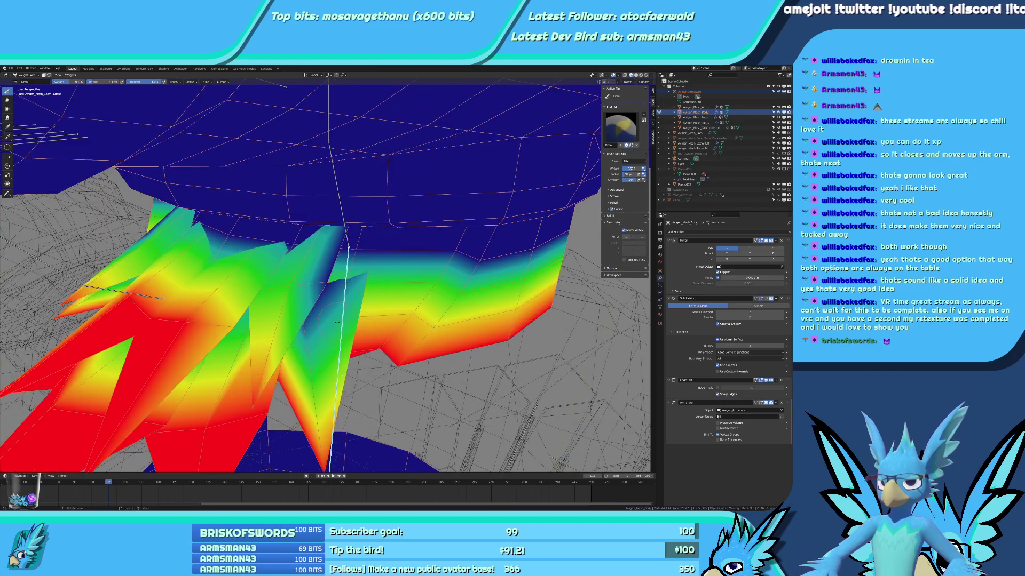
pyautogui.click(310, 275)
pyautogui.moveTo(192, 312); pyautogui.dragTo(135, 325)
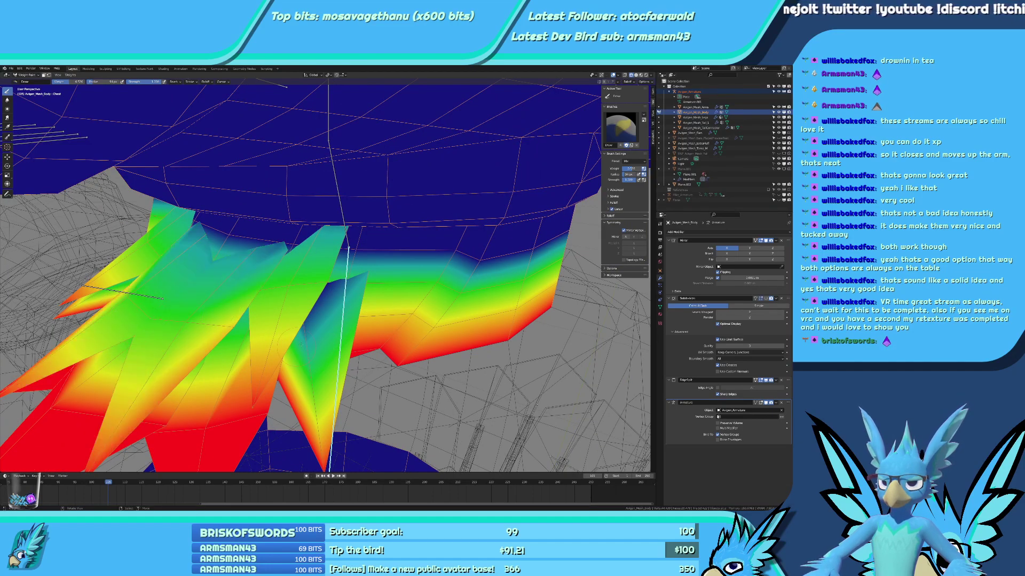
pyautogui.moveTo(289, 342); pyautogui.dragTo(305, 297)
pyautogui.scroll(-3, 358, 294)
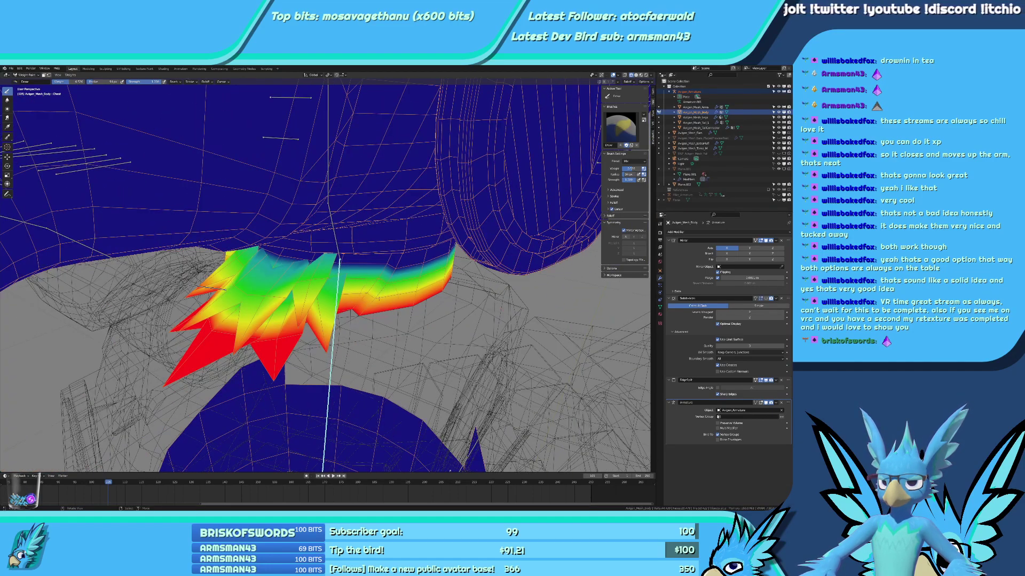
# Select the head bone and rotate it in the side view to test how the neck and feathers deform.
pyautogui.rightClick(331, 185)
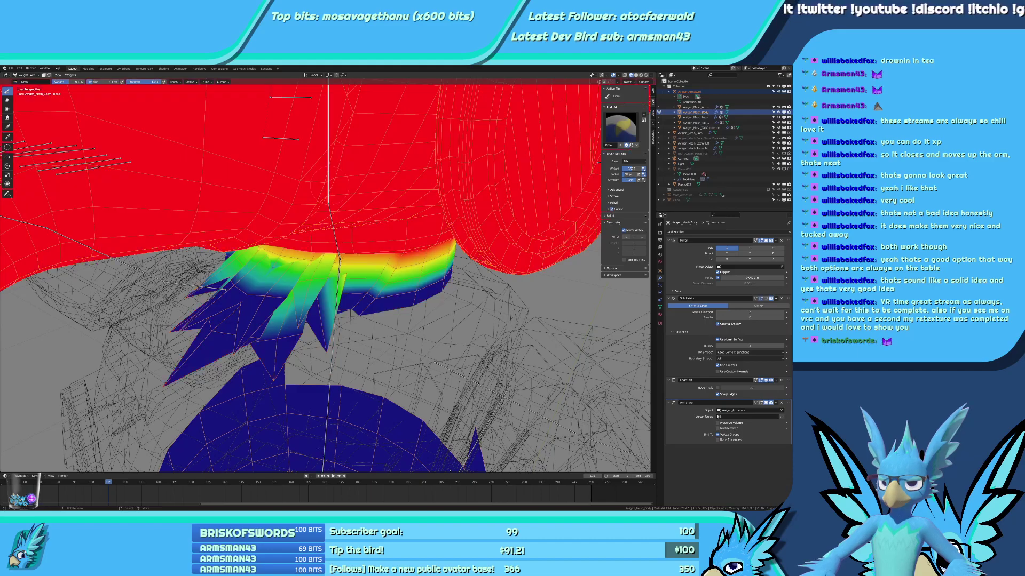
pyautogui.moveTo(330, 185); pyautogui.dragTo(374, 214, button='middle')
pyautogui.press('r')
pyautogui.press('r')
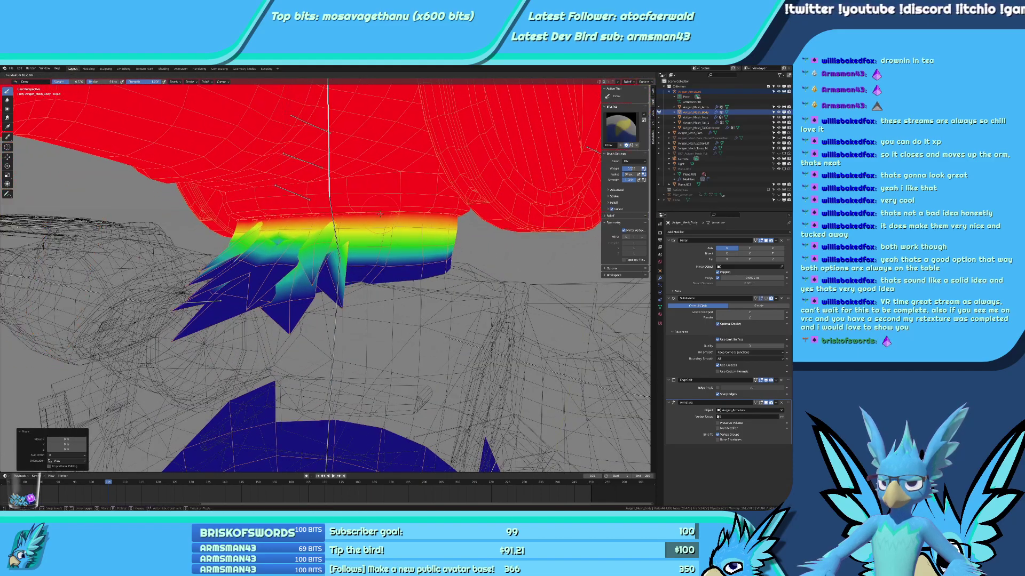
pyautogui.rightClick(382, 218)
pyautogui.scroll(-3, 382, 218)
pyautogui.press('KP_1')
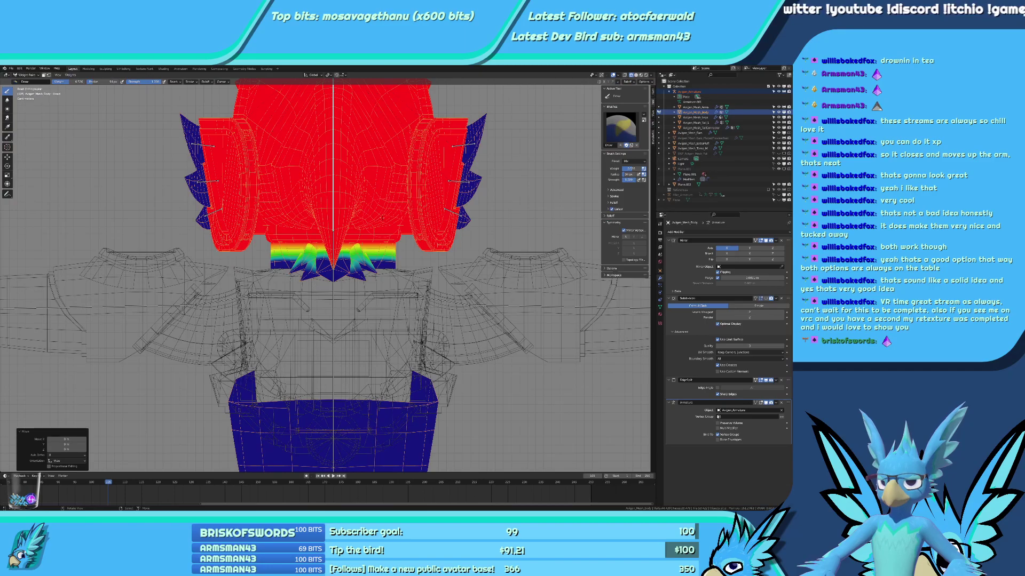
pyautogui.press('KP_3')
pyautogui.press('r')
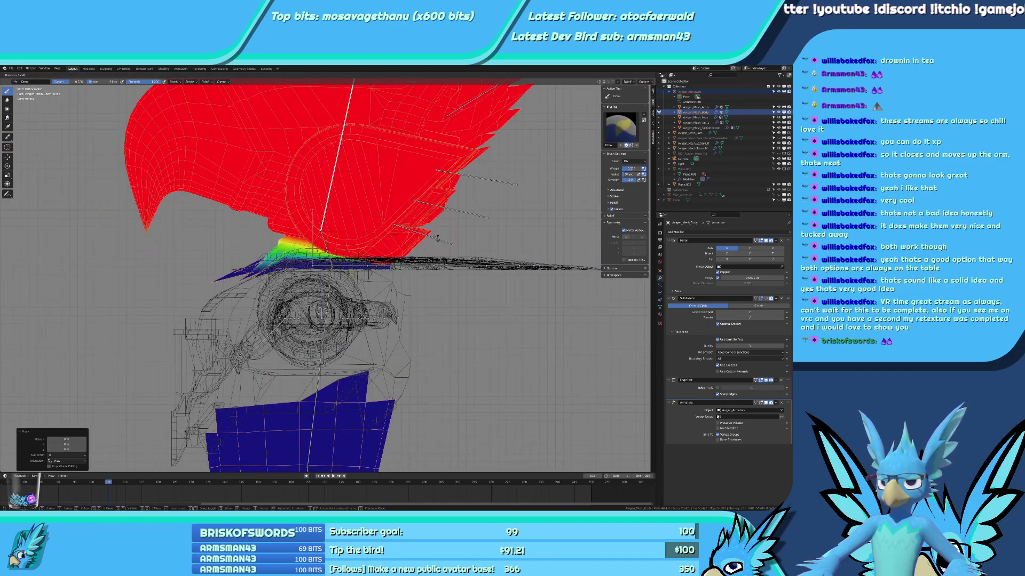
pyautogui.click(431, 263)
# Switch from wireframe to solid shading and inspect the chest and neck bone weights on the neck and feathers.
pyautogui.scroll(3, 265, 208)
pyautogui.moveTo(264, 209)
pyautogui.mouseDown(button='middle')
pyautogui.moveTo(272, 281)
pyautogui.moveTo(398, 285)
pyautogui.moveTo(275, 305)
pyautogui.mouseUp(button='middle')
pyautogui.hotkey('shift', 'z')
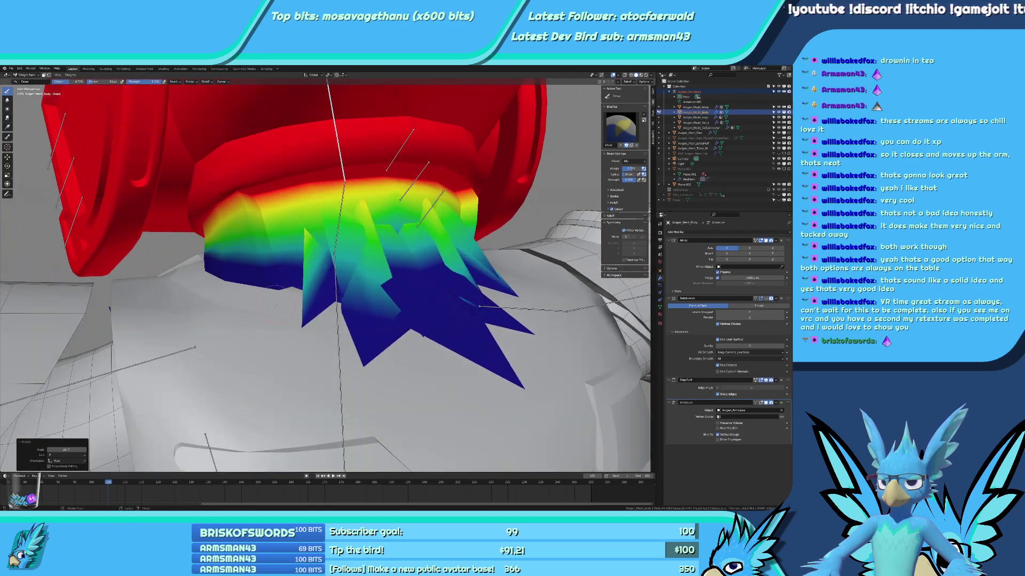
pyautogui.keyDown('ctrl'); pyautogui.click(336, 295); pyautogui.keyUp('ctrl')
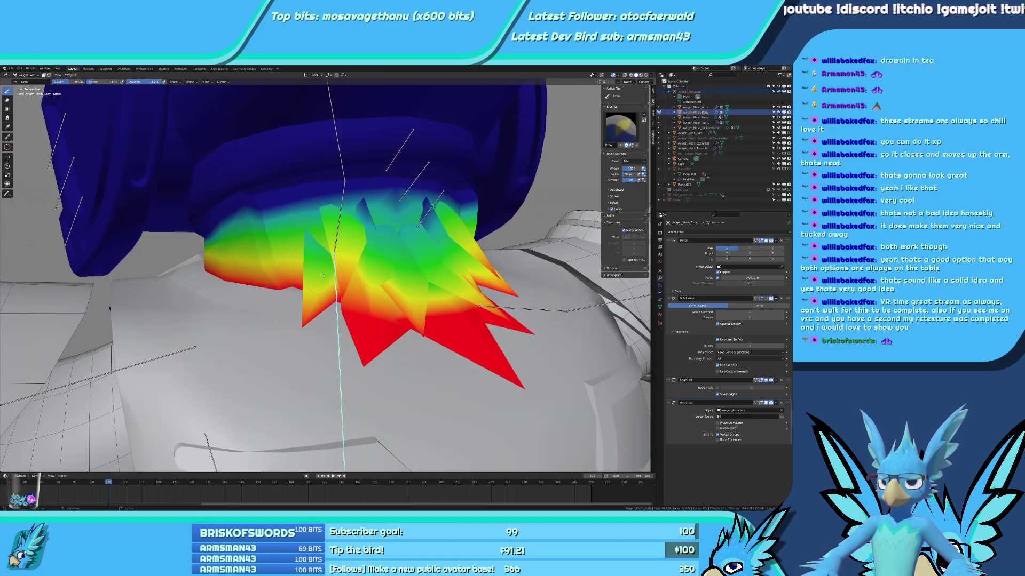
pyautogui.moveTo(322, 276); pyautogui.dragTo(326, 307, button='middle')
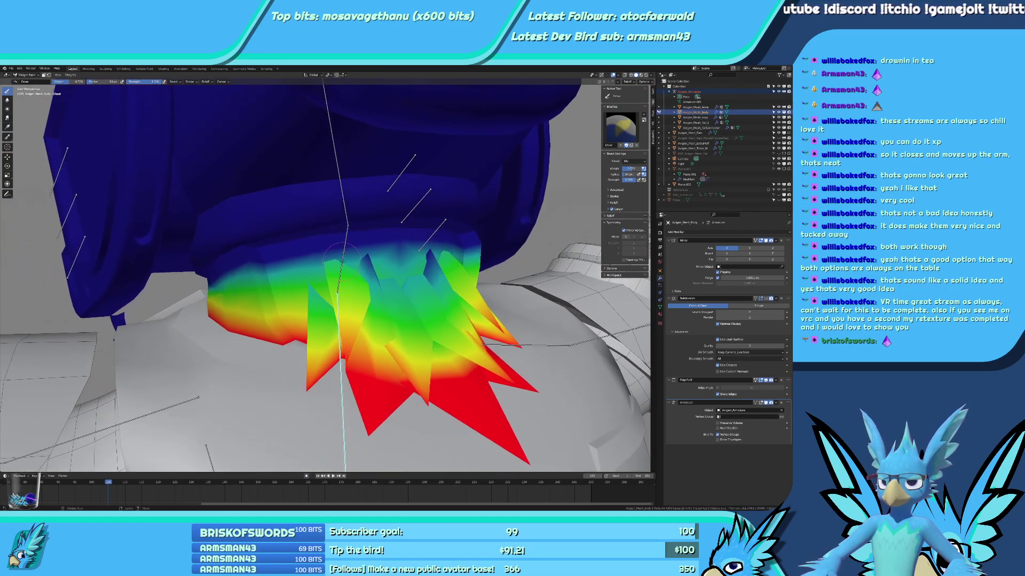
pyautogui.keyDown('ctrl'); pyautogui.click(341, 262); pyautogui.keyUp('ctrl')
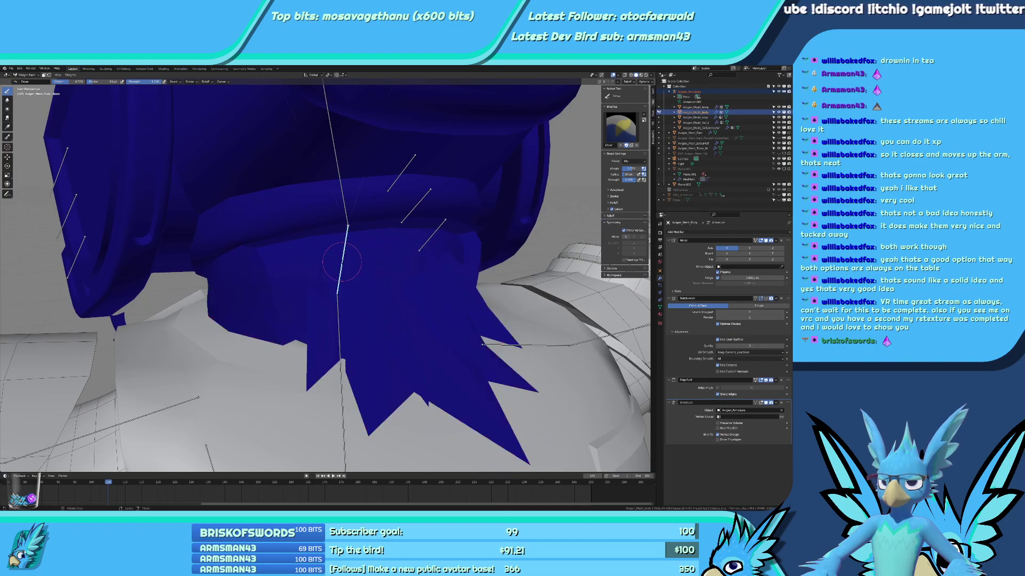
# Select the neck bone, switch to wireframe shading and paint neck weight along the middle of the neck's side and front feathers.
pyautogui.keyDown('ctrl'); pyautogui.click(340, 226); pyautogui.keyUp('ctrl')
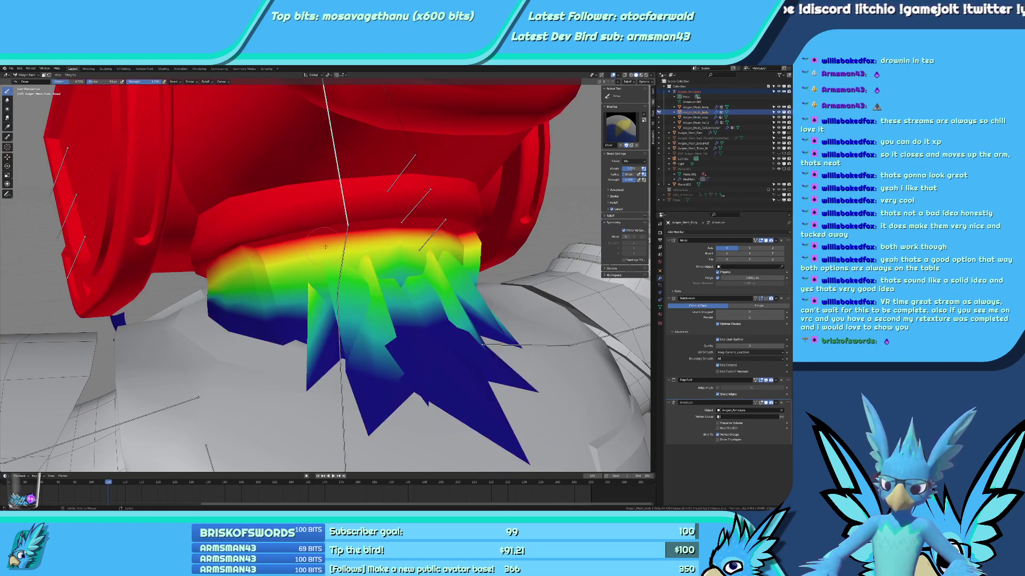
pyautogui.moveTo(325, 247); pyautogui.dragTo(350, 311, button='middle')
pyautogui.moveTo(348, 262); pyautogui.dragTo(368, 245, button='middle')
pyautogui.keyDown('ctrl'); pyautogui.click(348, 237); pyautogui.keyUp('ctrl')
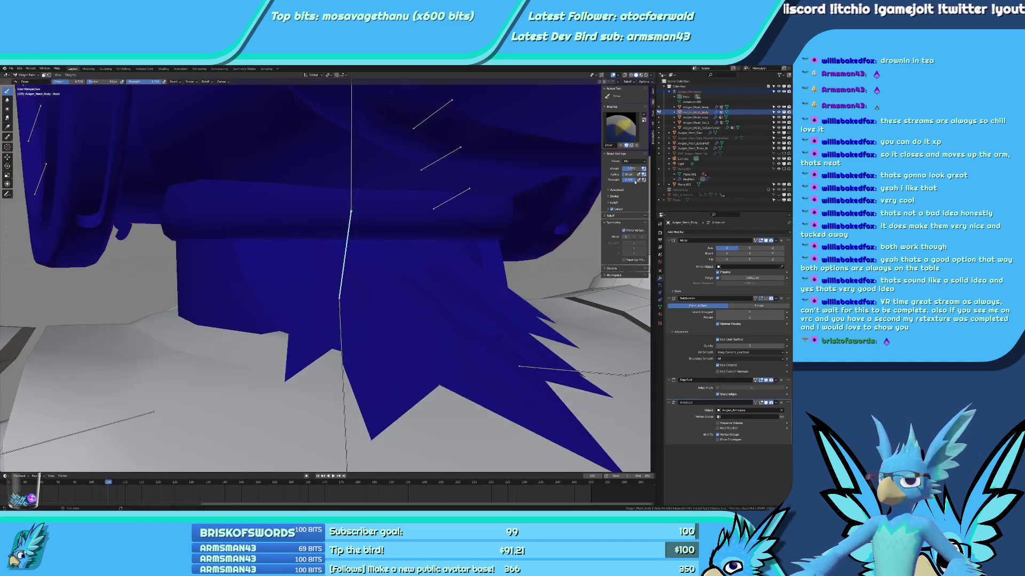
pyautogui.moveTo(365, 292); pyautogui.dragTo(378, 299, button='middle')
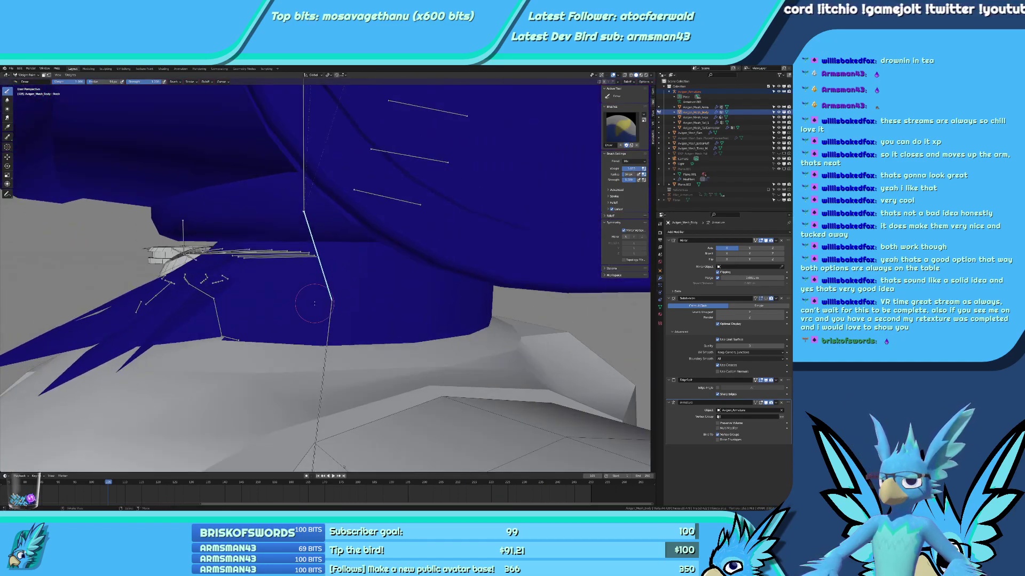
pyautogui.press('z')
pyautogui.click(339, 300)
pyautogui.moveTo(311, 298); pyautogui.dragTo(302, 274, button='middle')
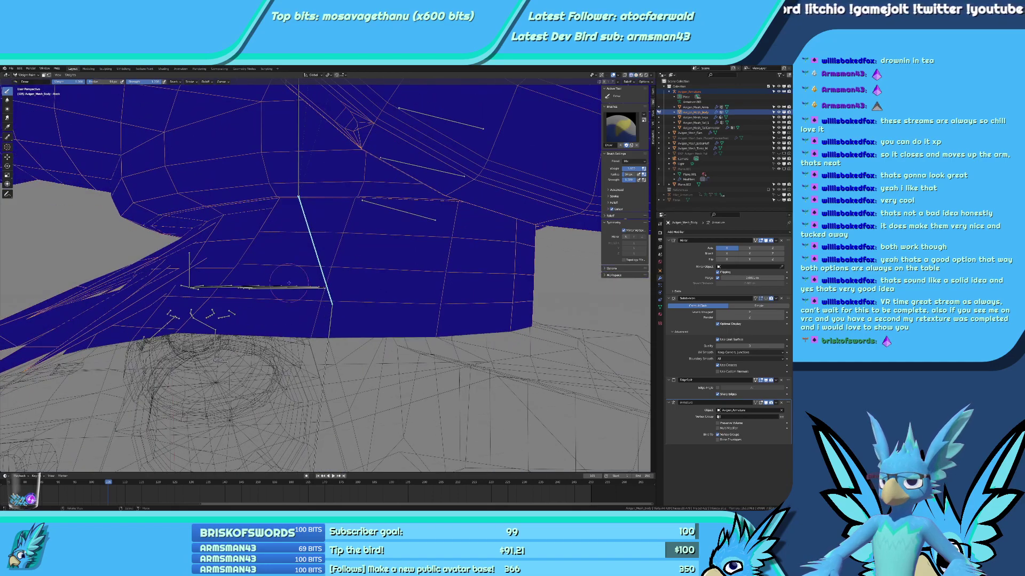
pyautogui.moveTo(284, 258); pyautogui.dragTo(163, 269)
pyautogui.moveTo(159, 288); pyautogui.dragTo(165, 289, button='middle')
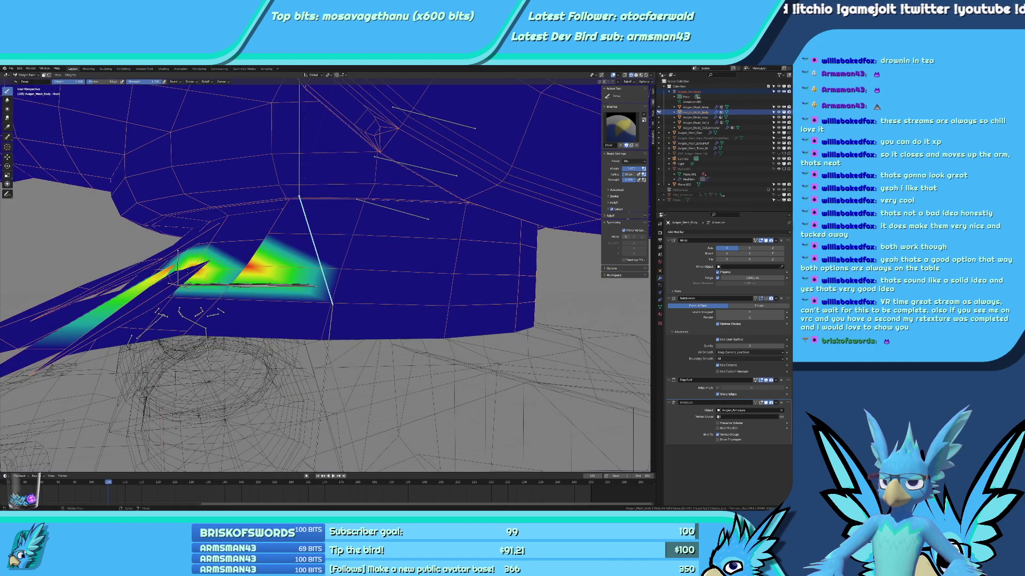
pyautogui.click(164, 282)
# Extend the neck weight band around the remaining front, side and back of the neck's middle edge loop.
pyautogui.moveTo(262, 276); pyautogui.dragTo(312, 271, button='middle')
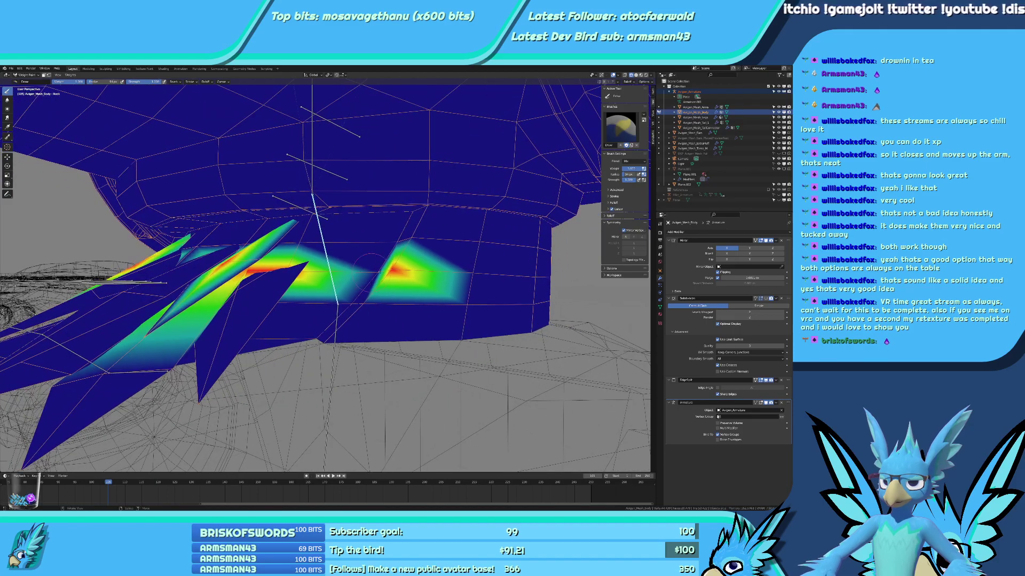
pyautogui.moveTo(386, 255); pyautogui.dragTo(304, 273)
pyautogui.moveTo(304, 273); pyautogui.dragTo(229, 277, button='middle')
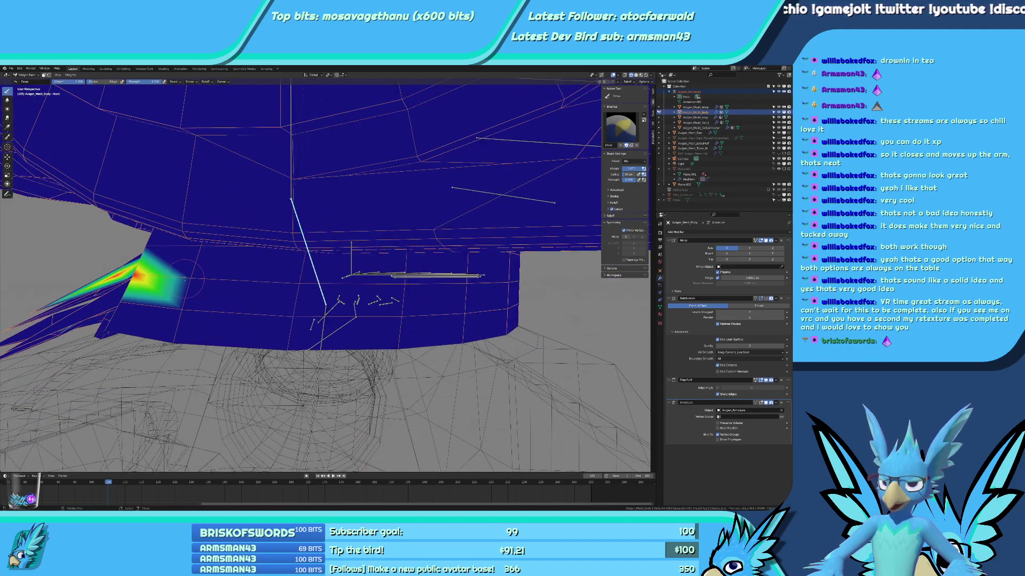
pyautogui.moveTo(182, 277); pyautogui.dragTo(426, 280)
pyautogui.moveTo(468, 282); pyautogui.dragTo(261, 274, button='middle')
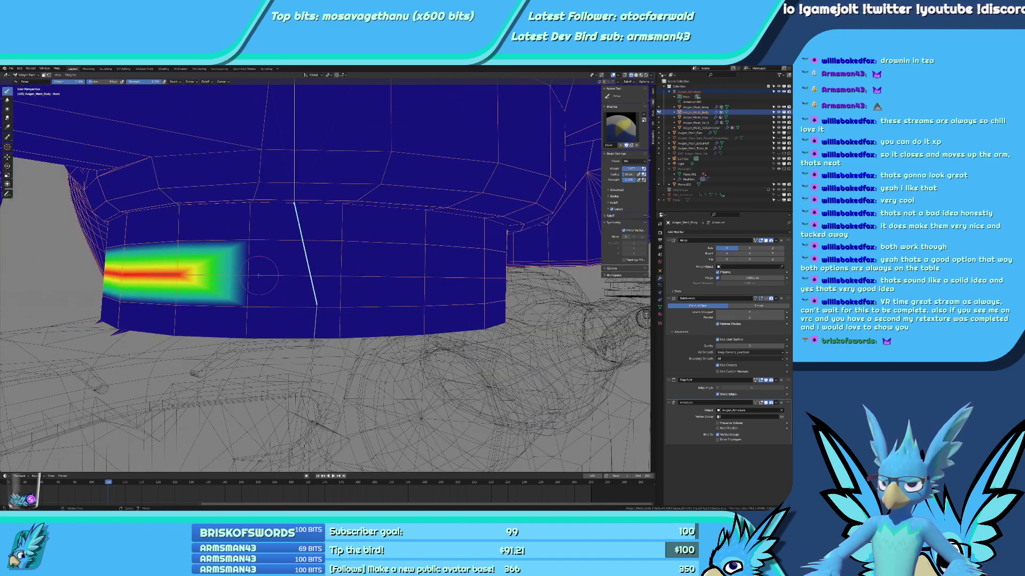
pyautogui.moveTo(260, 275); pyautogui.dragTo(445, 274)
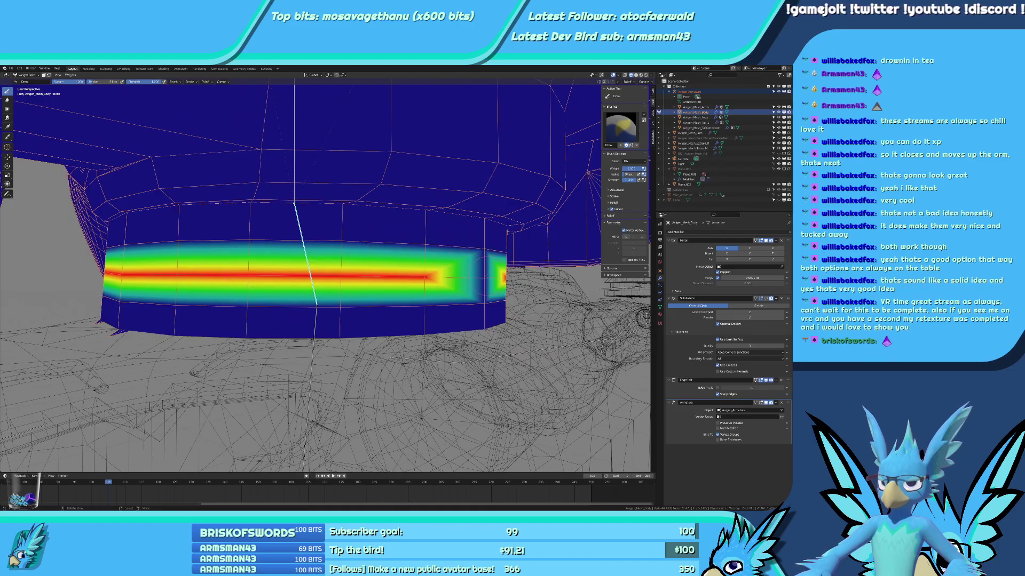
# Set the brush weight to 0.5 and paint the edge loop along the lower rim of the neck.
pyautogui.moveTo(485, 276)
pyautogui.mouseDown(button='middle')
pyautogui.moveTo(414, 277)
pyautogui.moveTo(307, 322)
pyautogui.moveTo(374, 320)
pyautogui.moveTo(420, 363)
pyautogui.moveTo(420, 299)
pyautogui.moveTo(419, 336)
pyautogui.mouseUp(button='middle')
pyautogui.scroll(-5, 374, 320)
pyautogui.scroll(4, 419, 336)
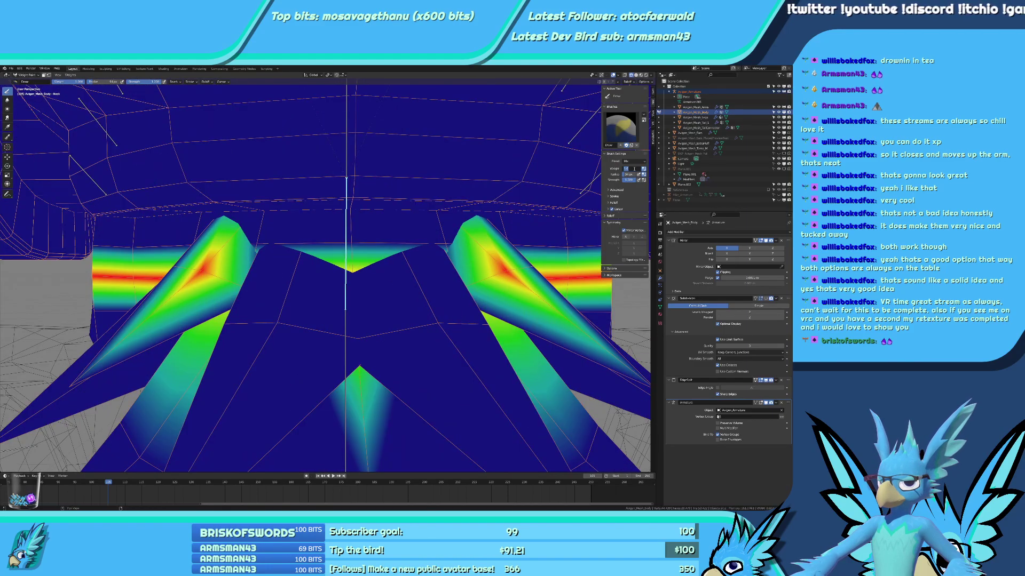
pyautogui.write('0.5')
pyautogui.press('Return')
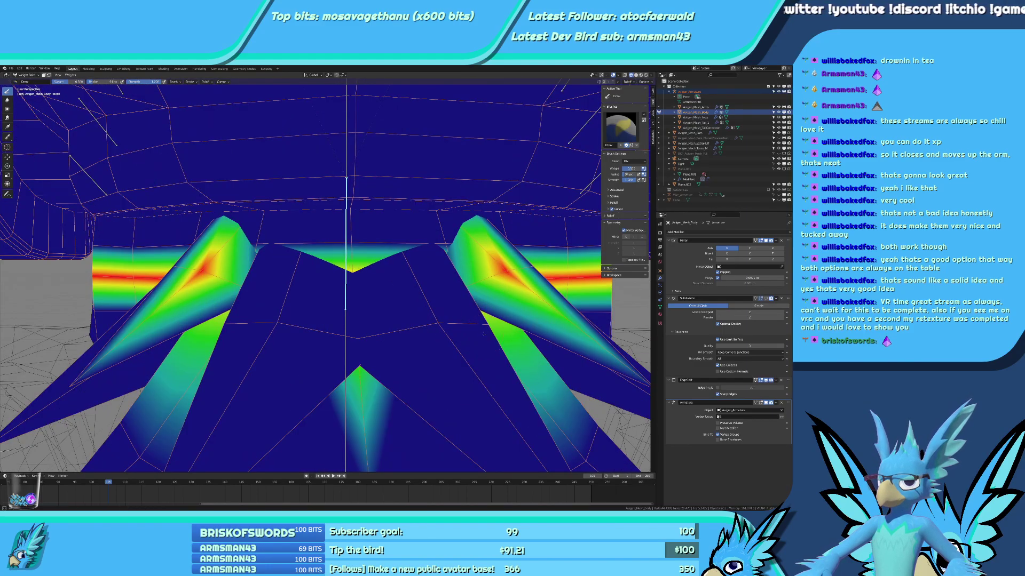
pyautogui.moveTo(484, 334); pyautogui.dragTo(428, 334, button='middle')
pyautogui.moveTo(412, 311); pyautogui.dragTo(101, 320)
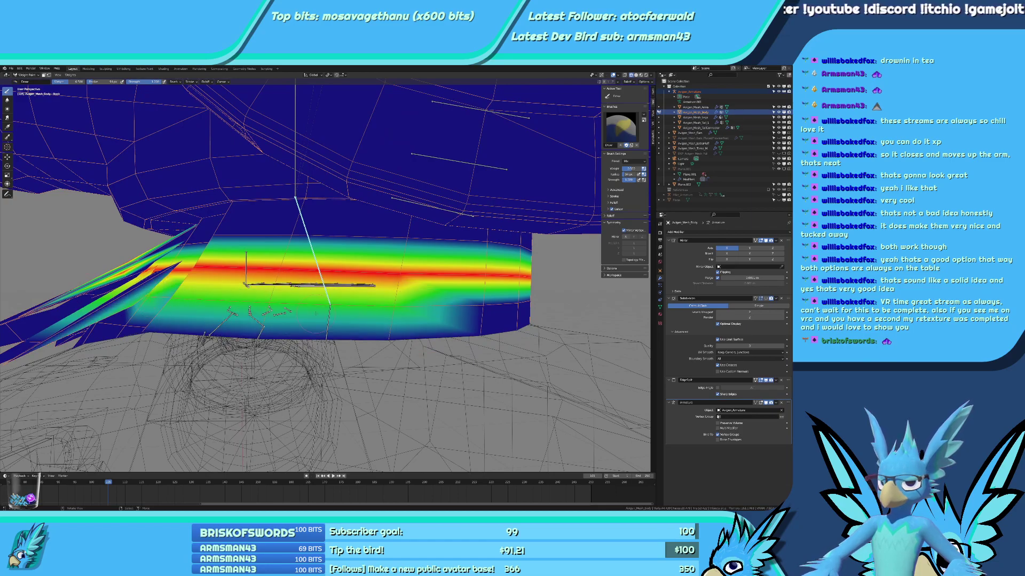
pyautogui.moveTo(315, 313); pyautogui.dragTo(262, 313, button='middle')
# Finish the lower rim's neck weight and paint the edge loop at the top of the neck, including its front.
pyautogui.moveTo(156, 312)
pyautogui.mouseDown()
pyautogui.moveTo(452, 302)
pyautogui.moveTo(472, 269)
pyautogui.moveTo(467, 232)
pyautogui.moveTo(204, 244)
pyautogui.mouseUp()
pyautogui.moveTo(204, 245); pyautogui.dragTo(270, 243, button='middle')
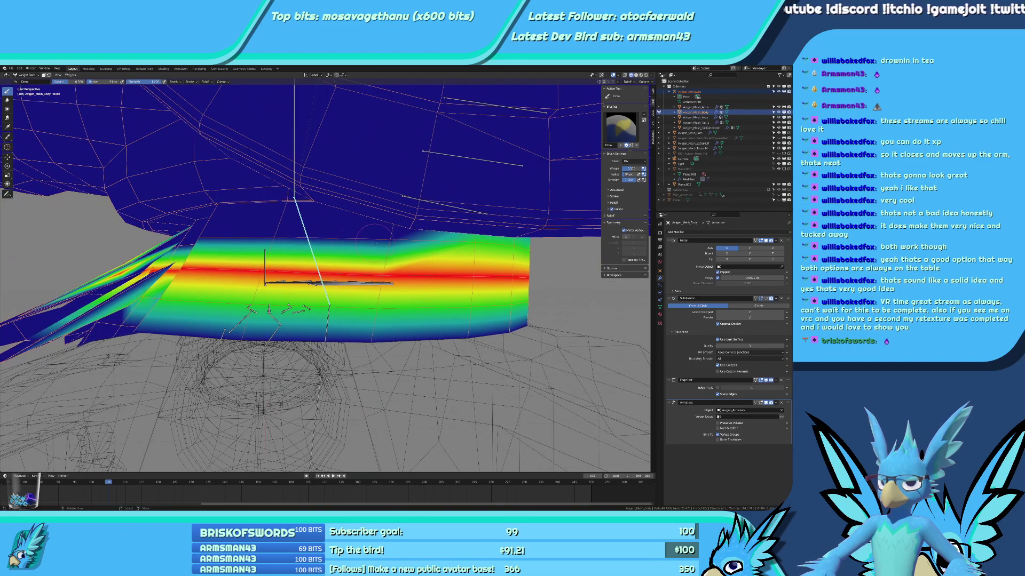
pyautogui.moveTo(374, 241); pyautogui.dragTo(277, 241, button='middle')
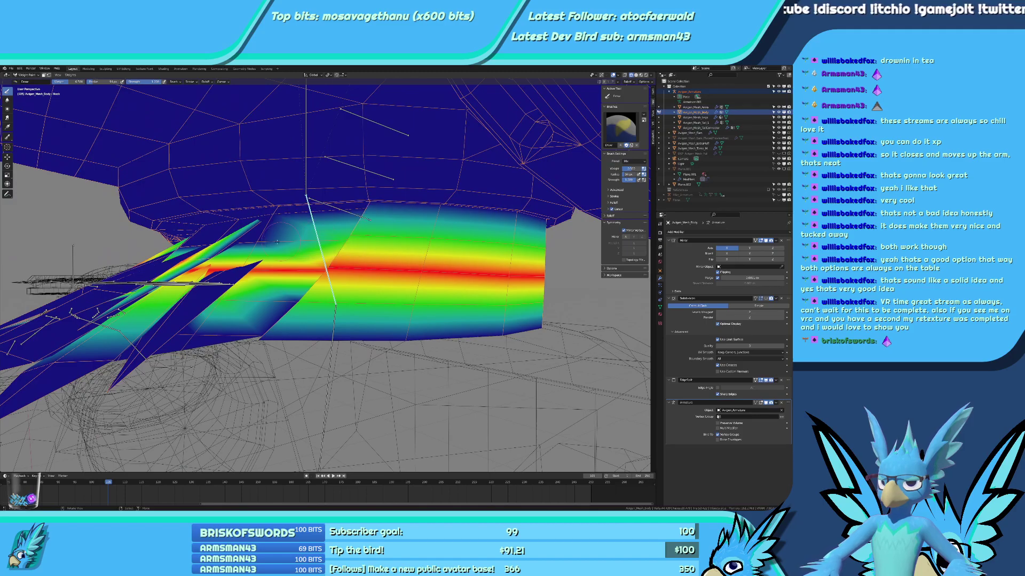
pyautogui.moveTo(277, 241); pyautogui.dragTo(181, 230)
# Examine the neck bone's weights around the inner ring, the front feathers and the side of the neck.
pyautogui.moveTo(184, 243)
pyautogui.mouseDown(button='middle')
pyautogui.moveTo(214, 248)
pyautogui.moveTo(165, 293)
pyautogui.moveTo(222, 322)
pyautogui.moveTo(230, 310)
pyautogui.mouseUp(button='middle')
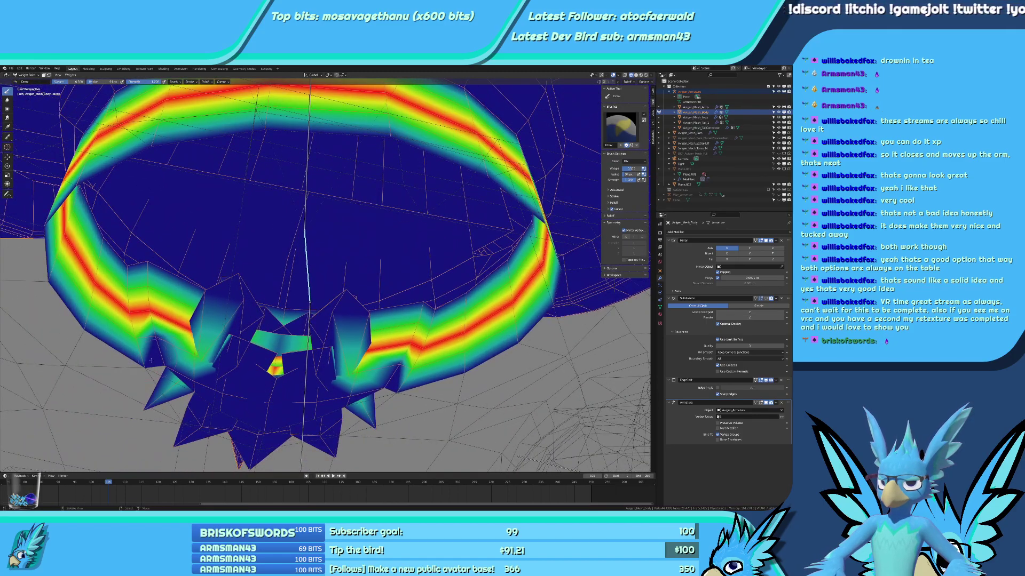
pyautogui.moveTo(144, 363); pyautogui.dragTo(149, 348, button='middle')
pyautogui.scroll(2, 150, 348)
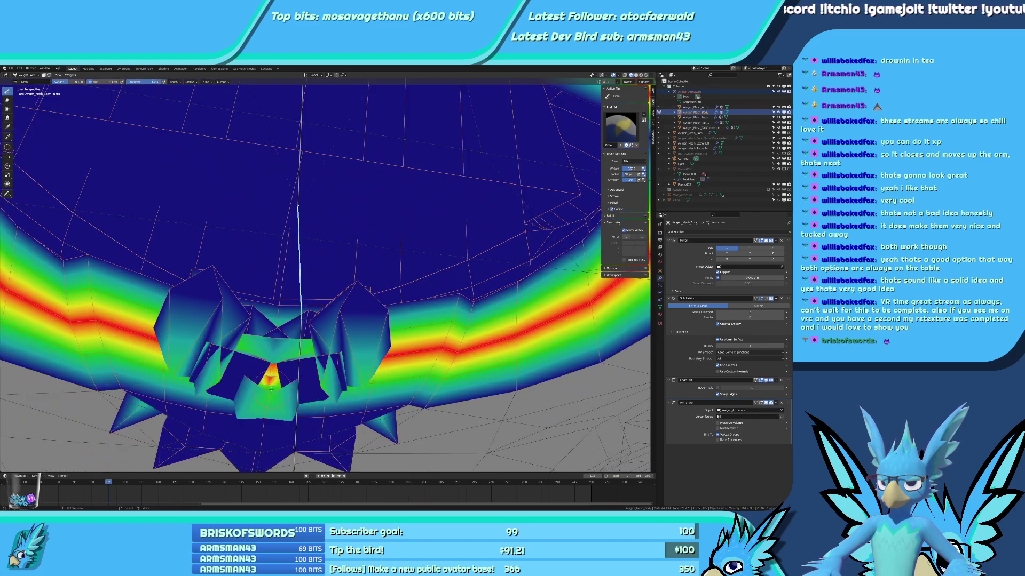
pyautogui.scroll(-3, 278, 379)
pyautogui.scroll(5, 289, 390)
pyautogui.moveTo(288, 390); pyautogui.dragTo(369, 417, button='middle')
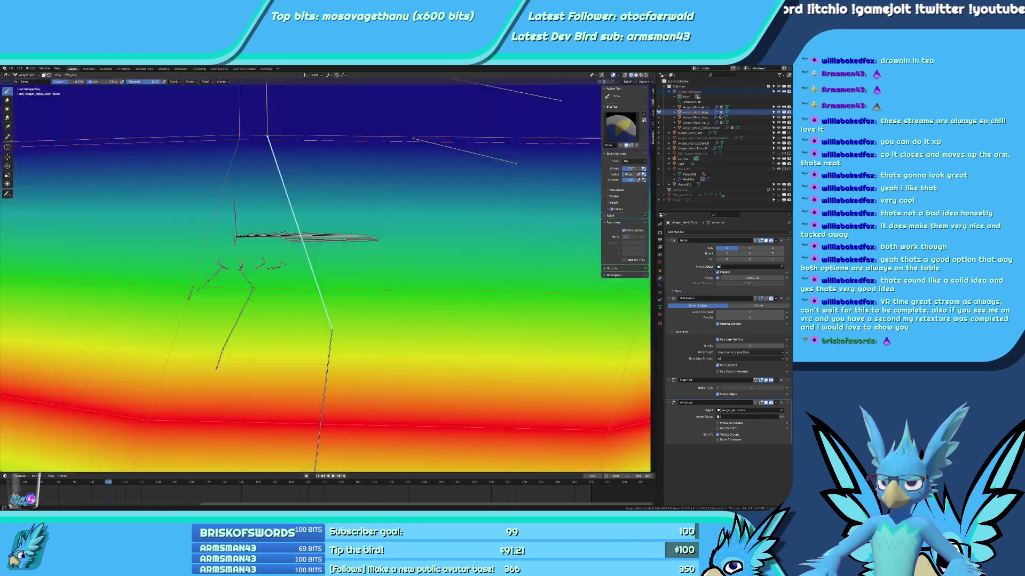
pyautogui.scroll(-6, 320, 373)
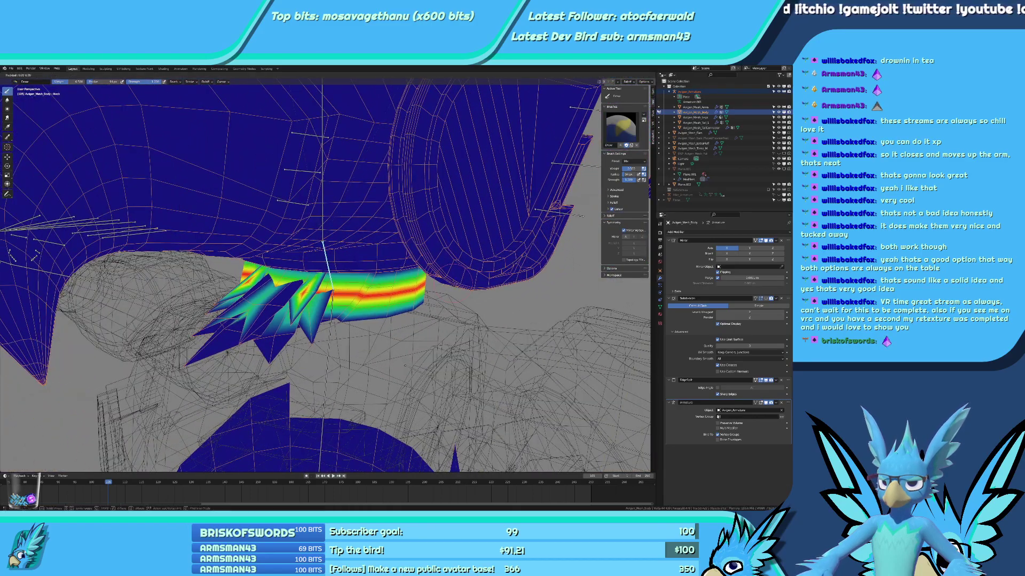
pyautogui.press('Escape')
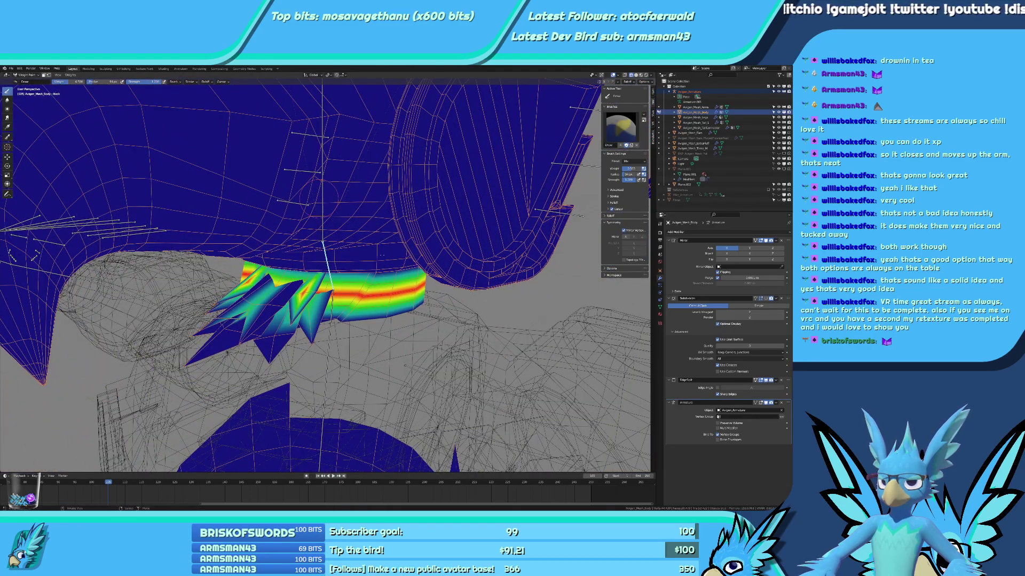
pyautogui.moveTo(382, 255); pyautogui.dragTo(317, 202, button='middle')
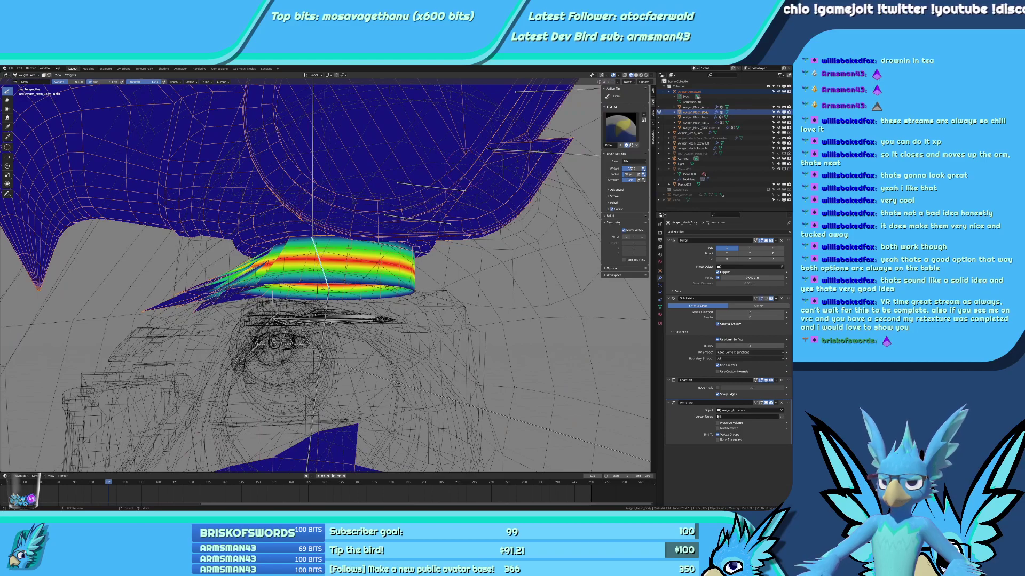
# Select the head bone, switch to rendered shading and hide the viewport overlays.
pyautogui.keyDown('ctrl'); pyautogui.click(312, 188); pyautogui.keyUp('ctrl')
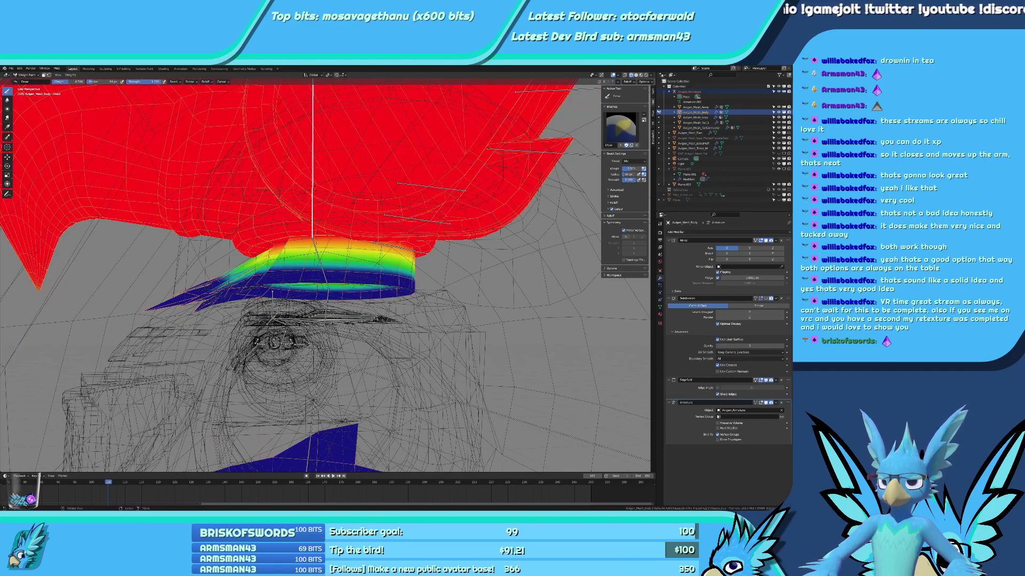
pyautogui.press('Escape')
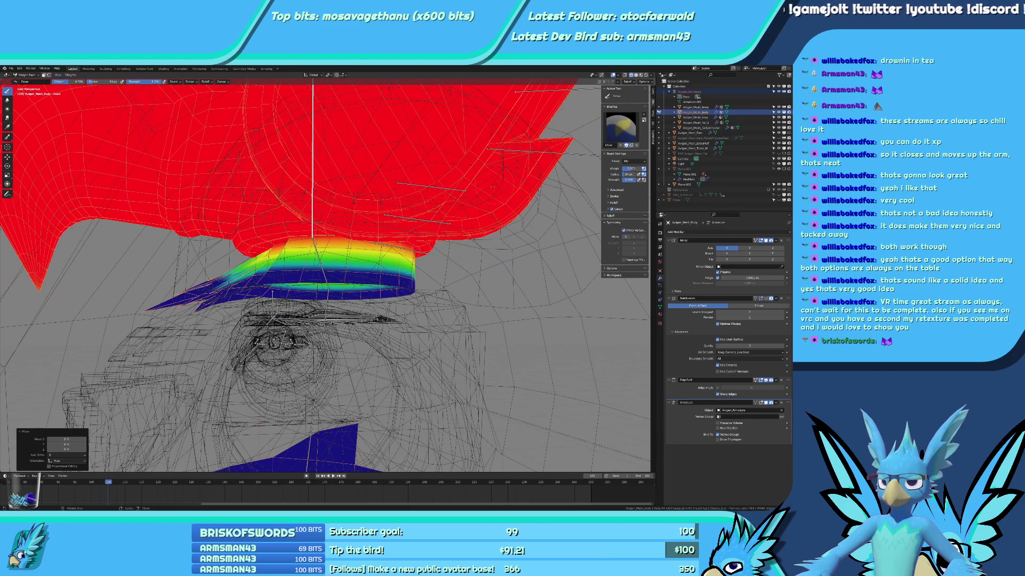
pyautogui.click(452, 258)
pyautogui.moveTo(452, 259); pyautogui.dragTo(506, 264, button='middle')
pyautogui.scroll(-4, 506, 265)
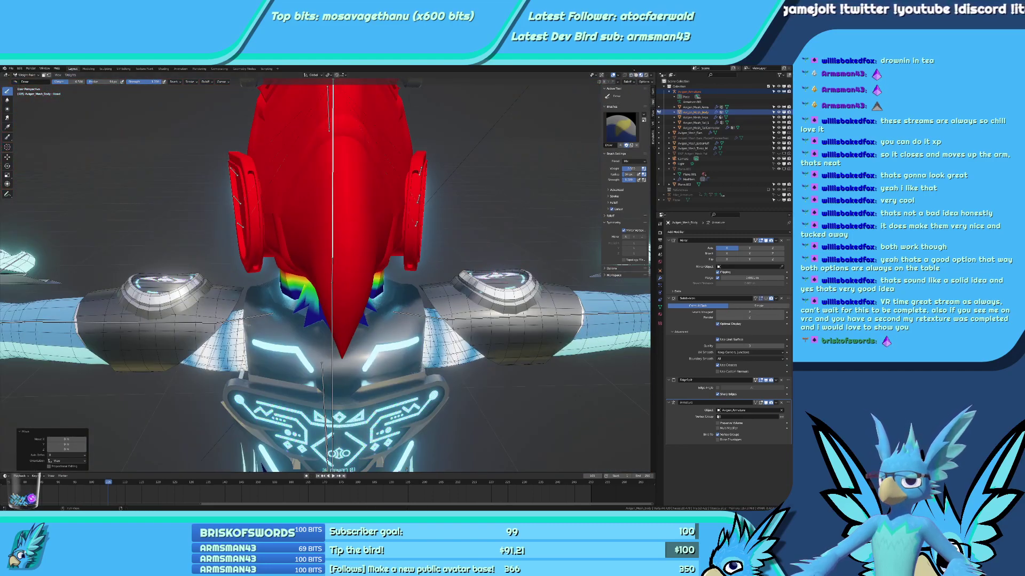
pyautogui.click(613, 76)
pyautogui.moveTo(386, 251); pyautogui.dragTo(436, 257, button='middle')
pyautogui.scroll(-3, 435, 257)
# Rotate the head bone freely and inspect how the neck and its feathers deform.
pyautogui.press('r')
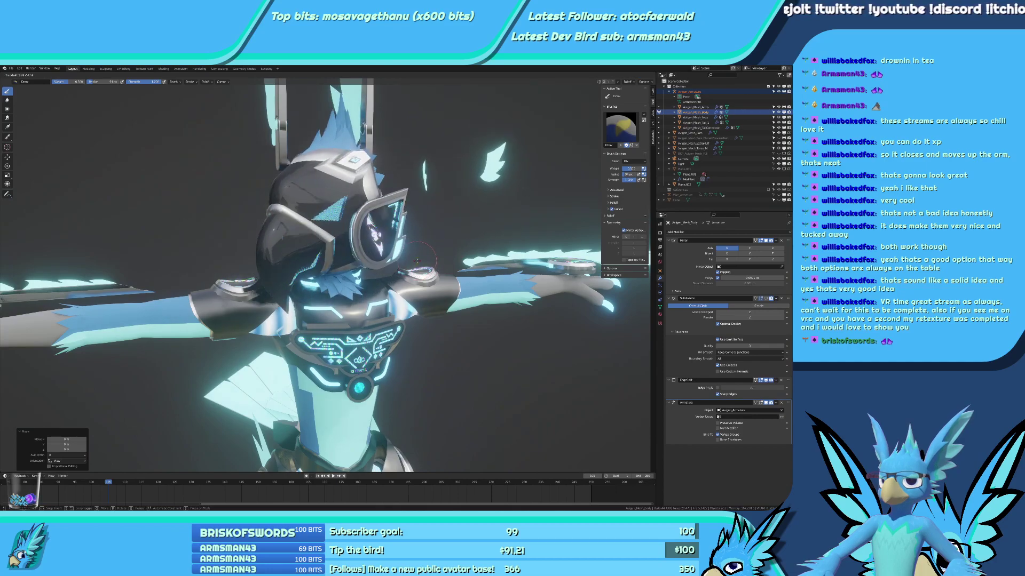
pyautogui.click(449, 262)
pyautogui.scroll(4, 449, 262)
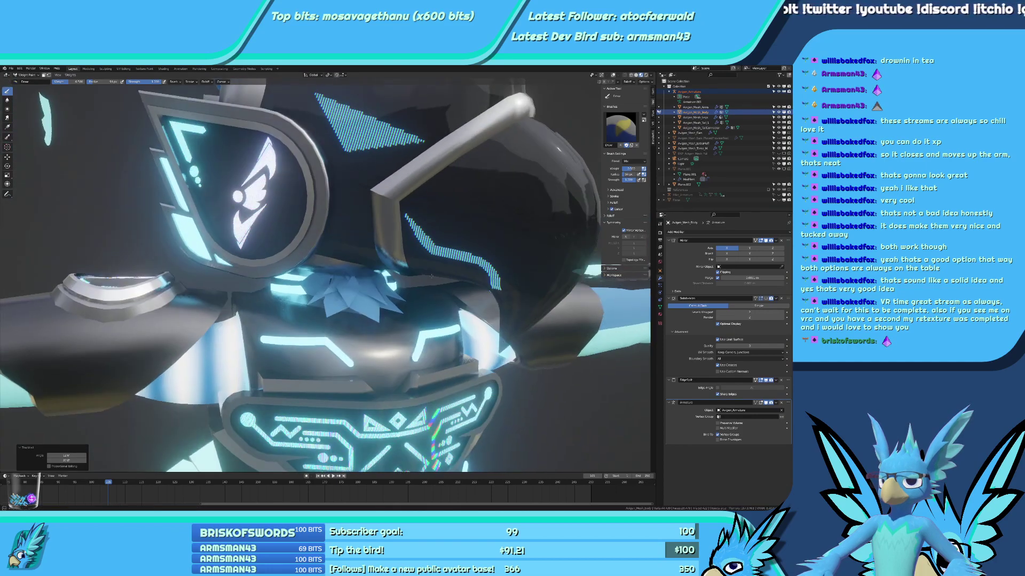
pyautogui.moveTo(449, 262); pyautogui.dragTo(401, 287, button='middle')
pyautogui.scroll(5, 450, 277)
pyautogui.scroll(-6, 366, 291)
pyautogui.scroll(-5, 401, 286)
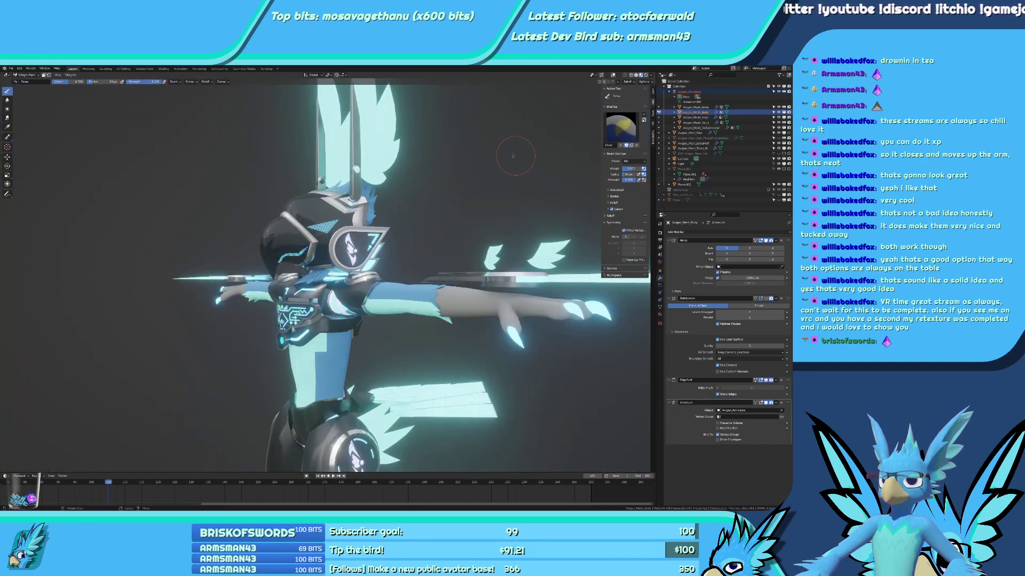
# Tilt the head bone up and down about the X axis and check the neck deformation from several sides.
pyautogui.moveTo(517, 156); pyautogui.dragTo(477, 169, button='middle')
pyautogui.press('r')
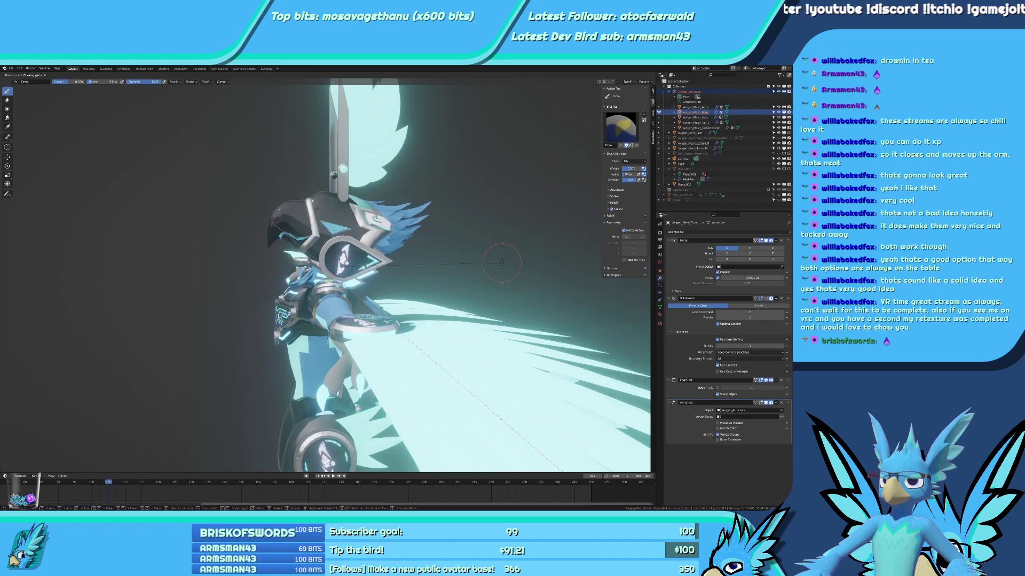
pyautogui.click(502, 264)
pyautogui.scroll(5, 502, 265)
pyautogui.moveTo(288, 270); pyautogui.dragTo(478, 273, button='middle')
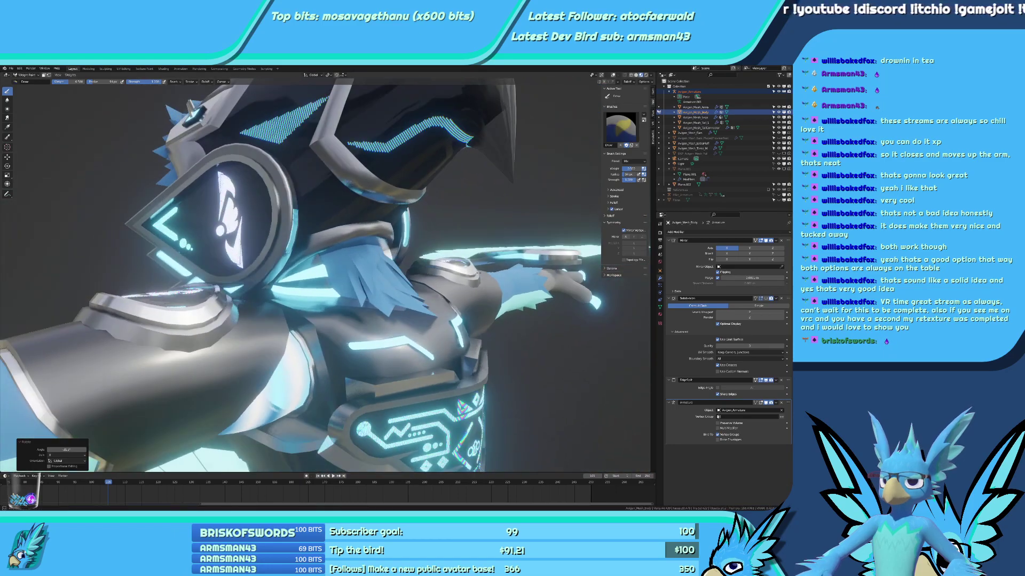
pyautogui.moveTo(468, 143); pyautogui.dragTo(496, 233, button='middle')
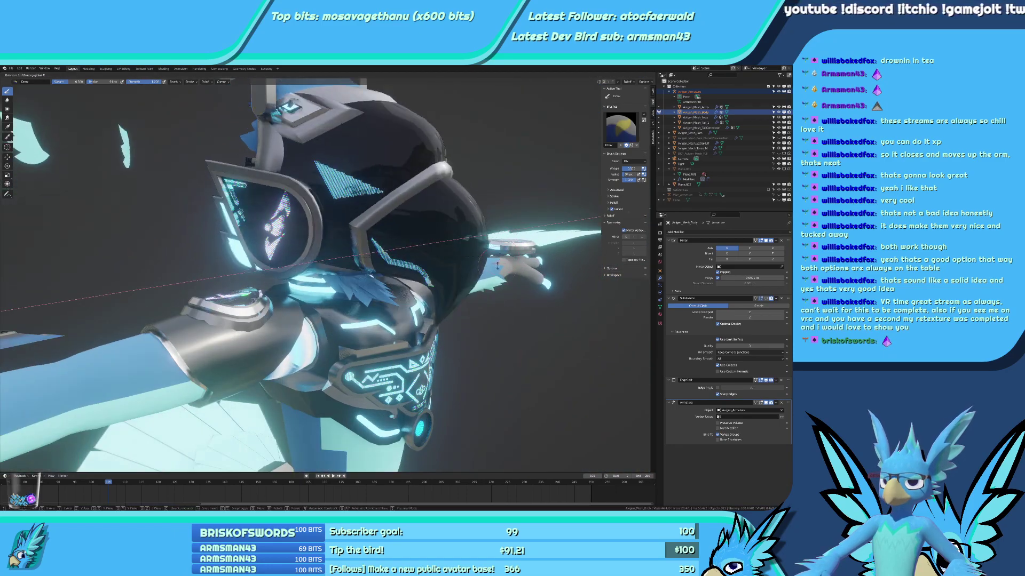
pyautogui.moveTo(509, 329); pyautogui.dragTo(373, 254, button='middle')
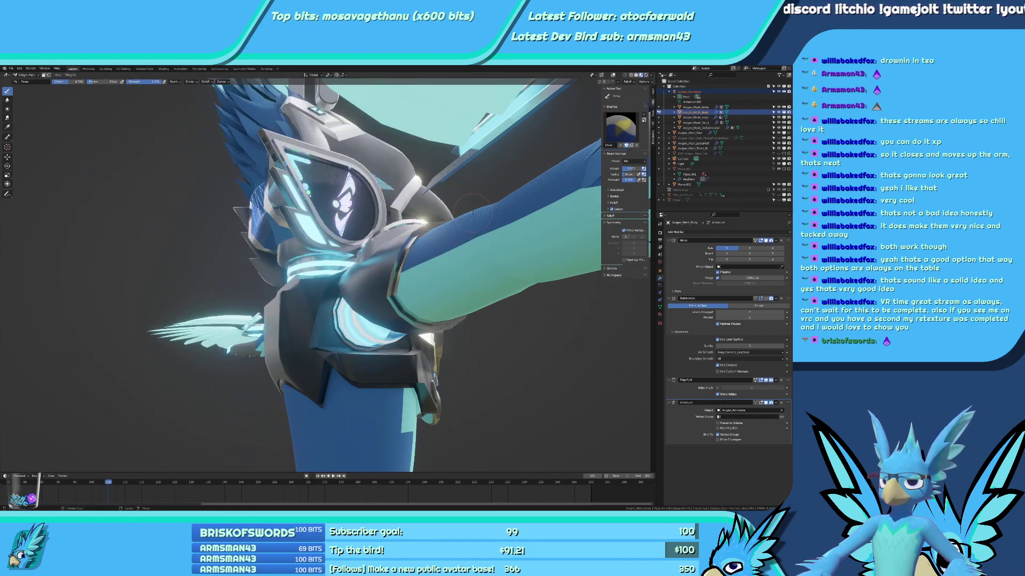
# Turn the head bone in other directions and check the neck from behind and from the front.
pyautogui.moveTo(472, 213); pyautogui.dragTo(498, 220, button='middle')
pyautogui.click(446, 323)
pyautogui.moveTo(447, 323); pyautogui.dragTo(417, 300, button='middle')
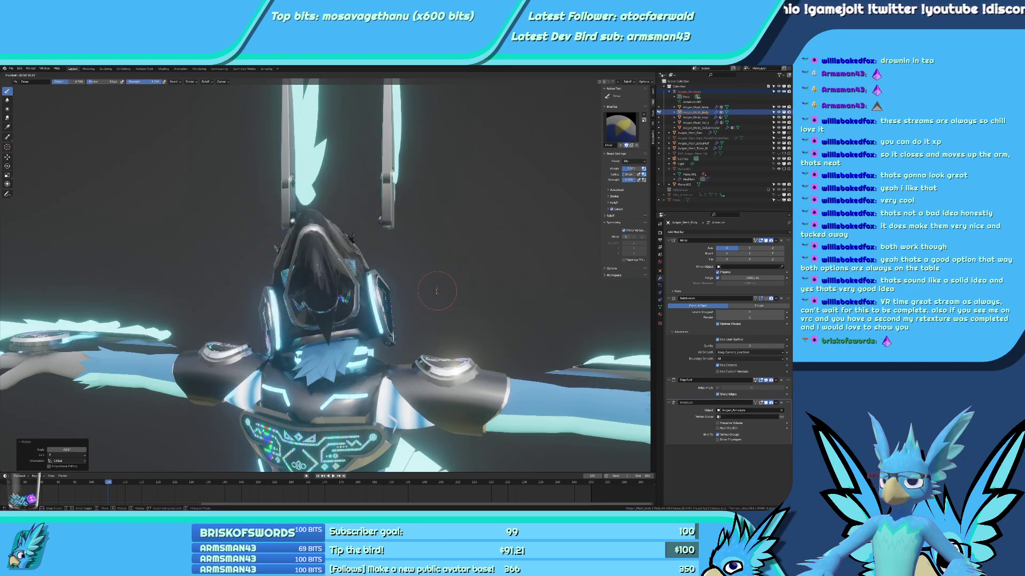
pyautogui.click(433, 311)
# Leave weight painting and review the whole avatar in the side view and in perspective.
pyautogui.press('KP_1')
pyautogui.press('KP_3')
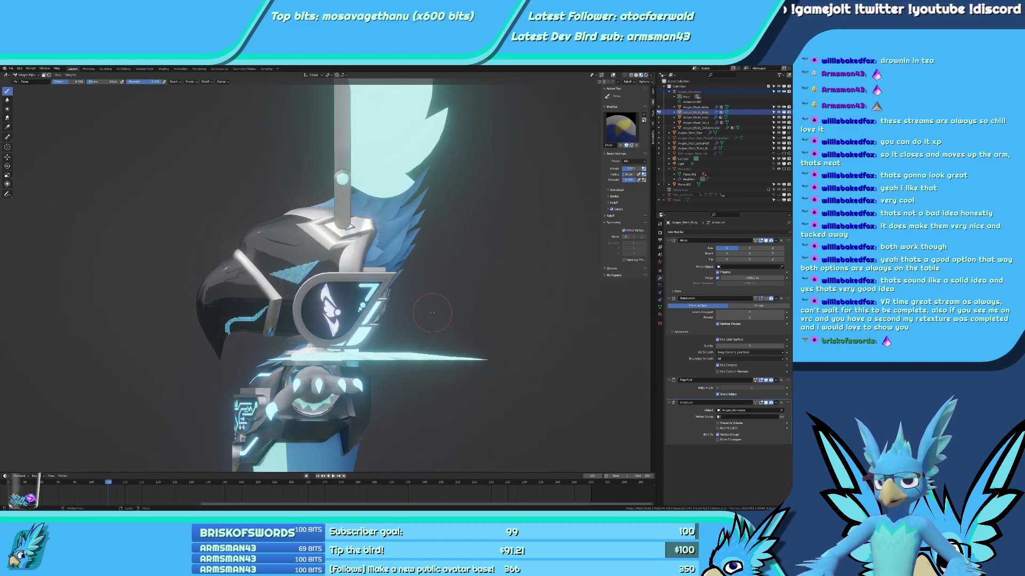
pyautogui.scroll(-2, 410, 326)
pyautogui.keyDown('shift'); pyautogui.moveTo(470, 350); pyautogui.dragTo(386, 344, button='middle'); pyautogui.keyUp('shift')
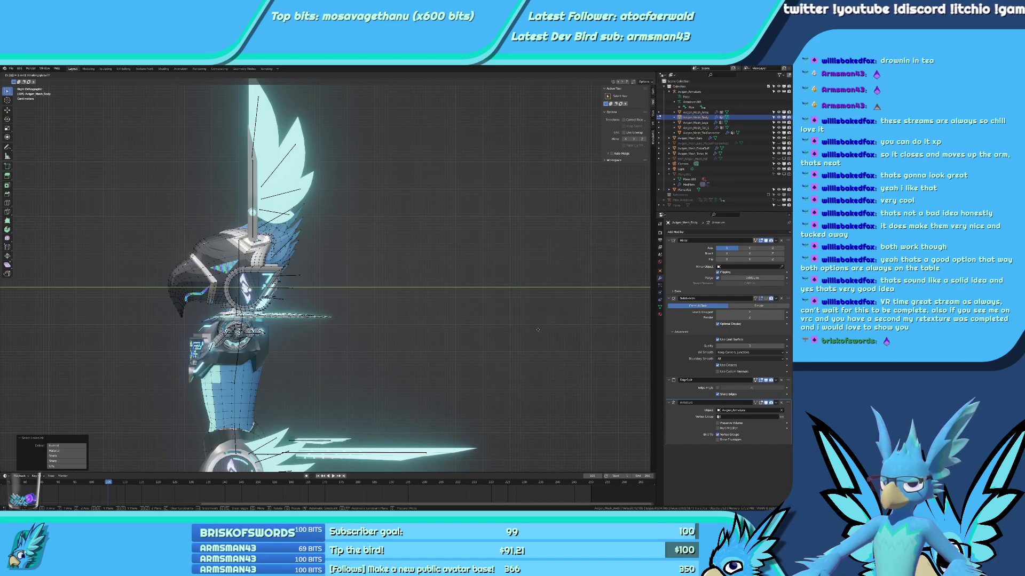
pyautogui.moveTo(459, 240); pyautogui.dragTo(638, 68, button='middle')
pyautogui.moveTo(378, 330); pyautogui.dragTo(390, 279, button='middle')
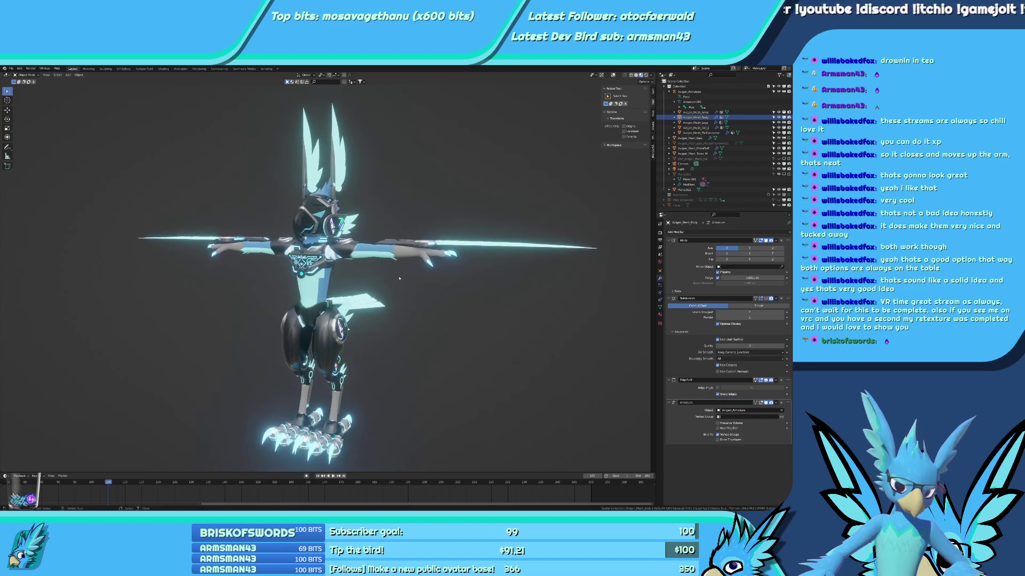